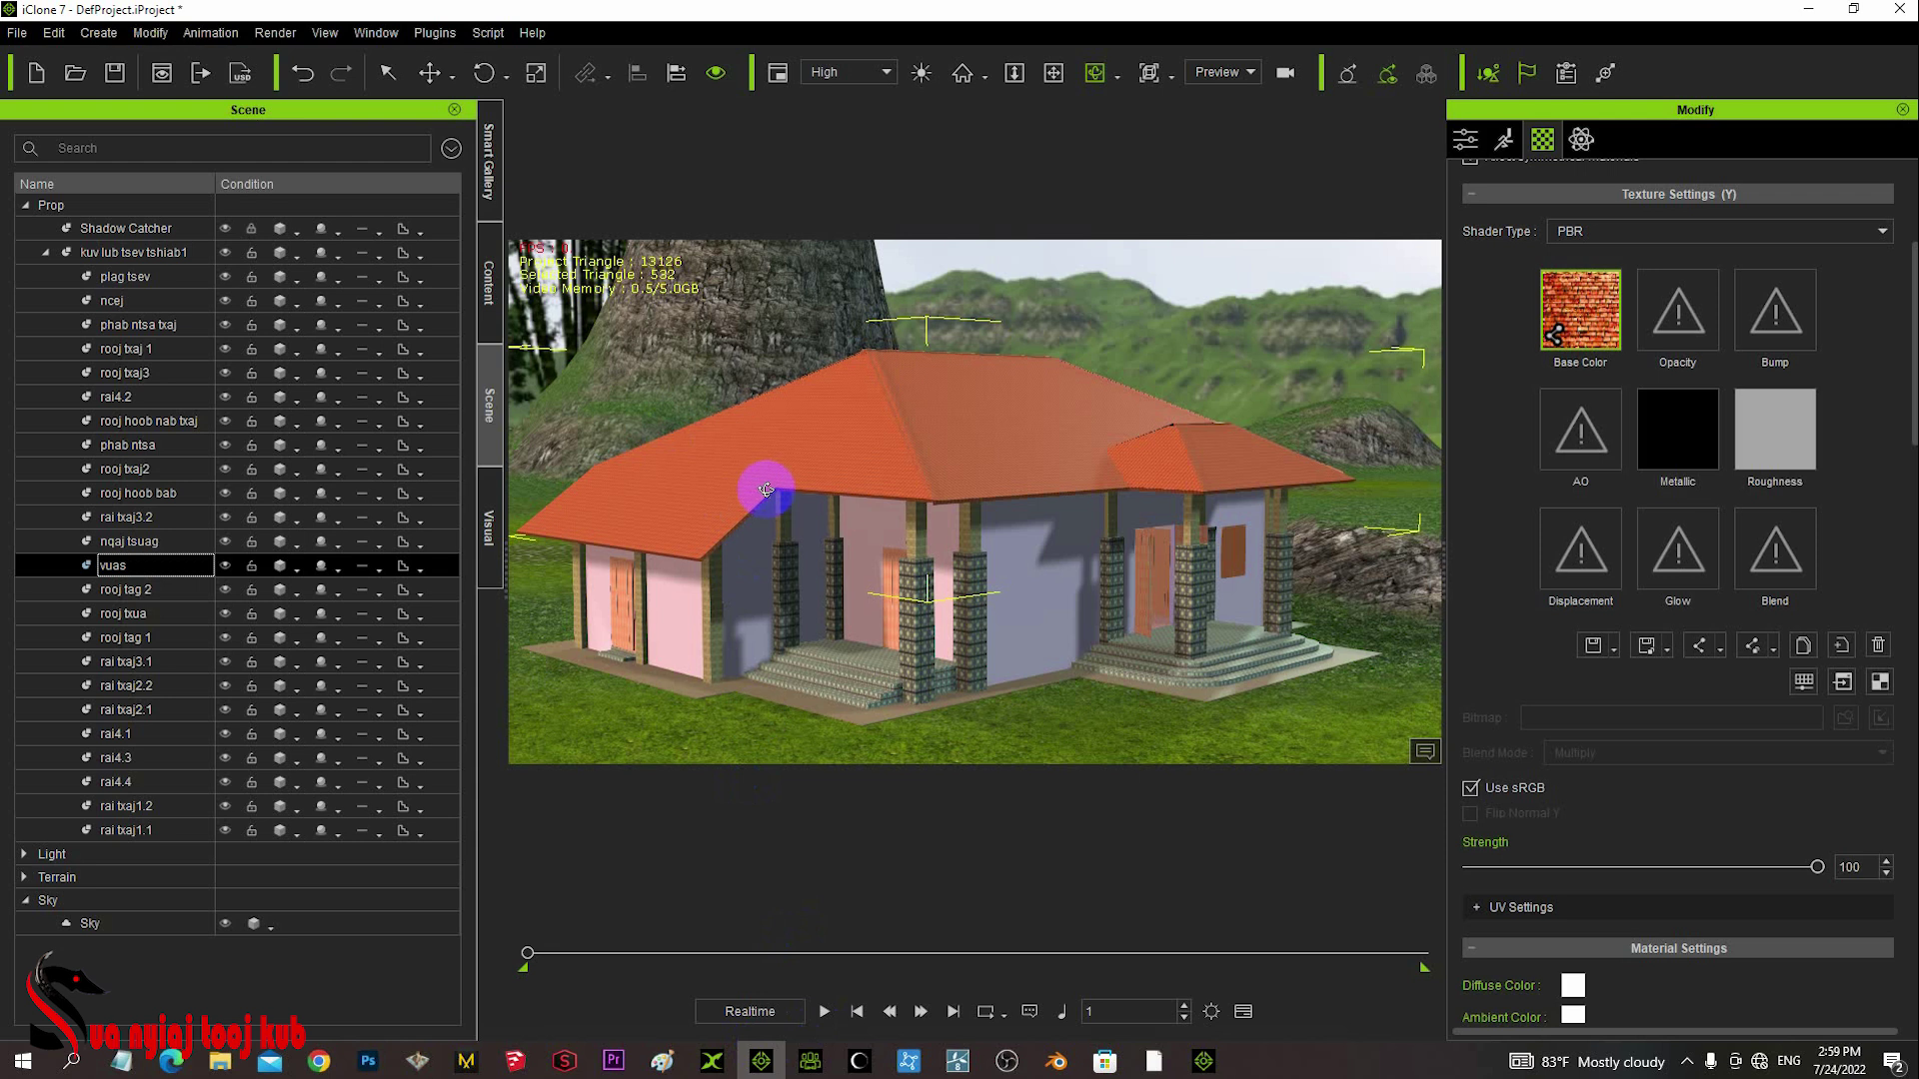
- Rotate shutters rai4.1 and rai4.2 of the open middle window in the pink wall to the closed position
{"action": "right_click_drag", "start_coordinate": [974, 598], "coordinate": [843, 656]}
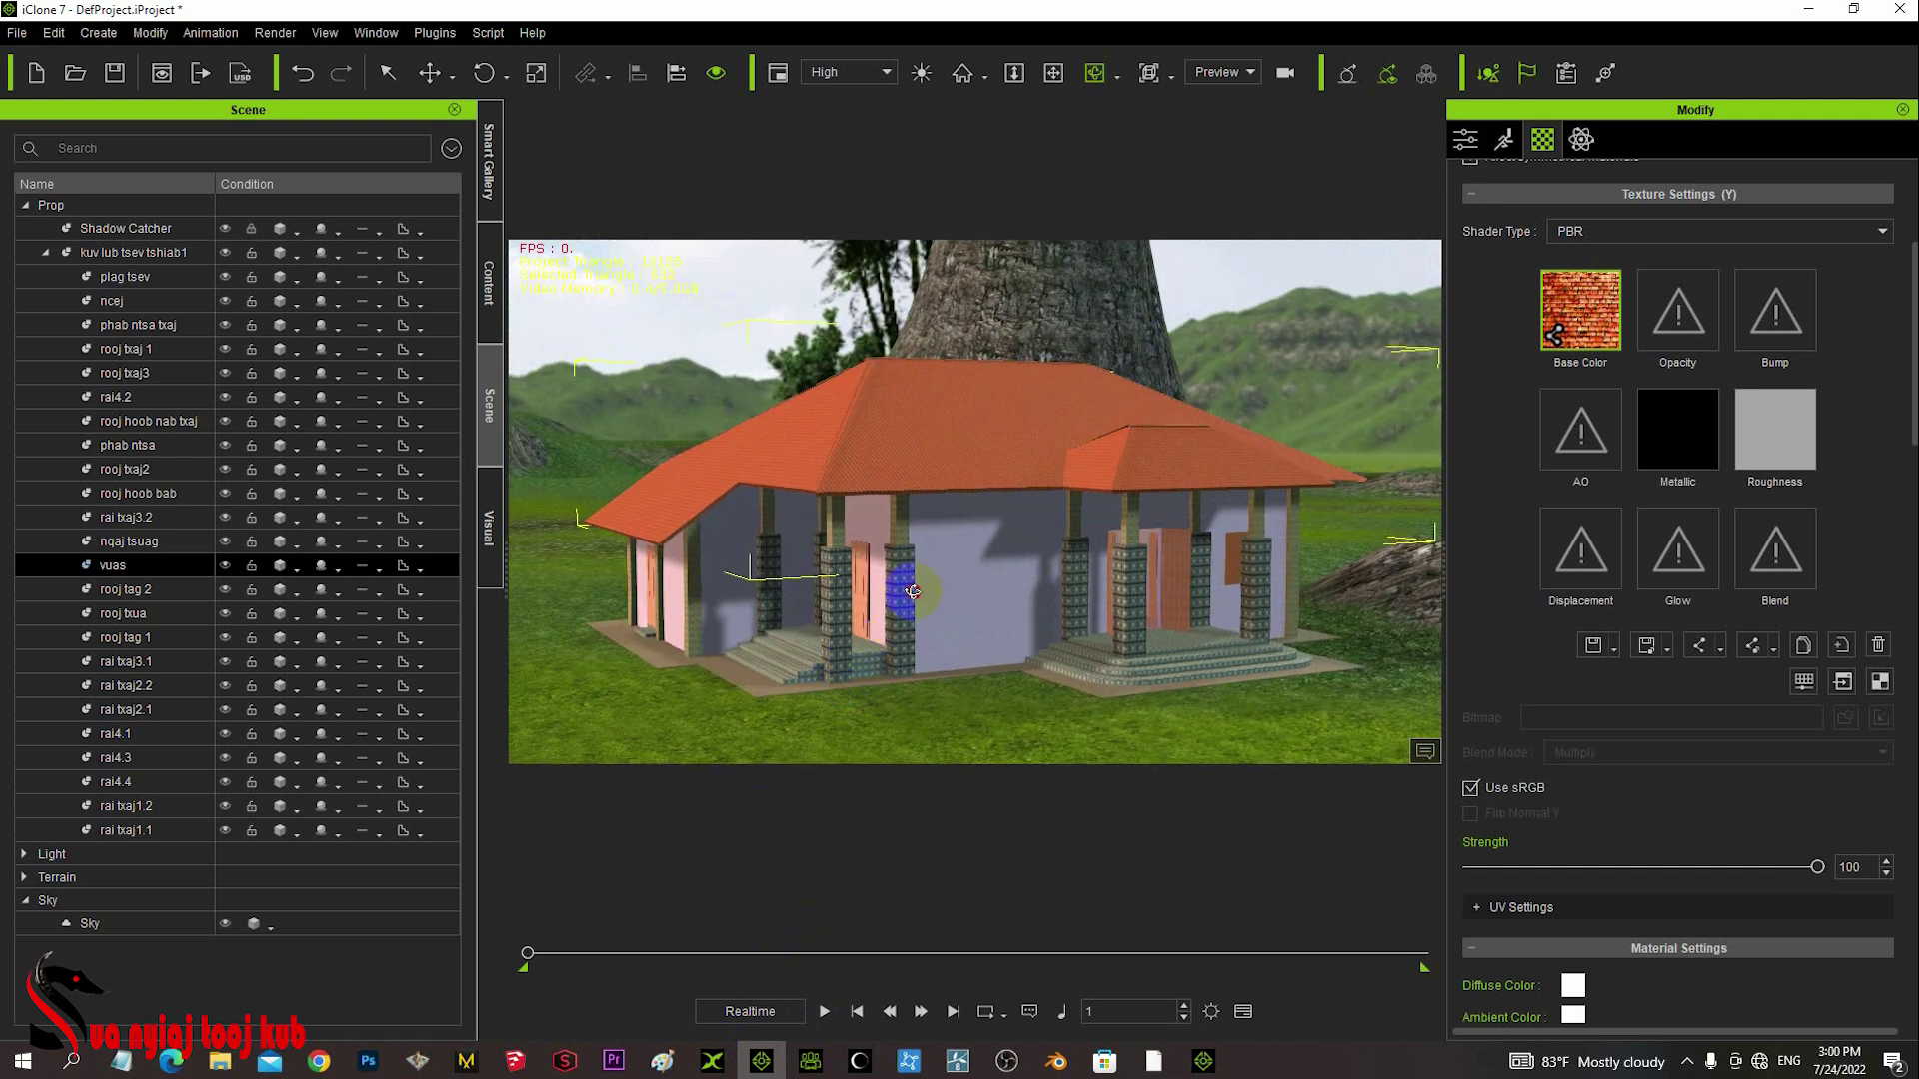
{"action": "right_click_drag", "start_coordinate": [912, 591], "coordinate": [838, 642]}
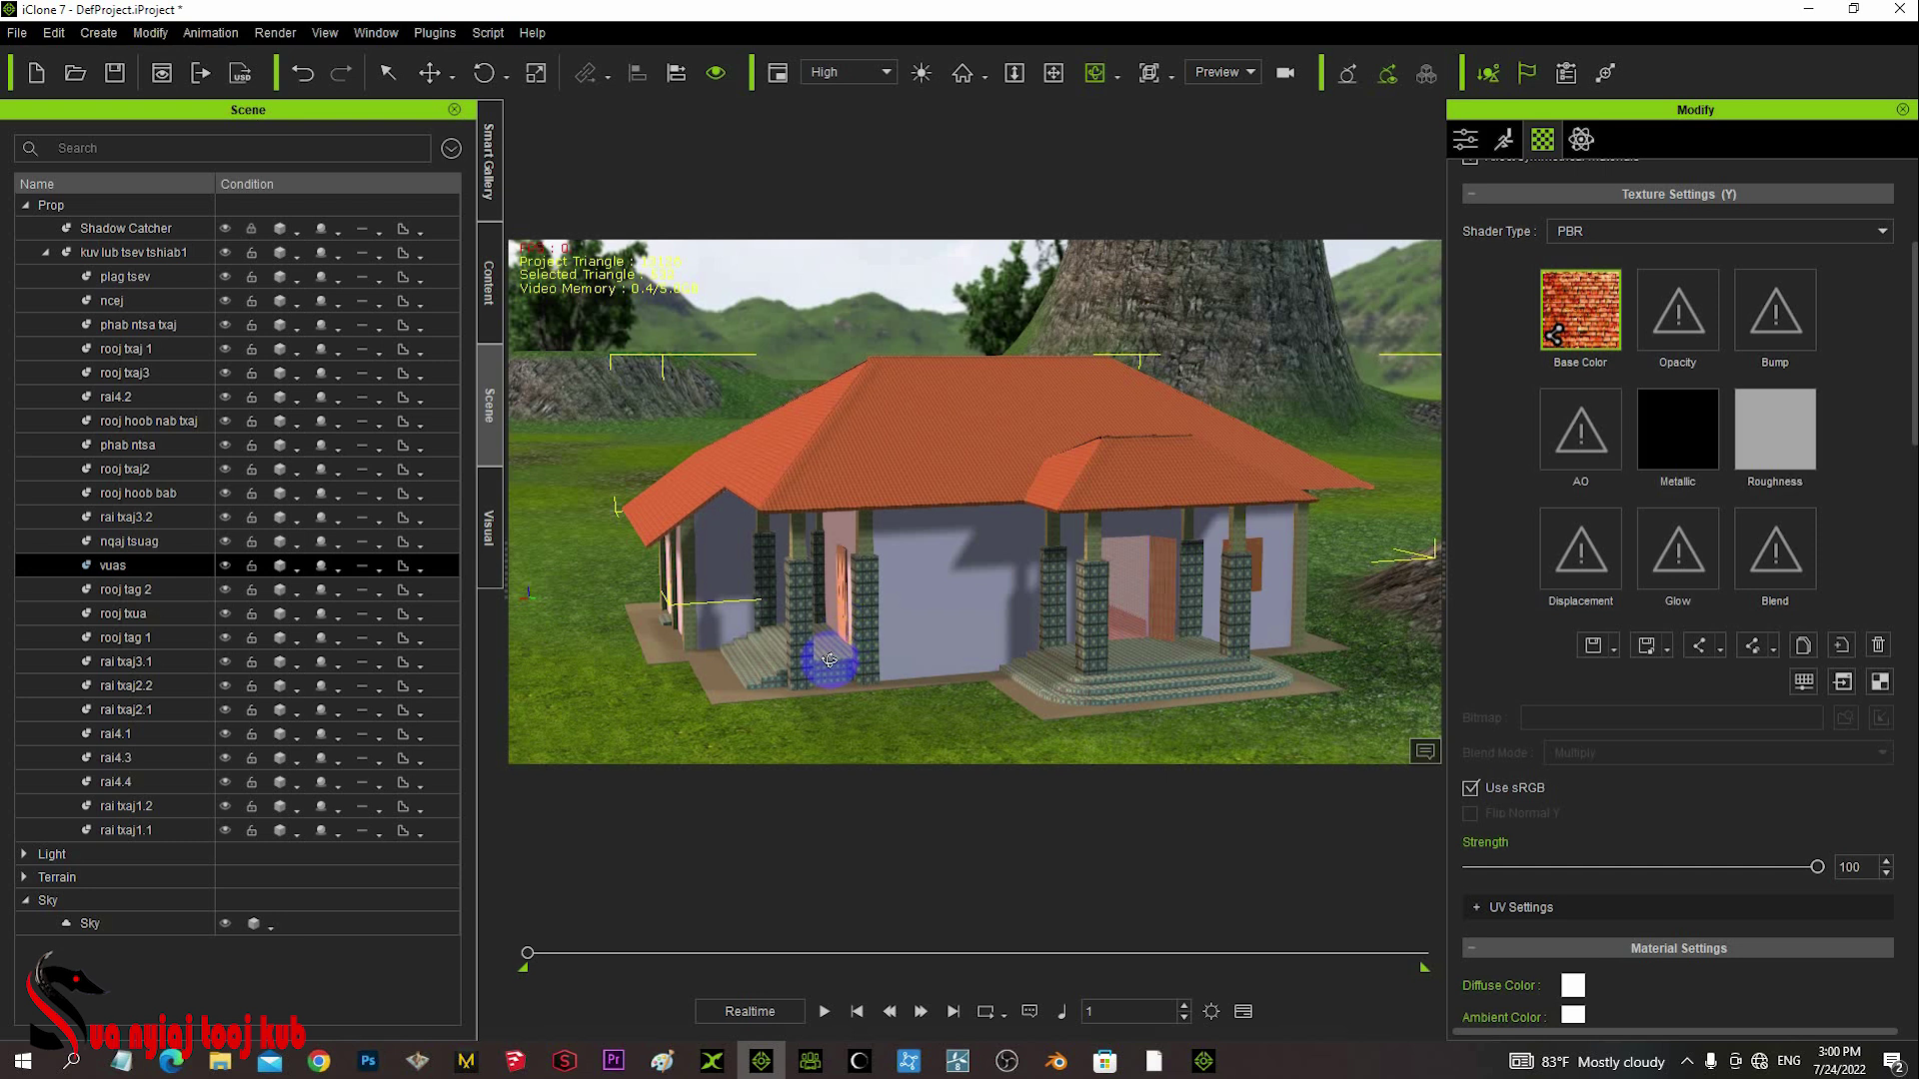
{"action": "right_click_drag", "start_coordinate": [850, 632], "coordinate": [1028, 651]}
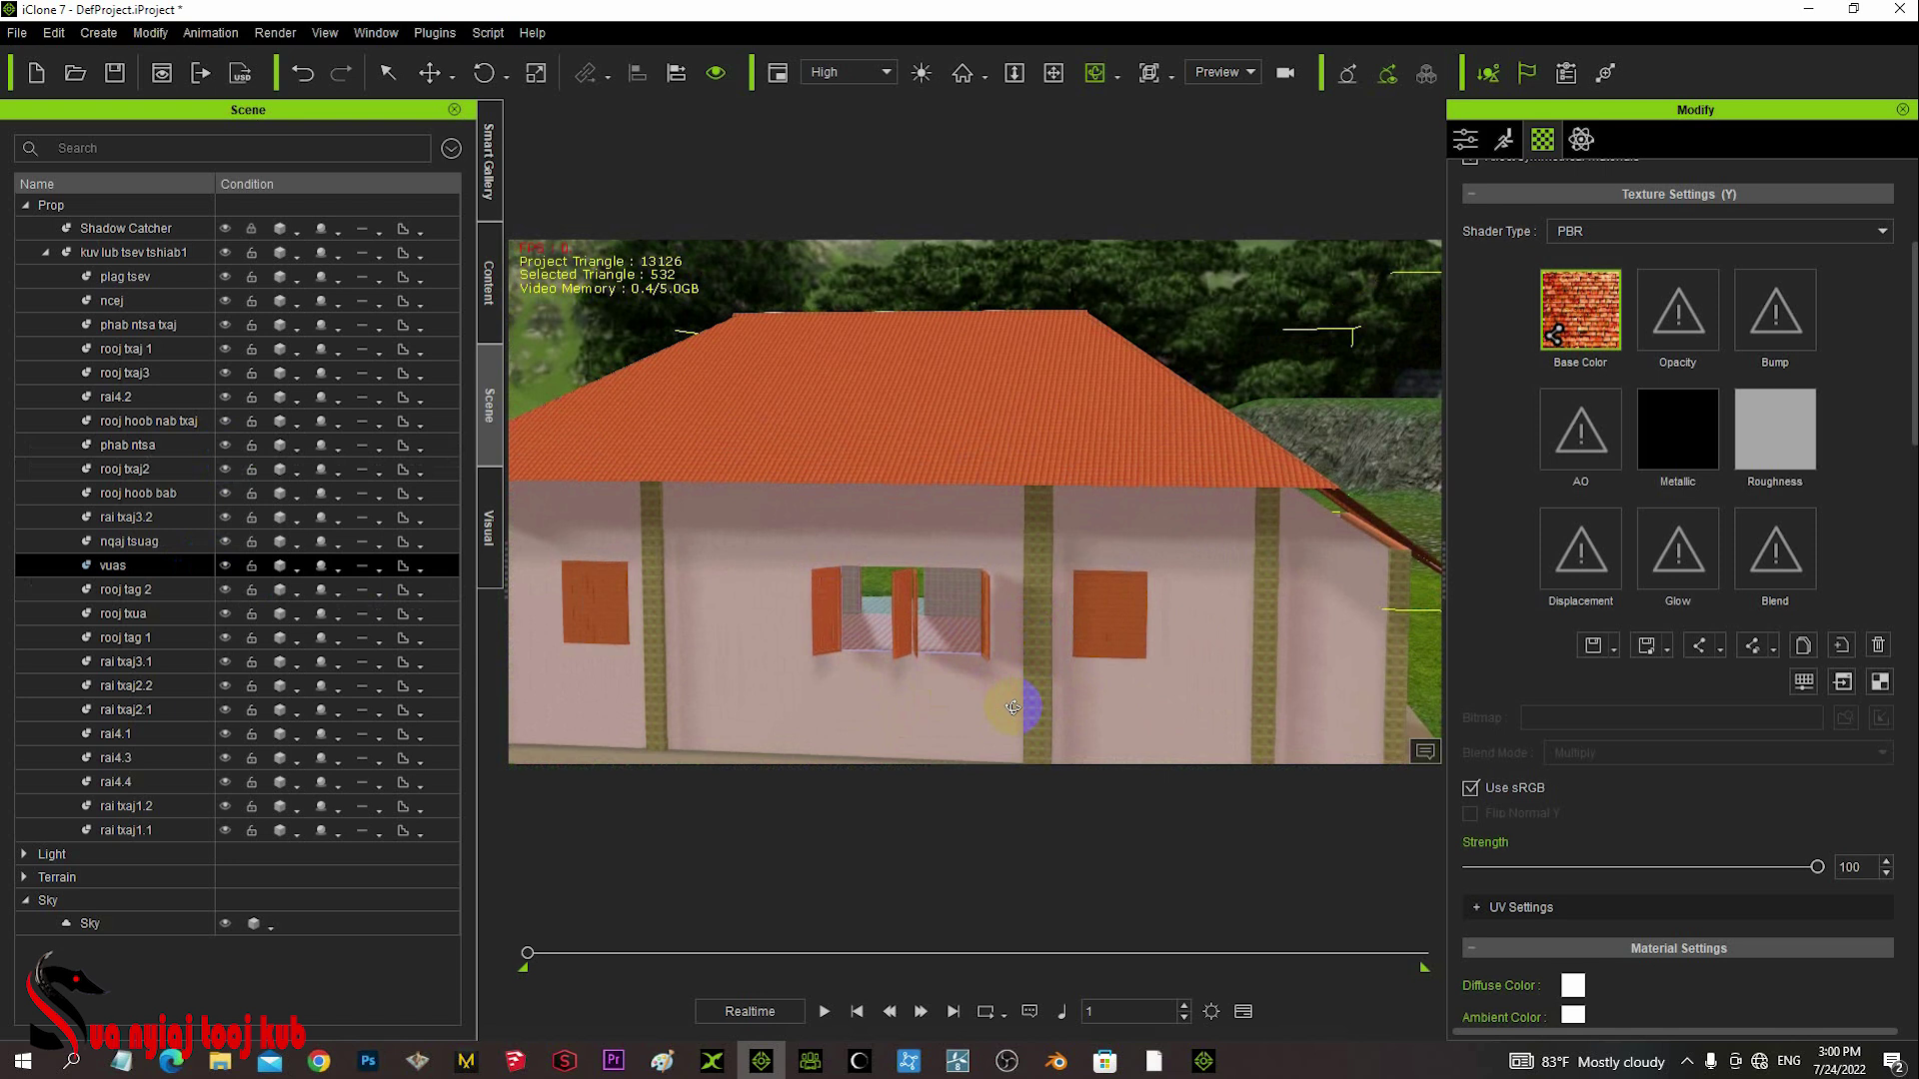
{"action": "key", "text": "q"}
{"action": "left_click", "coordinate": [821, 608]}
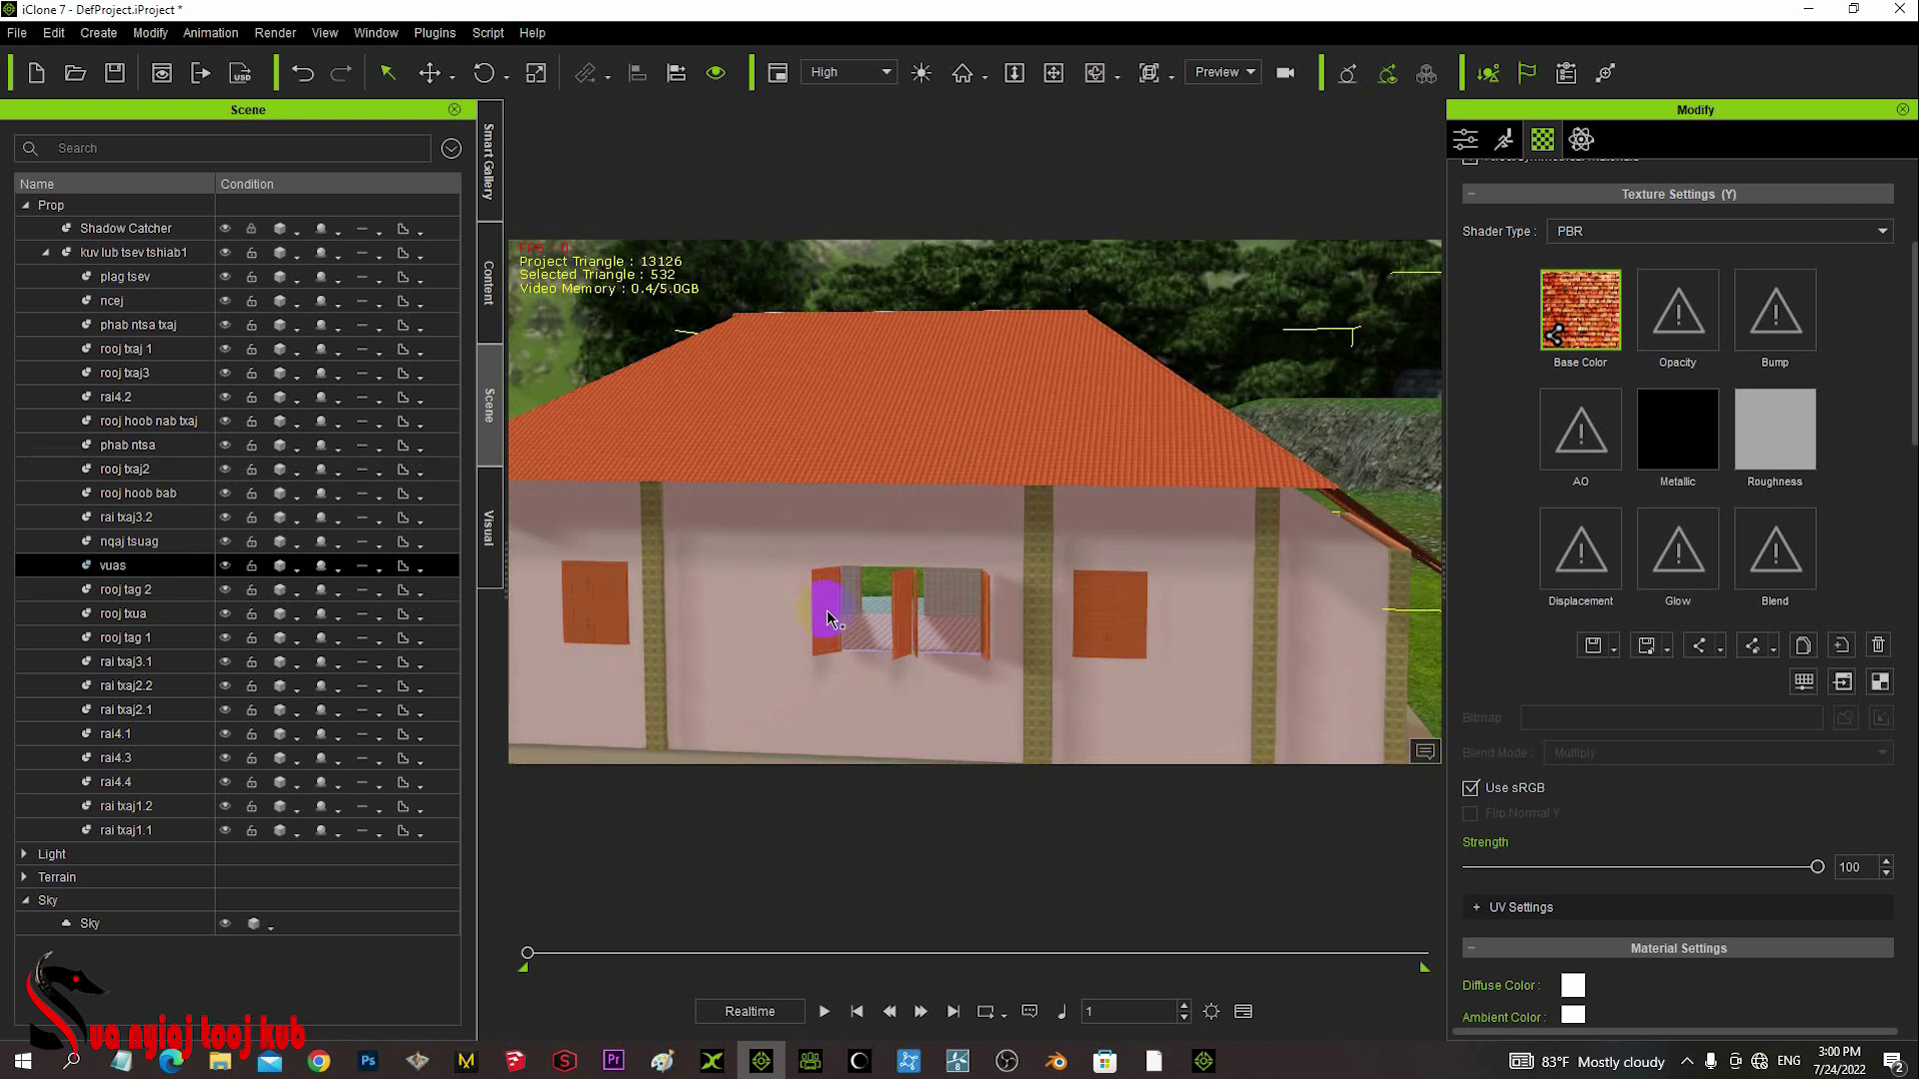
{"action": "left_click", "coordinate": [828, 617]}
{"action": "key", "text": "w"}
{"action": "key", "text": "e"}
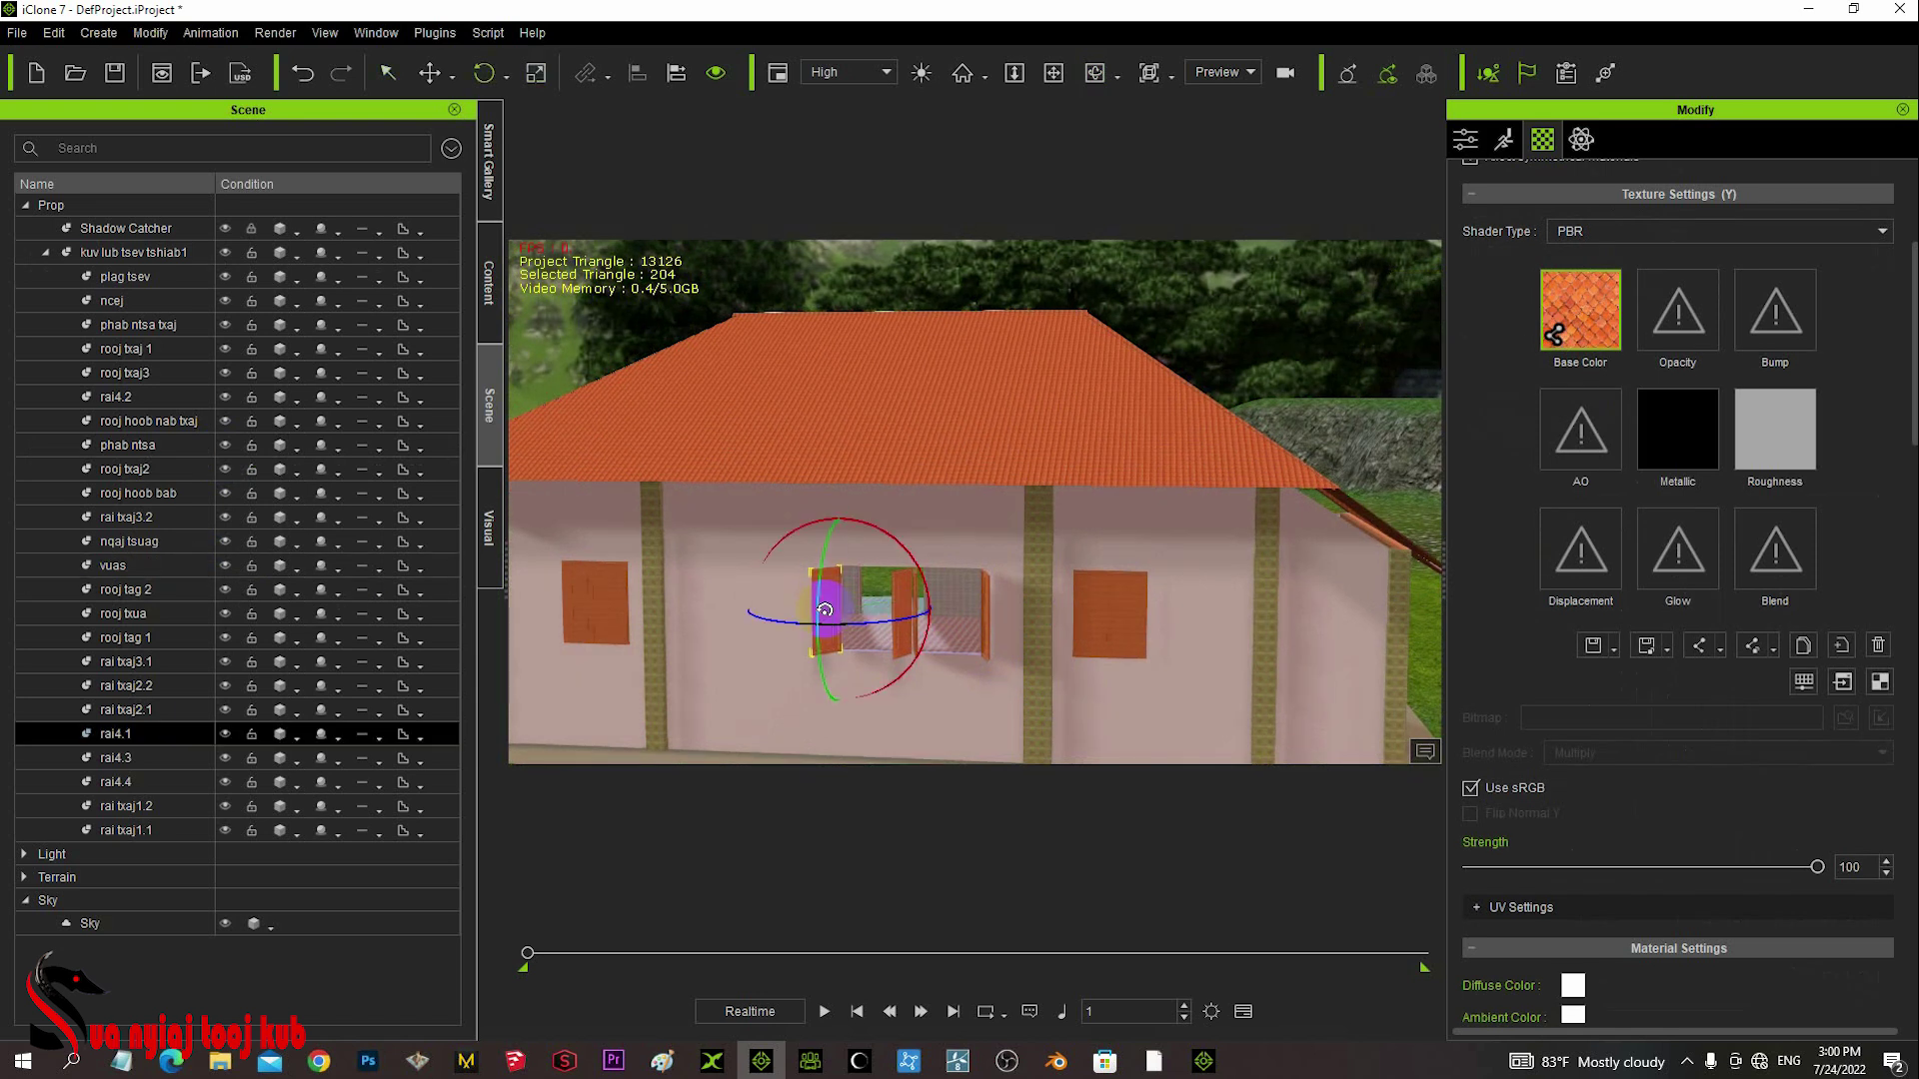
{"action": "left_click_drag", "start_coordinate": [830, 616], "coordinate": [897, 642]}
{"action": "left_click", "coordinate": [974, 613]}
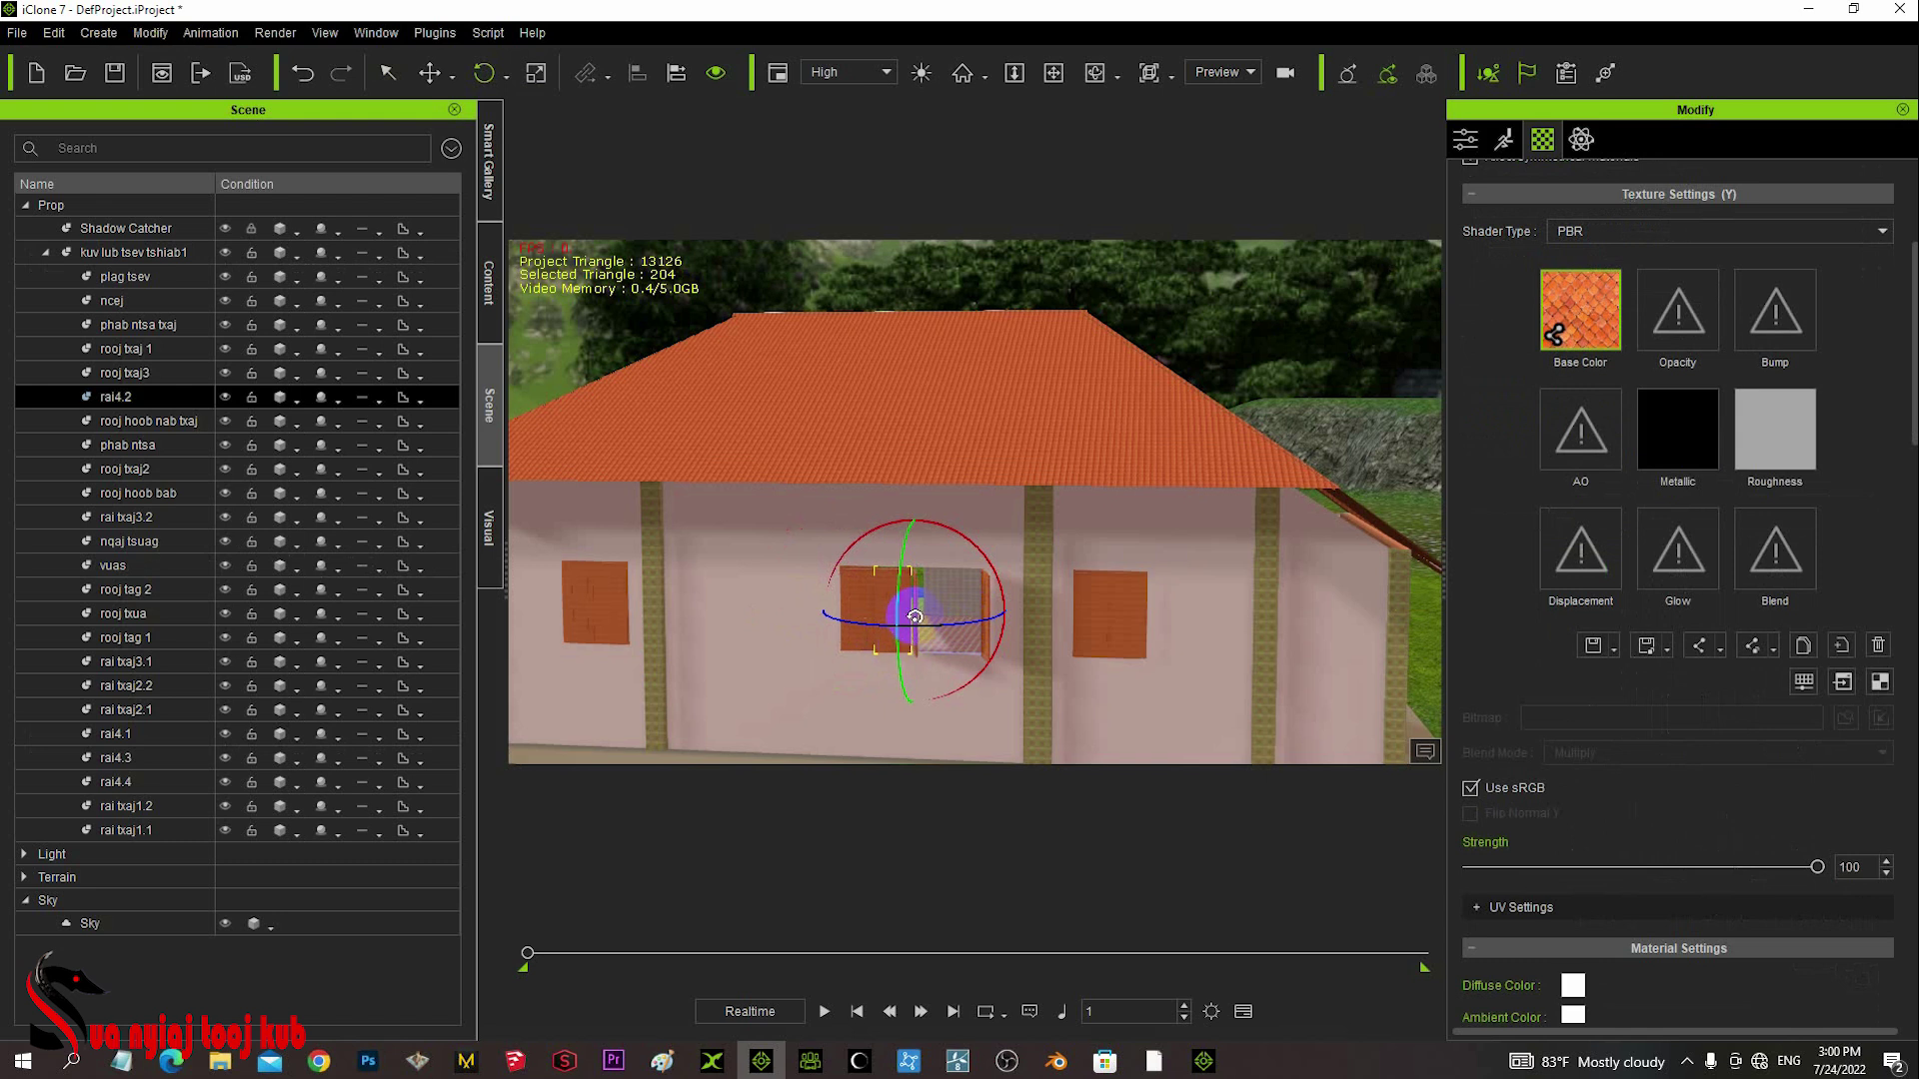
- Hide the house's roof object vuas to expose the rooms and roof beams
{"action": "right_click_drag", "start_coordinate": [914, 617], "coordinate": [1135, 652]}
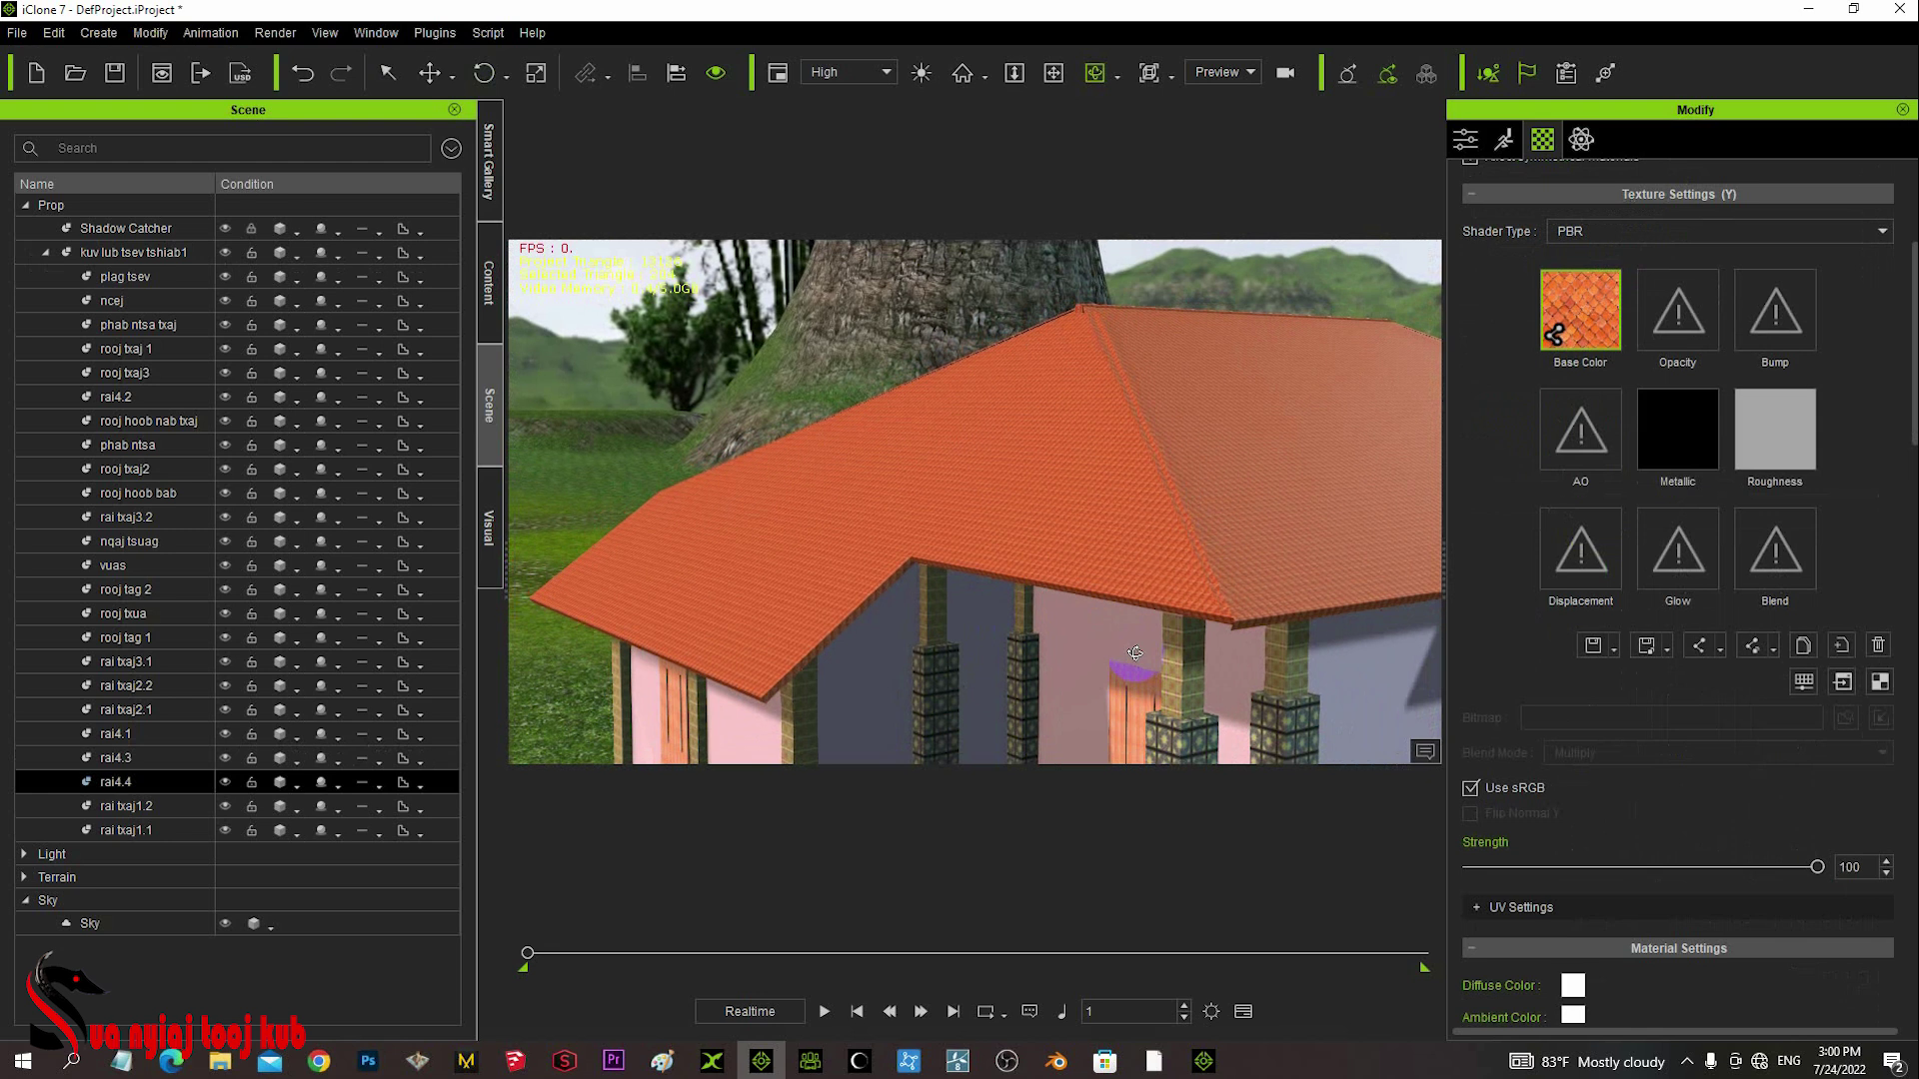
{"action": "middle_click_drag", "start_coordinate": [1132, 658], "coordinate": [882, 549]}
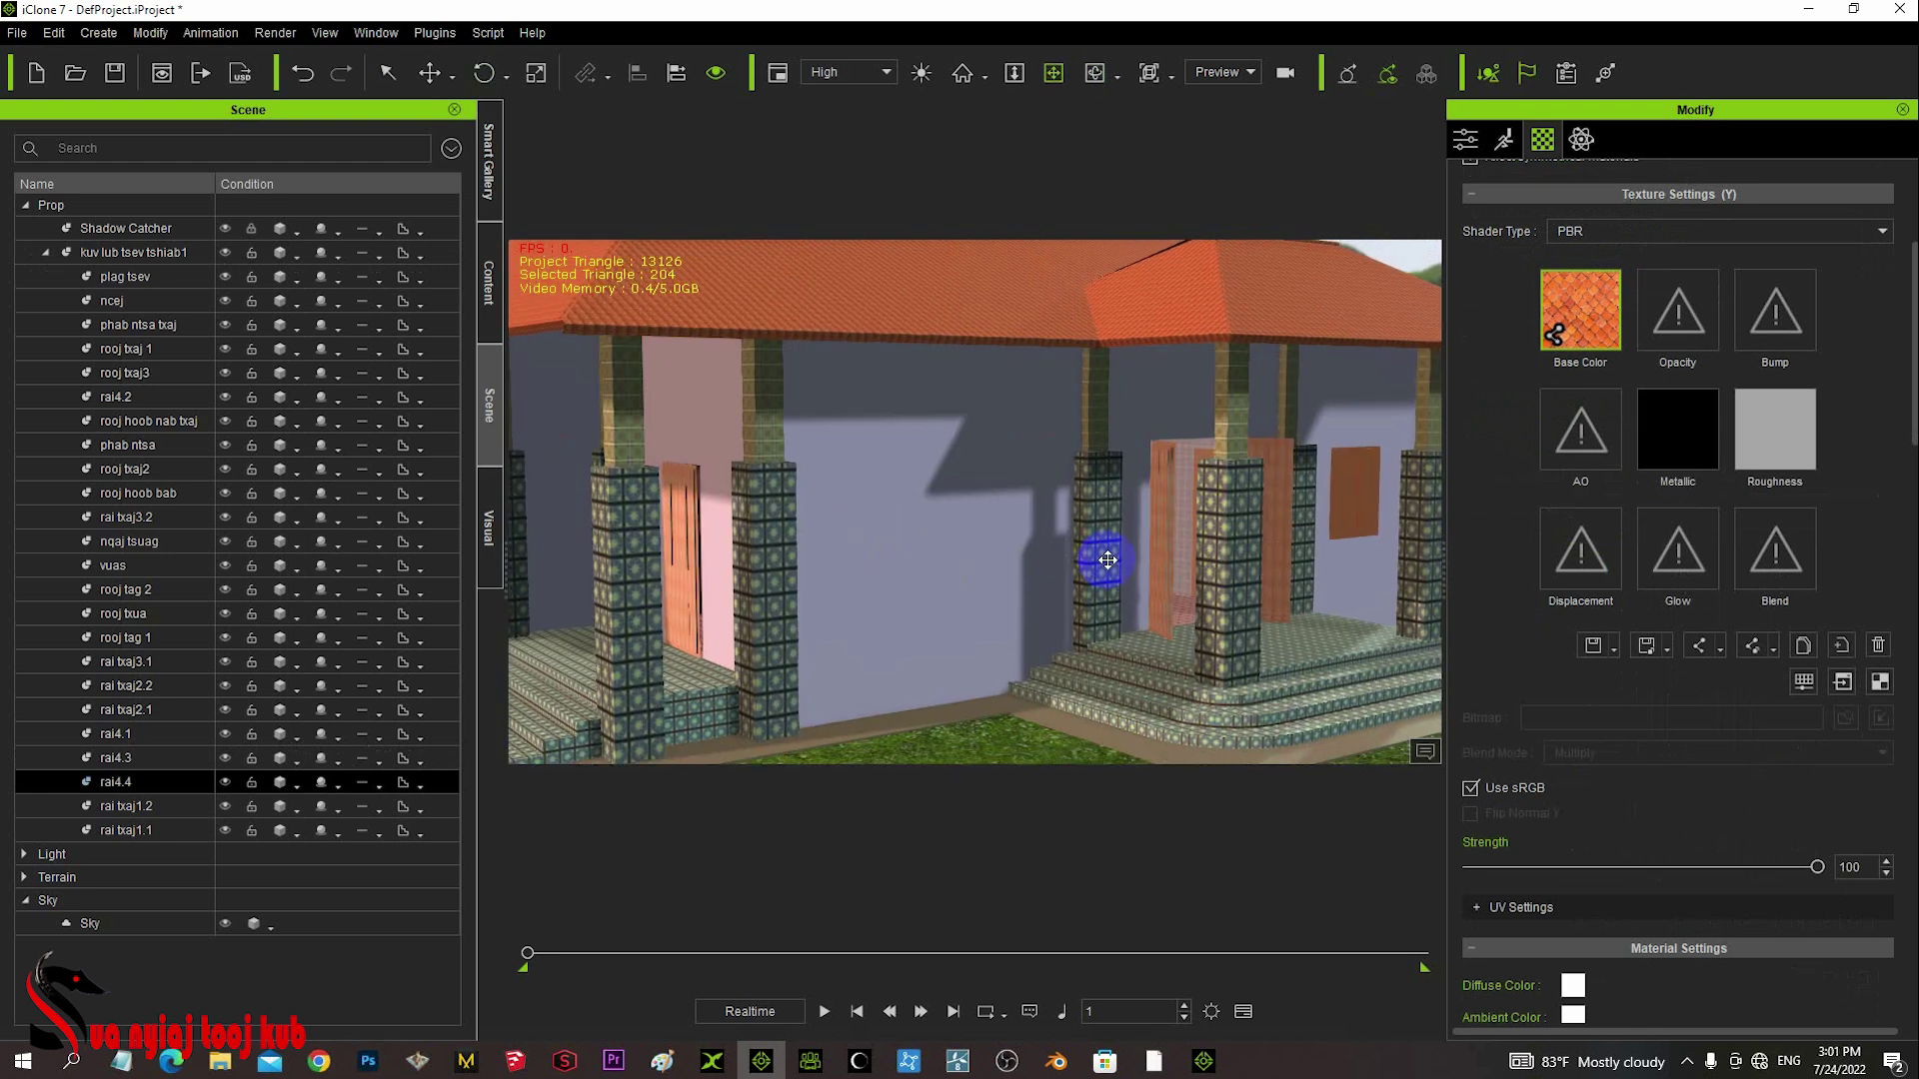
{"action": "right_click_drag", "start_coordinate": [1108, 559], "coordinate": [892, 631]}
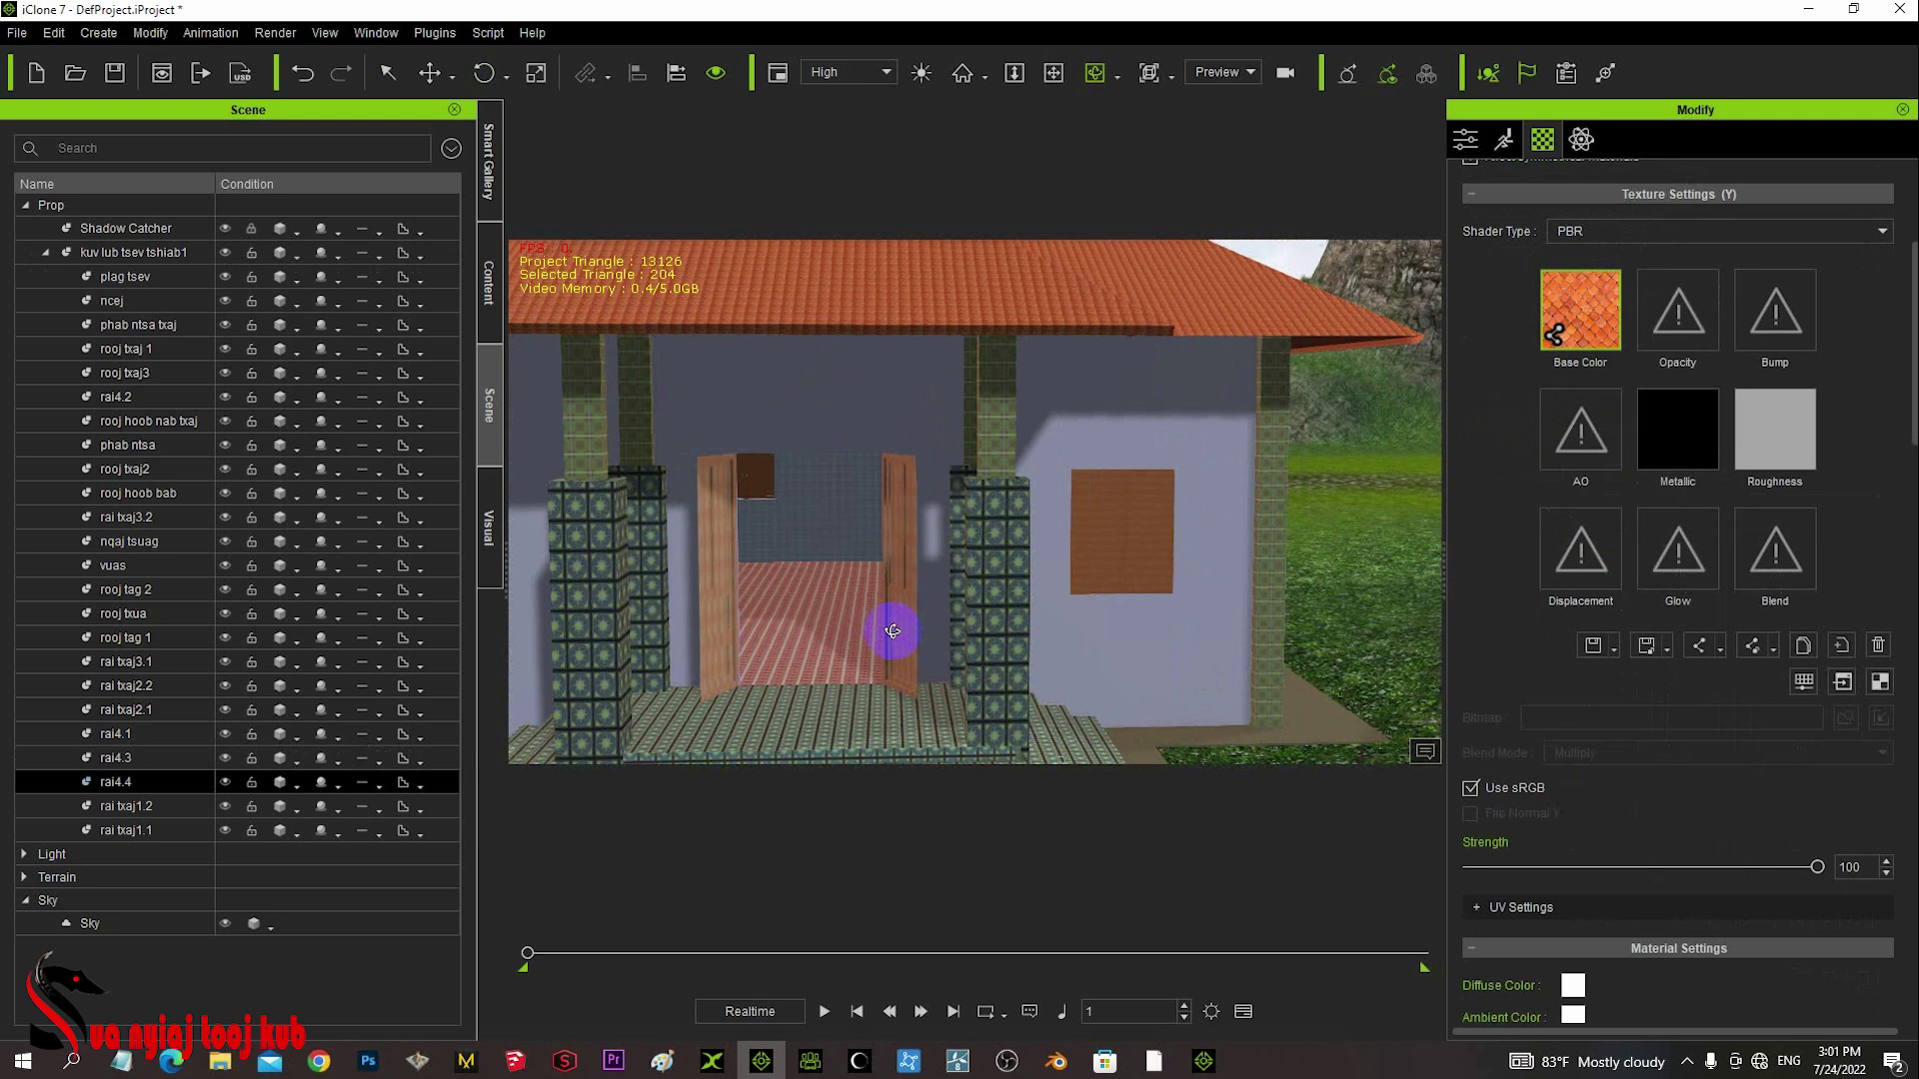
{"action": "middle_click_drag", "start_coordinate": [892, 632], "coordinate": [1033, 563]}
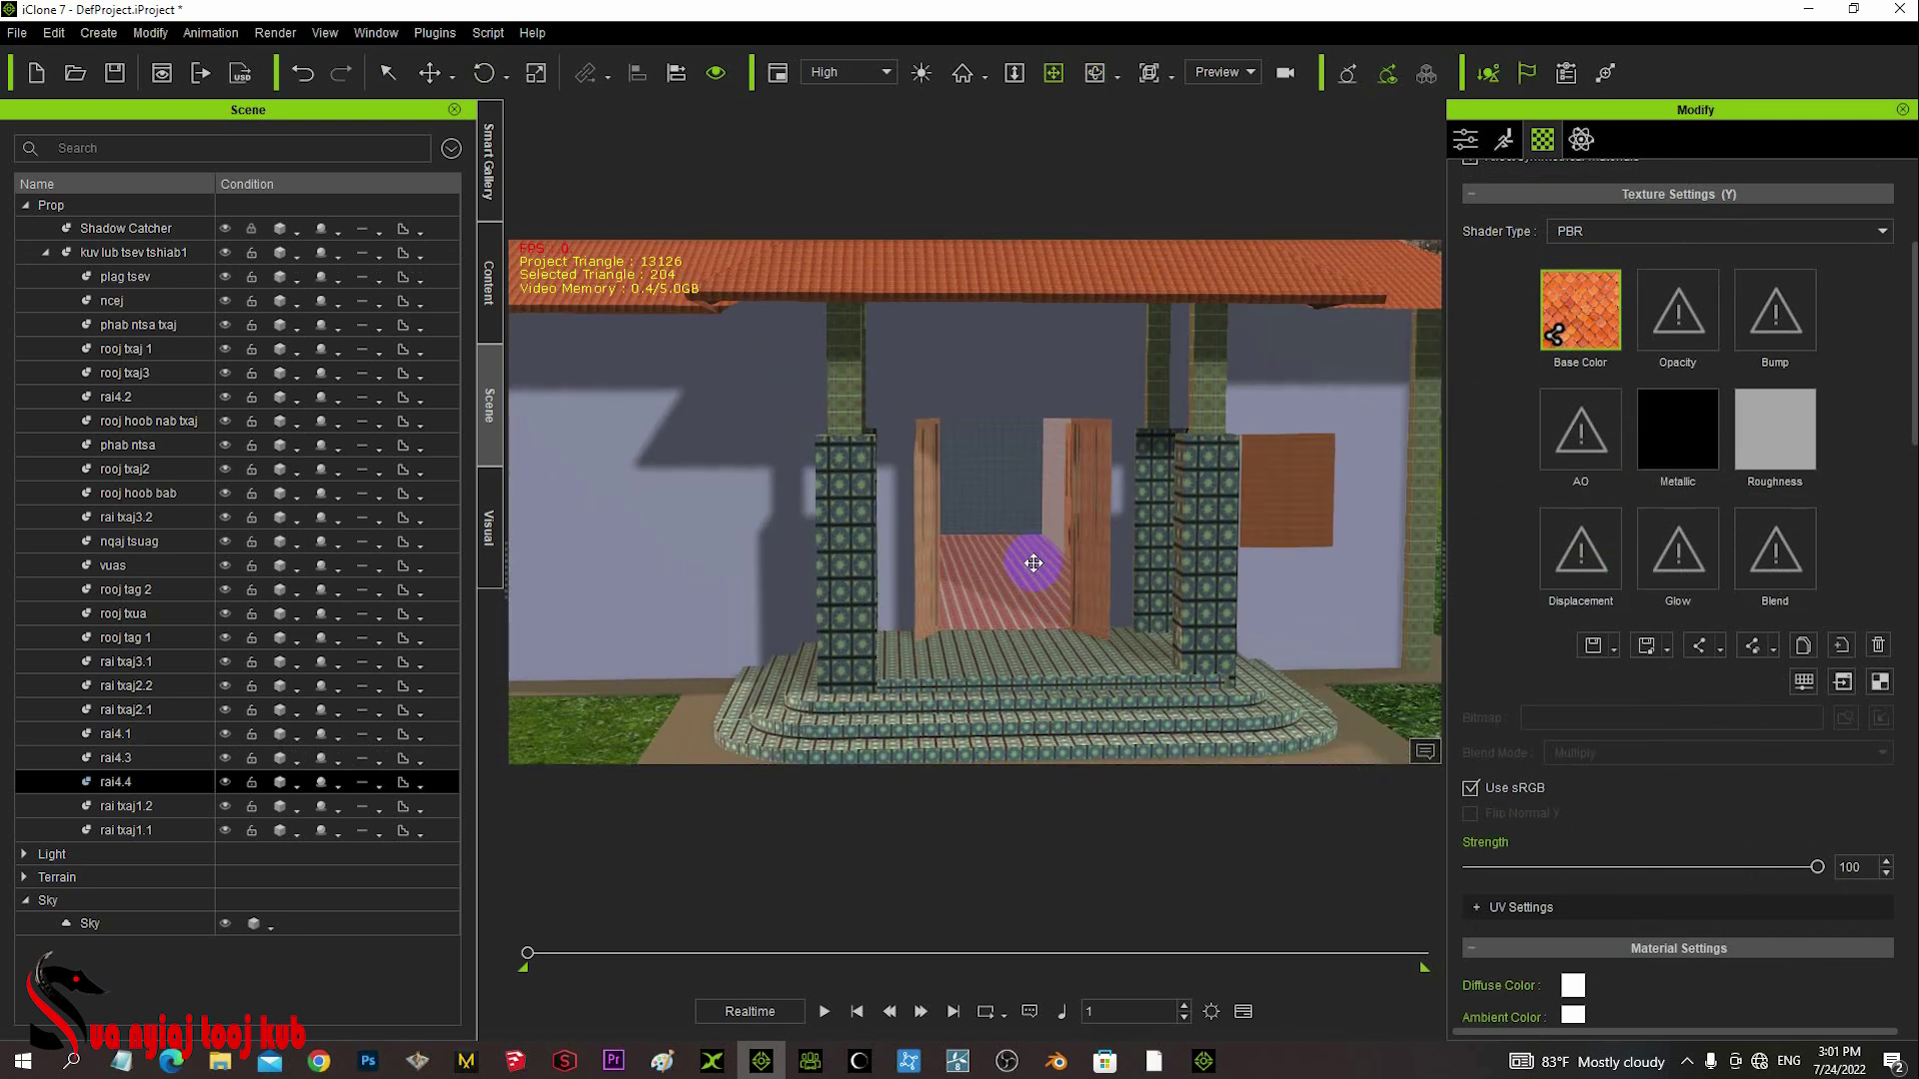
{"action": "scroll", "coordinate": [1034, 562], "scroll_direction": "down", "scroll_amount": 10}
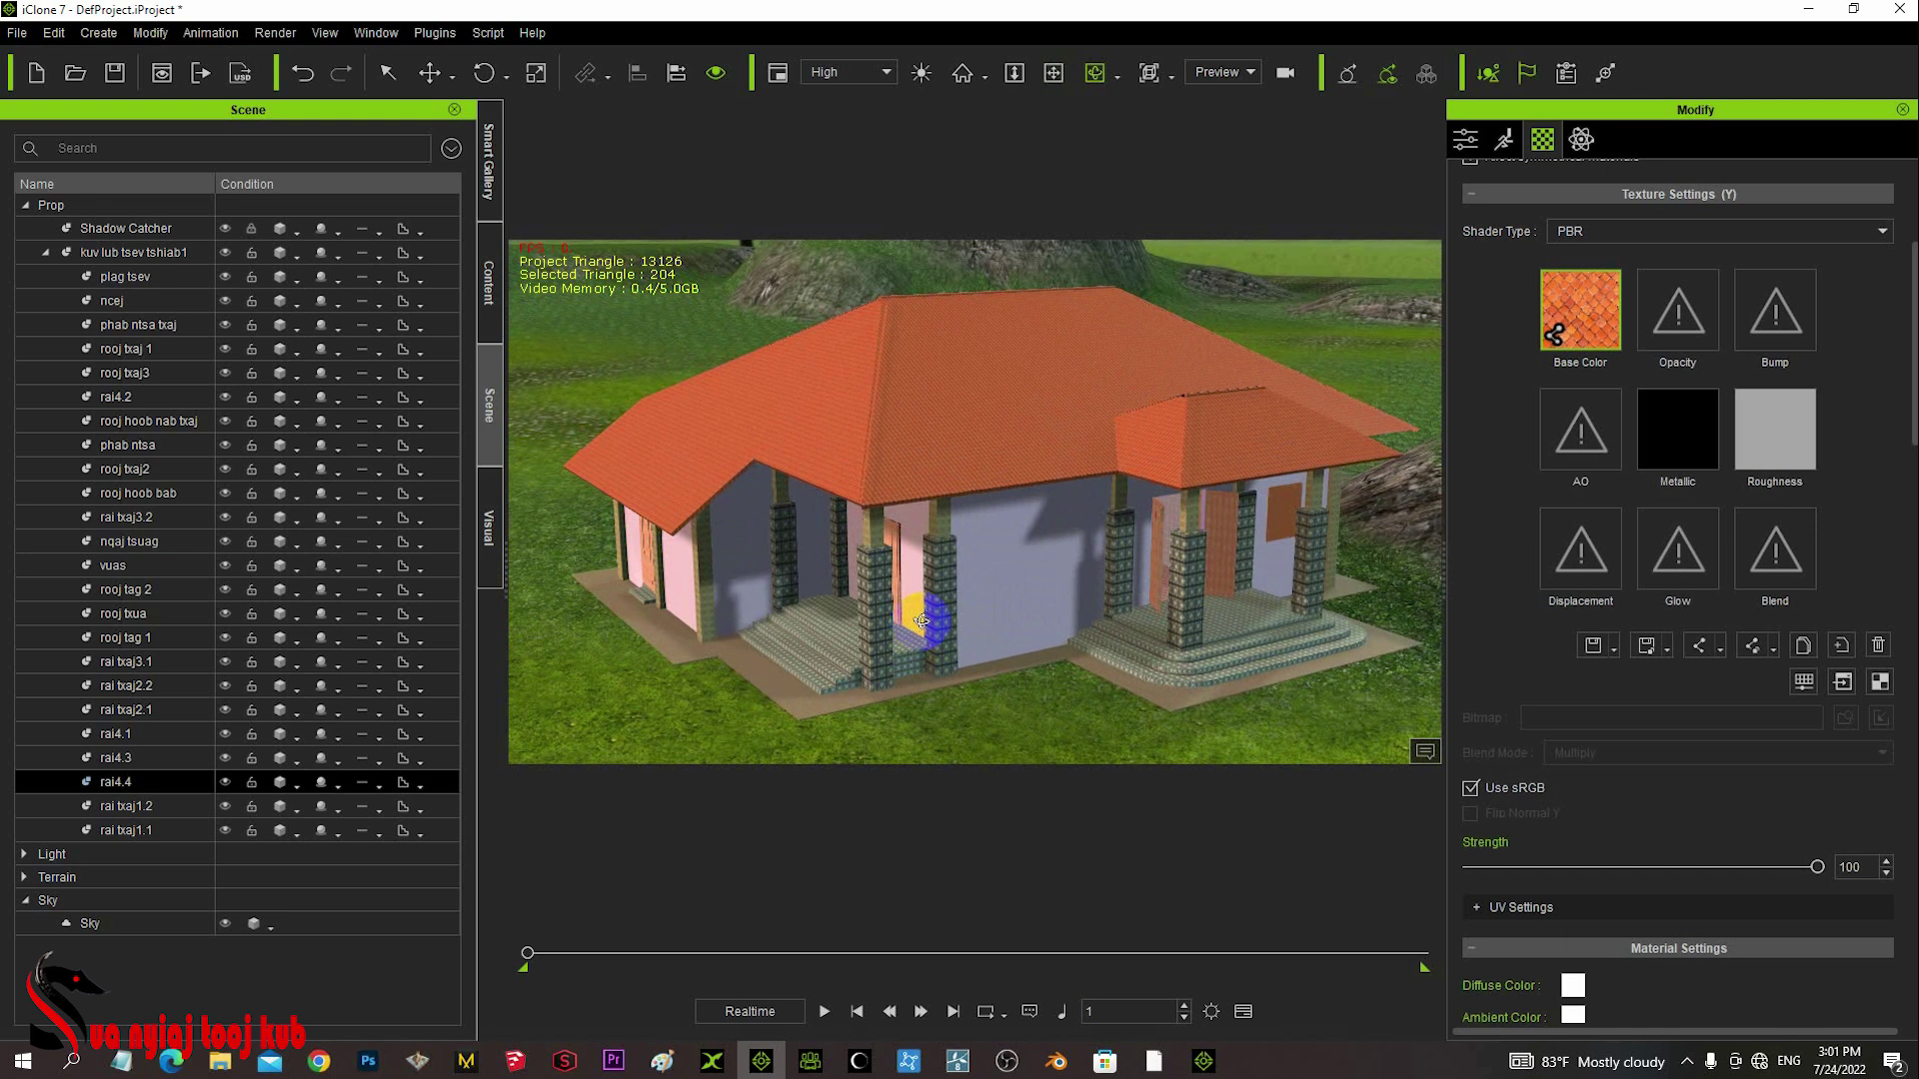
{"action": "right_click_drag", "start_coordinate": [913, 501], "coordinate": [912, 543]}
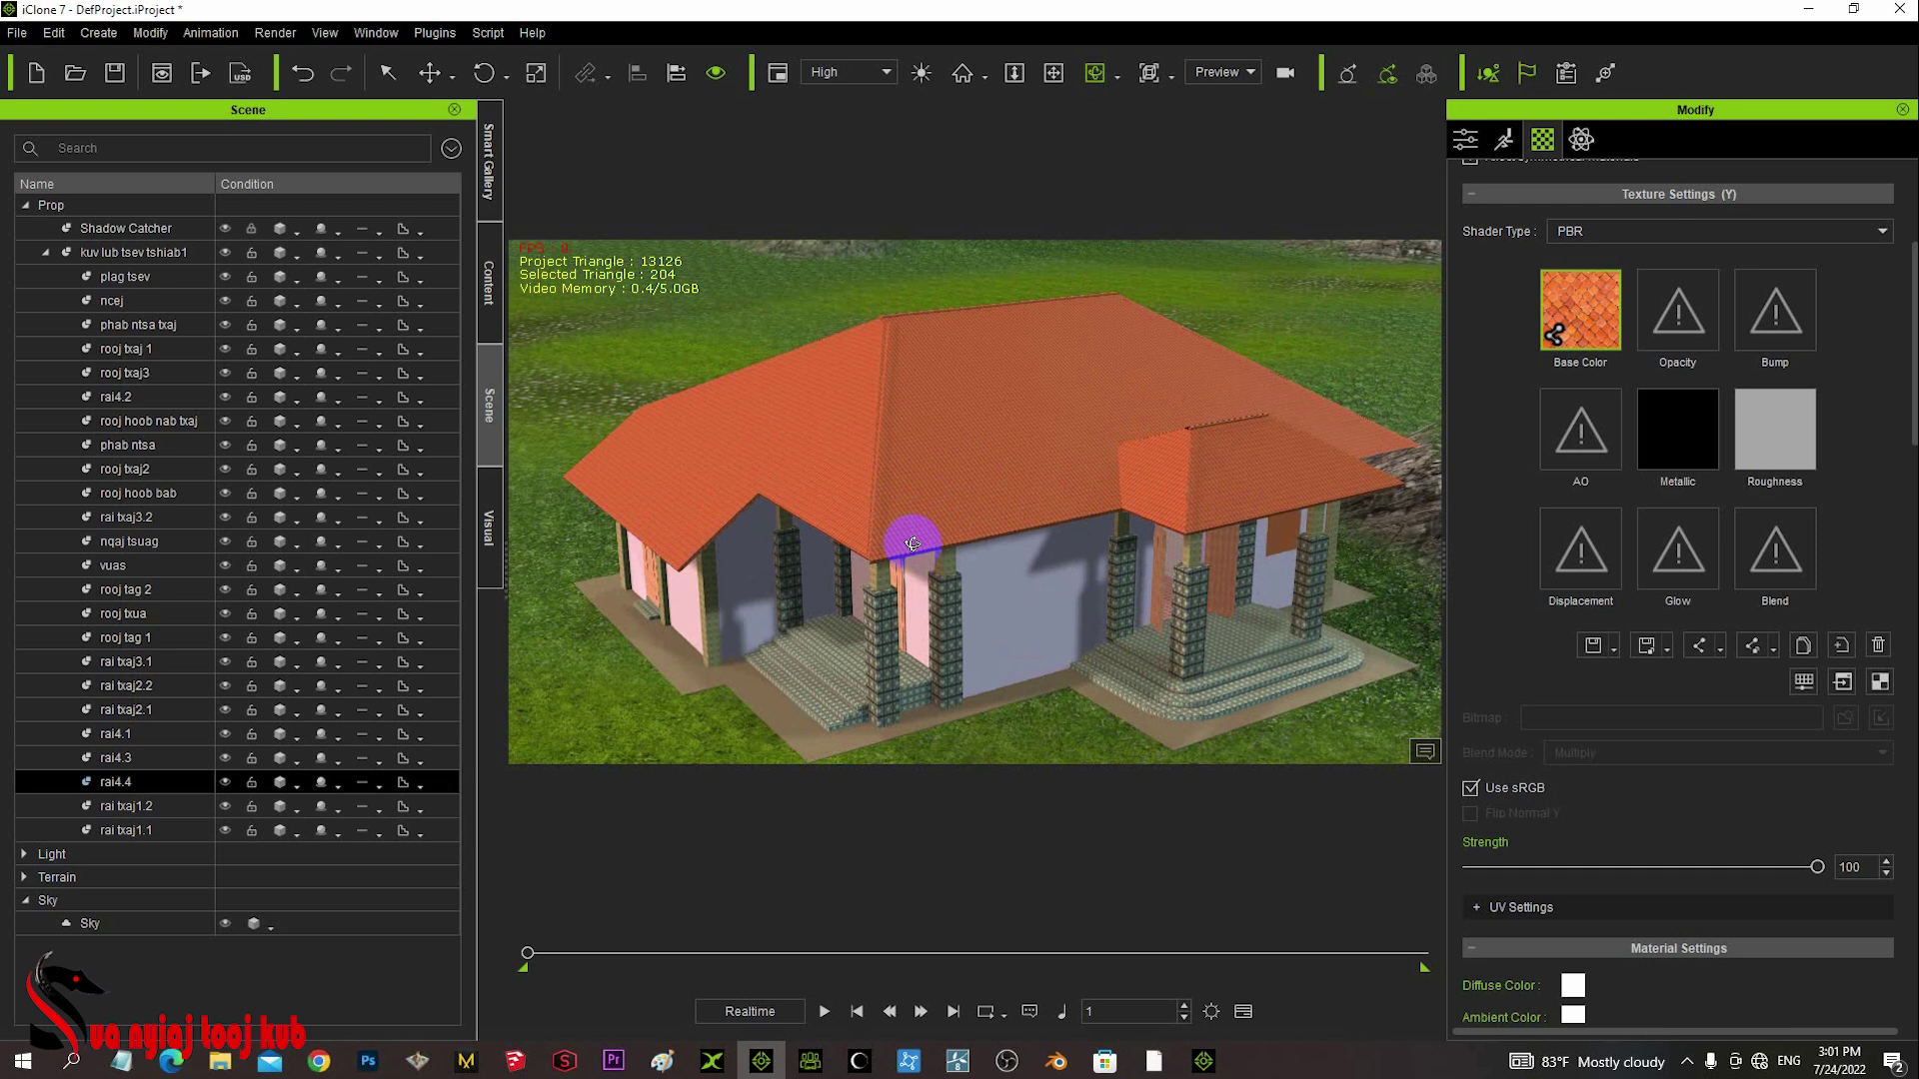
{"action": "left_click", "coordinate": [222, 565]}
{"action": "left_click", "coordinate": [224, 564]}
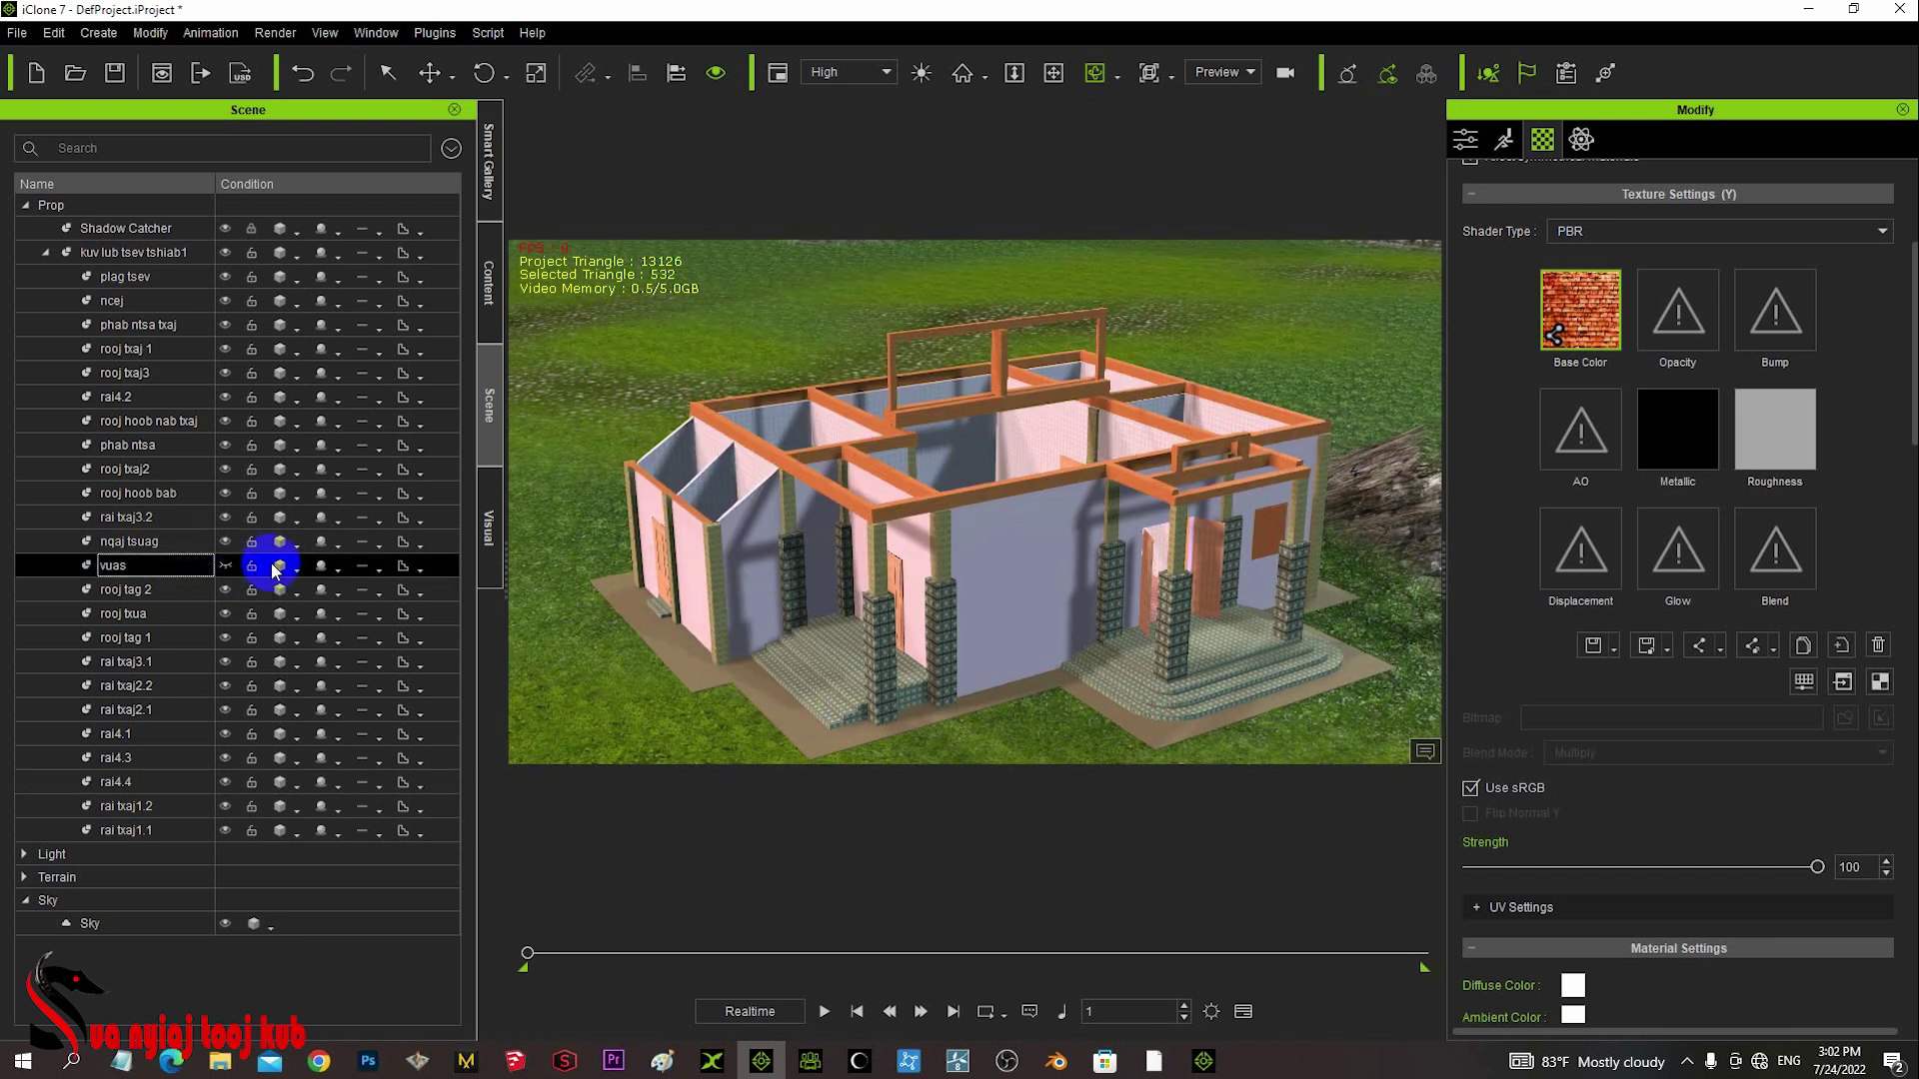
- Examine the roofless house's room layout from above and its front porches from an angle
{"action": "left_click", "coordinate": [1017, 440]}
{"action": "mouse_move", "coordinate": [1017, 440]}
{"action": "right_mouse_down"}
{"action": "mouse_move", "coordinate": [976, 438]}
{"action": "mouse_move", "coordinate": [994, 500]}
{"action": "mouse_move", "coordinate": [848, 516]}
{"action": "mouse_move", "coordinate": [1028, 416]}
{"action": "mouse_move", "coordinate": [1139, 453]}
{"action": "mouse_move", "coordinate": [1159, 441]}
{"action": "mouse_move", "coordinate": [1100, 459]}
{"action": "mouse_move", "coordinate": [1105, 416]}
{"action": "mouse_move", "coordinate": [1148, 415]}
{"action": "mouse_move", "coordinate": [1203, 451]}
{"action": "mouse_move", "coordinate": [1268, 557]}
{"action": "mouse_move", "coordinate": [1028, 454]}
{"action": "mouse_move", "coordinate": [1032, 556]}
{"action": "mouse_move", "coordinate": [984, 446]}
{"action": "mouse_move", "coordinate": [987, 531]}
{"action": "mouse_move", "coordinate": [899, 429]}
{"action": "mouse_move", "coordinate": [951, 548]}
{"action": "mouse_move", "coordinate": [895, 434]}
{"action": "mouse_move", "coordinate": [826, 544]}
{"action": "mouse_move", "coordinate": [890, 501]}
{"action": "mouse_move", "coordinate": [1062, 489]}
{"action": "mouse_move", "coordinate": [976, 549]}
{"action": "mouse_move", "coordinate": [967, 524]}
{"action": "mouse_move", "coordinate": [950, 532]}
{"action": "right_mouse_up"}
{"action": "left_click", "coordinate": [884, 467]}
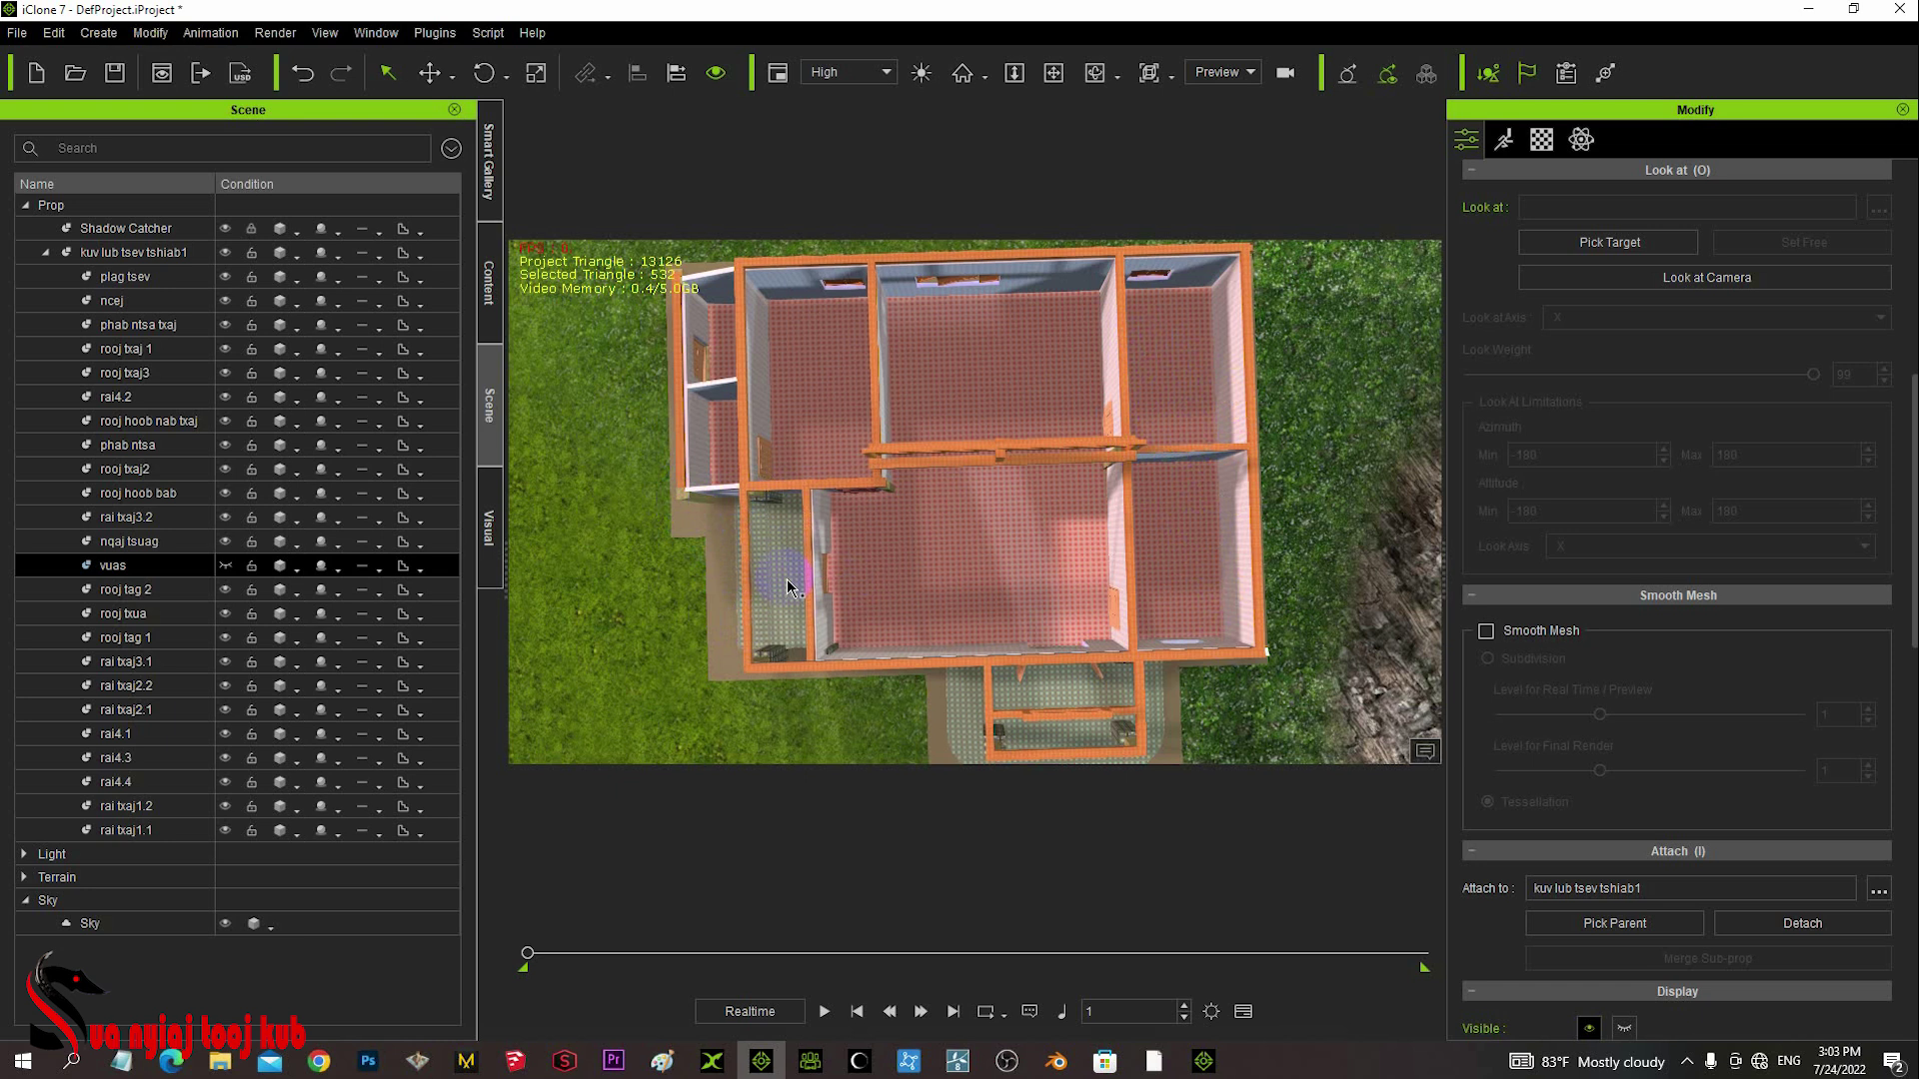
{"action": "right_click_drag", "start_coordinate": [789, 584], "coordinate": [945, 521]}
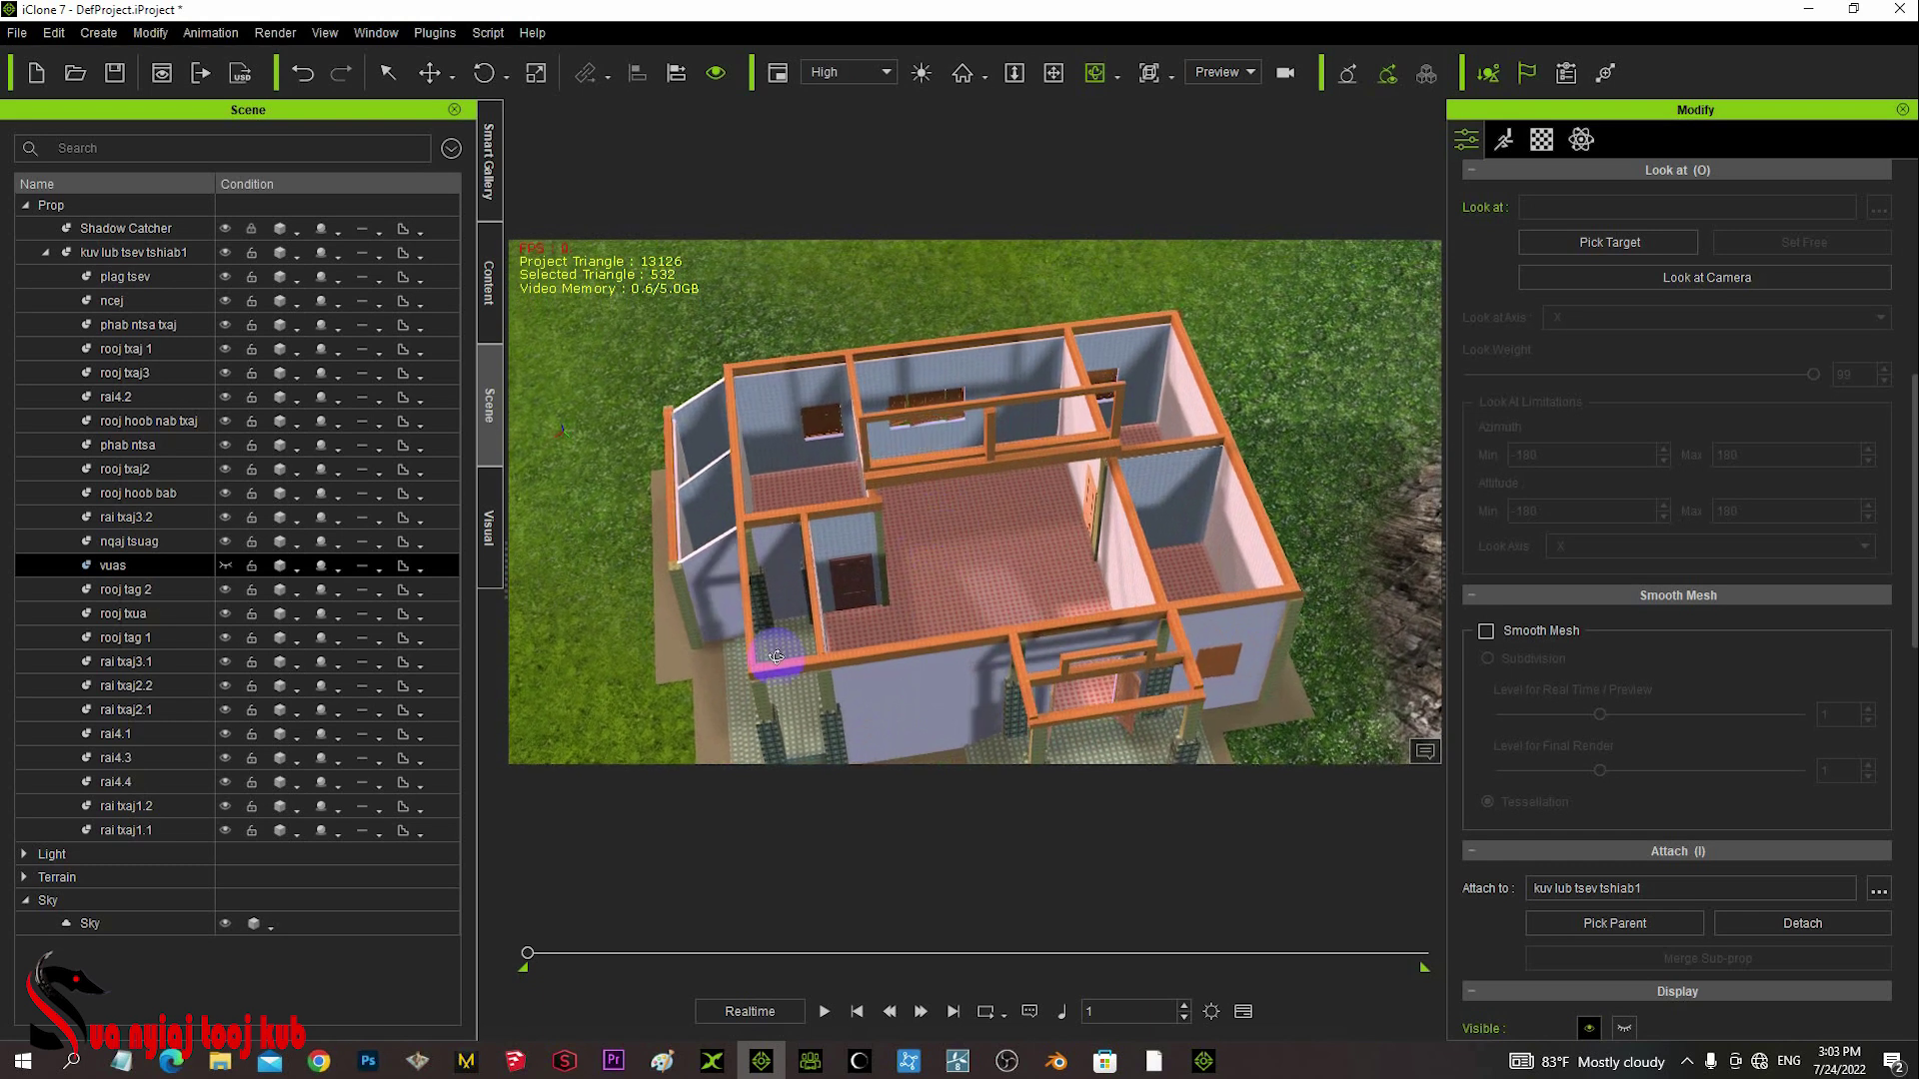
{"action": "middle_click_drag", "start_coordinate": [774, 664], "coordinate": [1057, 578]}
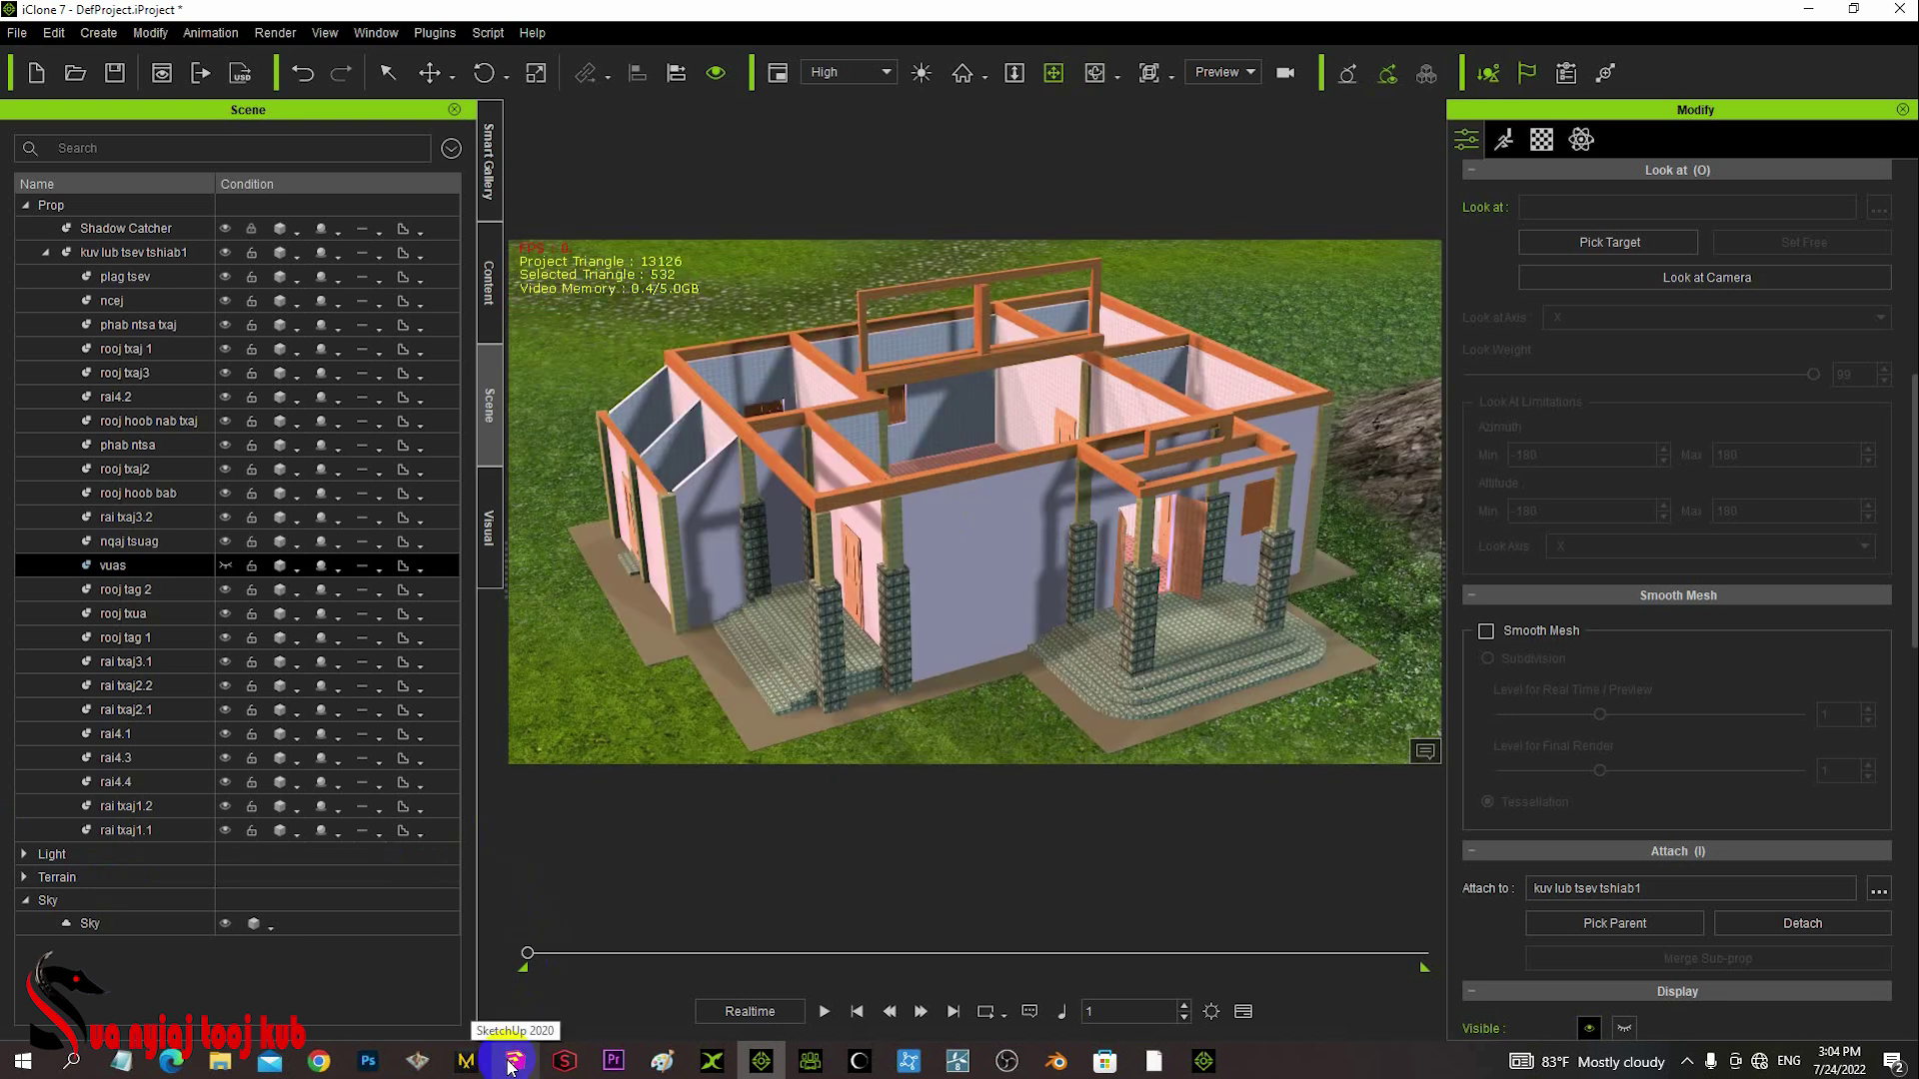
- Minimize the iClone project, switch to SketchUp 2020 and create a new model from the Simple template in meters
{"action": "left_click", "coordinate": [1814, 13]}
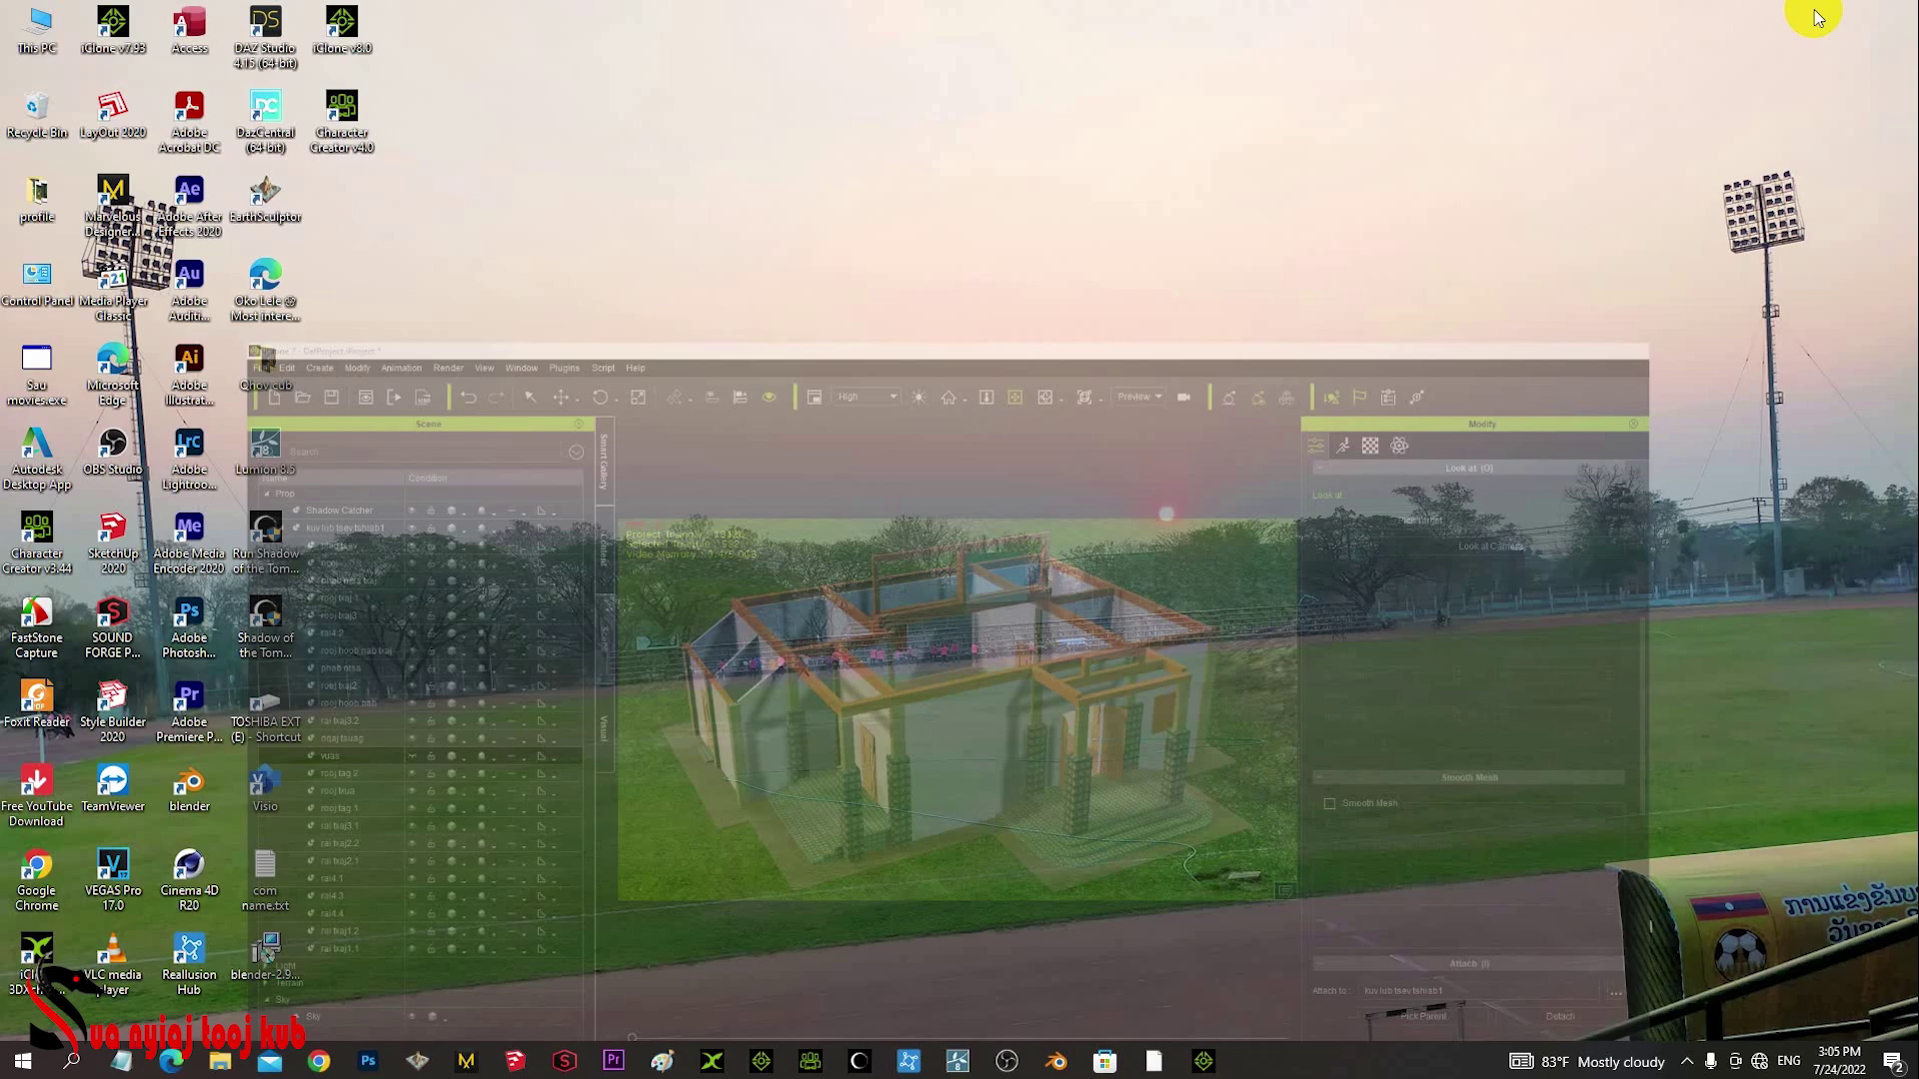
{"action": "left_click", "coordinate": [513, 1063]}
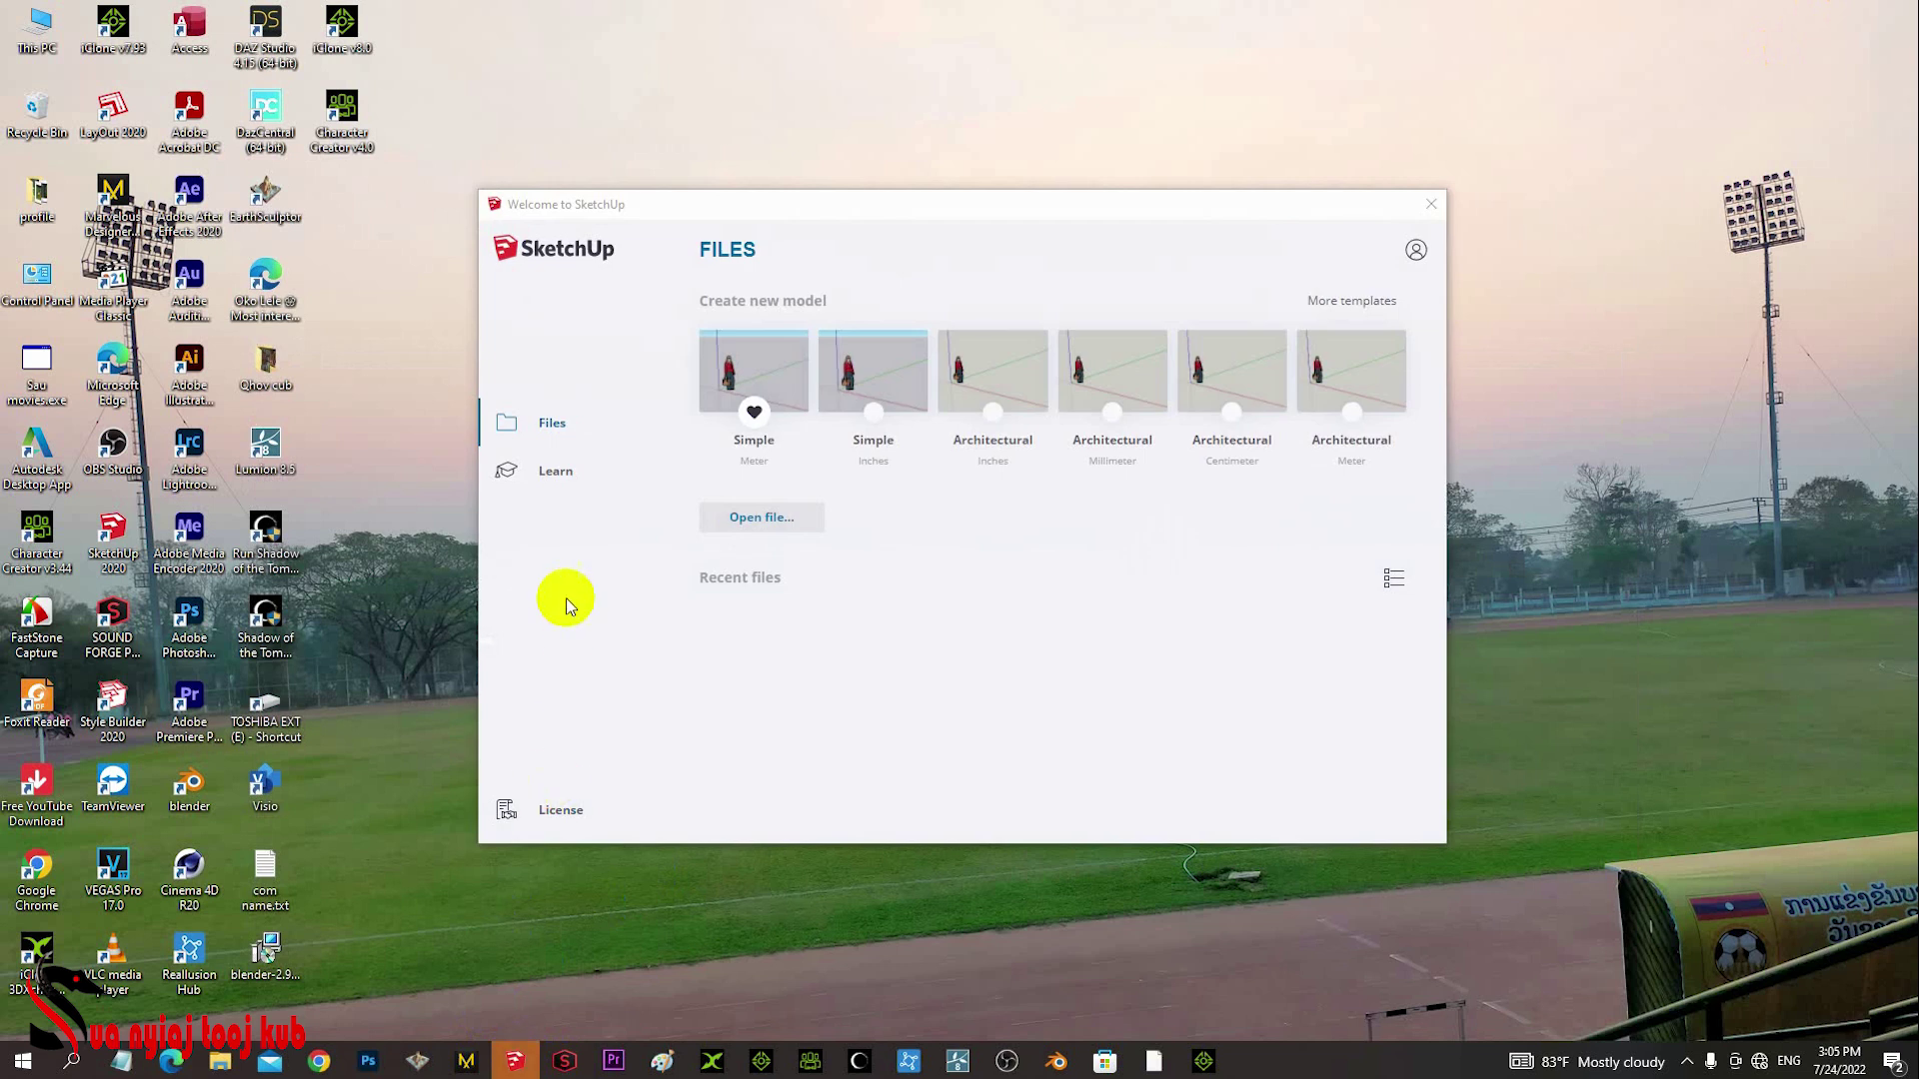
{"action": "left_click", "coordinate": [746, 369]}
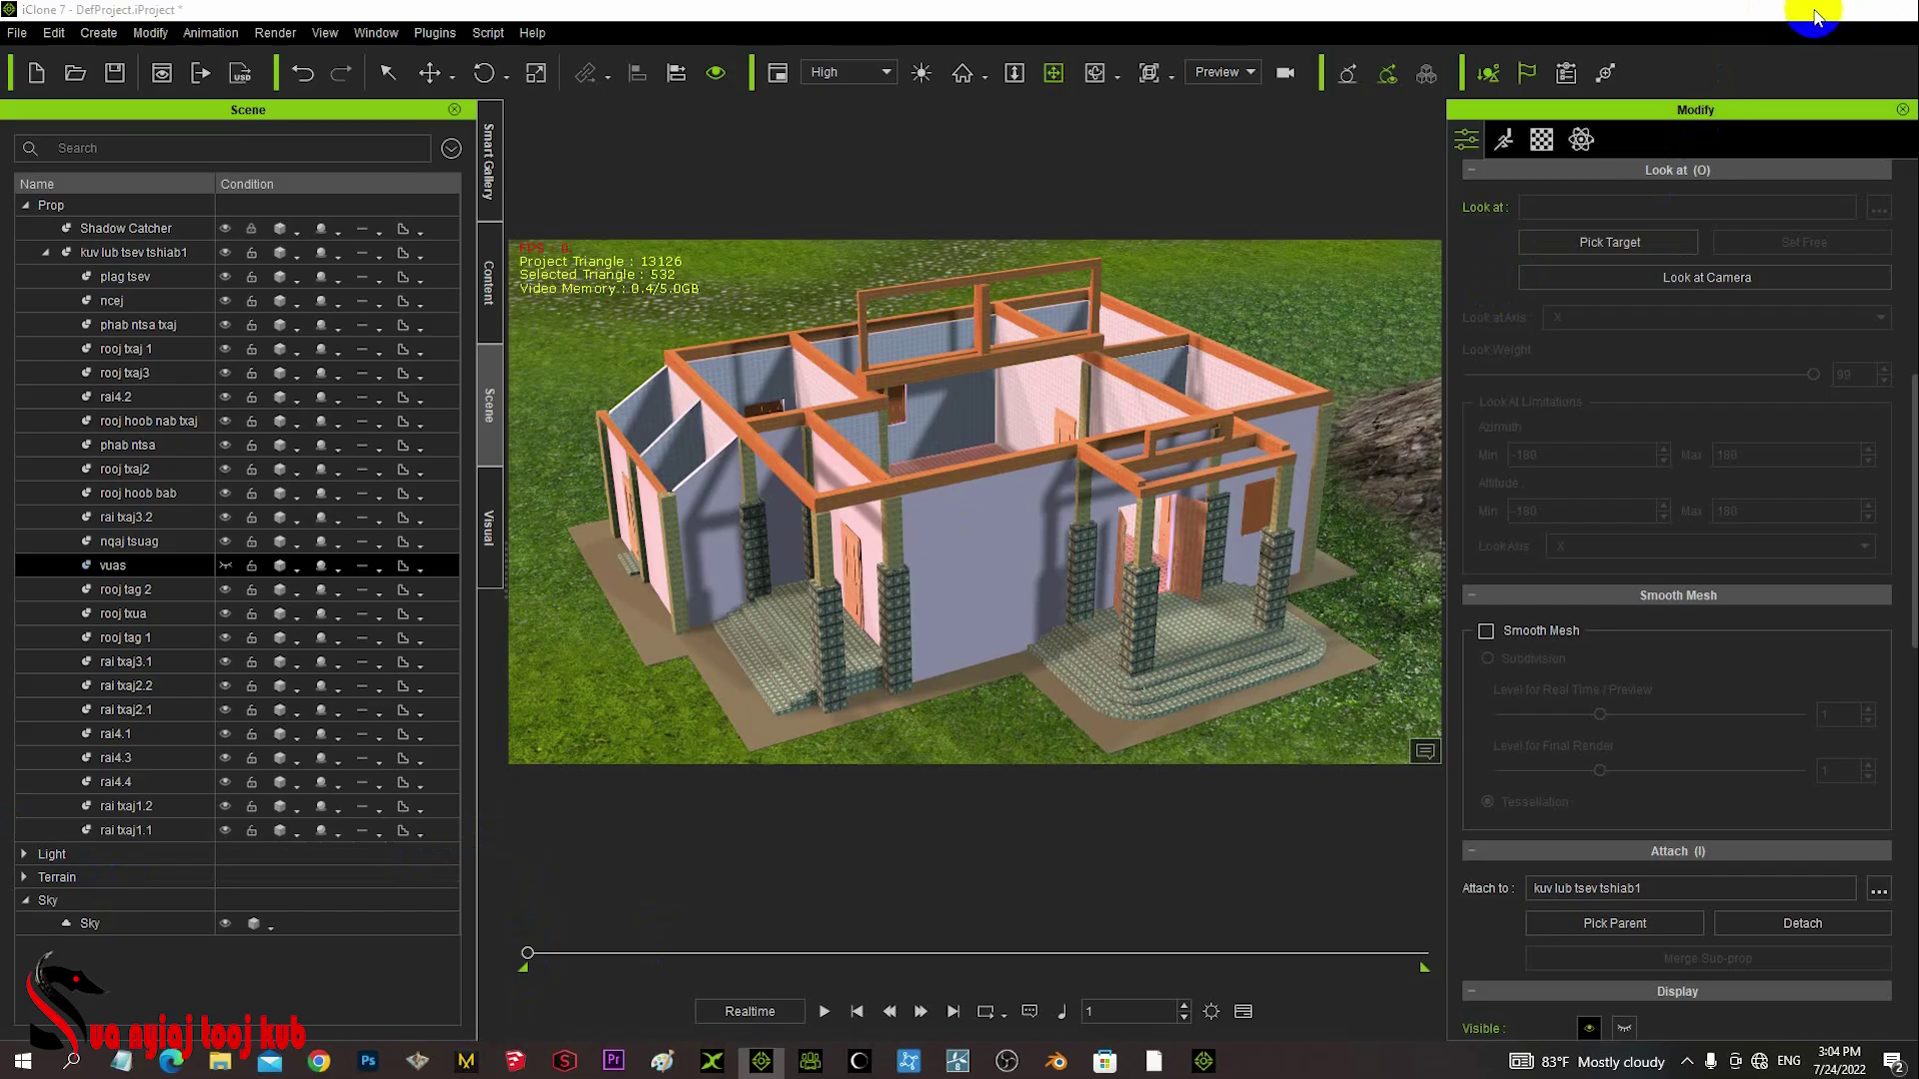
{"action": "left_click", "coordinate": [1811, 10]}
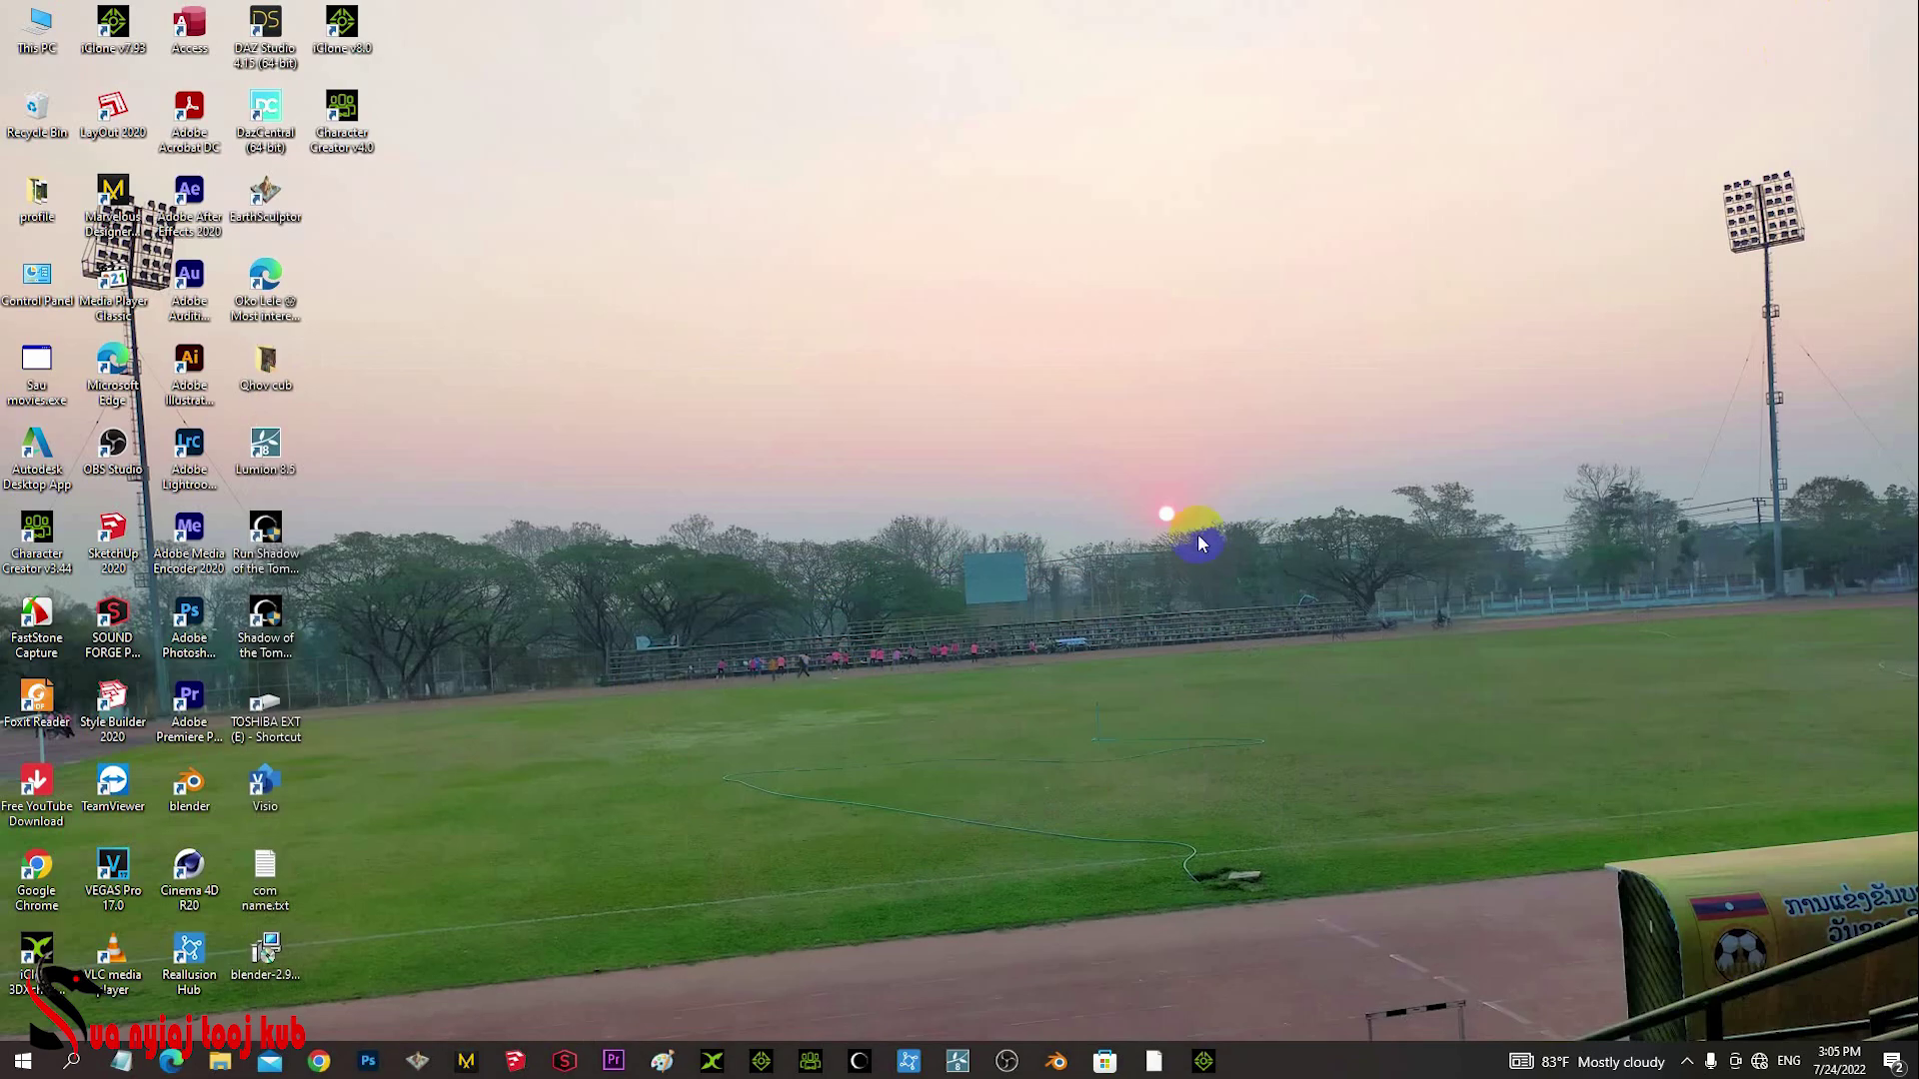
{"action": "left_click", "coordinate": [513, 1062]}
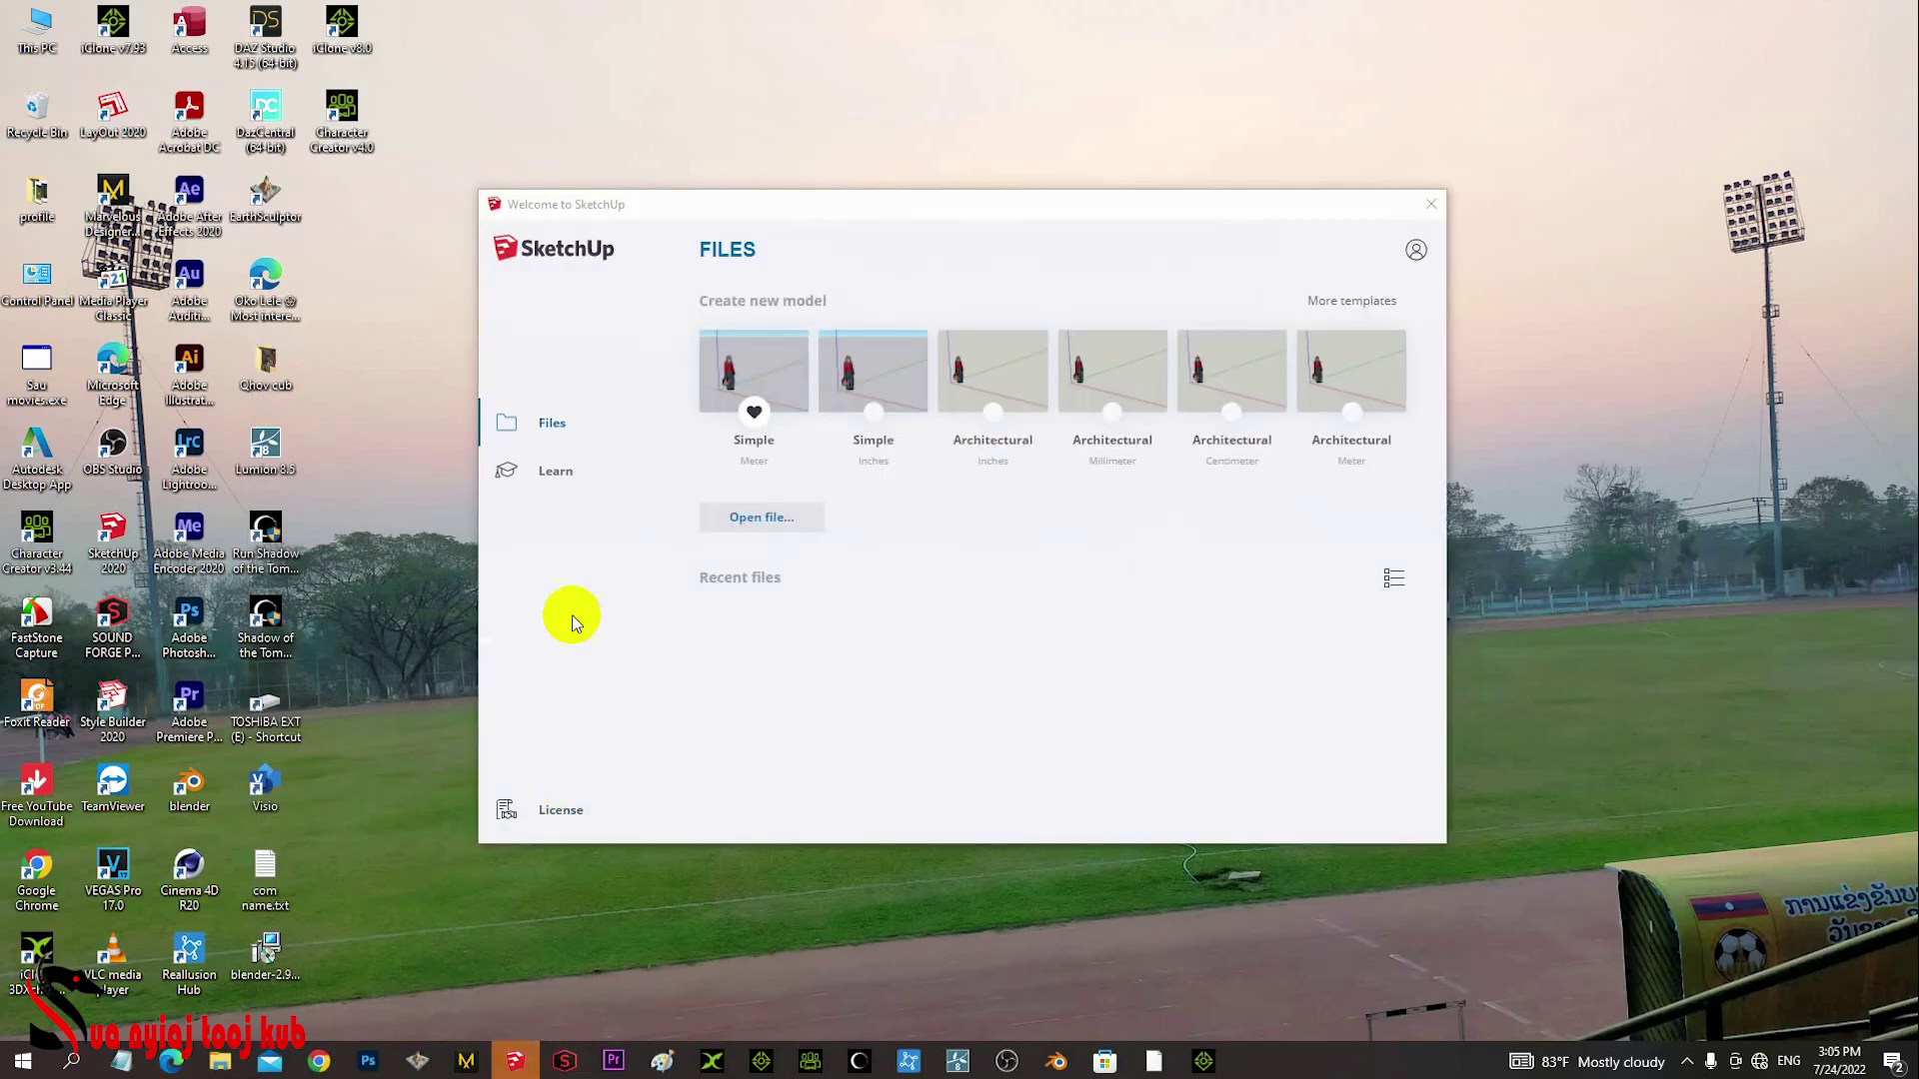
{"action": "left_click", "coordinate": [746, 369]}
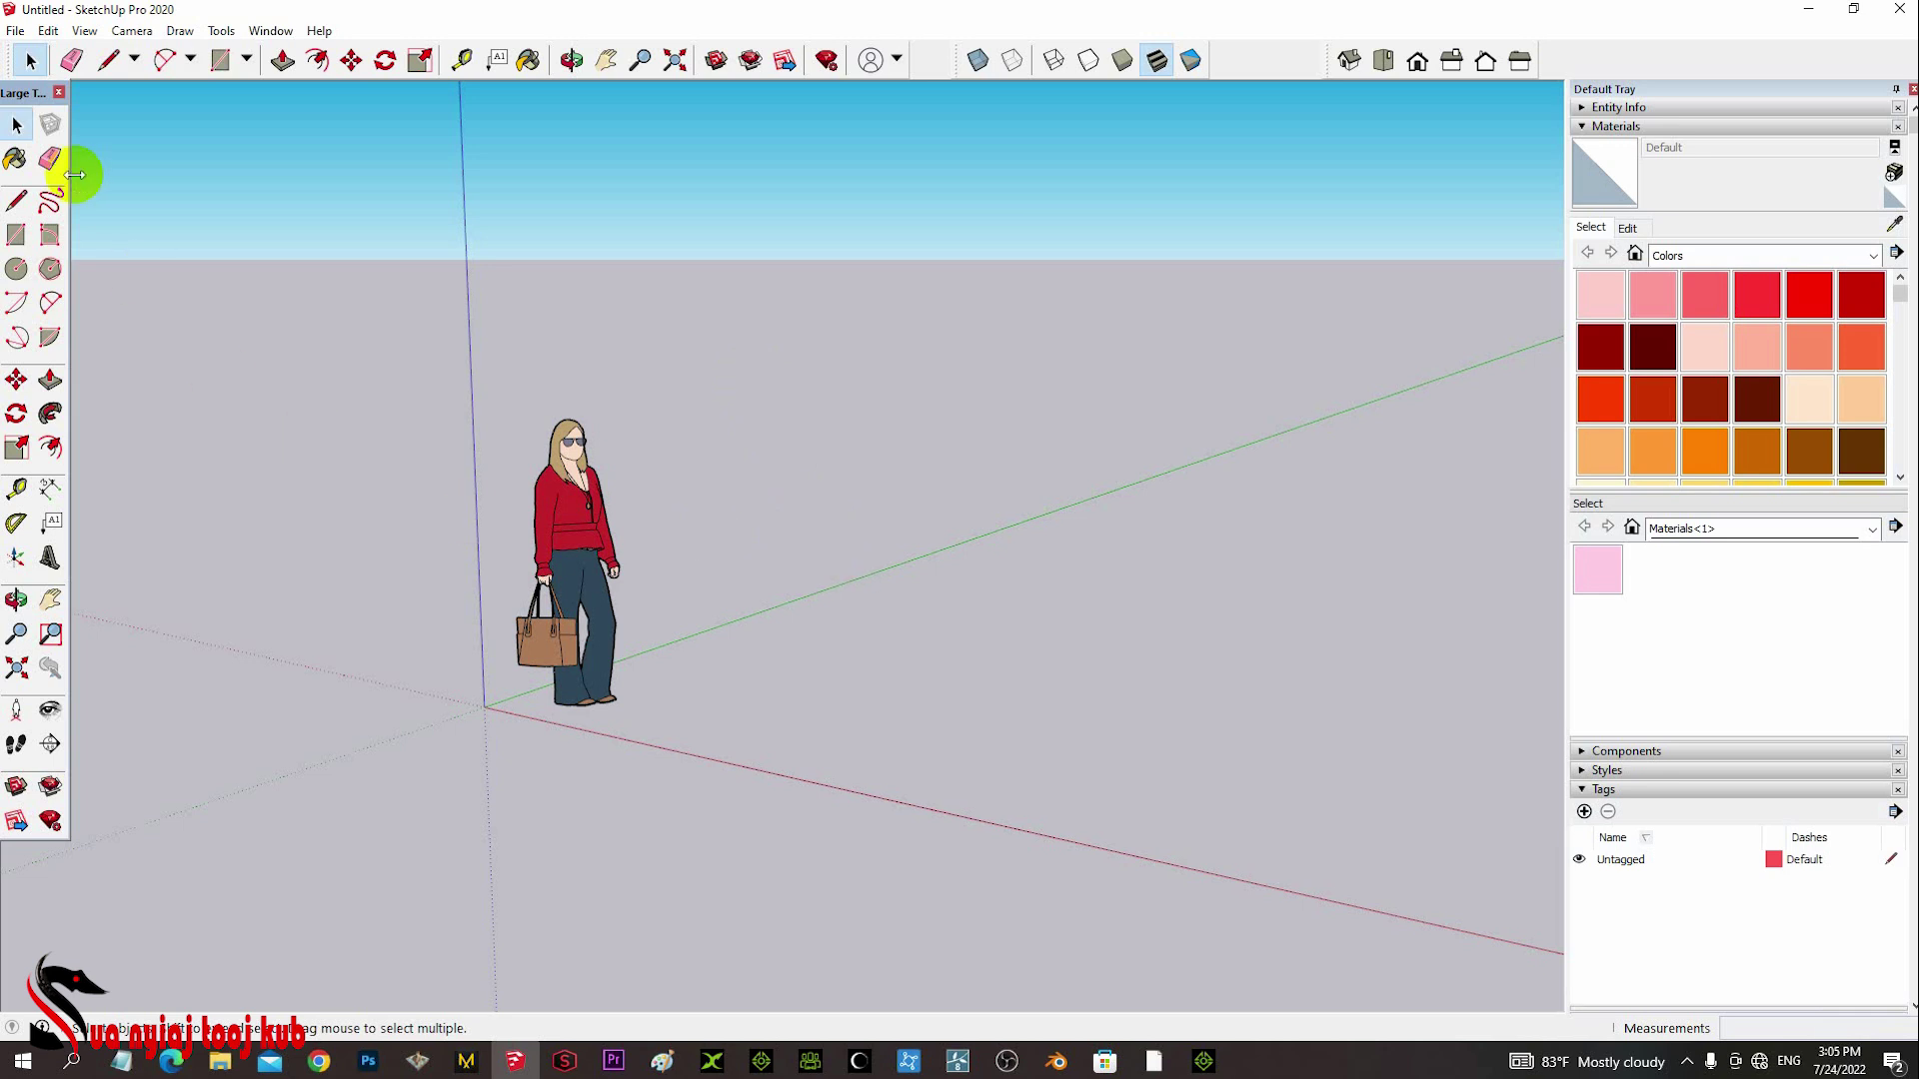
{"action": "left_click", "coordinate": [579, 526]}
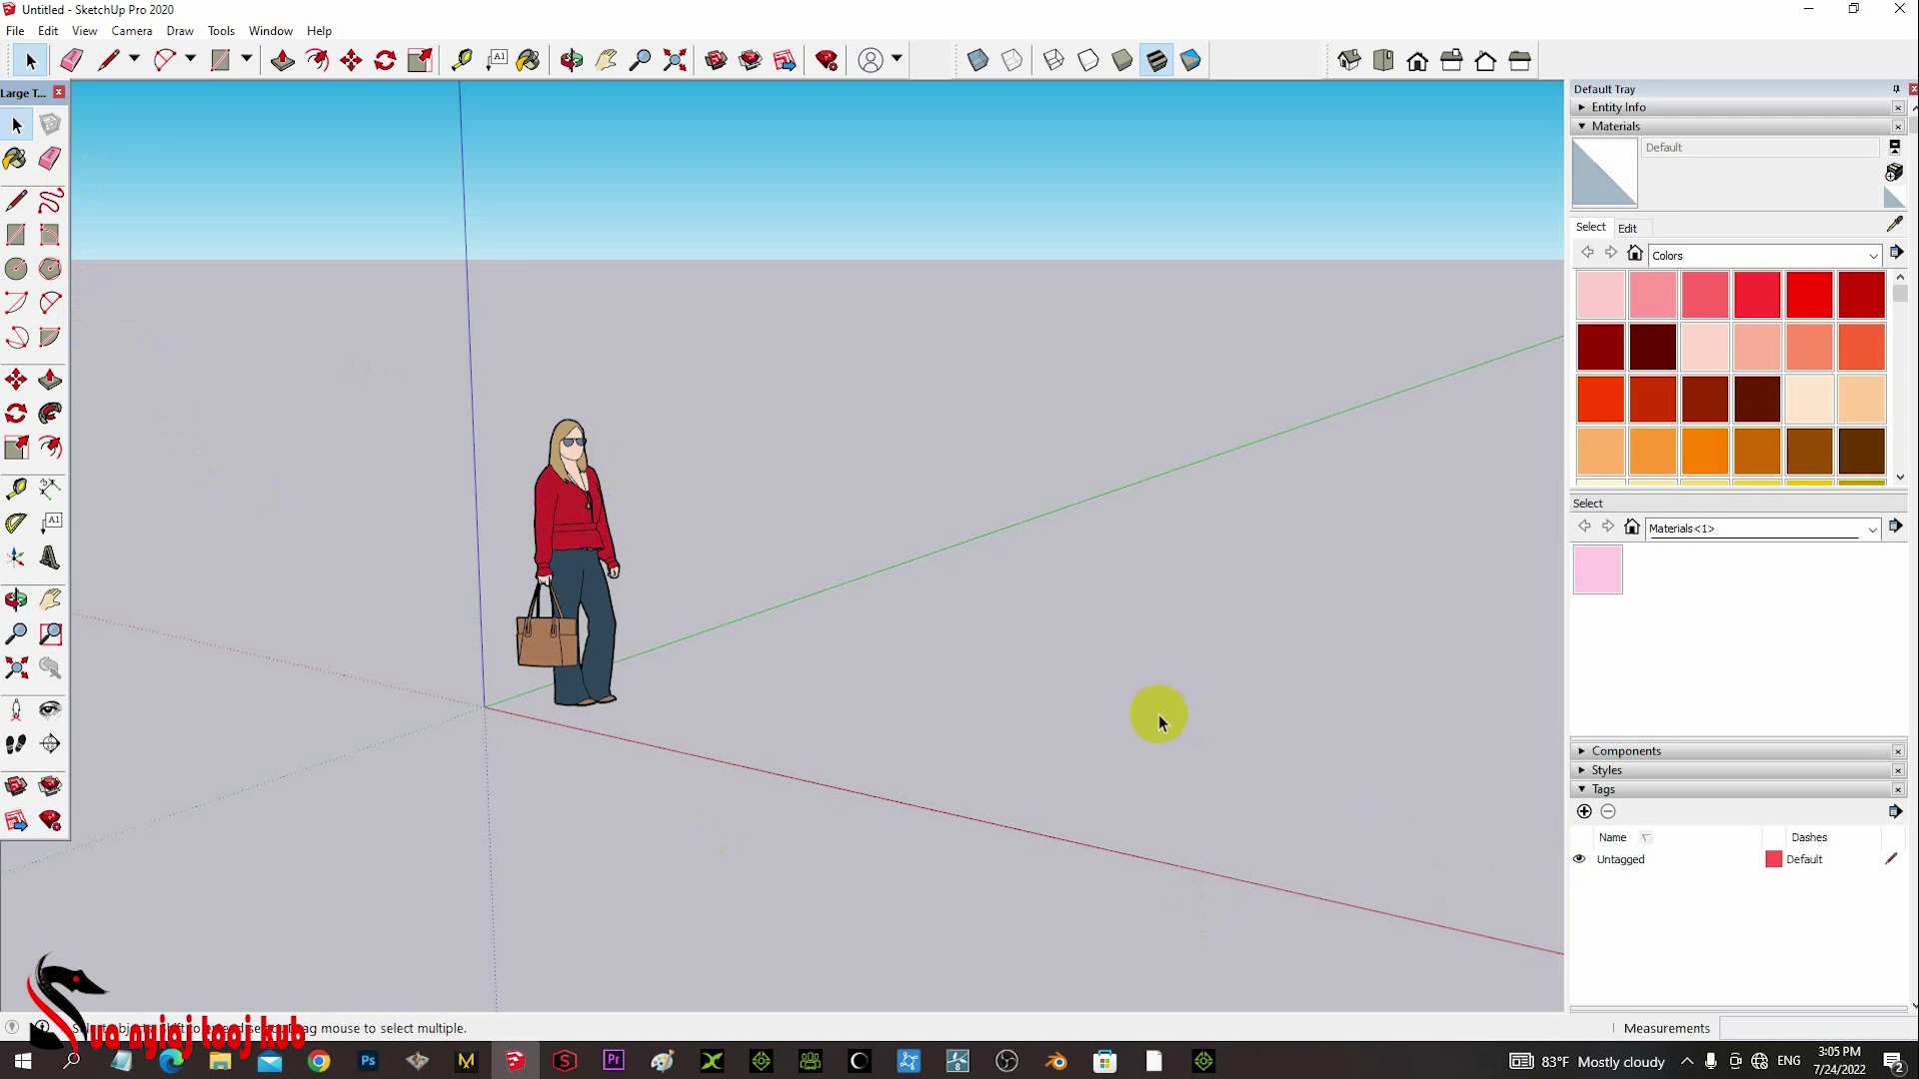
- Add a tag named "phab ntsa" and make it the active tag
{"action": "left_click", "coordinate": [1586, 812]}
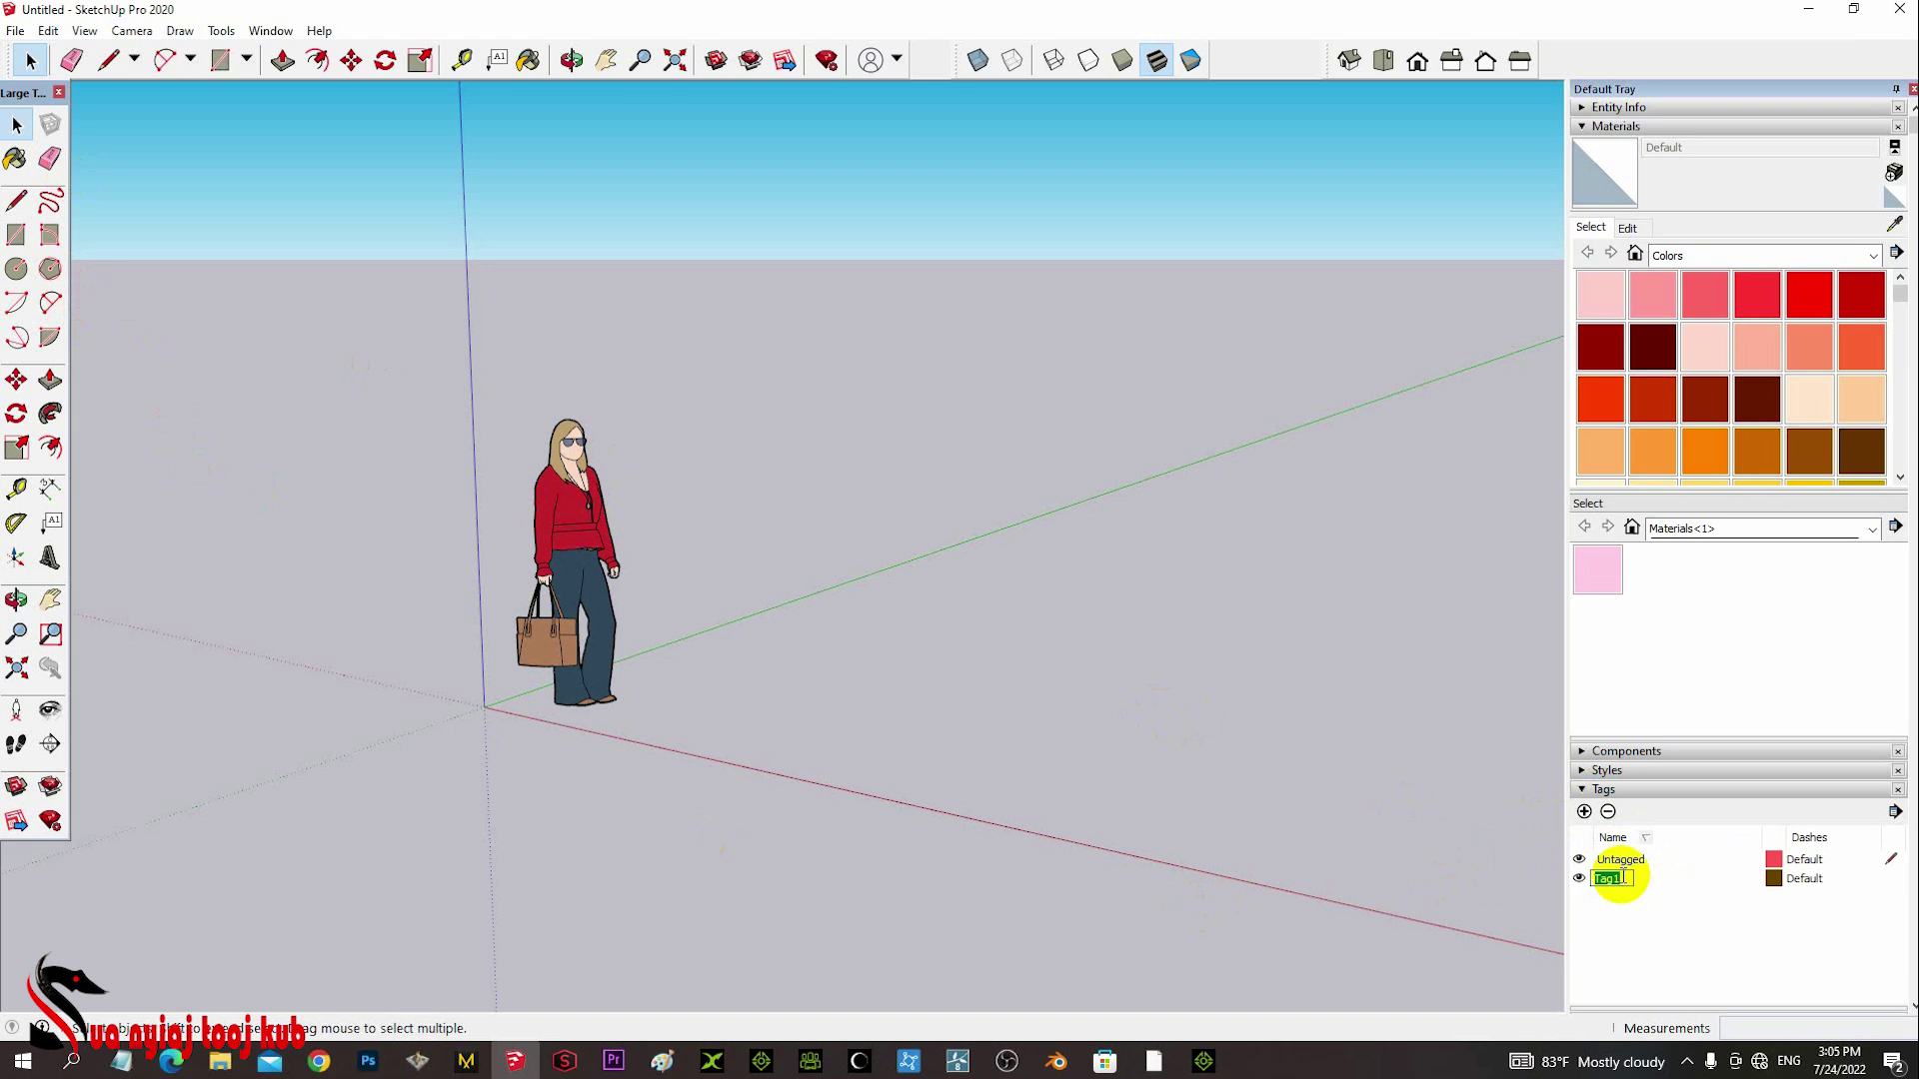
{"action": "type", "text": "phab j"}
{"action": "type", "text": "tsa"}
{"action": "key", "text": "Return"}
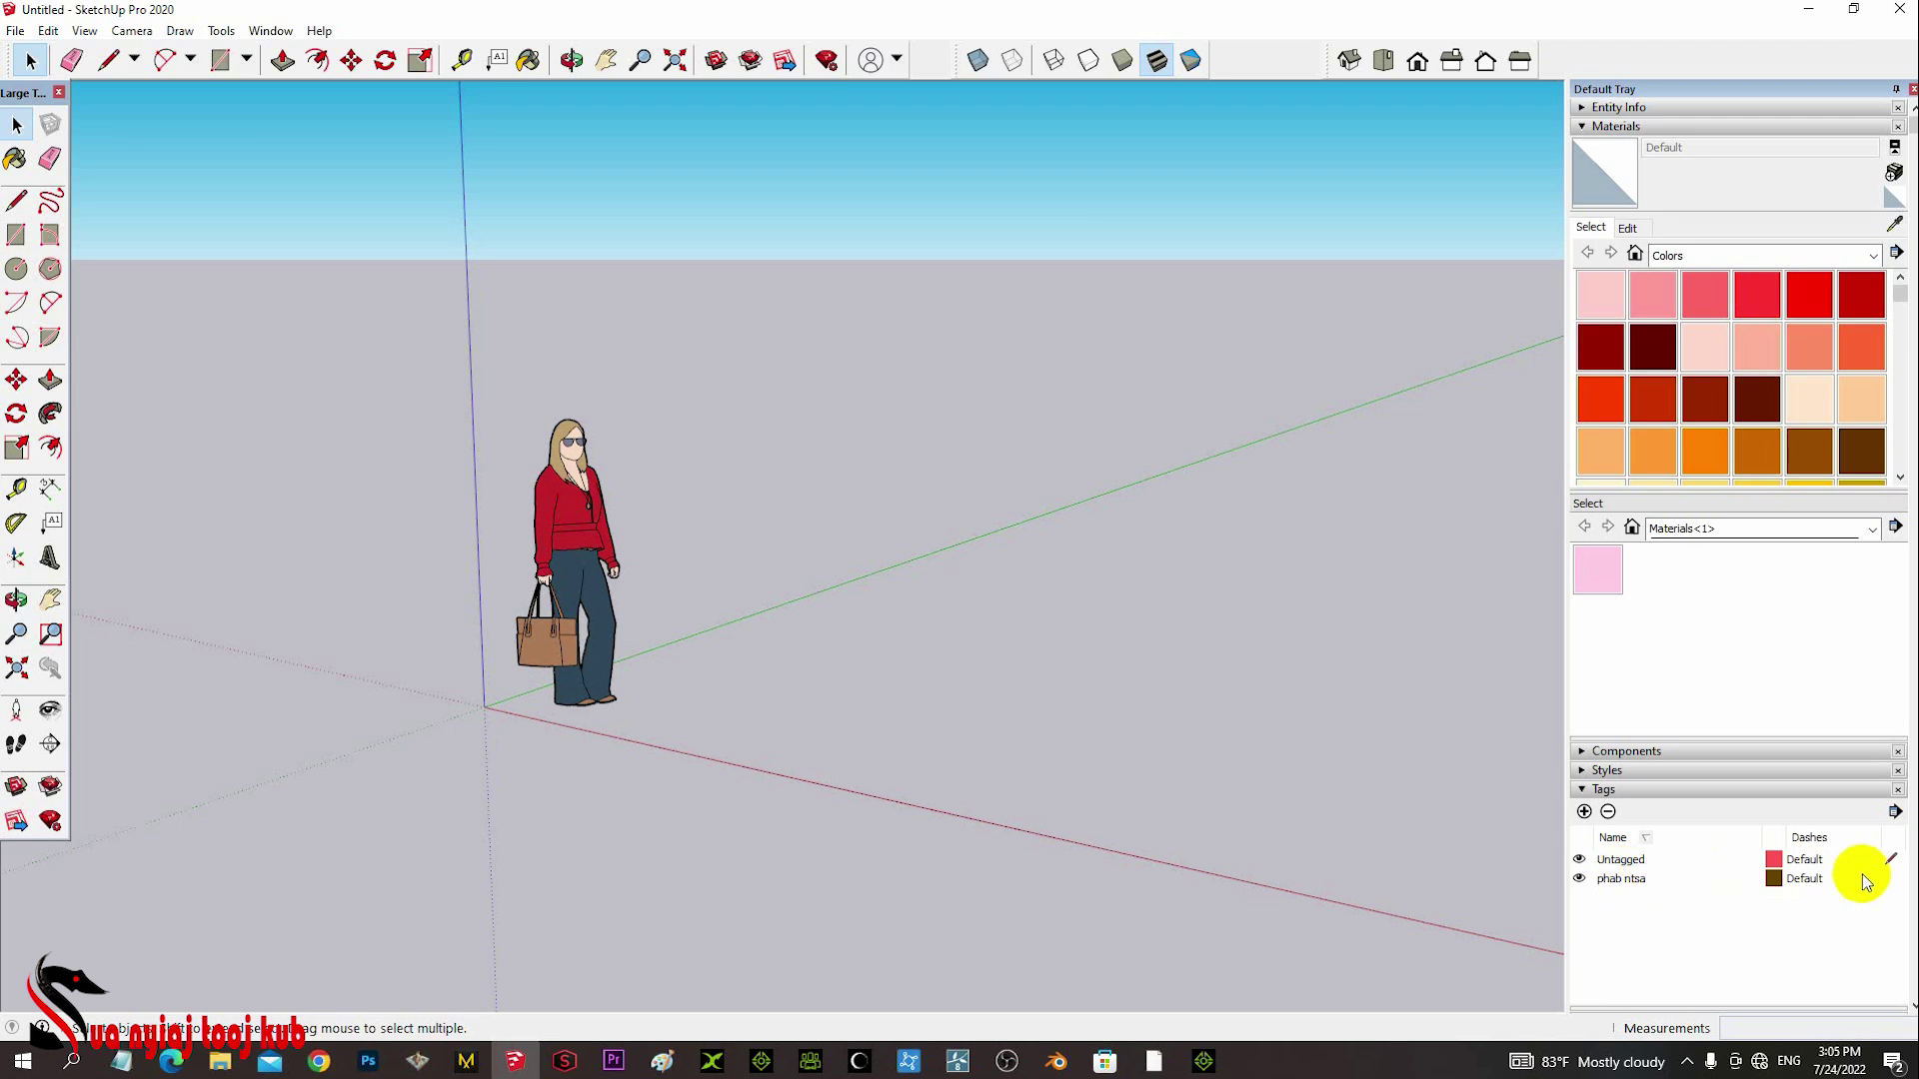
{"action": "left_click", "coordinate": [1894, 880]}
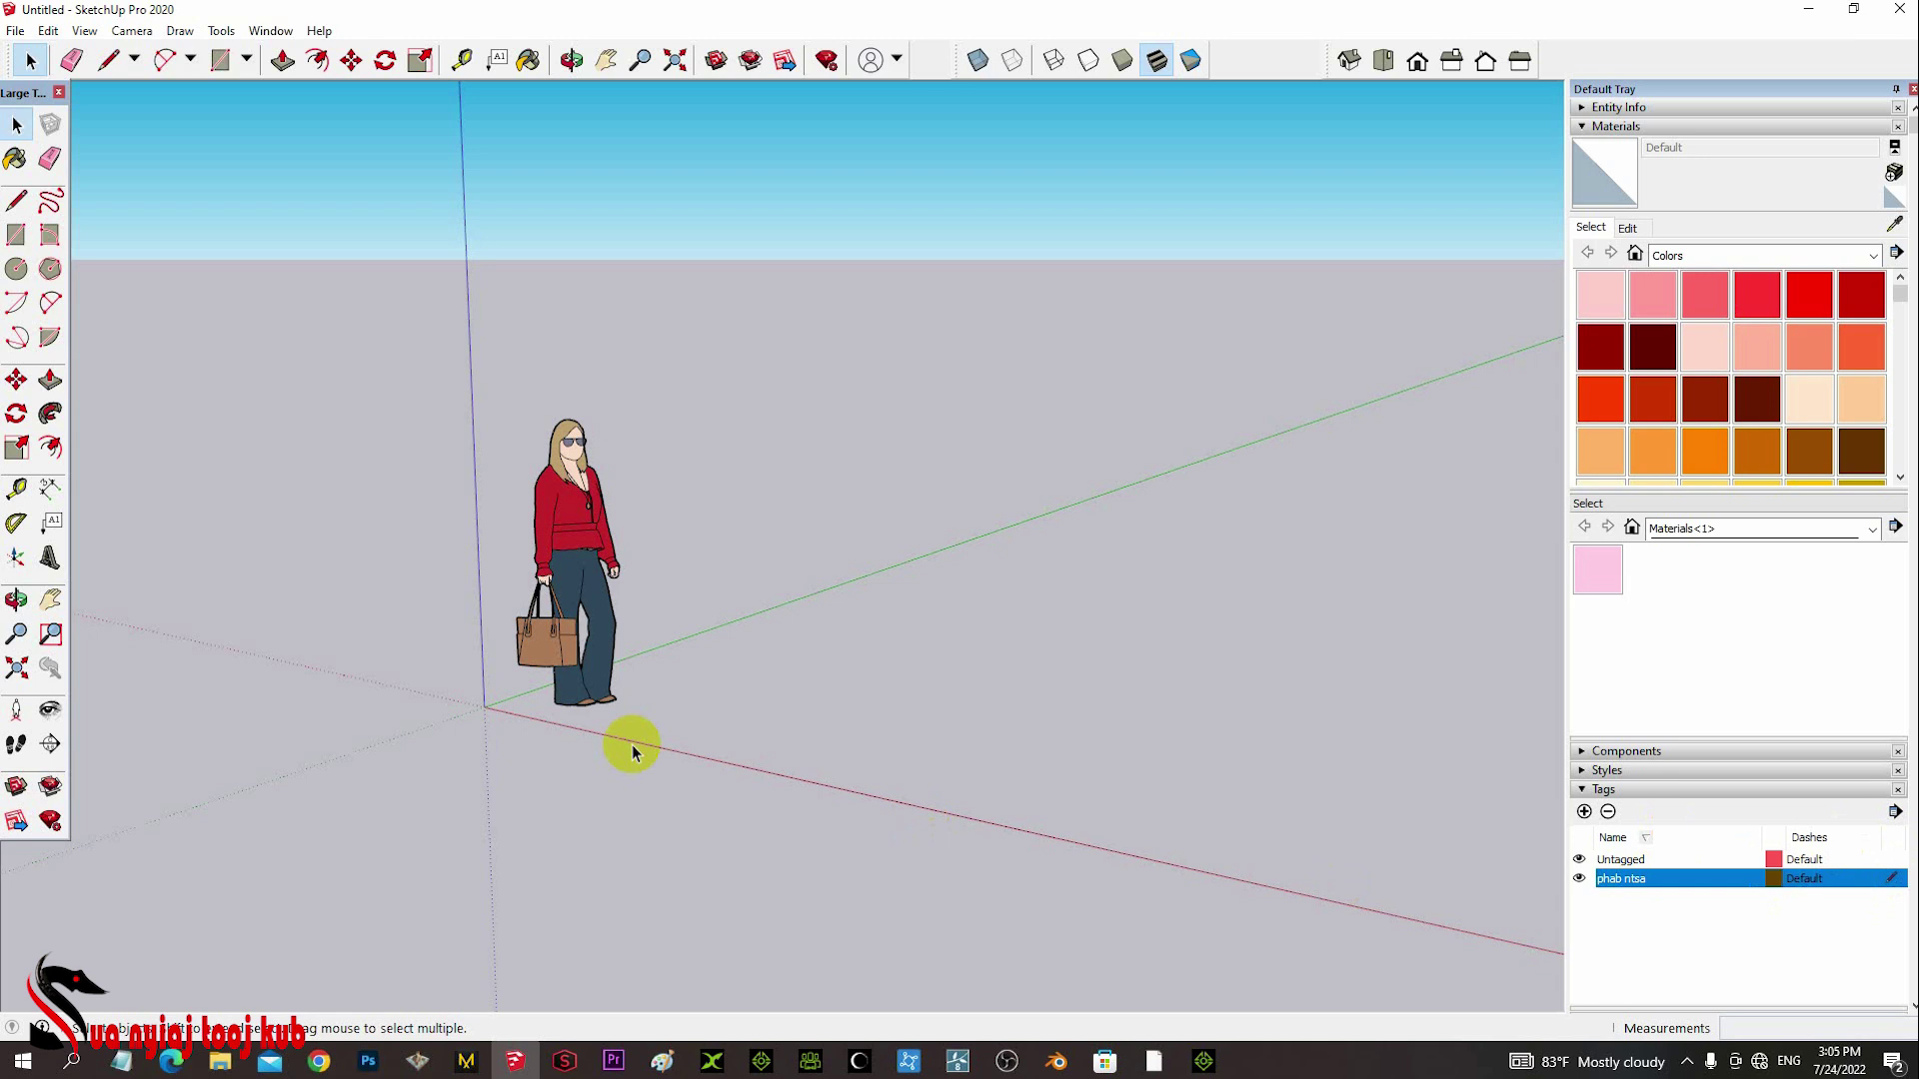
{"action": "left_click", "coordinate": [16, 237]}
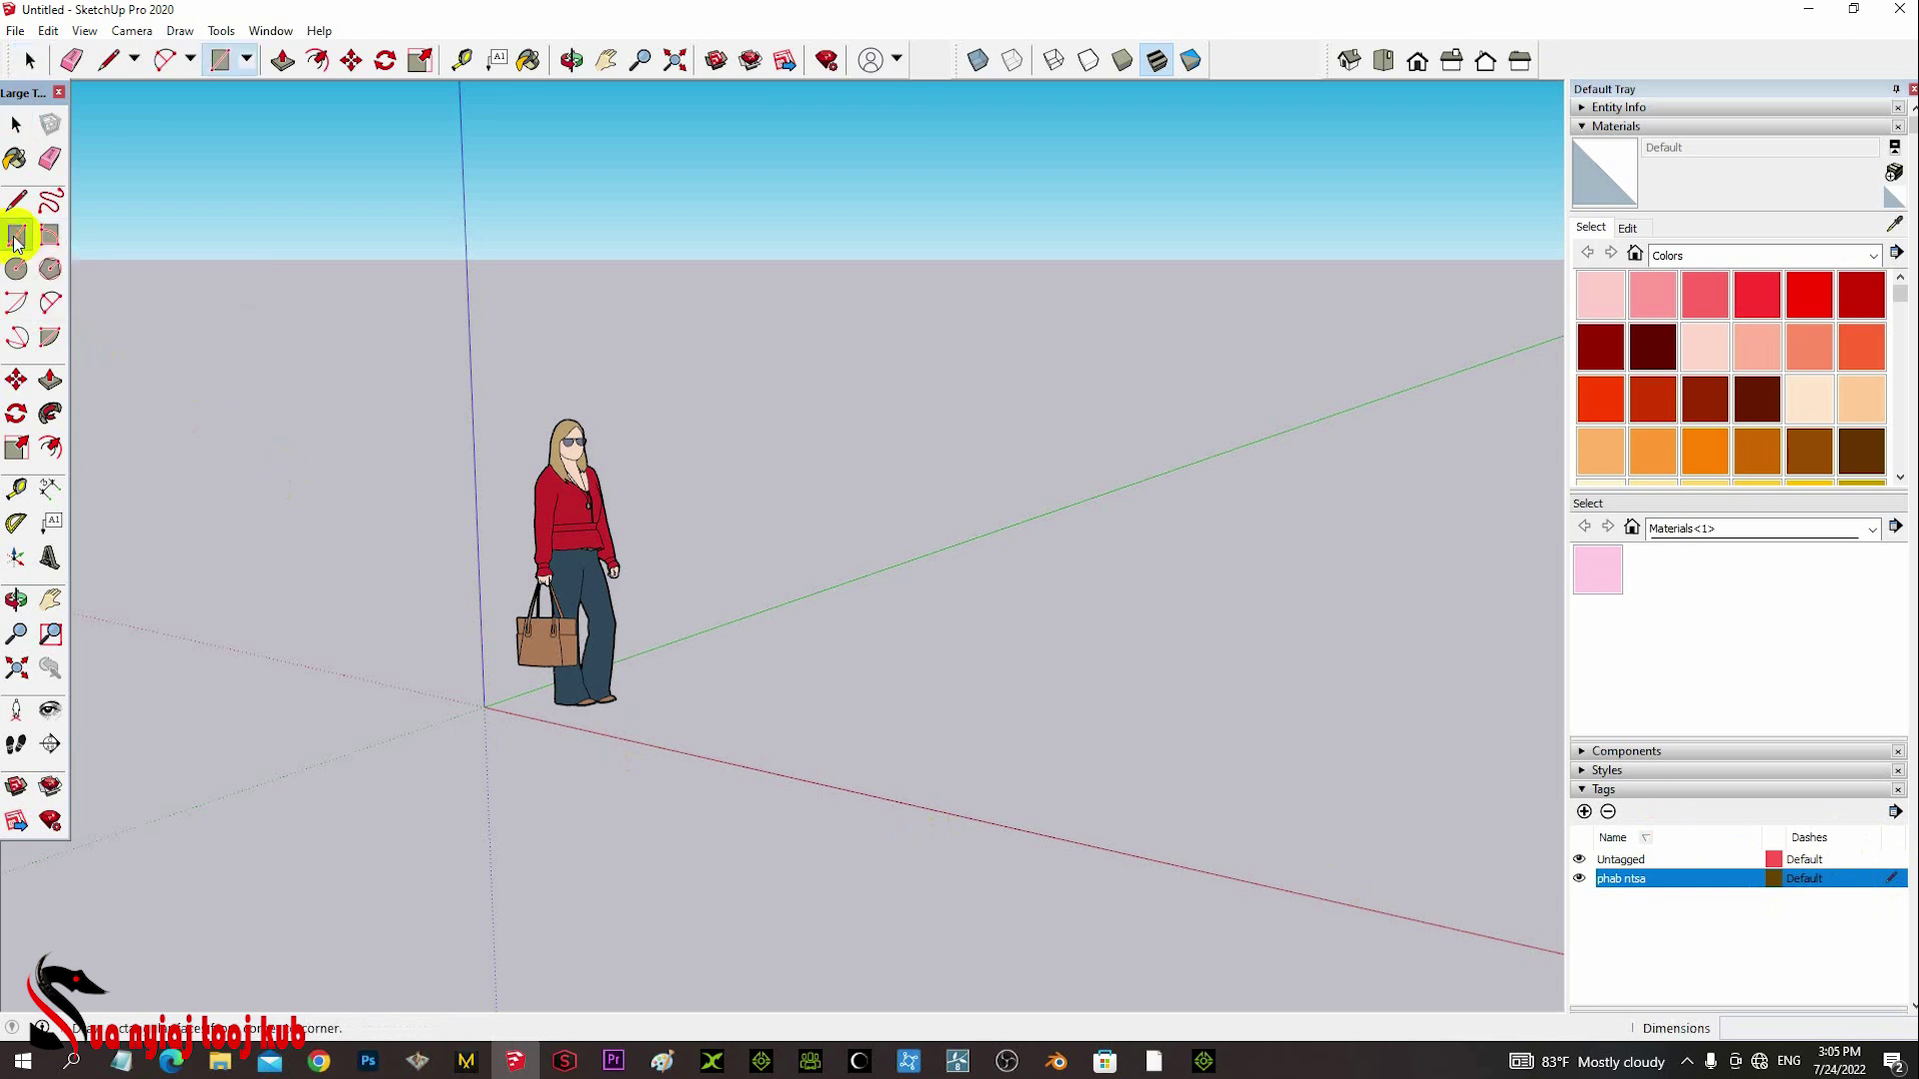
{"action": "left_click", "coordinate": [735, 675]}
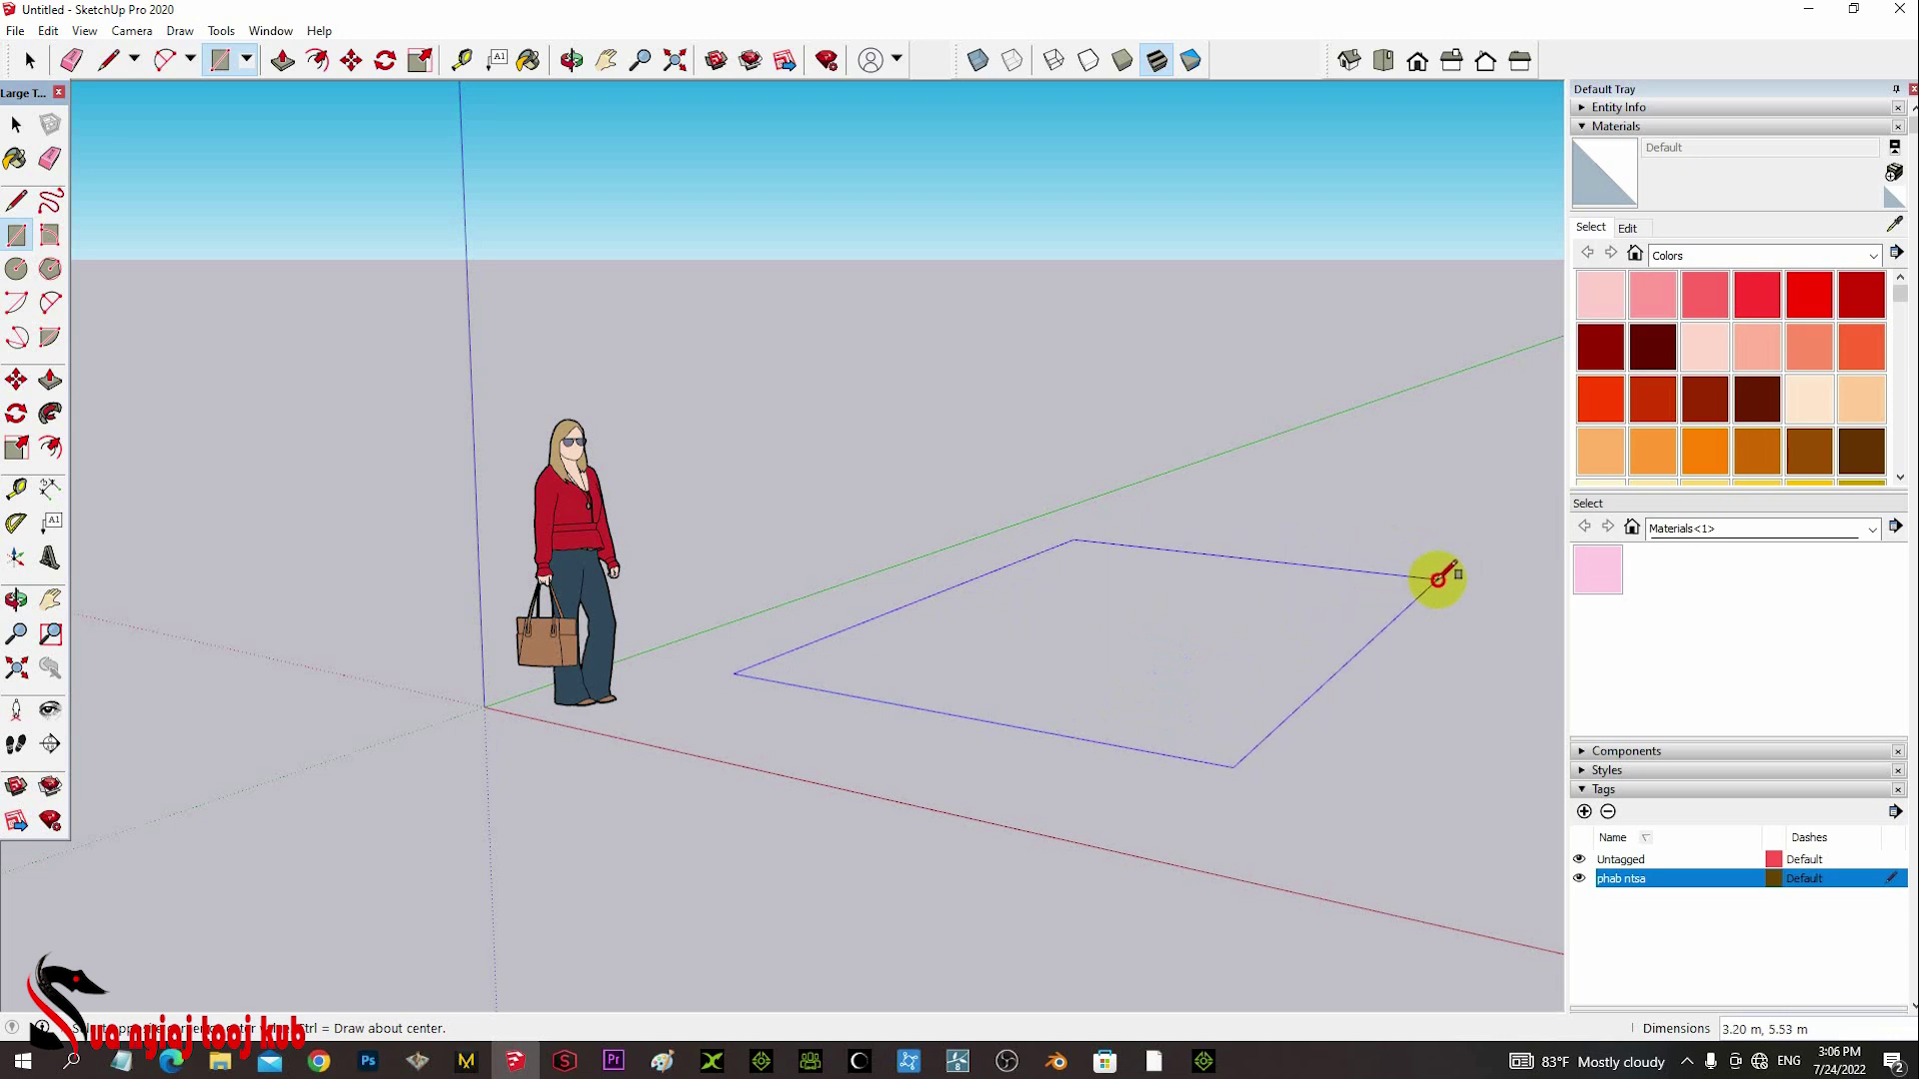
{"action": "left_click", "coordinate": [1437, 578]}
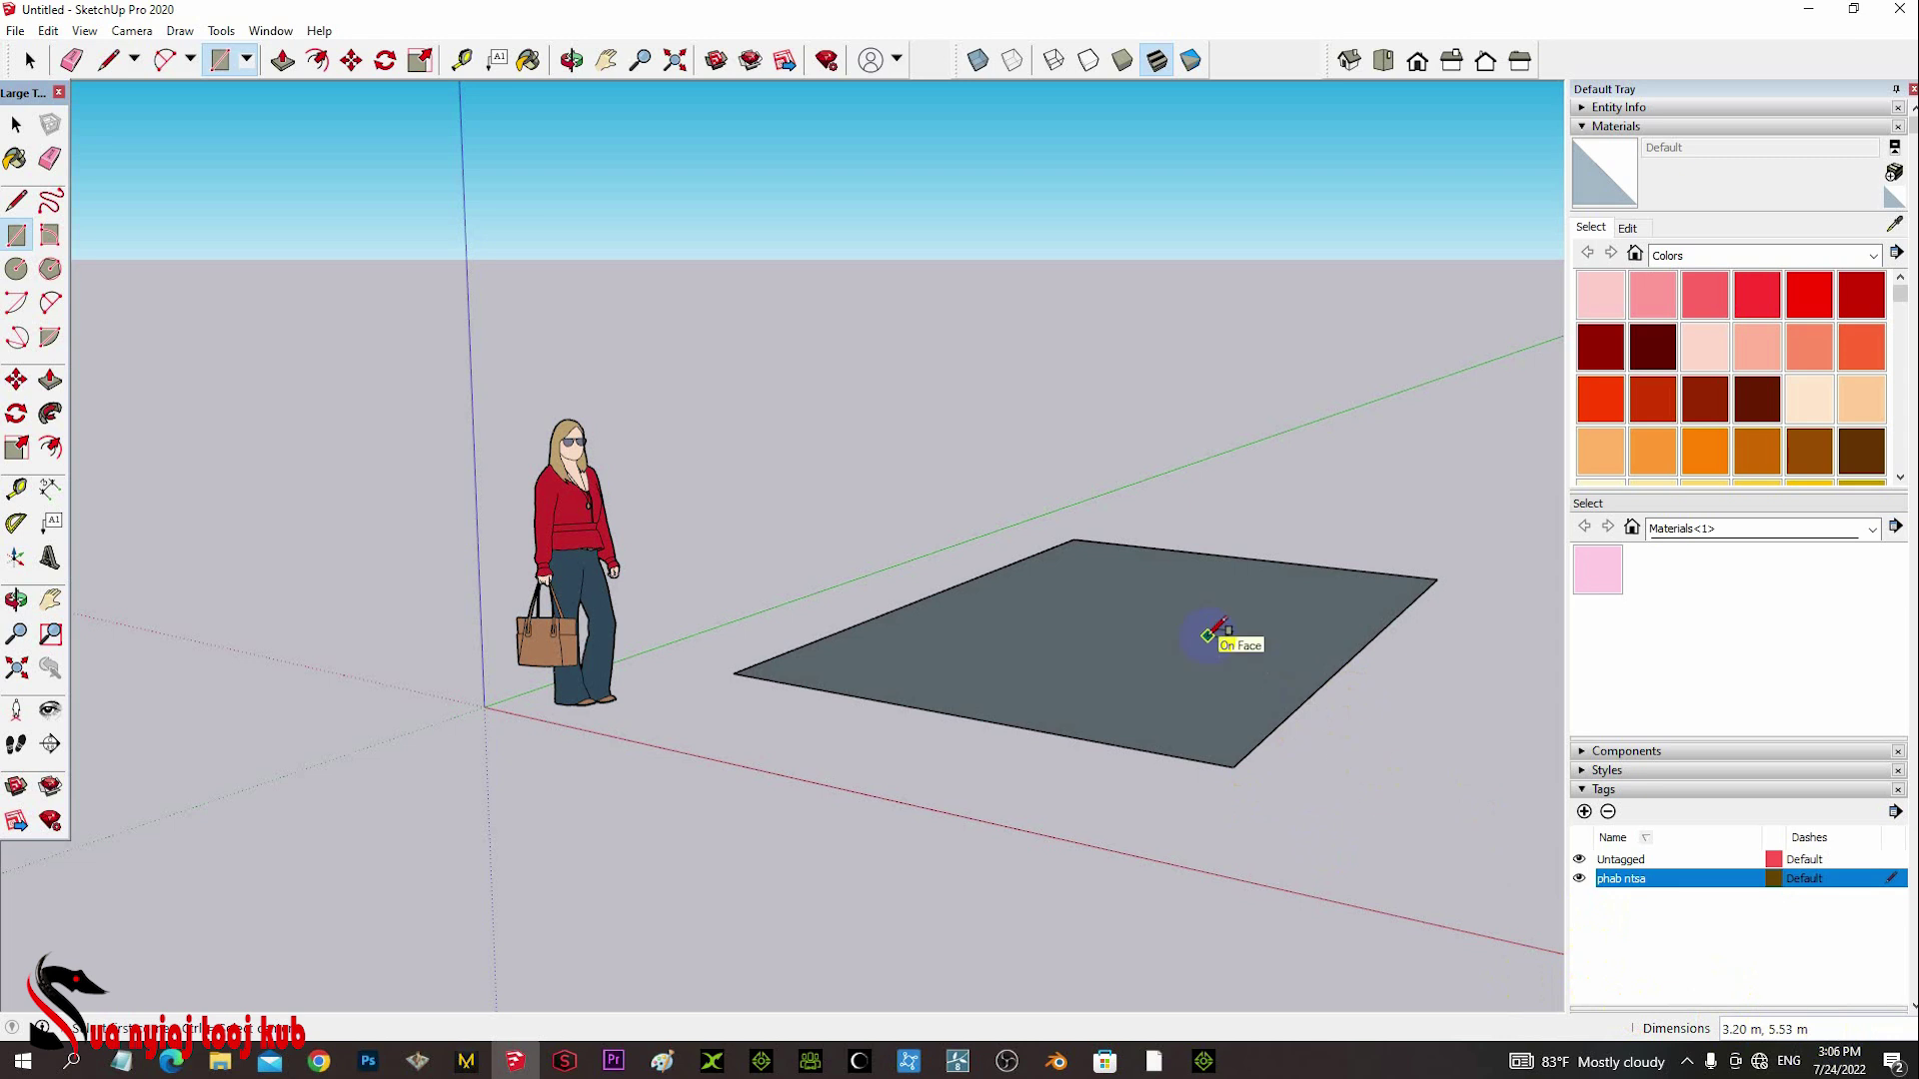
{"action": "key", "text": "ctrl+z"}
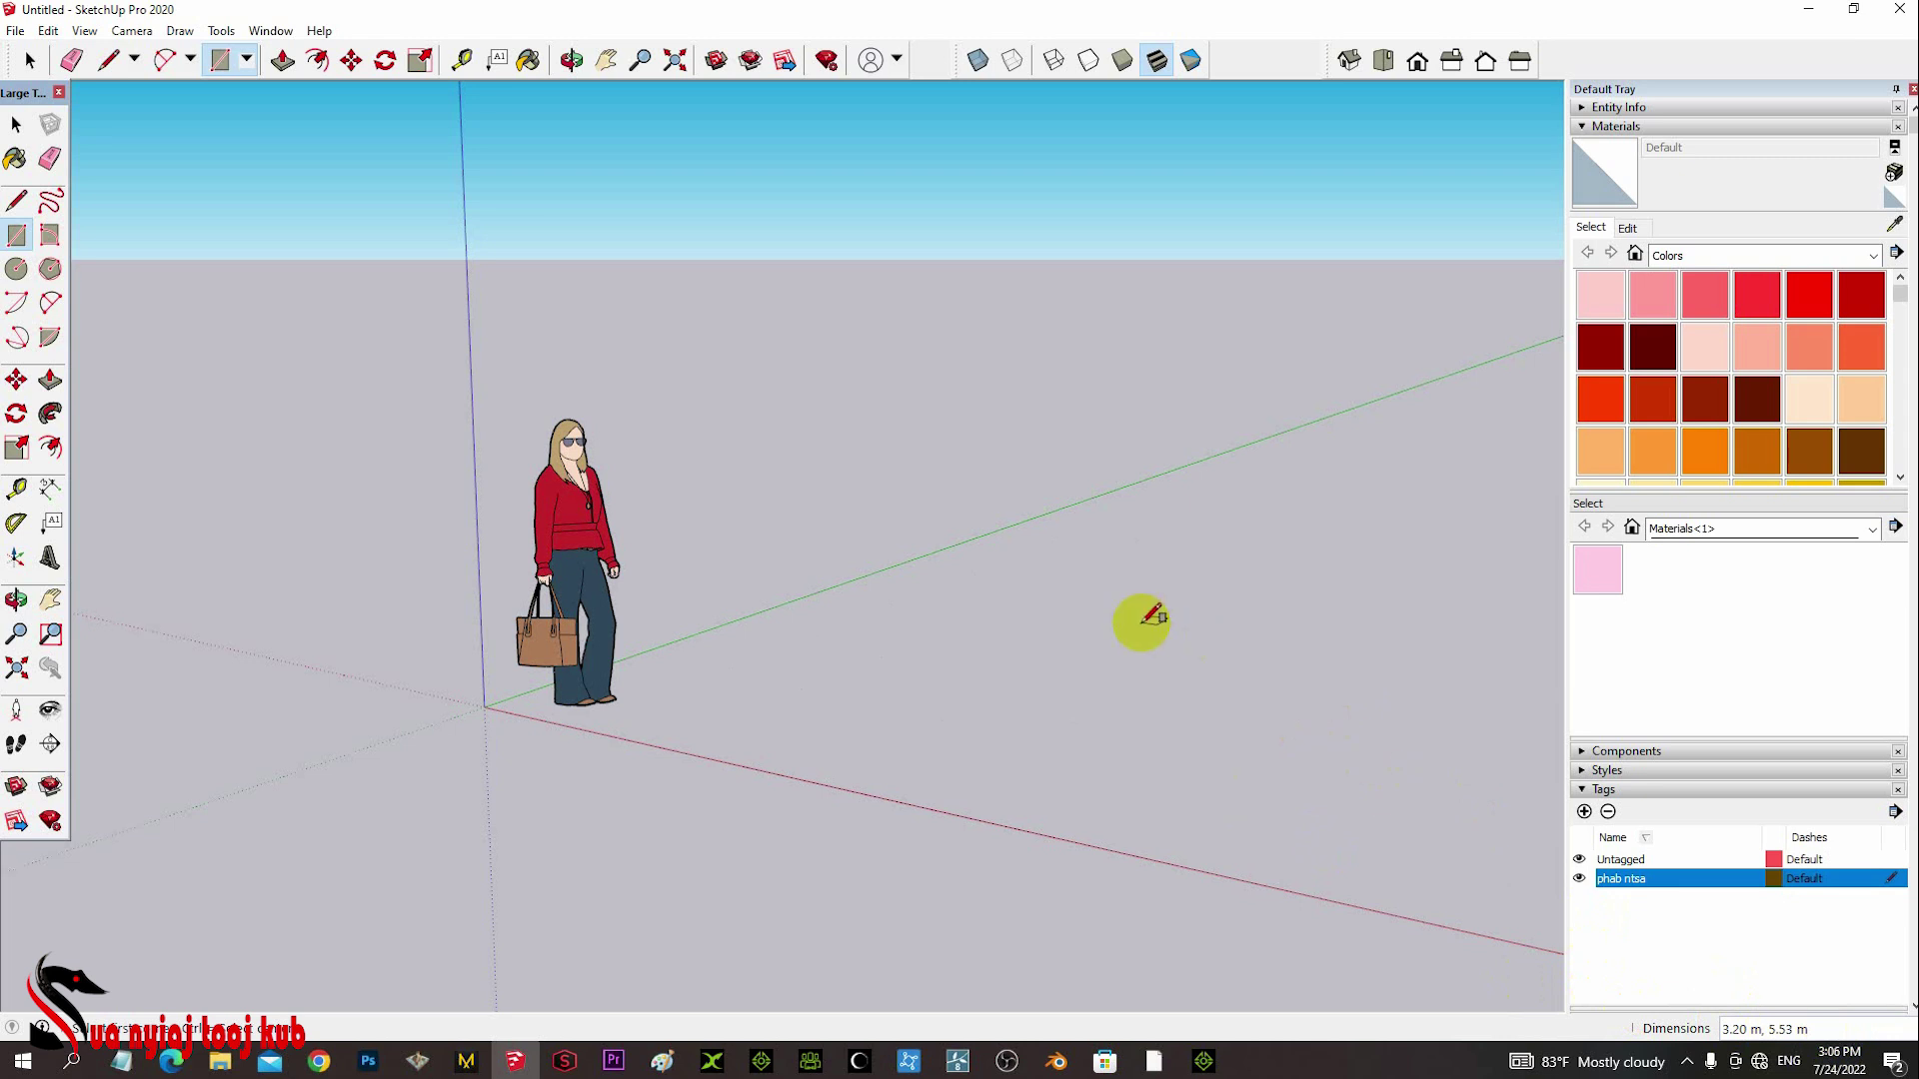
- Draw a ground rectangle about 3.15 m wide beside the figure and set its length along the red axis to 8.13 m
{"action": "left_click", "coordinate": [881, 646]}
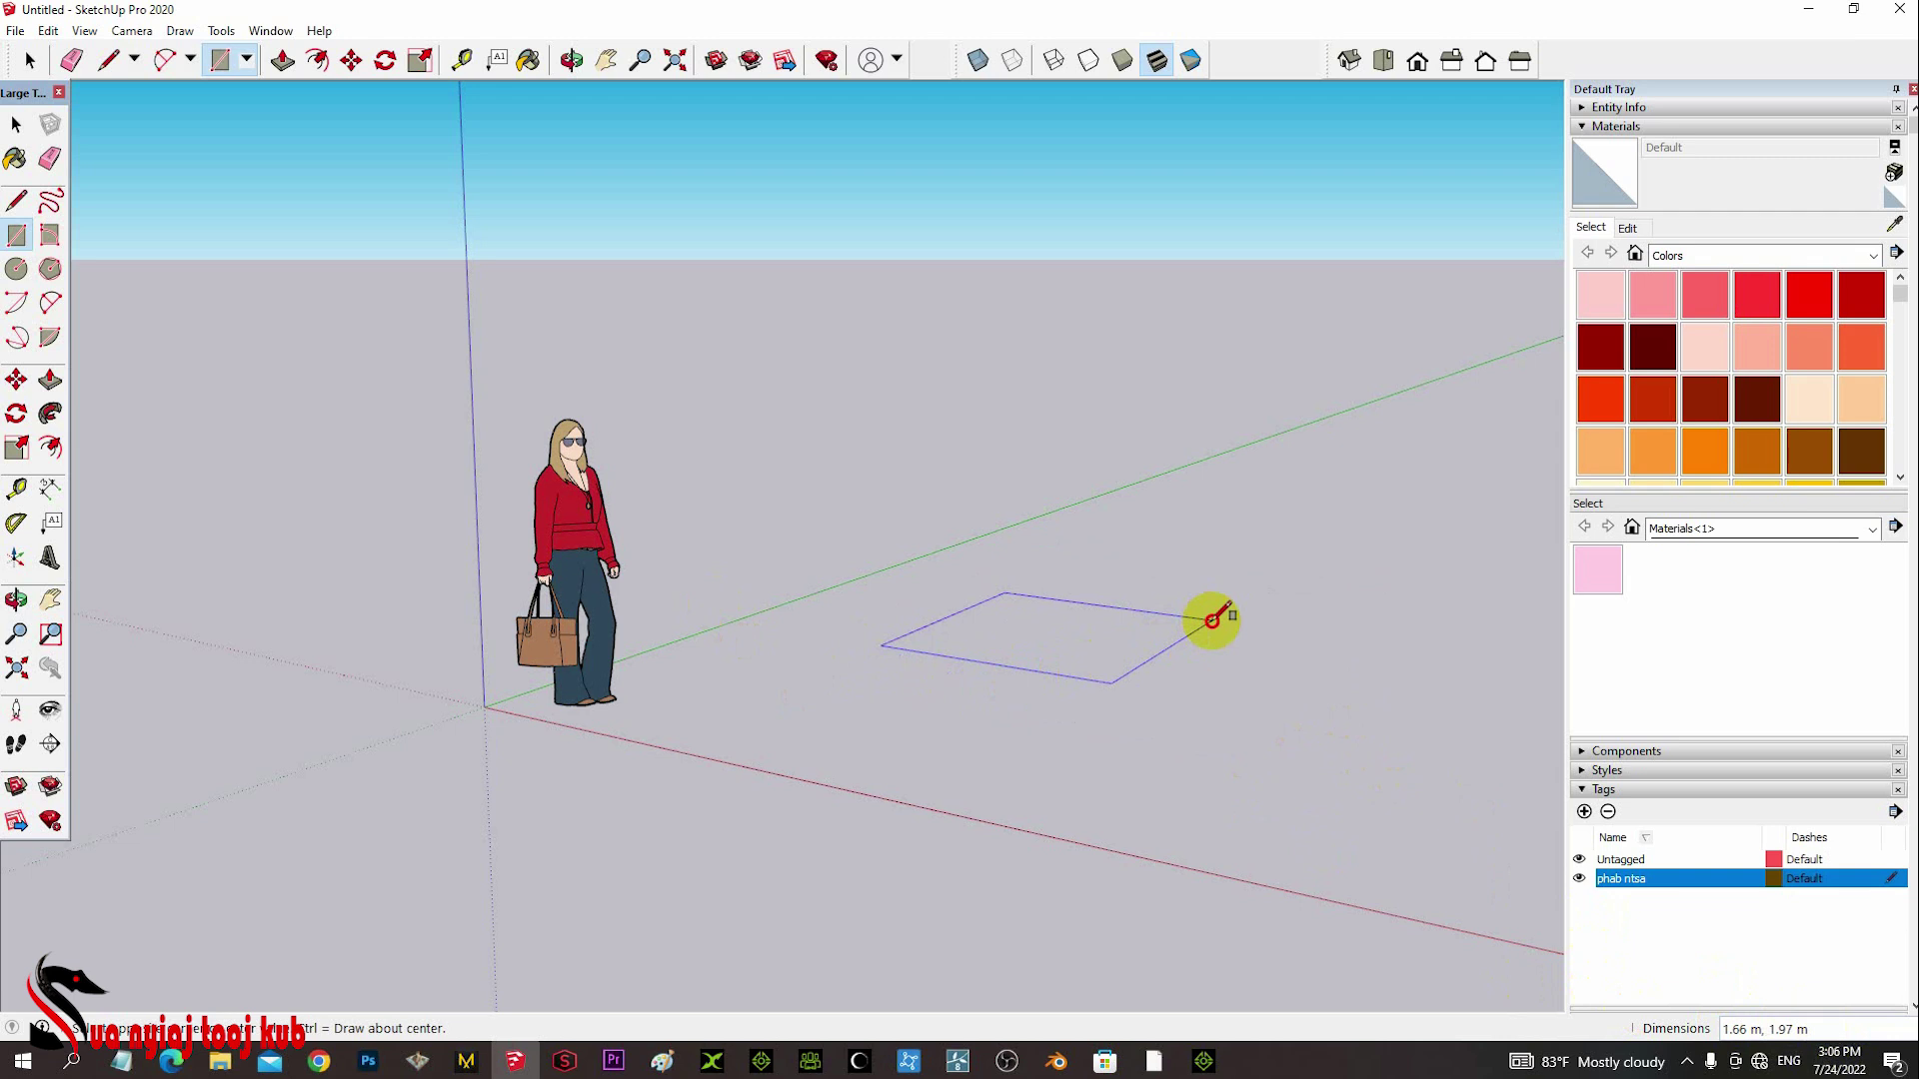
{"action": "left_click", "coordinate": [1287, 594]}
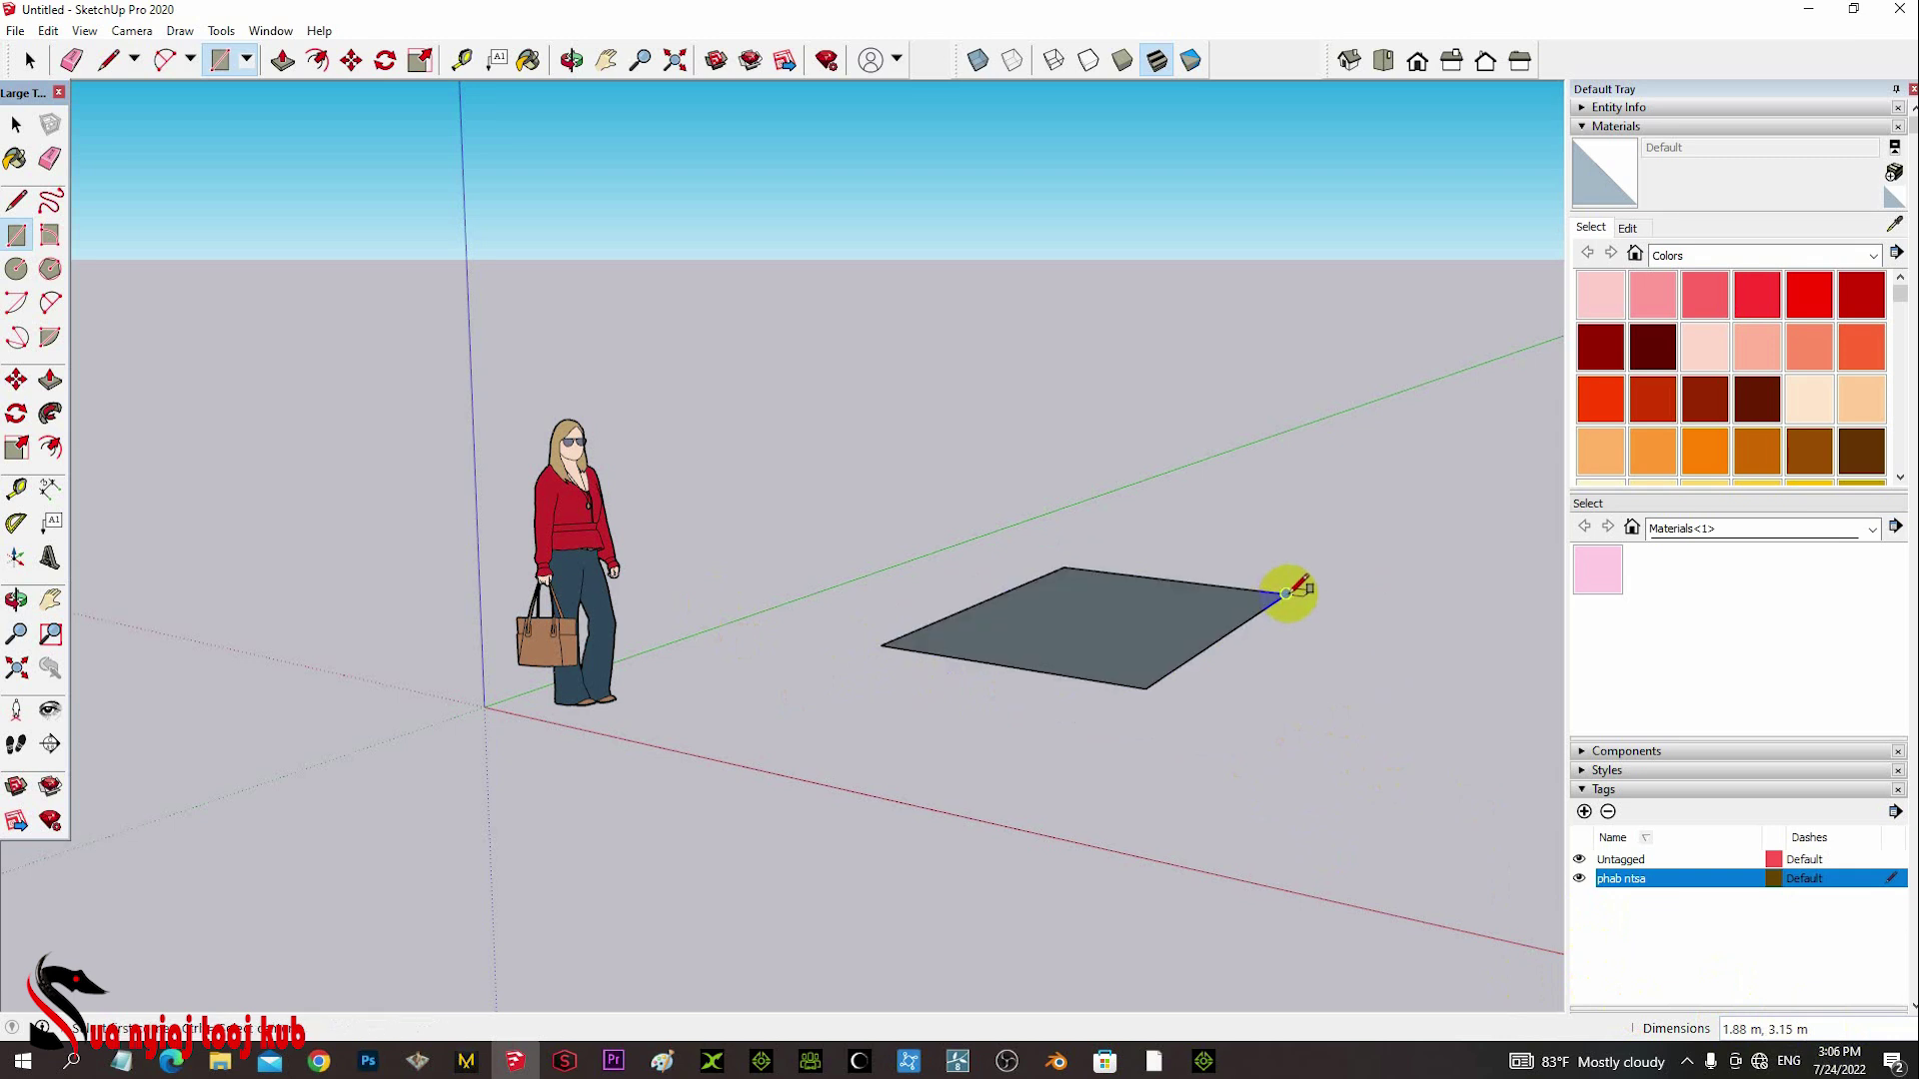
{"action": "type", "text": "8.13"}
{"action": "key", "text": "Return"}
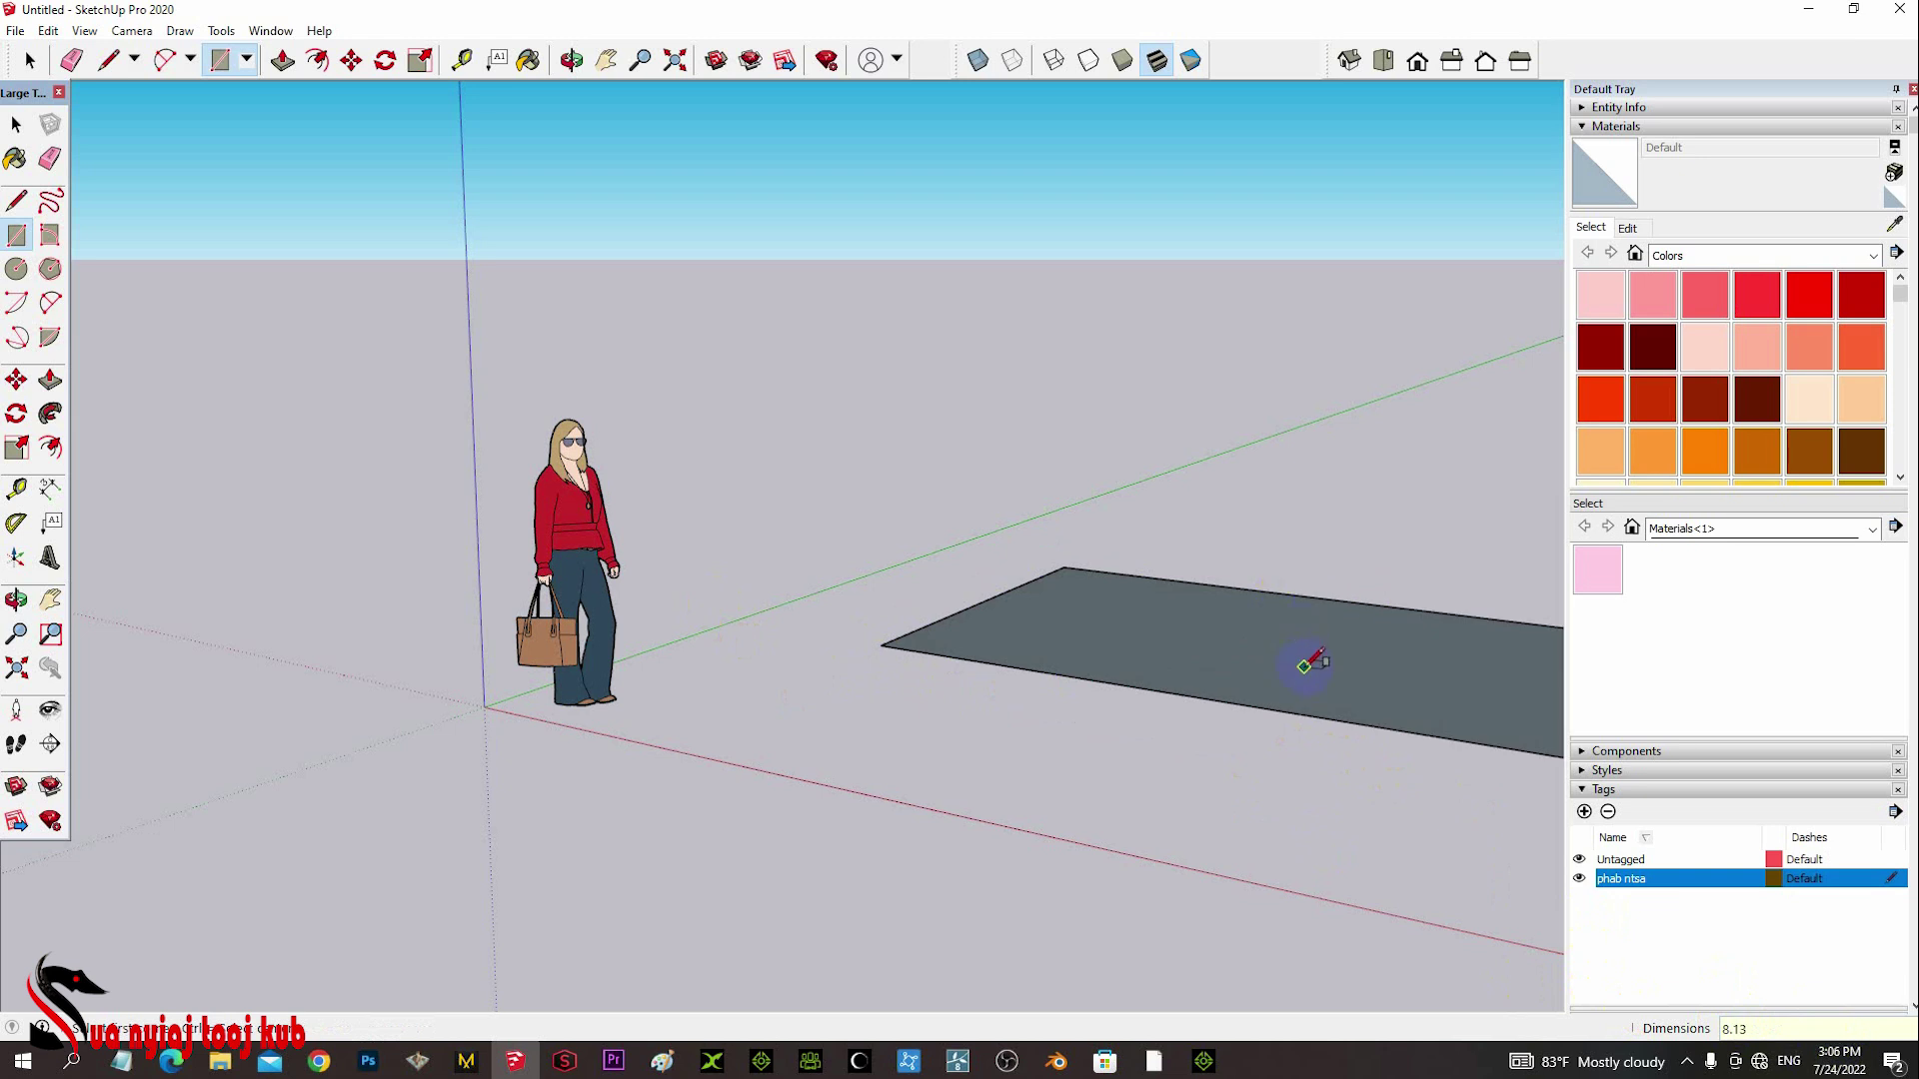
{"action": "key", "text": "c"}
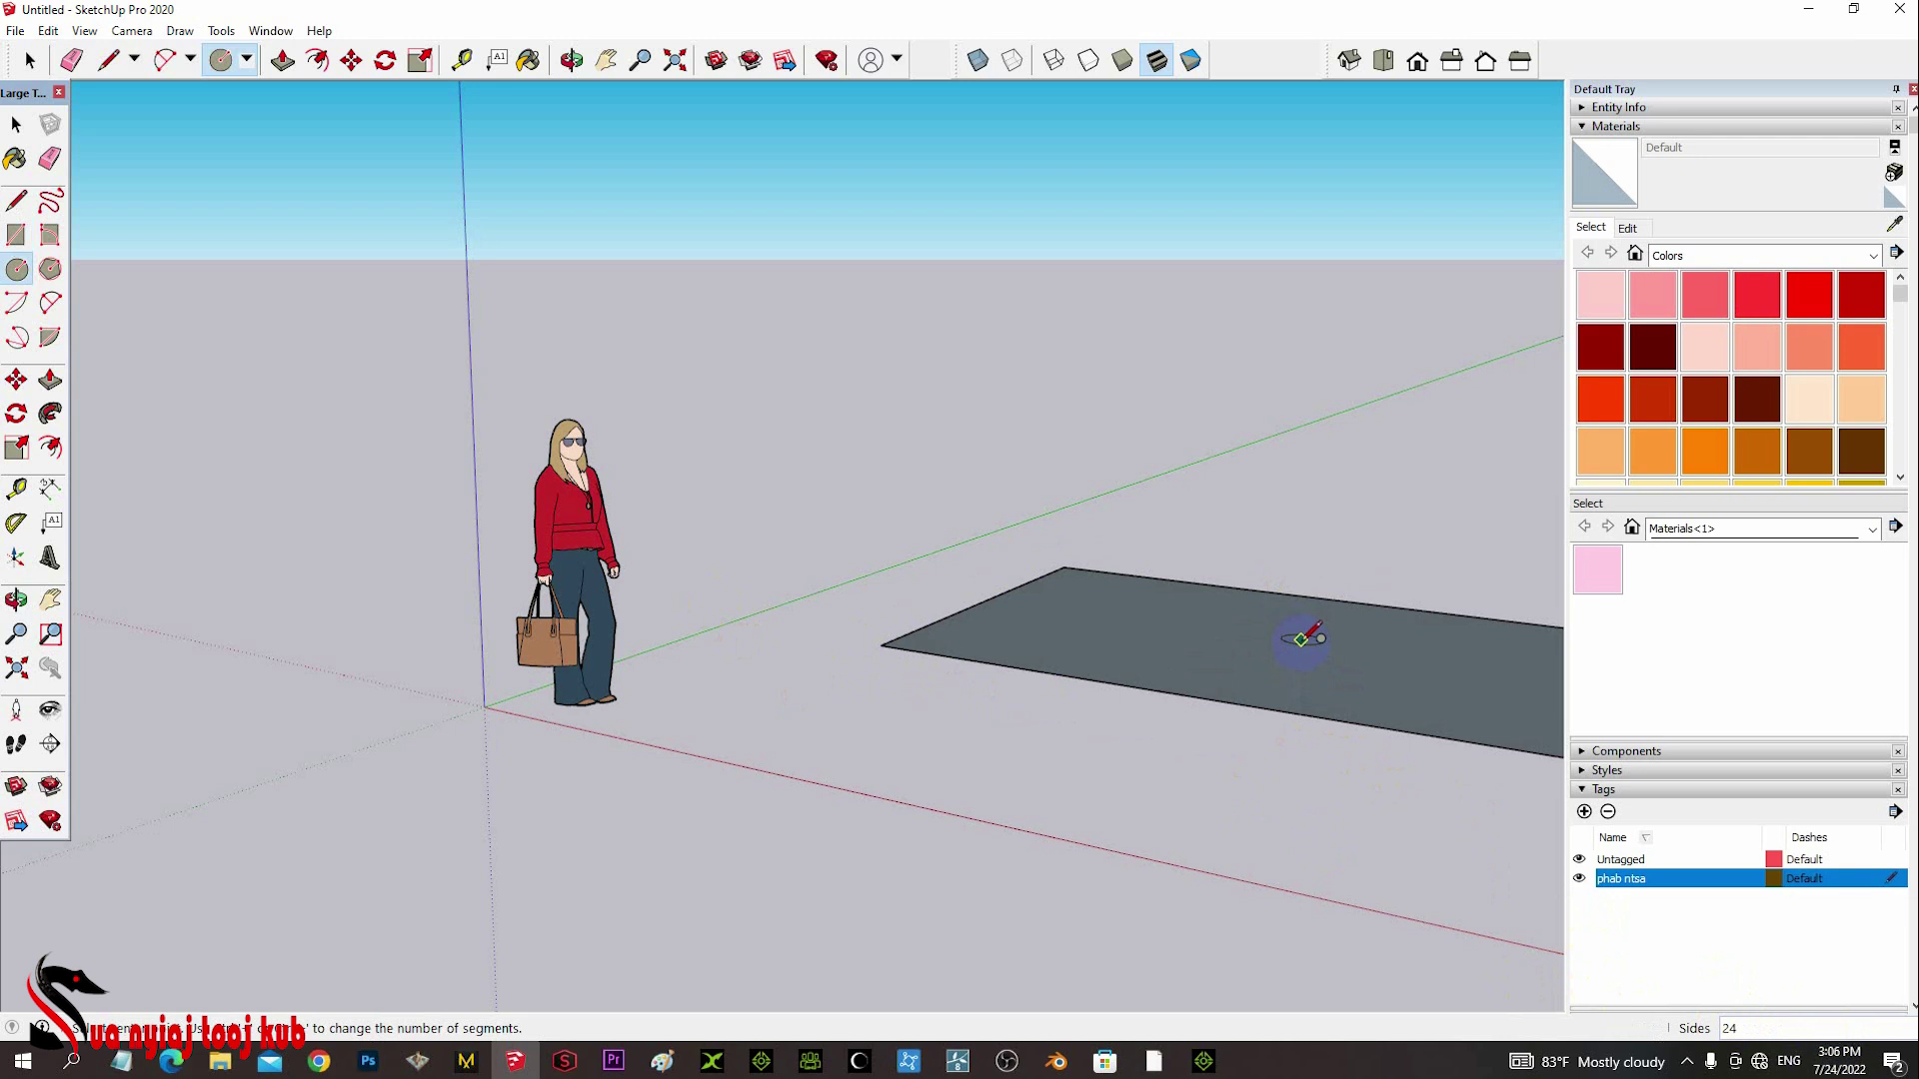
{"action": "key", "text": "o"}
{"action": "left_click_drag", "start_coordinate": [1291, 643], "coordinate": [926, 885]}
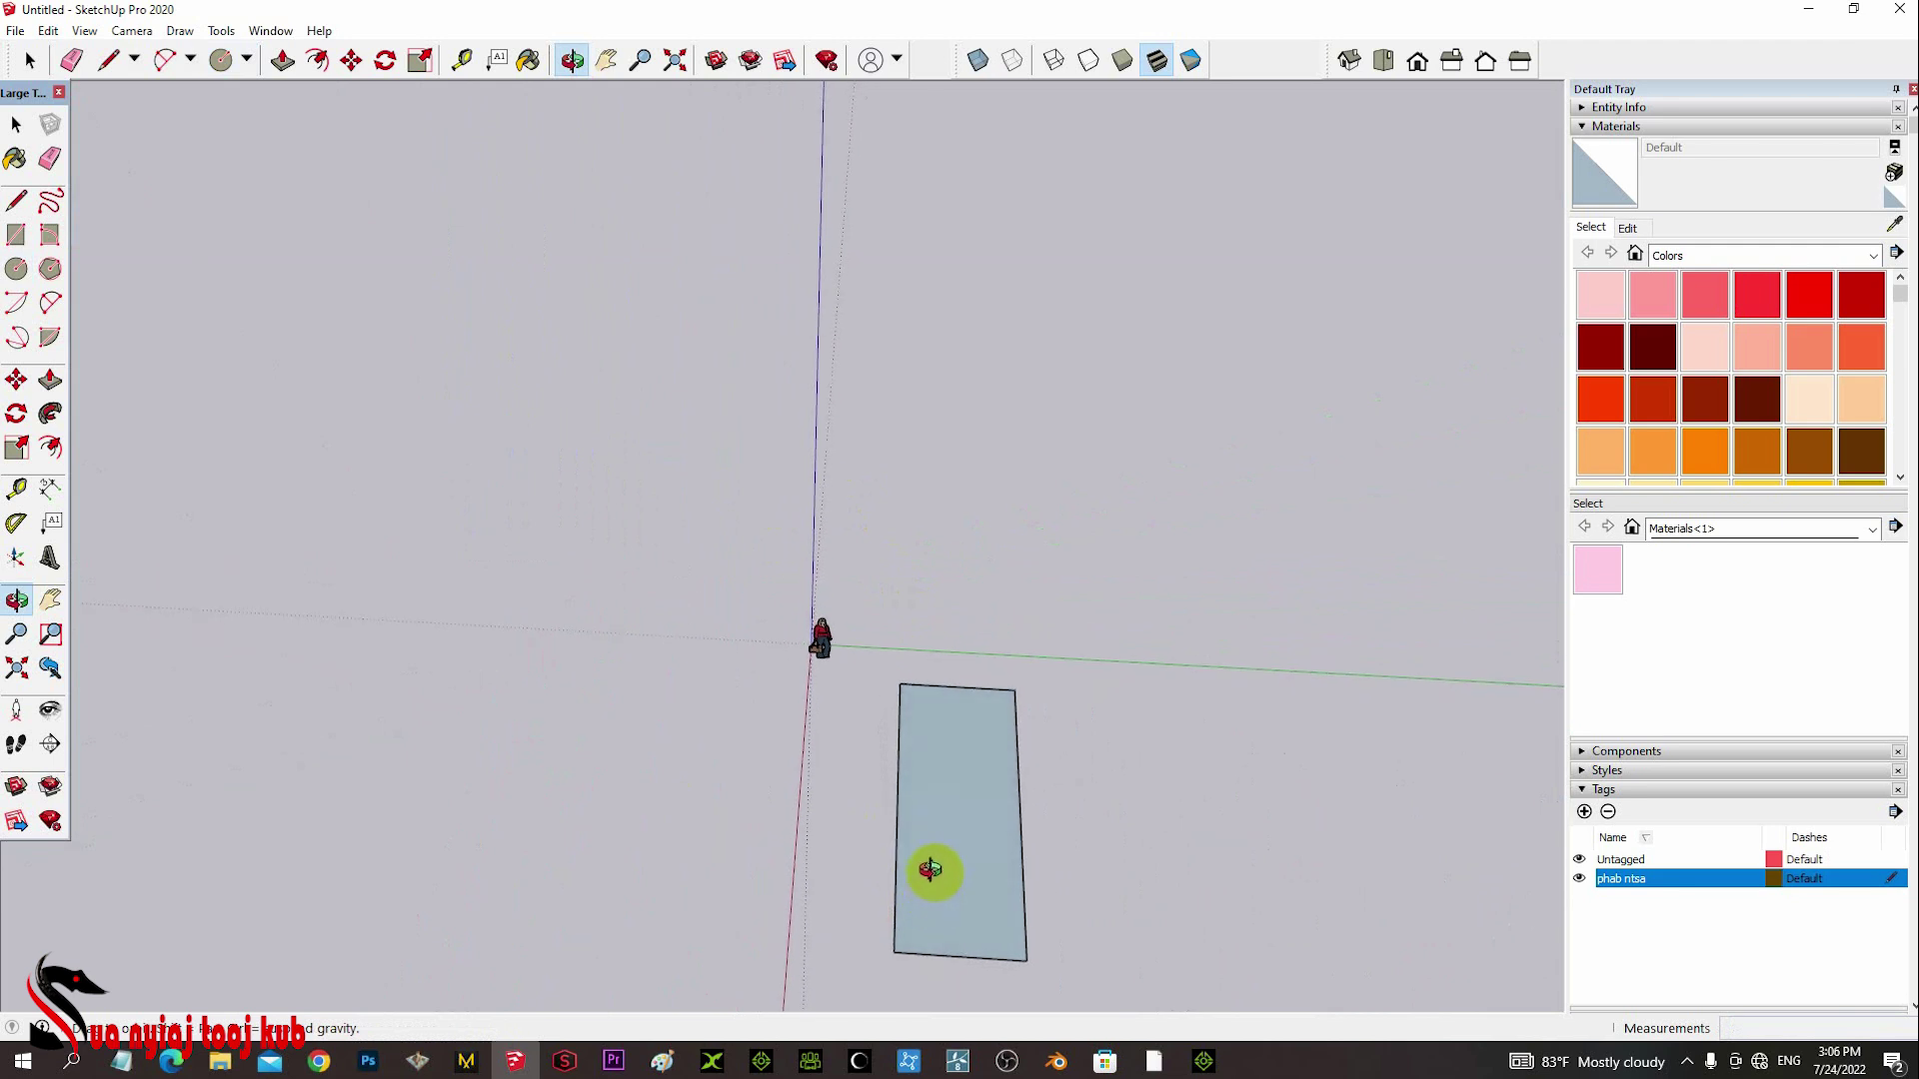
- Undo the earlier rectangle and draw a ground rectangle beside the figure, 8 m along the red axis by 13 m along the green
{"action": "key", "text": "ctrl+z"}
{"action": "left_click_drag", "start_coordinate": [921, 869], "coordinate": [300, 407]}
{"action": "key", "text": "r"}
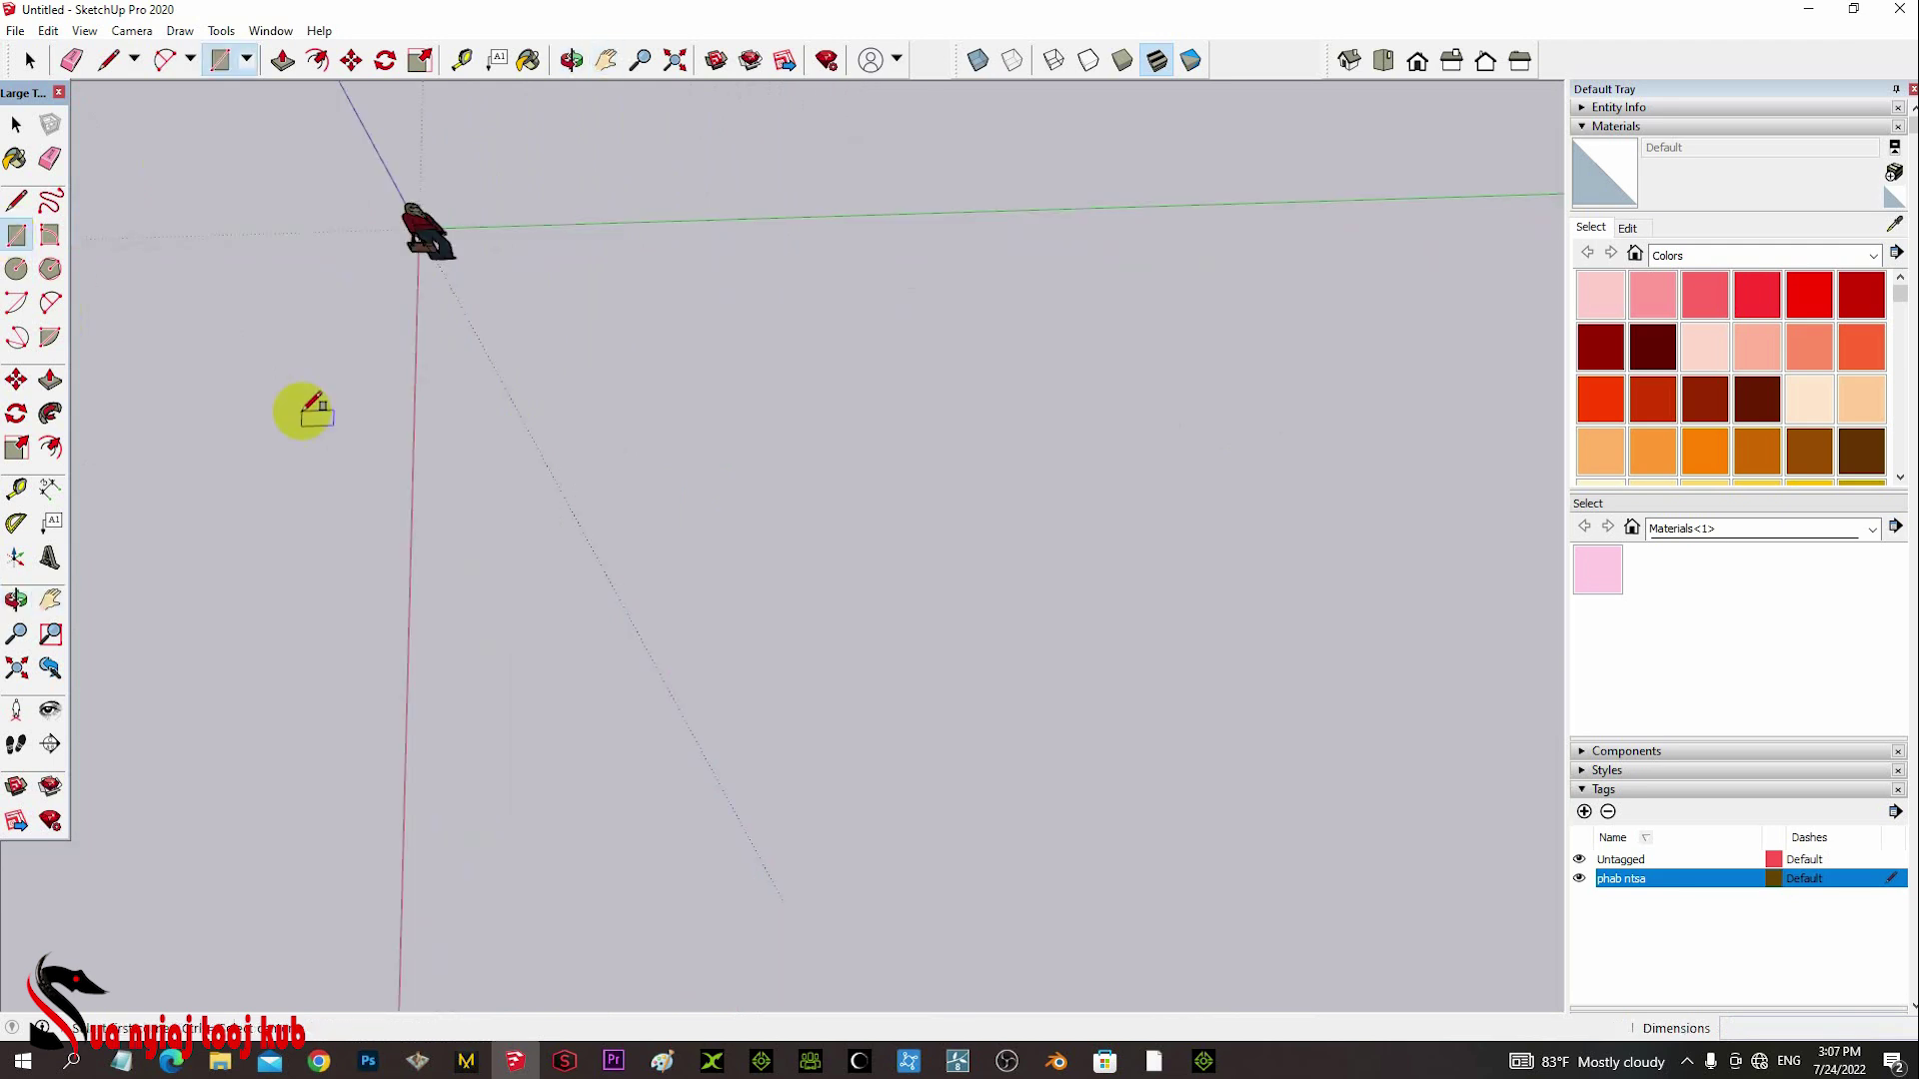
{"action": "left_click", "coordinate": [623, 364]}
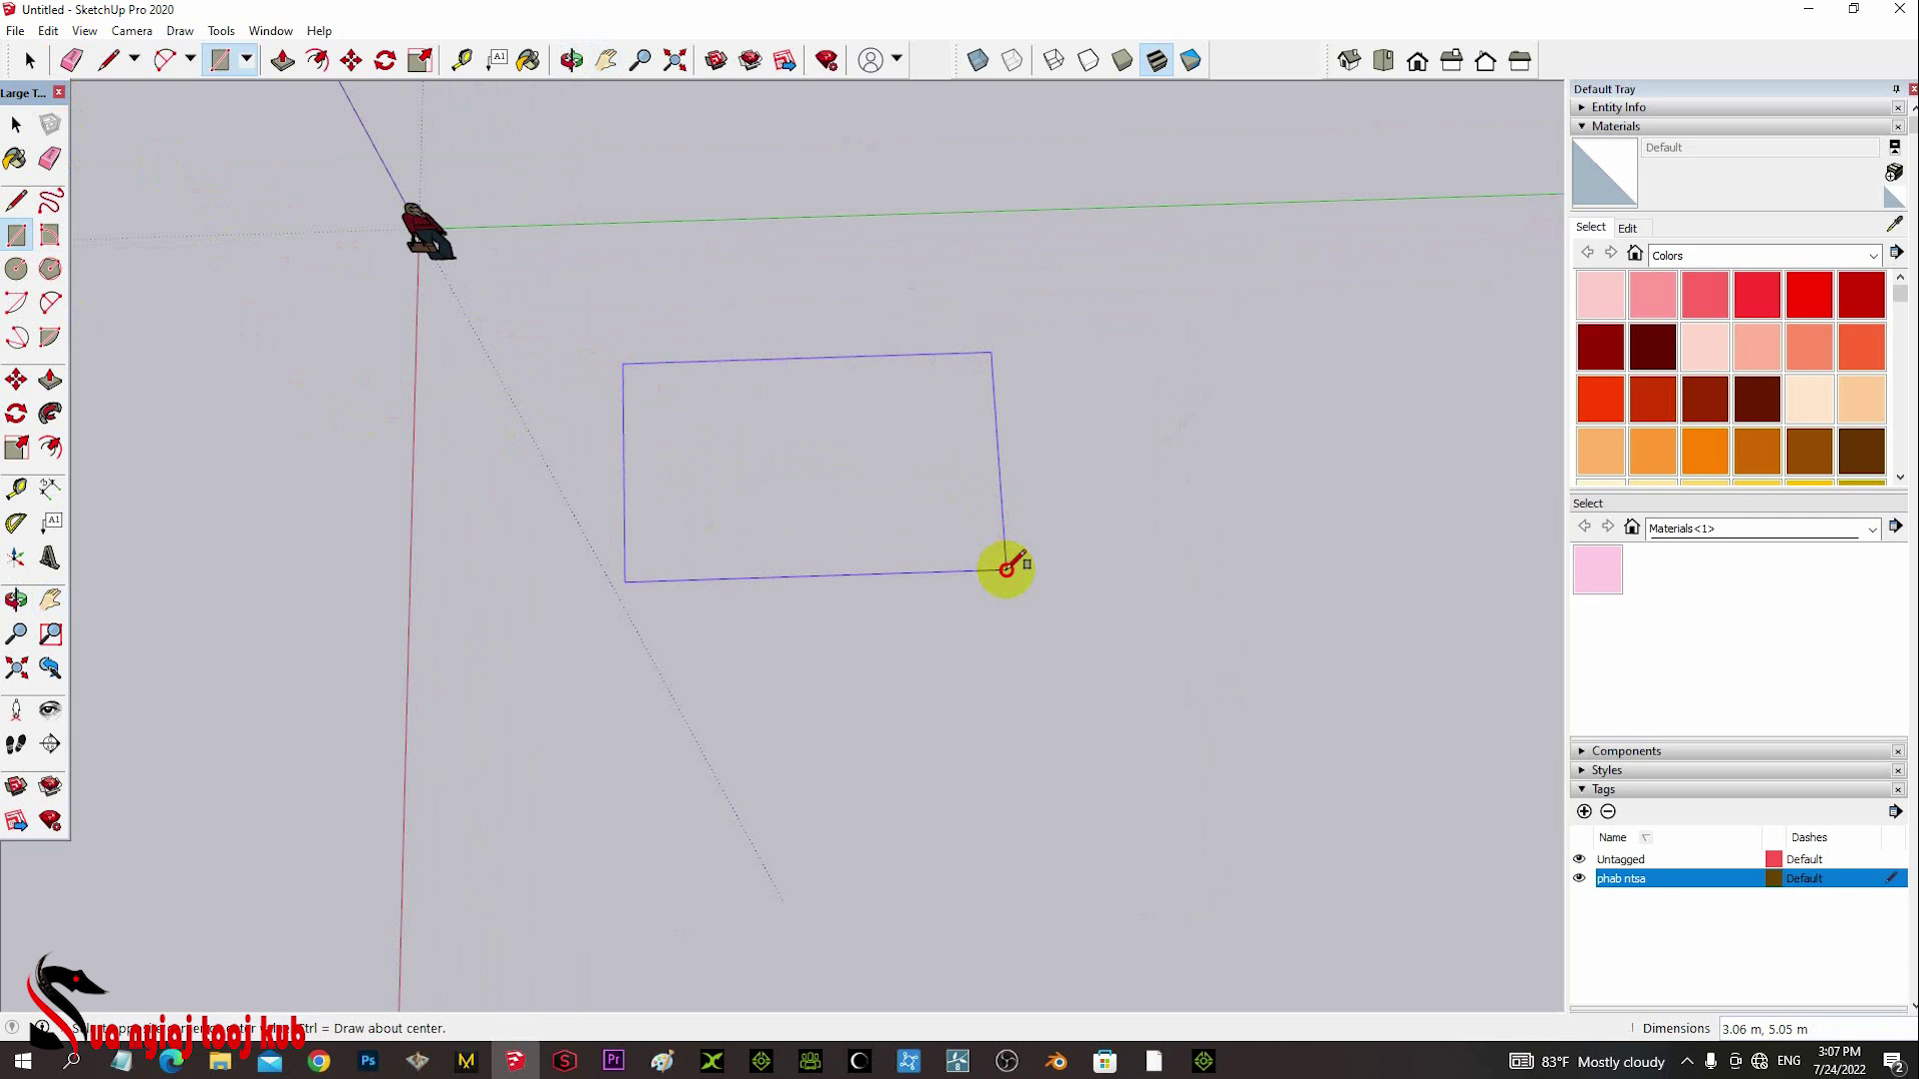
{"action": "left_click", "coordinate": [1007, 568]}
{"action": "type", "text": "8,13"}
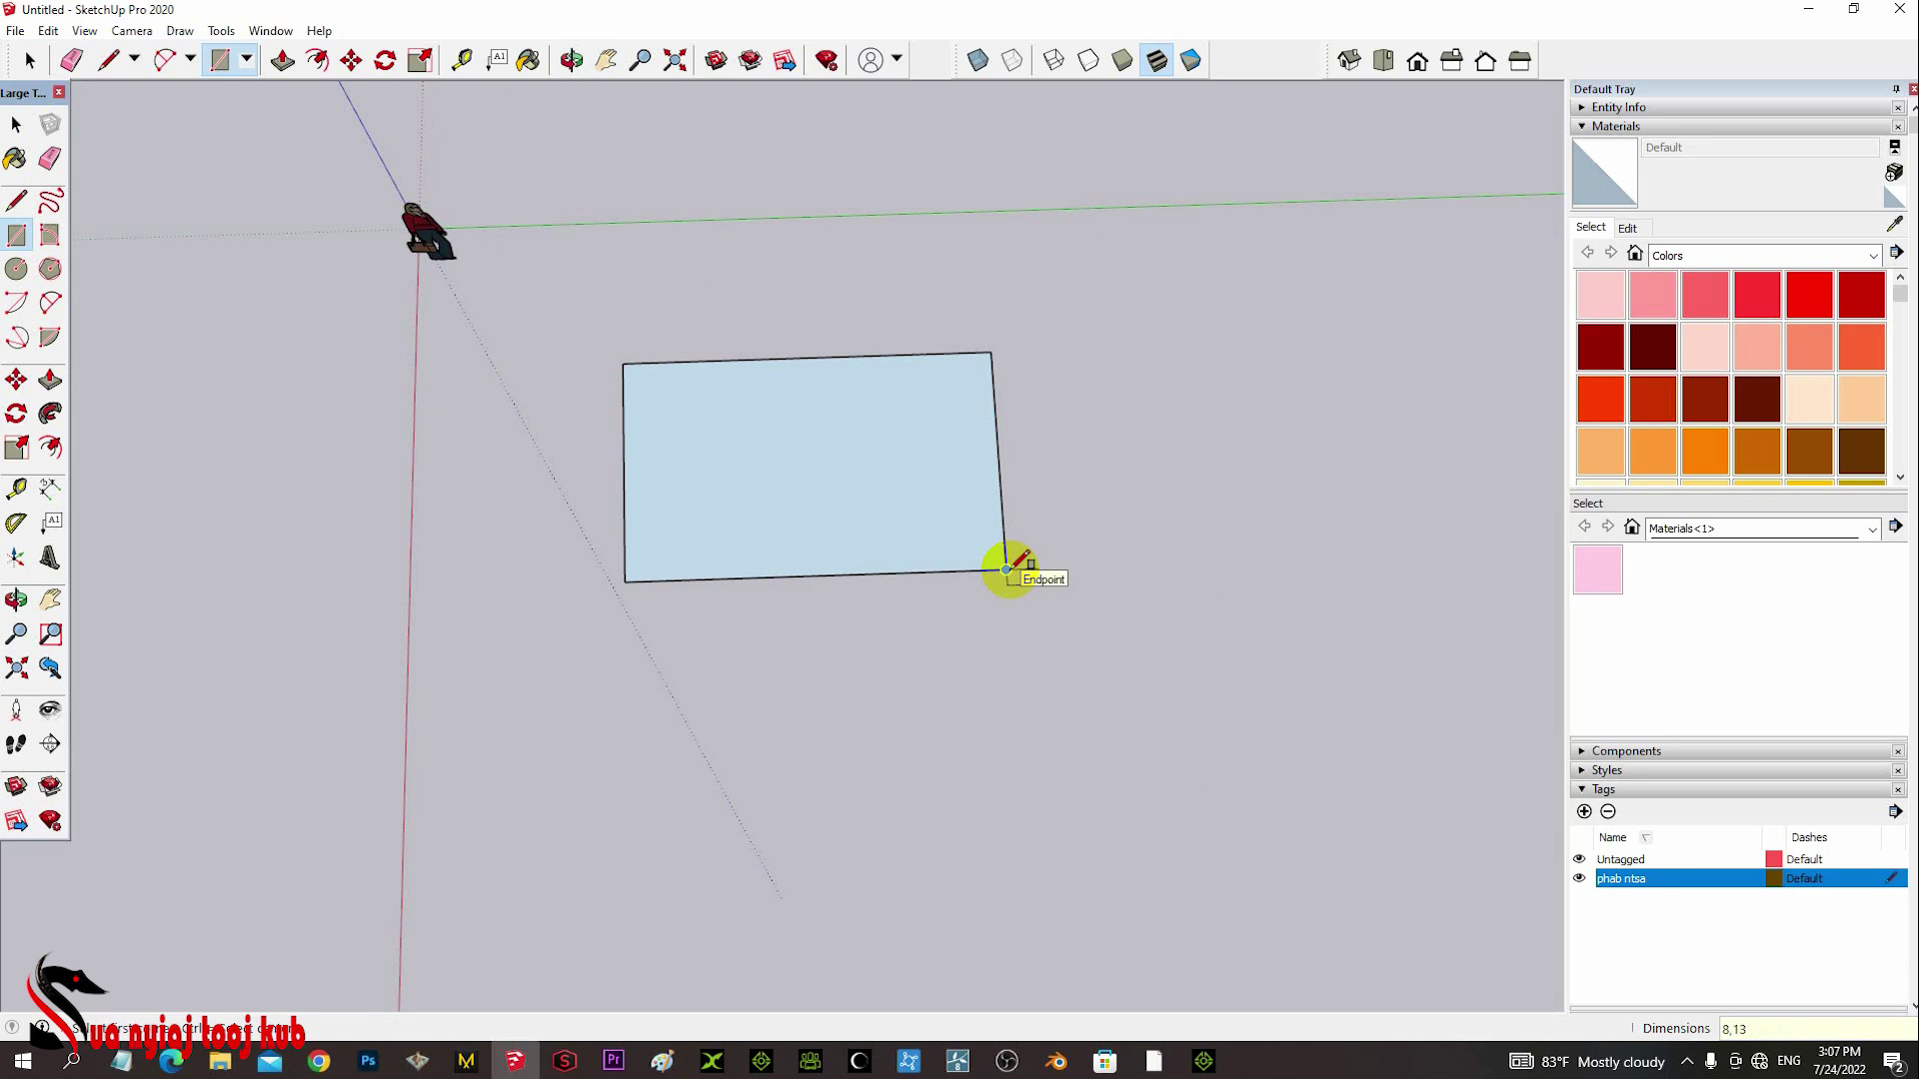
{"action": "key", "text": "Return"}
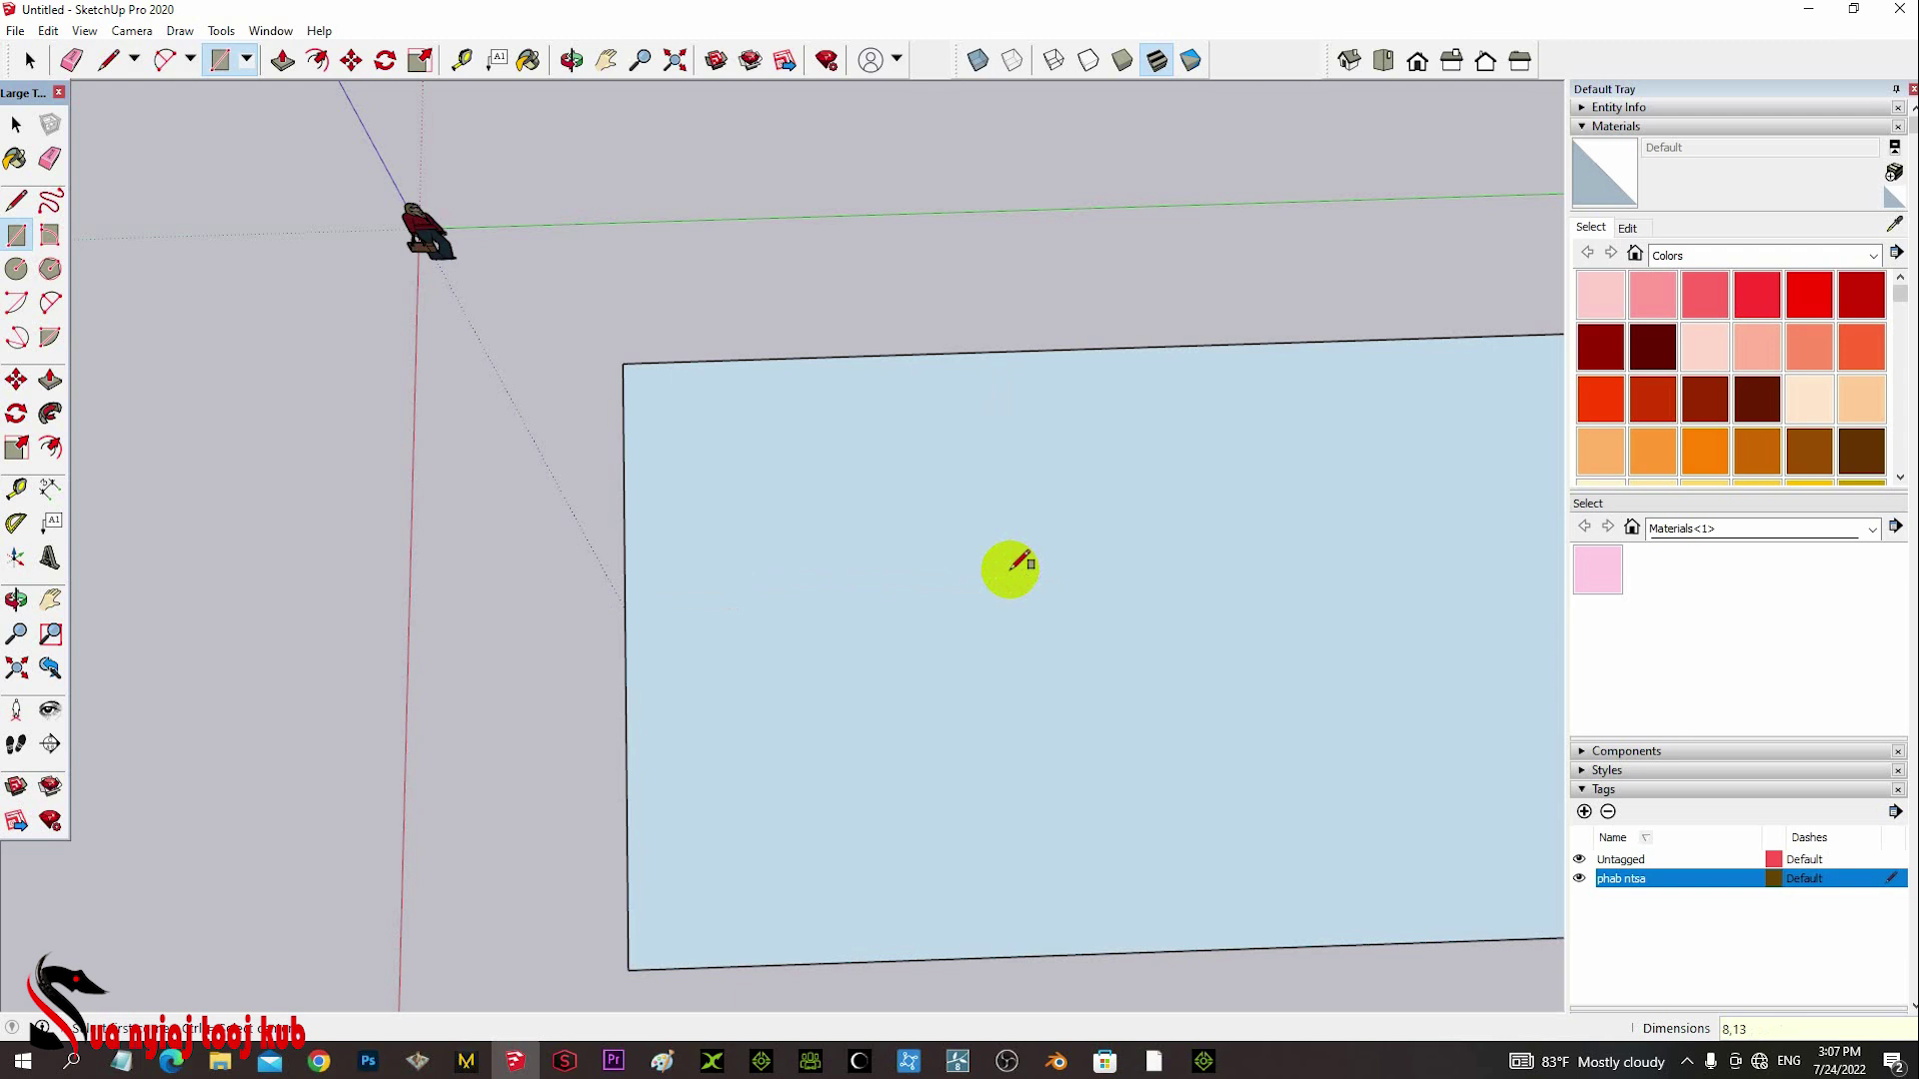
{"action": "scroll", "coordinate": [1011, 566], "scroll_direction": "down", "scroll_amount": 5}
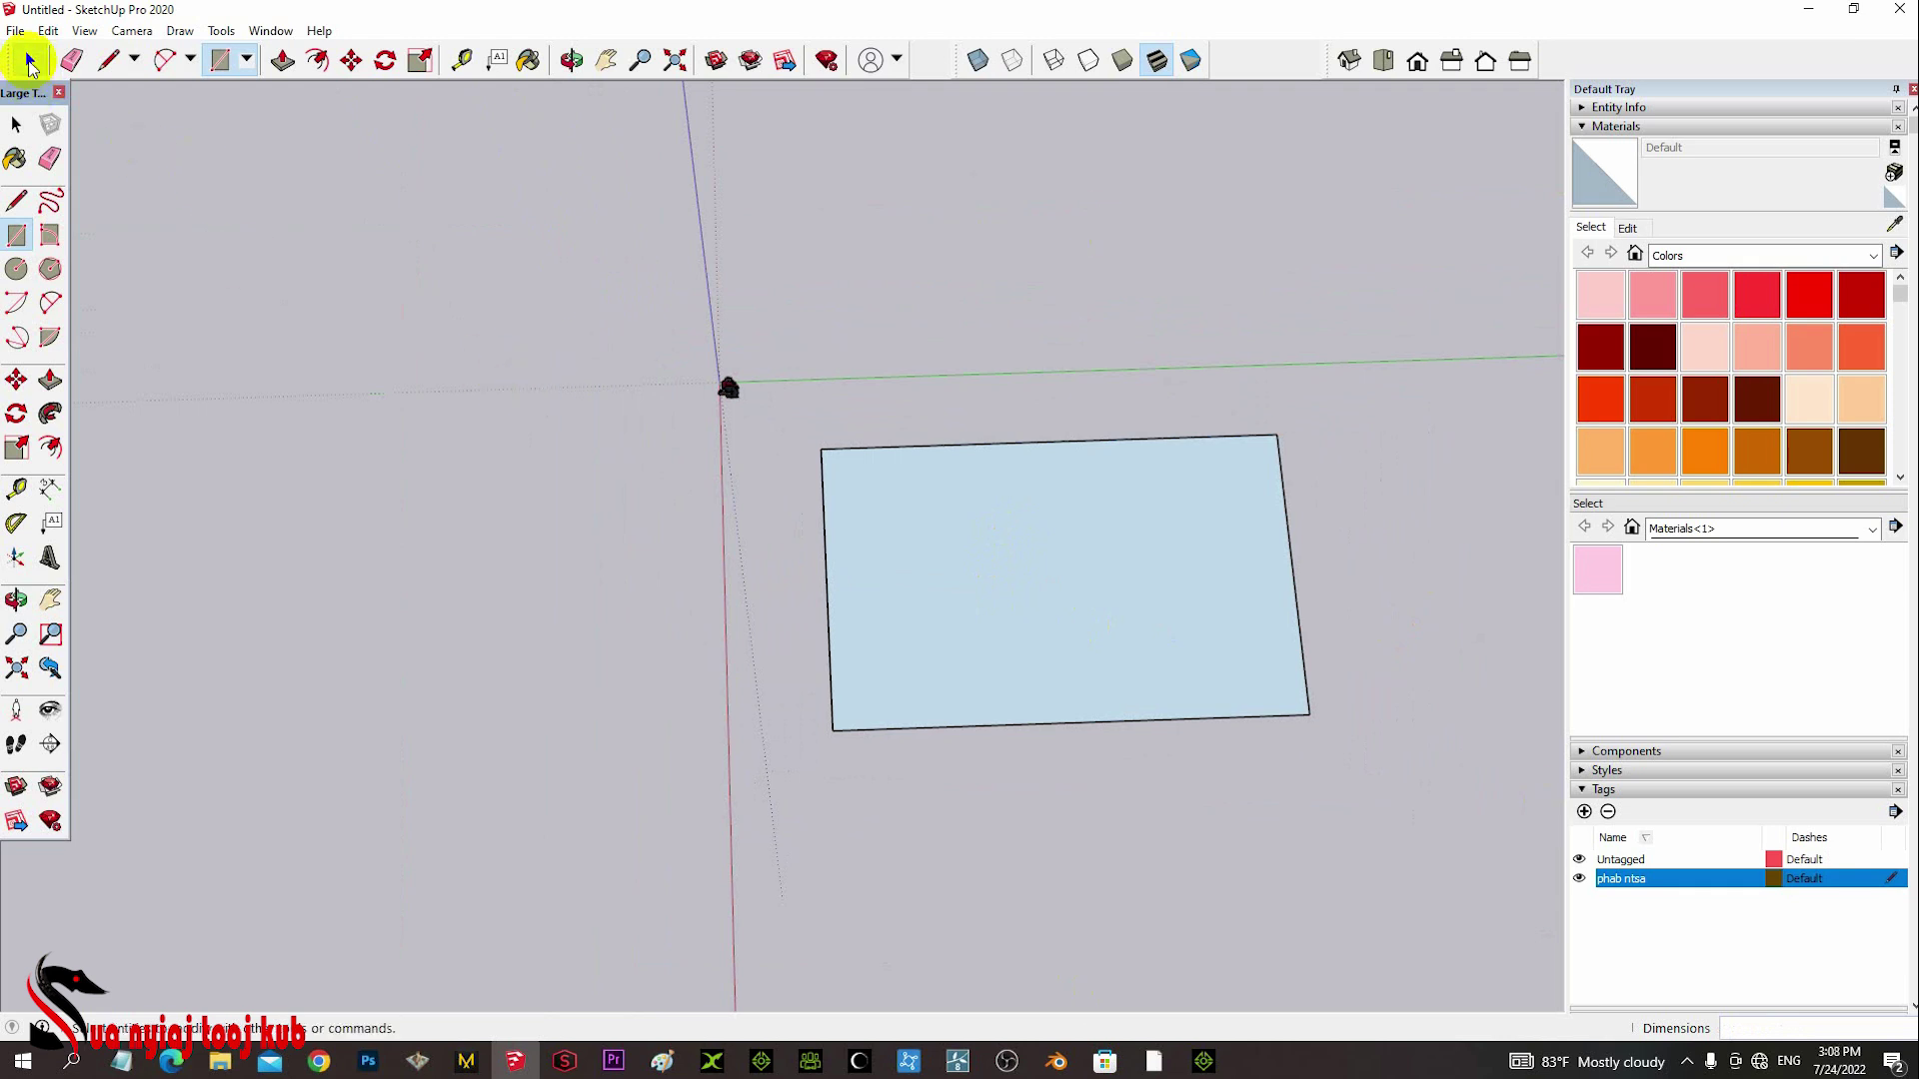
- Offset the rectangle's outline inward by about 0.14 m to mark the wall thickness
{"action": "left_click", "coordinate": [28, 64]}
{"action": "left_click", "coordinate": [1105, 616]}
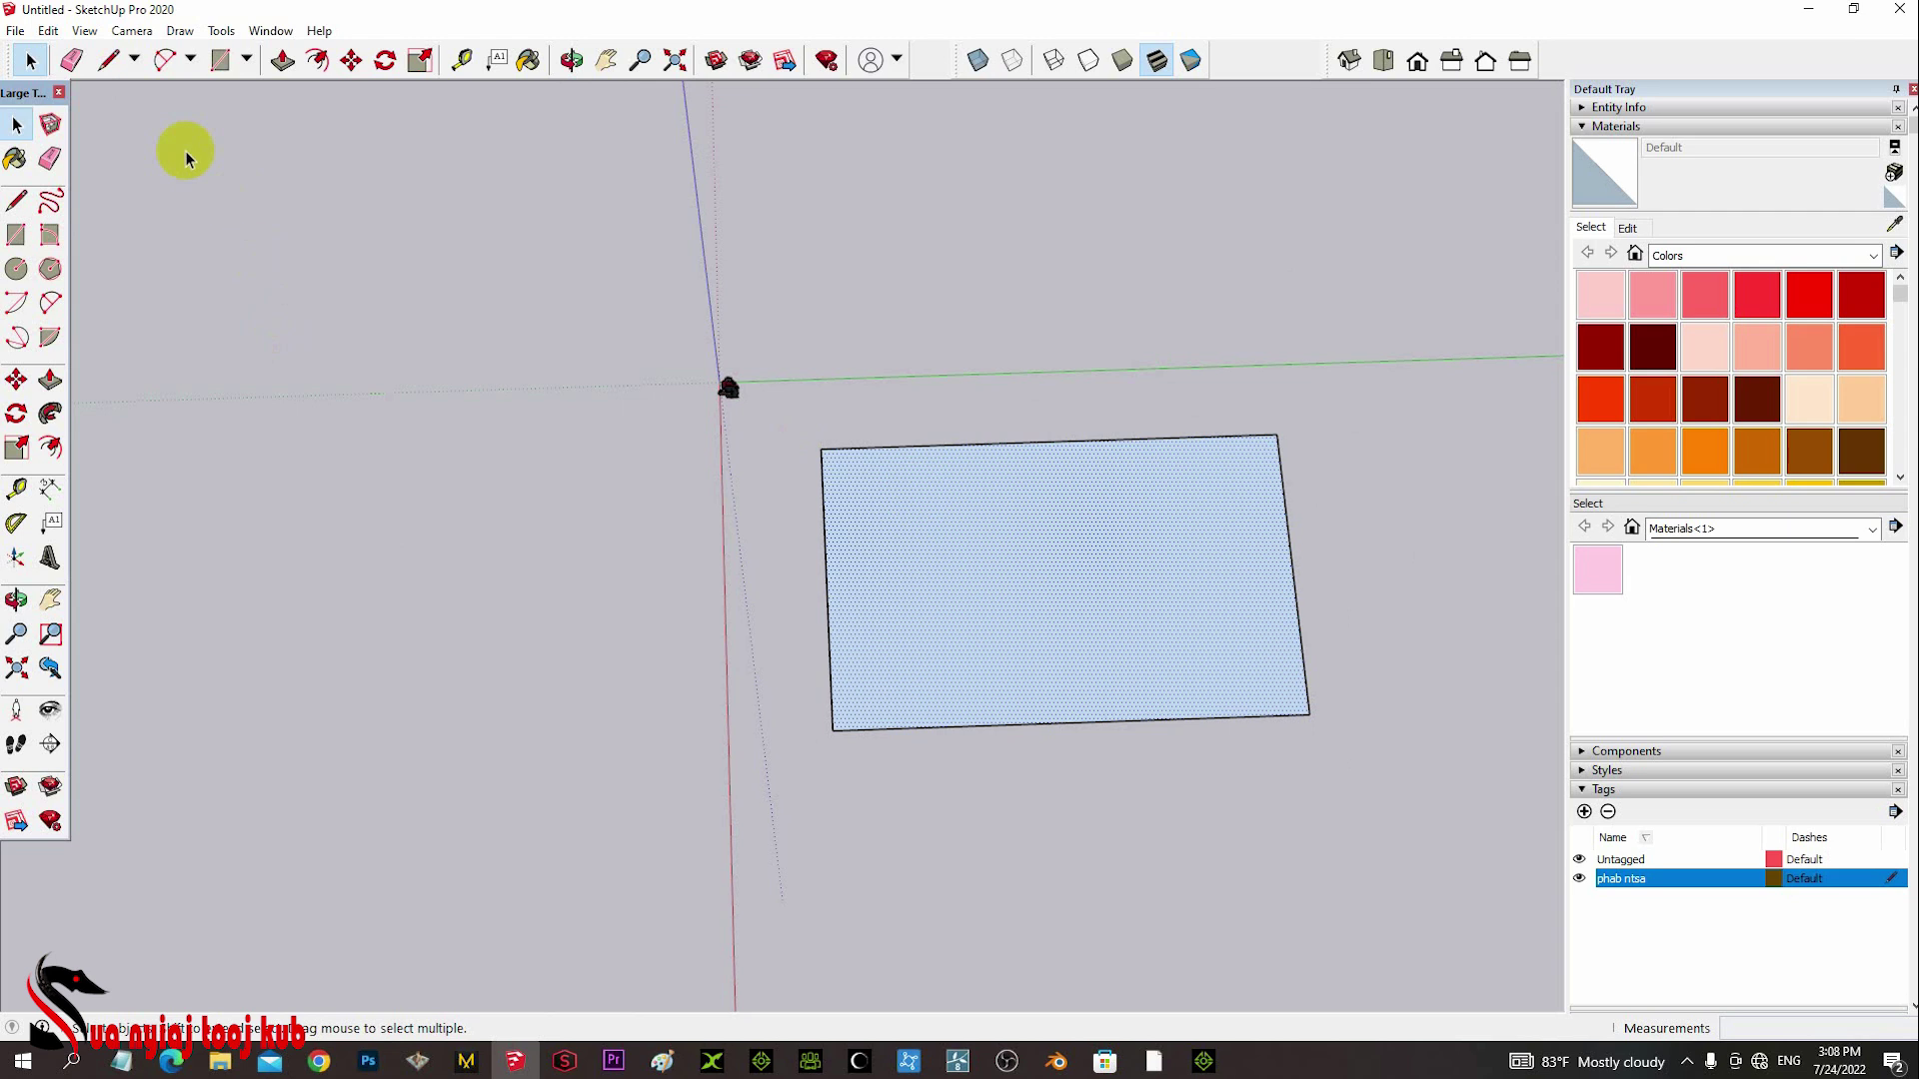
{"action": "left_click", "coordinate": [316, 64]}
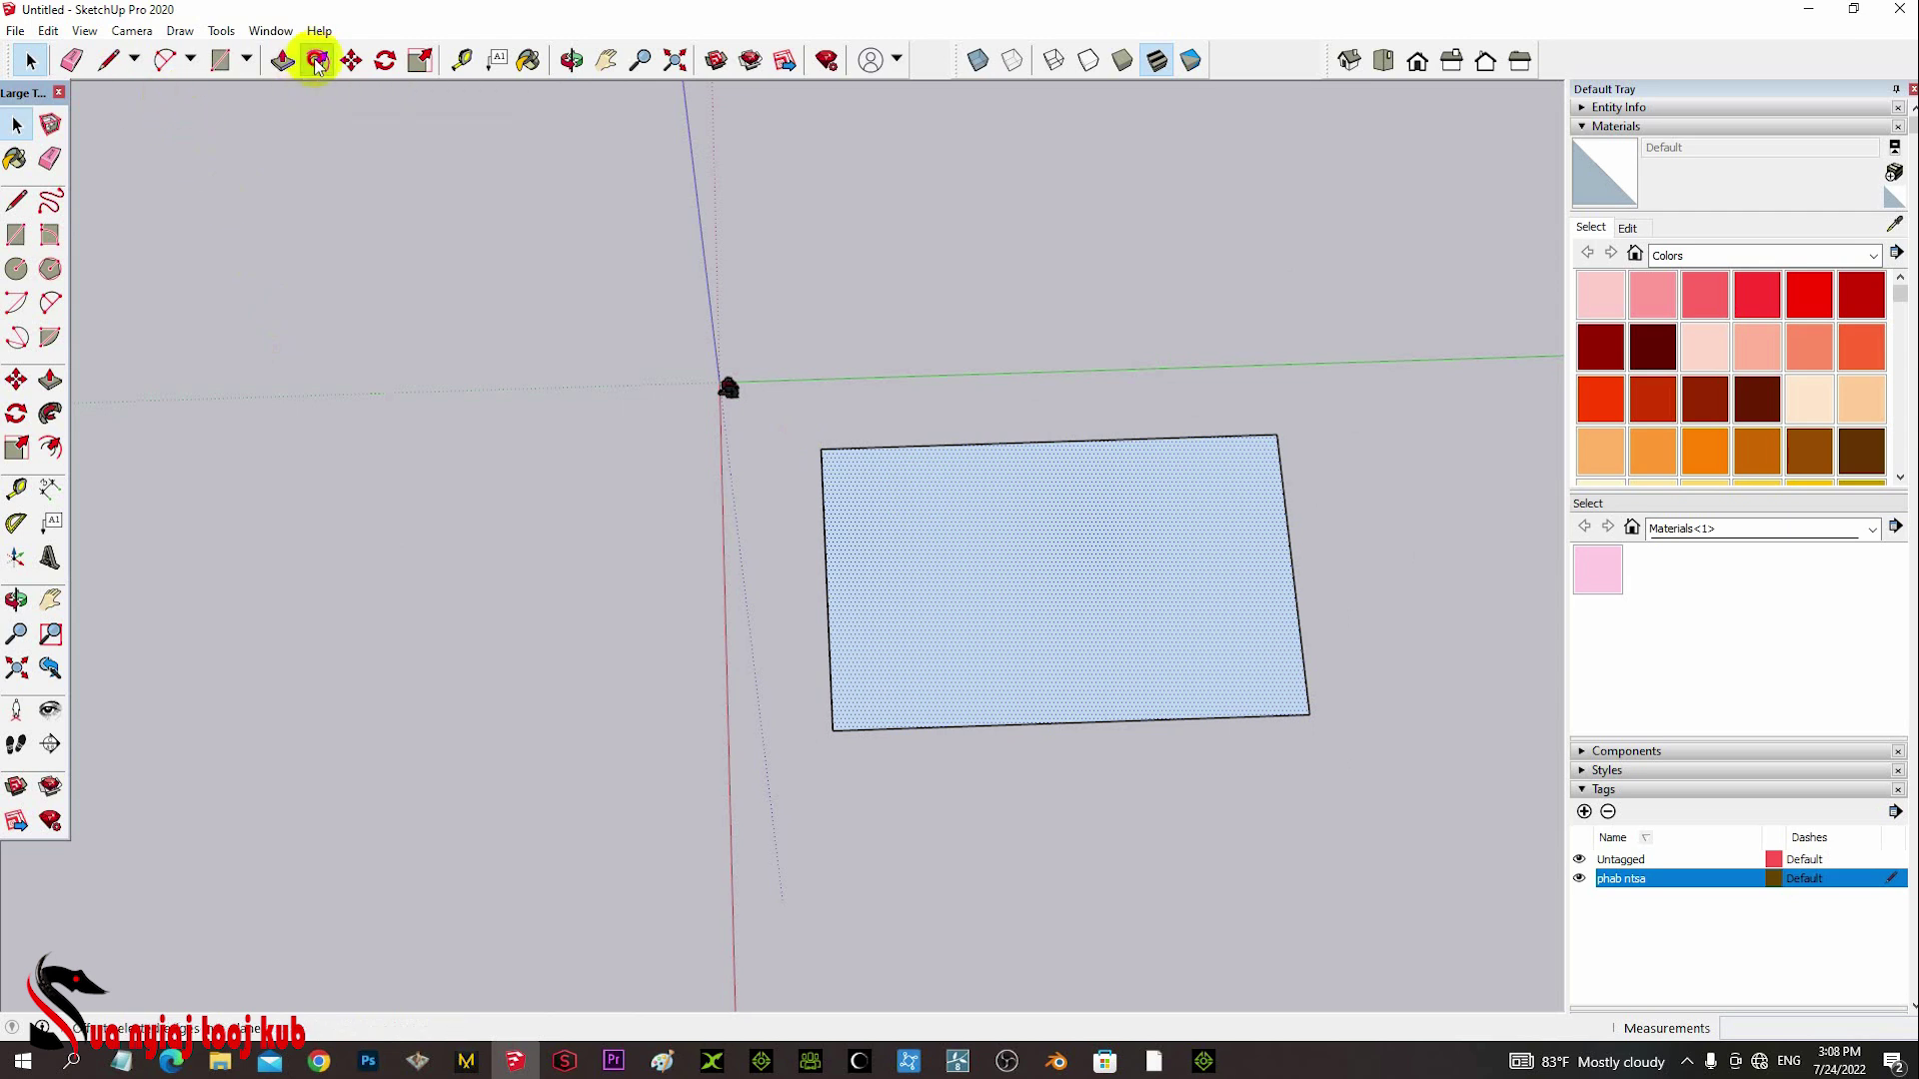
{"action": "scroll", "coordinate": [858, 505], "scroll_direction": "up", "scroll_amount": 4}
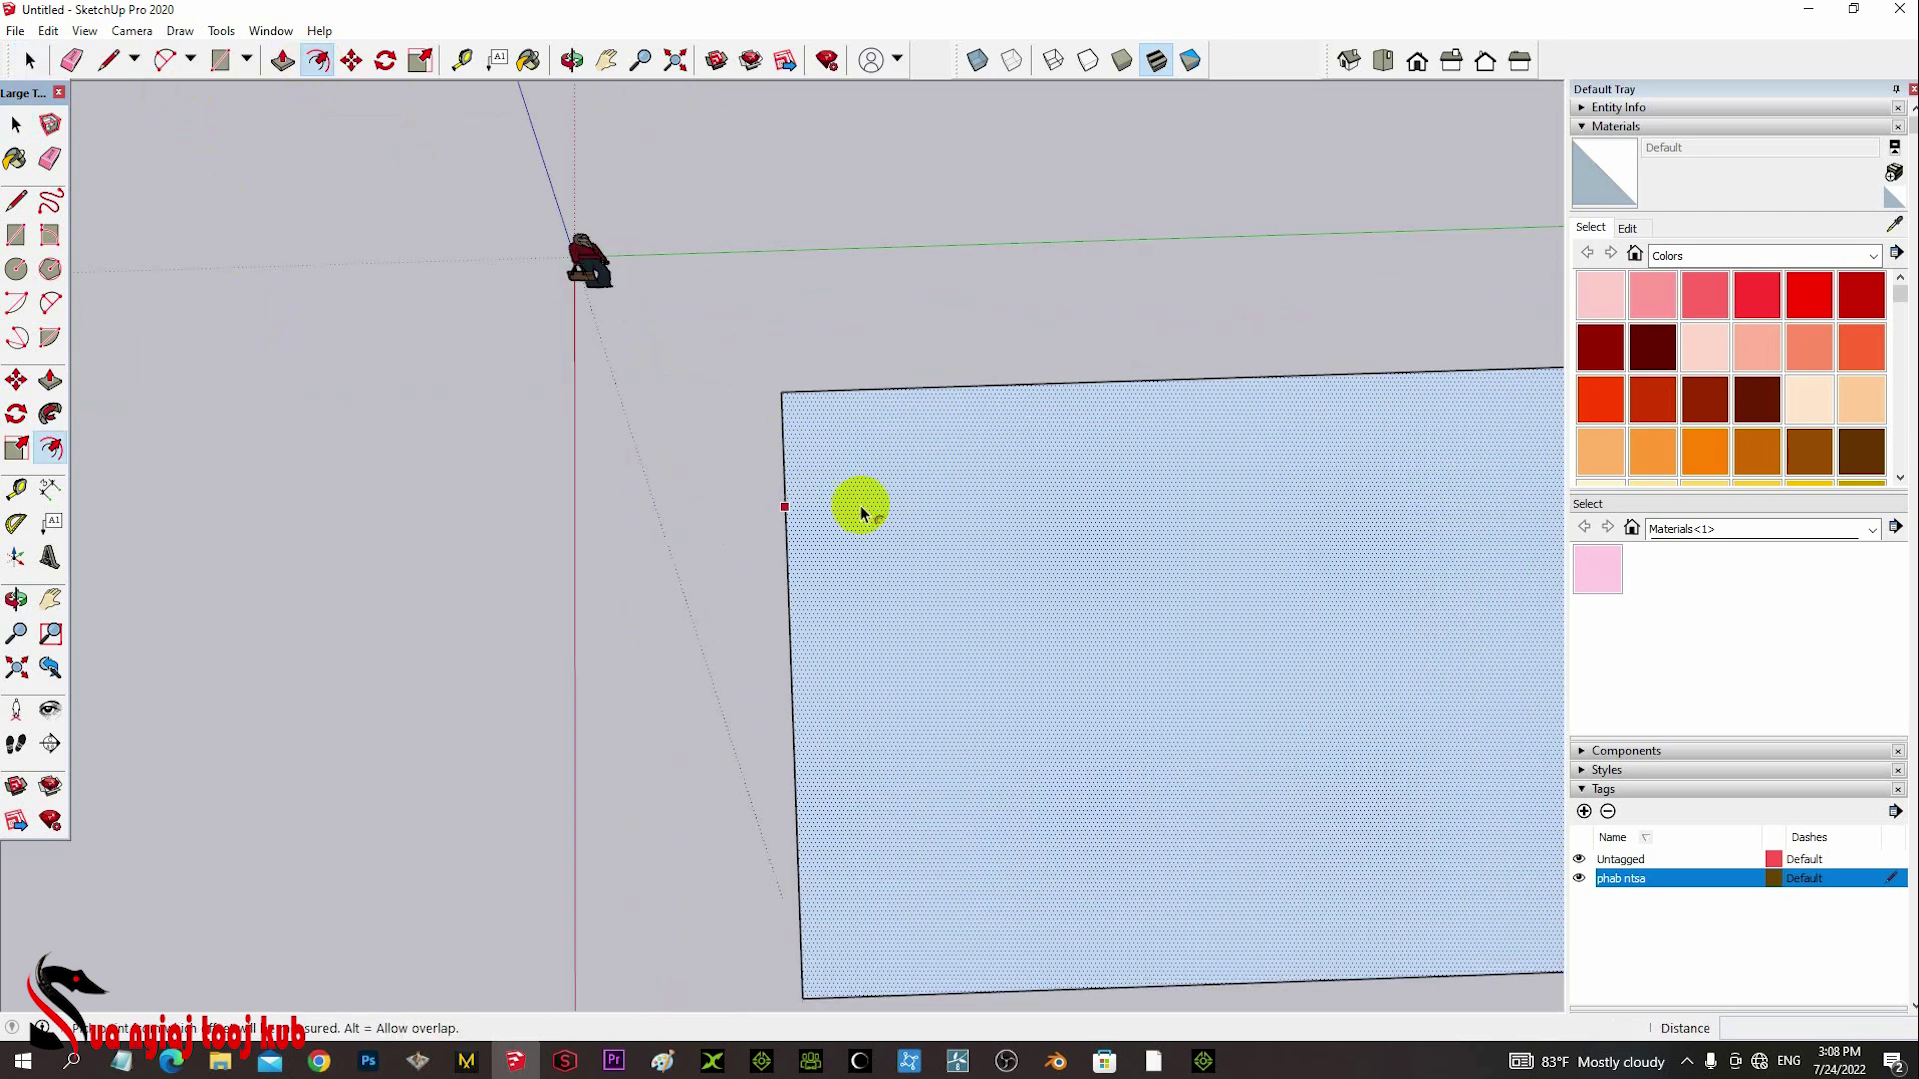
{"action": "left_click", "coordinate": [783, 484]}
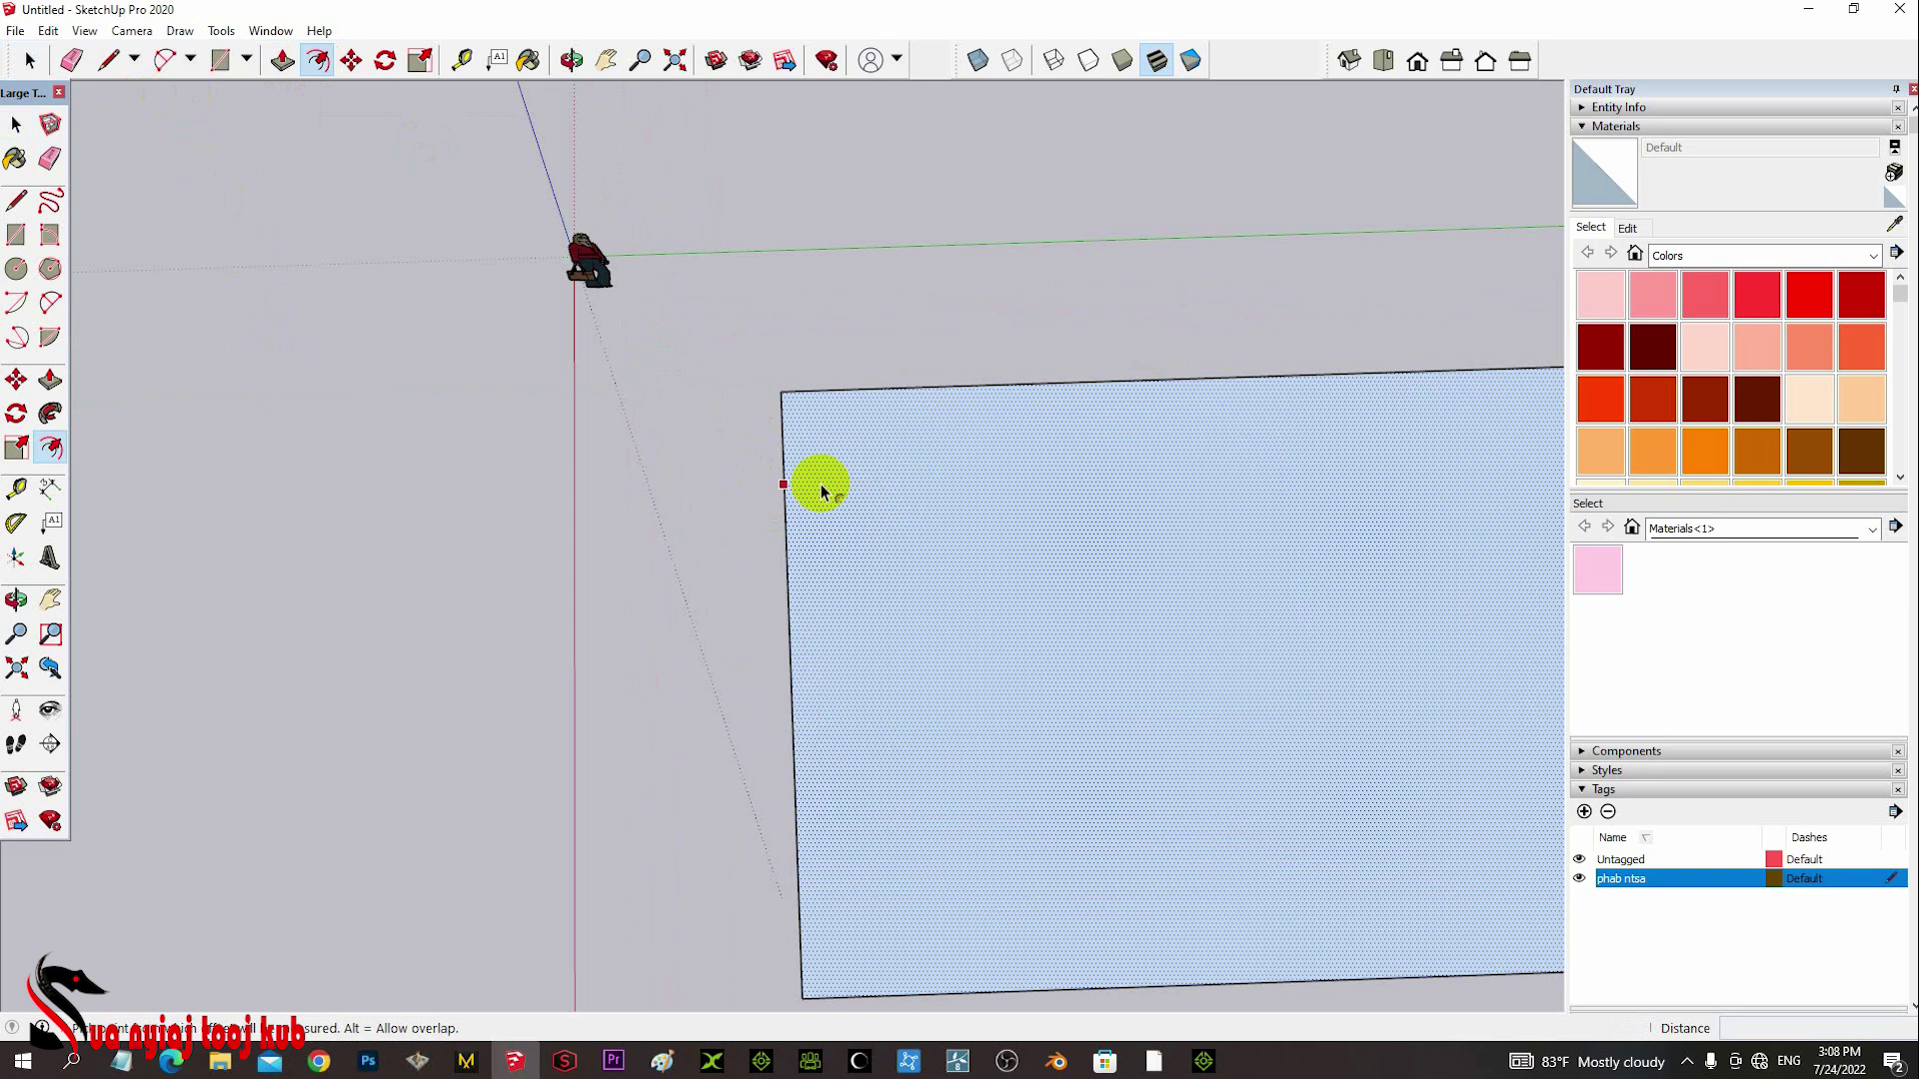
{"action": "left_click", "coordinate": [797, 535]}
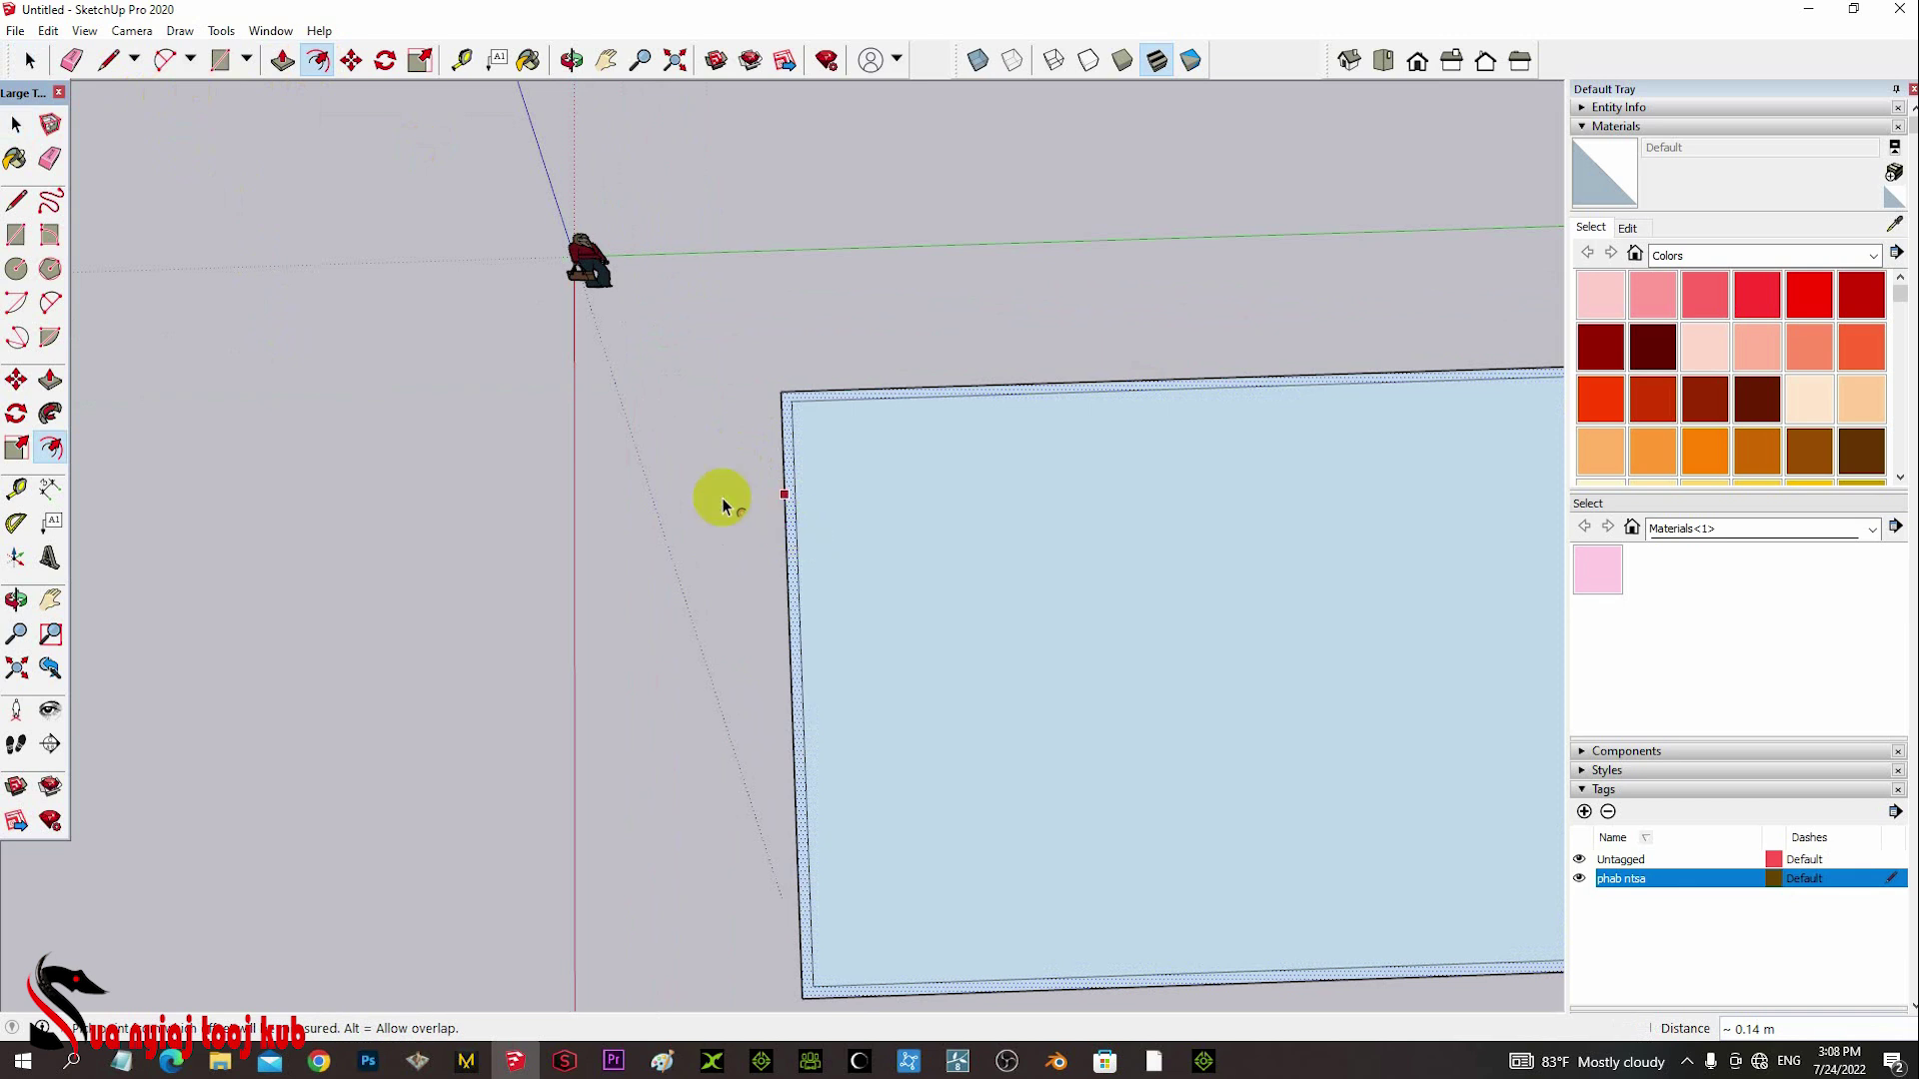
- Delete the inner face of the rectangle so that only the wall strip remains
{"action": "left_click", "coordinate": [28, 60]}
{"action": "left_click", "coordinate": [1227, 597]}
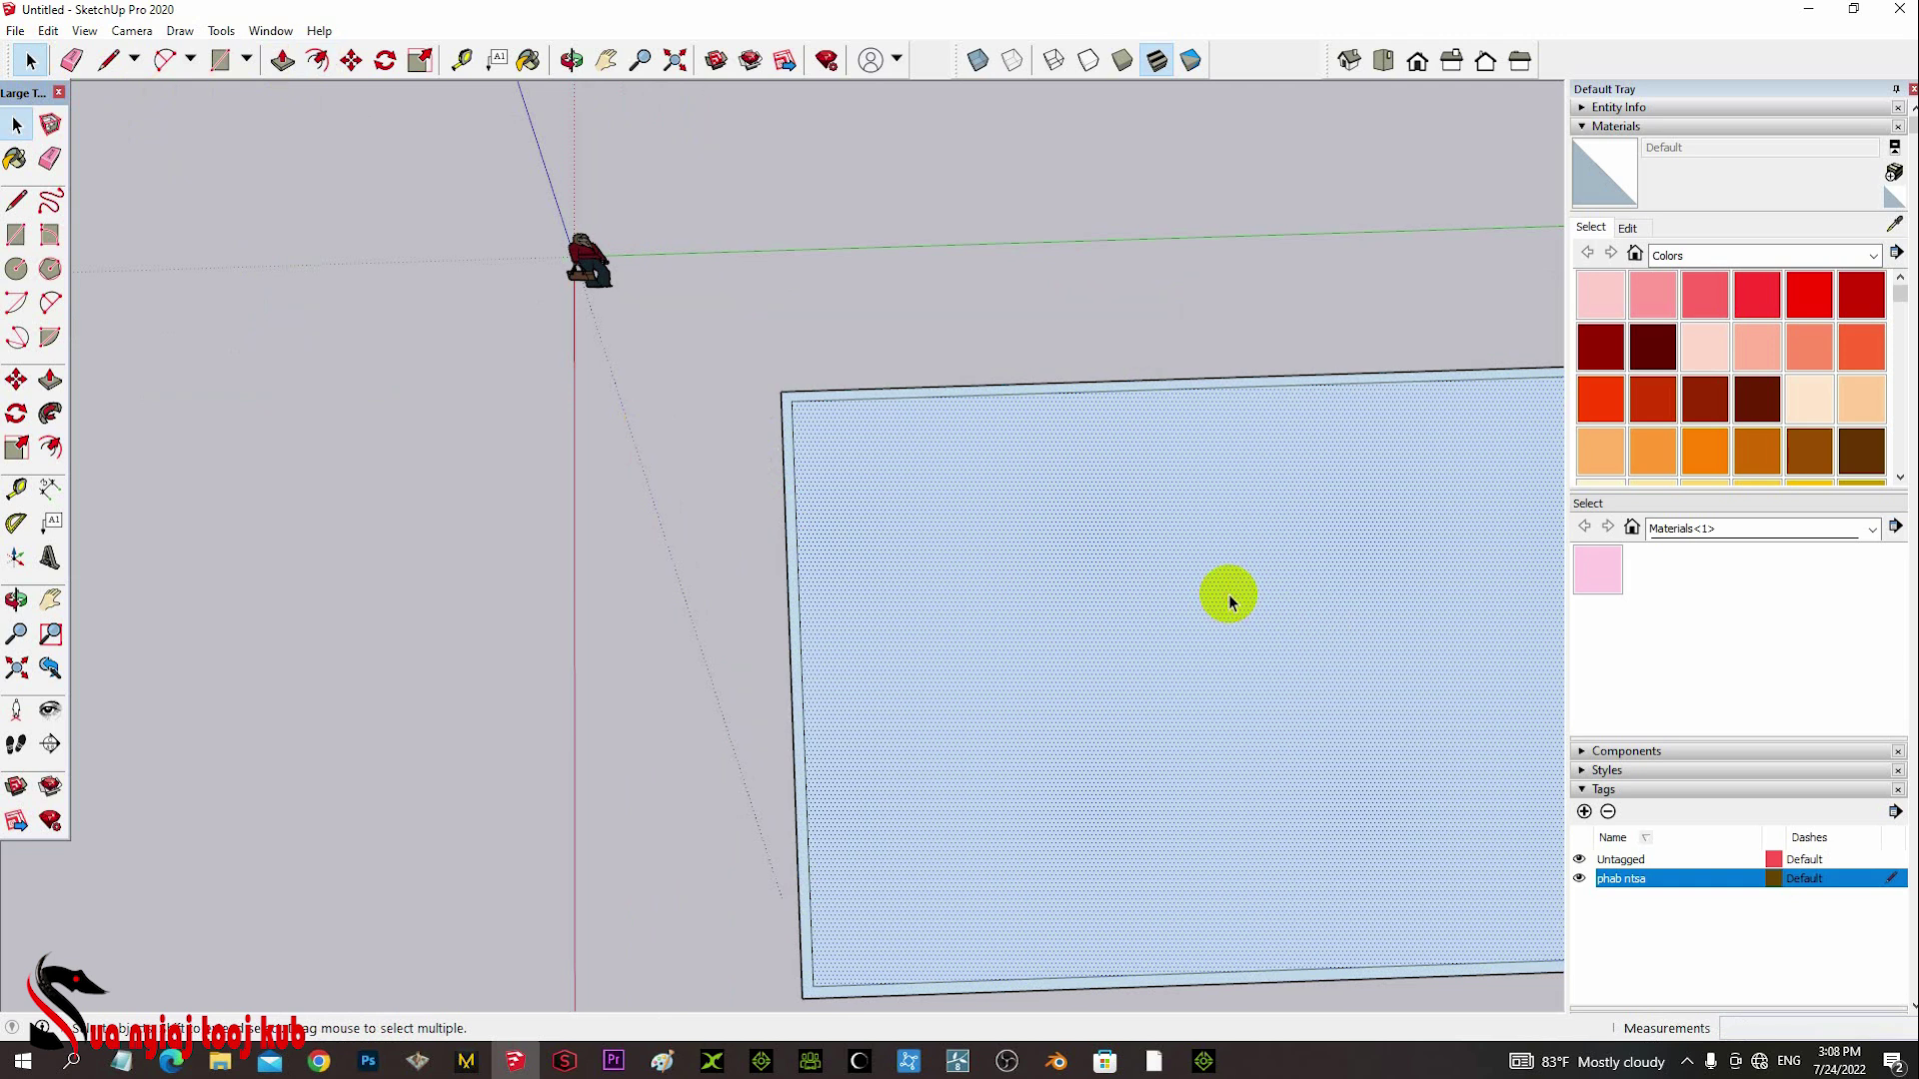
{"action": "key", "text": "Delete"}
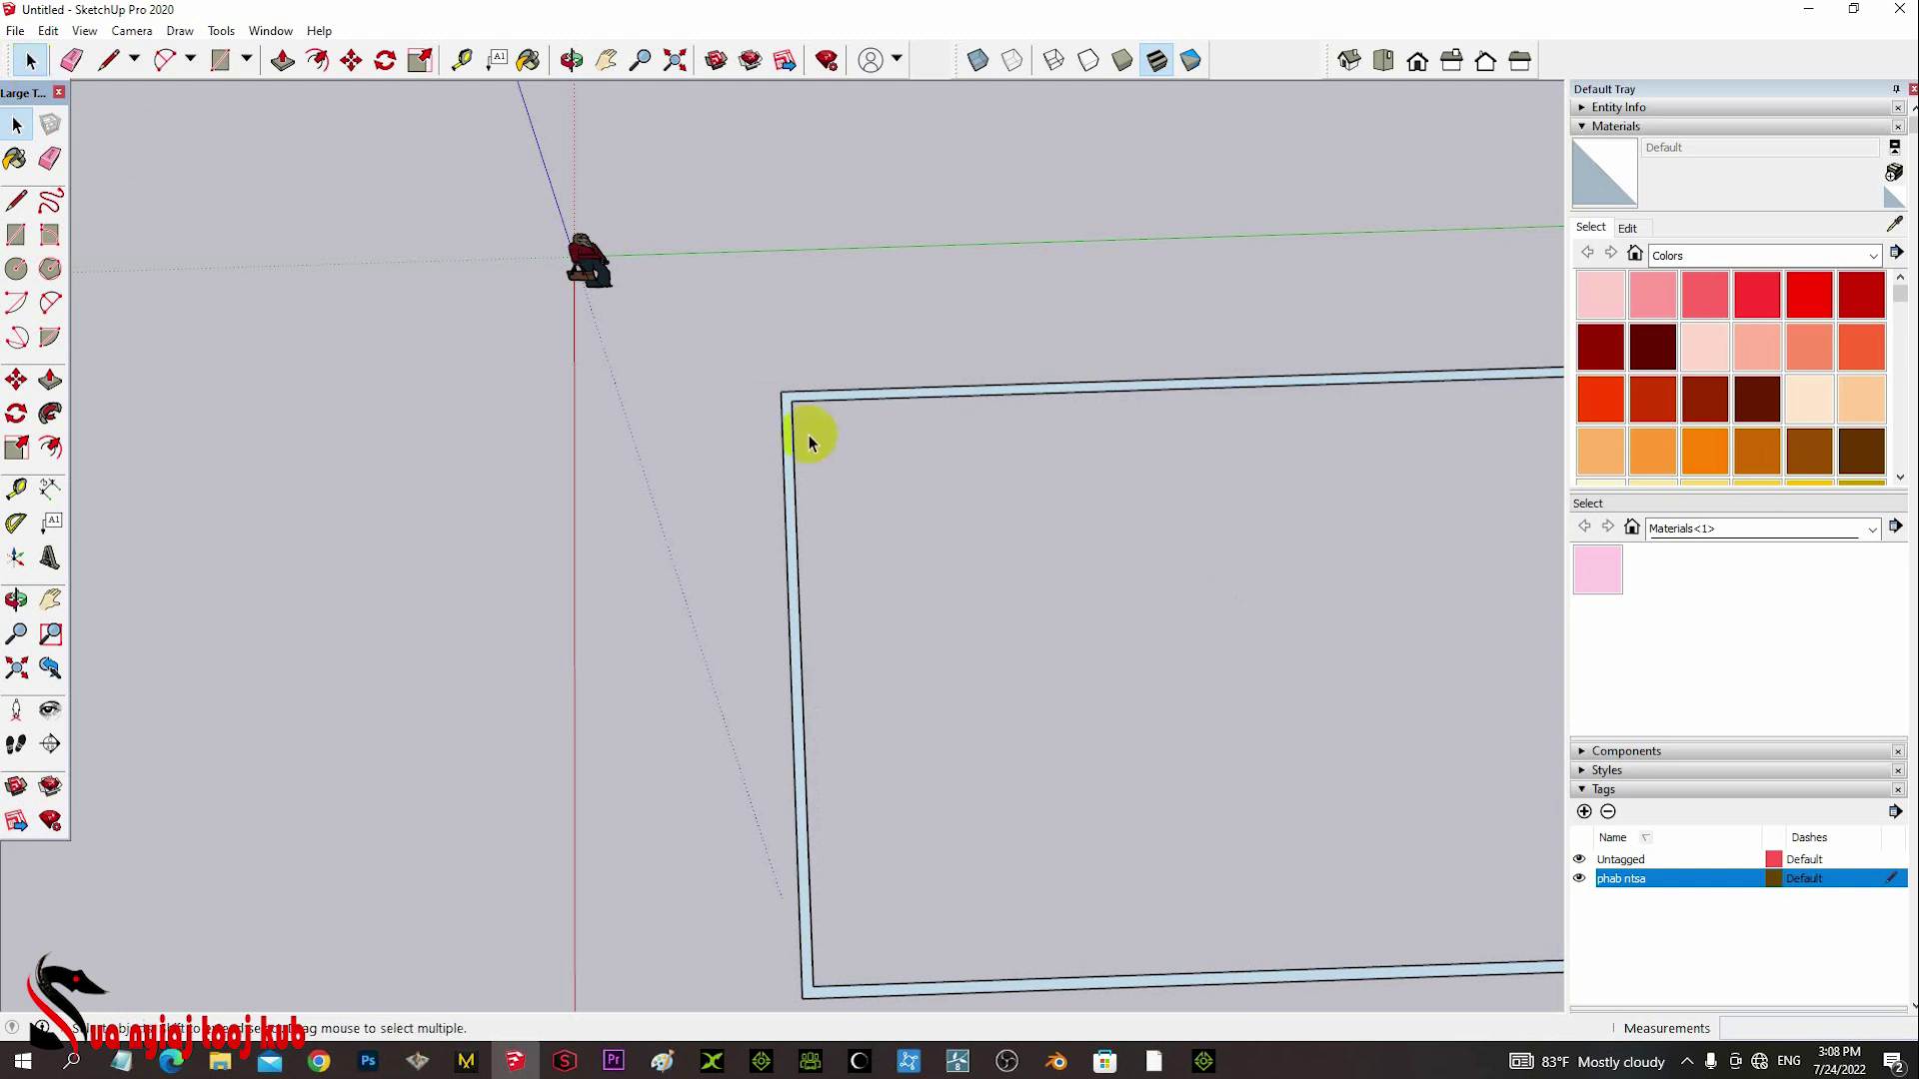
- Push/Pull the wall strip upward to a height of 4 m
{"action": "left_click", "coordinate": [791, 478]}
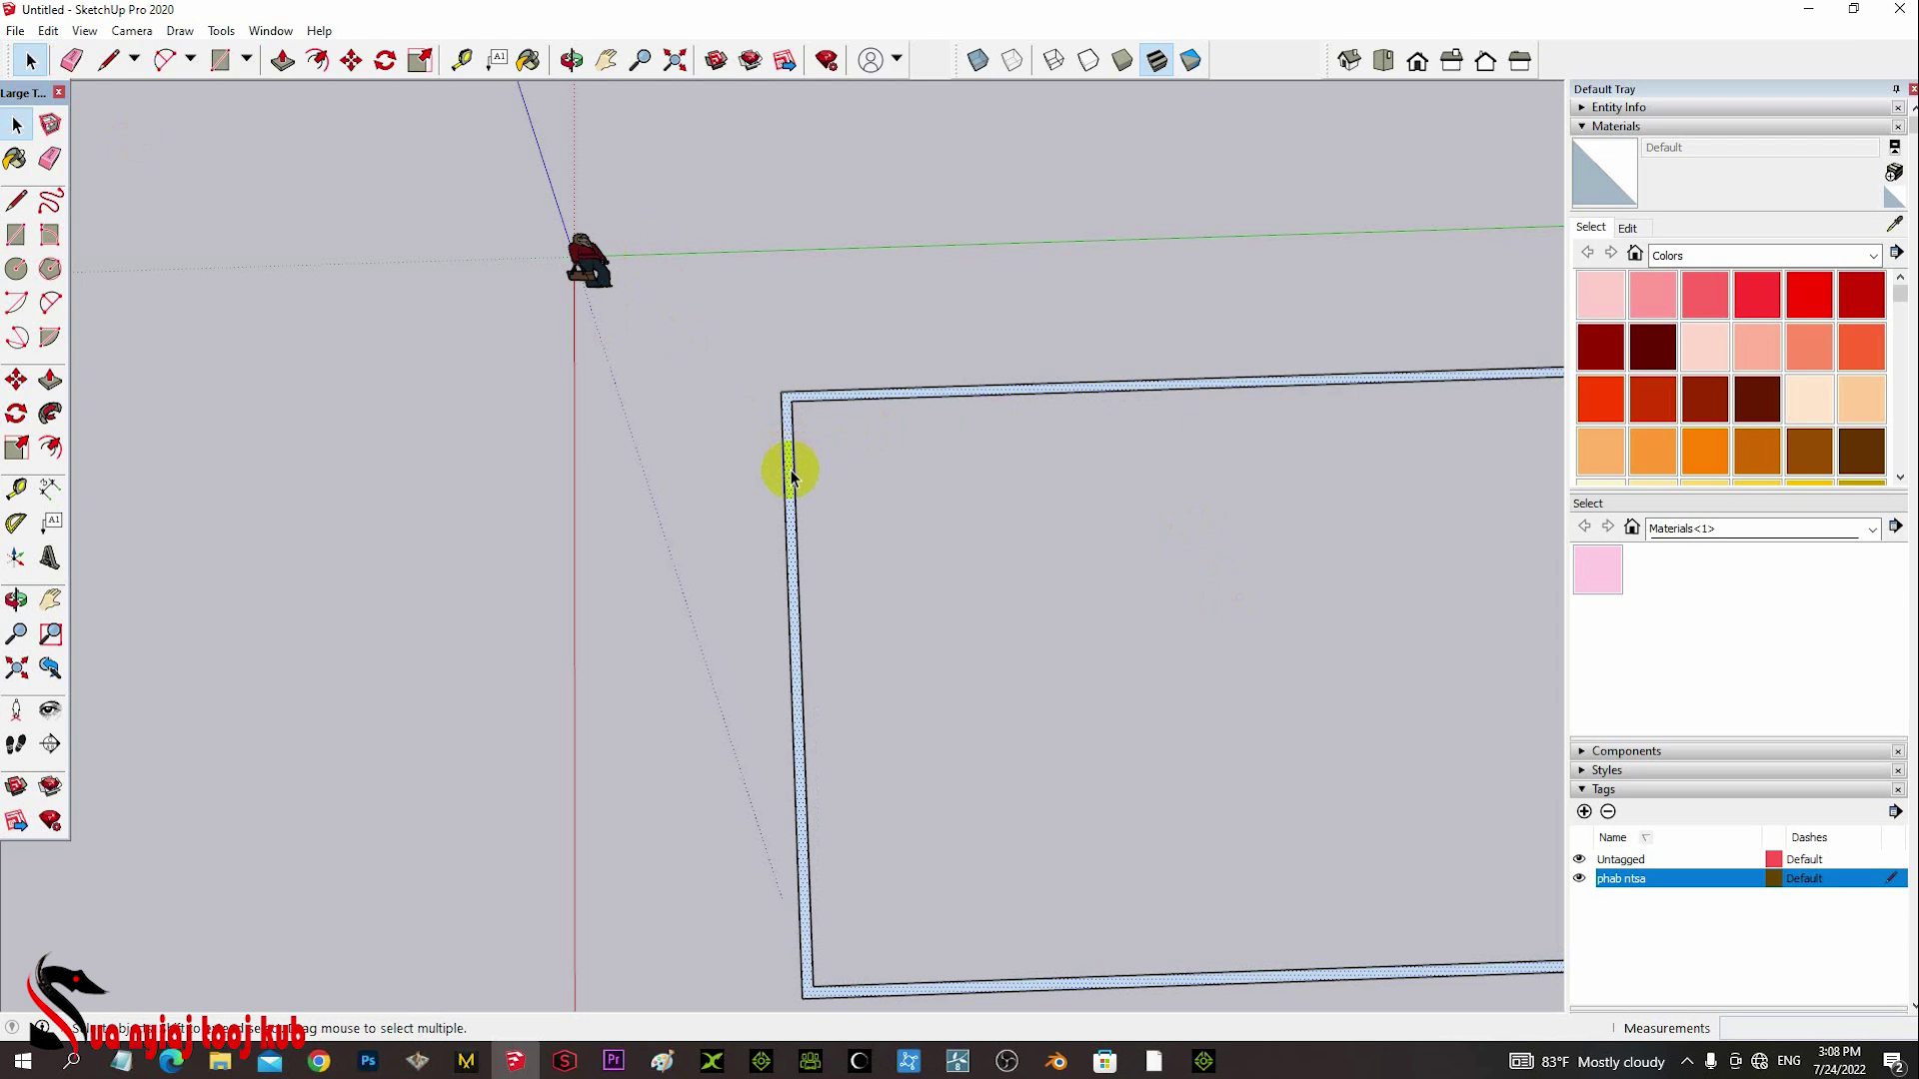
{"action": "left_click", "coordinate": [281, 62]}
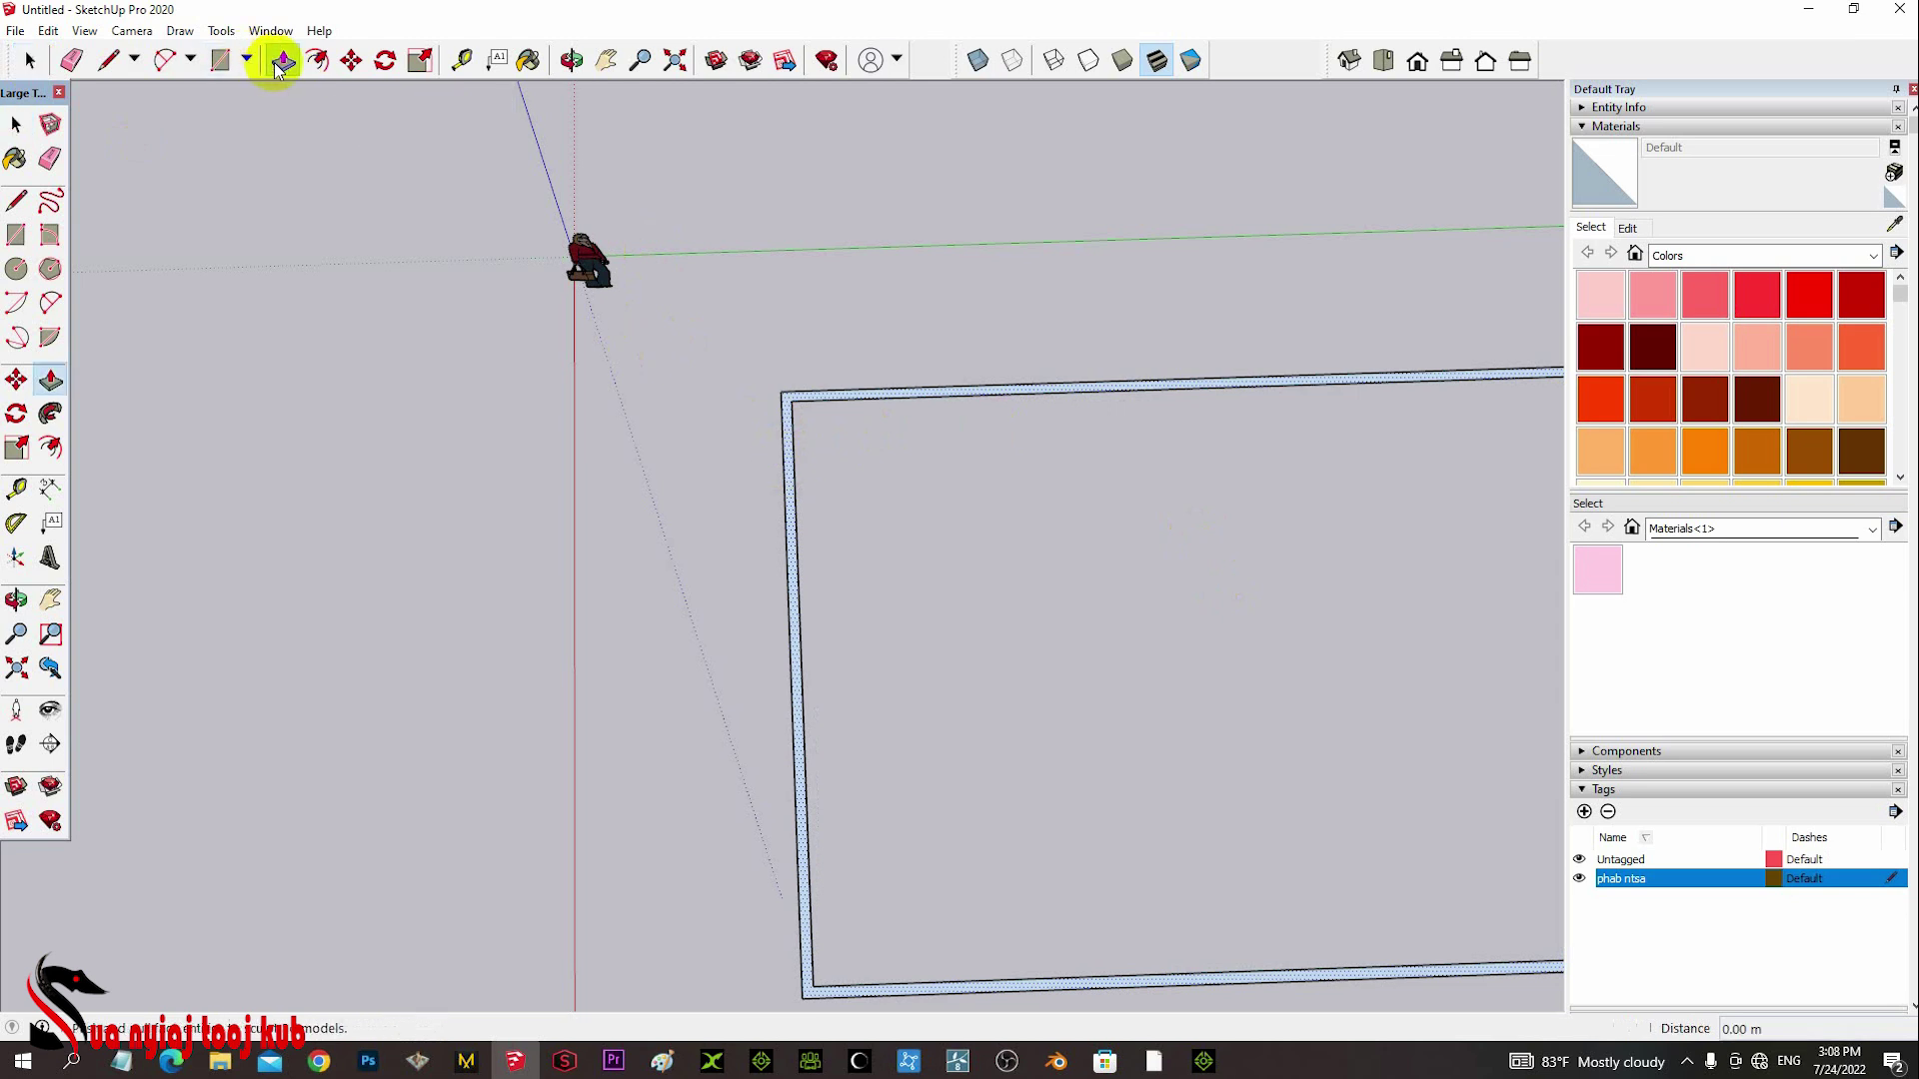
{"action": "left_click", "coordinate": [789, 488]}
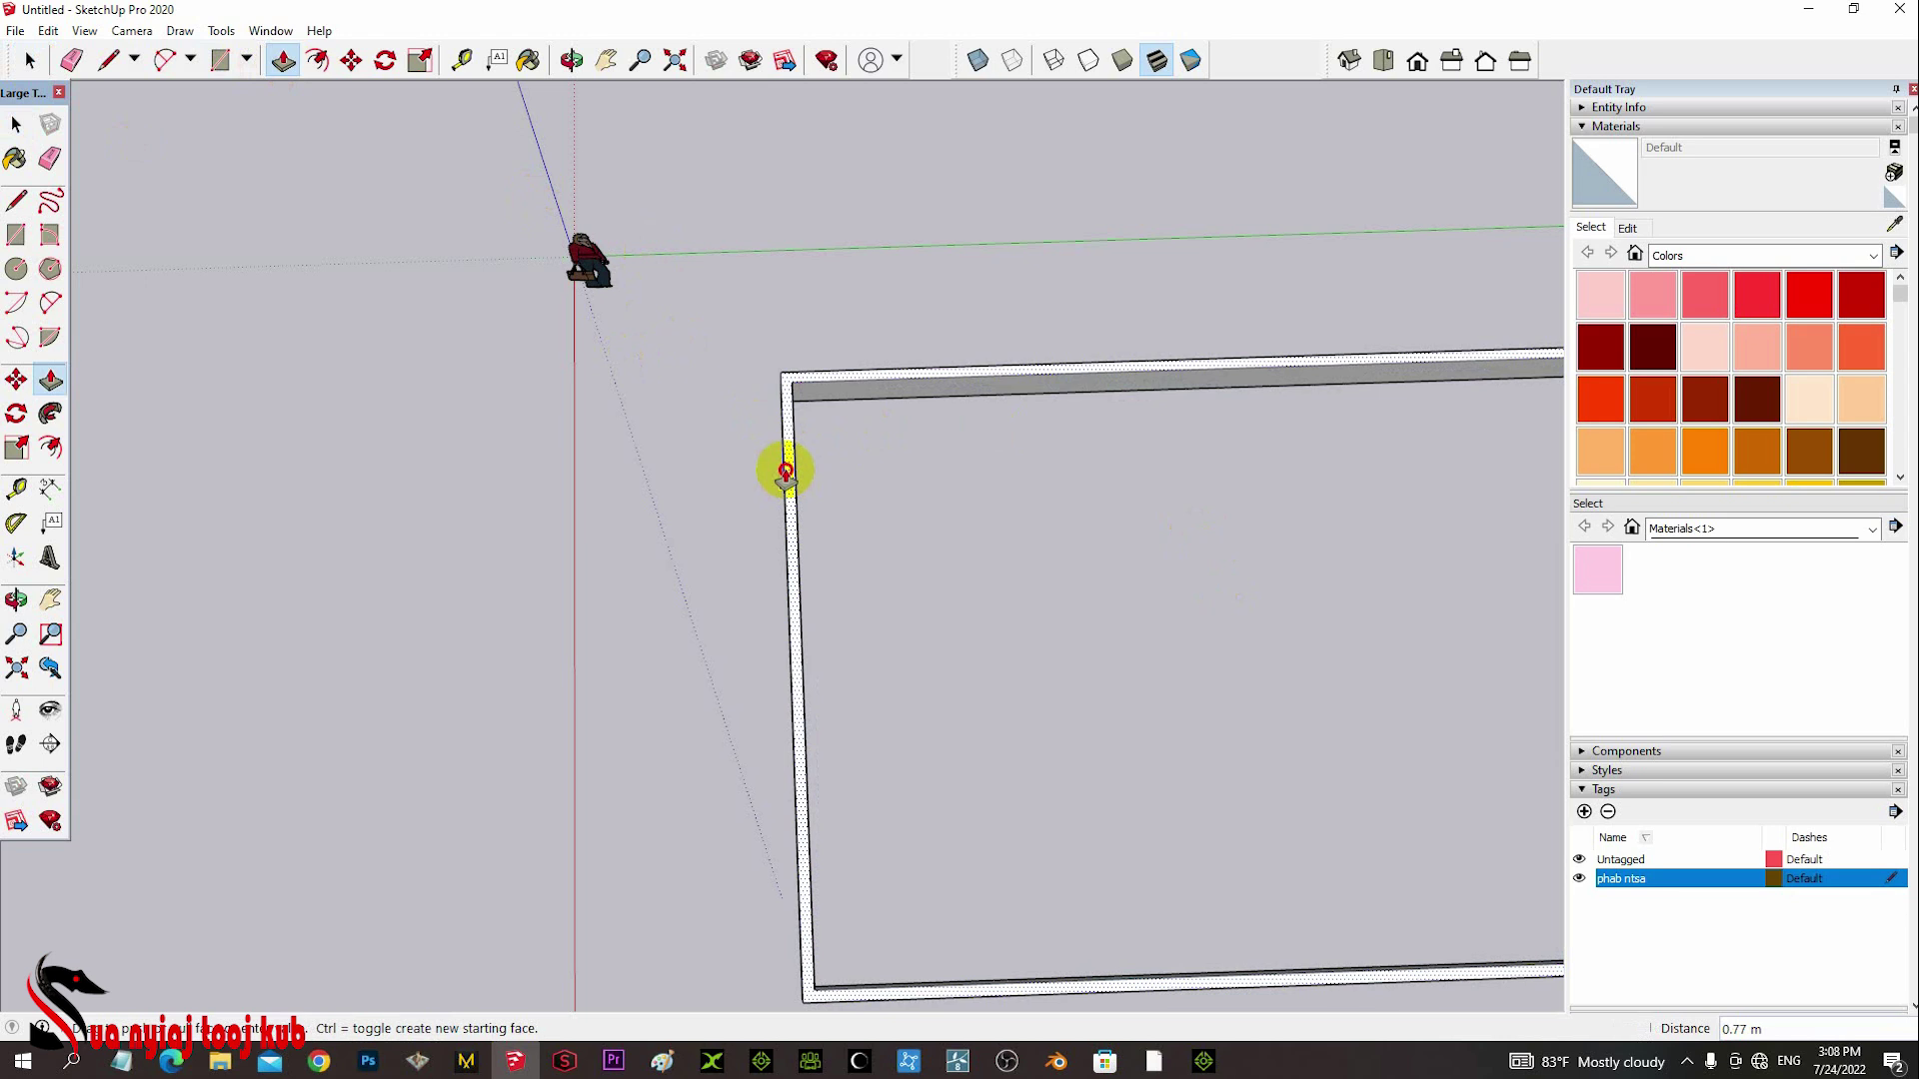
{"action": "left_click", "coordinate": [785, 470]}
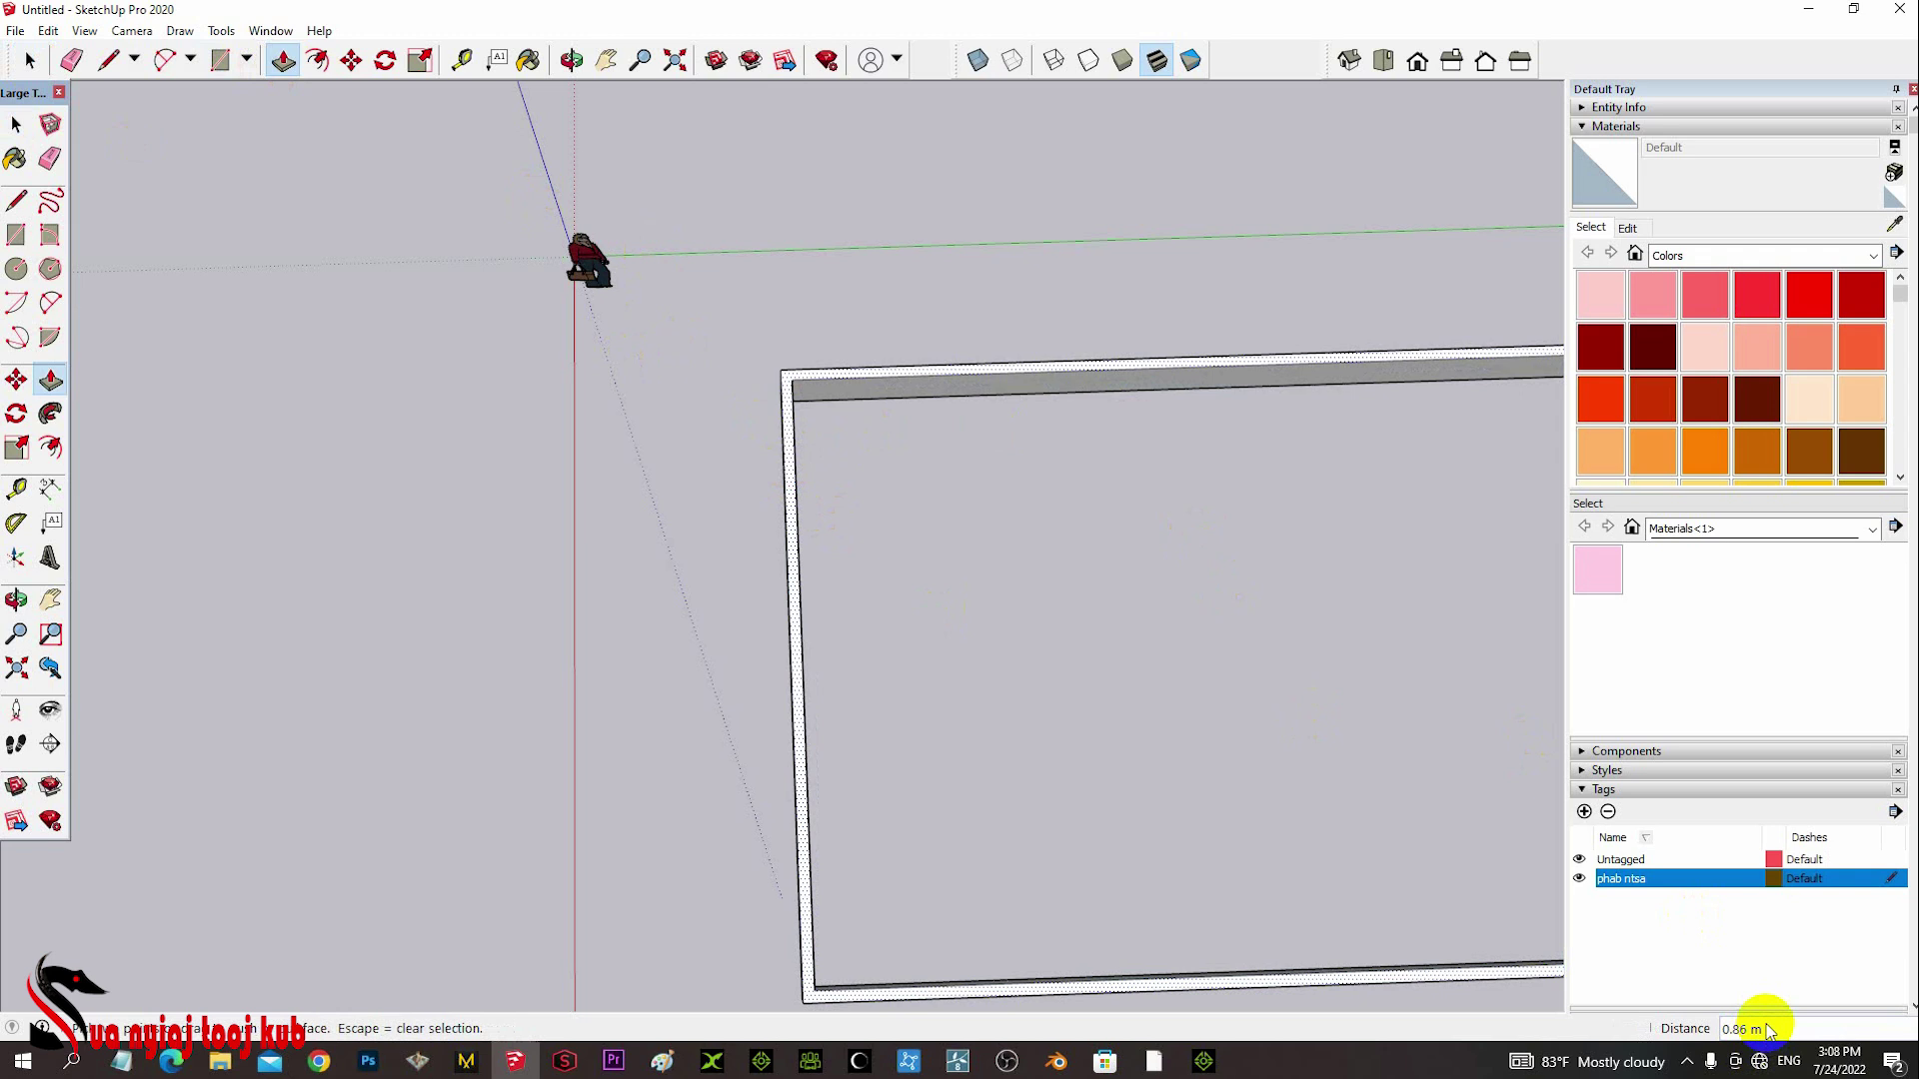
{"action": "type", "text": "4"}
{"action": "key", "text": "Return"}
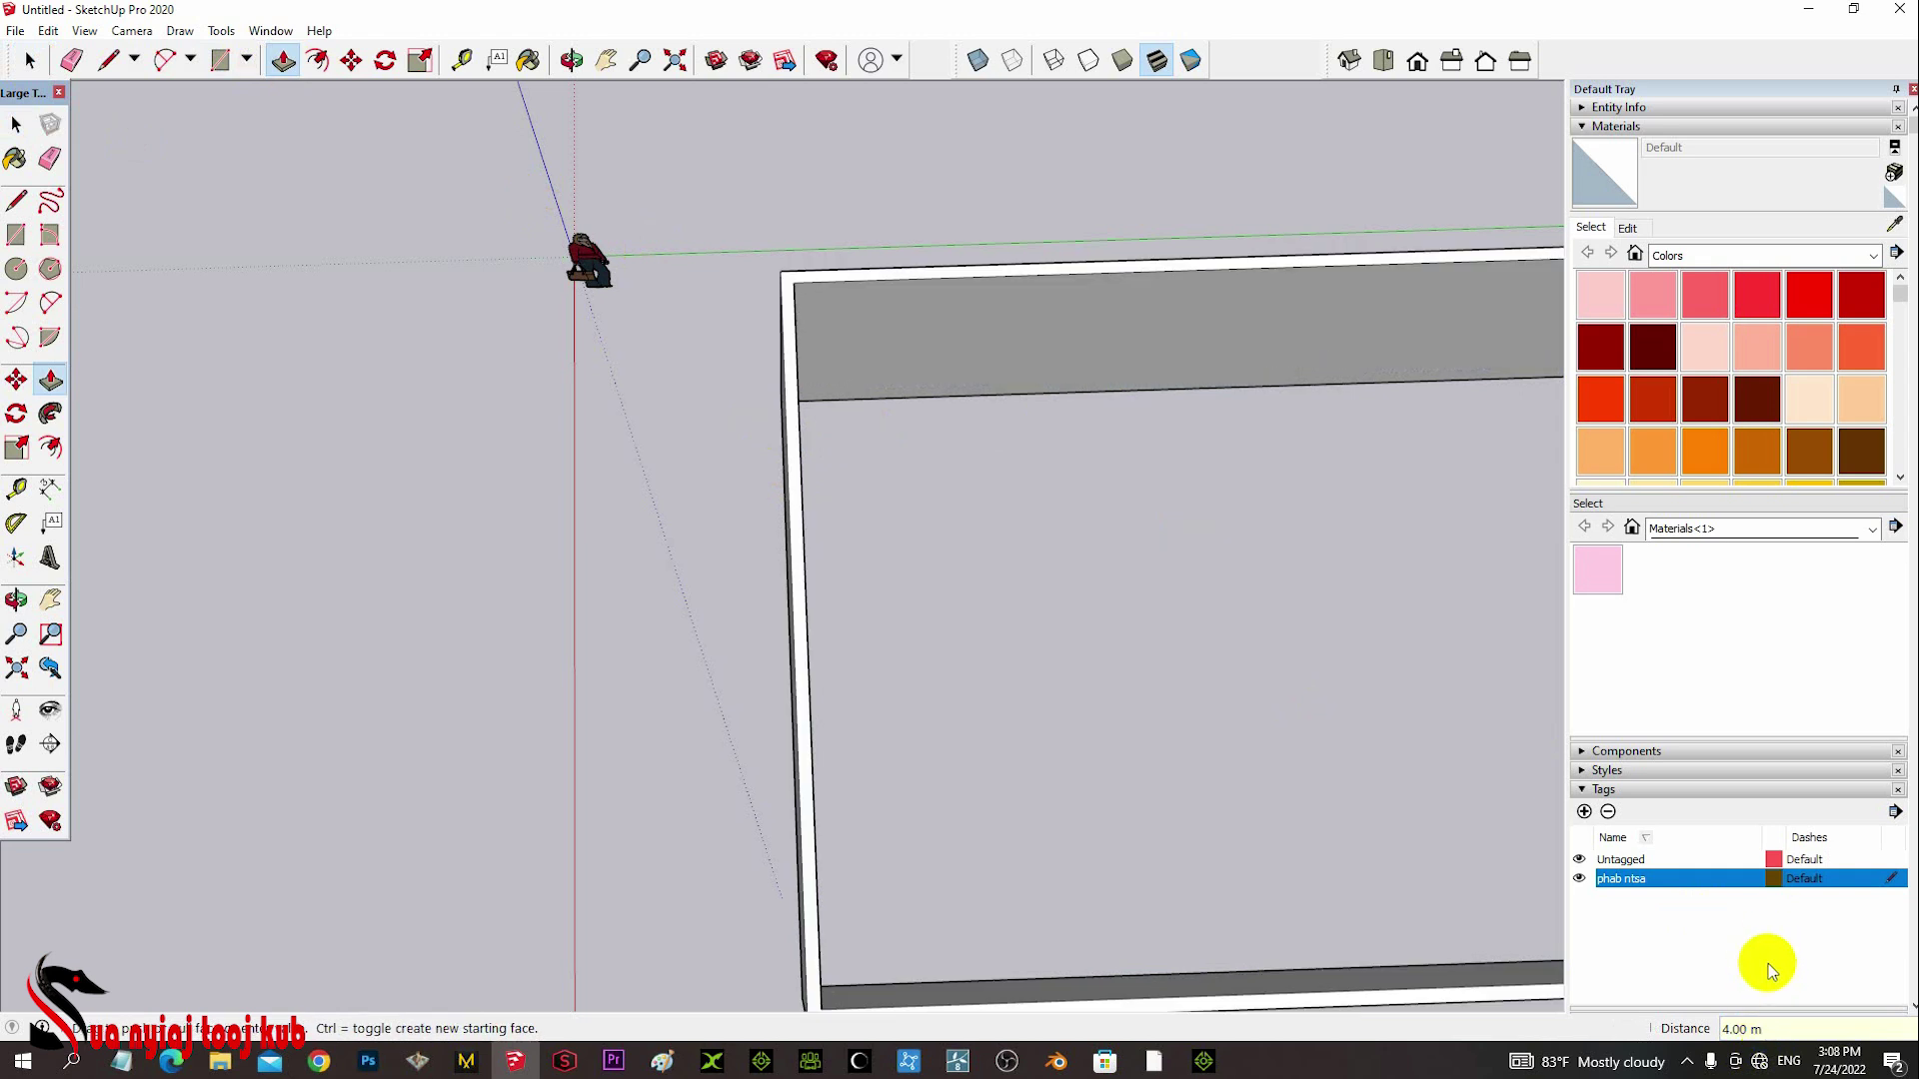
- Select all the connected wall geometry and make it a group
{"action": "key", "text": "o"}
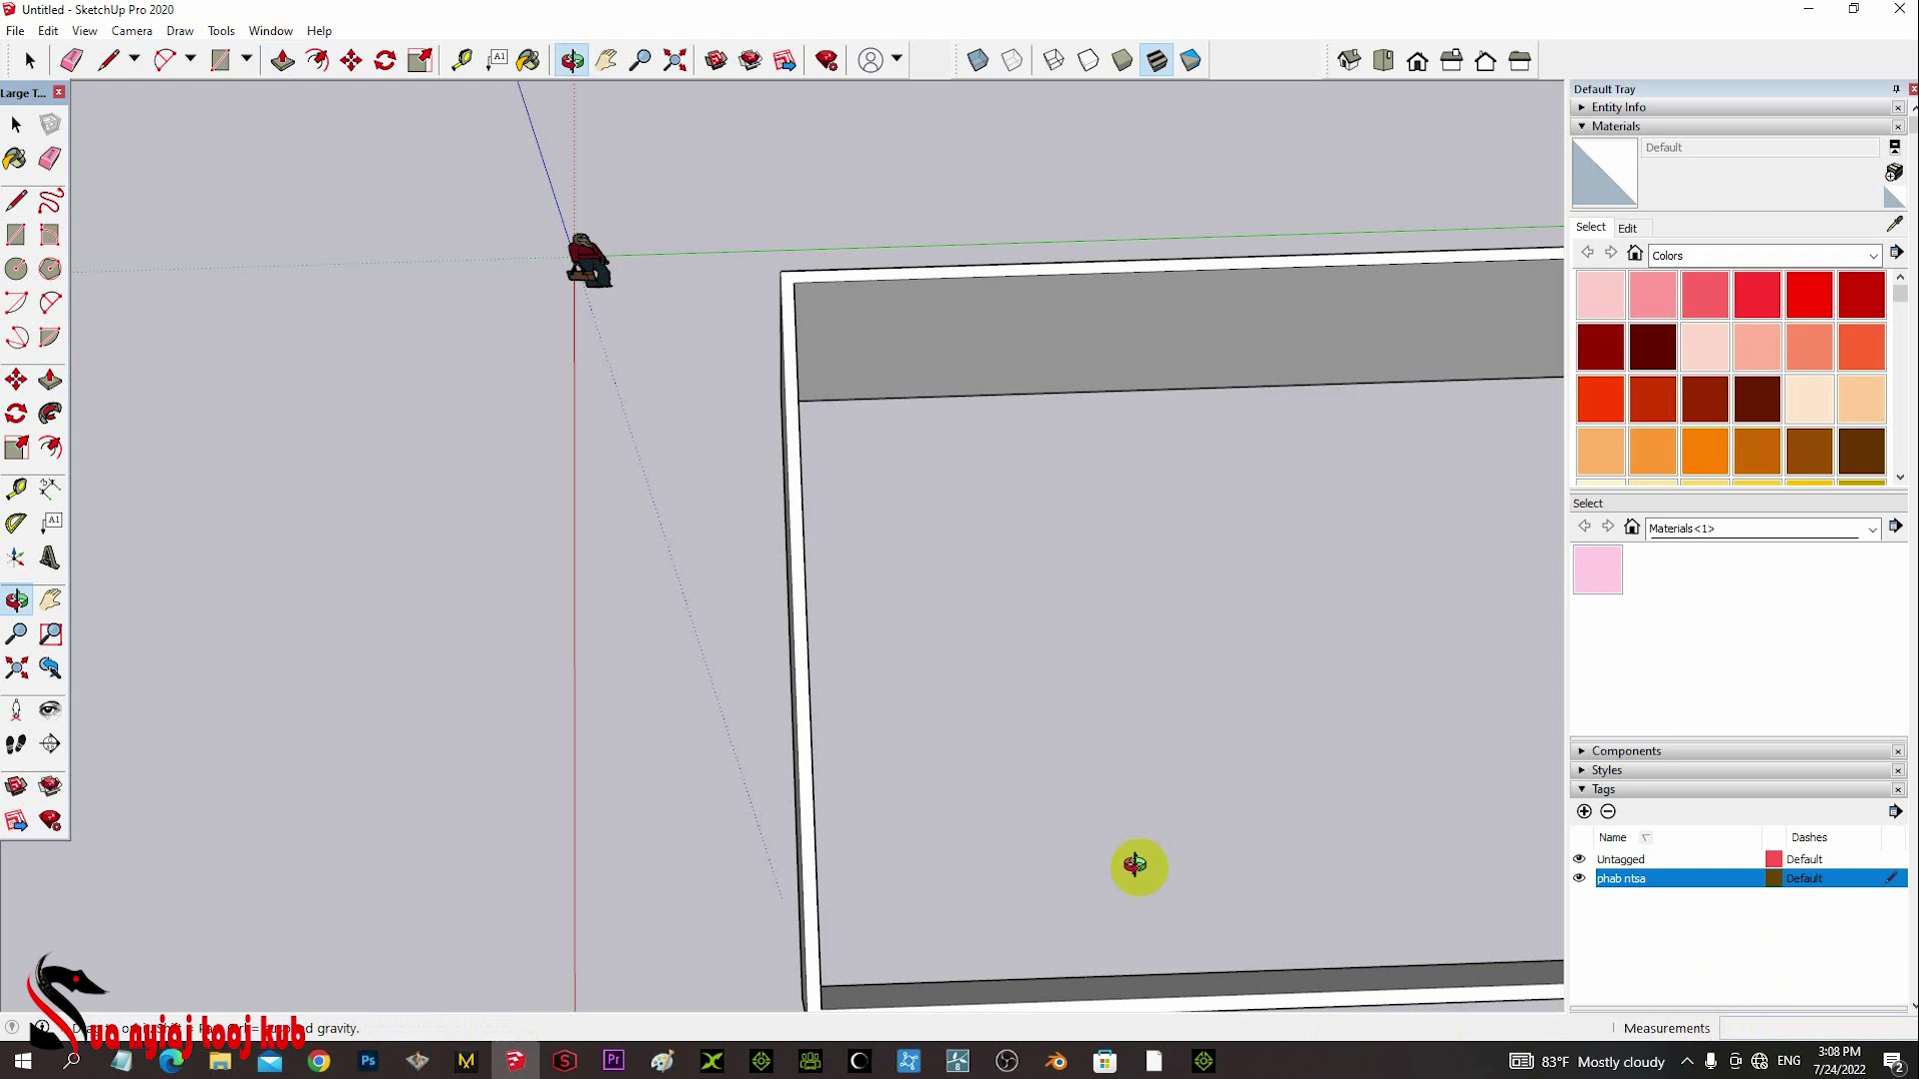
{"action": "left_click_drag", "start_coordinate": [1135, 866], "coordinate": [1233, 429]}
{"action": "scroll", "coordinate": [1233, 470], "scroll_direction": "down", "scroll_amount": 5}
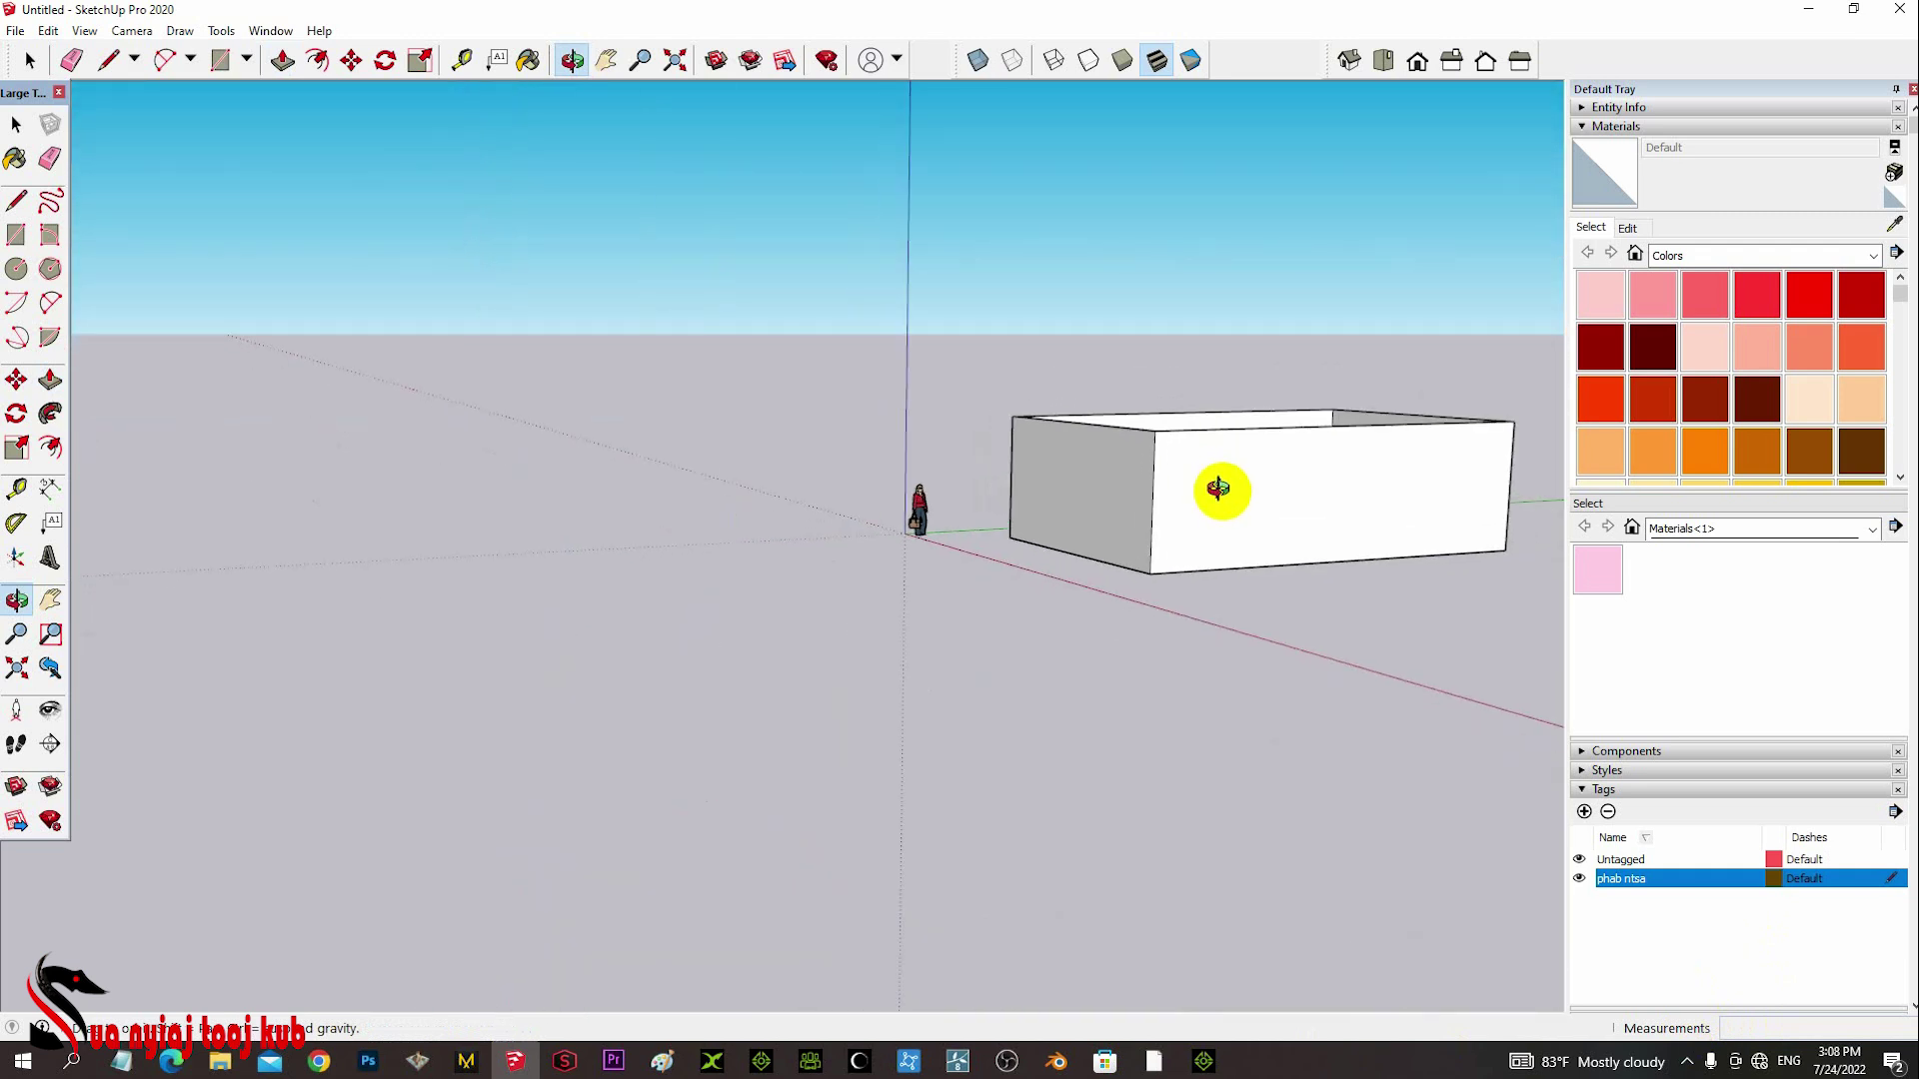
{"action": "key", "text": "h"}
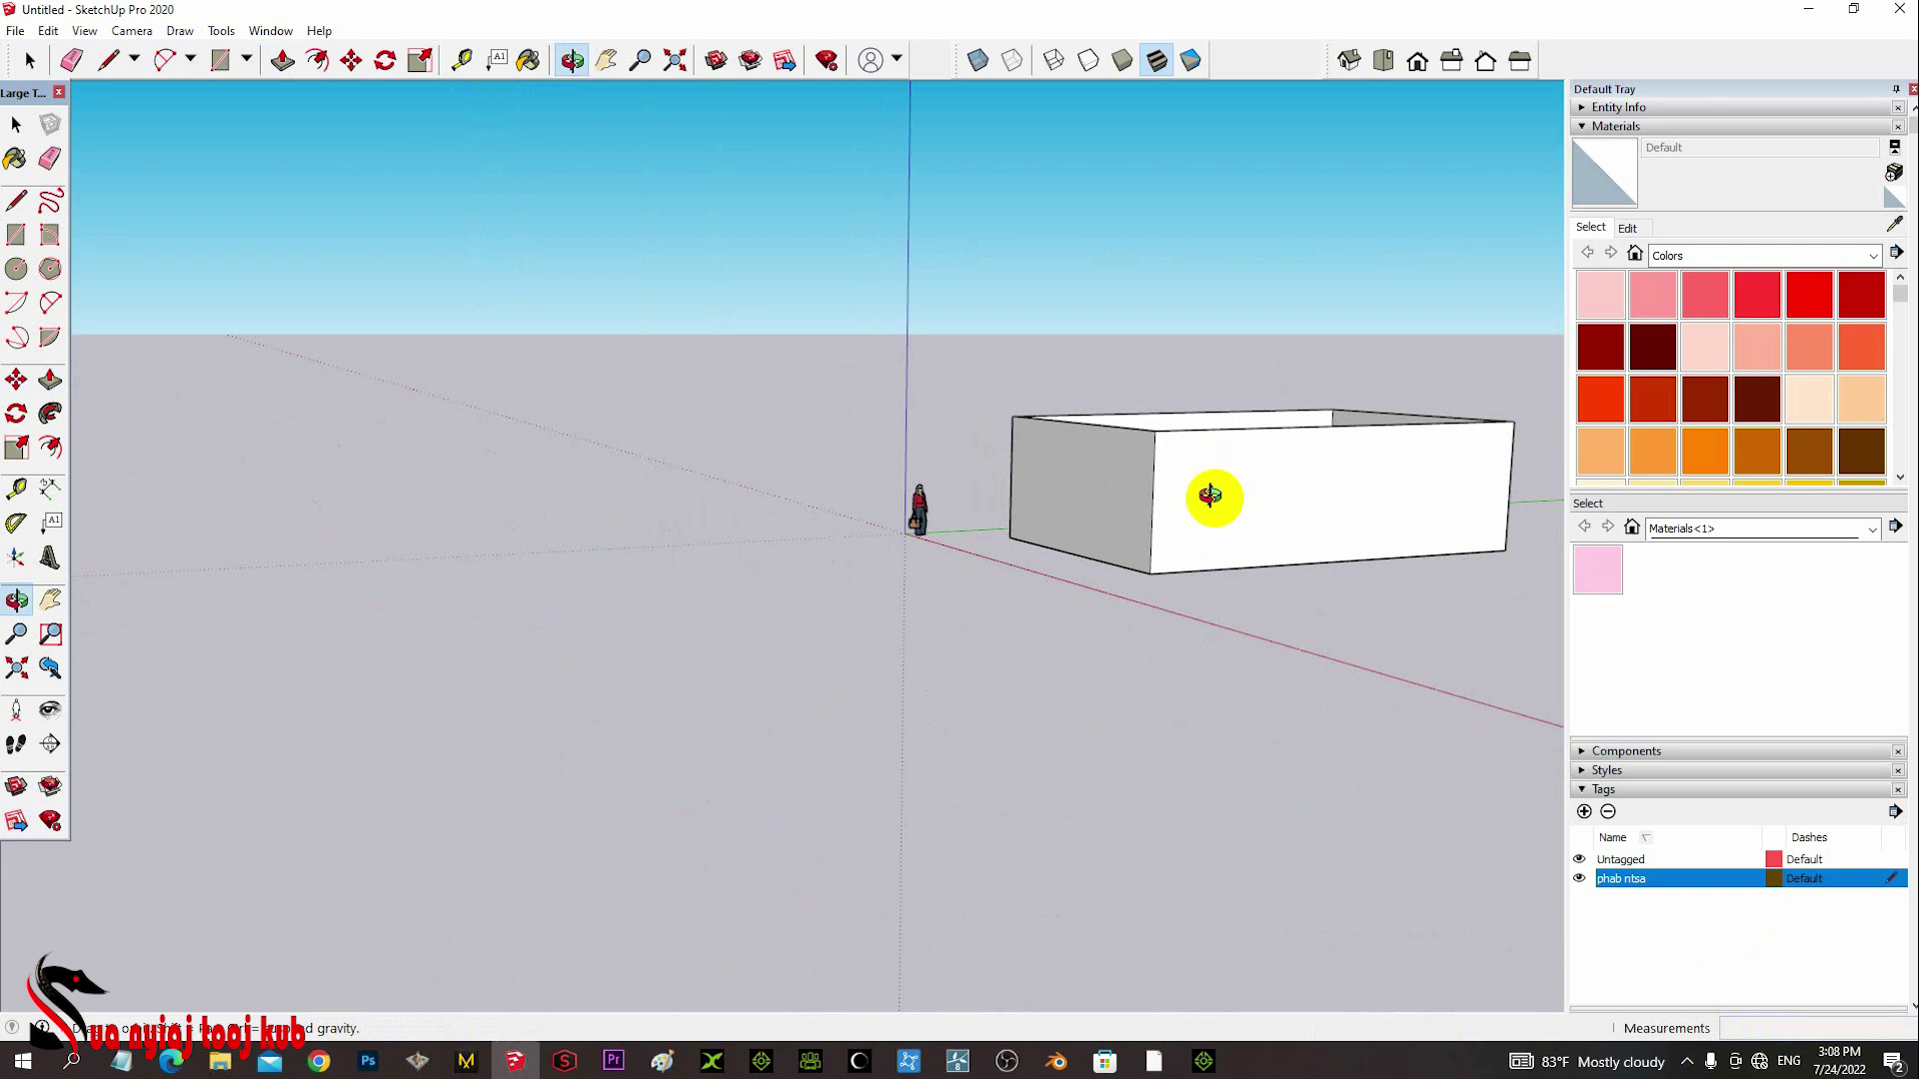
{"action": "left_click_drag", "start_coordinate": [1212, 496], "coordinate": [980, 579]}
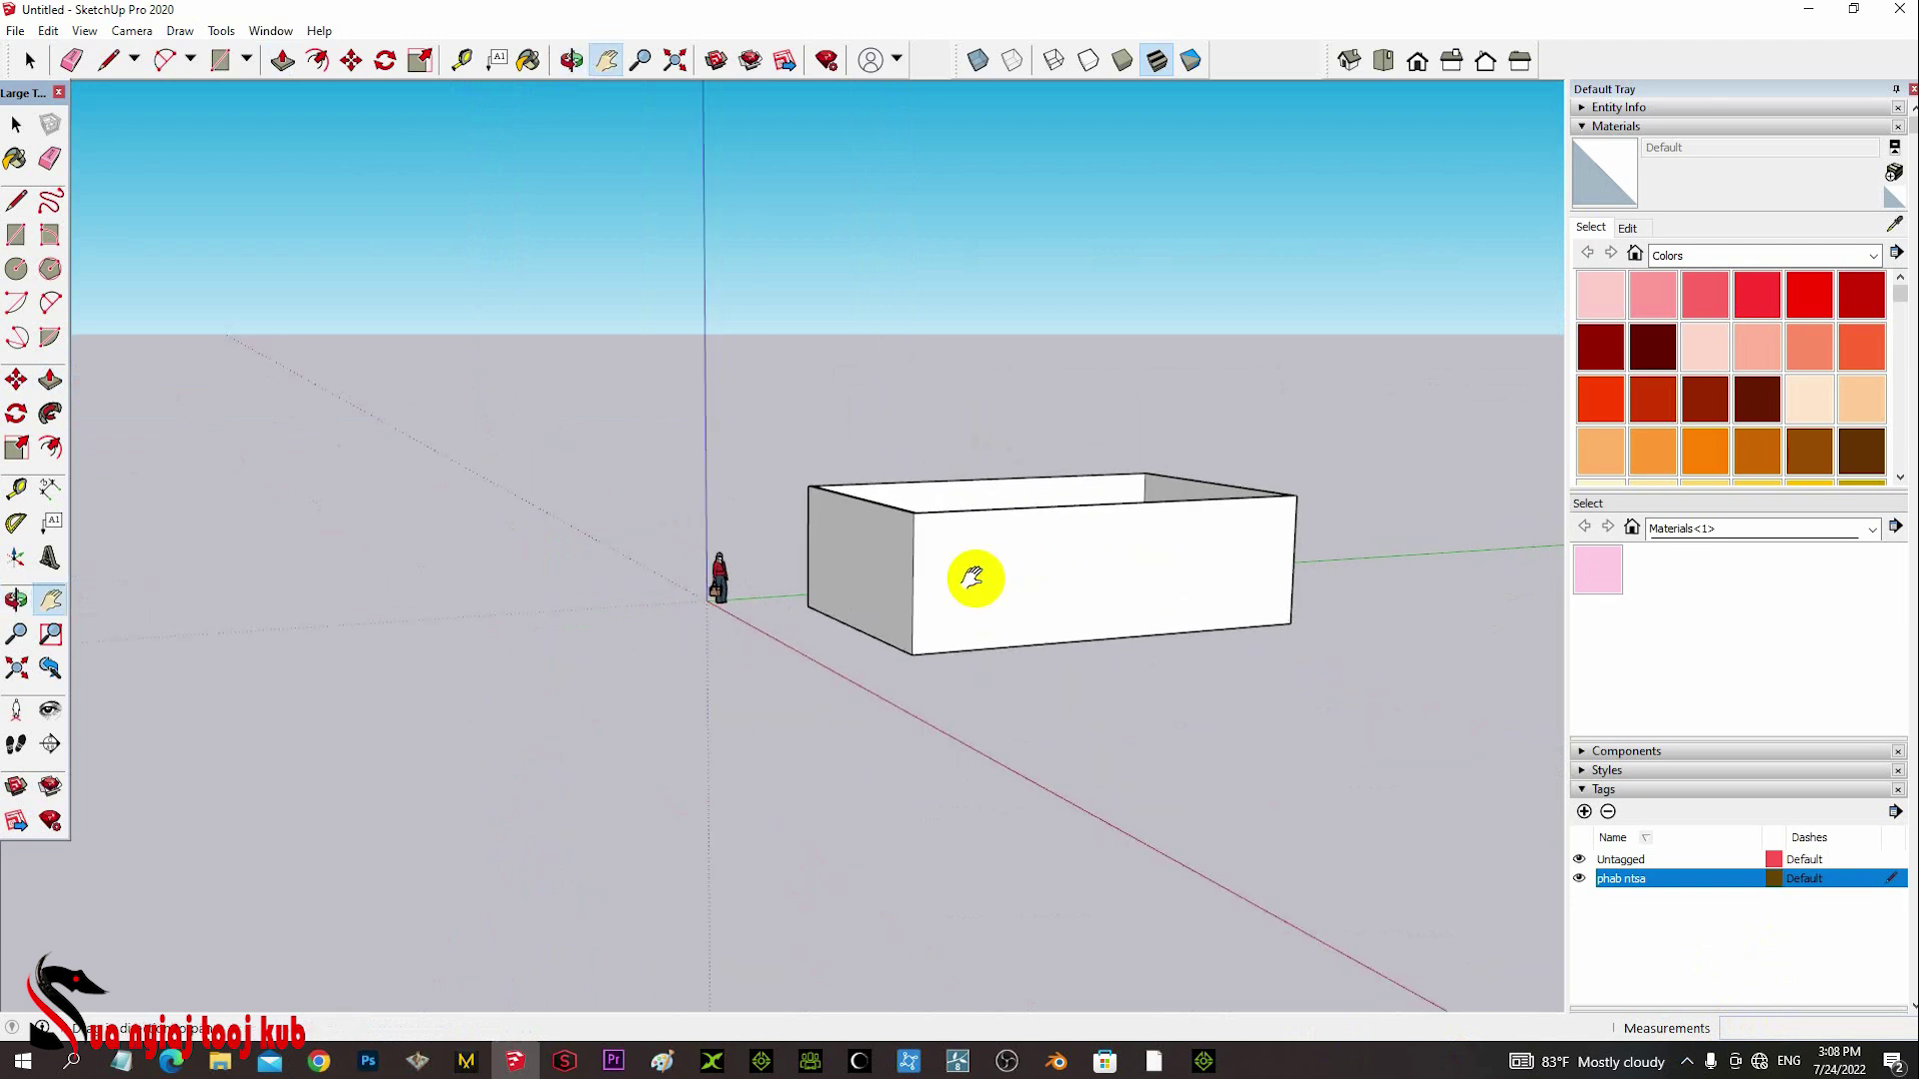
{"action": "key", "text": "o"}
{"action": "left_click_drag", "start_coordinate": [976, 566], "coordinate": [974, 704]}
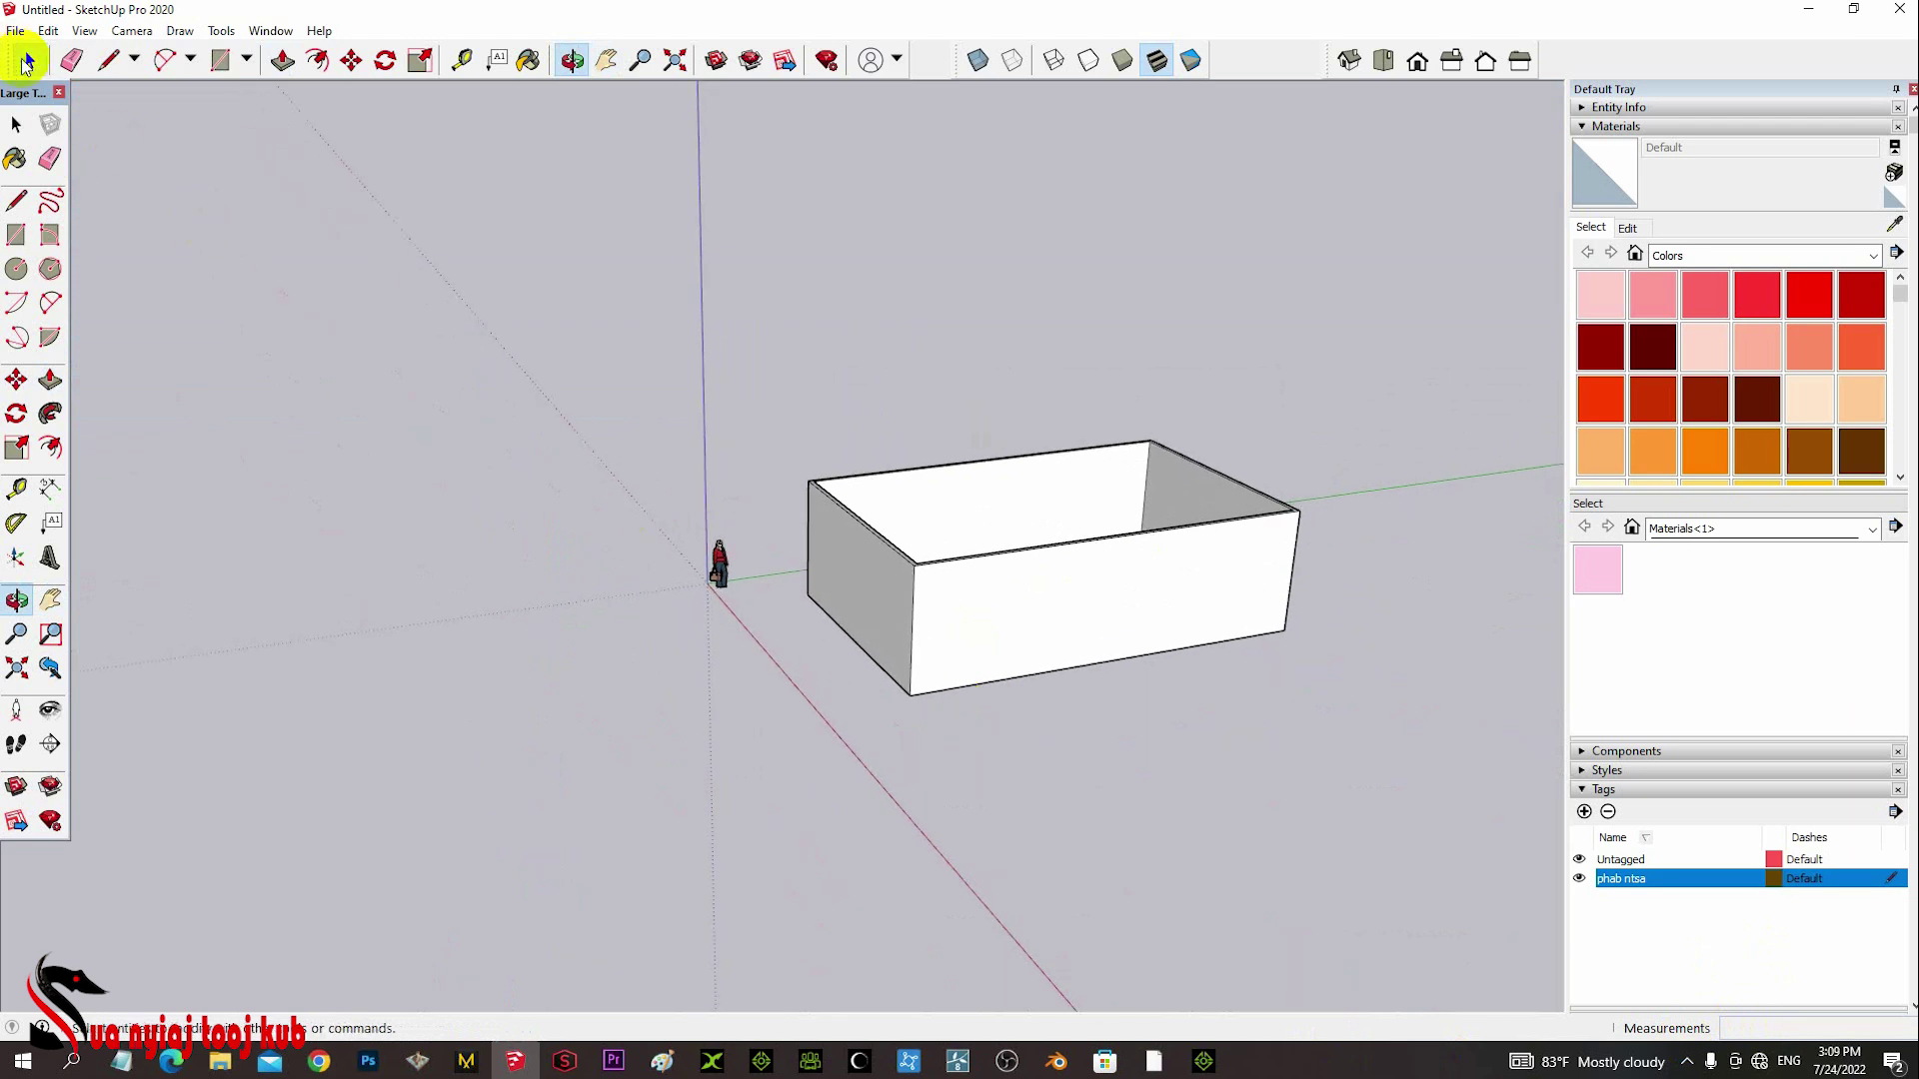
{"action": "left_click", "coordinate": [30, 60]}
{"action": "triple_click", "coordinate": [1054, 610]}
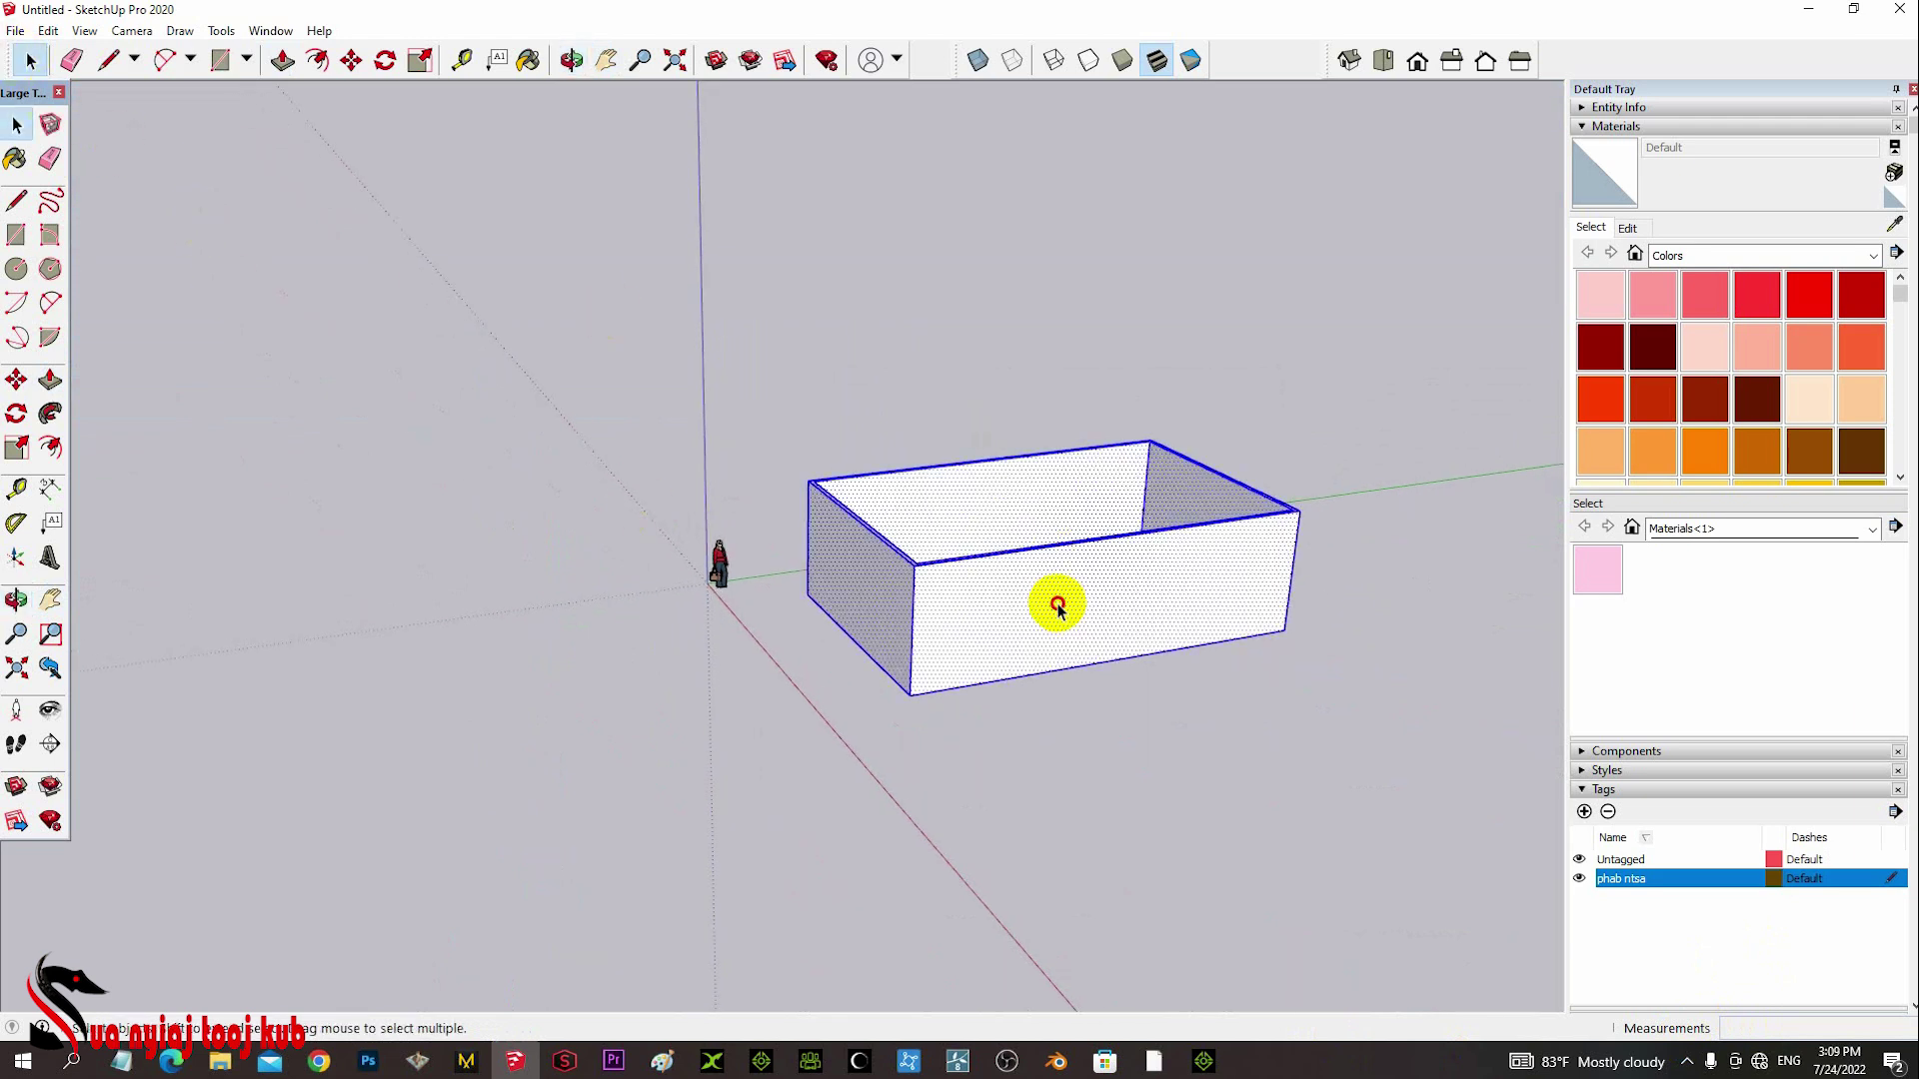
{"action": "right_click", "coordinate": [1046, 609]}
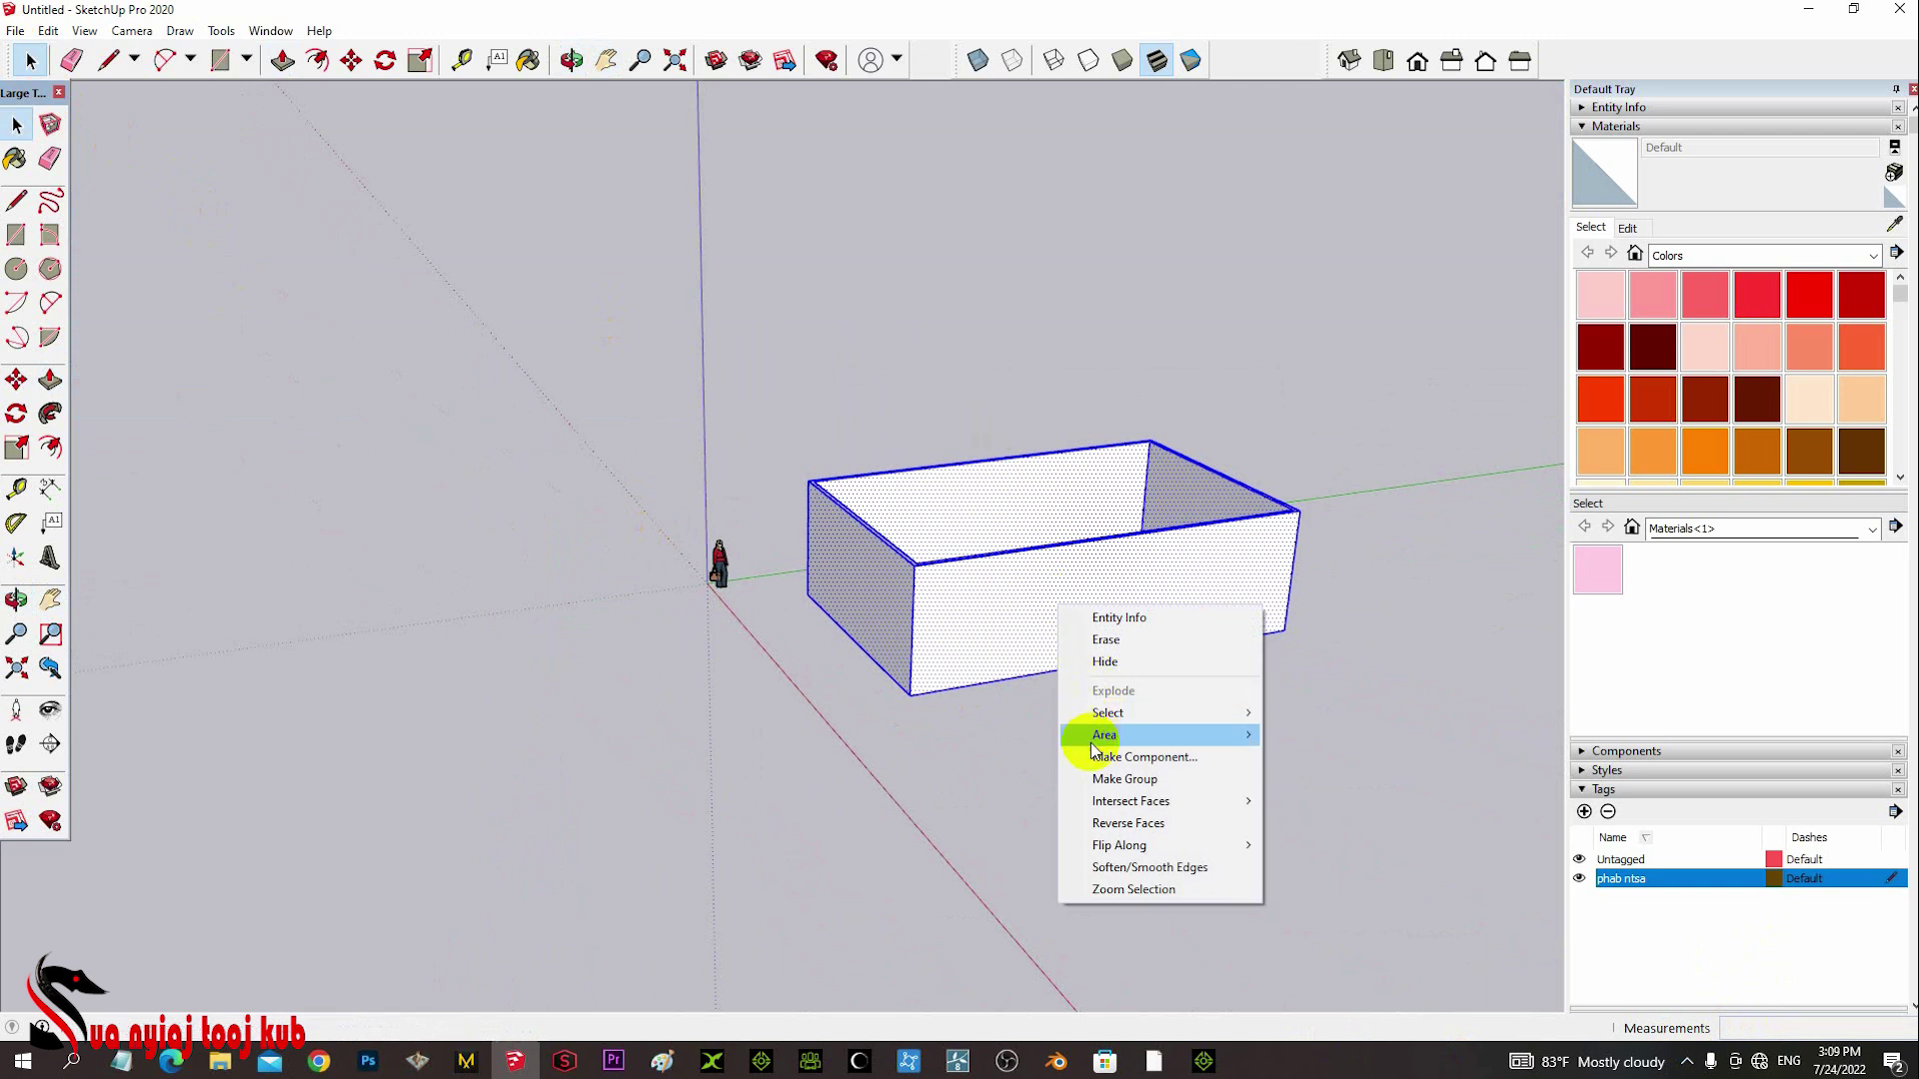
{"action": "left_click", "coordinate": [1106, 780]}
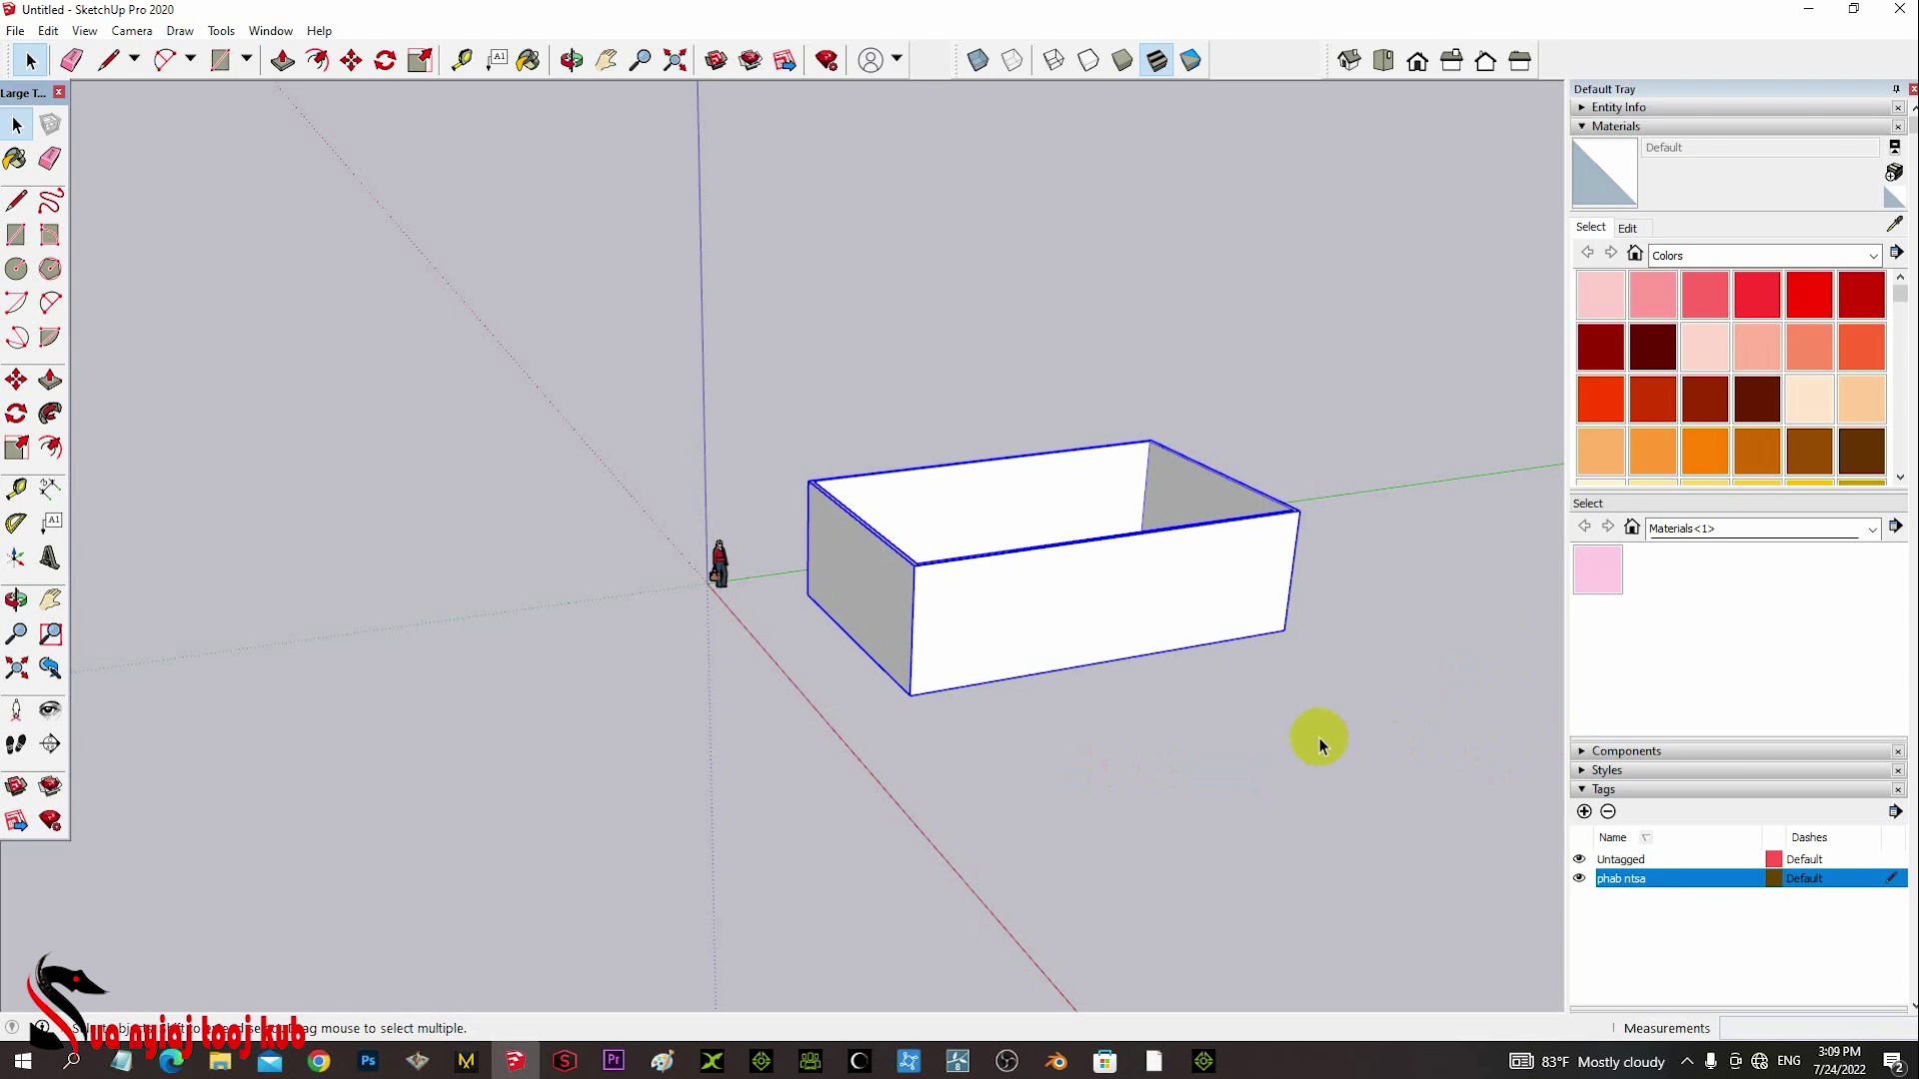
- Examine the grouped walls up close from the long front side and from above
{"action": "key", "text": "h"}
{"action": "left_click_drag", "start_coordinate": [1307, 729], "coordinate": [1029, 775]}
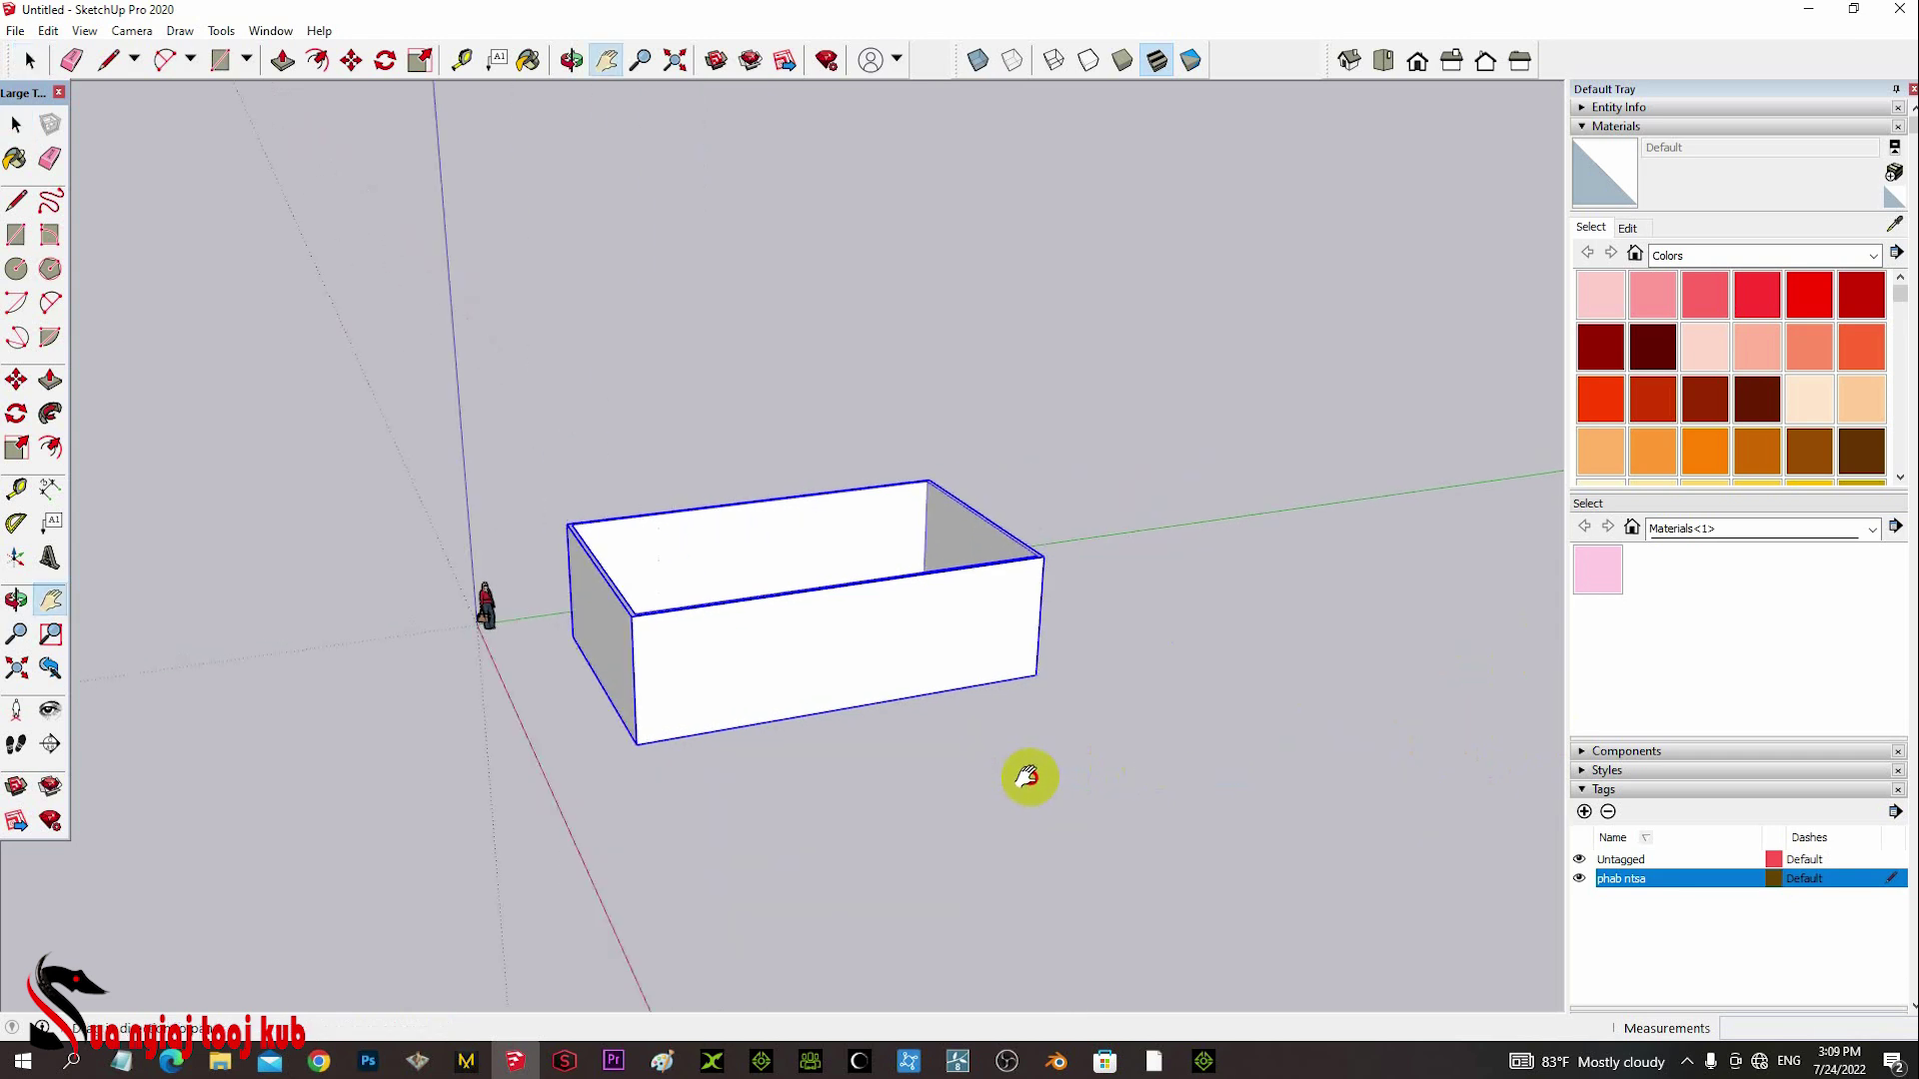
{"action": "scroll", "coordinate": [1027, 770], "scroll_direction": "up", "scroll_amount": 2}
{"action": "scroll", "coordinate": [1044, 778], "scroll_direction": "up", "scroll_amount": 1}
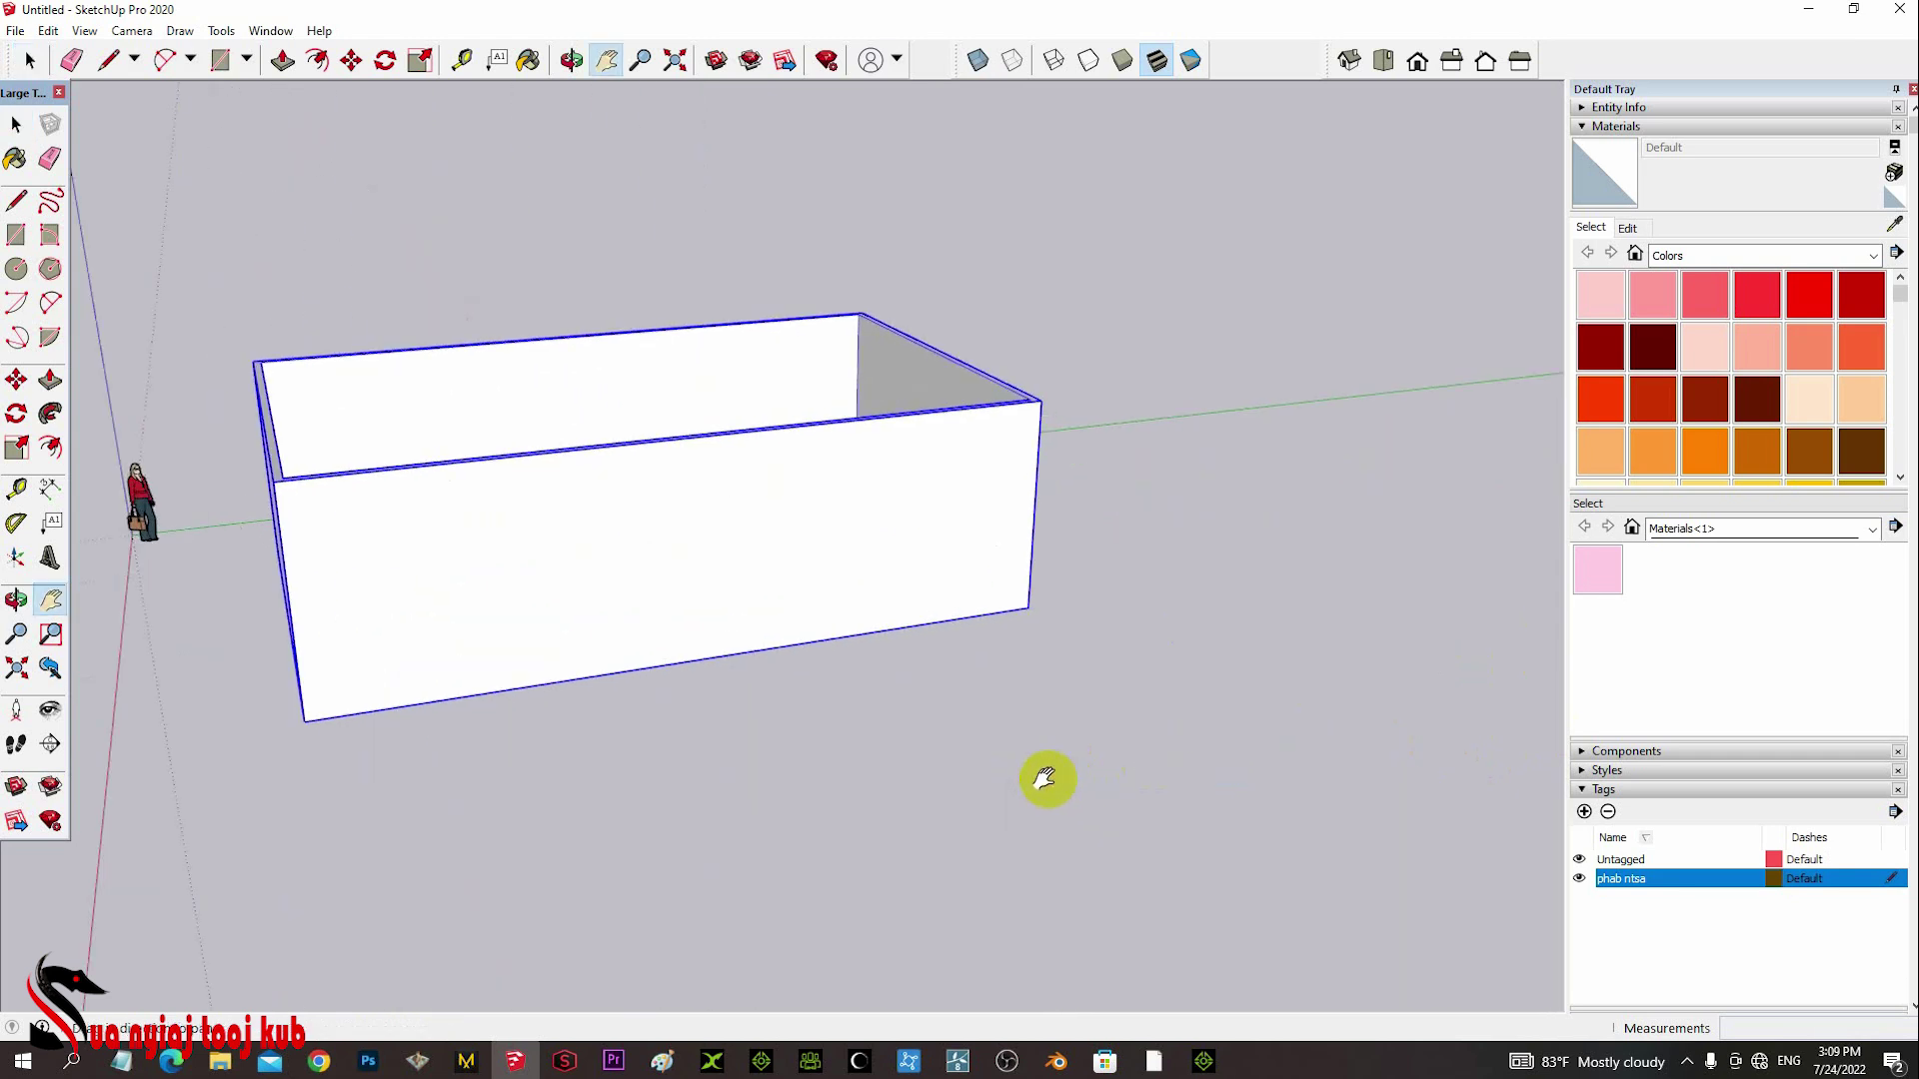
{"action": "left_click_drag", "start_coordinate": [809, 797], "coordinate": [996, 722]}
{"action": "scroll", "coordinate": [950, 762], "scroll_direction": "up", "scroll_amount": 1}
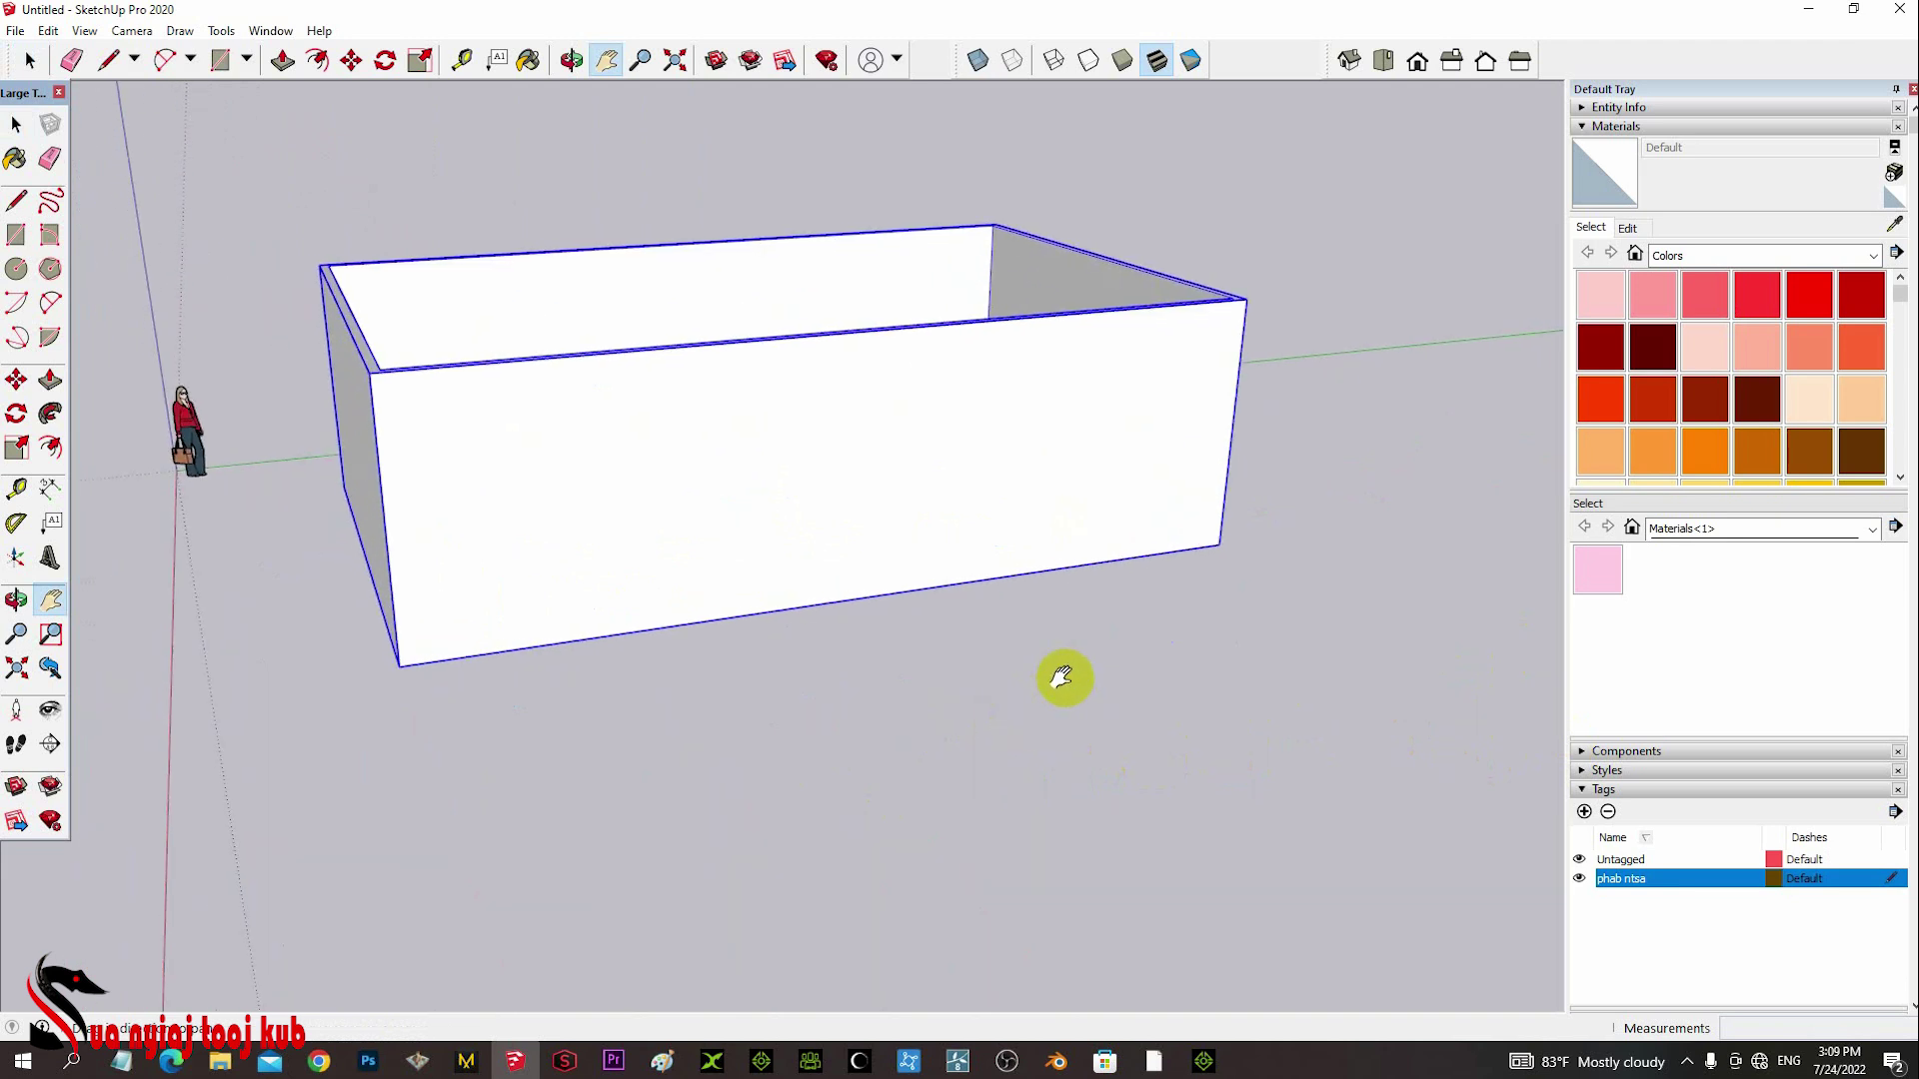
{"action": "left_click_drag", "start_coordinate": [819, 678], "coordinate": [822, 729]}
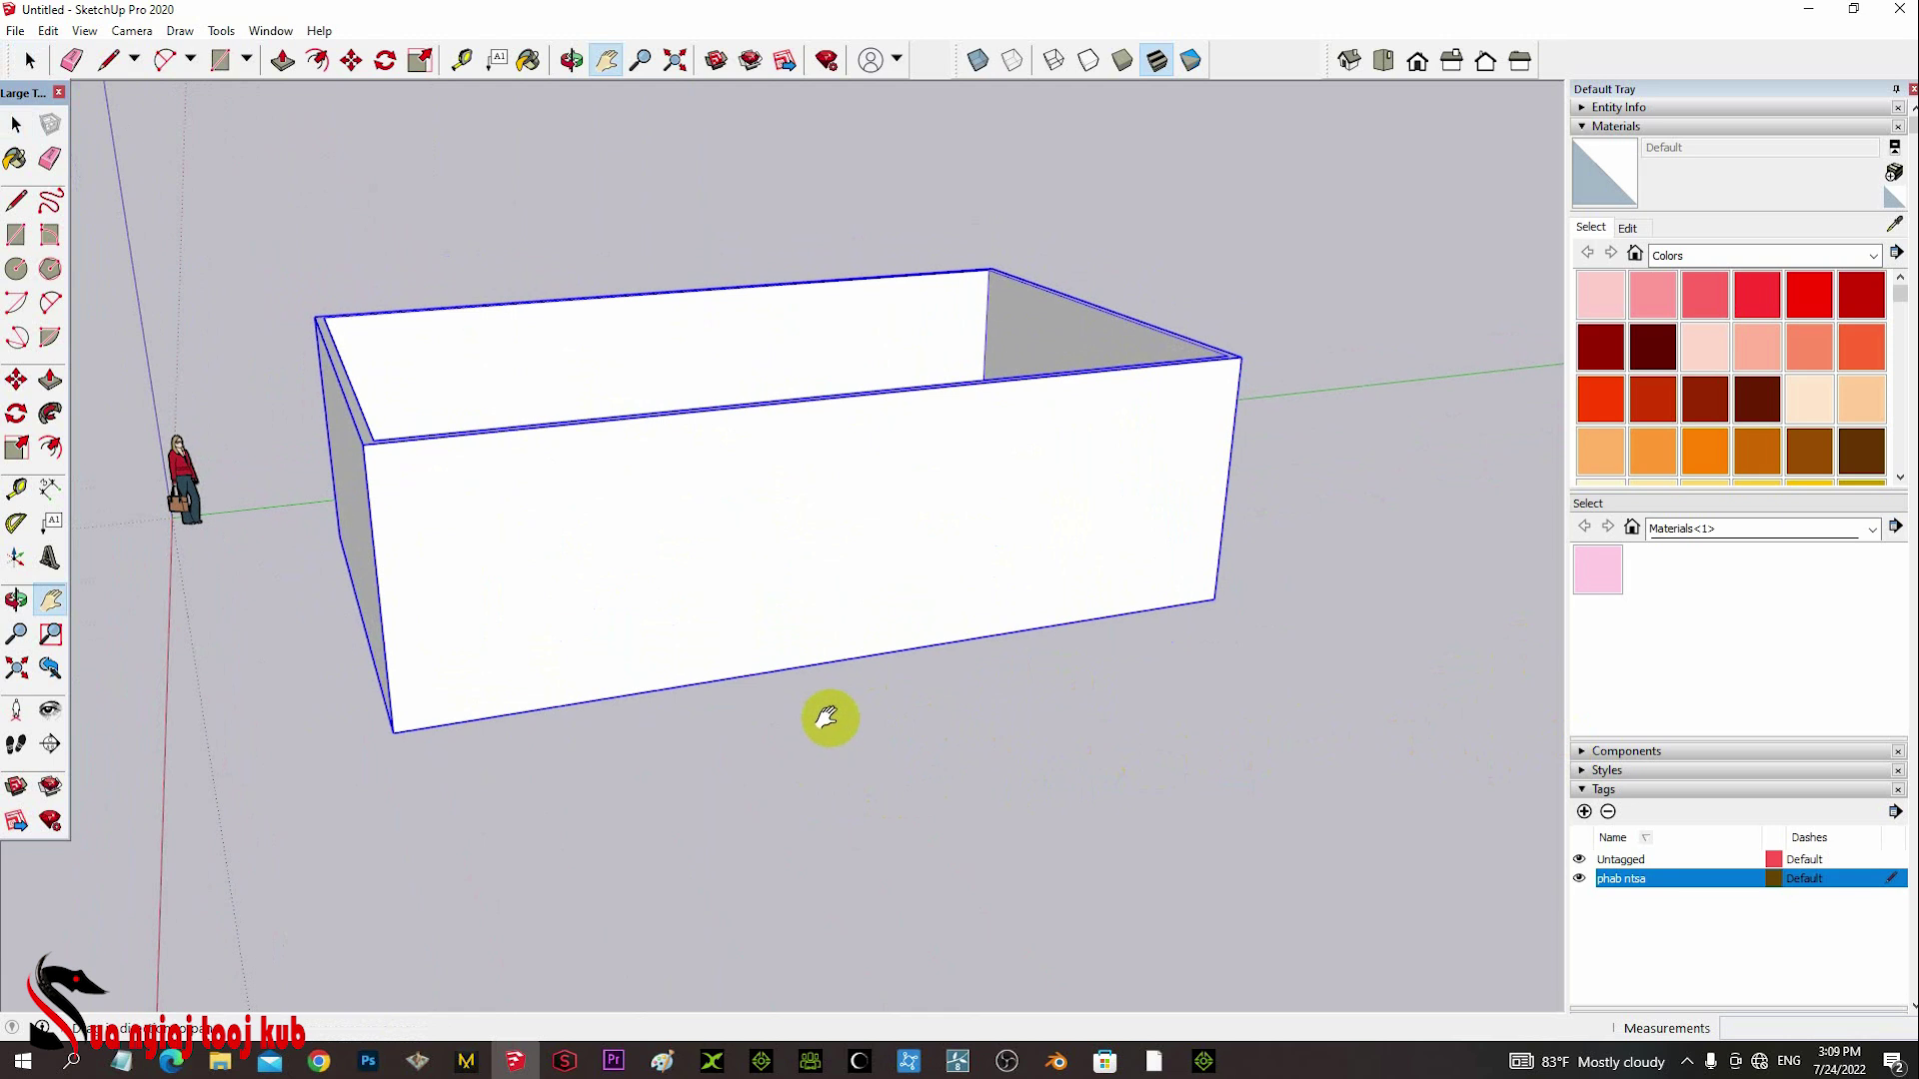
{"action": "scroll", "coordinate": [829, 718], "scroll_direction": "up", "scroll_amount": 1}
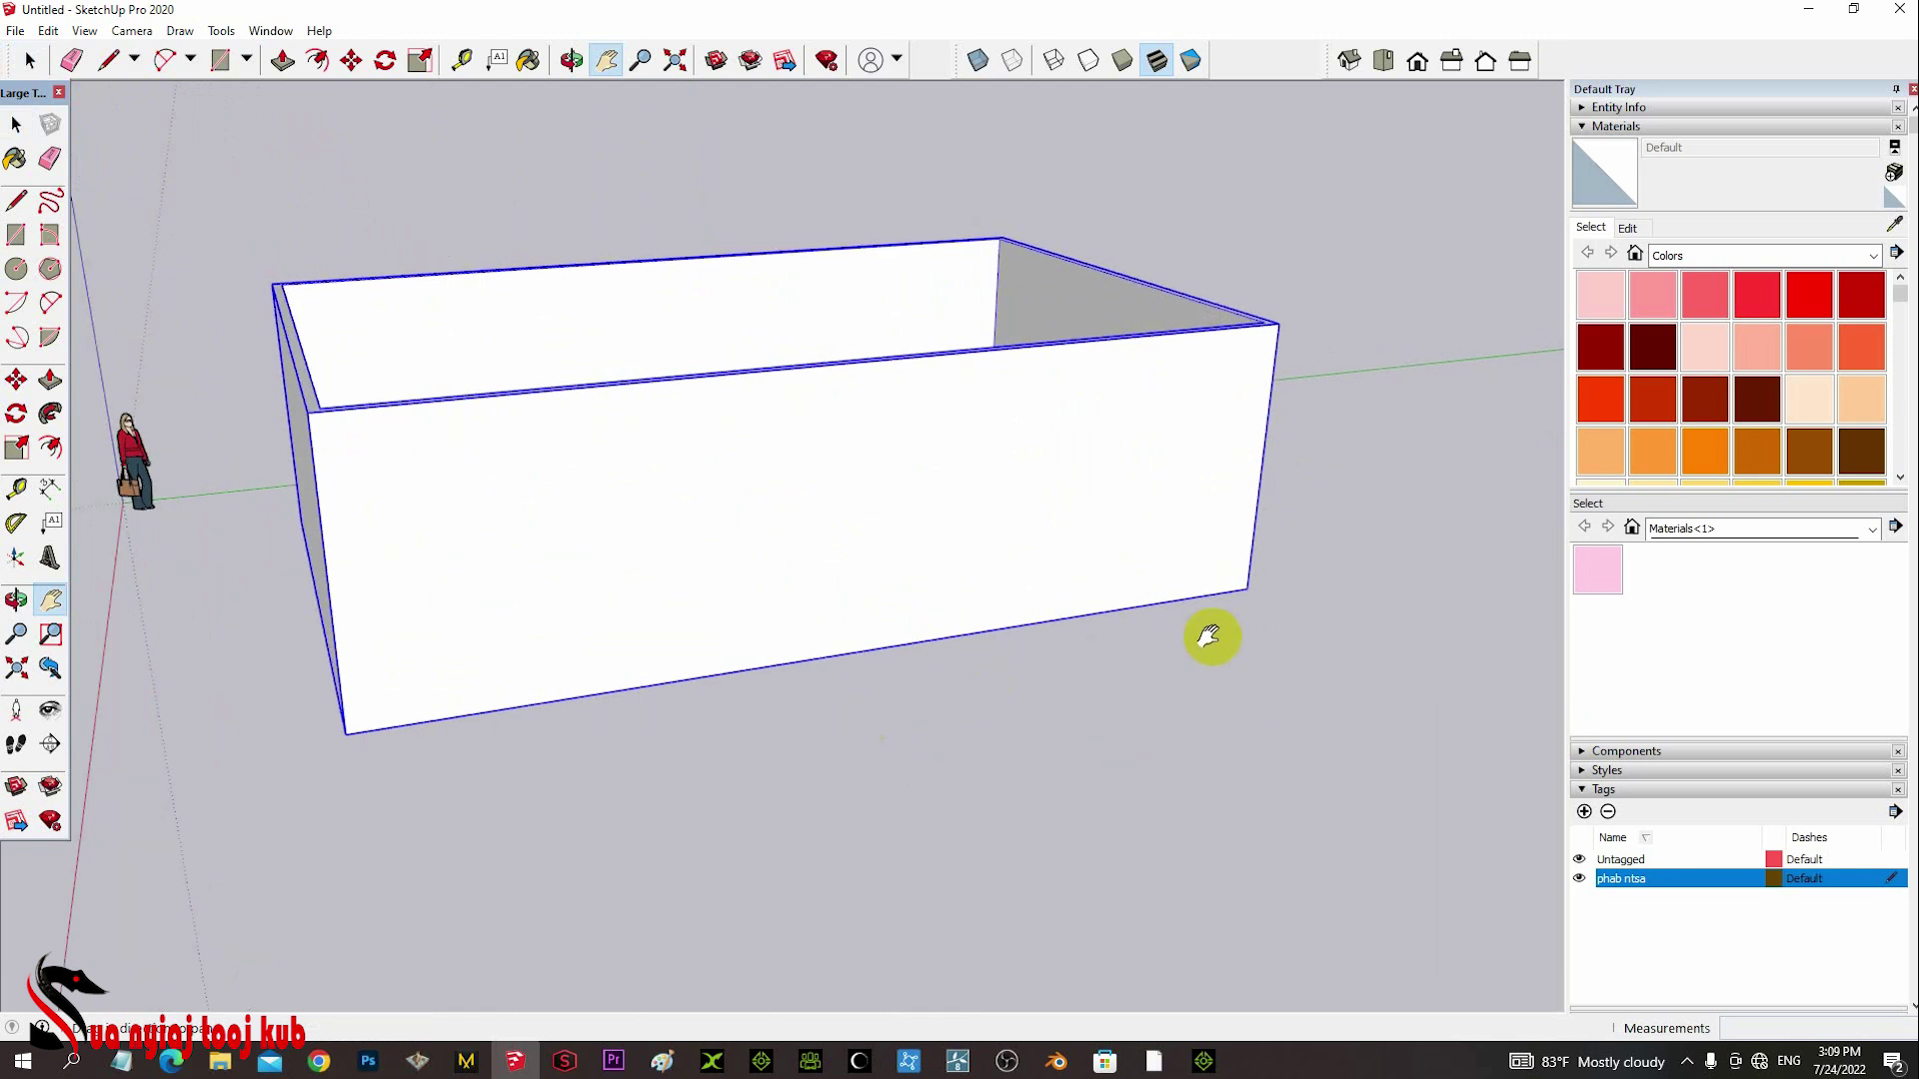
{"action": "left_click_drag", "start_coordinate": [1229, 620], "coordinate": [945, 702]}
{"action": "key", "text": "o"}
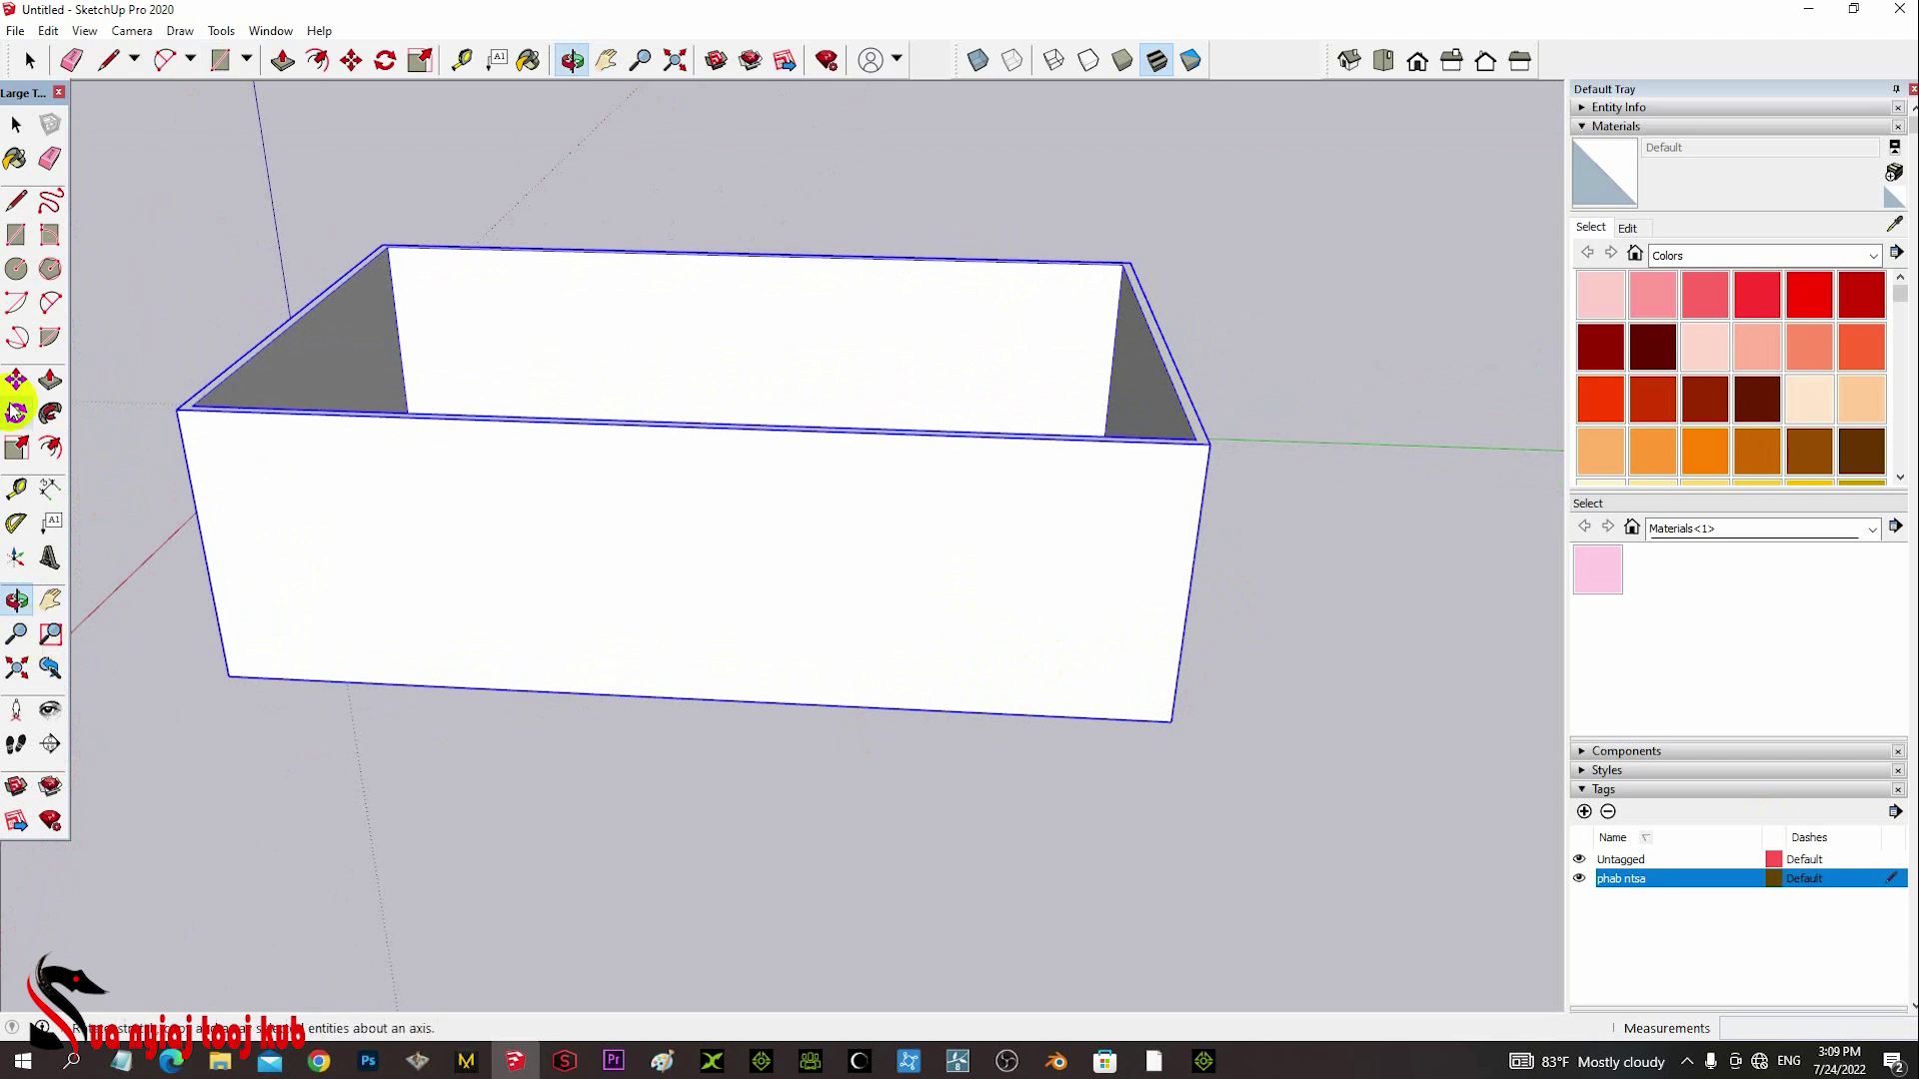
- Add a tag named "ncej" and make it the active tag, with the Rectangle tool ready
{"action": "left_click", "coordinate": [14, 245]}
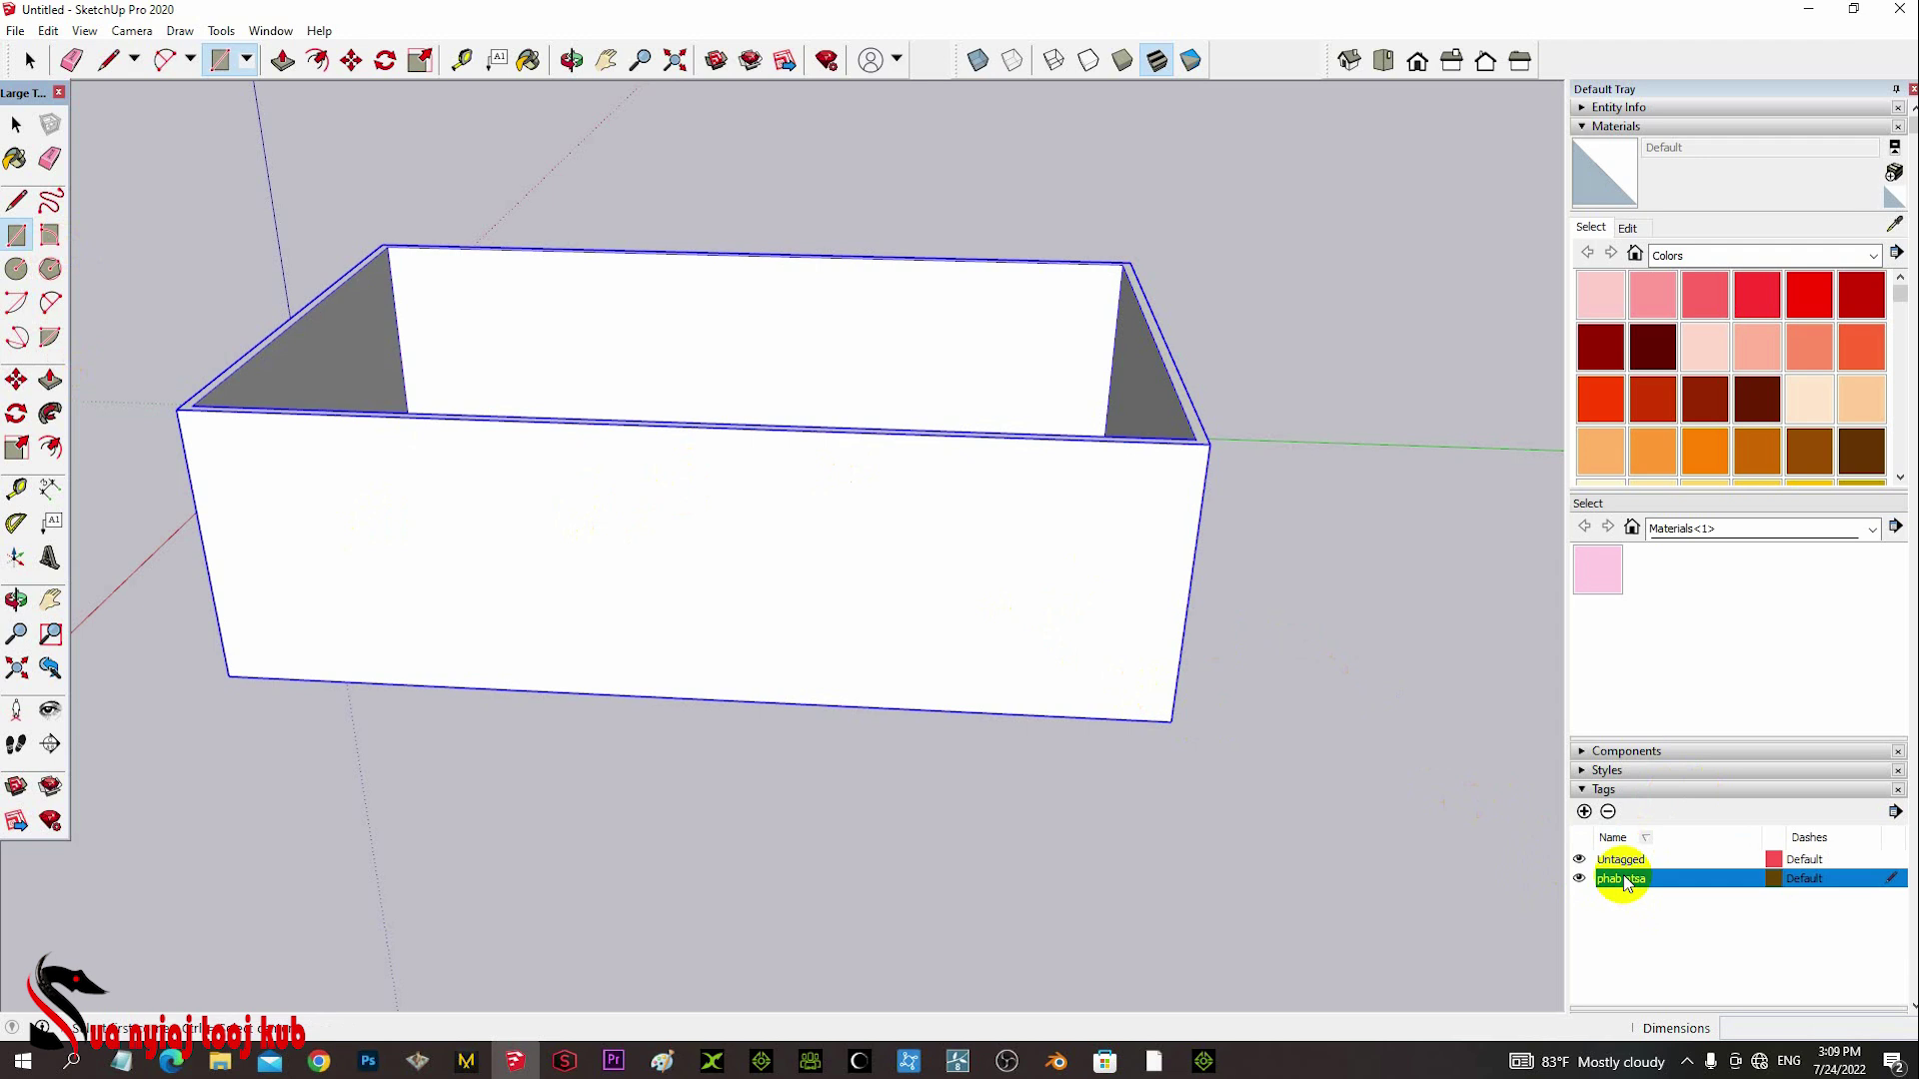
{"action": "left_click", "coordinate": [1585, 813]}
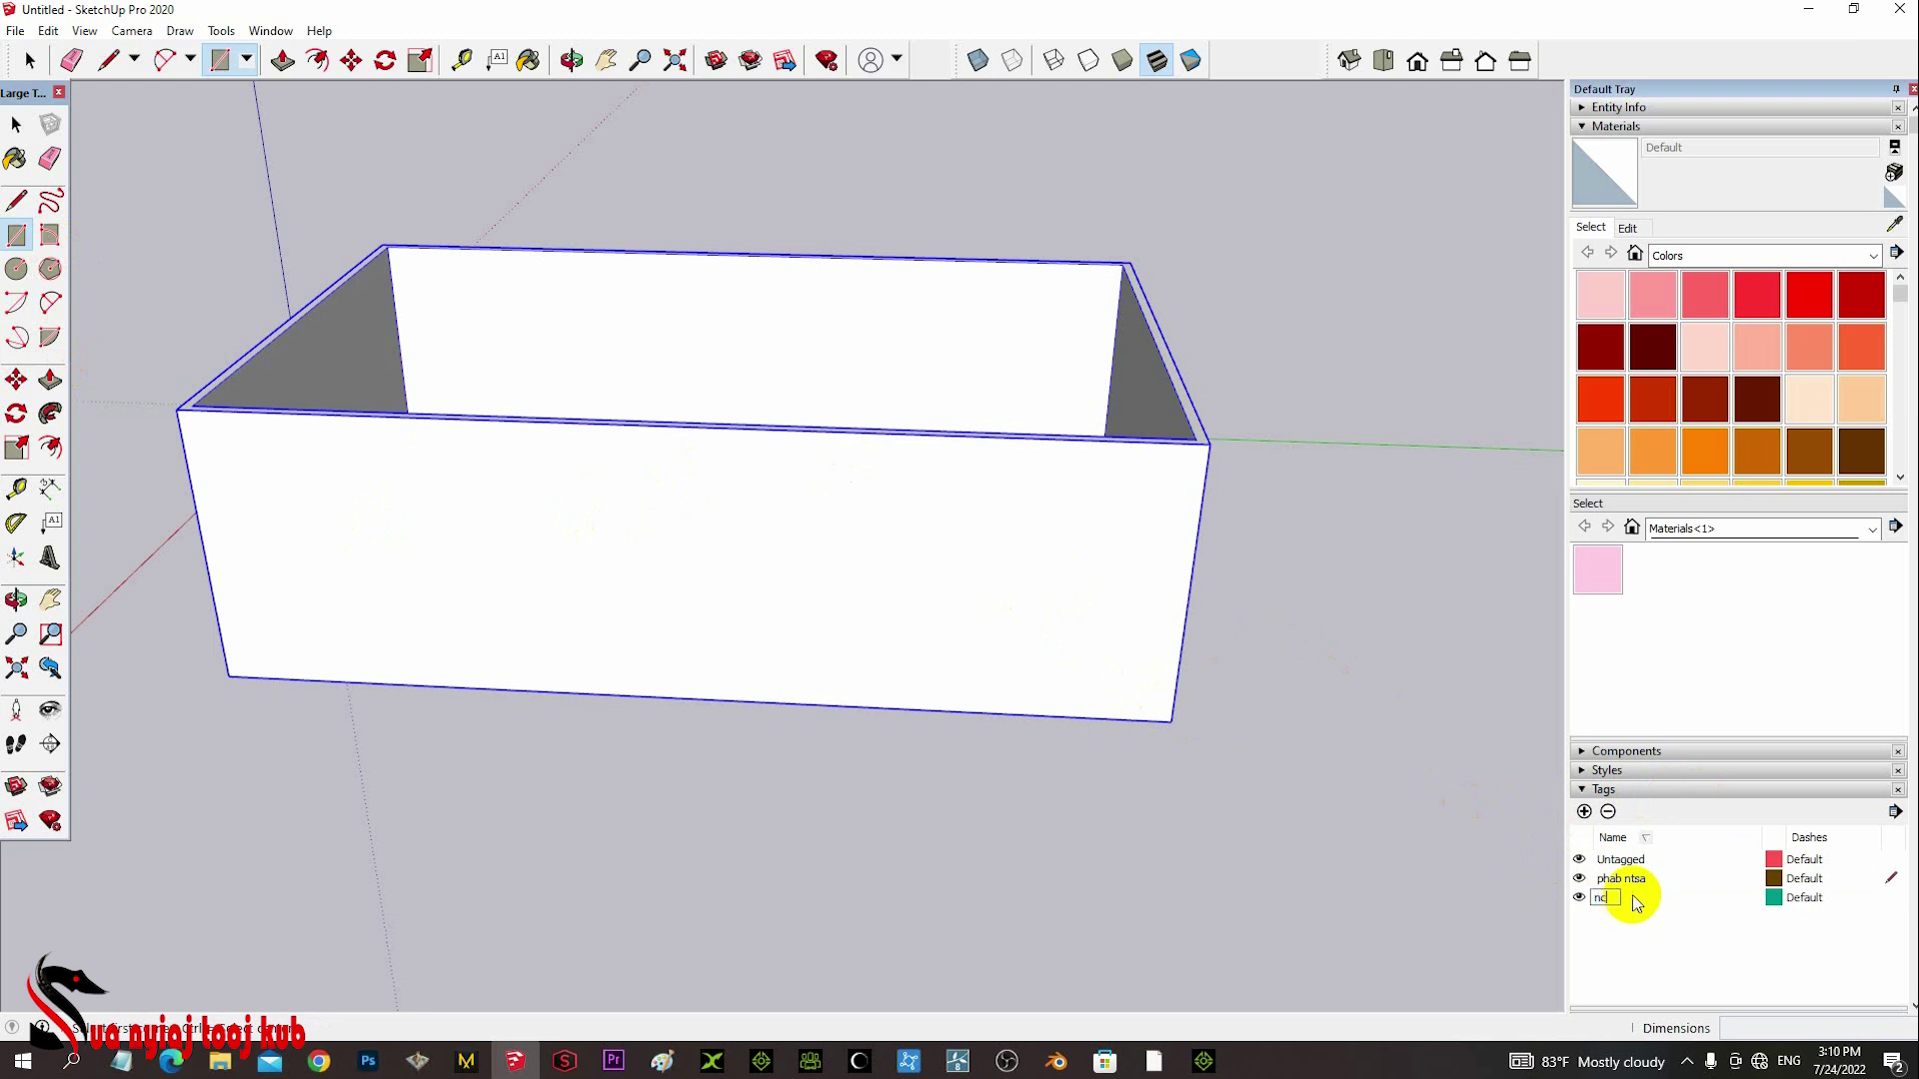
{"action": "key", "text": "Return"}
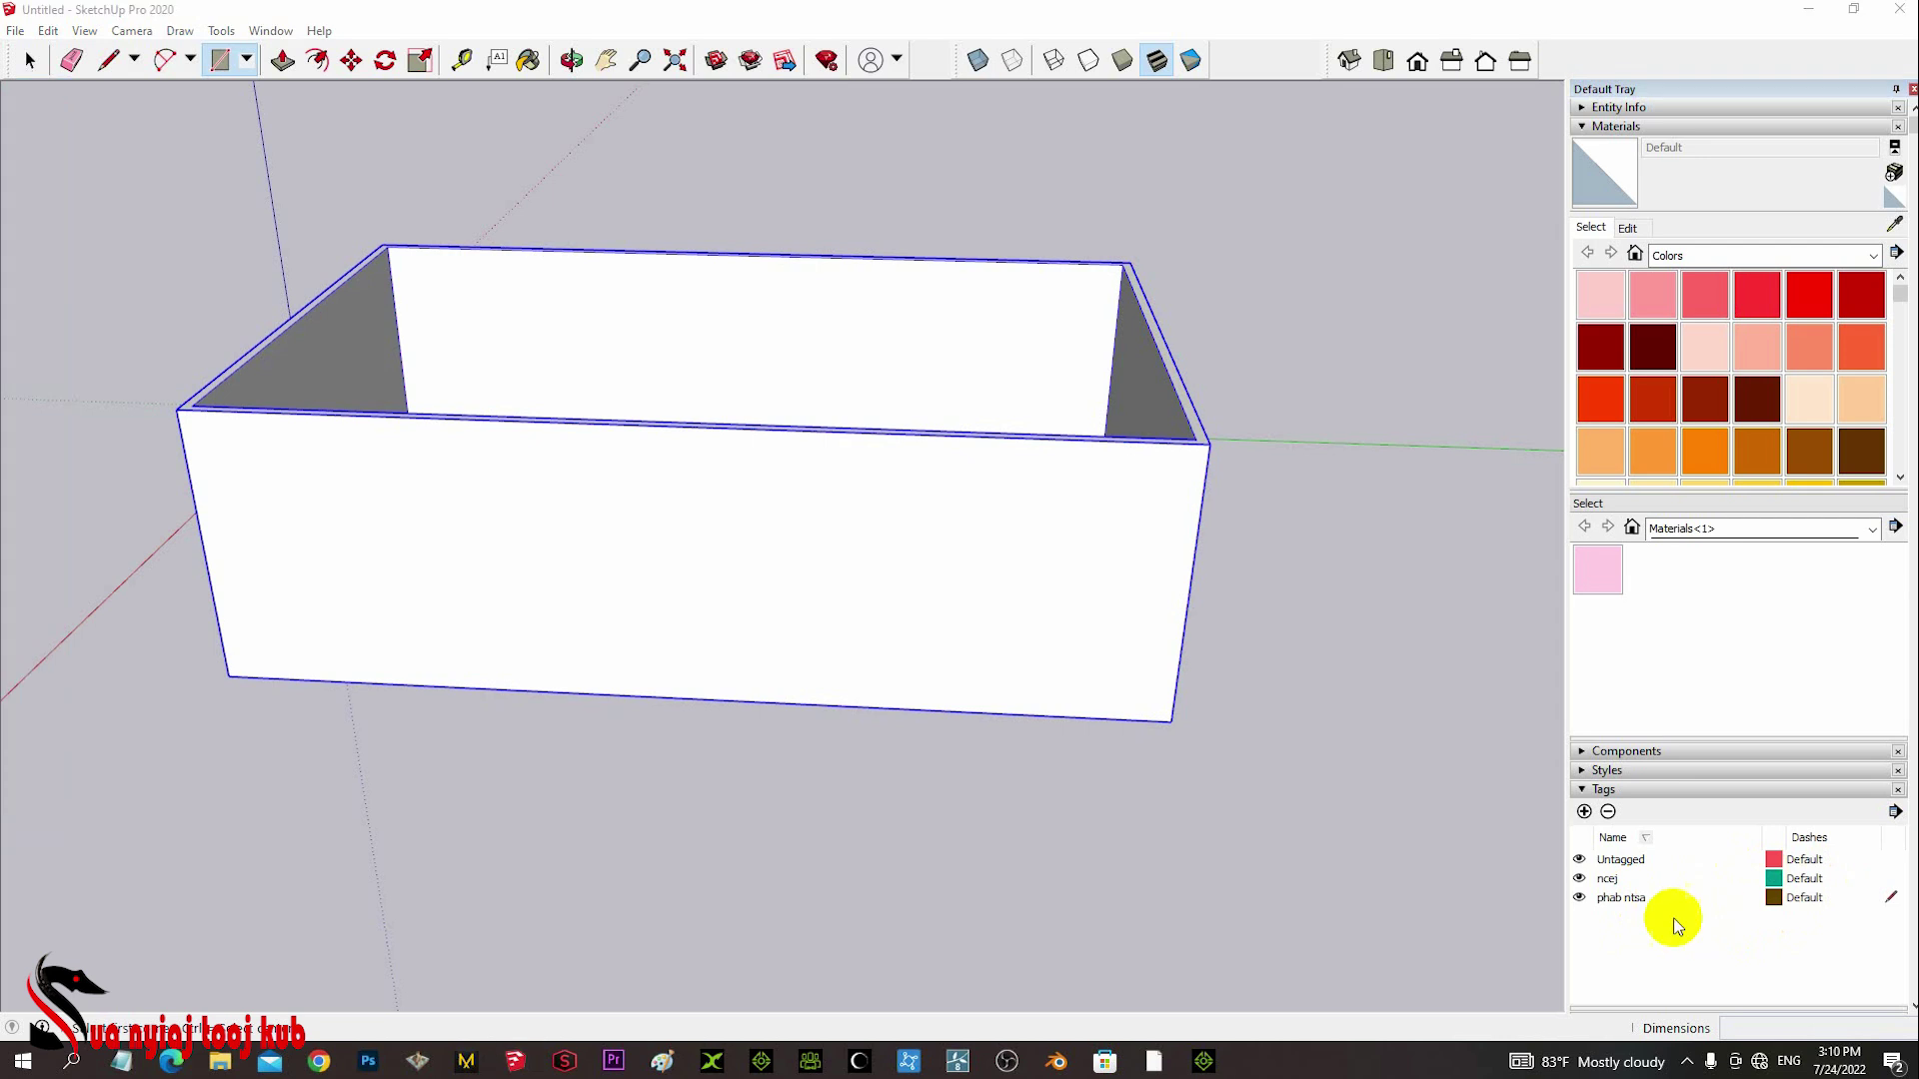
{"action": "left_click", "coordinate": [1610, 880]}
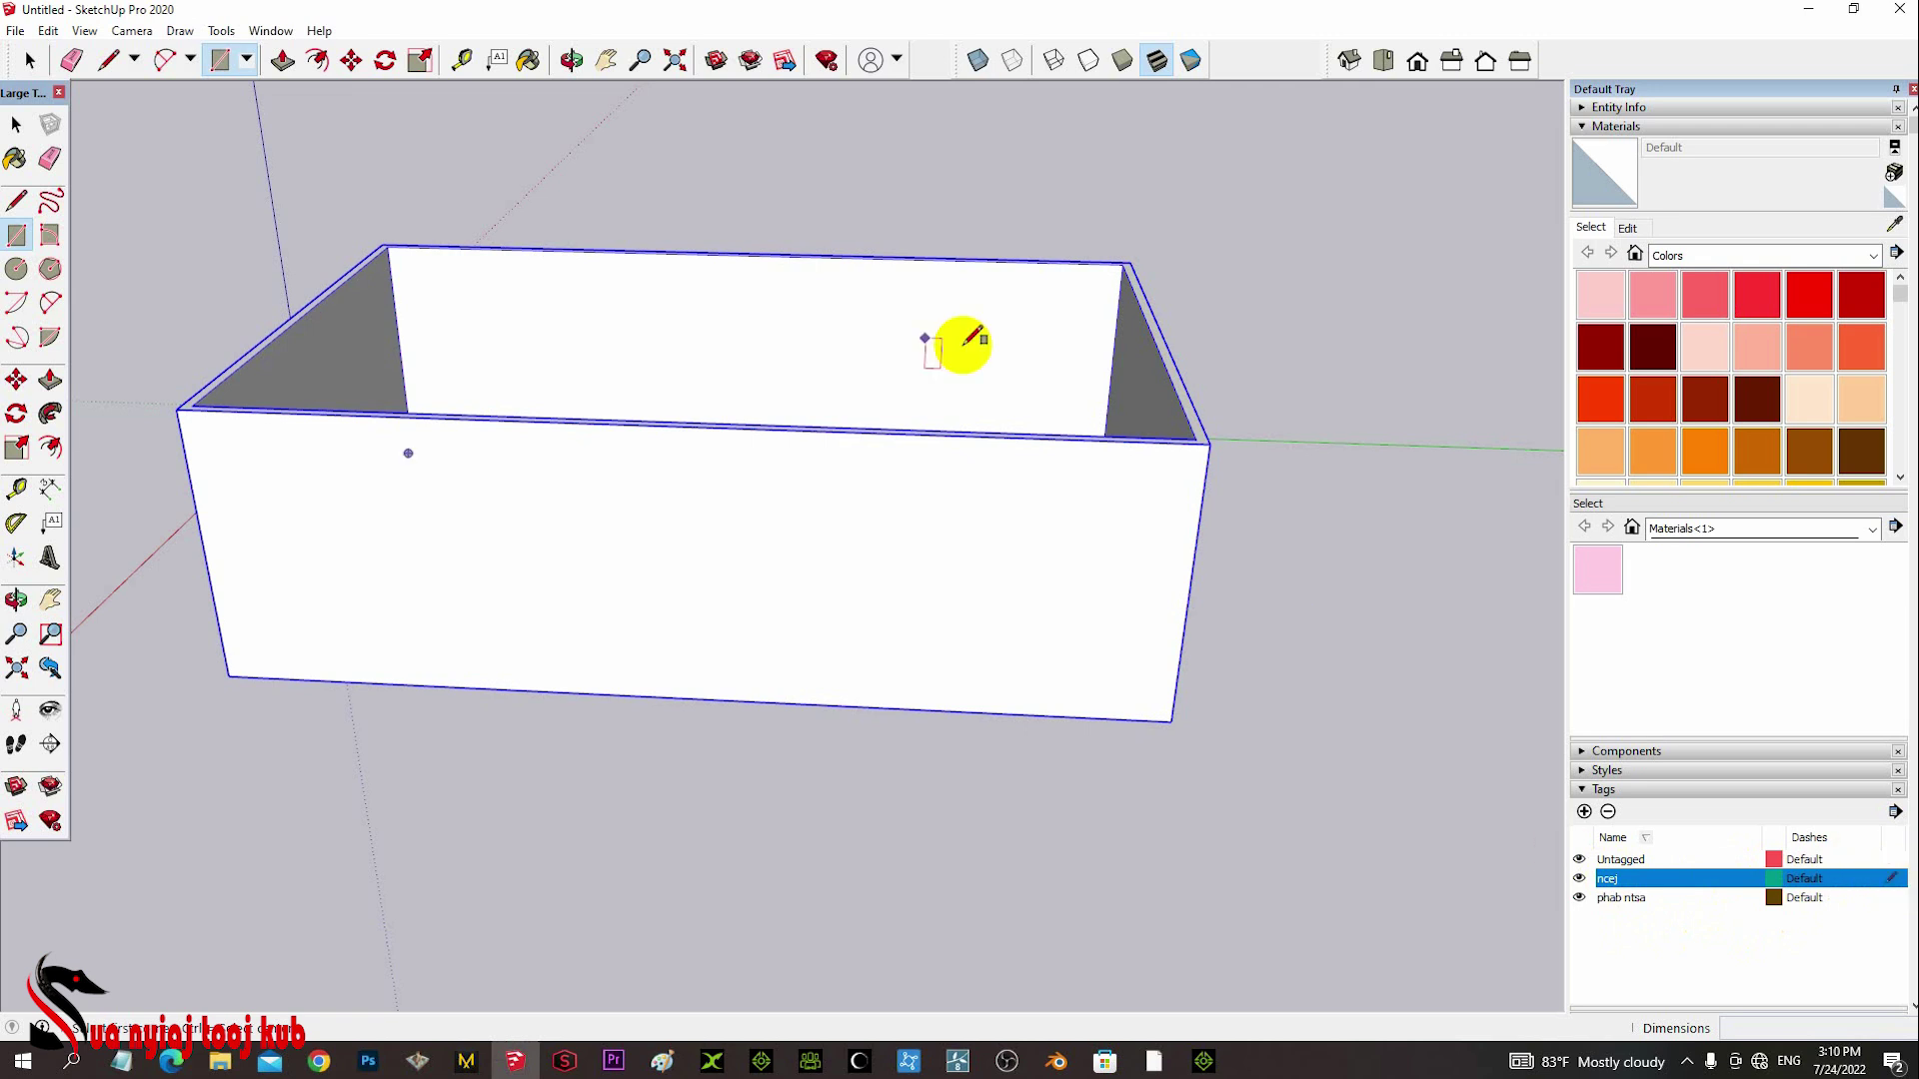
- Draw a rectangle about 0.80 by 0.58 m on the ground outside the long front wall, starting at its end corner
{"action": "left_click", "coordinate": [18, 234]}
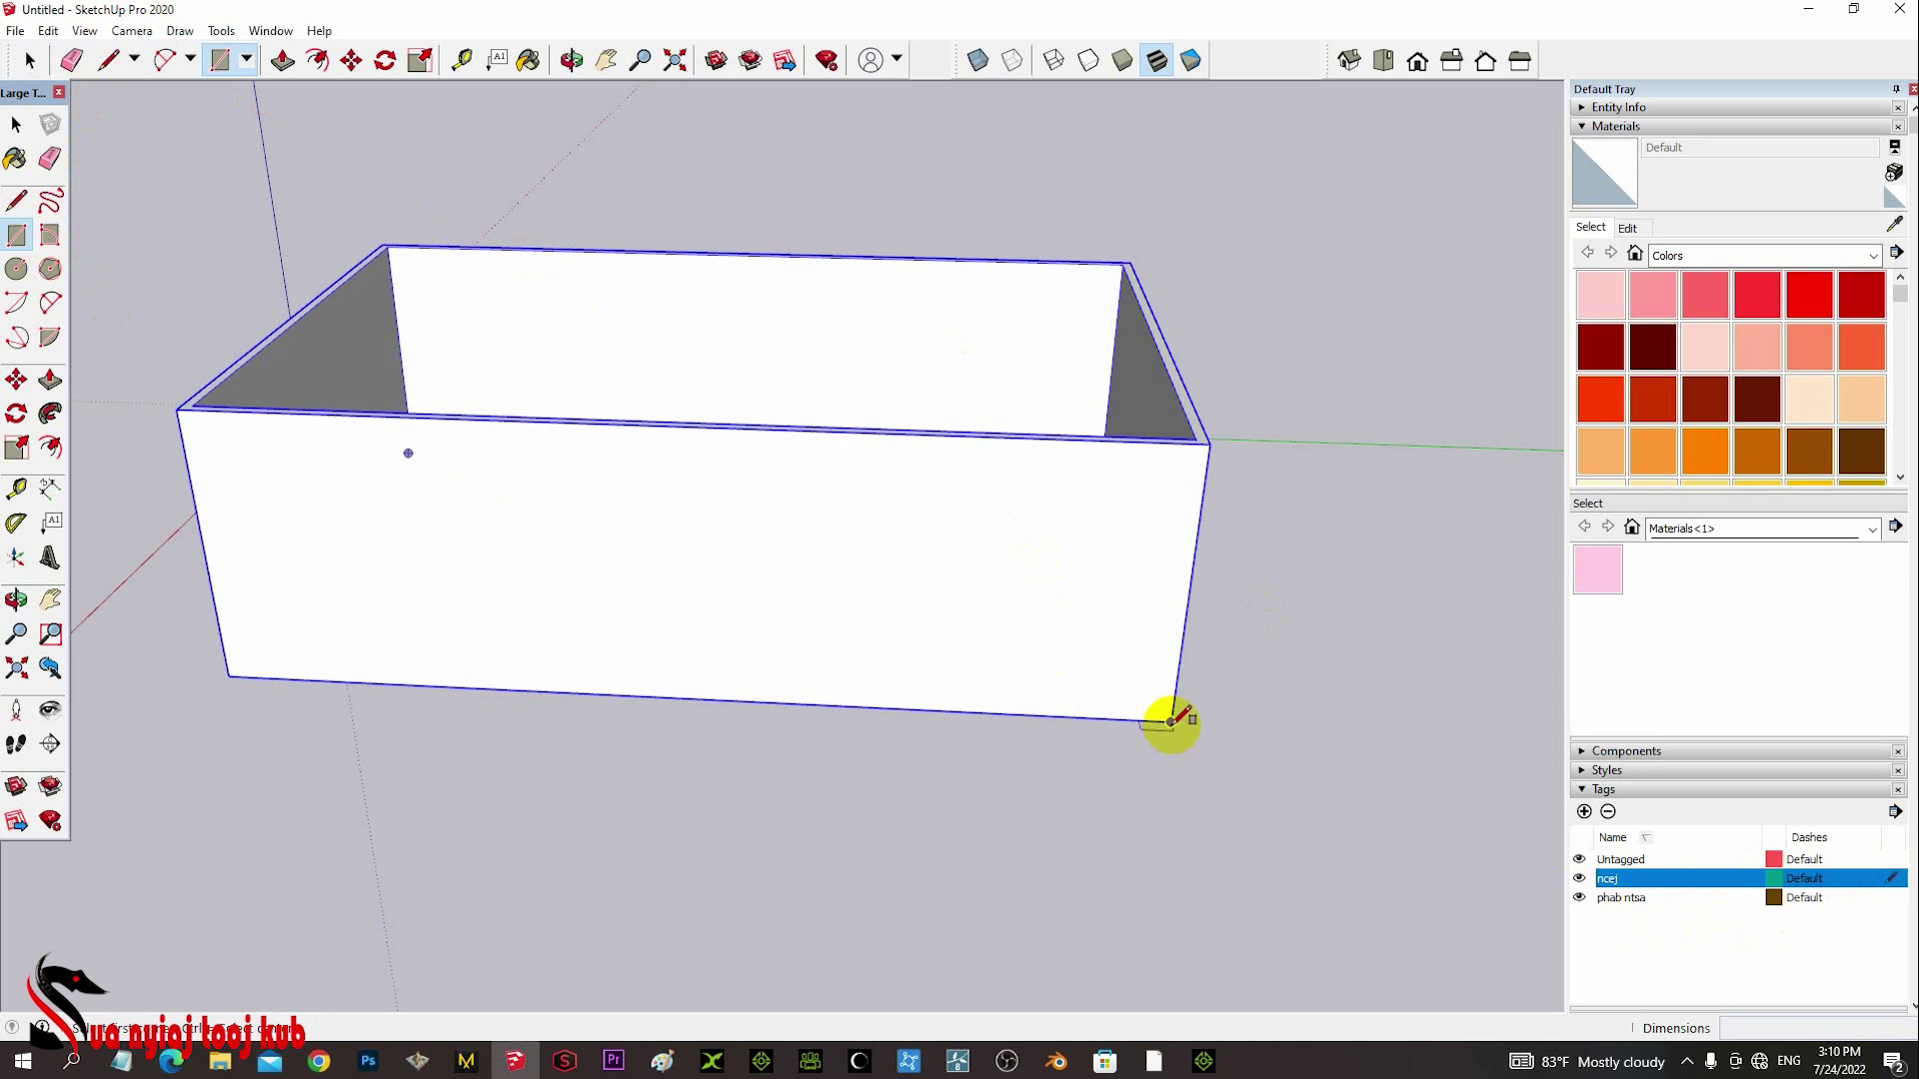
{"action": "left_click", "coordinate": [1171, 721]}
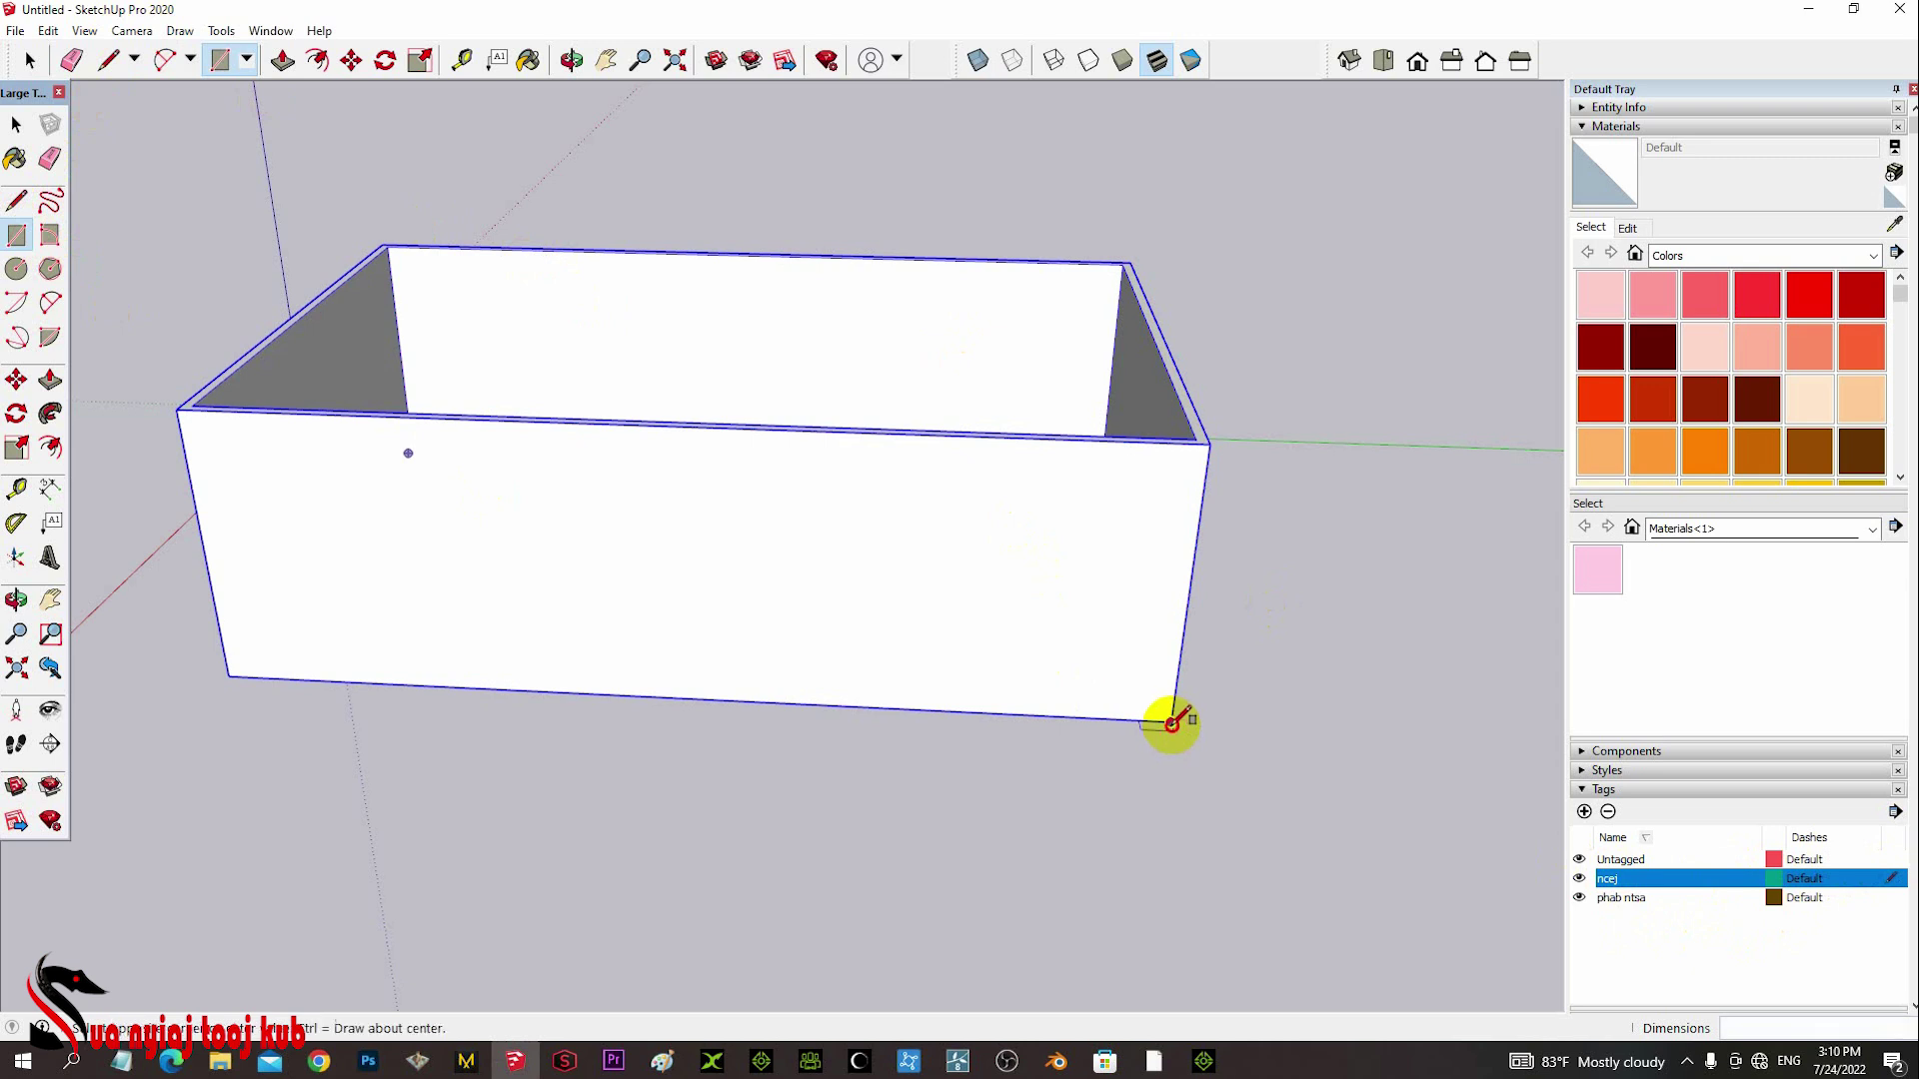
{"action": "left_click", "coordinate": [1116, 744]}
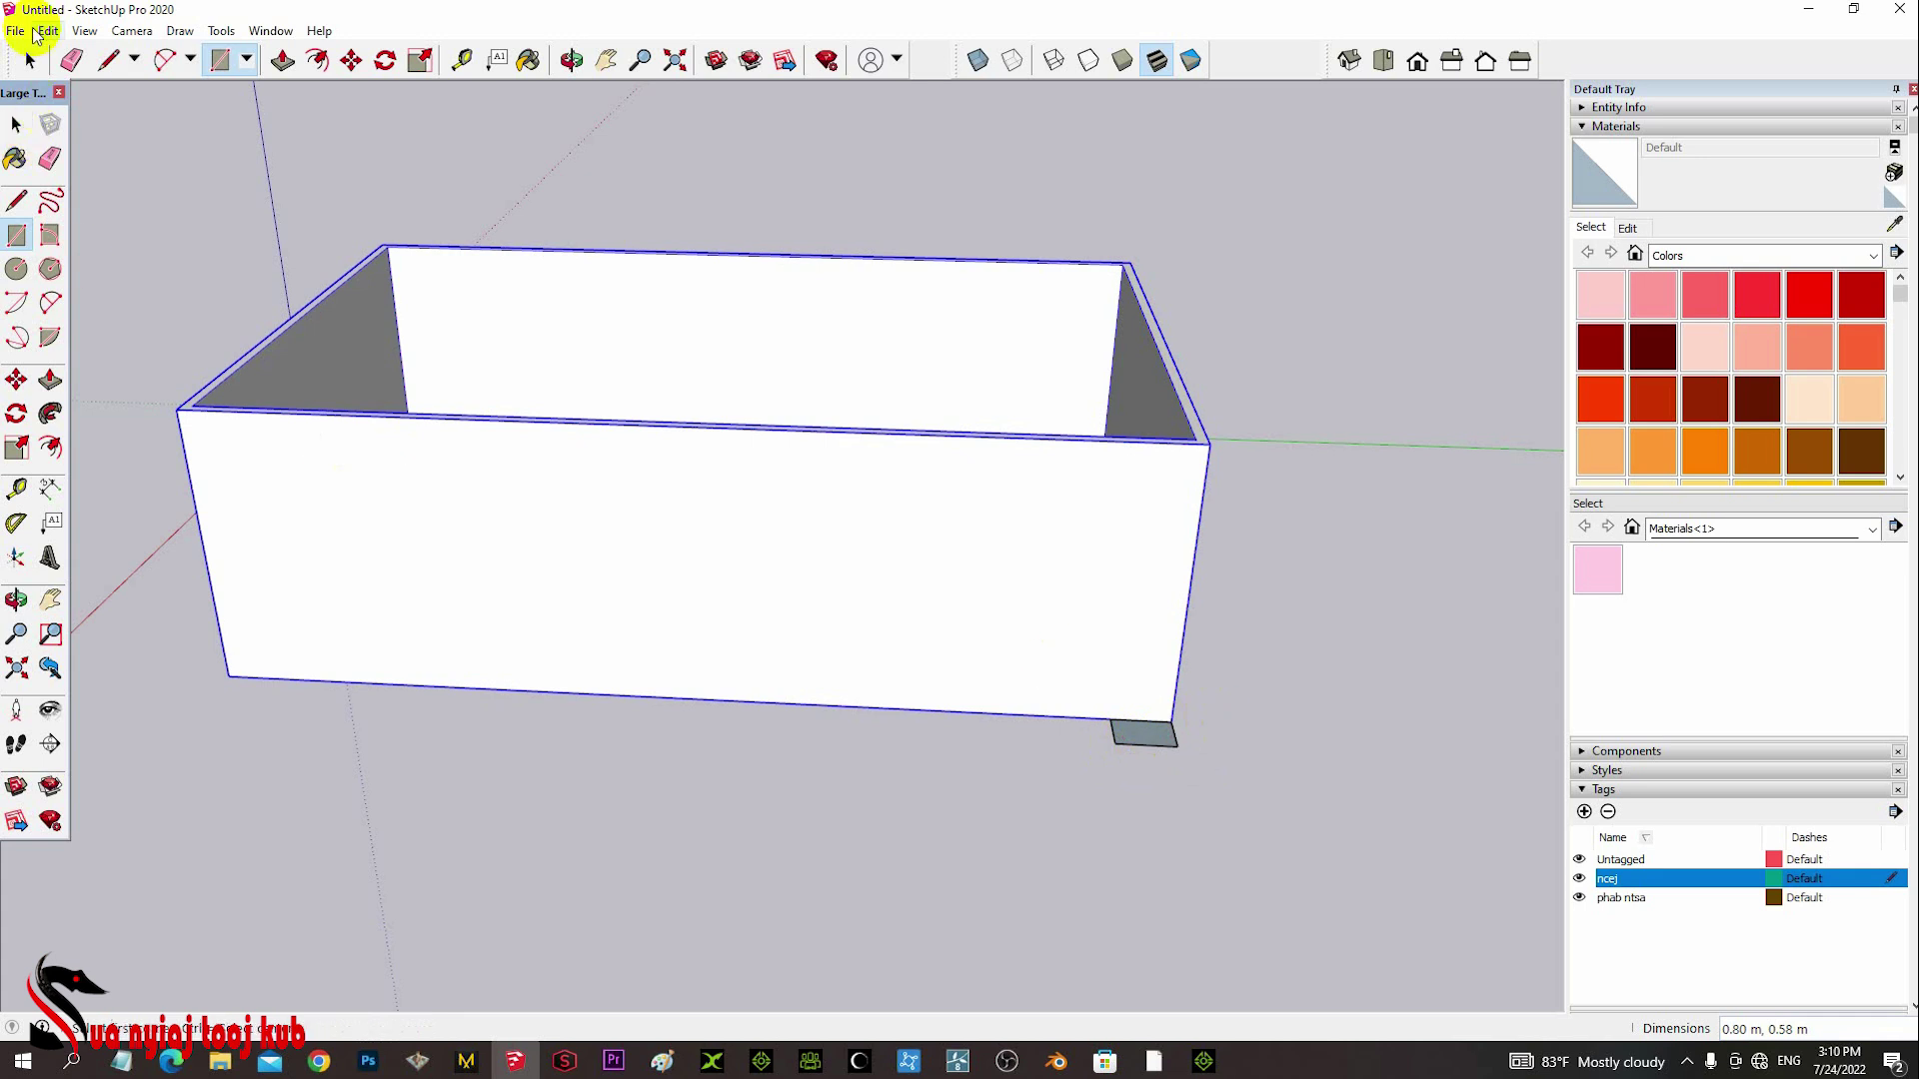
- Push/Pull the small rectangle at the wall corner upward to 4 m as a column
{"action": "left_click", "coordinate": [30, 61]}
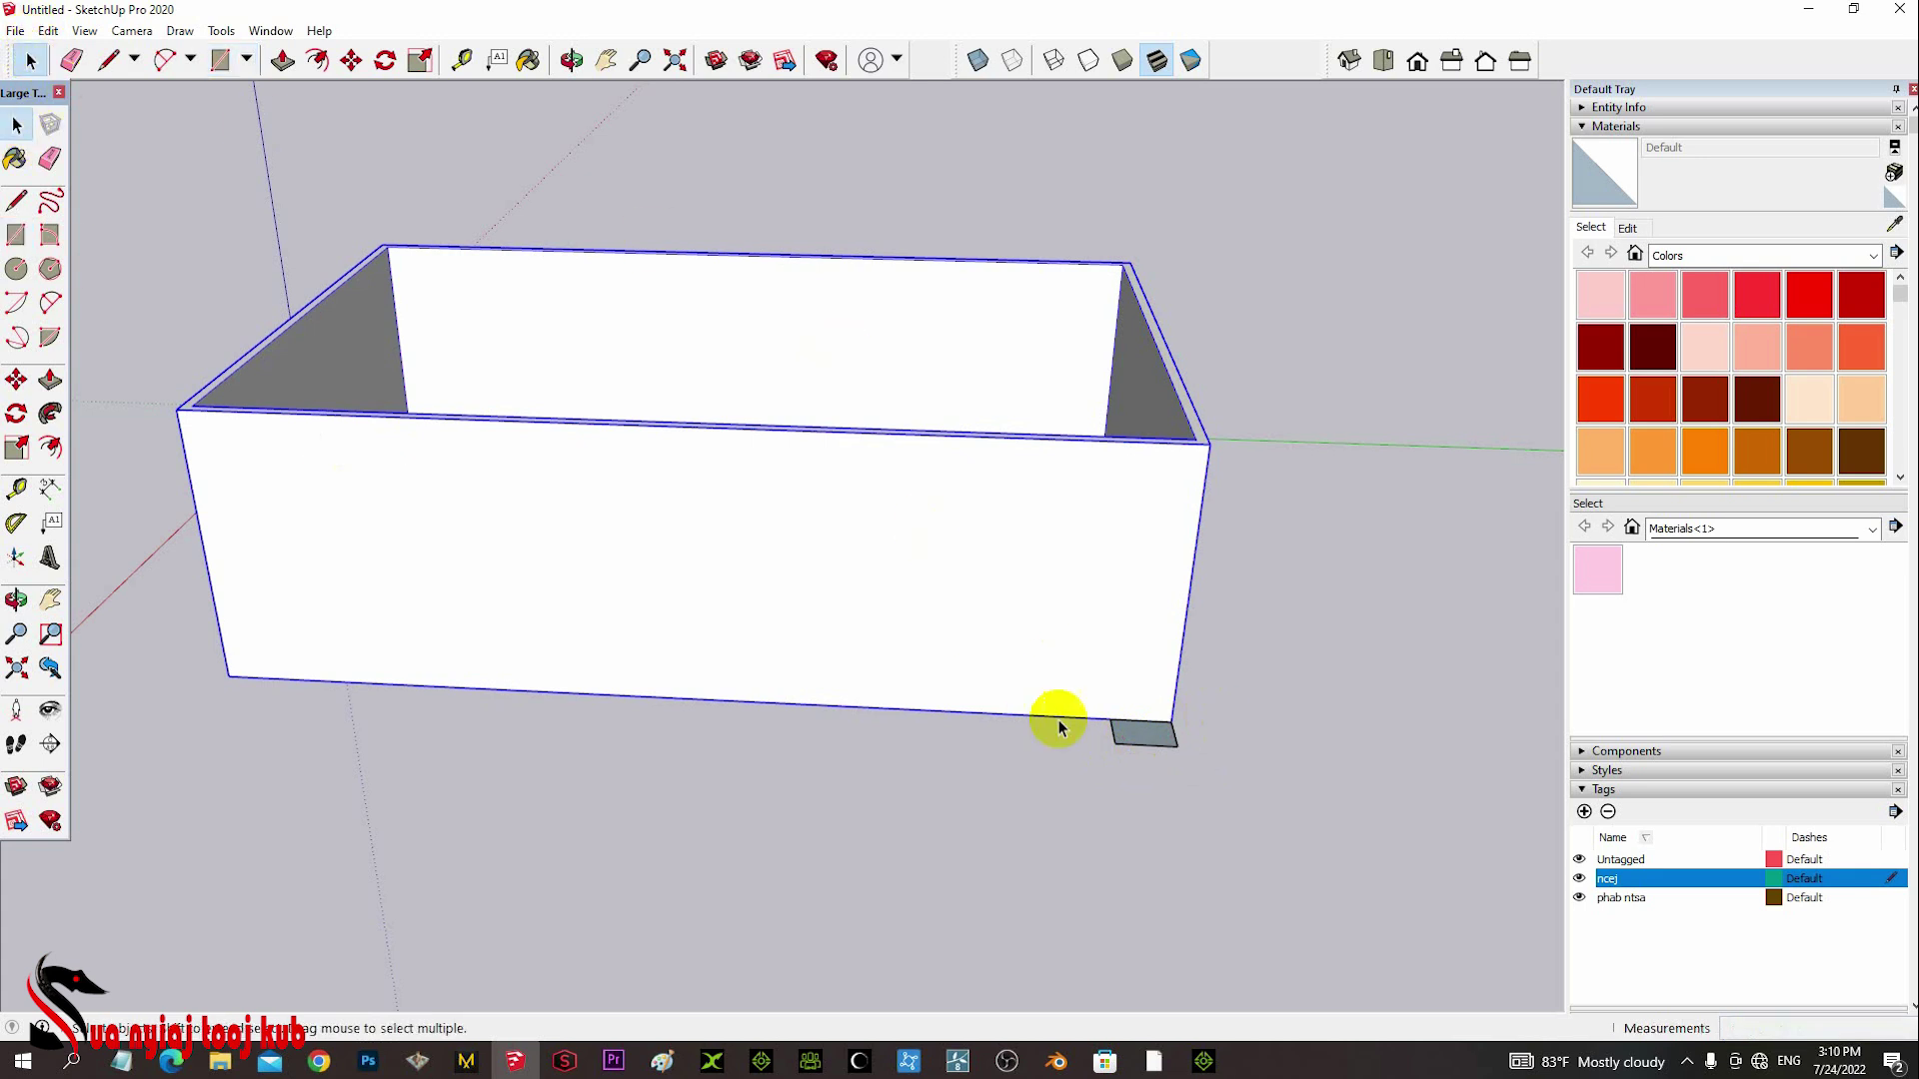
{"action": "left_click", "coordinate": [1141, 740]}
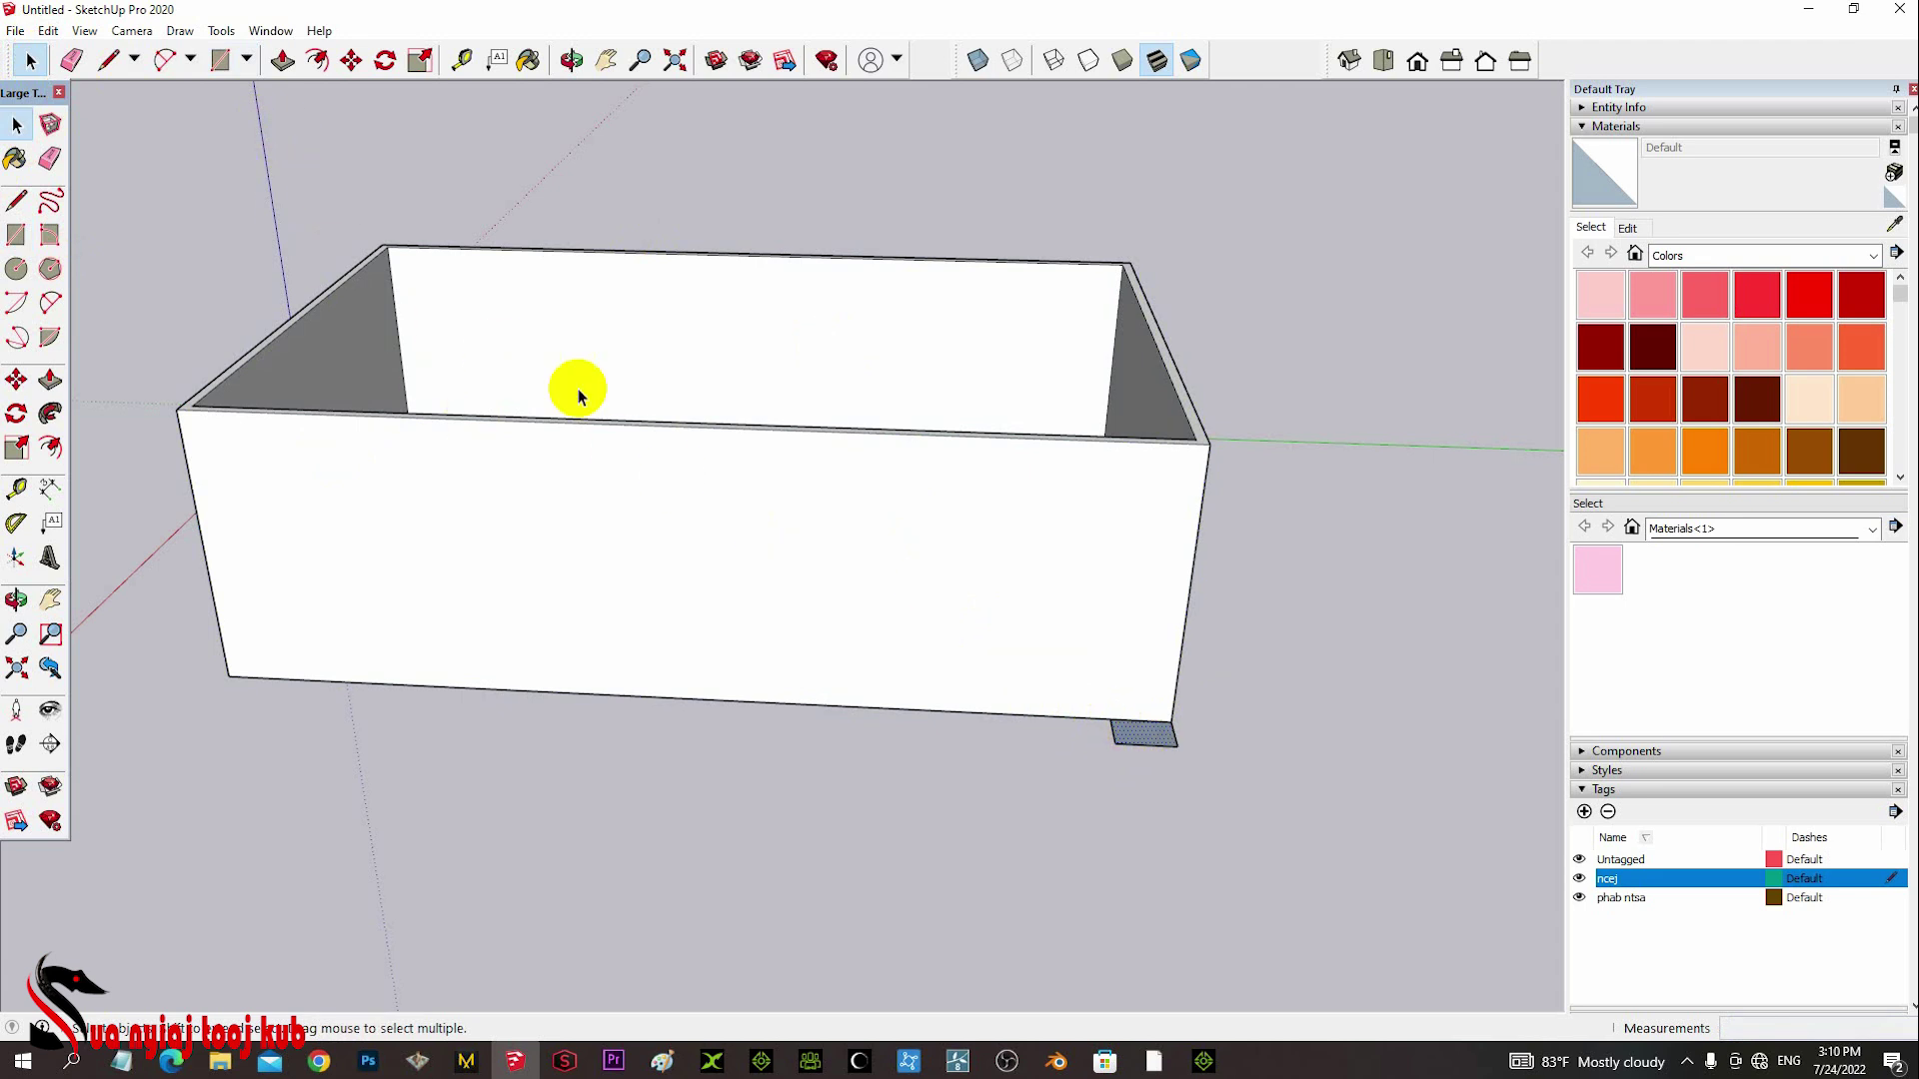
{"action": "left_click", "coordinate": [280, 62]}
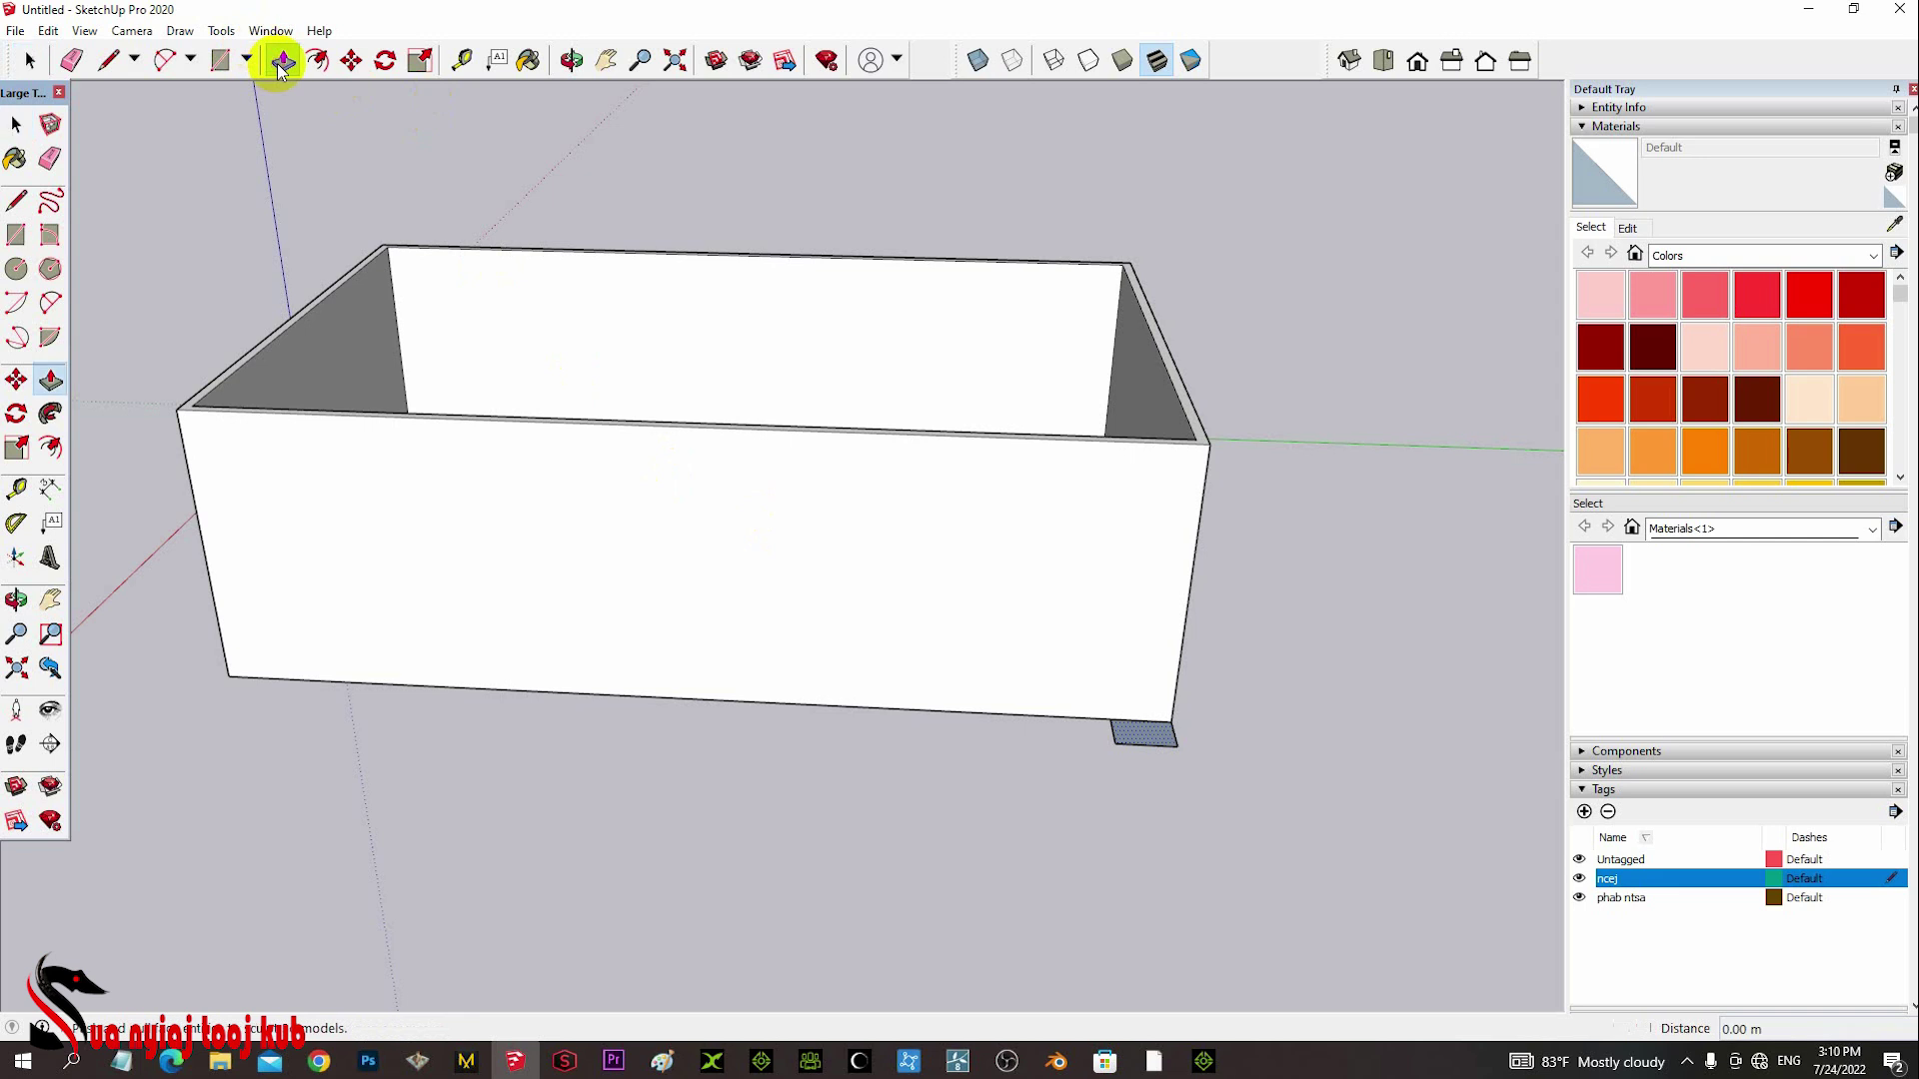
{"action": "left_click", "coordinate": [1148, 738]}
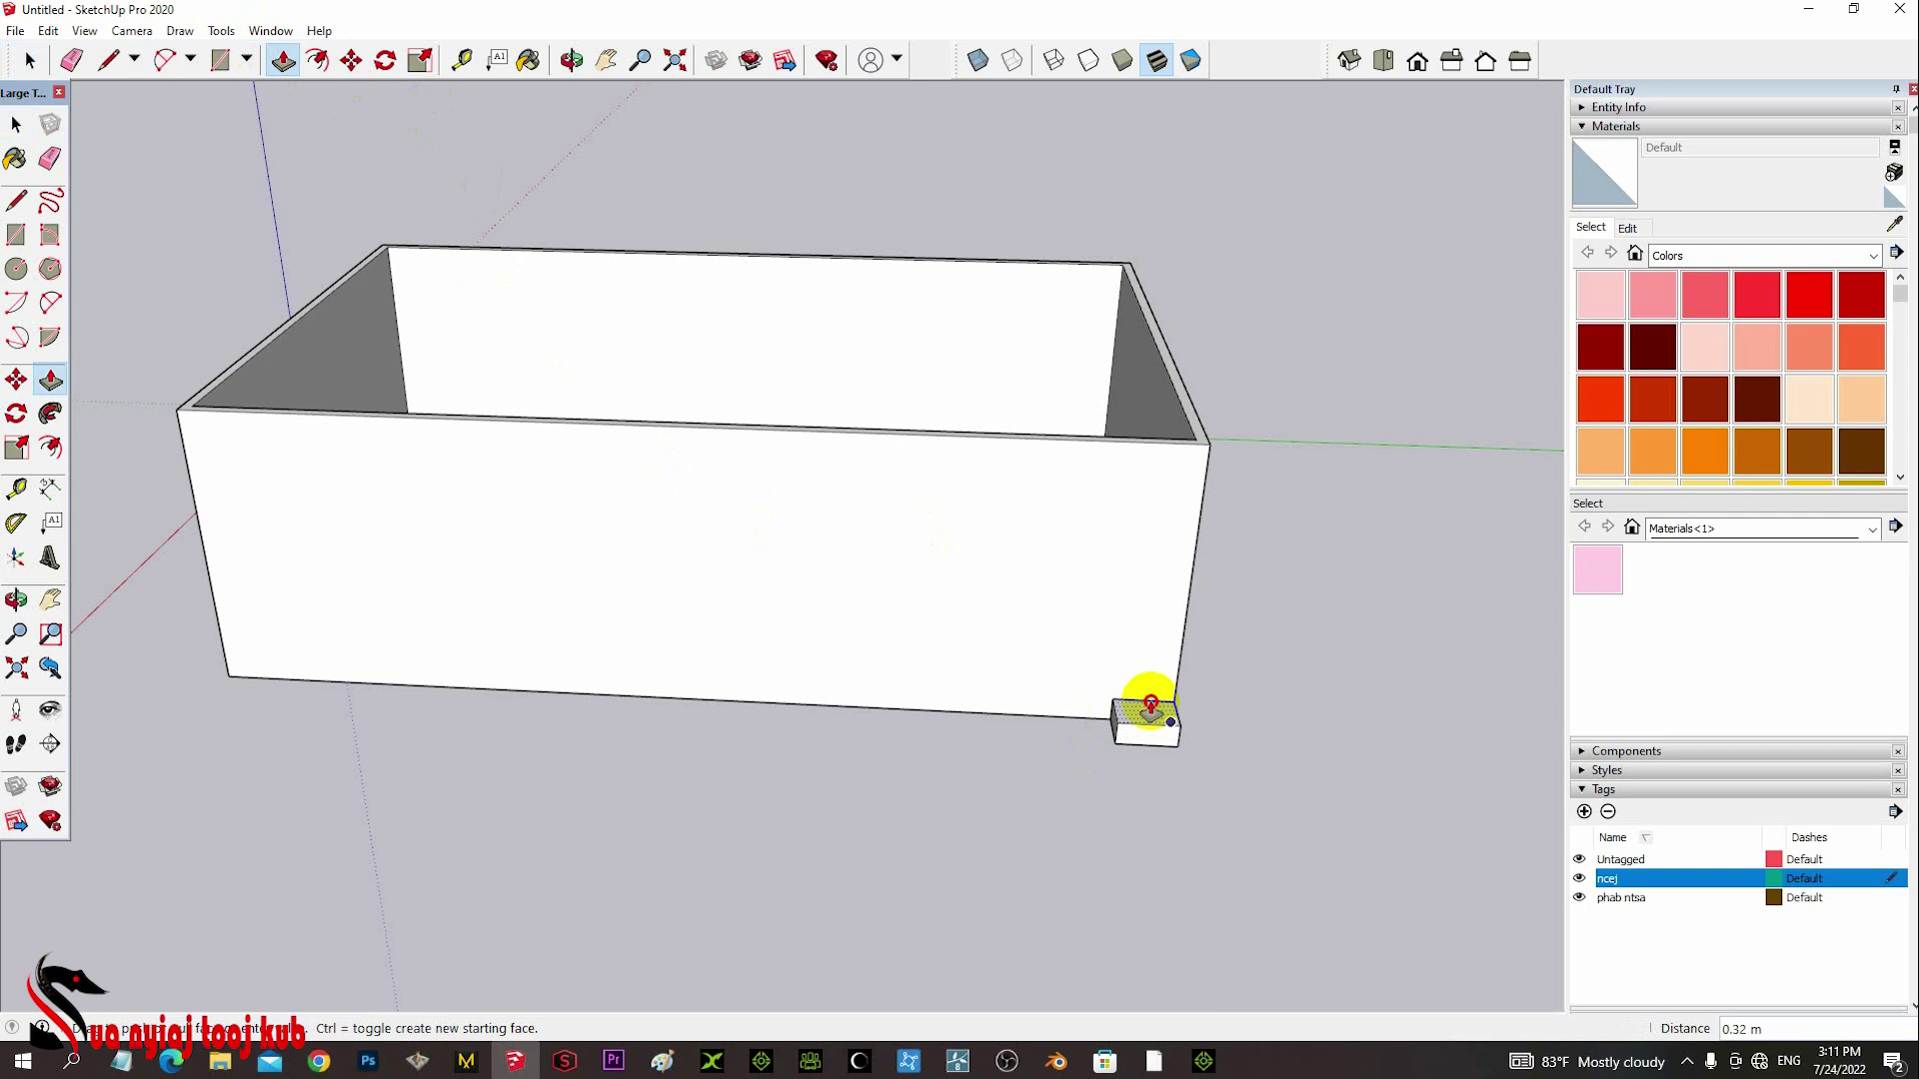
{"action": "left_click", "coordinate": [1152, 708]}
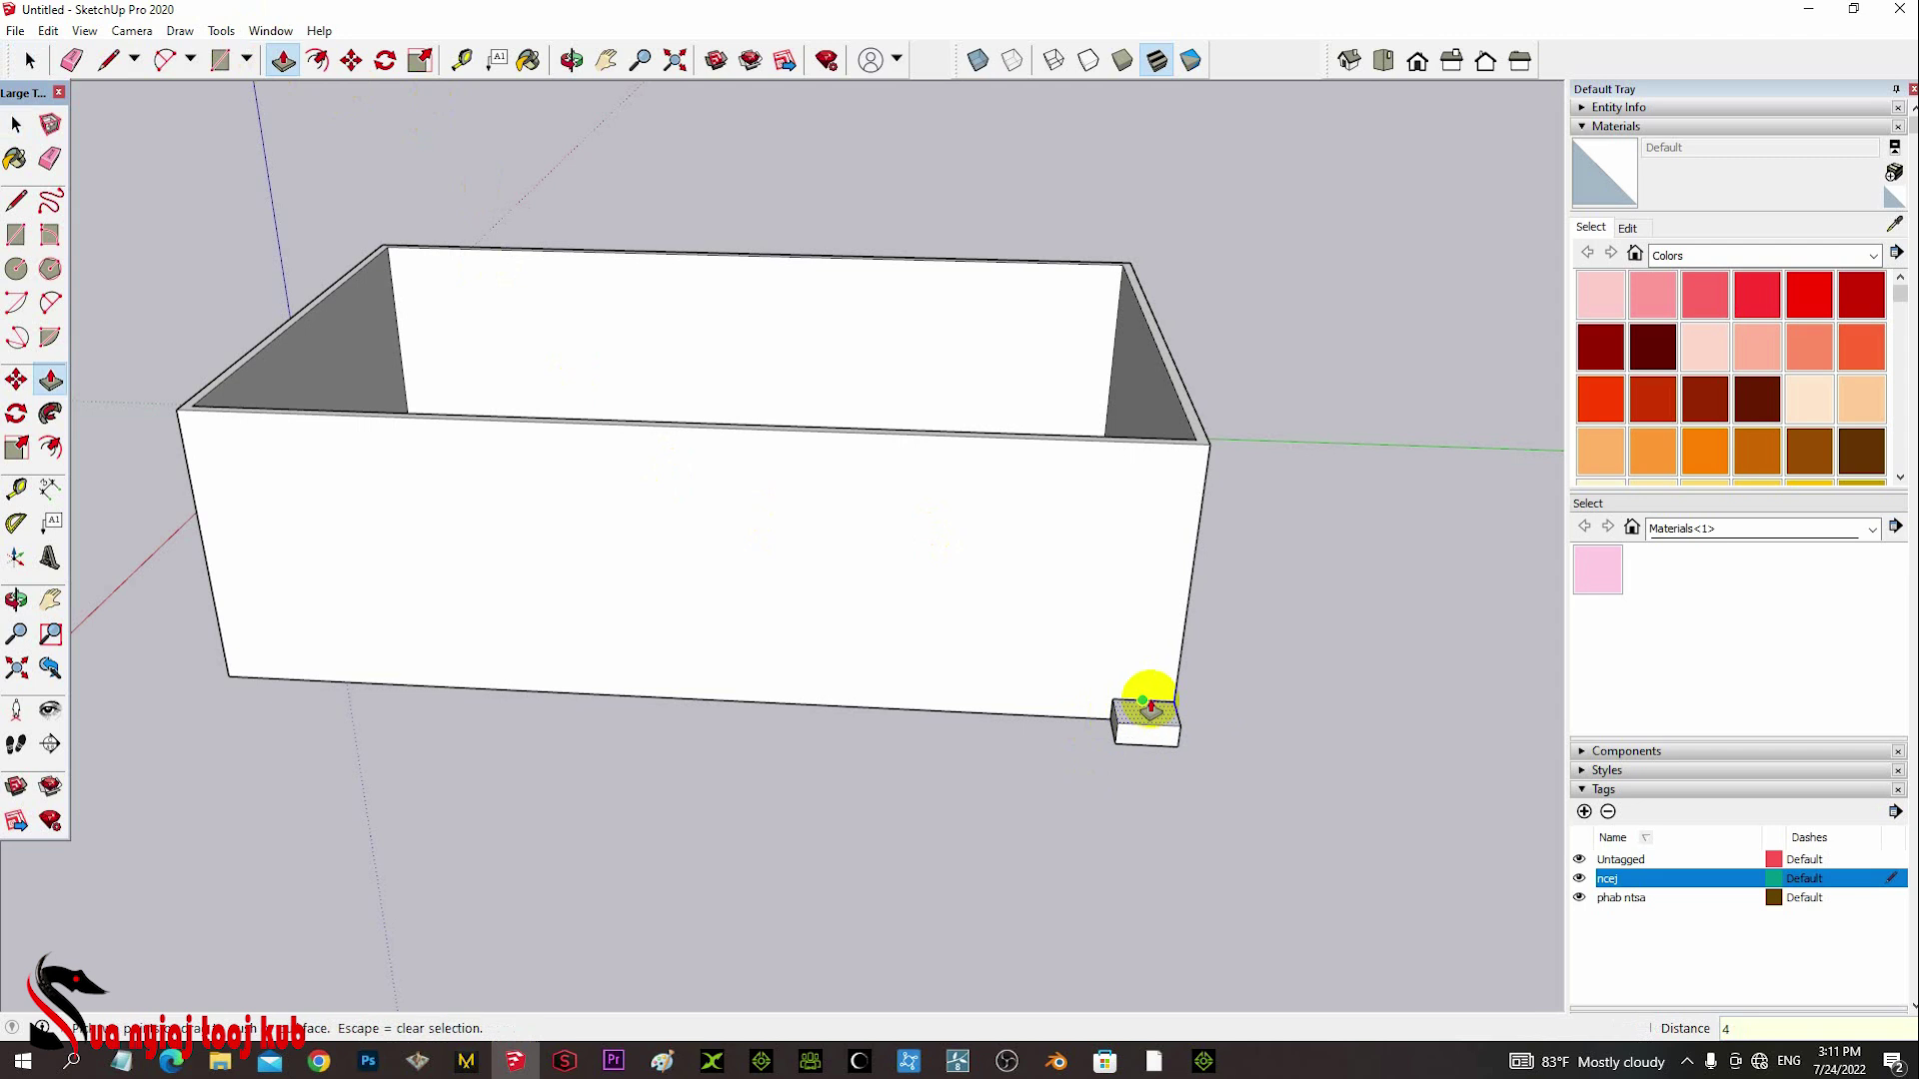
{"action": "type", "text": "4"}
{"action": "key", "text": "Return"}
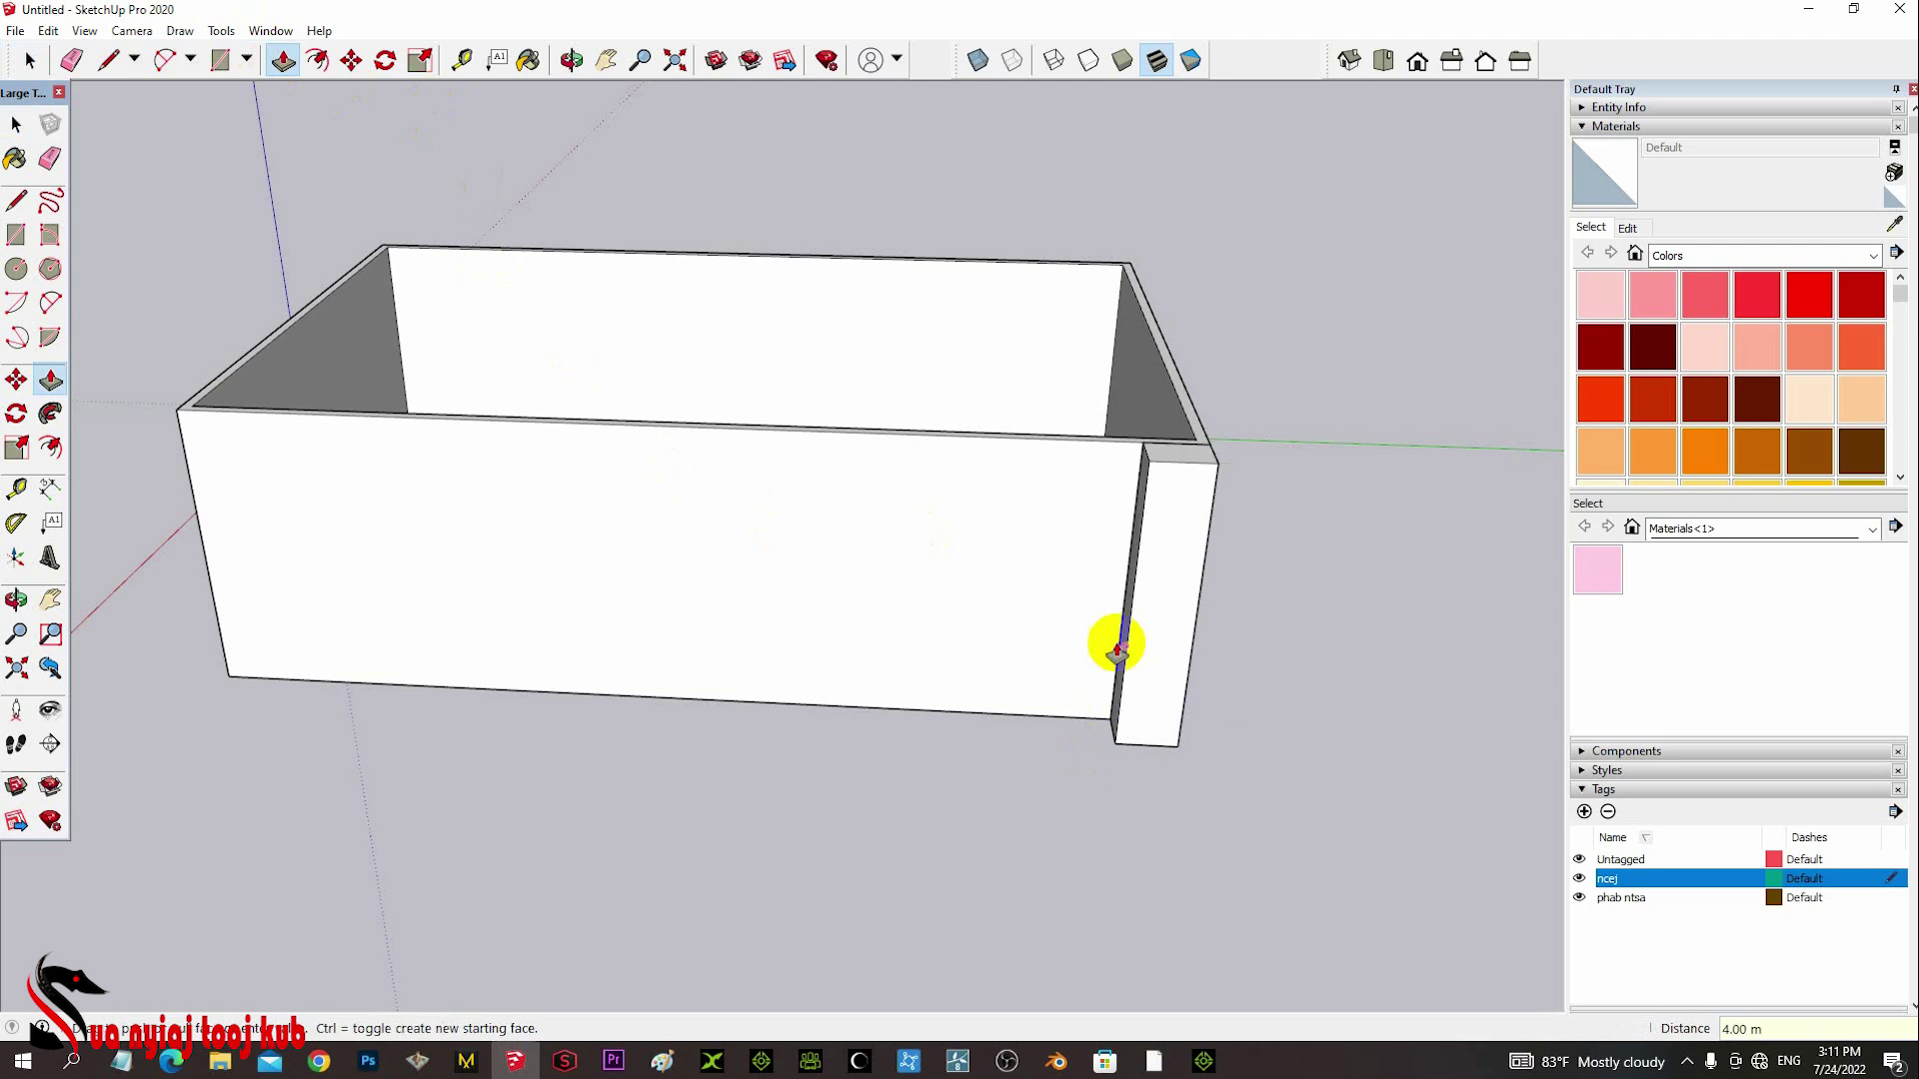
{"action": "key", "text": "o"}
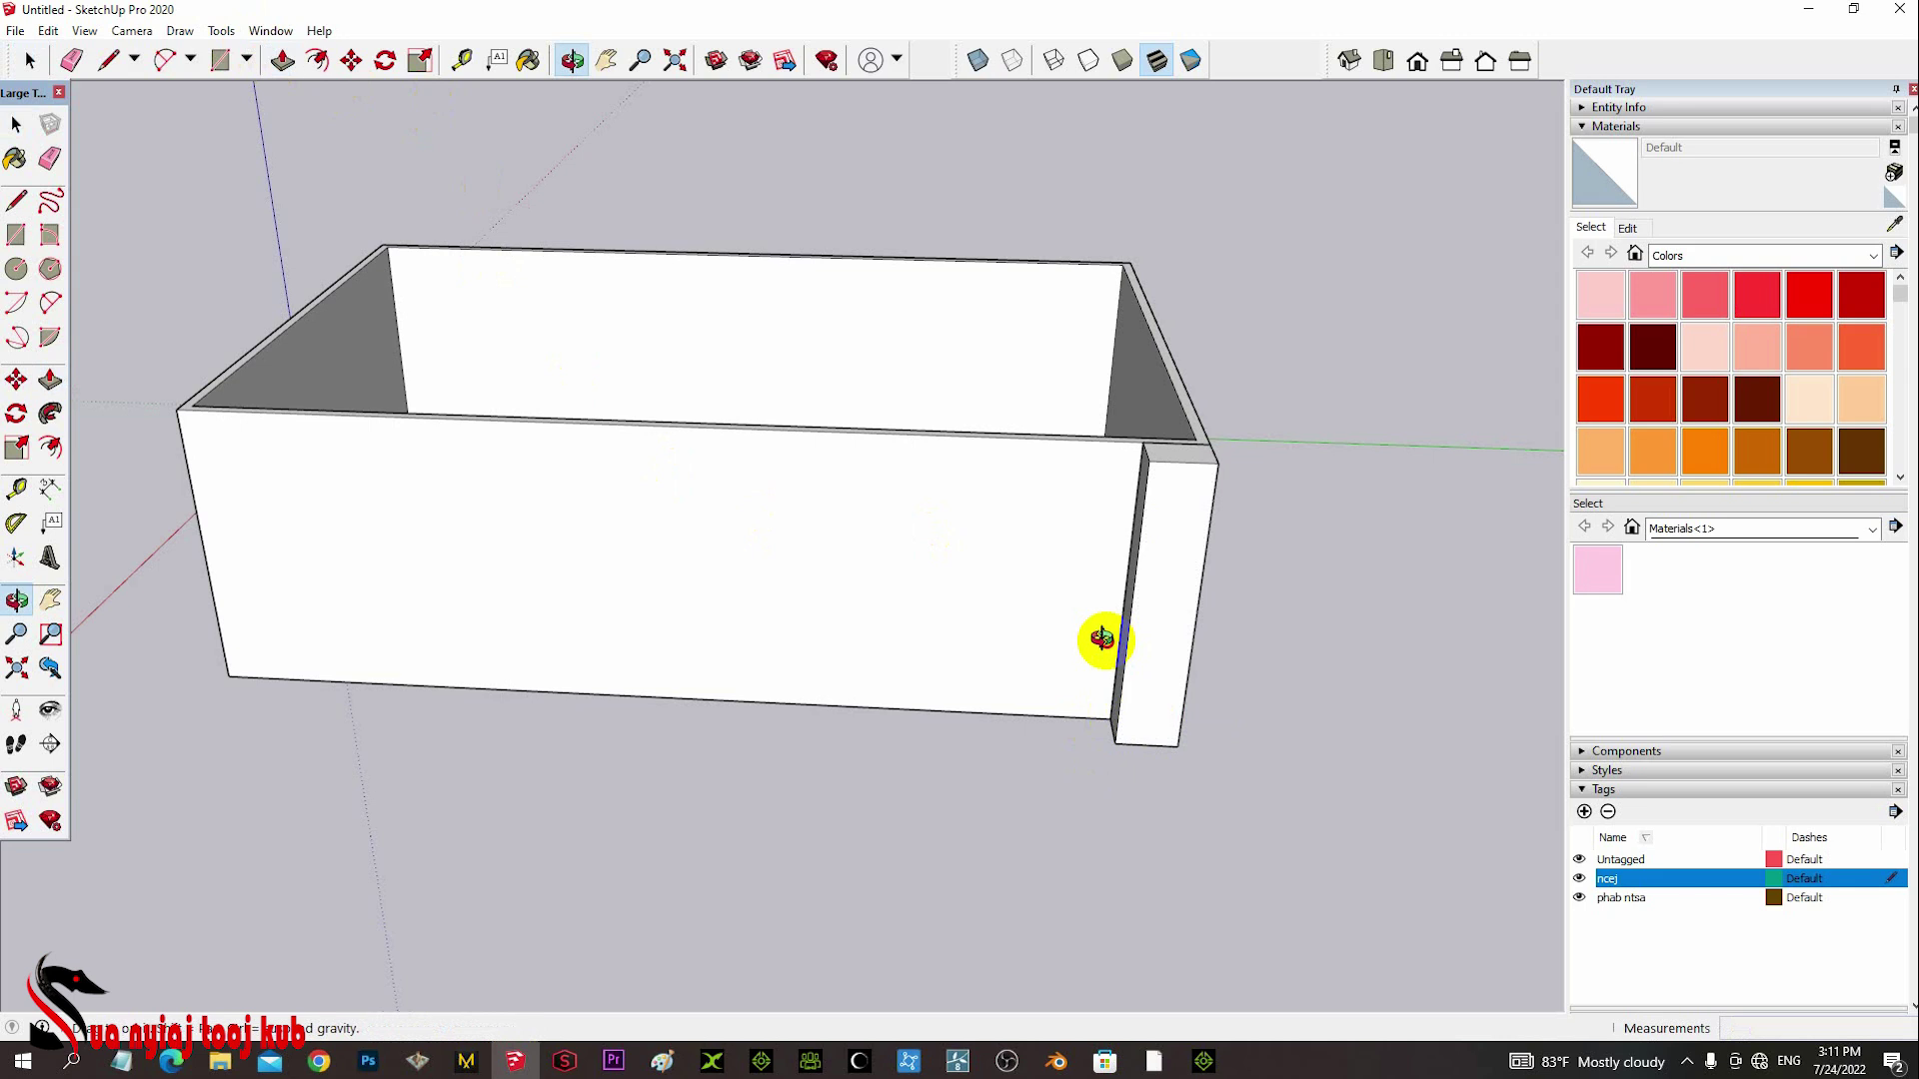
{"action": "left_click_drag", "start_coordinate": [1102, 637], "coordinate": [1332, 921]}
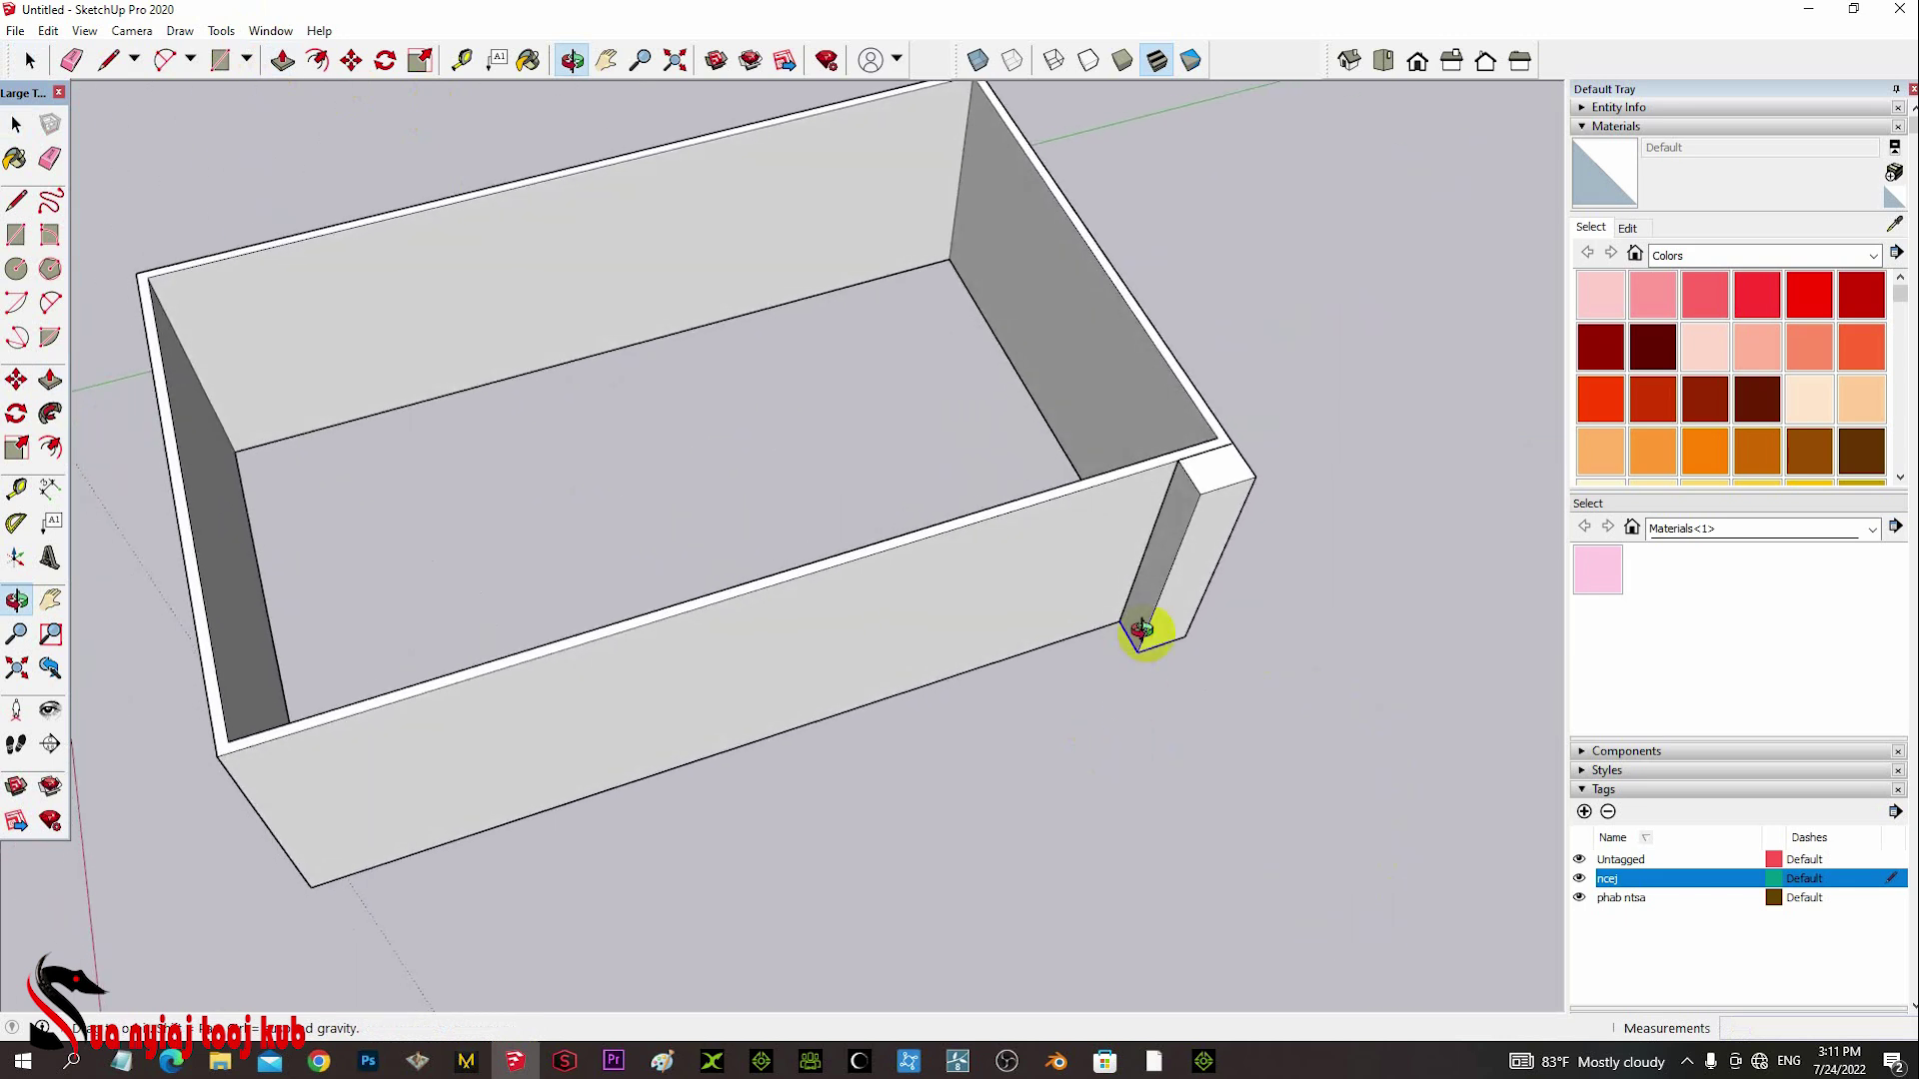
- Switch to iClone and examine up close how the tiled corner column meets the walls and roof beams of the reference house
{"action": "left_click", "coordinate": [762, 1065]}
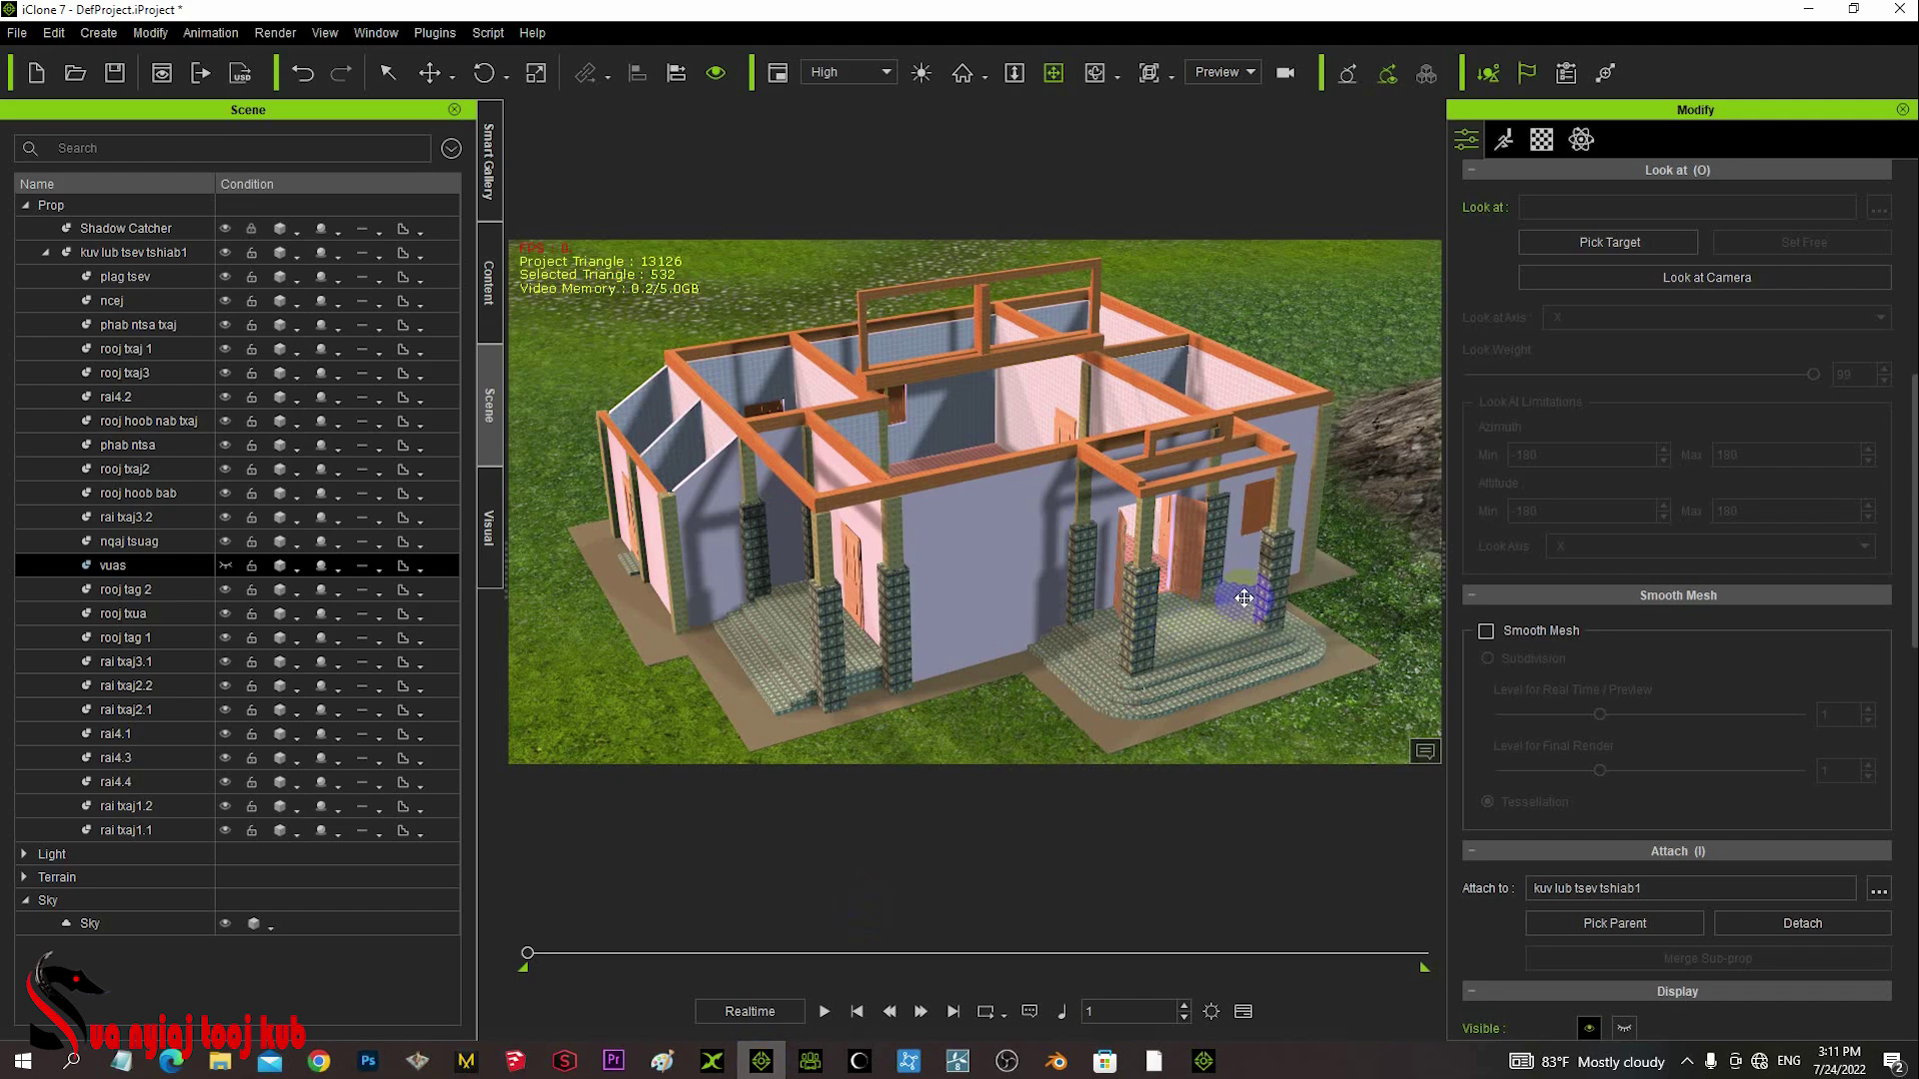
{"action": "middle_click_drag", "start_coordinate": [1243, 598], "coordinate": [1233, 610]}
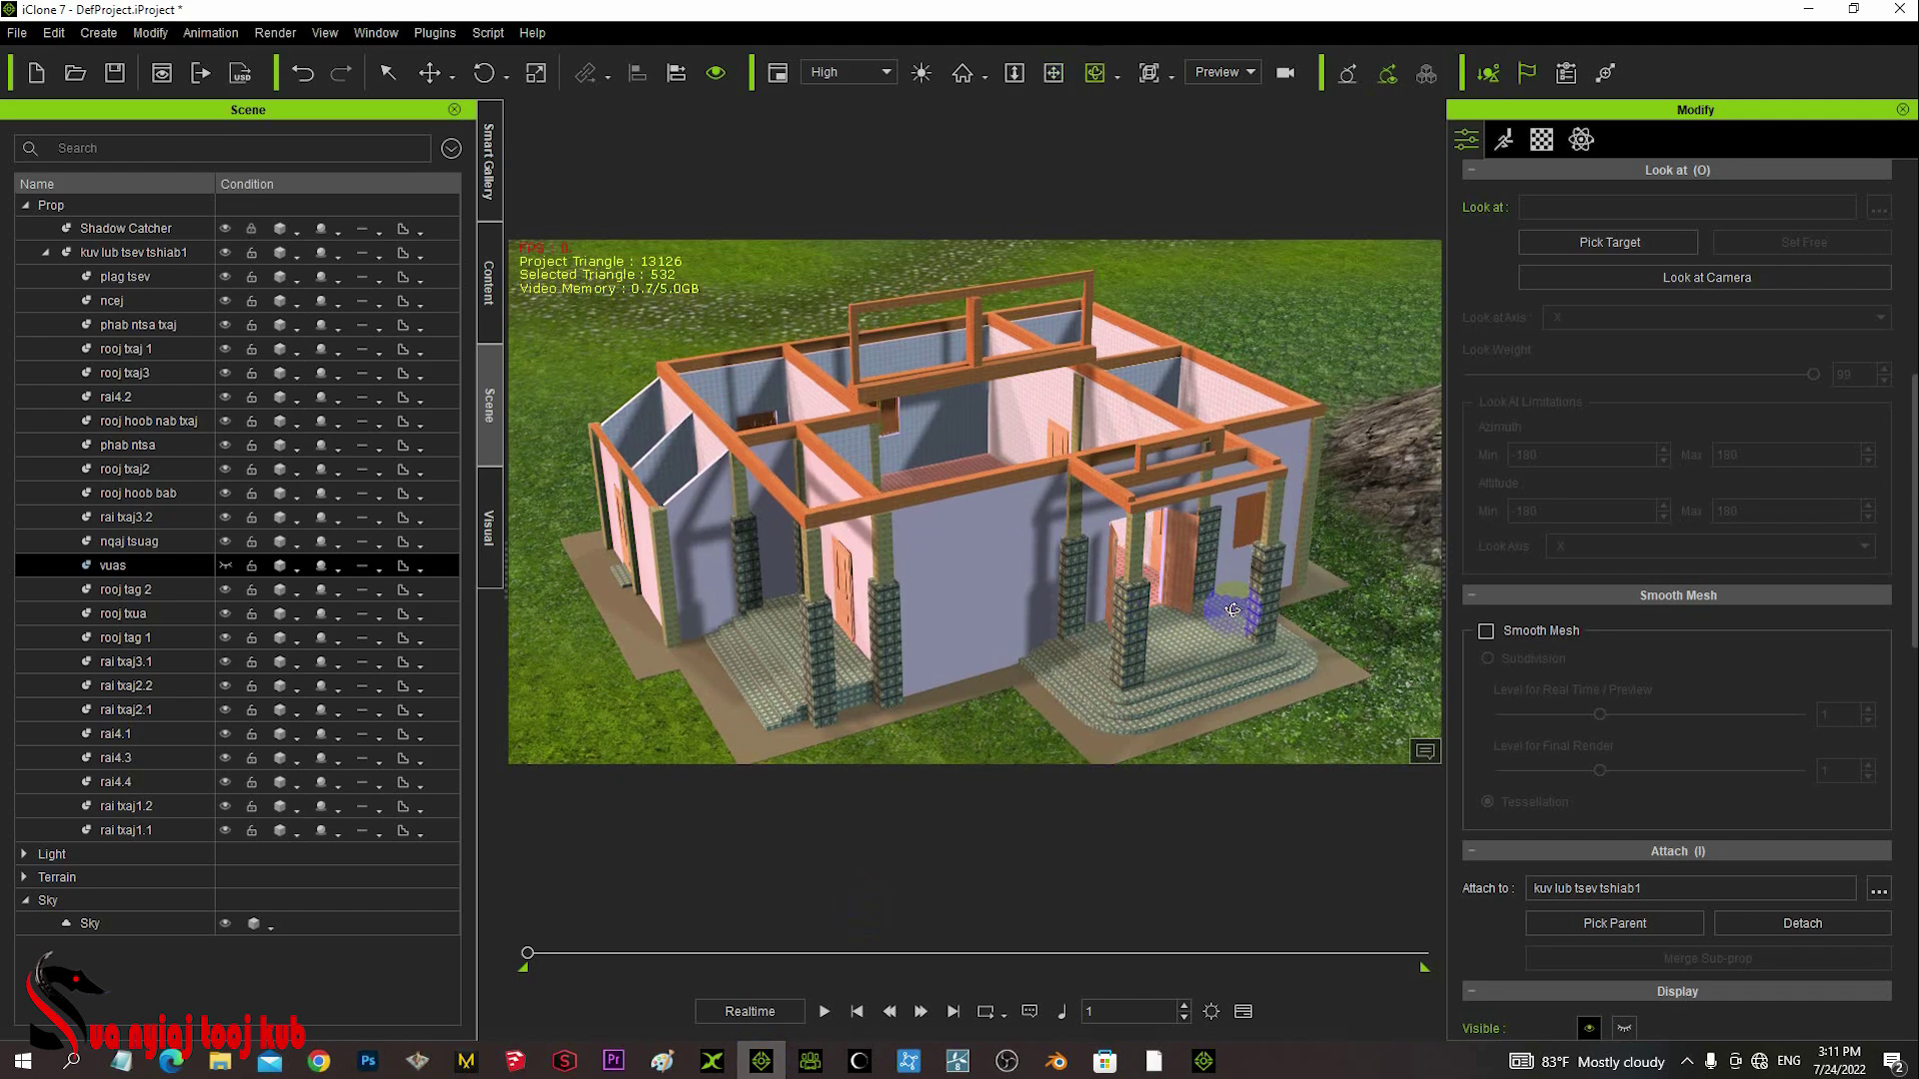
{"action": "right_click_drag", "start_coordinate": [1232, 609], "coordinate": [1165, 599]}
{"action": "scroll", "coordinate": [1165, 599], "scroll_direction": "up", "scroll_amount": 8}
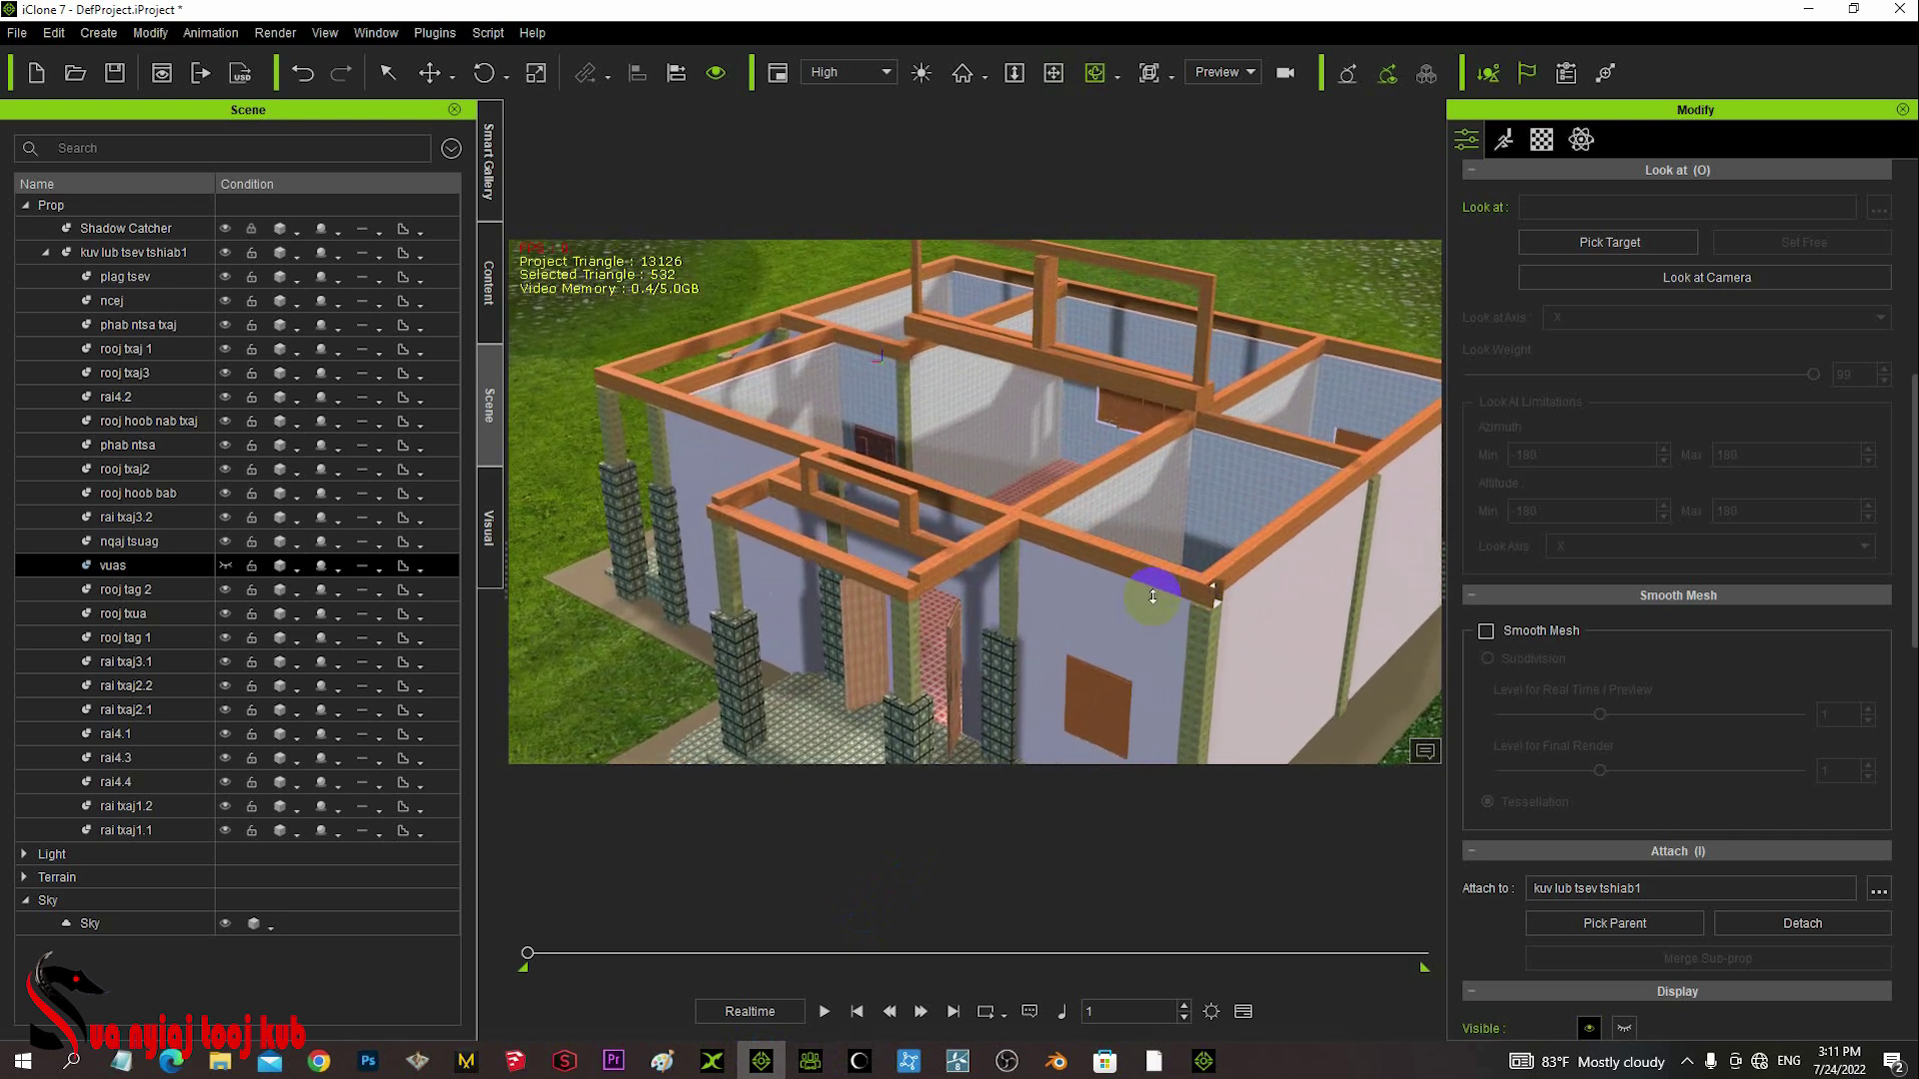
{"action": "scroll", "coordinate": [1168, 611], "scroll_direction": "up", "scroll_amount": 5}
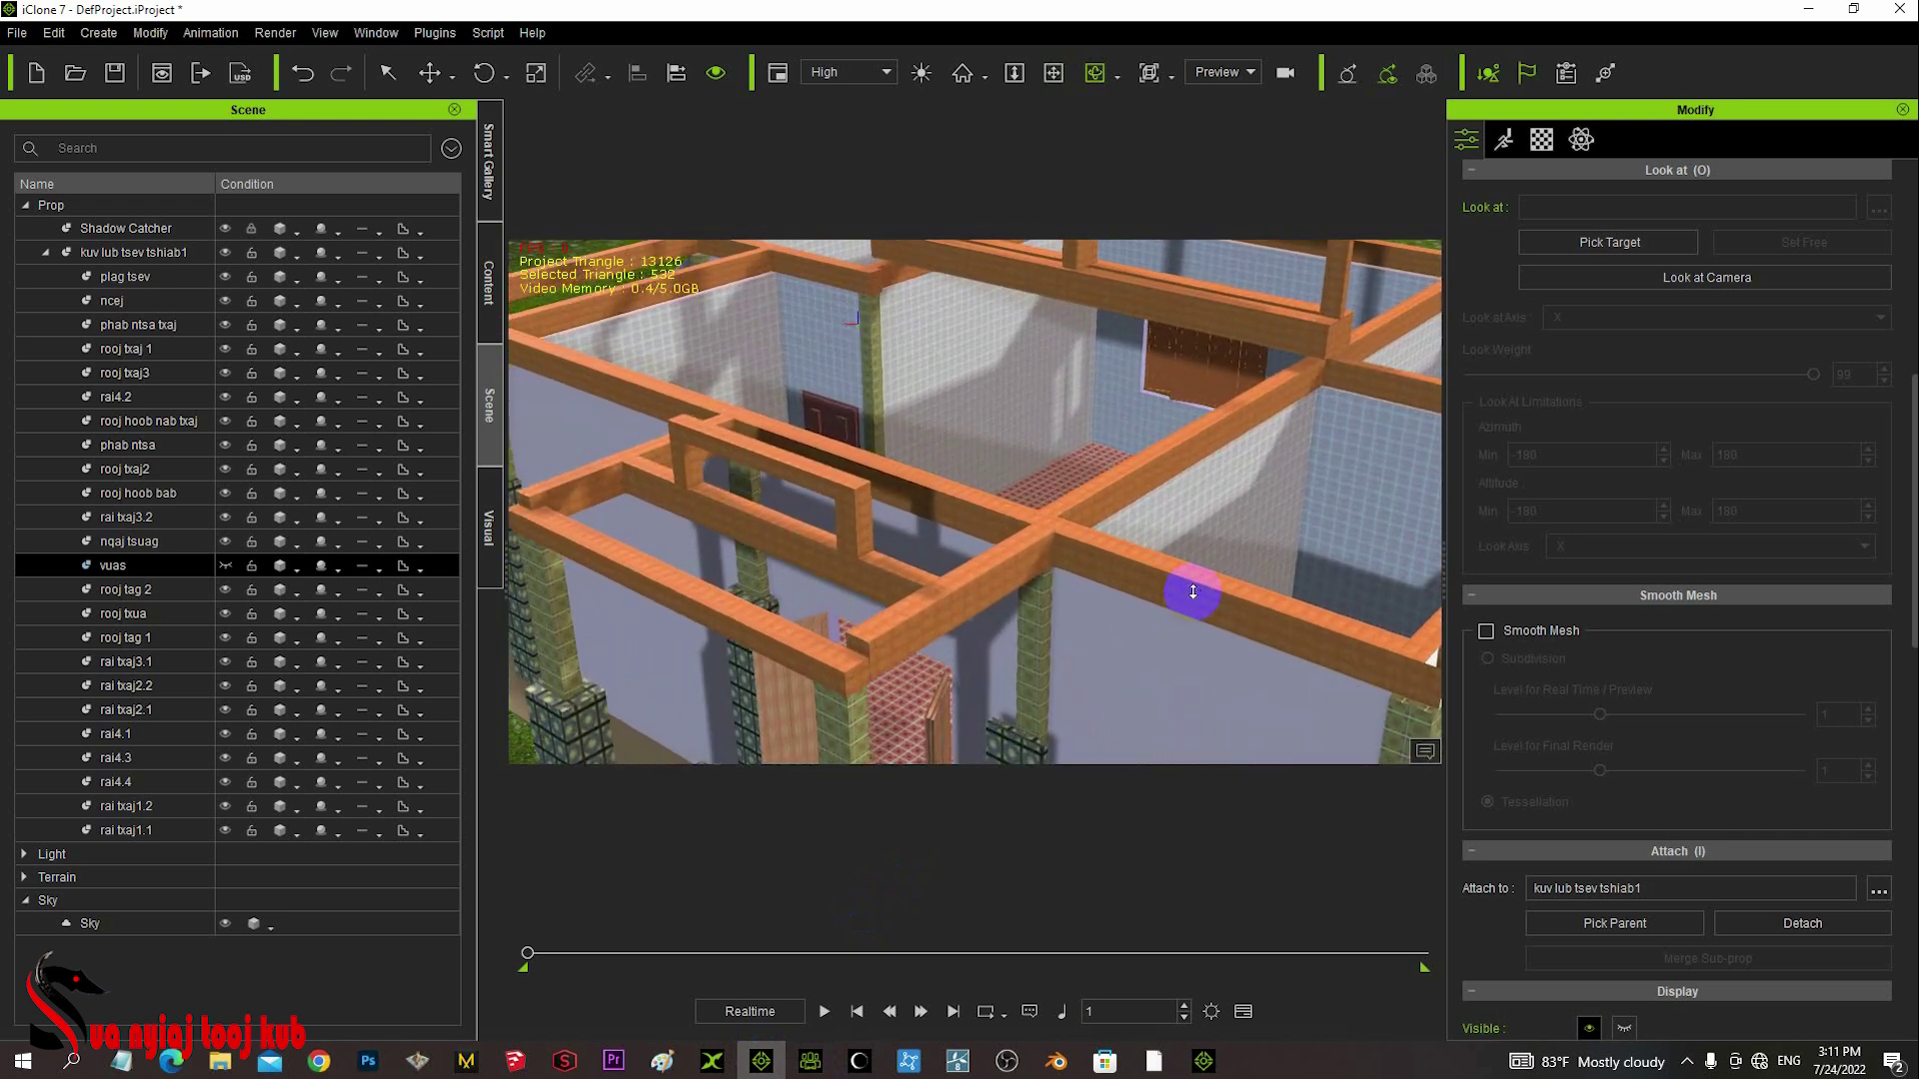
{"action": "middle_click_drag", "start_coordinate": [1140, 575], "coordinate": [1010, 496]}
{"action": "scroll", "coordinate": [1015, 510], "scroll_direction": "up", "scroll_amount": 5}
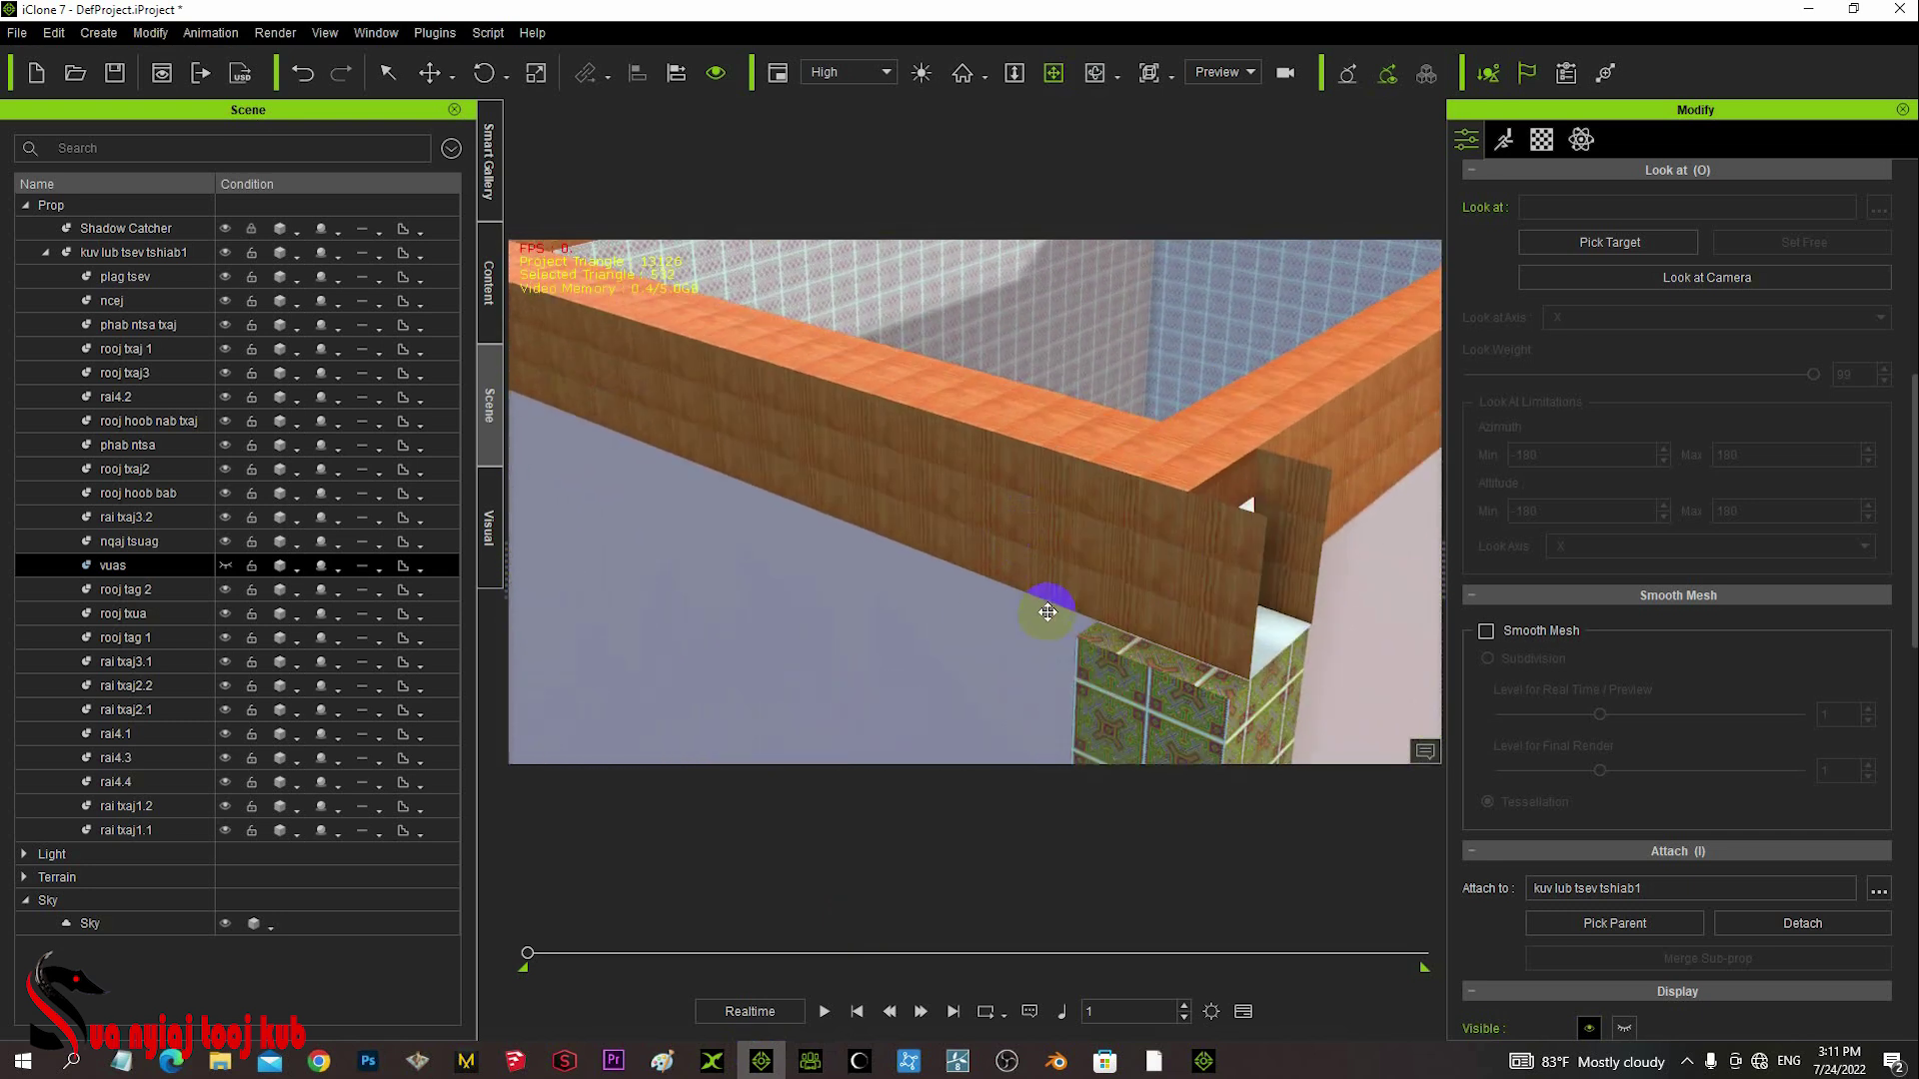
{"action": "mouse_move", "coordinate": [1047, 612]}
{"action": "middle_mouse_down"}
{"action": "mouse_move", "coordinate": [1126, 595]}
{"action": "mouse_move", "coordinate": [1029, 574]}
{"action": "mouse_move", "coordinate": [1079, 587]}
{"action": "mouse_move", "coordinate": [1028, 596]}
{"action": "mouse_move", "coordinate": [1069, 590]}
{"action": "middle_mouse_up"}
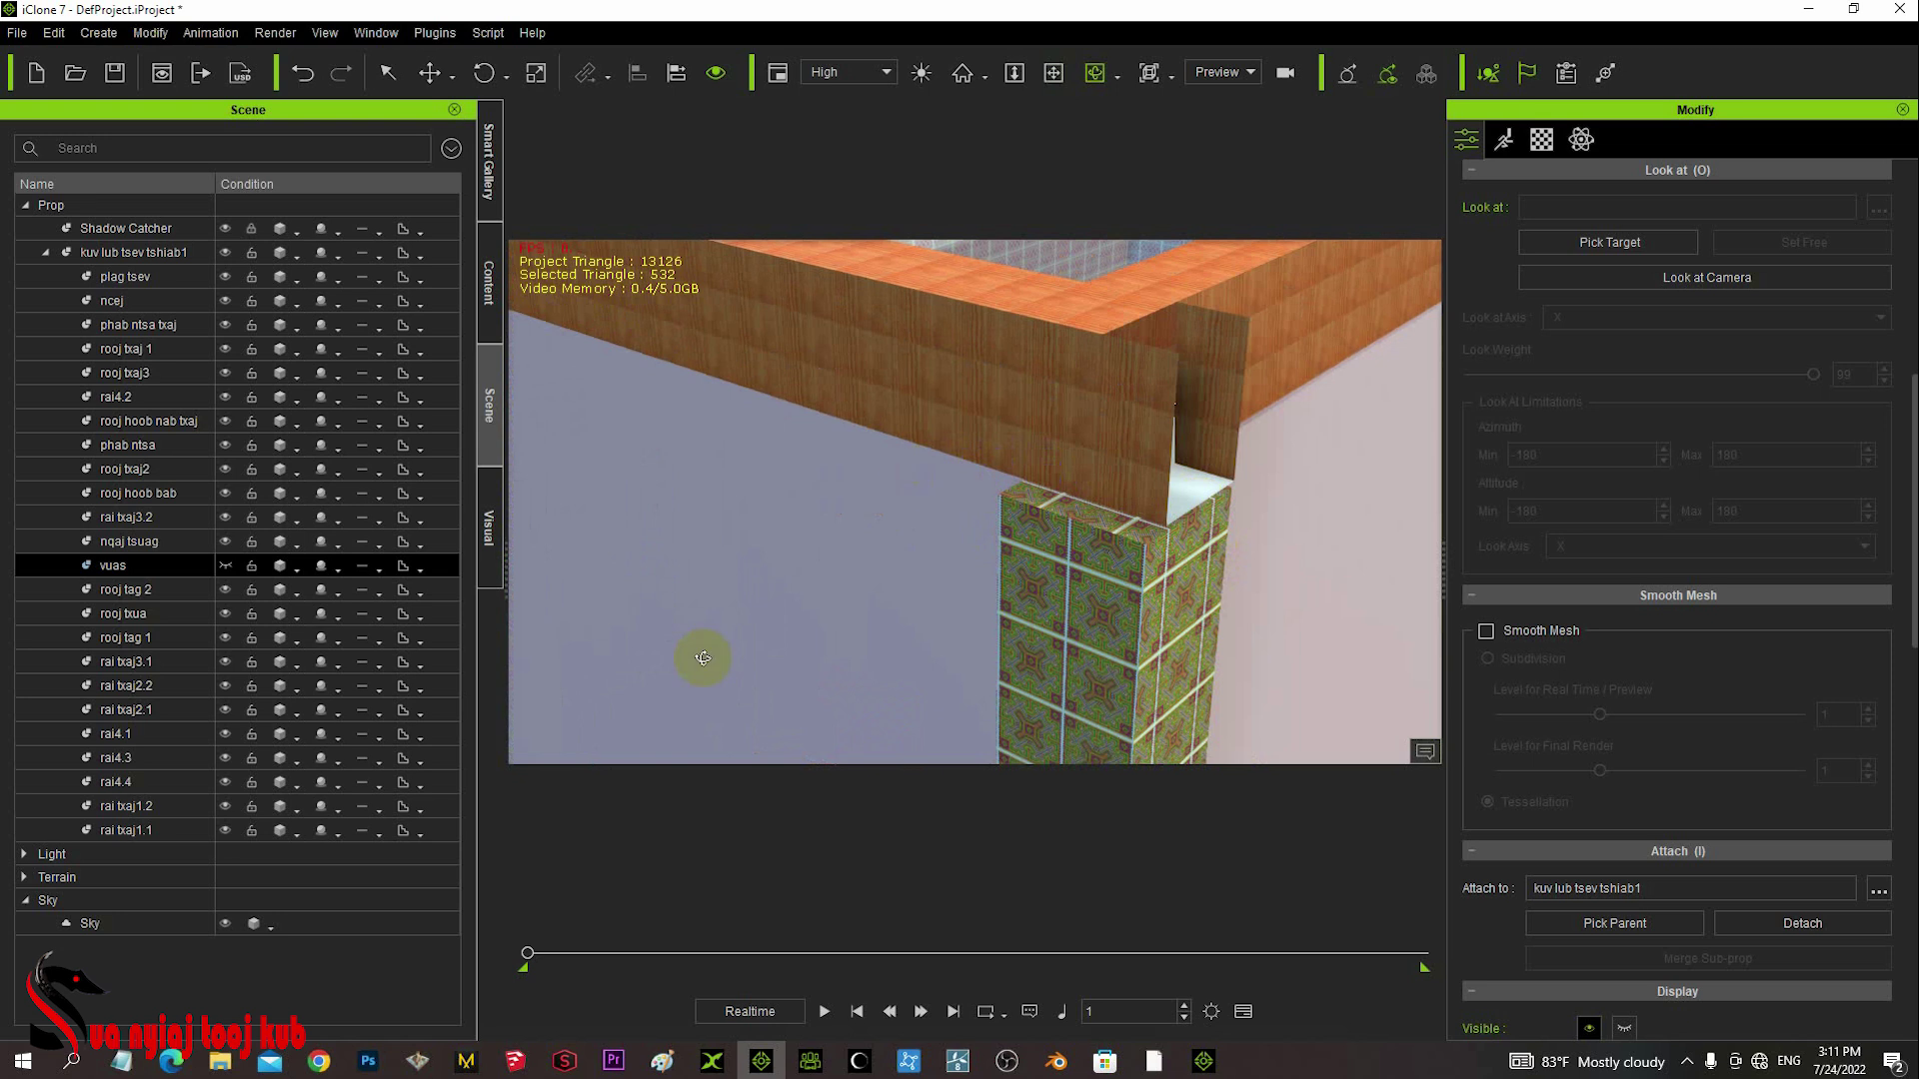
- Examine the layout of the columns around the reference house and its front porch from further away
{"action": "scroll", "coordinate": [877, 428], "scroll_direction": "down", "scroll_amount": 10}
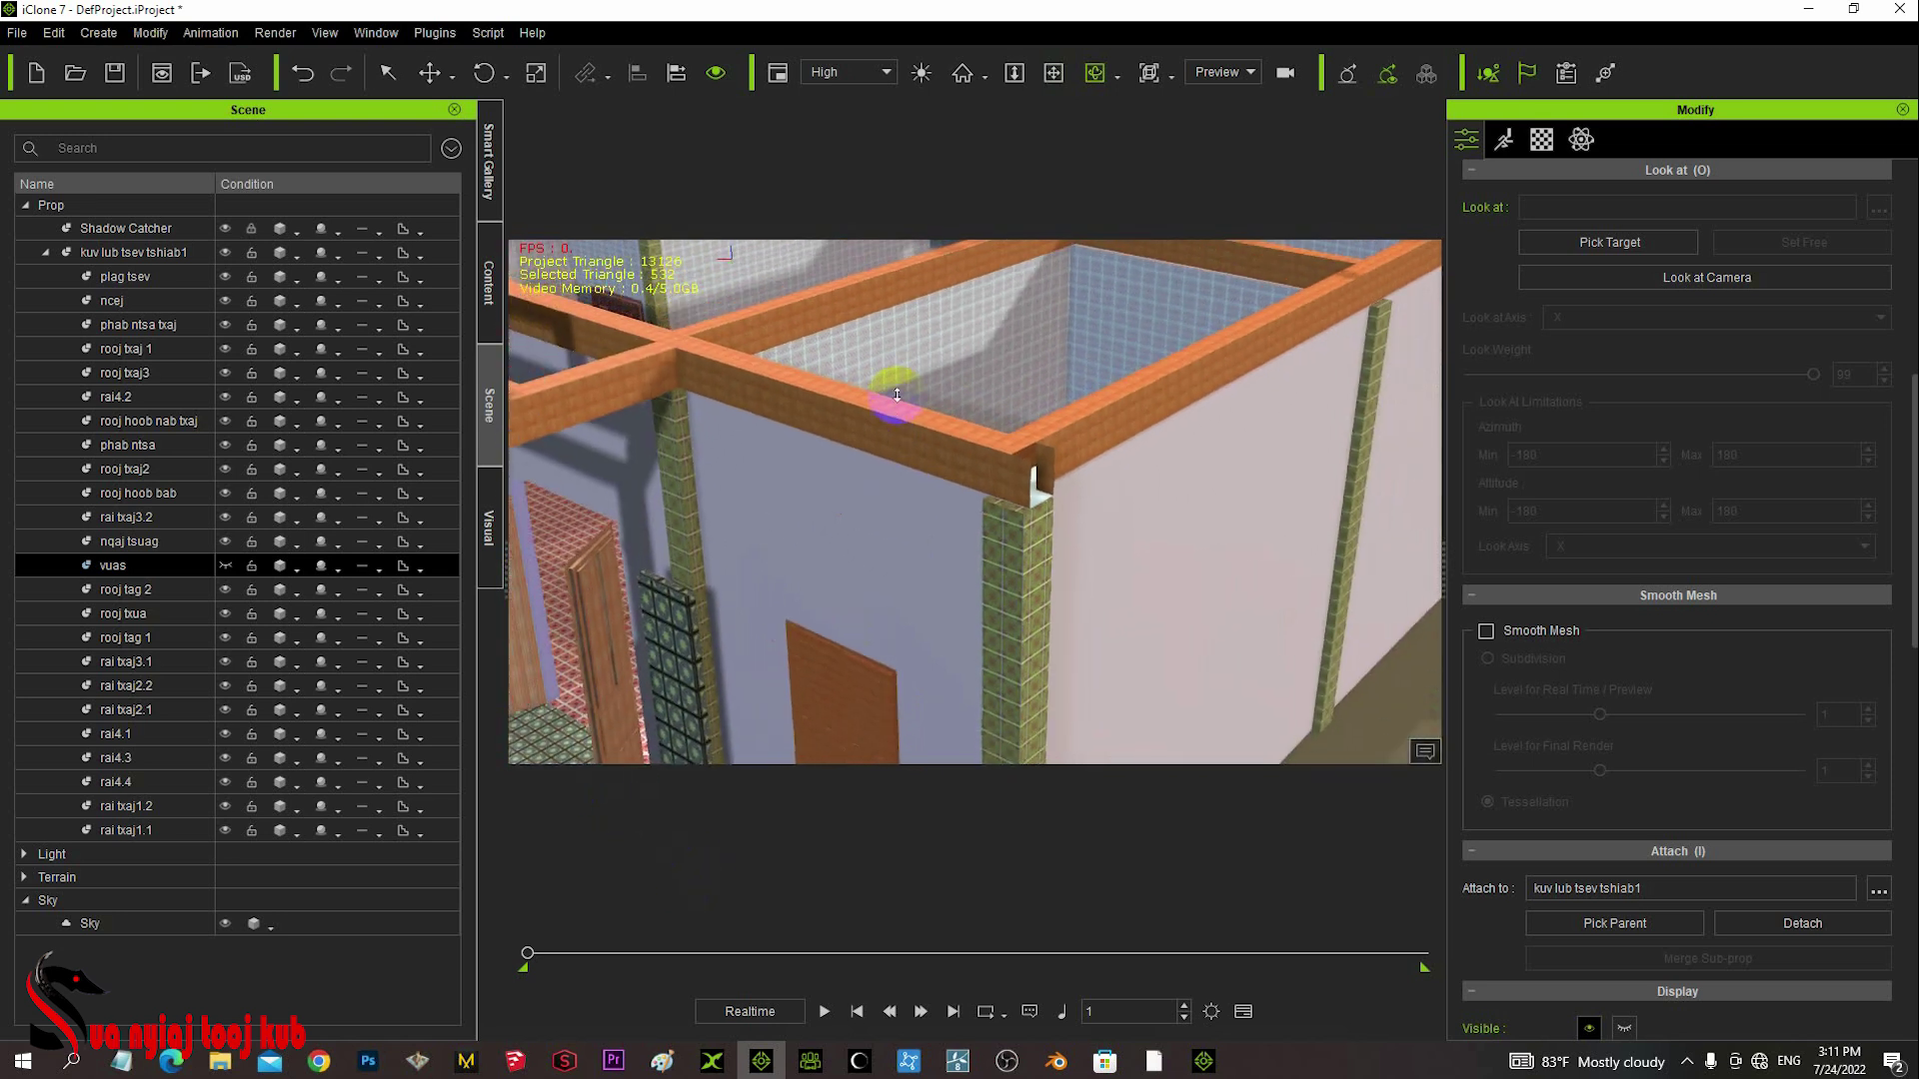
{"action": "scroll", "coordinate": [914, 402], "scroll_direction": "down", "scroll_amount": 10}
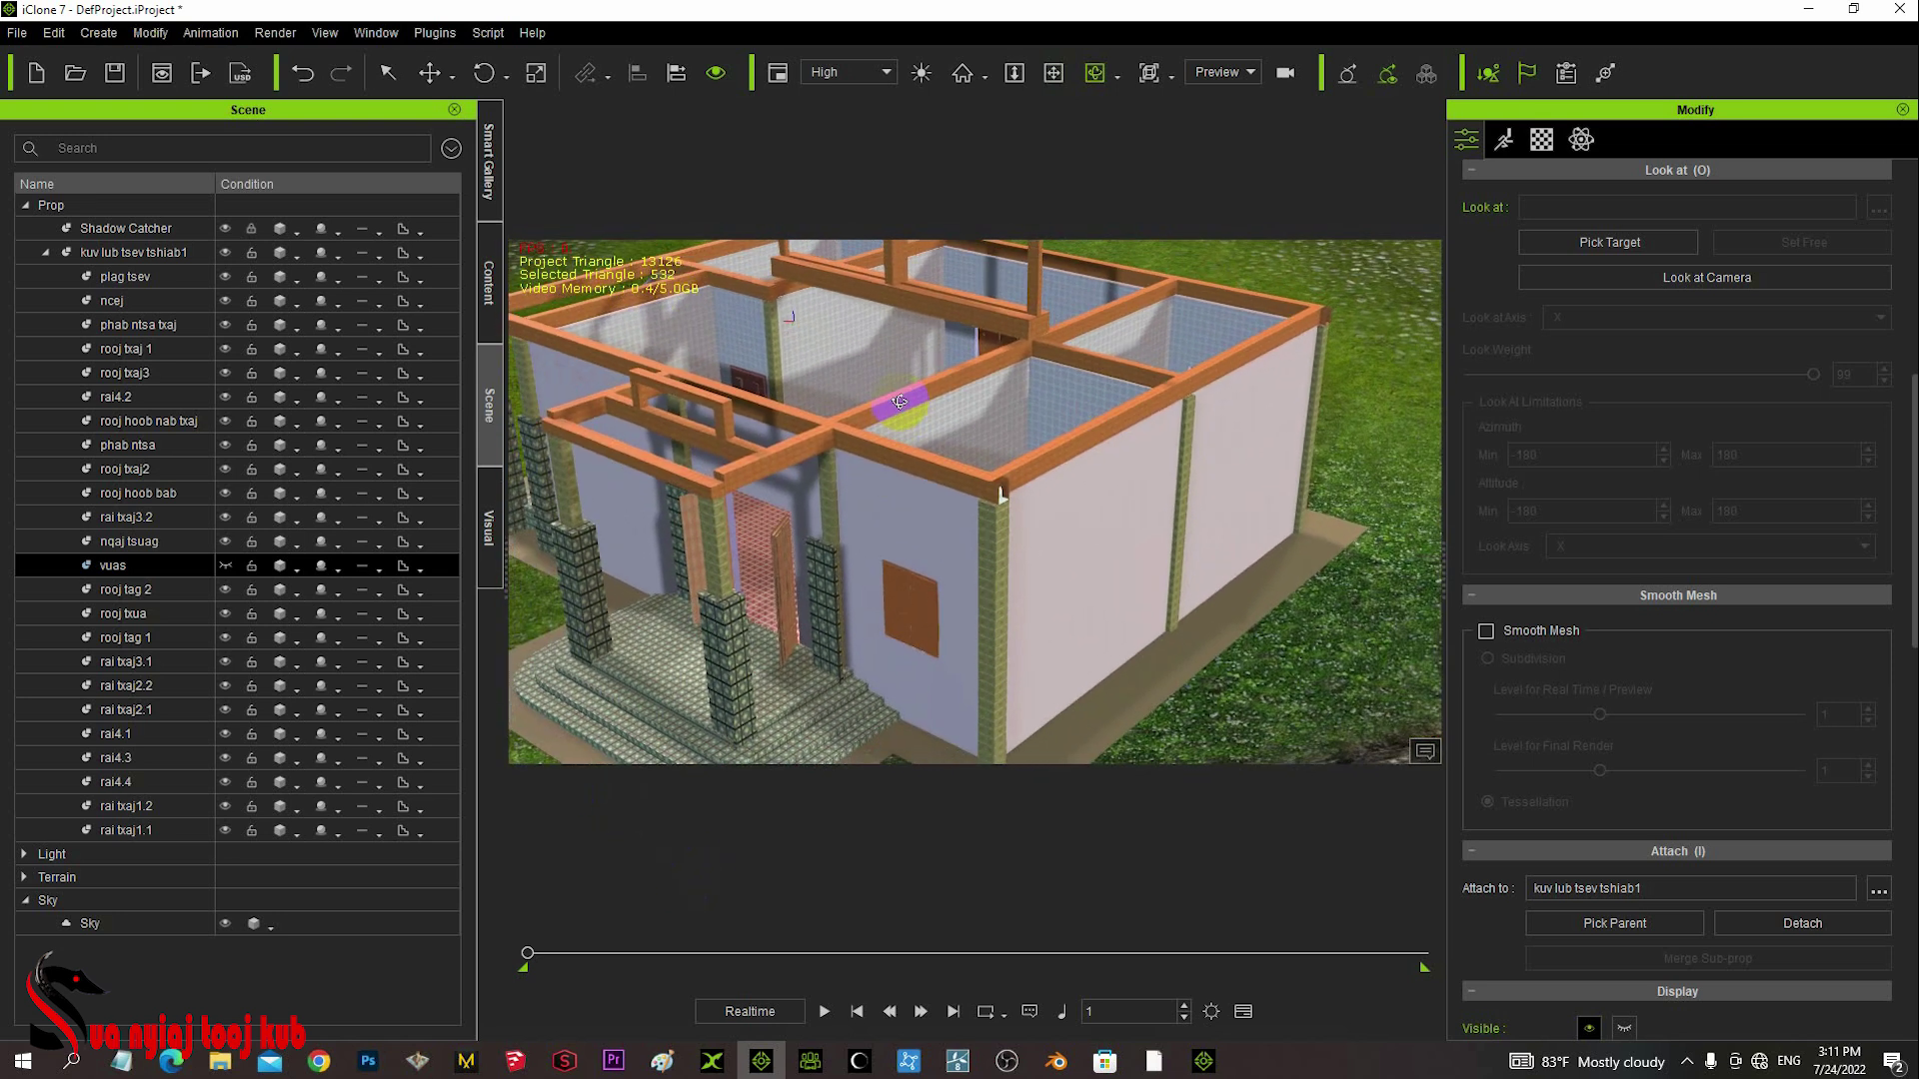
{"action": "right_click_drag", "start_coordinate": [717, 480], "coordinate": [1216, 463]}
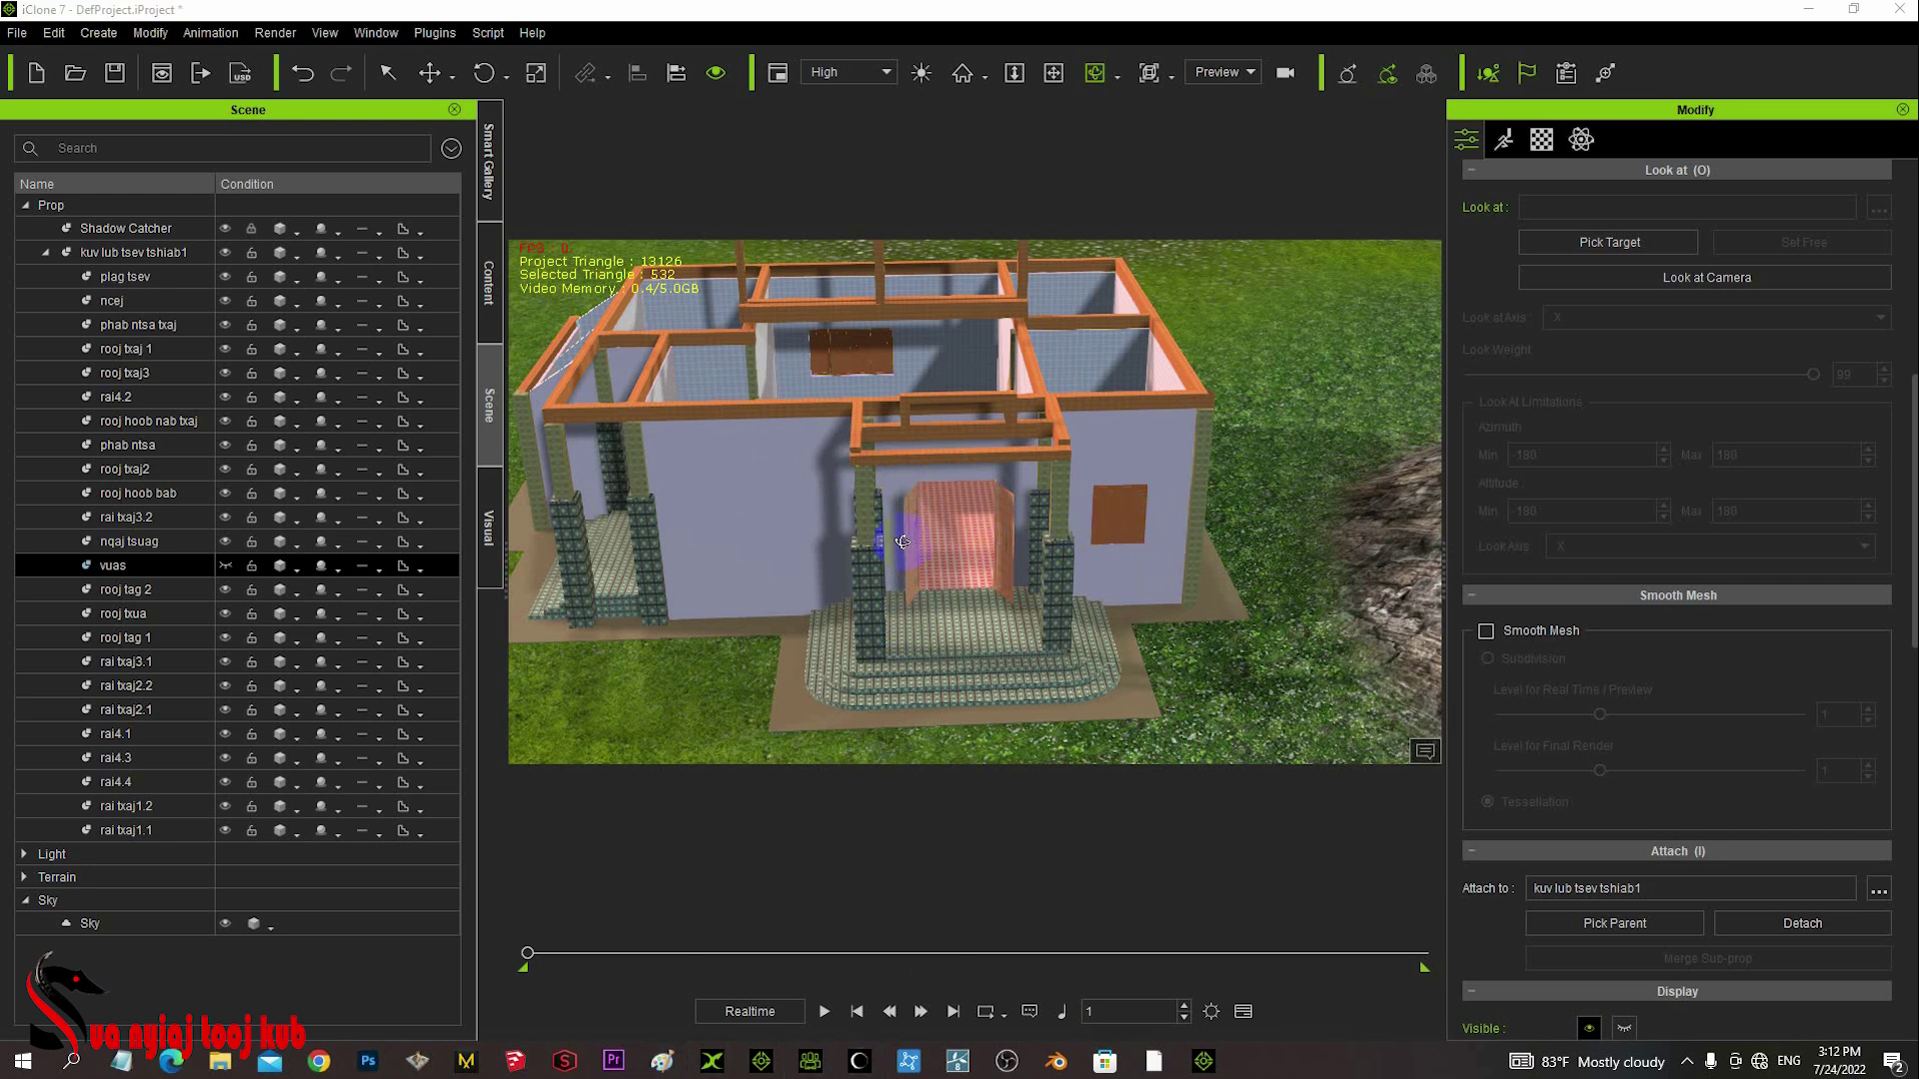
{"action": "right_click_drag", "start_coordinate": [1168, 499], "coordinate": [1072, 531]}
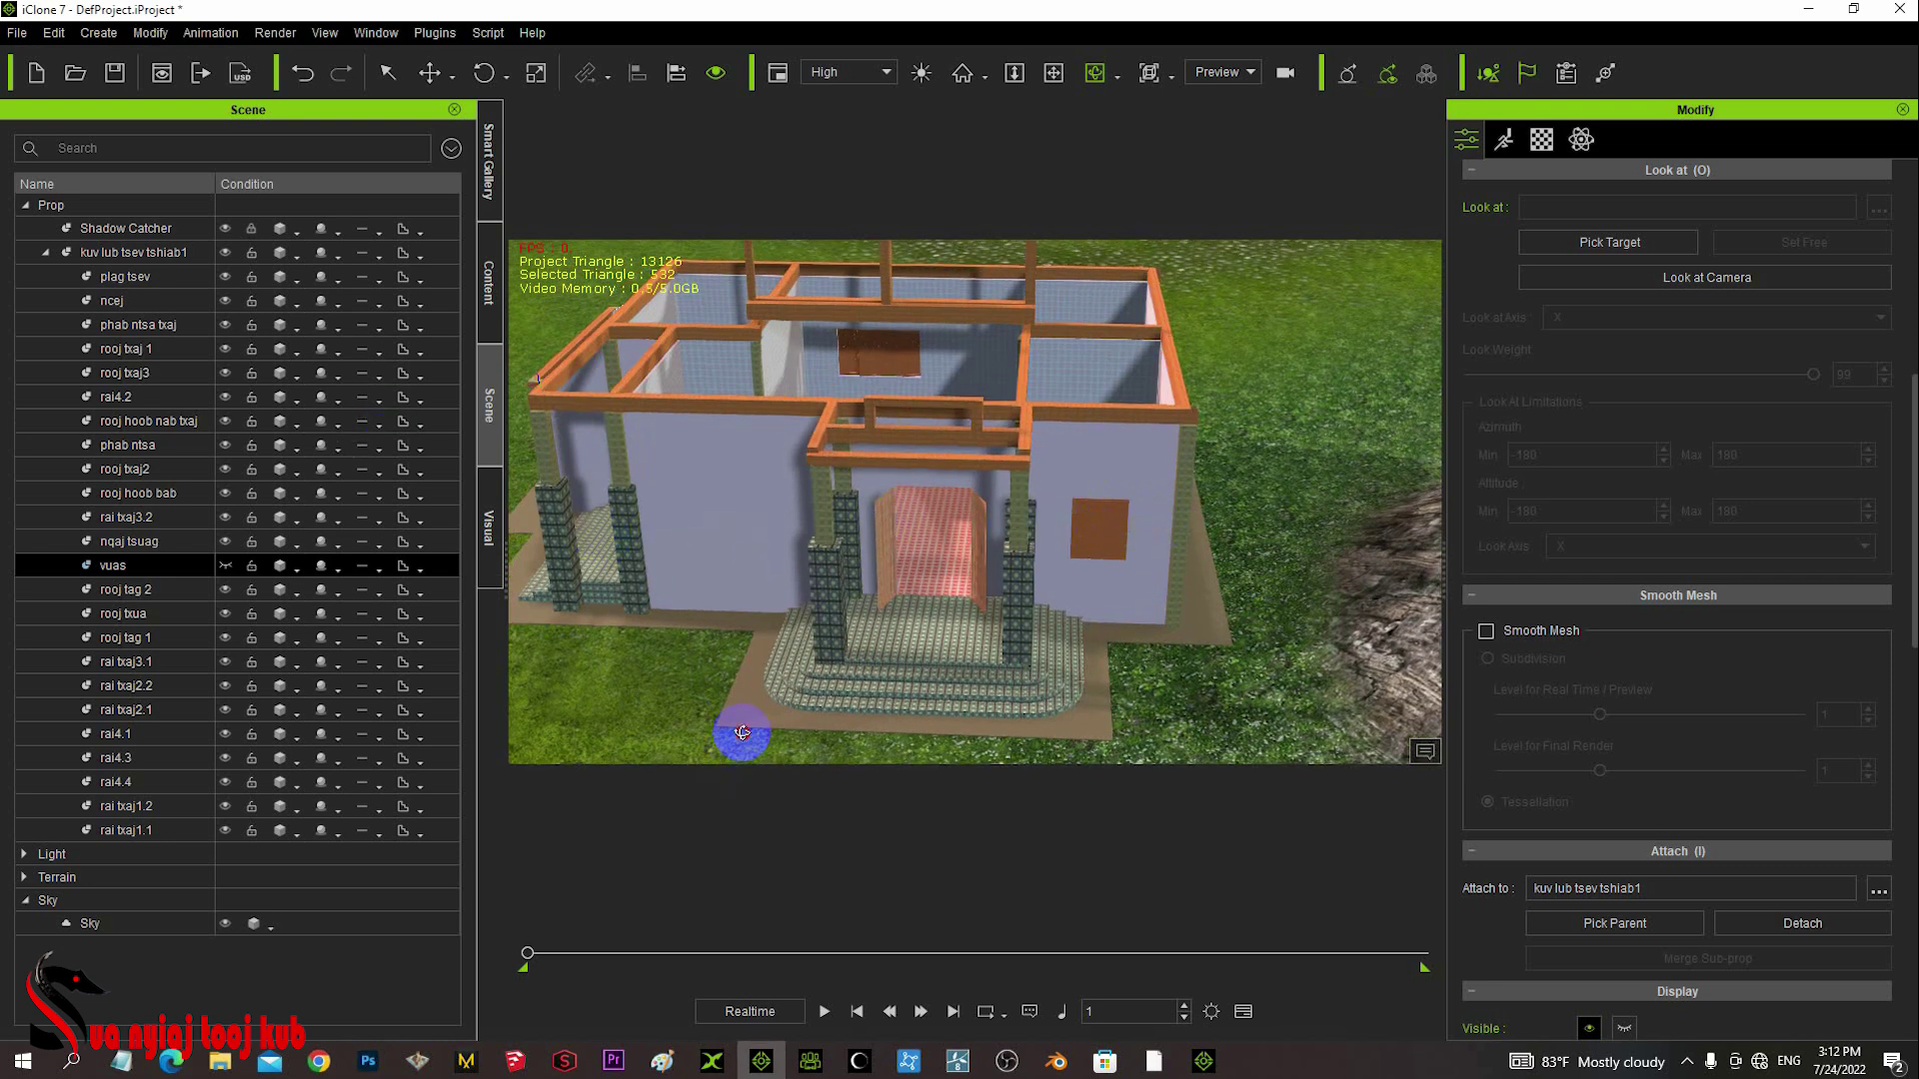
{"action": "right_click_drag", "start_coordinate": [737, 737], "coordinate": [650, 887]}
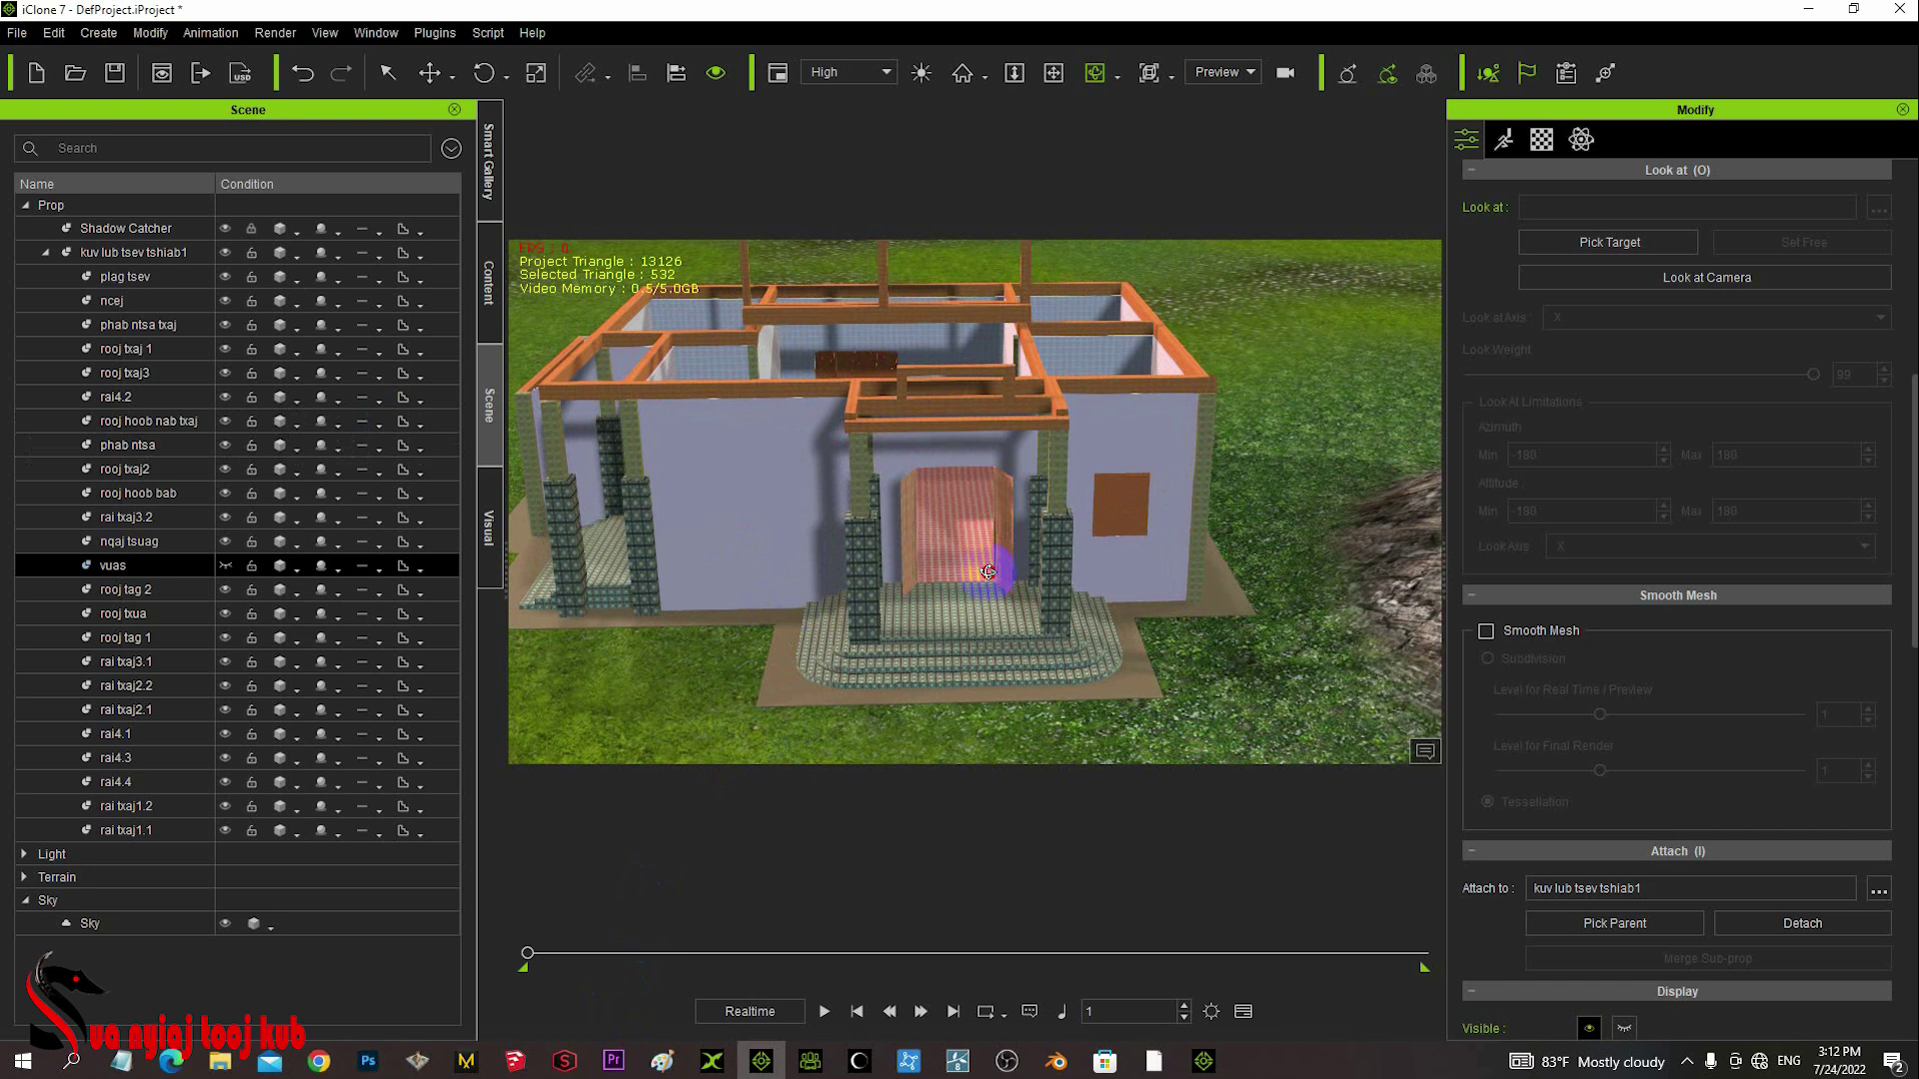
{"action": "right_click_drag", "start_coordinate": [987, 572], "coordinate": [926, 557]}
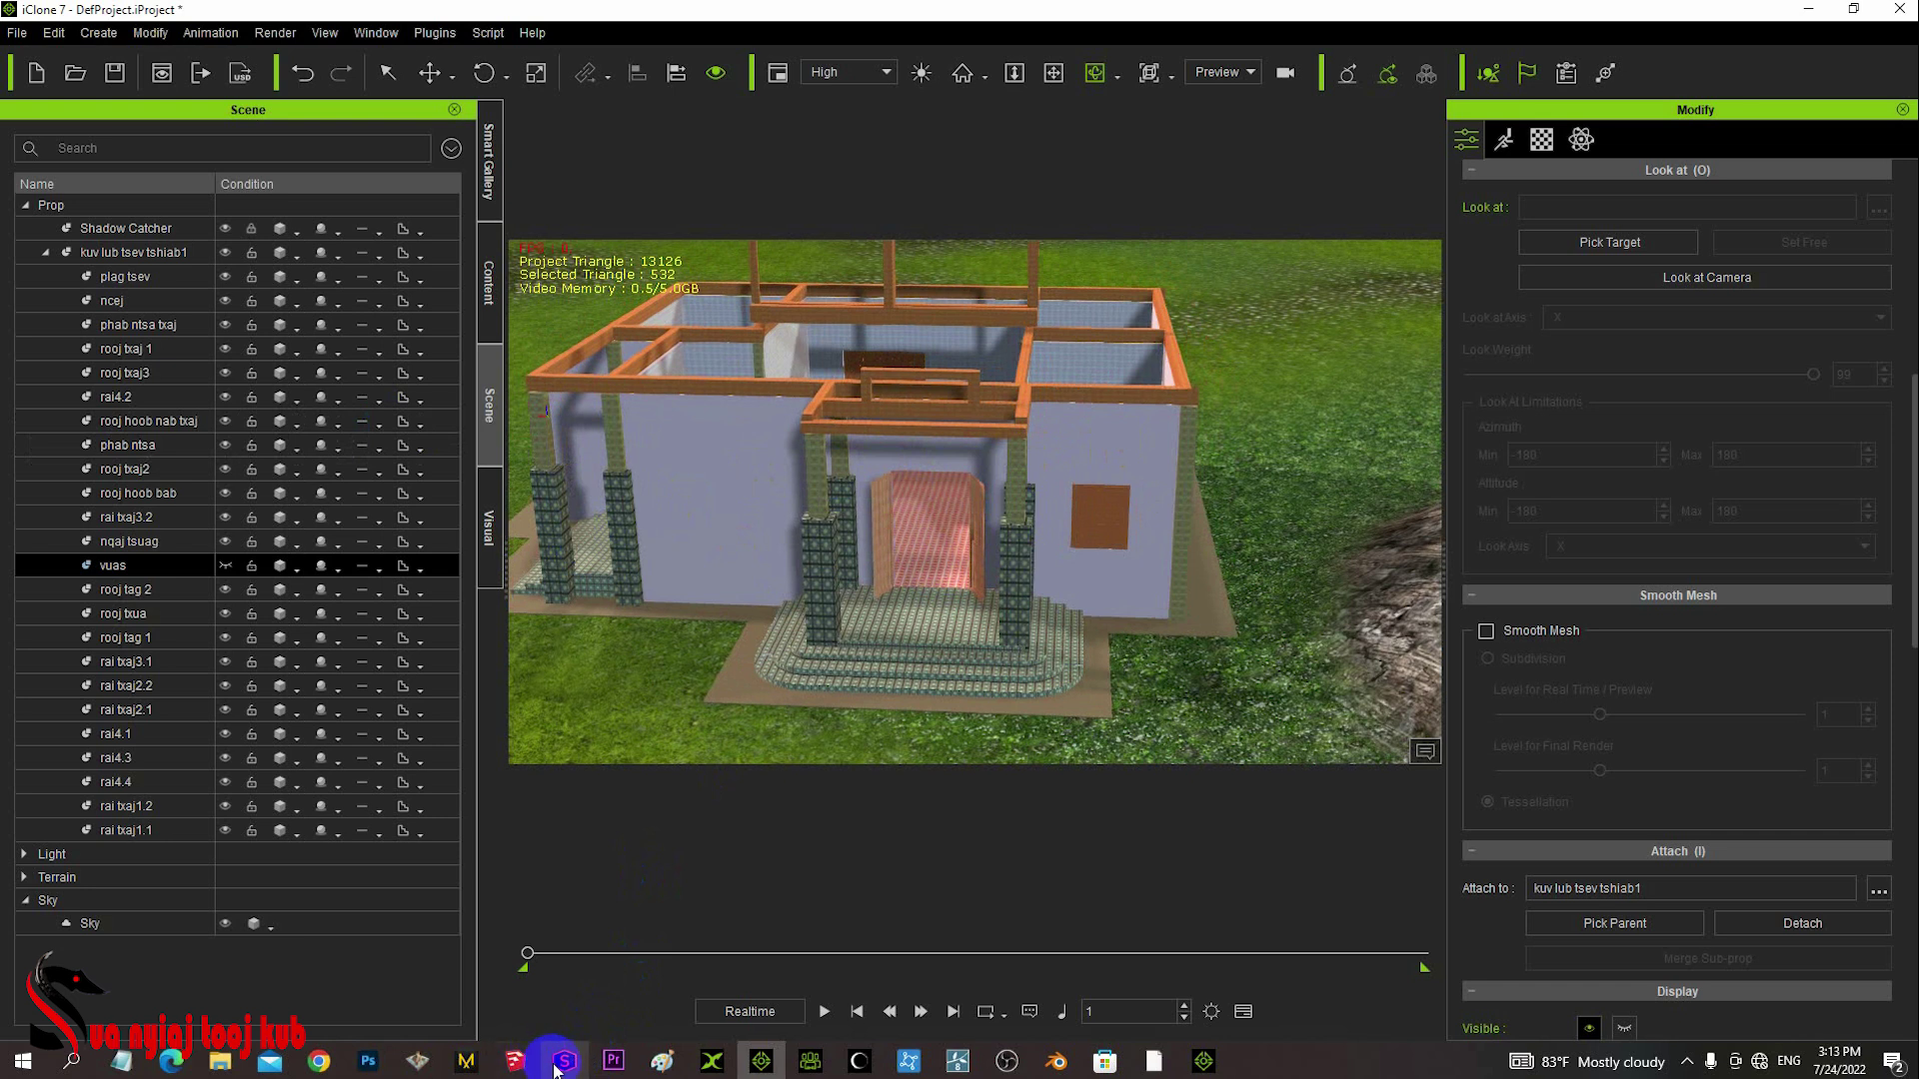
- Switch back to SketchUp and Push/Pull the column's end face about 0.23 m outward past the short end wall
{"action": "left_click", "coordinate": [515, 1061]}
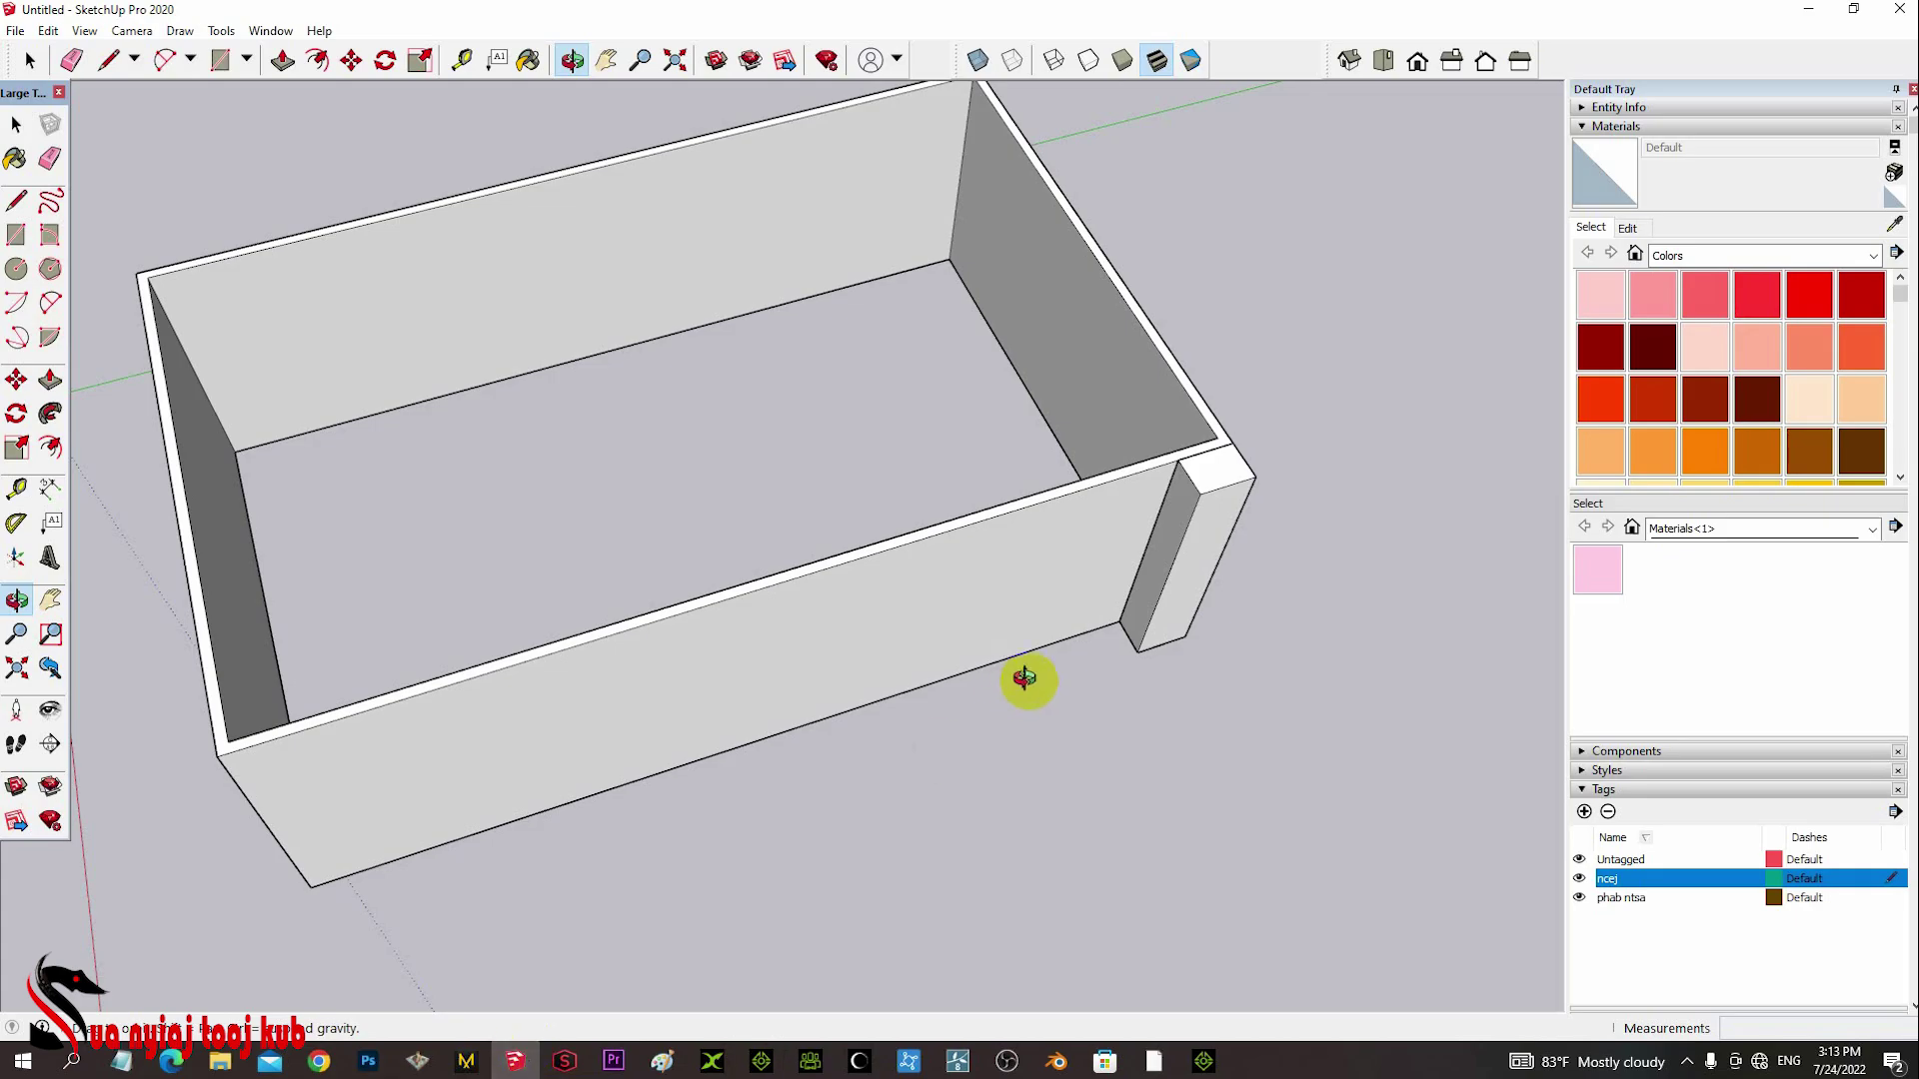
{"action": "mouse_move", "coordinate": [1029, 686]}
{"action": "left_mouse_down"}
{"action": "mouse_move", "coordinate": [889, 622]}
{"action": "mouse_move", "coordinate": [806, 651]}
{"action": "mouse_move", "coordinate": [929, 758]}
{"action": "mouse_move", "coordinate": [926, 720]}
{"action": "mouse_move", "coordinate": [907, 786]}
{"action": "left_mouse_up"}
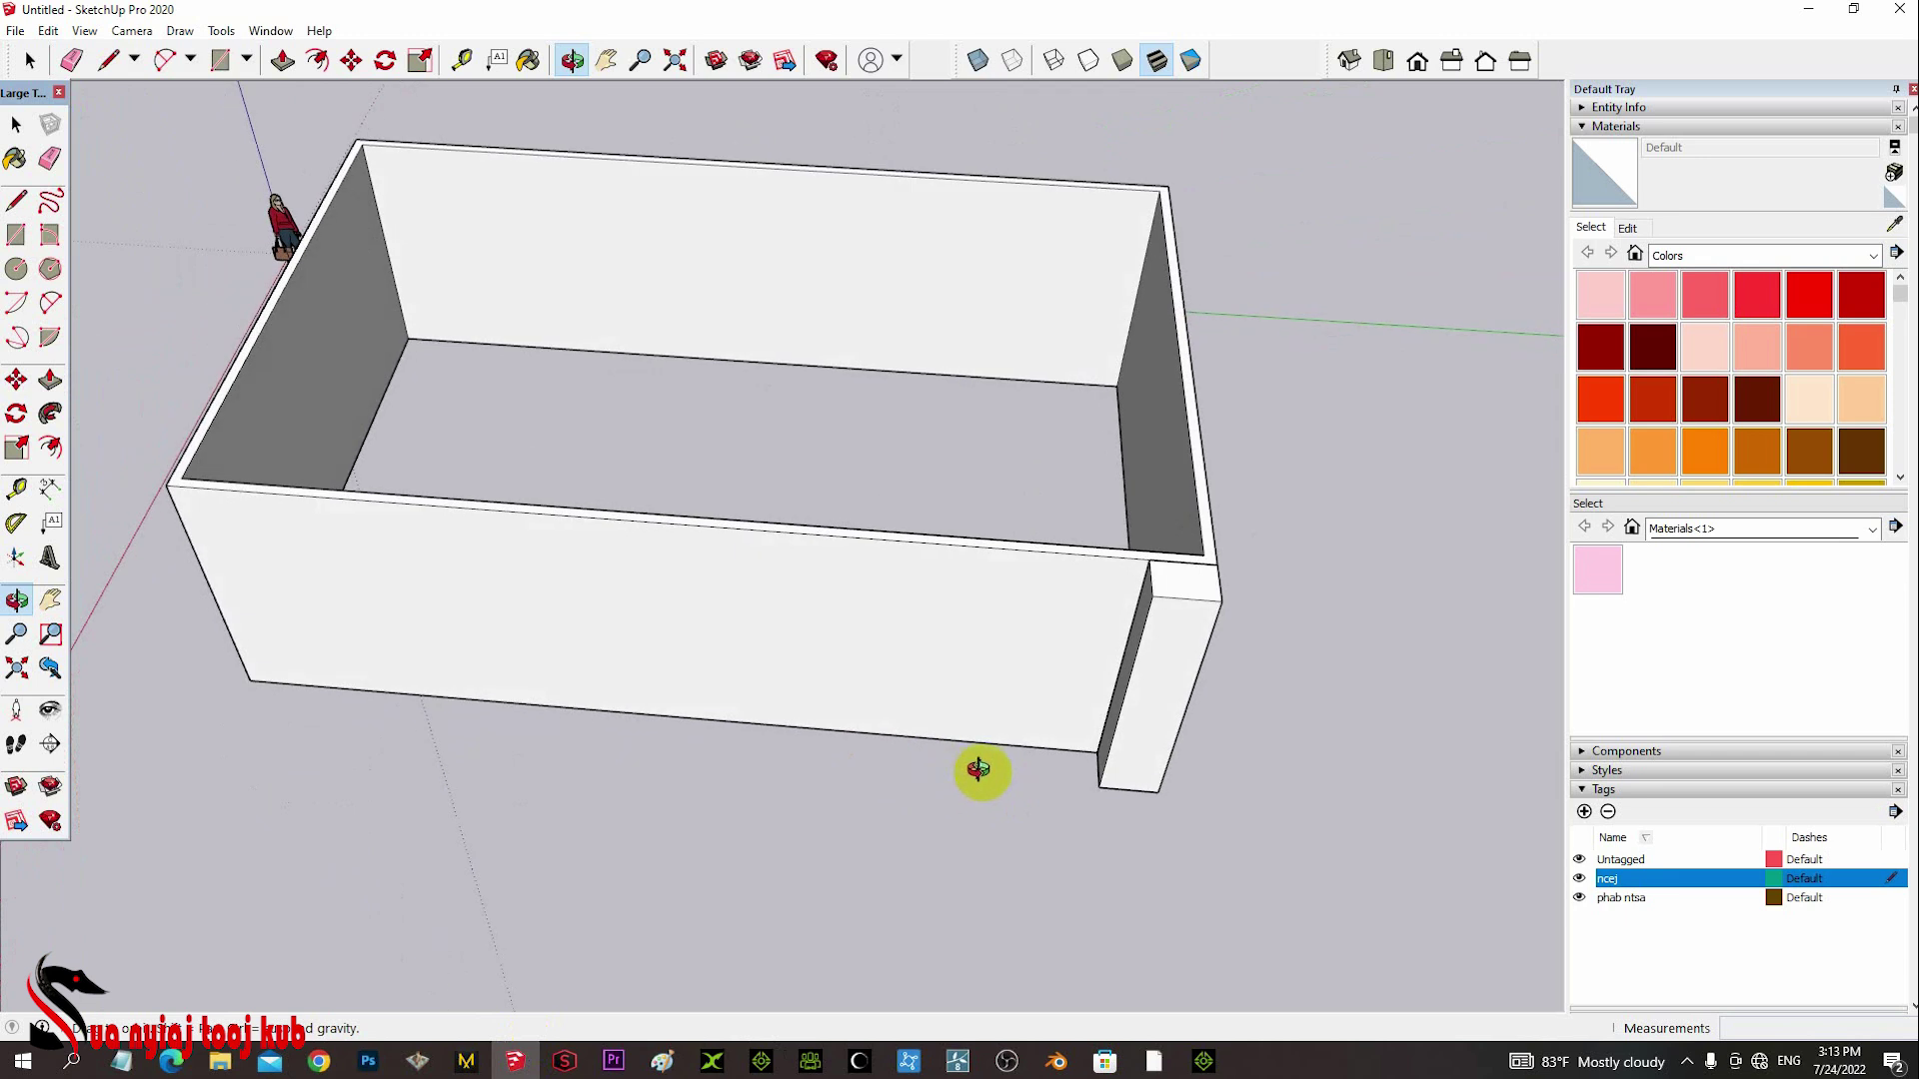
{"action": "left_click_drag", "start_coordinate": [1061, 706], "coordinate": [959, 716]}
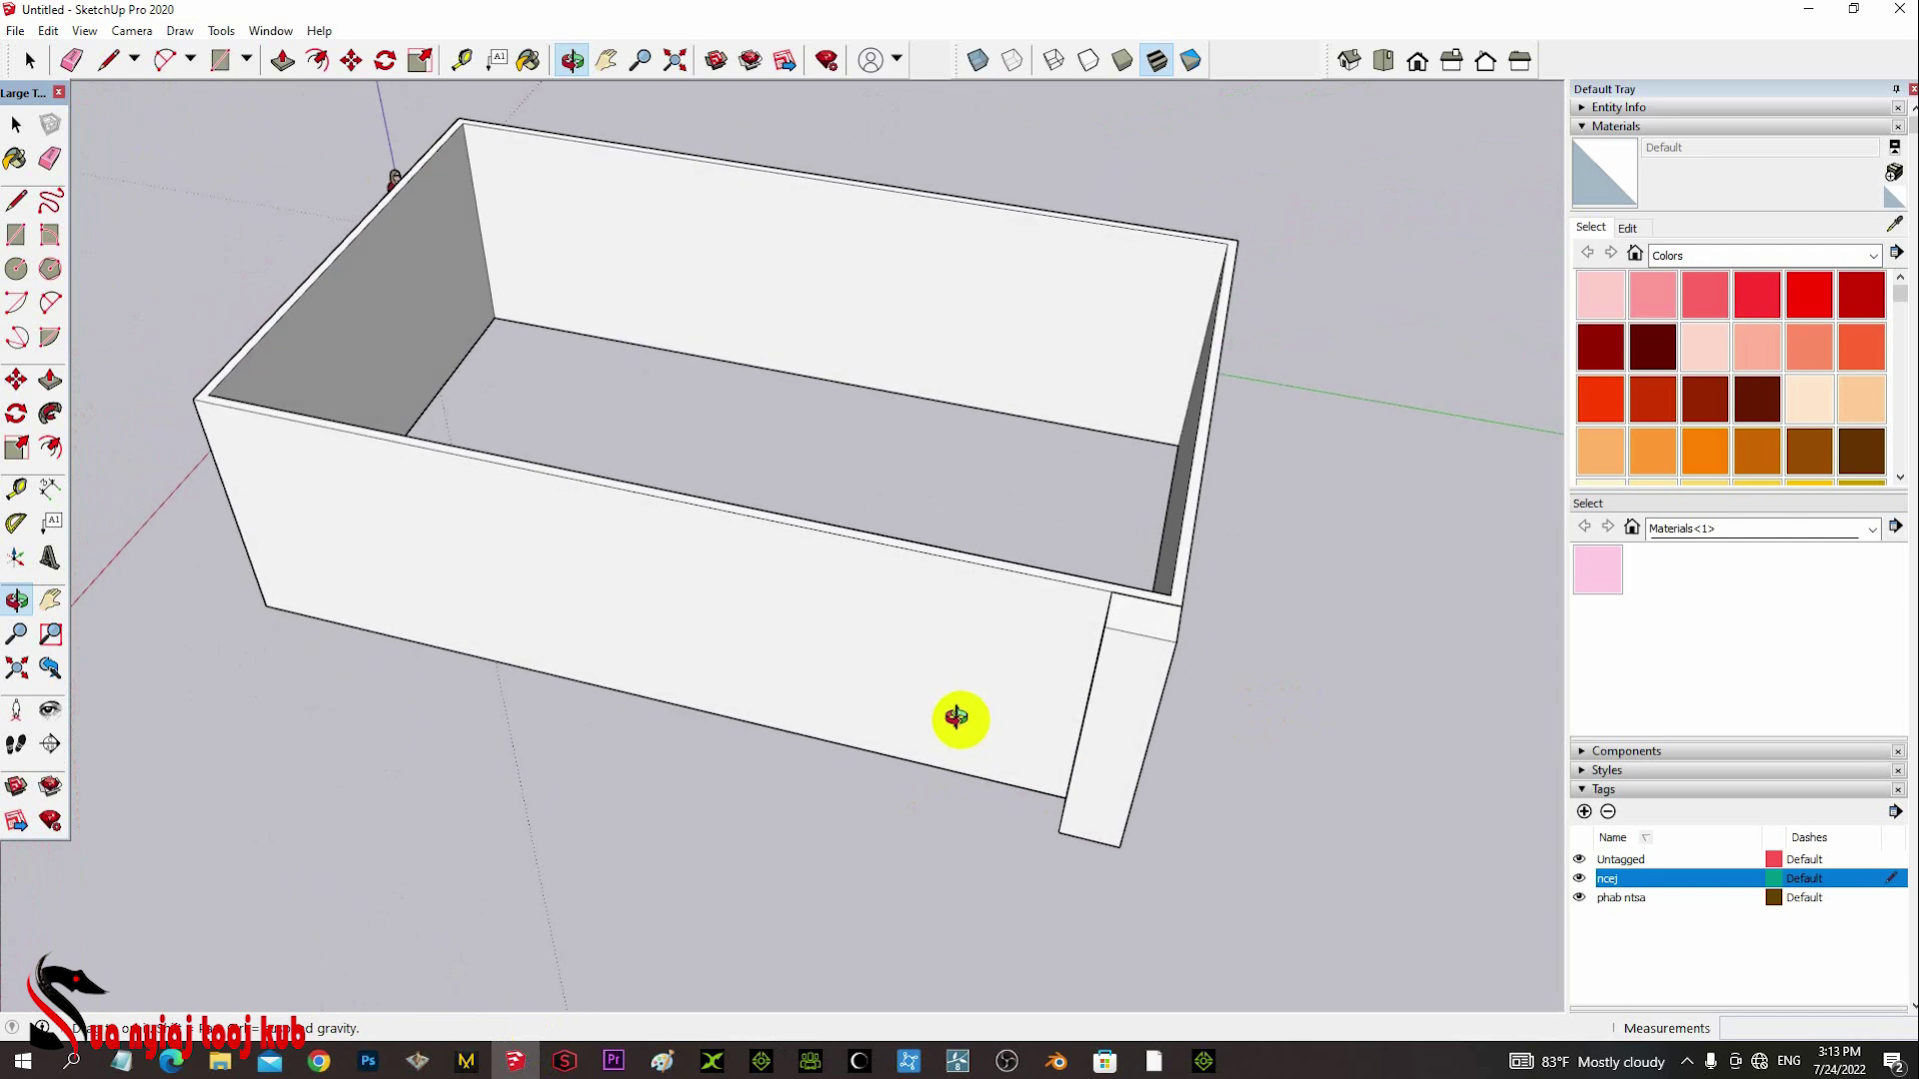
{"action": "left_click_drag", "start_coordinate": [1065, 774], "coordinate": [837, 673]}
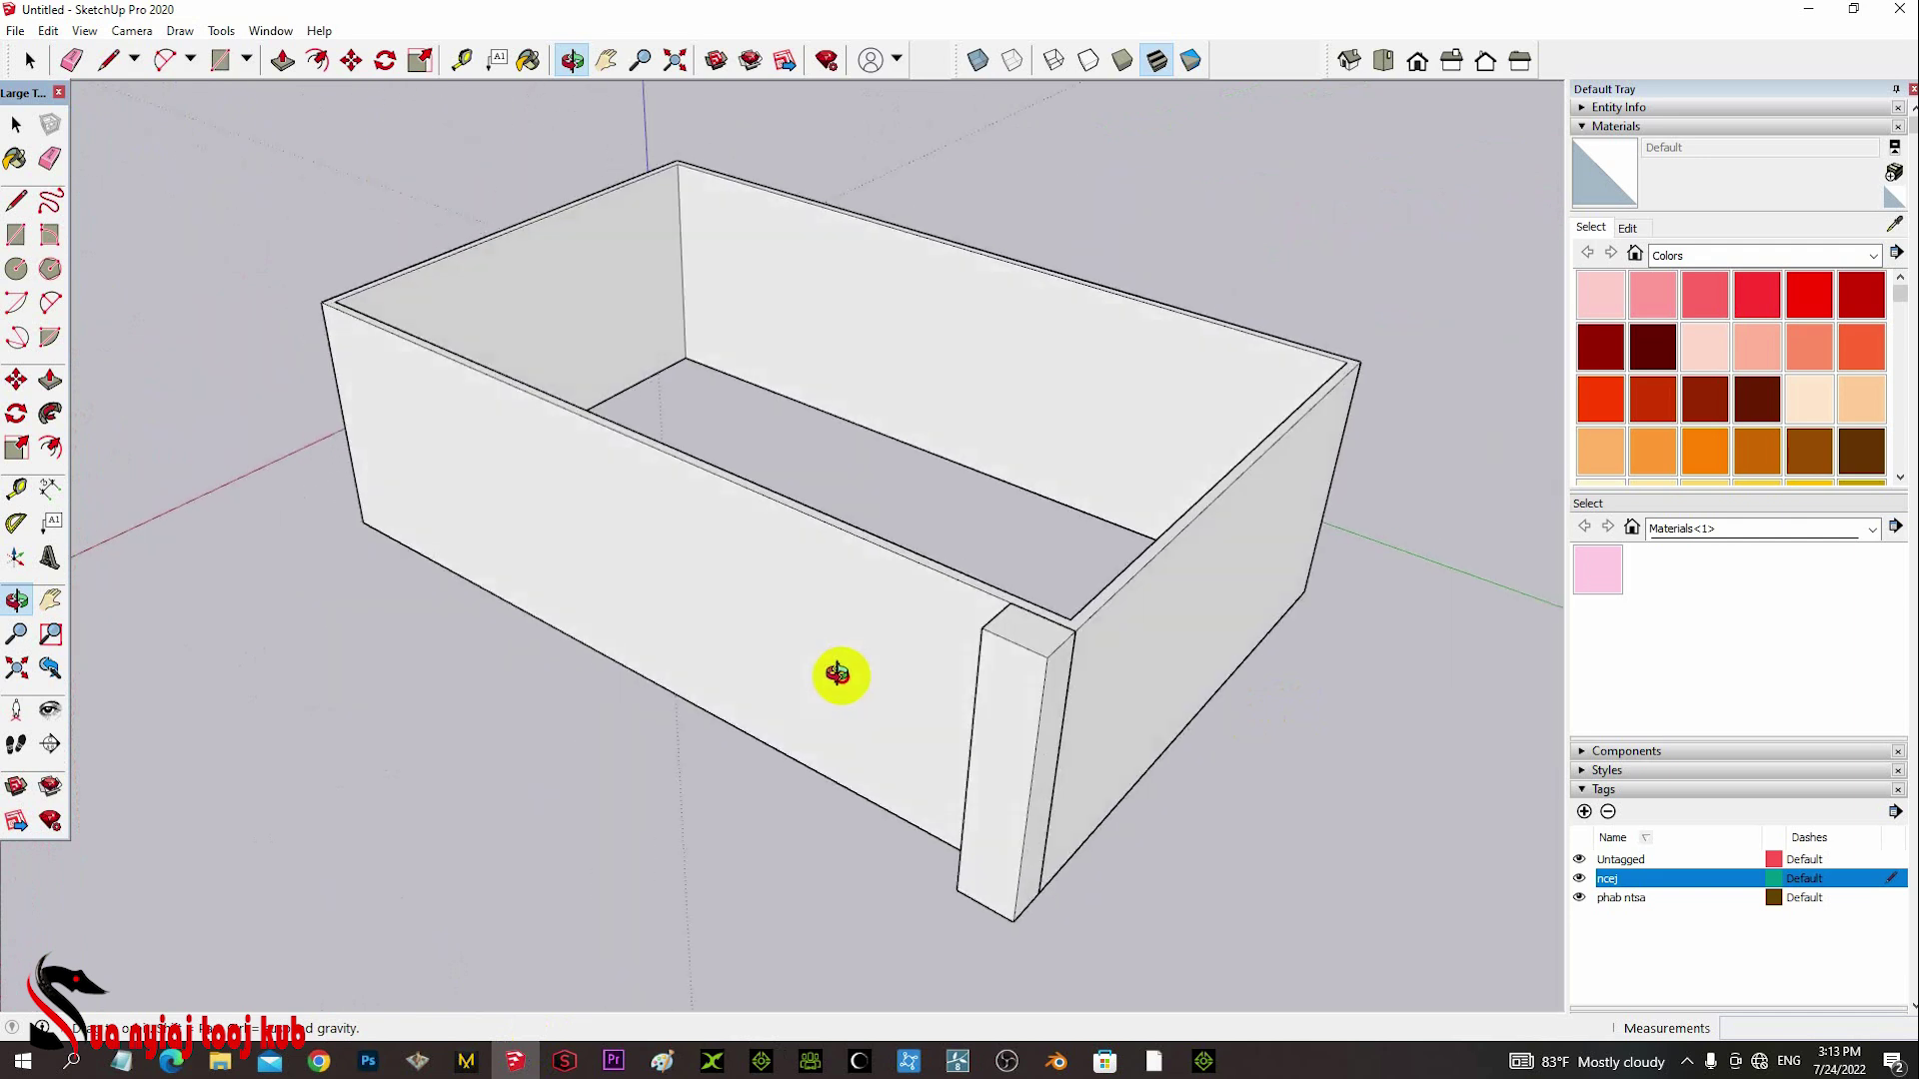
{"action": "left_click_drag", "start_coordinate": [1143, 673], "coordinate": [873, 835]}
{"action": "scroll", "coordinate": [814, 890], "scroll_direction": "up", "scroll_amount": 2}
{"action": "left_click", "coordinate": [31, 62]}
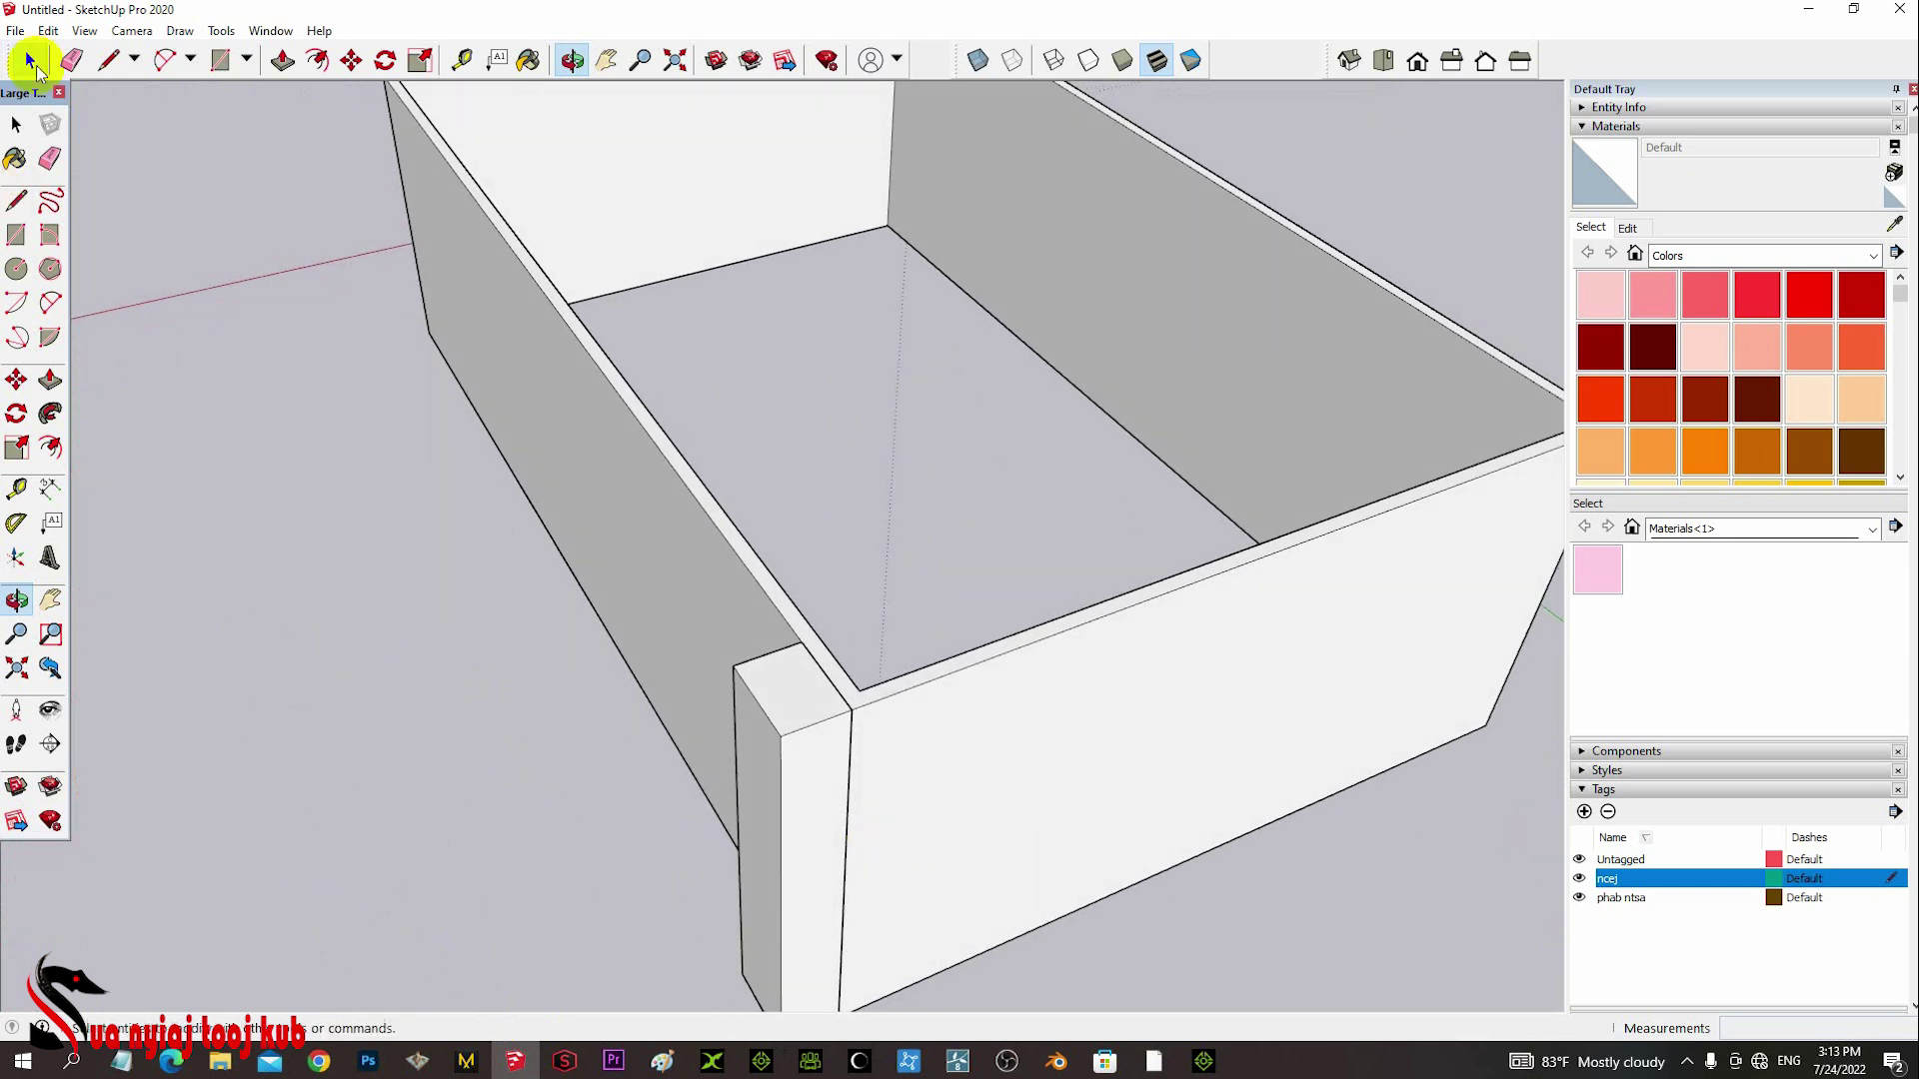
{"action": "left_click", "coordinate": [807, 814]}
{"action": "key", "text": "p"}
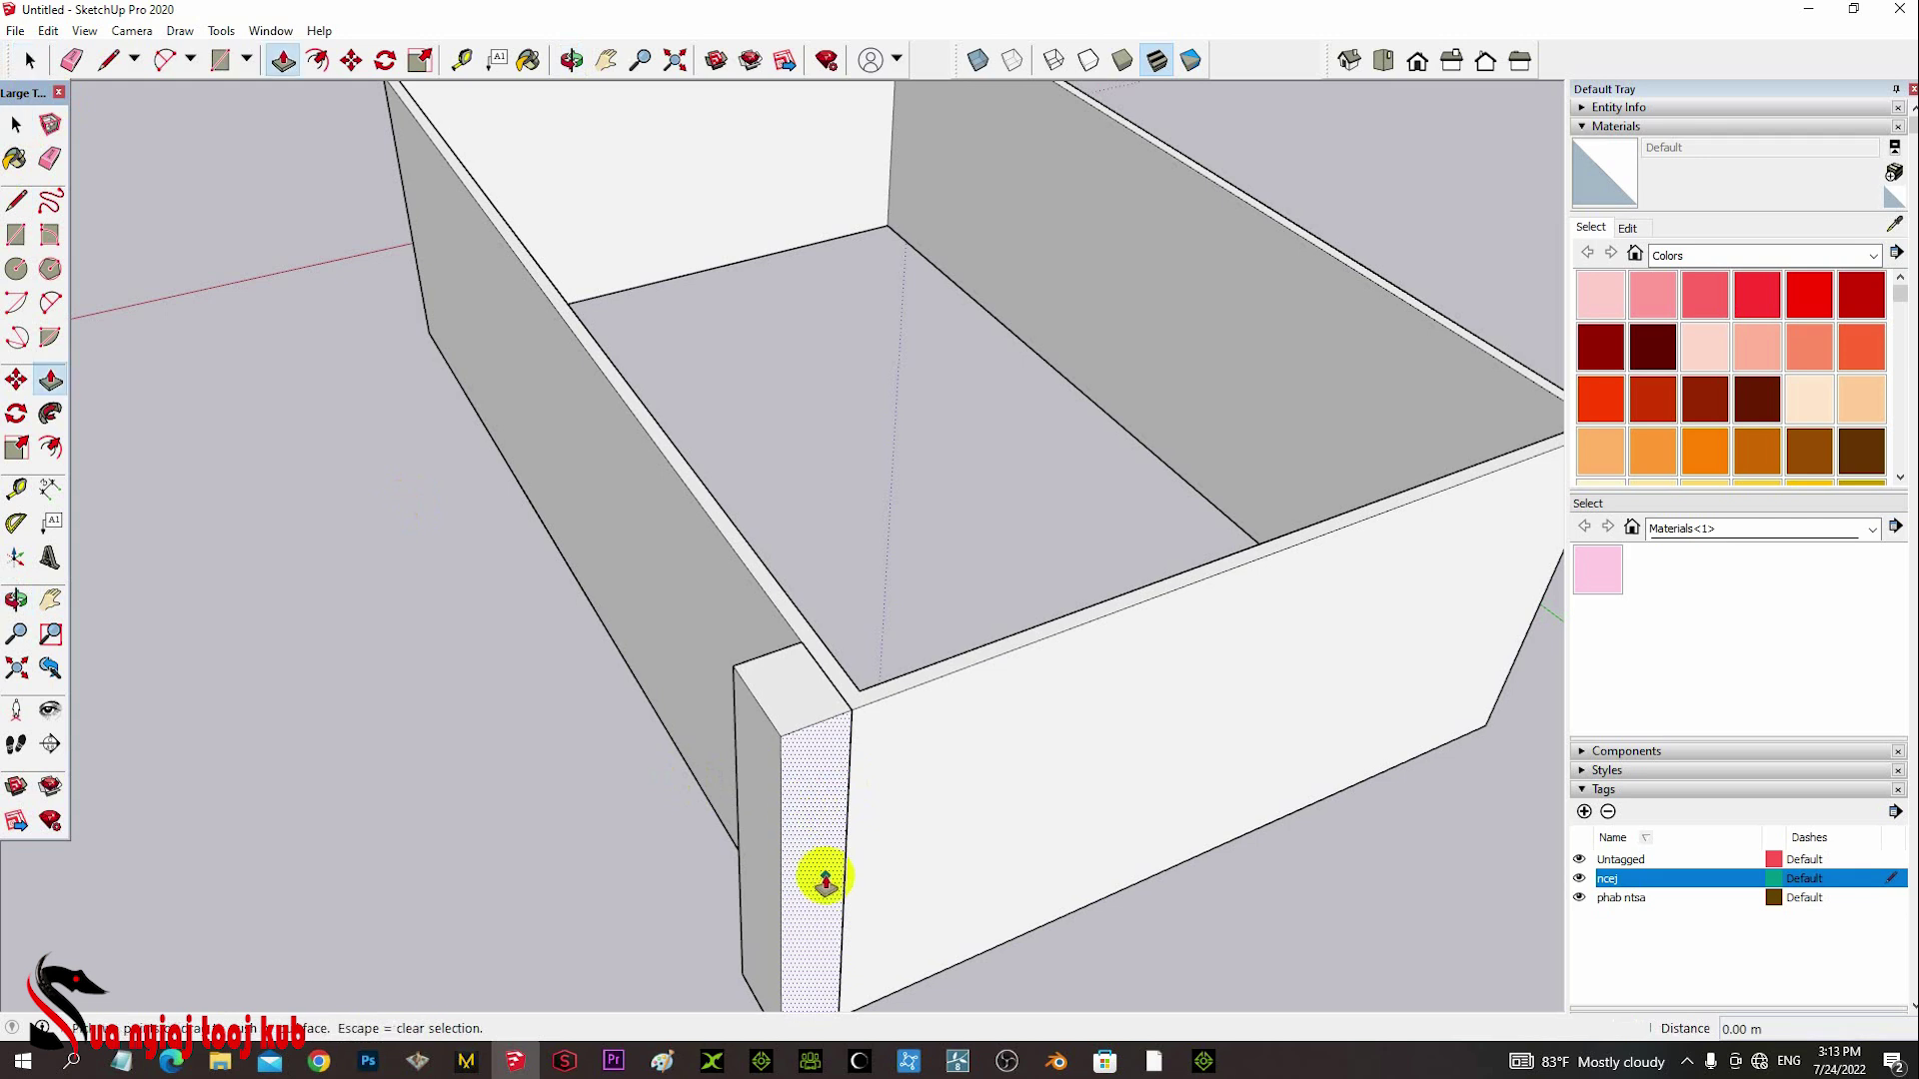
{"action": "left_click", "coordinate": [822, 868]}
{"action": "left_click", "coordinate": [845, 888]}
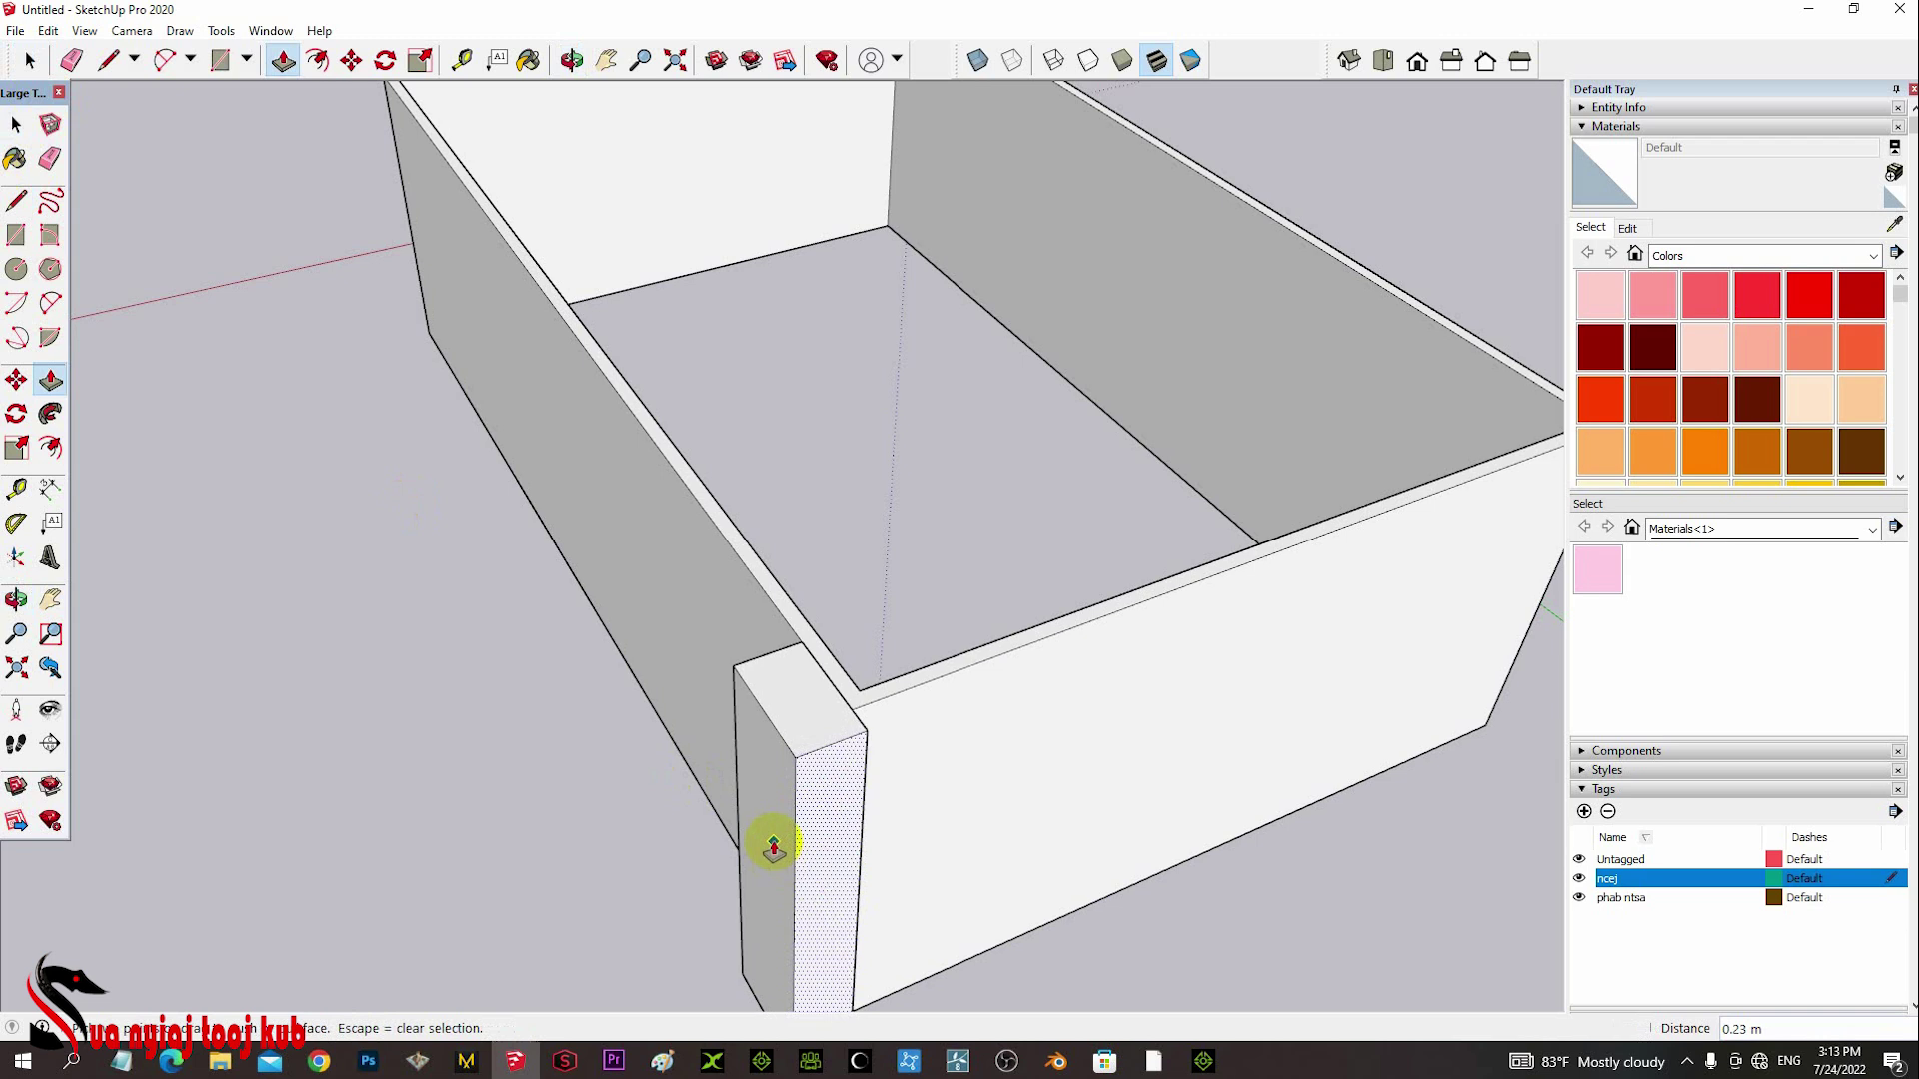
- Push/Pull the side face of the column's protruding part about 0.14 m along the short end wall so it wraps the corner
{"action": "left_click", "coordinate": [30, 60]}
{"action": "left_click", "coordinate": [631, 672]}
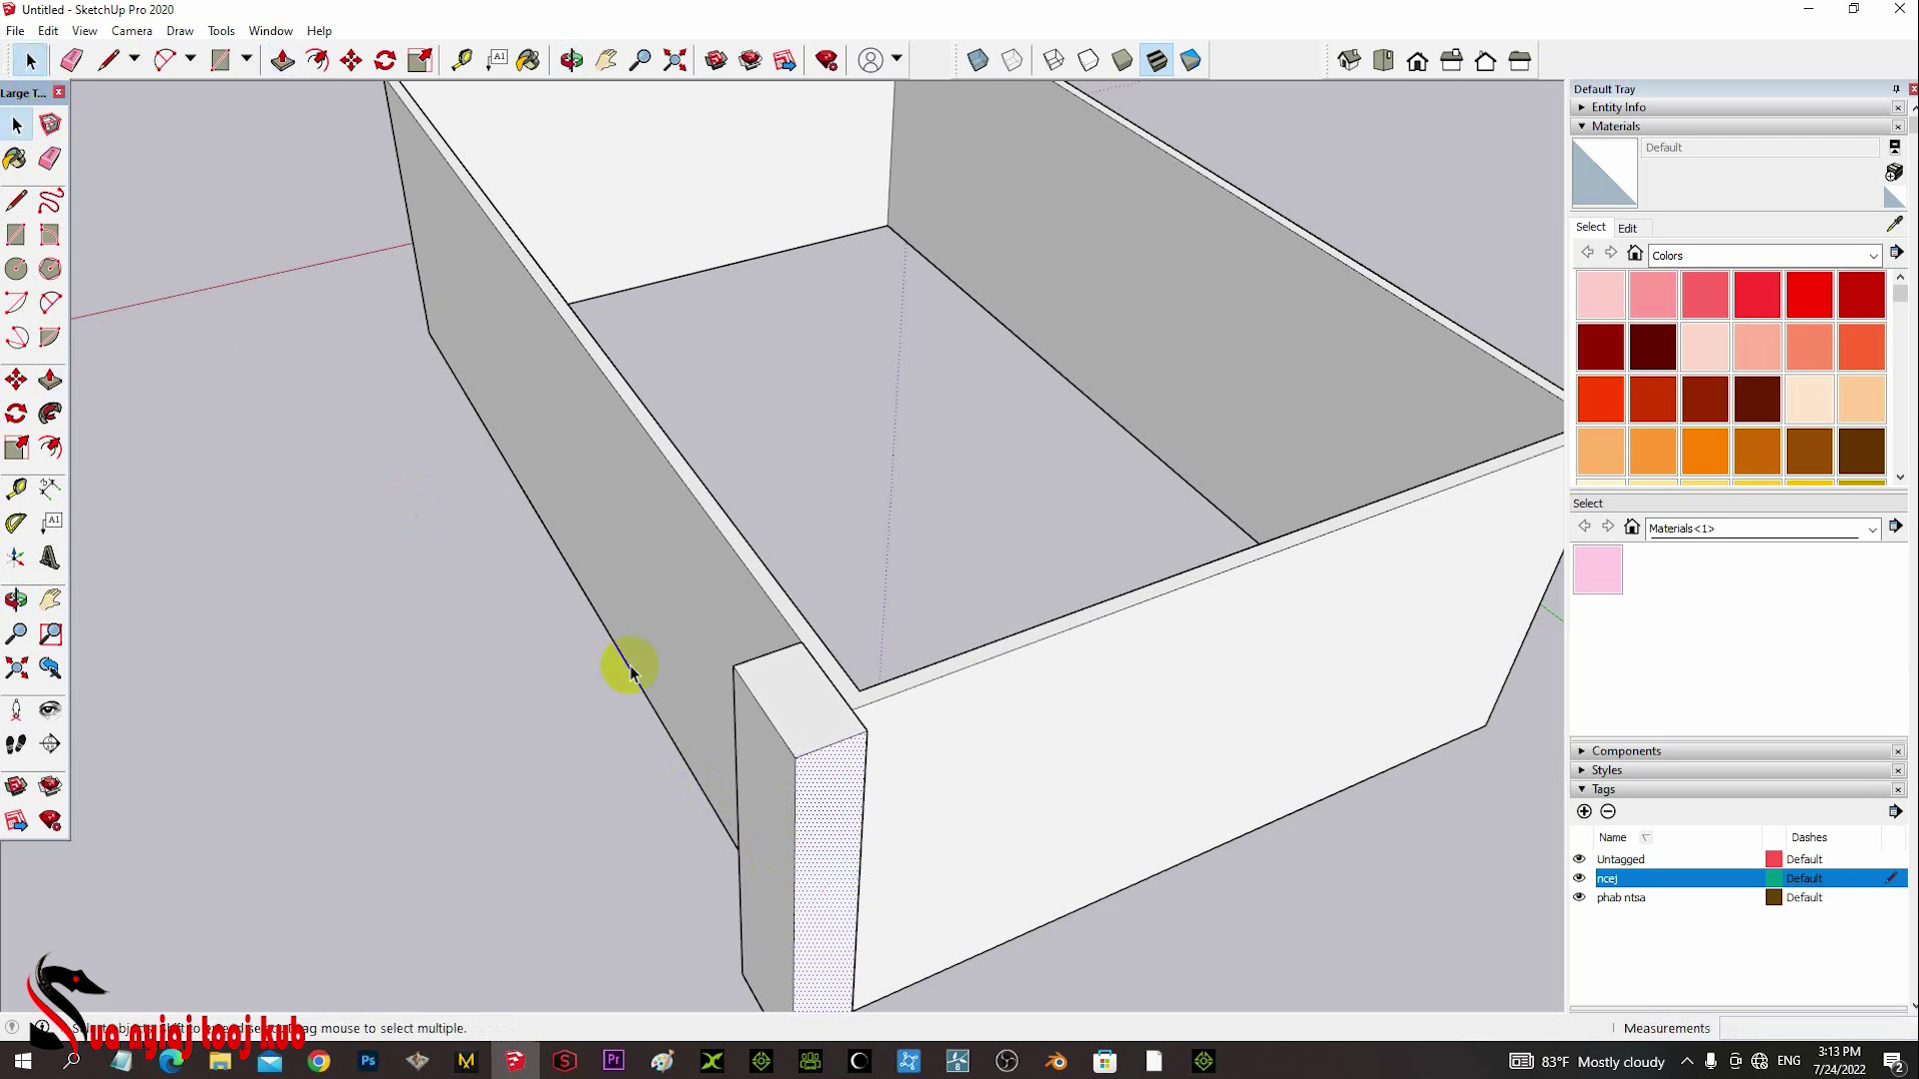
{"action": "left_click", "coordinate": [769, 808]}
{"action": "key", "text": "o"}
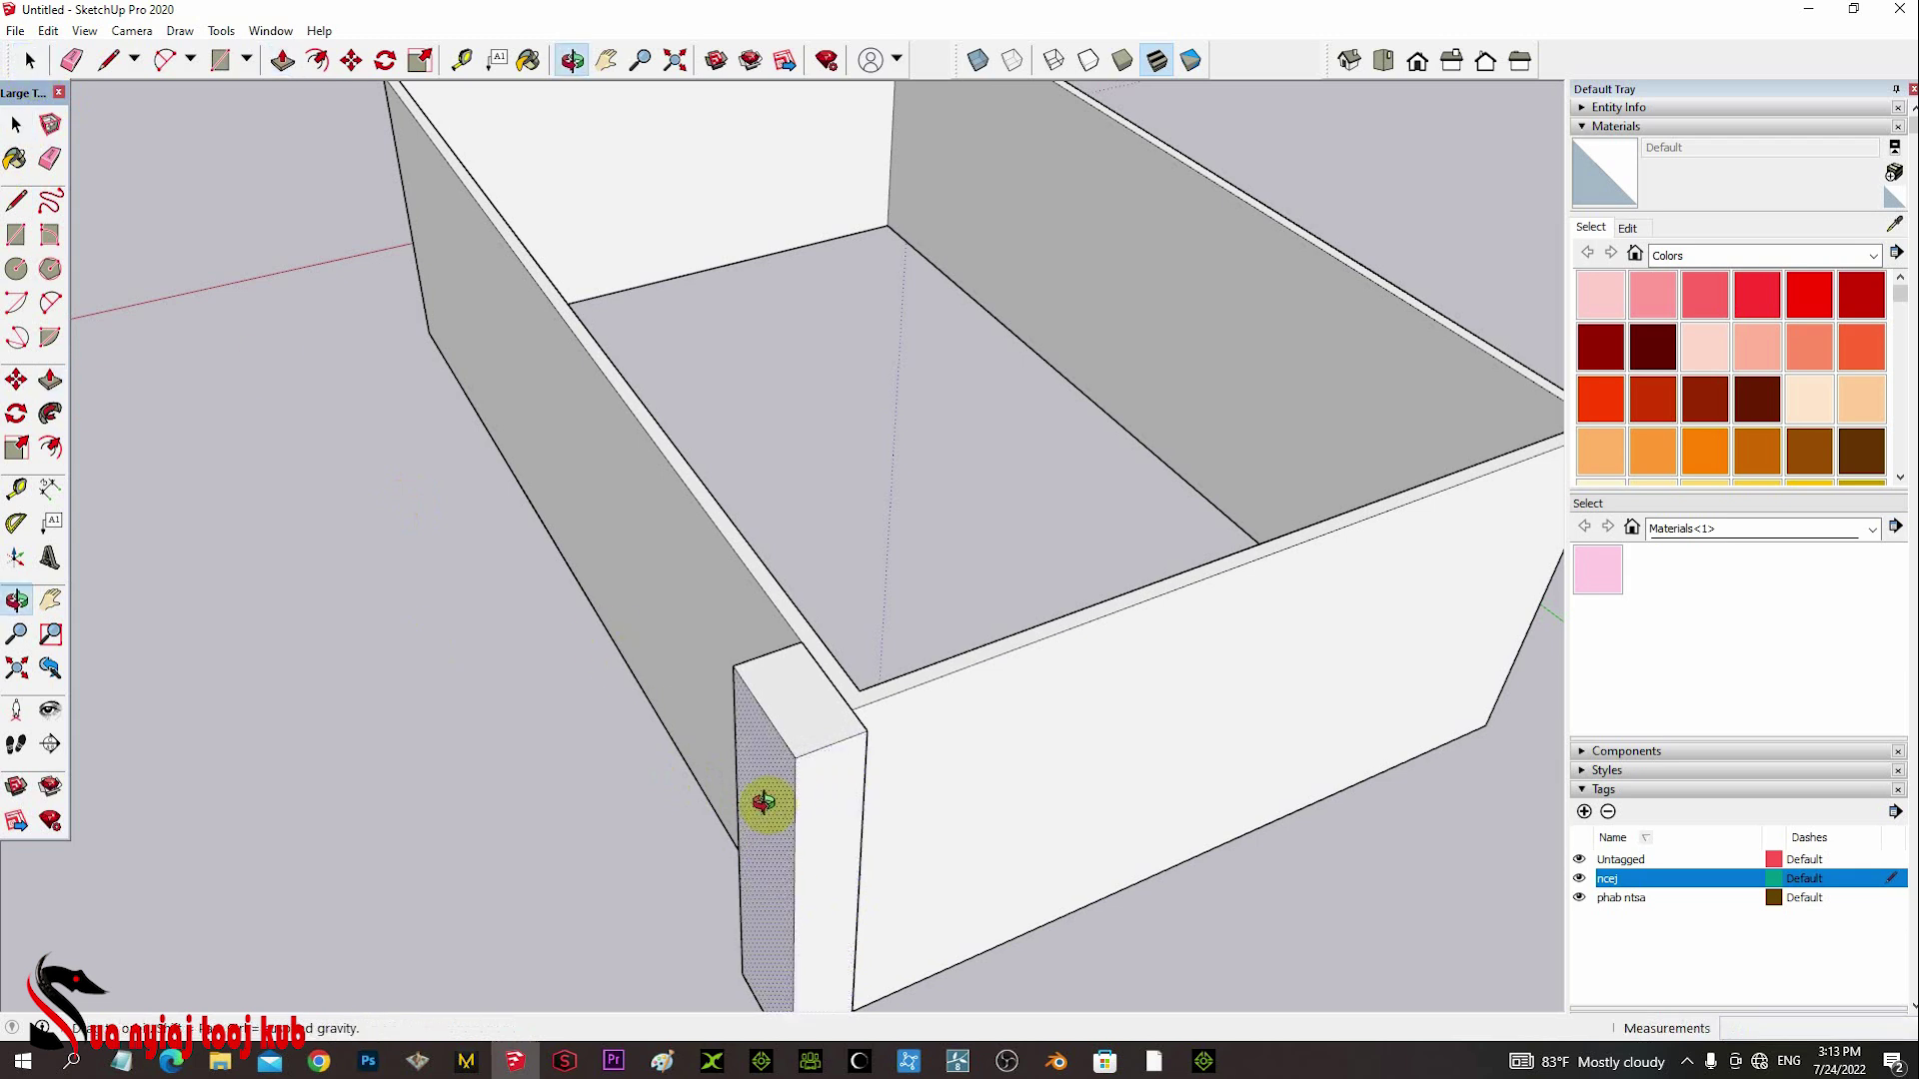
{"action": "key", "text": "p"}
{"action": "left_click_drag", "start_coordinate": [763, 801], "coordinate": [463, 797]}
{"action": "key", "text": "o"}
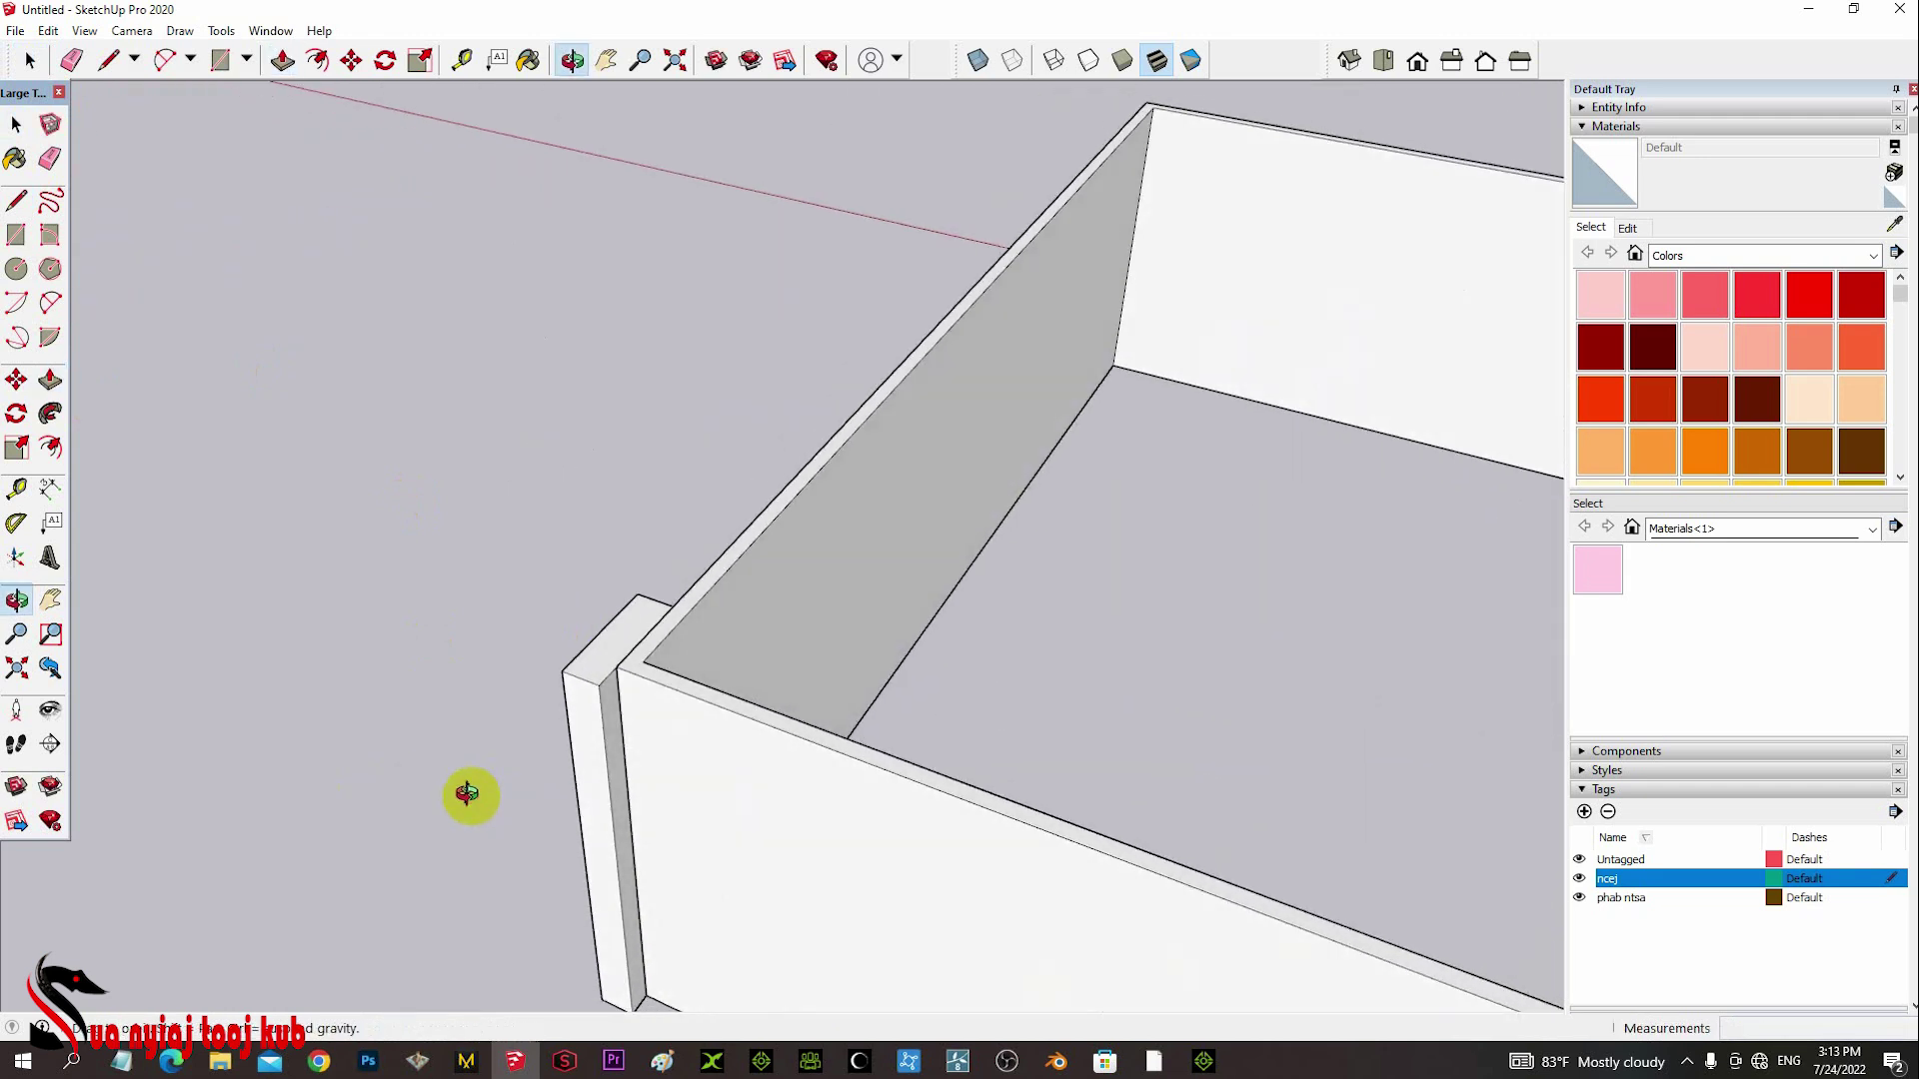
{"action": "left_click", "coordinate": [29, 64]}
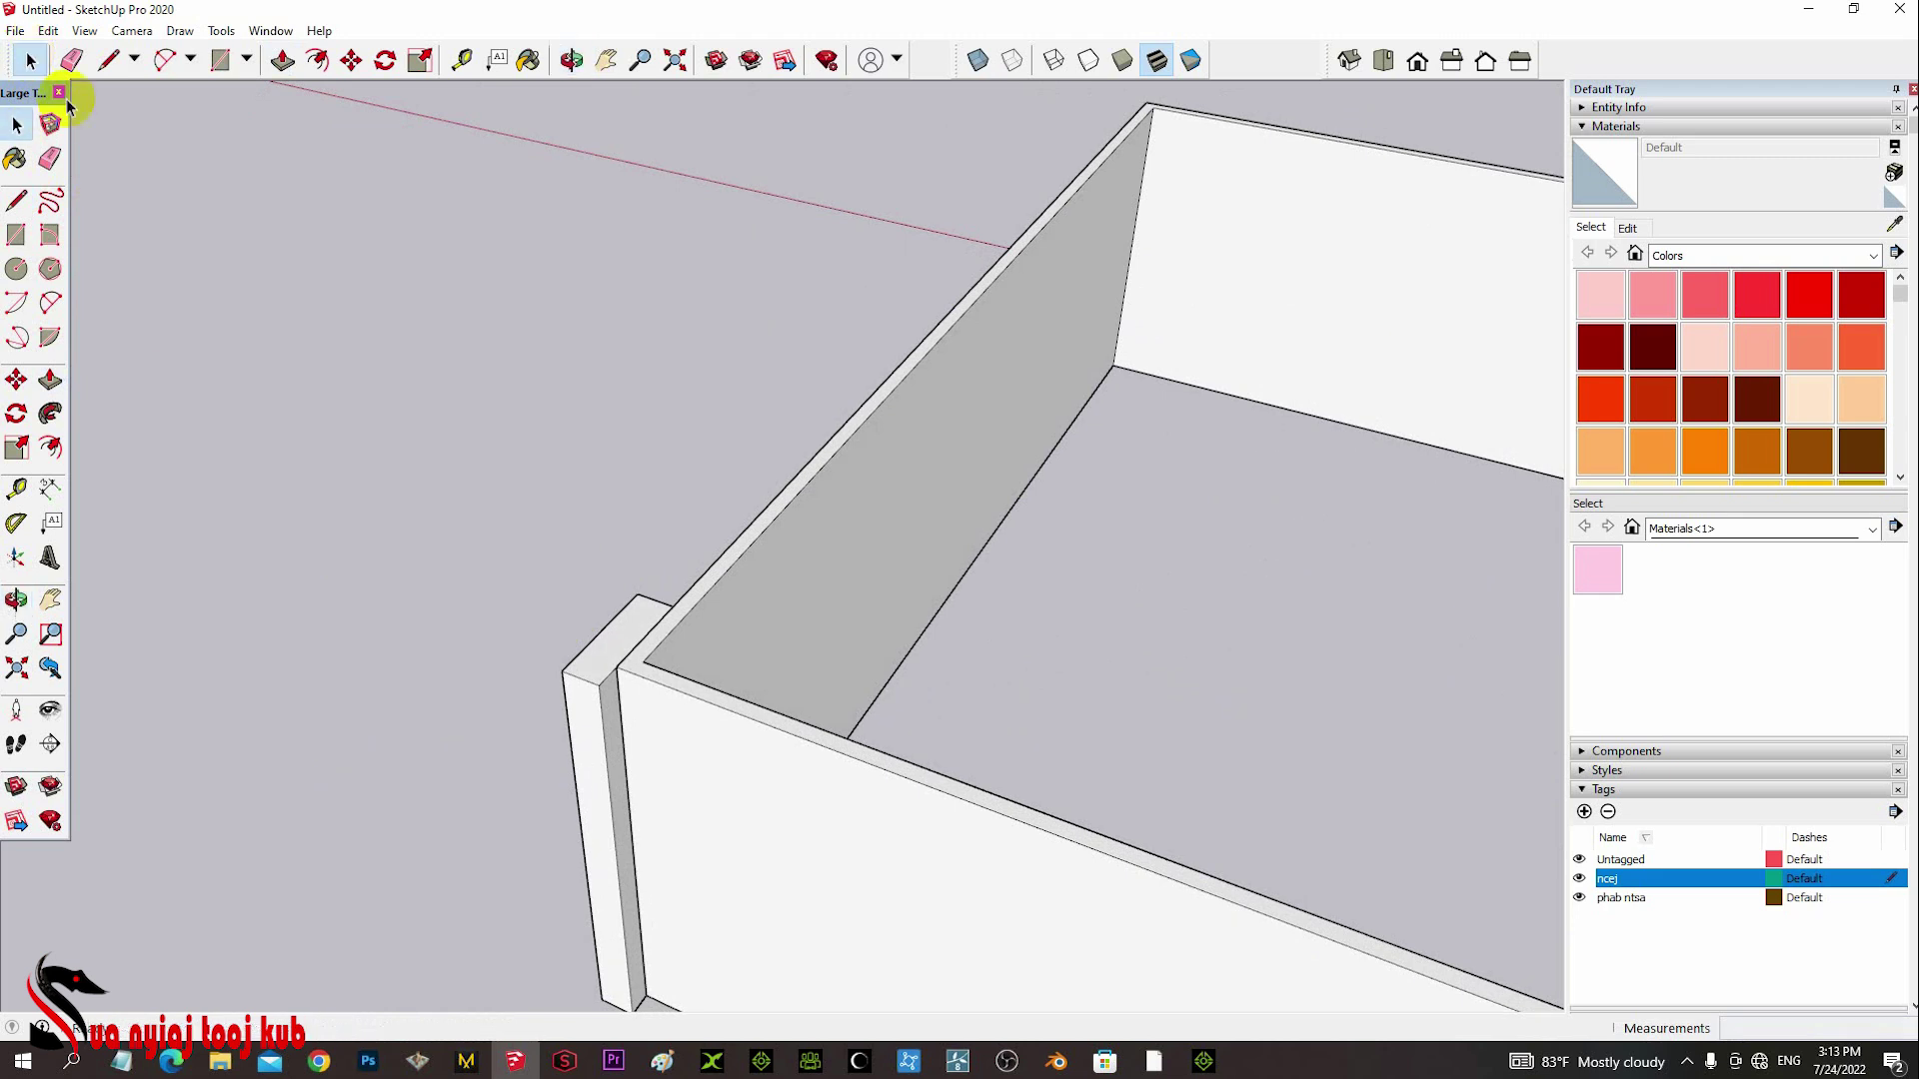
{"action": "key", "text": "p"}
{"action": "left_click", "coordinate": [611, 725]}
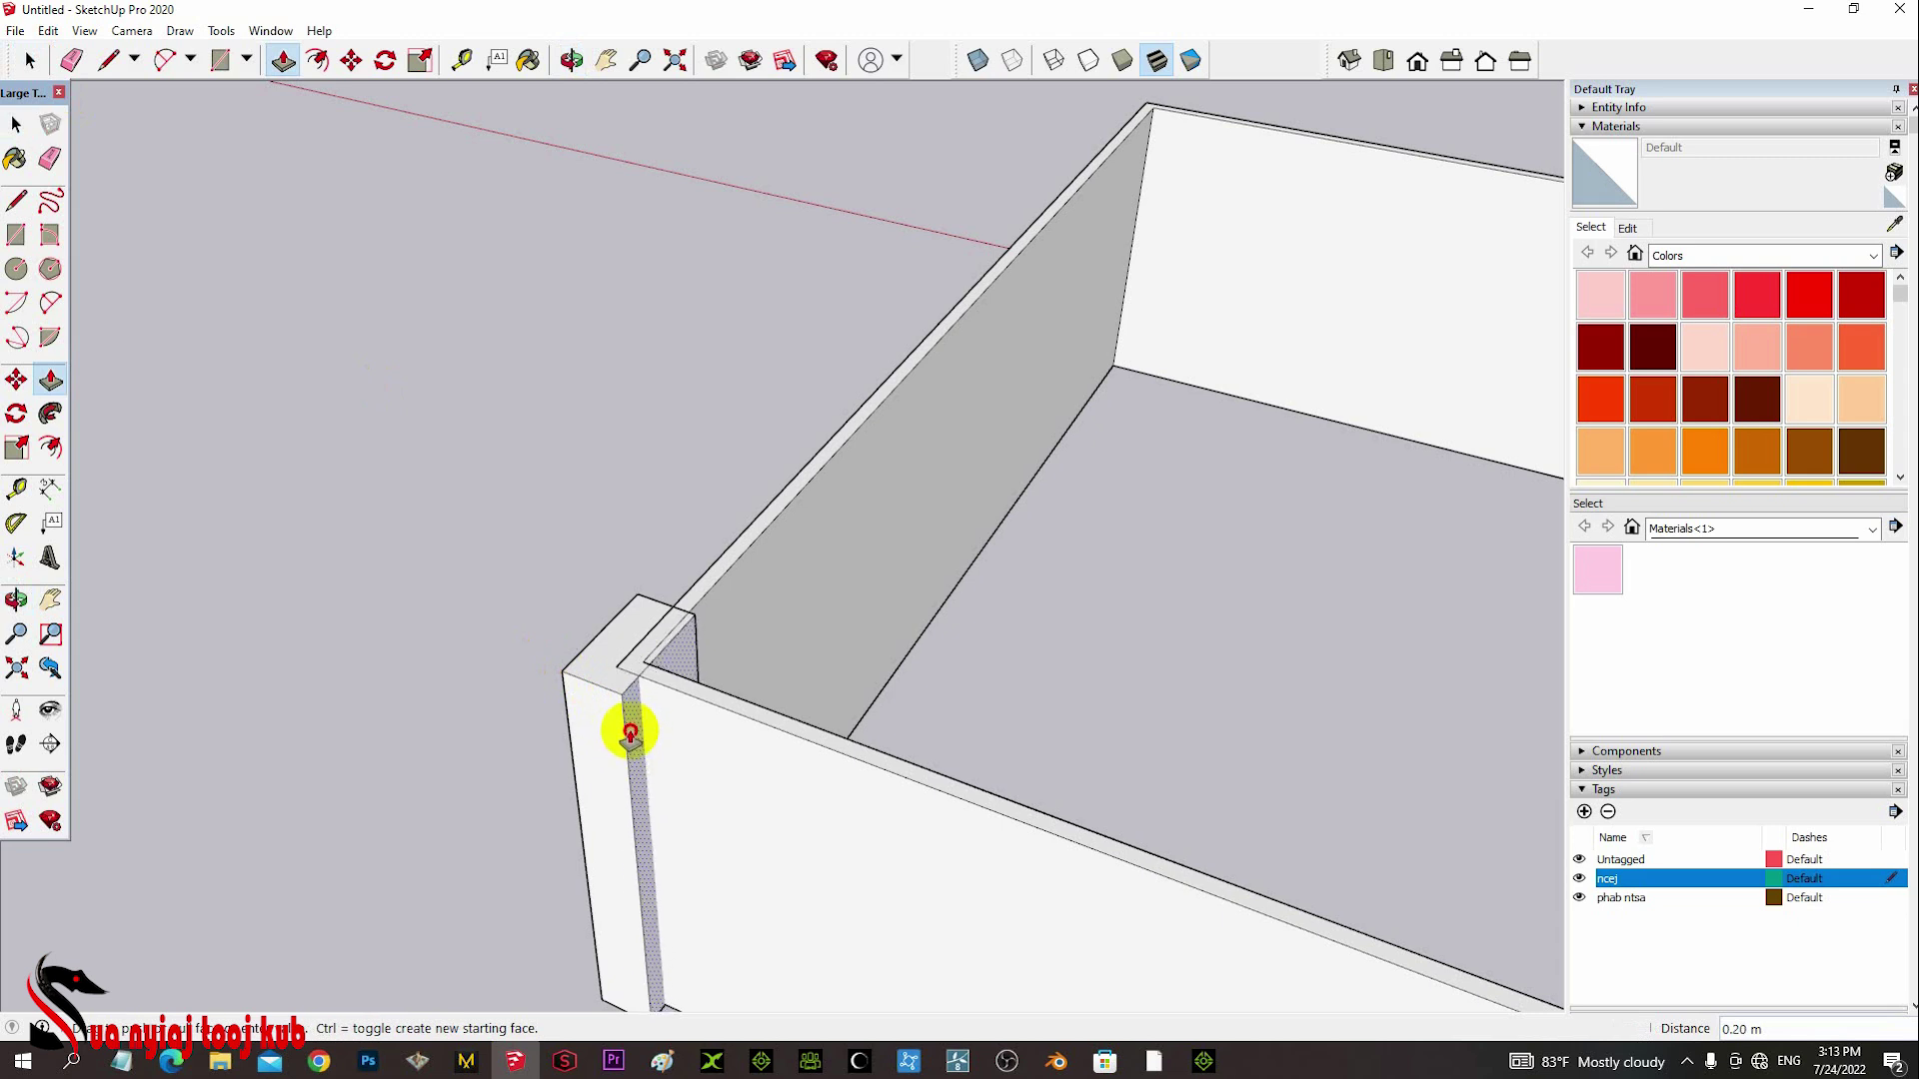
{"action": "left_click", "coordinate": [625, 730]}
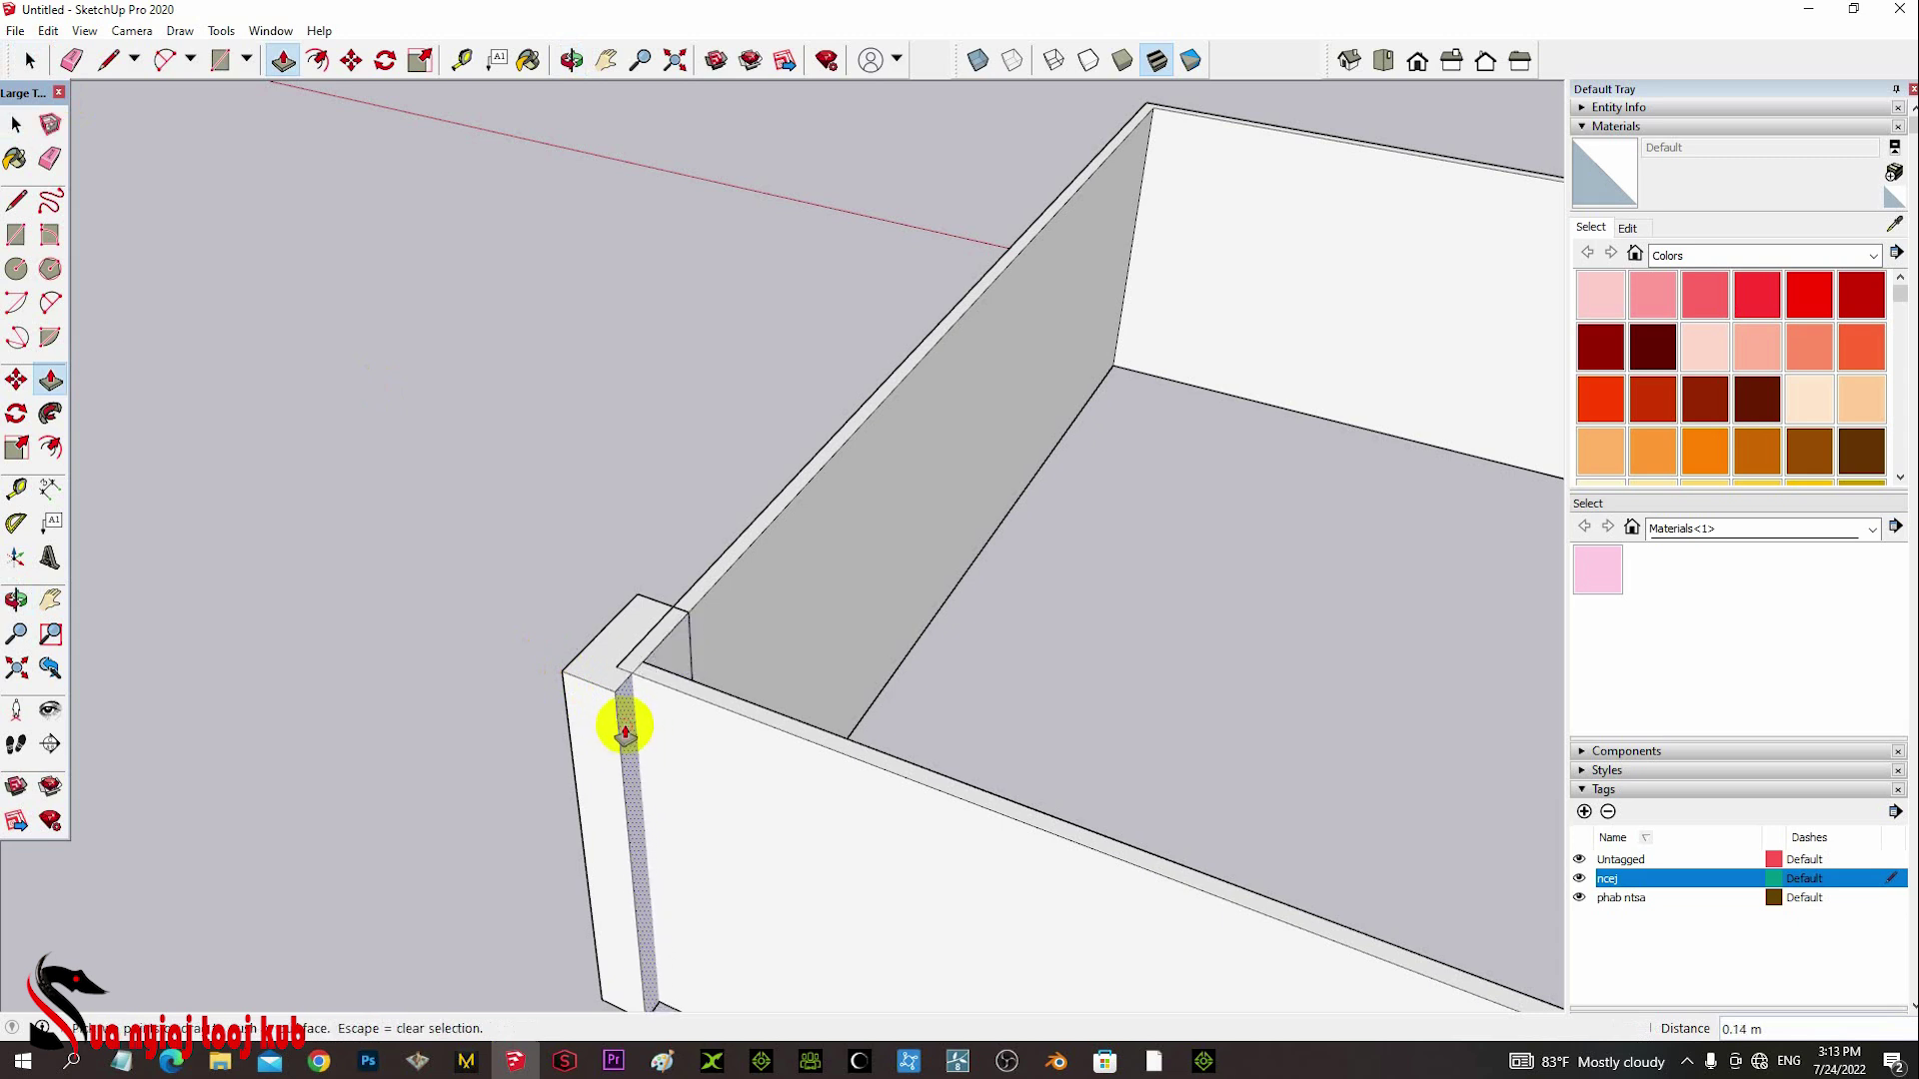
- Push/Pull the column's narrow side face on the long wall inward about 0.46 m toward the corner
{"action": "middle_click_drag", "start_coordinate": [619, 722], "coordinate": [875, 792]}
{"action": "left_click_drag", "start_coordinate": [875, 791], "coordinate": [698, 582]}
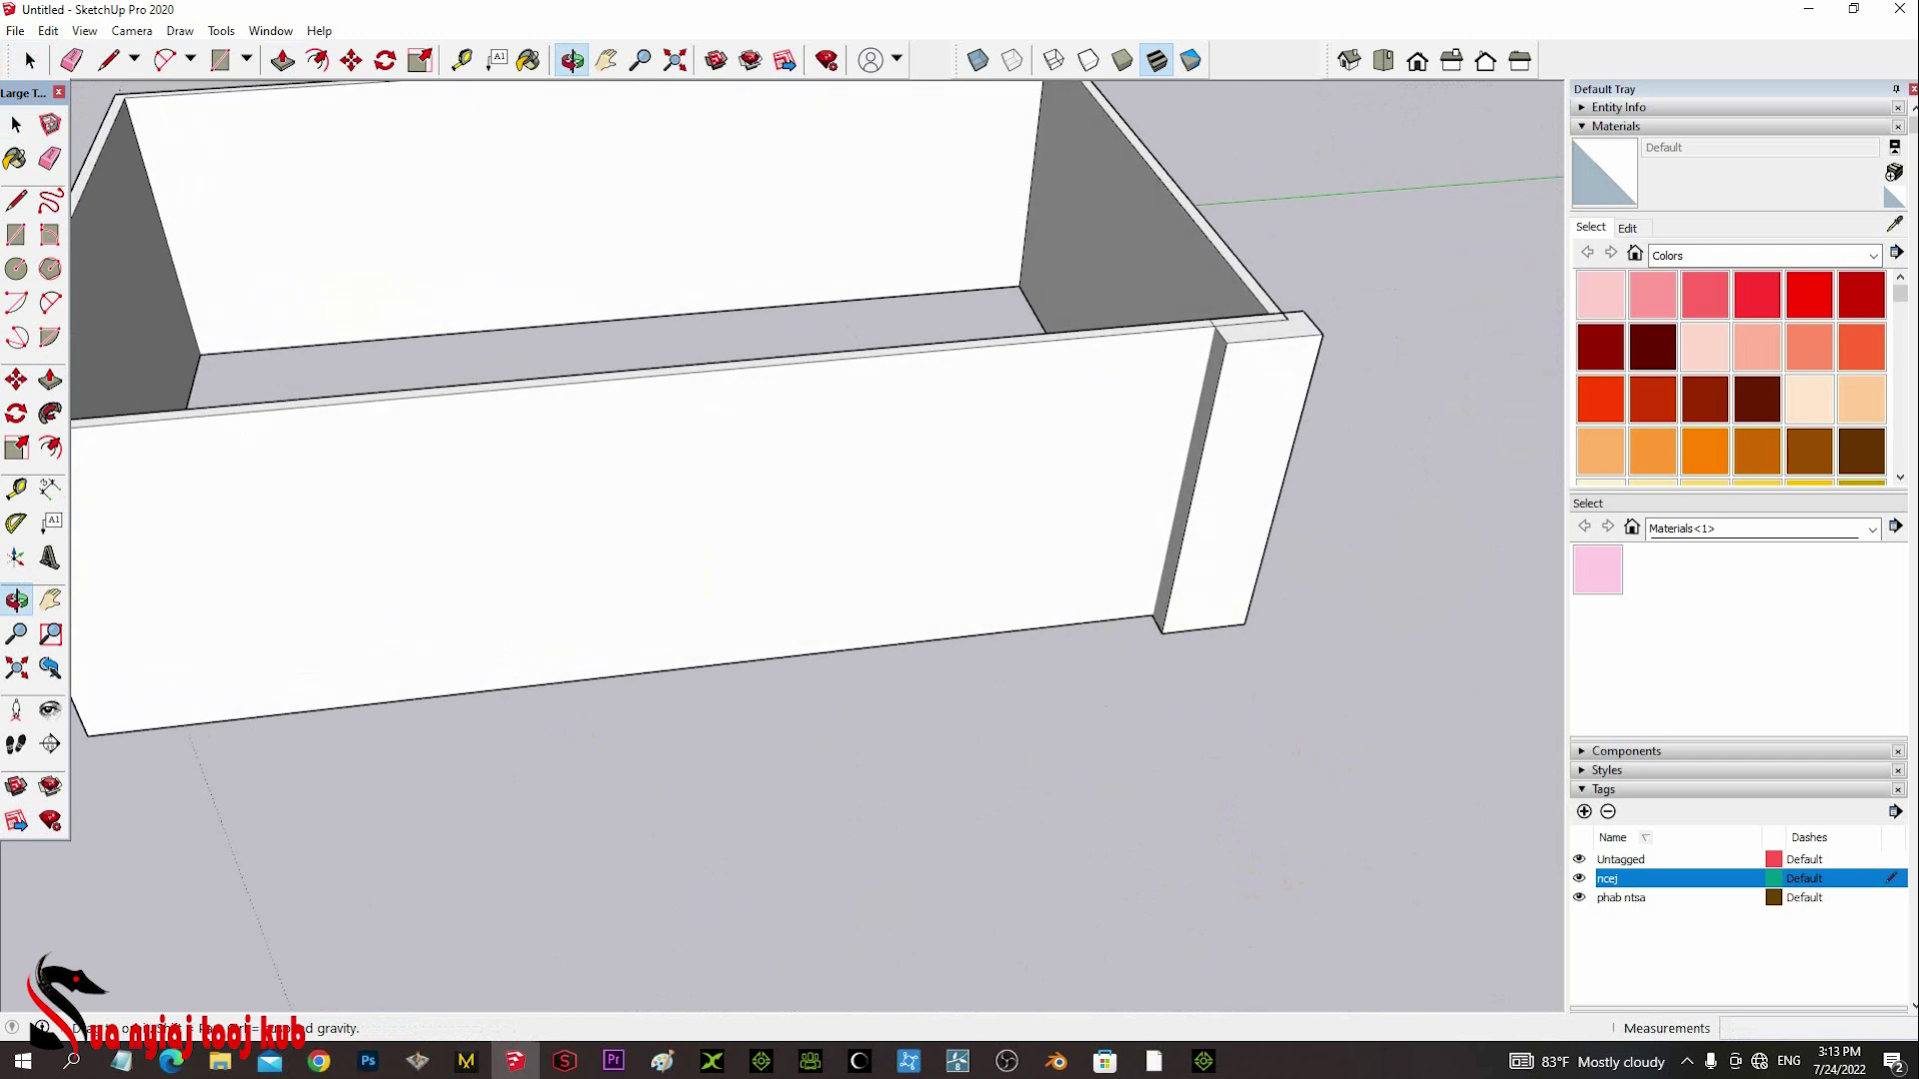
{"action": "left_click", "coordinate": [30, 60]}
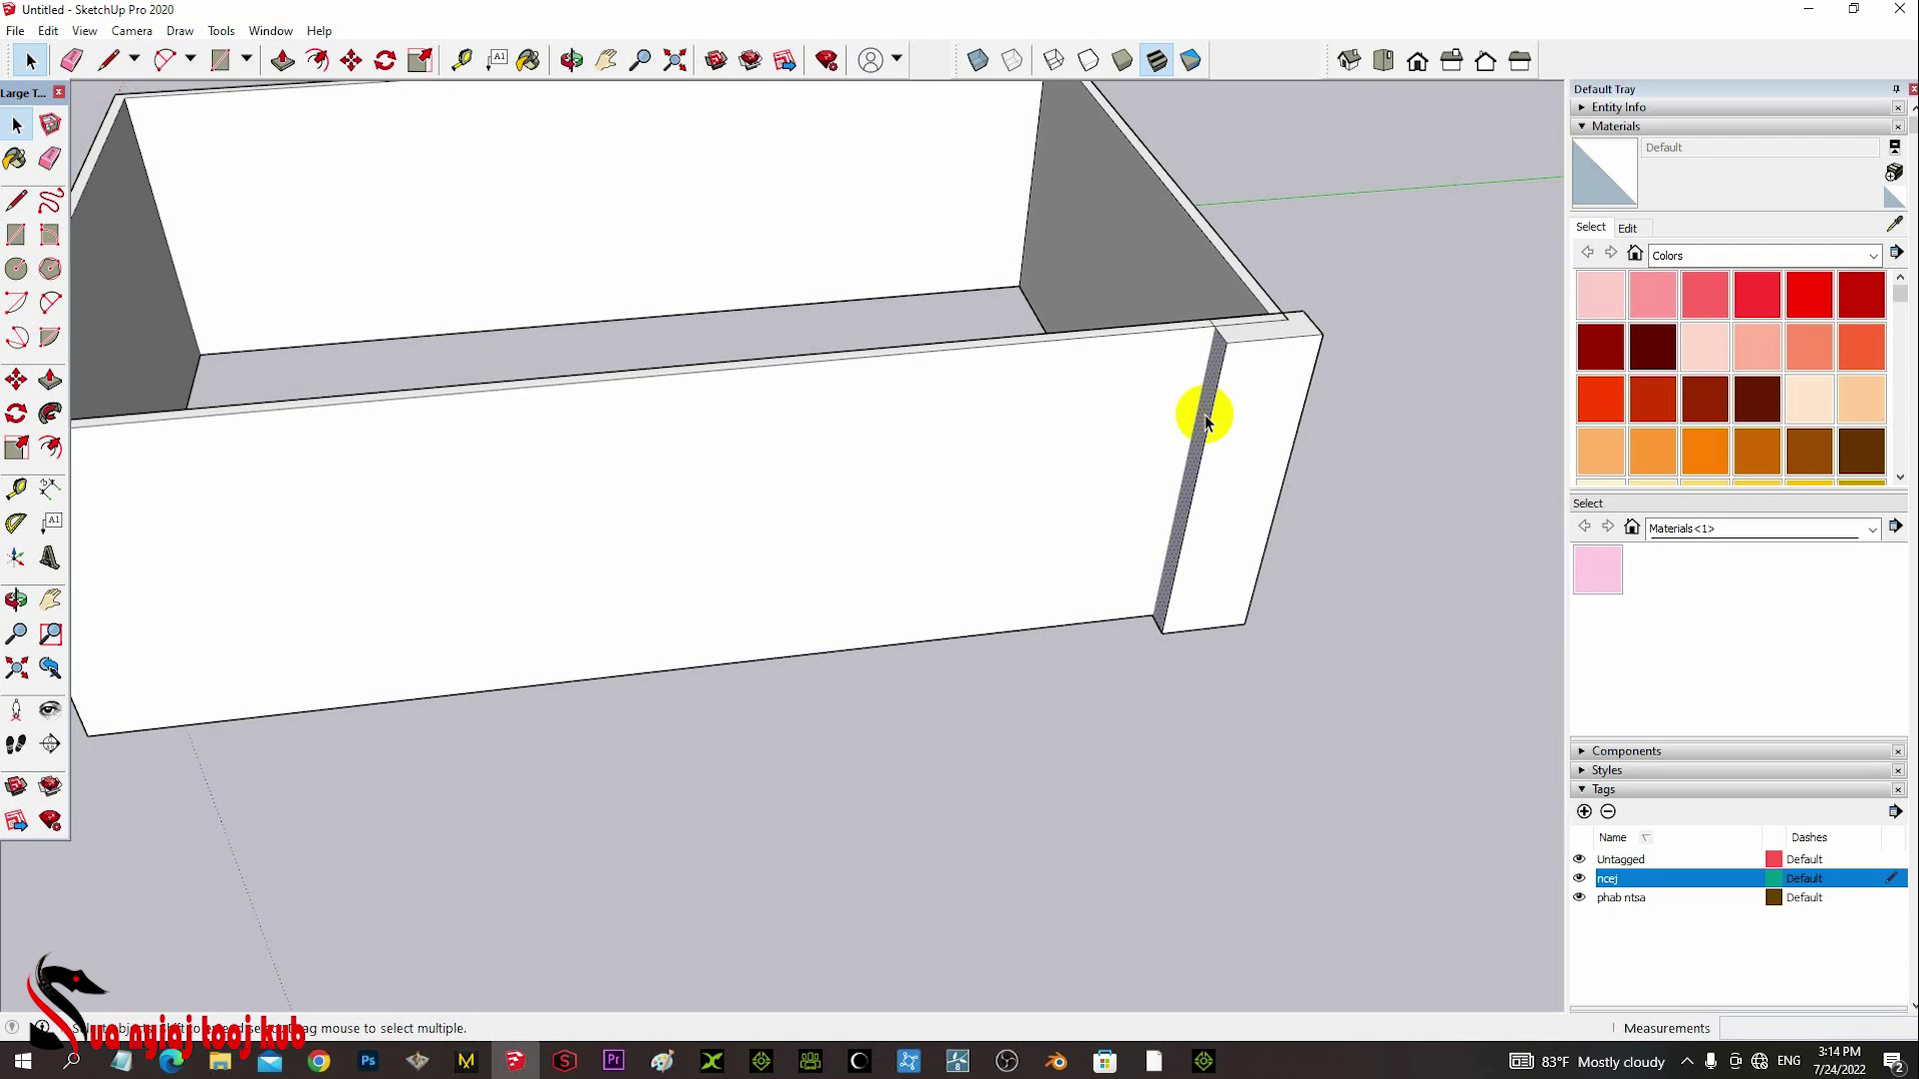
{"action": "key", "text": "p"}
{"action": "left_click_drag", "start_coordinate": [1205, 420], "coordinate": [1246, 410]}
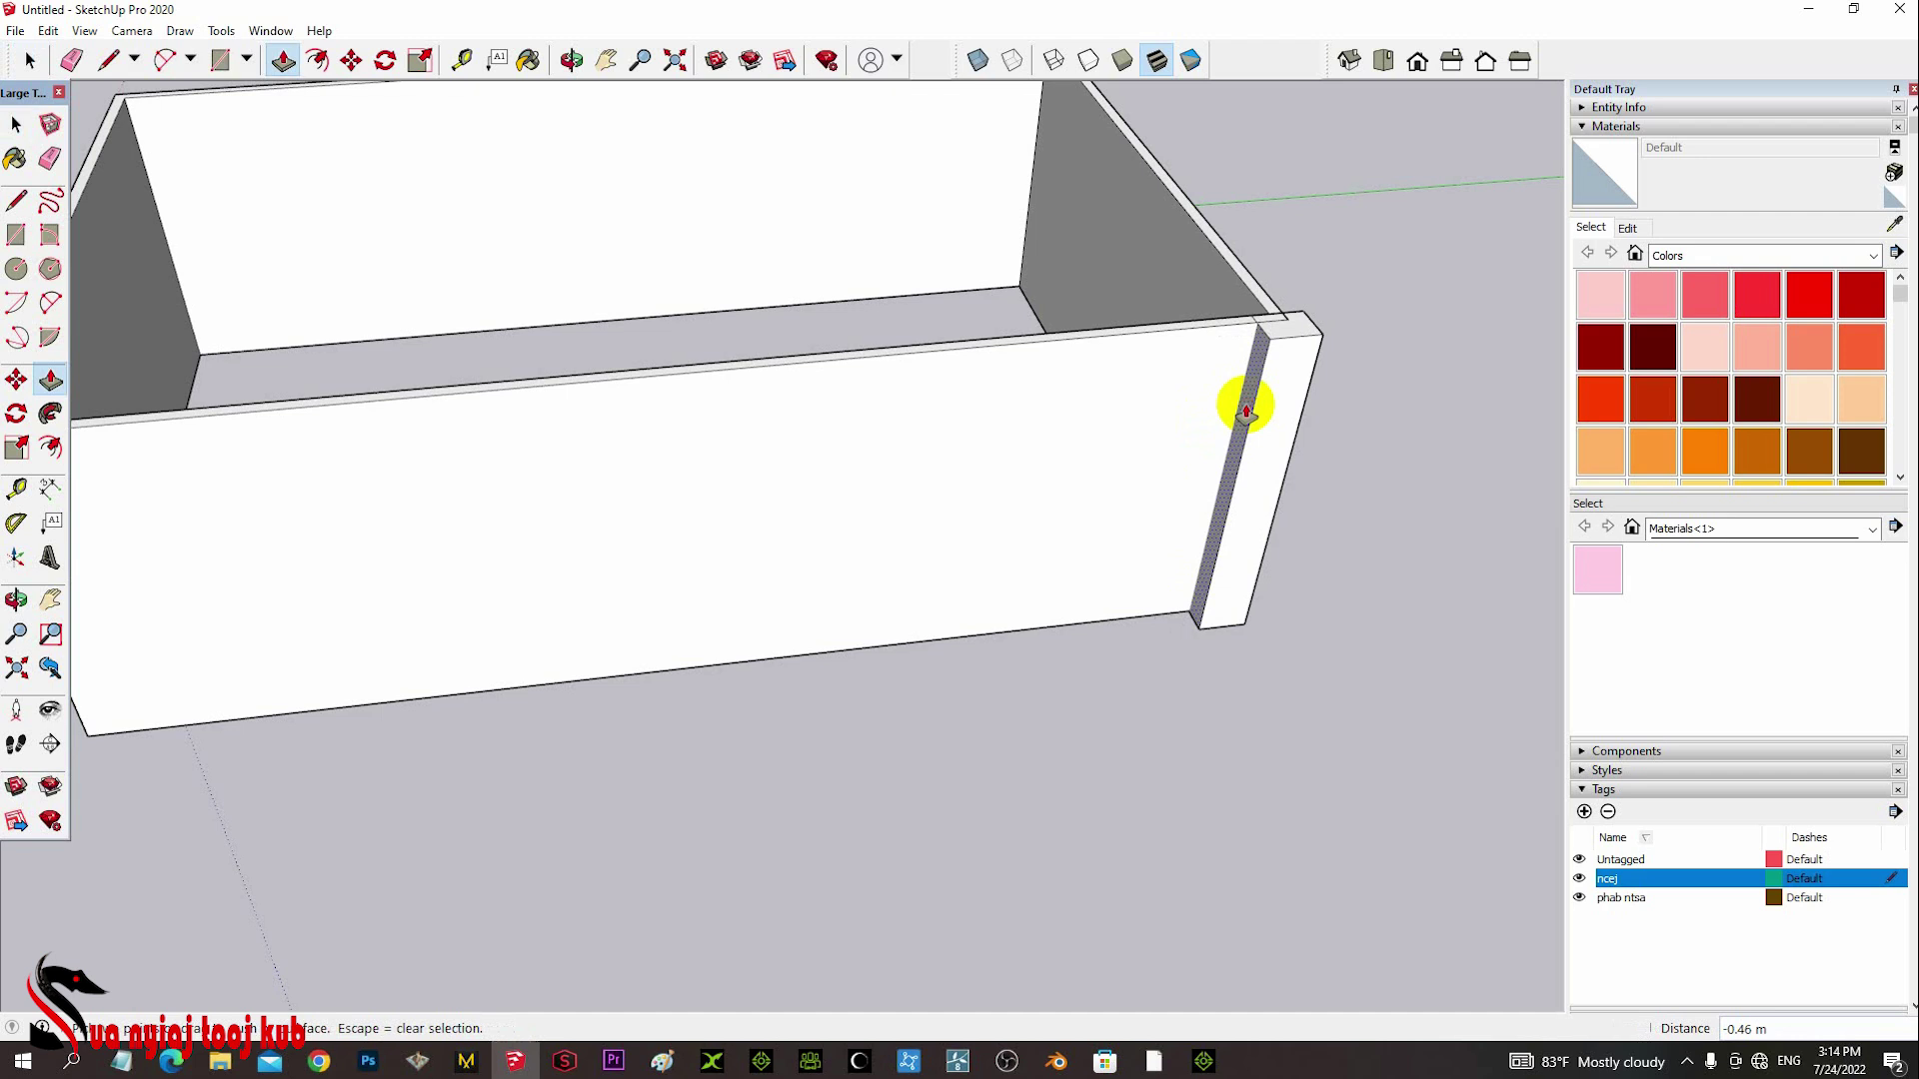
- Push/Pull the same side face on the long wall about 0.06 m further in to narrow the column
{"action": "key", "text": "h"}
{"action": "scroll", "coordinate": [1214, 425], "scroll_direction": "up", "scroll_amount": 2}
{"action": "scroll", "coordinate": [974, 598], "scroll_direction": "up", "scroll_amount": 5}
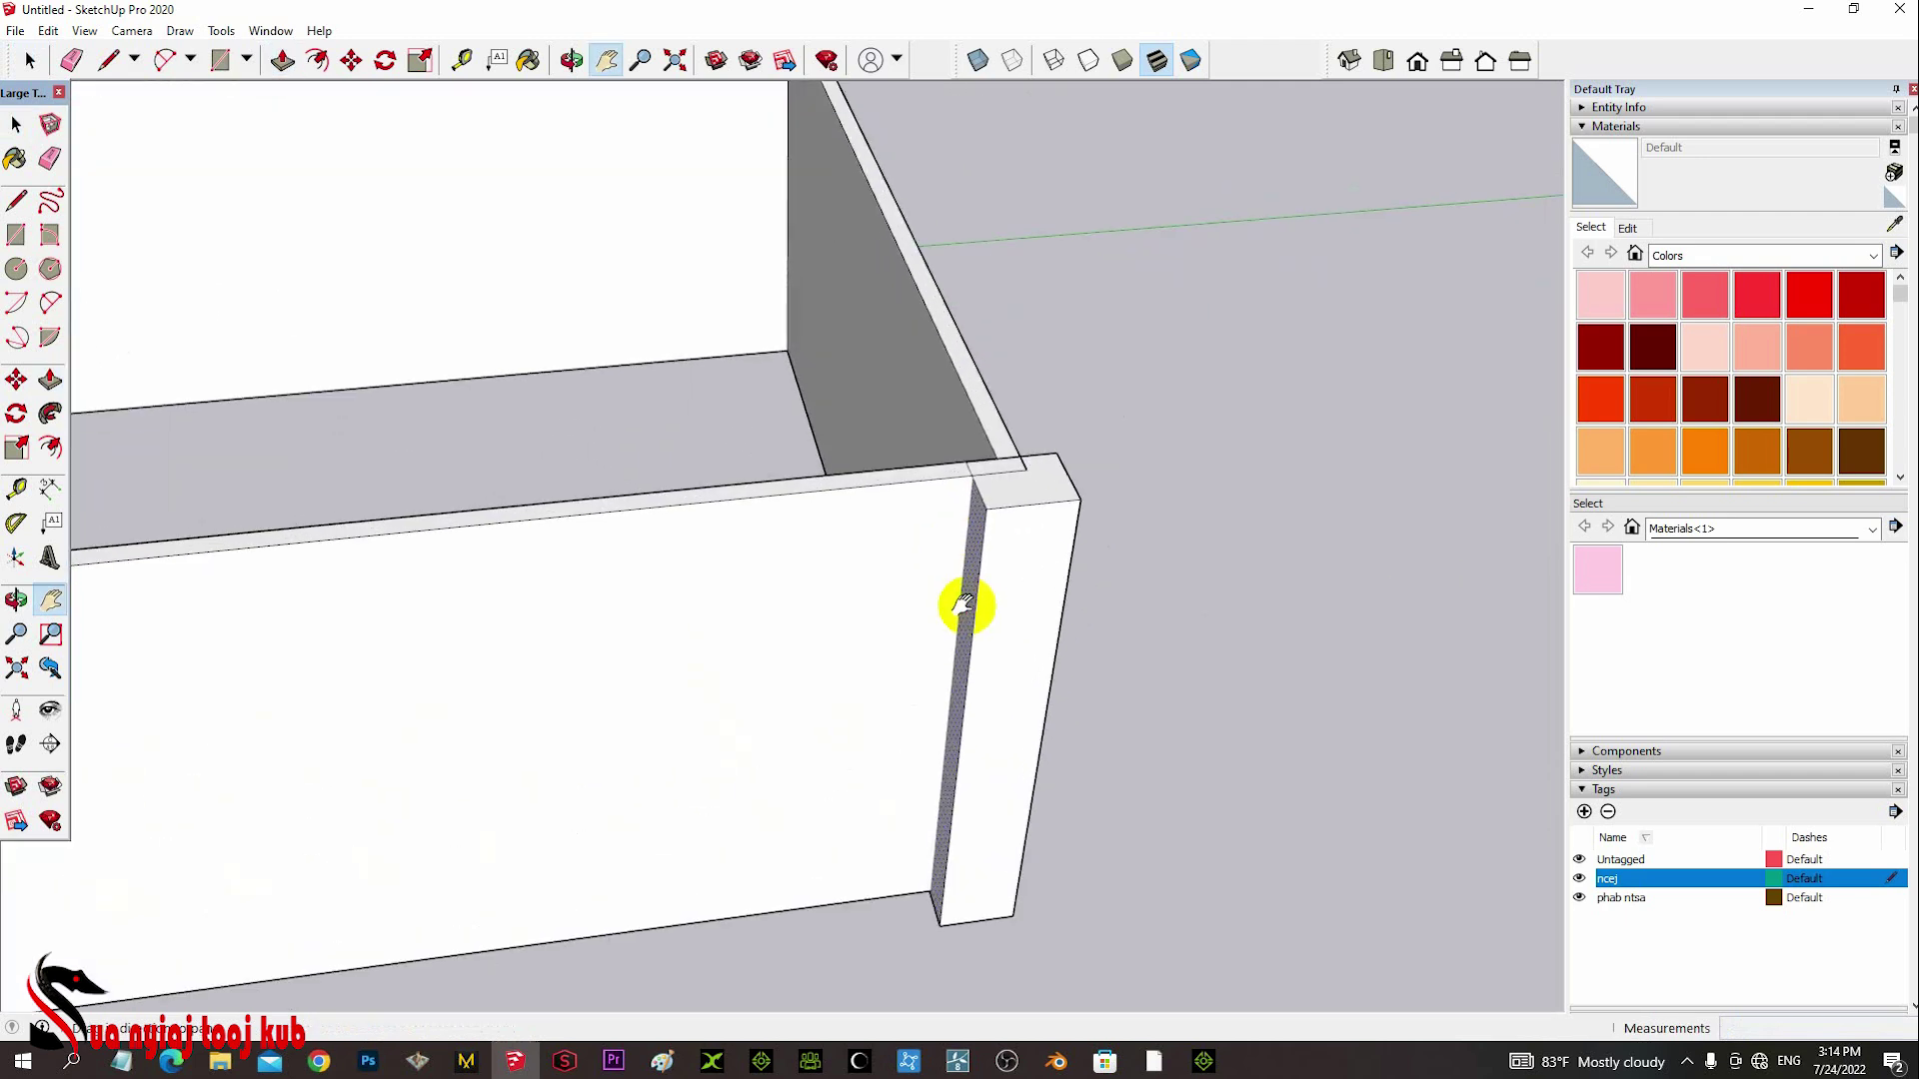
{"action": "left_click_drag", "start_coordinate": [981, 596], "coordinate": [879, 636]}
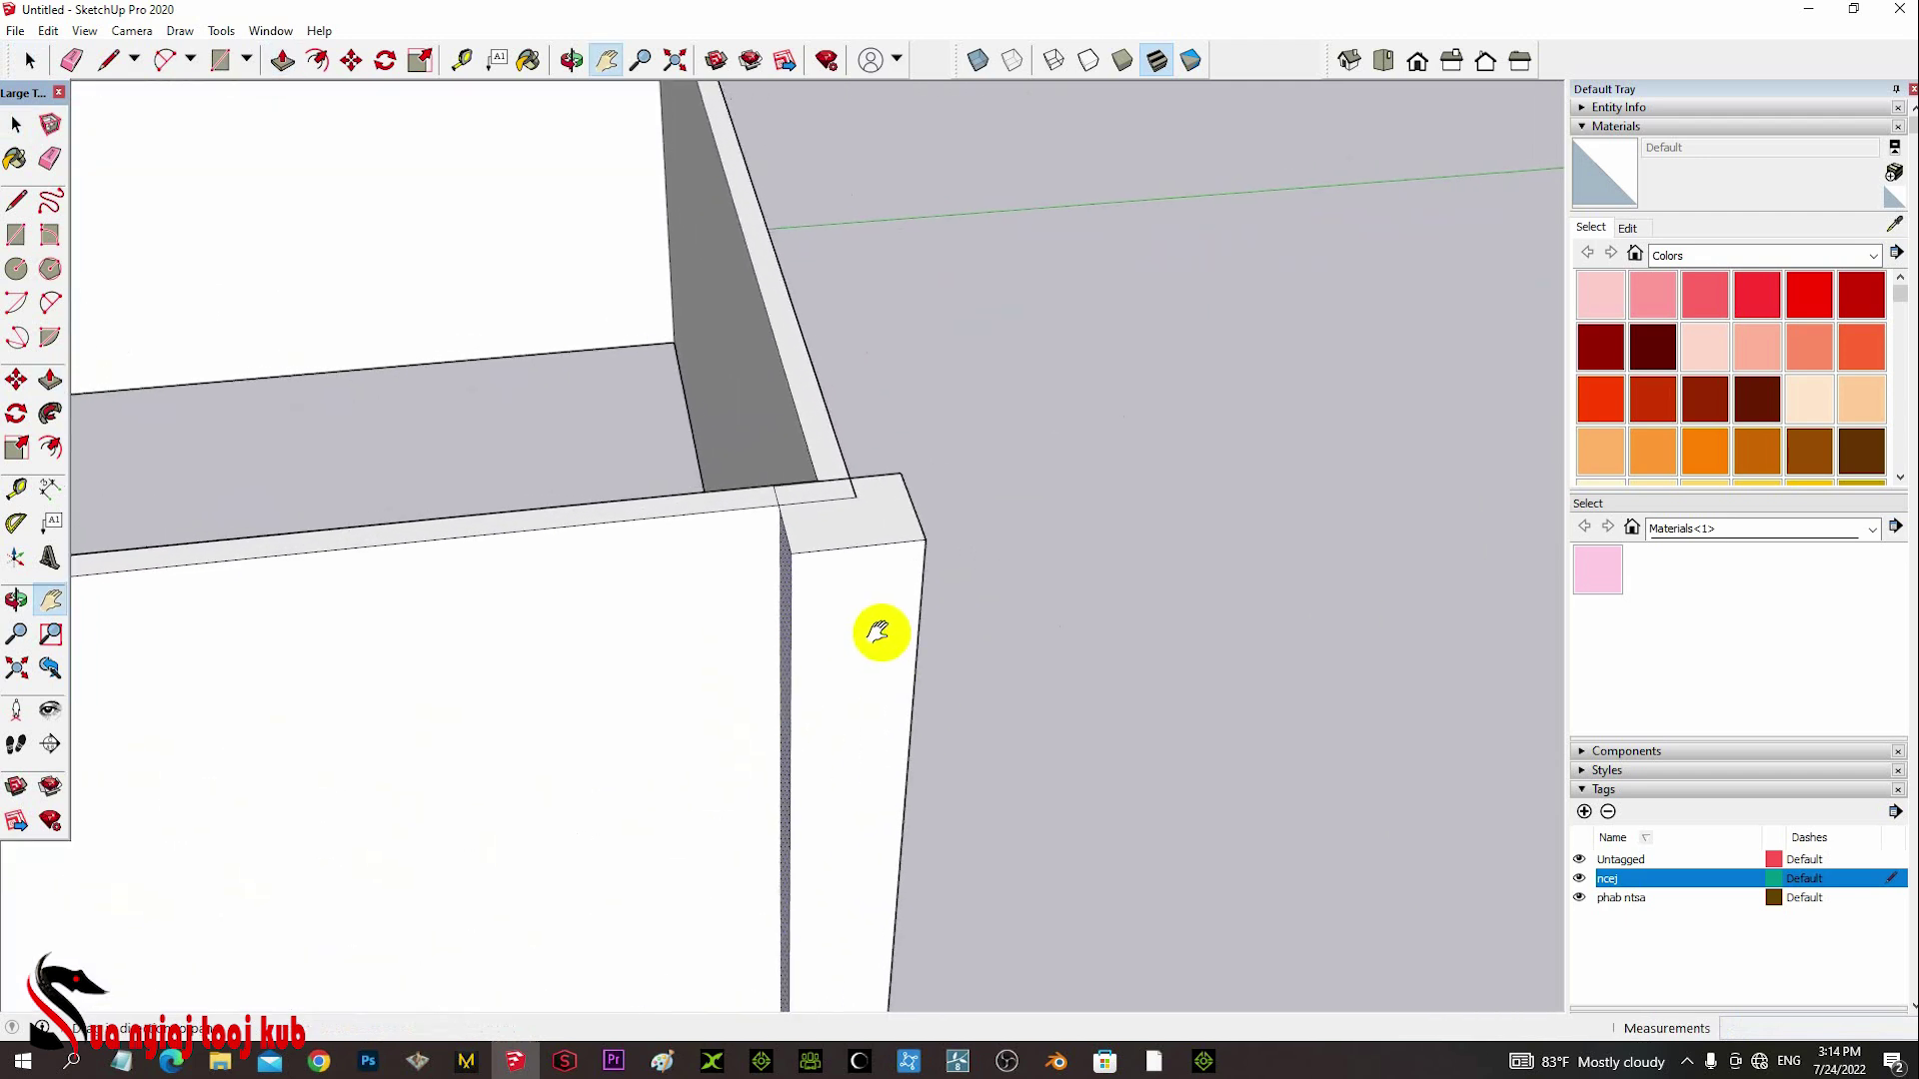
{"action": "middle_click_drag", "start_coordinate": [878, 630], "coordinate": [1162, 712]}
{"action": "key", "text": "p"}
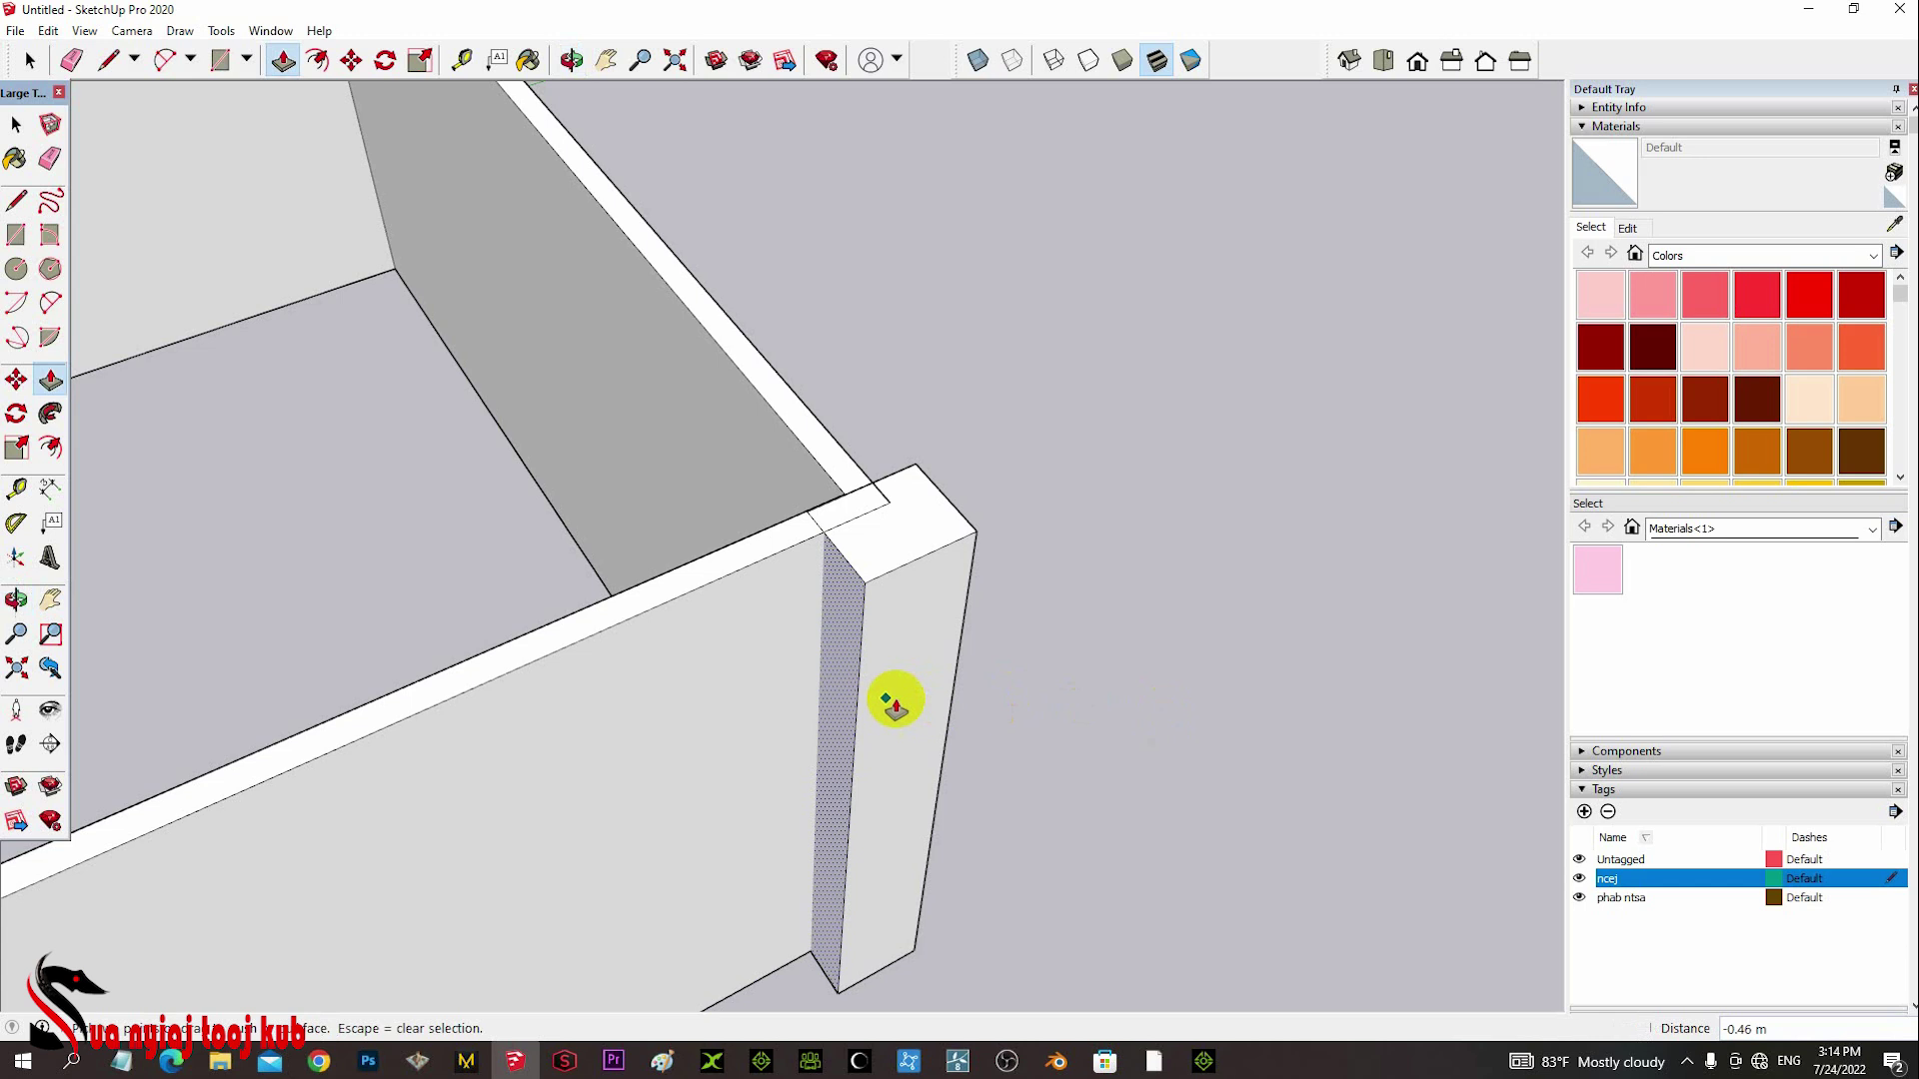
{"action": "left_click", "coordinate": [844, 680]}
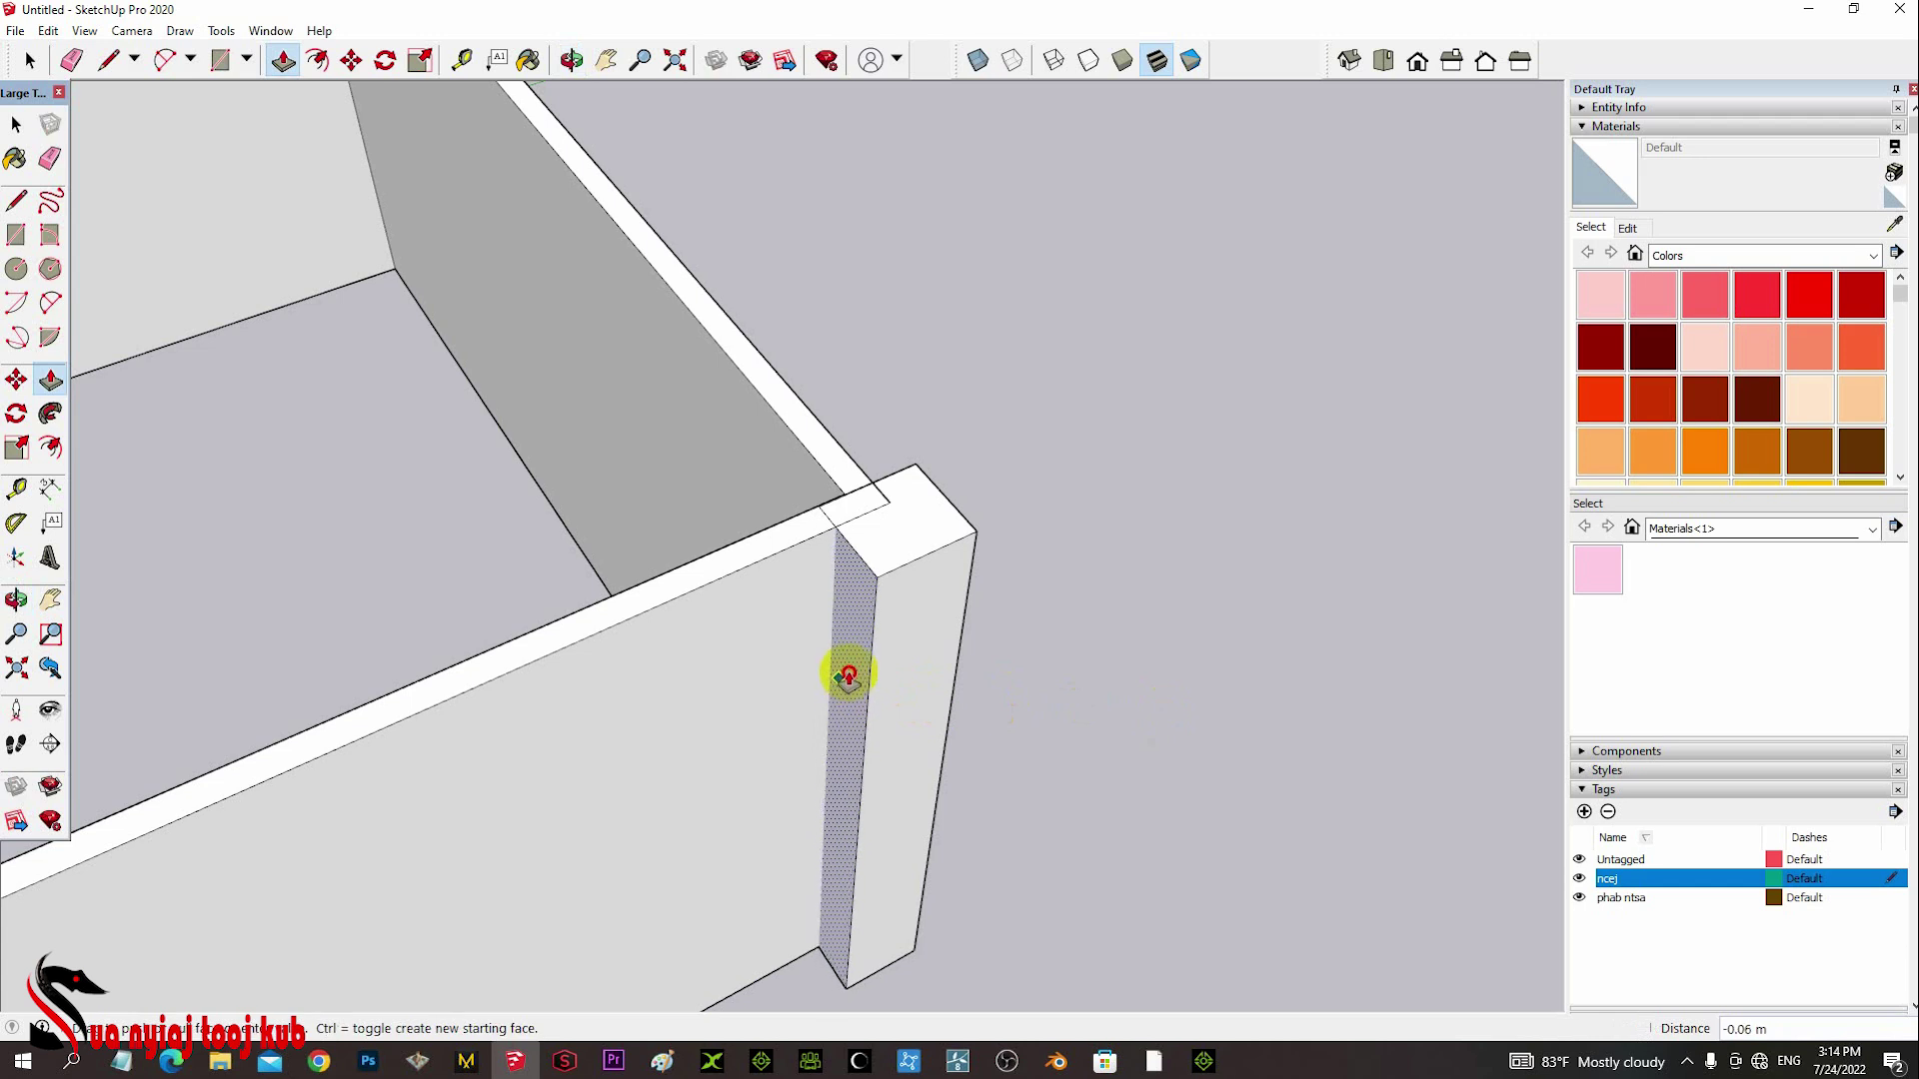
{"action": "left_click", "coordinate": [847, 677]}
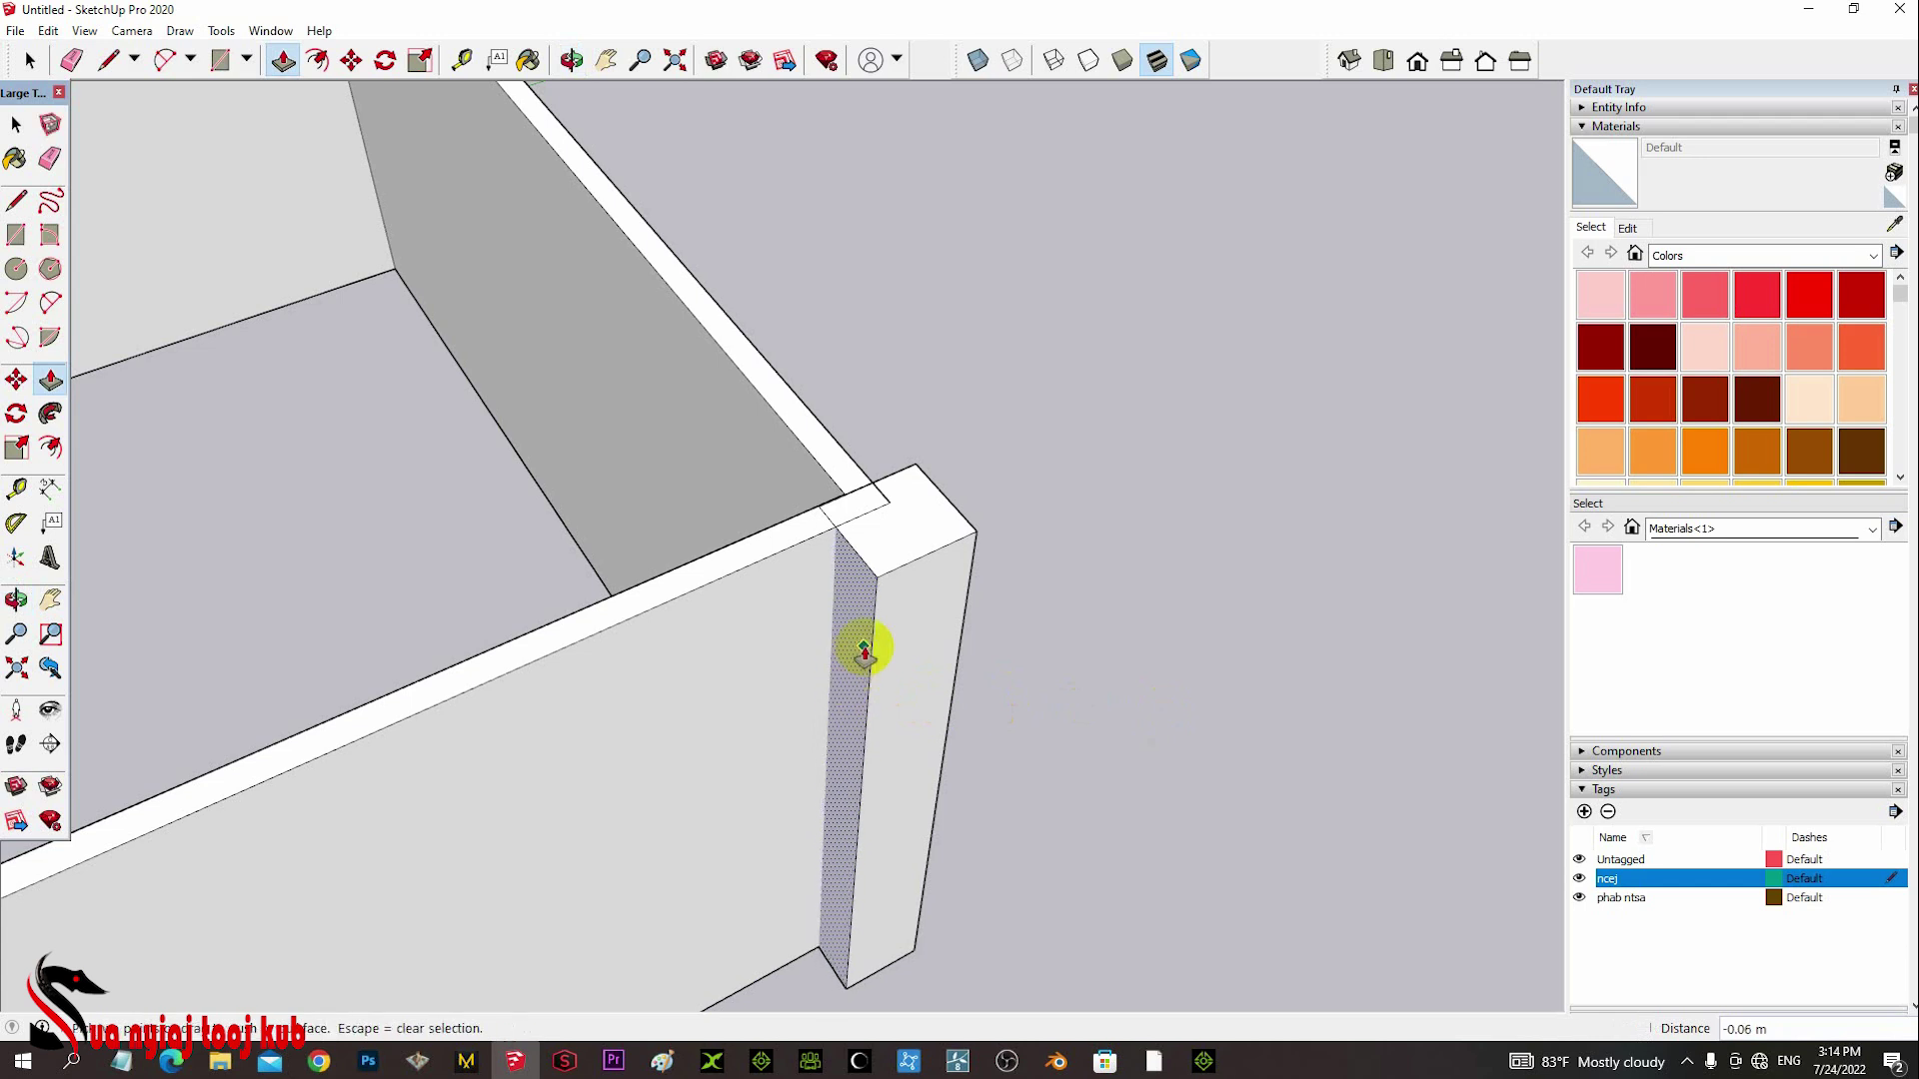
- Make a group of the whole corner column and paint it with the dark red Color A07
{"action": "left_click", "coordinate": [29, 58]}
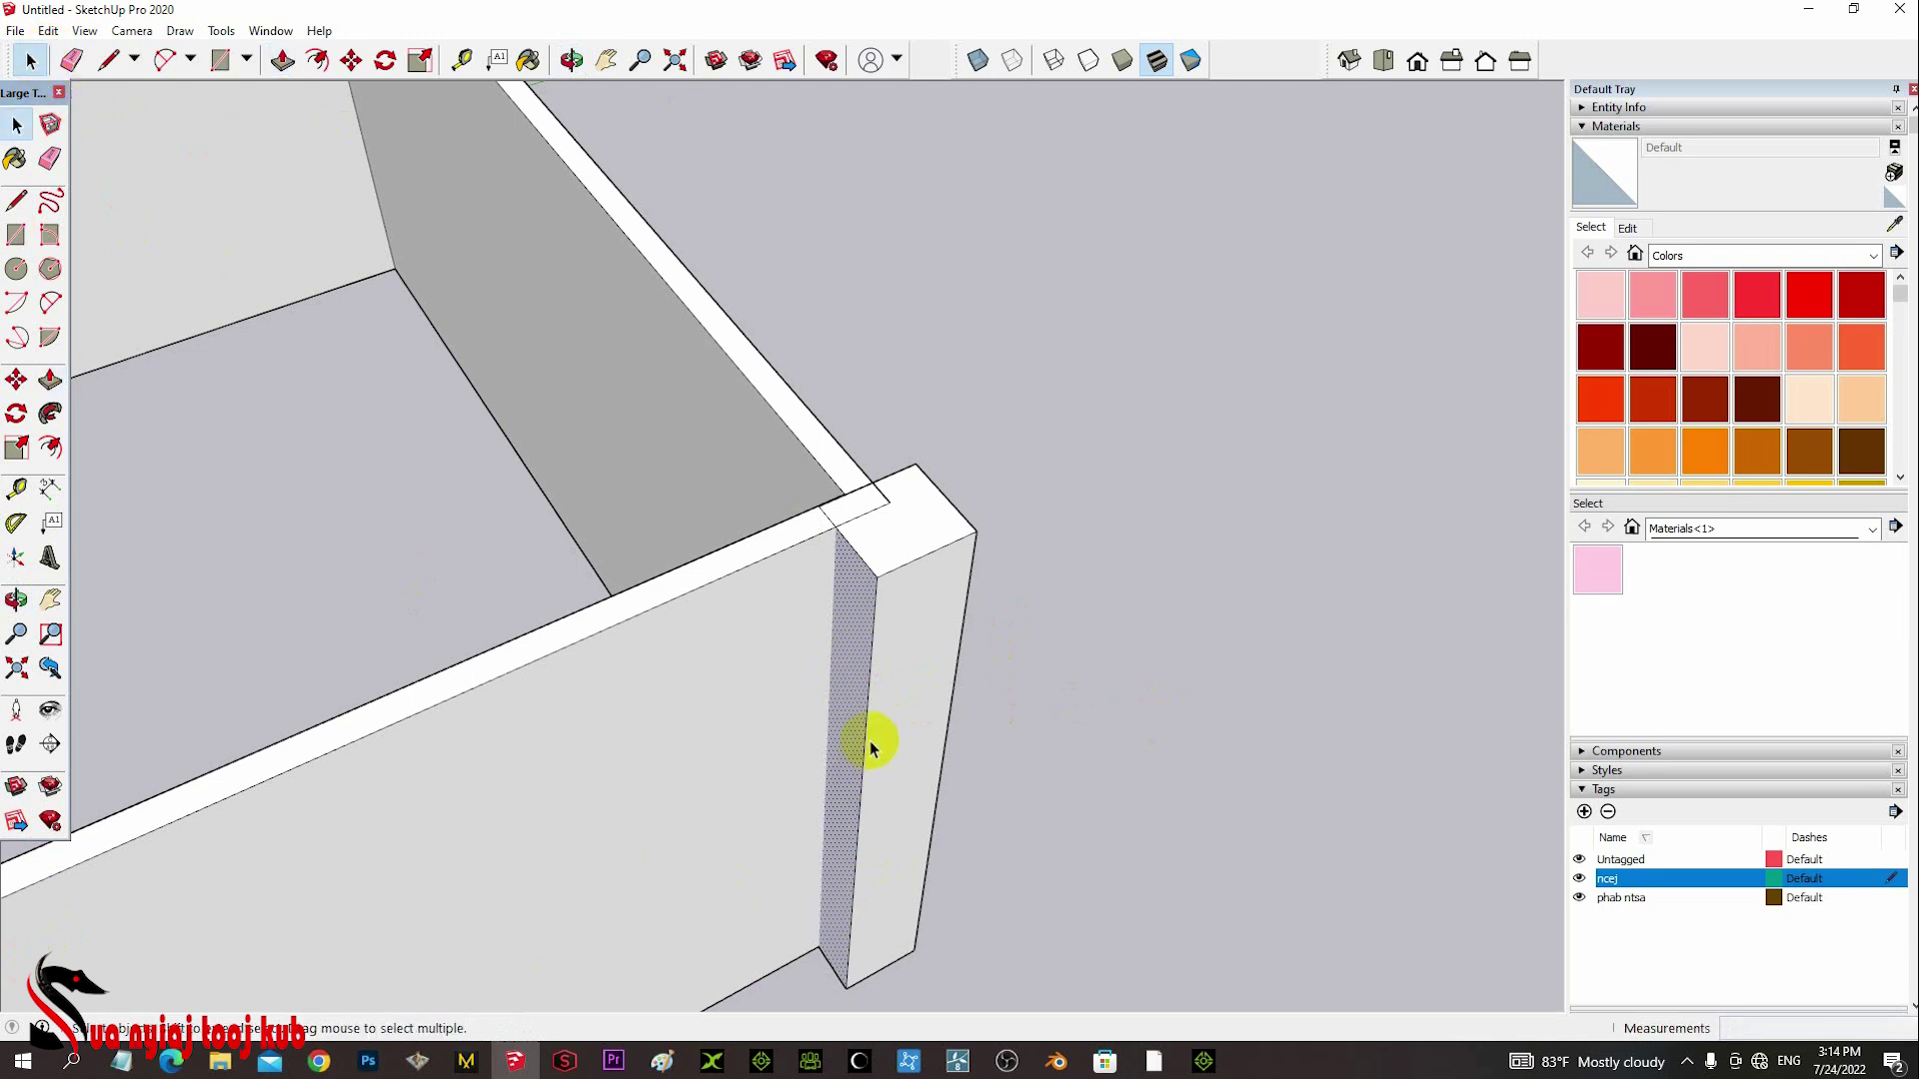
{"action": "triple_click", "coordinate": [891, 642]}
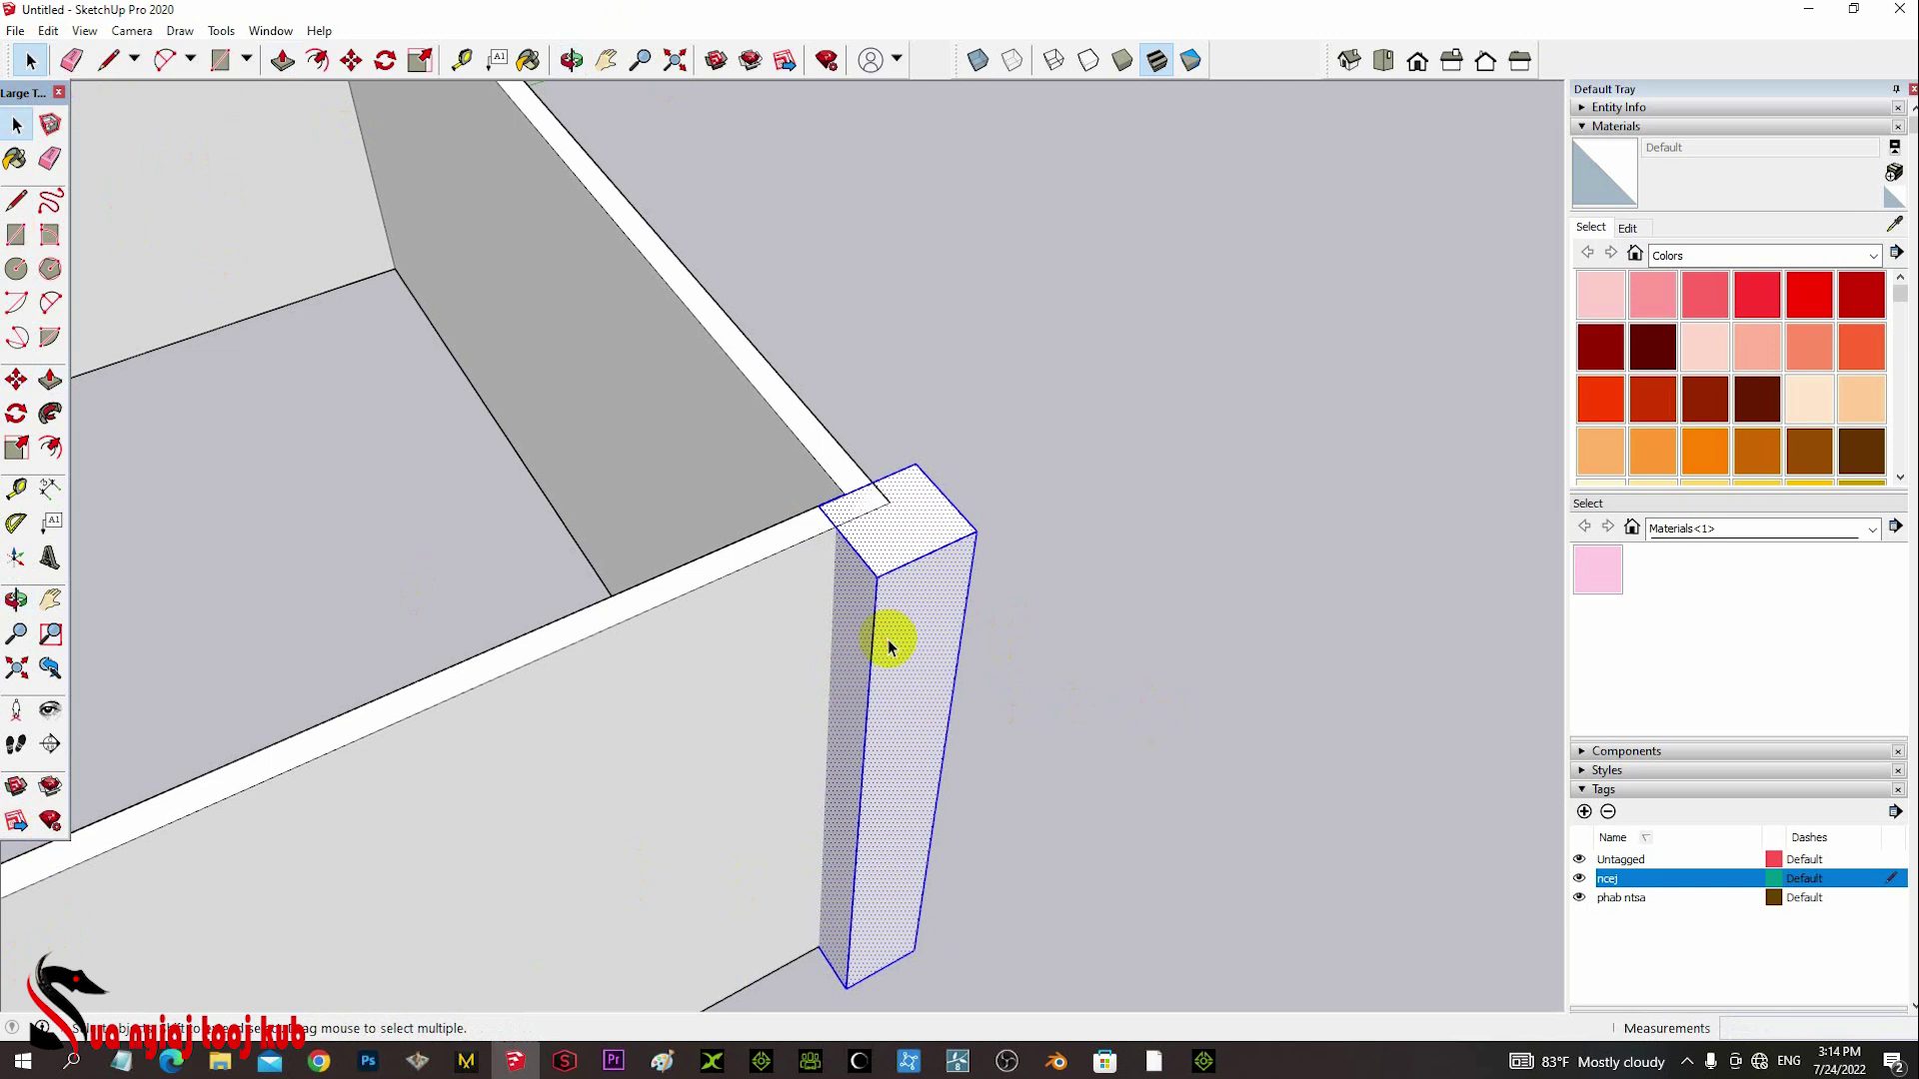
{"action": "right_click", "coordinate": [890, 645]}
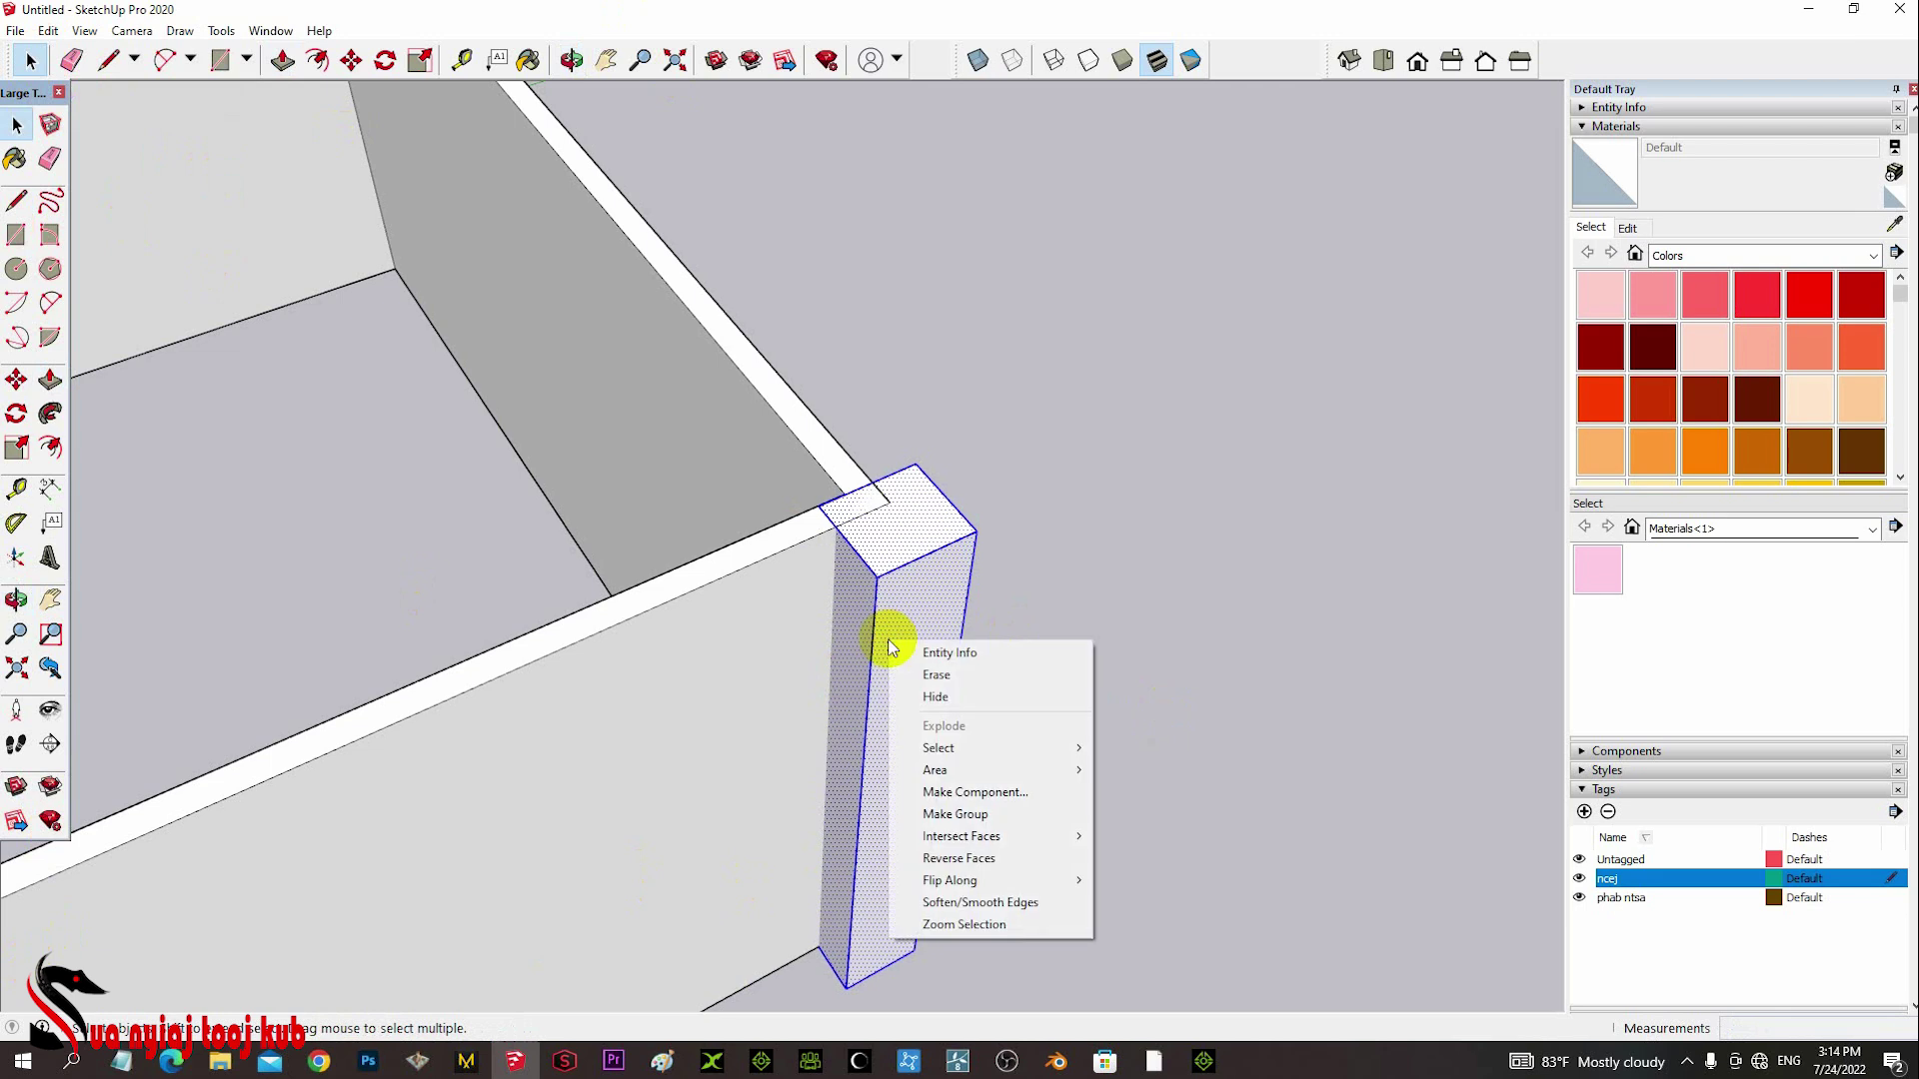
{"action": "left_click", "coordinate": [935, 818]}
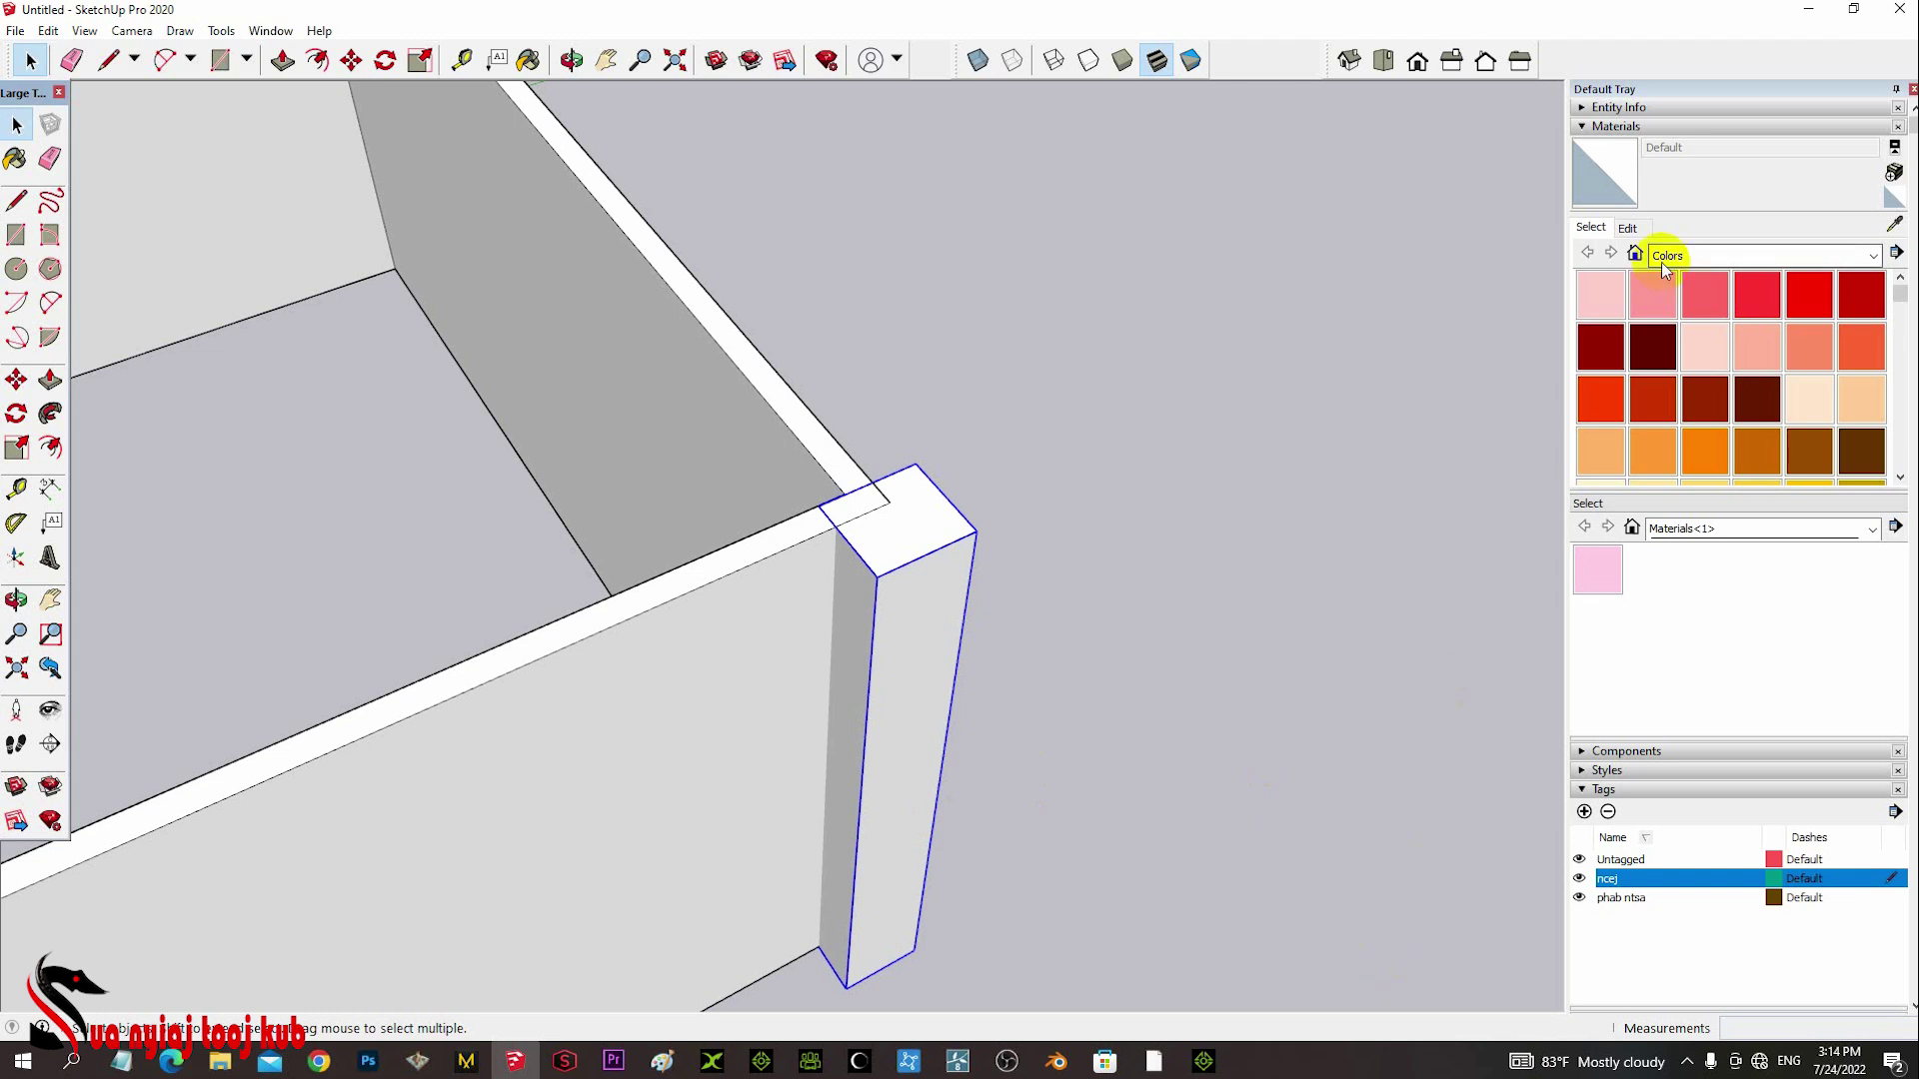
{"action": "left_click", "coordinate": [1610, 345]}
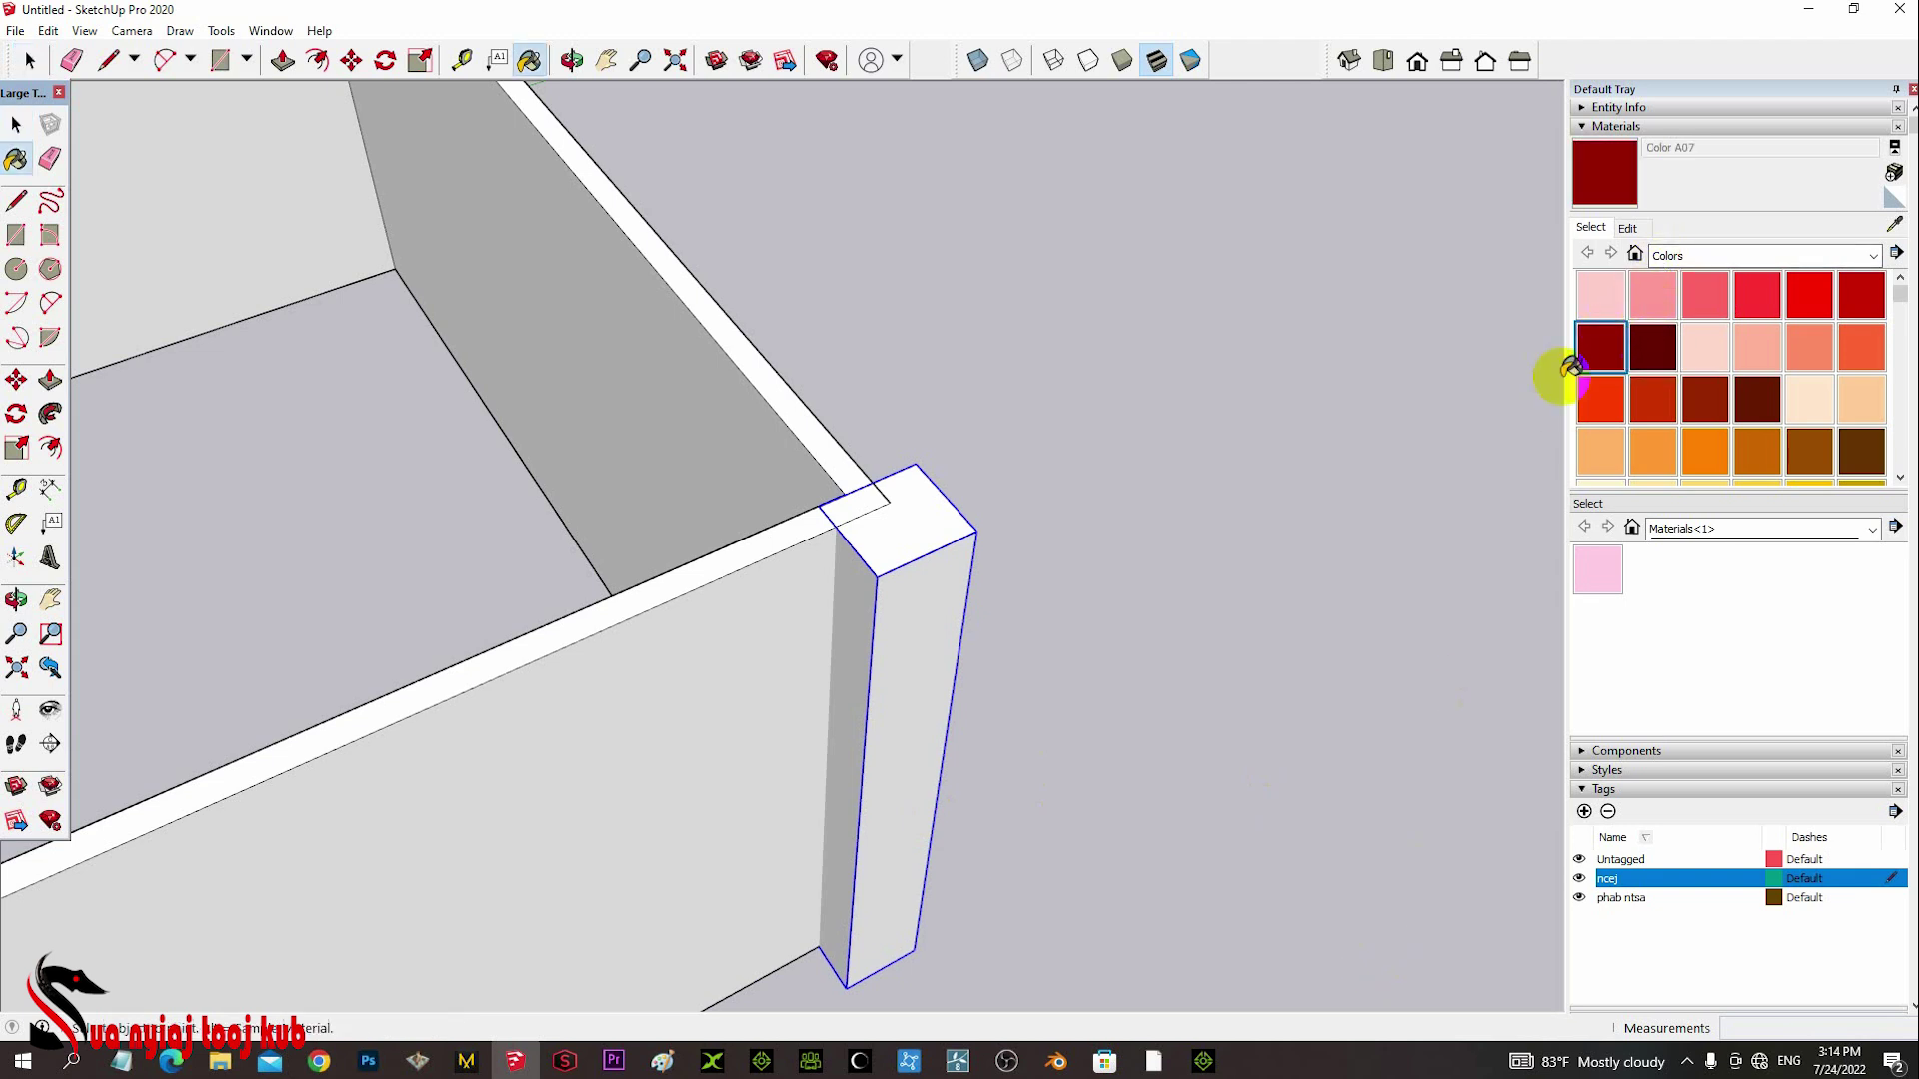
{"action": "left_click", "coordinate": [917, 584]}
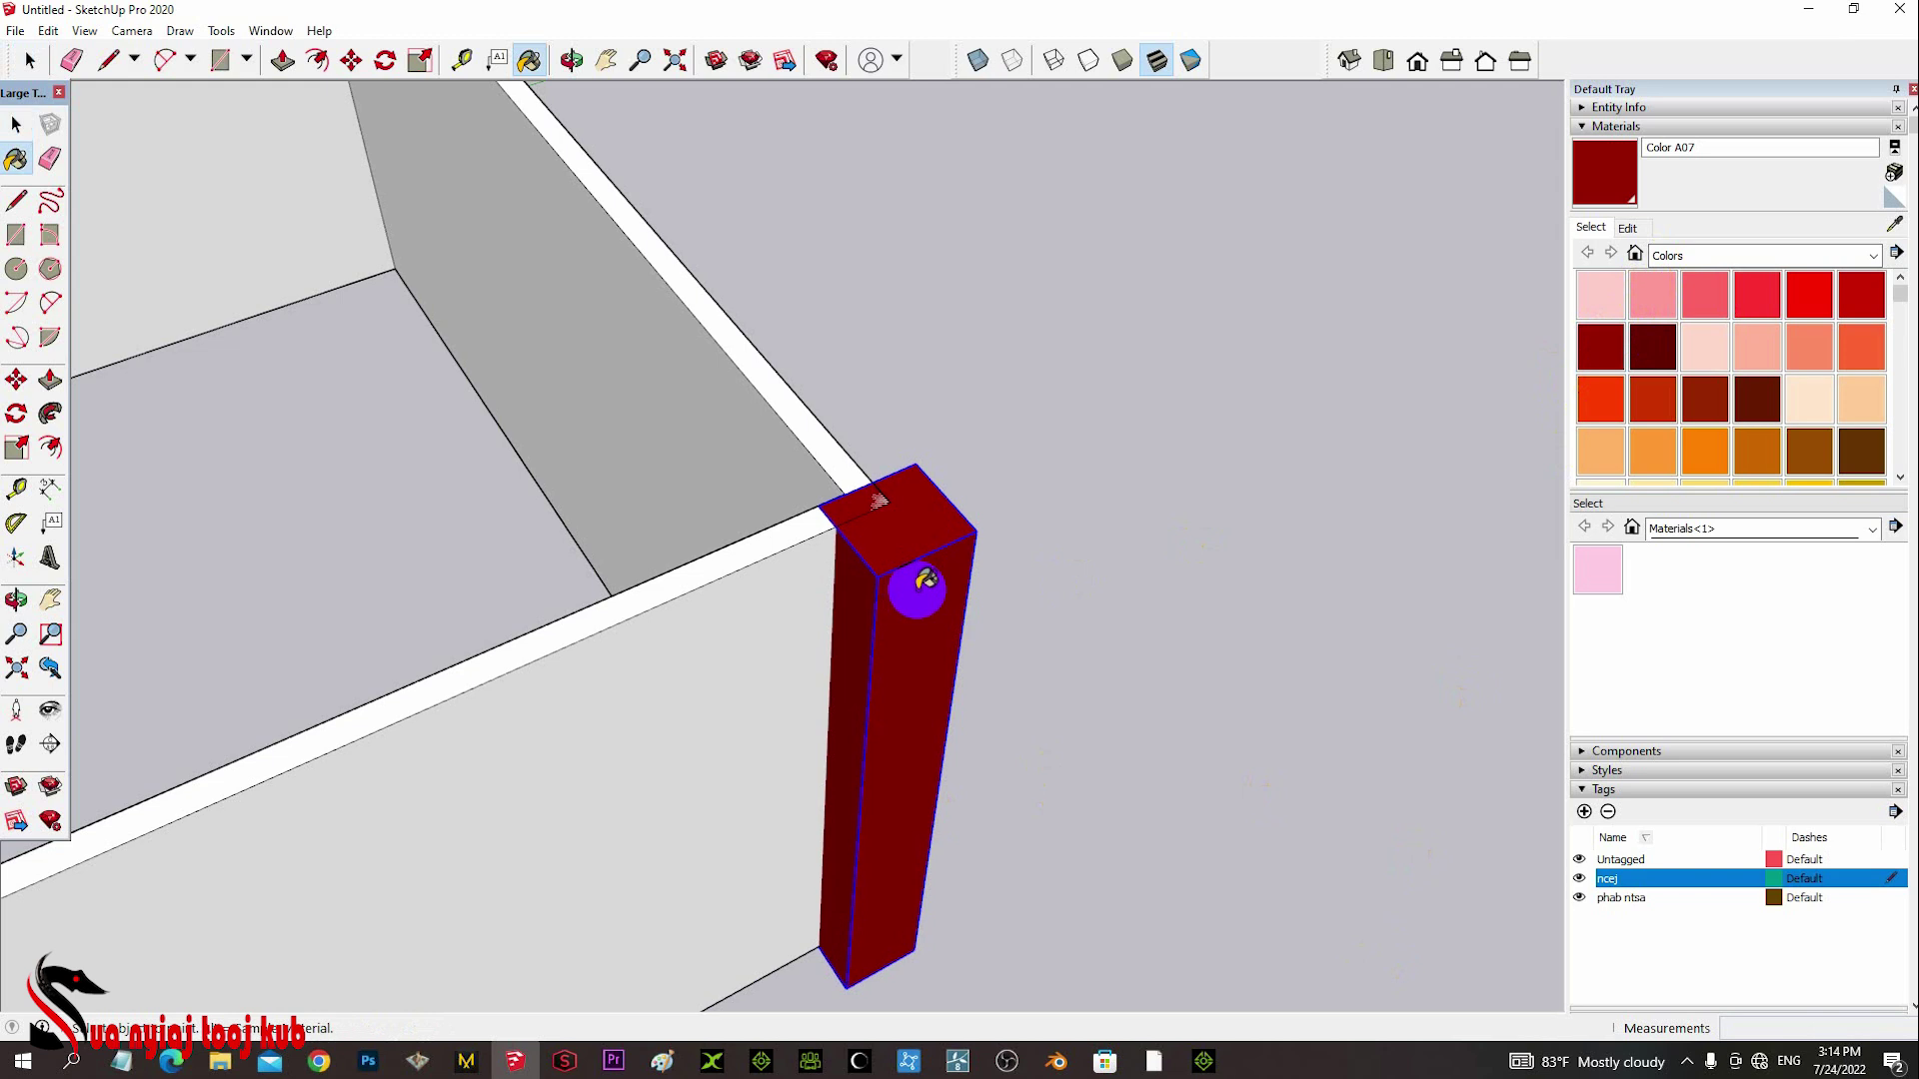
- Texture the Color A07 material with the orange wood image 4de6261b970deb804e557b9bb1dd44ad.jpg from the TEXTURE\ntoo folder on drive E
{"action": "left_click", "coordinate": [1618, 205]}
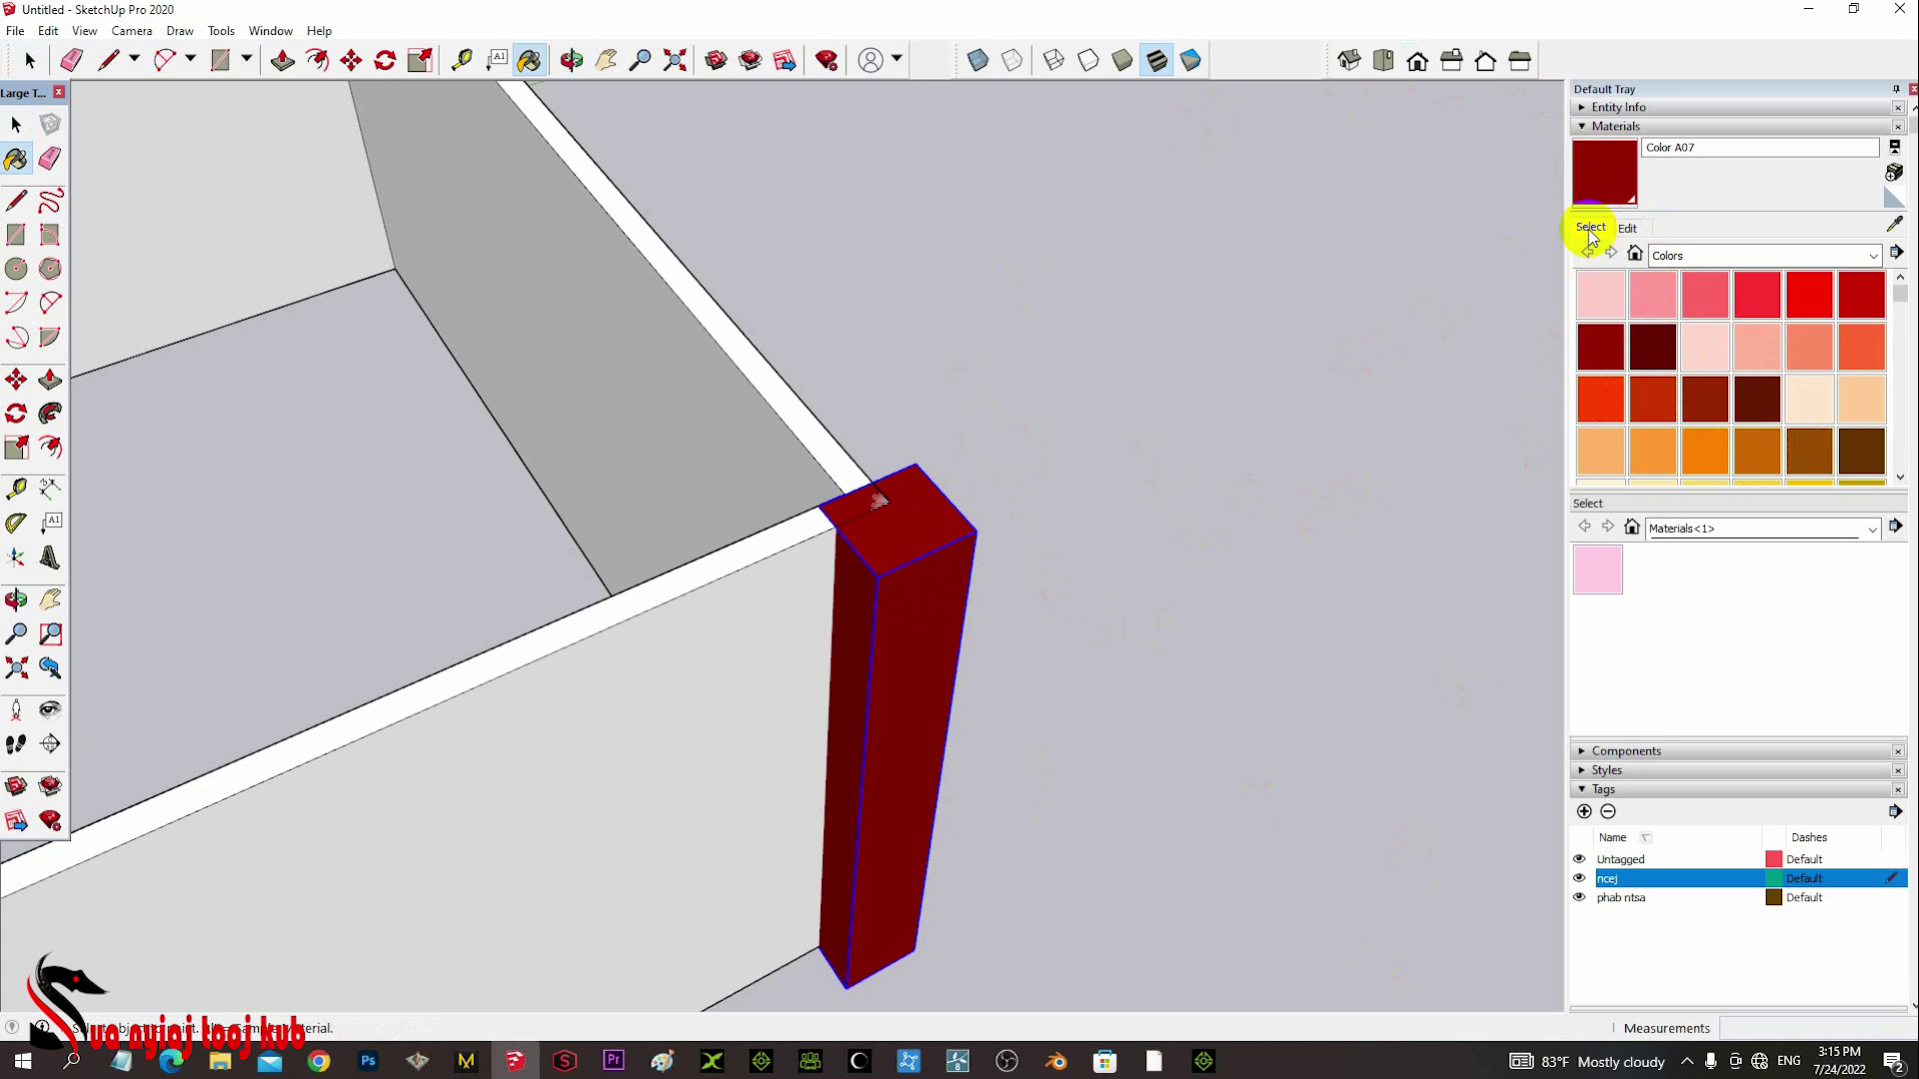
{"action": "left_click", "coordinate": [1617, 199]}
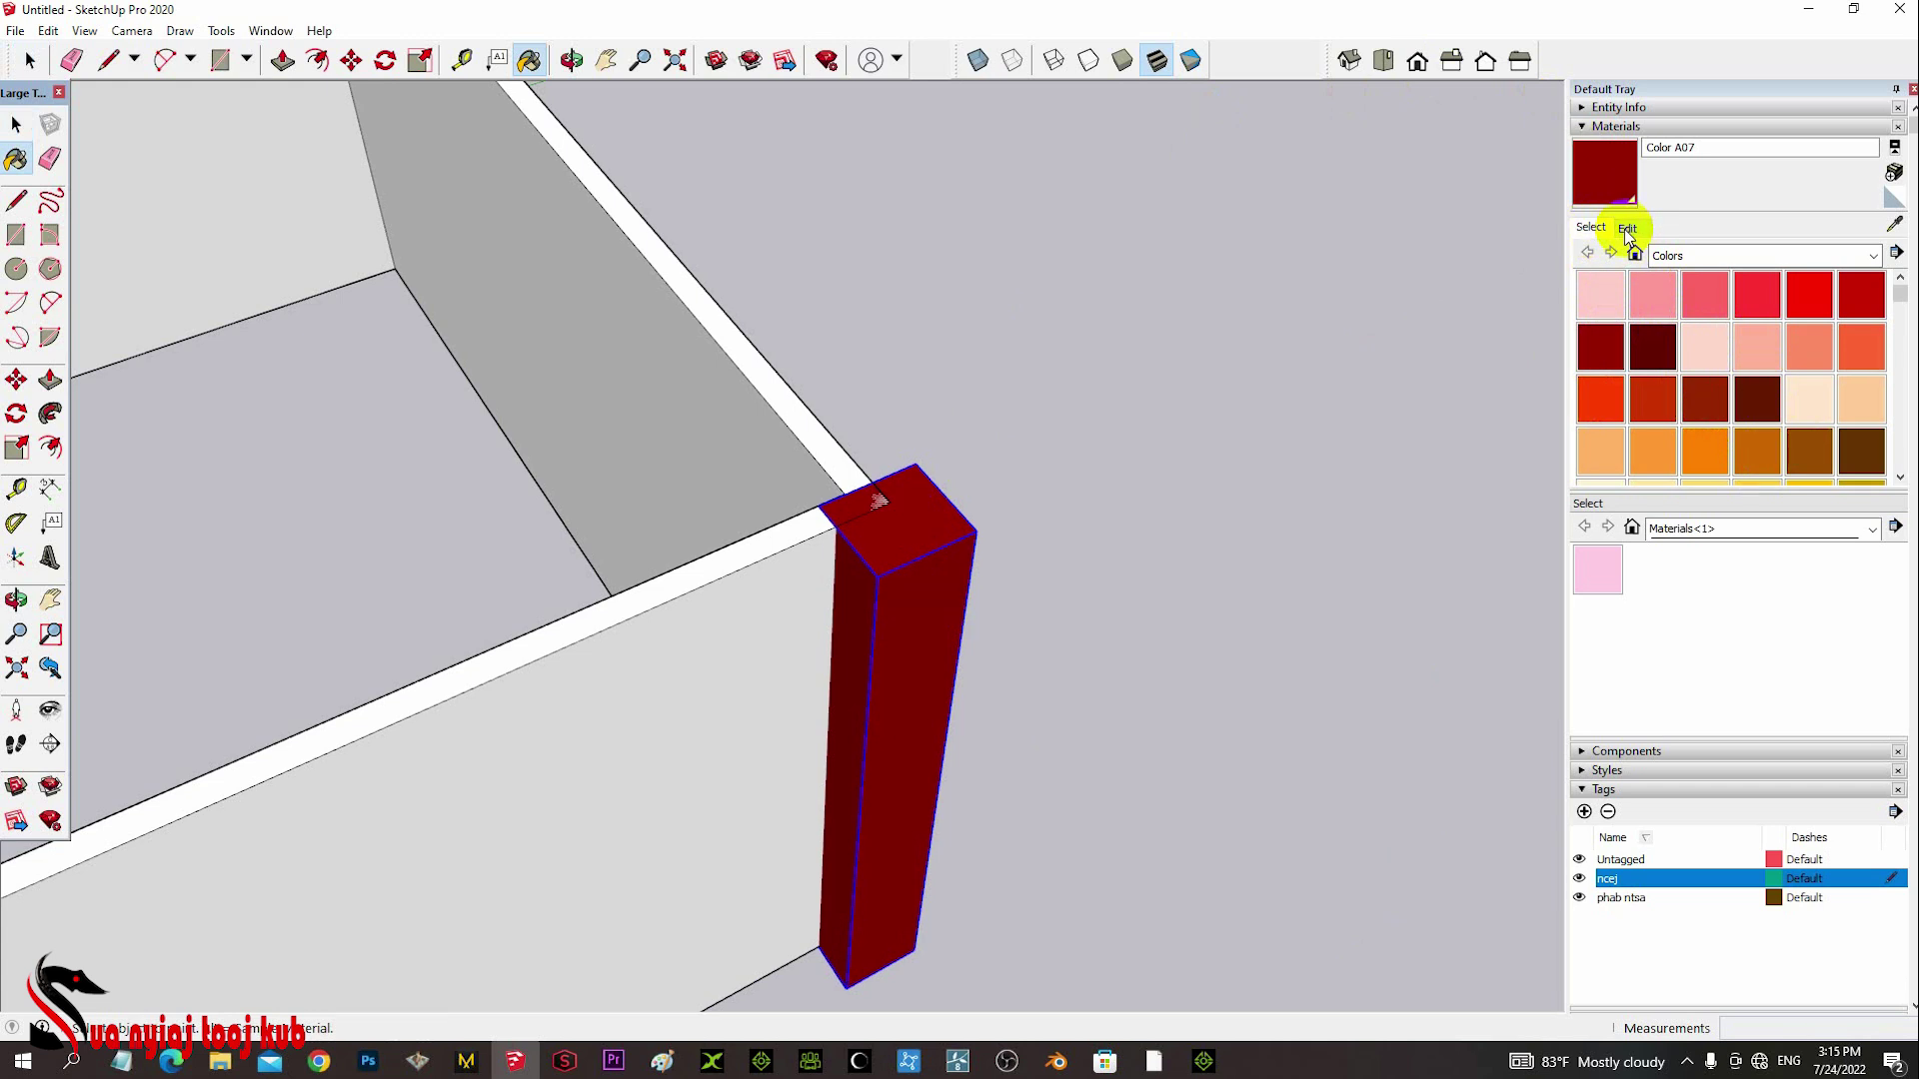
{"action": "left_click", "coordinate": [1627, 229]}
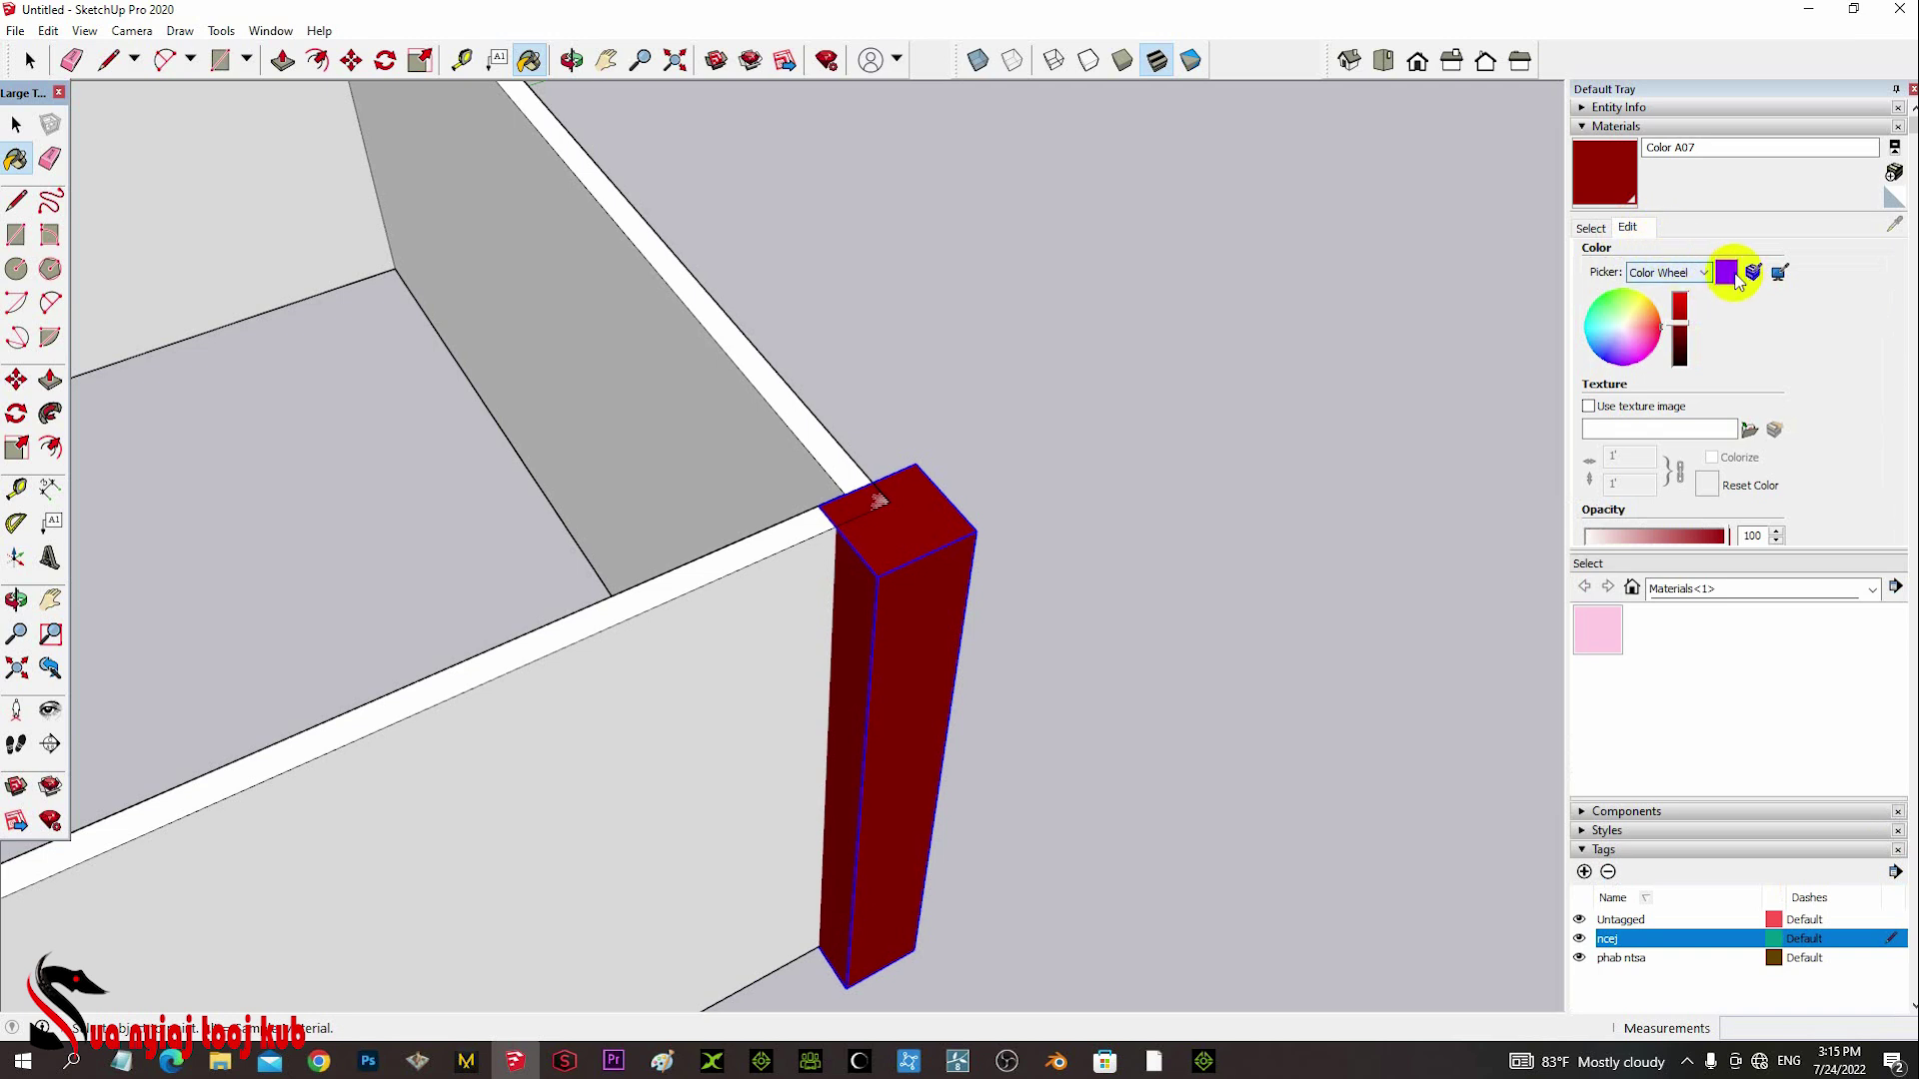
{"action": "left_click", "coordinate": [1748, 429]}
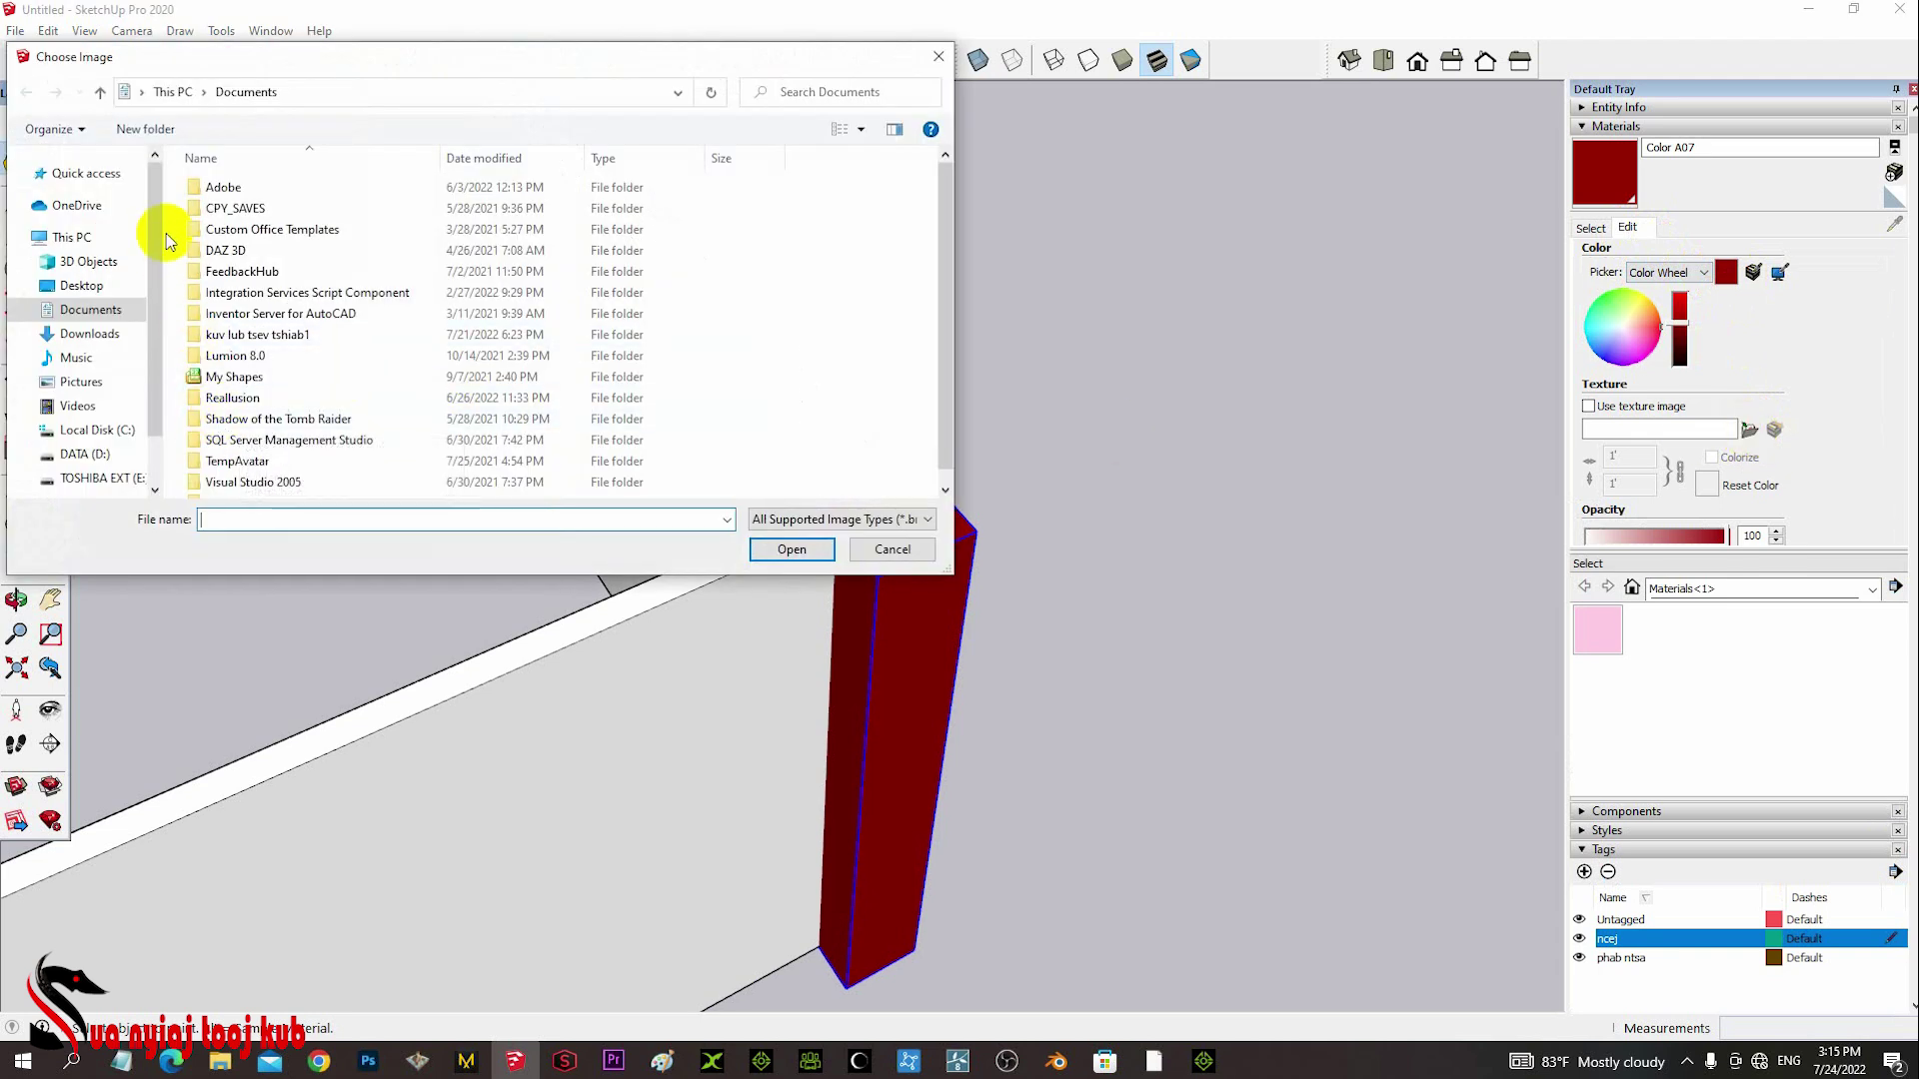
{"action": "scroll", "coordinate": [70, 345], "scroll_direction": "down", "scroll_amount": 2}
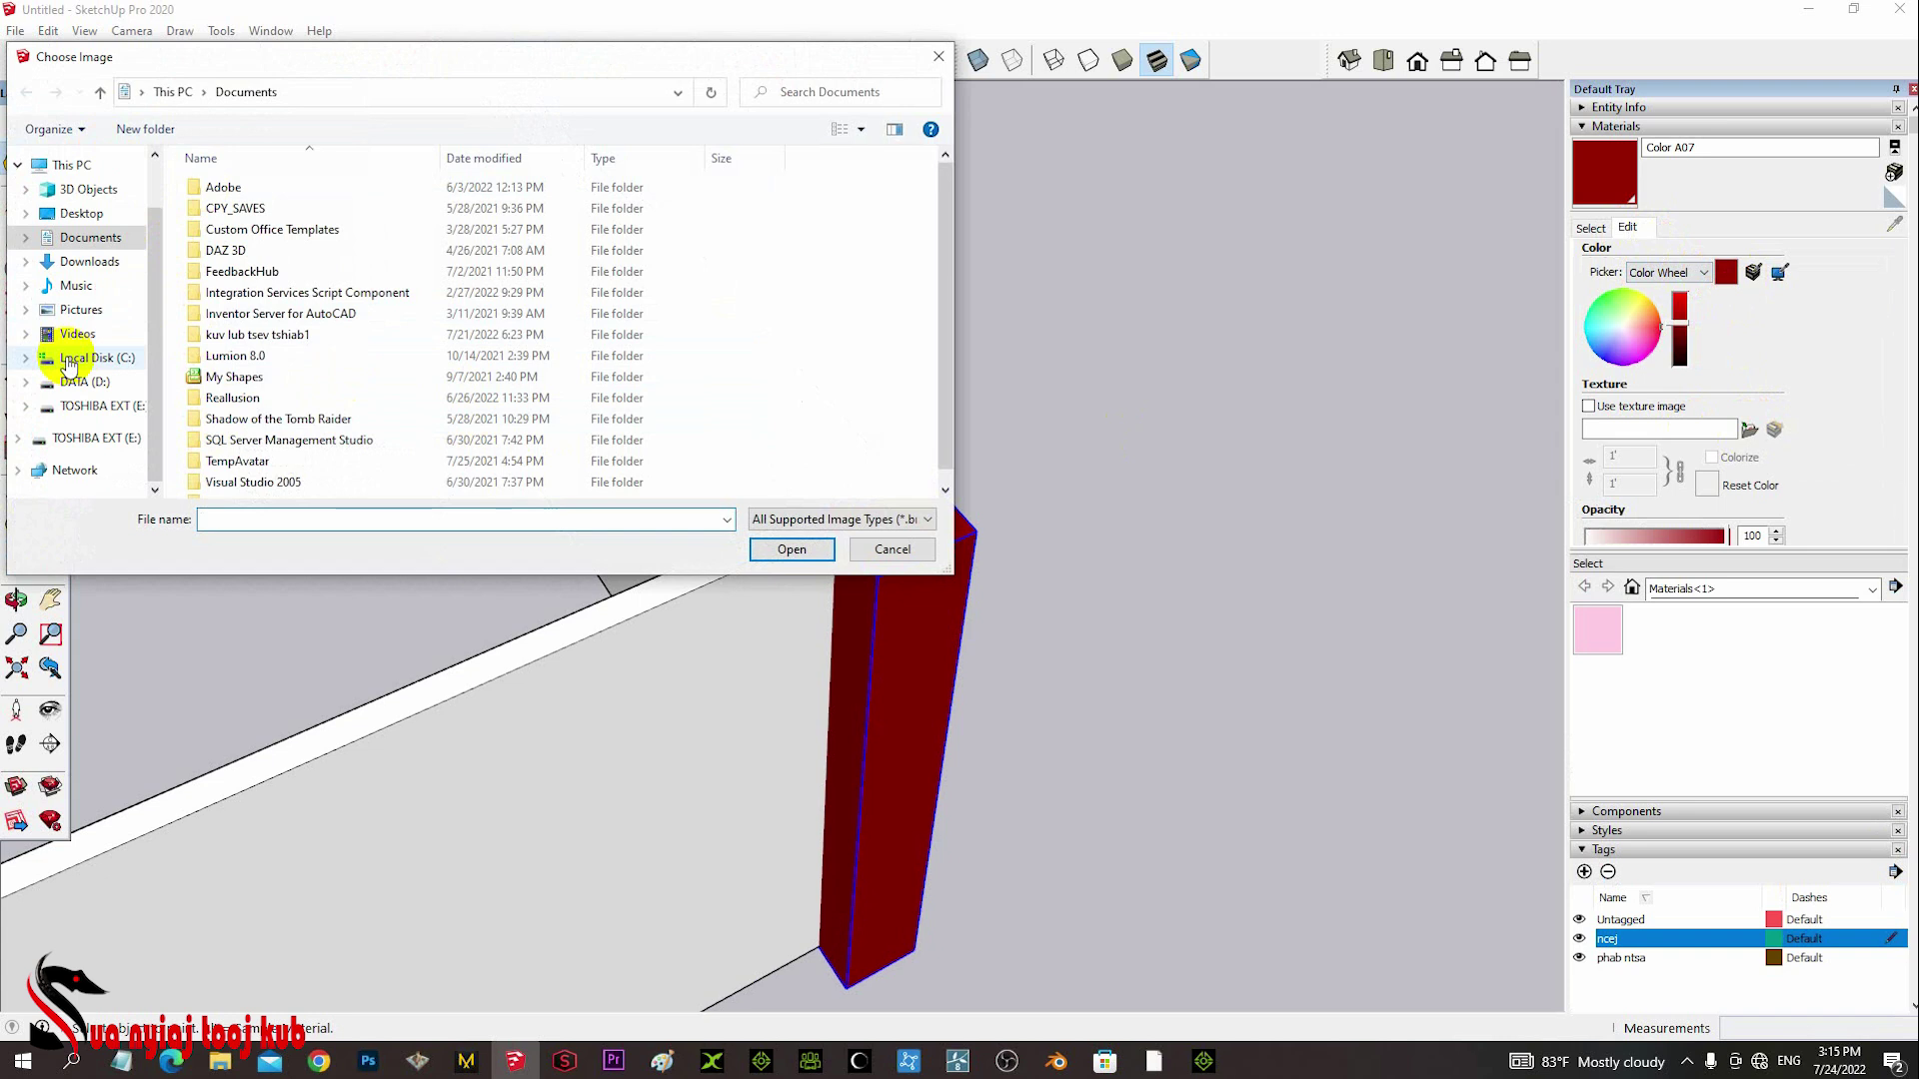
{"action": "left_click", "coordinate": [105, 408]}
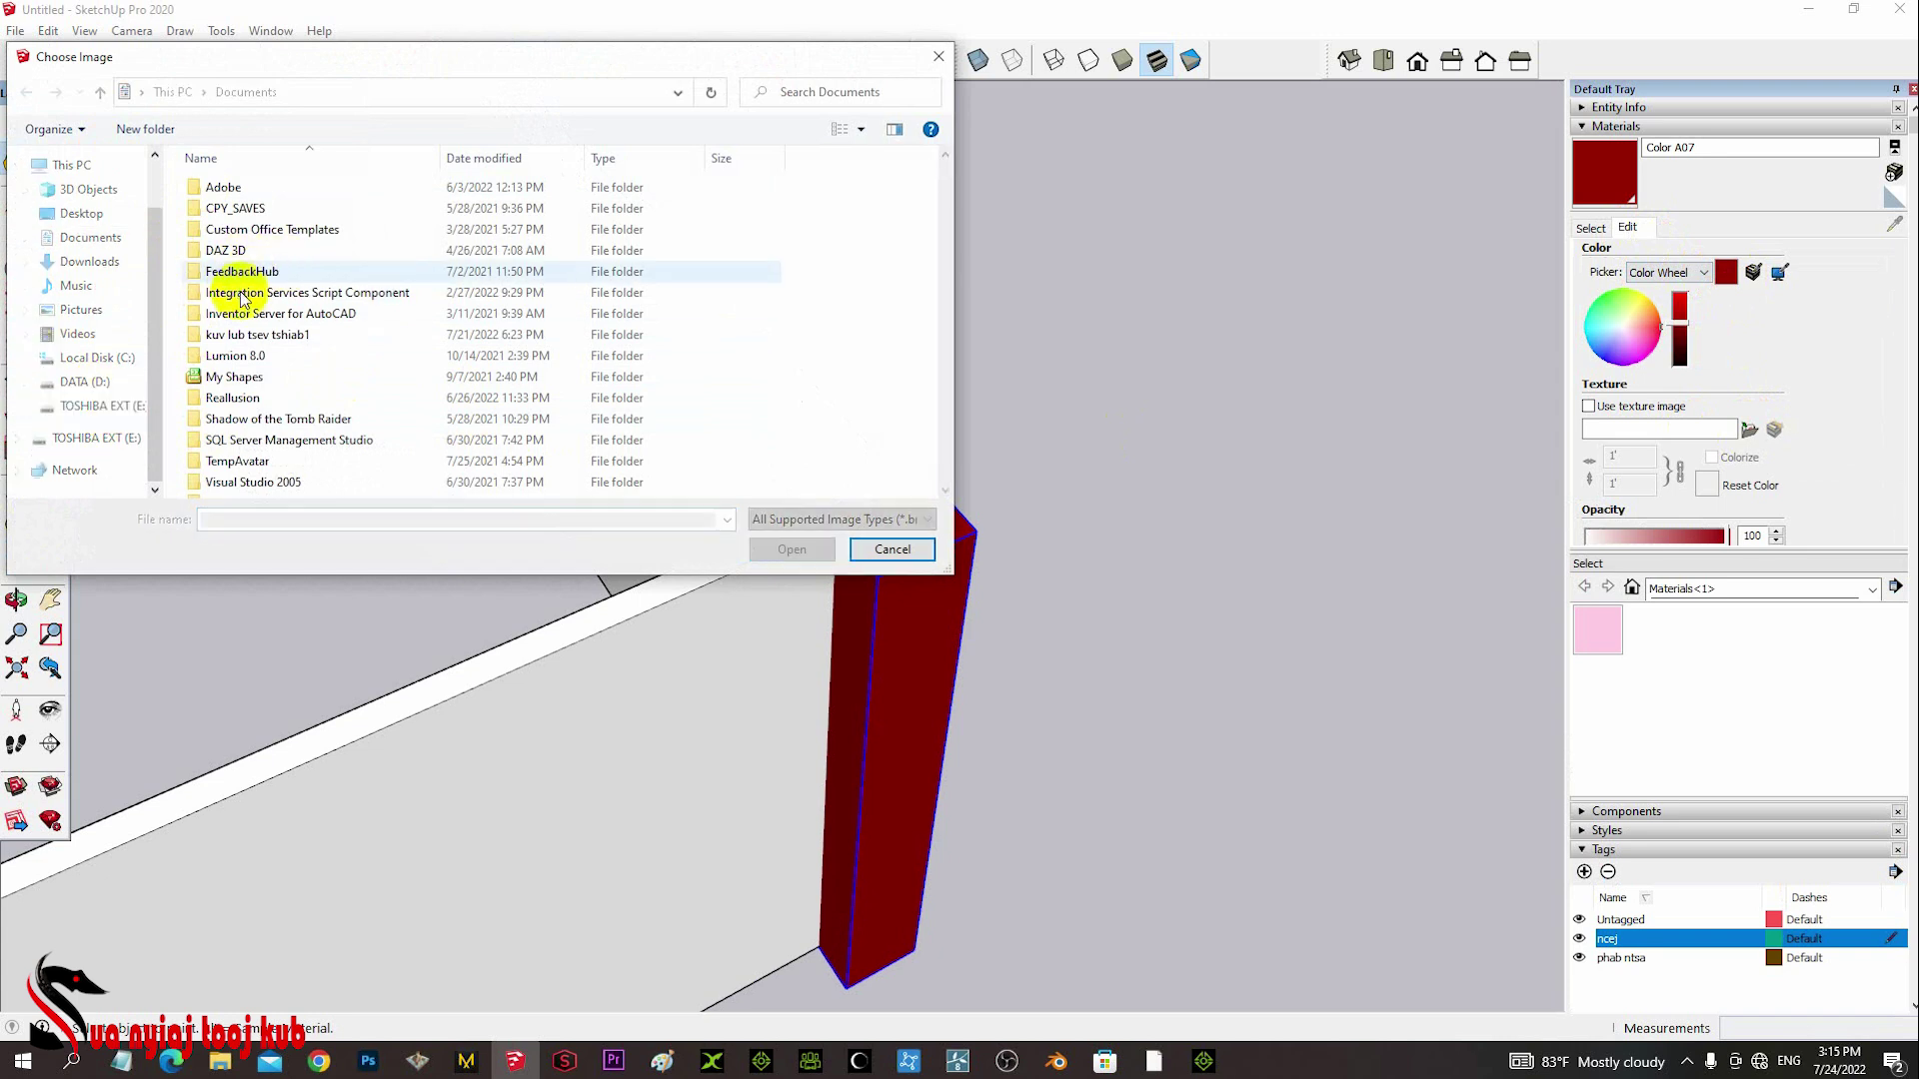
{"action": "scroll", "coordinate": [245, 360], "scroll_direction": "down", "scroll_amount": 5}
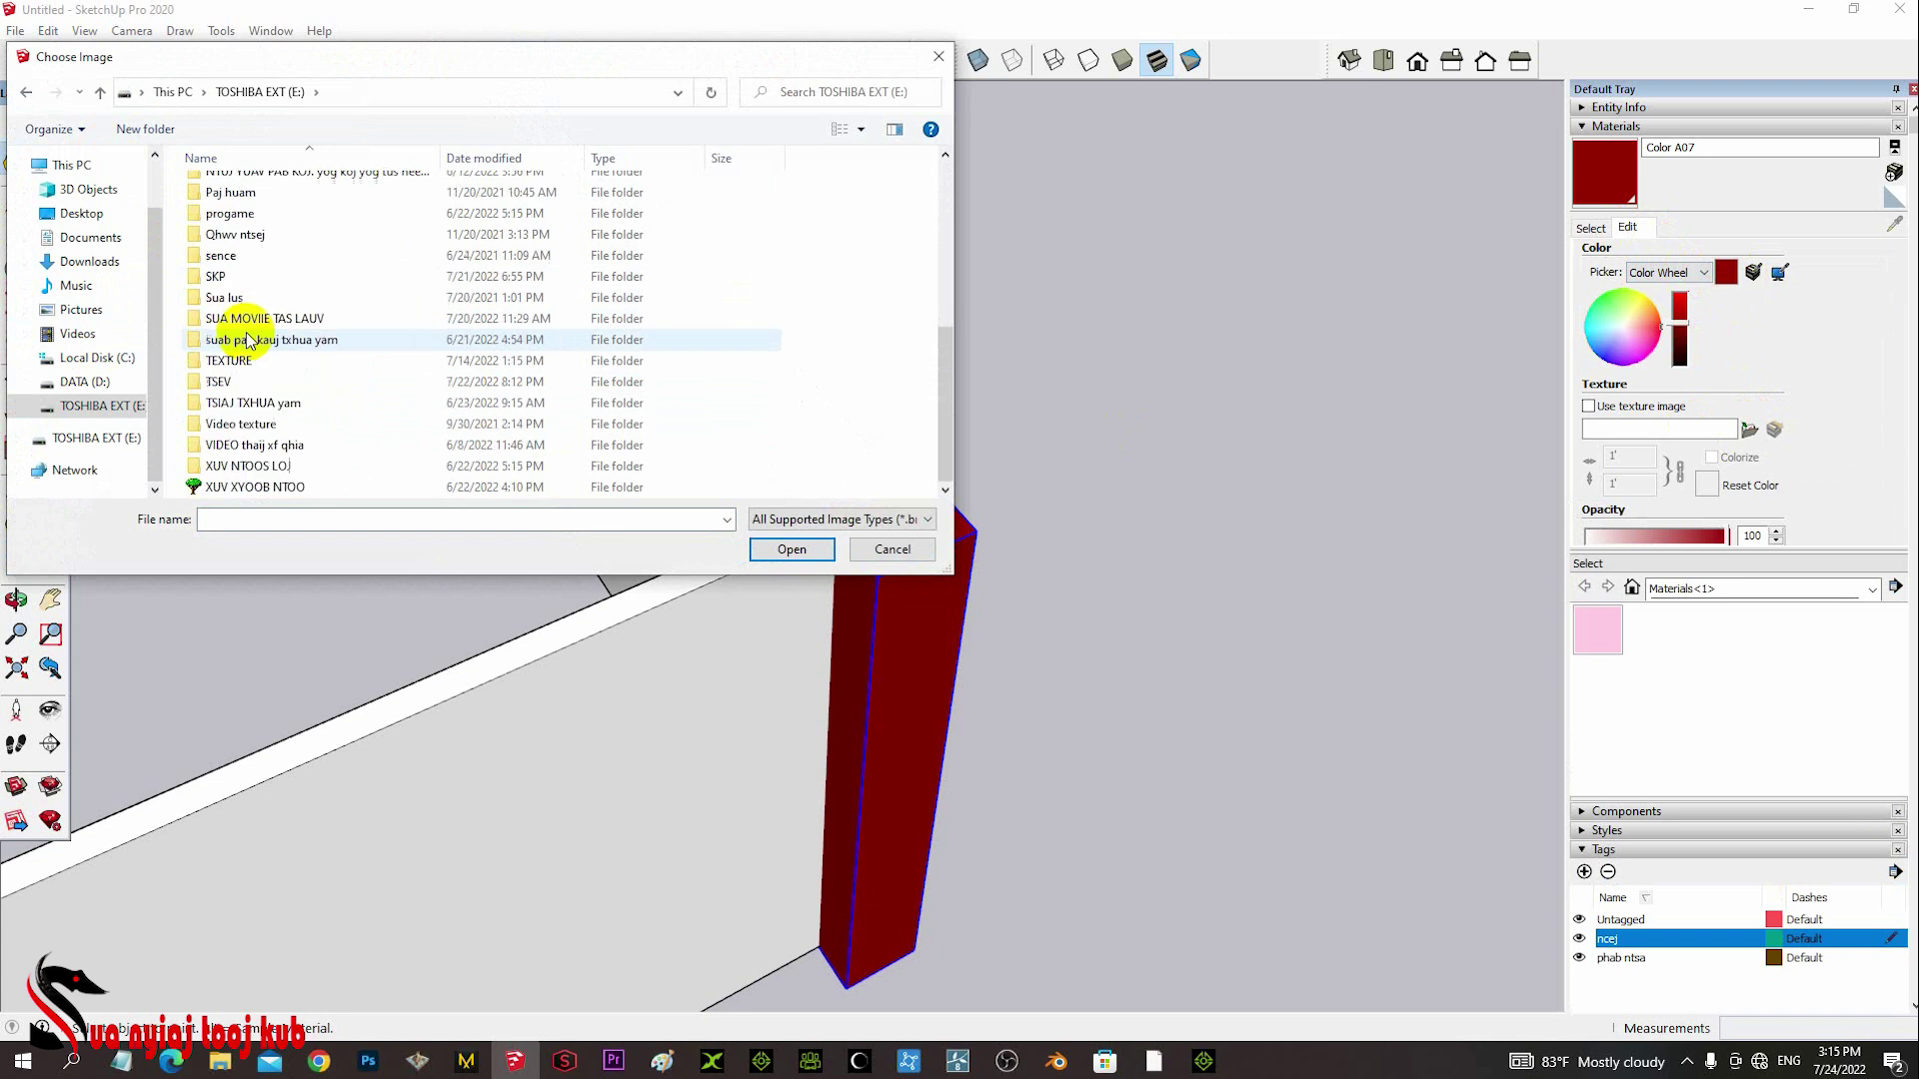
{"action": "double_click", "coordinate": [242, 362]}
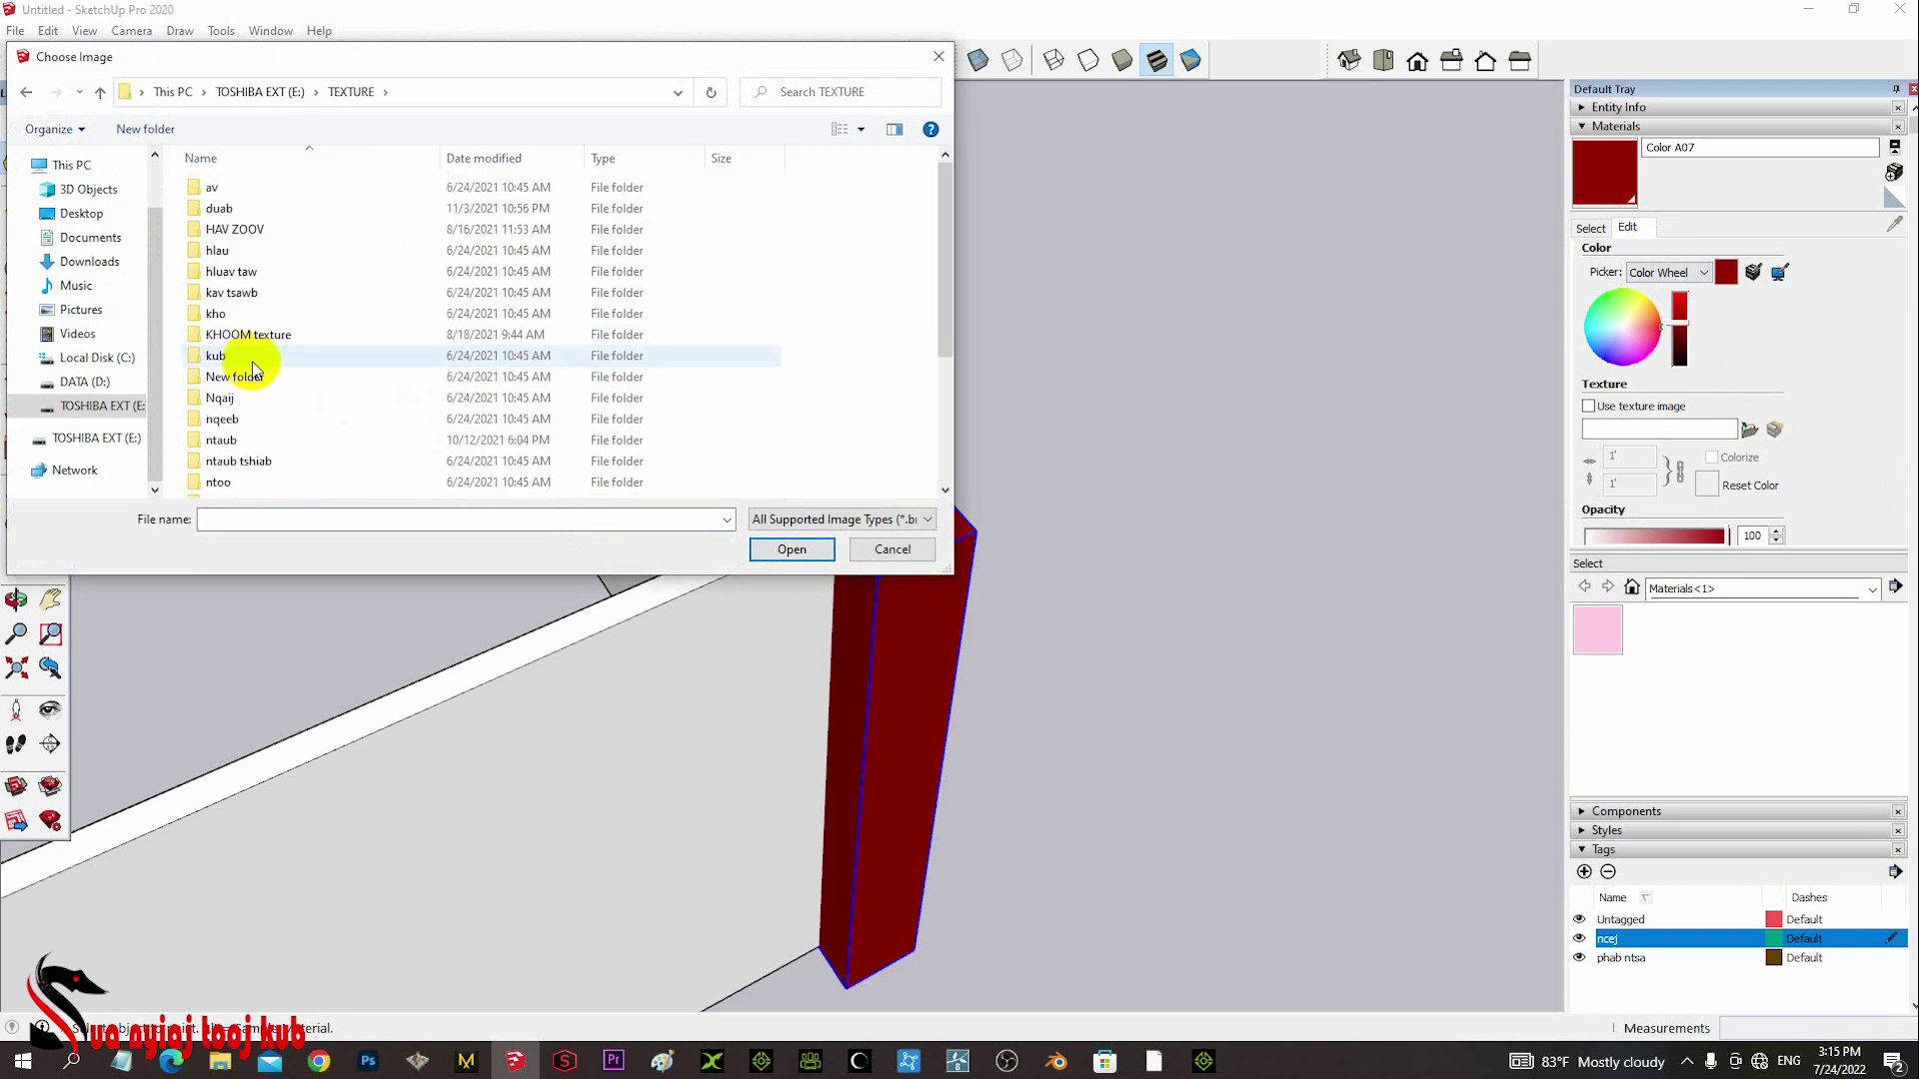
{"action": "scroll", "coordinate": [255, 372], "scroll_direction": "down", "scroll_amount": 3}
{"action": "left_click", "coordinate": [258, 300]}
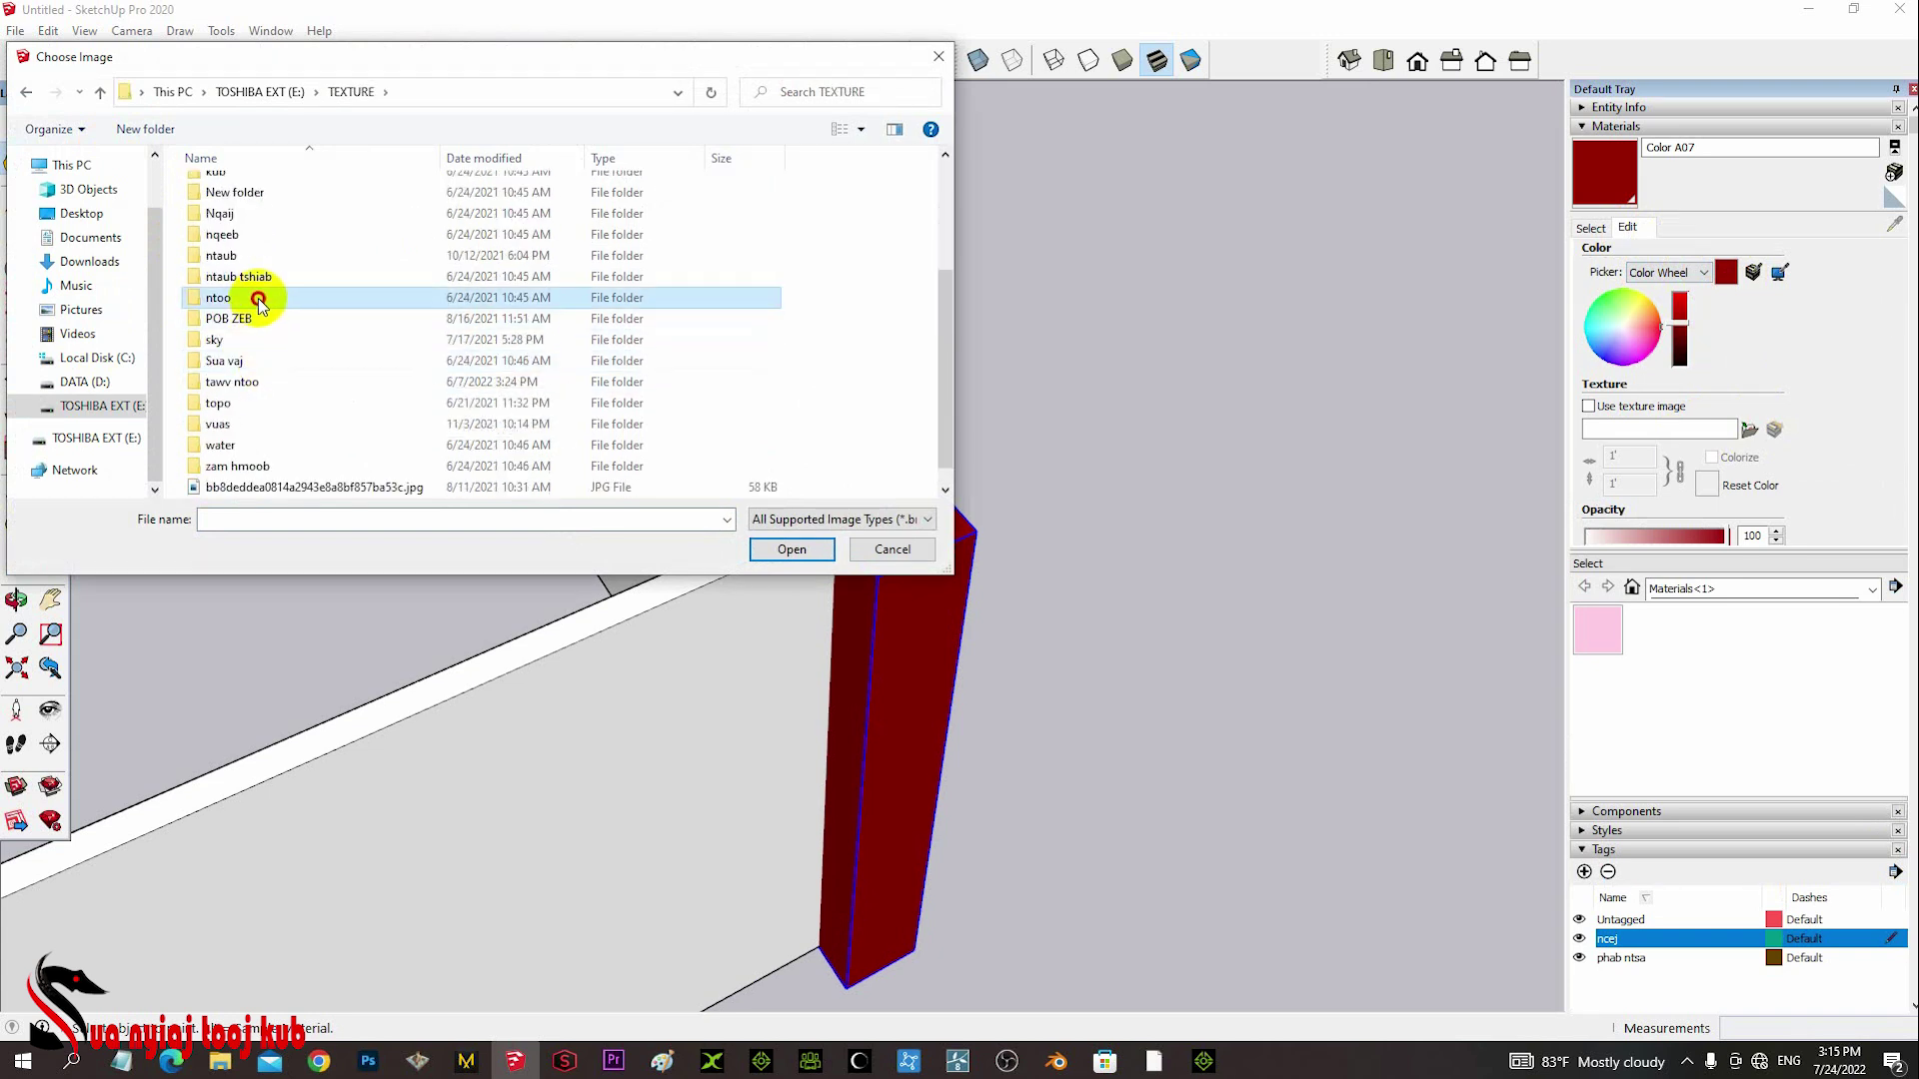
{"action": "double_click", "coordinate": [258, 300]}
{"action": "left_click", "coordinate": [537, 235]}
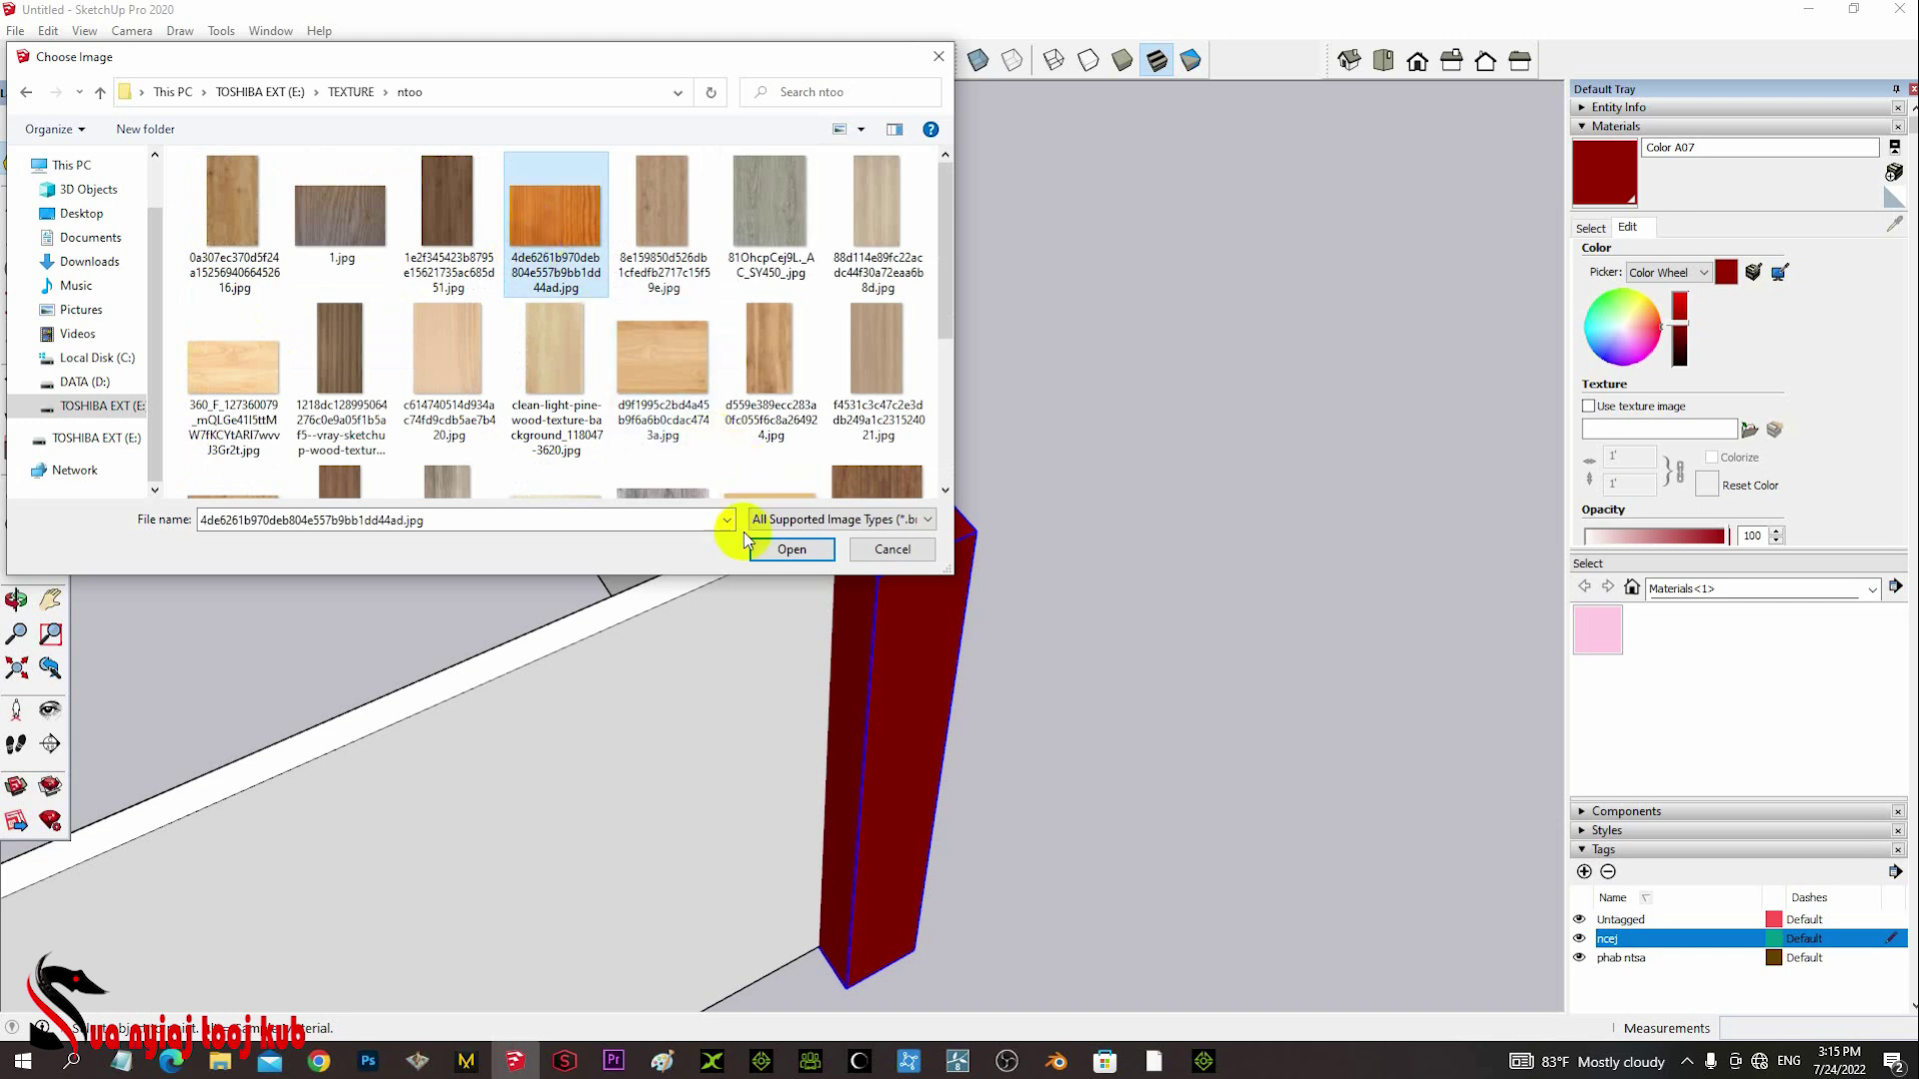
{"action": "left_click", "coordinate": [789, 548]}
{"action": "left_click", "coordinate": [883, 555]}
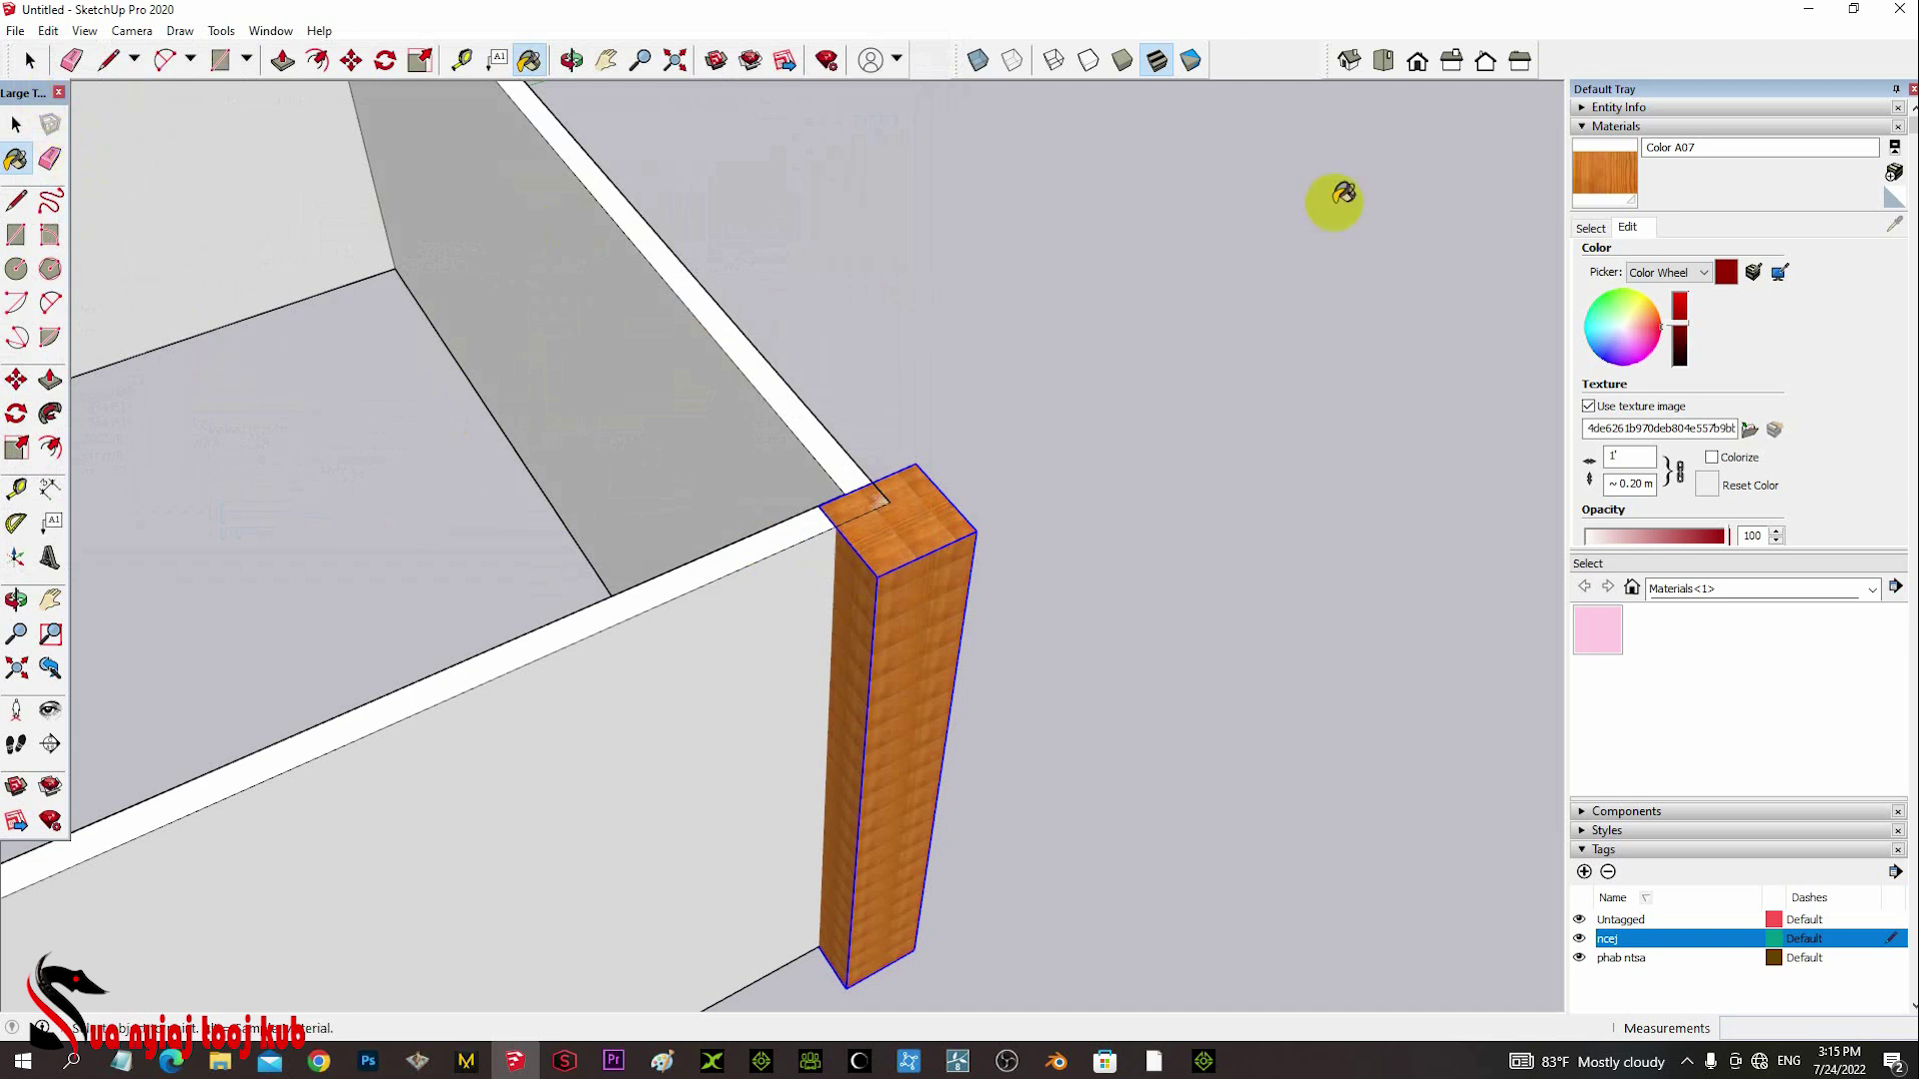
- Copy the wood-textured corner column 3 m along the long wall, away from the corner
{"action": "left_click", "coordinate": [30, 60]}
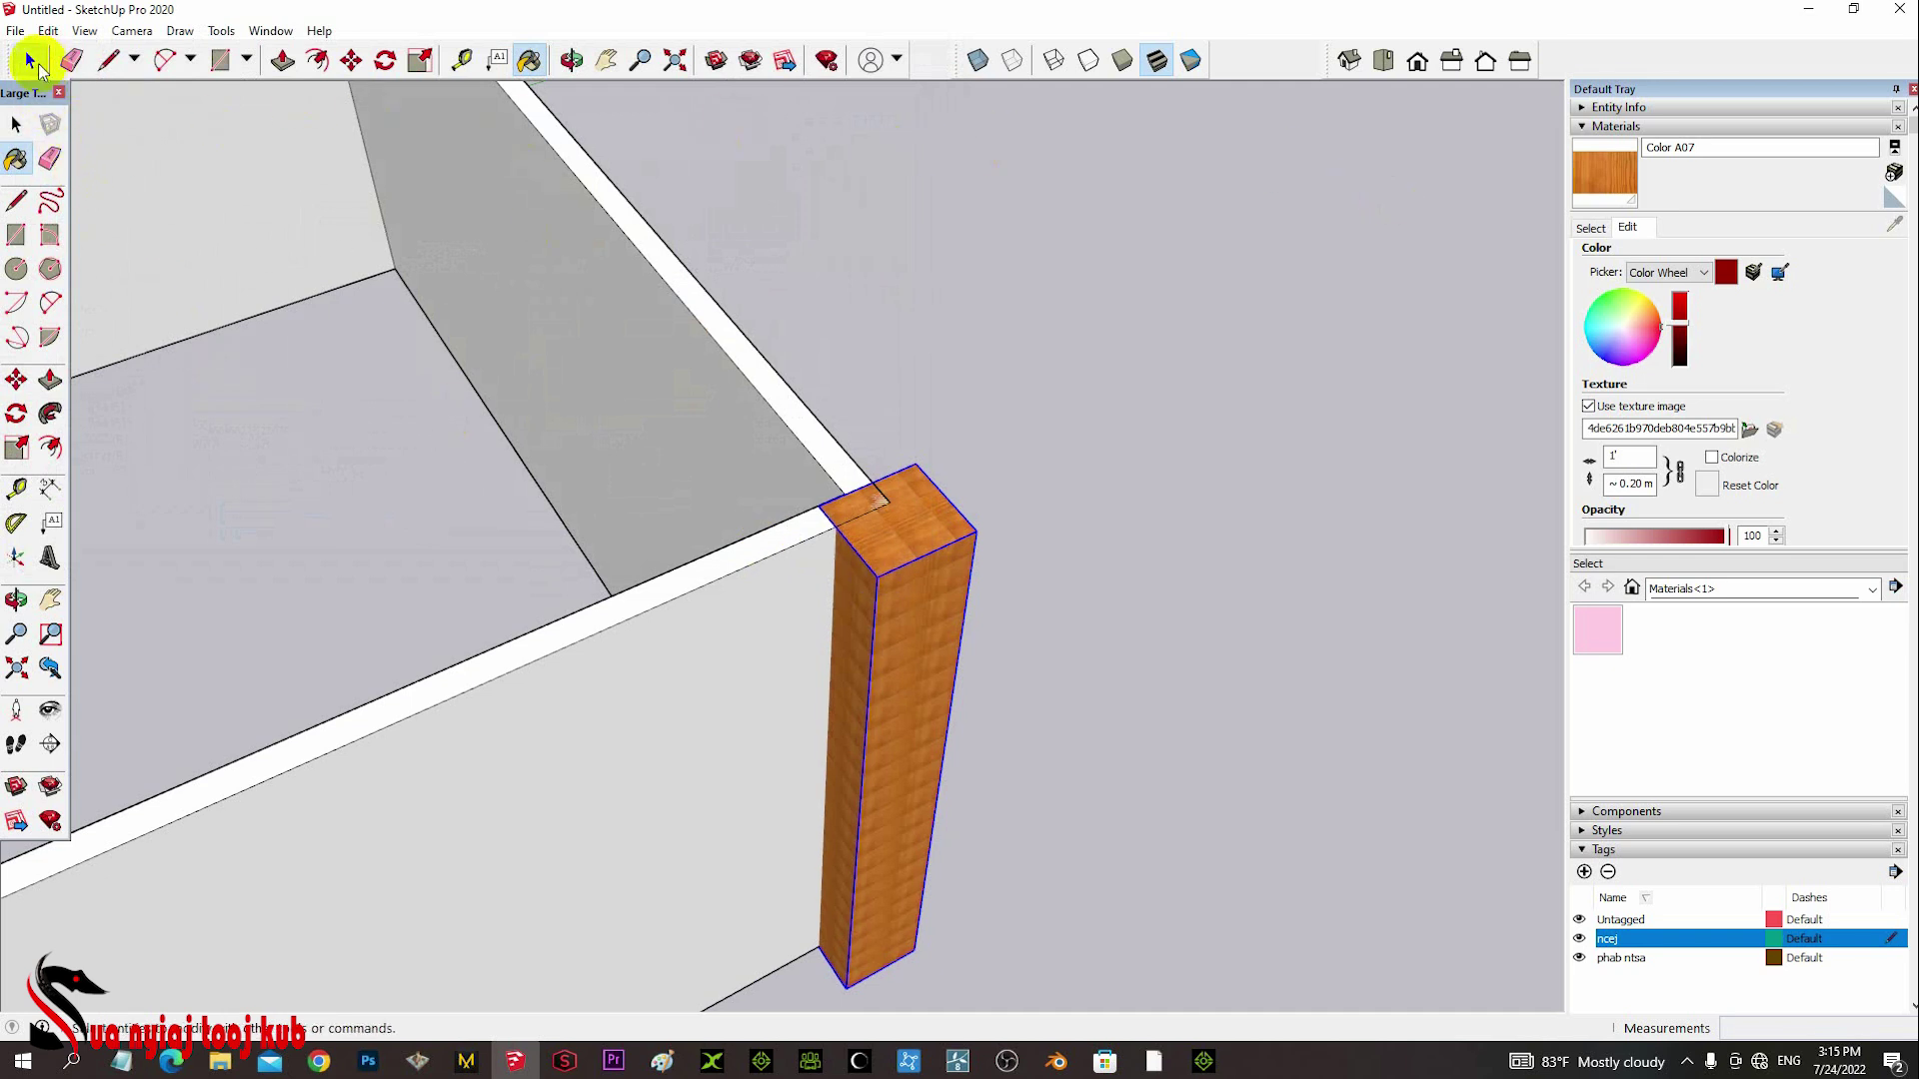
{"action": "left_click", "coordinate": [861, 662]}
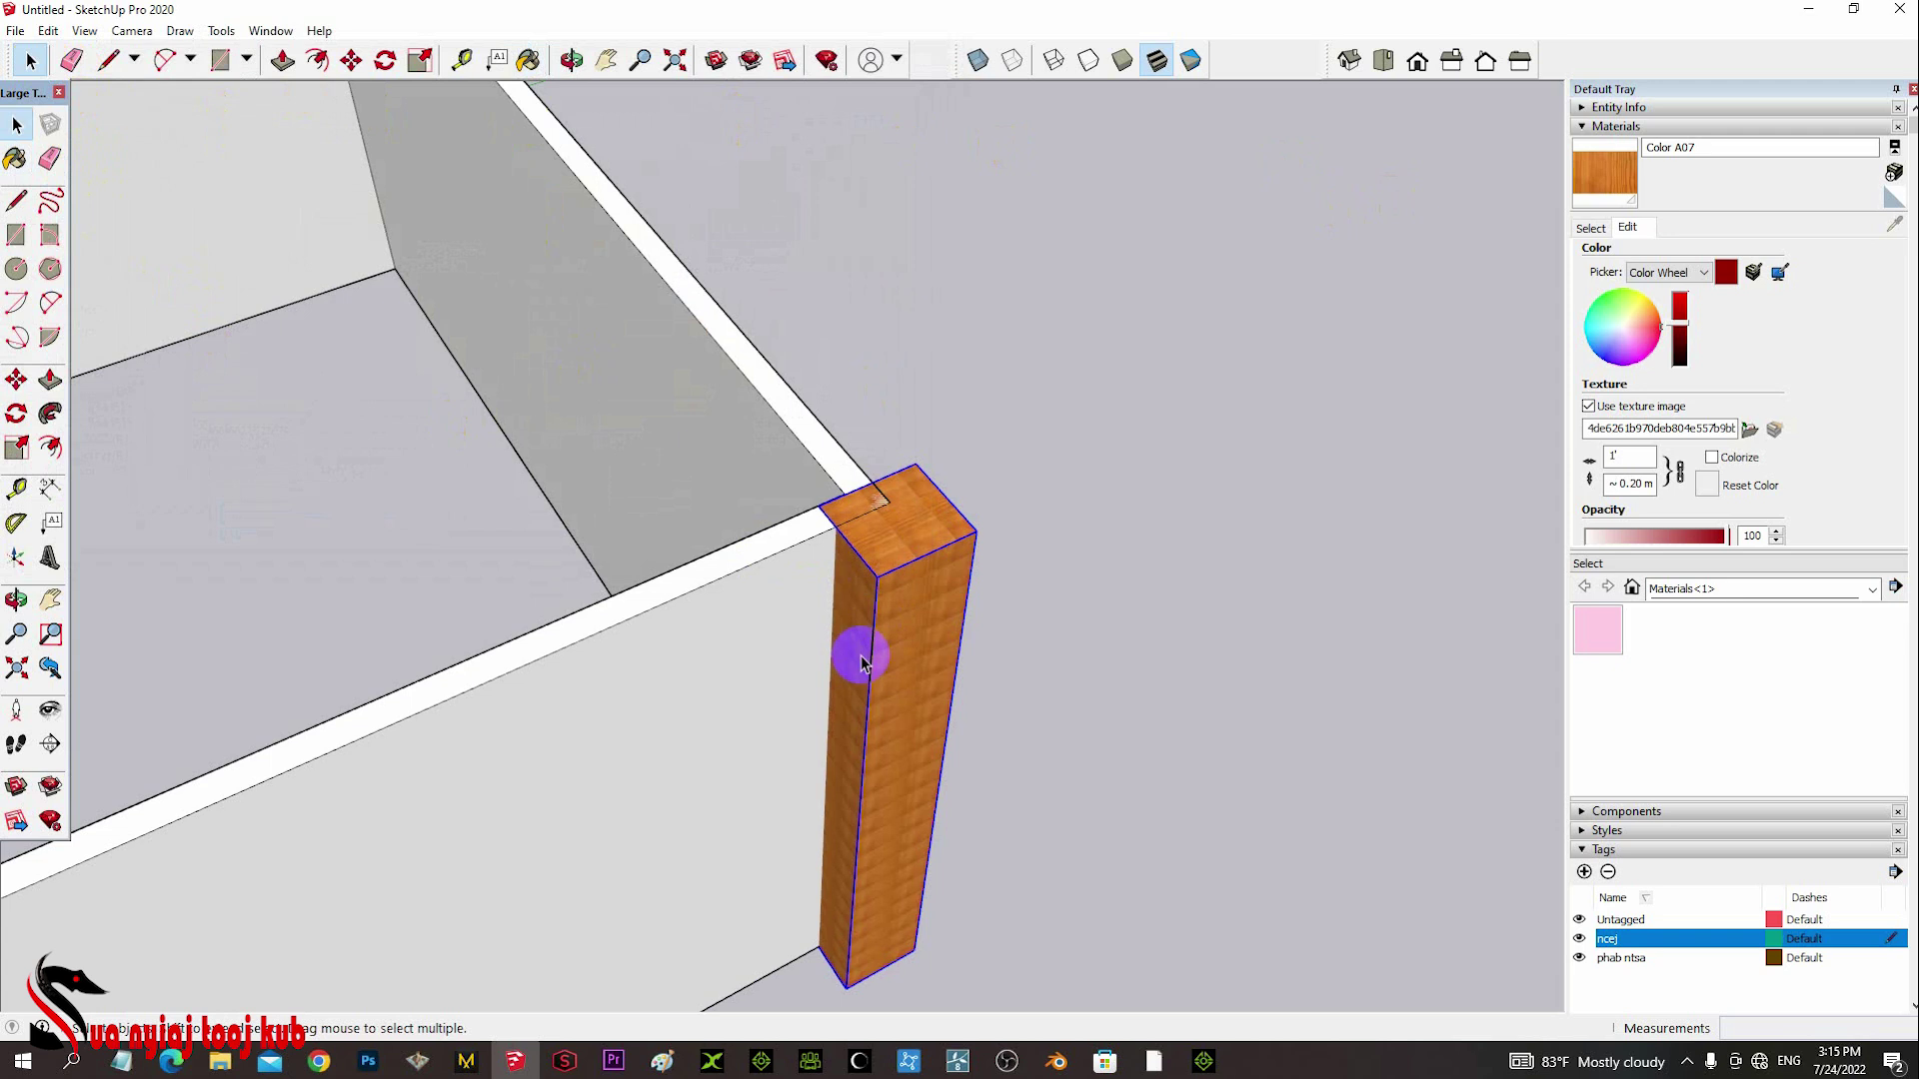
{"action": "key", "text": "c"}
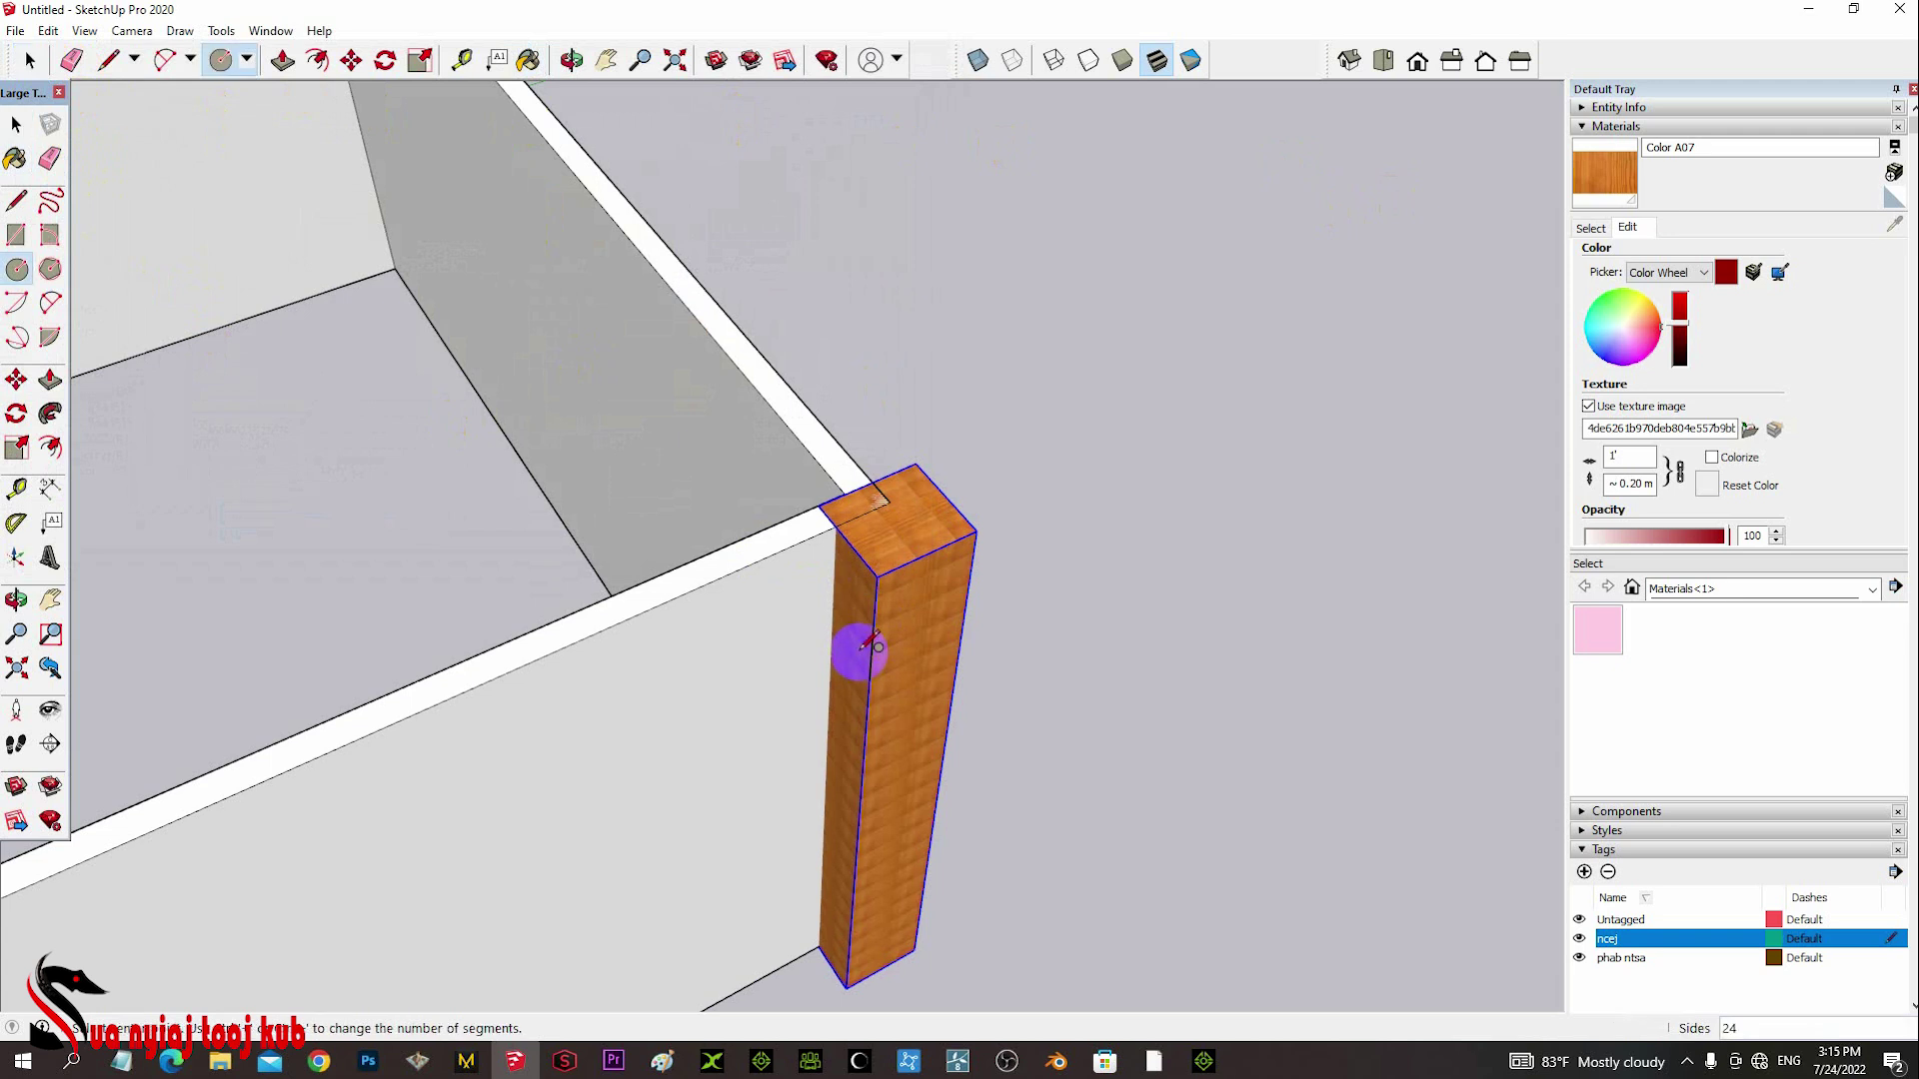
{"action": "middle_click_drag", "start_coordinate": [856, 651], "coordinate": [736, 656]}
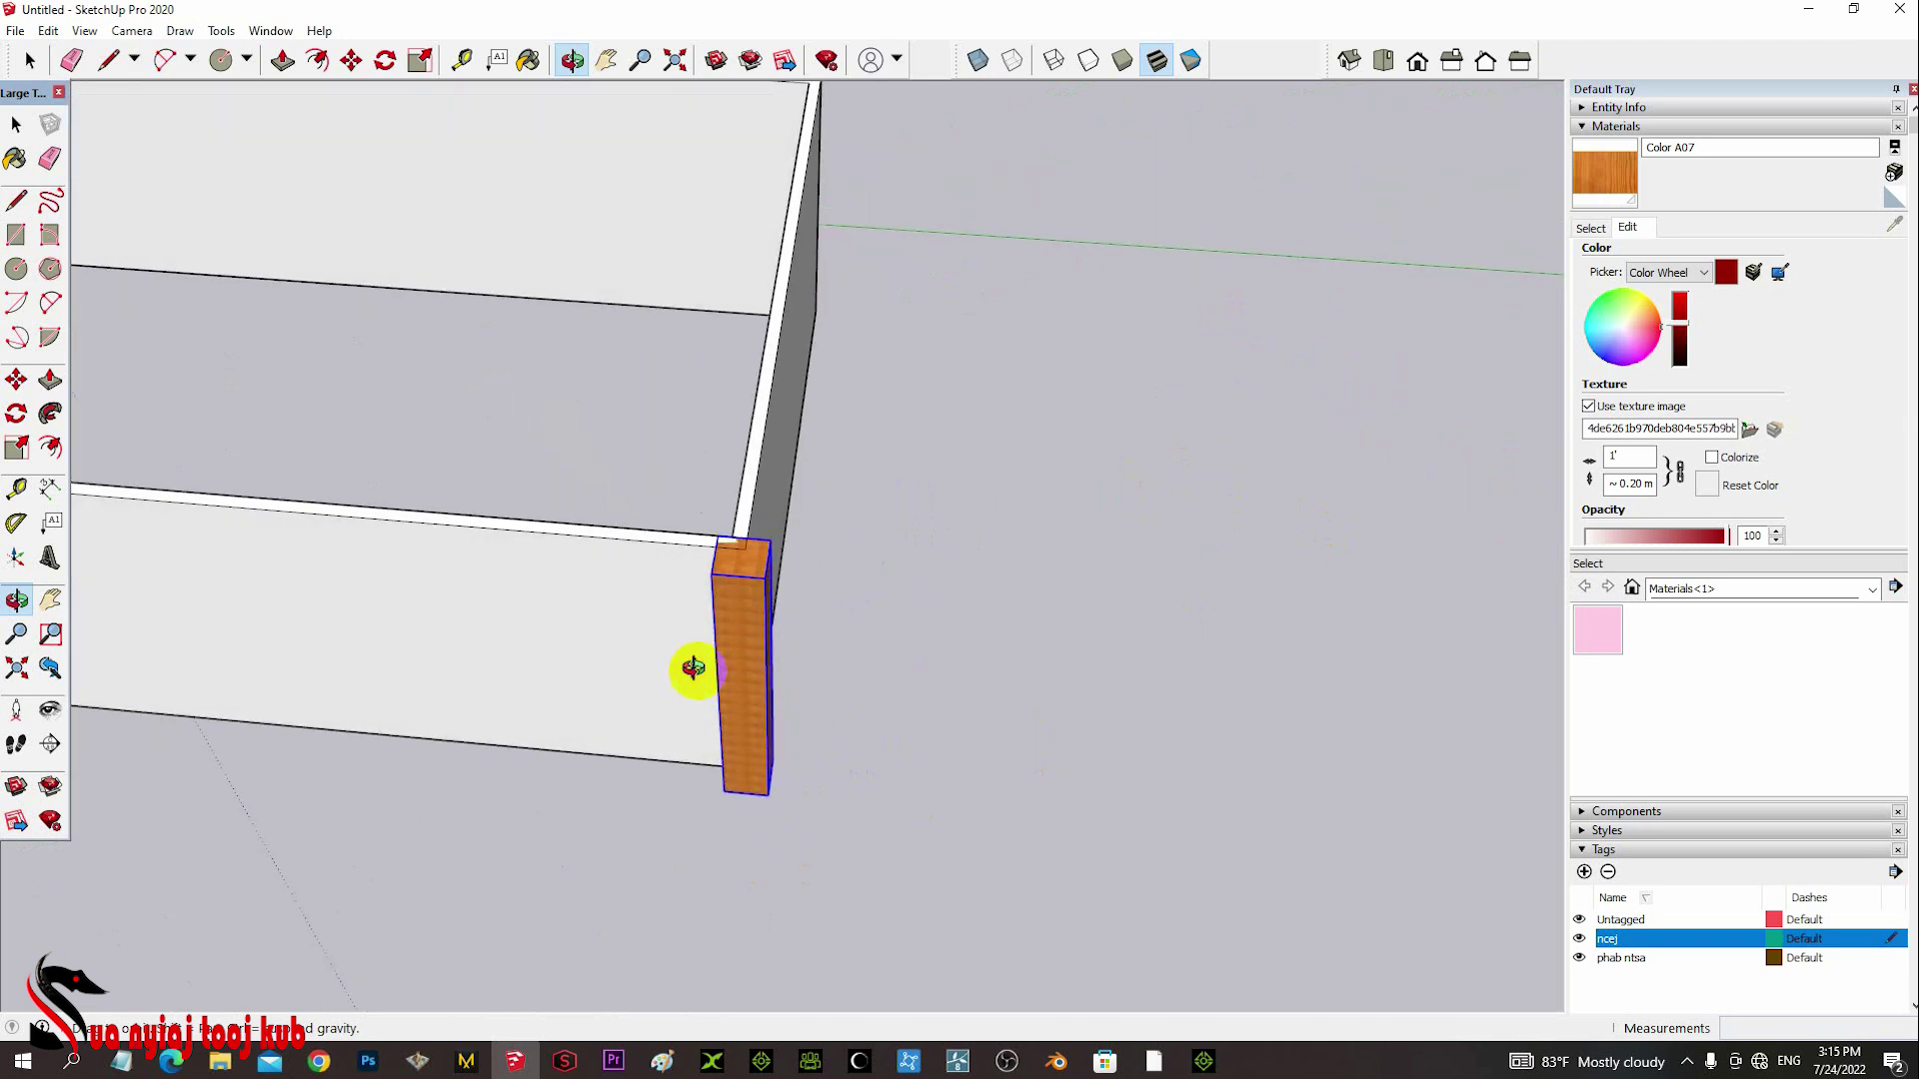
{"action": "middle_click_drag", "start_coordinate": [603, 611], "coordinate": [1129, 624]}
{"action": "key", "text": "h"}
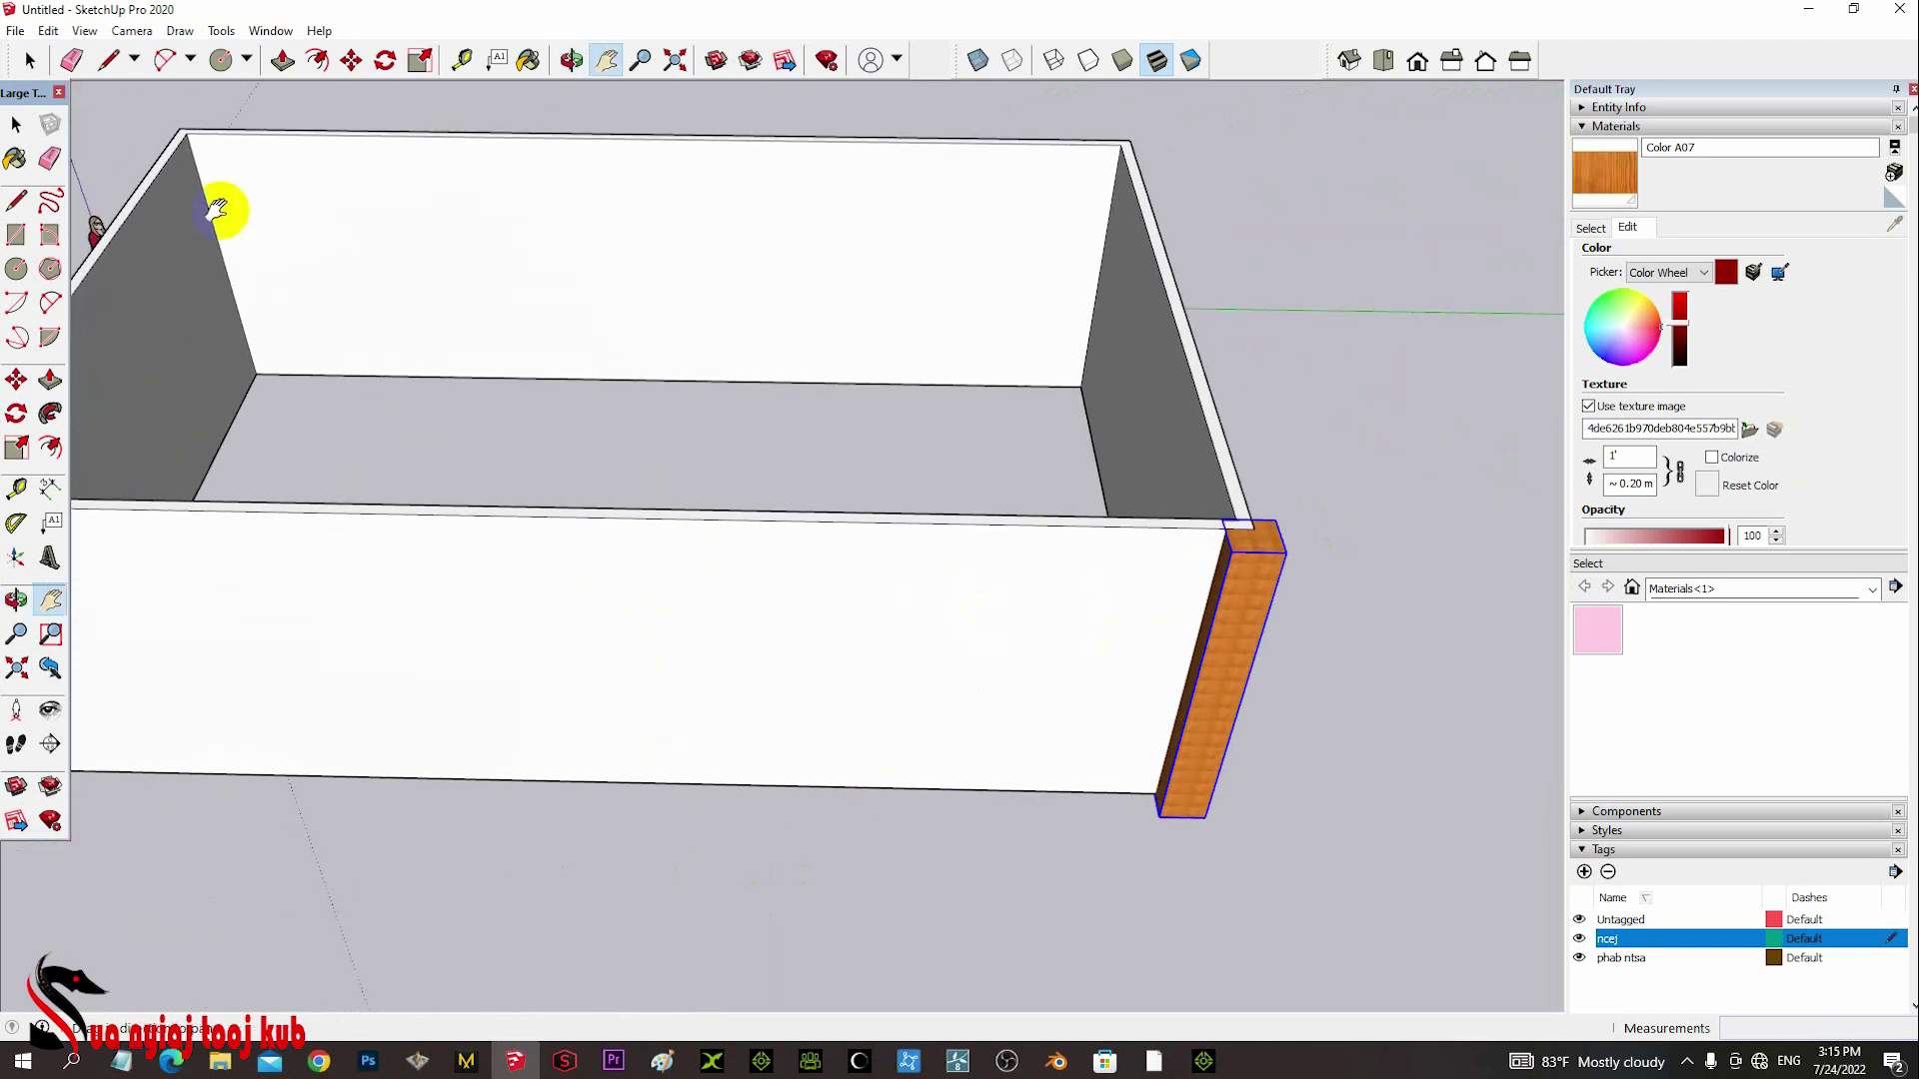
{"action": "left_click", "coordinate": [352, 62]}
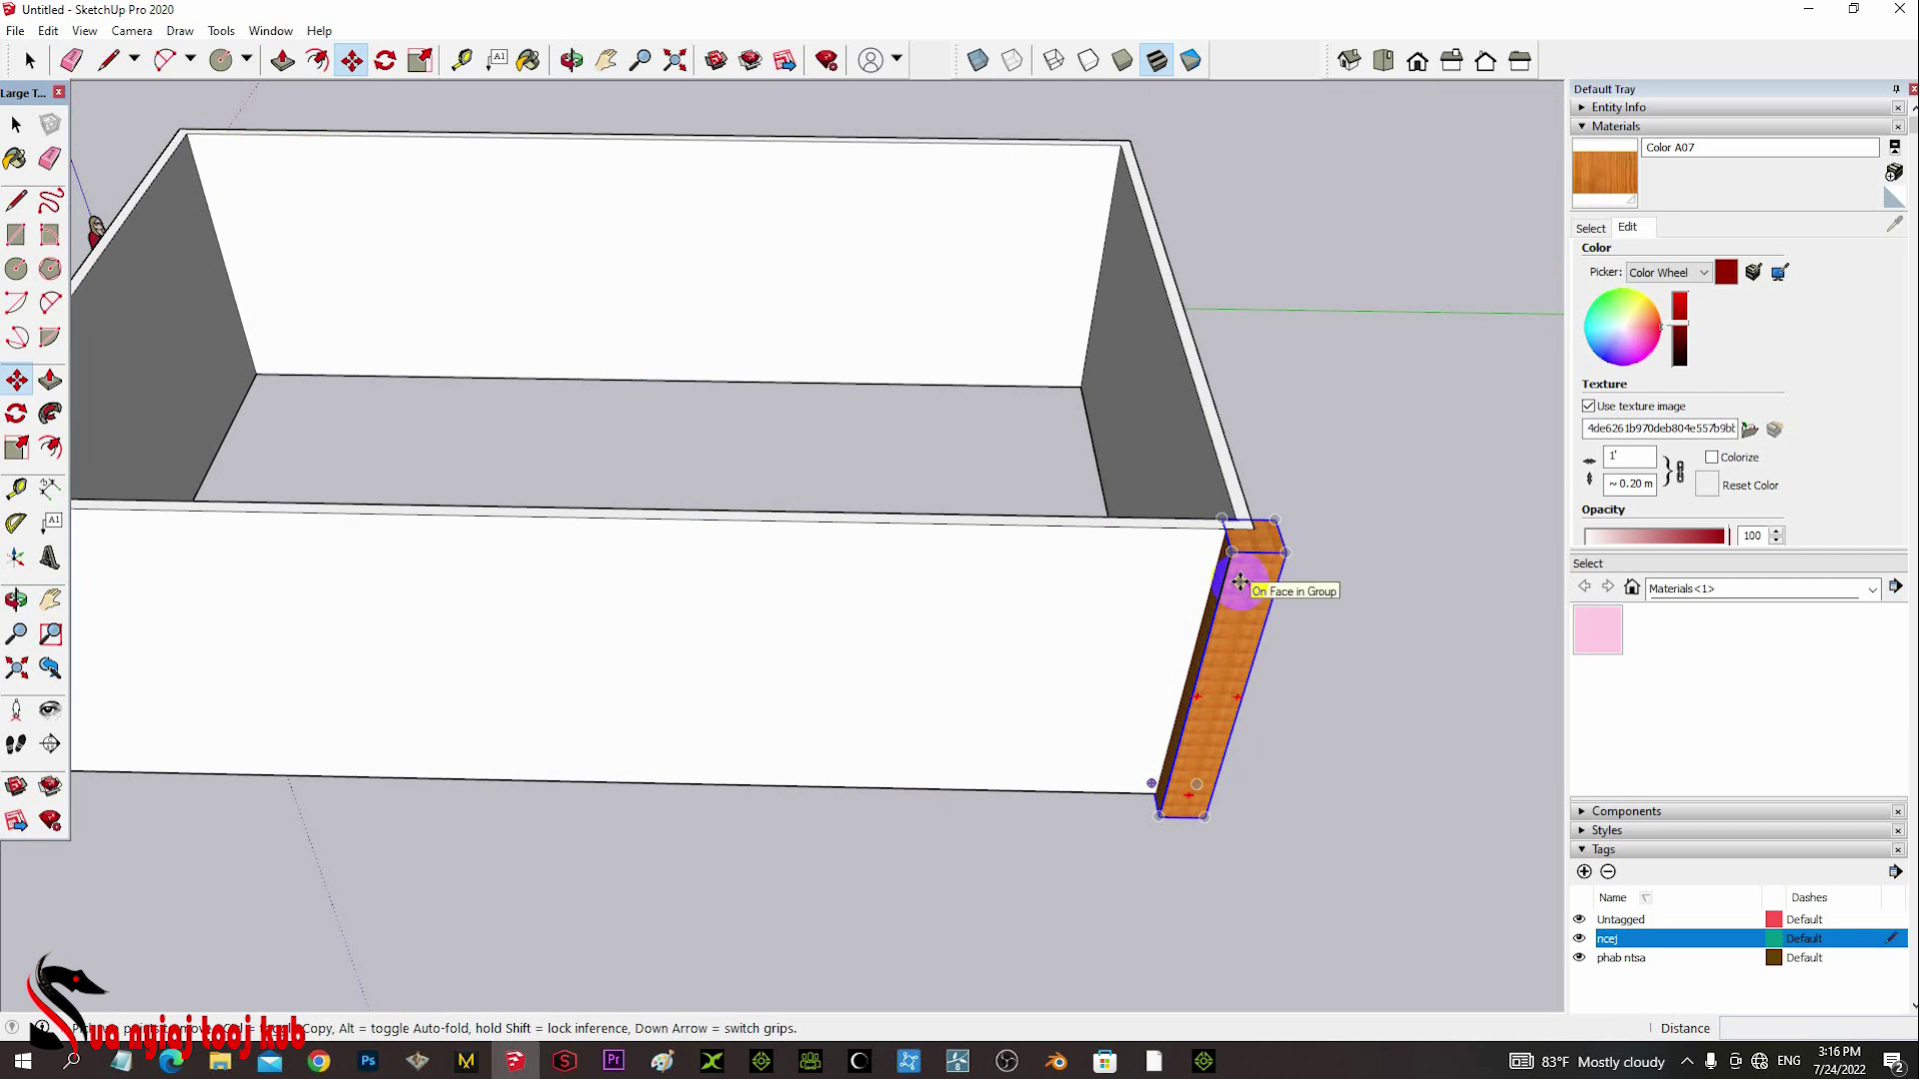
{"action": "middle_click_drag", "start_coordinate": [1239, 582], "coordinate": [1165, 591]}
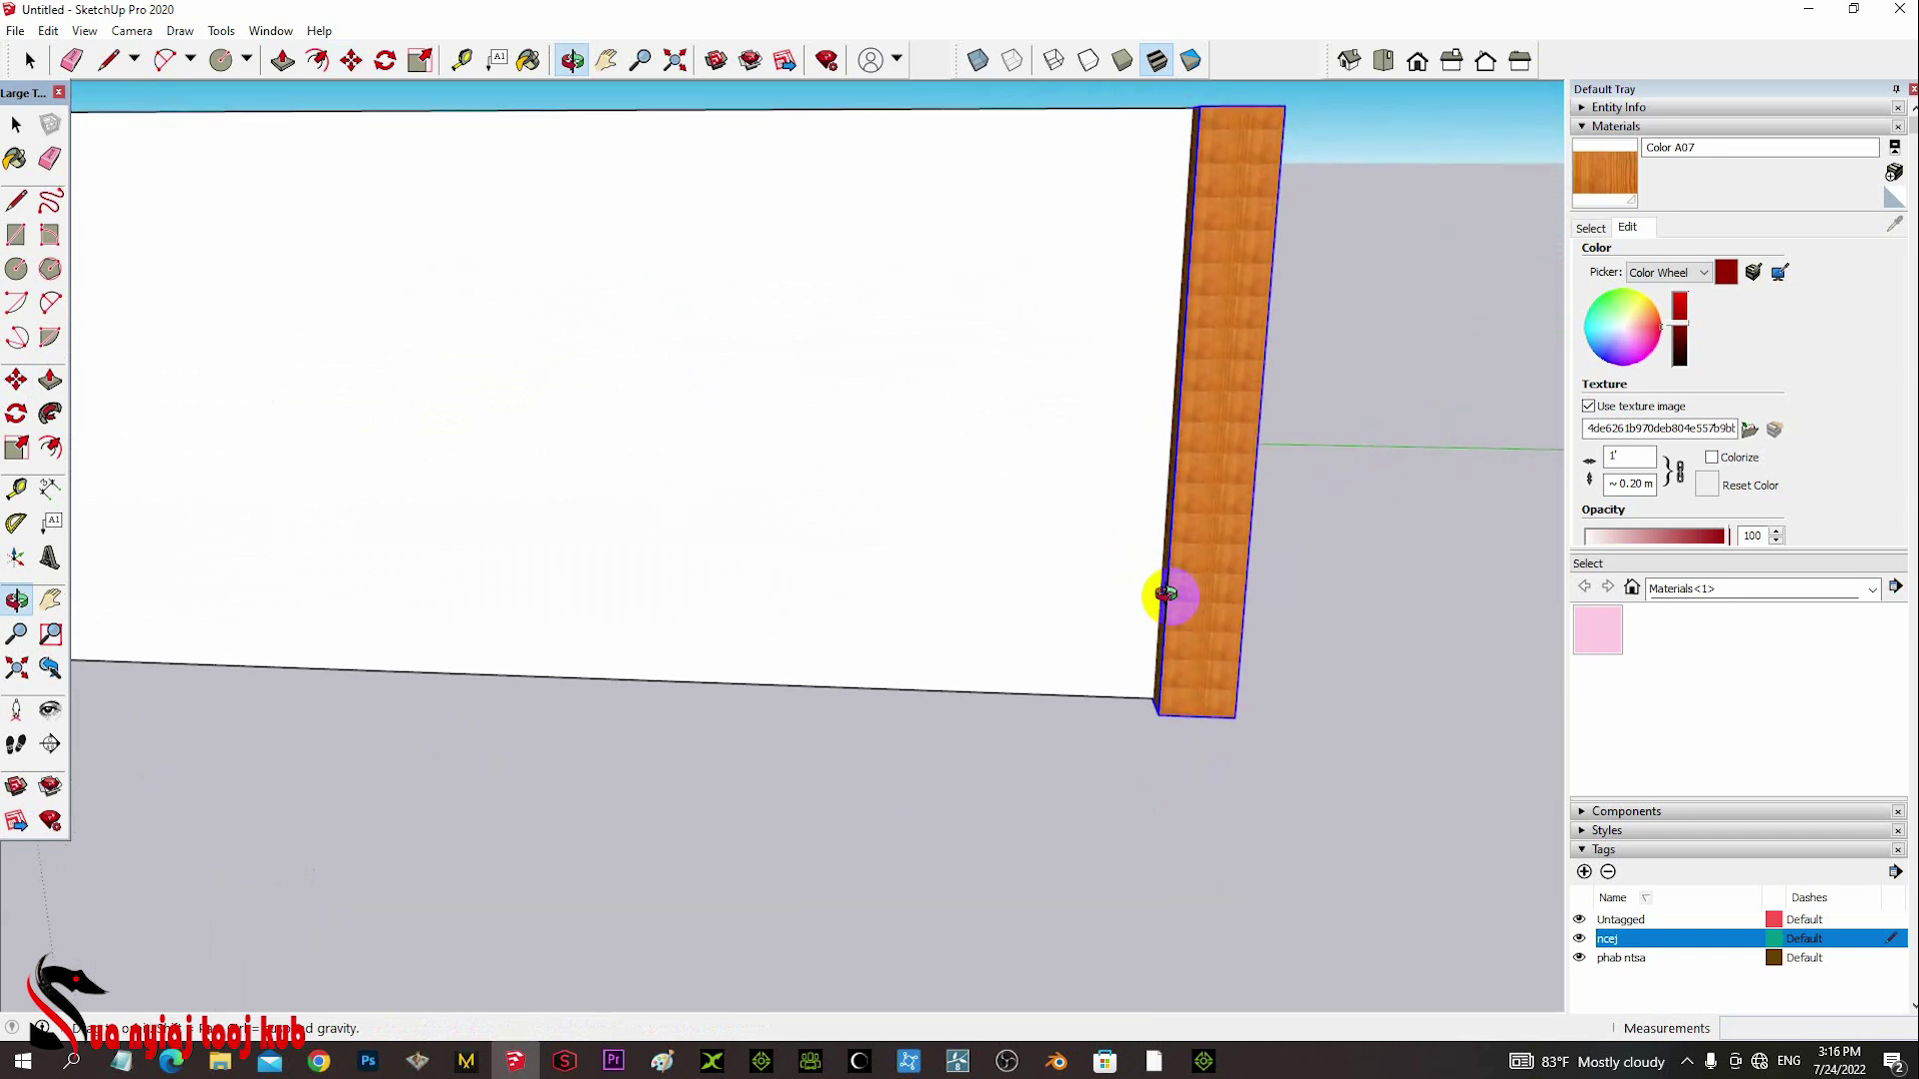
{"action": "left_click", "coordinate": [352, 61]}
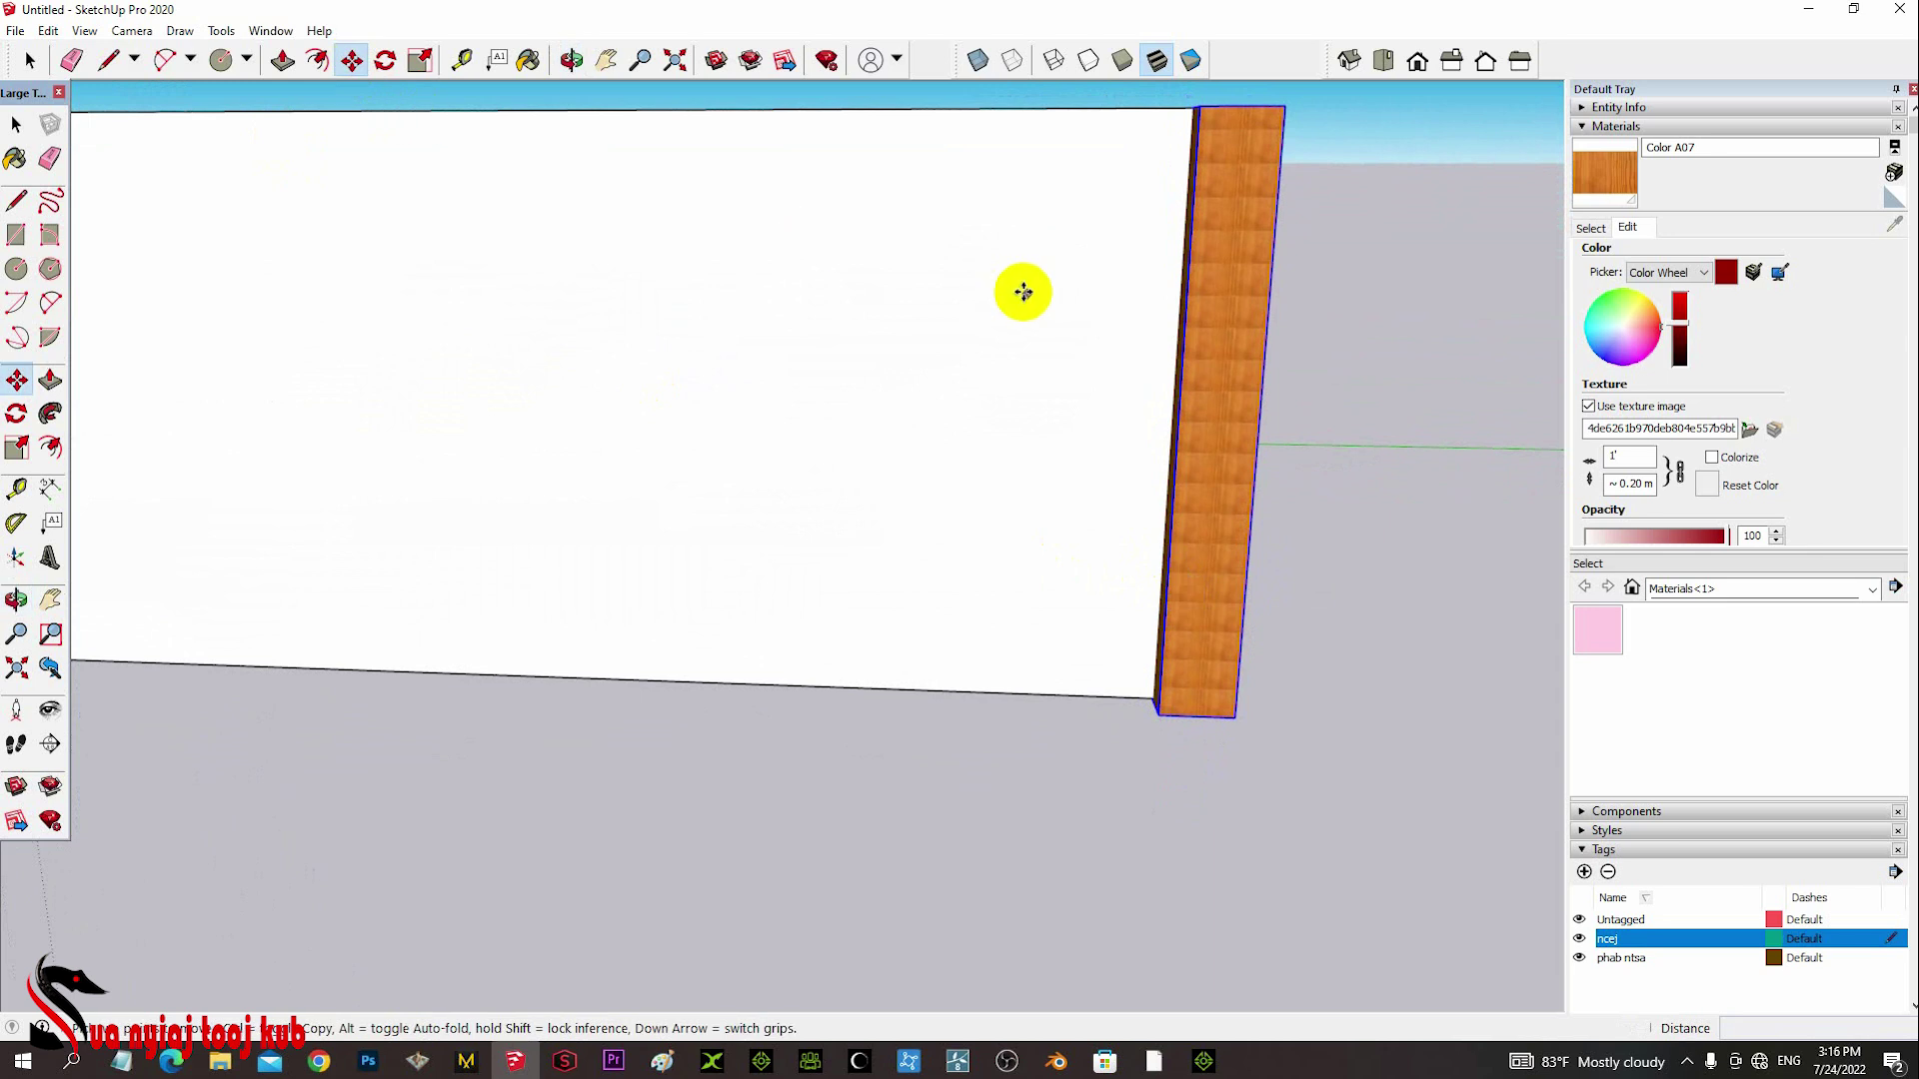
{"action": "left_click", "coordinate": [1209, 351]}
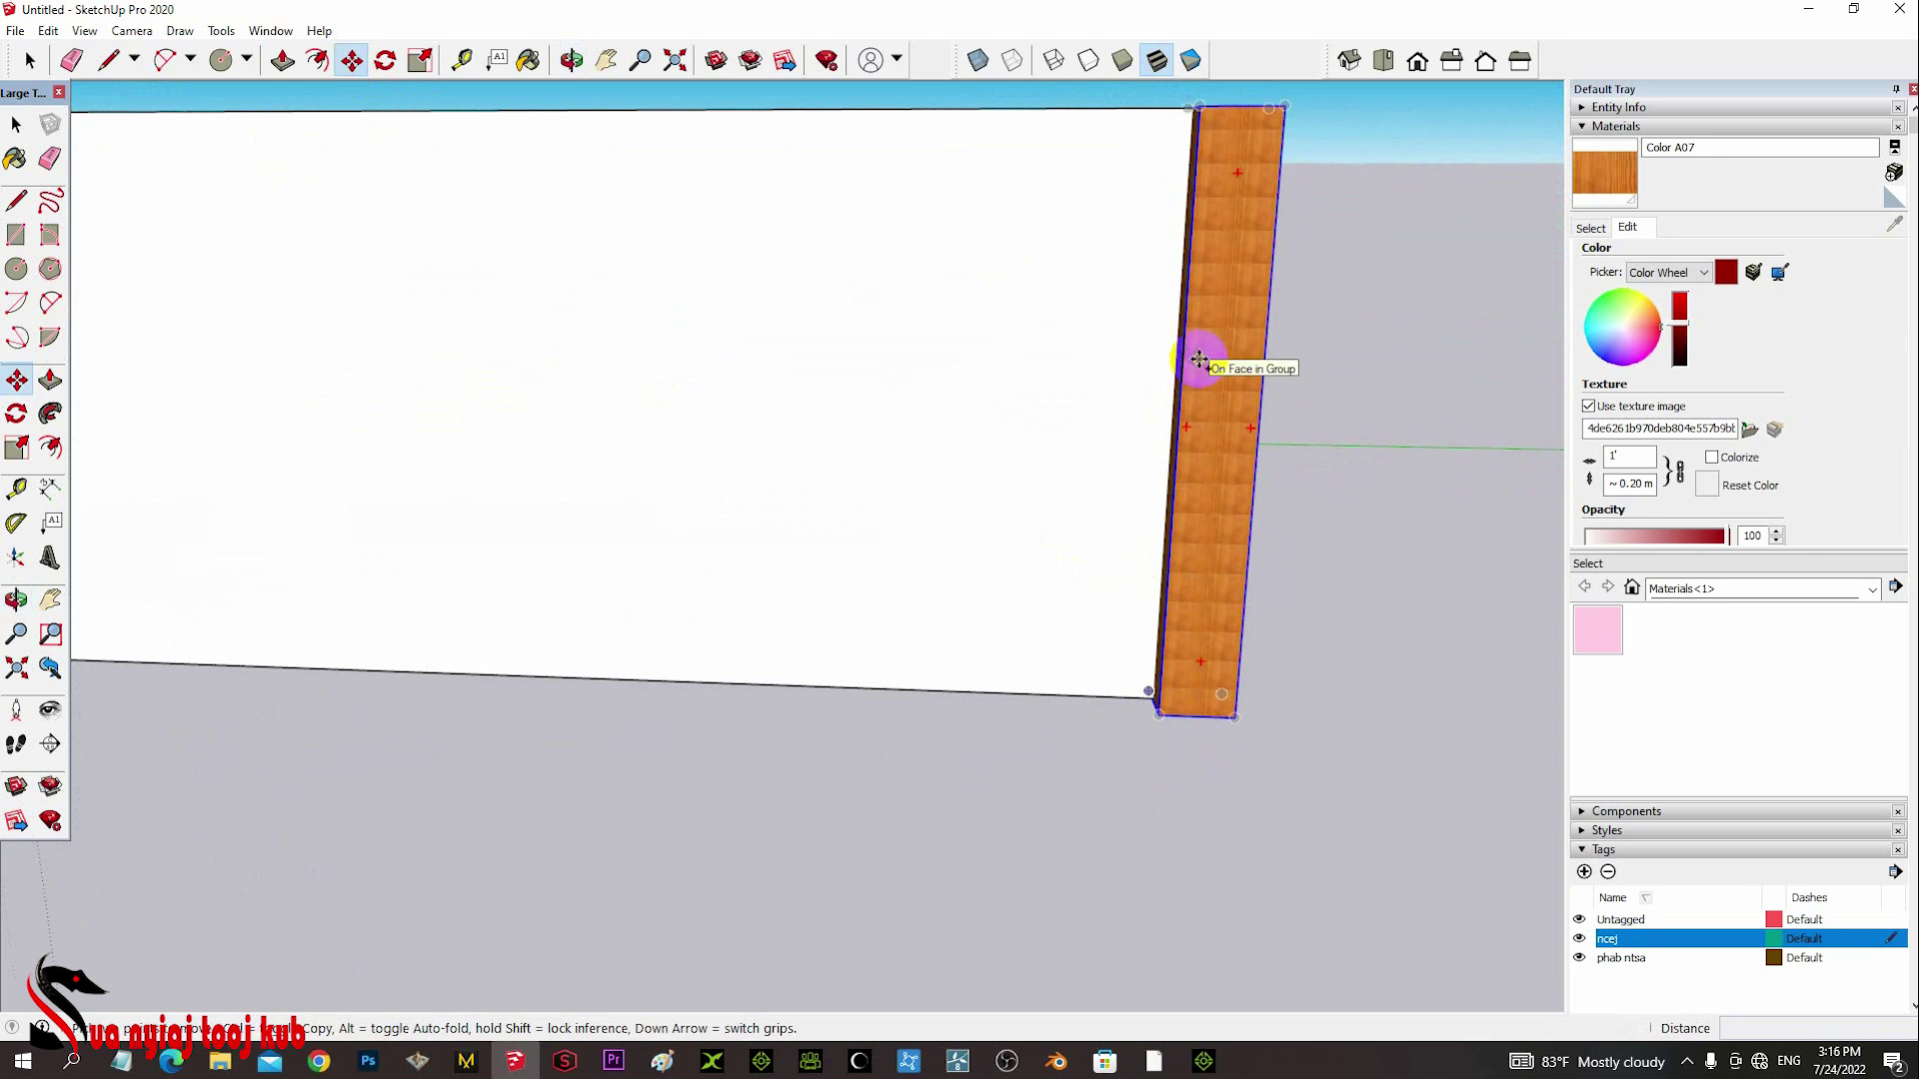
{"action": "left_click", "coordinate": [1200, 359]}
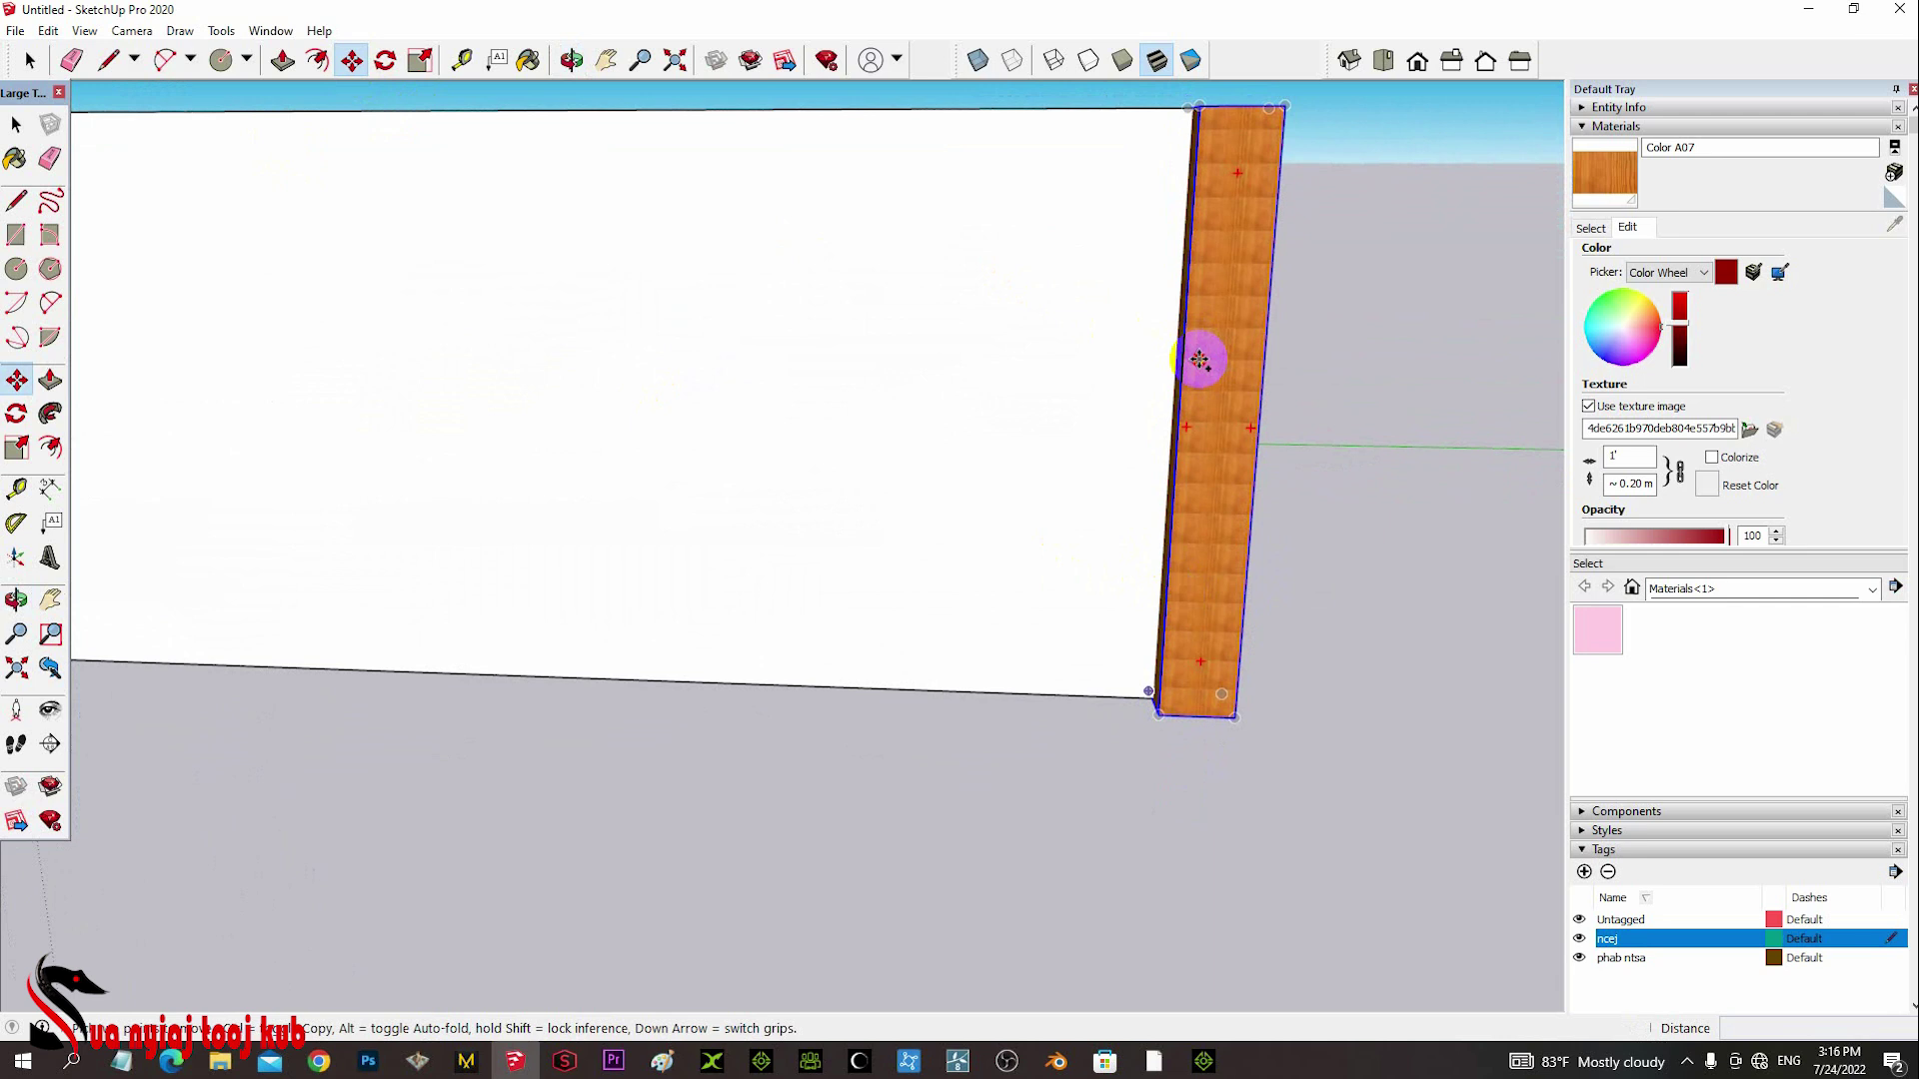
{"action": "left_click", "coordinate": [1183, 364]}
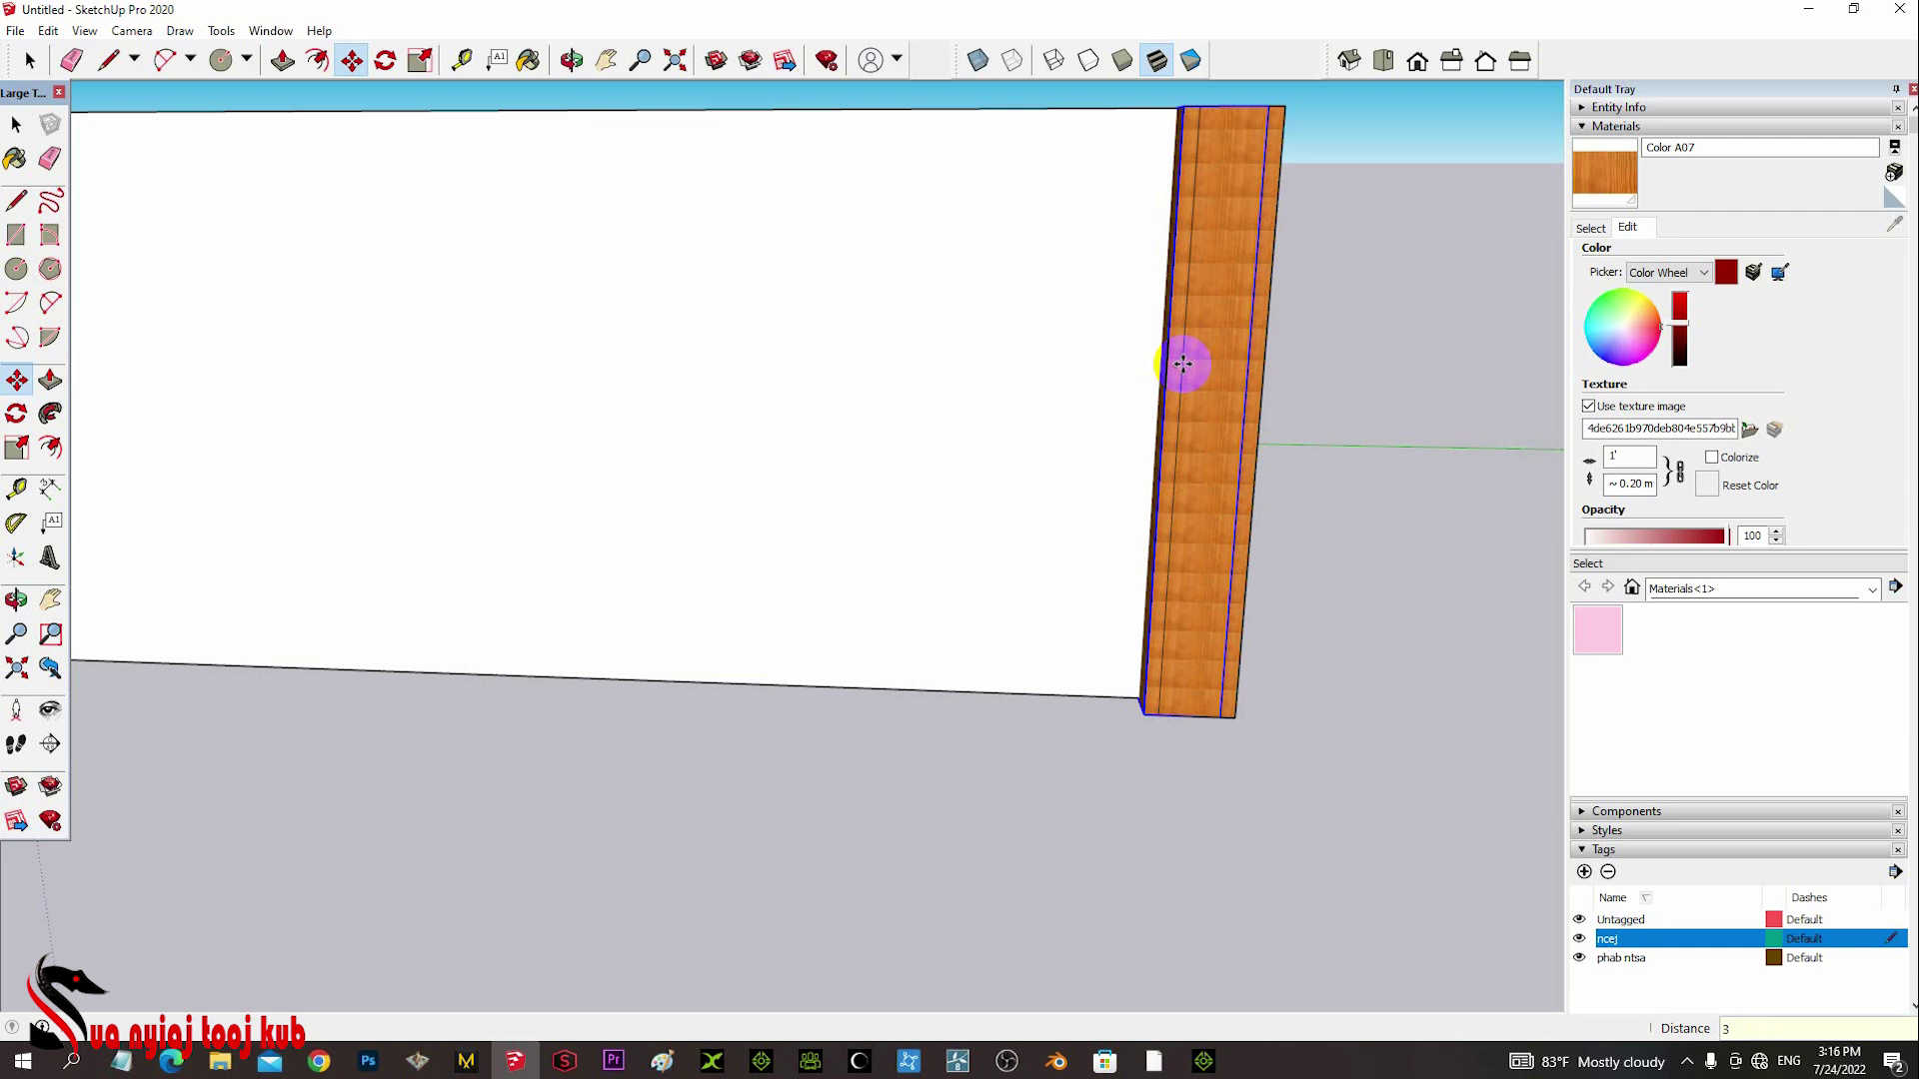
{"action": "key", "text": "Return"}
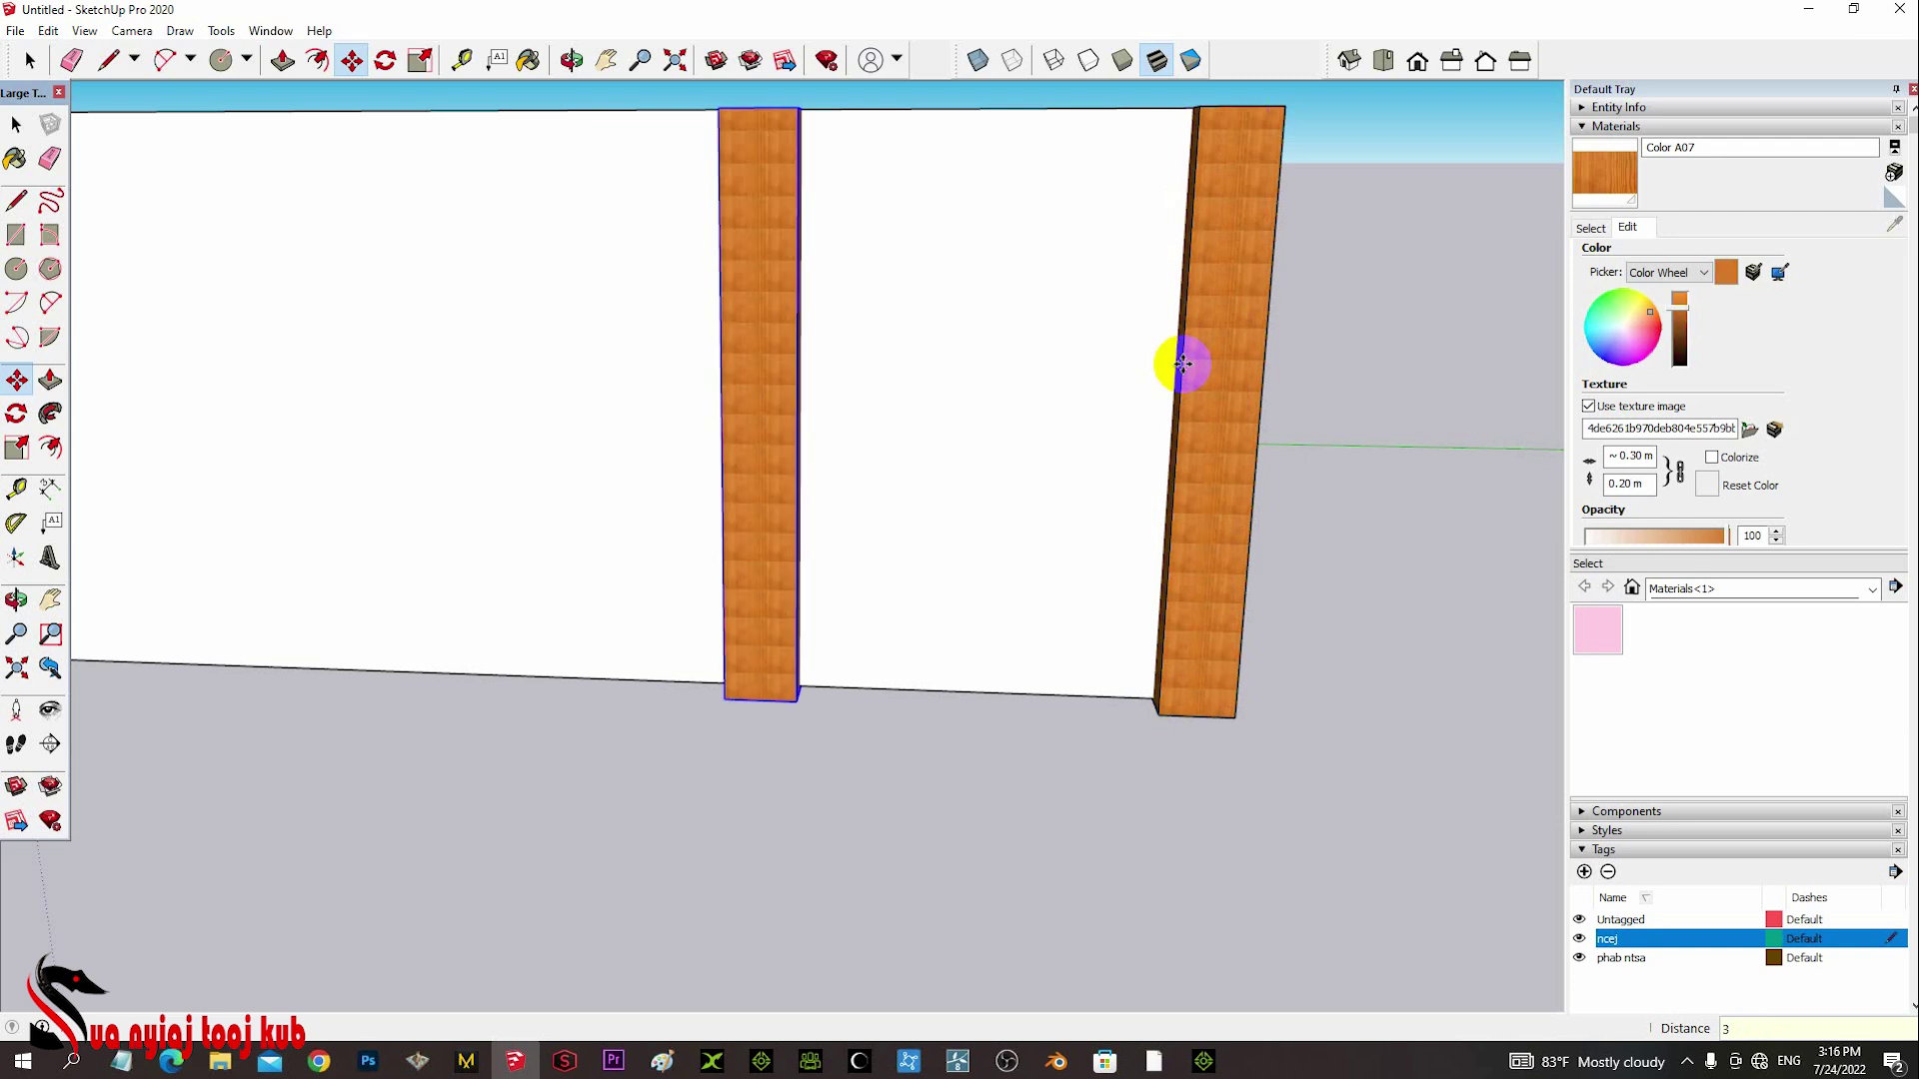
- Copy the second column another 3 m along the long wall to place a third column
{"action": "key", "text": "o"}
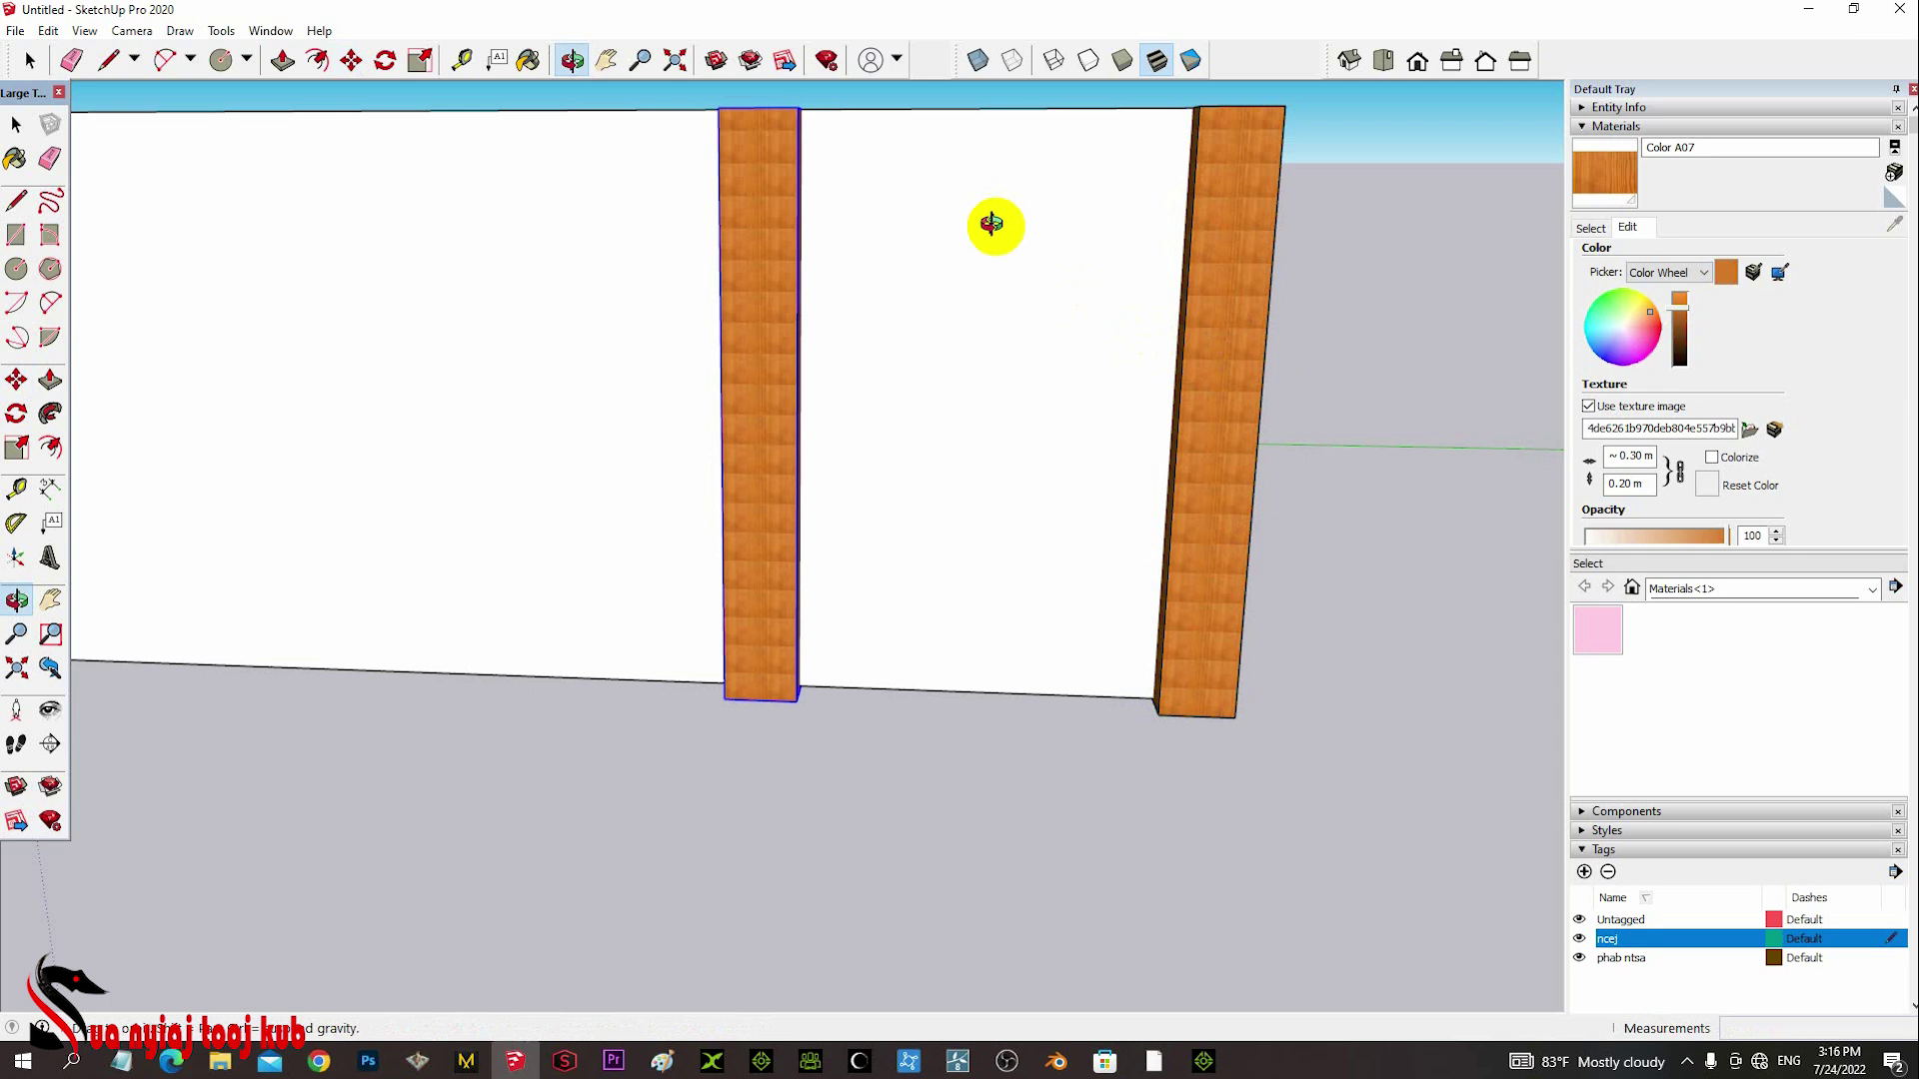
{"action": "left_click_drag", "start_coordinate": [996, 225], "coordinate": [397, 233]}
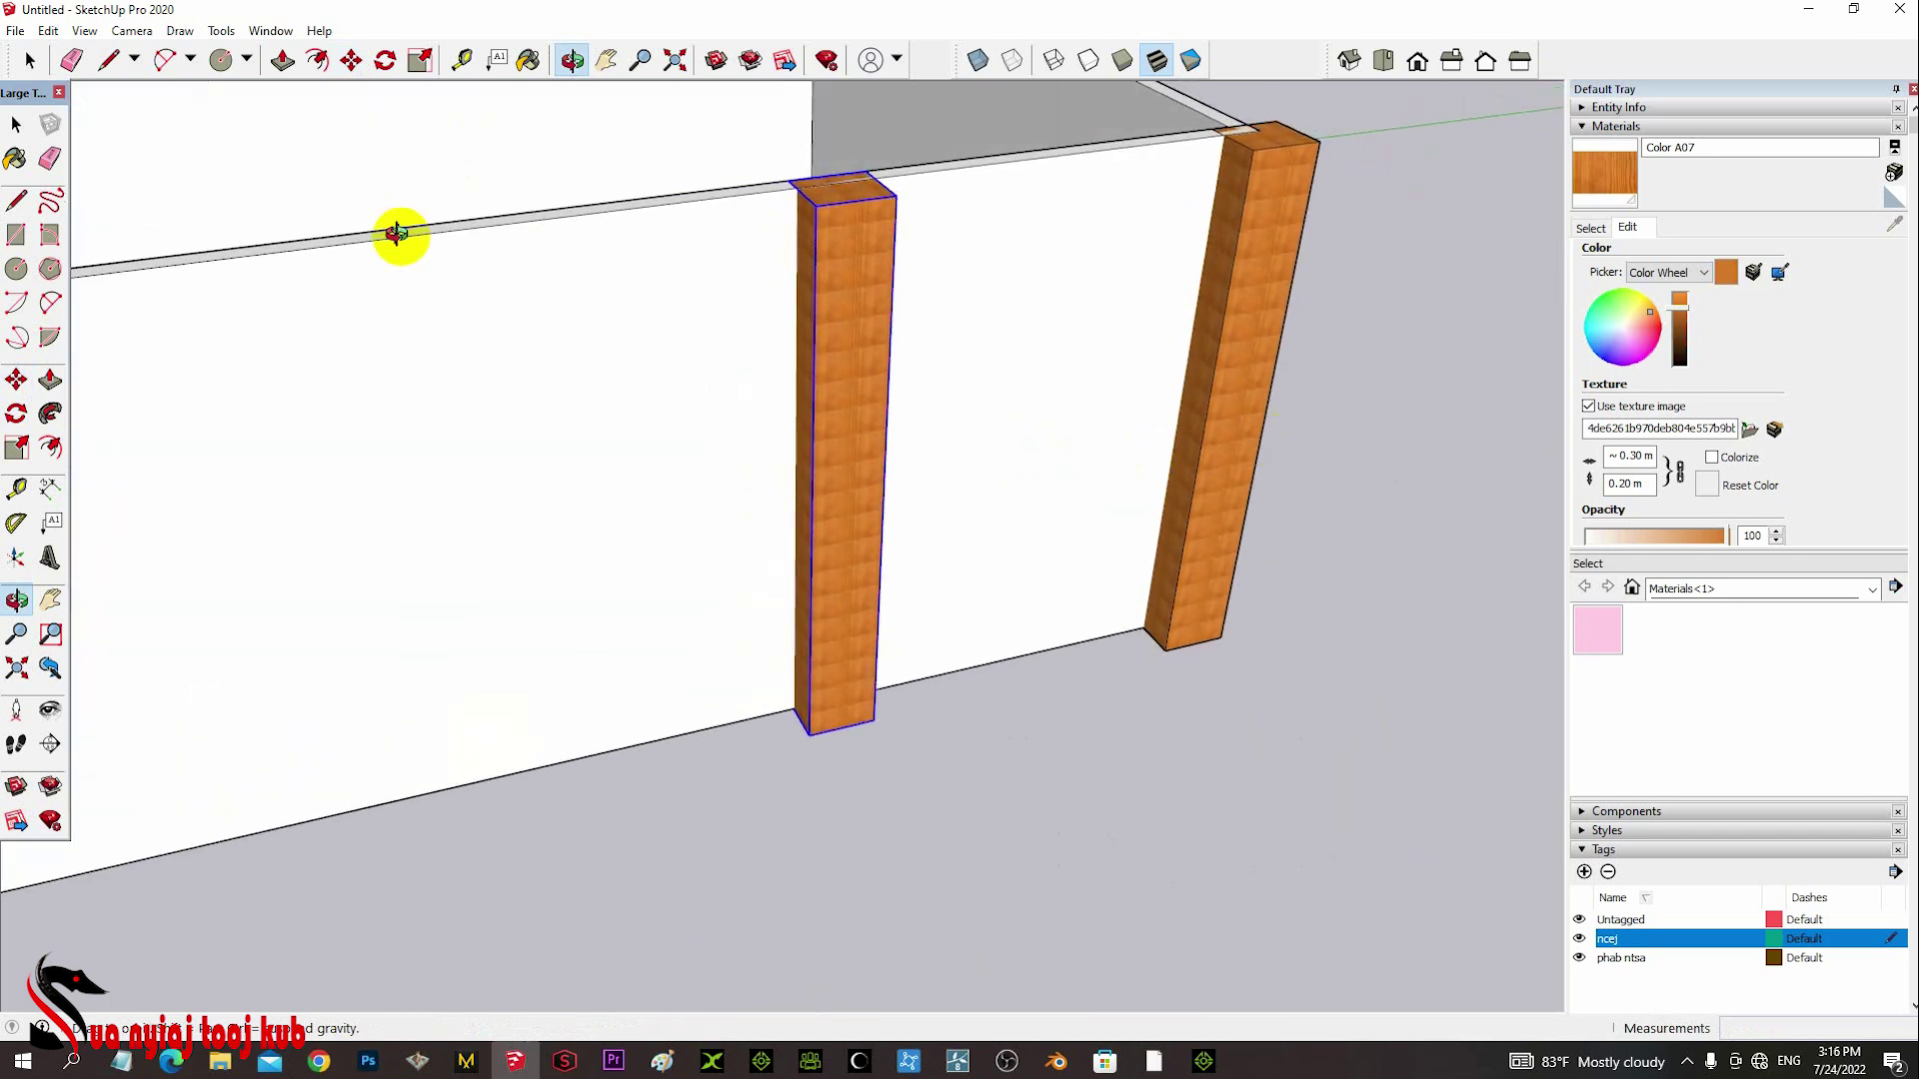
{"action": "left_click", "coordinate": [351, 60]}
{"action": "left_click", "coordinate": [847, 459]}
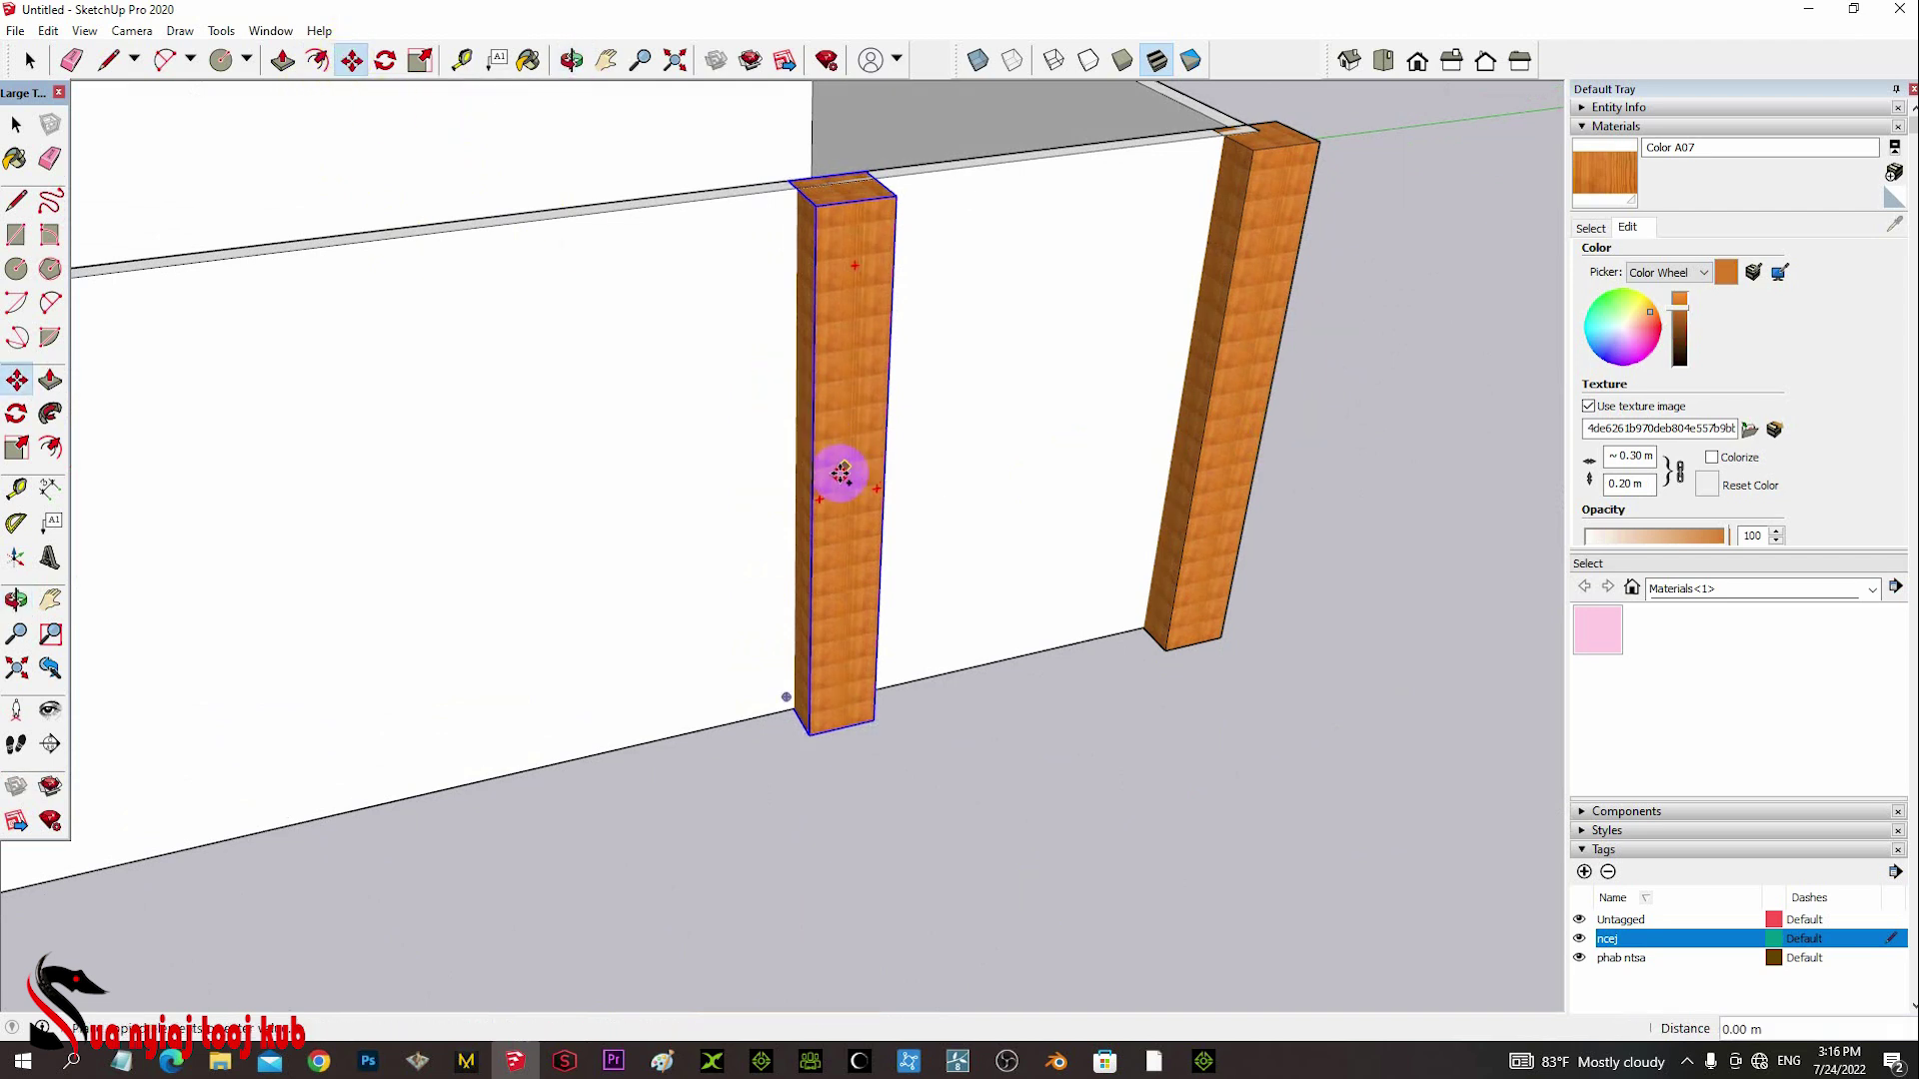
{"action": "left_click_drag", "start_coordinate": [840, 473], "coordinate": [819, 464]}
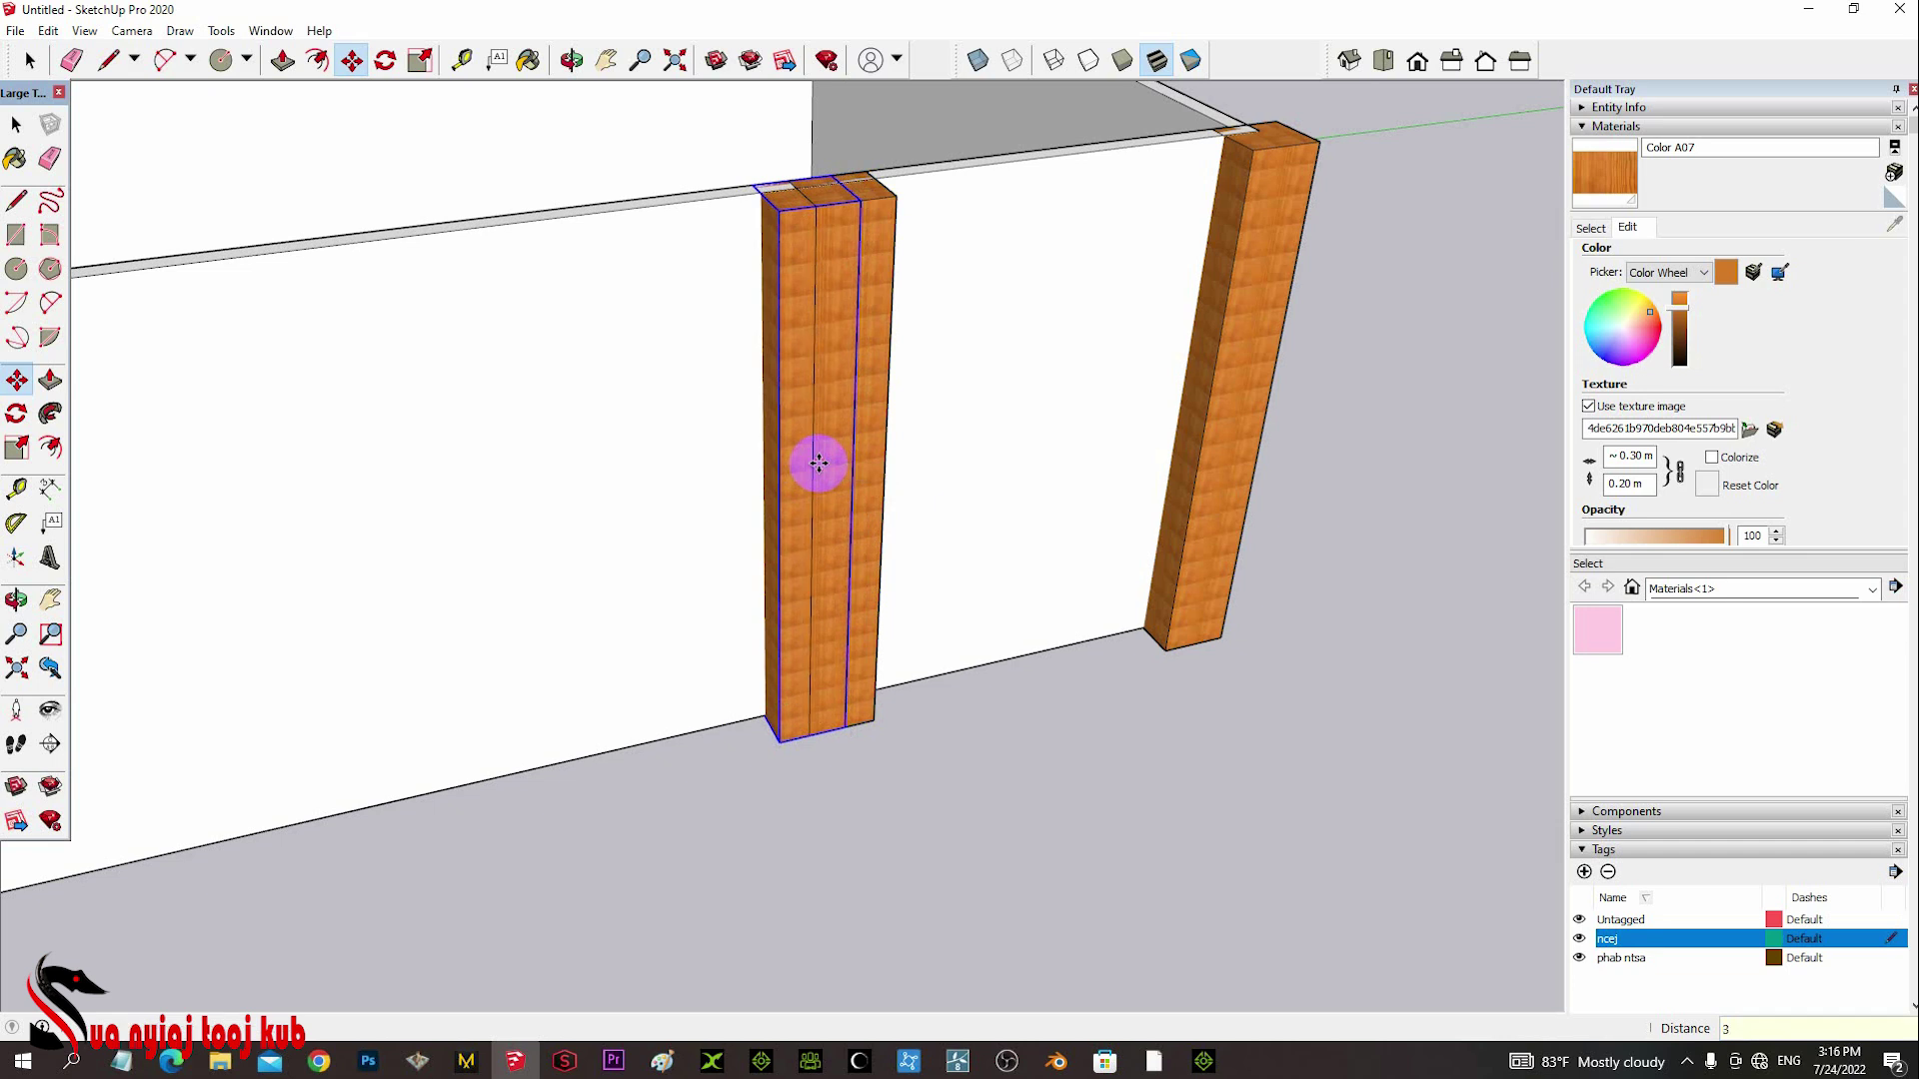
{"action": "type", "text": "3"}
{"action": "key", "text": "Return"}
{"action": "type", "text": "x"}
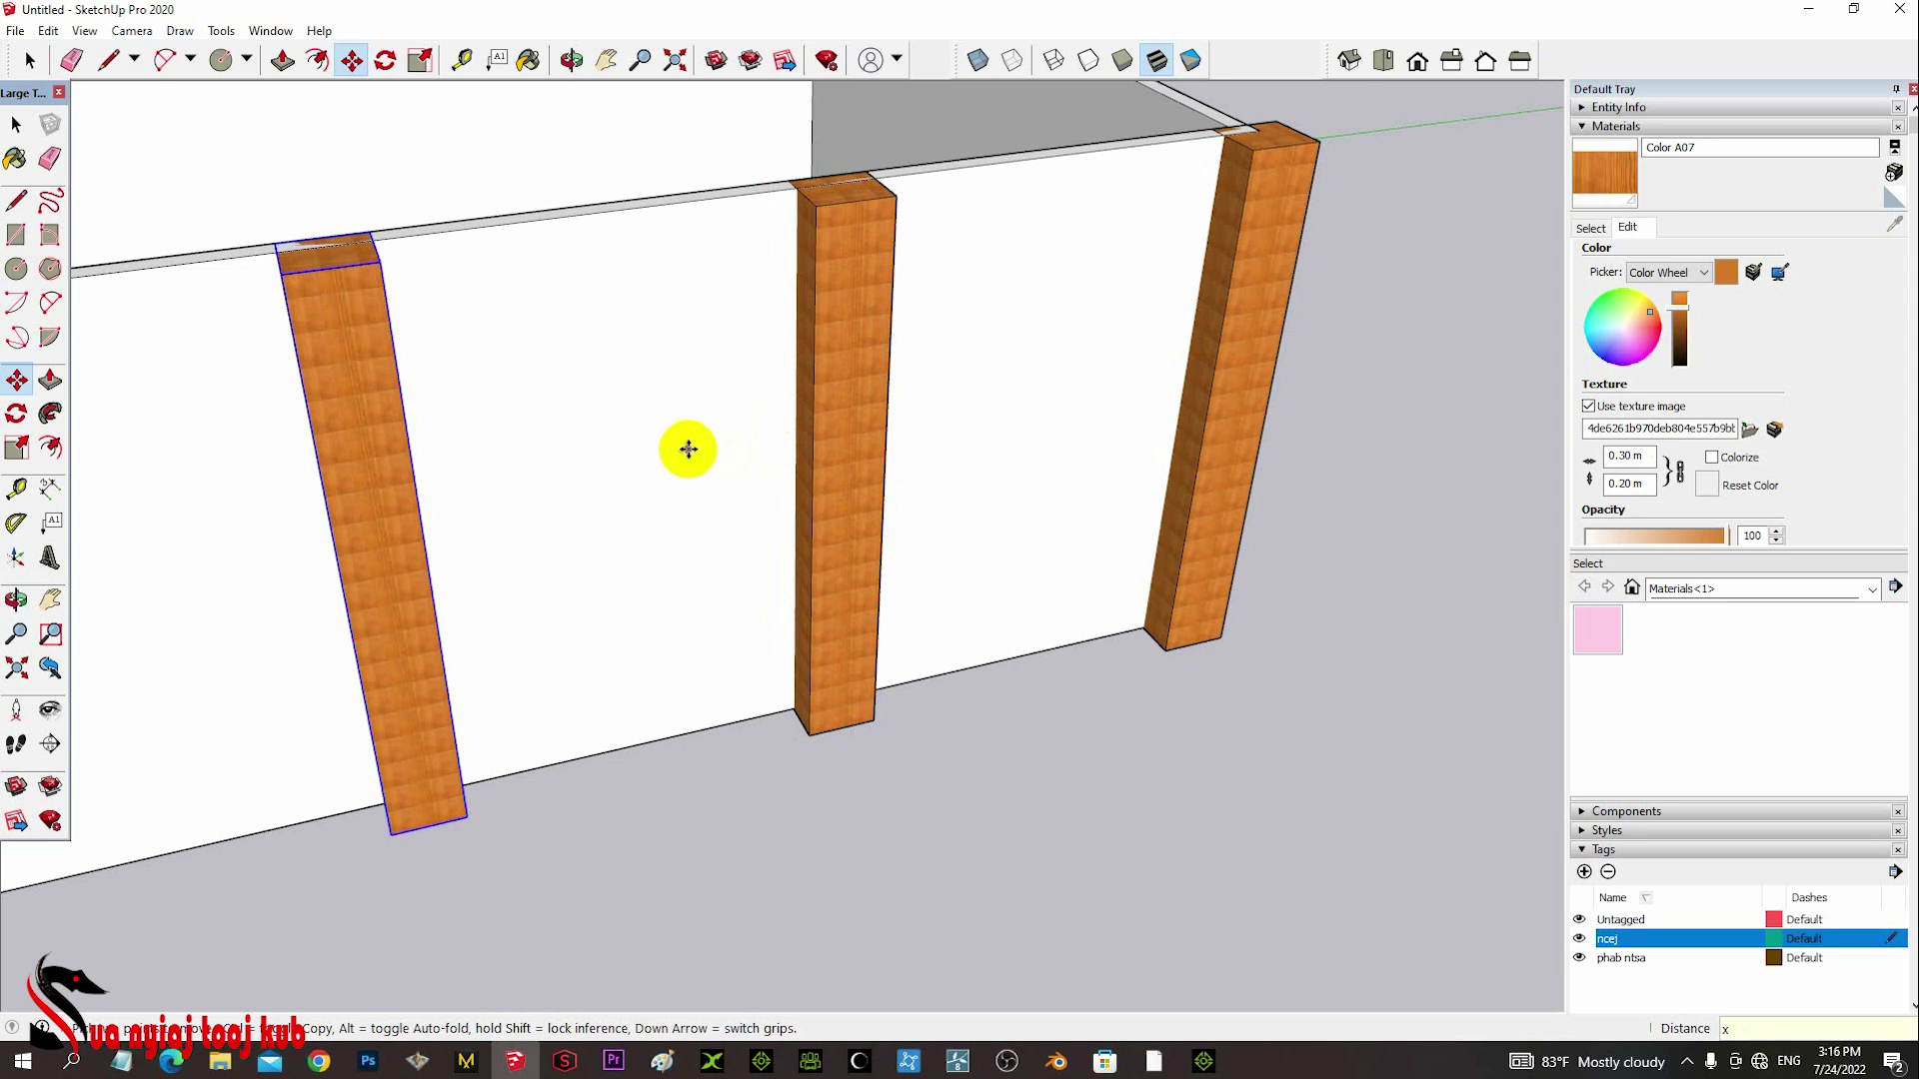
- Copy the third column 4 m further along the long wall to place a fourth column
{"action": "type", "text": "h"}
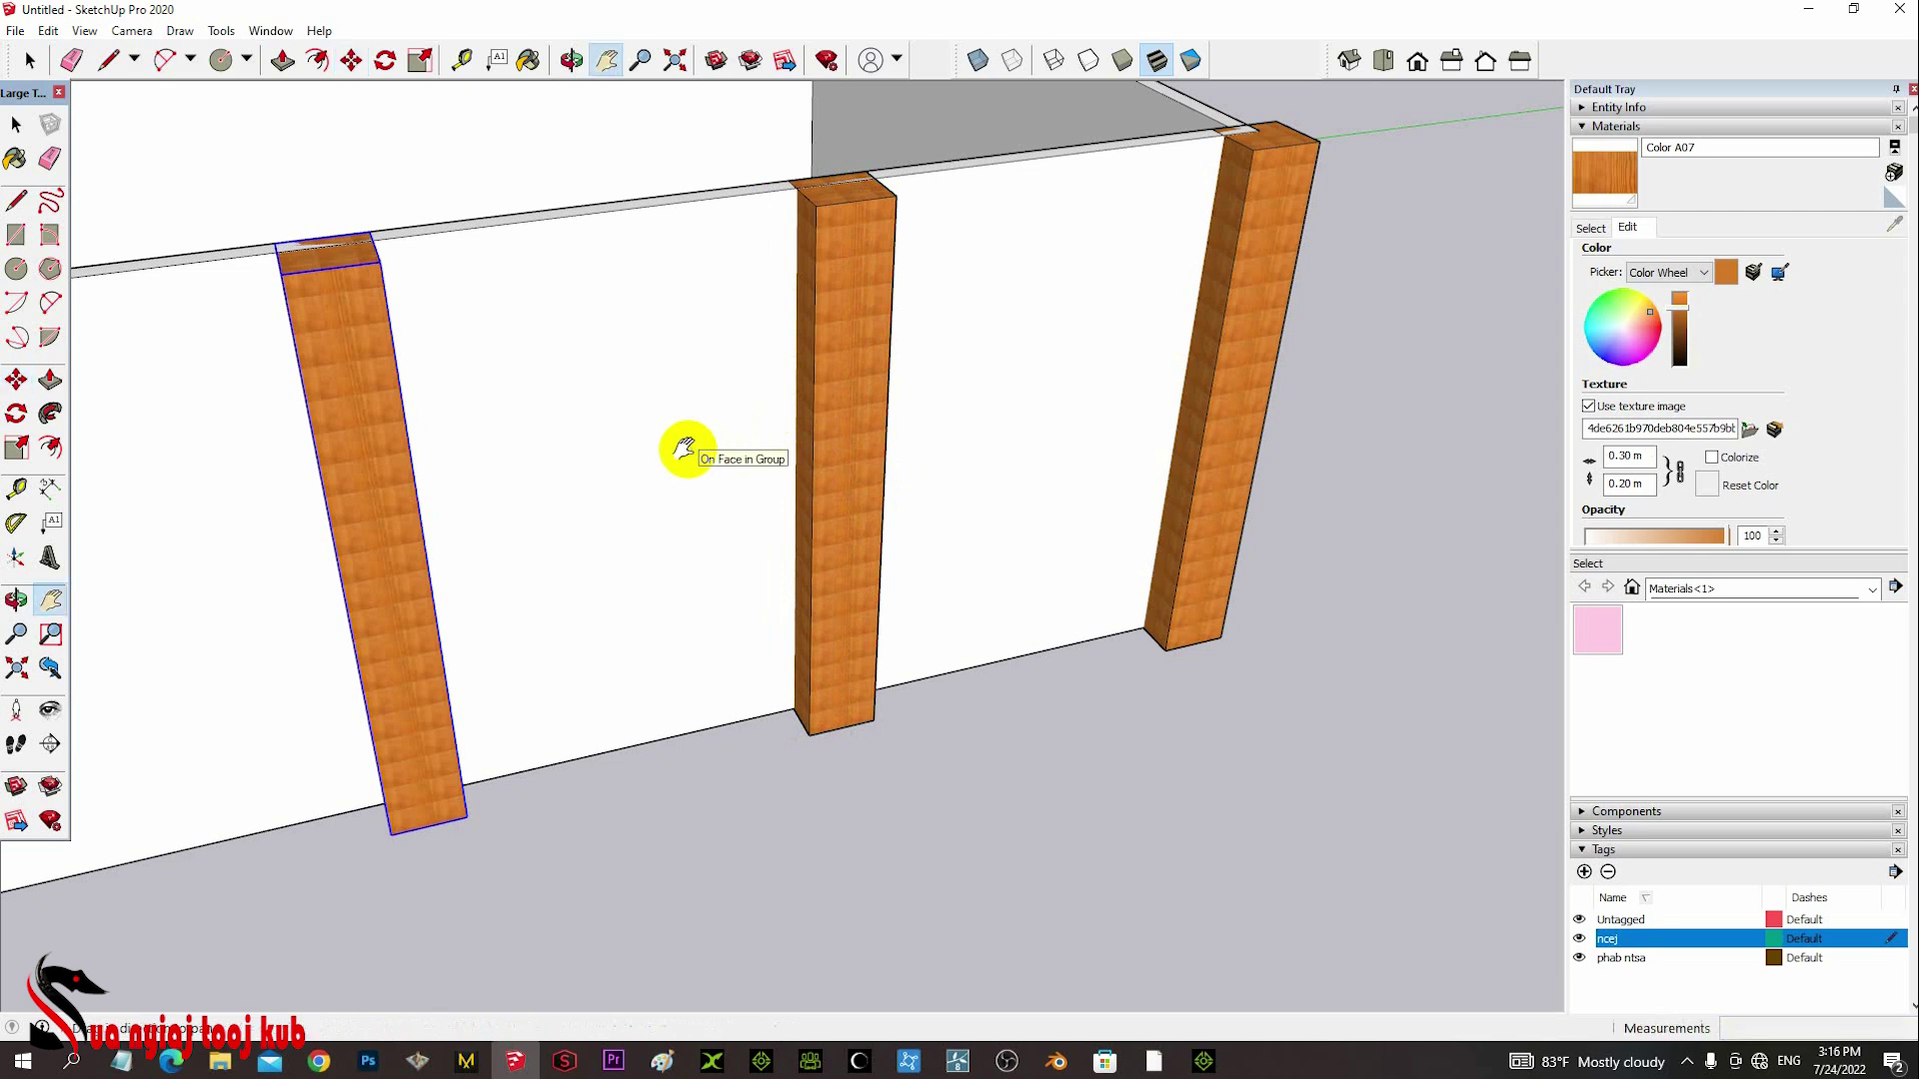
{"action": "scroll", "coordinate": [1089, 425], "scroll_direction": "down", "scroll_amount": 6}
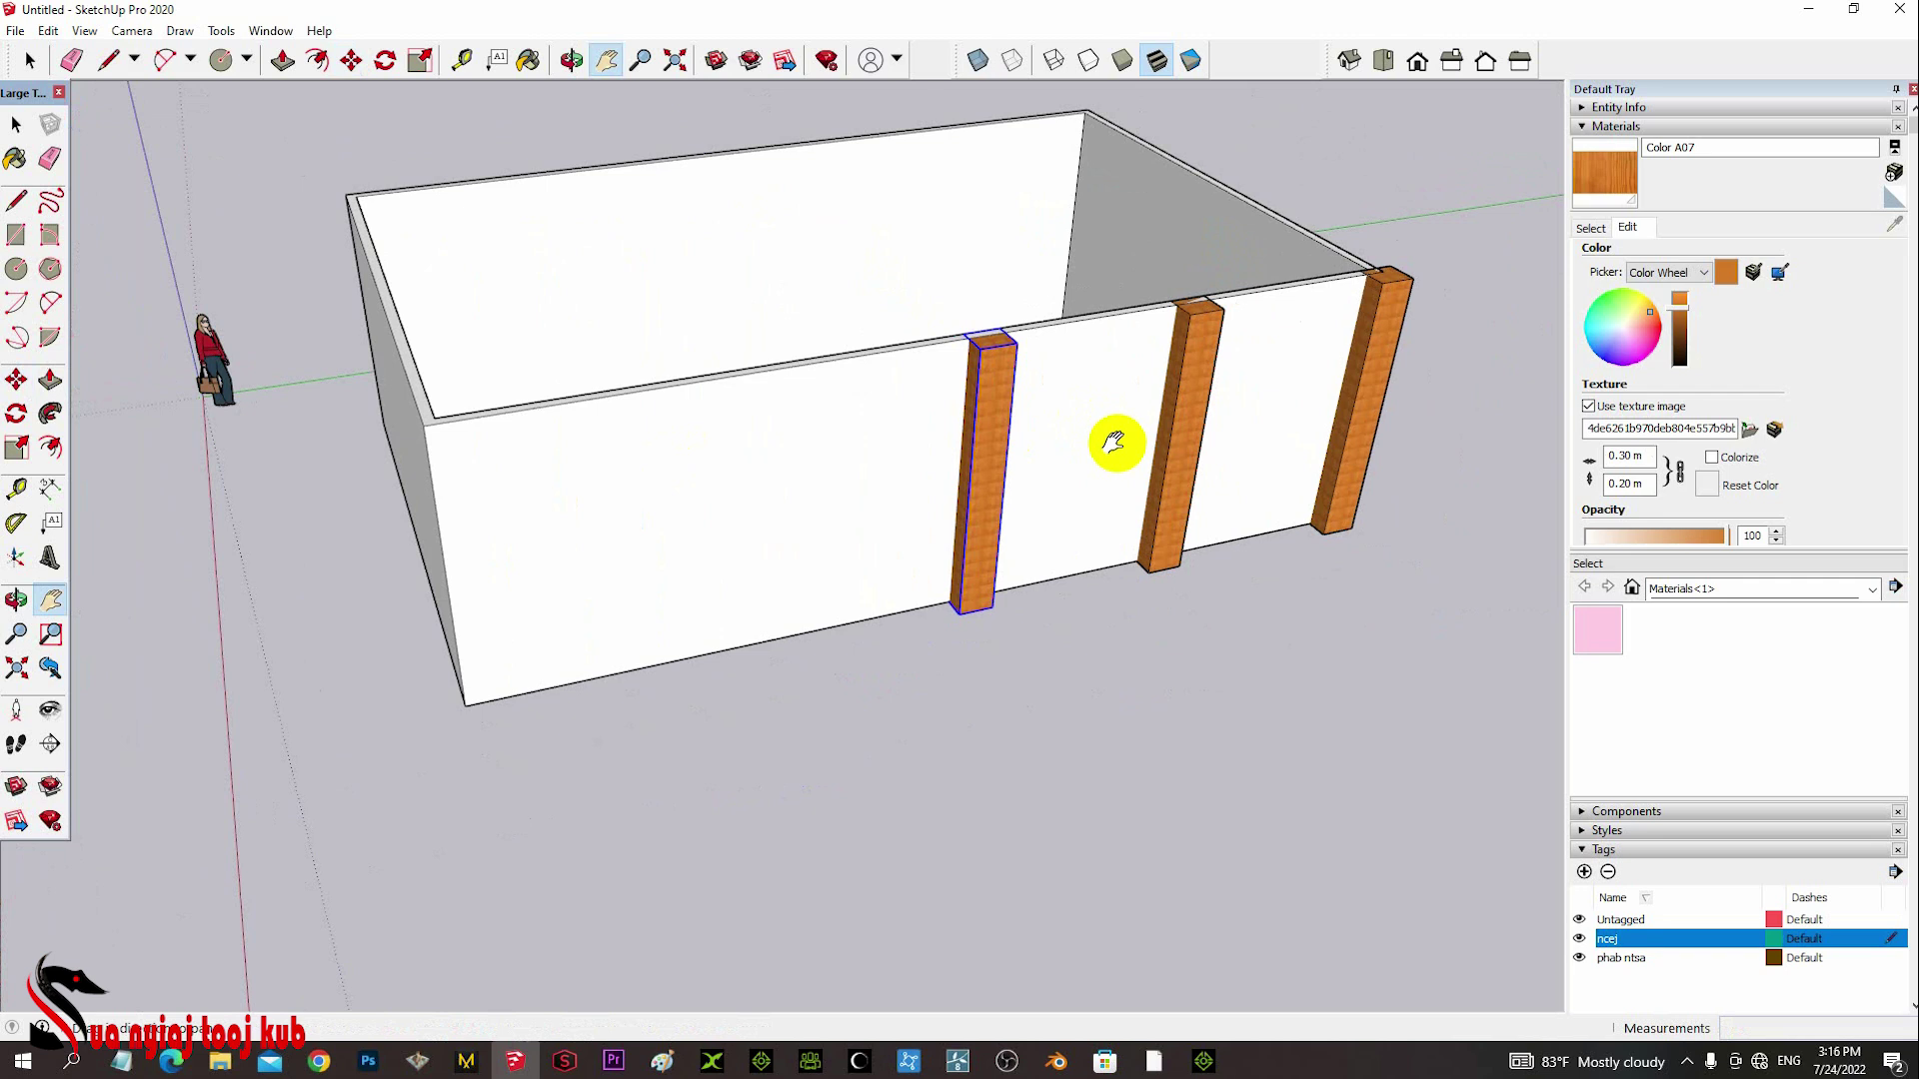
{"action": "middle_click_drag", "start_coordinate": [1020, 480], "coordinate": [769, 389]}
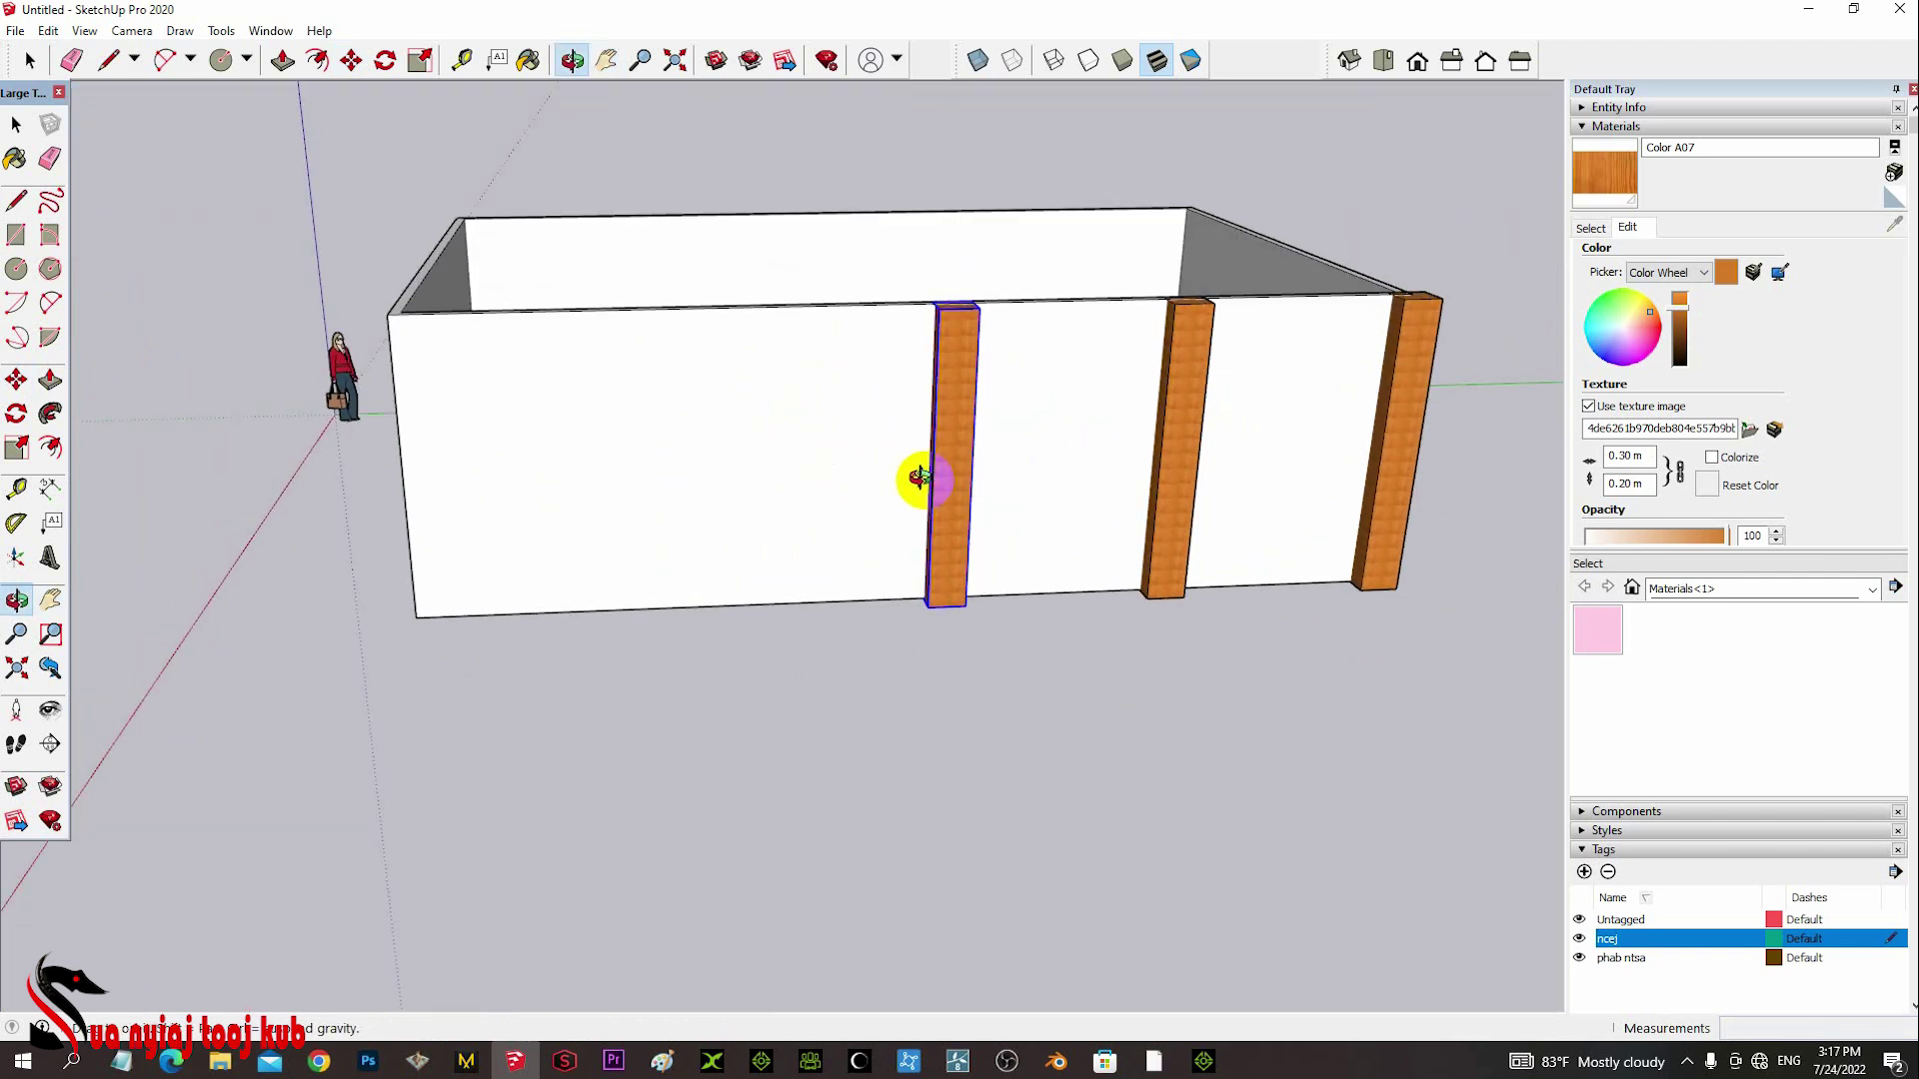
{"action": "left_click_drag", "start_coordinate": [912, 475], "coordinate": [977, 537]}
{"action": "scroll", "coordinate": [977, 522], "scroll_direction": "up", "scroll_amount": 3}
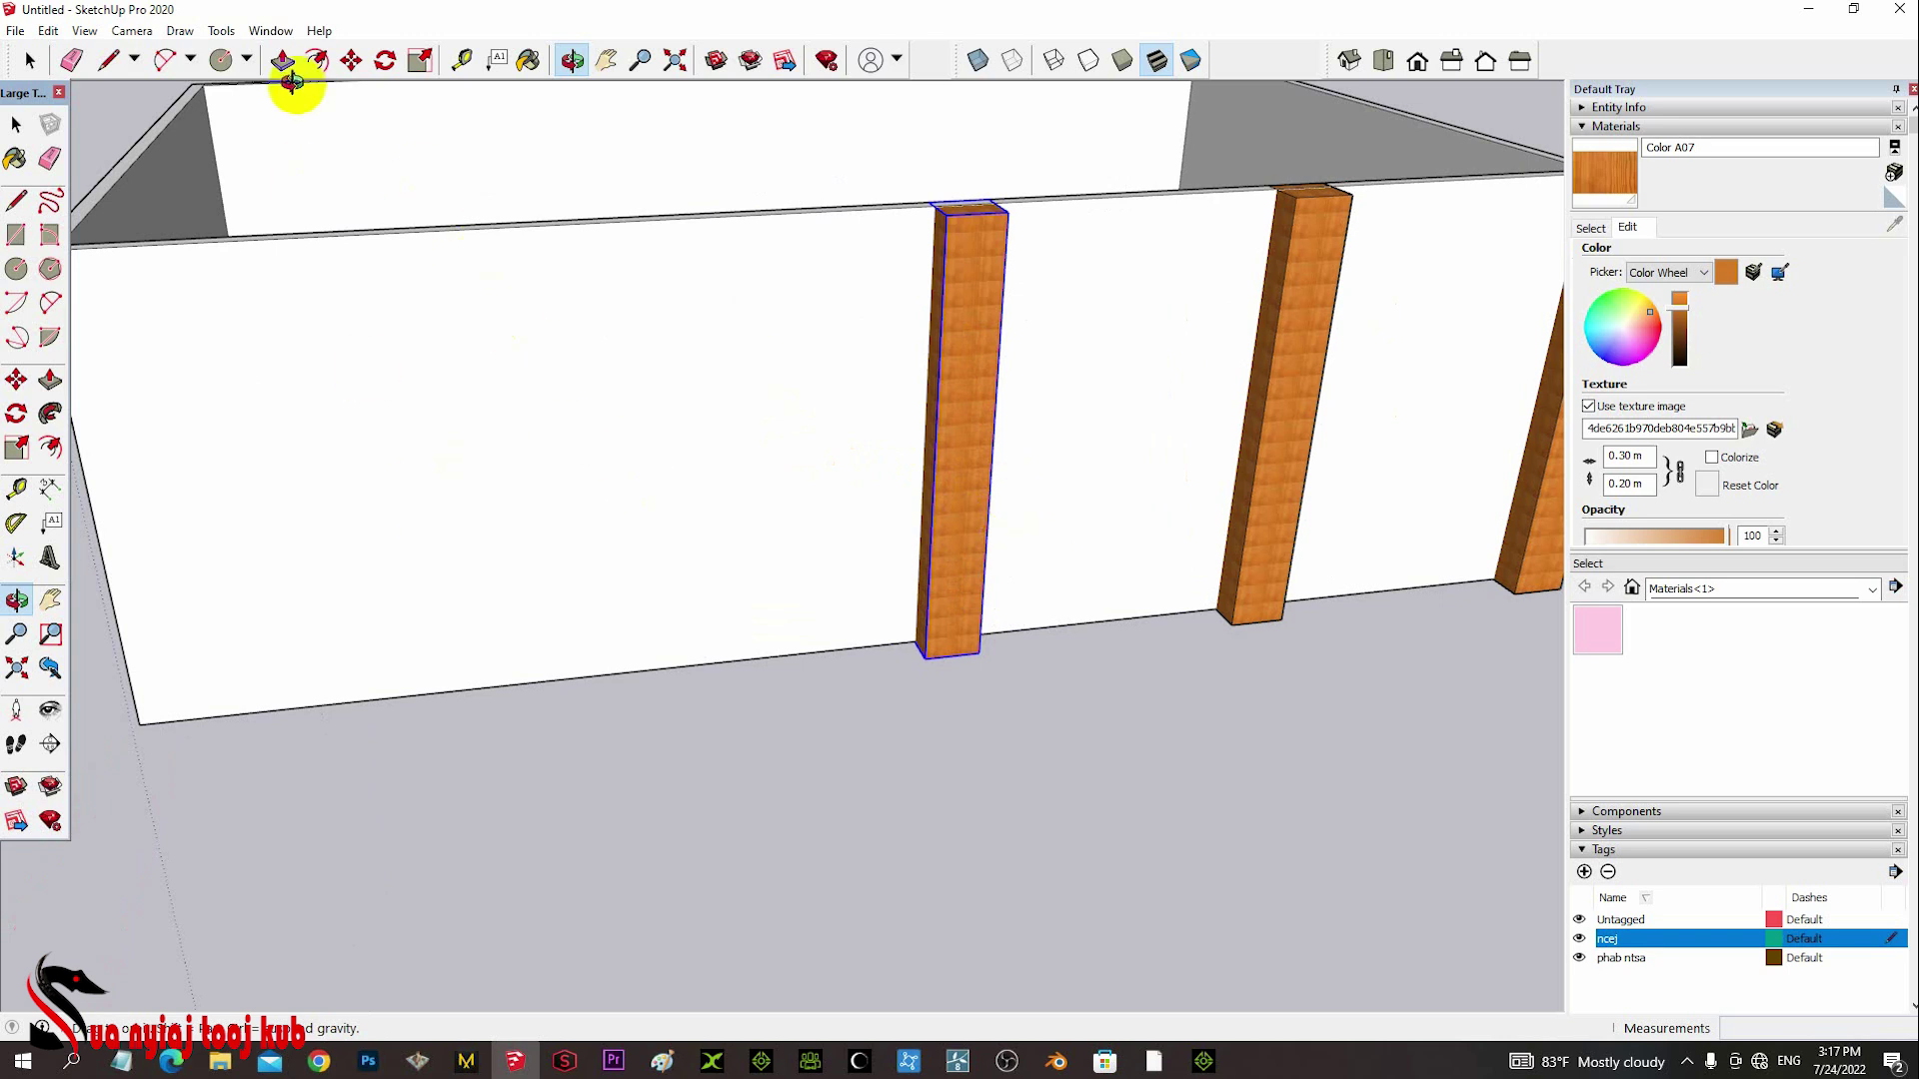
{"action": "left_click", "coordinate": [350, 60]}
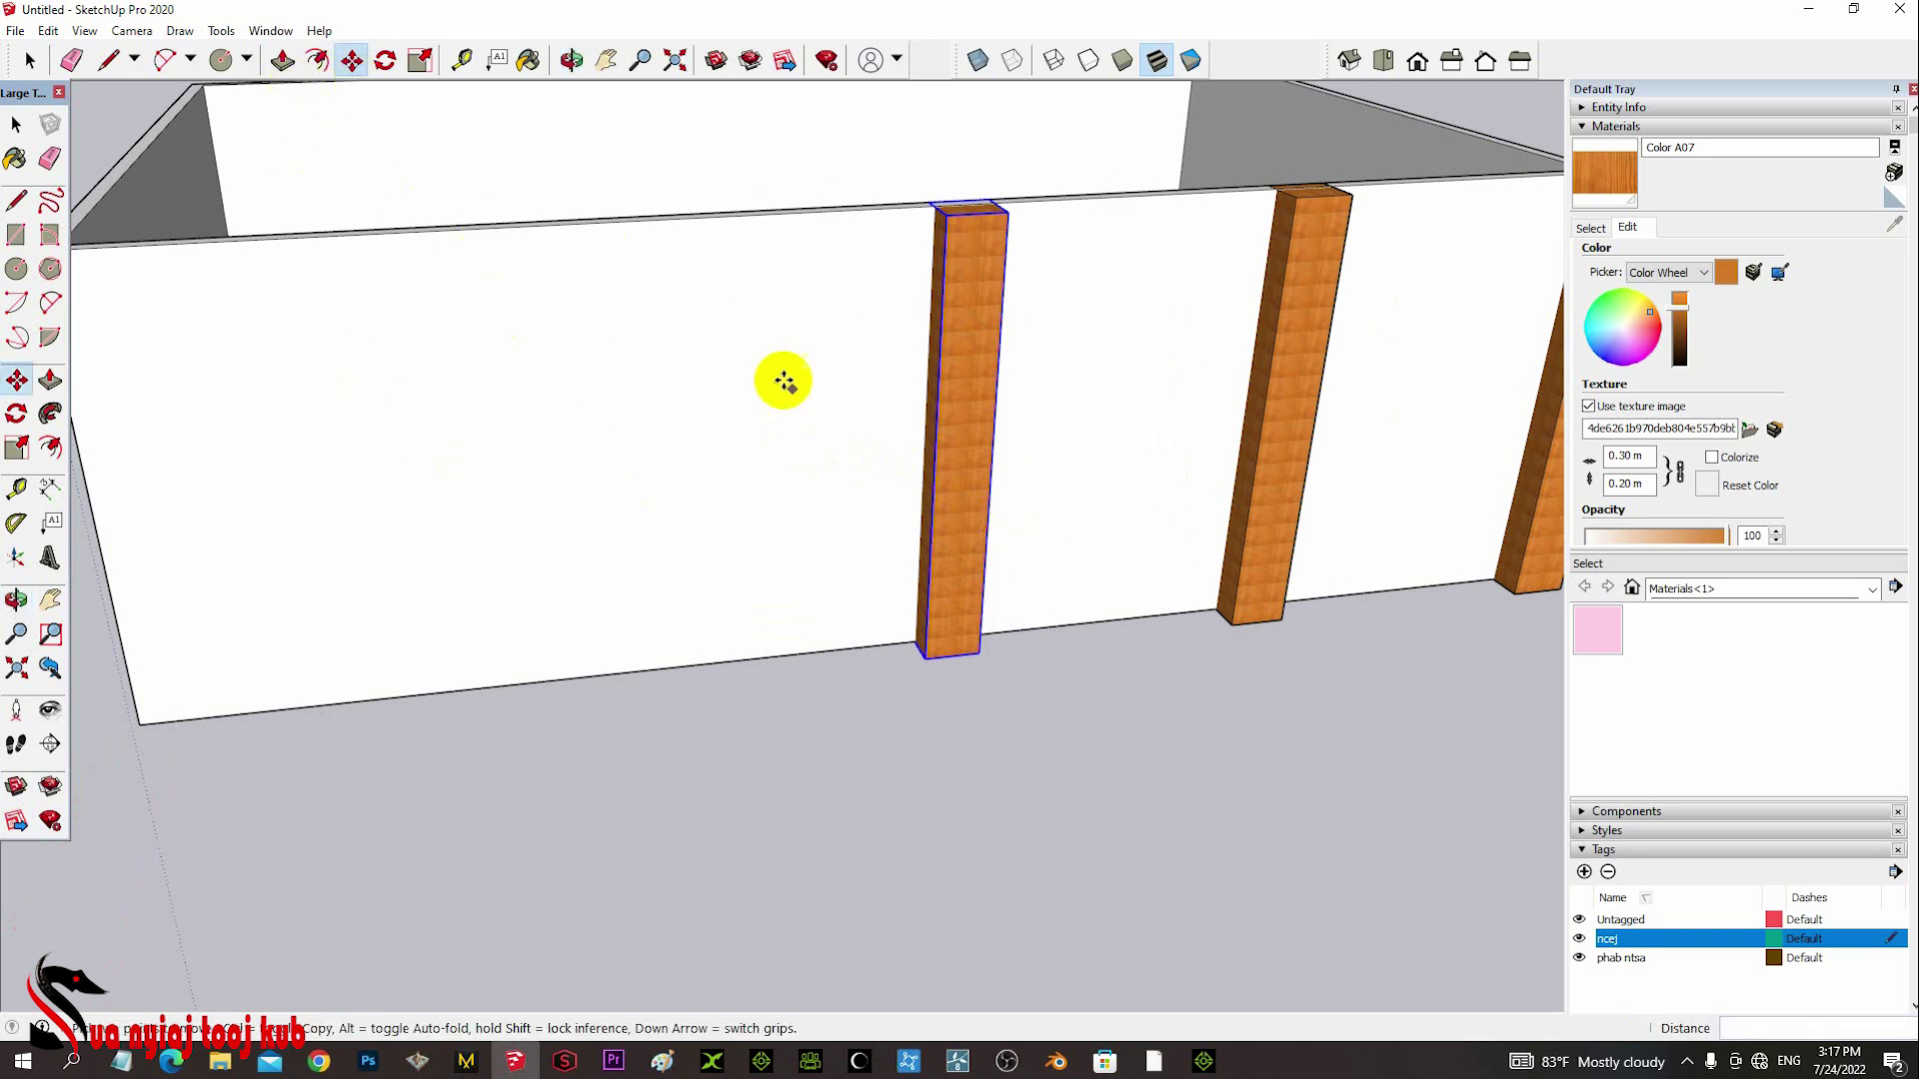
{"action": "left_click", "coordinate": [949, 471]}
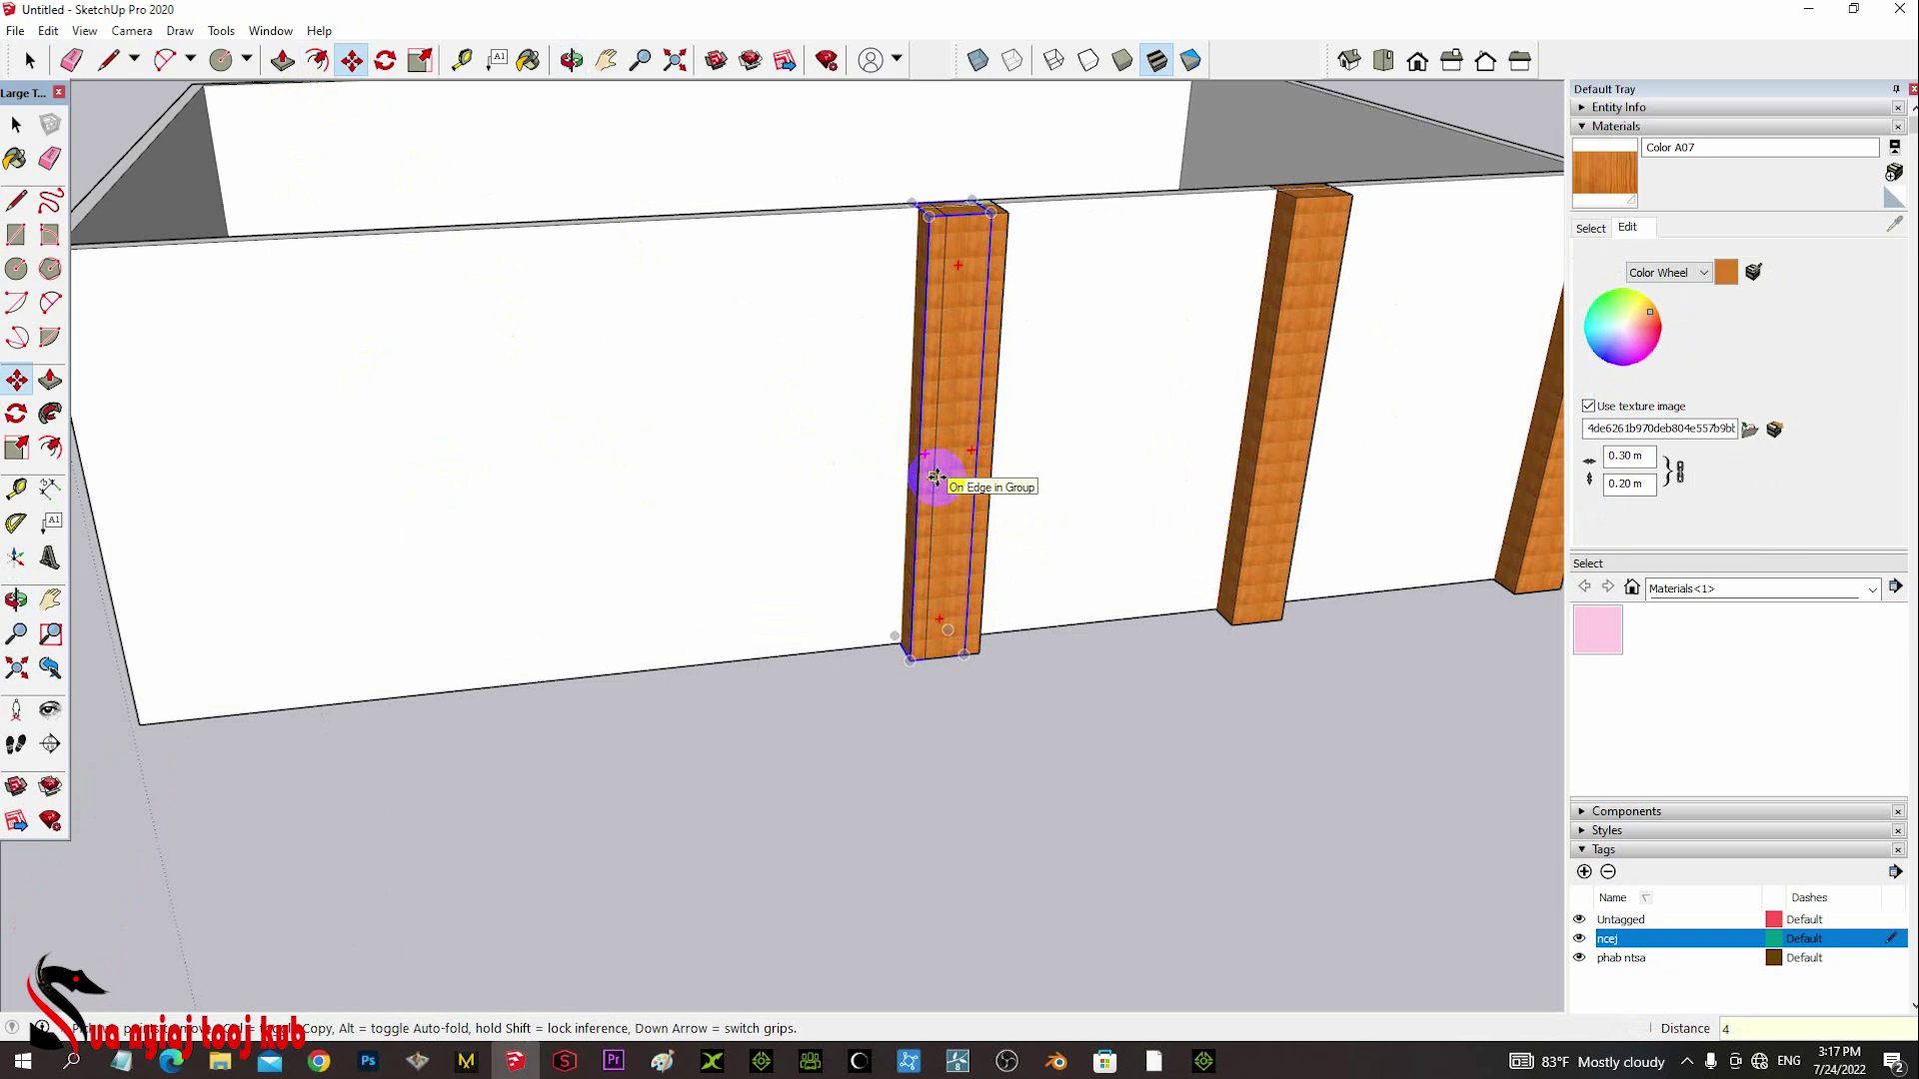
{"action": "key", "text": "Return"}
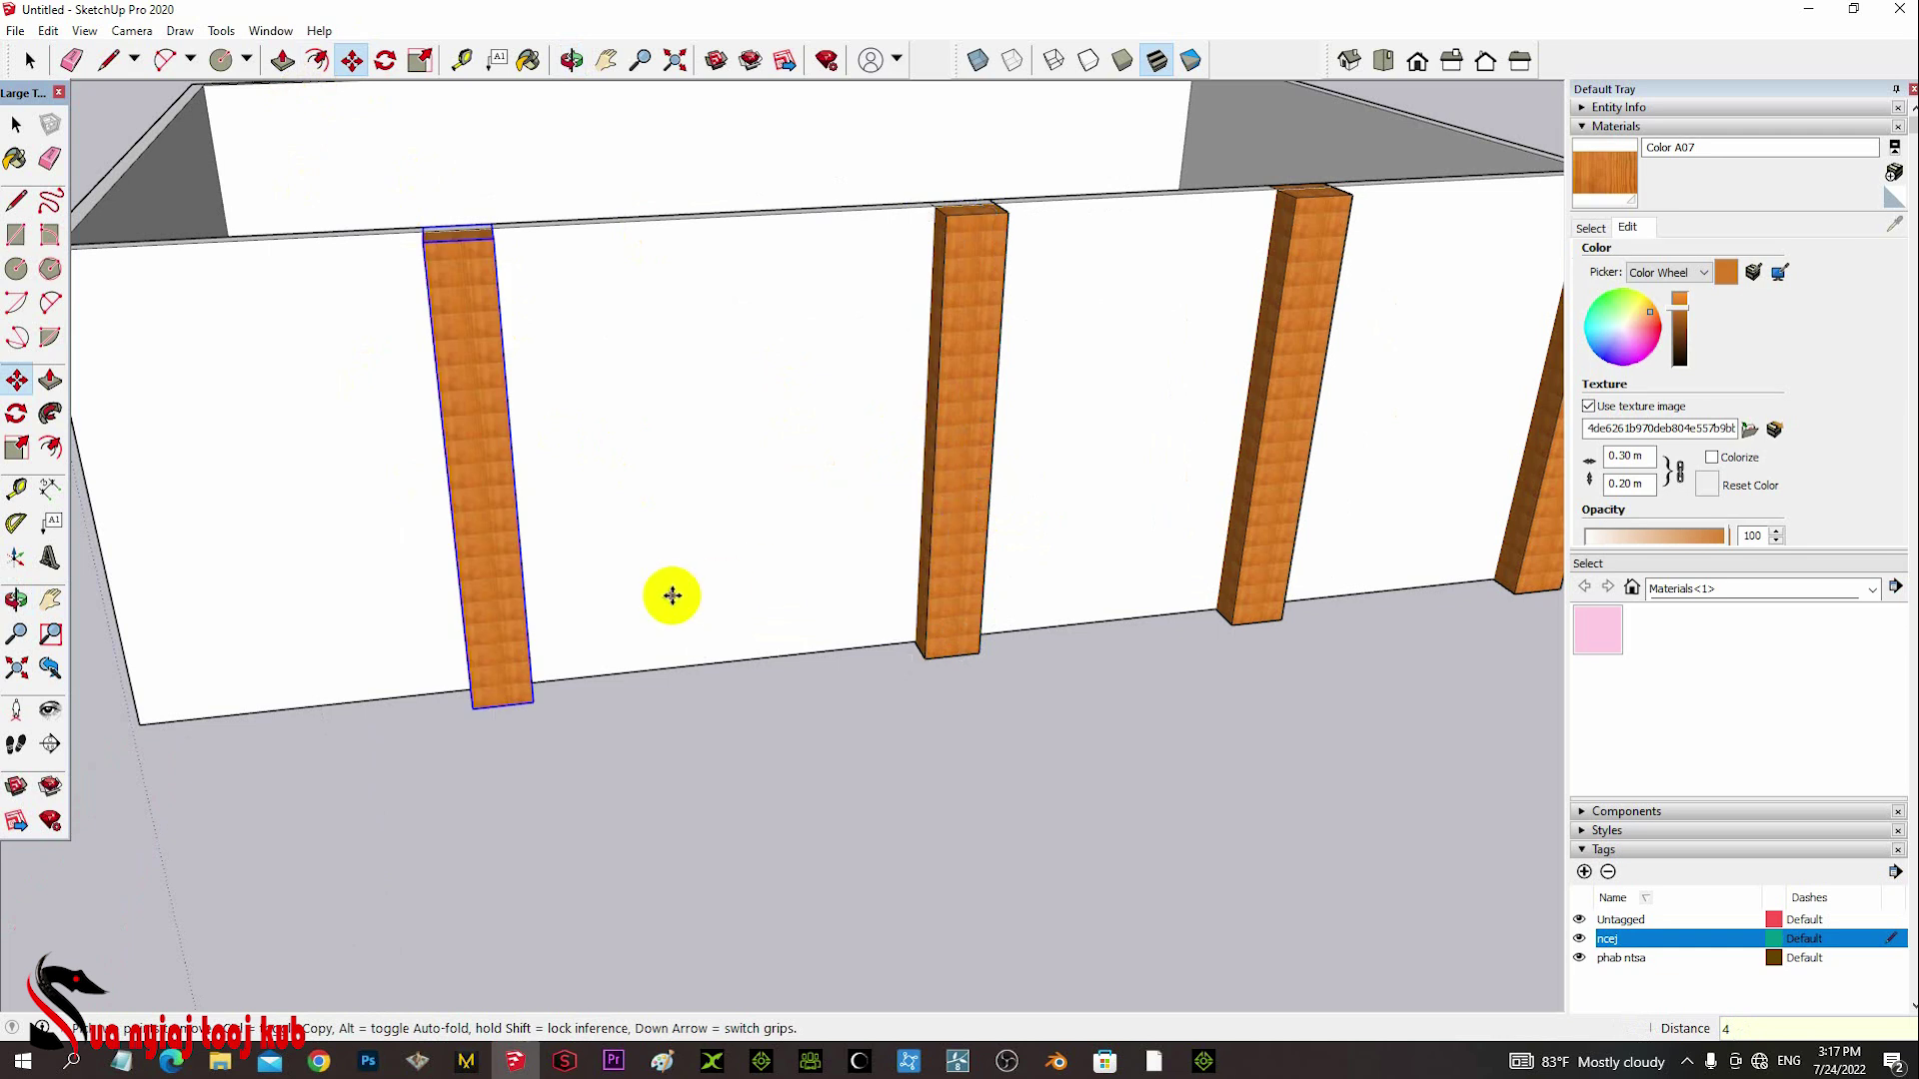
- Switch to iClone, examine the column positions around the reference house's walls, and return to SketchUp
{"action": "middle_click_drag", "start_coordinate": [671, 596], "coordinate": [814, 617]}
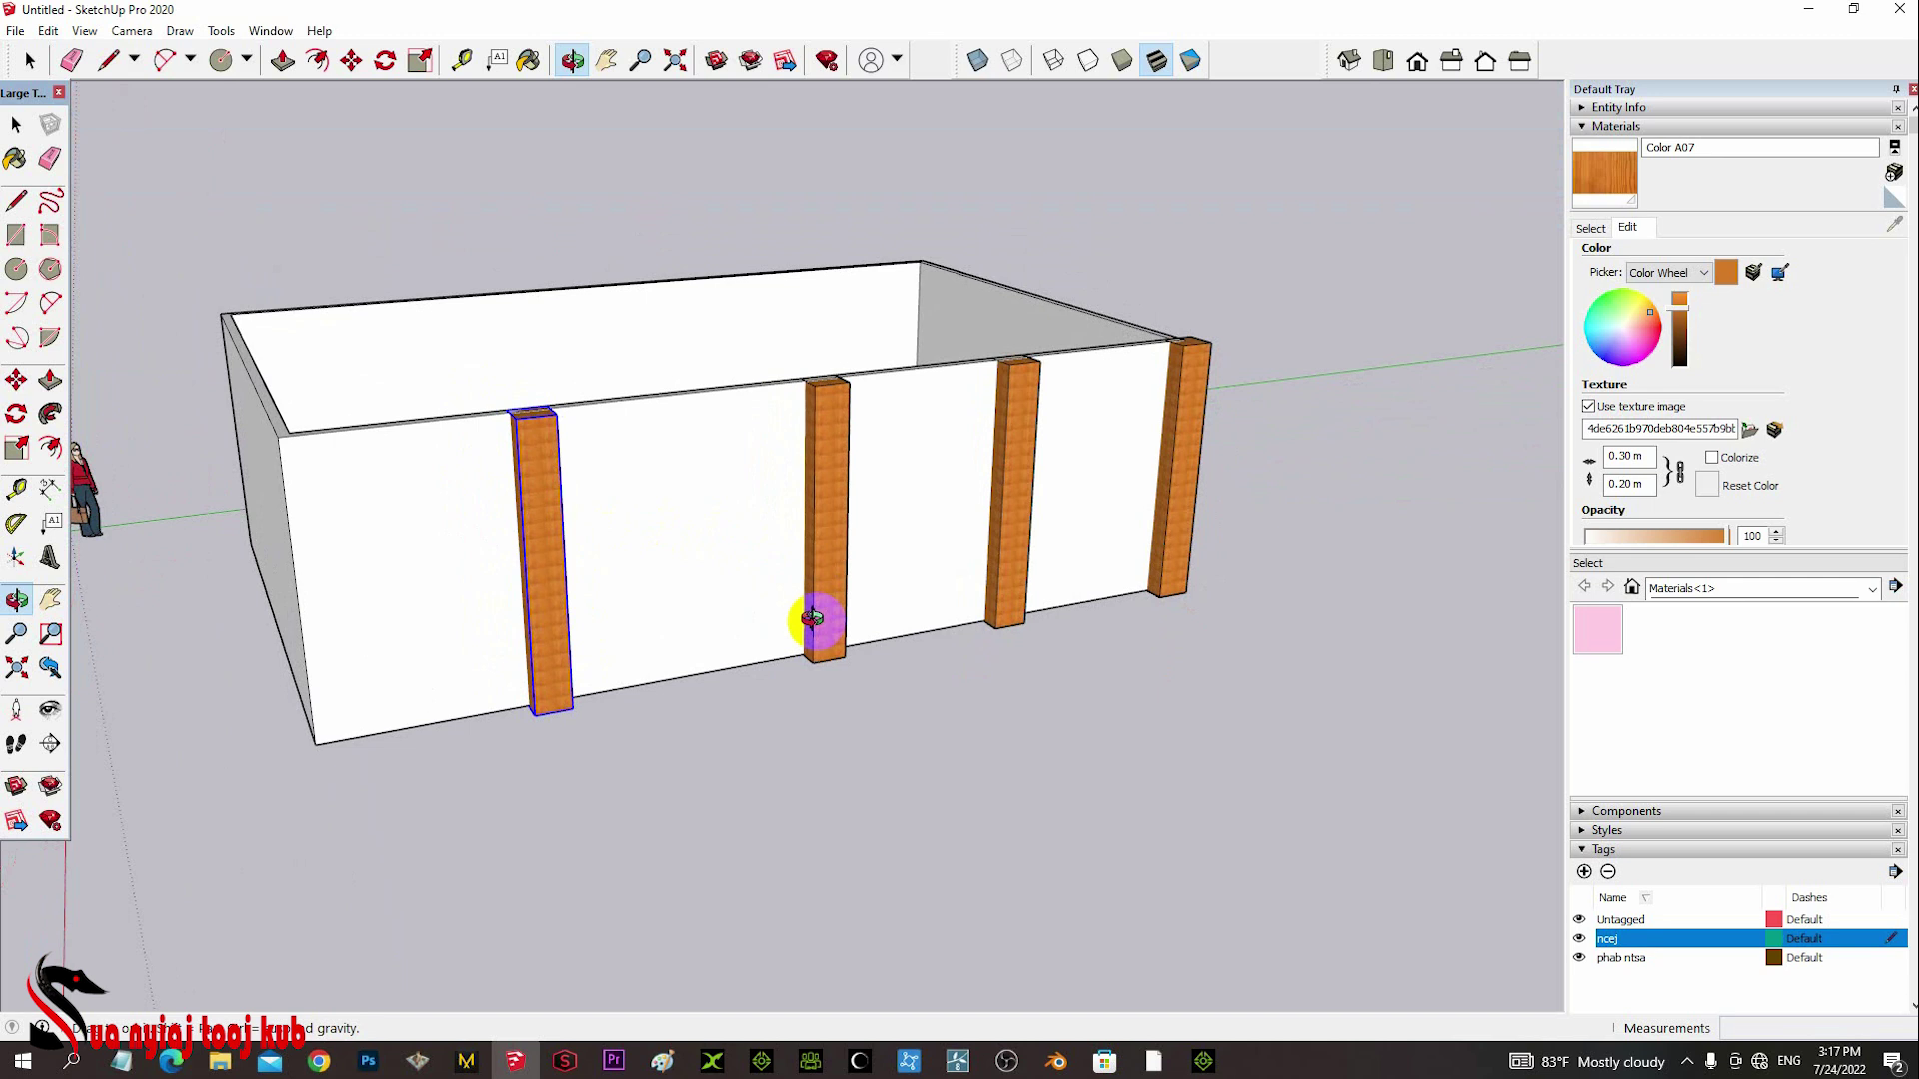
{"action": "middle_click_drag", "start_coordinate": [445, 621], "coordinate": [406, 676]}
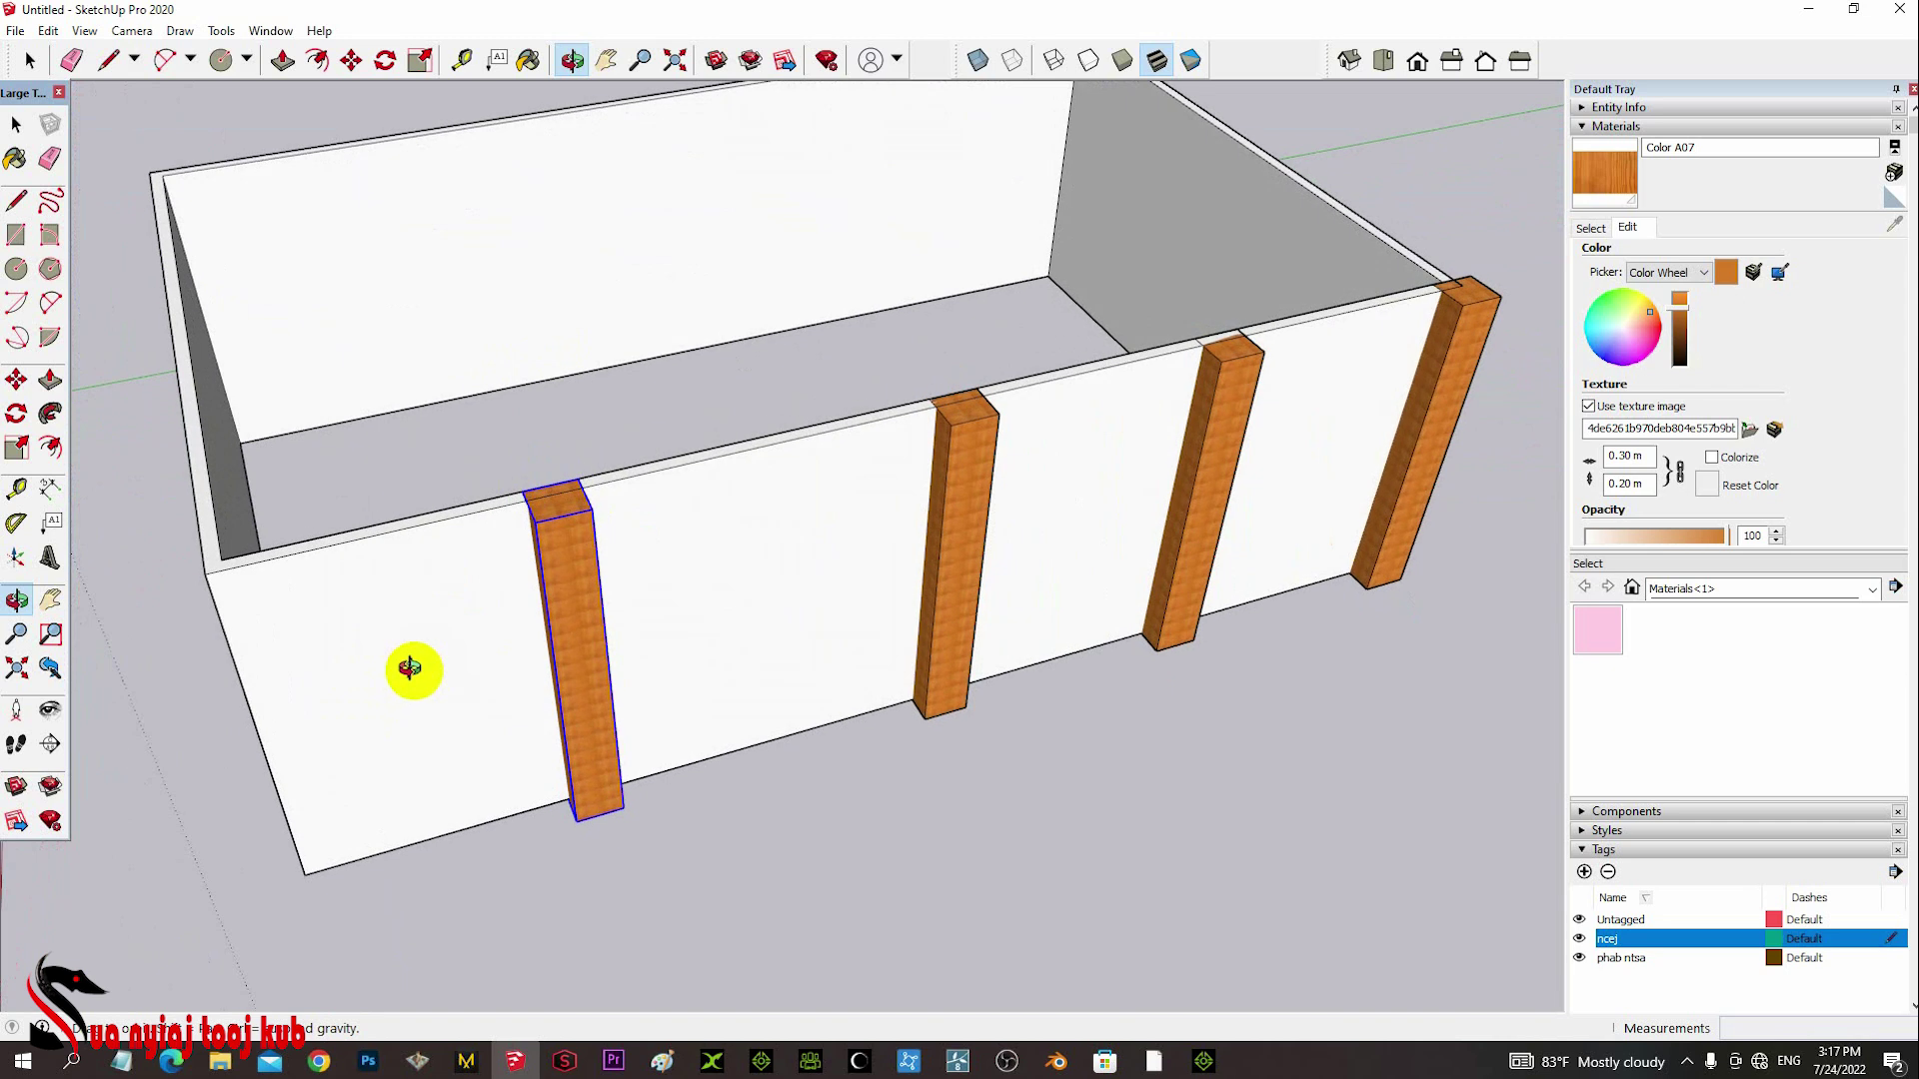
{"action": "mouse_move", "coordinate": [410, 667]}
{"action": "left_mouse_down"}
{"action": "mouse_move", "coordinate": [317, 655]}
{"action": "mouse_move", "coordinate": [326, 595]}
{"action": "mouse_move", "coordinate": [348, 611]}
{"action": "mouse_move", "coordinate": [343, 578]}
{"action": "mouse_move", "coordinate": [441, 579]}
{"action": "mouse_move", "coordinate": [454, 664]}
{"action": "mouse_move", "coordinate": [525, 624]}
{"action": "mouse_move", "coordinate": [423, 643]}
{"action": "mouse_move", "coordinate": [445, 659]}
{"action": "left_mouse_up"}
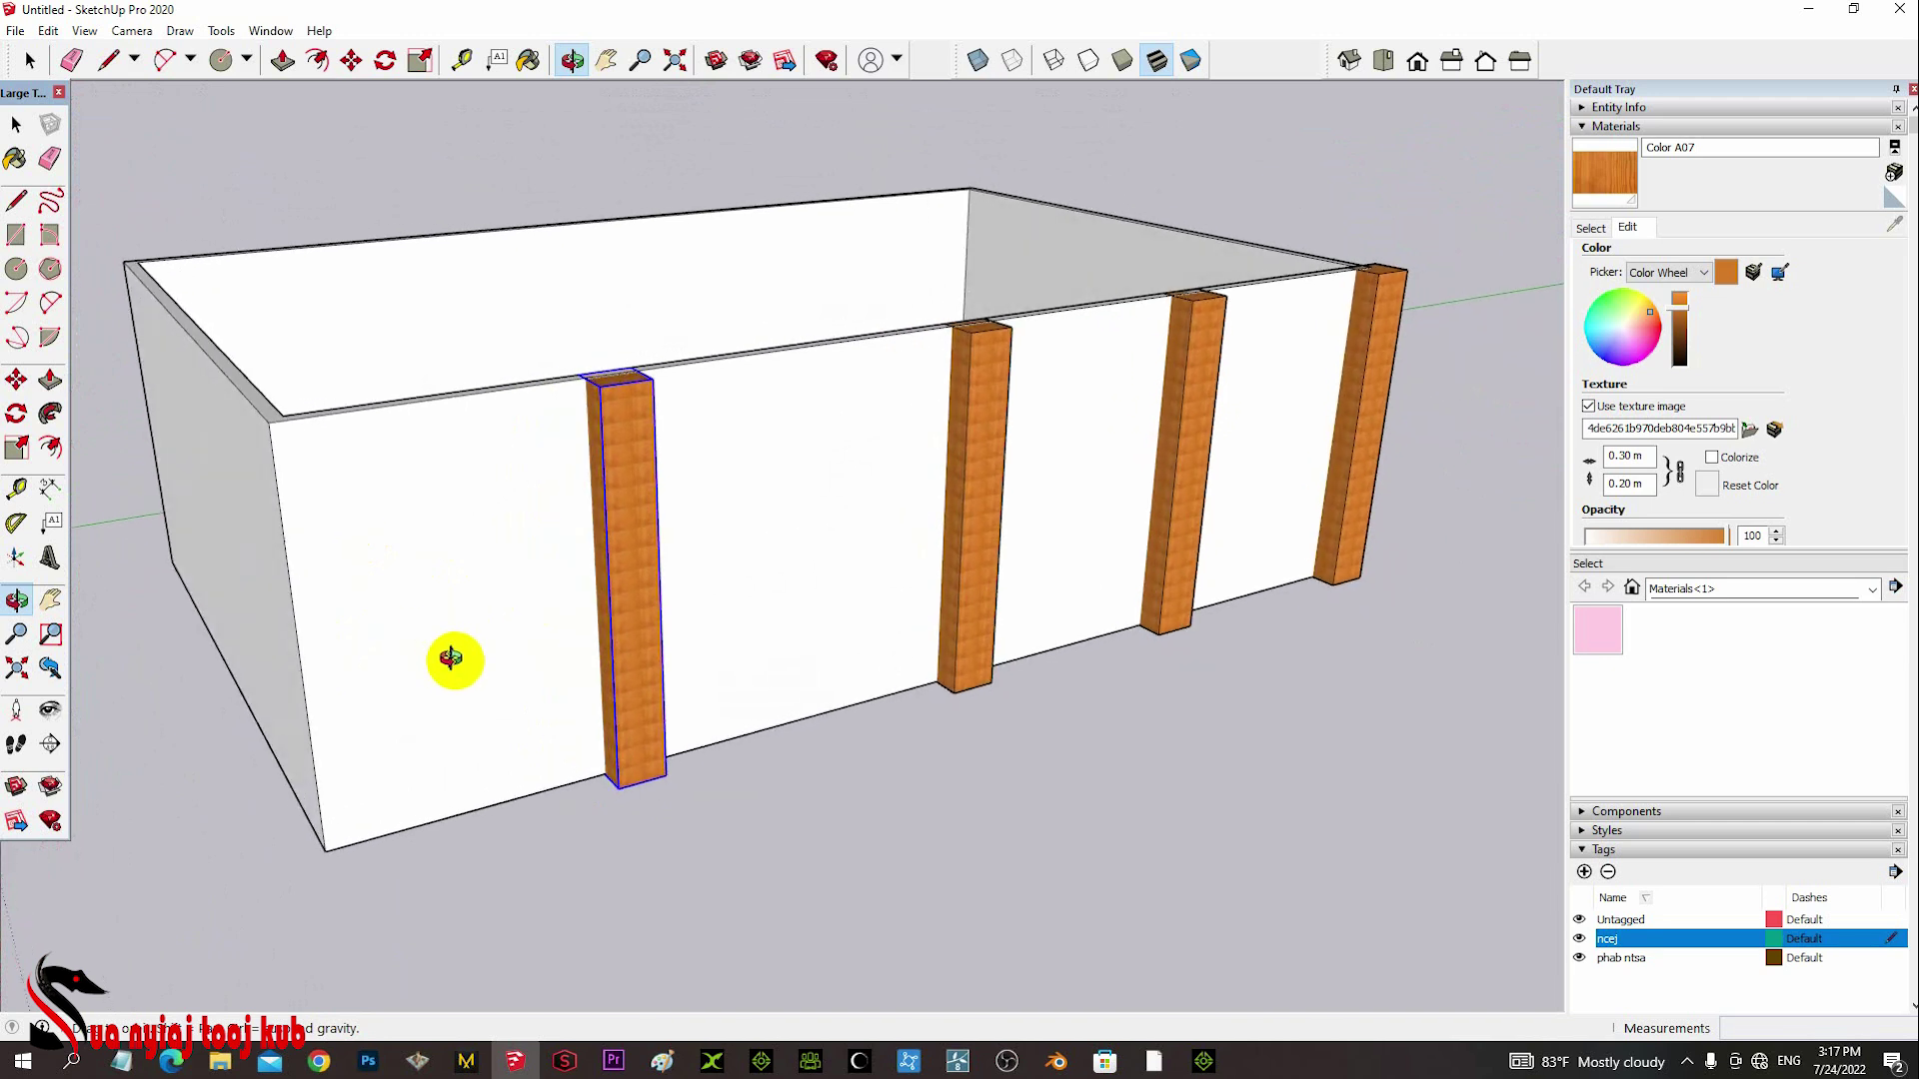
{"action": "left_click", "coordinate": [760, 1061]}
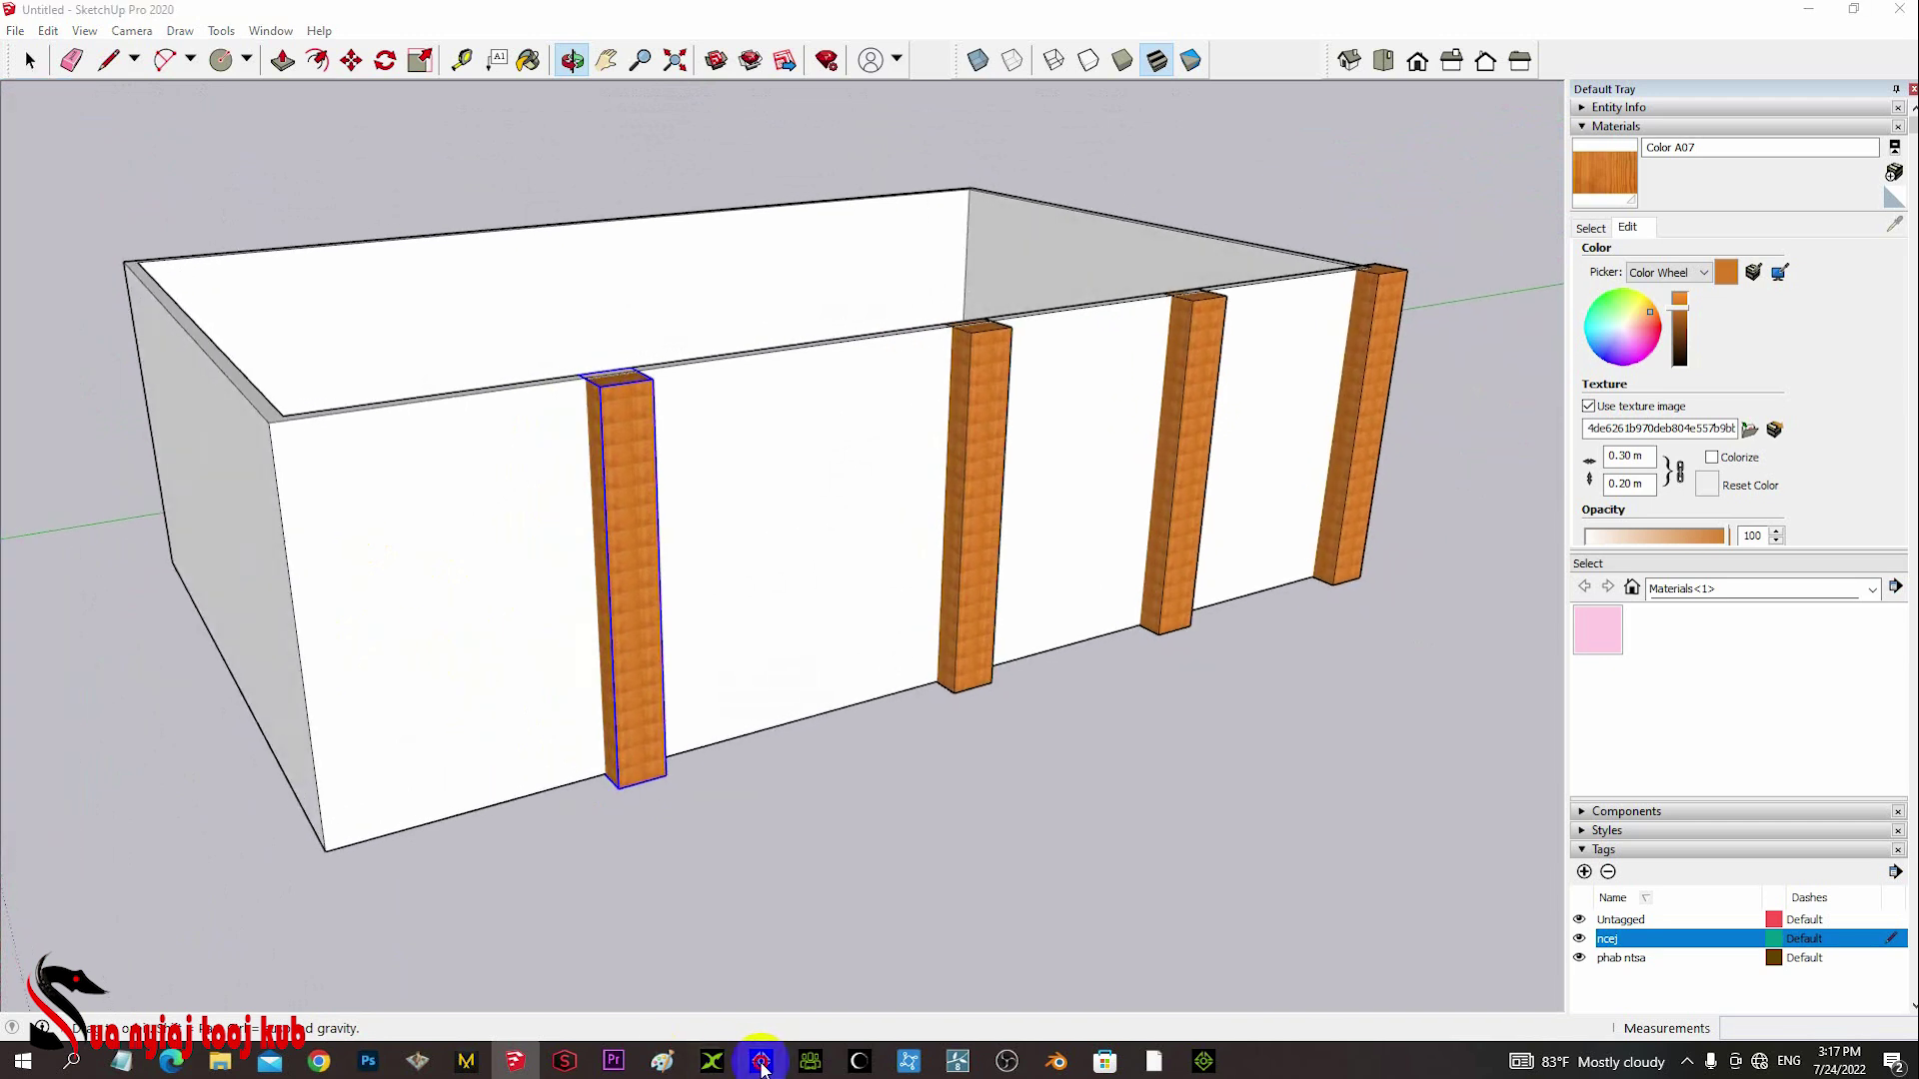
{"action": "right_click_drag", "start_coordinate": [640, 498], "coordinate": [728, 536]}
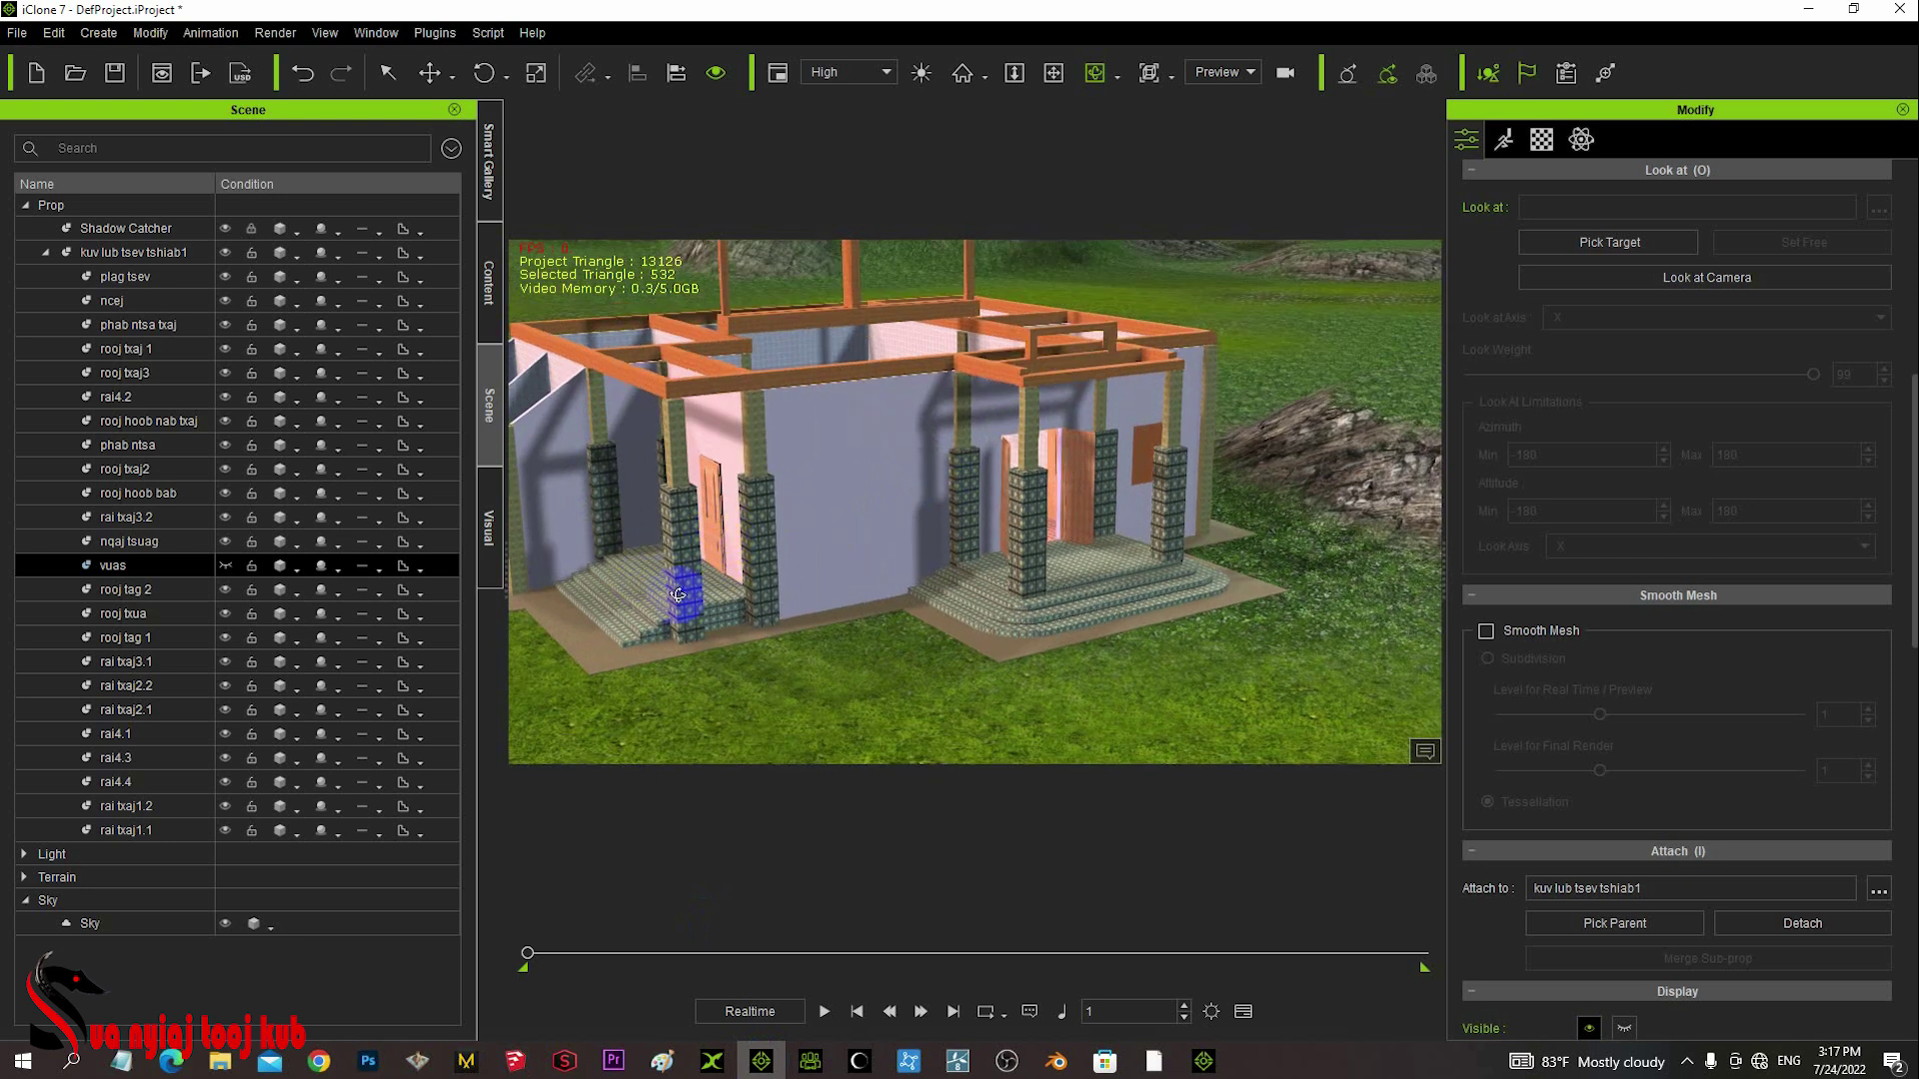
{"action": "right_click_drag", "start_coordinate": [678, 589], "coordinate": [876, 584]}
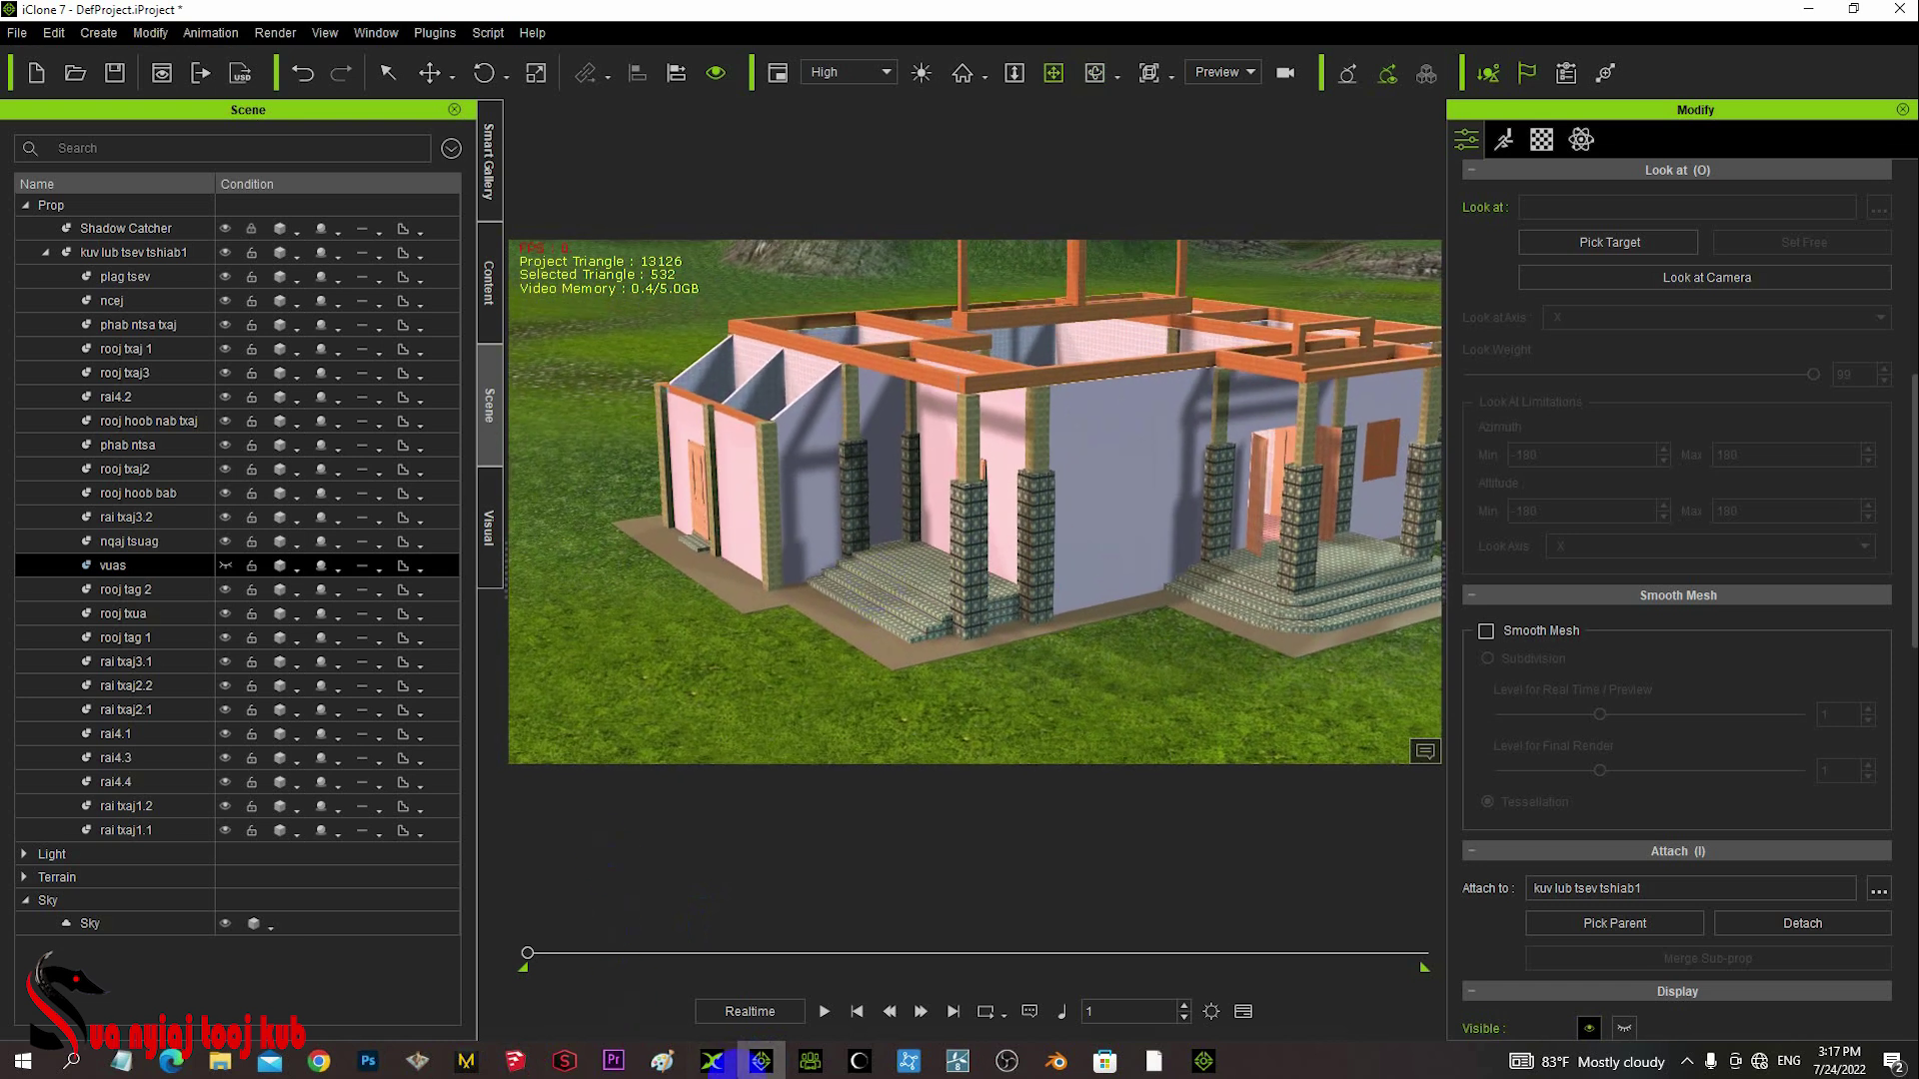
{"action": "left_click", "coordinate": [517, 1066]}
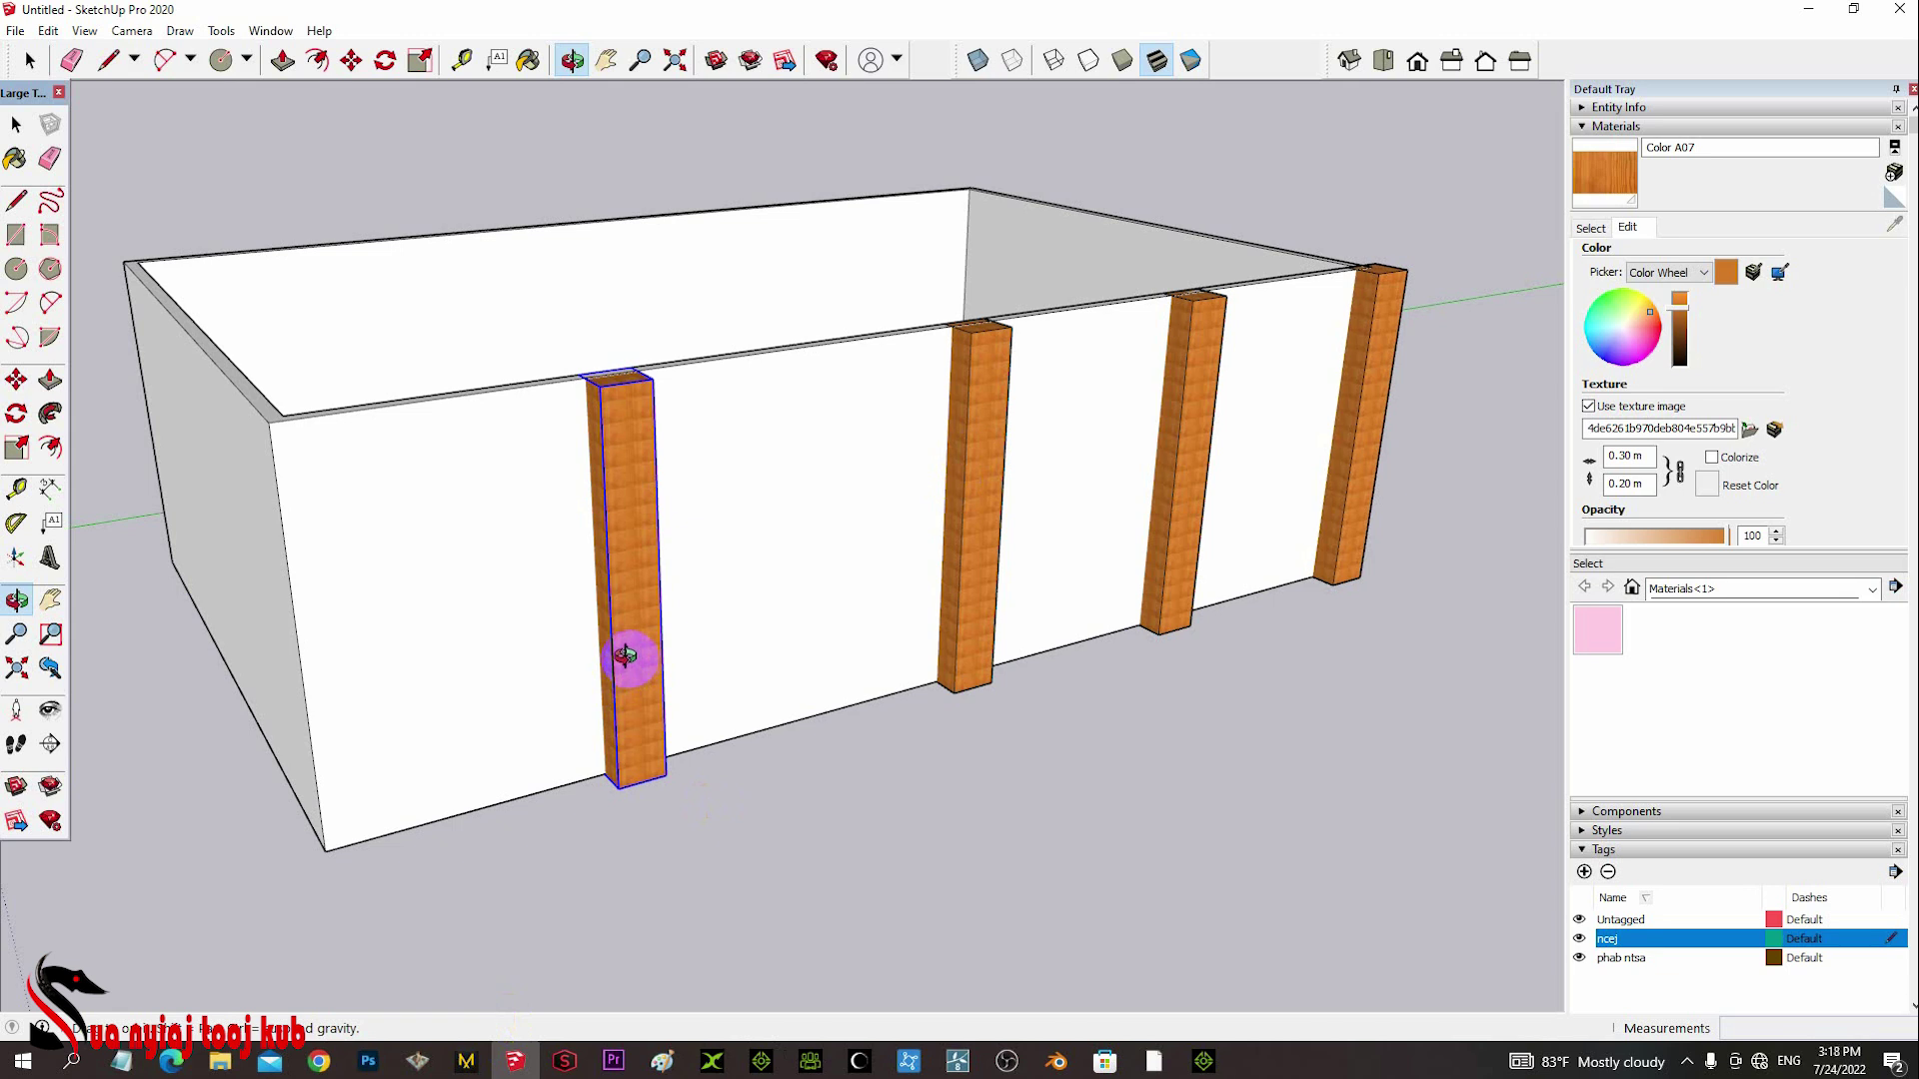
- Copy the fourth column 2 m along the long wall toward its uncolumned end to place a fifth column
{"action": "left_click", "coordinate": [351, 60]}
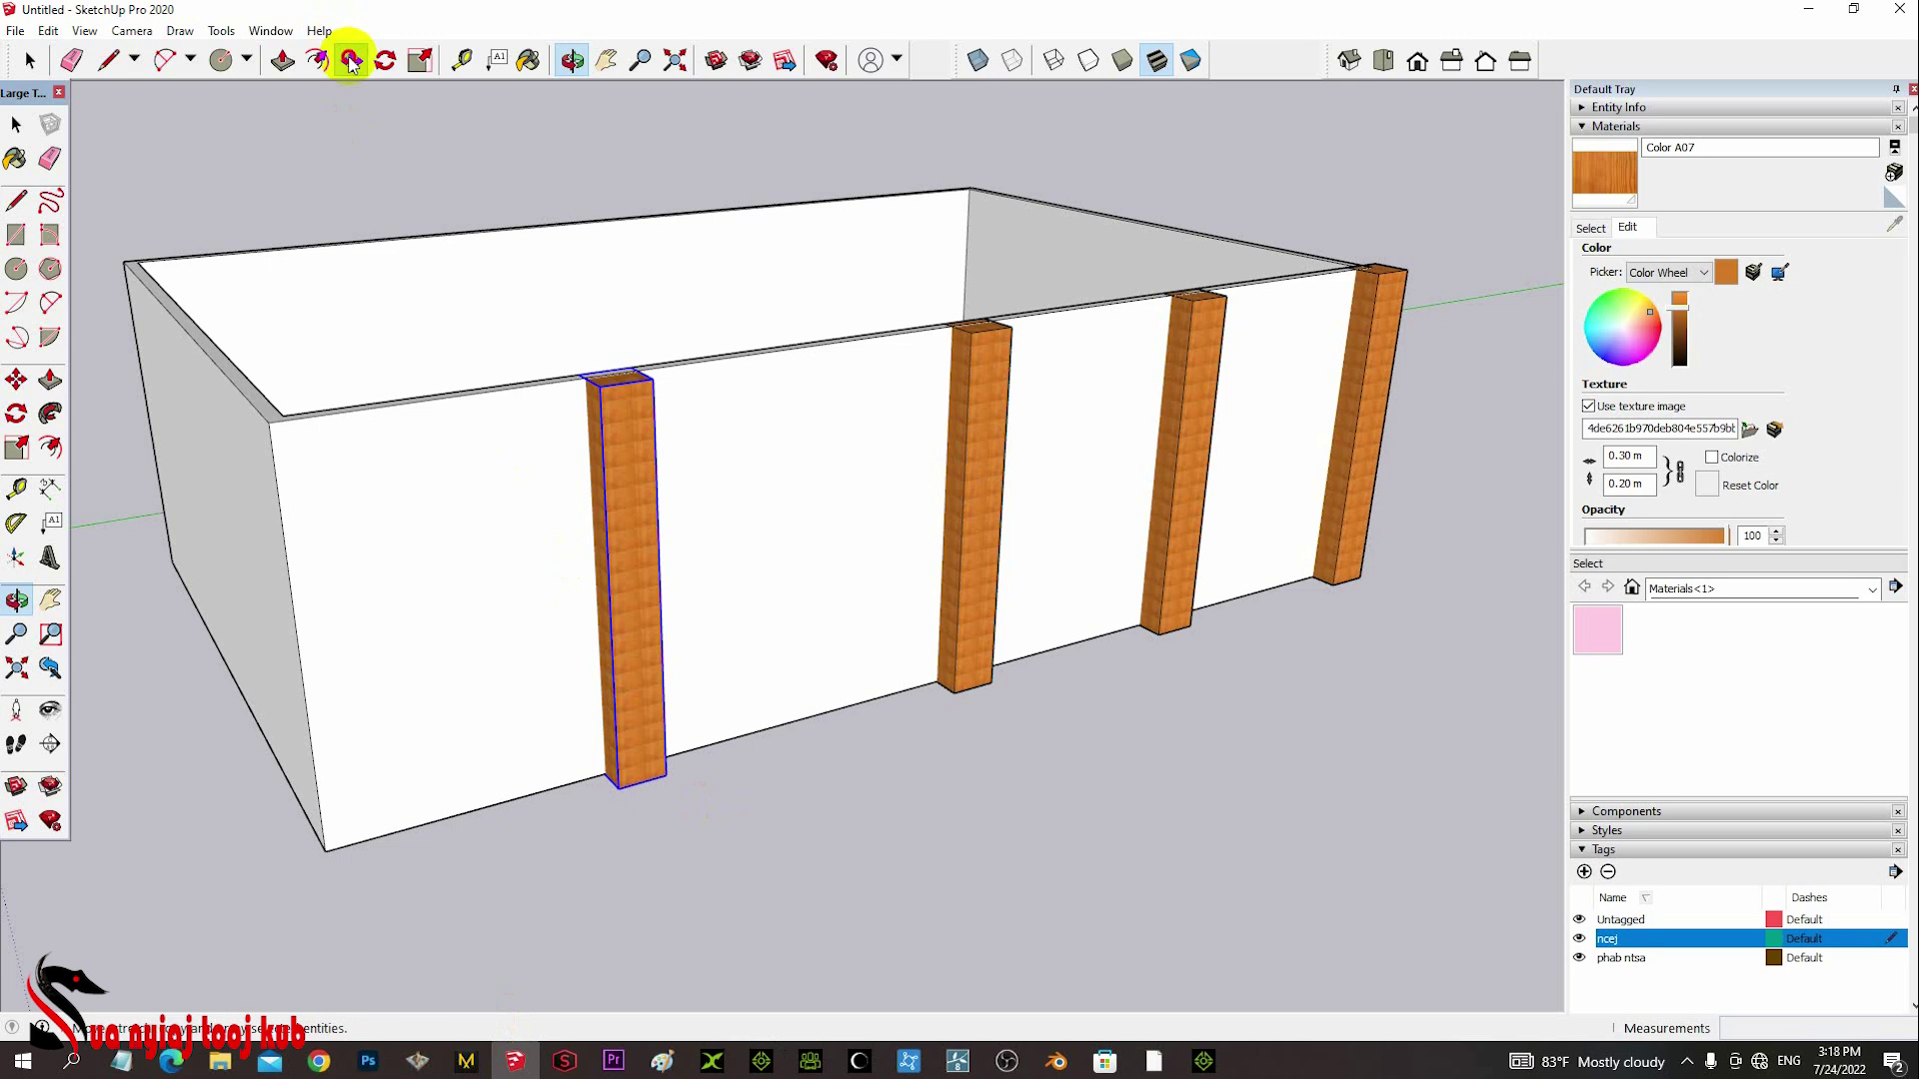
{"action": "left_click", "coordinate": [650, 583]}
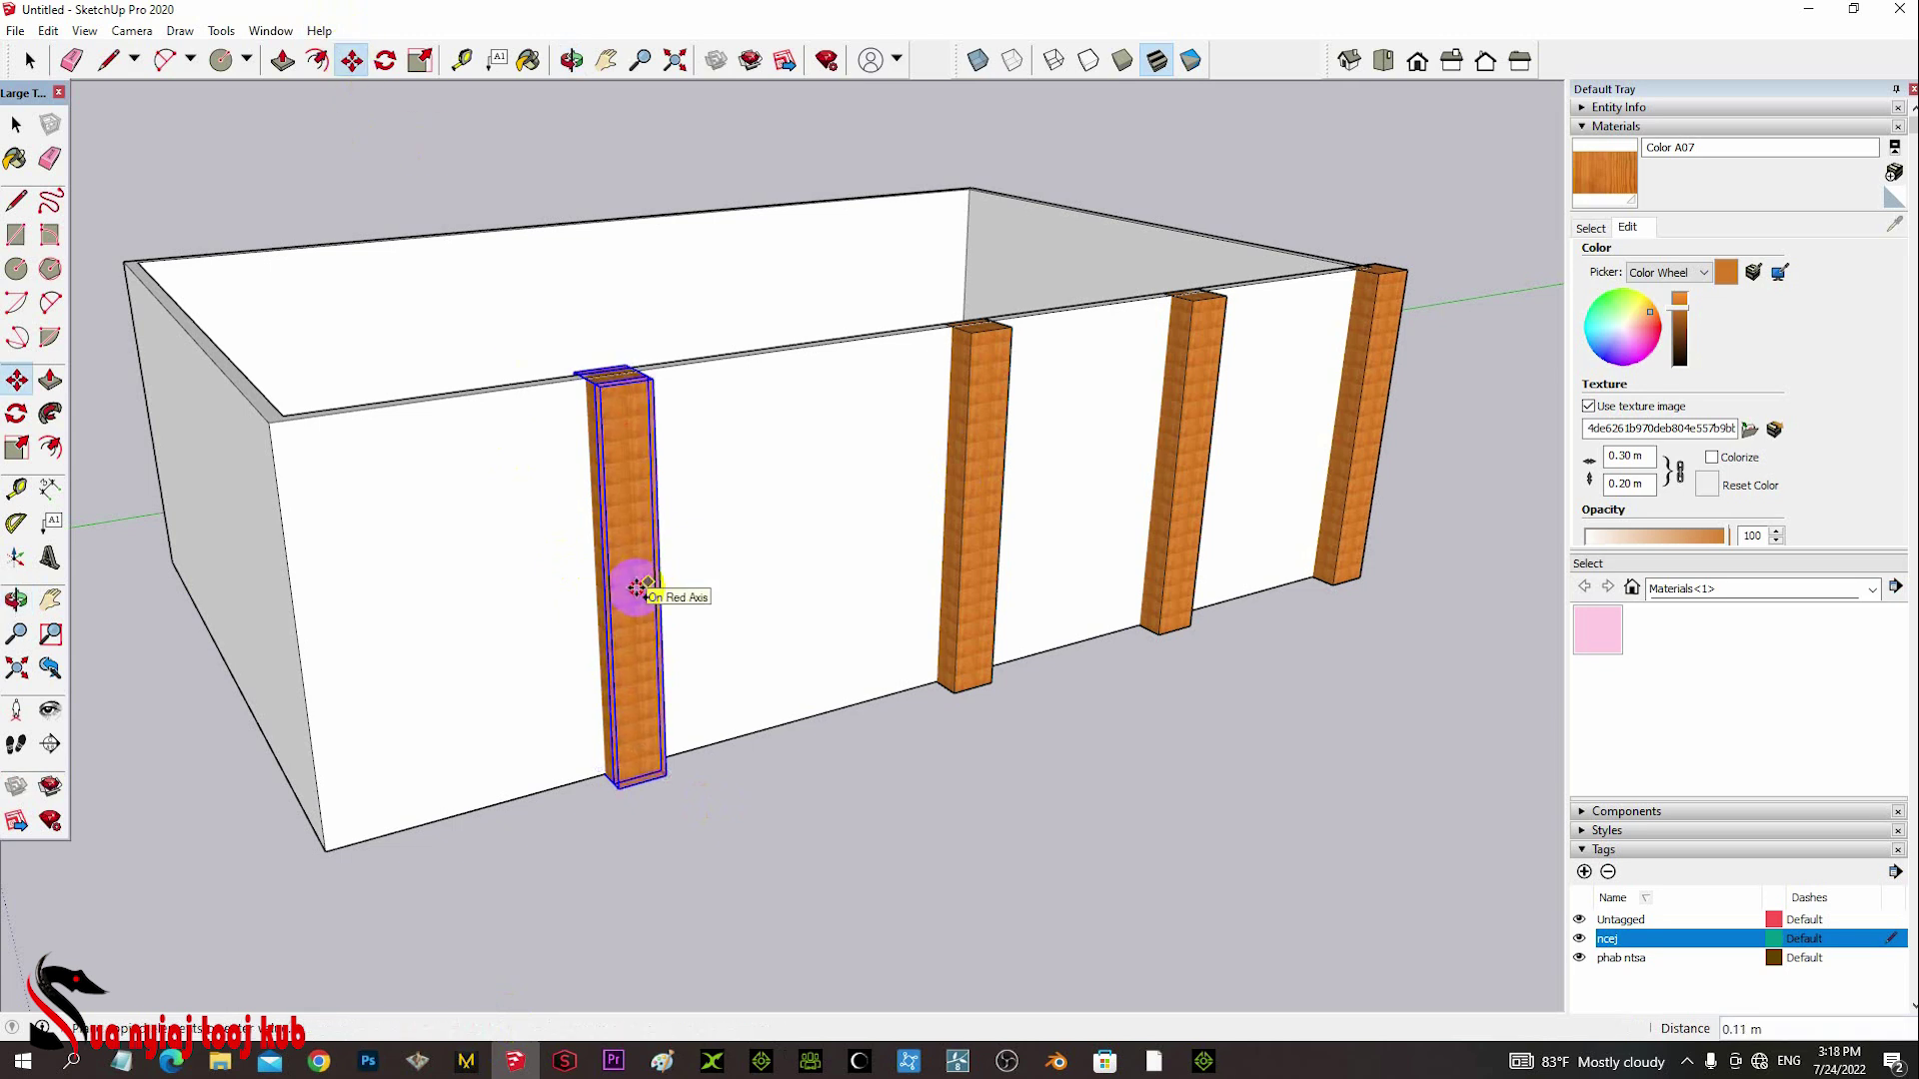
{"action": "left_click", "coordinate": [659, 587]}
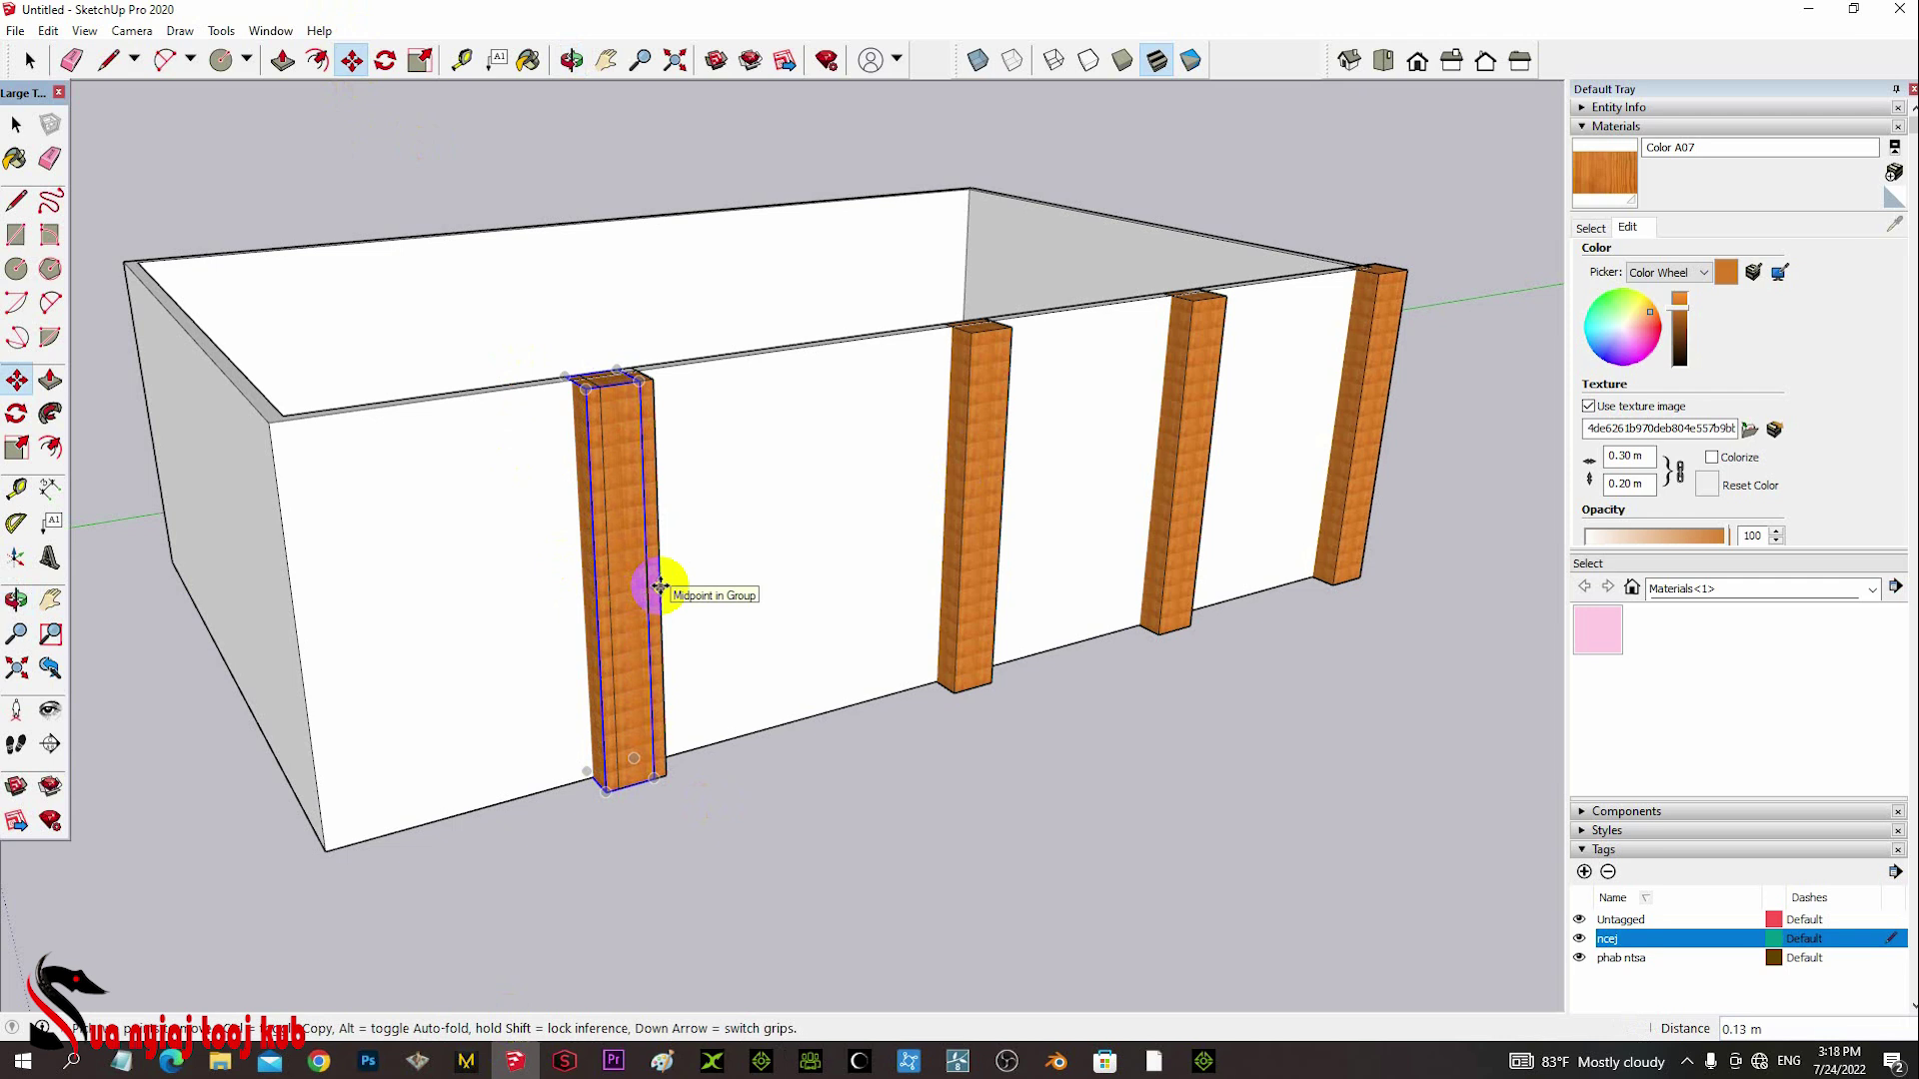
{"action": "type", "text": "2"}
{"action": "key", "text": "Return"}
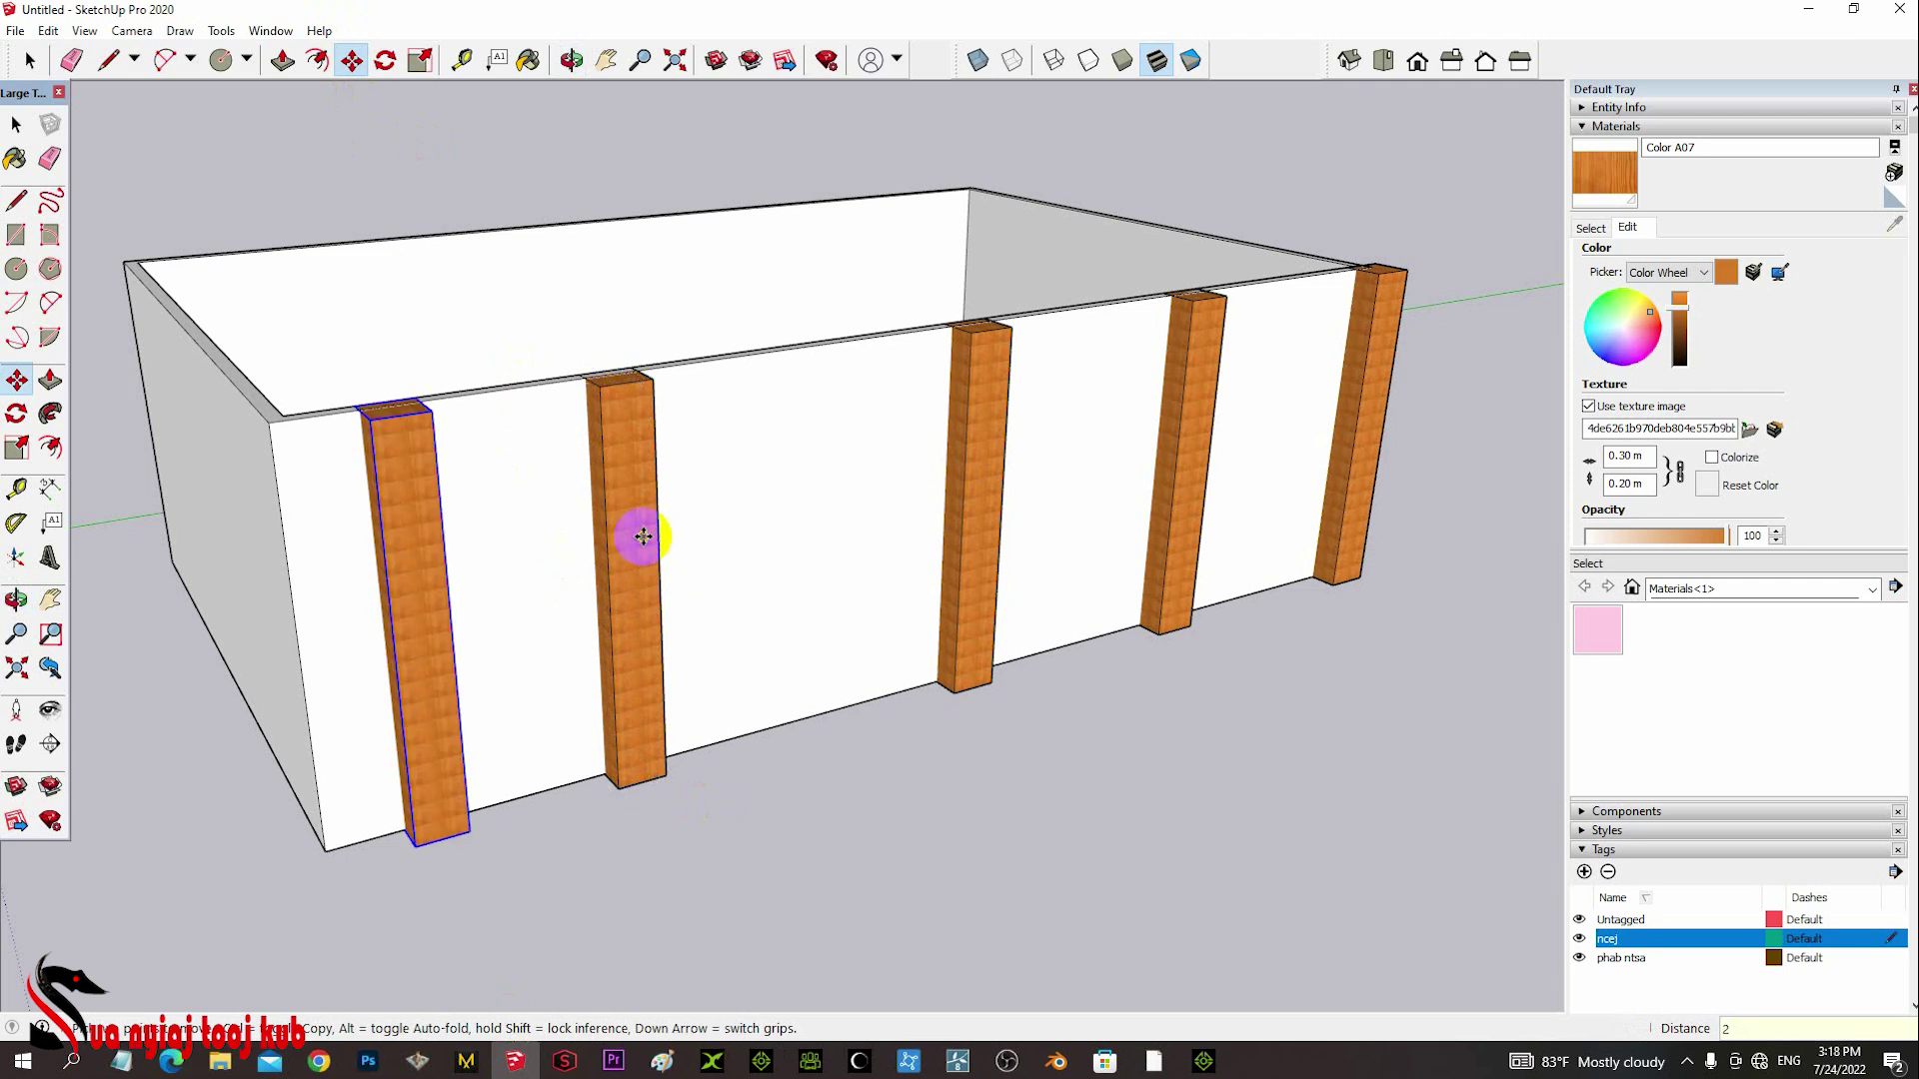
- Examine the five columns placed along the long wall from different angles
{"action": "key", "text": "c"}
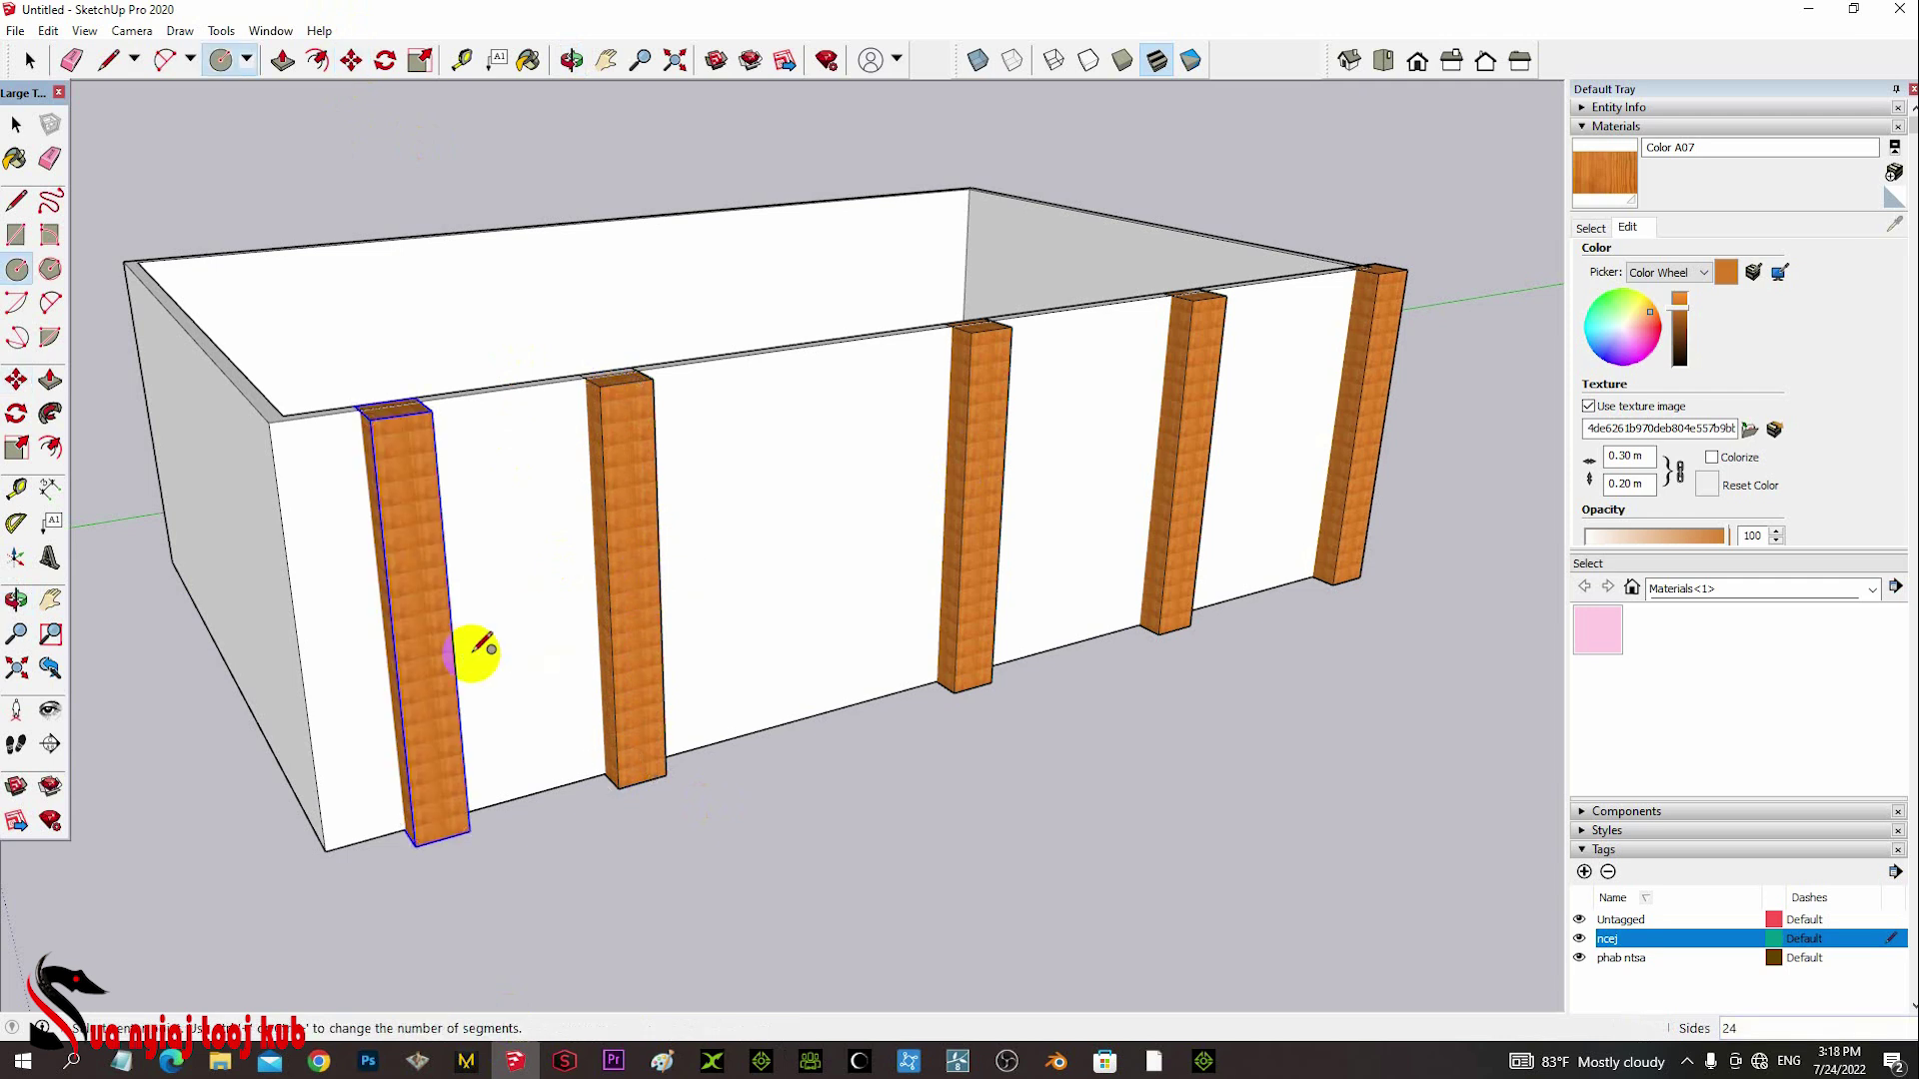
{"action": "middle_click_drag", "start_coordinate": [569, 629], "coordinate": [613, 519]}
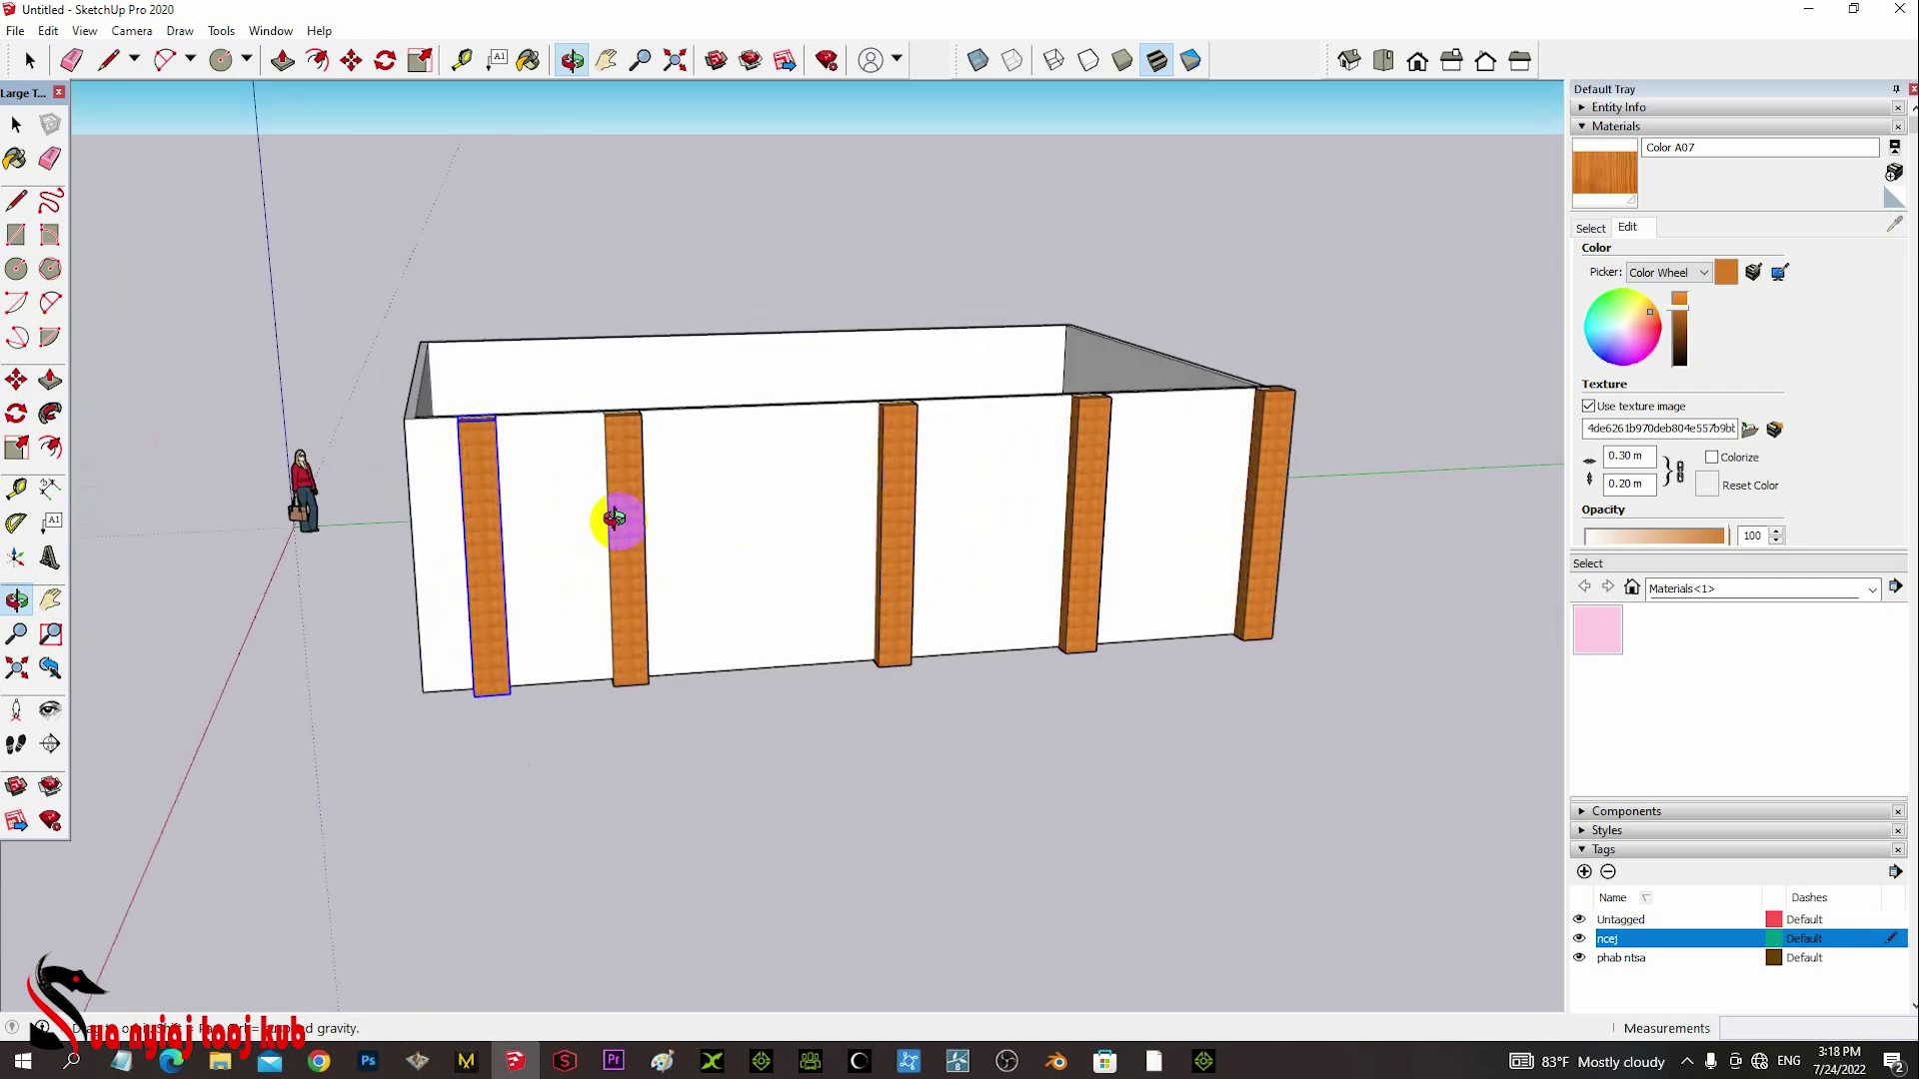
{"action": "middle_click_drag", "start_coordinate": [442, 545], "coordinate": [457, 515]}
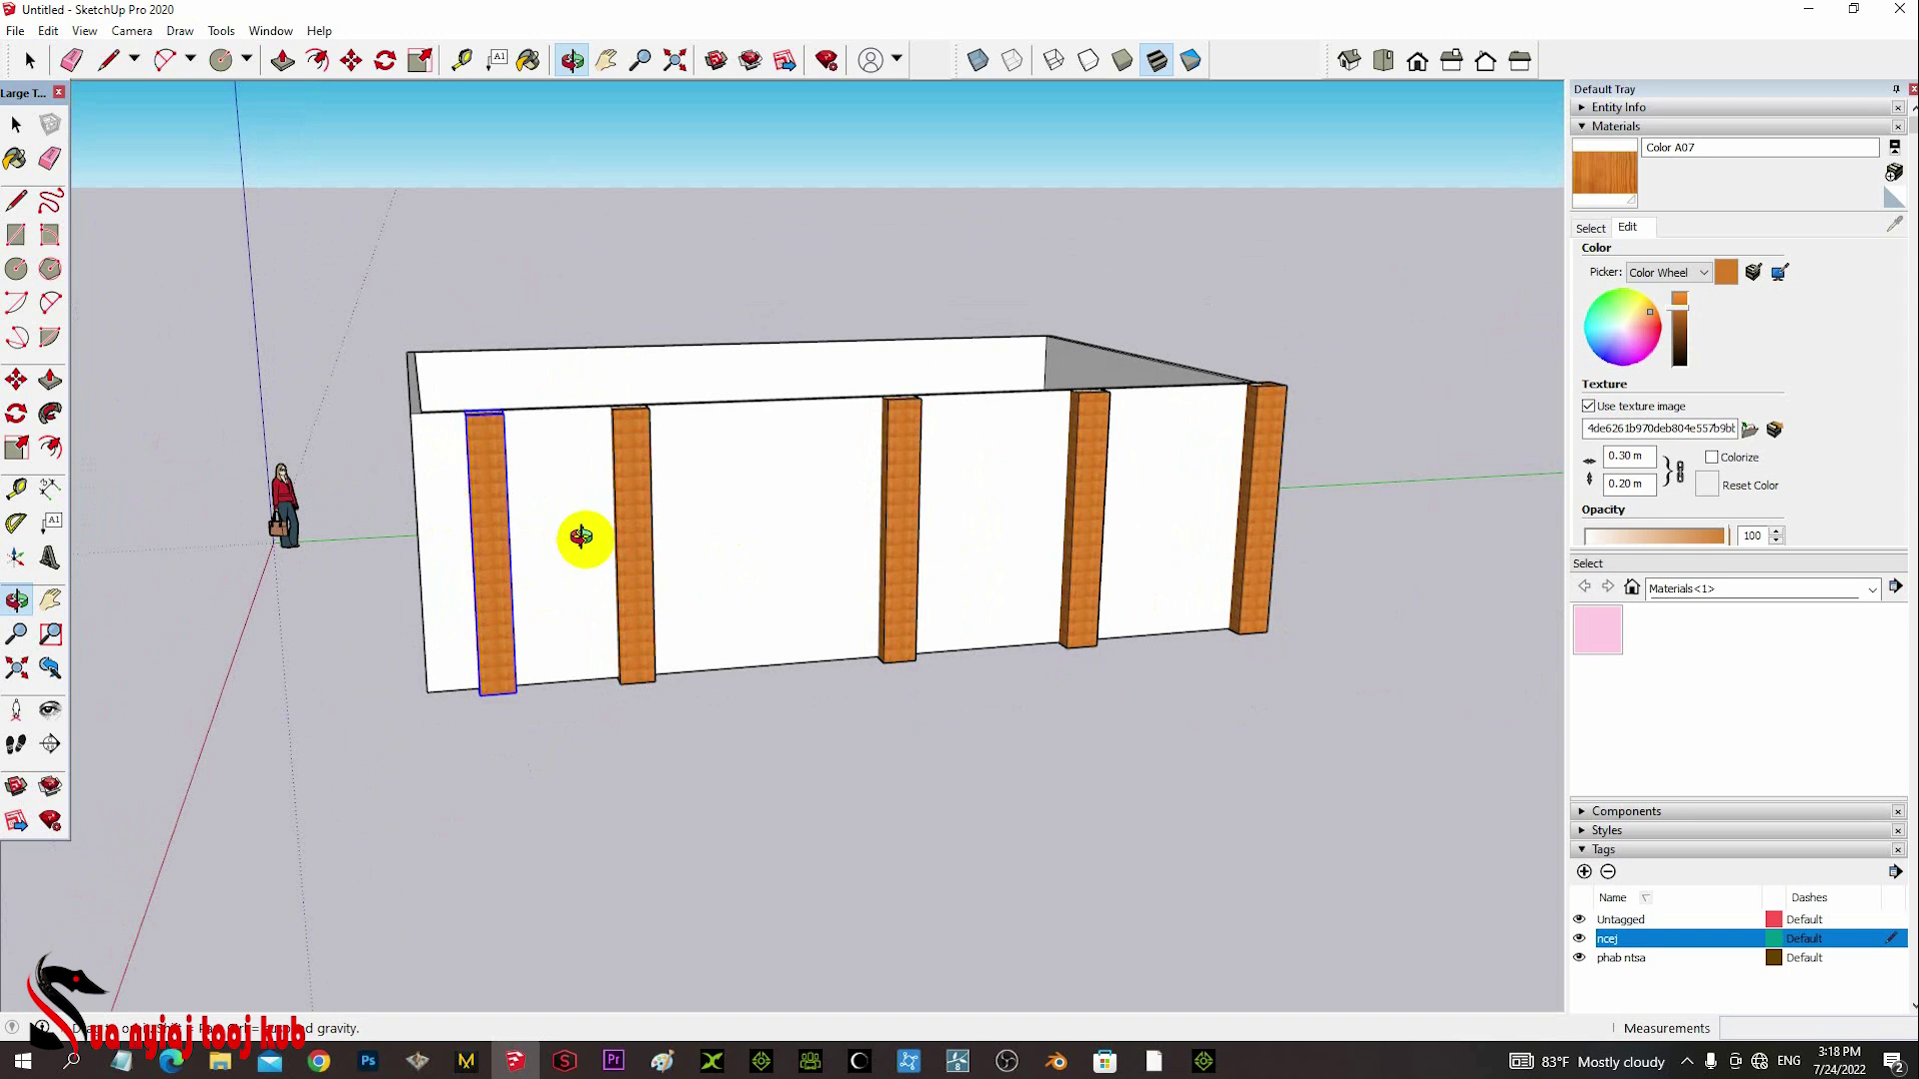
{"action": "mouse_move", "coordinate": [578, 536]}
{"action": "middle_mouse_down"}
{"action": "mouse_move", "coordinate": [574, 518]}
{"action": "mouse_move", "coordinate": [586, 530]}
{"action": "middle_mouse_up"}
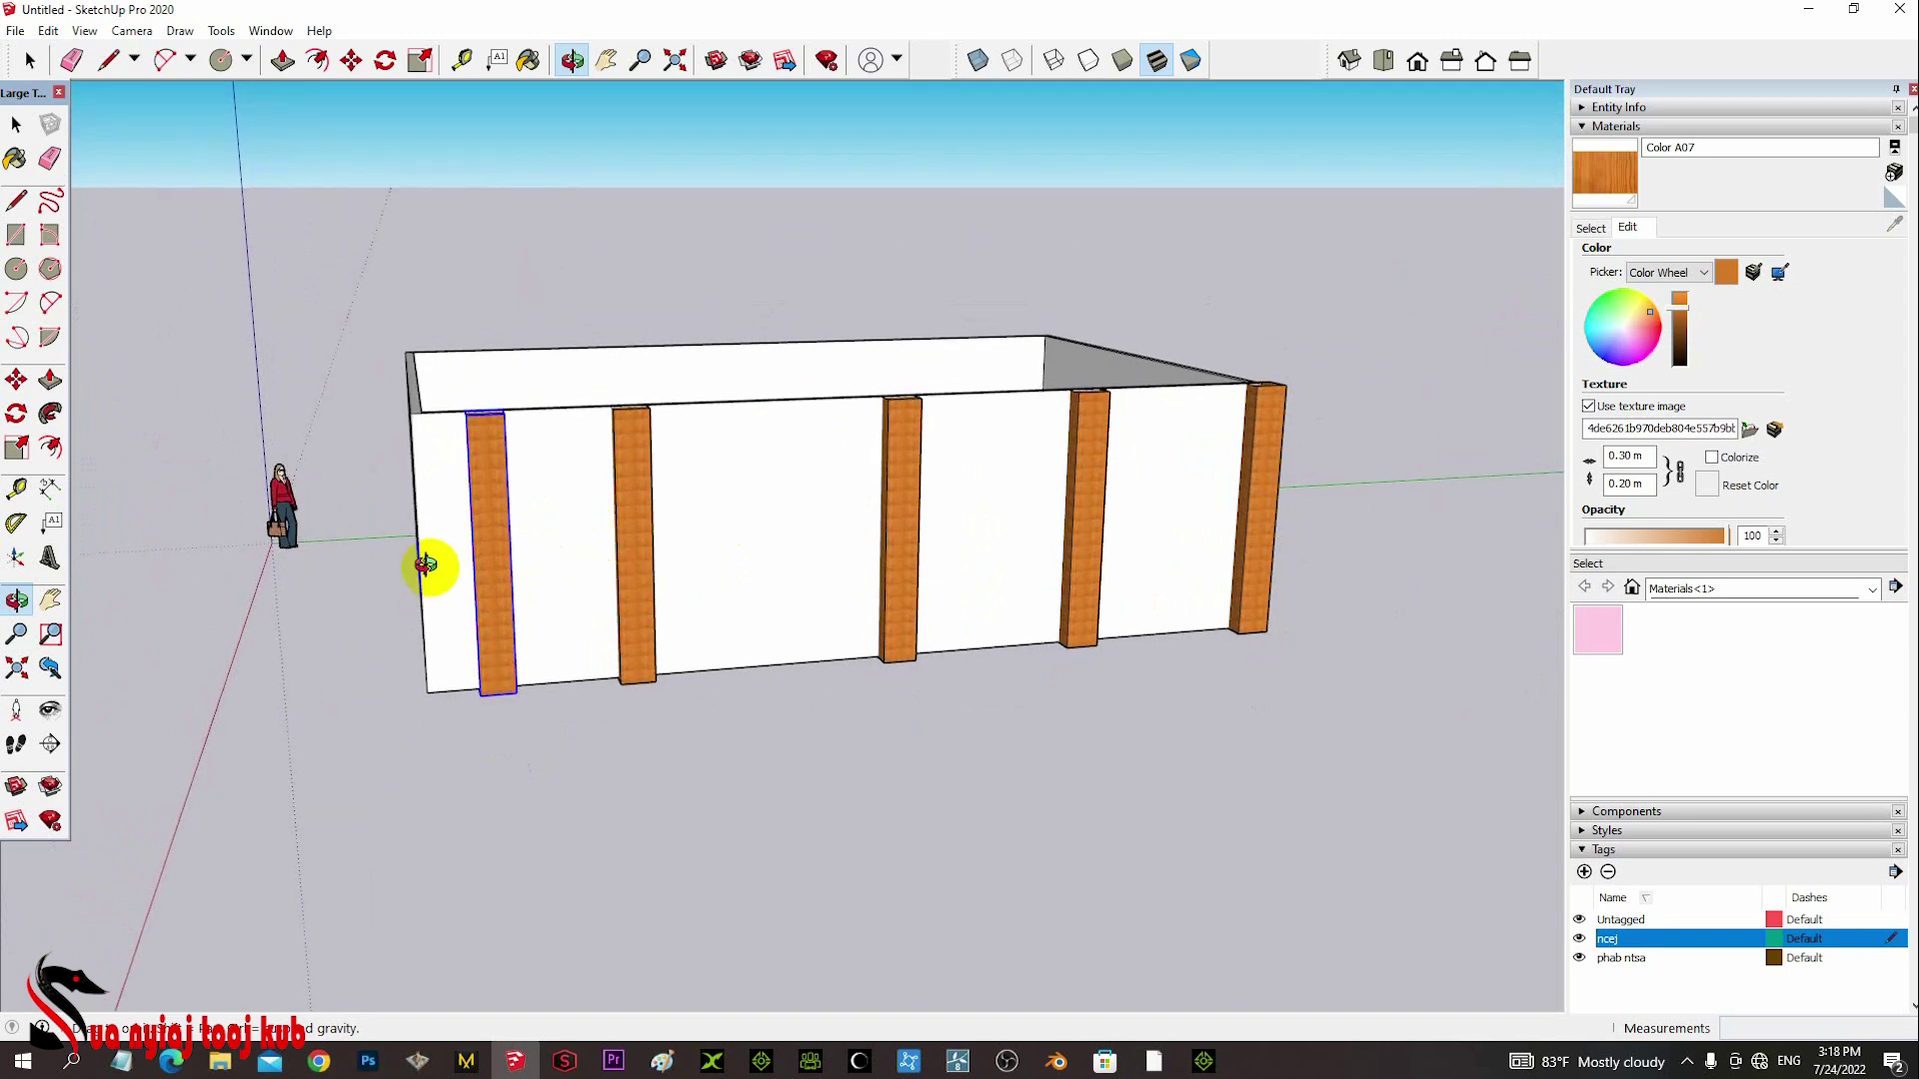
{"action": "middle_click_drag", "start_coordinate": [441, 548], "coordinate": [453, 543]}
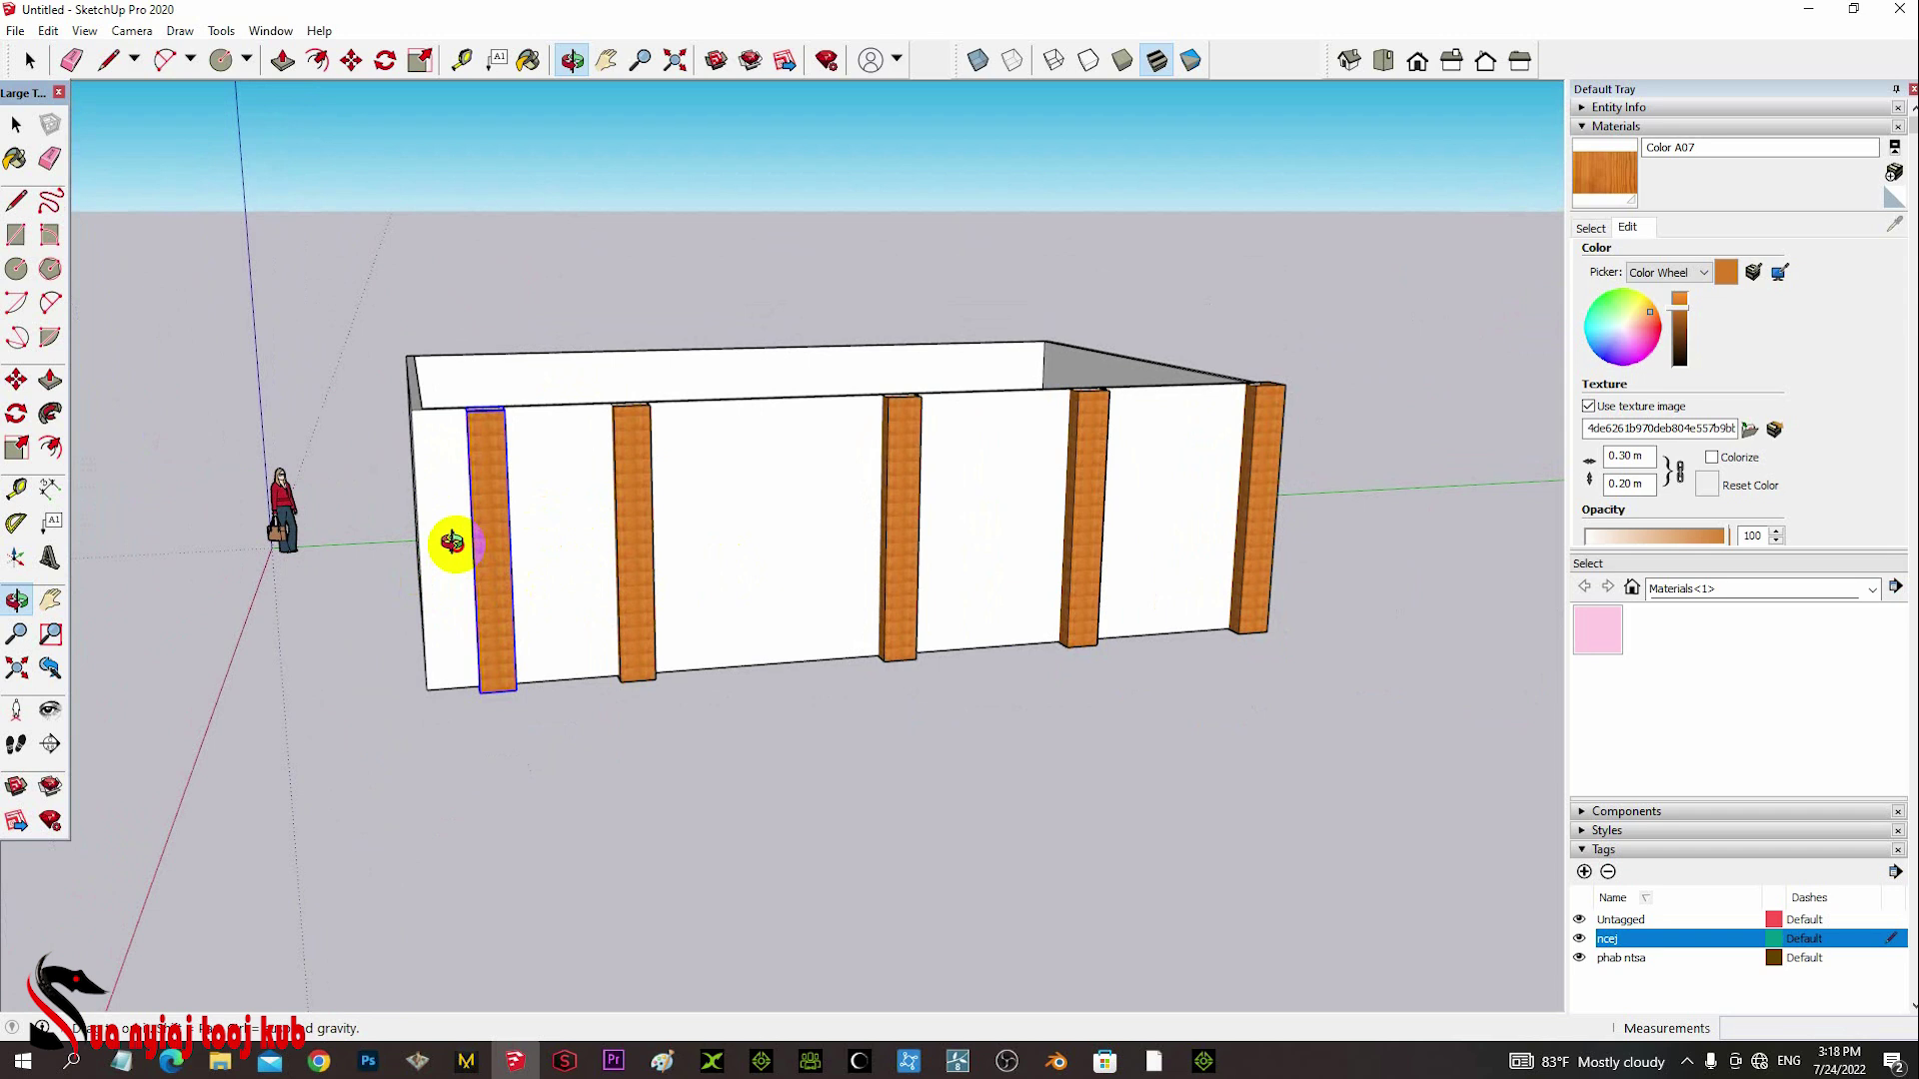
{"action": "left_click_drag", "start_coordinate": [452, 542], "coordinate": [462, 686]}
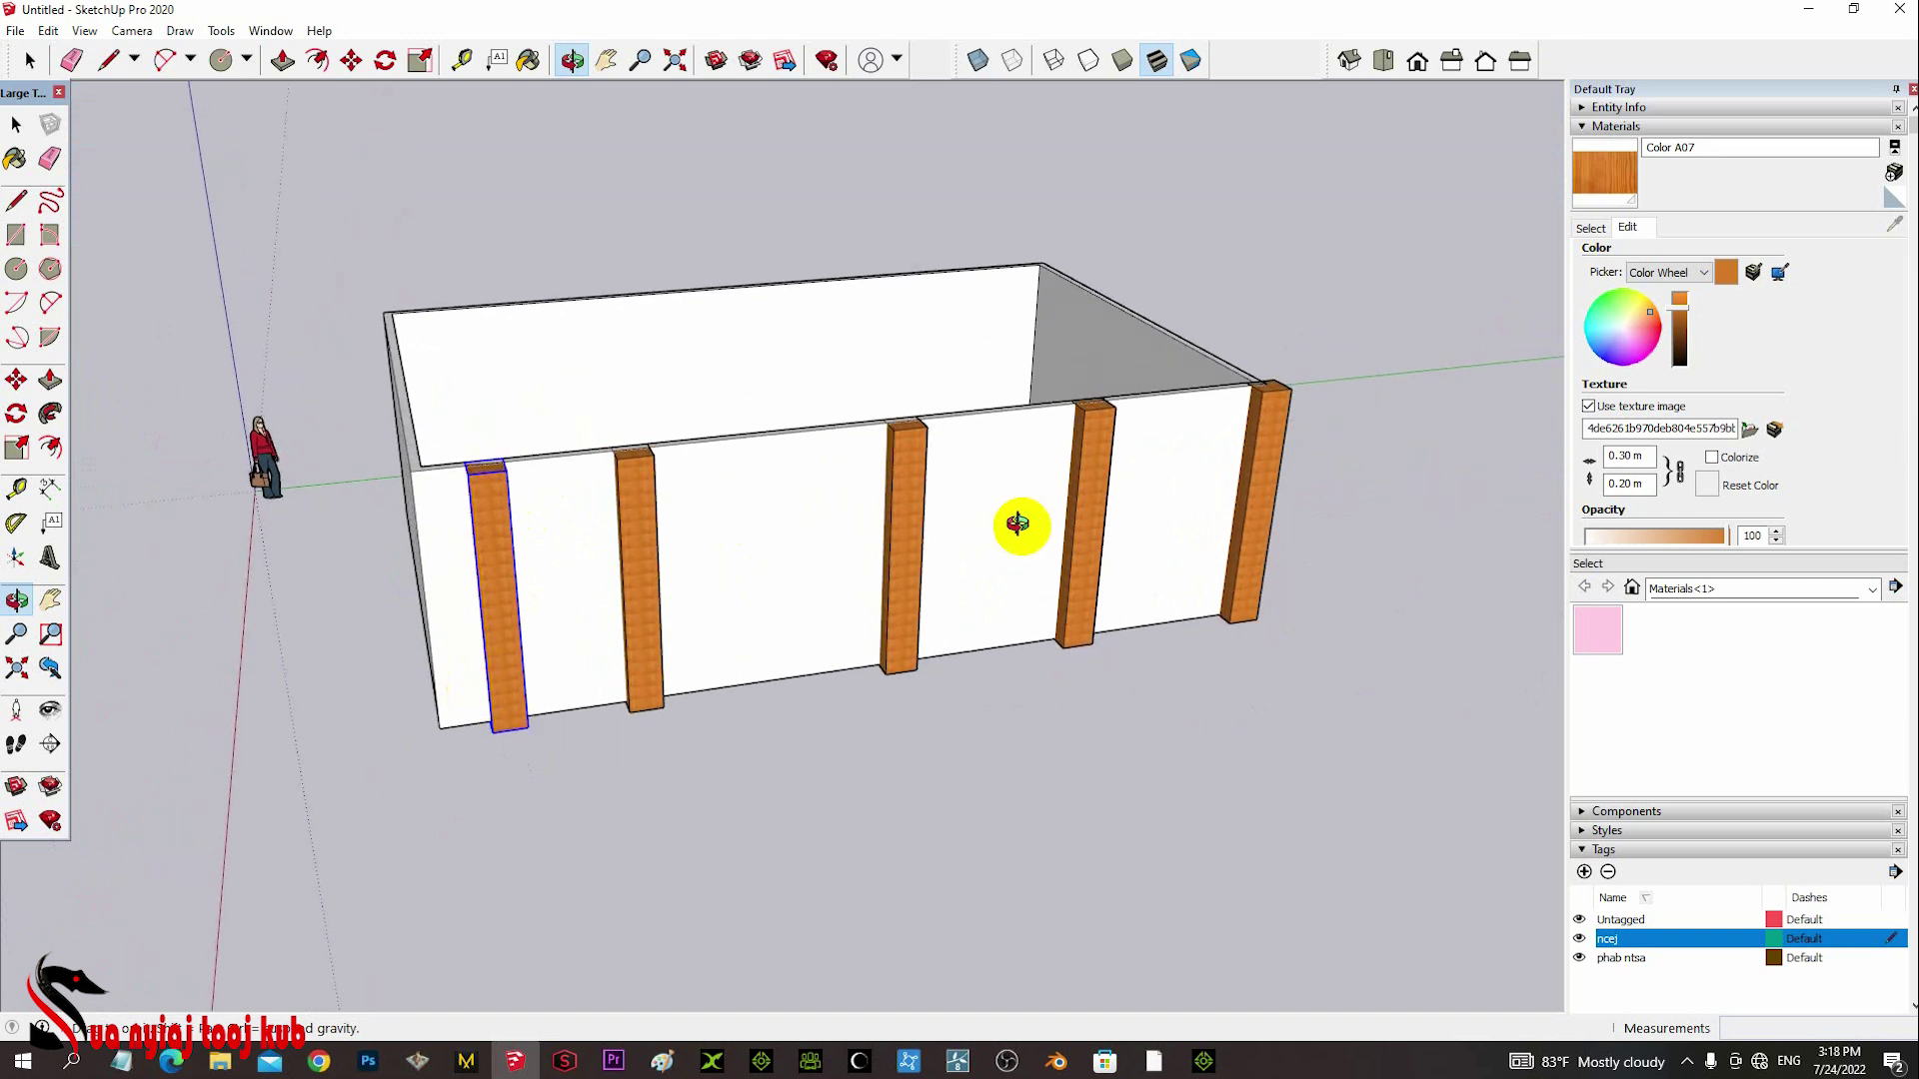
- Copy the corner column at the end of the long wall 4 m along the adjoining short wall
{"action": "left_click_drag", "start_coordinate": [1018, 523], "coordinate": [1045, 737]}
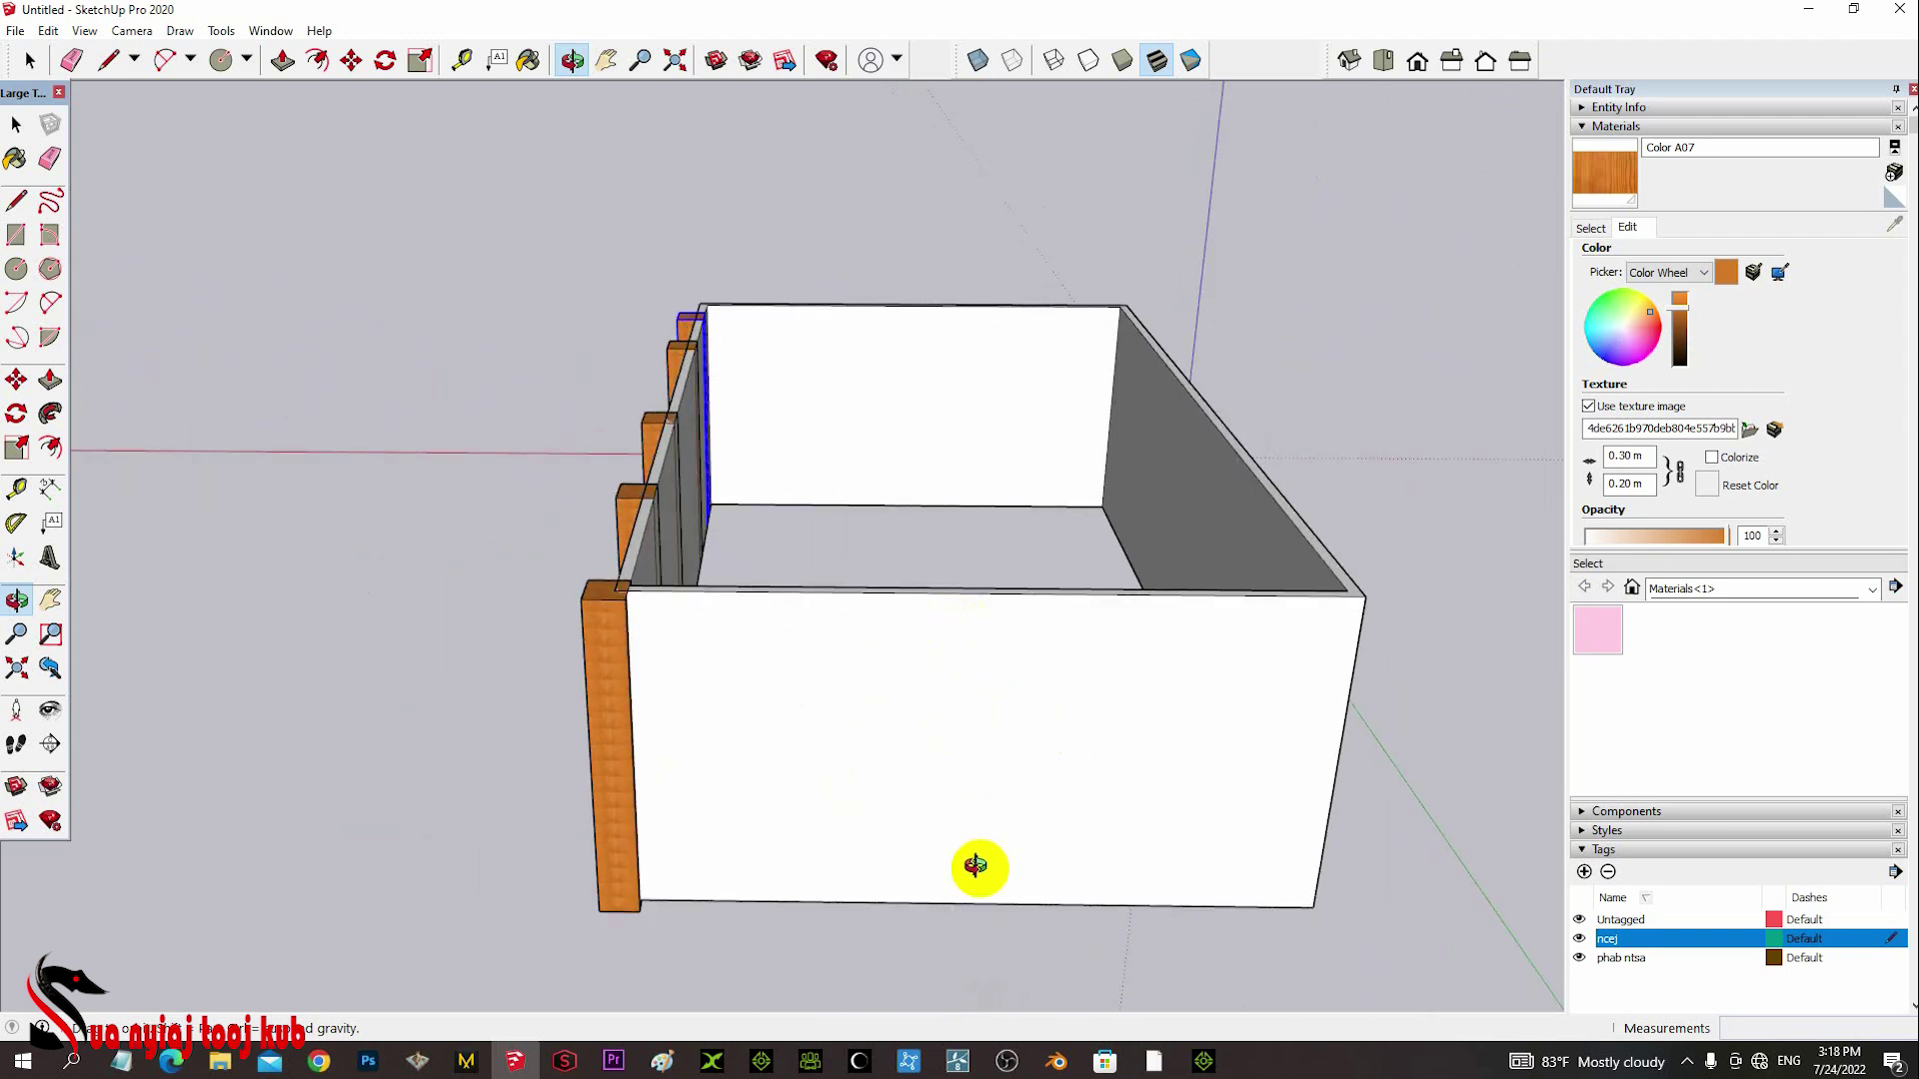
{"action": "left_click_drag", "start_coordinate": [620, 783], "coordinate": [686, 797]}
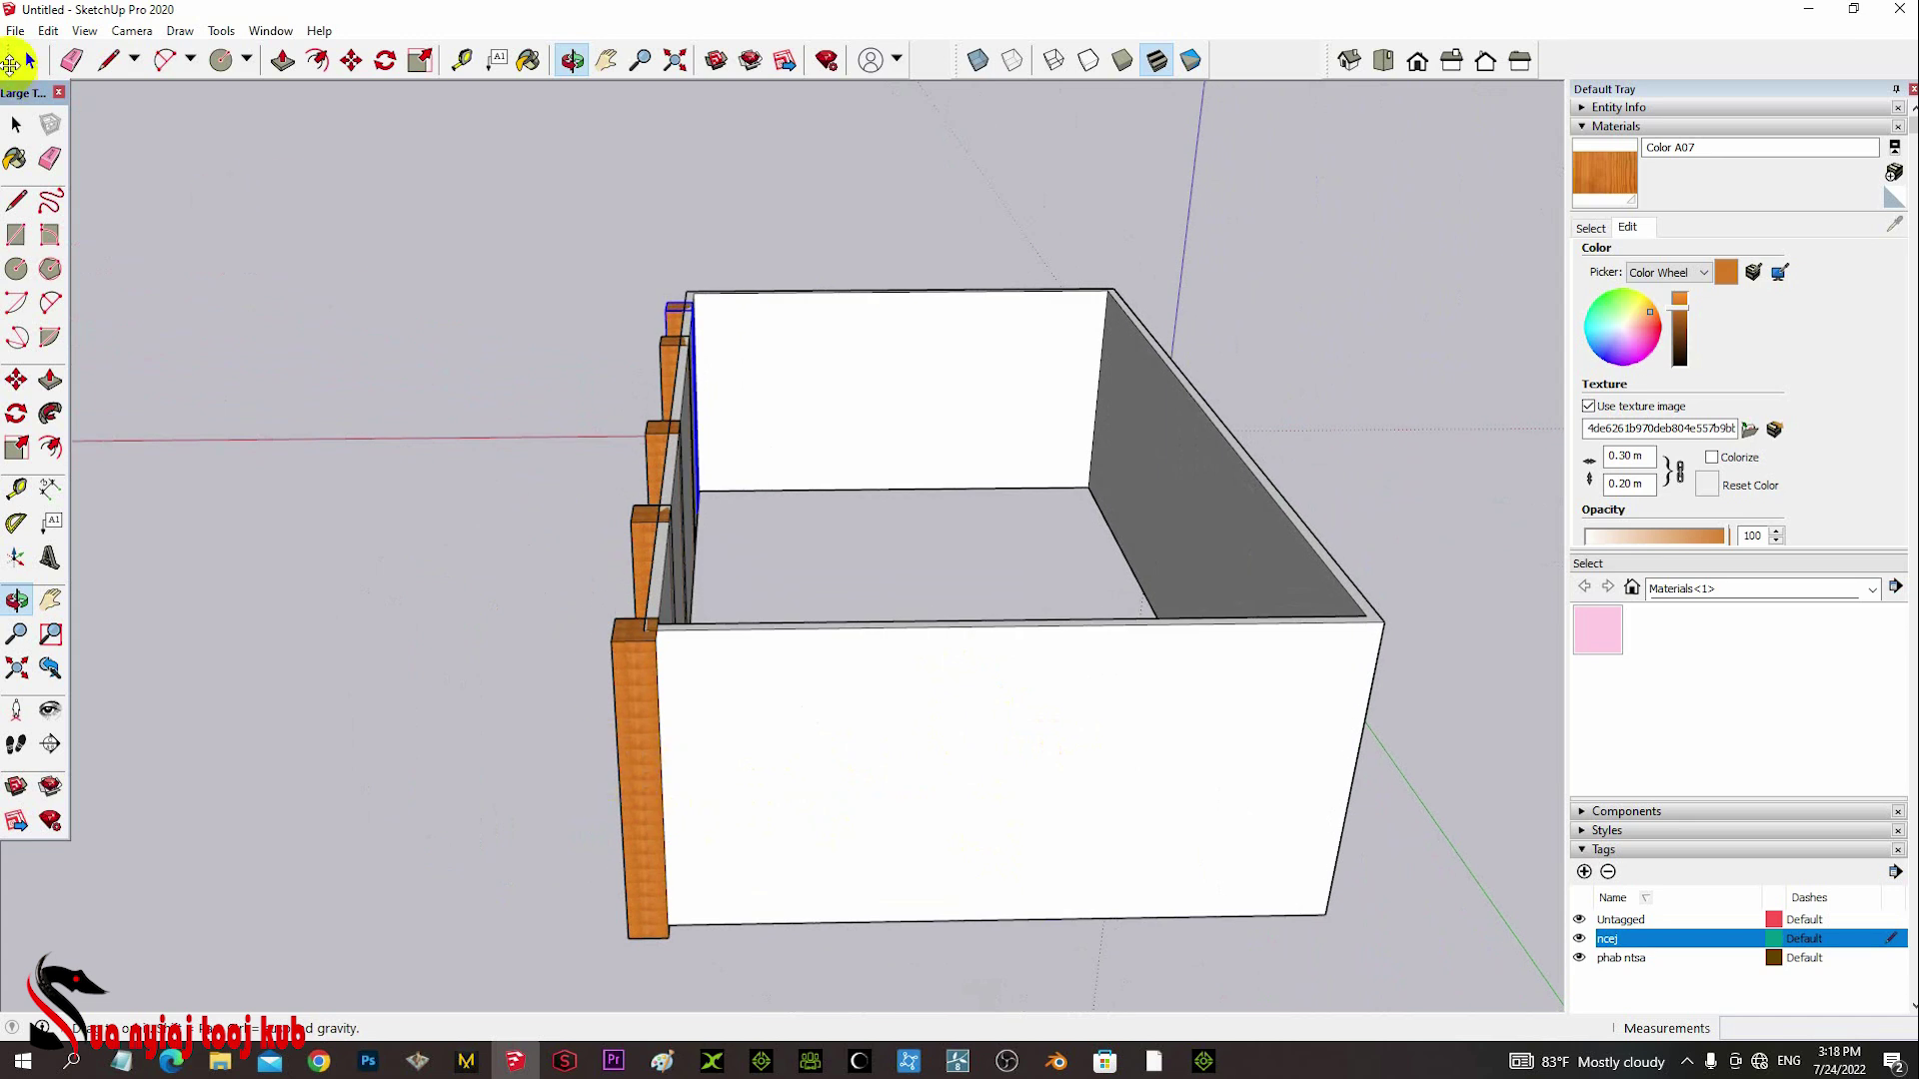
{"action": "left_click", "coordinate": [351, 60]}
{"action": "left_click", "coordinate": [625, 747]}
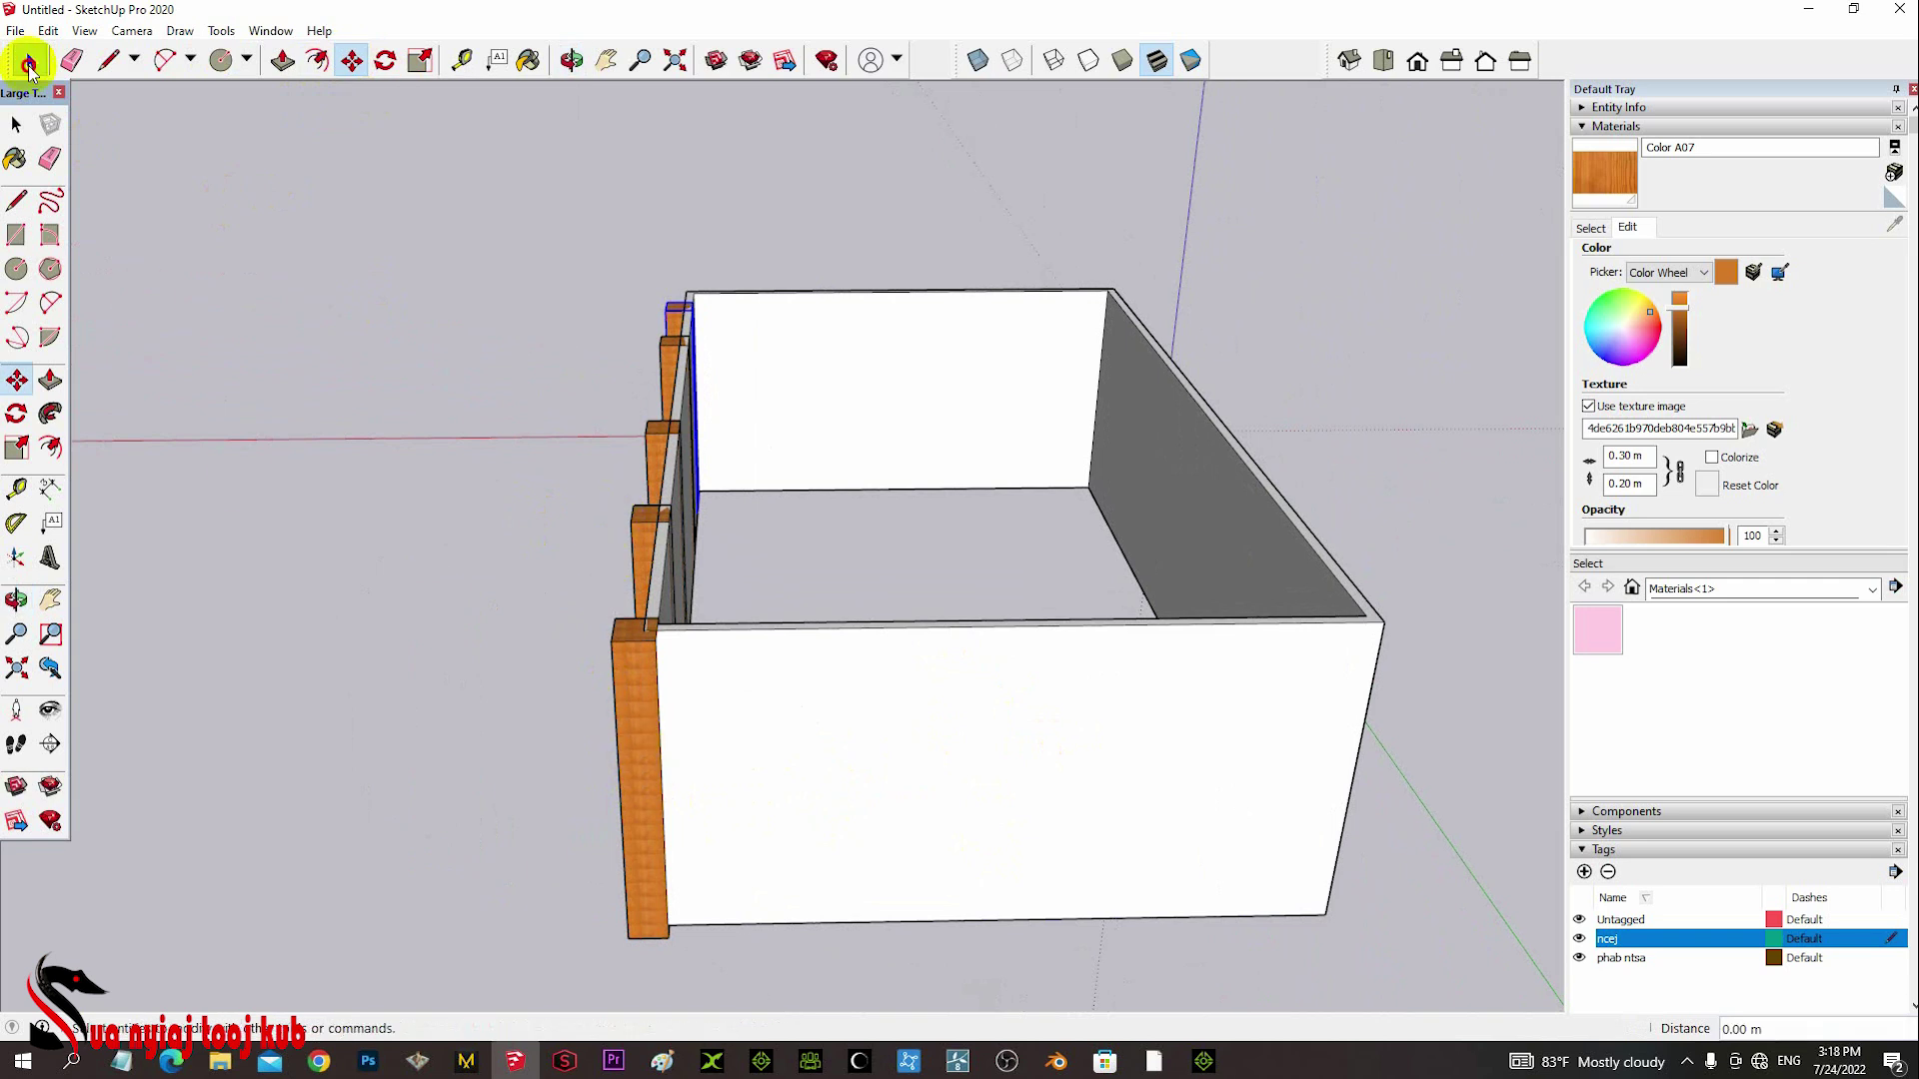
{"action": "left_click", "coordinate": [28, 61]}
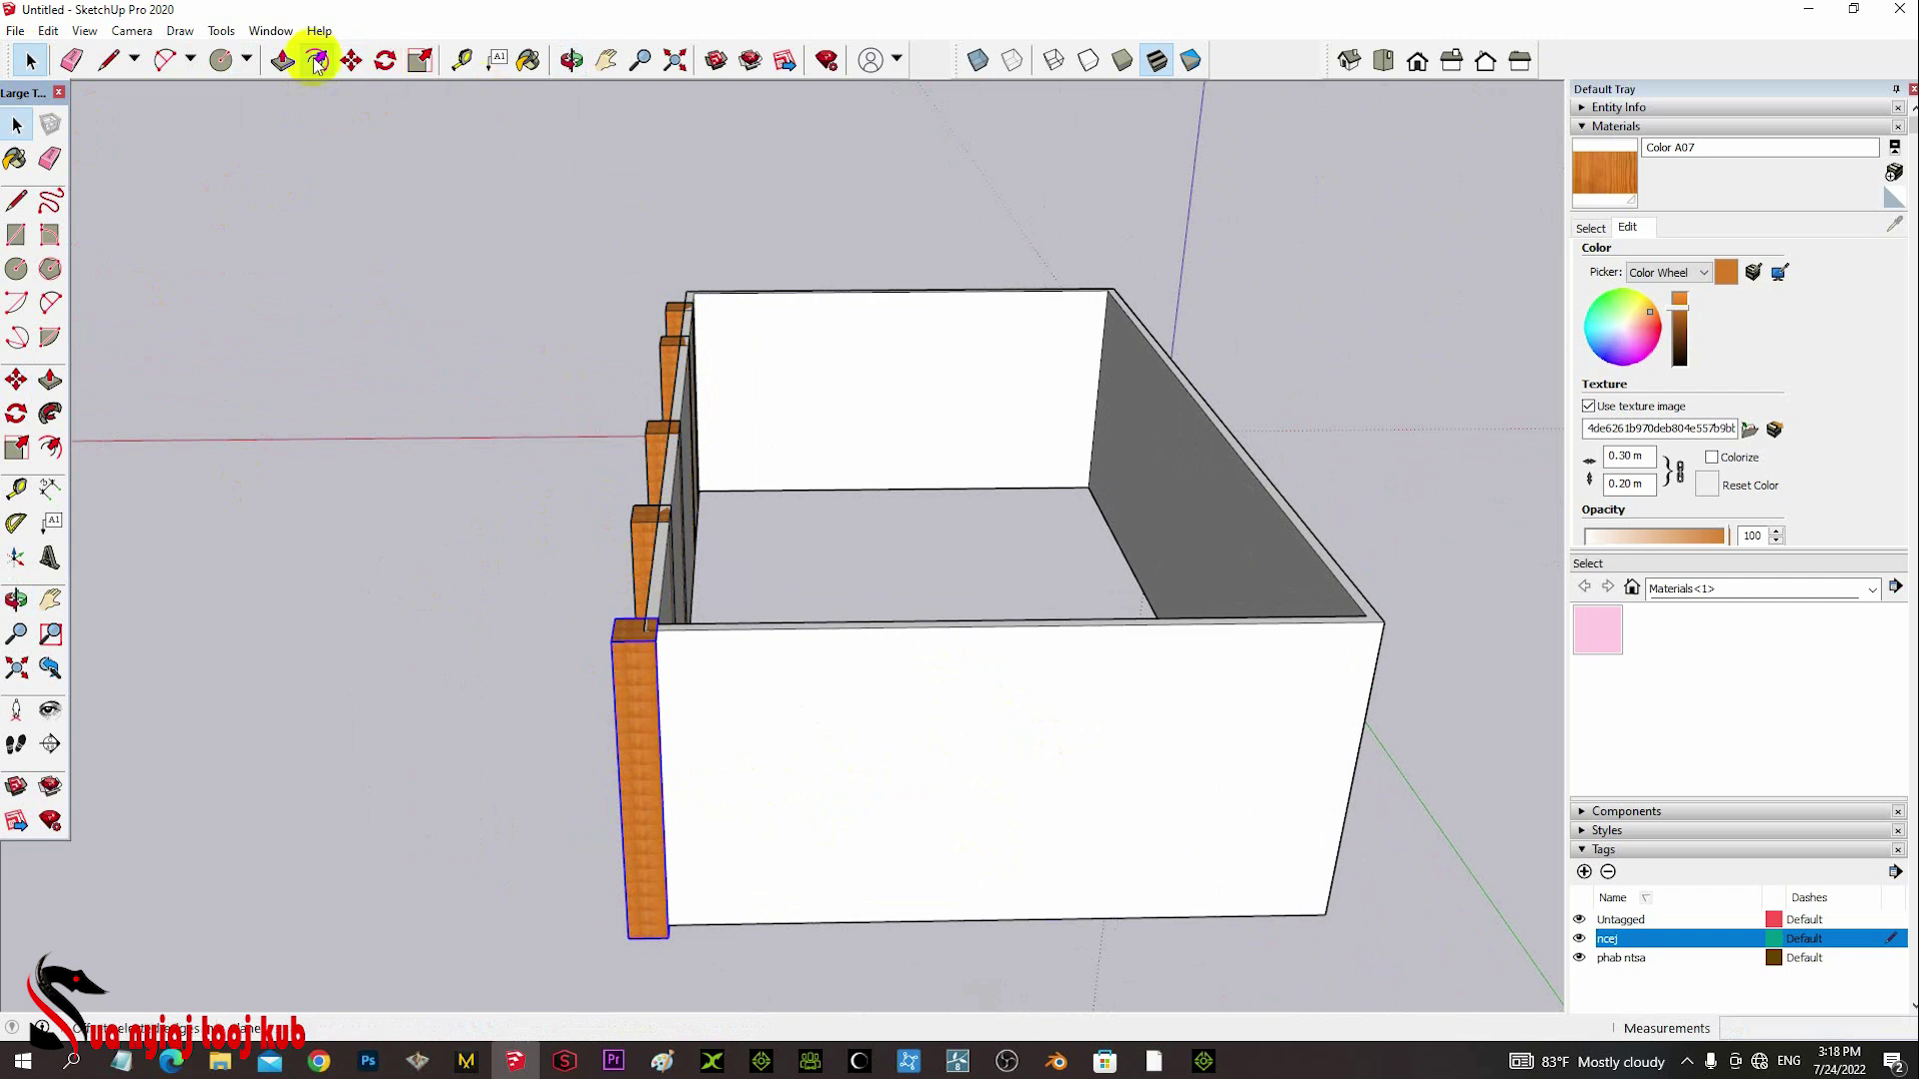
{"action": "left_click", "coordinate": [351, 60]}
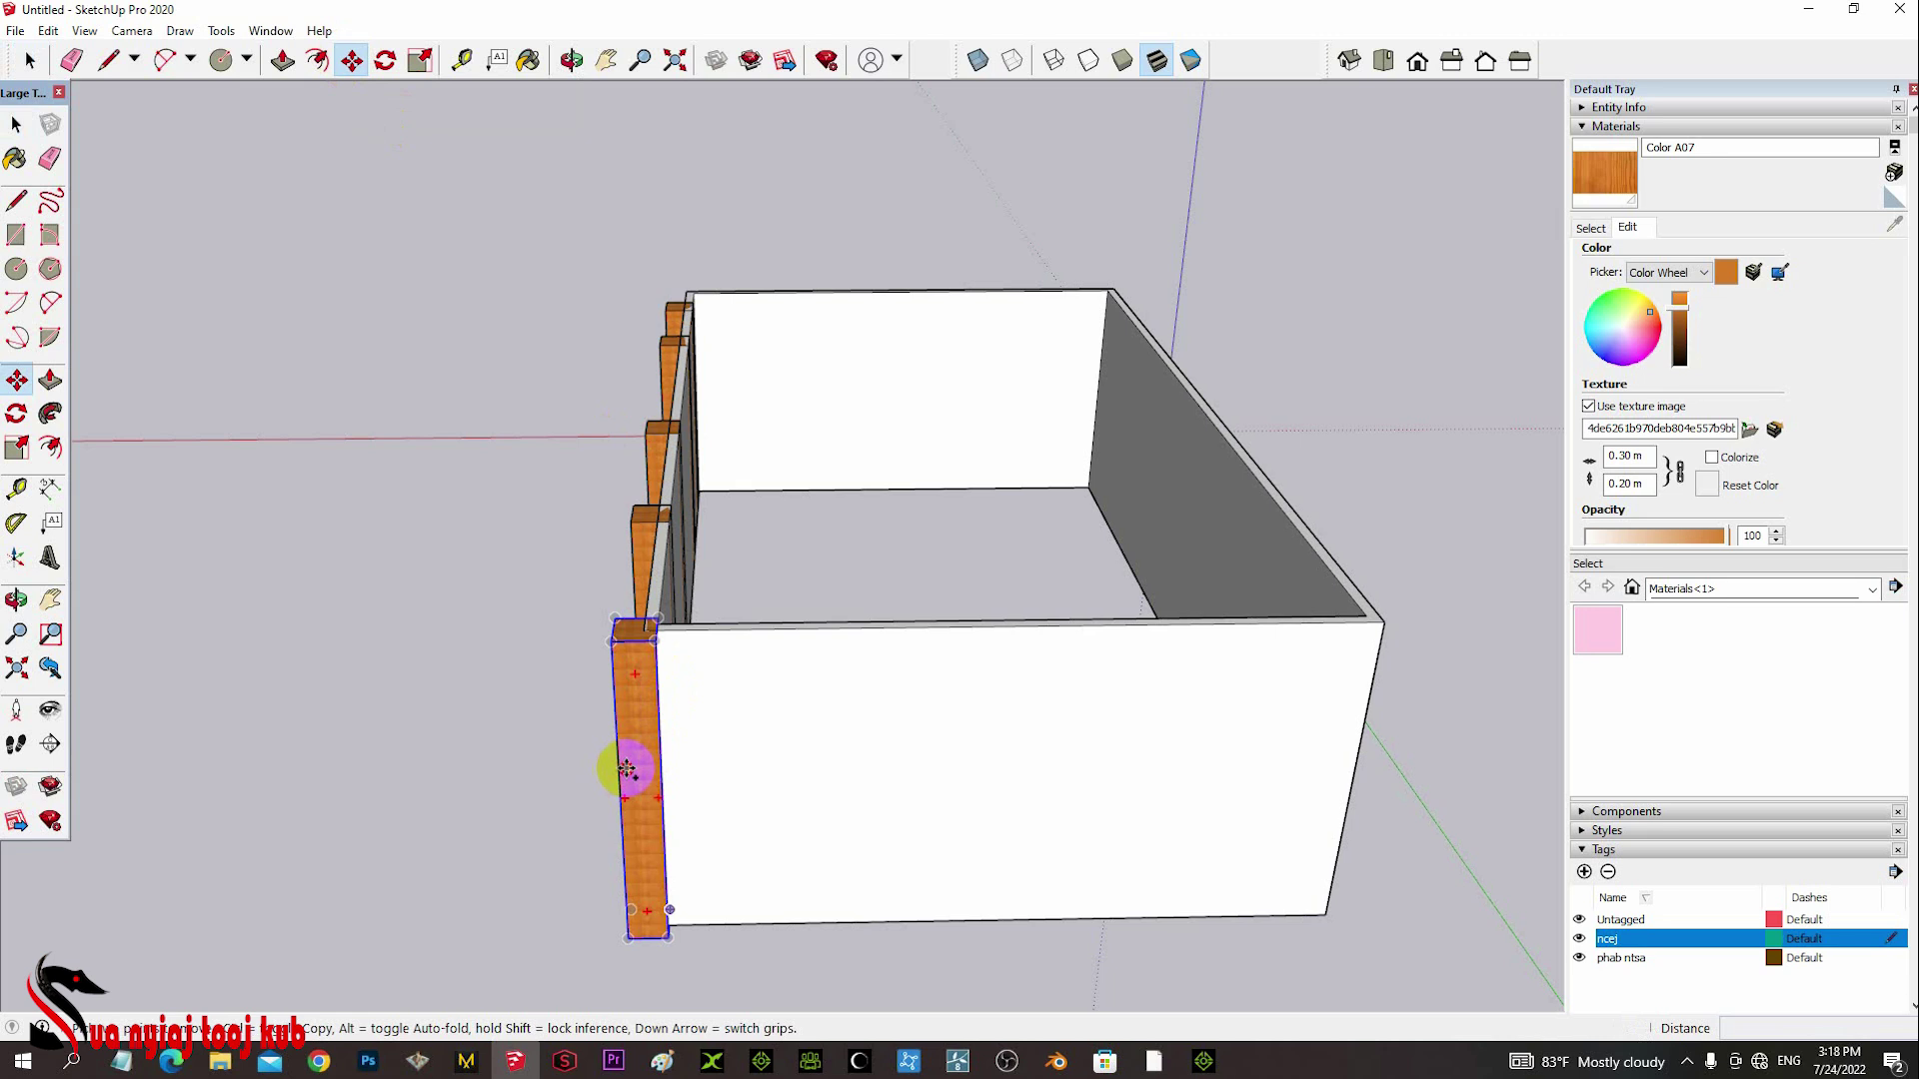
{"action": "left_click", "coordinate": [626, 768]}
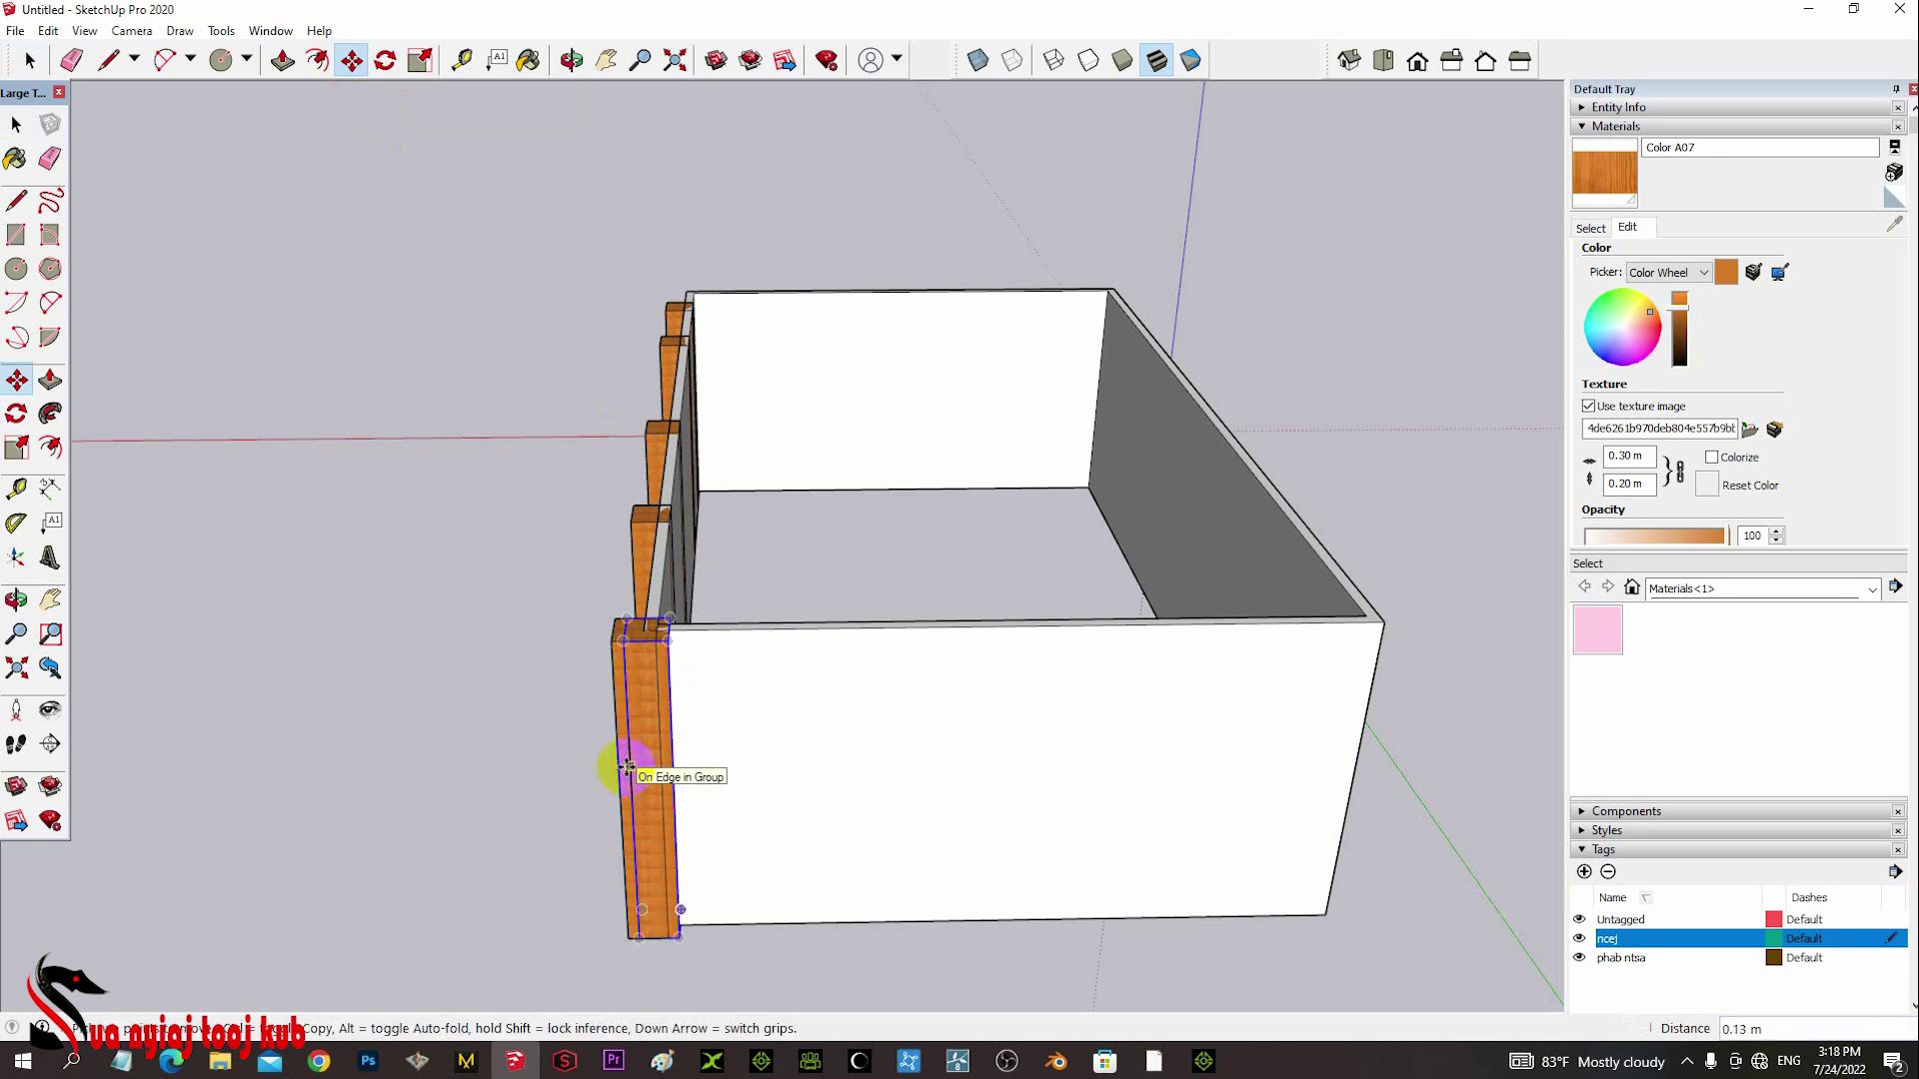
{"action": "key", "text": "Return"}
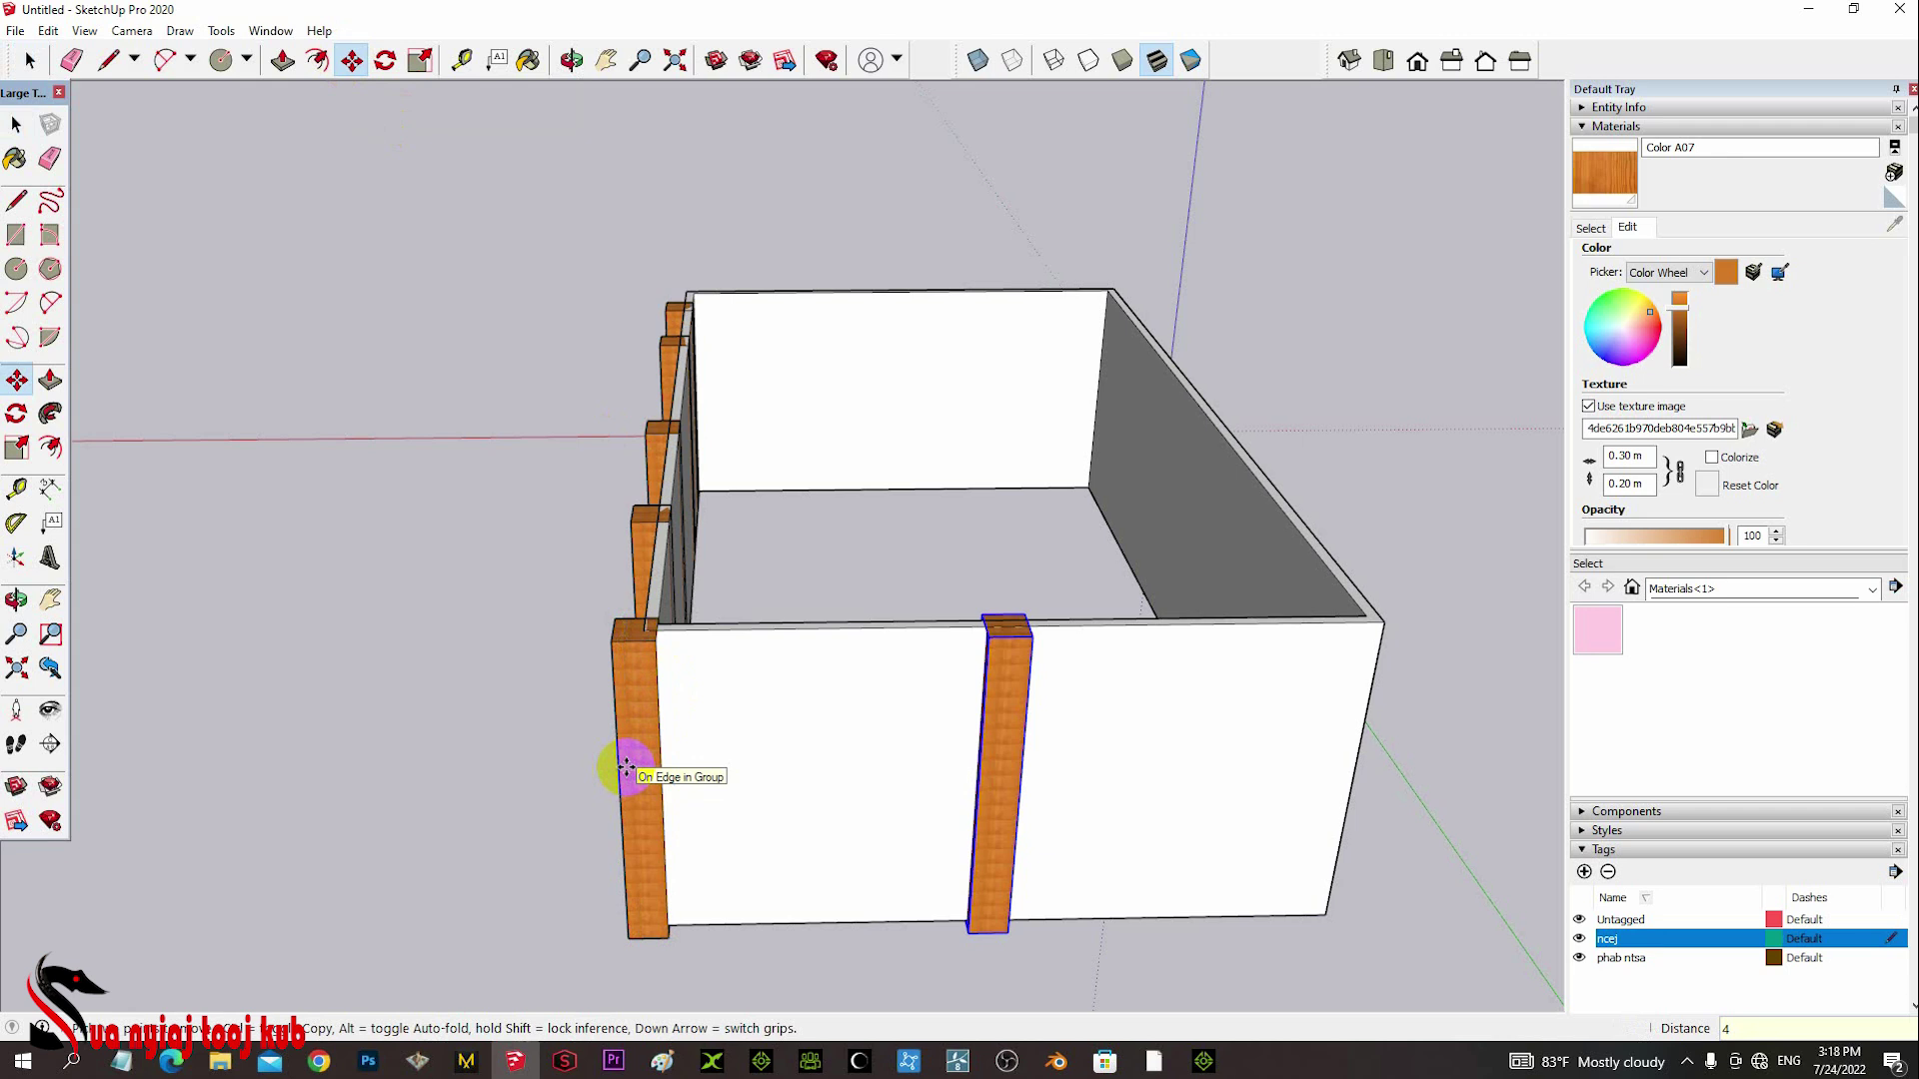
- Copy the short wall's middle column another 4 m to place a column at the far corner
{"action": "left_click", "coordinate": [1014, 787]}
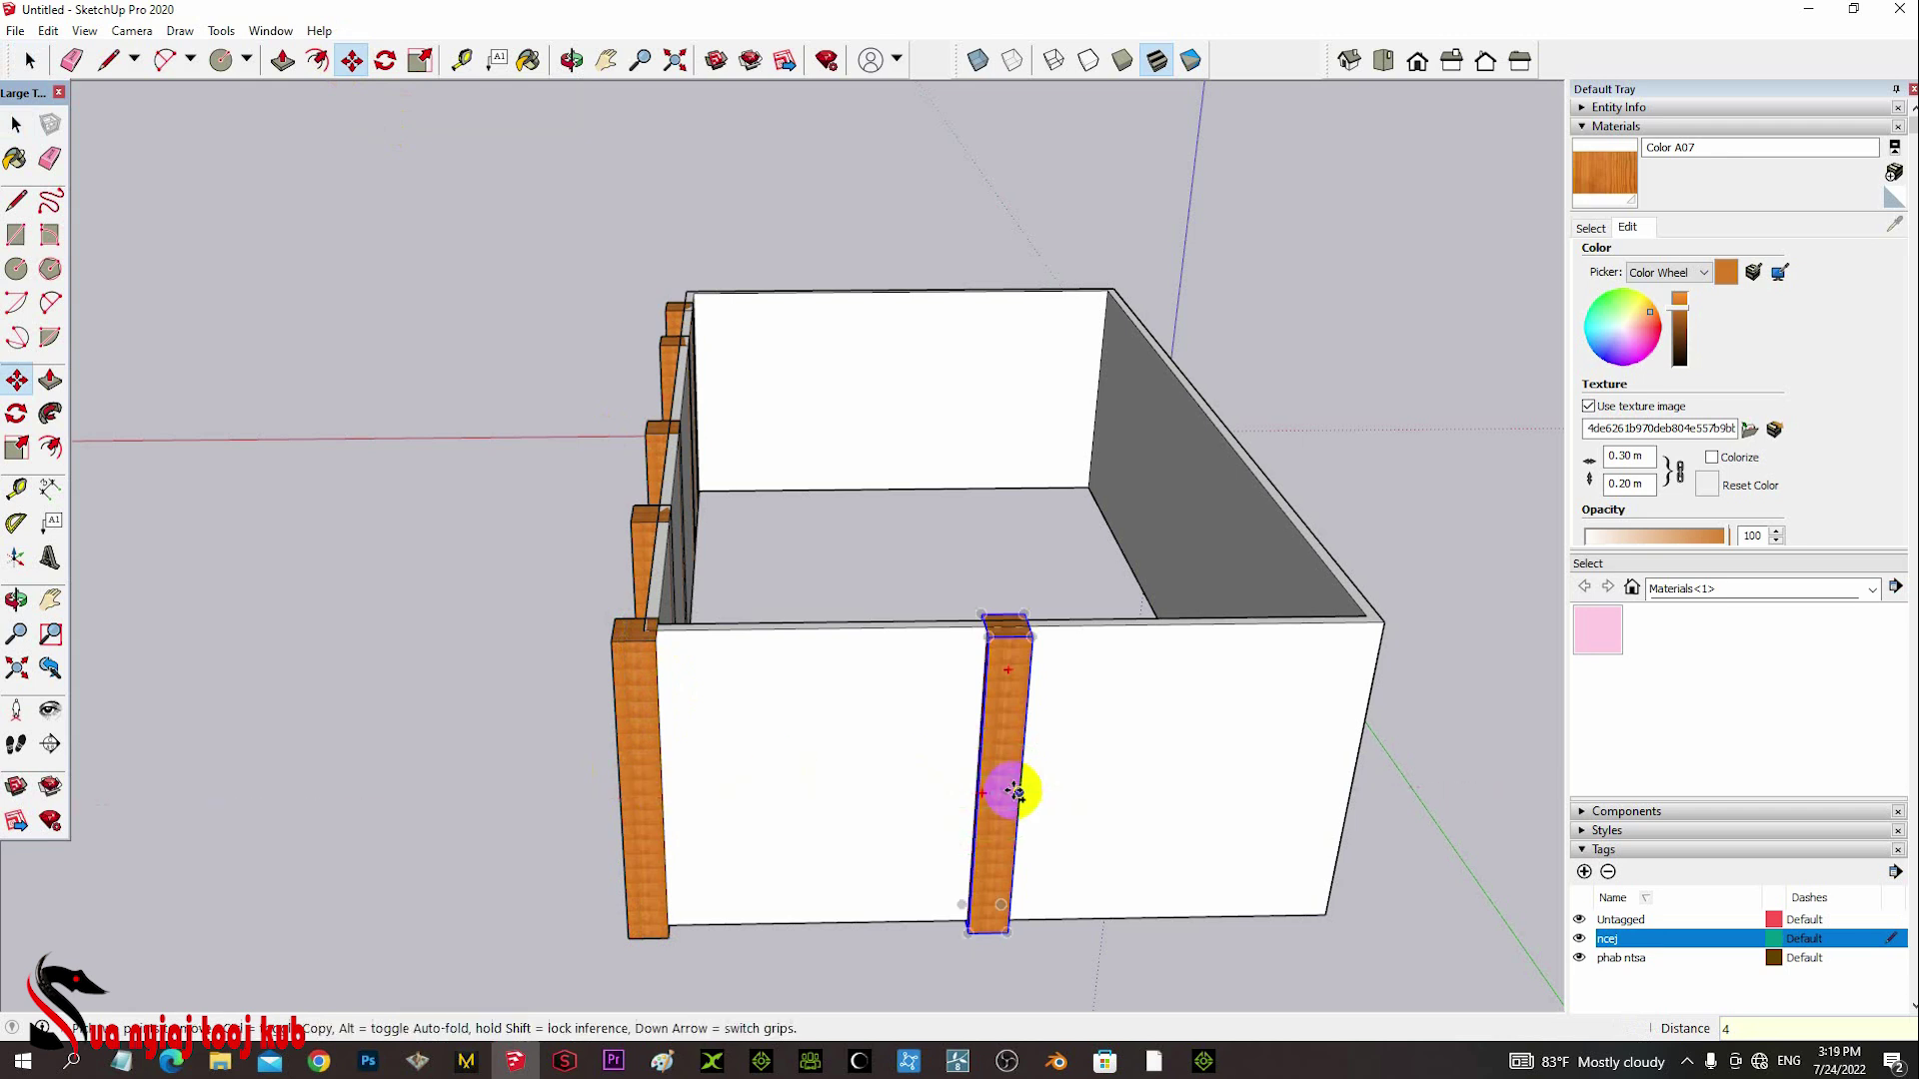
{"action": "key", "text": "ctrl"}
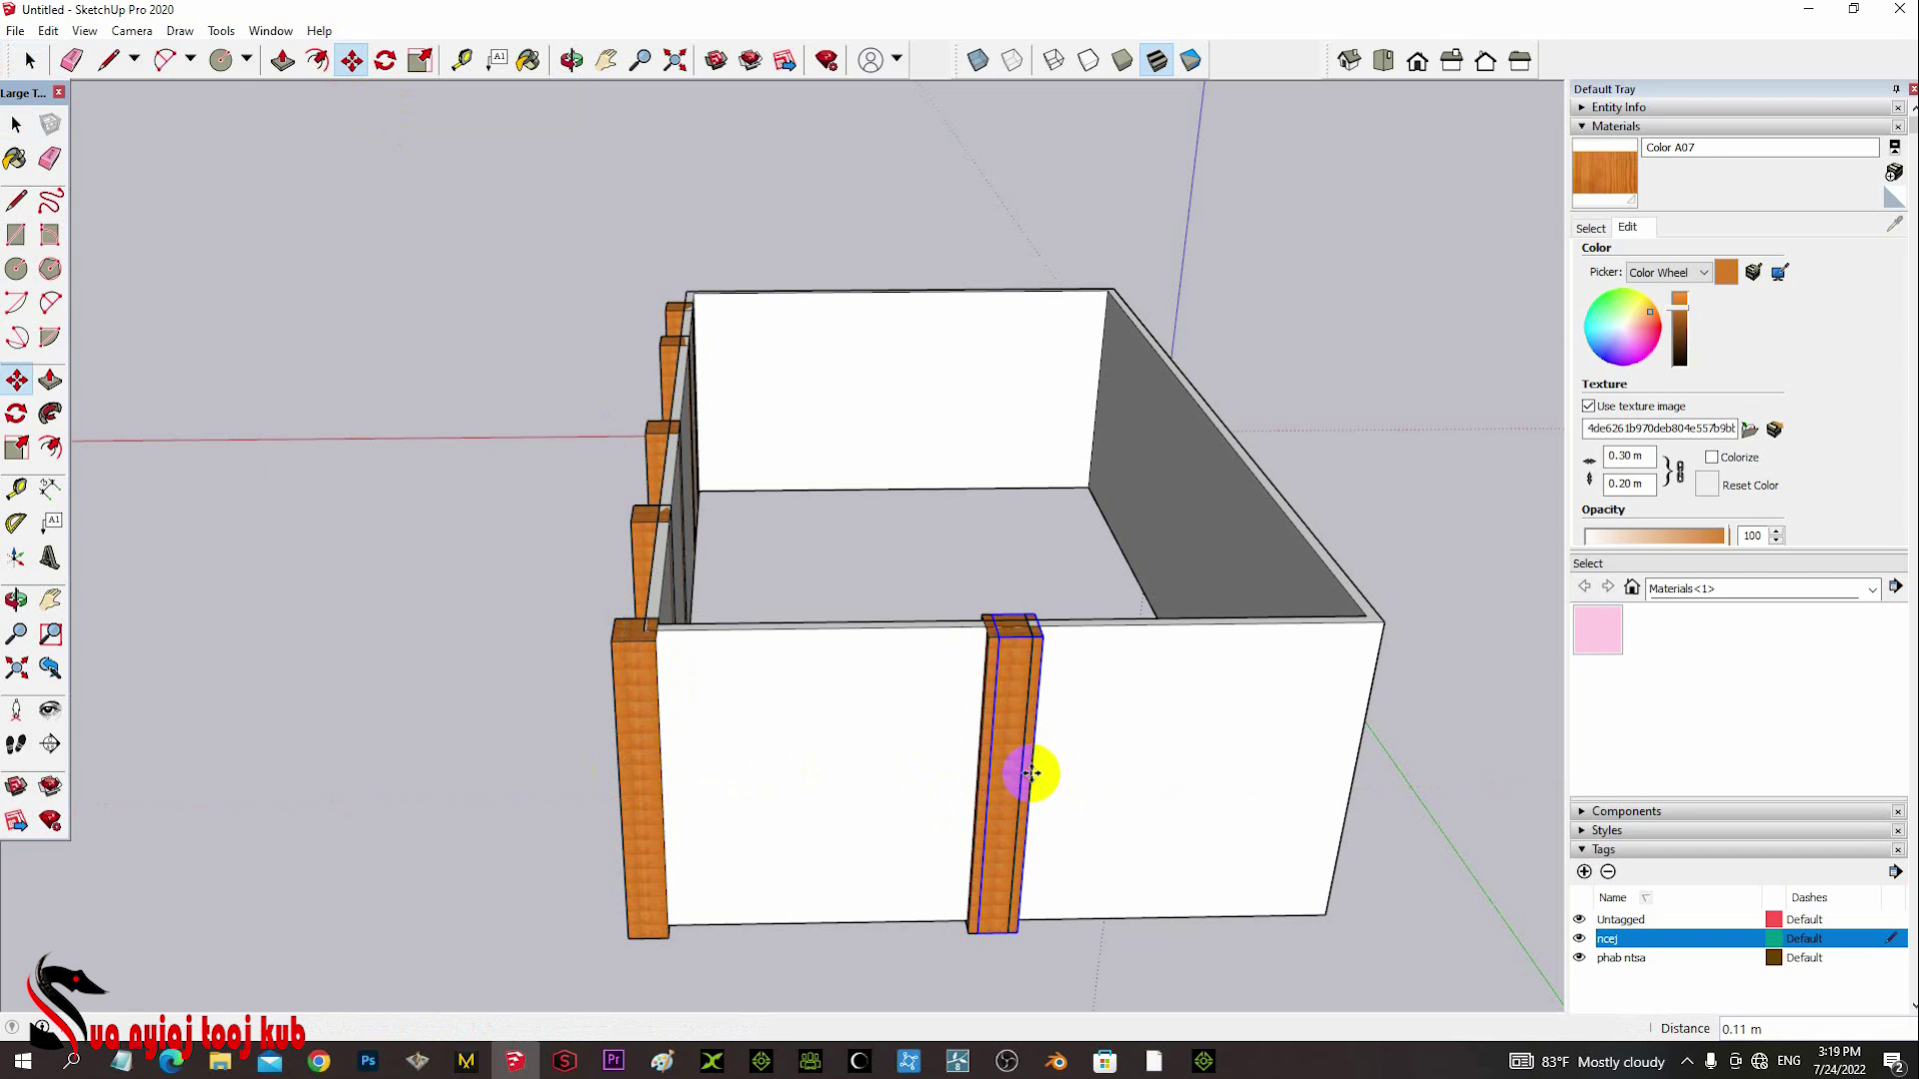
{"action": "left_click", "coordinate": [1032, 772]}
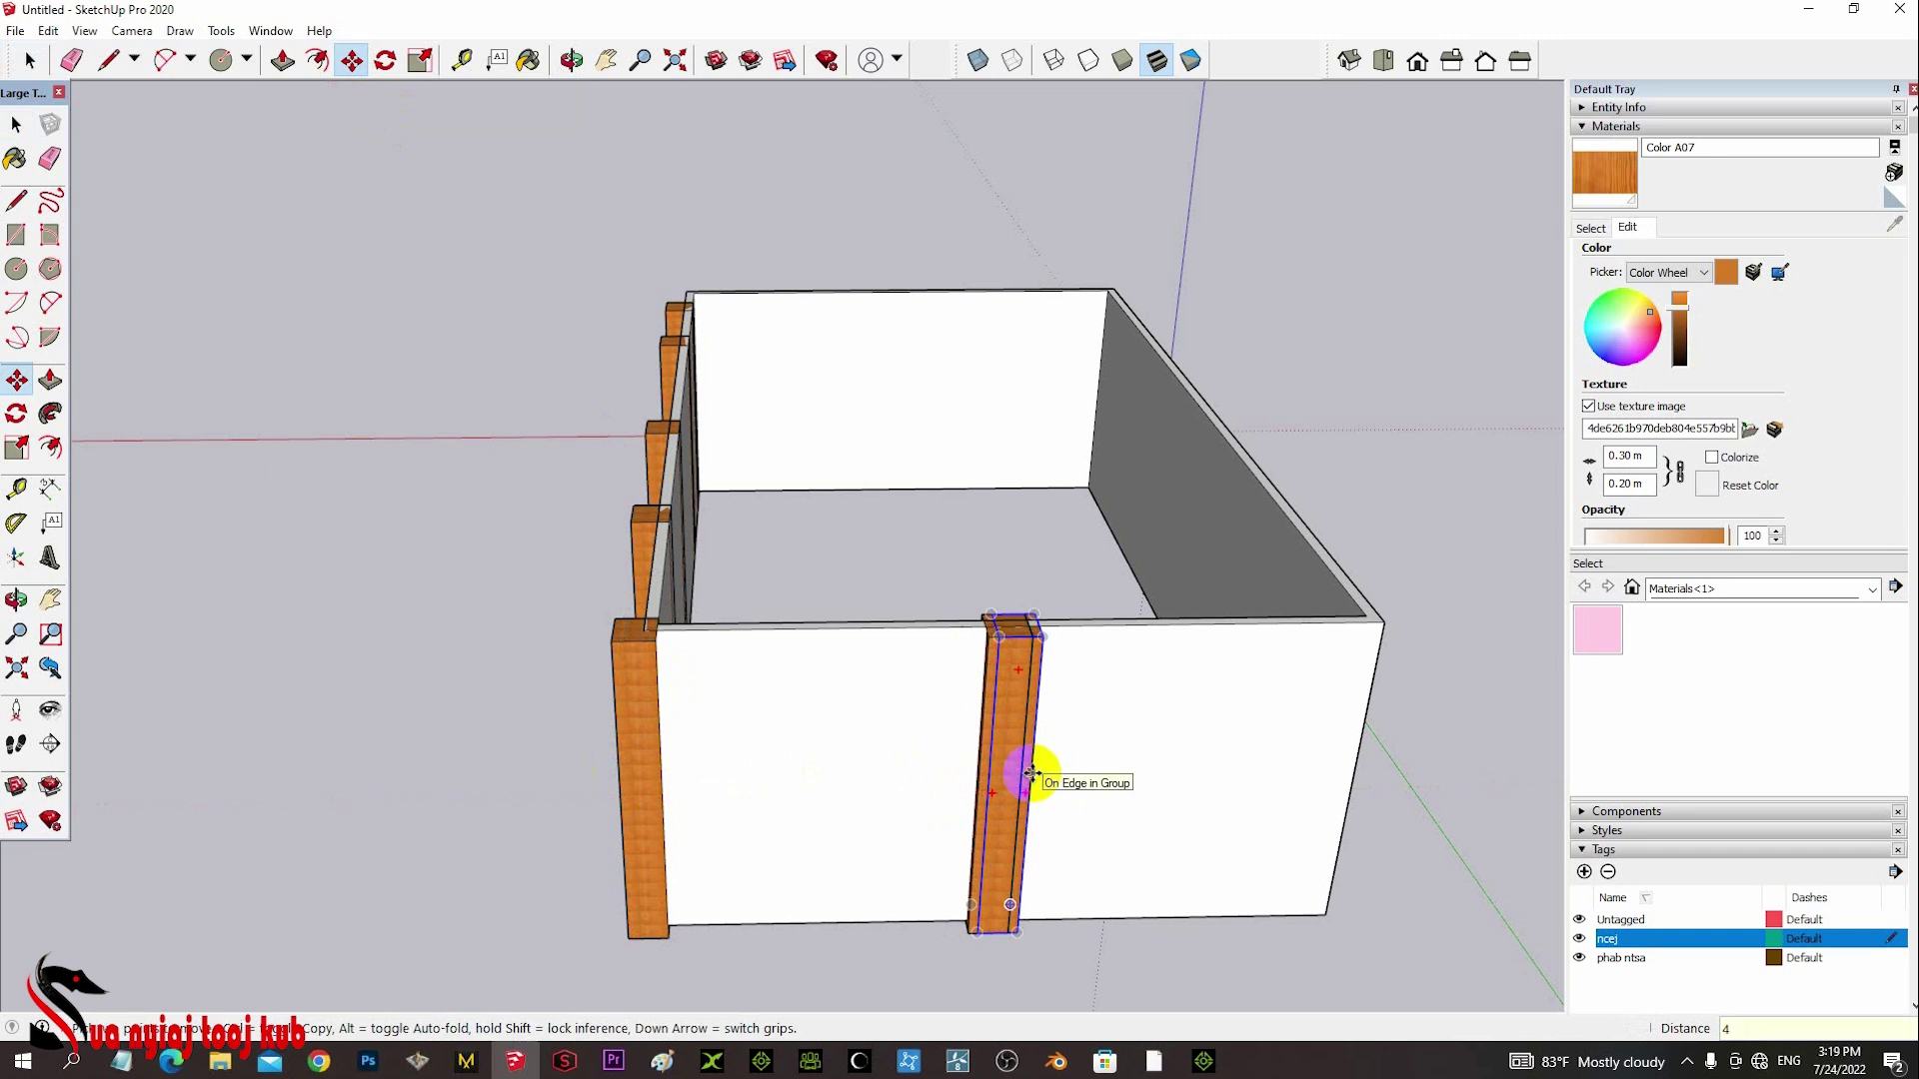
{"action": "type", "text": "4"}
{"action": "key", "text": "Return"}
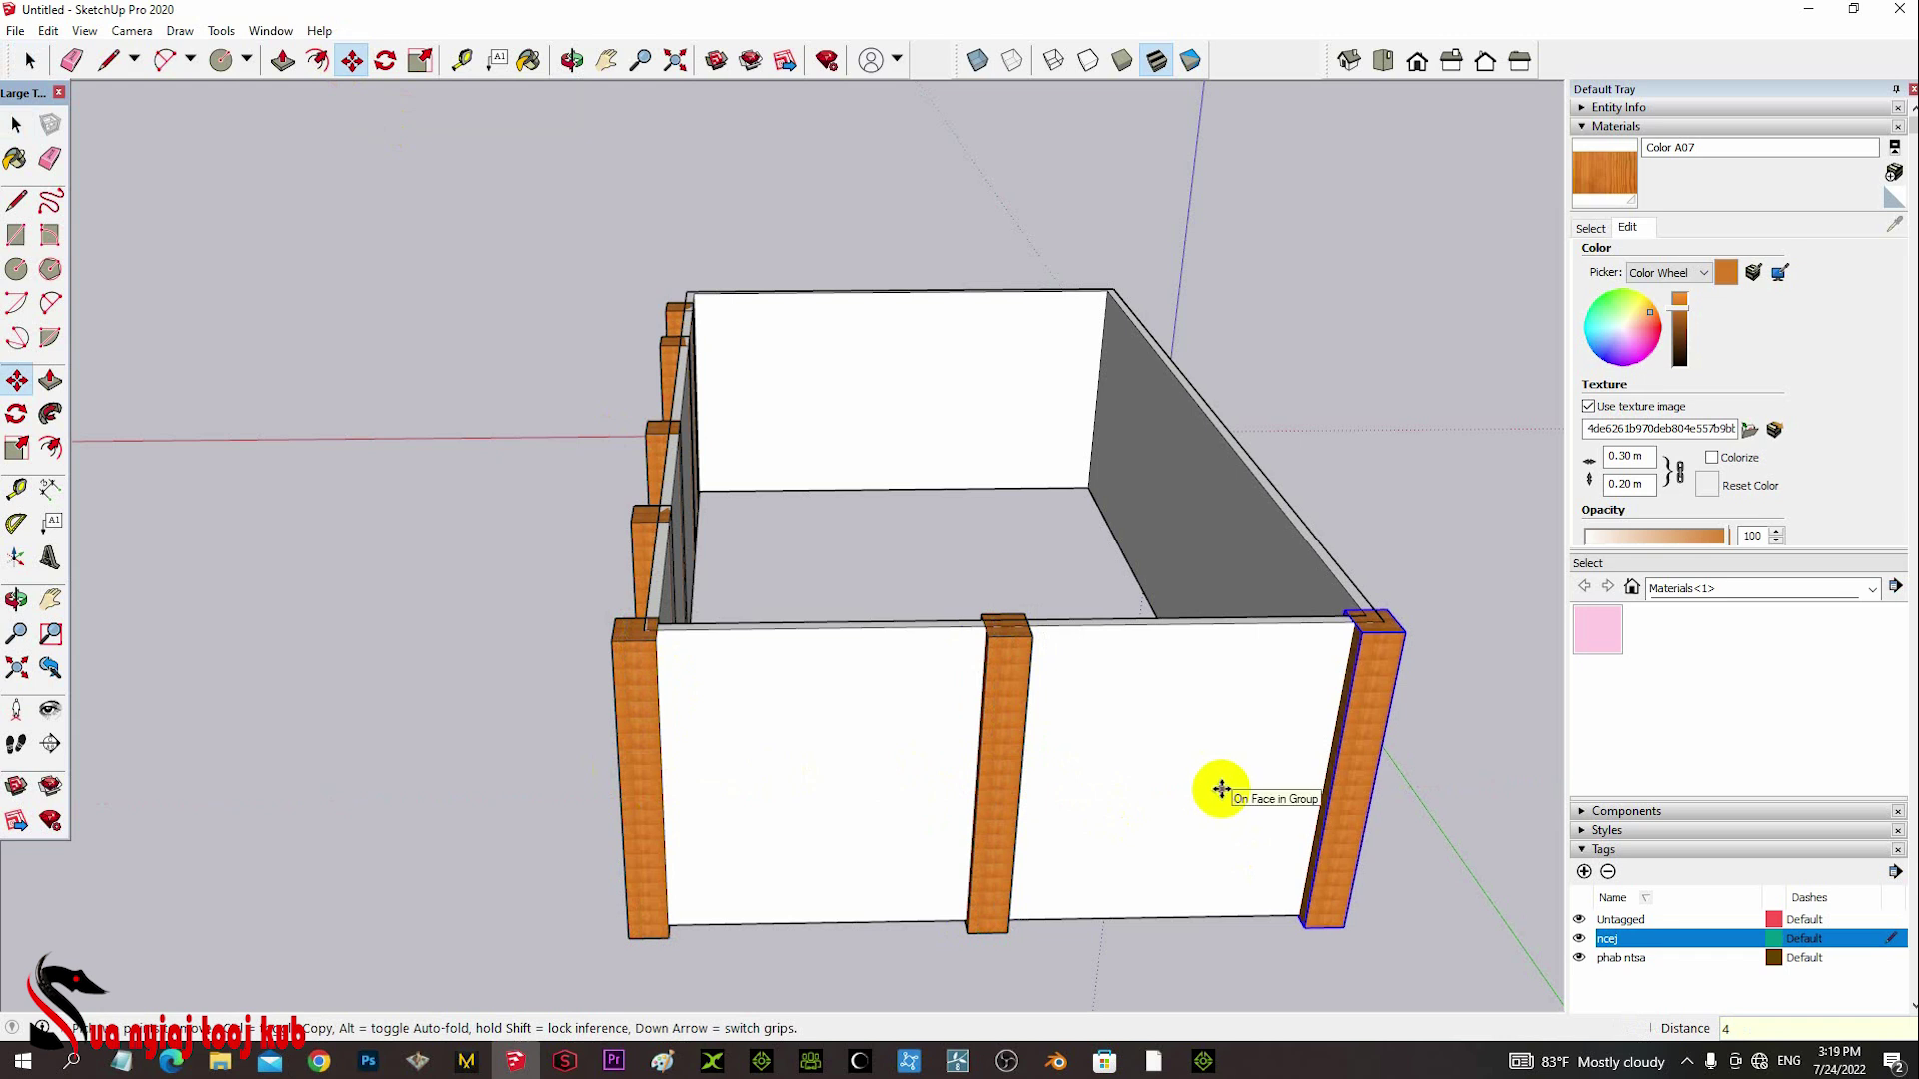
- Switch to iClone, examine the column spacing along the reference house's windowed long wall, and return to SketchUp
{"action": "middle_click_drag", "start_coordinate": [1221, 790], "coordinate": [229, 949]}
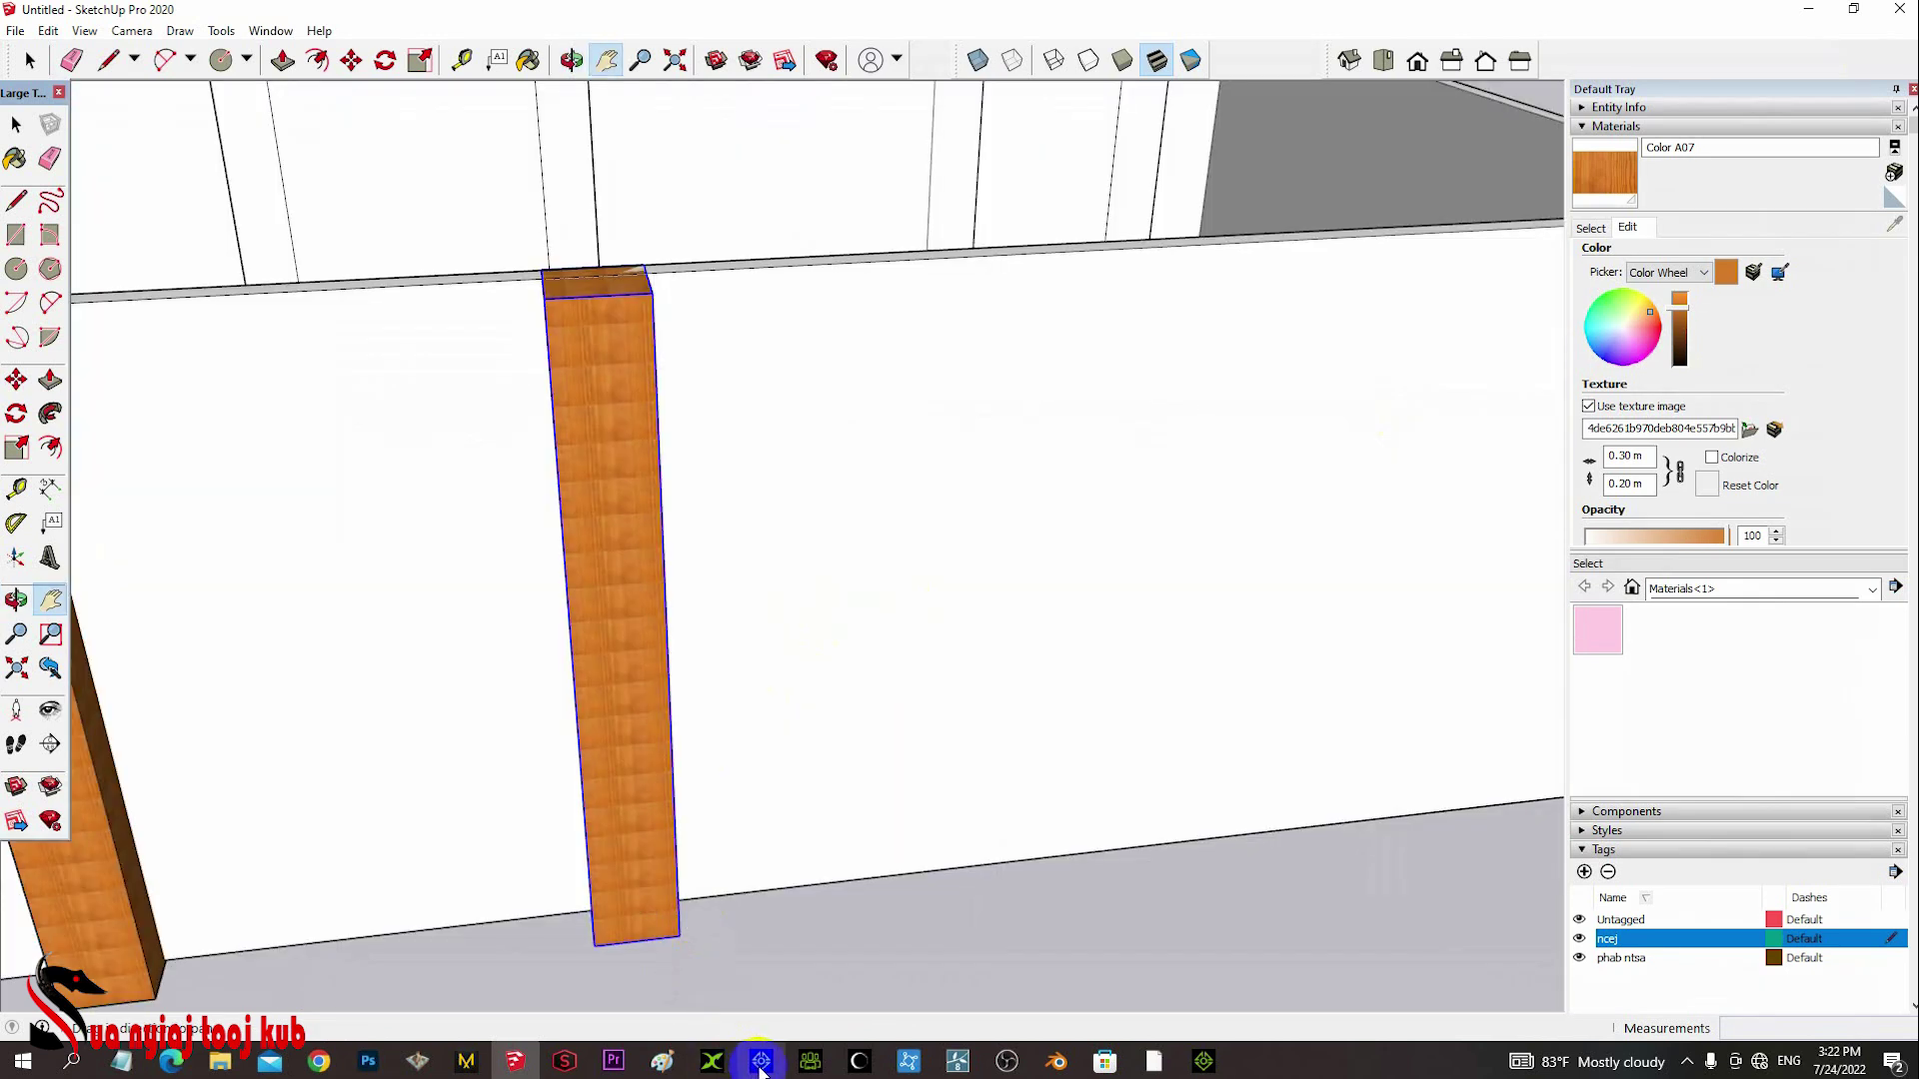
{"action": "left_click", "coordinate": [761, 1065]}
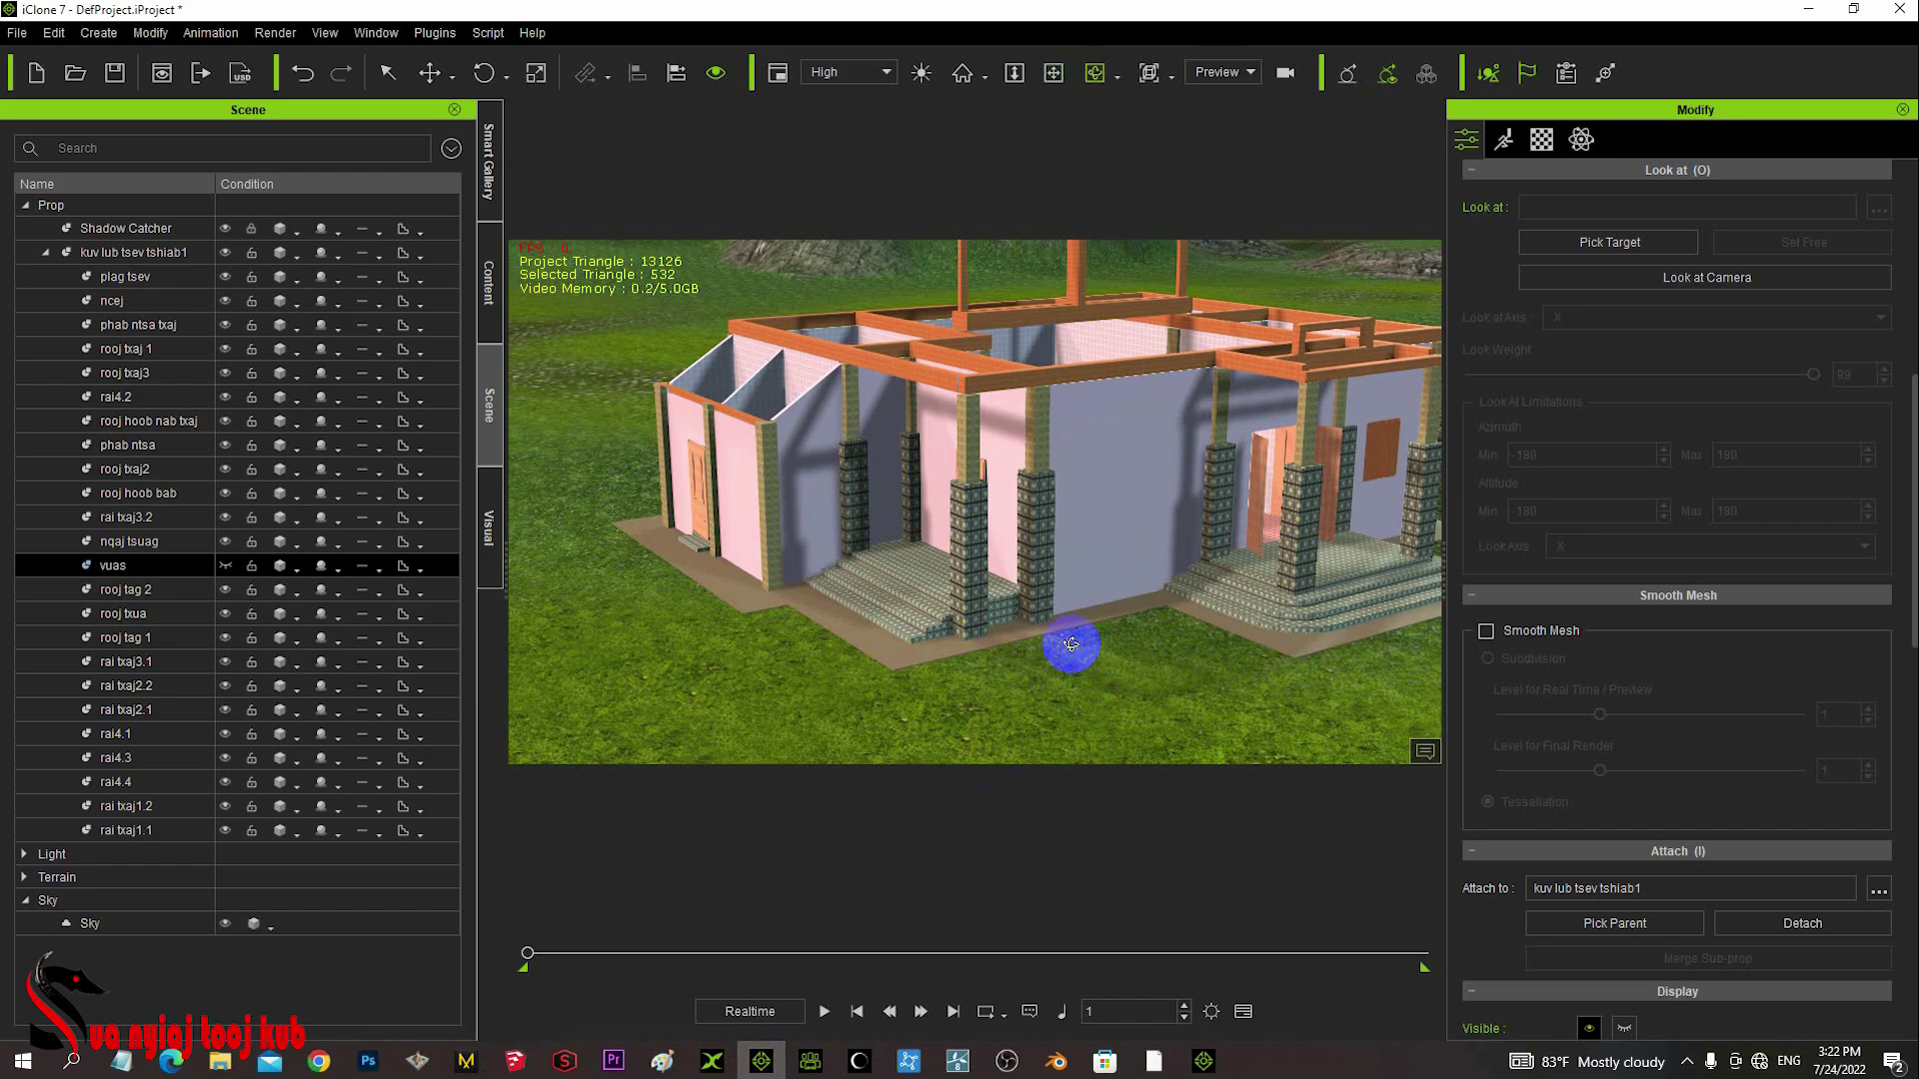
{"action": "mouse_move", "coordinate": [1190, 572]}
{"action": "right_mouse_down"}
{"action": "mouse_move", "coordinate": [506, 780]}
{"action": "mouse_move", "coordinate": [943, 797]}
{"action": "mouse_move", "coordinate": [823, 727]}
{"action": "mouse_move", "coordinate": [706, 810]}
{"action": "mouse_move", "coordinate": [939, 710]}
{"action": "mouse_move", "coordinate": [1165, 528]}
{"action": "mouse_move", "coordinate": [1029, 663]}
{"action": "mouse_move", "coordinate": [1199, 531]}
{"action": "mouse_move", "coordinate": [1160, 557]}
{"action": "right_mouse_up"}
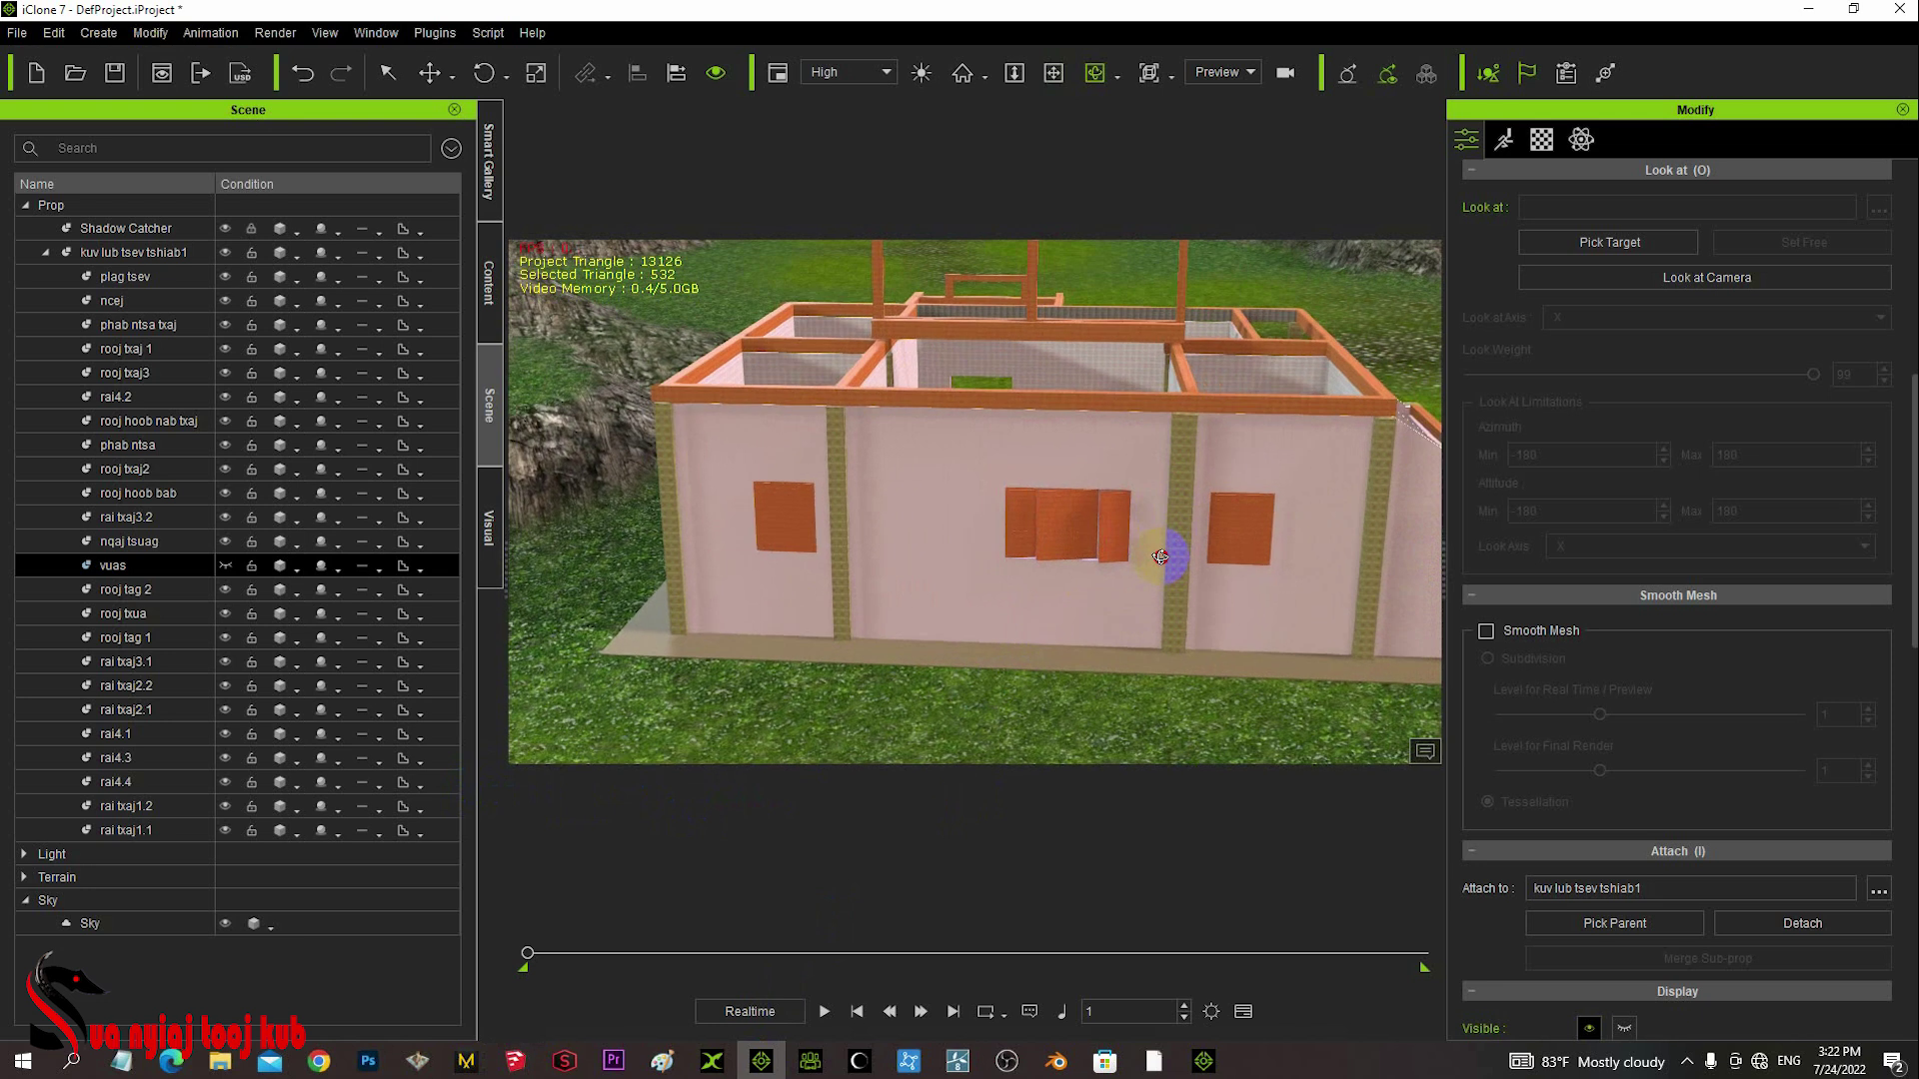
{"action": "right_click_drag", "start_coordinate": [987, 507], "coordinate": [1096, 619]}
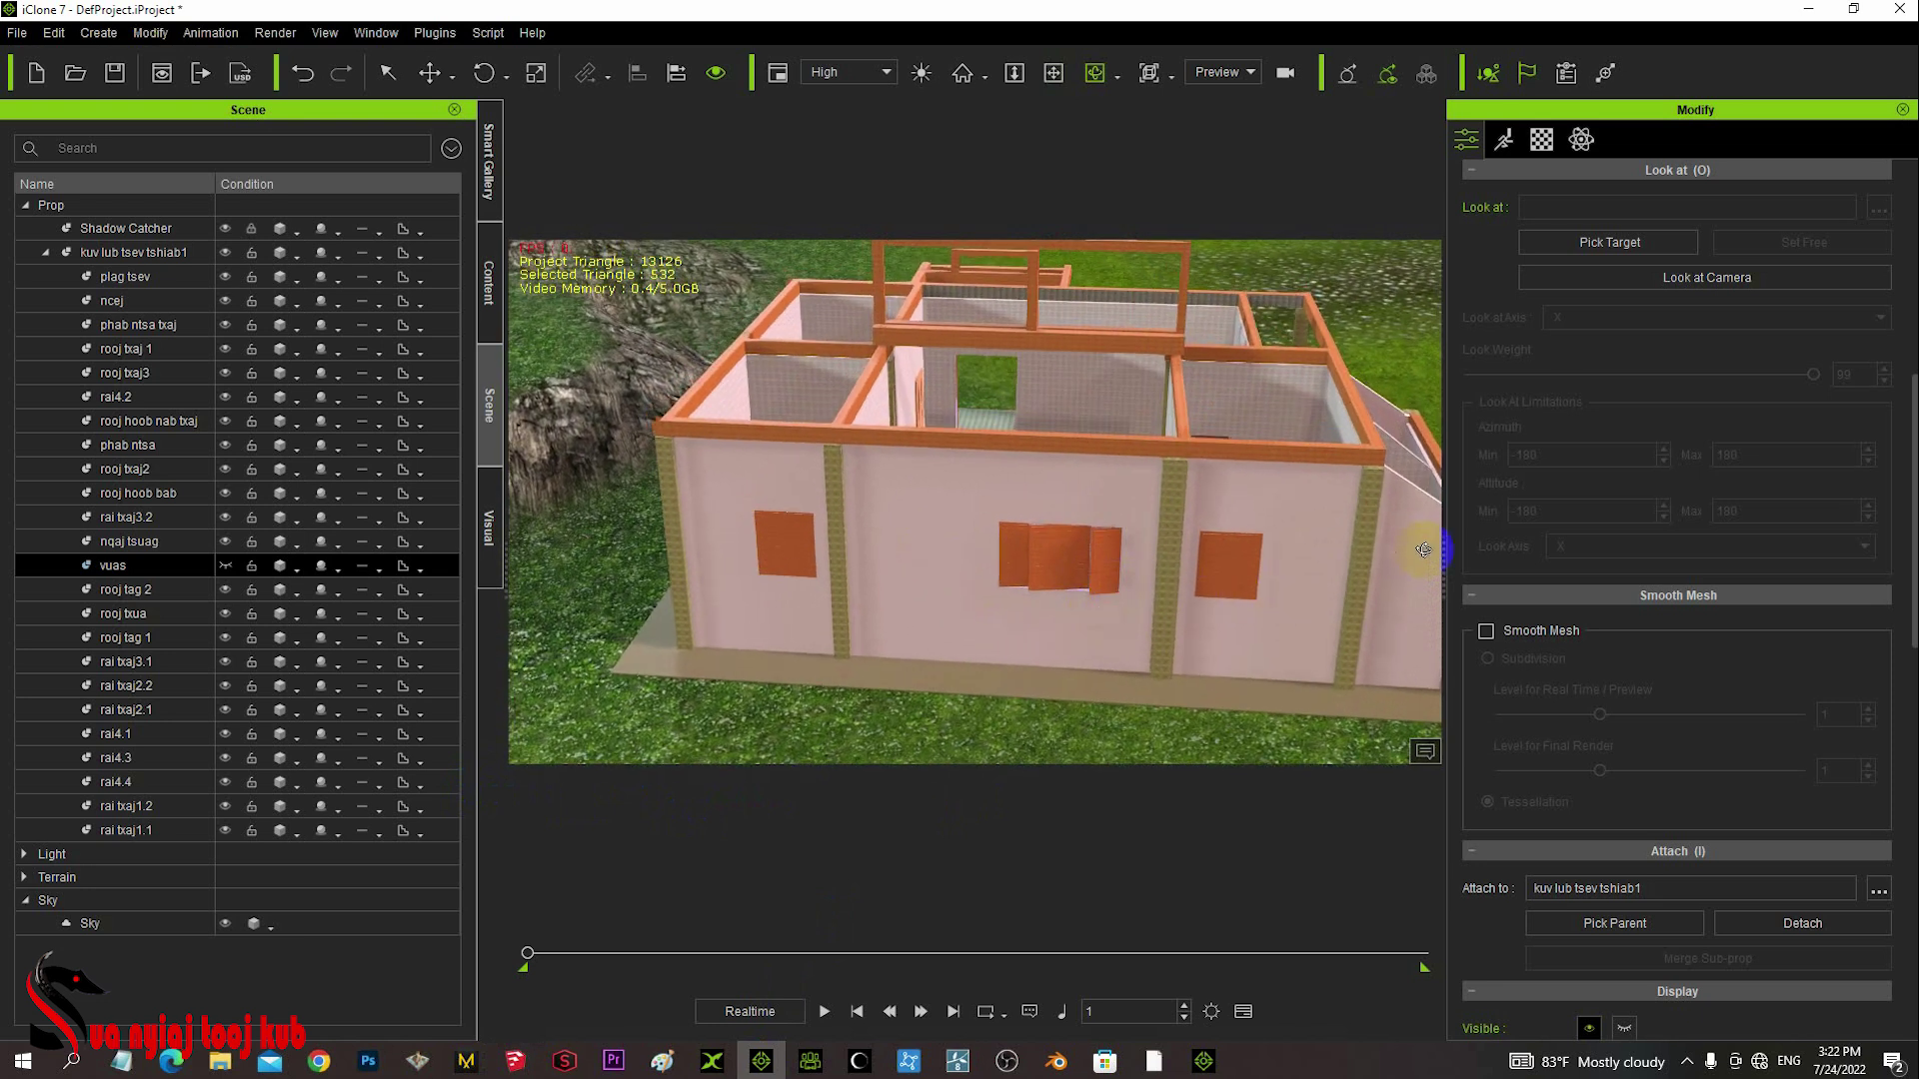
{"action": "right_click_drag", "start_coordinate": [1246, 579], "coordinate": [556, 634]}
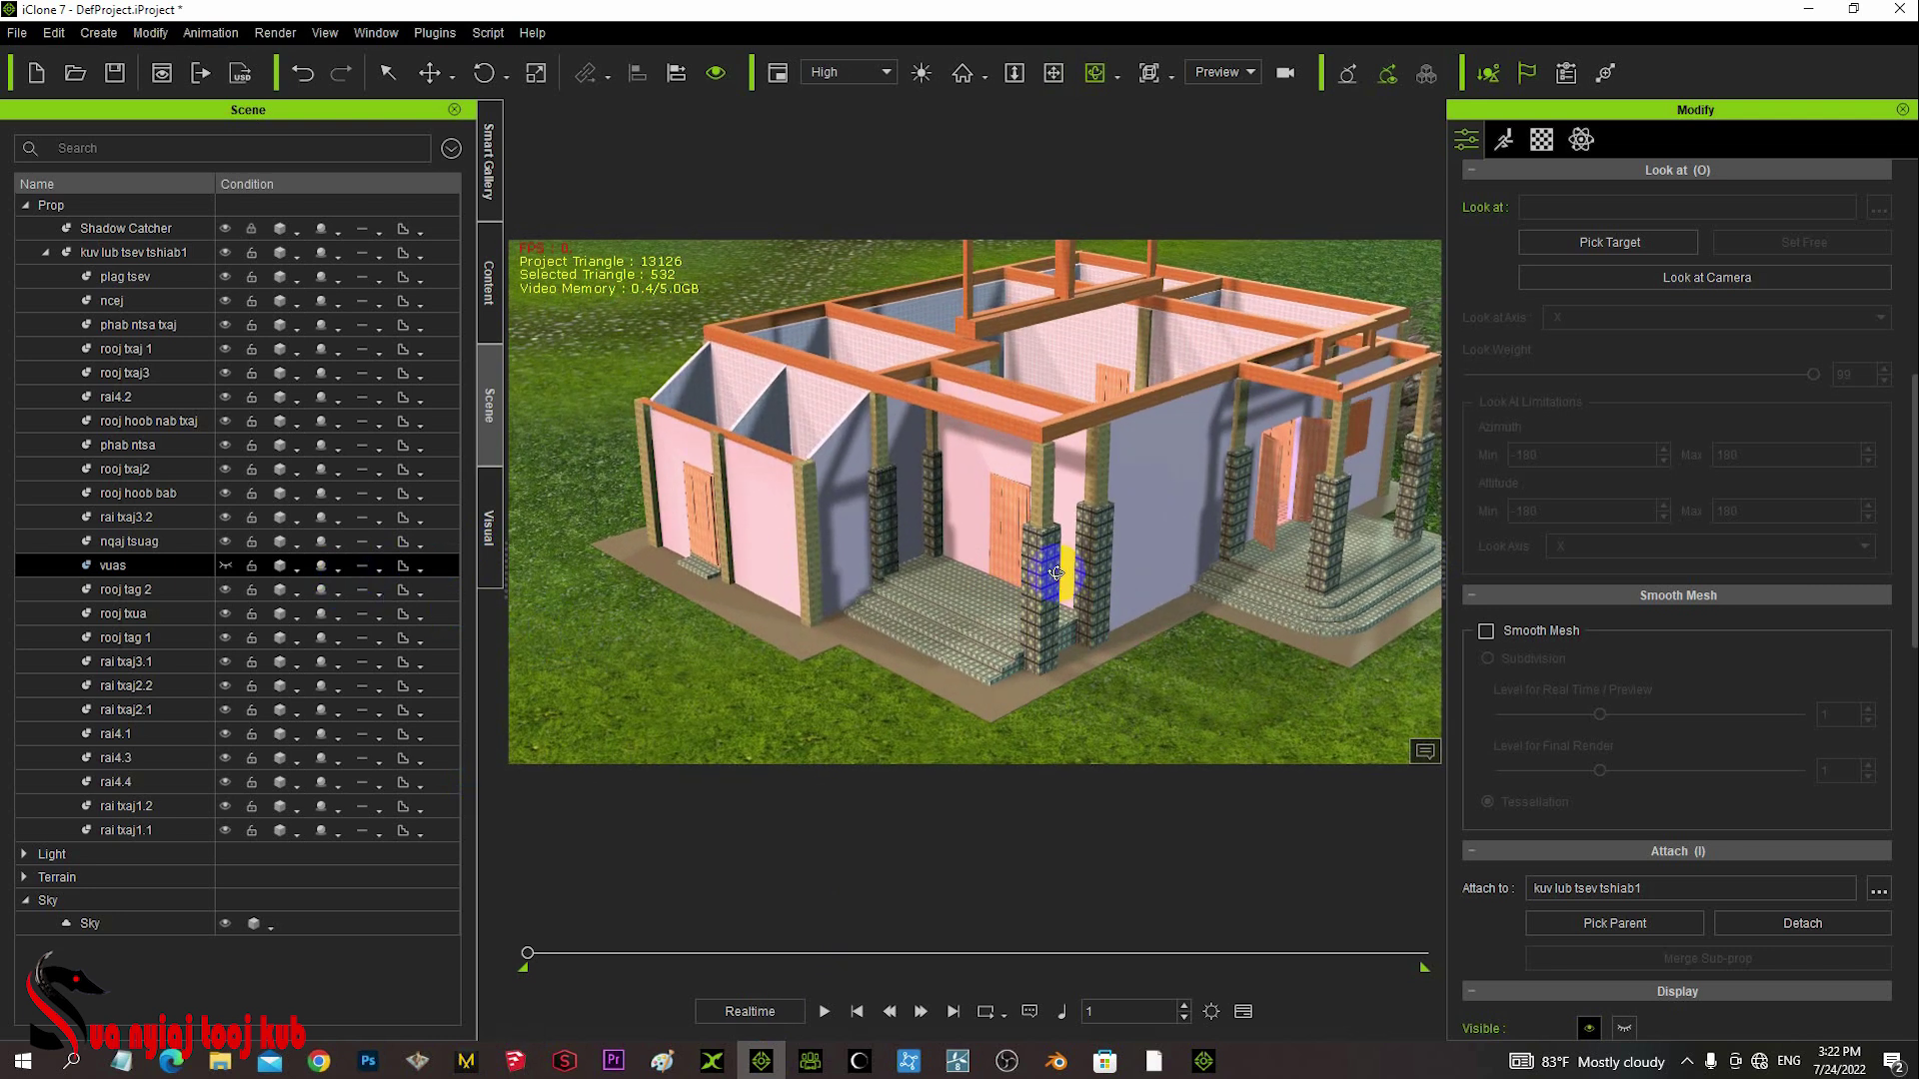
{"action": "right_click_drag", "start_coordinate": [1056, 572], "coordinate": [1191, 596]}
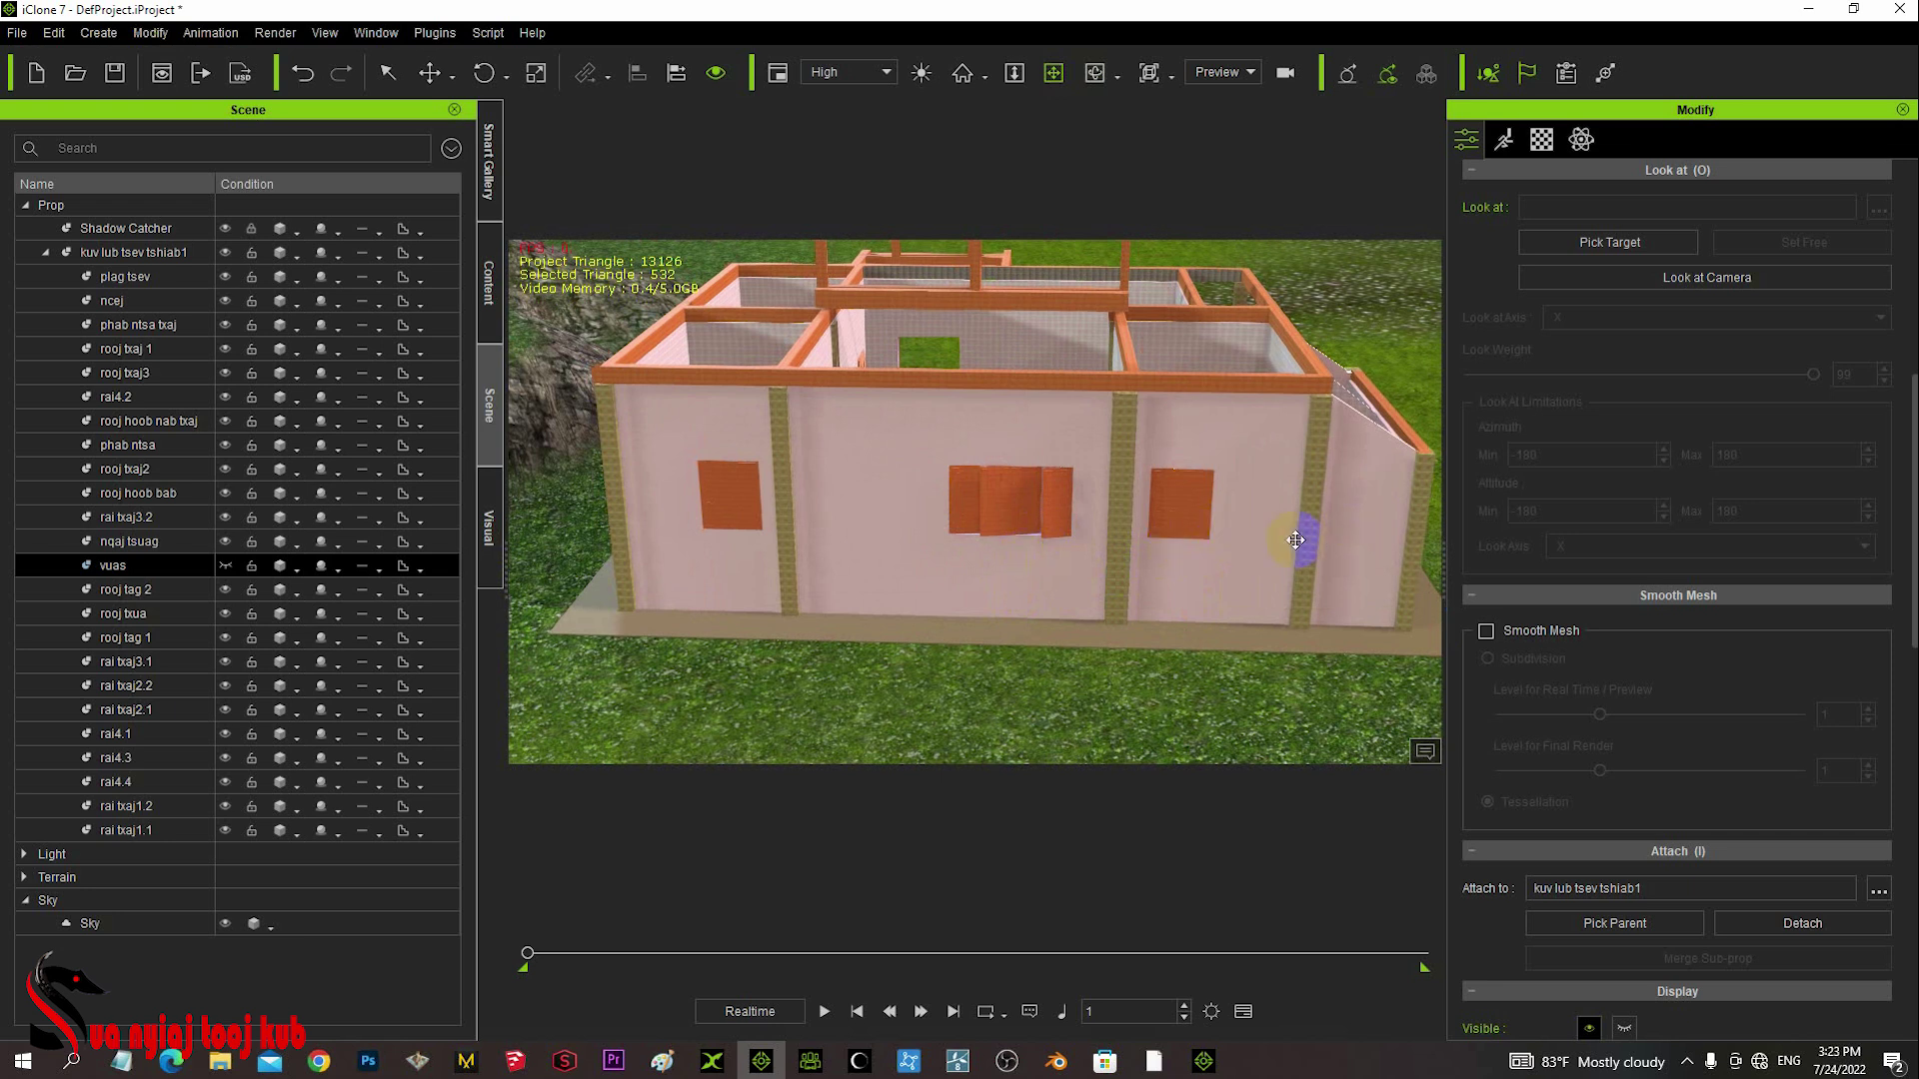
{"action": "right_click_drag", "start_coordinate": [1293, 542], "coordinate": [1122, 551]}
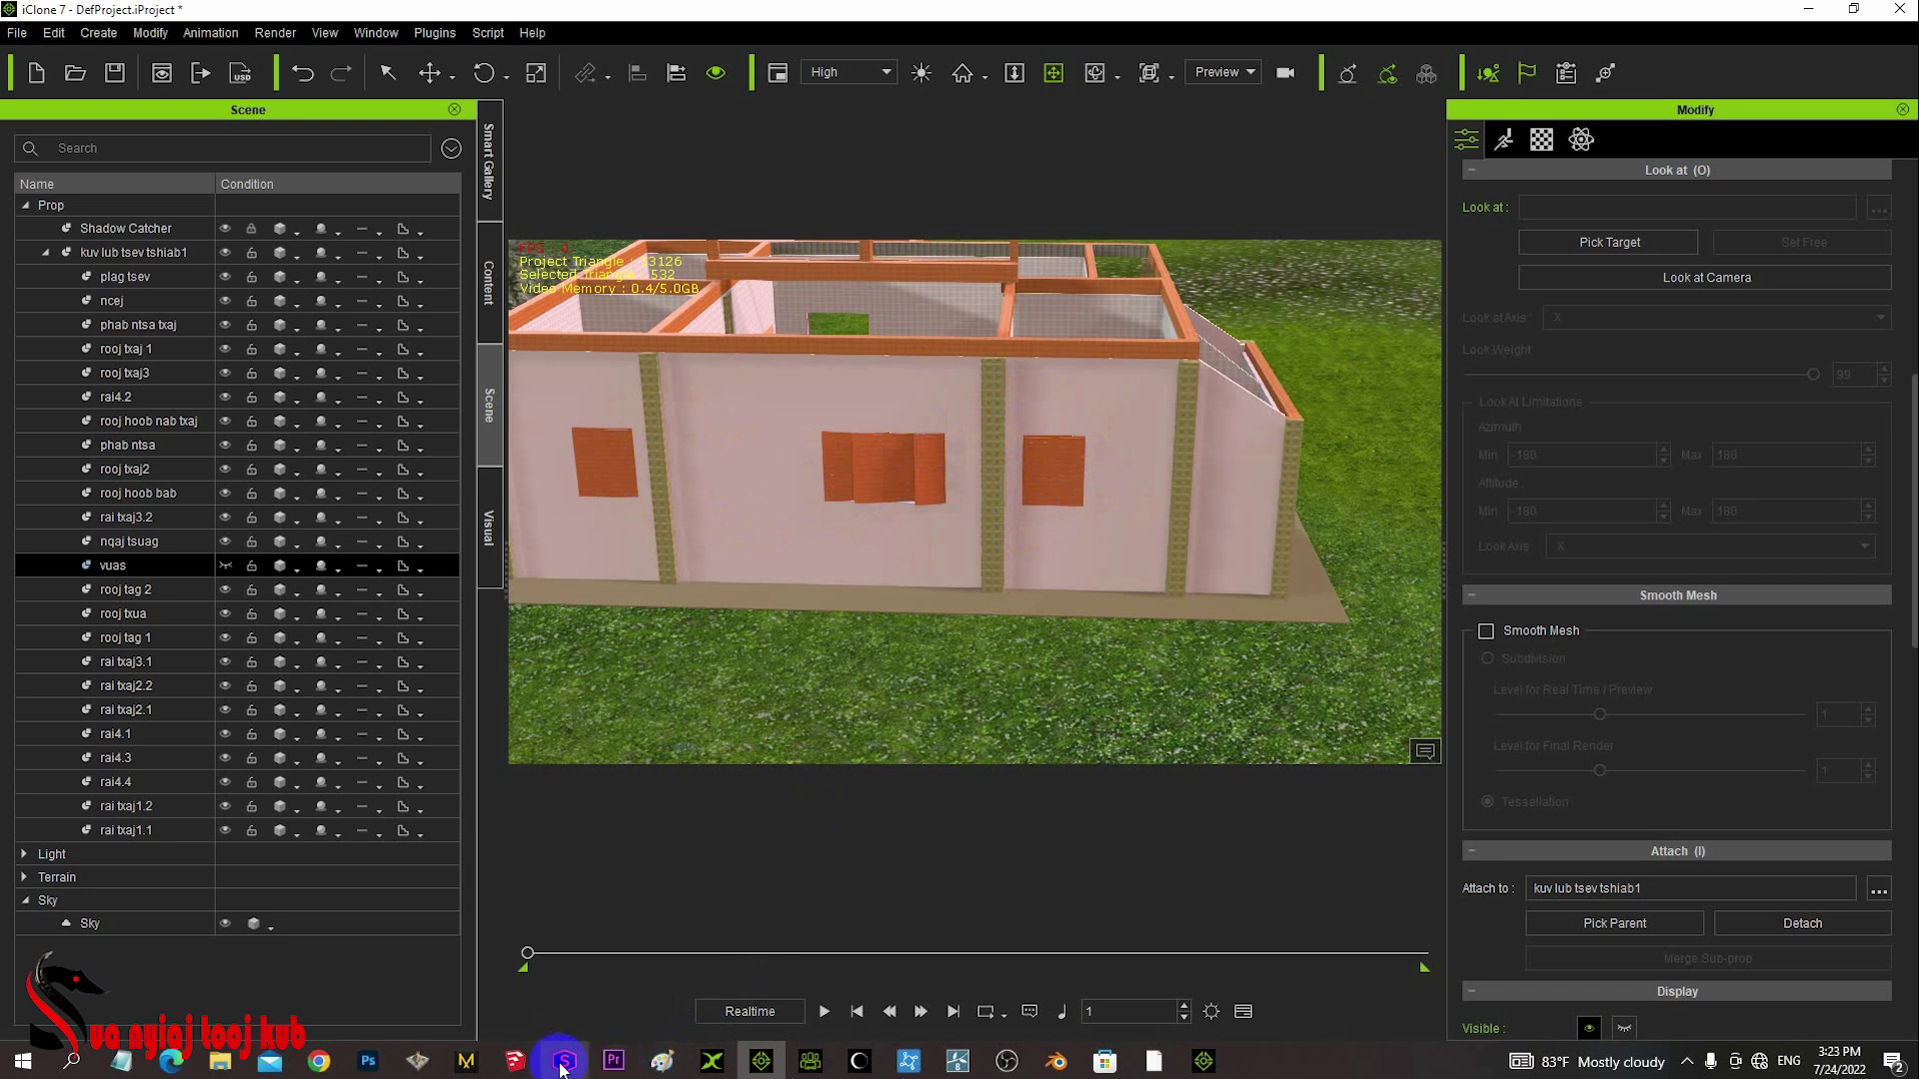
{"action": "left_click", "coordinate": [516, 1067]}
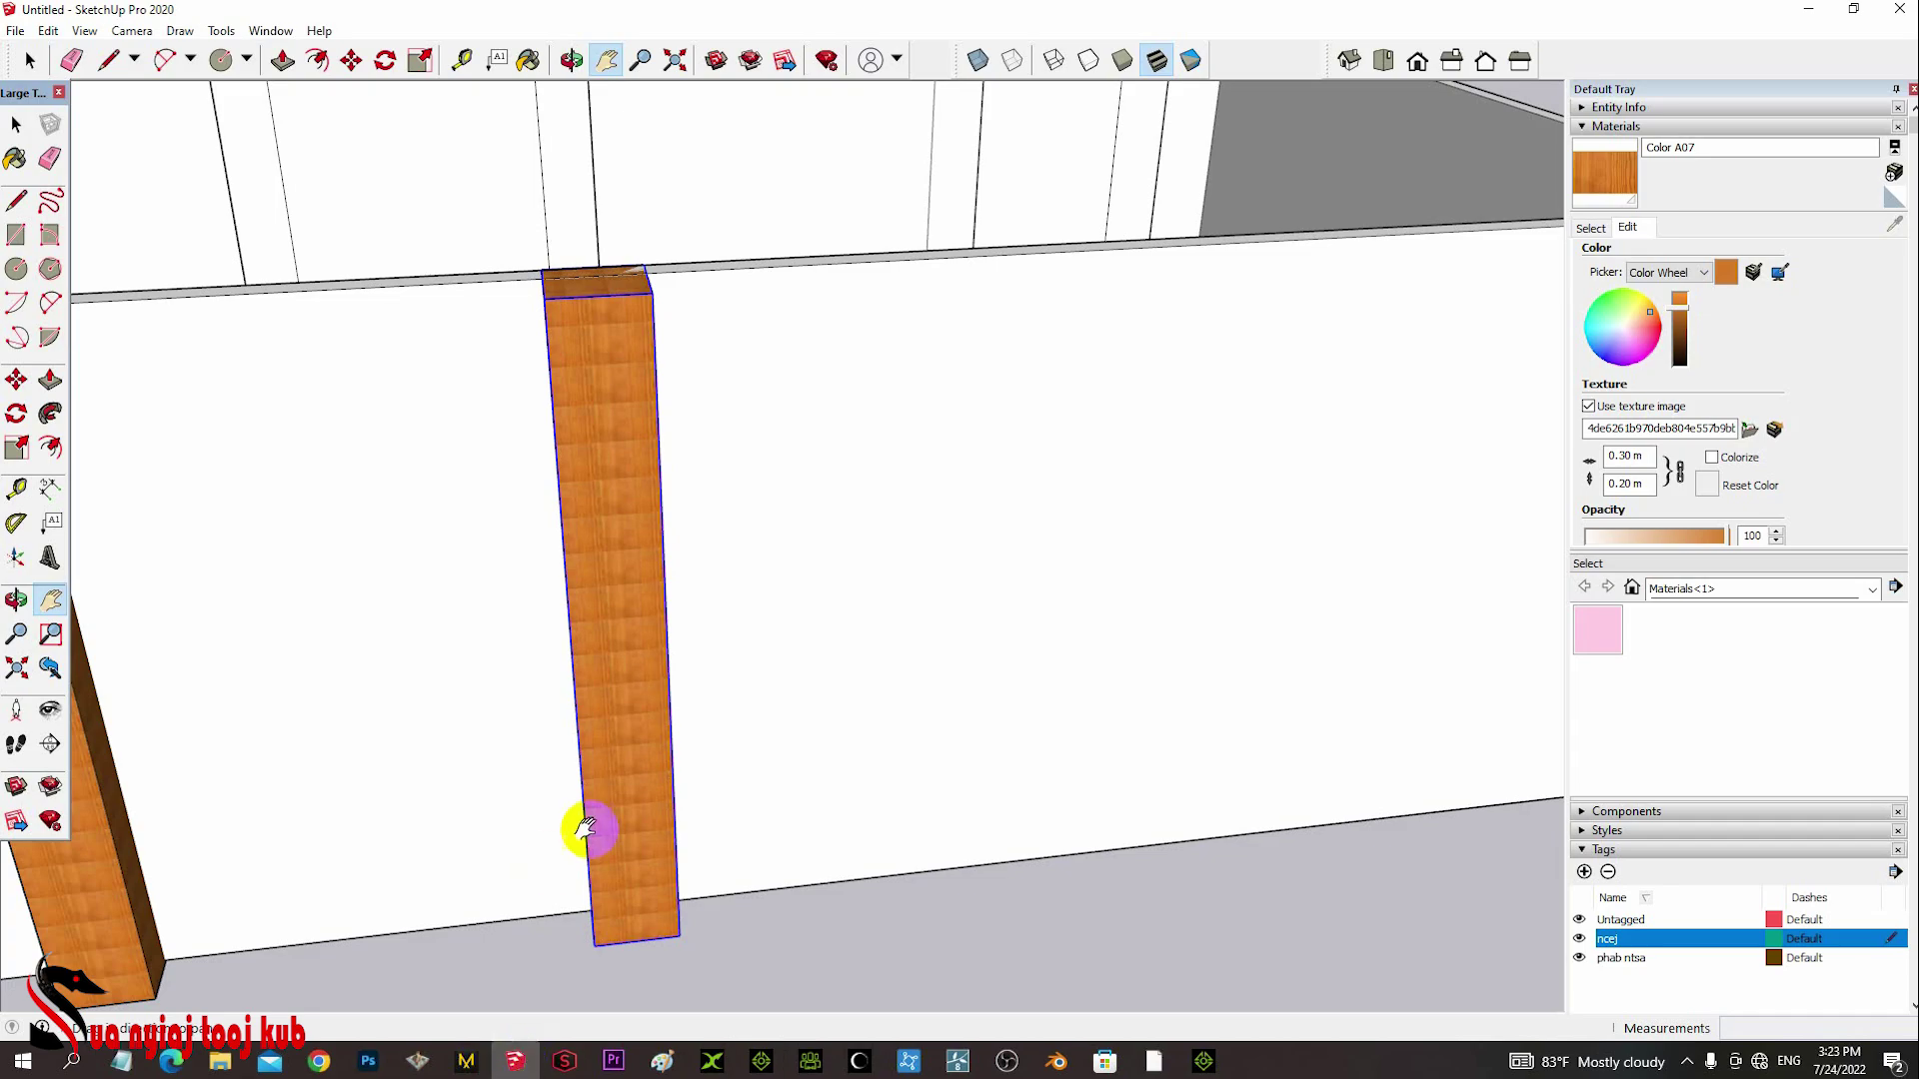
- Delete the selected third column on the second long wall
{"action": "scroll", "coordinate": [834, 563], "scroll_direction": "down", "scroll_amount": 3}
{"action": "scroll", "coordinate": [710, 616], "scroll_direction": "down", "scroll_amount": 3}
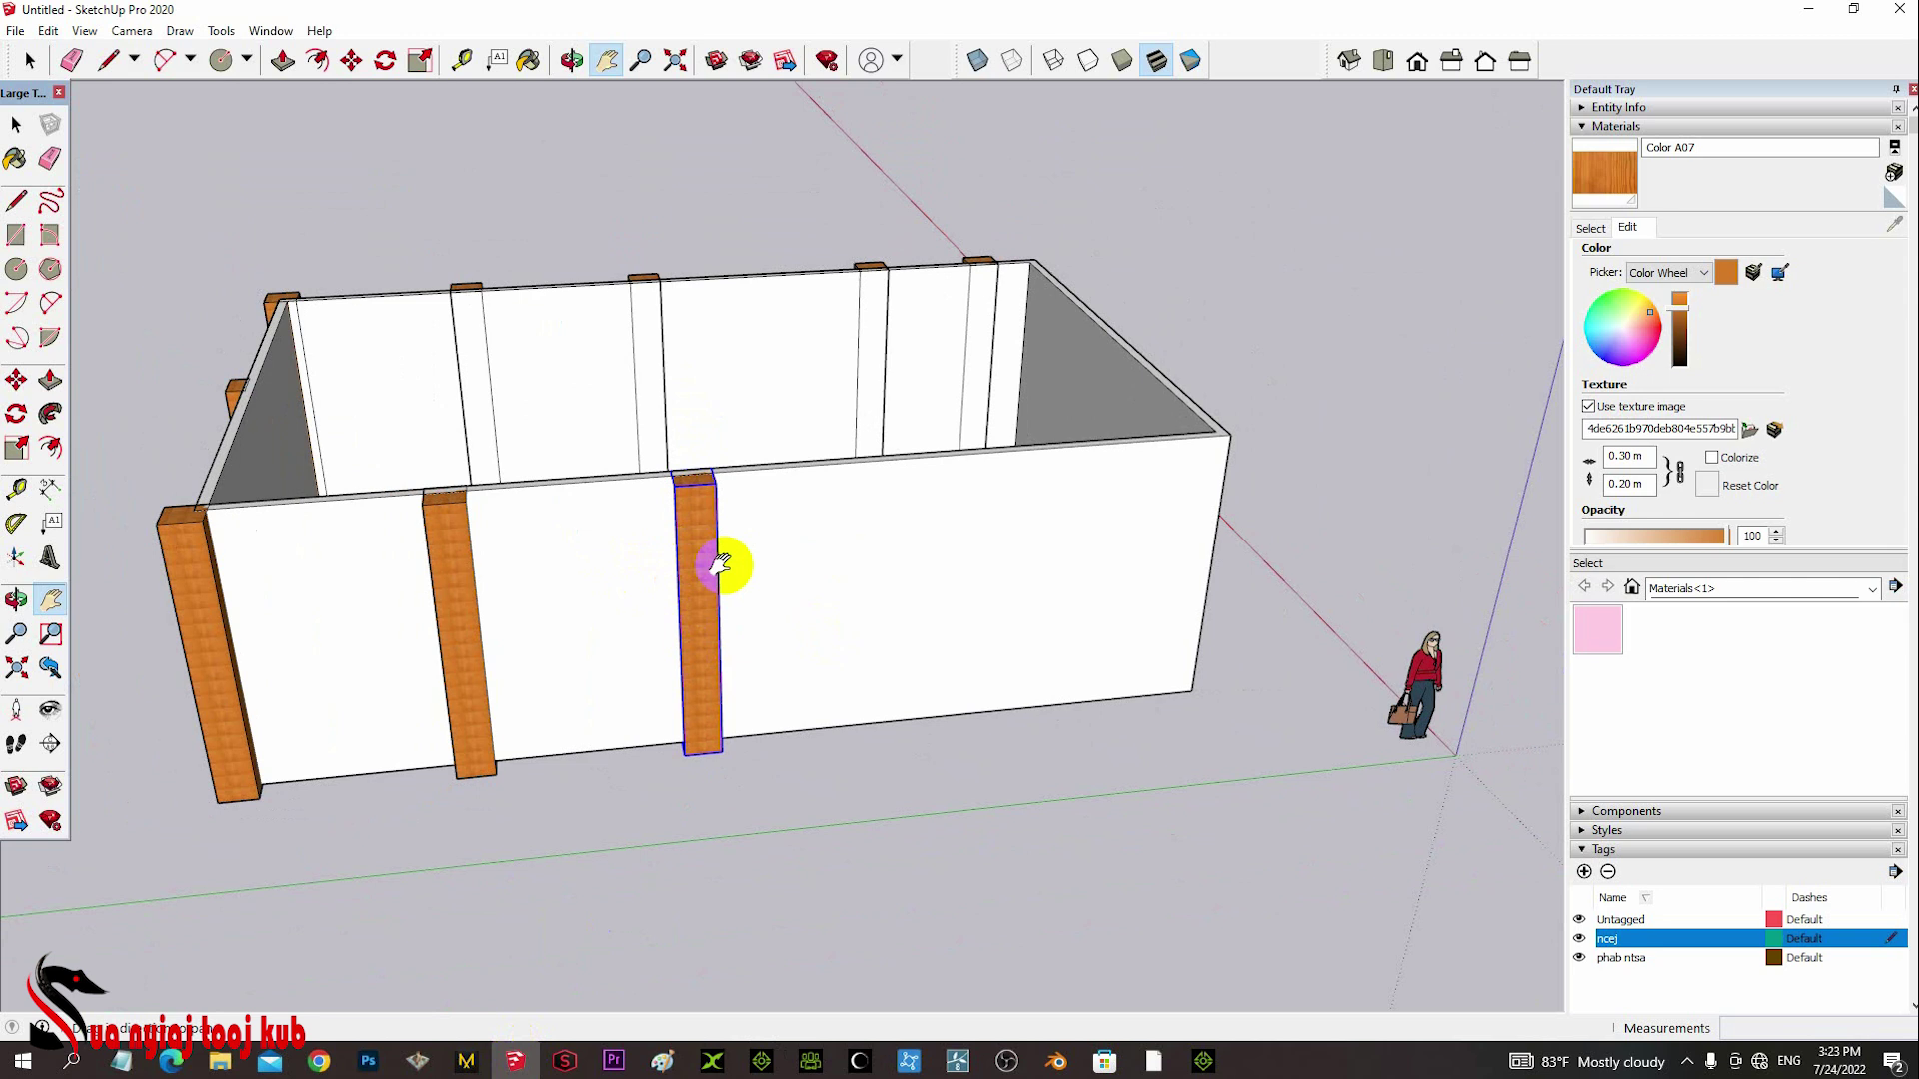
{"action": "key", "text": "Delete"}
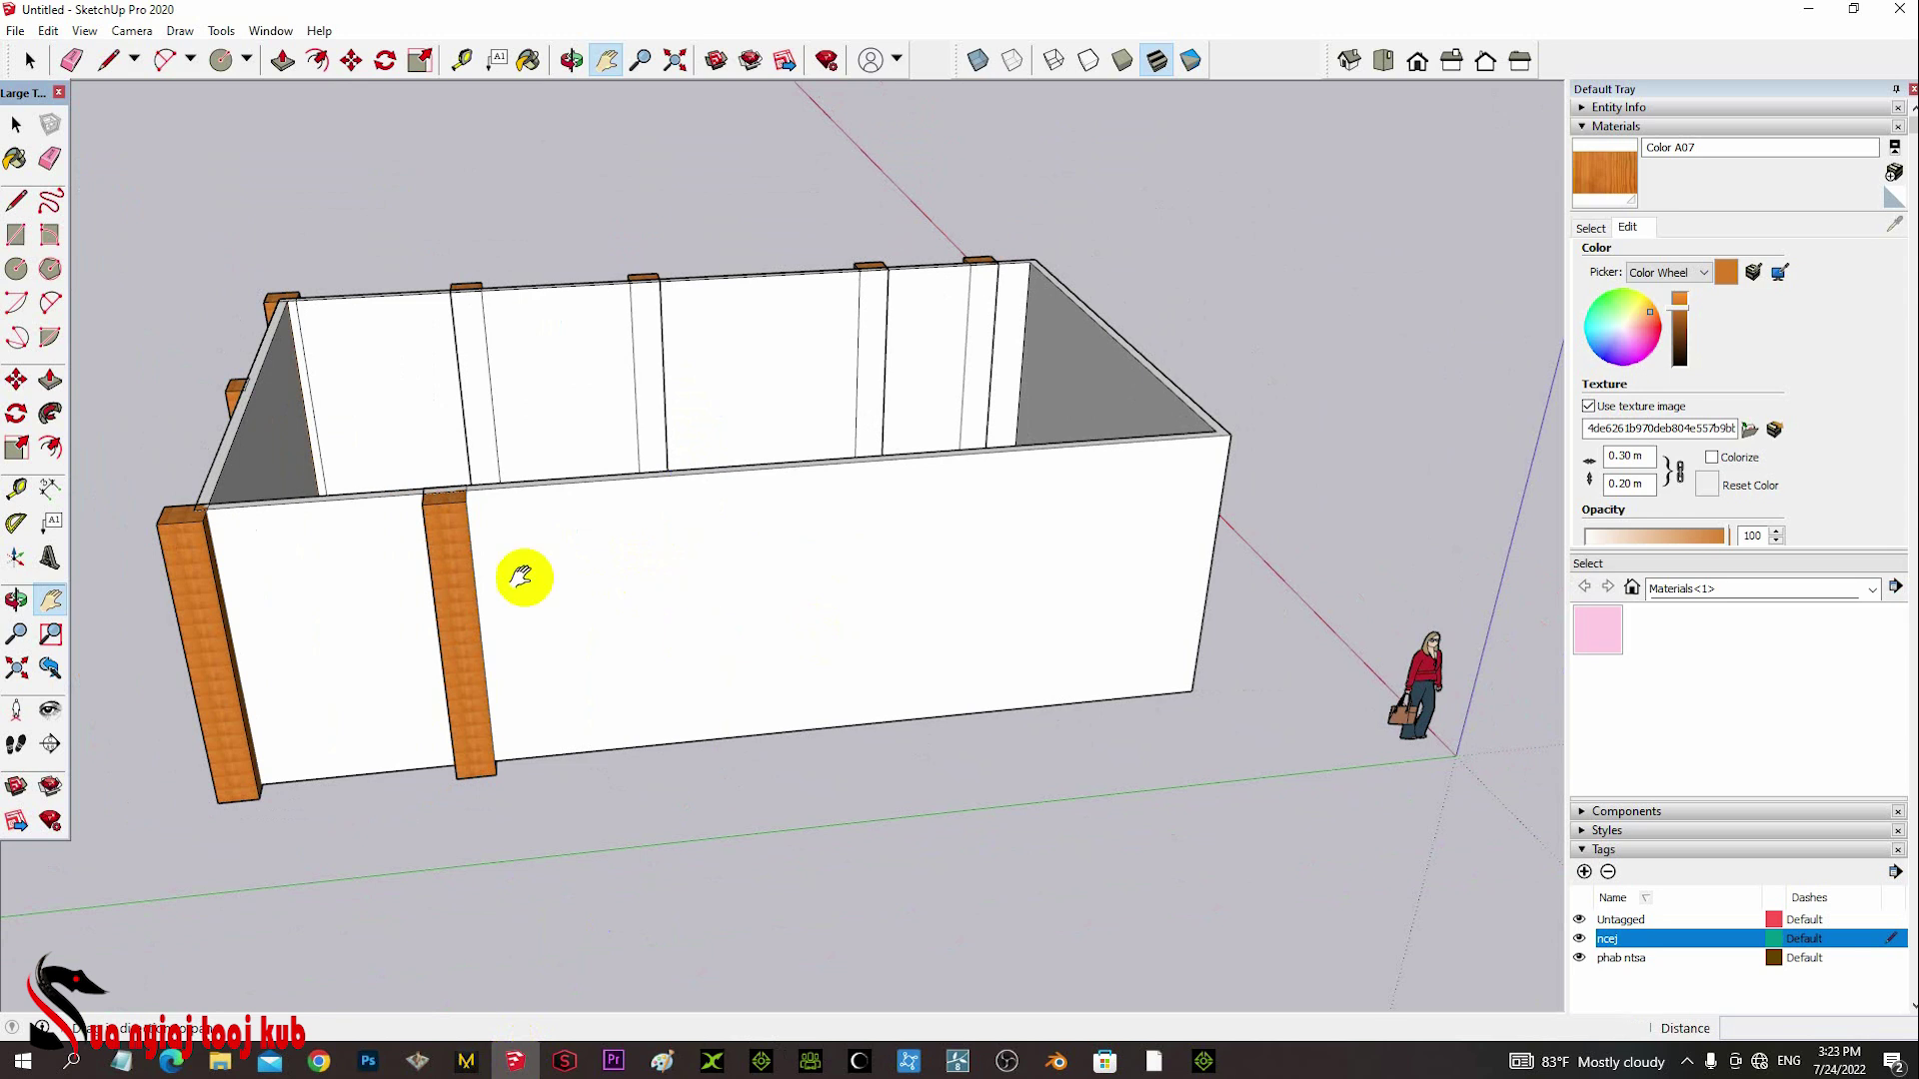
- Copy the second column of this long wall 5.5 m along the wall to place a new third column
{"action": "left_click", "coordinate": [29, 60]}
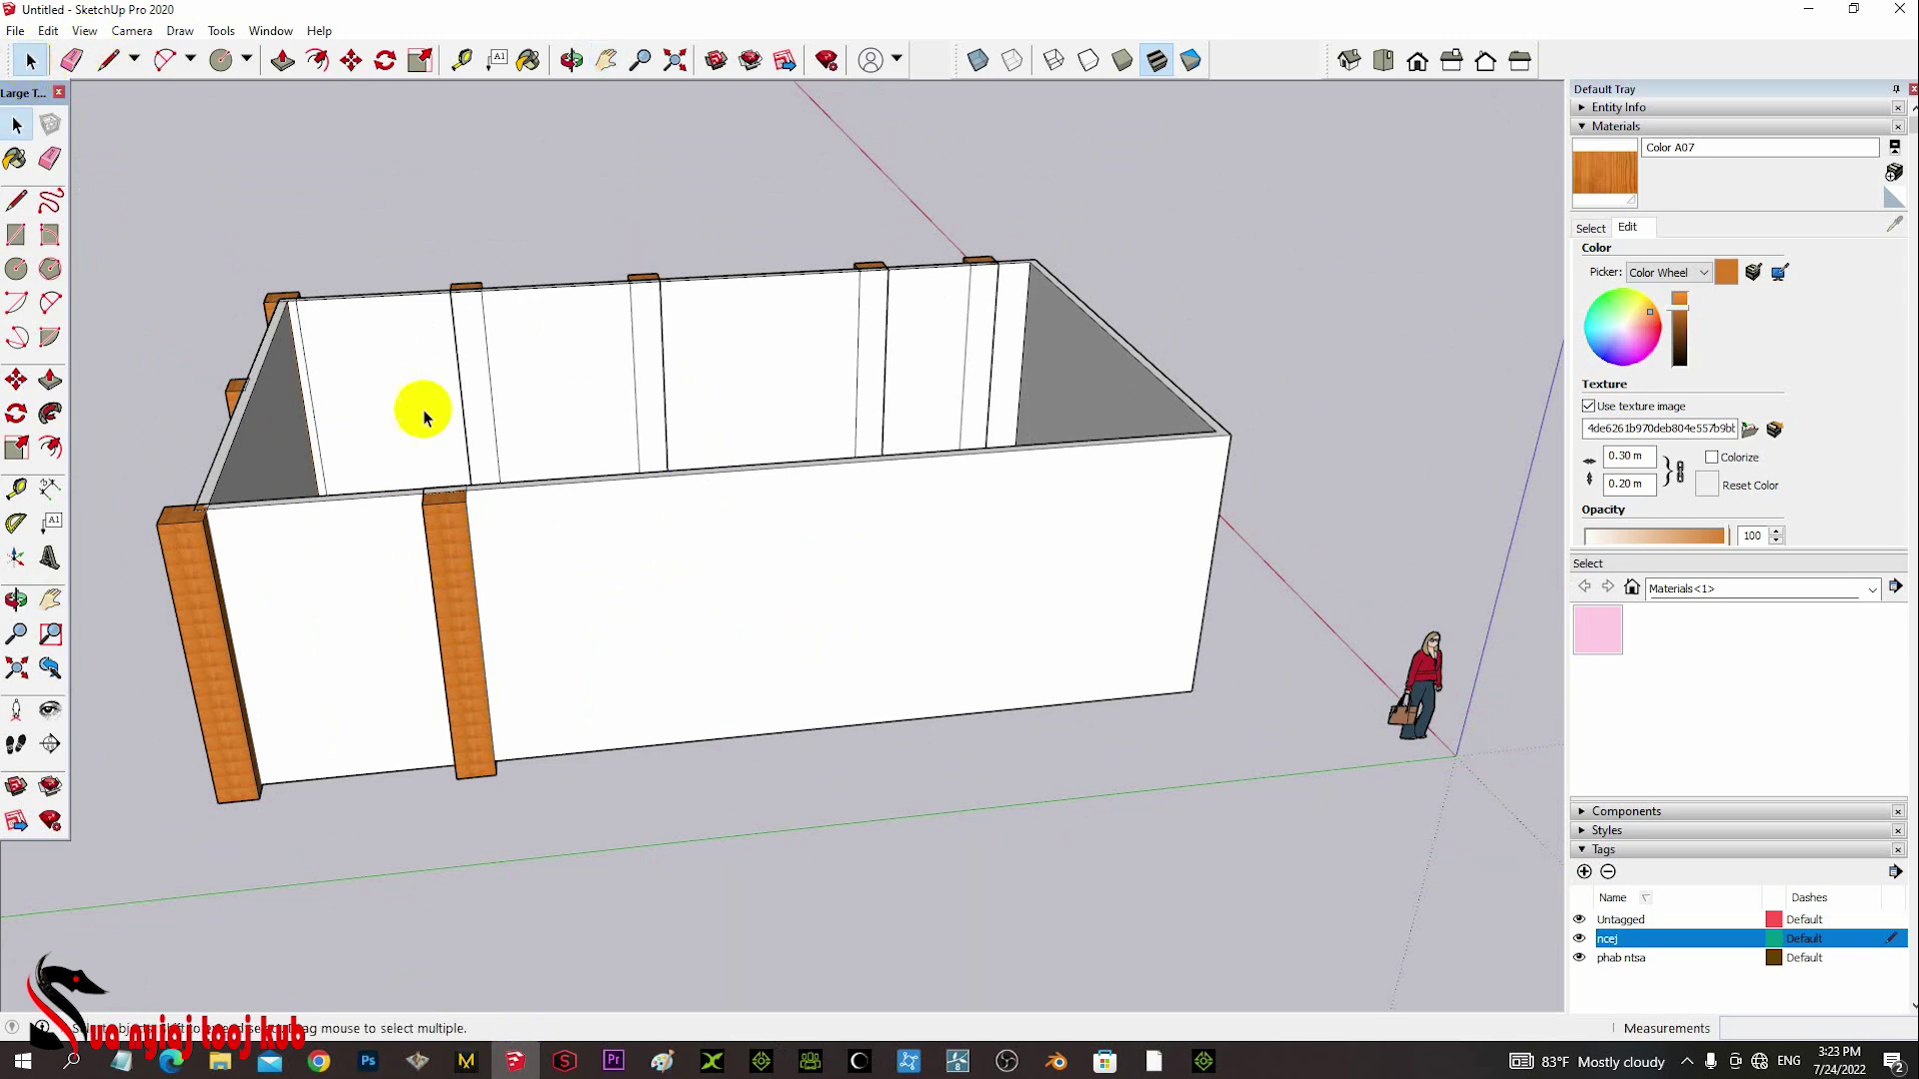
{"action": "left_click", "coordinate": [447, 541]}
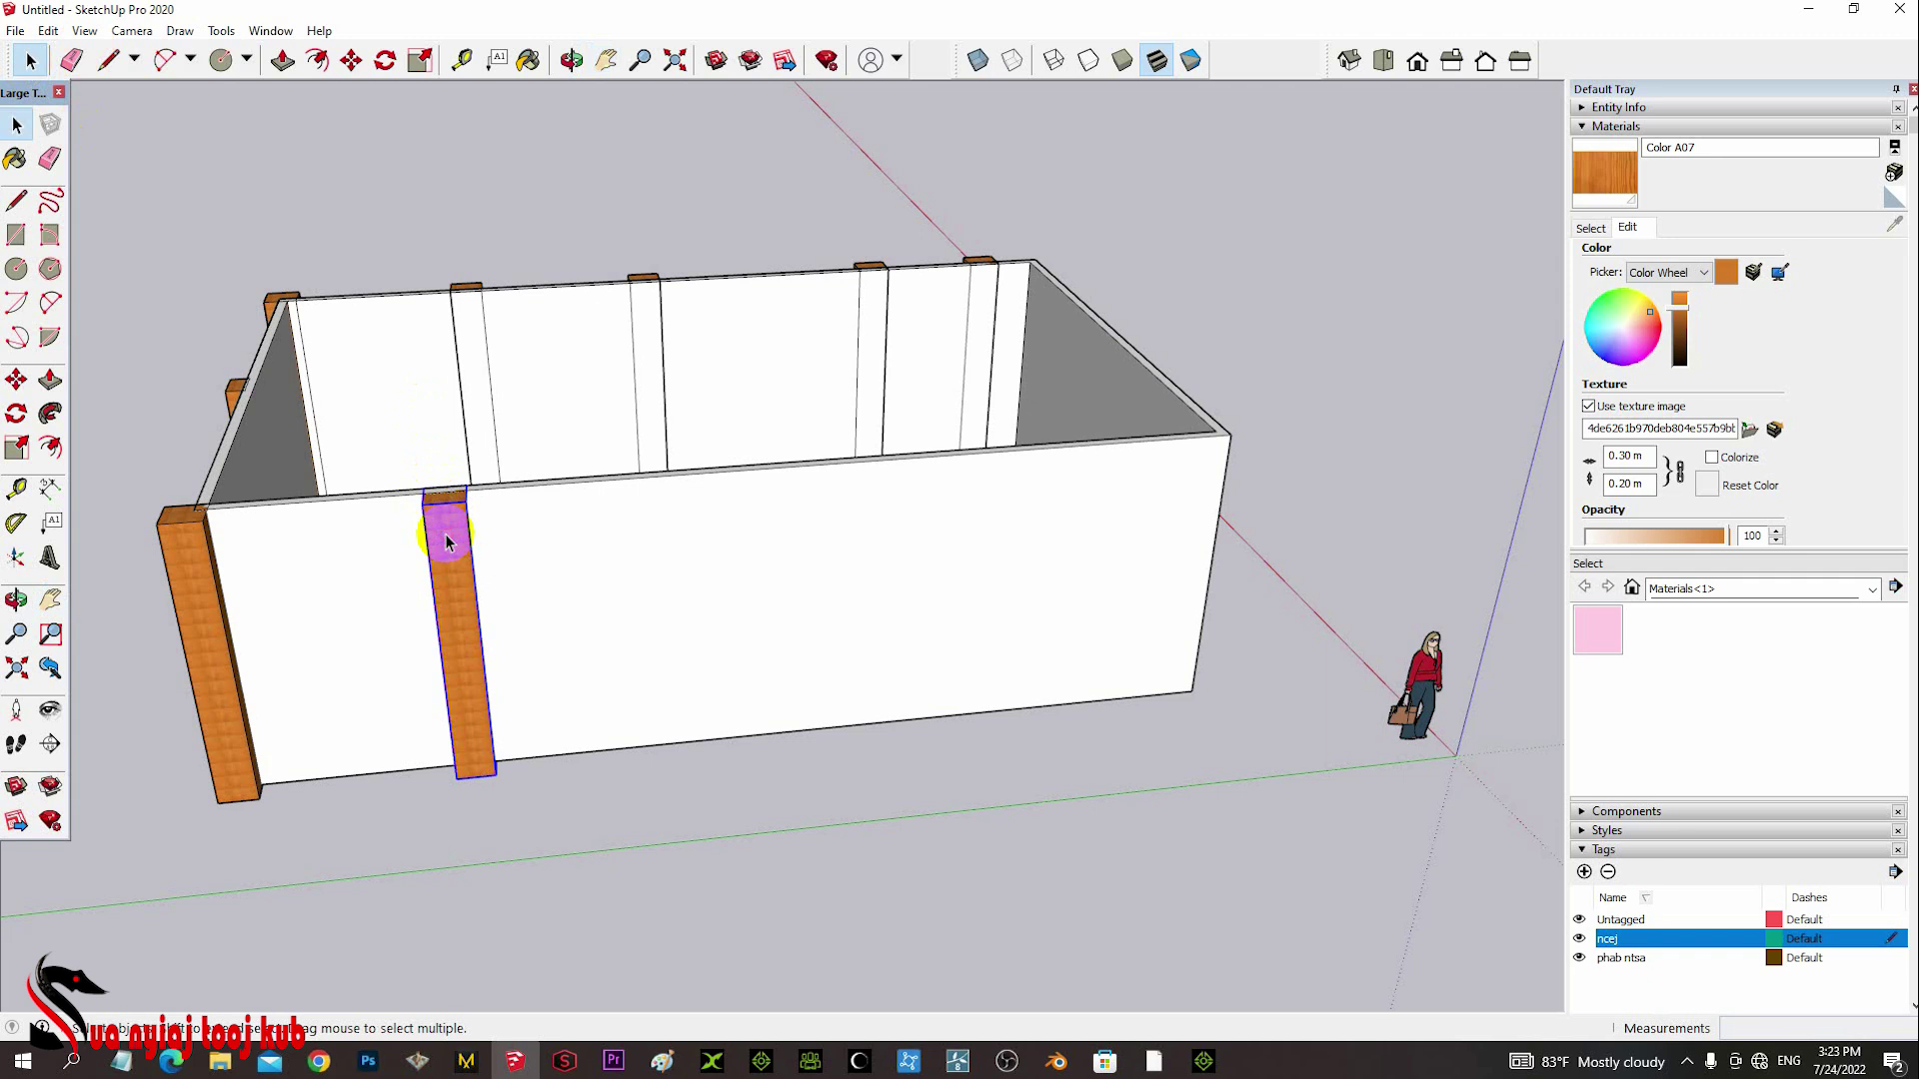
{"action": "left_click", "coordinate": [351, 60]}
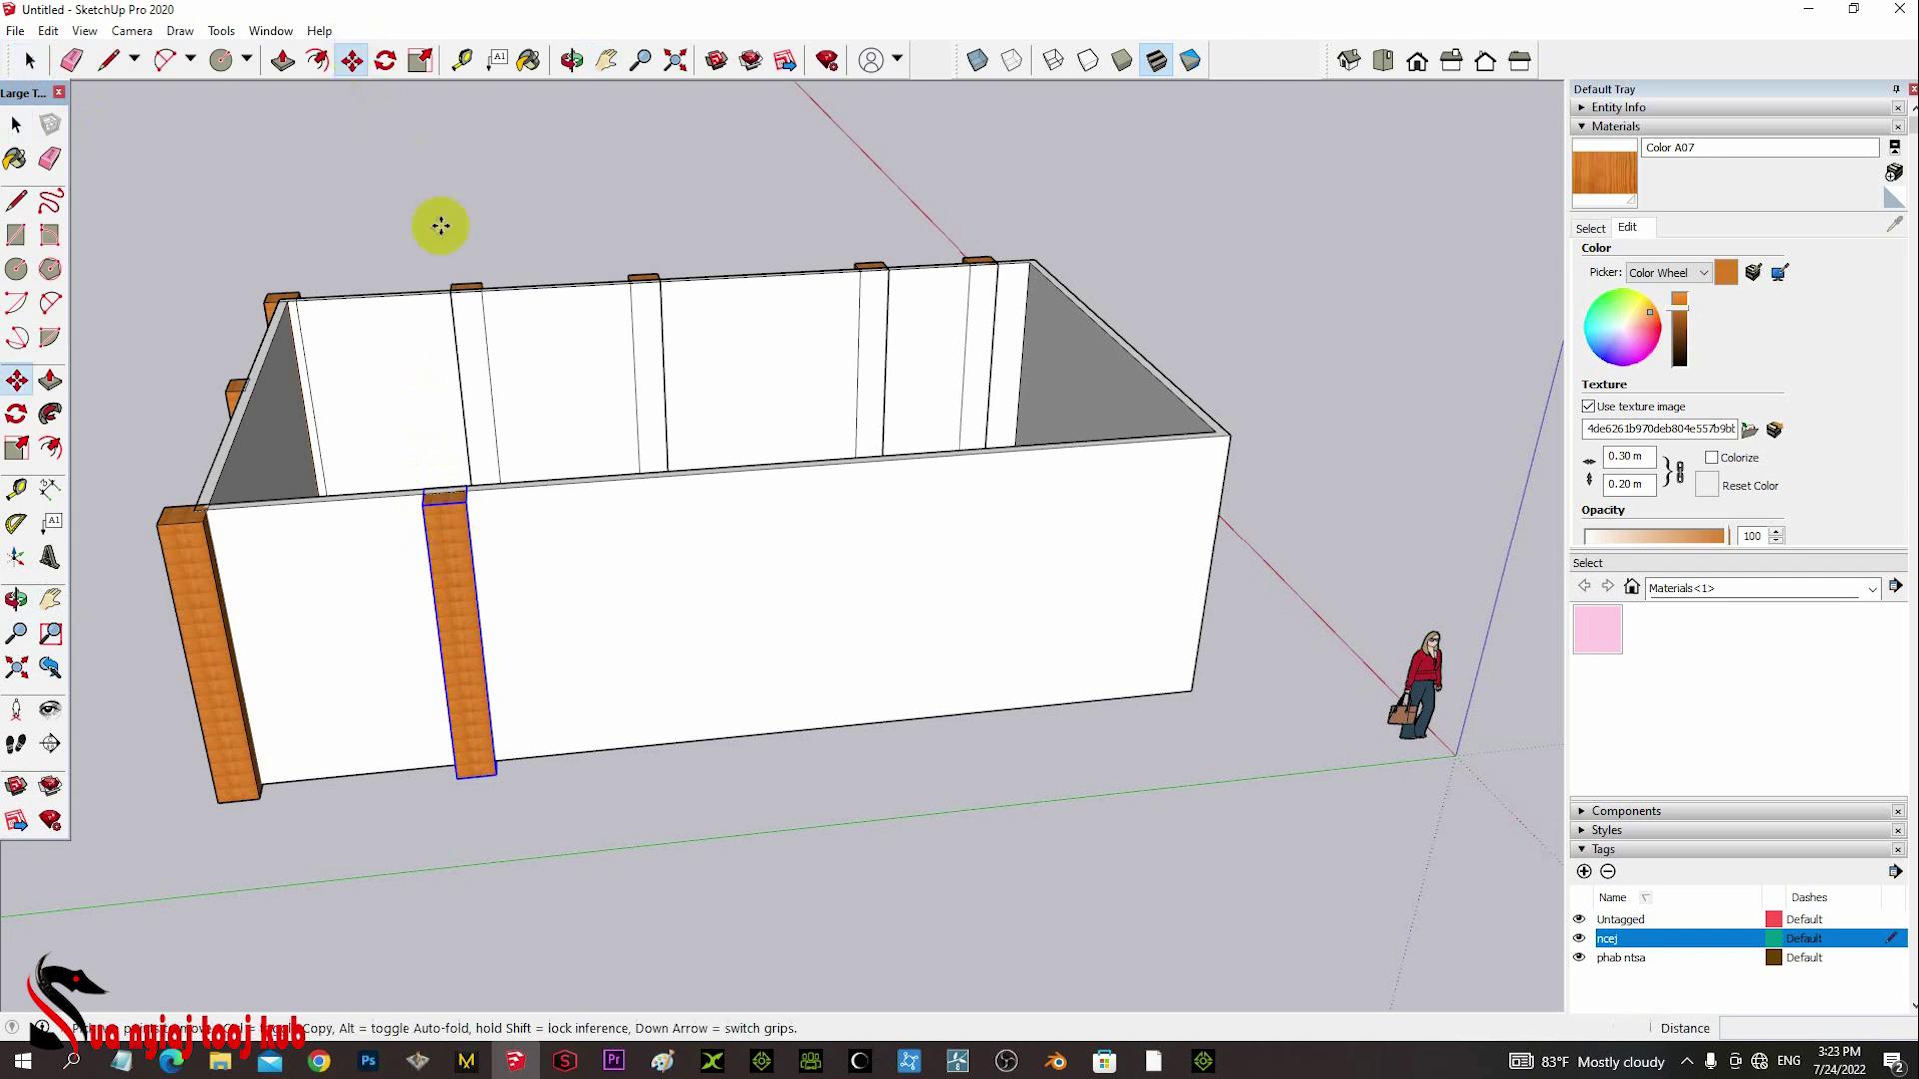
{"action": "left_click", "coordinate": [429, 591]}
{"action": "left_click", "coordinate": [449, 597]}
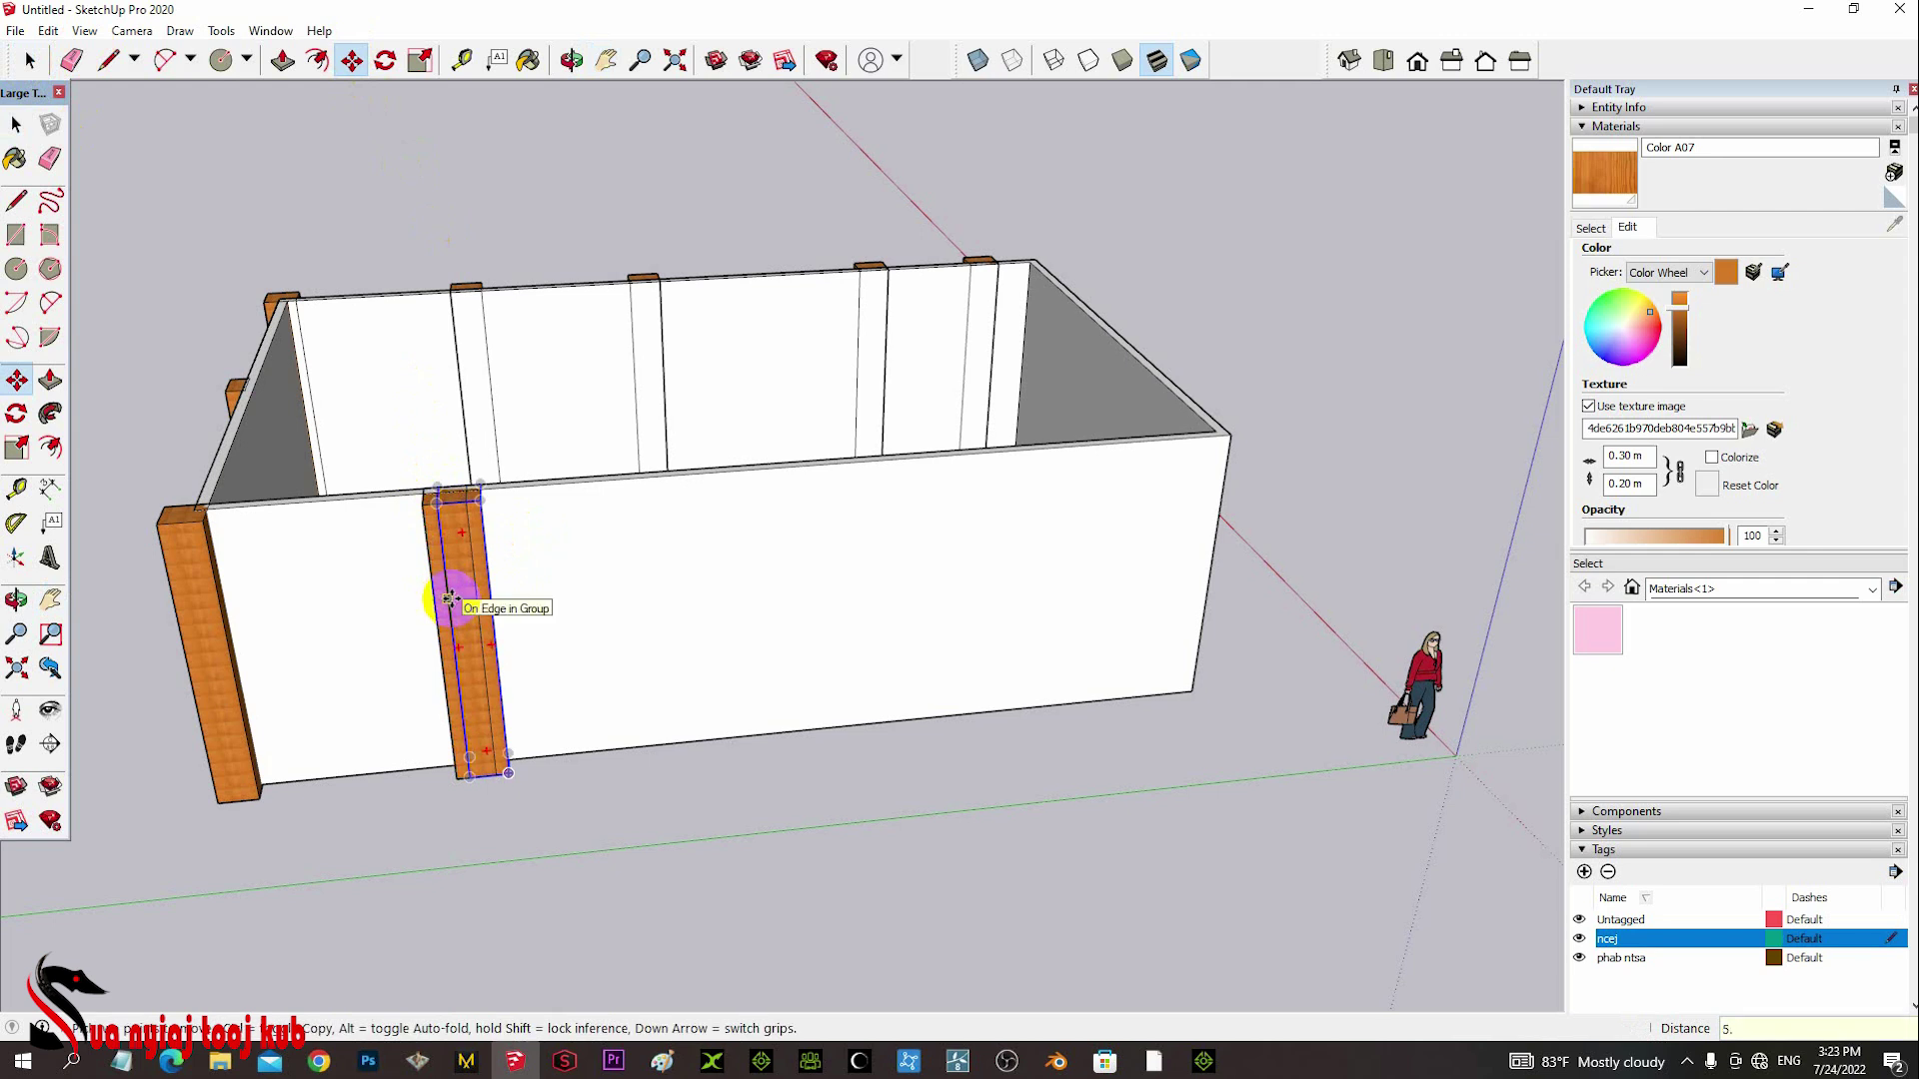
{"action": "key", "text": "Return"}
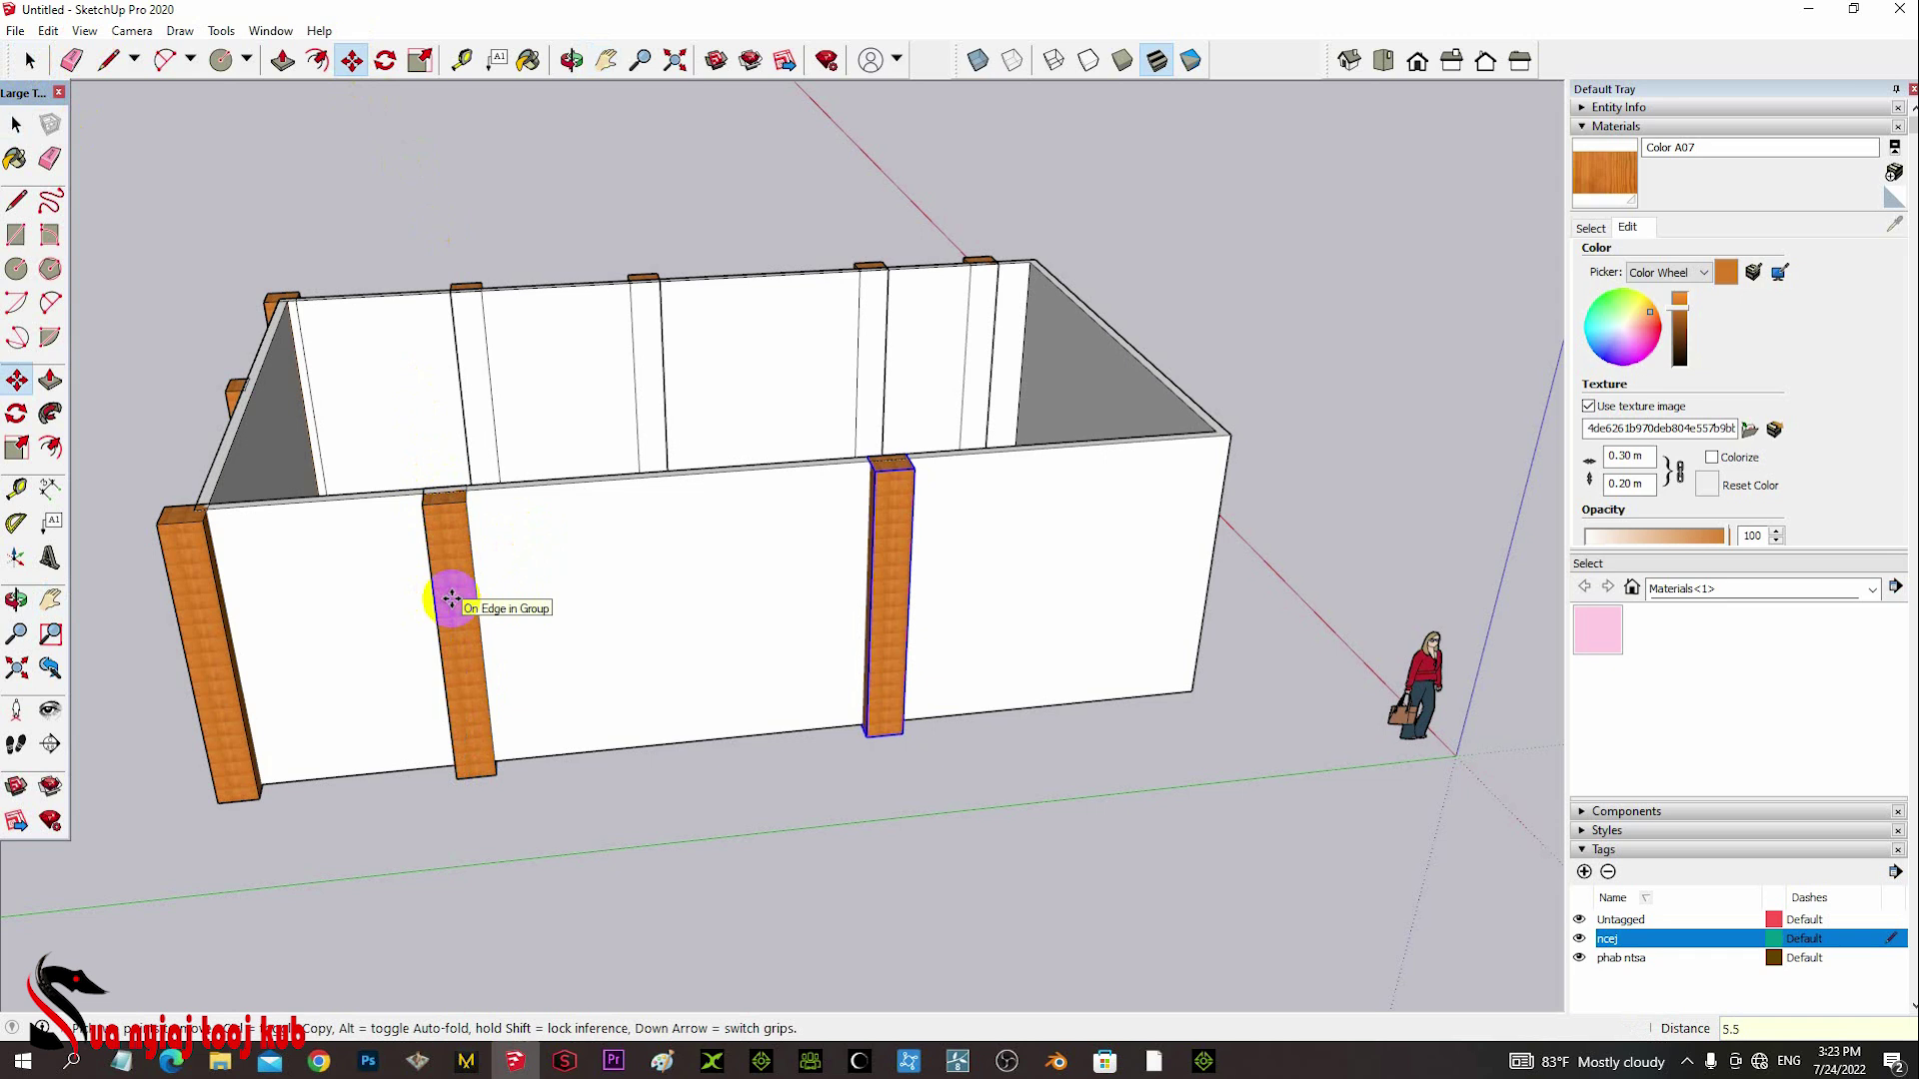
- Copy the new third column 3 m further along the wall to place a fourth column
{"action": "left_click", "coordinate": [888, 613]}
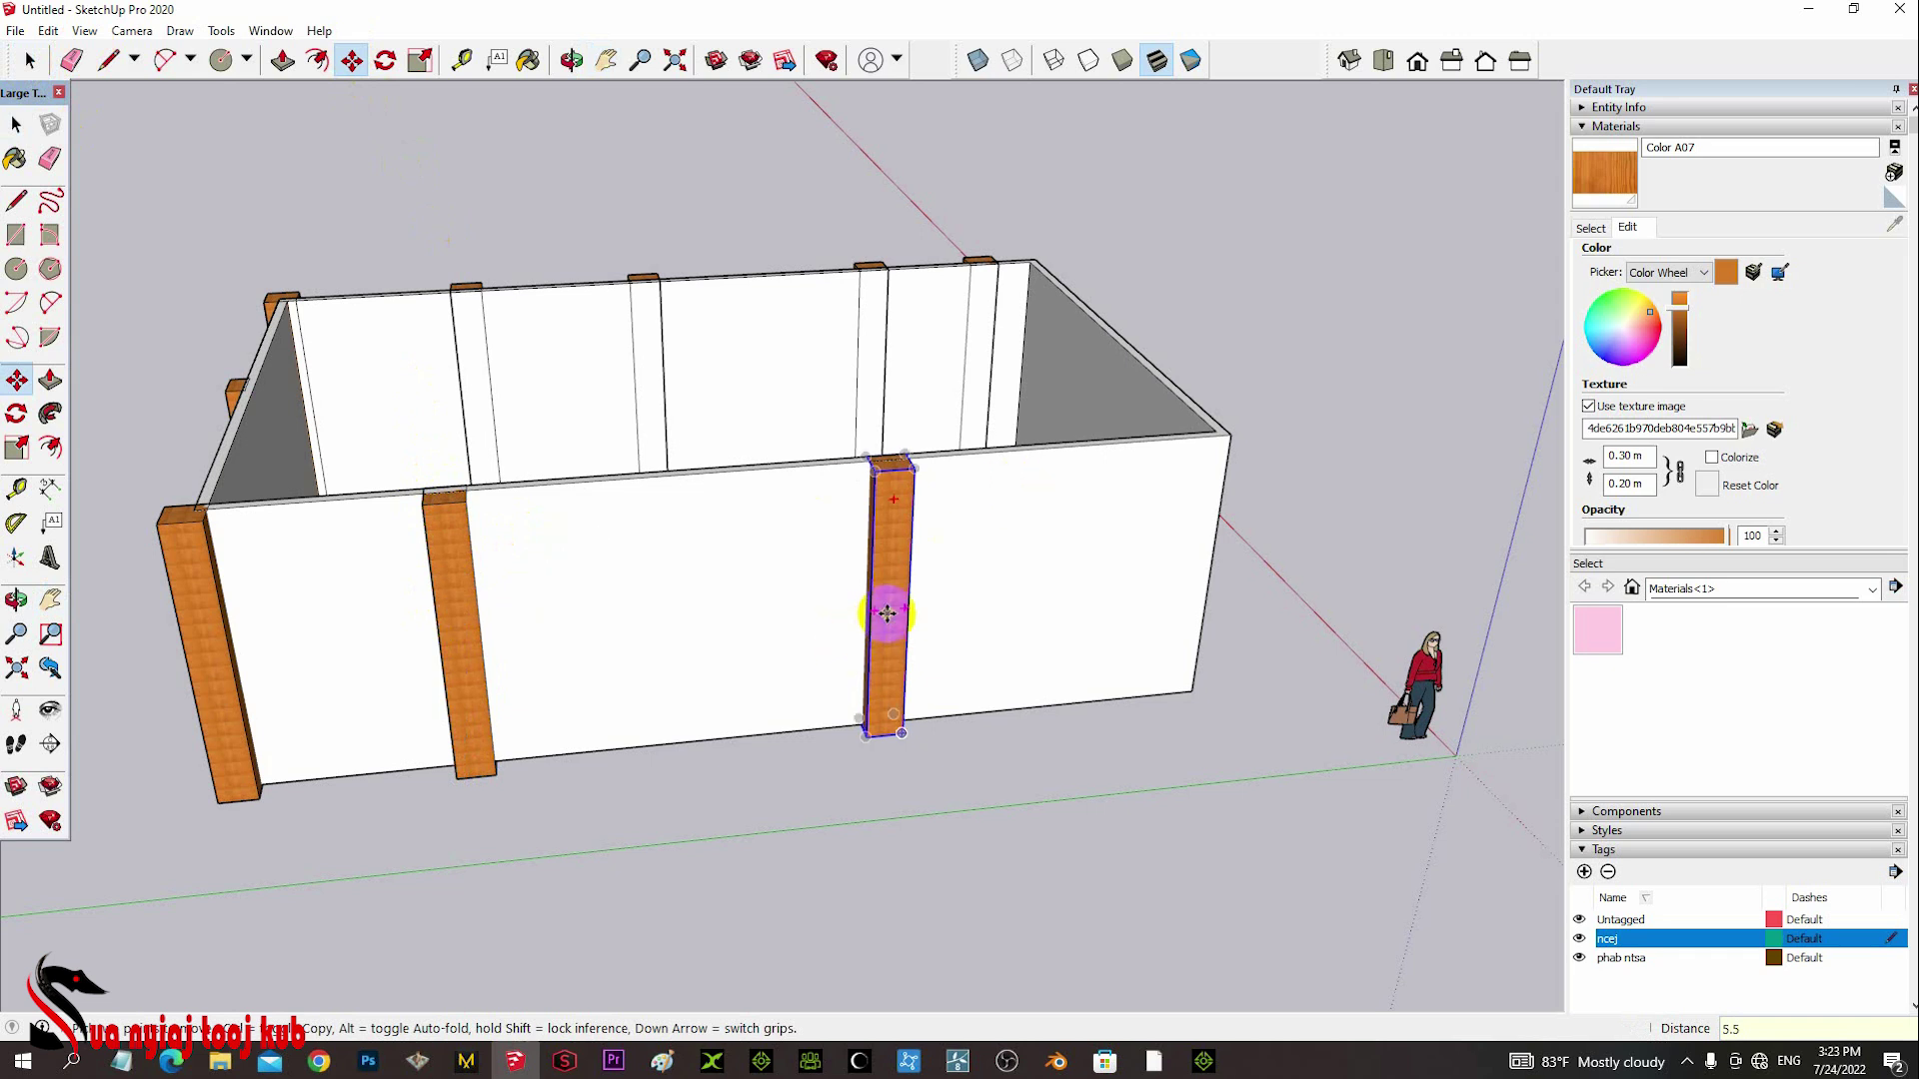
{"action": "key", "text": "ctrl"}
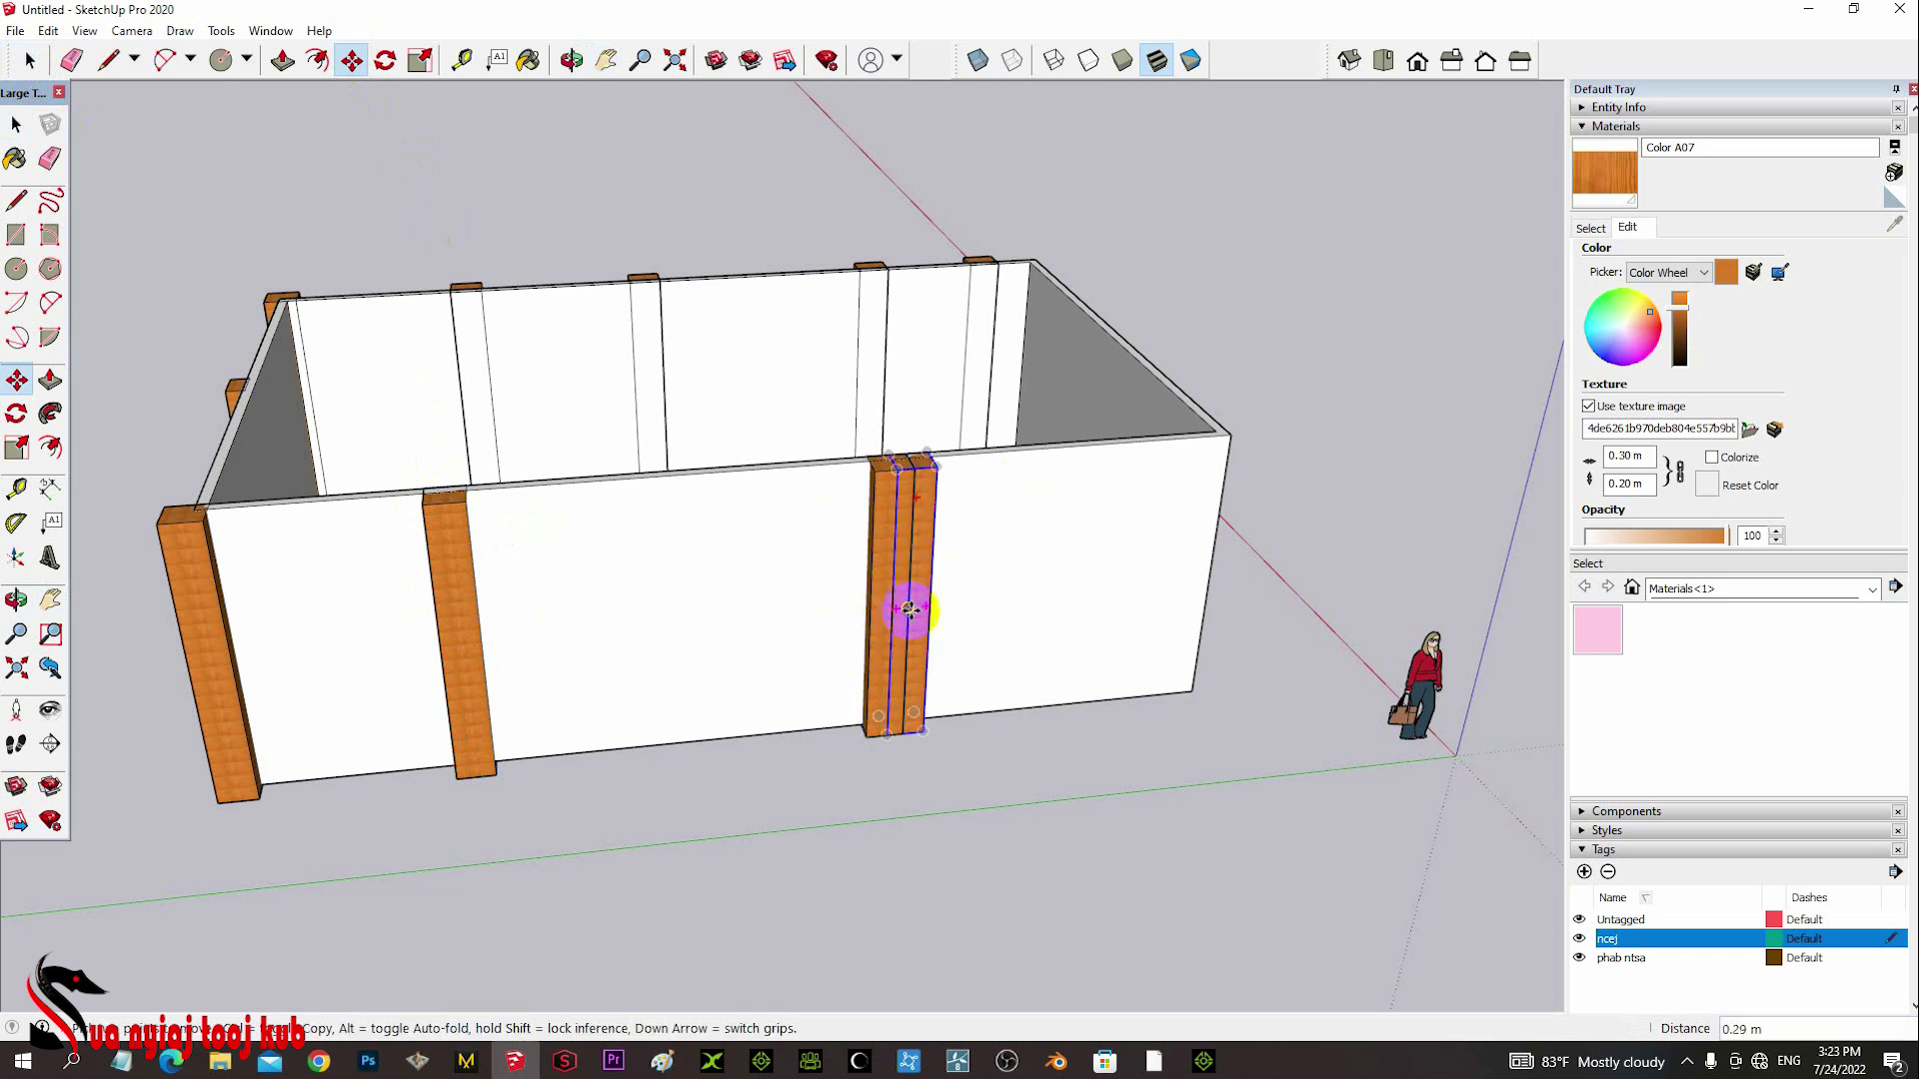
{"action": "key", "text": "Return"}
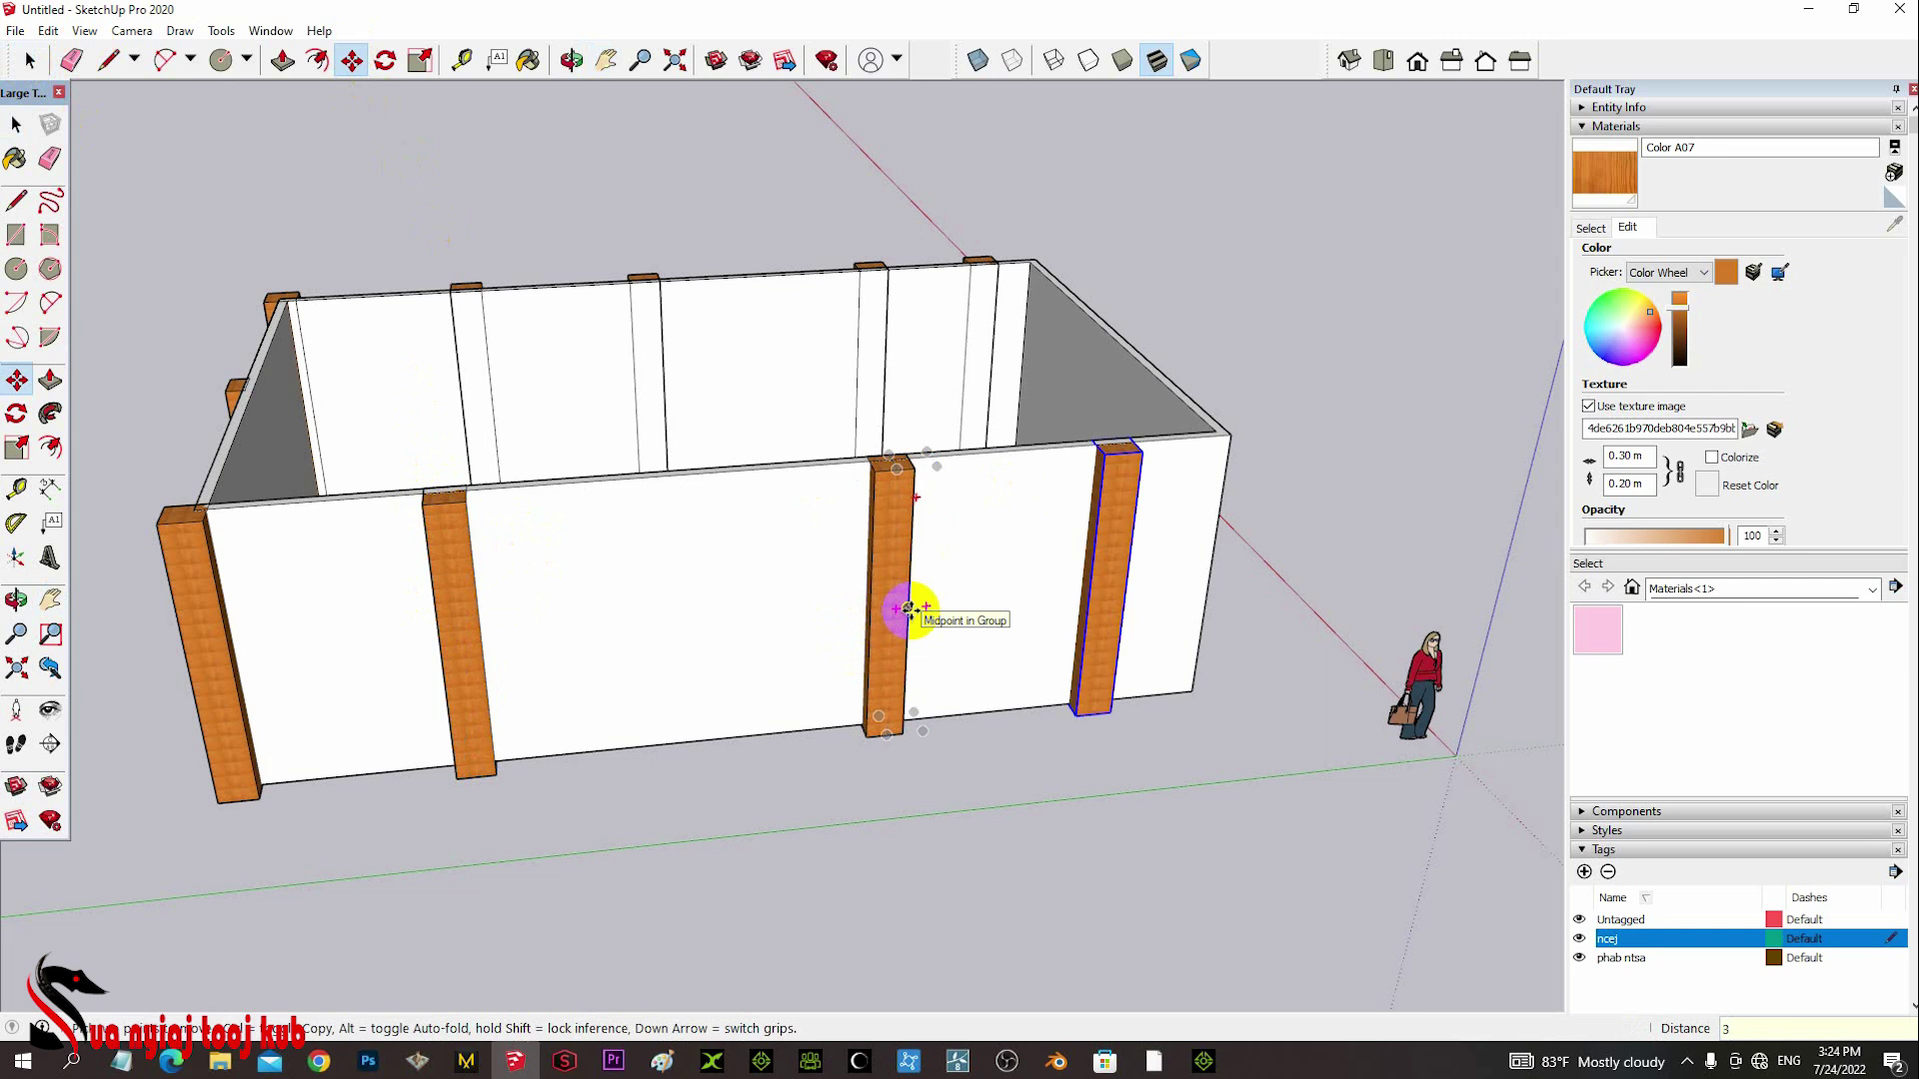
- Copy the fourth column of the second long wall 1.5 m along the wall to place a fifth column at its end
{"action": "left_click", "coordinate": [1108, 578]}
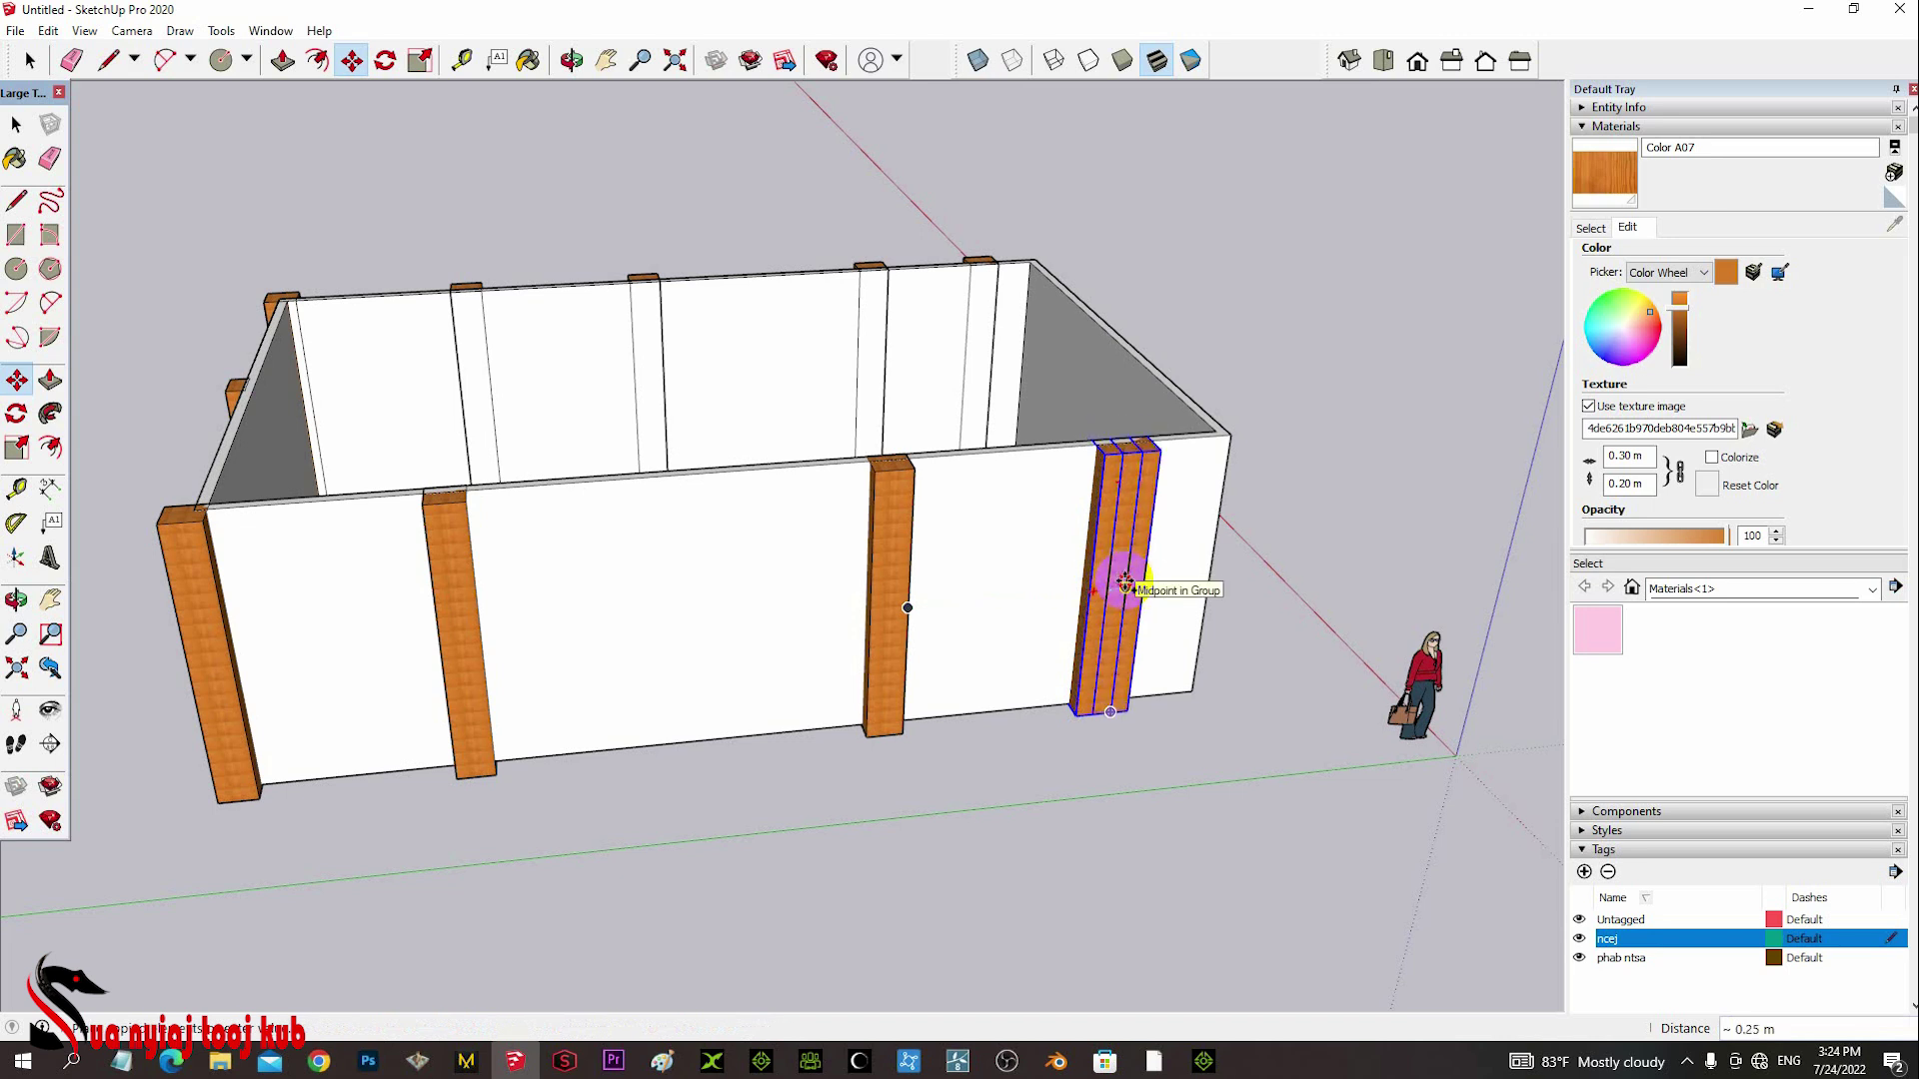
{"action": "left_click", "coordinate": [1126, 584]}
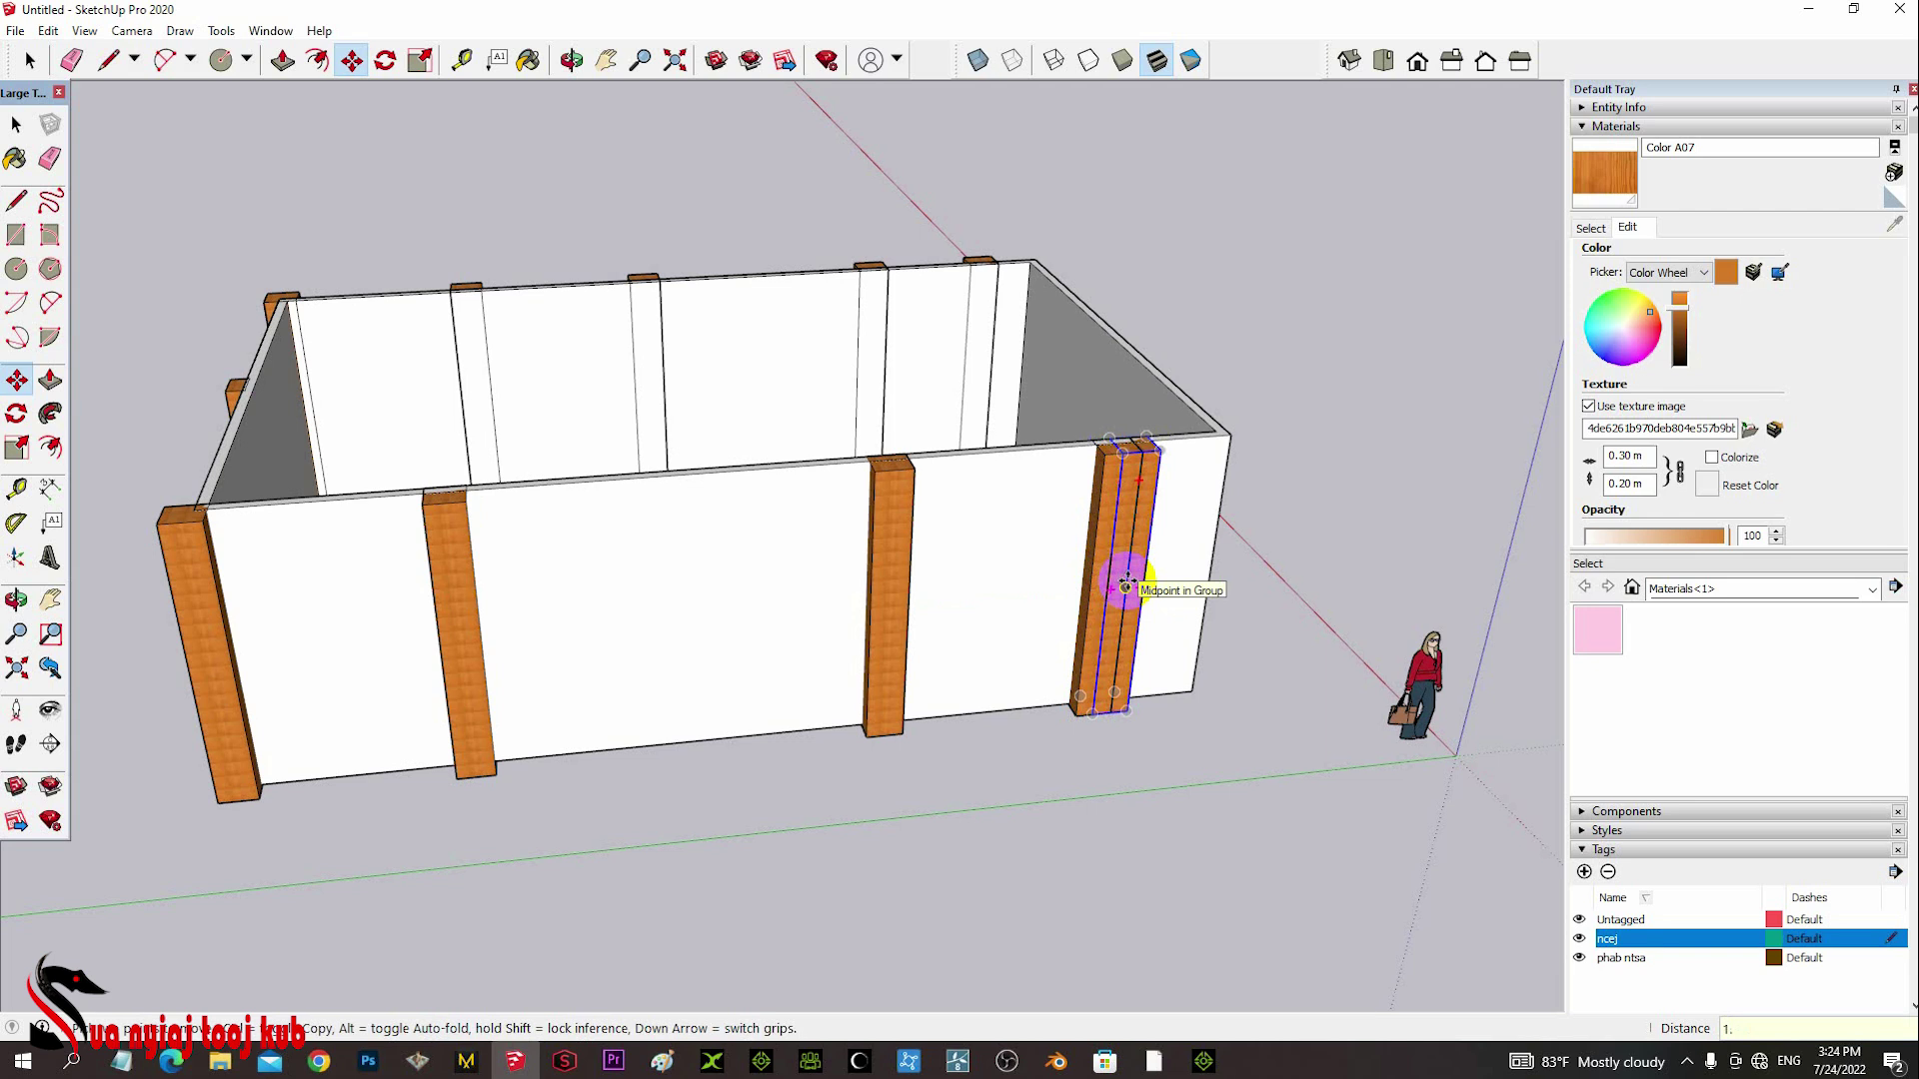
{"action": "key", "text": "Return"}
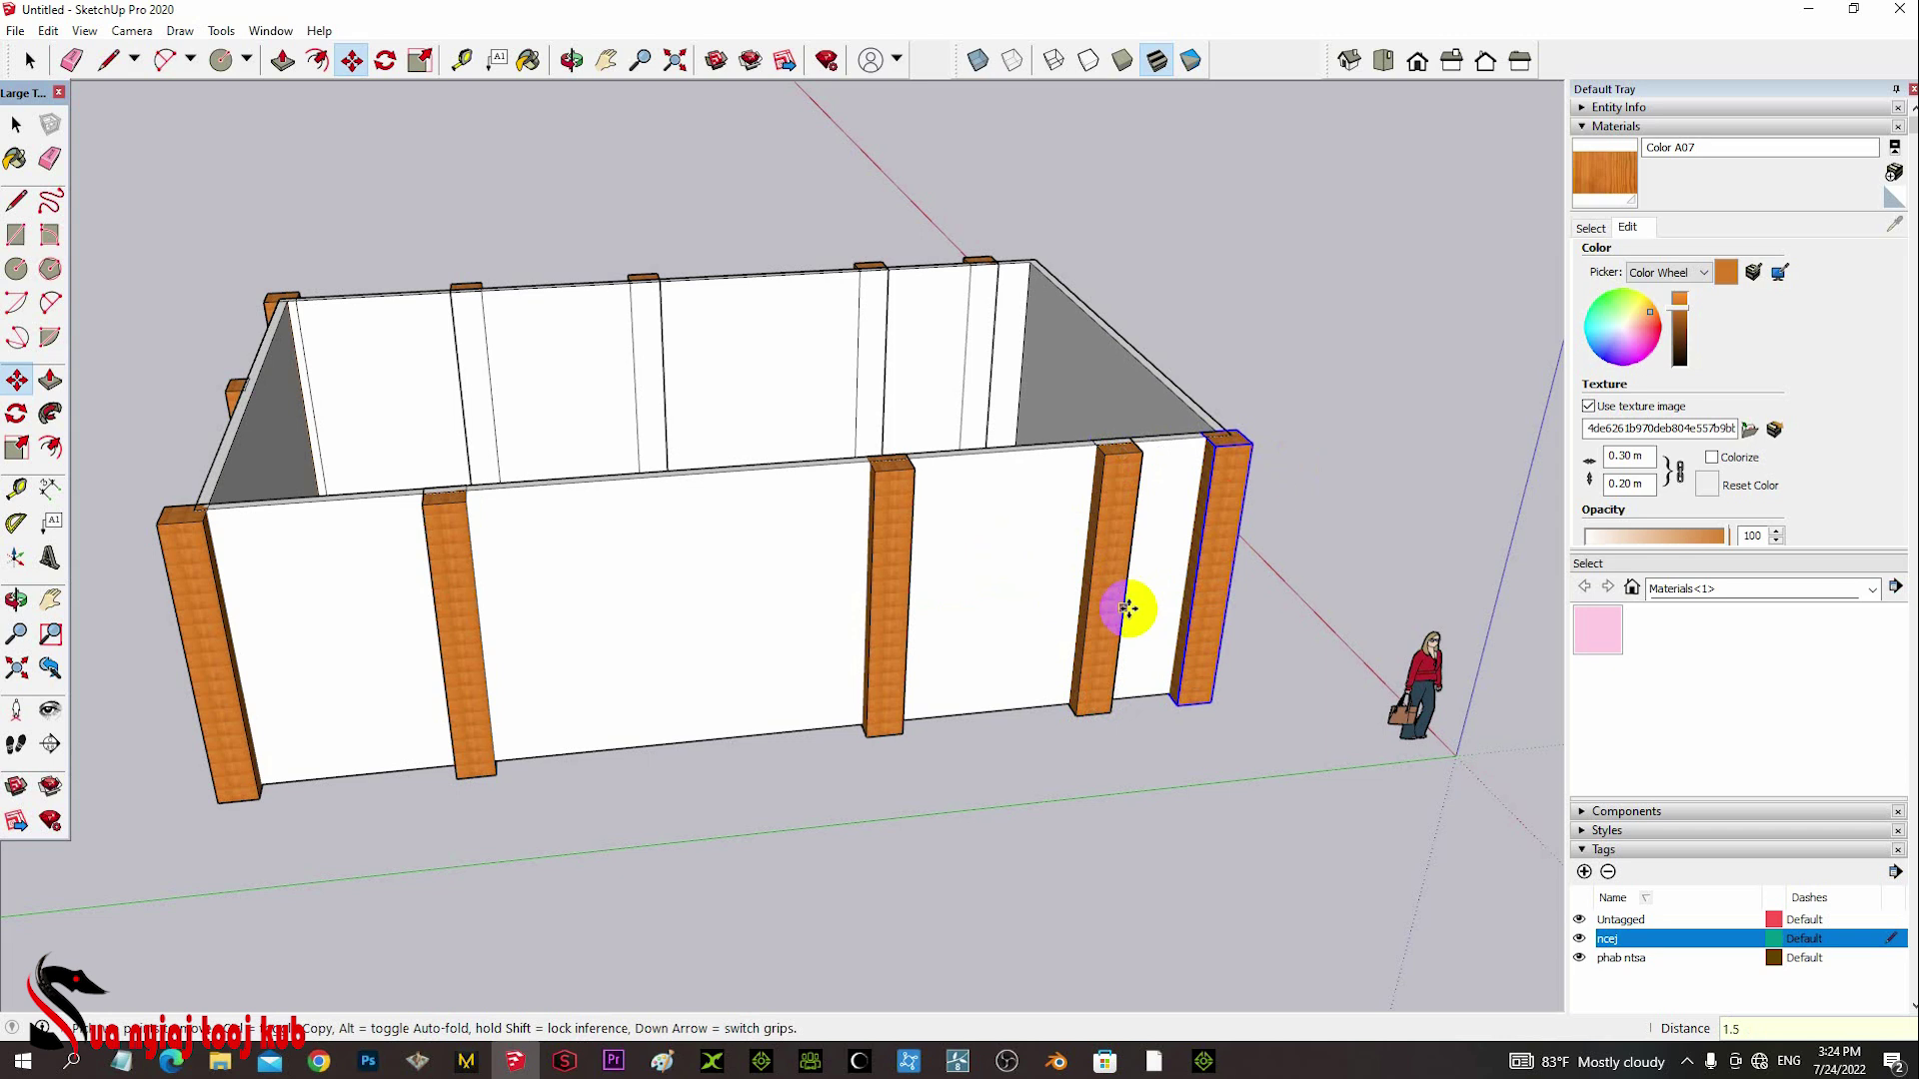
- Examine the column layout on both long walls, switch to iClone, and inspect the columns of the reference house
{"action": "key", "text": "c"}
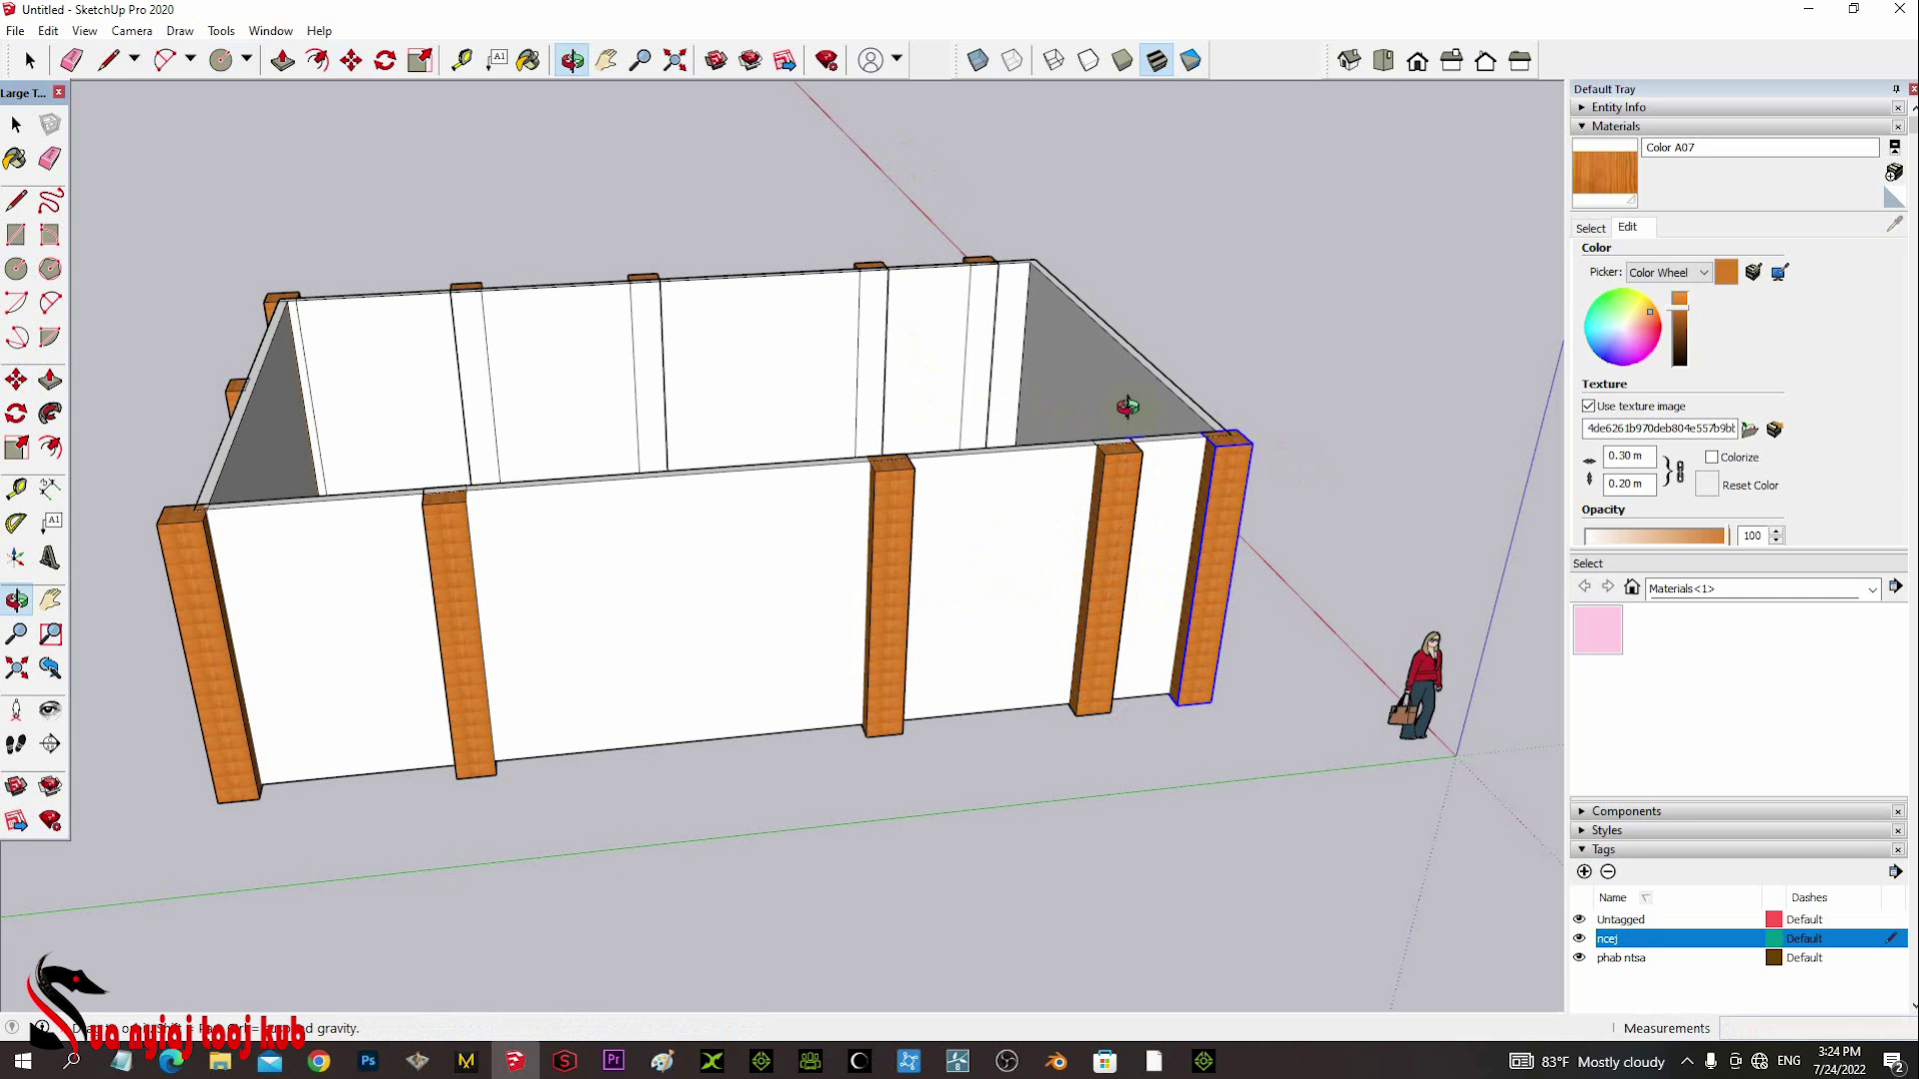
{"action": "middle_click_drag", "start_coordinate": [1122, 398], "coordinate": [369, 775]}
{"action": "middle_click_drag", "start_coordinate": [428, 643], "coordinate": [313, 694]}
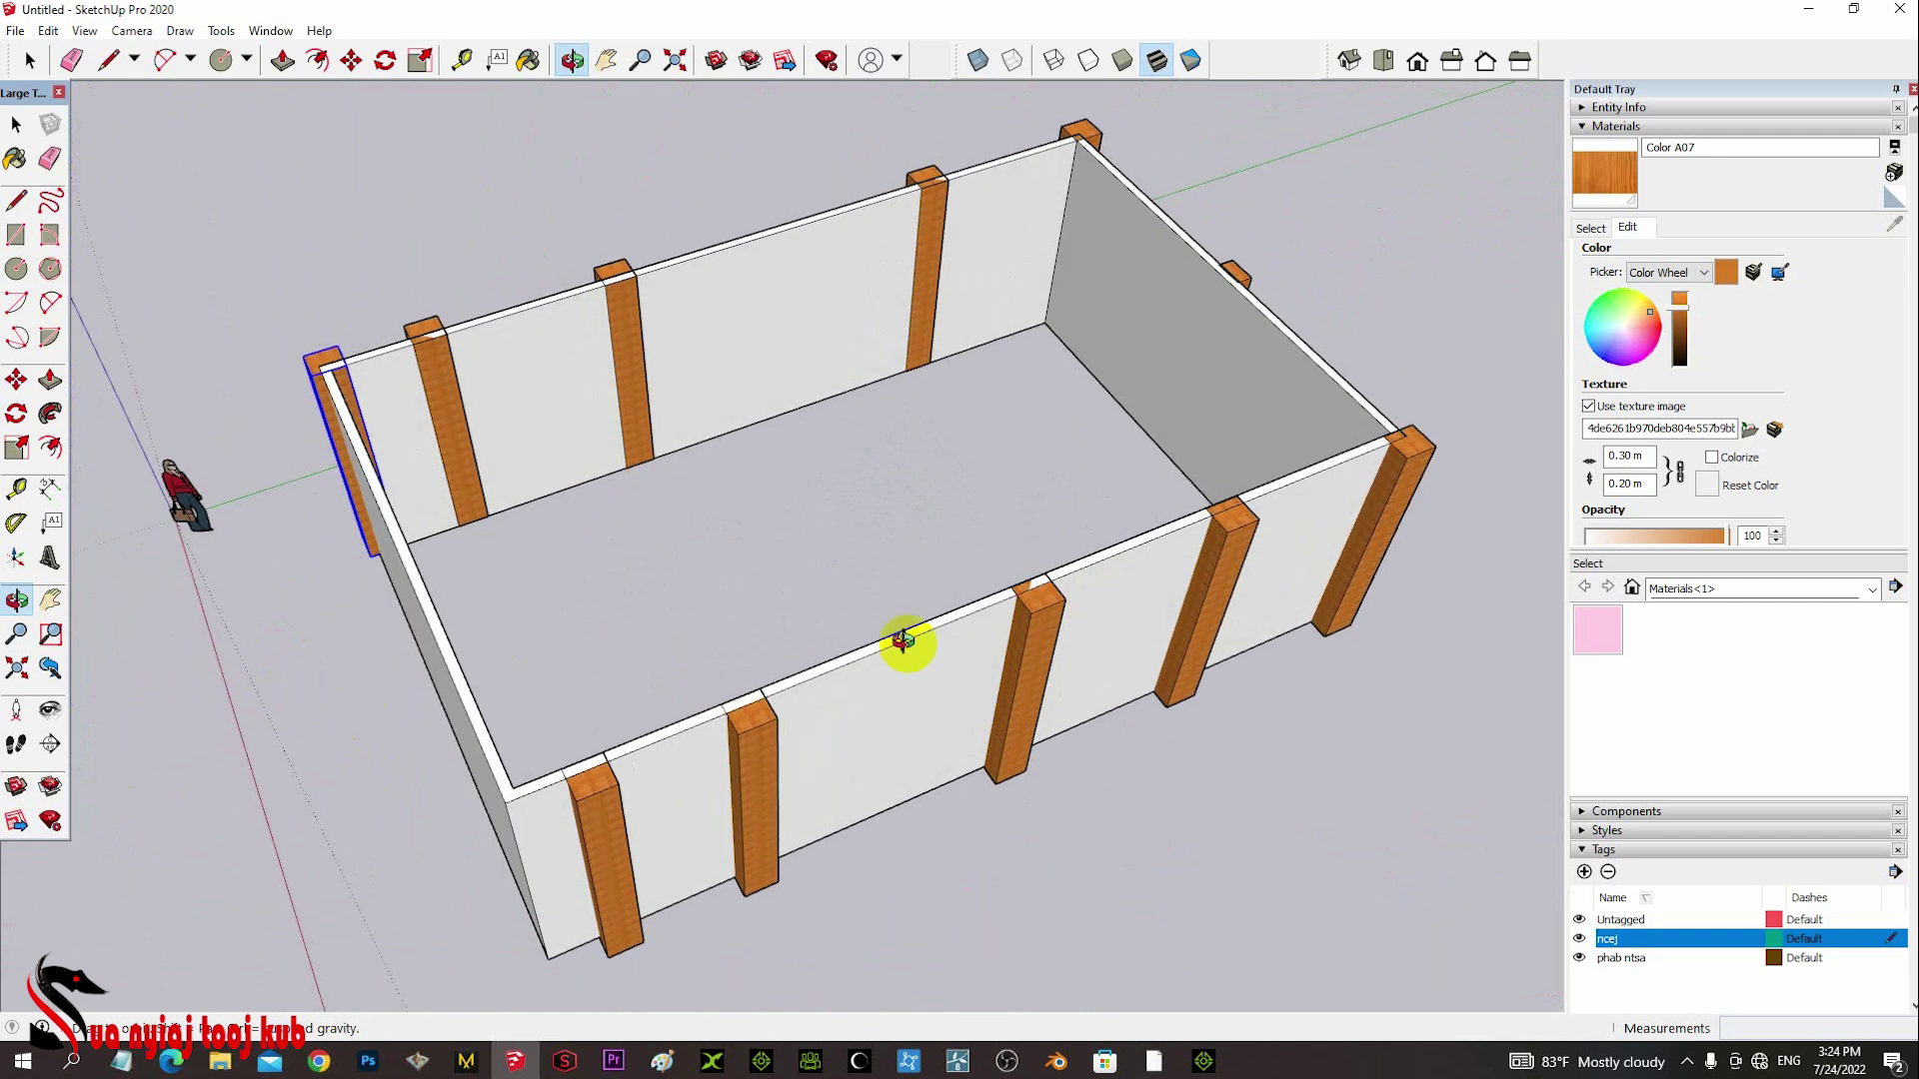
{"action": "middle_click_drag", "start_coordinate": [548, 480], "coordinate": [556, 513]}
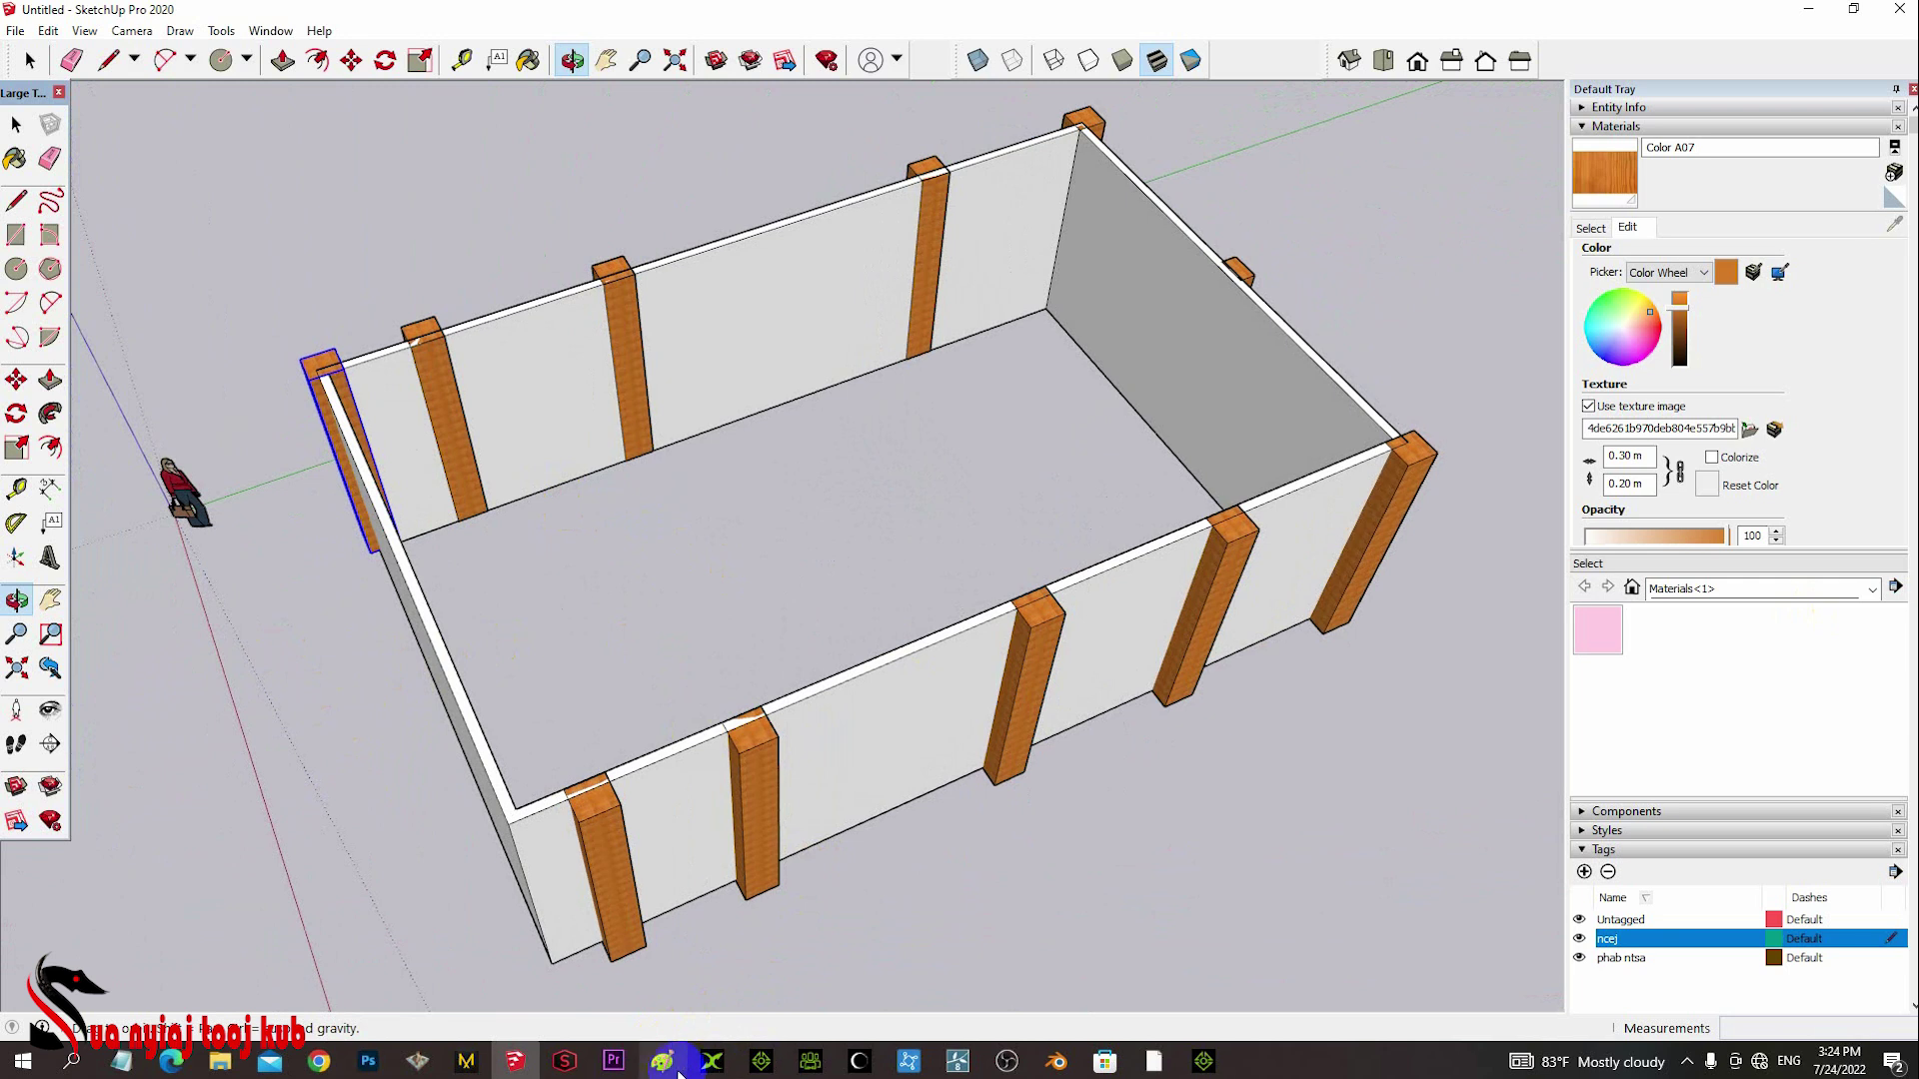
{"action": "left_click", "coordinate": [760, 1061]}
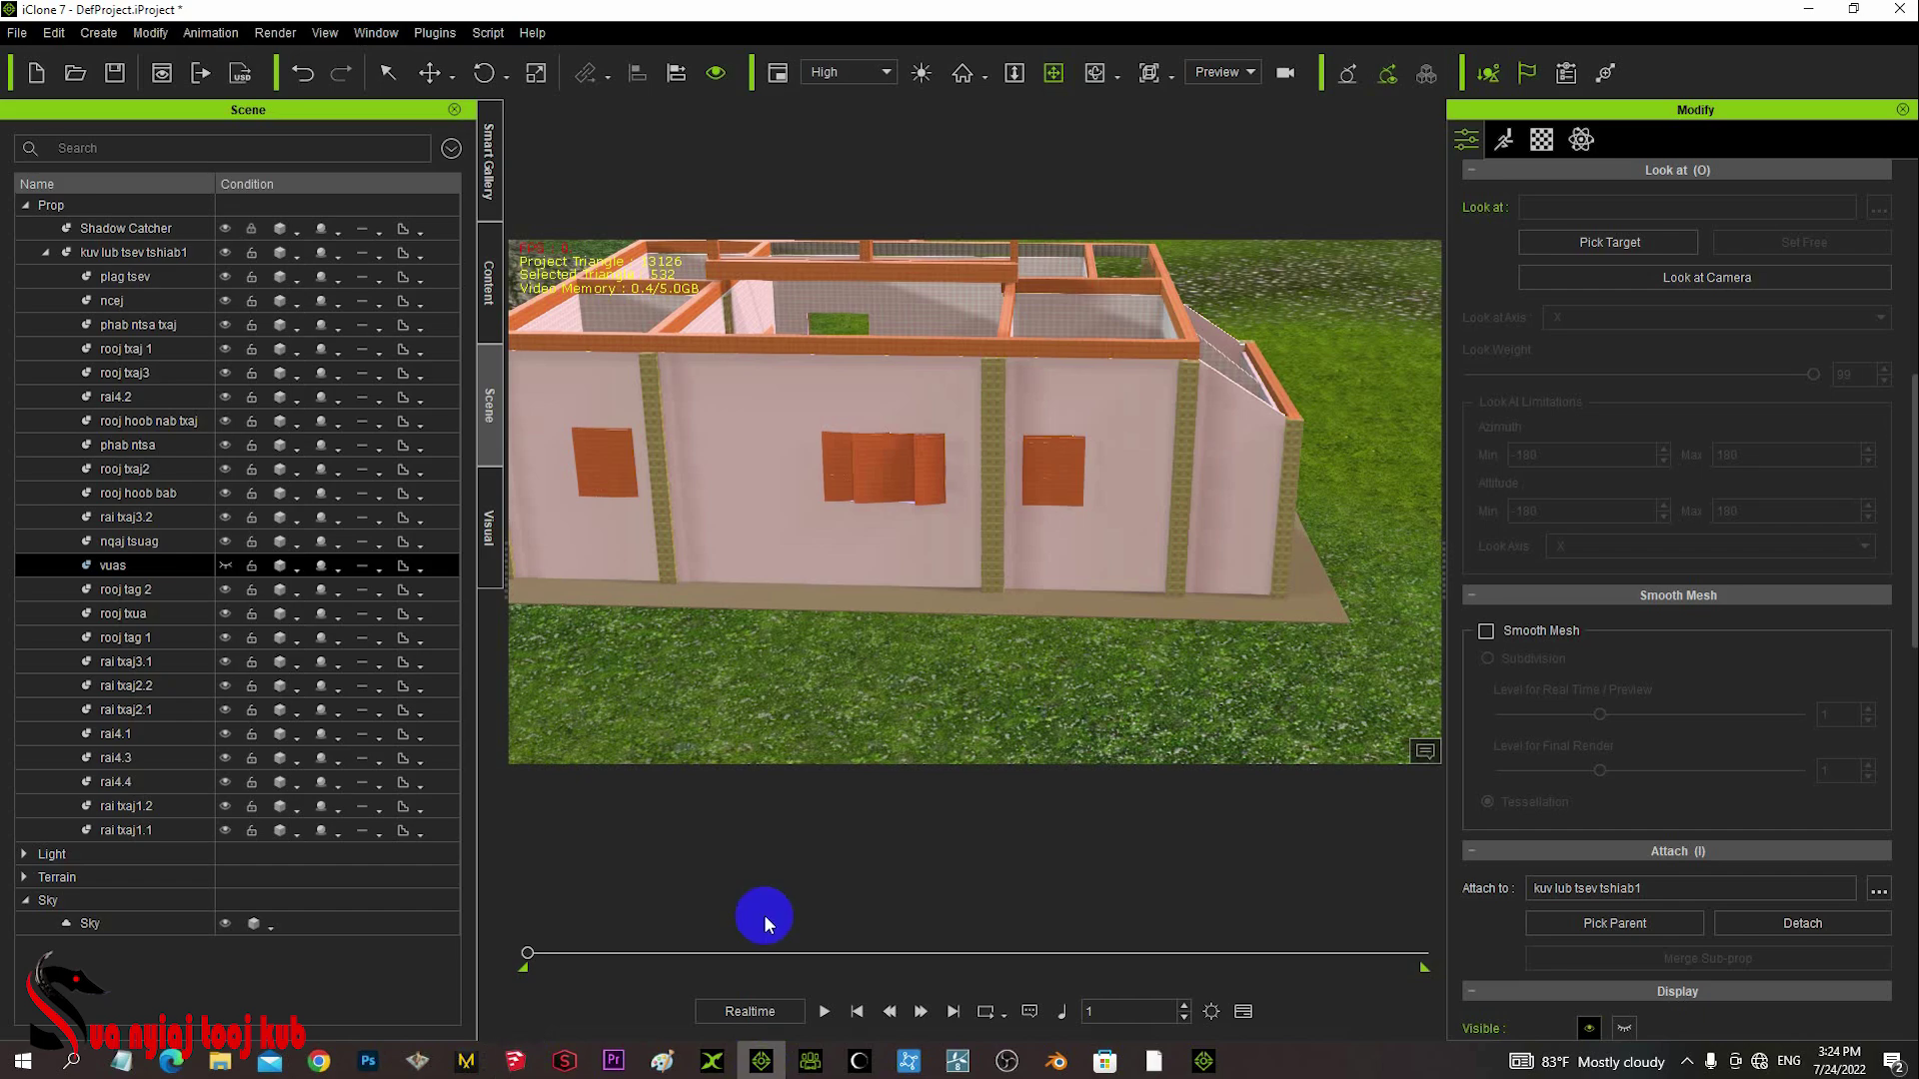
{"action": "mouse_move", "coordinate": [913, 418]}
{"action": "right_mouse_down"}
{"action": "mouse_move", "coordinate": [938, 710]}
{"action": "mouse_move", "coordinate": [993, 488]}
{"action": "mouse_move", "coordinate": [968, 656]}
{"action": "mouse_move", "coordinate": [903, 441]}
{"action": "mouse_move", "coordinate": [753, 497]}
{"action": "mouse_move", "coordinate": [799, 609]}
{"action": "mouse_move", "coordinate": [1362, 440]}
{"action": "mouse_move", "coordinate": [1212, 416]}
{"action": "mouse_move", "coordinate": [1169, 480]}
{"action": "mouse_move", "coordinate": [698, 591]}
{"action": "mouse_move", "coordinate": [976, 557]}
{"action": "mouse_move", "coordinate": [912, 597]}
{"action": "mouse_move", "coordinate": [1026, 488]}
{"action": "mouse_move", "coordinate": [996, 536]}
{"action": "mouse_move", "coordinate": [835, 536]}
{"action": "mouse_move", "coordinate": [985, 557]}
{"action": "mouse_move", "coordinate": [973, 649]}
{"action": "mouse_move", "coordinate": [955, 643]}
{"action": "mouse_move", "coordinate": [976, 557]}
{"action": "mouse_move", "coordinate": [1141, 576]}
{"action": "mouse_move", "coordinate": [1027, 600]}
{"action": "mouse_move", "coordinate": [993, 633]}
{"action": "mouse_move", "coordinate": [995, 595]}
{"action": "right_mouse_up"}
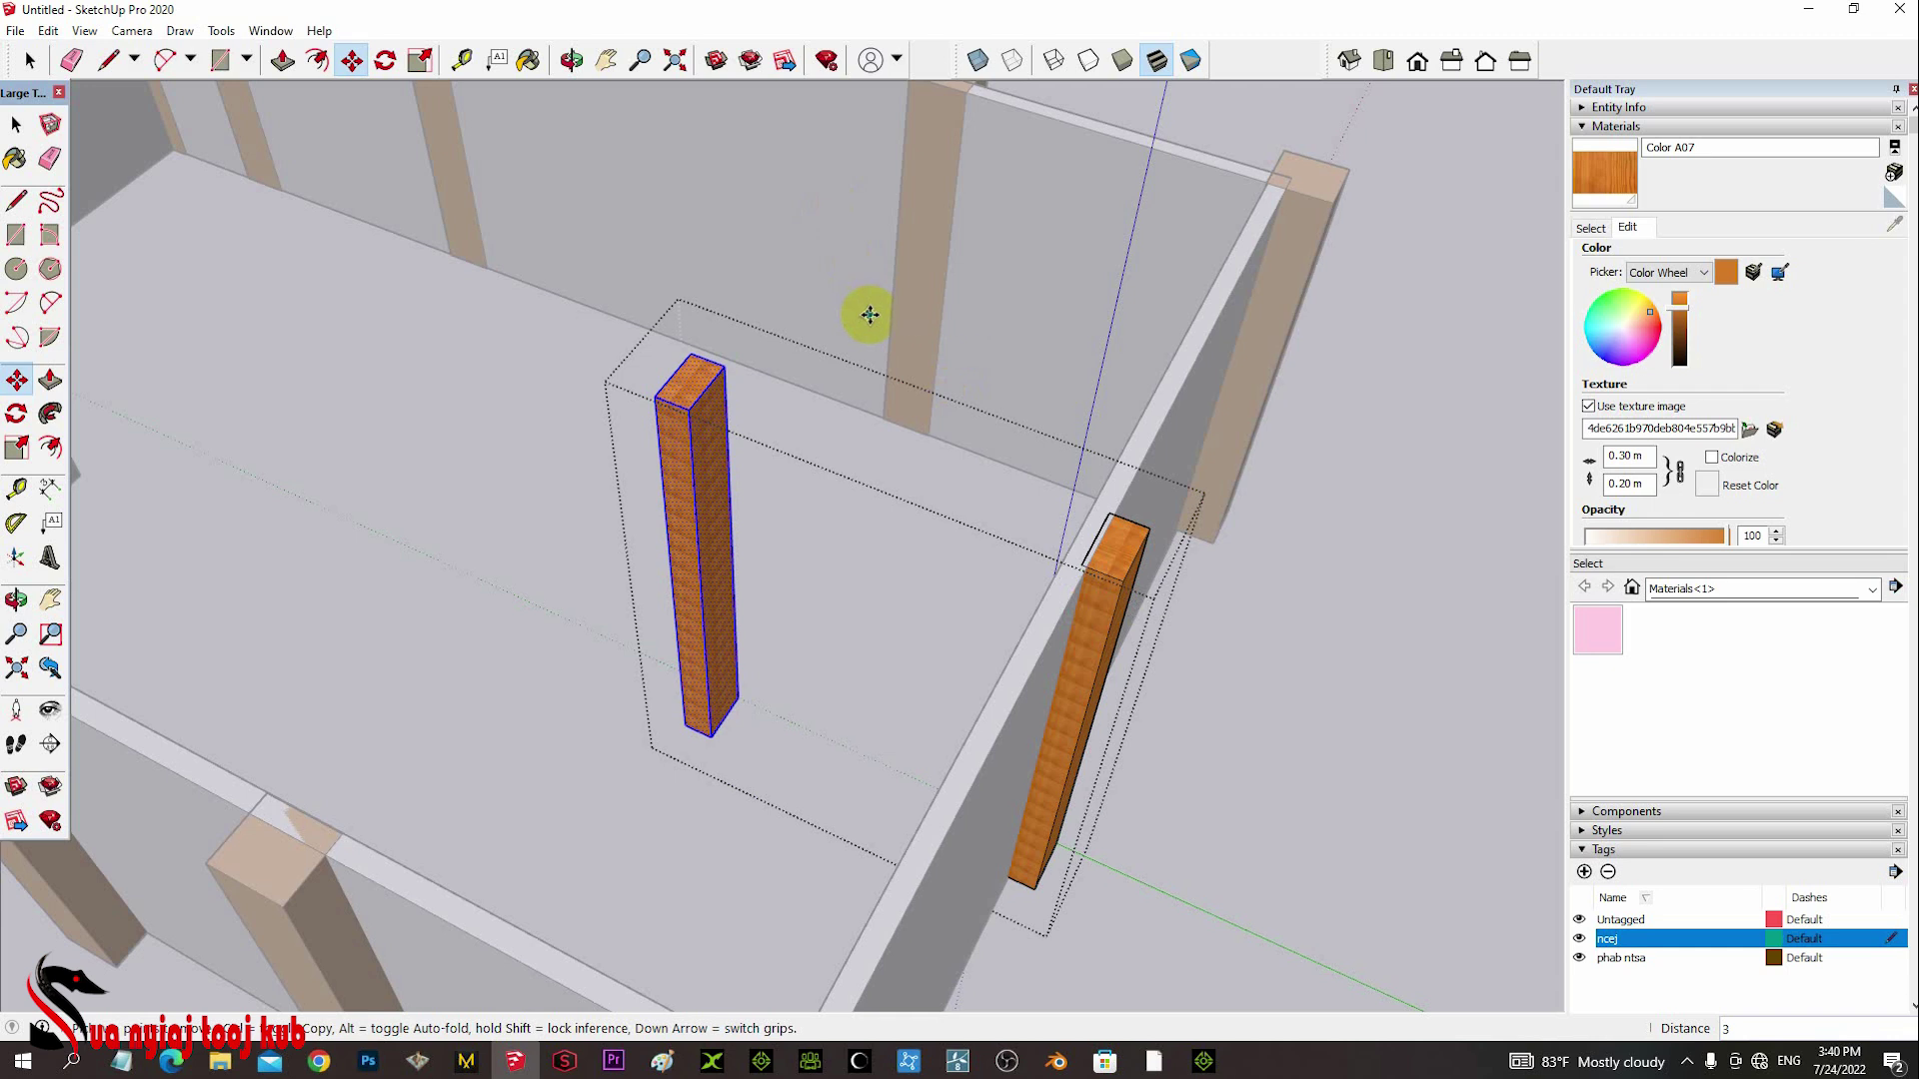
- Copy the third column of the long wall 5 m along the red axis to place a freestanding column inside the house
{"action": "middle_click_drag", "start_coordinate": [868, 315], "coordinate": [852, 927]}
{"action": "middle_click_drag", "start_coordinate": [1032, 193], "coordinate": [1074, 355], "text": "shift"}
{"action": "left_click", "coordinate": [30, 60]}
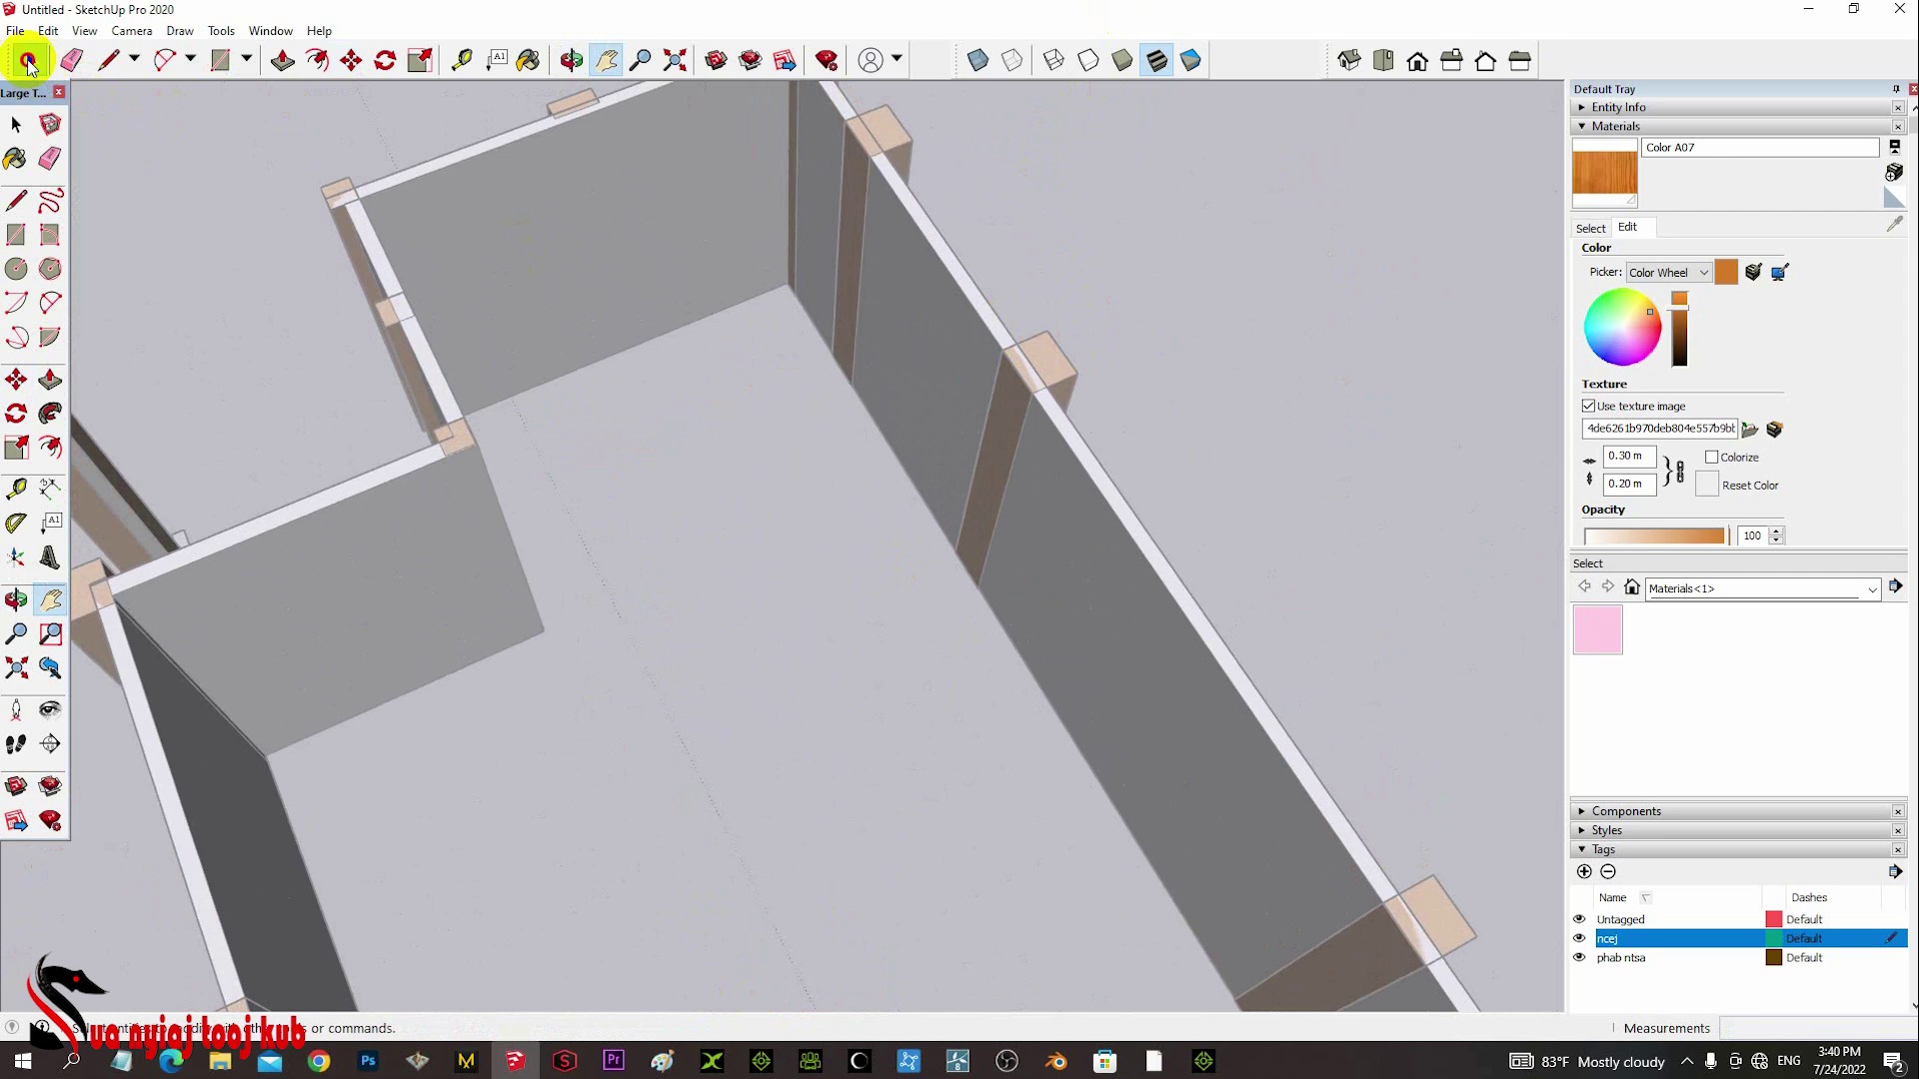
{"action": "left_click", "coordinate": [1058, 367]}
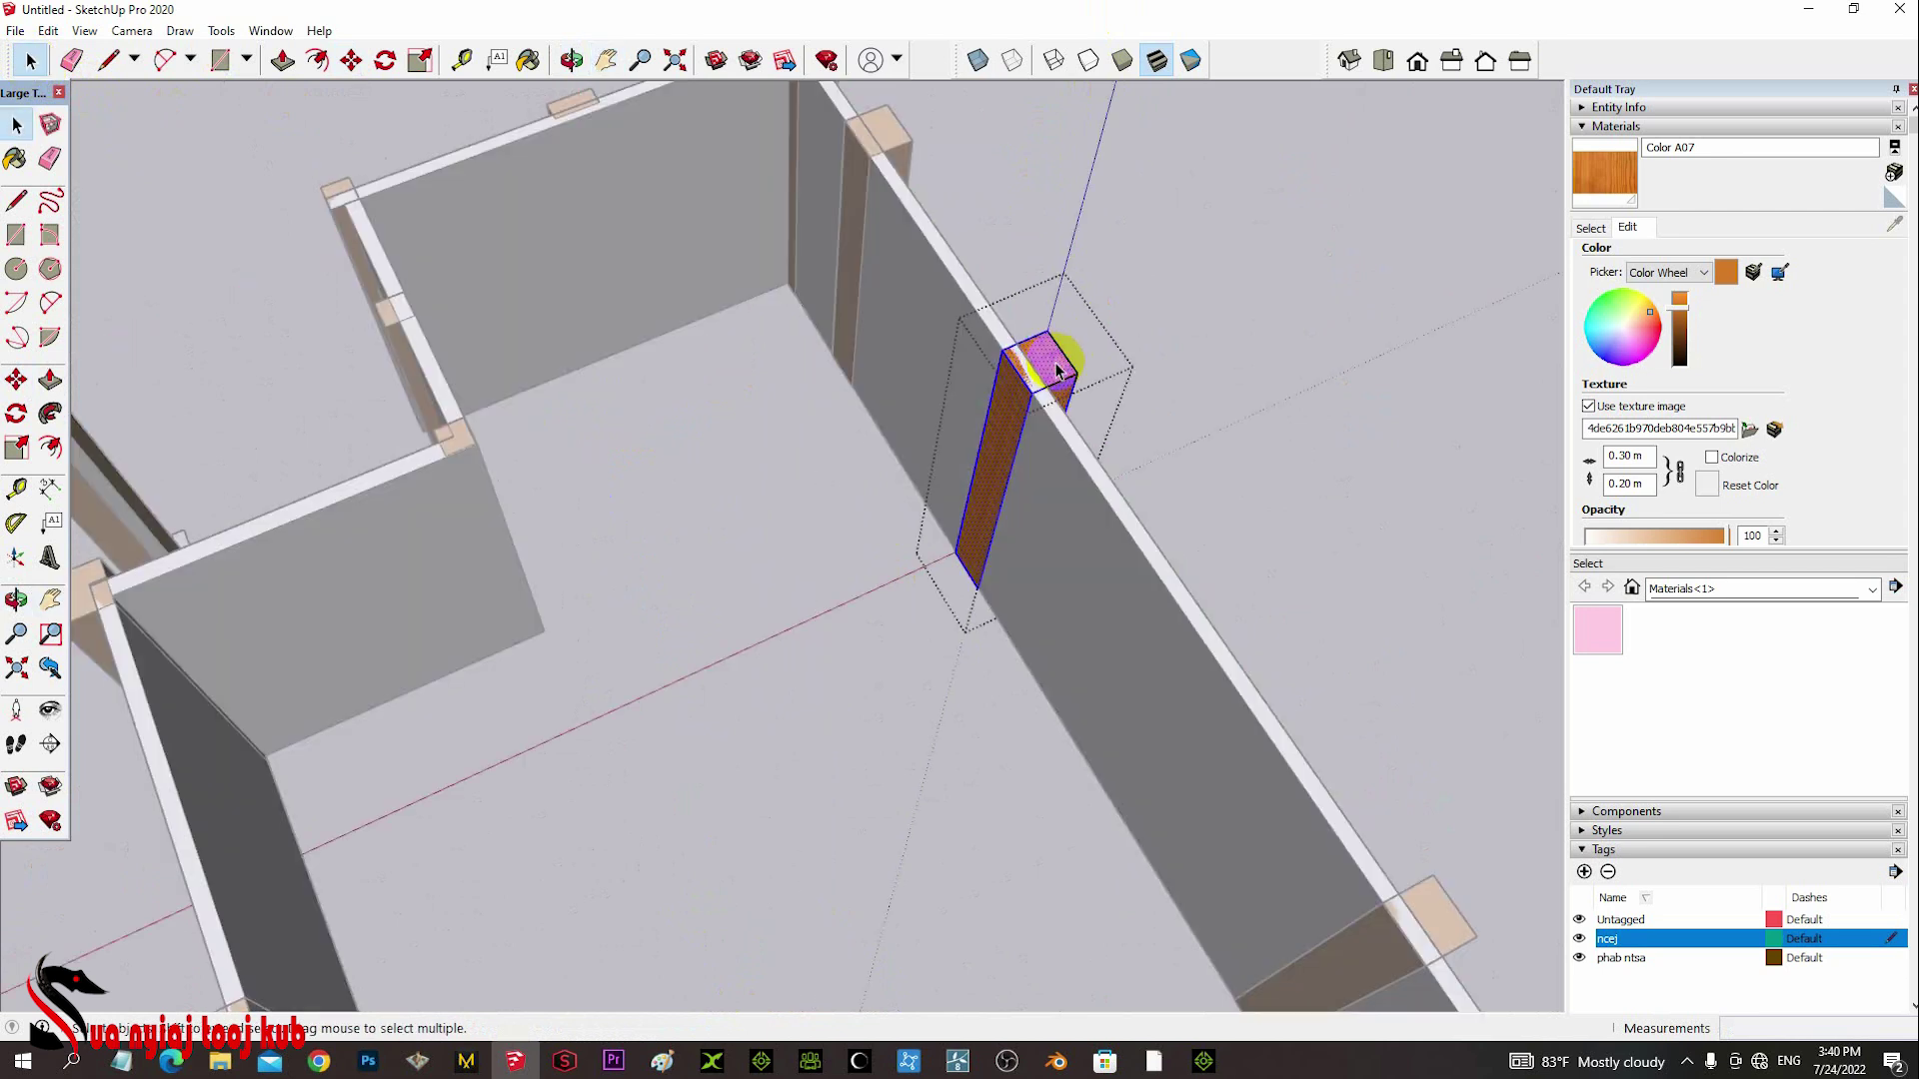
{"action": "left_click", "coordinate": [348, 60]}
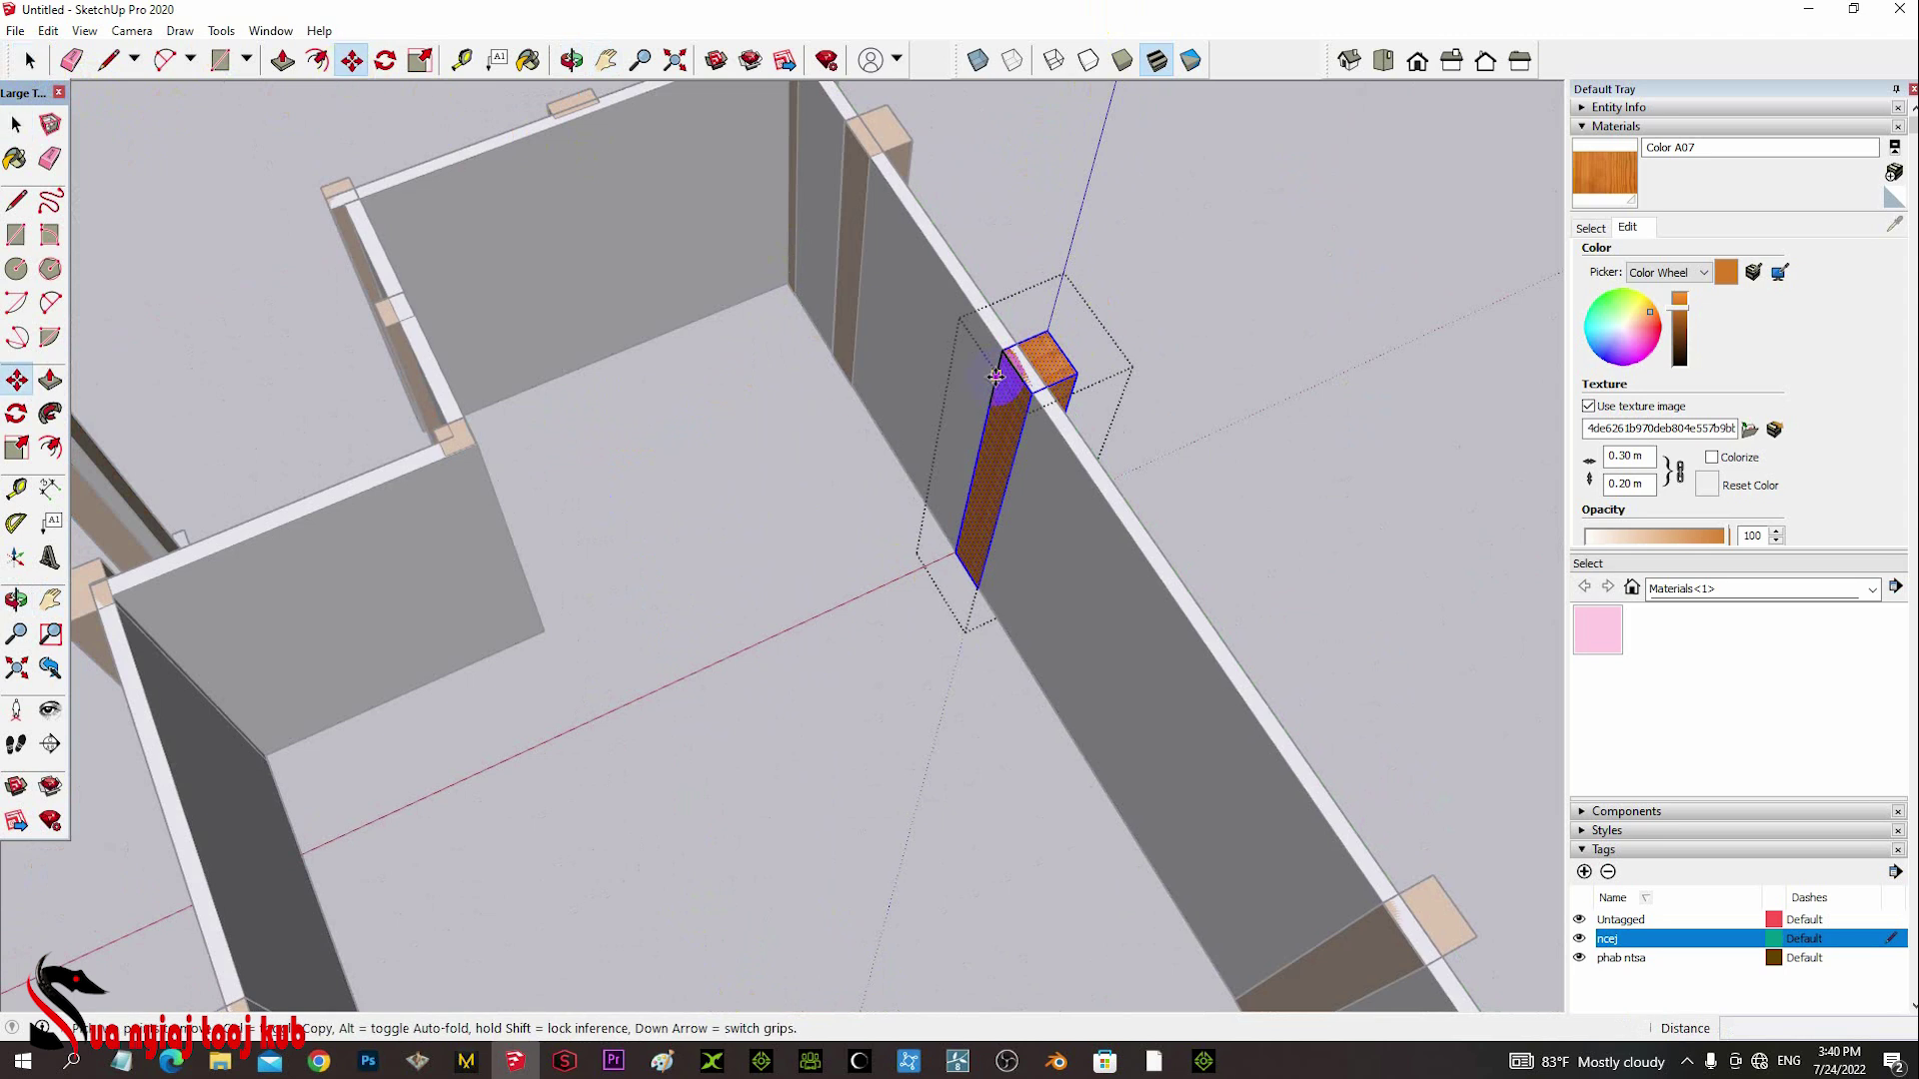
{"action": "left_click", "coordinate": [1055, 369]}
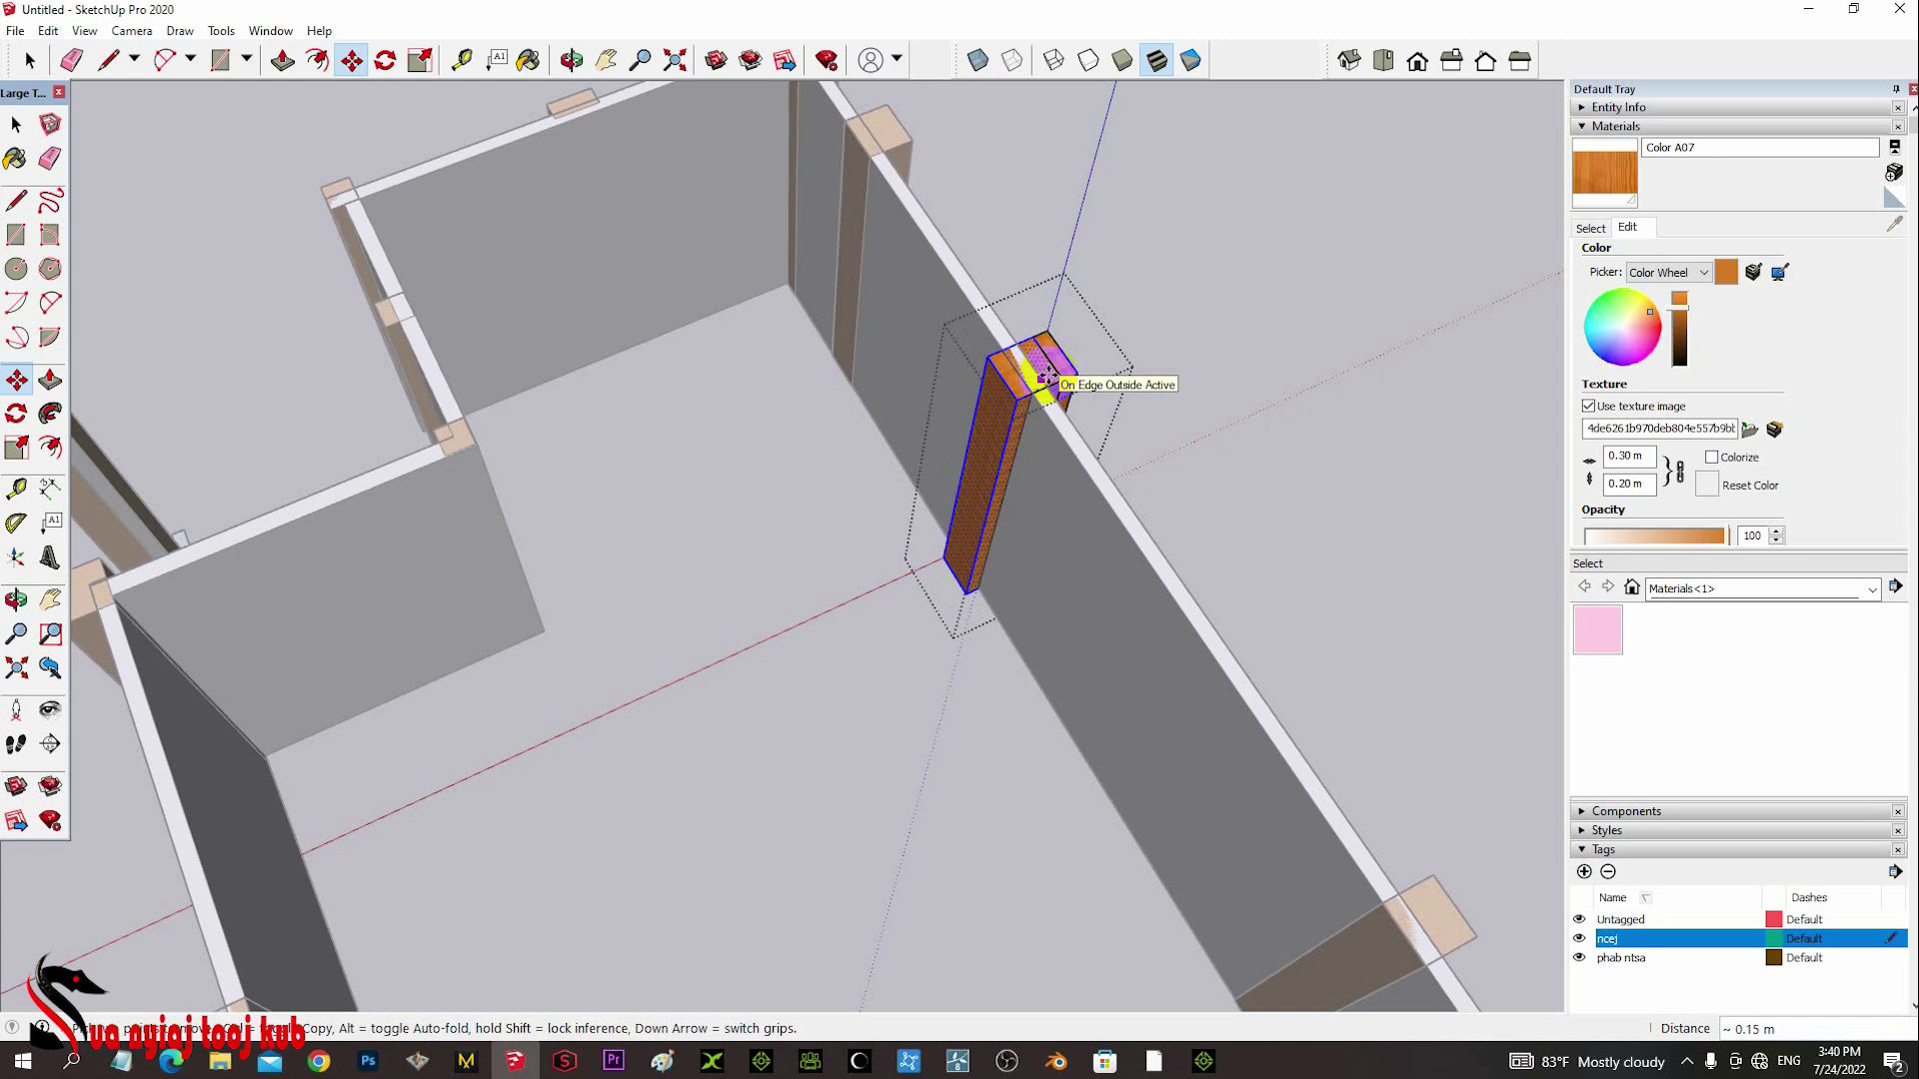
{"action": "key", "text": "Return"}
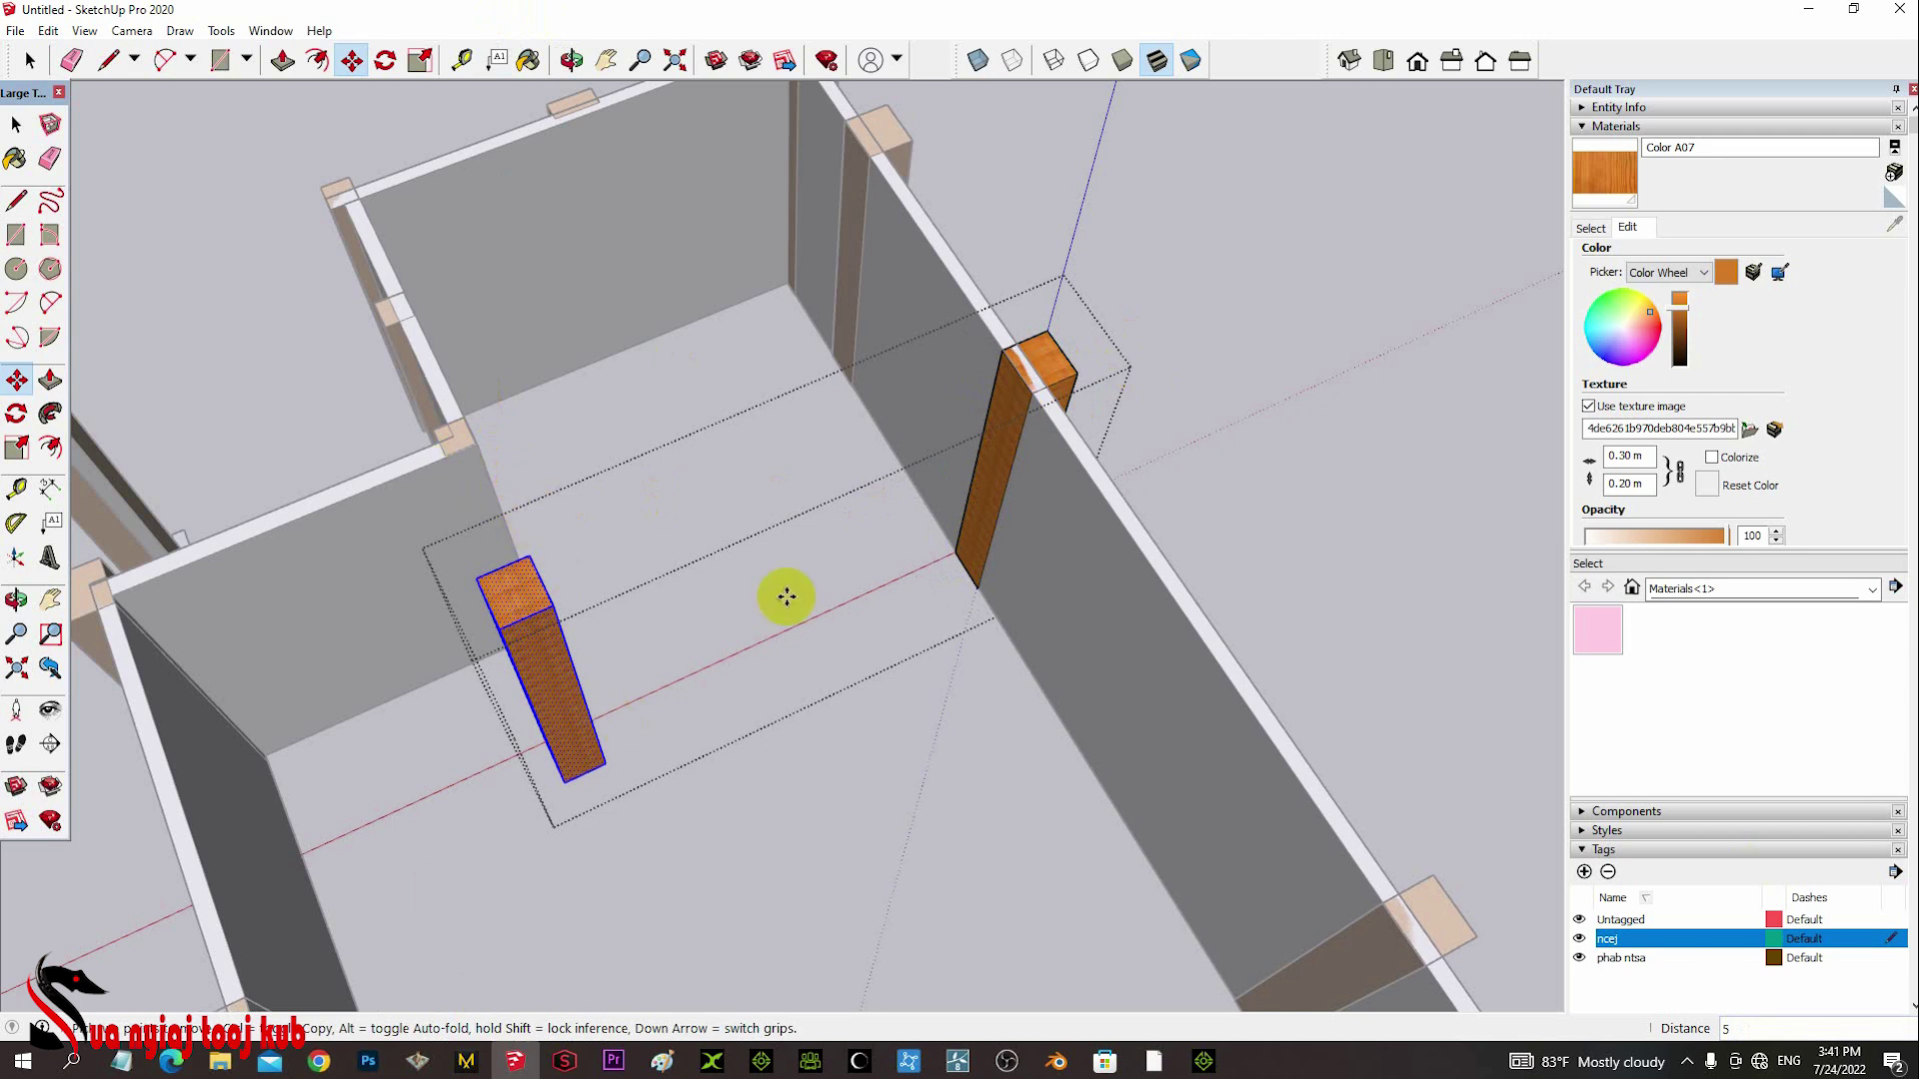
- Examine the new interior column's position relative to the inner wall corner and the surrounding columns
{"action": "scroll", "coordinate": [1026, 492], "scroll_direction": "down", "scroll_amount": 8}
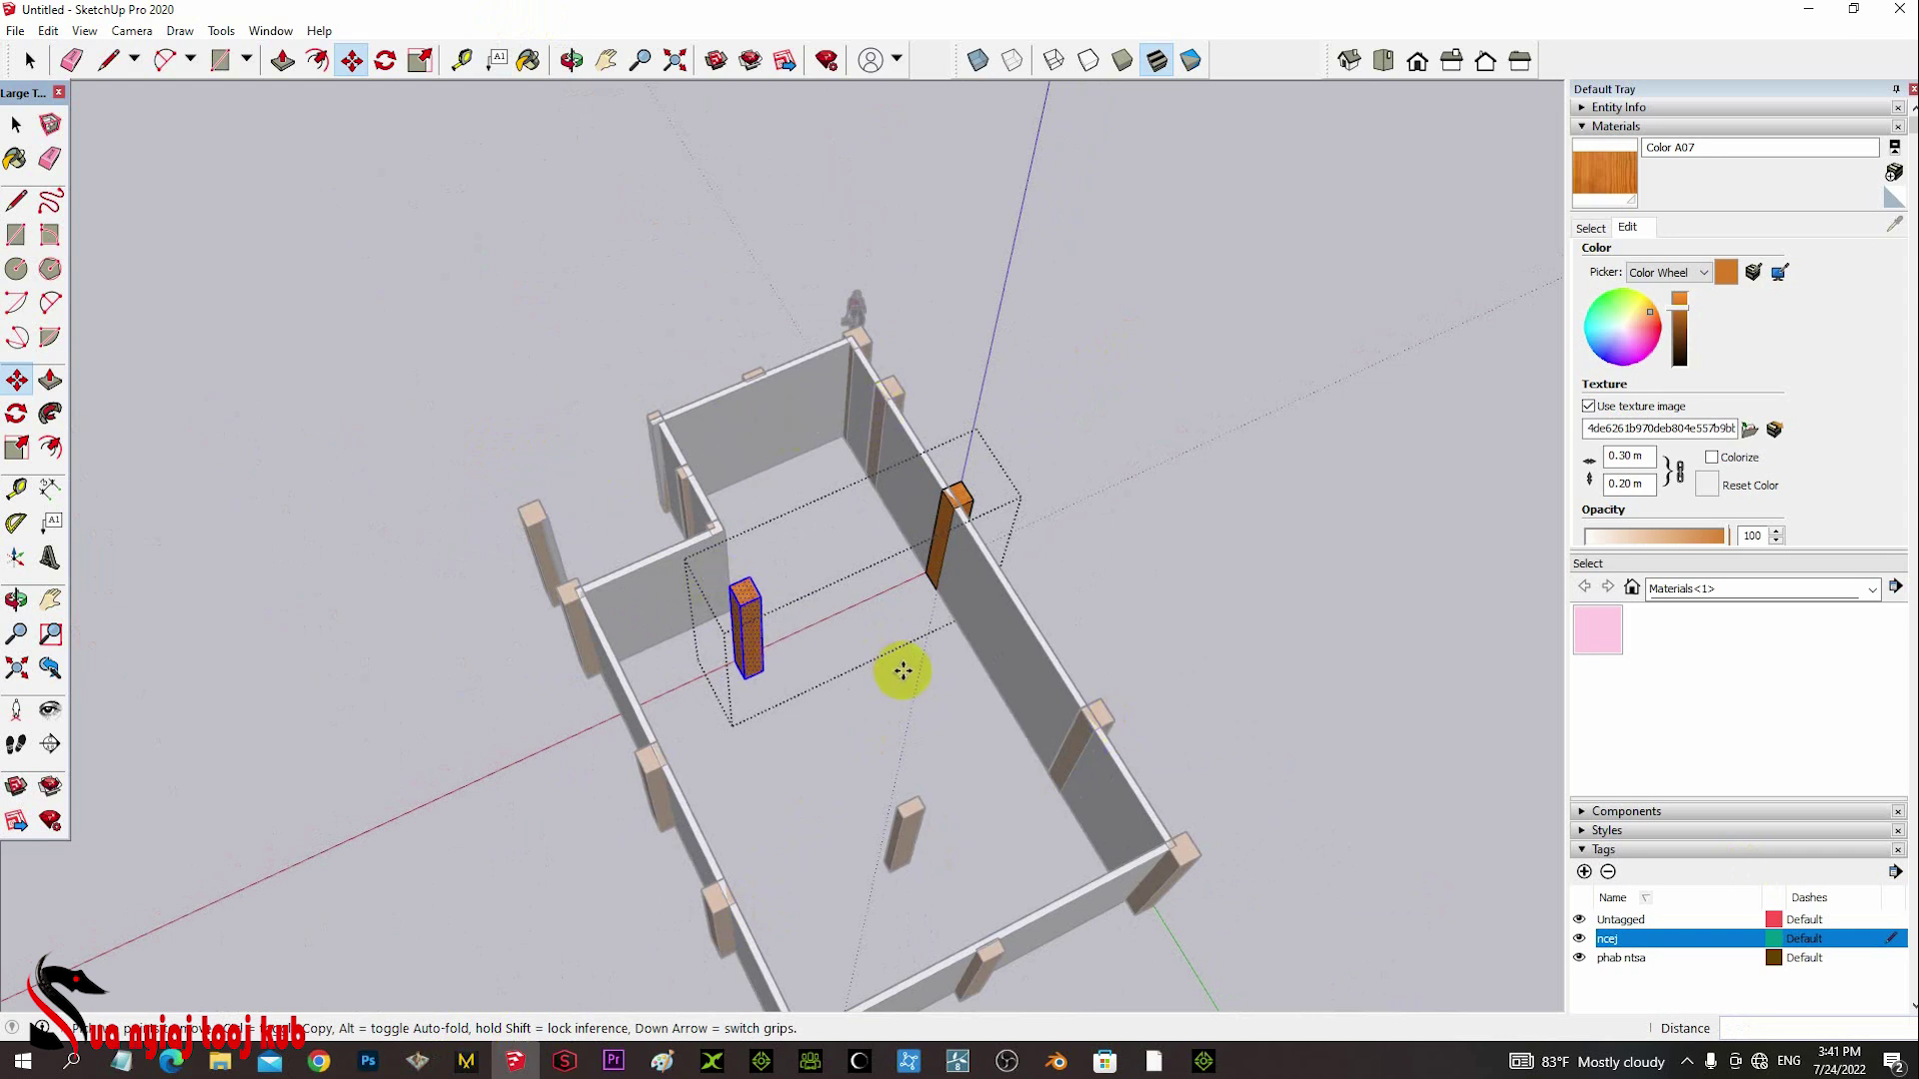
{"action": "key", "text": "o"}
{"action": "left_click_drag", "start_coordinate": [844, 693], "coordinate": [570, 694]}
{"action": "key", "text": "h"}
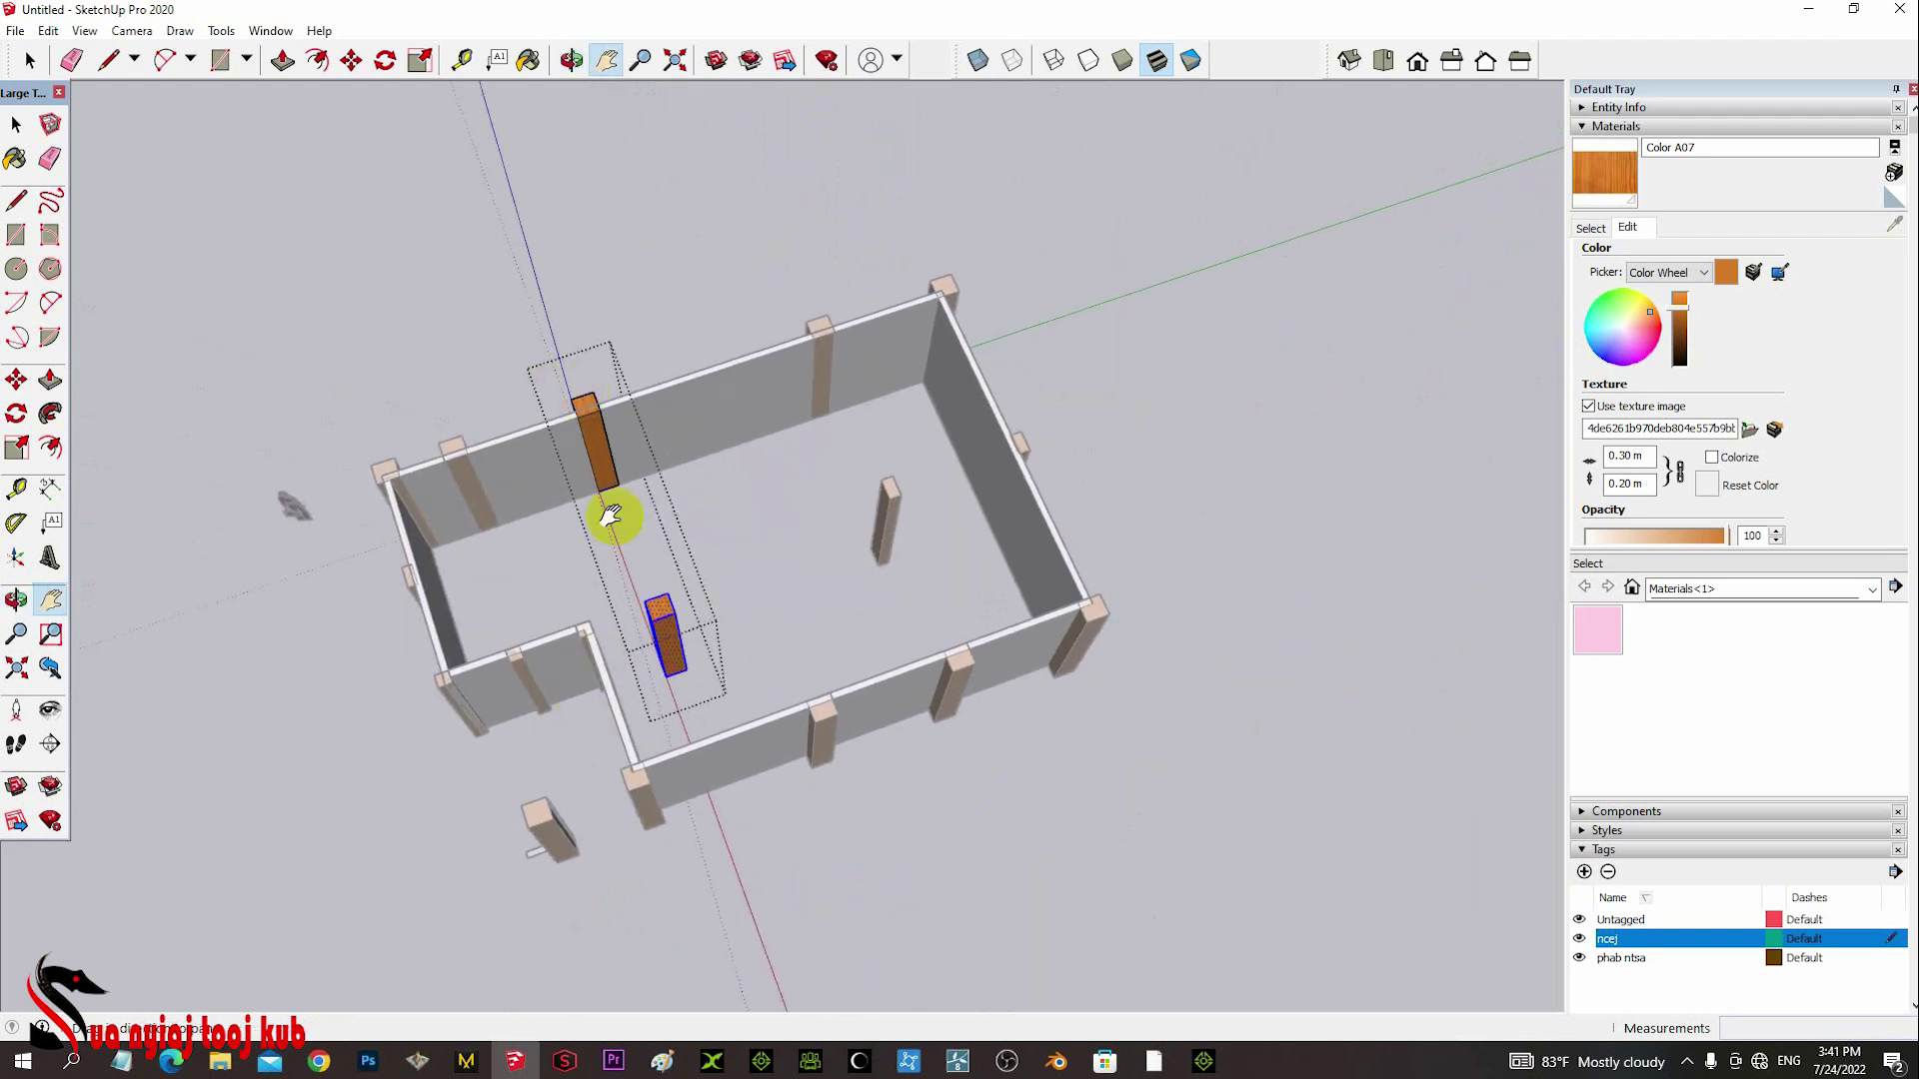
{"action": "scroll", "coordinate": [611, 516], "scroll_direction": "up", "scroll_amount": 2}
{"action": "middle_click_drag", "start_coordinate": [649, 610], "coordinate": [690, 625]}
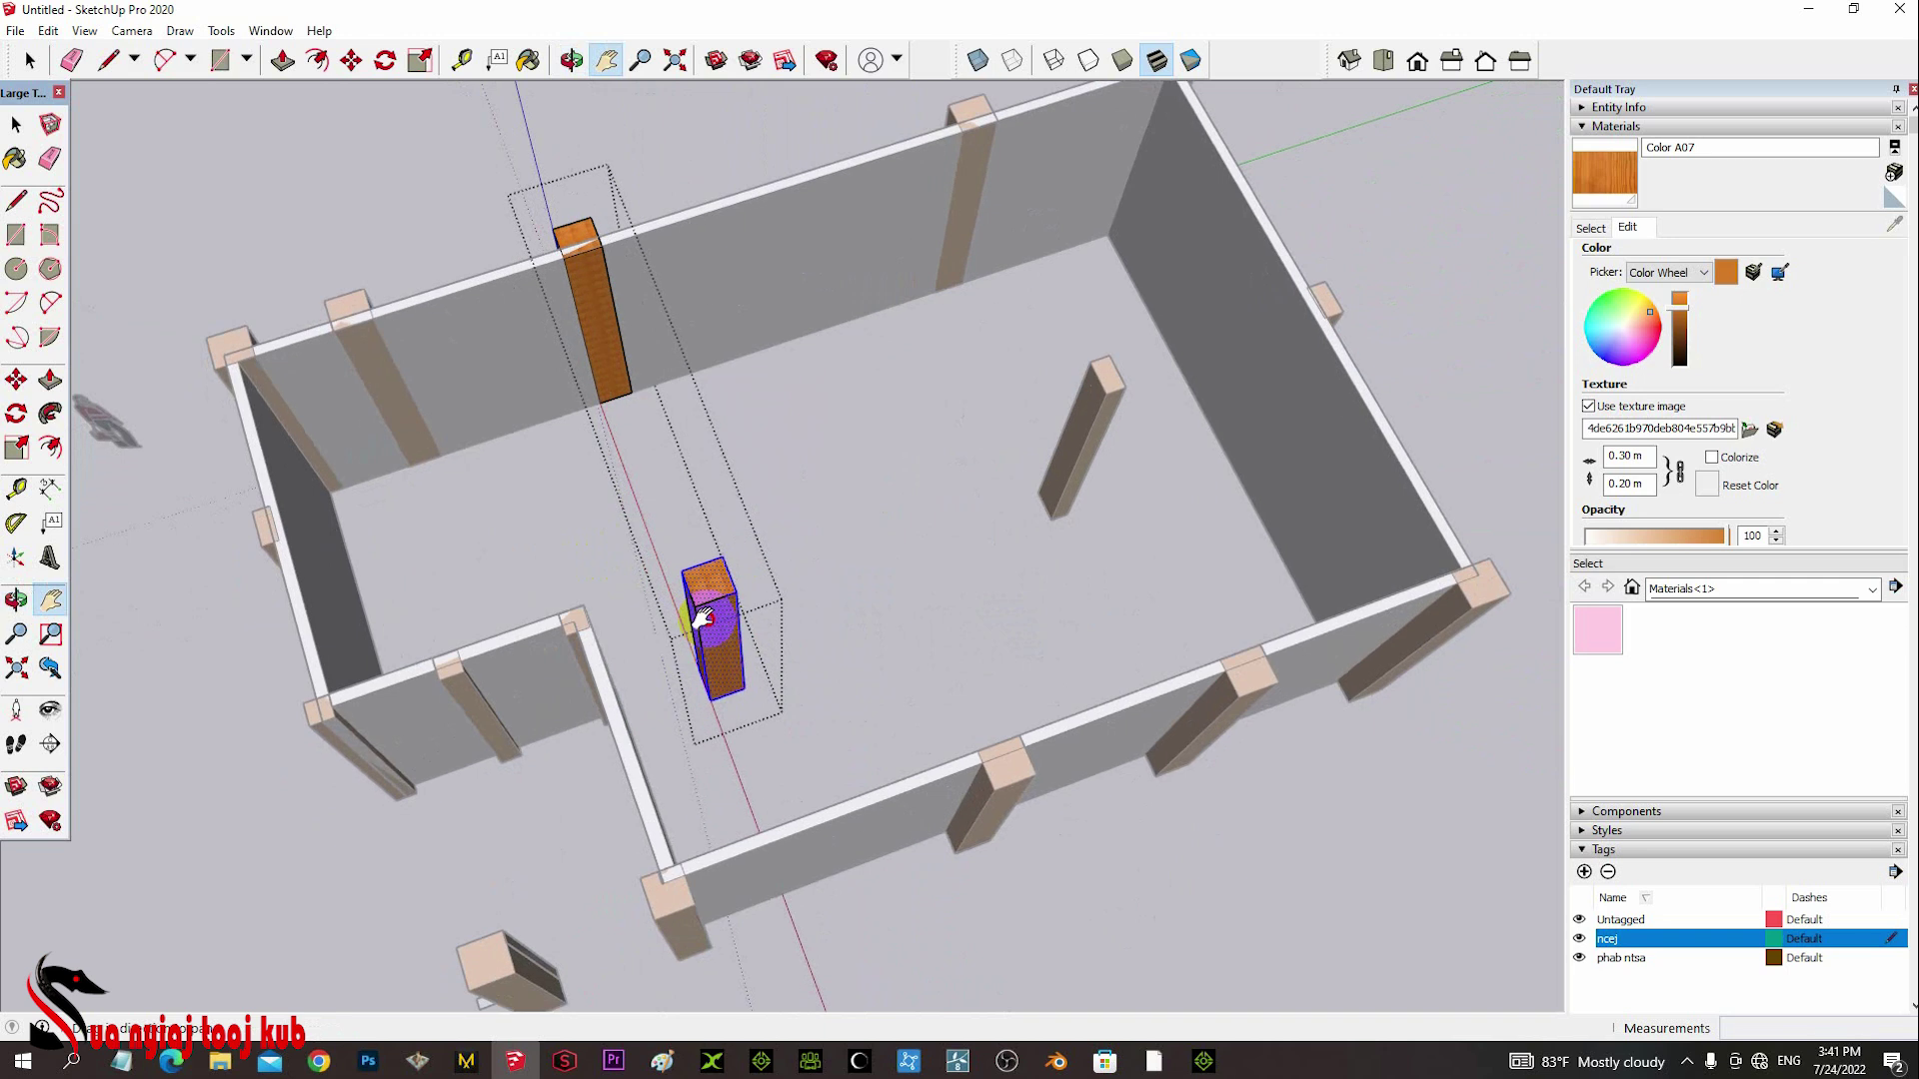
{"action": "scroll", "coordinate": [673, 629], "scroll_direction": "up", "scroll_amount": 2}
{"action": "scroll", "coordinate": [683, 630], "scroll_direction": "down", "scroll_amount": 3}
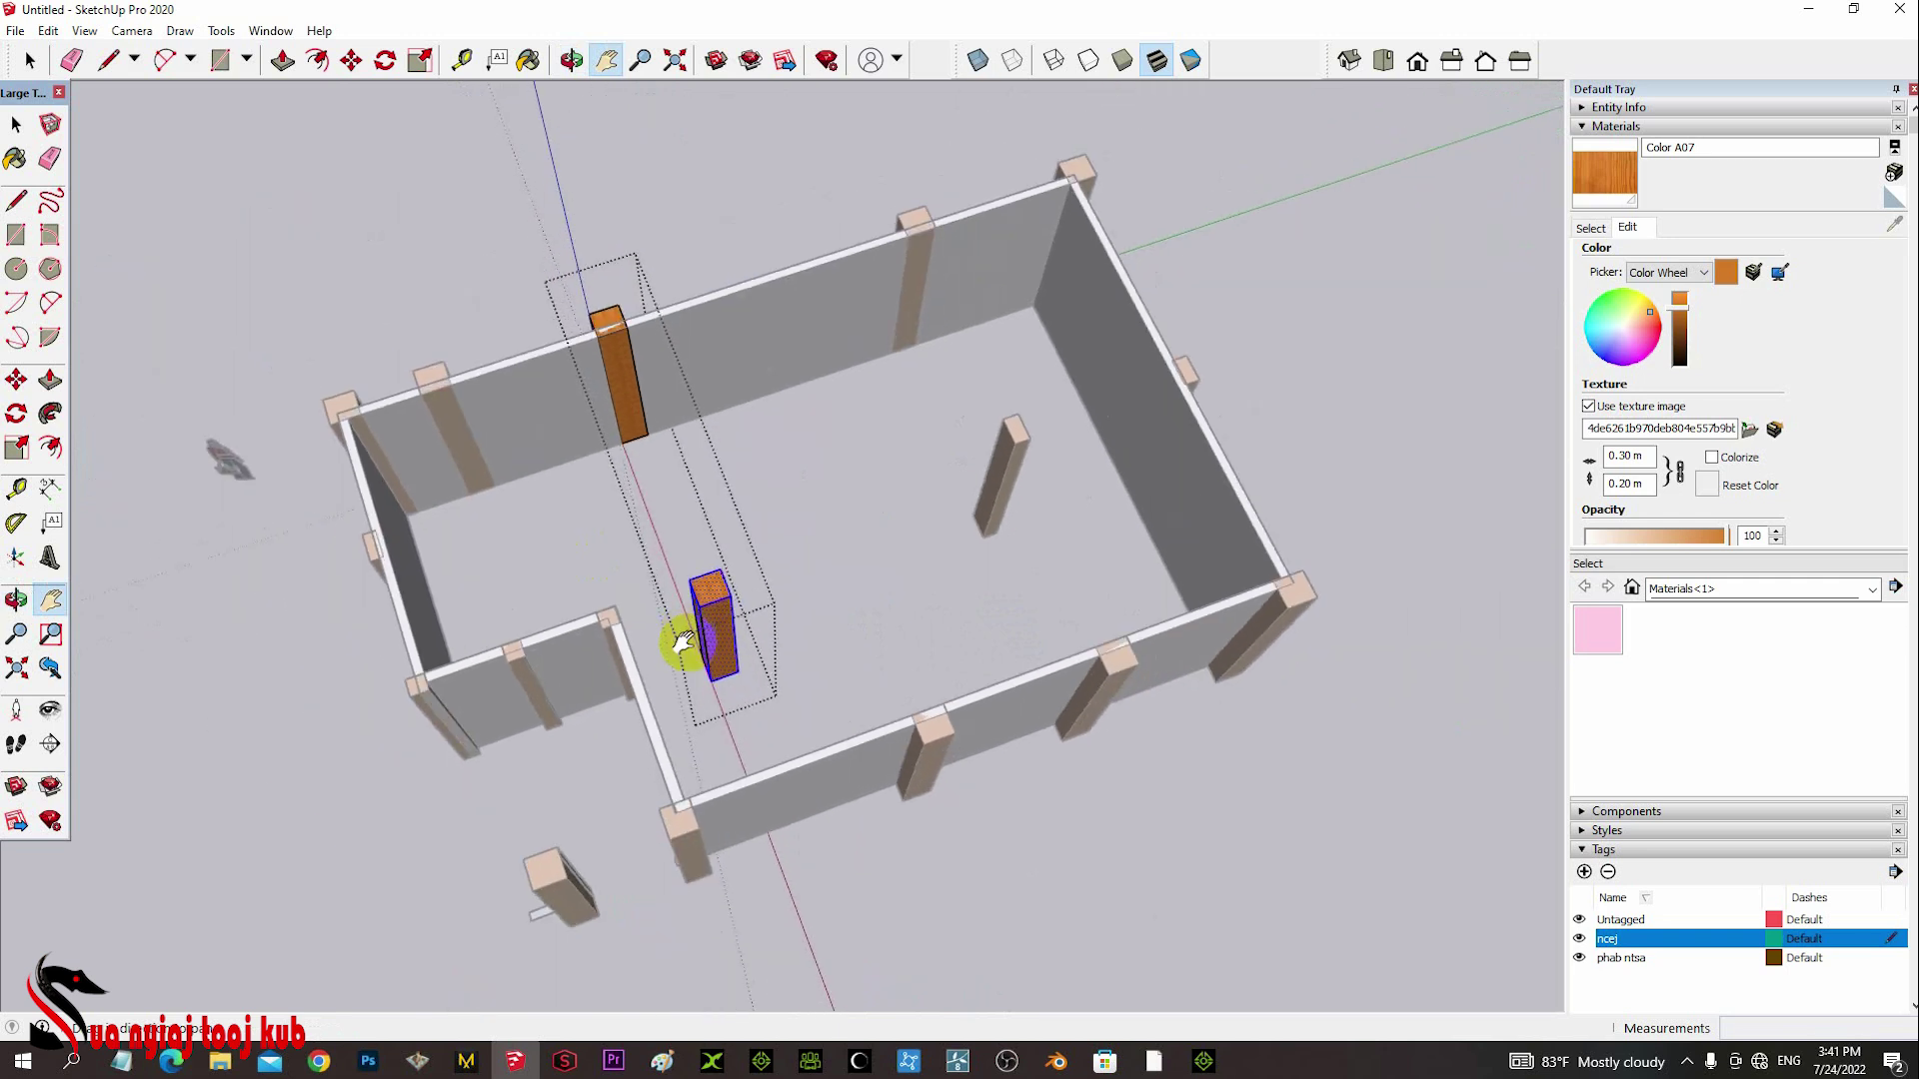
{"action": "key", "text": "c"}
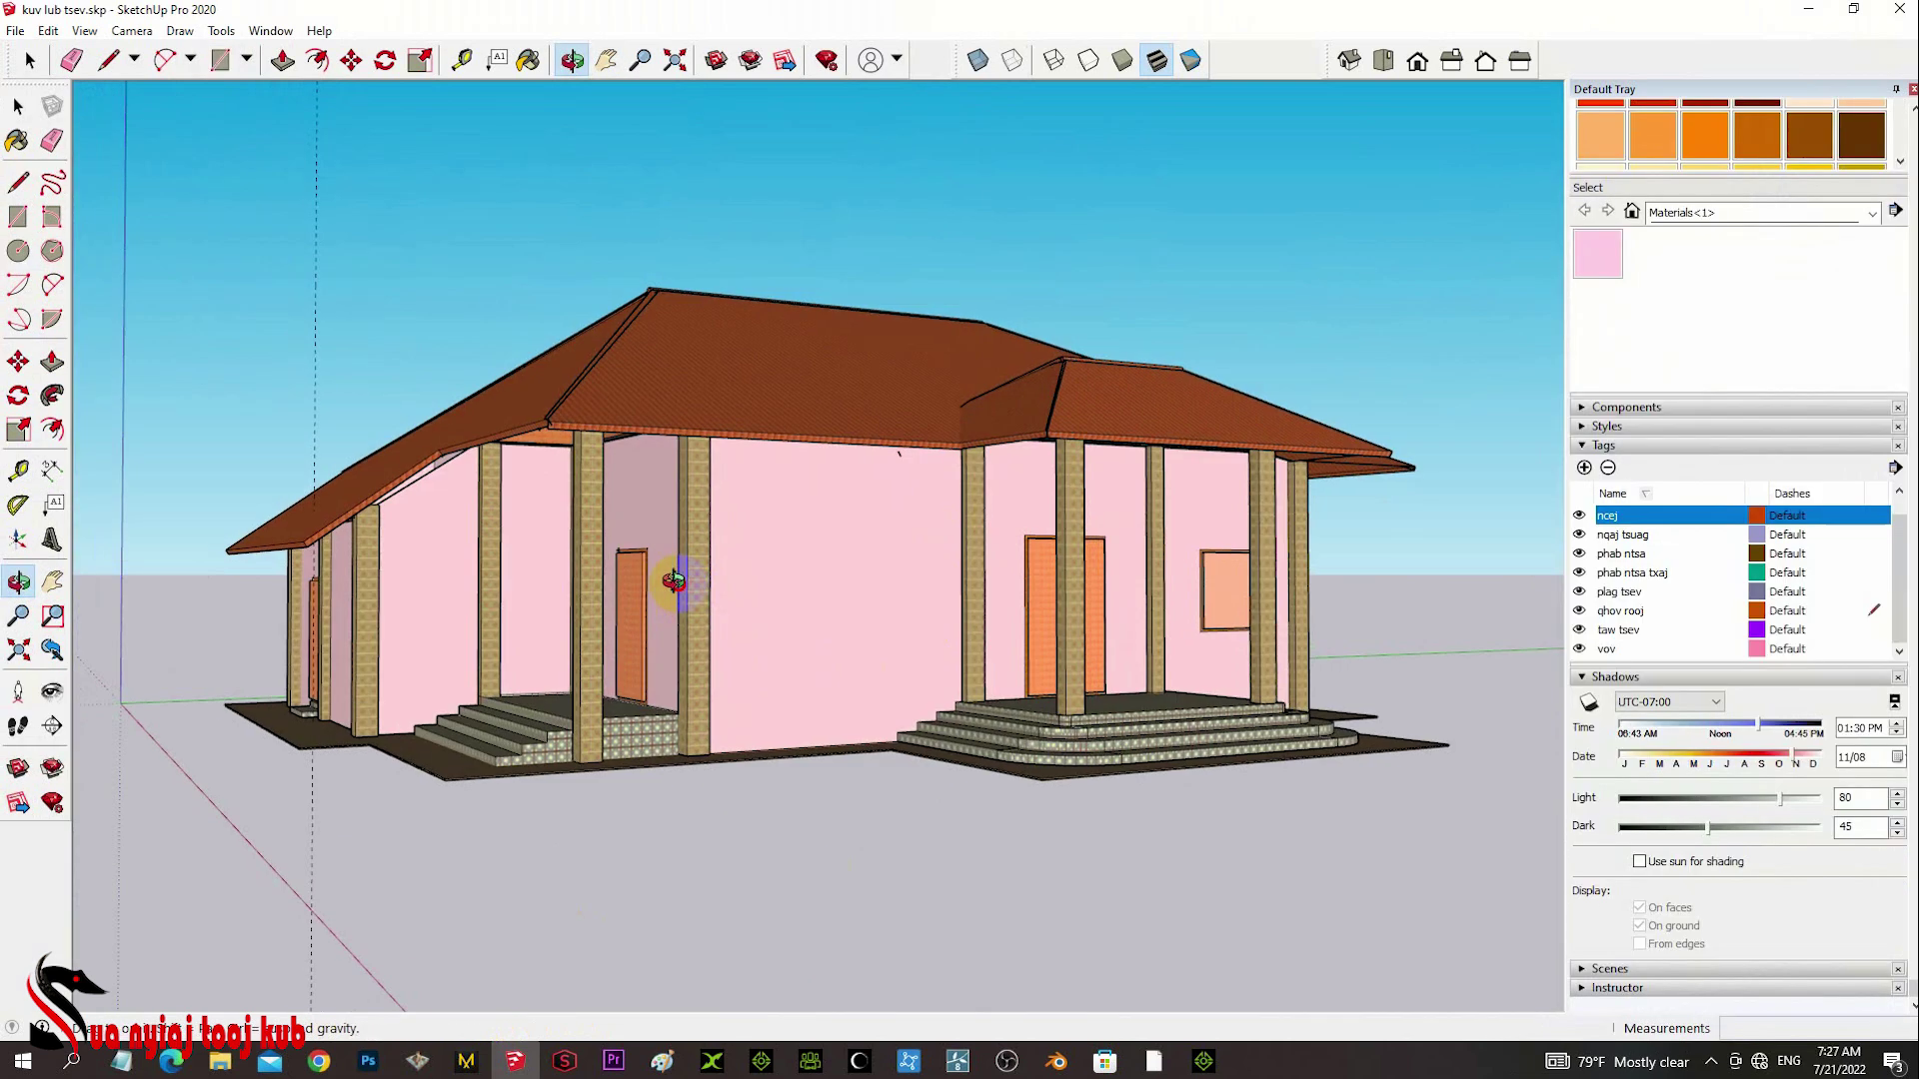
- Examine the columns, walls, porches and roof on all sides of the finished house in kuv lub tsev.skp
{"action": "left_click_drag", "start_coordinate": [672, 574], "coordinate": [1032, 681]}
{"action": "left_click_drag", "start_coordinate": [497, 716], "coordinate": [1033, 716]}
{"action": "left_click_drag", "start_coordinate": [582, 688], "coordinate": [917, 706]}
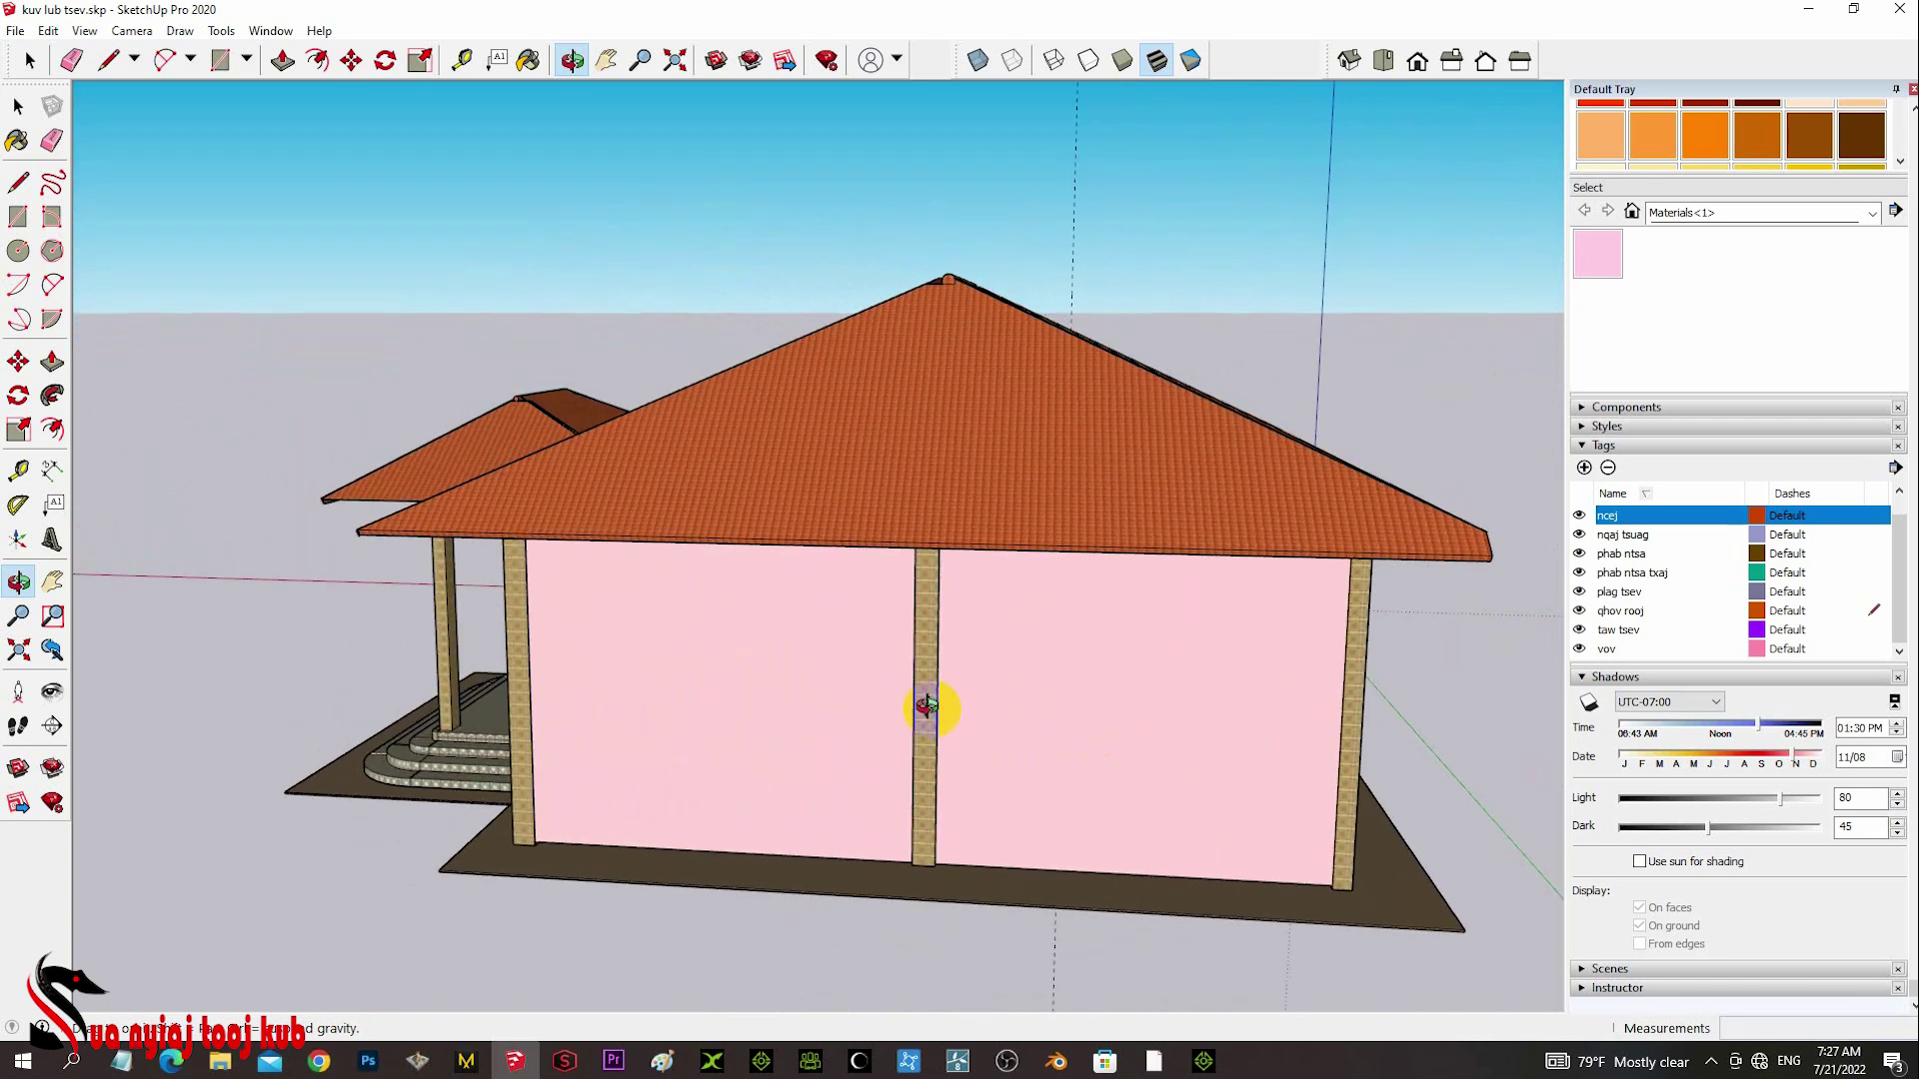
{"action": "left_click_drag", "start_coordinate": [531, 693], "coordinate": [1076, 672]}
{"action": "left_click_drag", "start_coordinate": [539, 735], "coordinate": [1040, 746]}
{"action": "left_click_drag", "start_coordinate": [663, 720], "coordinate": [899, 739]}
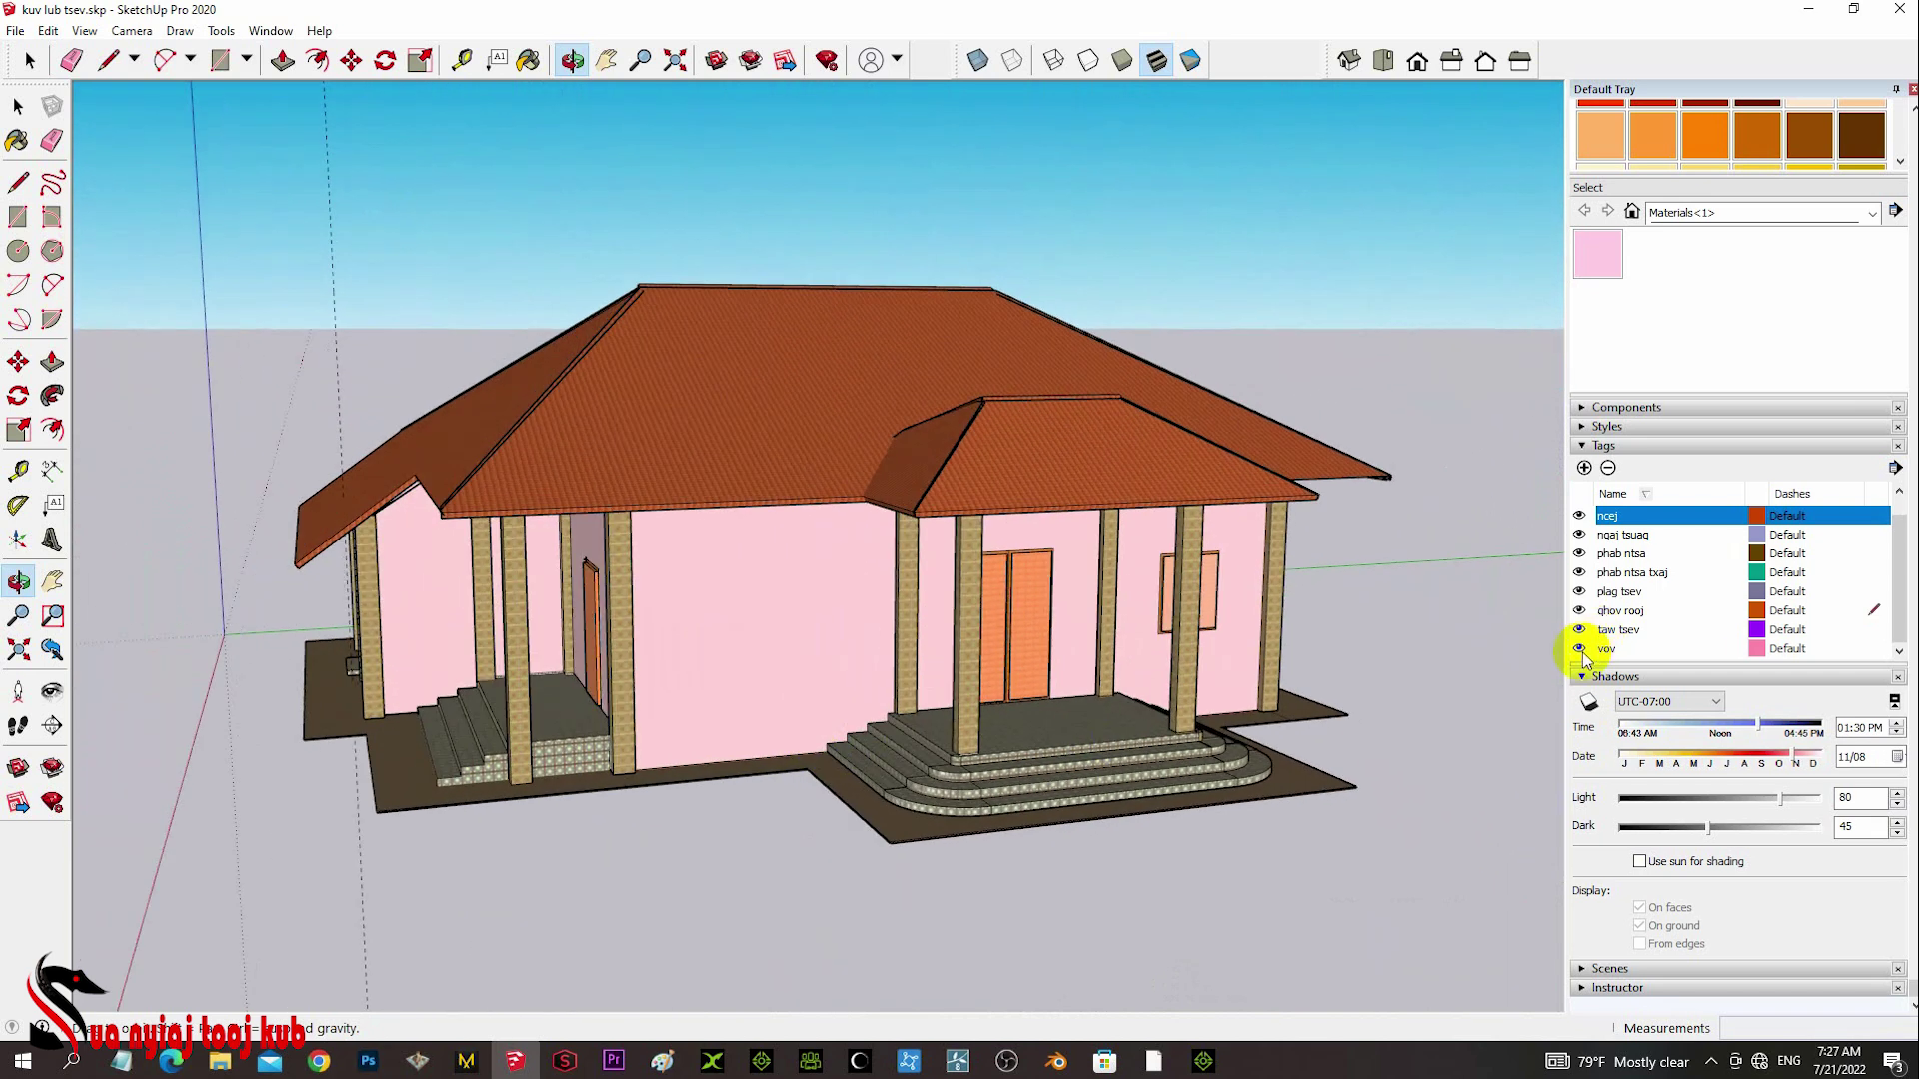
- Hide the vov and nqaj tsuag tags to expose the walls and columns beneath the roof and beams
{"action": "left_click", "coordinate": [1579, 650]}
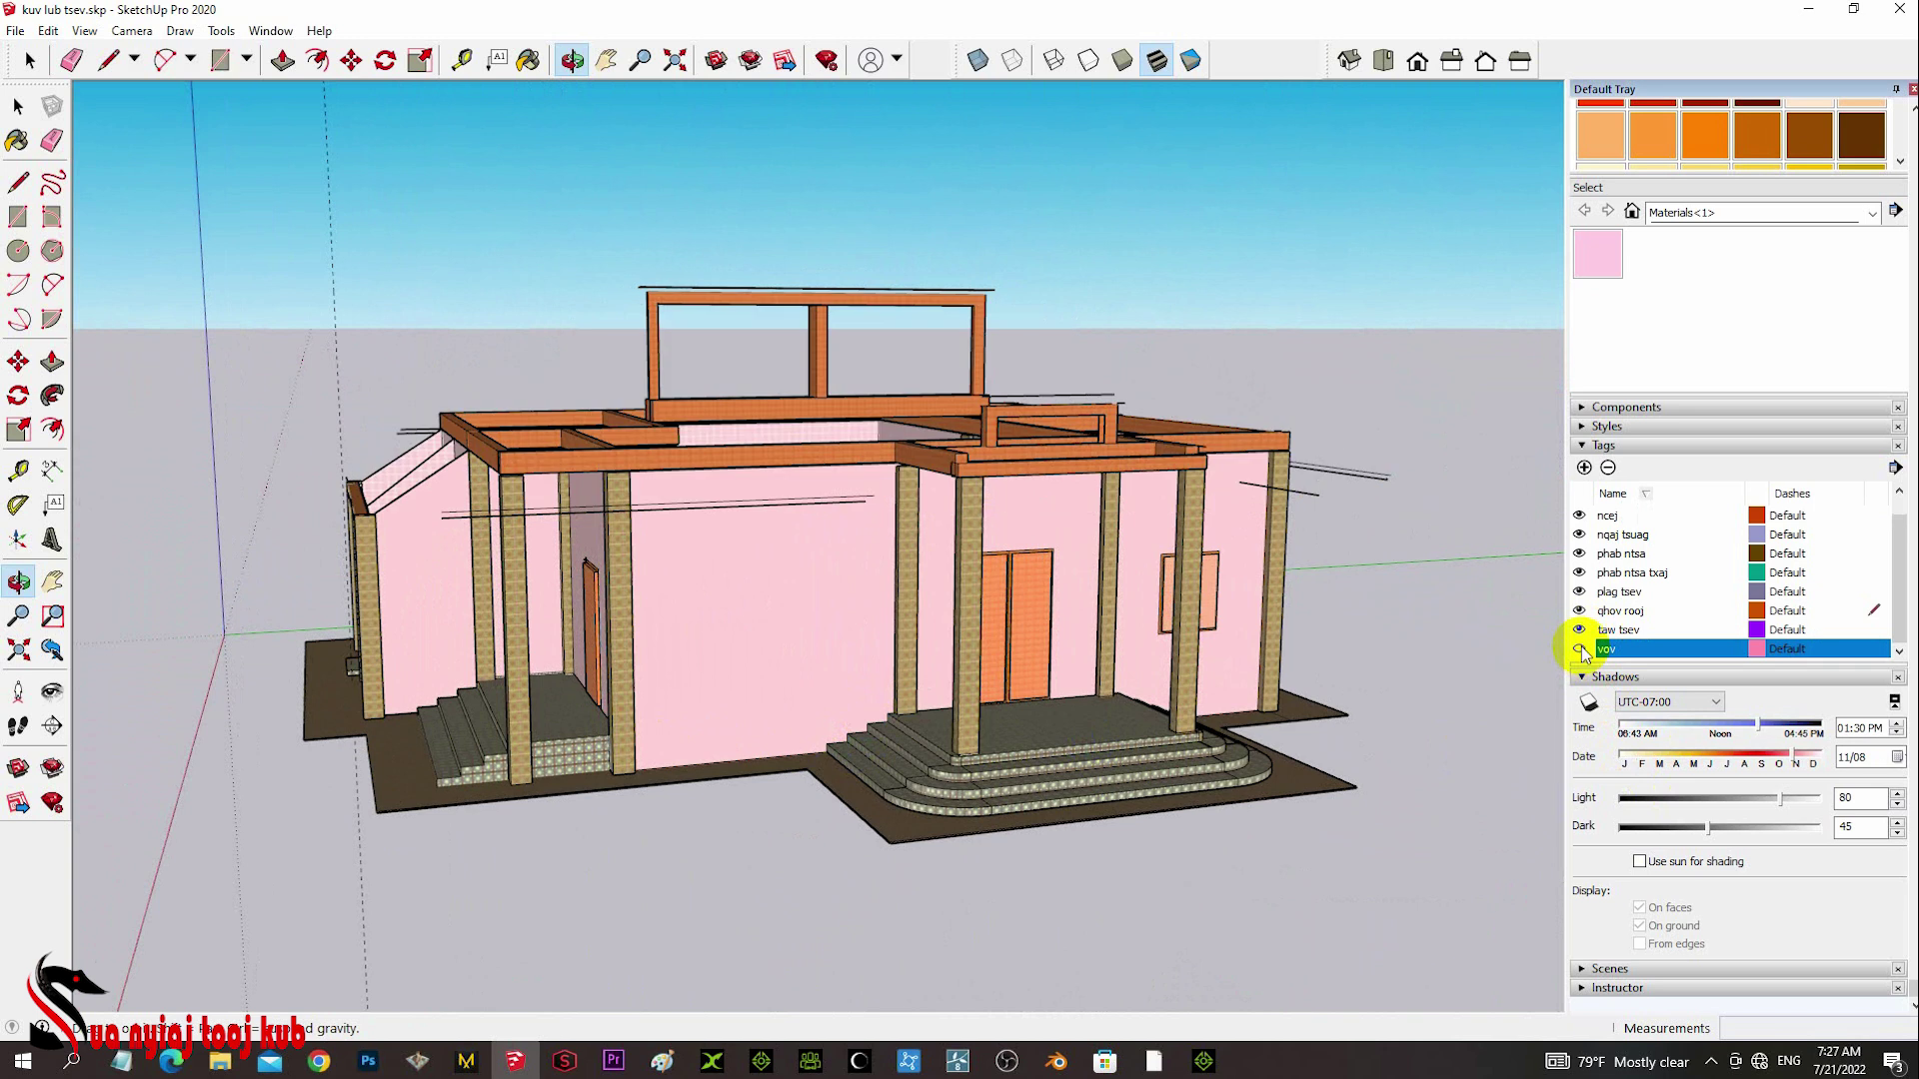
{"action": "left_click", "coordinate": [1579, 536]}
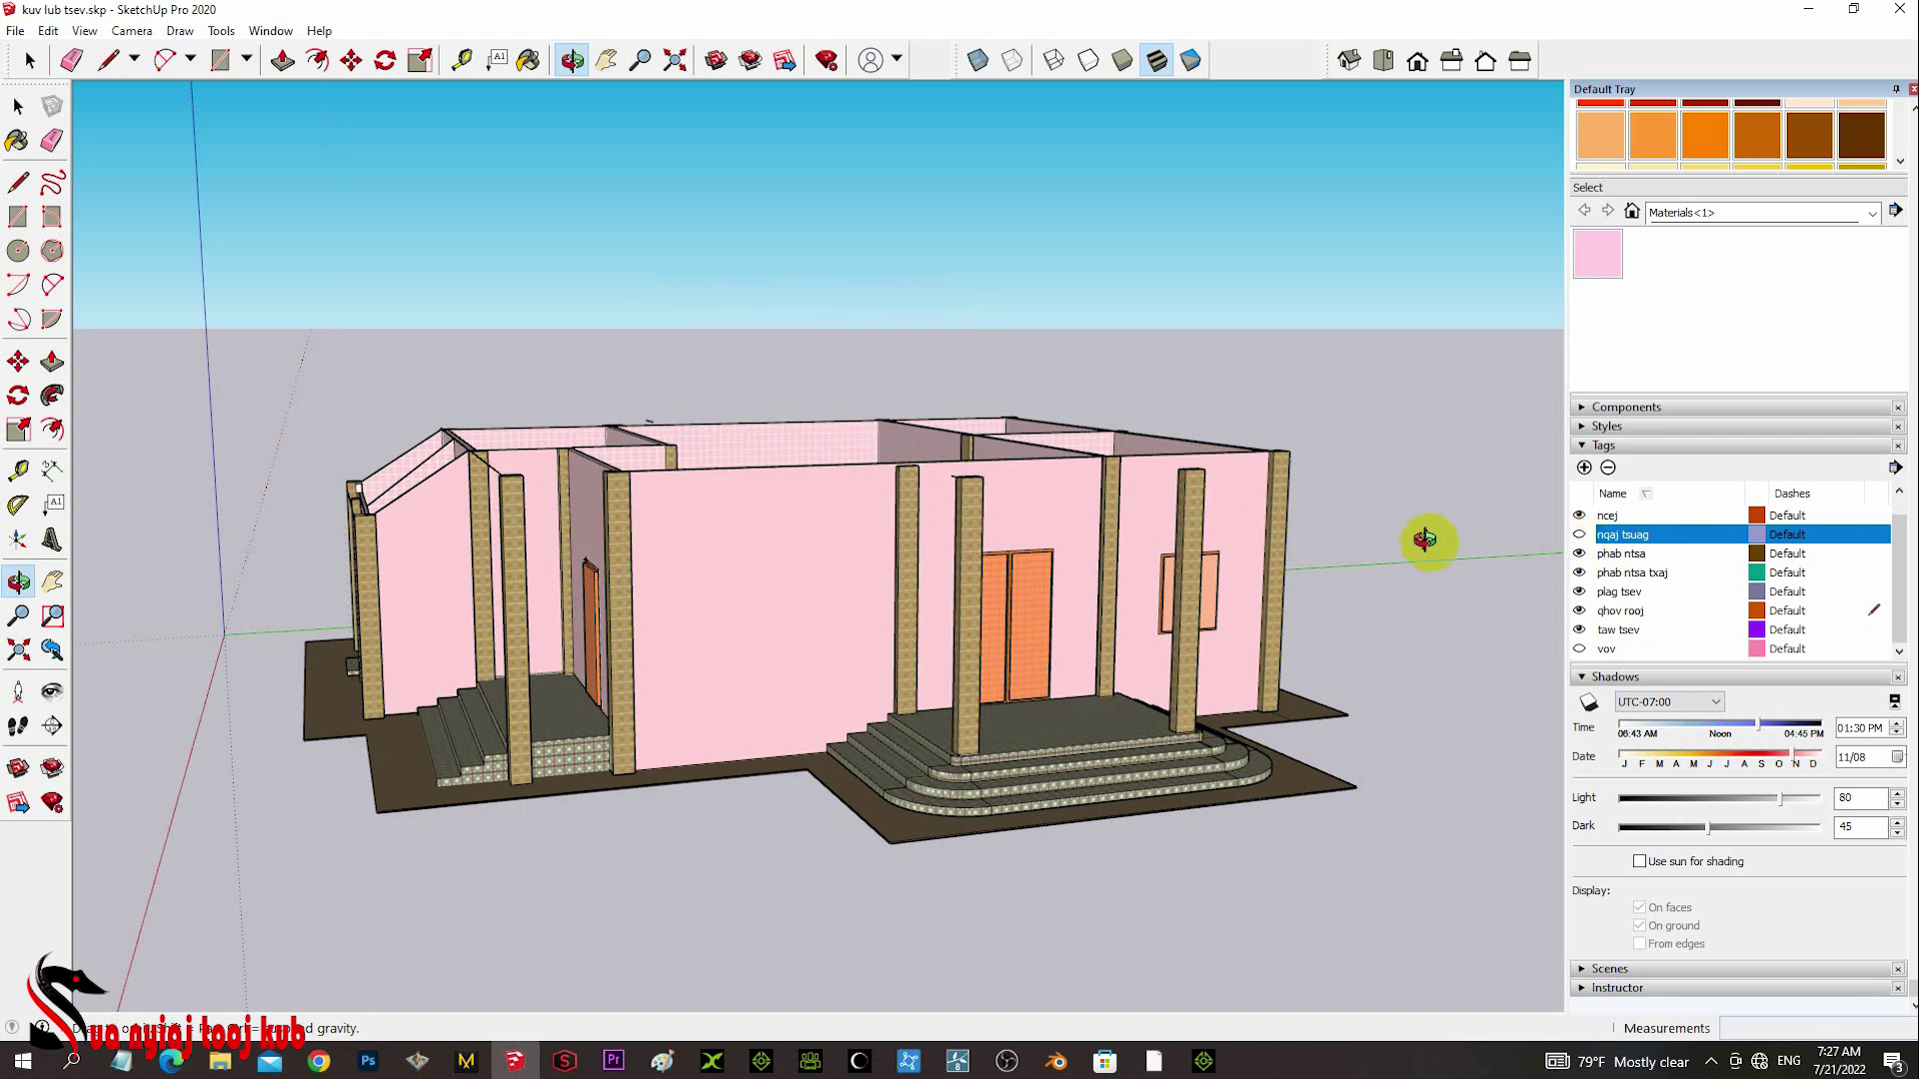
{"action": "left_click_drag", "start_coordinate": [1430, 544], "coordinate": [1457, 629]}
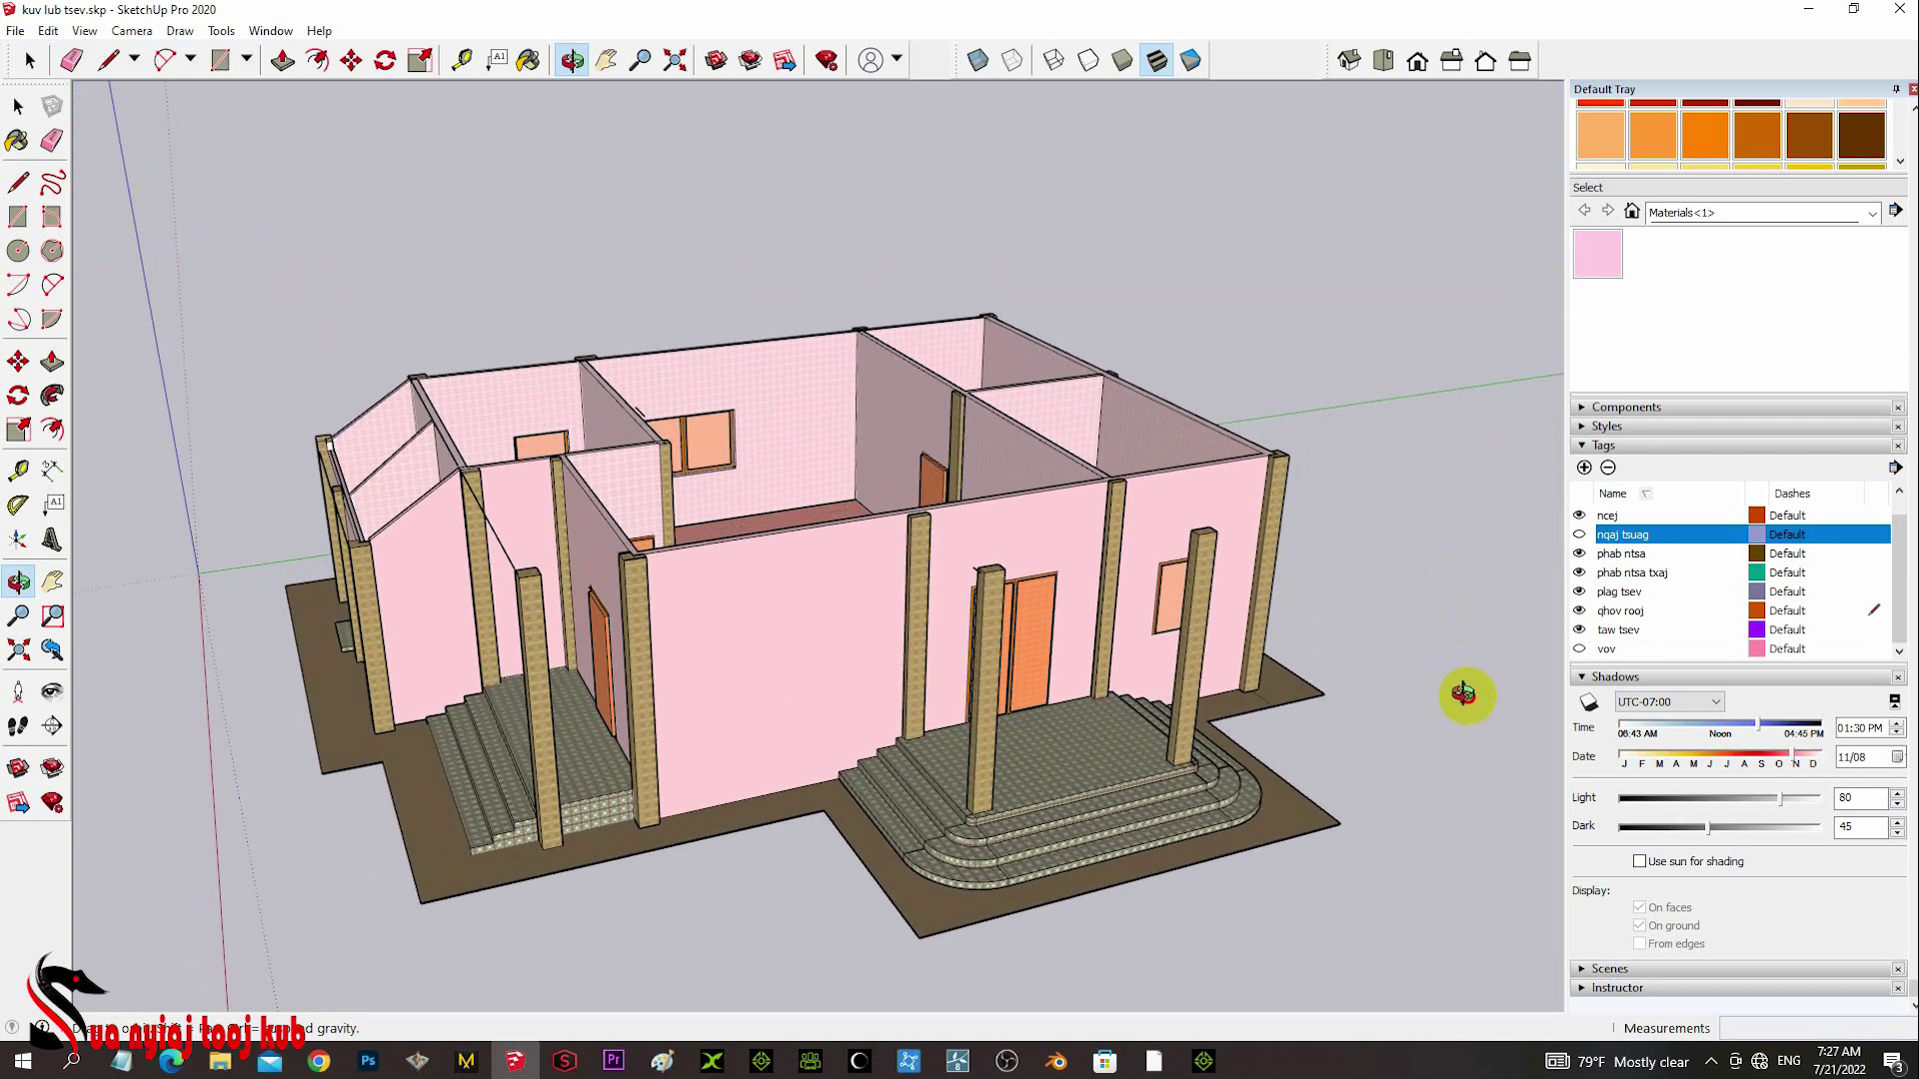
- Examine the room layout, partition walls and column positions of the roofless house from above and from several sides
{"action": "left_click_drag", "start_coordinate": [1225, 560], "coordinate": [1139, 770]}
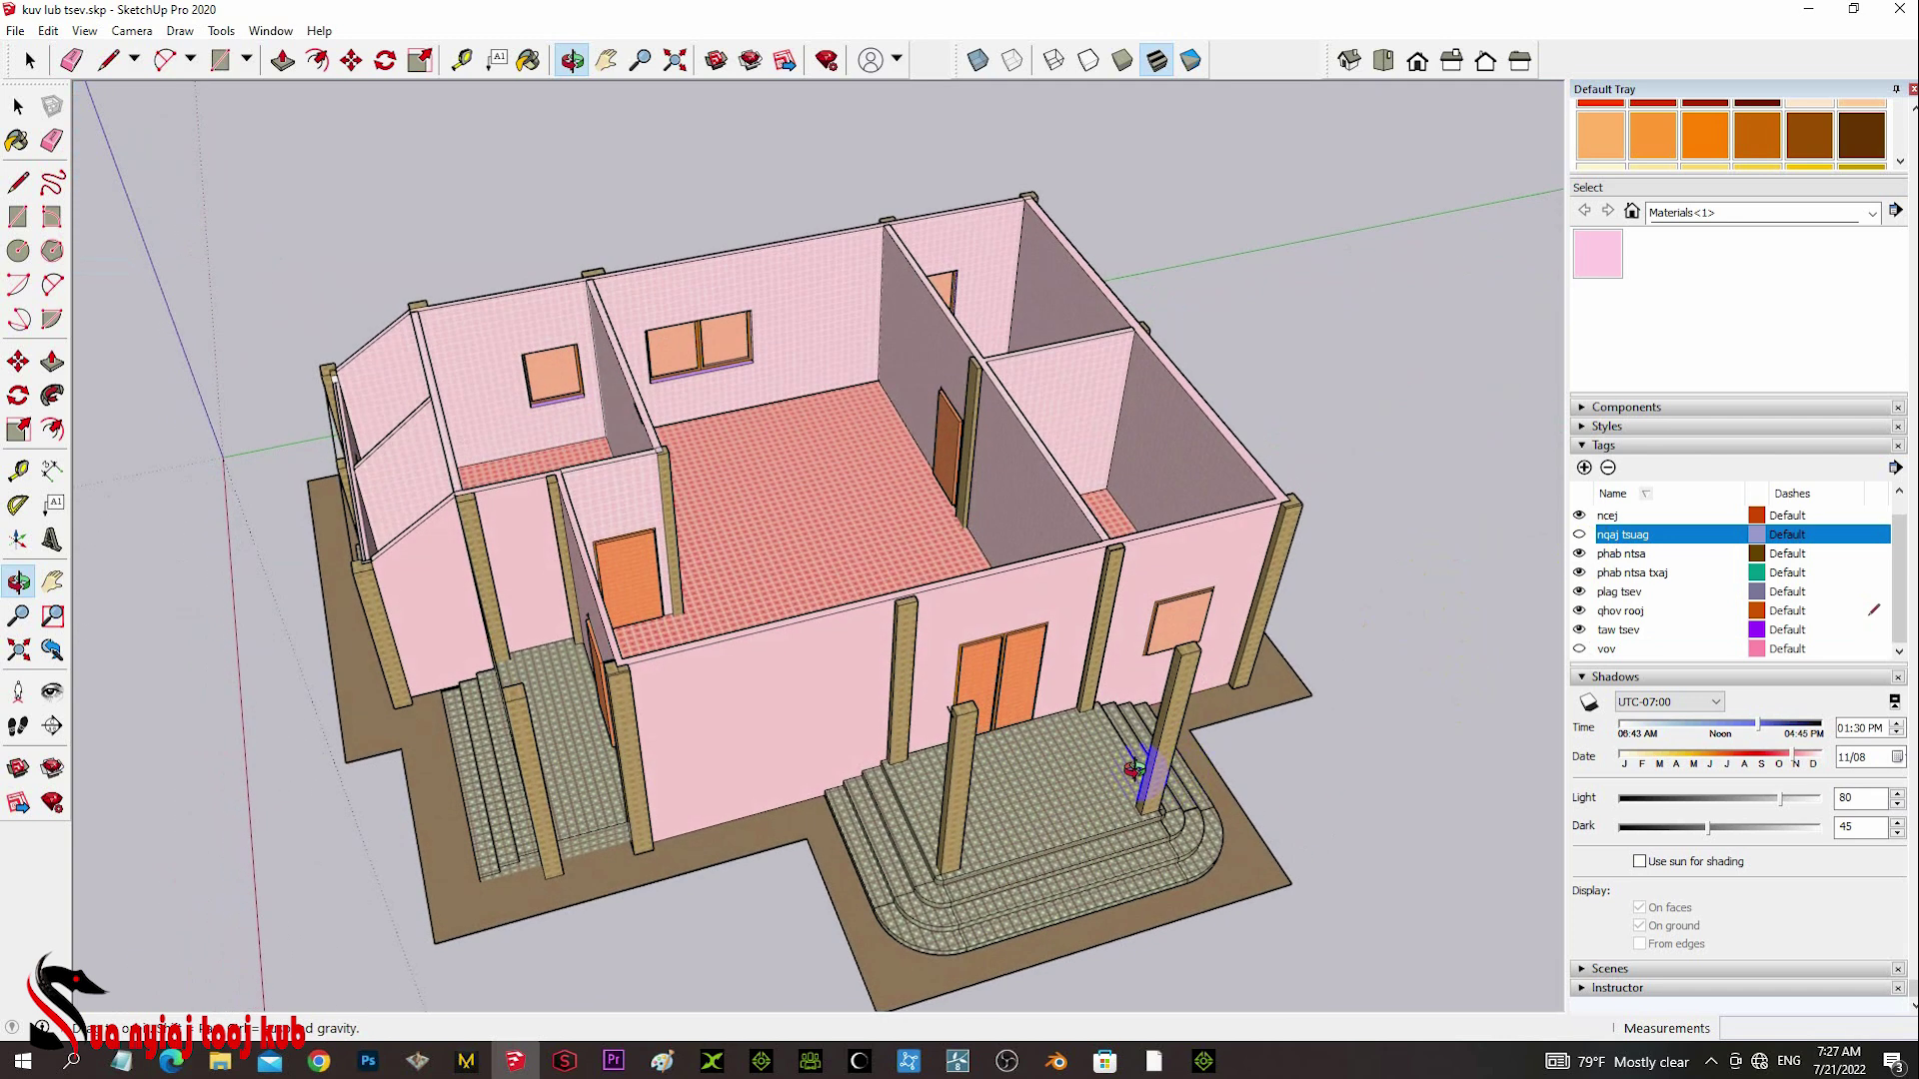
{"action": "left_click_drag", "start_coordinate": [1033, 613], "coordinate": [1031, 765]}
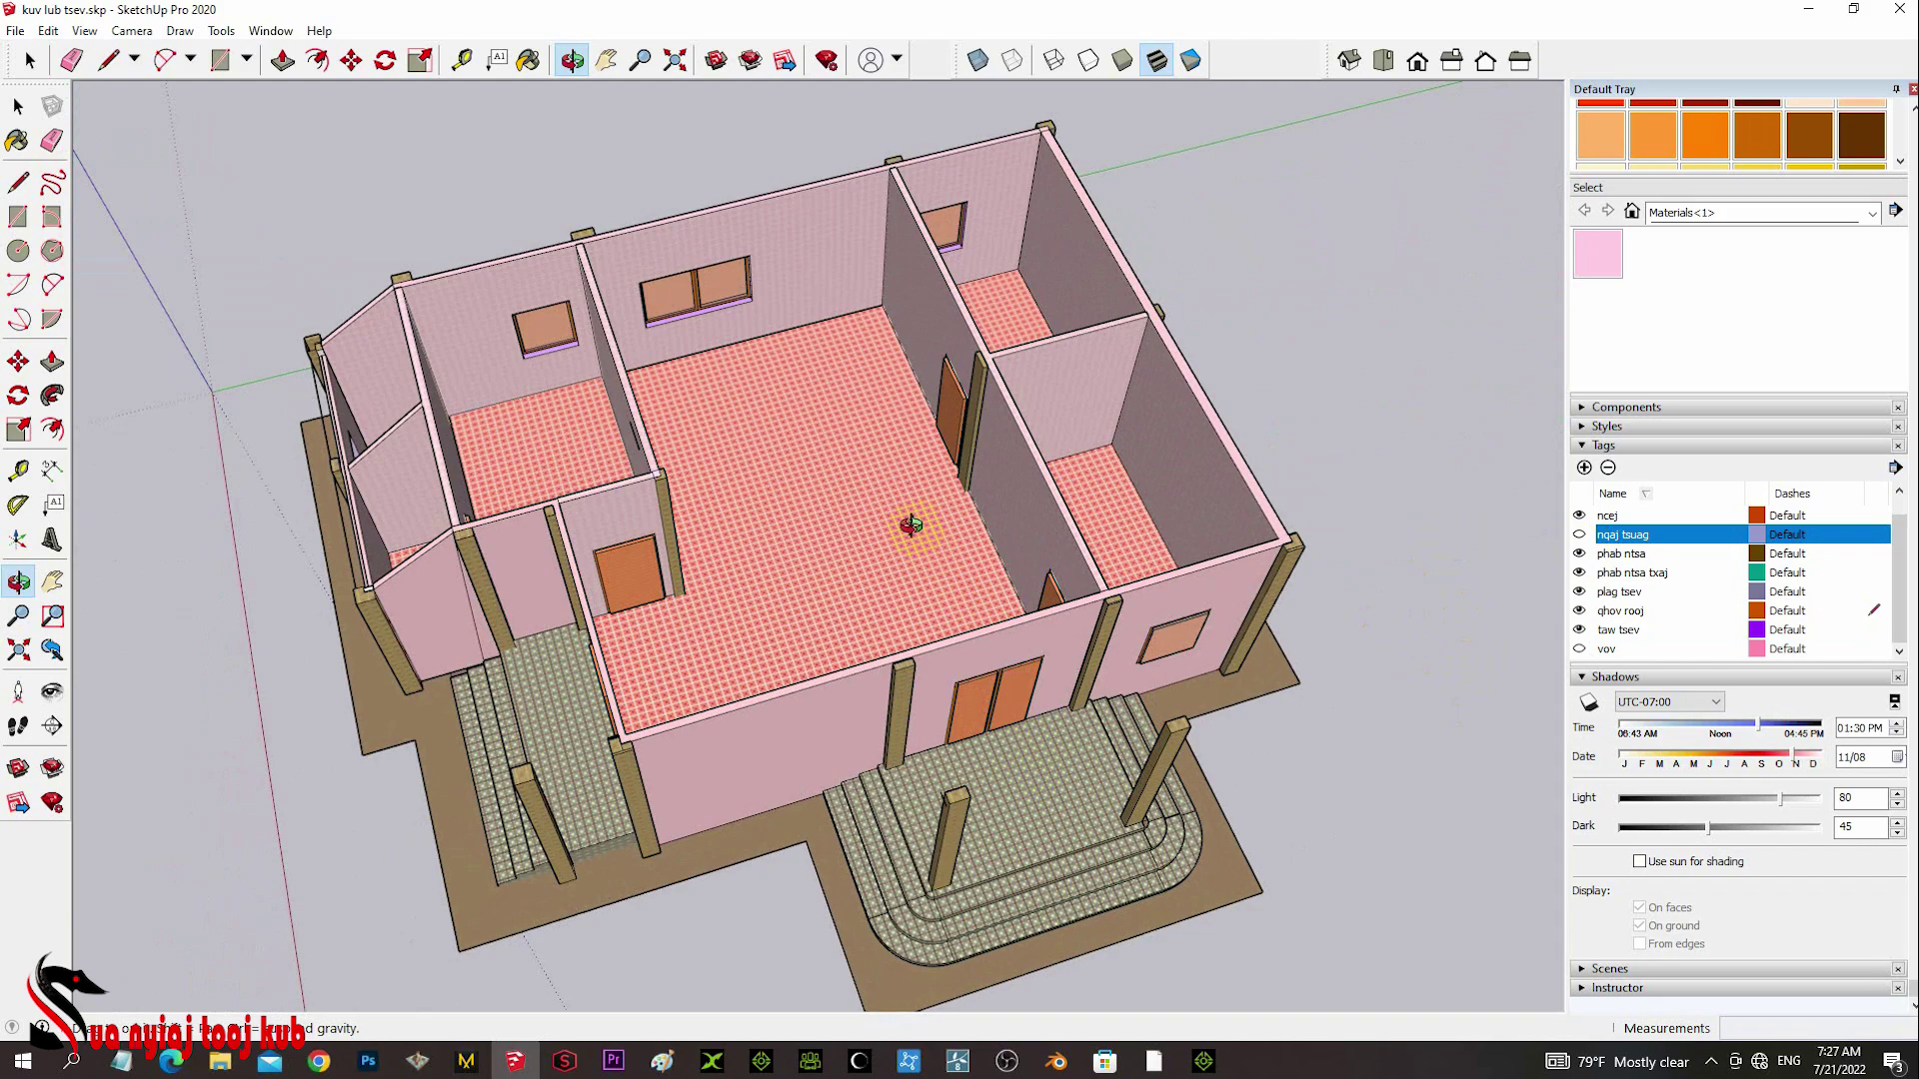
{"action": "left_click_drag", "start_coordinate": [908, 522], "coordinate": [908, 466]}
{"action": "key", "text": "h"}
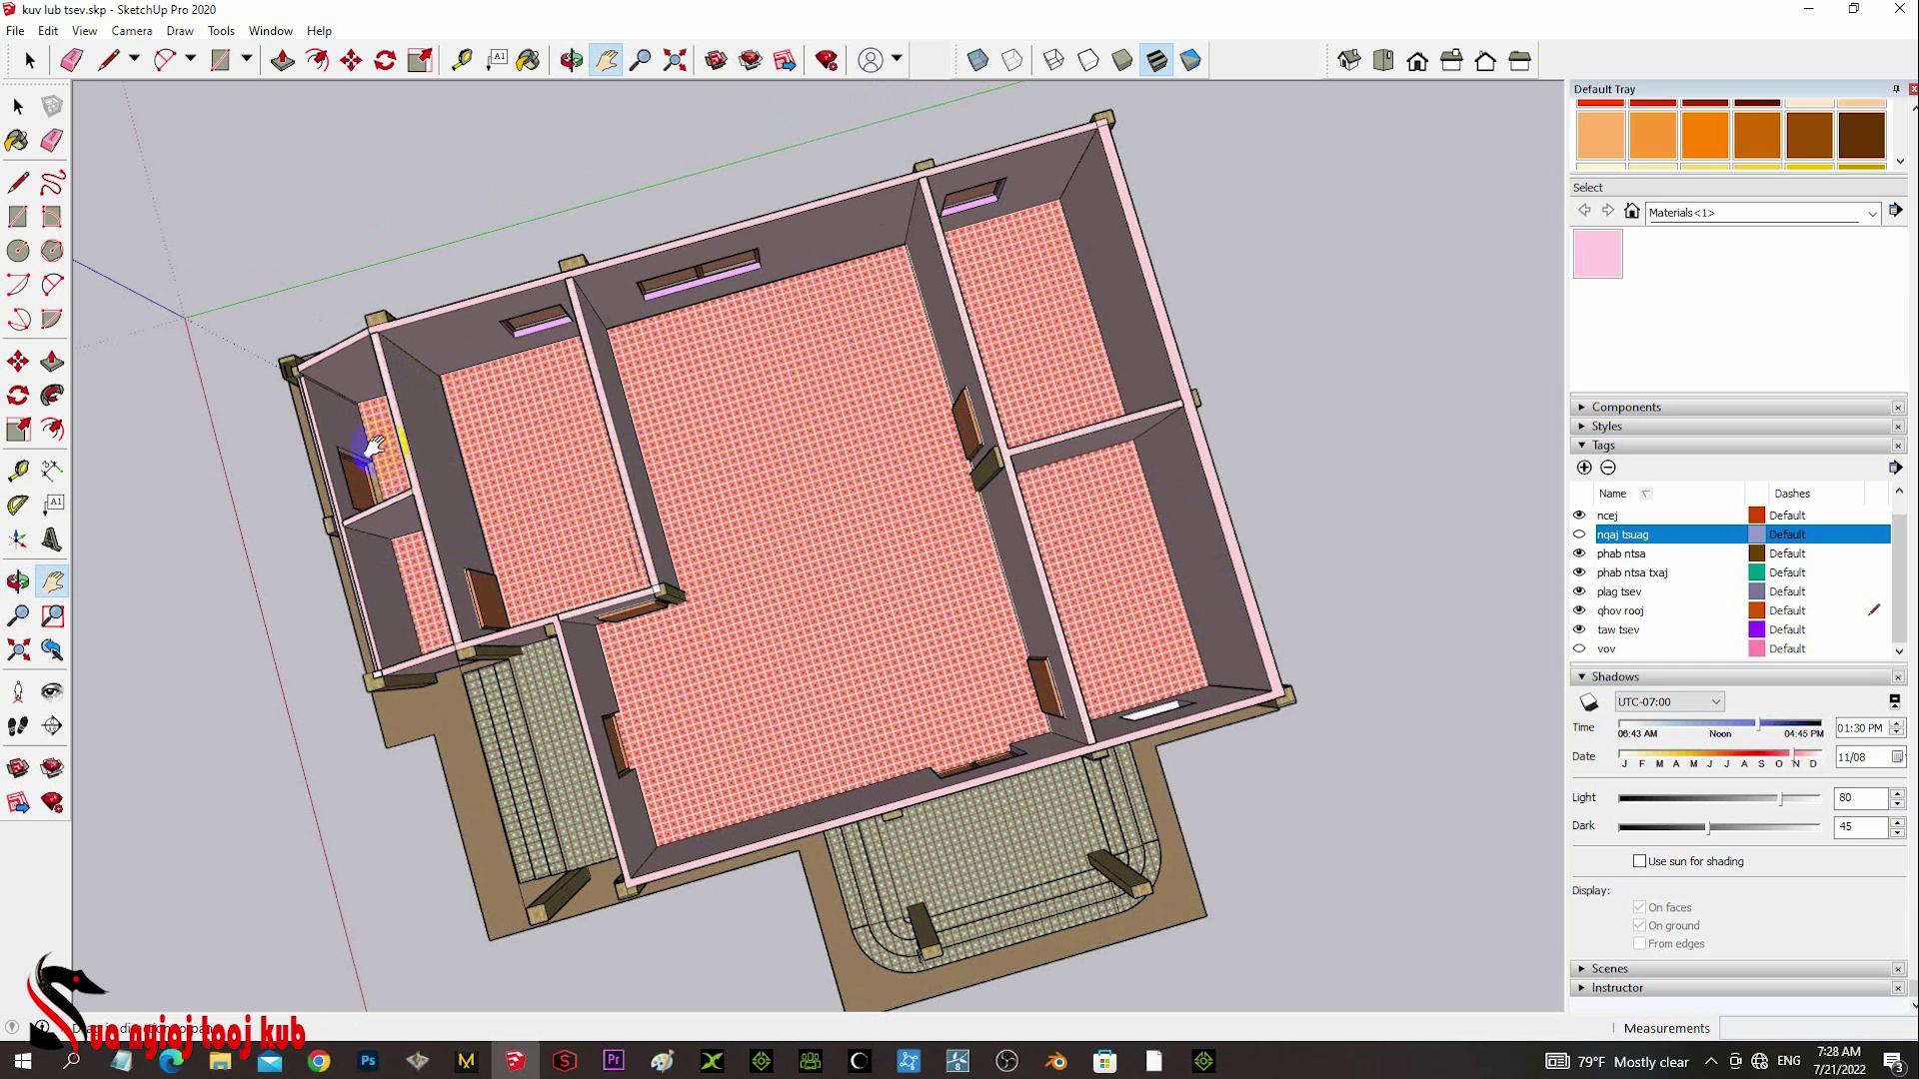
{"action": "key", "text": "o"}
{"action": "left_click_drag", "start_coordinate": [388, 552], "coordinate": [857, 330]}
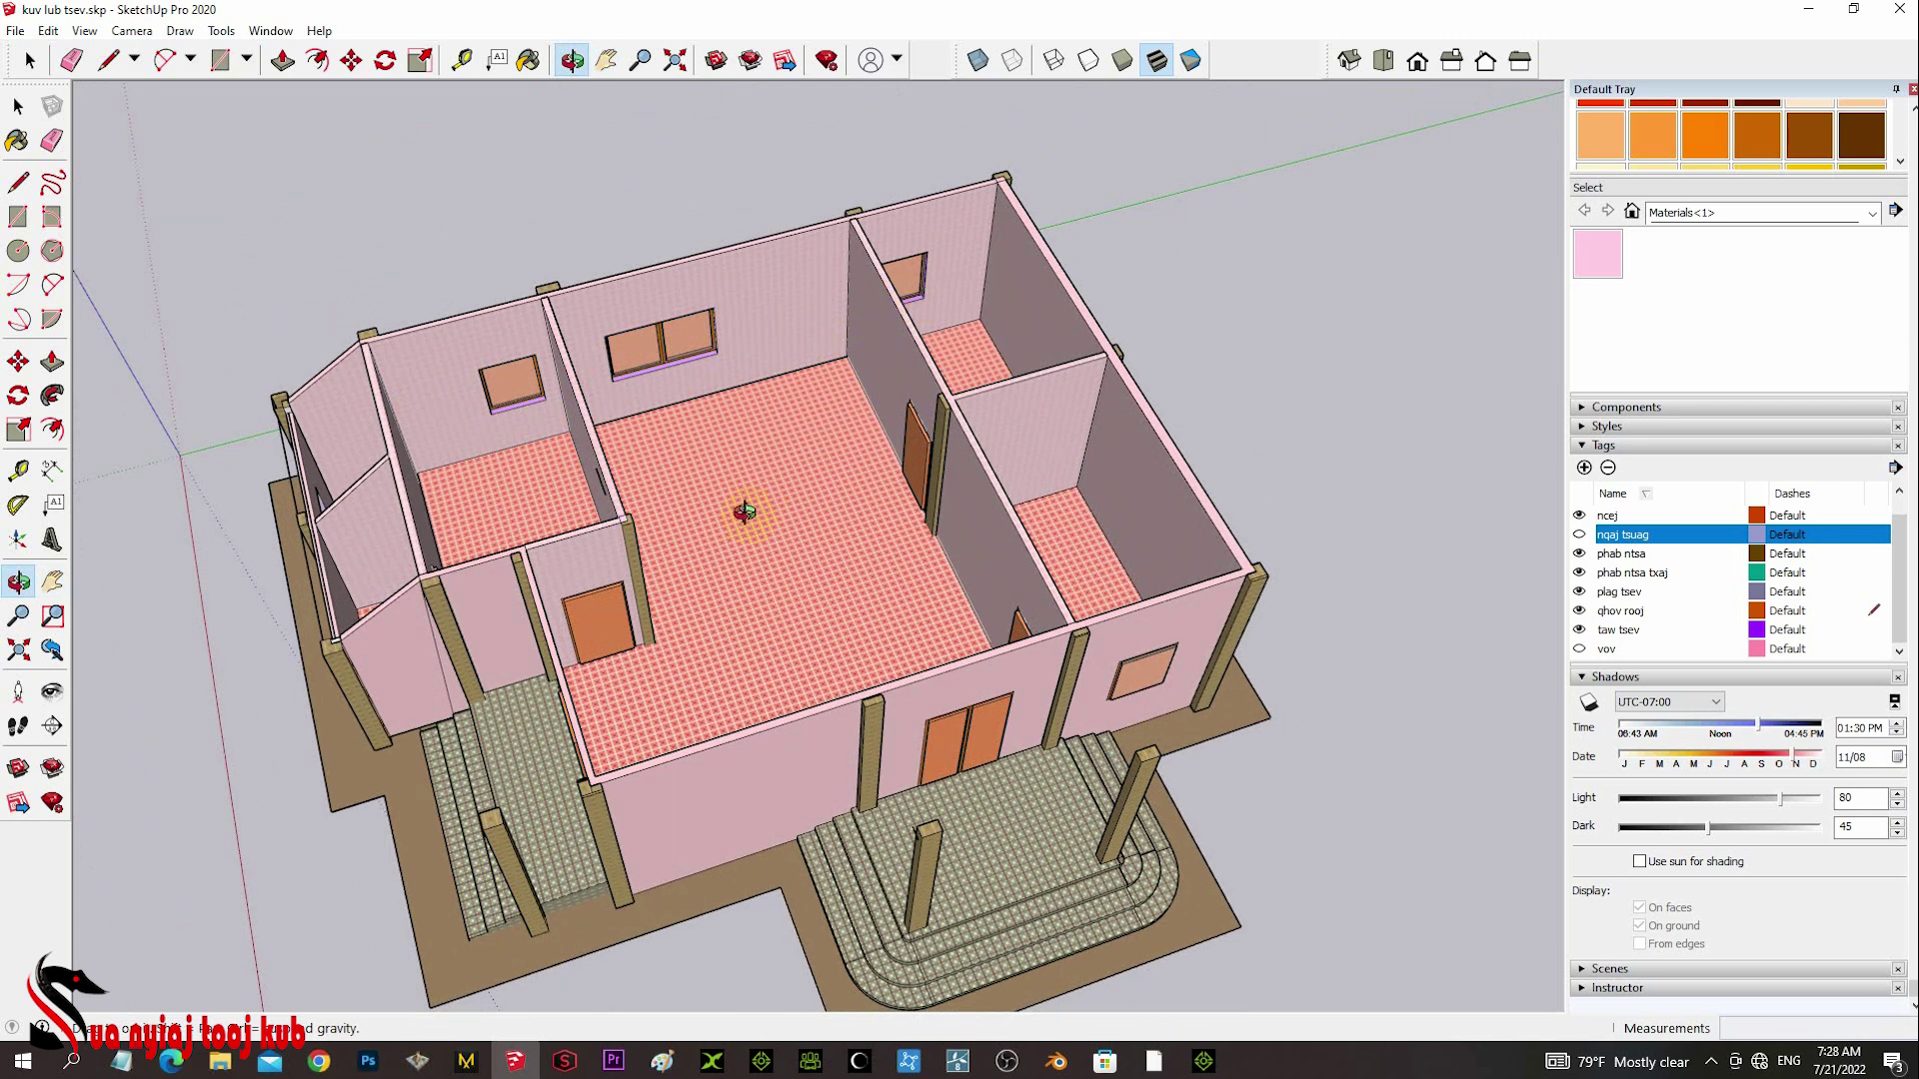
{"action": "left_click_drag", "start_coordinate": [700, 570], "coordinate": [902, 305]}
{"action": "left_click_drag", "start_coordinate": [834, 236], "coordinate": [814, 240]}
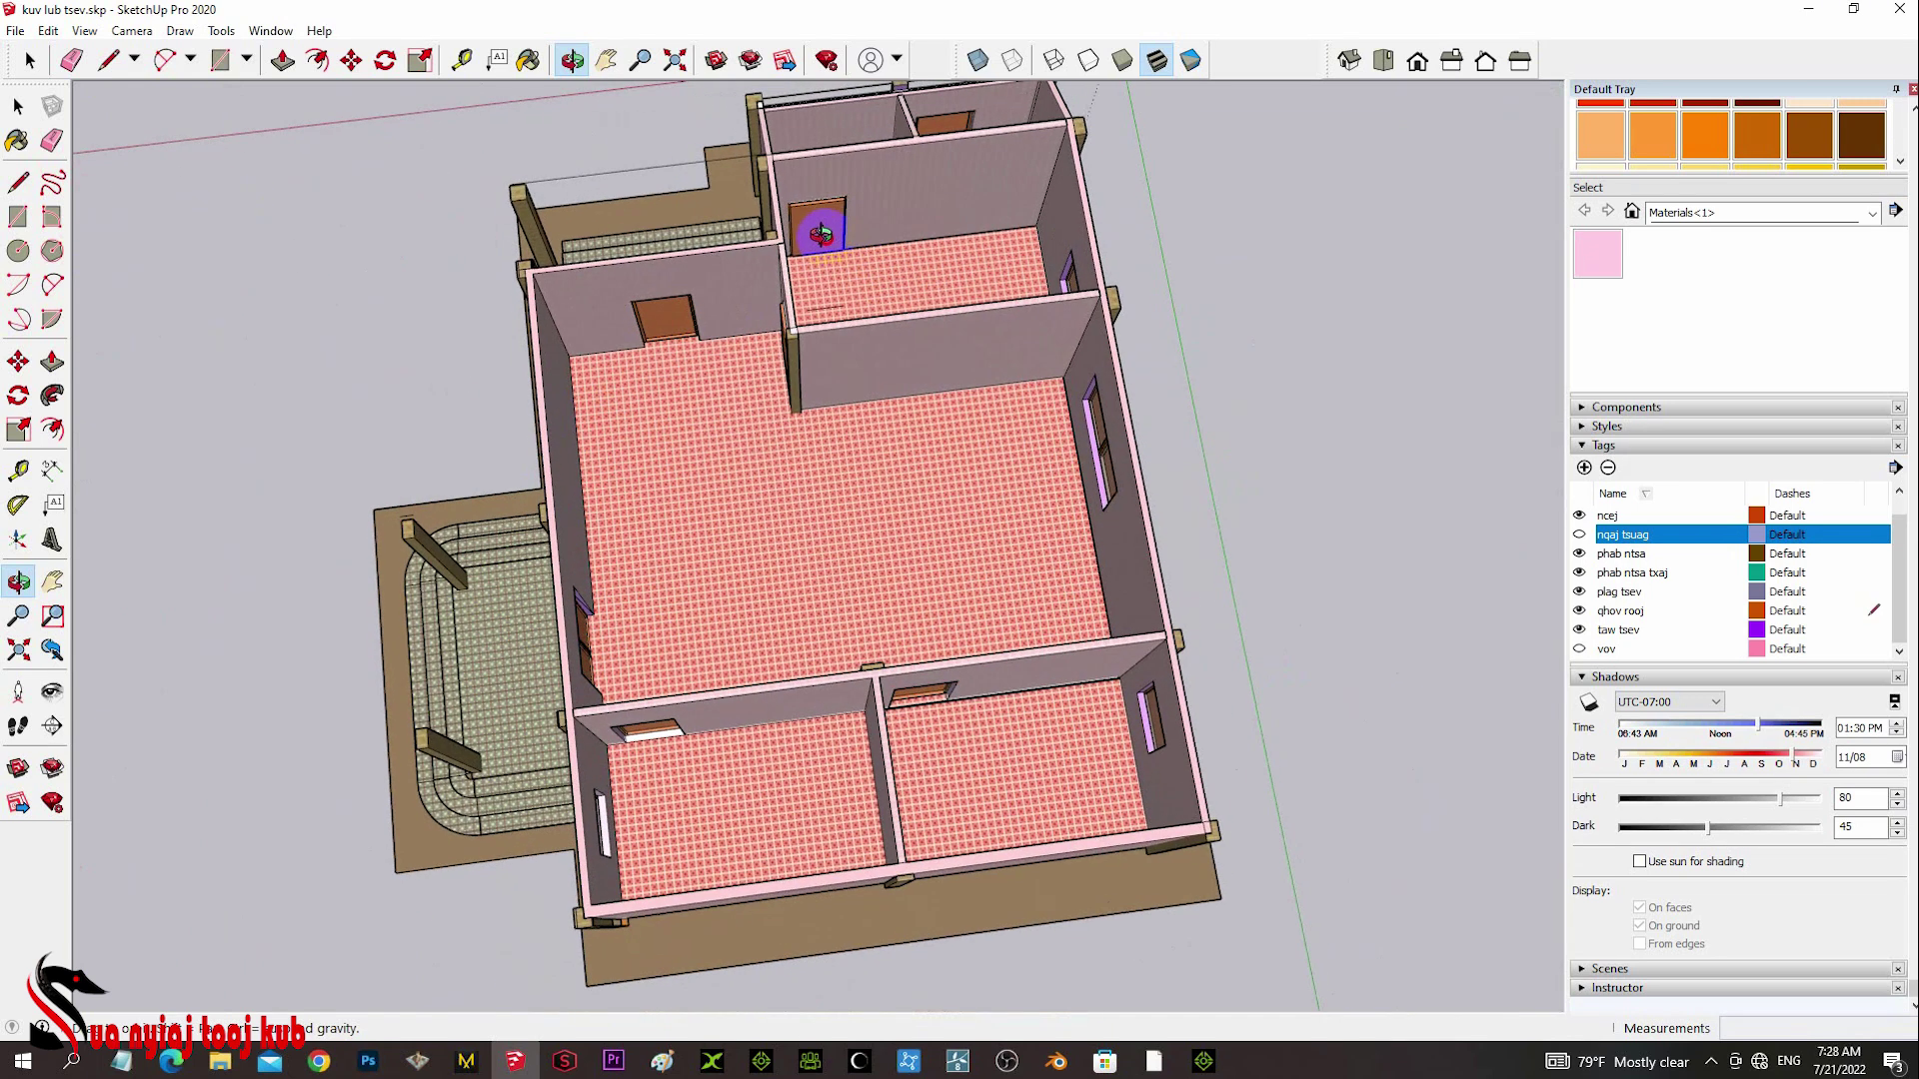
{"action": "left_click_drag", "start_coordinate": [669, 313], "coordinate": [842, 476]}
{"action": "left_click_drag", "start_coordinate": [725, 609], "coordinate": [1037, 622]}
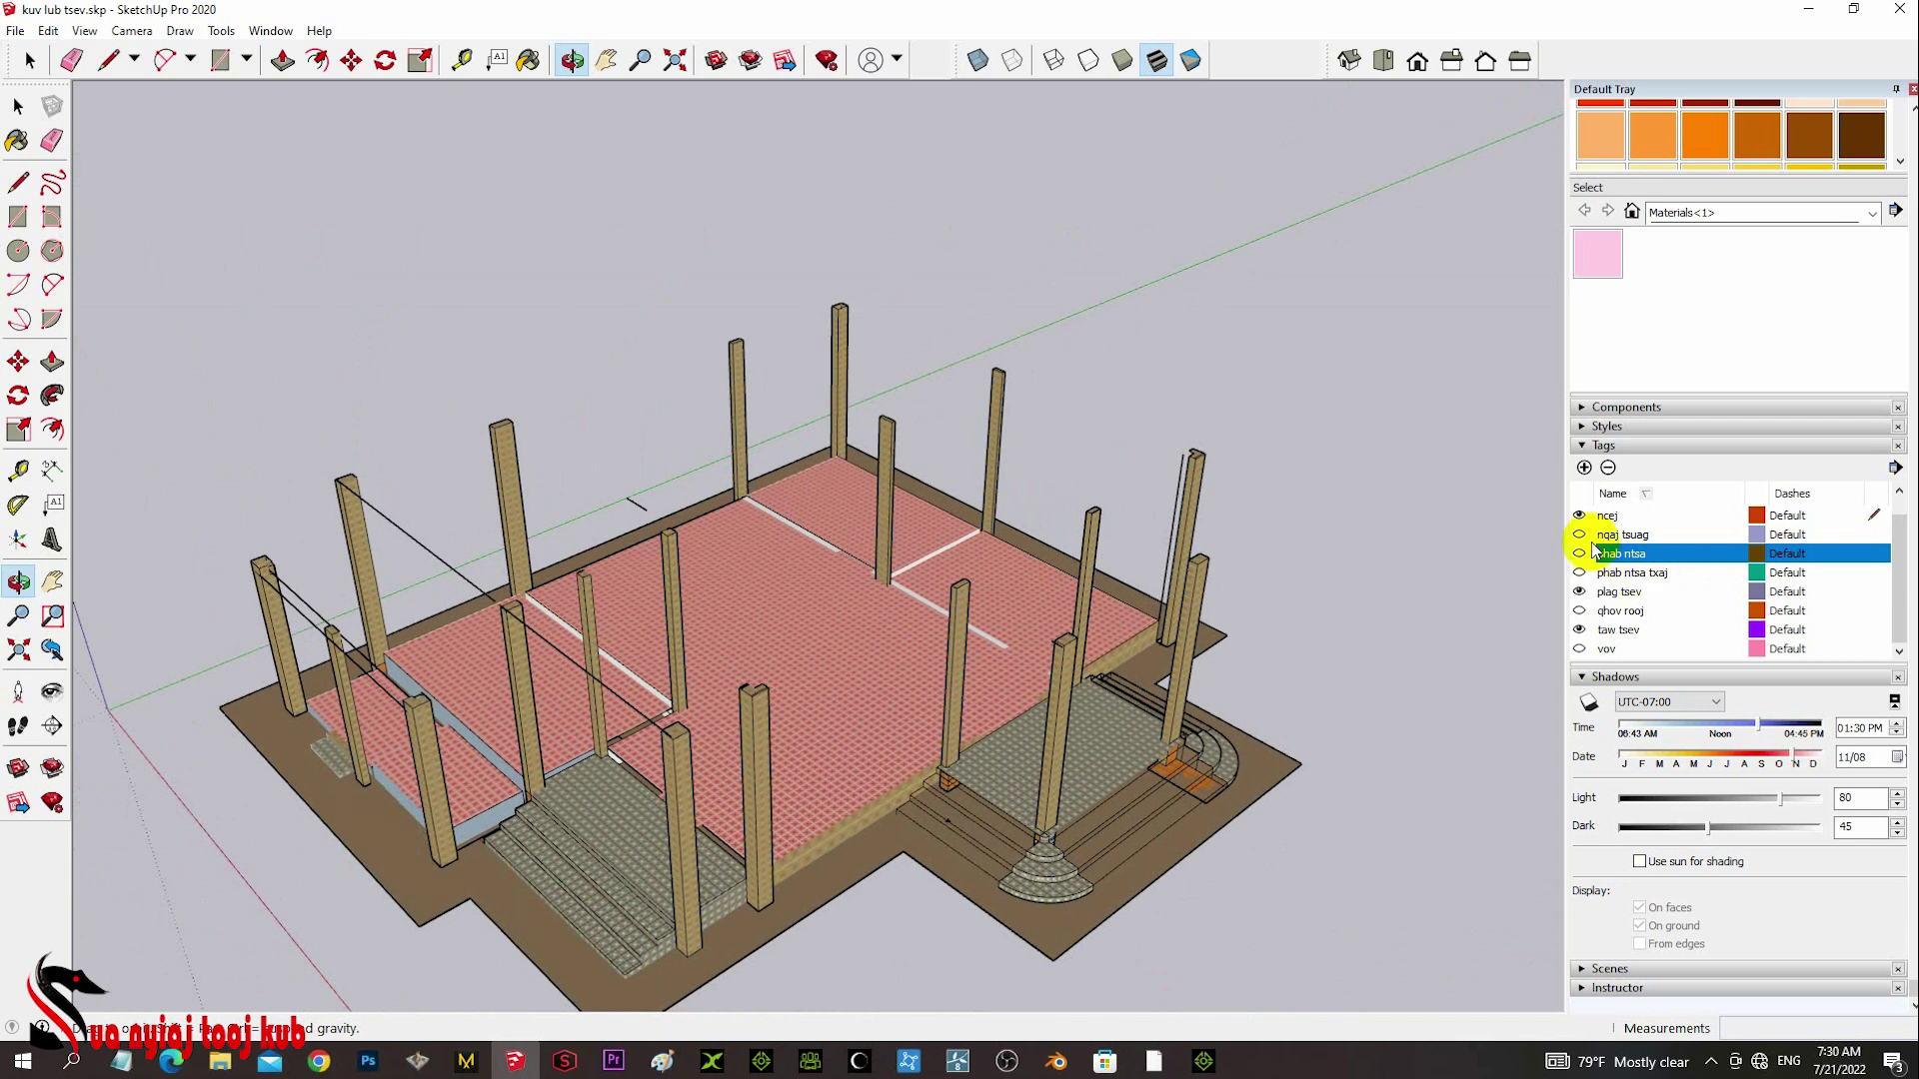
- Make plag tsev the active tag and hide the ncej tag so only the floor and steps are shown
{"action": "left_click_drag", "start_coordinate": [900, 689], "coordinate": [789, 714]}
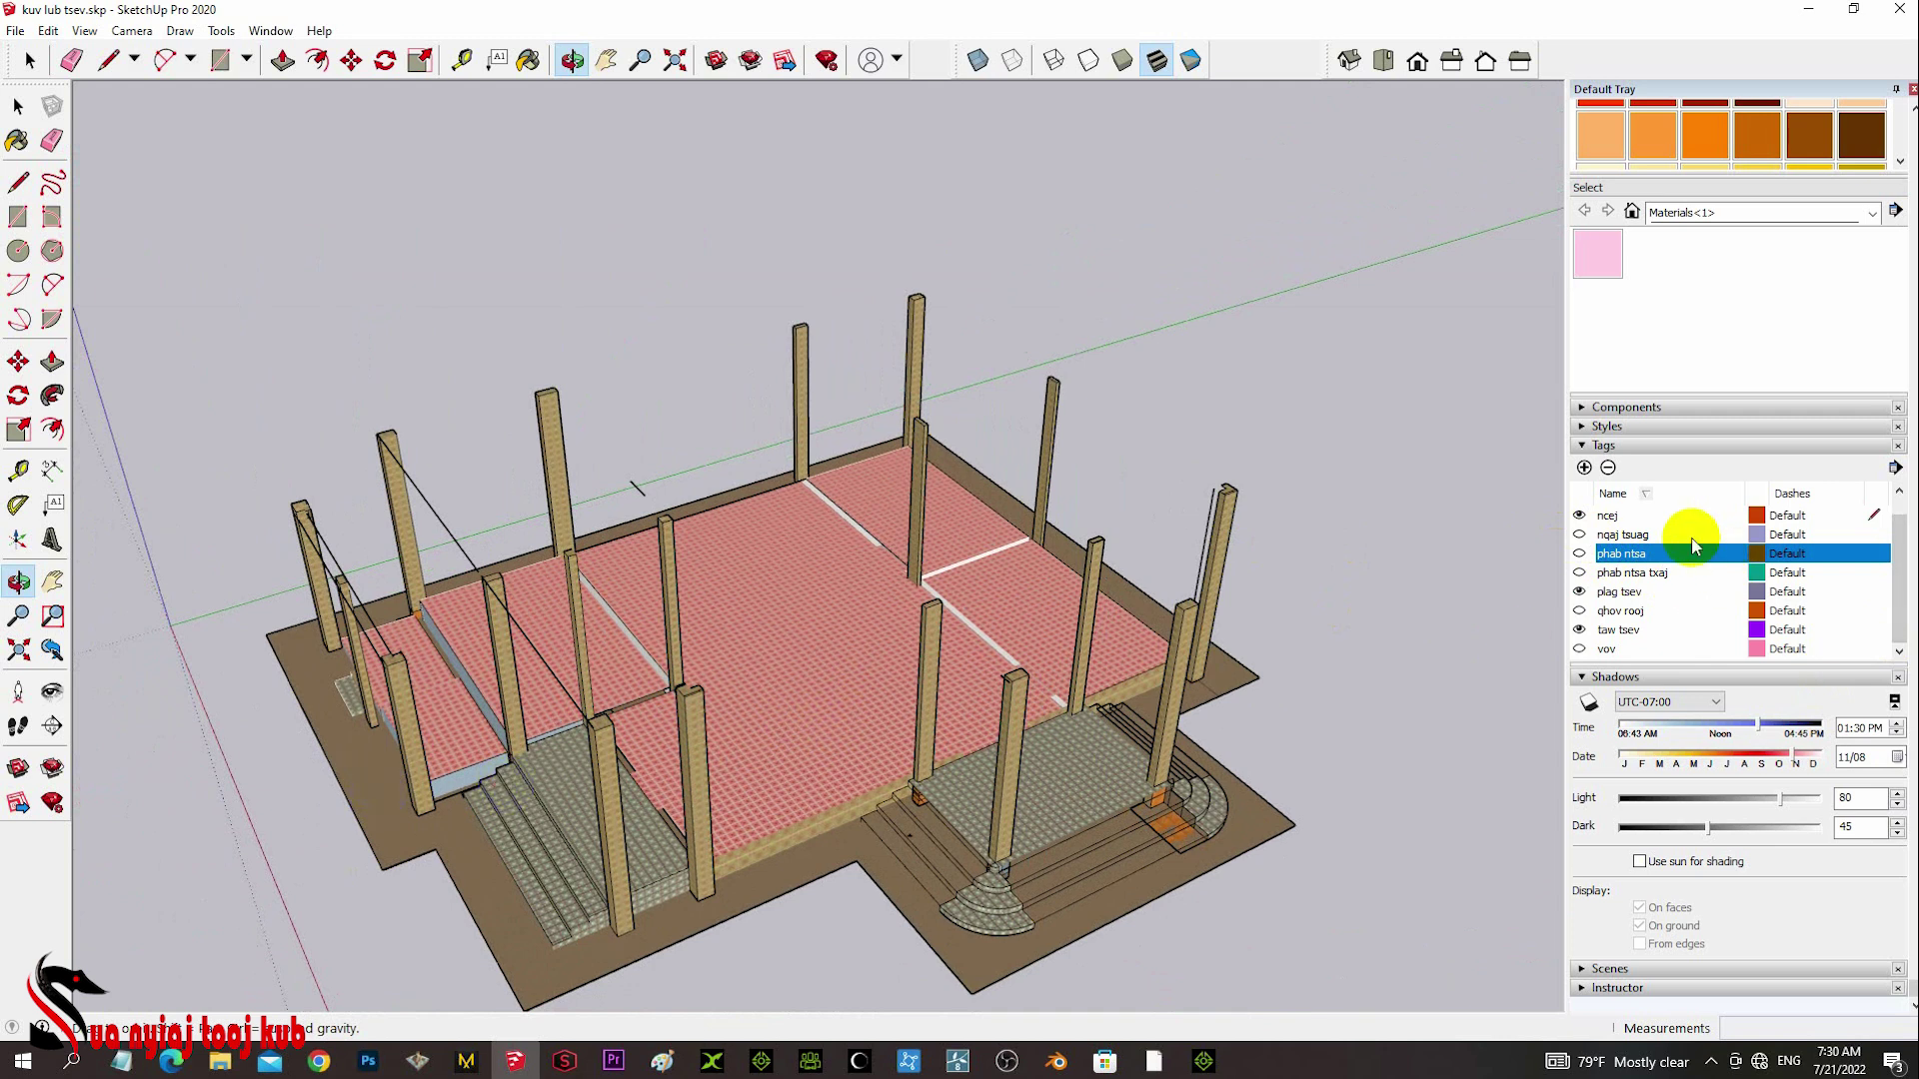
{"action": "left_click", "coordinate": [1640, 590]}
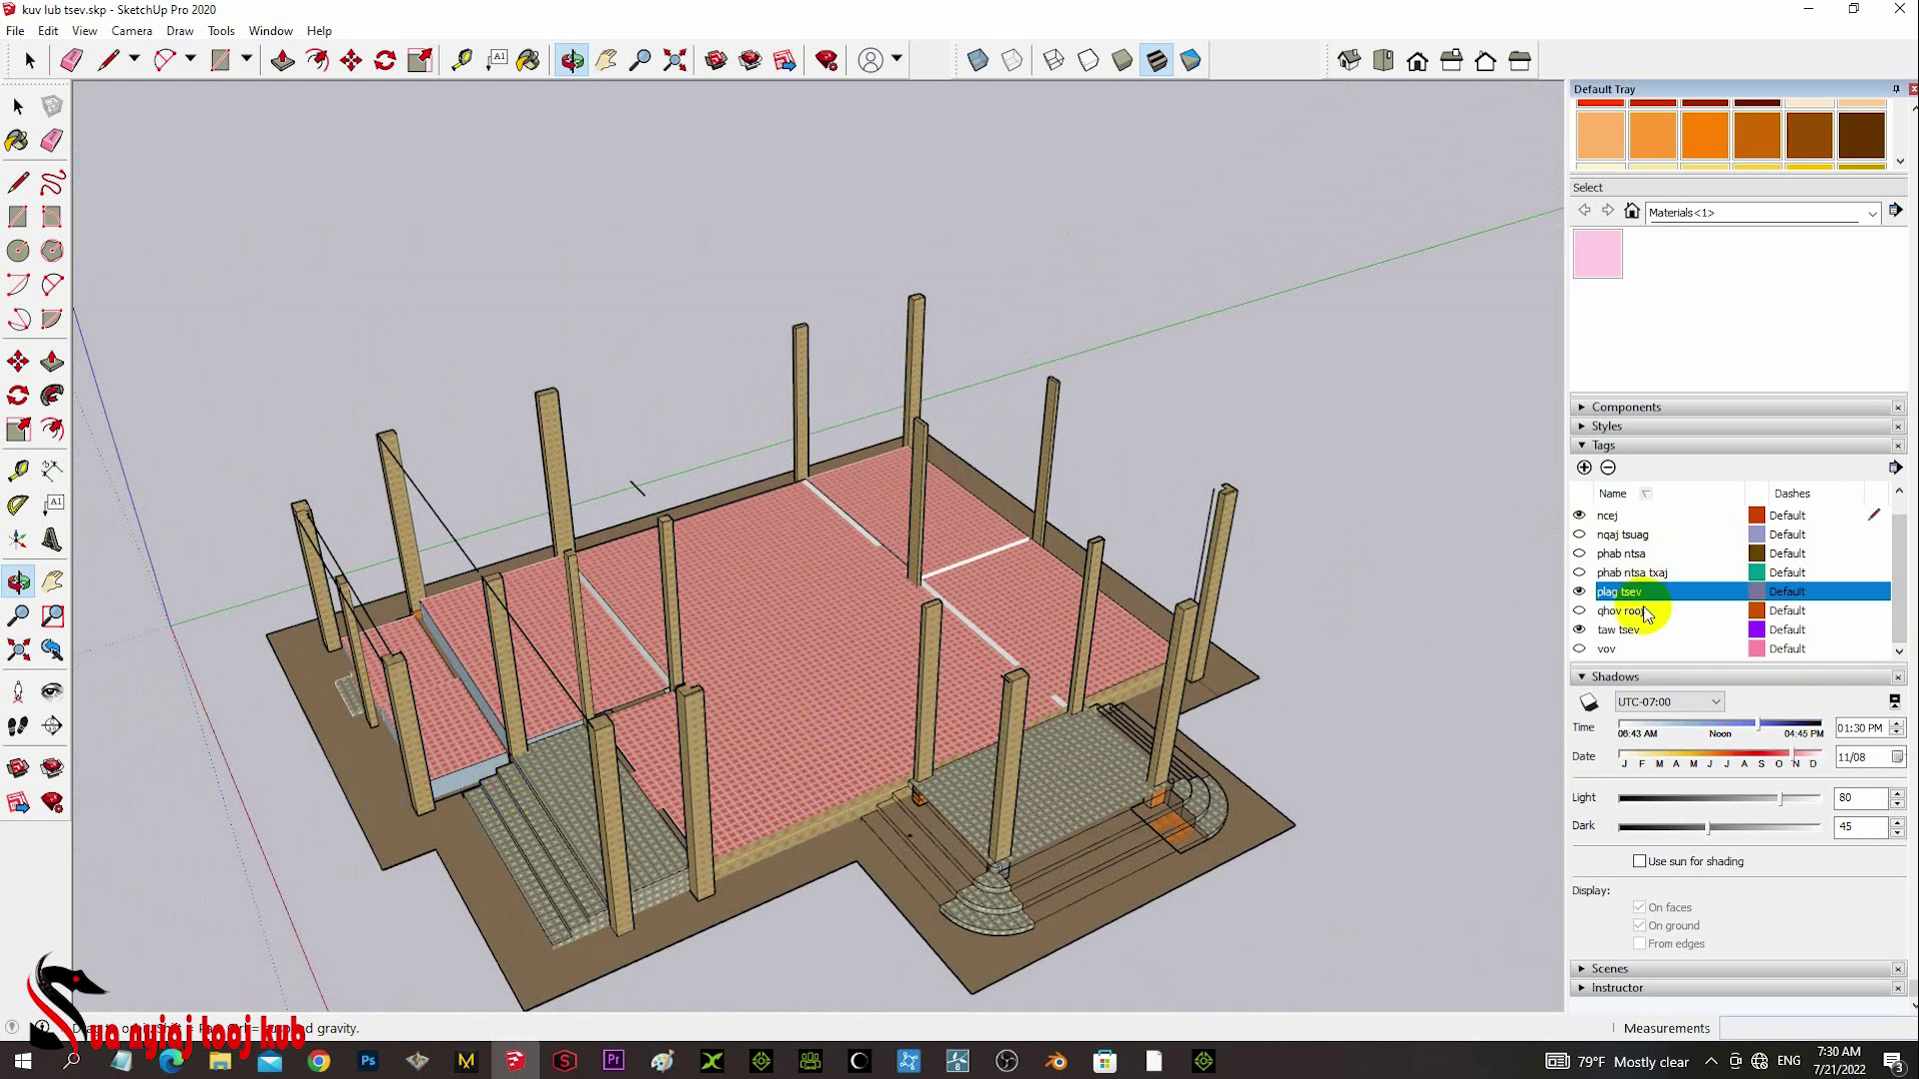
{"action": "left_click", "coordinate": [1874, 593]}
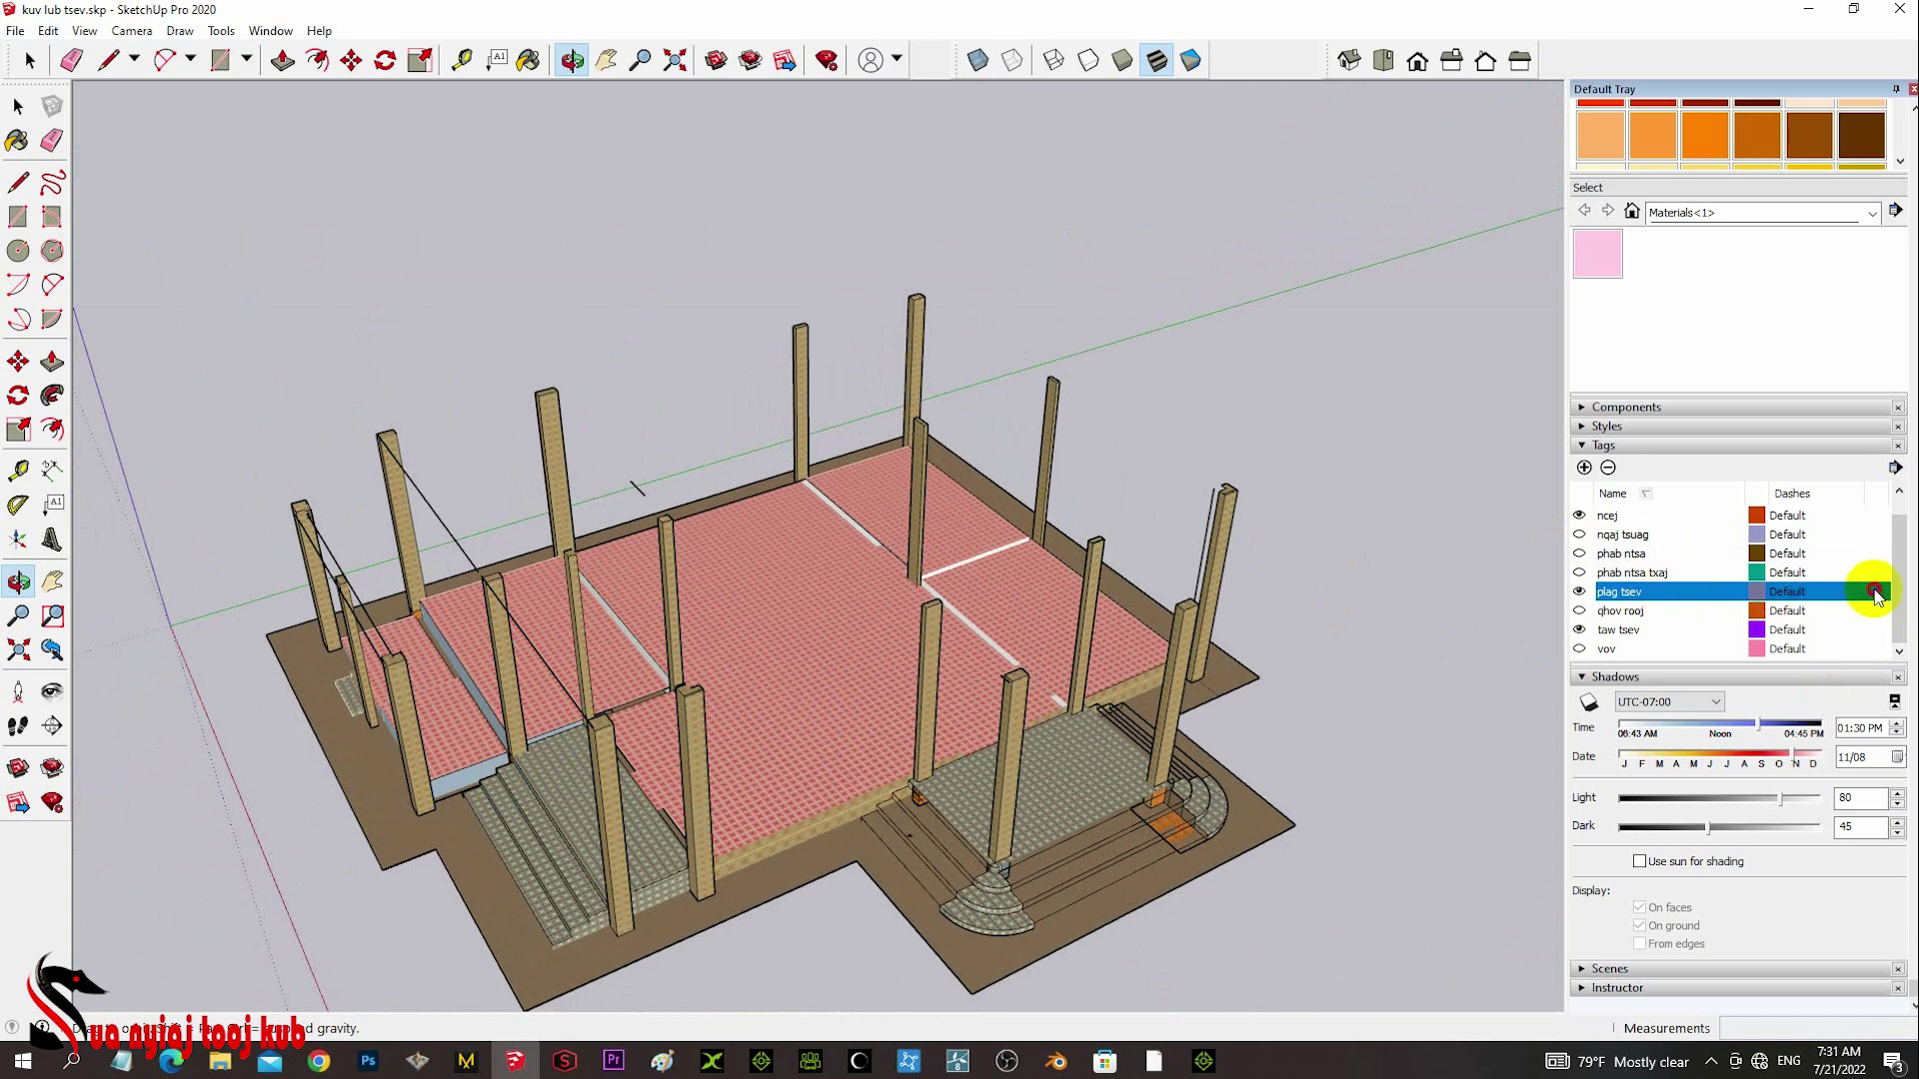
{"action": "left_click", "coordinate": [1579, 516]}
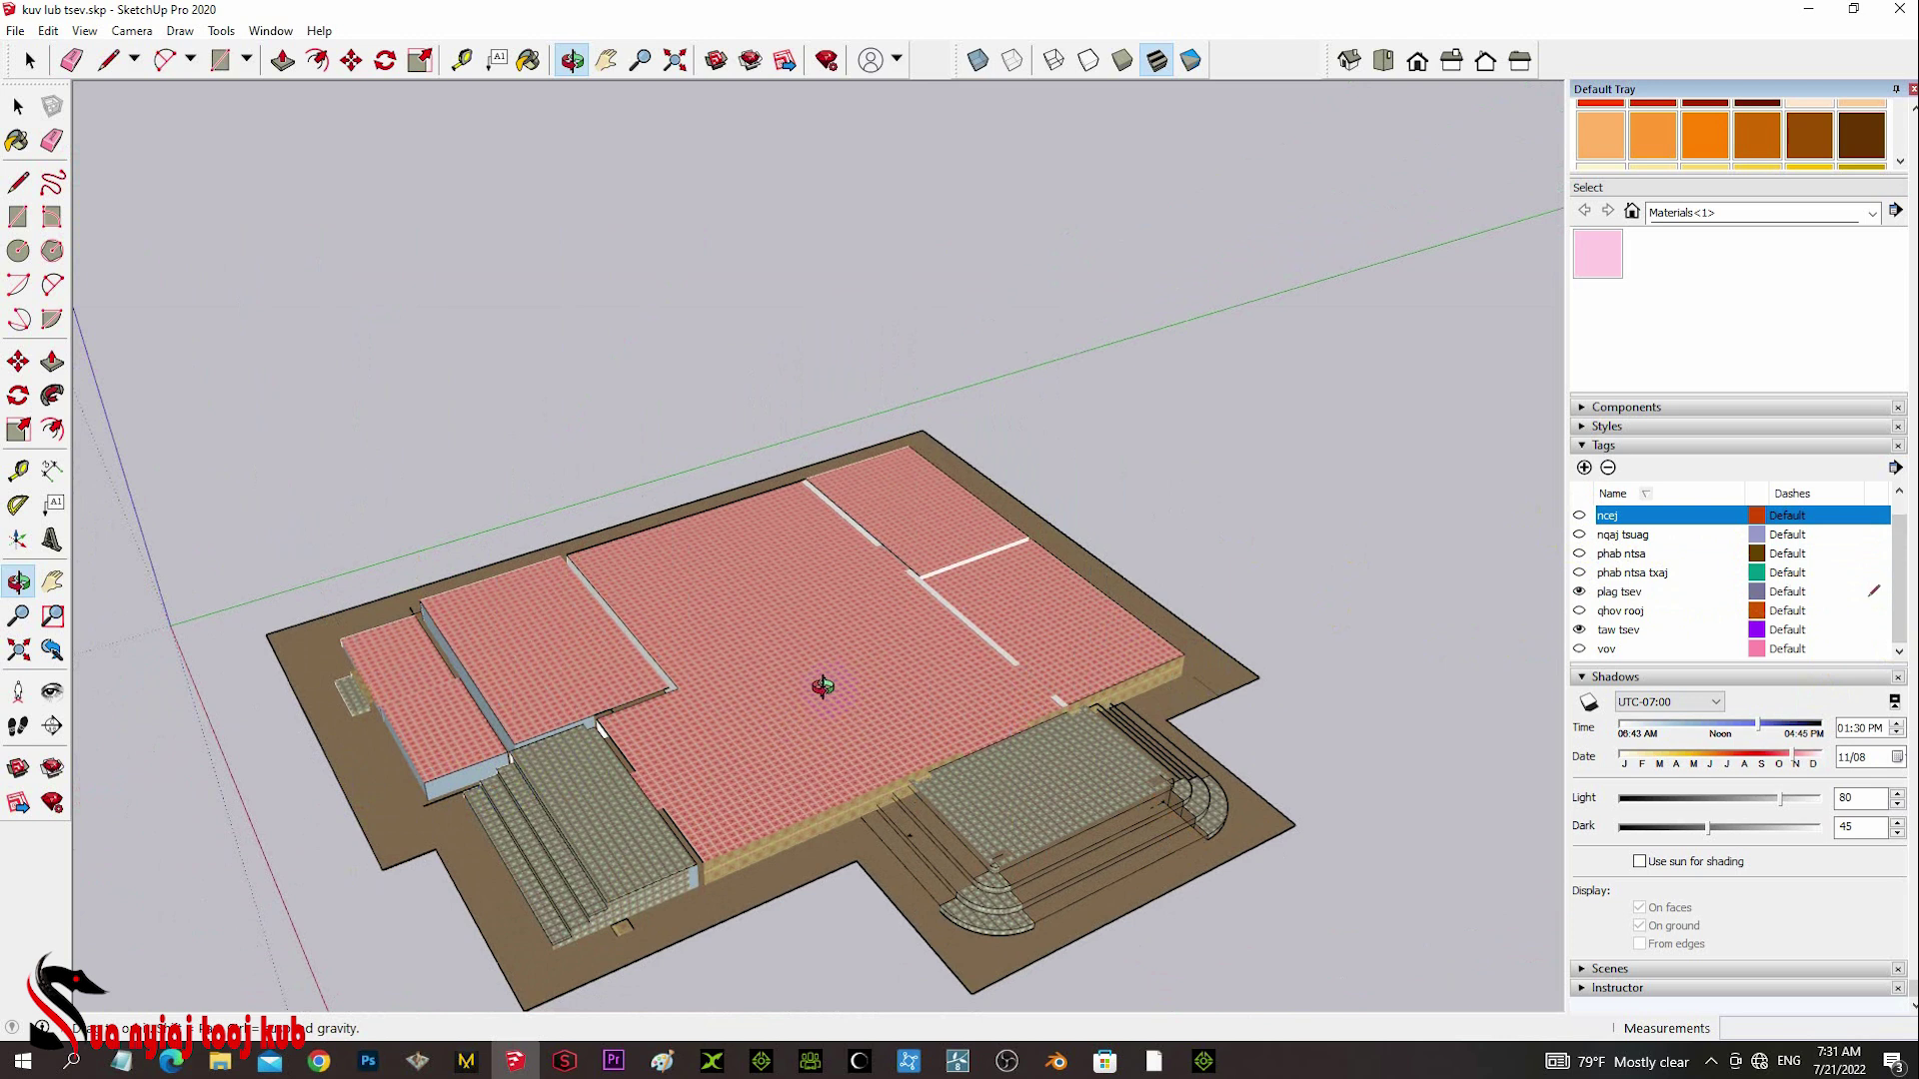
- Inspect the bare tiled floor and entrance steps, and make the ncej tag's columns visible again
{"action": "left_click_drag", "start_coordinate": [813, 677], "coordinate": [836, 643]}
{"action": "scroll", "coordinate": [840, 699], "scroll_direction": "up", "scroll_amount": 5}
{"action": "left_click_drag", "start_coordinate": [842, 729], "coordinate": [999, 793]}
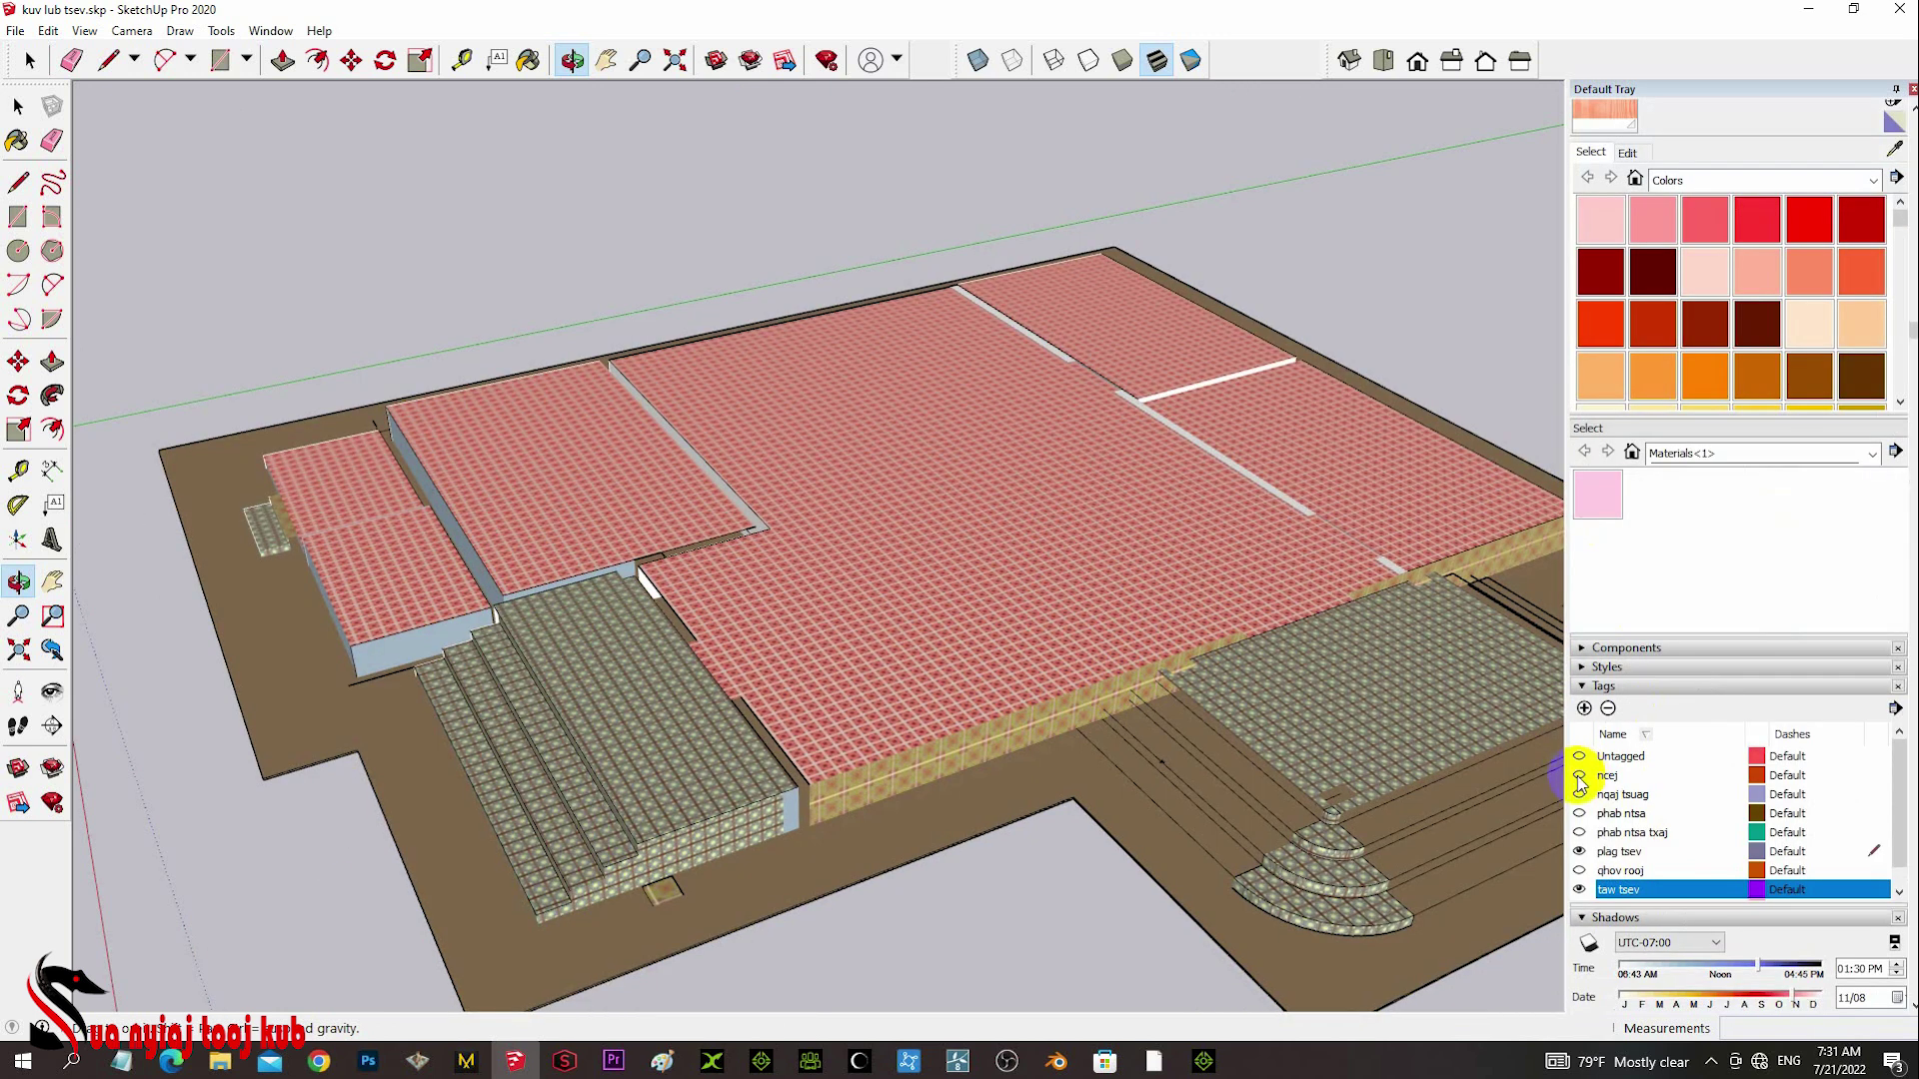
{"action": "left_click", "coordinate": [1579, 777]}
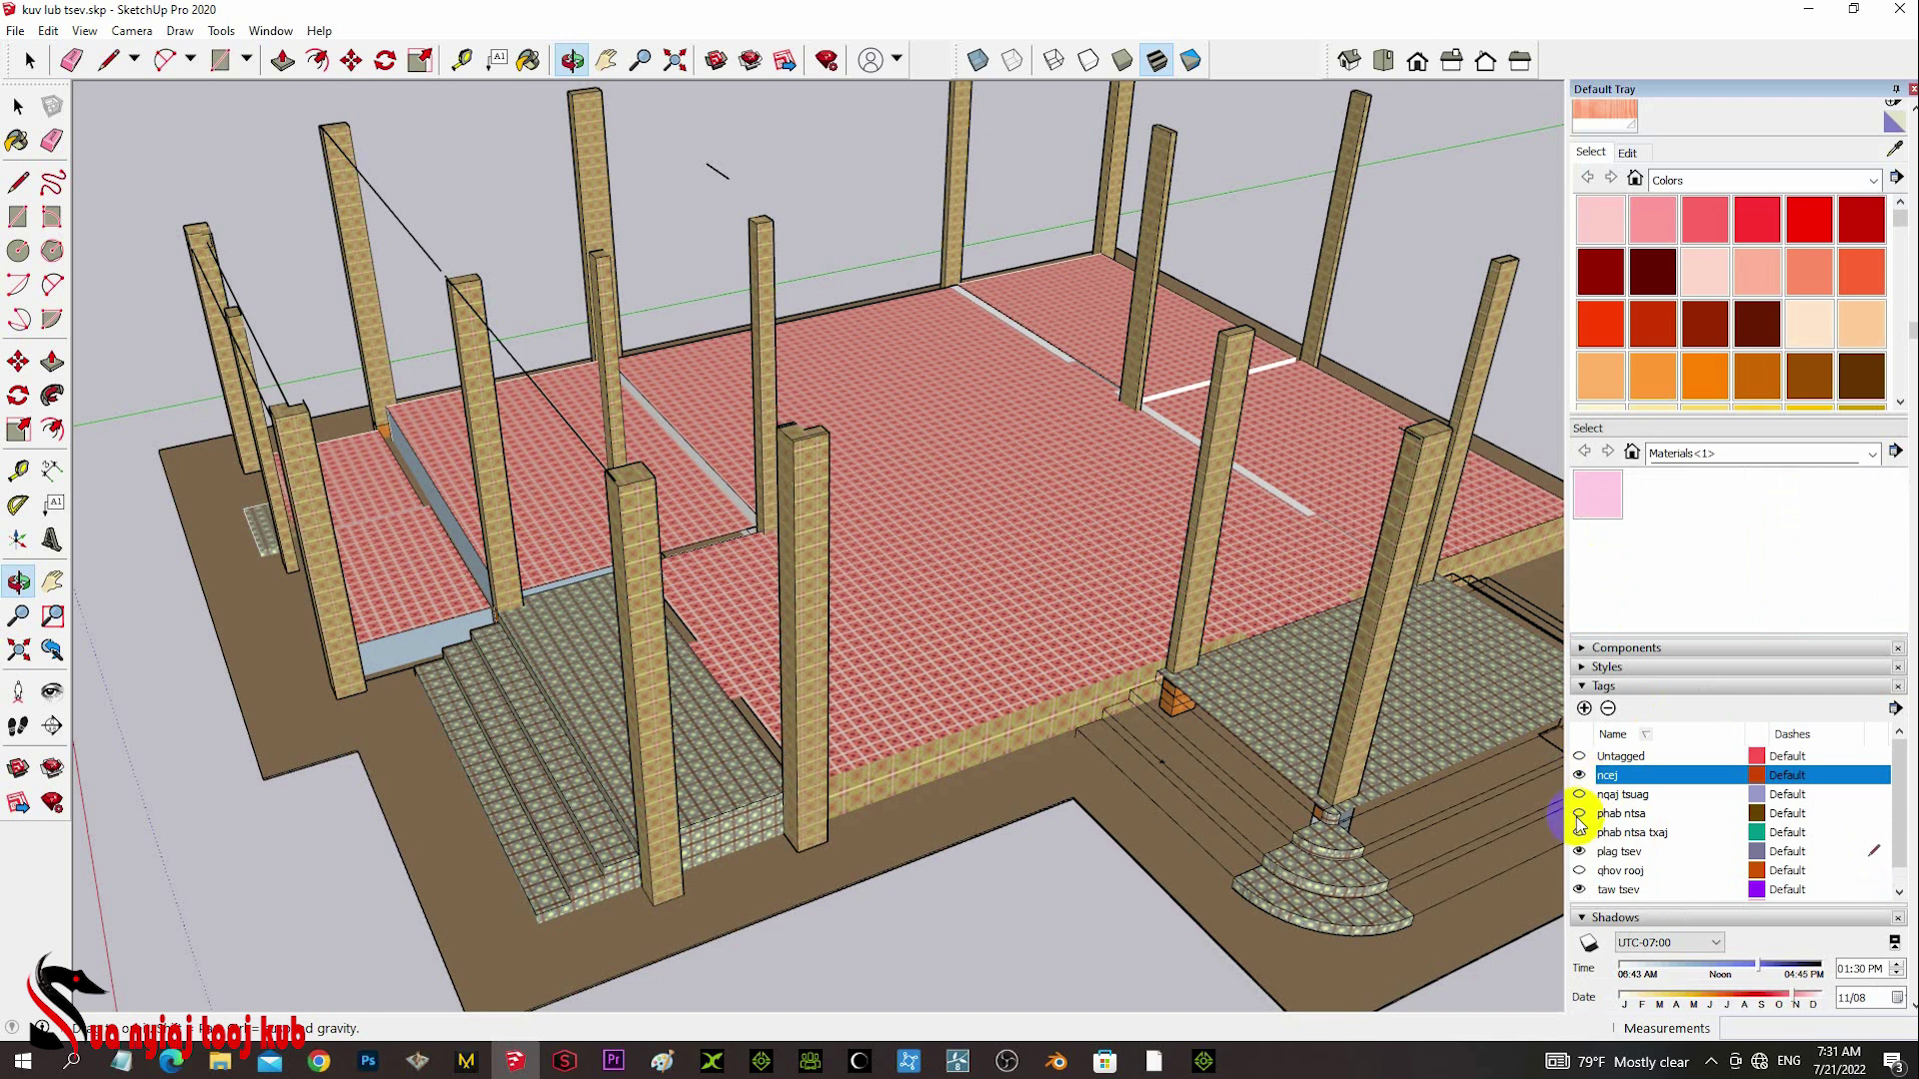
- Make the phab ntsa, phab ntsa txaj and qhov rooj tags visible to show the walls, partitions, doors and windows
{"action": "left_click", "coordinate": [1579, 814]}
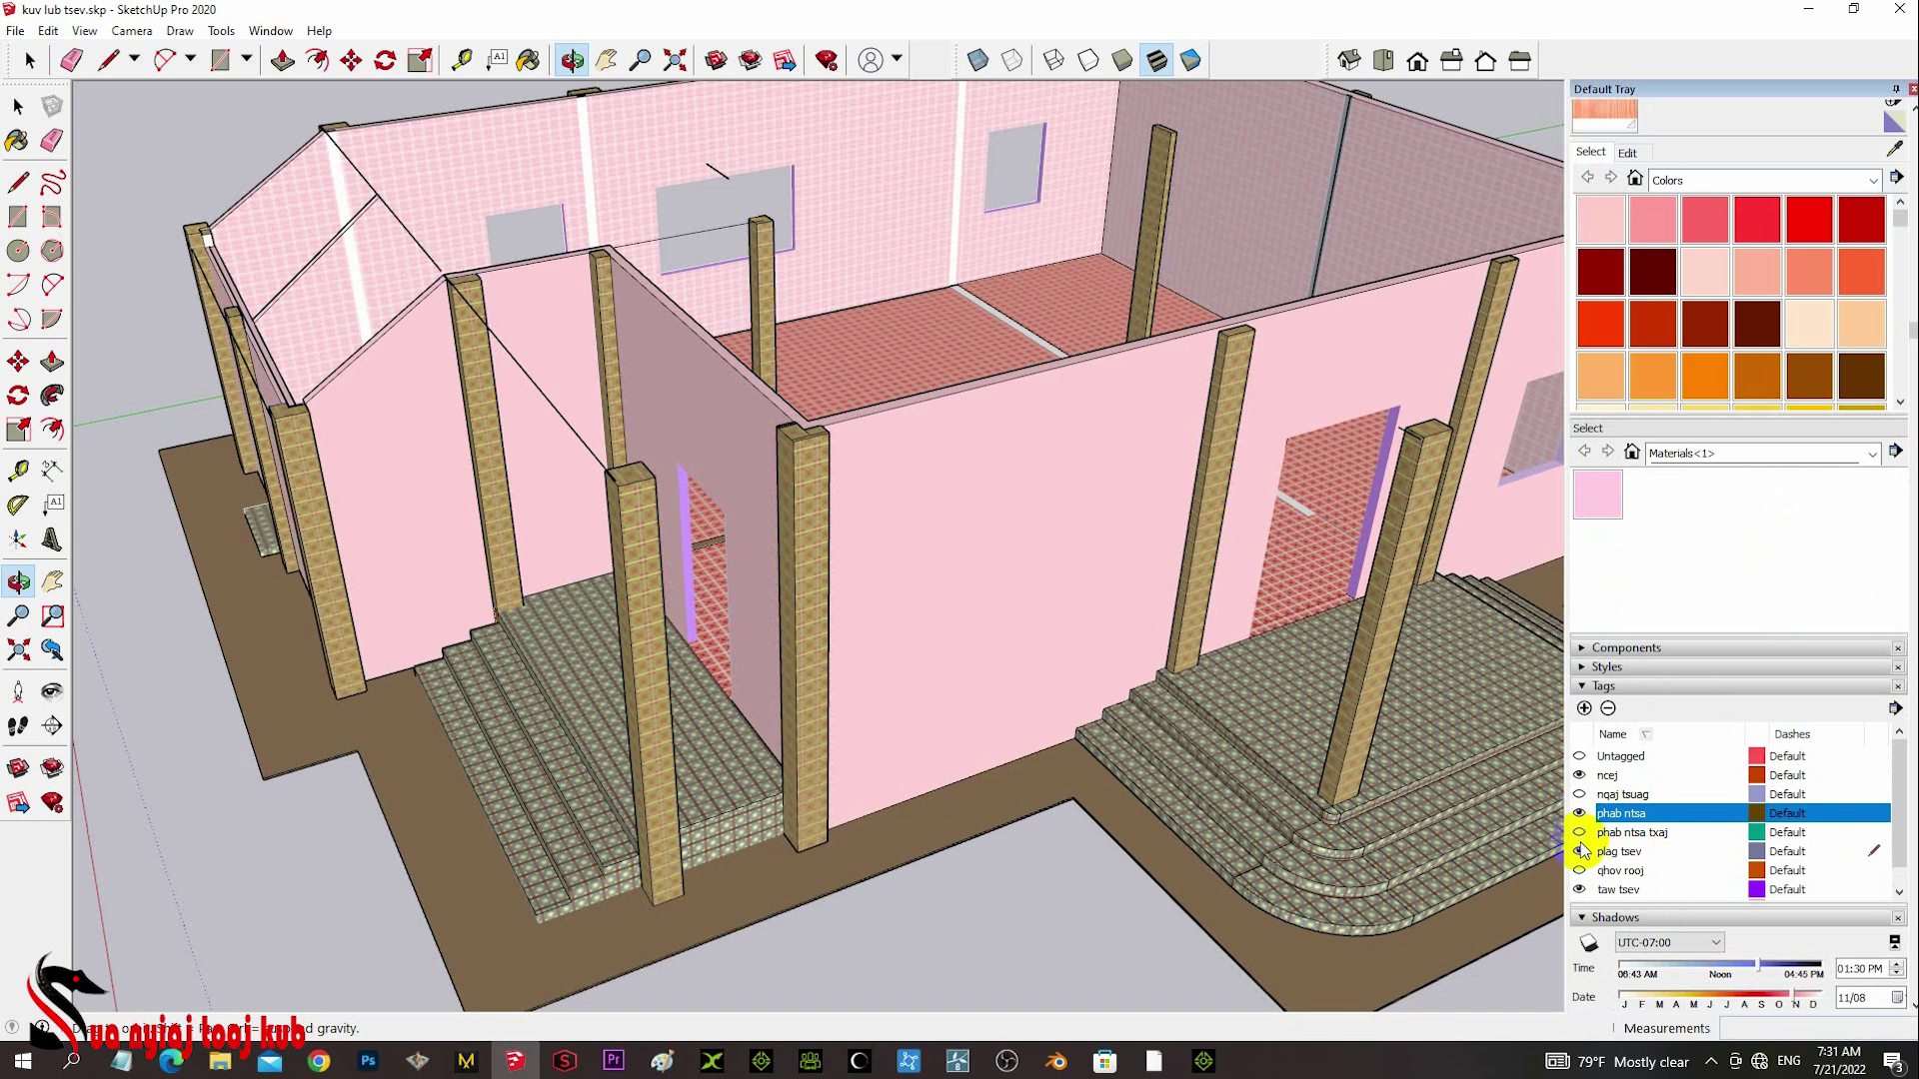
{"action": "left_click", "coordinate": [1579, 832]}
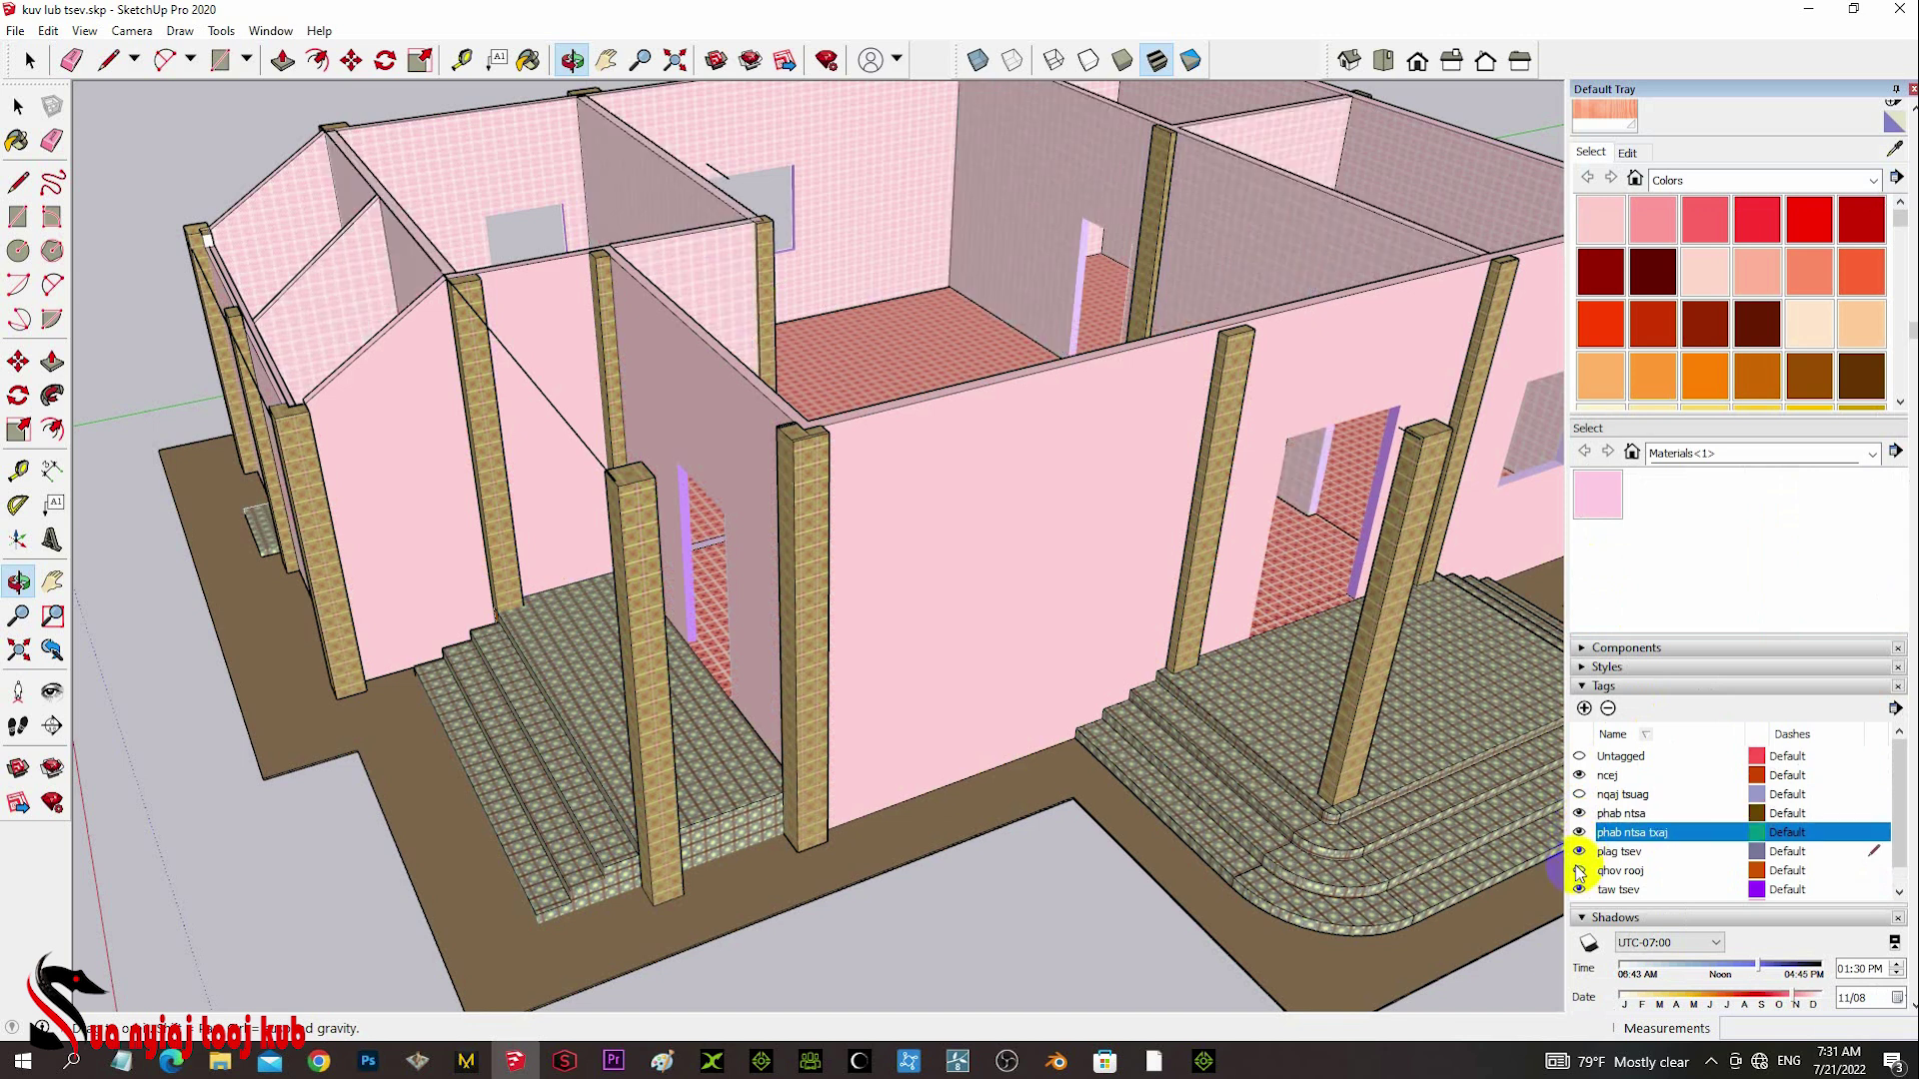
{"action": "left_click", "coordinate": [1579, 871]}
{"action": "scroll", "coordinate": [1653, 804], "scroll_direction": "down", "scroll_amount": 3}
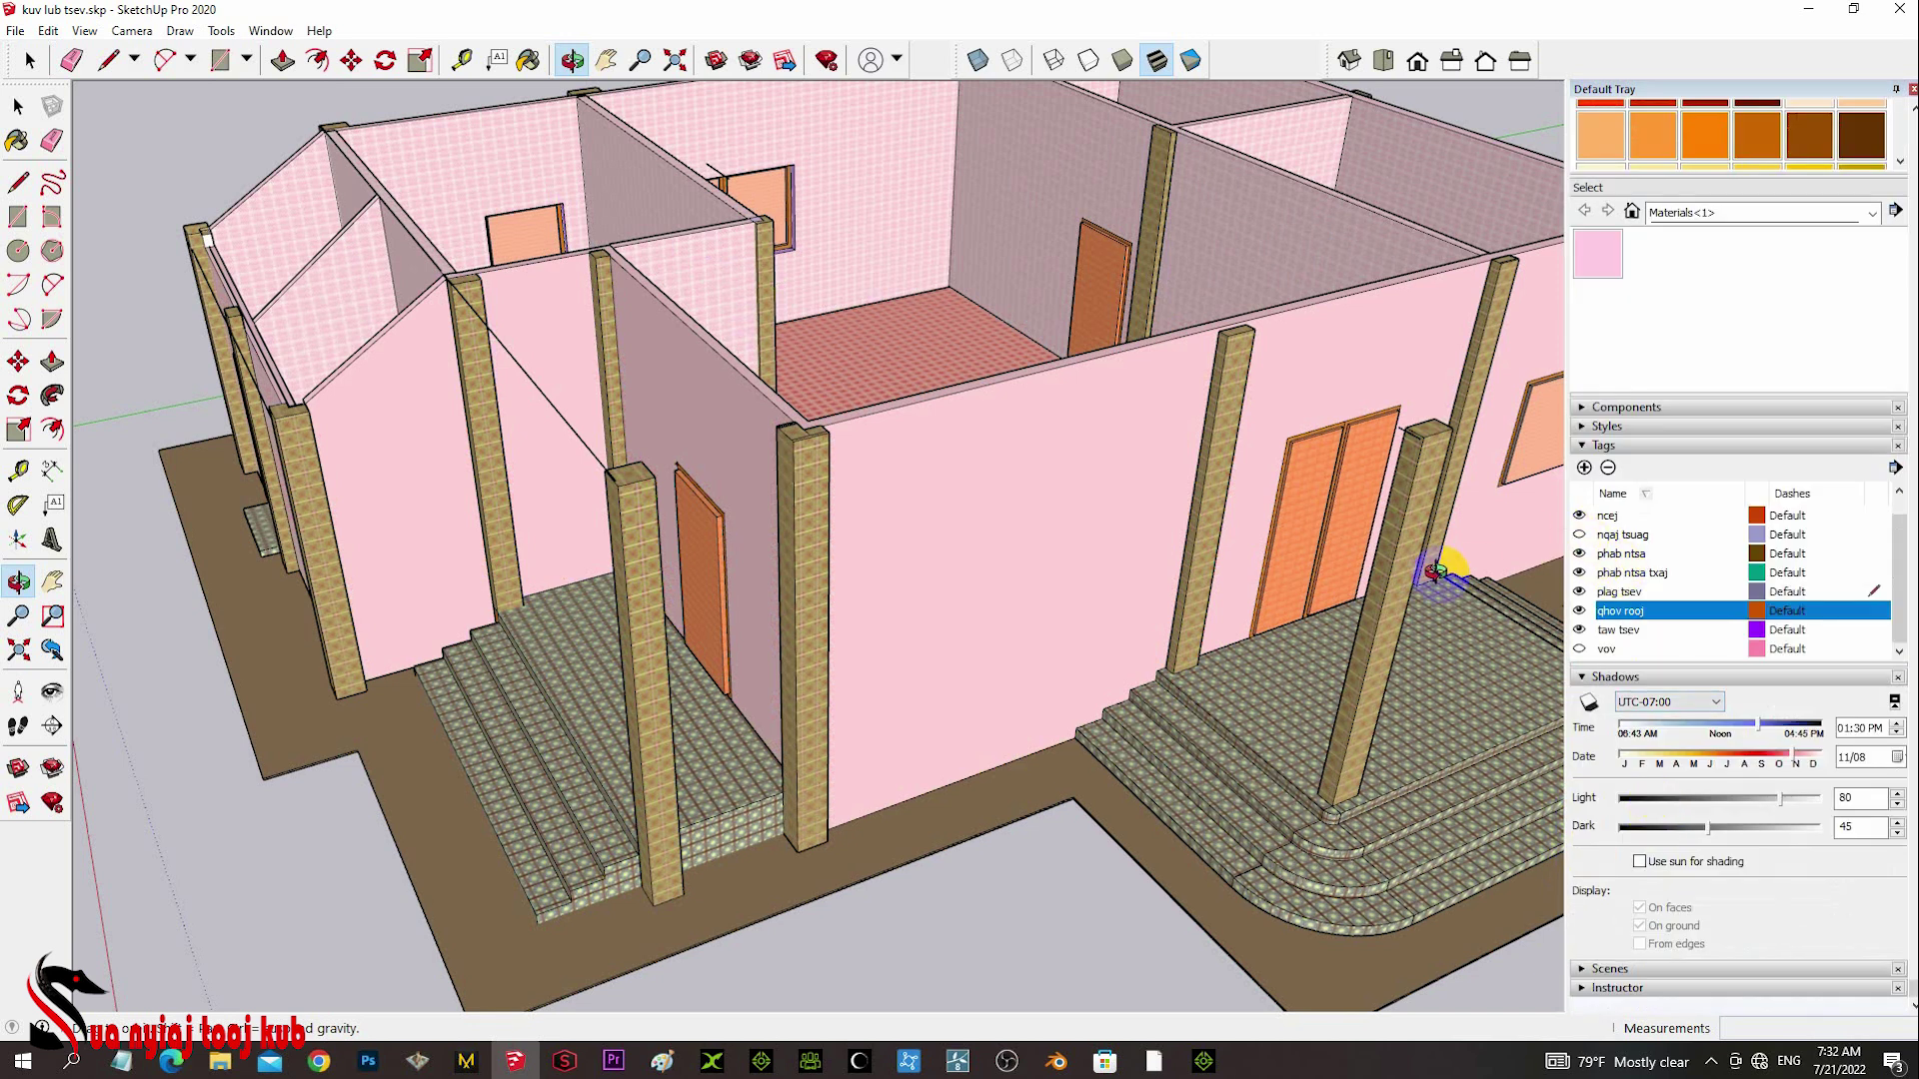
{"action": "left_click_drag", "start_coordinate": [1053, 526], "coordinate": [1015, 685]}
{"action": "key", "text": "h"}
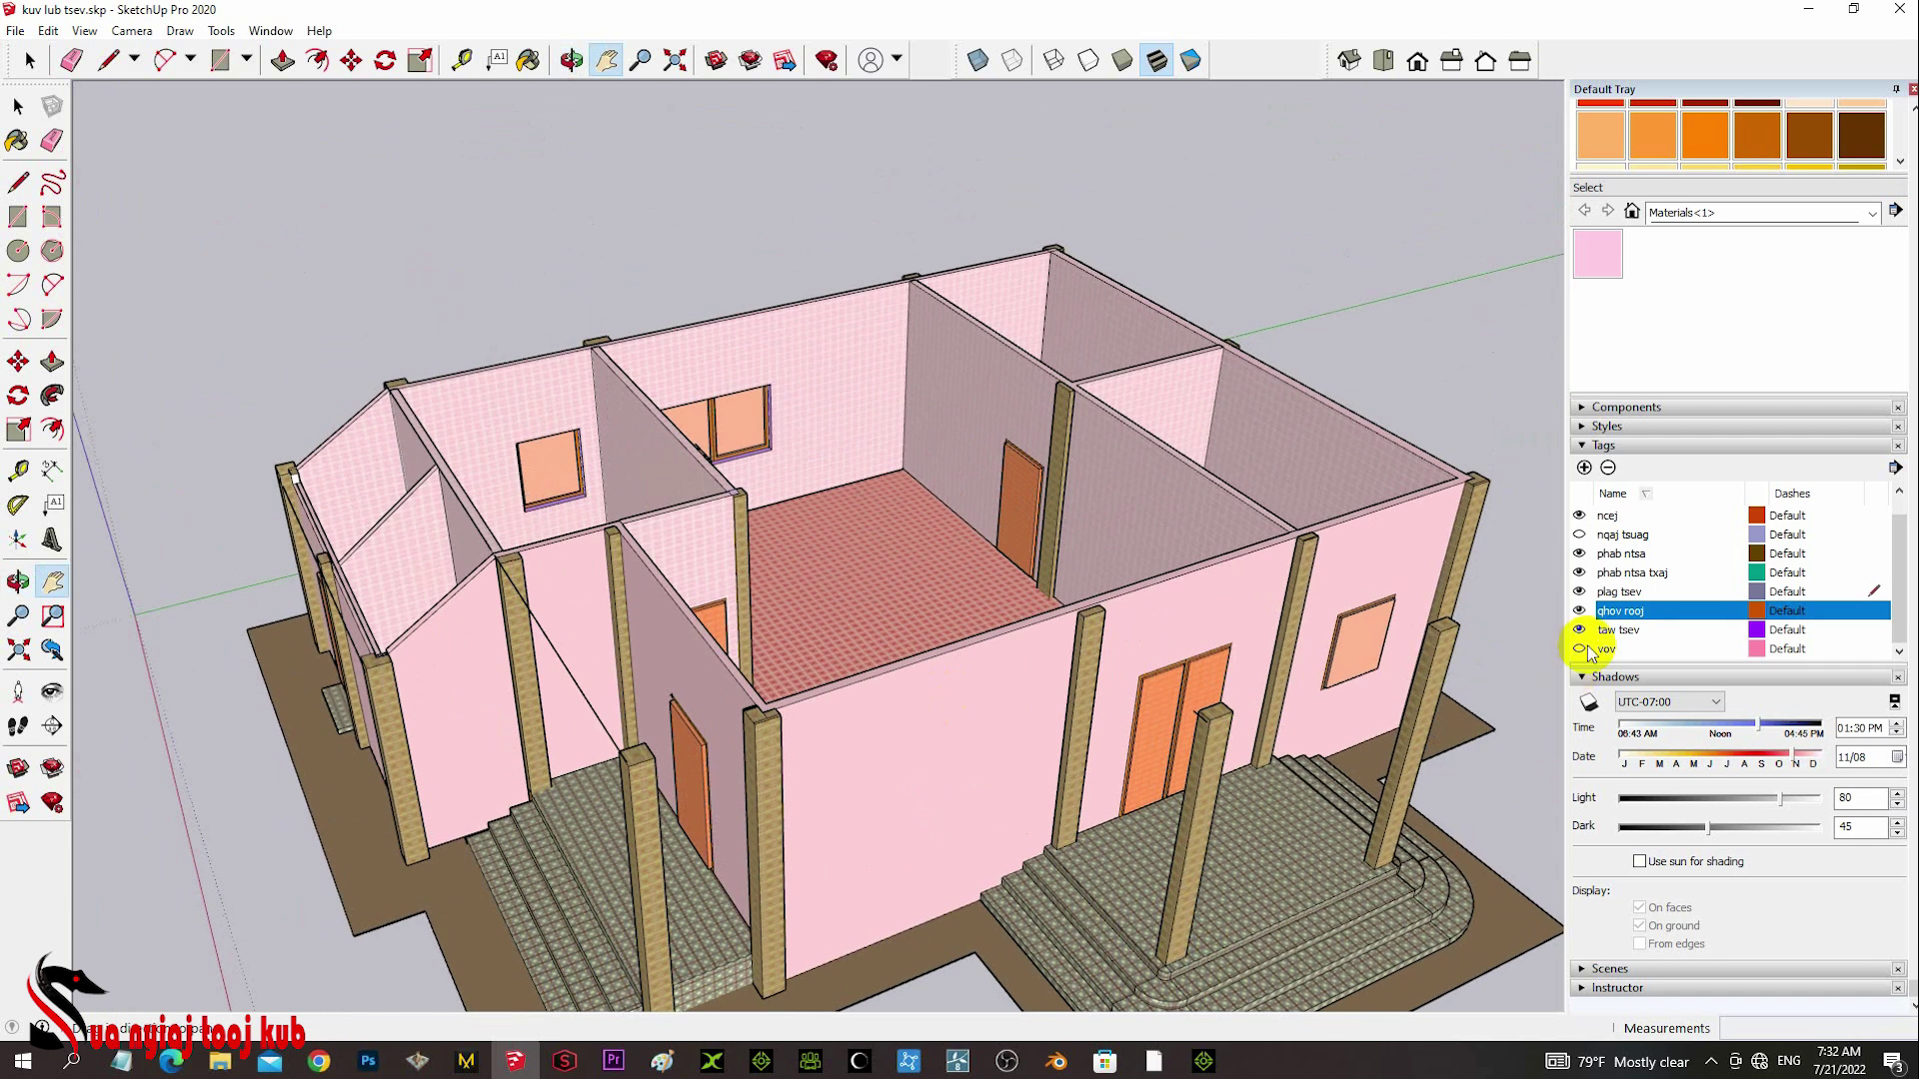
- Show the nqaj tsuag and vov tags to restore the house's beams and roof
{"action": "left_click", "coordinate": [1579, 535]}
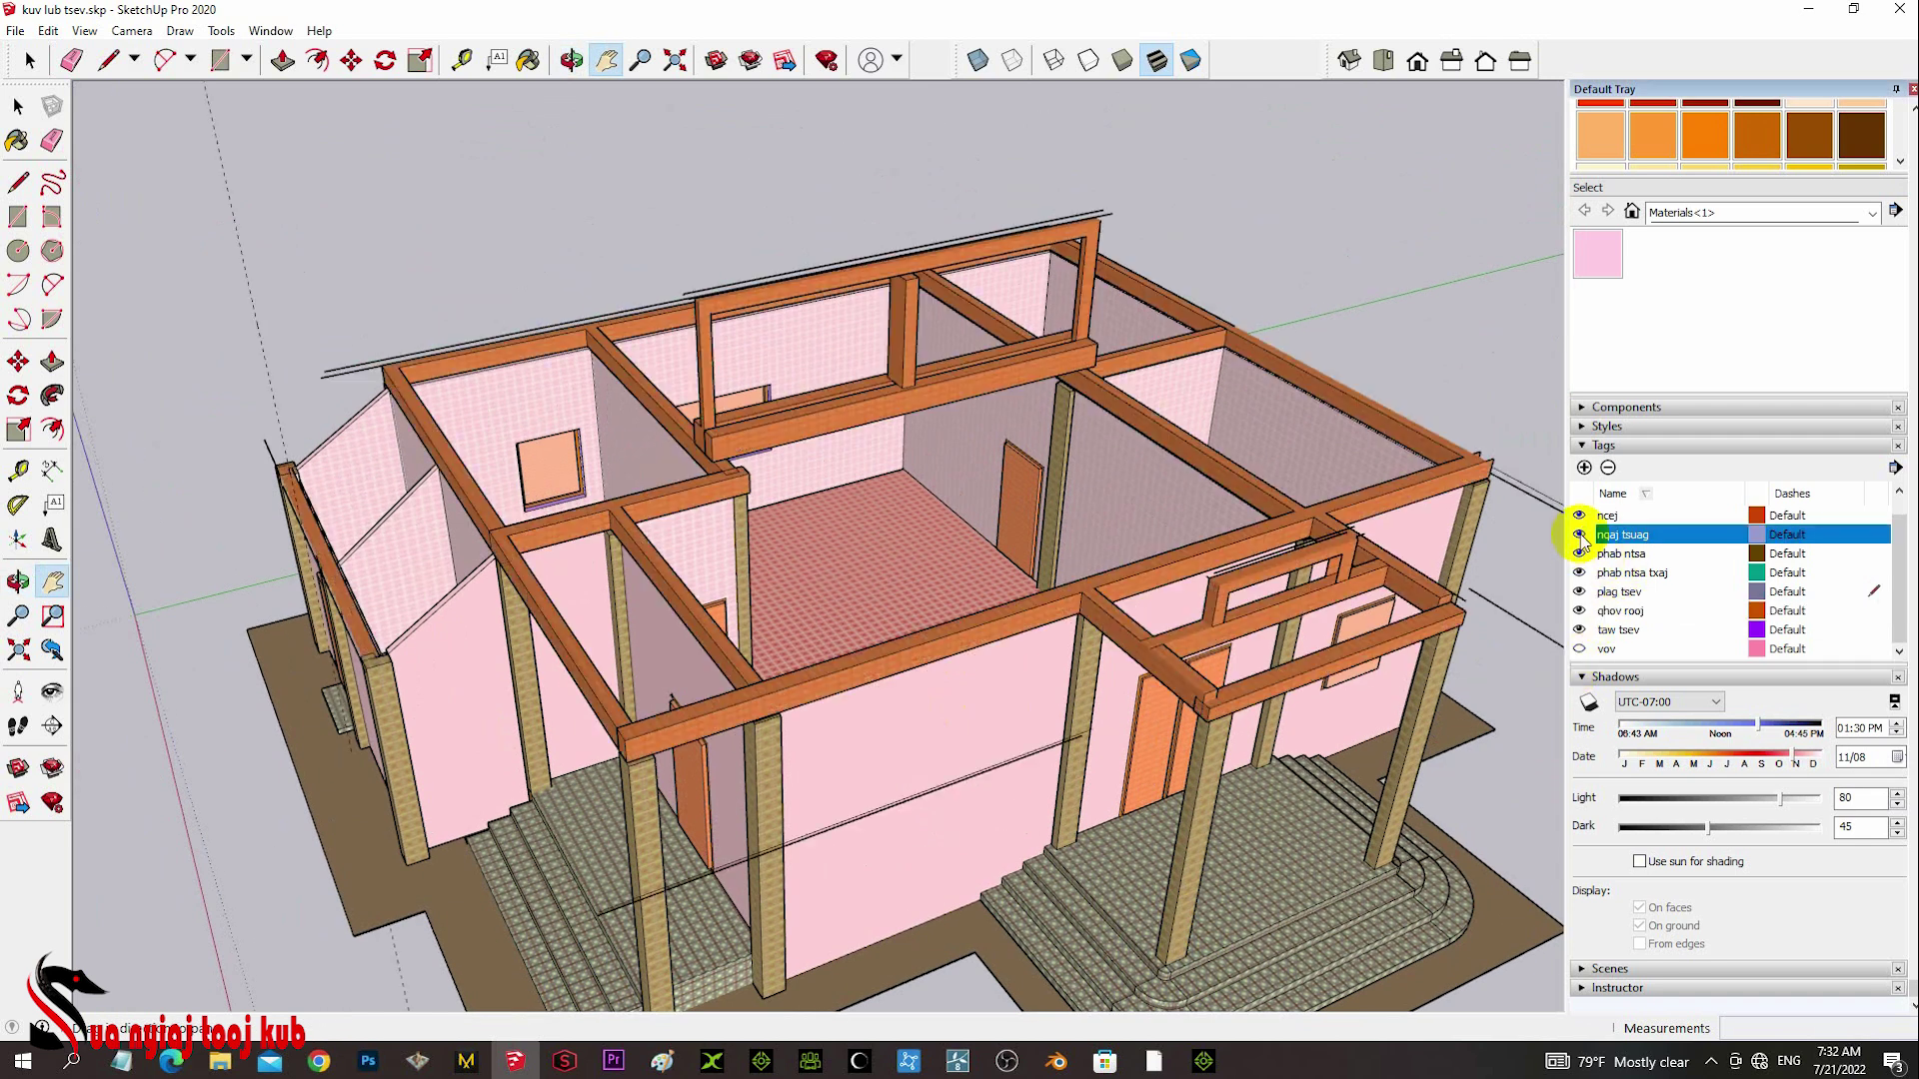
{"action": "left_click", "coordinate": [1578, 648]}
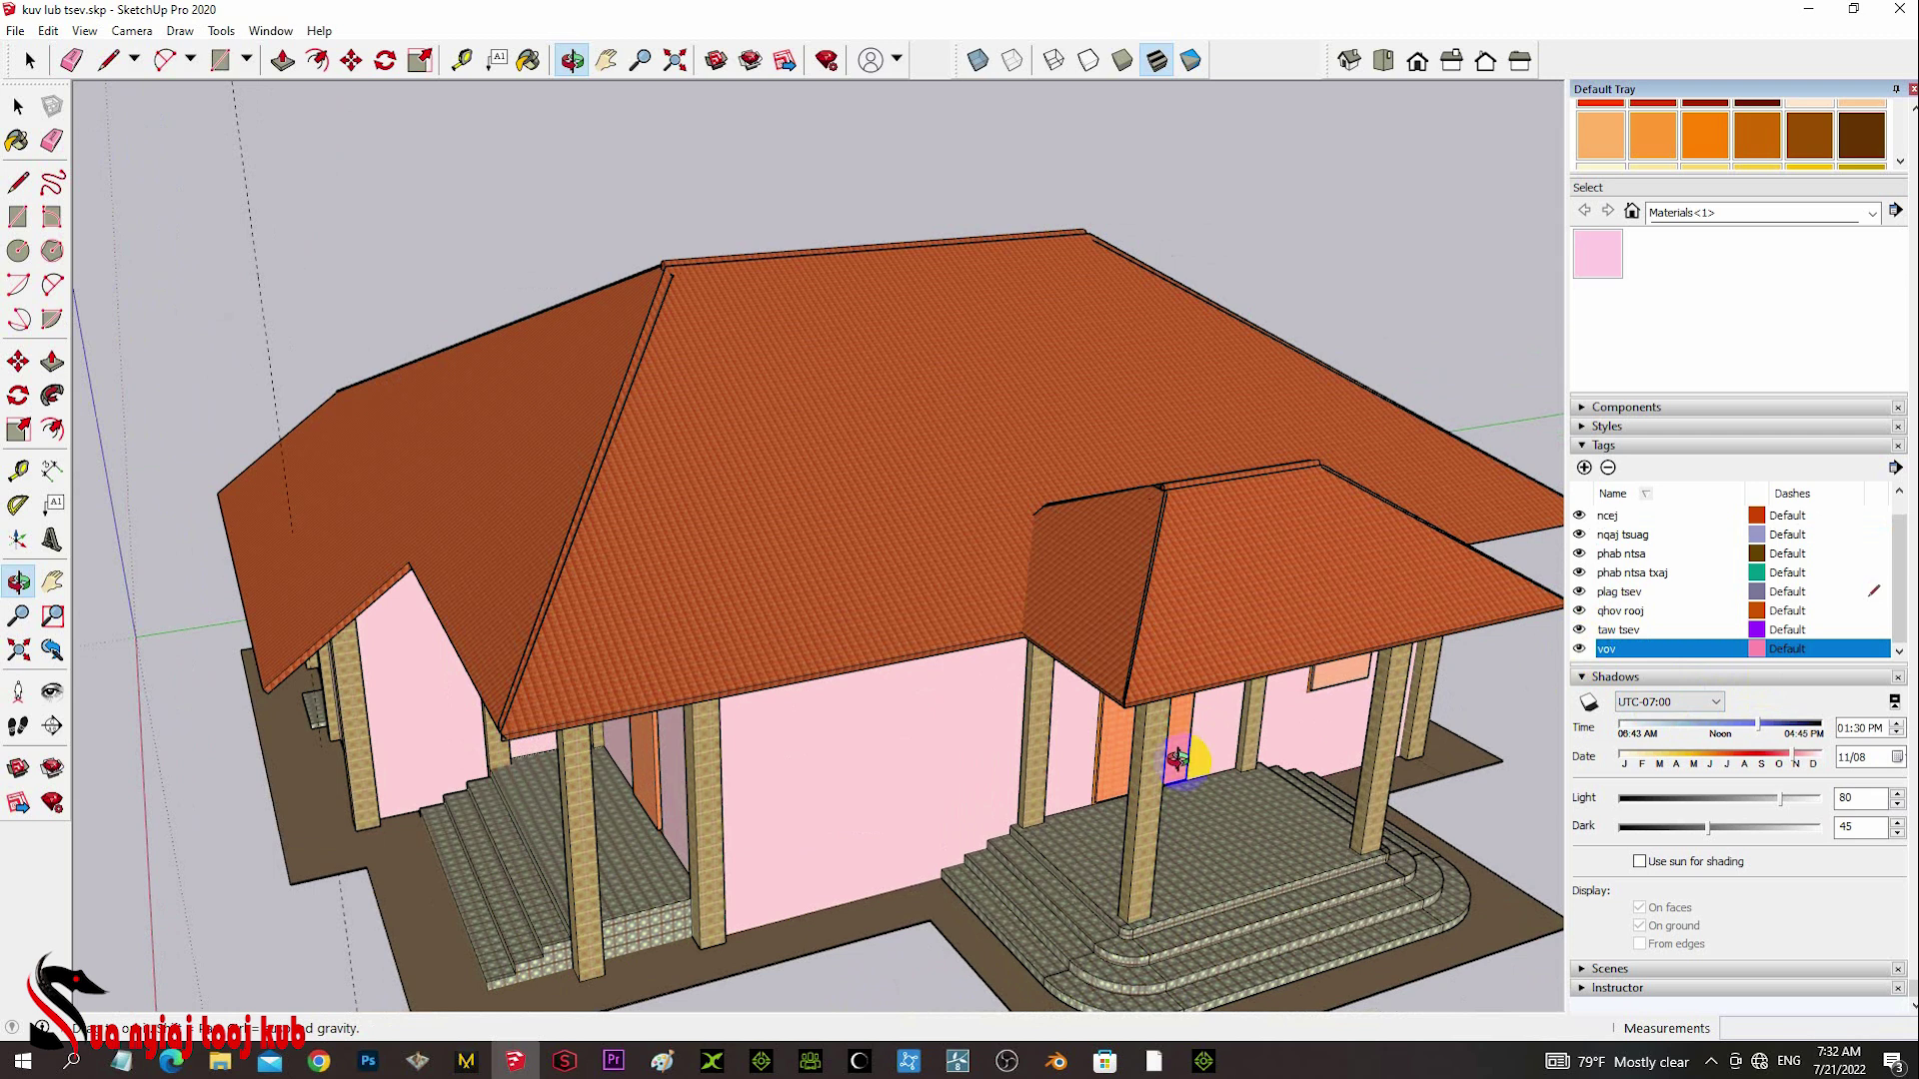
{"action": "left_click_drag", "start_coordinate": [1045, 771], "coordinate": [1040, 609]}
{"action": "left_click_drag", "start_coordinate": [1084, 698], "coordinate": [720, 726]}
{"action": "key", "text": "h"}
{"action": "key", "text": "o"}
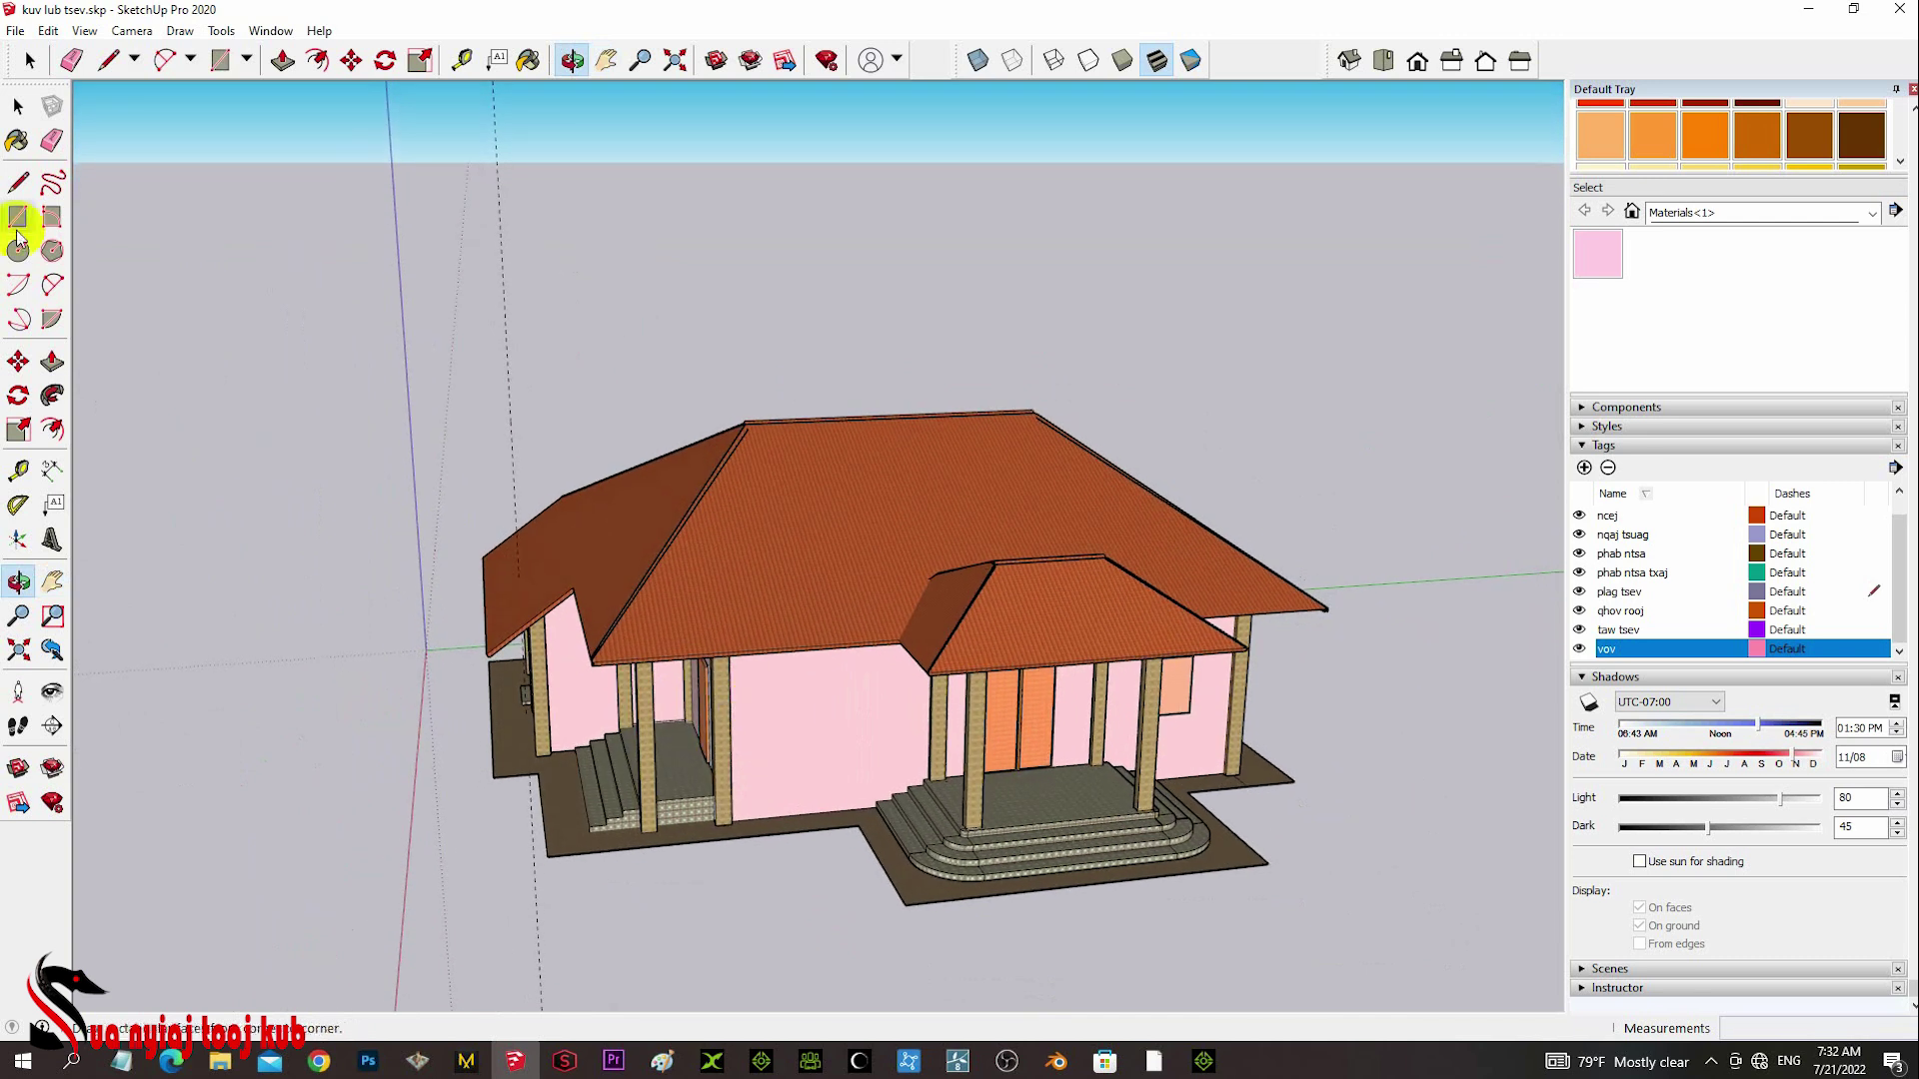
- Select the entire house, including its roof, columns, steps and base
{"action": "left_click", "coordinate": [30, 61]}
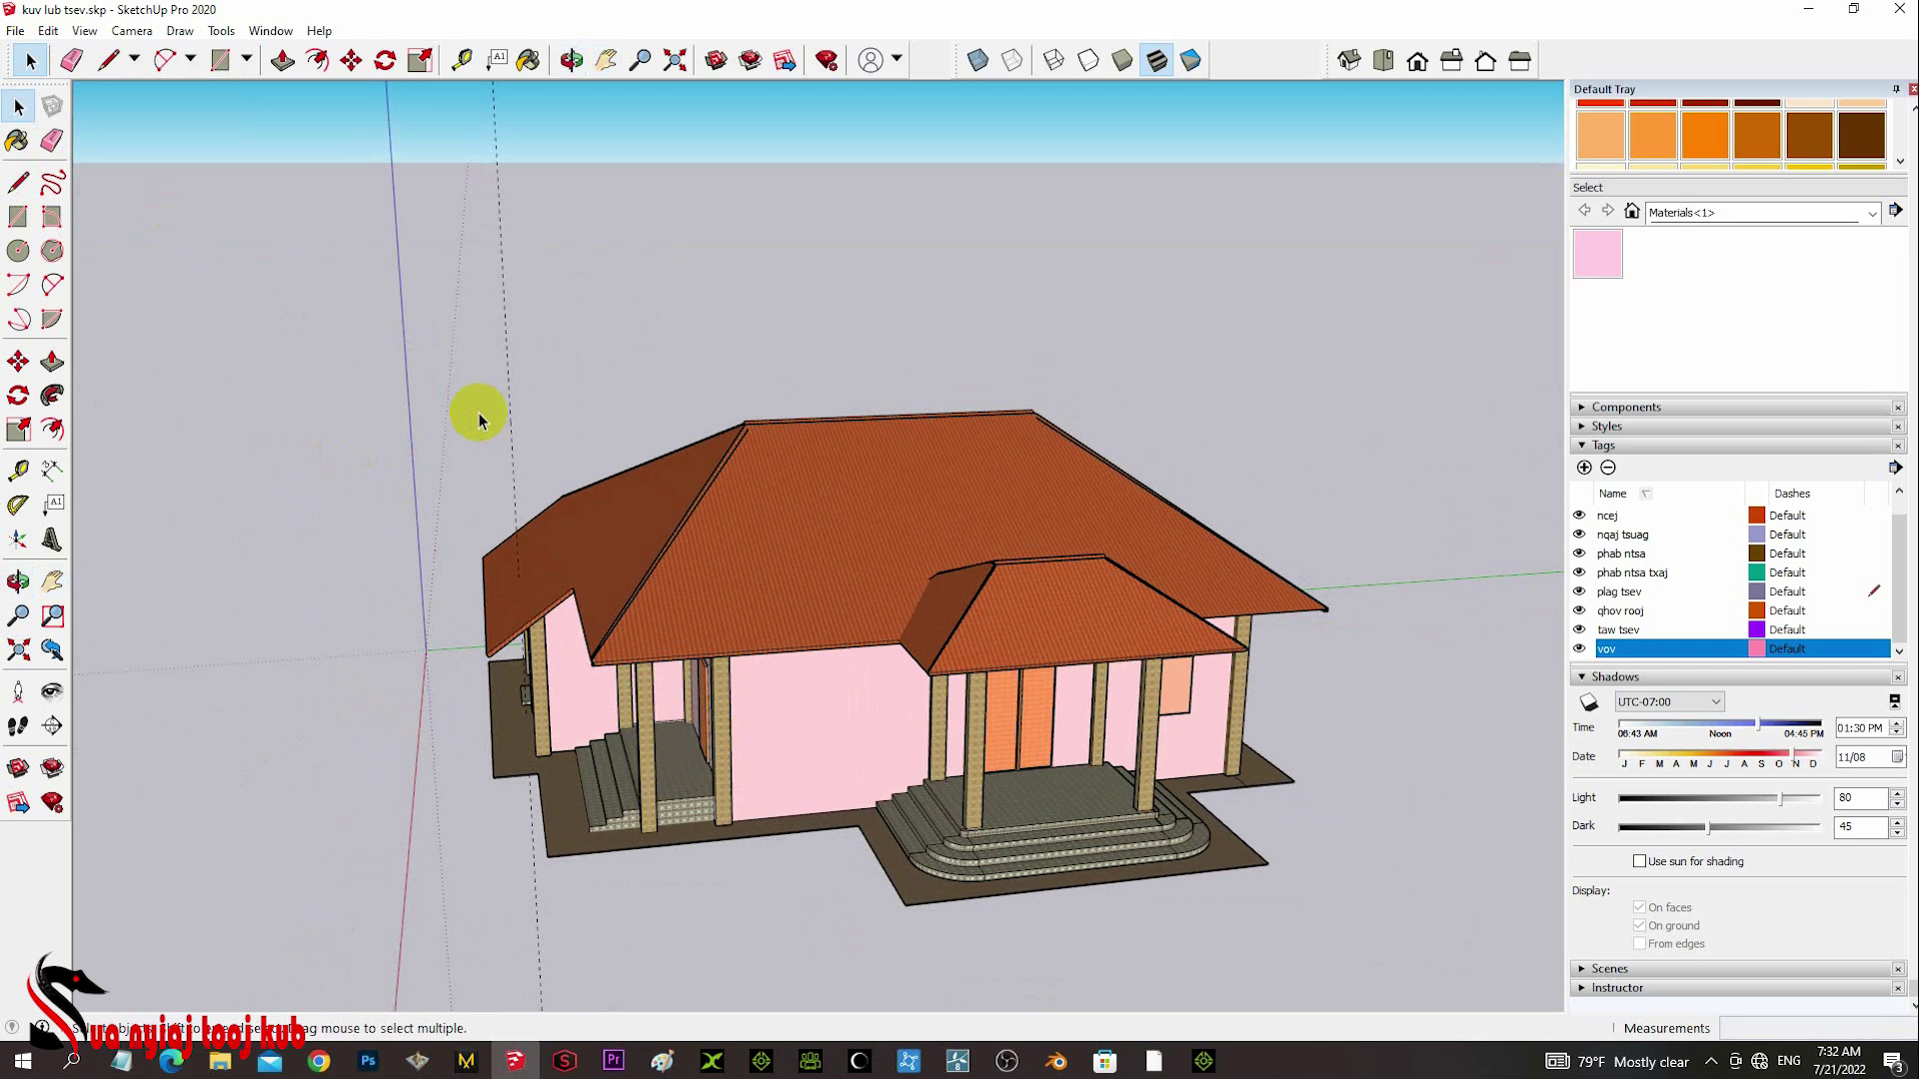
{"action": "left_click_drag", "start_coordinate": [416, 340], "coordinate": [1443, 926]}
{"action": "middle_click_drag", "start_coordinate": [1443, 926], "coordinate": [1025, 787]}
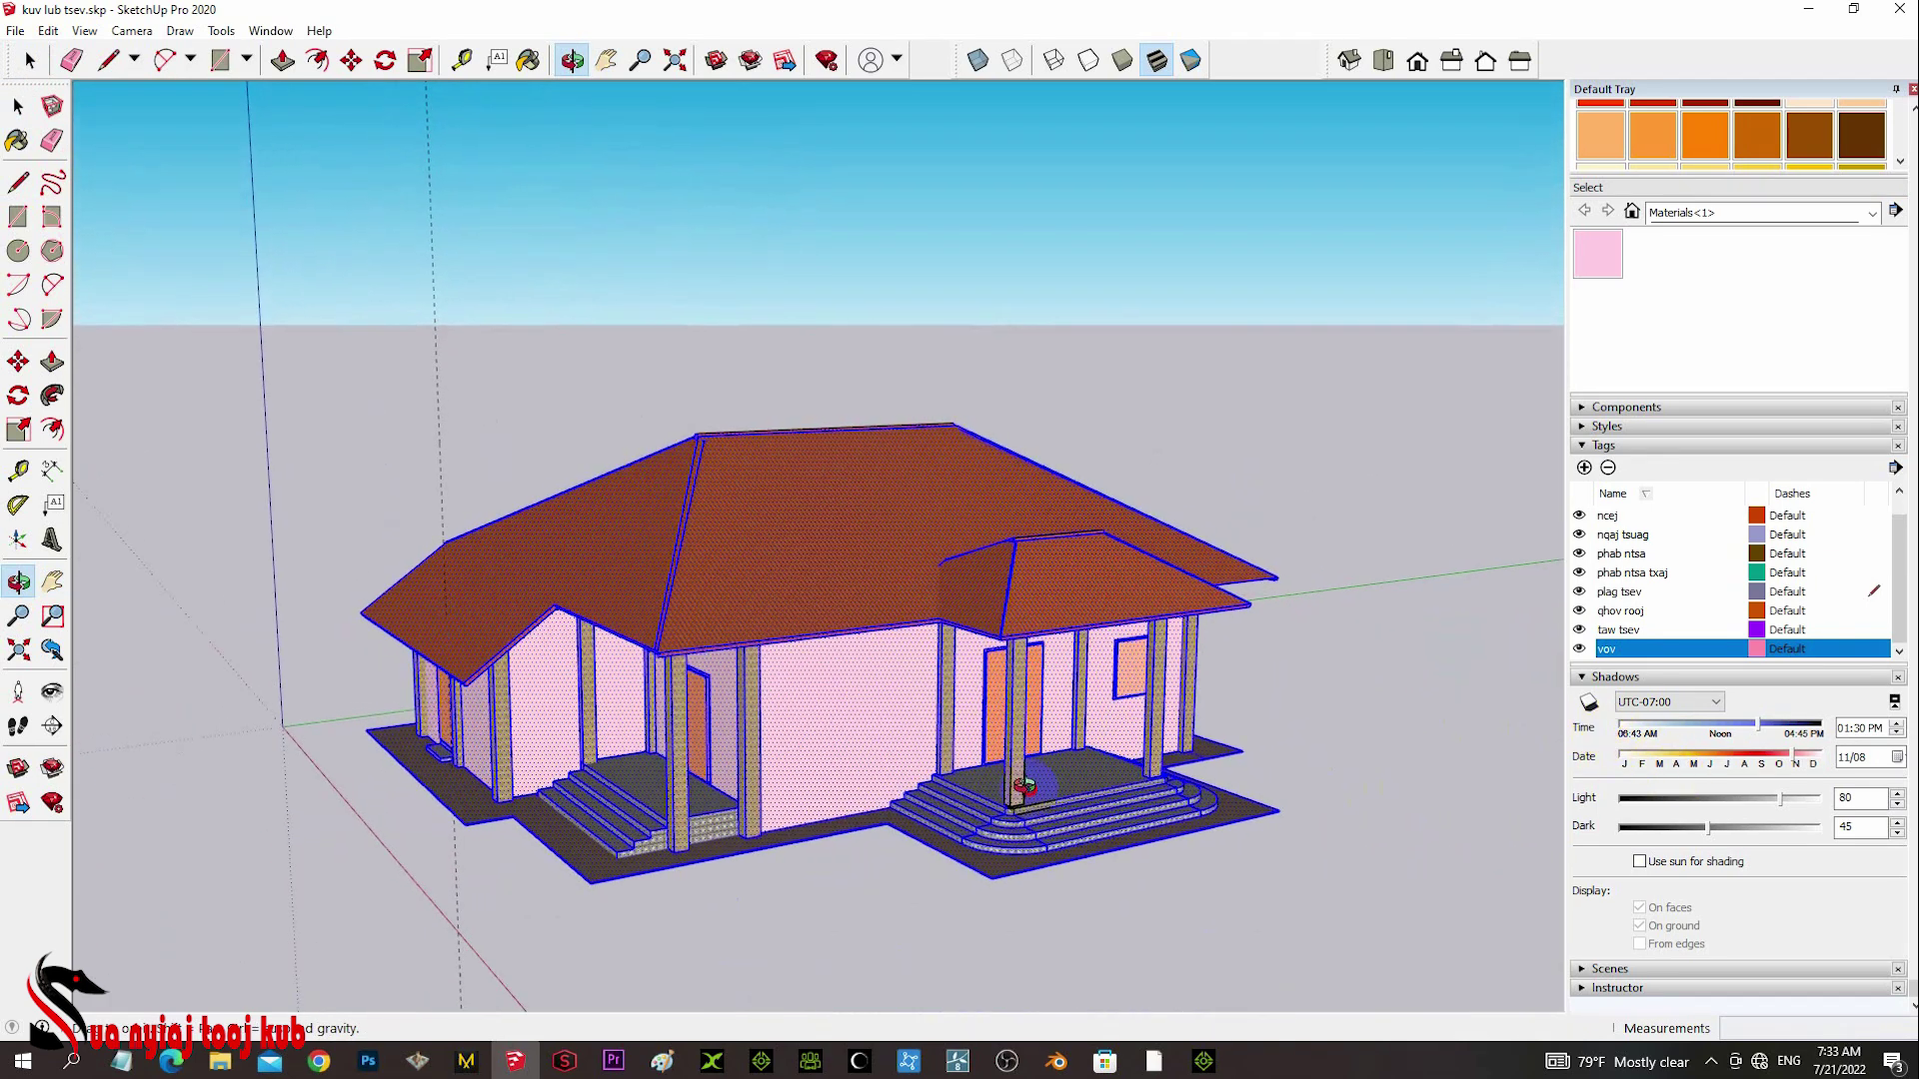
{"action": "scroll", "coordinate": [927, 776], "scroll_direction": "up", "scroll_amount": 1}
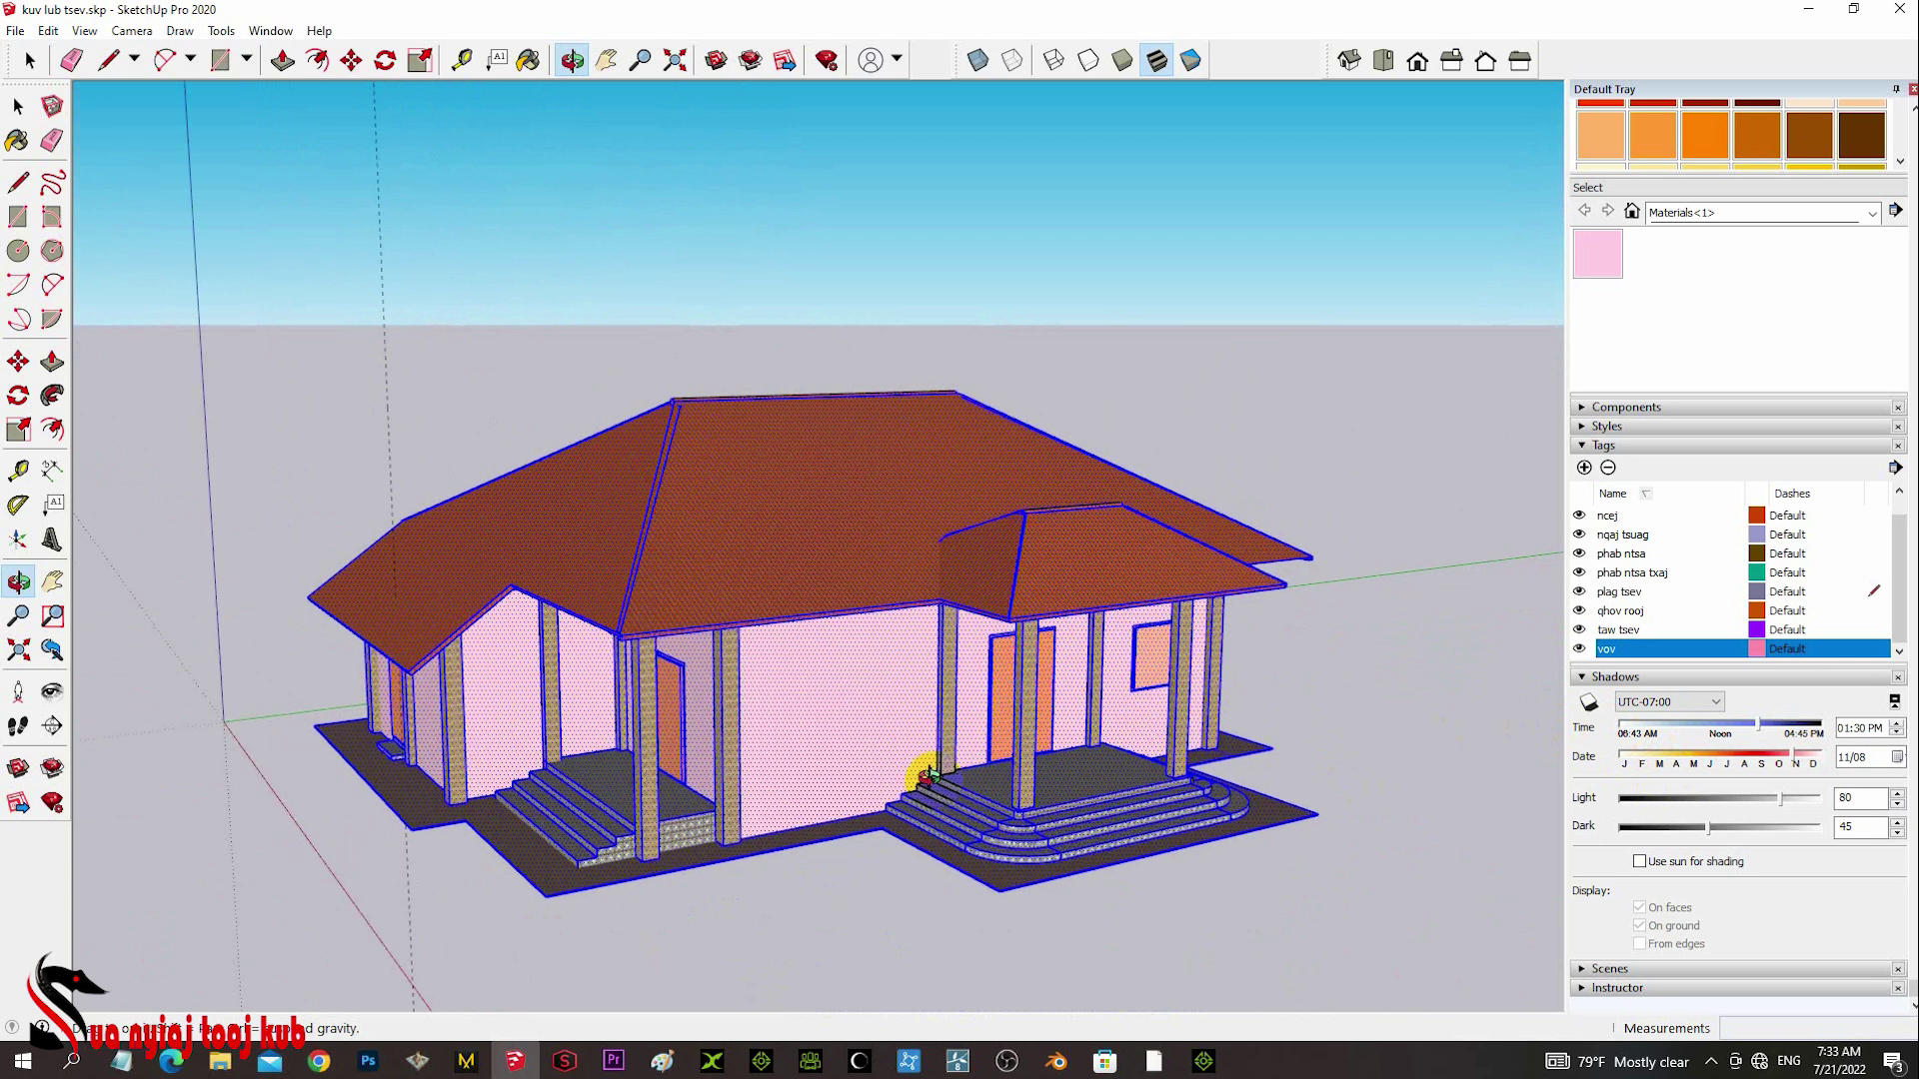
{"action": "scroll", "coordinate": [928, 776], "scroll_direction": "up", "scroll_amount": 2}
{"action": "scroll", "coordinate": [928, 776], "scroll_direction": "up", "scroll_amount": 1}
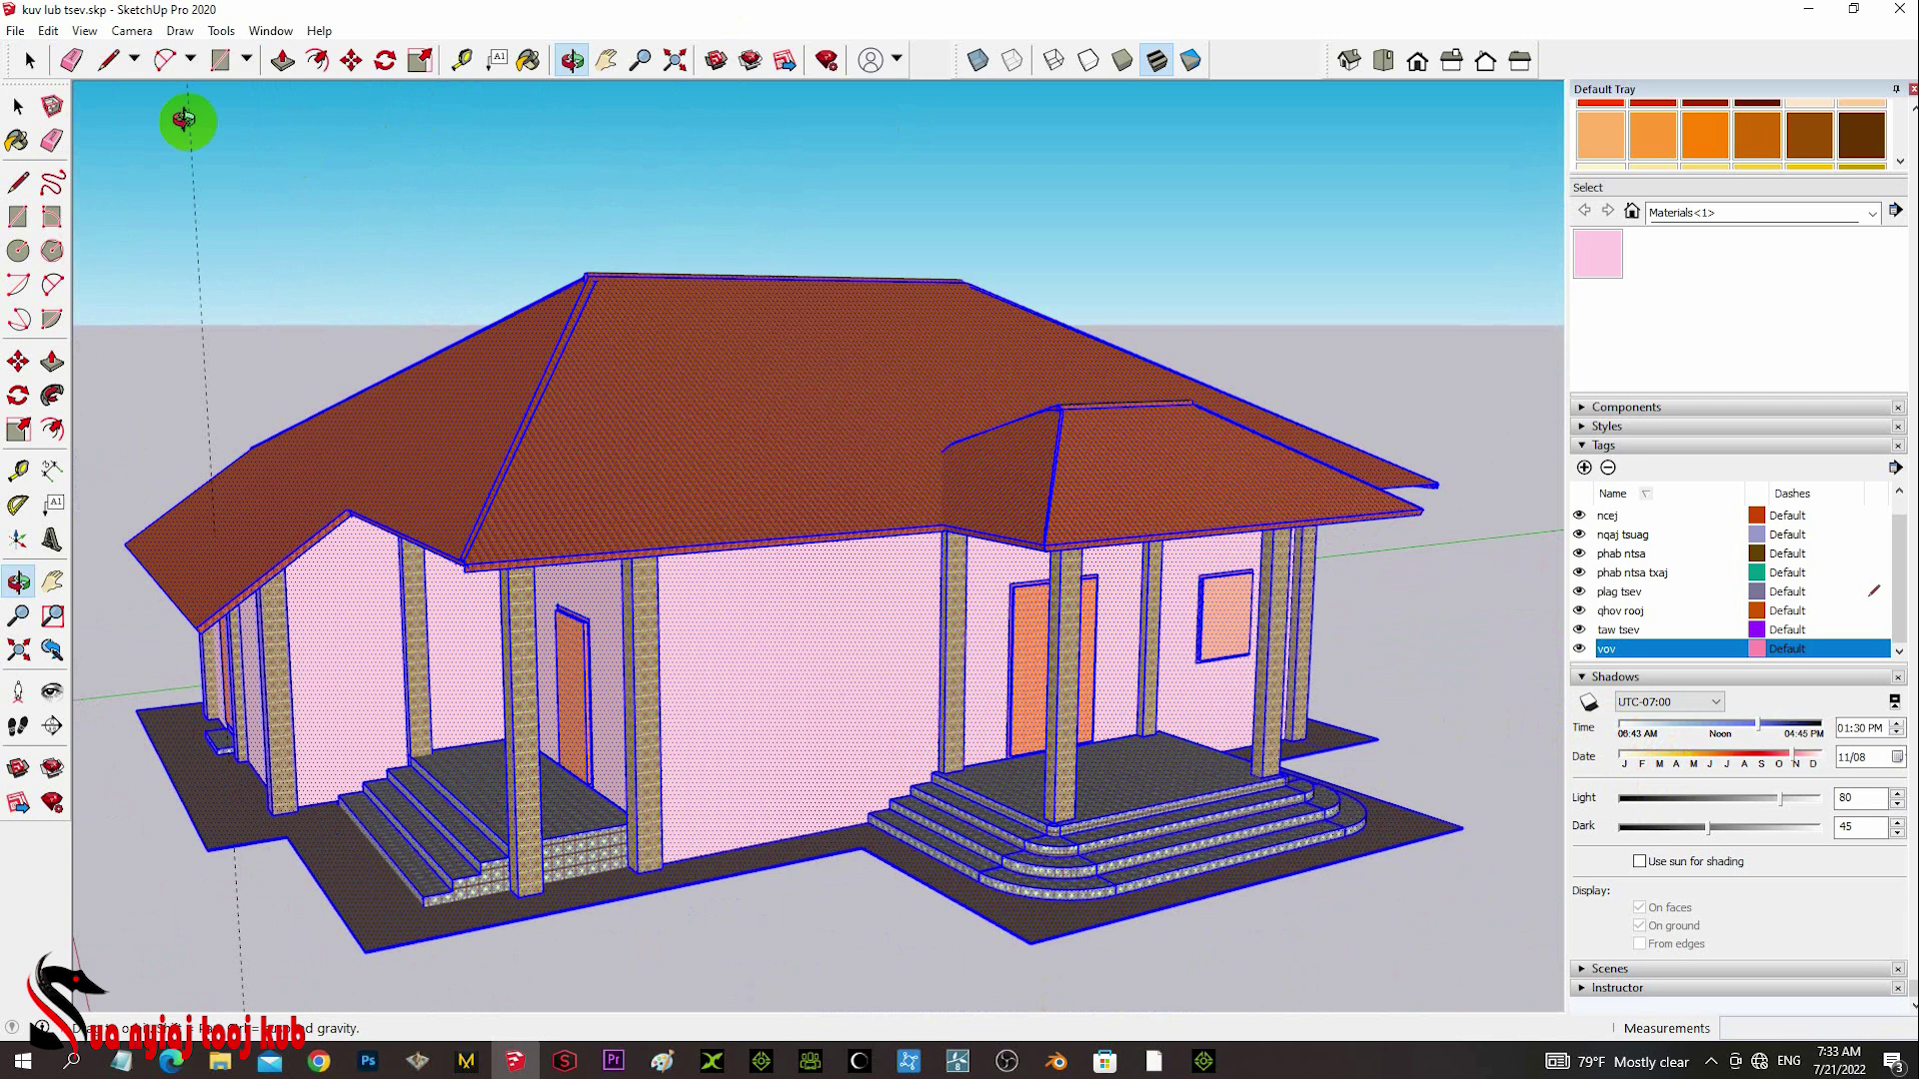
- Start saving the model under a new name on the TOSHIBA EXT (E:) drive, entering kuv lub tsev tshiab as file name
{"action": "left_click", "coordinate": [16, 31]}
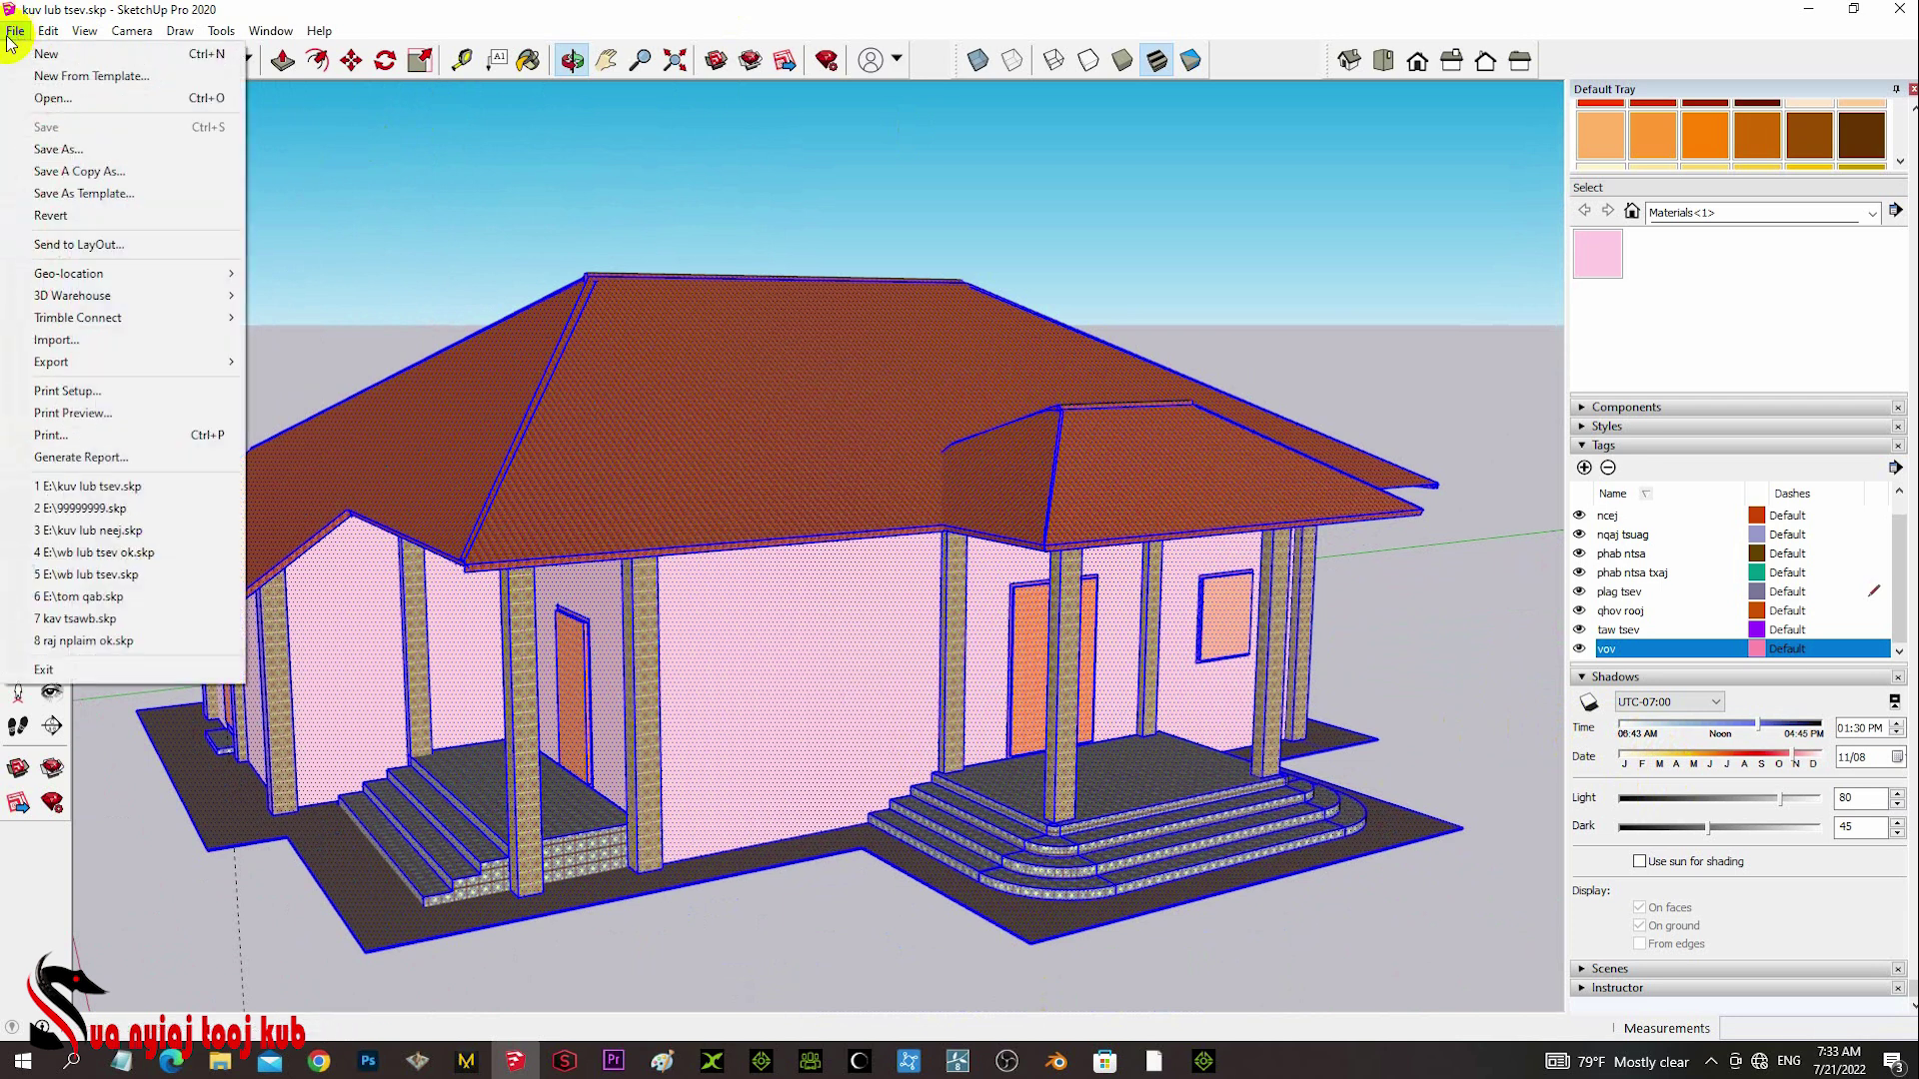
{"action": "left_click", "coordinate": [58, 149]}
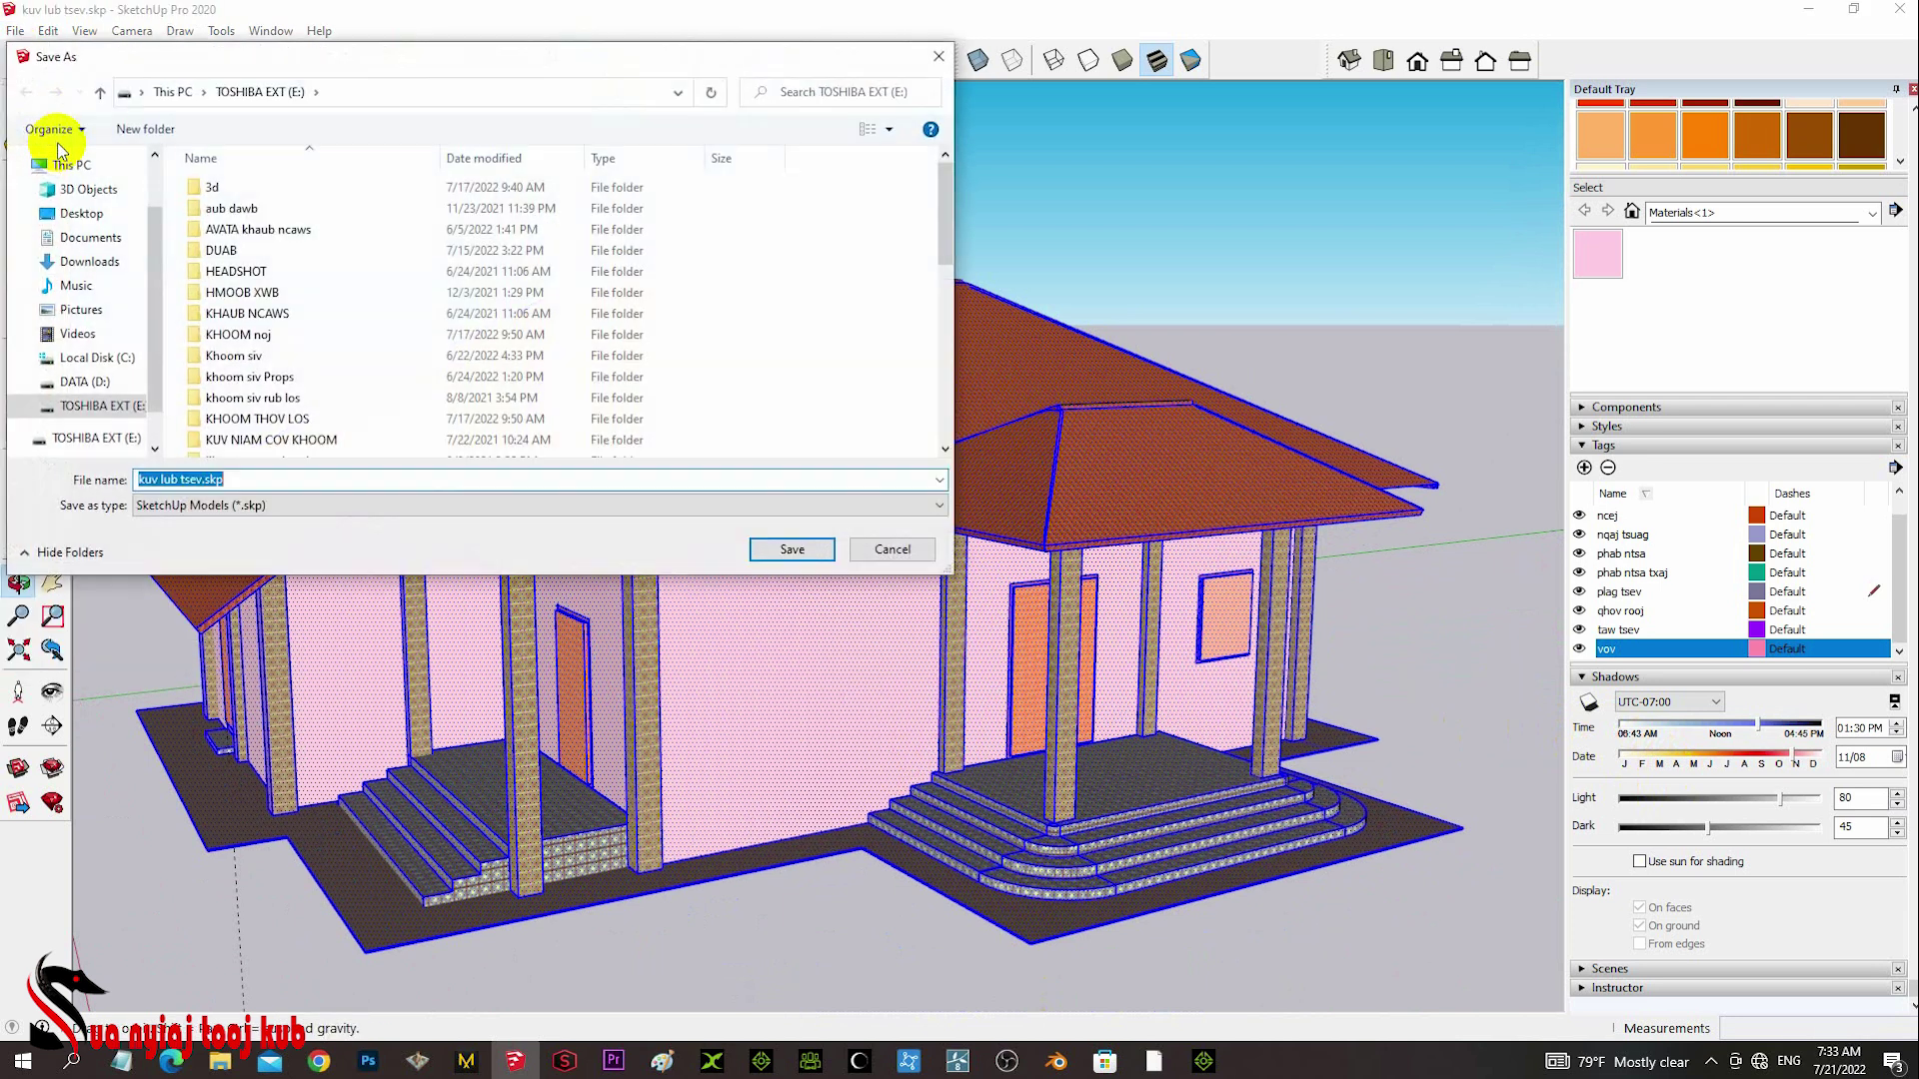
{"action": "scroll", "coordinate": [325, 278], "scroll_direction": "down", "scroll_amount": 7}
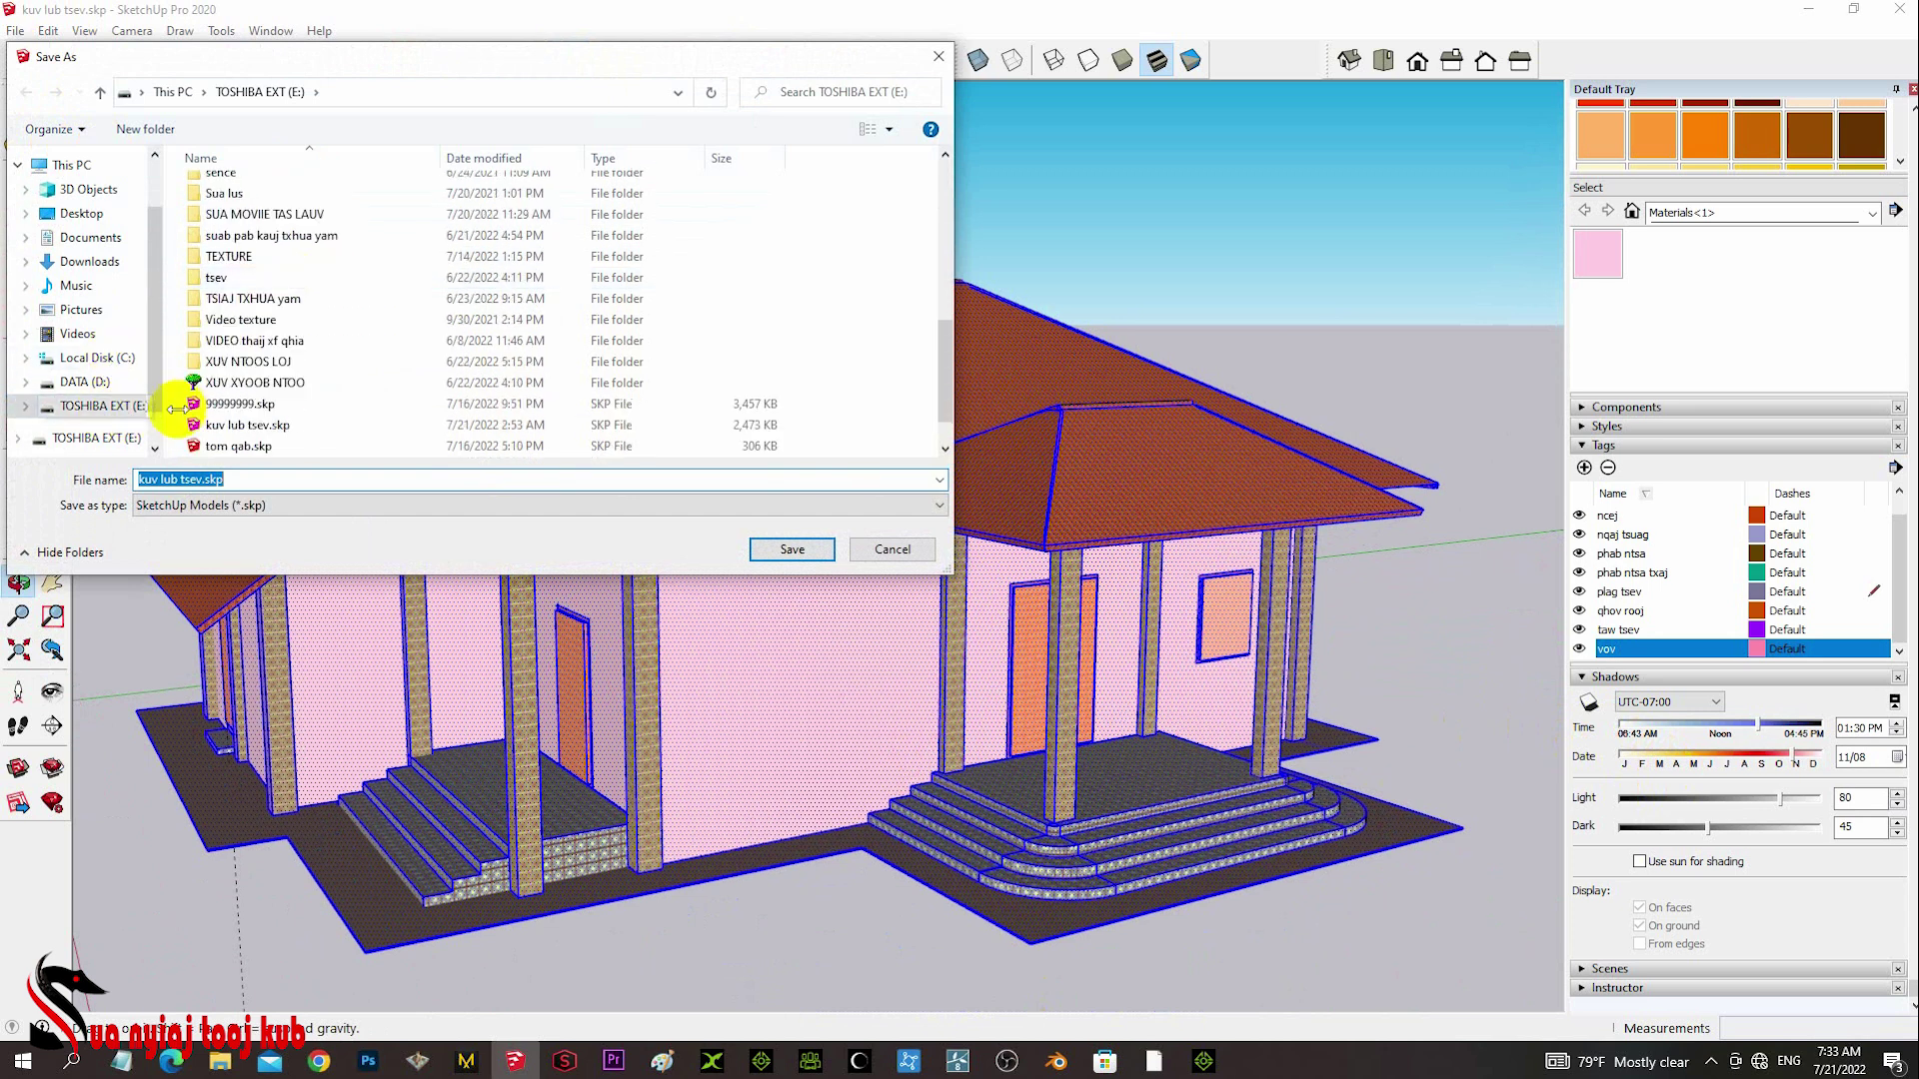
{"action": "scroll", "coordinate": [214, 410], "scroll_direction": "down", "scroll_amount": 1}
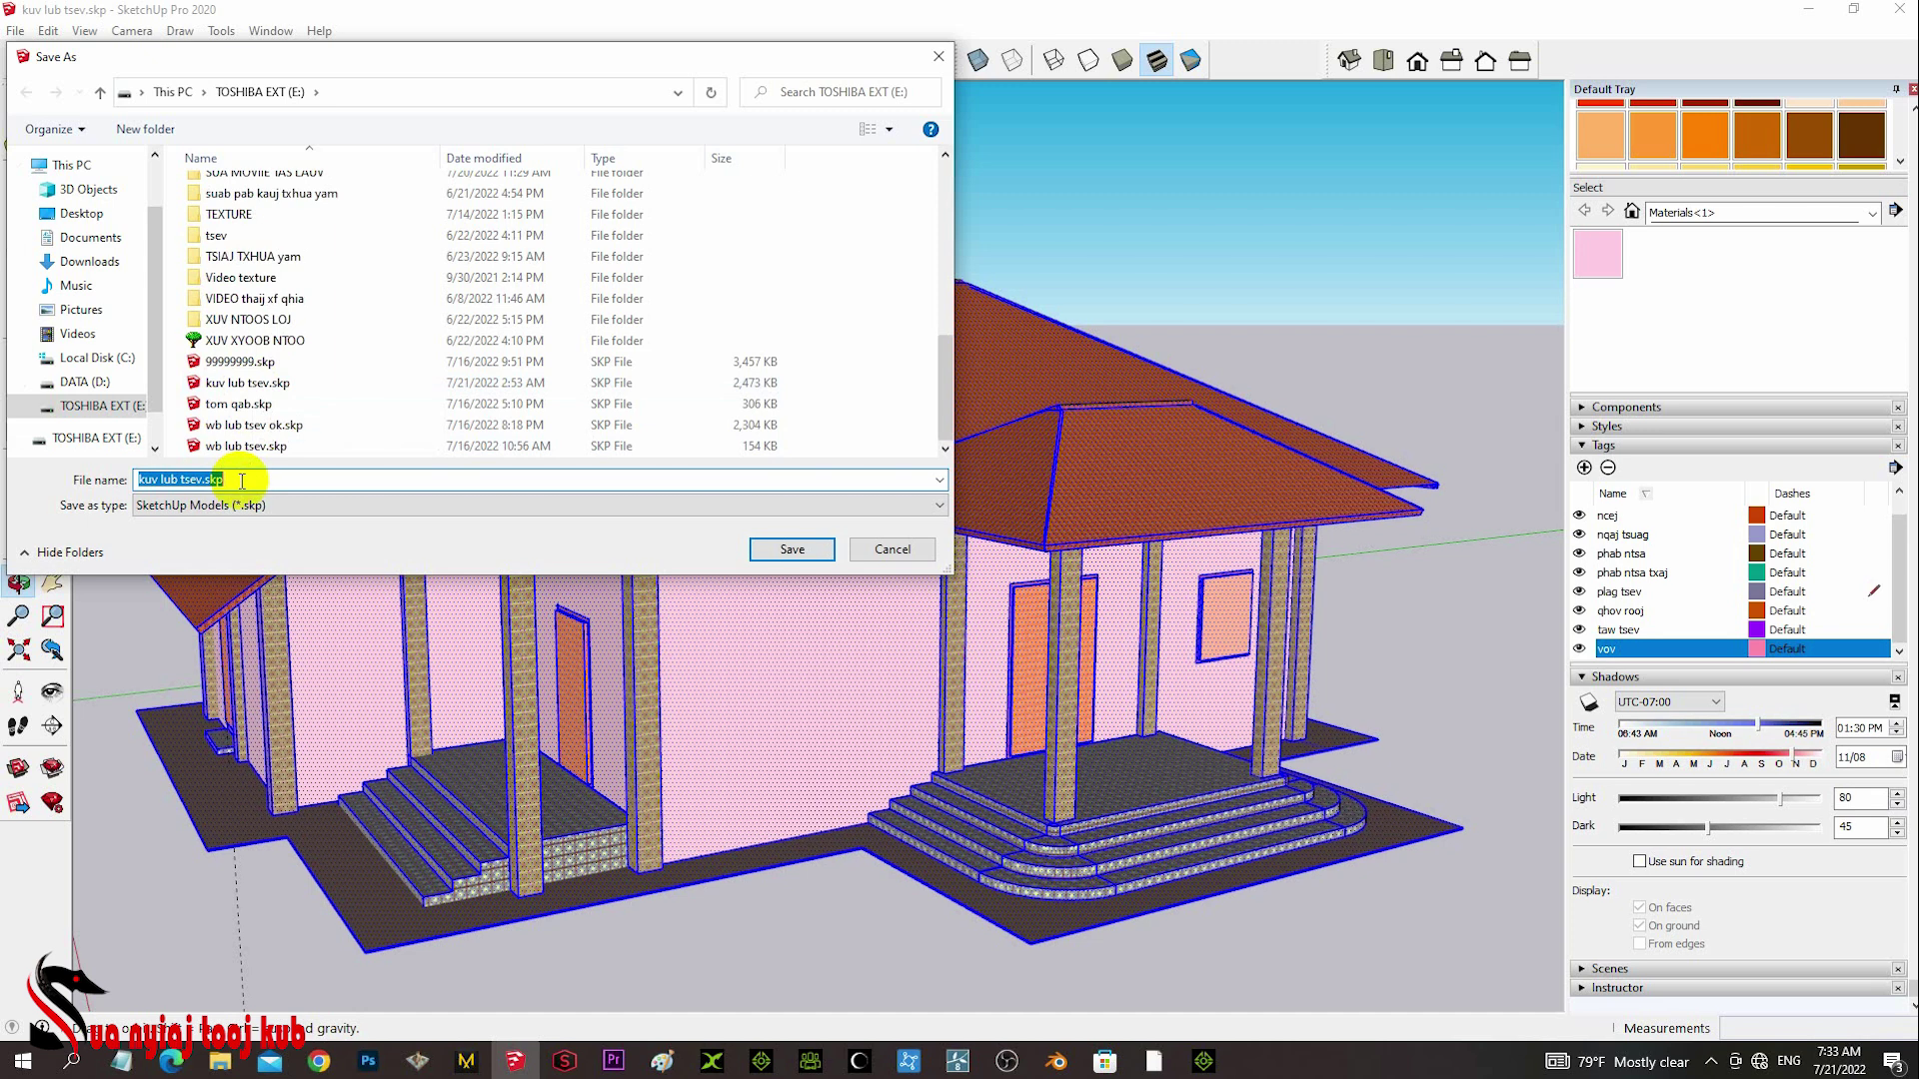
{"action": "left_click_drag", "start_coordinate": [243, 480], "coordinate": [73, 480]}
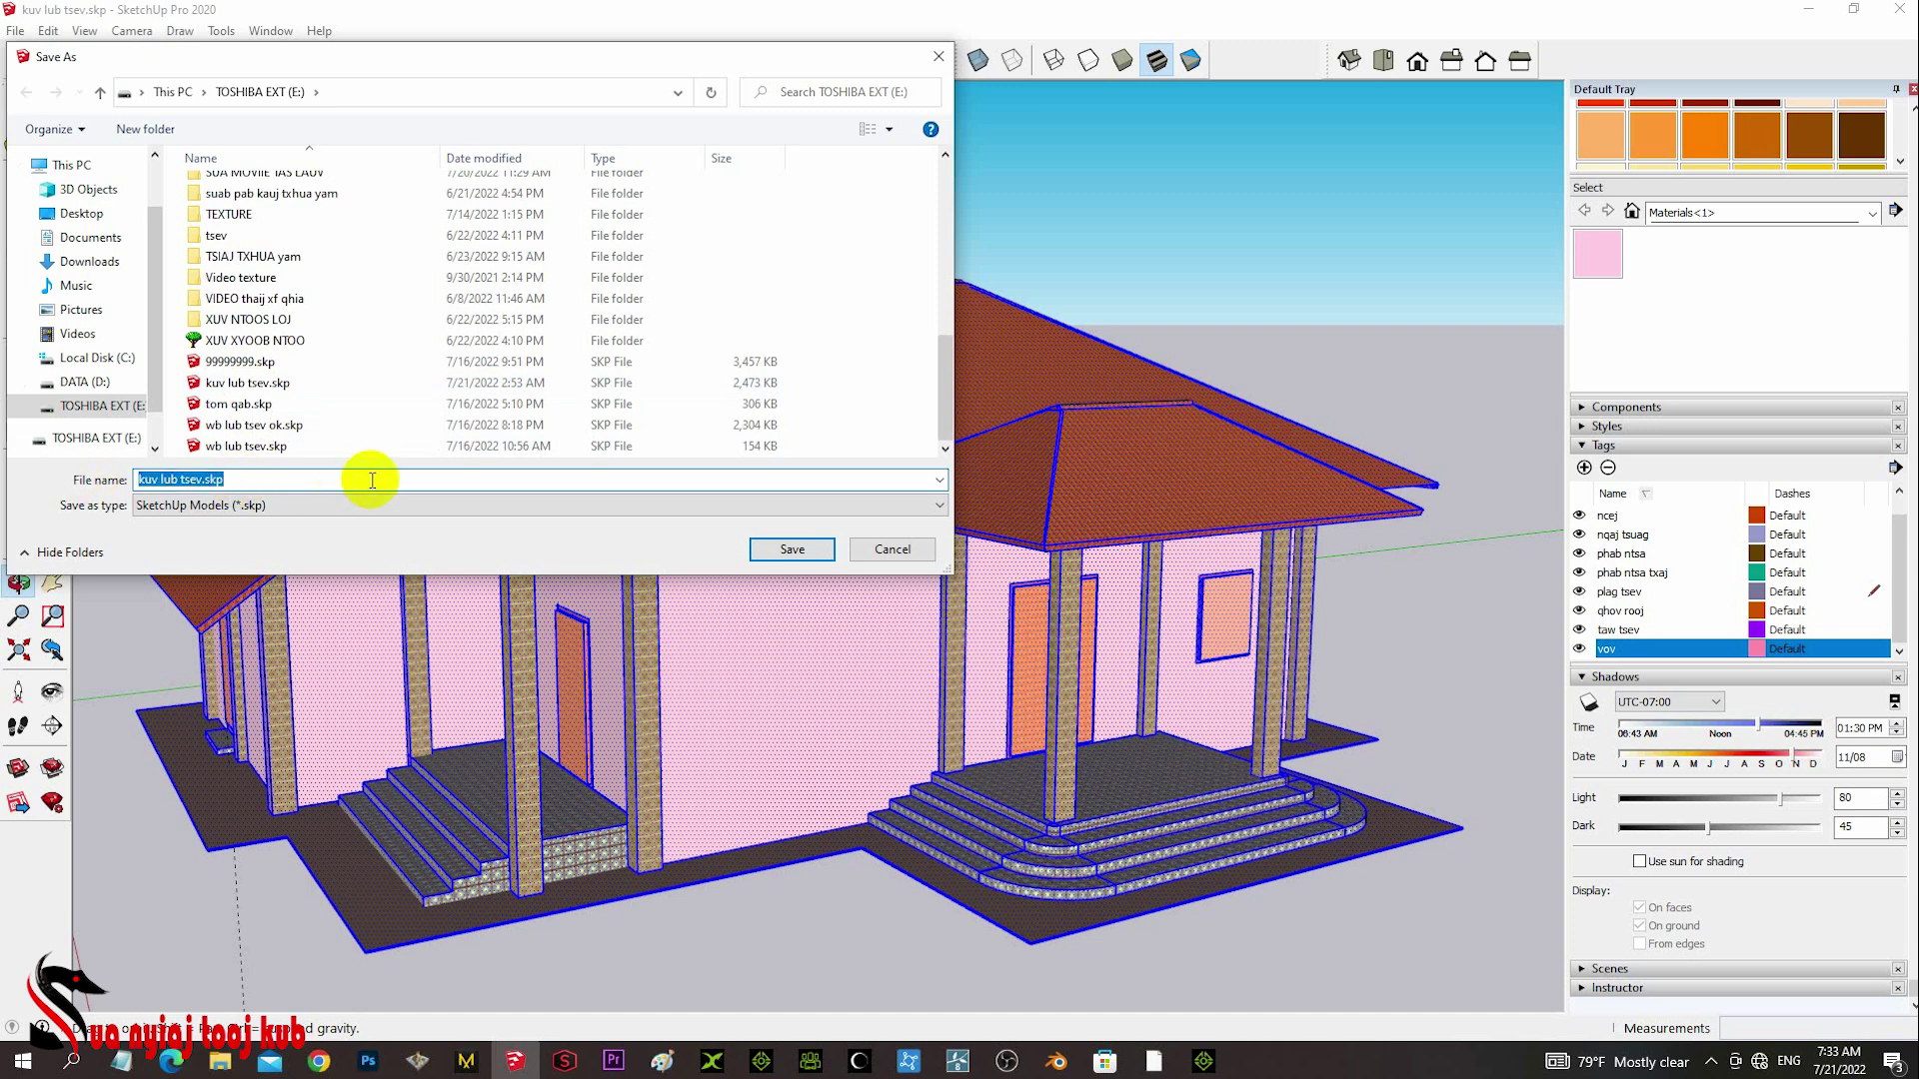
{"action": "type", "text": "kuv"}
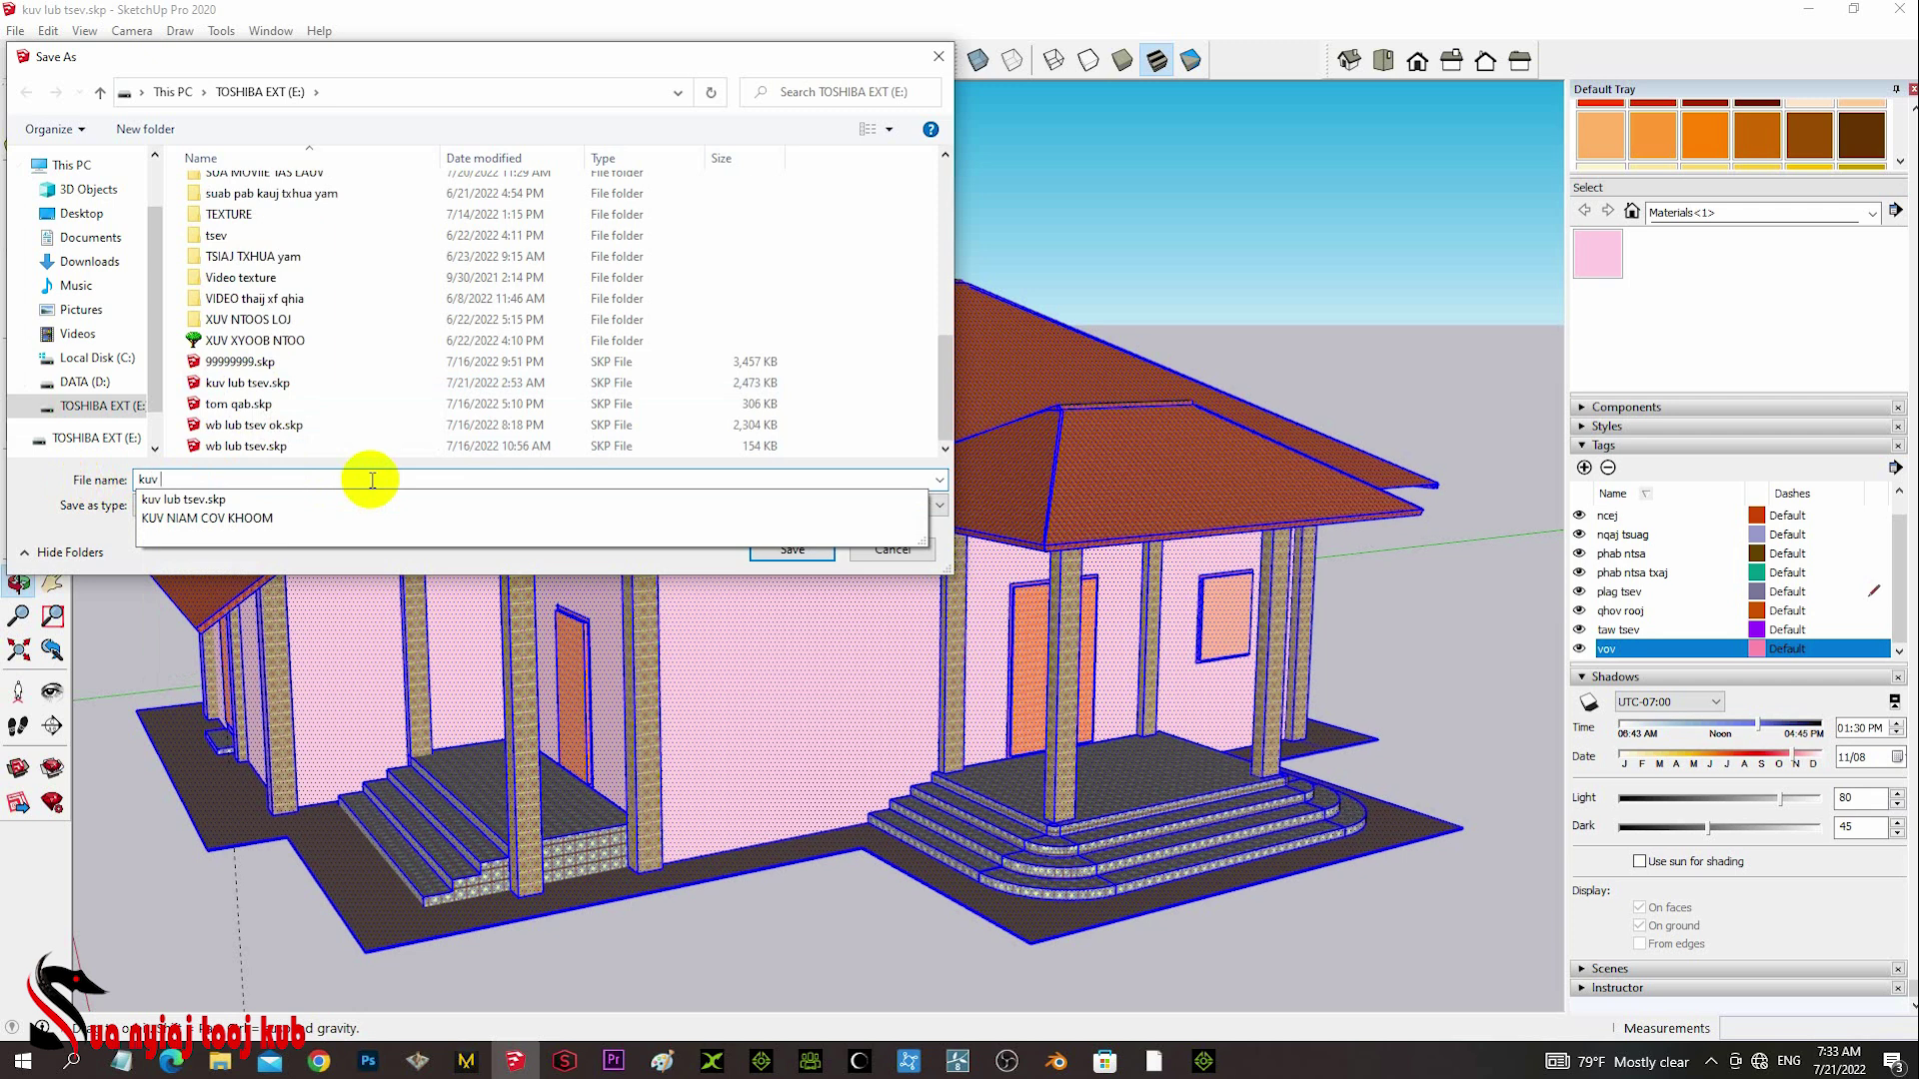
{"action": "type", "text": " lub tse"}
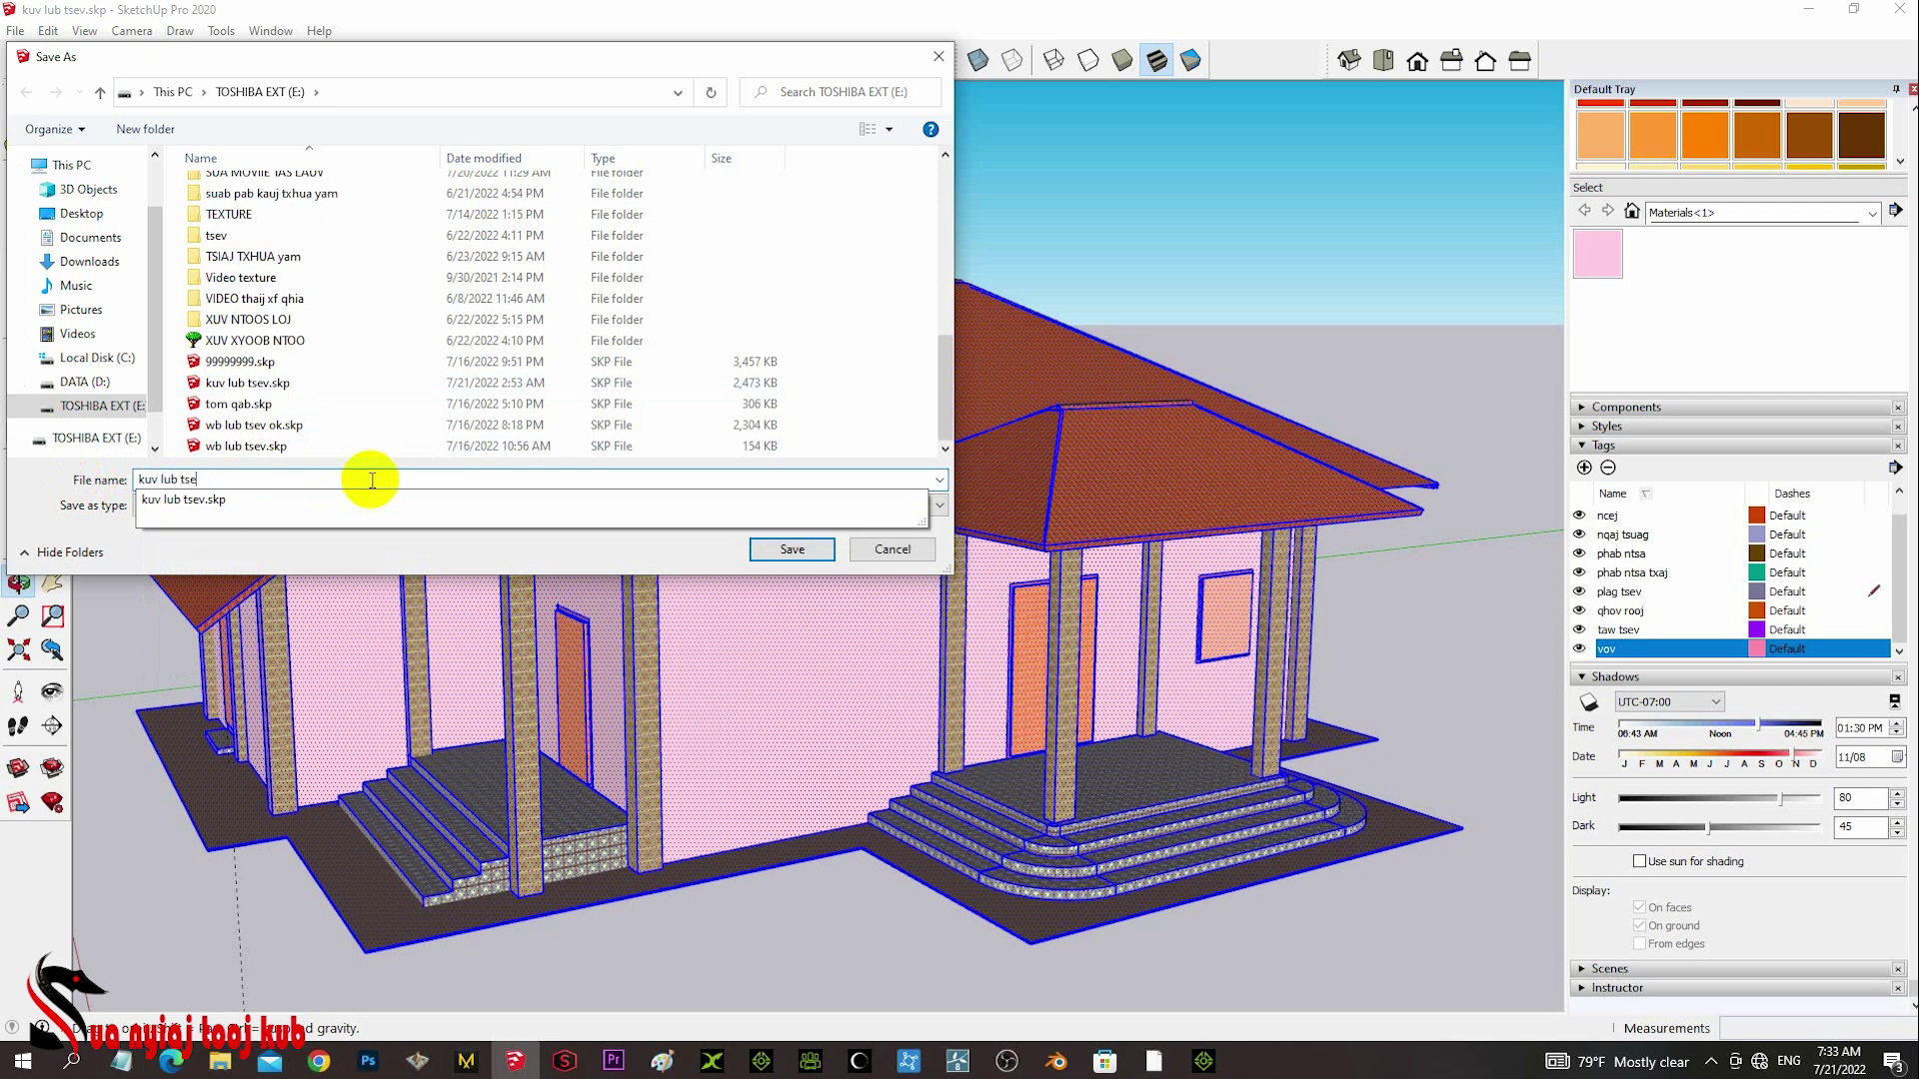
{"action": "type", "text": "v tshiab"}
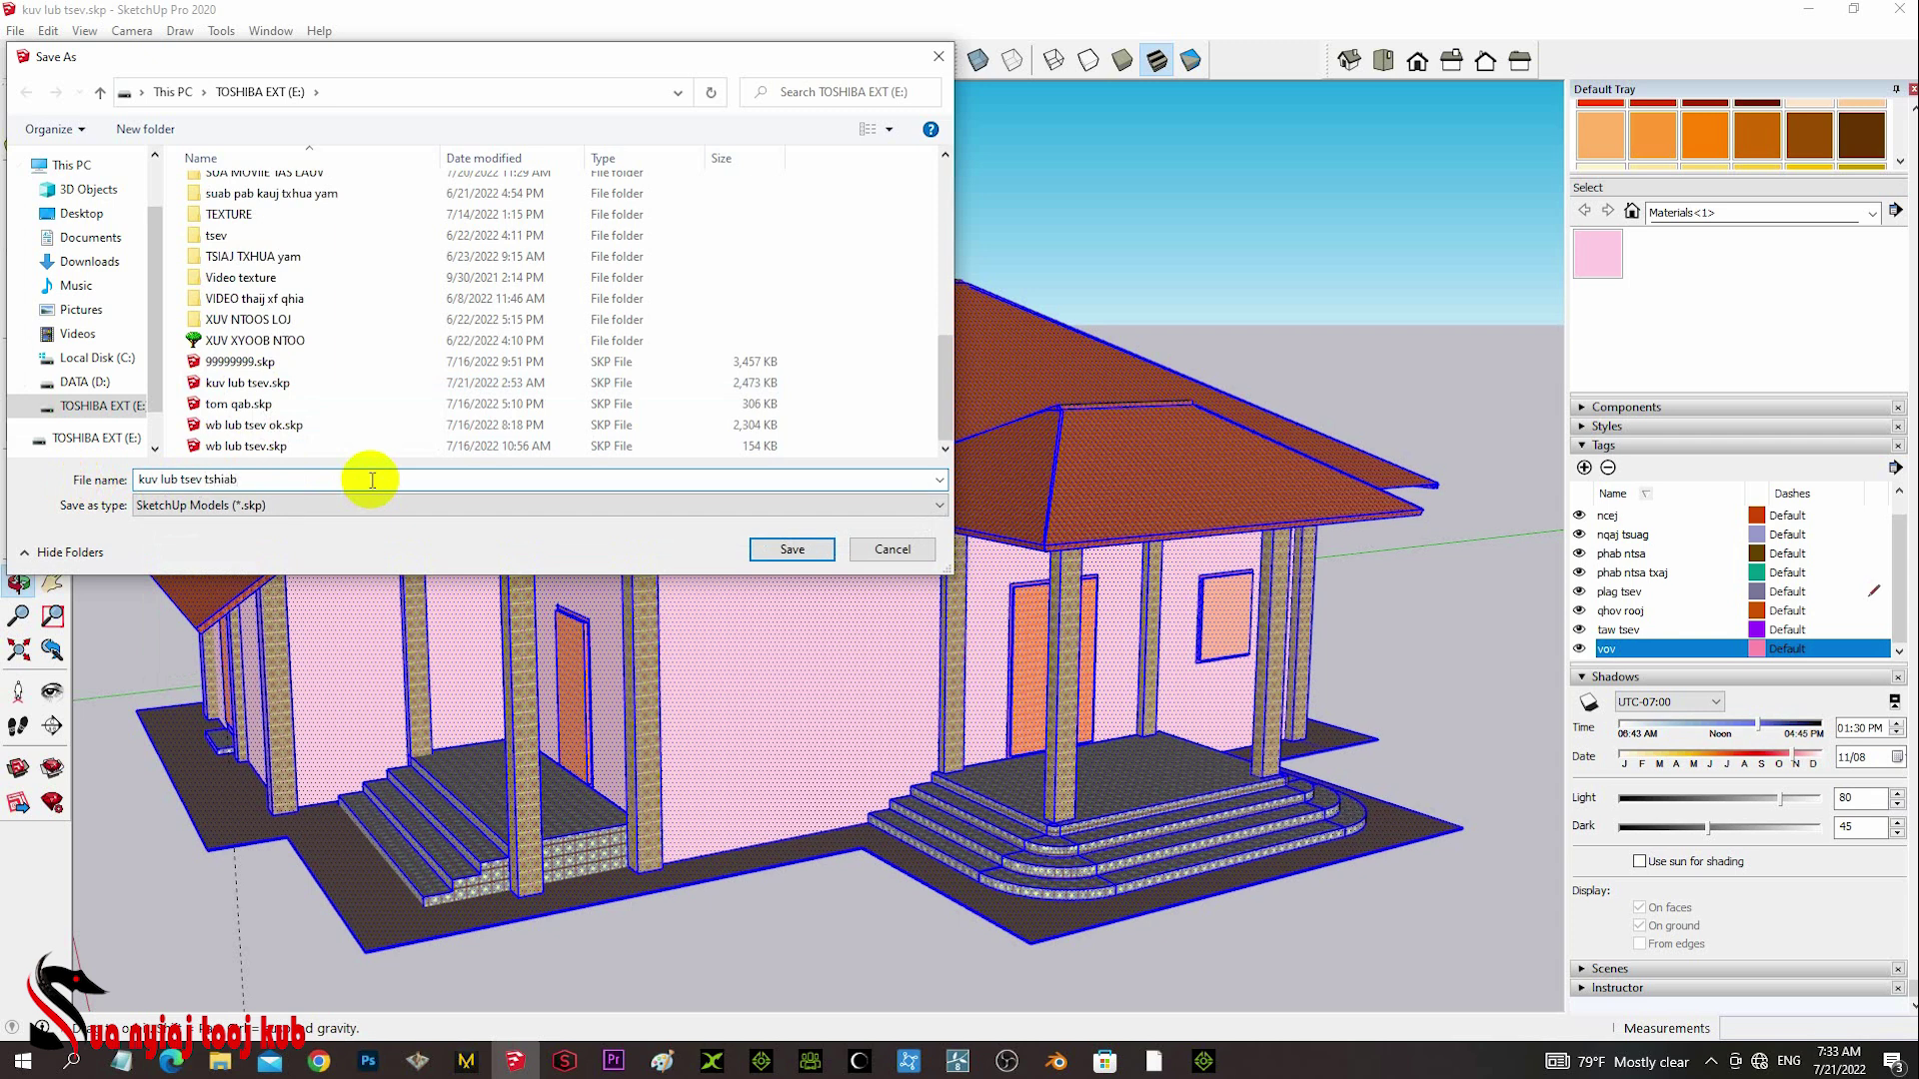
- Choose the SketchUp Version 2015 (*.skp) format and save the file
{"action": "left_click", "coordinate": [941, 511]}
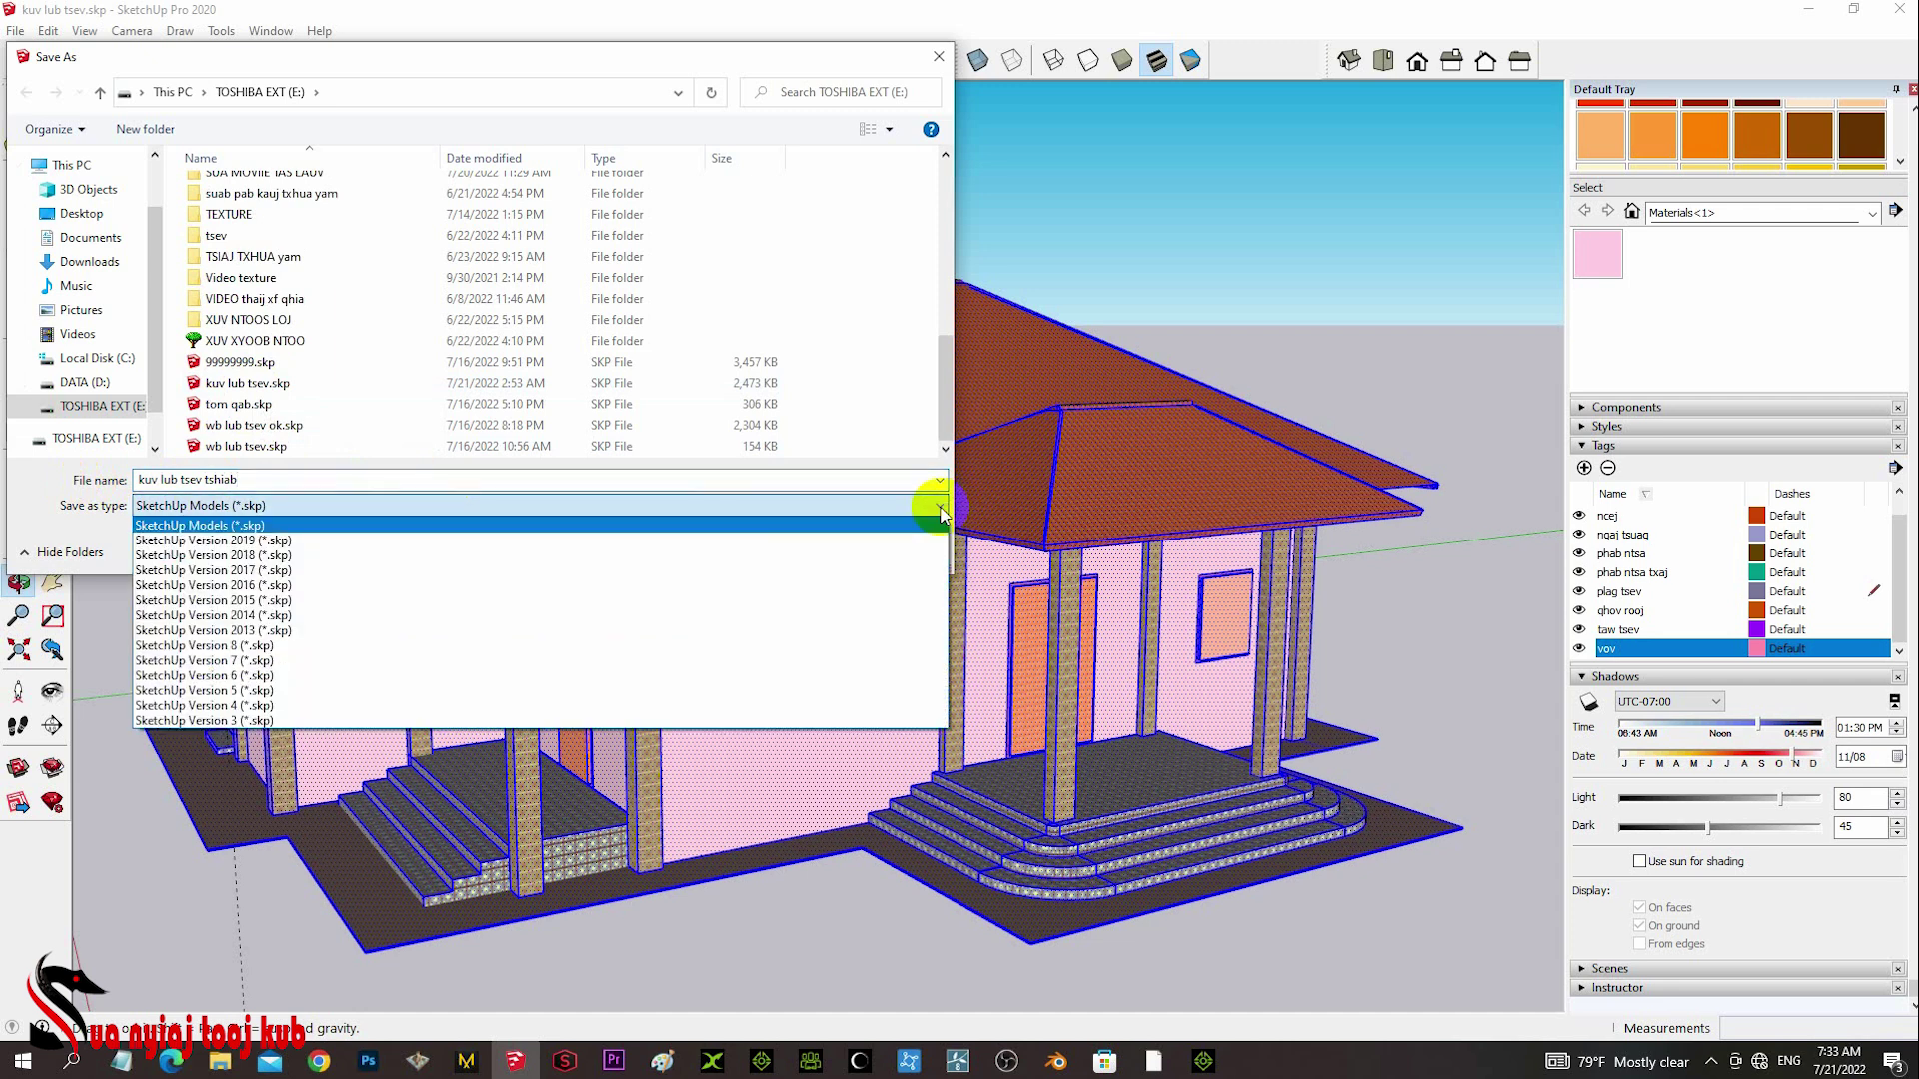
{"action": "left_click", "coordinate": [328, 601]}
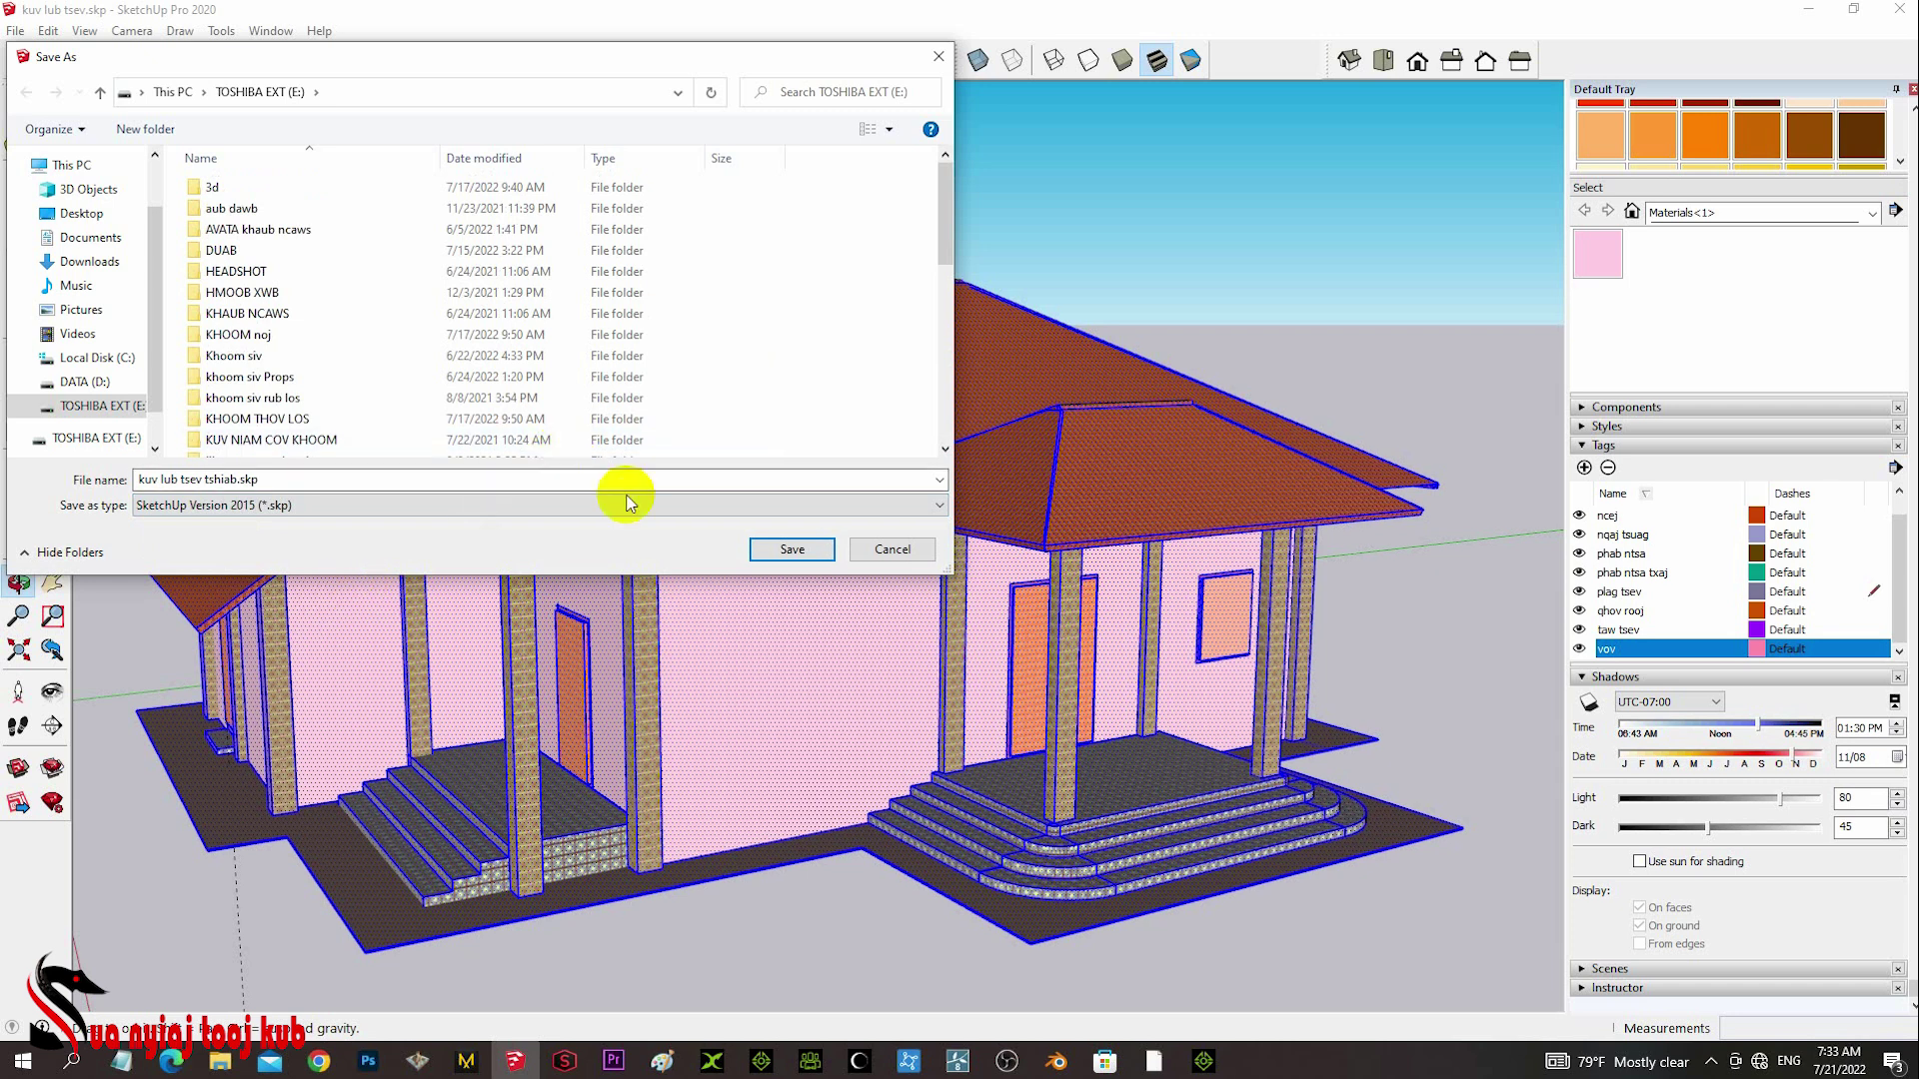
{"action": "left_click", "coordinate": [791, 551]}
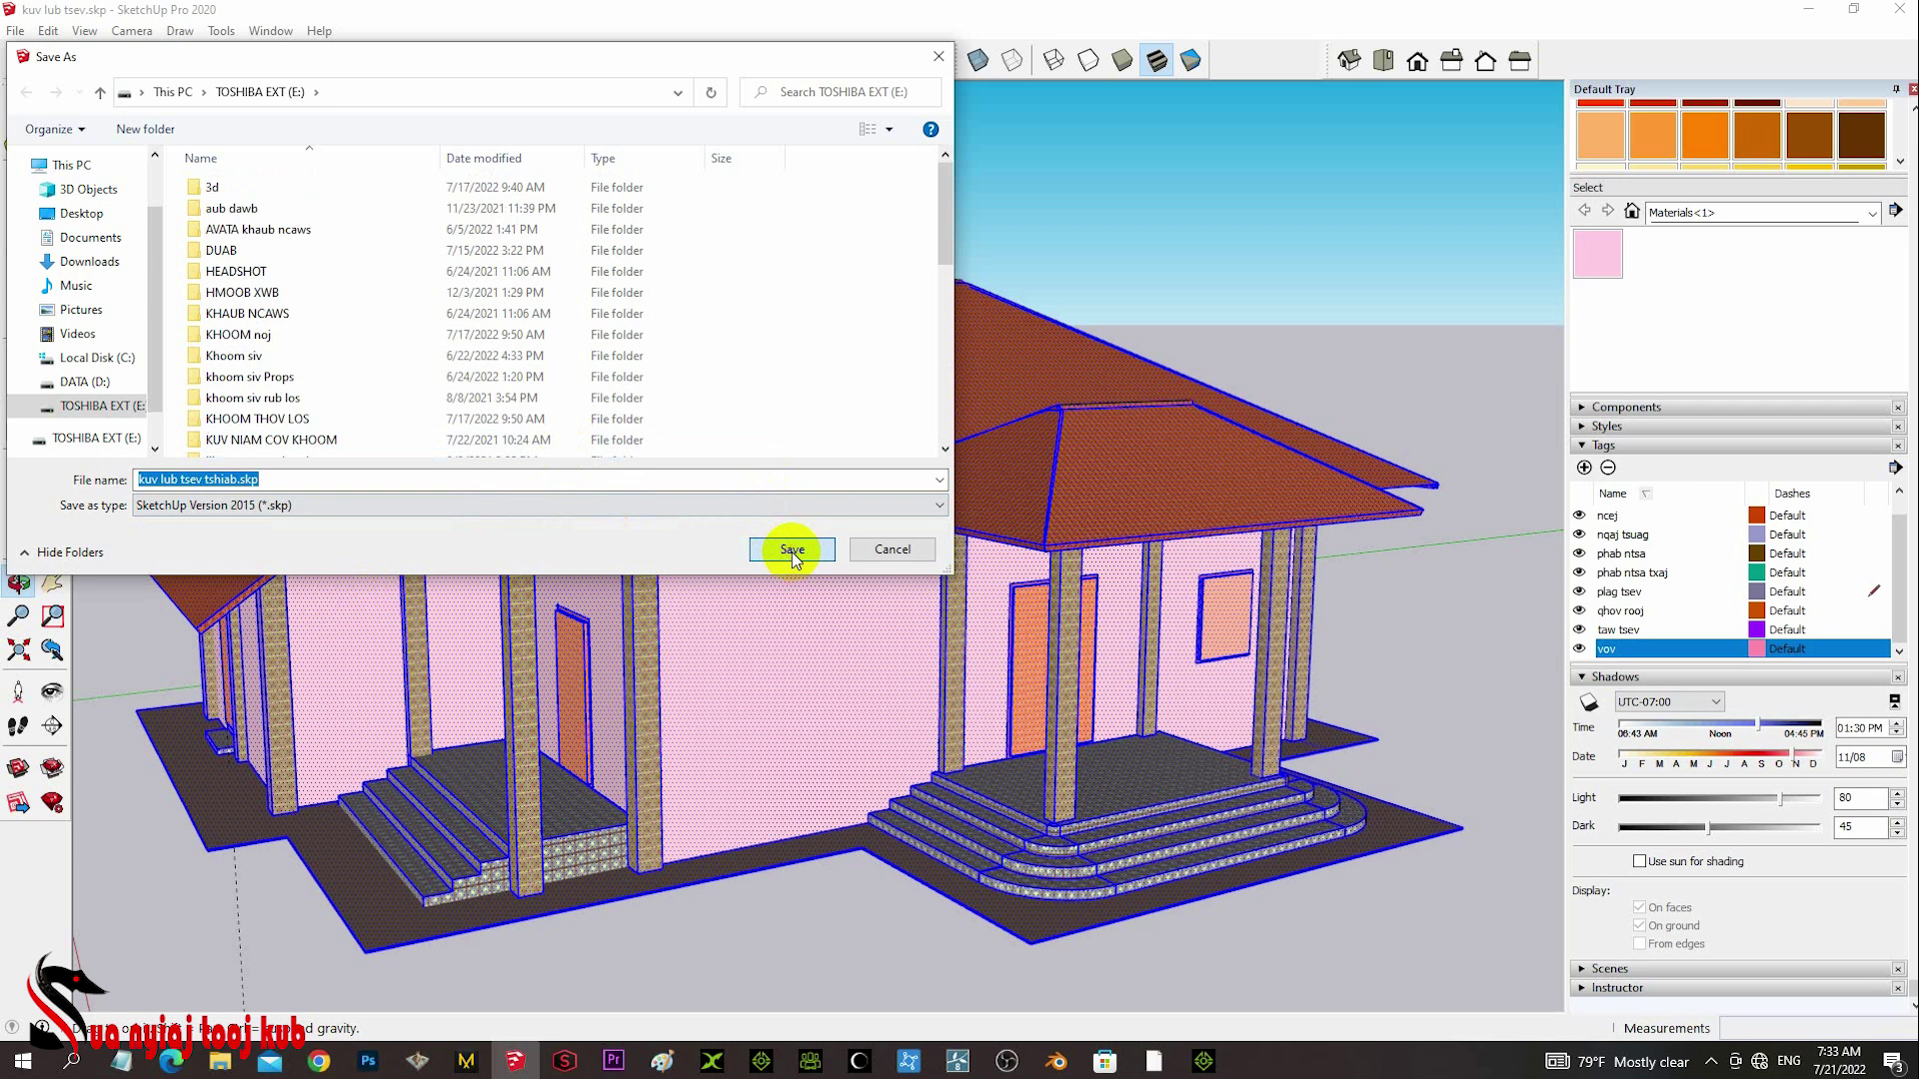
{"action": "left_click", "coordinate": [791, 551]}
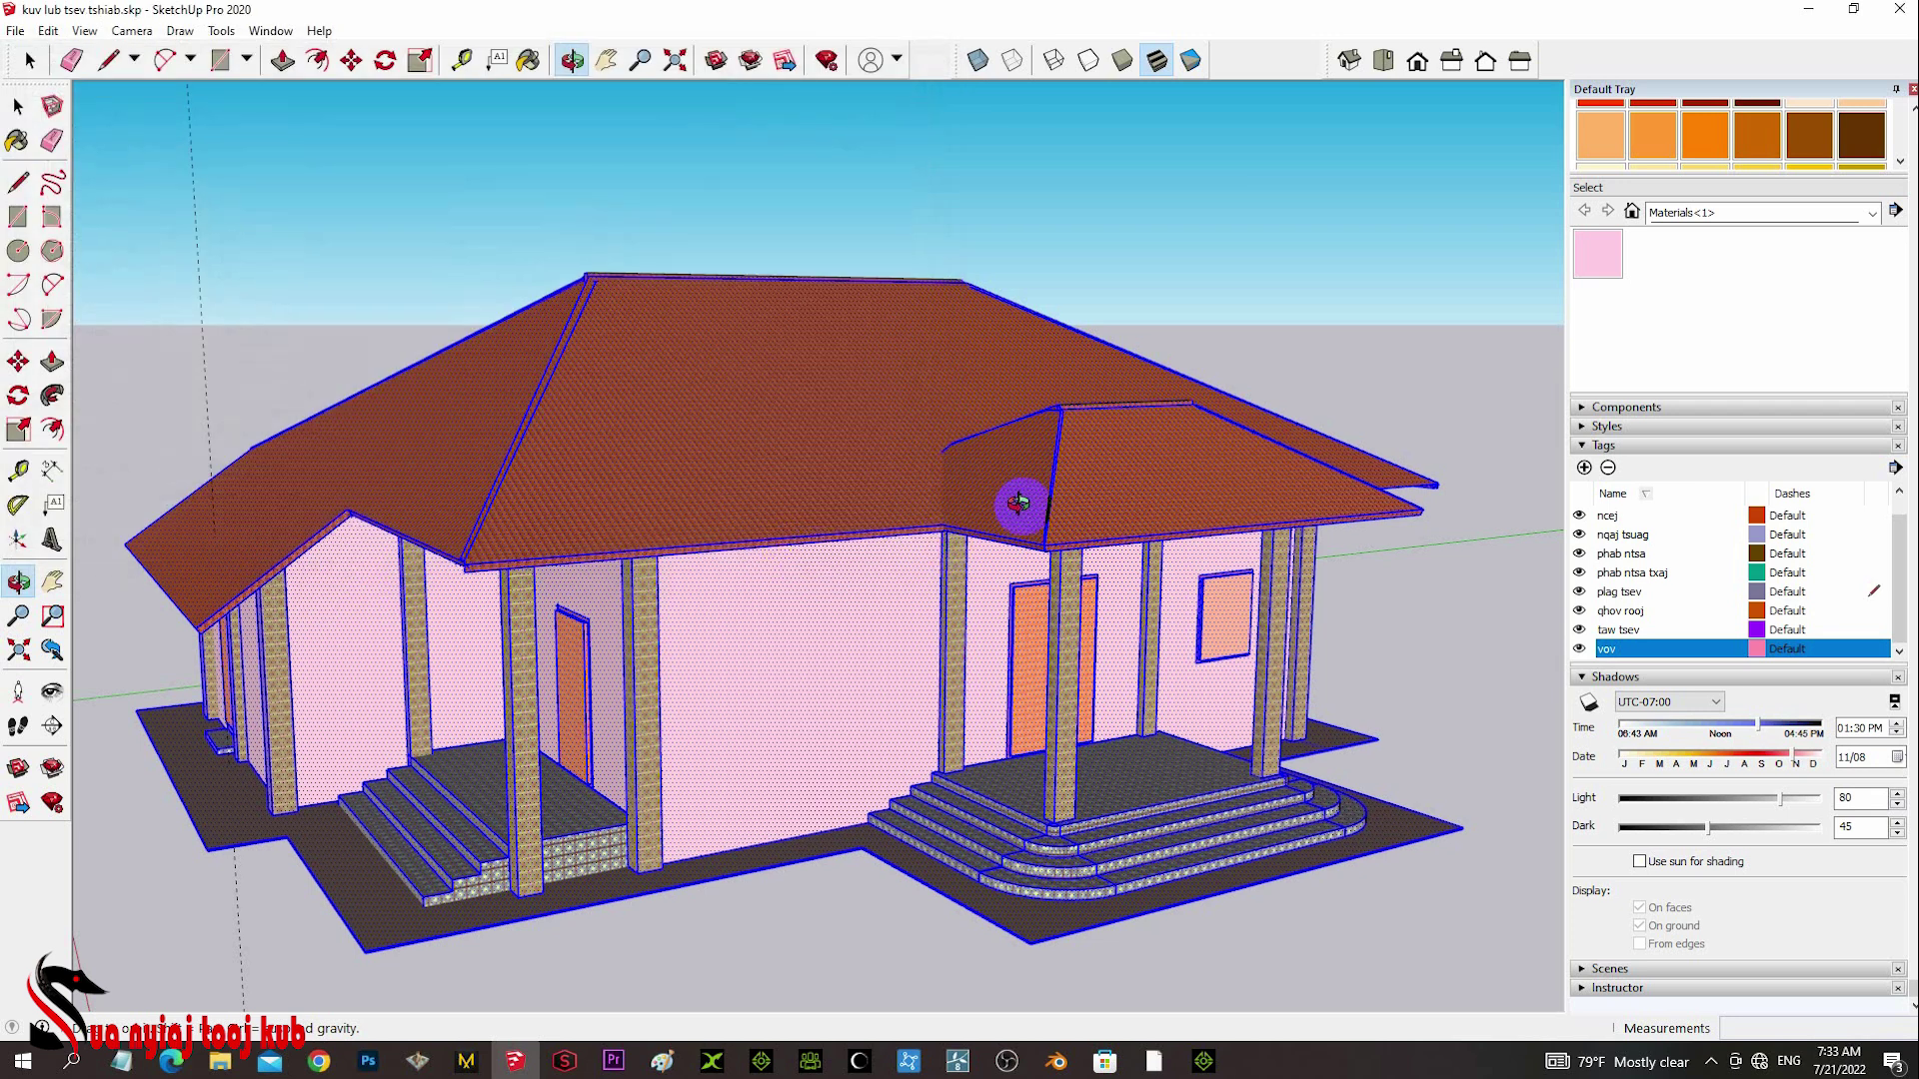
- Minimize SketchUp, launch iClone 3DXchange 7, and dismiss its sign-in and welcome windows
{"action": "left_click_drag", "start_coordinate": [1018, 503], "coordinate": [1181, 416]}
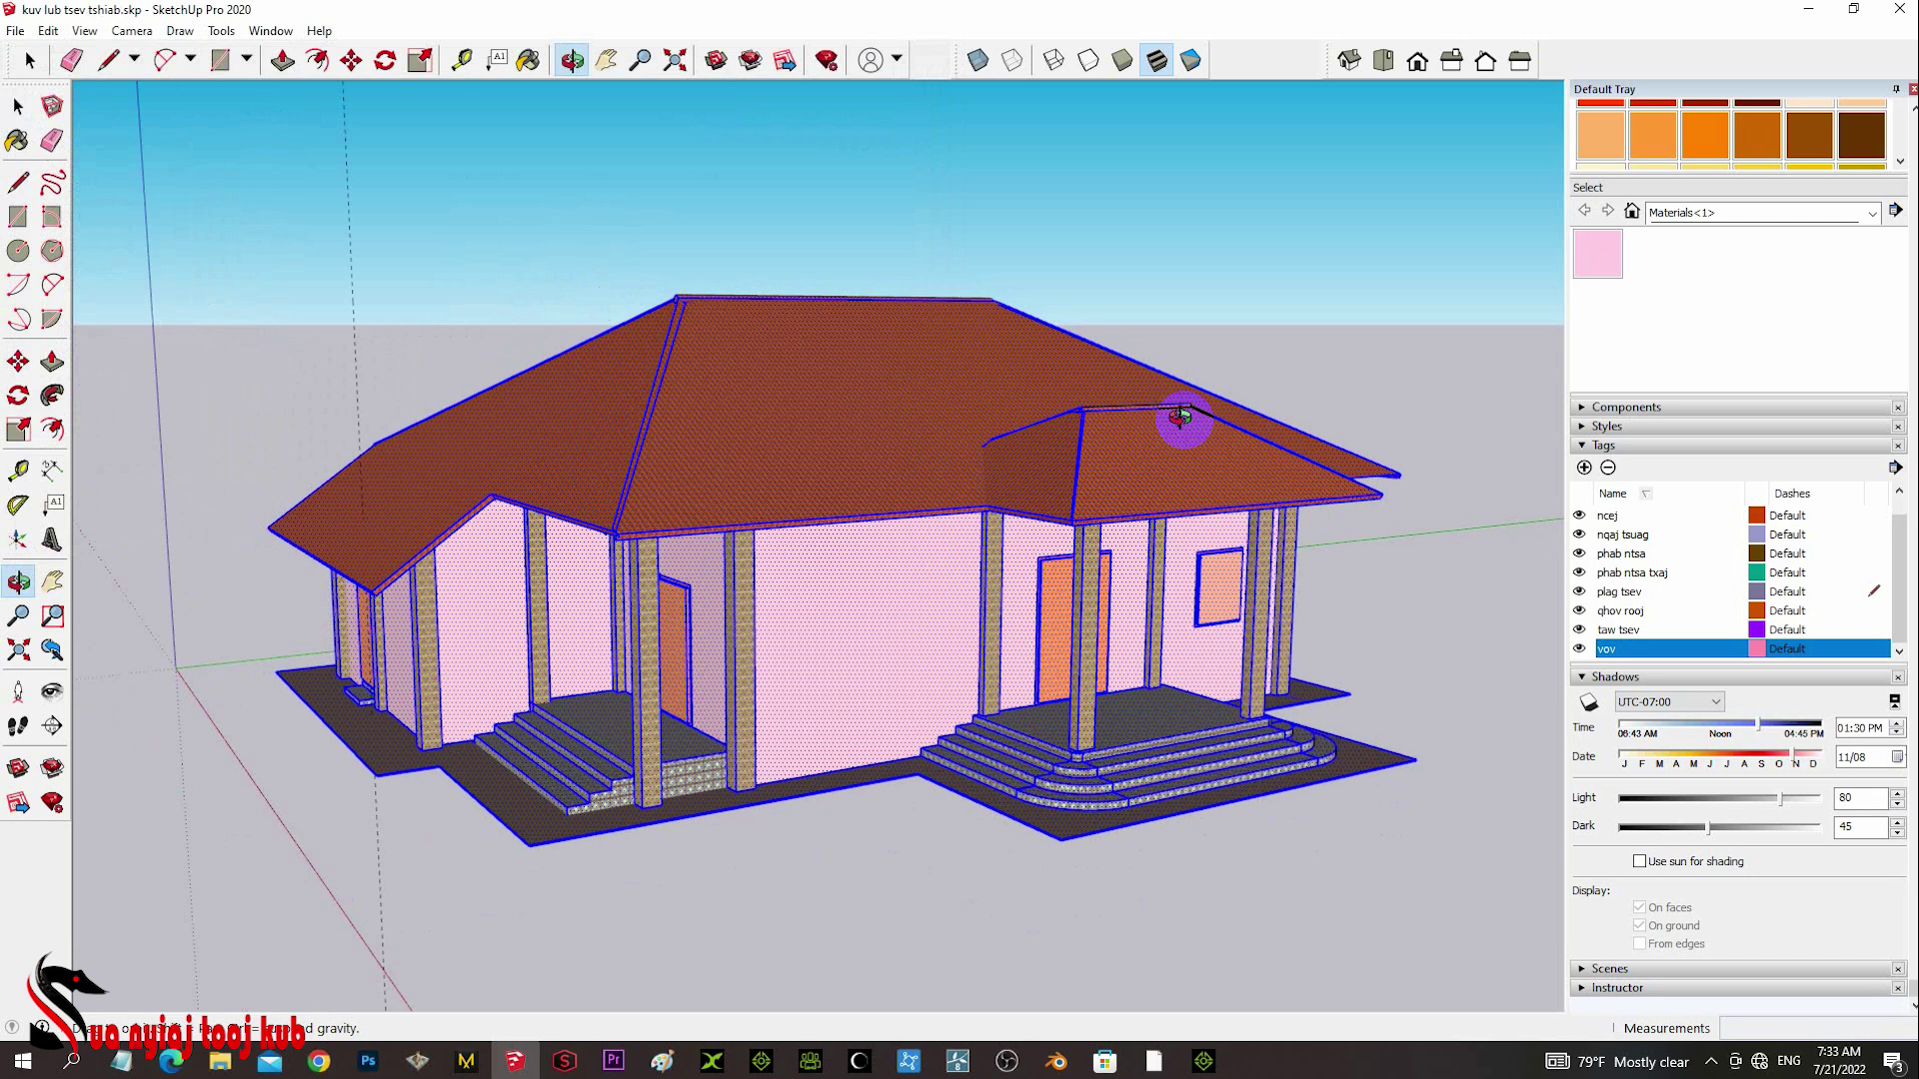
{"action": "left_click", "coordinate": [1808, 14]}
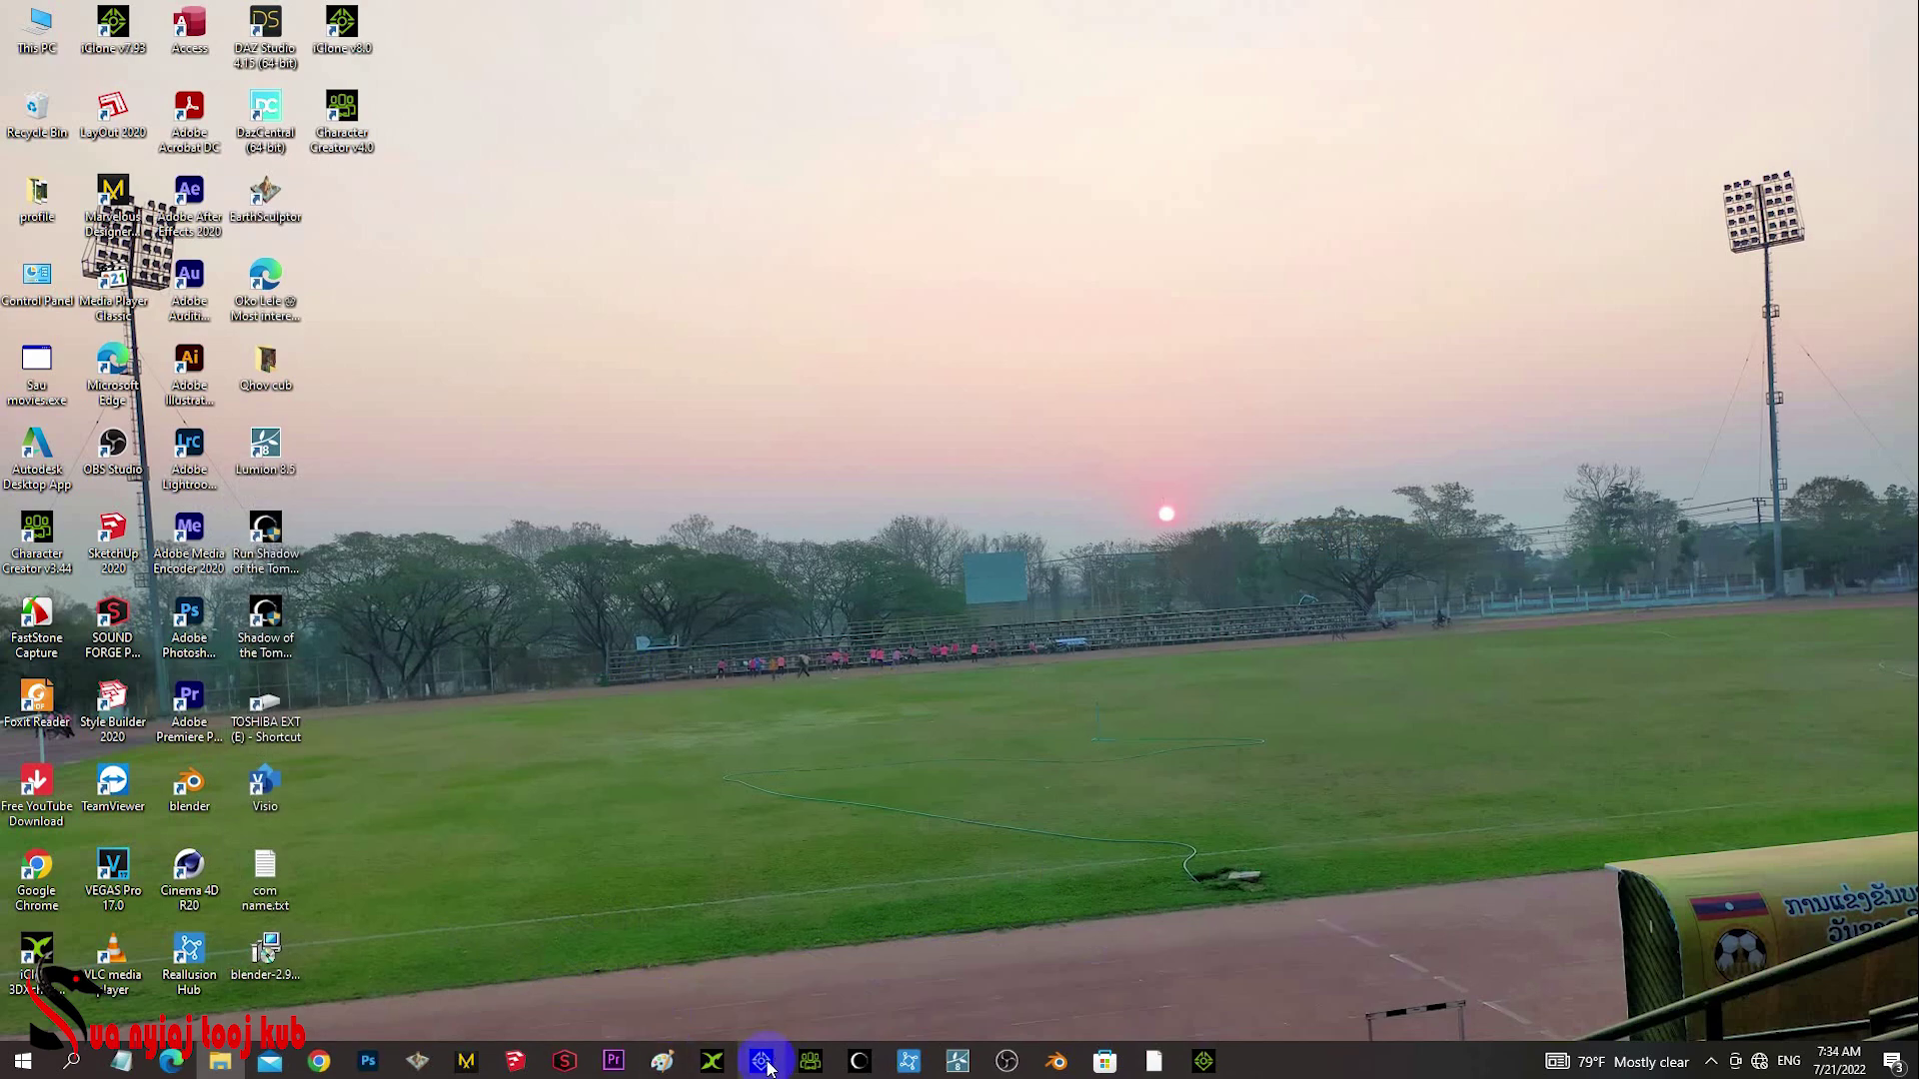
{"action": "left_click", "coordinate": [716, 1061]}
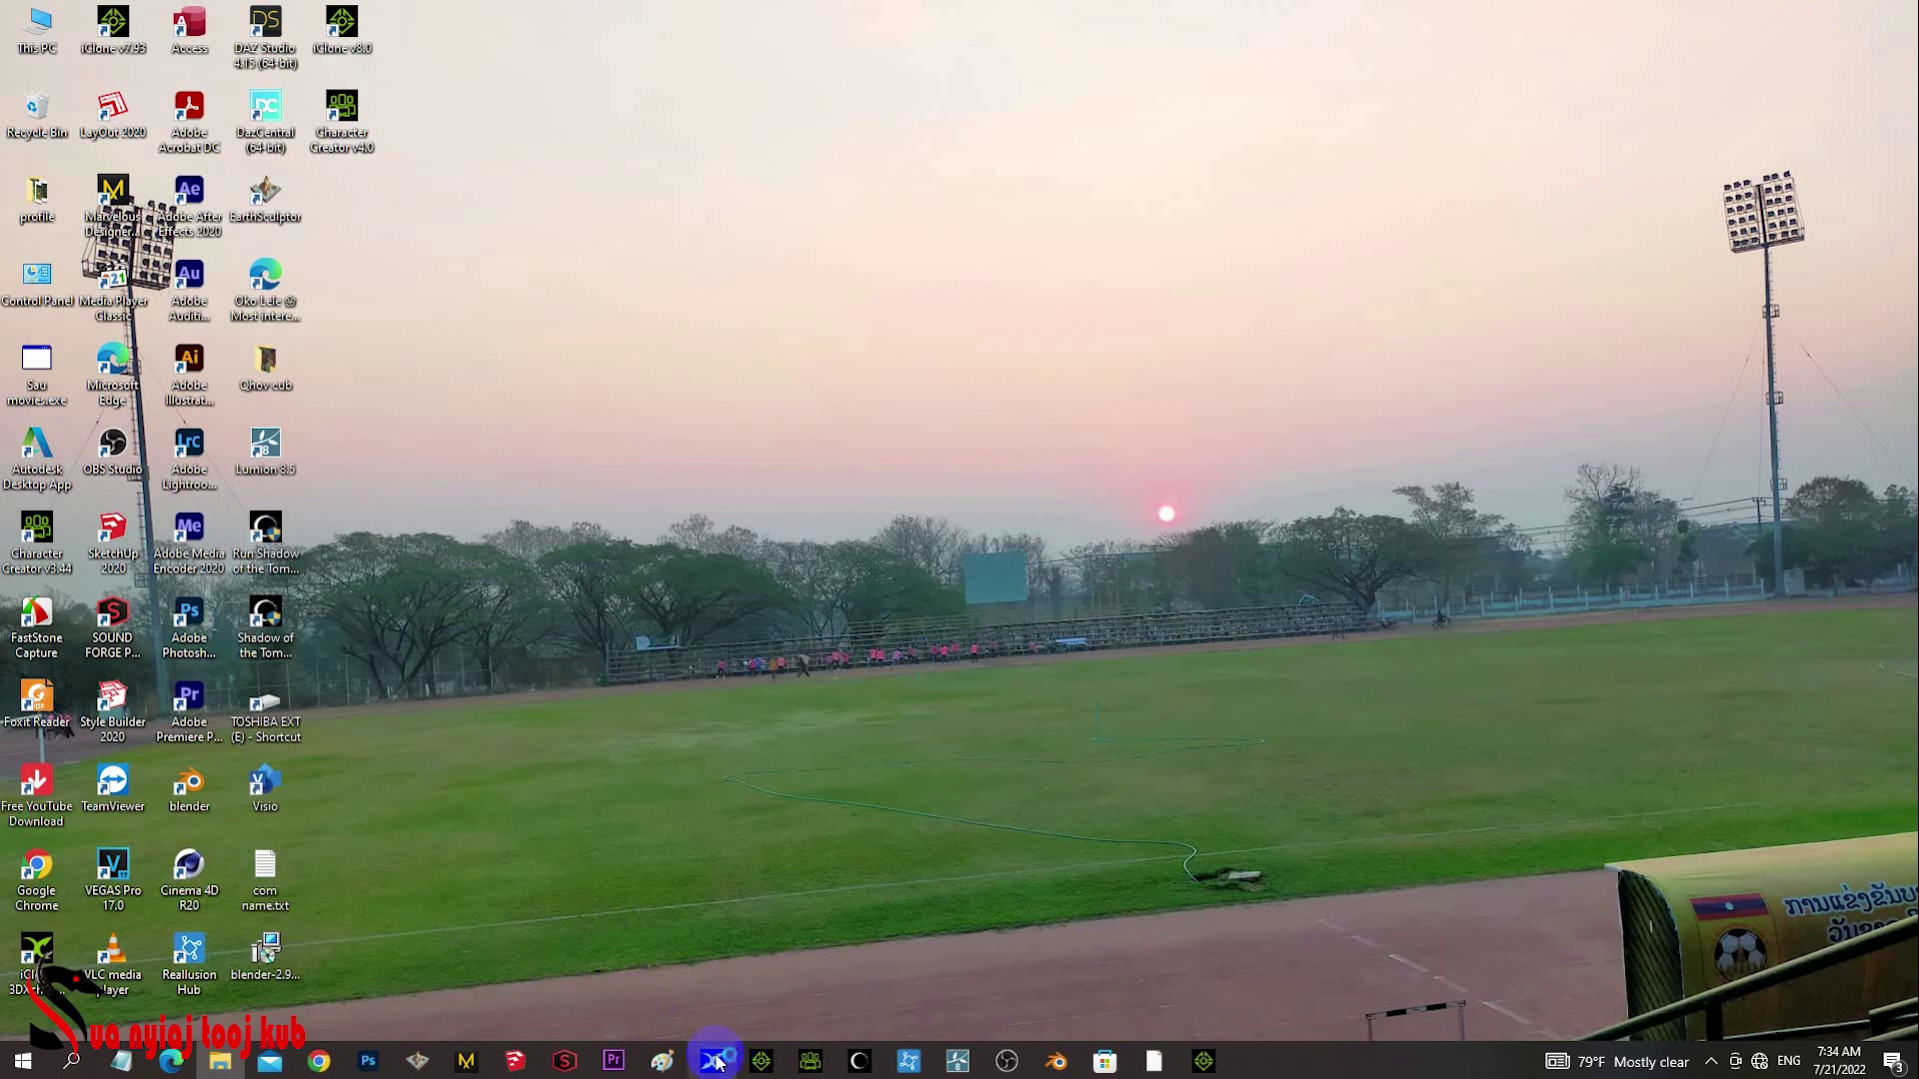
{"action": "left_click", "coordinate": [716, 1061]}
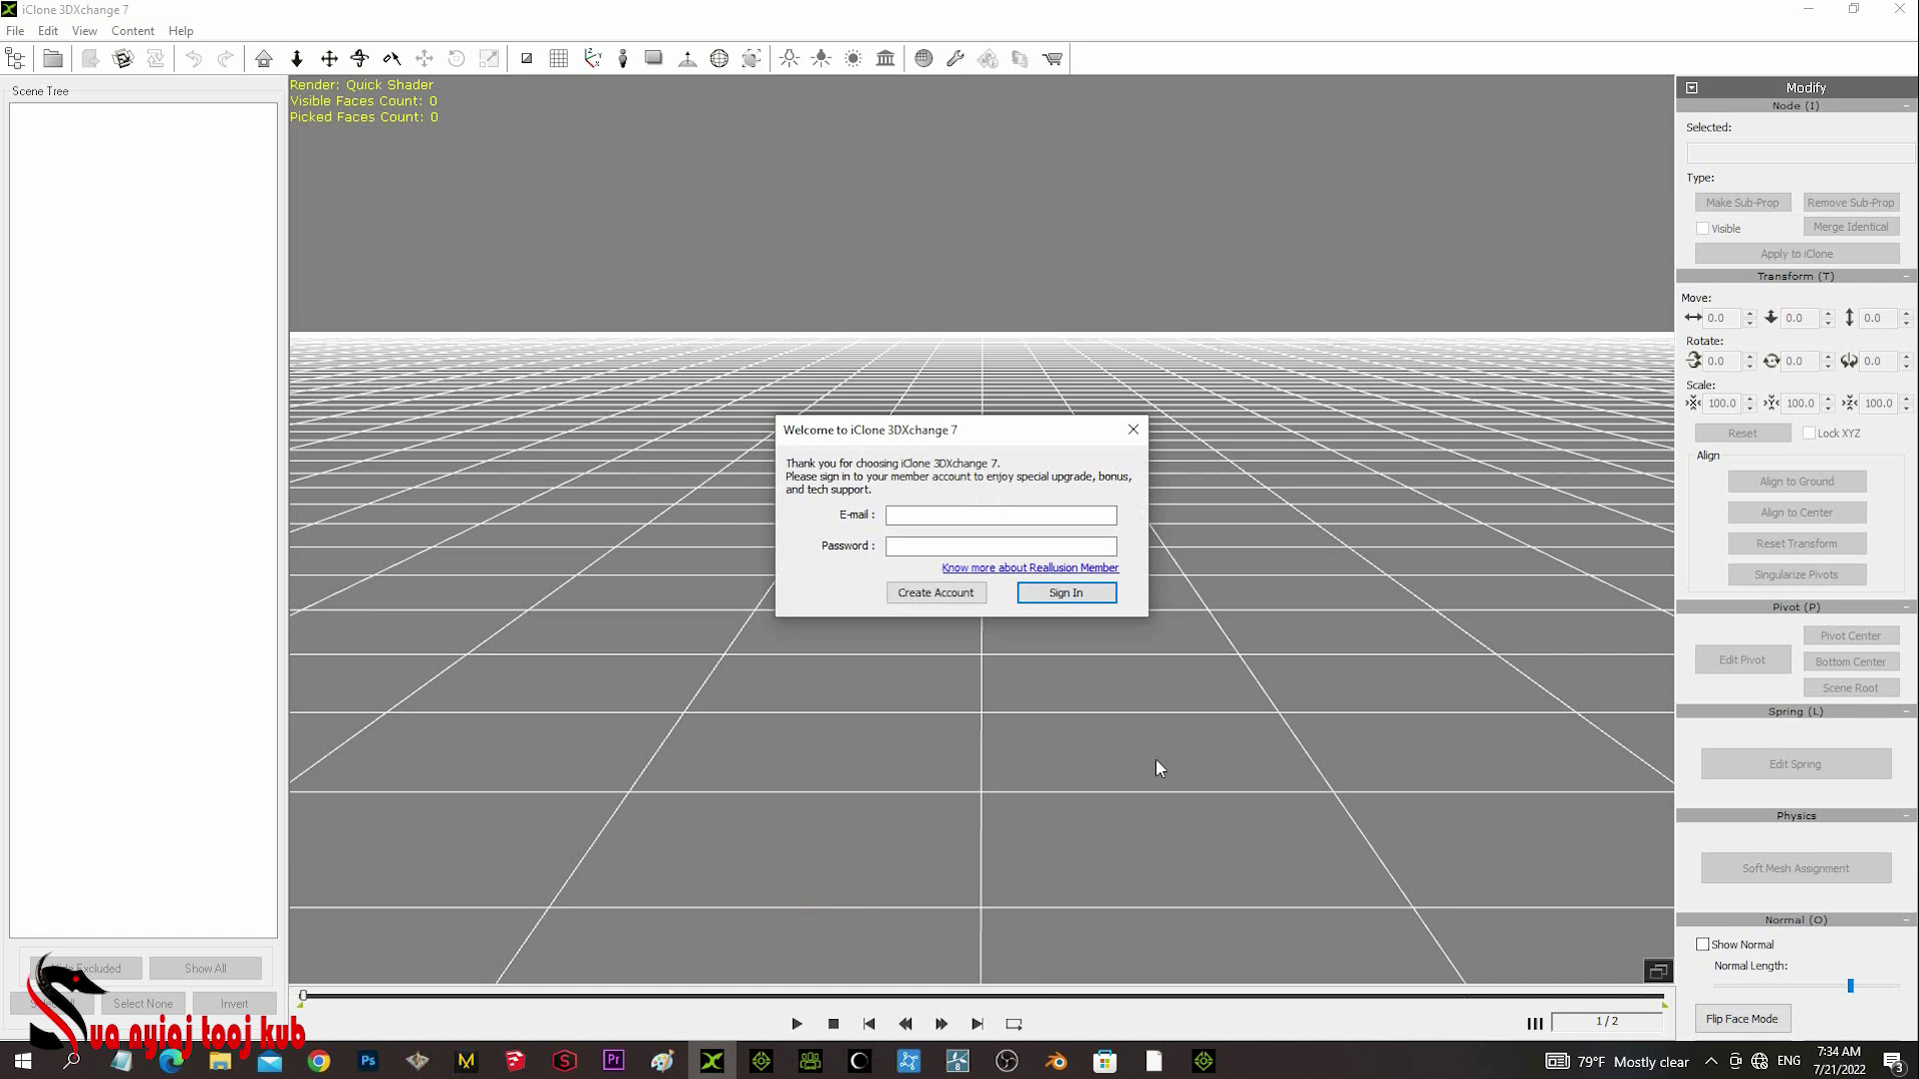
{"action": "left_click", "coordinate": [1132, 432]}
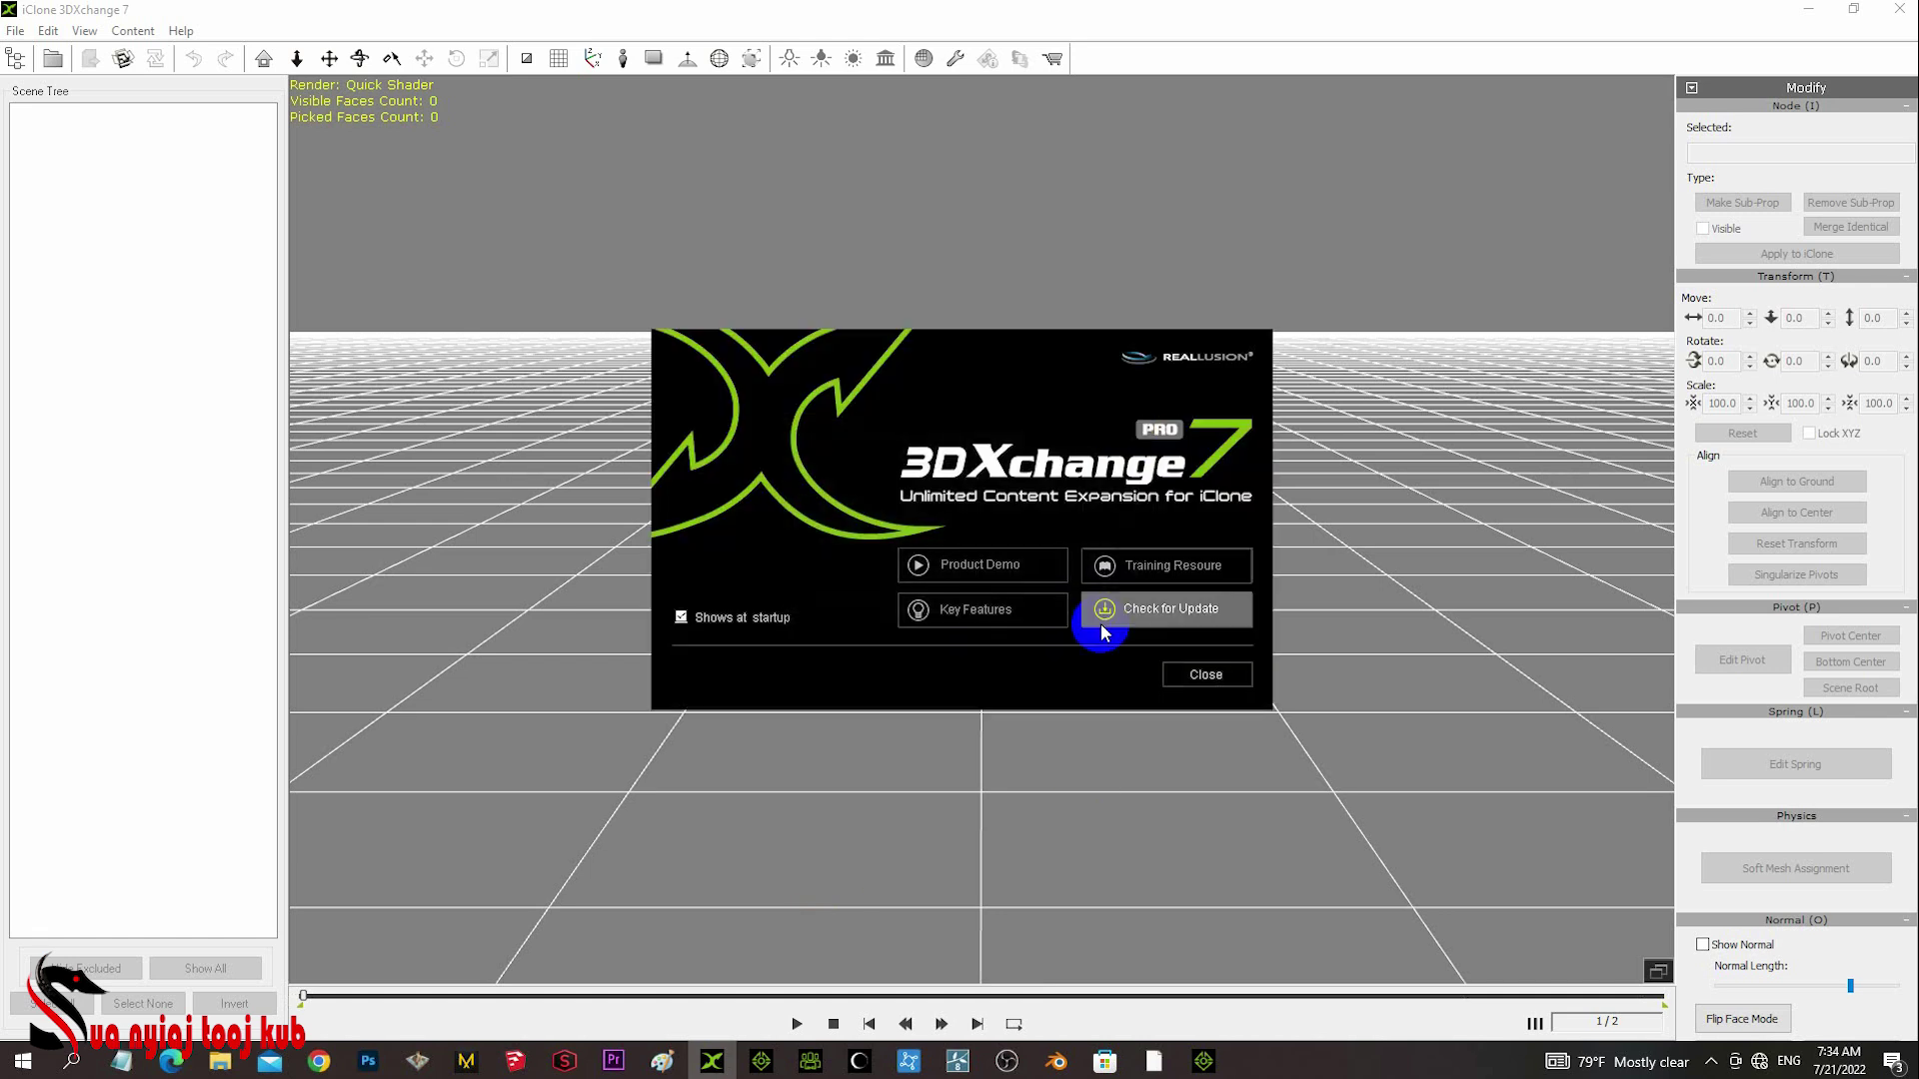
{"action": "left_click", "coordinate": [1190, 673]}
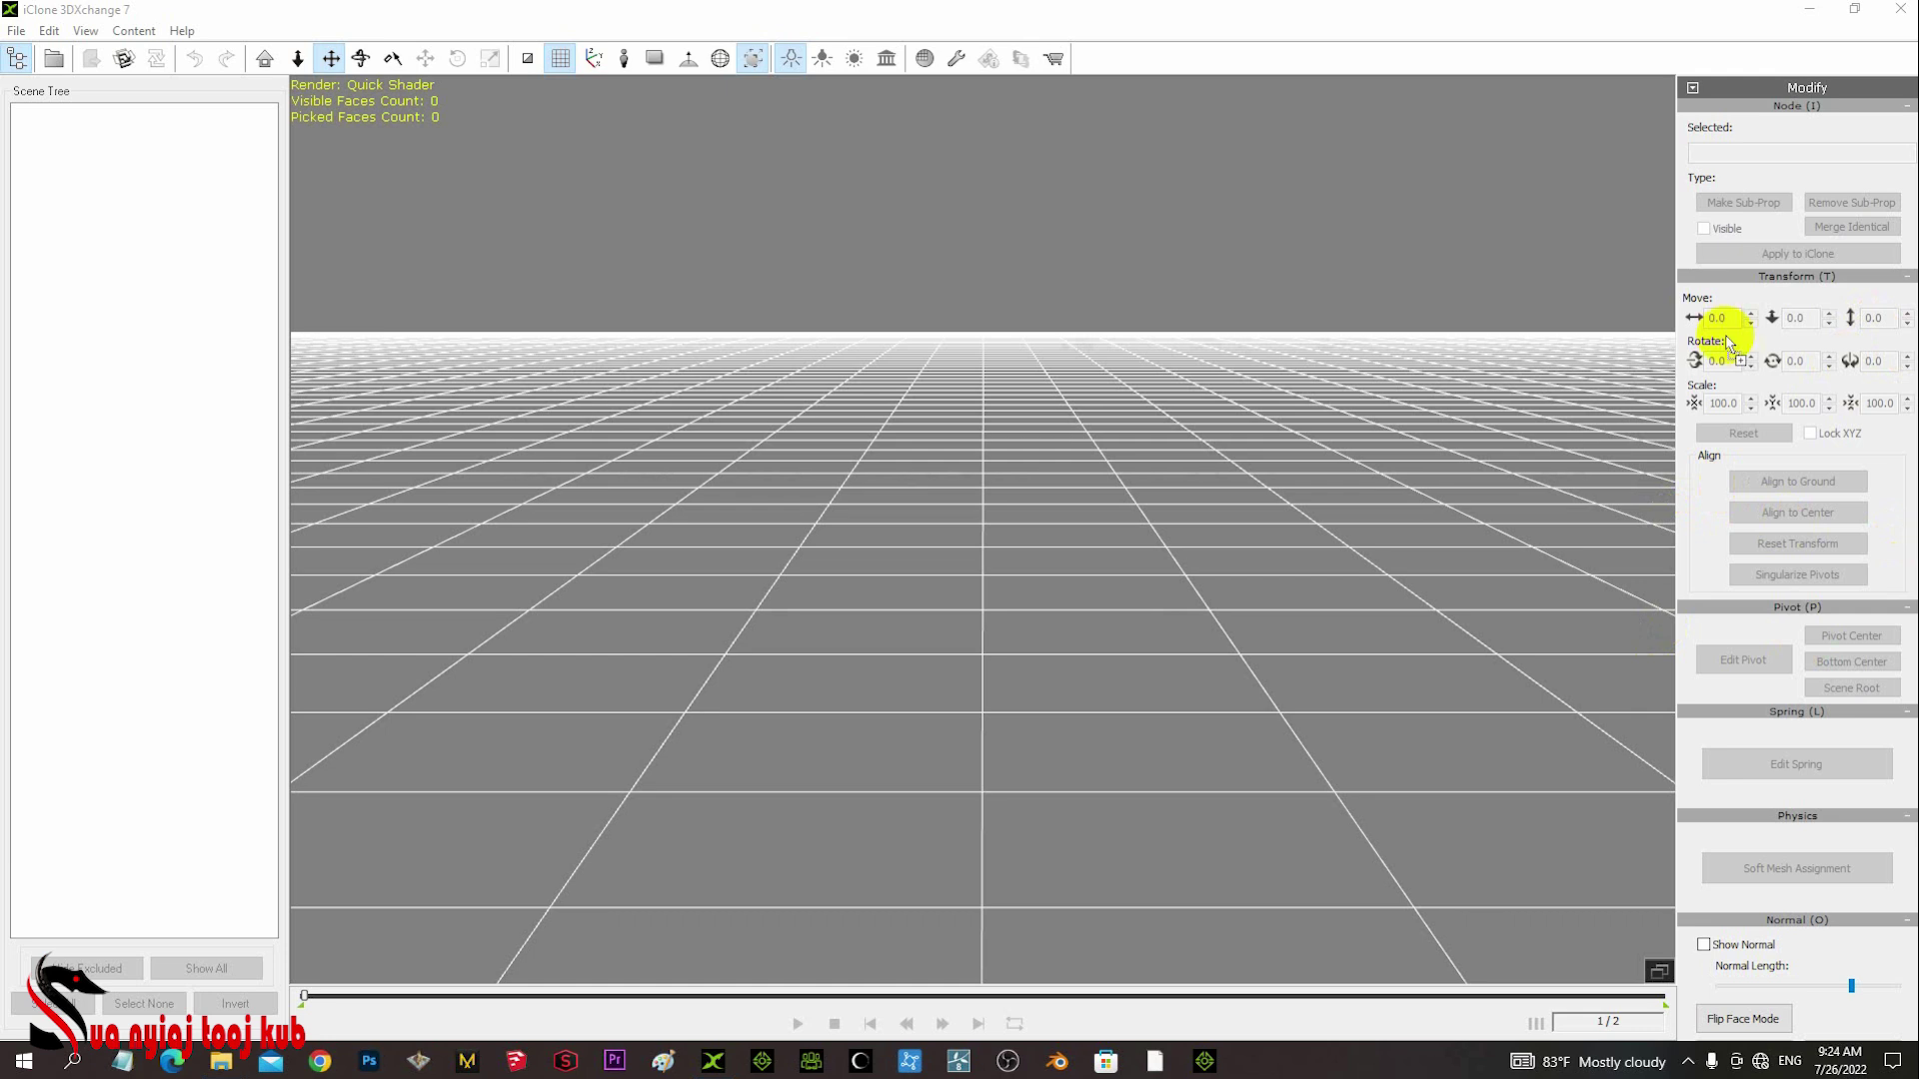
- Import kuv lub tsev tshiab1.skp into the empty 3DXchange scene and look over its mesh list
{"action": "left_click_drag", "start_coordinate": [1709, 321], "coordinate": [965, 537]}
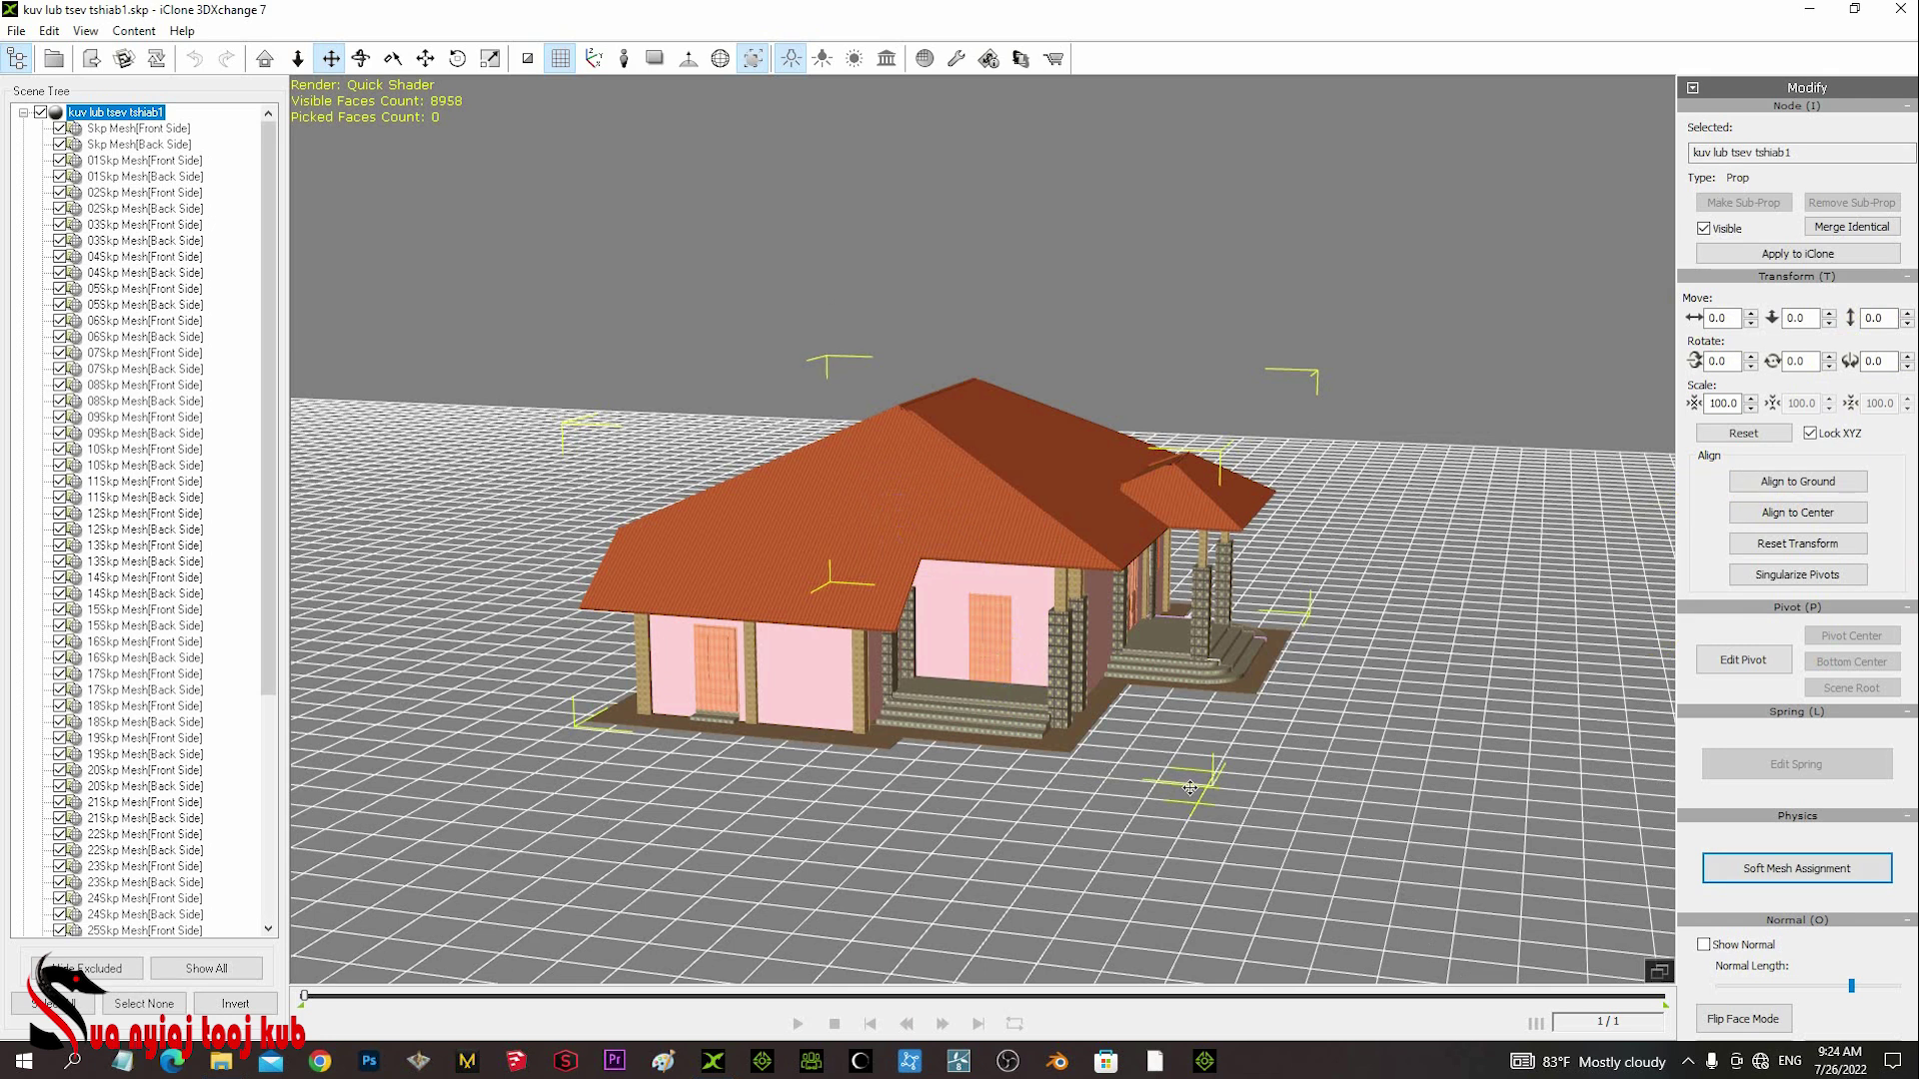
{"action": "right_click_drag", "start_coordinate": [1233, 664], "coordinate": [1047, 671]}
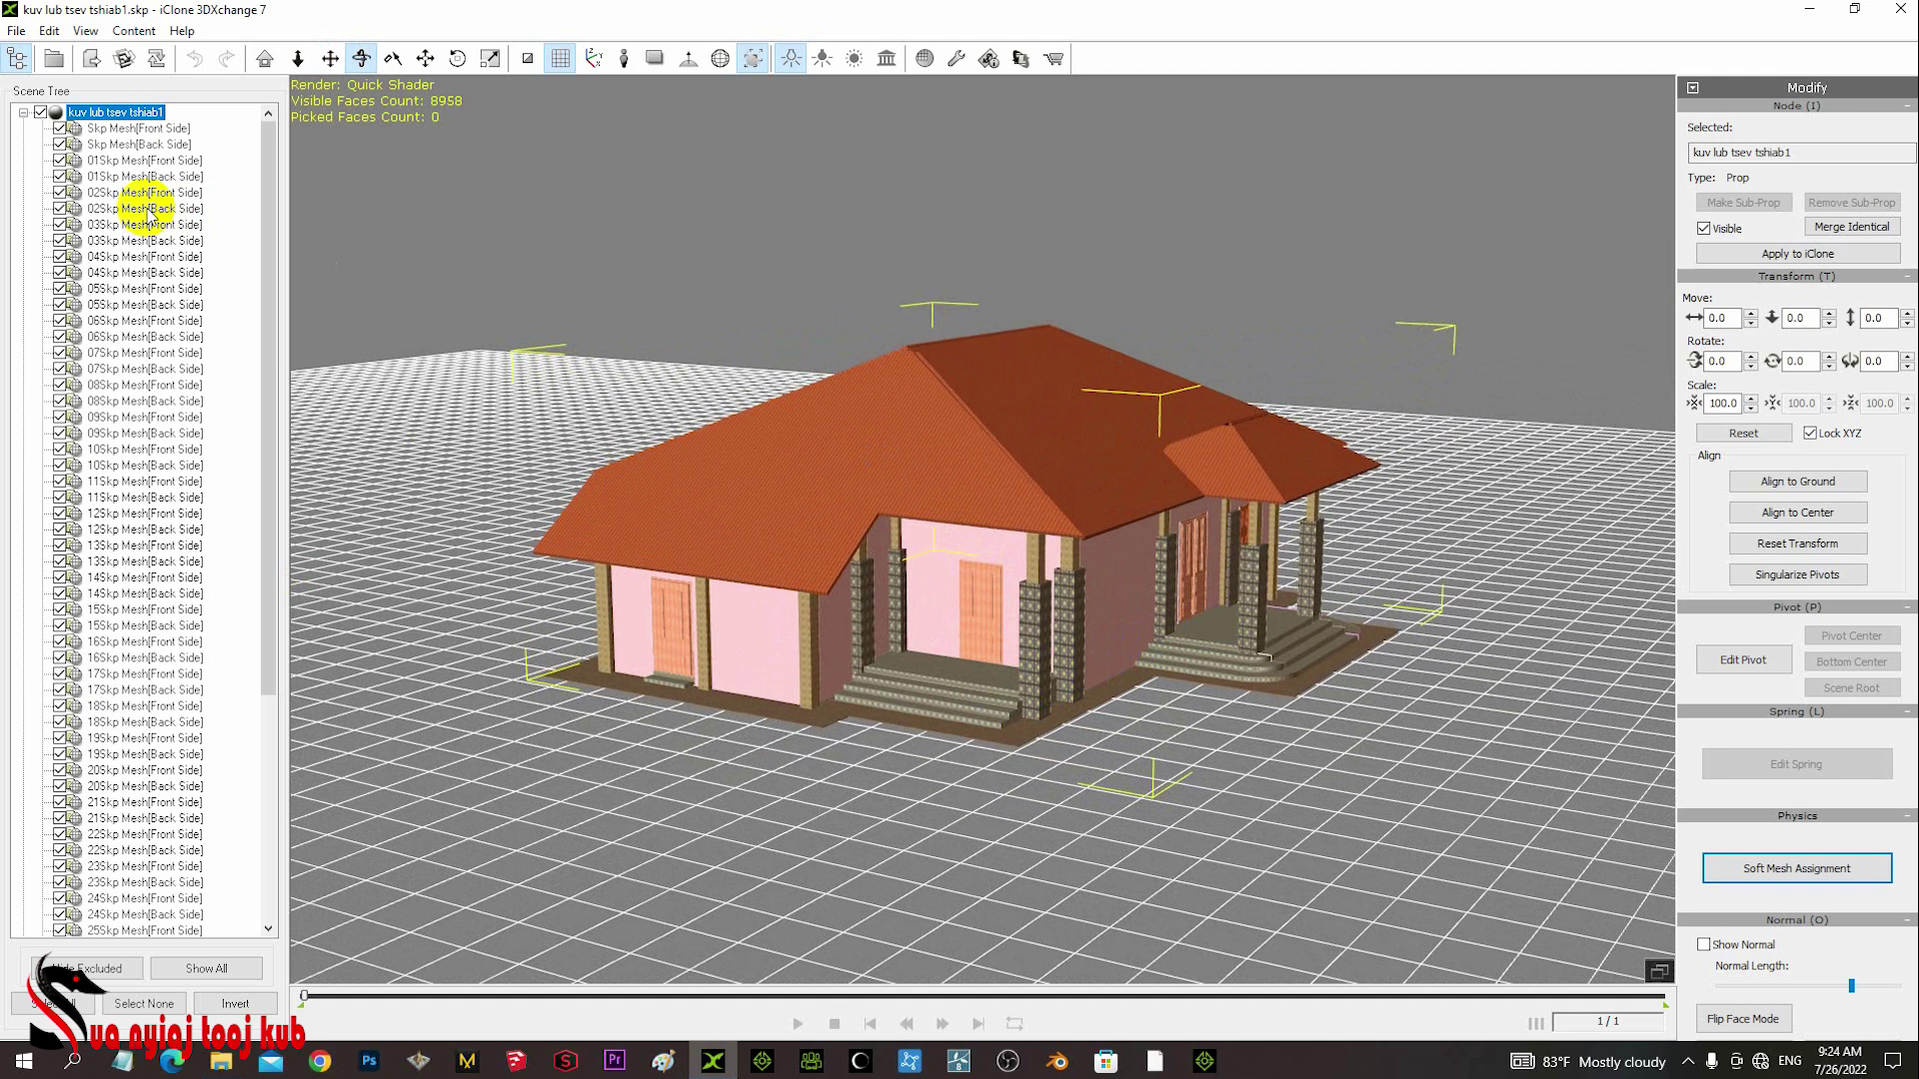
{"action": "left_click_drag", "start_coordinate": [267, 250], "coordinate": [337, 224]}
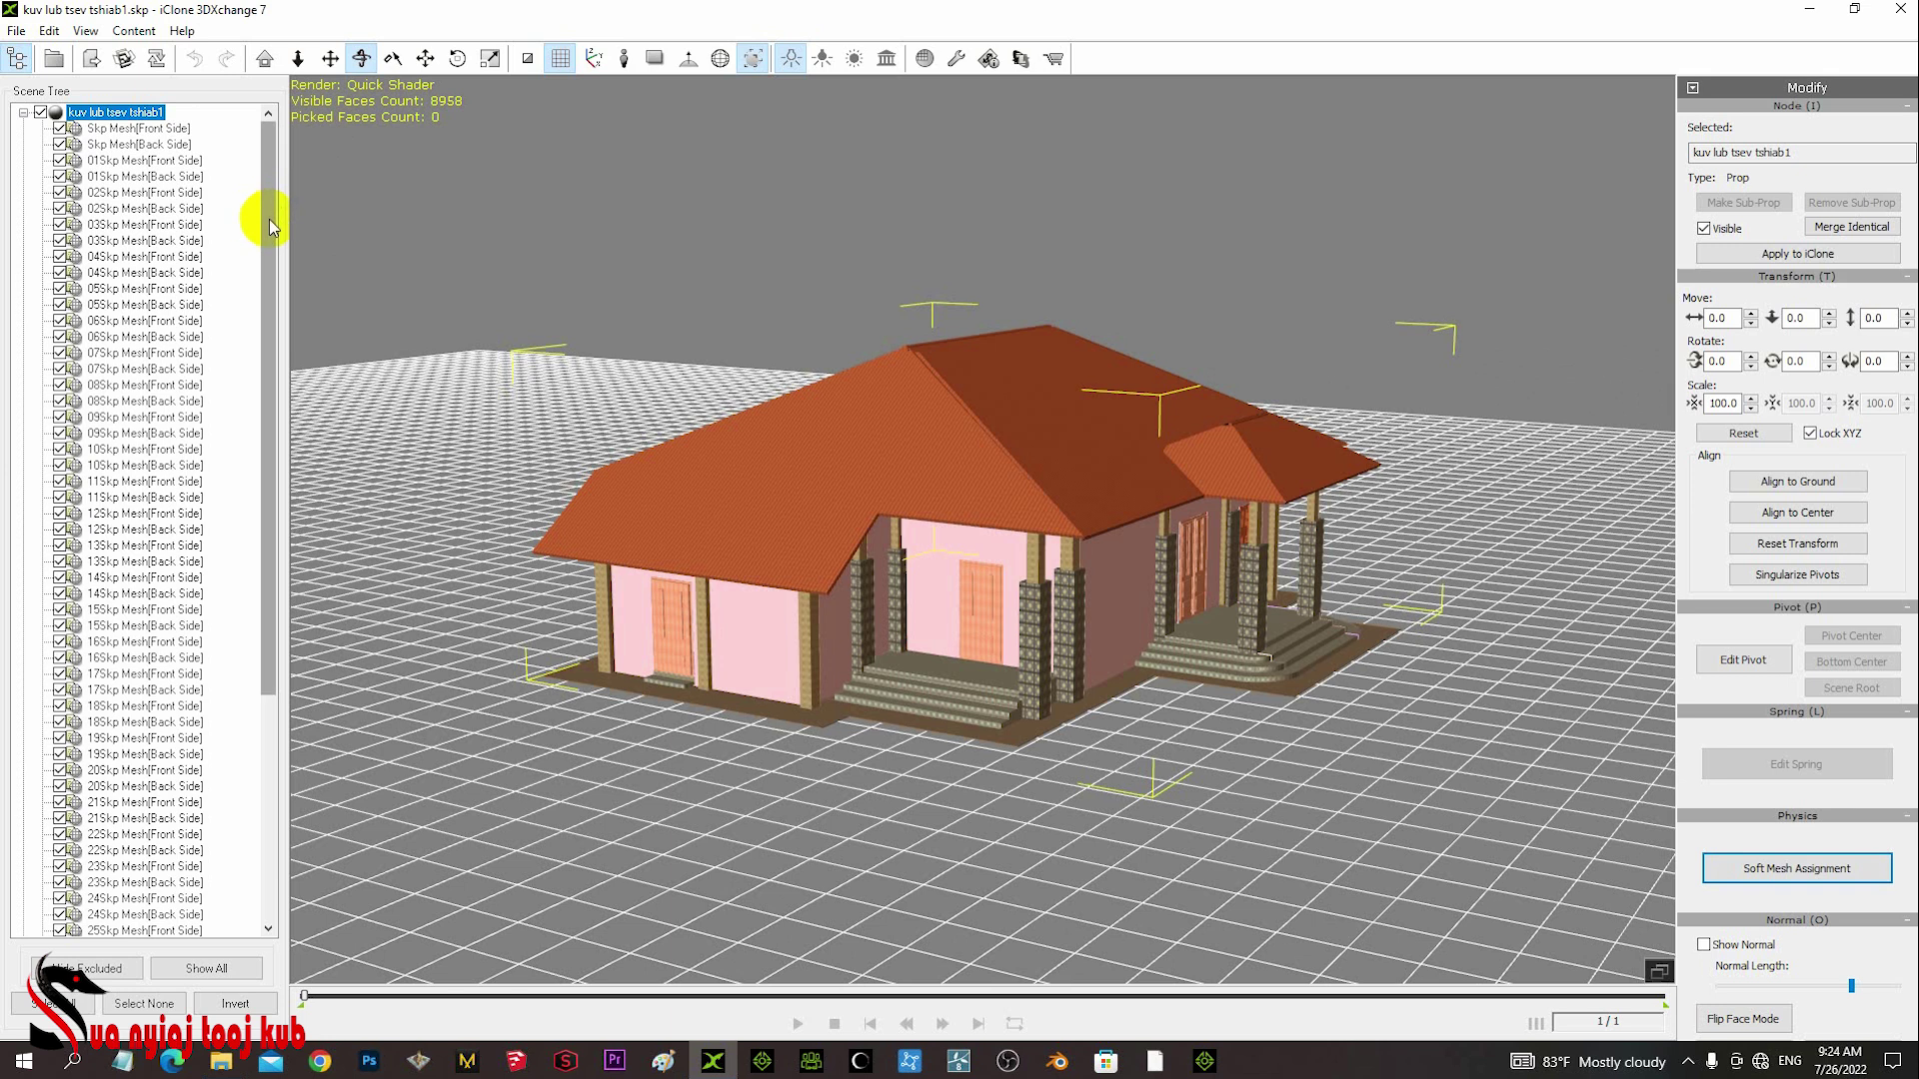
{"action": "left_click_drag", "start_coordinate": [270, 222], "coordinate": [270, 180]}
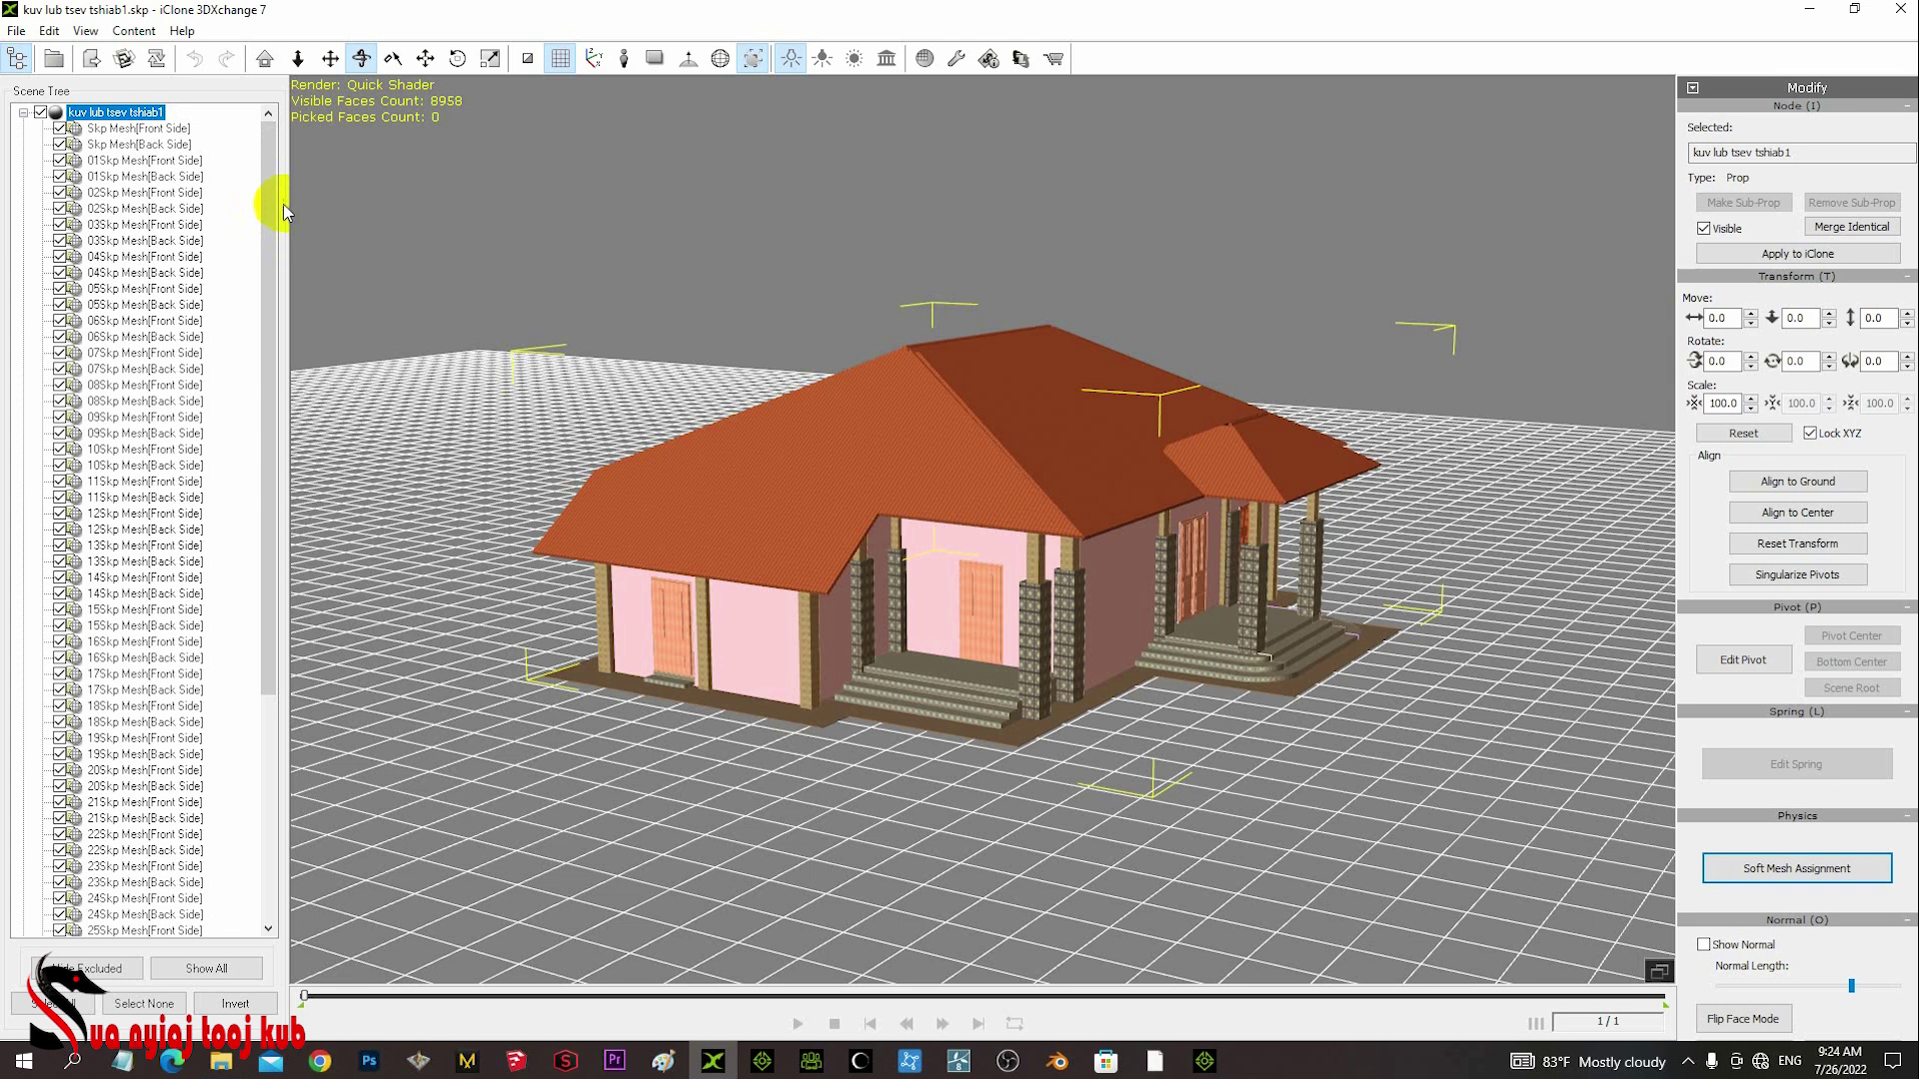
- Pick the main roof mesh directly on the imported house model
{"action": "left_click_drag", "start_coordinate": [900, 370], "coordinate": [927, 510]}
{"action": "key", "text": "z"}
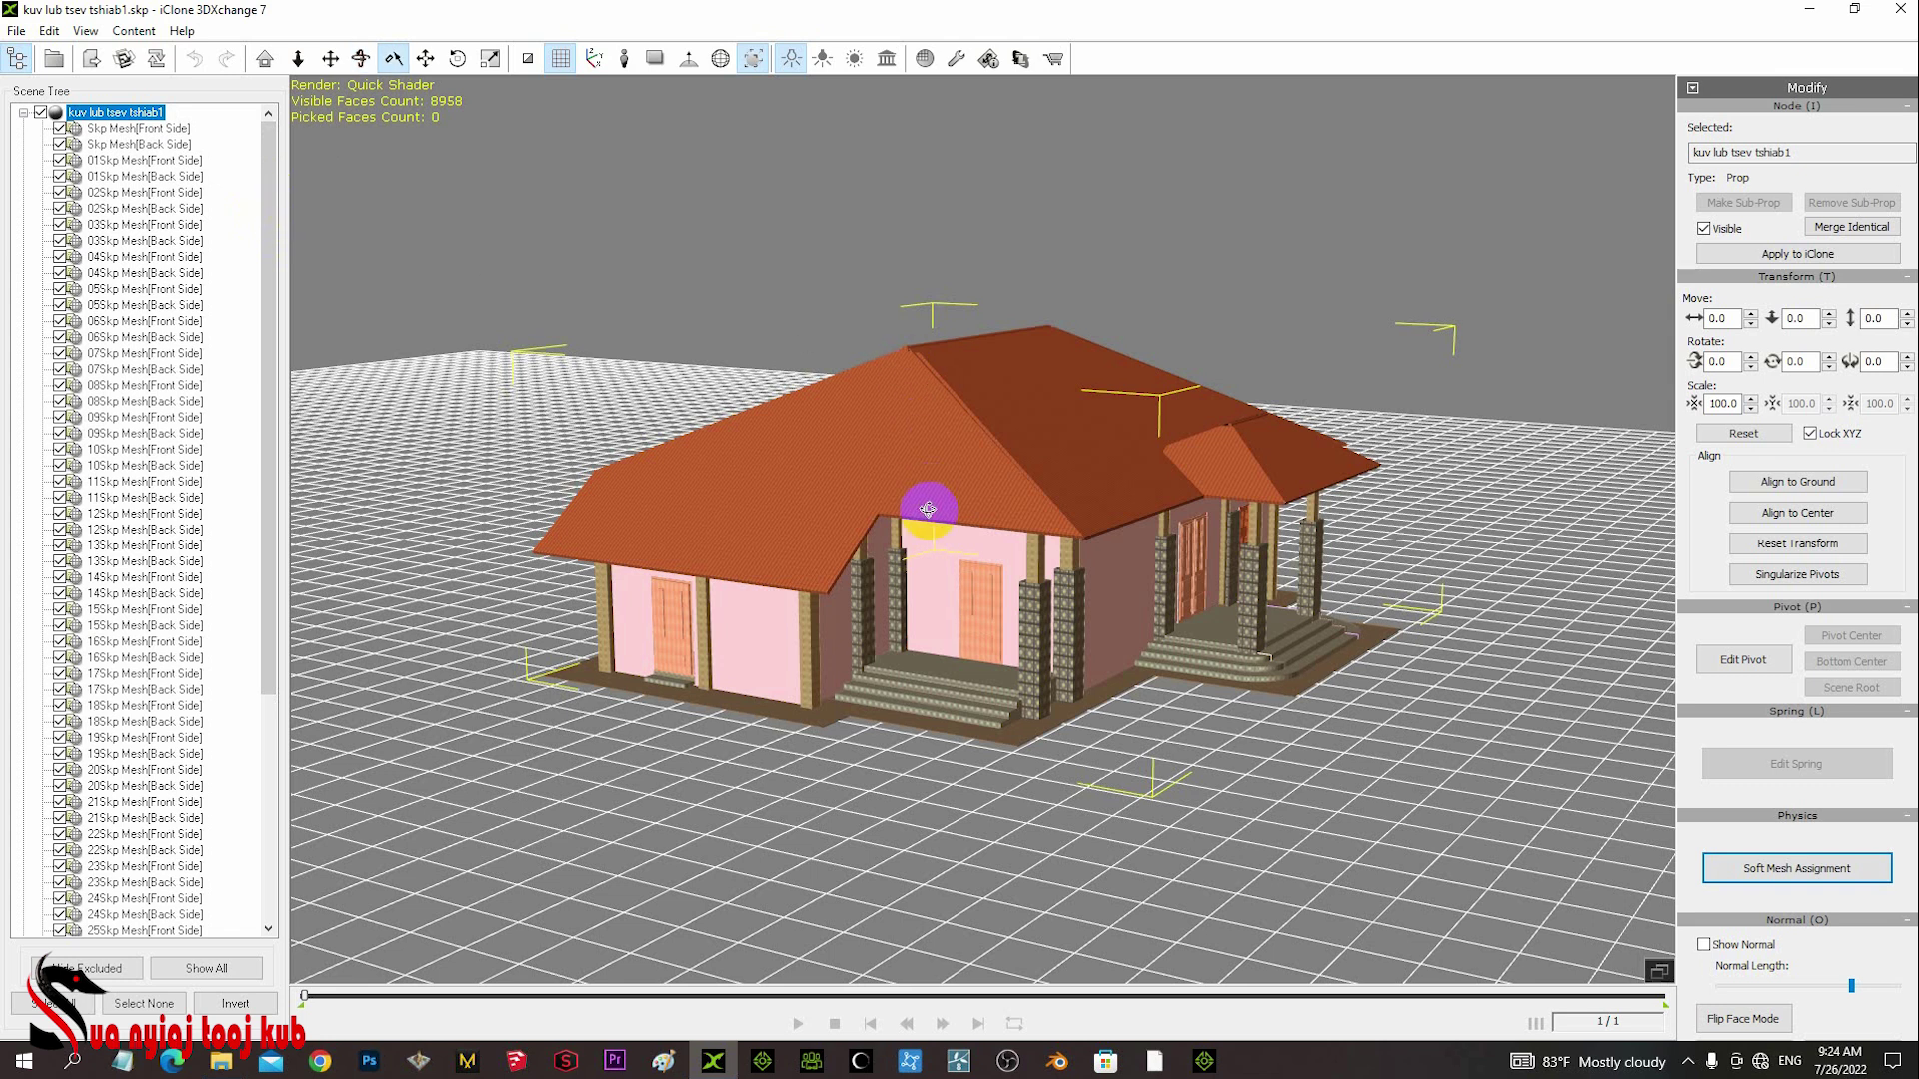
{"action": "left_click", "coordinate": [780, 494]}
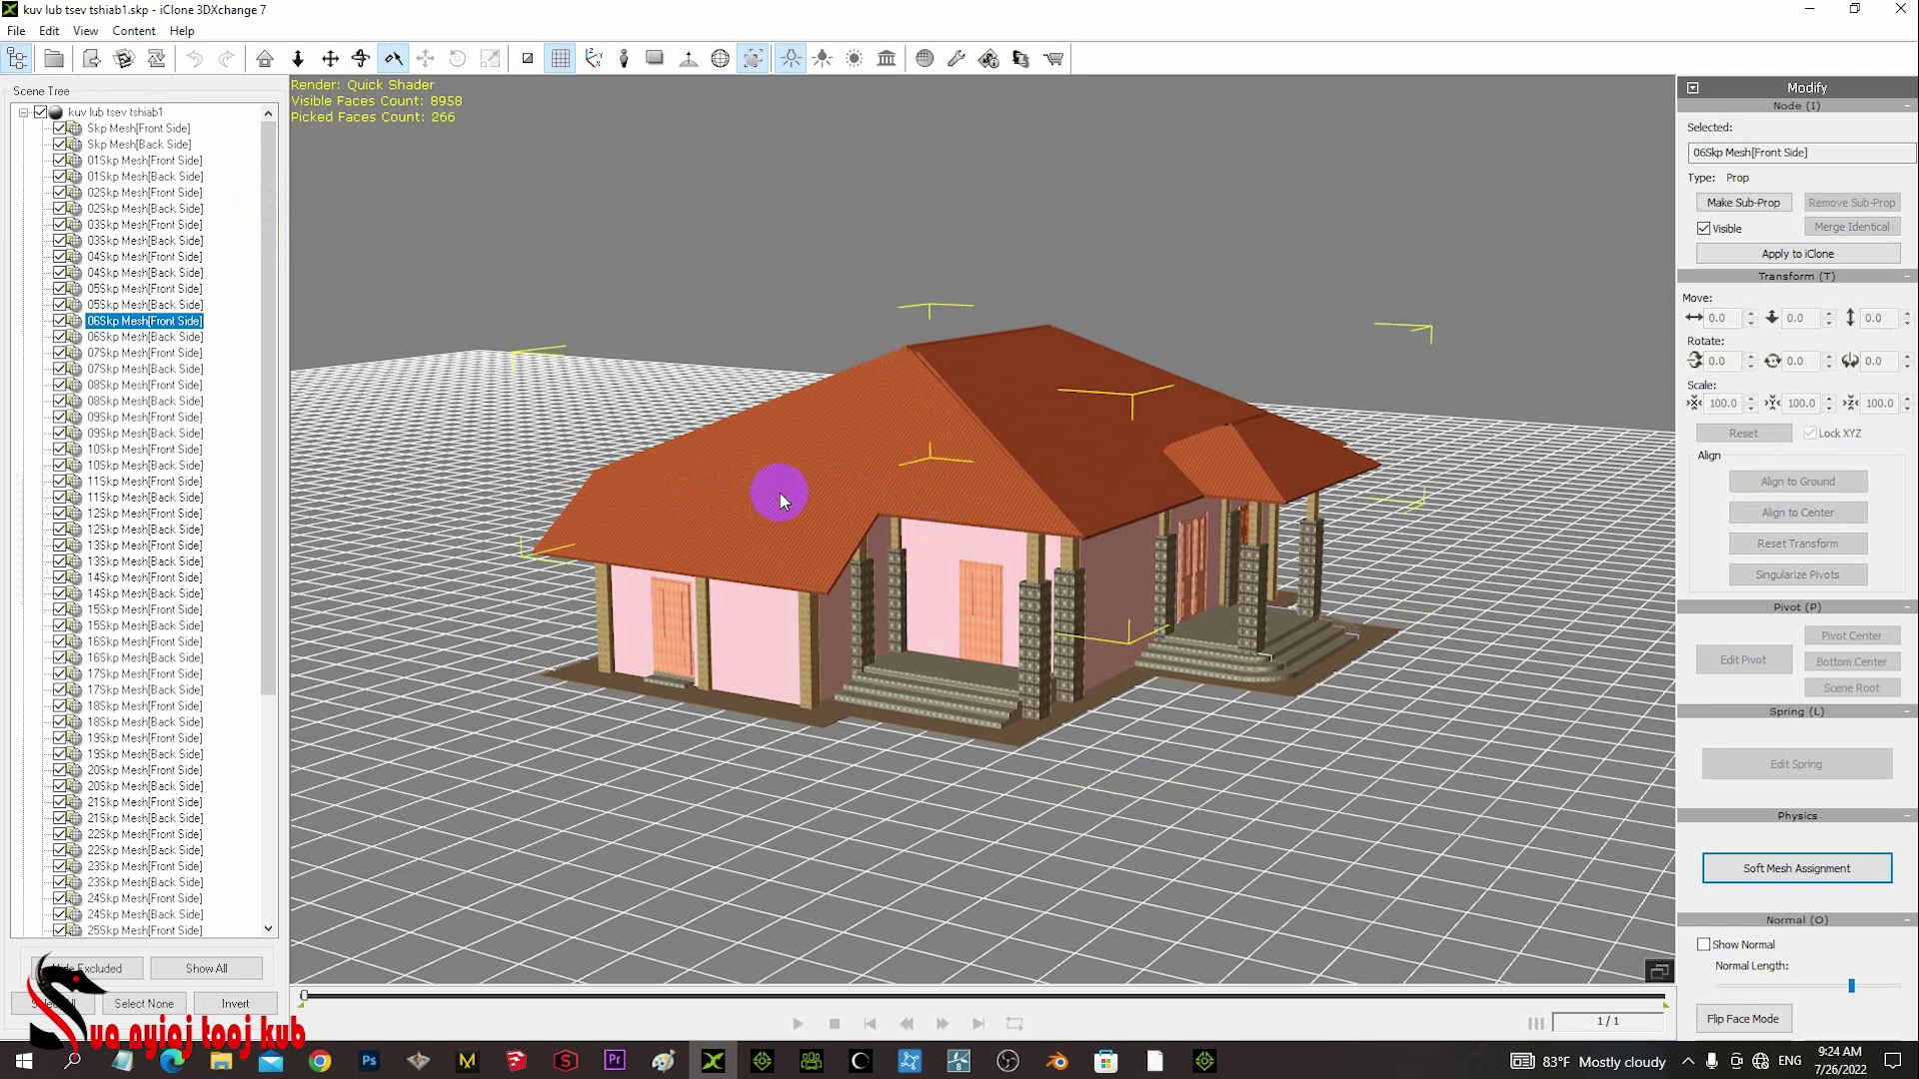
- Hide the front-side roof mesh 06Skp and test the visibility of 05Skp Mesh[Back Side] to look for the roof's matching back side
{"action": "mouse_move", "coordinate": [779, 493]}
{"action": "left_mouse_down"}
{"action": "mouse_move", "coordinate": [698, 514]}
{"action": "mouse_move", "coordinate": [699, 484]}
{"action": "left_mouse_up"}
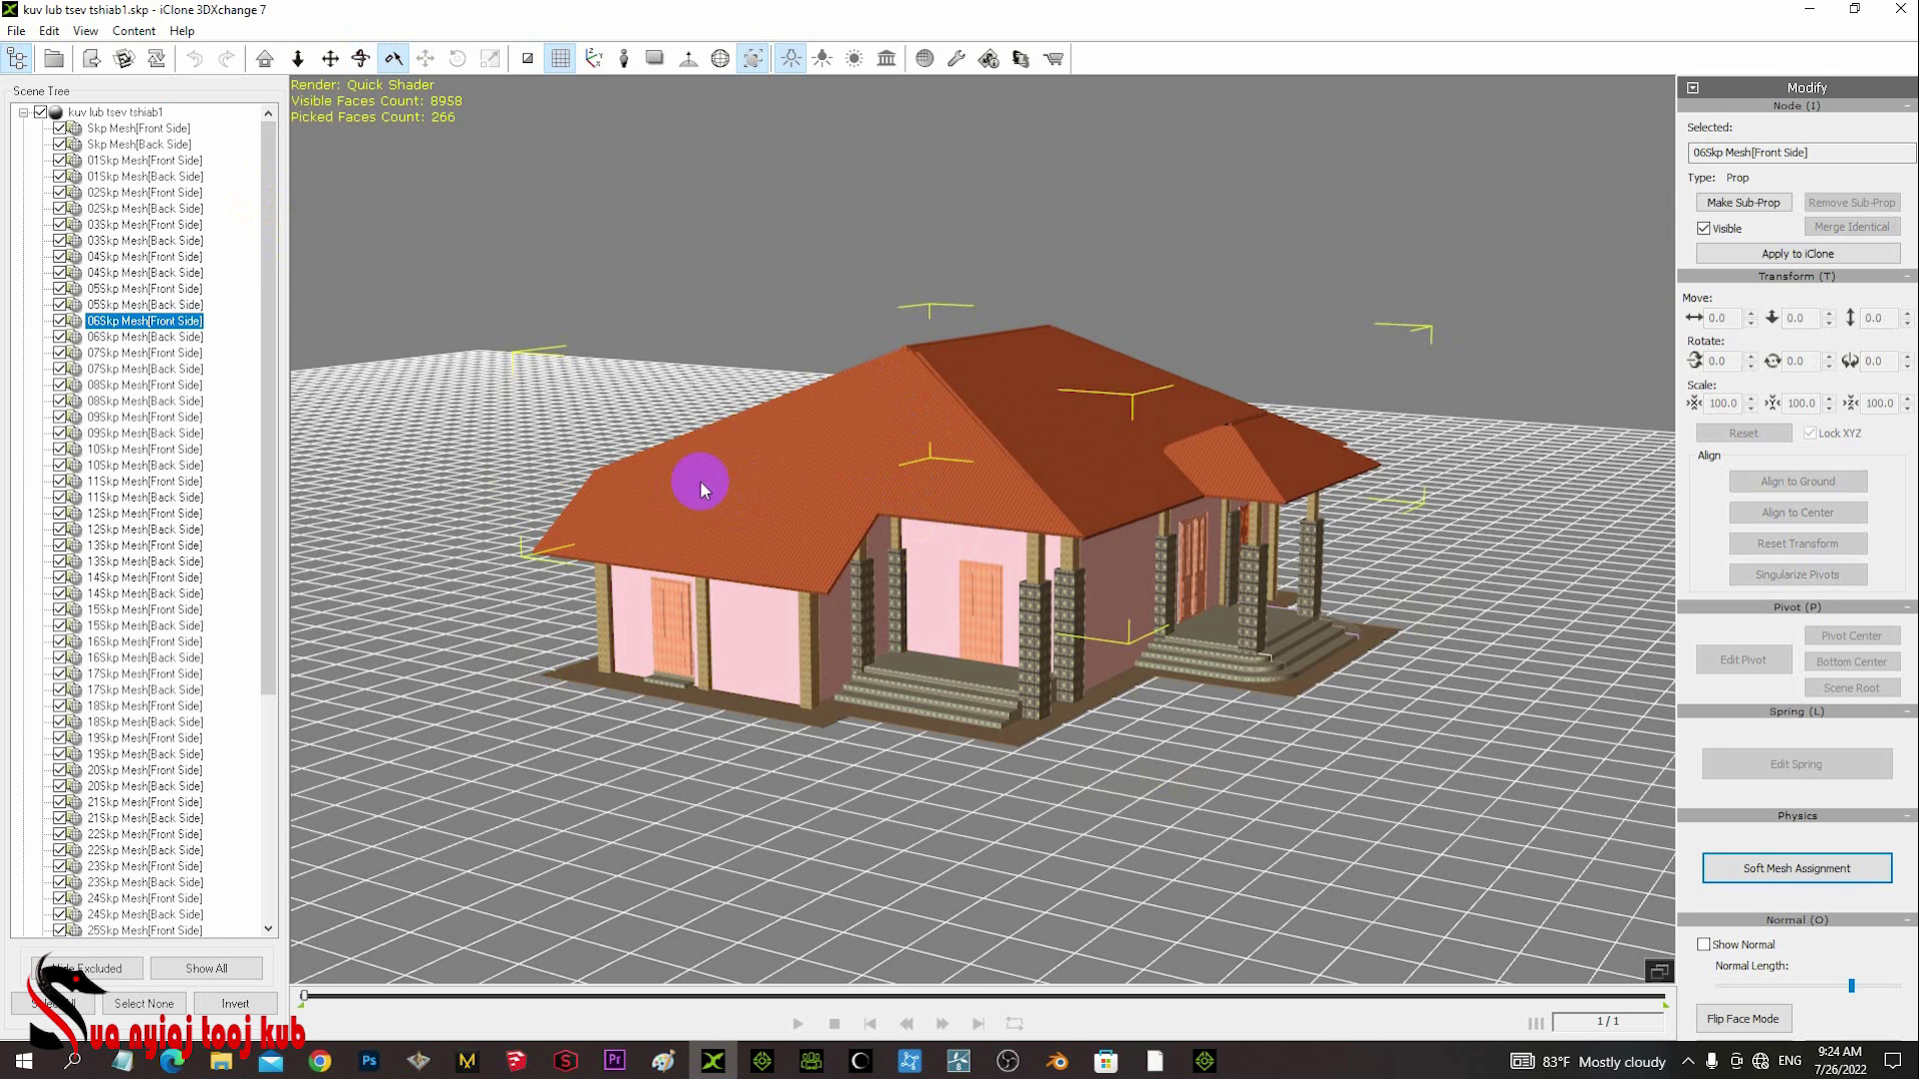
{"action": "left_click", "coordinate": [60, 321]}
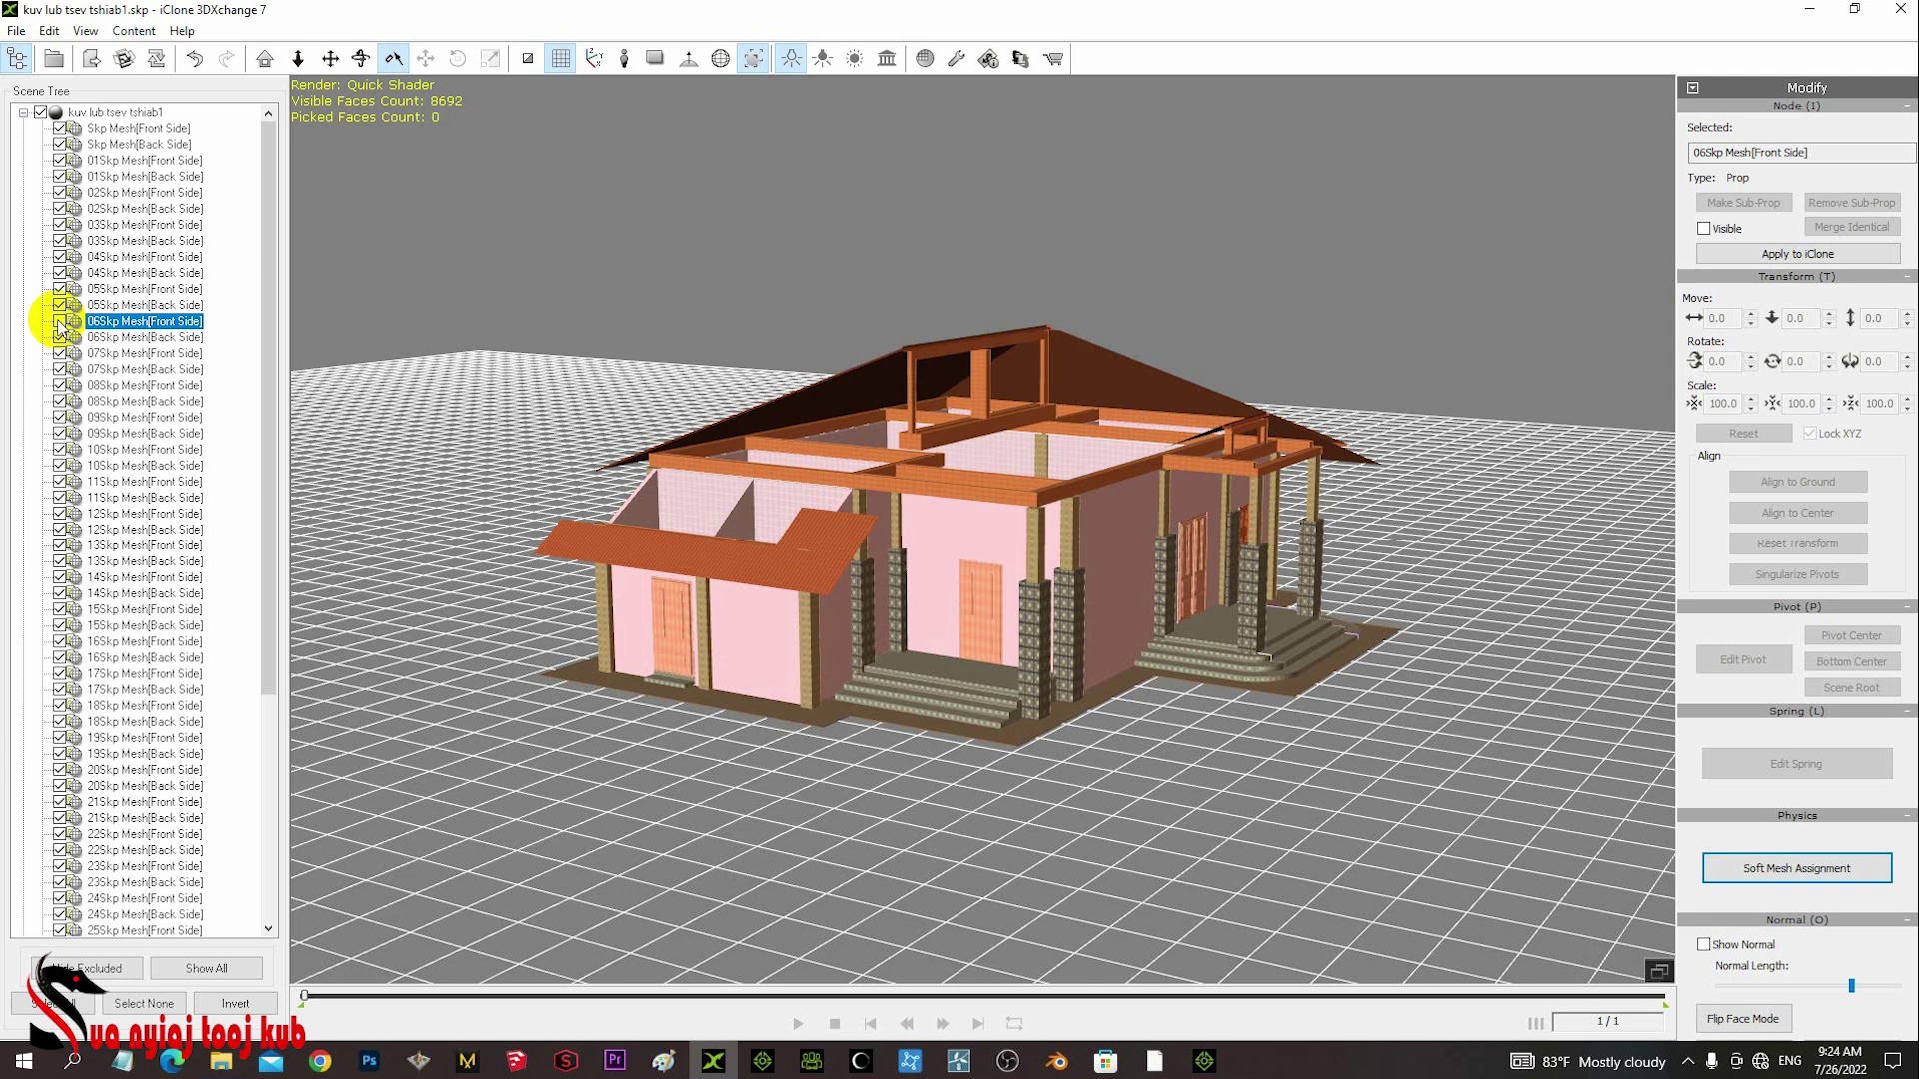
{"action": "left_click", "coordinate": [88, 305]}
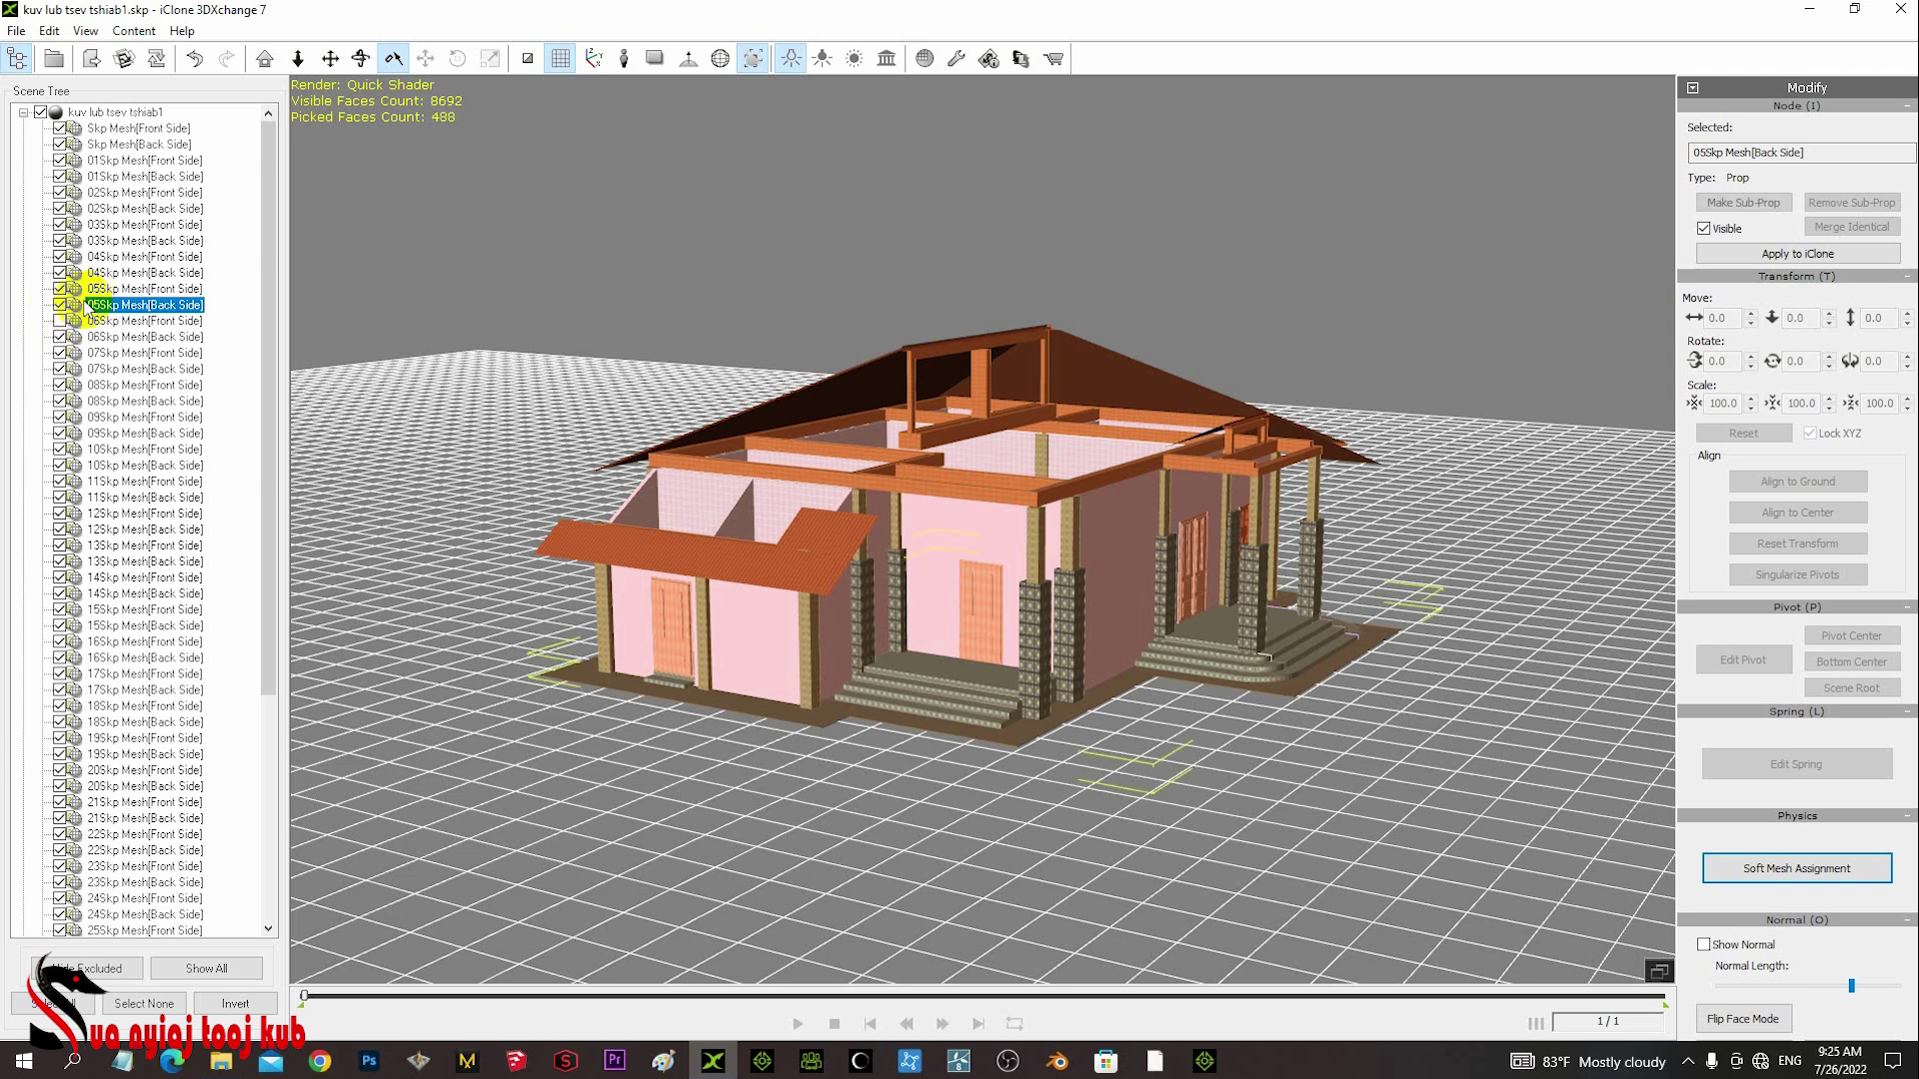
{"action": "left_click", "coordinate": [60, 306]}
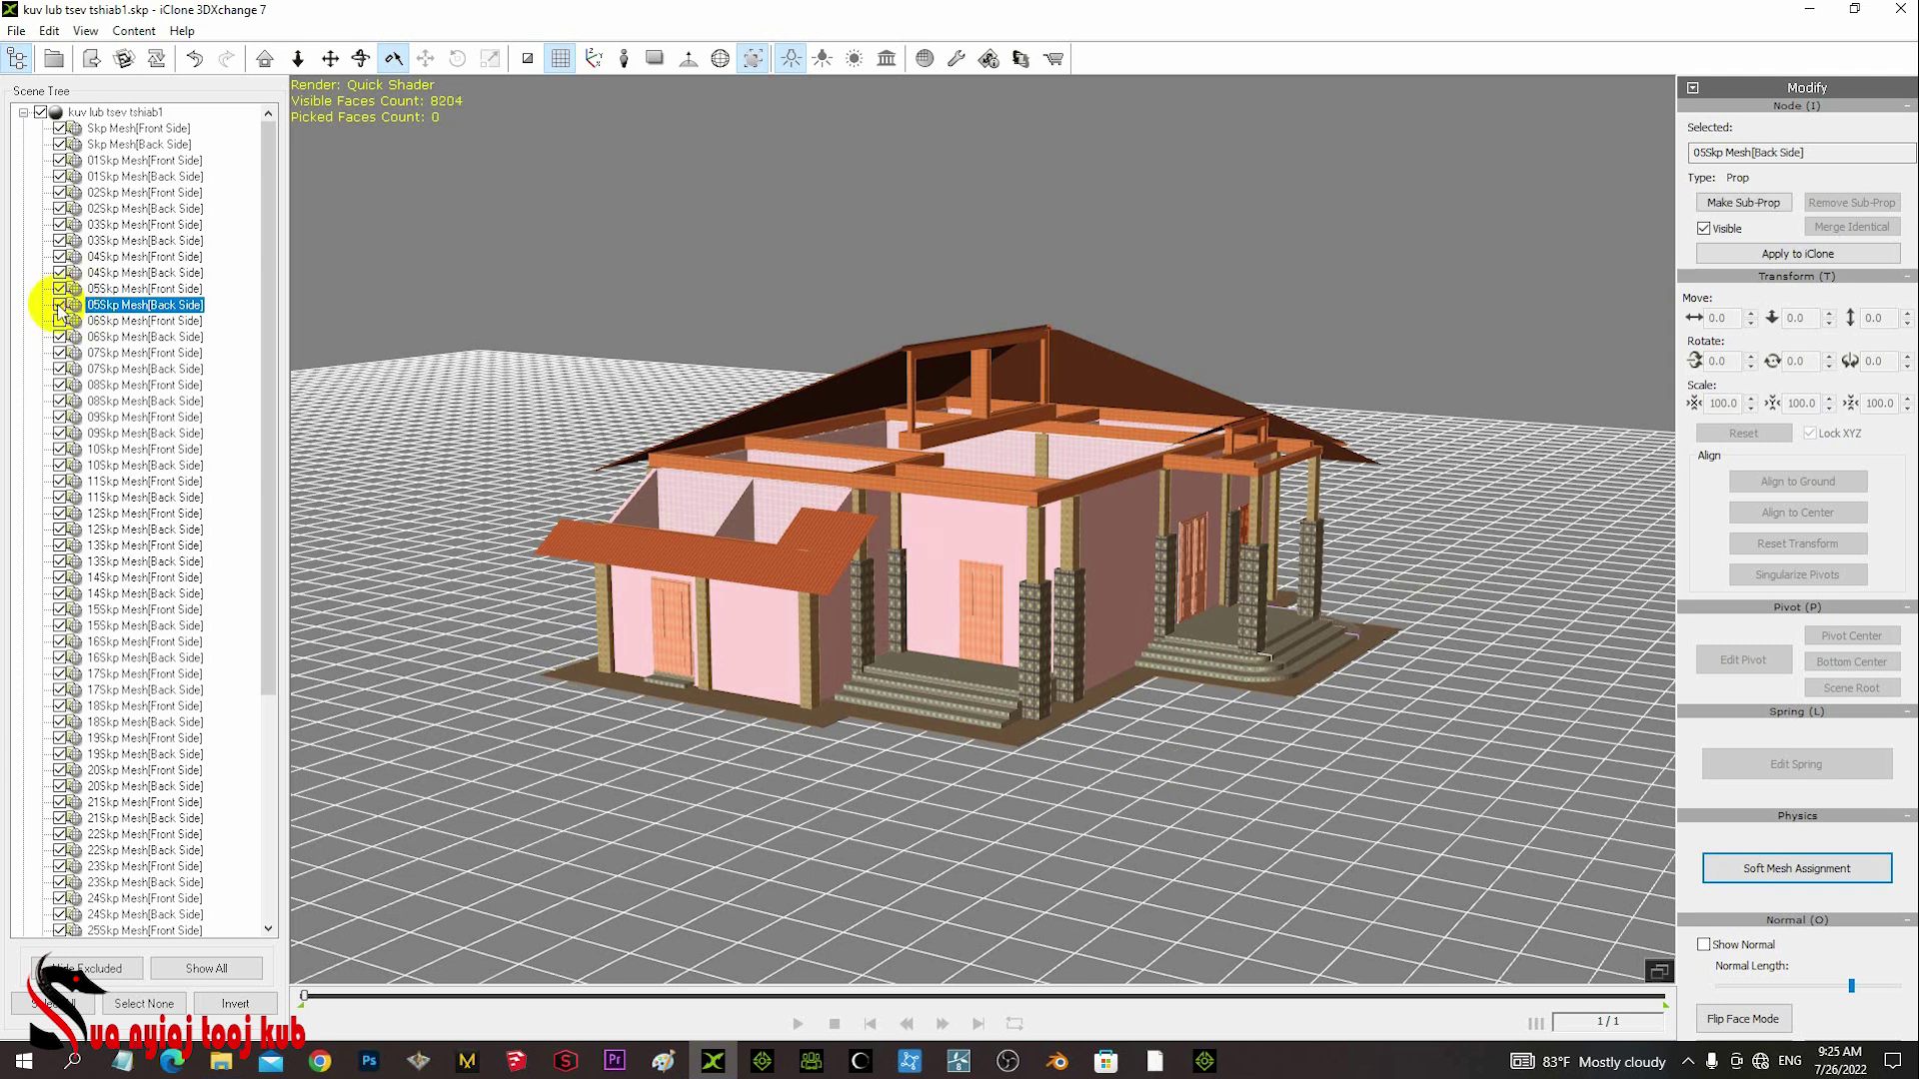
{"action": "left_click", "coordinate": [60, 306]}
{"action": "left_click", "coordinate": [60, 320]}
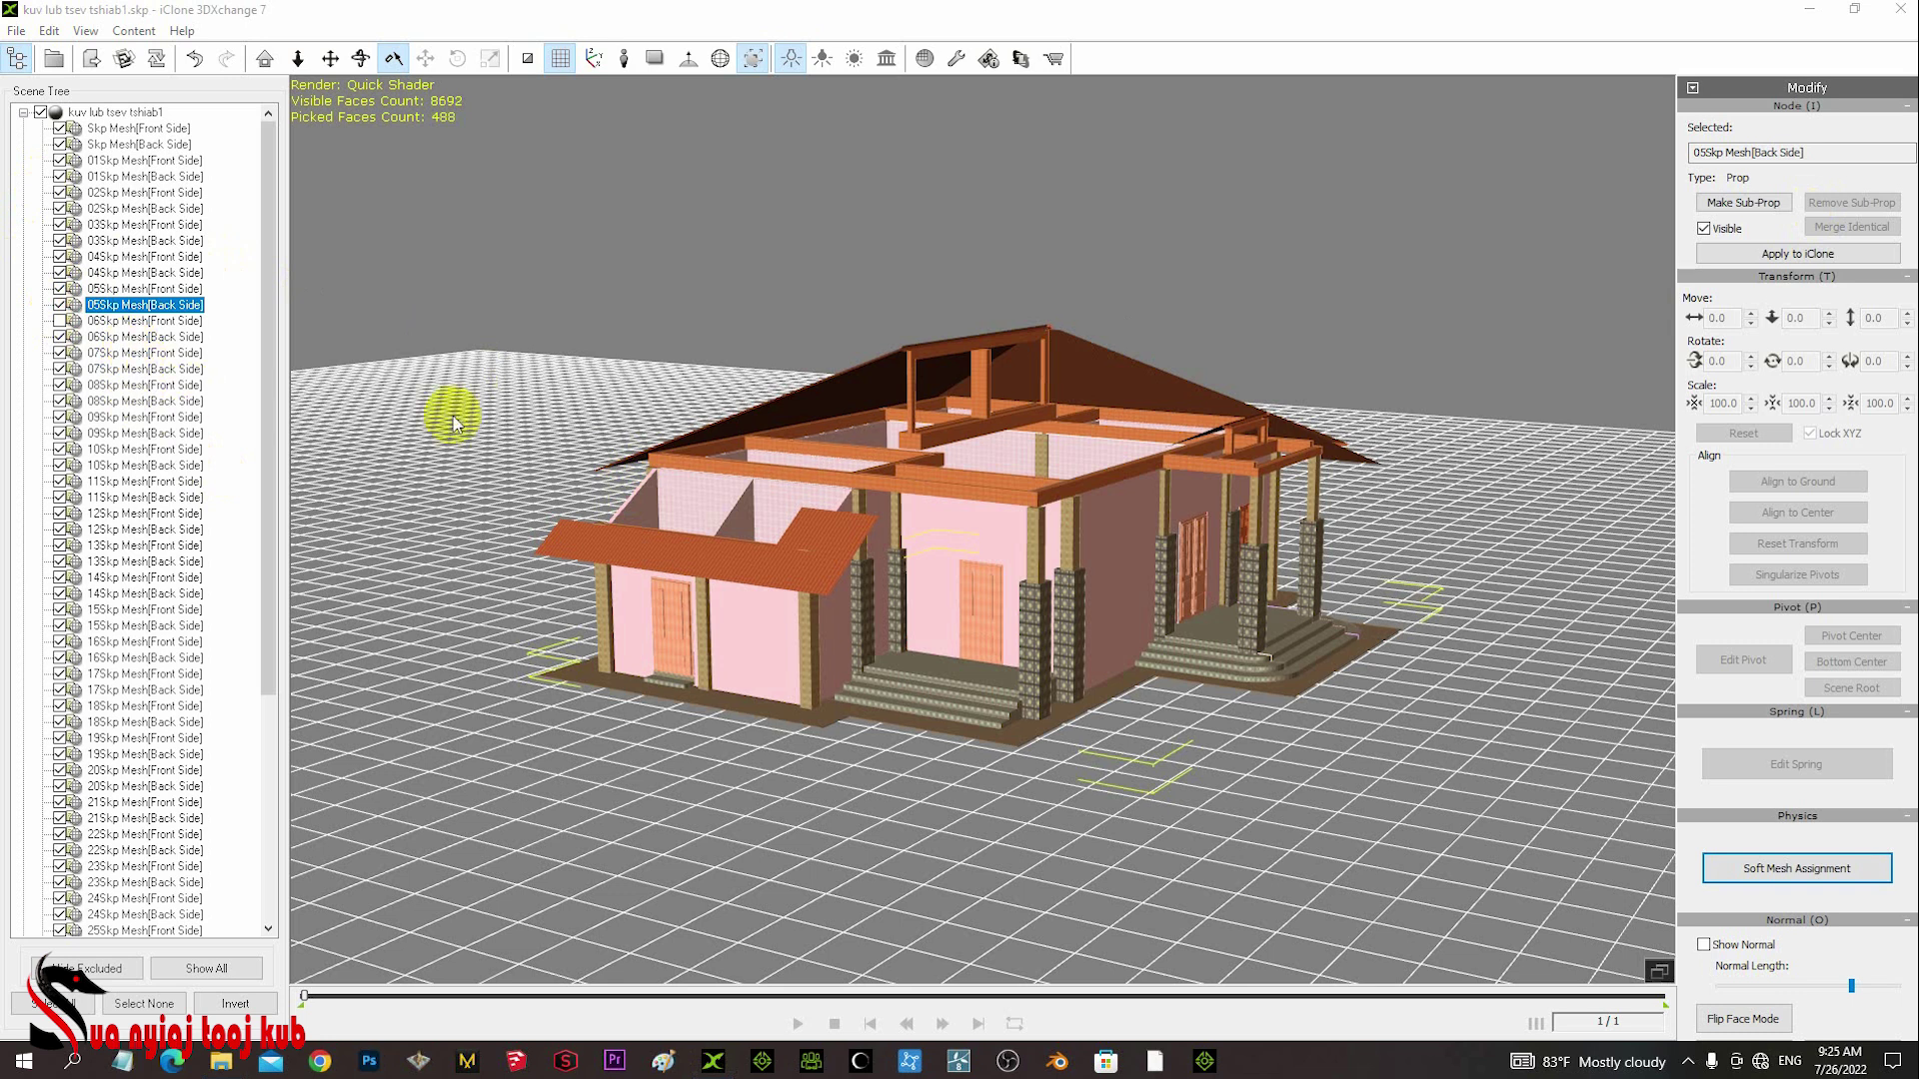
- Pick the roof's remaining back-side mesh on the model, hide it, and inspect the house without its roof
{"action": "left_click", "coordinate": [751, 540]}
{"action": "left_click", "coordinate": [805, 577]}
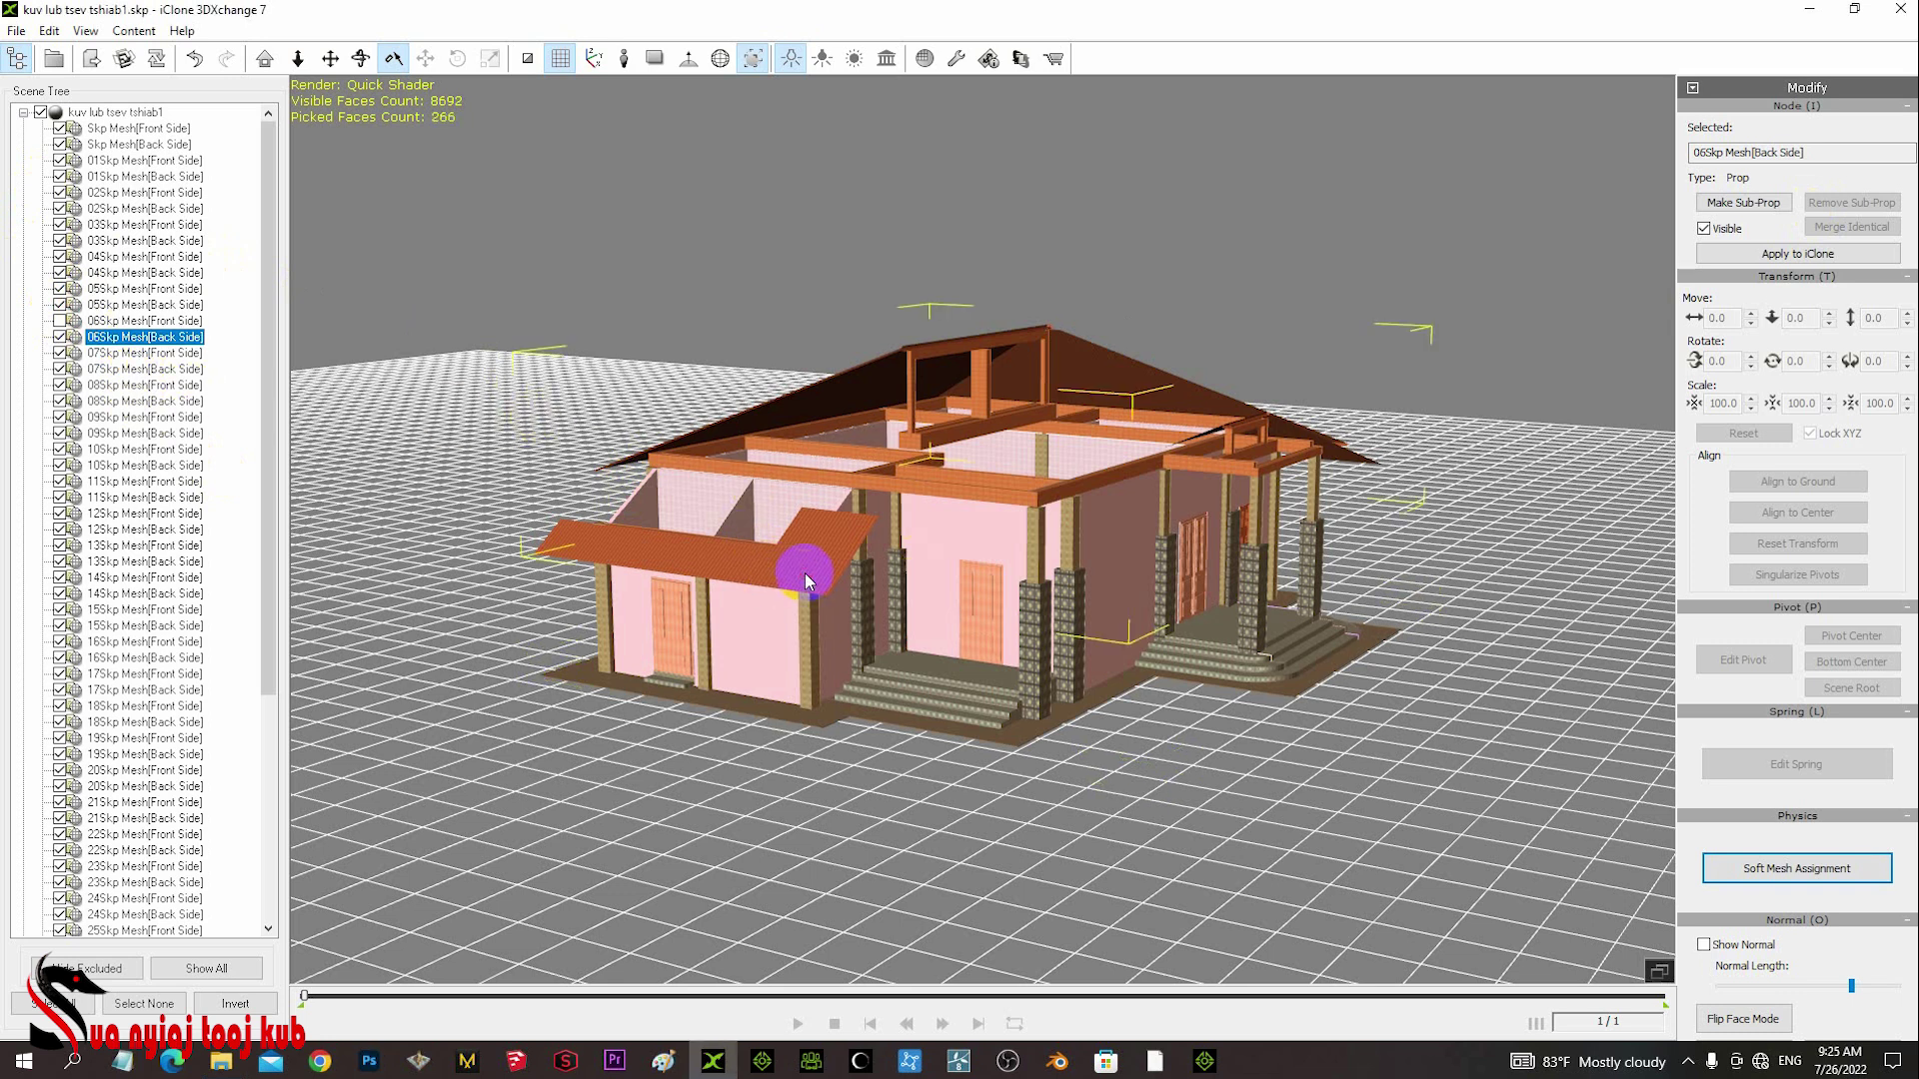
{"action": "left_click", "coordinate": [60, 338]}
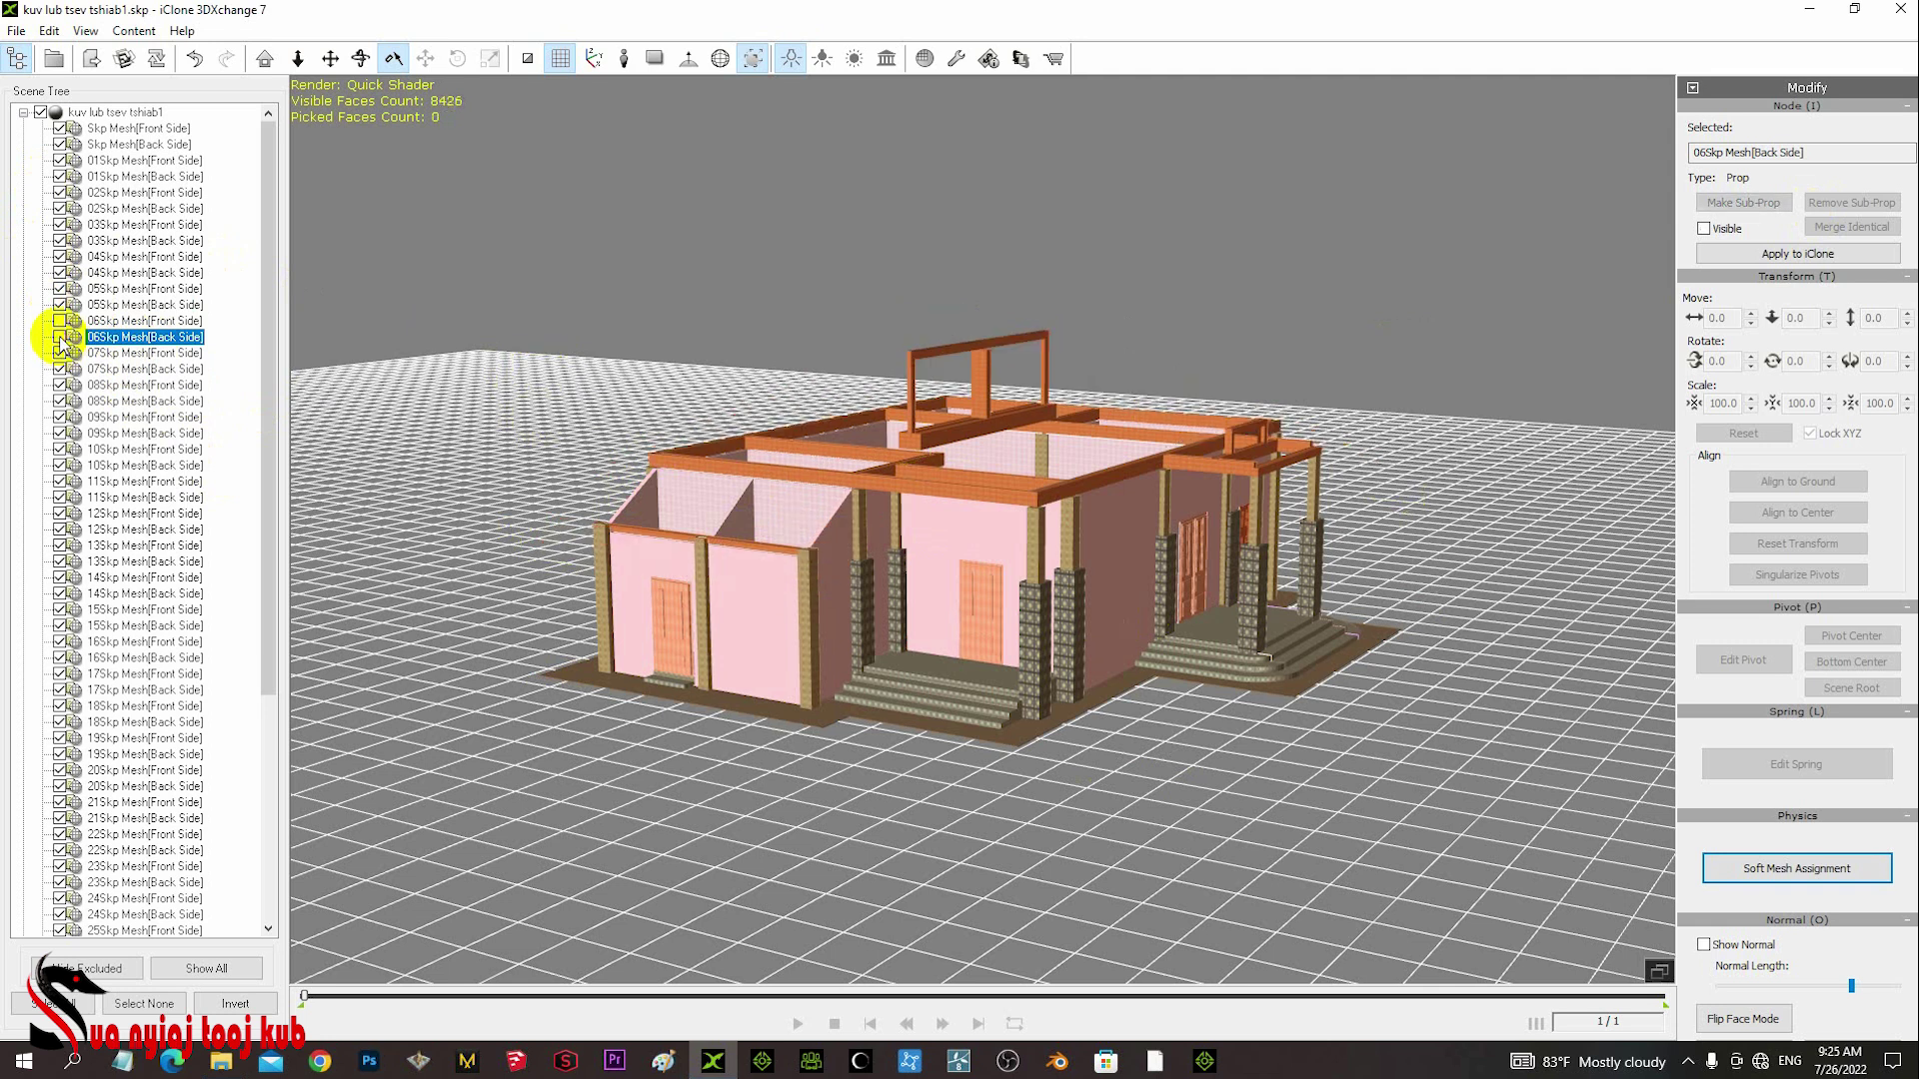
{"action": "right_click_drag", "start_coordinate": [689, 447], "coordinate": [991, 529]}
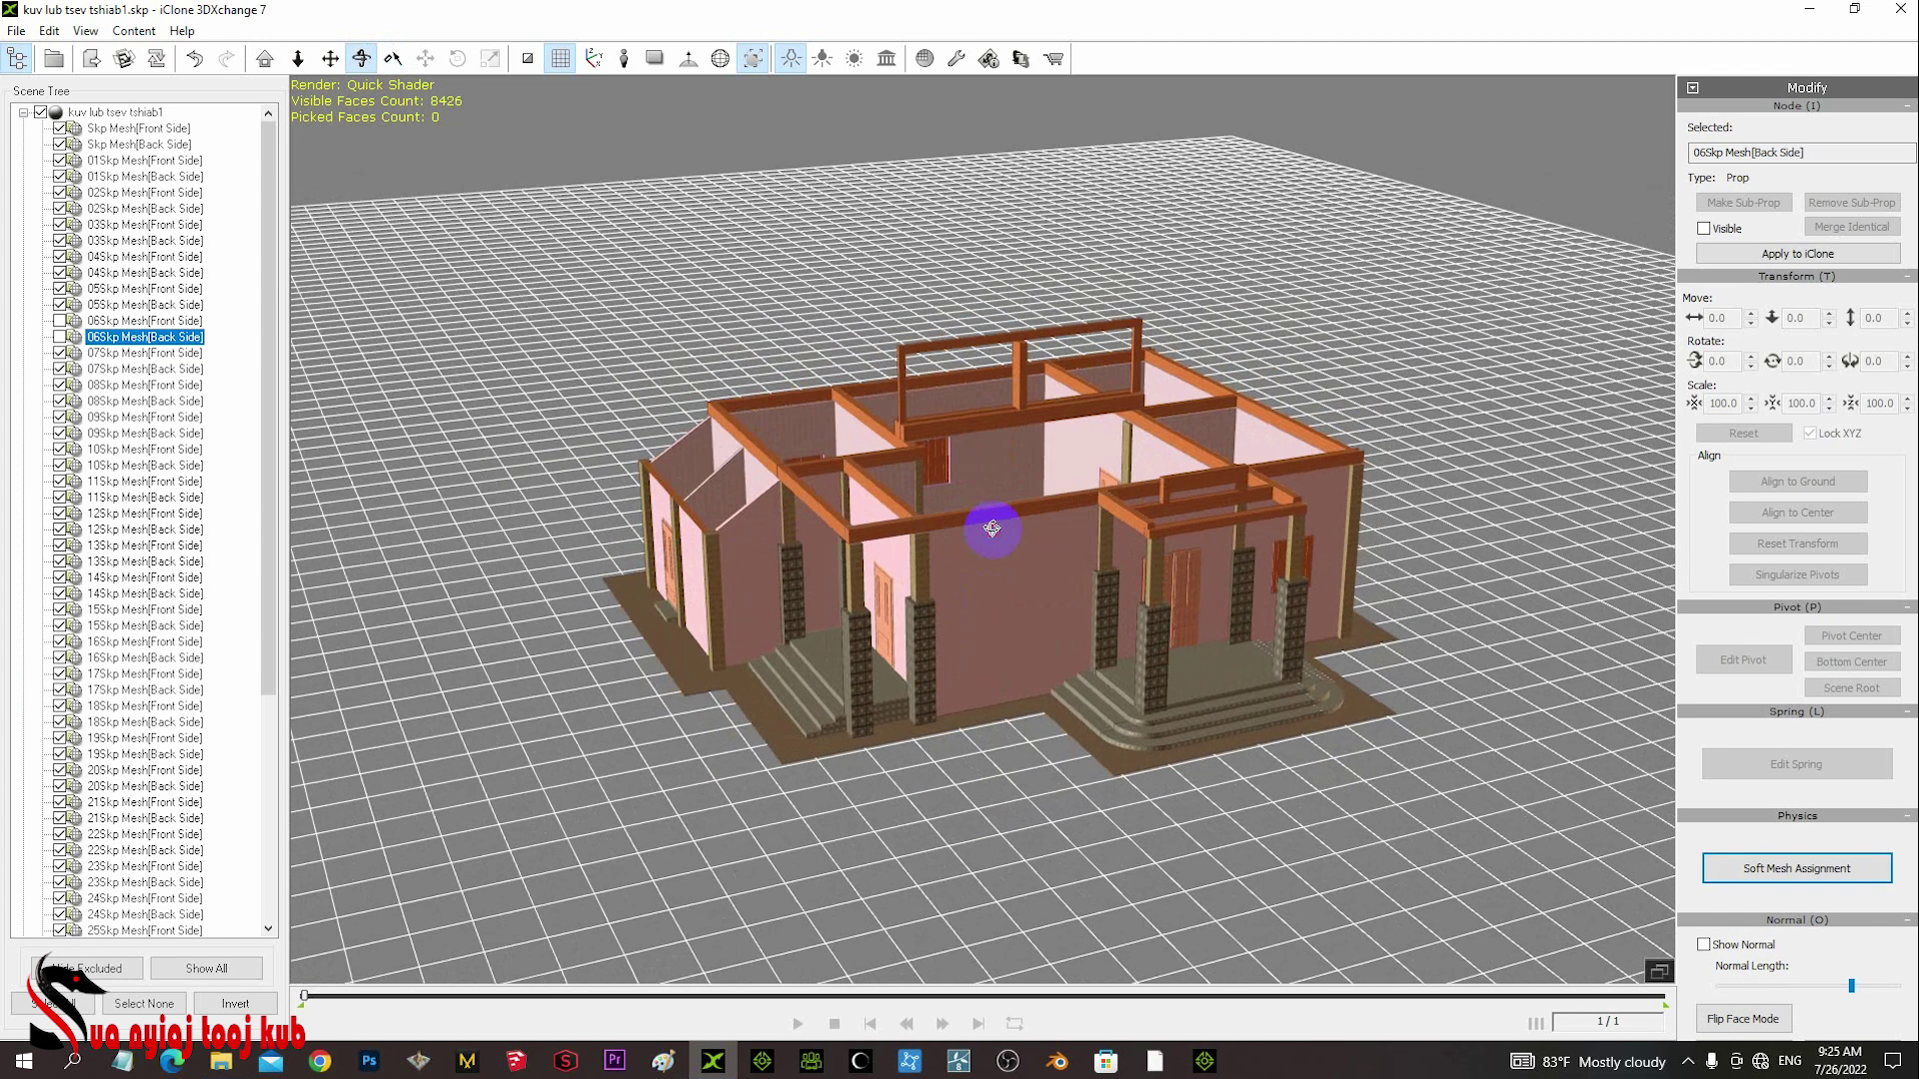
{"action": "left_click", "coordinate": [903, 539]}
{"action": "left_click_drag", "start_coordinate": [900, 536], "coordinate": [976, 543]}
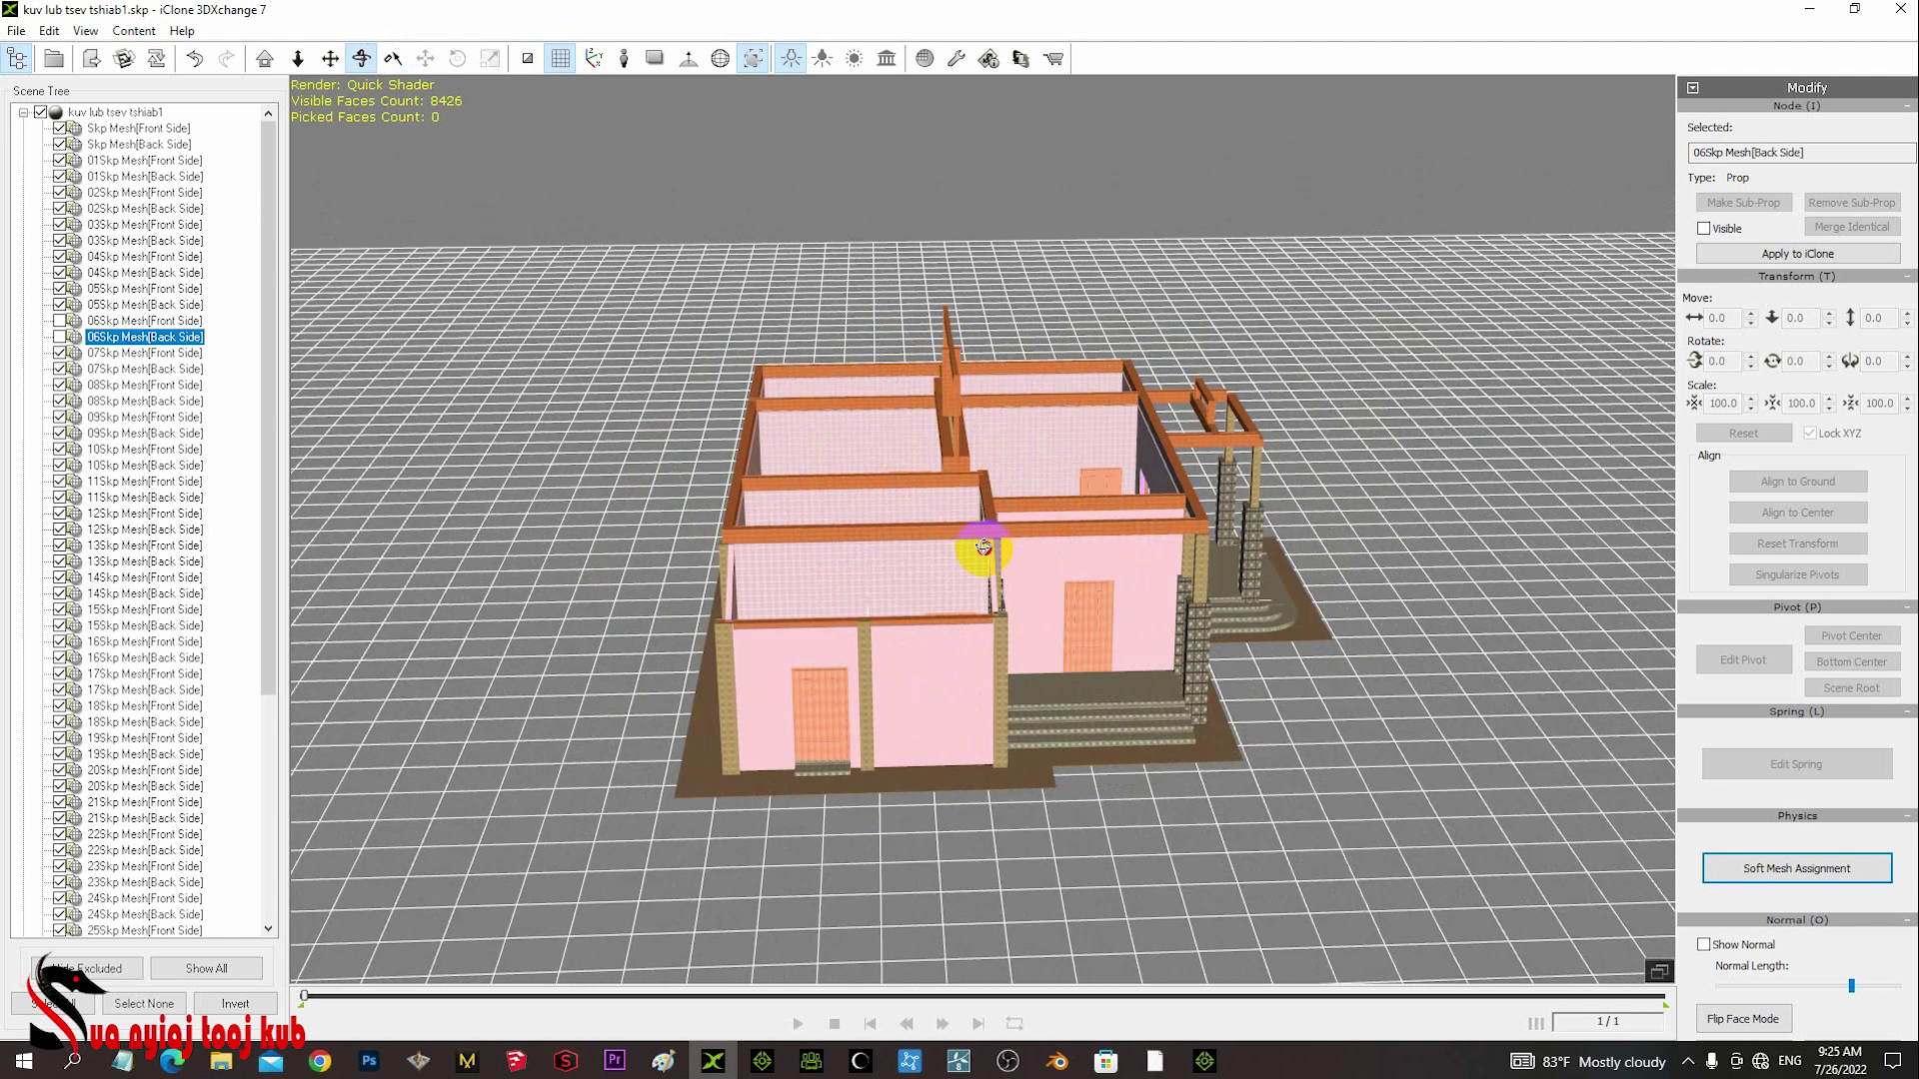
- Select the front-side and back-side 06Skp roof meshes, make them visible, and group them into a sub-prop named vov
{"action": "left_click", "coordinate": [112, 321], "text": "ctrl"}
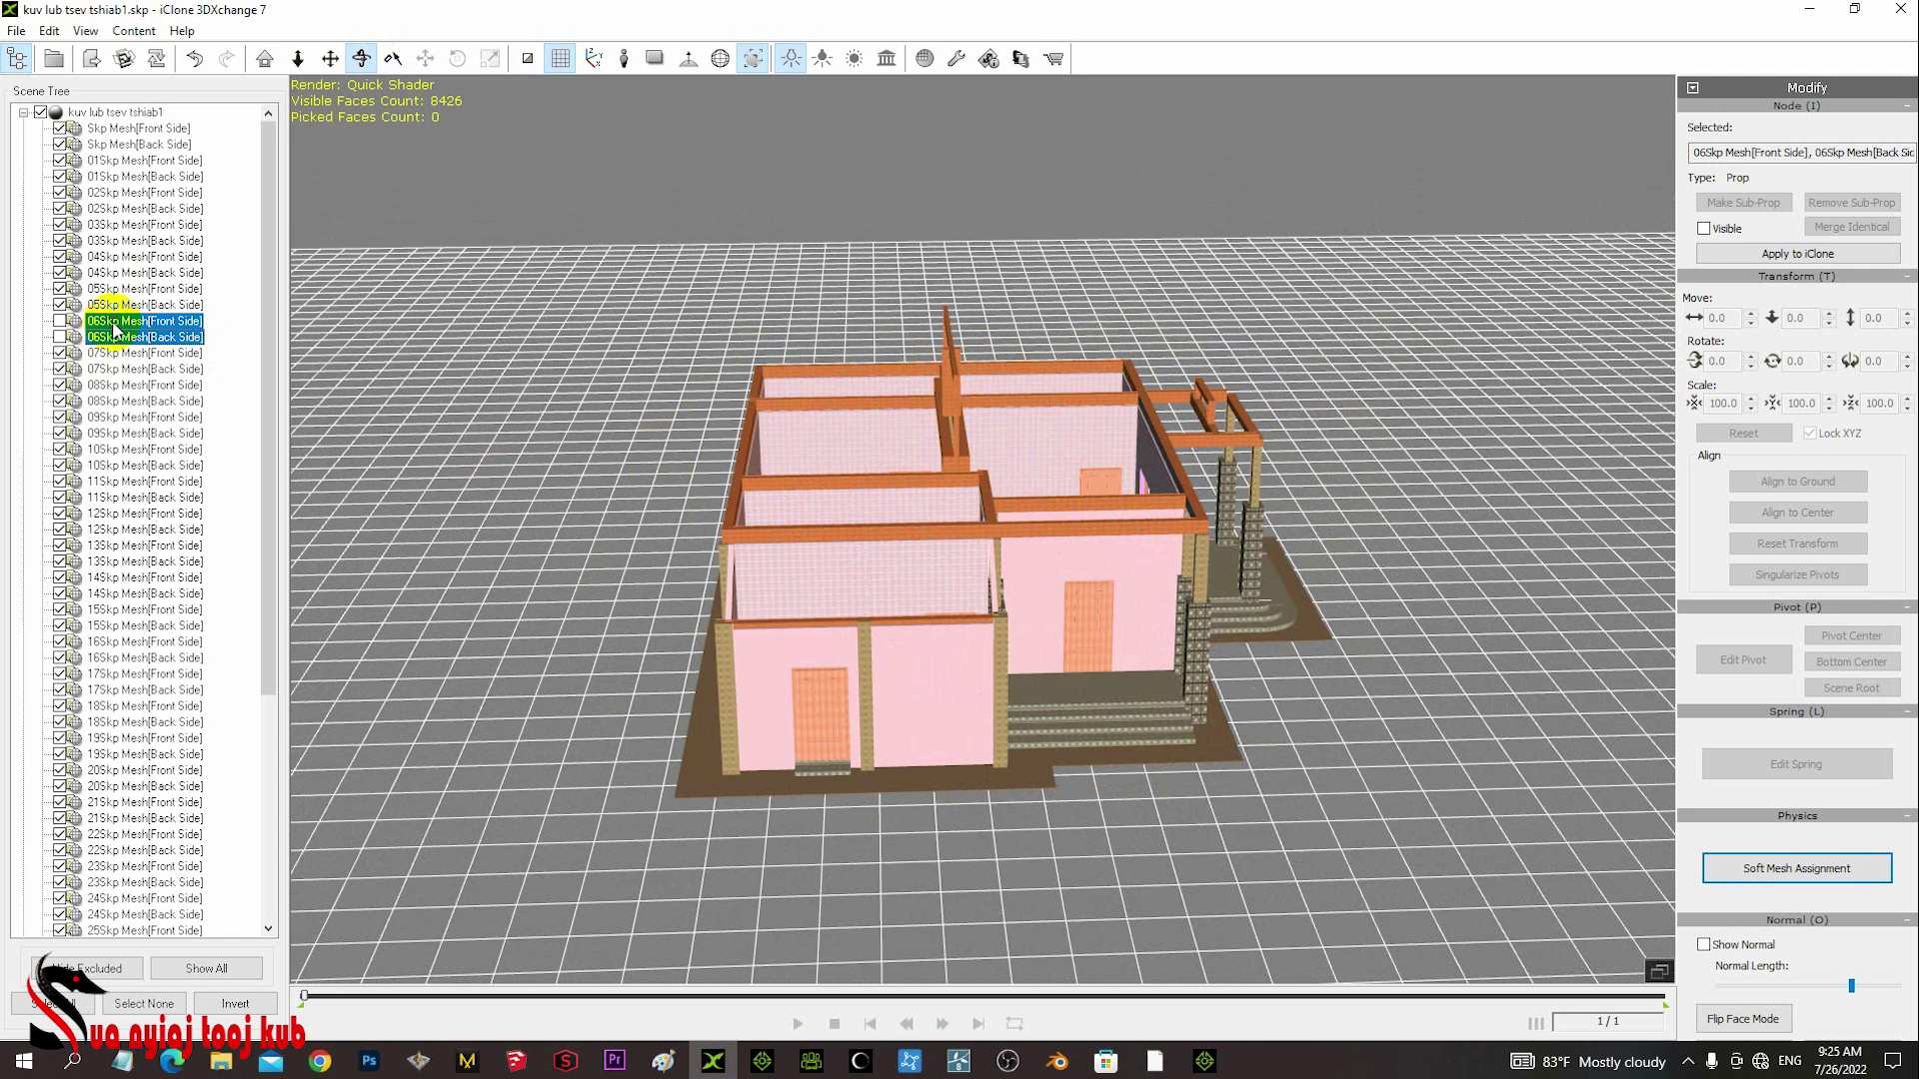
{"action": "left_click", "coordinate": [58, 337]}
{"action": "left_click", "coordinate": [58, 321]}
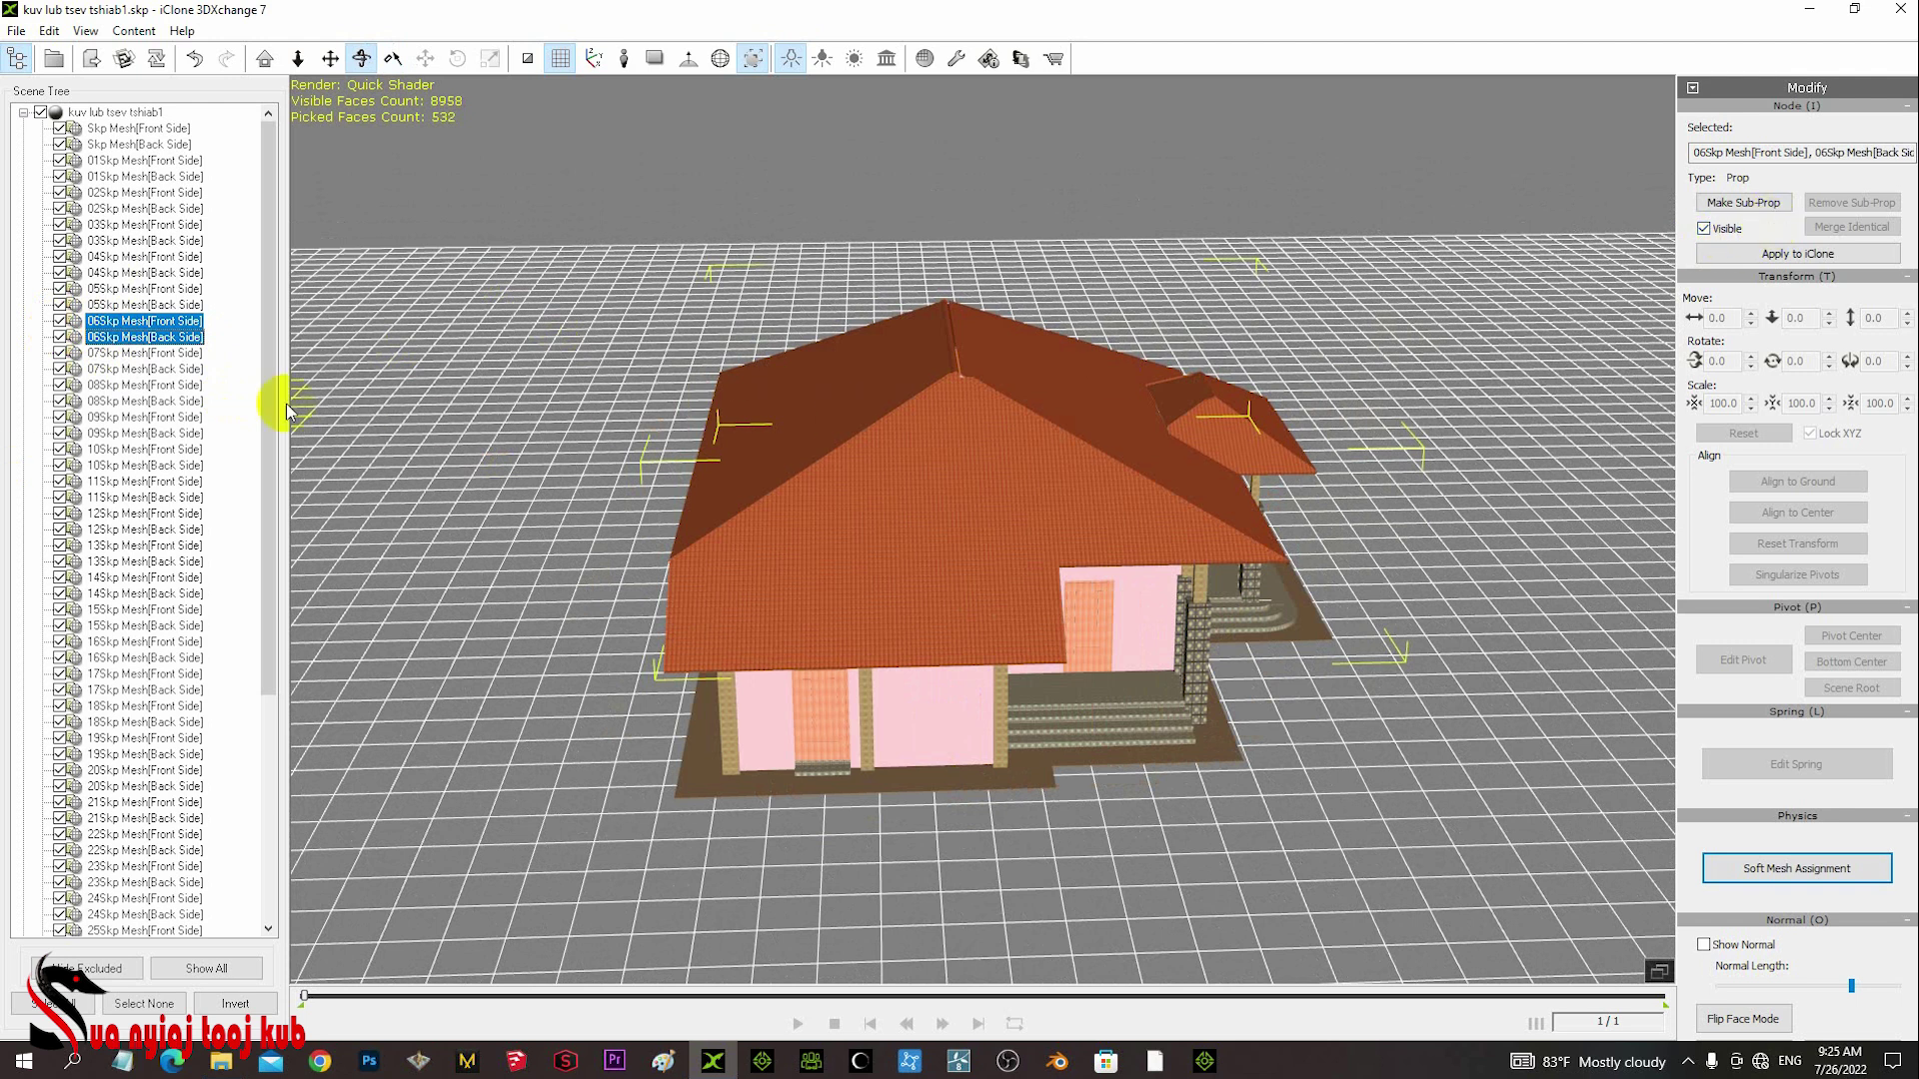
{"action": "left_click", "coordinate": [1746, 204]}
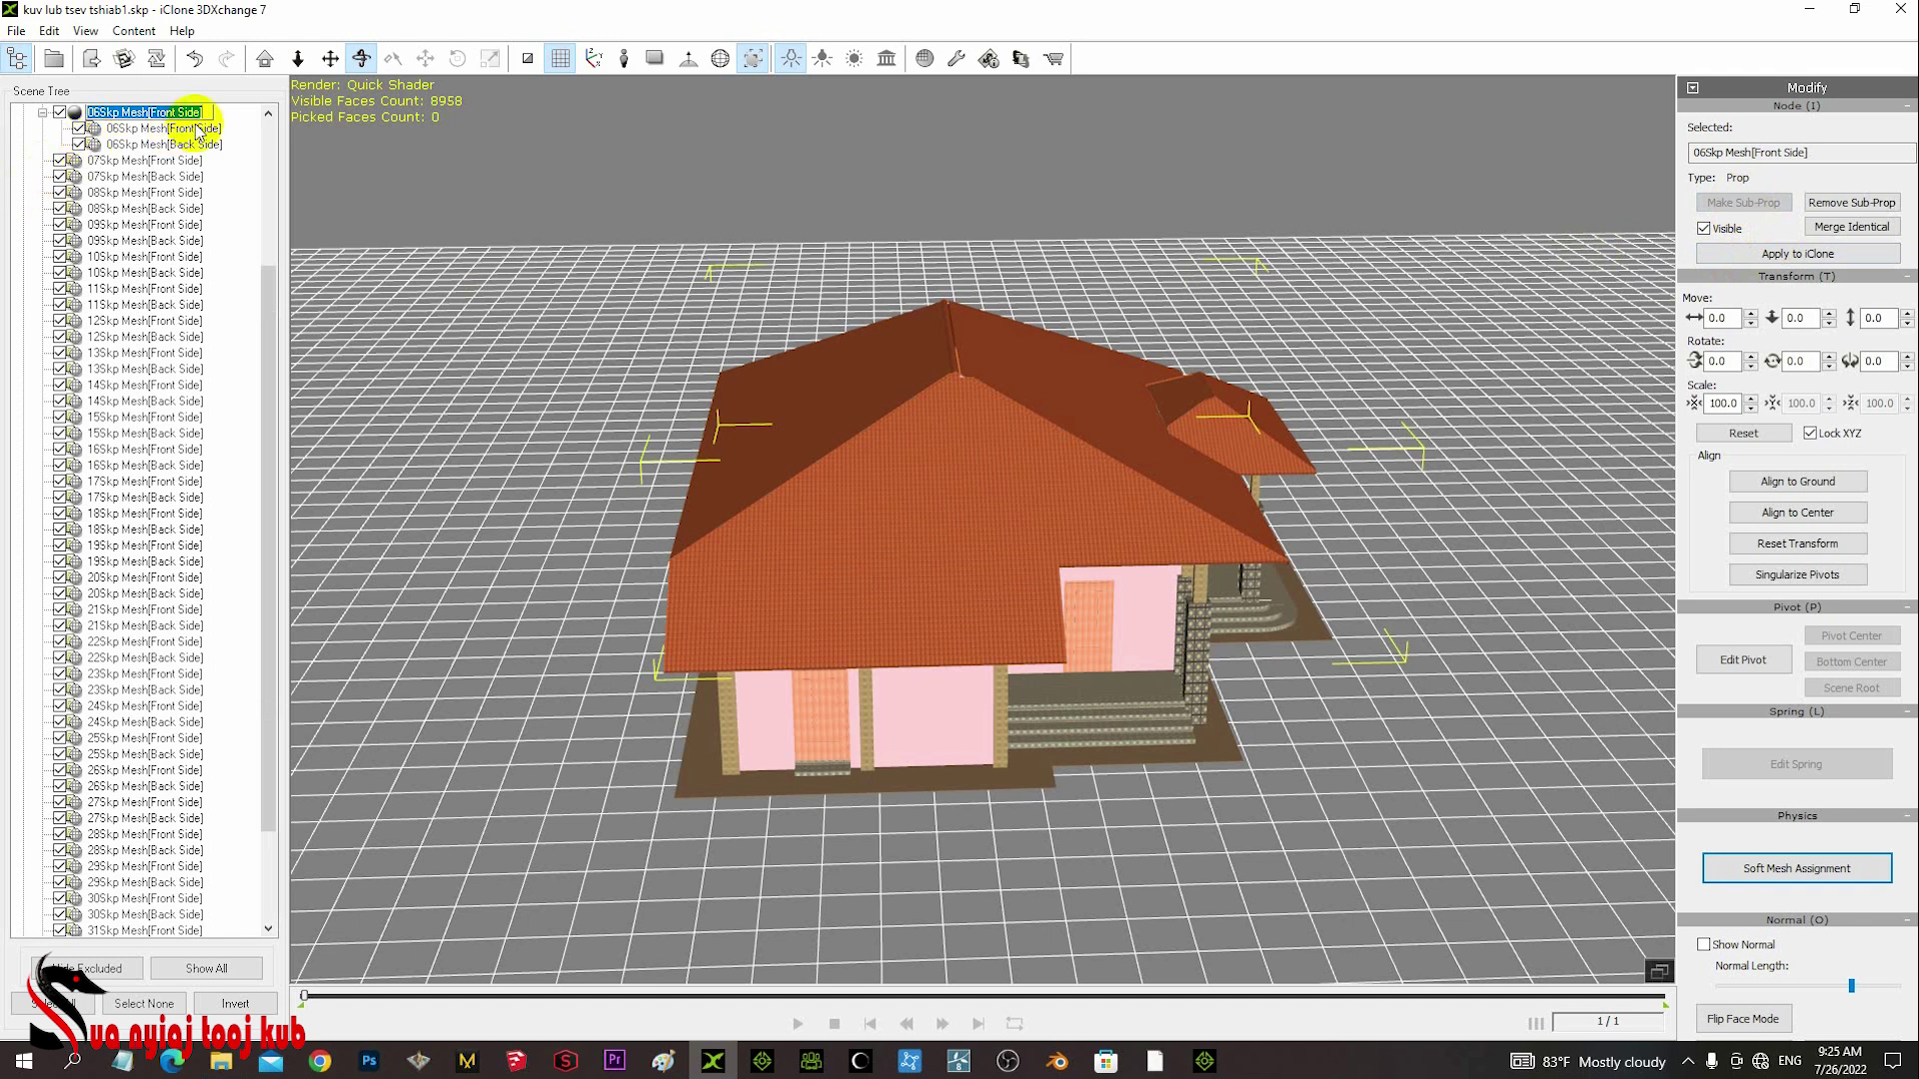
{"action": "type", "text": "vov"}
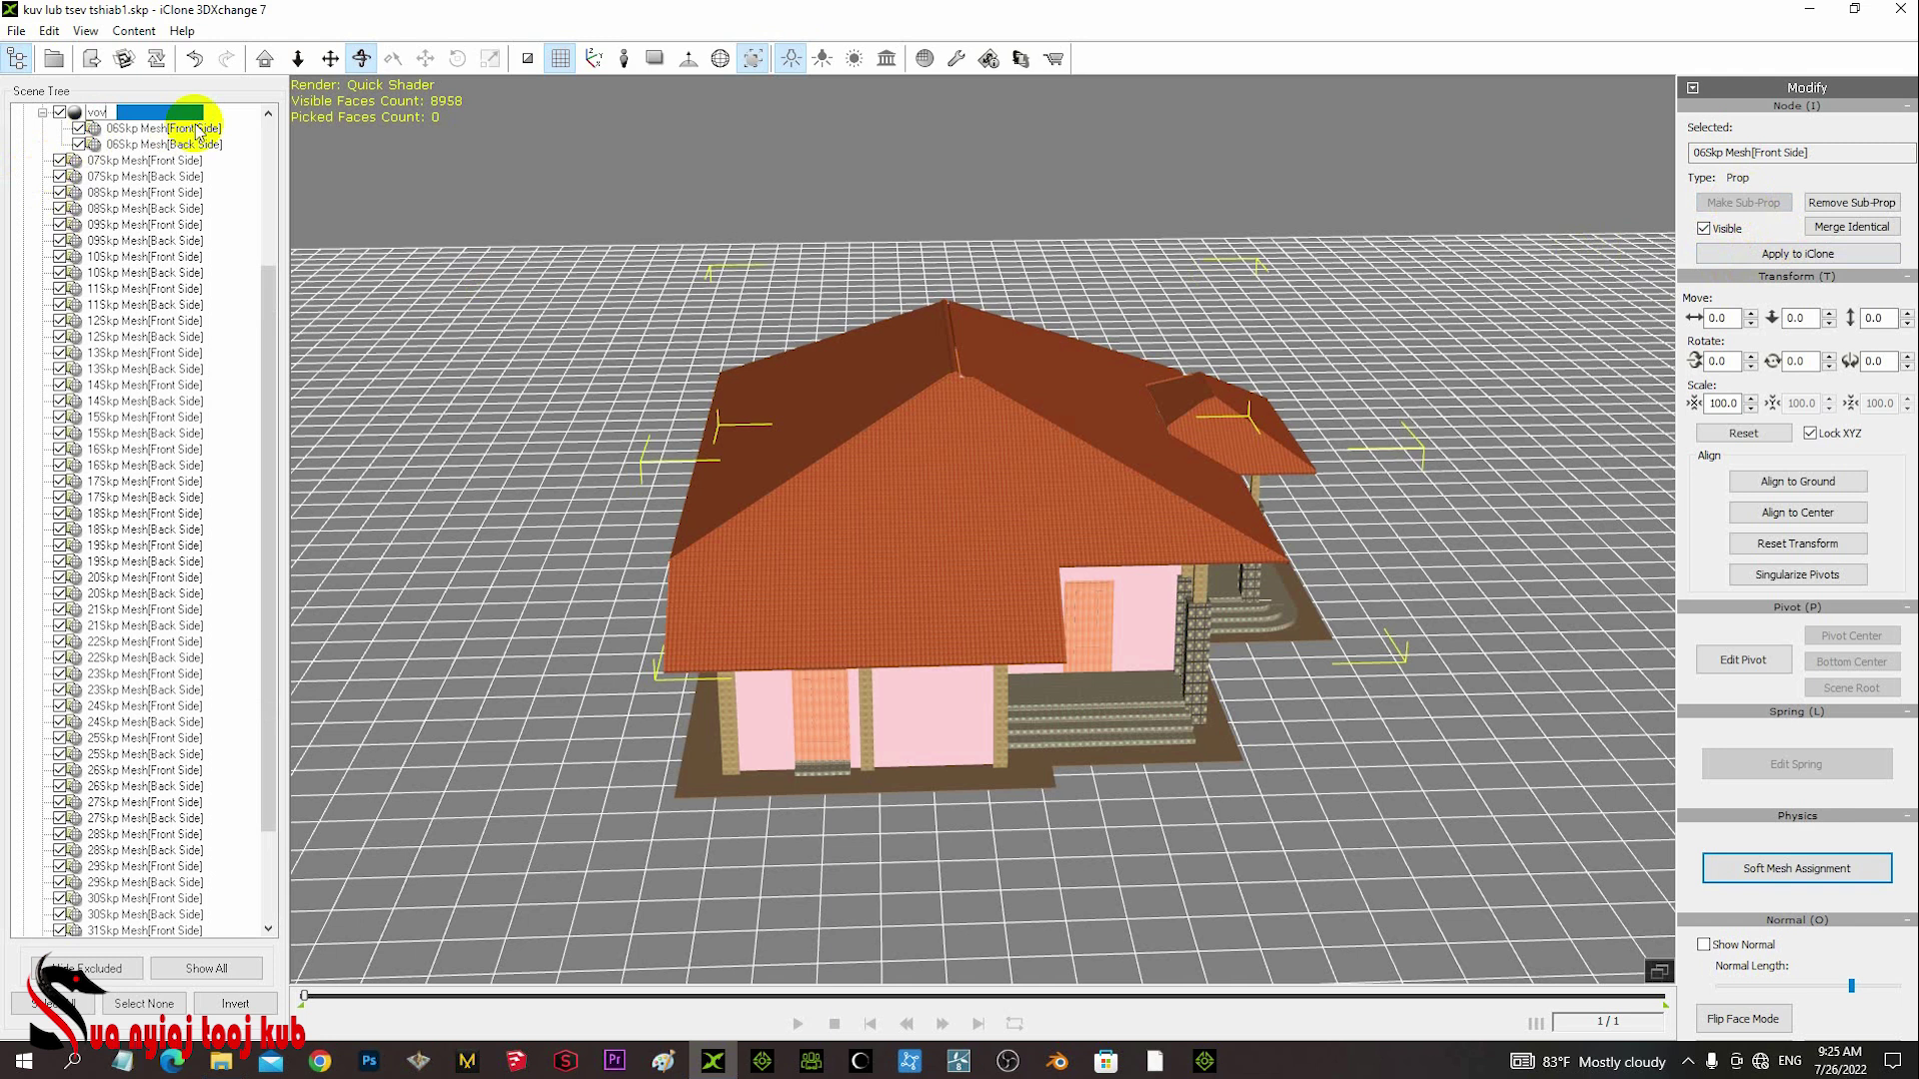
{"action": "key", "text": "Return"}
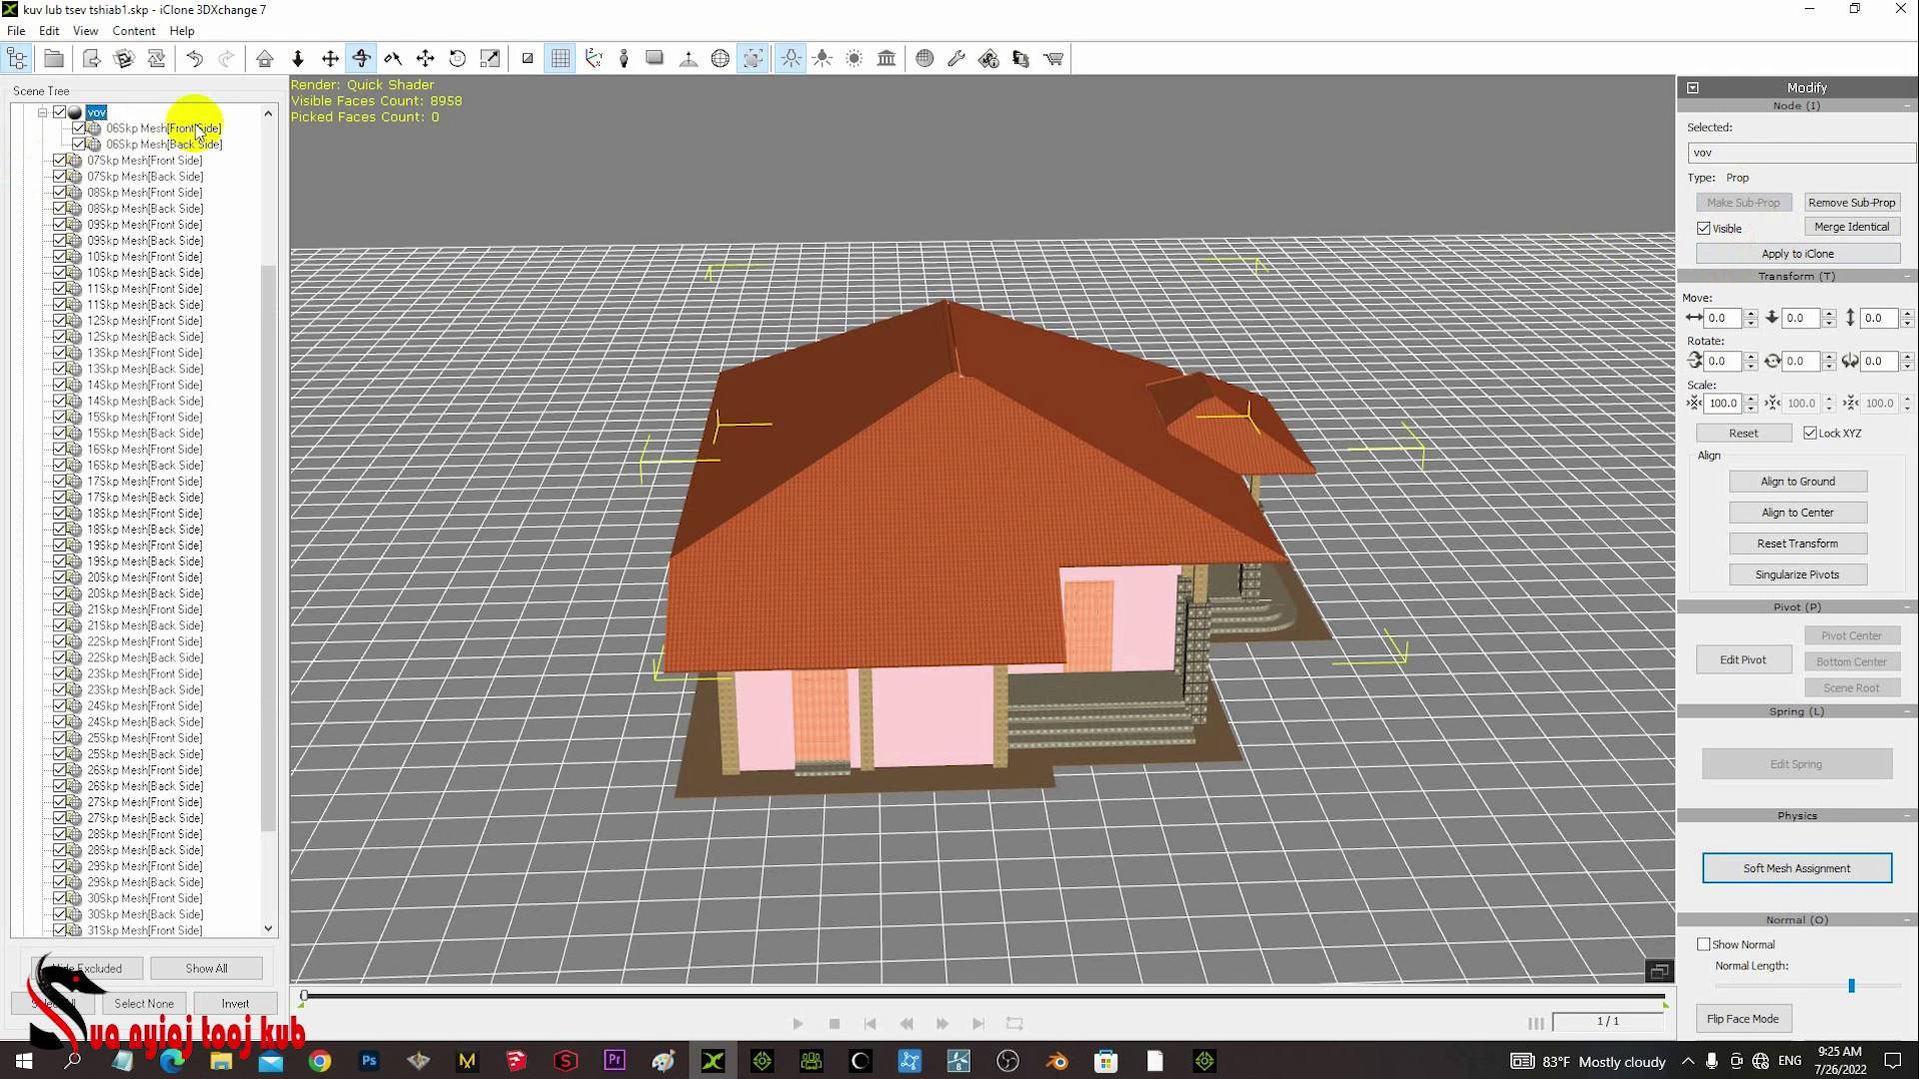
- Hide the vov roof sub-prop to expose the beams and walls beneath it
{"action": "left_click", "coordinate": [59, 112]}
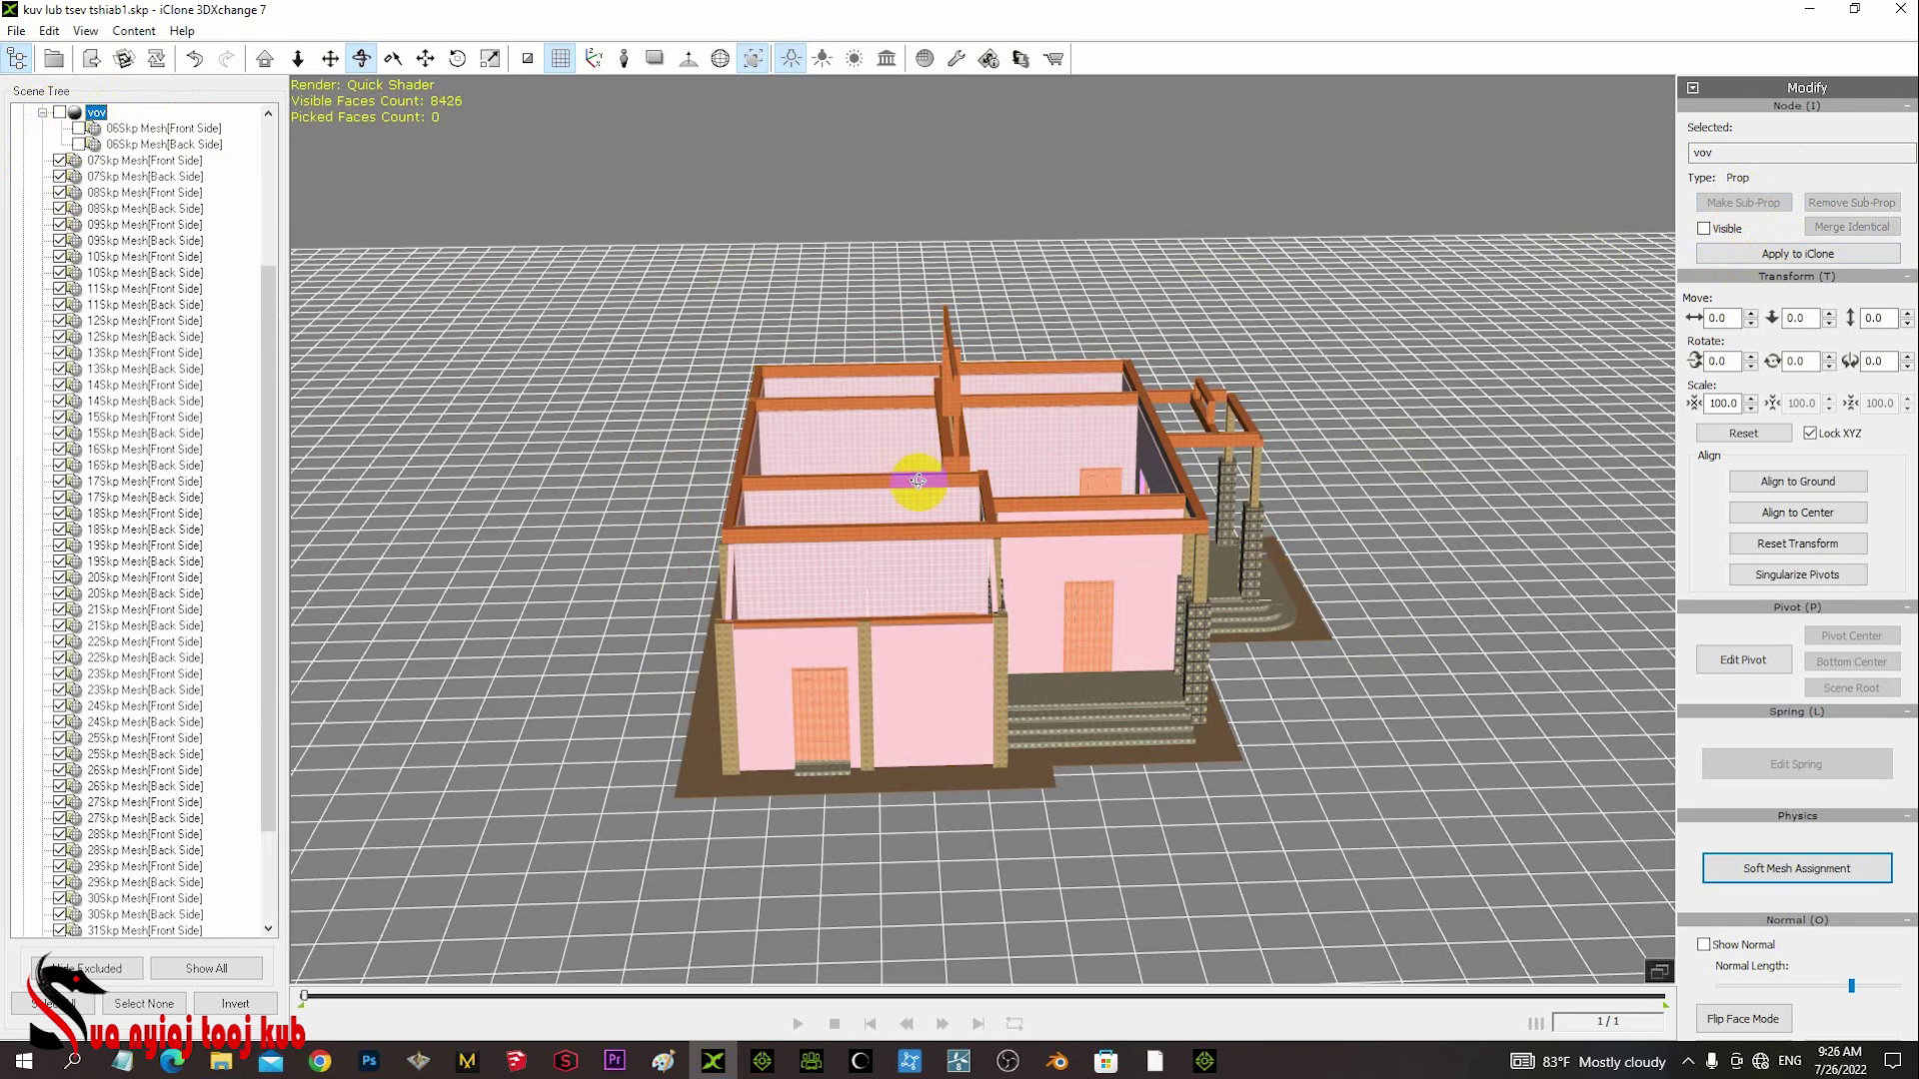
{"action": "right_click_drag", "start_coordinate": [977, 530], "coordinate": [1473, 618]}
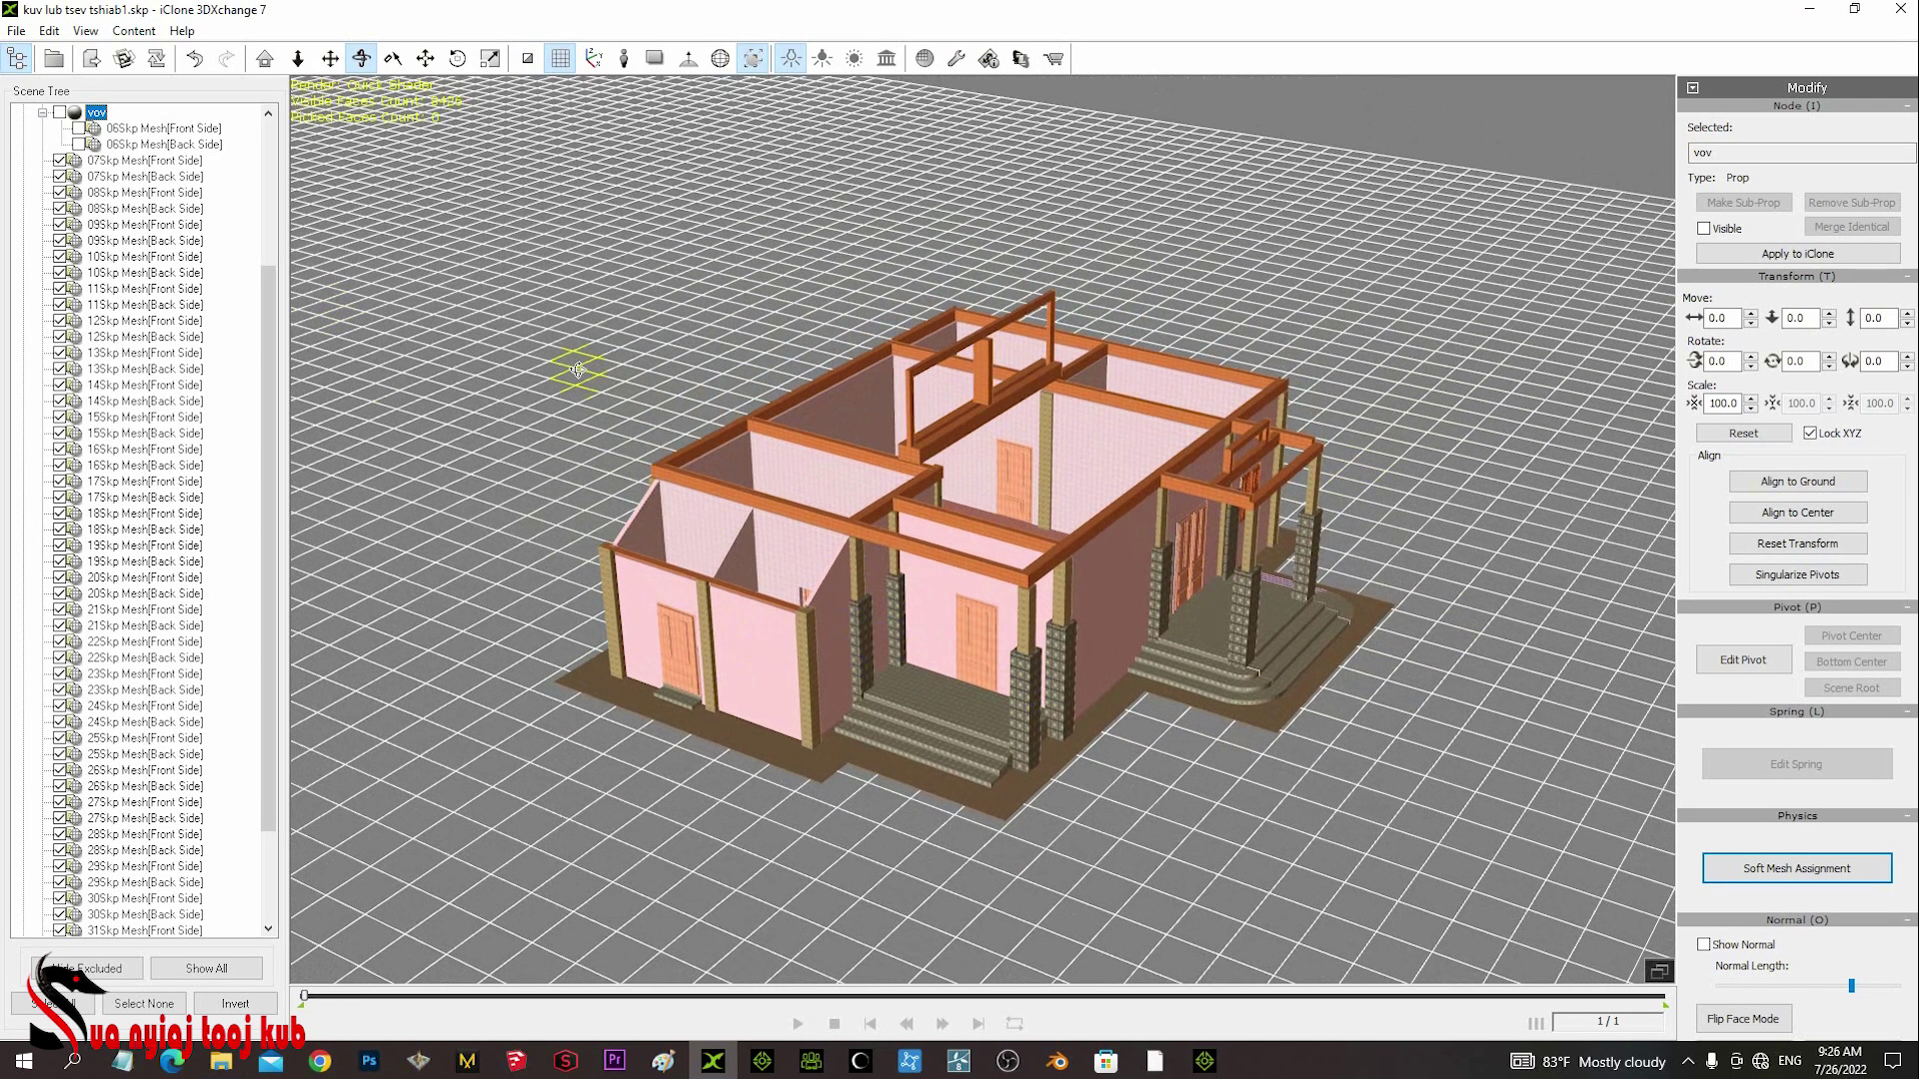
{"action": "right_click_drag", "start_coordinate": [577, 370], "coordinate": [589, 379]}
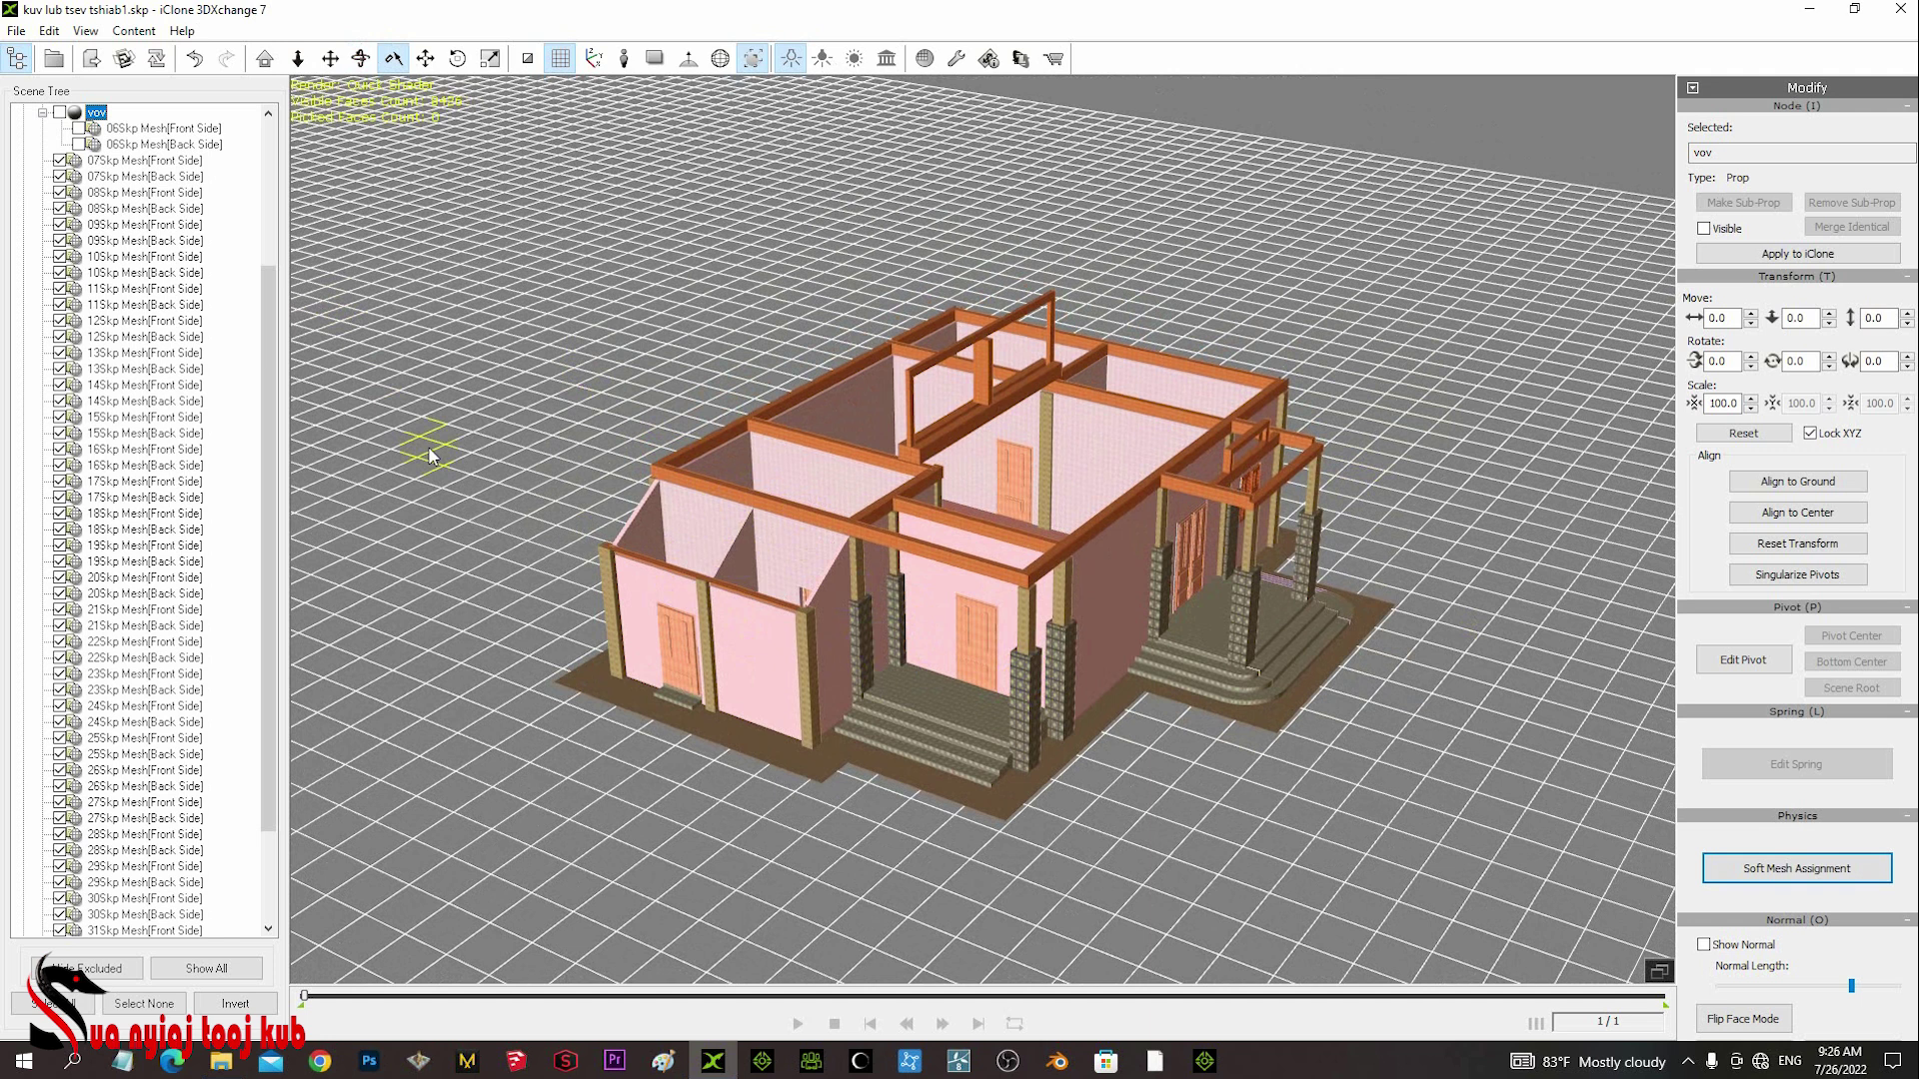
- Pick the orange roof beams on the model and hide their front-side and back-side 03Skp meshes to check what they cover
{"action": "left_click", "coordinate": [154, 304]}
{"action": "left_click", "coordinate": [150, 272]}
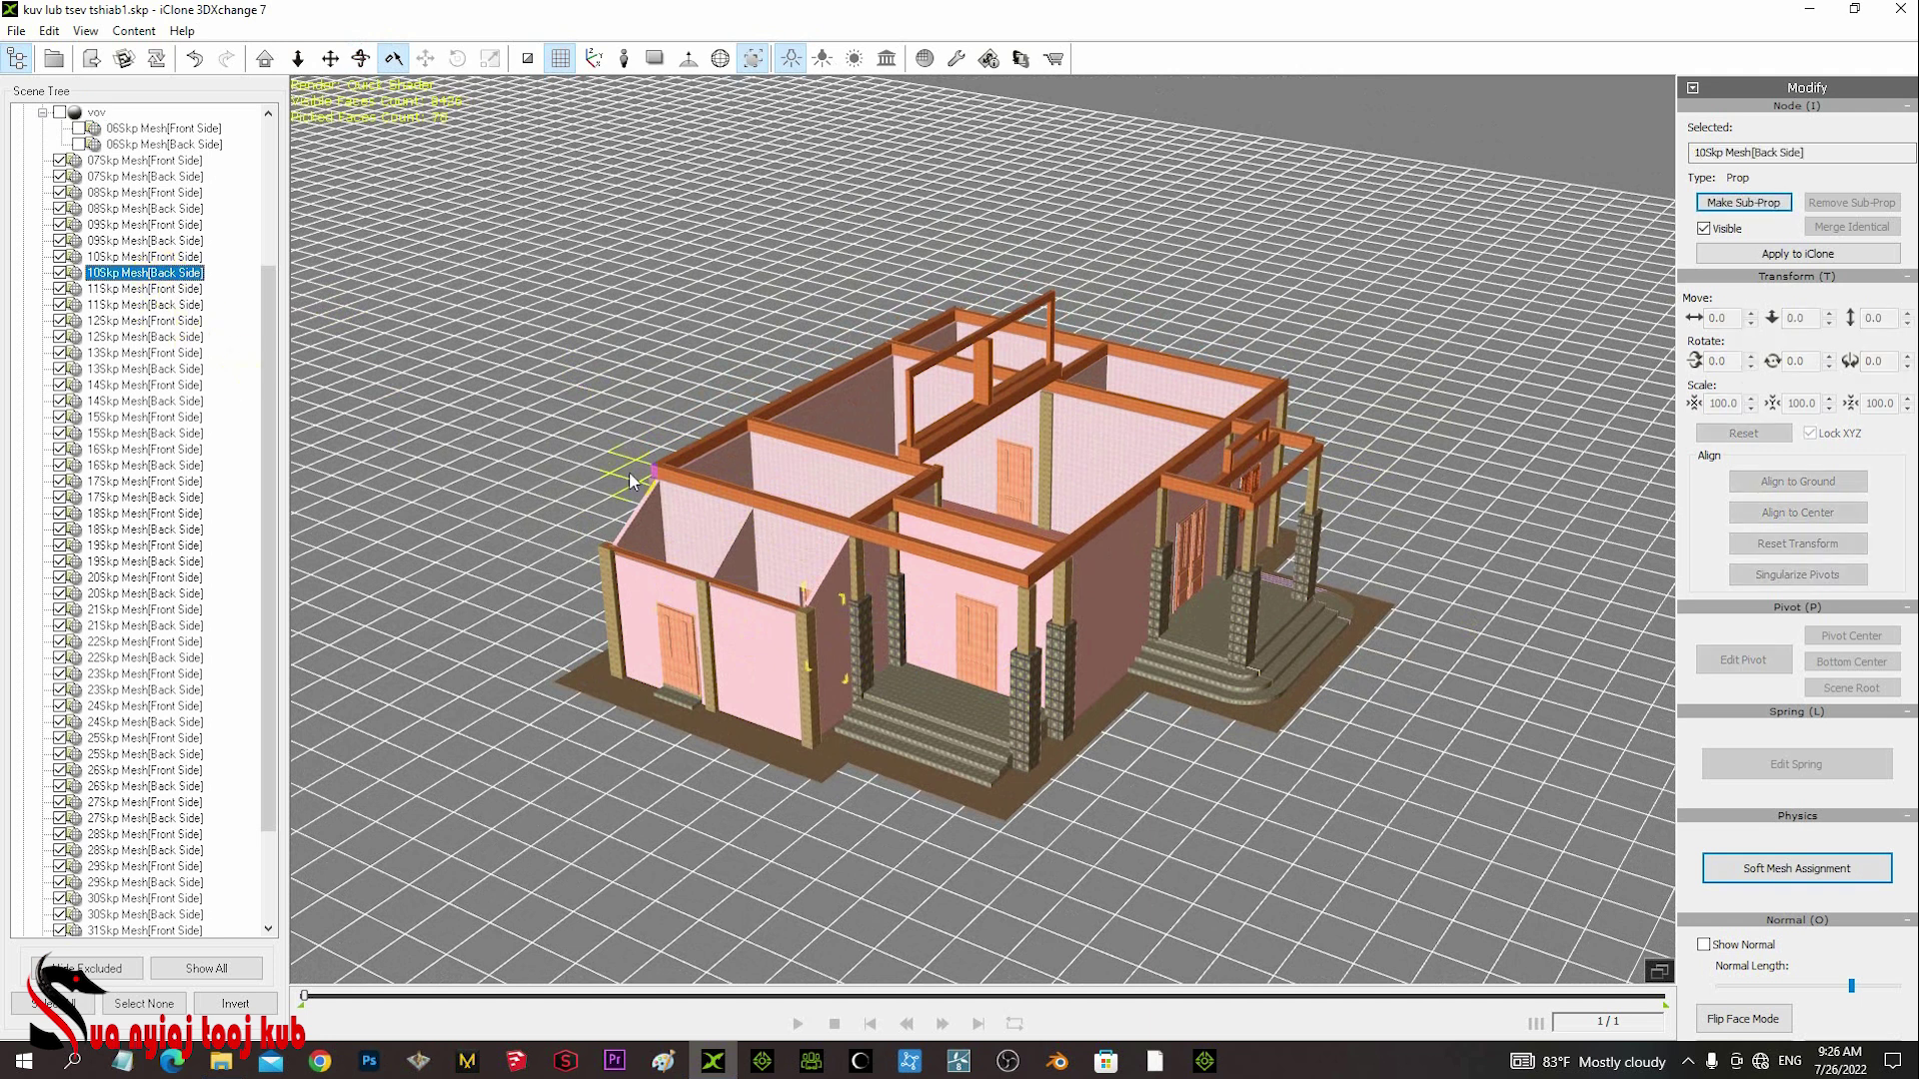
{"action": "left_click", "coordinate": [866, 537]}
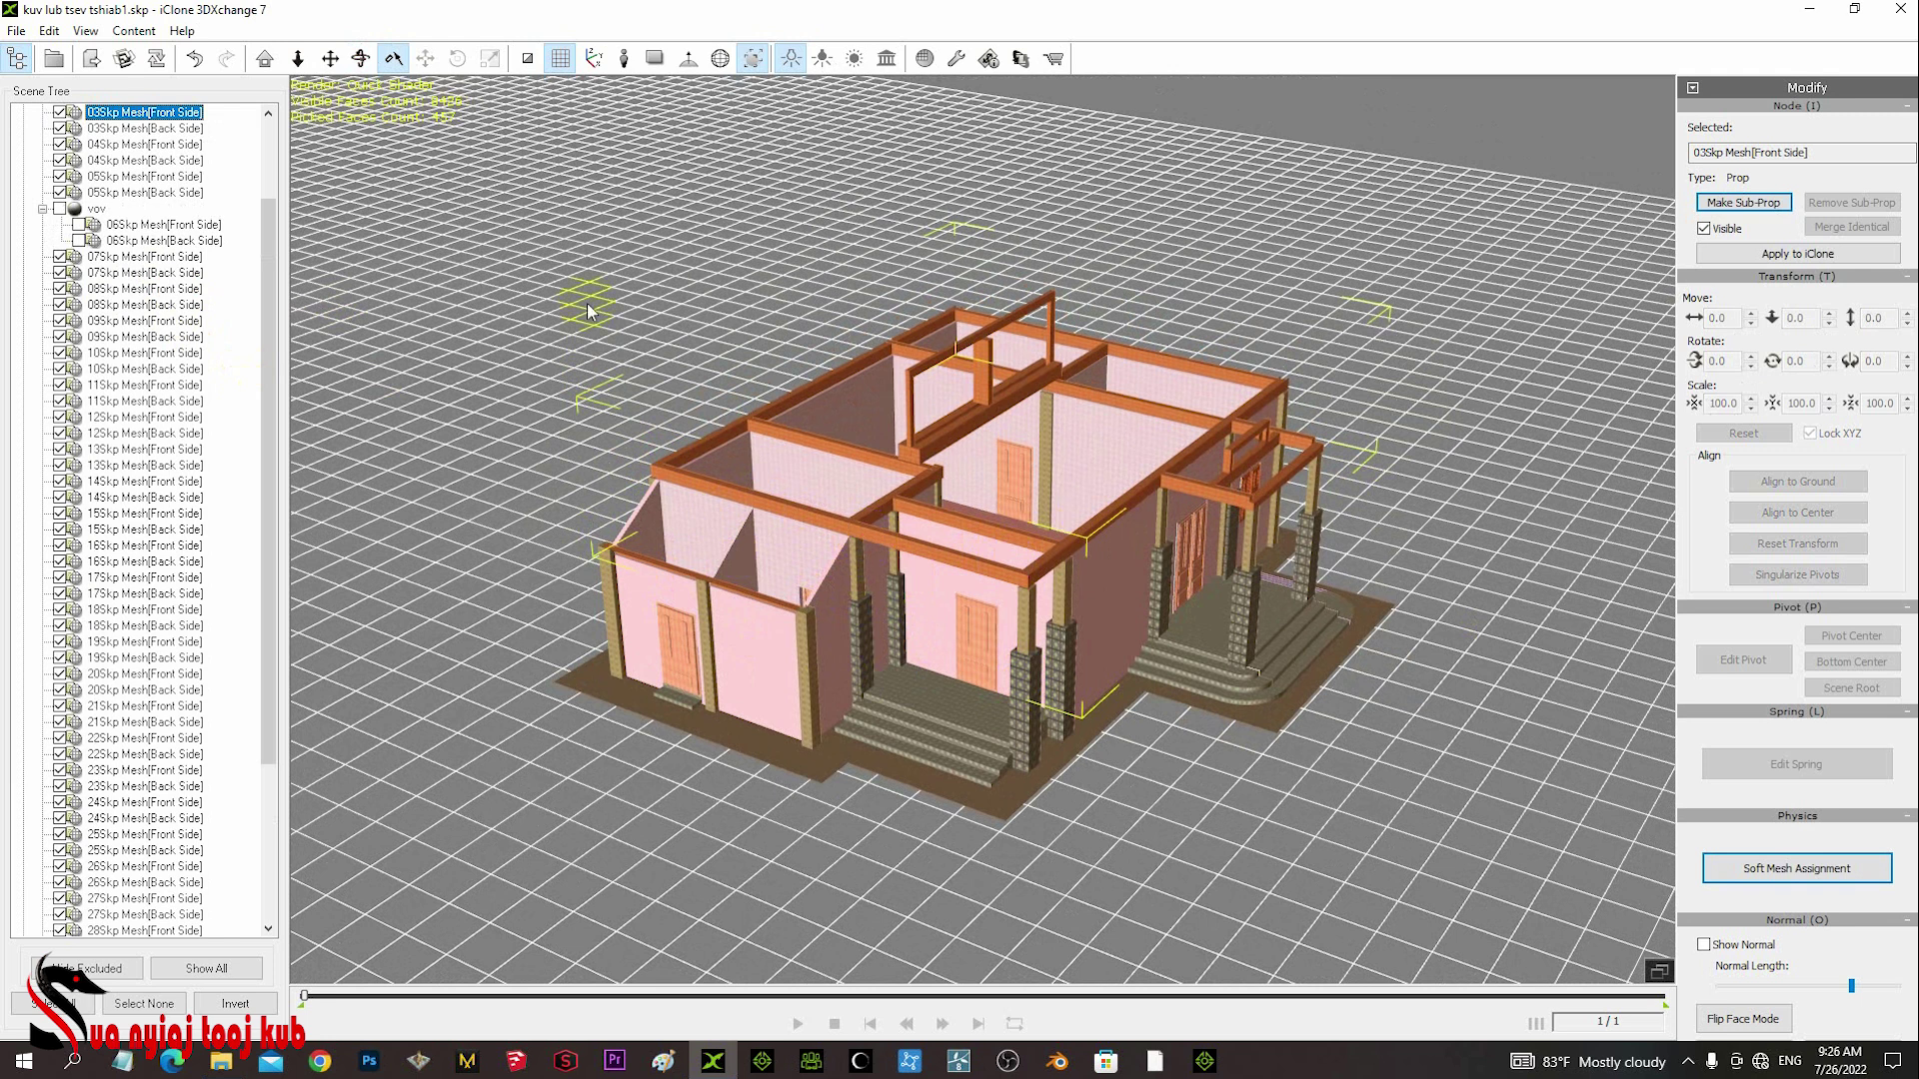
{"action": "left_click_drag", "start_coordinate": [266, 292], "coordinate": [287, 223]}
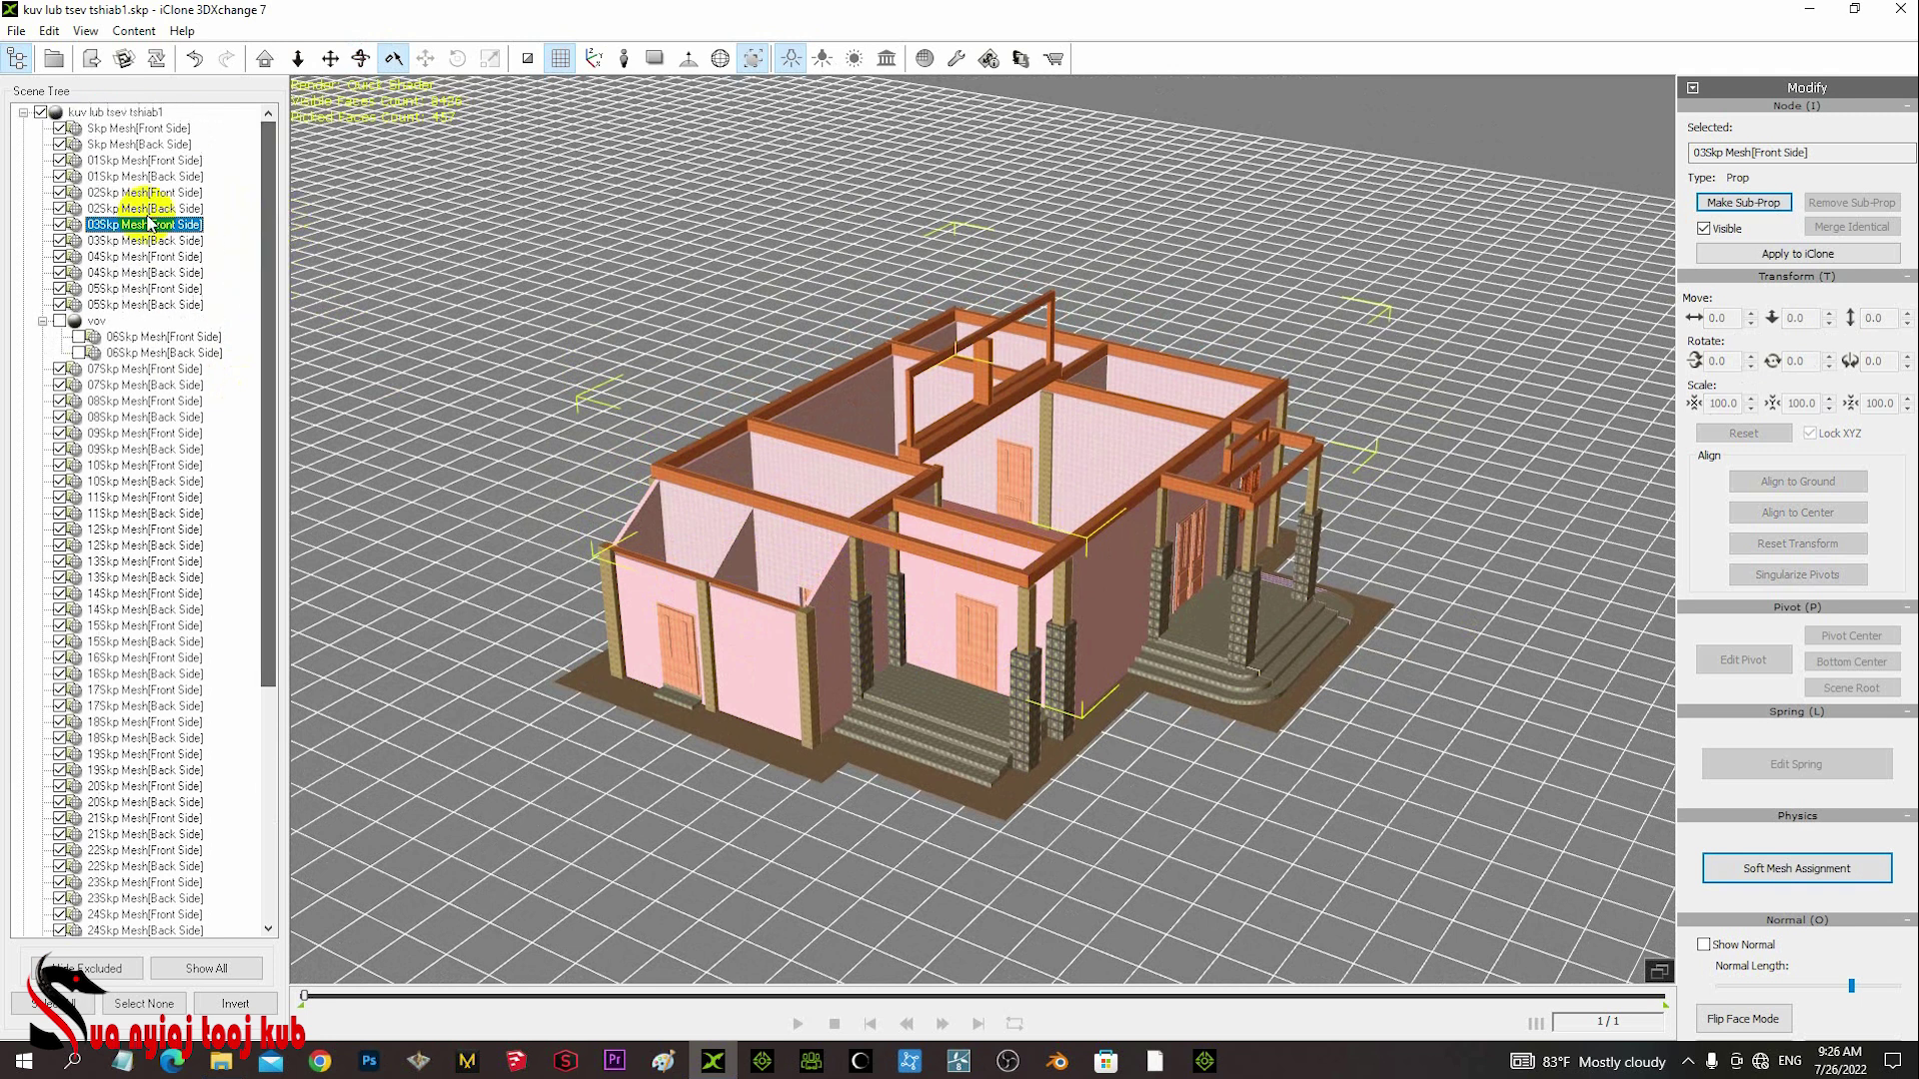
{"action": "left_click", "coordinate": [60, 224]}
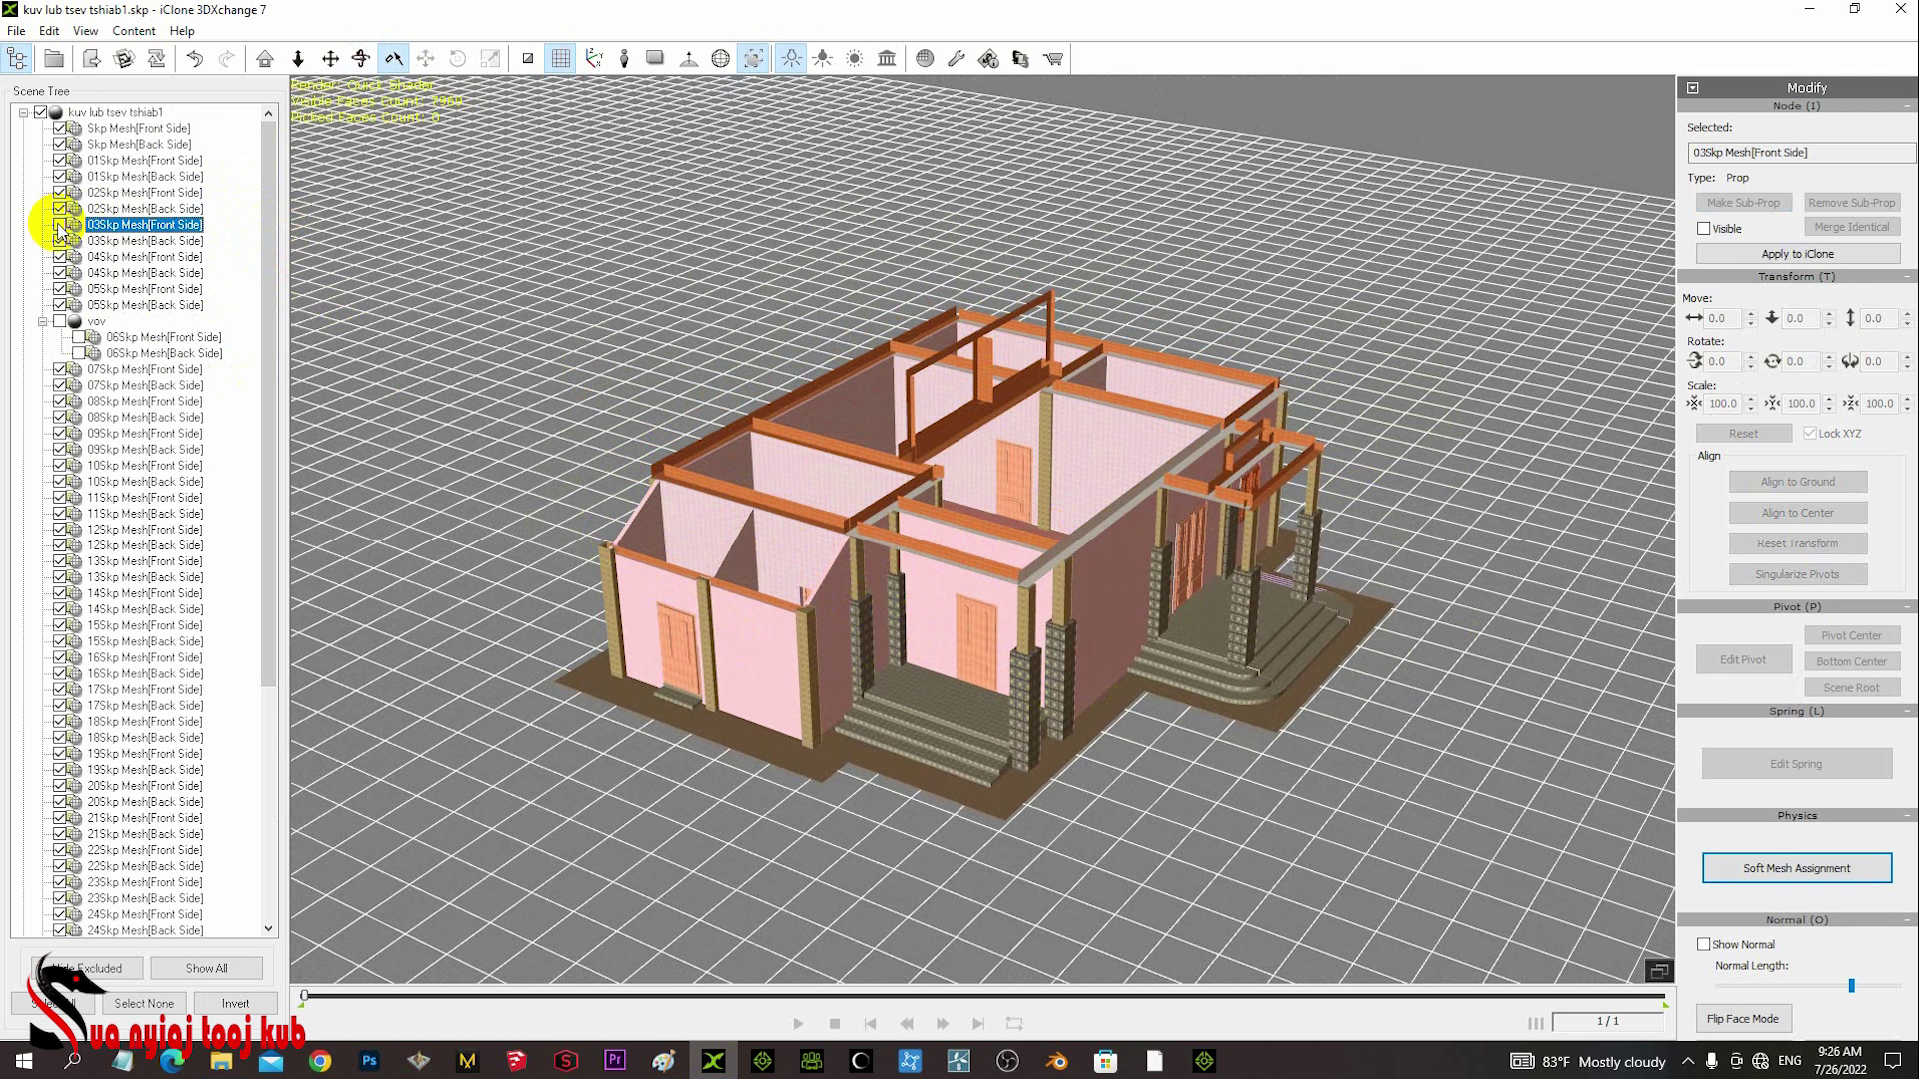
{"action": "left_click", "coordinate": [92, 241]}
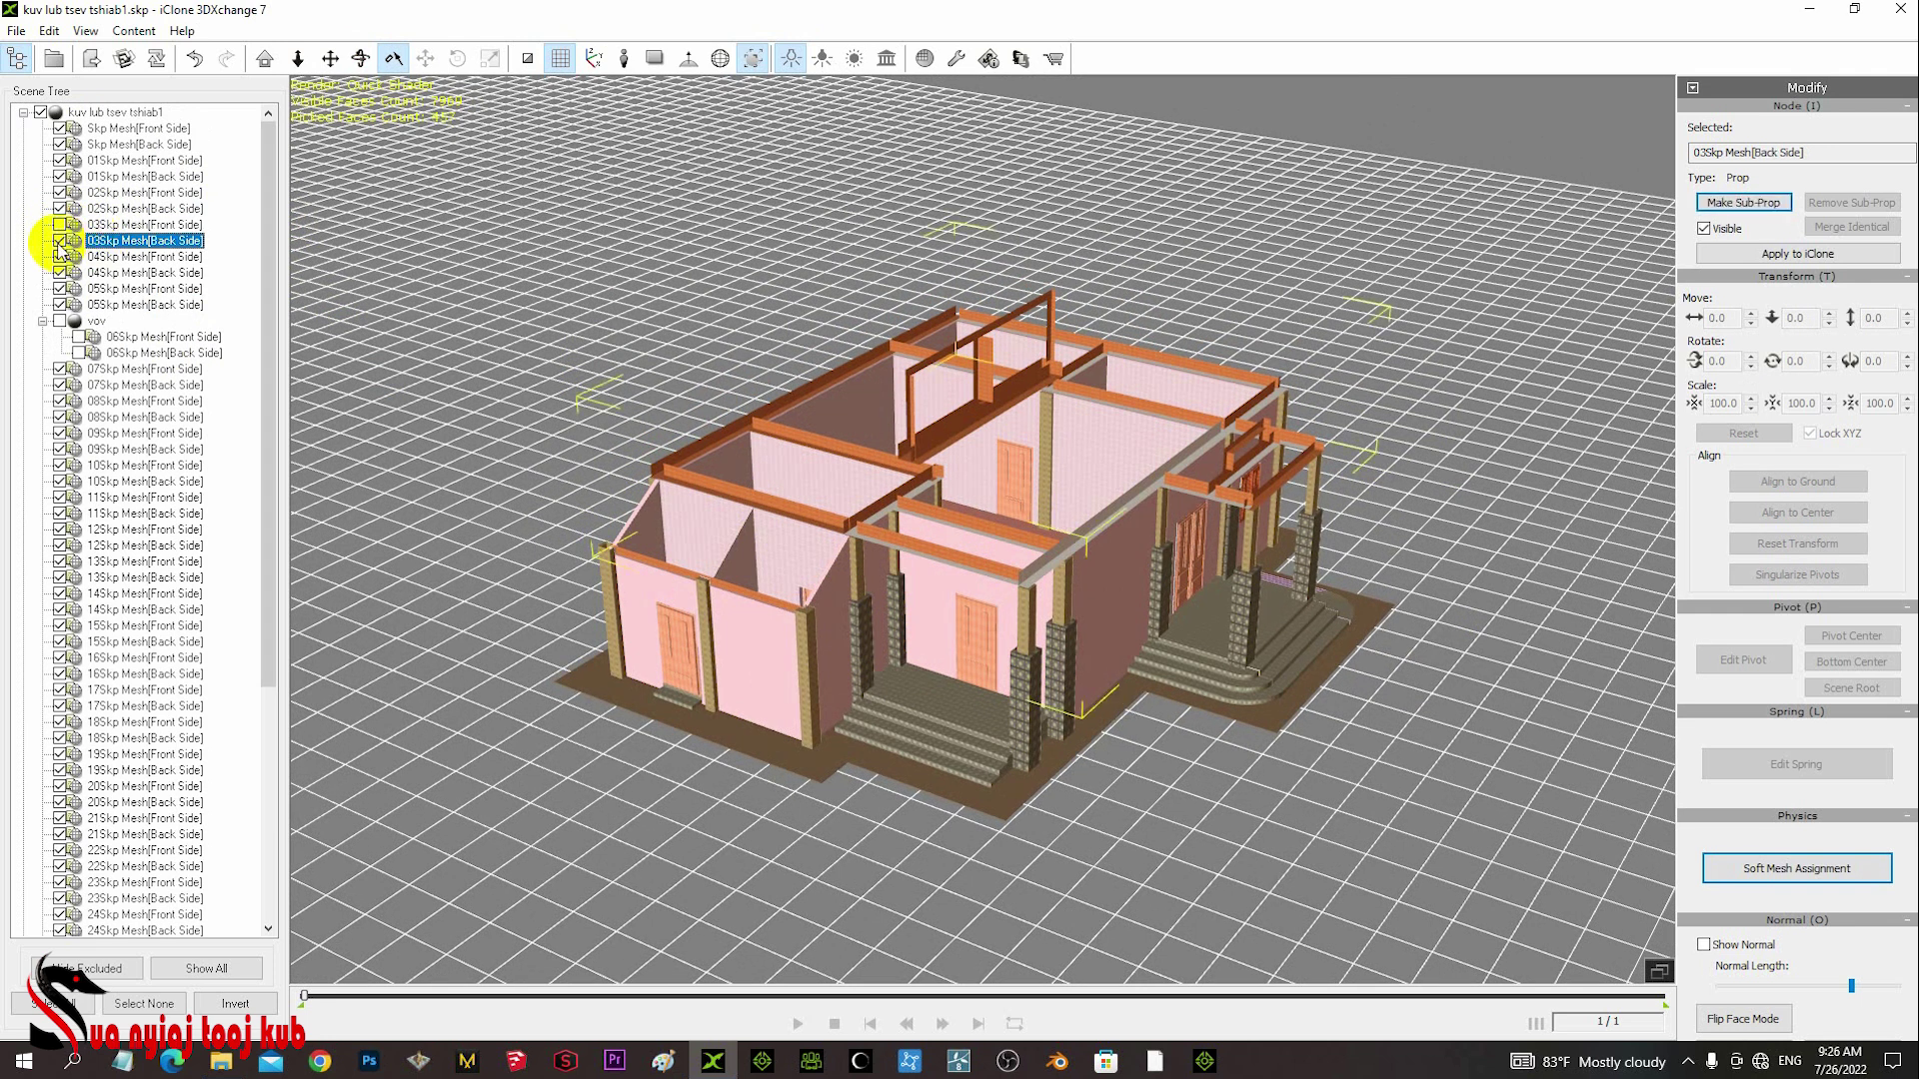
{"action": "left_click", "coordinate": [60, 241]}
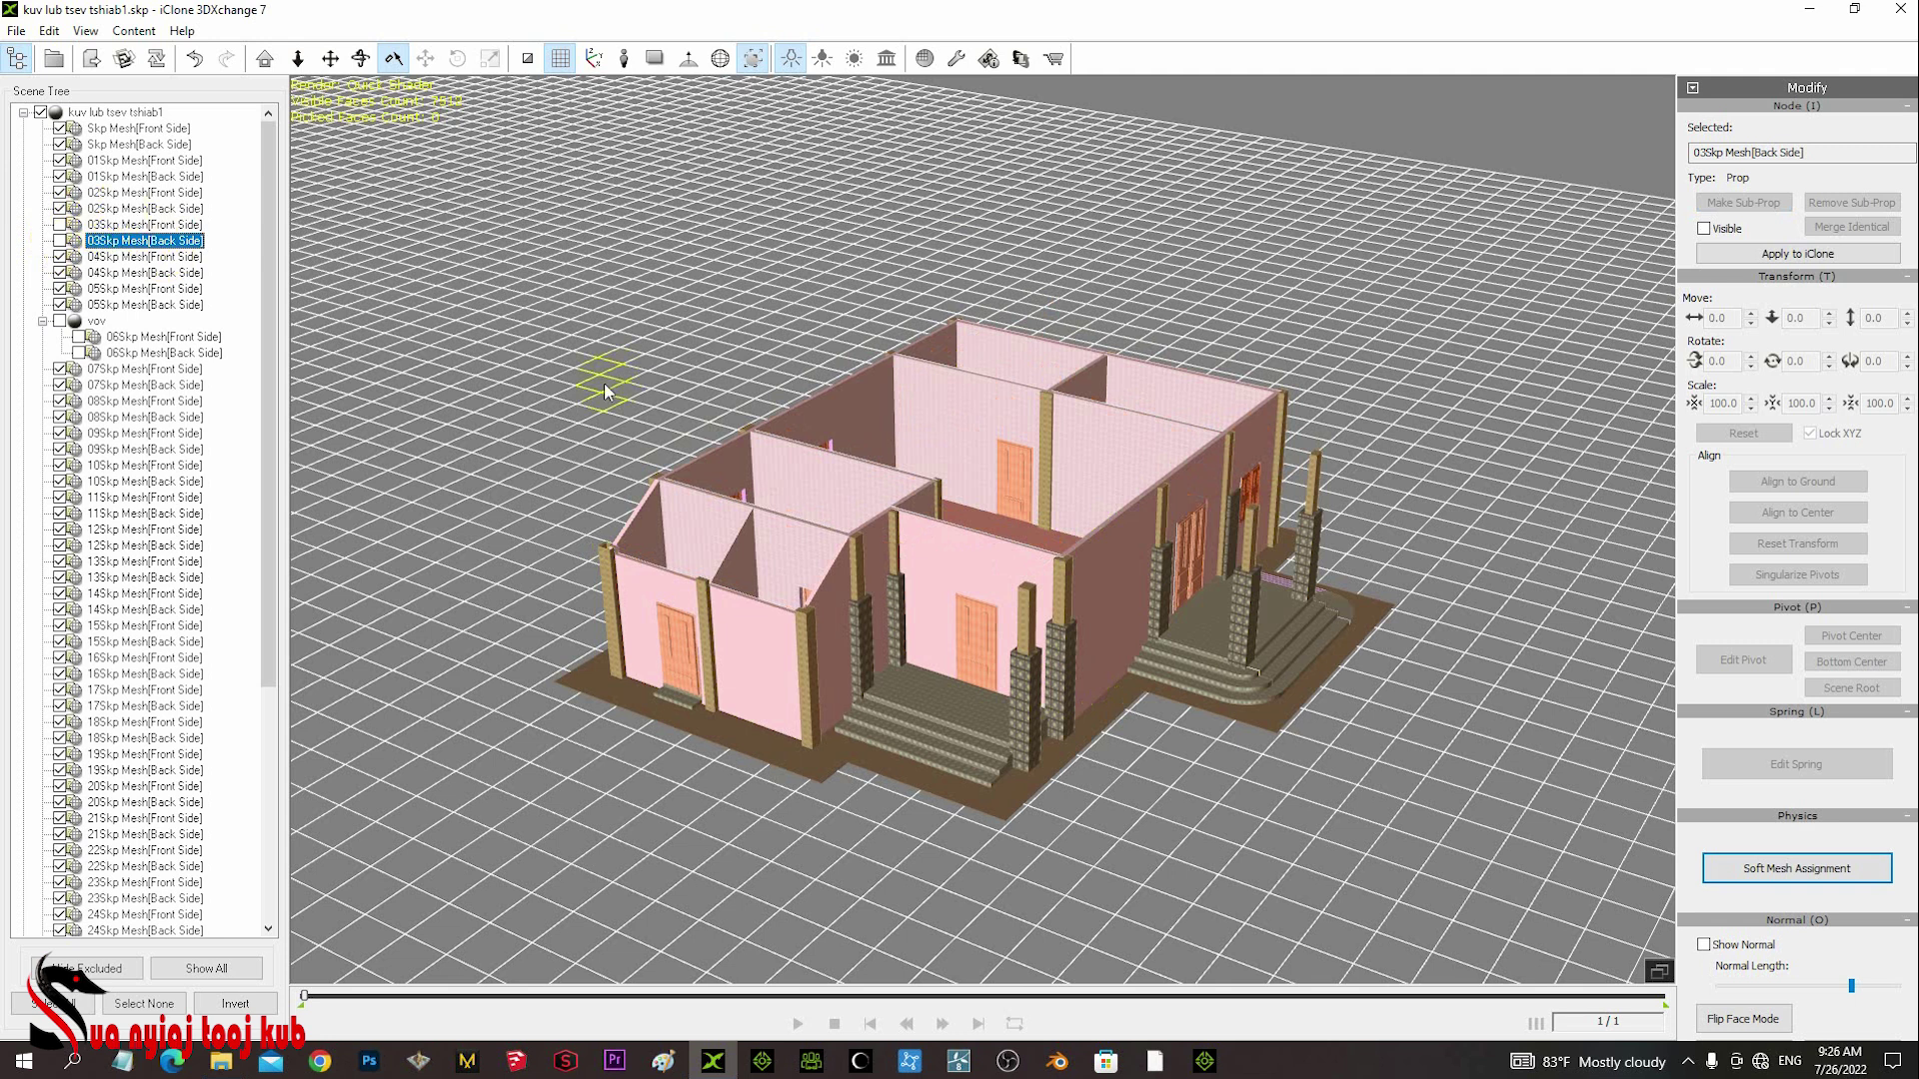
{"action": "key", "text": "x"}
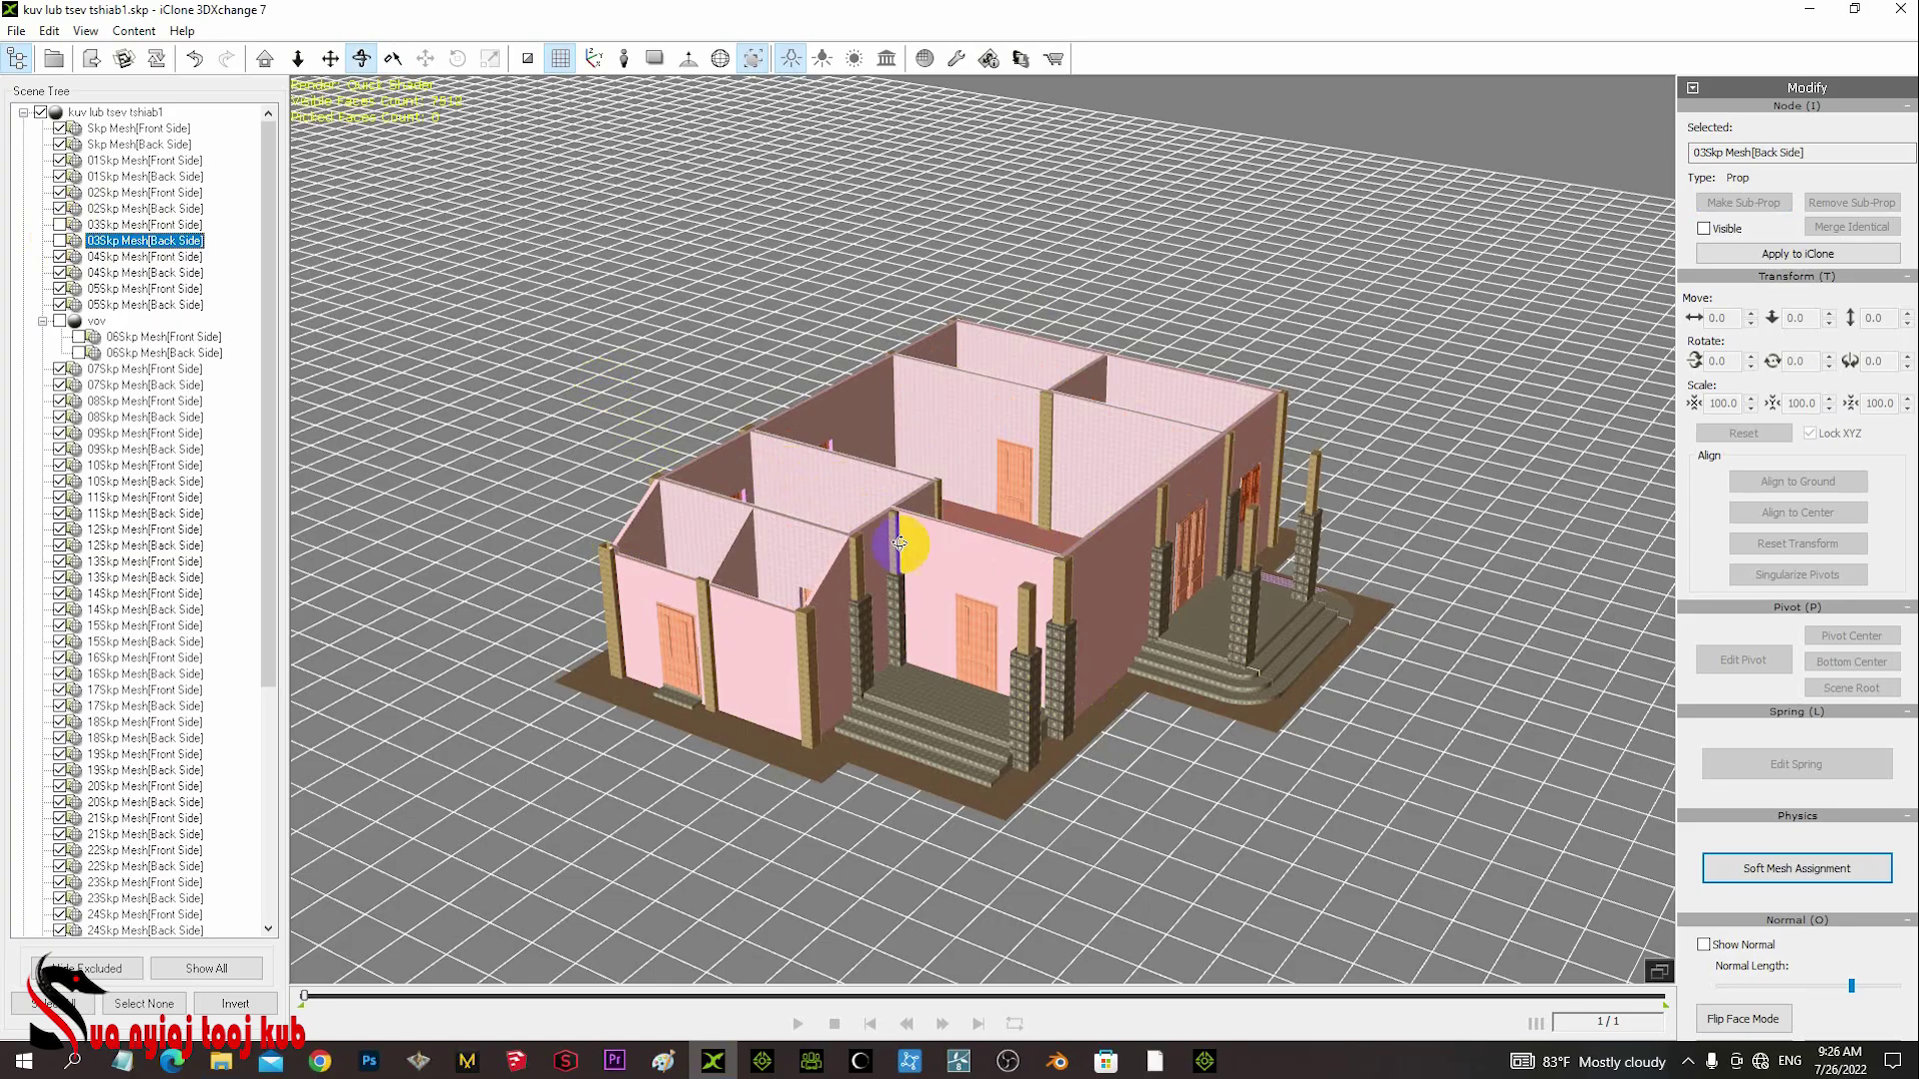
{"action": "left_click_drag", "start_coordinate": [888, 544], "coordinate": [648, 414]}
- Select both 03Skp beam meshes, make them visible, and group them into a sub-prop named nqaj tsaug
{"action": "left_click", "coordinate": [132, 224]}
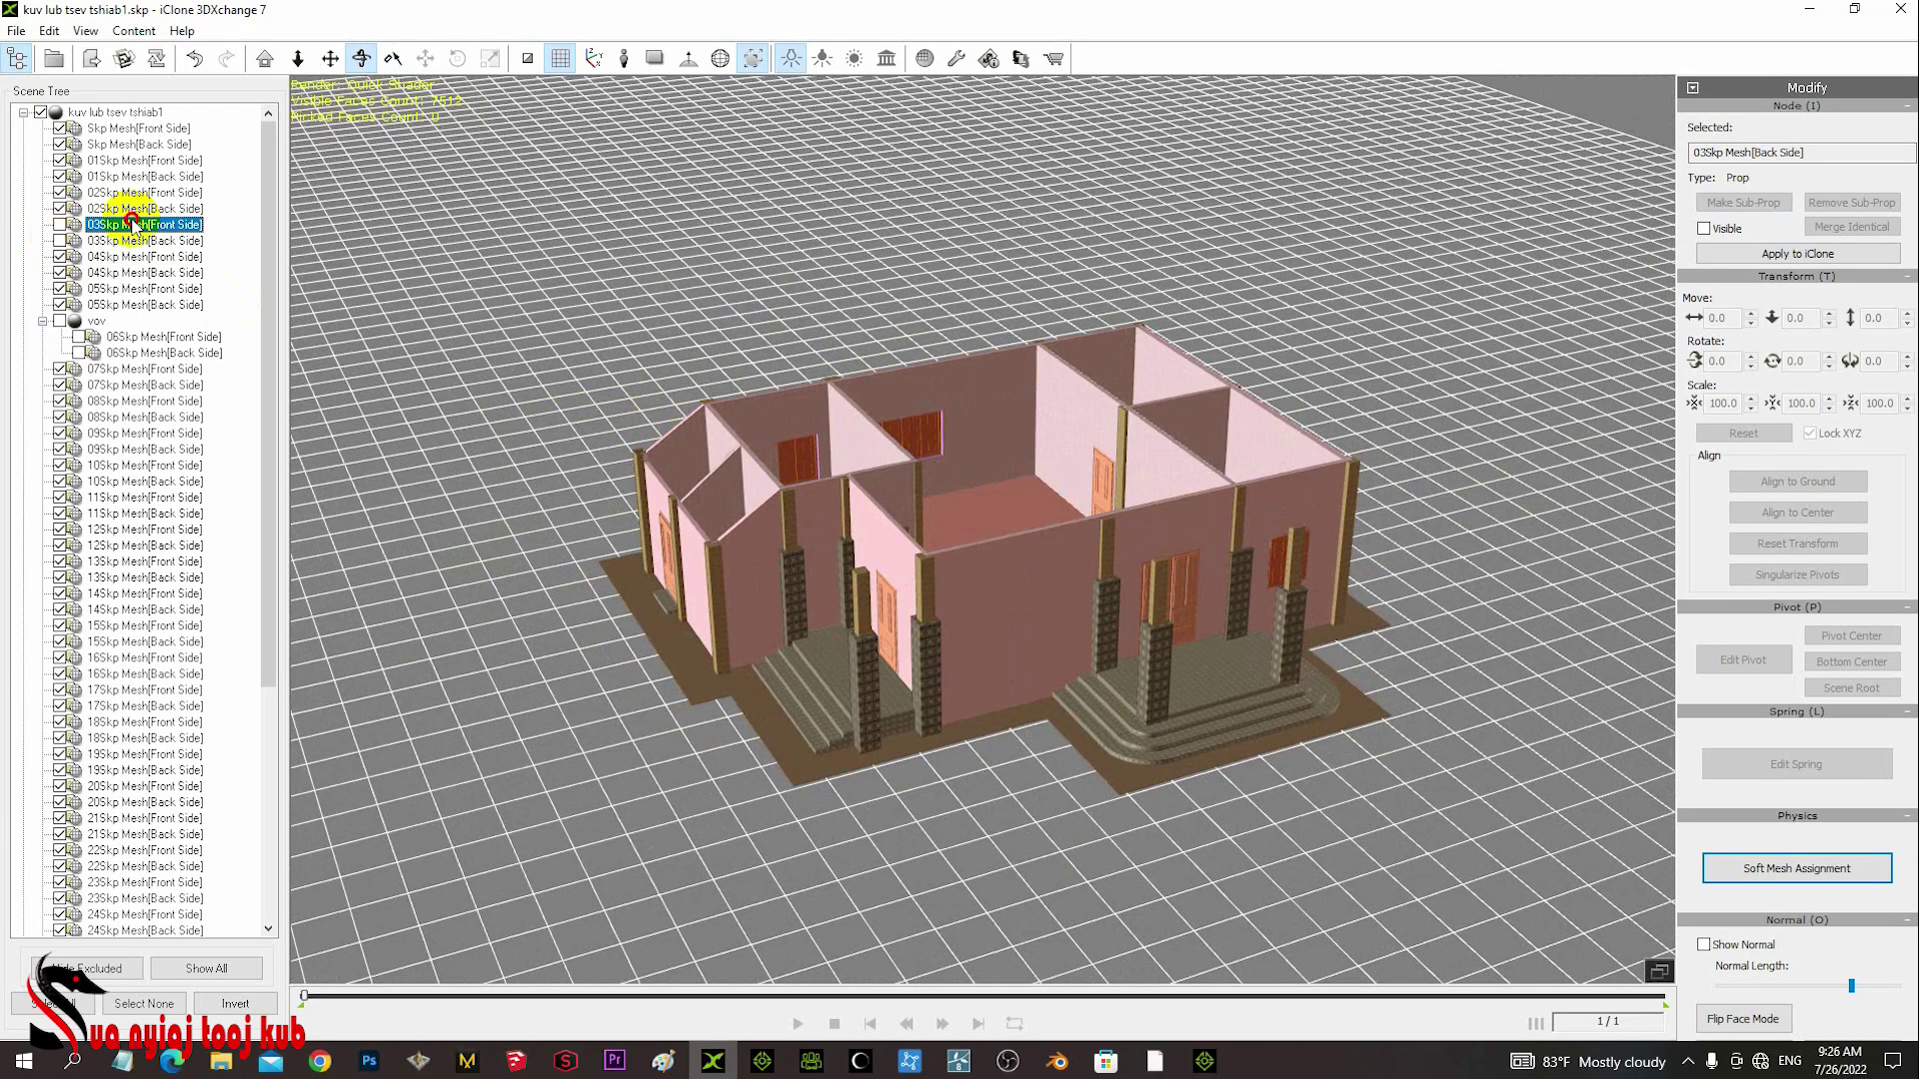
{"action": "left_click", "coordinate": [135, 240], "text": "ctrl"}
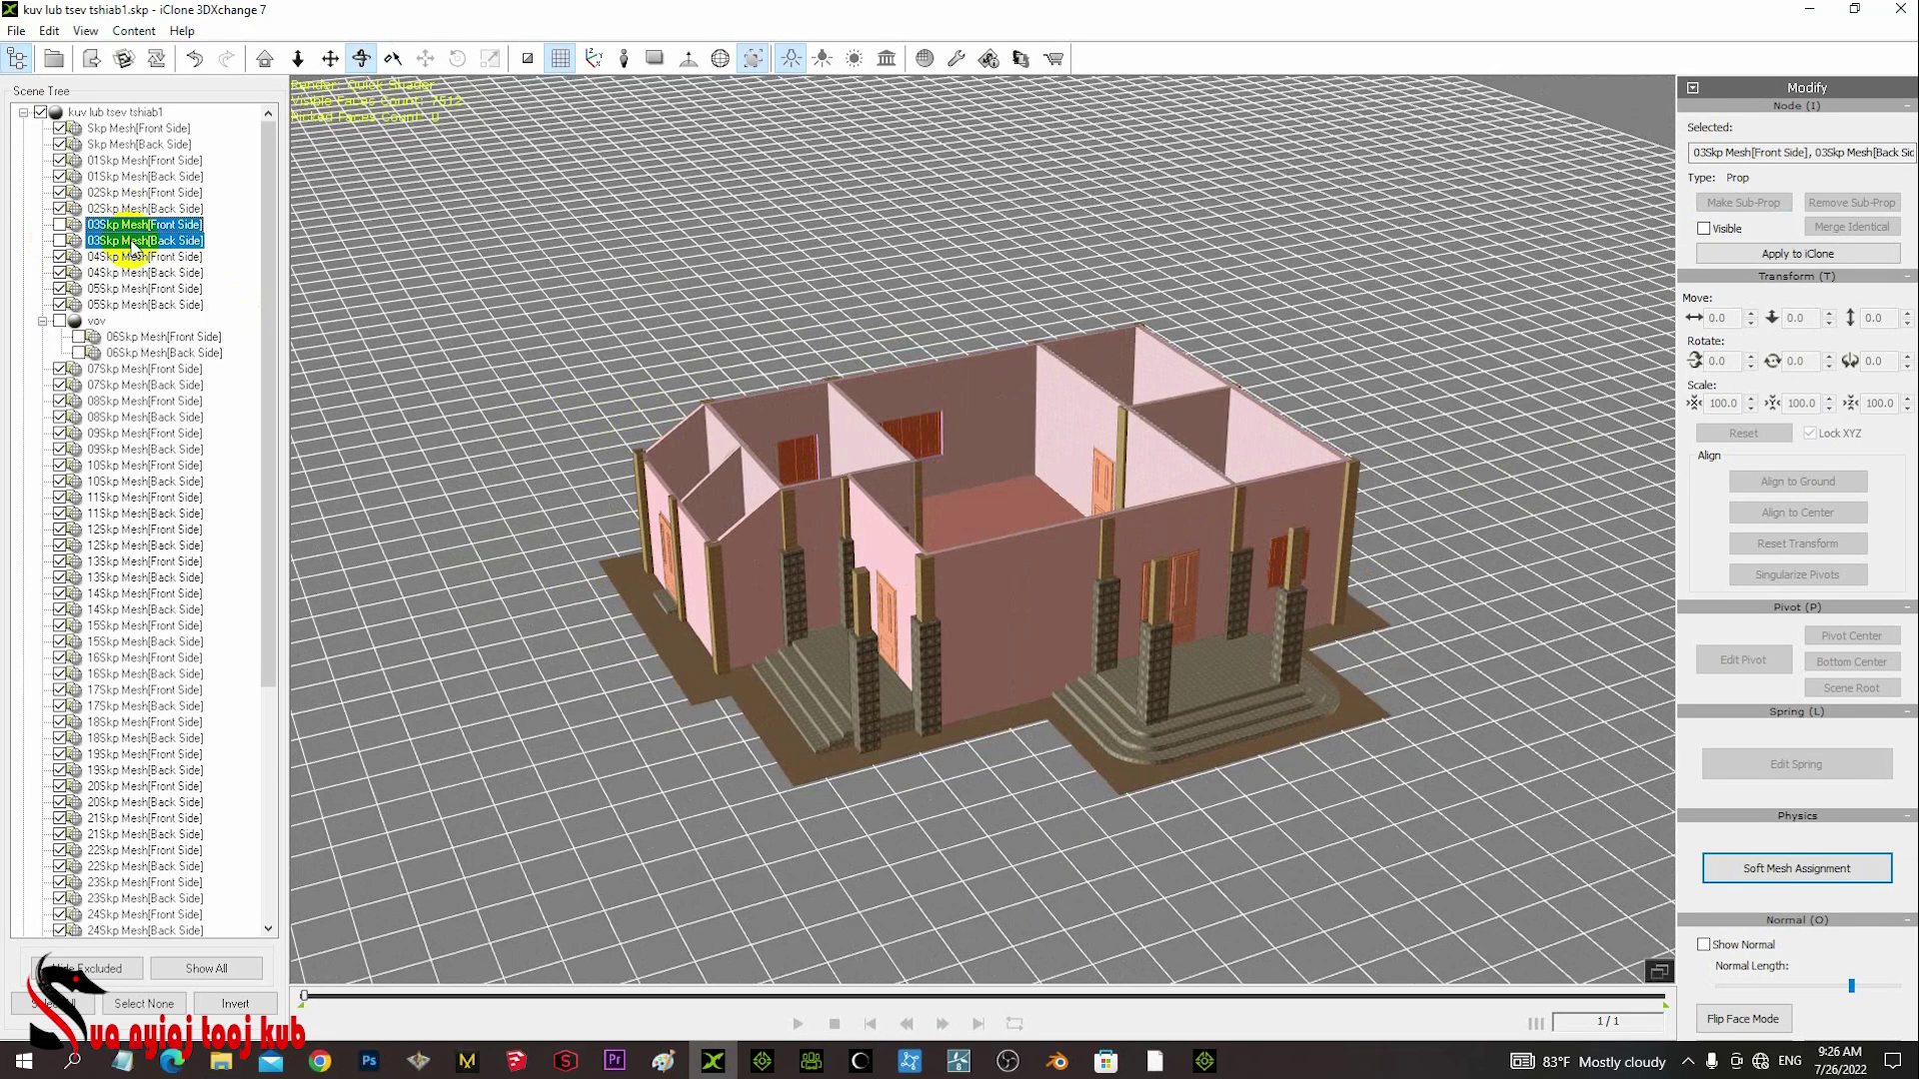
{"action": "left_click", "coordinate": [61, 241]}
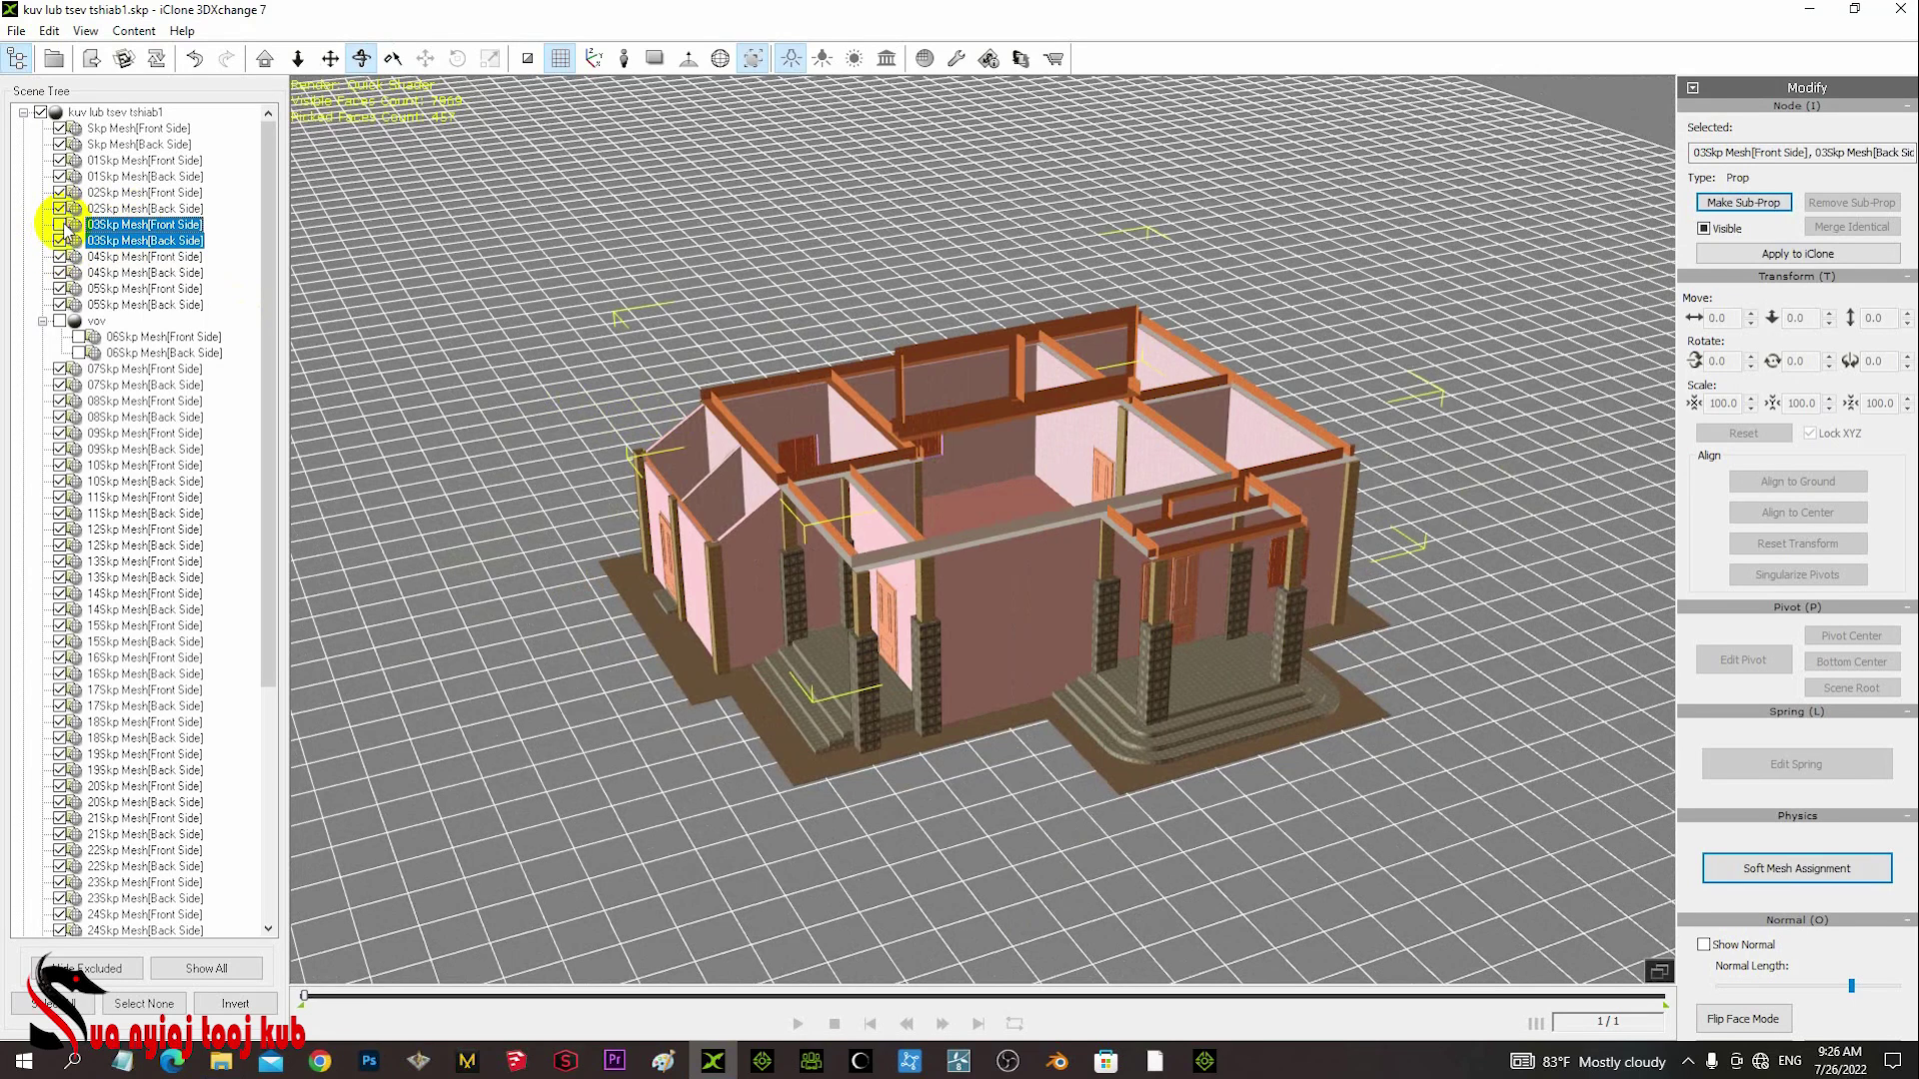
{"action": "left_click", "coordinate": [1772, 204]}
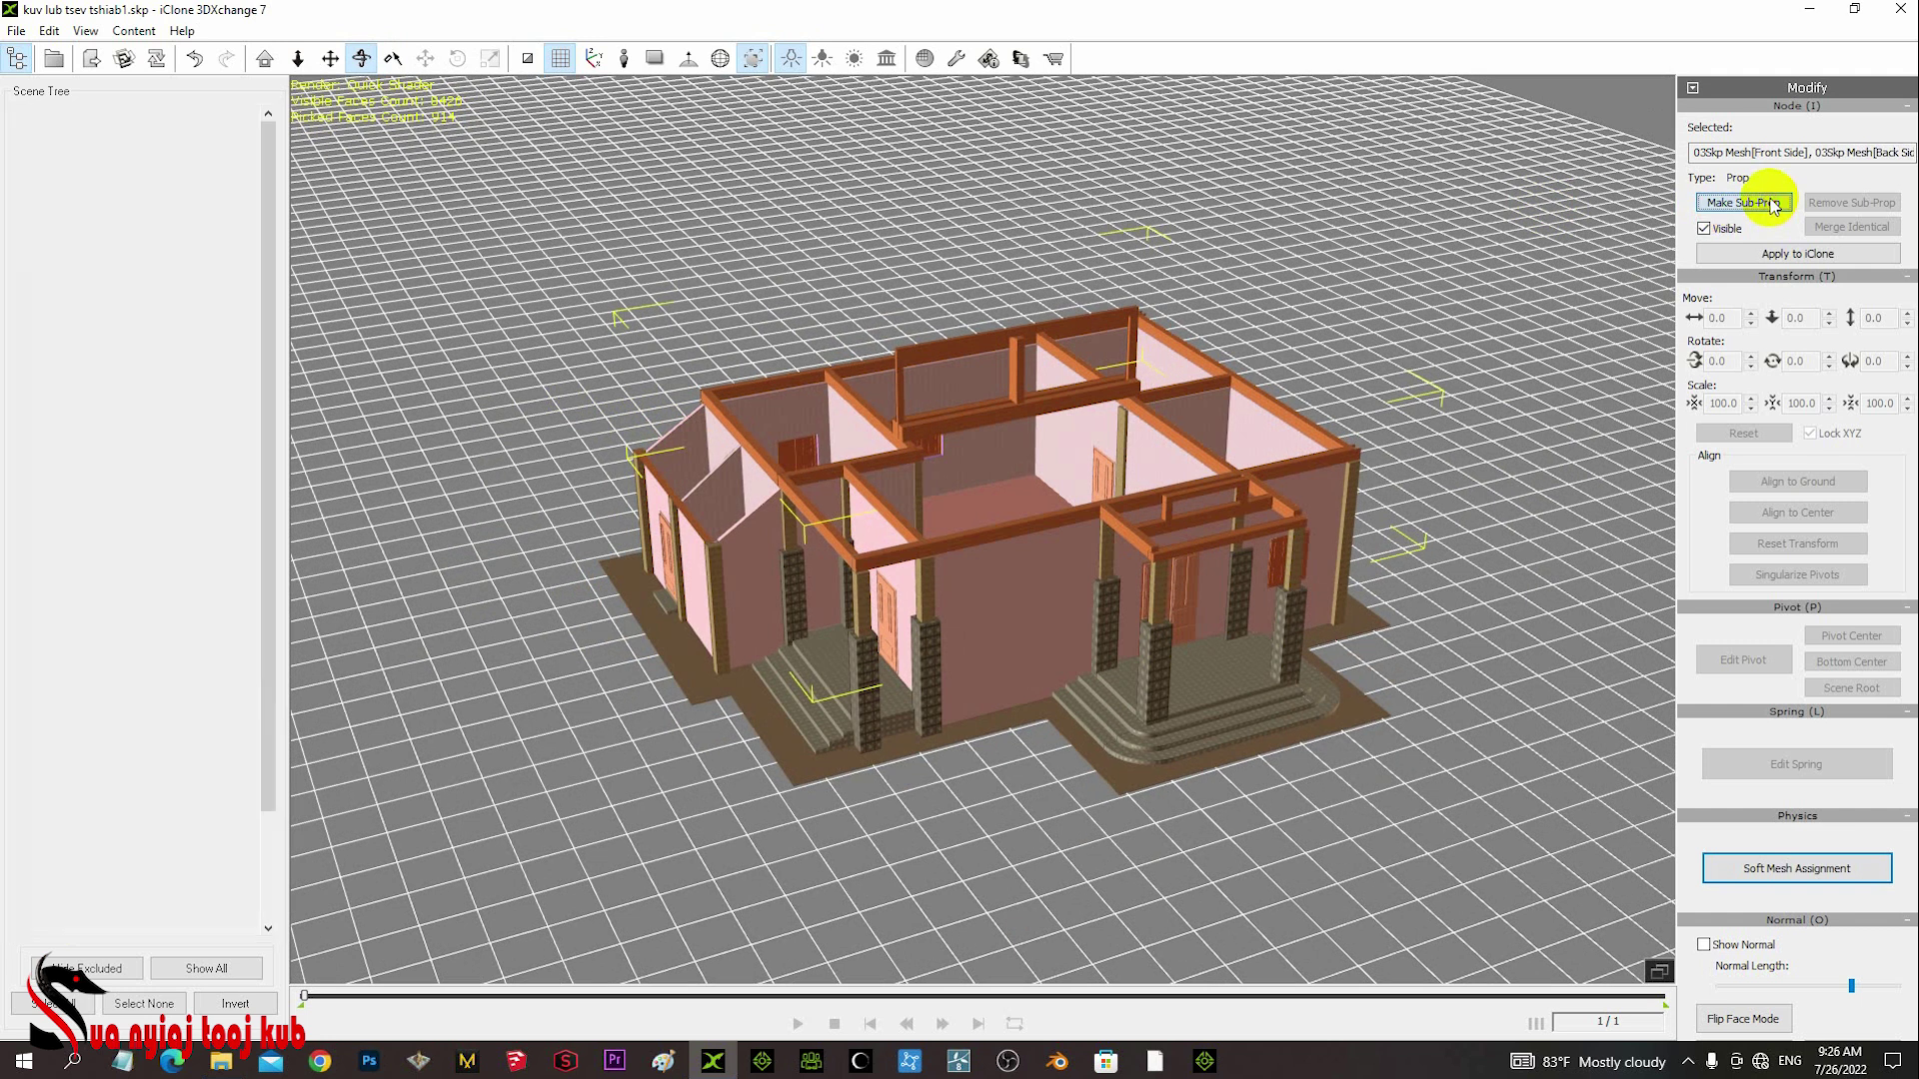
{"action": "type", "text": "nqaj tsaug"}
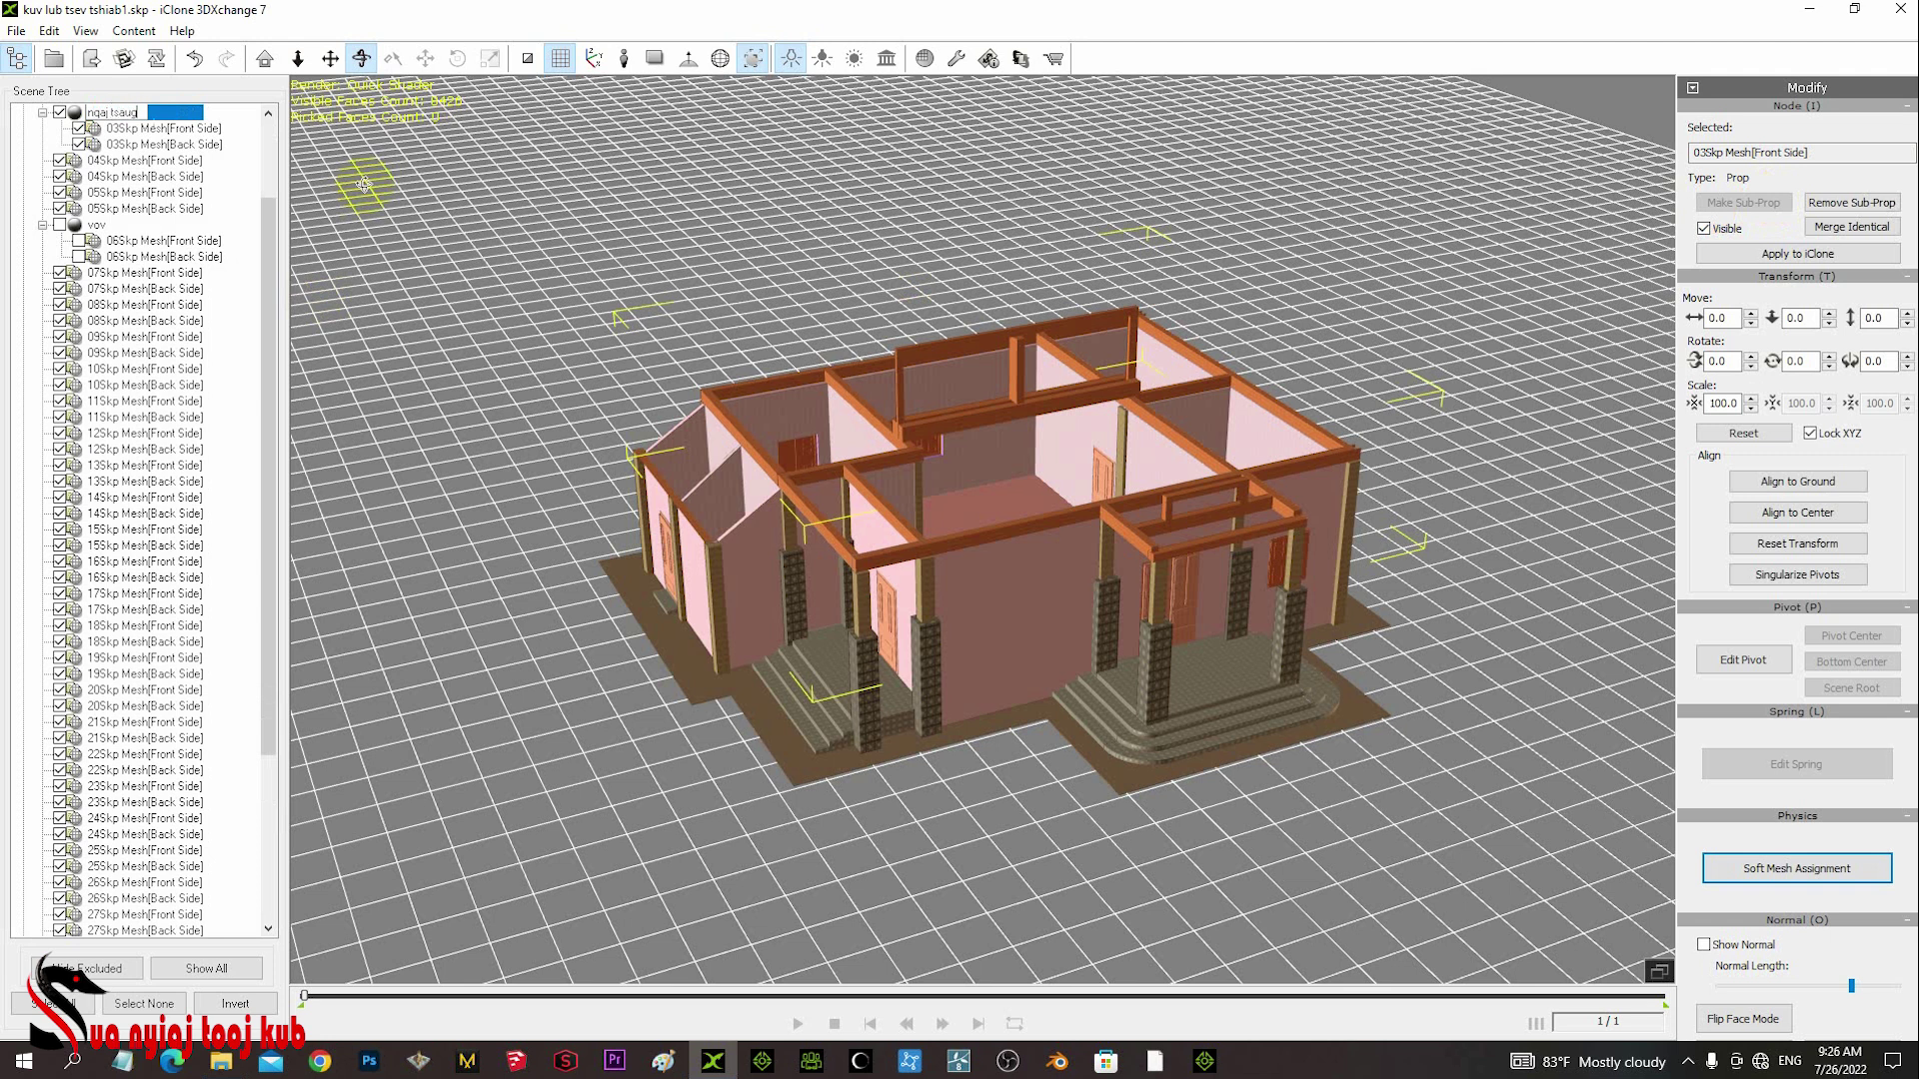
{"action": "key", "text": "Return"}
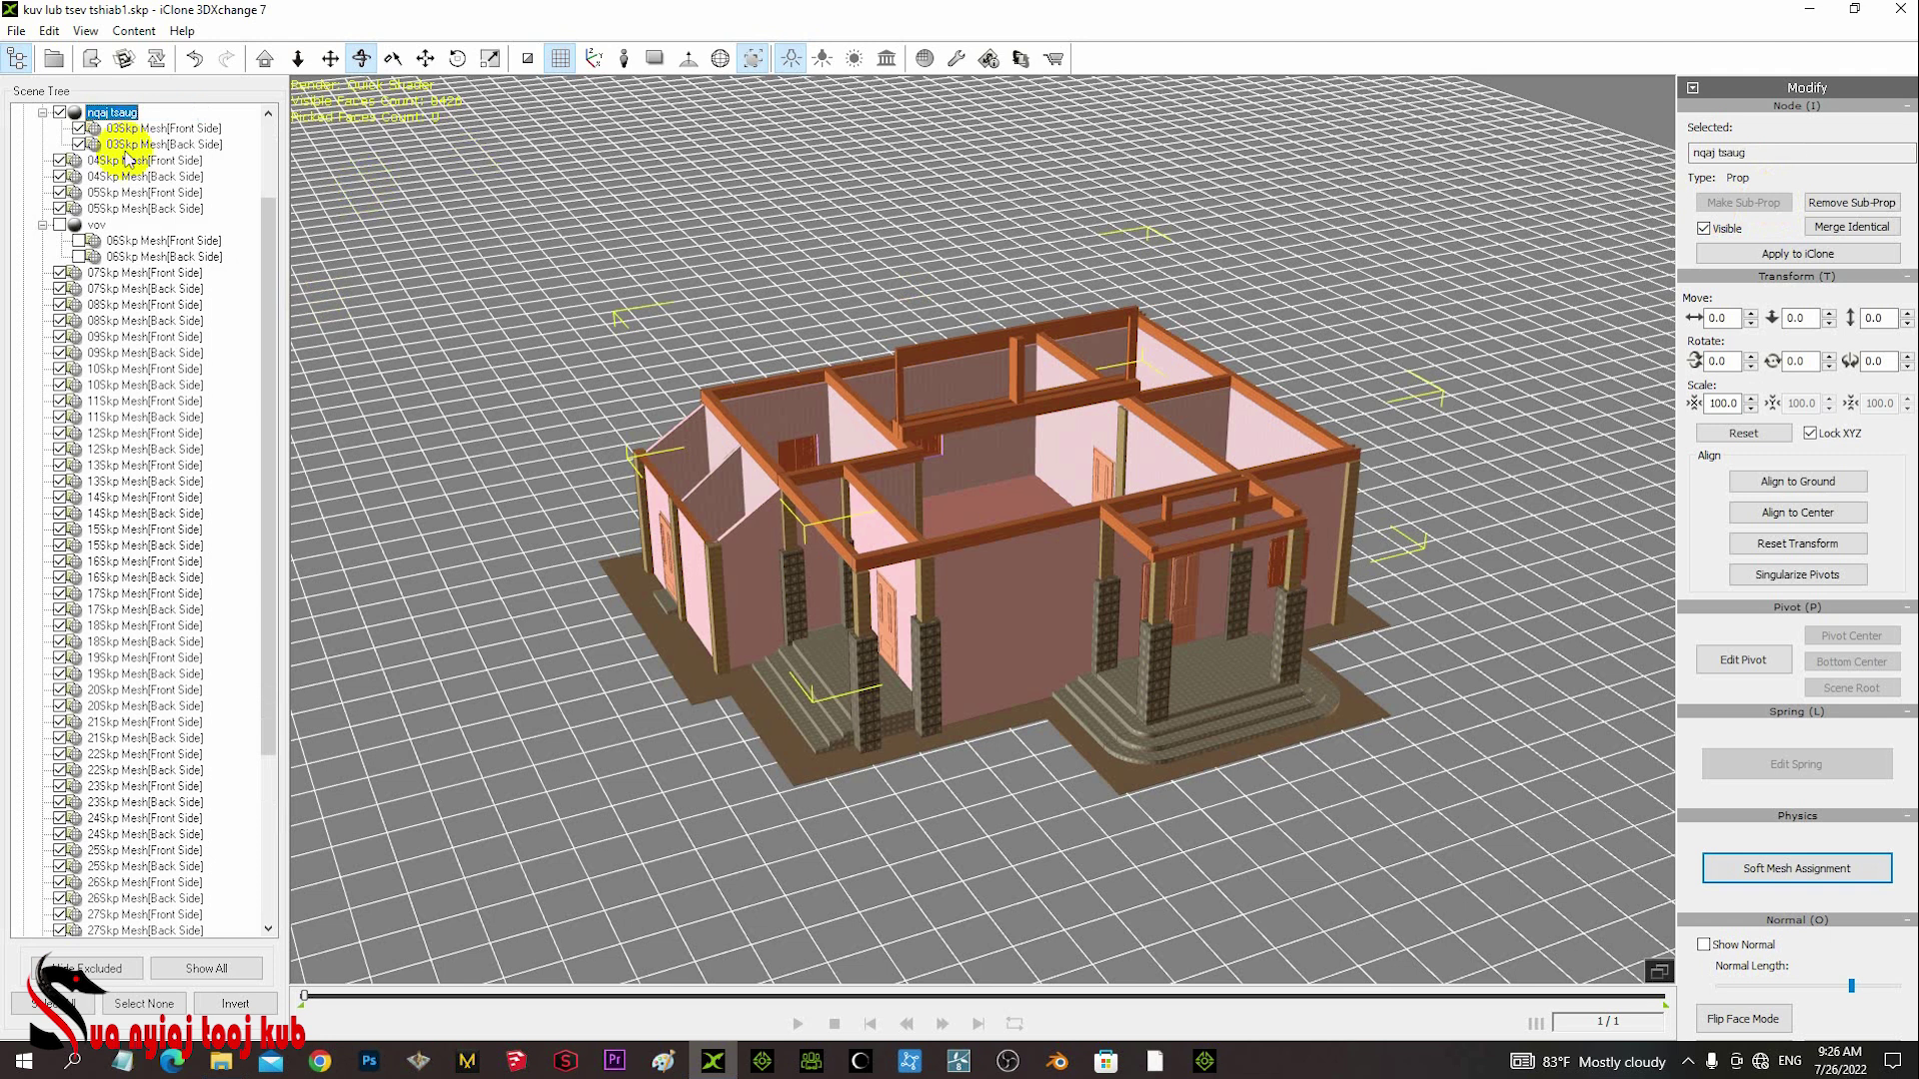
- Hide the nqaj tsaug sub-prop and the front-side and back-side 04Skp meshes of the outer walls
{"action": "left_click", "coordinate": [60, 113]}
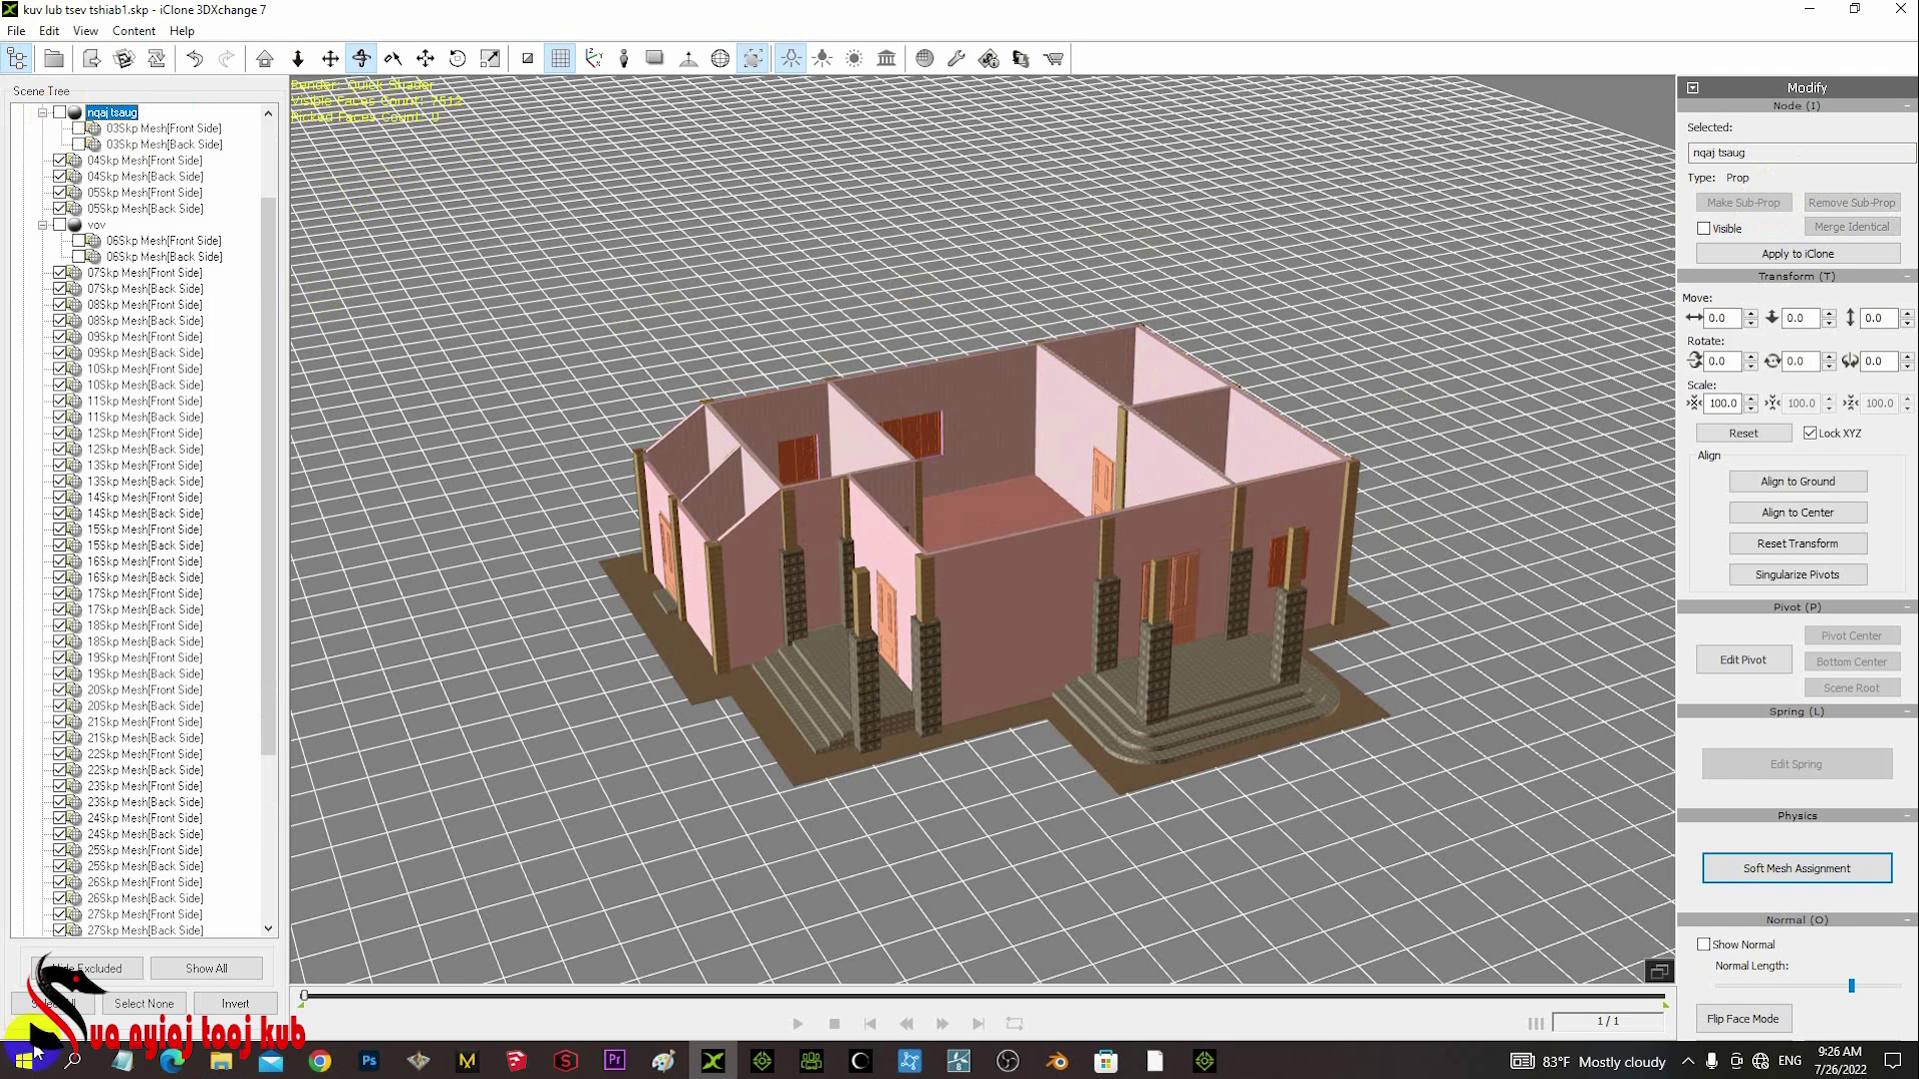
{"action": "key", "text": "w"}
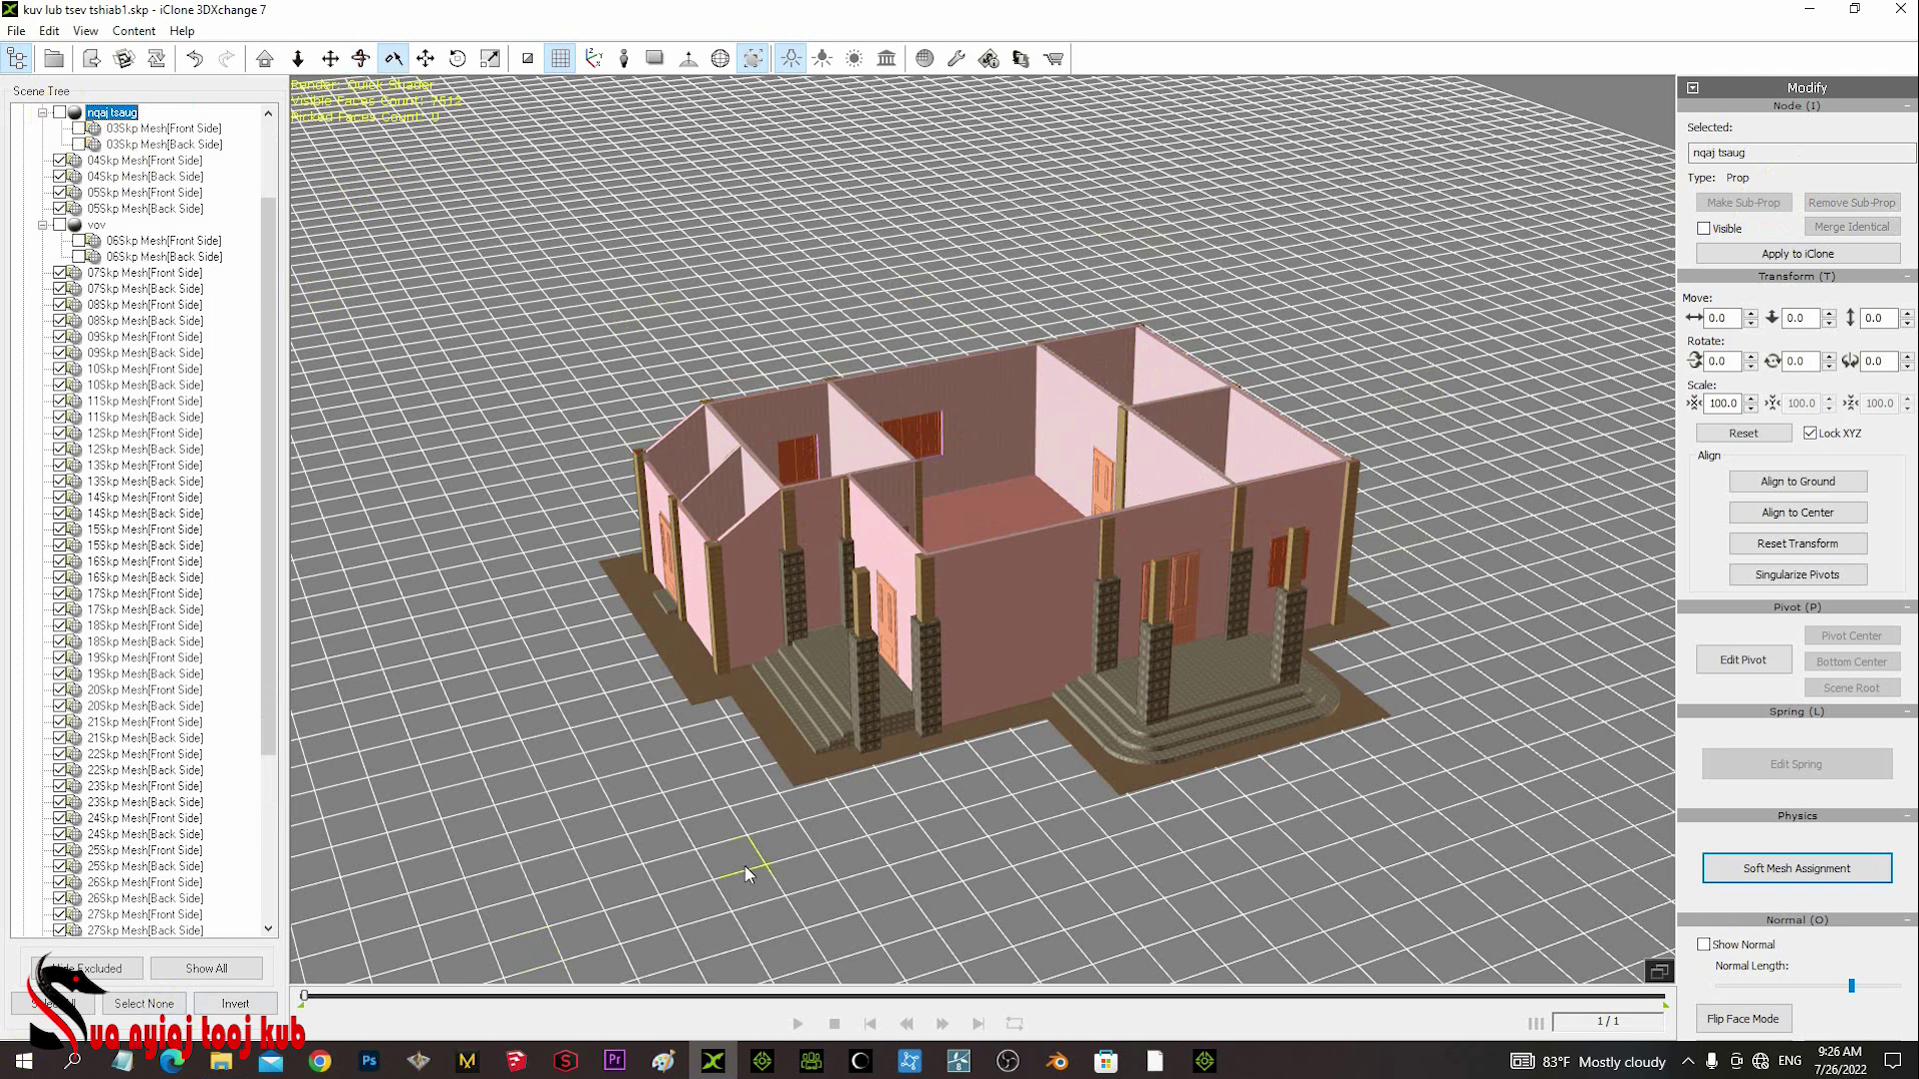
{"action": "left_click", "coordinate": [984, 567]}
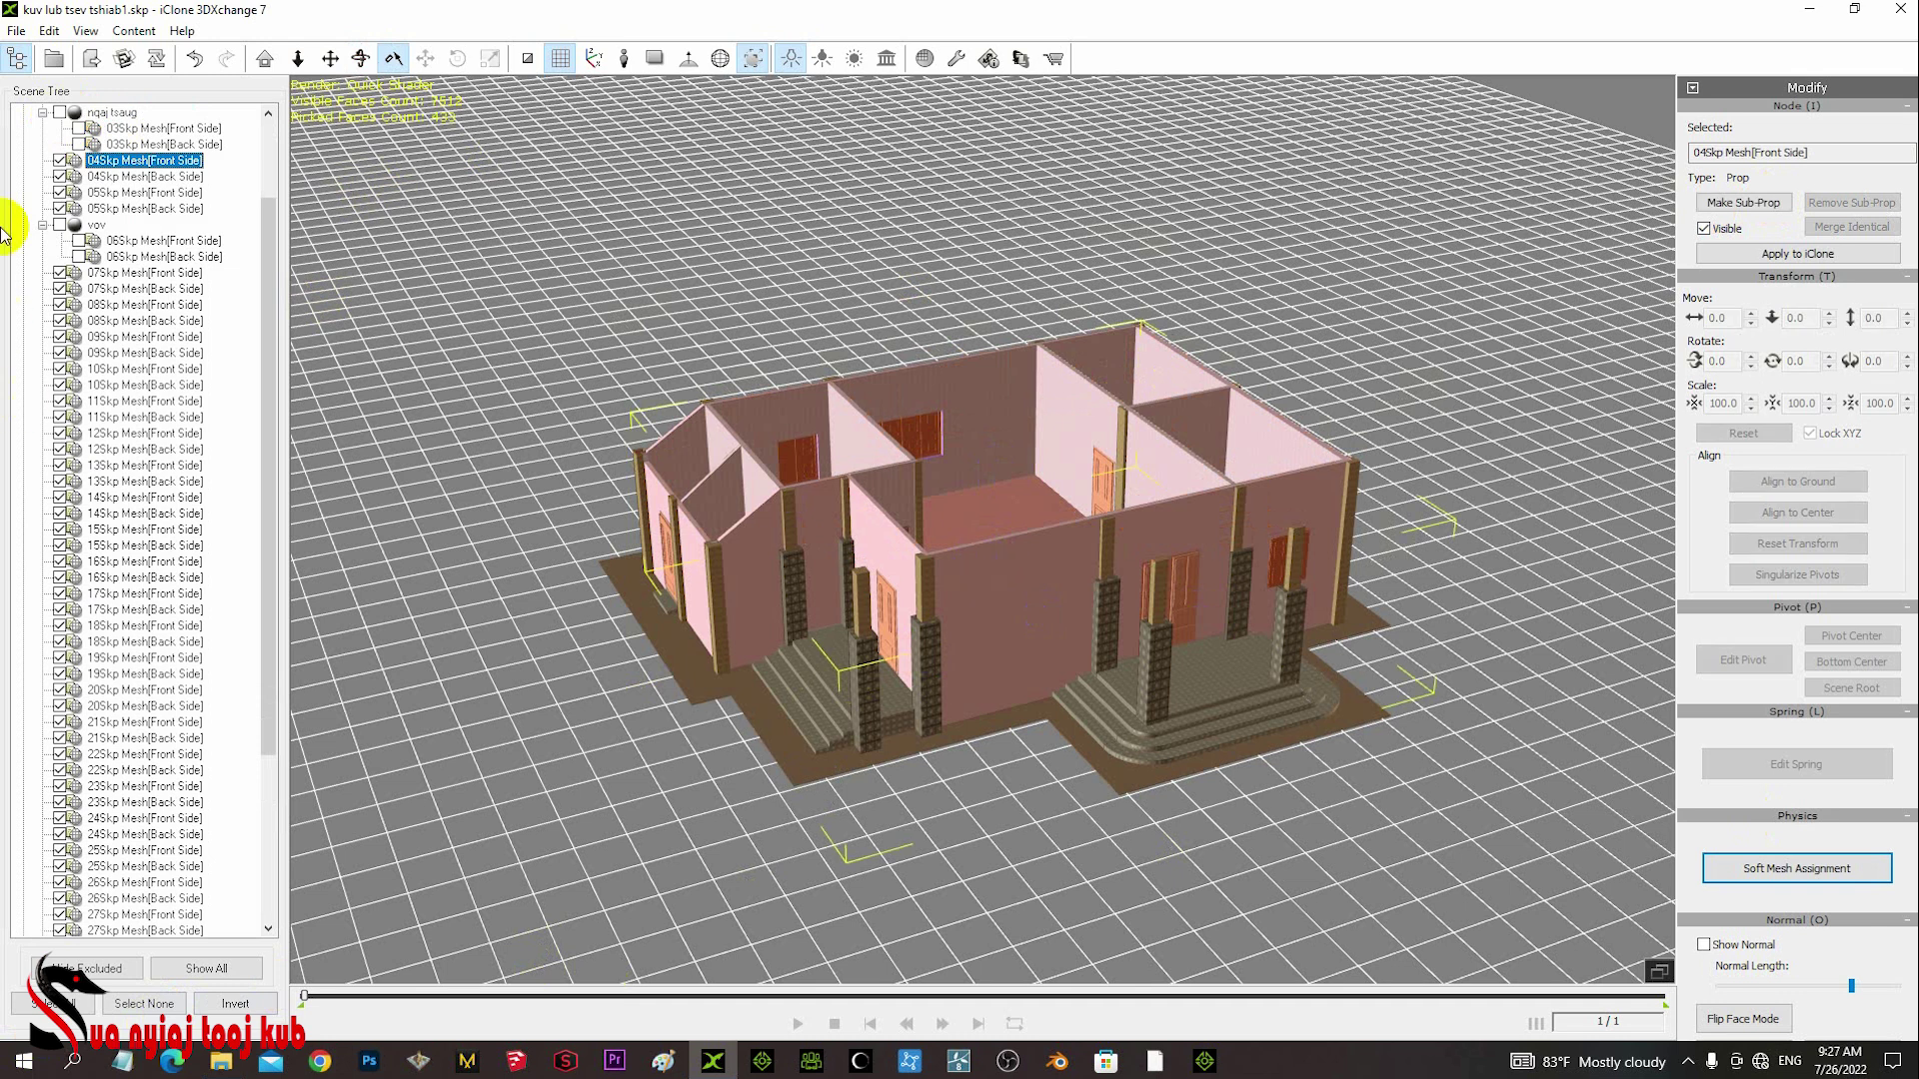
{"action": "left_click", "coordinate": [59, 161]}
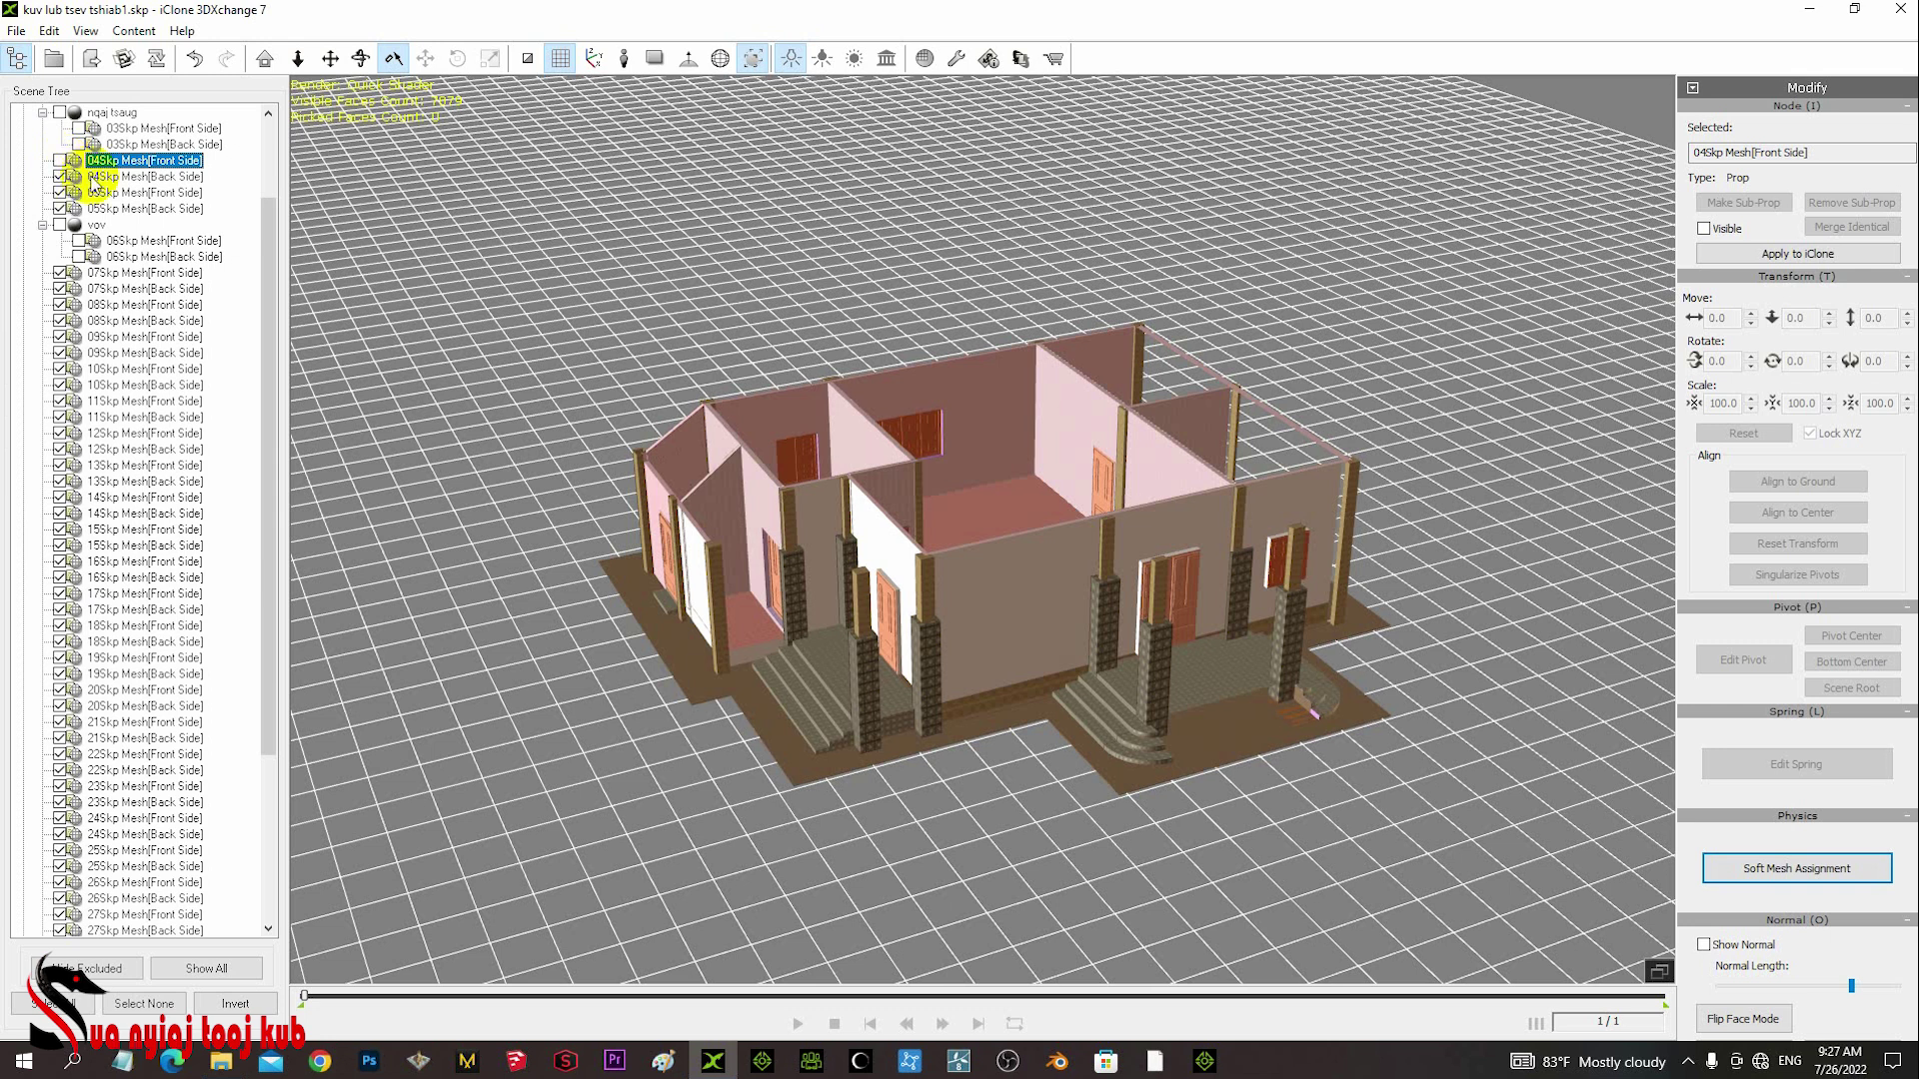
{"action": "left_click", "coordinate": [100, 176]}
{"action": "left_click", "coordinate": [58, 177]}
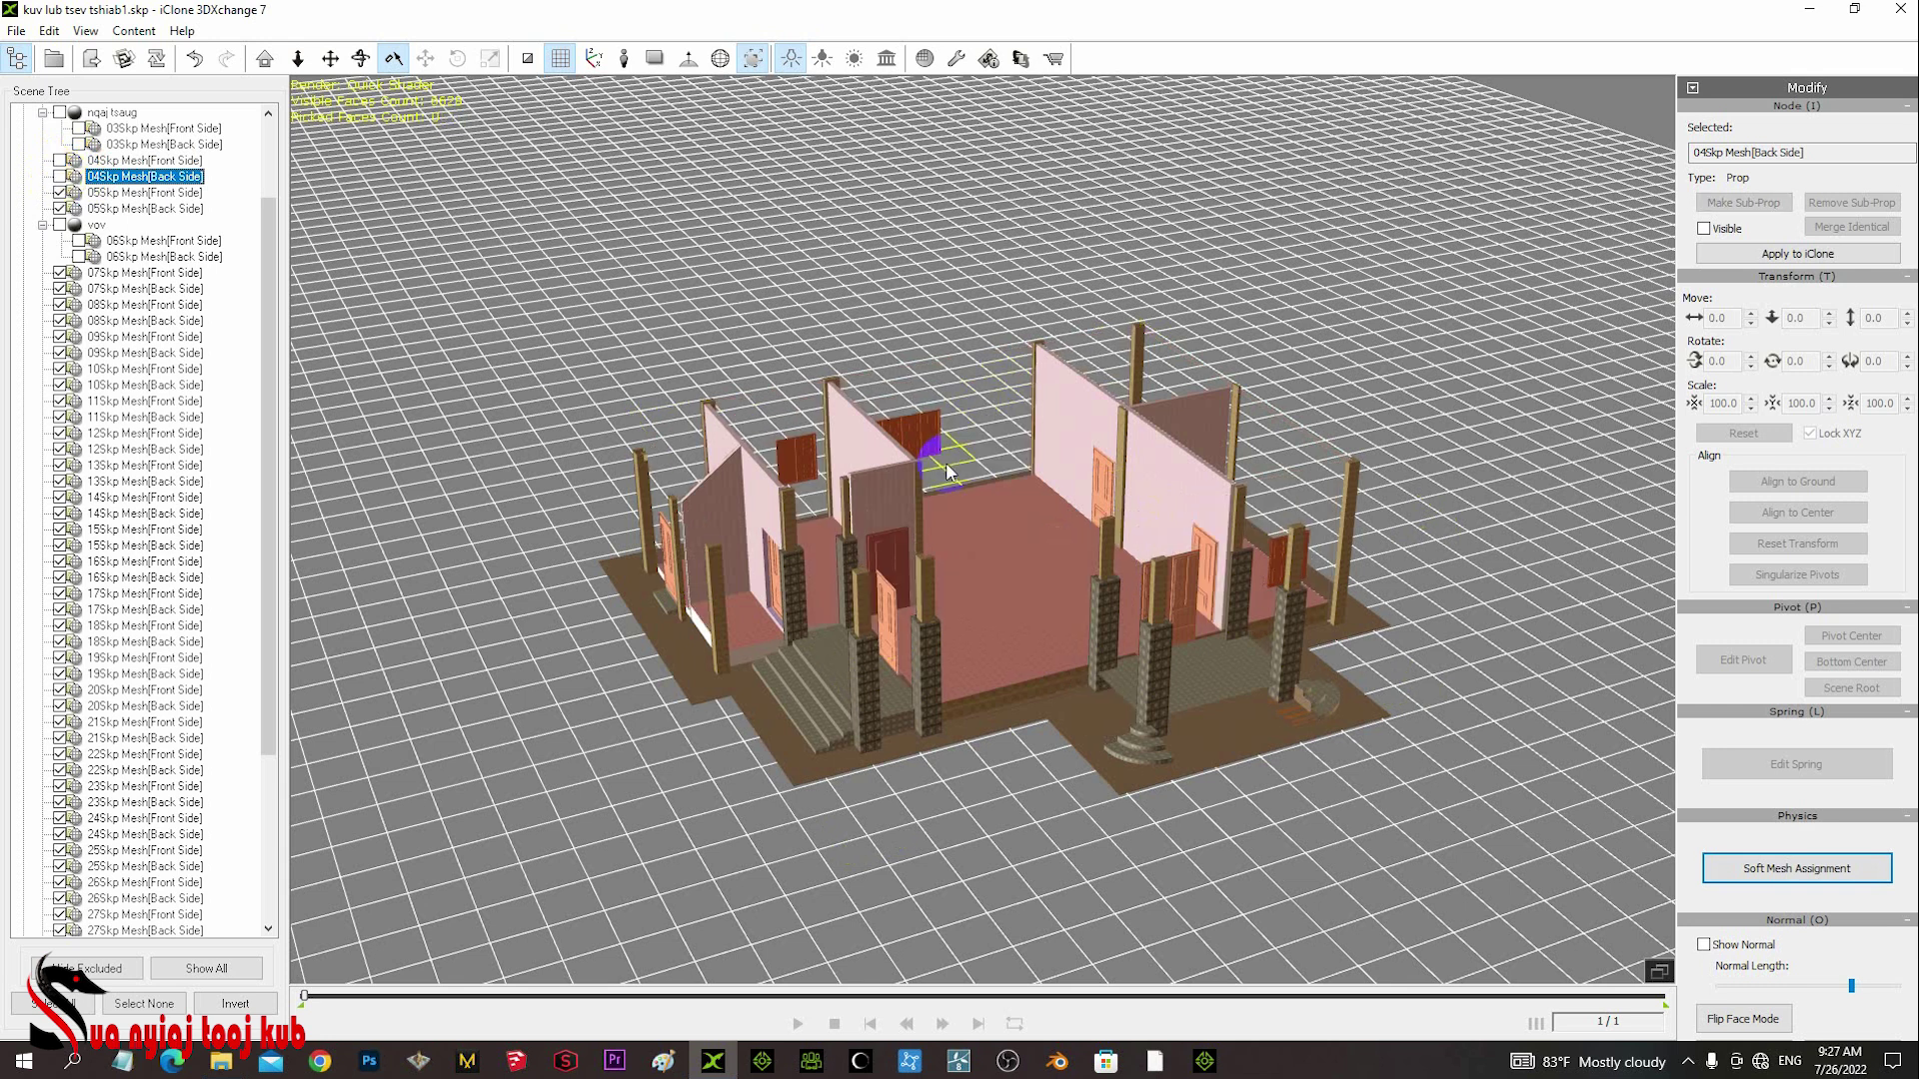
{"action": "key", "text": "e"}
{"action": "left_click_drag", "start_coordinate": [998, 485], "coordinate": [1078, 598]}
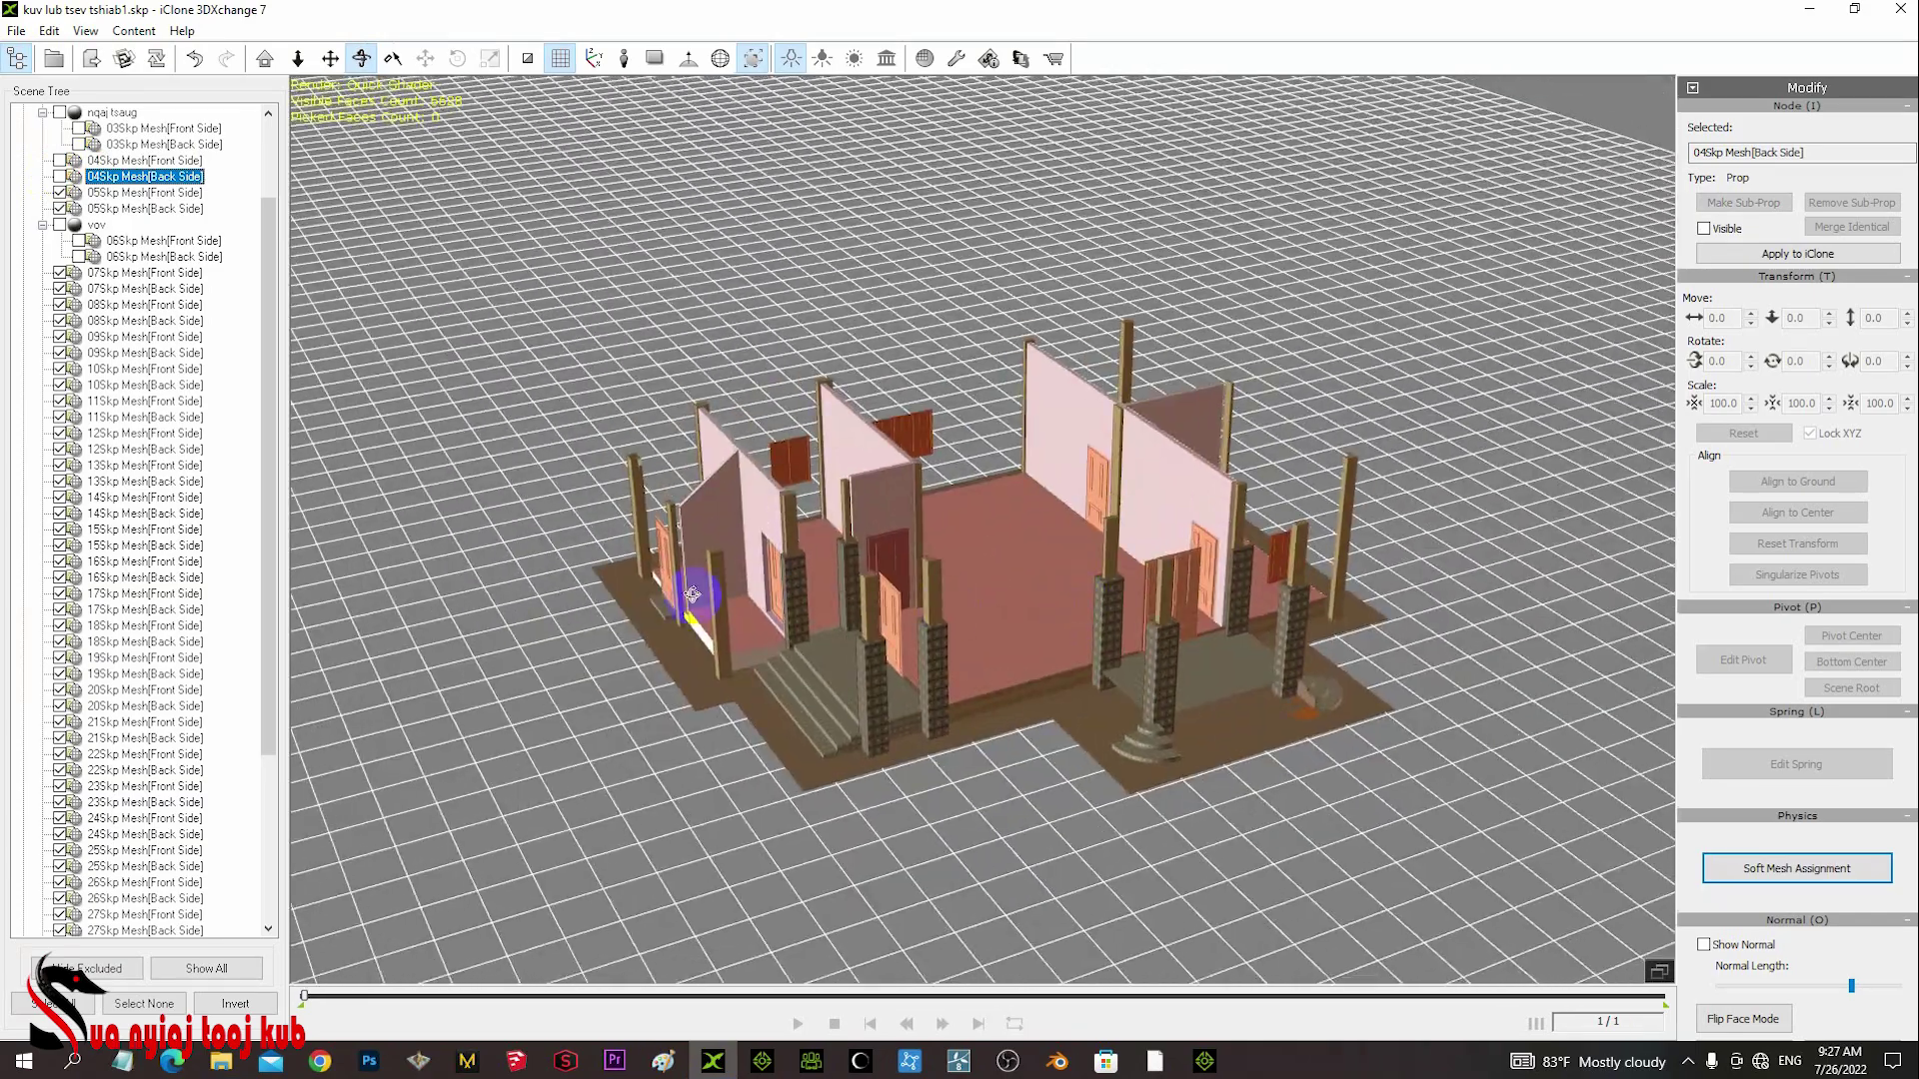
{"action": "left_click_drag", "start_coordinate": [685, 591], "coordinate": [1149, 562]}
{"action": "left_click_drag", "start_coordinate": [903, 600], "coordinate": [1072, 570]}
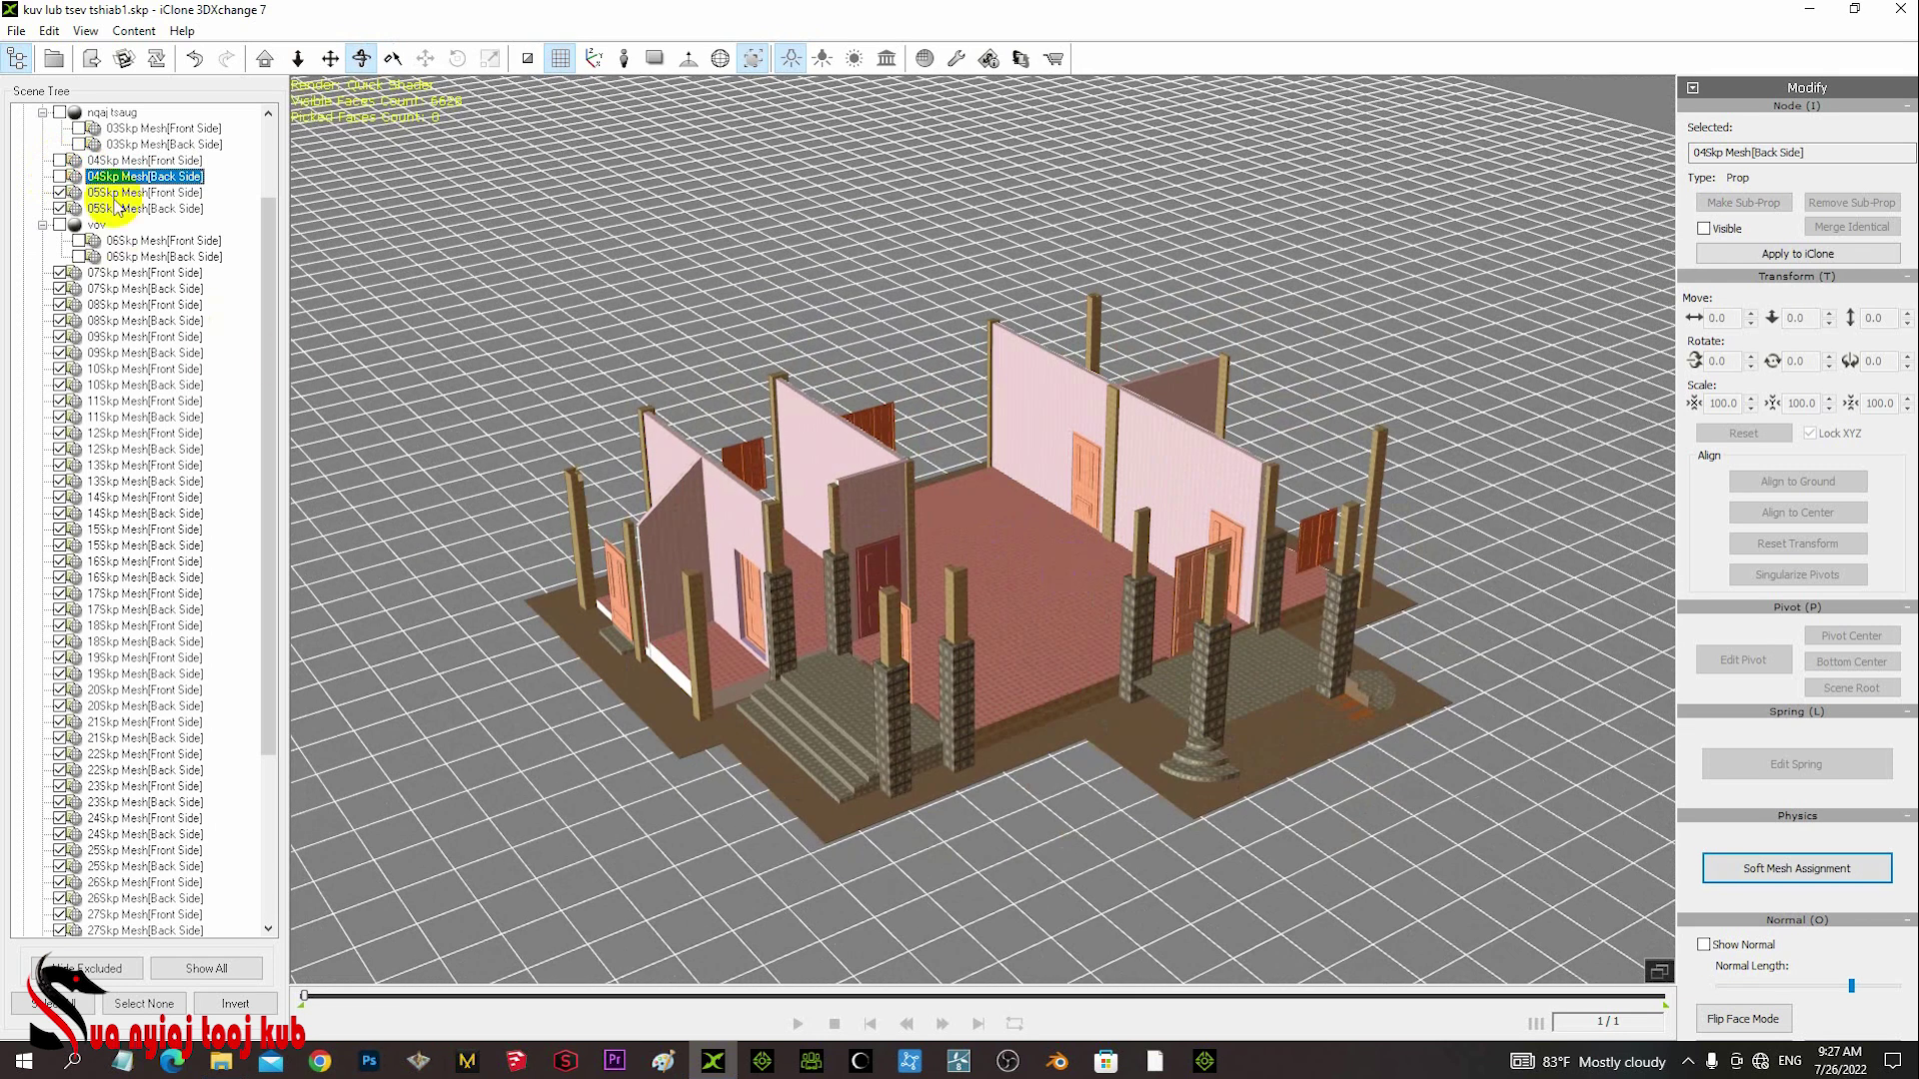
- Show both 04Skp meshes again, group them into a sub-prop named "phab ntsa", and hide that sub-prop
{"action": "left_click", "coordinate": [122, 161], "text": "ctrl"}
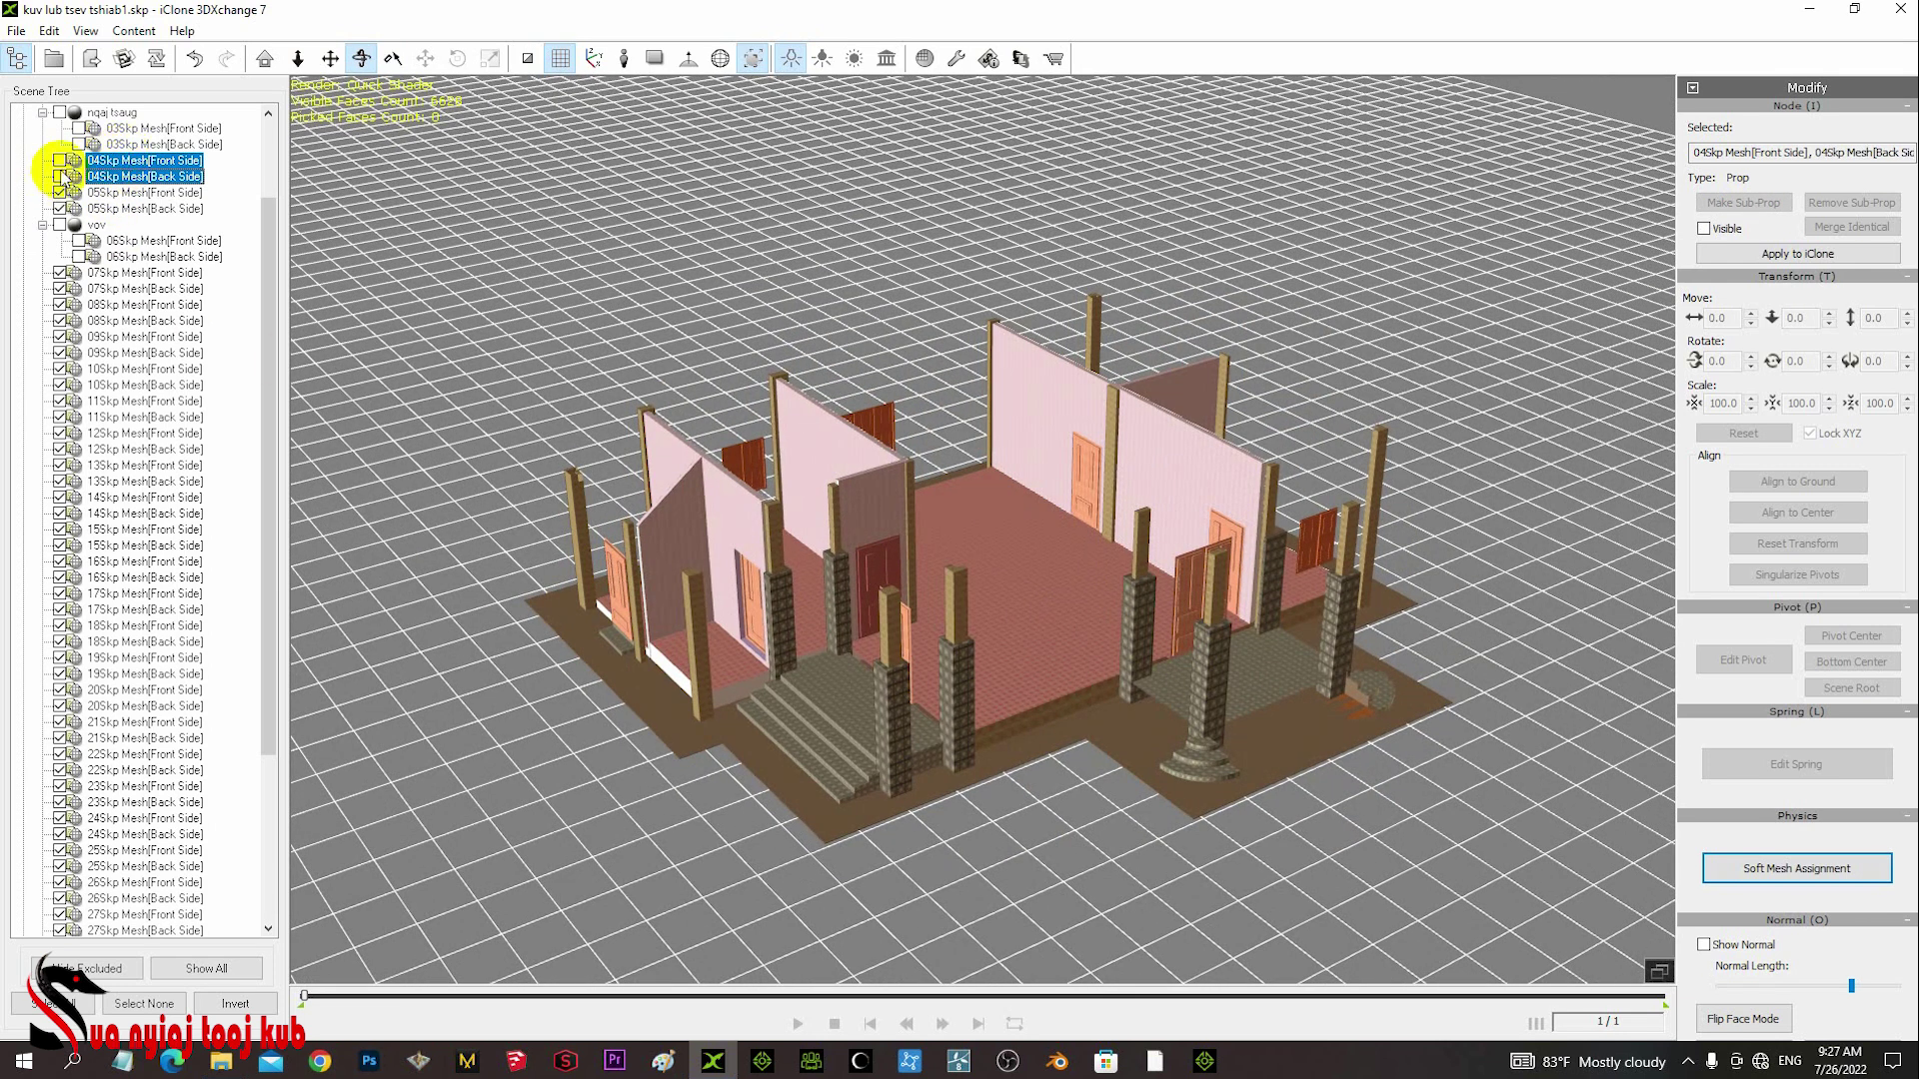
{"action": "left_click", "coordinate": [60, 176]}
{"action": "left_click", "coordinate": [60, 160]}
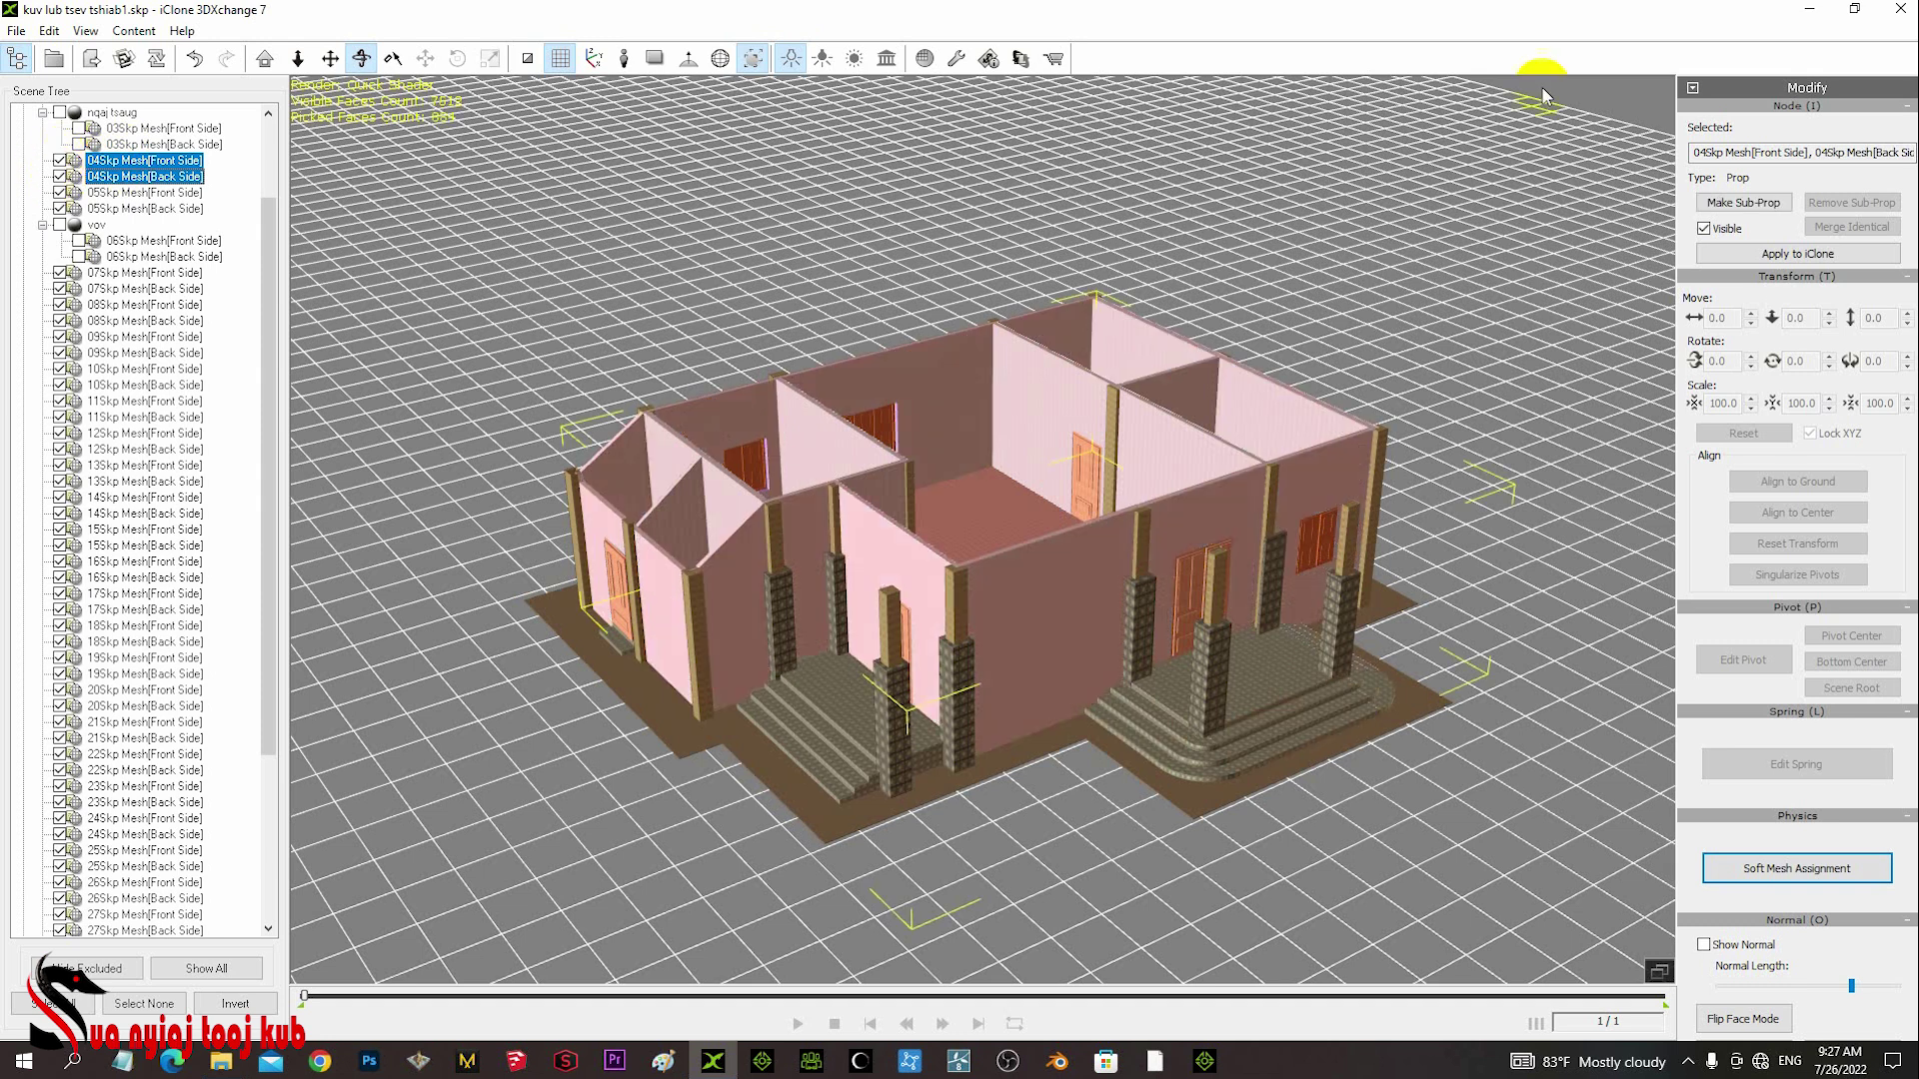
{"action": "left_click", "coordinate": [1747, 205]}
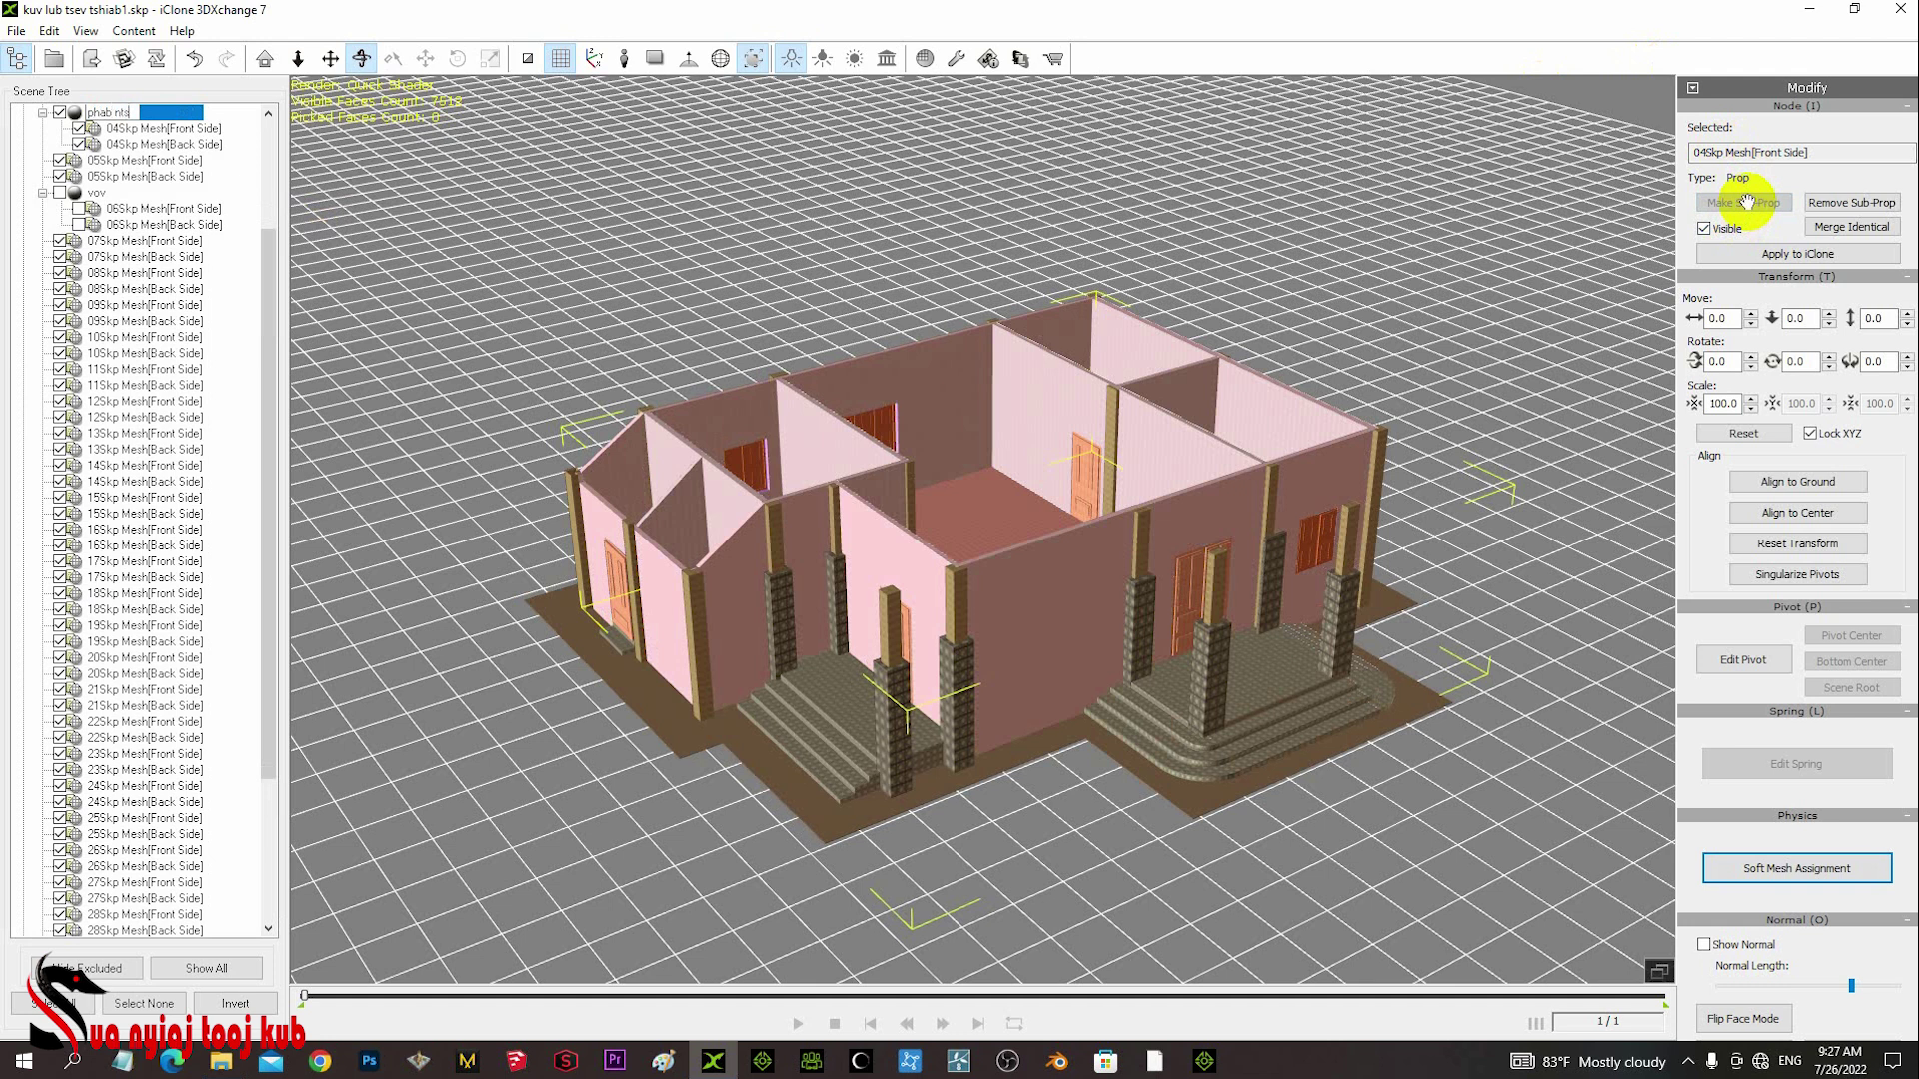
{"action": "key", "text": "Return"}
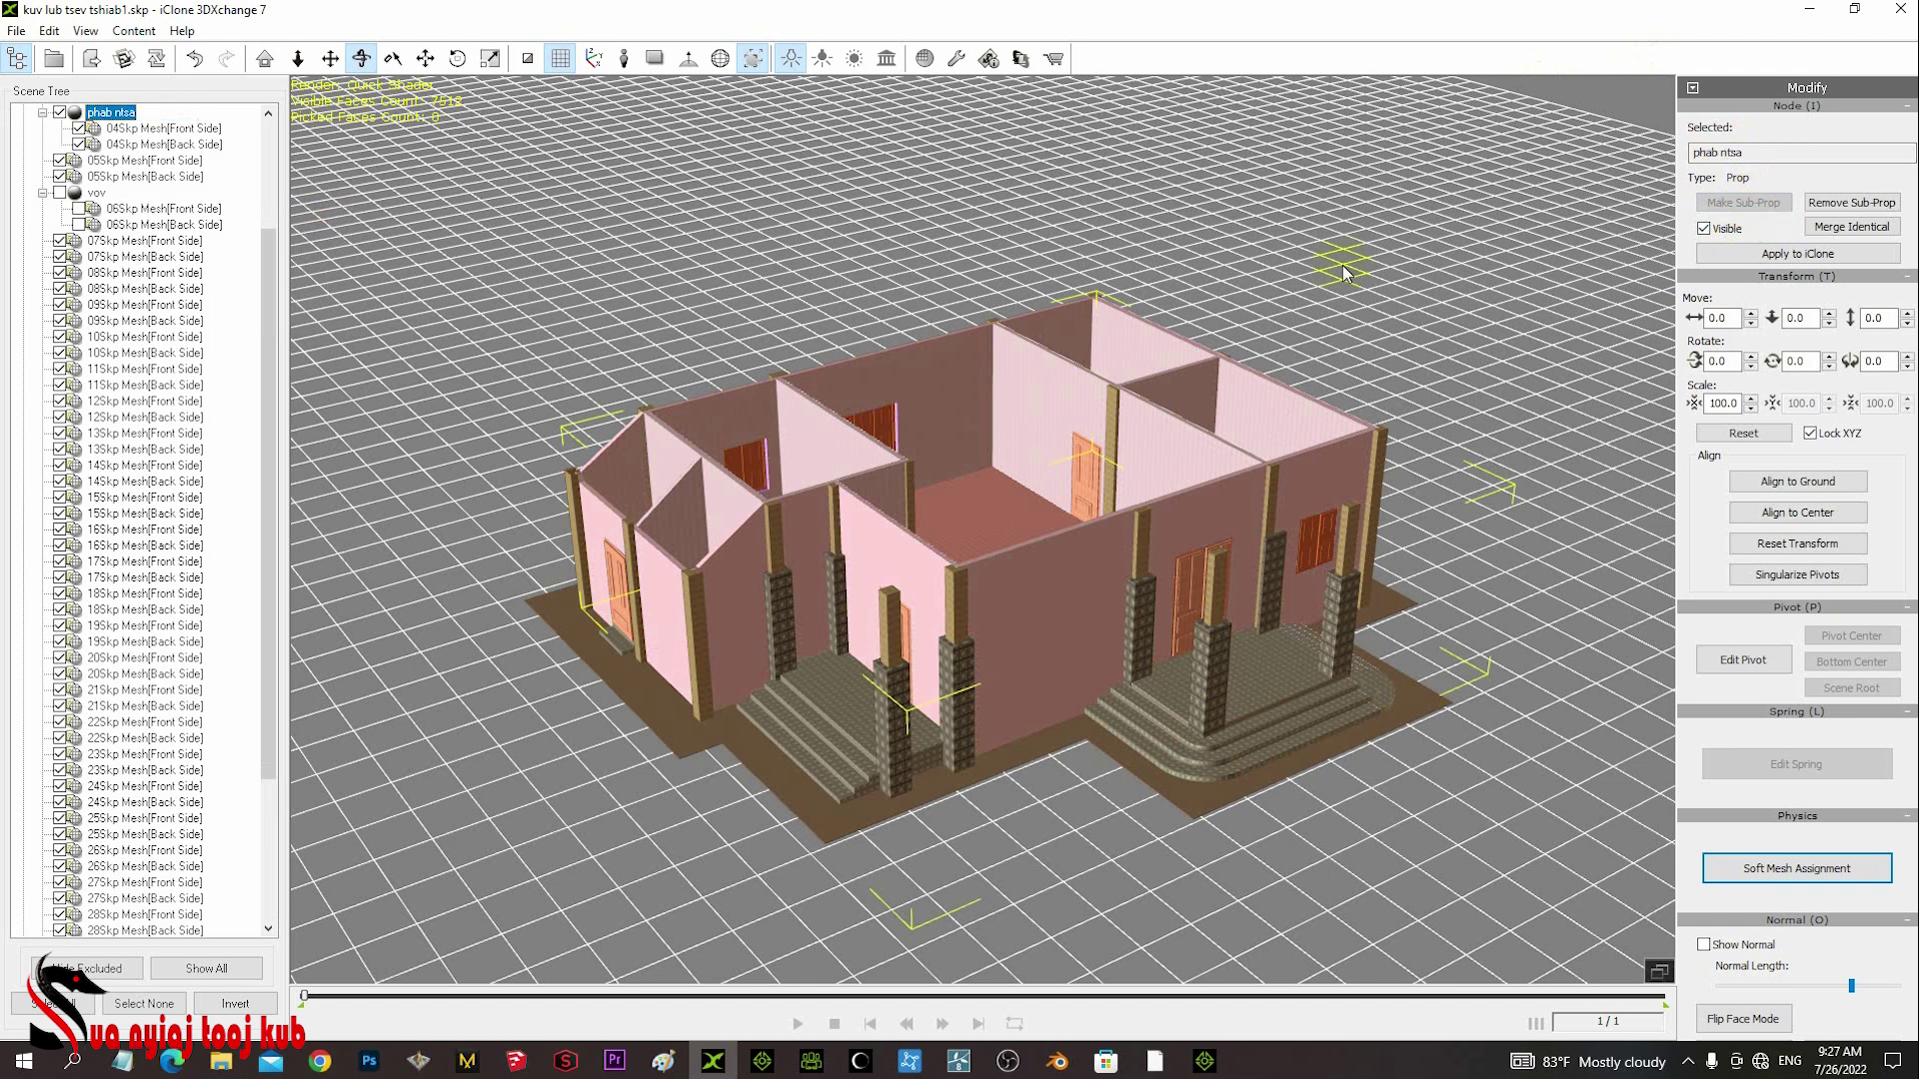
{"action": "left_click", "coordinate": [60, 112]}
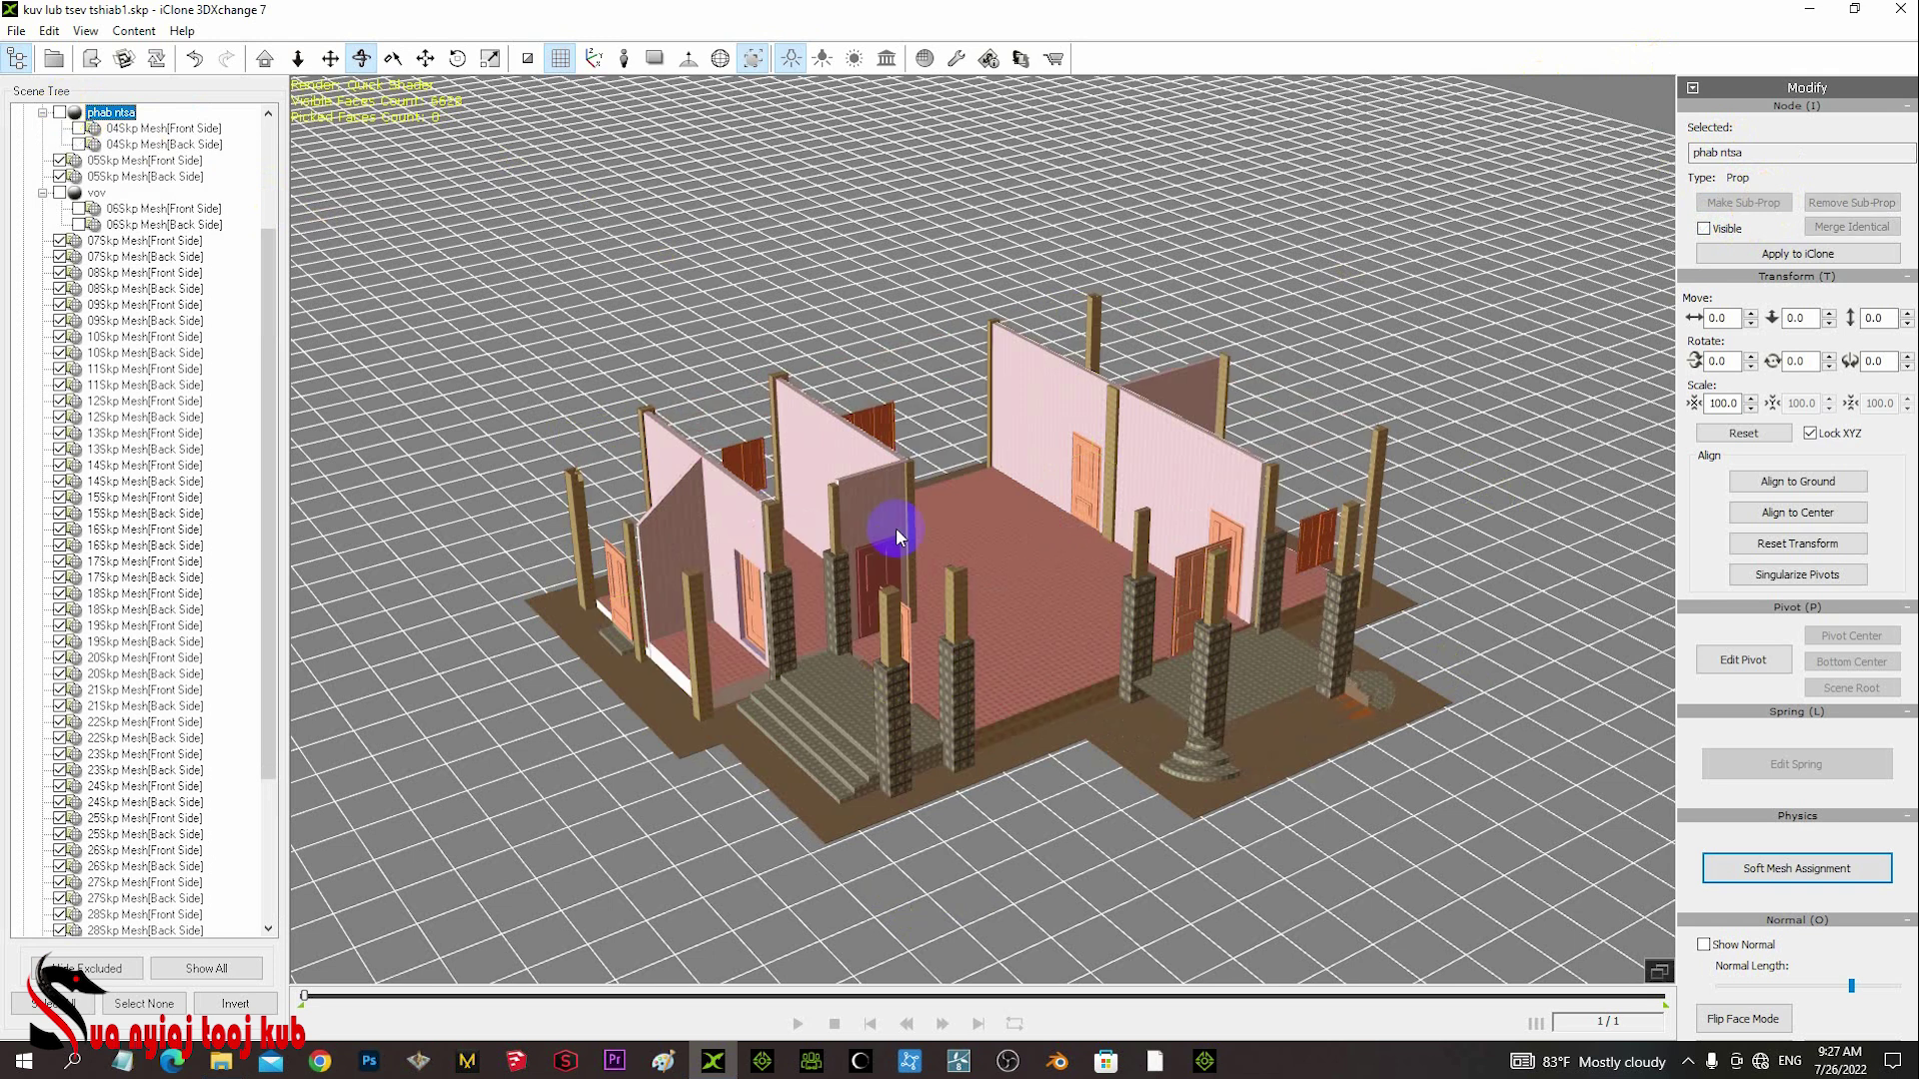
- Pick the interior wall in the model and hide its 01Skp back-side mesh
{"action": "right_click", "coordinate": [915, 484]}
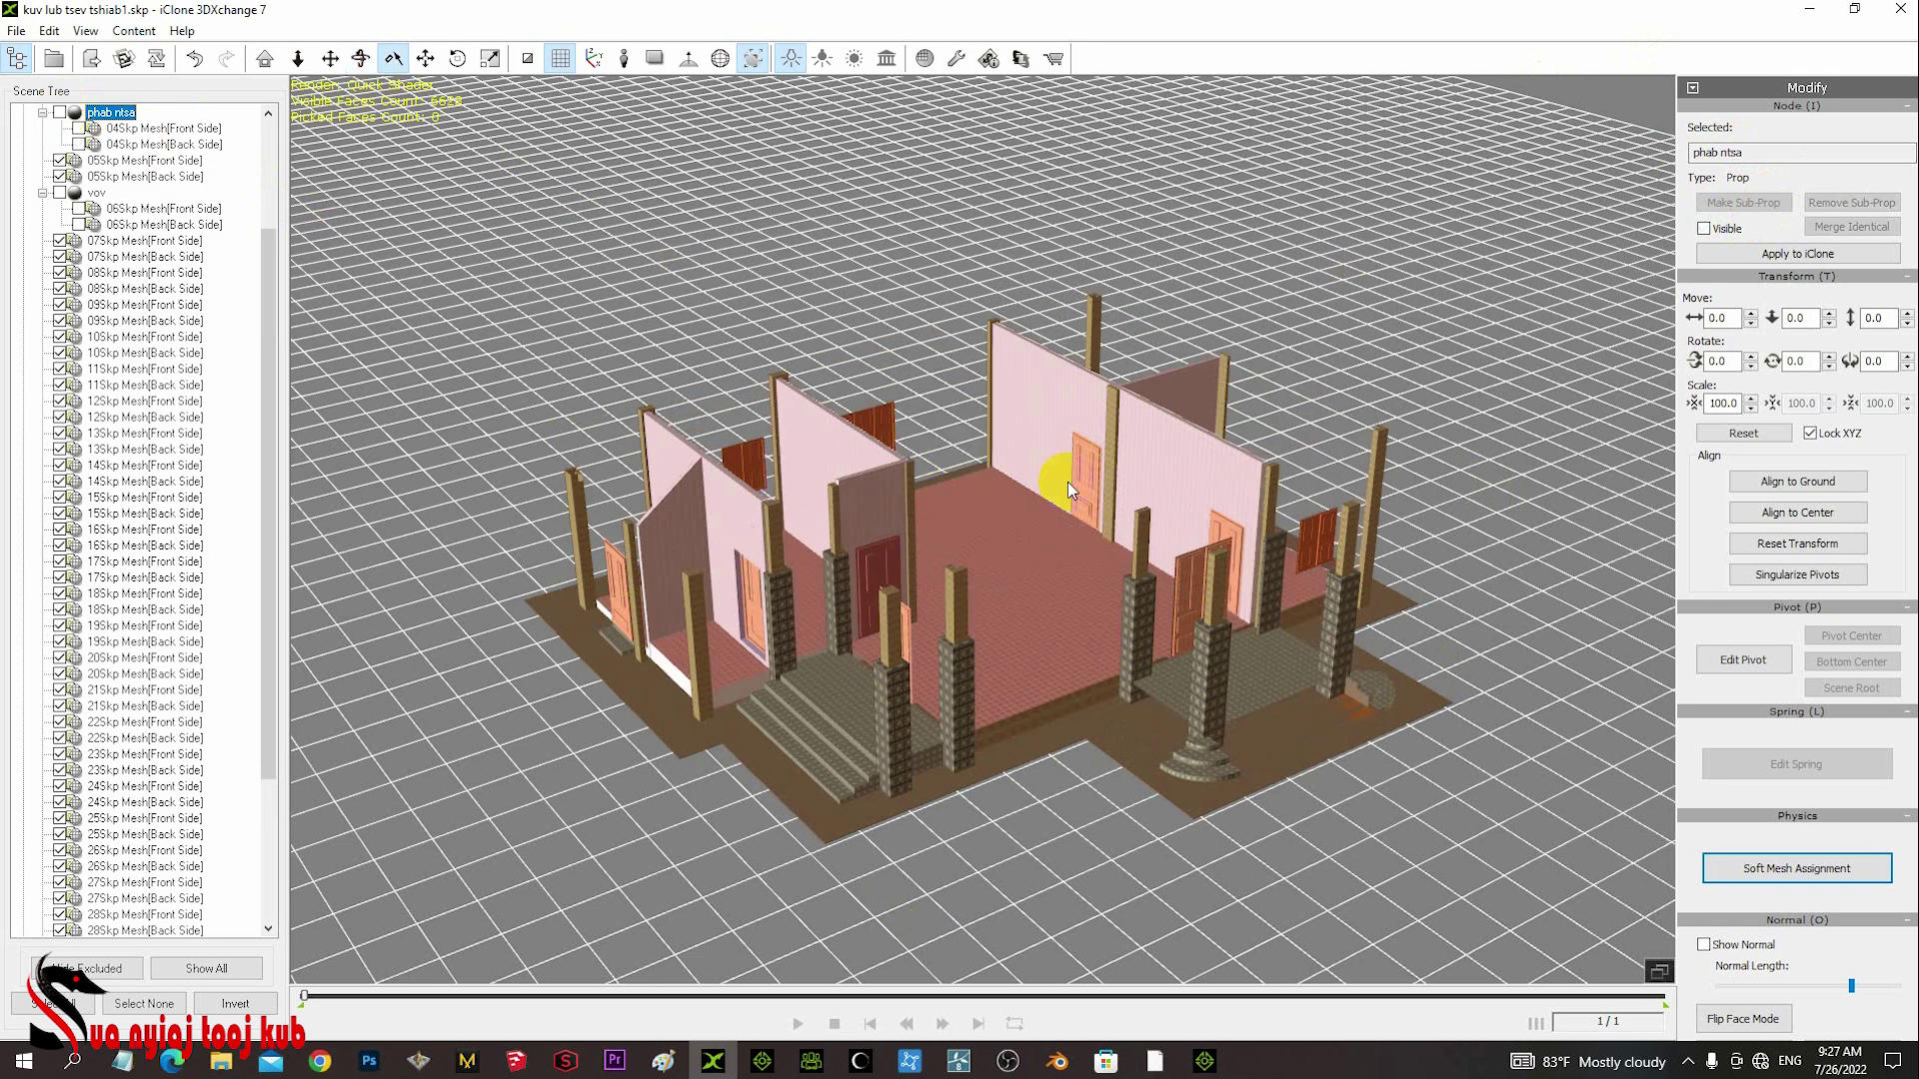
{"action": "left_click", "coordinate": [1153, 453]}
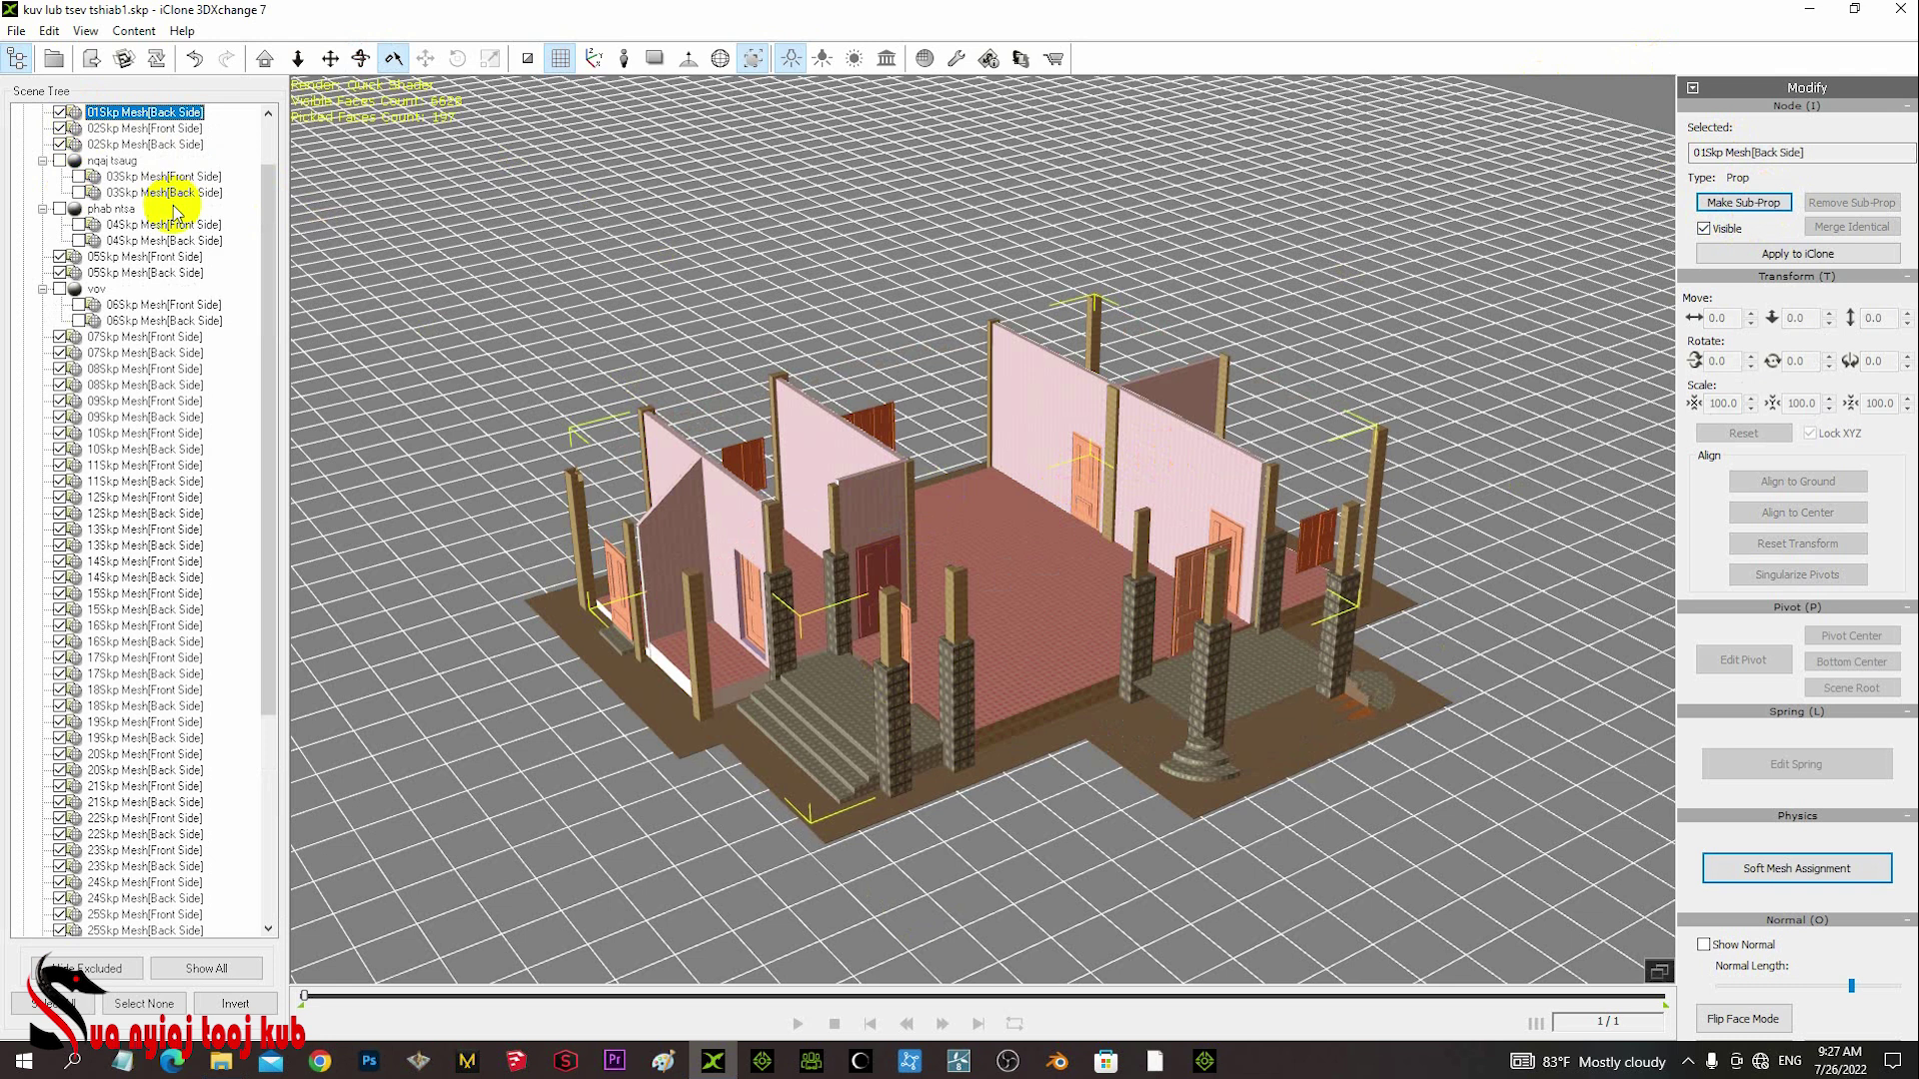
{"action": "left_click", "coordinate": [59, 113]}
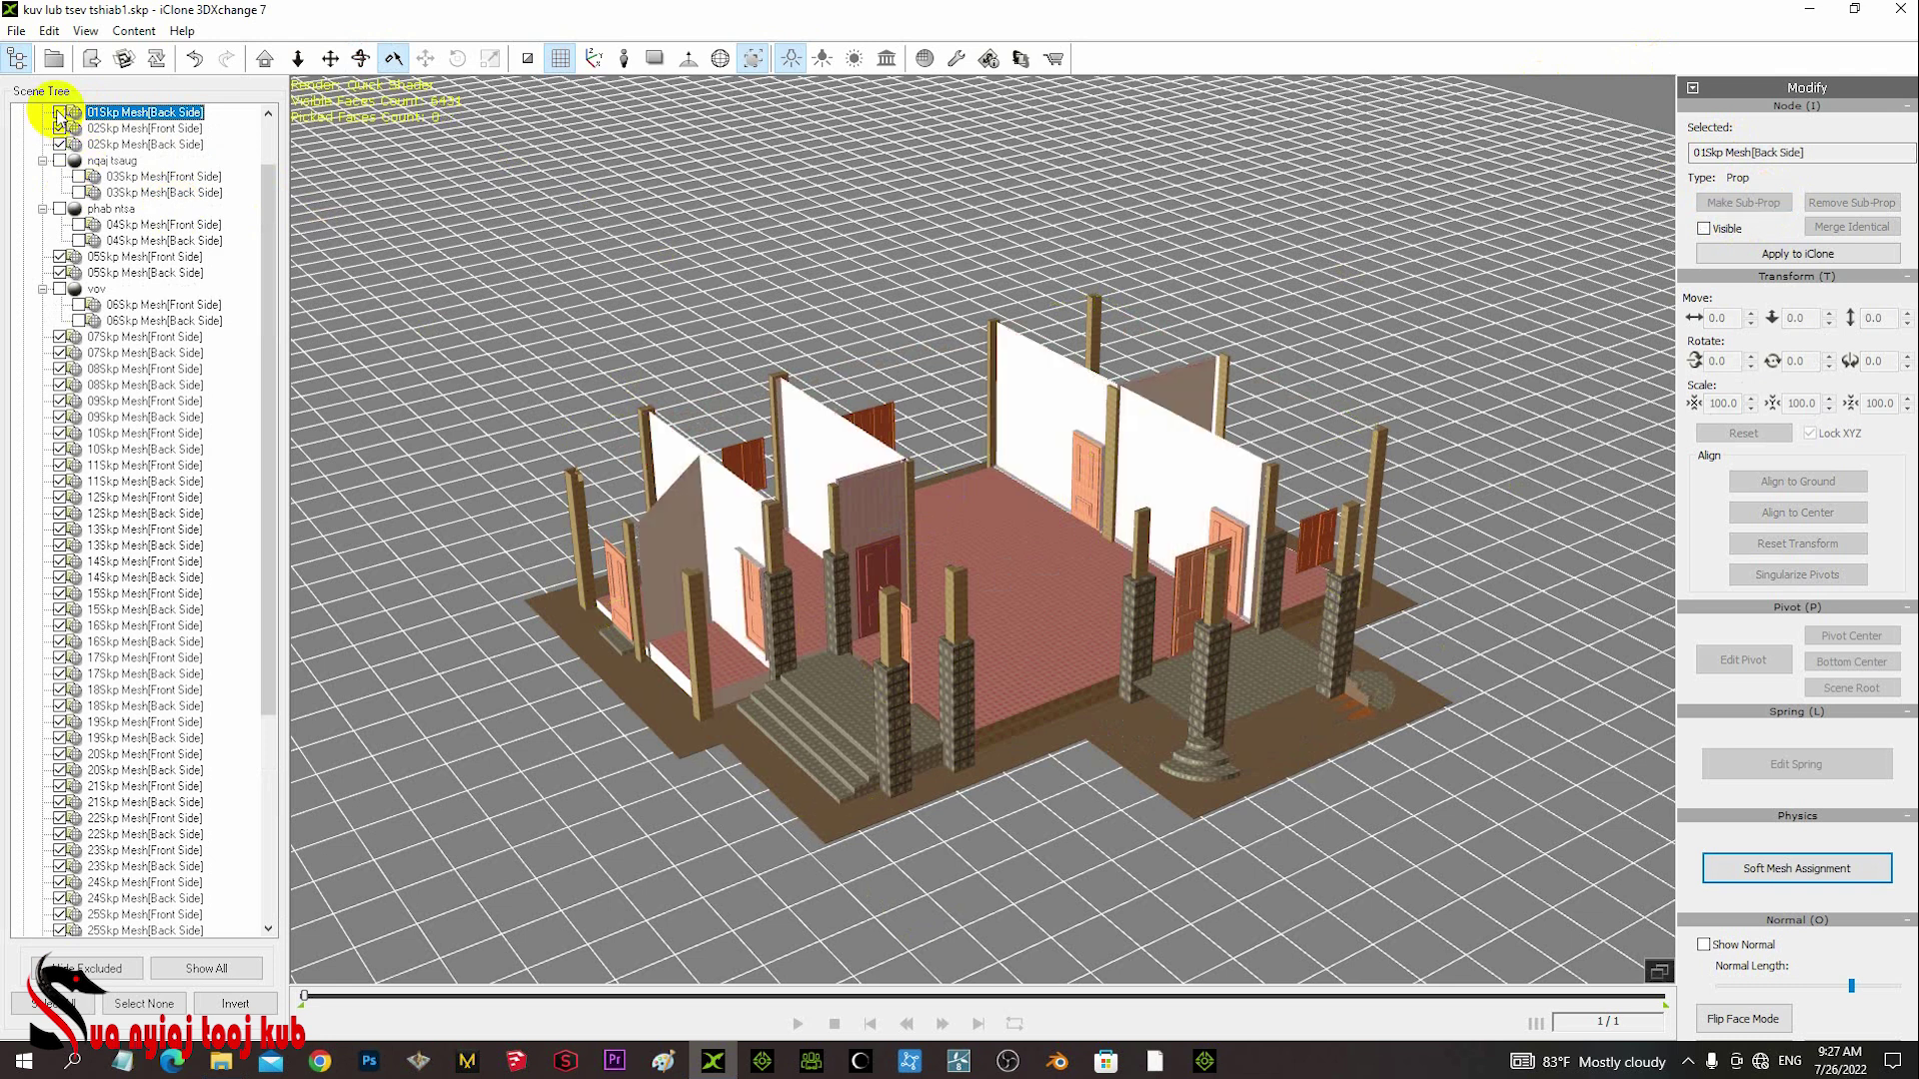
- Hide the front-side and back-side 02Skp meshes of the posts
{"action": "left_click", "coordinate": [58, 128]}
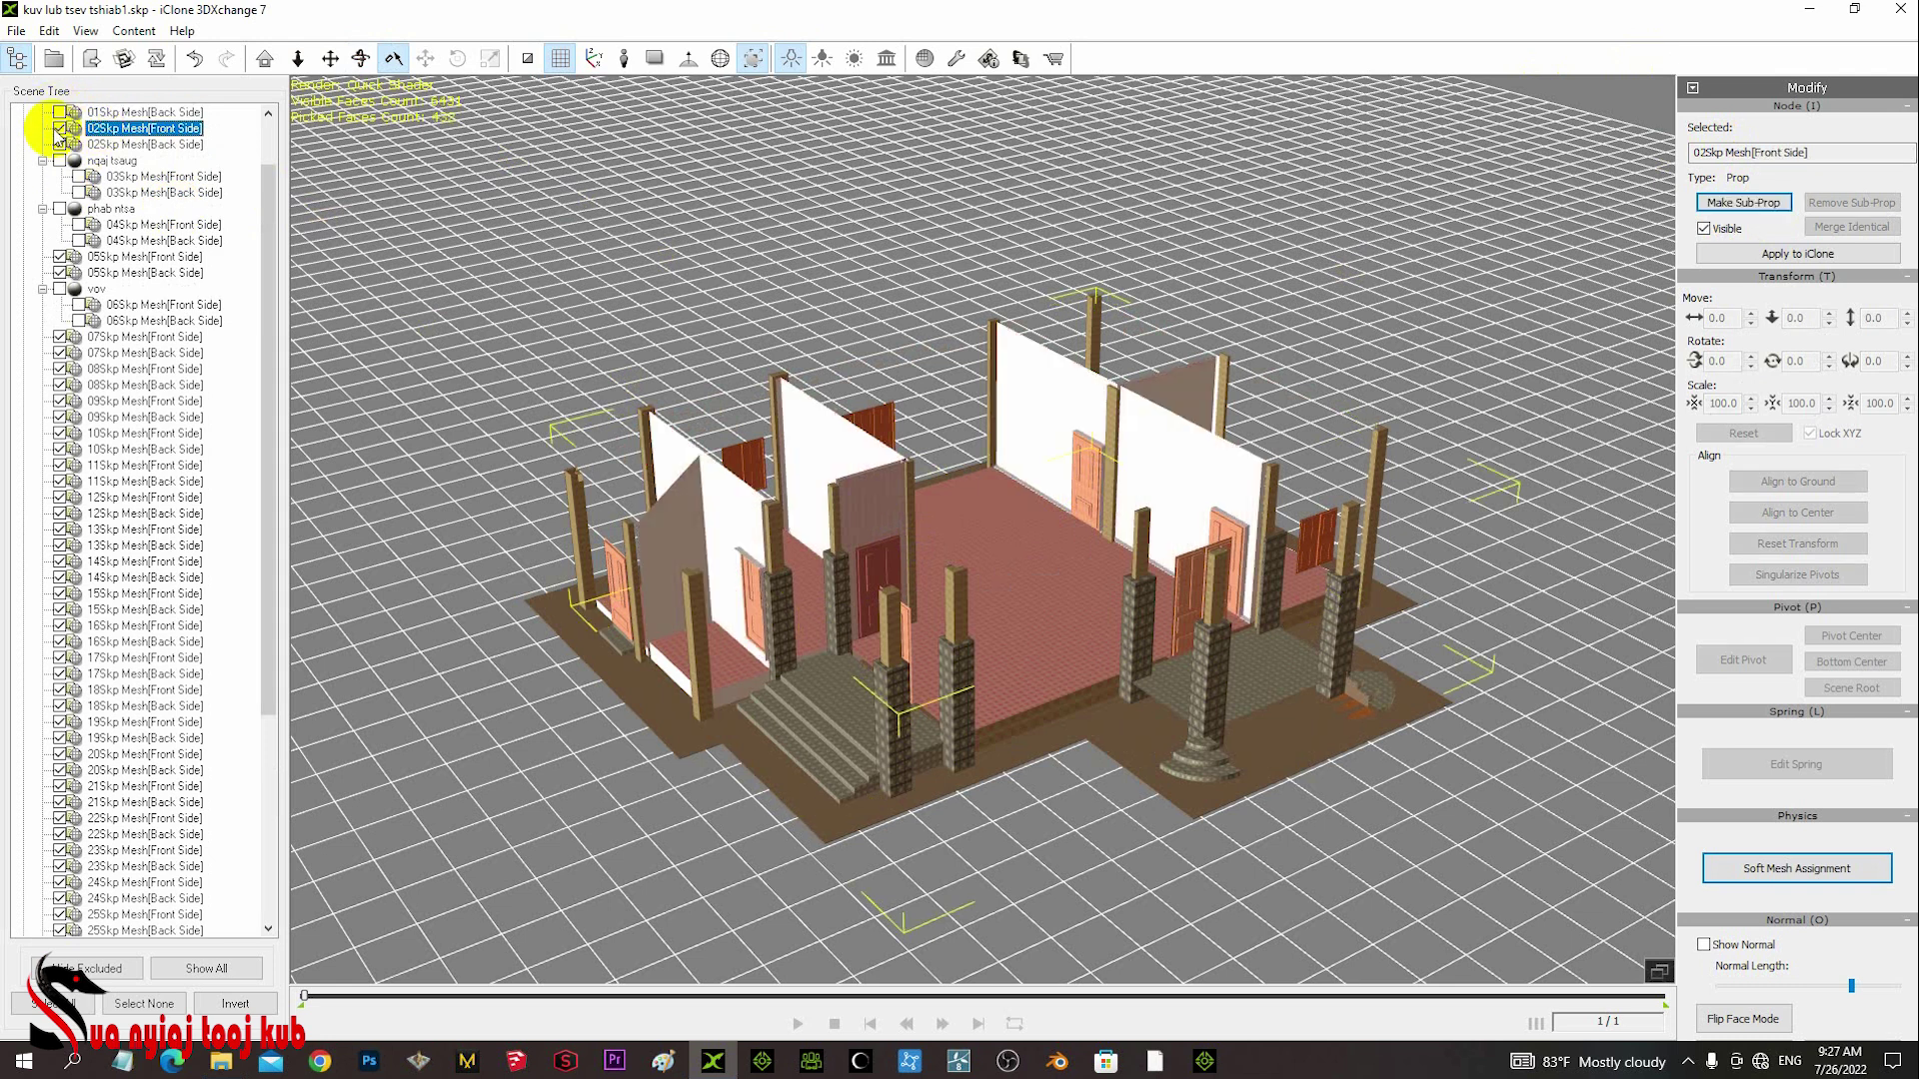
{"action": "left_click", "coordinate": [59, 129]}
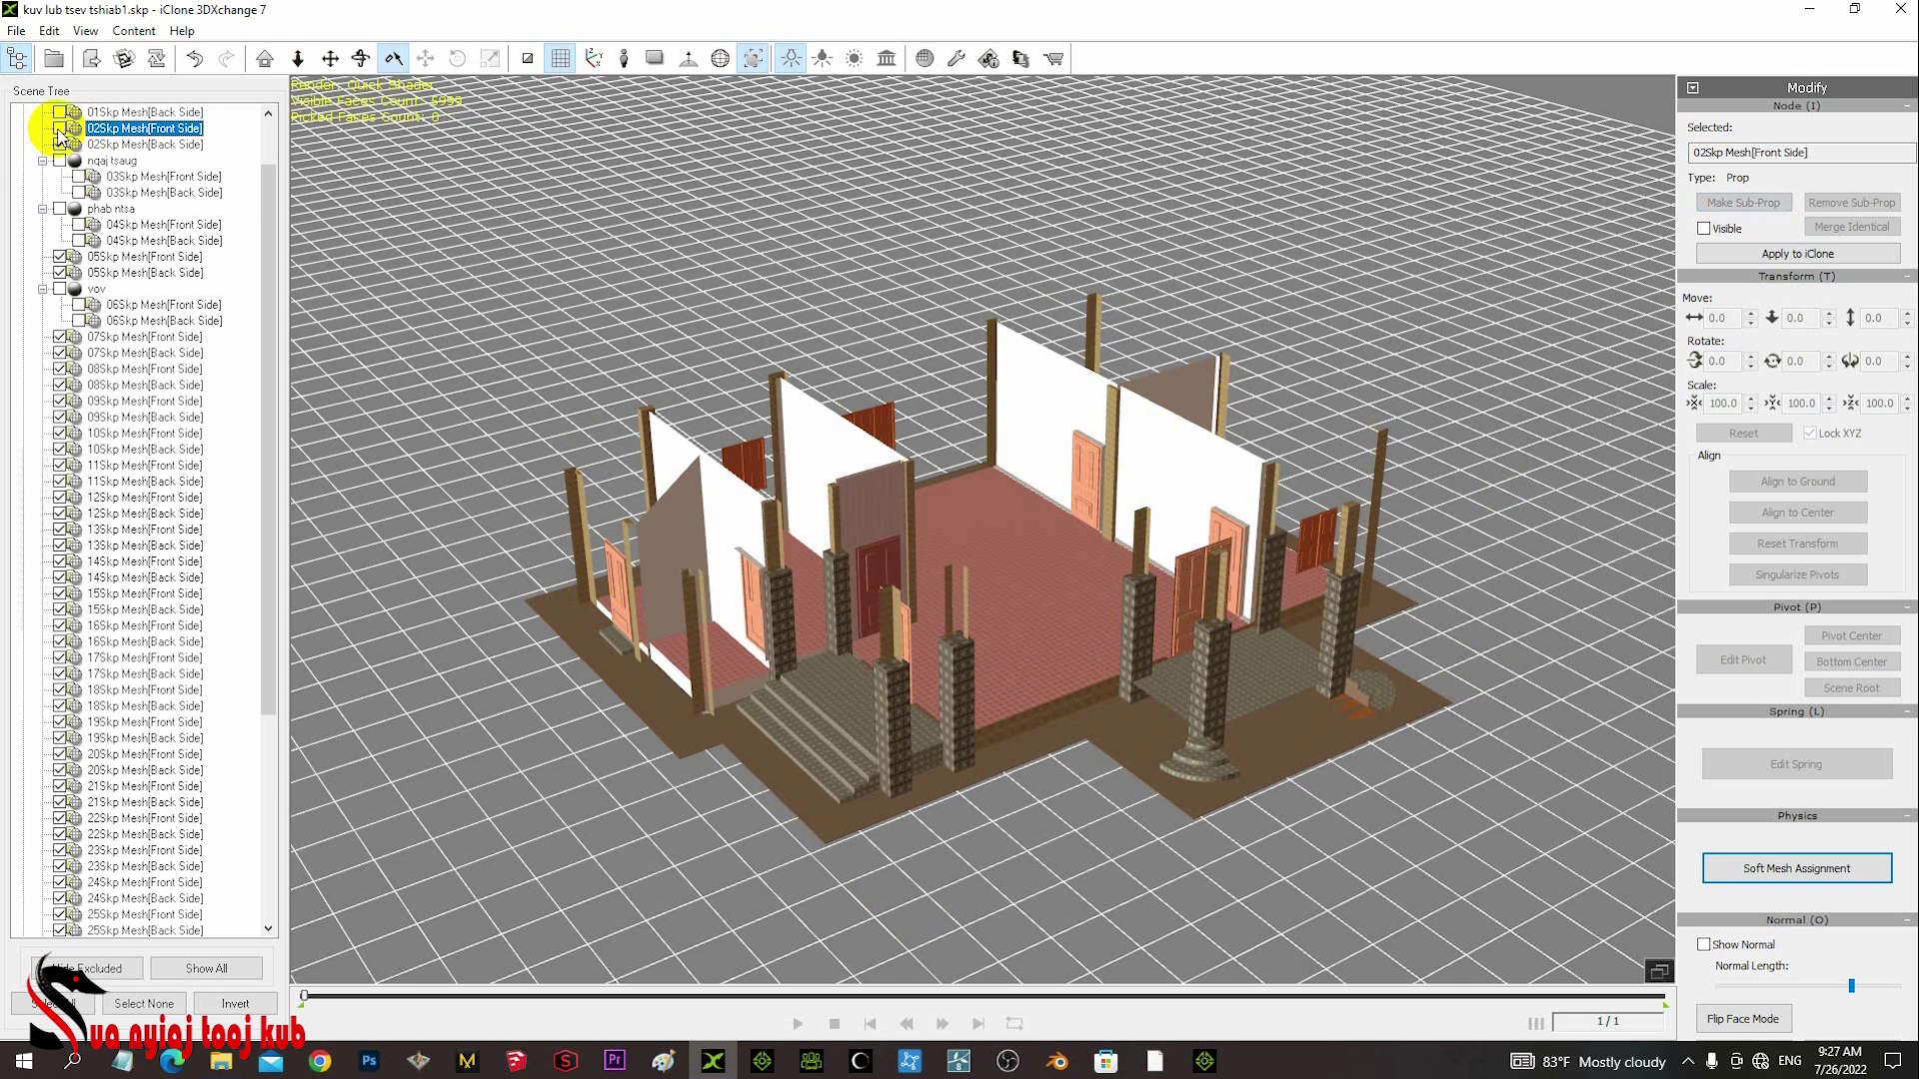
{"action": "left_click", "coordinate": [66, 142]}
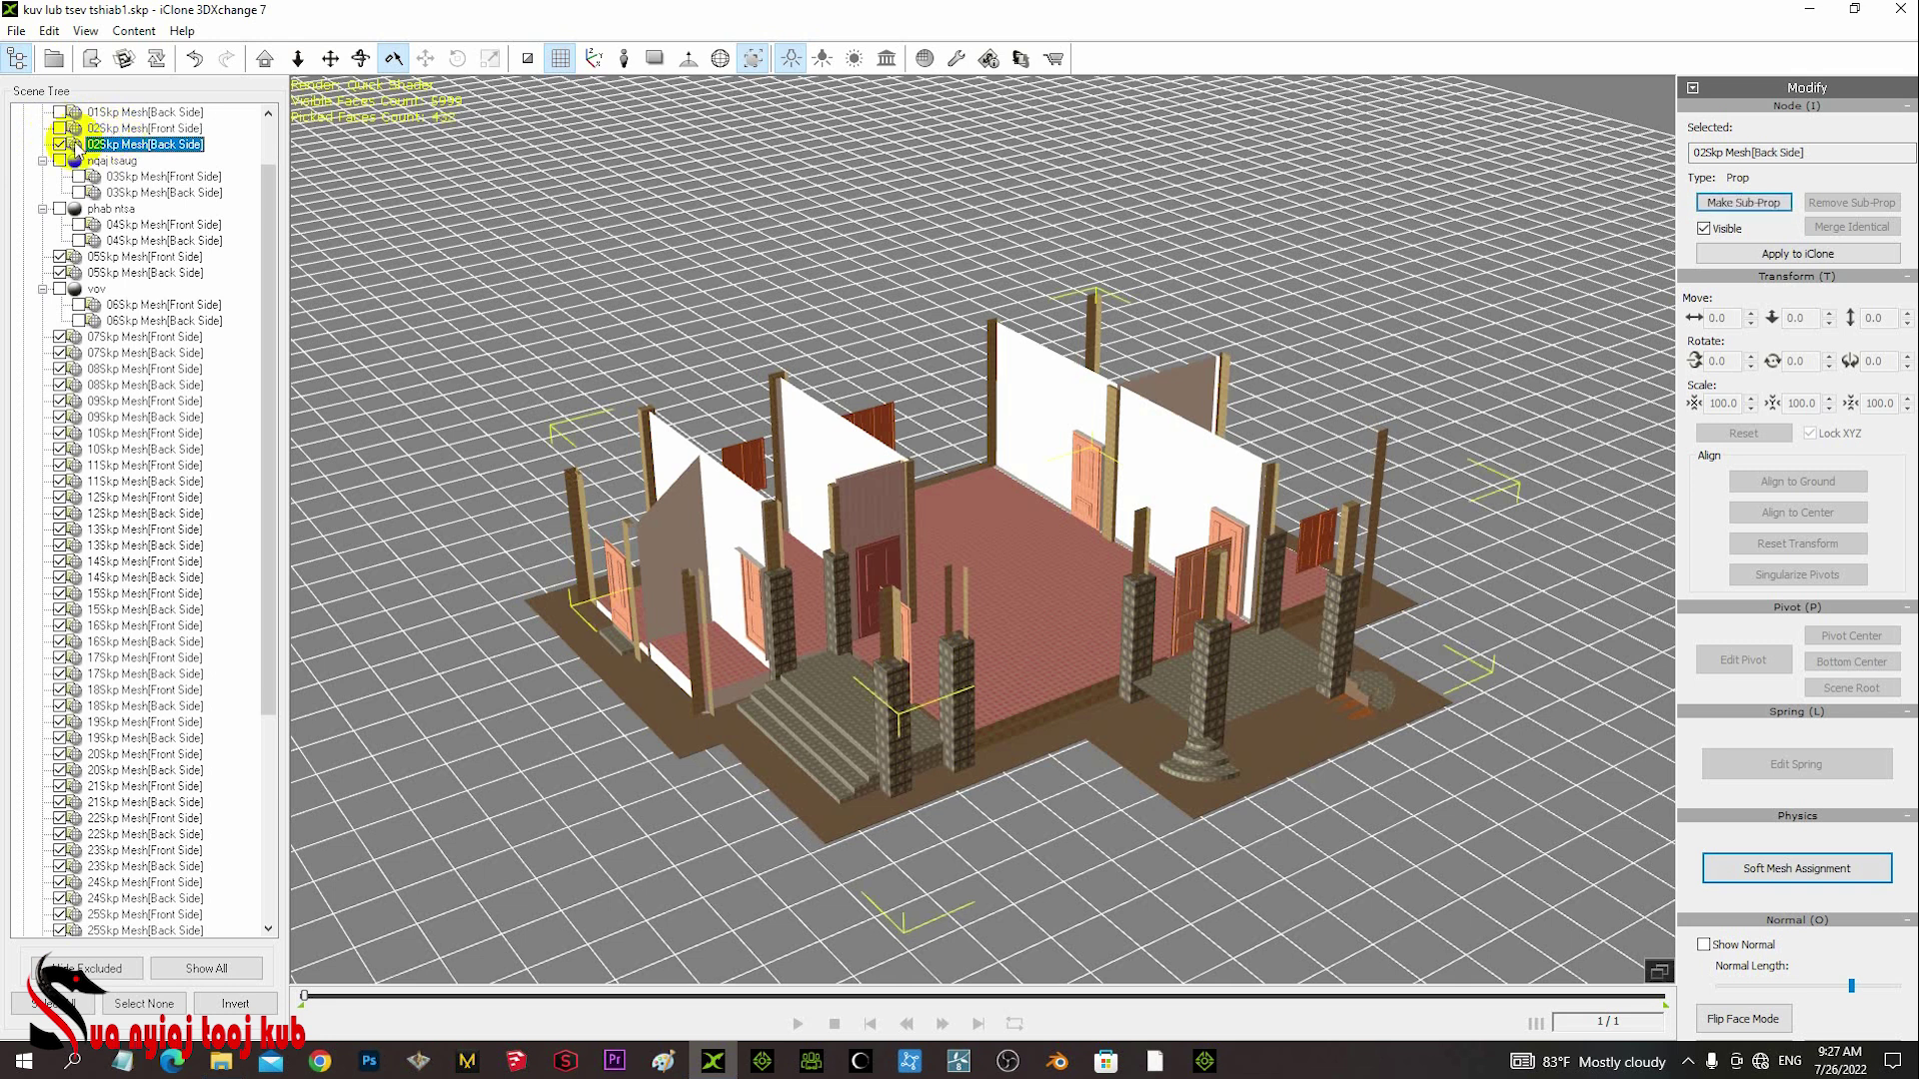
{"action": "left_click", "coordinate": [60, 144]}
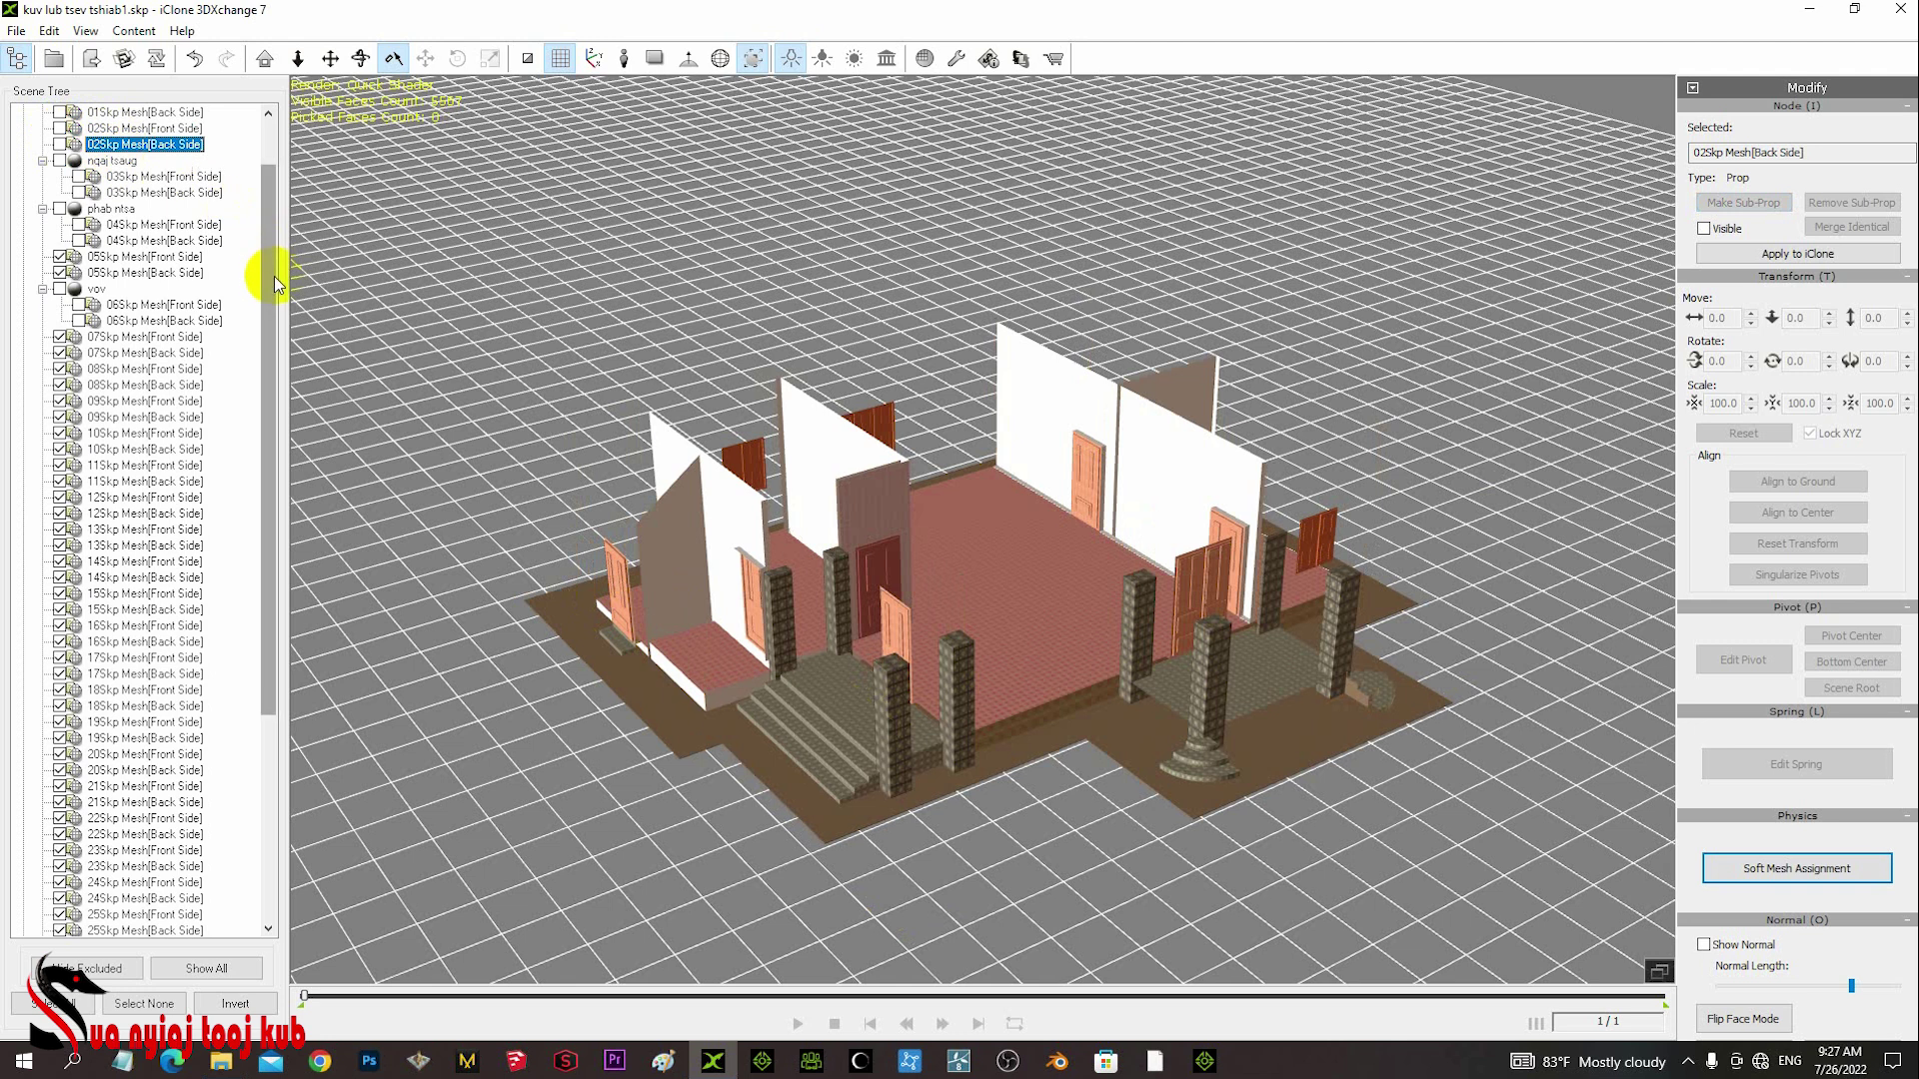
- Hide the 01Skp front-side mesh of the interior walls
{"action": "left_click_drag", "start_coordinate": [274, 282], "coordinate": [266, 208]}
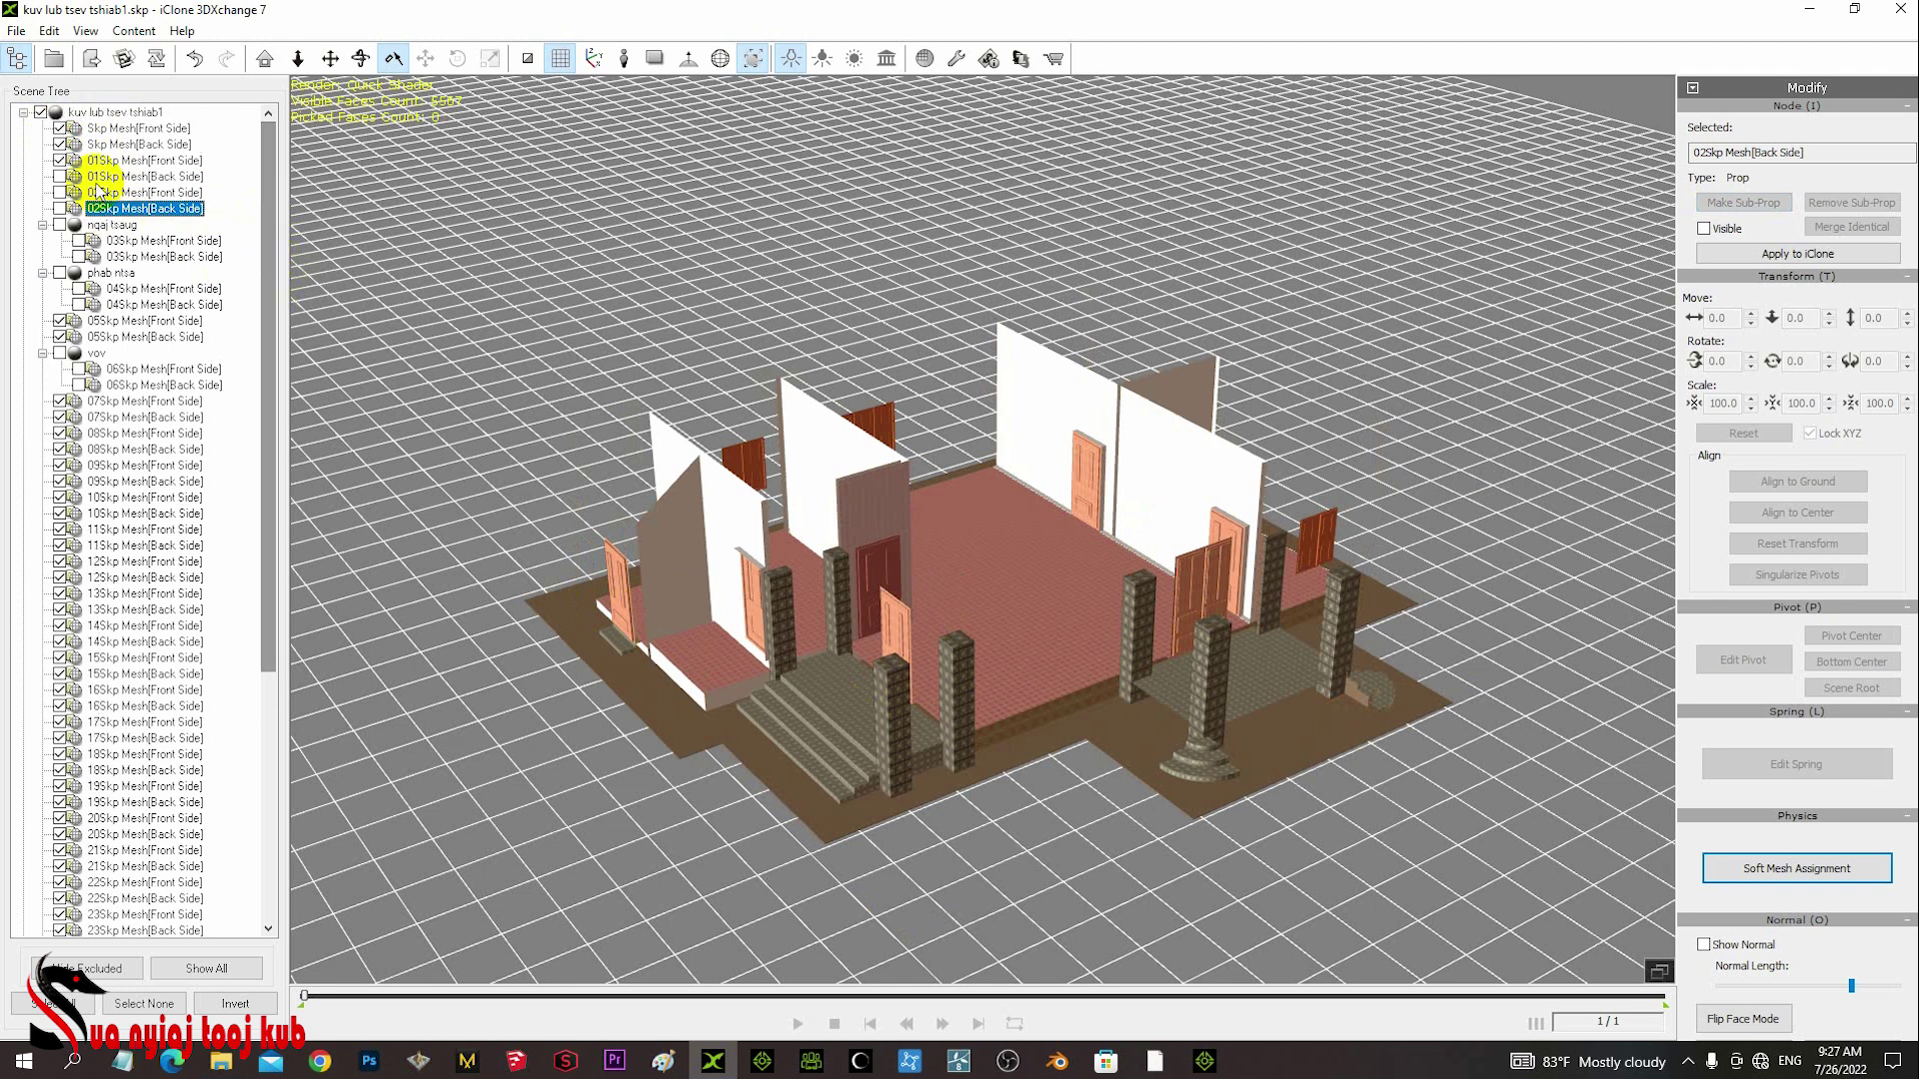
{"action": "left_click", "coordinate": [100, 160]}
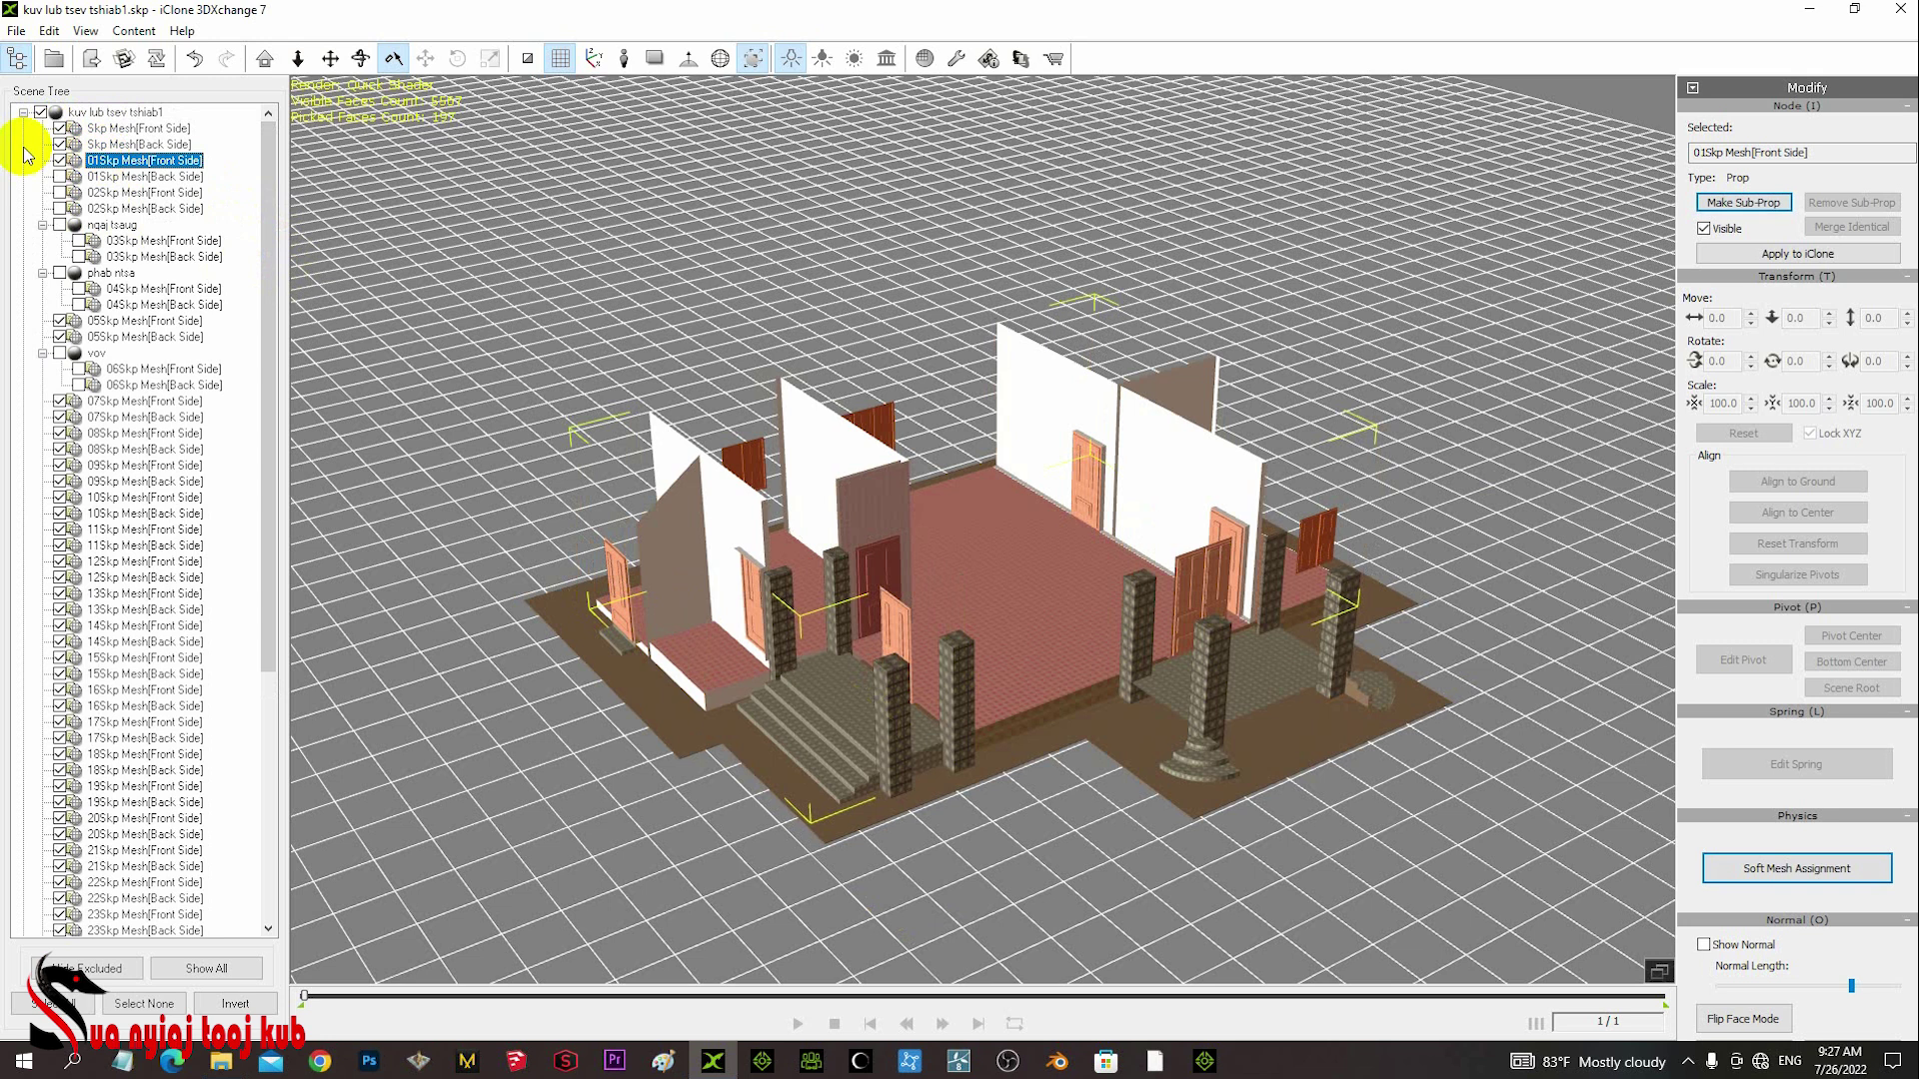
{"action": "left_click", "coordinate": [59, 160]}
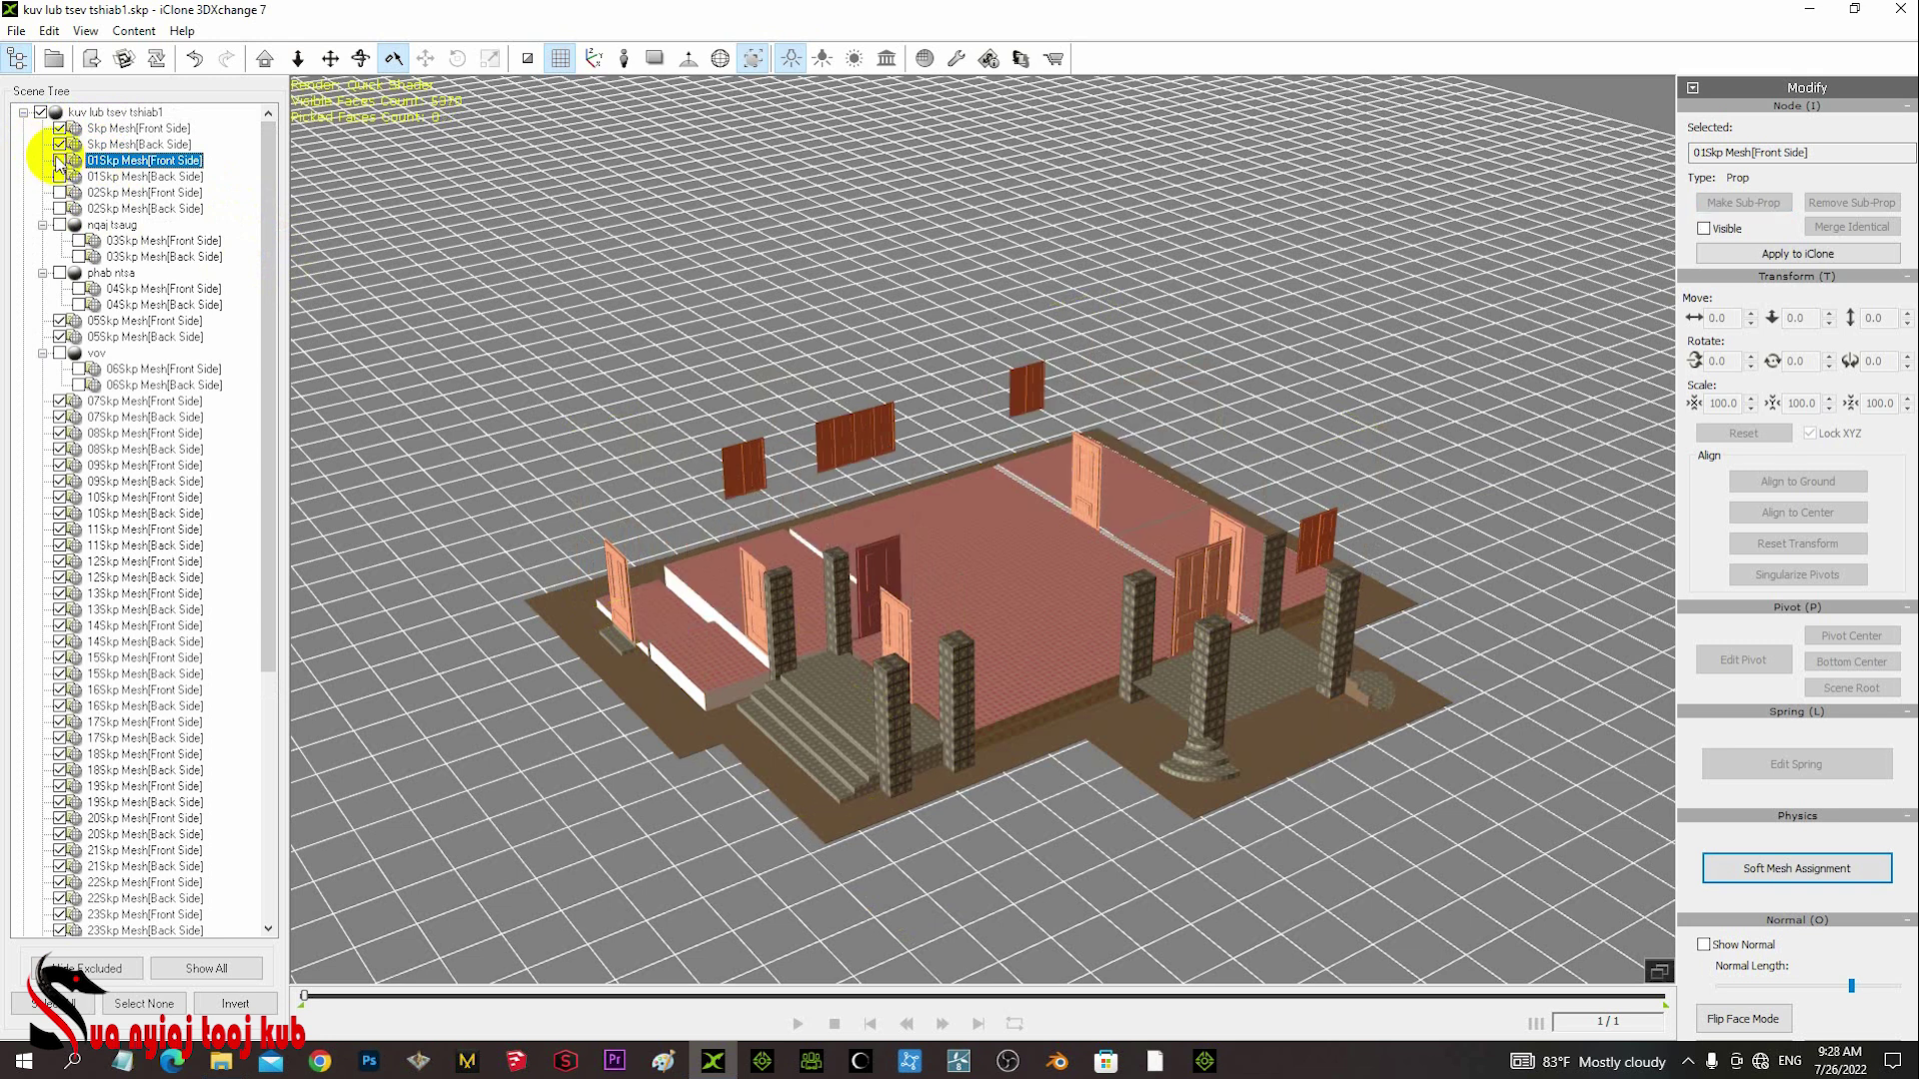
- Make the front-side and back-side 02Skp post meshes visible again
{"action": "left_click", "coordinate": [59, 175]}
{"action": "left_click", "coordinate": [59, 193]}
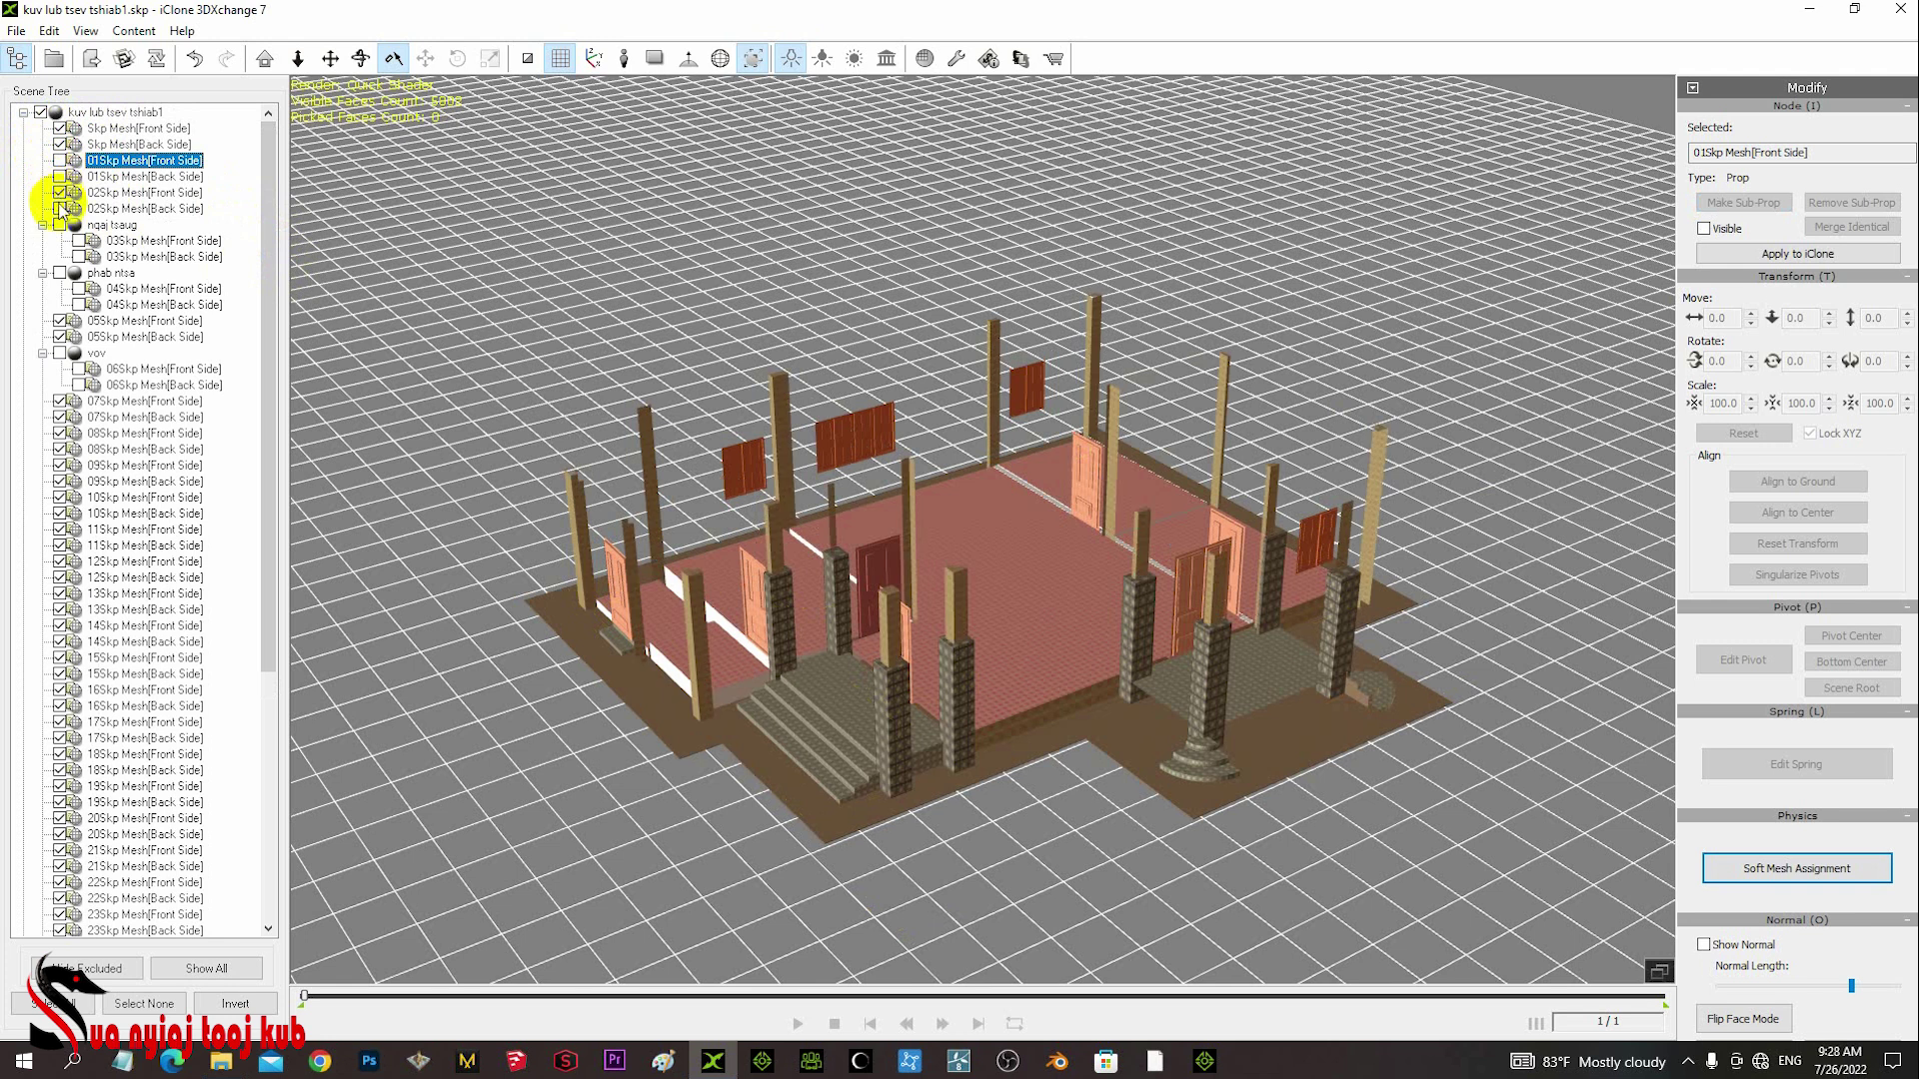
{"action": "left_click", "coordinate": [59, 209]}
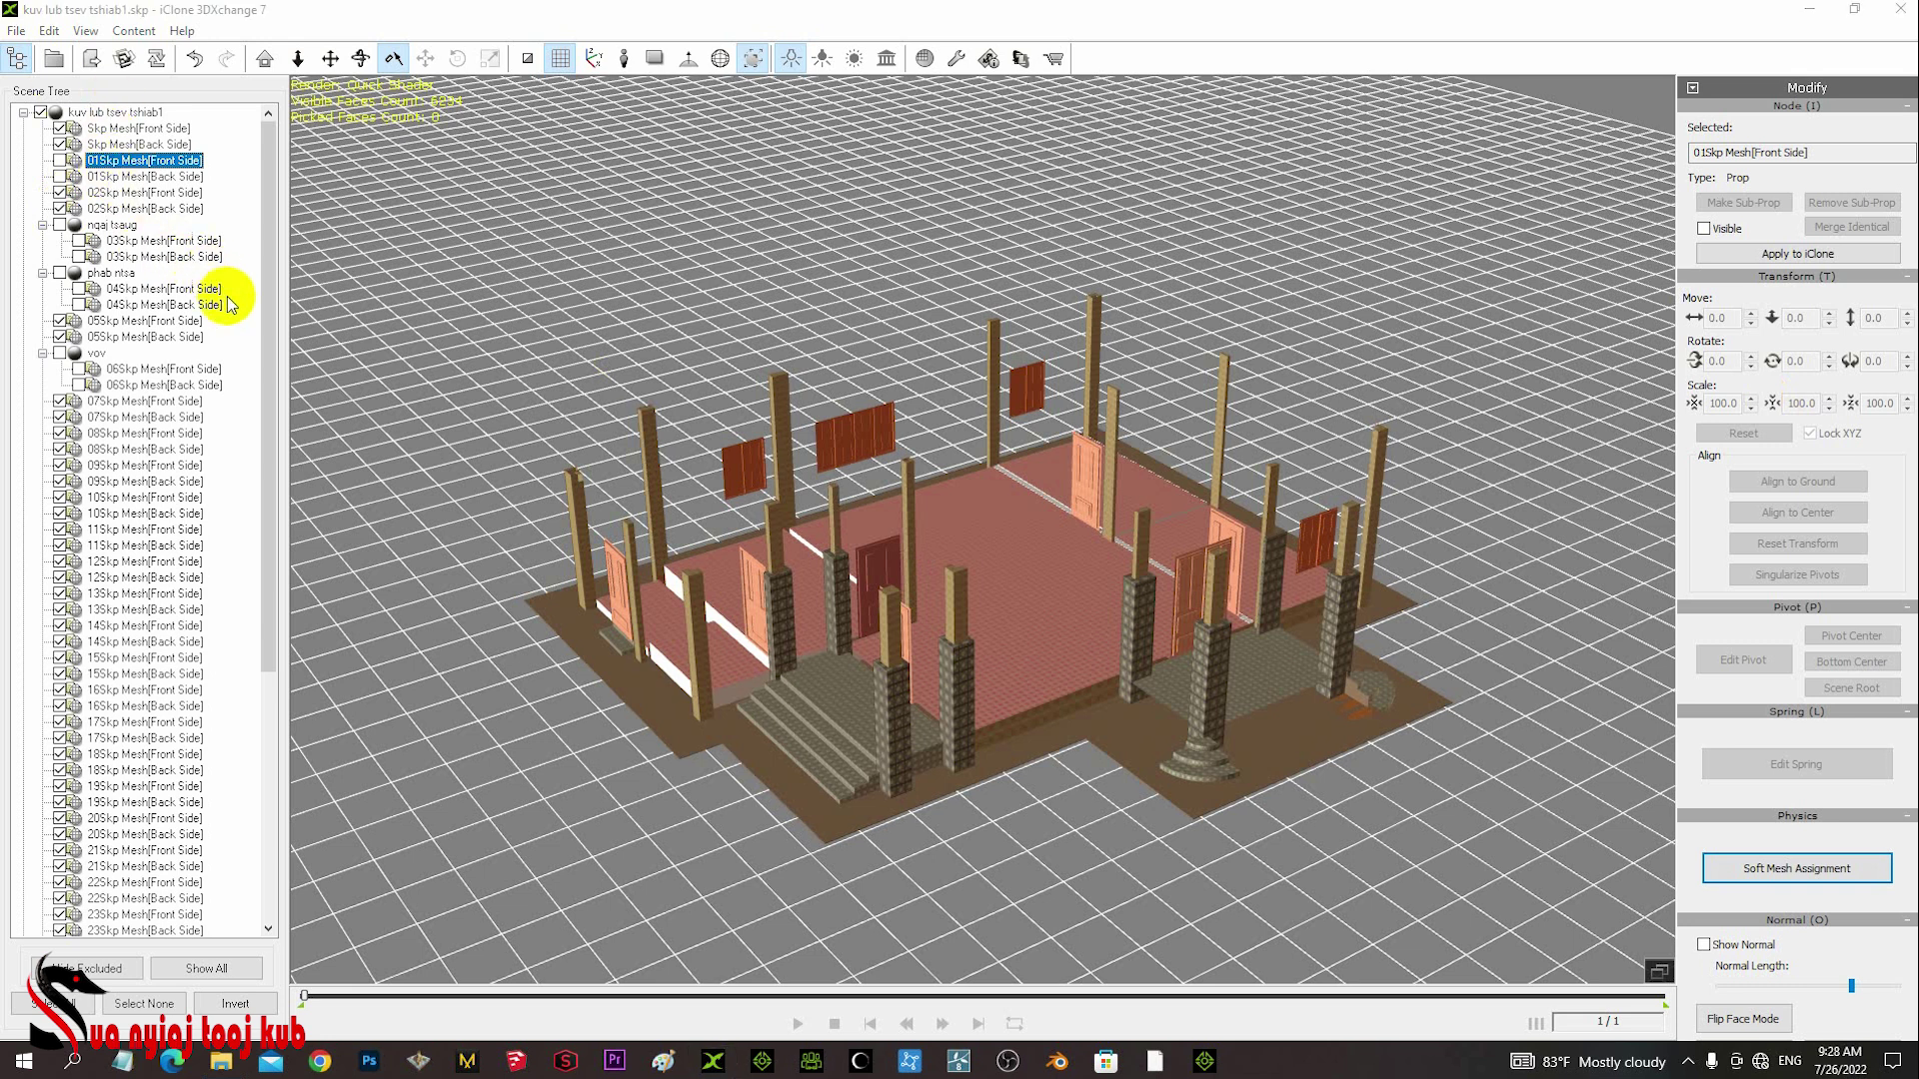
- Select both 01Skp interior wall meshes together and make them visible again
{"action": "left_click", "coordinate": [95, 176], "text": "ctrl"}
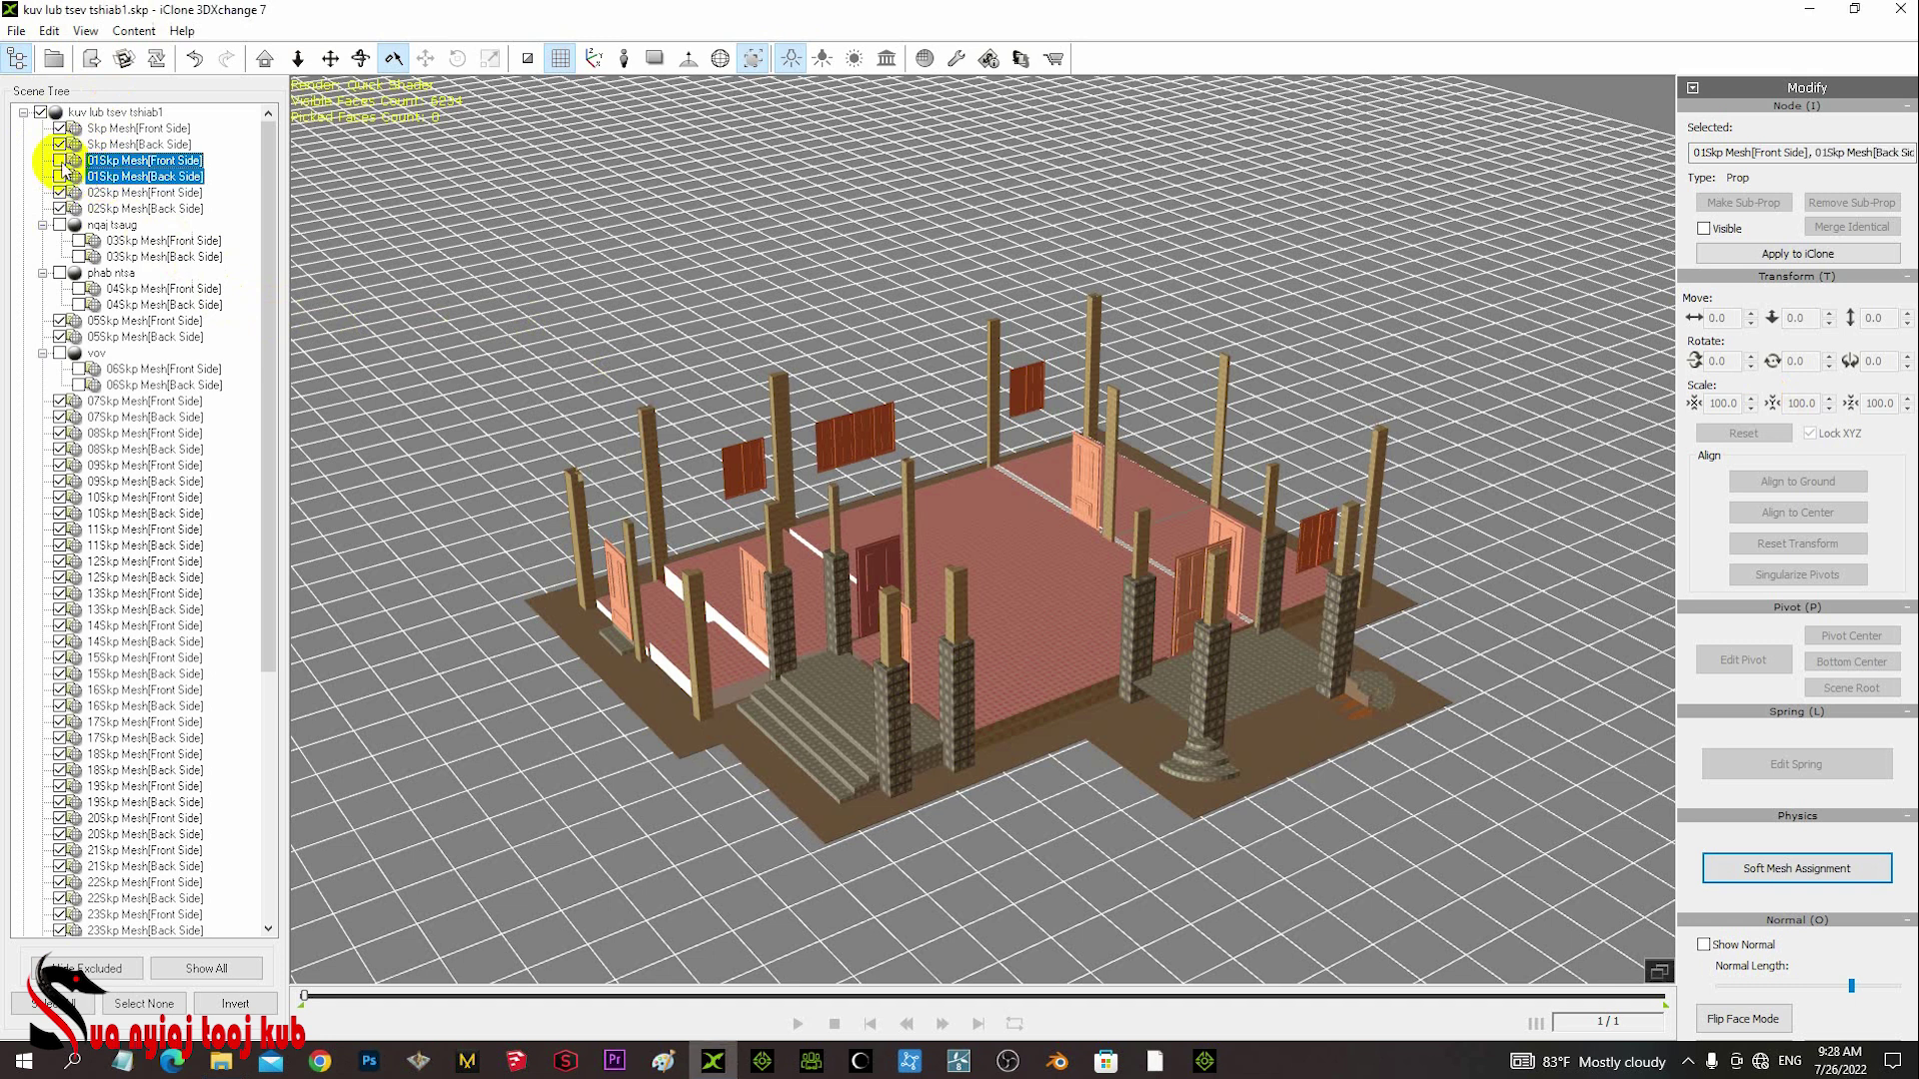
{"action": "left_click", "coordinate": [59, 161]}
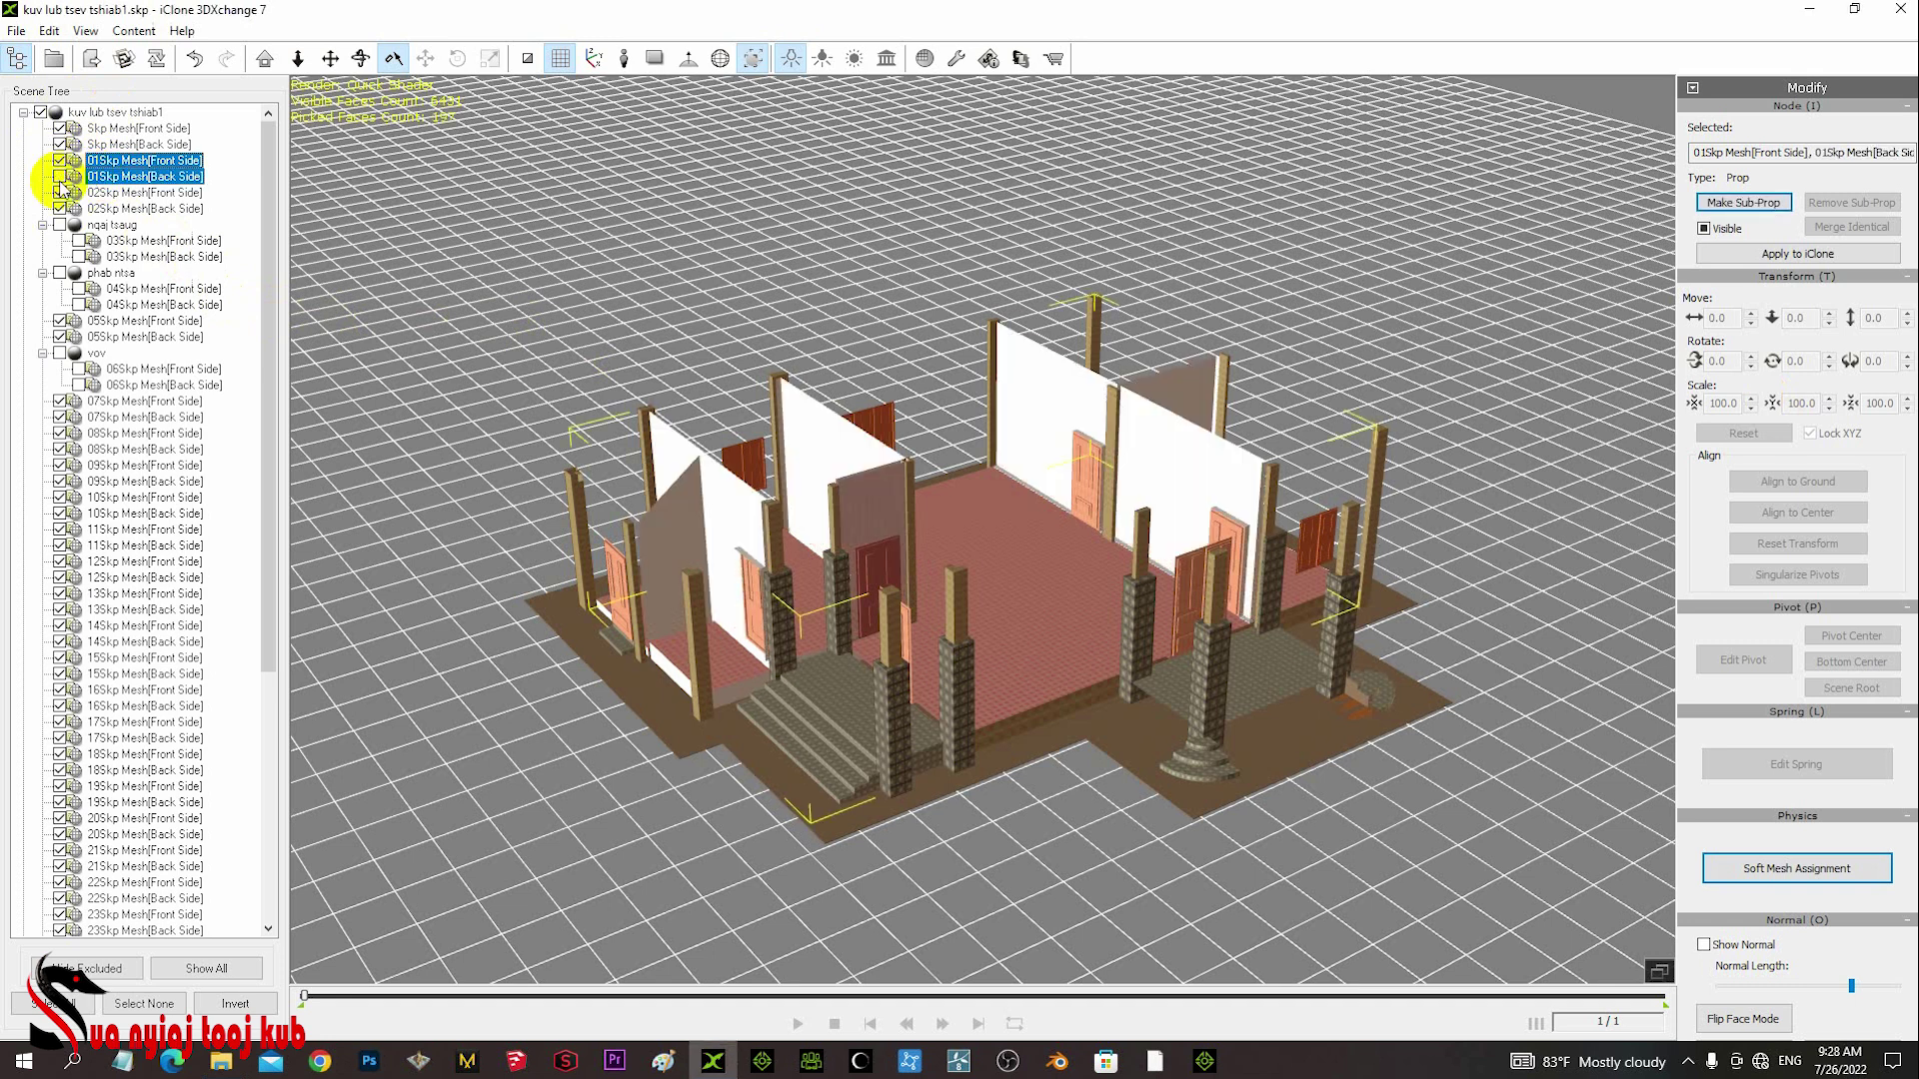
{"action": "left_click", "coordinate": [59, 176]}
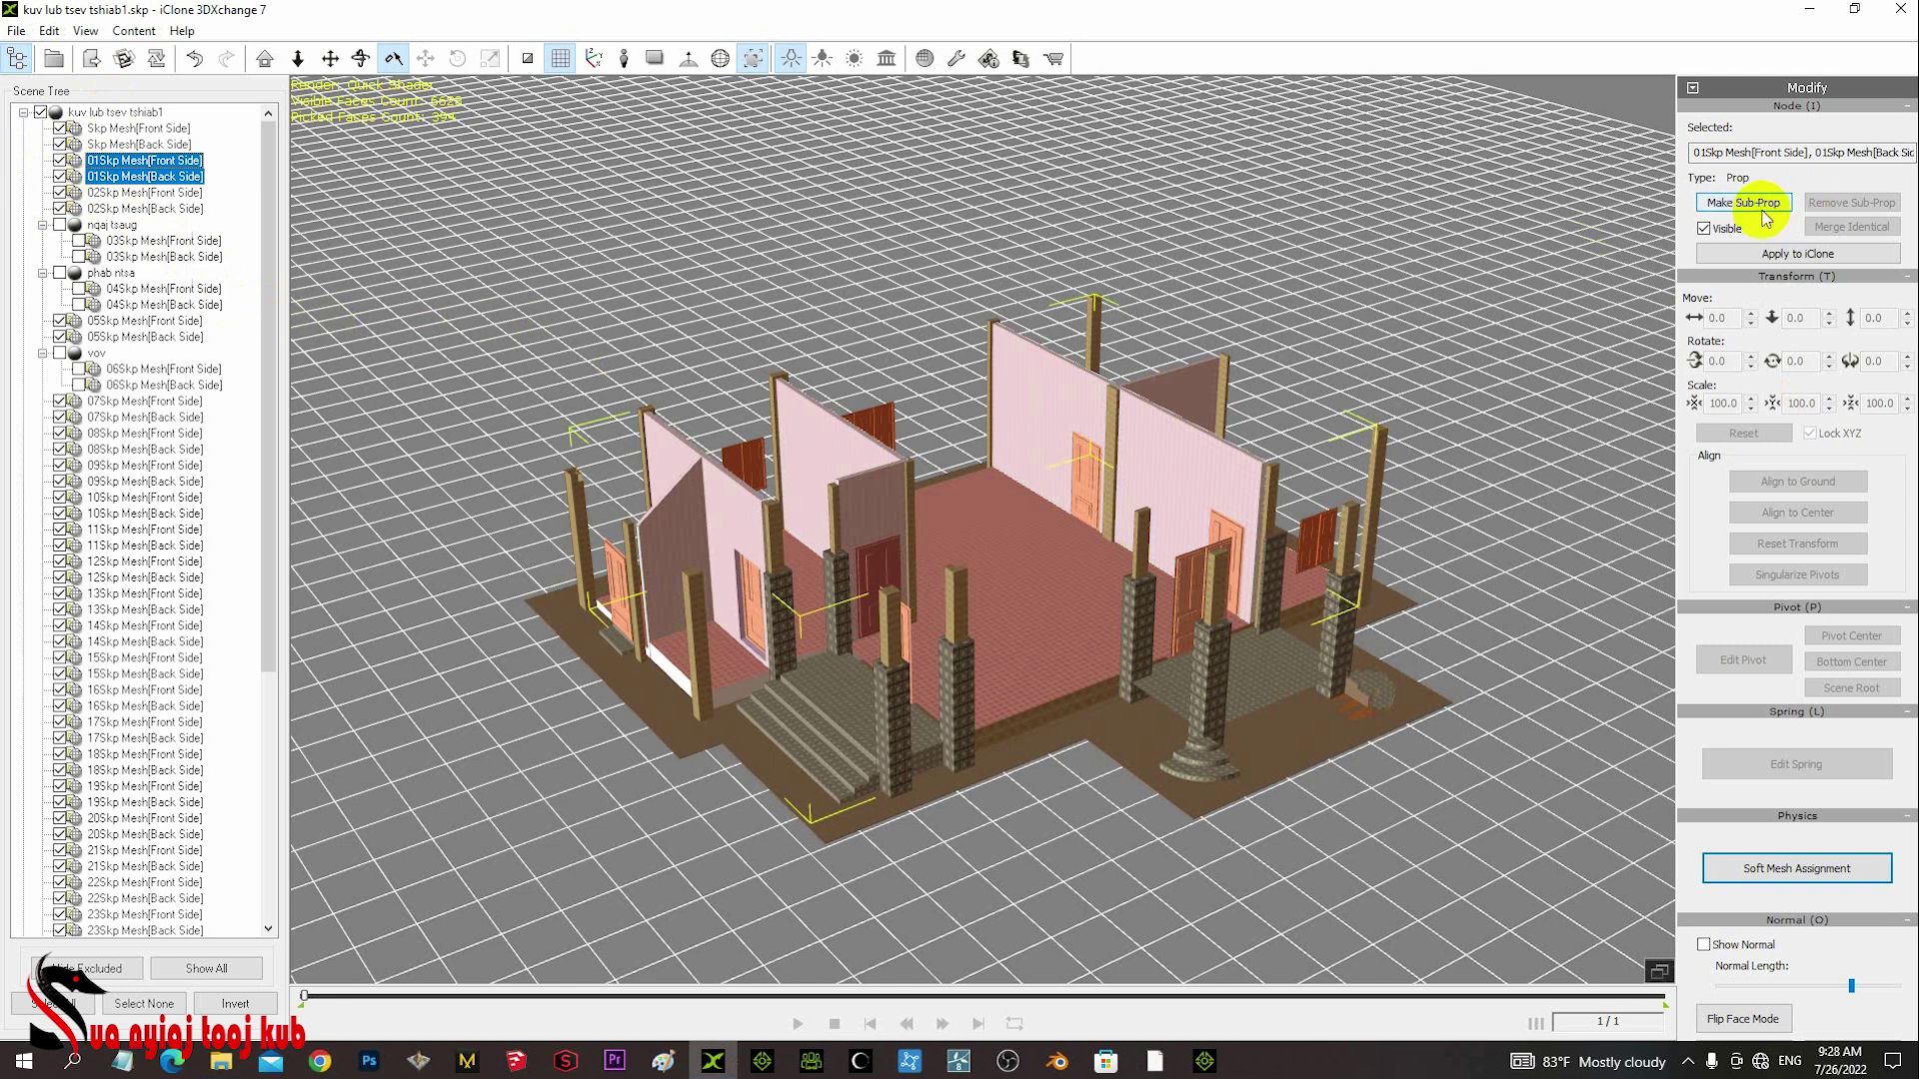
- Group the two selected 01Skp meshes into a sub-prop named "phab ntsa txaj" and hide it
{"action": "scroll", "coordinate": [1764, 215], "scroll_direction": "down", "scroll_amount": 5}
{"action": "scroll", "coordinate": [1760, 210], "scroll_direction": "up", "scroll_amount": 2}
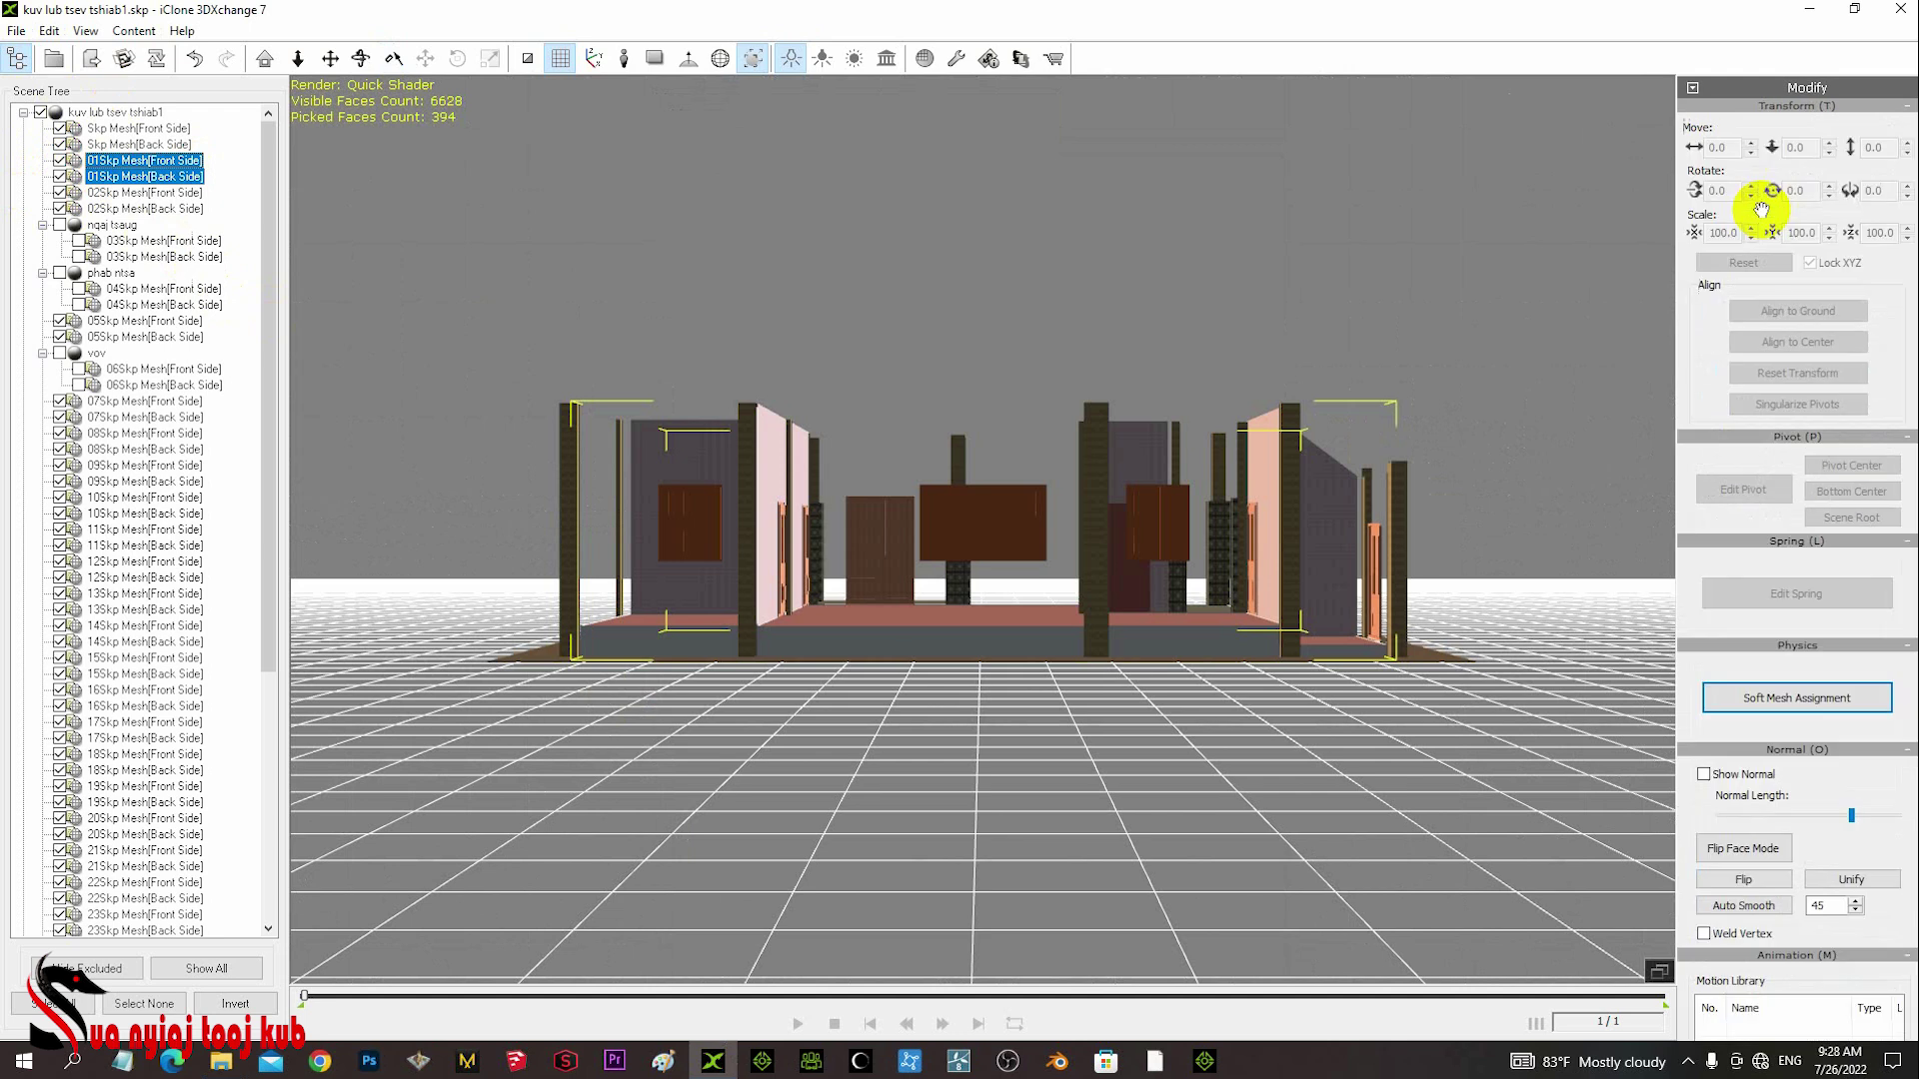
{"action": "key", "text": "w"}
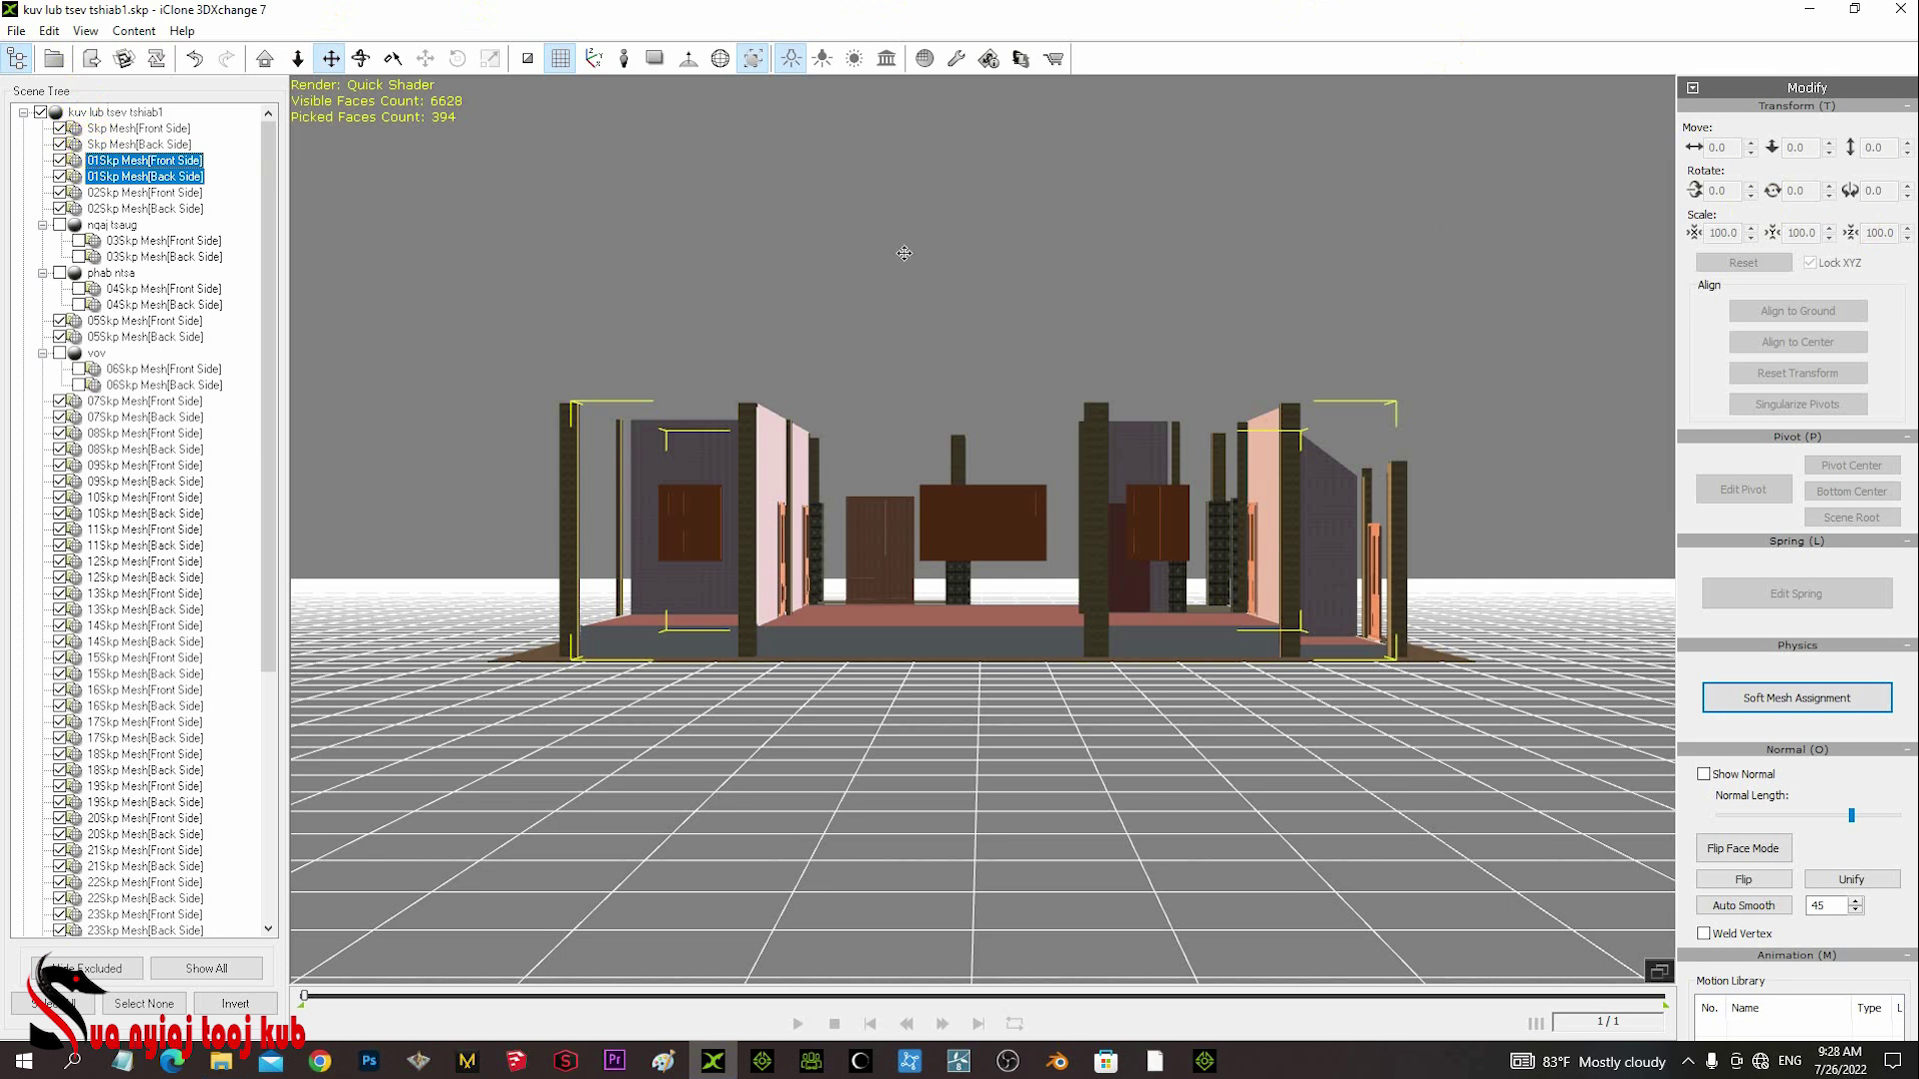
{"action": "middle_click_drag", "start_coordinate": [686, 386], "coordinate": [775, 549]}
{"action": "right_click_drag", "start_coordinate": [776, 548], "coordinate": [1194, 720]}
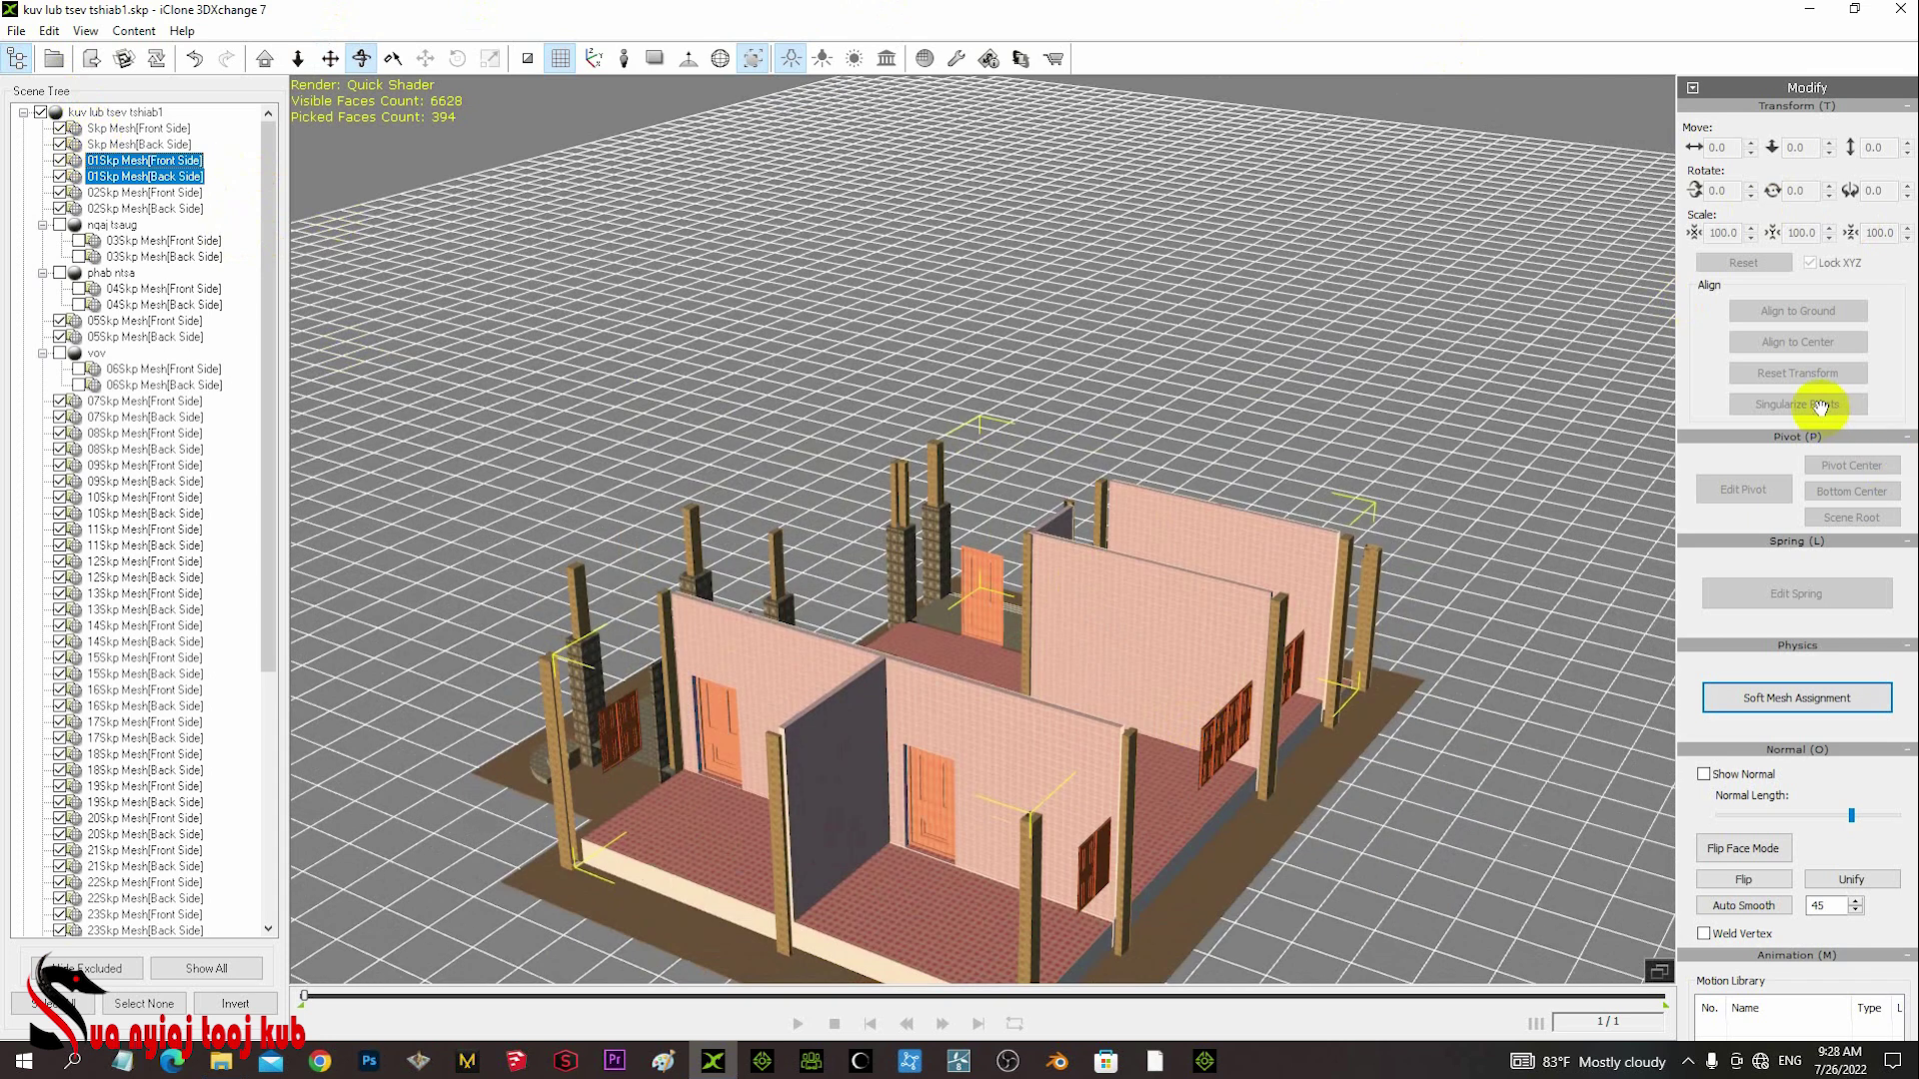
{"action": "scroll", "coordinate": [1815, 407], "scroll_direction": "up", "scroll_amount": 2}
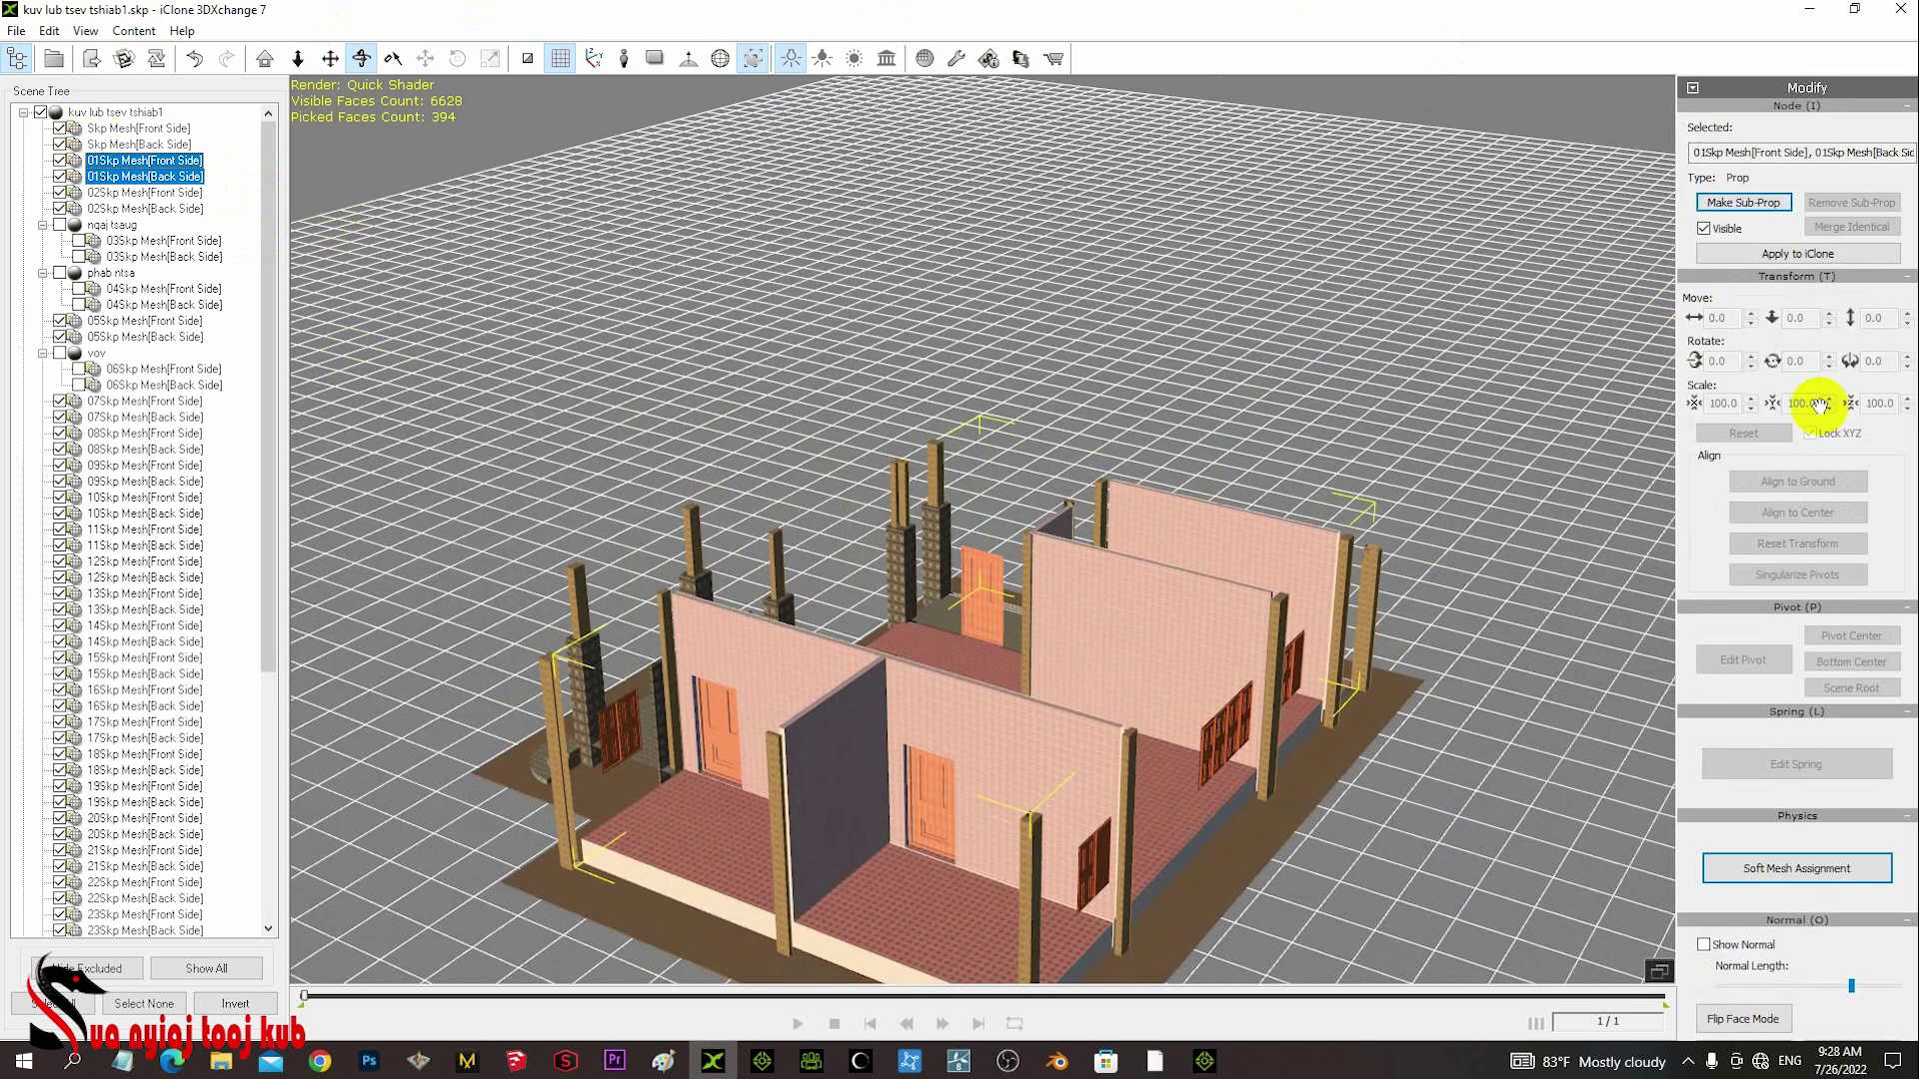
{"action": "left_click", "coordinate": [1744, 202]}
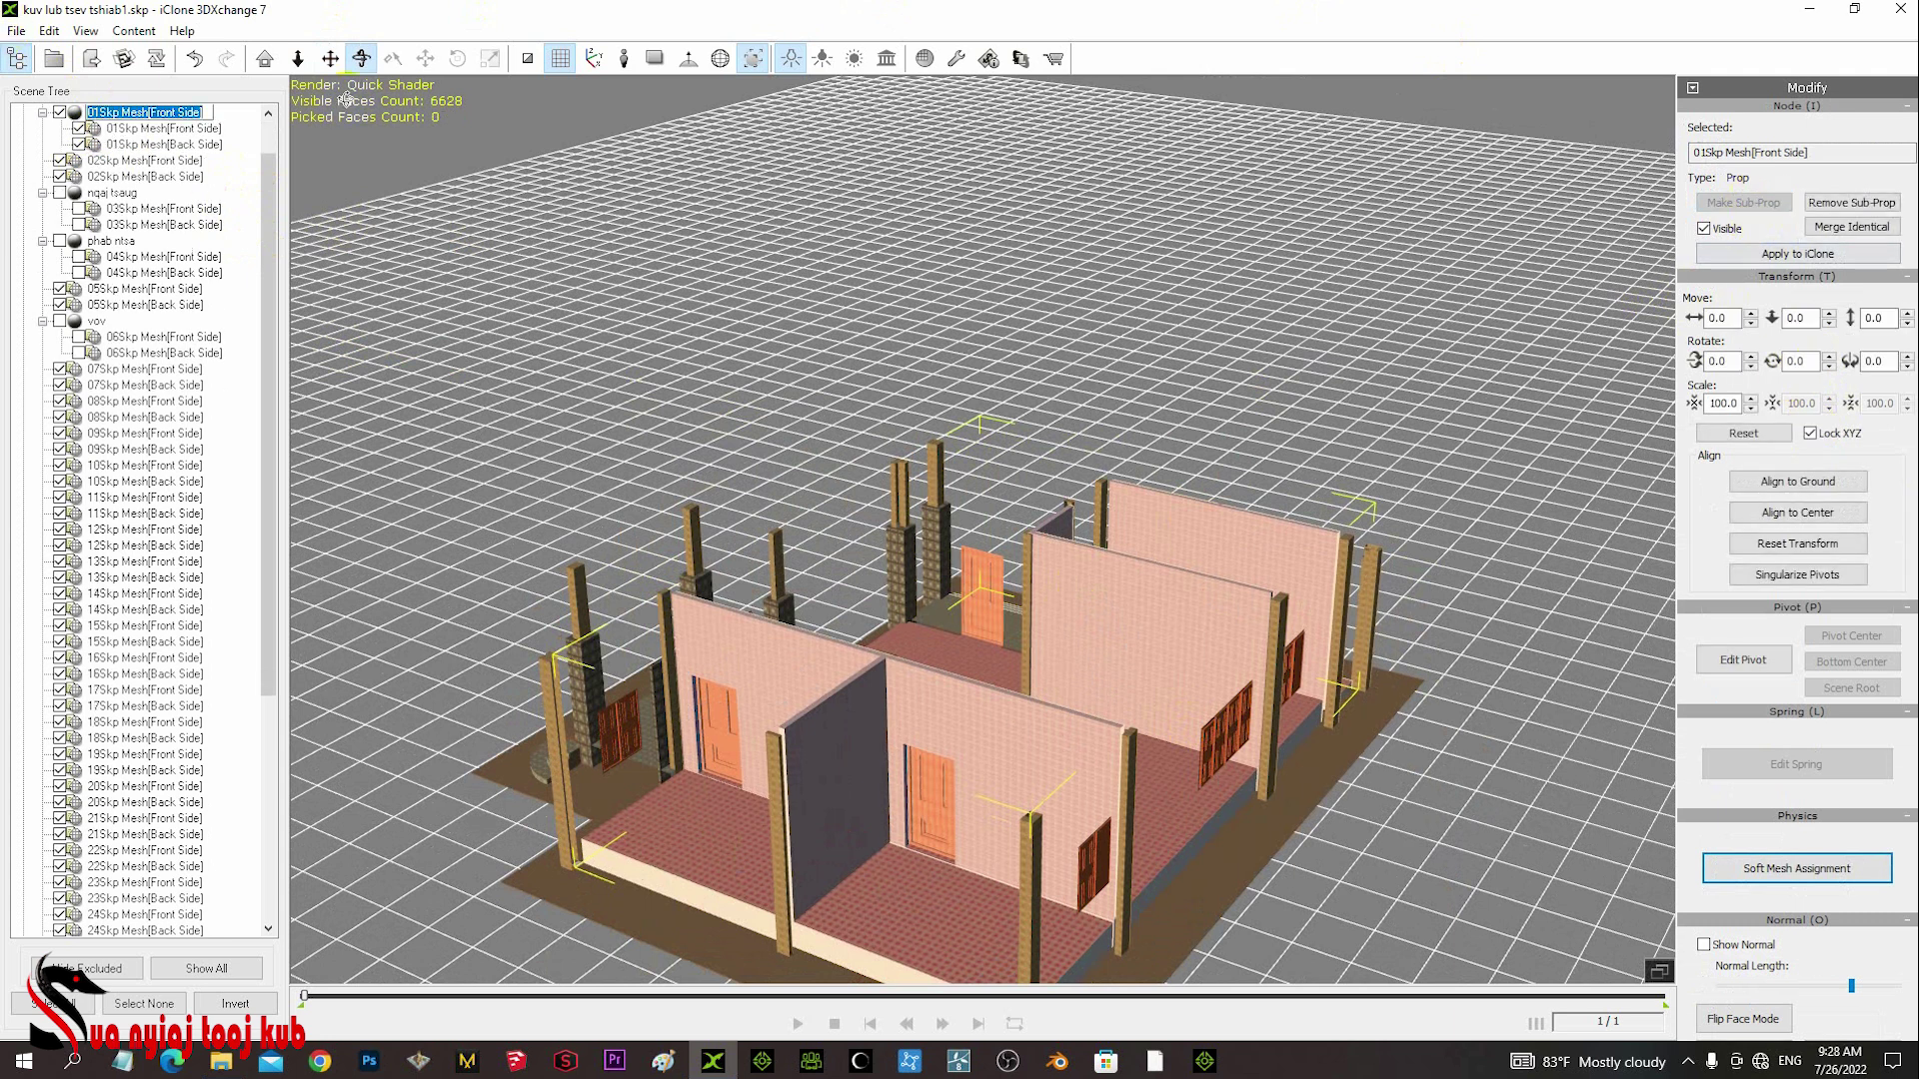
{"action": "type", "text": "phab ntsa txaj"}
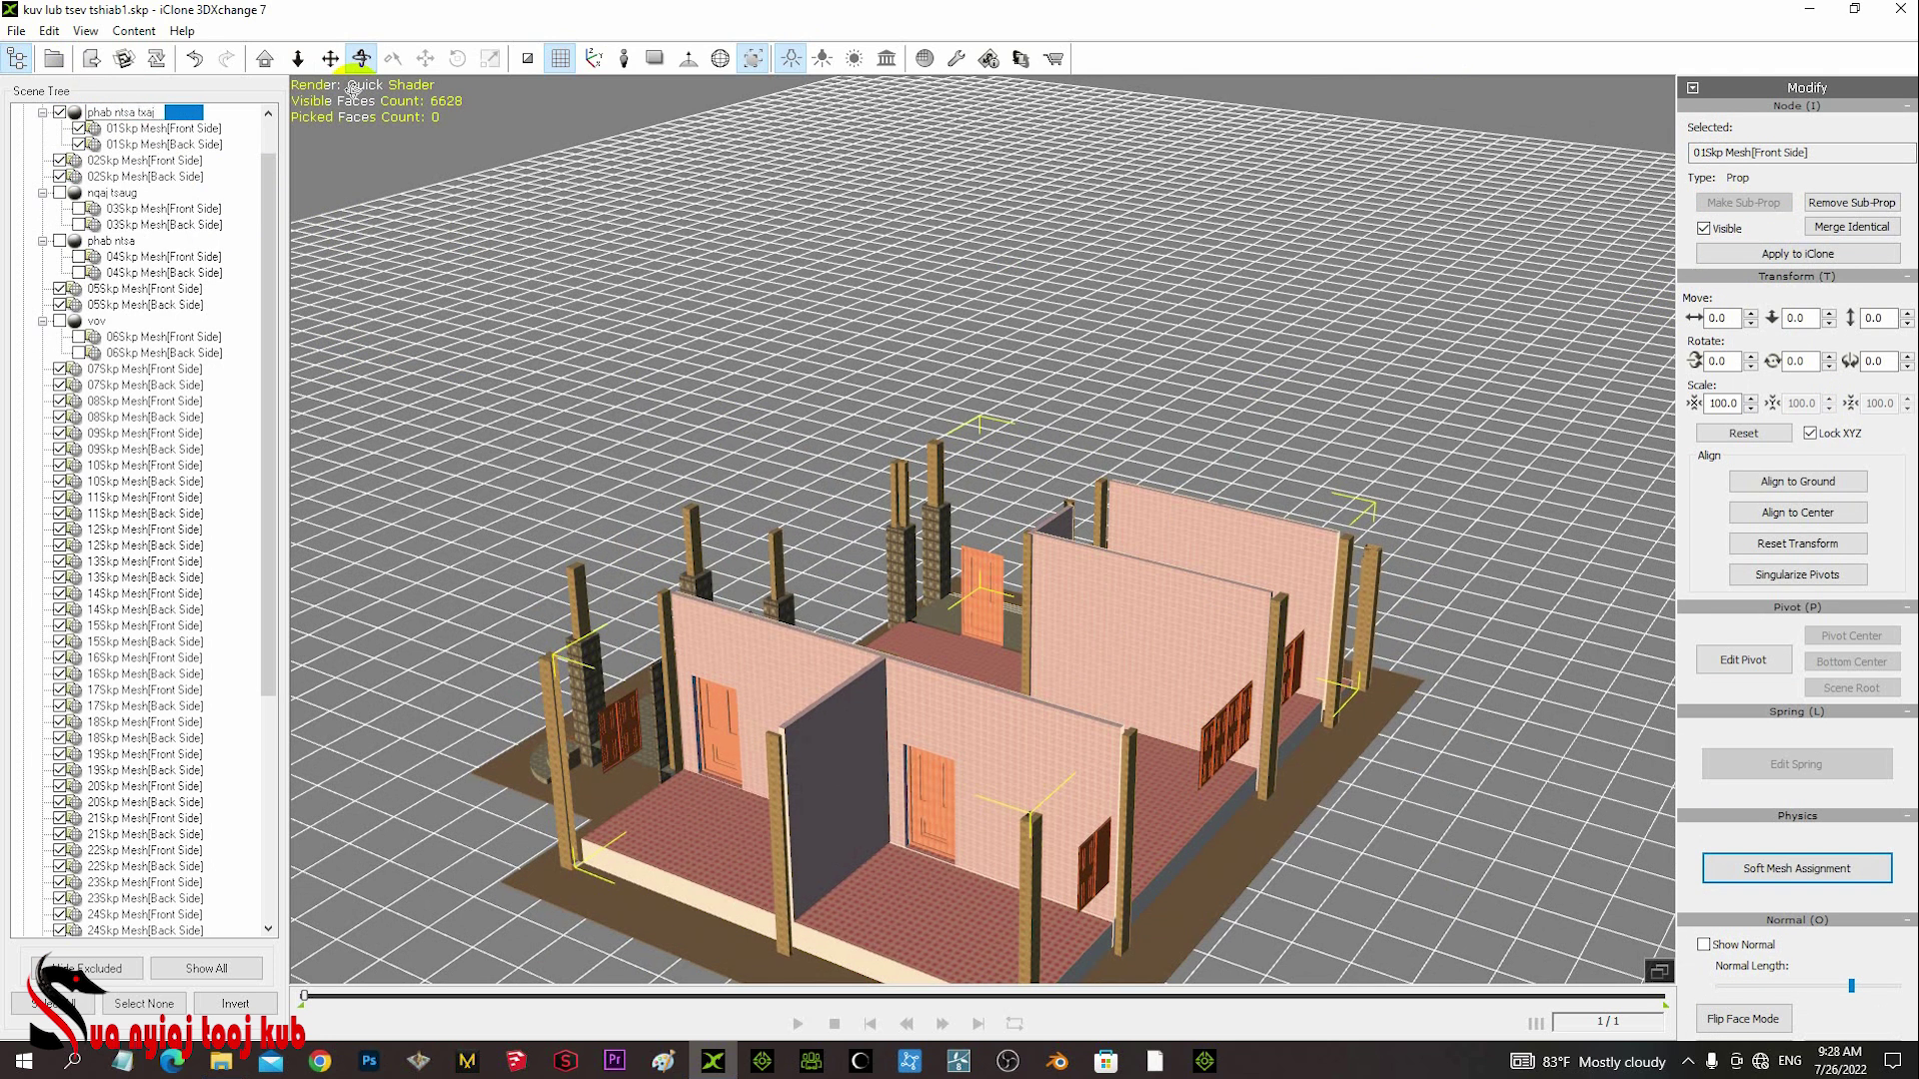
{"action": "key", "text": "Return"}
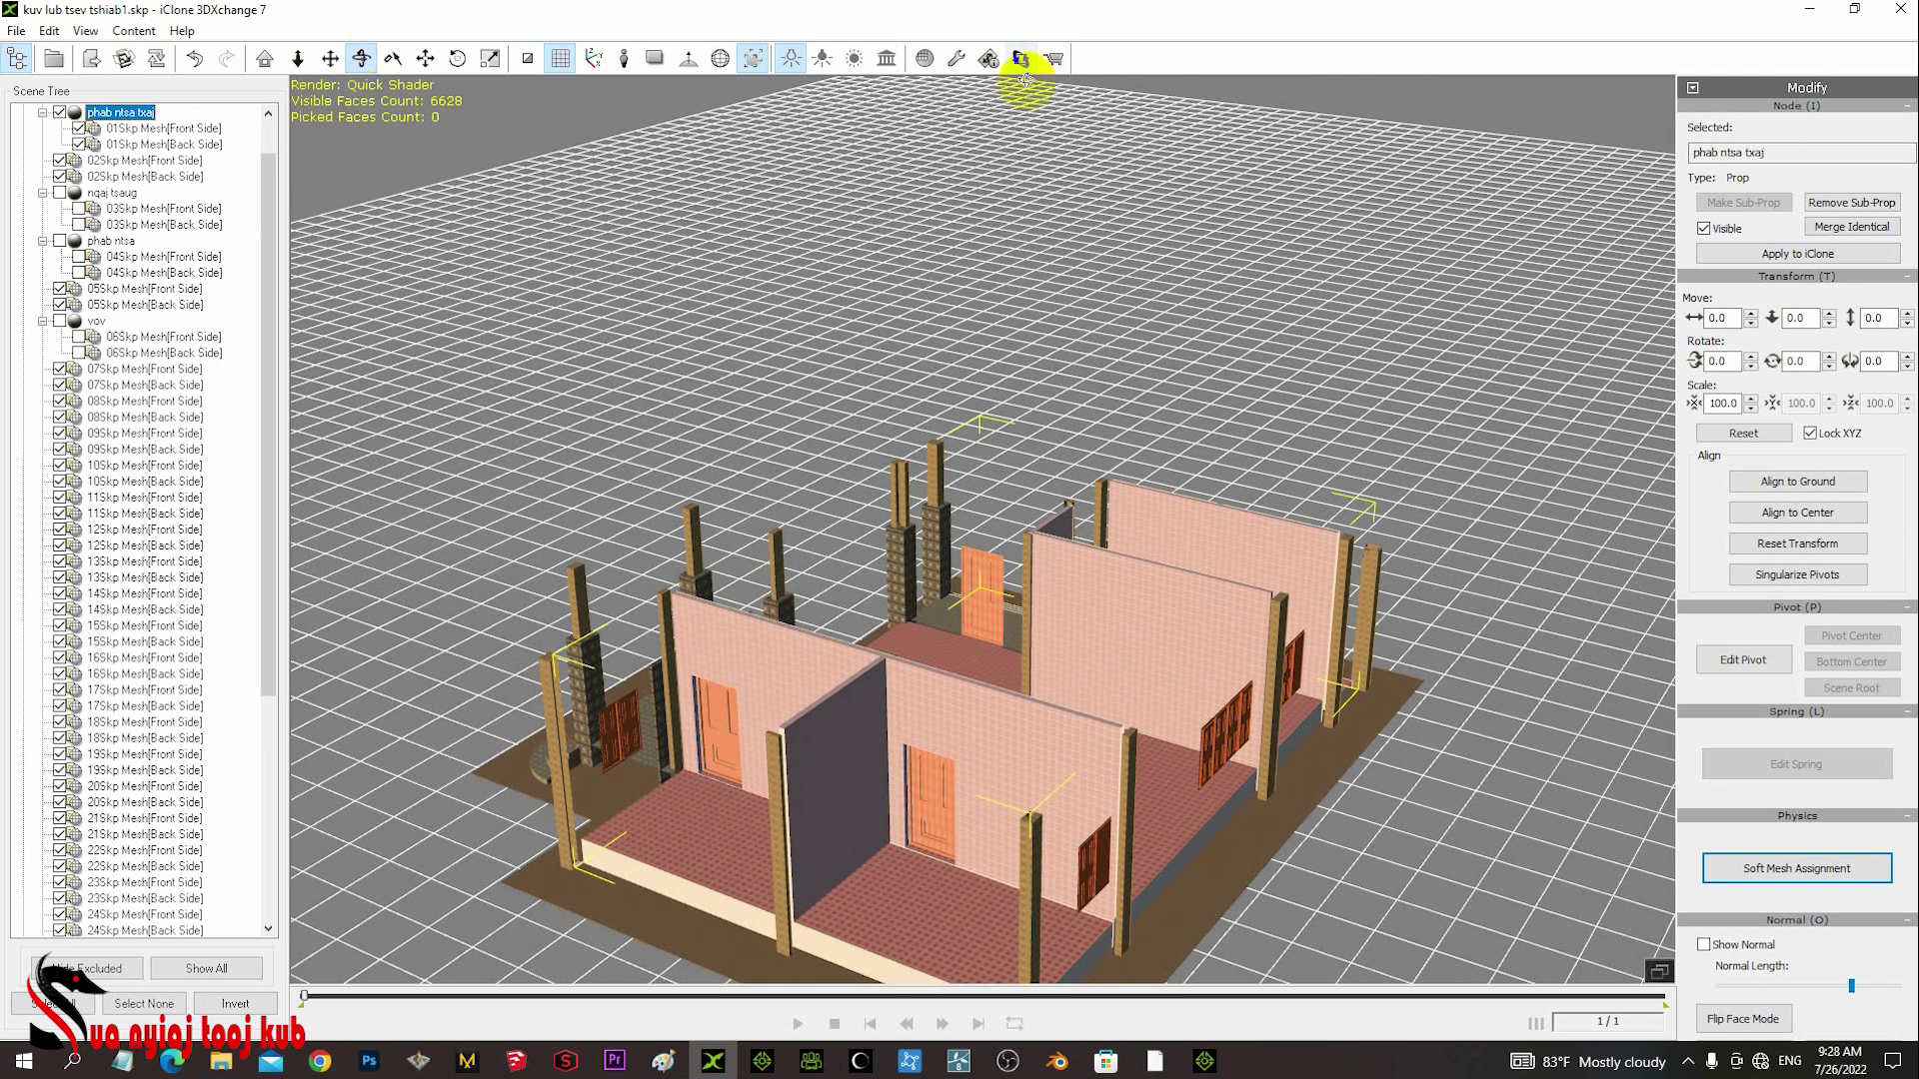
{"action": "left_click", "coordinate": [60, 112]}
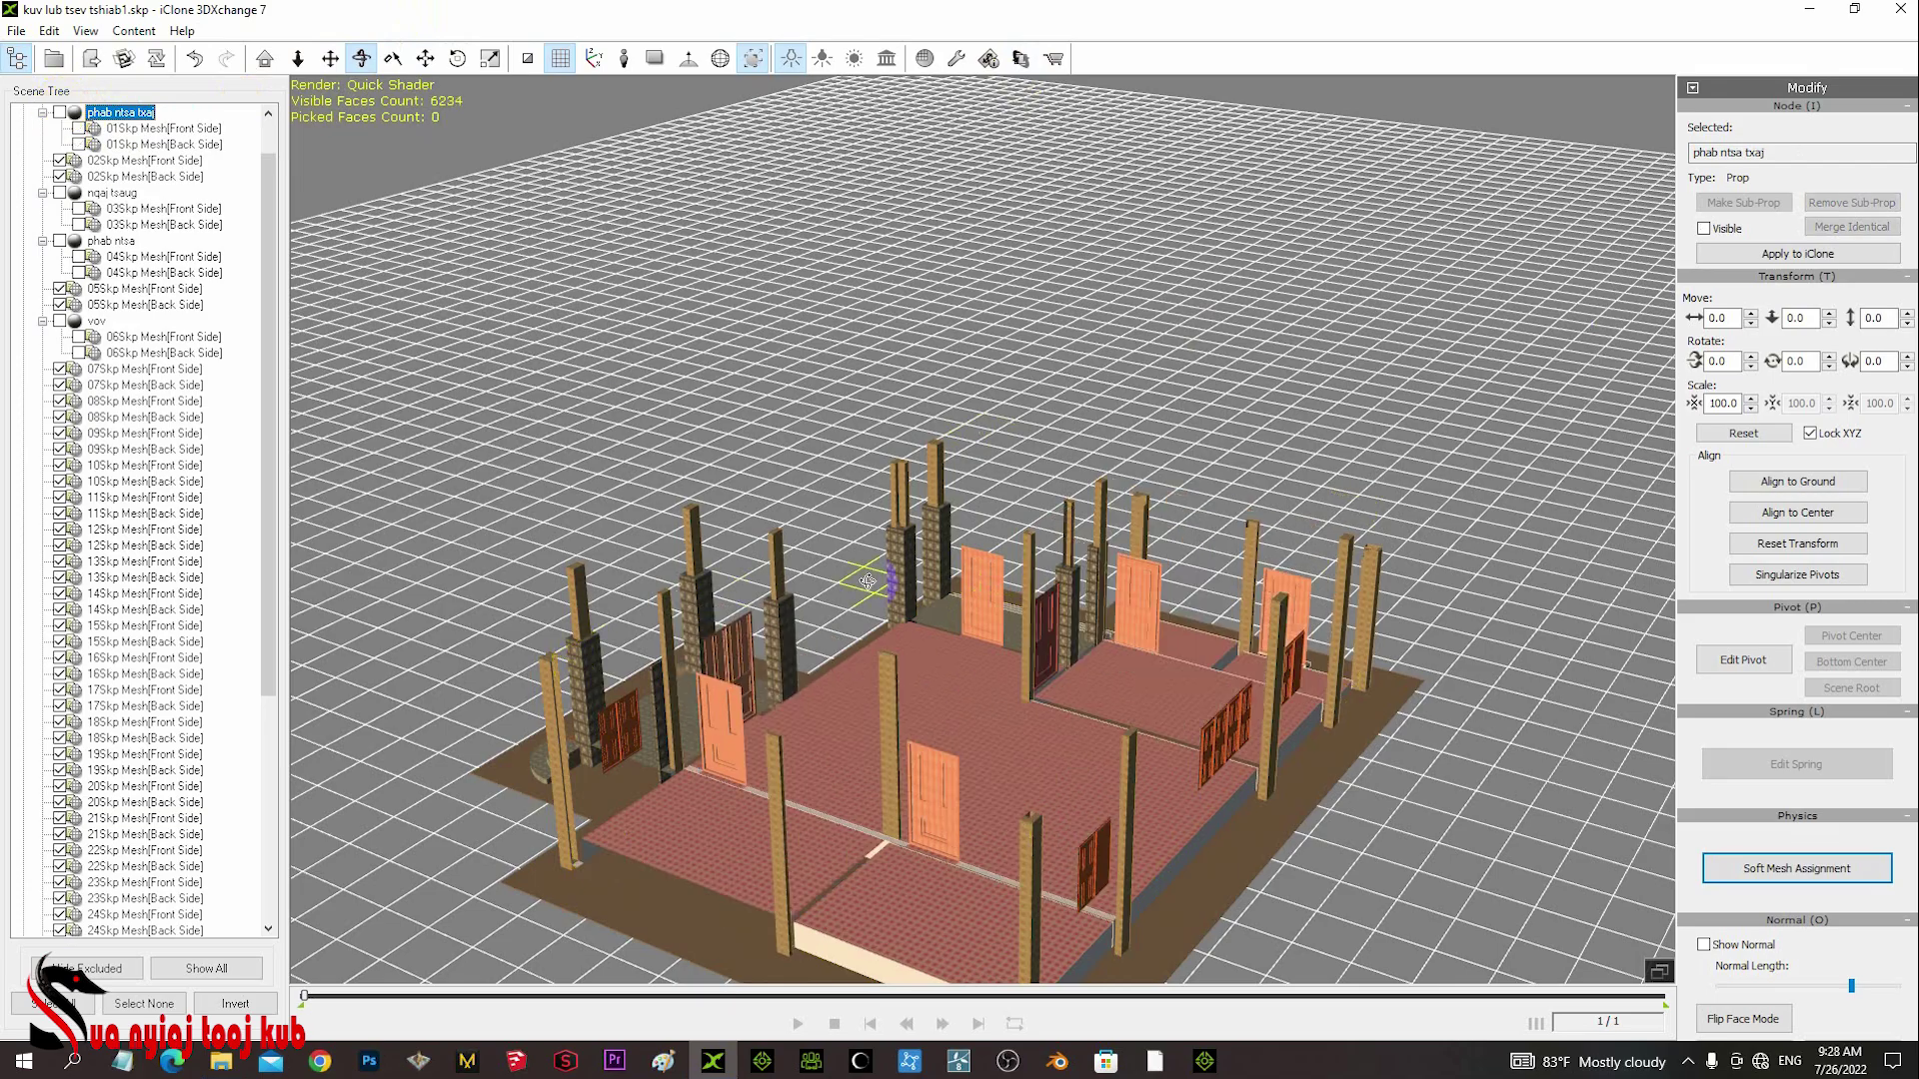
- Select the front-side and back-side 02Skp post meshes and hide both of them
{"action": "left_click_drag", "start_coordinate": [896, 611], "coordinate": [905, 716]}
{"action": "middle_click_drag", "start_coordinate": [906, 717], "coordinate": [892, 592]}
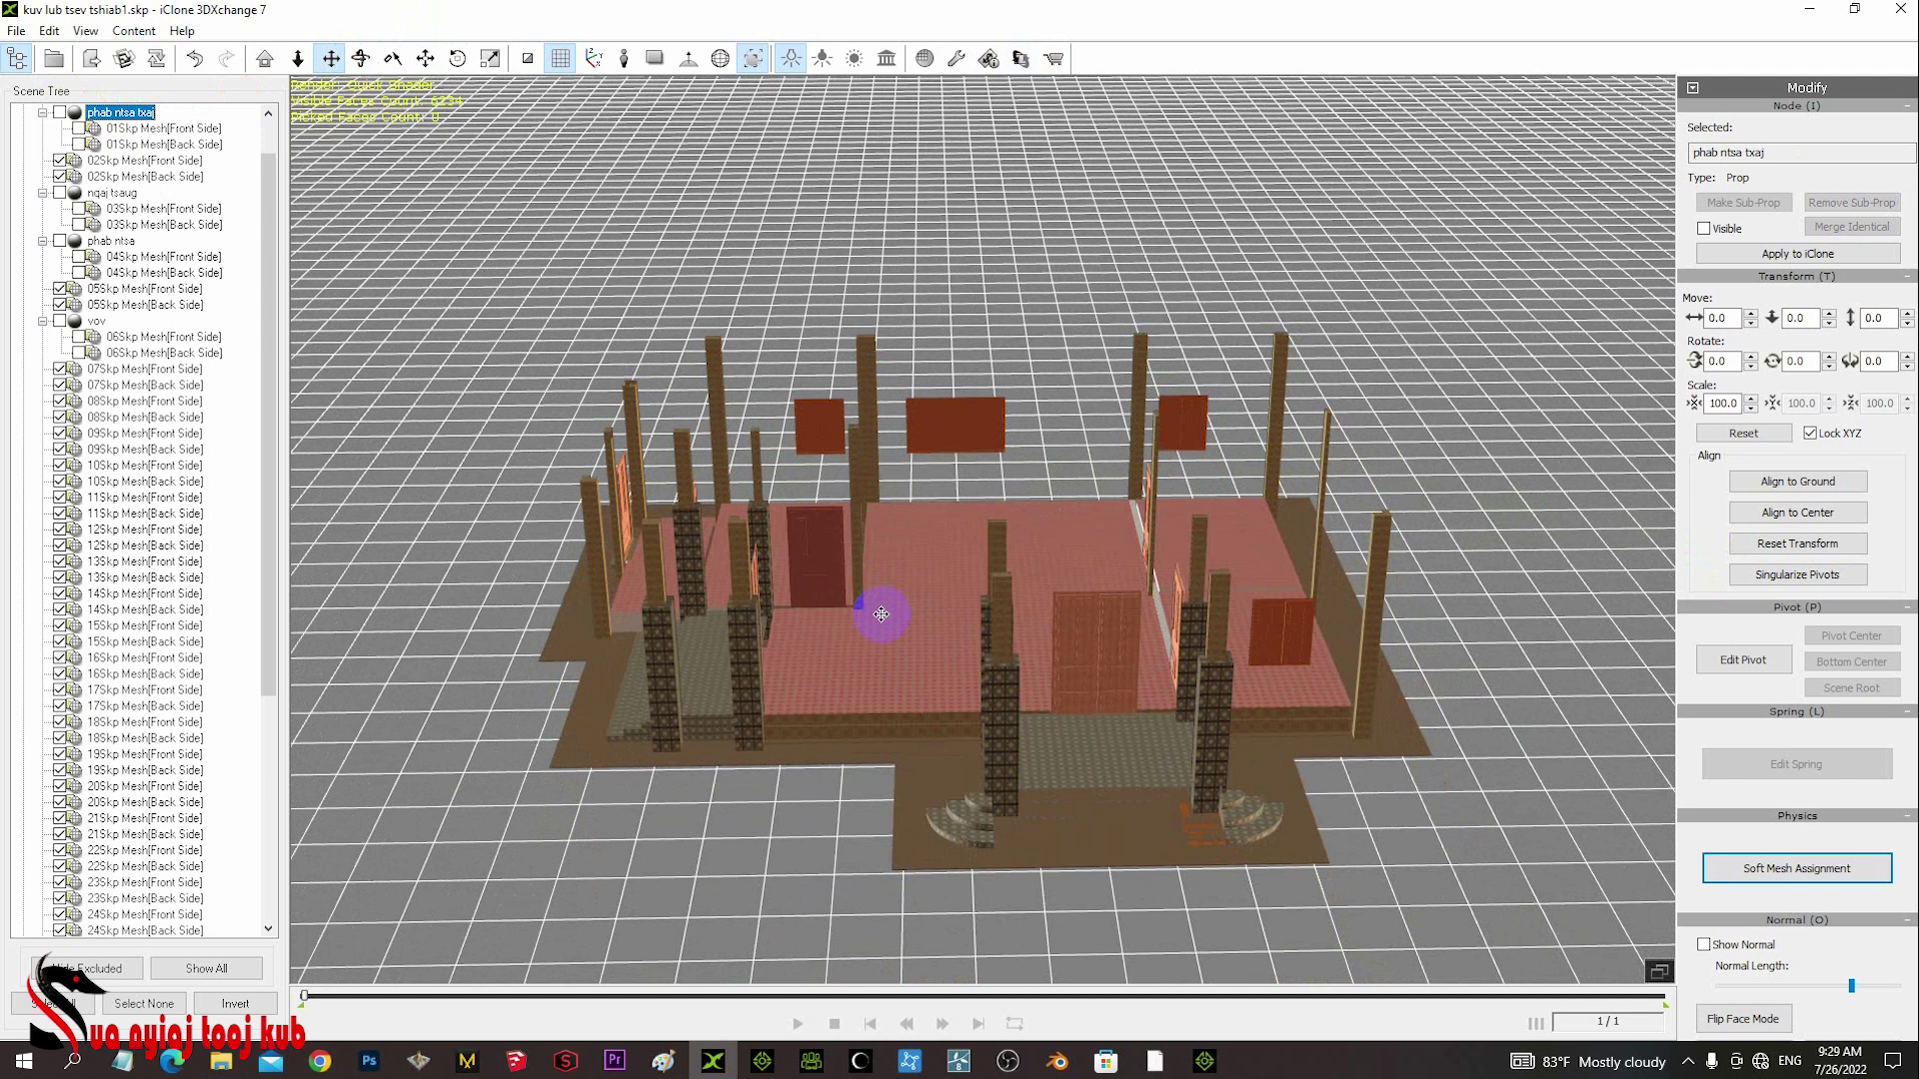
{"action": "left_click_drag", "start_coordinate": [876, 624], "coordinate": [1105, 583]}
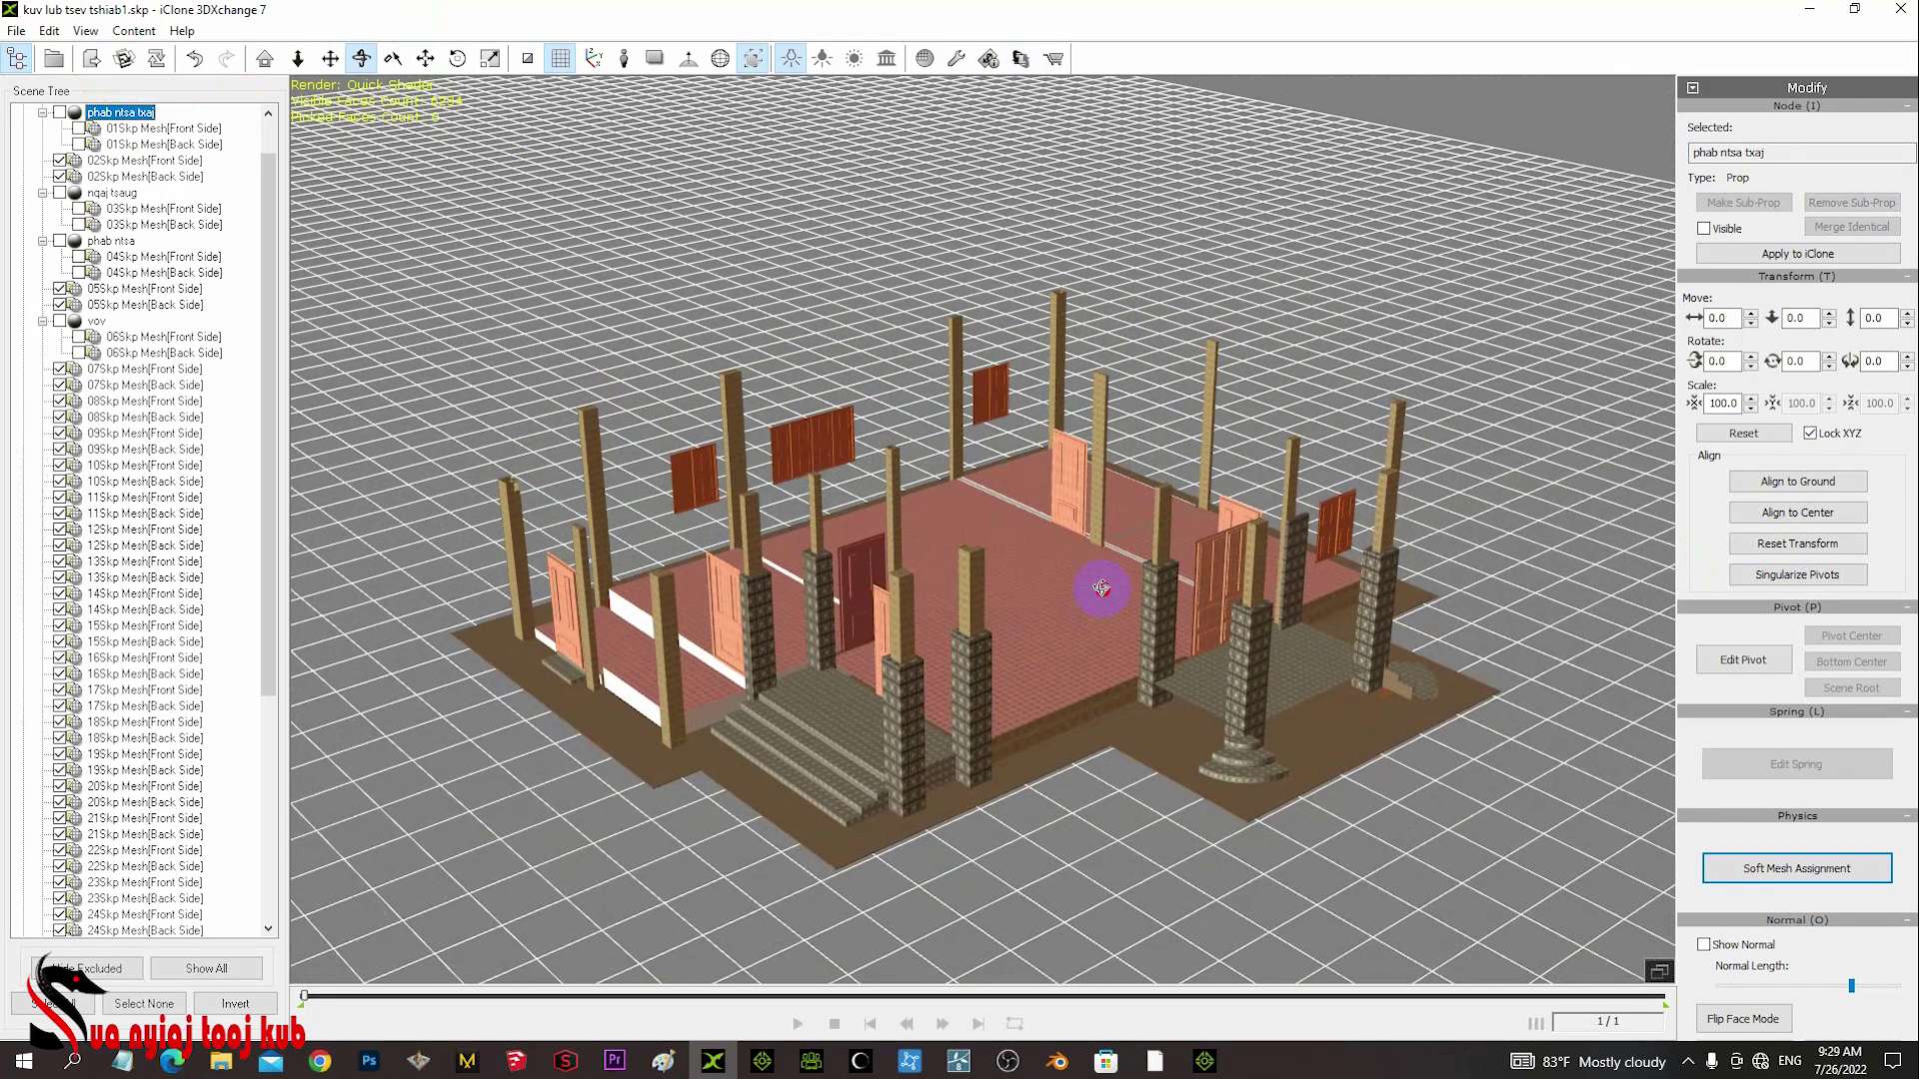
{"action": "left_click", "coordinate": [106, 161]}
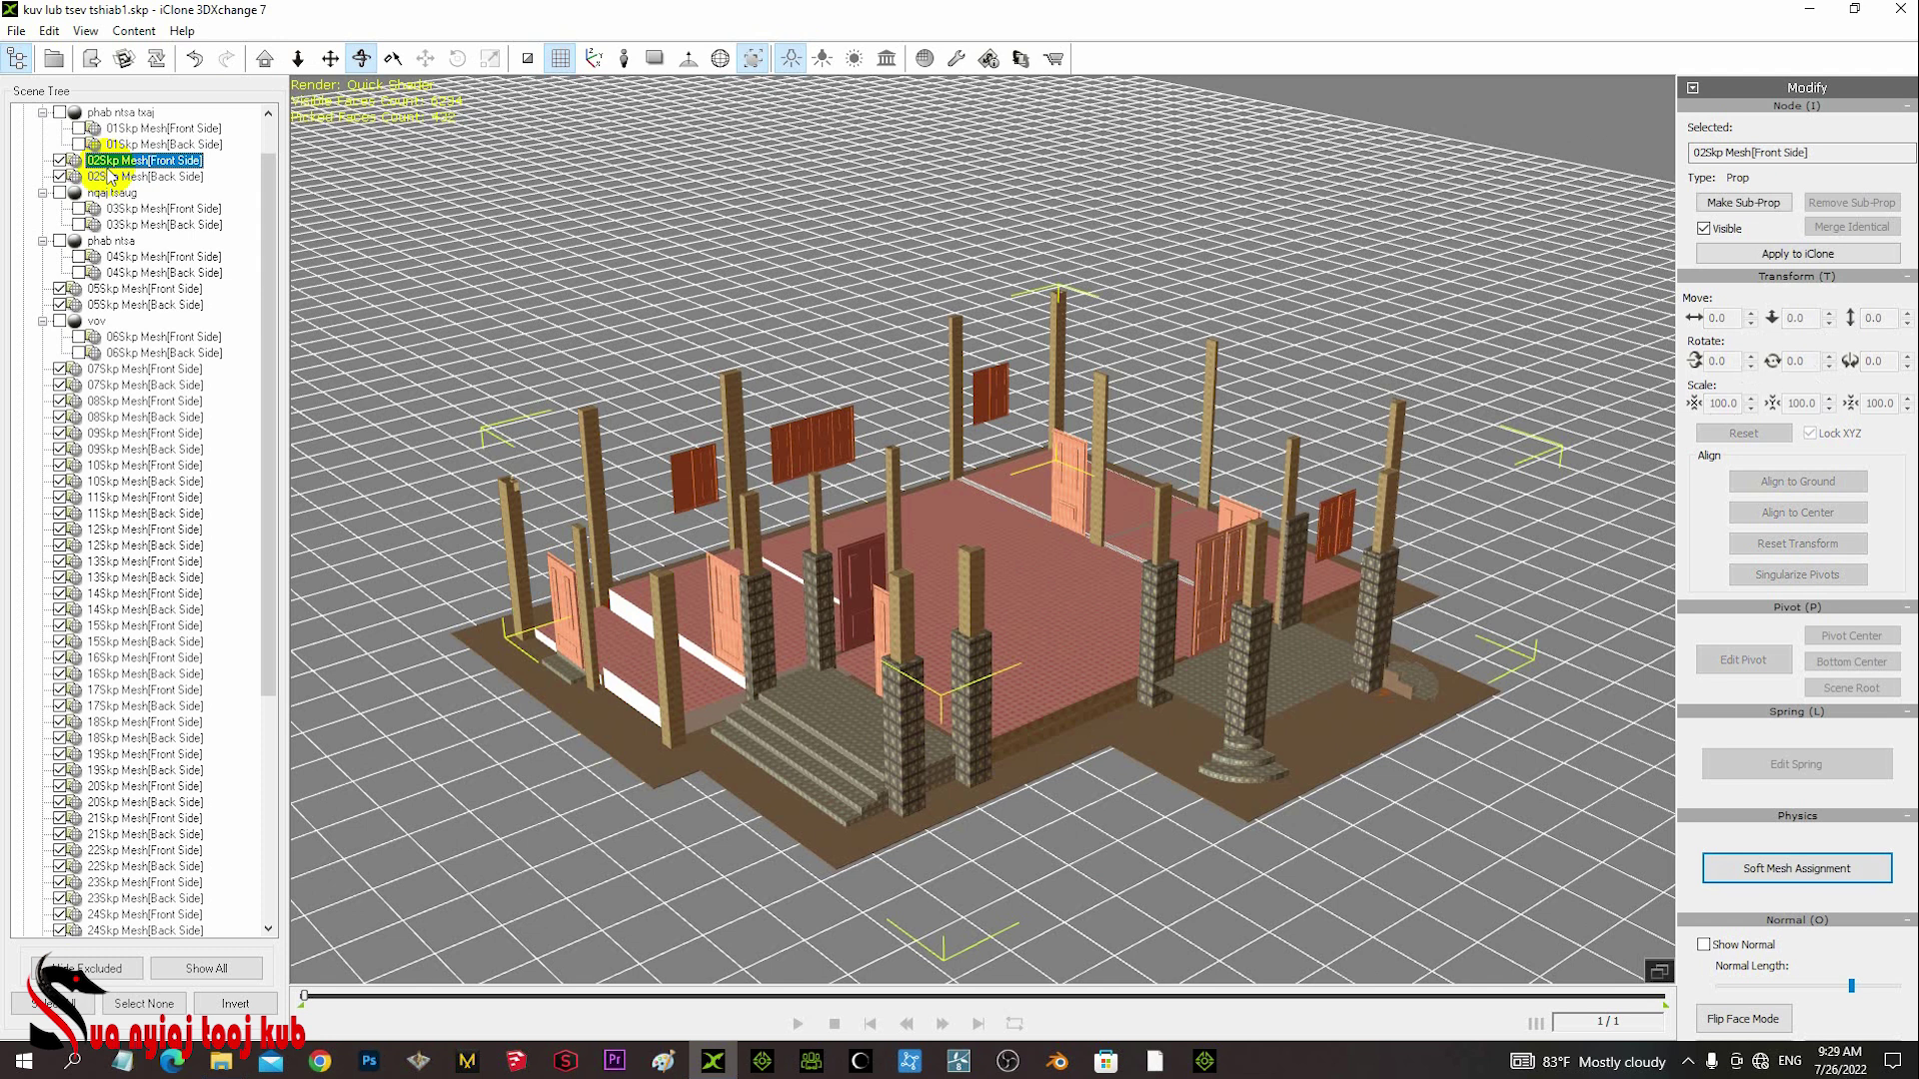
{"action": "left_click", "coordinate": [112, 177], "text": "ctrl"}
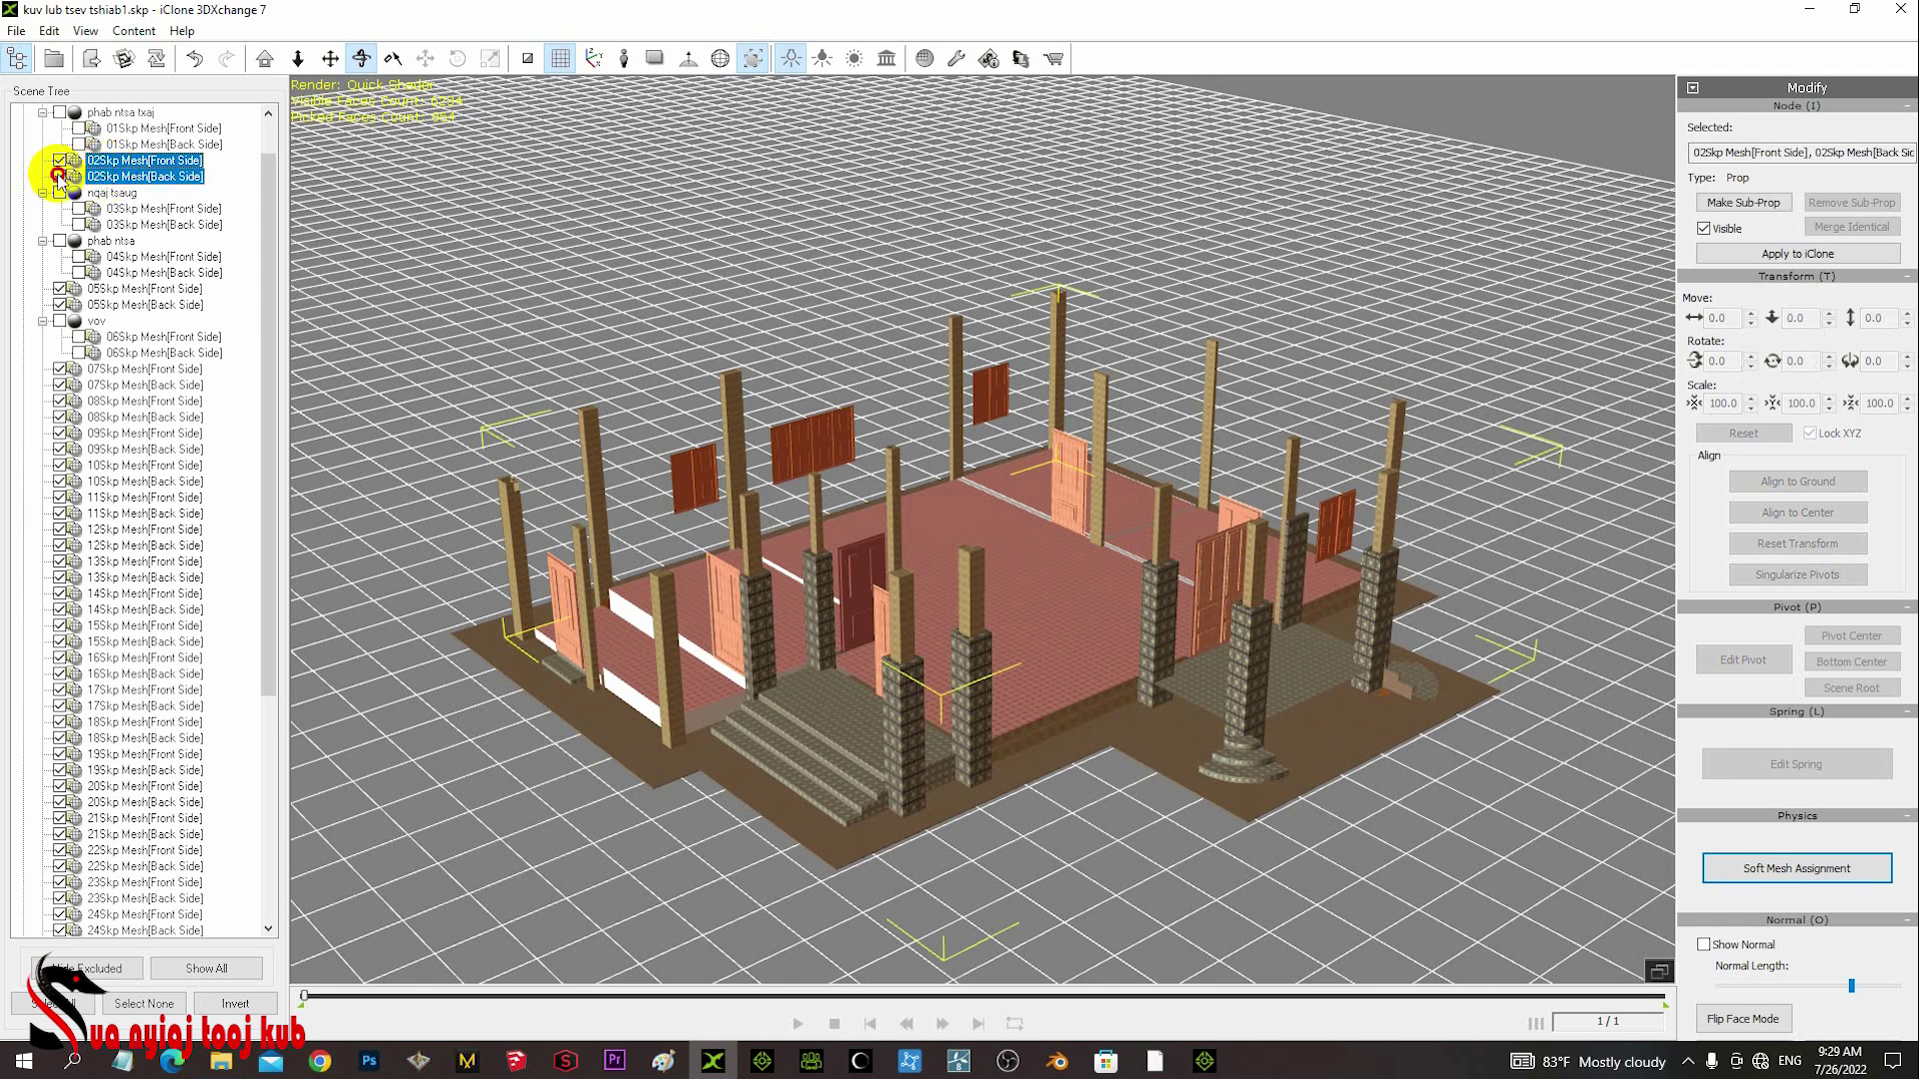
{"action": "left_click", "coordinate": [59, 160]}
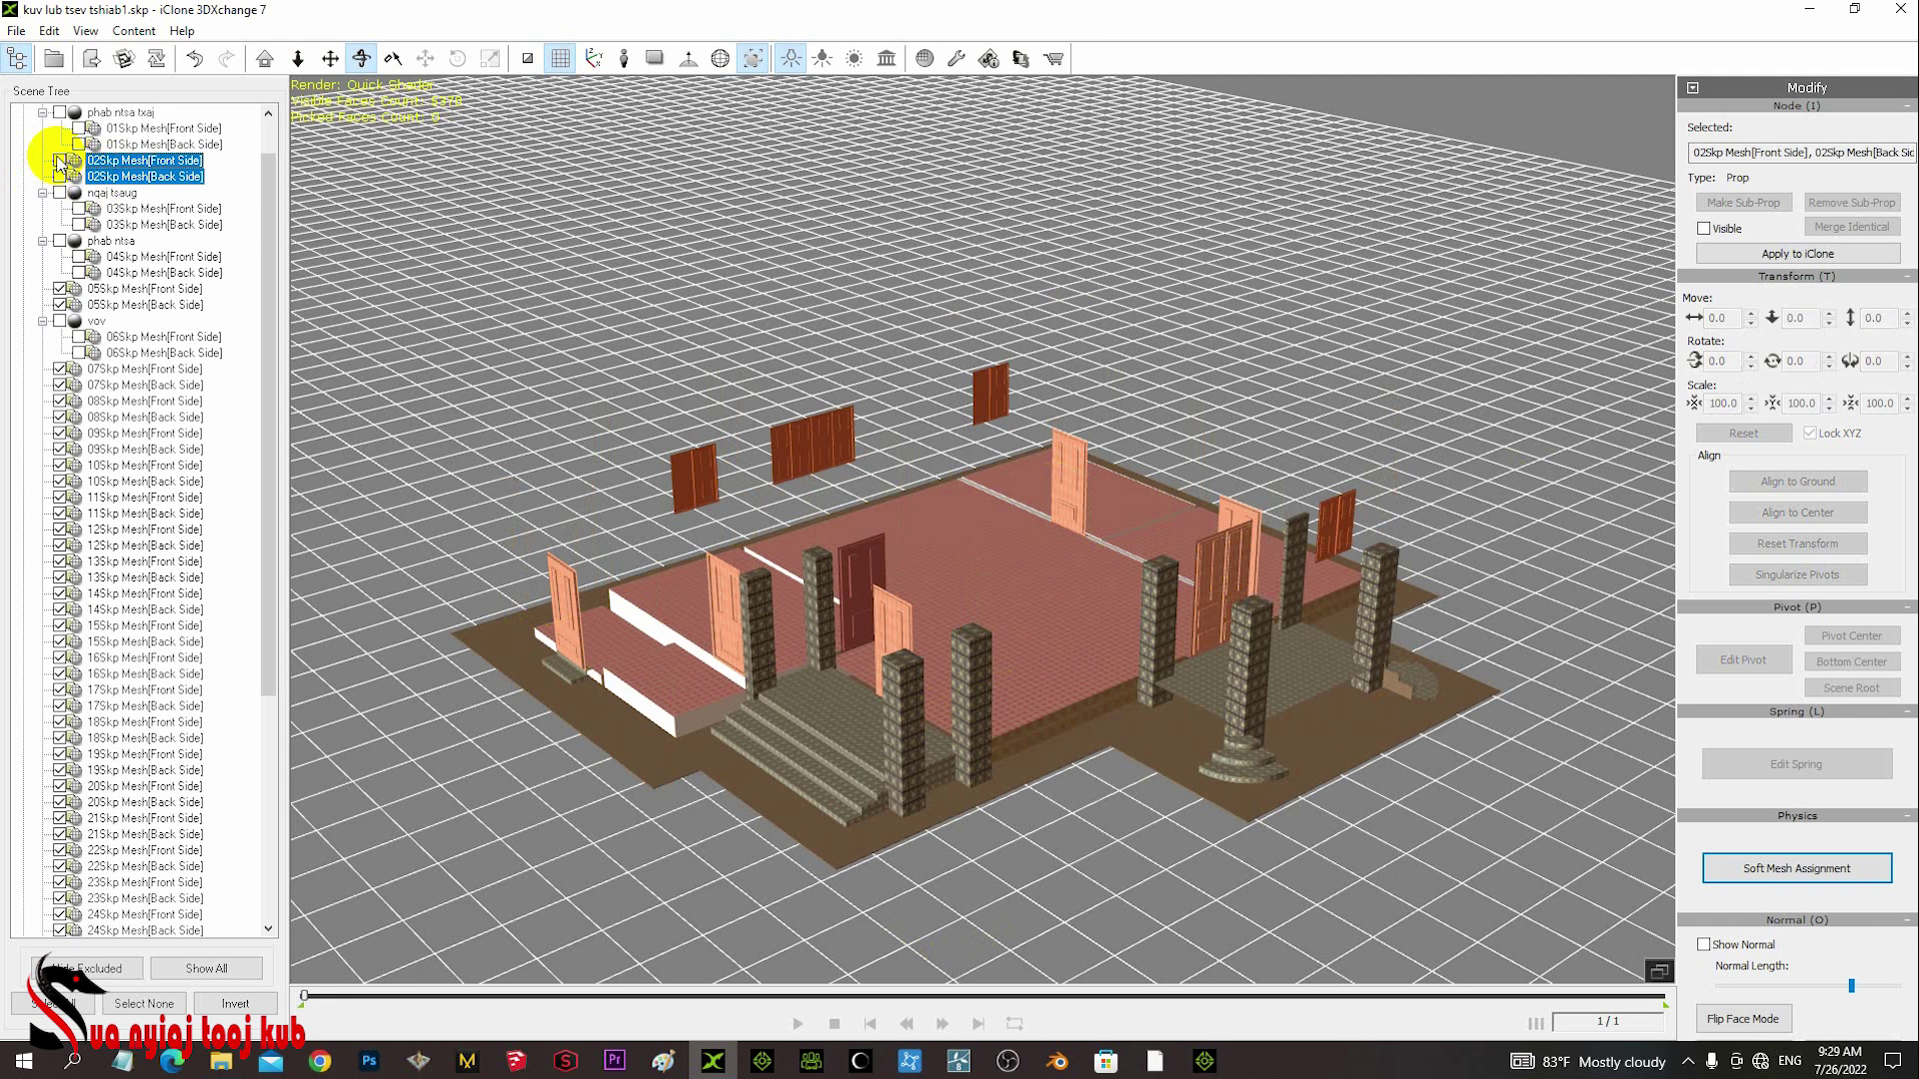
- Pick the stone pillar behind the steps in the model and hide its front-side and back-side 26Skp meshes
{"action": "key", "text": "z"}
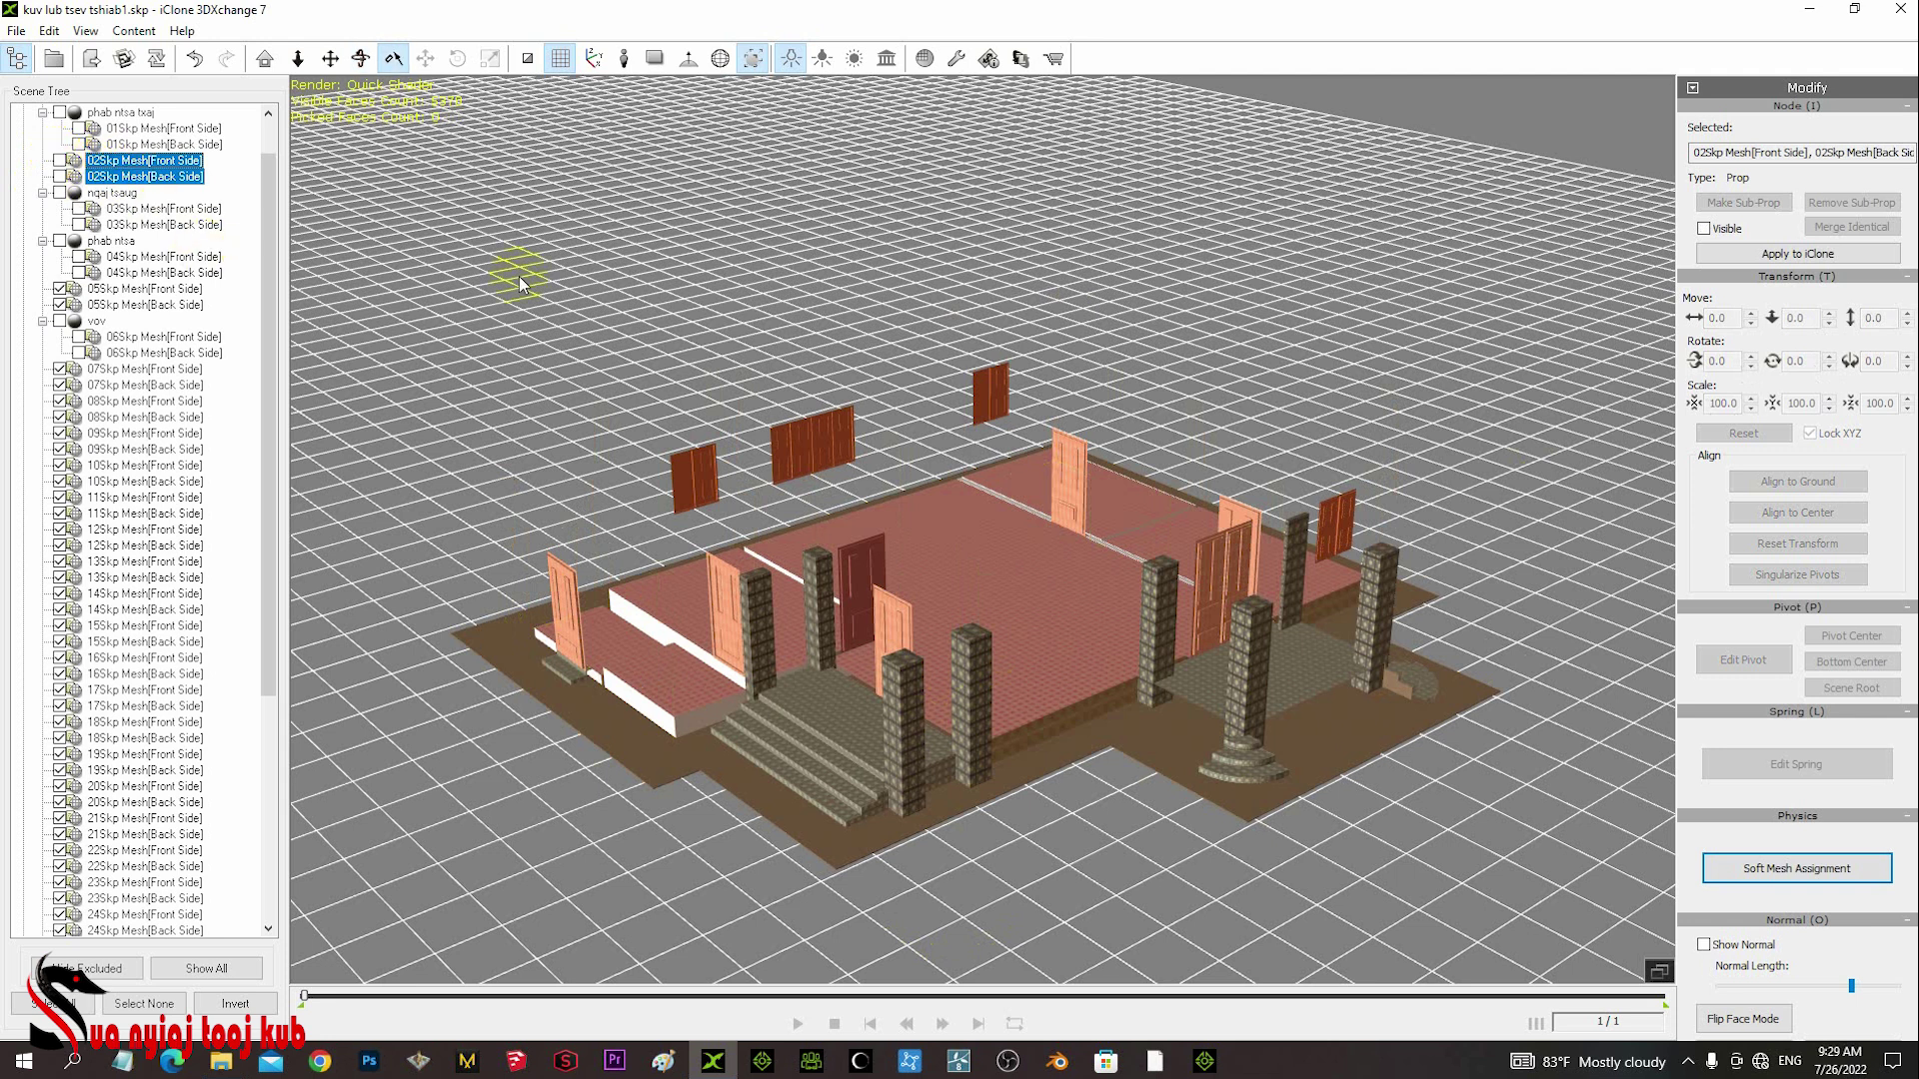
{"action": "left_click", "coordinate": [760, 622]}
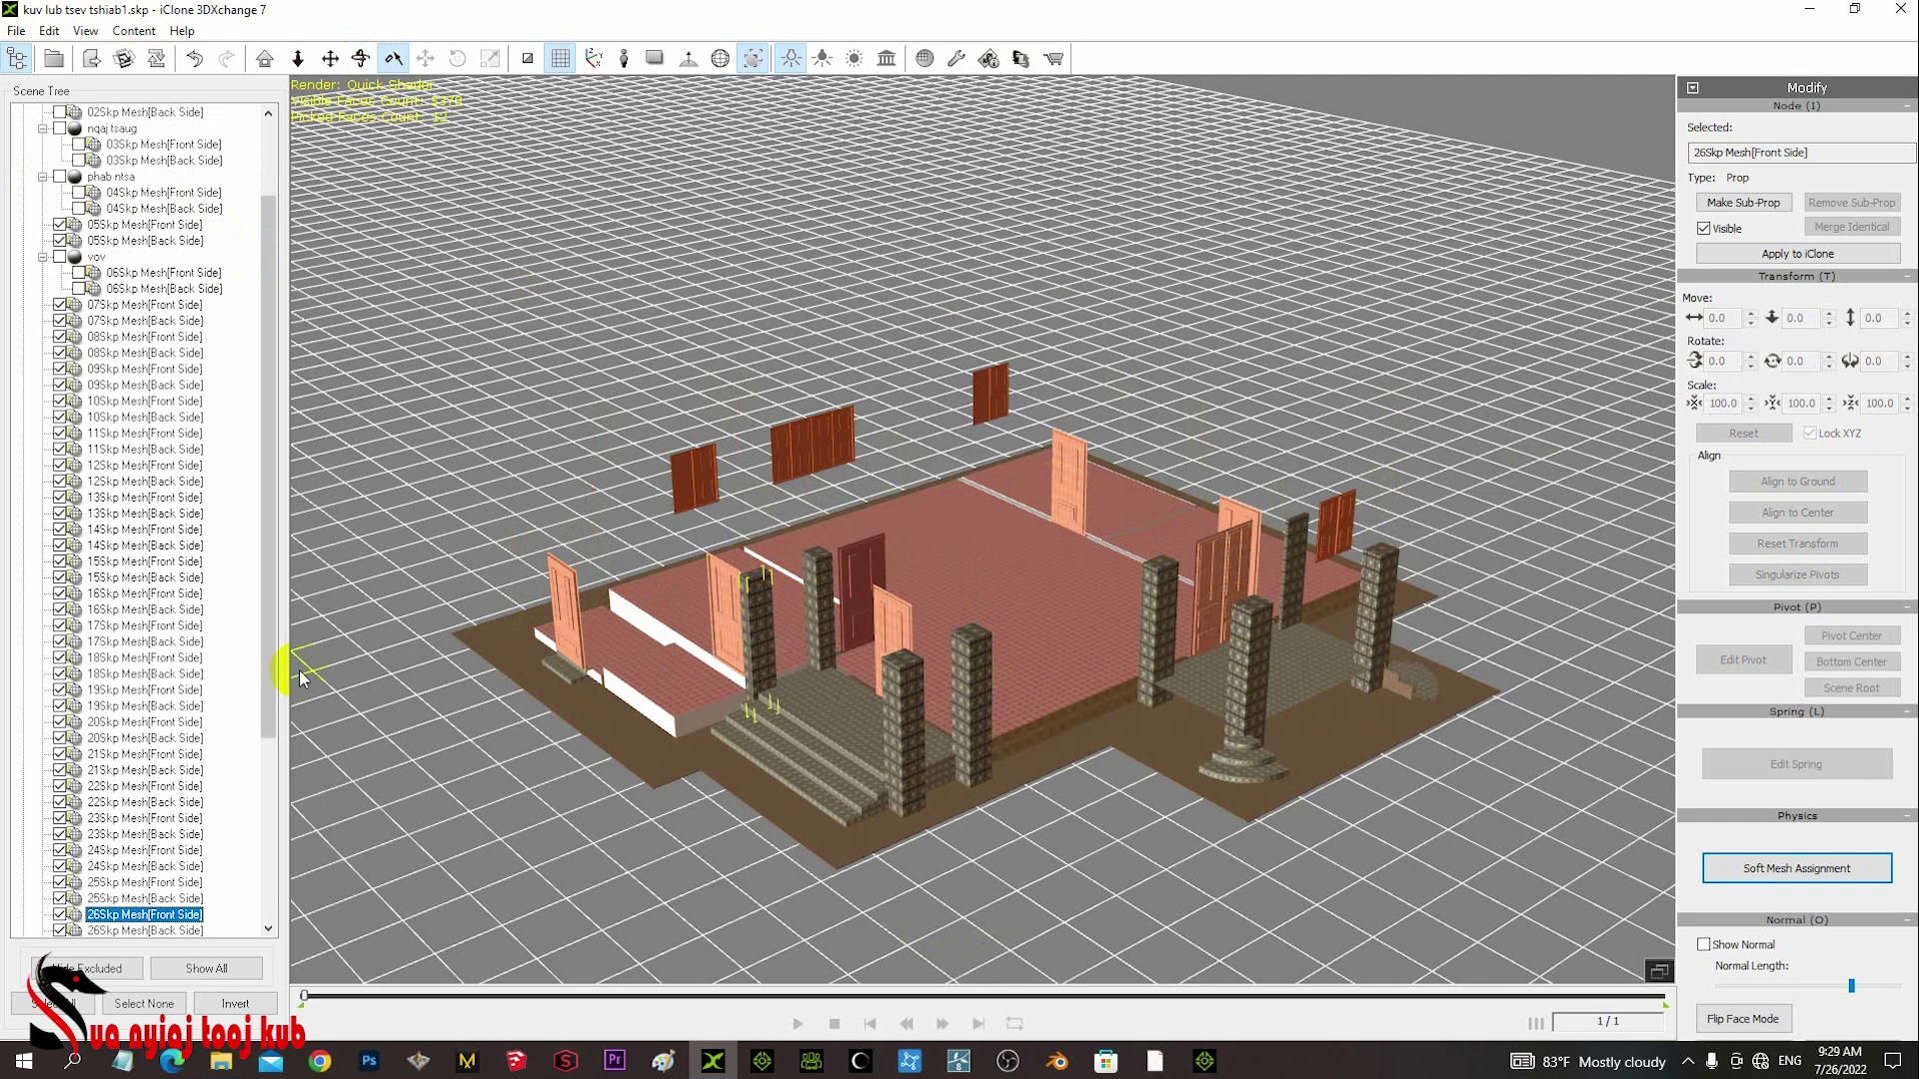
{"action": "left_click_drag", "start_coordinate": [267, 637], "coordinate": [249, 750]}
{"action": "left_click", "coordinate": [59, 739]}
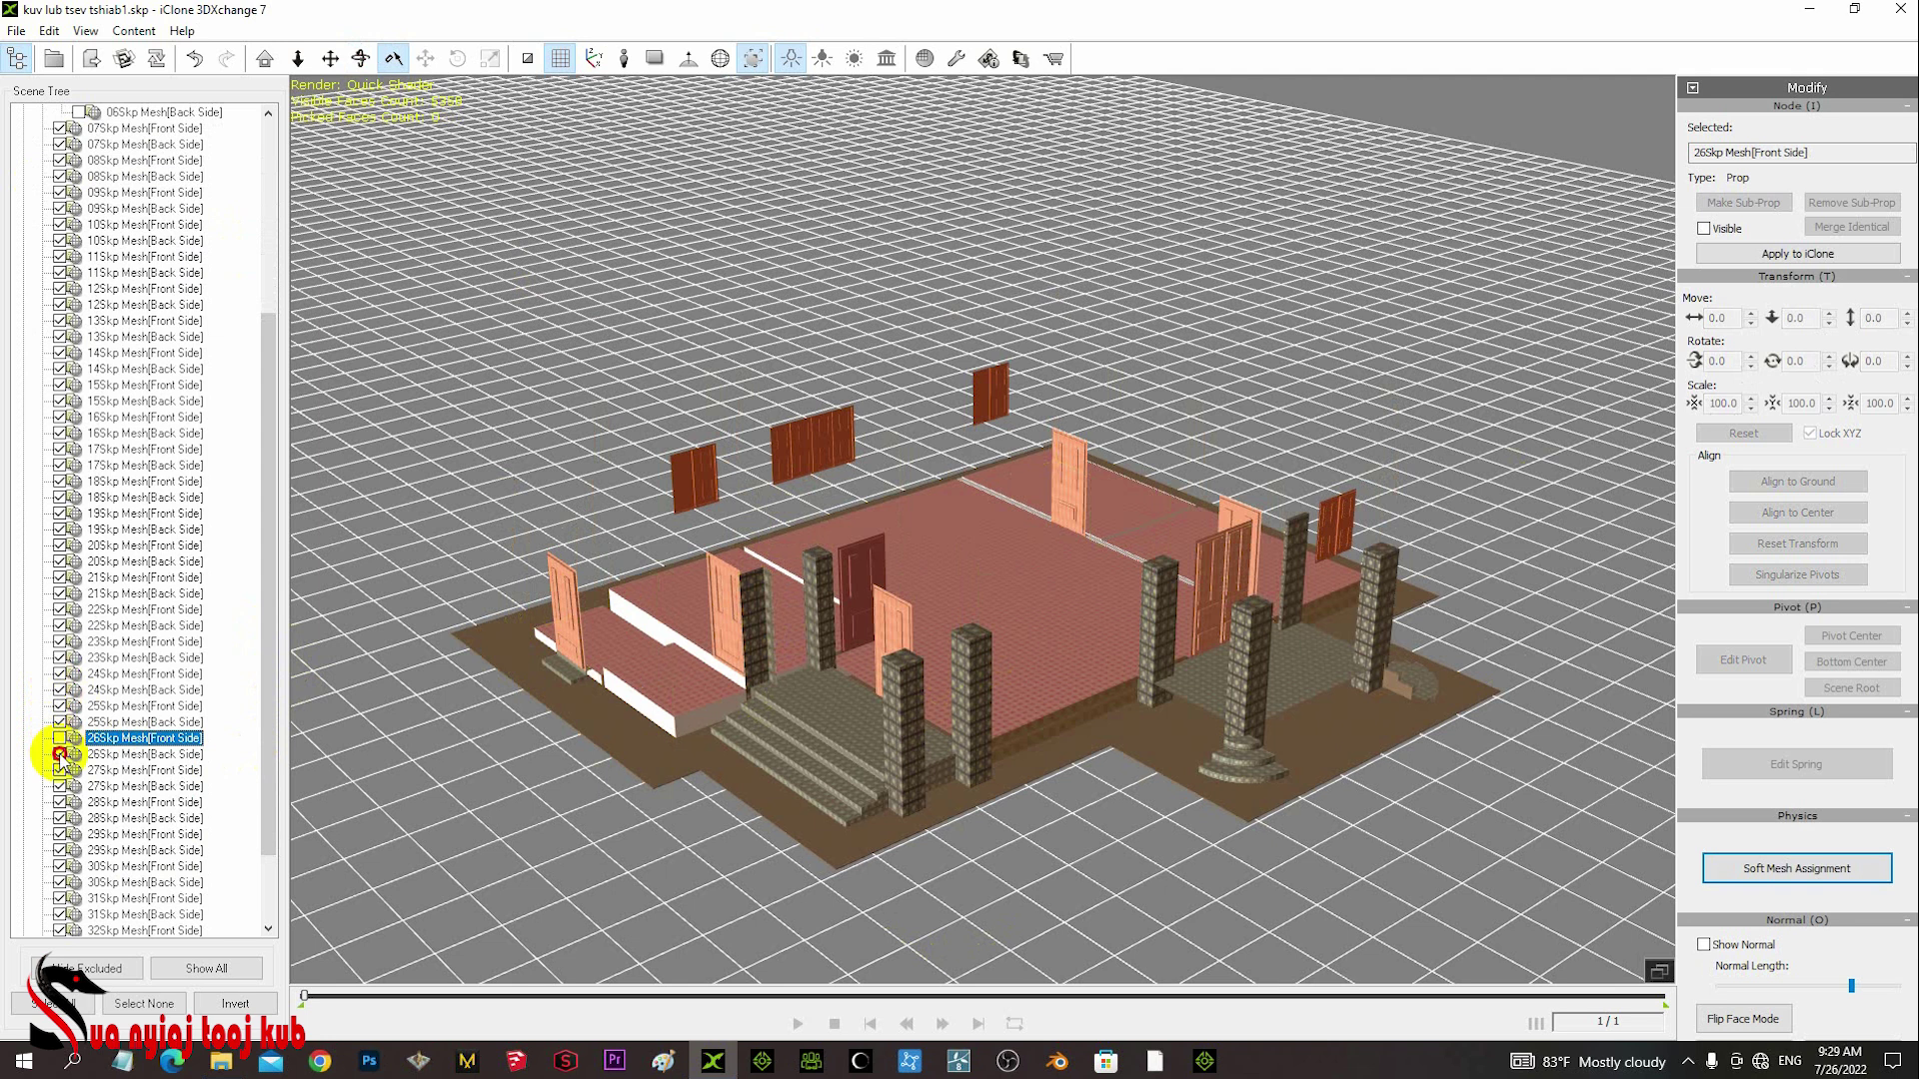
{"action": "left_click", "coordinate": [59, 754]}
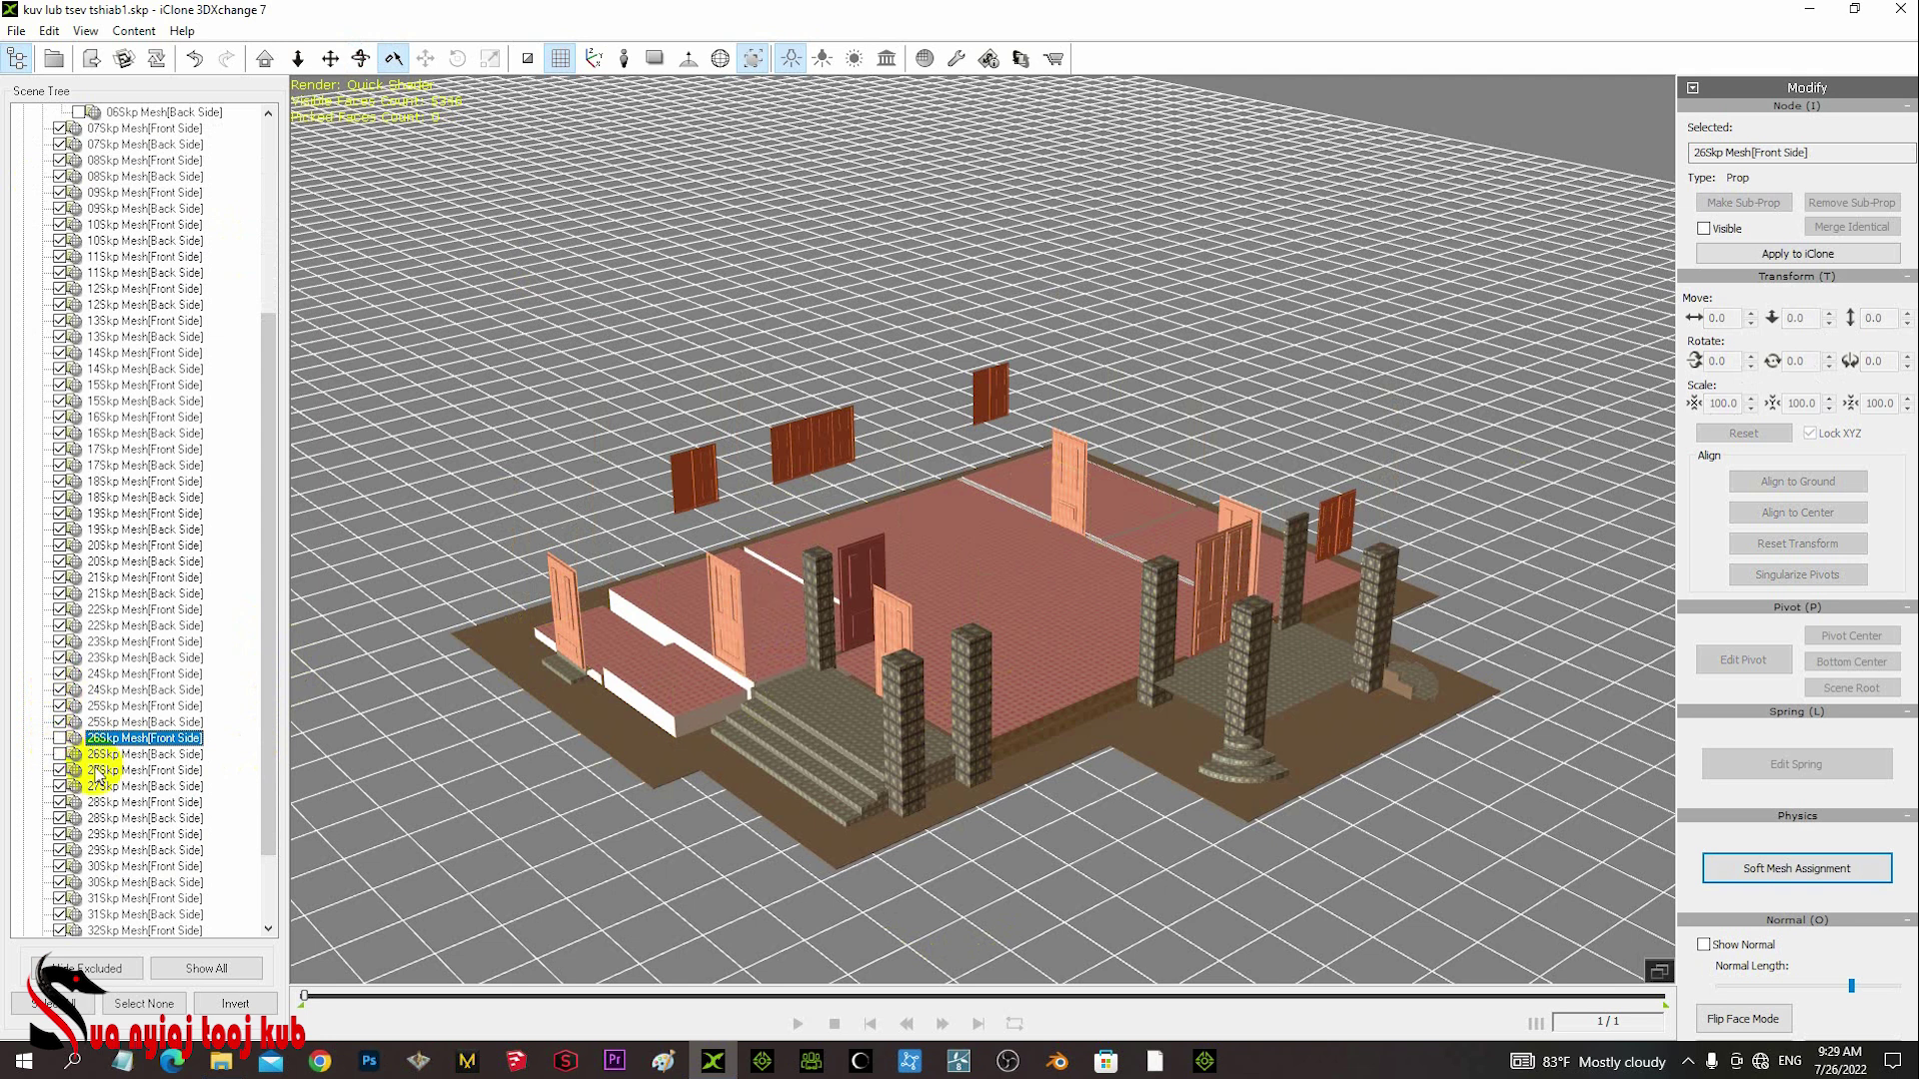
- Hide the front-side and back-side 27Skp meshes of the next stone pillar
{"action": "left_click", "coordinate": [94, 770]}
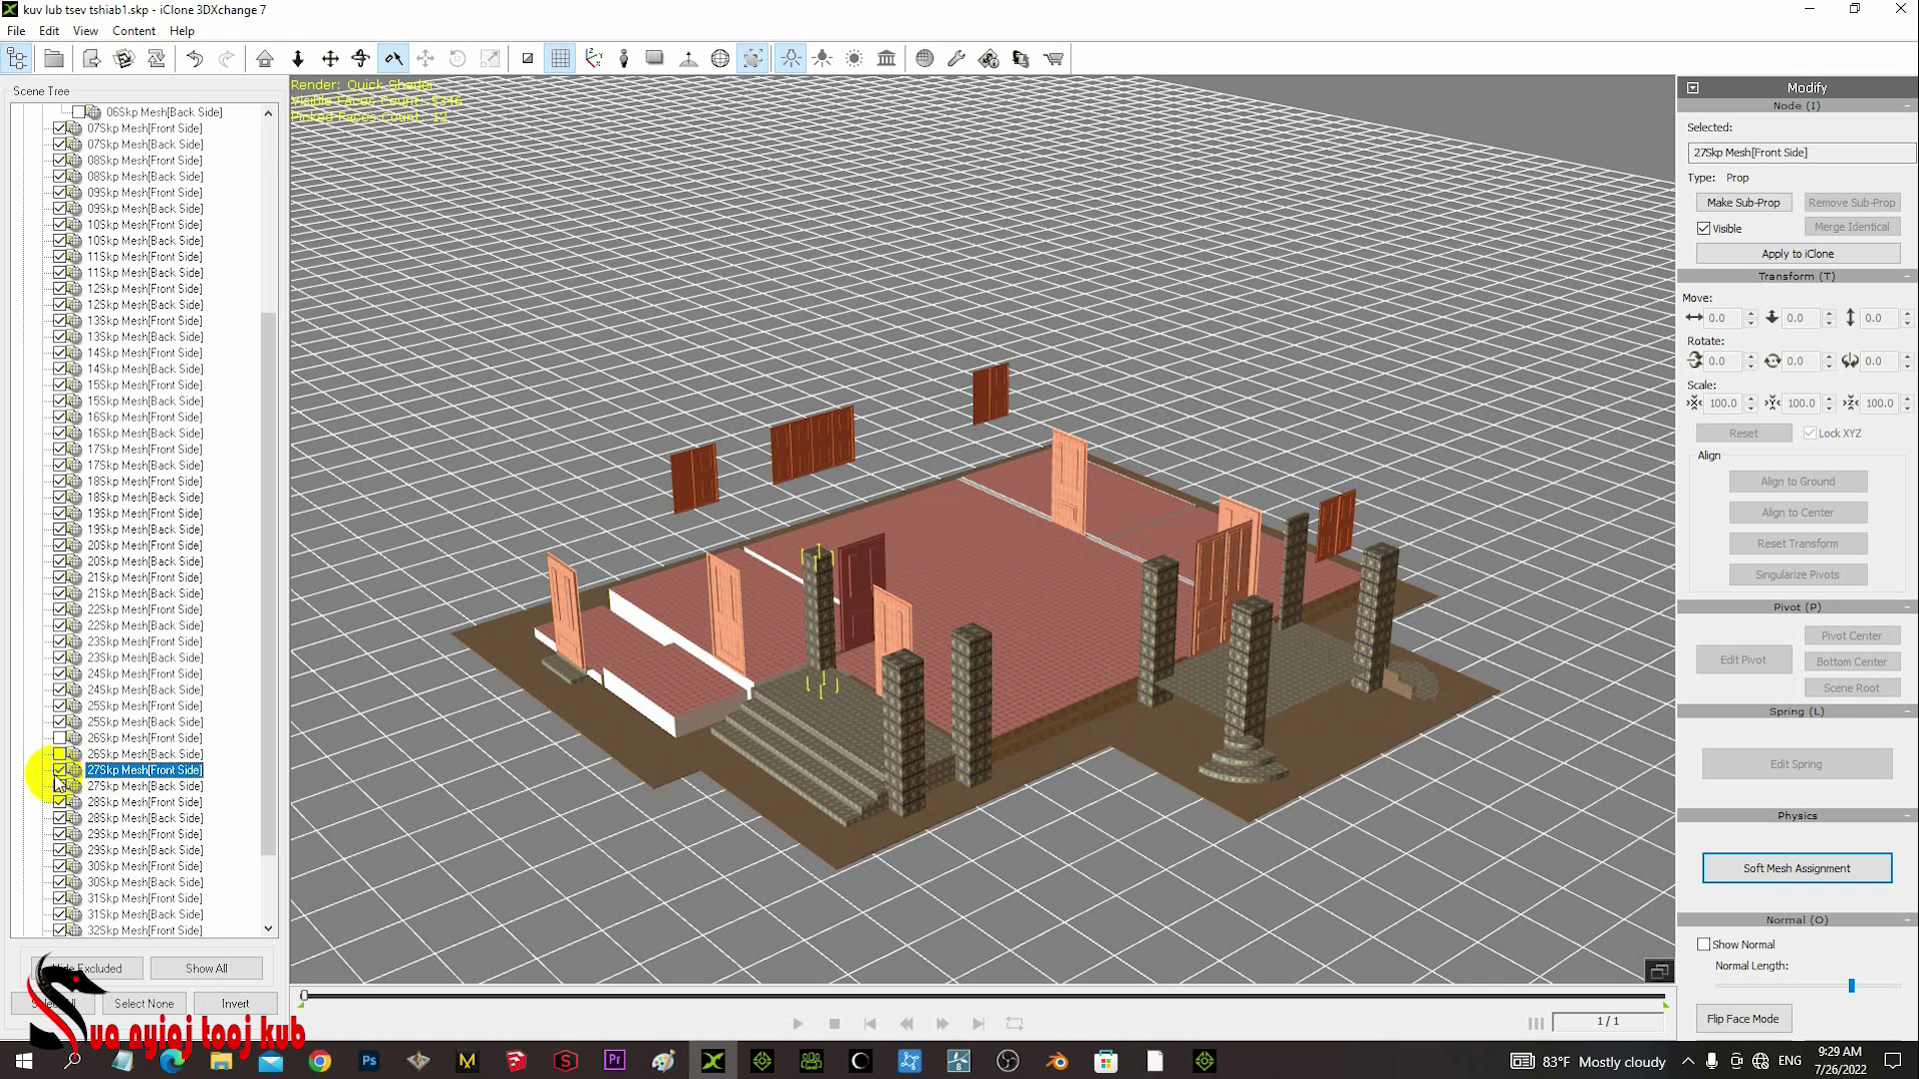
{"action": "left_click", "coordinate": [59, 771]}
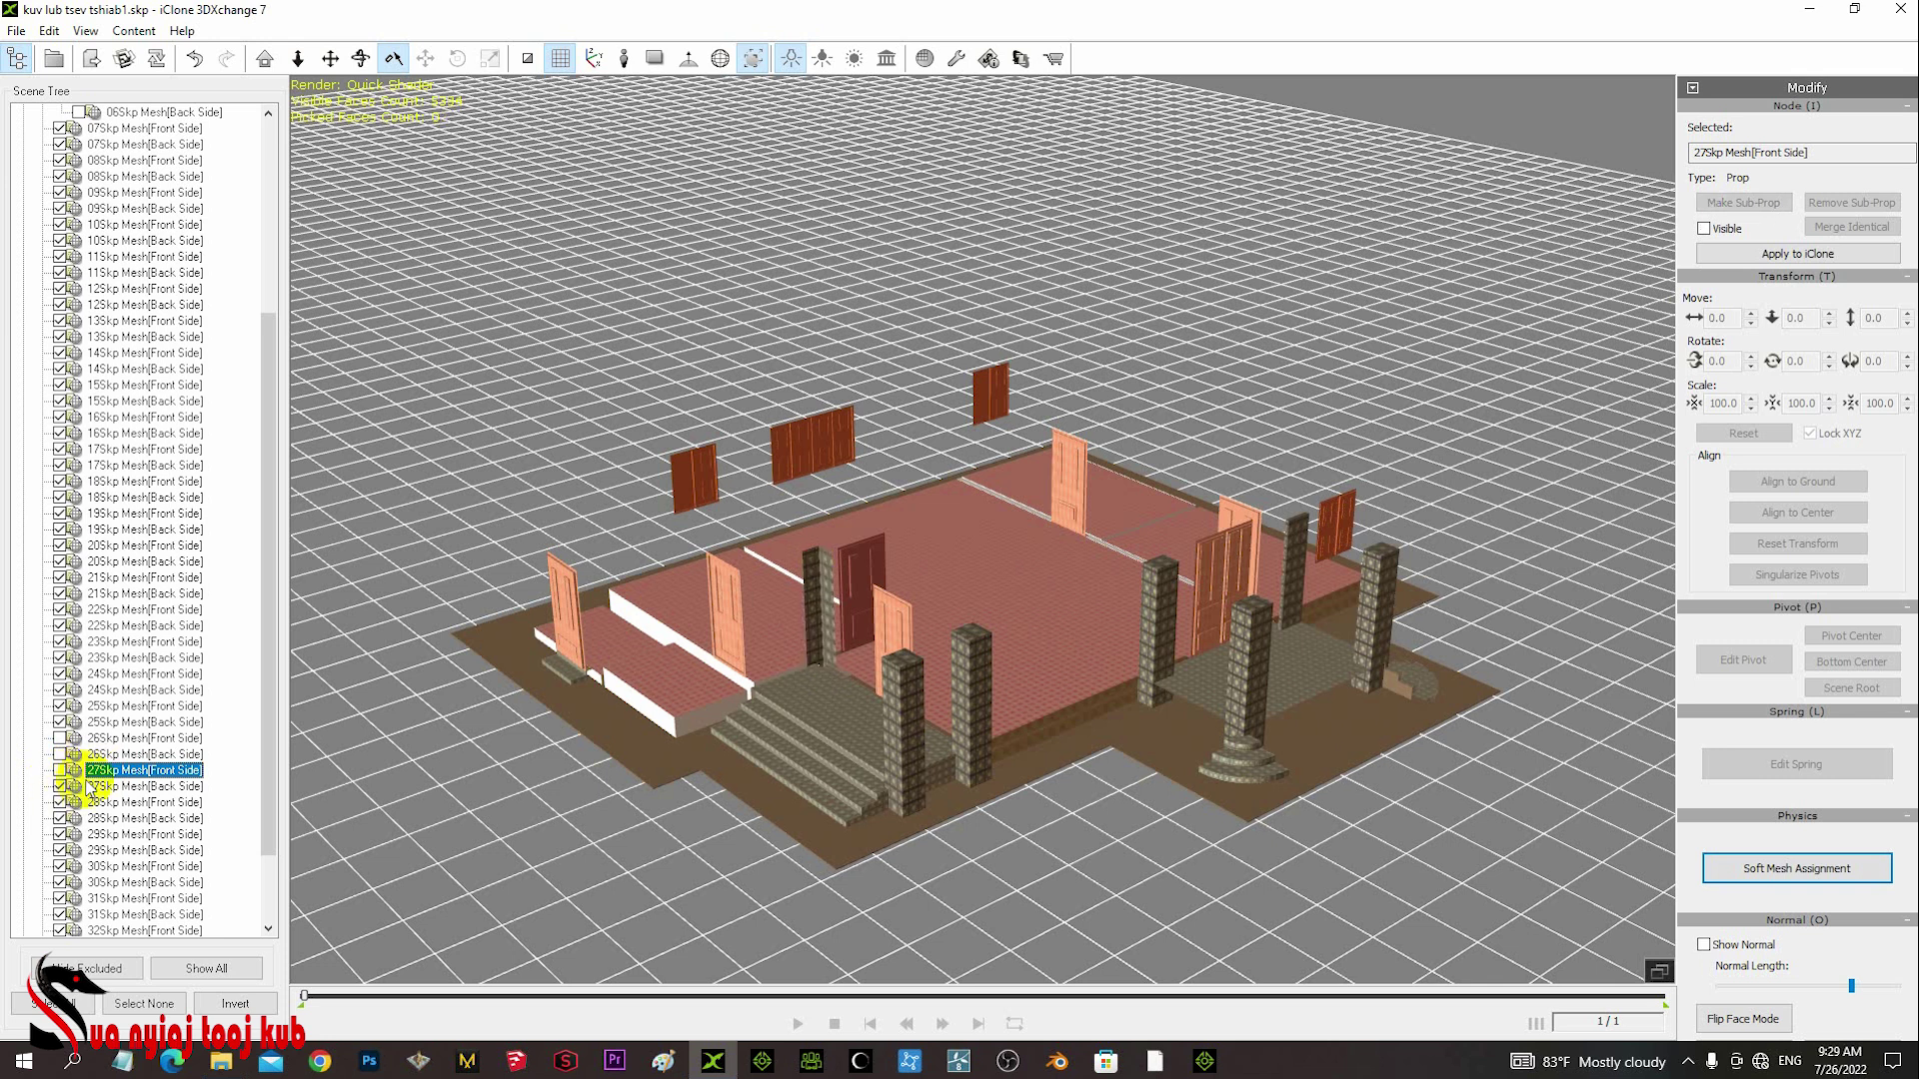
{"action": "left_click", "coordinate": [95, 787]}
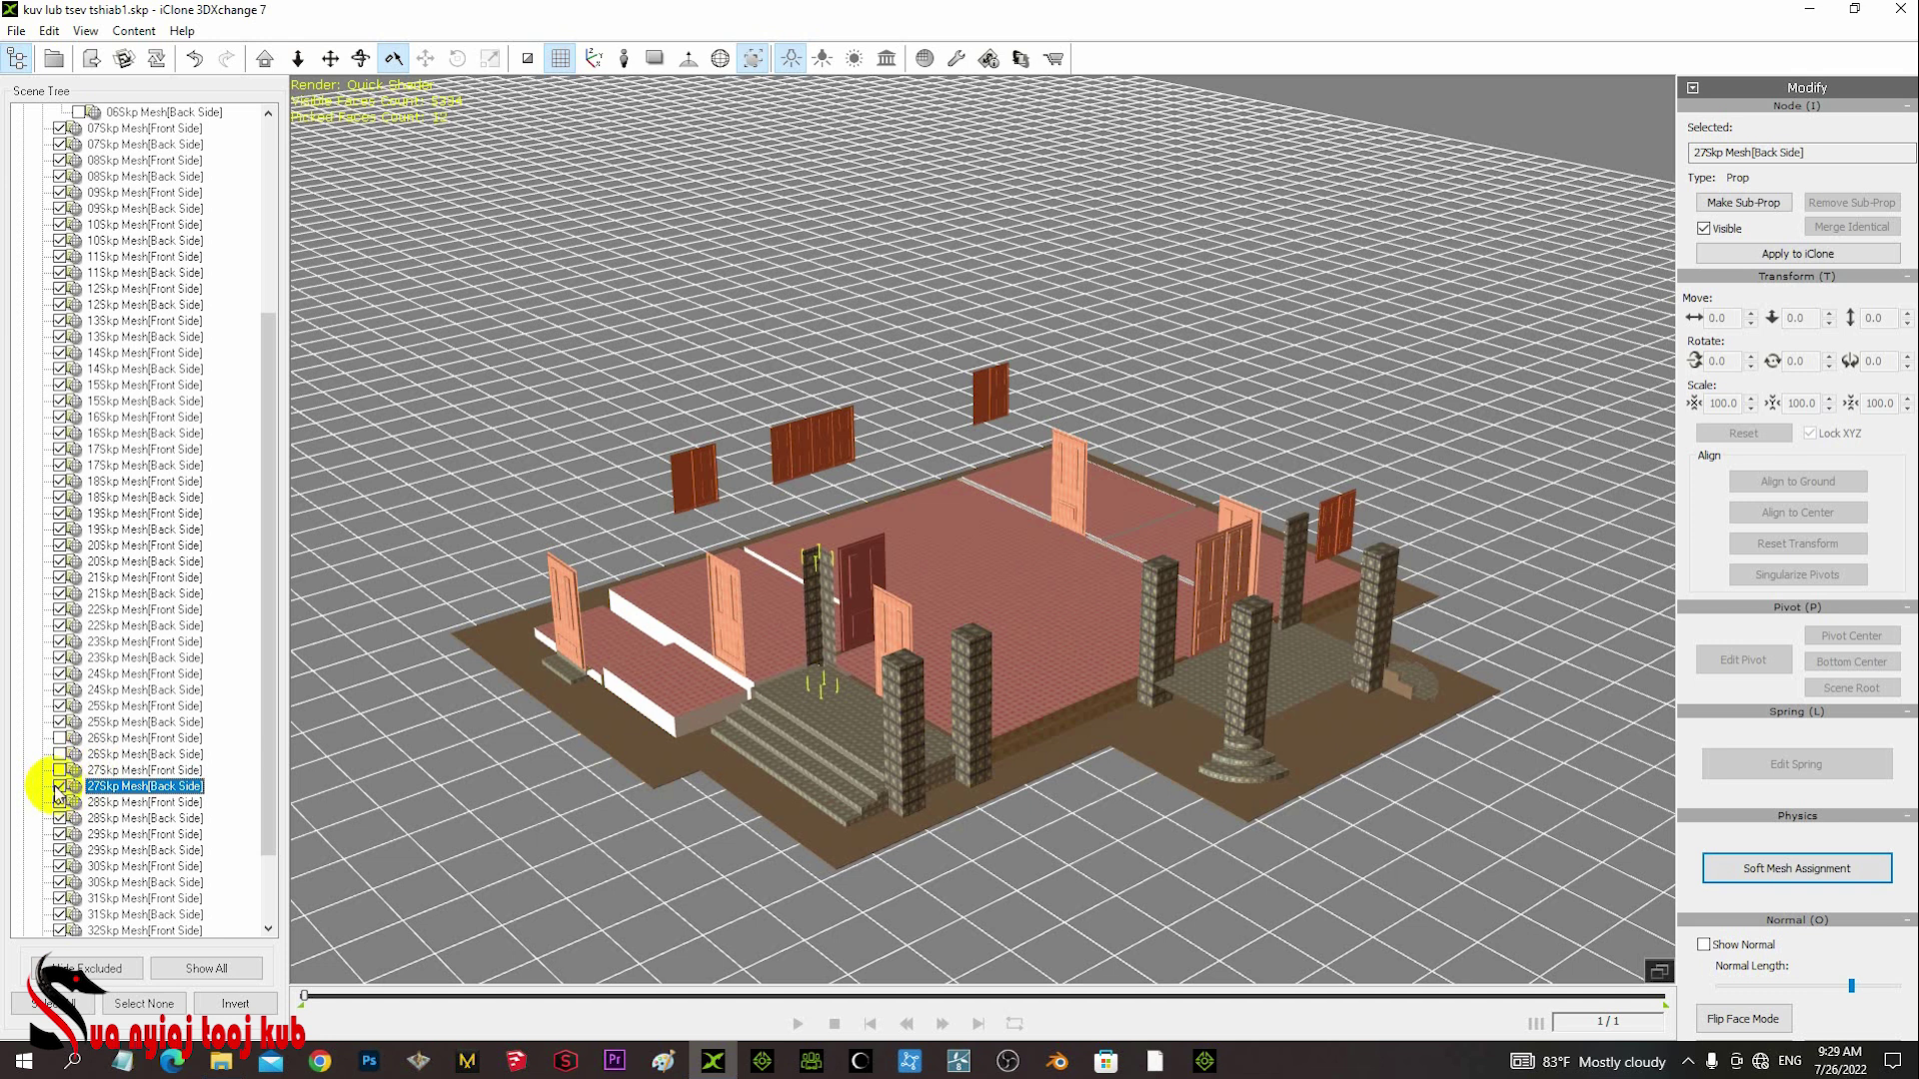
{"action": "left_click", "coordinate": [58, 787]}
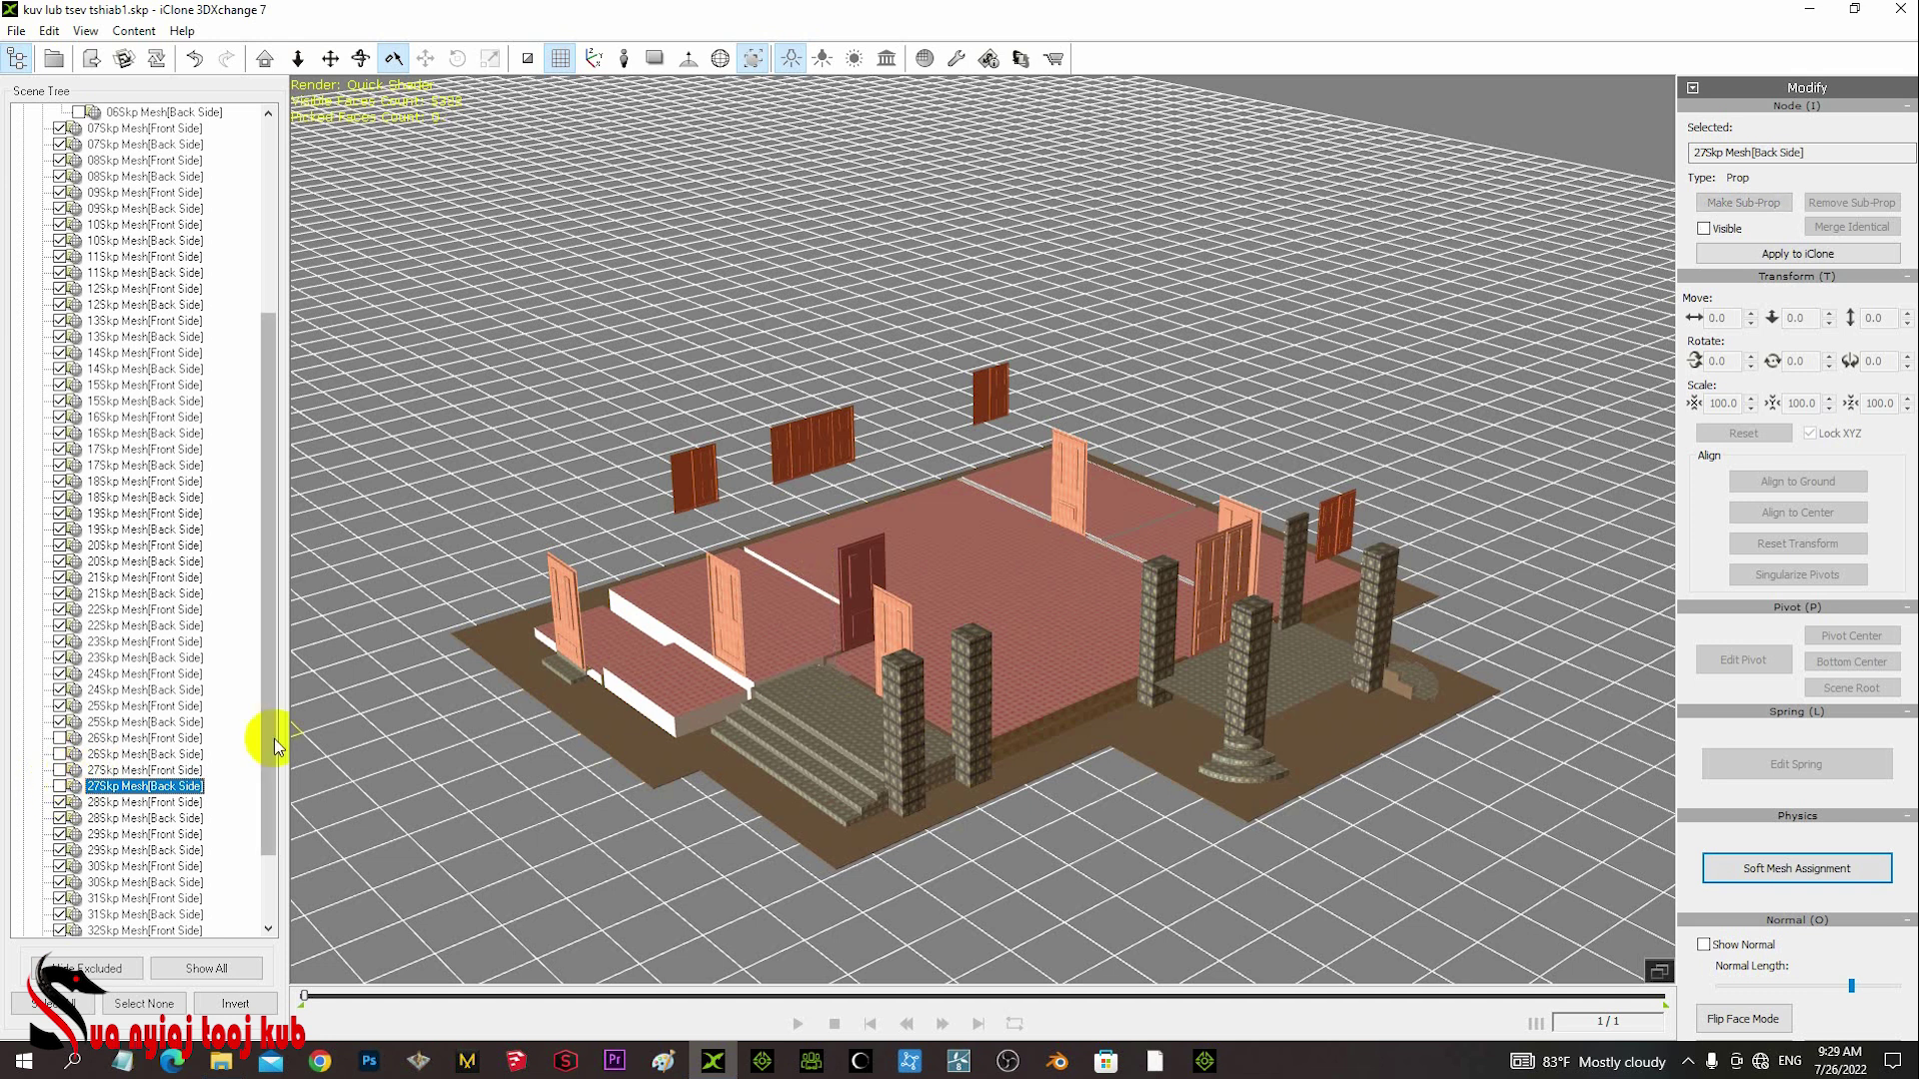
- Hide the front-side and back-side meshes of the remaining stone pillars from 28Skp through 32Skp
{"action": "left_click_drag", "start_coordinate": [274, 739], "coordinate": [257, 843]}
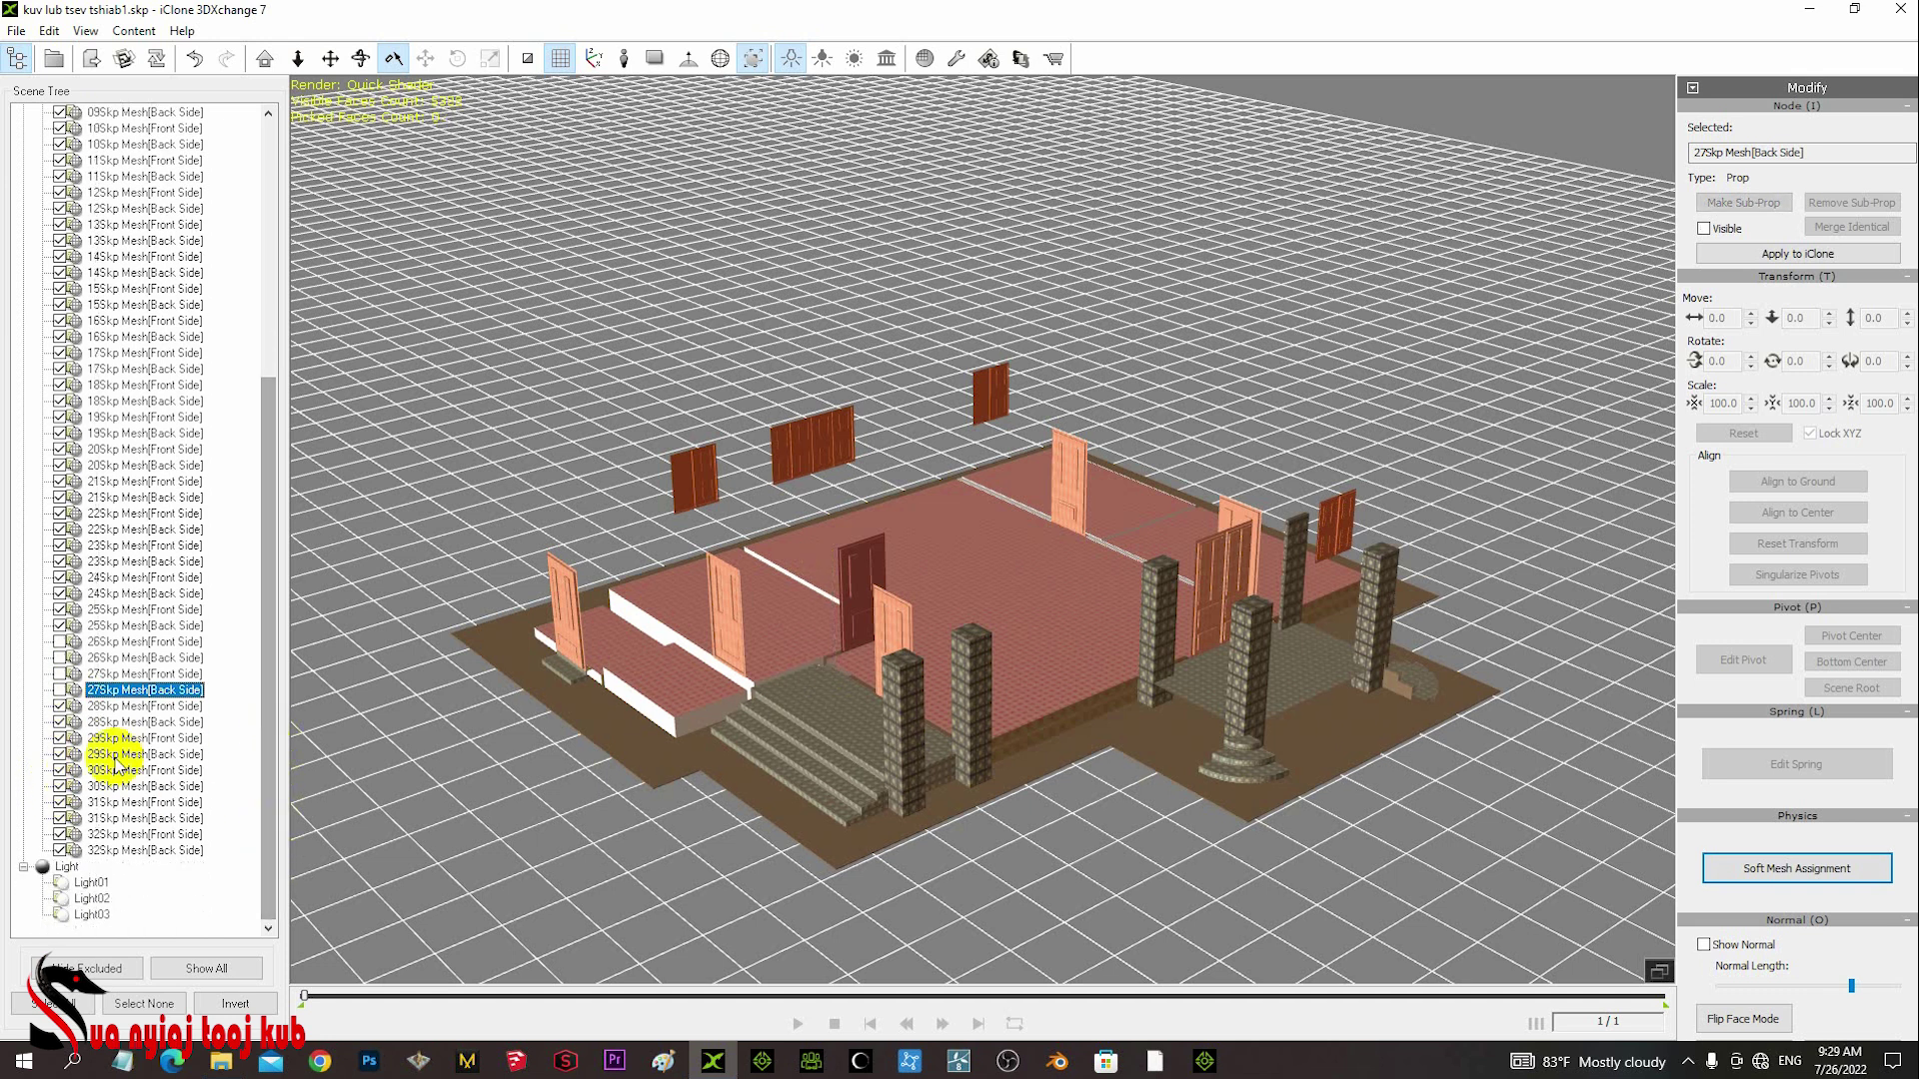
{"action": "left_click", "coordinate": [112, 837], "text": "shift"}
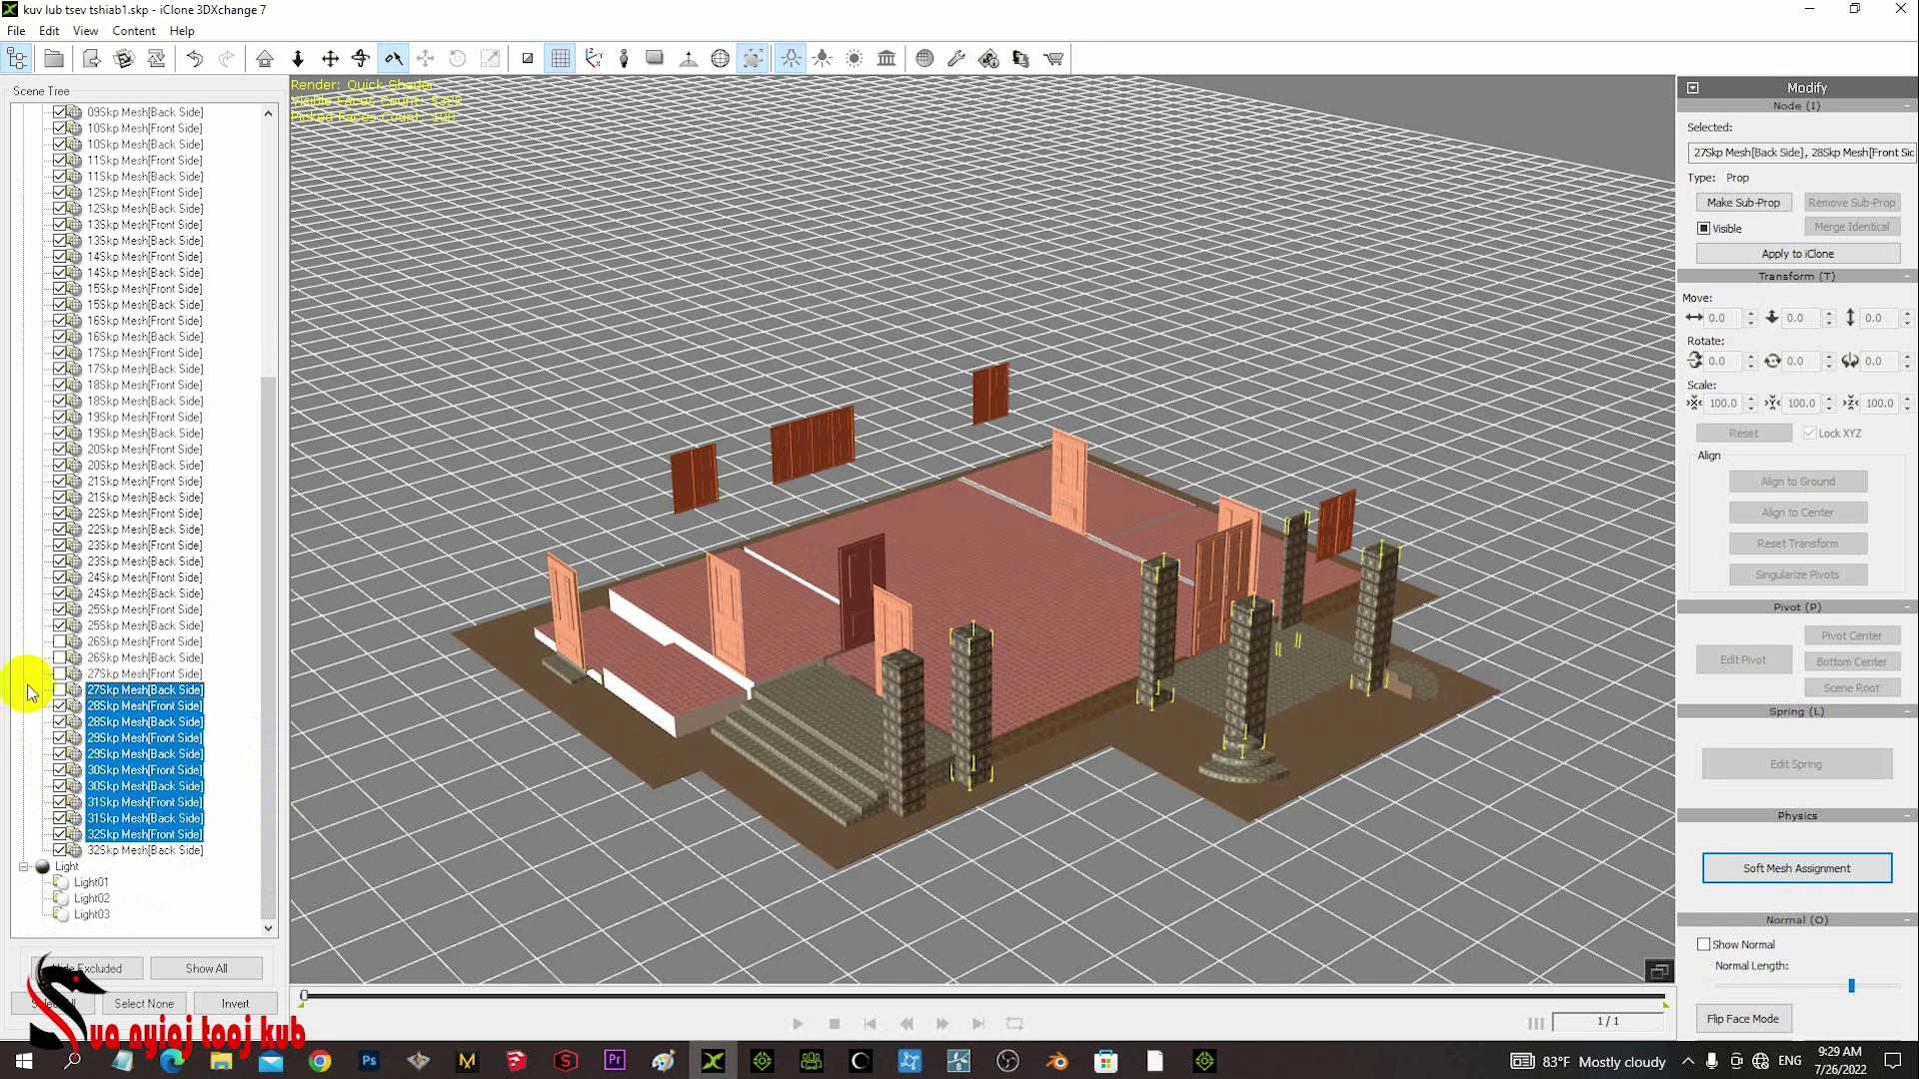
{"action": "left_click", "coordinate": [57, 706]}
{"action": "left_click", "coordinate": [59, 721]}
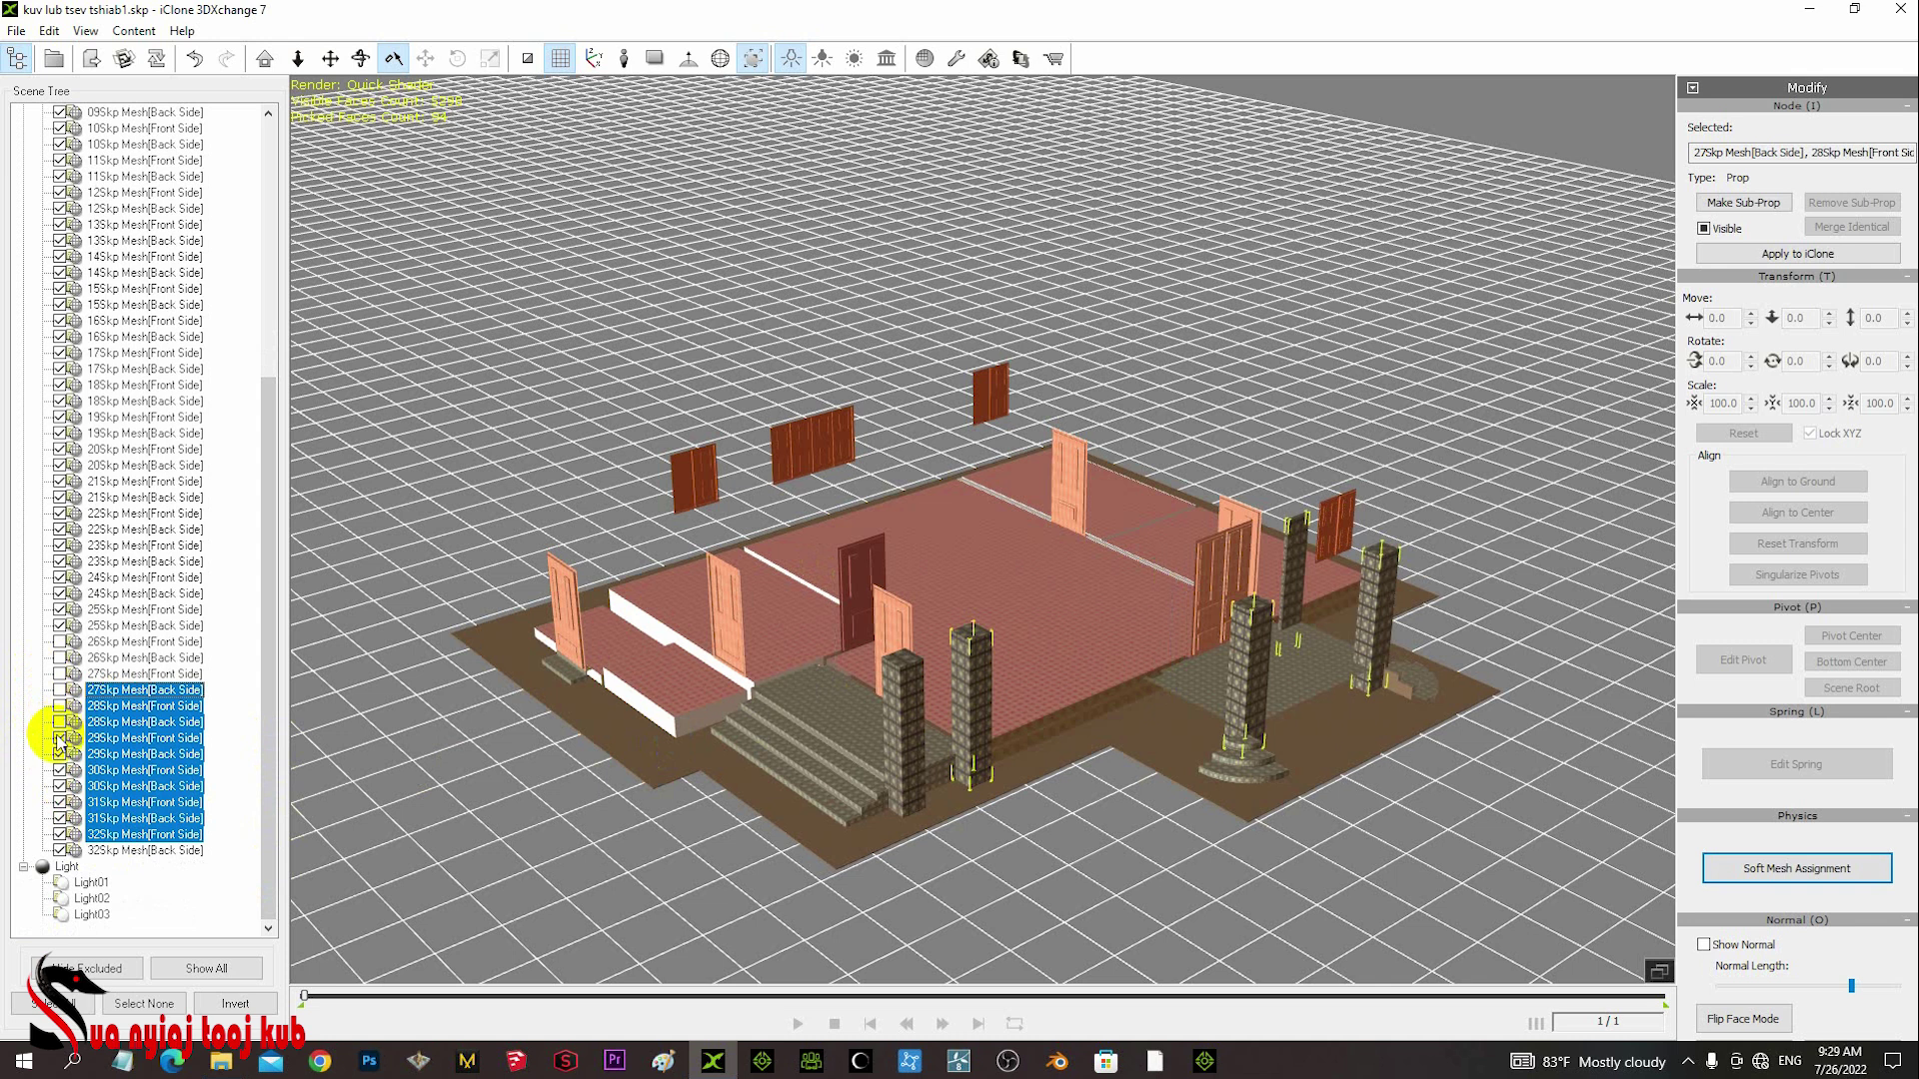
{"action": "left_click", "coordinate": [59, 737]}
{"action": "left_click", "coordinate": [58, 753]}
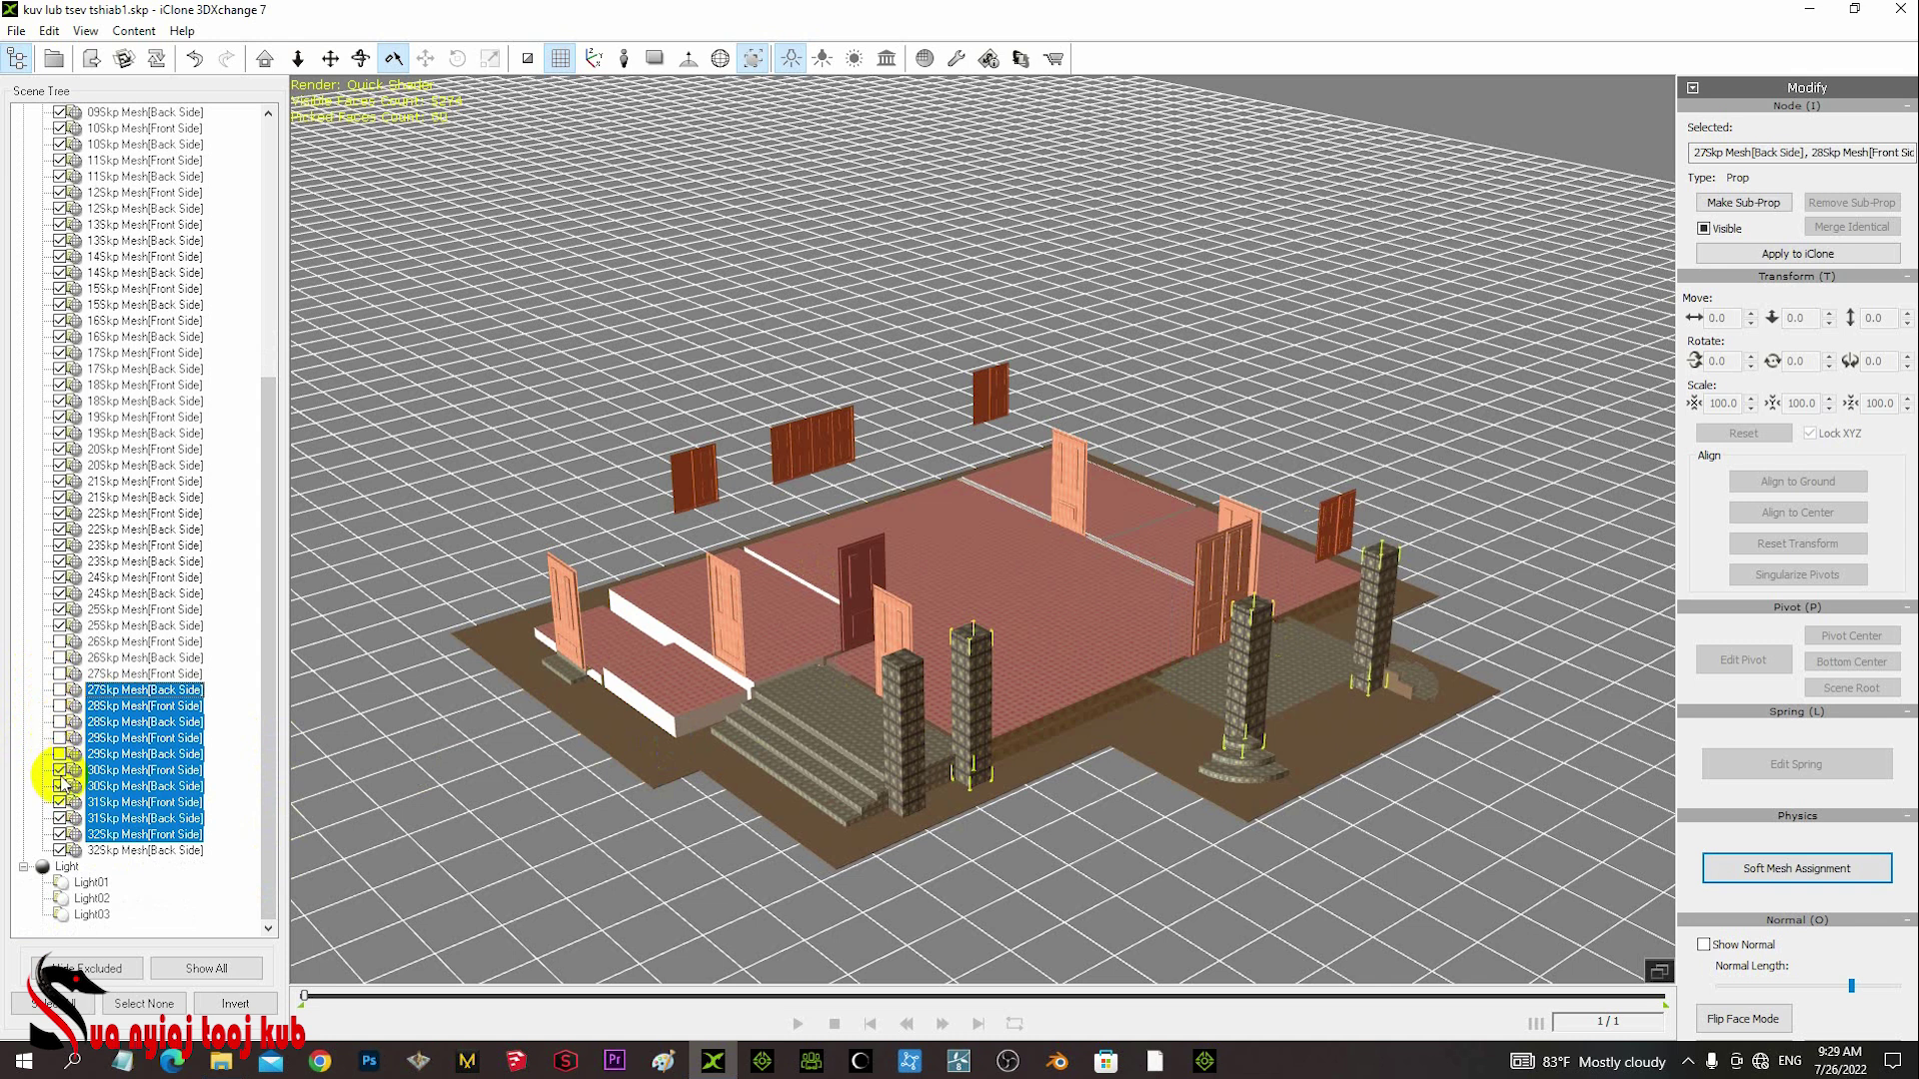
{"action": "left_click", "coordinate": [59, 770]}
{"action": "left_click", "coordinate": [59, 786]}
{"action": "left_click", "coordinate": [59, 801]}
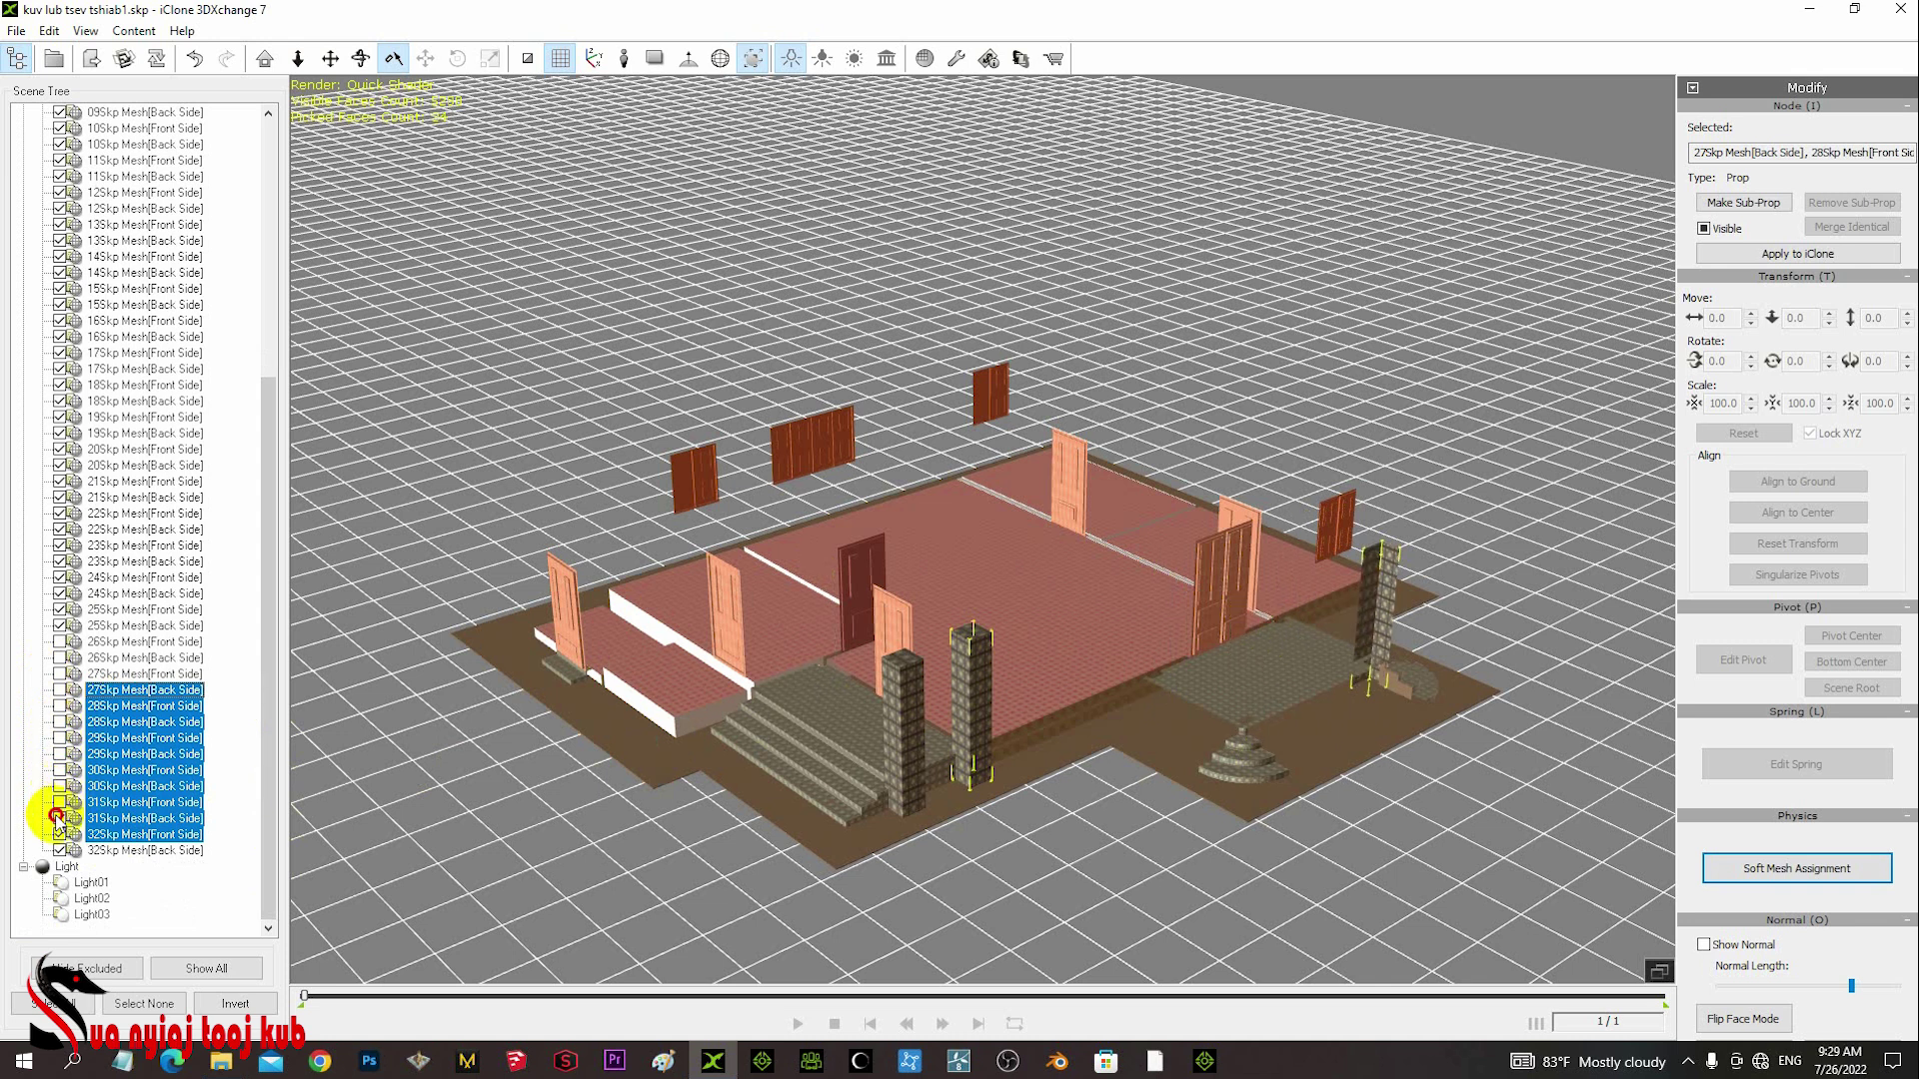
{"action": "left_click", "coordinate": [59, 818]}
{"action": "left_click", "coordinate": [59, 833]}
{"action": "left_click", "coordinate": [59, 850]}
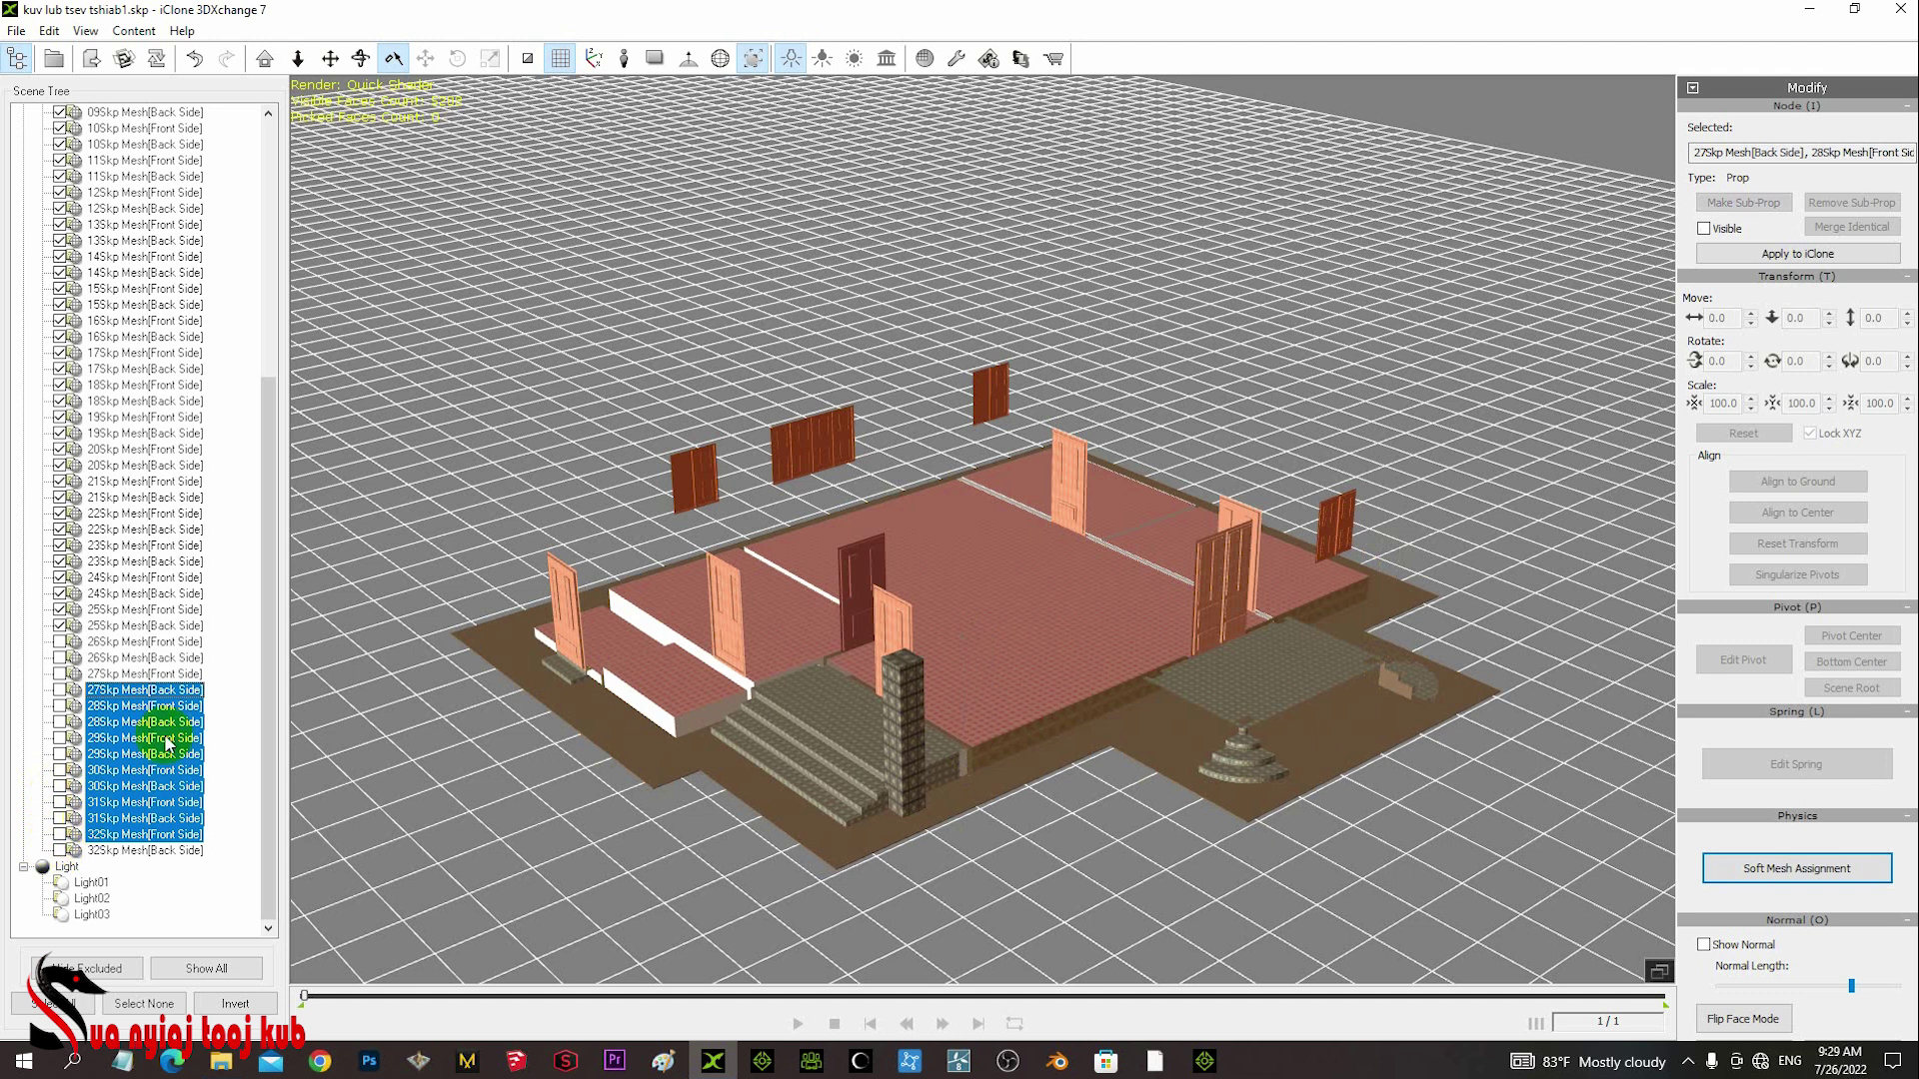
- Select the front-side and back-side 25Skp pillar meshes and hide both of them
{"action": "left_click", "coordinate": [125, 626]}
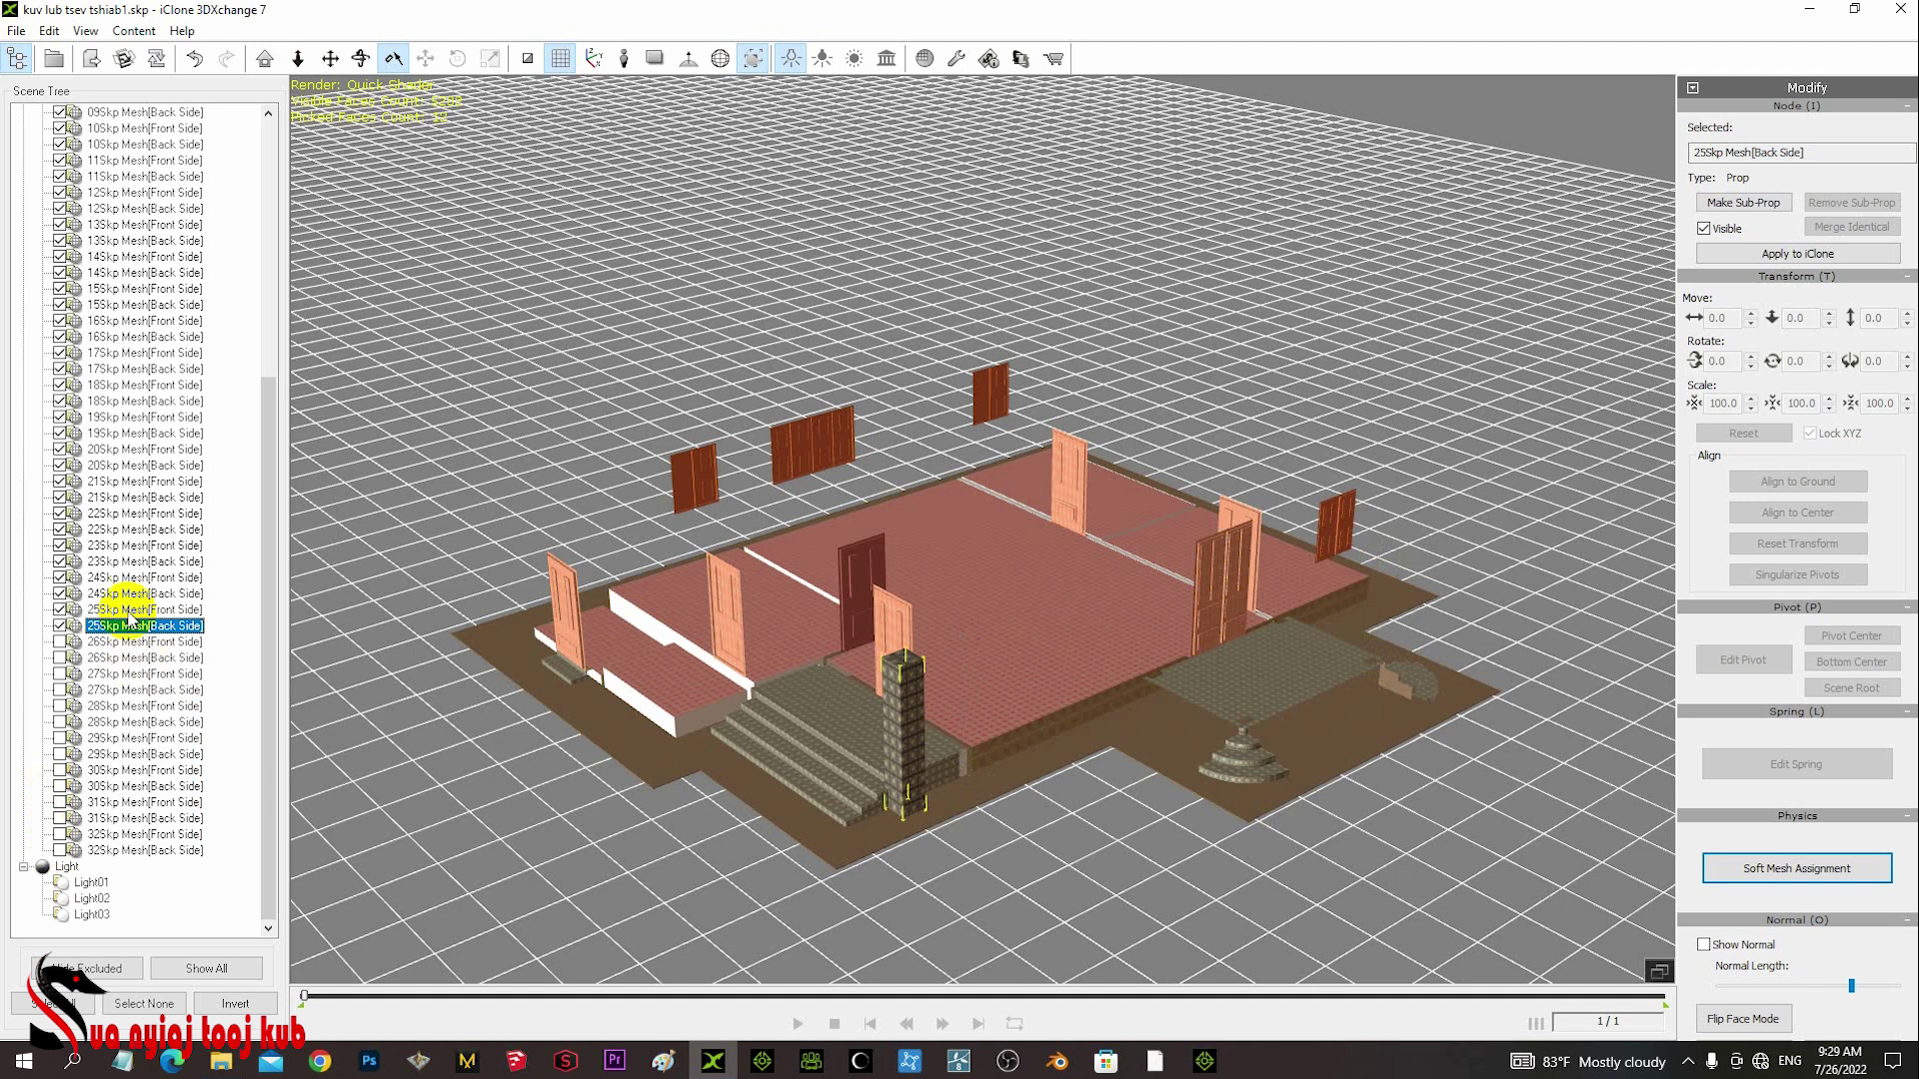
{"action": "left_click", "coordinate": [125, 609], "text": "ctrl"}
{"action": "left_click", "coordinate": [59, 609]}
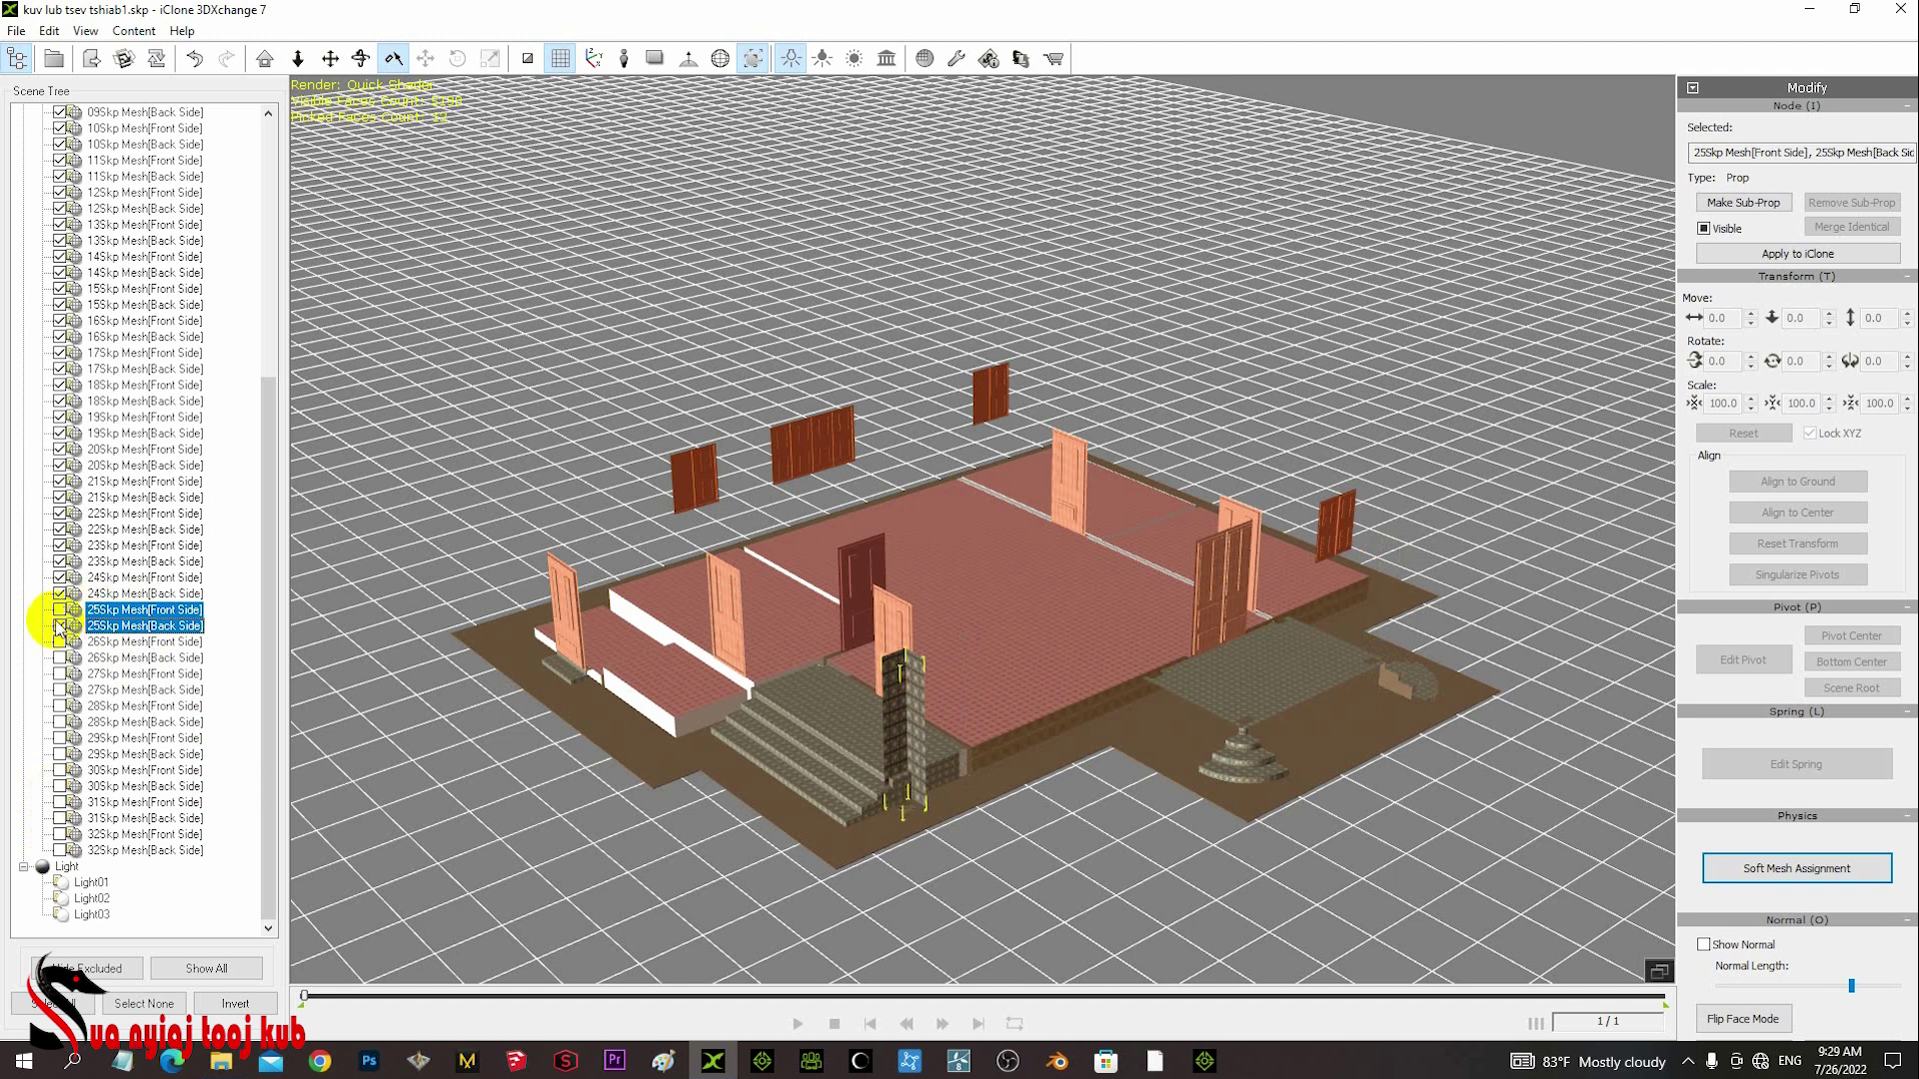
{"action": "left_click", "coordinate": [59, 625]}
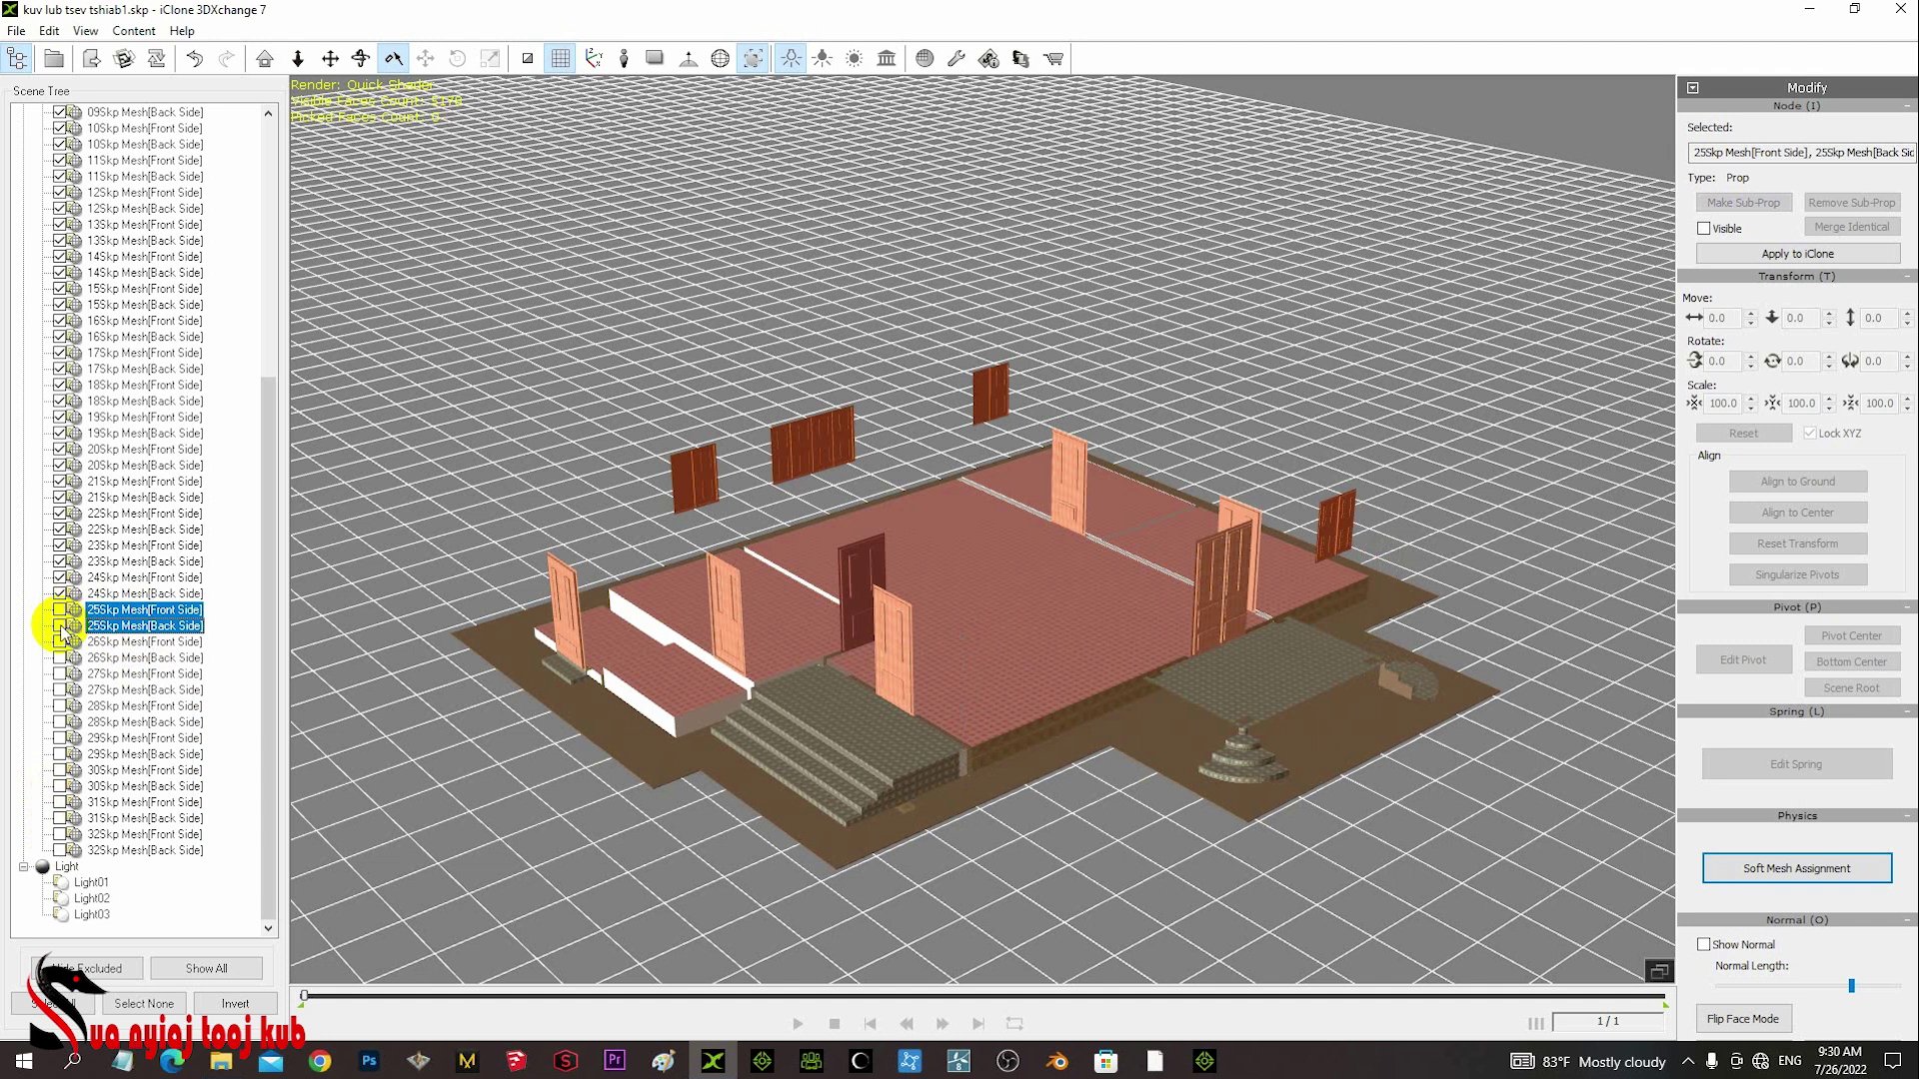
- Select all stone pillar meshes from 25Skp through 32Skp and add both 02Skp post meshes to the selection
{"action": "left_click", "coordinate": [110, 852], "text": "shift"}
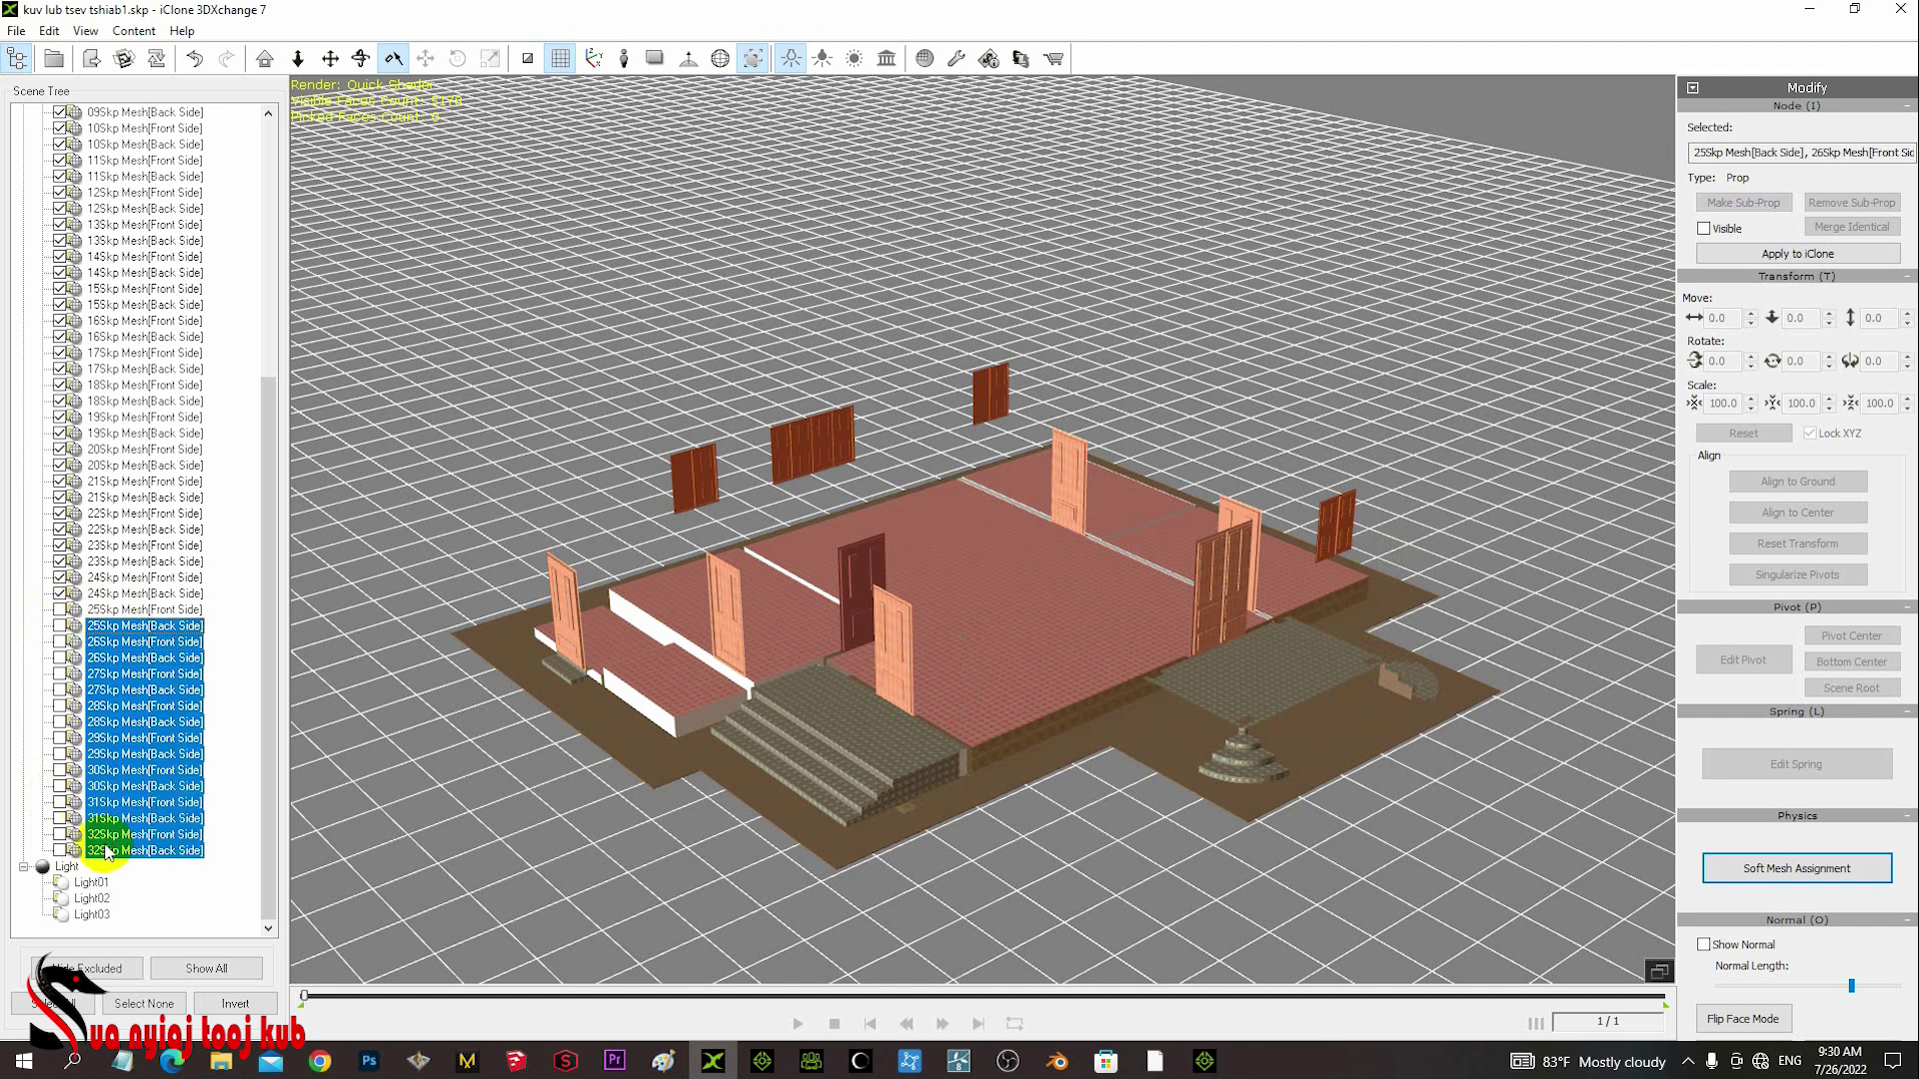
{"action": "left_click", "coordinate": [100, 610], "text": "ctrl"}
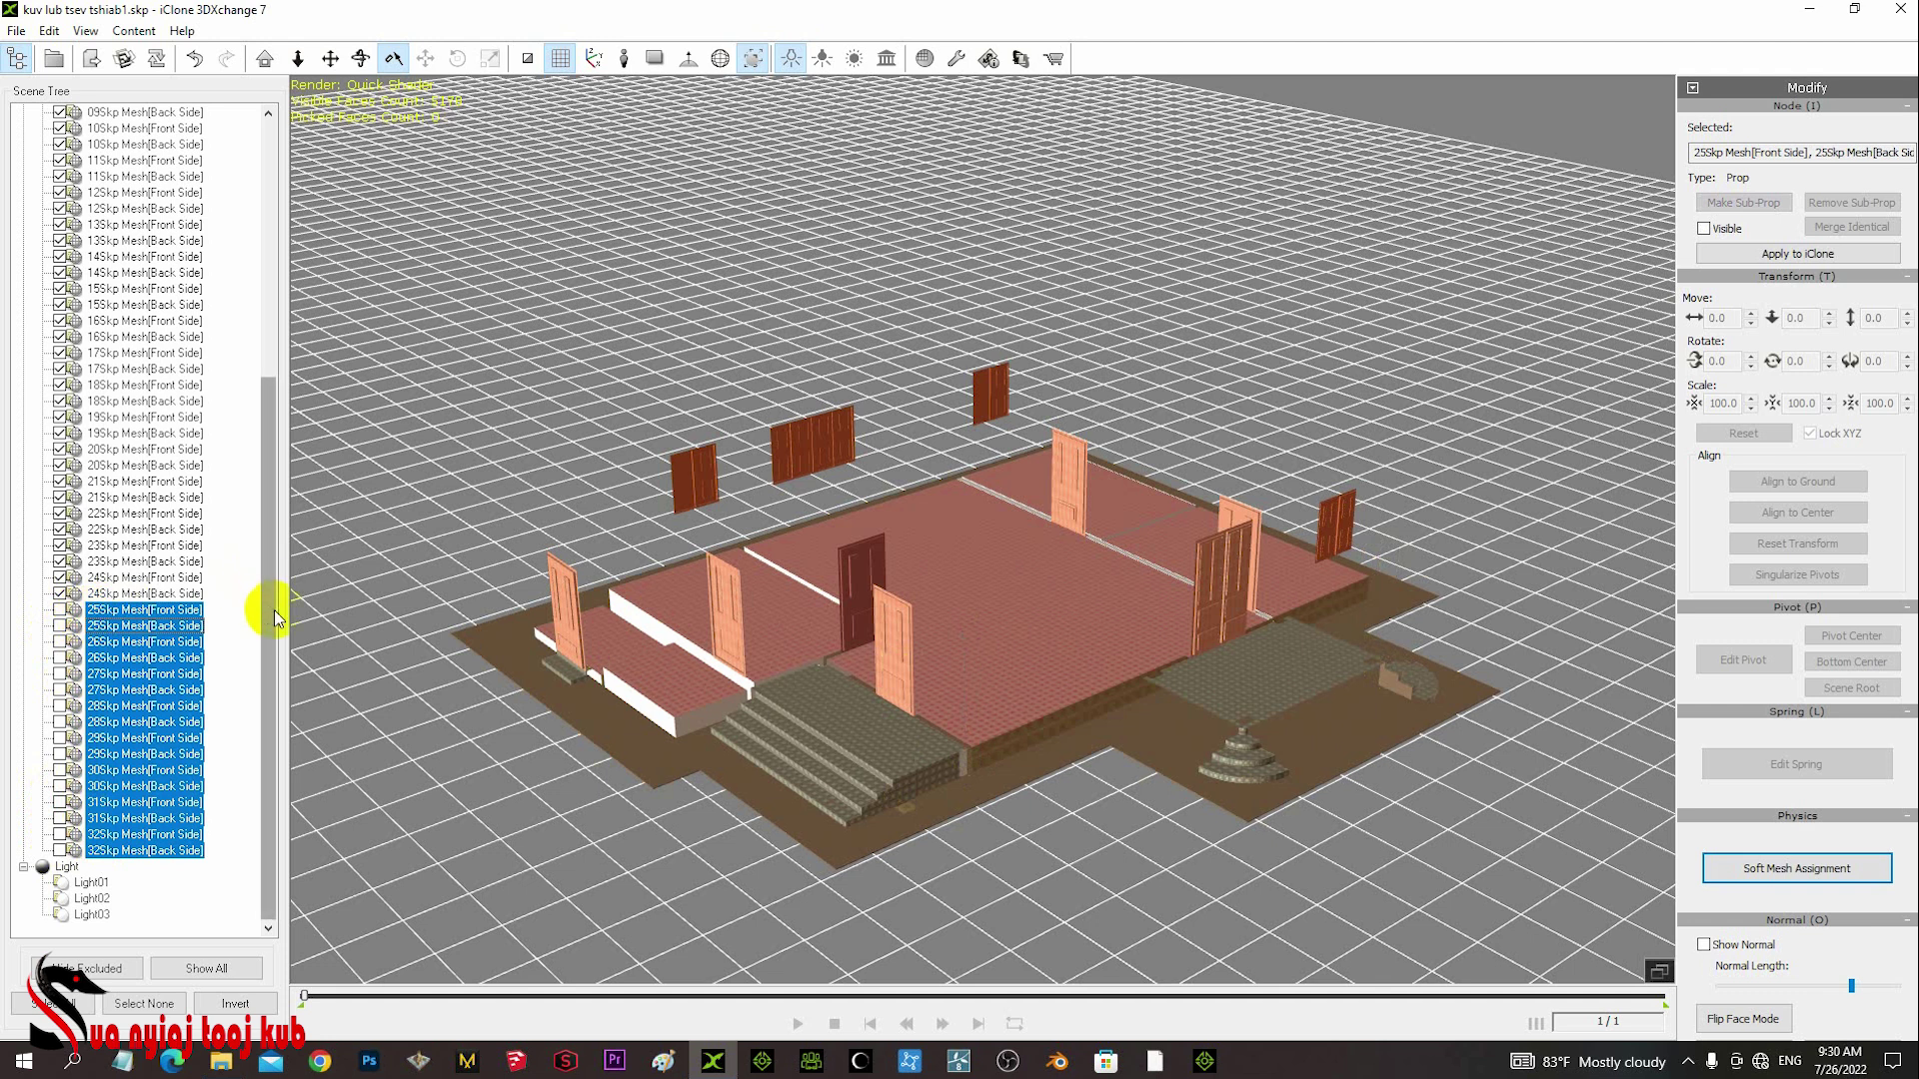
{"action": "left_click_drag", "start_coordinate": [274, 609], "coordinate": [270, 309]}
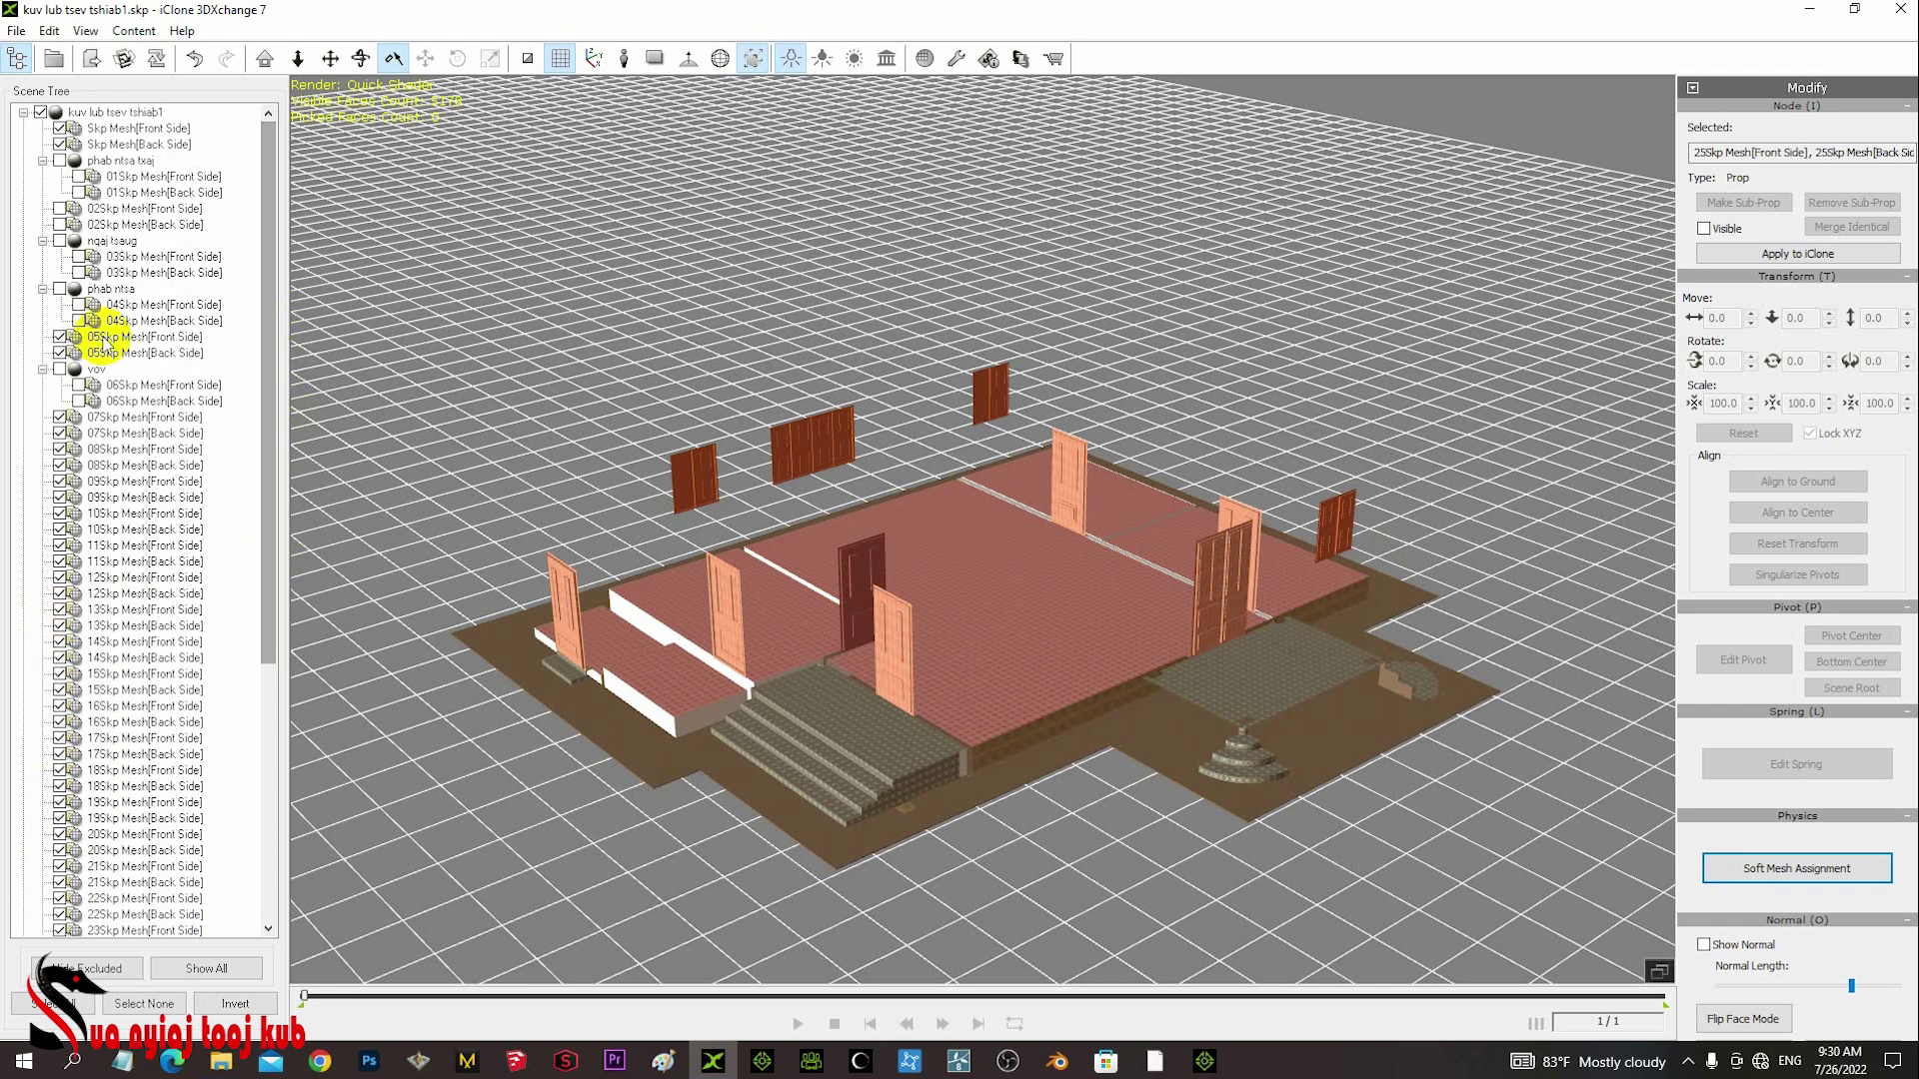
{"action": "left_click", "coordinate": [140, 226]}
{"action": "left_click", "coordinate": [141, 210], "text": "ctrl"}
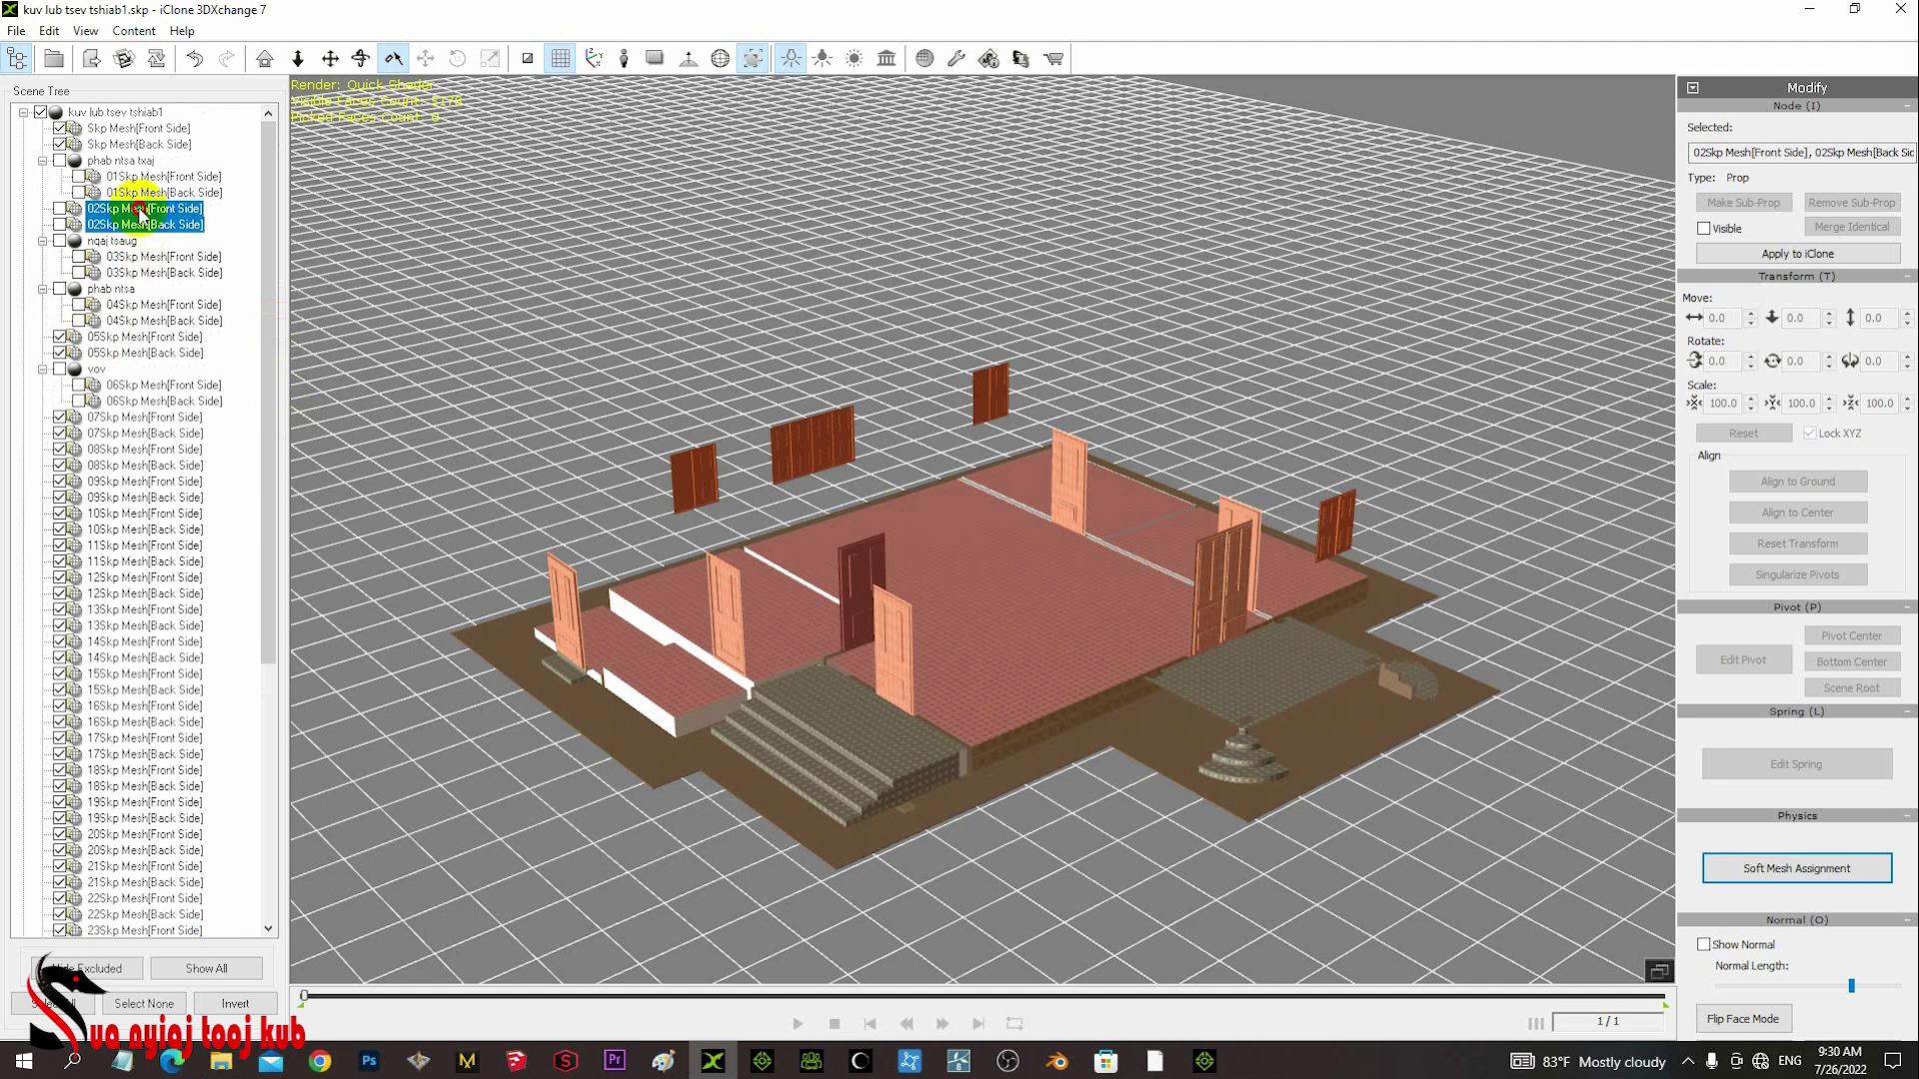
- Show both 02Skp post meshes and the front-side and back-side 31Skp and 32Skp stone pillar meshes
{"action": "left_click", "coordinate": [60, 209]}
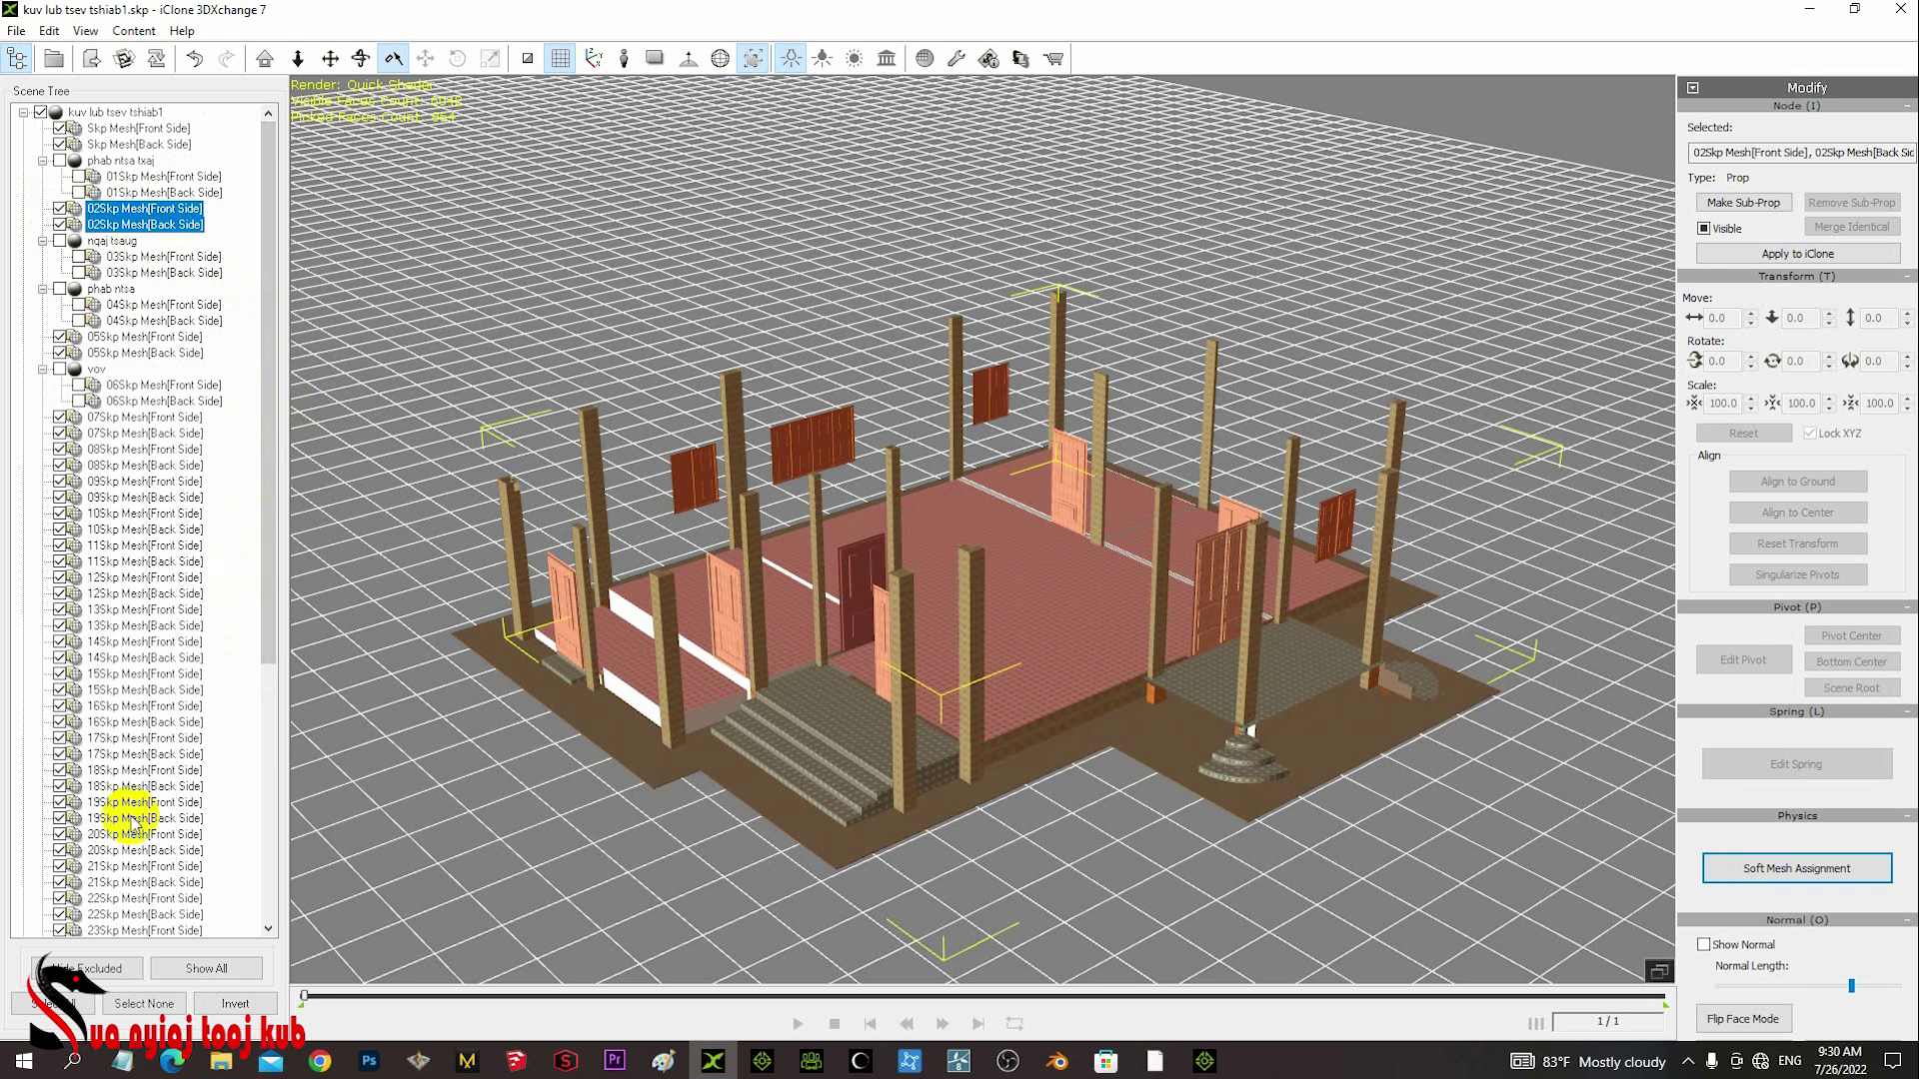
{"action": "left_click_drag", "start_coordinate": [262, 627], "coordinate": [257, 899]}
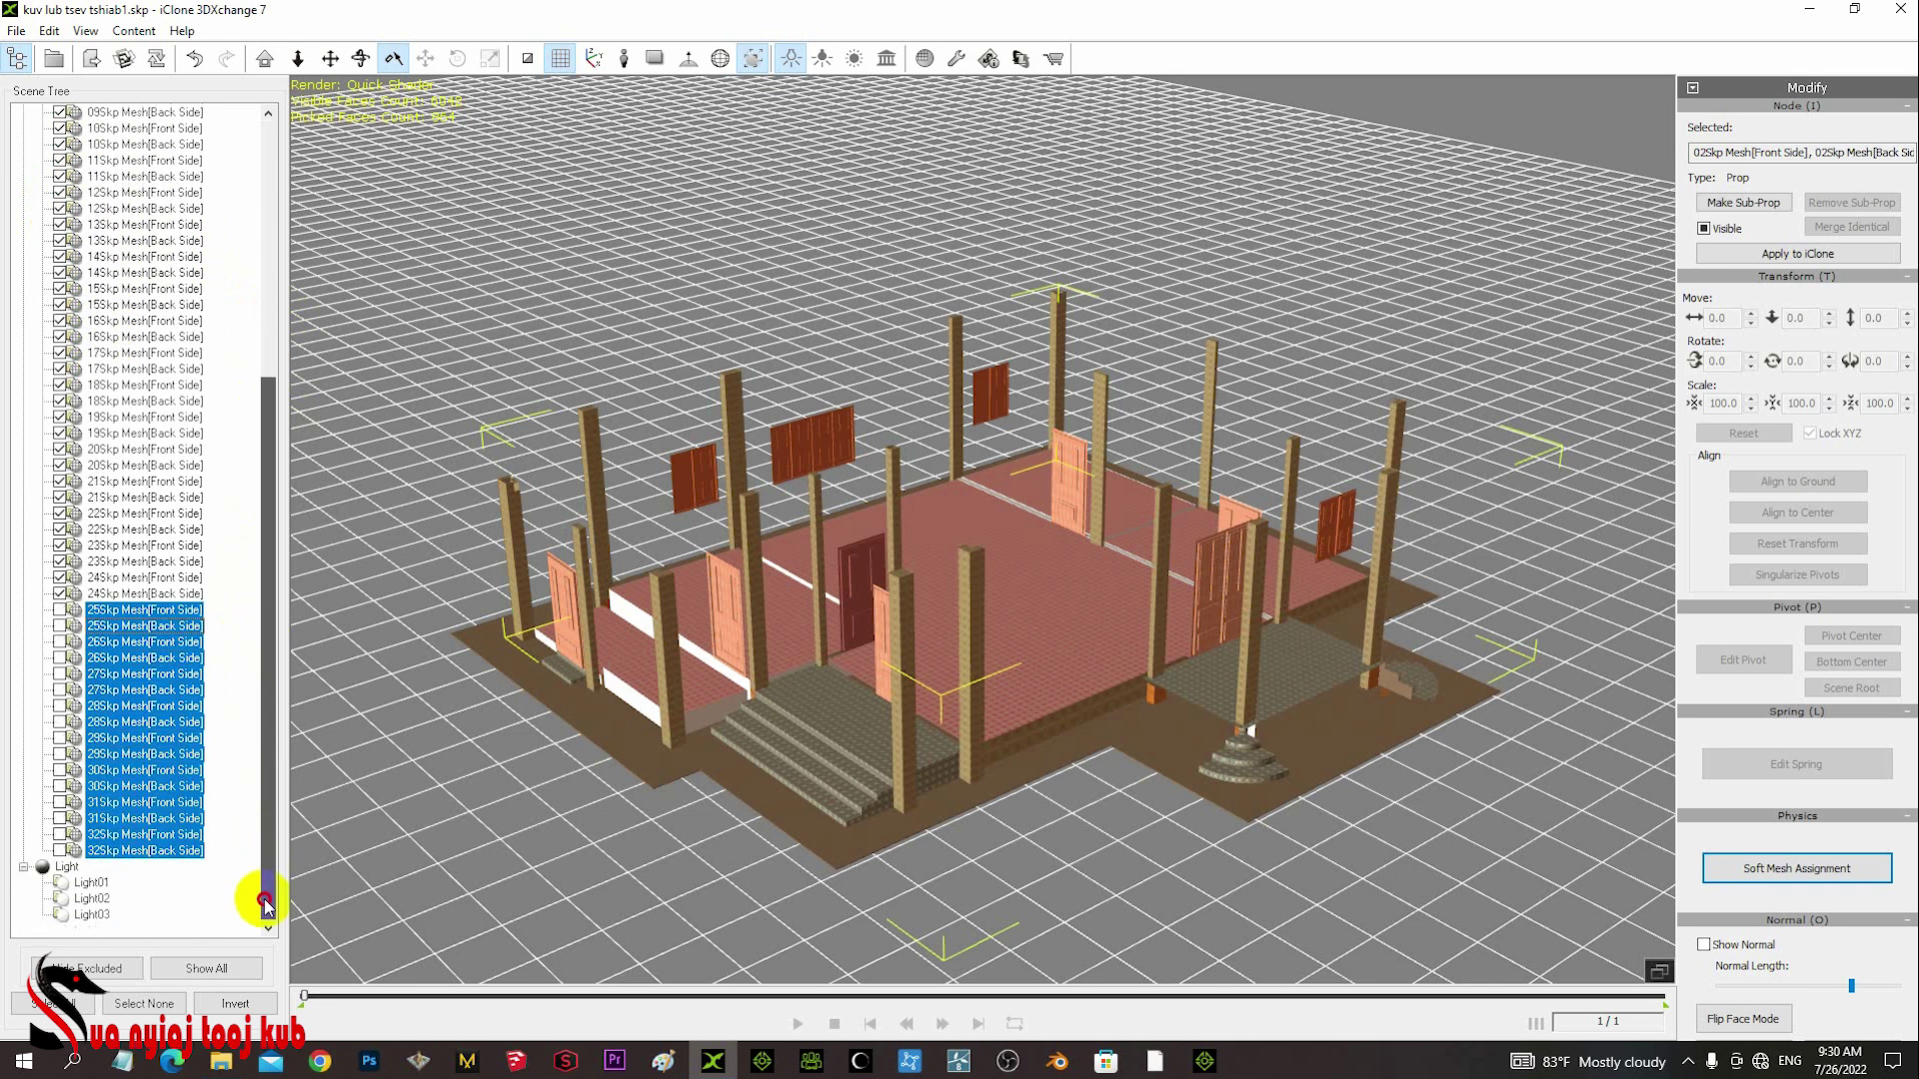
{"action": "left_click", "coordinate": [59, 850]}
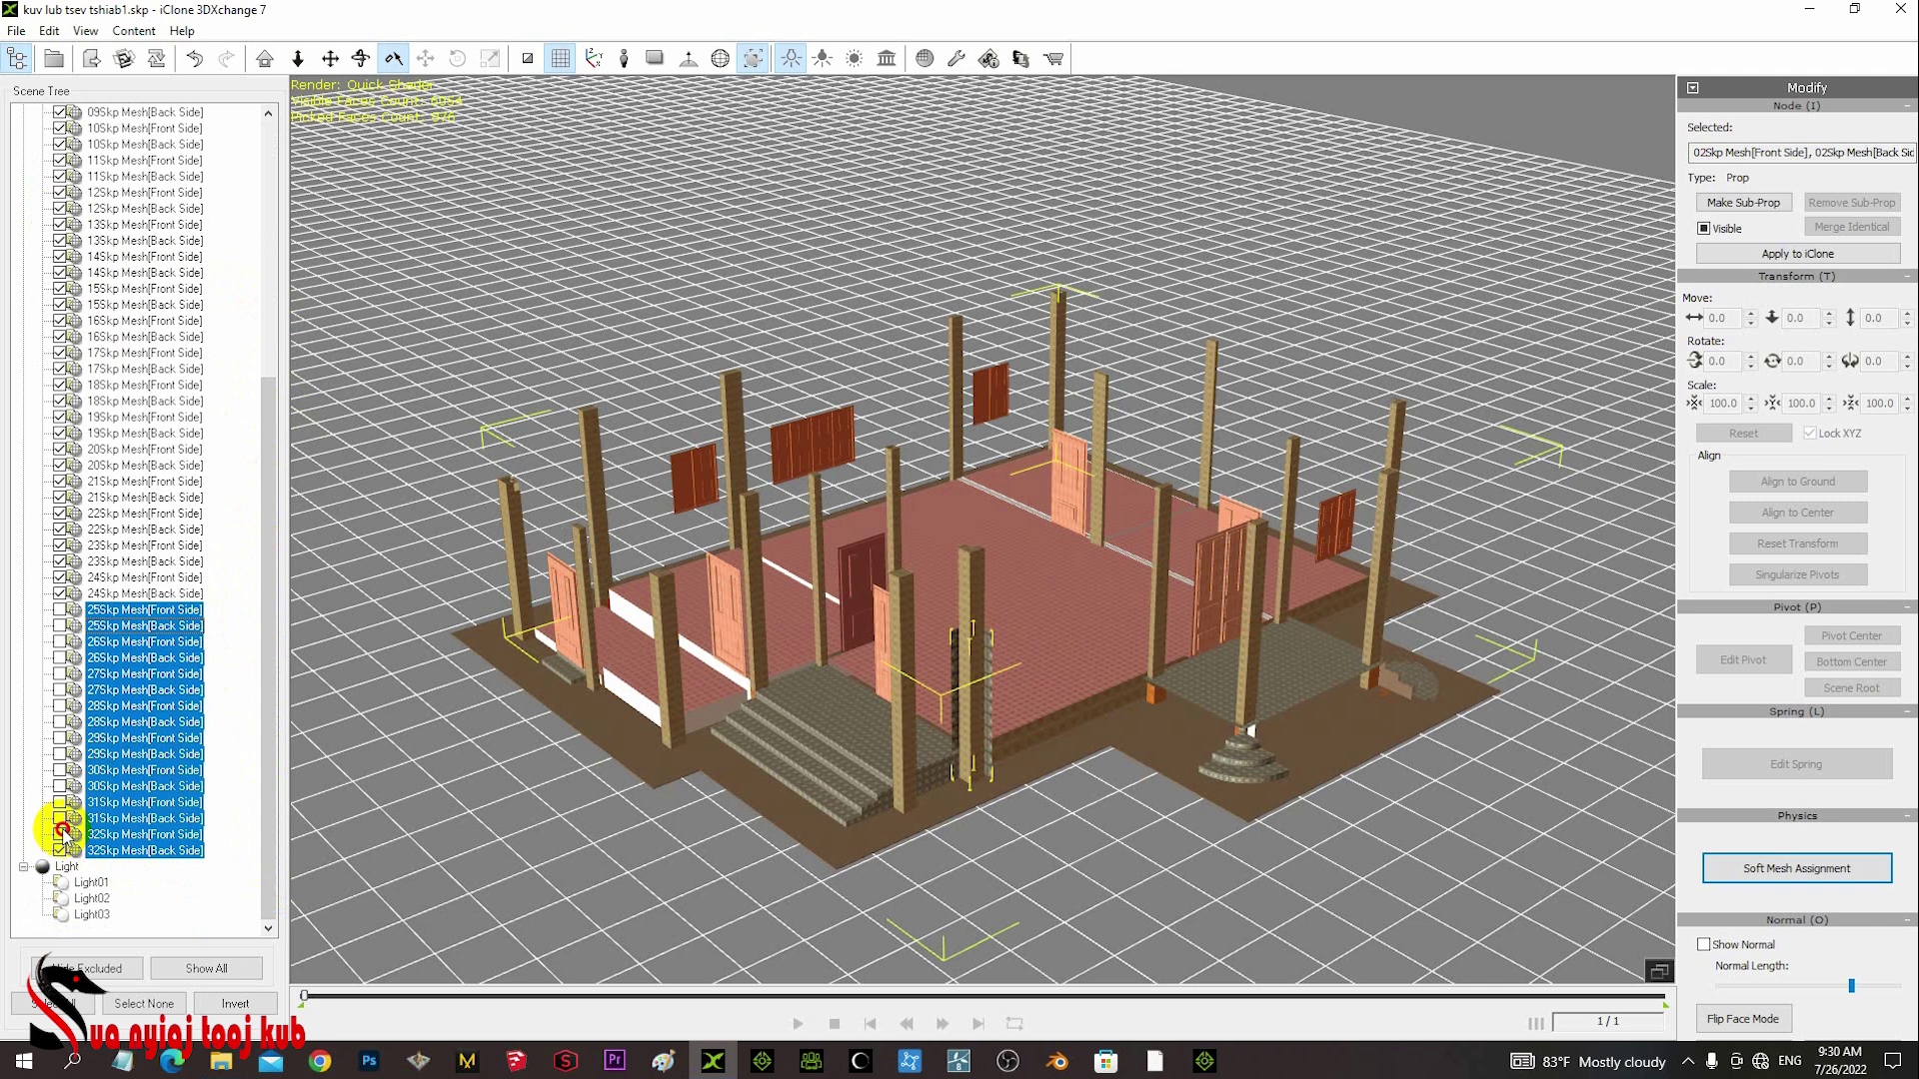
{"action": "left_click", "coordinate": [59, 834]}
{"action": "left_click", "coordinate": [59, 818]}
{"action": "left_click", "coordinate": [59, 802]}
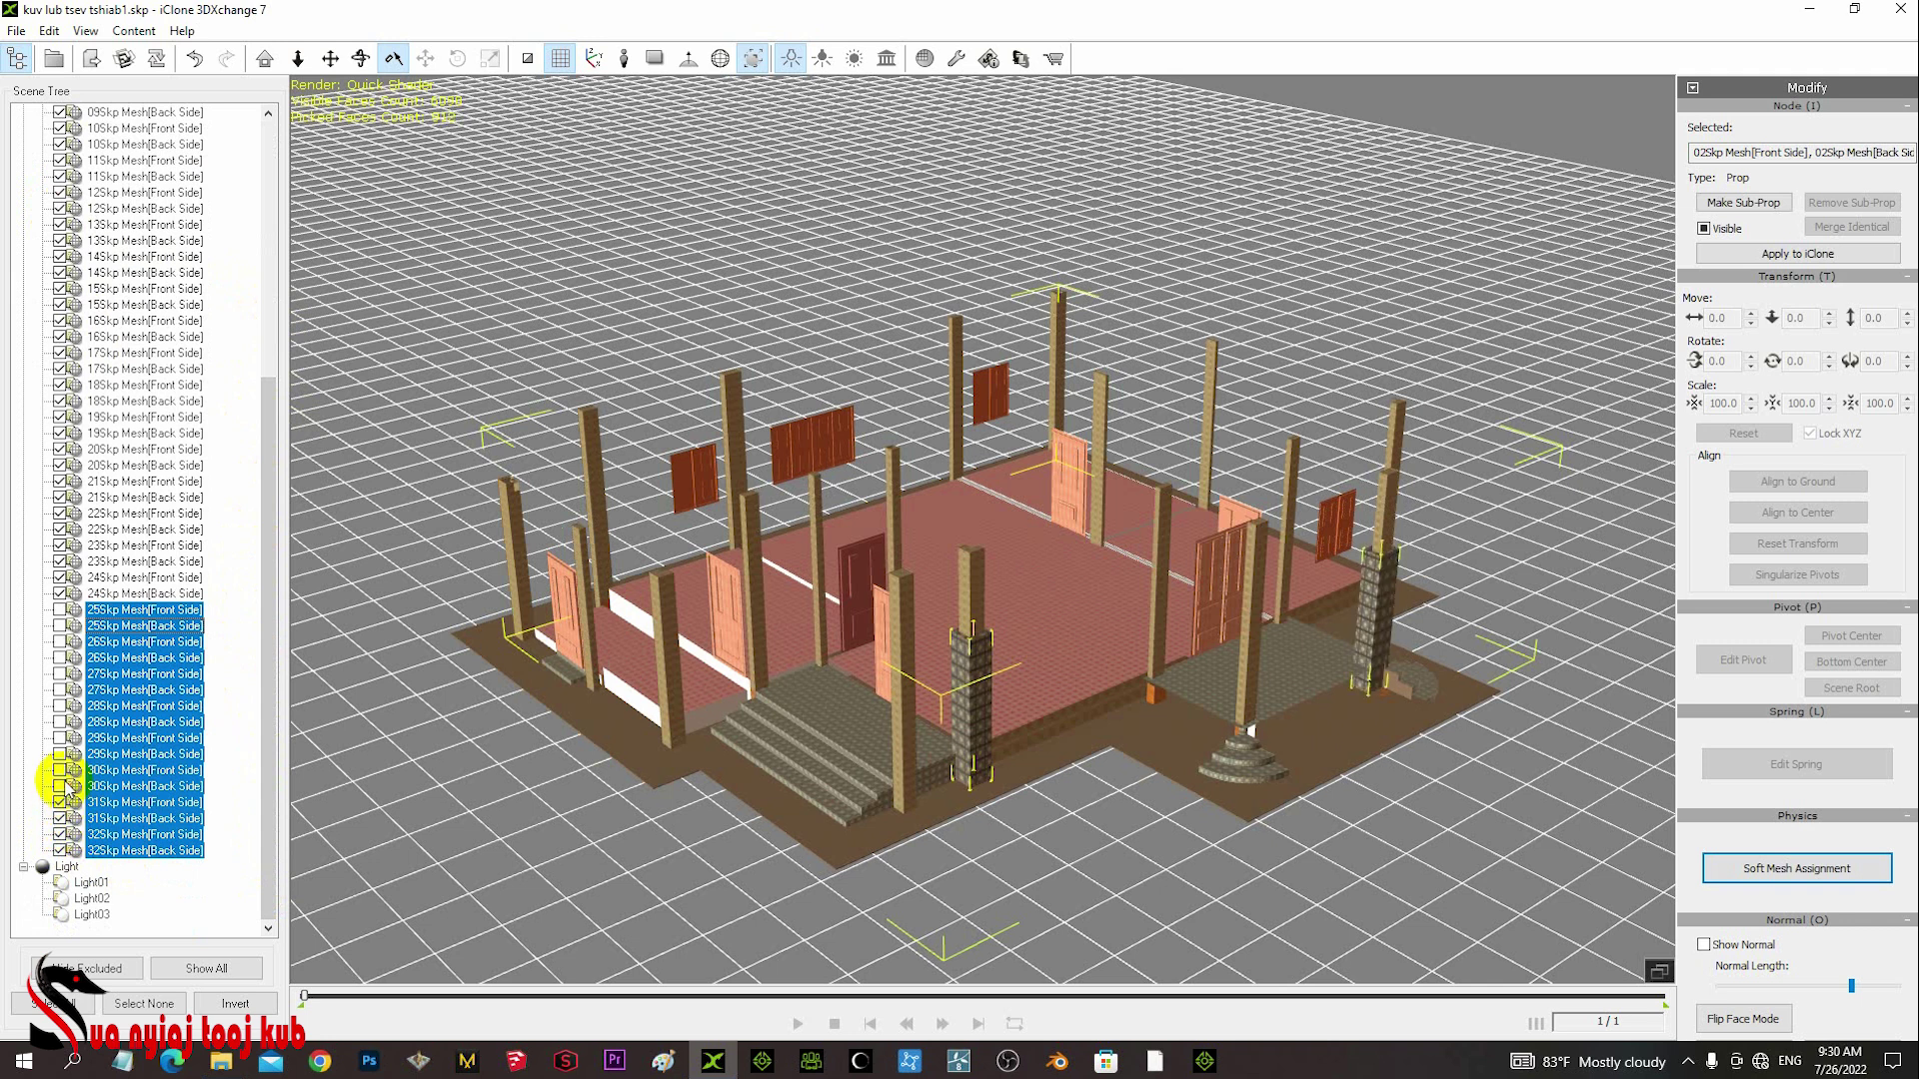
- Show the front-side and back-side stone pillar meshes from 28Skp through 30Skp
{"action": "left_click", "coordinate": [59, 786]}
{"action": "left_click", "coordinate": [59, 770]}
{"action": "left_click", "coordinate": [59, 754]}
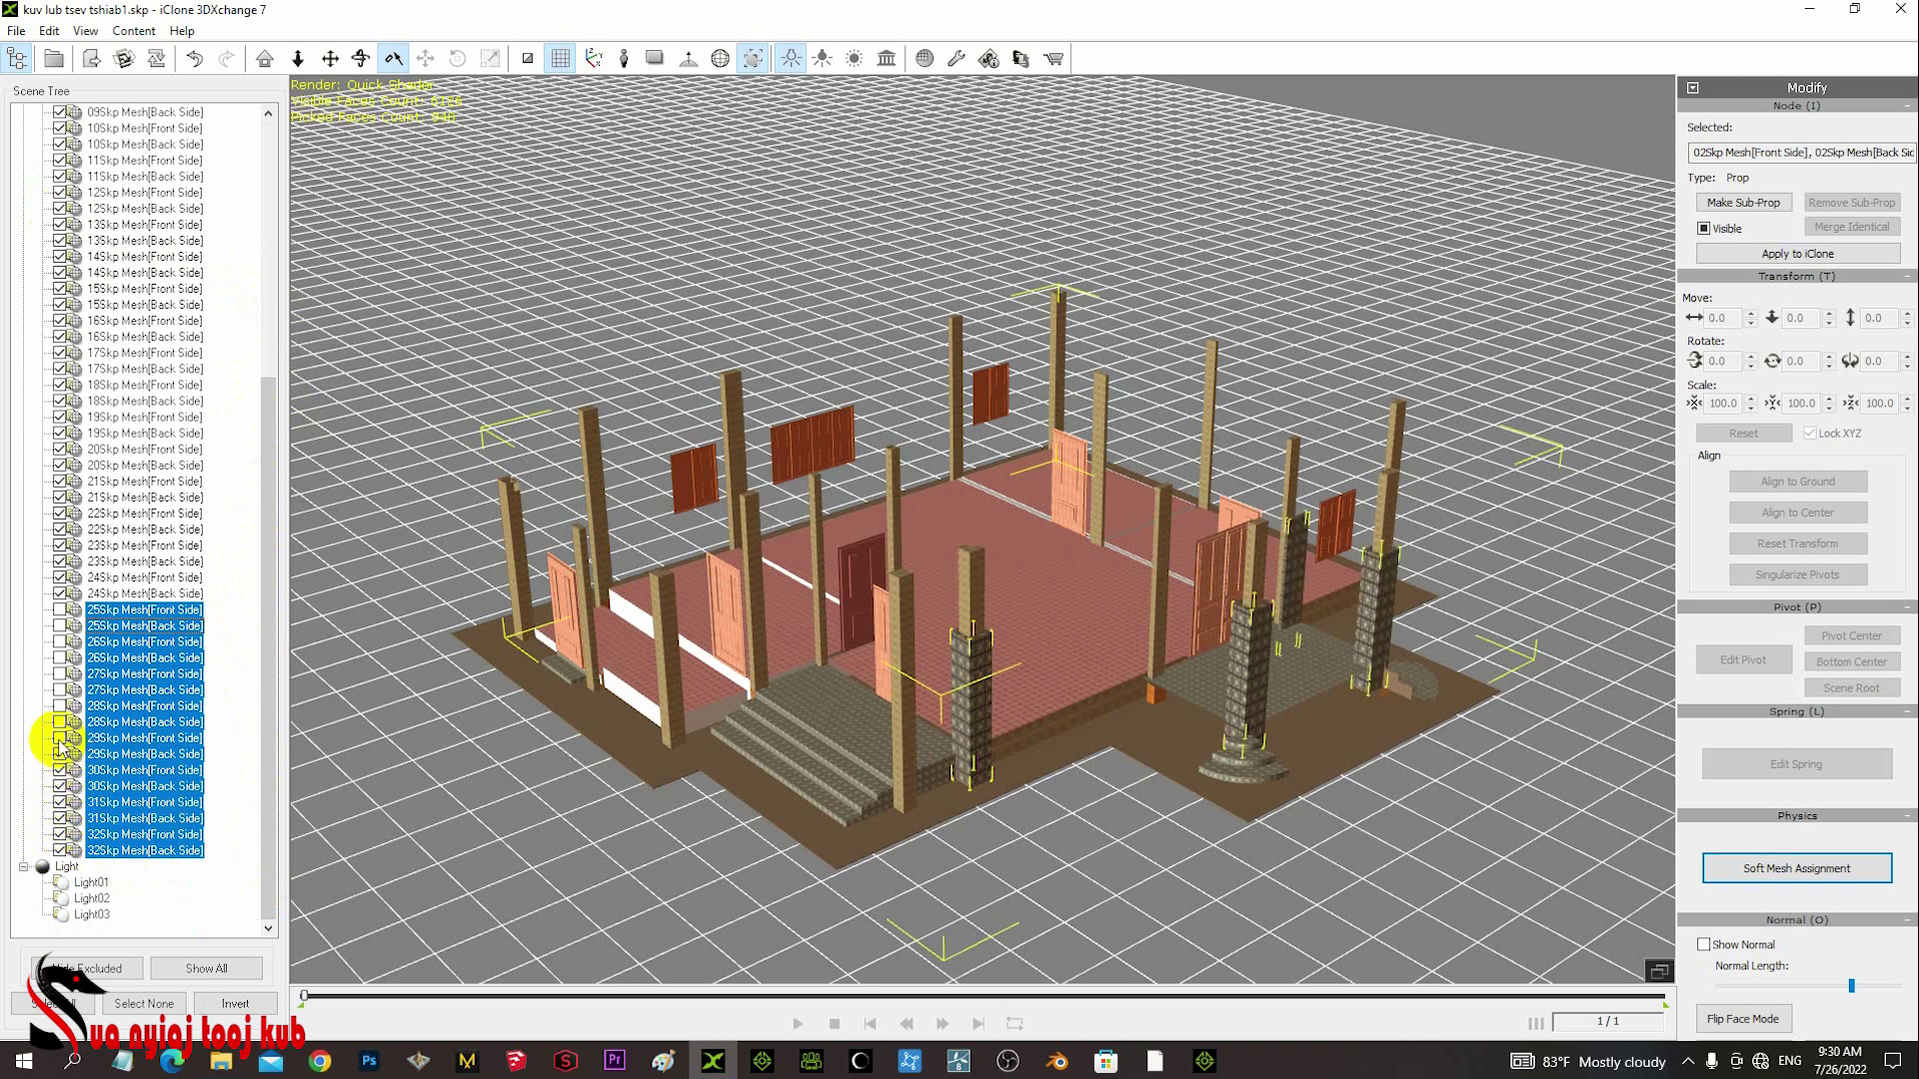
{"action": "left_click", "coordinate": [59, 721]}
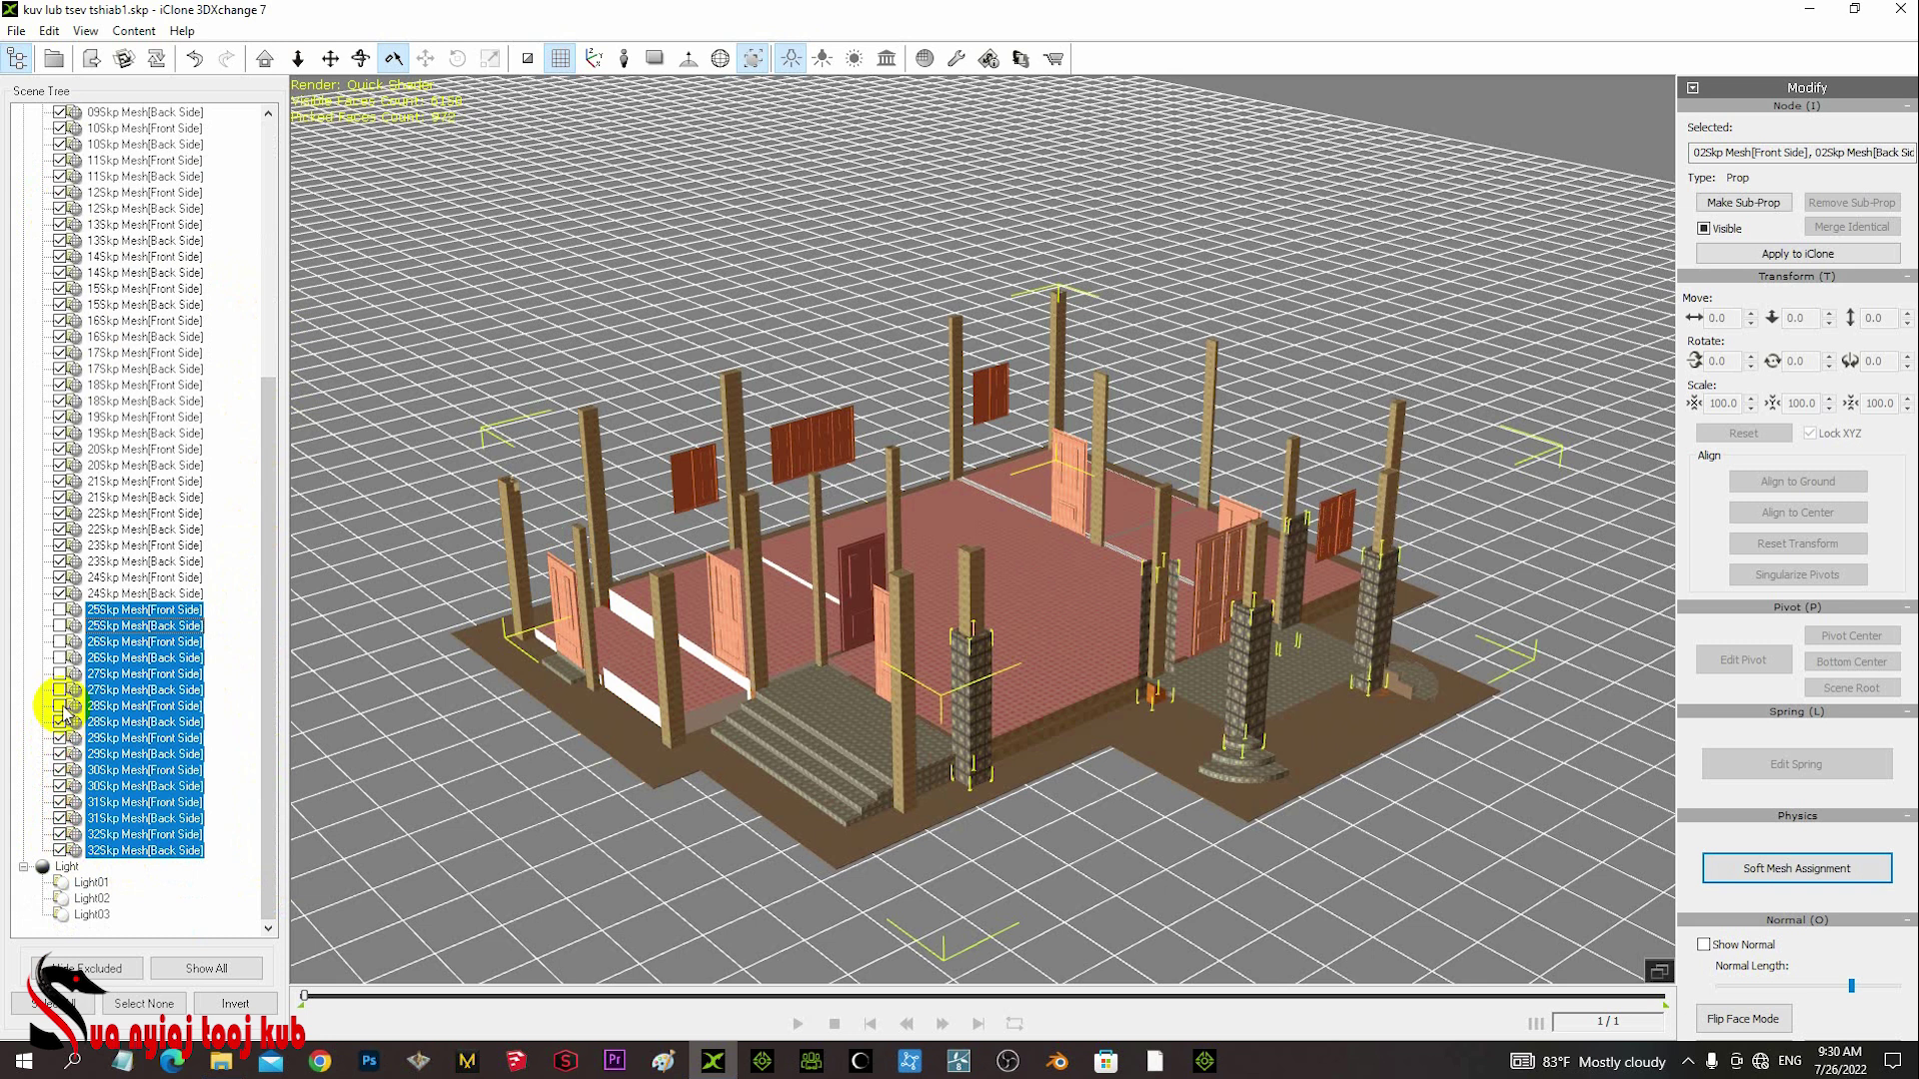
{"action": "left_click", "coordinate": [59, 705]}
- Show the remaining front-side and back-side stone pillar meshes from 25Skp through 27Skp
{"action": "left_click", "coordinate": [59, 689]}
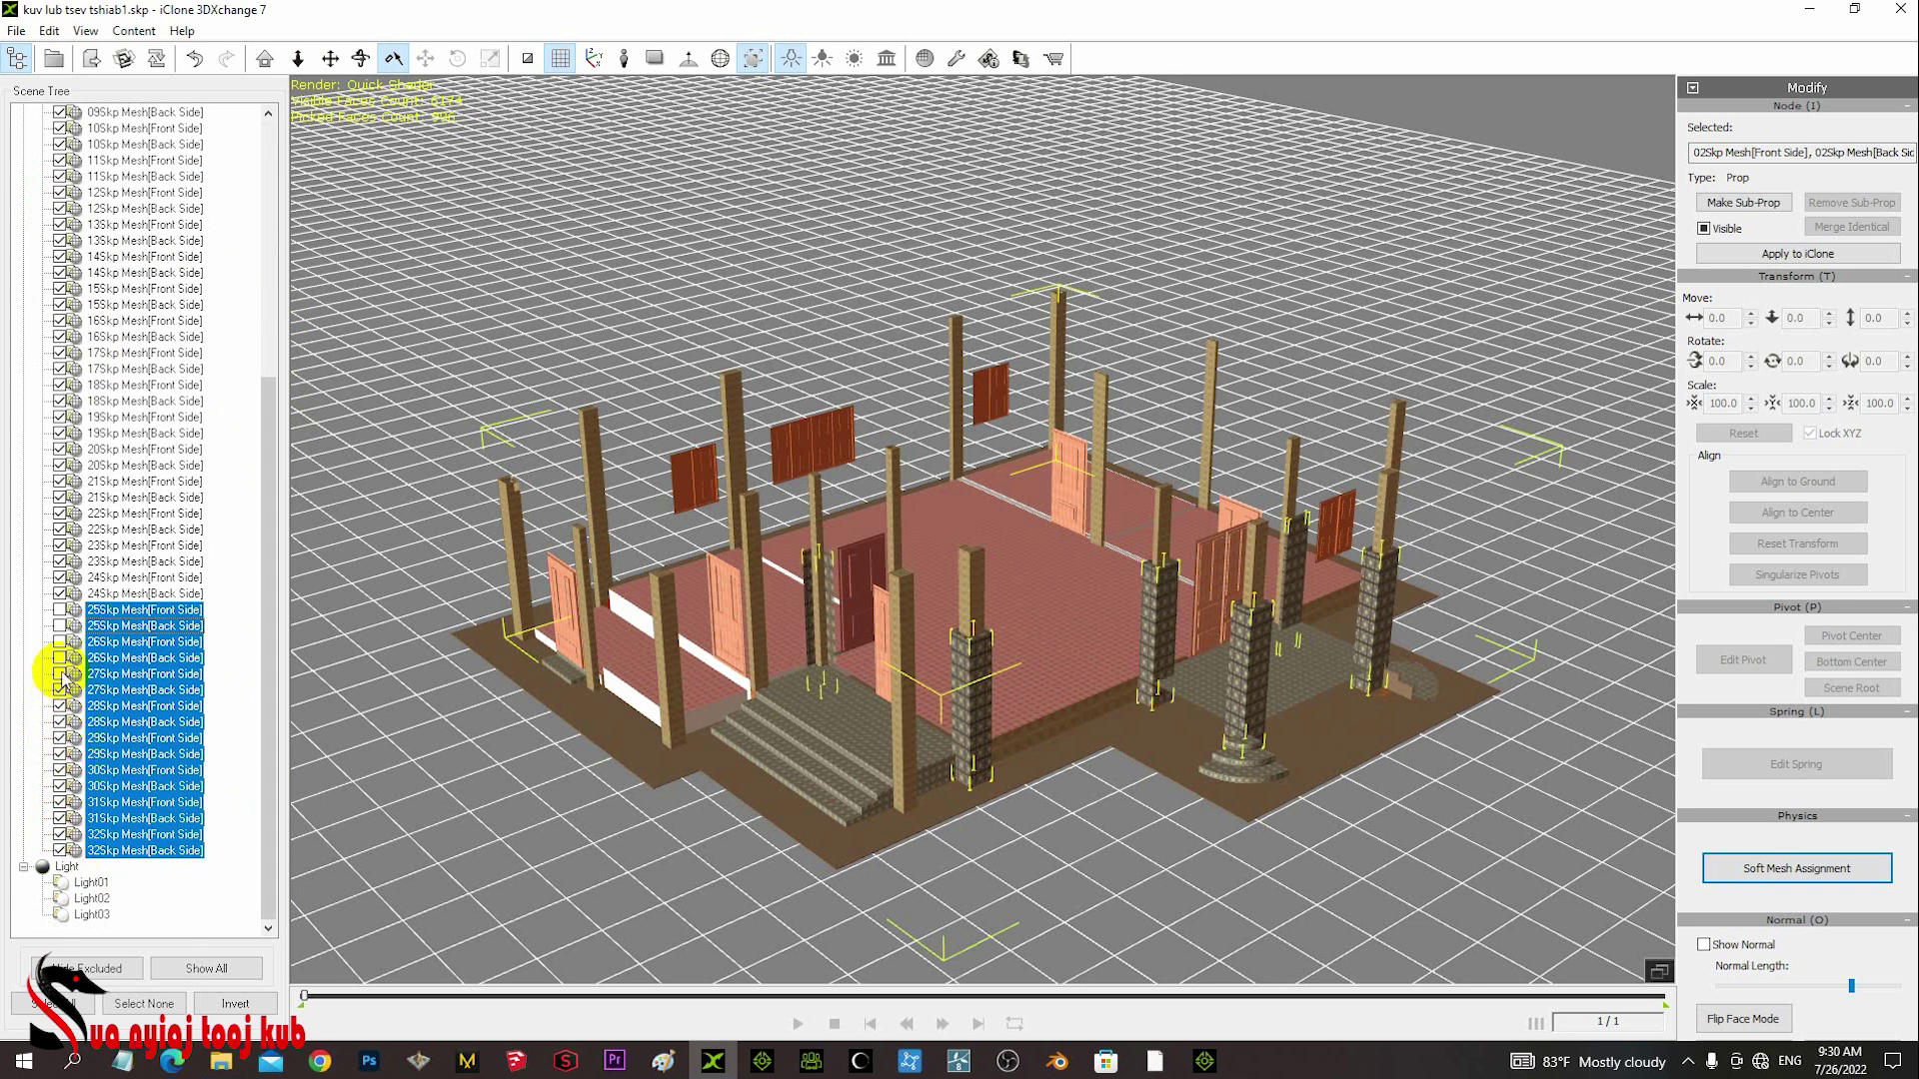
{"action": "left_click", "coordinate": [59, 673]}
{"action": "left_click", "coordinate": [60, 657]}
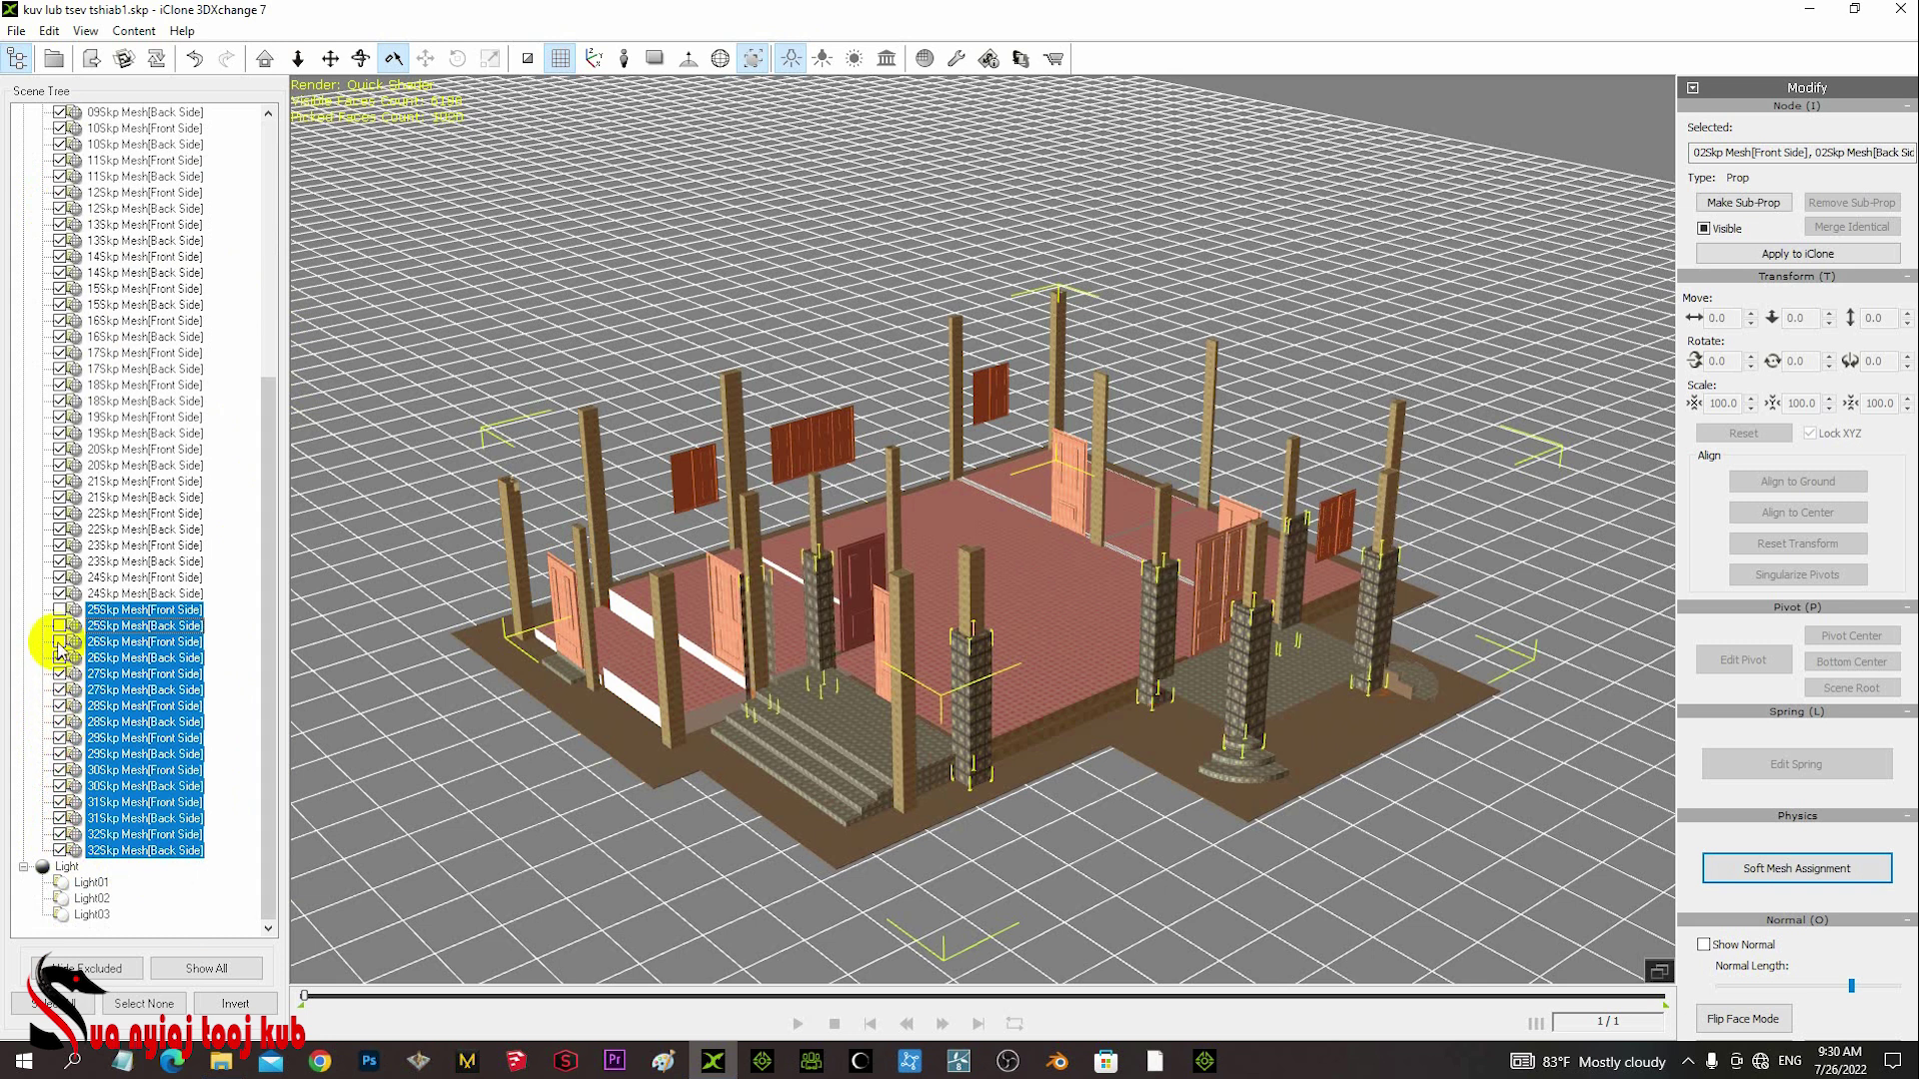
{"action": "left_click", "coordinate": [60, 642]}
{"action": "left_click", "coordinate": [60, 626]}
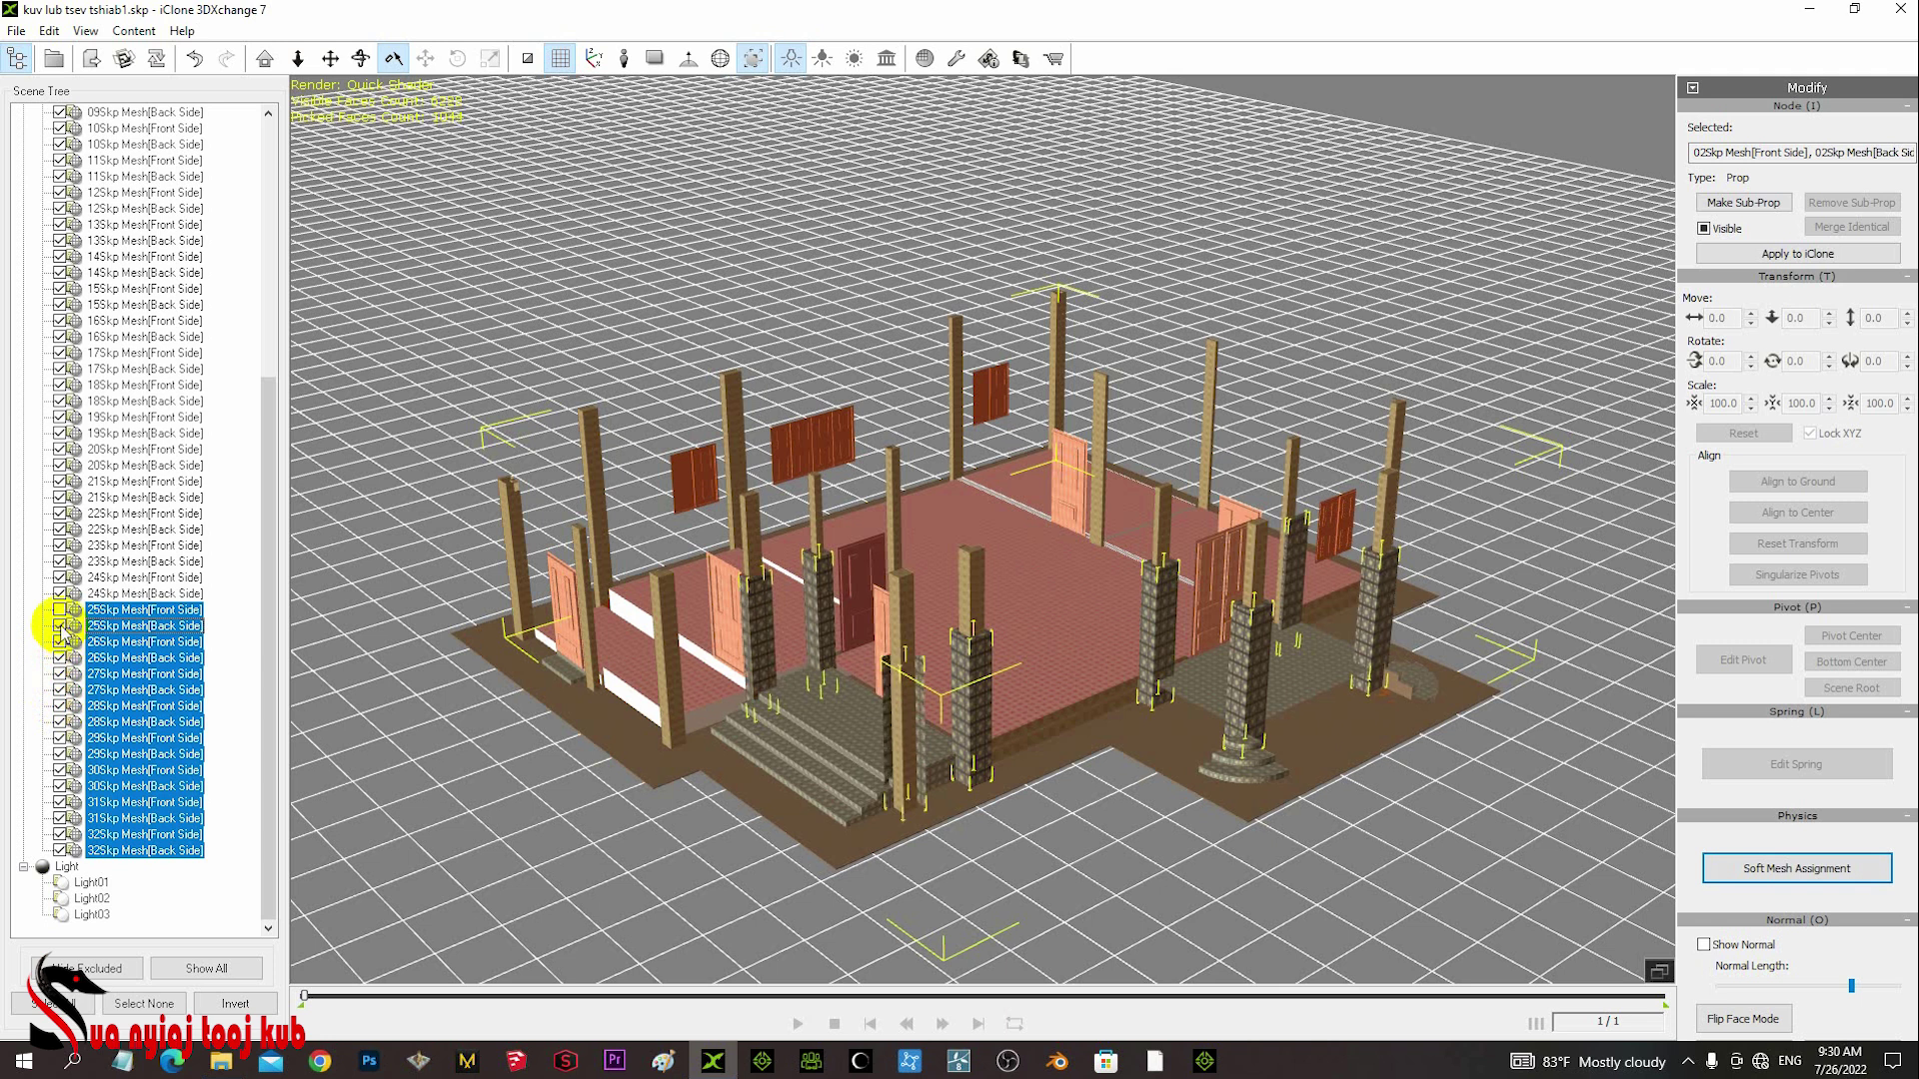
{"action": "left_click", "coordinate": [60, 609]}
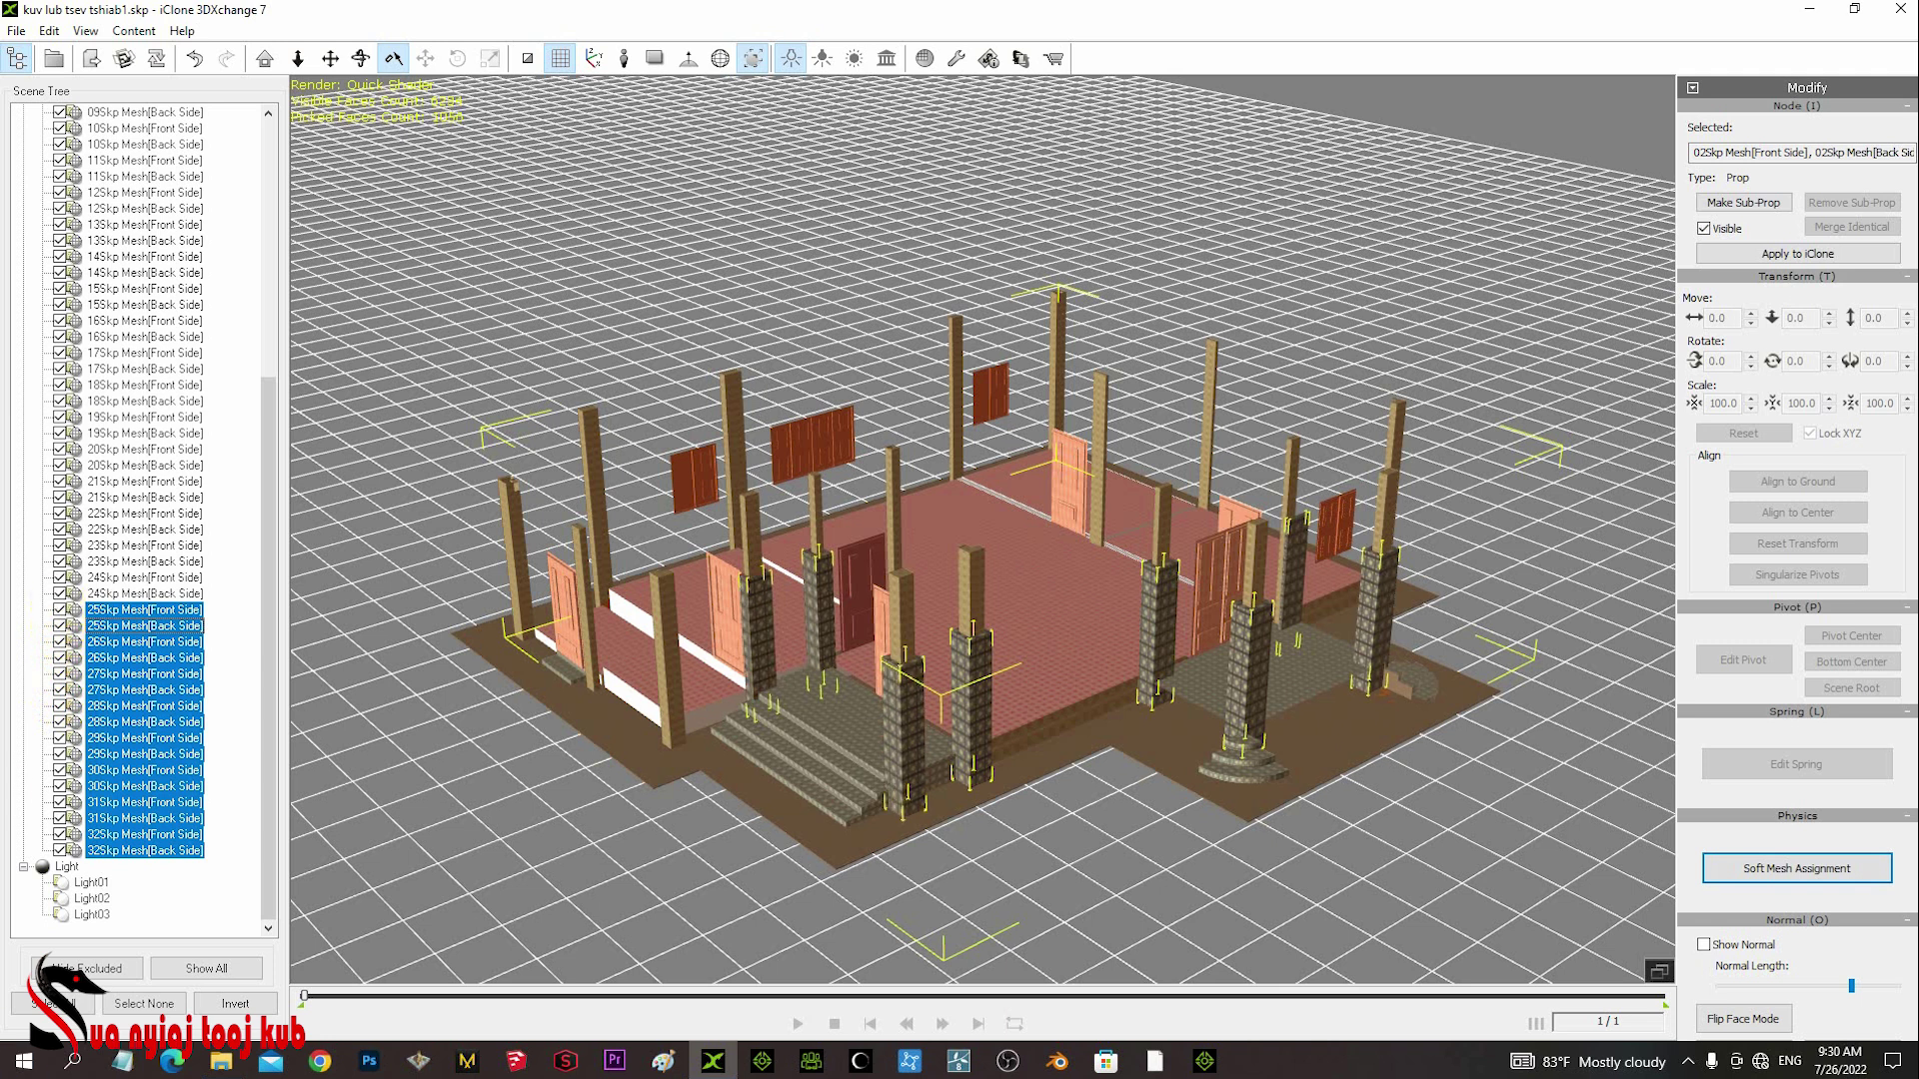
- Group the selected post and stone pillar meshes into one sub-prop and hide the whole group
{"action": "left_click", "coordinate": [1761, 202]}
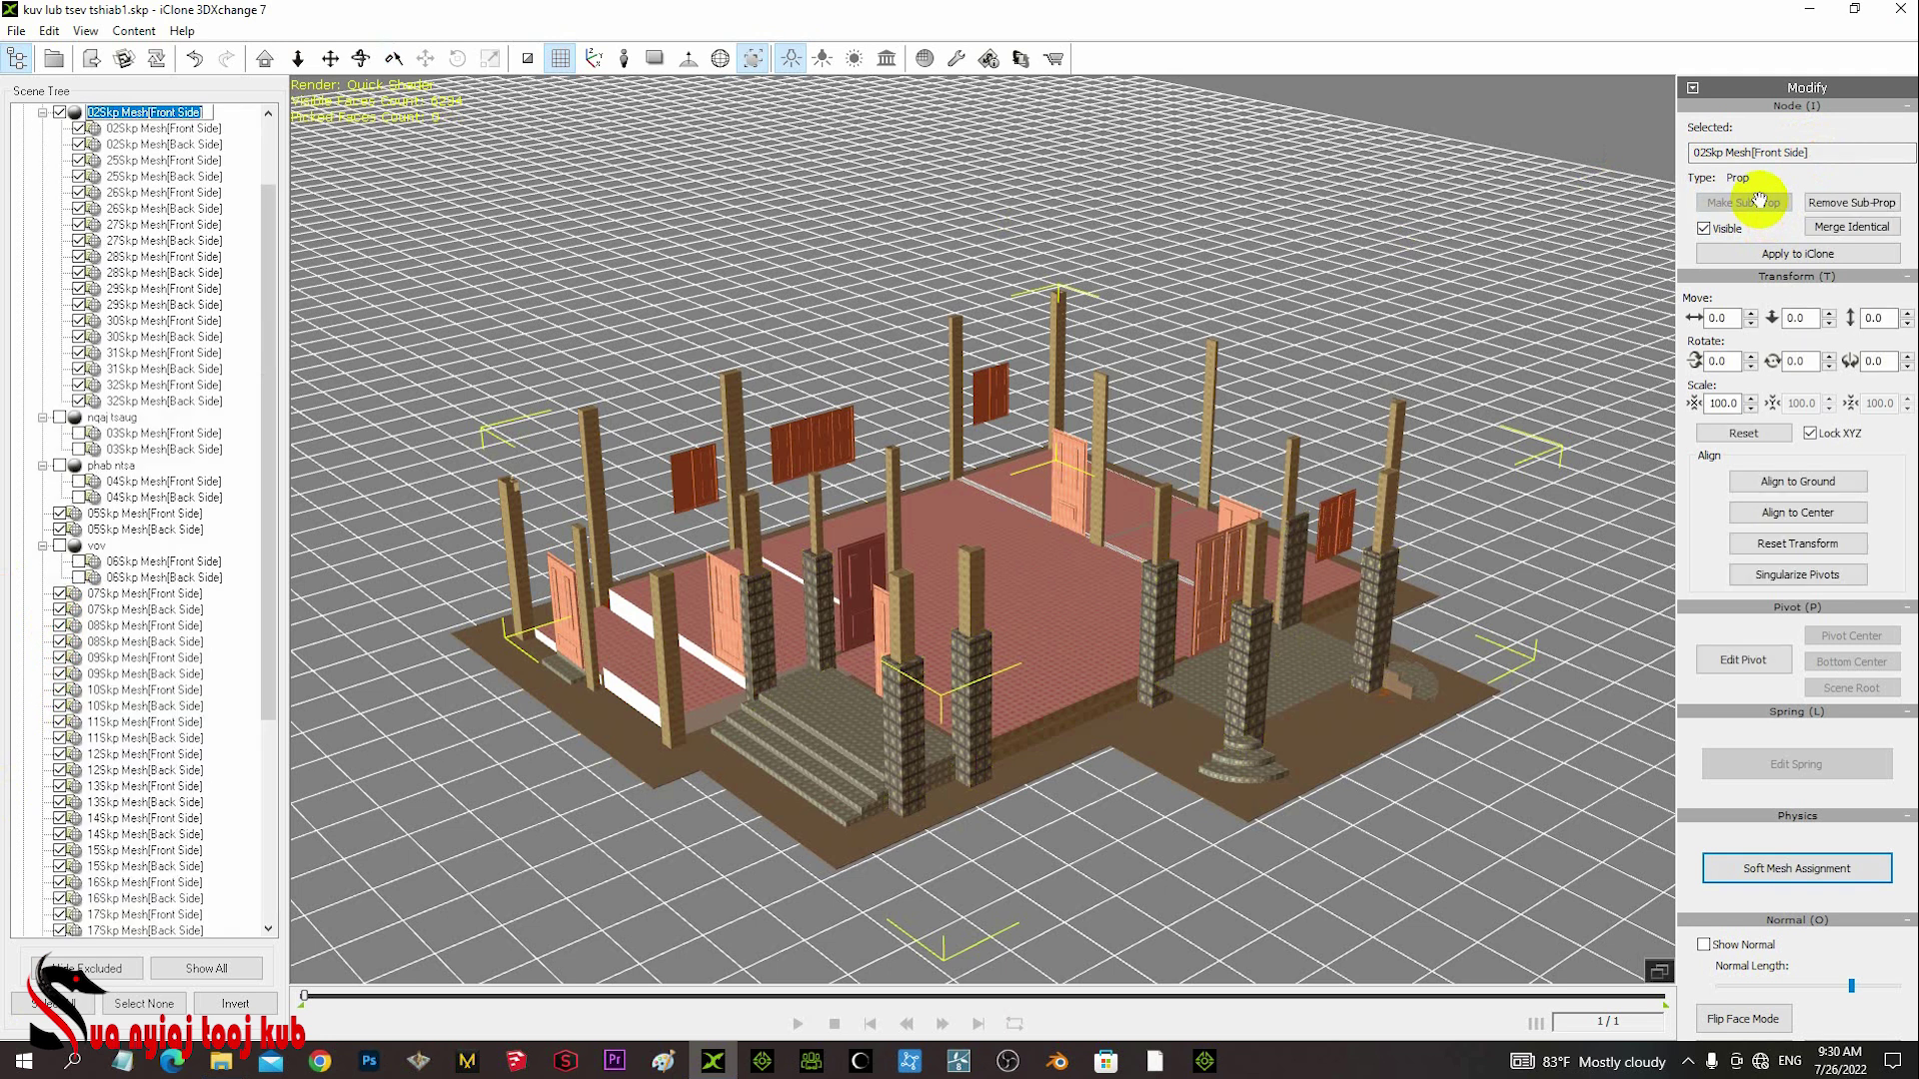
{"action": "left_click_drag", "start_coordinate": [265, 356], "coordinate": [248, 246]}
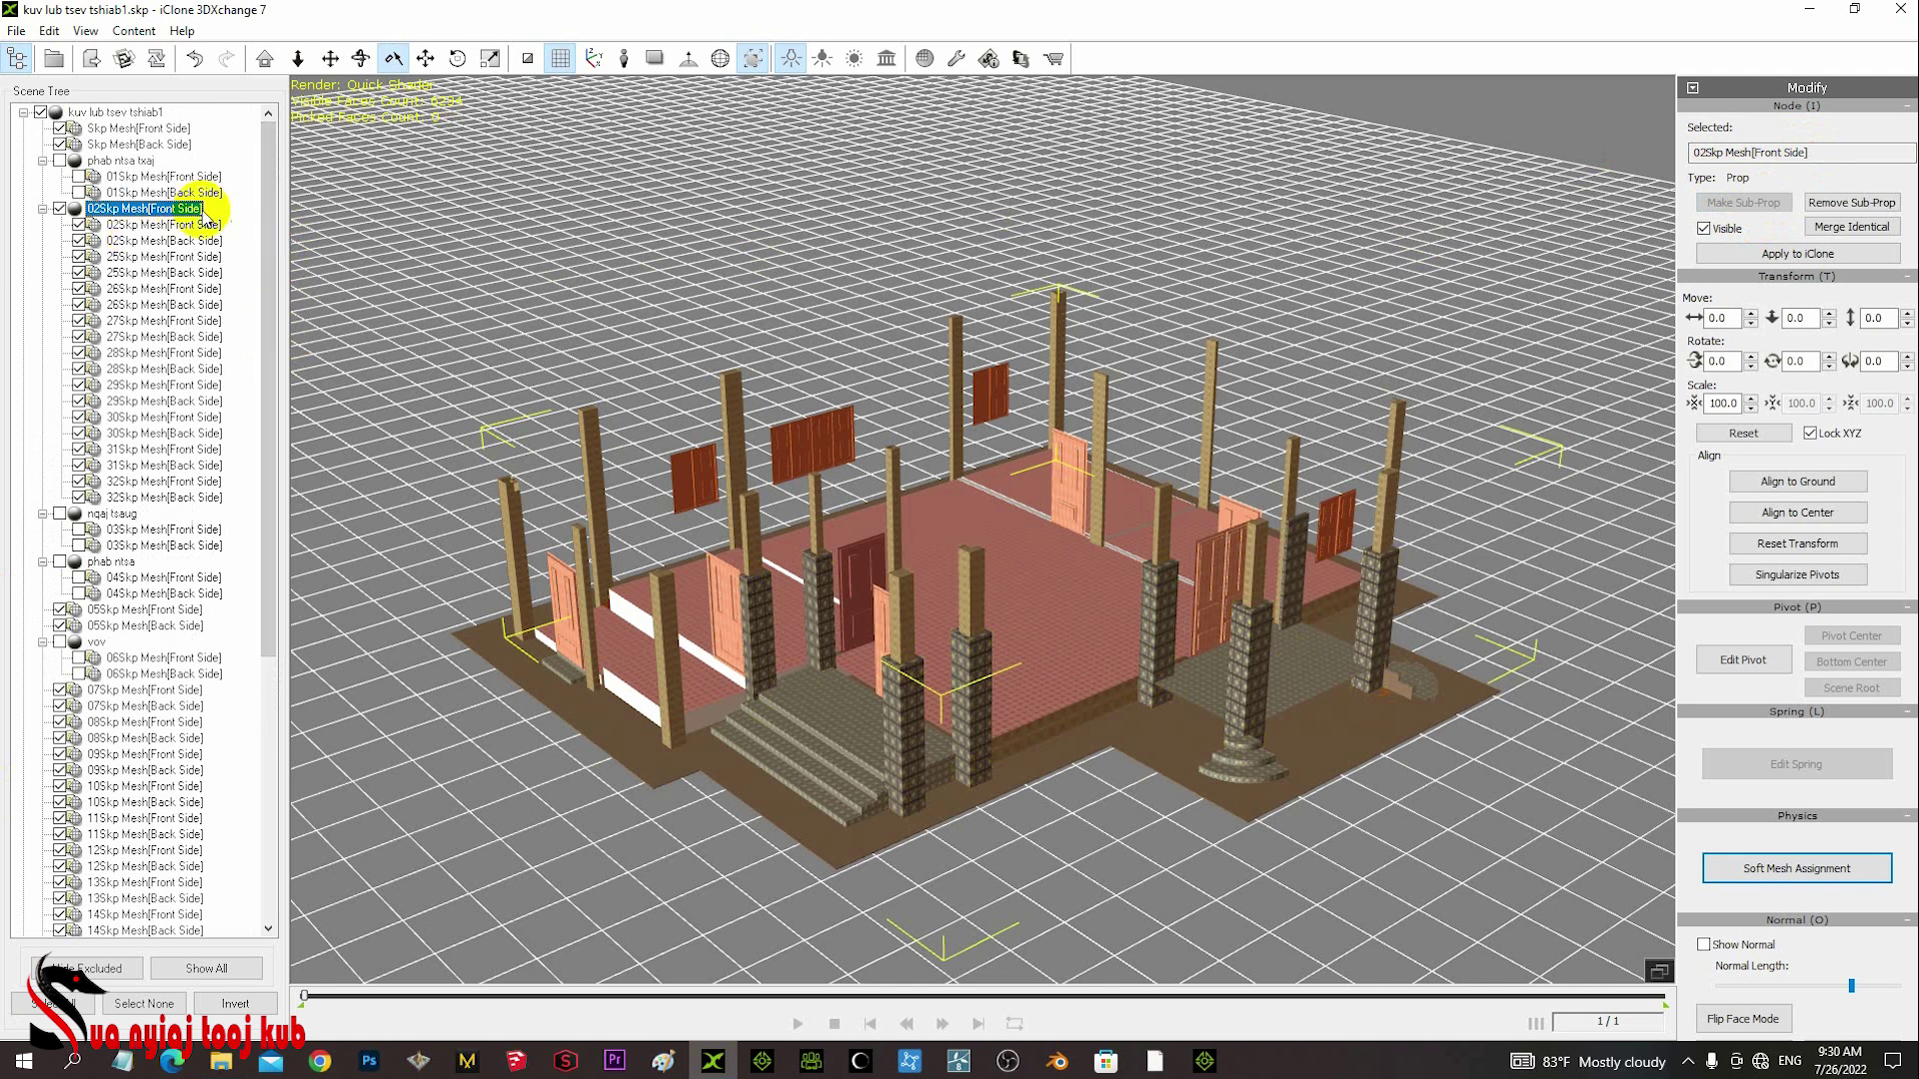
{"action": "key", "text": "n"}
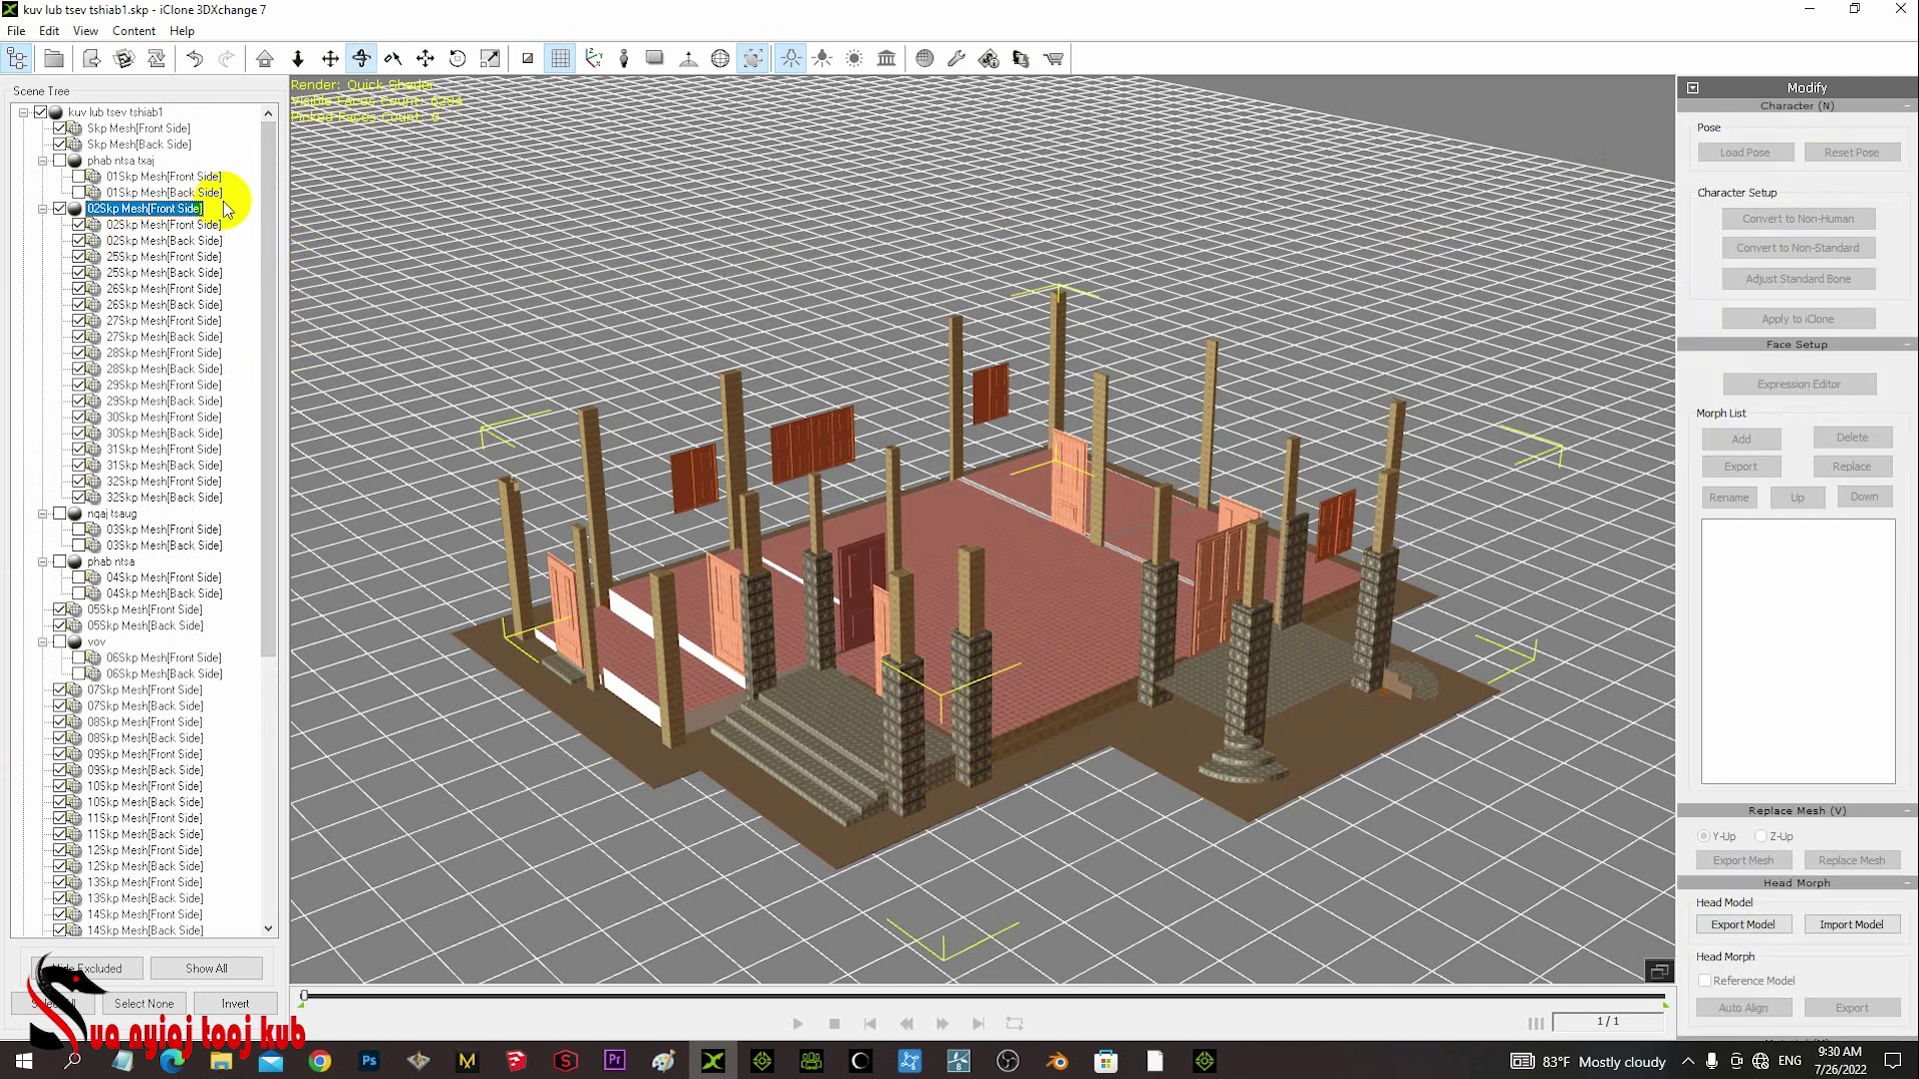
{"action": "key", "text": "e"}
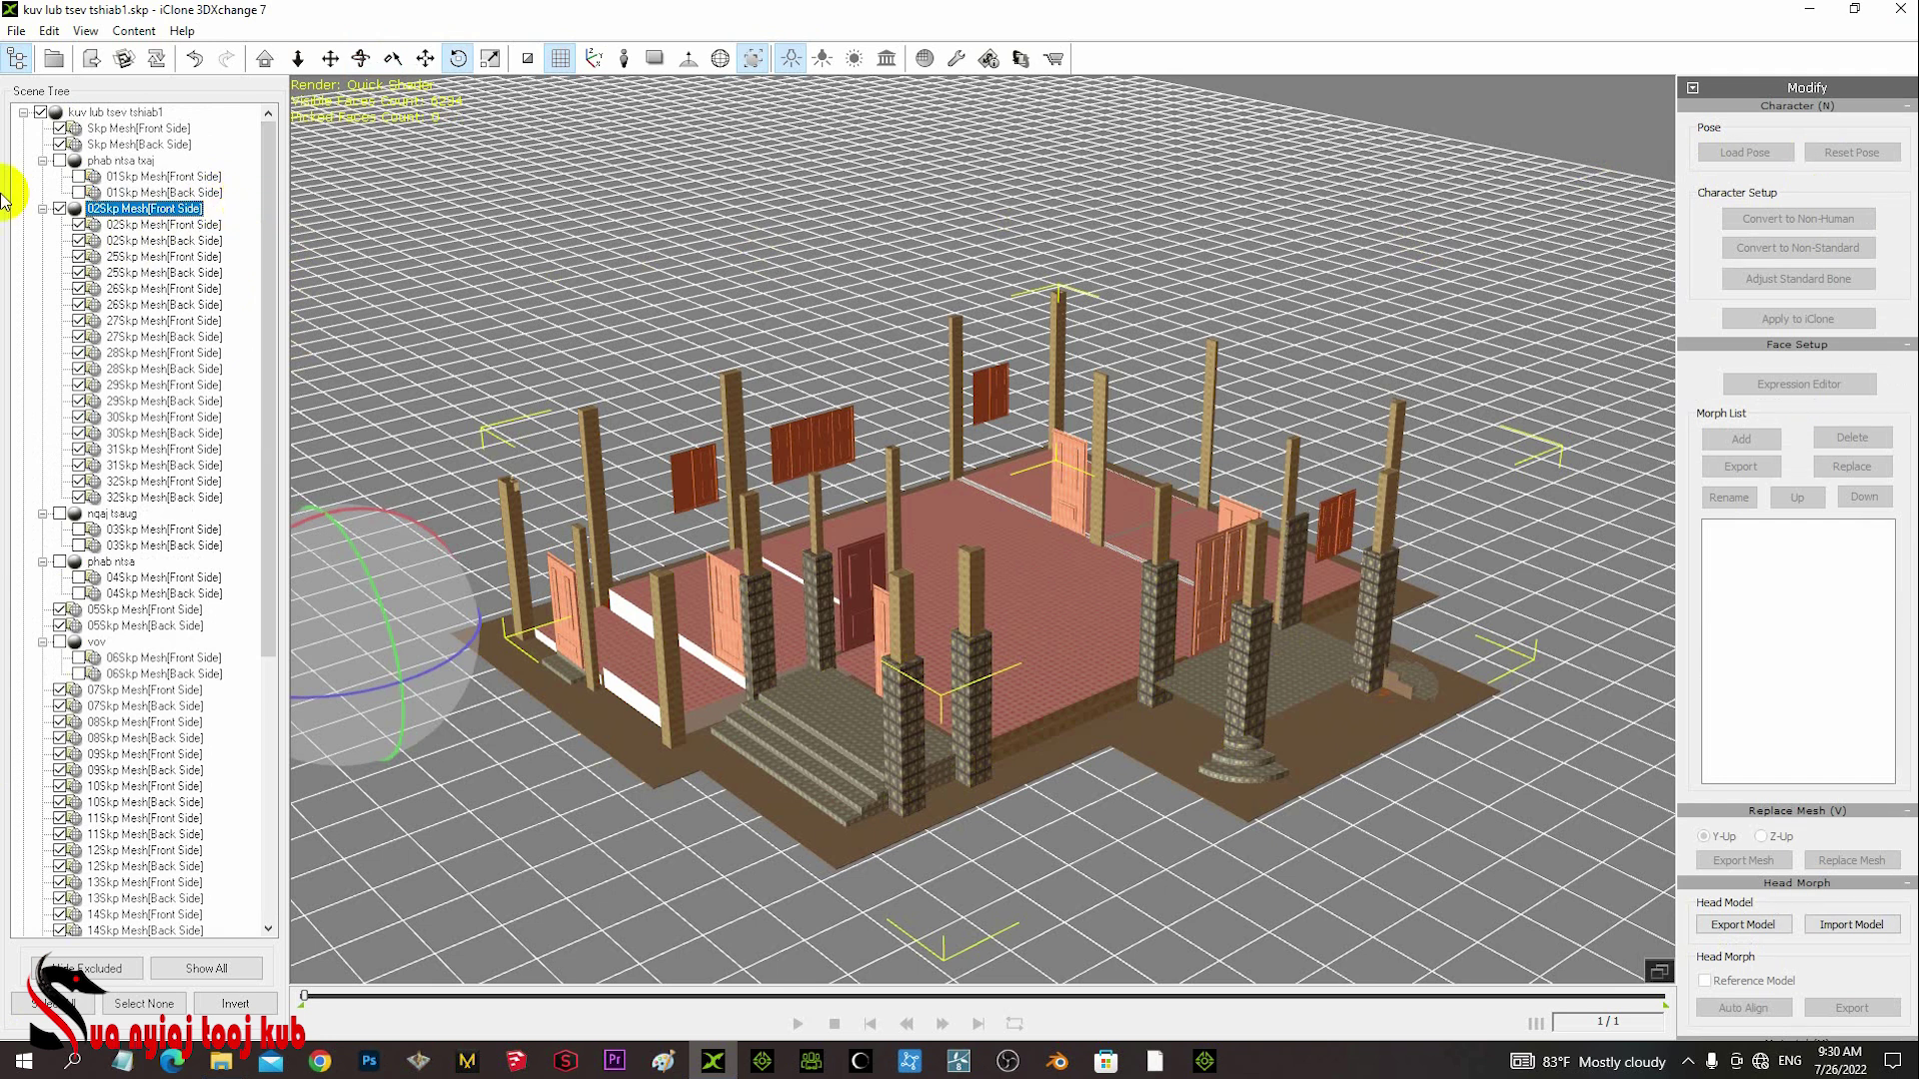
{"action": "left_click", "coordinate": [60, 209]}
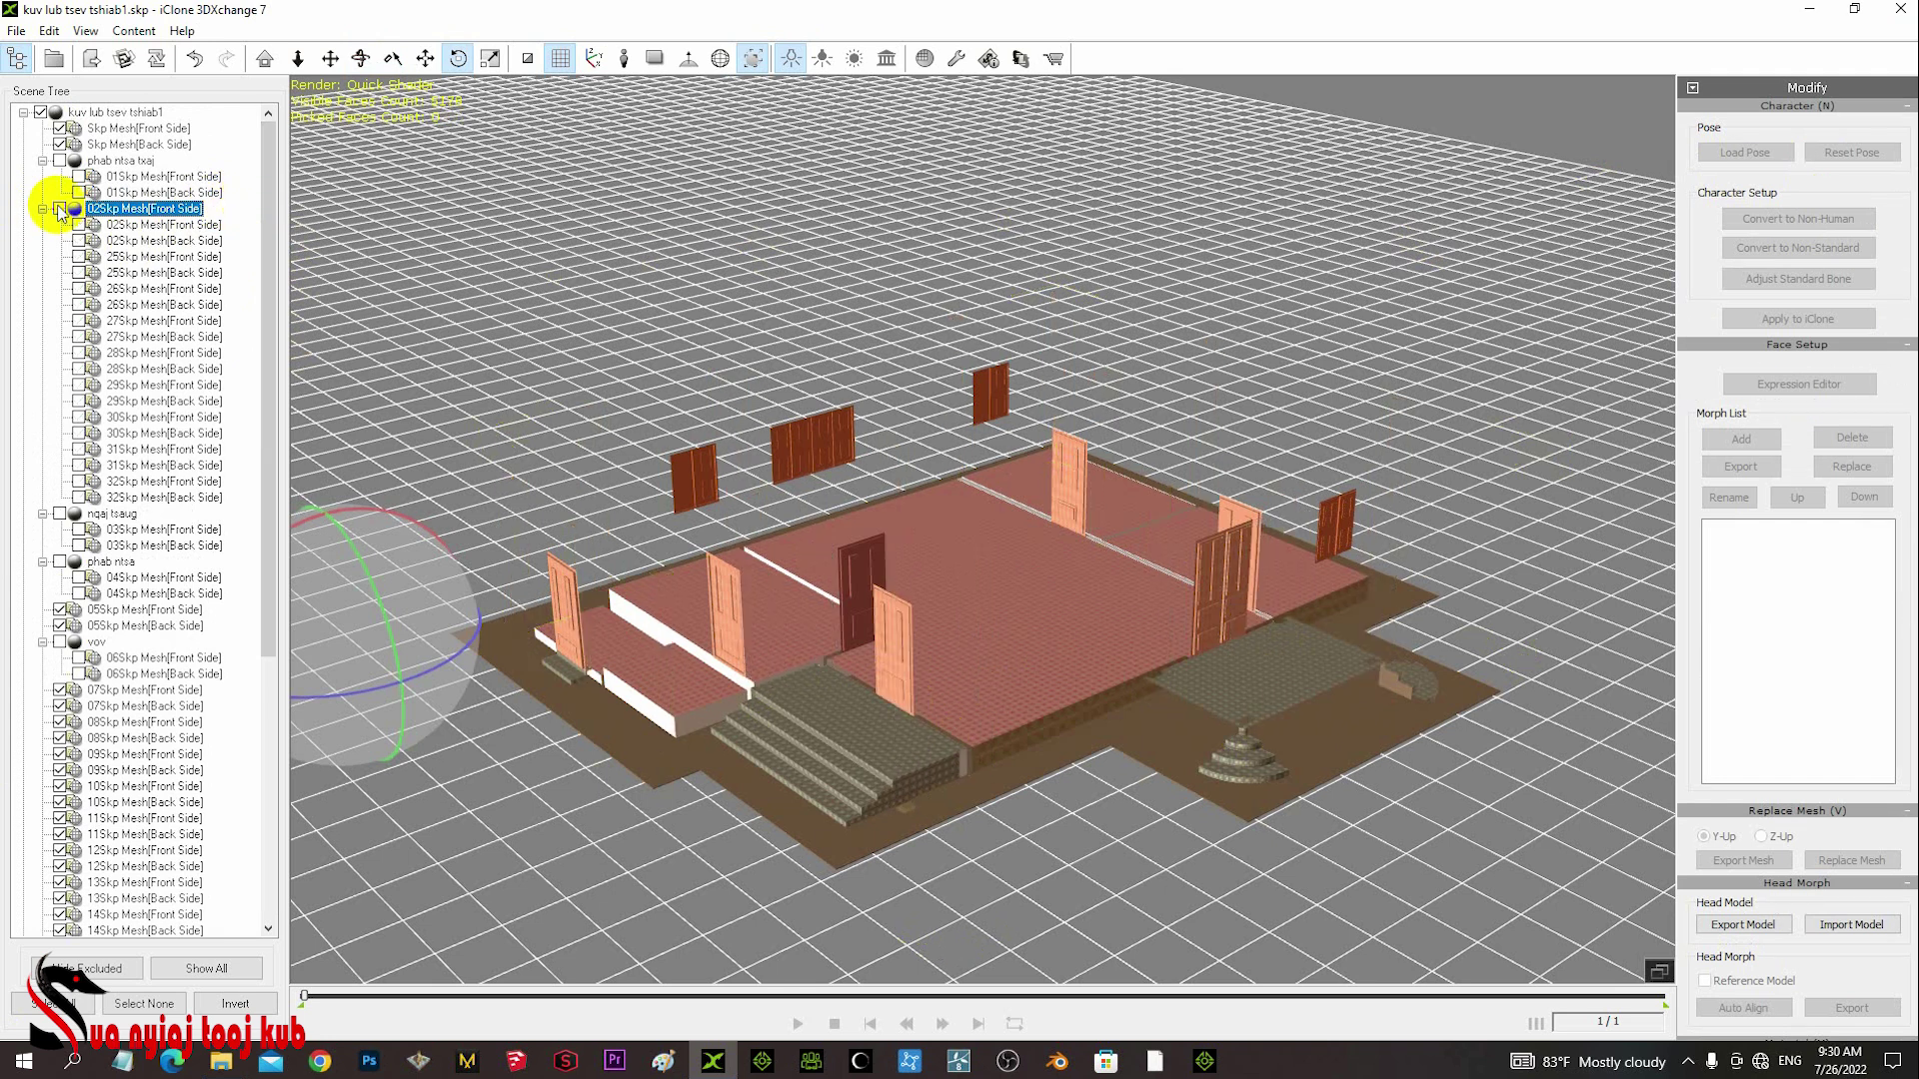
{"action": "left_click", "coordinate": [60, 209]}
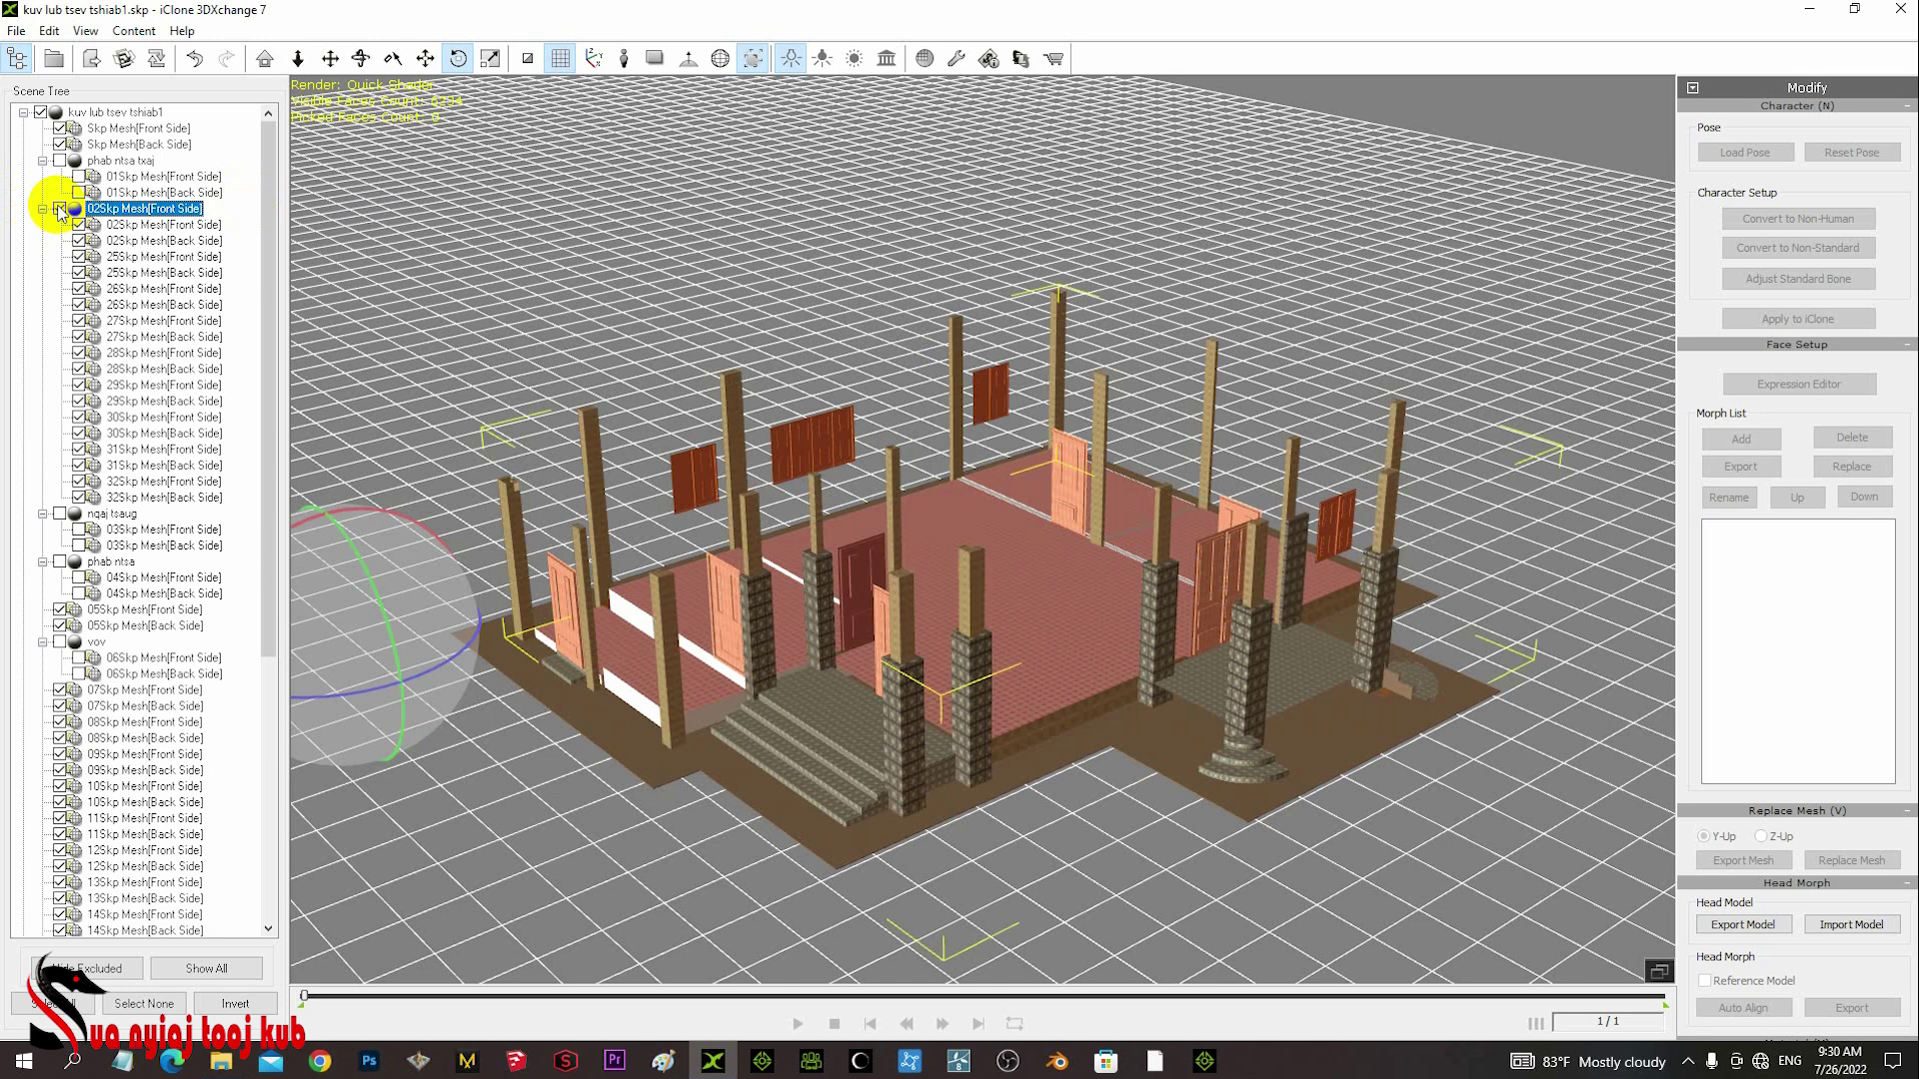
{"action": "left_click", "coordinate": [60, 210]}
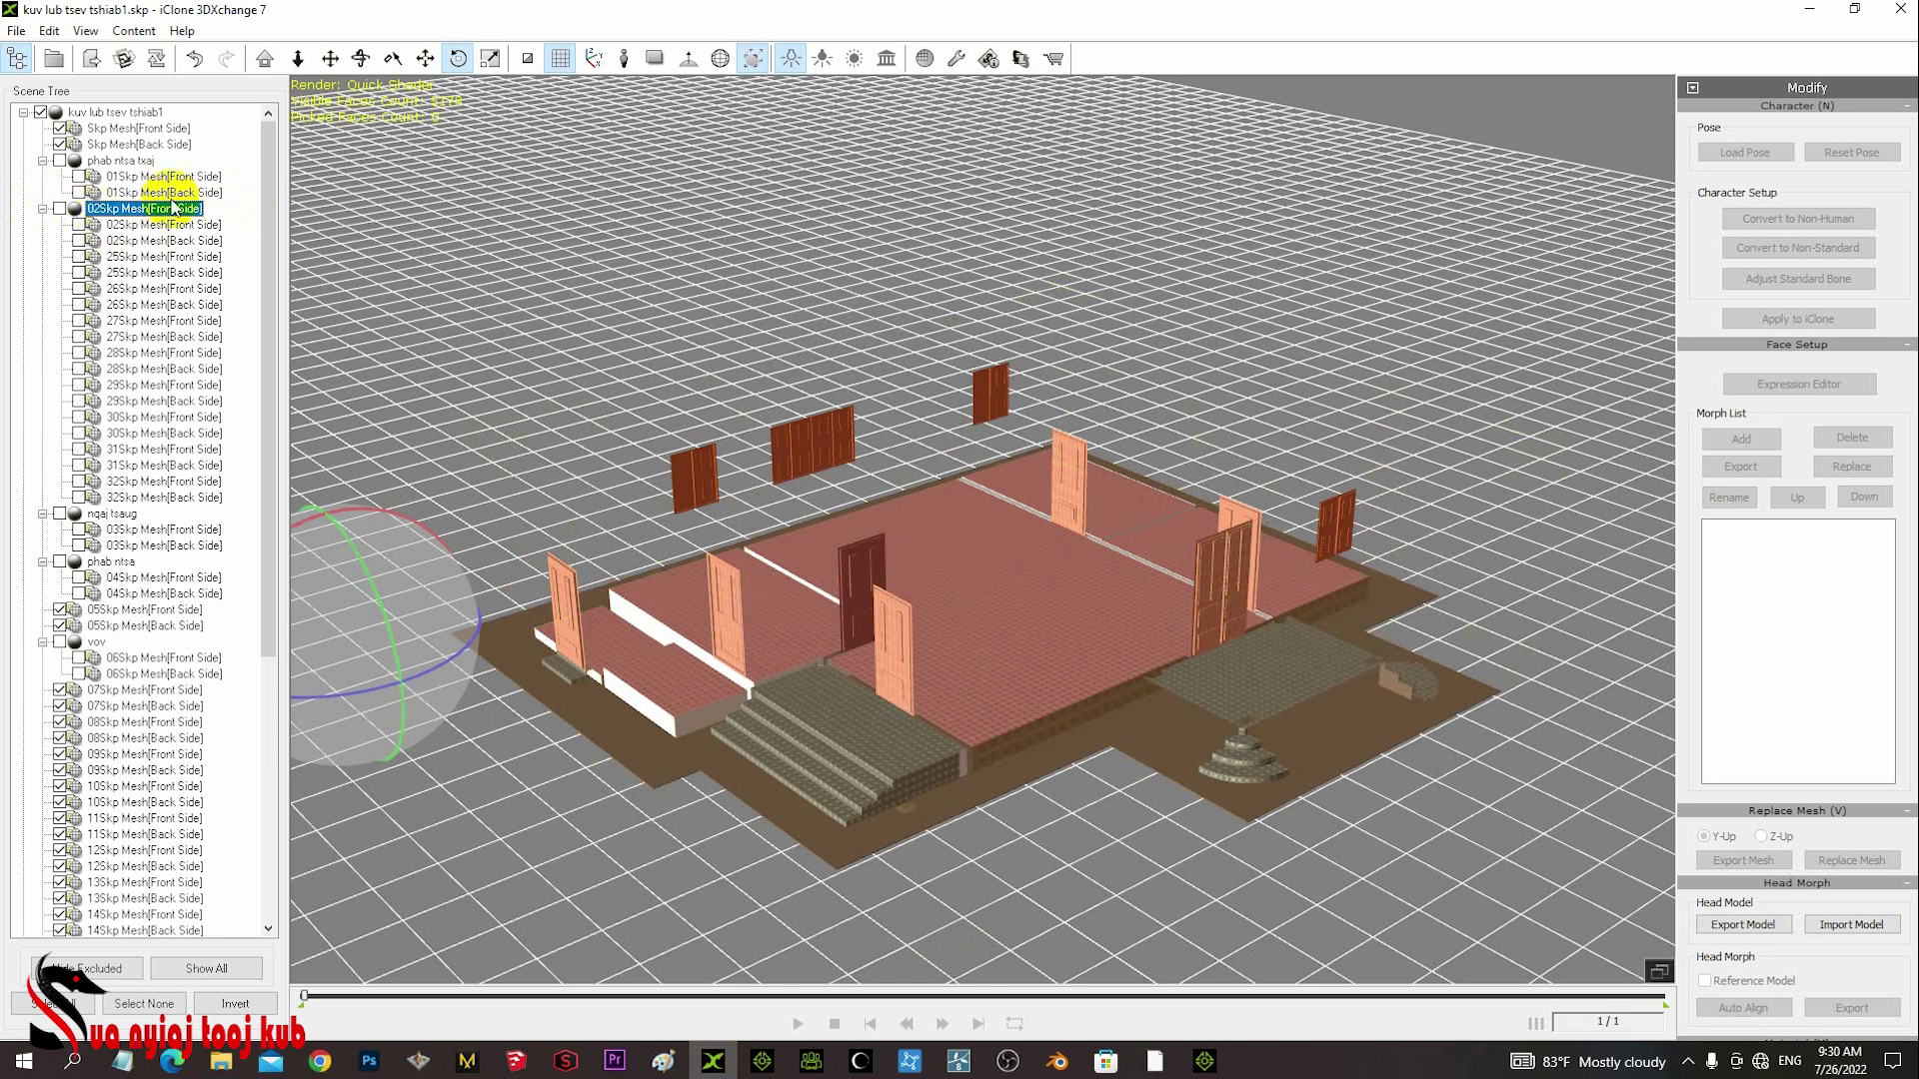
- Select the front-side and back-side 10Skp meshes of the door behind the white-edged lower floor
{"action": "key", "text": "q"}
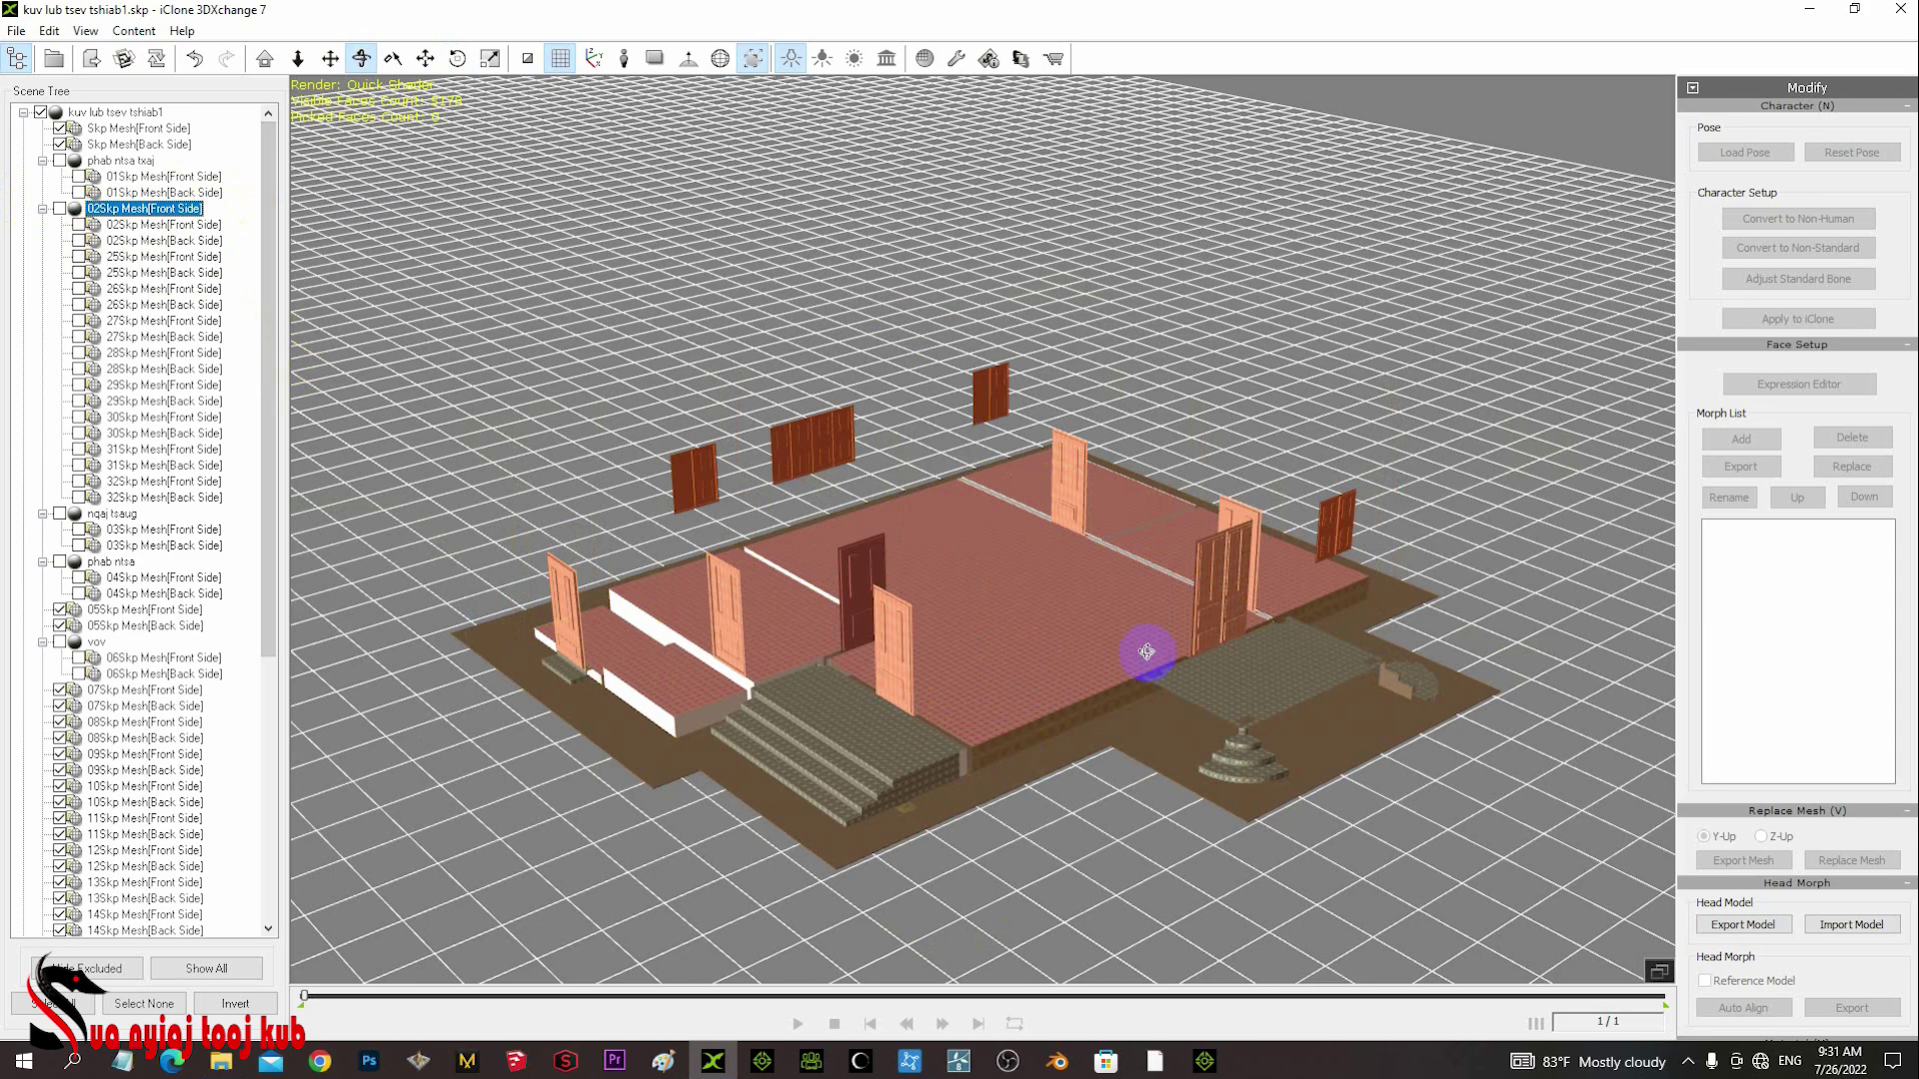
{"action": "left_click_drag", "start_coordinate": [1148, 651], "coordinate": [1286, 642]}
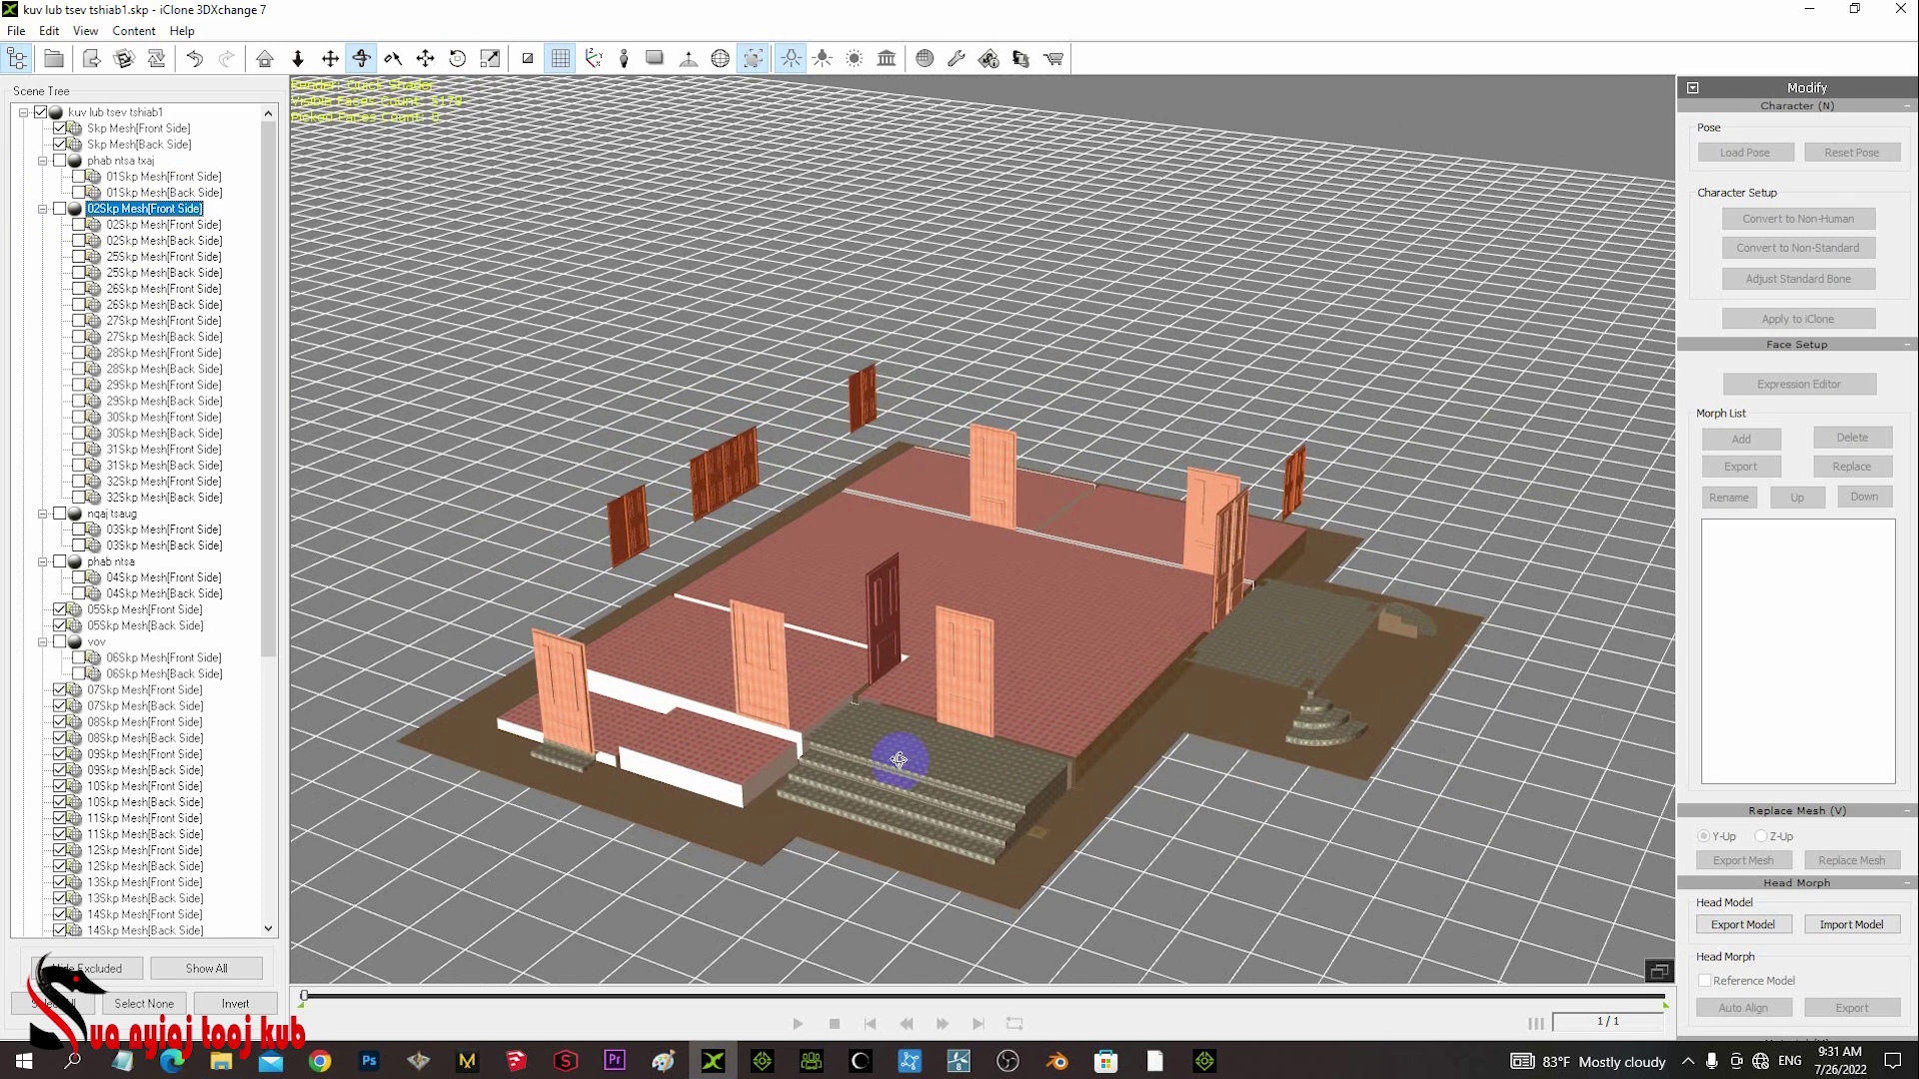
{"action": "left_click_drag", "start_coordinate": [903, 758], "coordinate": [889, 755]}
{"action": "key", "text": "q"}
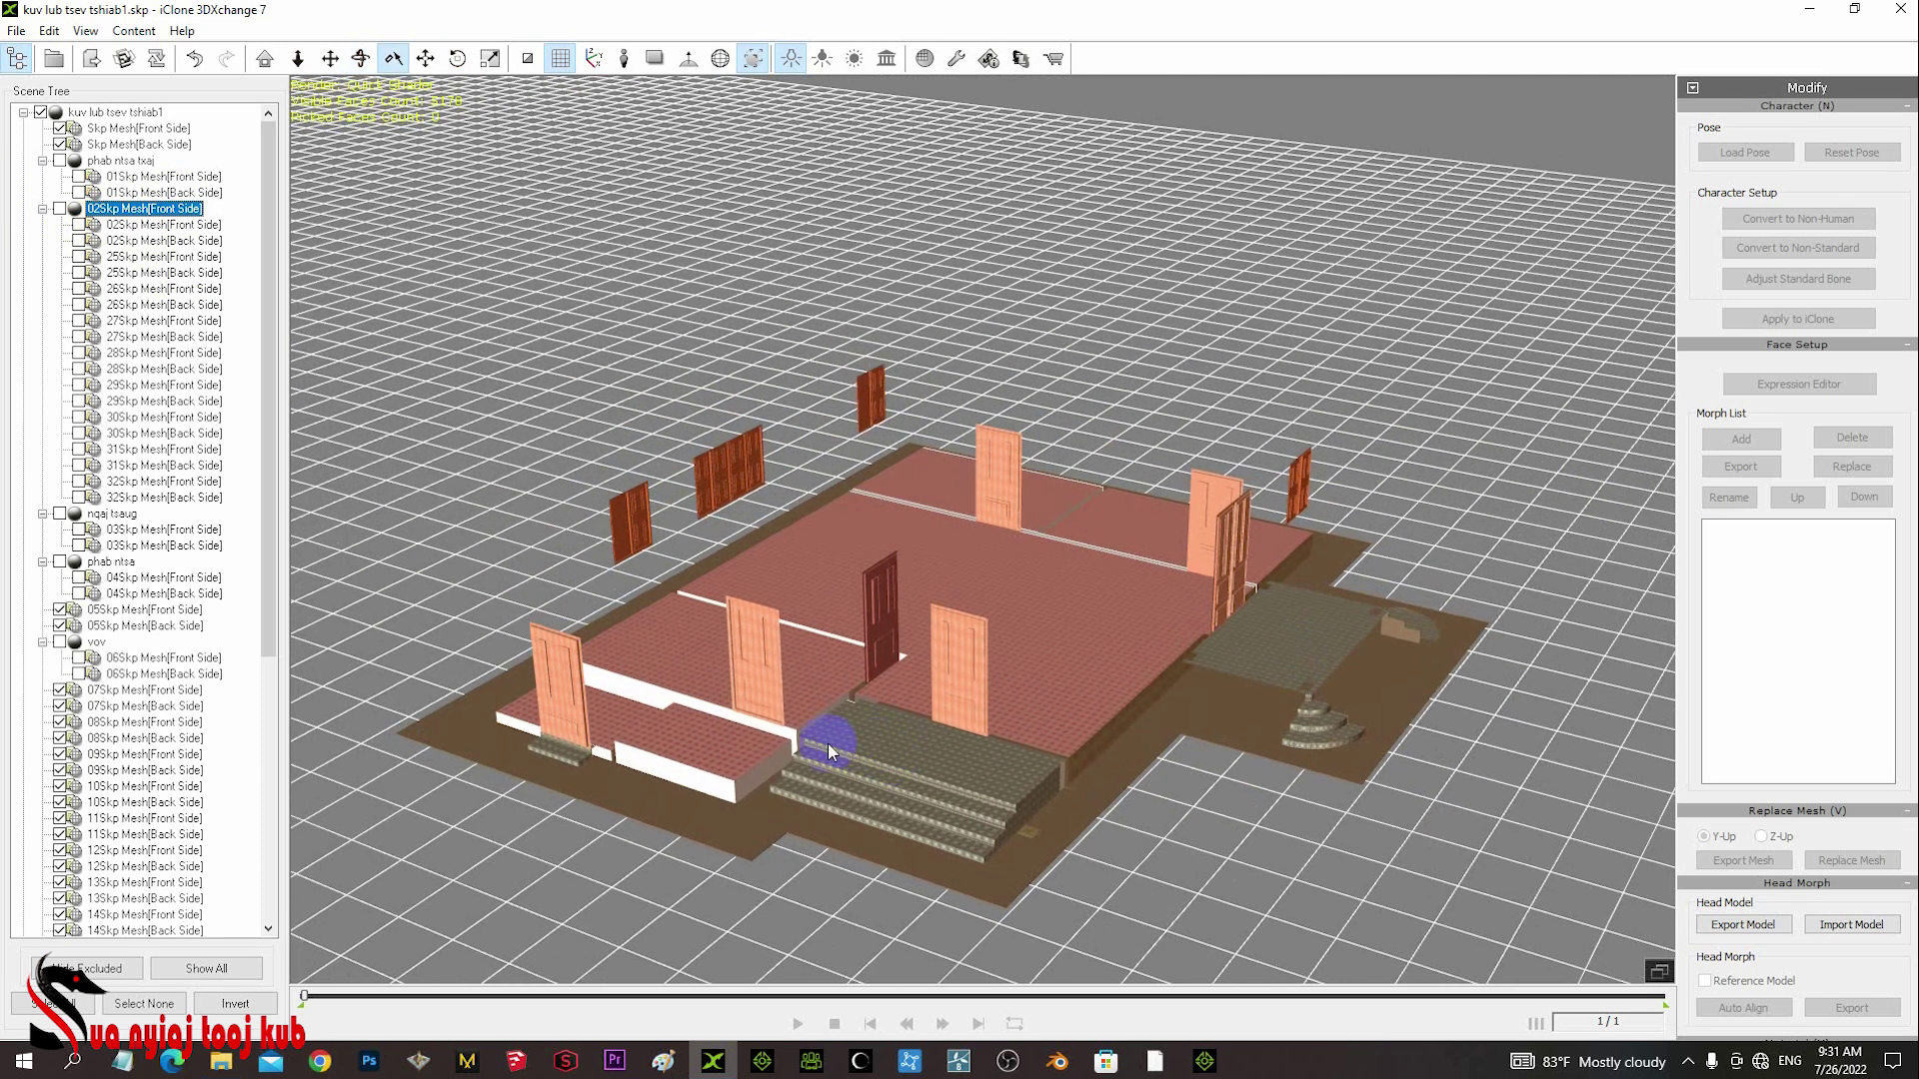
{"action": "left_click", "coordinate": [758, 681]}
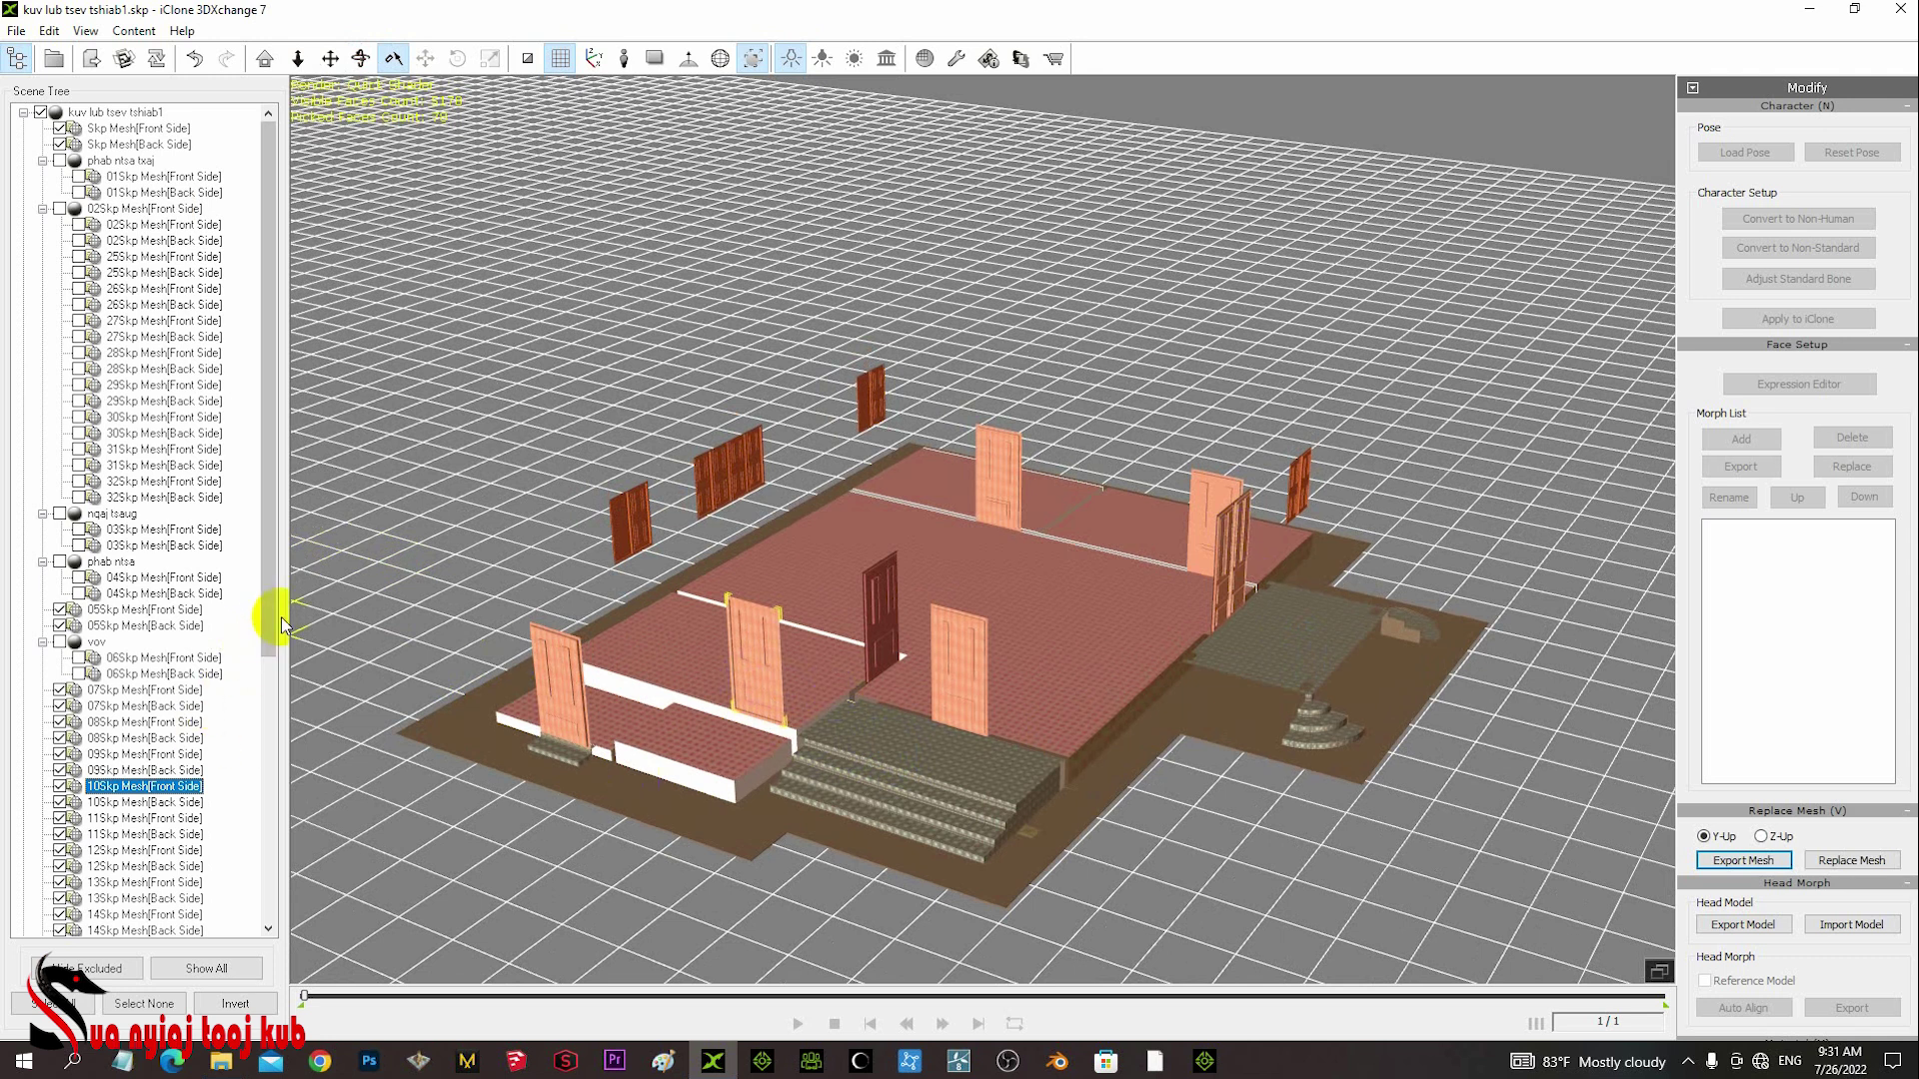
{"action": "left_click_drag", "start_coordinate": [272, 613], "coordinate": [270, 726]}
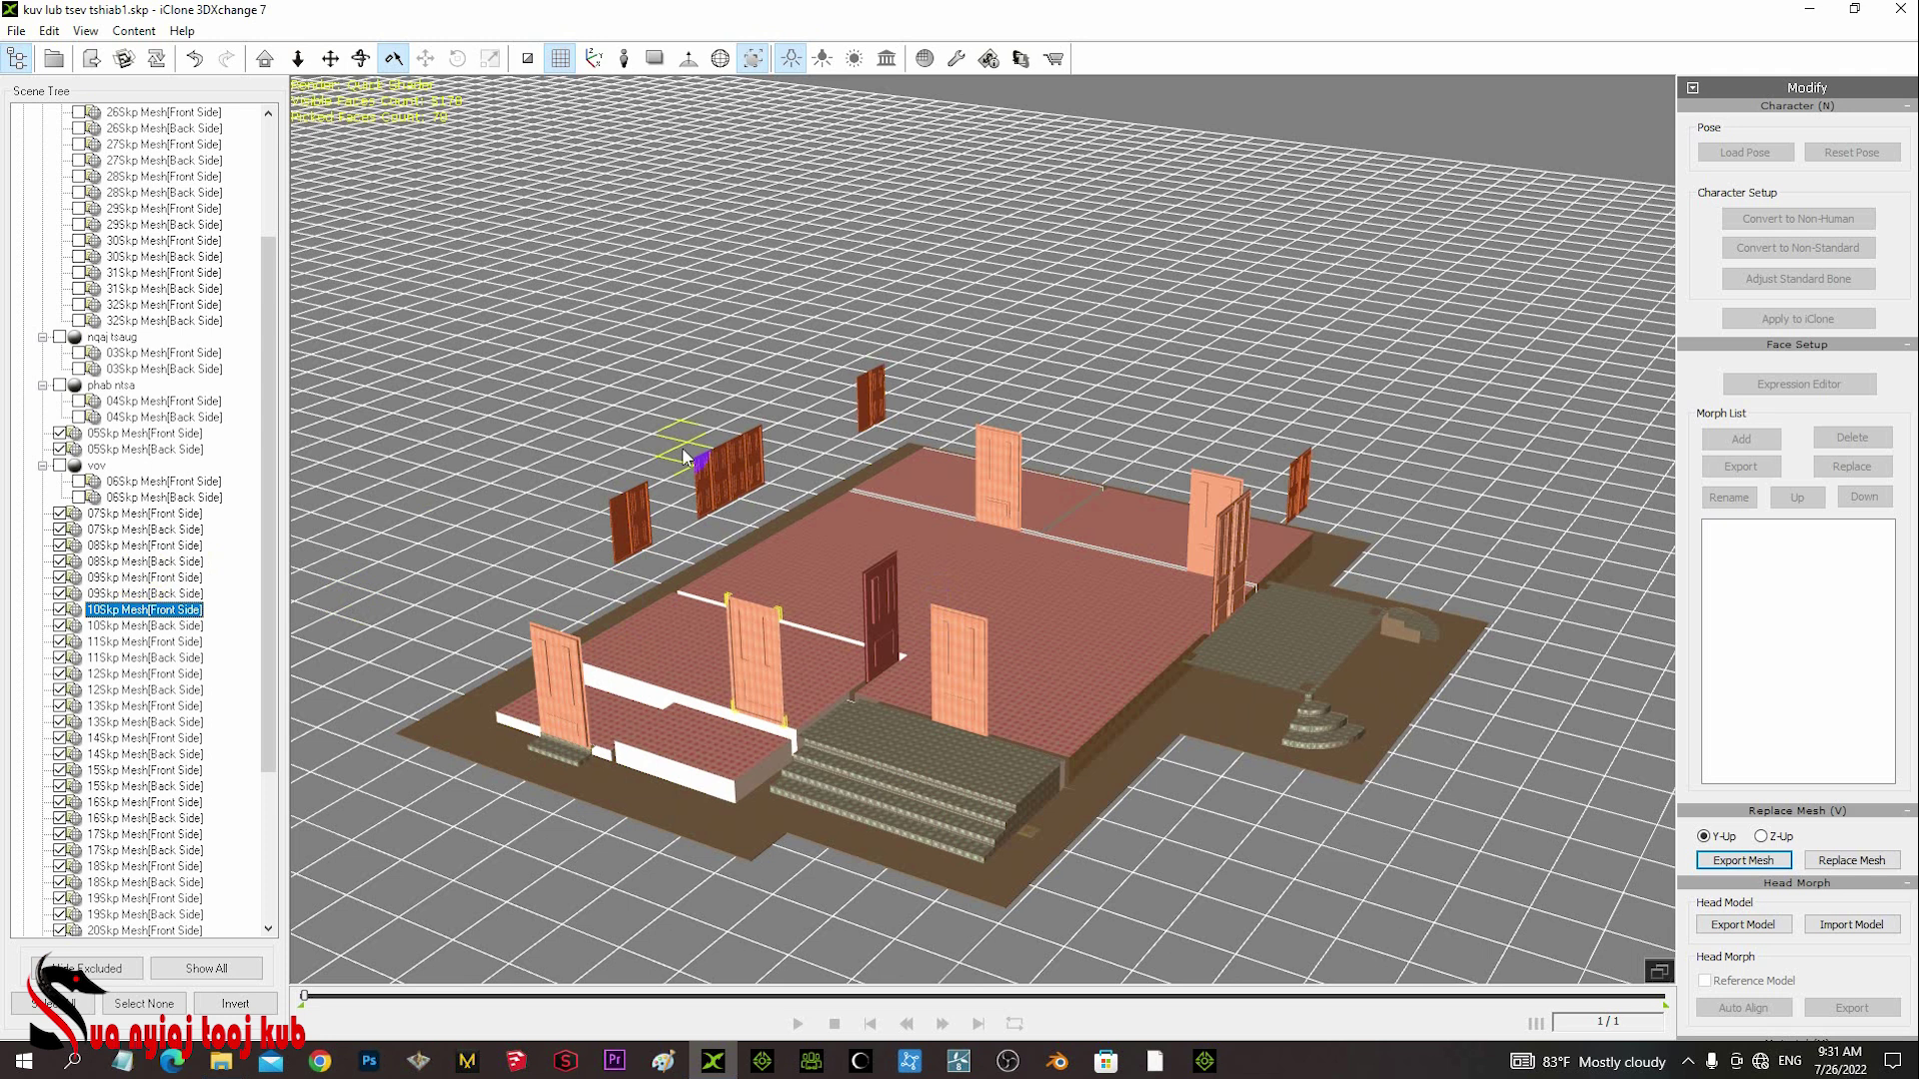
{"action": "left_click", "coordinate": [958, 597]}
{"action": "left_click", "coordinate": [141, 627], "text": "ctrl"}
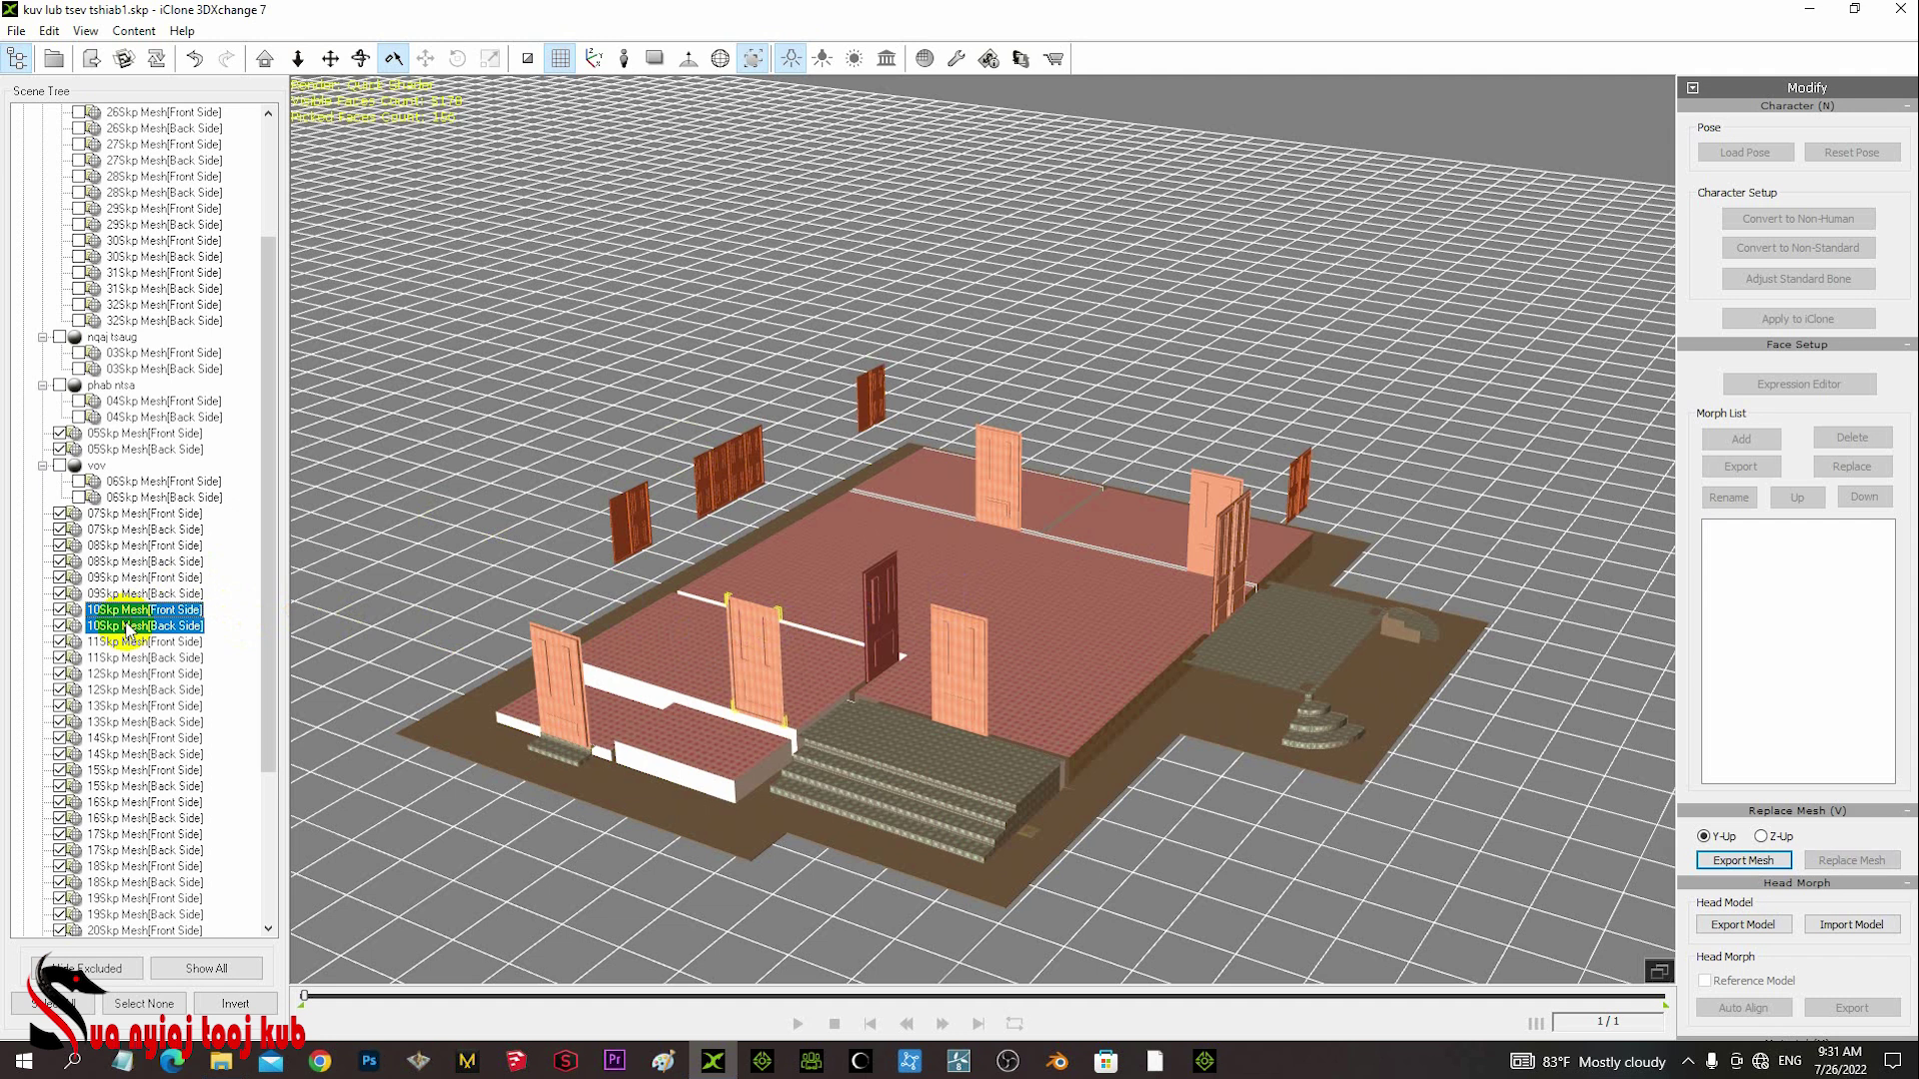
- Hide both 10Skp door meshes and show them again to check which door they form
{"action": "left_click", "coordinate": [55, 621]}
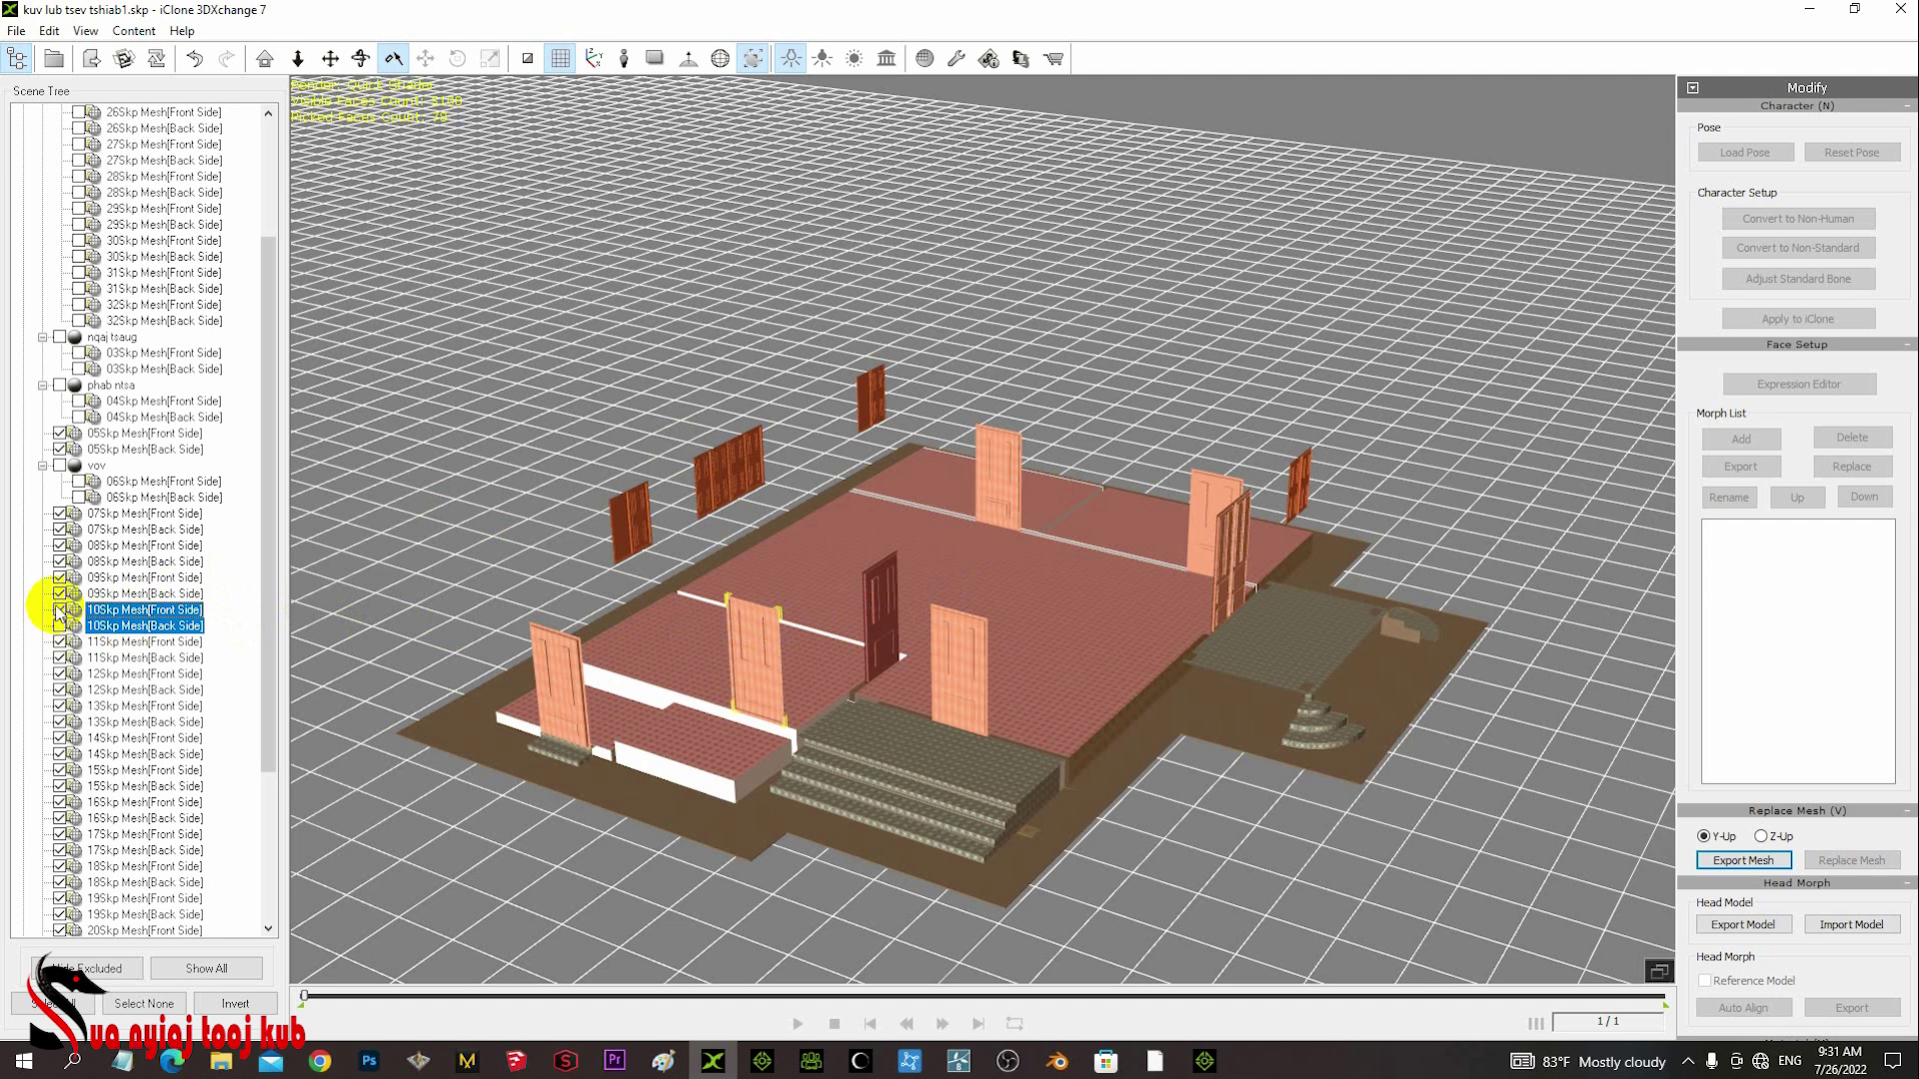
{"action": "left_click", "coordinate": [59, 610]}
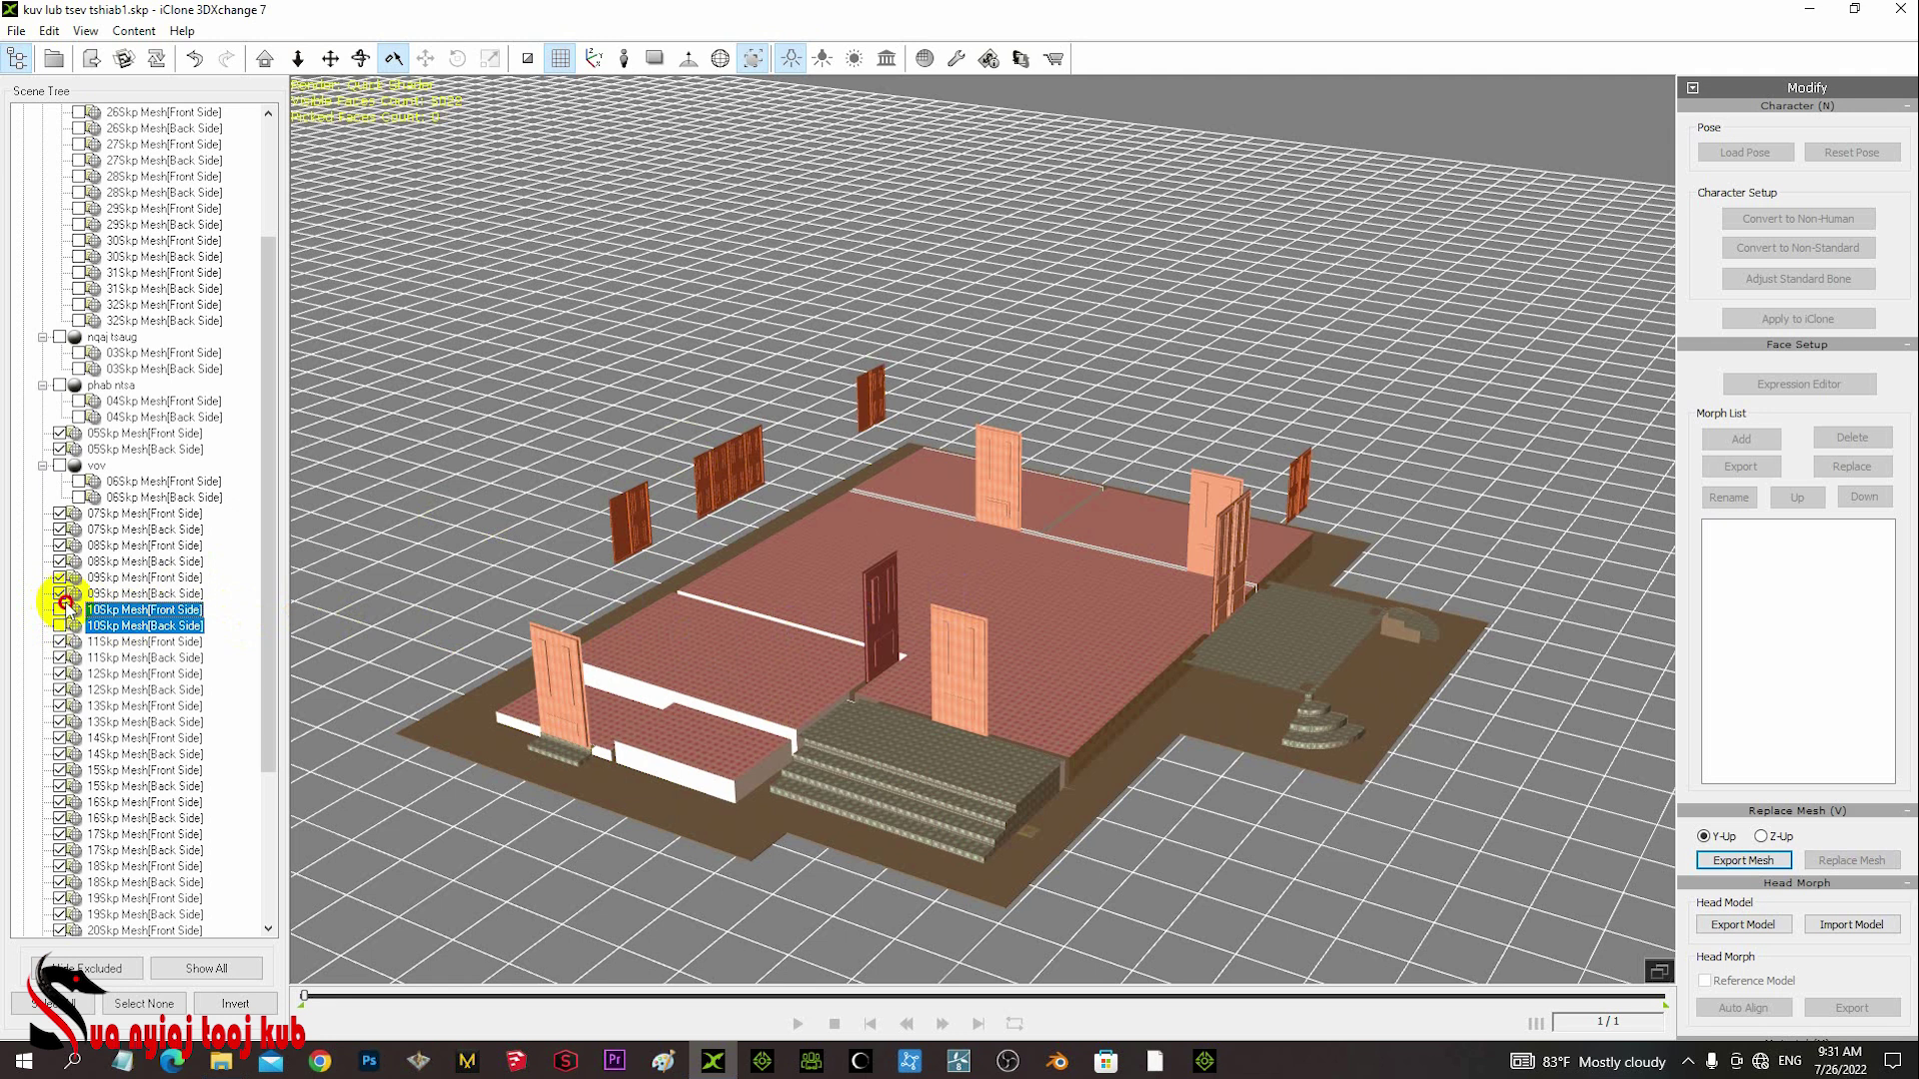
{"action": "left_click", "coordinate": [60, 610]}
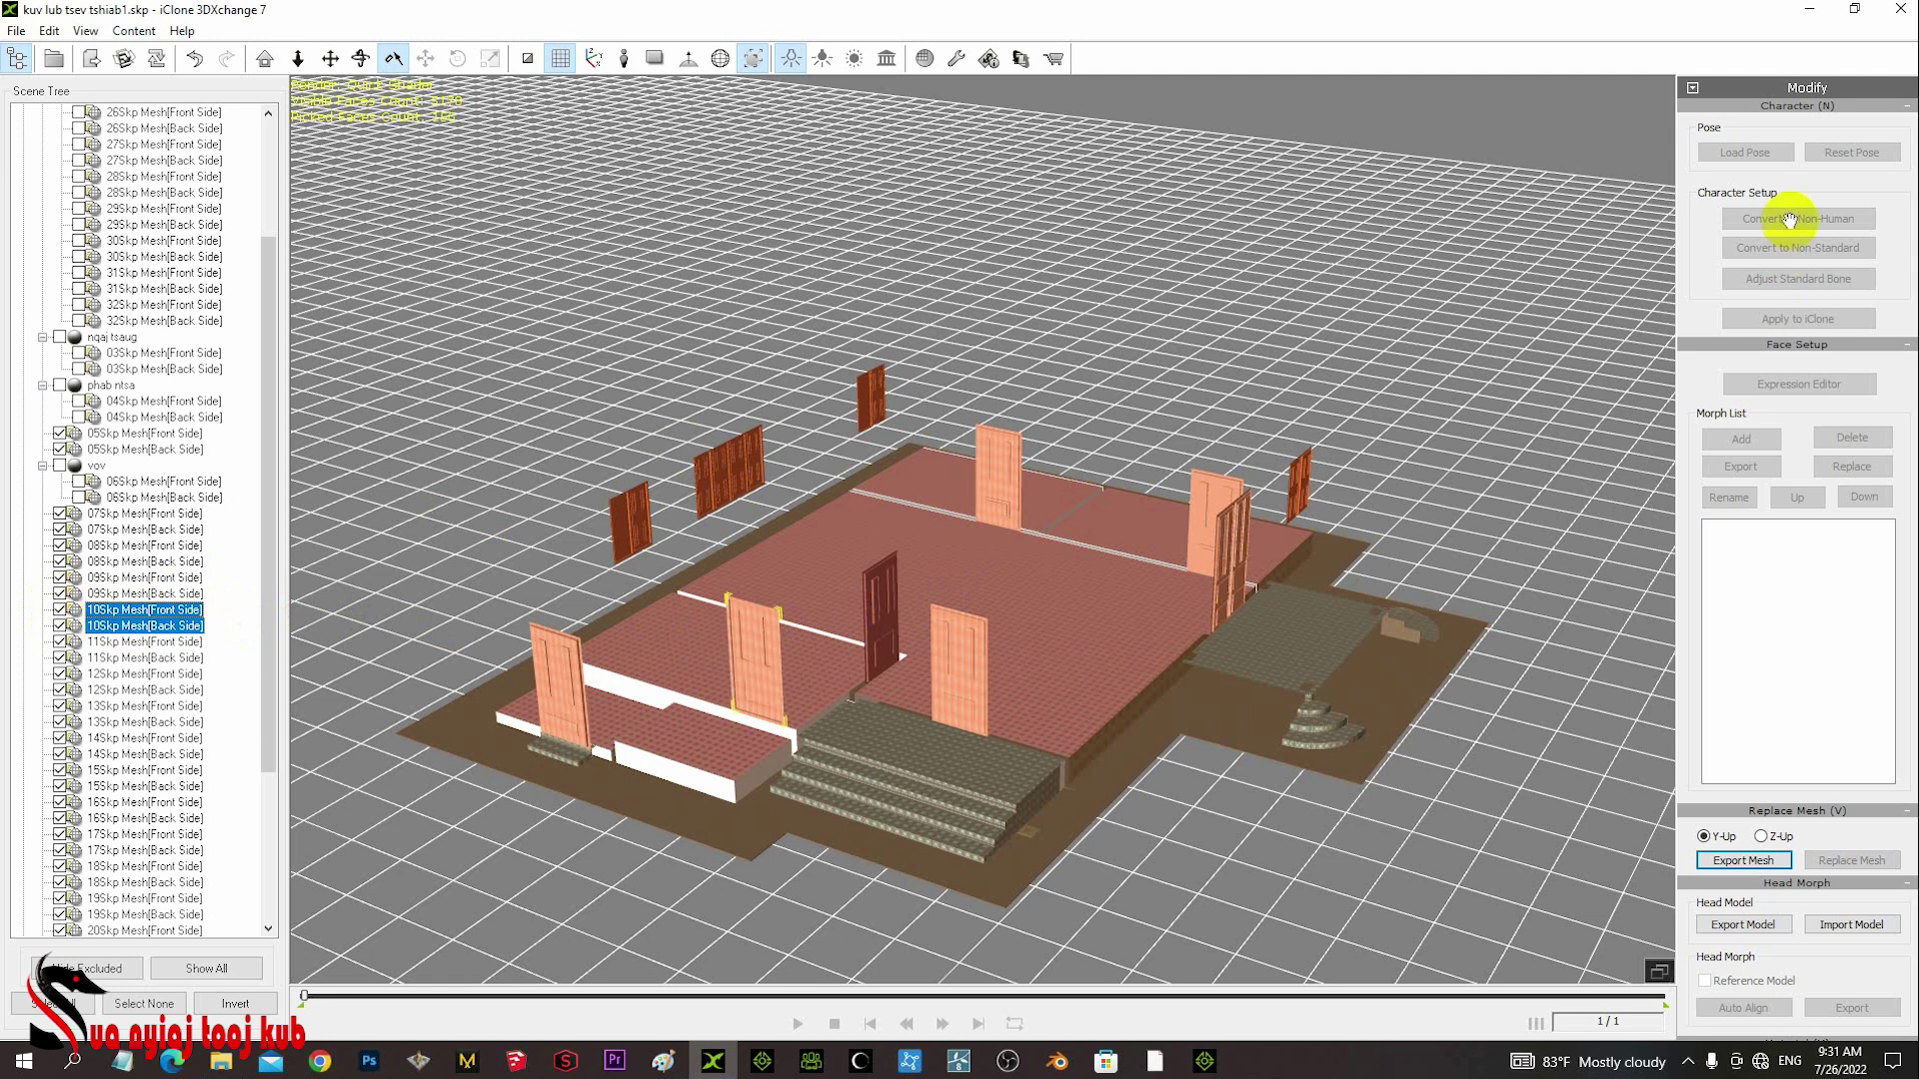
- Group the two selected 10Skp door meshes into a sub-prop named "qhov rooj hoob nab"
{"action": "scroll", "coordinate": [1768, 345], "scroll_direction": "up", "scroll_amount": 3}
{"action": "scroll", "coordinate": [1768, 345], "scroll_direction": "up", "scroll_amount": 2}
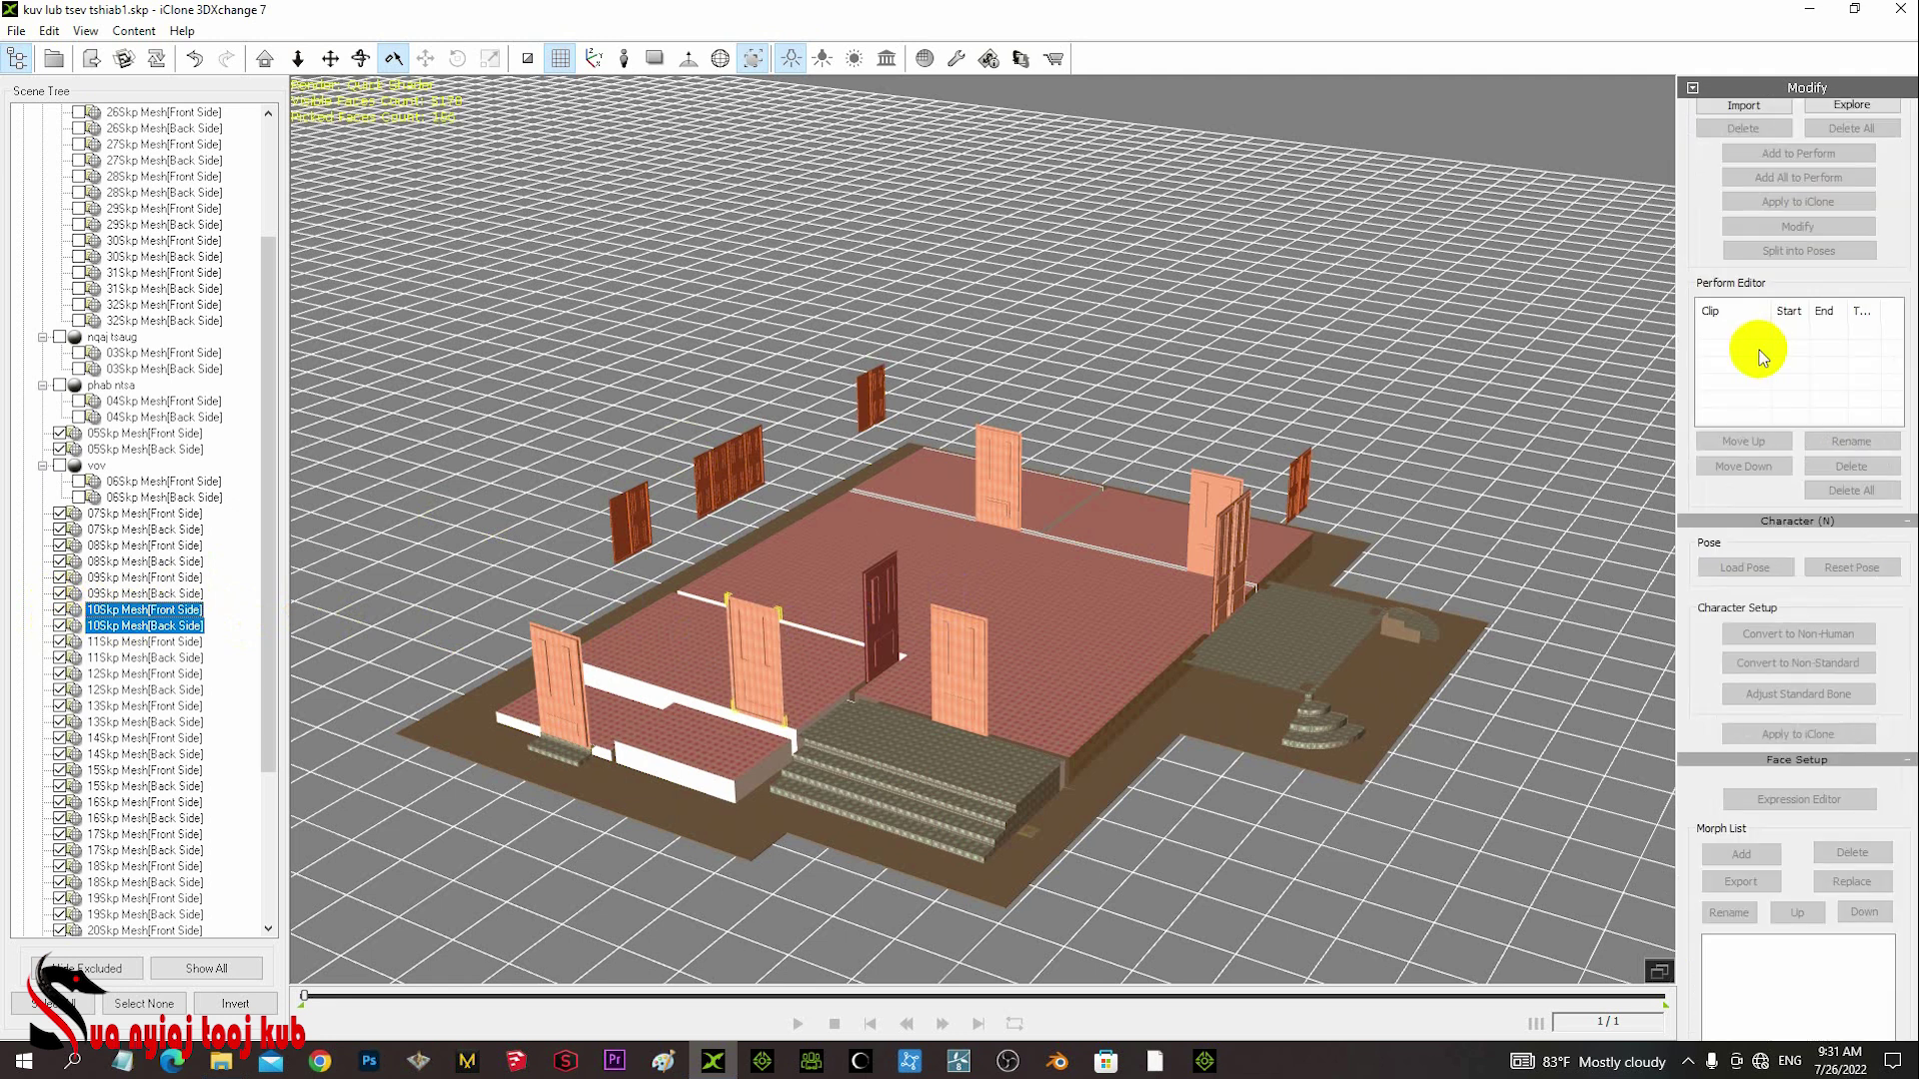
{"action": "scroll", "coordinate": [1797, 275], "scroll_direction": "up", "scroll_amount": 10}
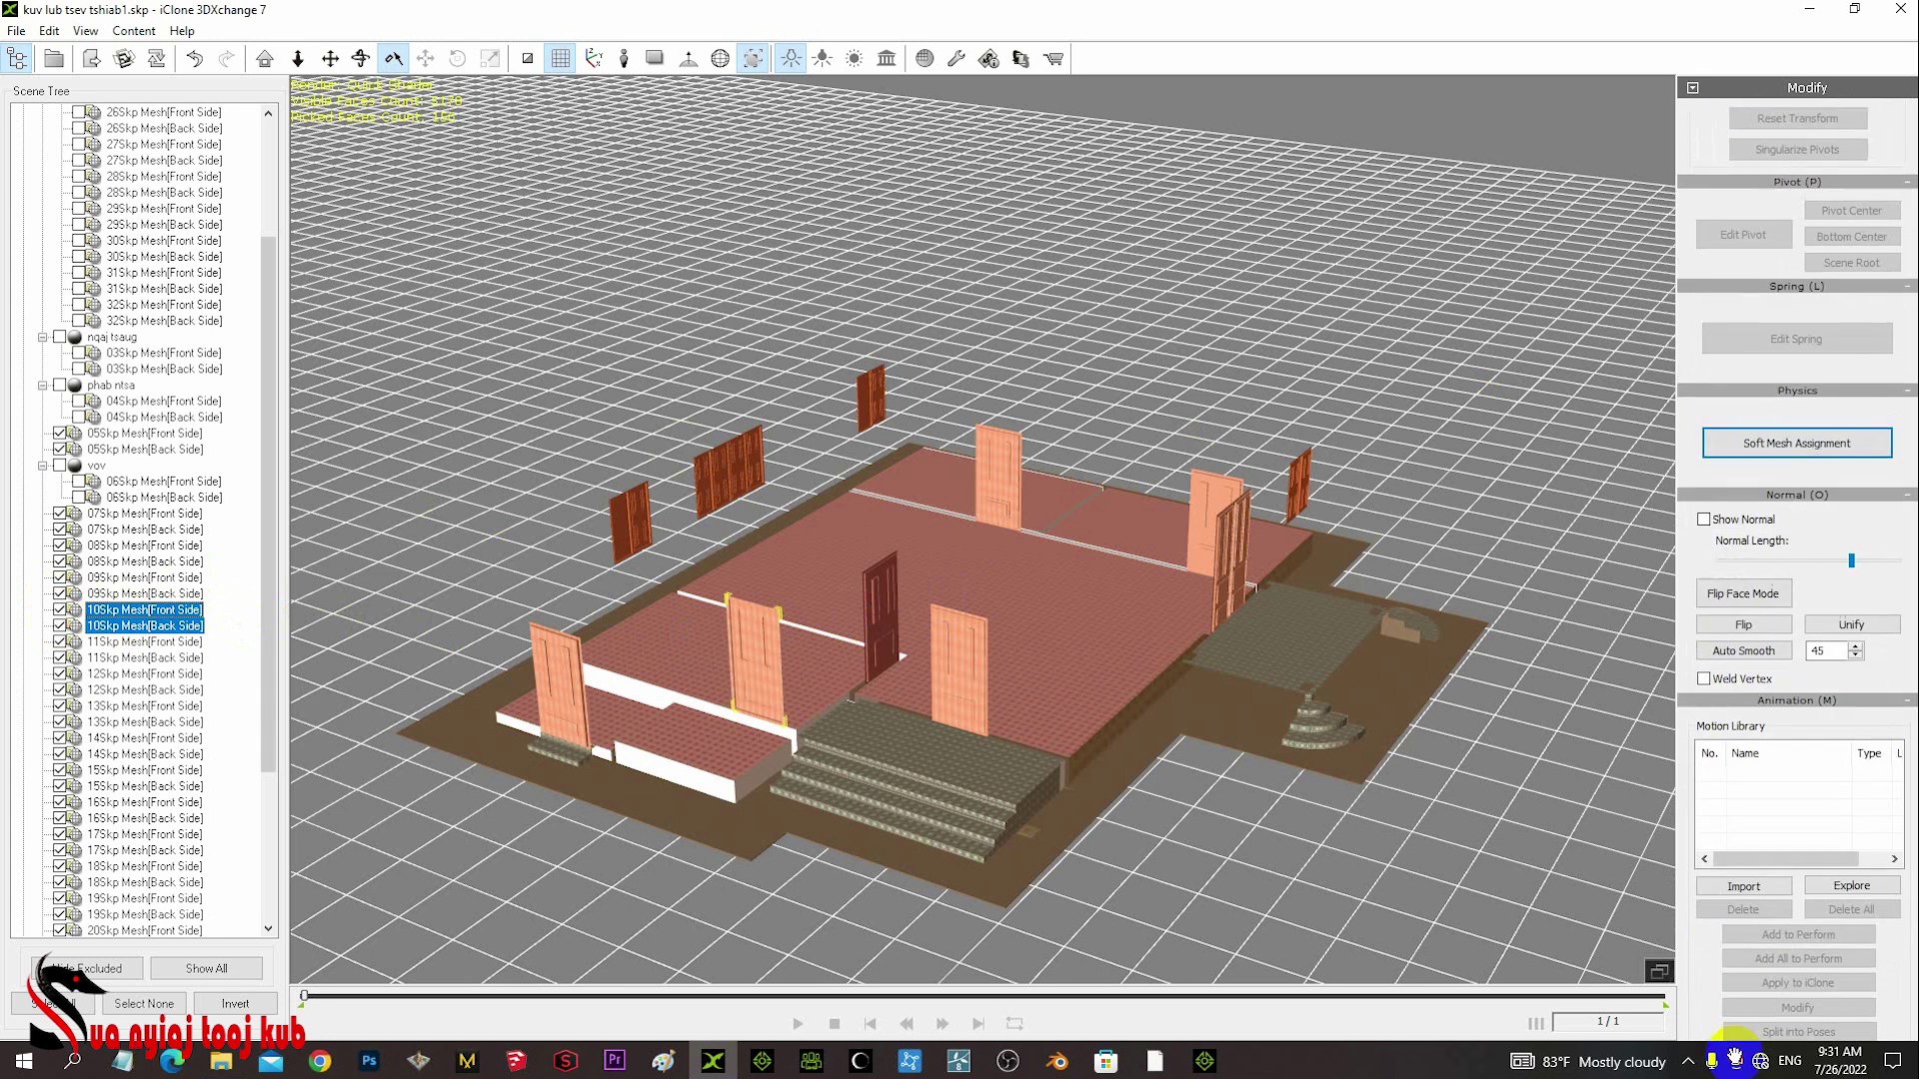
{"action": "scroll", "coordinate": [1751, 293], "scroll_direction": "up", "scroll_amount": 5}
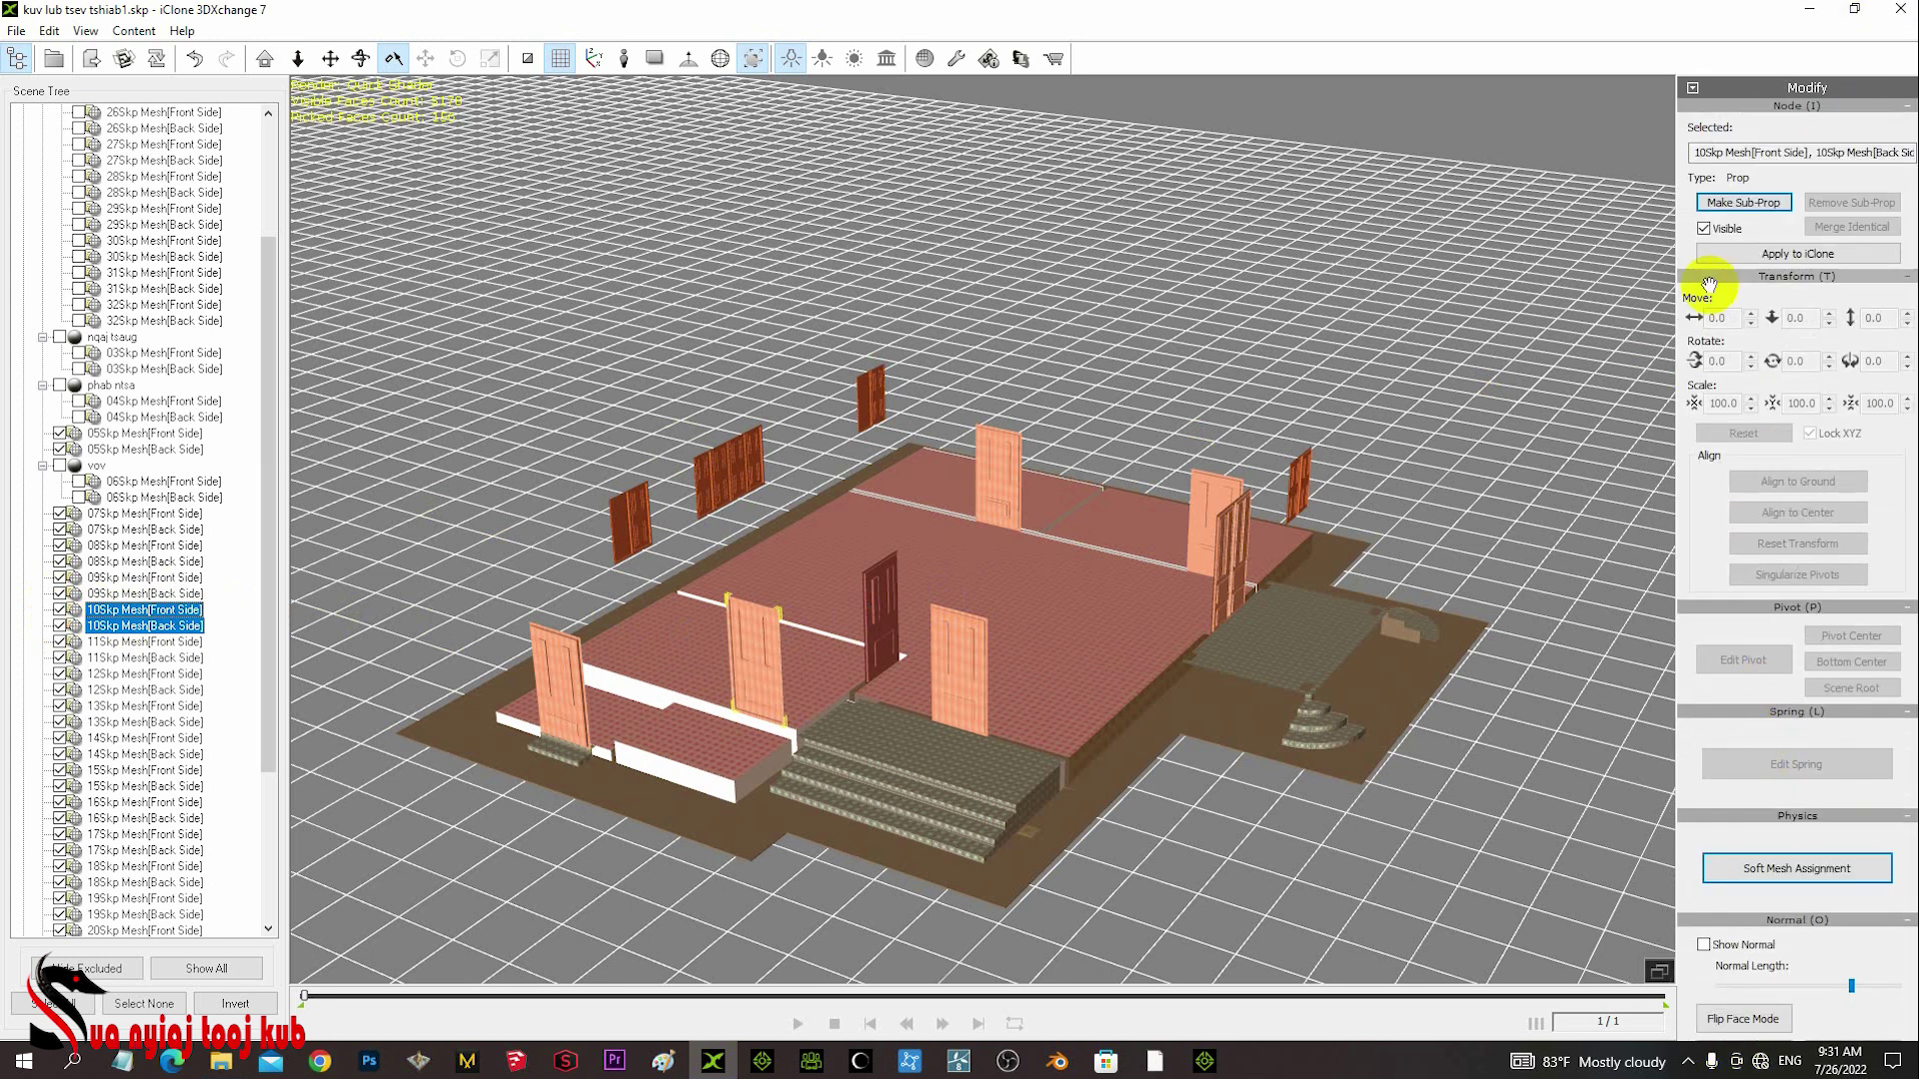
{"action": "left_click", "coordinate": [1739, 200]}
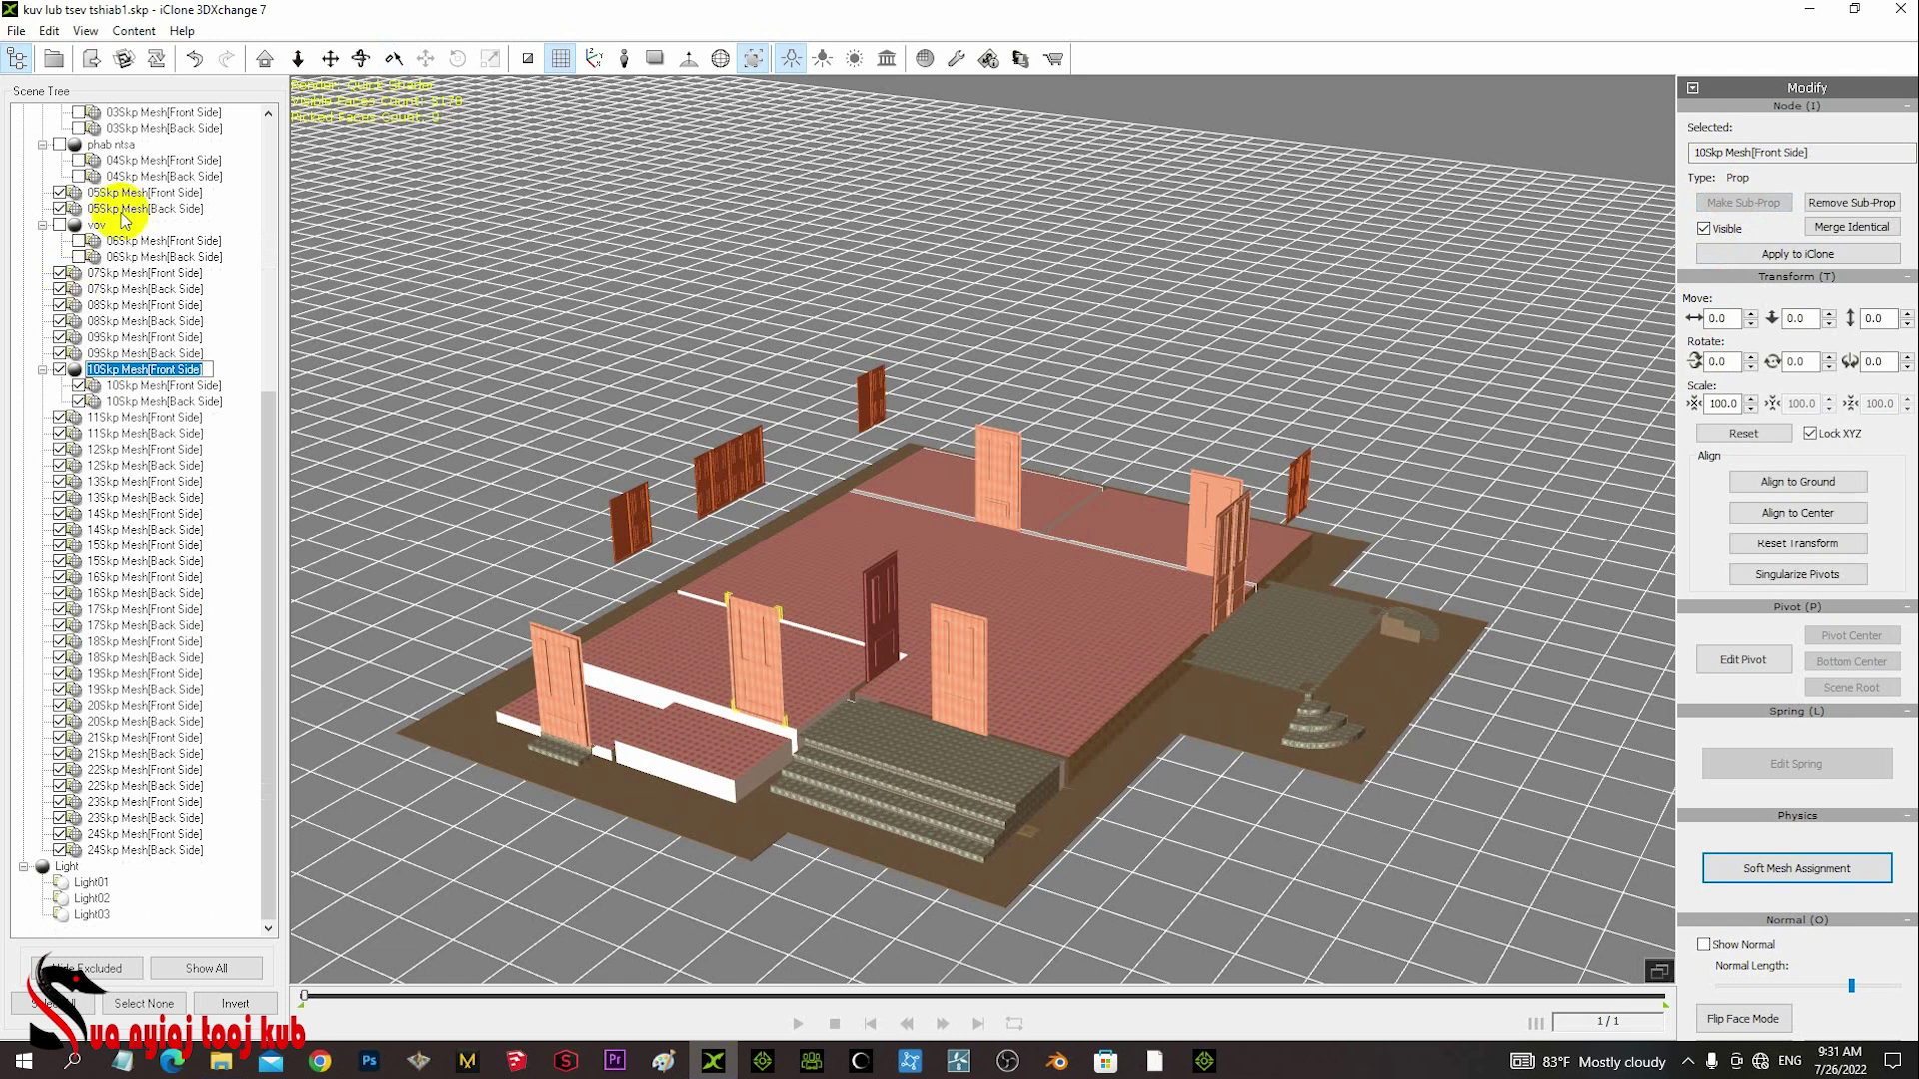
{"action": "type", "text": "qhov"}
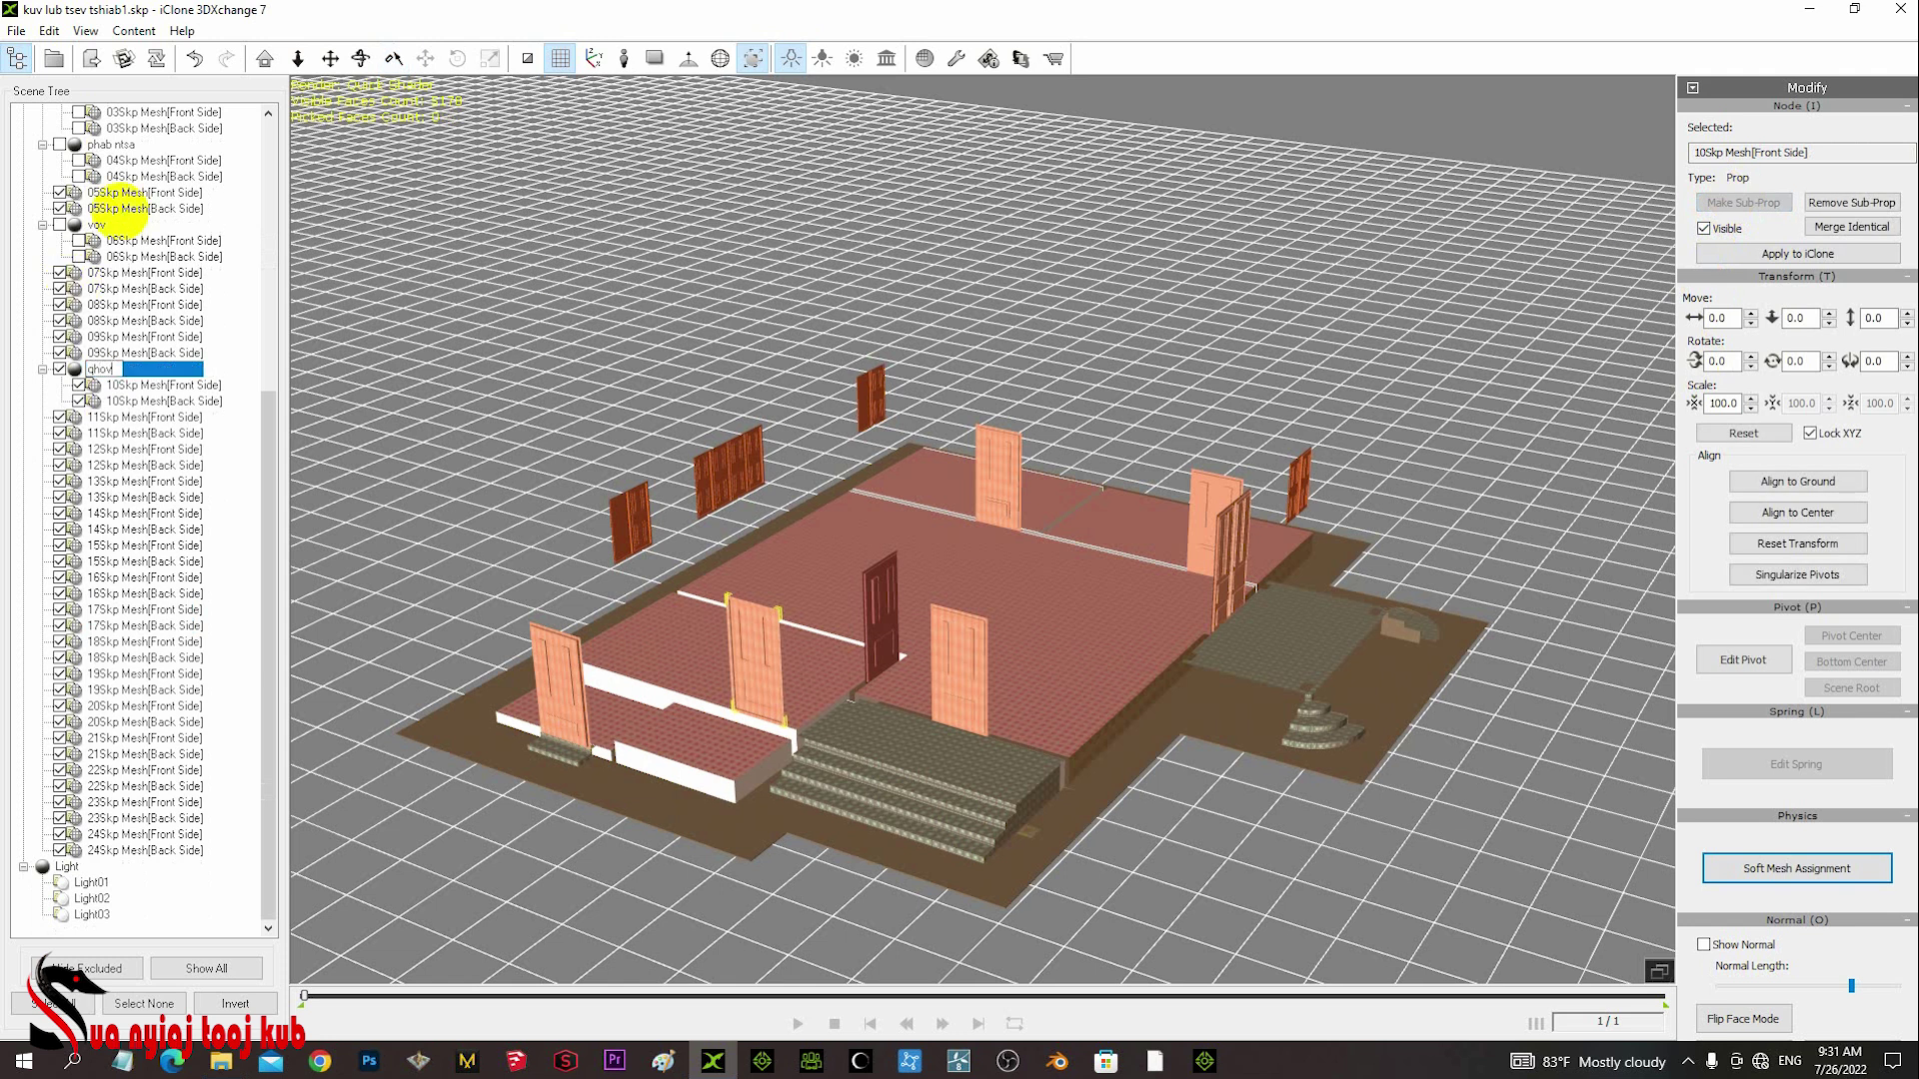
{"action": "type", "text": " rooj hoob nab"}
{"action": "key", "text": "Return"}
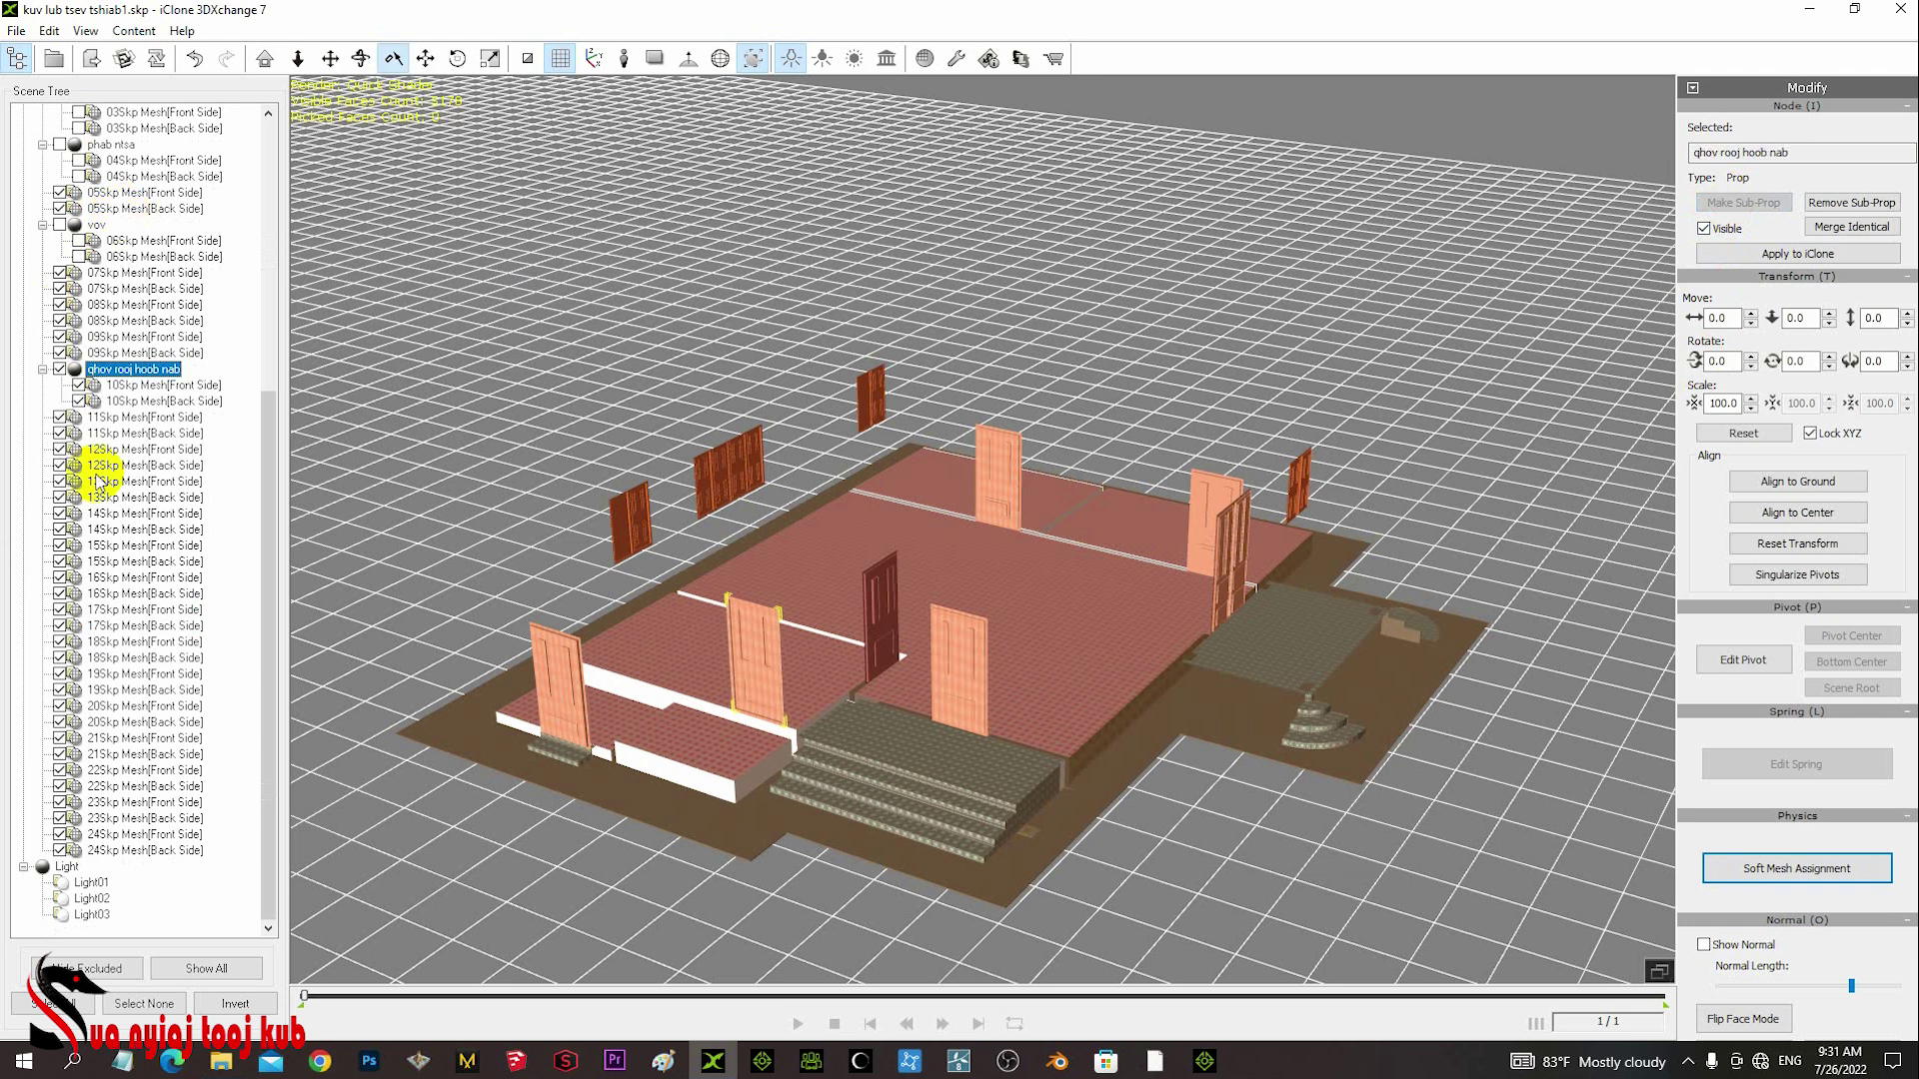
- Hide the "qhov rooj hoob nab" door sub-prop, keeping the 09Skp back-side mesh shown
{"action": "left_click", "coordinate": [58, 368]}
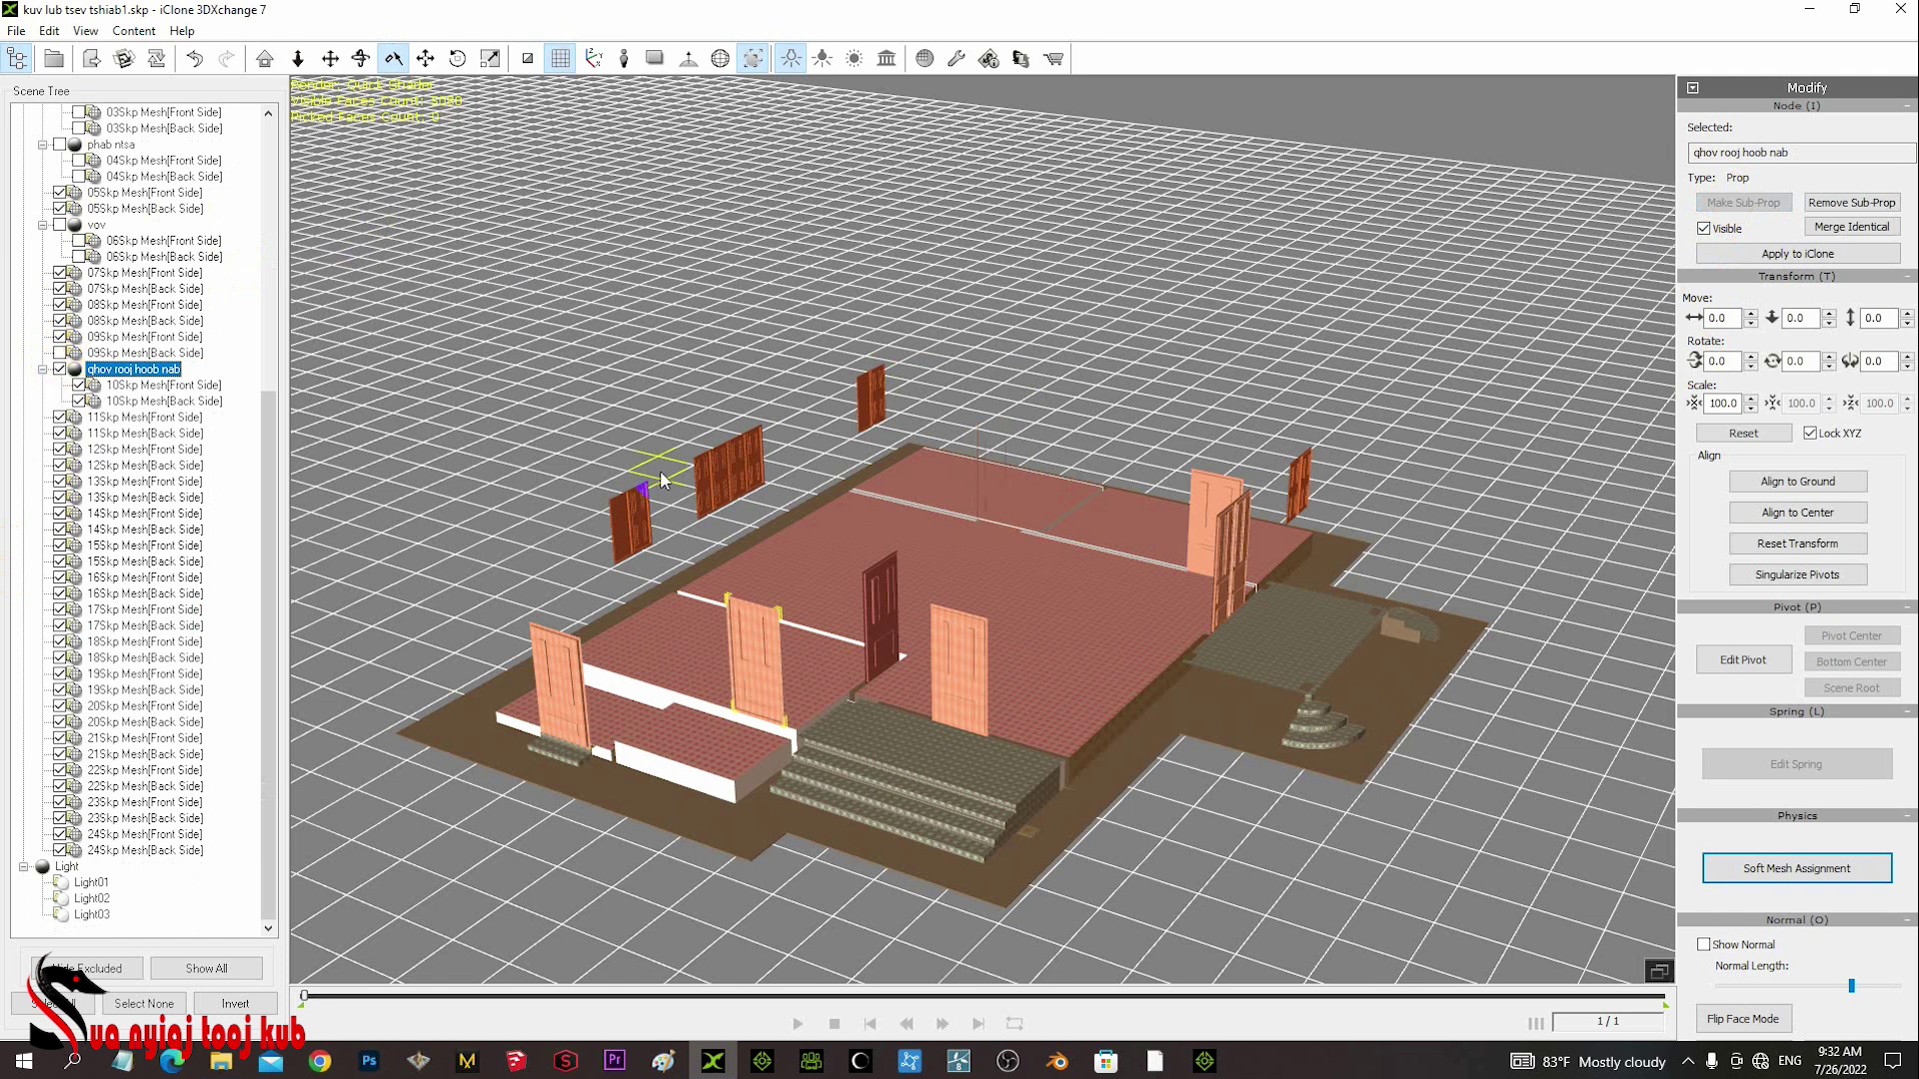
{"action": "left_click", "coordinate": [60, 353]}
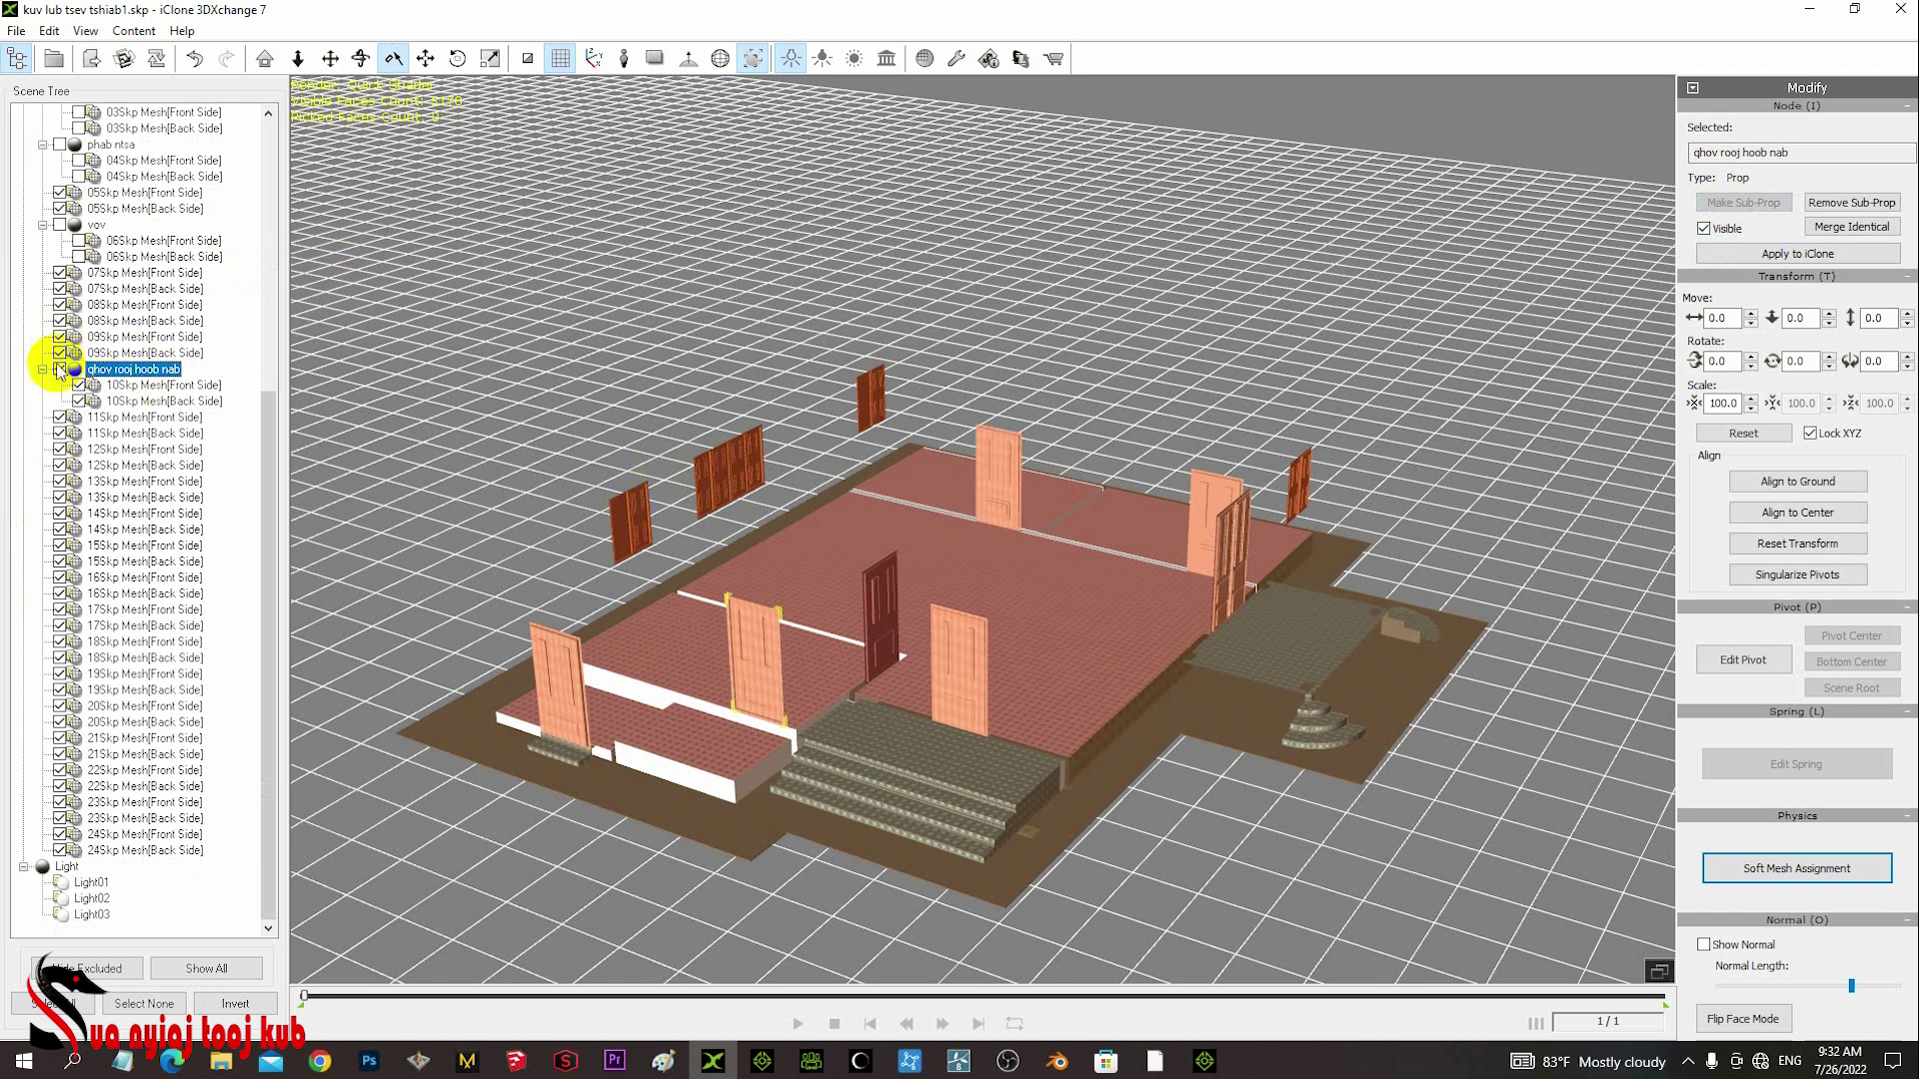
{"action": "left_click", "coordinate": [60, 369]}
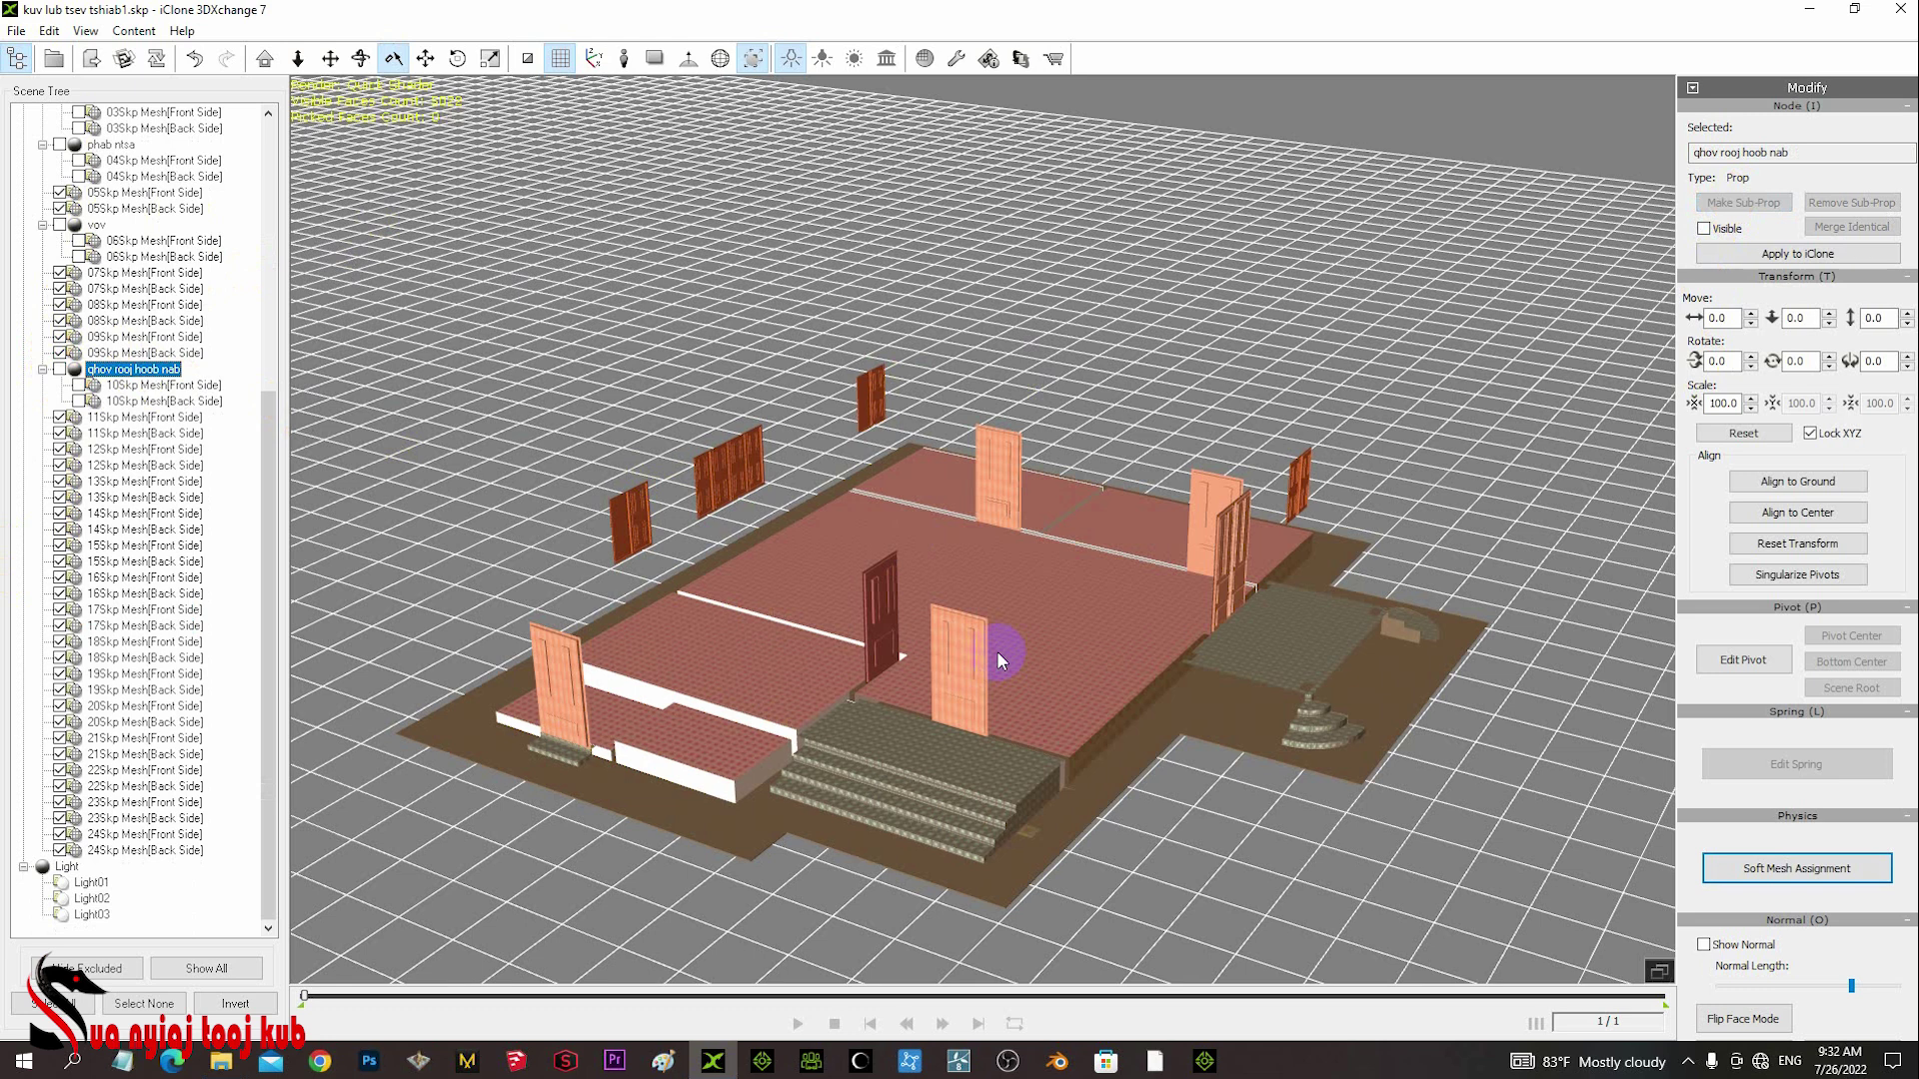
- Hide the Skp Mesh front-side and back-side meshes of the house floor to check which parts they form
{"action": "mouse_move", "coordinate": [1110, 643]}
{"action": "right_mouse_down"}
{"action": "mouse_move", "coordinate": [669, 681]}
{"action": "mouse_move", "coordinate": [1095, 620]}
{"action": "right_mouse_up"}
{"action": "left_click", "coordinate": [1141, 667]}
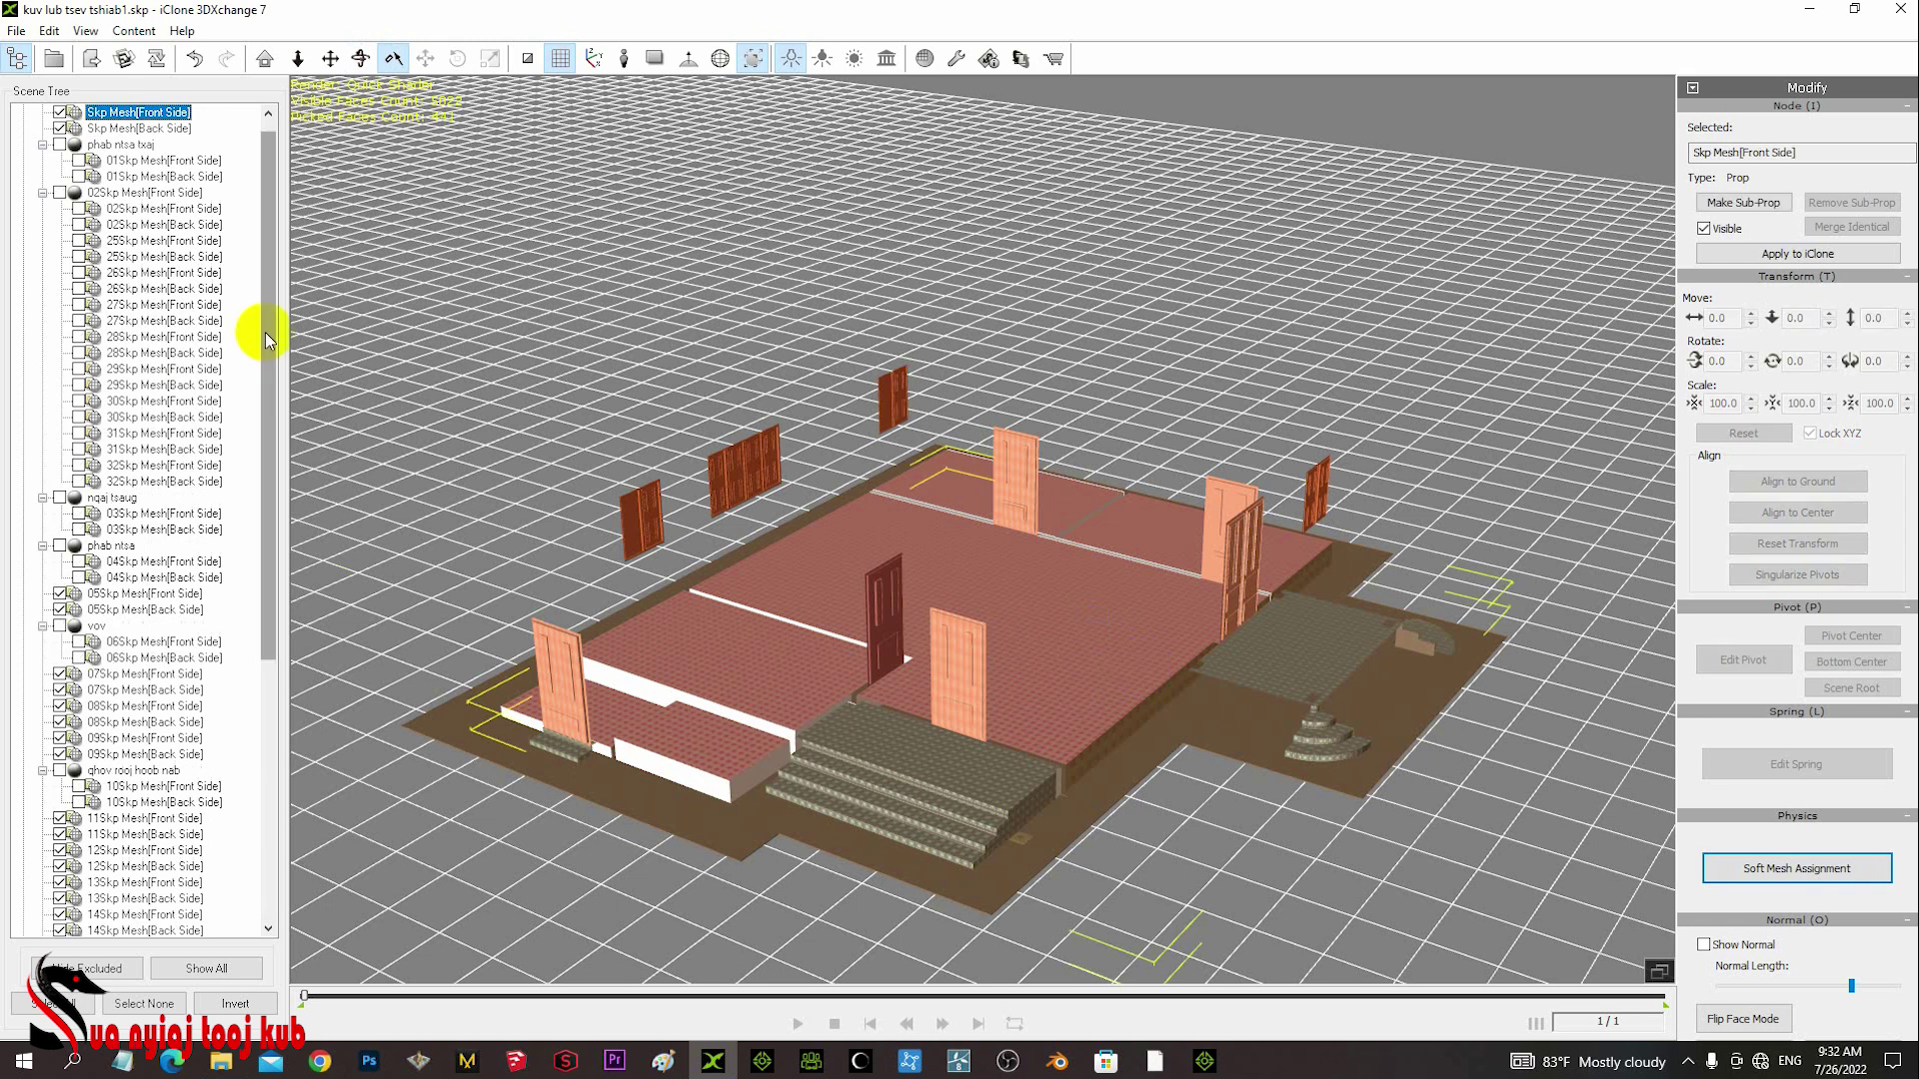
{"action": "left_click_drag", "start_coordinate": [259, 320], "coordinate": [259, 200]}
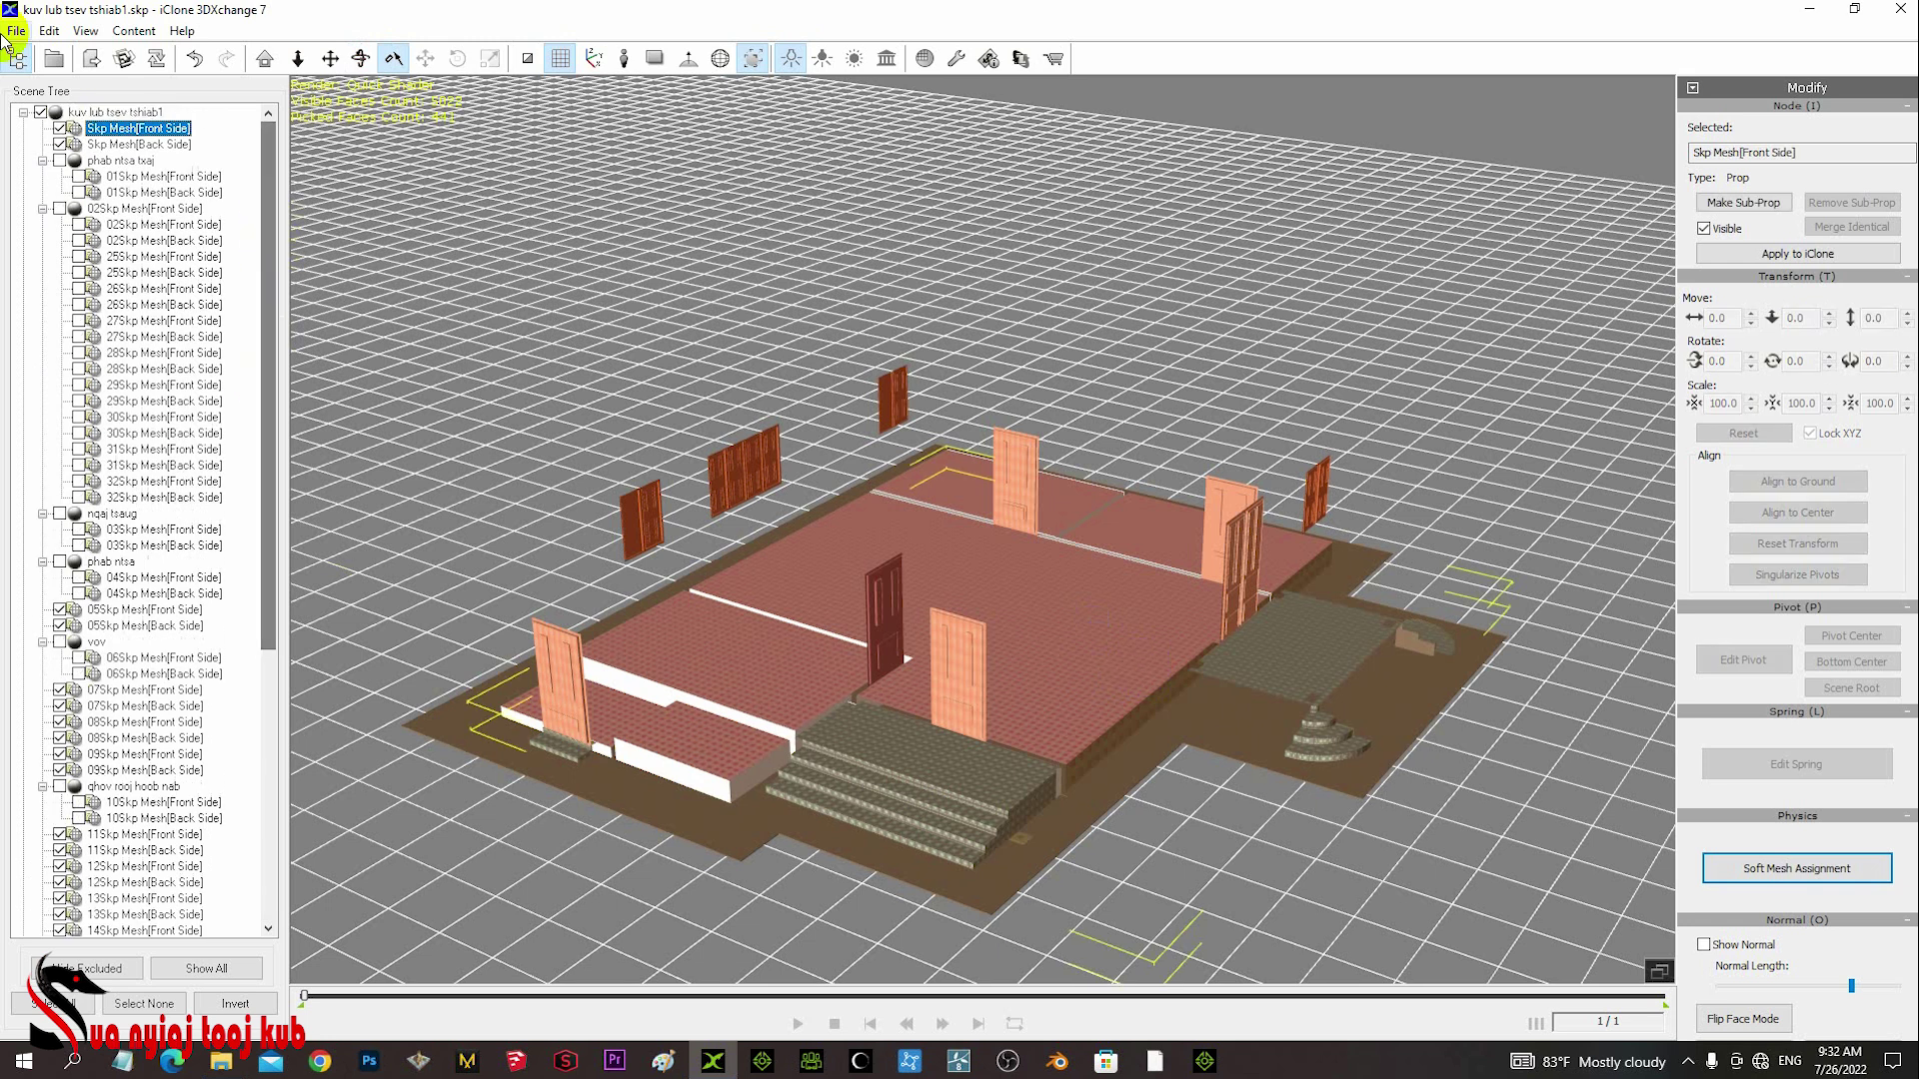
{"action": "left_click", "coordinate": [60, 128]}
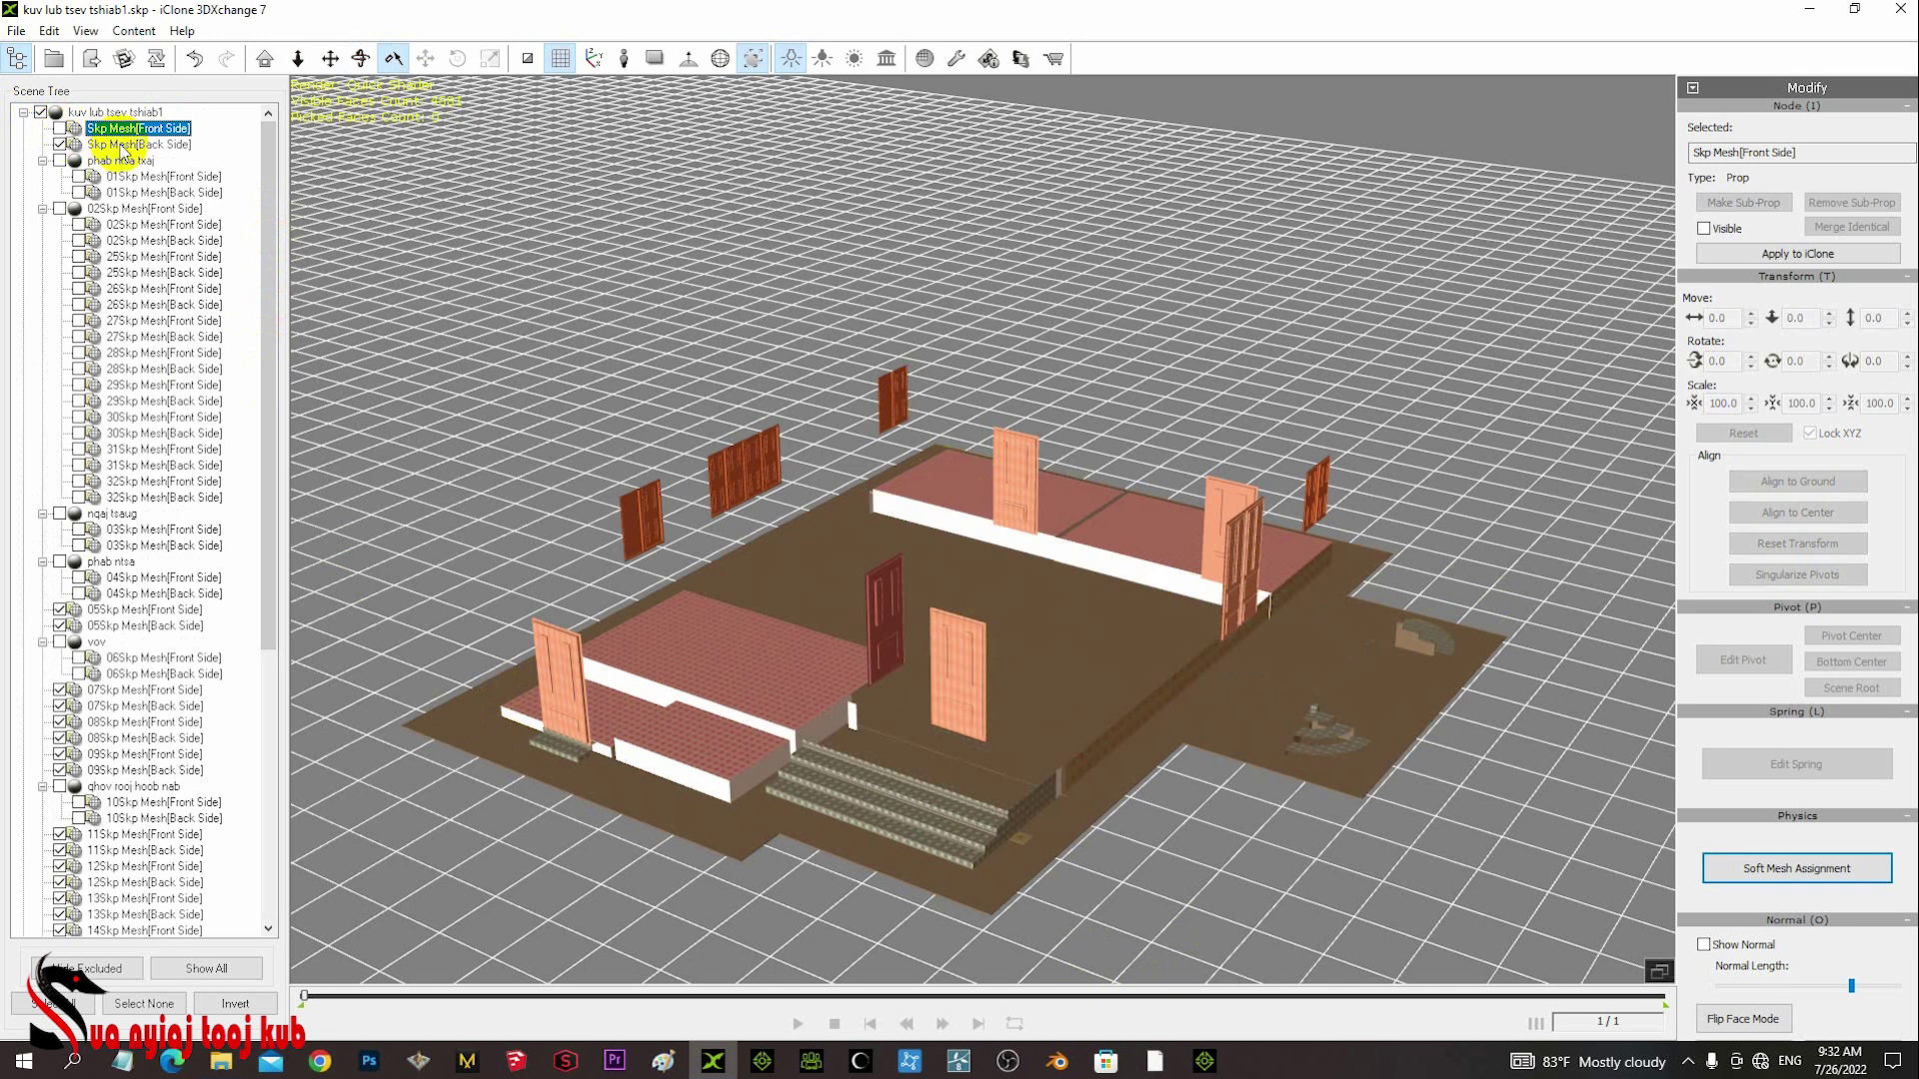
{"action": "left_click", "coordinate": [120, 145]}
{"action": "left_click", "coordinate": [60, 145]}
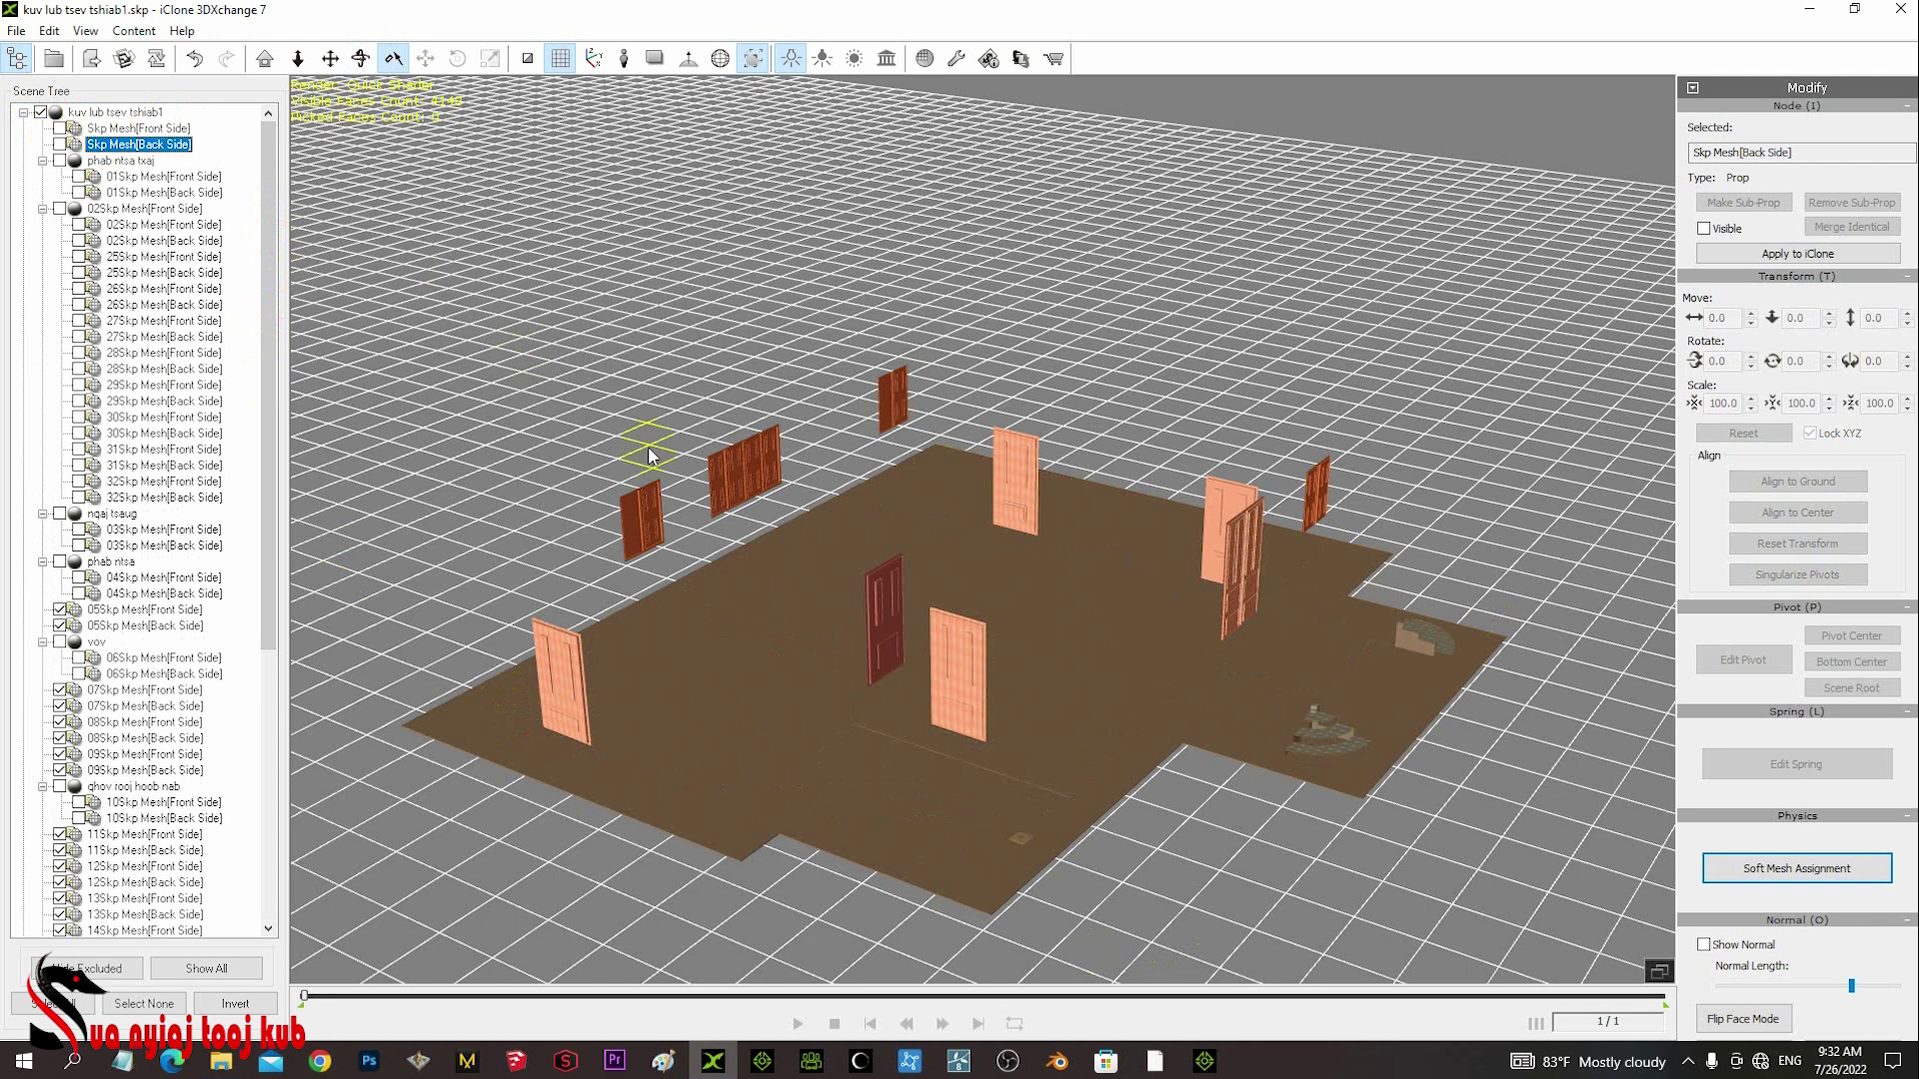
- Select both 05Skp meshes of the brown ground base, hiding and showing them again to check their extent
{"action": "left_click", "coordinate": [797, 710]}
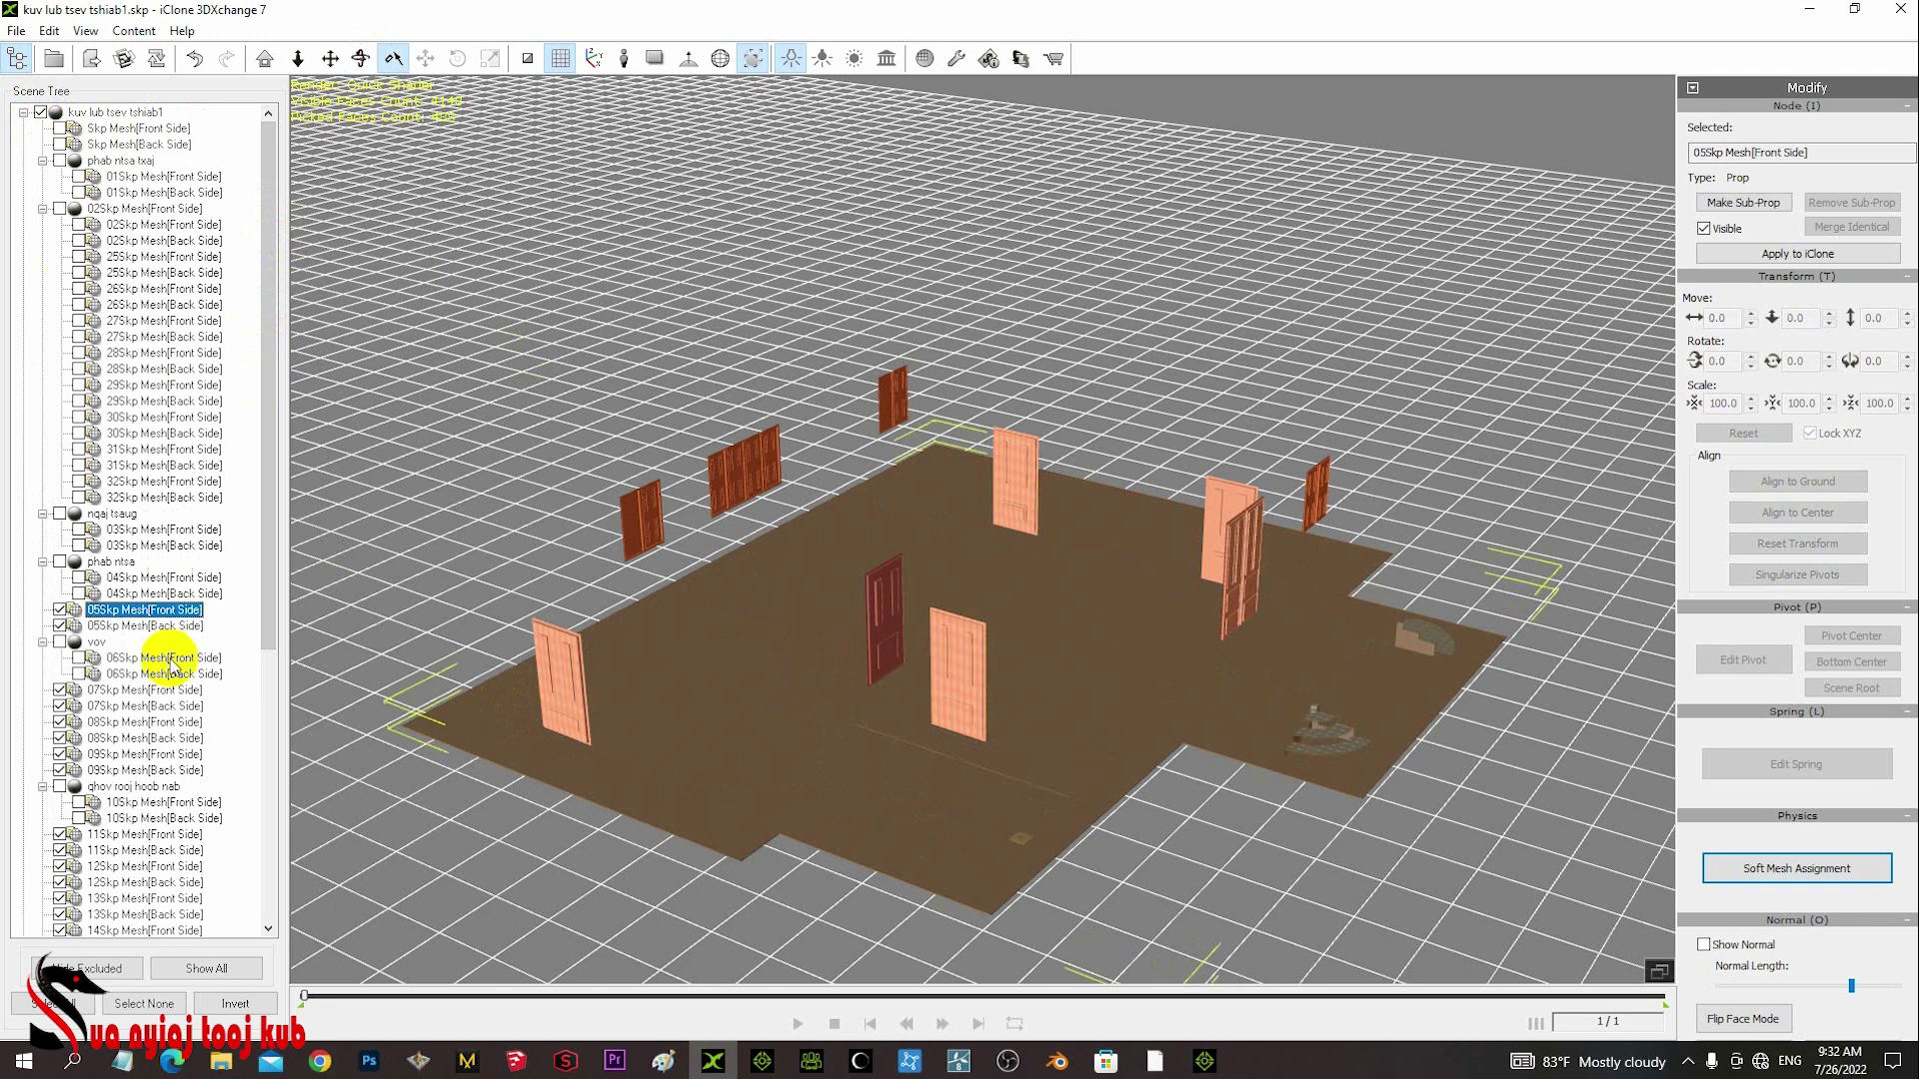
{"action": "left_click", "coordinate": [60, 610]}
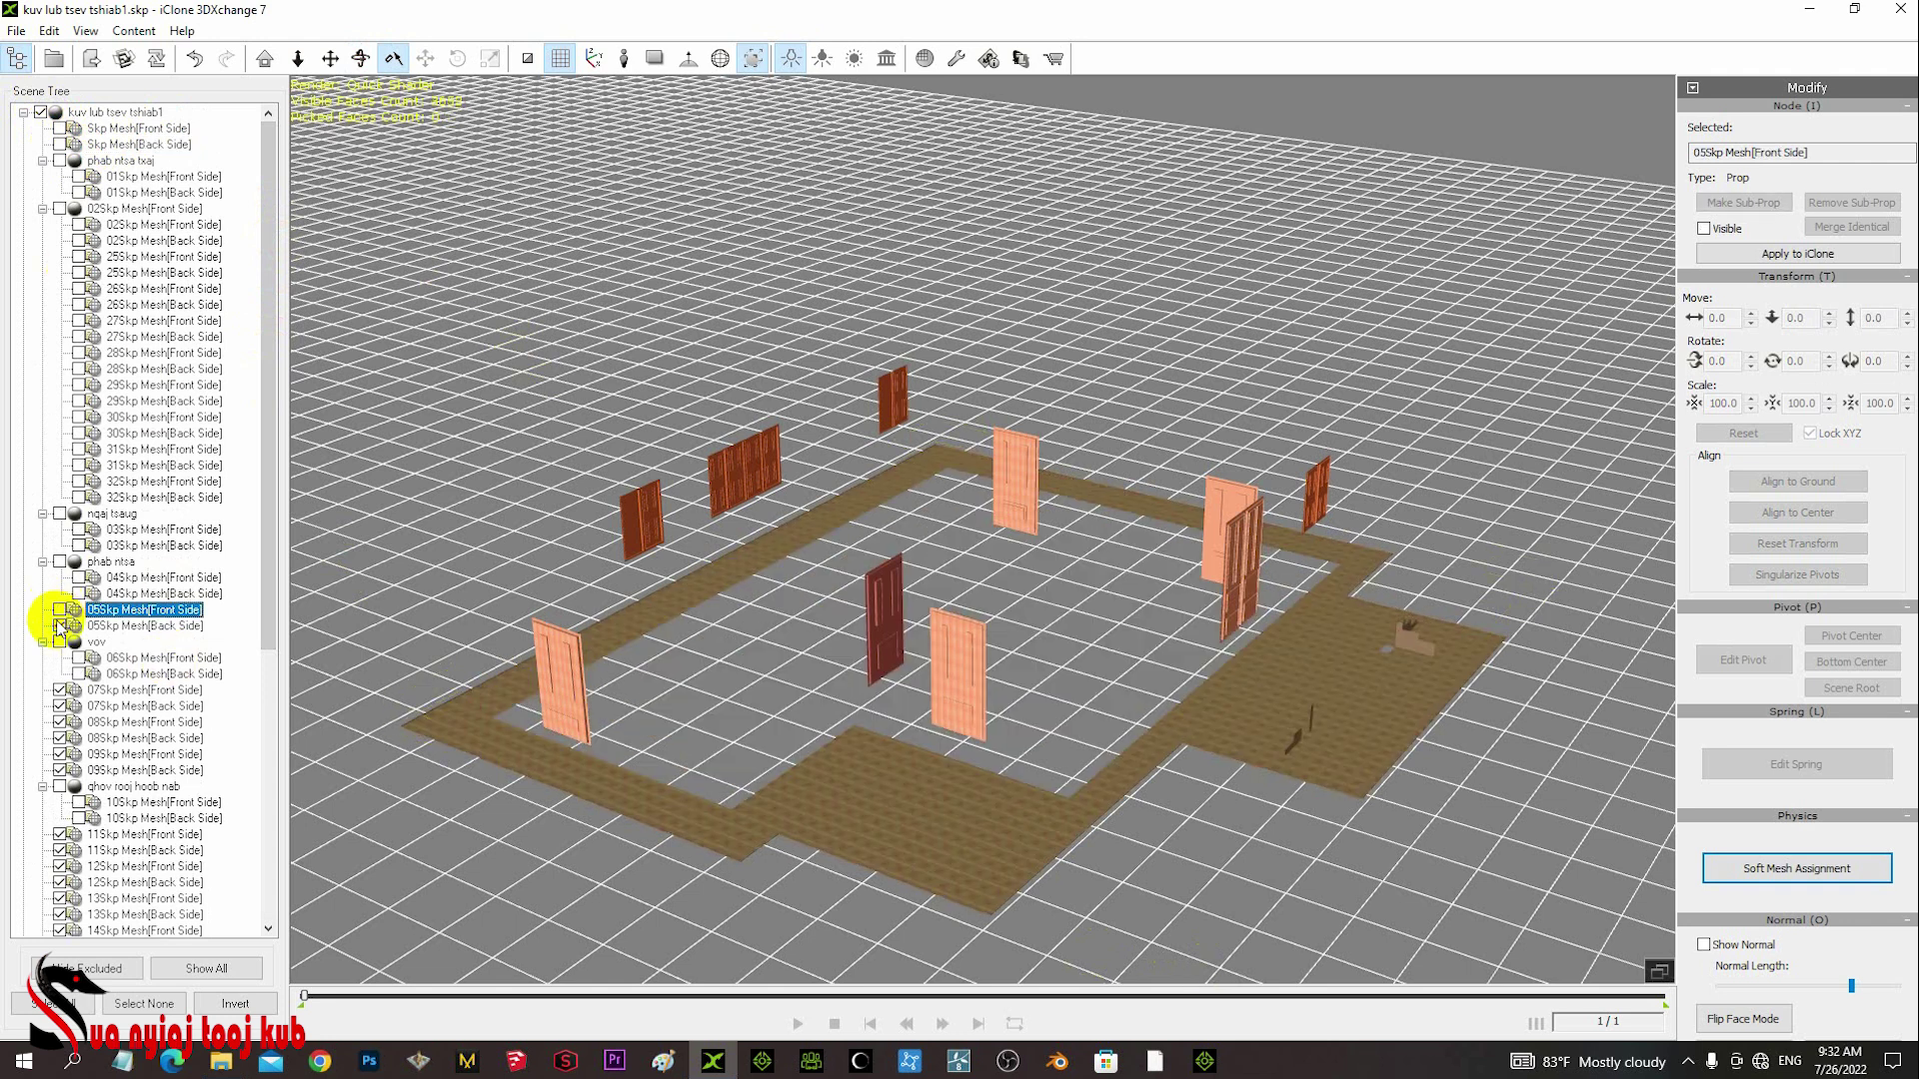
{"action": "left_click", "coordinate": [60, 626]}
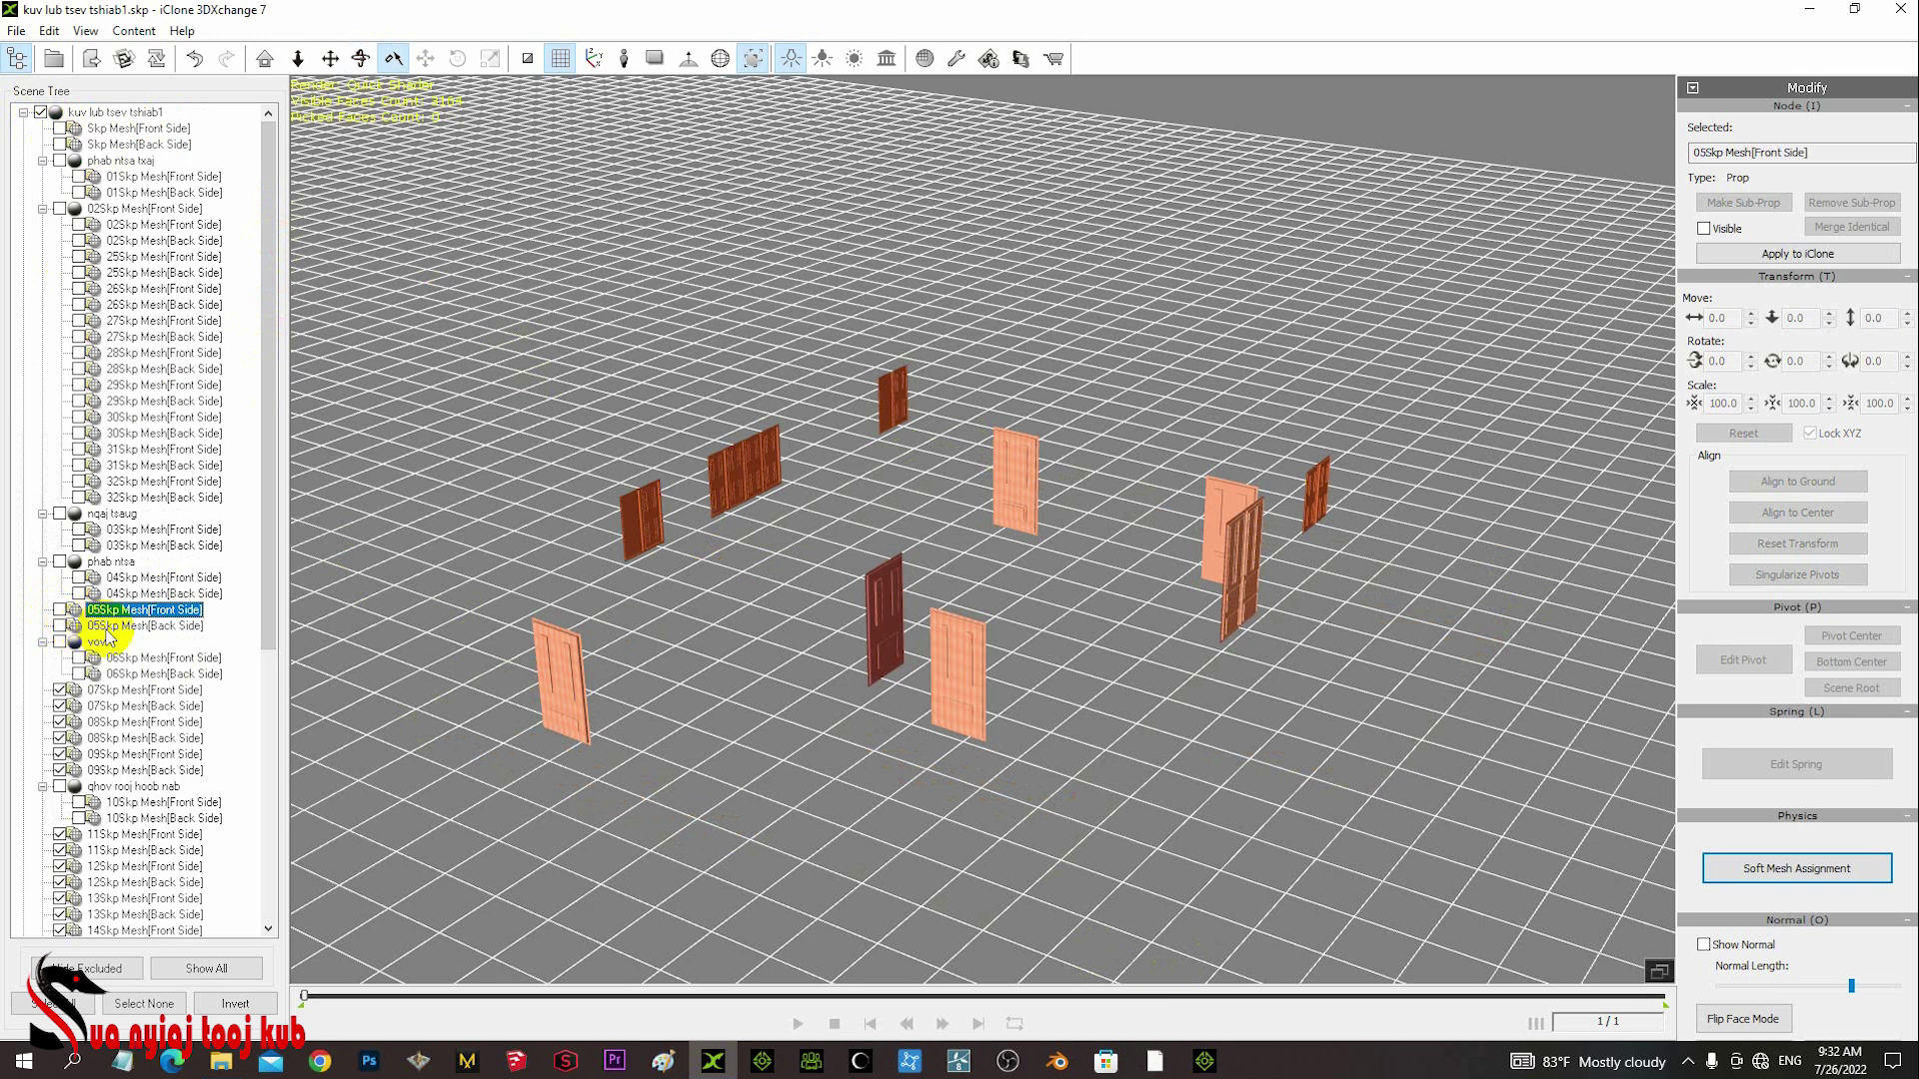
{"action": "left_click", "coordinate": [70, 626], "text": "shift"}
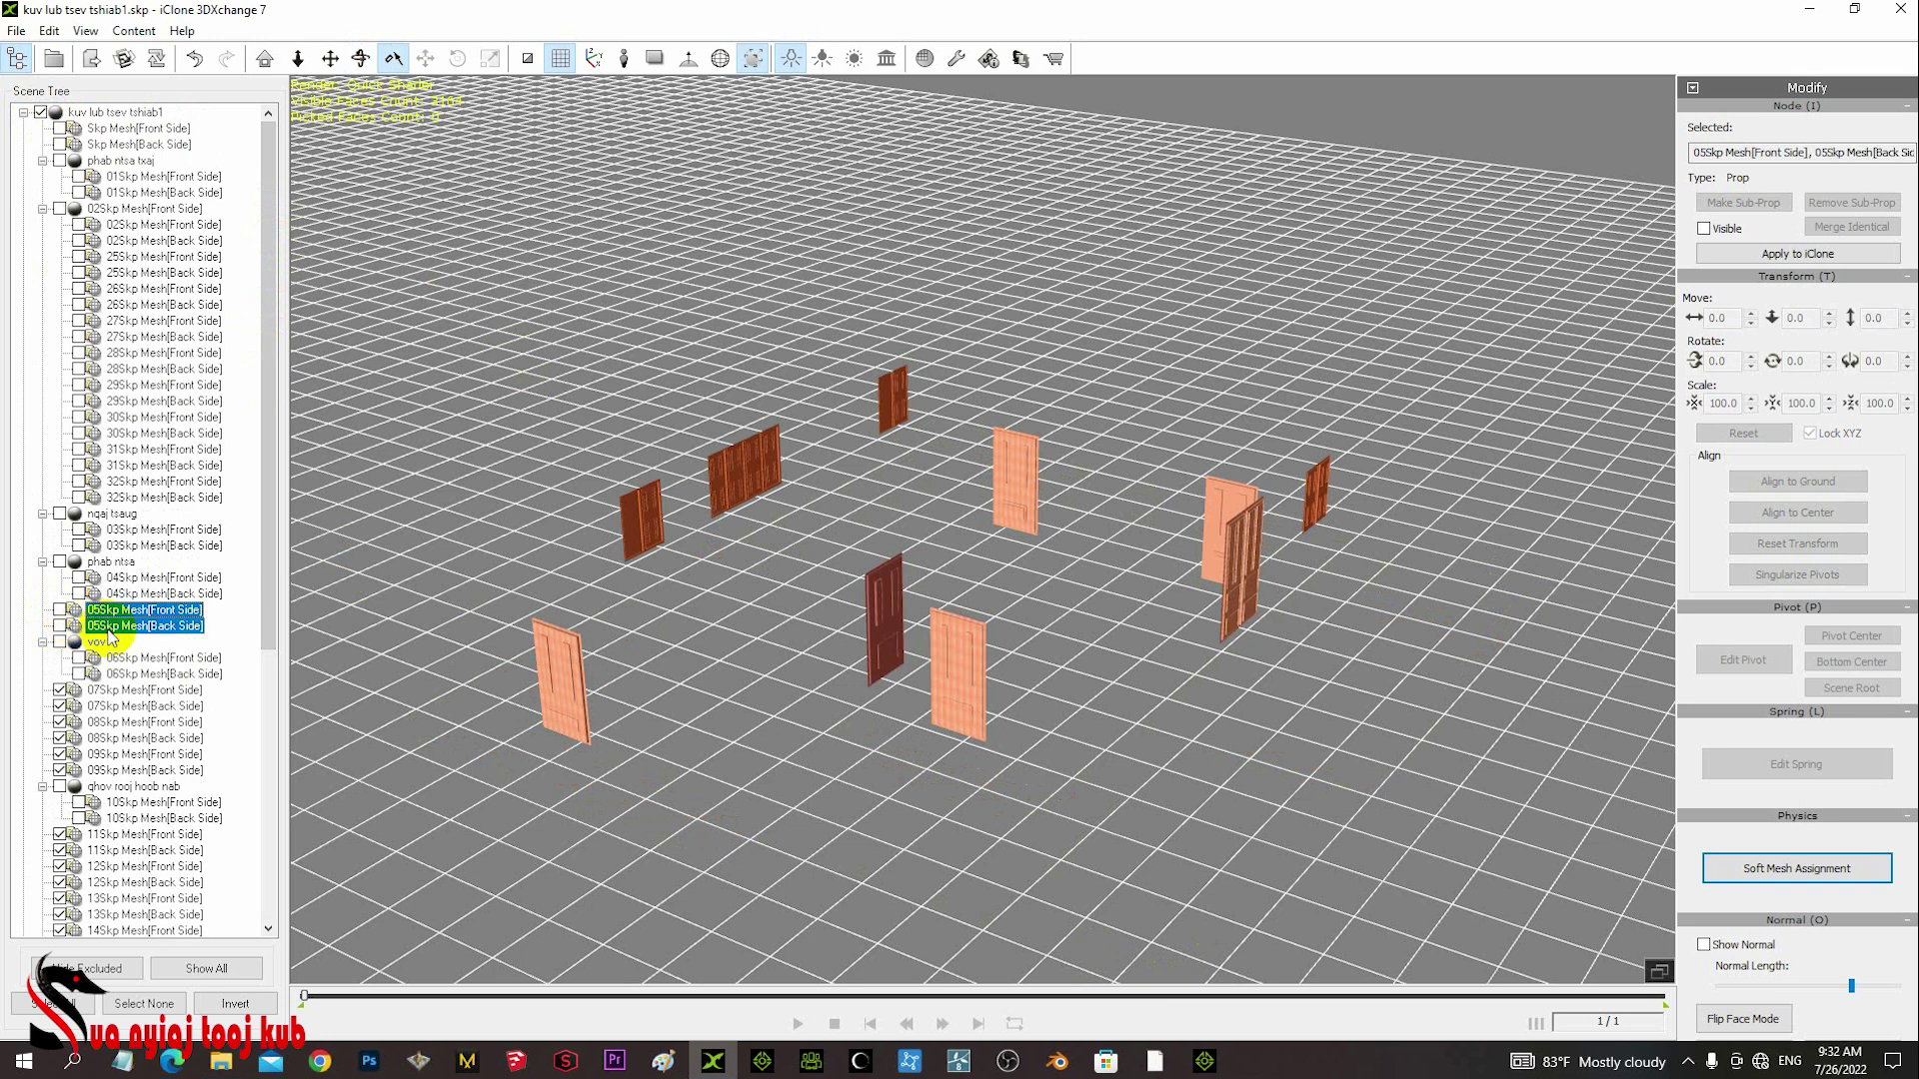
{"action": "left_click", "coordinate": [60, 611]}
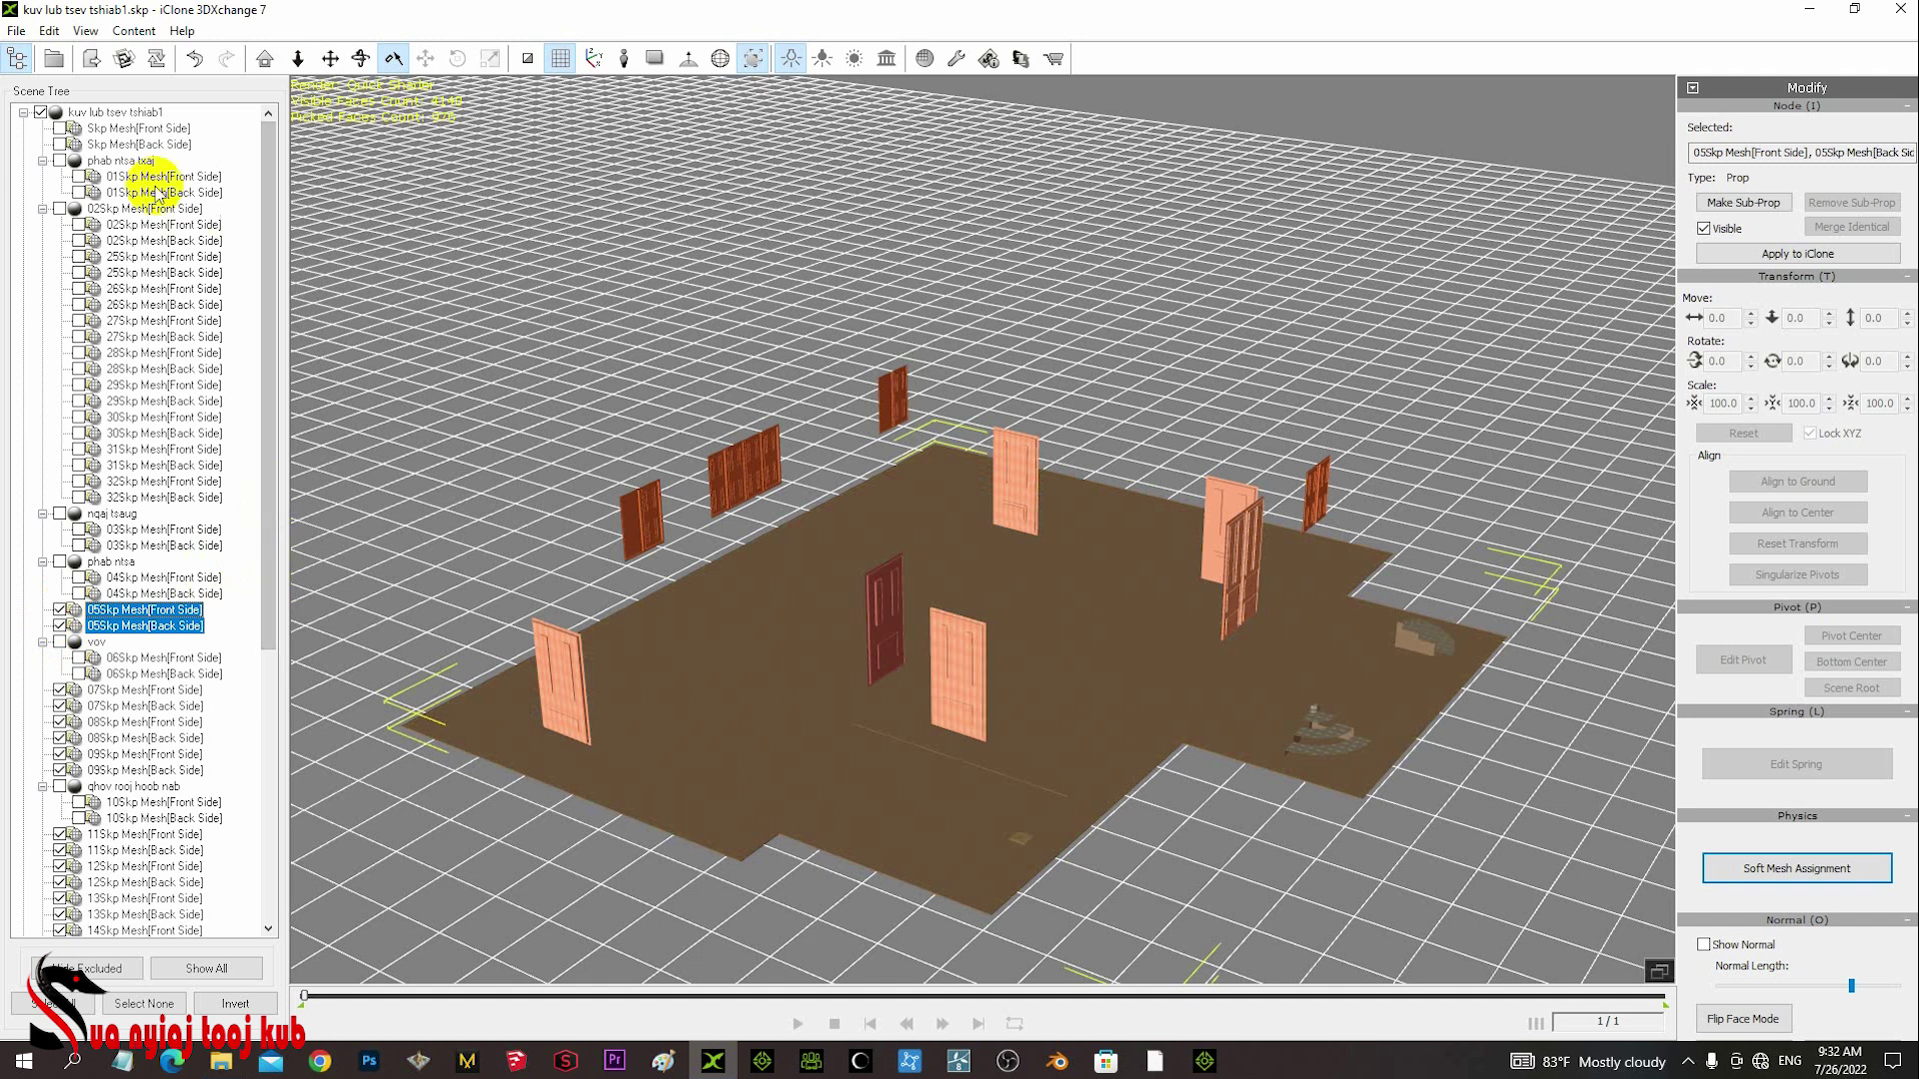
- Add the front-side and back-side Skp Mesh floor parts to the 05Skp selection and make them visible again
{"action": "left_click", "coordinate": [103, 146], "text": "ctrl"}
{"action": "left_click", "coordinate": [100, 128], "text": "ctrl"}
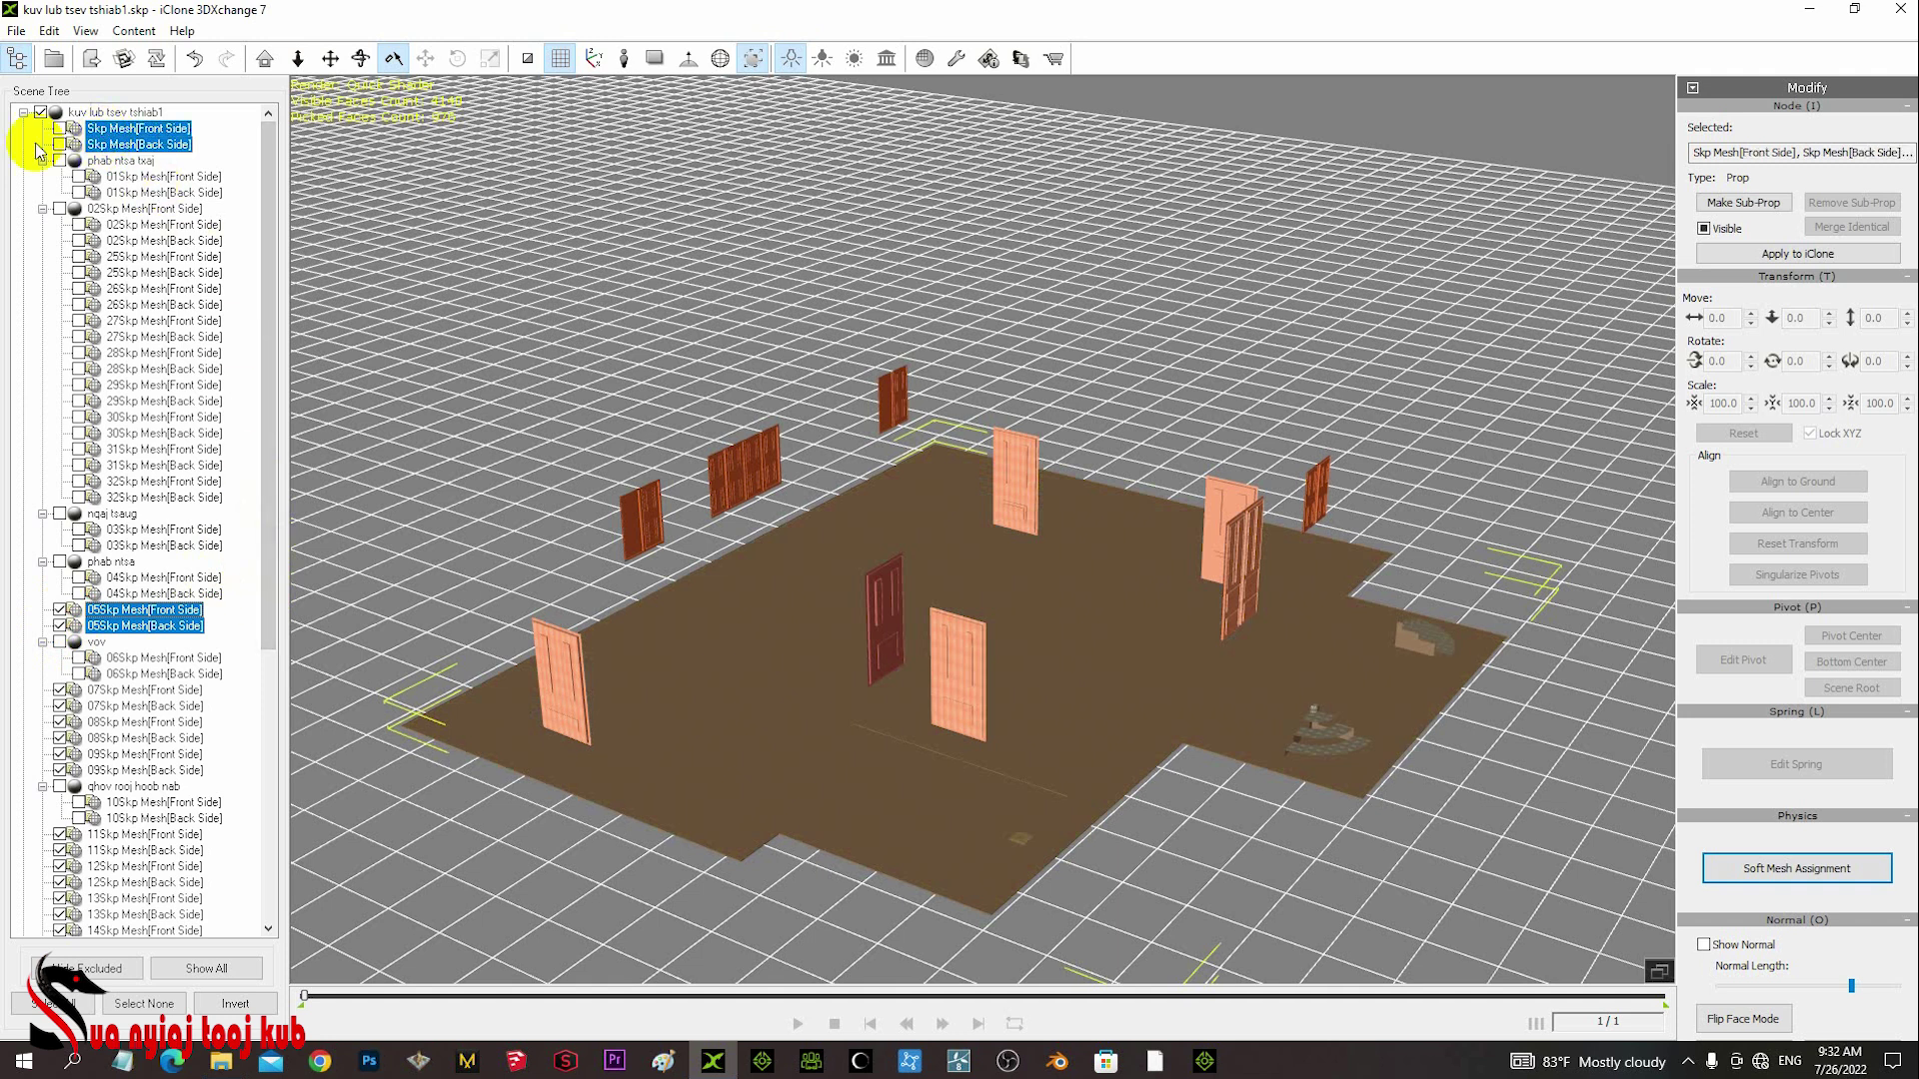
{"action": "left_click", "coordinate": [60, 128]}
{"action": "left_click", "coordinate": [60, 128]}
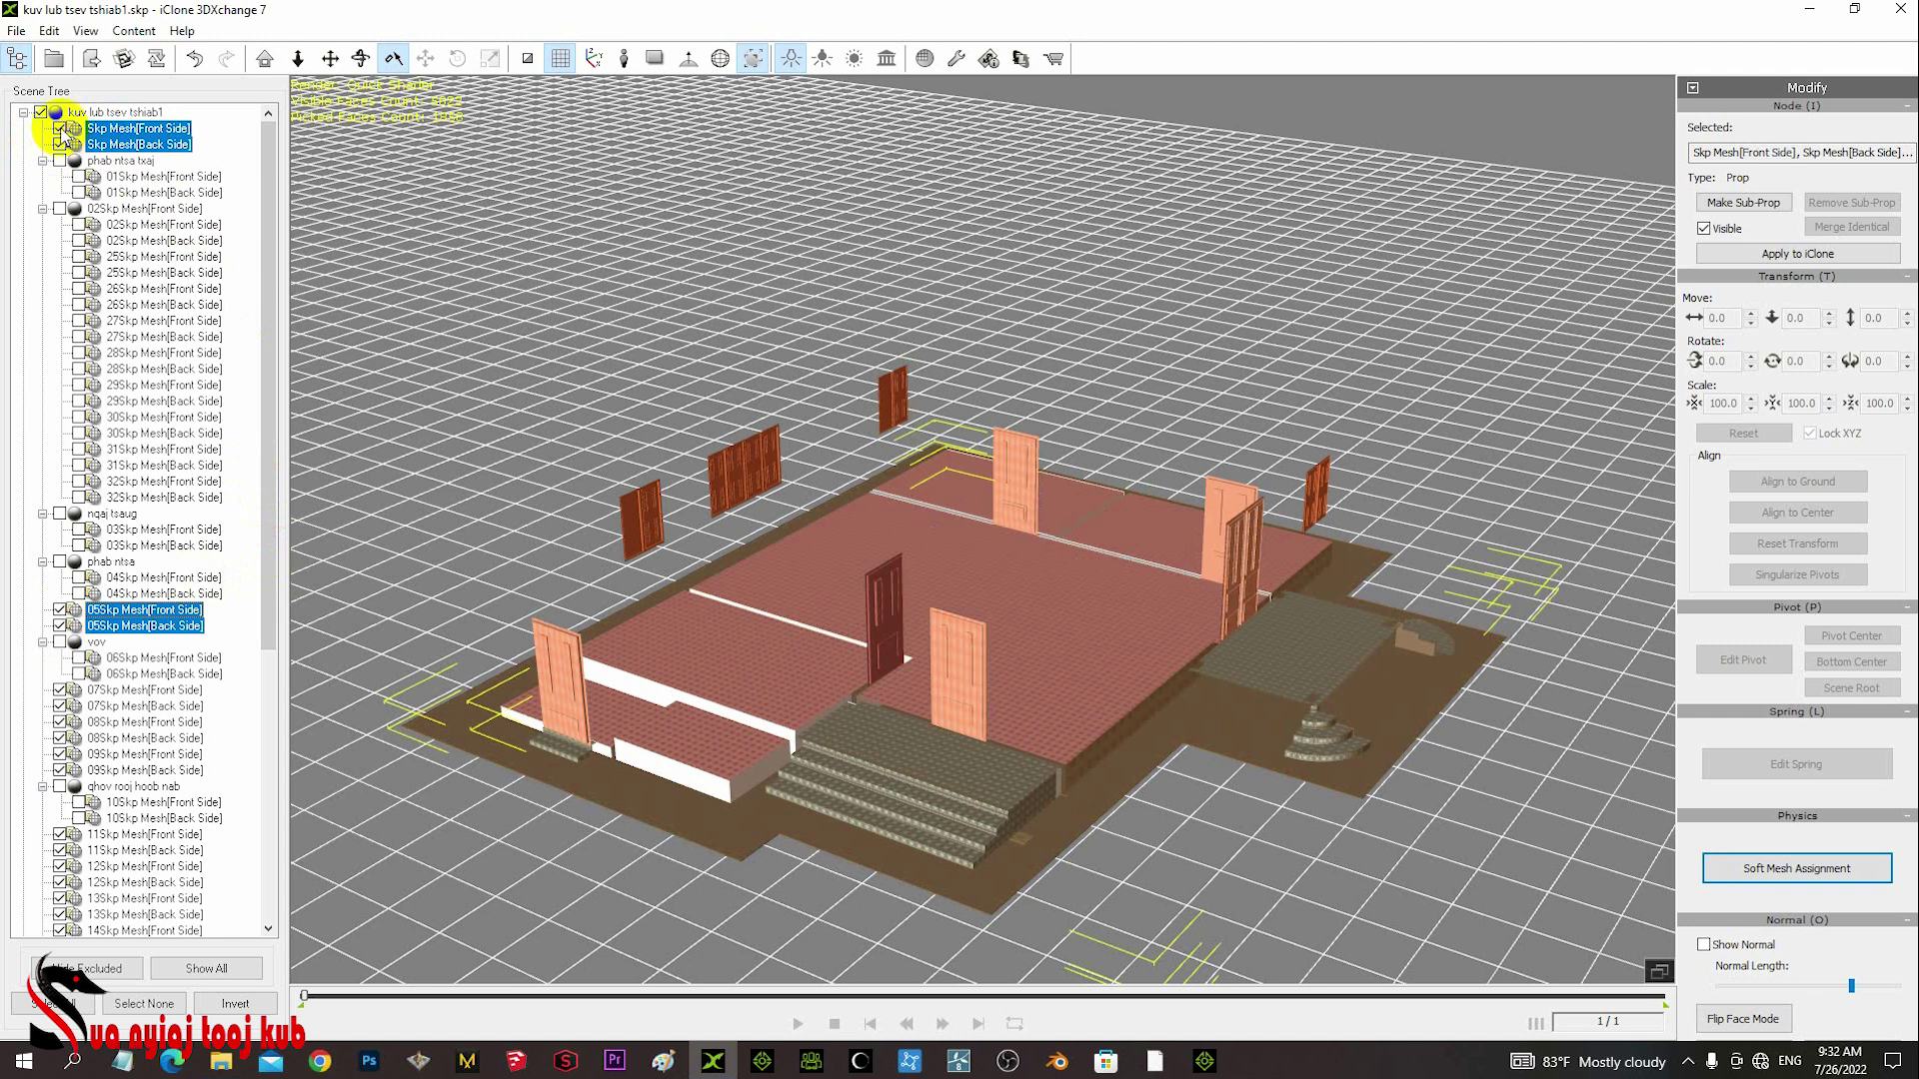
- Group the selected floor and ground meshes into a sub-prop named "plag tsev" and hide it
{"action": "left_click", "coordinate": [1747, 203]}
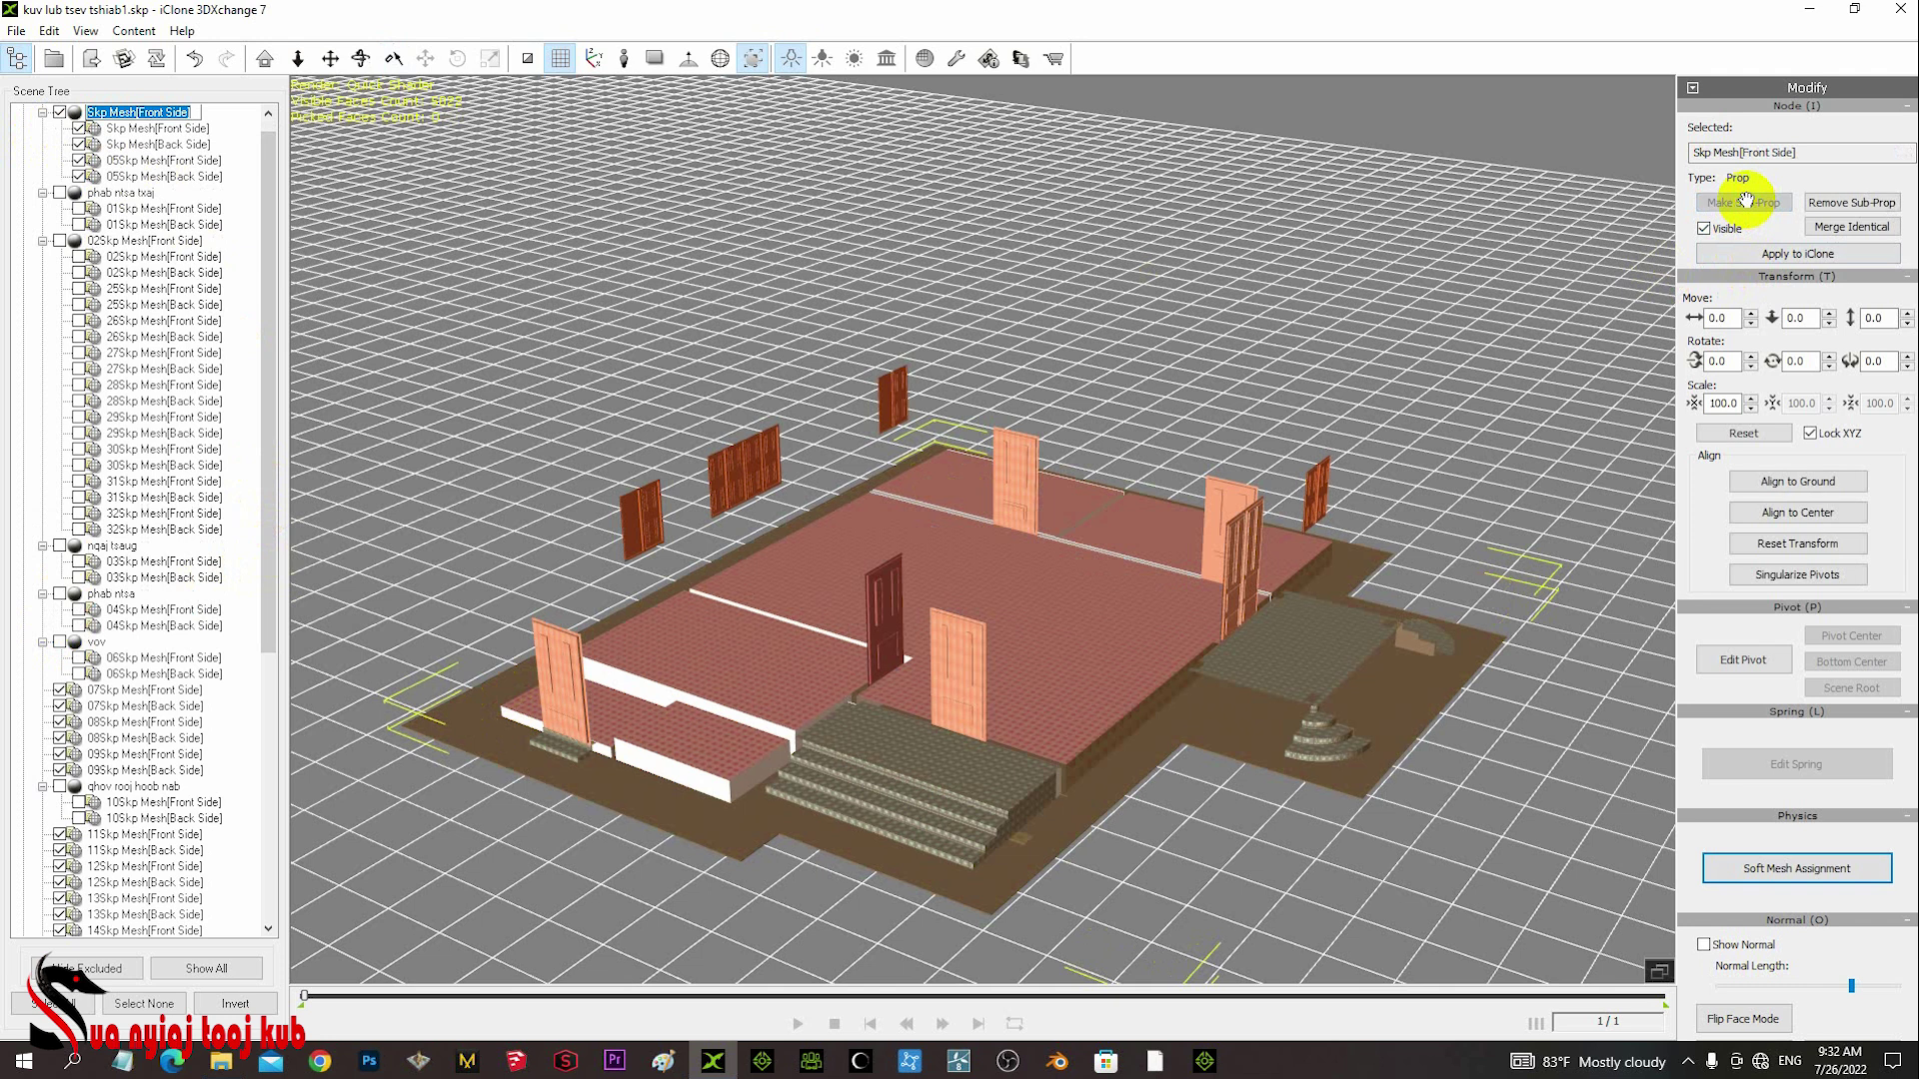
{"action": "type", "text": "d"}
{"action": "type", "text": "lag tsev"}
{"action": "key", "text": "Return"}
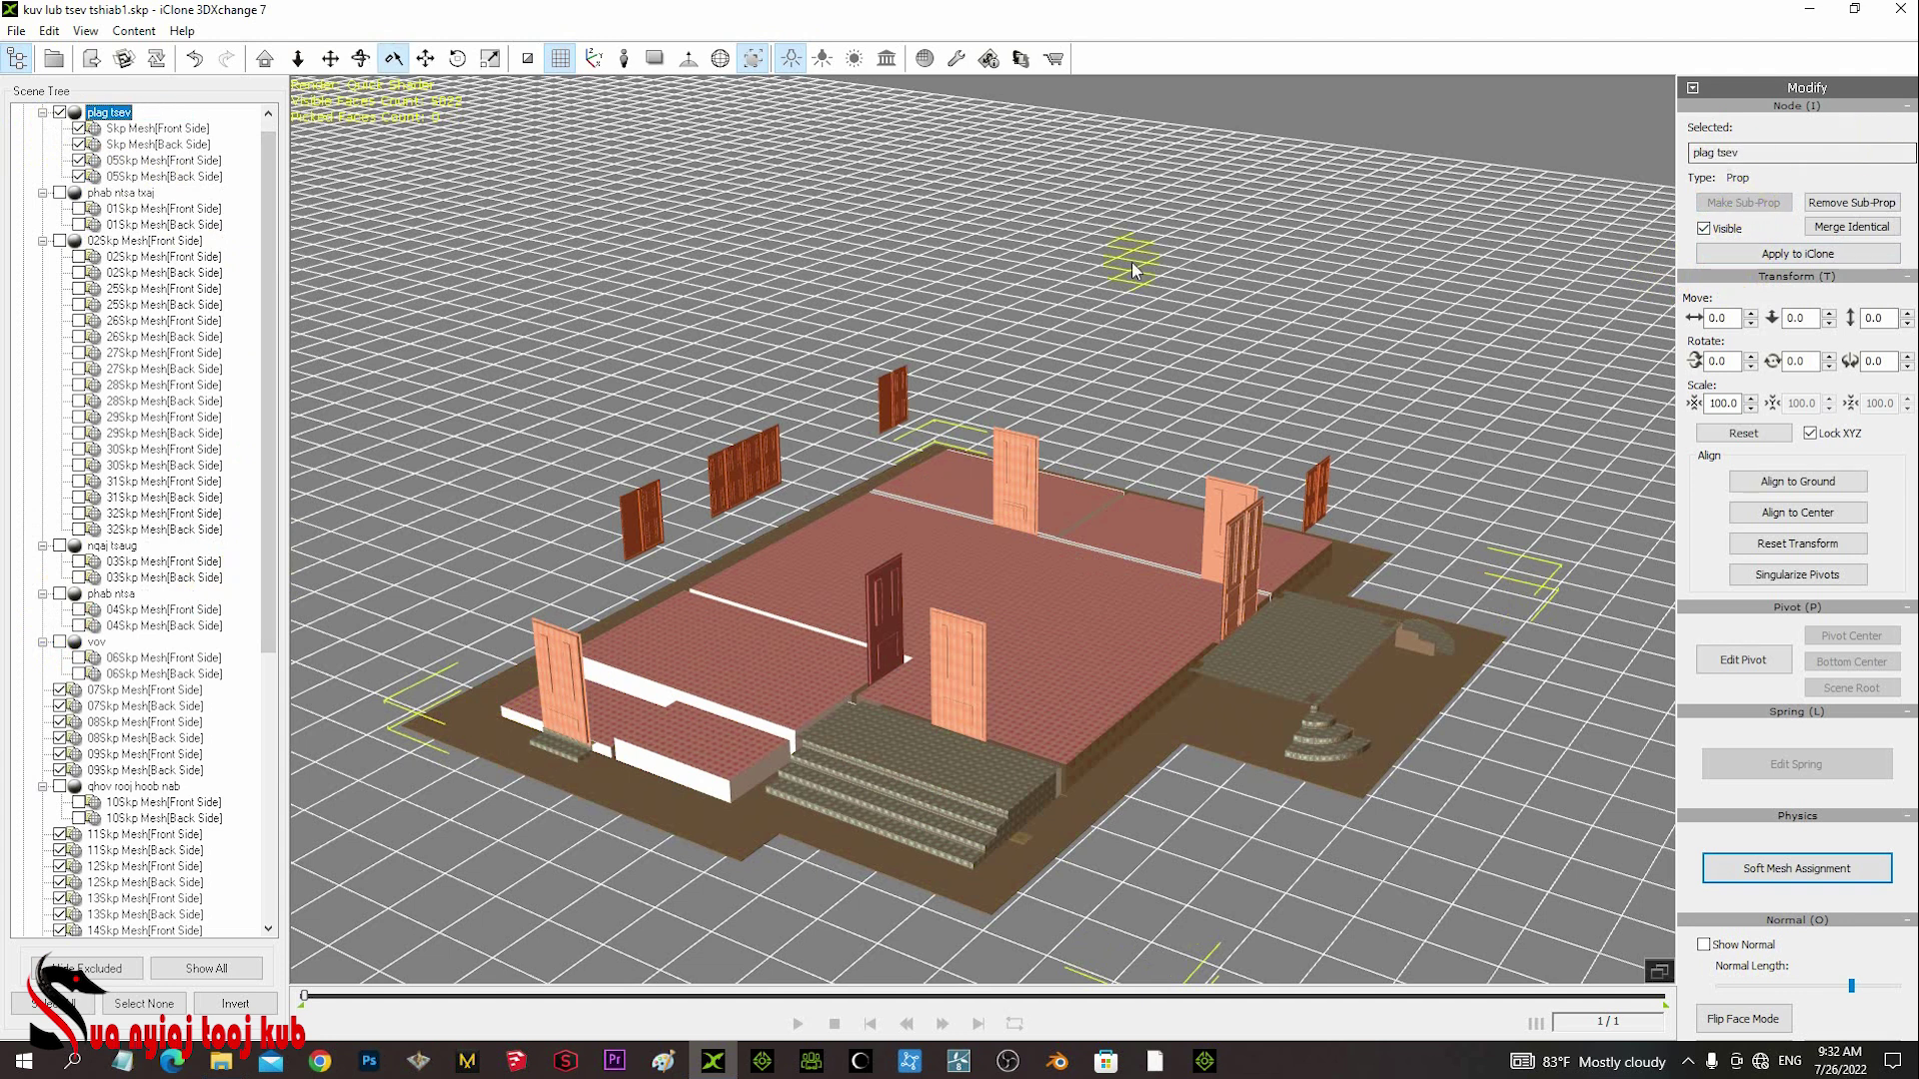
{"action": "left_click", "coordinate": [60, 114]}
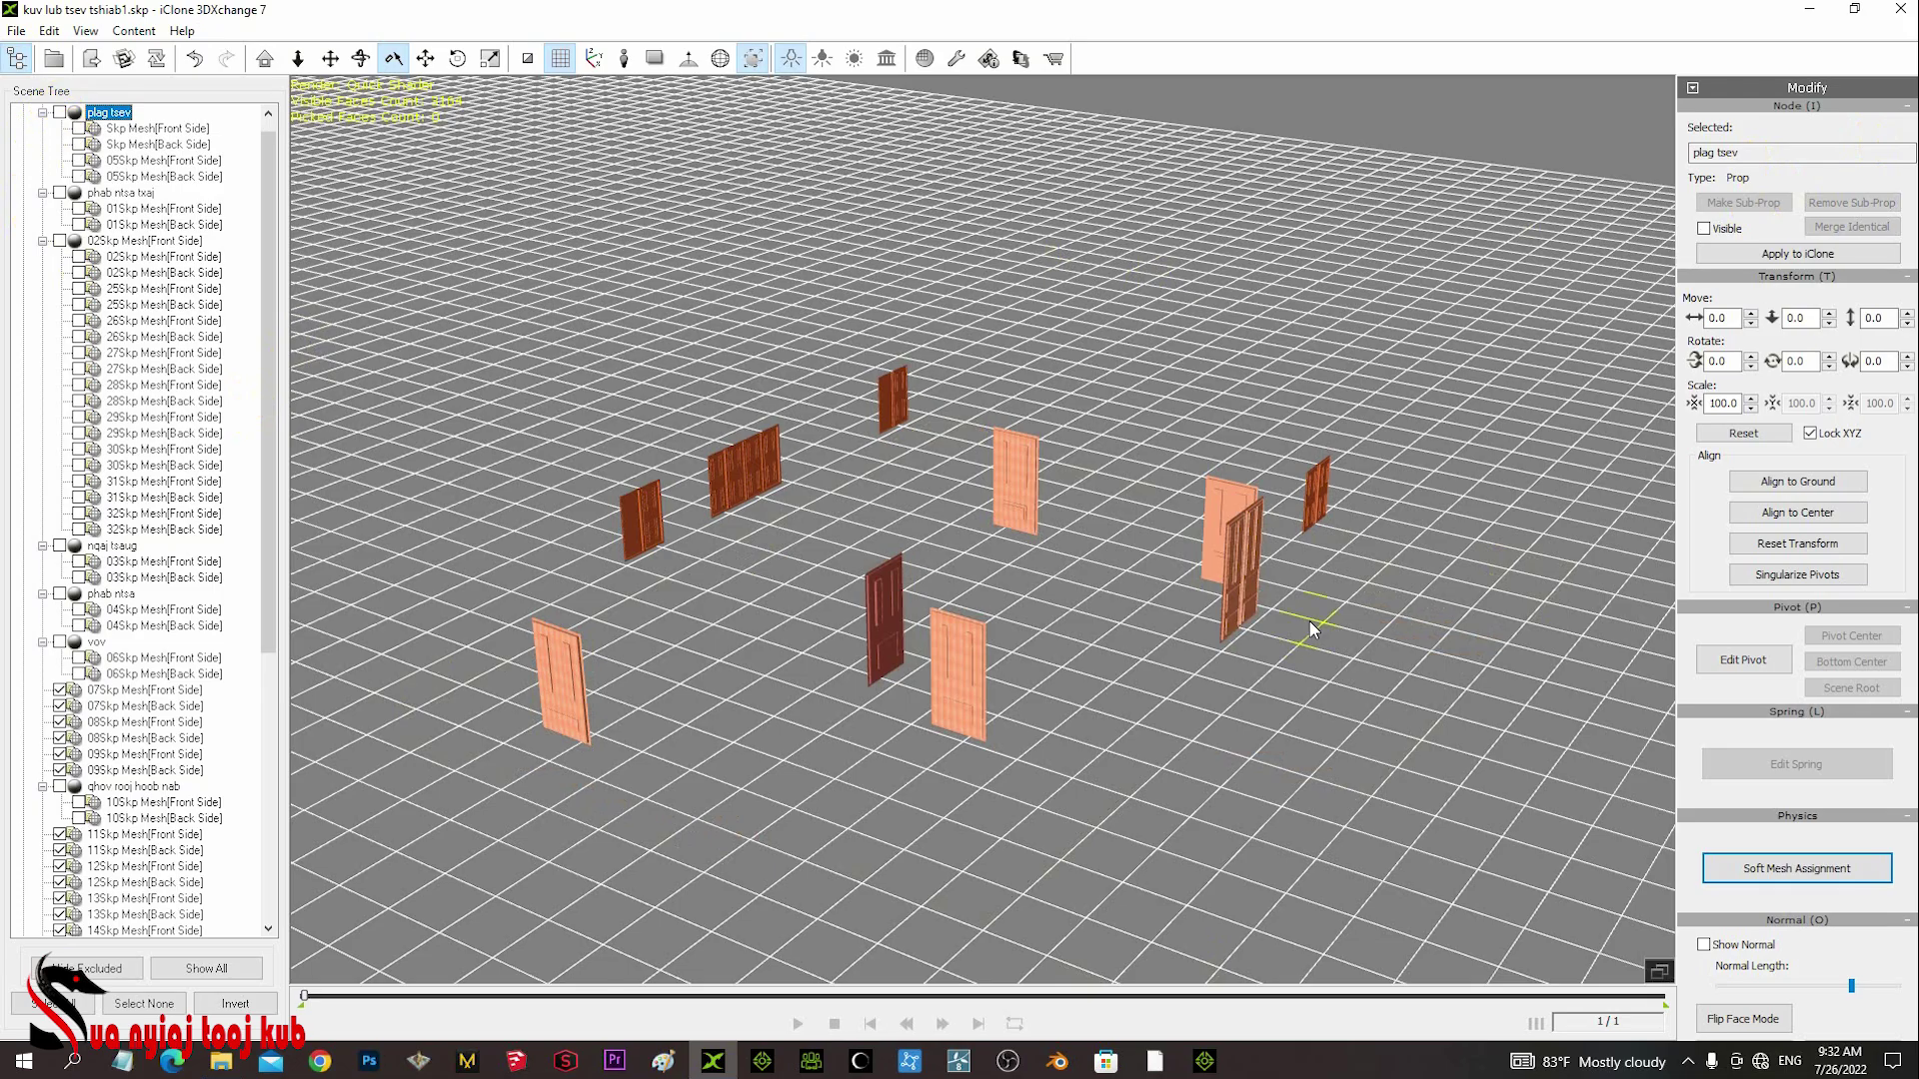
- Examine the row of four dark brown panels from the front, checking which mesh forms each of the first three
{"action": "key", "text": "r"}
{"action": "left_click_drag", "start_coordinate": [1324, 612], "coordinate": [1317, 474]}
{"action": "left_click_drag", "start_coordinate": [729, 656], "coordinate": [967, 716]}
{"action": "left_click_drag", "start_coordinate": [939, 860], "coordinate": [963, 759]}
{"action": "scroll", "coordinate": [967, 794], "scroll_direction": "up", "scroll_amount": 2}
{"action": "key", "text": "r"}
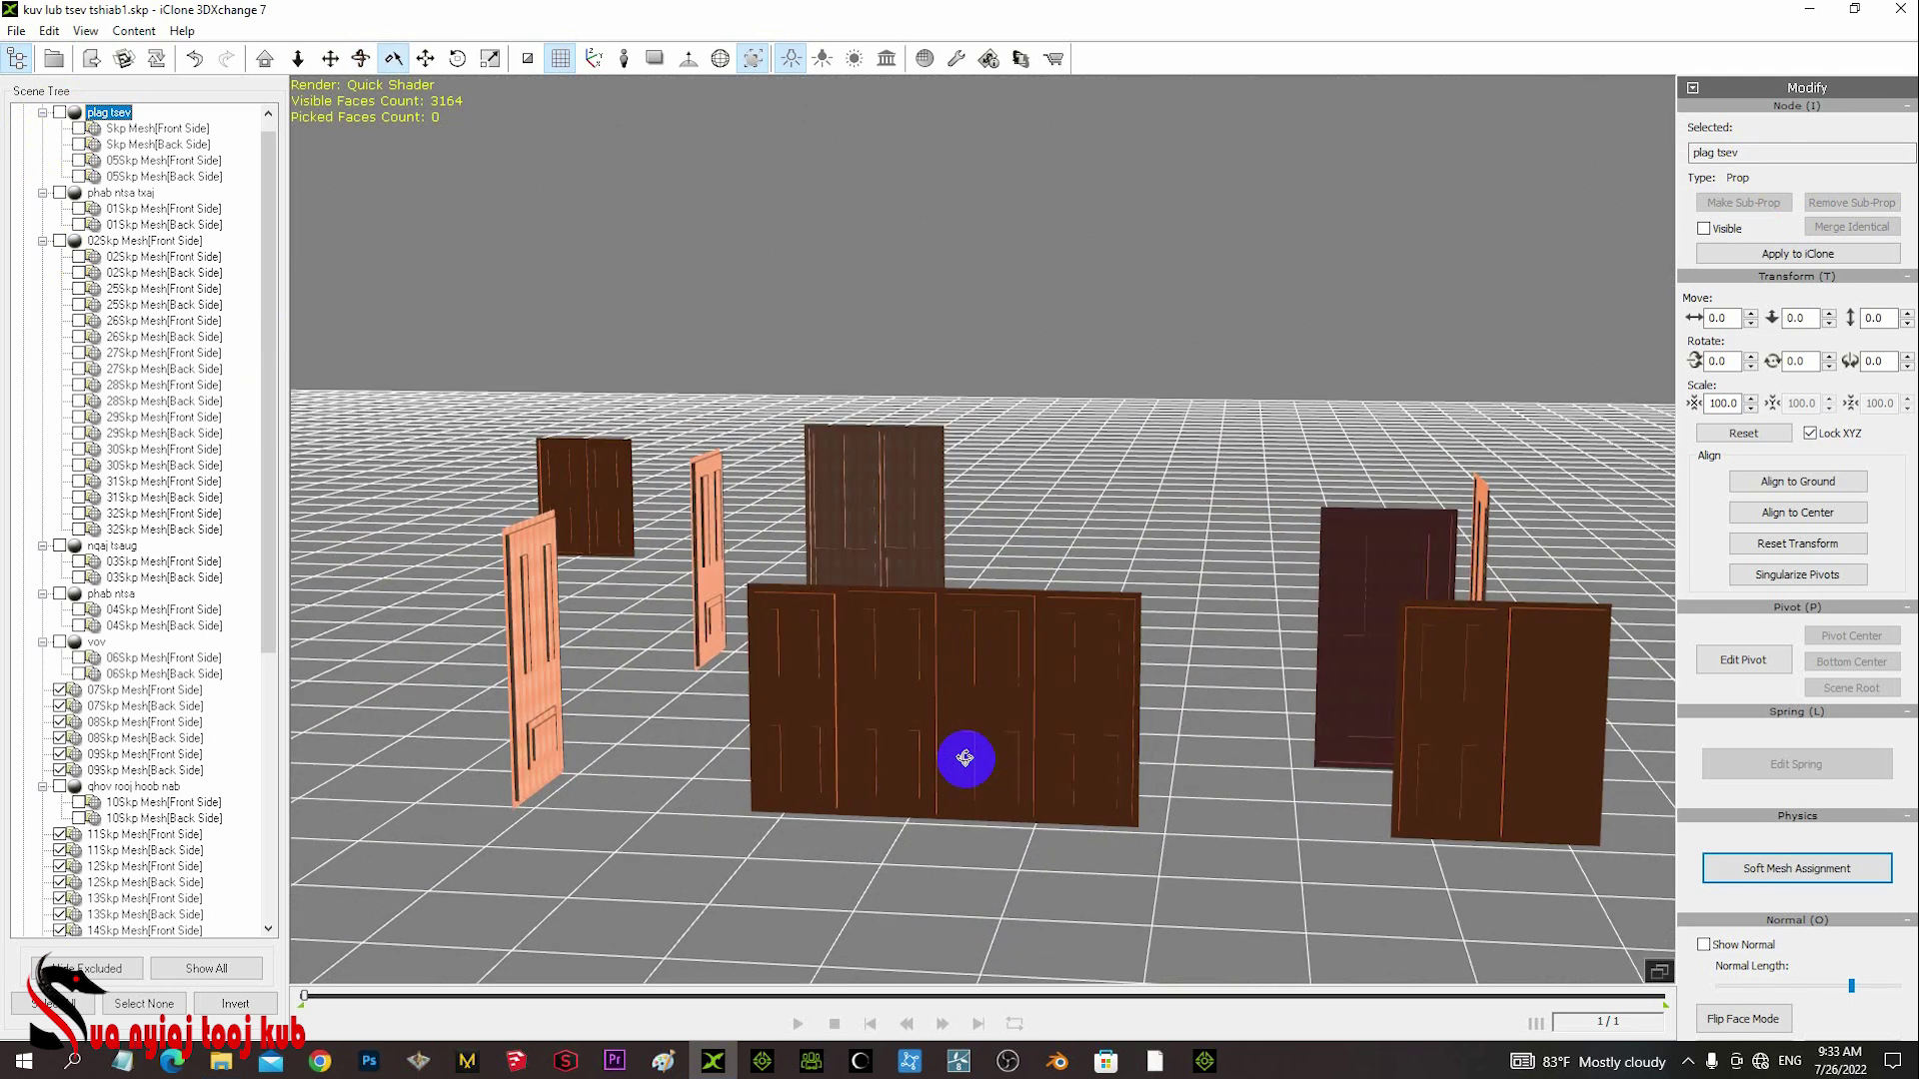
{"action": "left_click", "coordinate": [781, 720]}
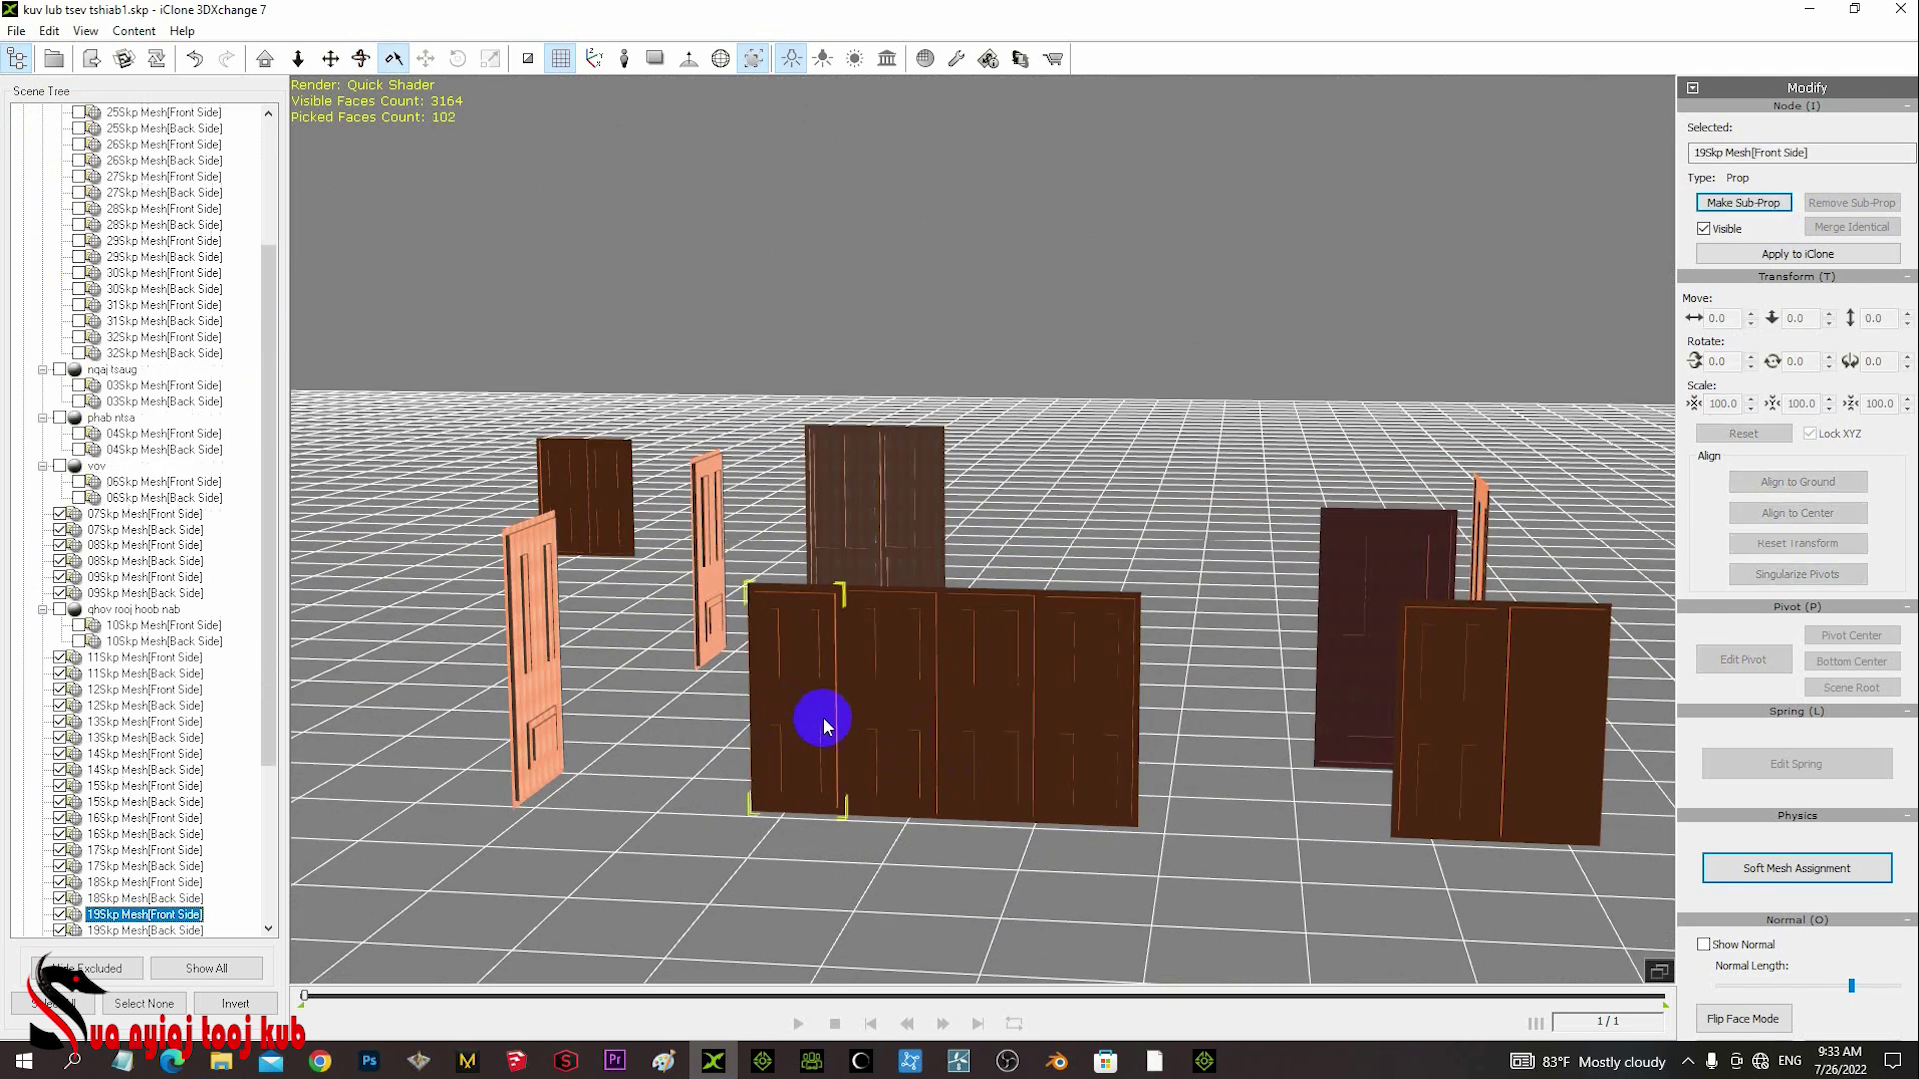
{"action": "left_click", "coordinate": [895, 703]}
{"action": "left_click", "coordinate": [992, 680]}
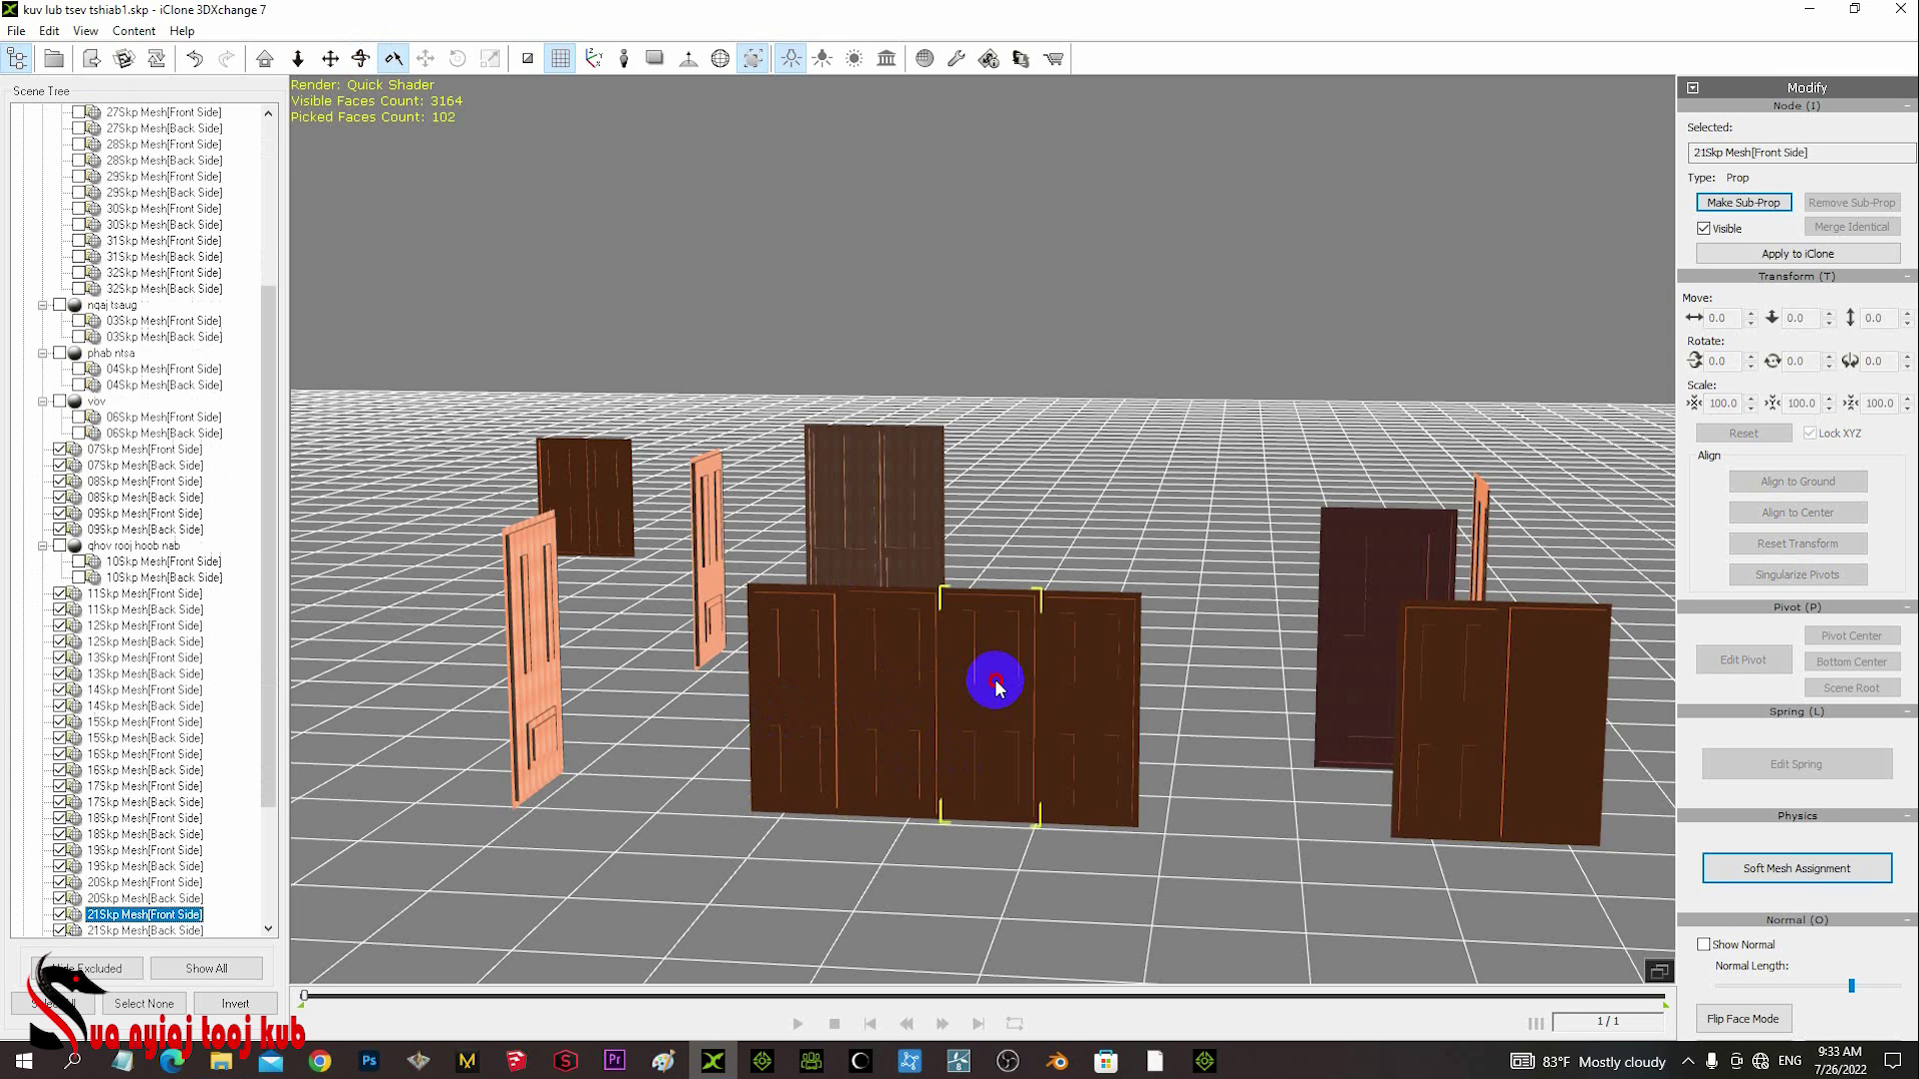
- Select the front-side and back-side 22Skp meshes of the fourth panel, hiding and showing them again to check
{"action": "left_click", "coordinate": [1076, 689]}
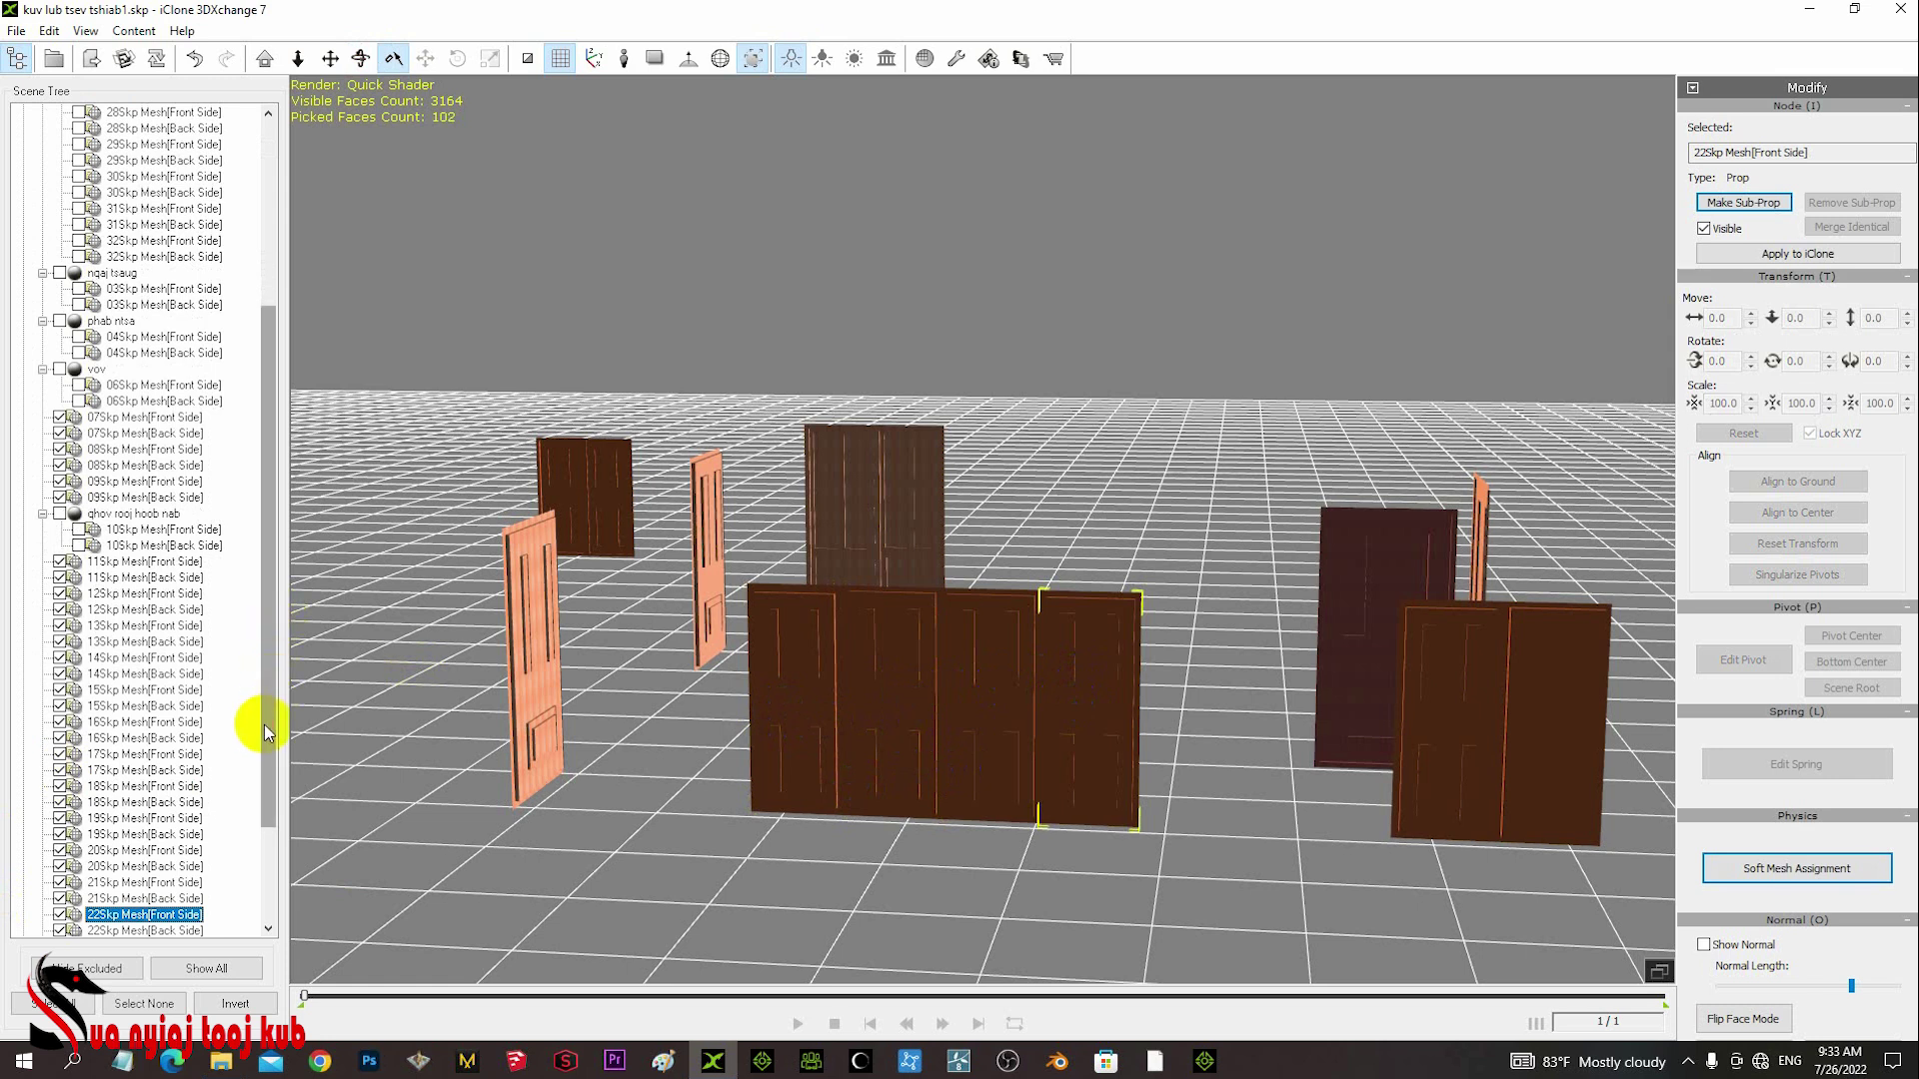
{"action": "left_click", "coordinate": [59, 914]}
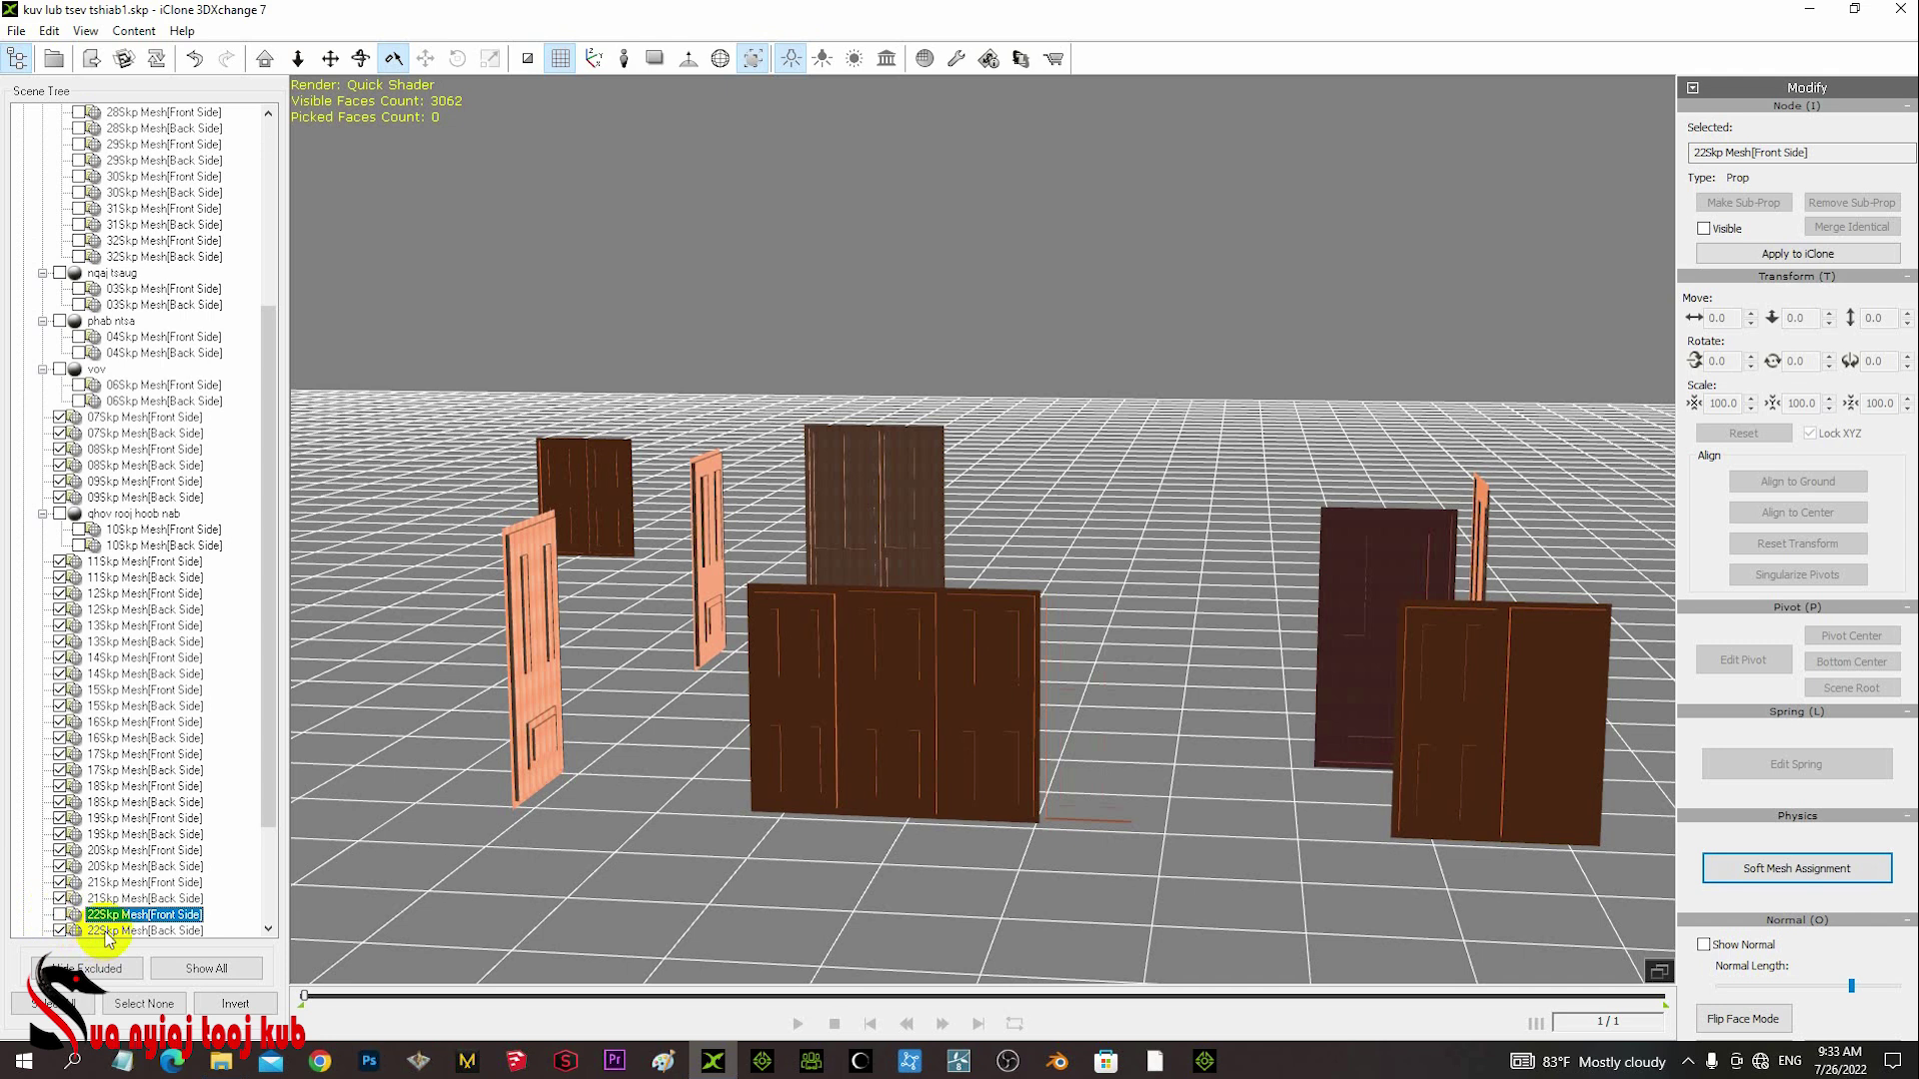
{"action": "left_click", "coordinate": [97, 931]}
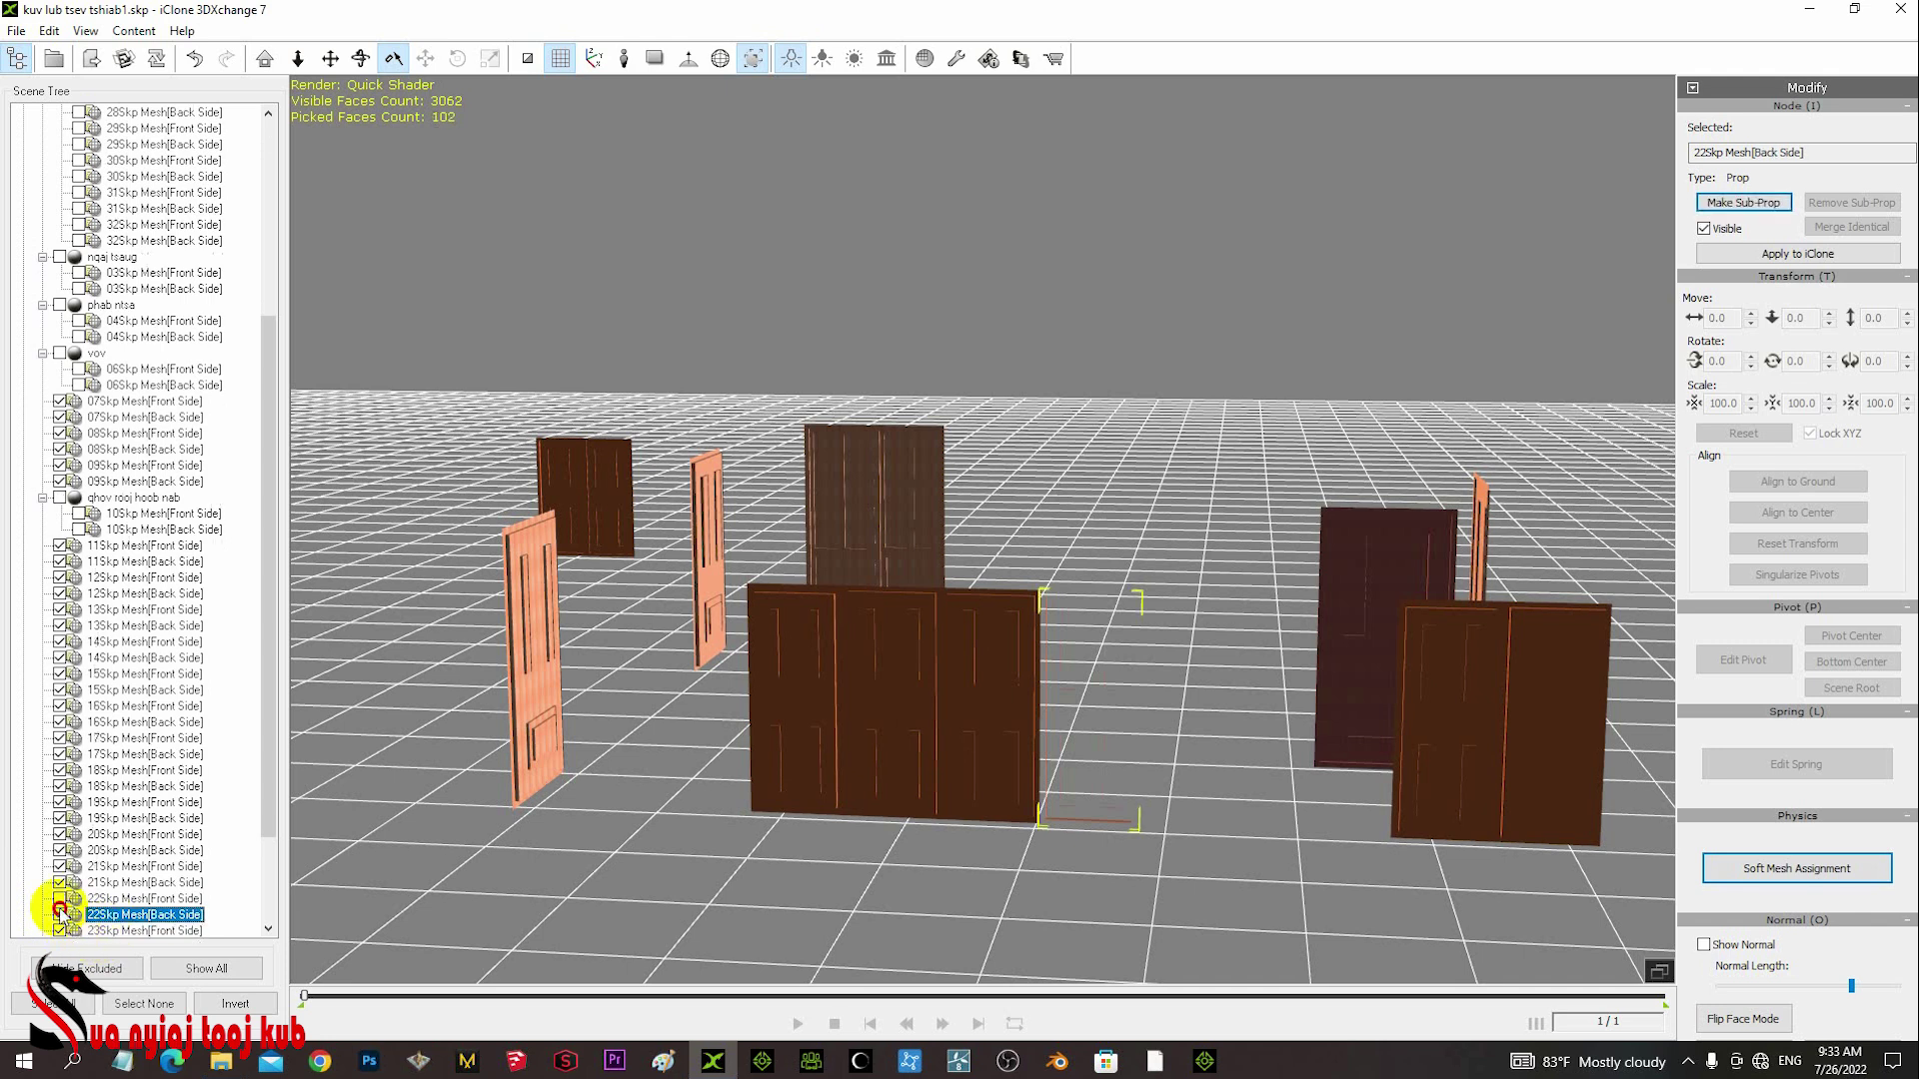
{"action": "left_click", "coordinate": [59, 914]}
{"action": "left_click", "coordinate": [100, 898], "text": "ctrl"}
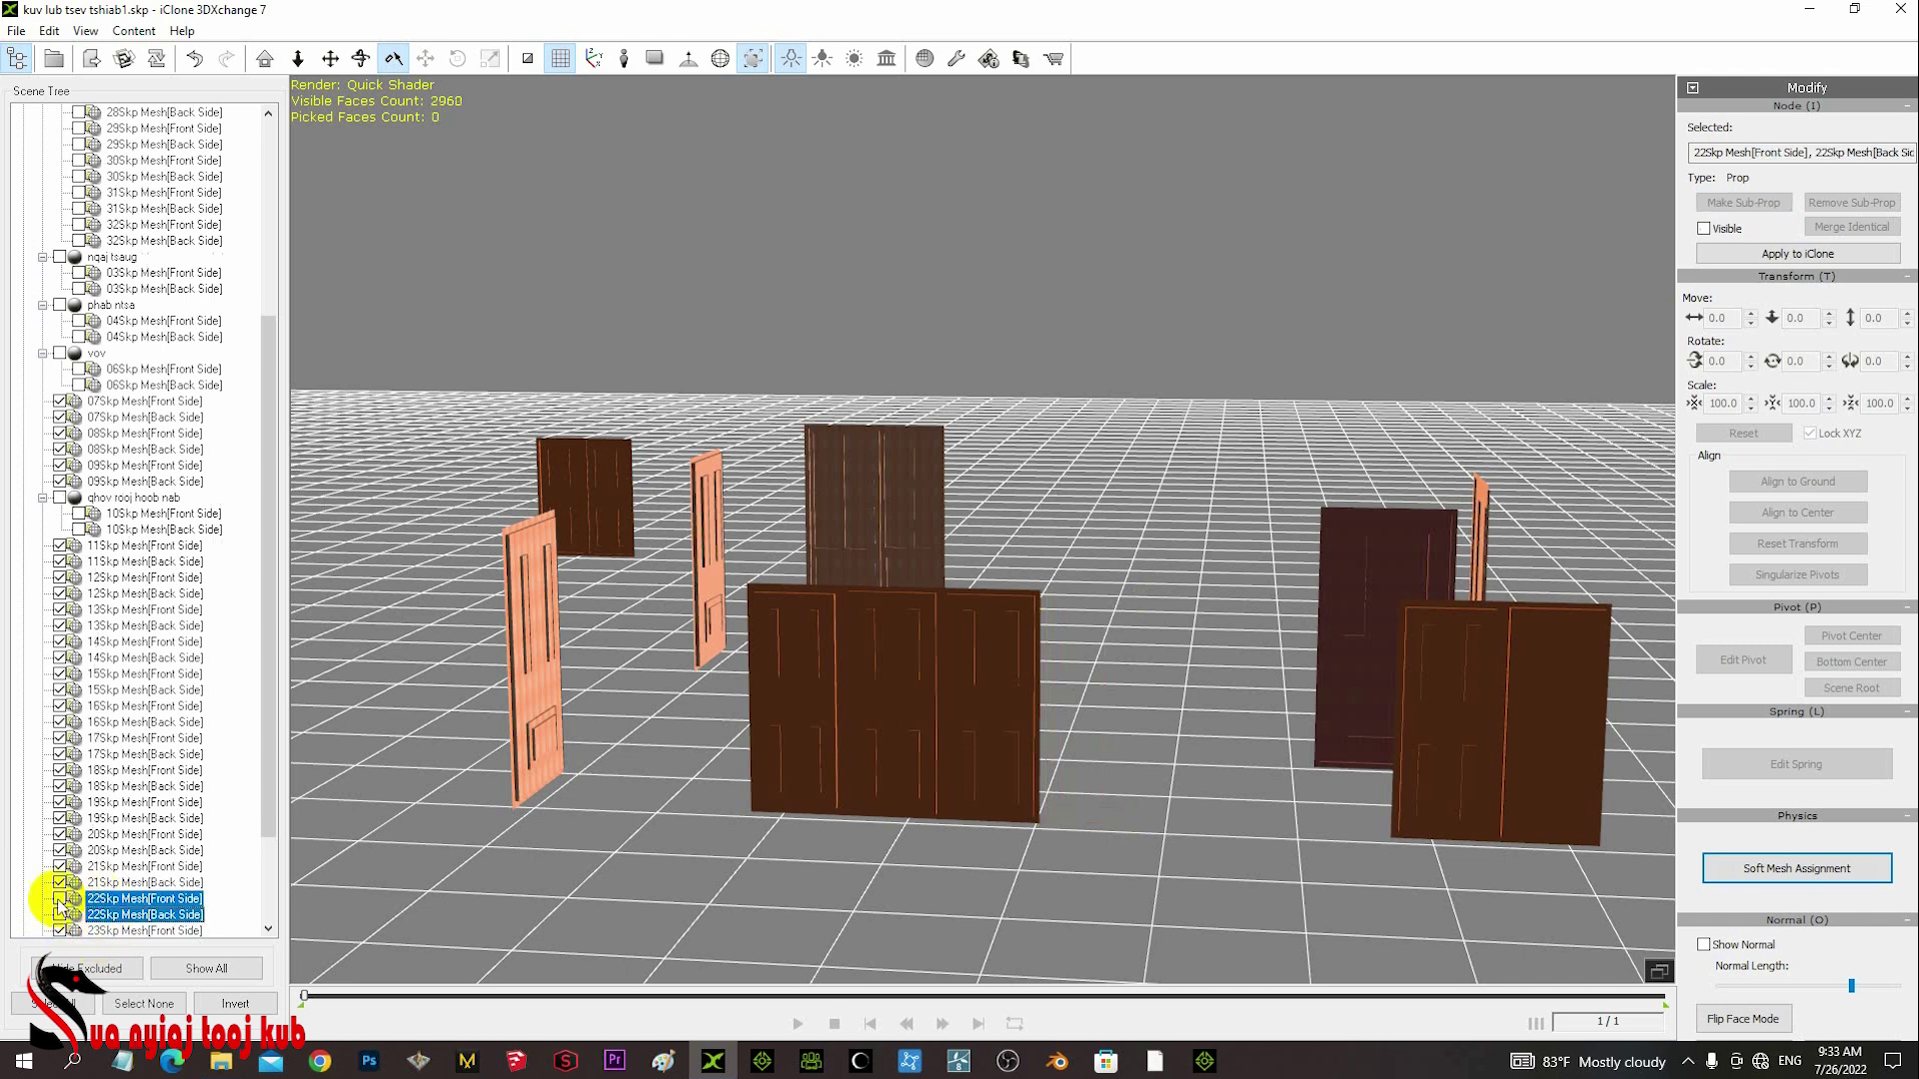
{"action": "left_click", "coordinate": [59, 899]}
{"action": "left_click", "coordinate": [59, 914]}
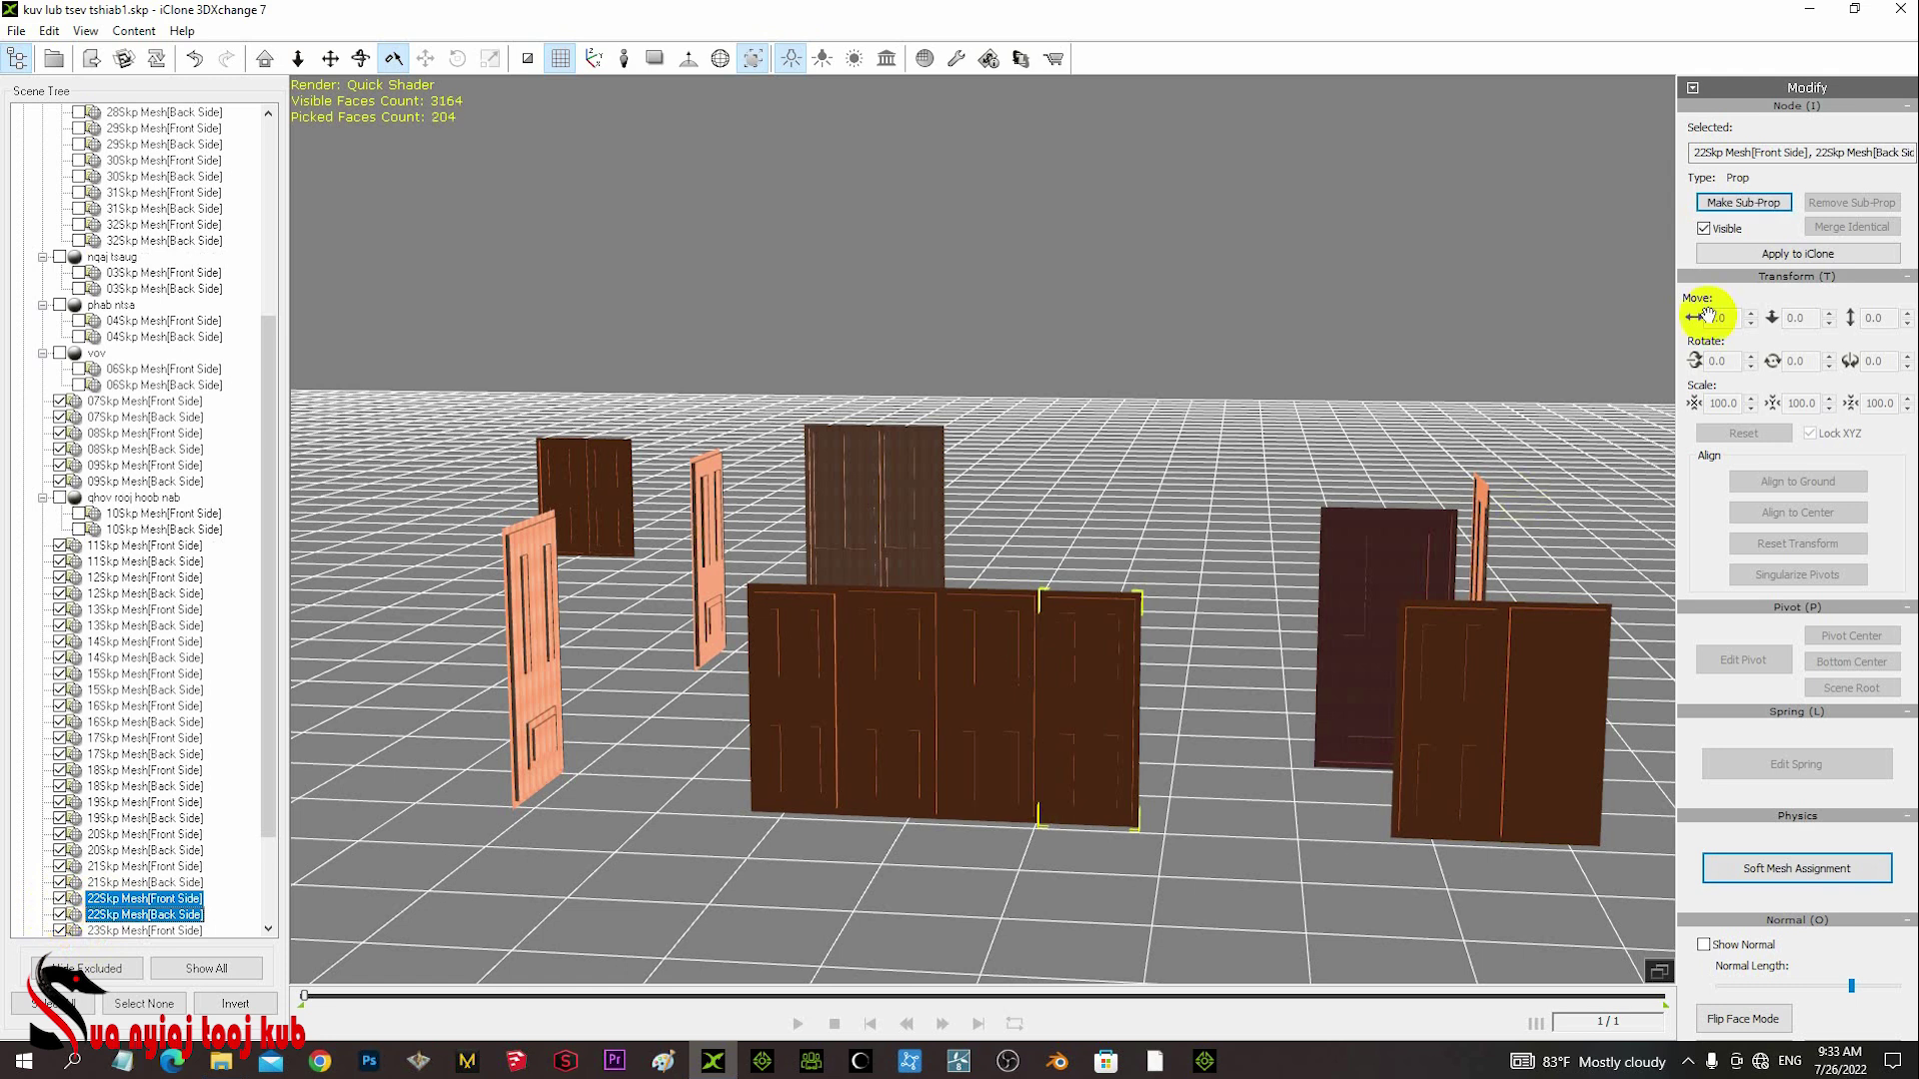
- Group the two selected 22Skp meshes into a sub-prop named "qhov rai loj 1" and hide it
{"action": "left_click", "coordinate": [1735, 201]}
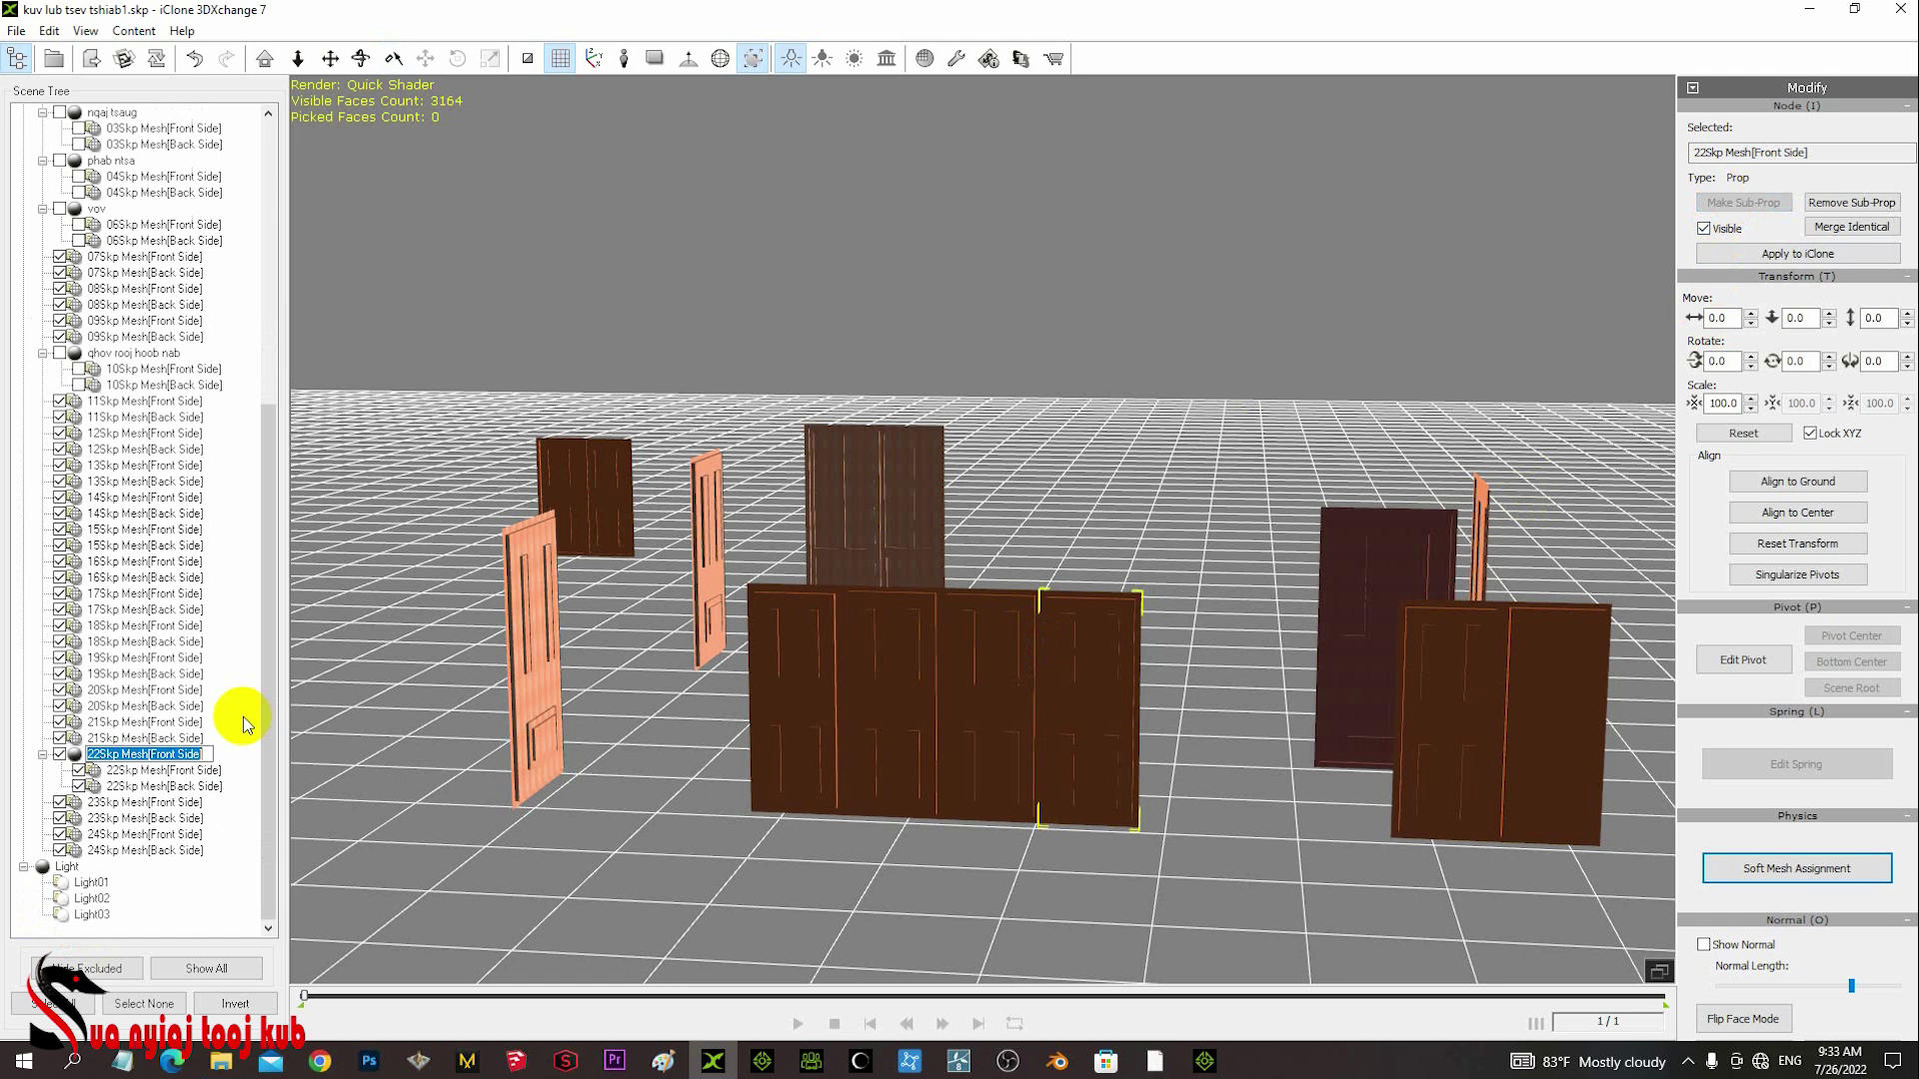
{"action": "type", "text": "qhov rai loj 1"}
{"action": "key", "text": "Return"}
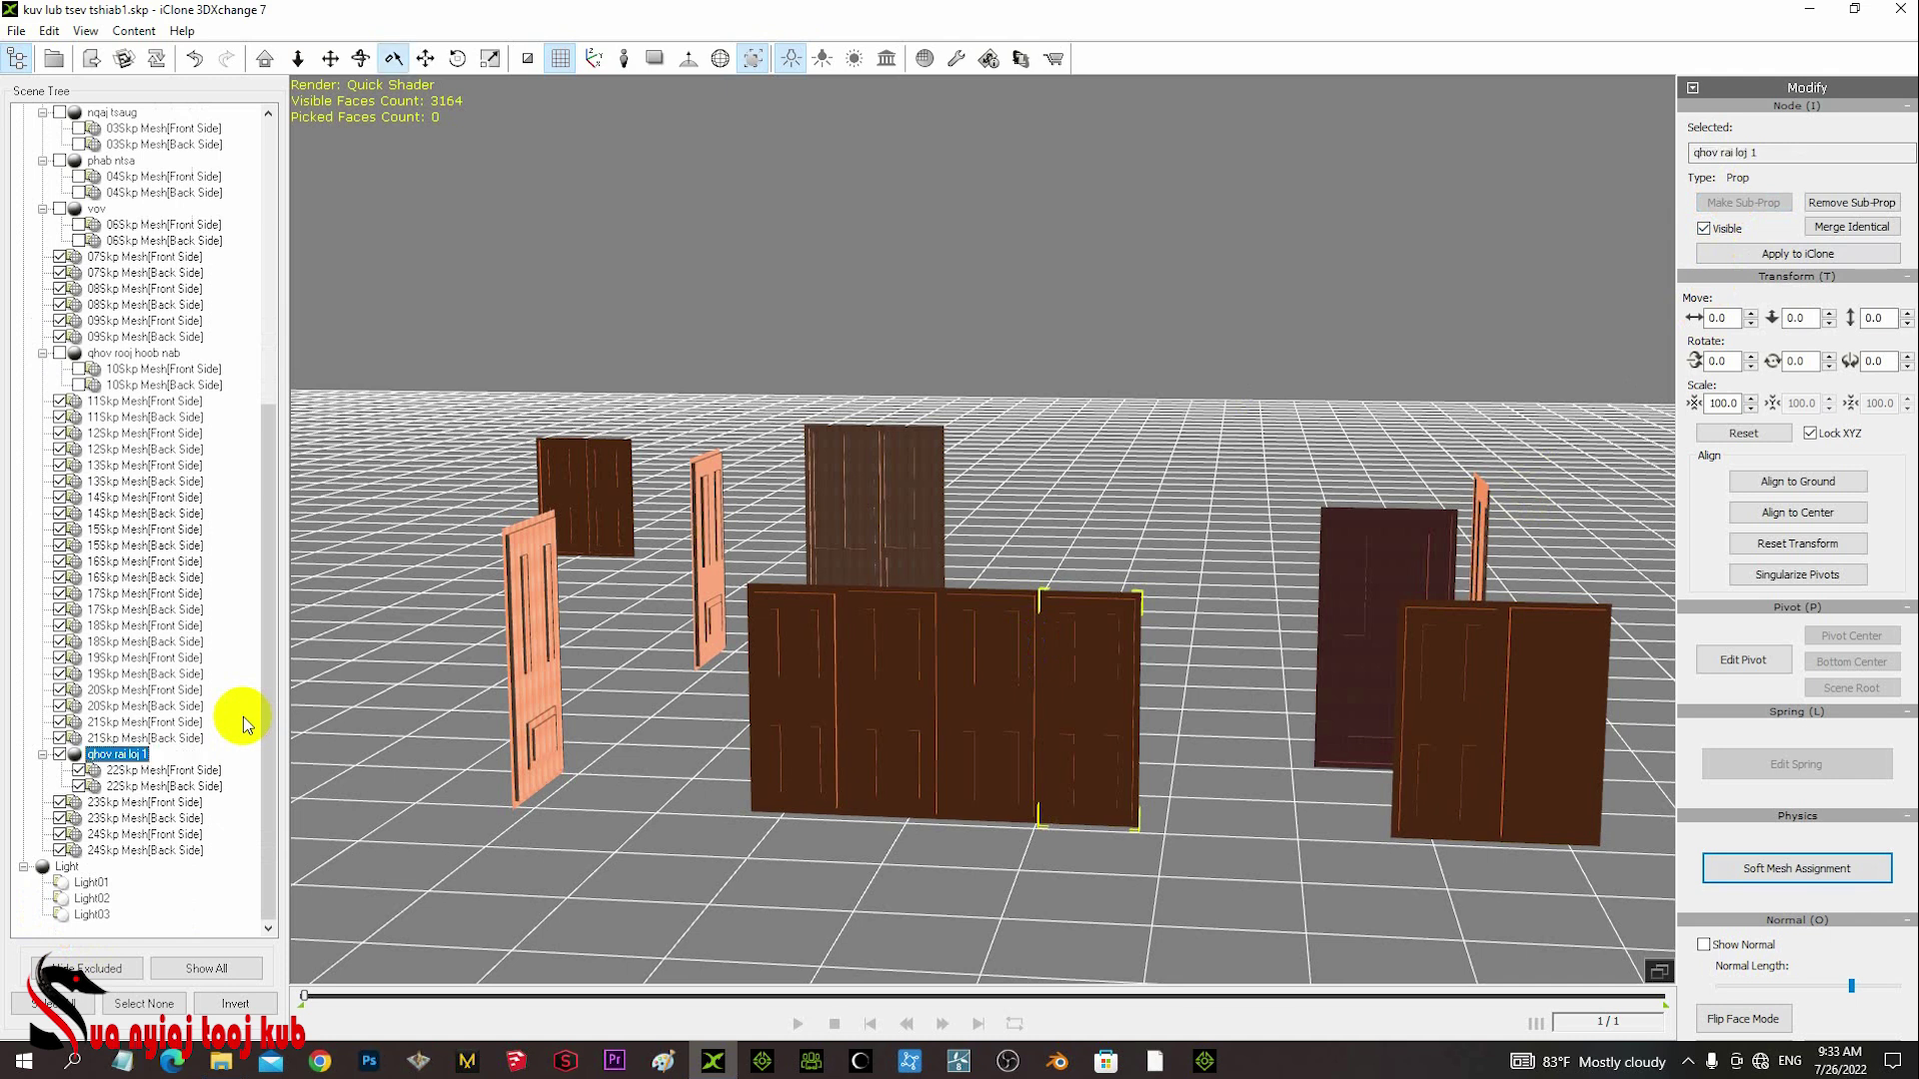
{"action": "left_click", "coordinate": [59, 754]}
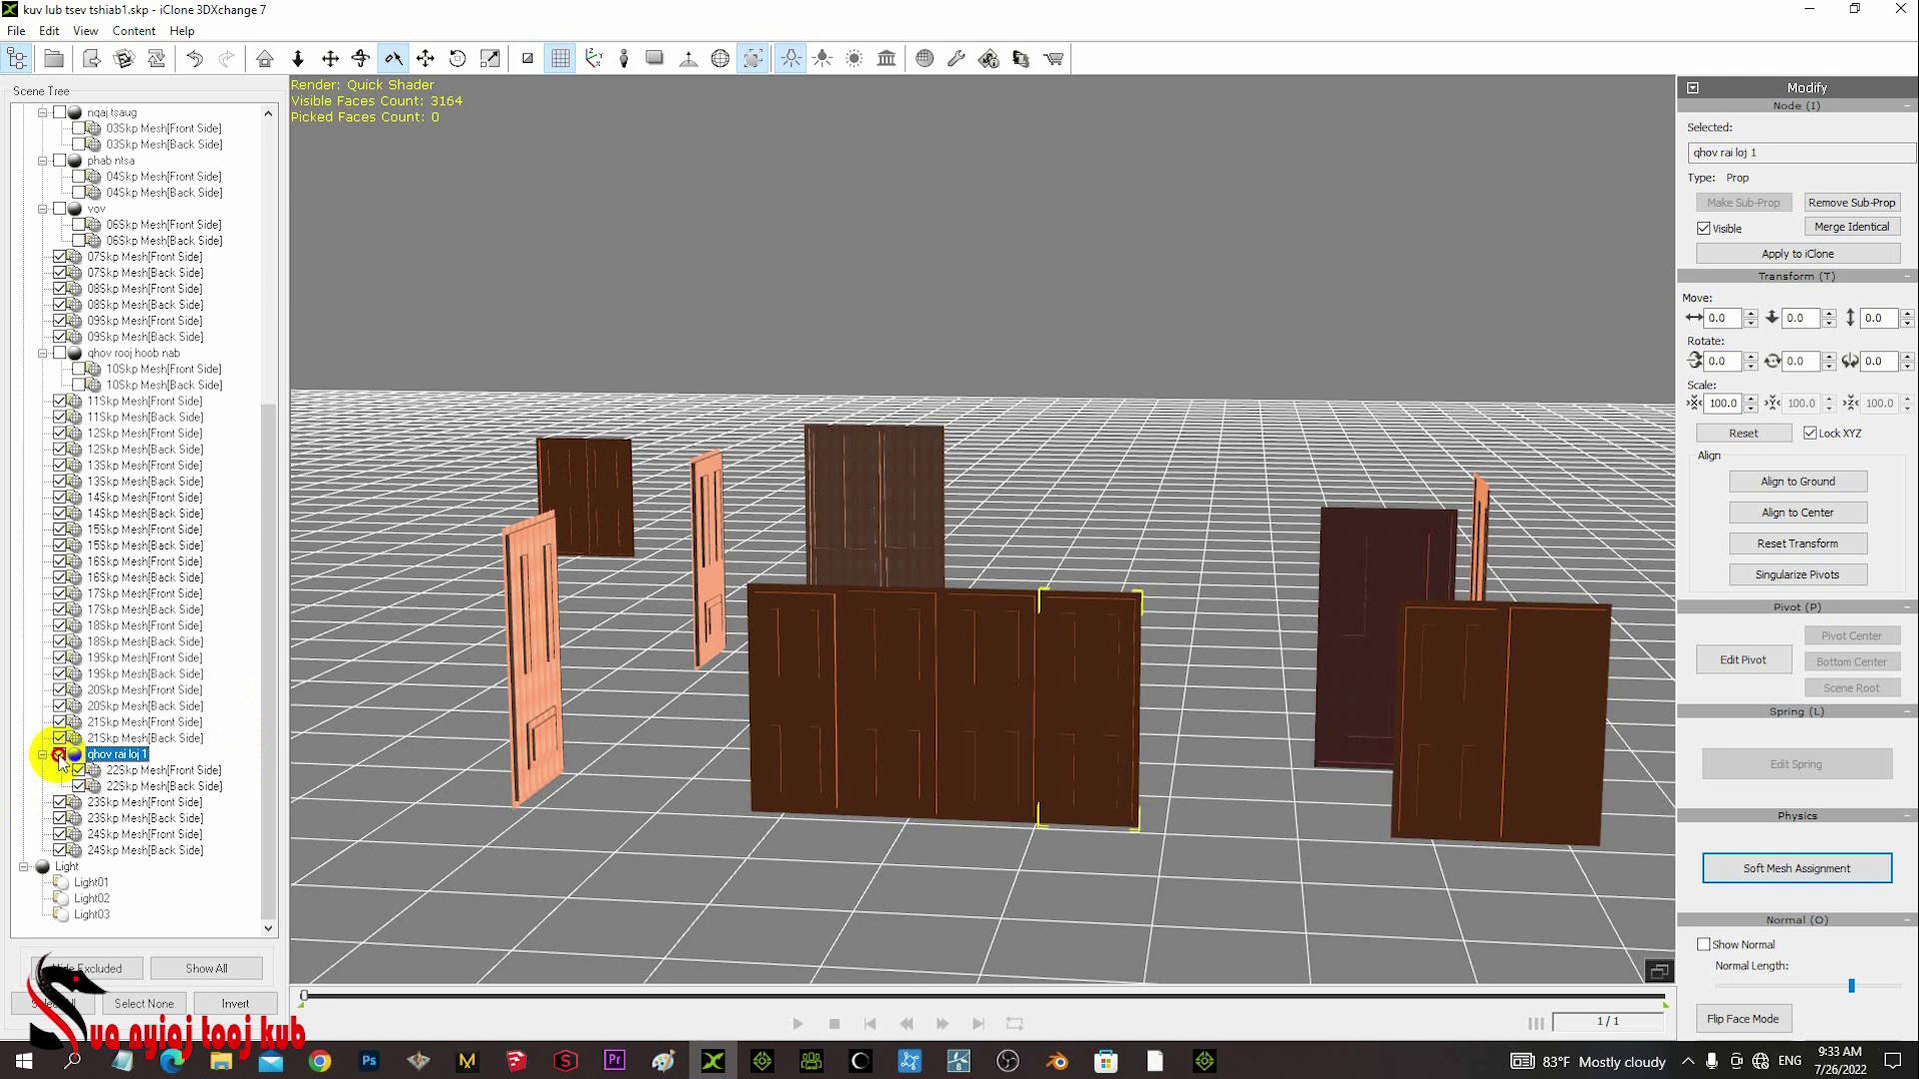
- Select the front-side and back-side 21Skp meshes of the third panel, toggling their visibility to check them
{"action": "left_click", "coordinate": [989, 736]}
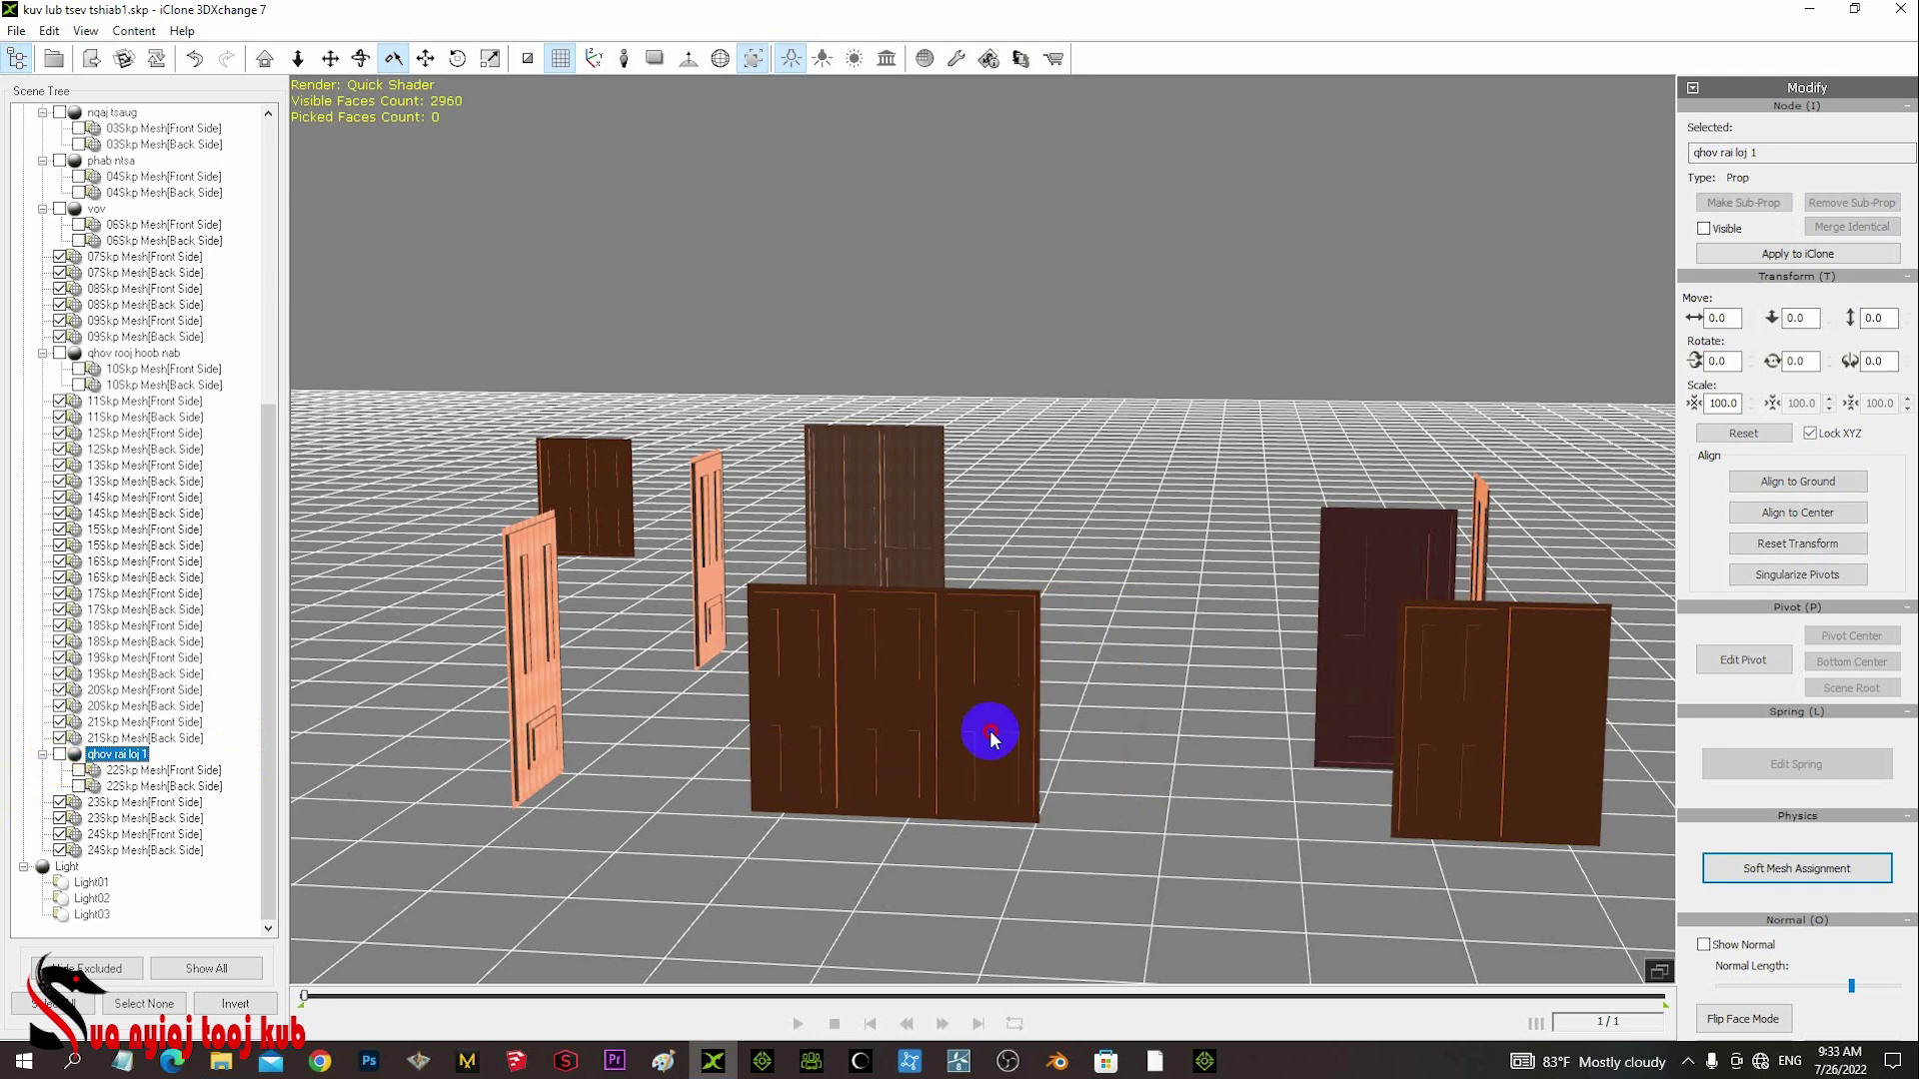
{"action": "left_click", "coordinate": [113, 738], "text": "ctrl"}
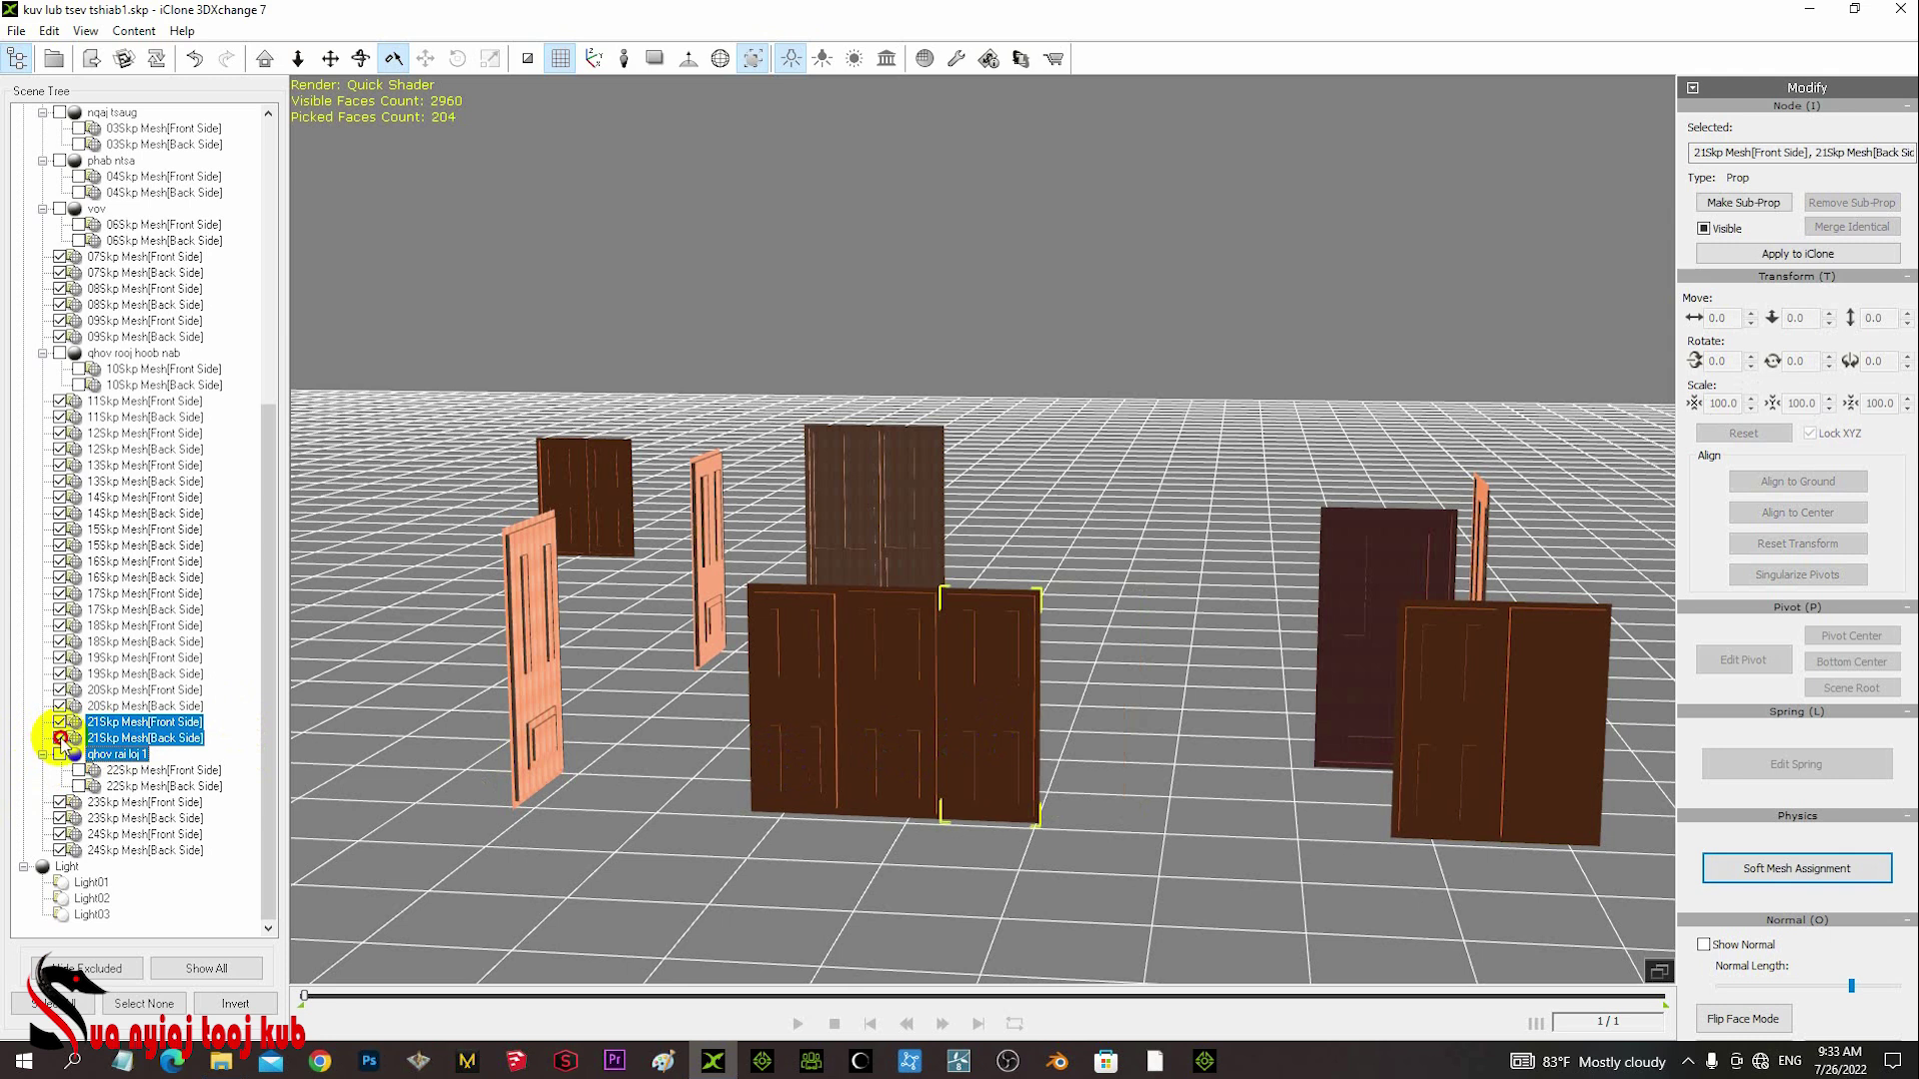
{"action": "left_click", "coordinate": [59, 737]}
{"action": "left_click", "coordinate": [59, 722]}
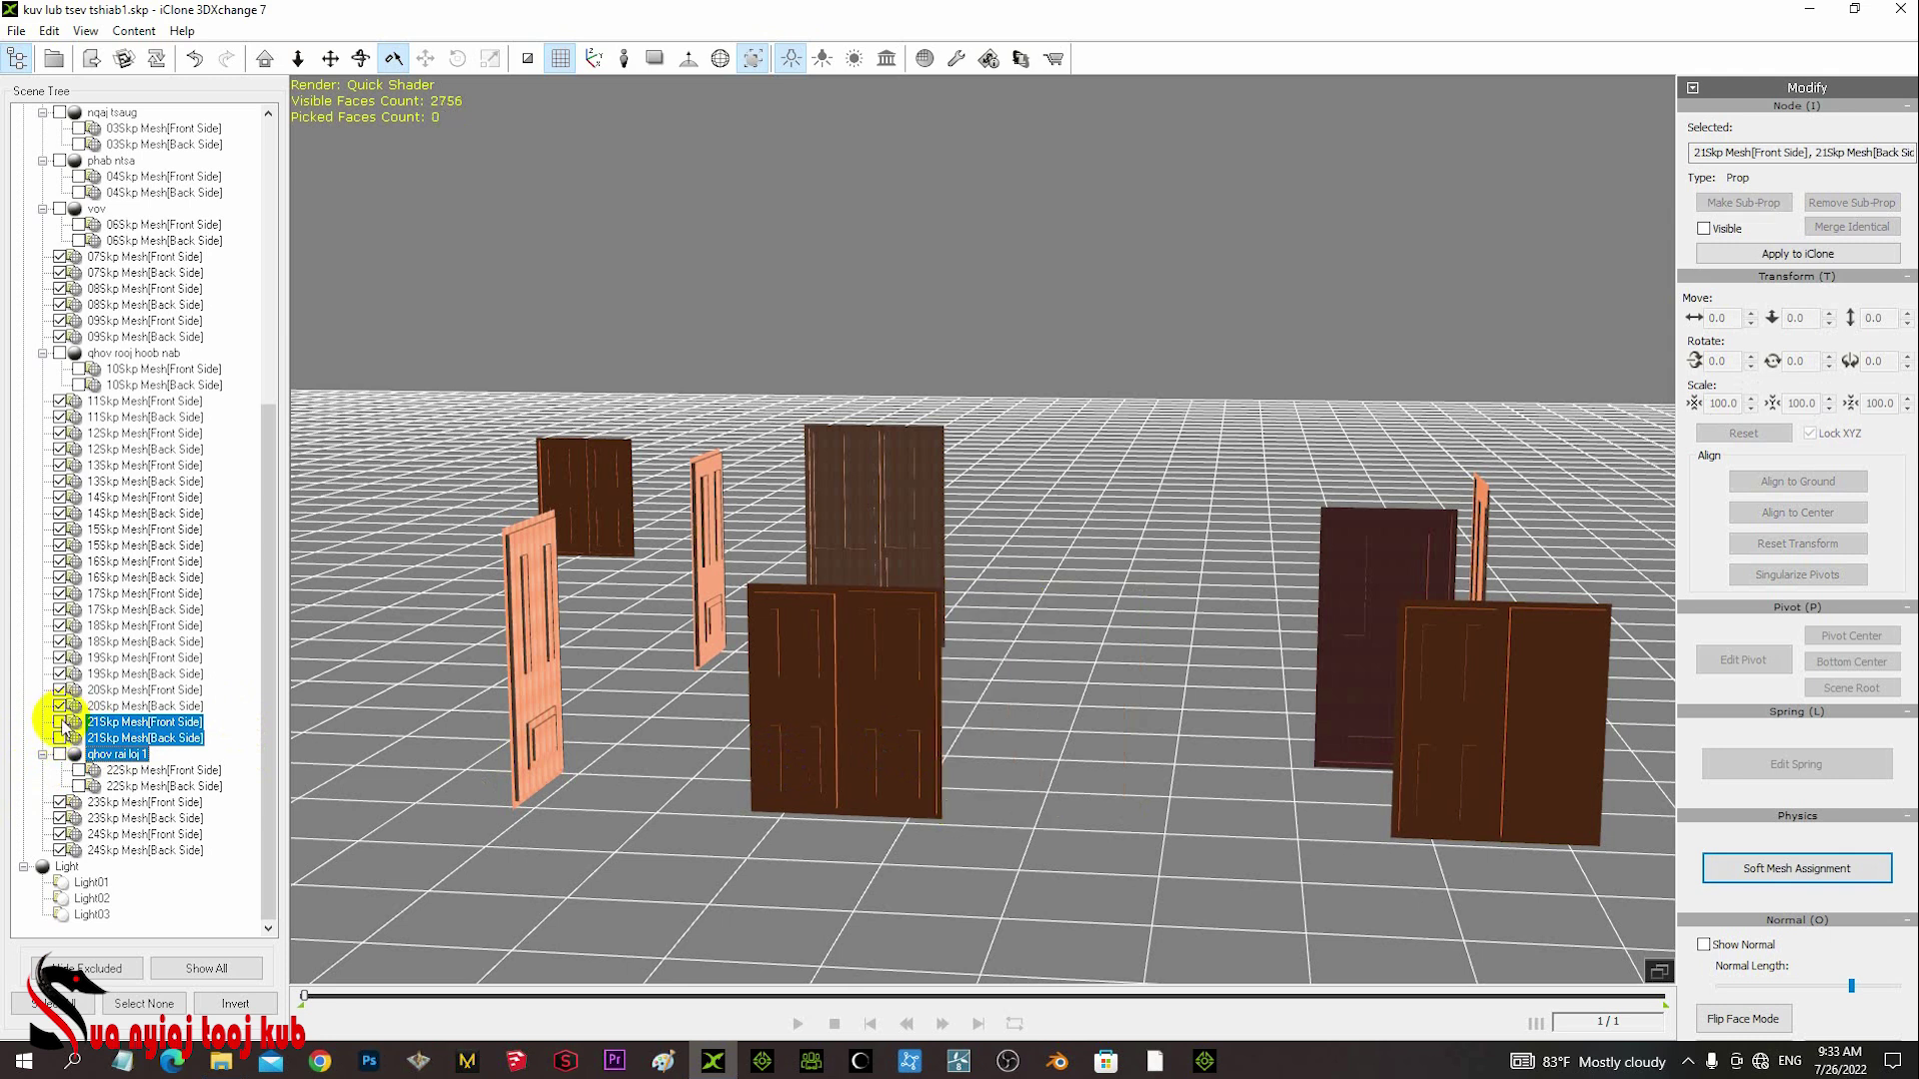
{"action": "left_click", "coordinate": [58, 738]}
{"action": "left_click", "coordinate": [59, 737]}
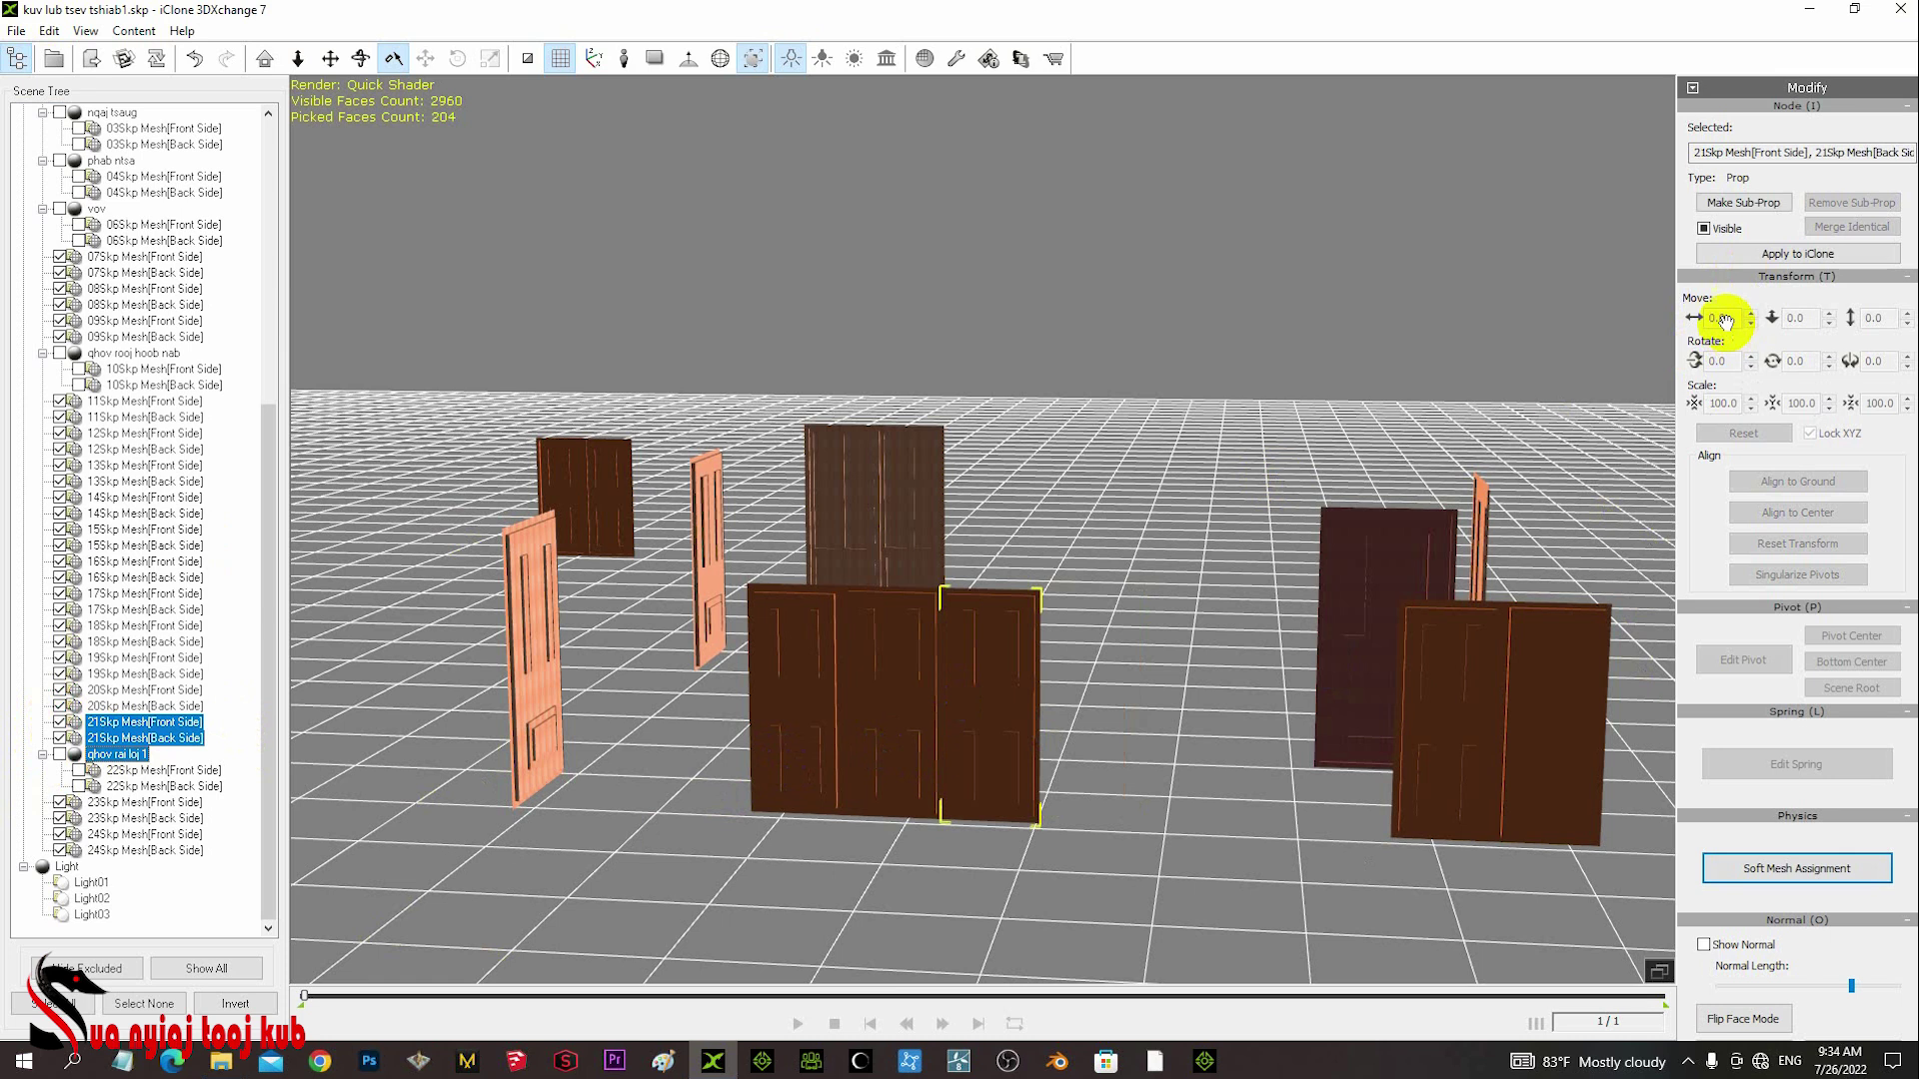
- Group the selected 21Skp meshes into a sub-prop named "qhov rai loj 2" and hide it
{"action": "left_click", "coordinate": [1751, 201]}
{"action": "type", "text": "qhov rai loj 2"}
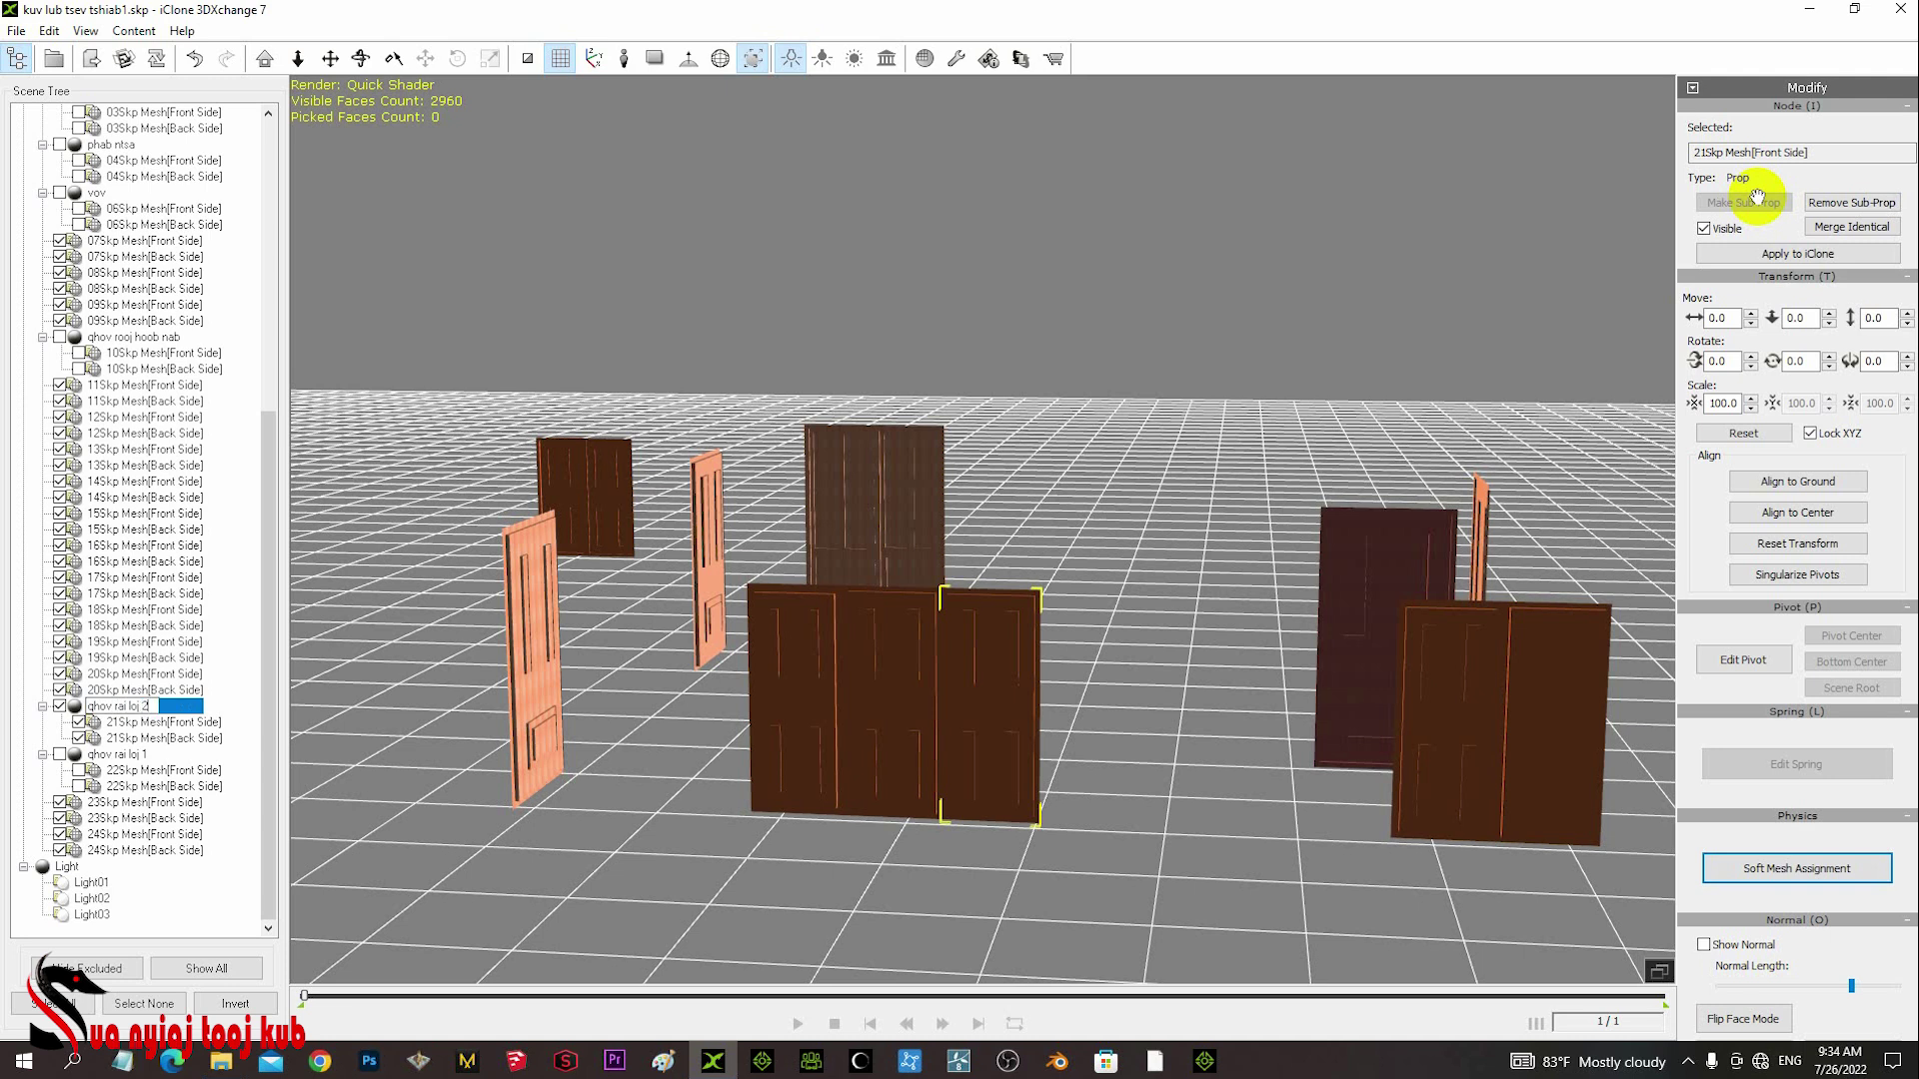
{"action": "key", "text": "Return"}
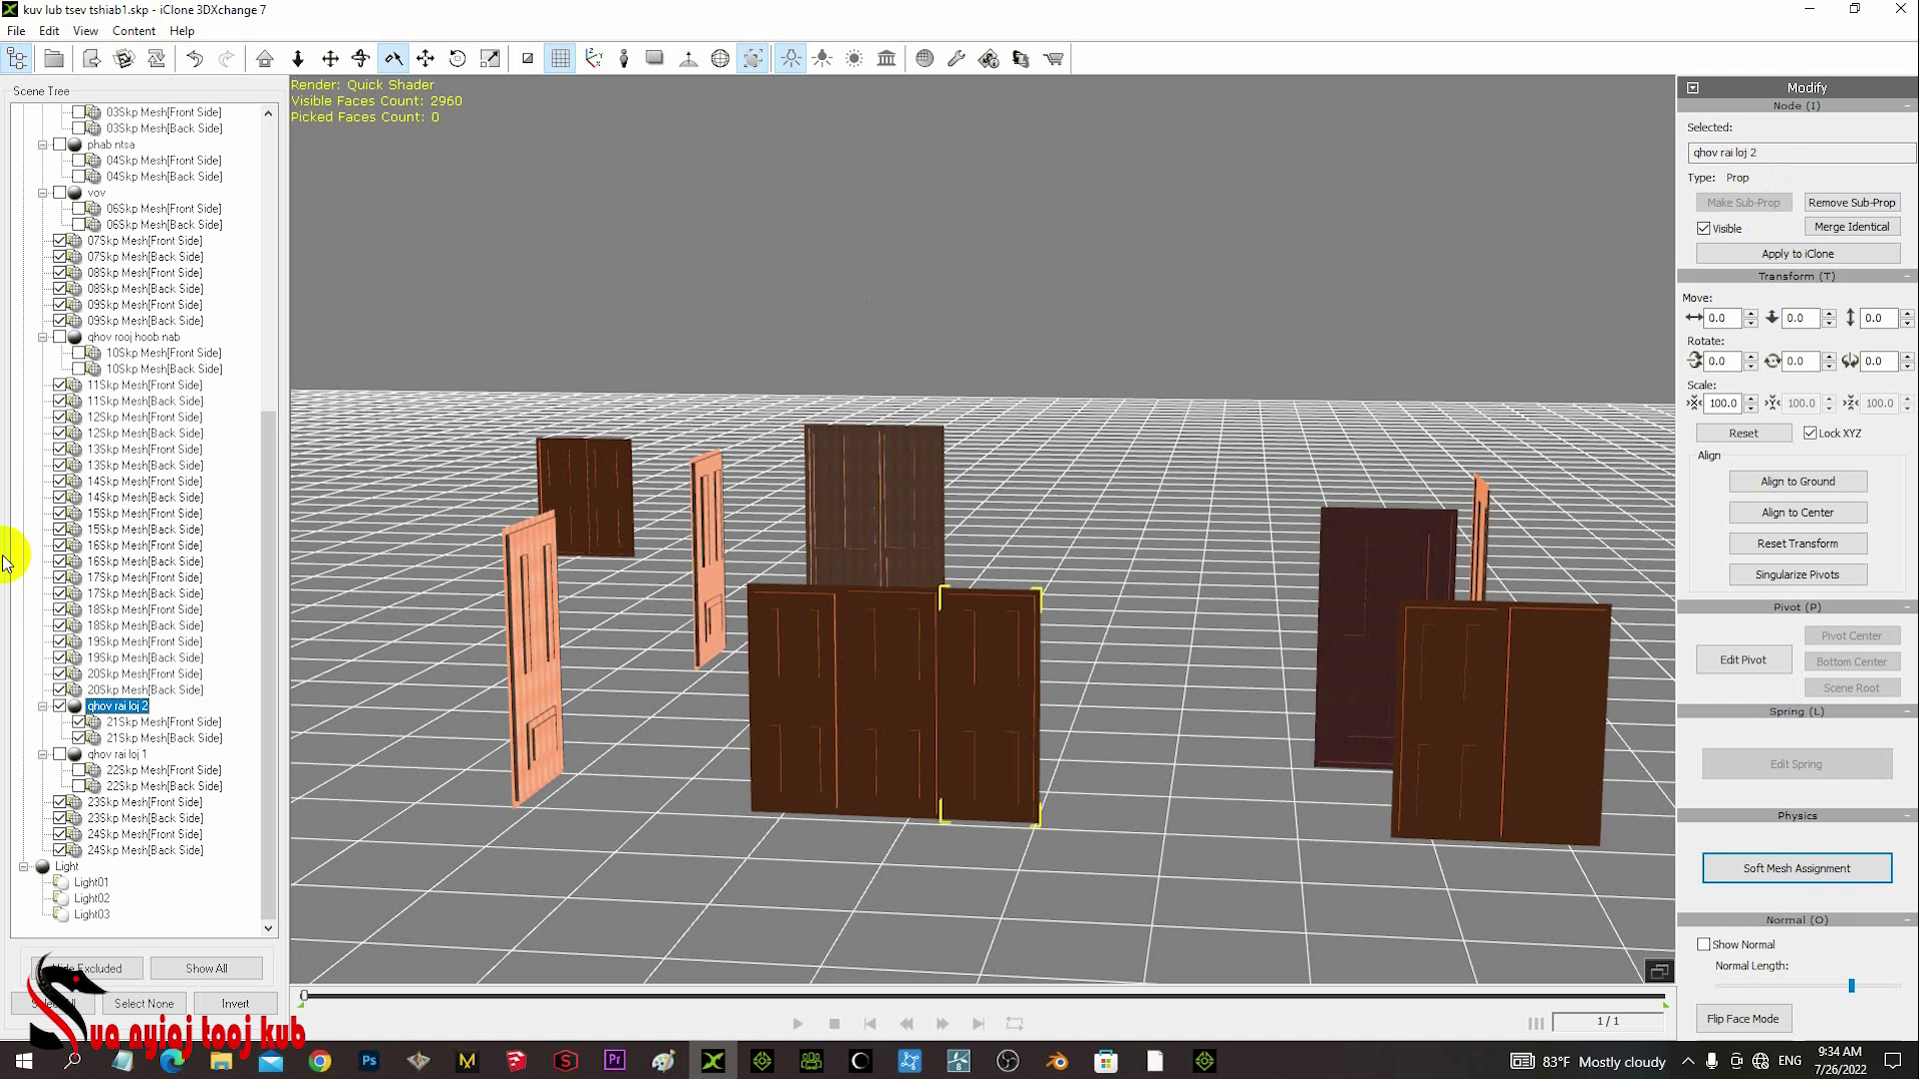
{"action": "left_click", "coordinate": [59, 707]}
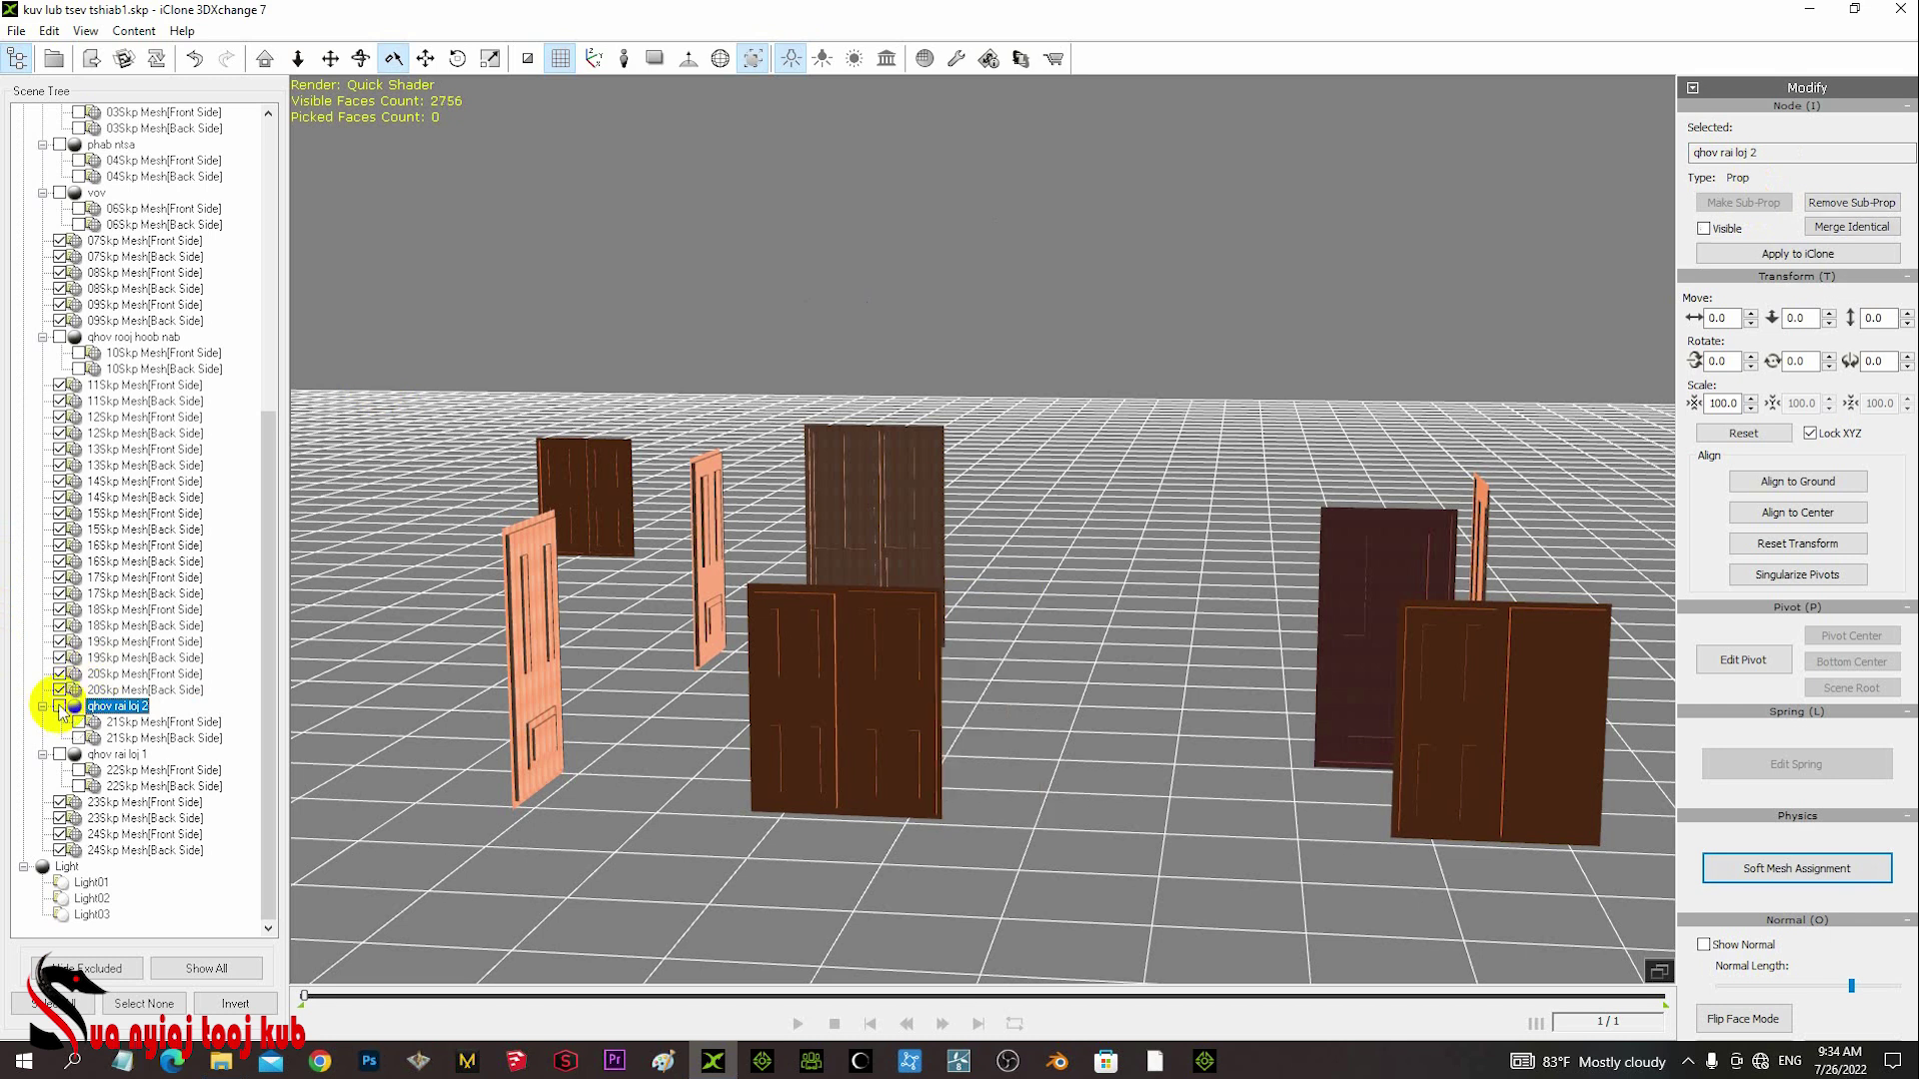
{"action": "right_click_drag", "start_coordinate": [967, 577], "coordinate": [1294, 647]}
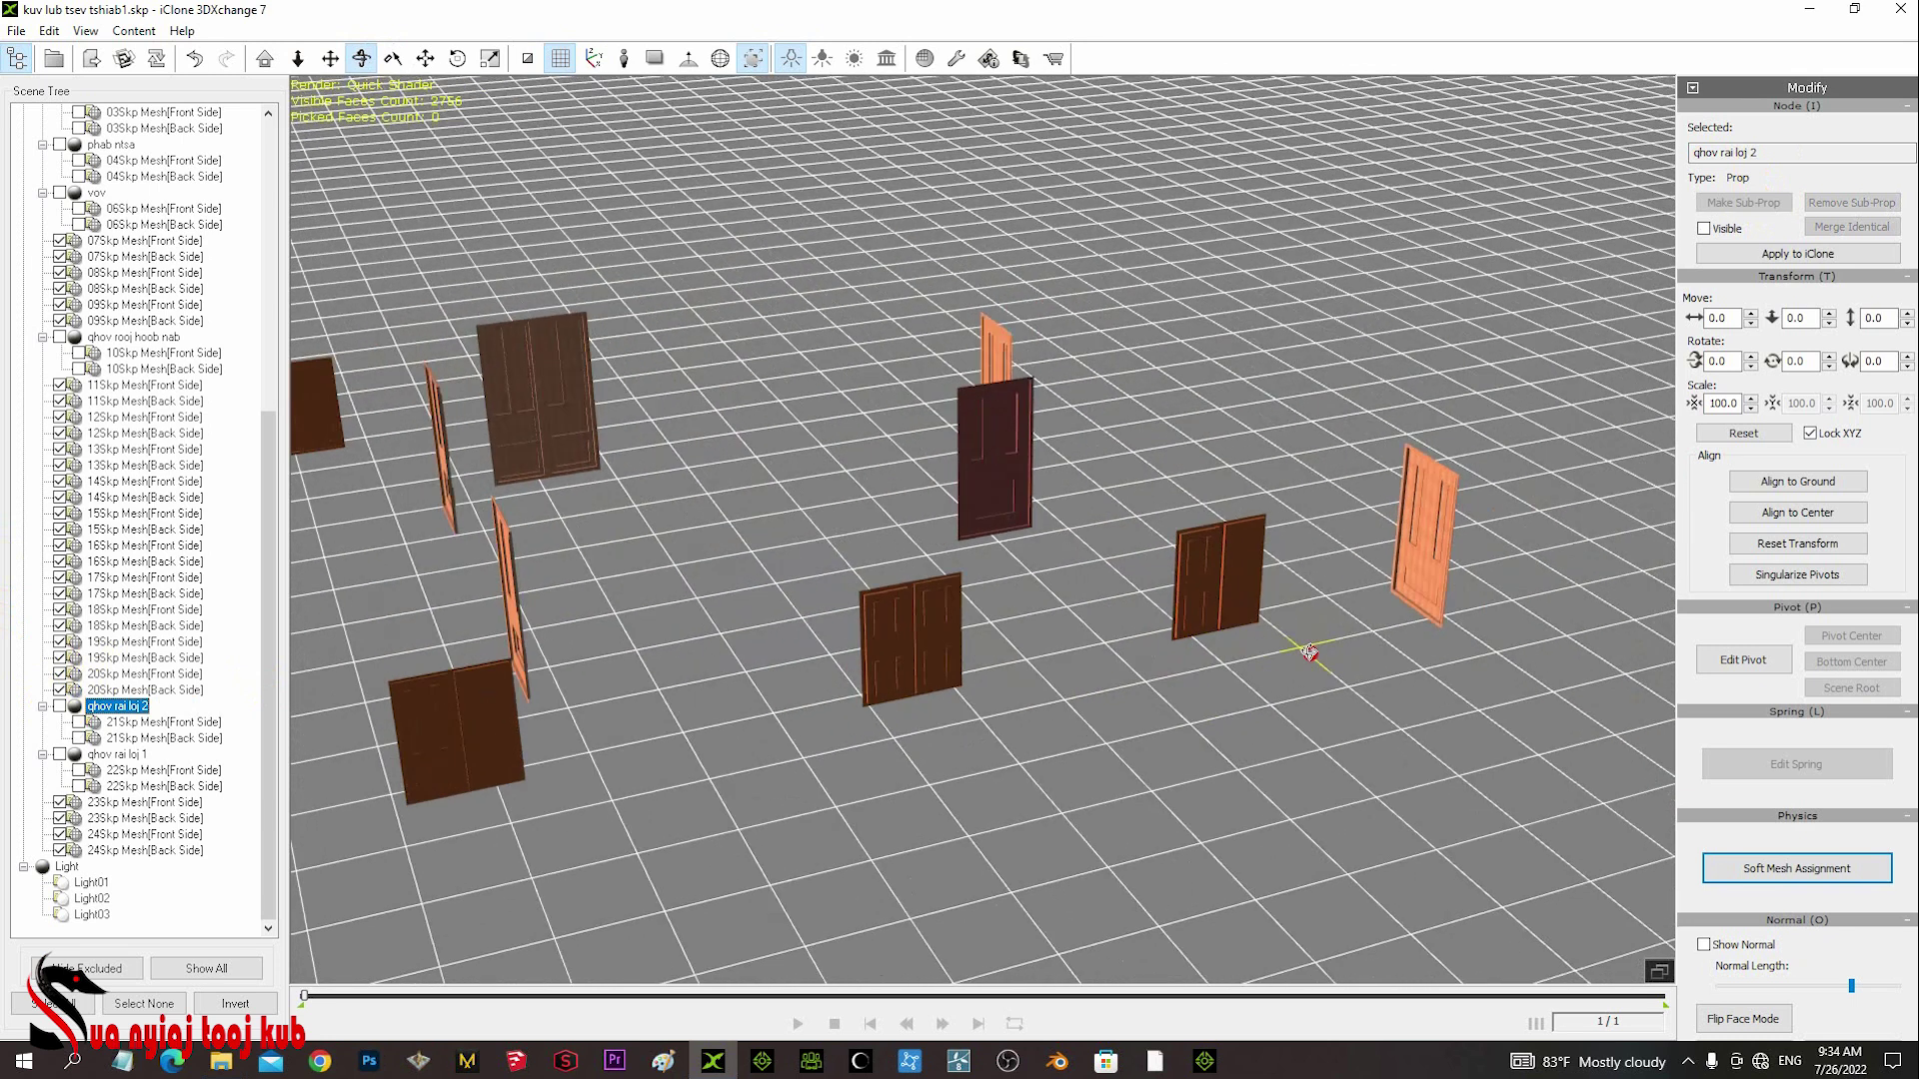
{"action": "right_click_drag", "start_coordinate": [879, 698], "coordinate": [886, 805]}
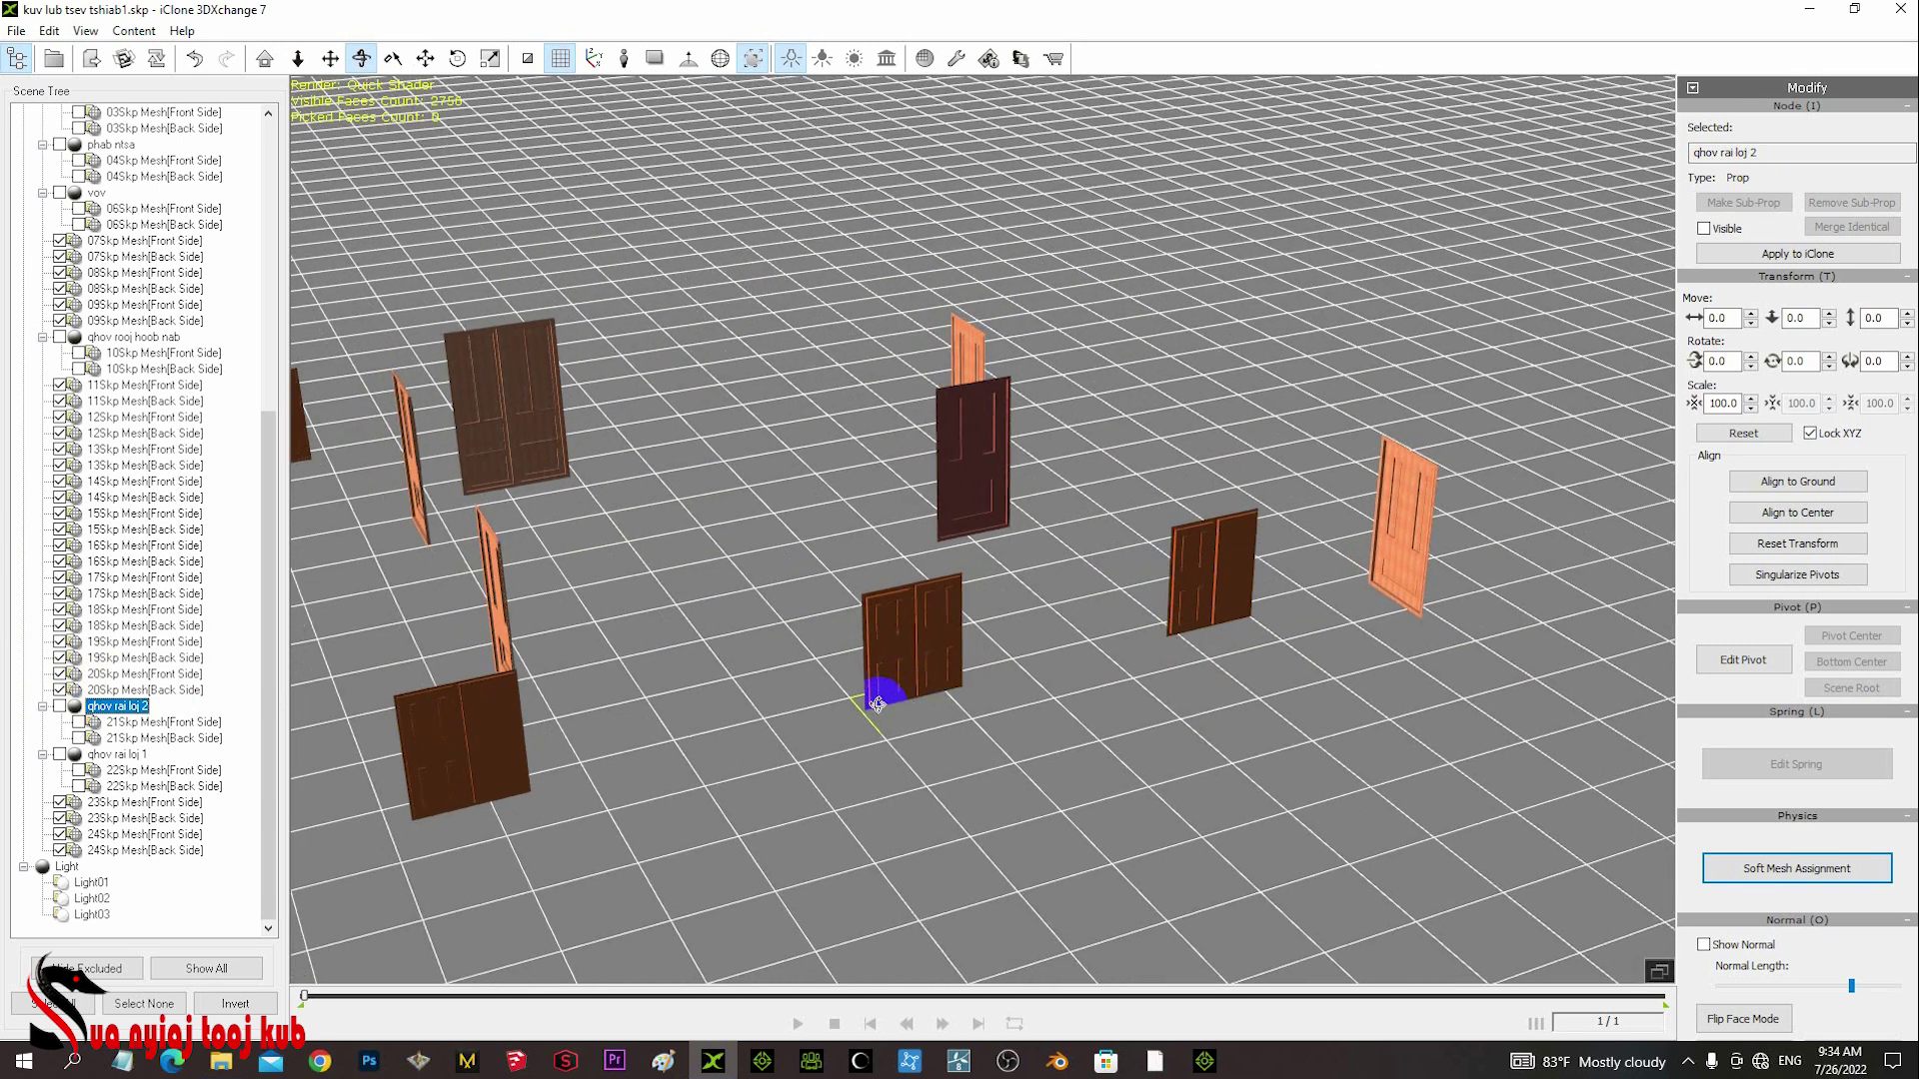
{"action": "middle_click_drag", "start_coordinate": [887, 806], "coordinate": [1045, 651]}
{"action": "scroll", "coordinate": [1028, 630], "scroll_direction": "down", "scroll_amount": 4}
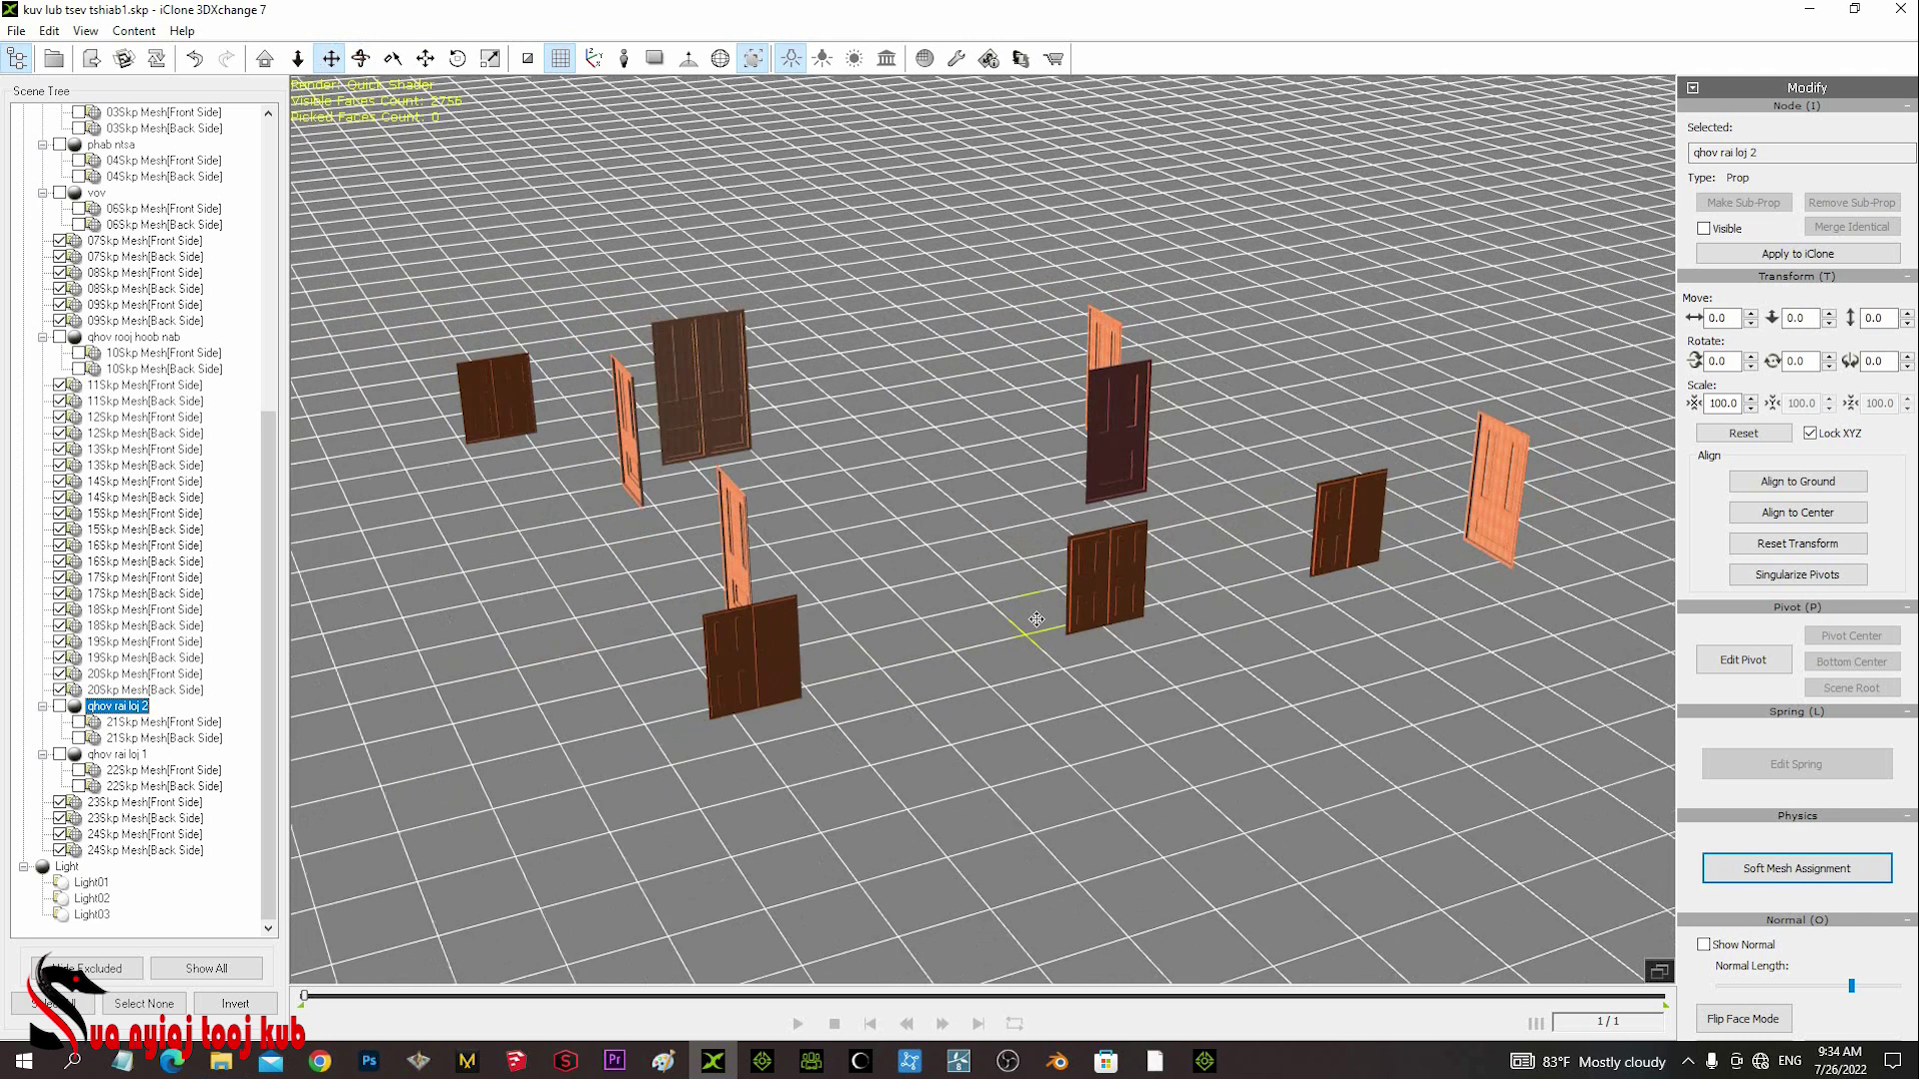
- Hide the entire house prop, showing only its ncej columns, plag tsev floor and phab ntsa txaj room walls
{"action": "right_click_drag", "start_coordinate": [972, 629], "coordinate": [976, 532]}
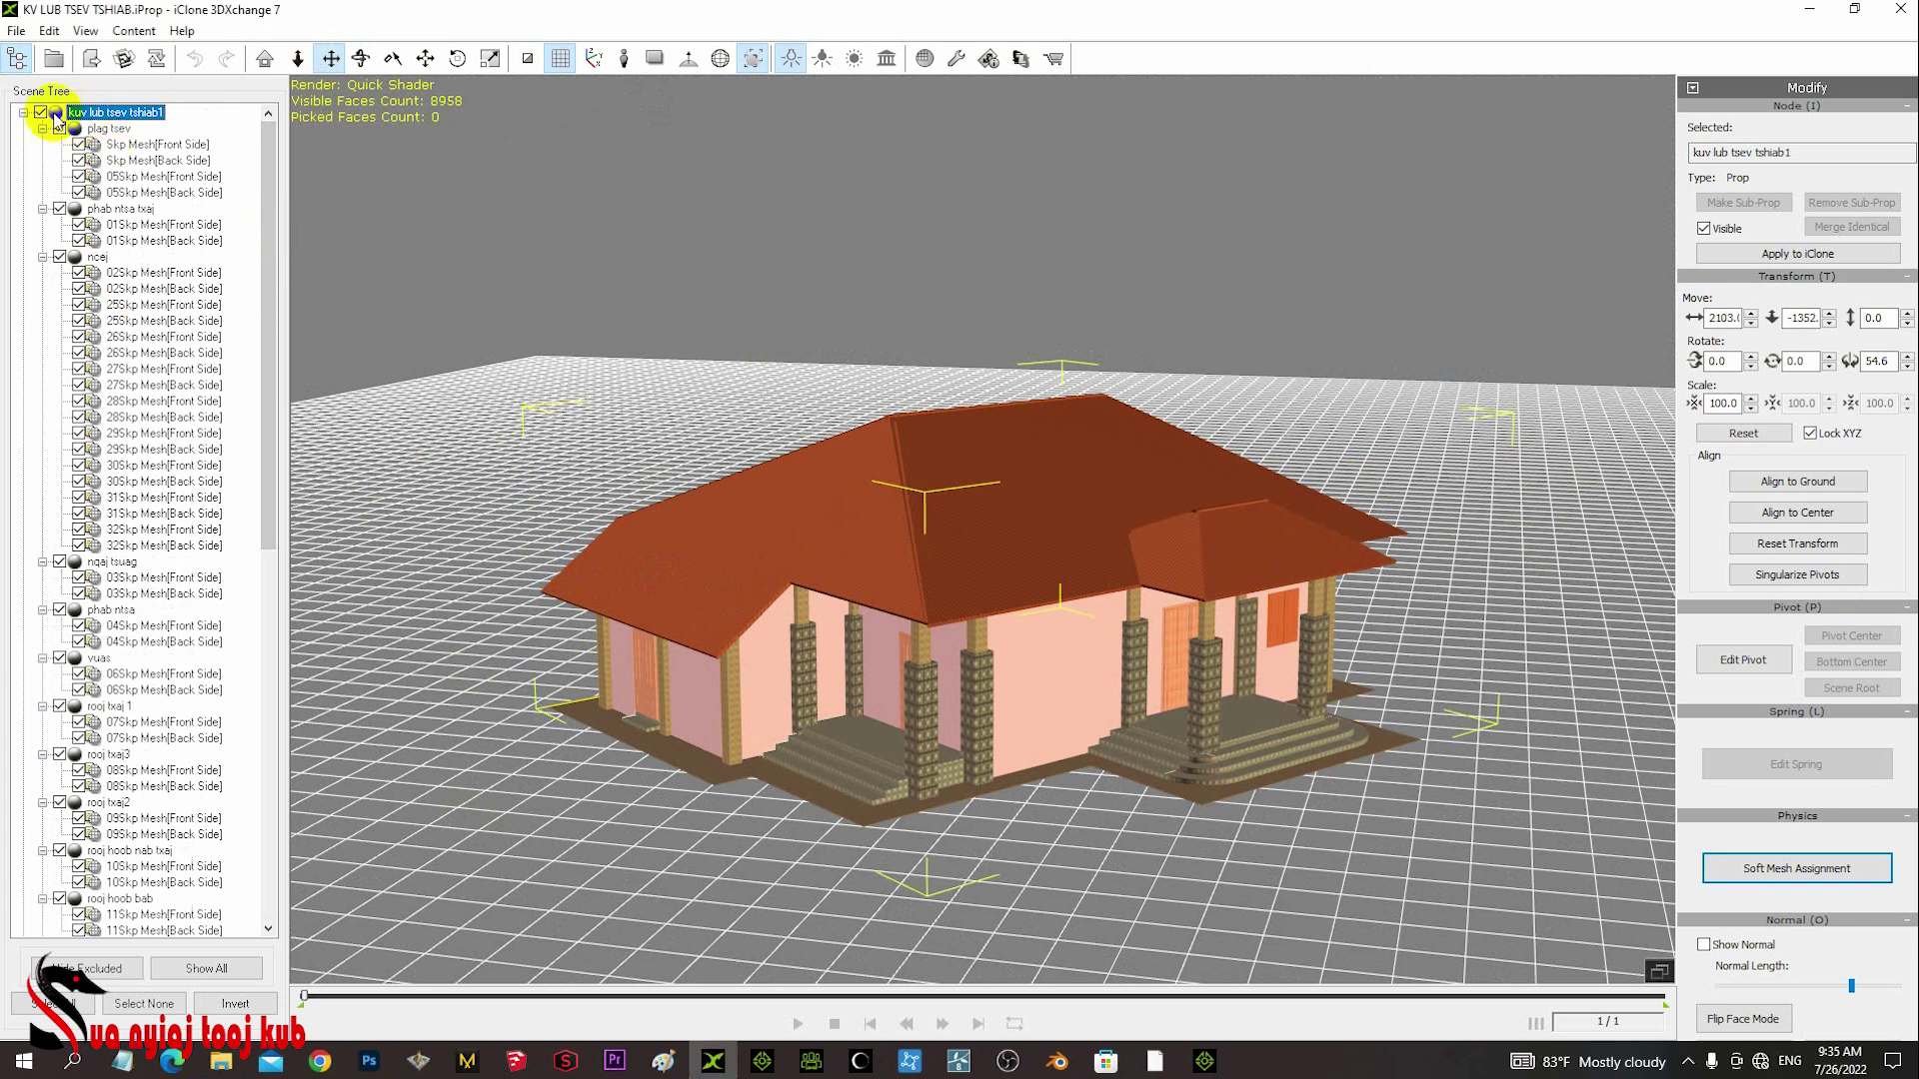
{"action": "left_click", "coordinate": [40, 113]}
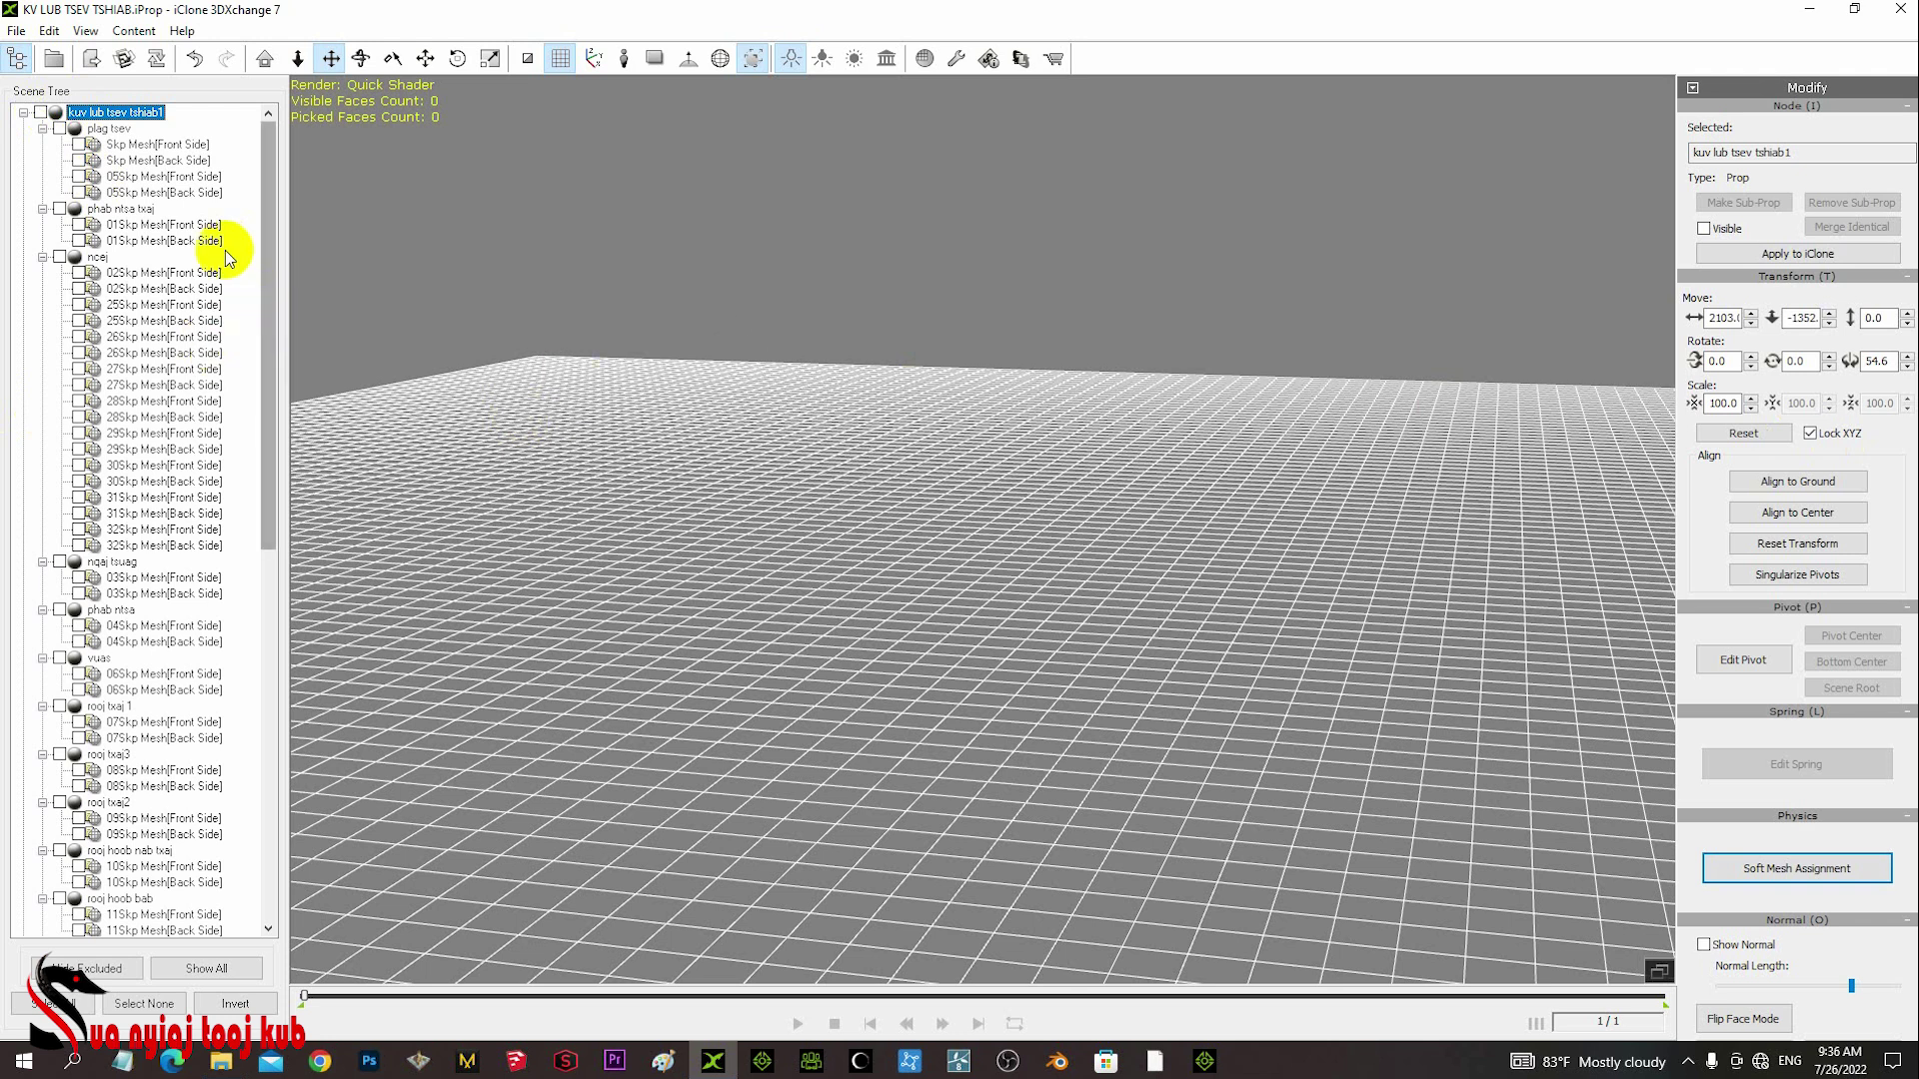
{"action": "left_click", "coordinate": [59, 257]}
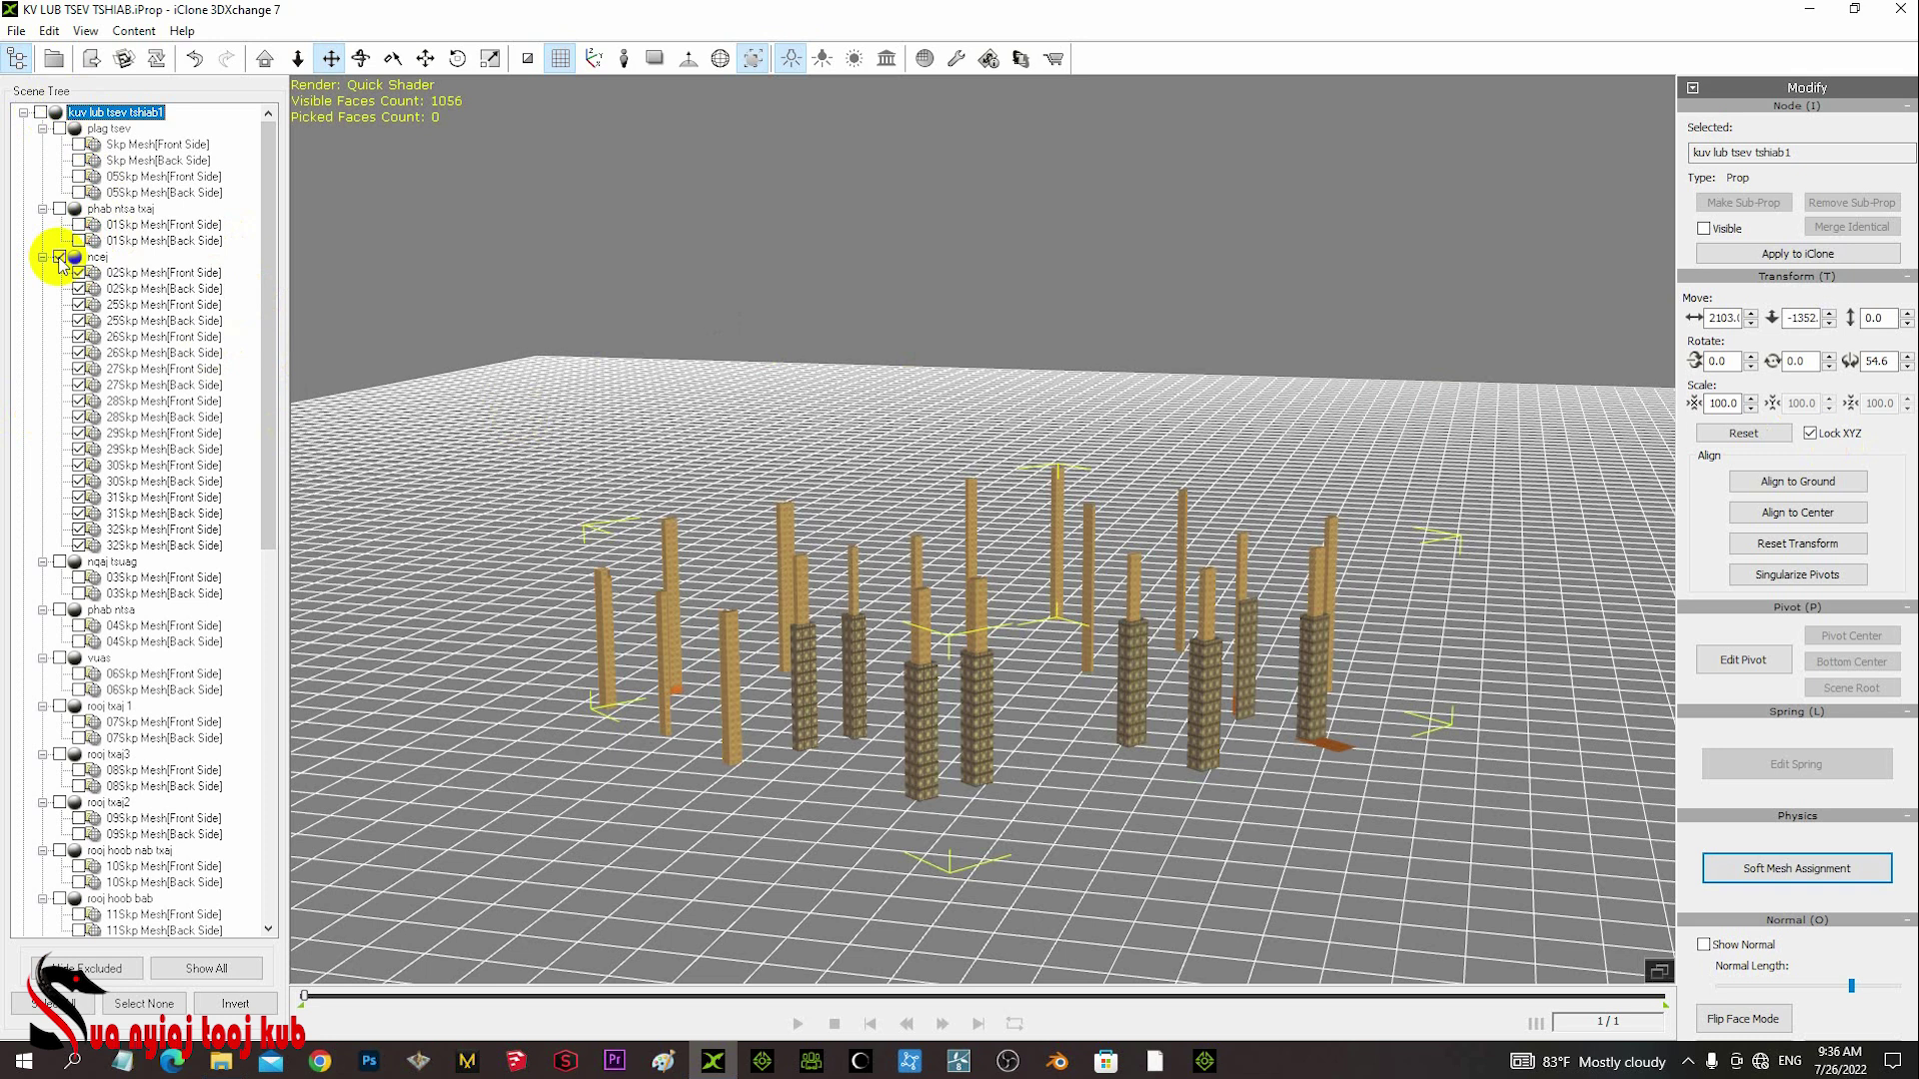
{"action": "left_click", "coordinate": [60, 130]}
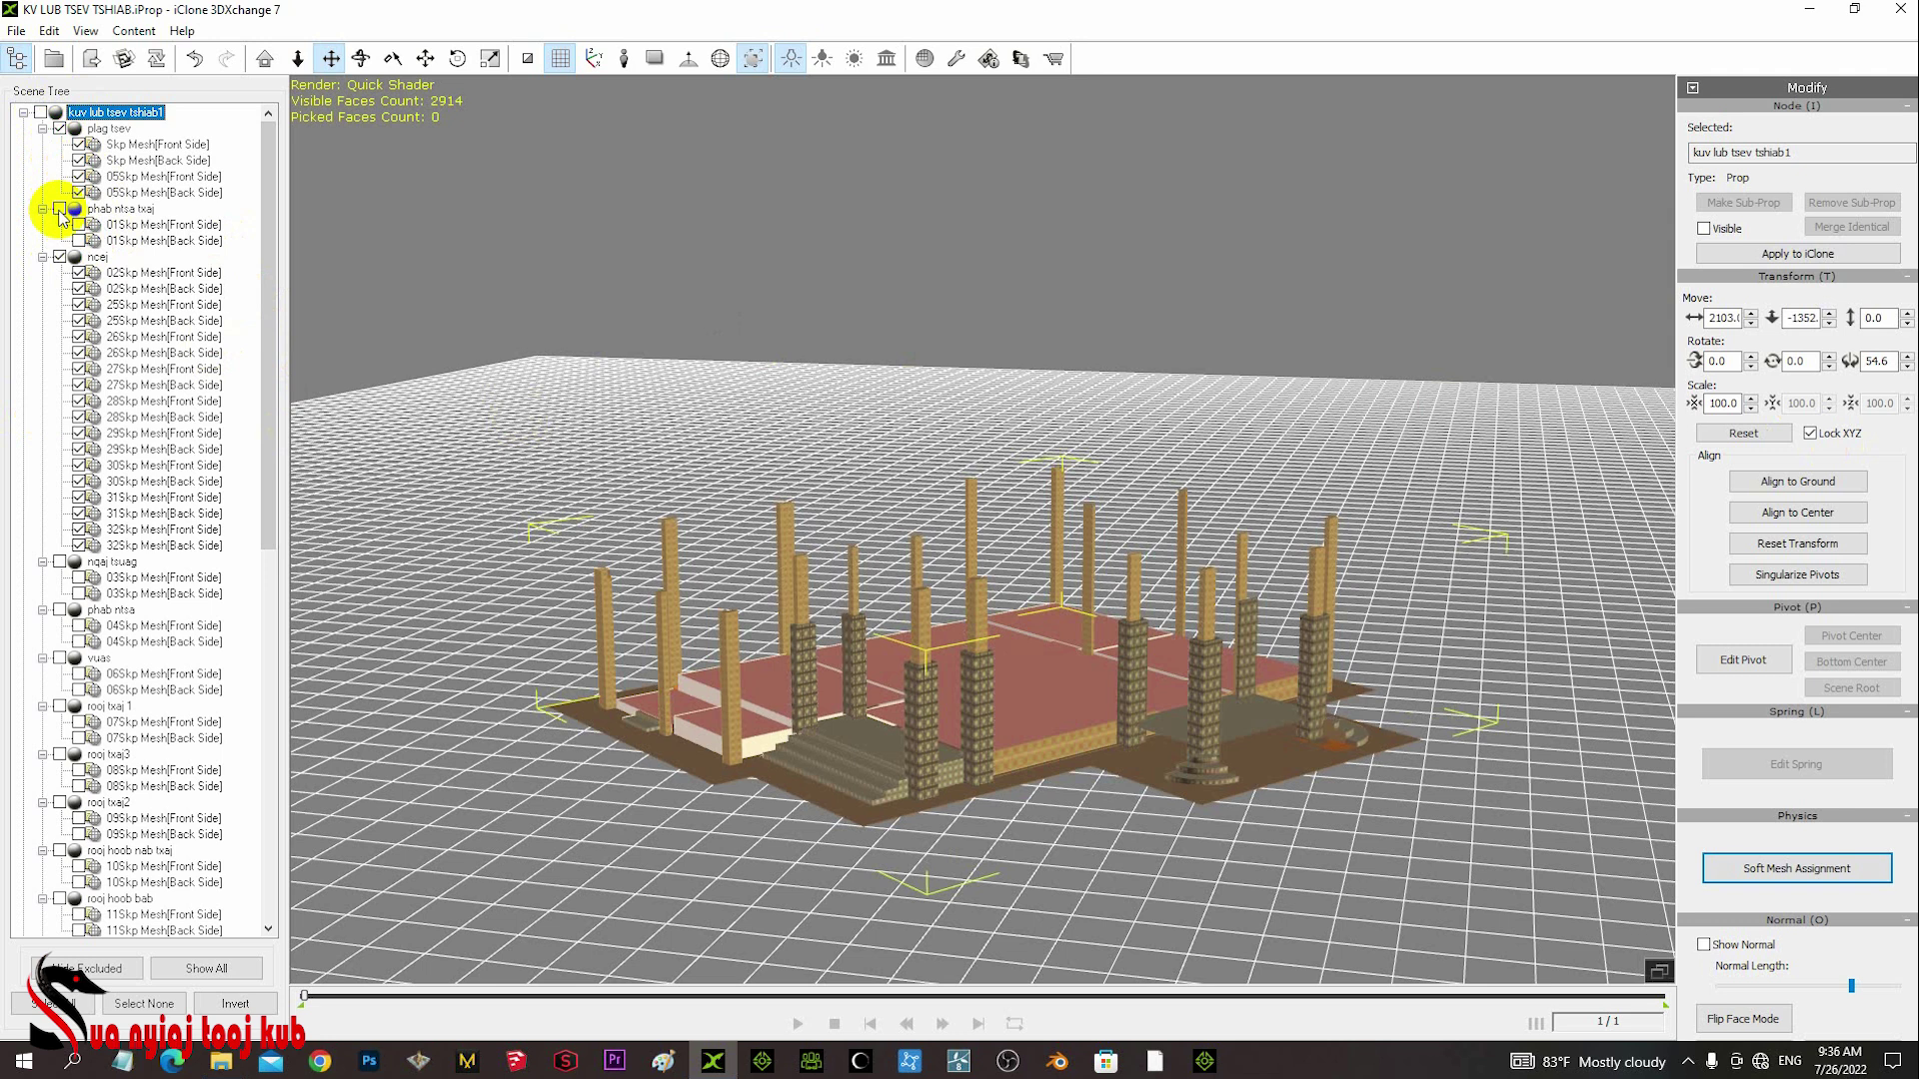
{"action": "left_click", "coordinate": [60, 210]}
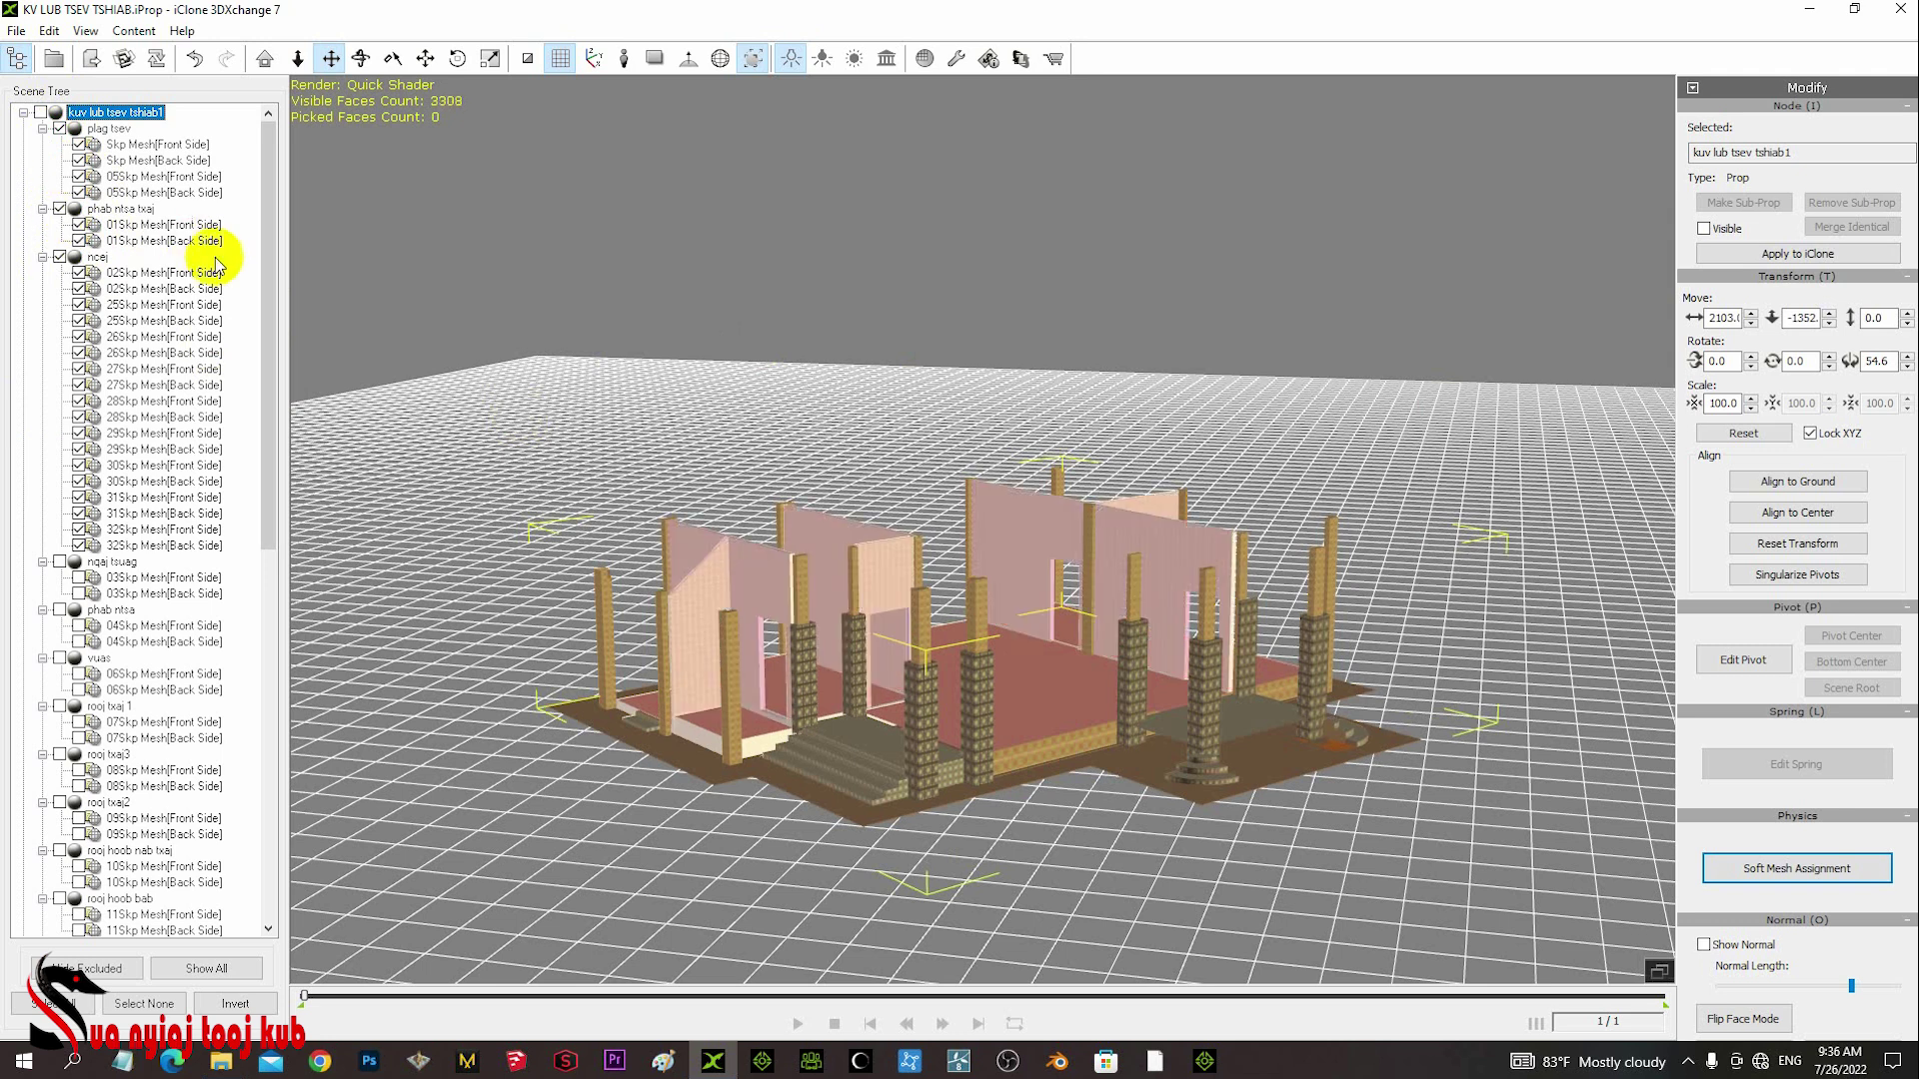
- Show the phab ntsa outer walls and the nqaj tsuag roof beams of the house
{"action": "left_click_drag", "start_coordinate": [267, 303], "coordinate": [249, 265]}
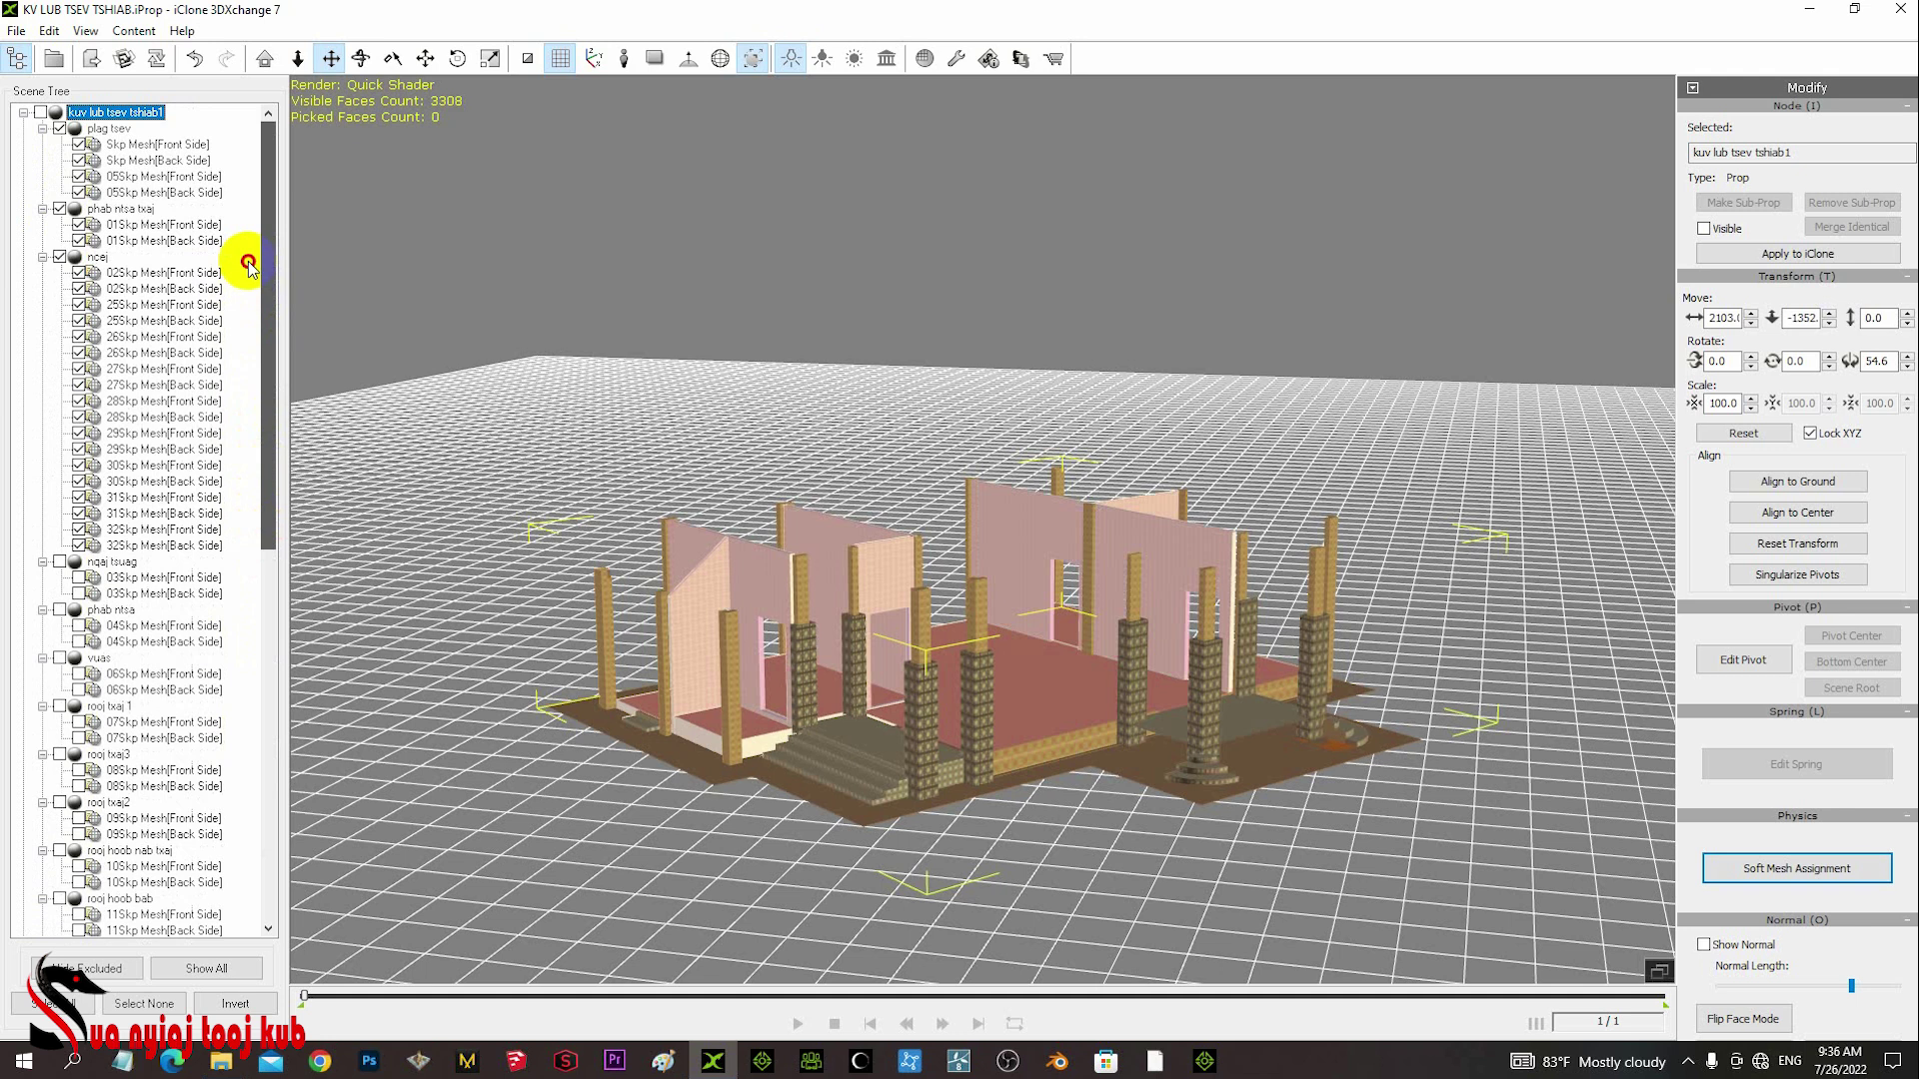
{"action": "left_click", "coordinate": [59, 610]}
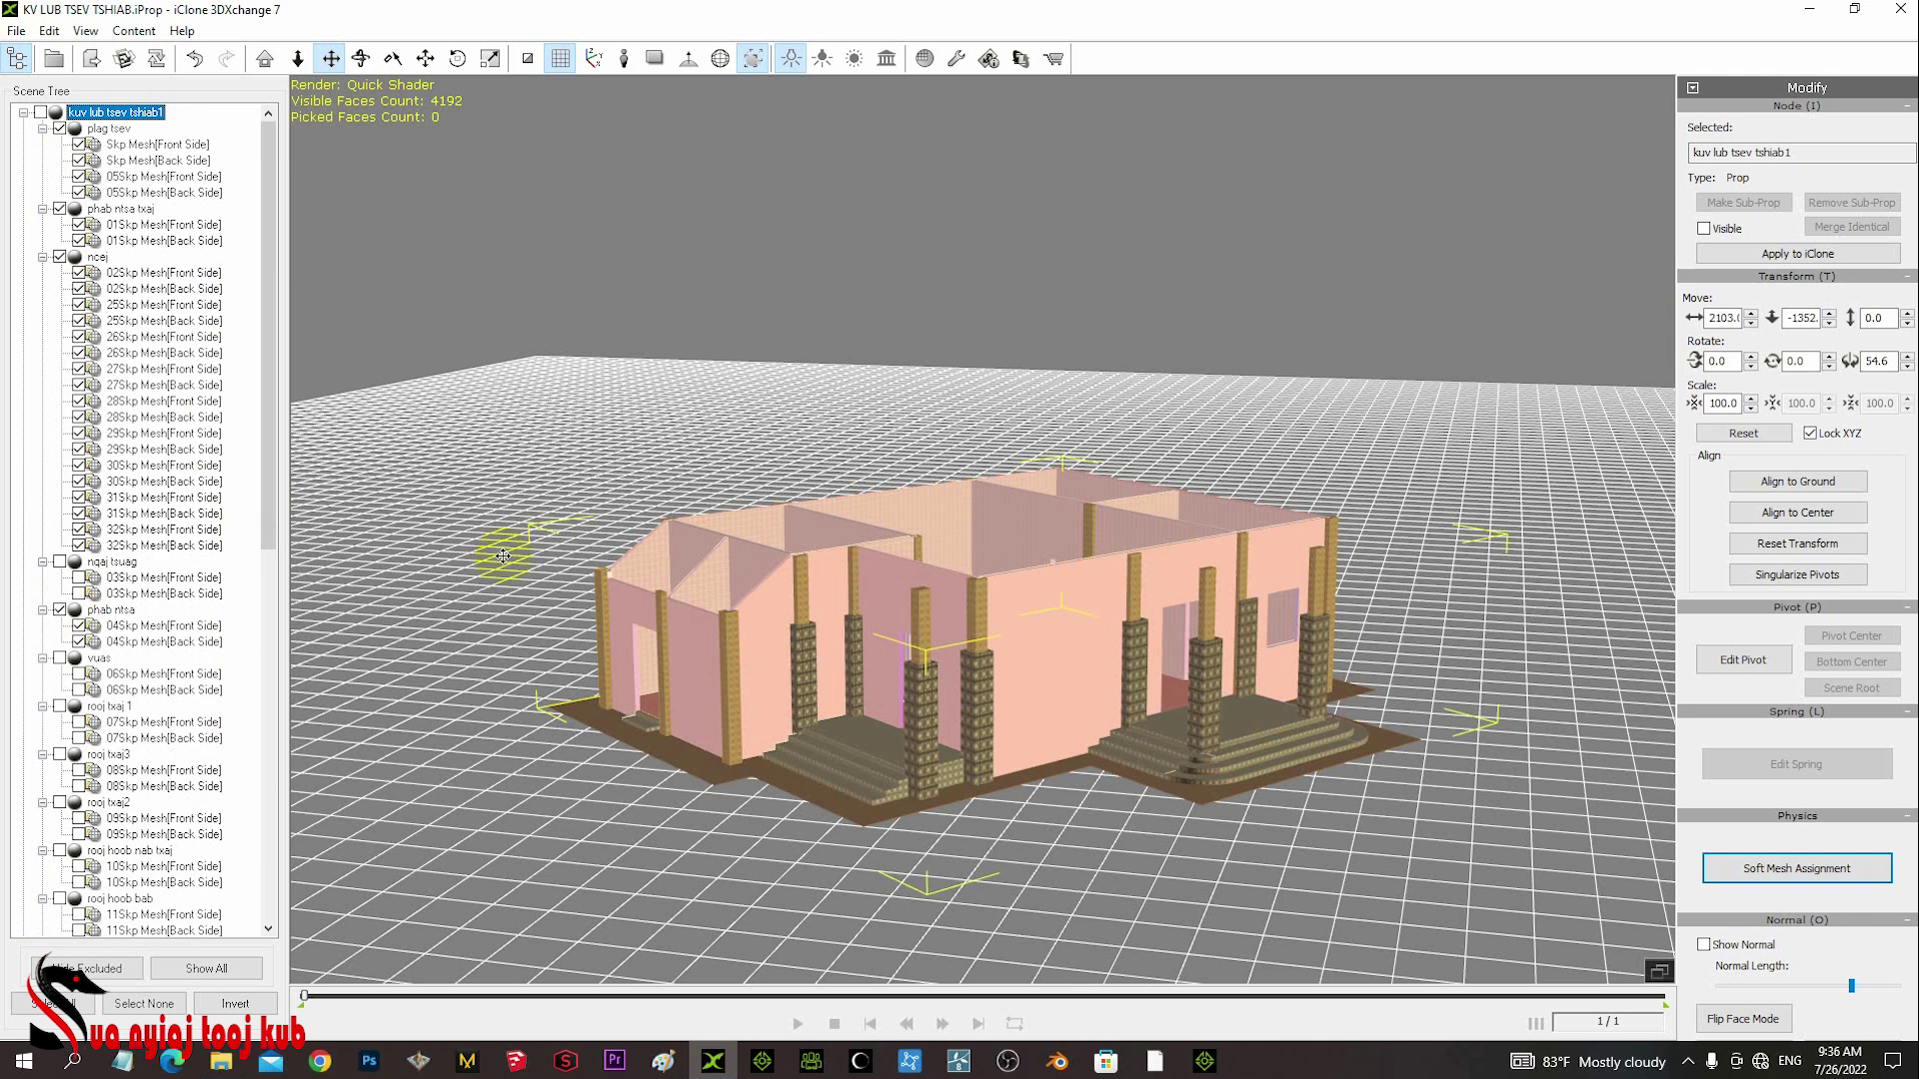
{"action": "right_click_drag", "start_coordinate": [502, 555], "coordinate": [672, 649]}
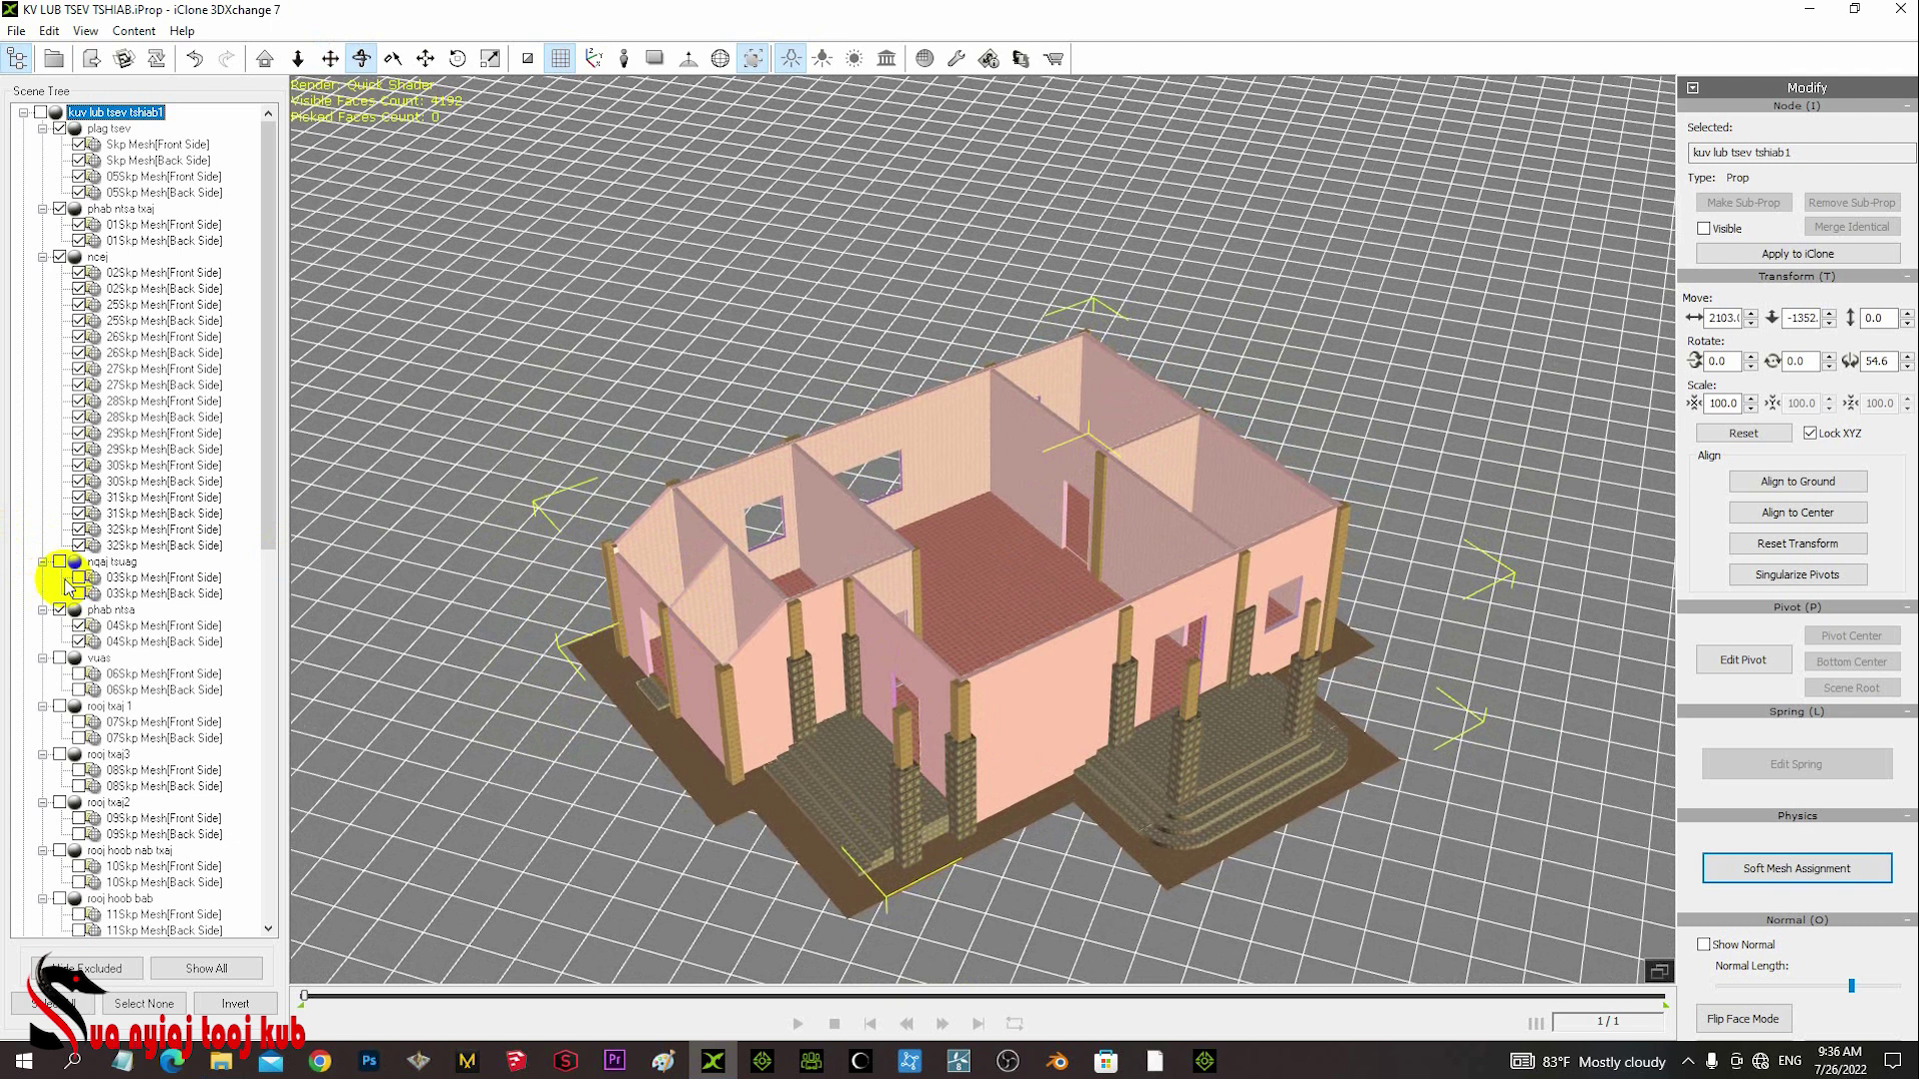
{"action": "left_click", "coordinate": [60, 563]}
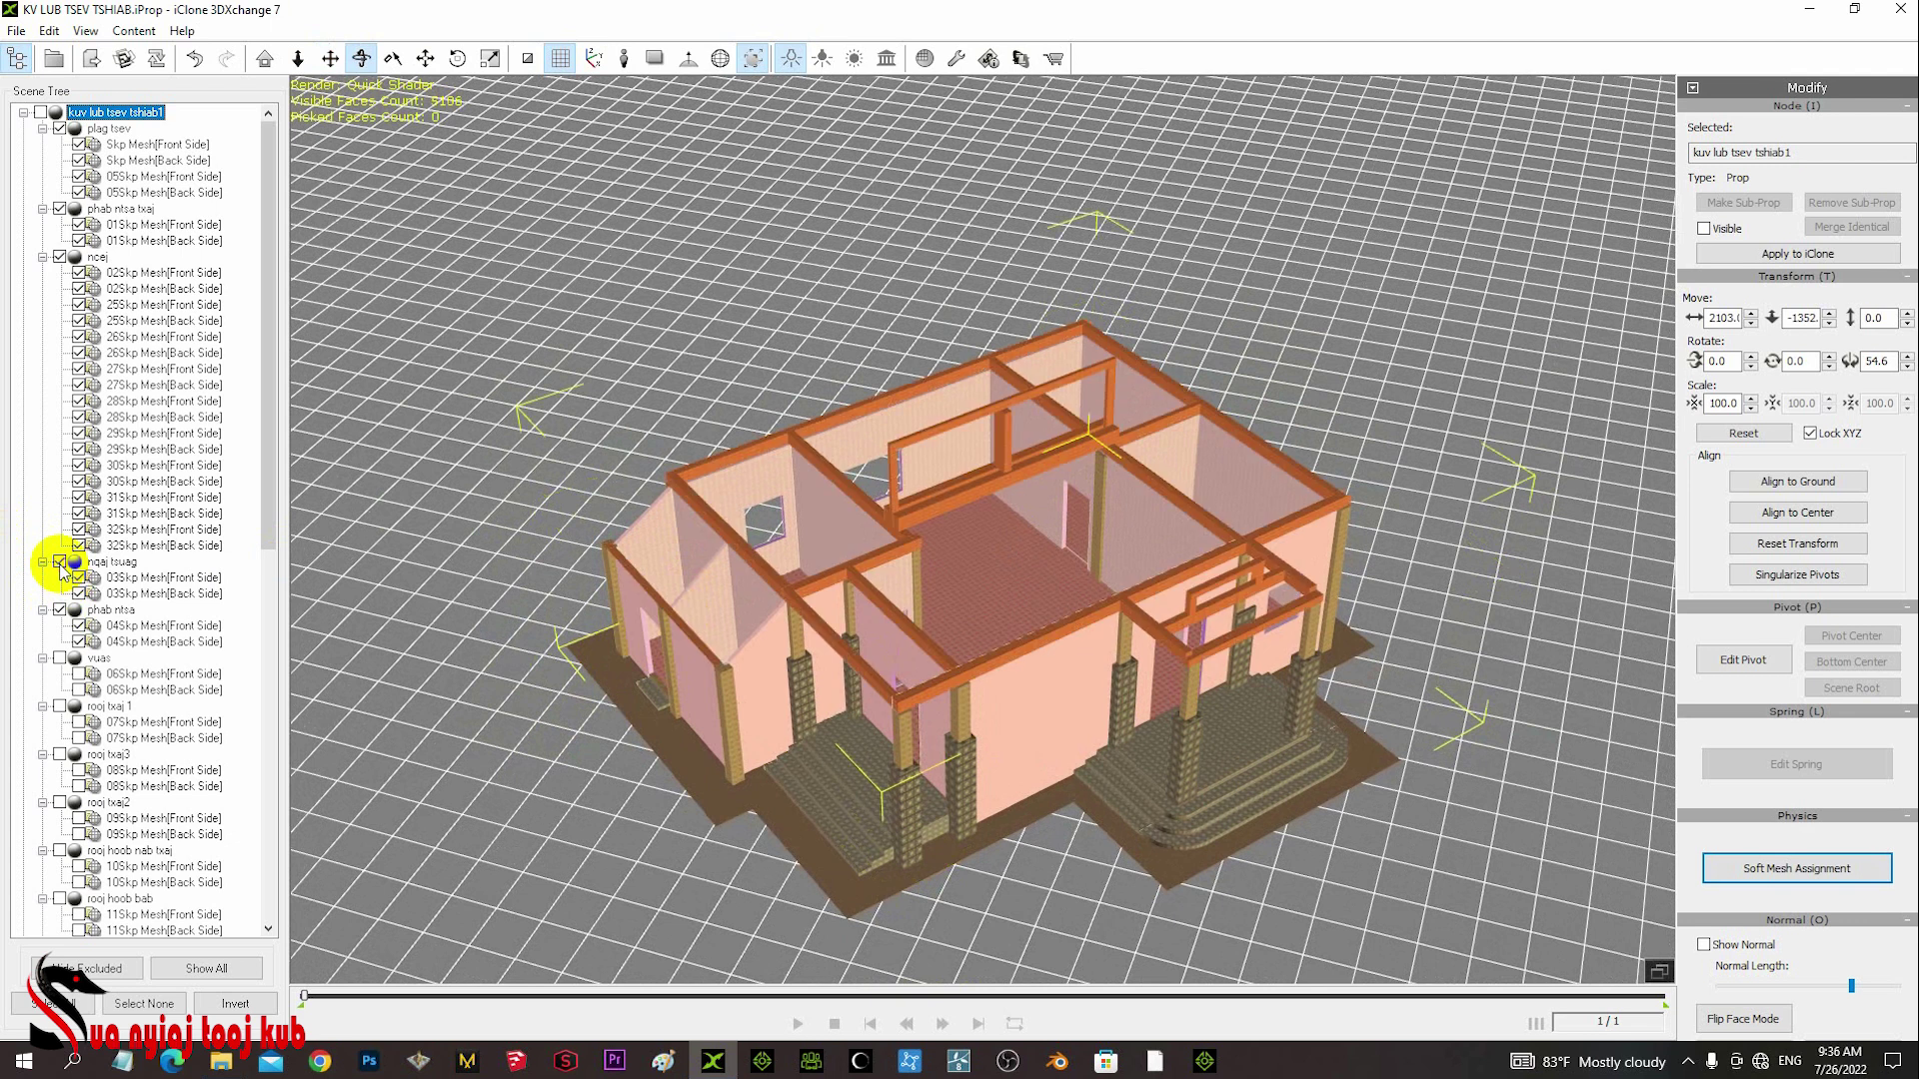
- Show the bedroom door sub-props rooj txaj 1, rooj txaj3 and rooj txaj2
{"action": "right_click_drag", "start_coordinate": [689, 590], "coordinate": [789, 457]}
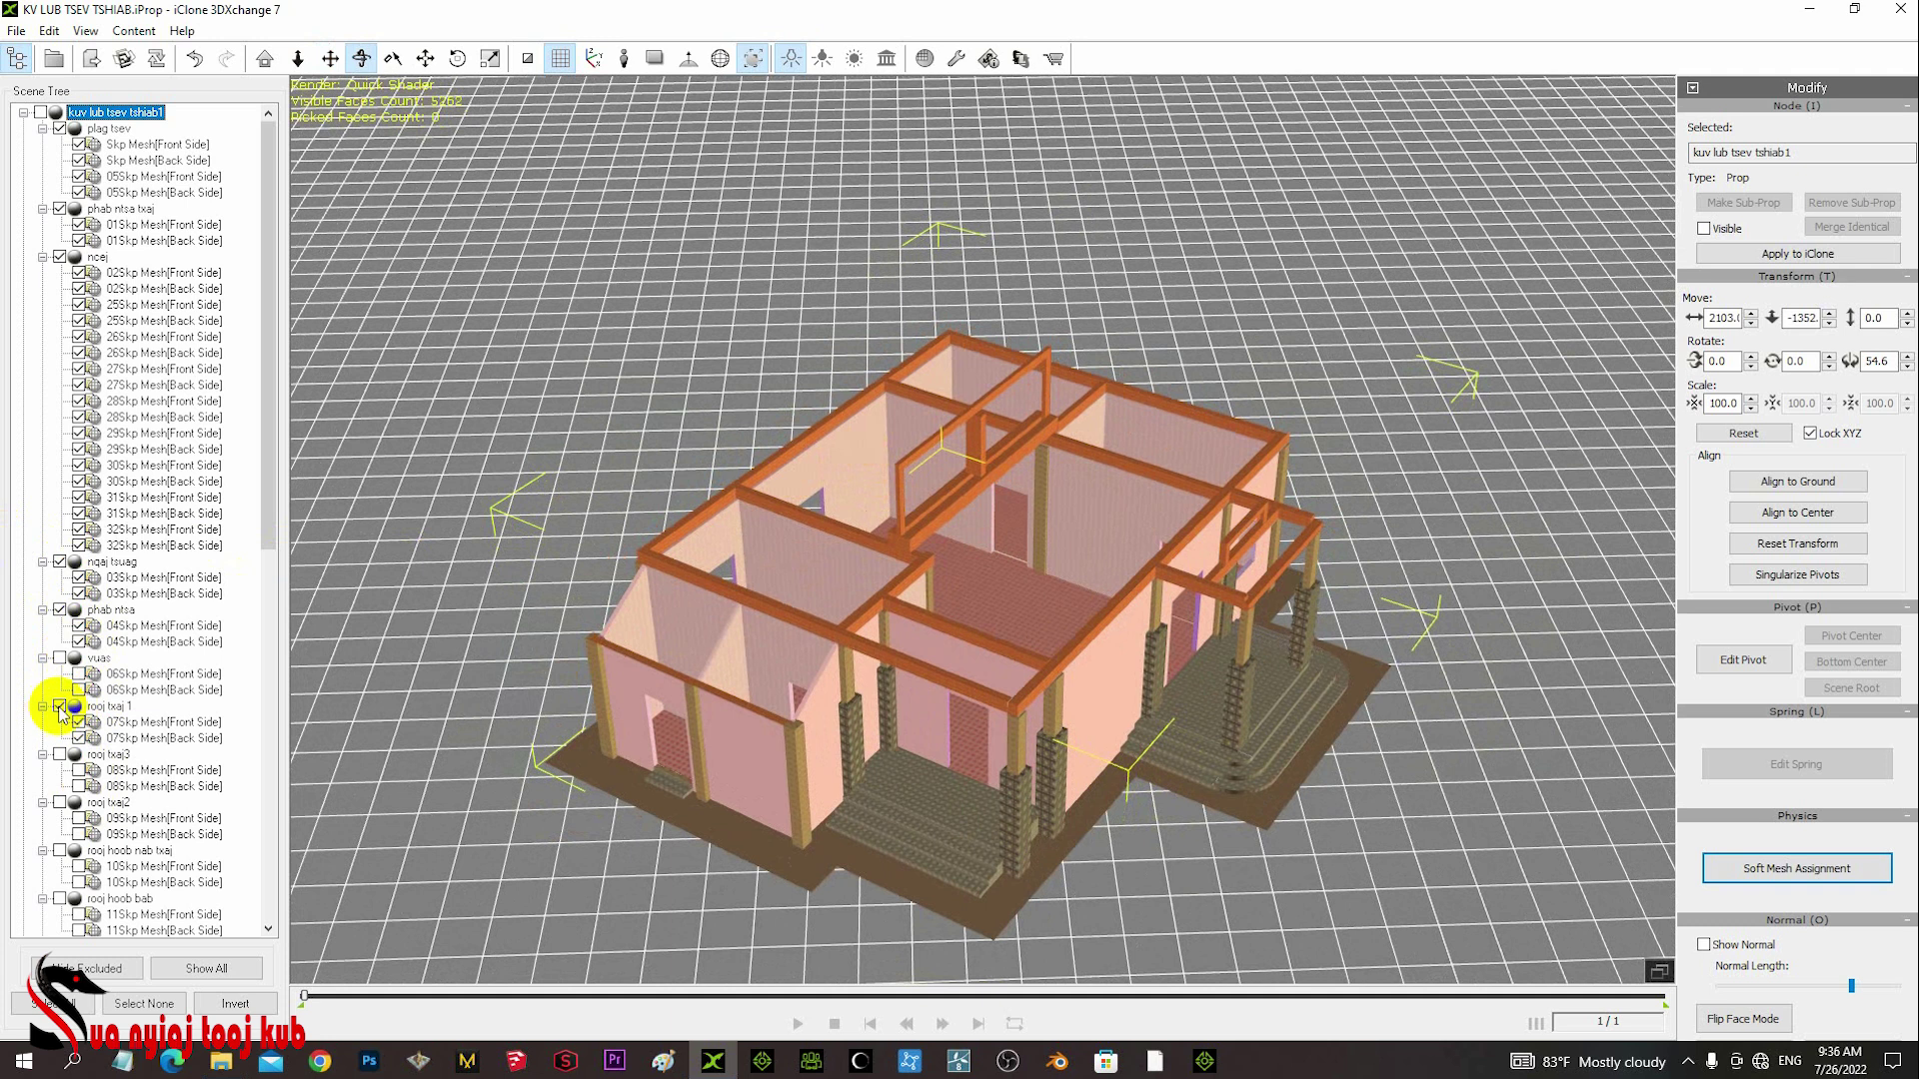
{"action": "left_click", "coordinate": [60, 755]}
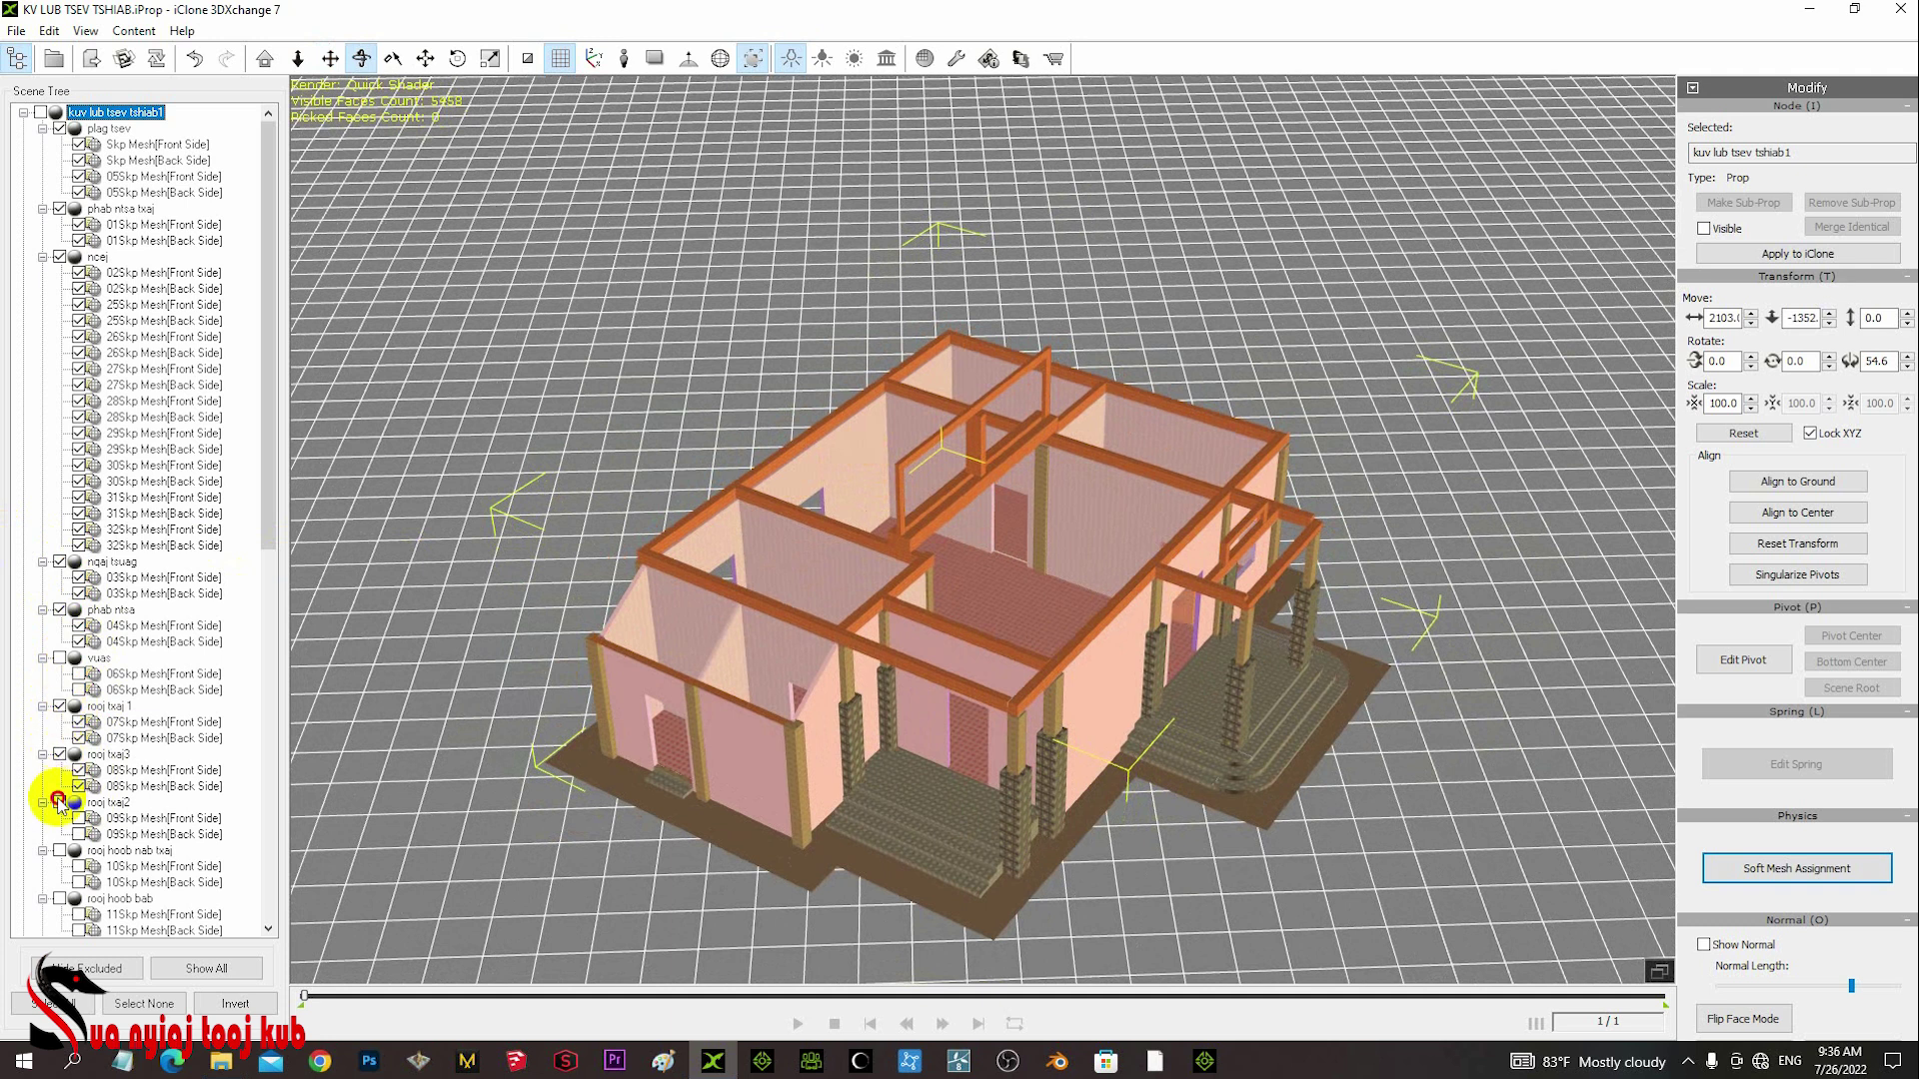
{"action": "left_click", "coordinate": [60, 803]}
{"action": "scroll", "coordinate": [58, 795], "scroll_direction": "down", "scroll_amount": 4}
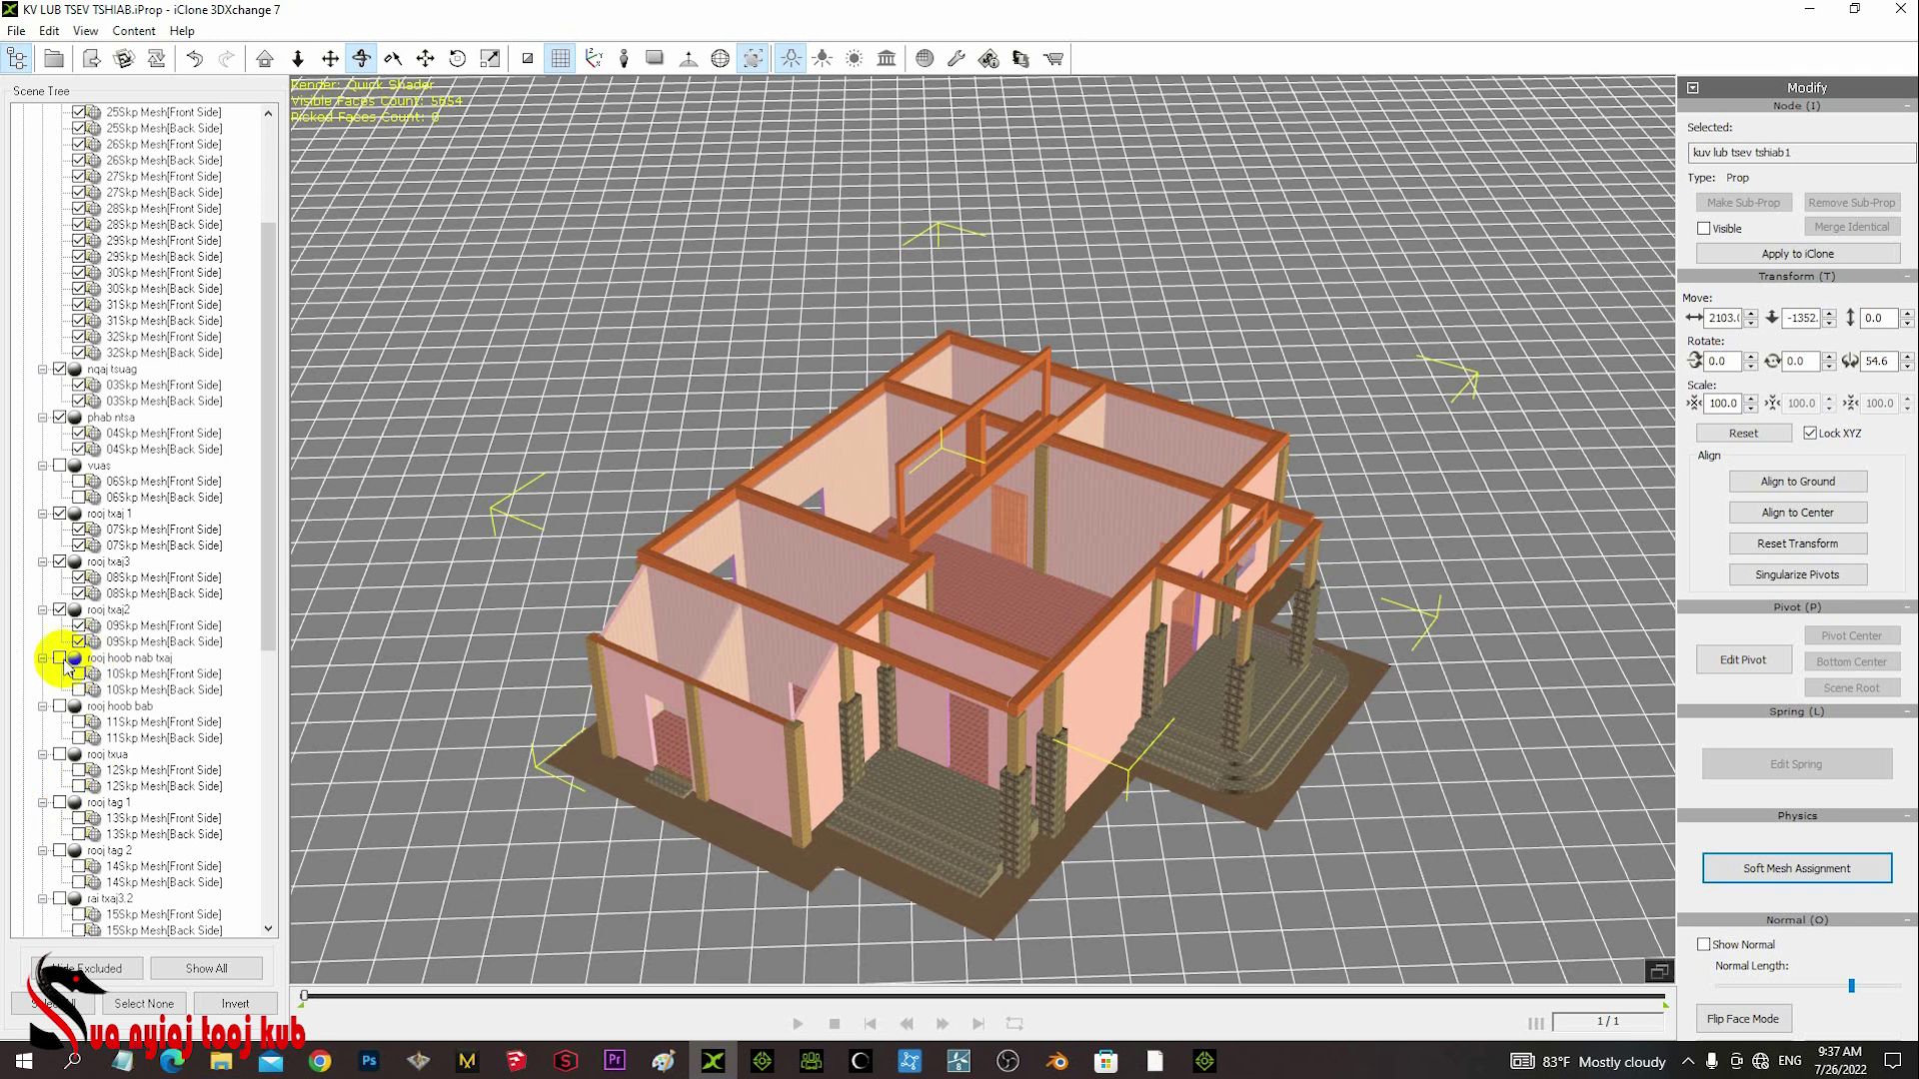
- Show the remaining door sub-props rooj hoob nab txaj, rooj hoob bab, rooj txua, rooj tag 1 and rooj tag 2
{"action": "left_click", "coordinate": [61, 657]}
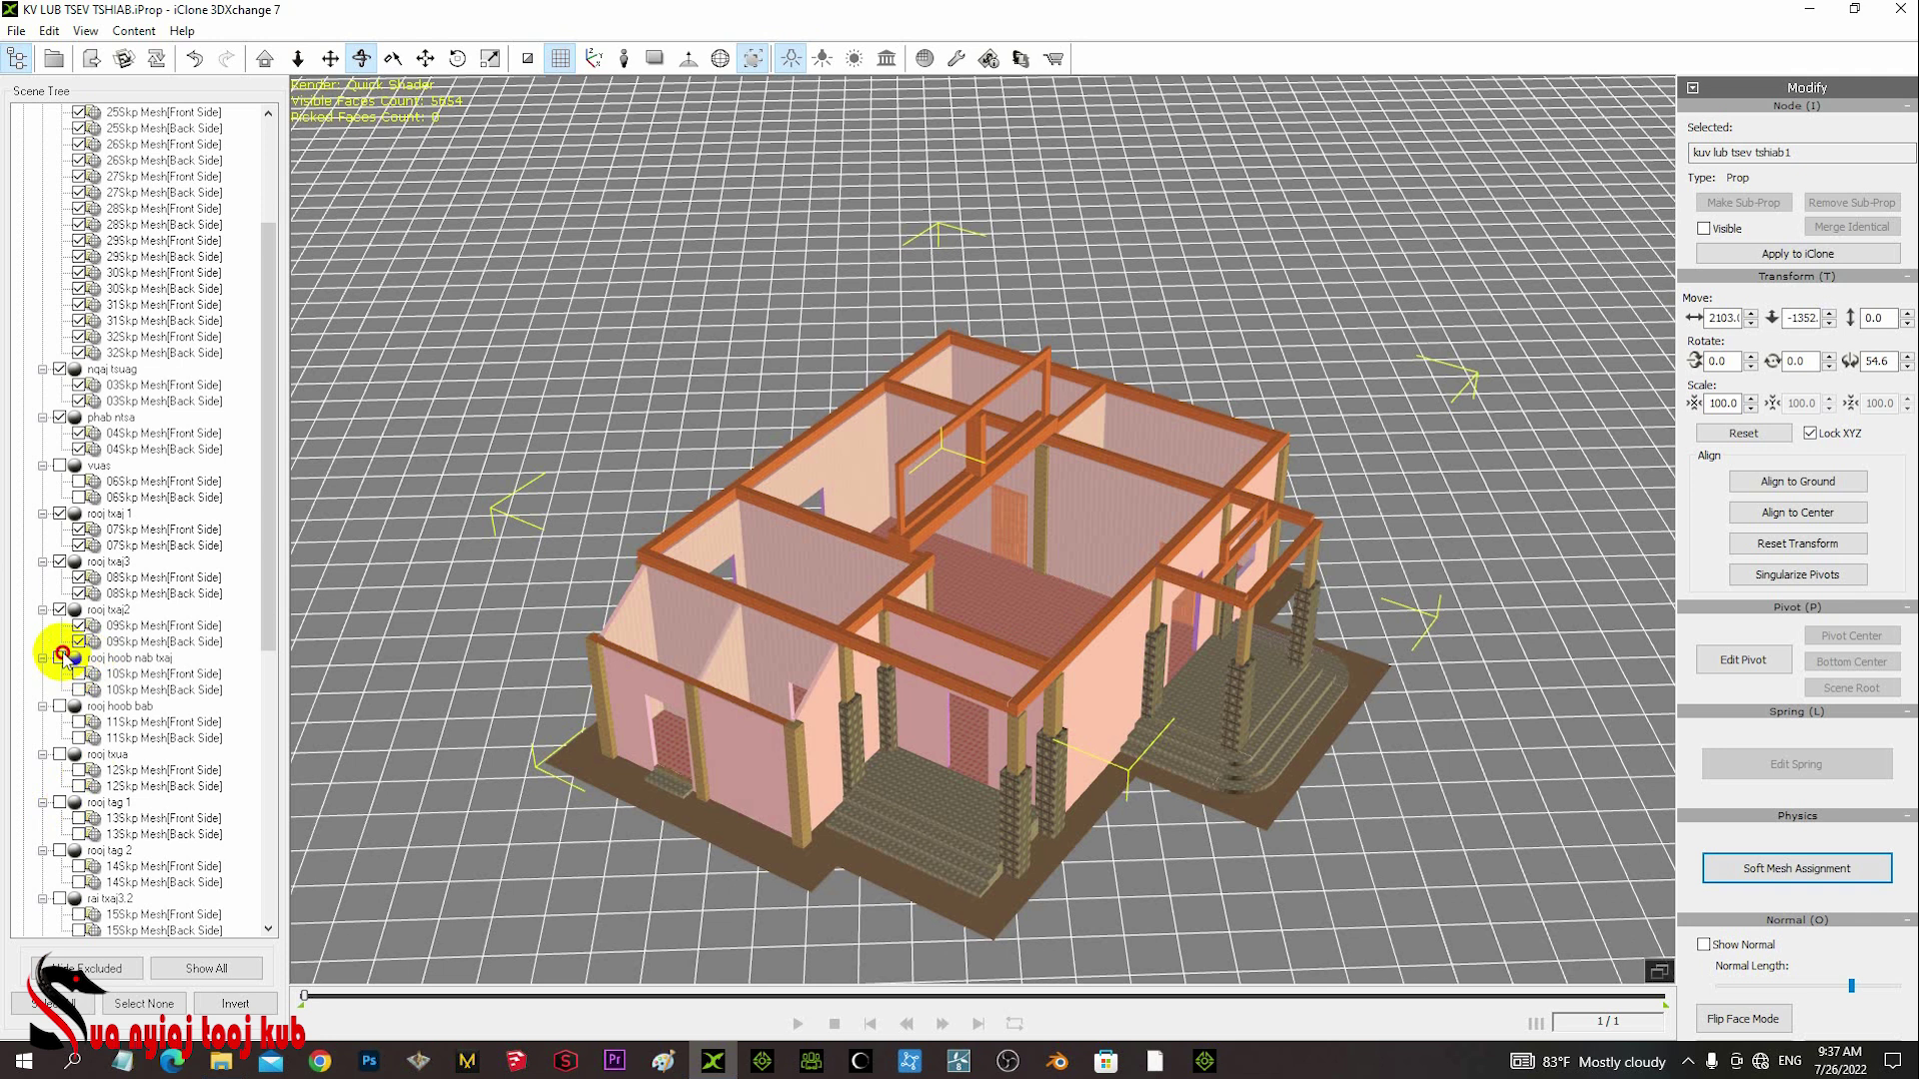
{"action": "left_click", "coordinate": [60, 705]}
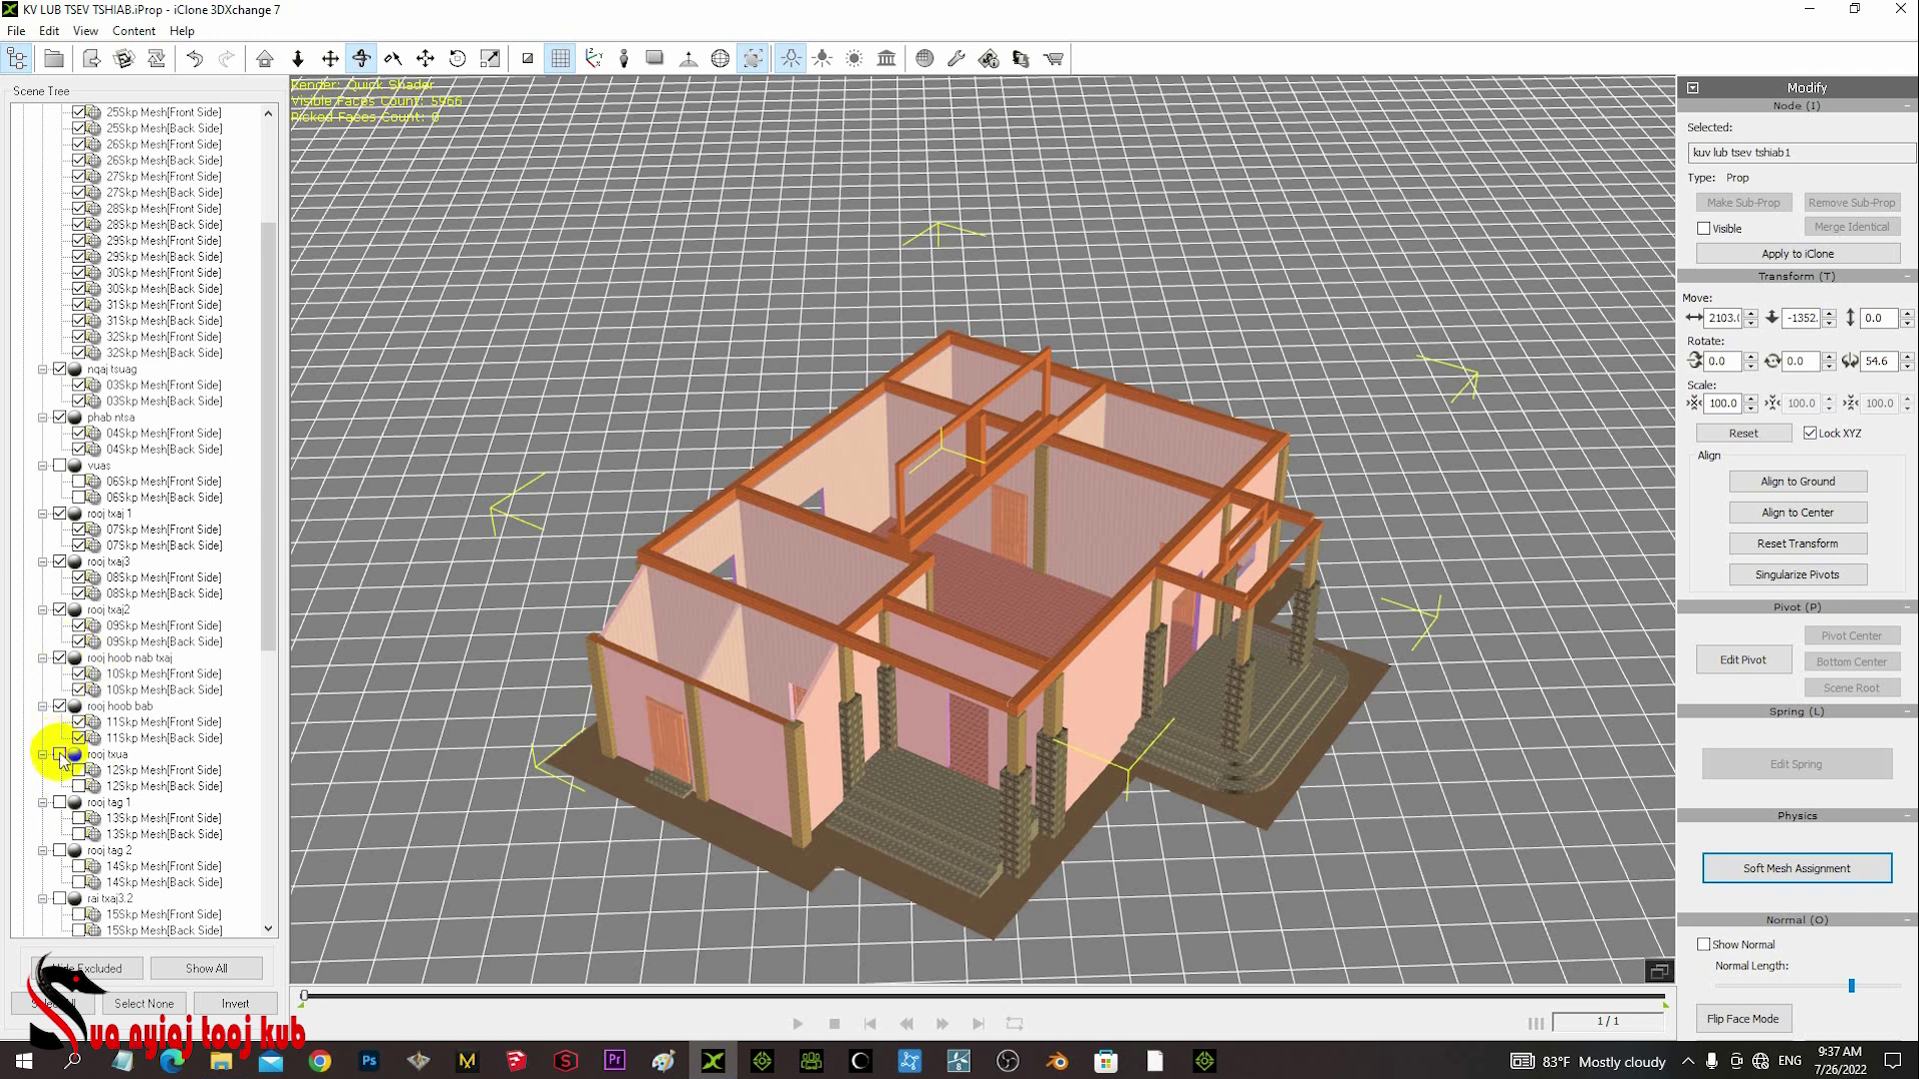
{"action": "left_click", "coordinate": [59, 754]}
{"action": "left_click", "coordinate": [60, 803]}
{"action": "scroll", "coordinate": [55, 794], "scroll_direction": "down", "scroll_amount": 6}
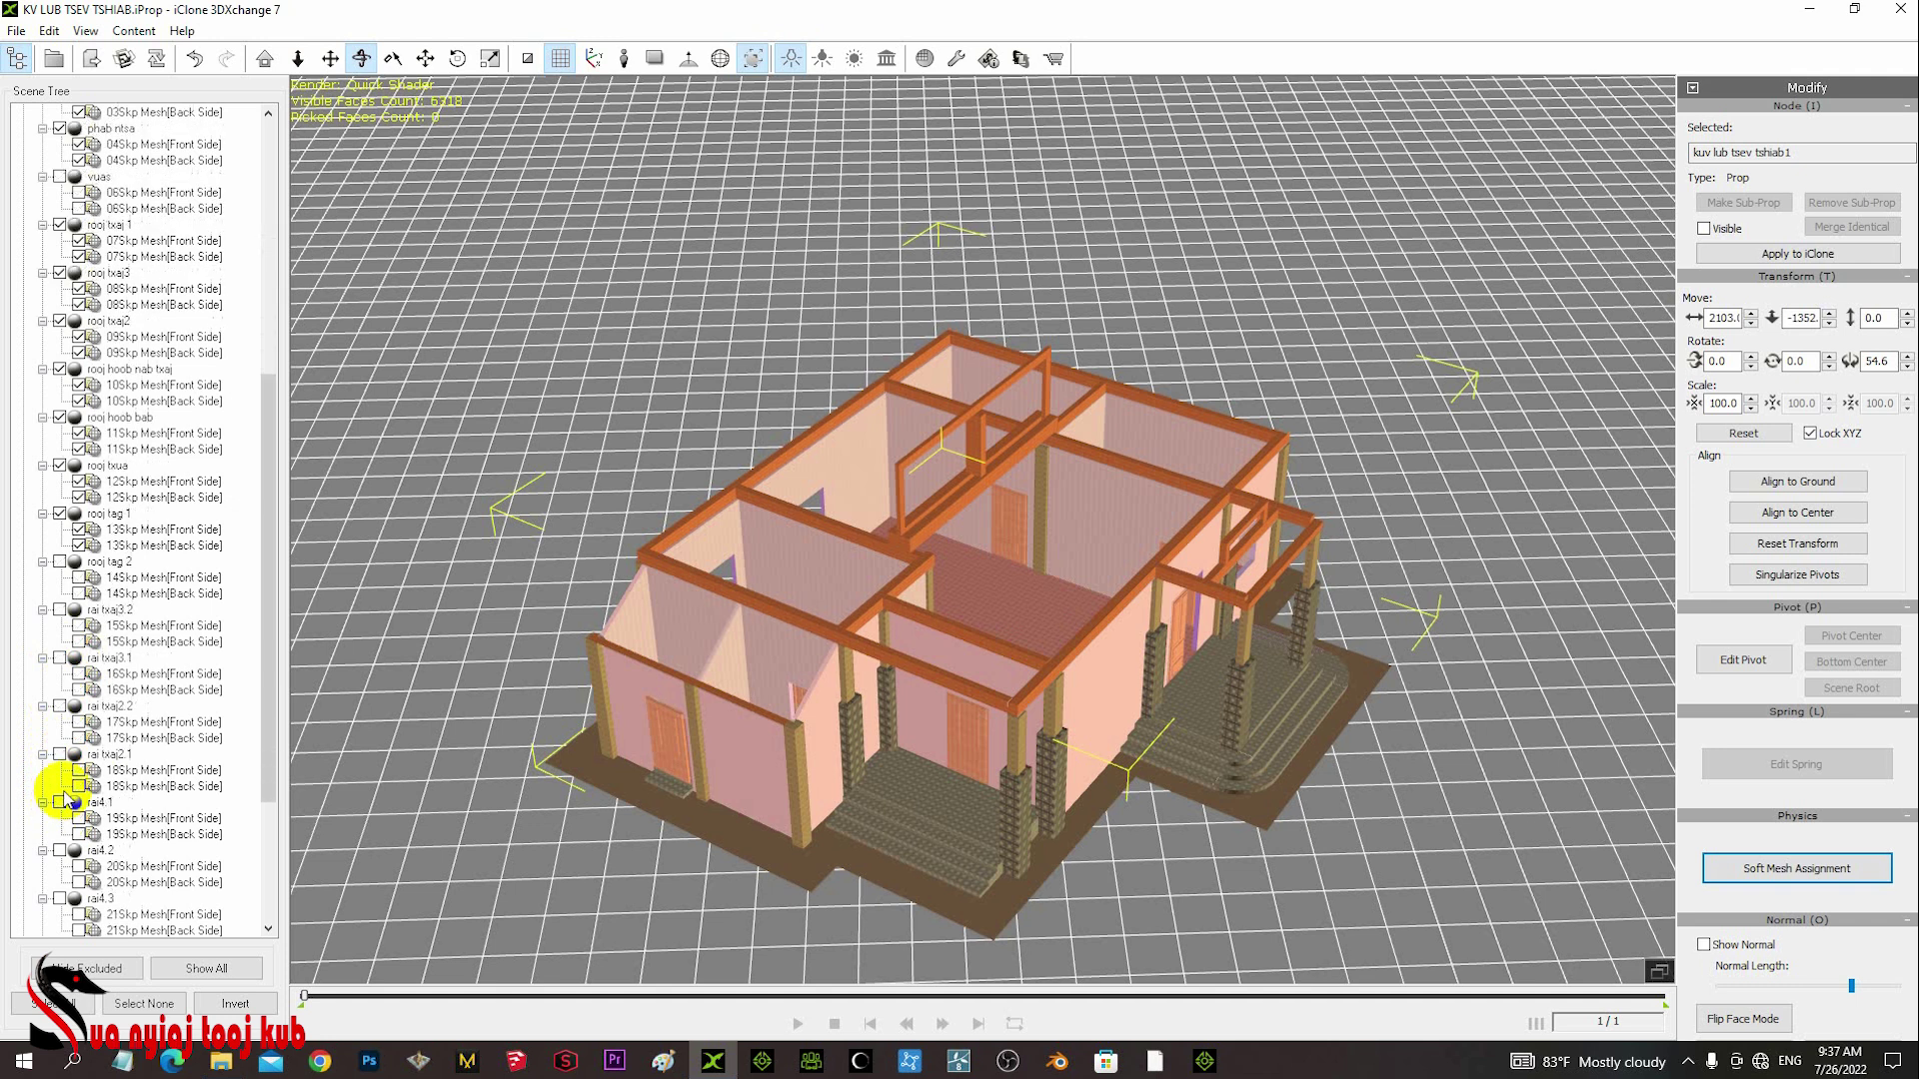
{"action": "left_click", "coordinate": [60, 561]}
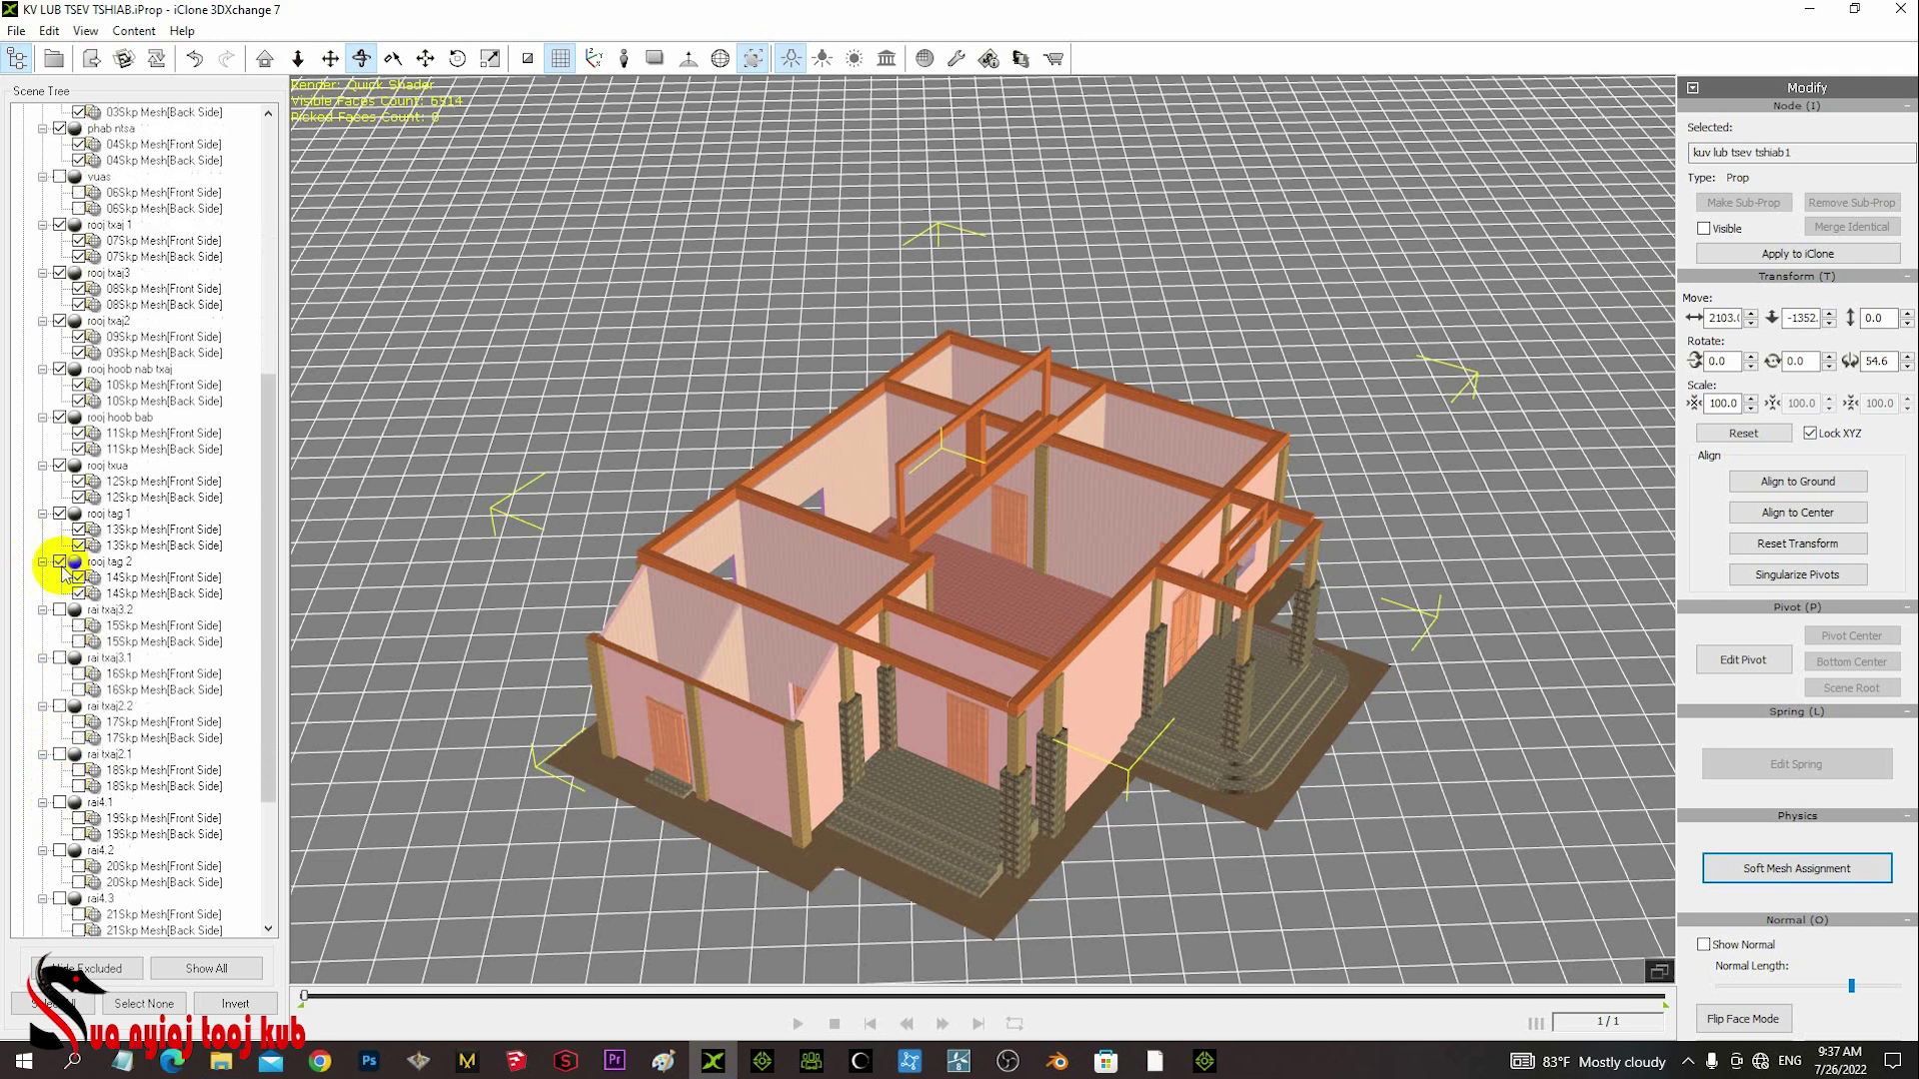
- Show the window sub-props rai txaj3.2, rai txaj3.1, rai txaj2.2, rai txaj2.1 and rai4.1
{"action": "left_click", "coordinate": [60, 610]}
{"action": "left_click", "coordinate": [59, 657]}
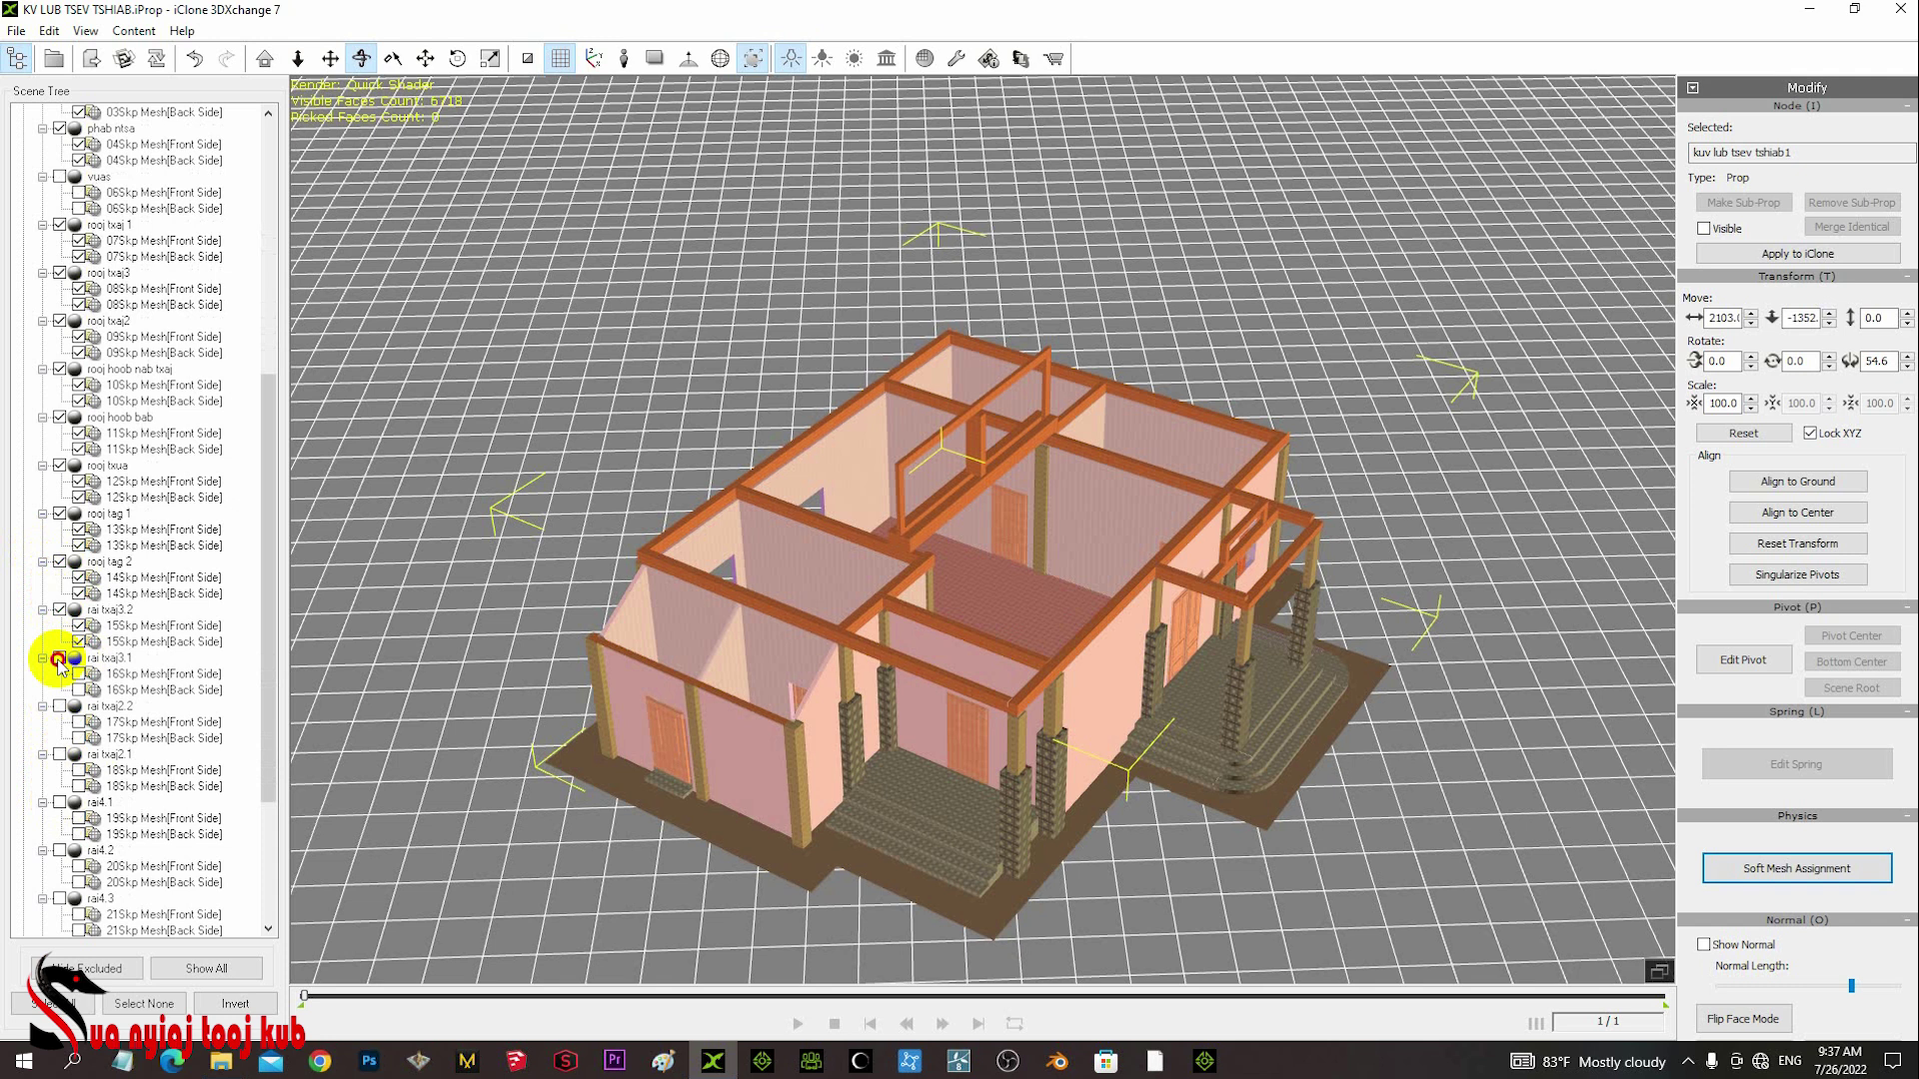
{"action": "left_click", "coordinate": [60, 706]}
{"action": "left_click", "coordinate": [60, 755]}
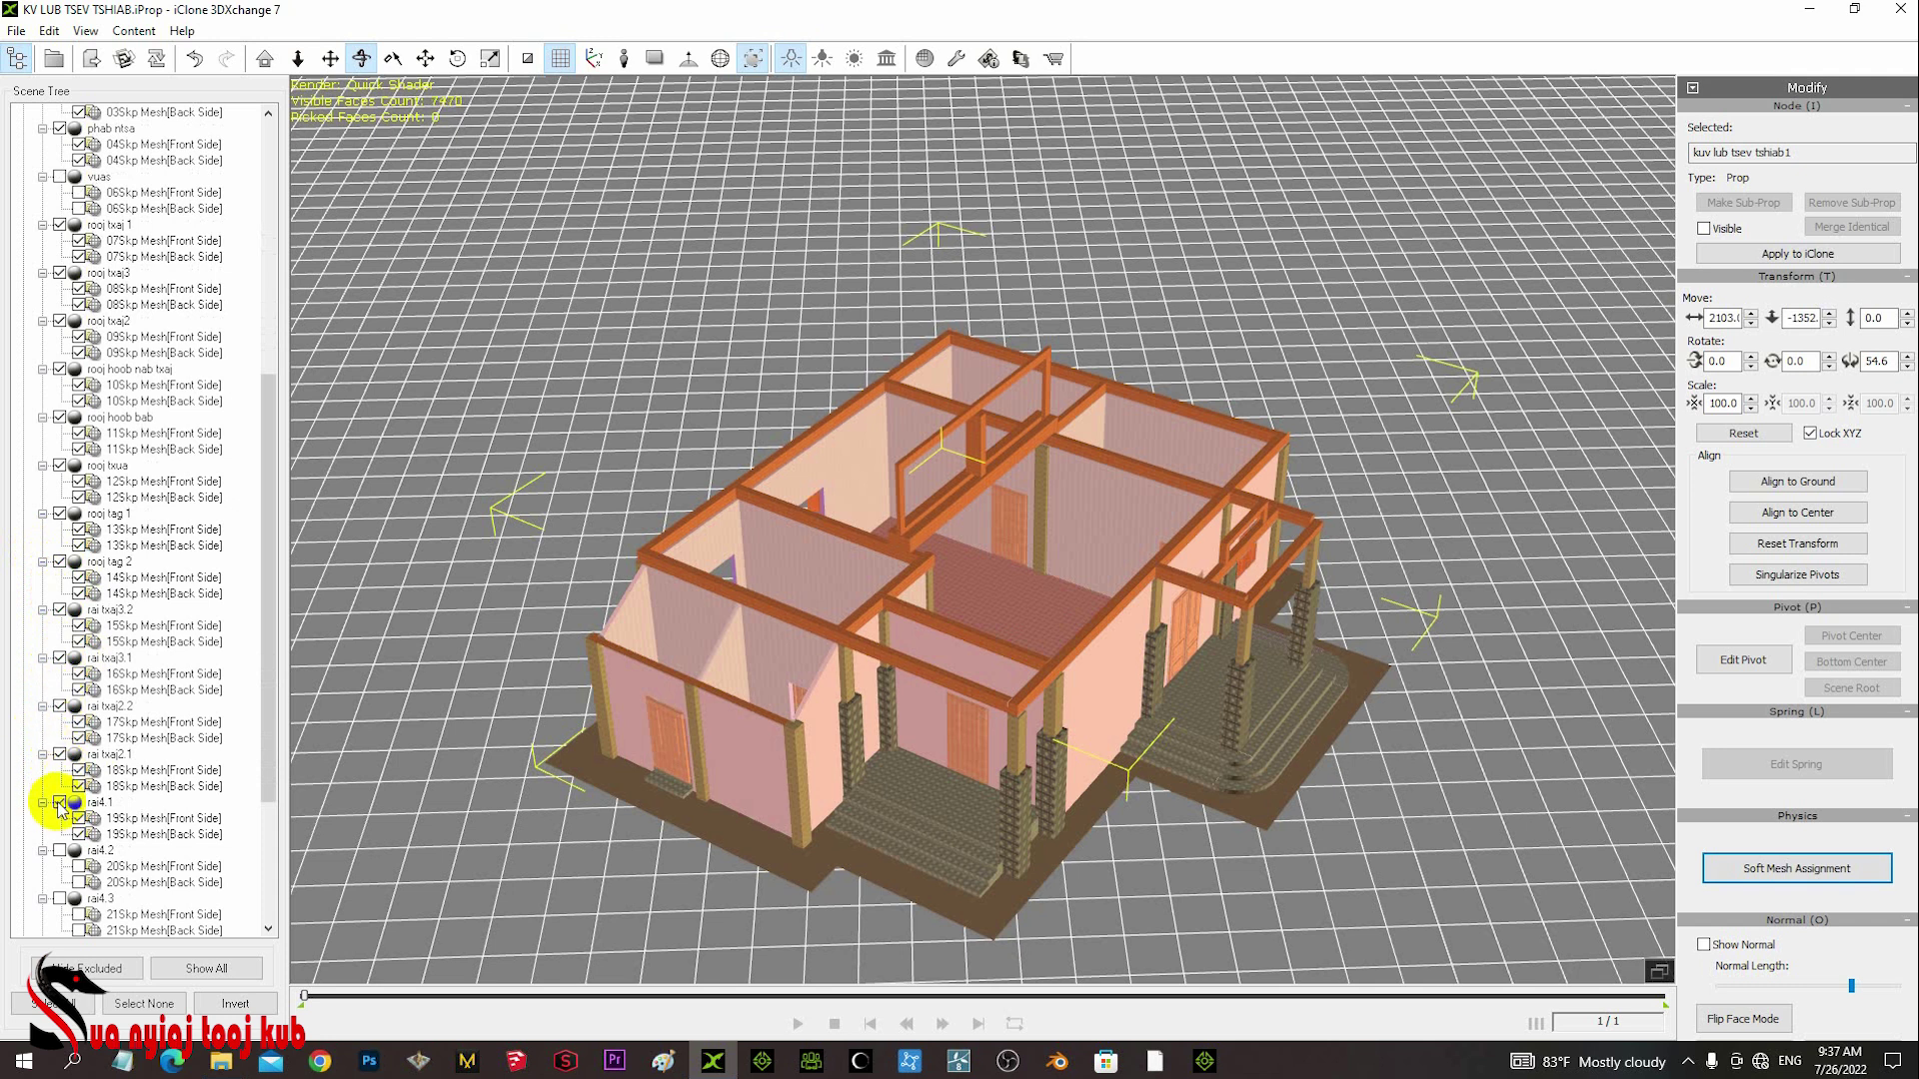
- Show the remaining window sub-props rai4.2, rai4.3, rai4.4, rai txaj1.1 and rai txaj1.2, and inspect the roofless house
{"action": "scroll", "coordinate": [60, 807], "scroll_direction": "down", "scroll_amount": 5}
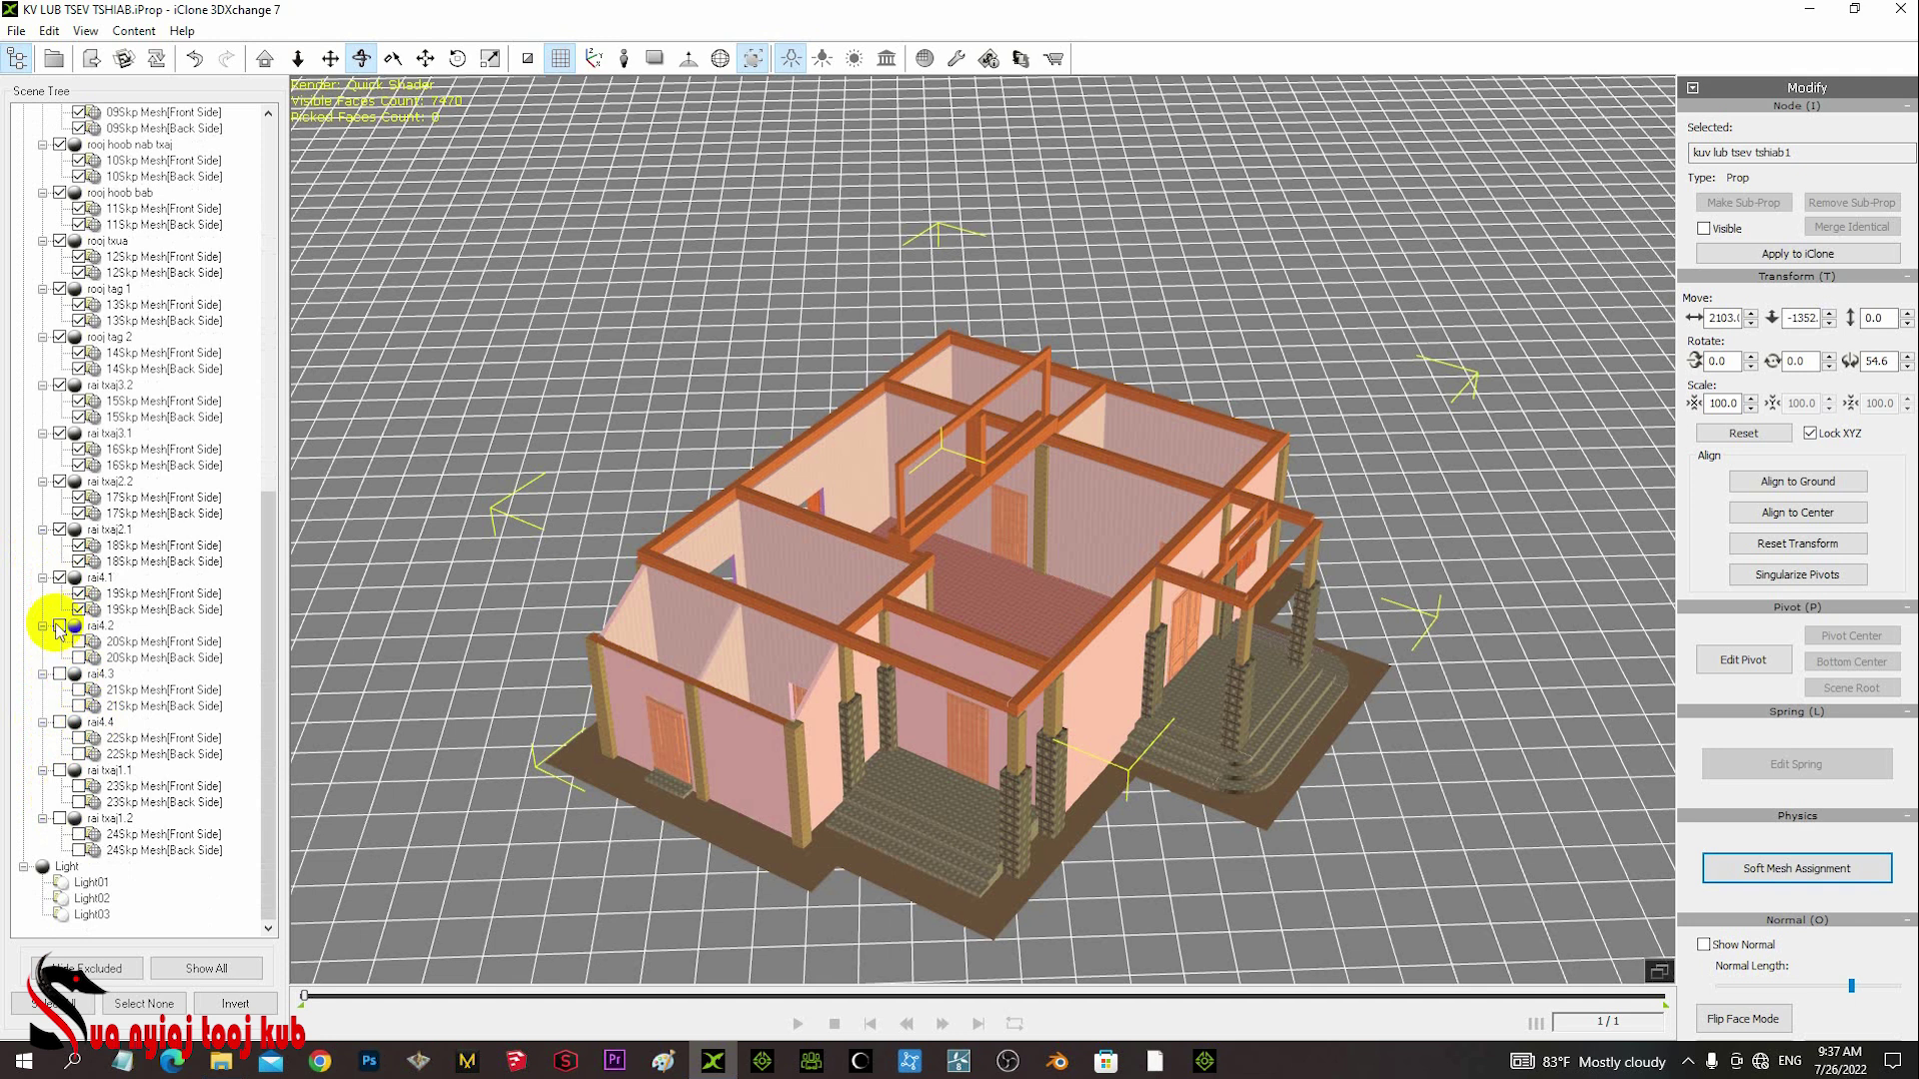
{"action": "left_click", "coordinate": [60, 626]}
{"action": "left_click", "coordinate": [60, 673]}
{"action": "left_click", "coordinate": [60, 721]}
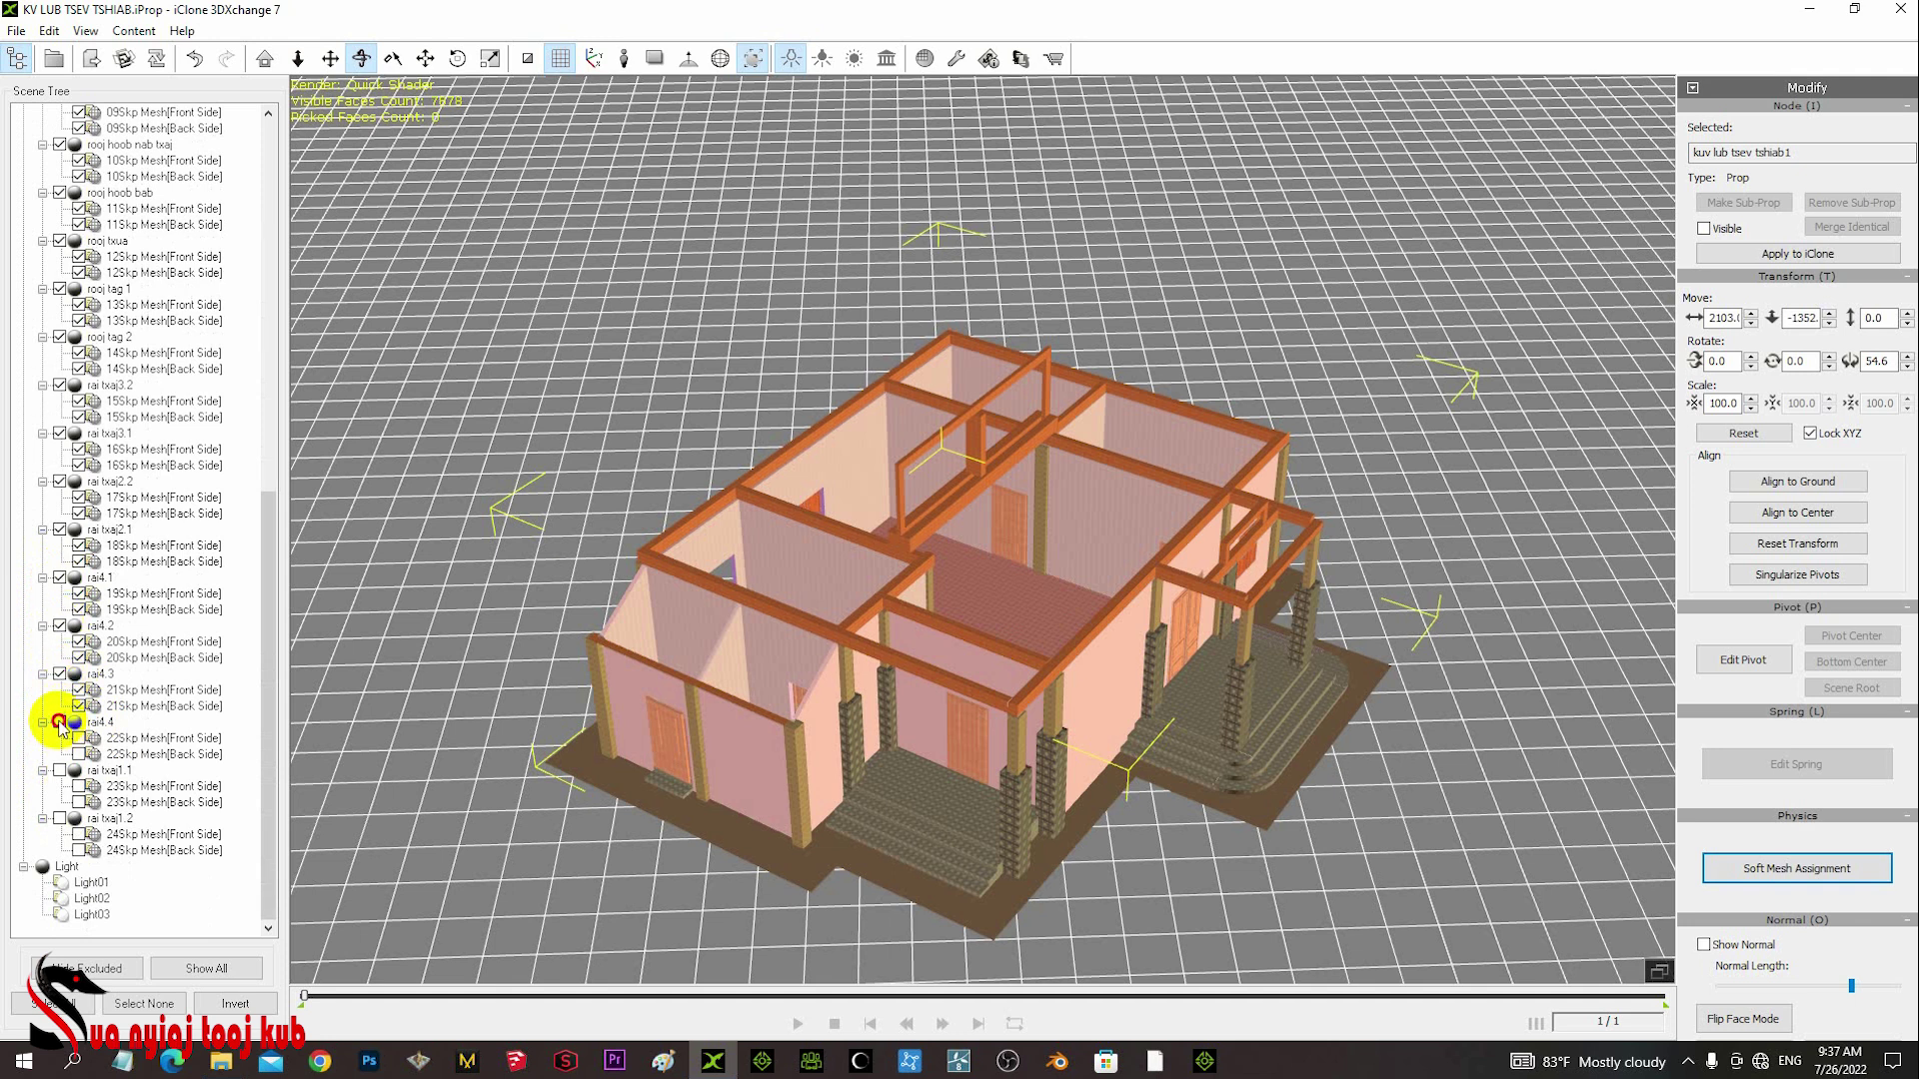
{"action": "left_click", "coordinate": [60, 771]}
{"action": "left_click", "coordinate": [60, 818]}
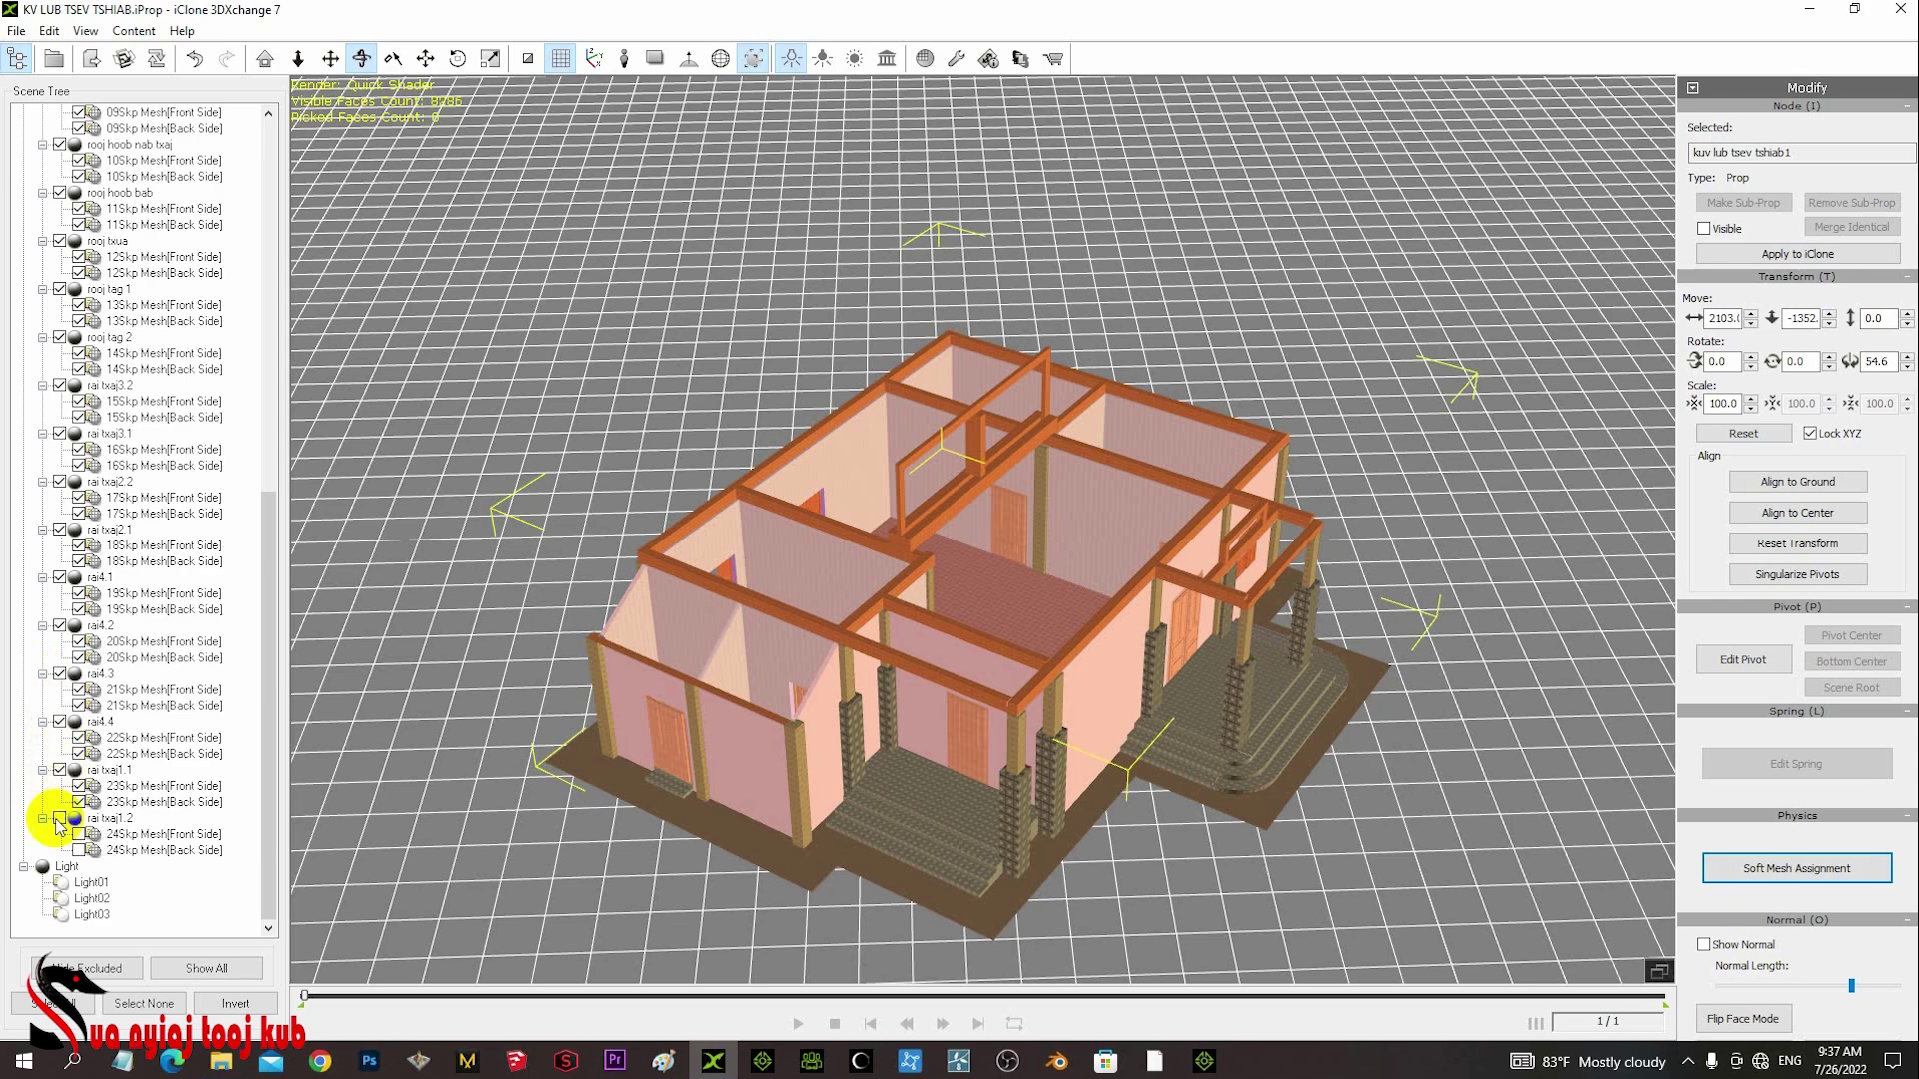
{"action": "mouse_move", "coordinate": [1054, 529]}
{"action": "left_mouse_down"}
{"action": "mouse_move", "coordinate": [1006, 519]}
{"action": "mouse_move", "coordinate": [1242, 500]}
{"action": "mouse_move", "coordinate": [1225, 539]}
{"action": "mouse_move", "coordinate": [1122, 519]}
{"action": "mouse_move", "coordinate": [788, 557]}
{"action": "mouse_move", "coordinate": [939, 603]}
{"action": "mouse_move", "coordinate": [639, 580]}
{"action": "mouse_move", "coordinate": [638, 552]}
{"action": "left_mouse_up"}
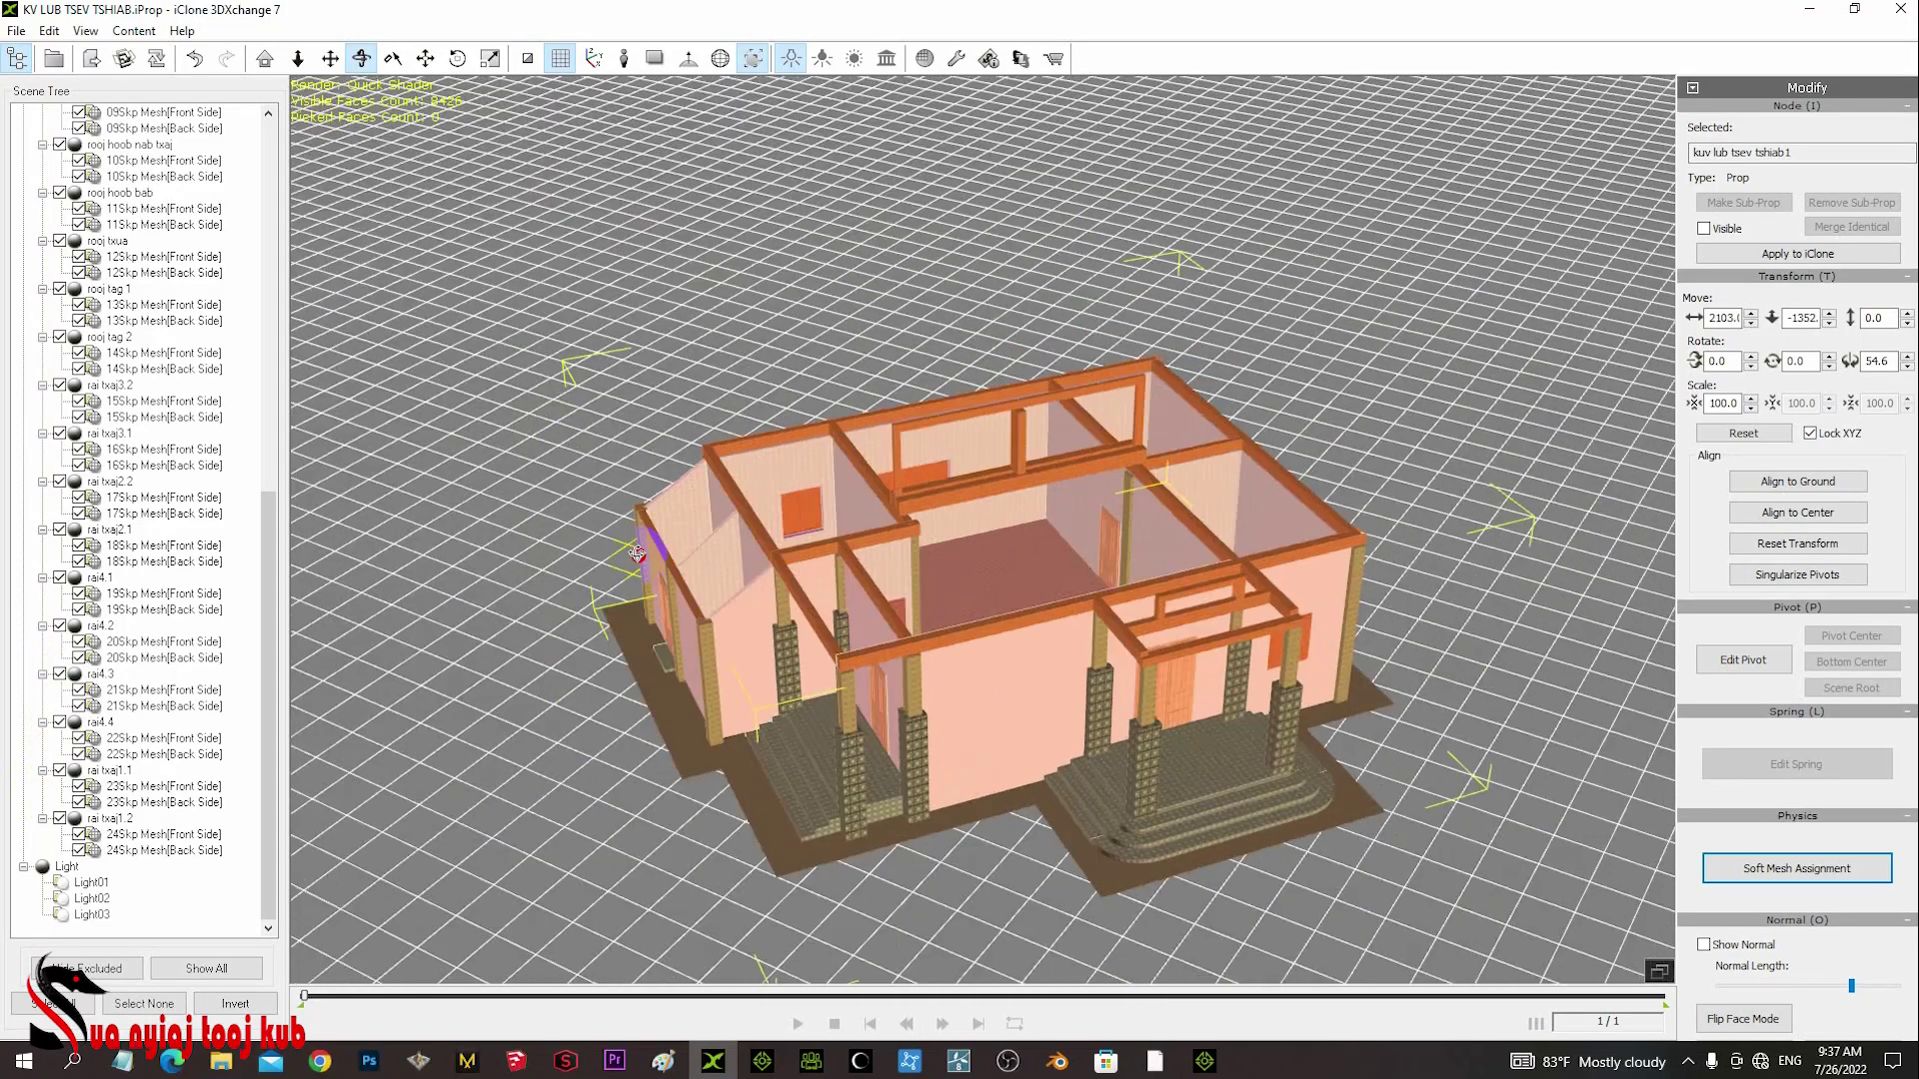
- Show the vuas roof sub-prop and inspect the complete house from several angles
{"action": "left_click_drag", "start_coordinate": [268, 556], "coordinate": [299, 295]}
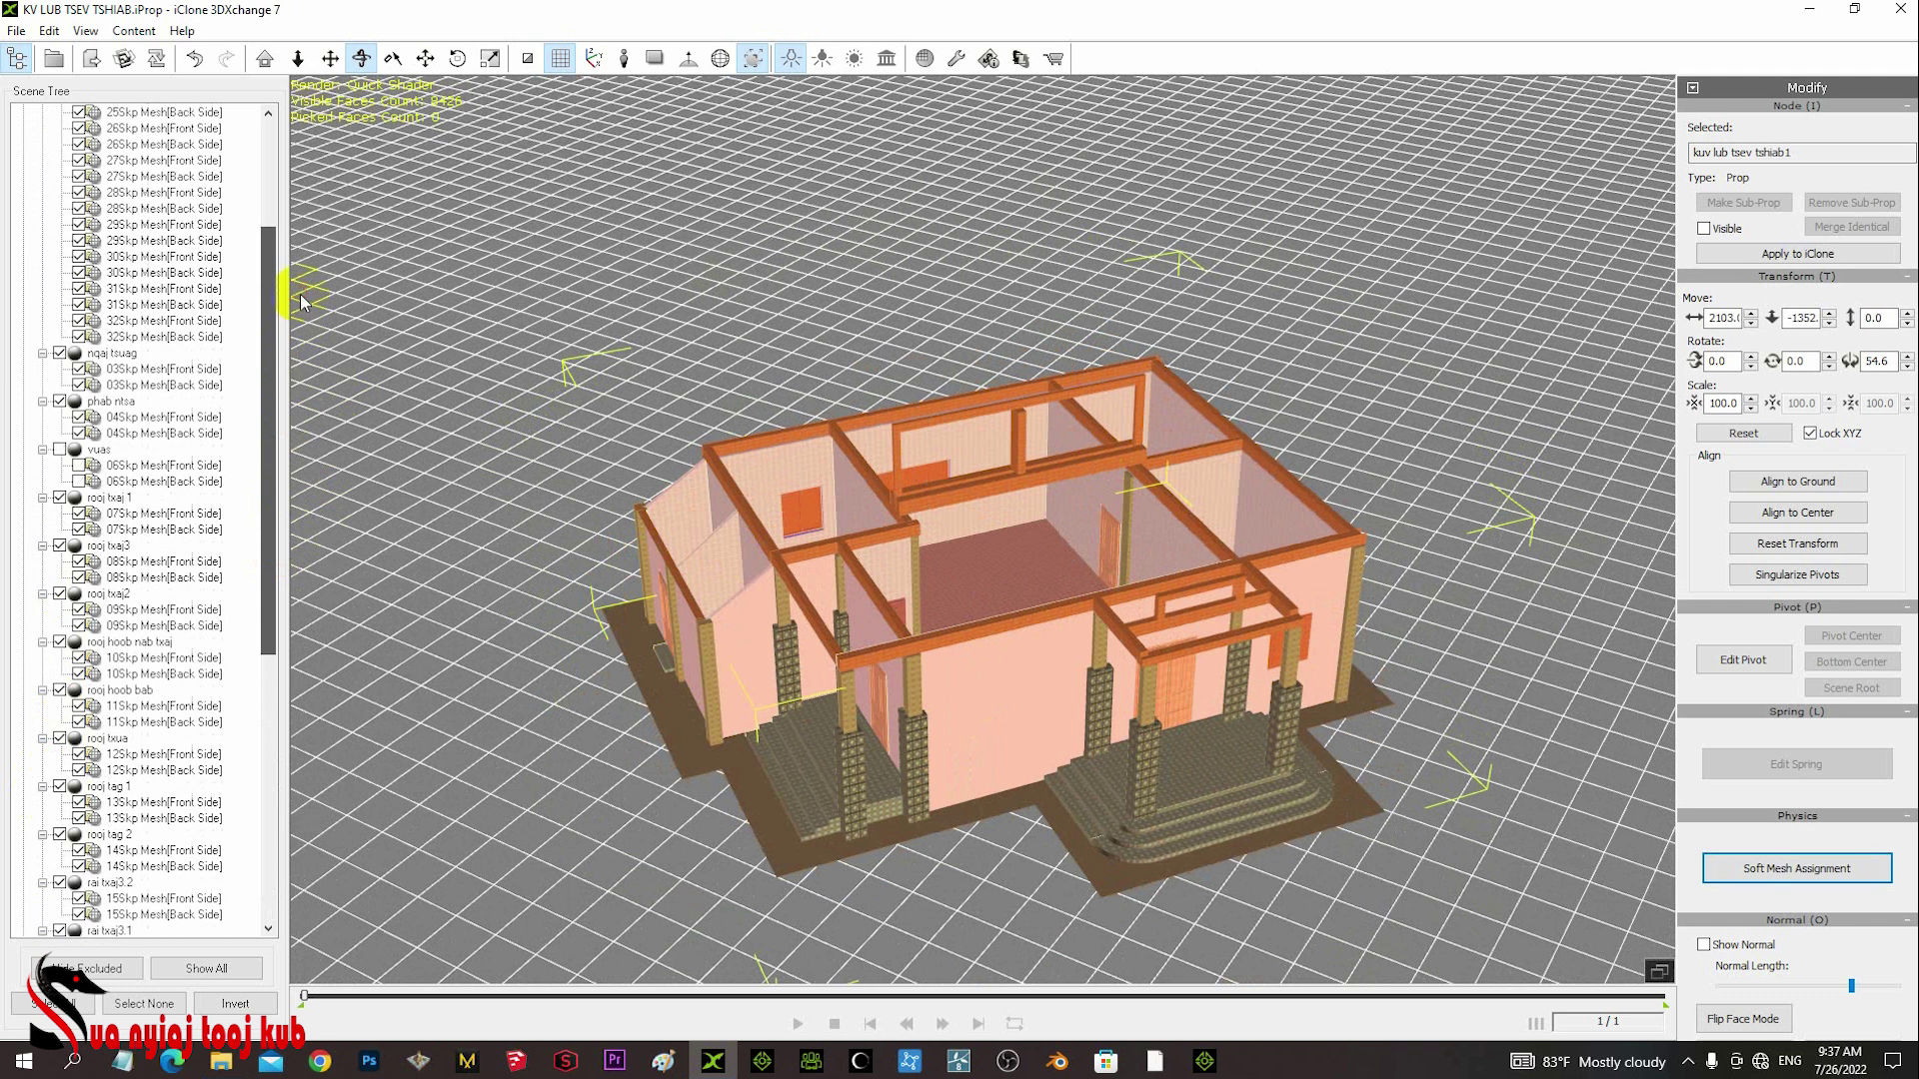
{"action": "left_click", "coordinate": [60, 450]}
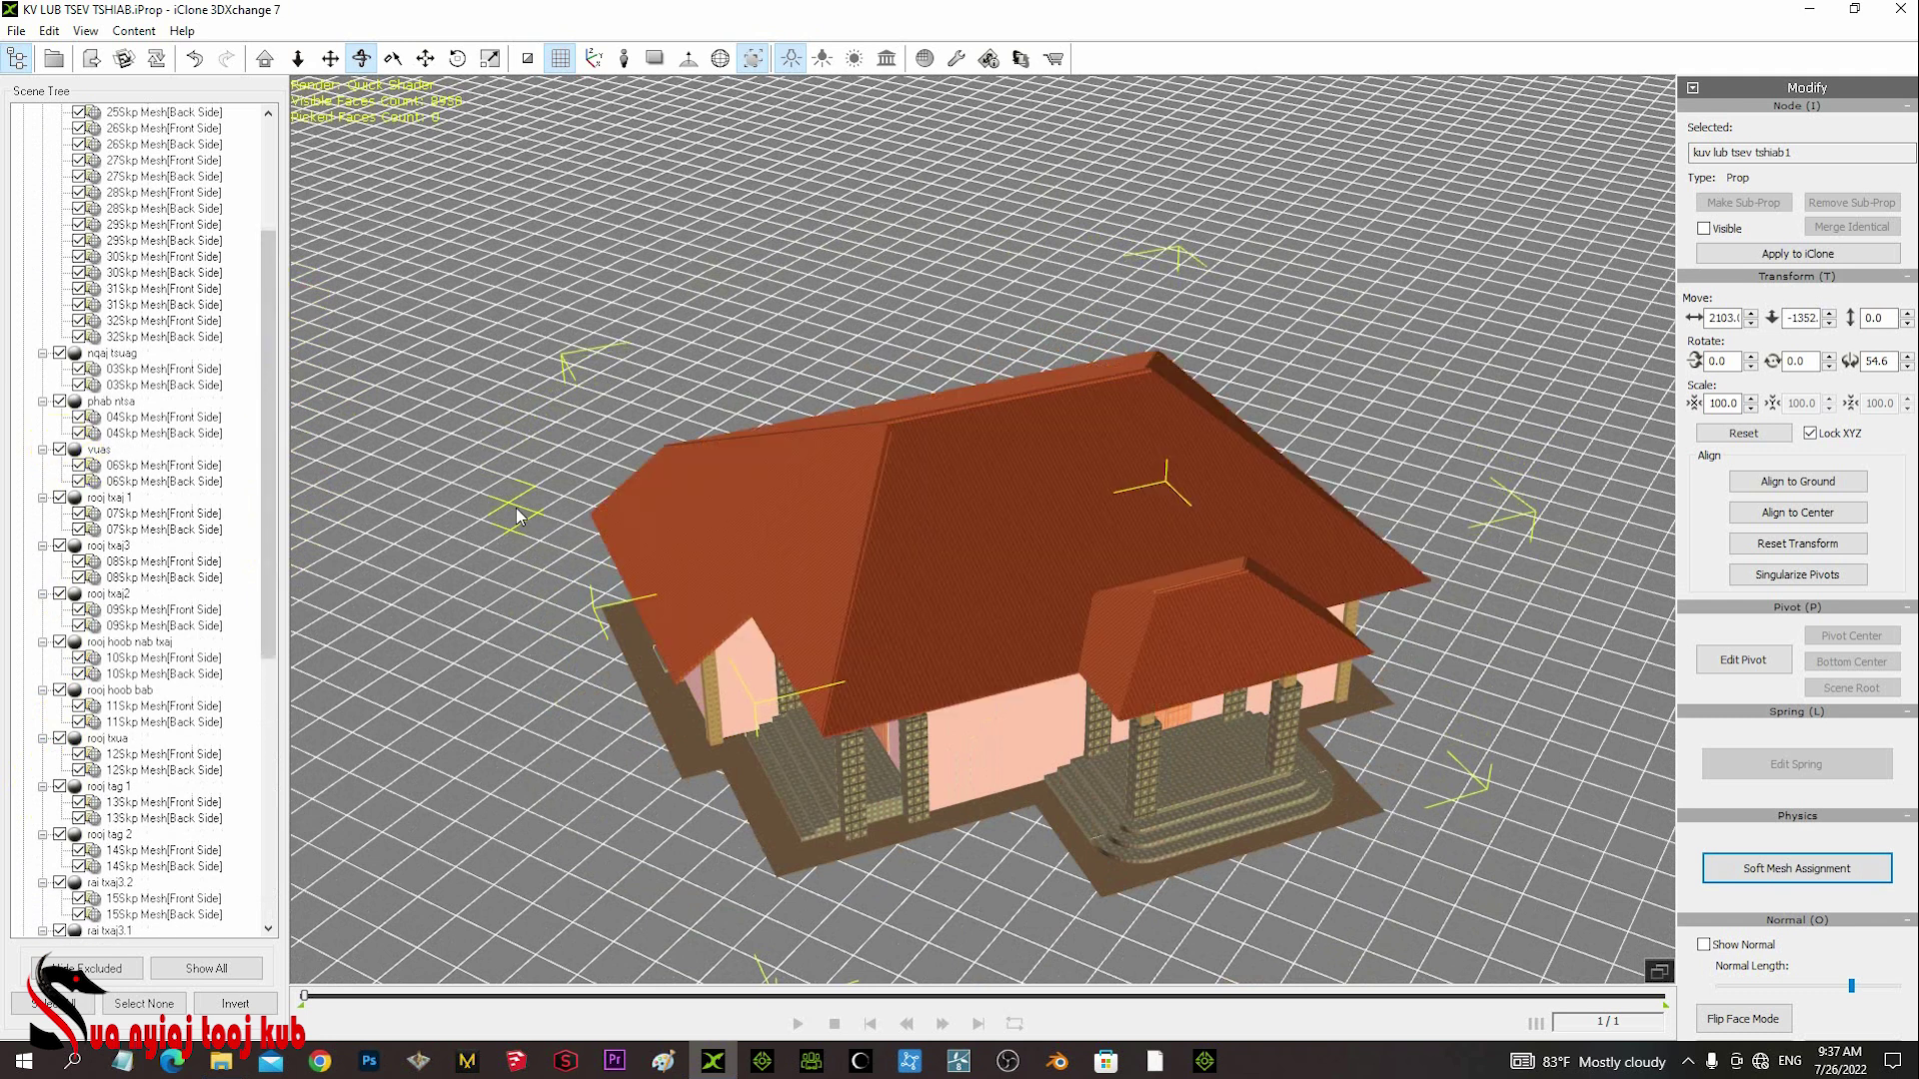
{"action": "left_click_drag", "start_coordinate": [813, 590], "coordinate": [540, 578]}
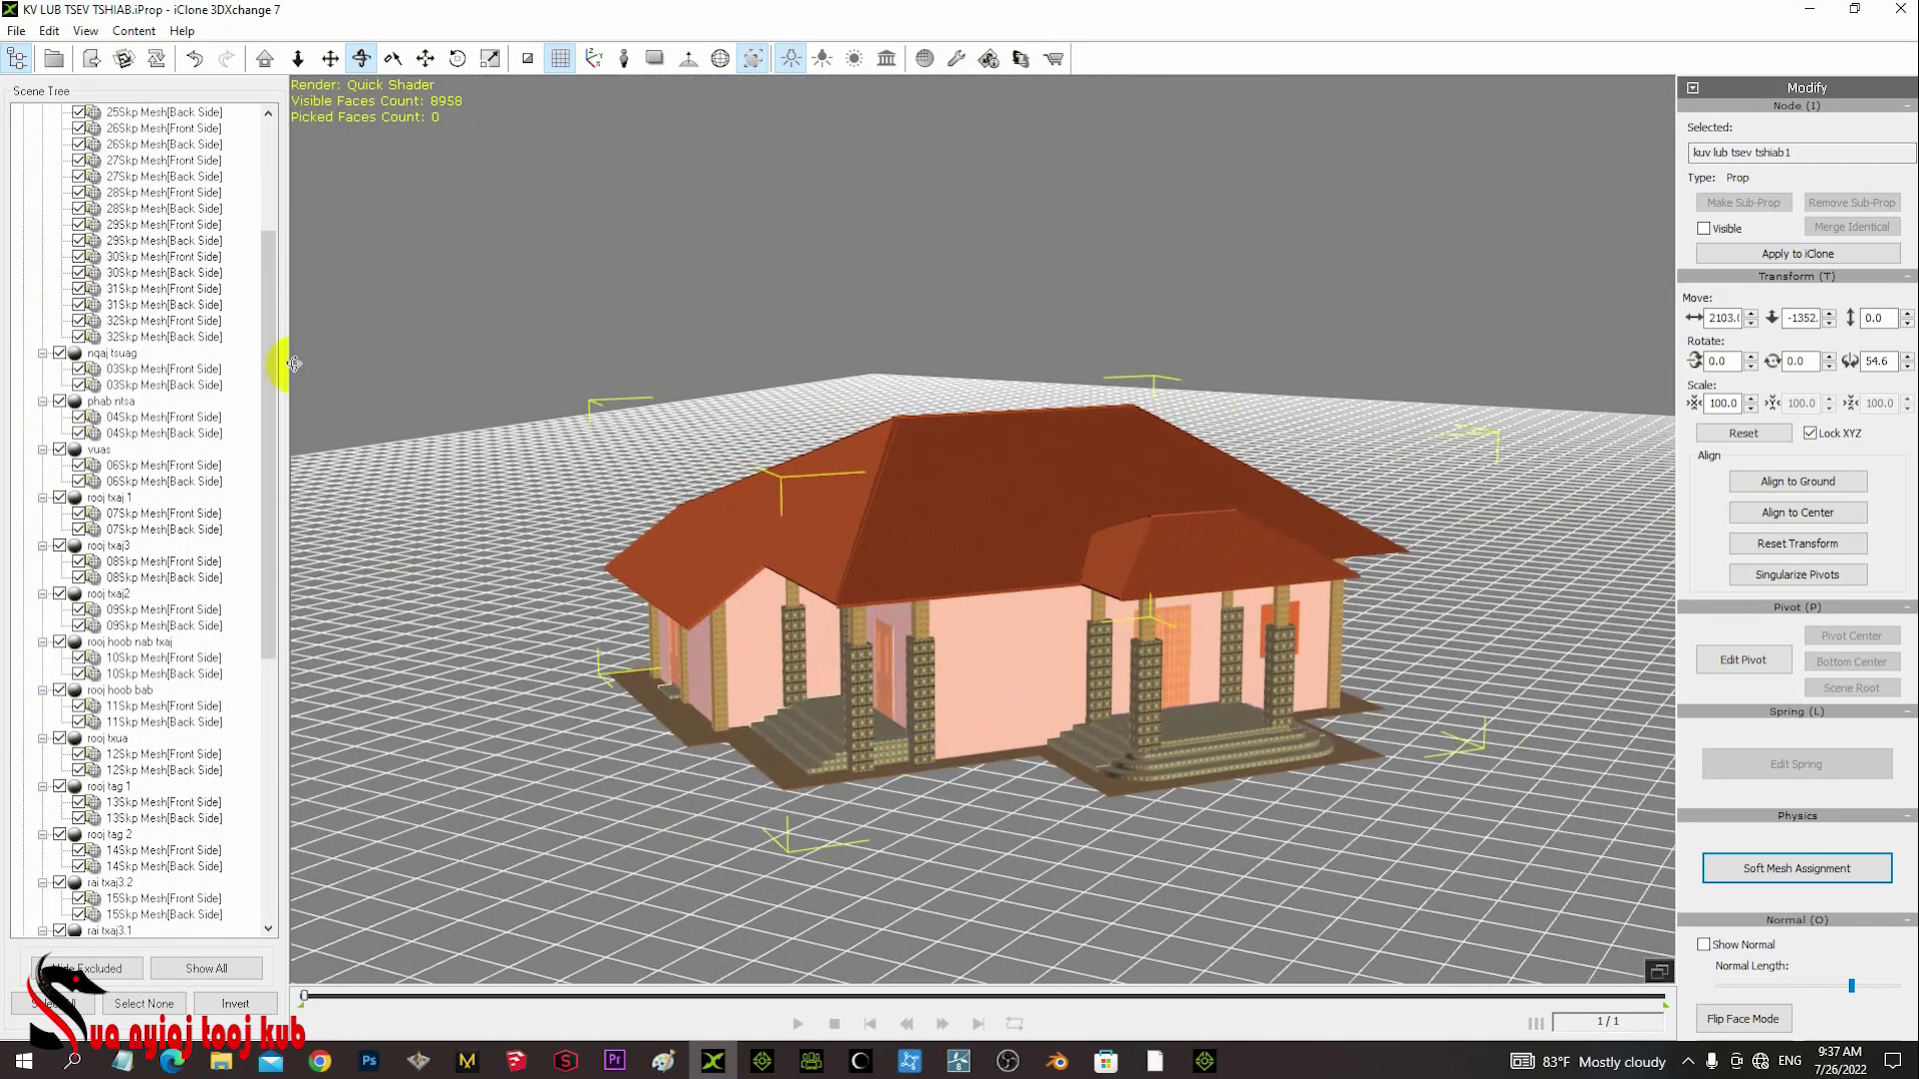
{"action": "left_click_drag", "start_coordinate": [292, 362], "coordinate": [1290, 310]}
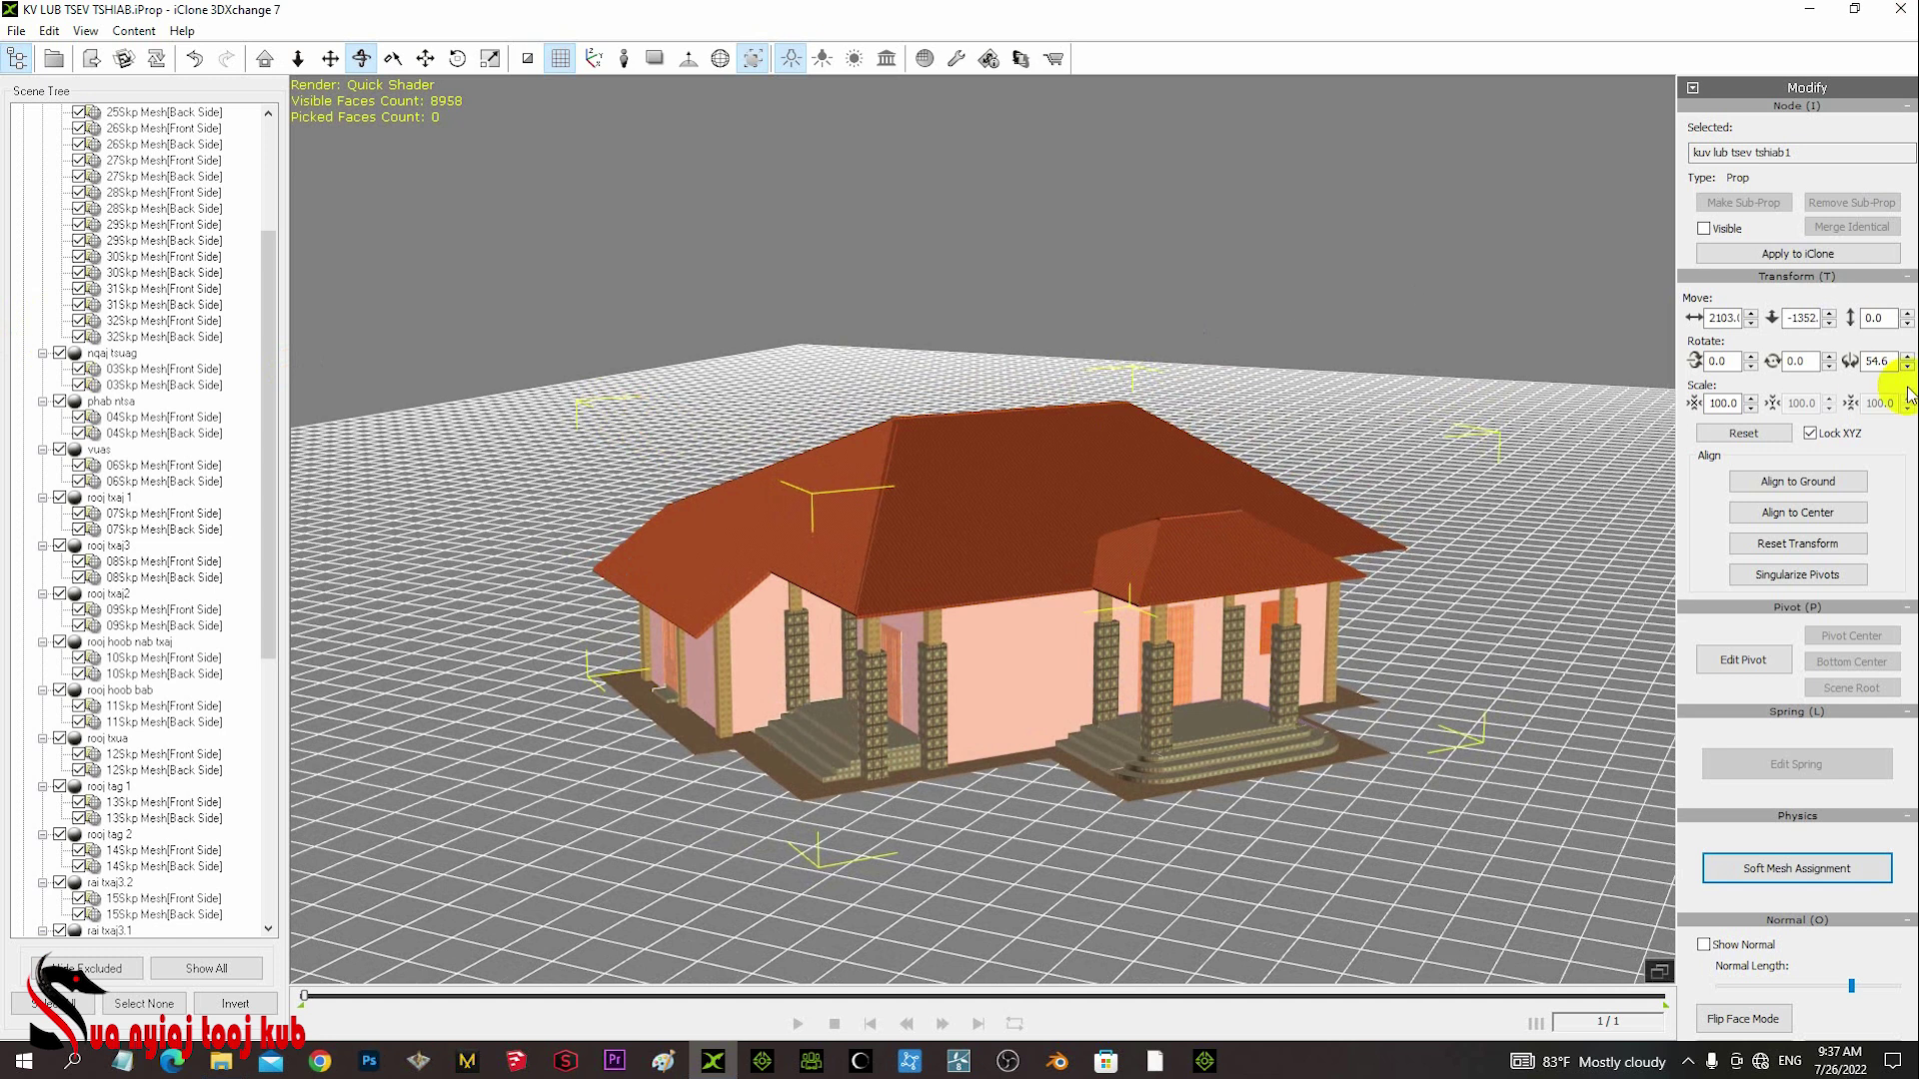
- Send the complete house prop to iClone 7, declining registration and dismissing the welcome and connection dialogs
{"action": "left_click", "coordinate": [1795, 256]}
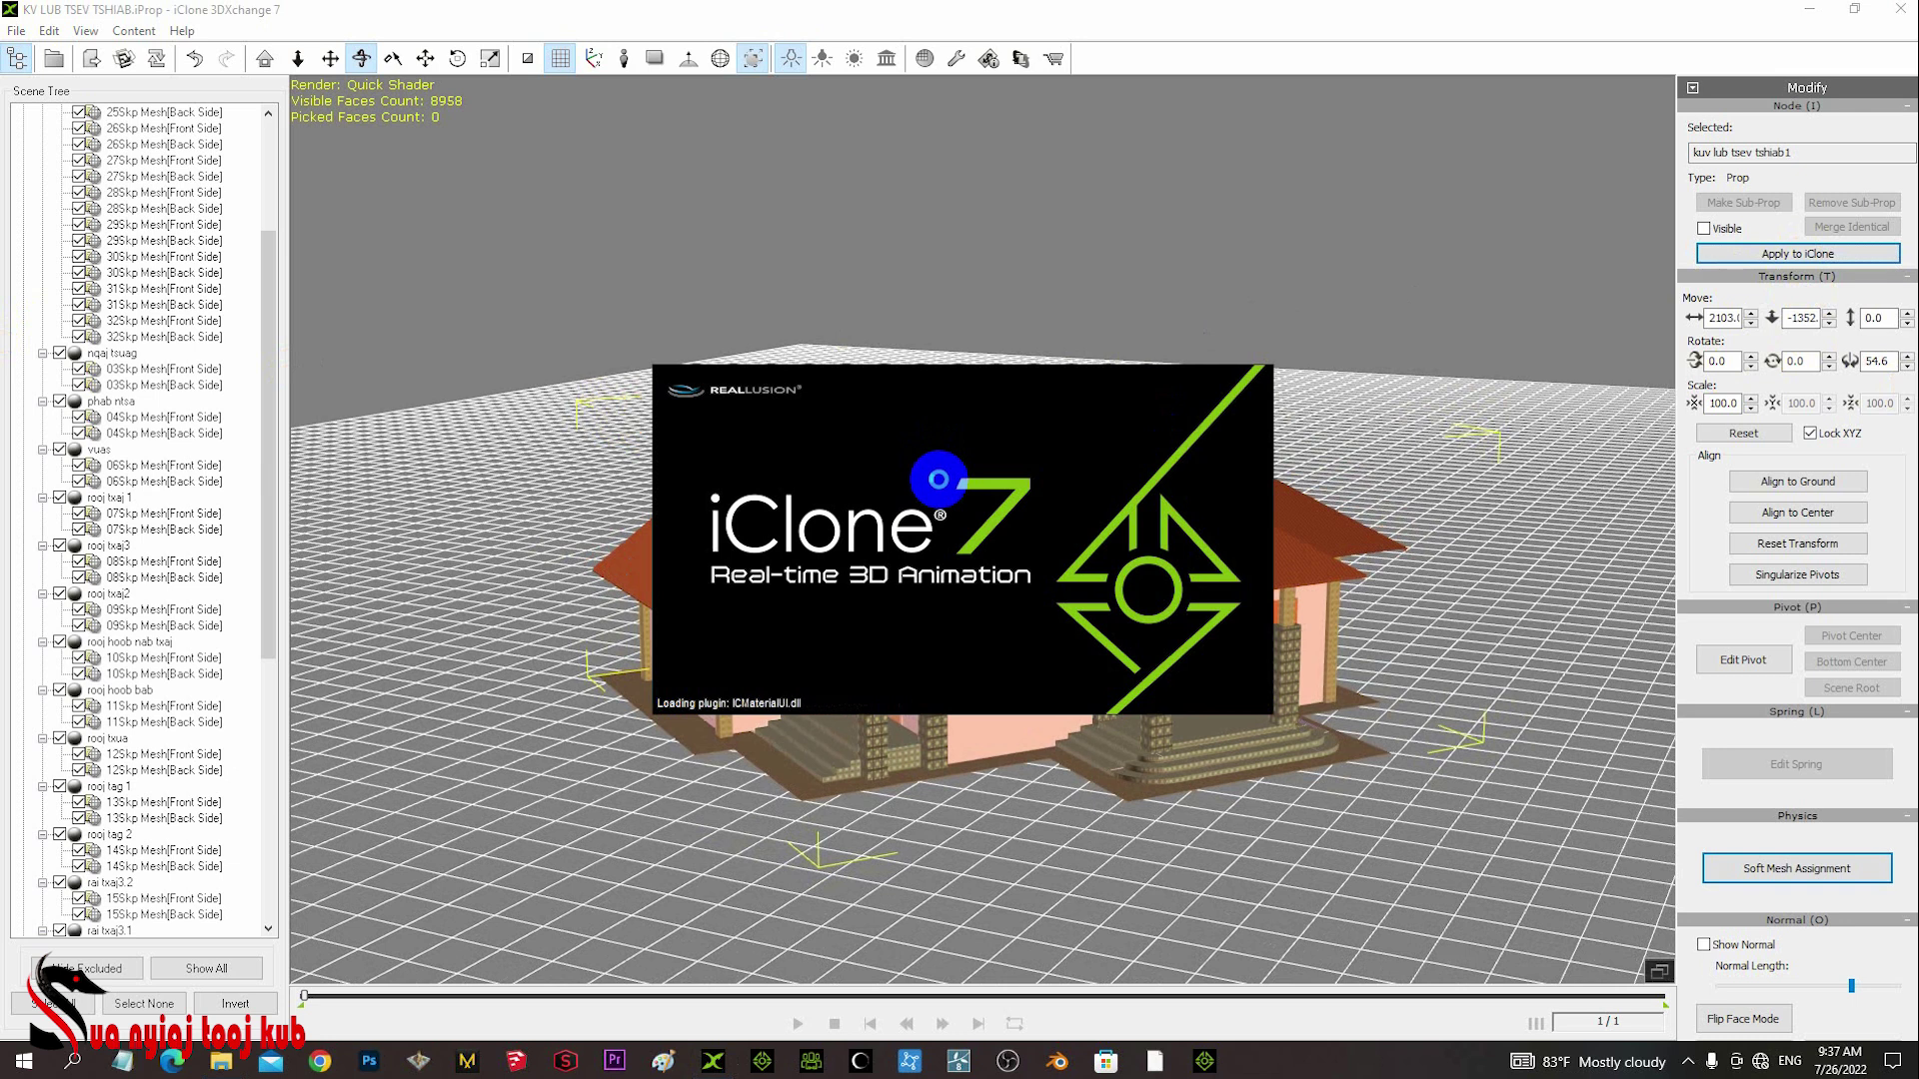
{"action": "left_click", "coordinate": [1822, 12]}
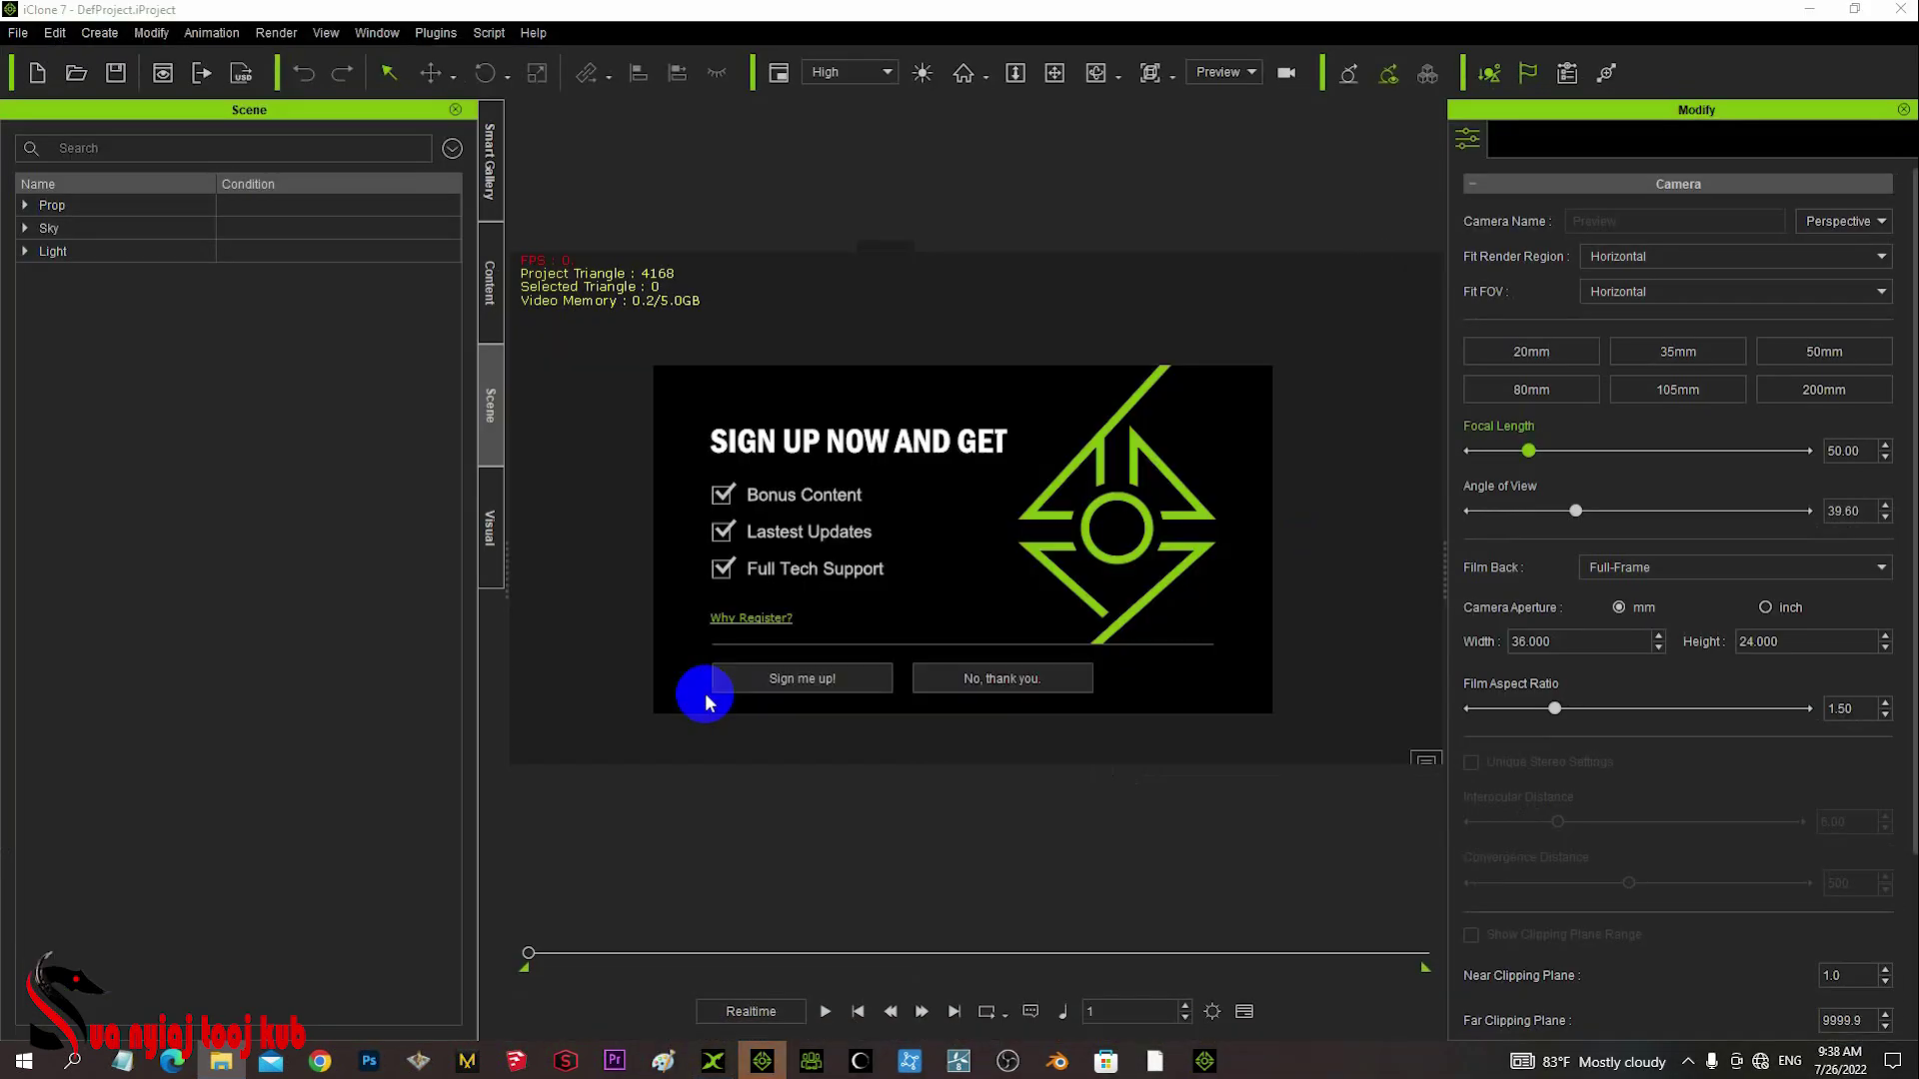
{"action": "left_click", "coordinate": [1000, 681]}
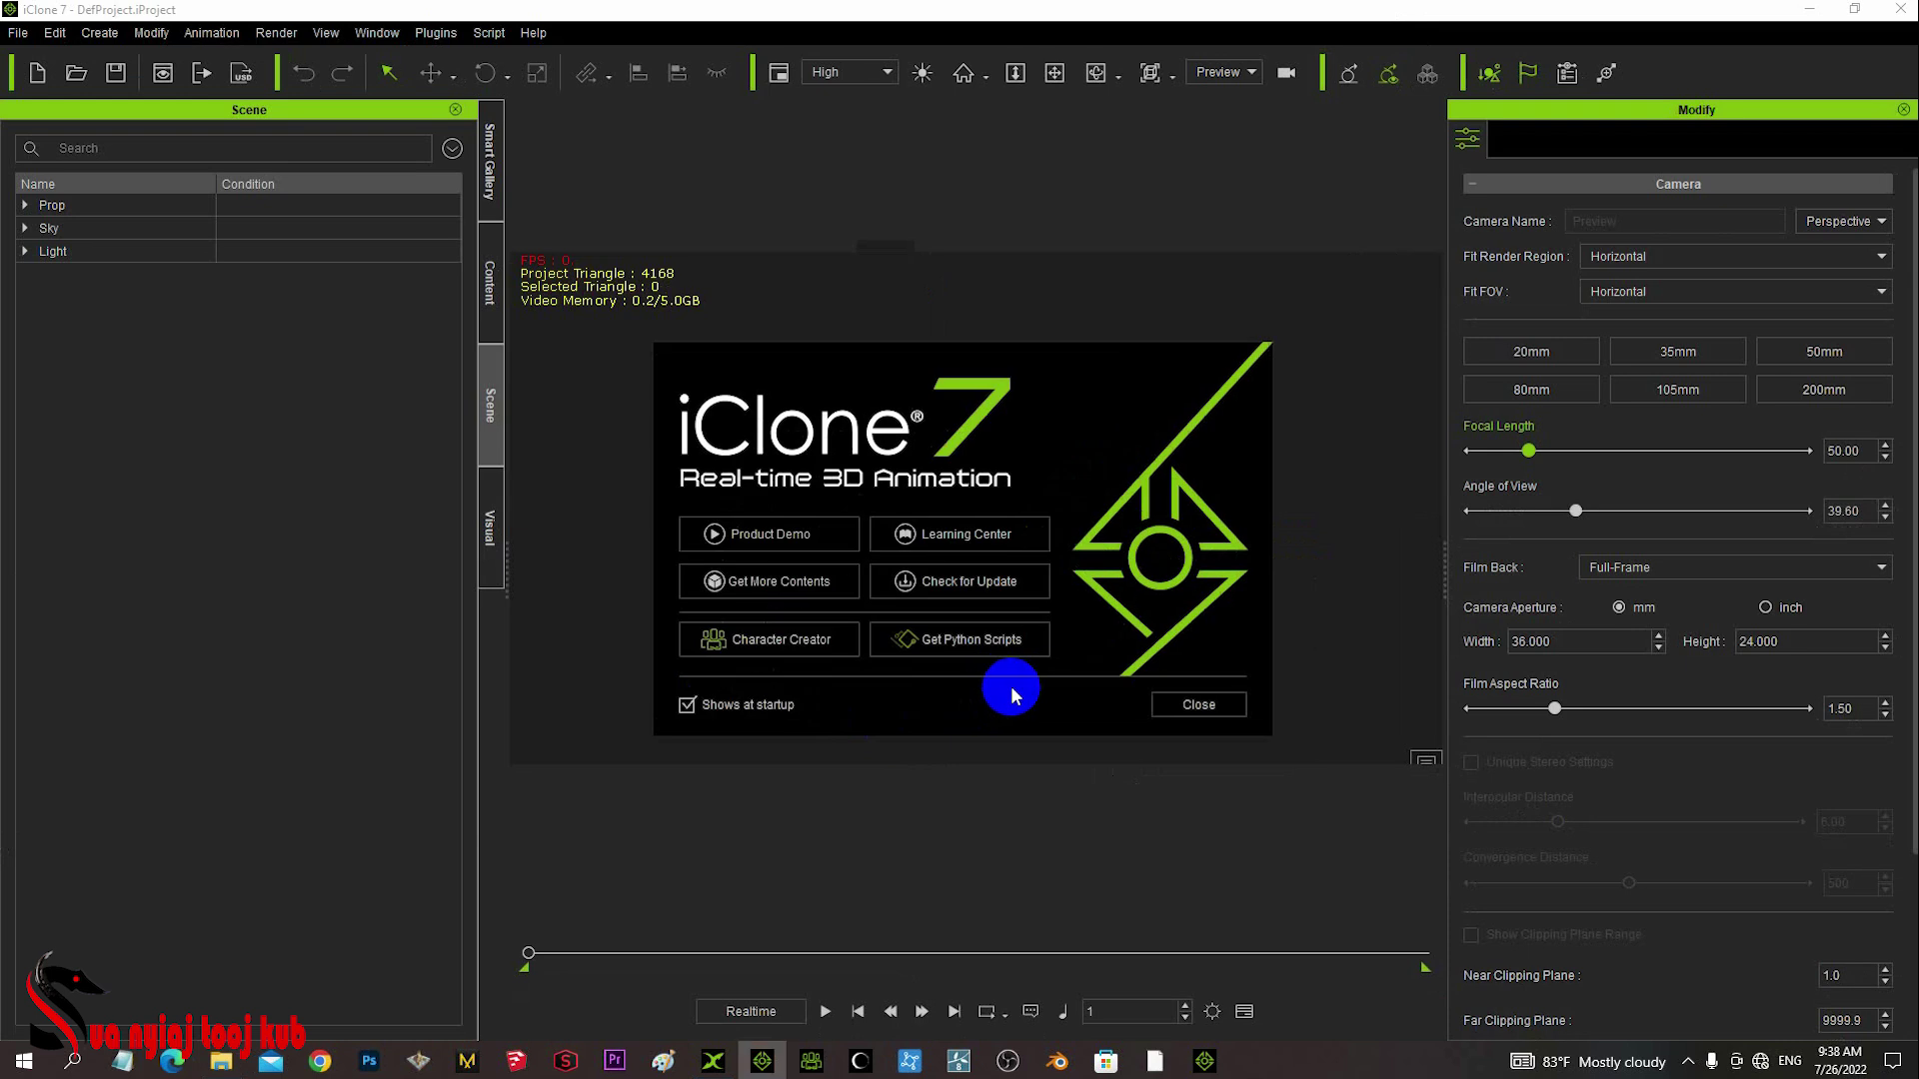
{"action": "left_click", "coordinate": [1179, 705]}
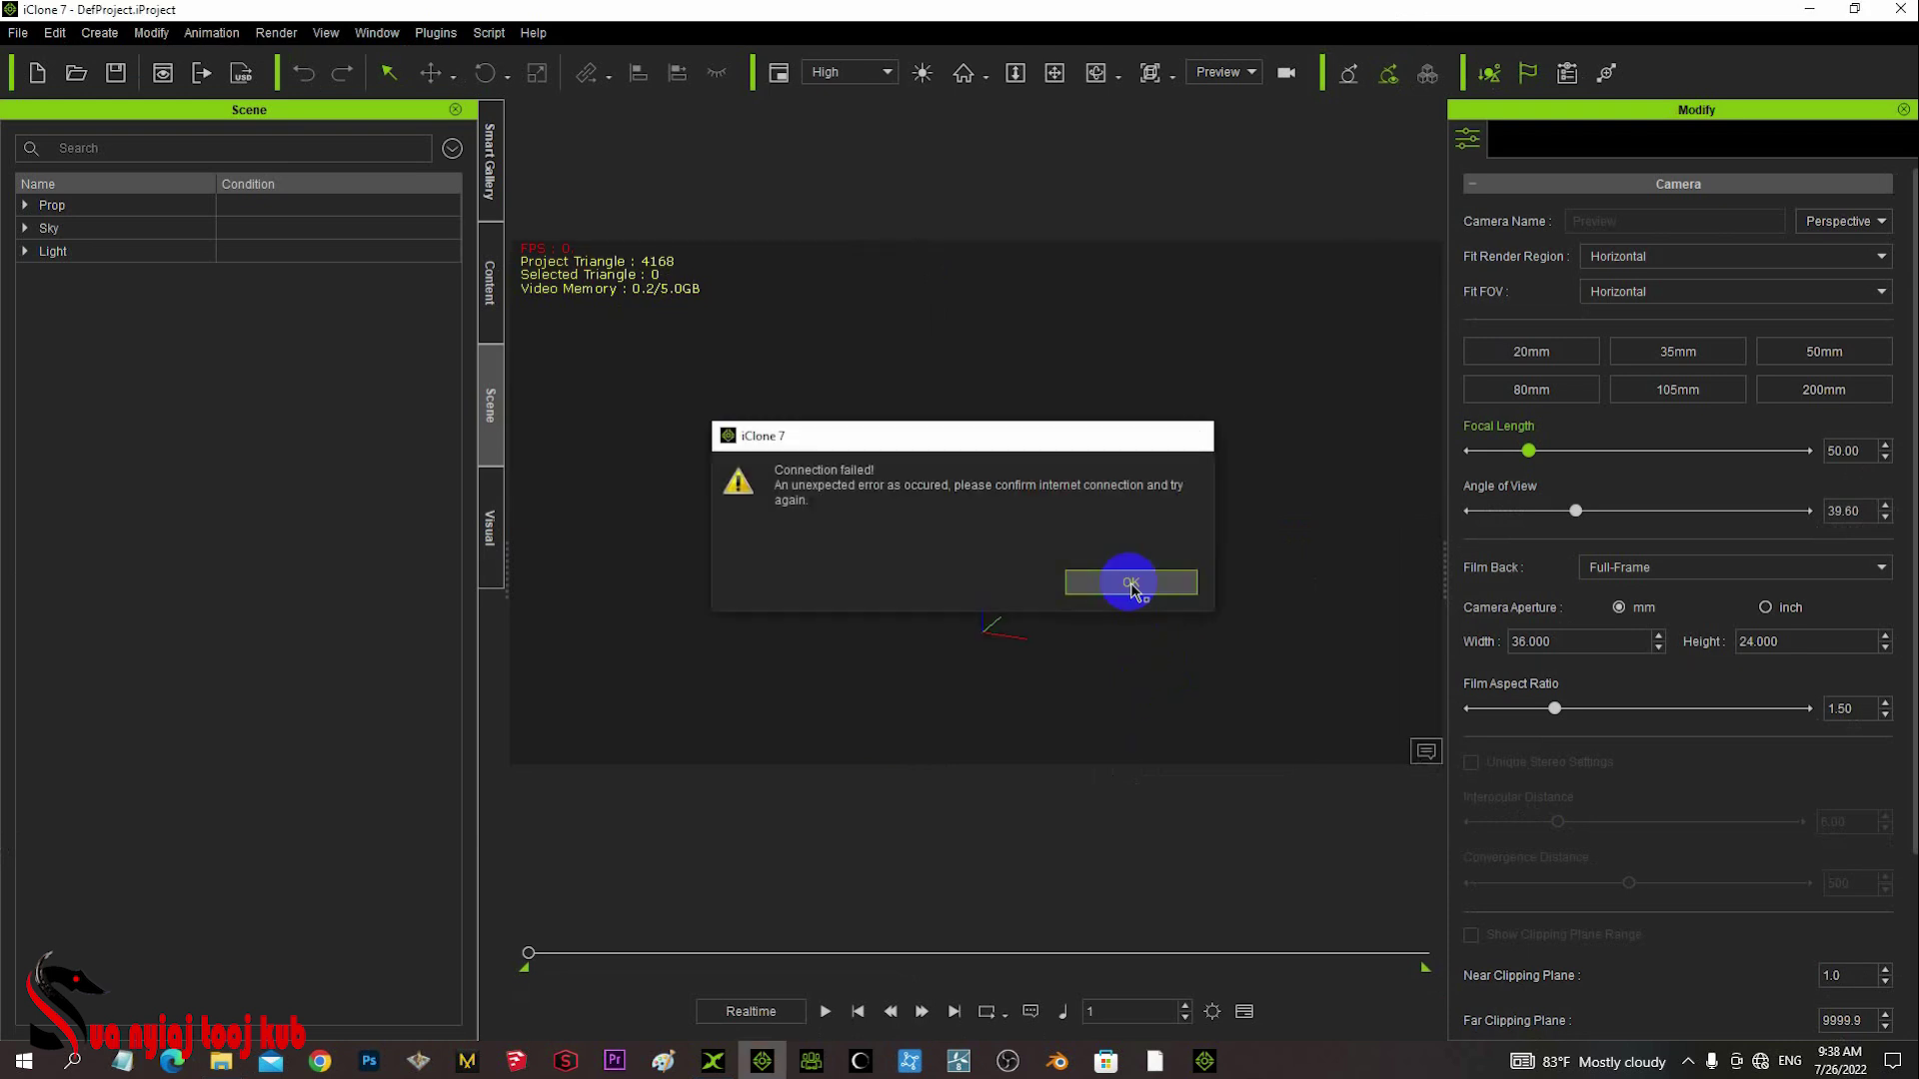
{"action": "left_click", "coordinate": [1130, 581]}
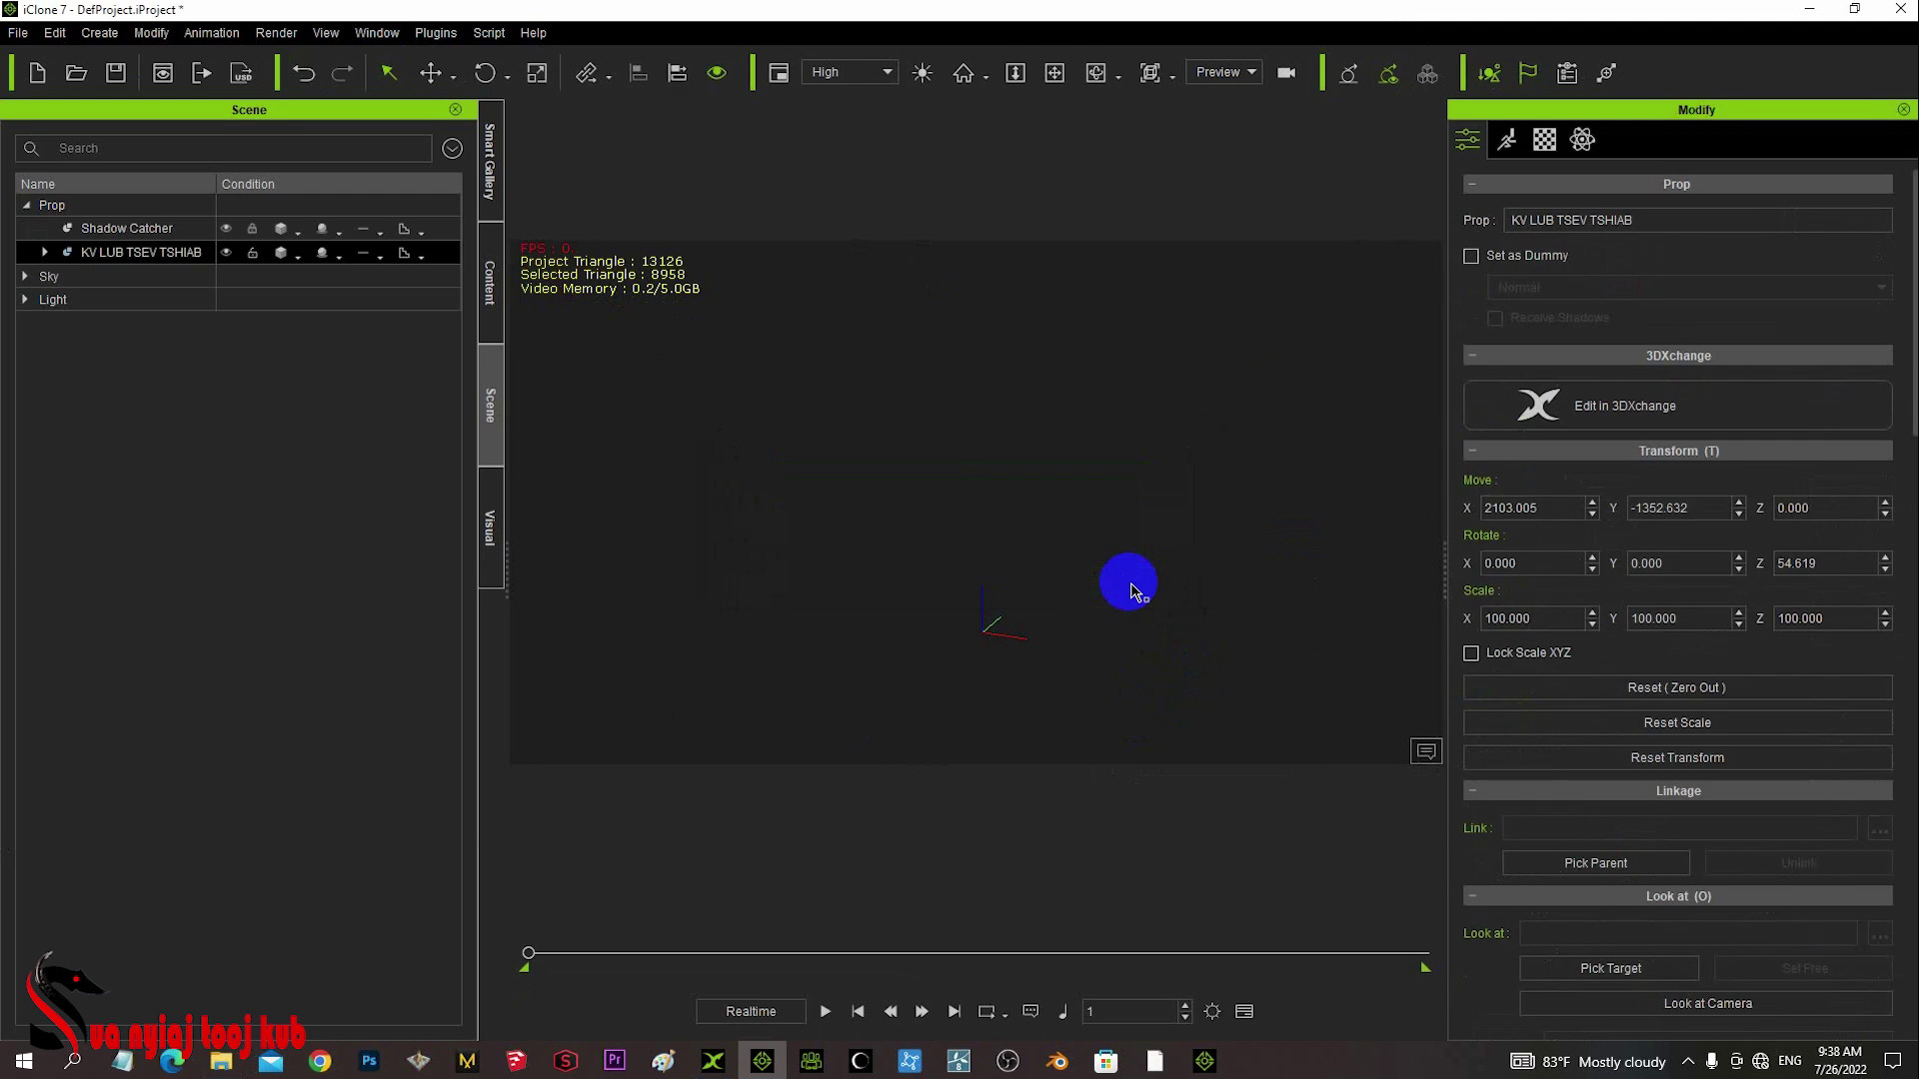
{"action": "left_click", "coordinate": [1296, 654]}
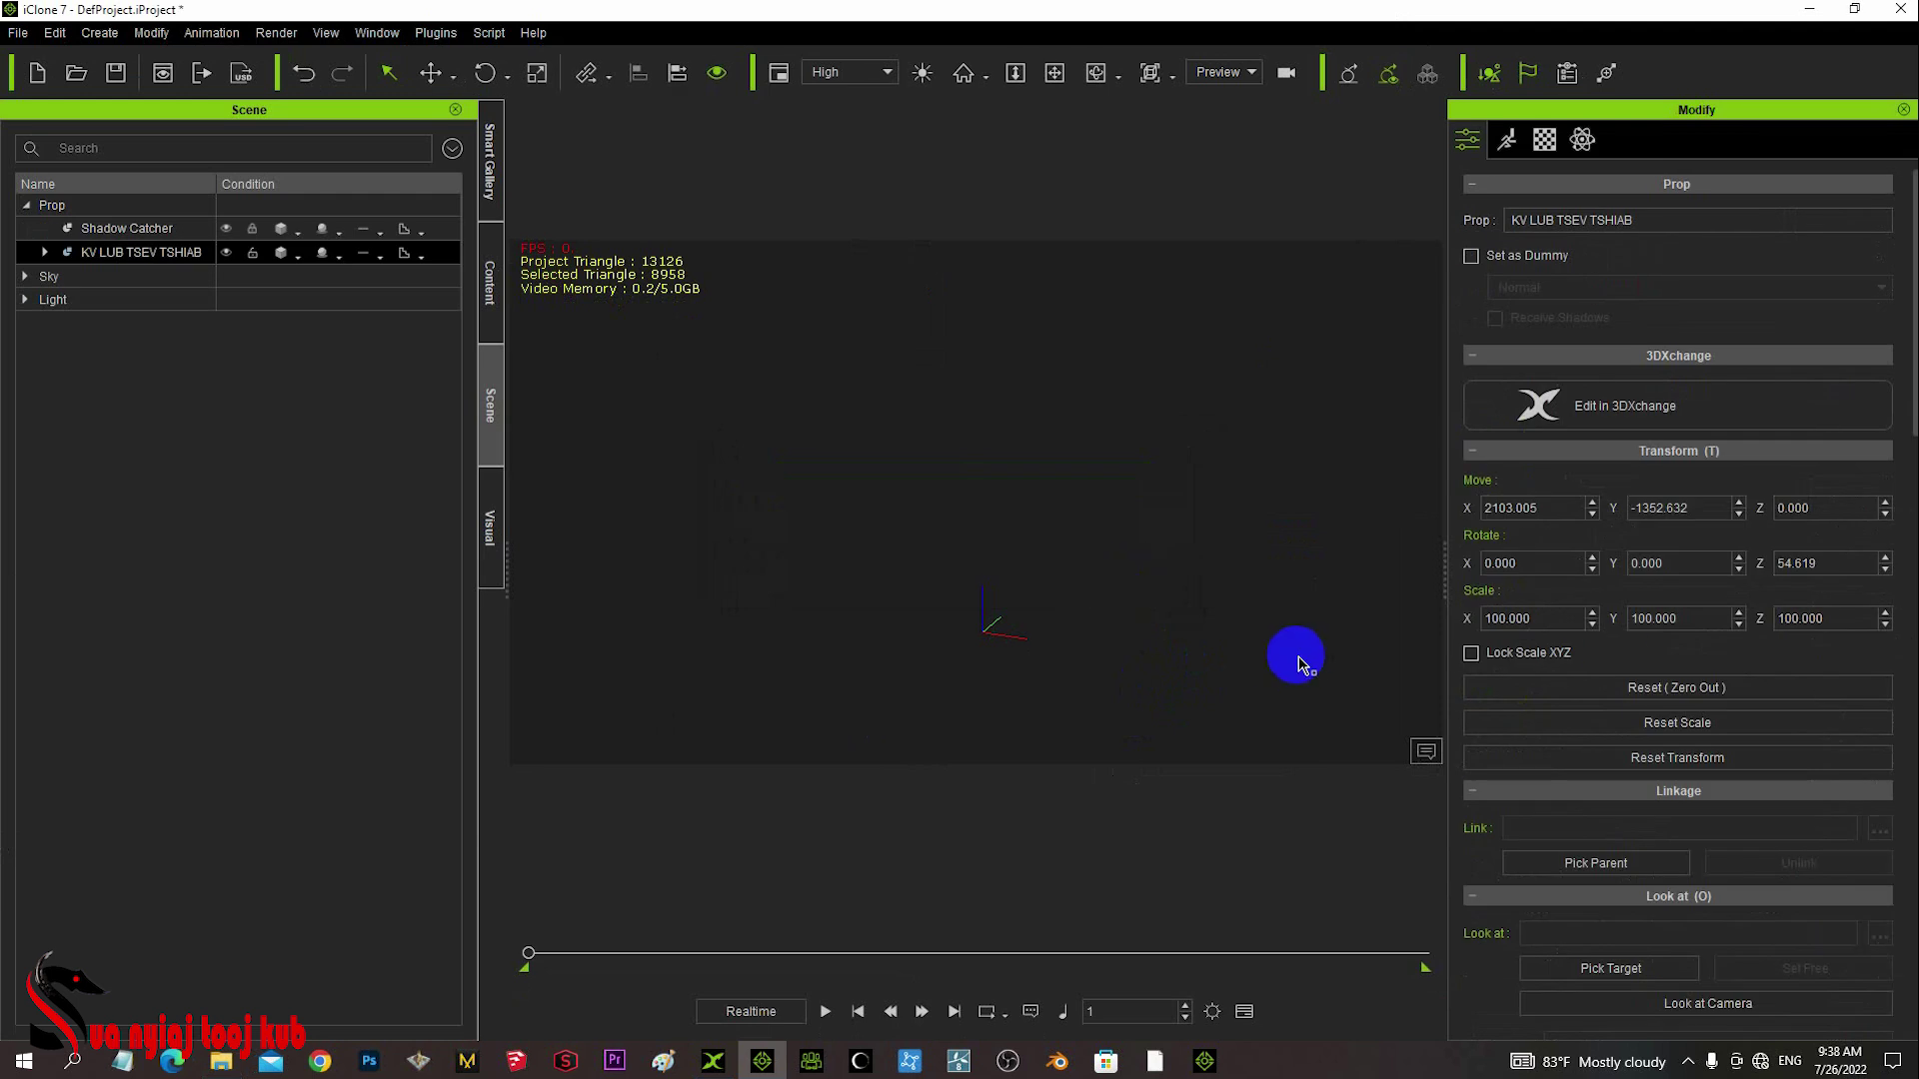
{"action": "left_click", "coordinate": [1207, 662]}
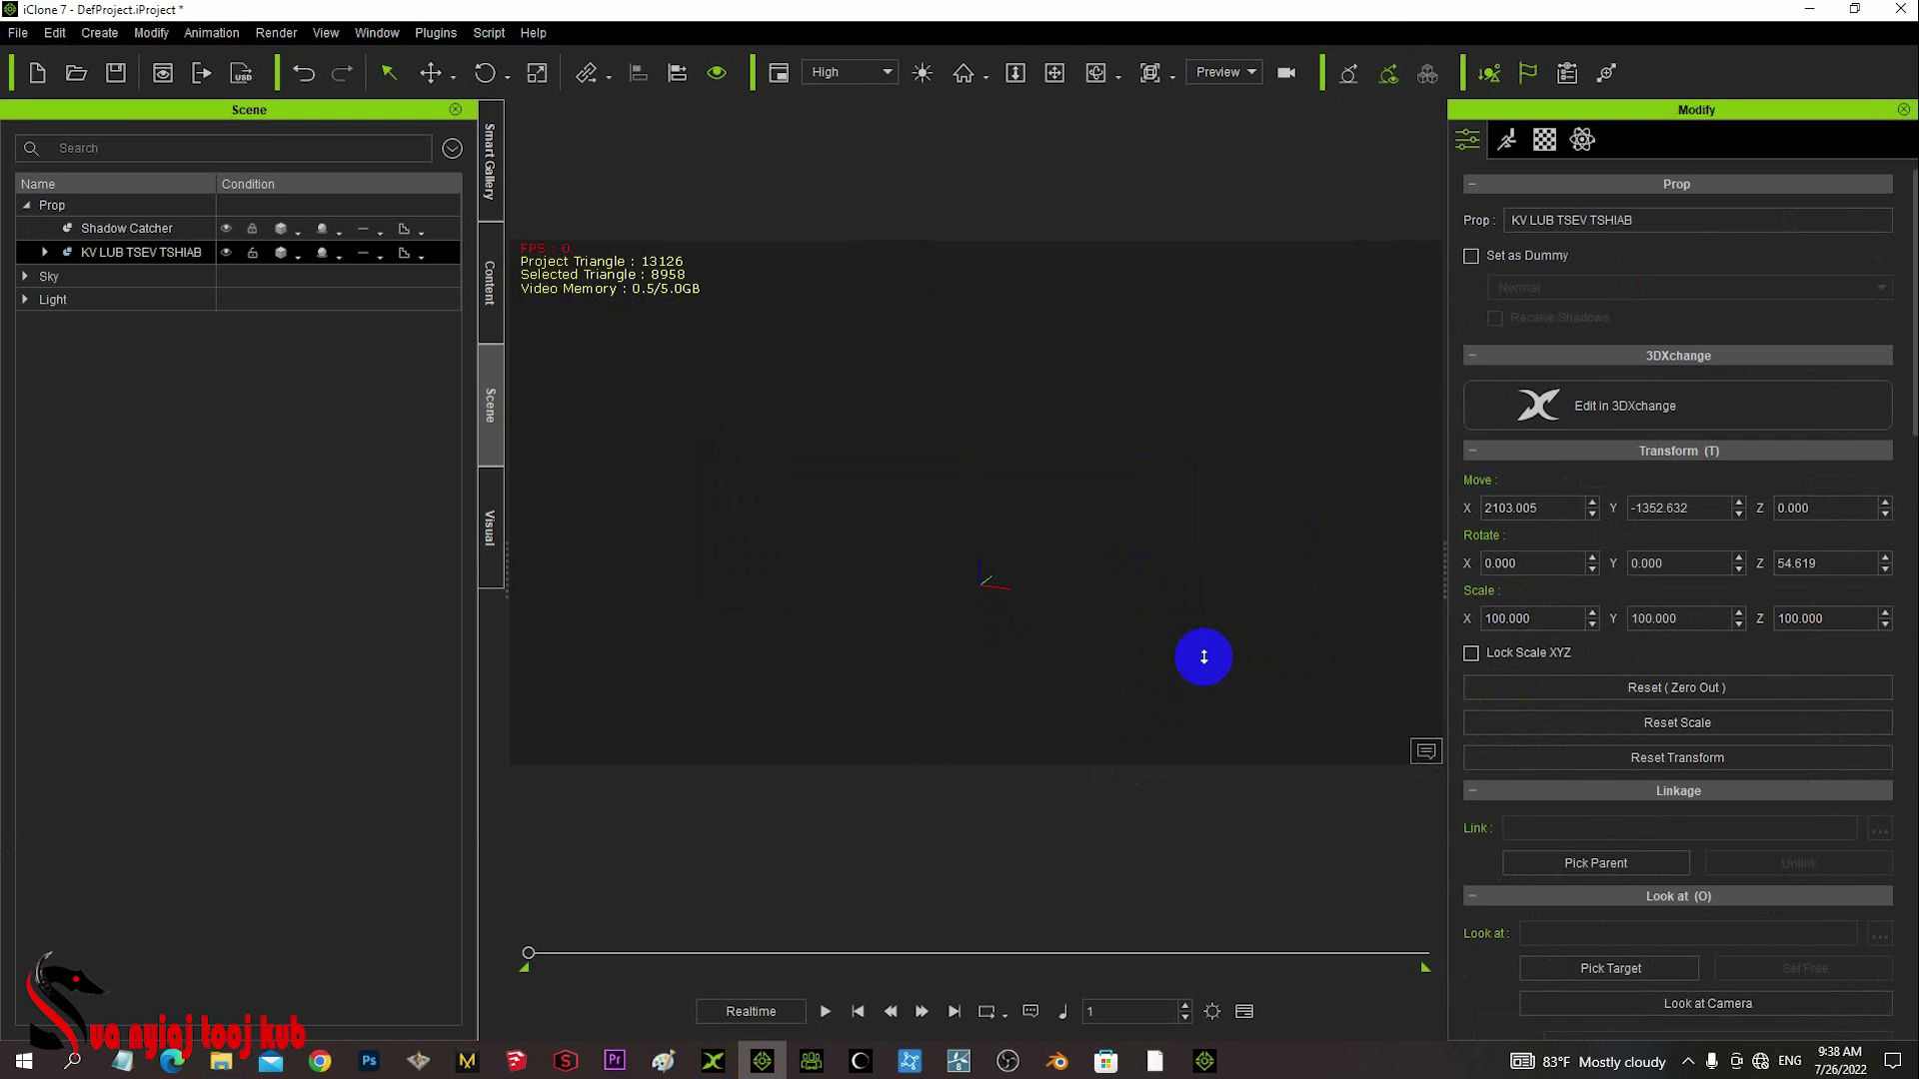
- Switch back to 3DXchange and apply the house prop to iClone again
{"action": "left_click", "coordinate": [713, 1065]}
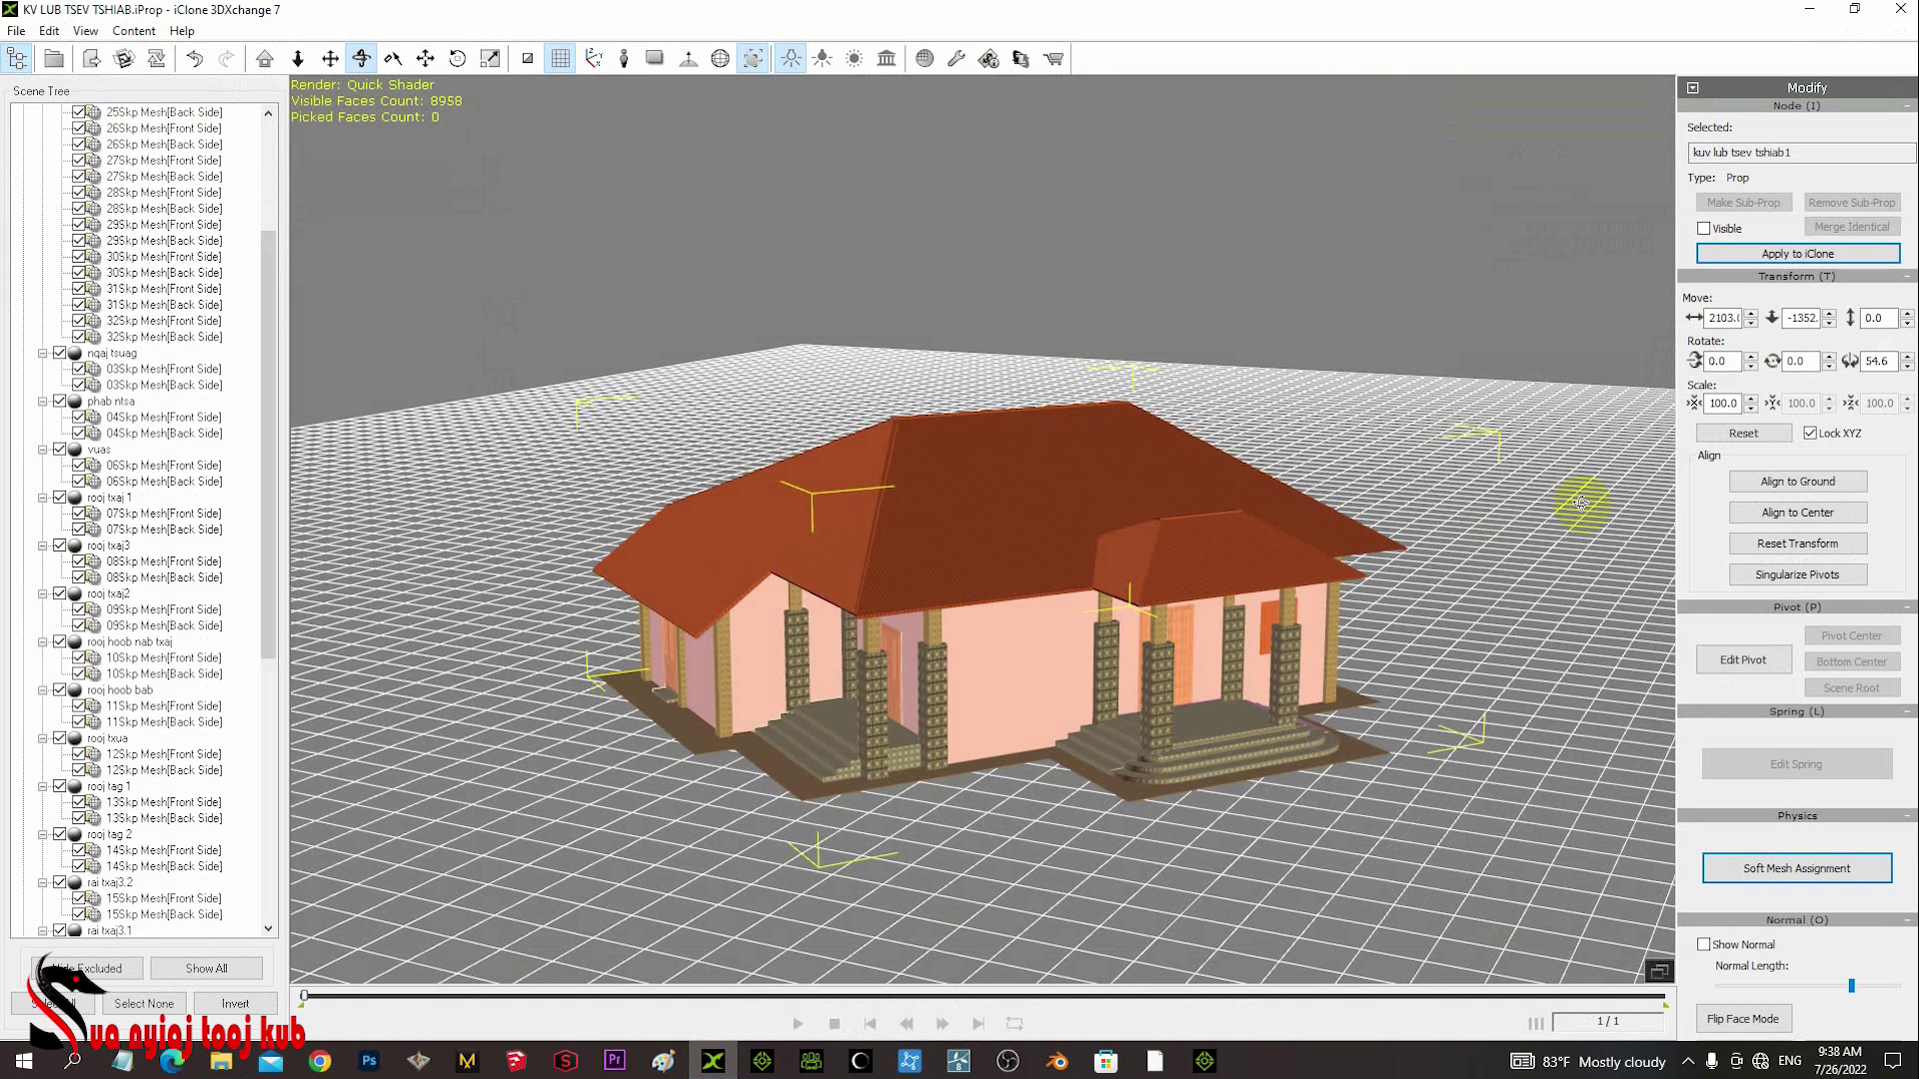
{"action": "left_click", "coordinate": [1719, 262]}
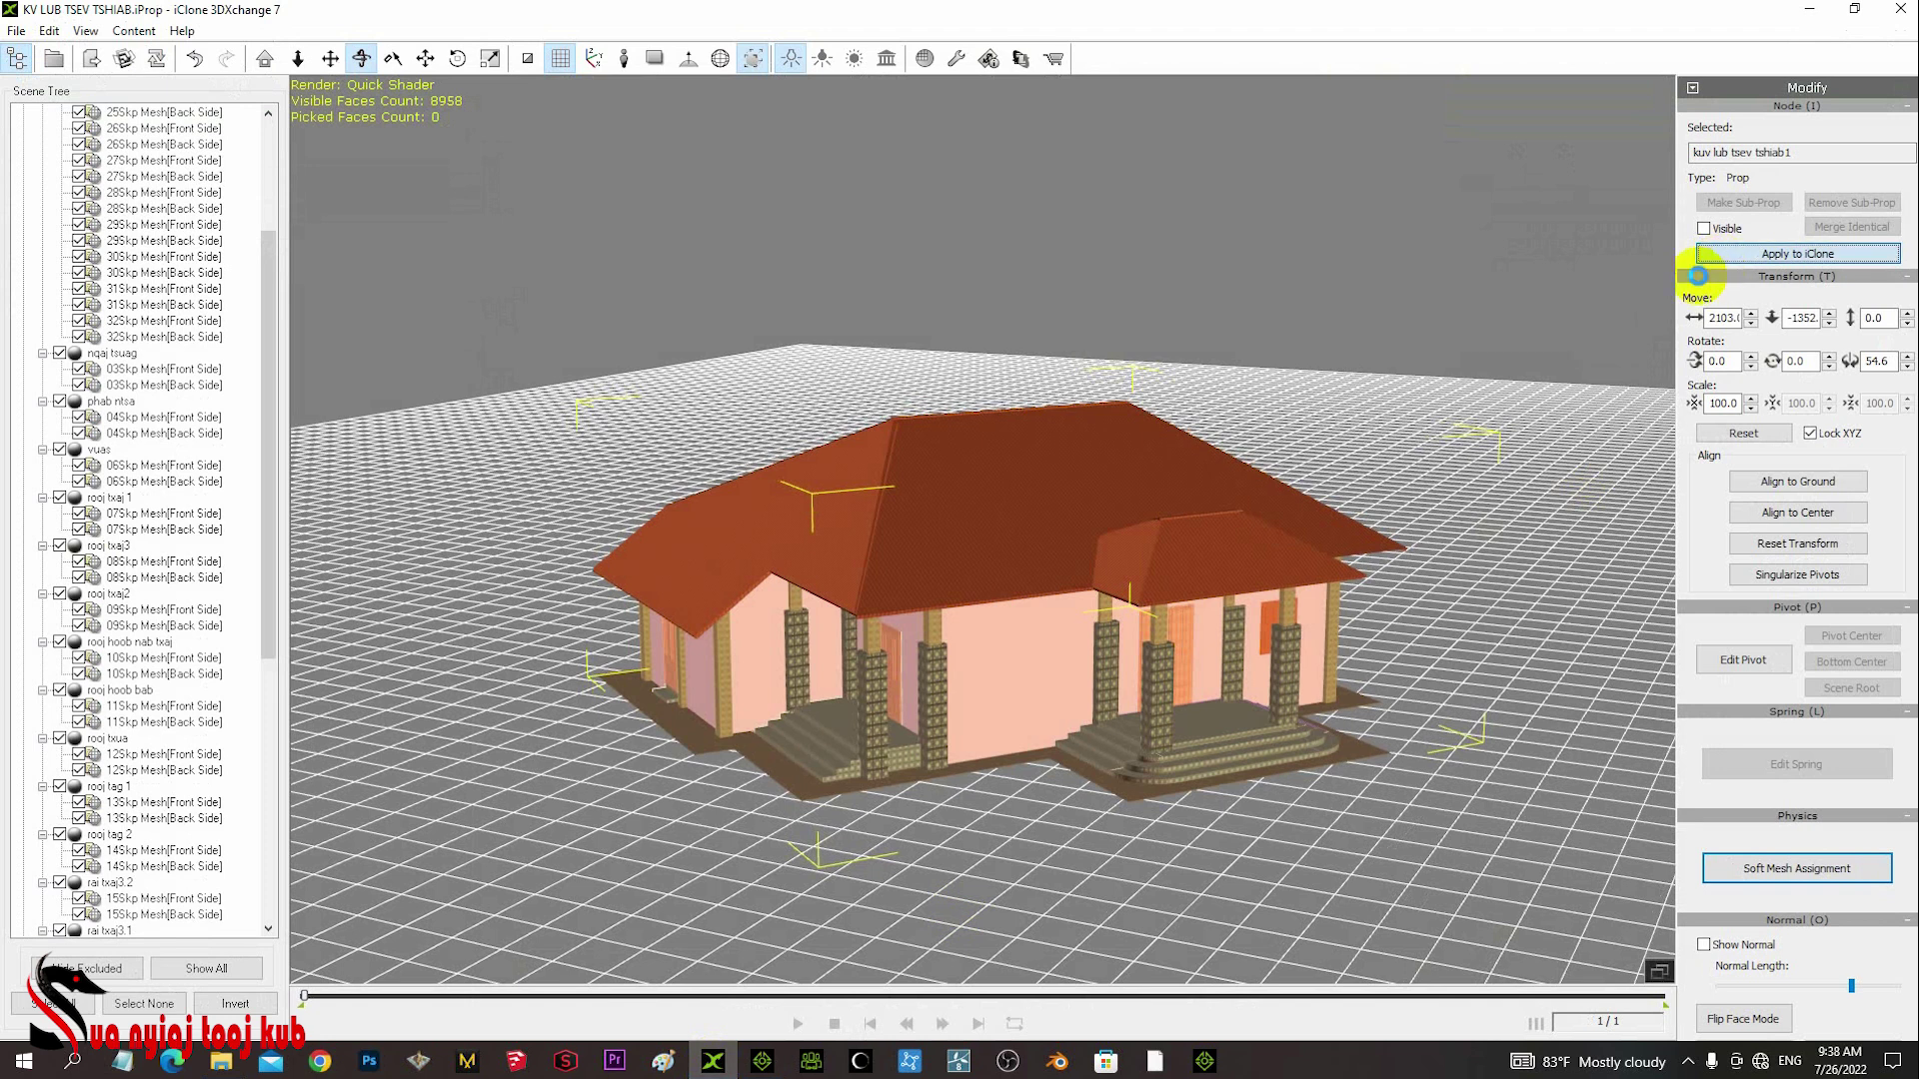
- Switch to iClone 7 and delete the duplicate KV LUB TSEV TSHIAB(0) prop from the scene
{"action": "left_click", "coordinate": [1808, 8]}
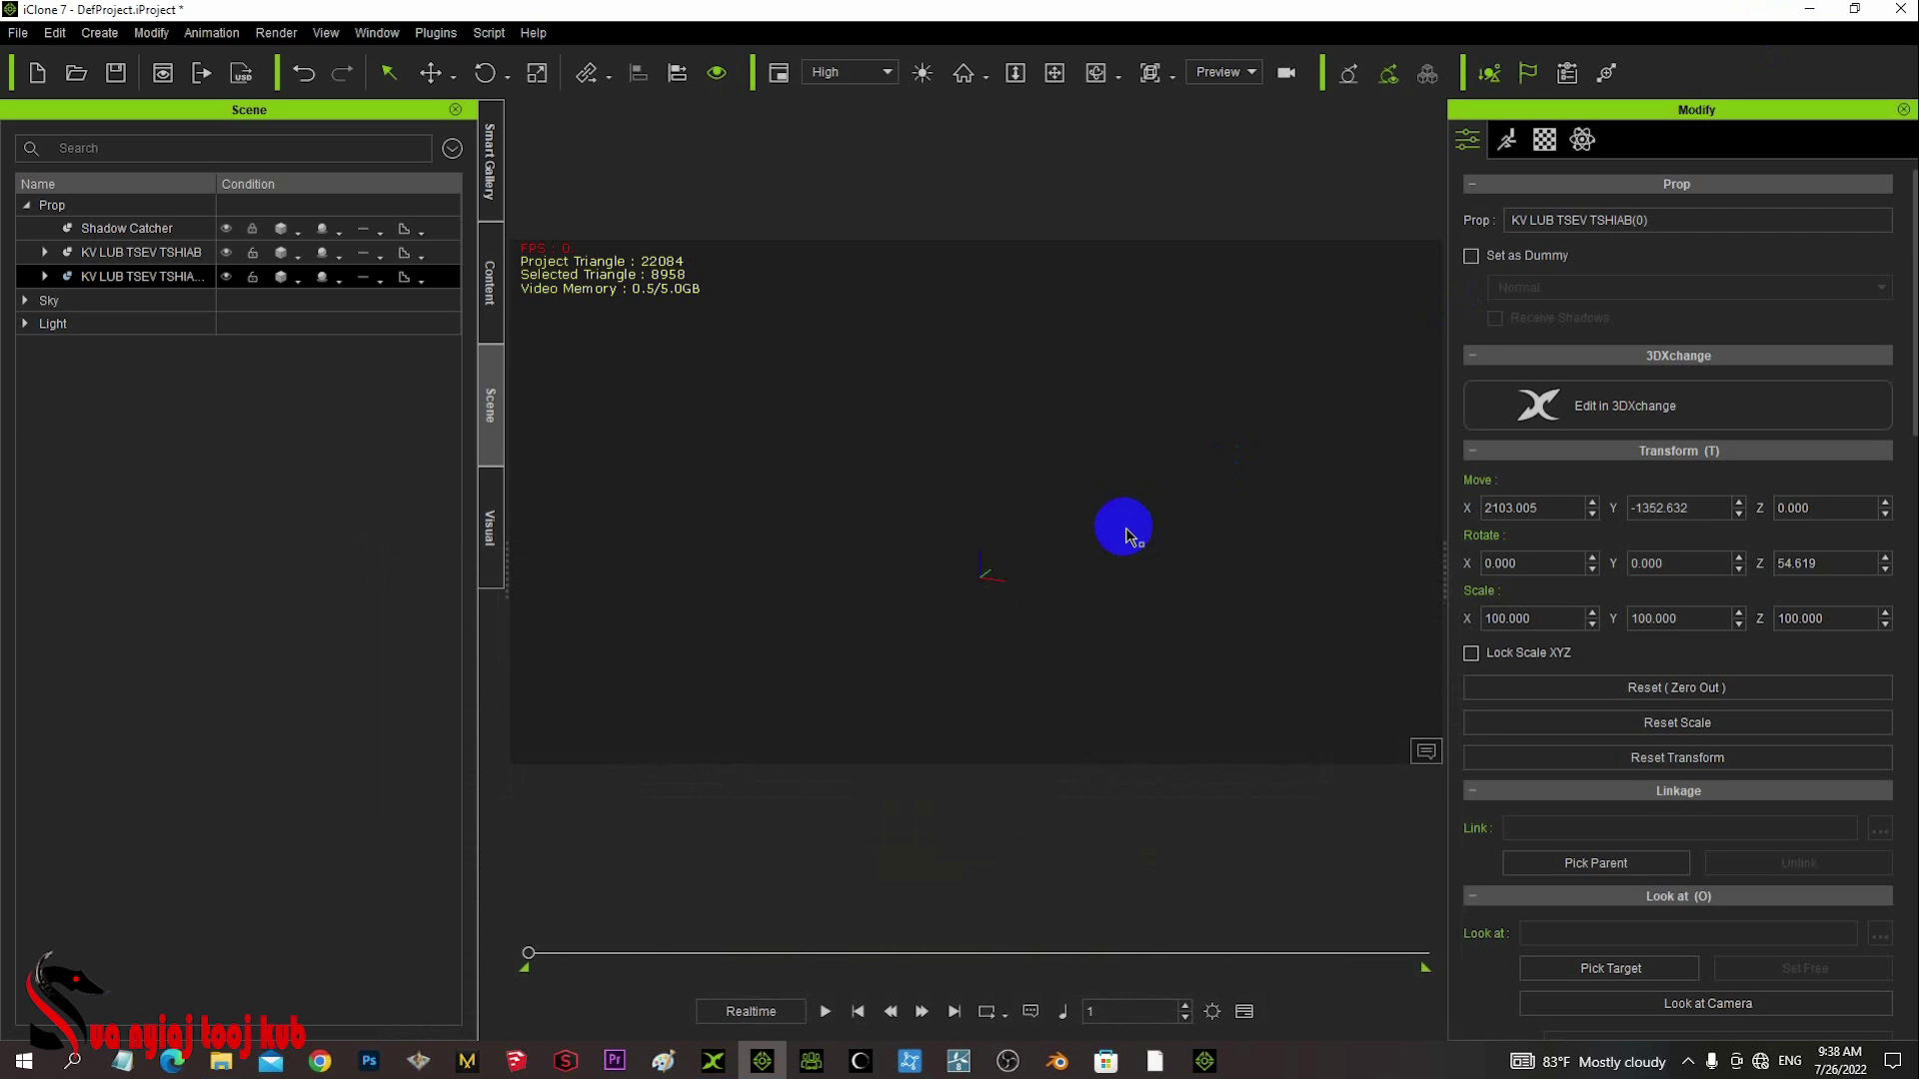
{"action": "left_click", "coordinate": [138, 258], "text": "ctrl"}
{"action": "left_click", "coordinate": [146, 278]}
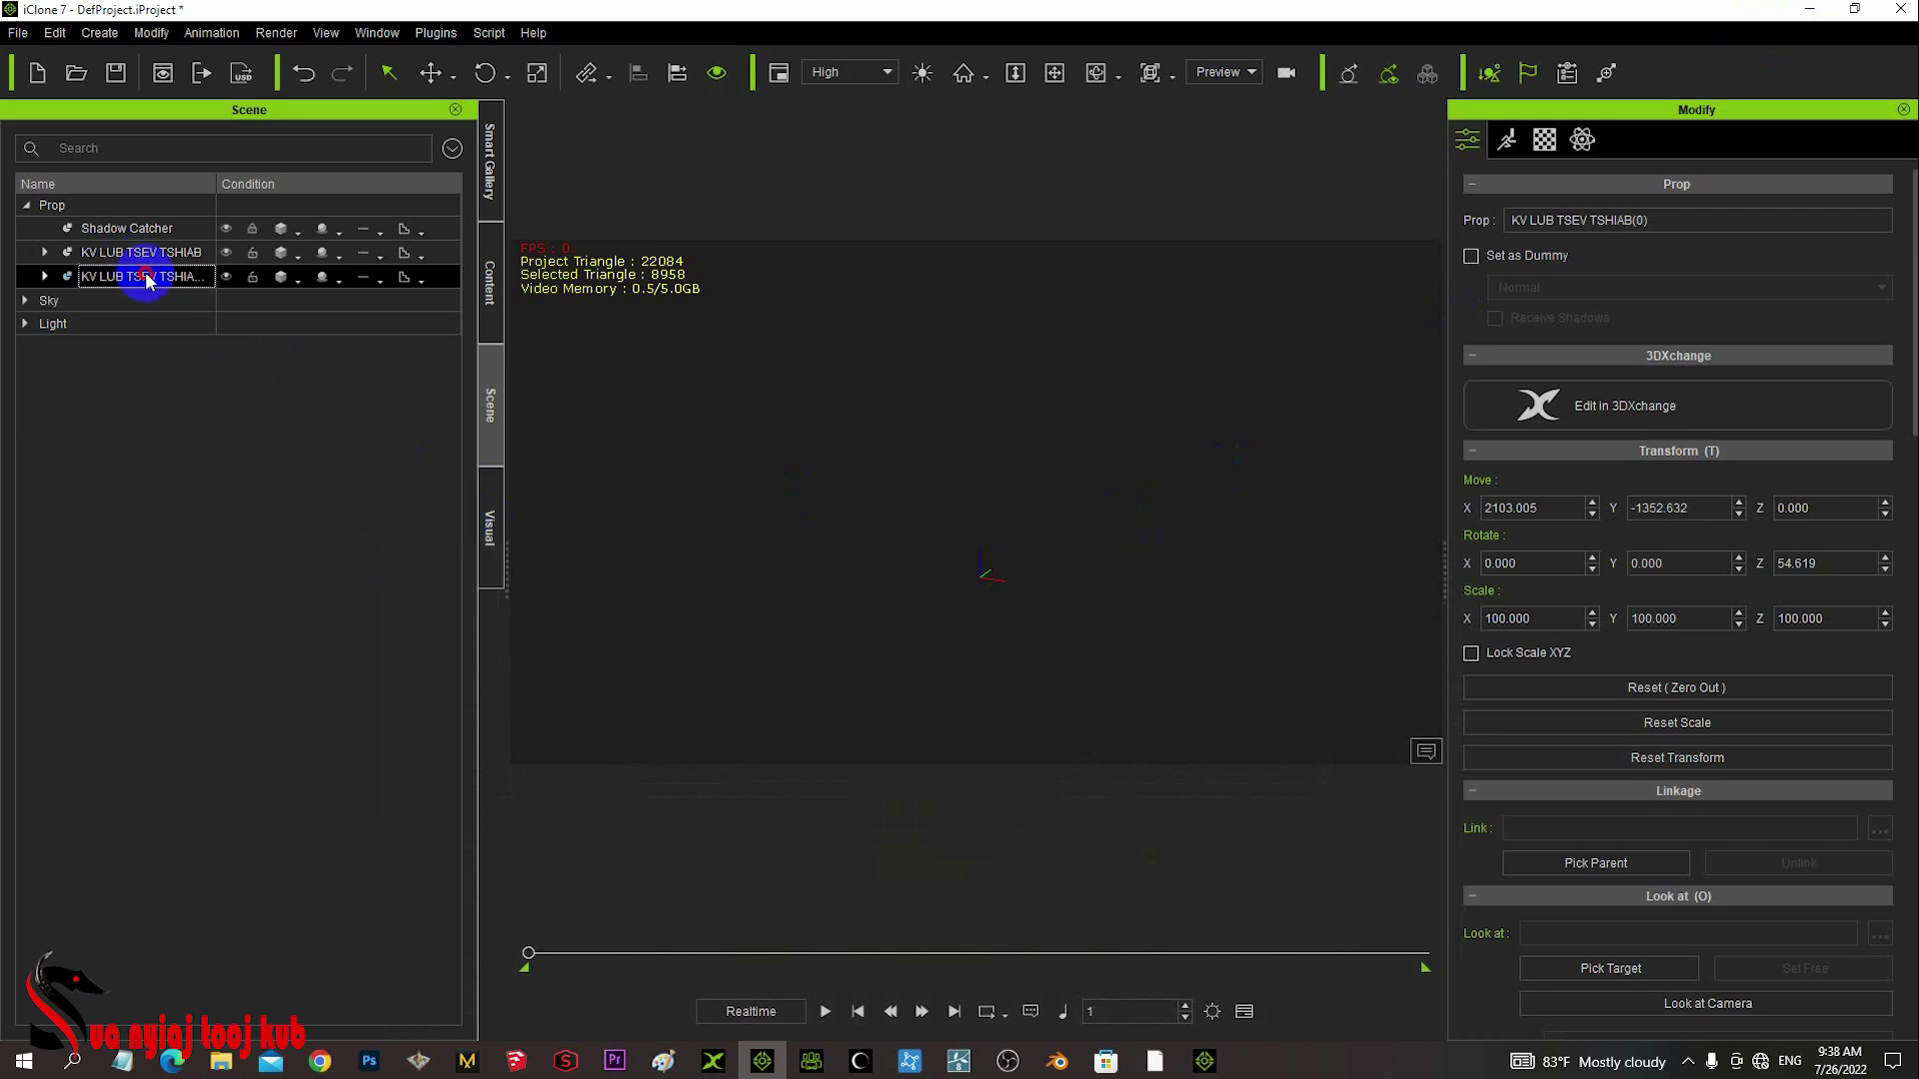
{"action": "key", "text": "Delete"}
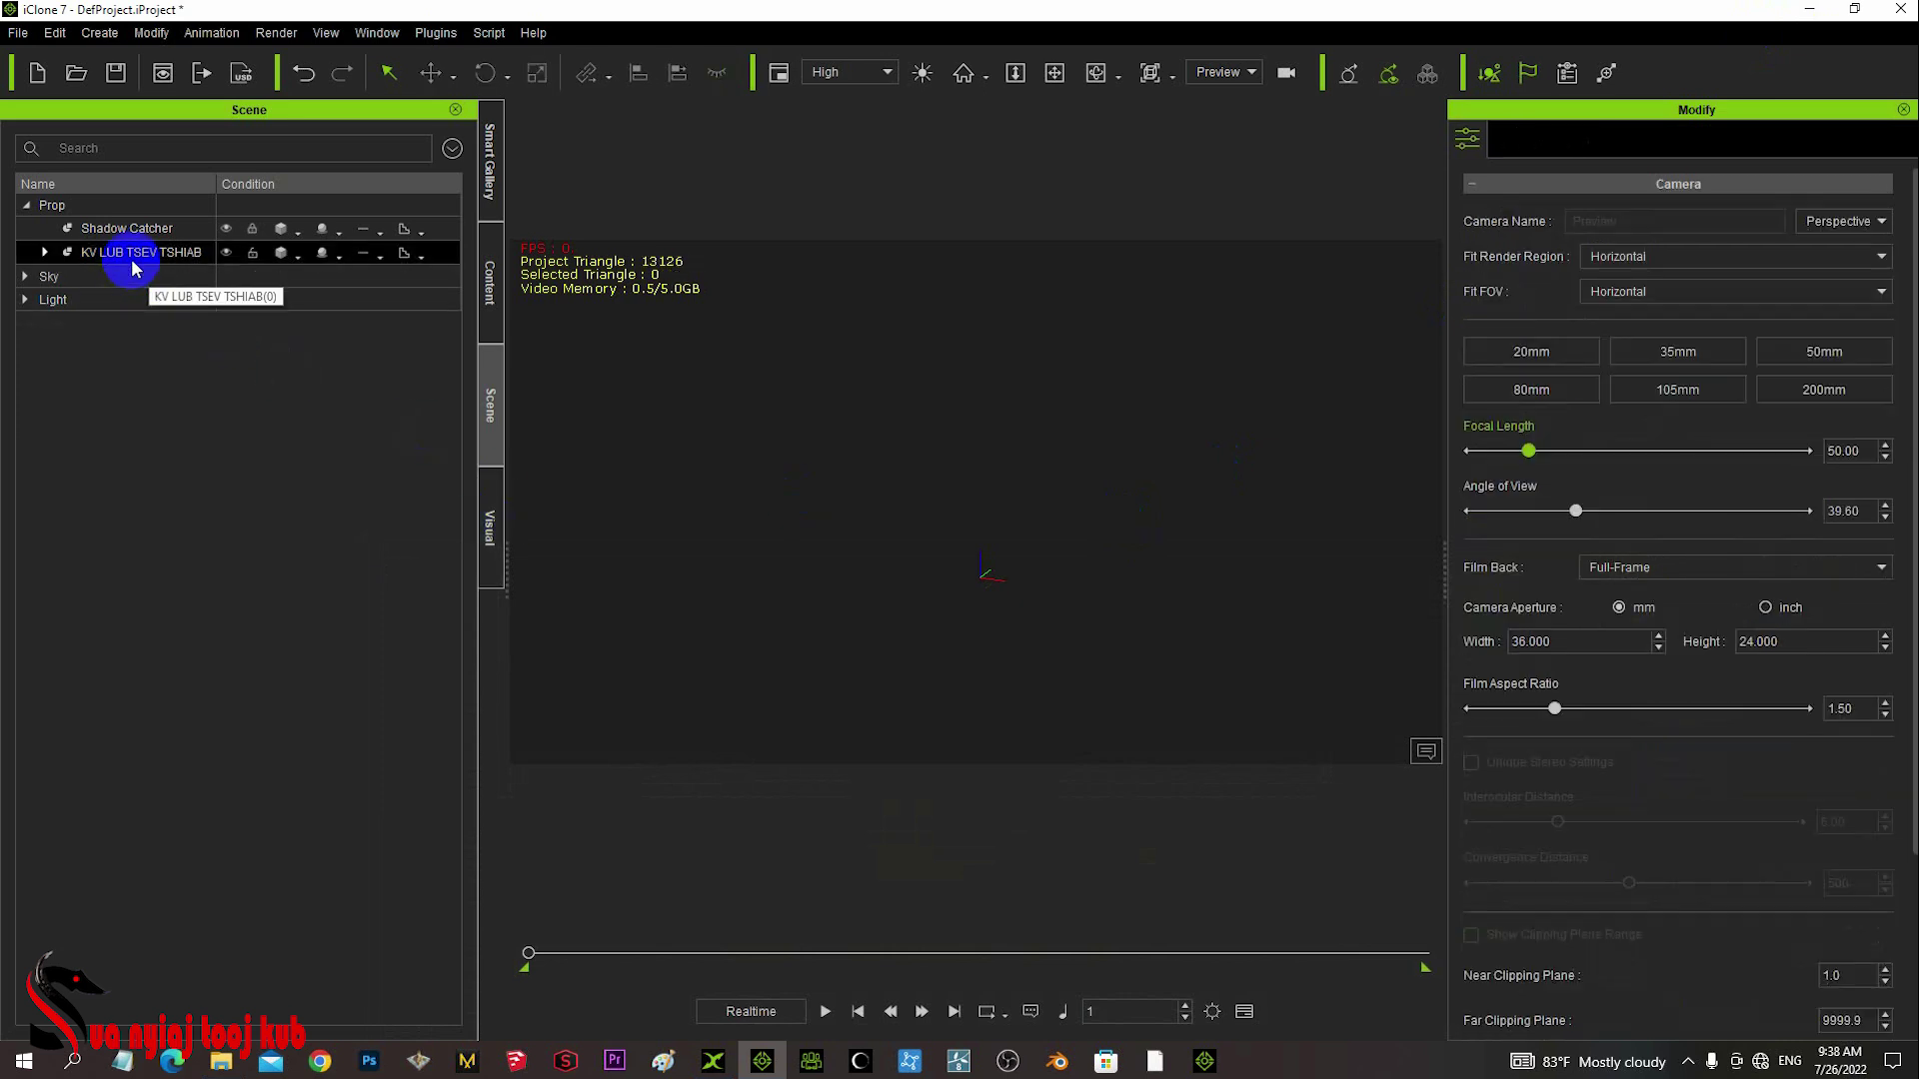
- Add the Butte terrain from the Height Map_Large templates around the remaining house prop
{"action": "left_click", "coordinate": [141, 253]}
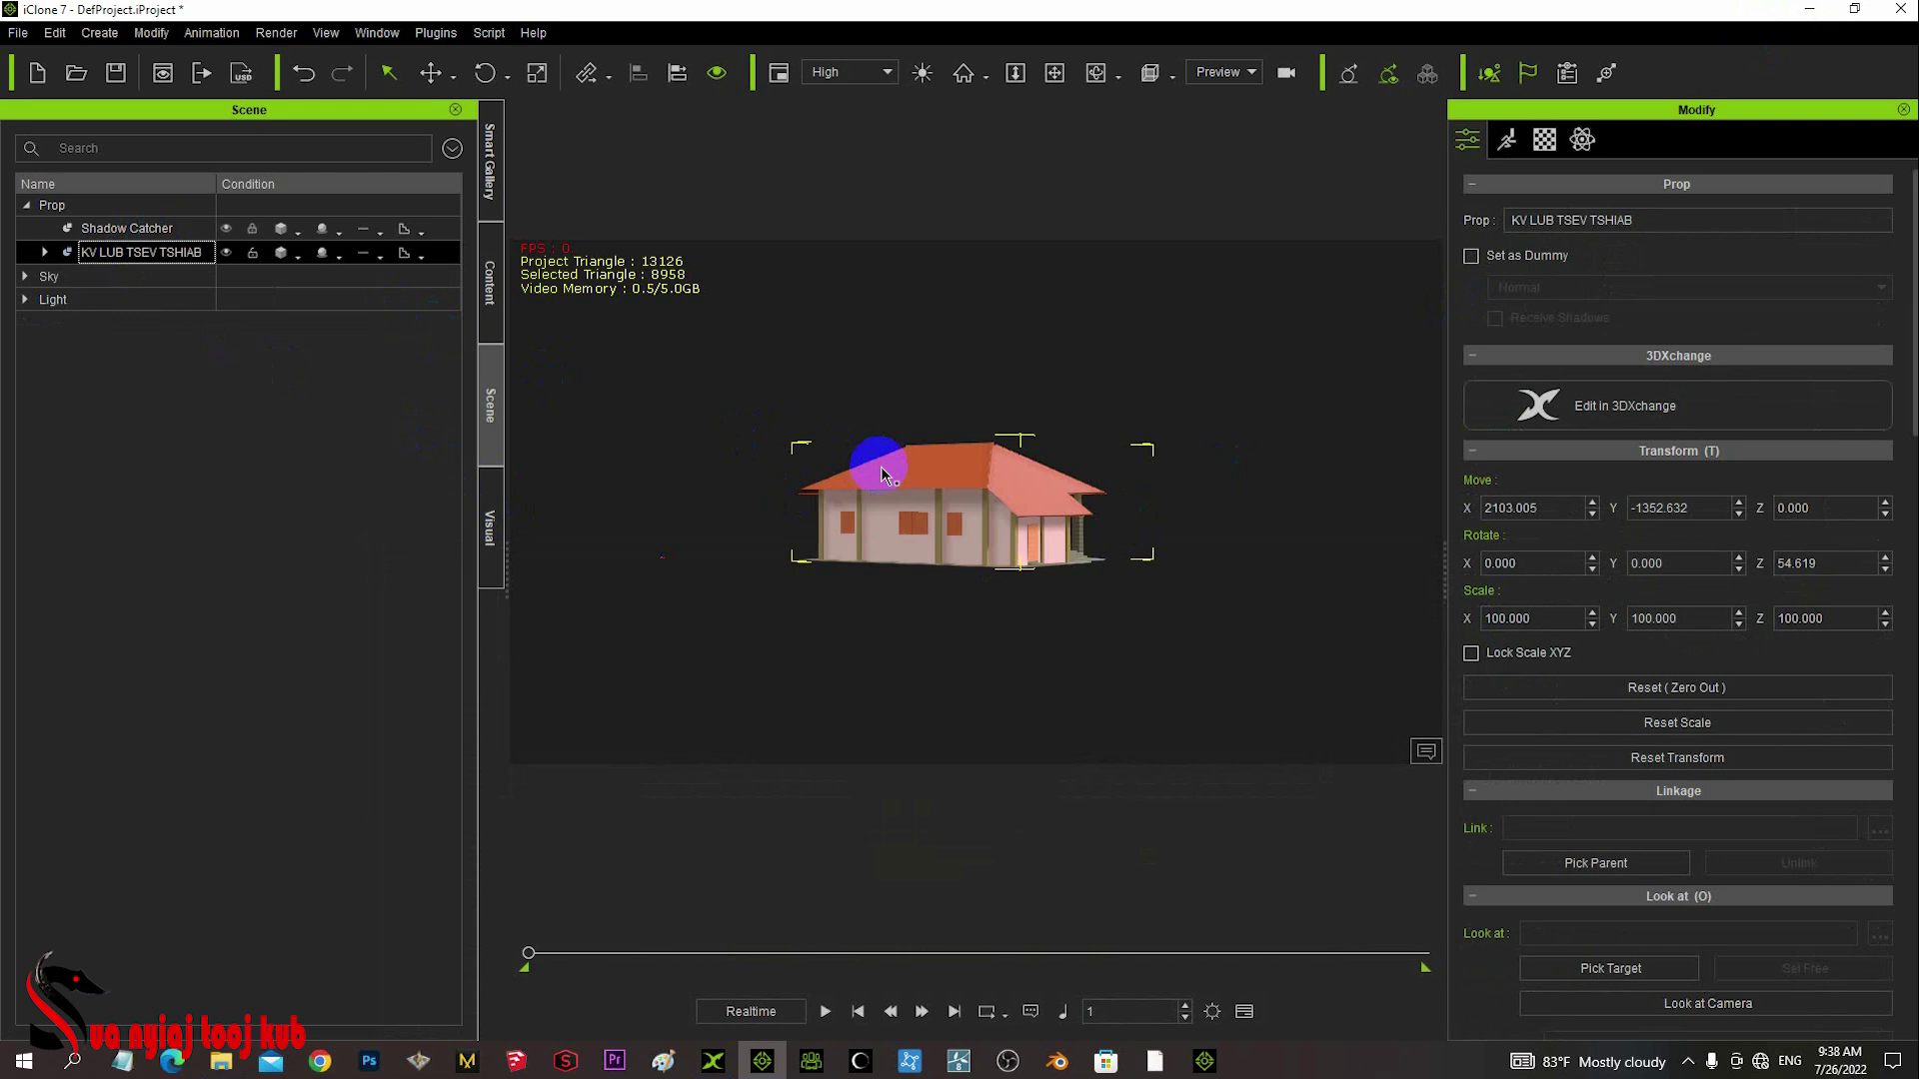
{"action": "left_click_drag", "start_coordinate": [881, 473], "coordinate": [805, 523]}
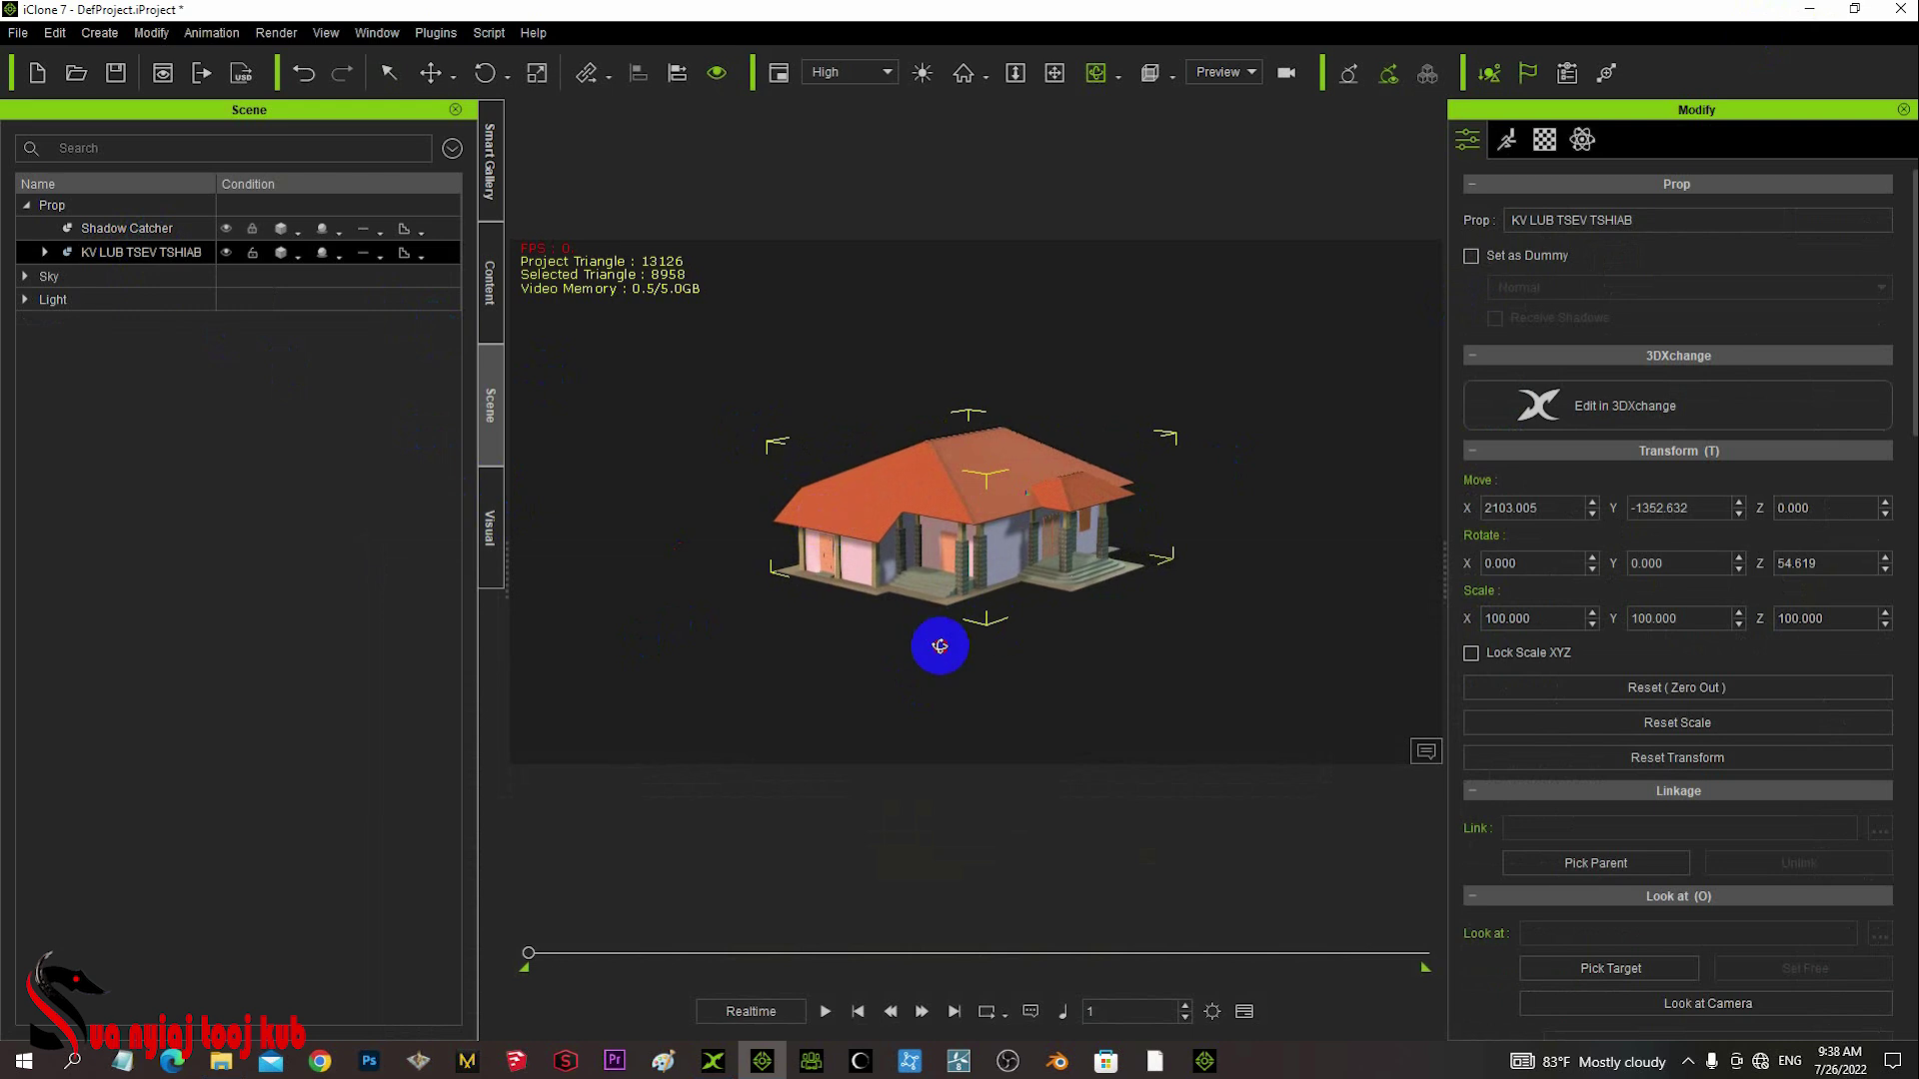
{"action": "mouse_move", "coordinate": [939, 645]}
{"action": "left_mouse_down"}
{"action": "mouse_move", "coordinate": [907, 591]}
{"action": "mouse_move", "coordinate": [969, 623]}
{"action": "left_mouse_up"}
{"action": "left_click", "coordinate": [490, 293]}
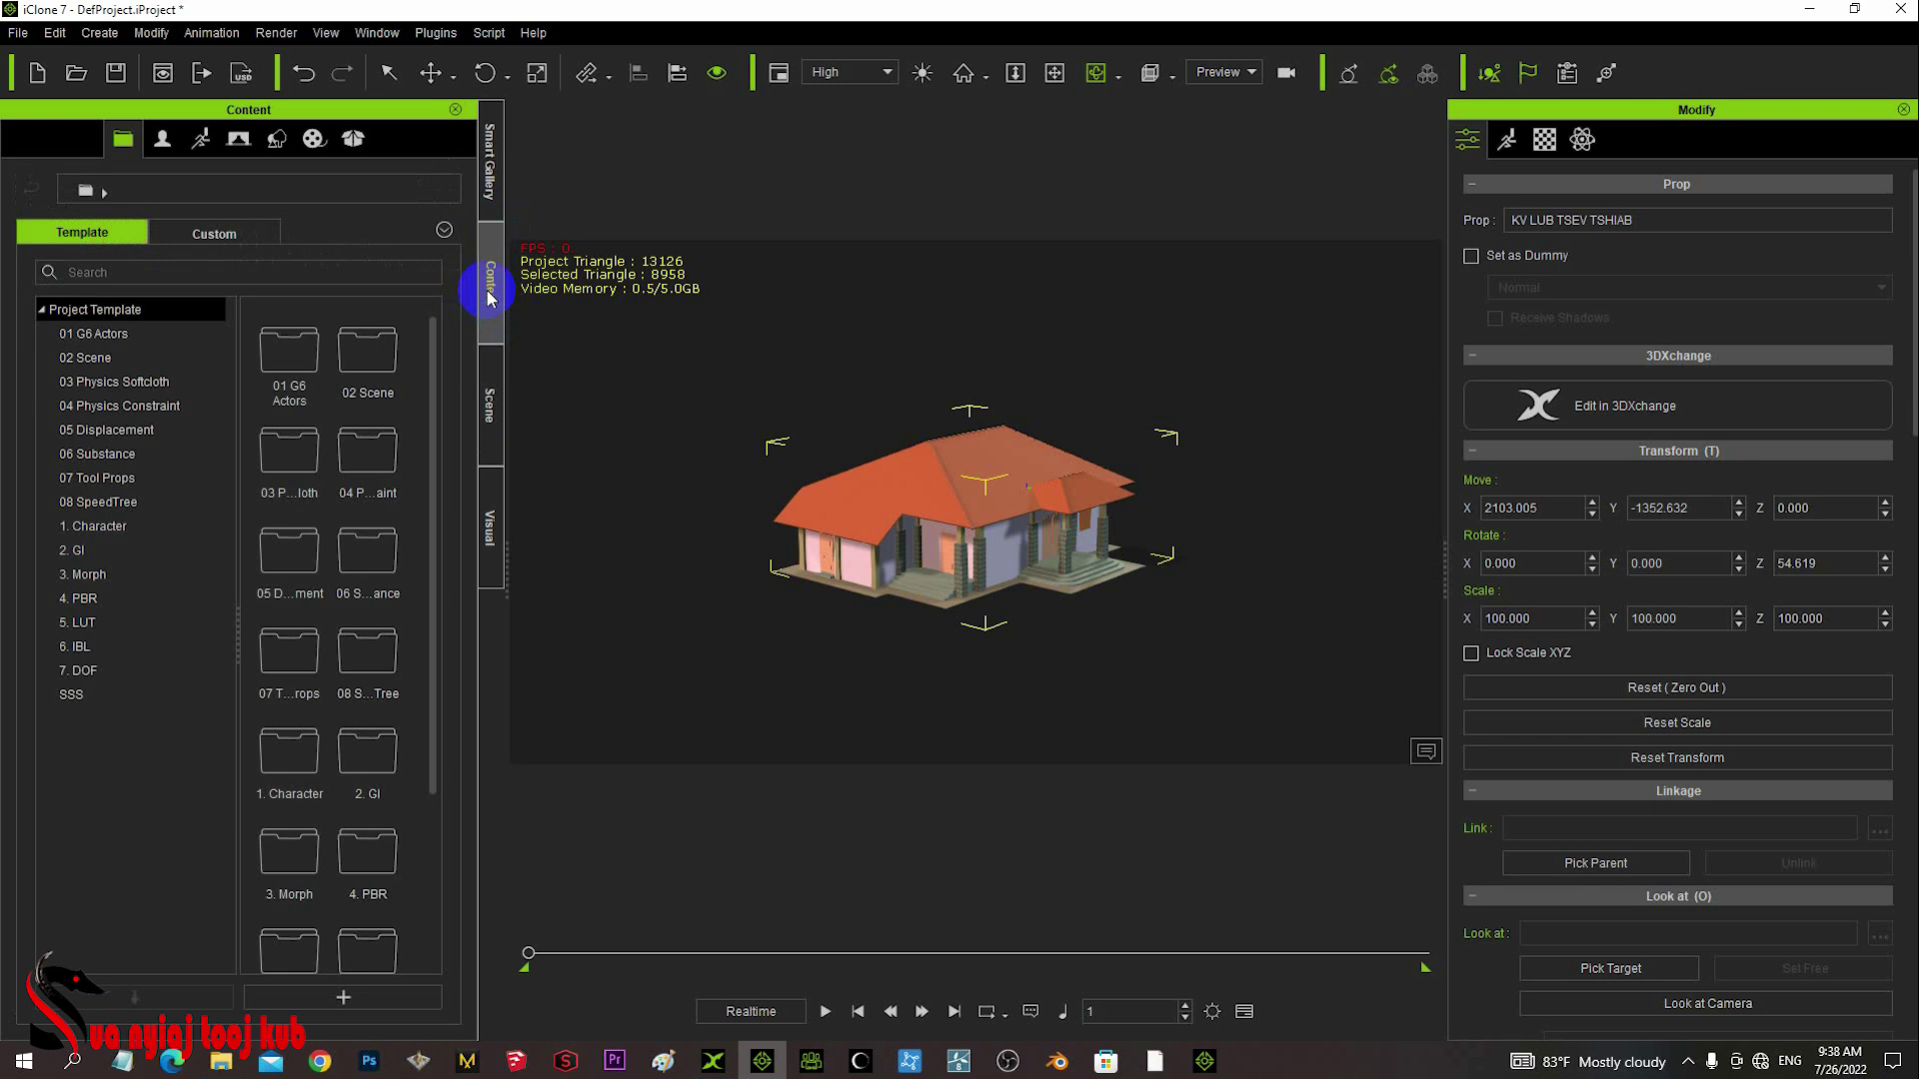
{"action": "left_click", "coordinate": [62, 408]}
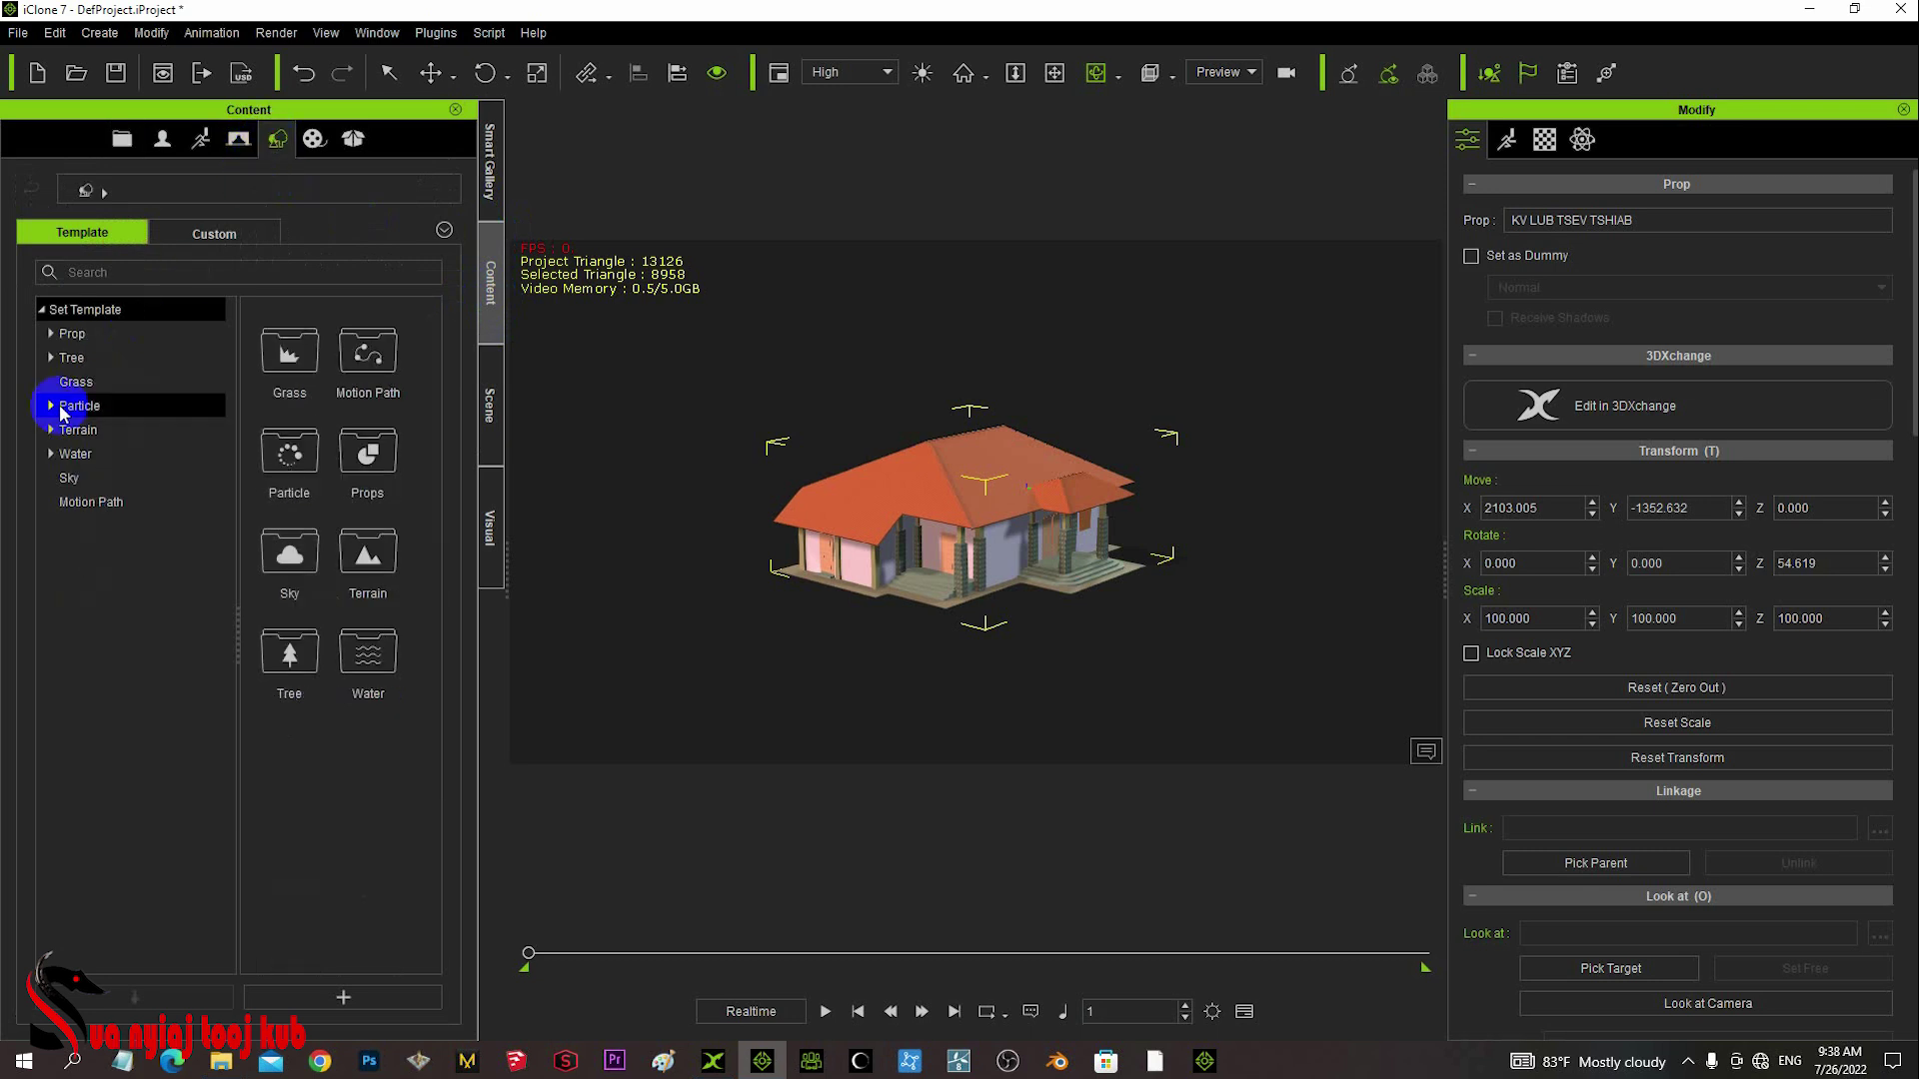
{"action": "left_click", "coordinate": [47, 430]}
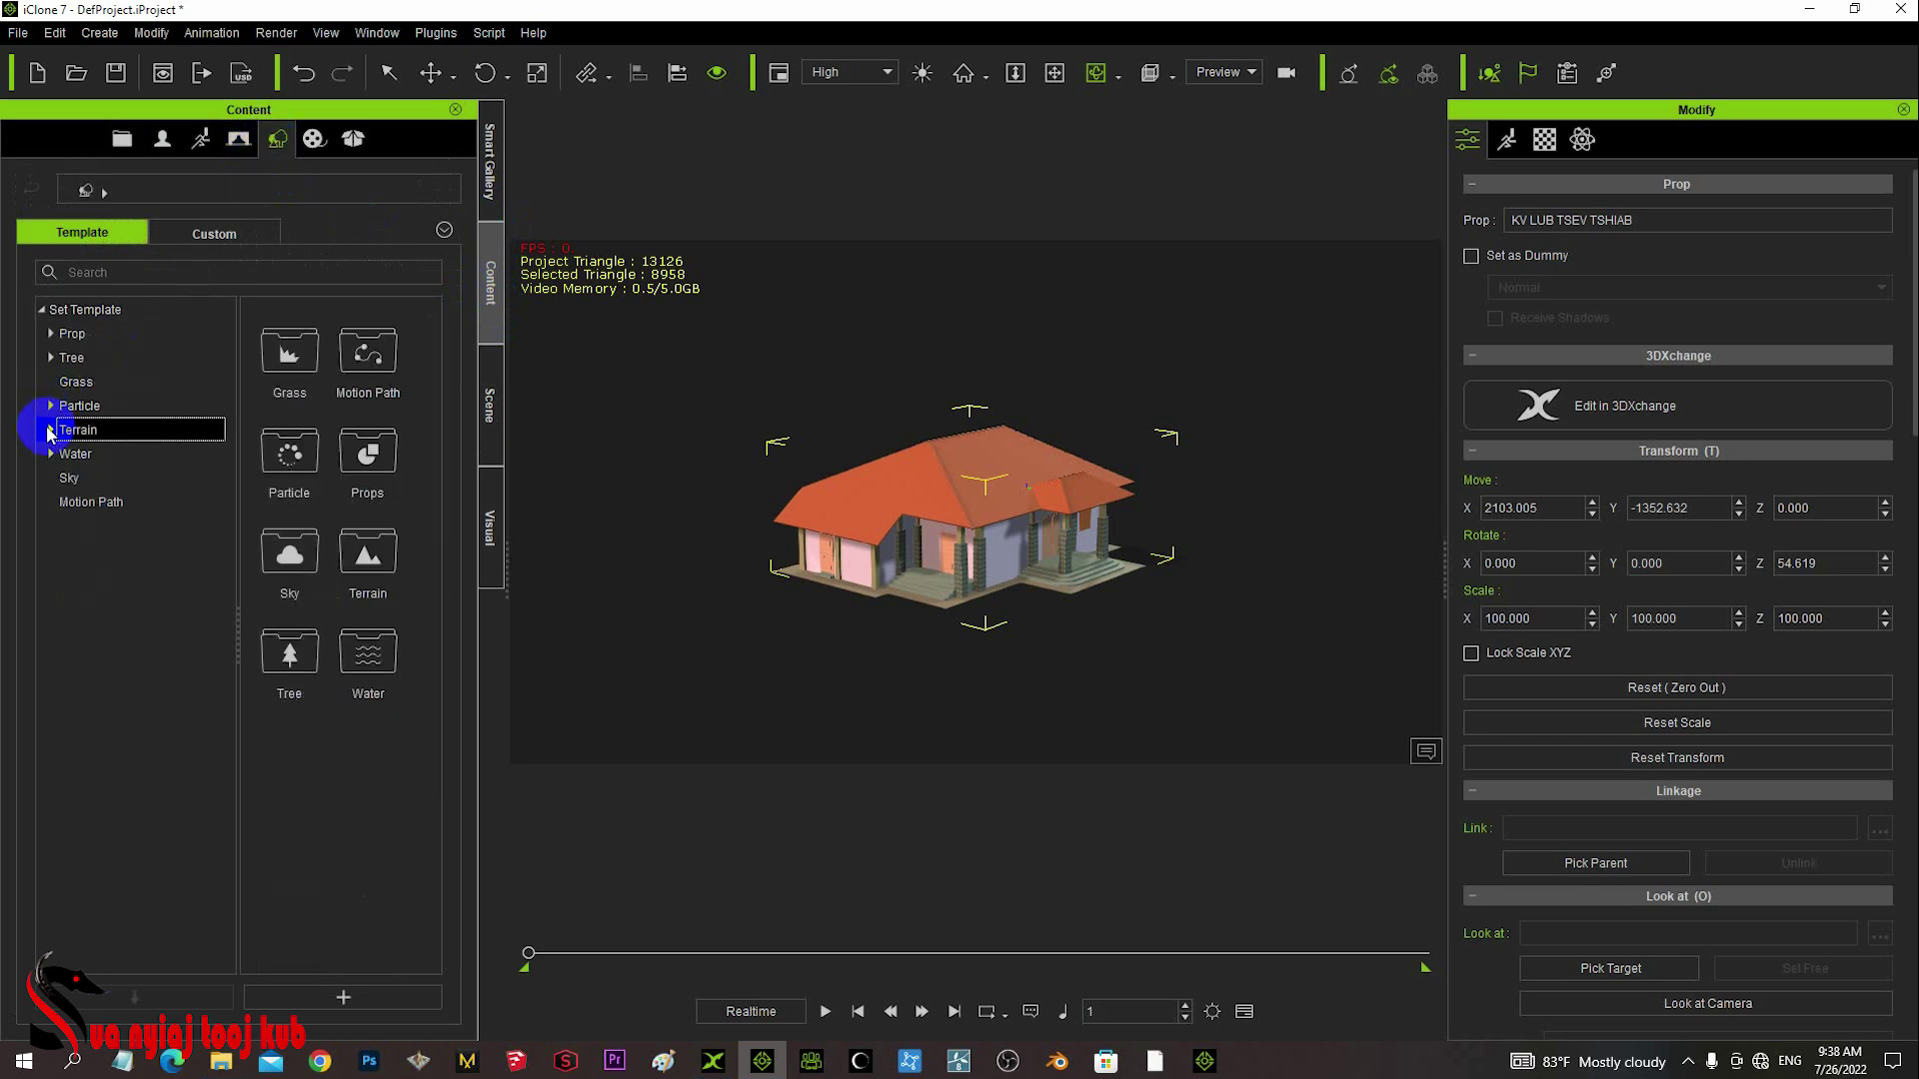
{"action": "left_click", "coordinate": [49, 430]}
{"action": "left_click", "coordinate": [87, 456]}
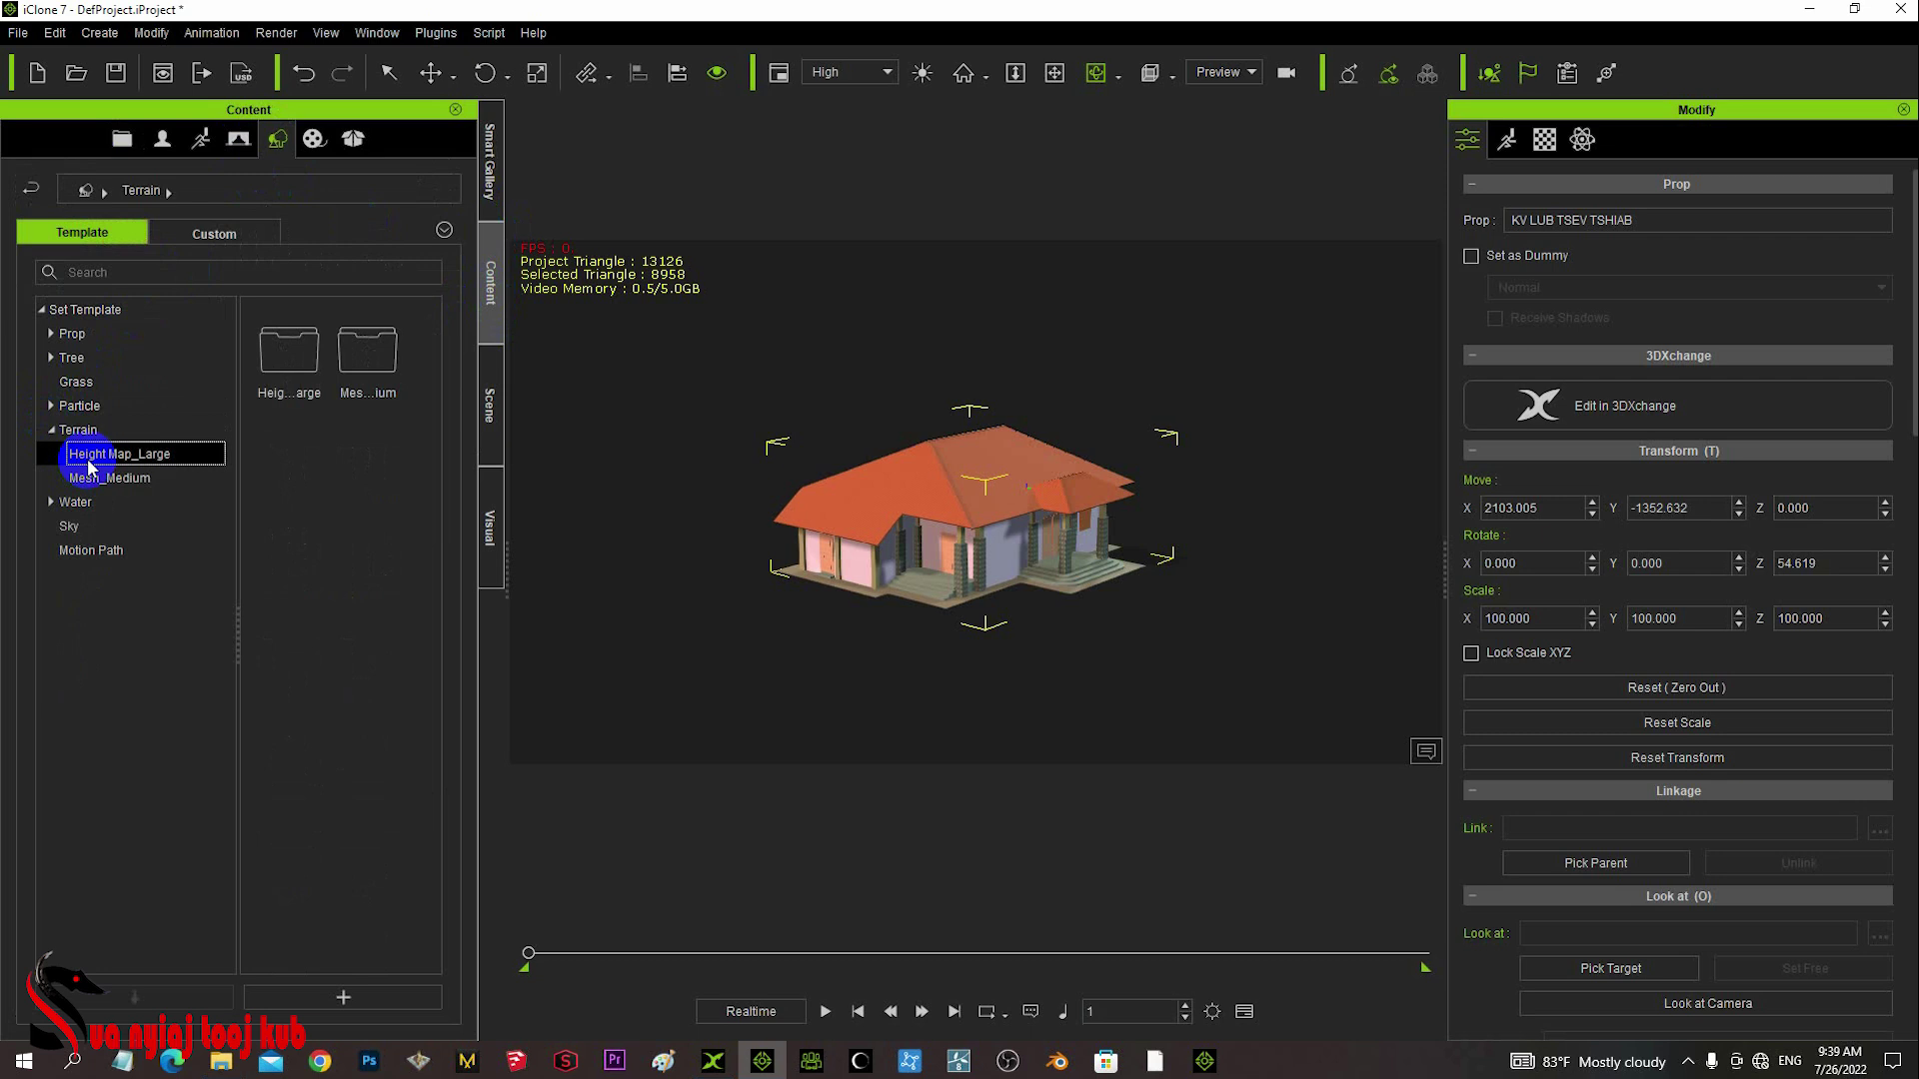
{"action": "double_click", "coordinate": [371, 365]}
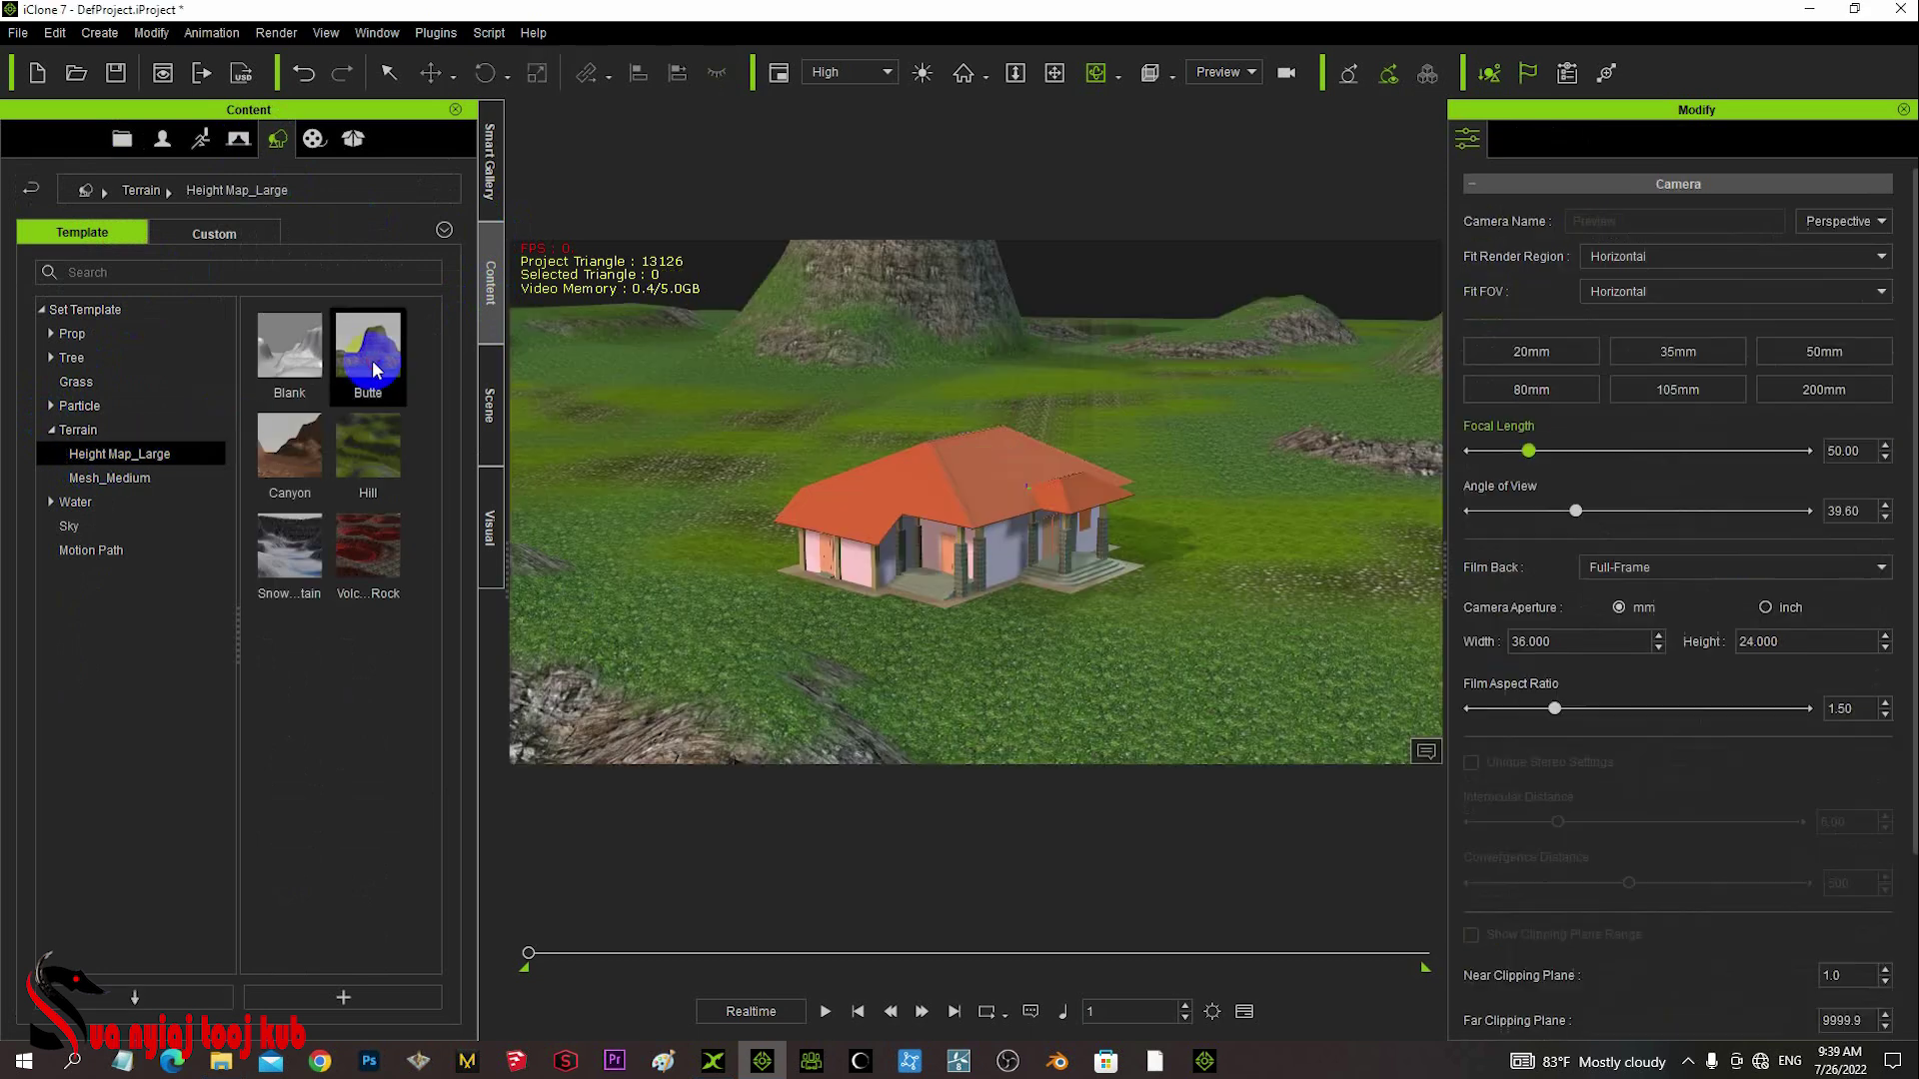
- Apply the Clear Day 01 sky template to the scene
{"action": "left_click", "coordinate": [53, 527]}
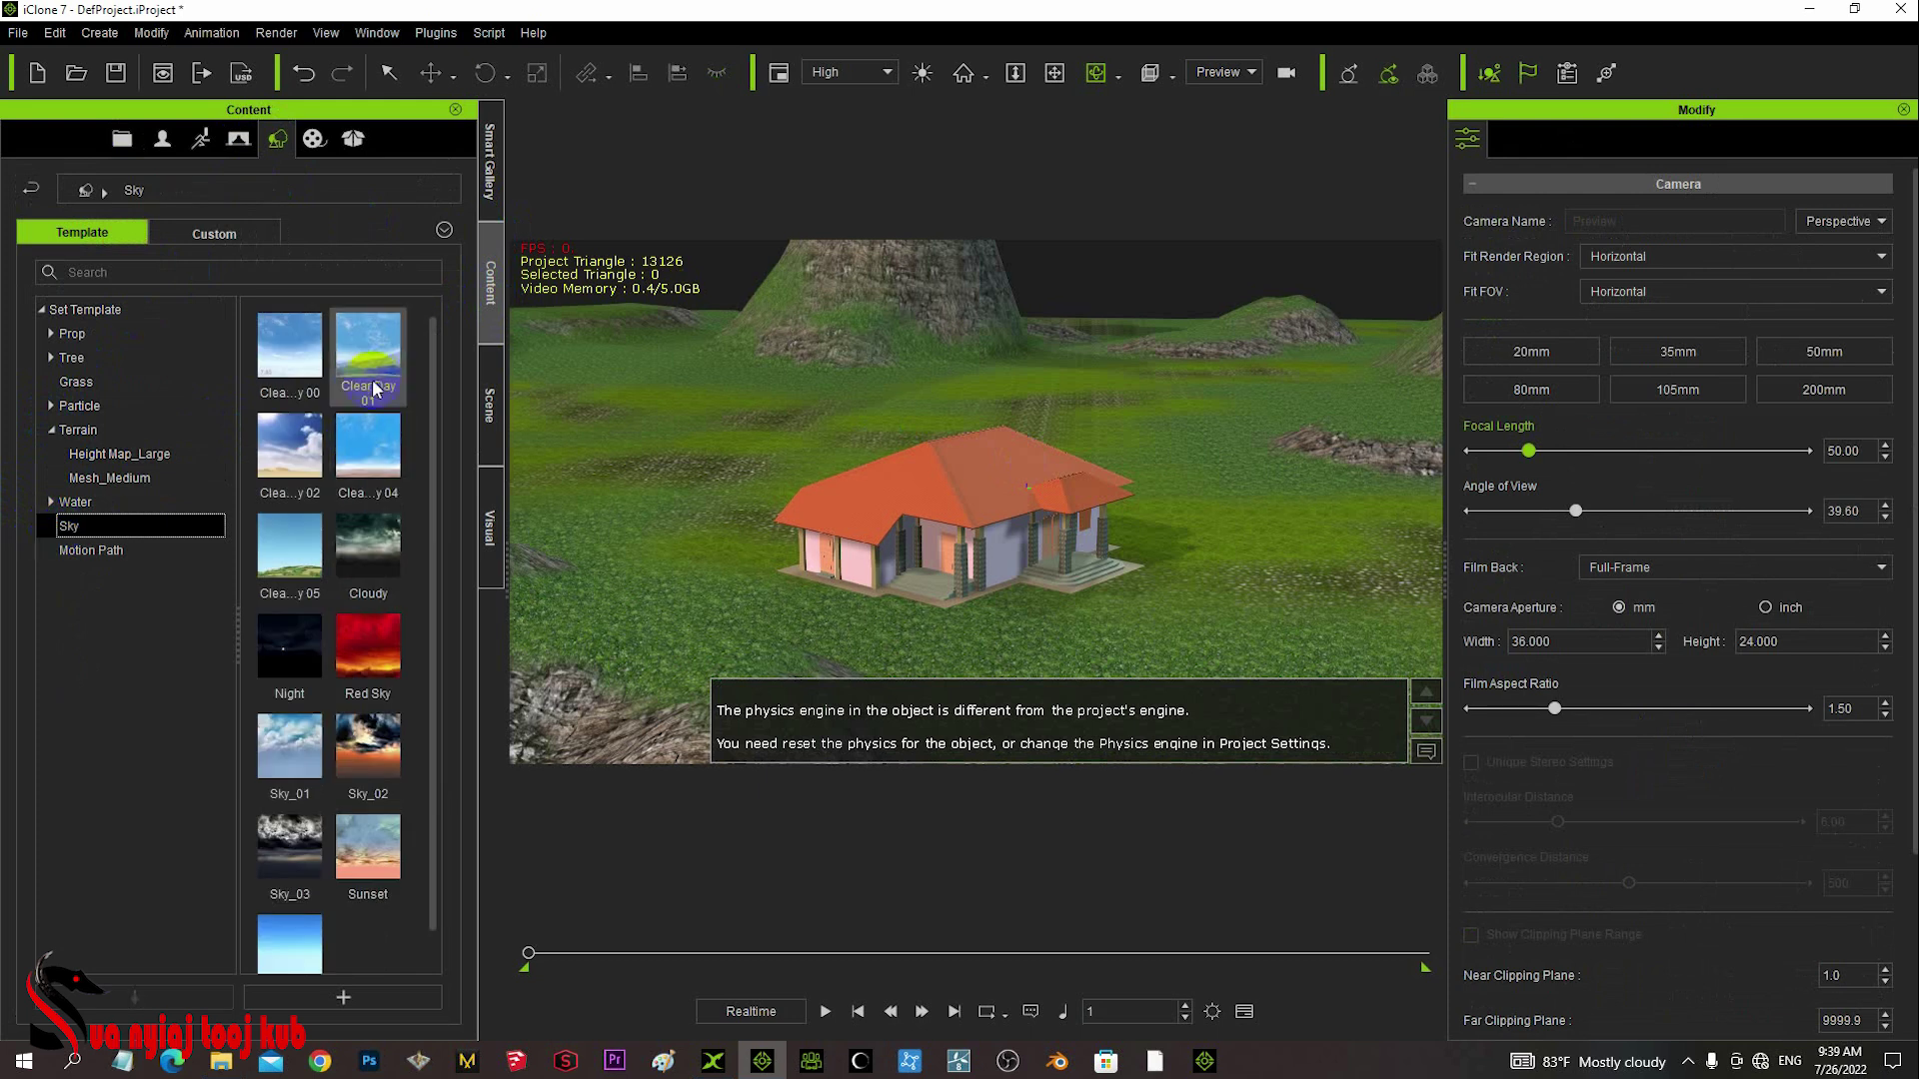
{"action": "double_click", "coordinate": [369, 379]}
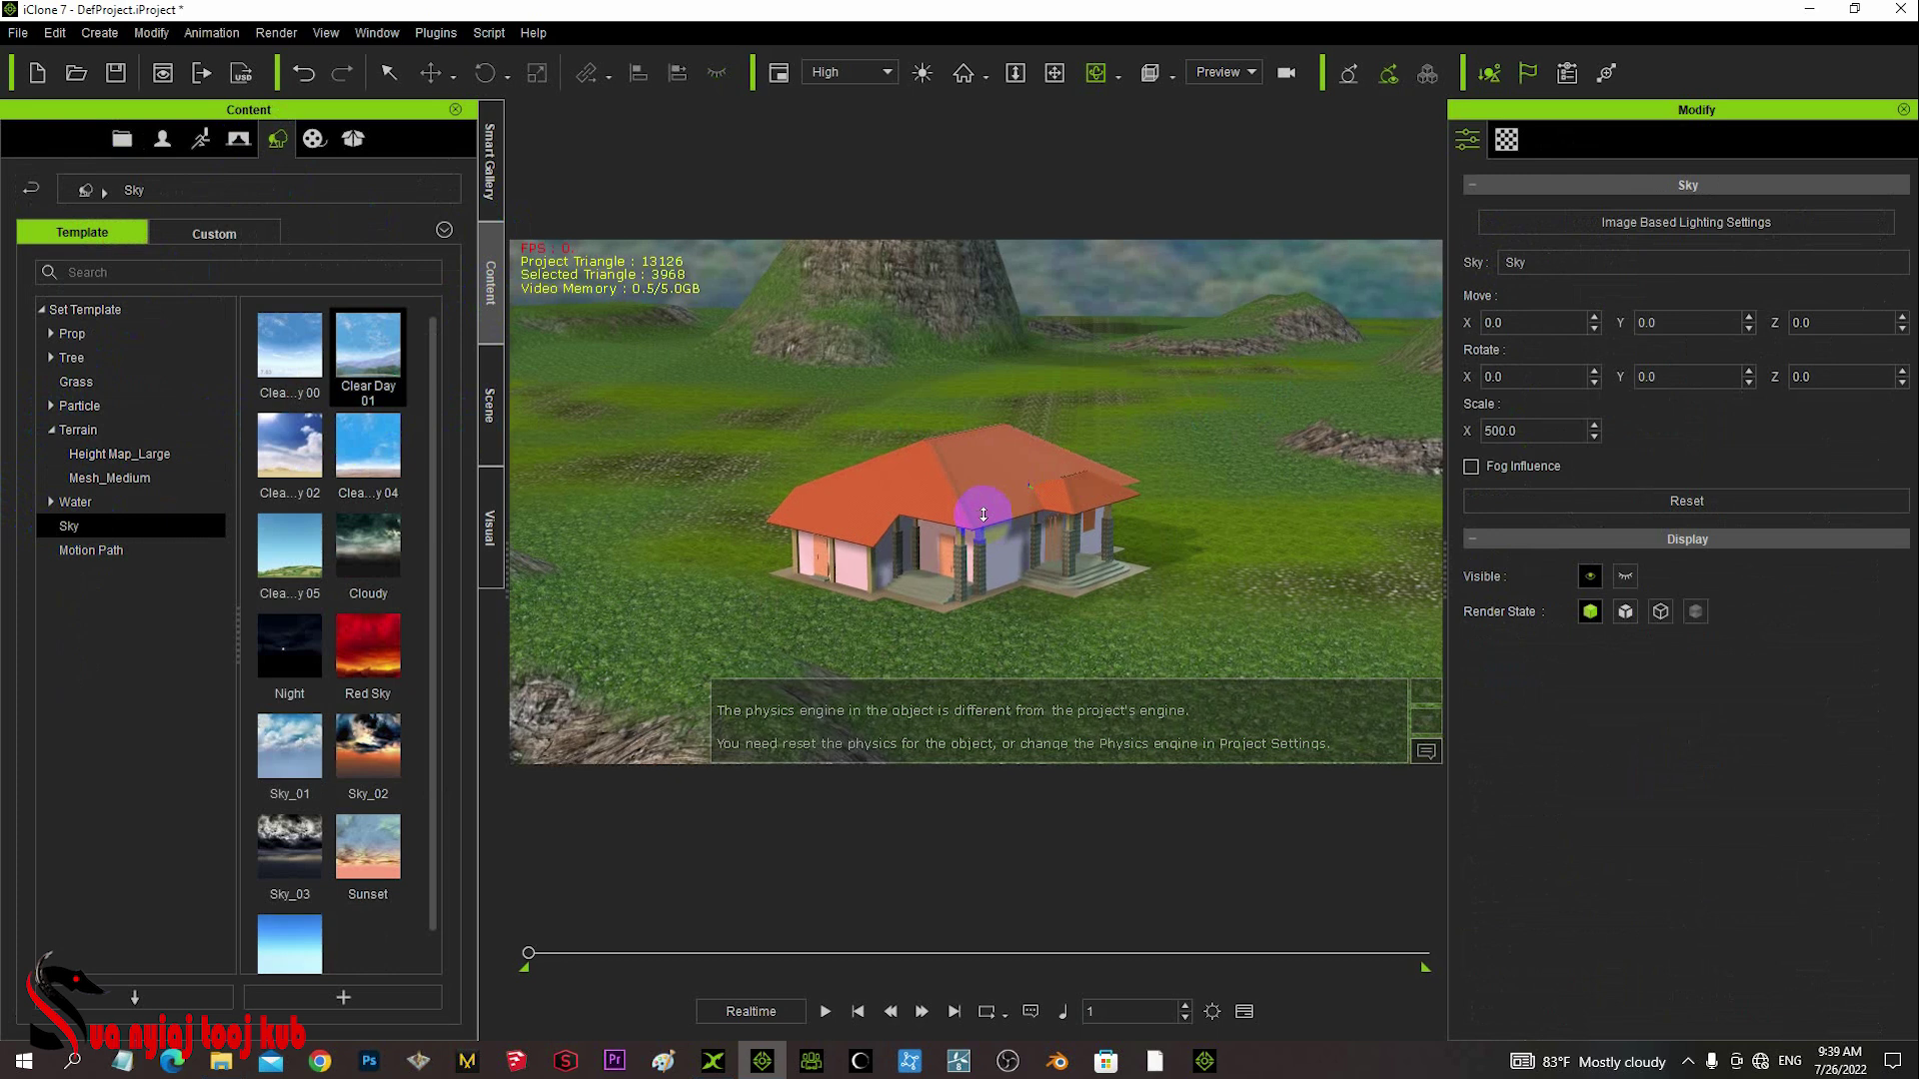
{"action": "right_click_drag", "start_coordinate": [979, 512], "coordinate": [961, 627]}
- Expand the KV LUB TSEV TSHIAB prop in the scene list and hide its vuas and nqaj tsuag sub-props
{"action": "left_click", "coordinate": [495, 400]}
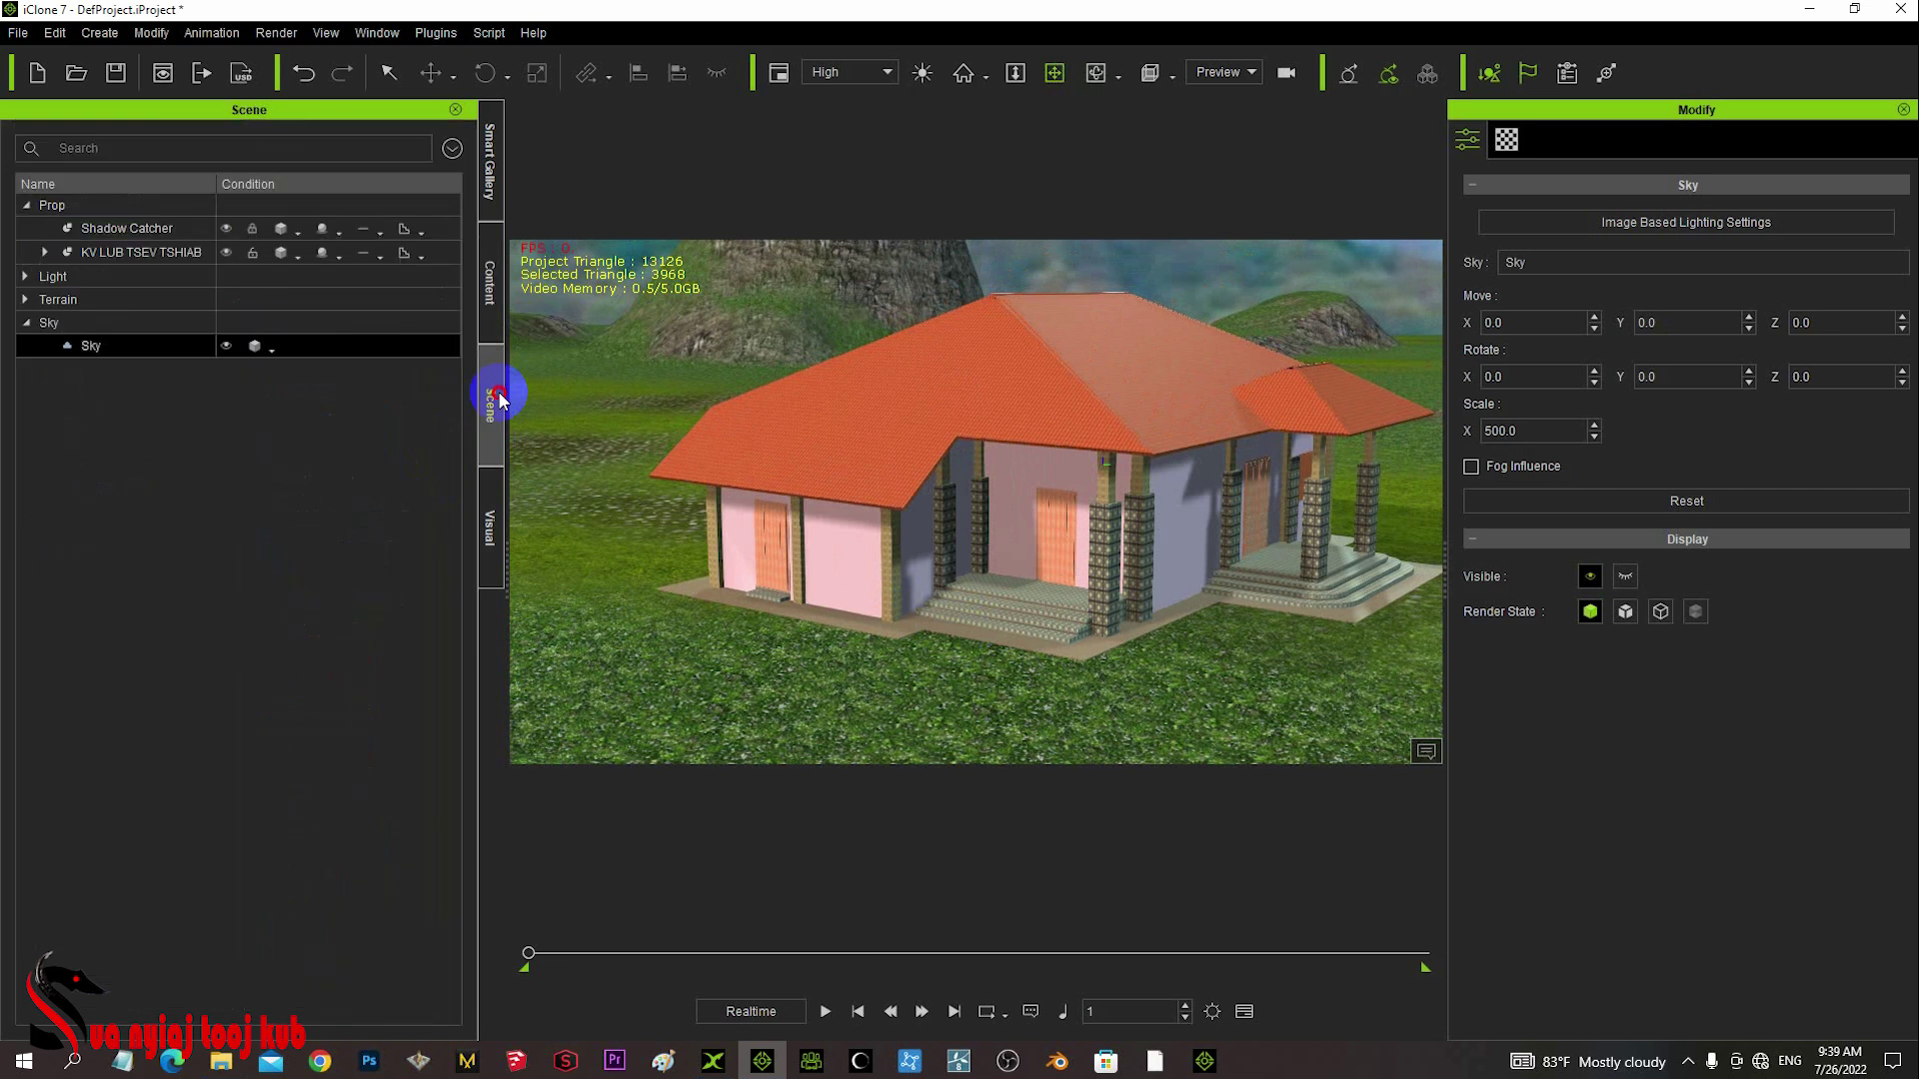
{"action": "left_click", "coordinate": [141, 252]}
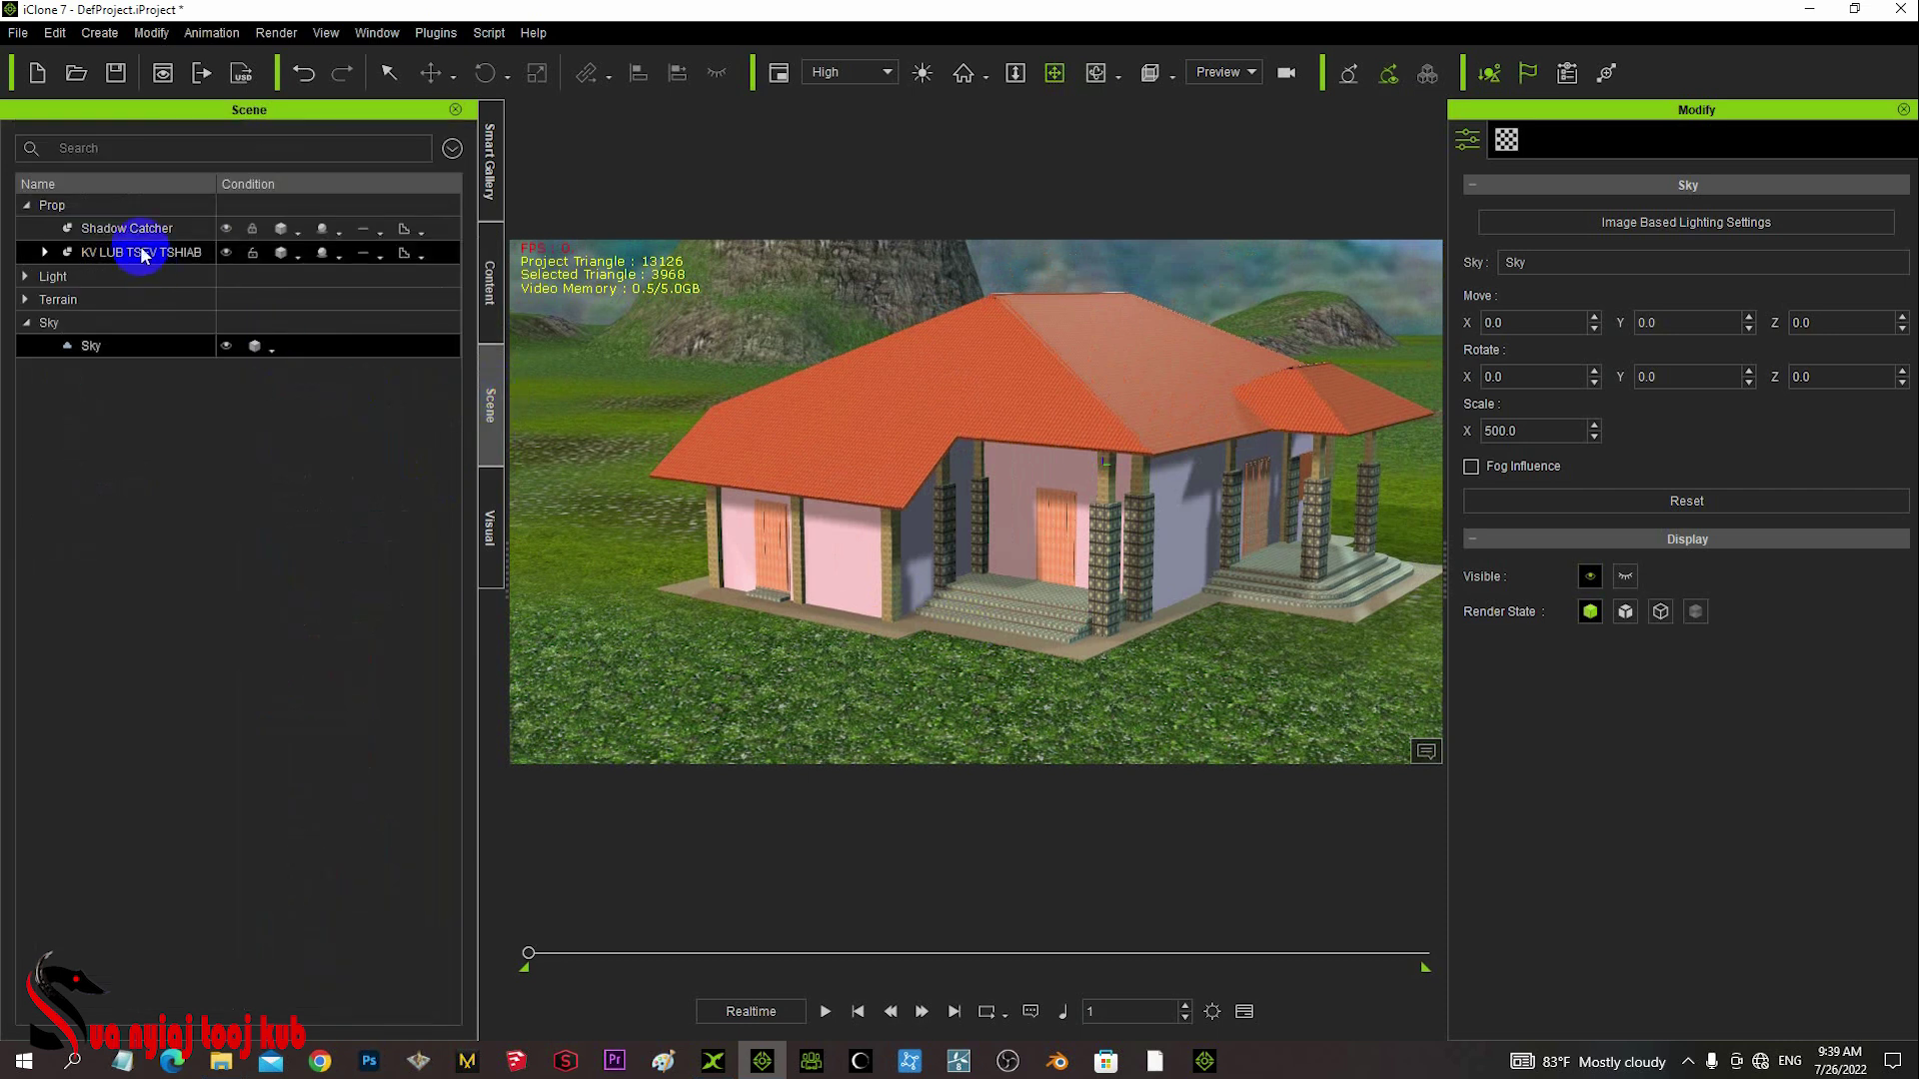
{"action": "left_click", "coordinate": [44, 251]}
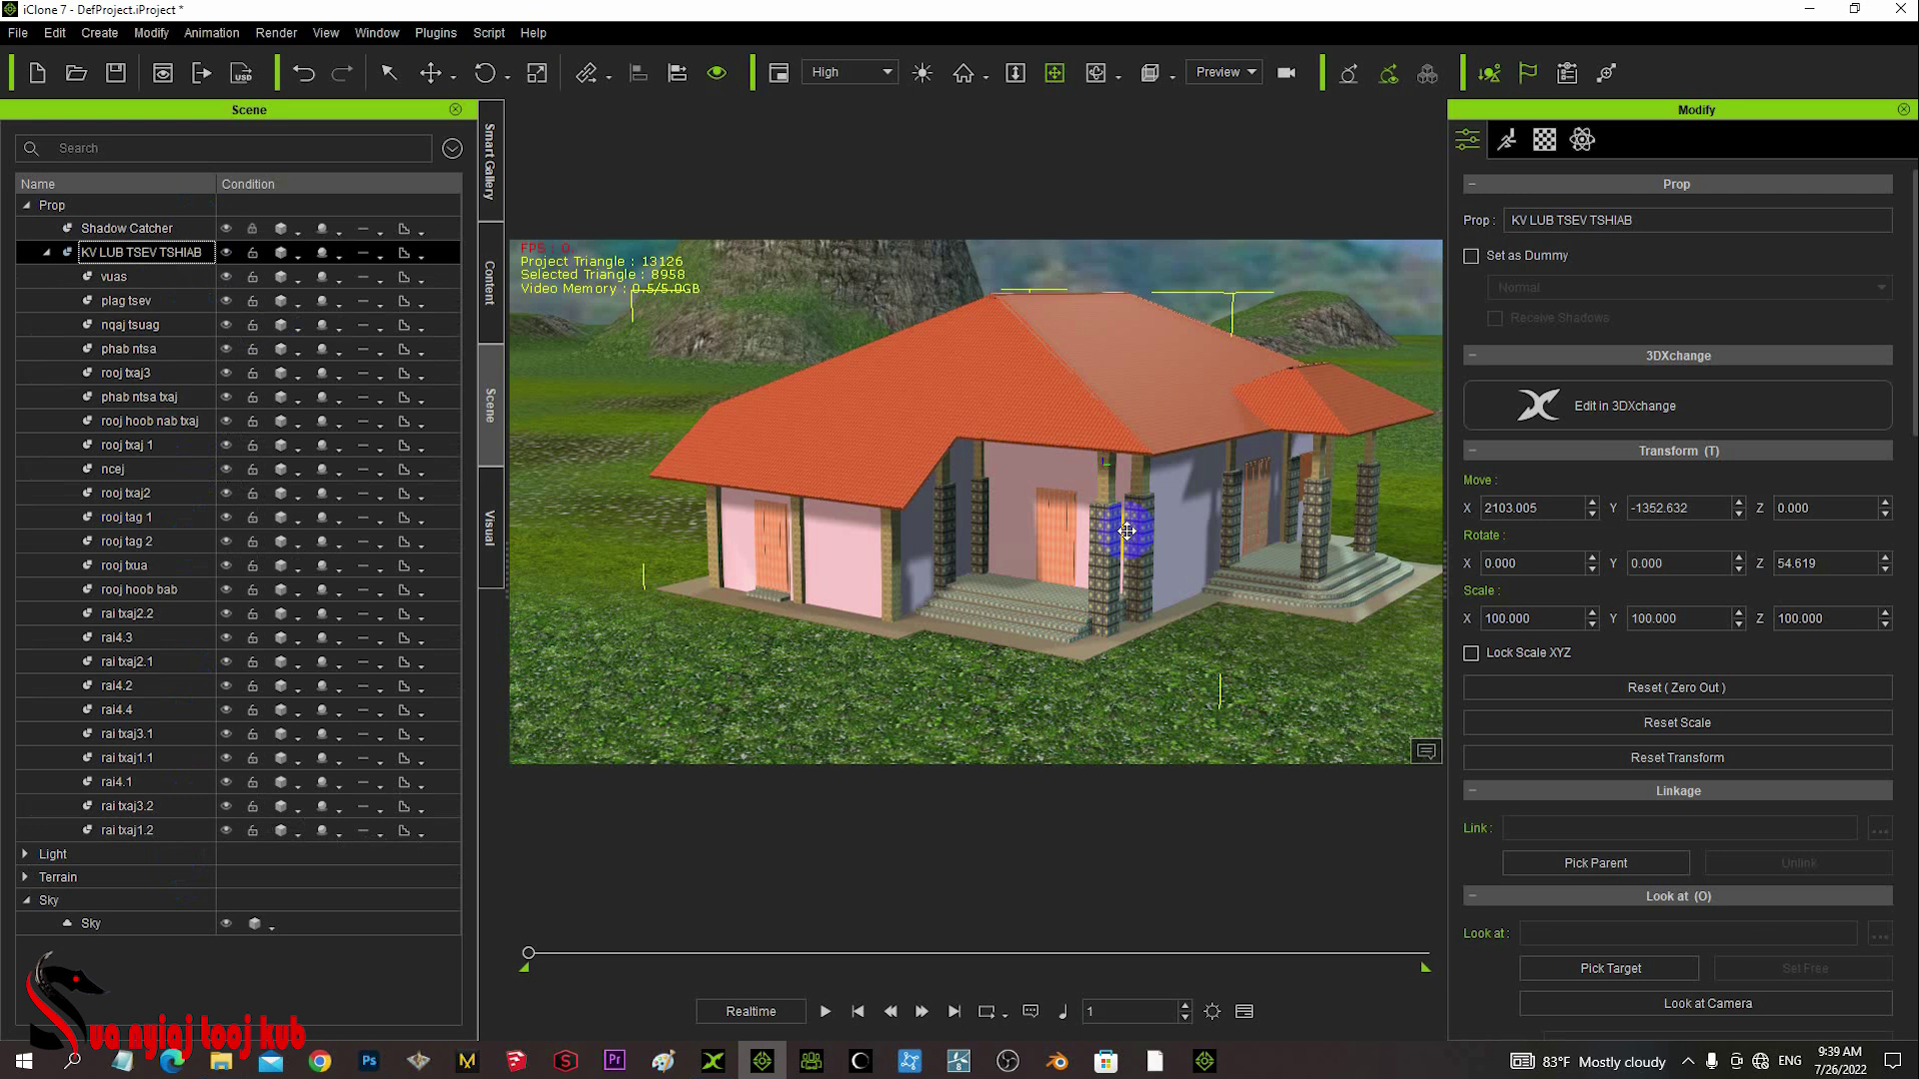
{"action": "right_click_drag", "start_coordinate": [1123, 536], "coordinate": [1220, 630]}
{"action": "left_click", "coordinate": [180, 275]}
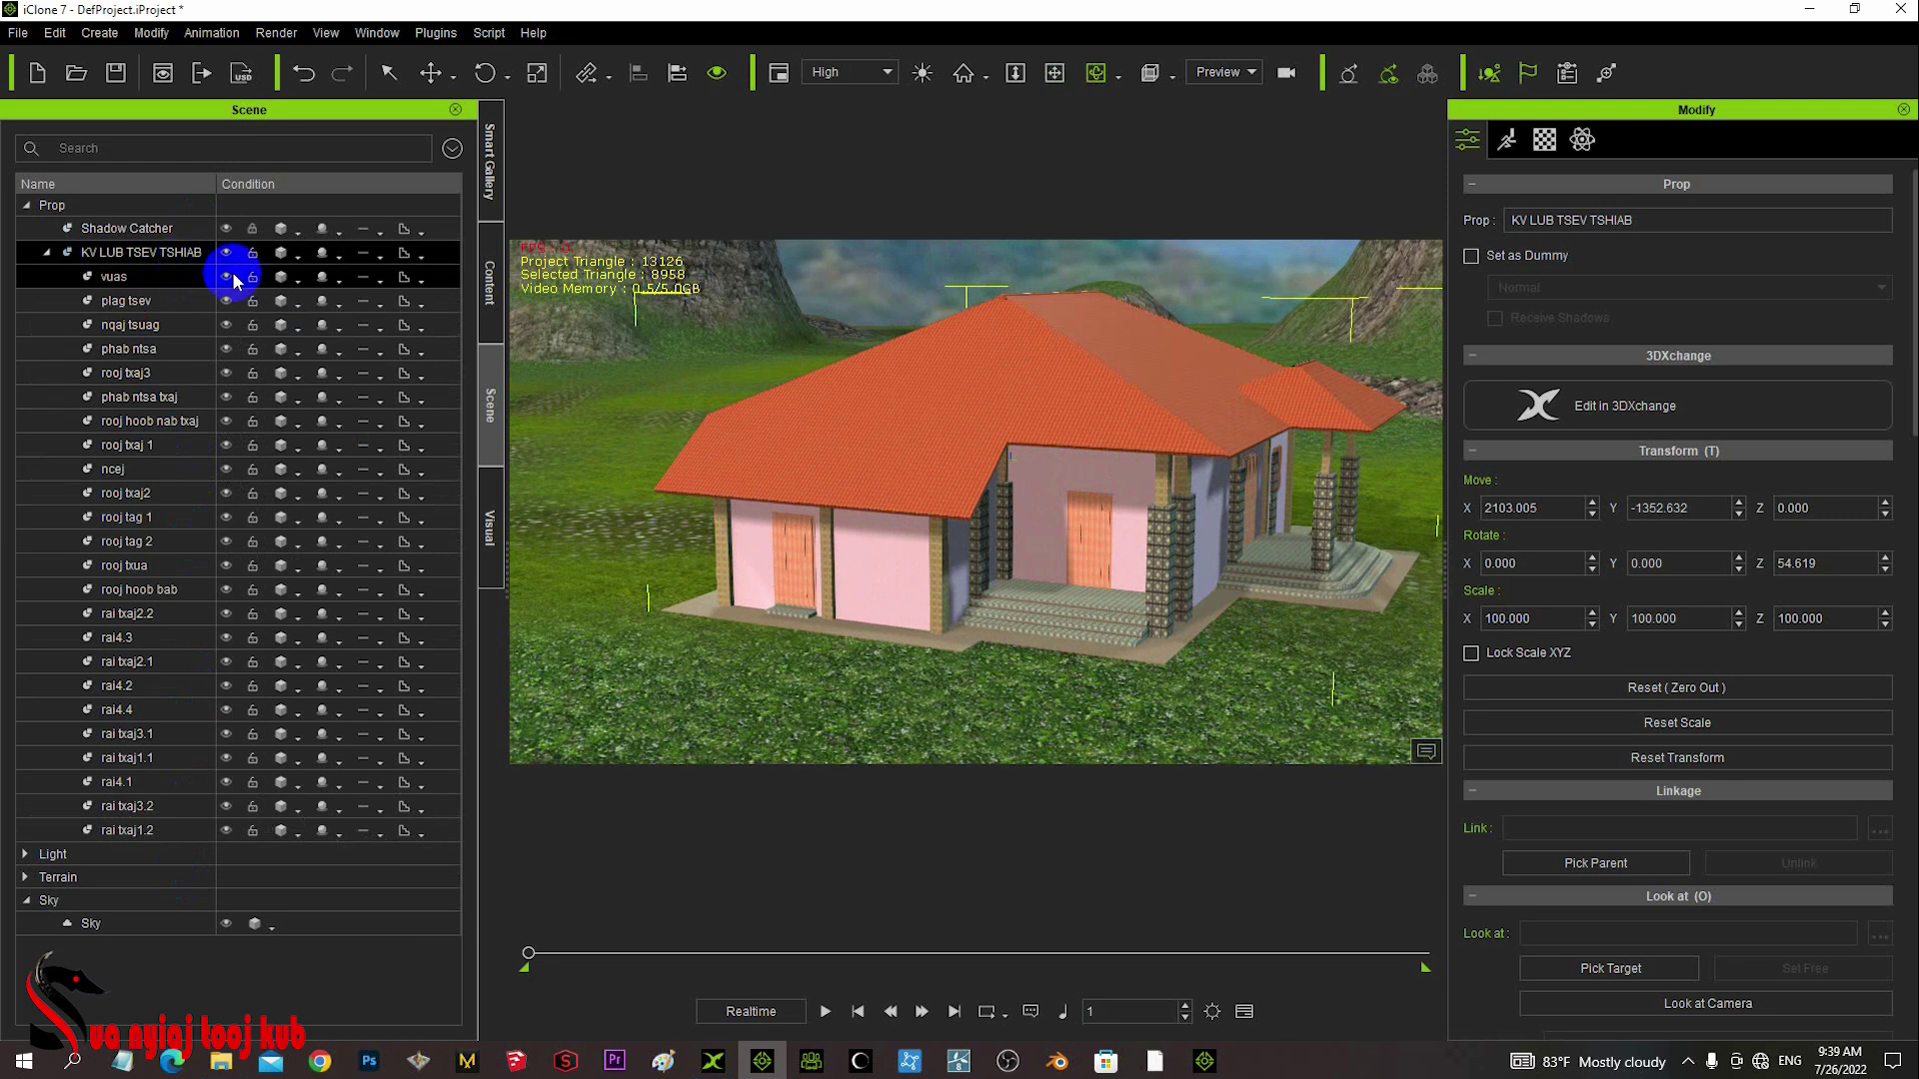
{"action": "left_click", "coordinate": [229, 278]}
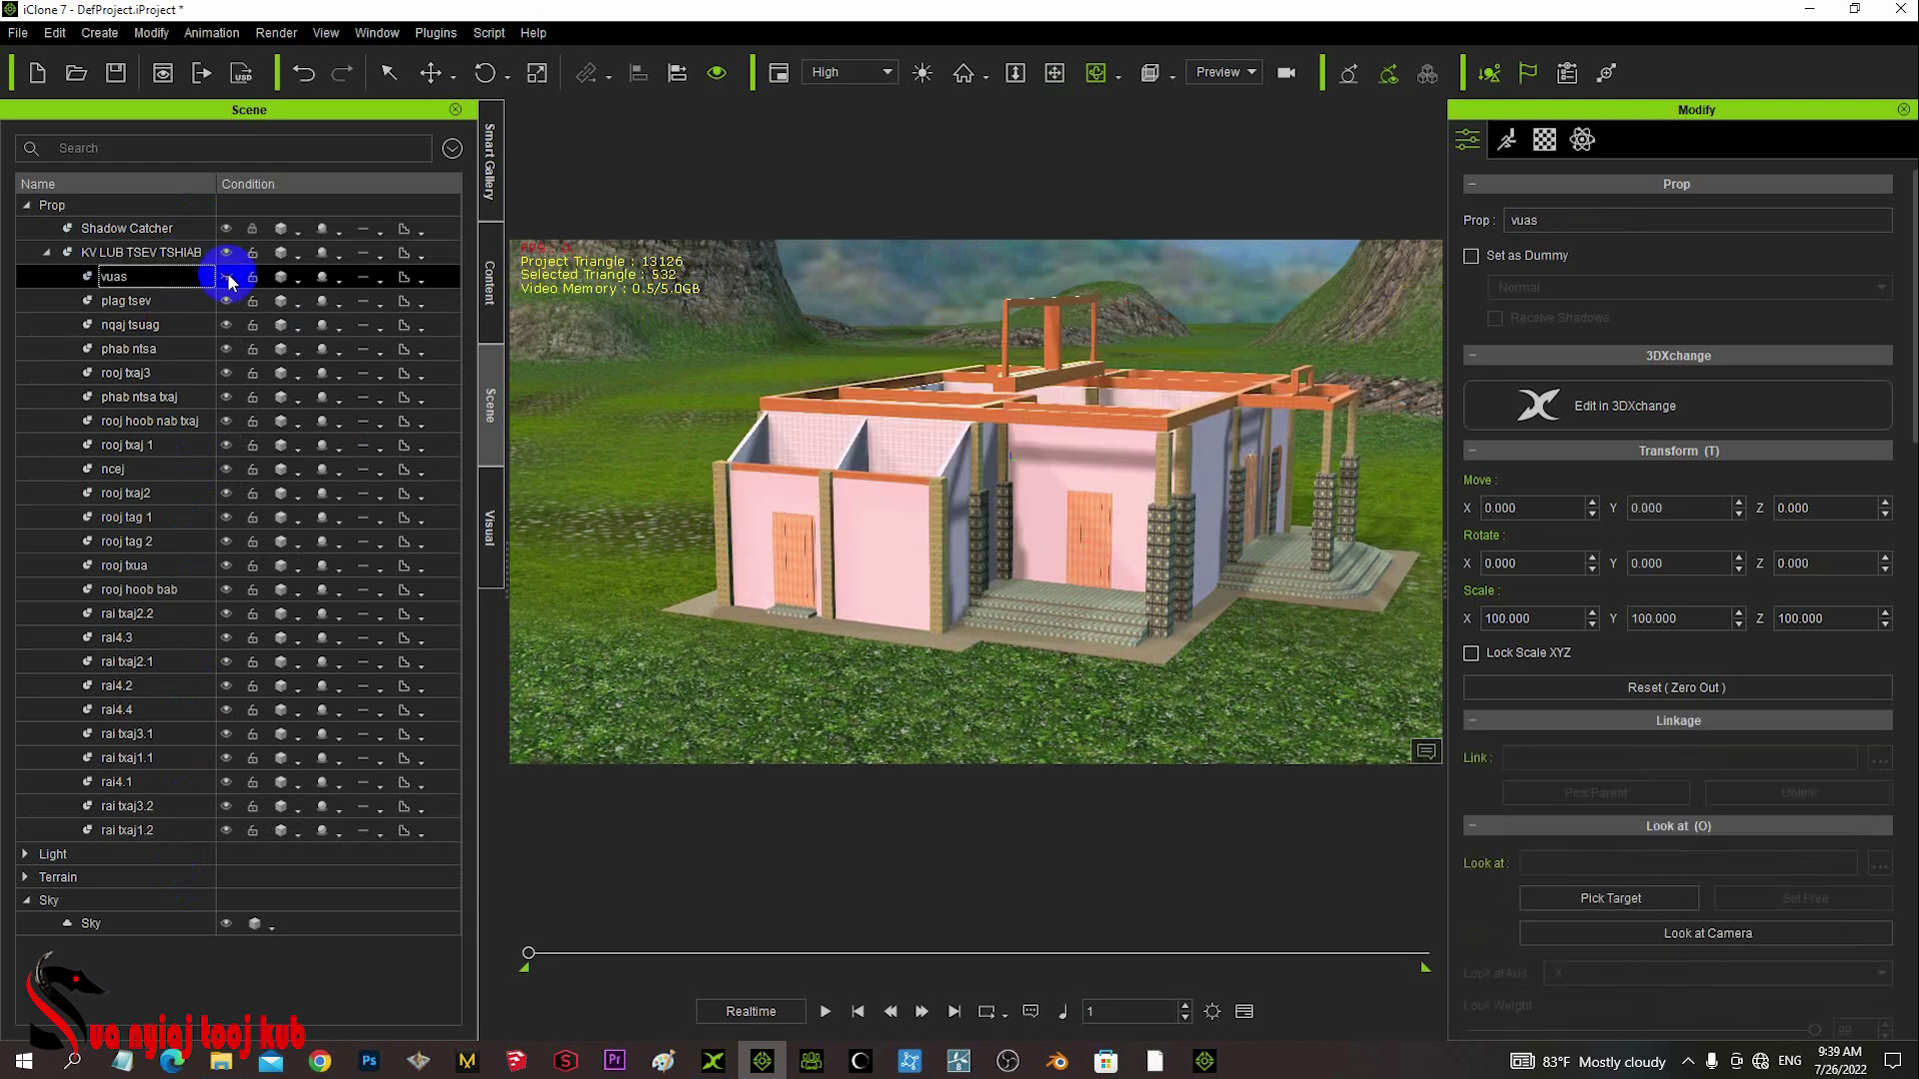
{"action": "left_click", "coordinate": [226, 322]}
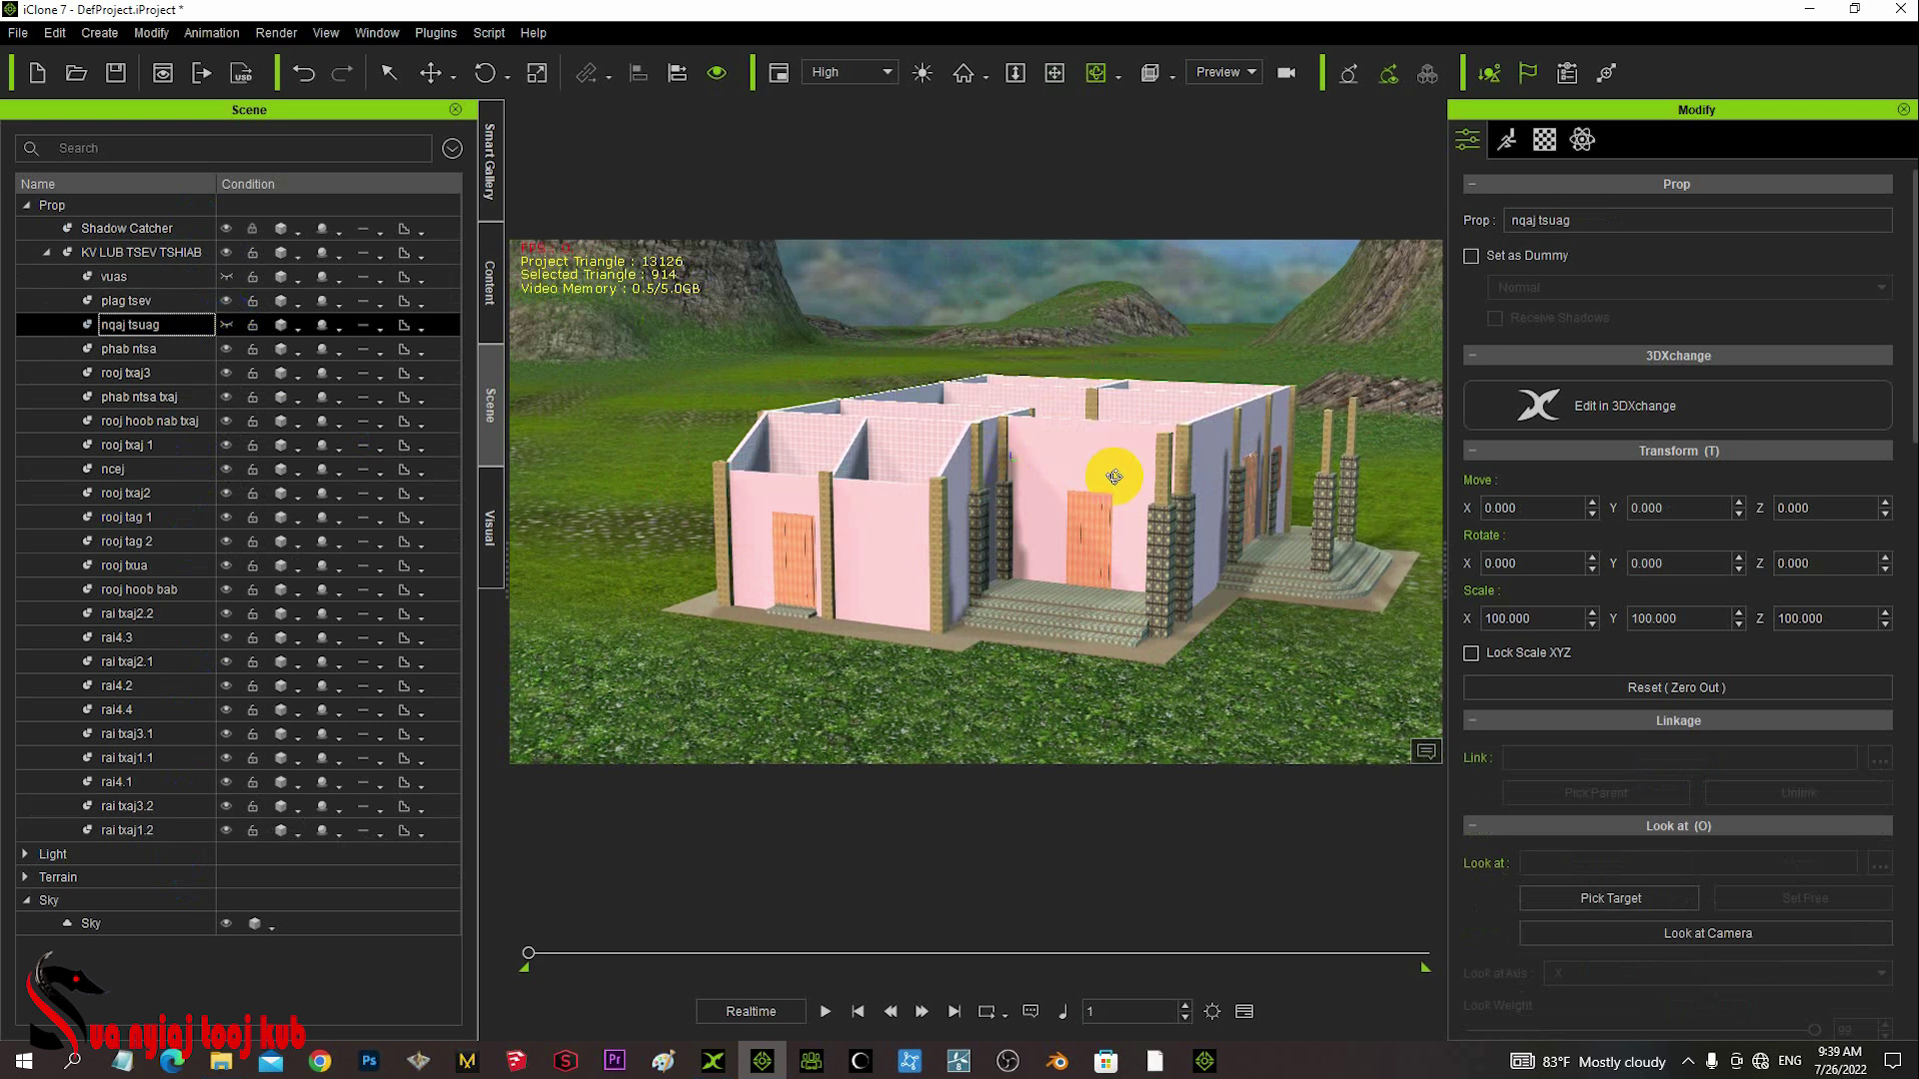
- Swing open the rai4.4 shutter on the wide rear window by rotating it about 105 degrees around Z
{"action": "right_click_drag", "start_coordinate": [1110, 479], "coordinate": [1089, 566]}
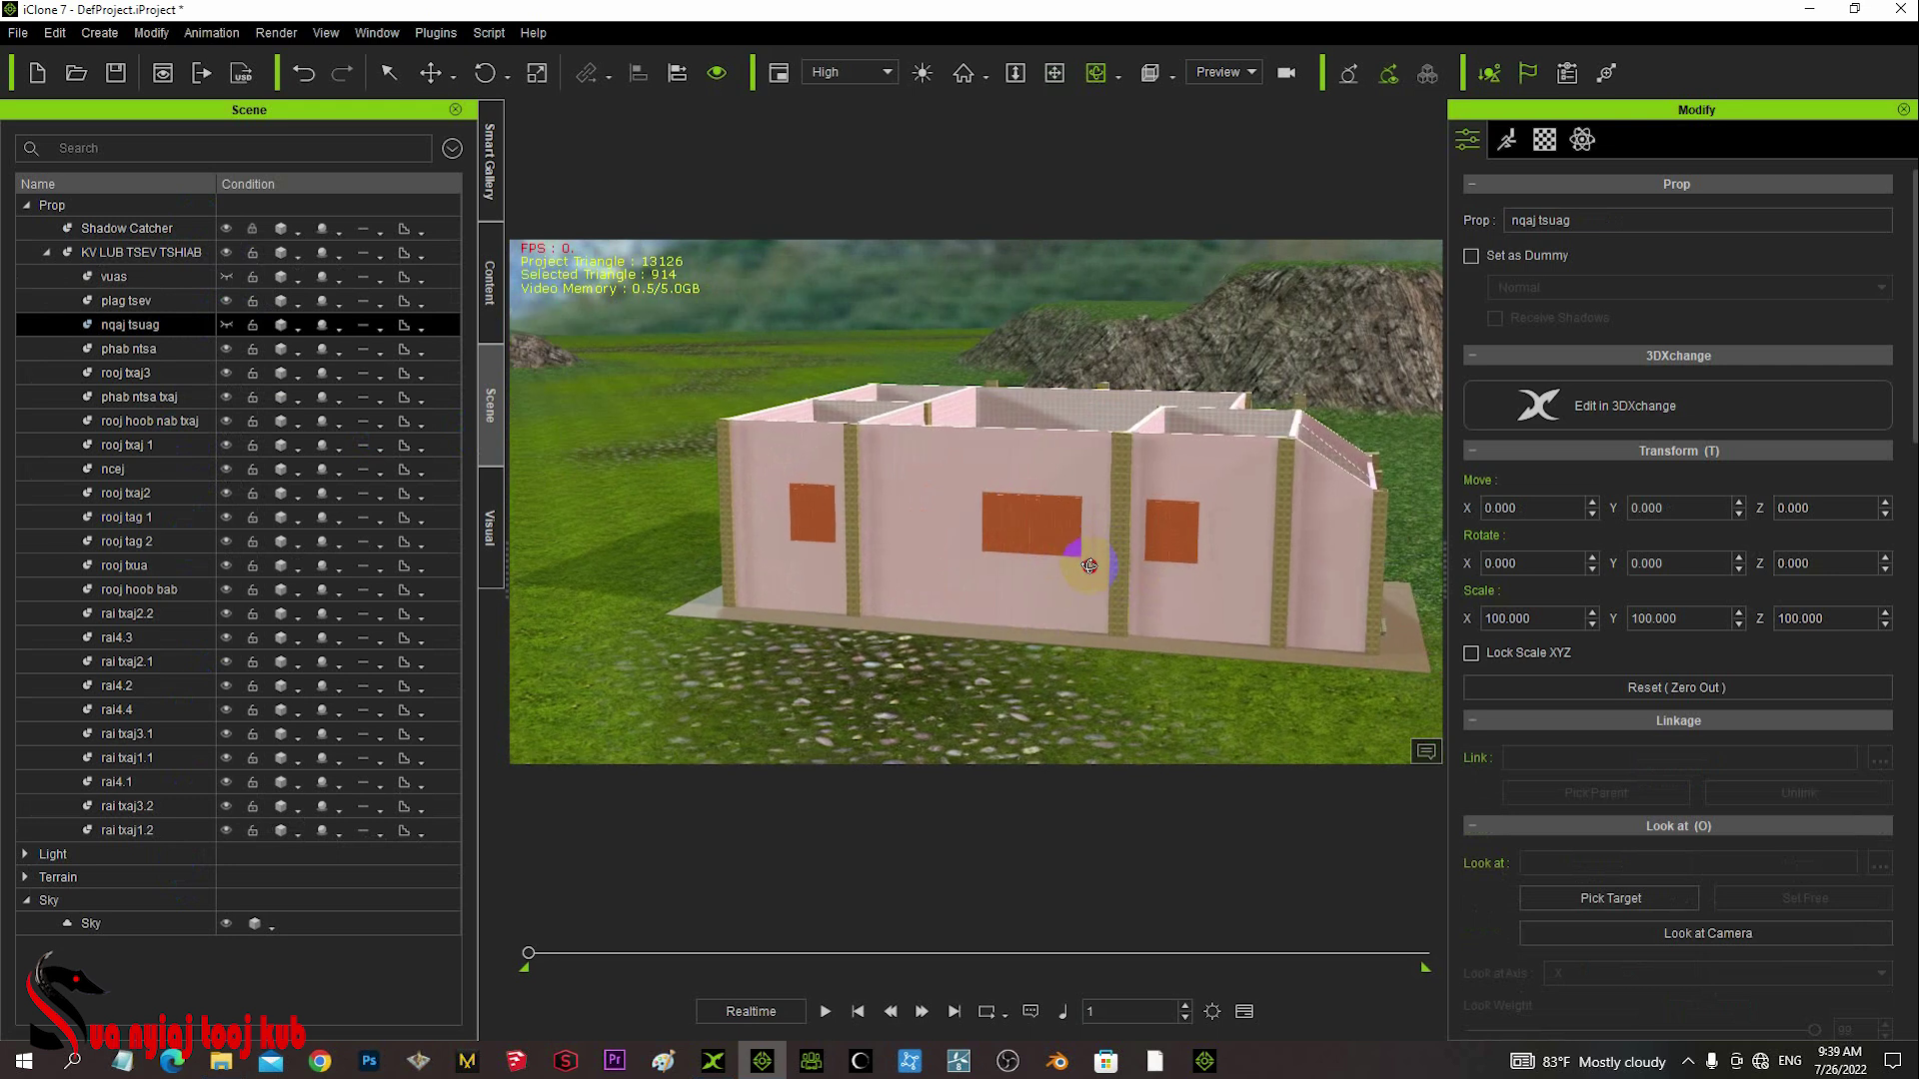
{"action": "middle_click_drag", "start_coordinate": [1089, 566], "coordinate": [1023, 669]}
{"action": "right_click_drag", "start_coordinate": [1023, 670], "coordinate": [982, 617]}
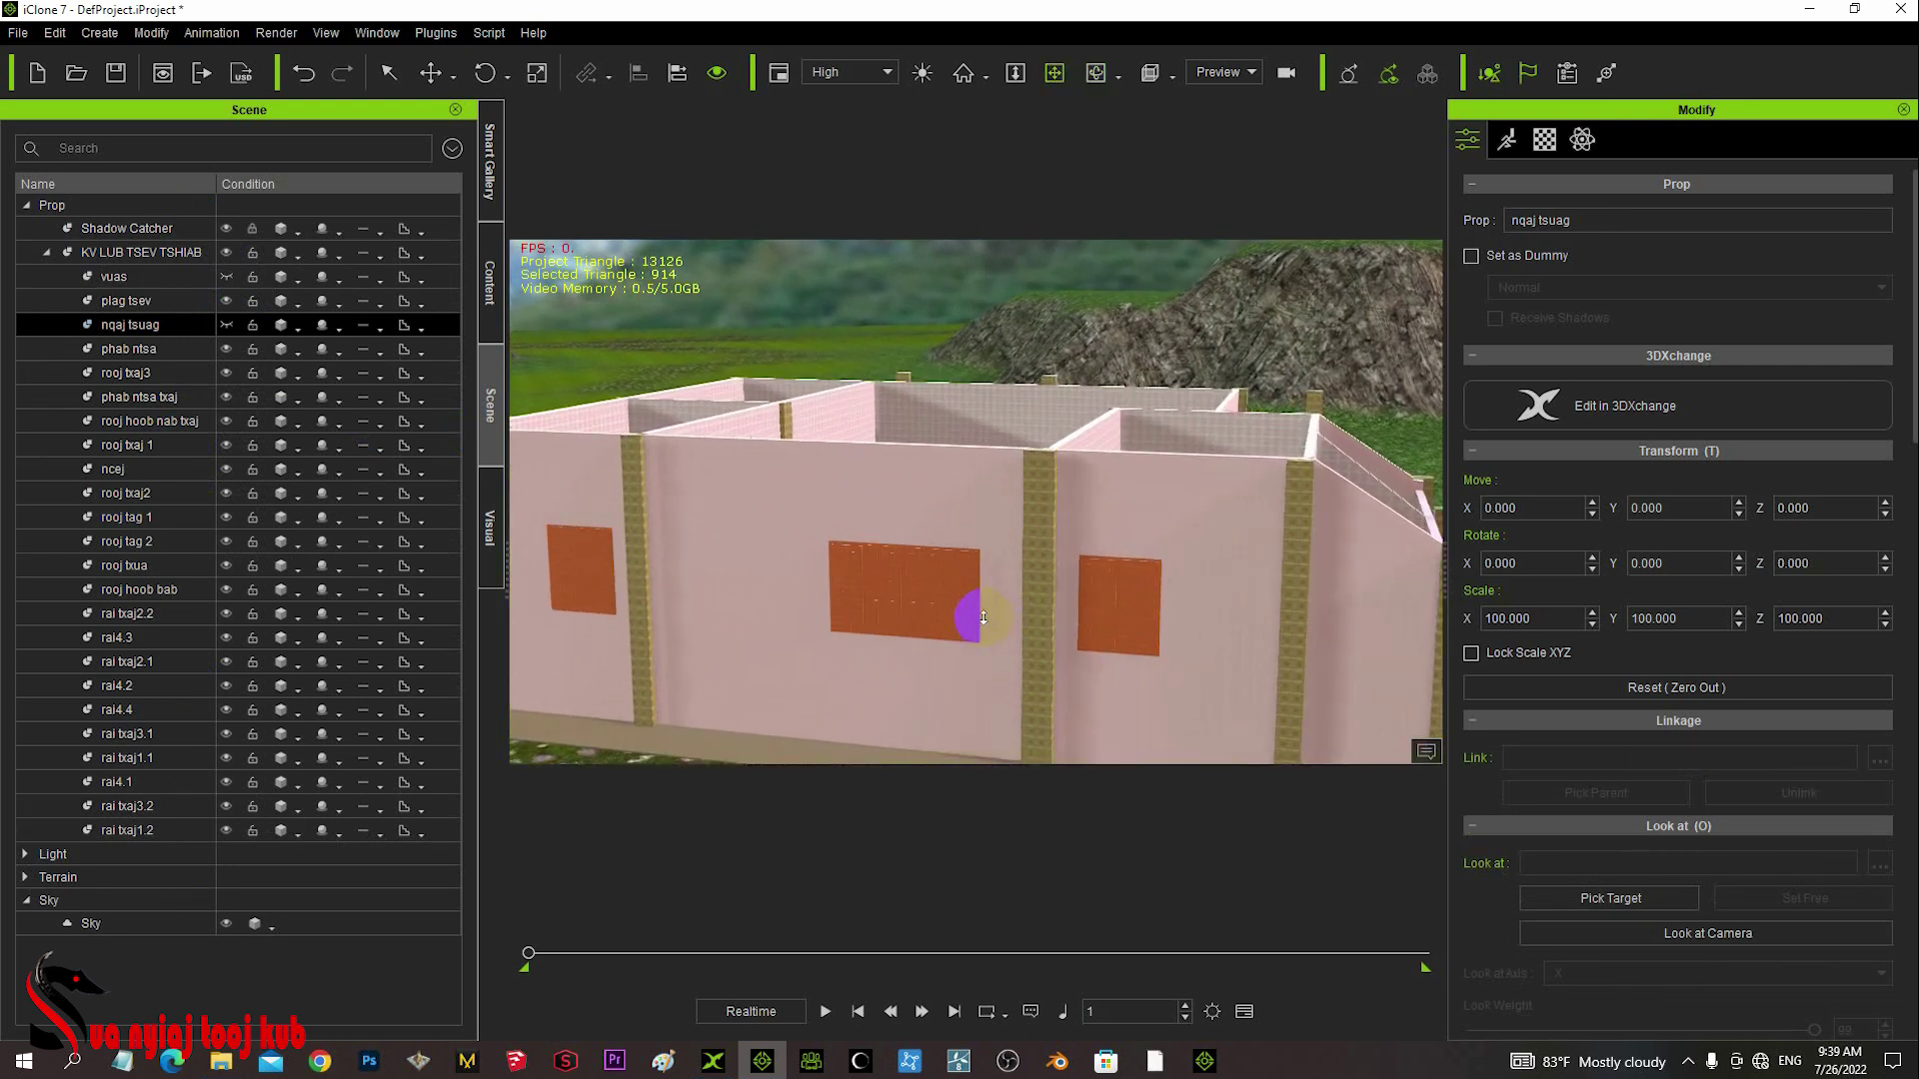
{"action": "scroll", "coordinate": [982, 617], "scroll_direction": "up", "scroll_amount": 5}
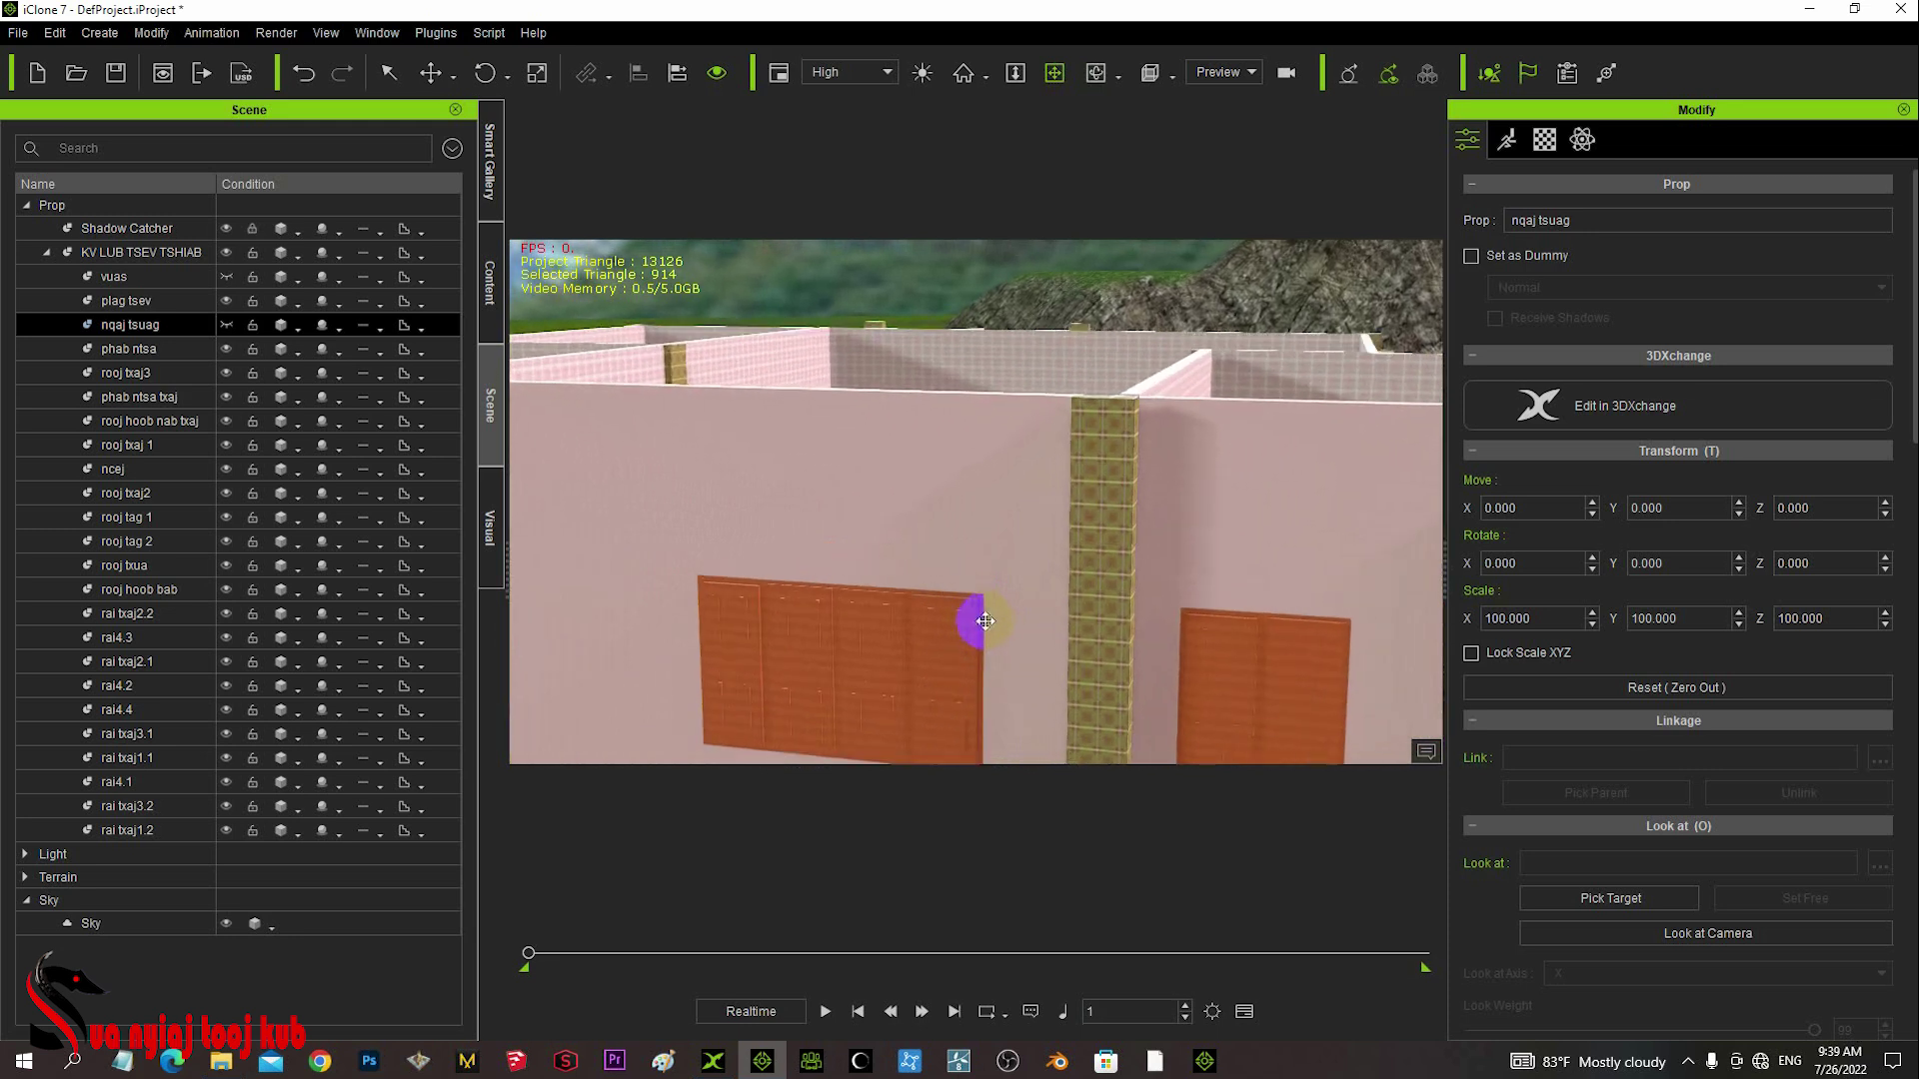
{"action": "scroll", "coordinate": [984, 645], "scroll_direction": "up", "scroll_amount": 5}
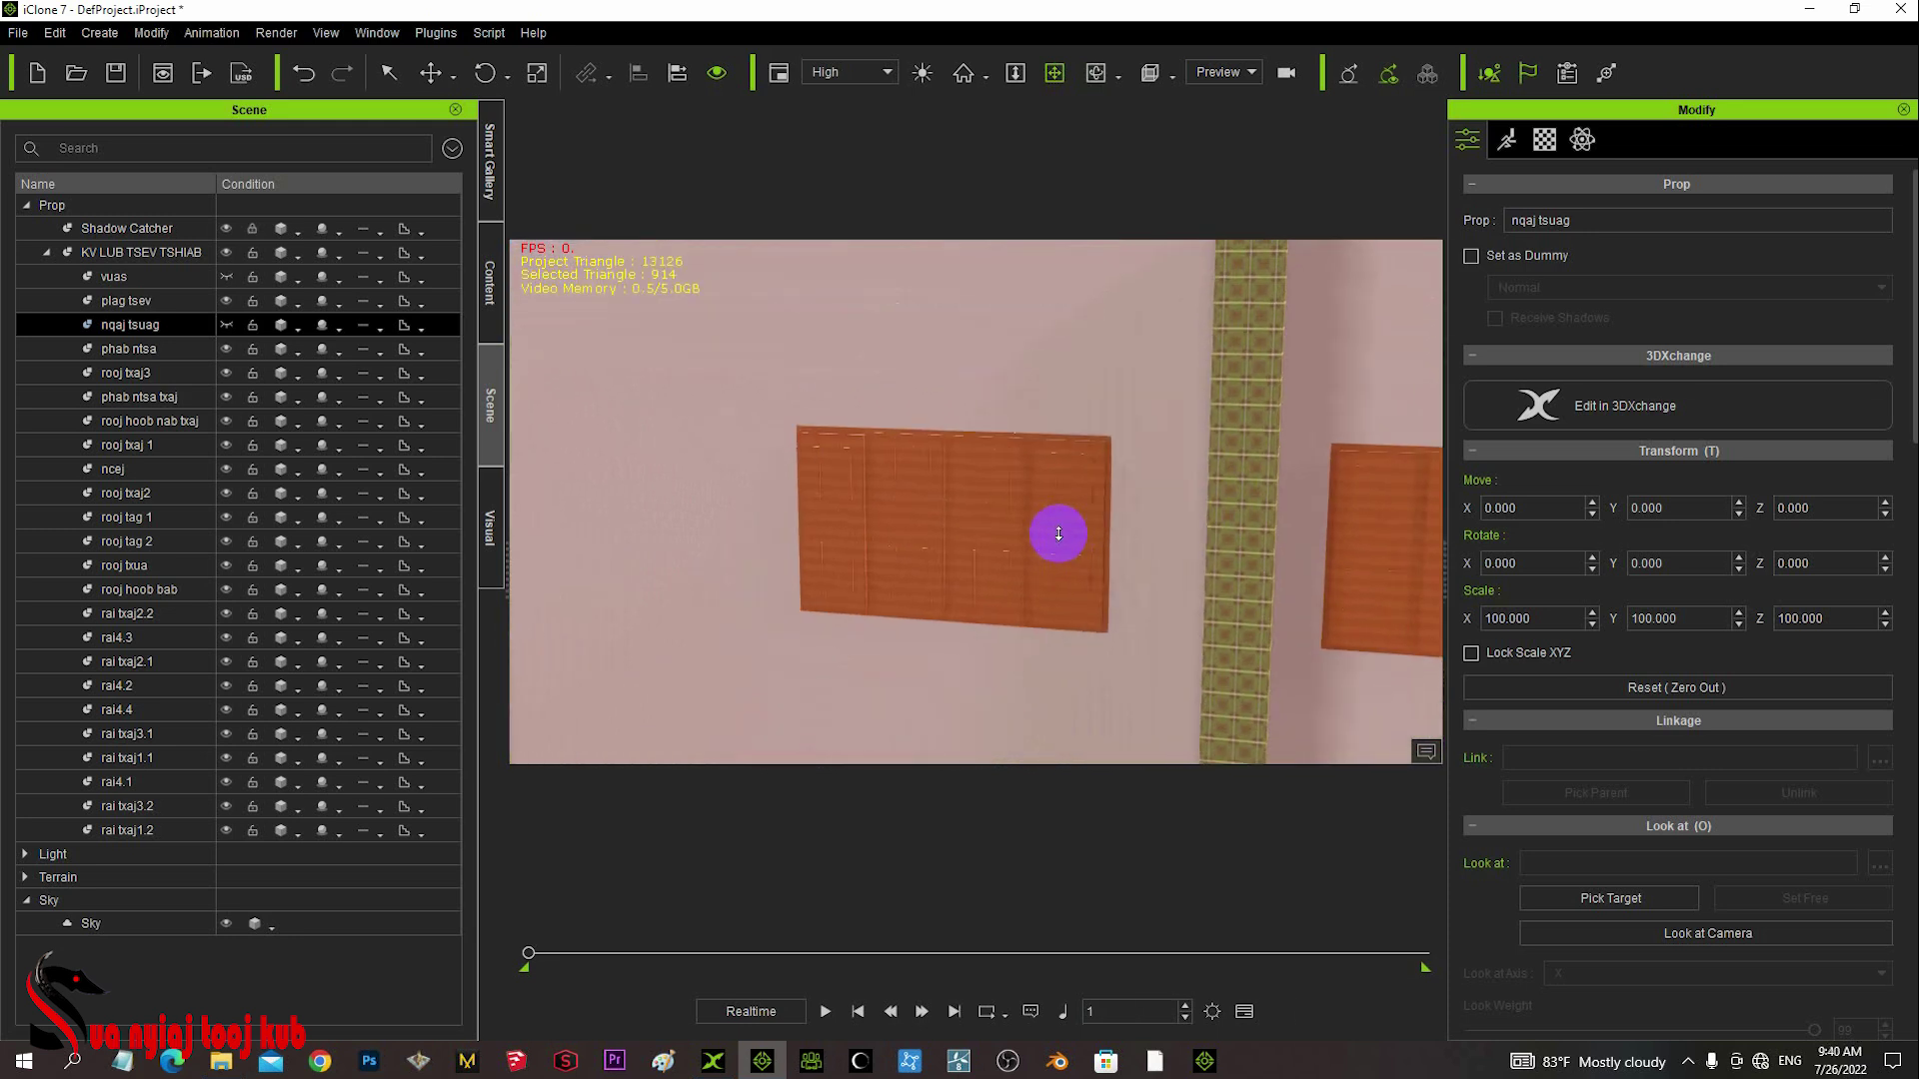
{"action": "scroll", "coordinate": [1045, 567], "scroll_direction": "up", "scroll_amount": 4}
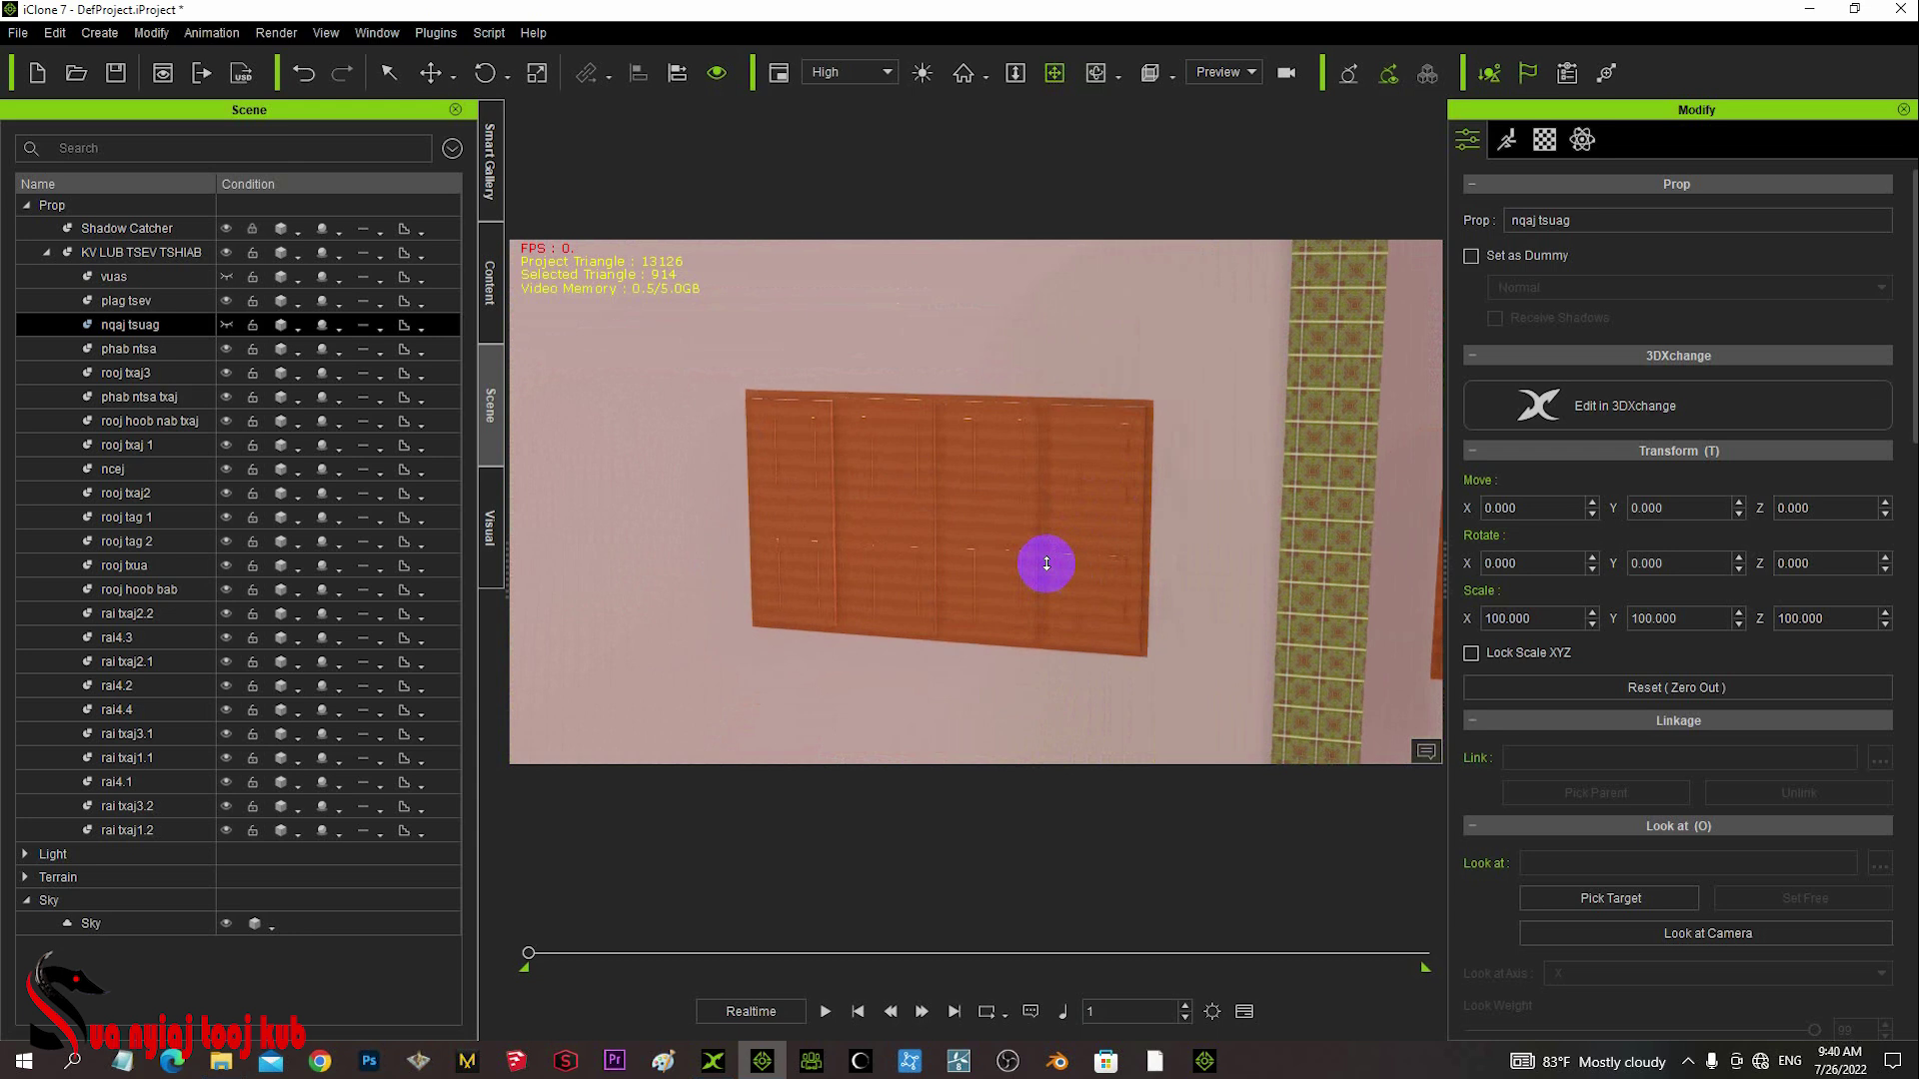
{"action": "left_click", "coordinate": [1139, 526]}
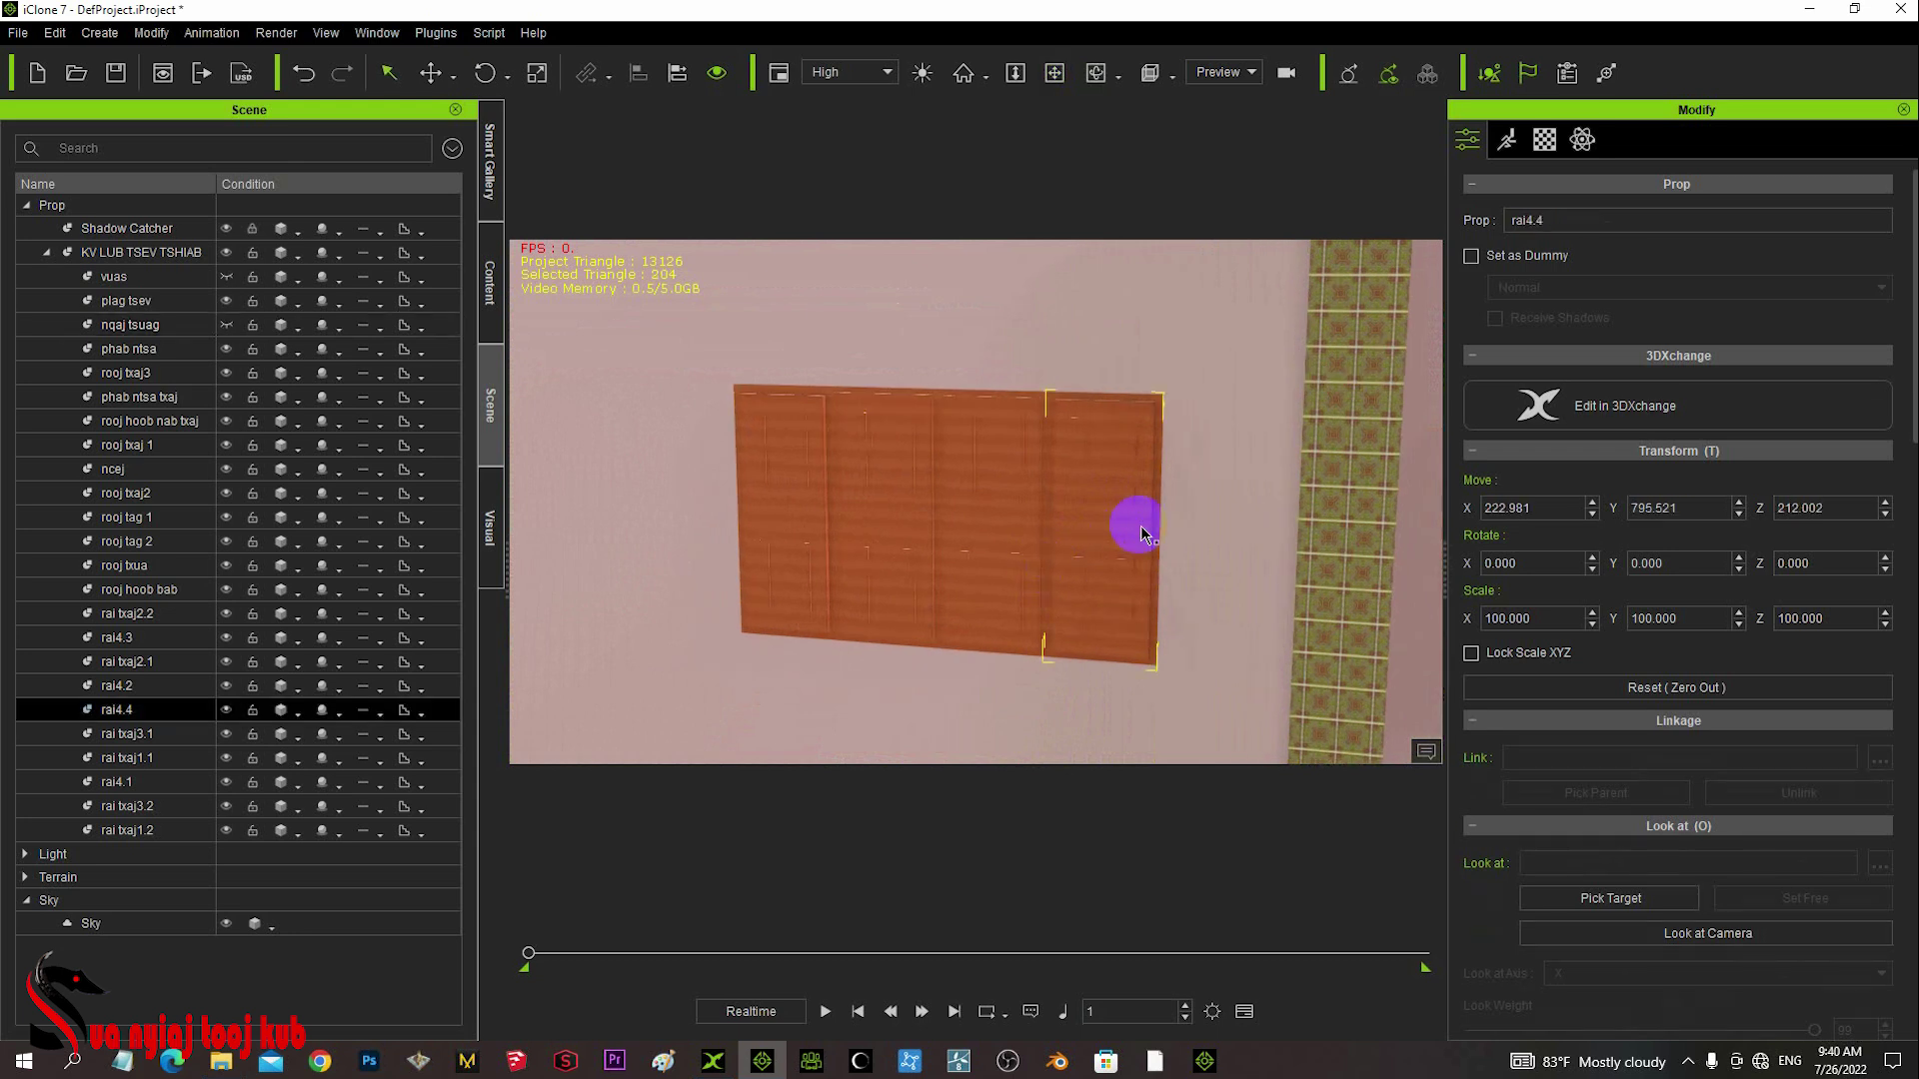
{"action": "key", "text": "e"}
{"action": "left_click_drag", "start_coordinate": [1178, 556], "coordinate": [1287, 541]}
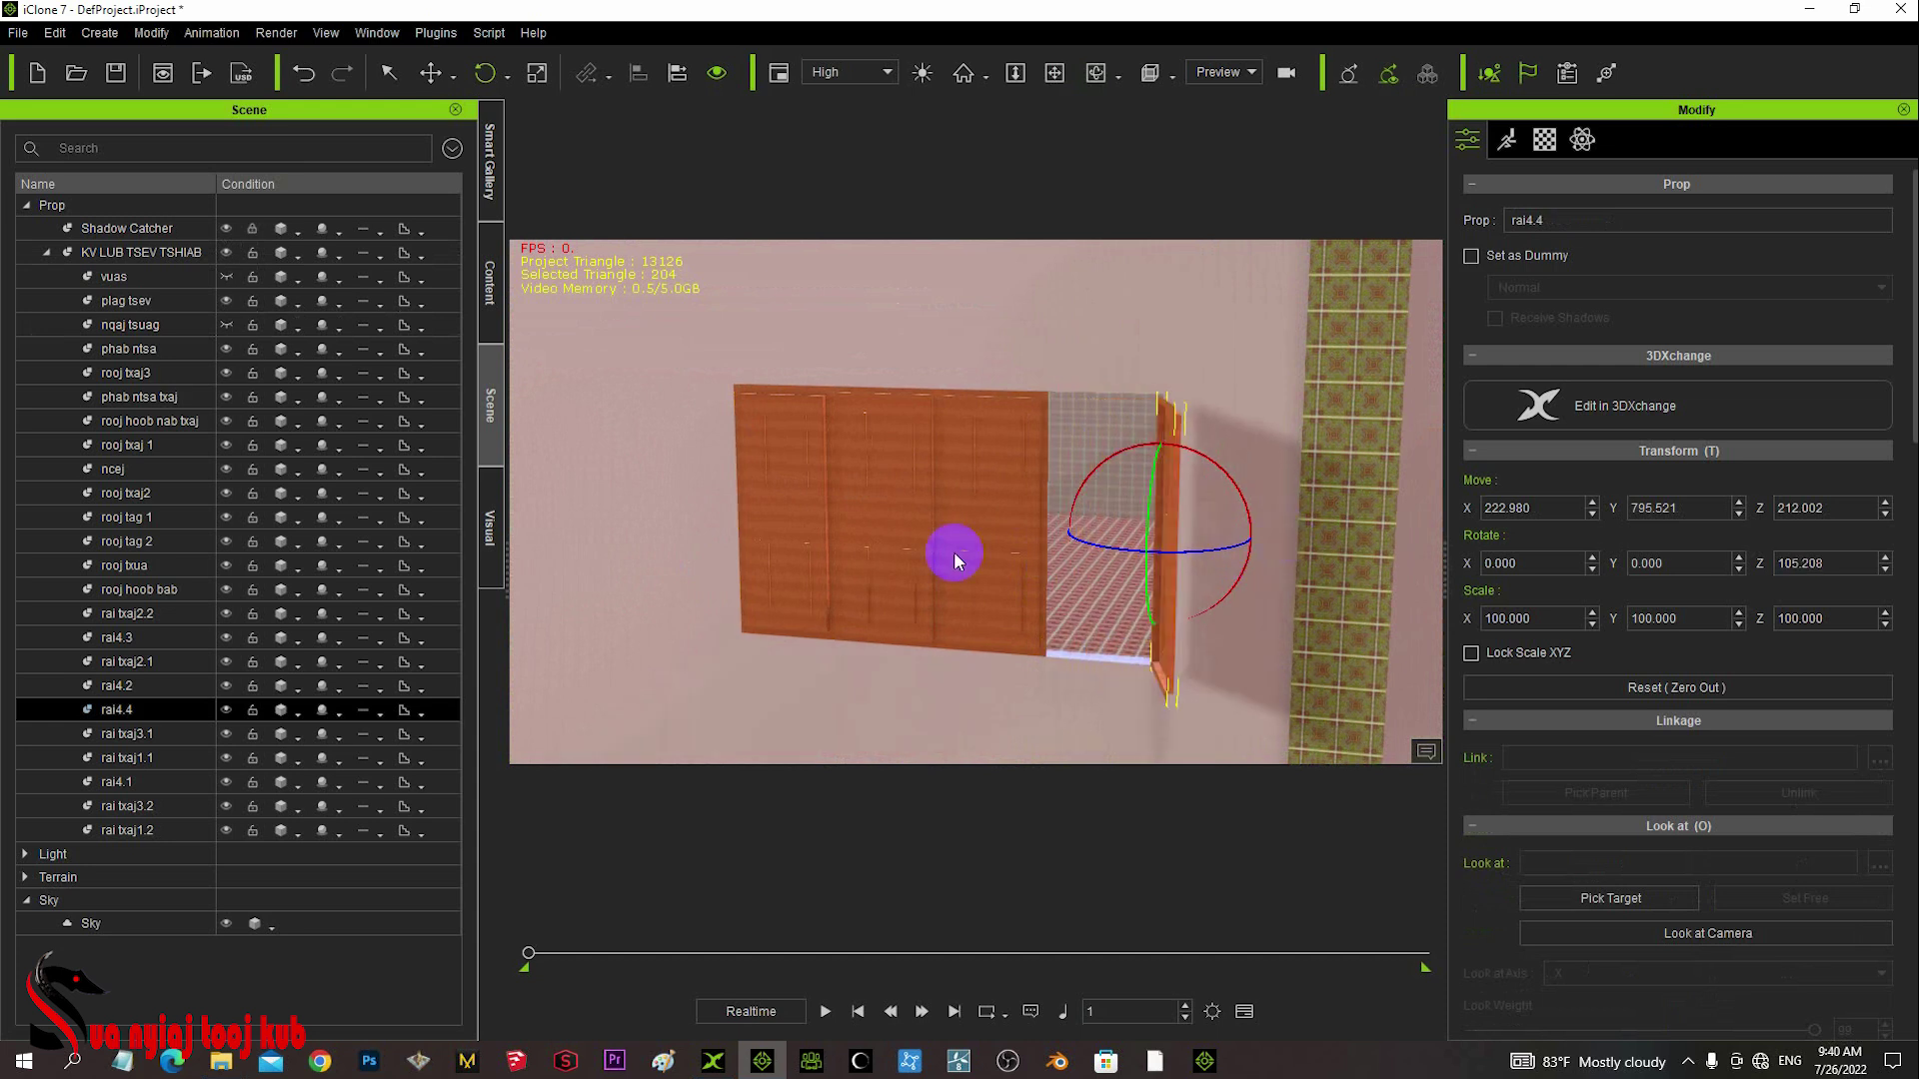
- Swing open the rai4.3 shutter of the same window by rotating it about -93 degrees around Z
{"action": "key", "text": "q"}
{"action": "left_click", "coordinate": [992, 545]}
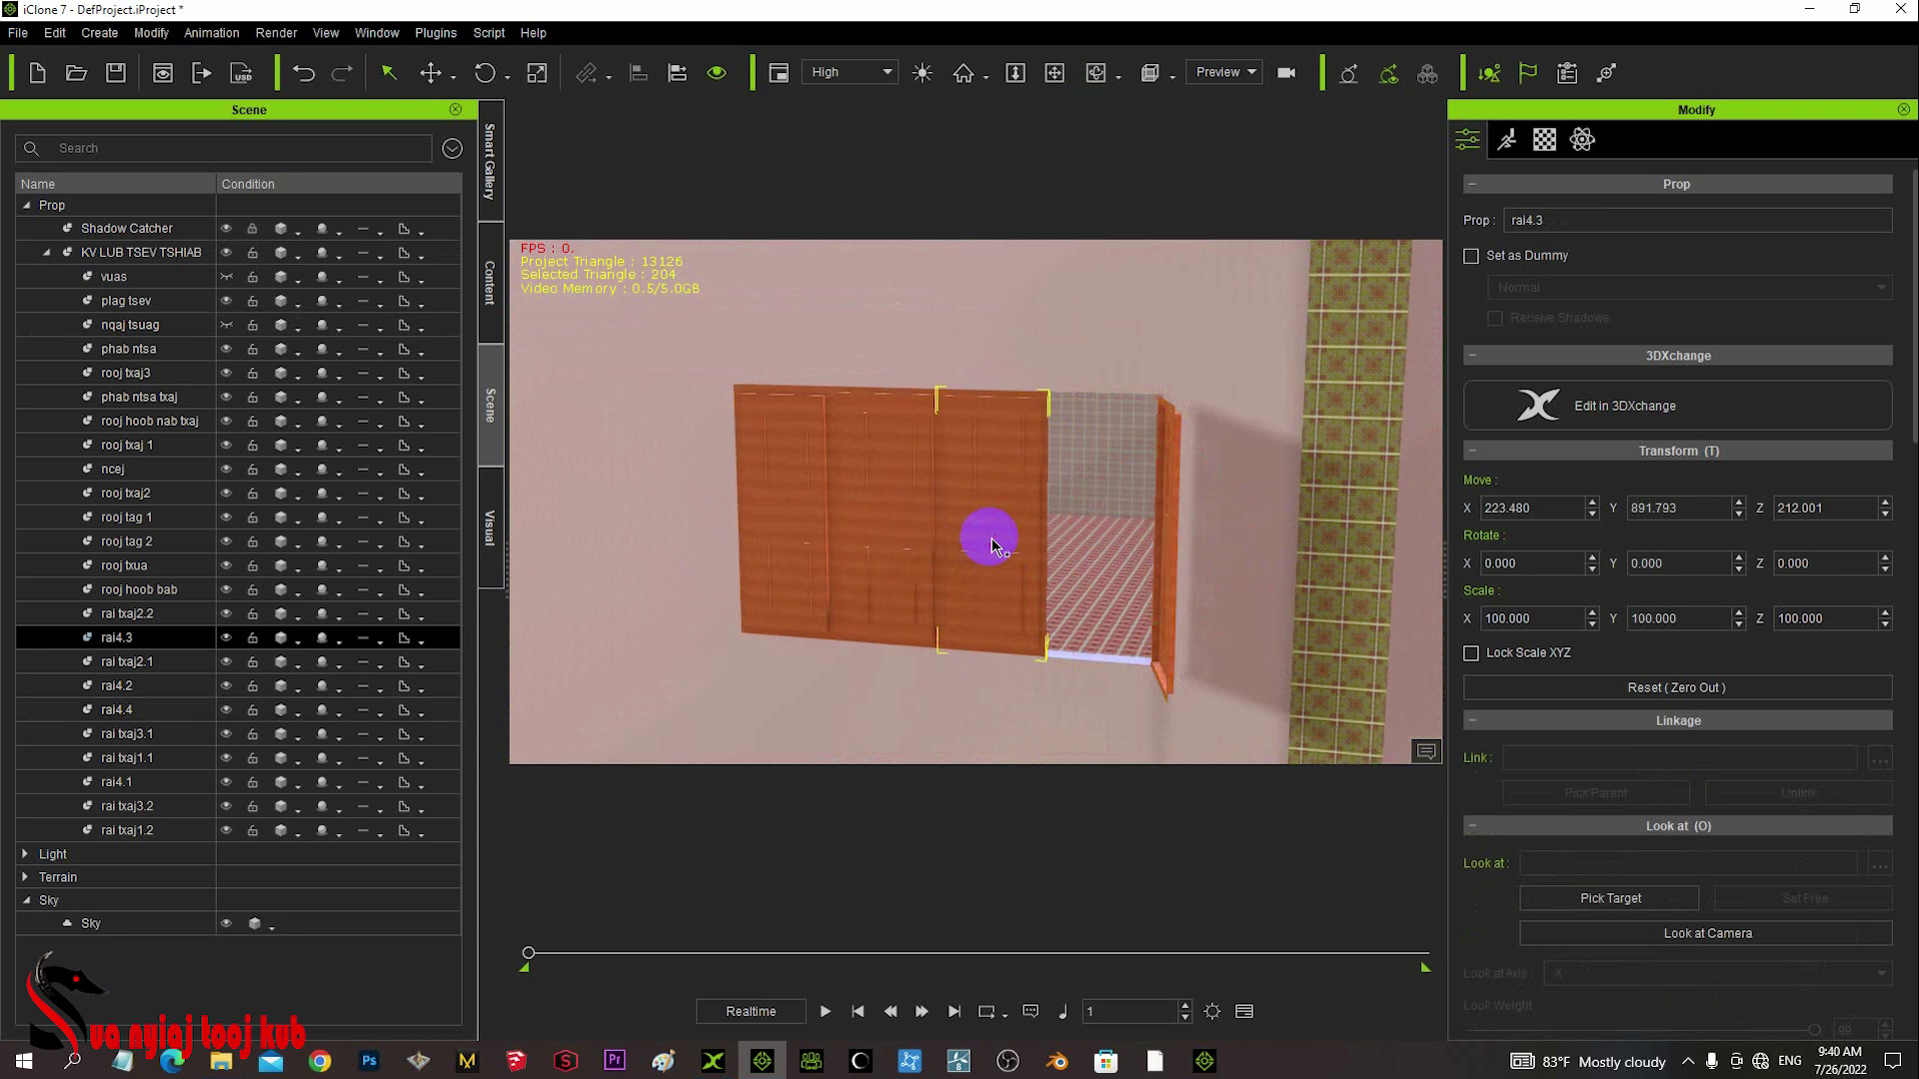
{"action": "key", "text": "e"}
{"action": "left_click_drag", "start_coordinate": [1015, 530], "coordinate": [932, 594]}
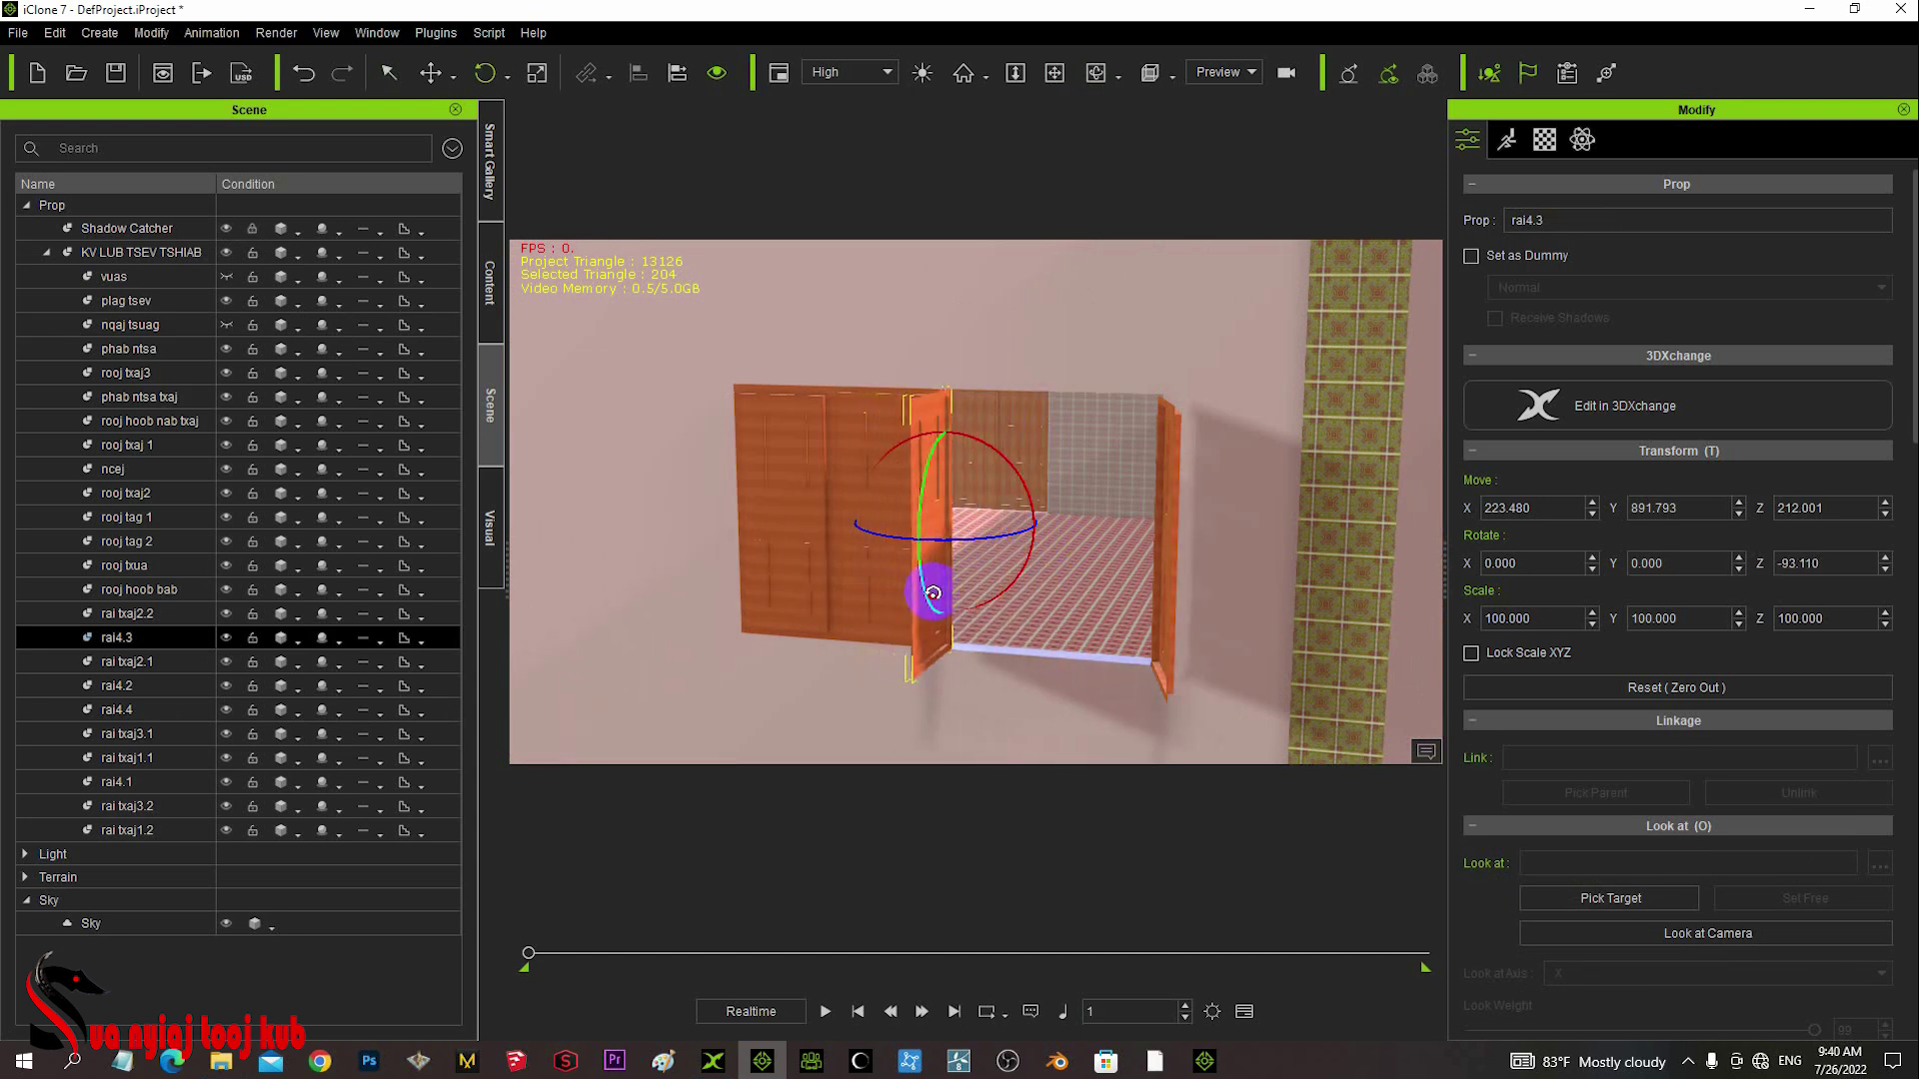
- Swing open the rai4.2 shutter about 57 degrees and the rai4.1 shutter about -112 degrees around Z
{"action": "key", "text": "q"}
{"action": "left_click", "coordinate": [867, 526]}
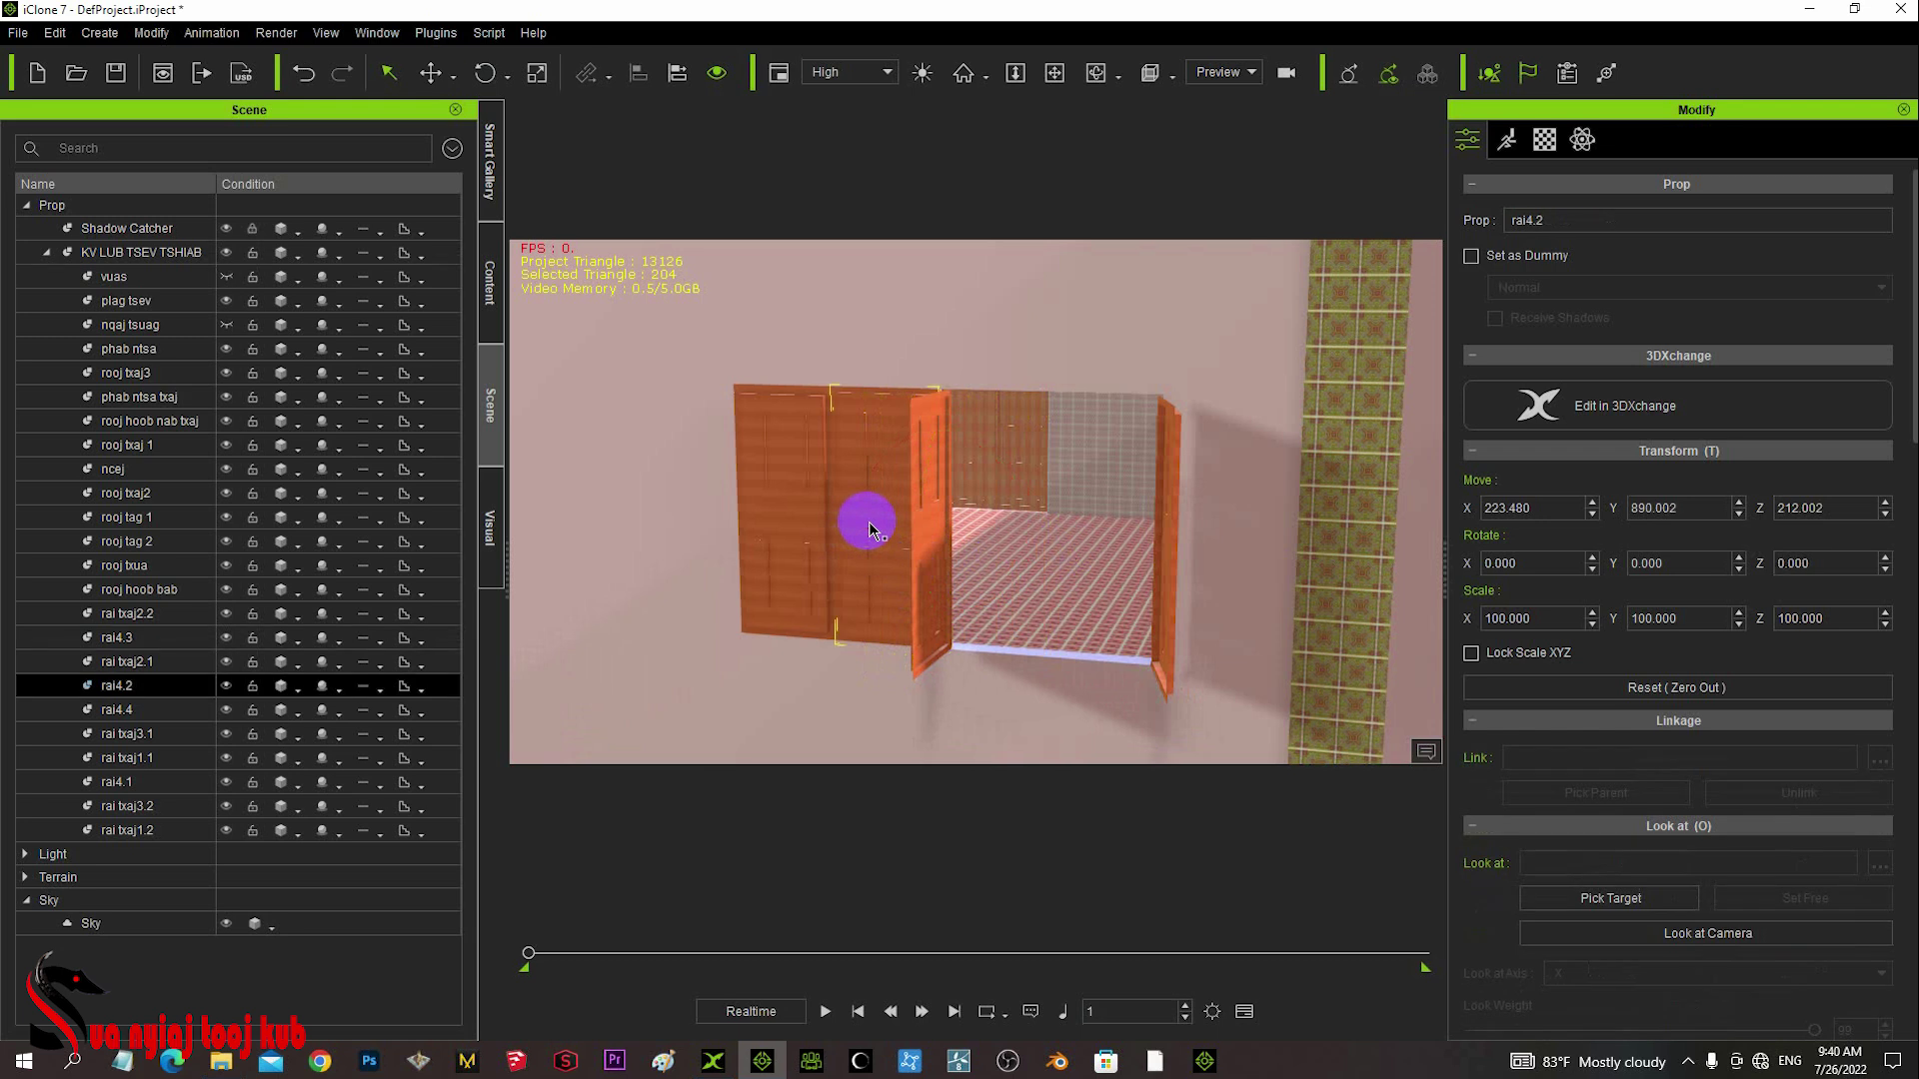
{"action": "key", "text": "e"}
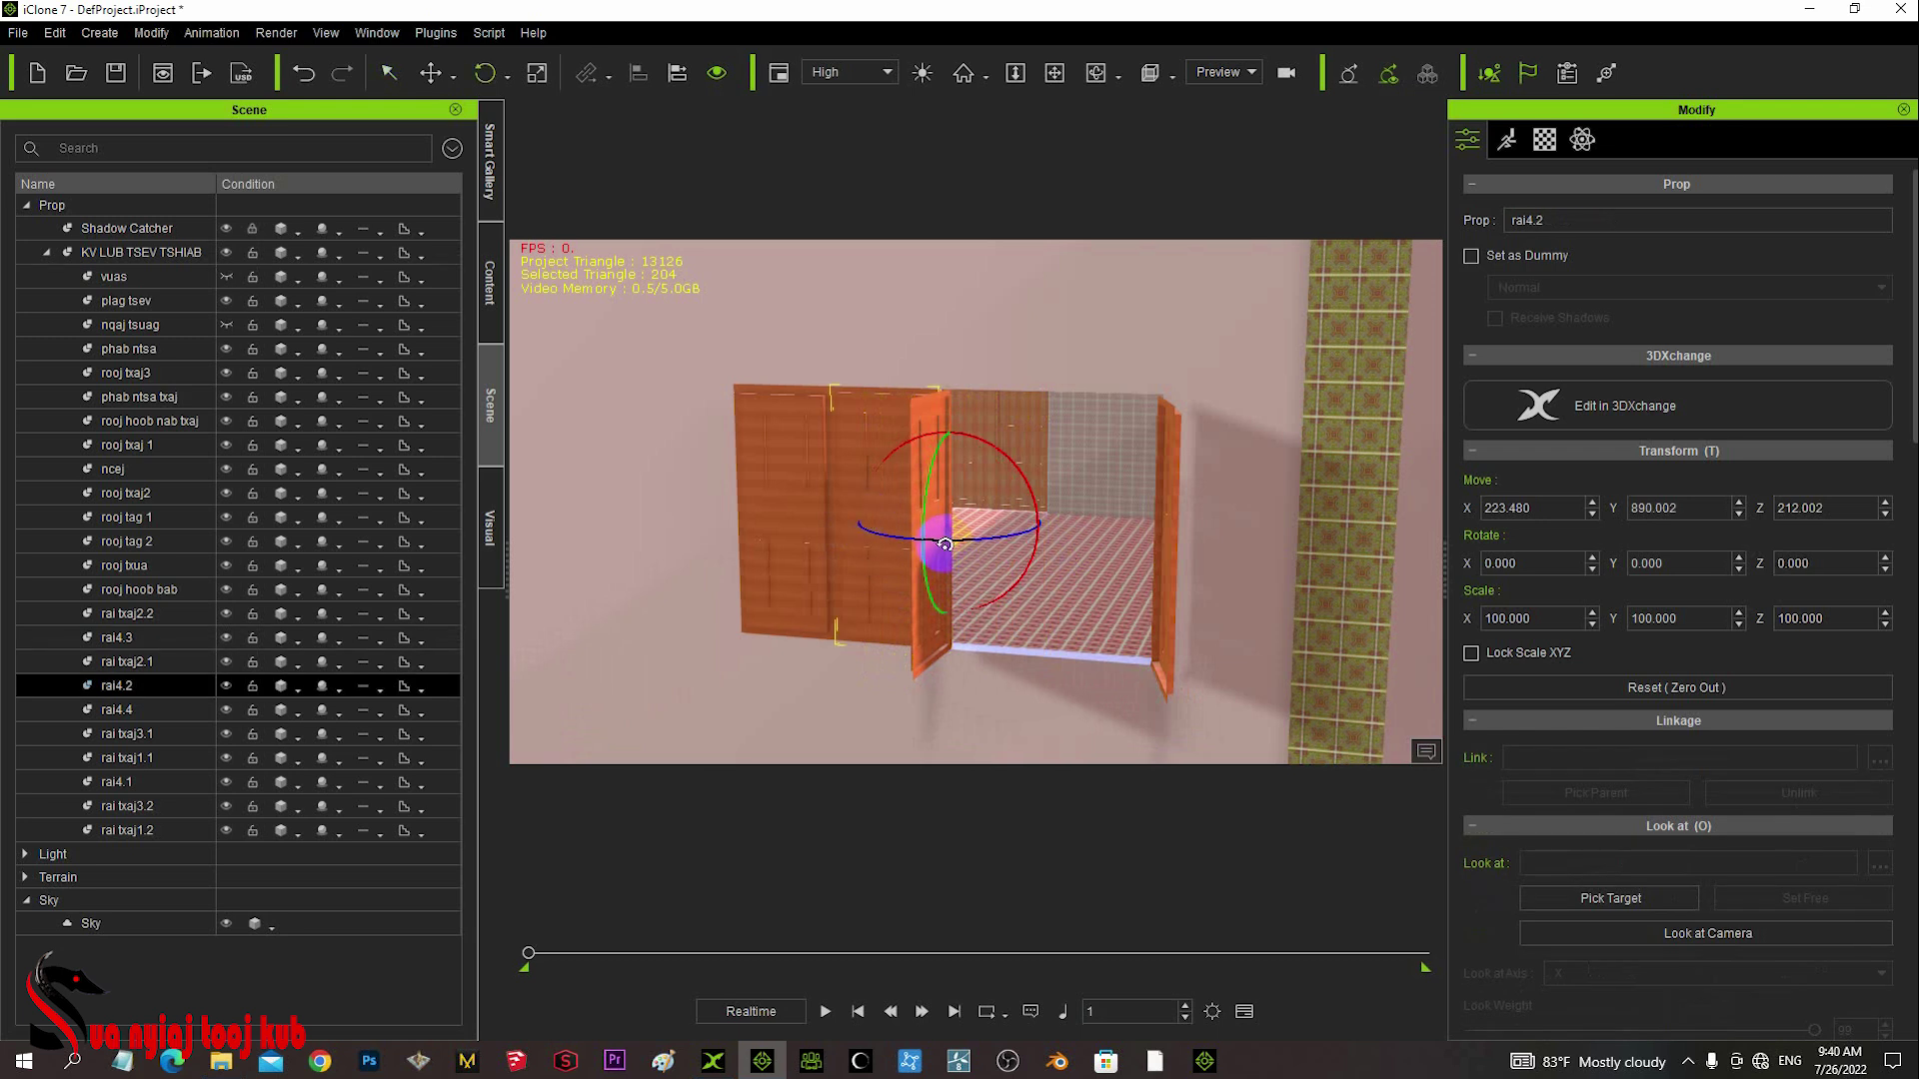
{"action": "left_click_drag", "start_coordinate": [913, 527], "coordinate": [1012, 541]}
{"action": "left_click", "coordinate": [809, 528]}
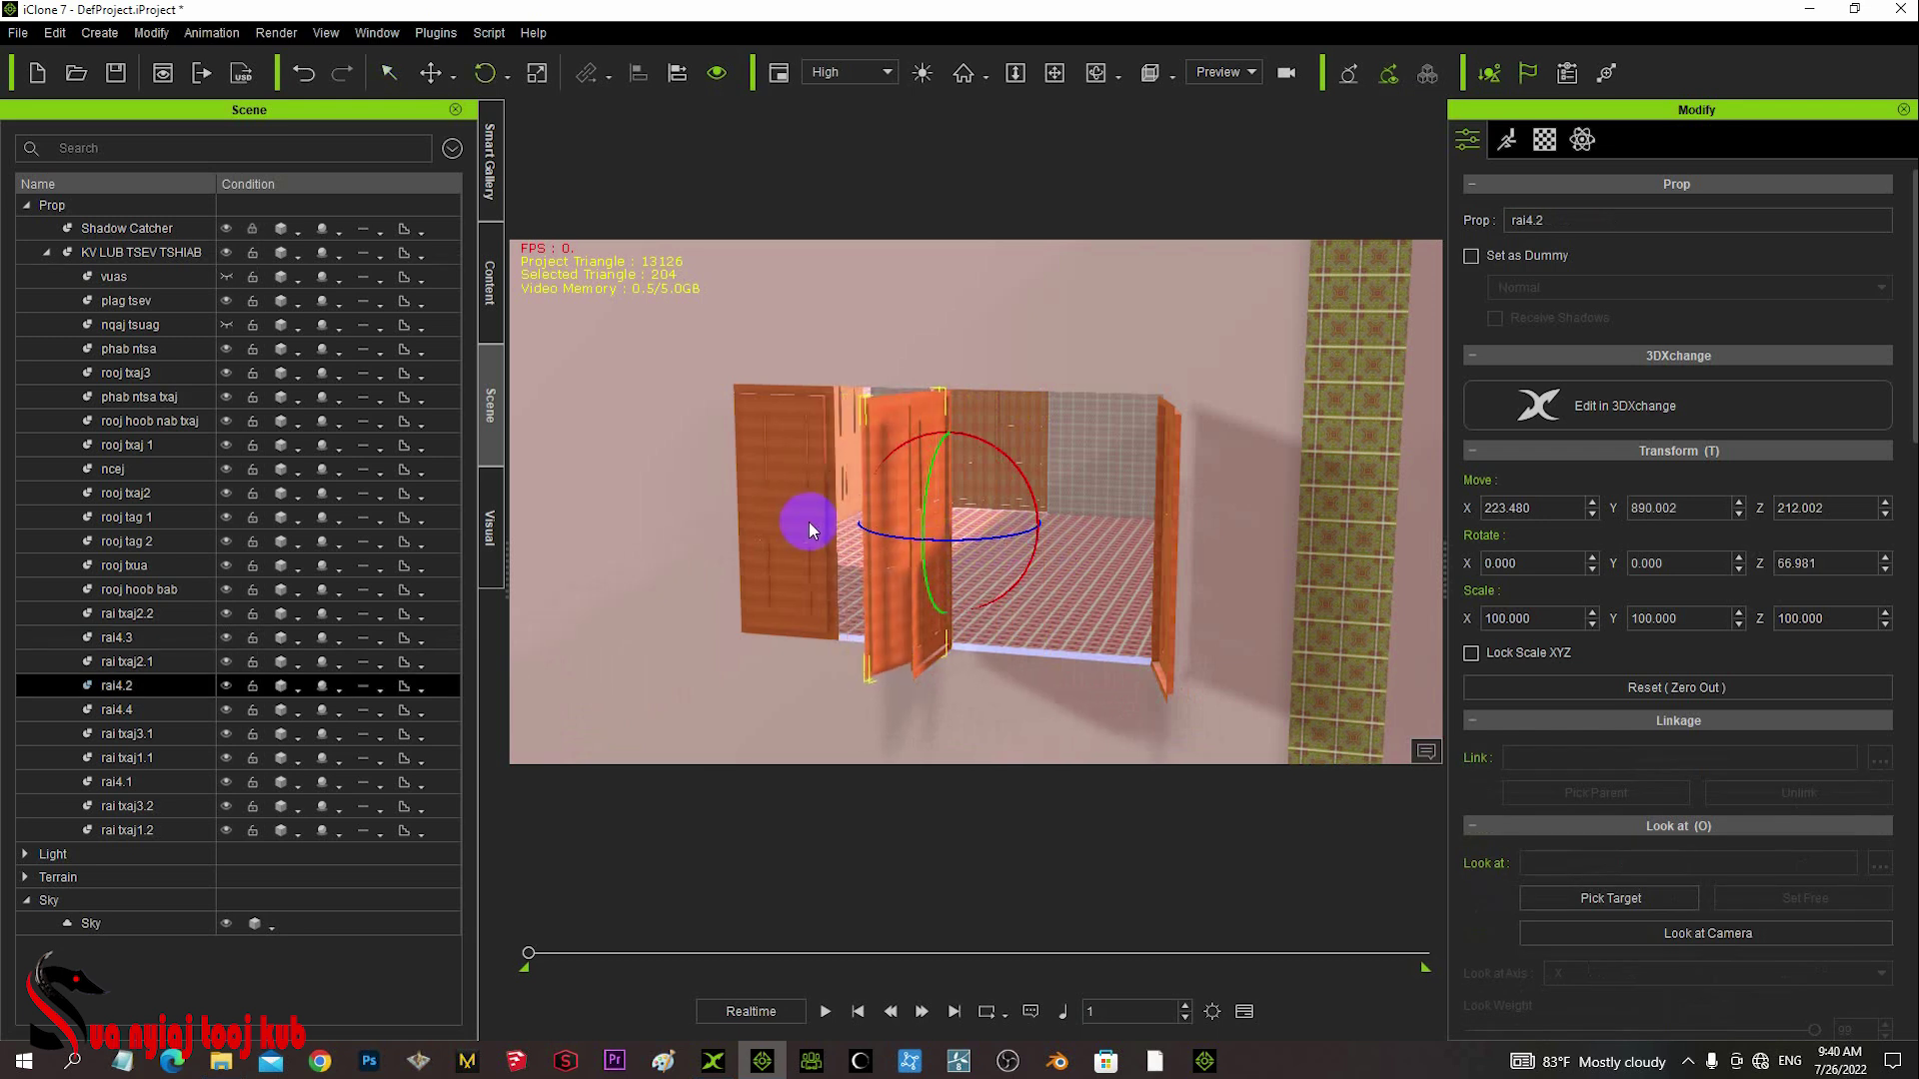
{"action": "left_click_drag", "start_coordinate": [811, 521], "coordinate": [721, 555]}
- Inspect the opened window from both sides and the roofless house's interior rooms from above
{"action": "right_click_drag", "start_coordinate": [728, 557], "coordinate": [921, 541]}
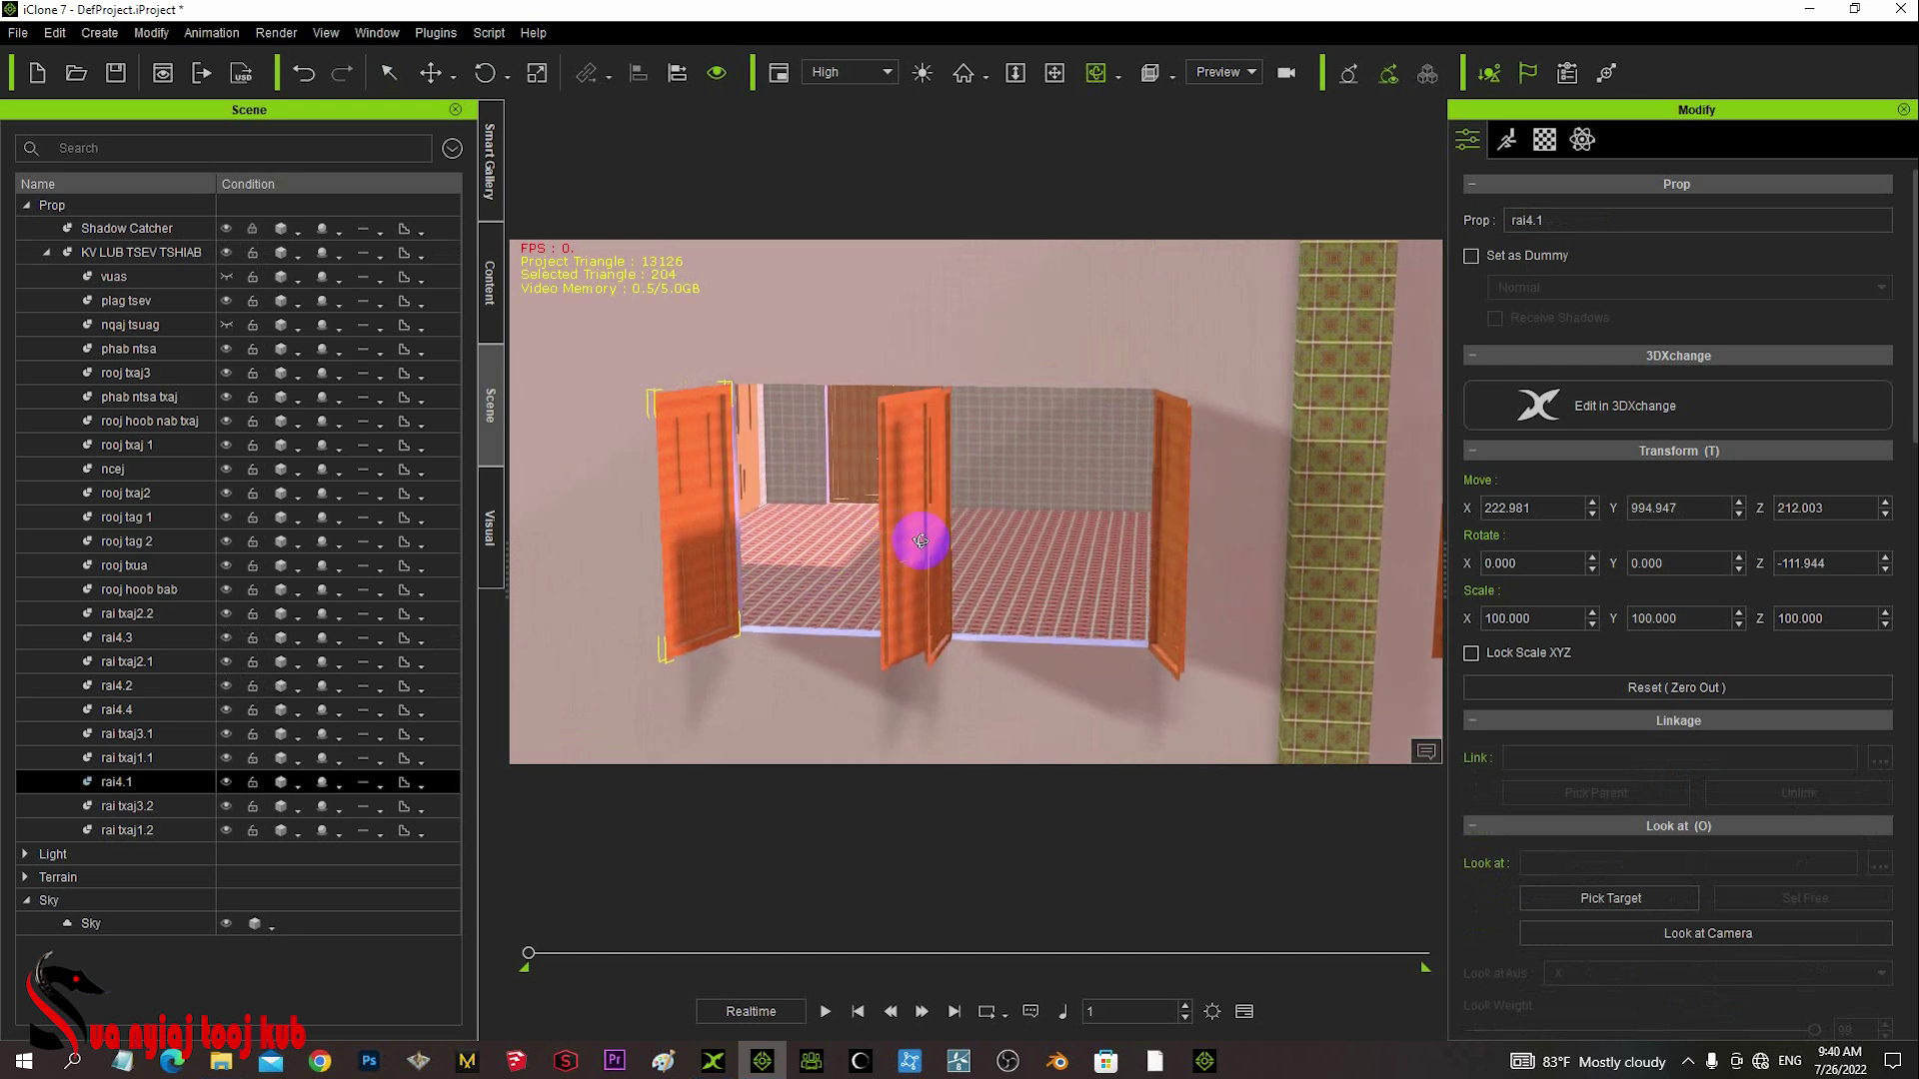
{"action": "right_click_drag", "start_coordinate": [905, 584], "coordinate": [1096, 338]}
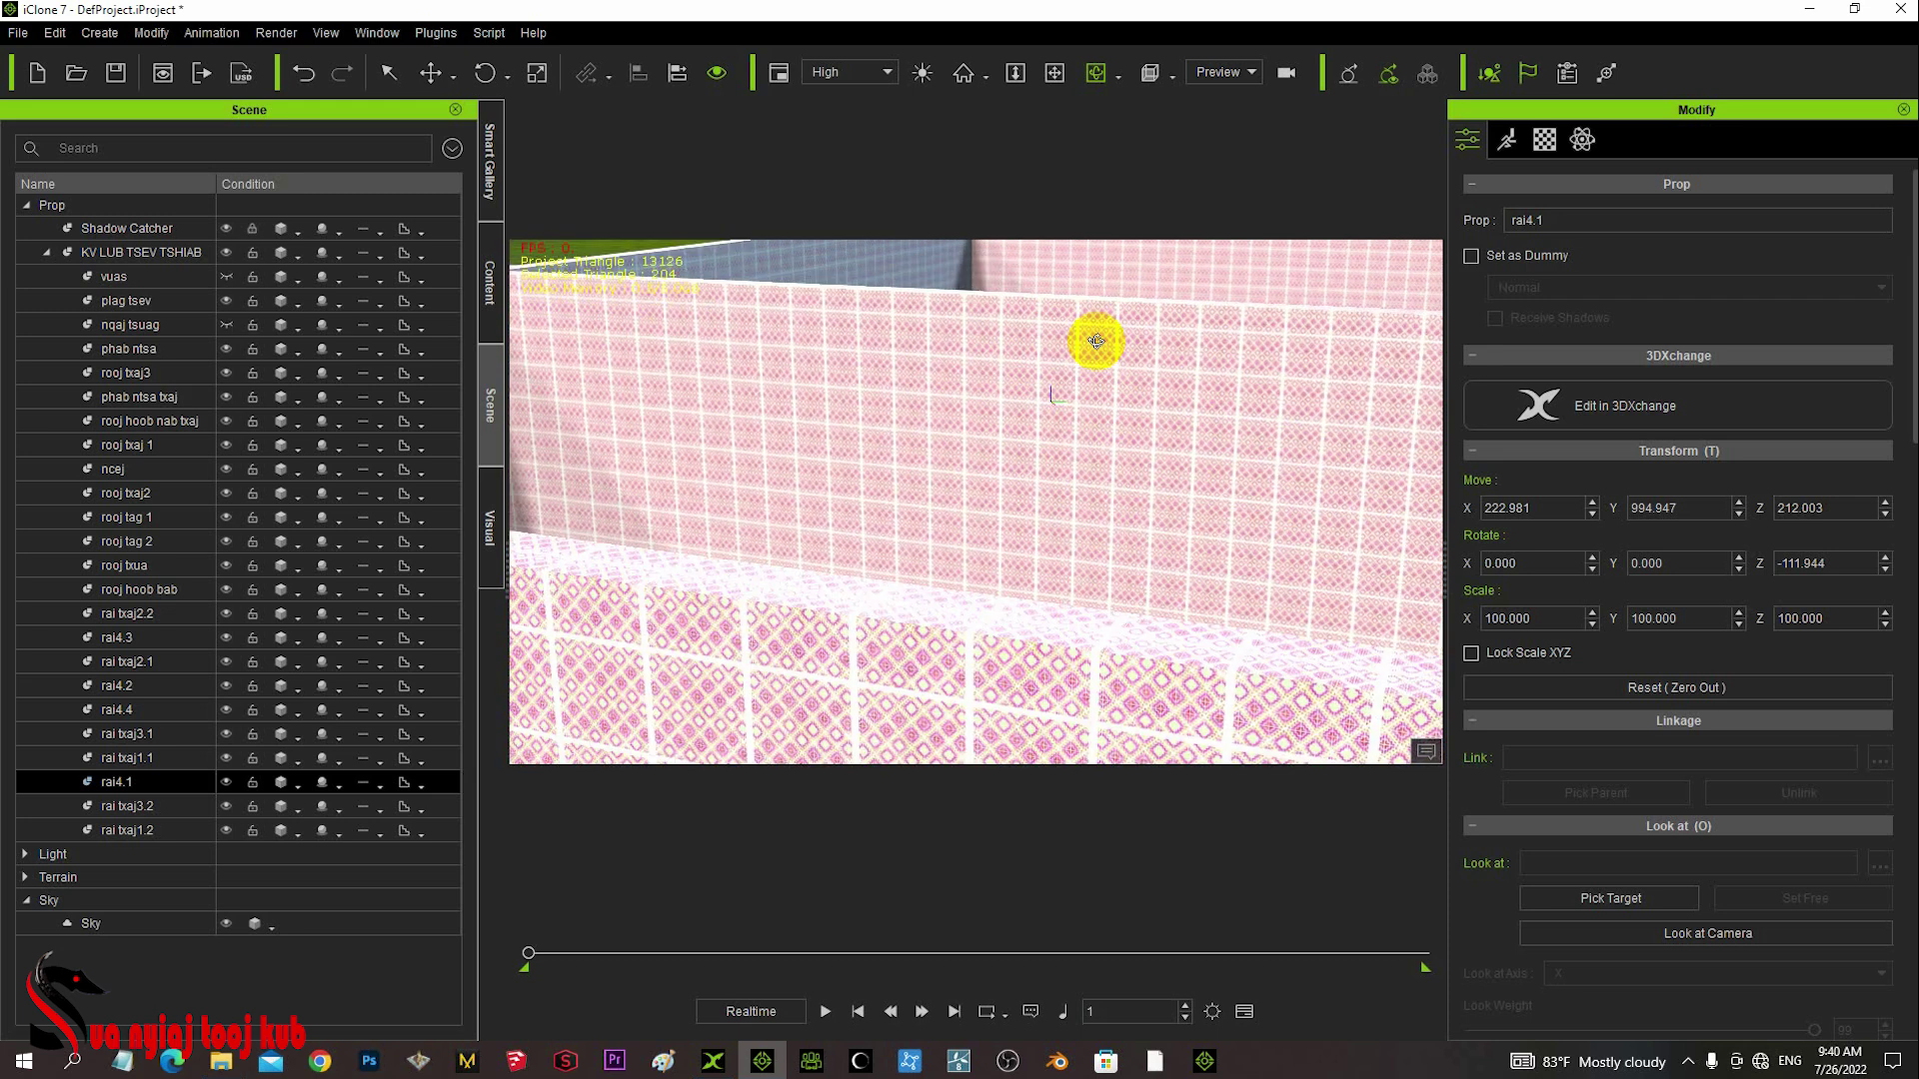
{"action": "scroll", "coordinate": [1097, 339], "scroll_direction": "down", "scroll_amount": 5}
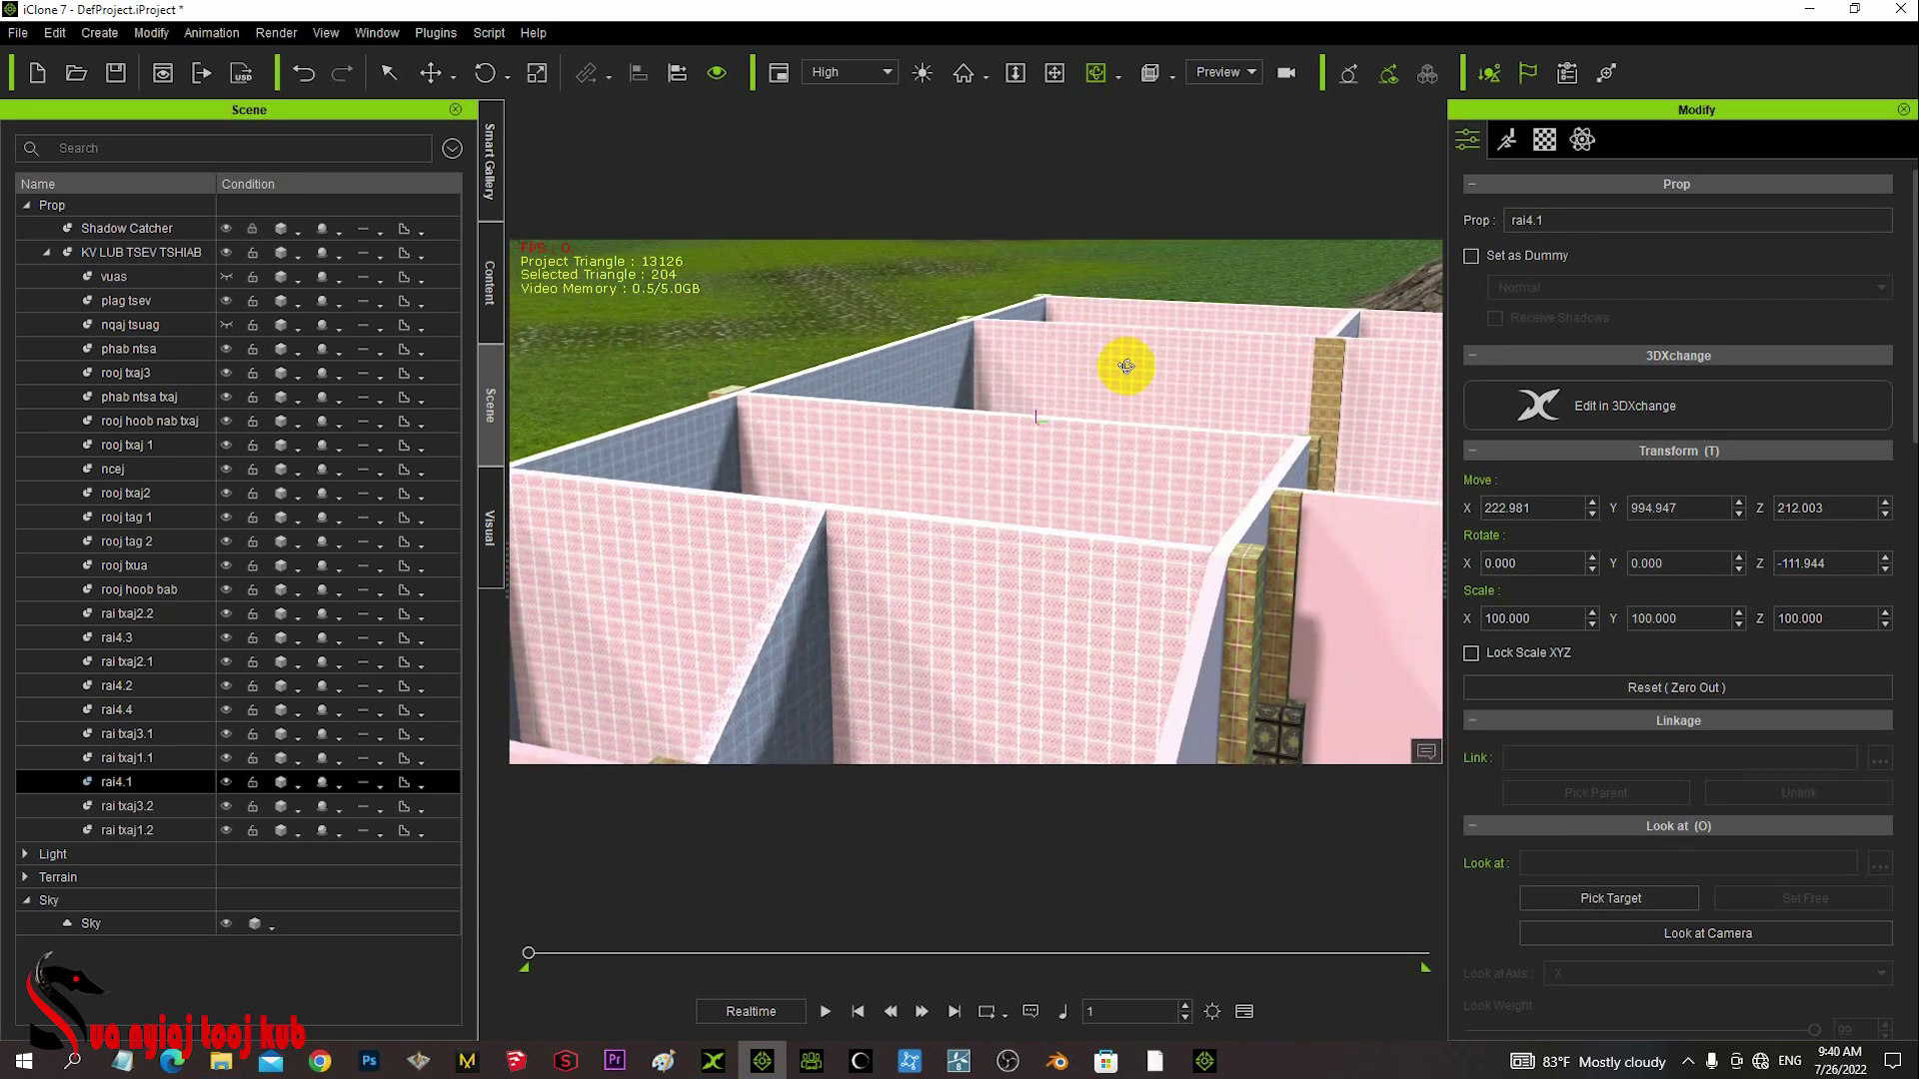
{"action": "right_click_drag", "start_coordinate": [1135, 386], "coordinate": [978, 480]}
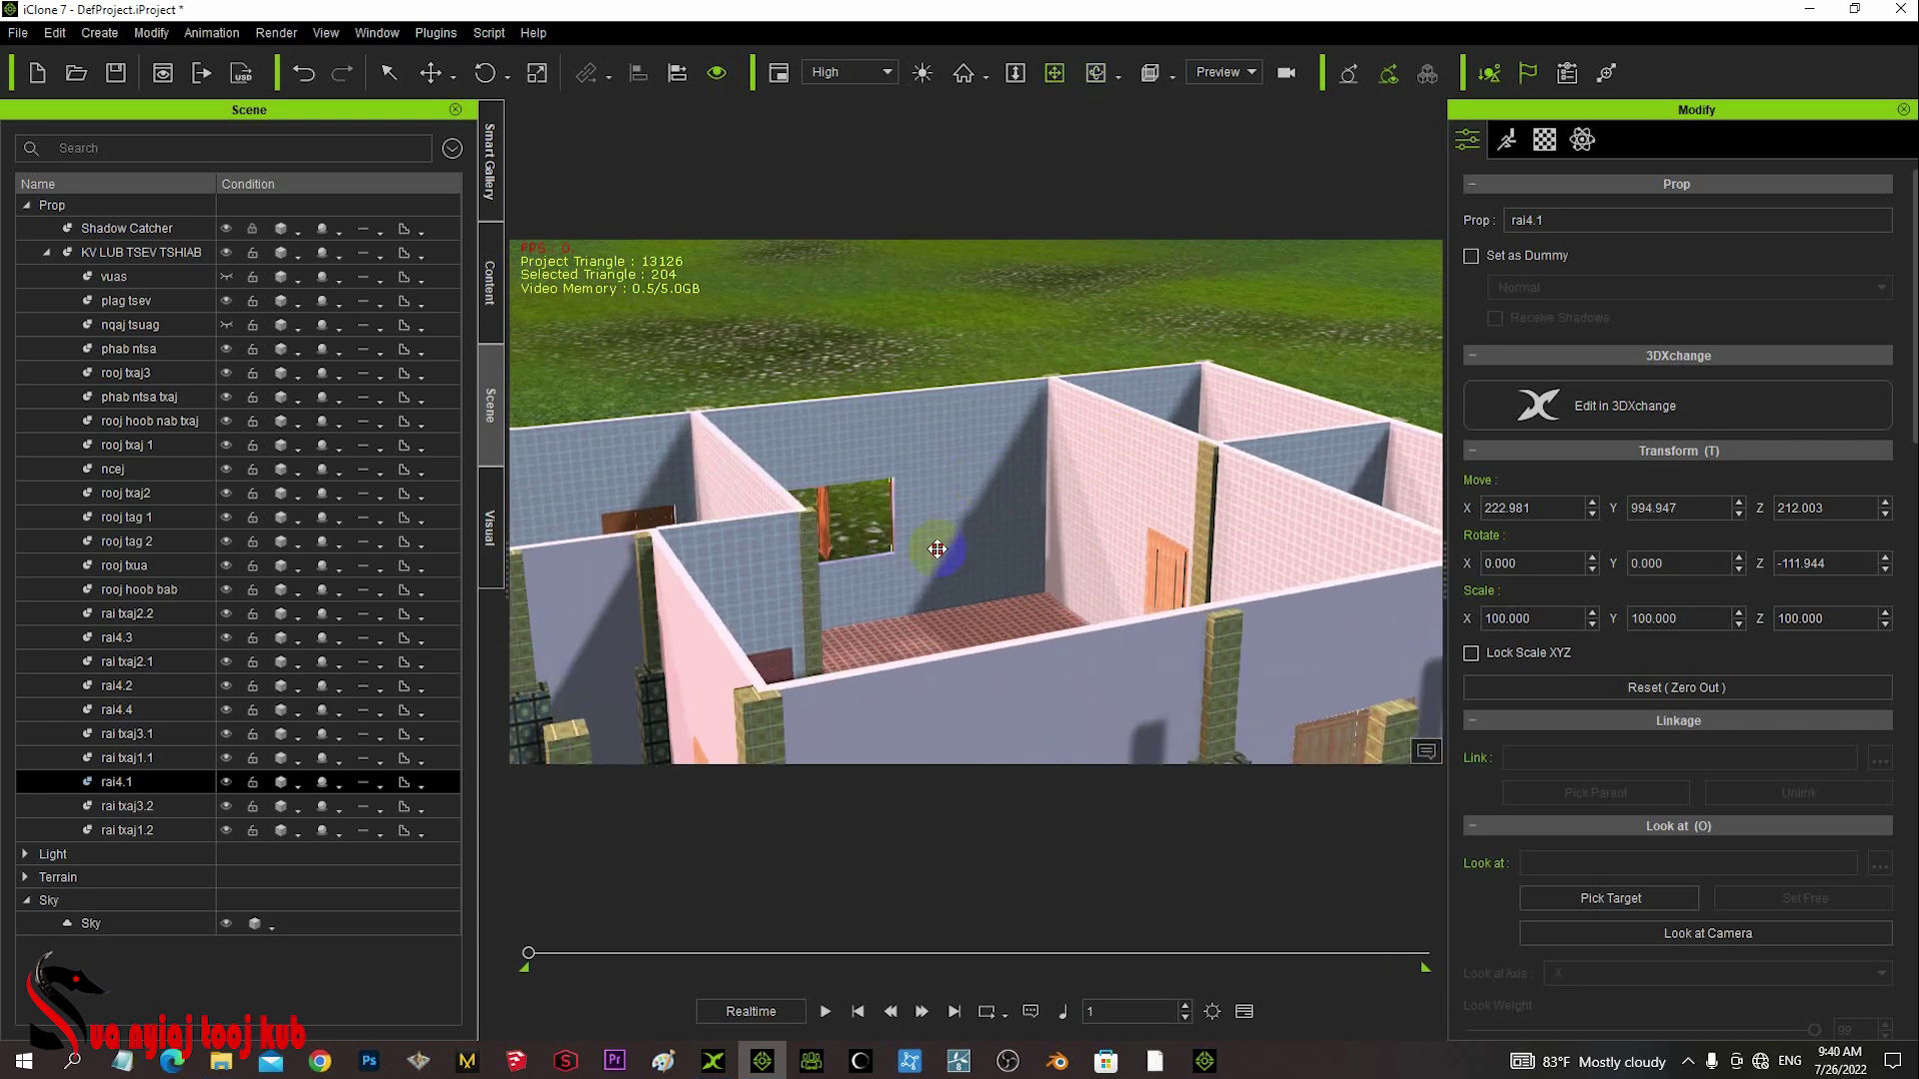
{"action": "right_click_drag", "start_coordinate": [936, 548], "coordinate": [893, 502]}
{"action": "right_click_drag", "start_coordinate": [875, 641], "coordinate": [844, 550]}
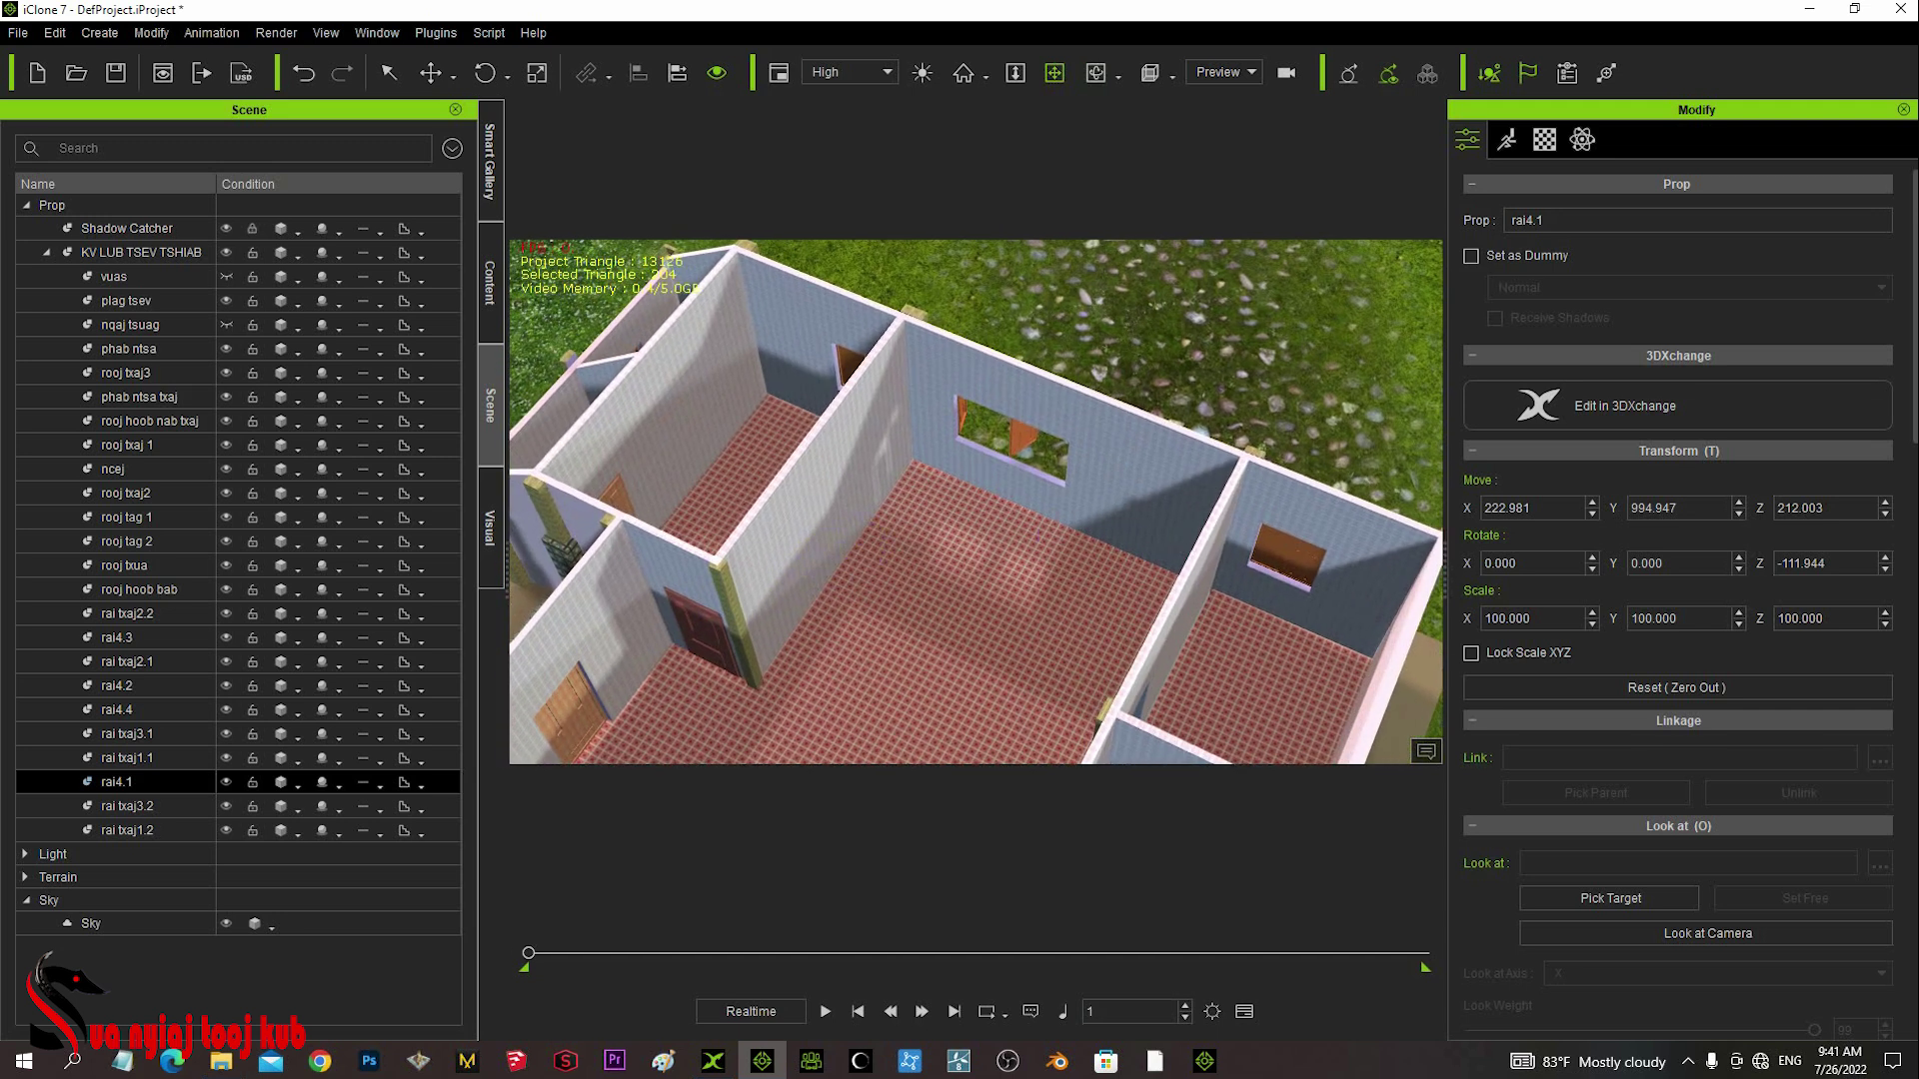
- Add the Sofa_B prop to the large tiled room and rotate it about -128 degrees around Z
{"action": "left_click", "coordinate": [221, 1061]}
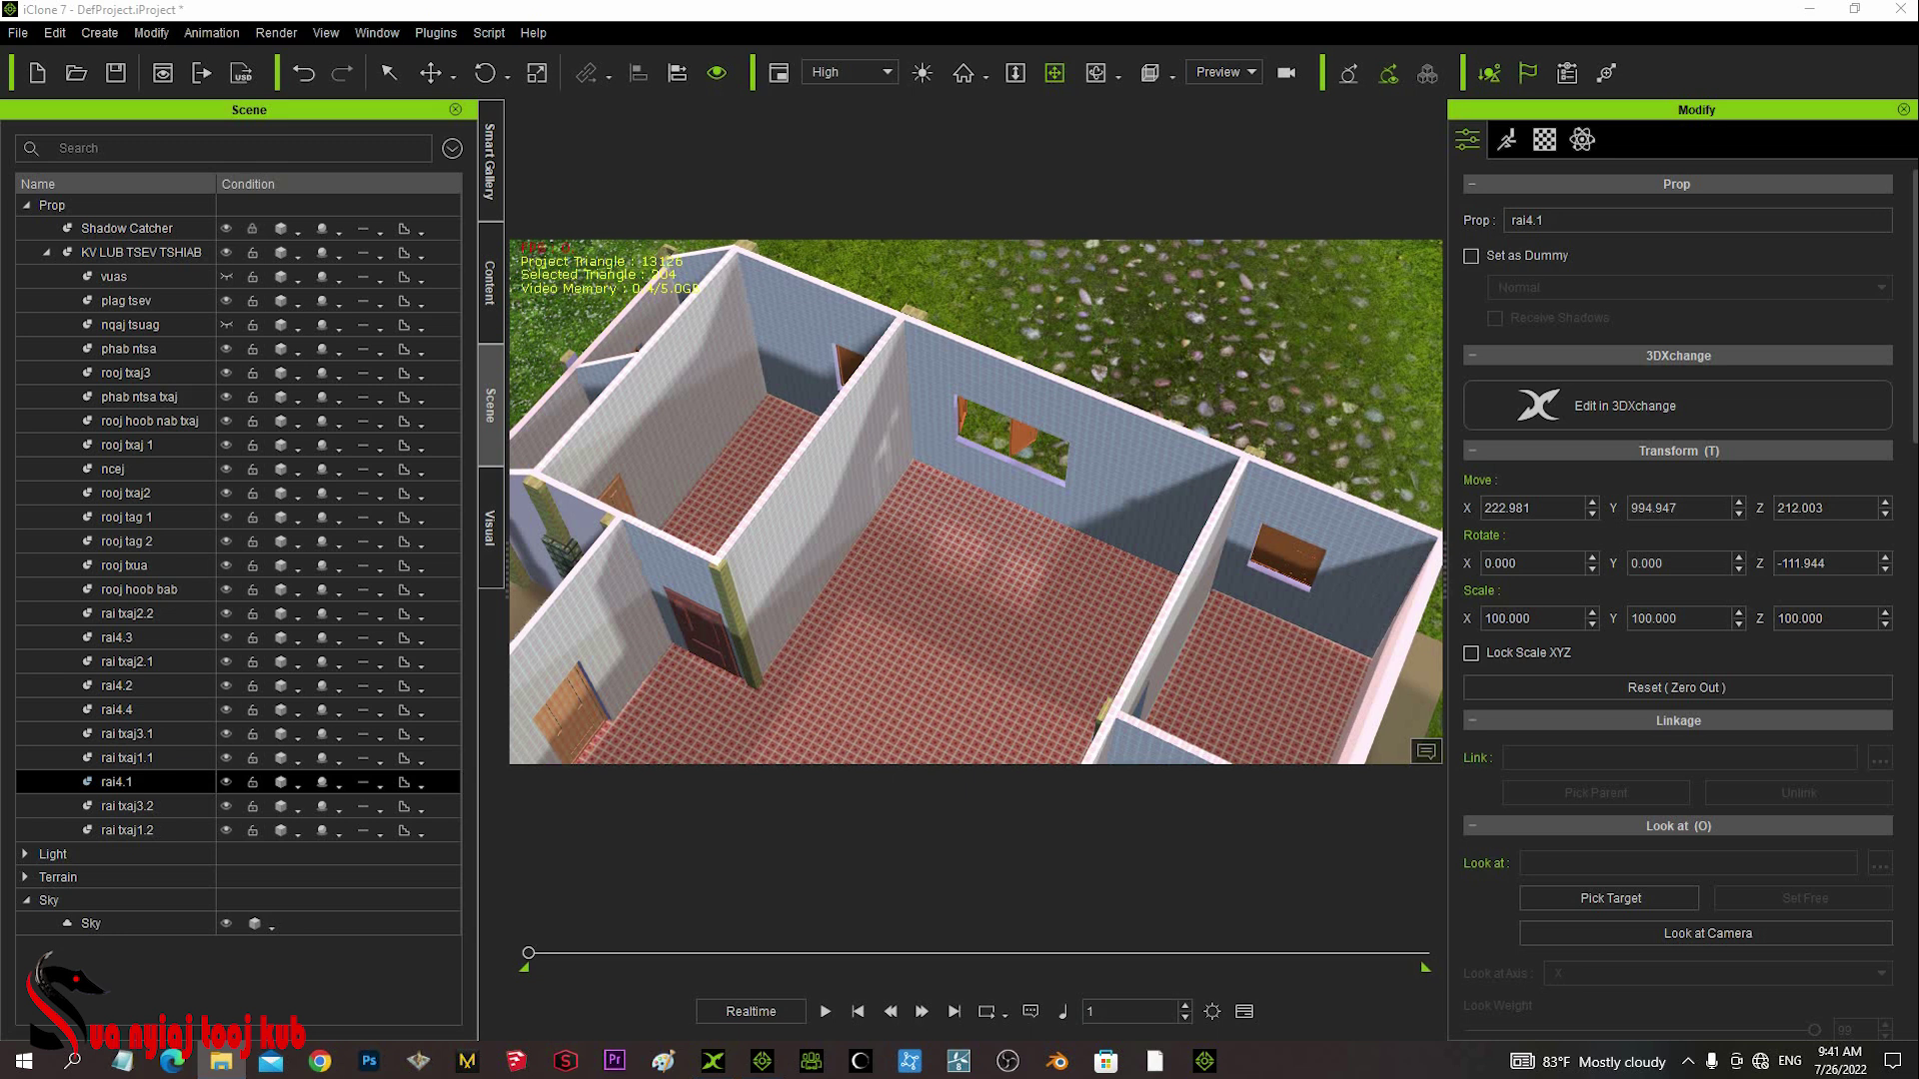
{"action": "left_click_drag", "start_coordinate": [899, 560], "coordinate": [902, 601]}
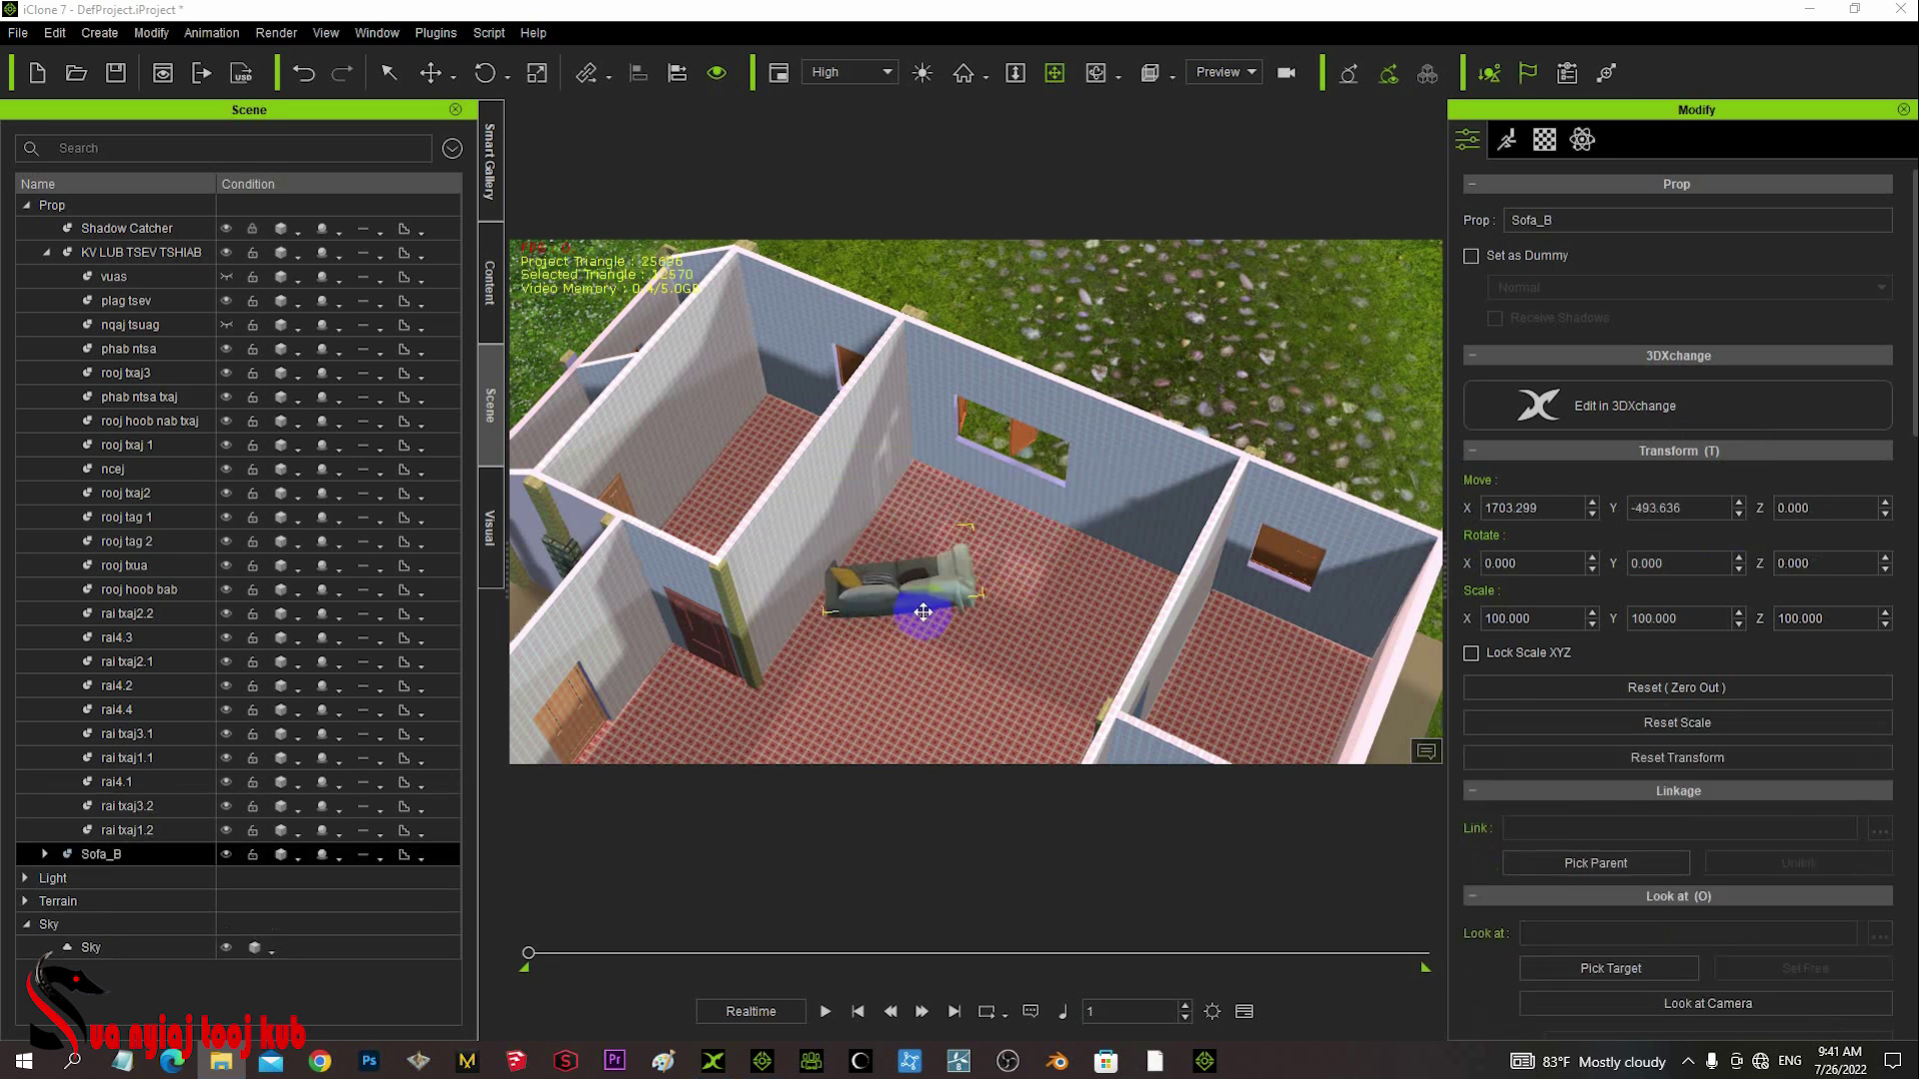
{"action": "scroll", "coordinate": [941, 593], "scroll_direction": "up", "scroll_amount": 2}
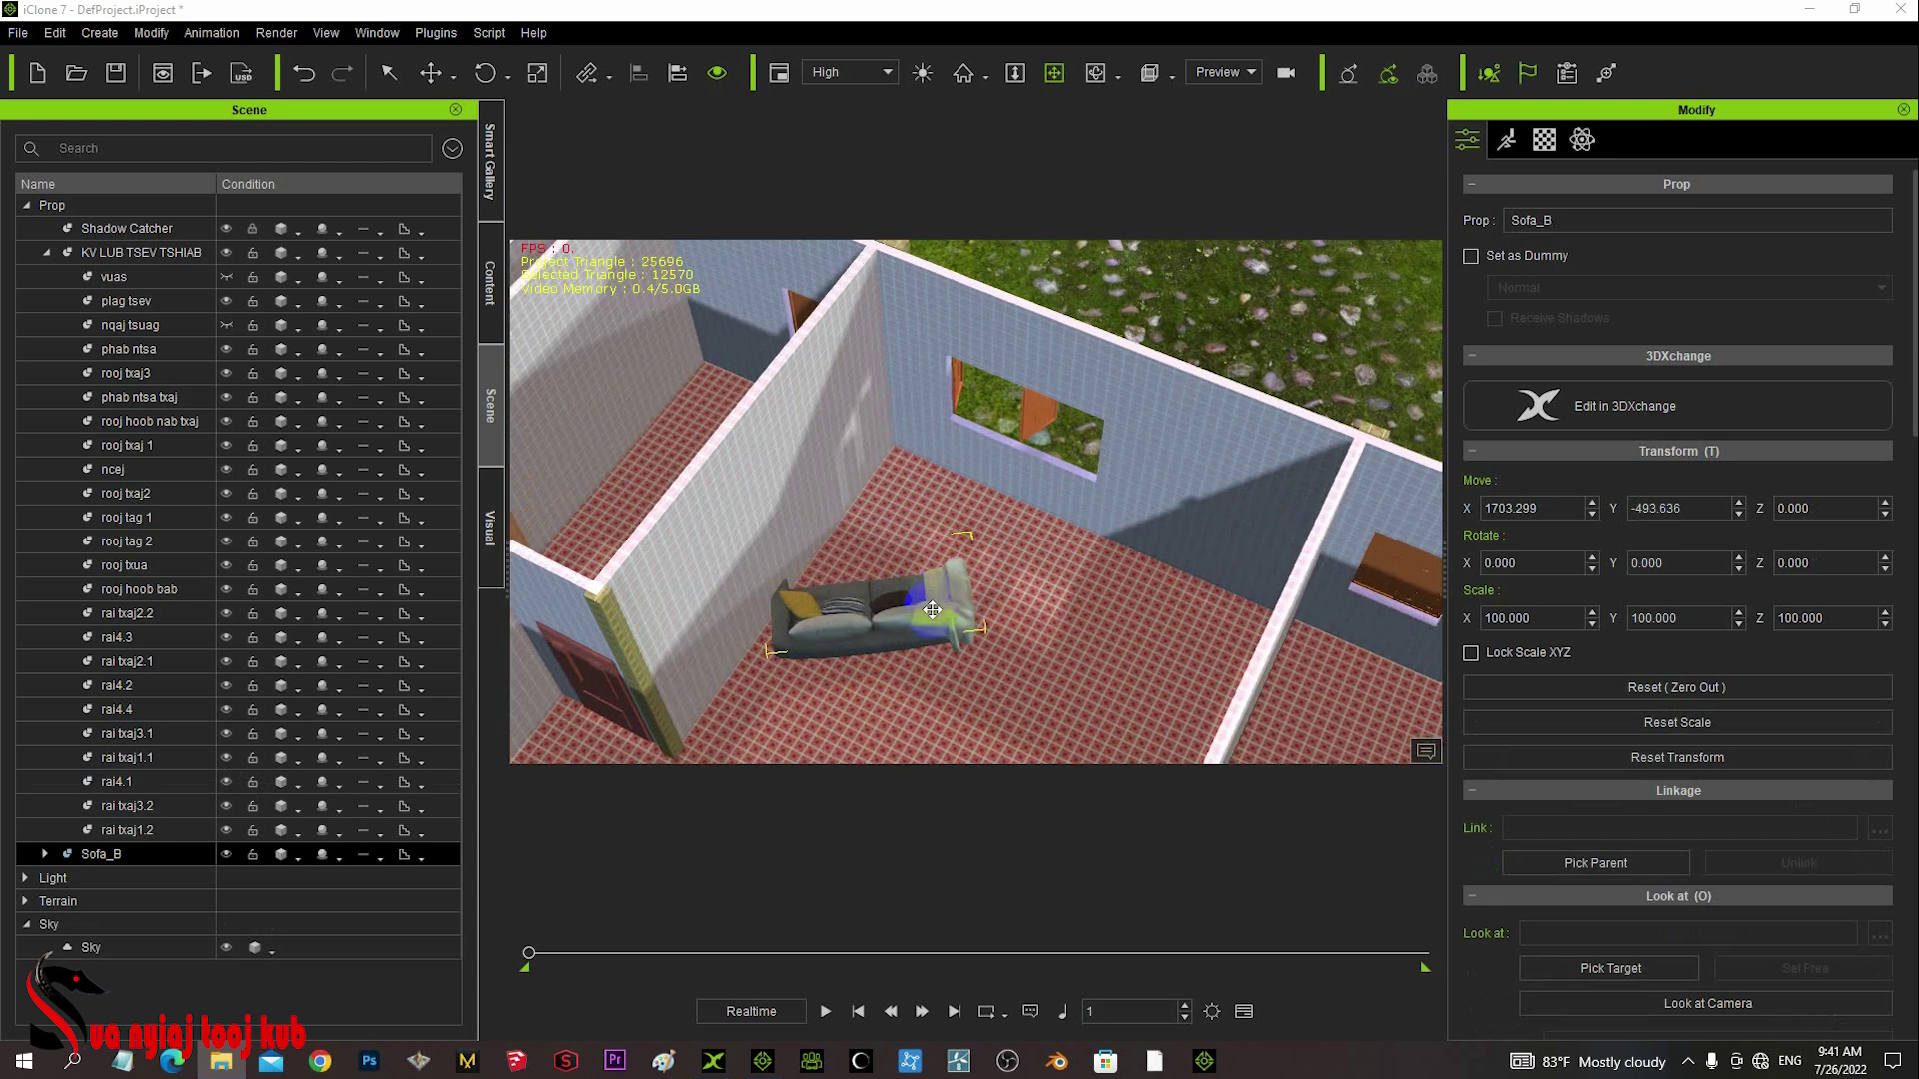
{"action": "key", "text": "e"}
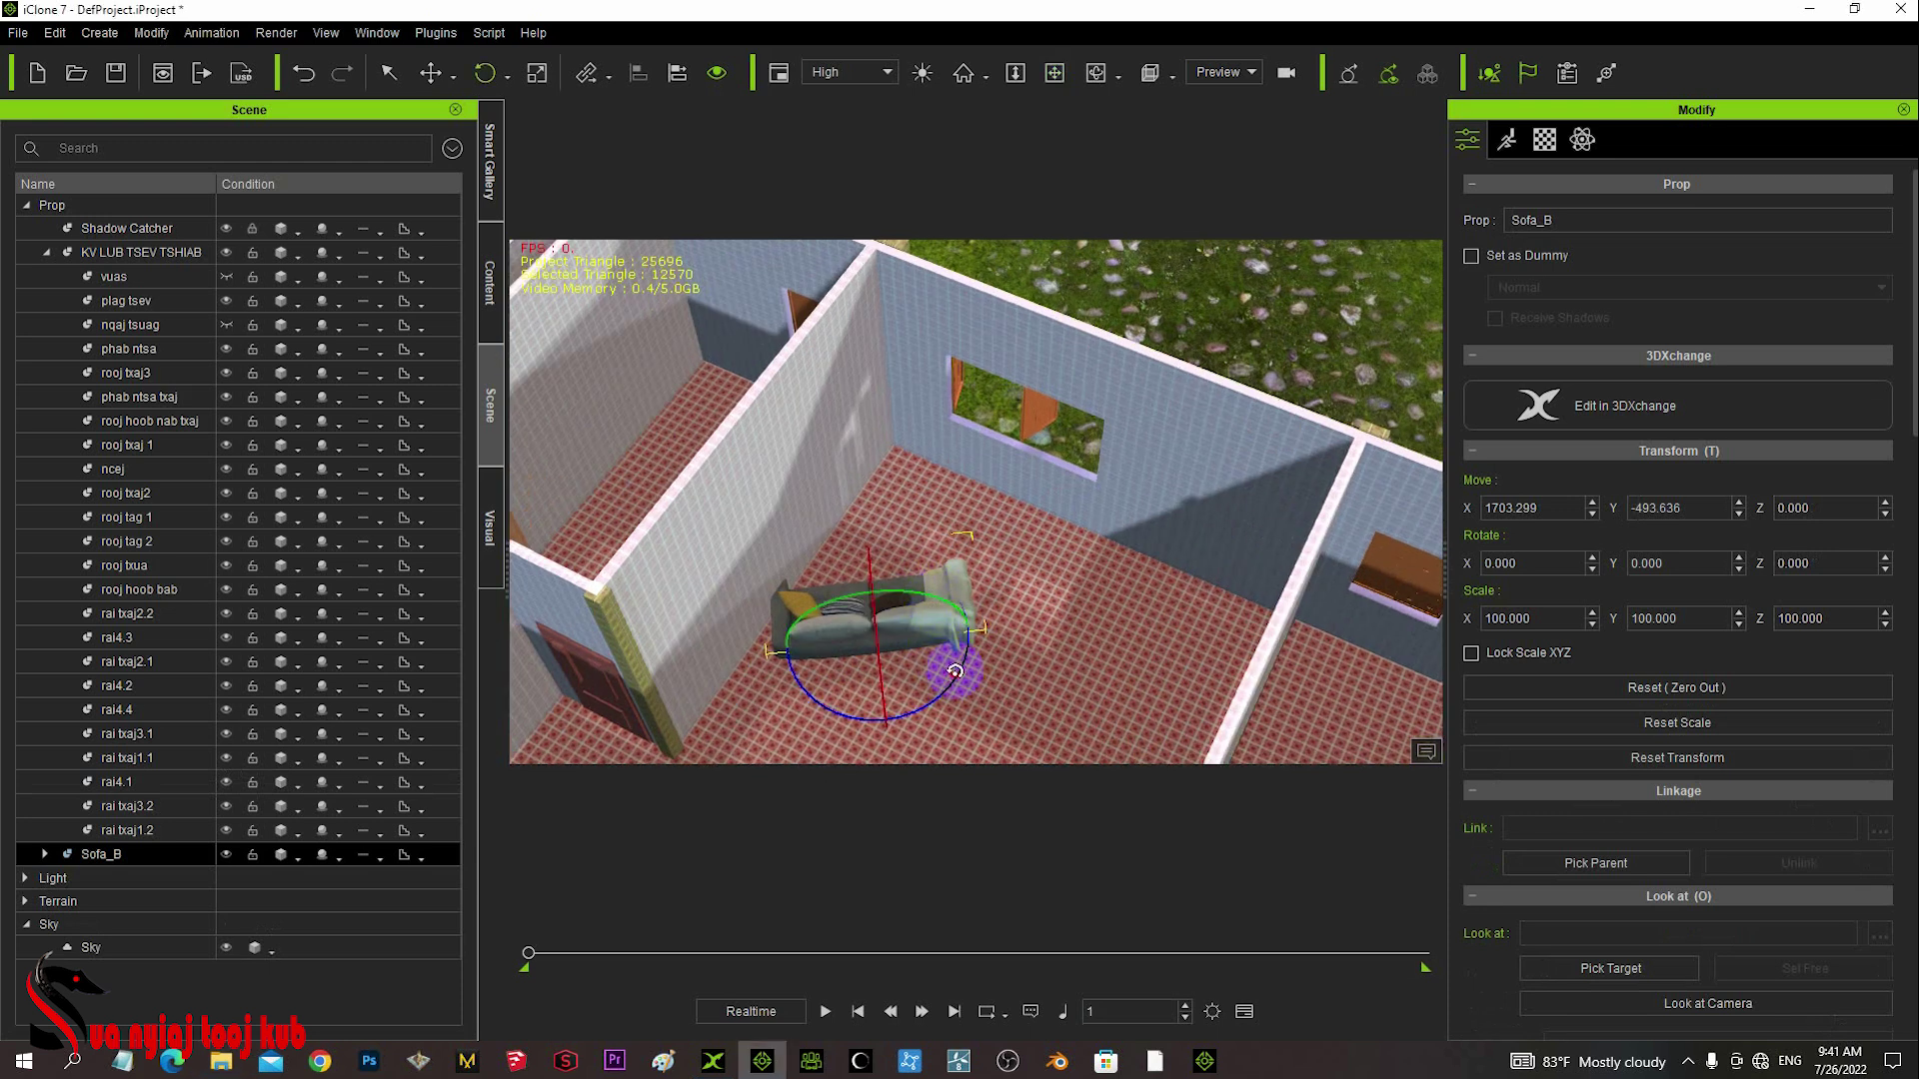
{"action": "left_click_drag", "start_coordinate": [954, 671], "coordinate": [785, 722]}
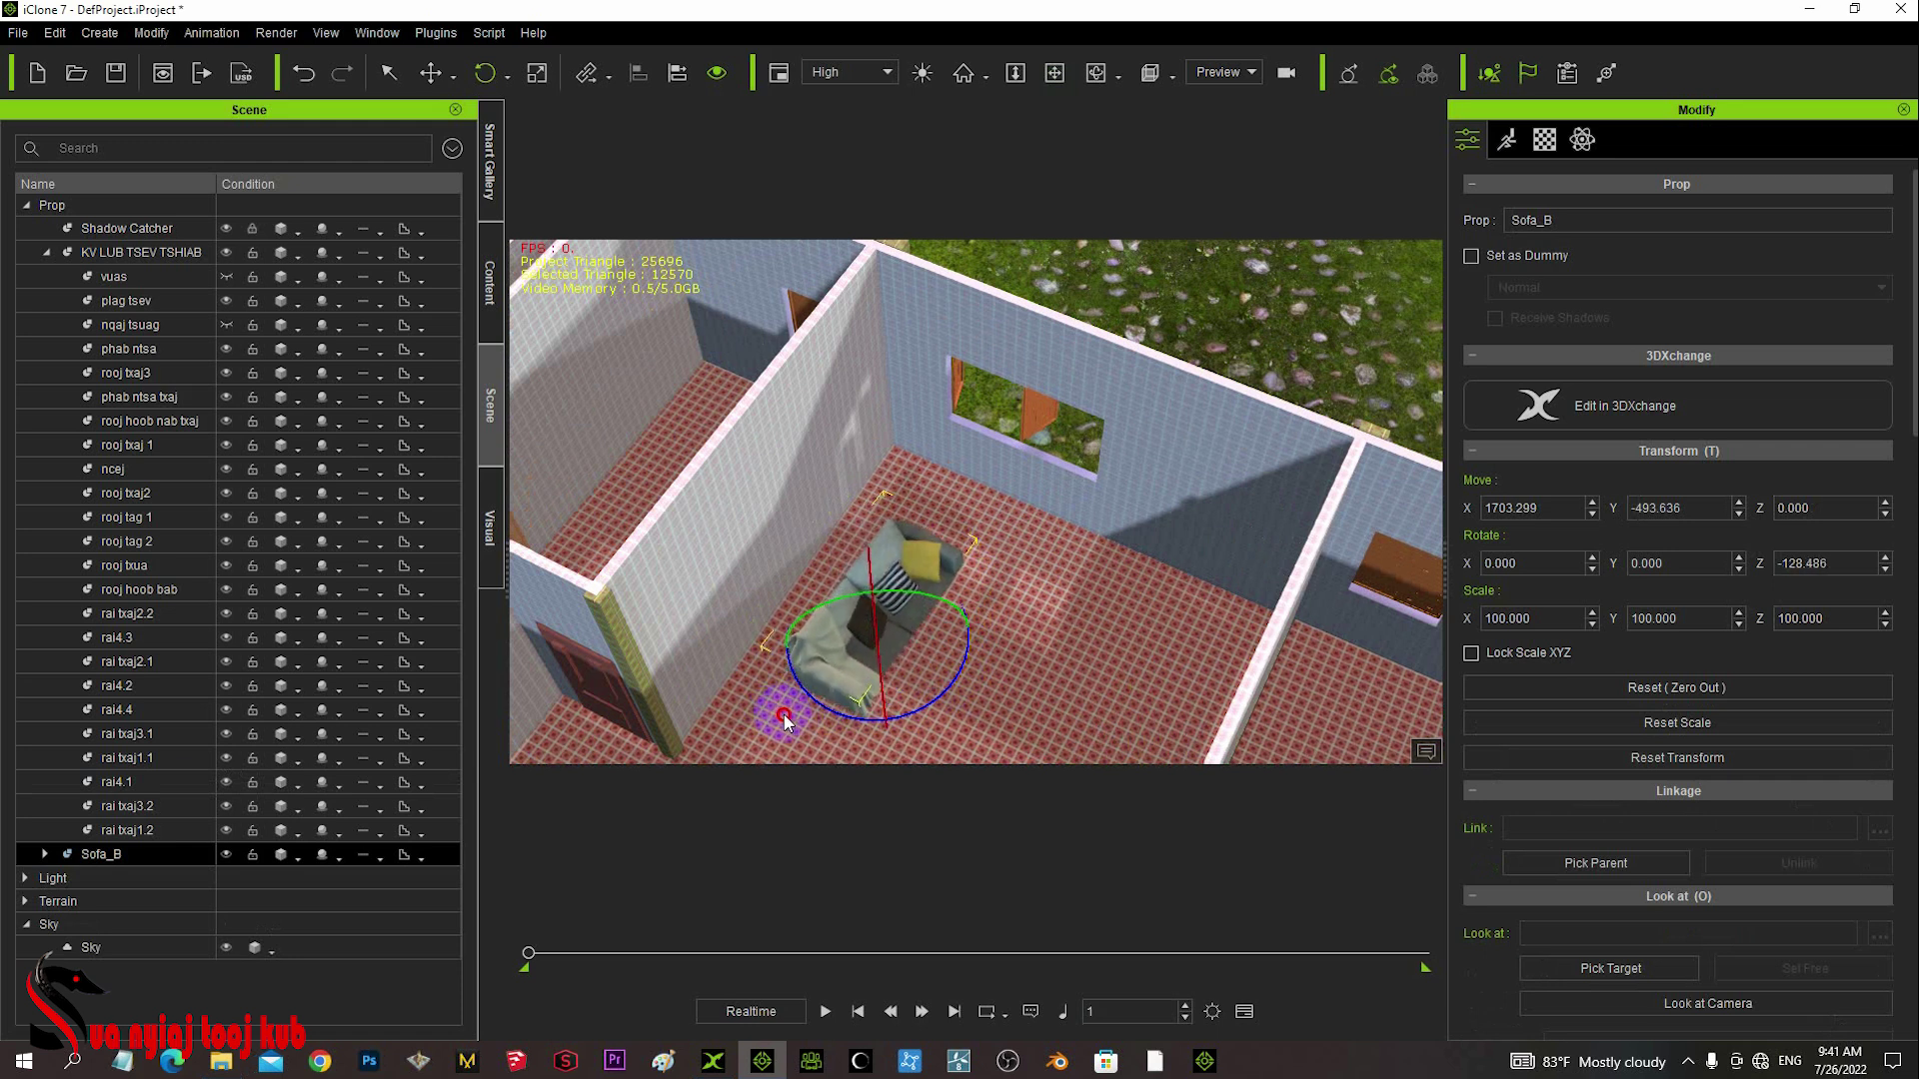
- Move the sofa against the room's side wall near the opened window, to about X 1686, Y -602
{"action": "key", "text": "w"}
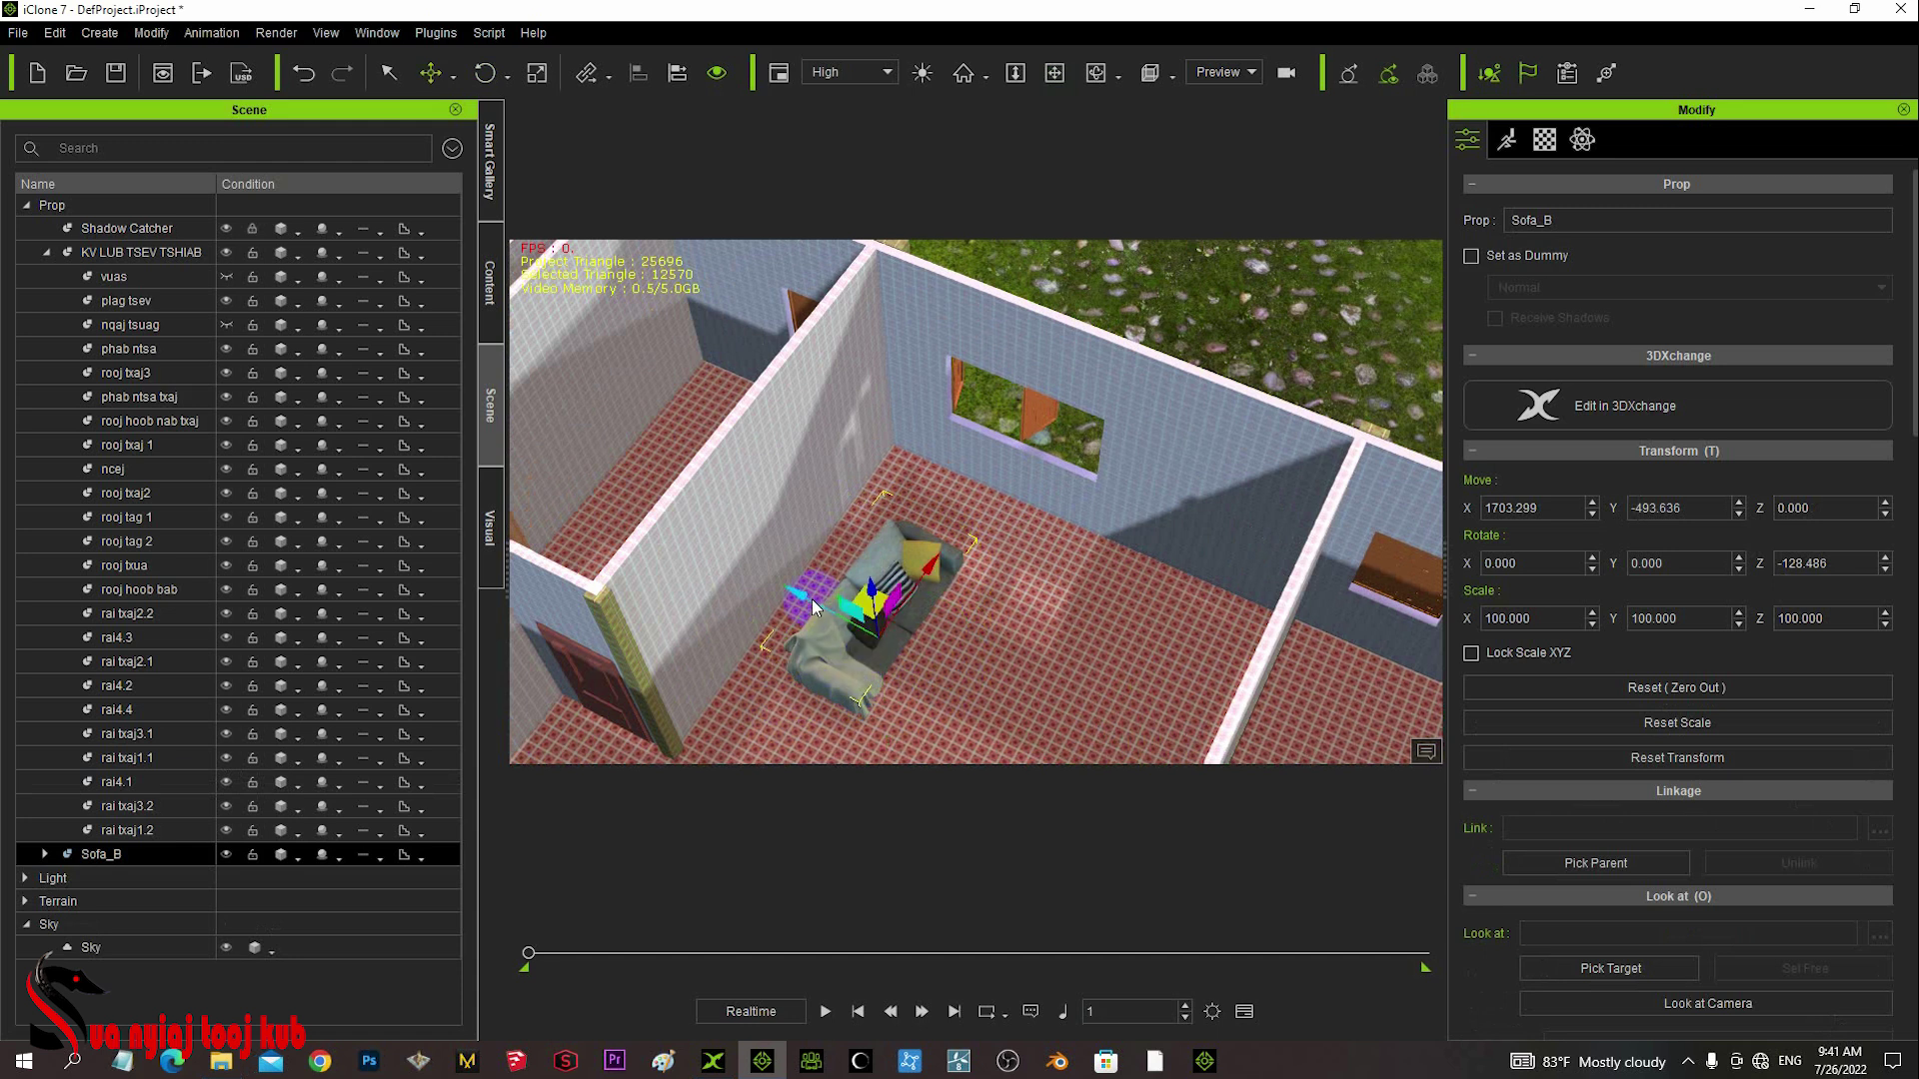
{"action": "left_click_drag", "start_coordinate": [825, 612], "coordinate": [764, 580]}
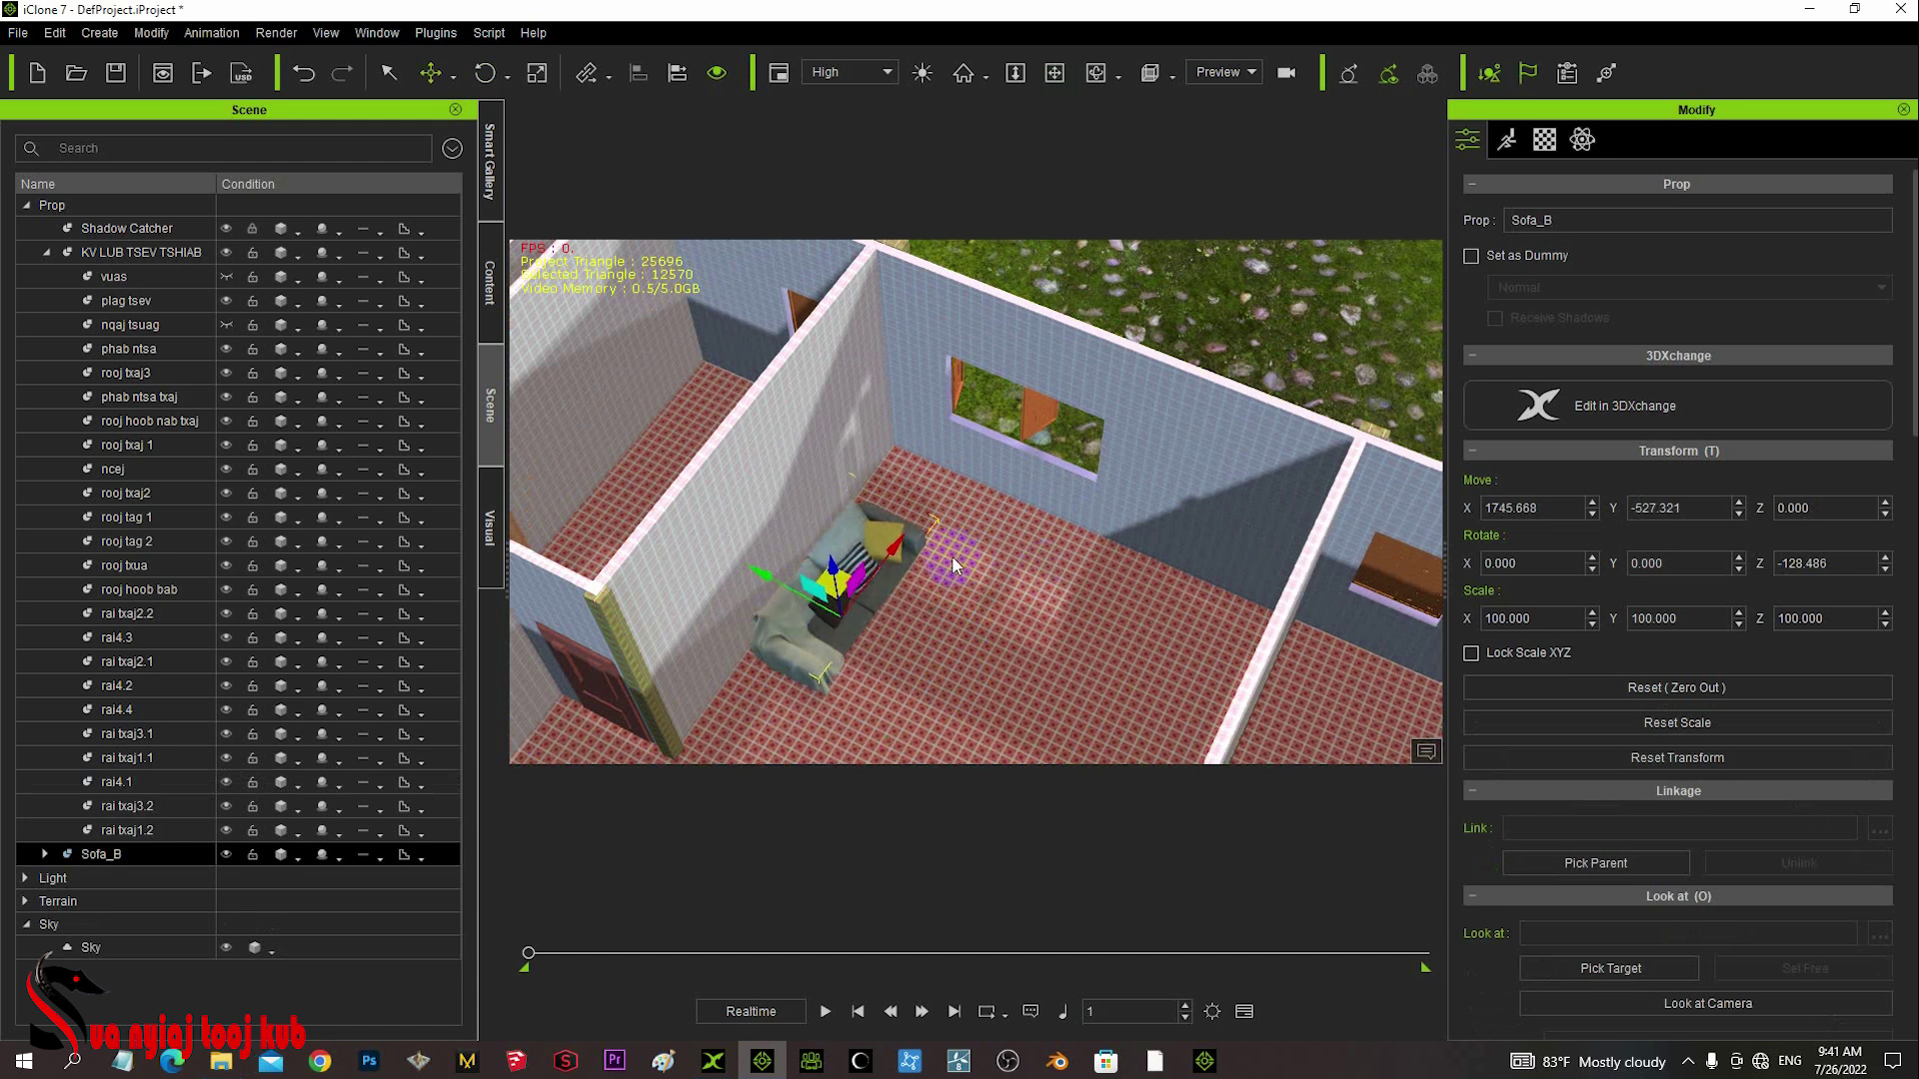
{"action": "left_click_drag", "start_coordinate": [894, 543], "coordinate": [922, 493]}
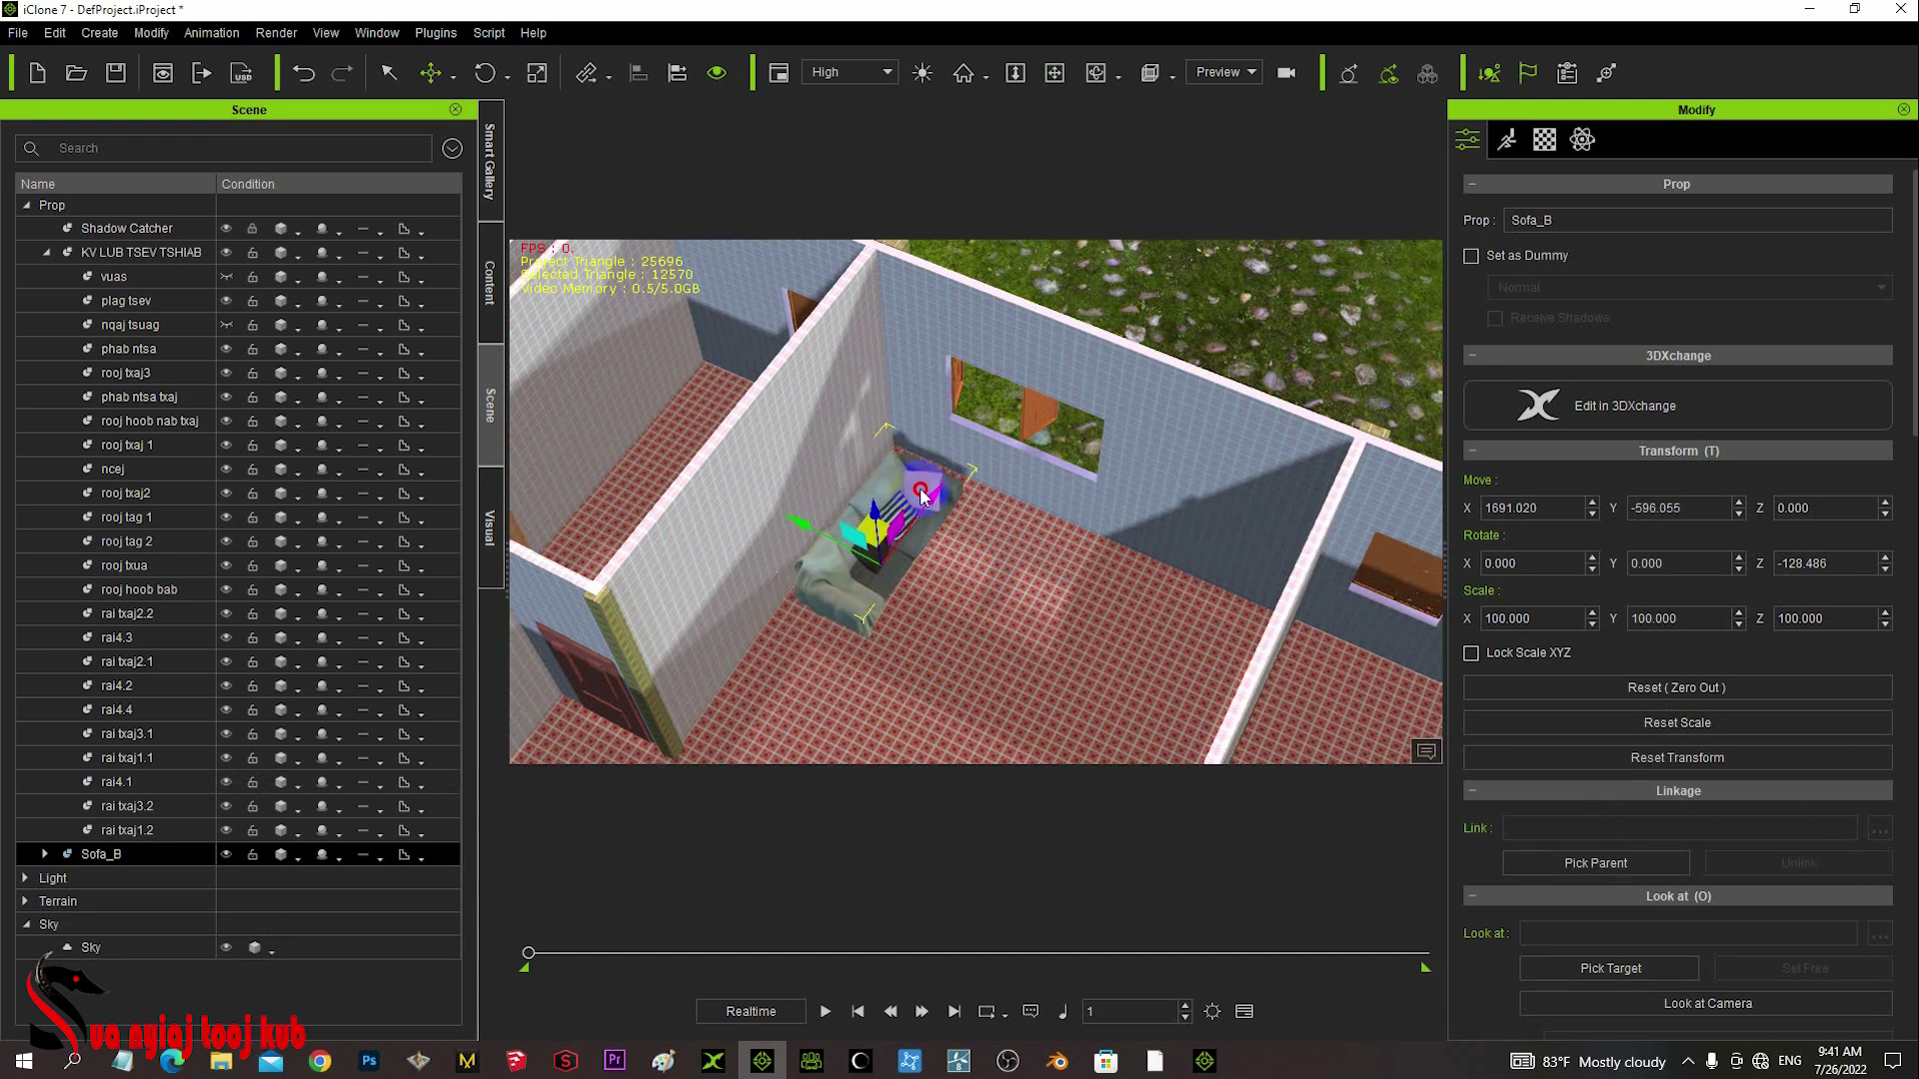
{"action": "left_click_drag", "start_coordinate": [922, 496], "coordinate": [924, 489]}
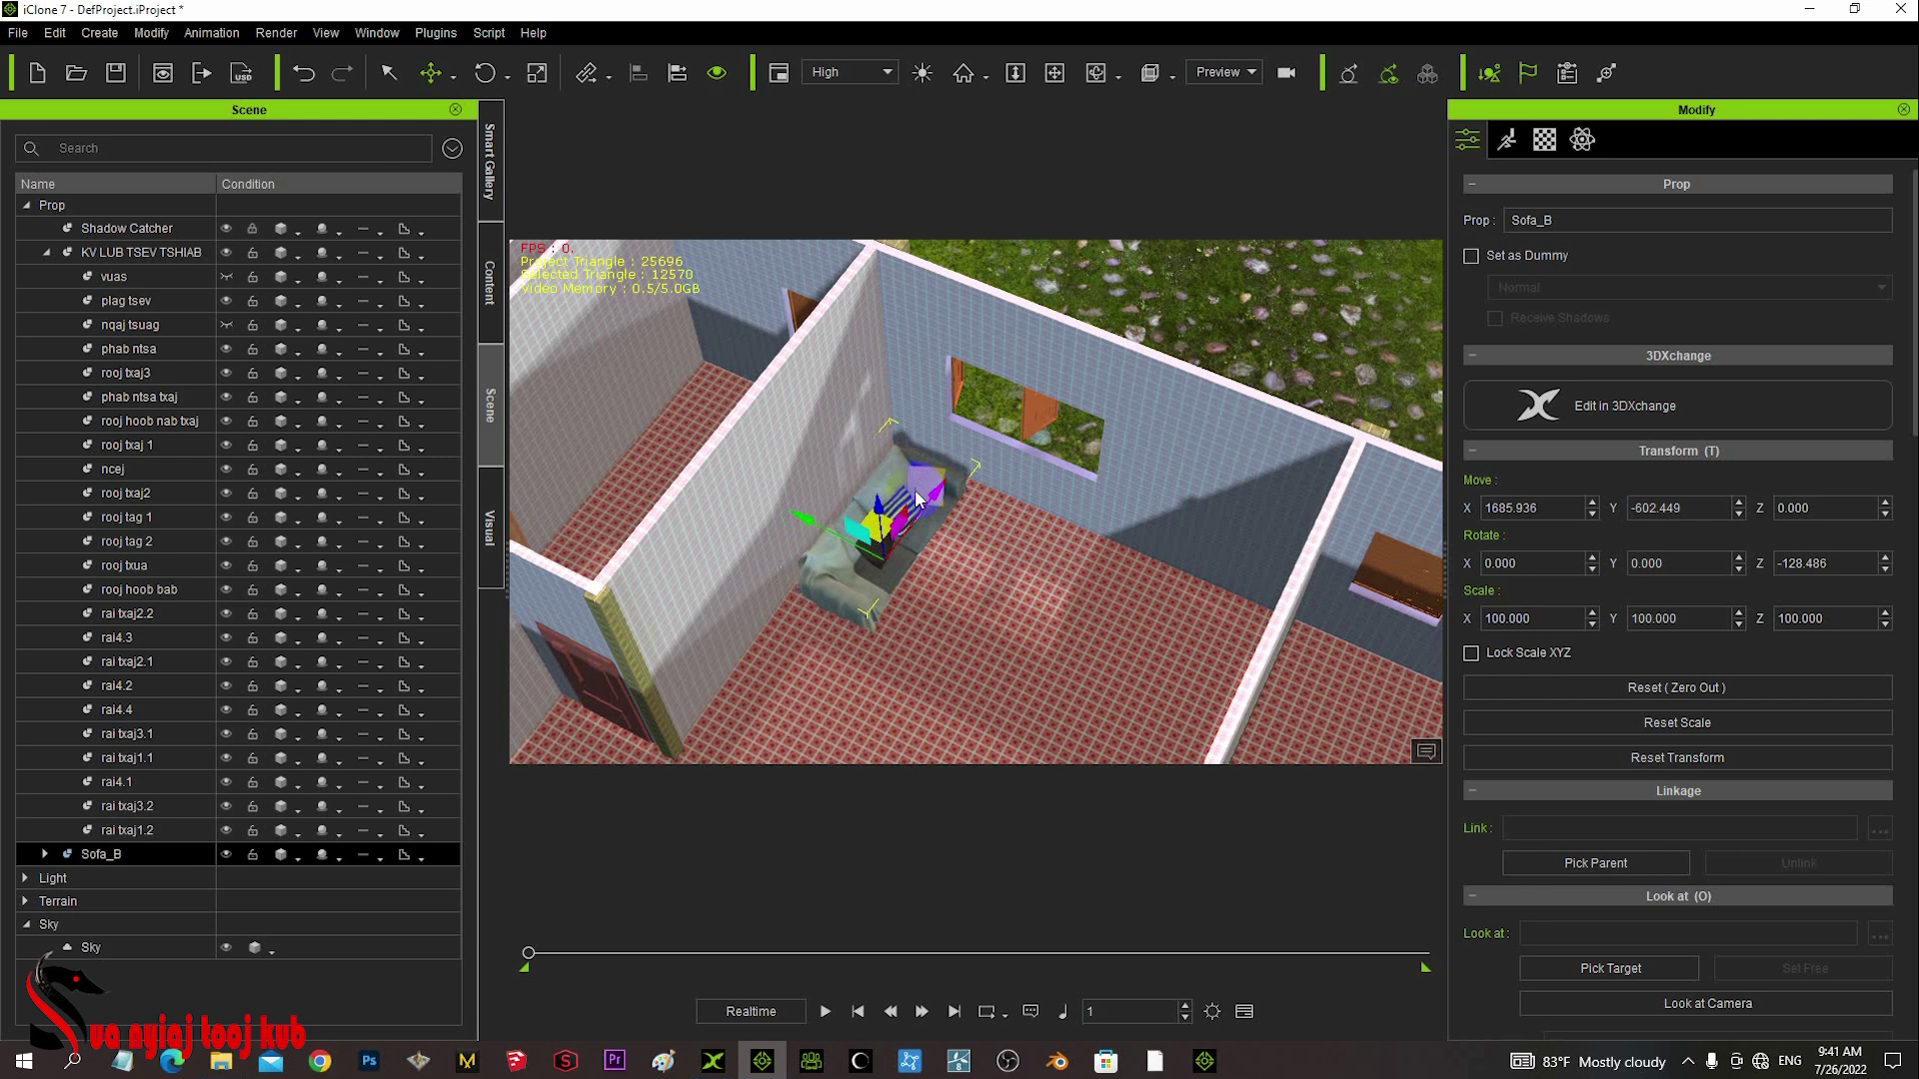
- Hide the phab ntsa, ncej and phab ntsa txaj parts of the house, keeping rooj hoob nab txaj shown
{"action": "scroll", "coordinate": [965, 522], "scroll_direction": "up", "scroll_amount": 5}
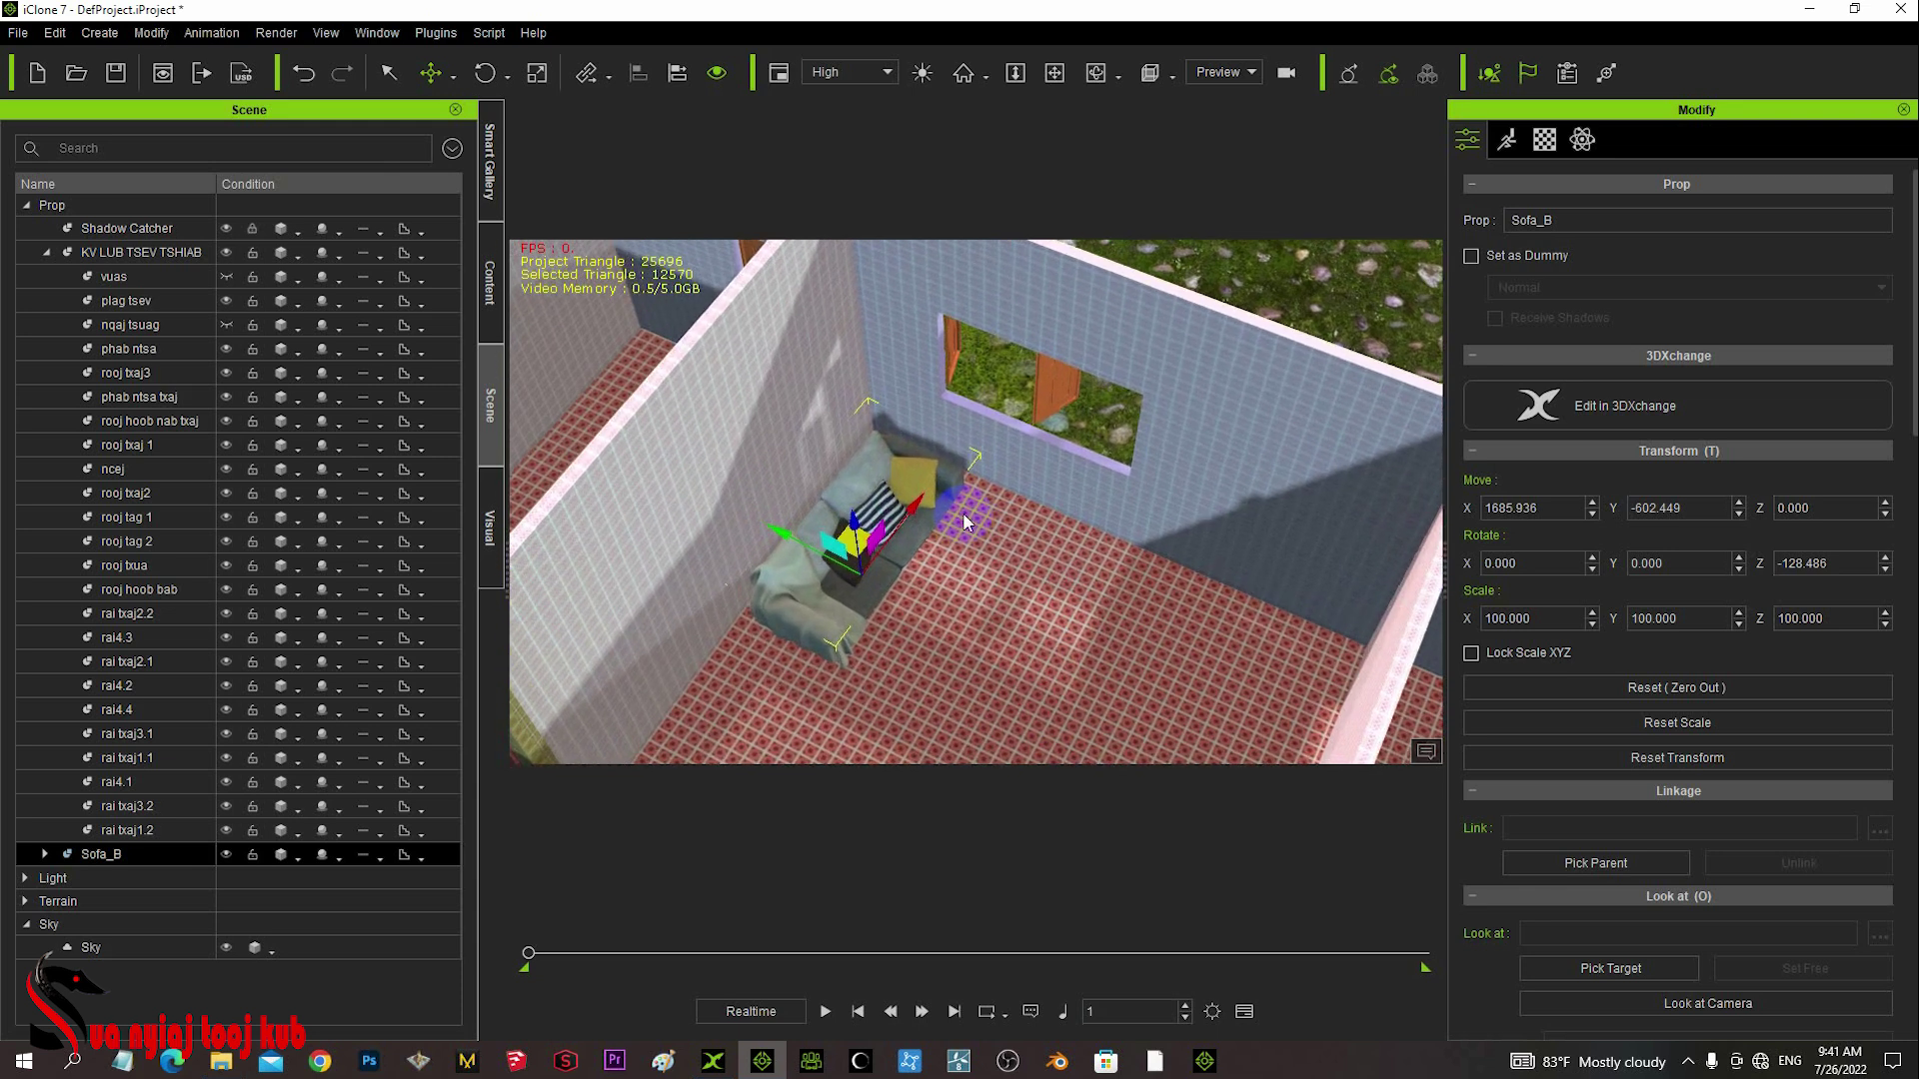
{"action": "mouse_move", "coordinate": [981, 532]}
{"action": "middle_mouse_down"}
{"action": "mouse_move", "coordinate": [946, 566]}
{"action": "mouse_move", "coordinate": [1000, 535]}
{"action": "middle_mouse_up"}
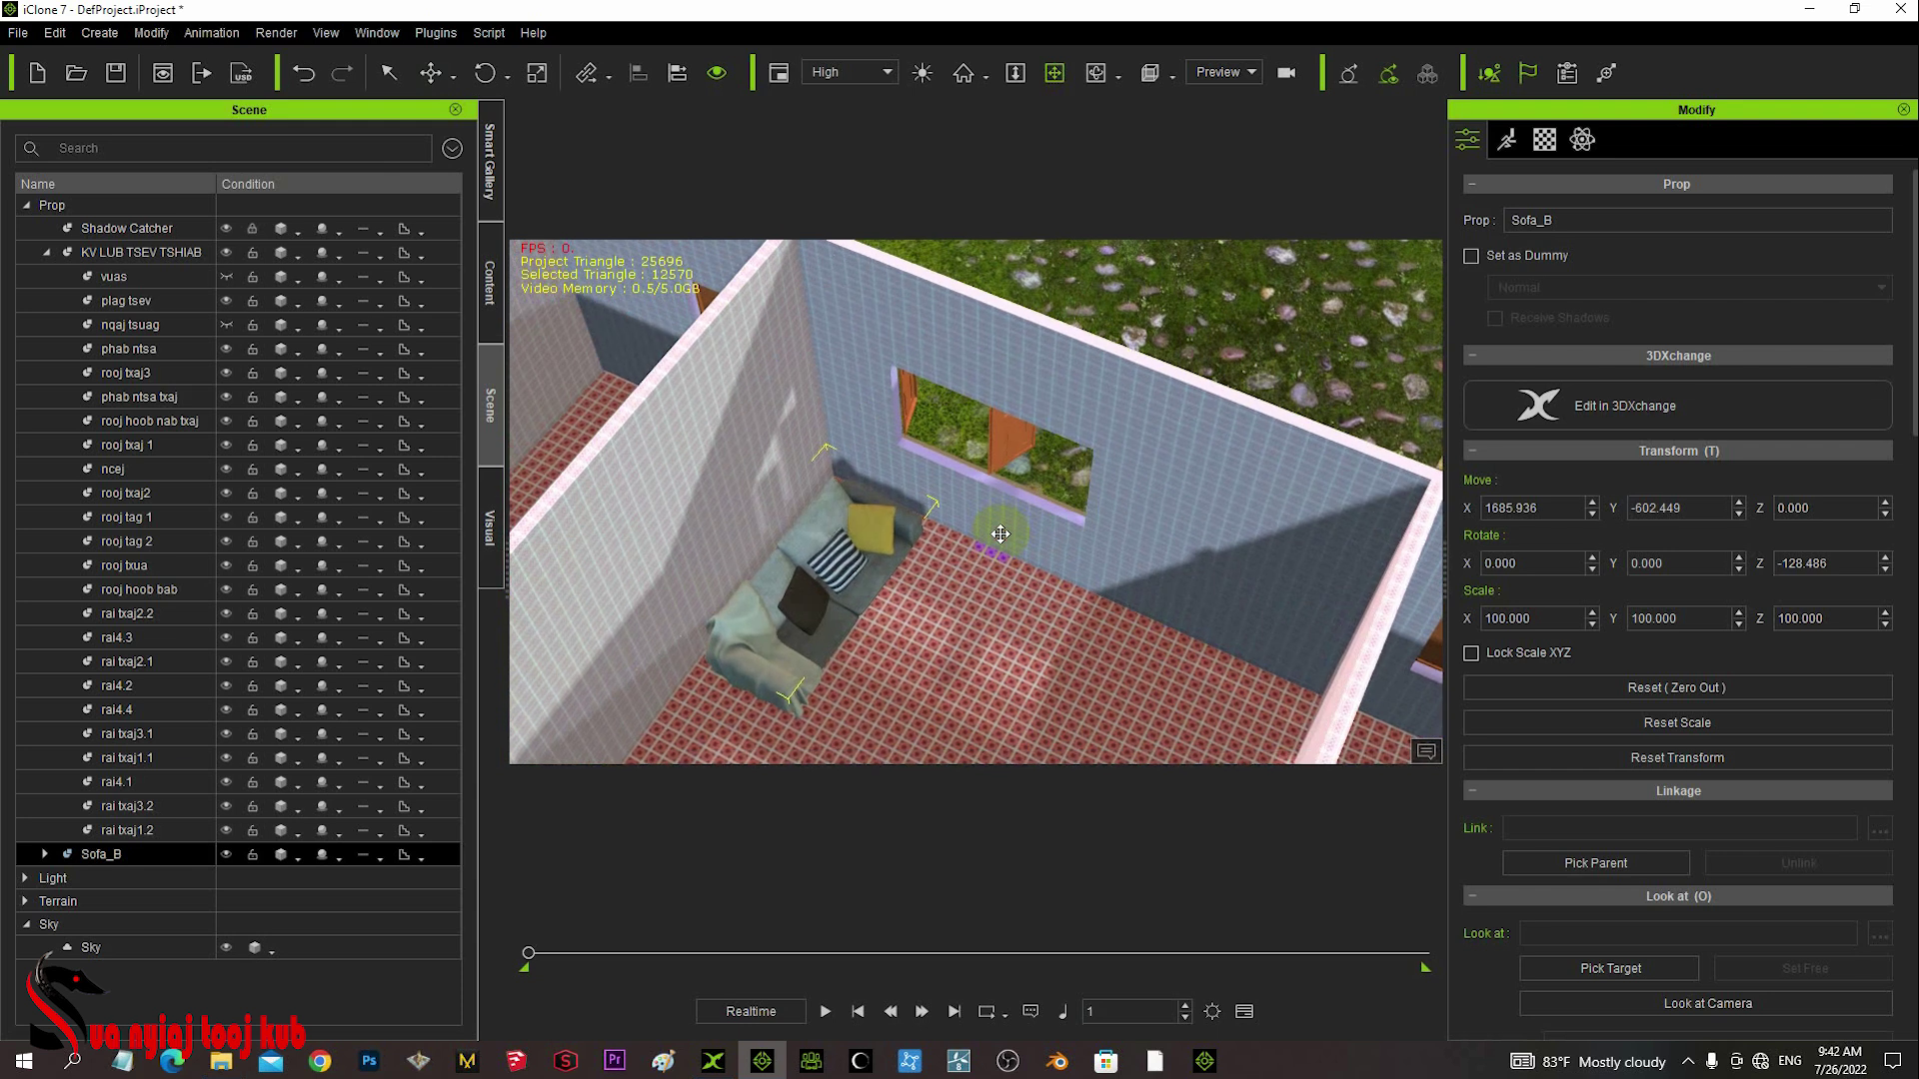
{"action": "right_click_drag", "start_coordinate": [989, 534], "coordinate": [950, 411]}
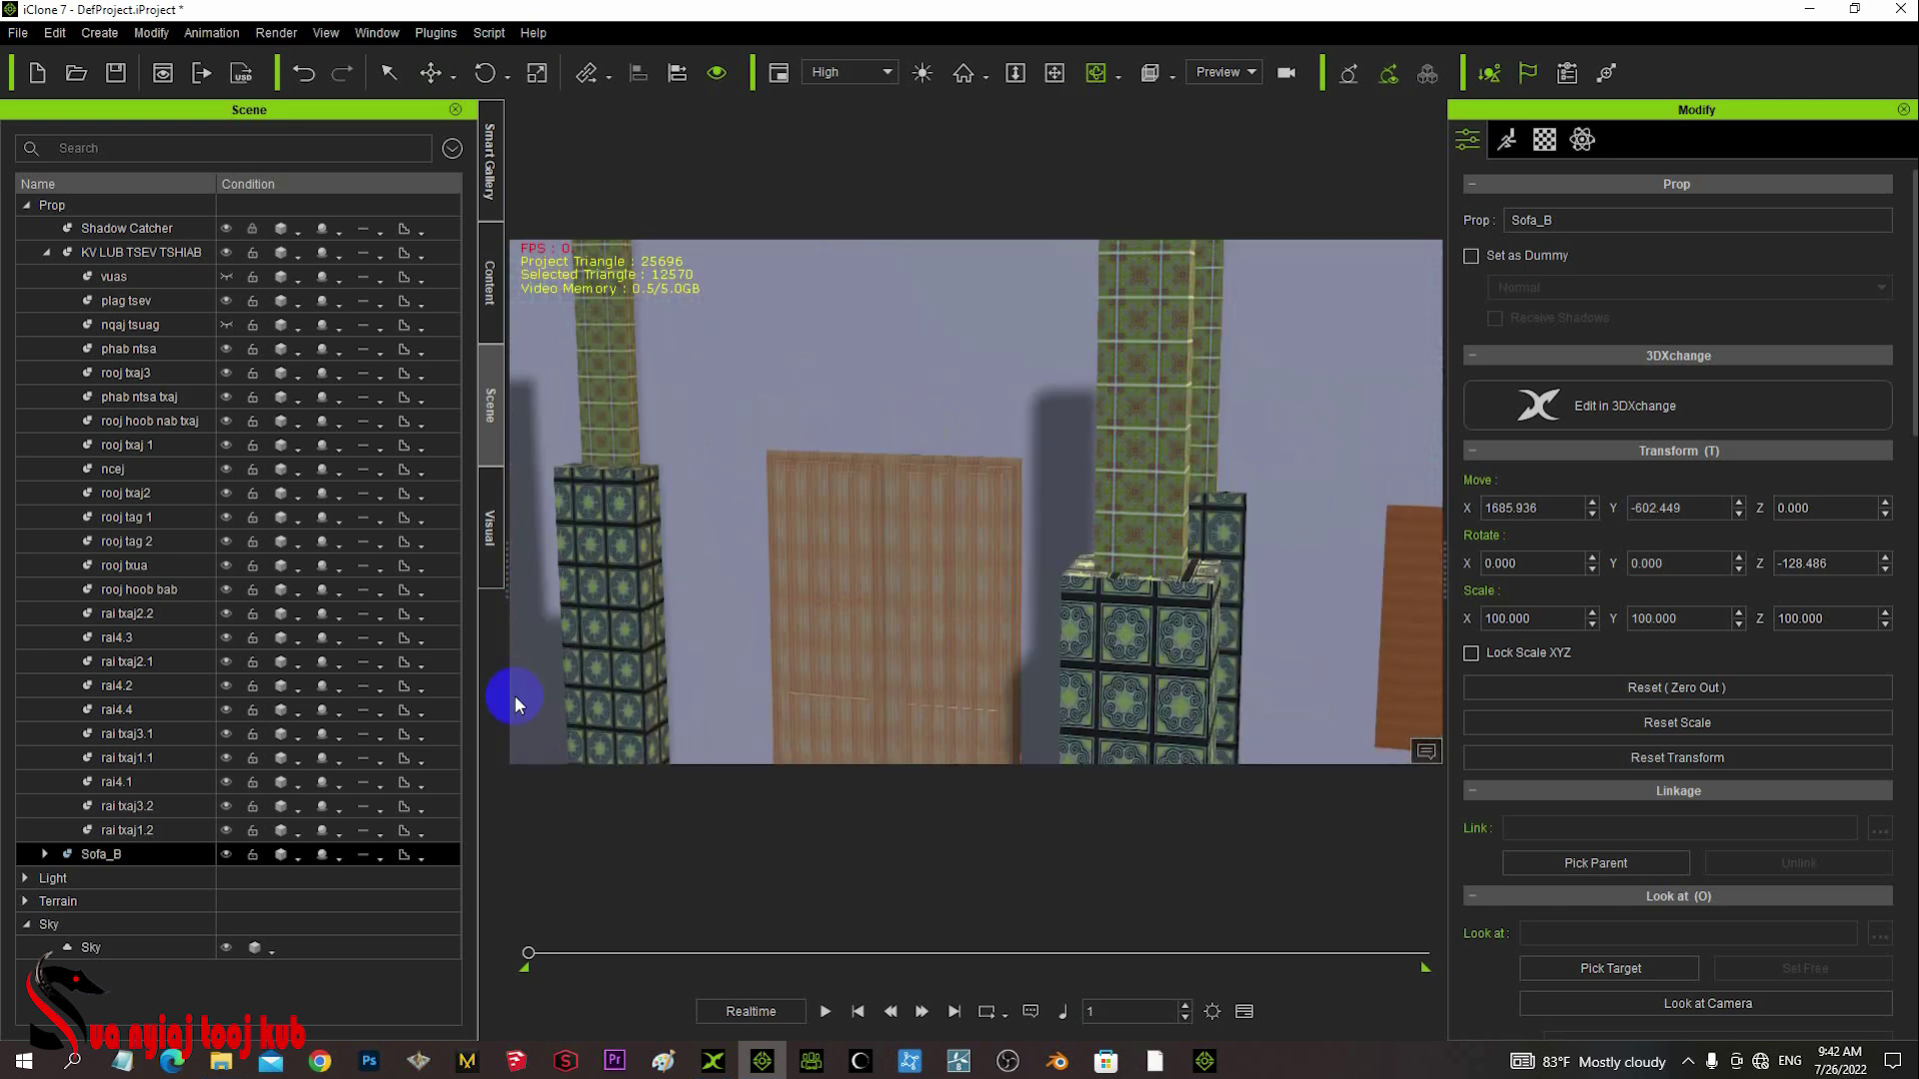
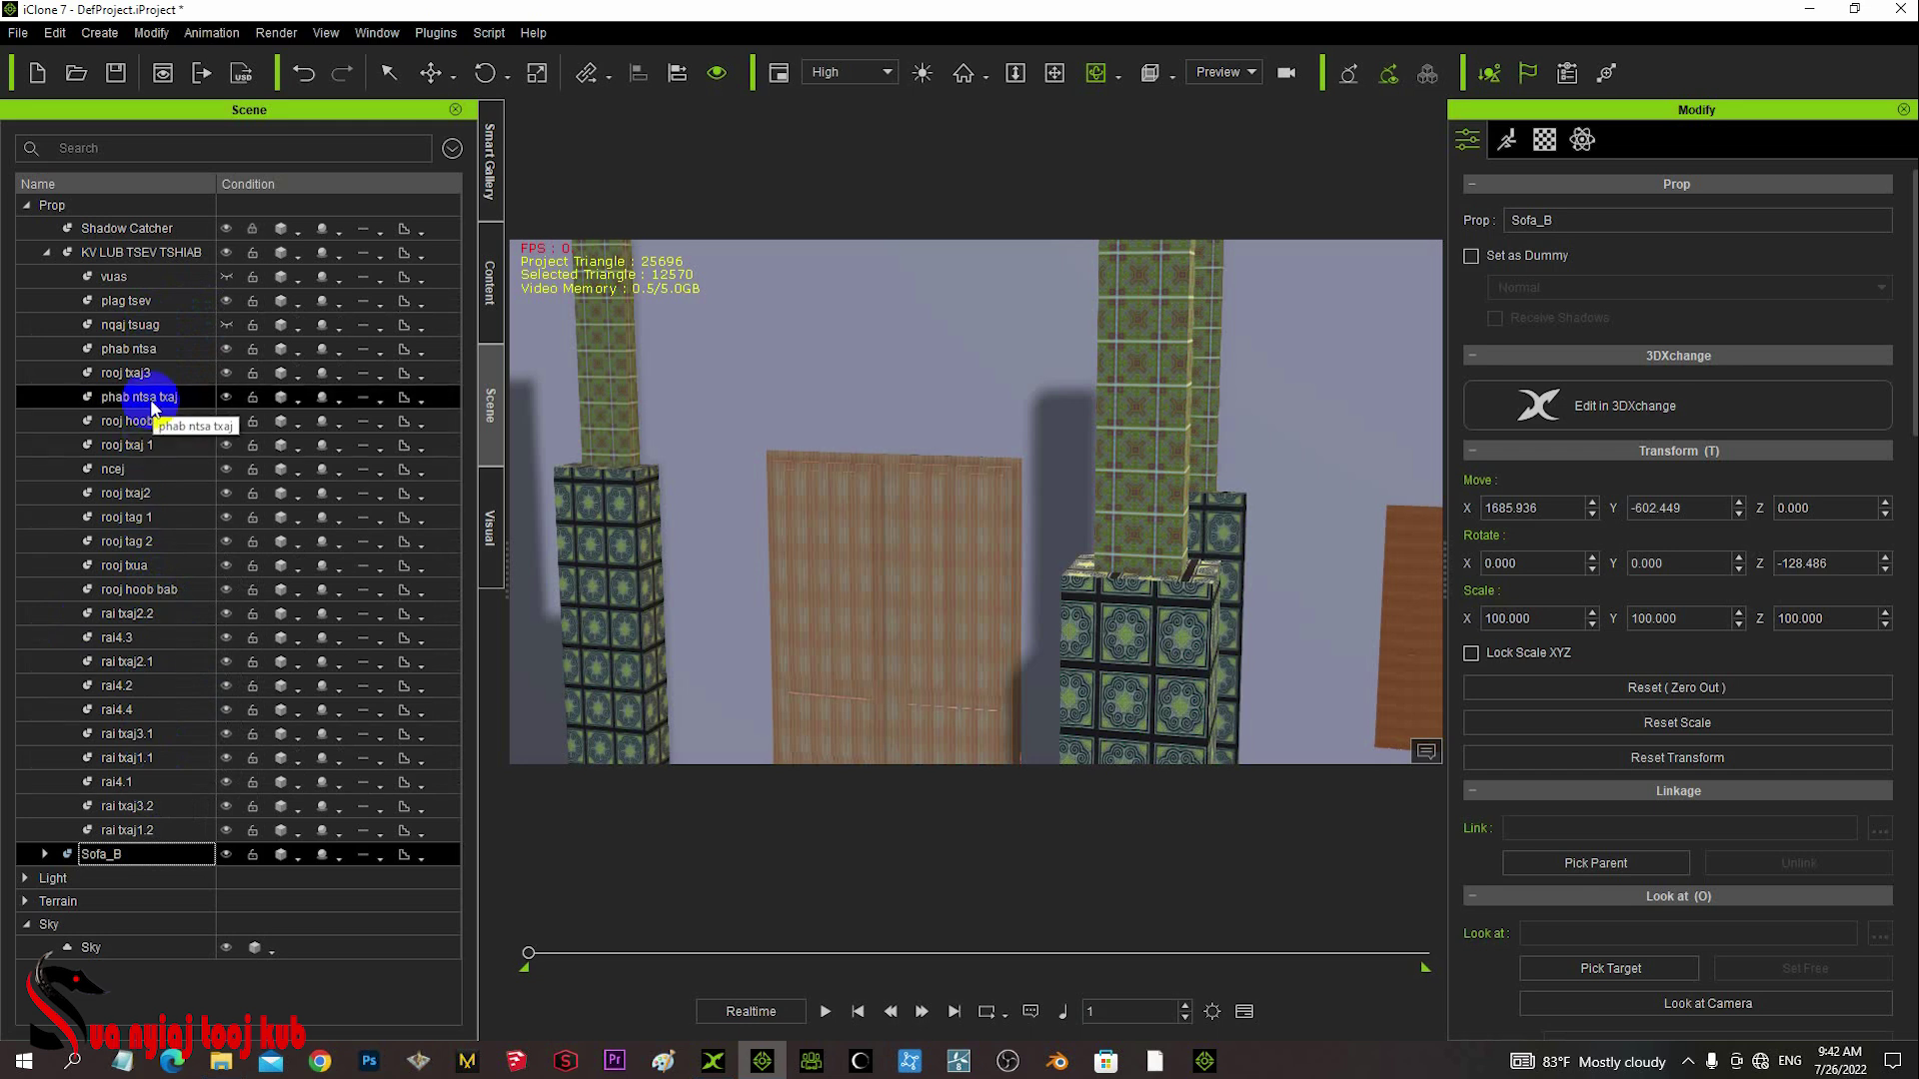
{"action": "left_click", "coordinate": [225, 350]}
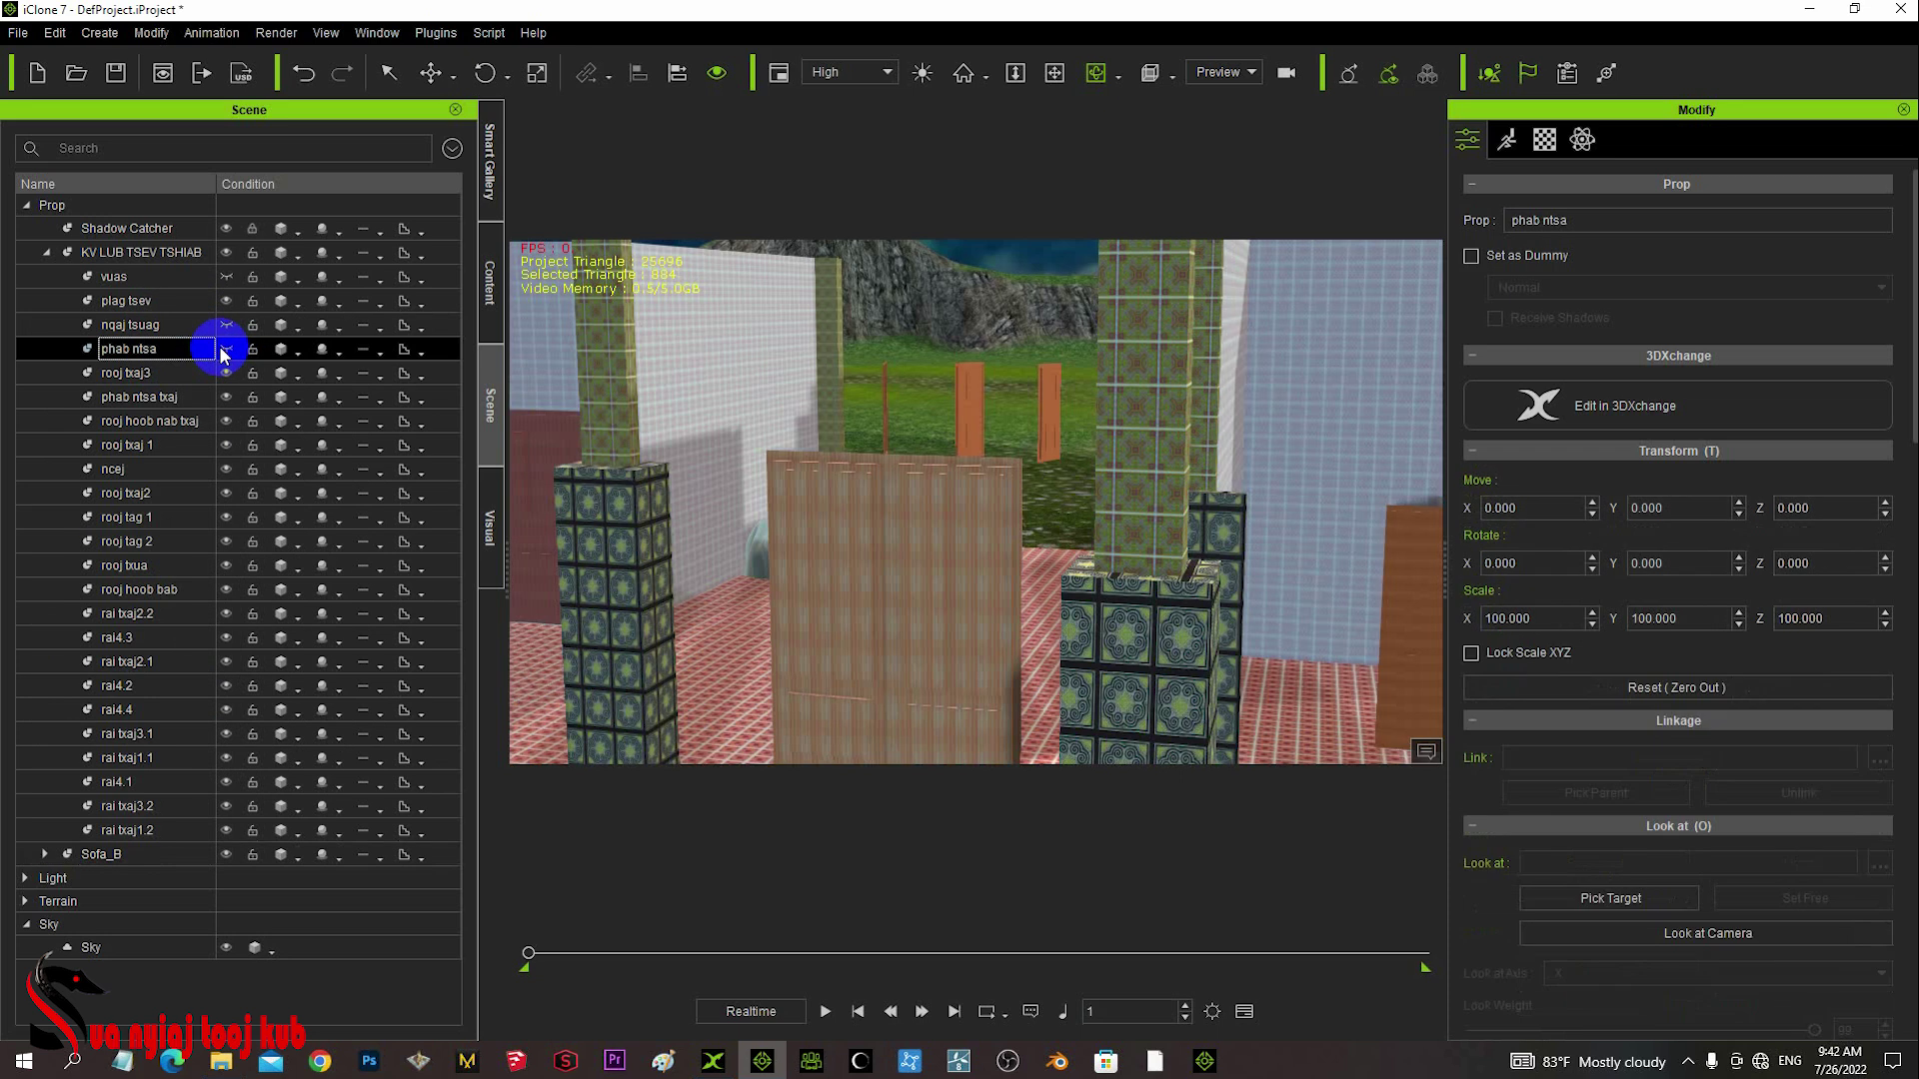
{"action": "left_click", "coordinate": [226, 424]}
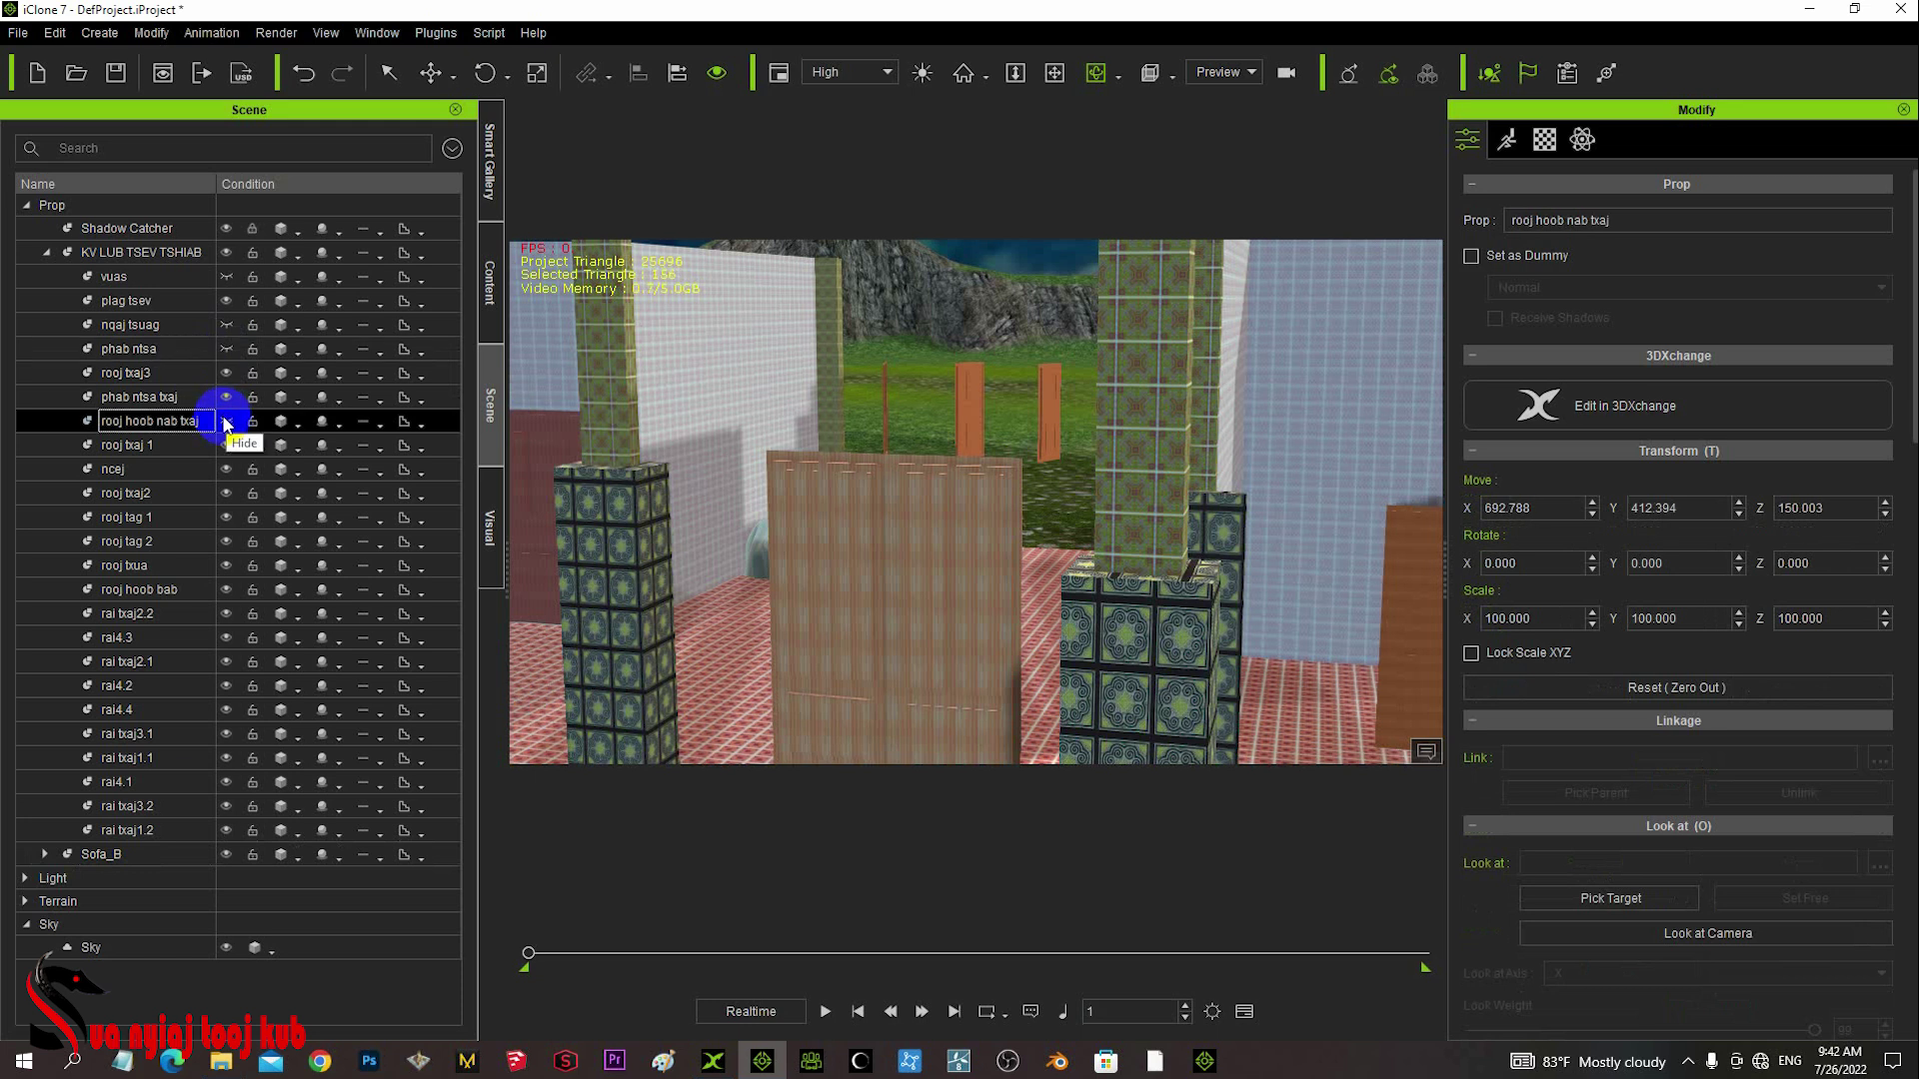
{"action": "left_click", "coordinate": [226, 421]}
{"action": "left_click", "coordinate": [227, 470]}
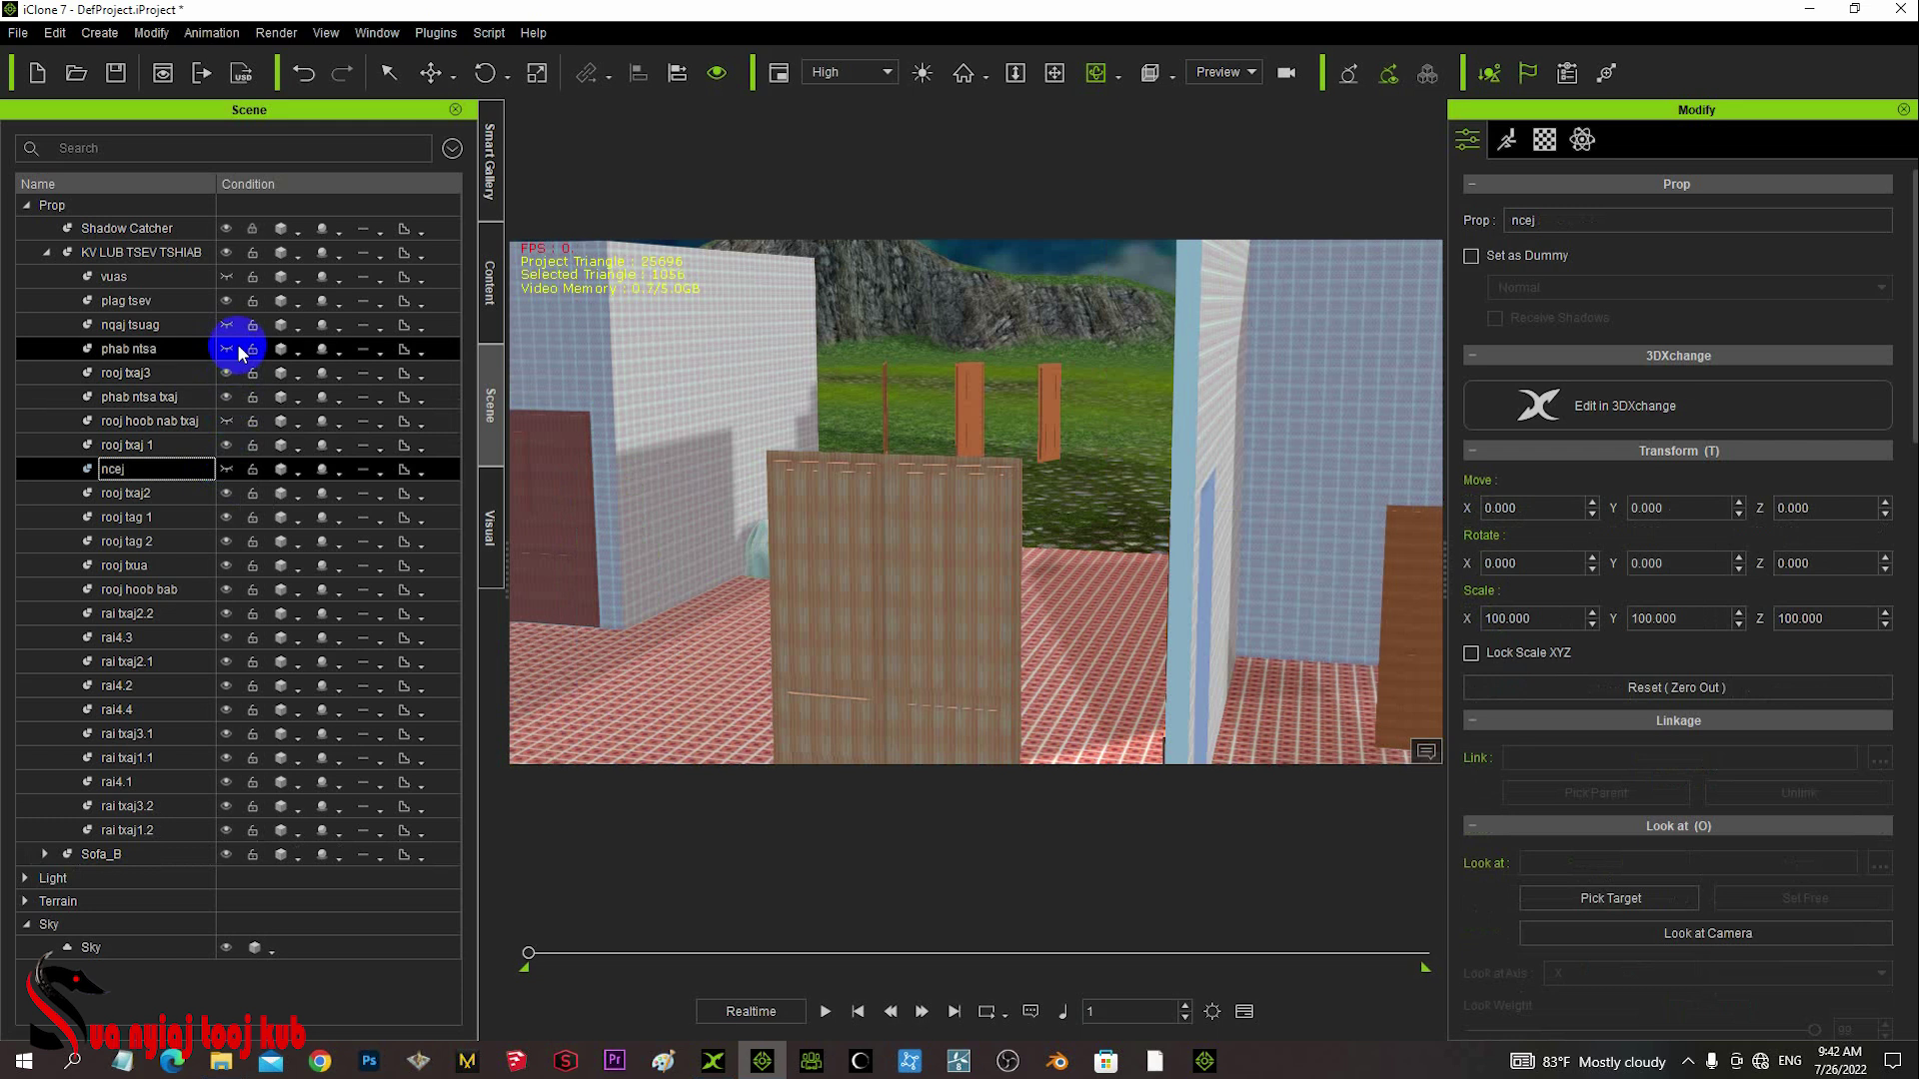
{"action": "left_click", "coordinate": [226, 422]}
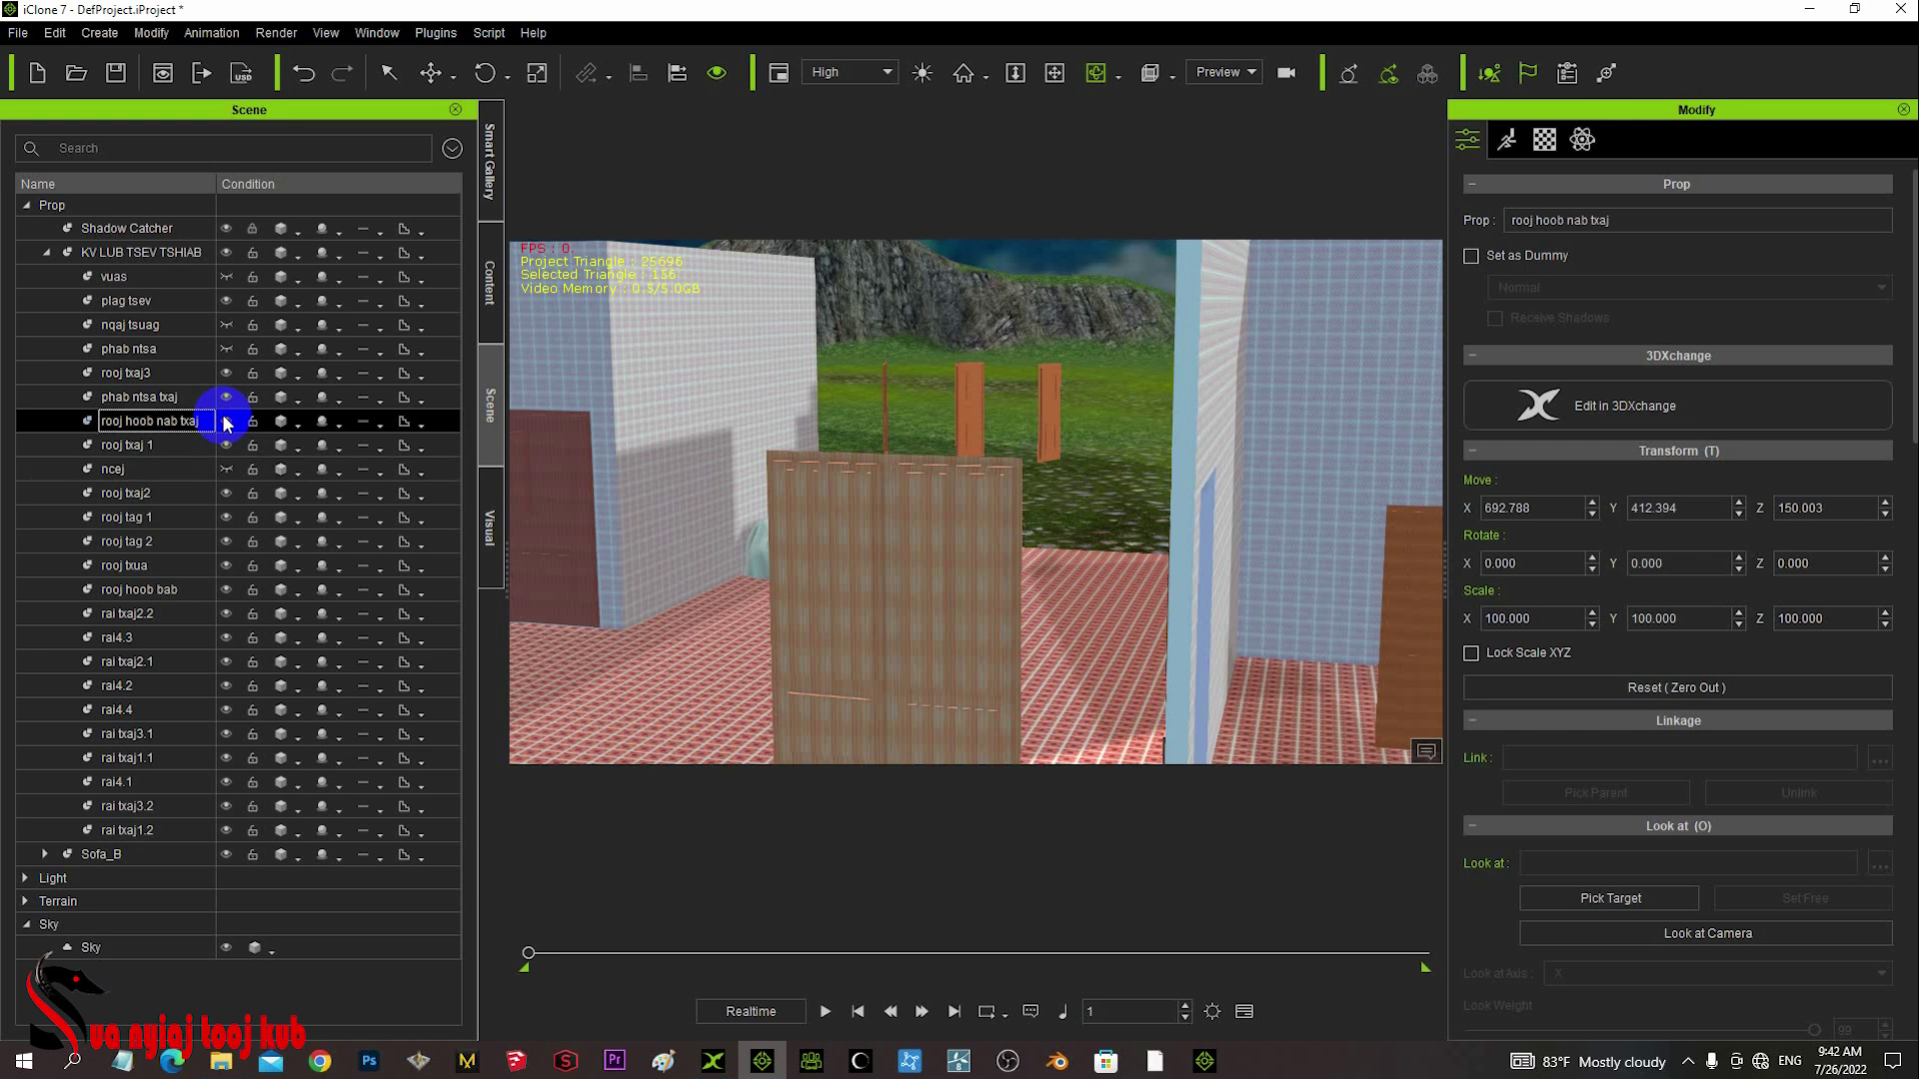
{"action": "left_click", "coordinate": [226, 397]}
{"action": "left_click", "coordinate": [226, 397]}
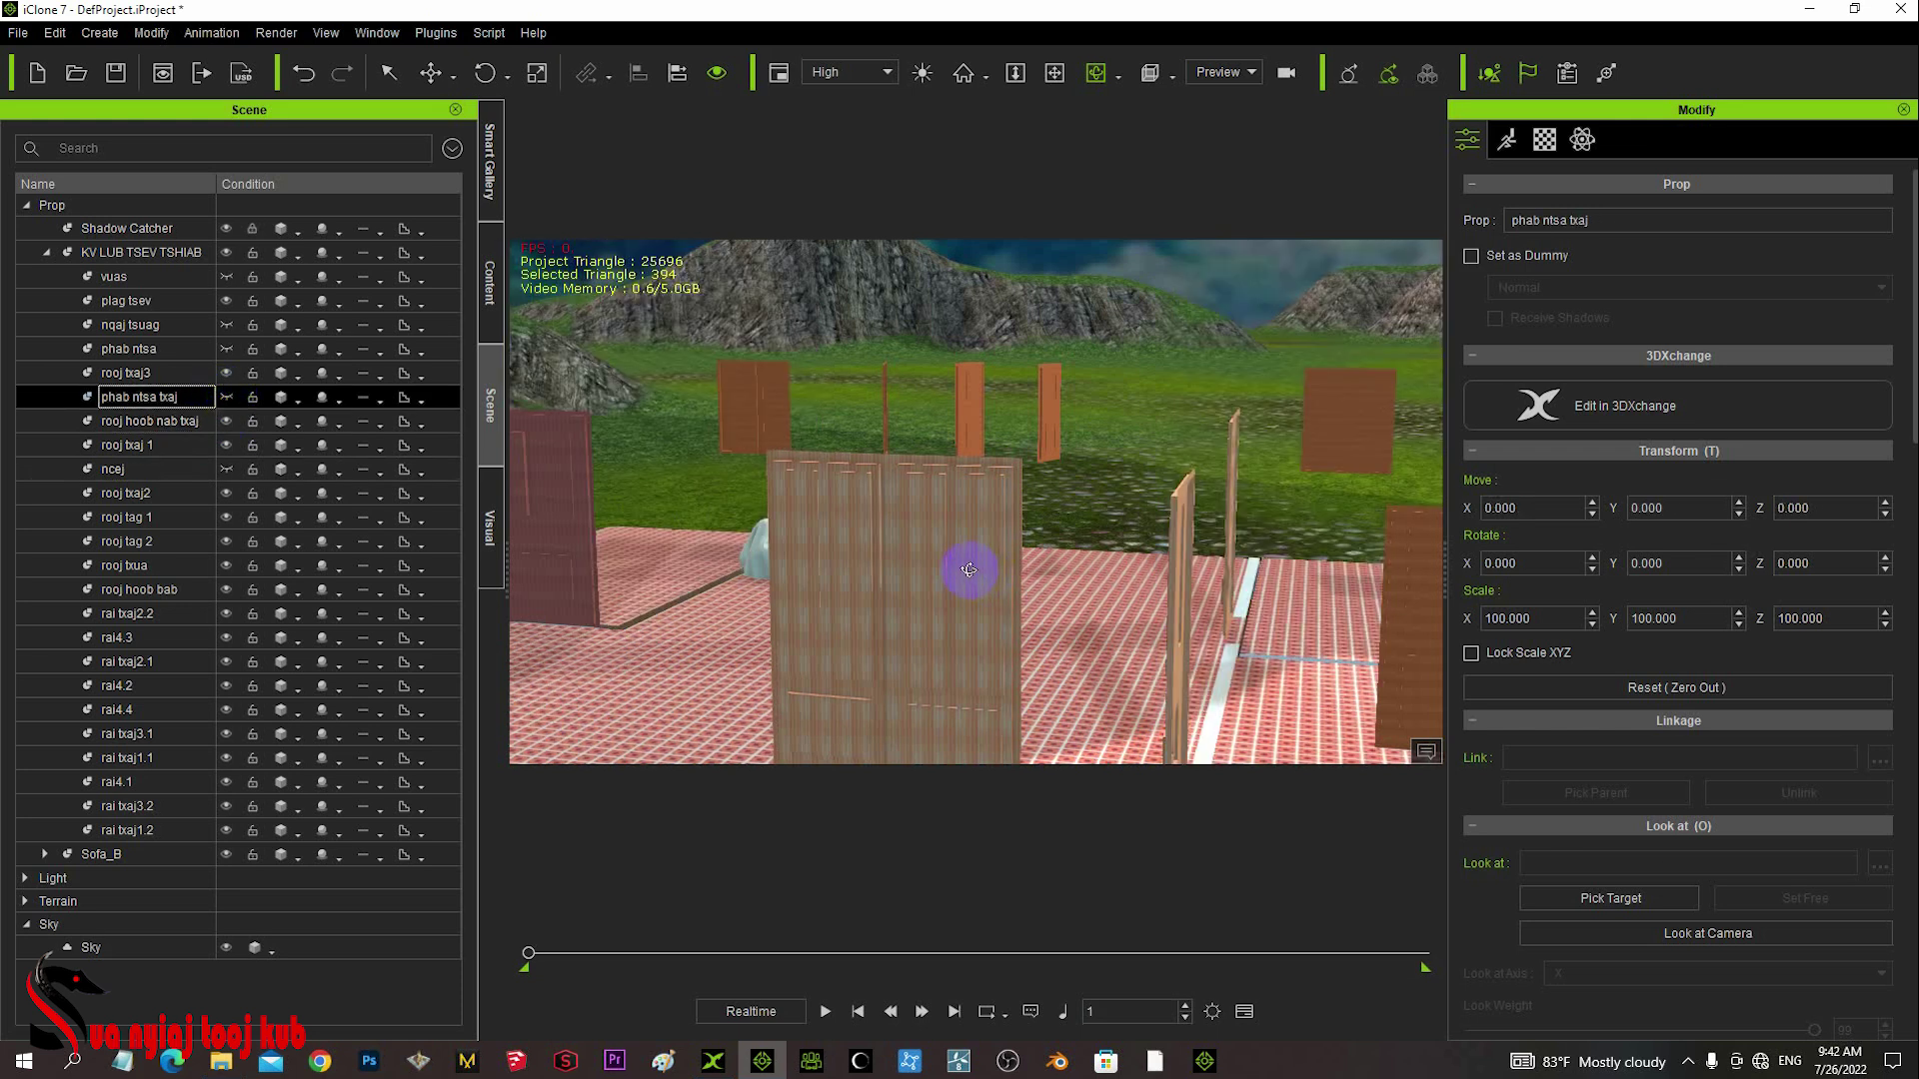
- Raise the sofa to about Z 28.6 so it rests on the tiled floor
{"action": "right_click_drag", "start_coordinate": [787, 561], "coordinate": [838, 590]}
{"action": "scroll", "coordinate": [838, 590], "scroll_direction": "up", "scroll_amount": 8}
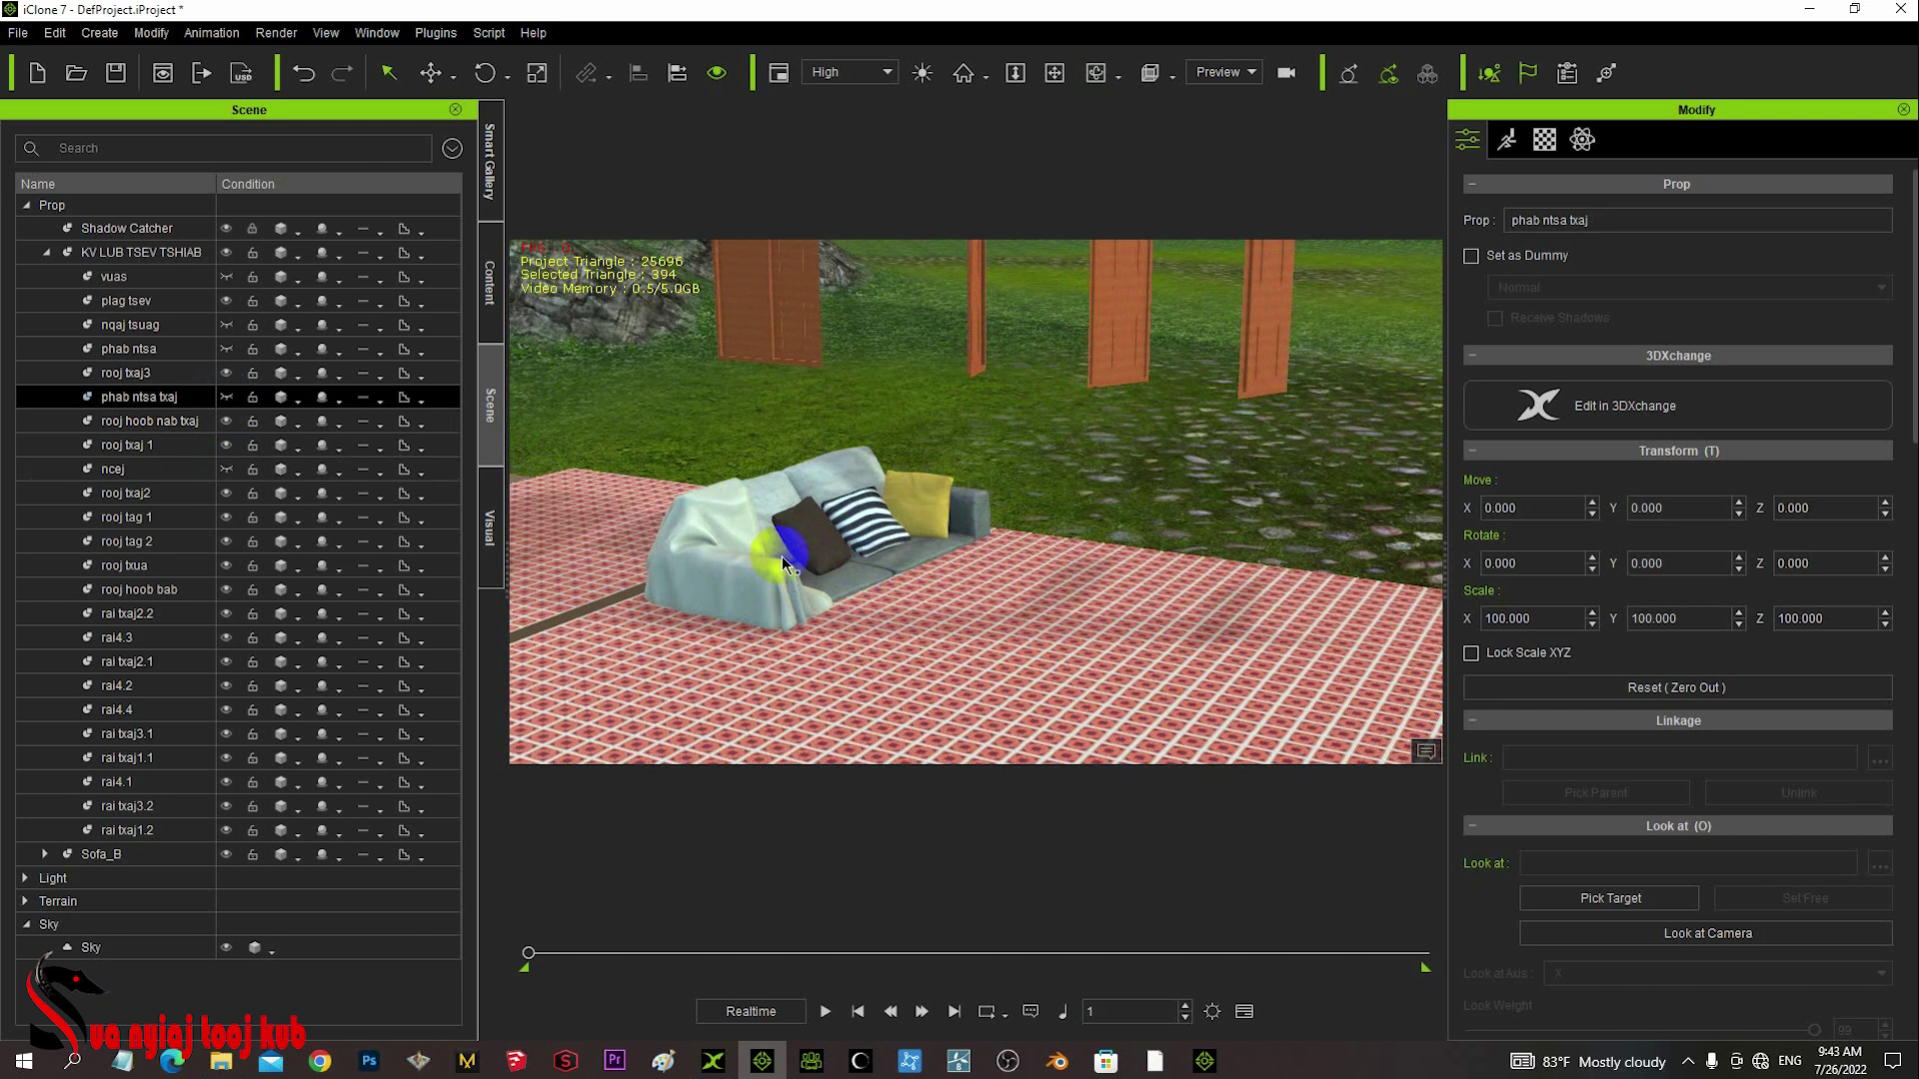
{"action": "left_click", "coordinate": [779, 555]}
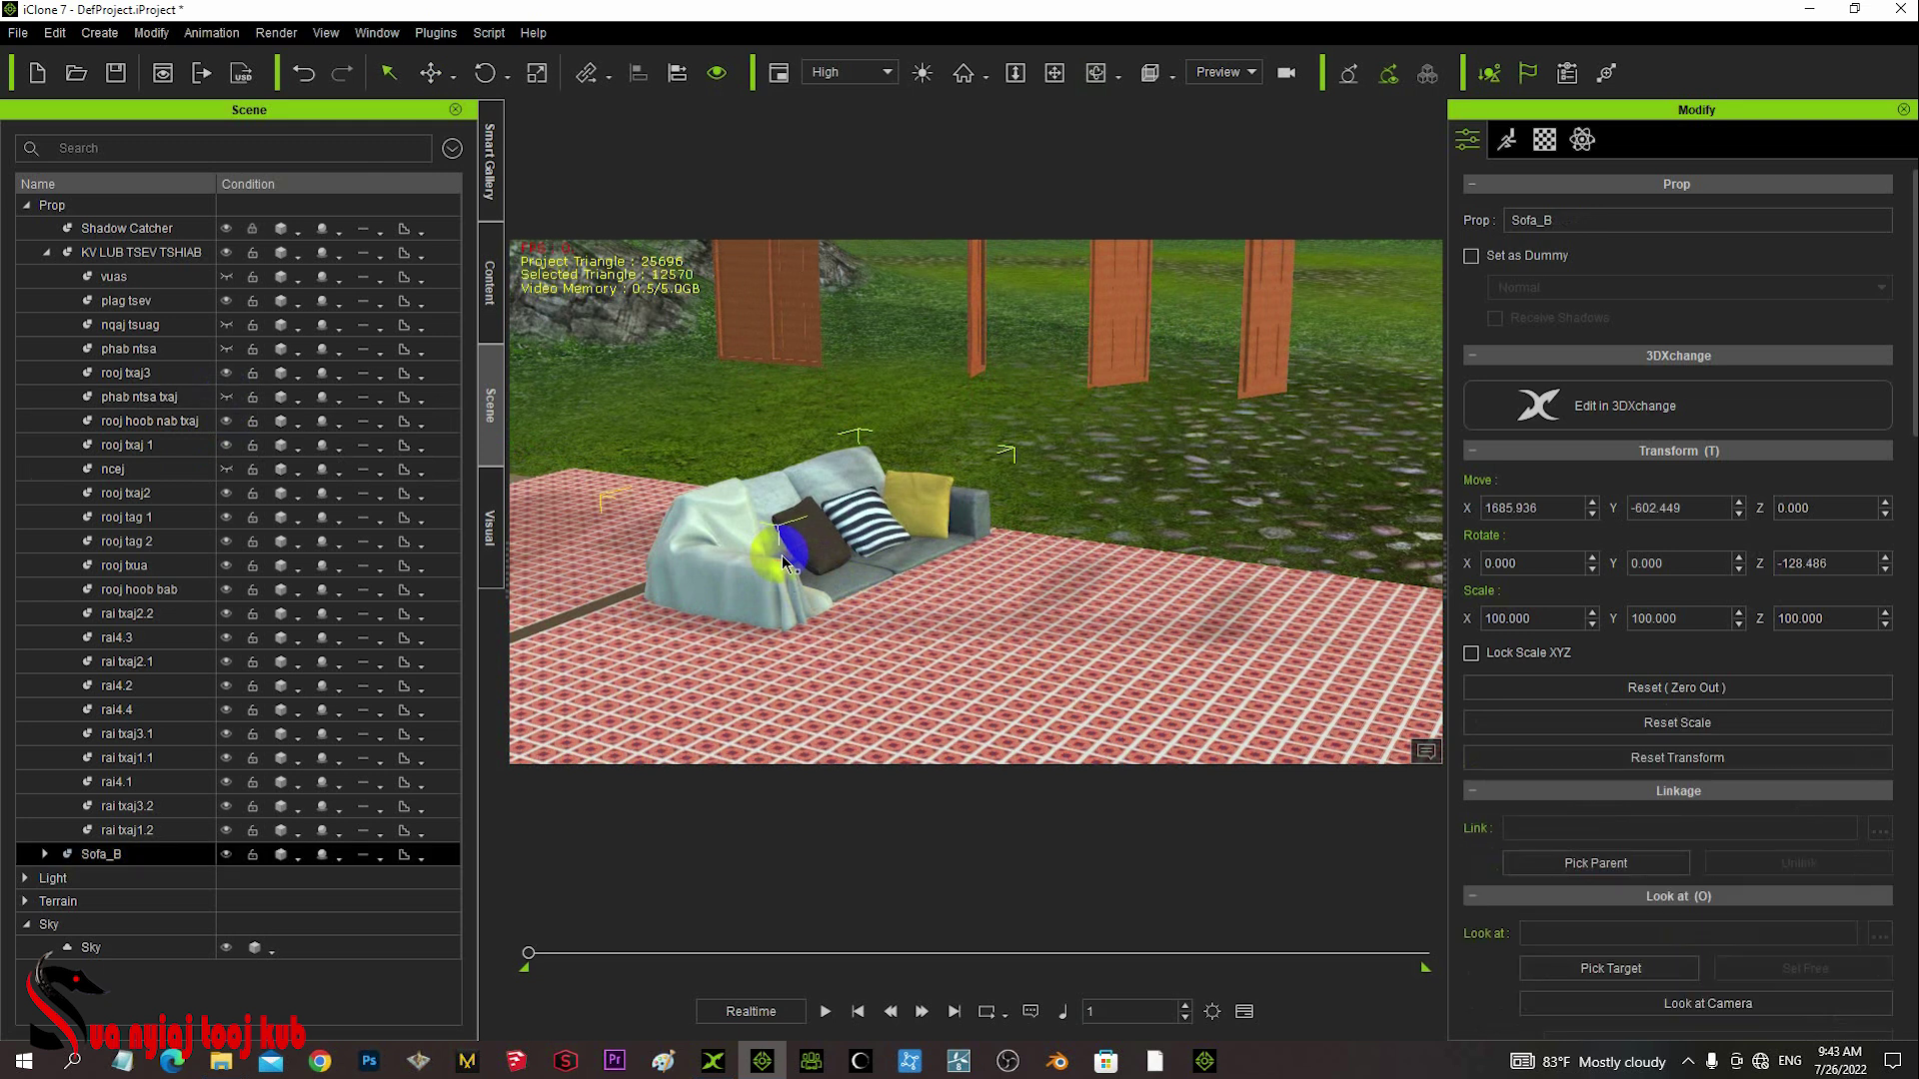
{"action": "key", "text": "w"}
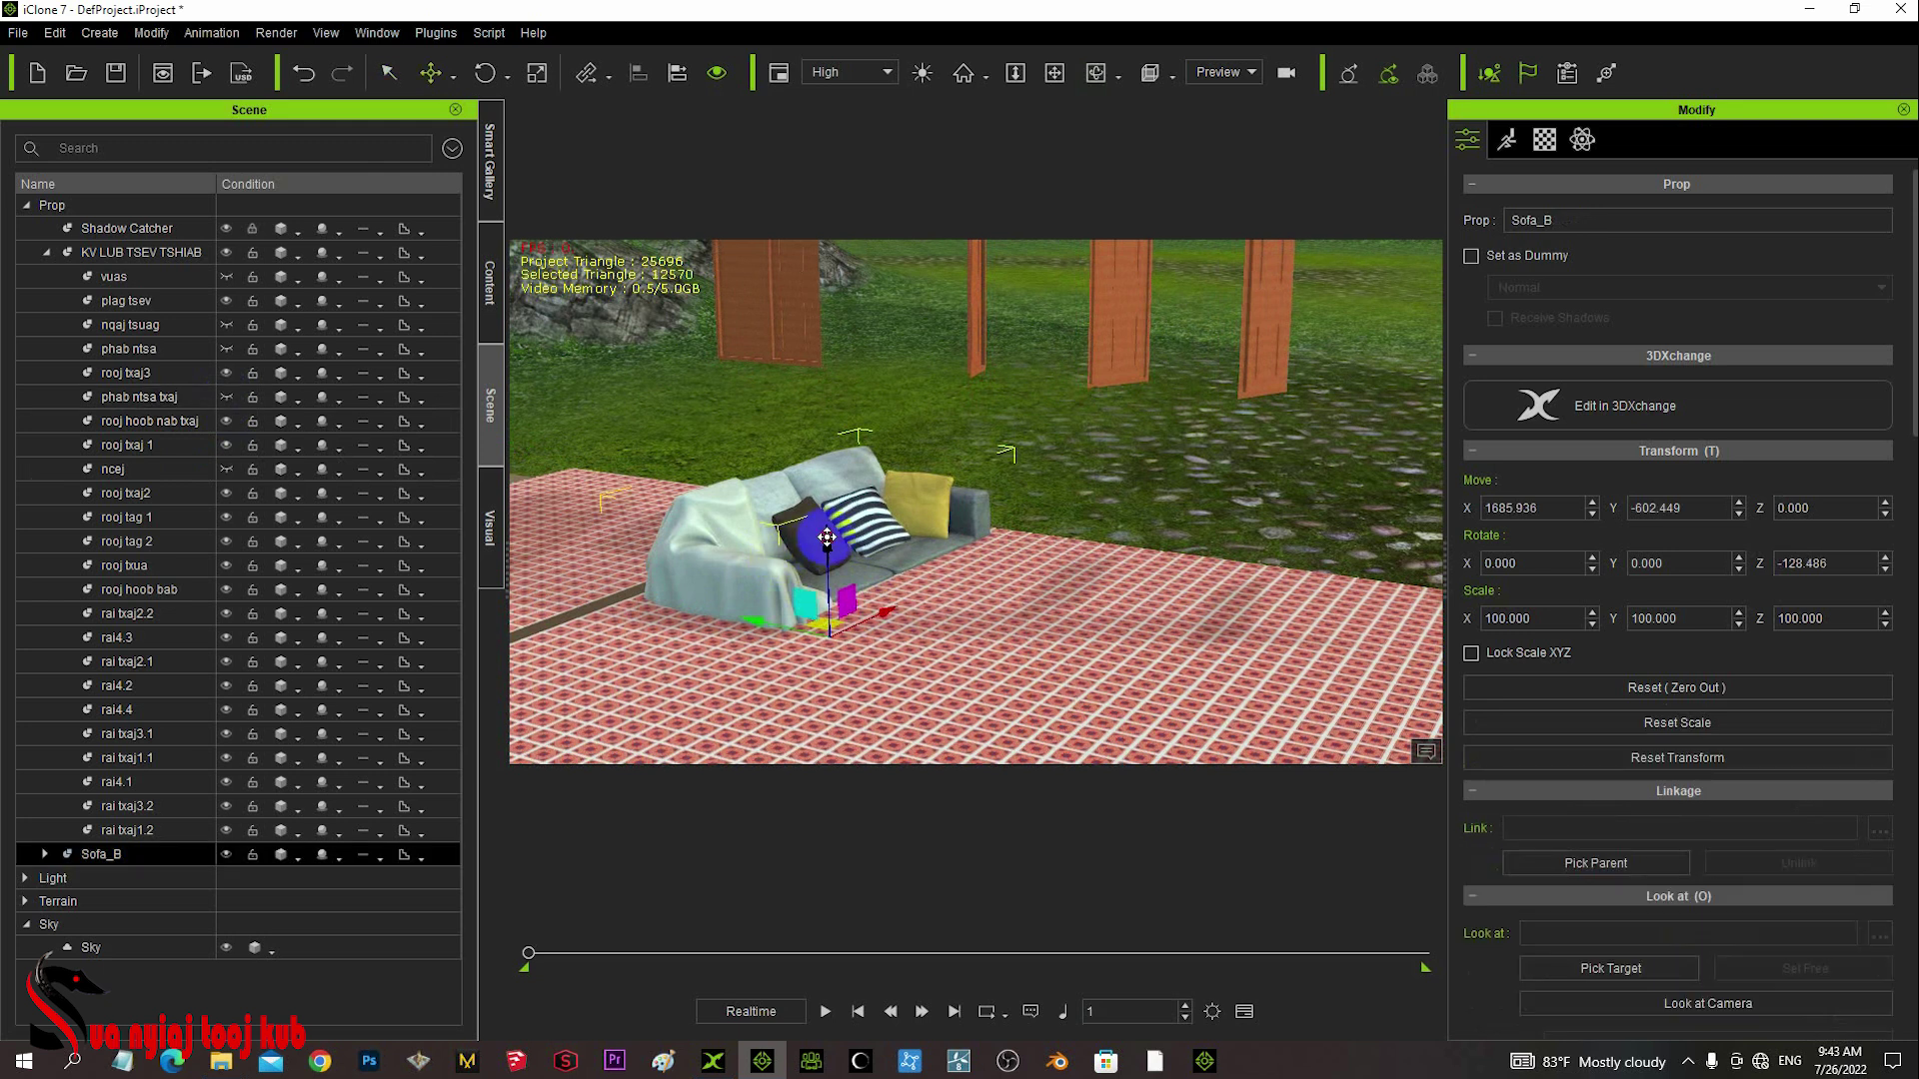
{"action": "left_click_drag", "start_coordinate": [826, 538], "coordinate": [817, 497]}
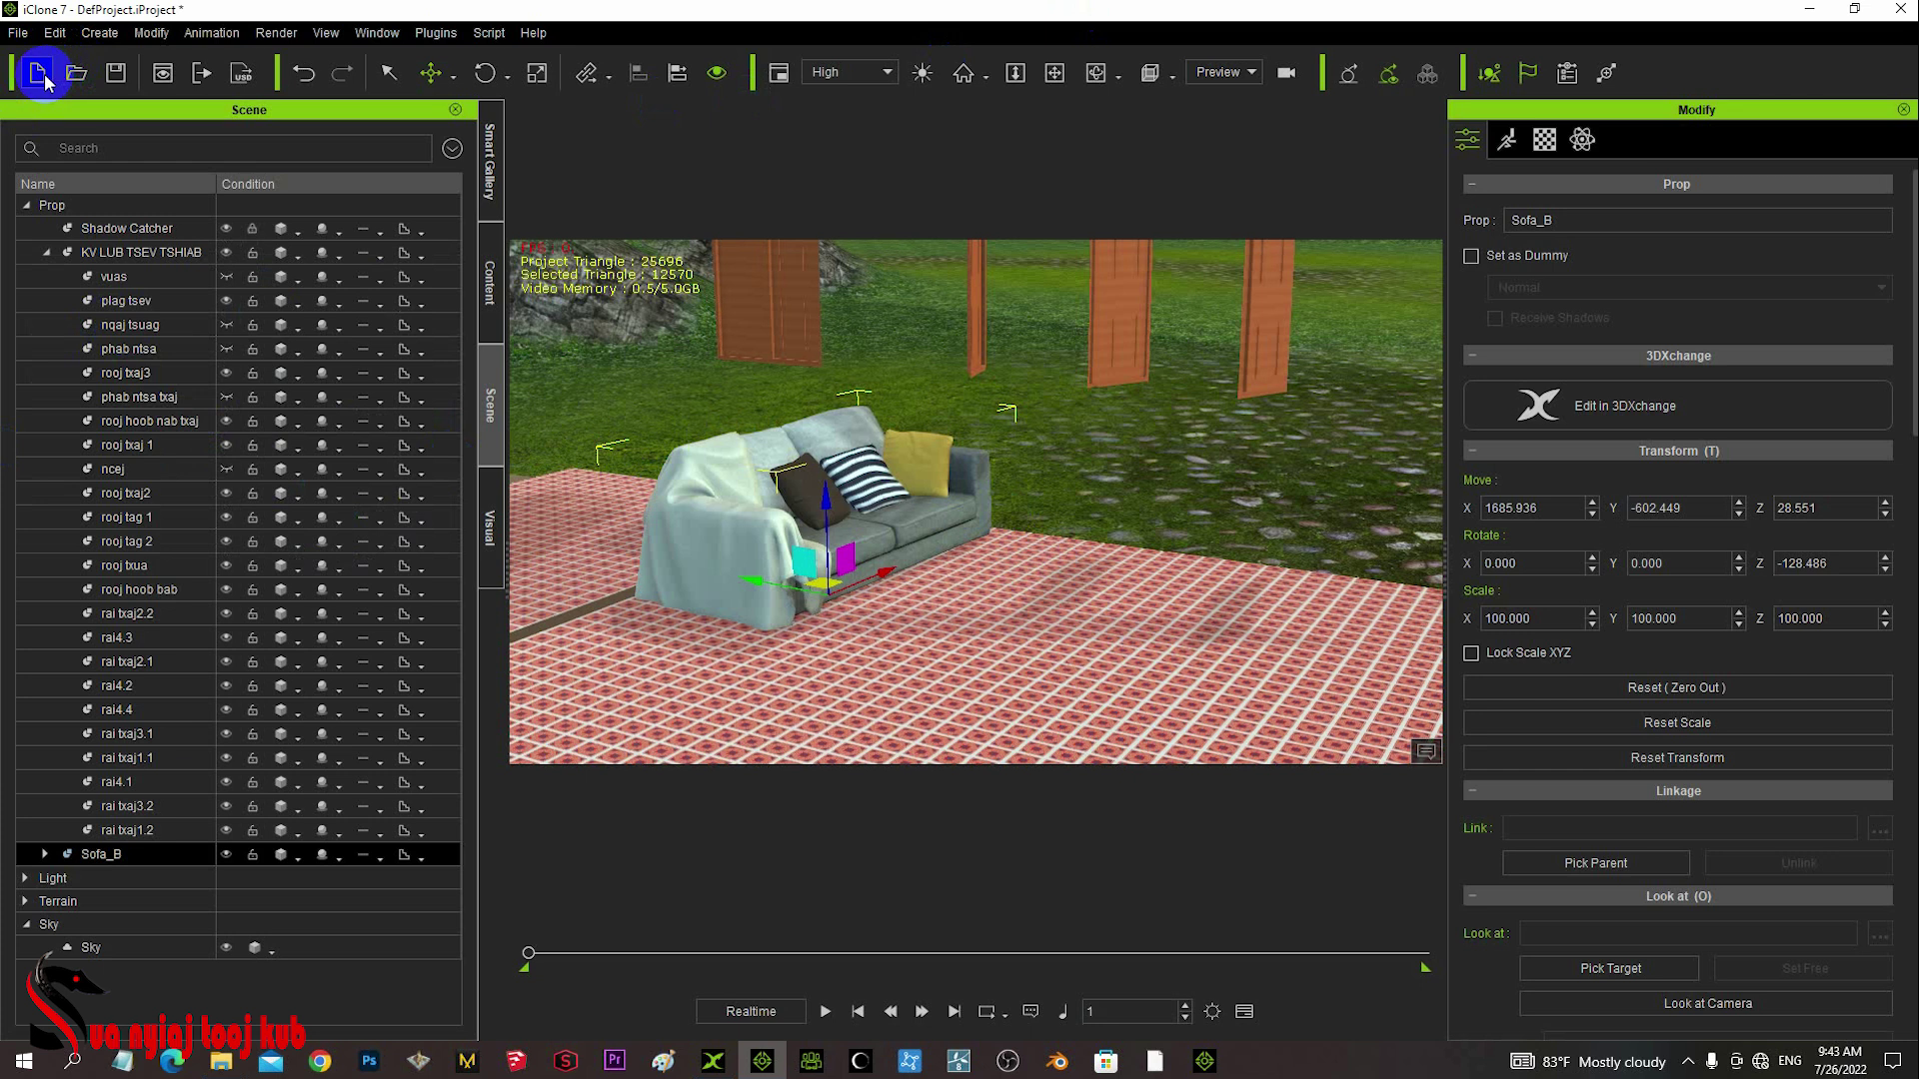
- Add the nkauj…g loj avatar from the custom neeg qub avatars to the floor in front of the sofa
{"action": "left_click", "coordinate": [488, 268]}
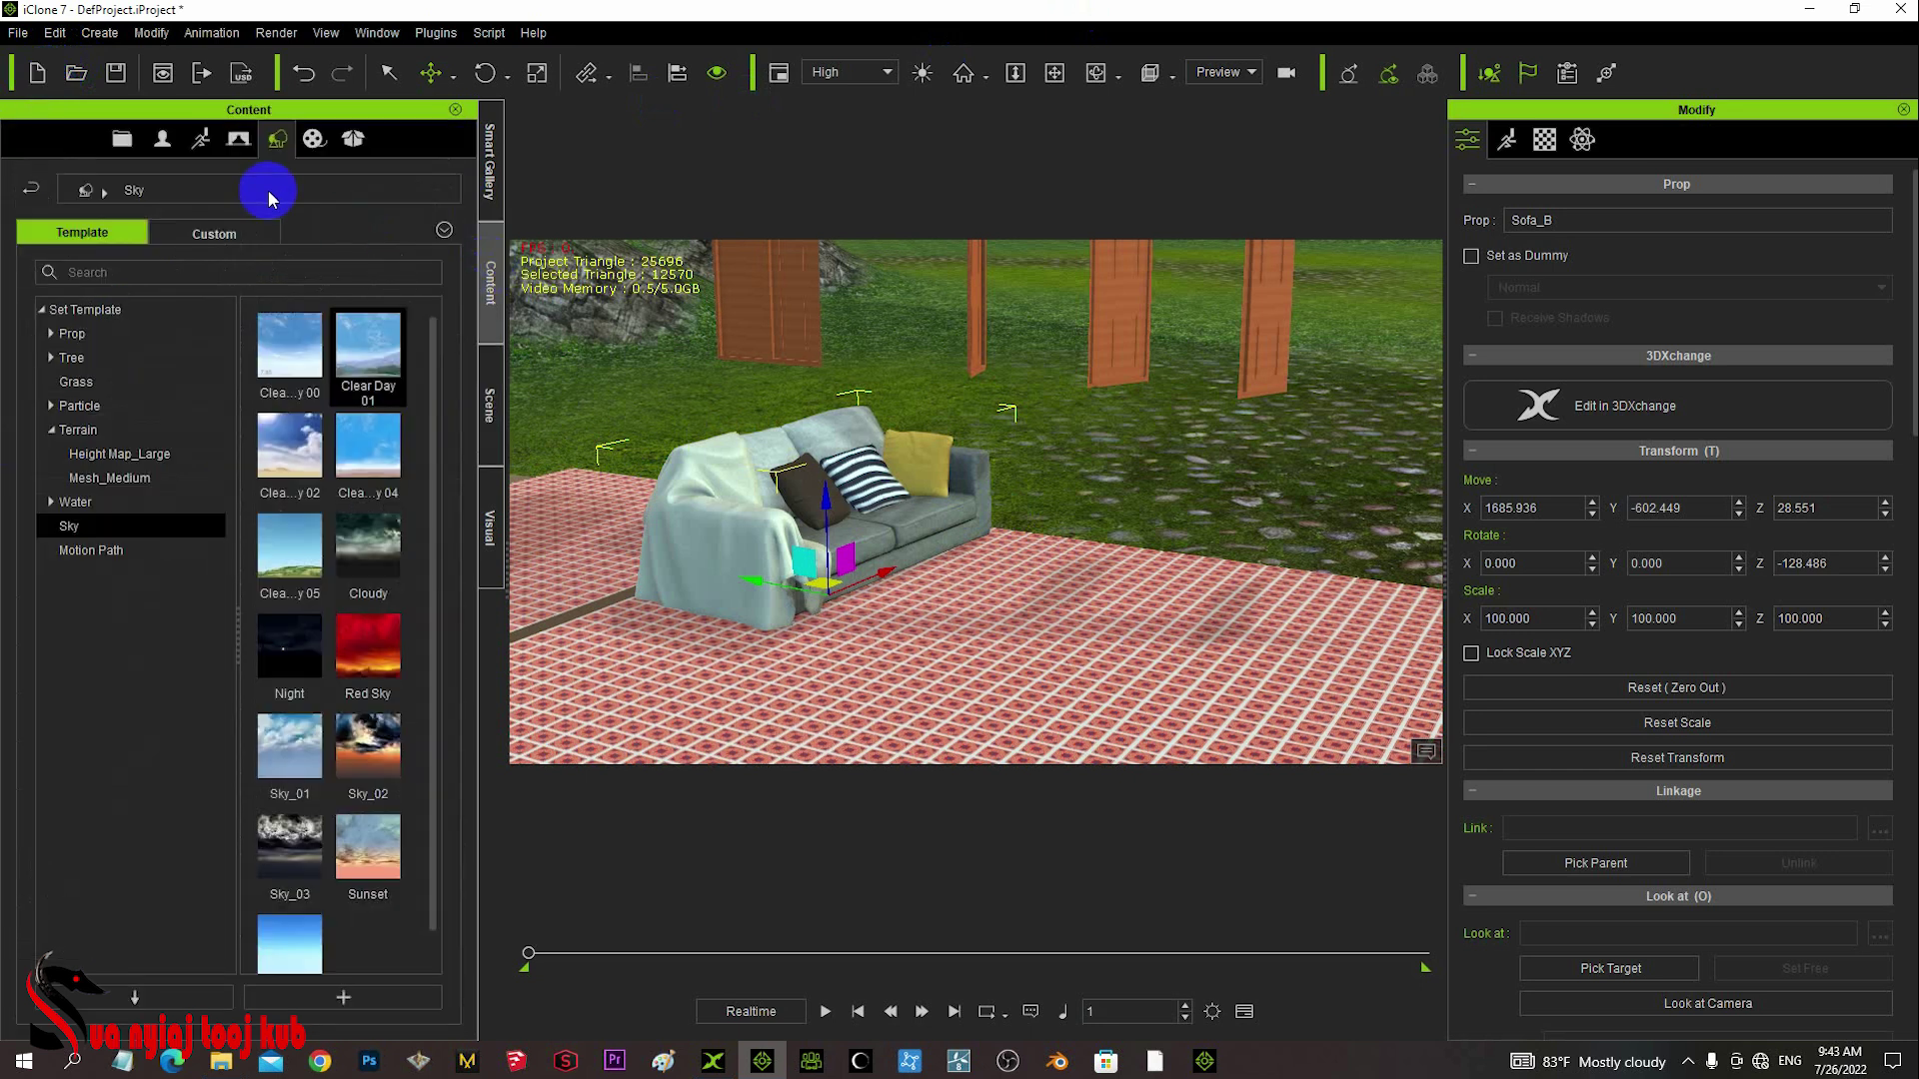
{"action": "left_click", "coordinate": [162, 138]}
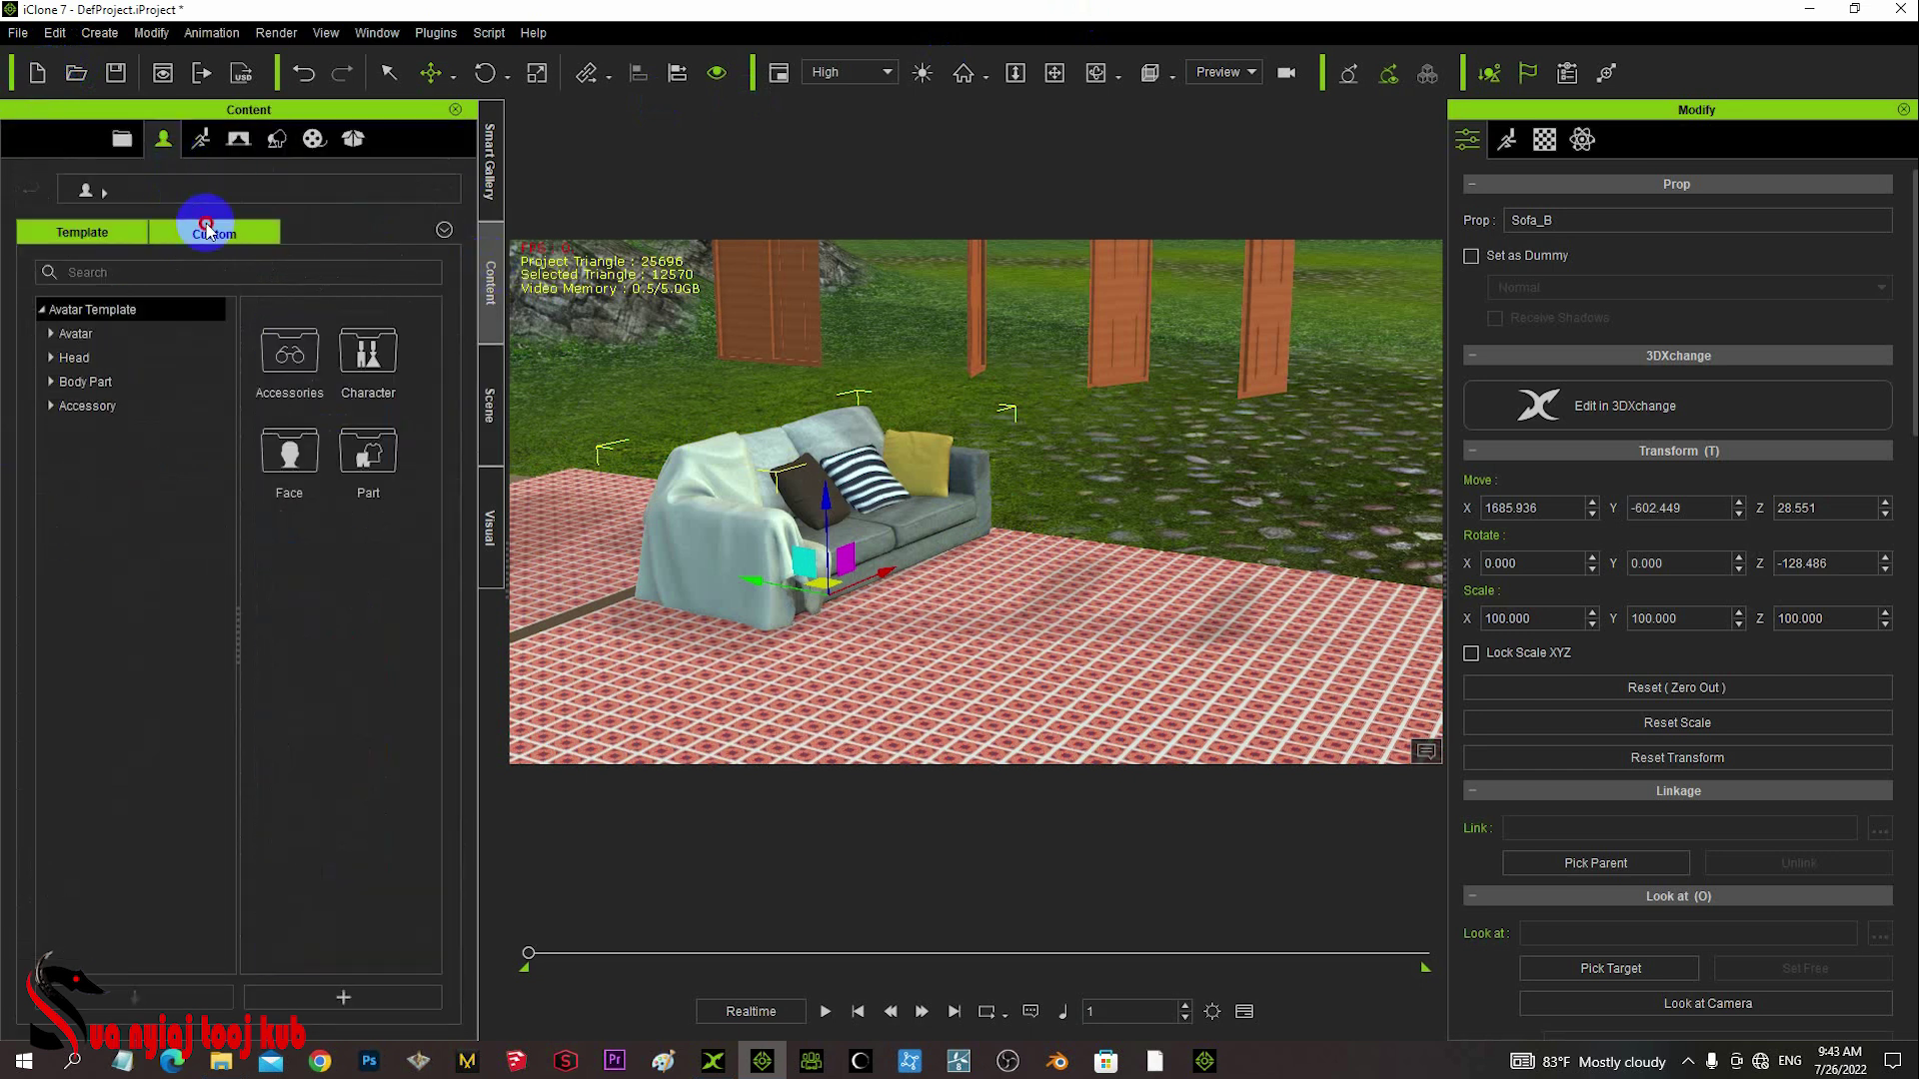
{"action": "left_click", "coordinate": [207, 229]}
{"action": "left_click", "coordinate": [51, 335]}
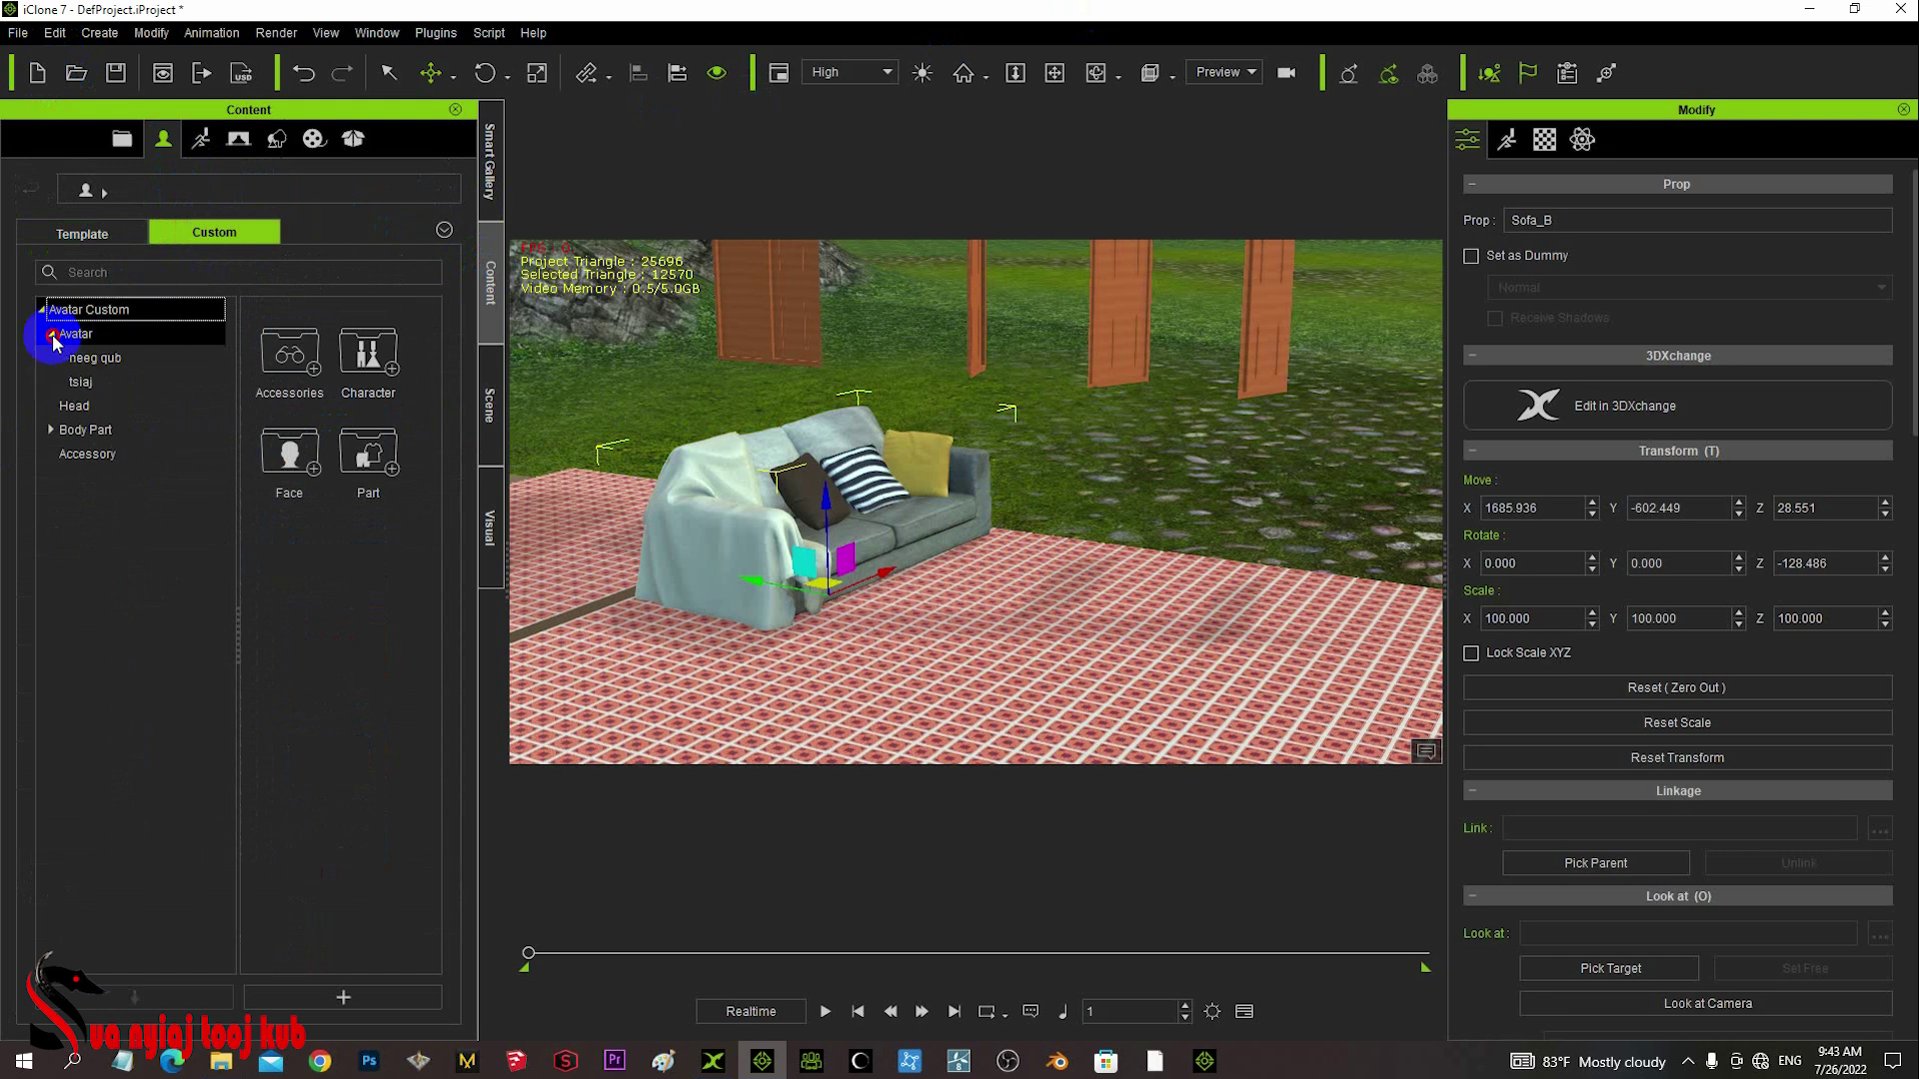
{"action": "left_click", "coordinate": [90, 358]}
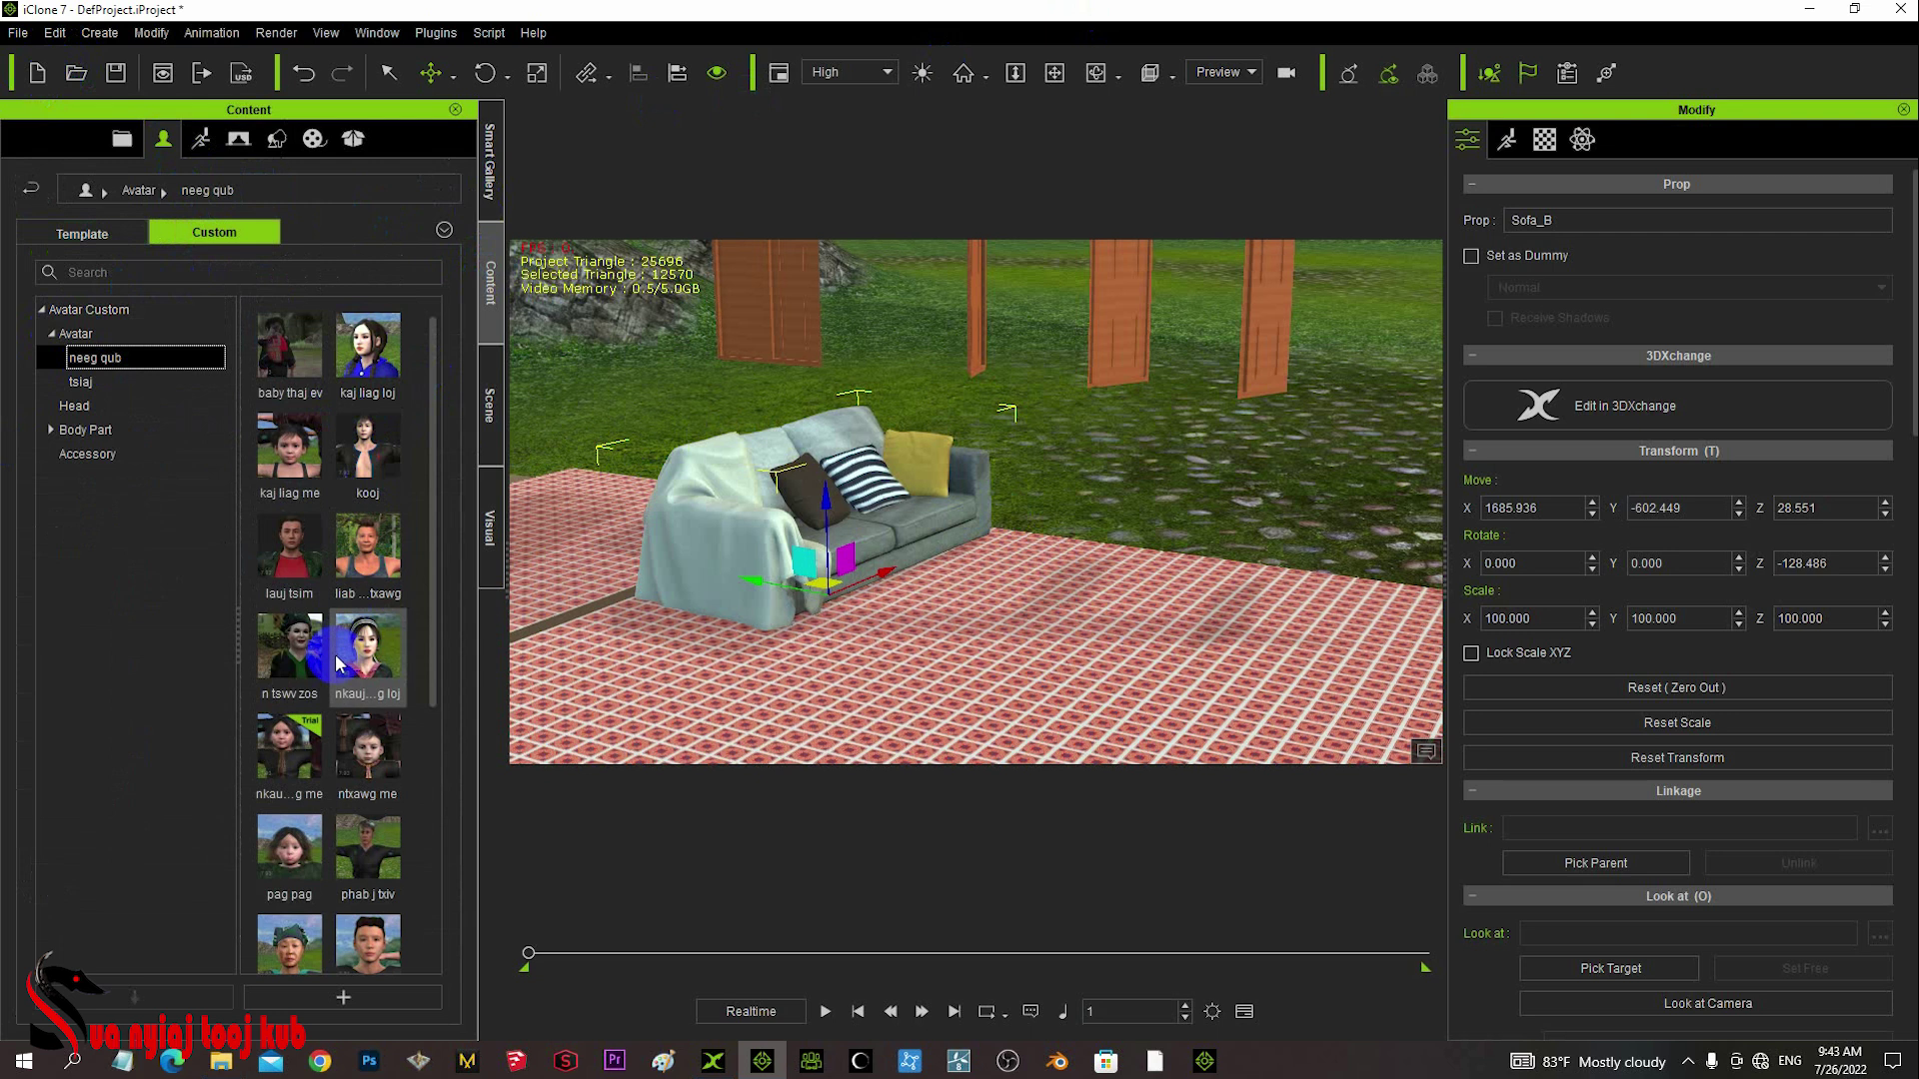
{"action": "left_click_drag", "start_coordinate": [367, 648], "coordinate": [925, 679]}
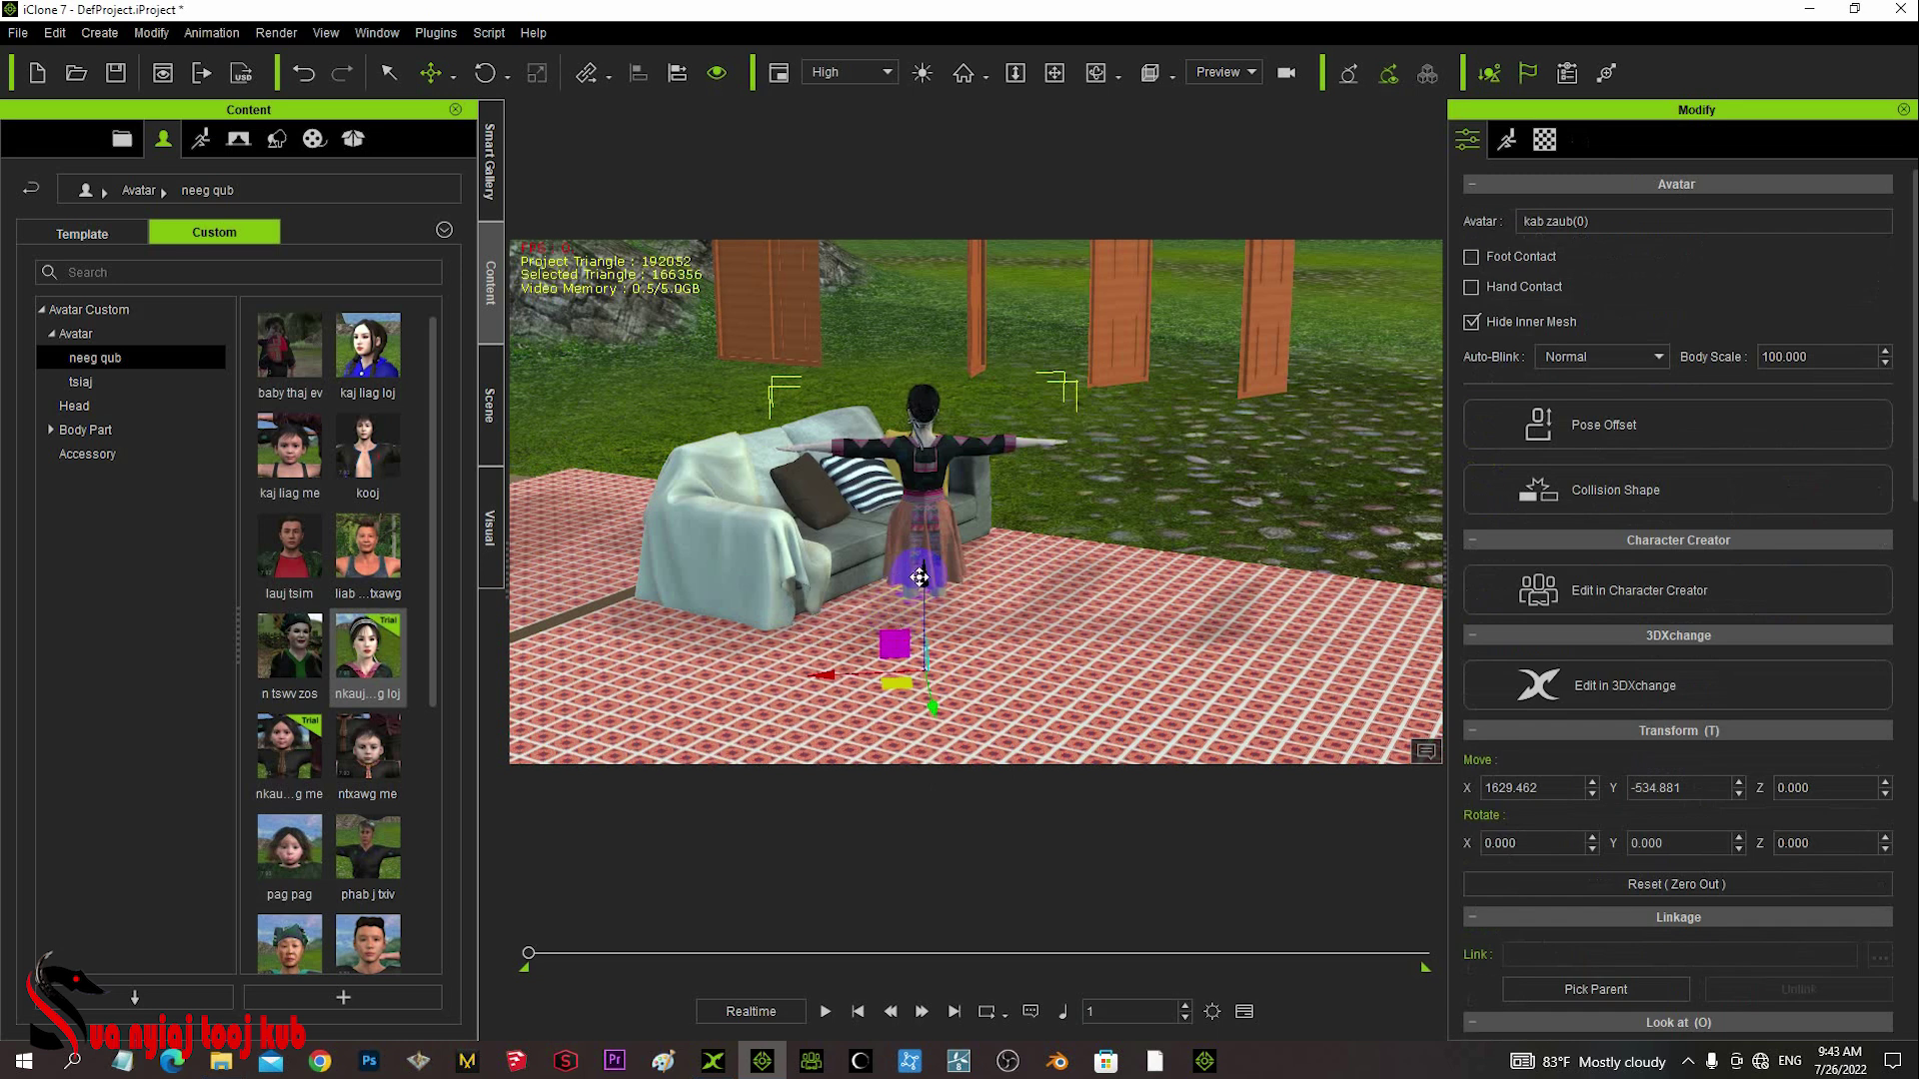
- Raise the avatar to about Z 55.5 and rotate it about -138 degrees around Z
{"action": "left_click_drag", "start_coordinate": [911, 585], "coordinate": [881, 492]}
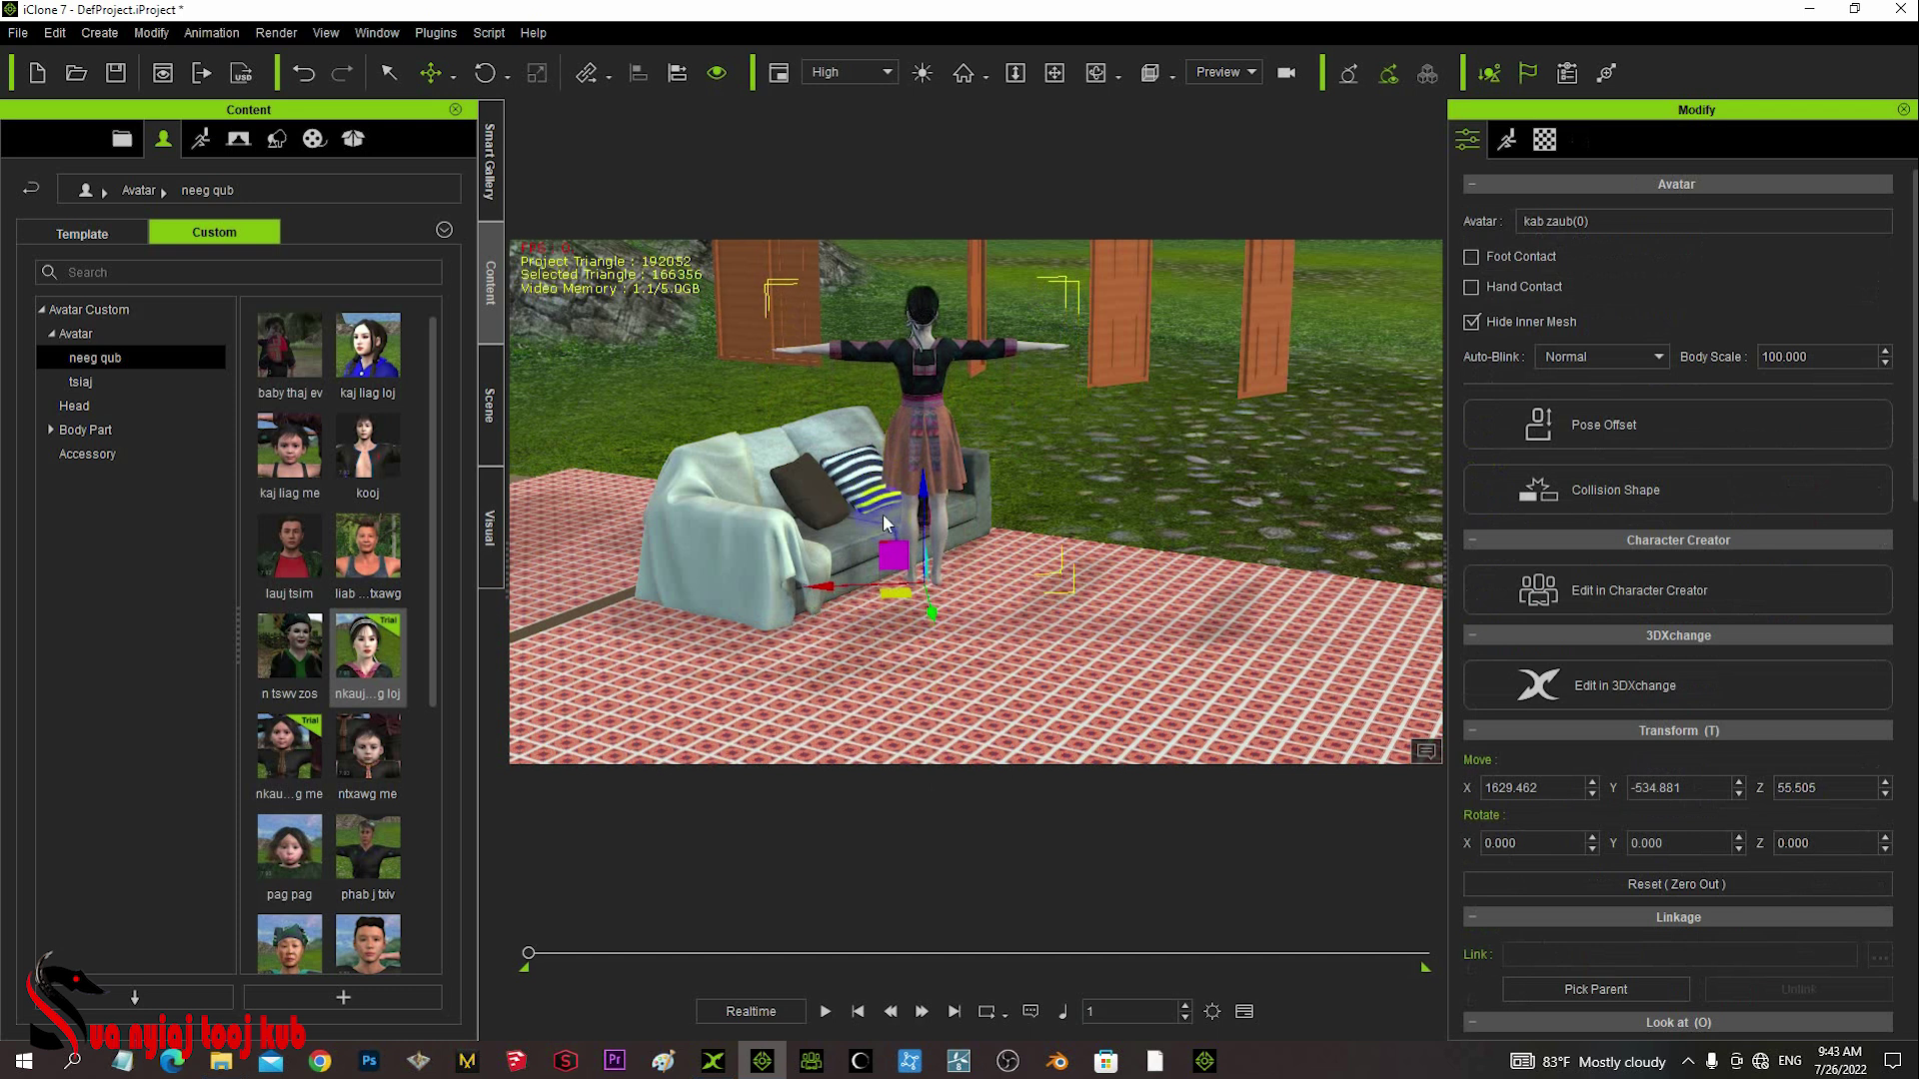
{"action": "key", "text": "e"}
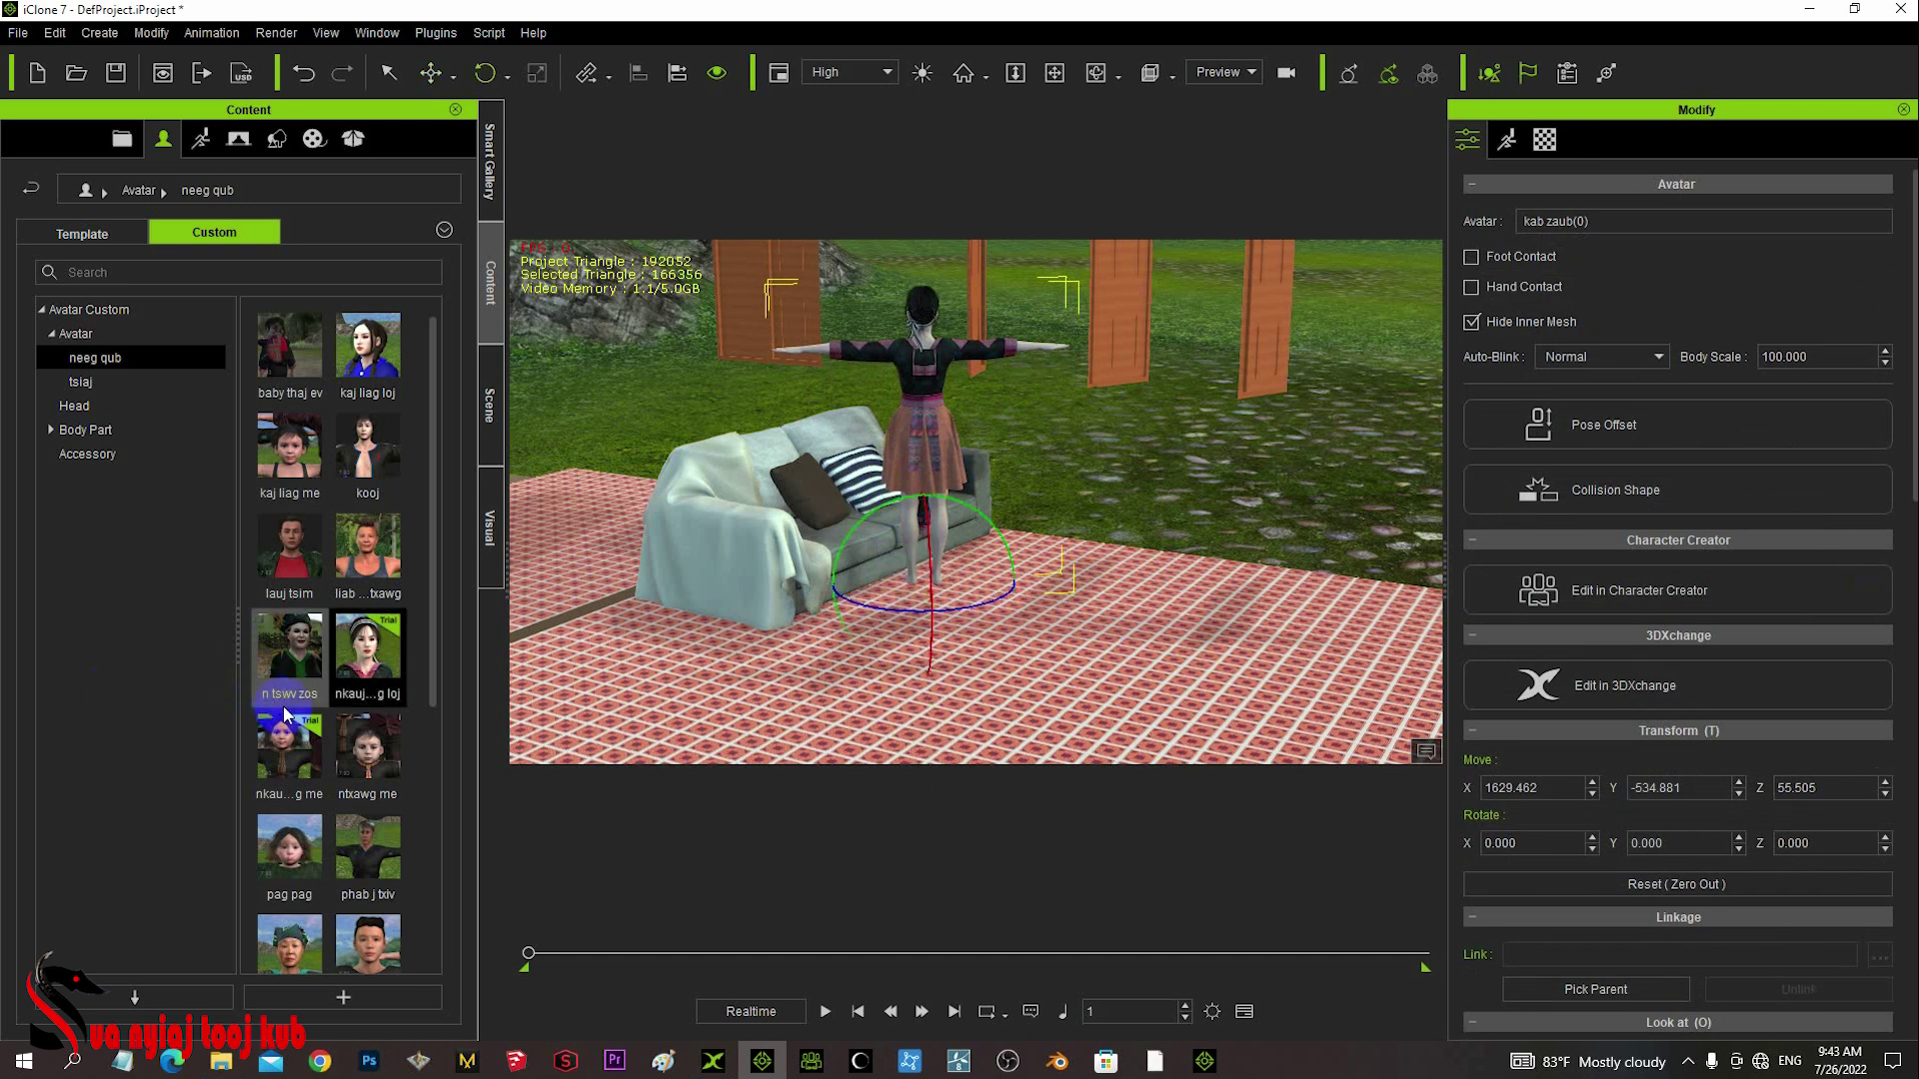
{"action": "left_click_drag", "start_coordinate": [990, 597], "coordinate": [855, 633]}
- Find the Idle motion in the 02_G6 Motion_Heidi motion templates and apply it to the selected avatar
{"action": "left_click", "coordinate": [201, 142]}
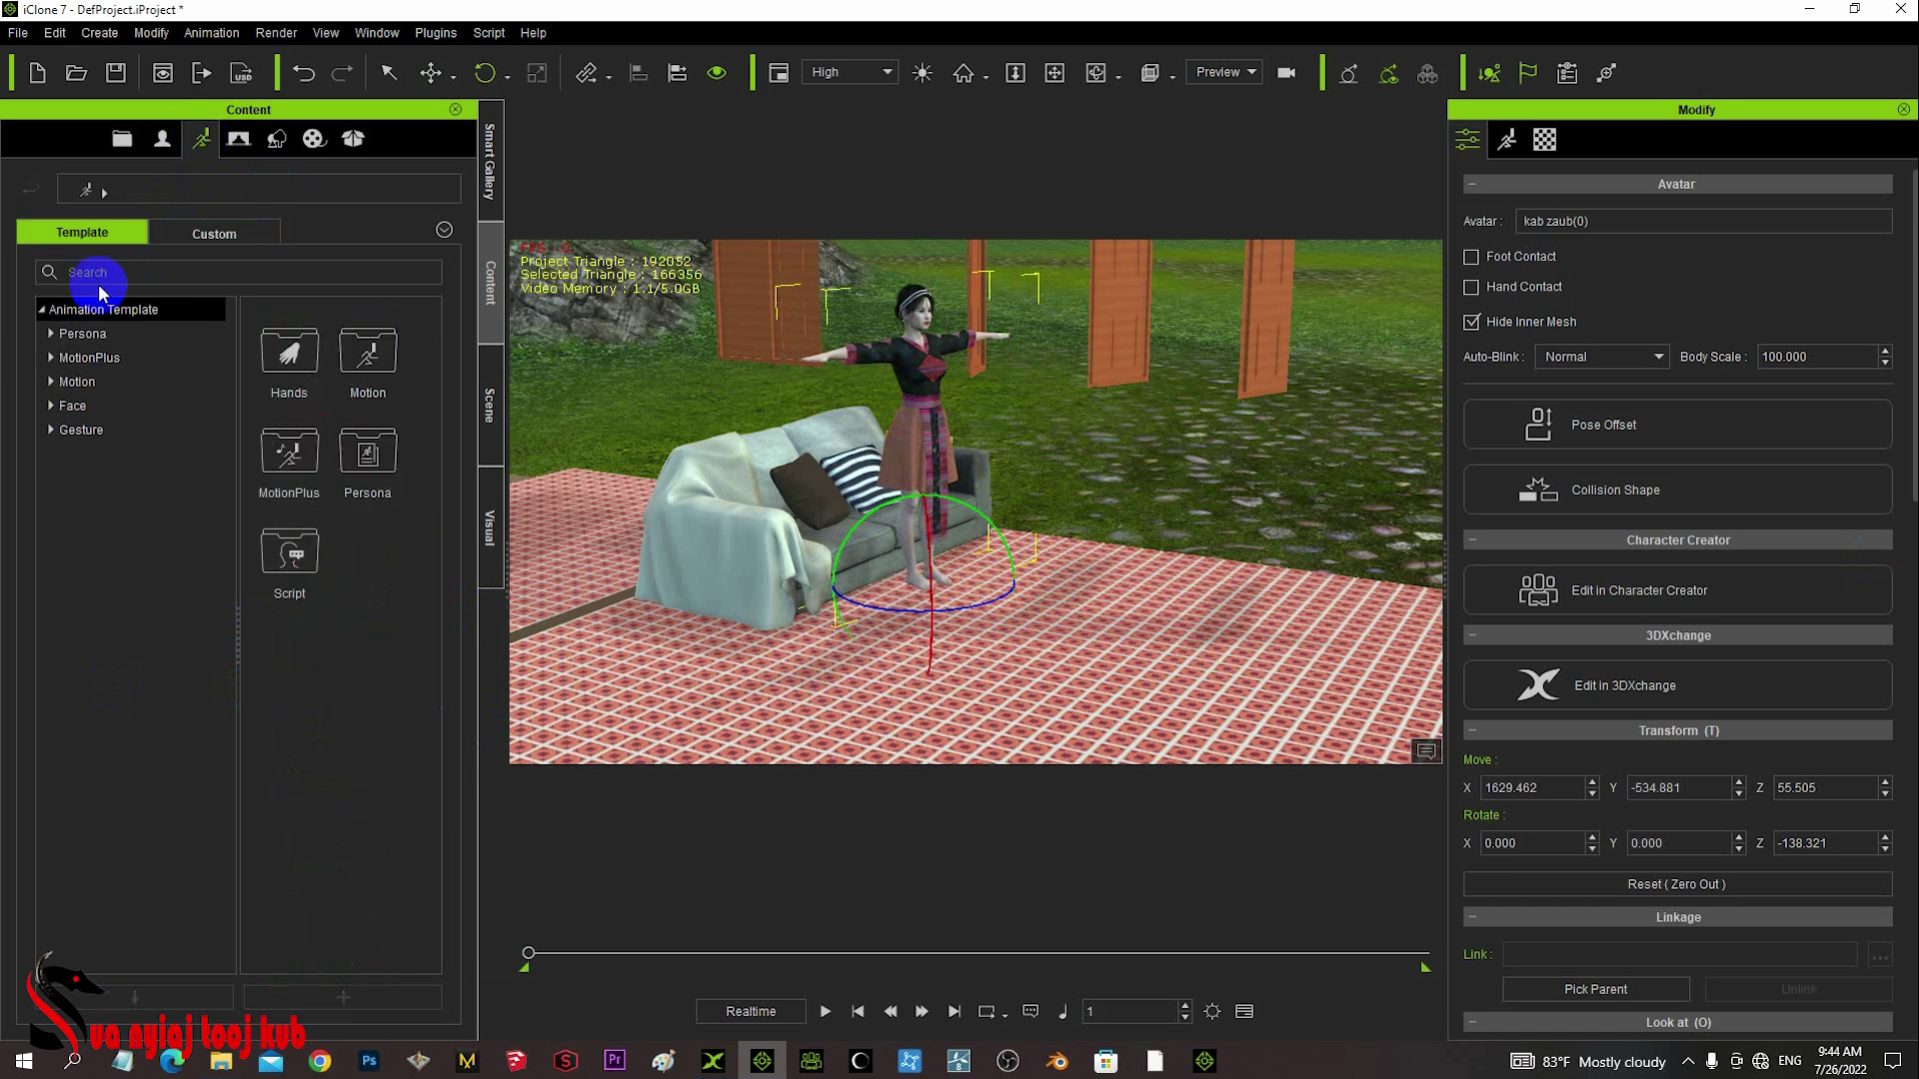
{"action": "left_click", "coordinate": [51, 381]}
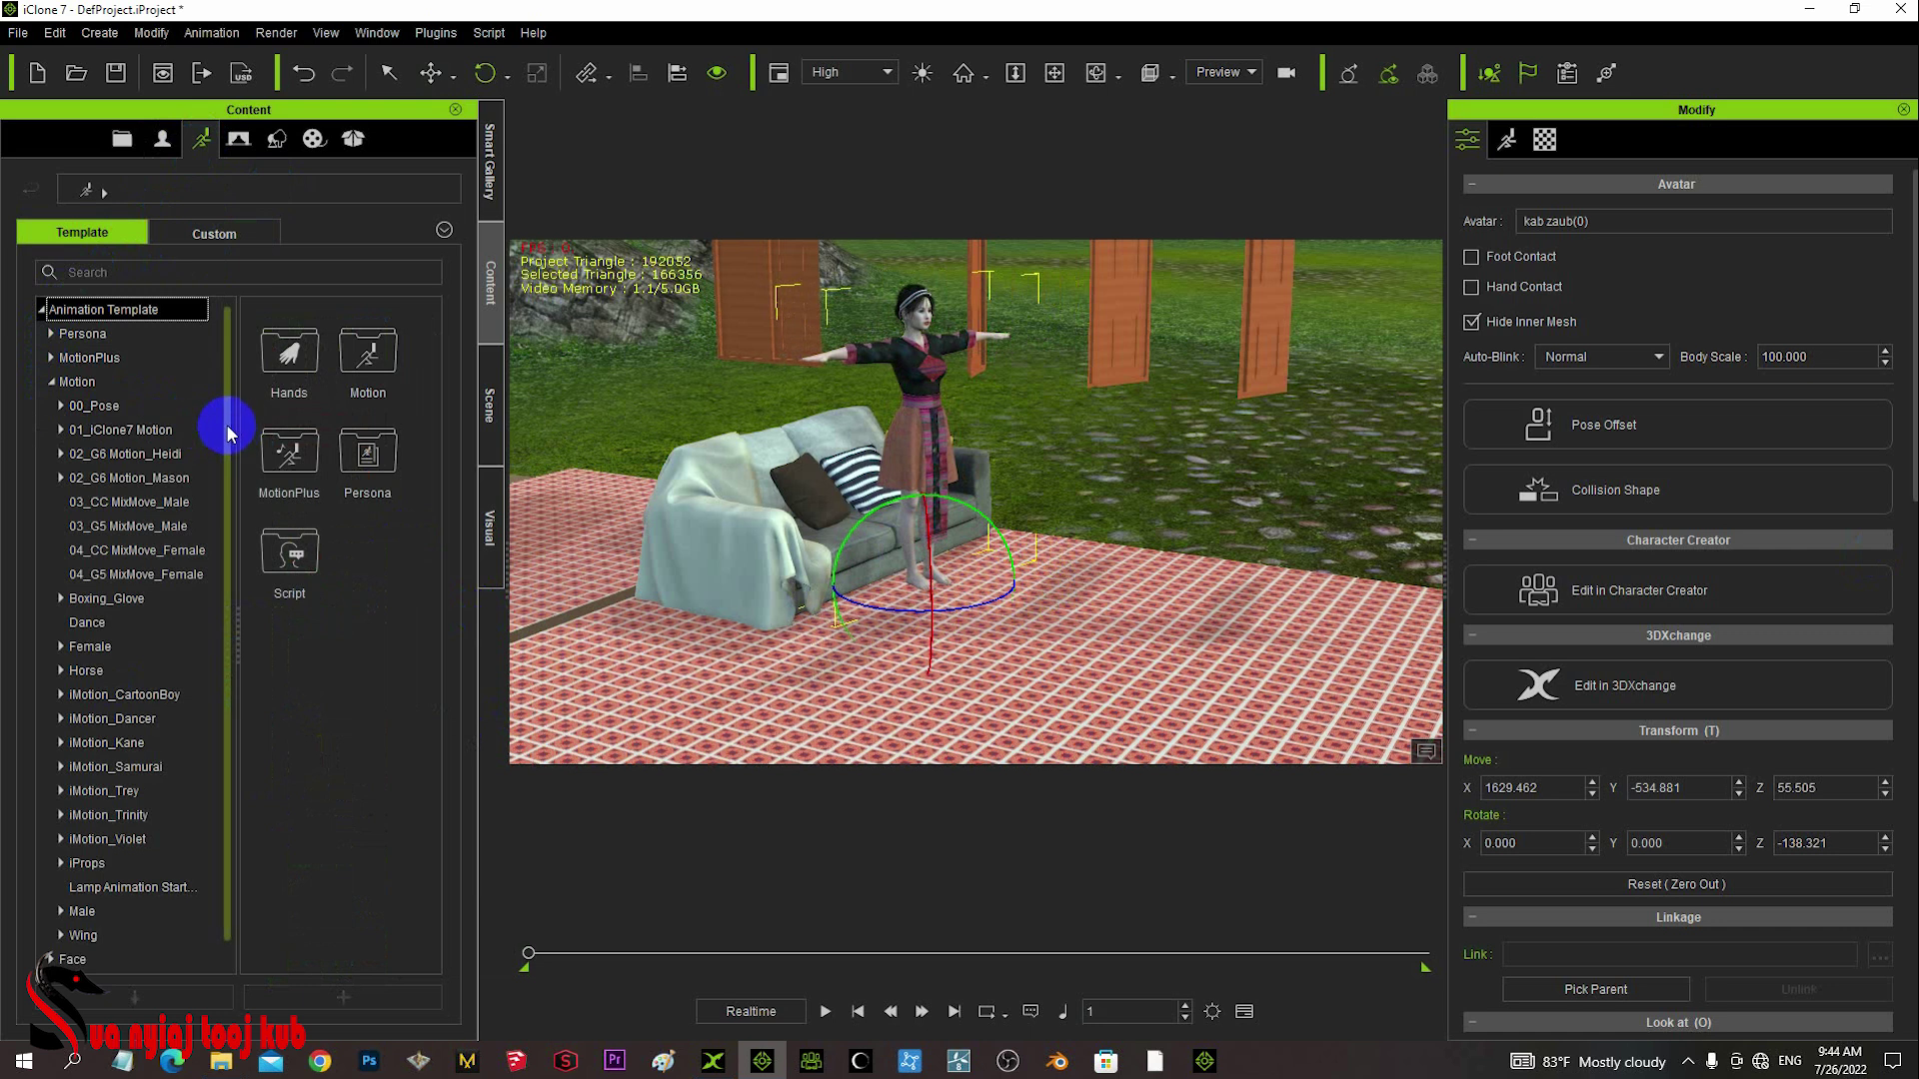
{"action": "left_click", "coordinate": [118, 405]}
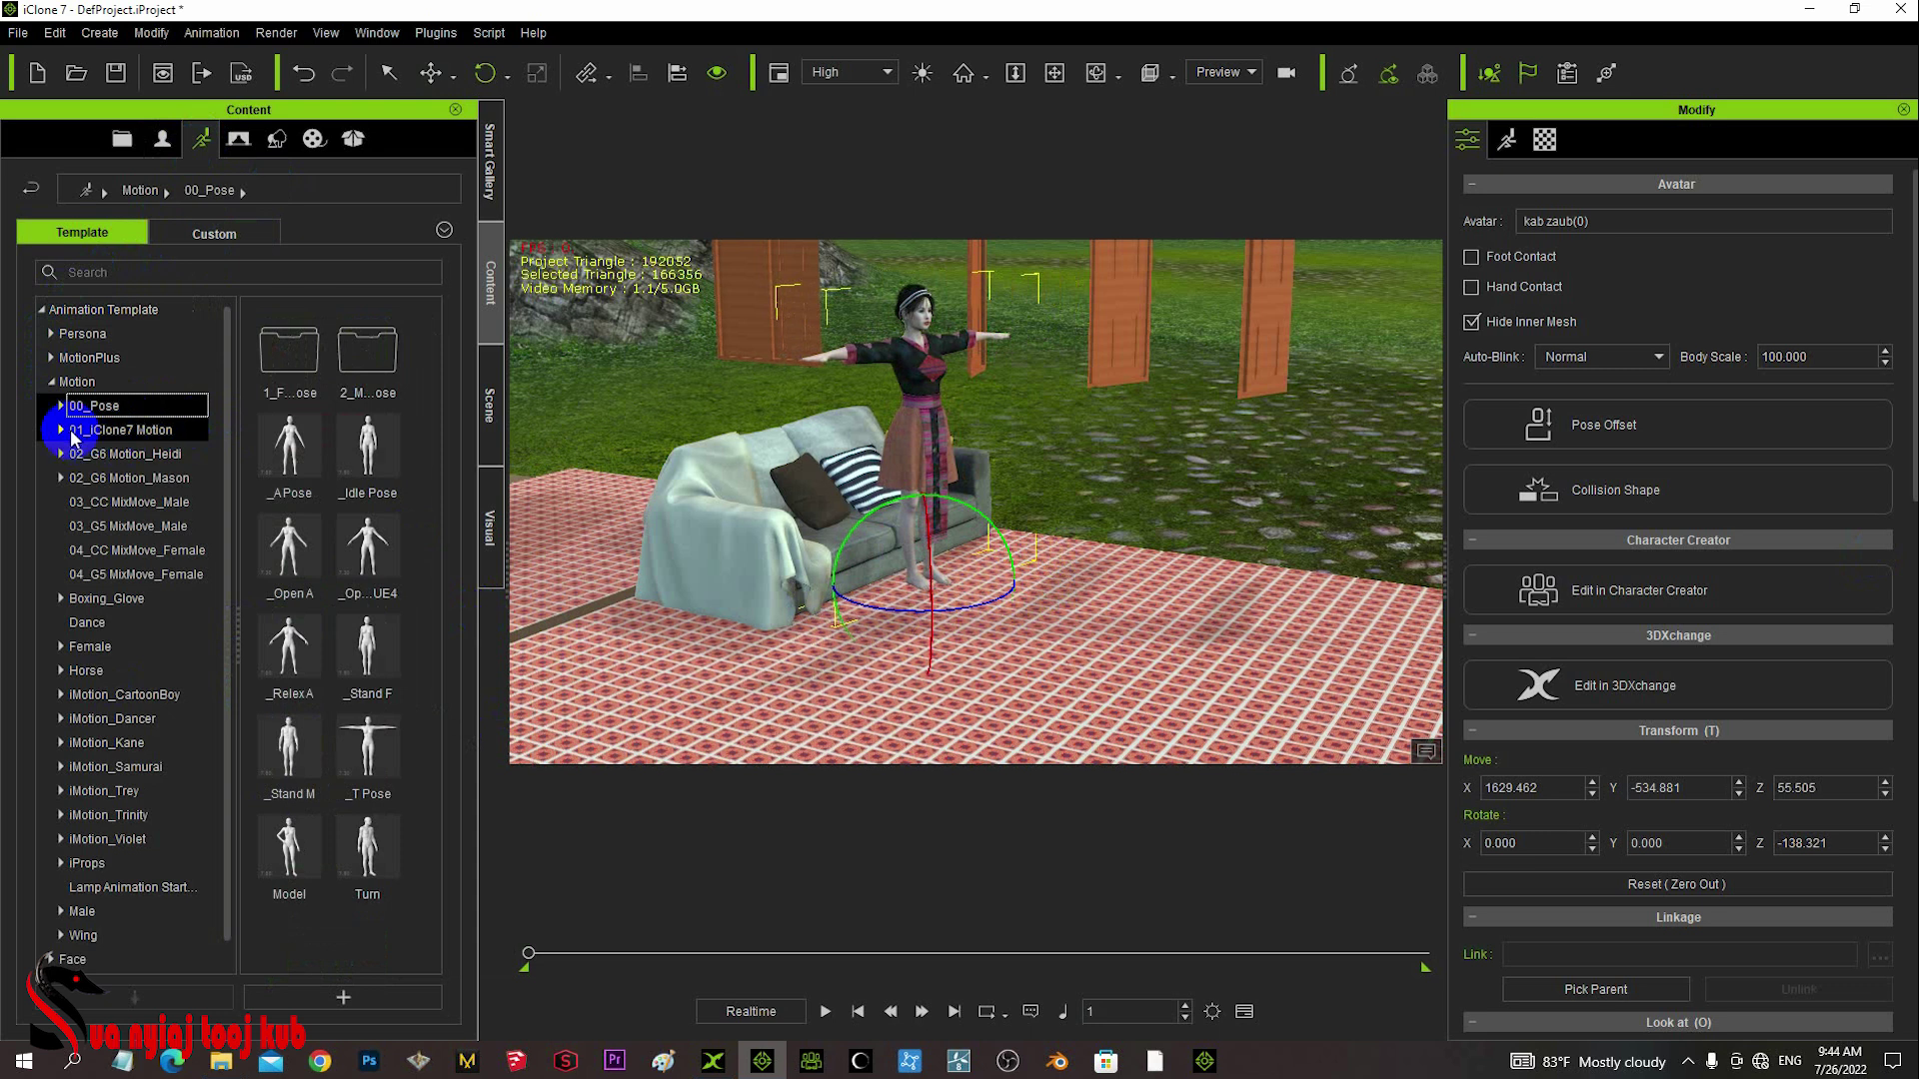
{"action": "left_click", "coordinate": [78, 502]}
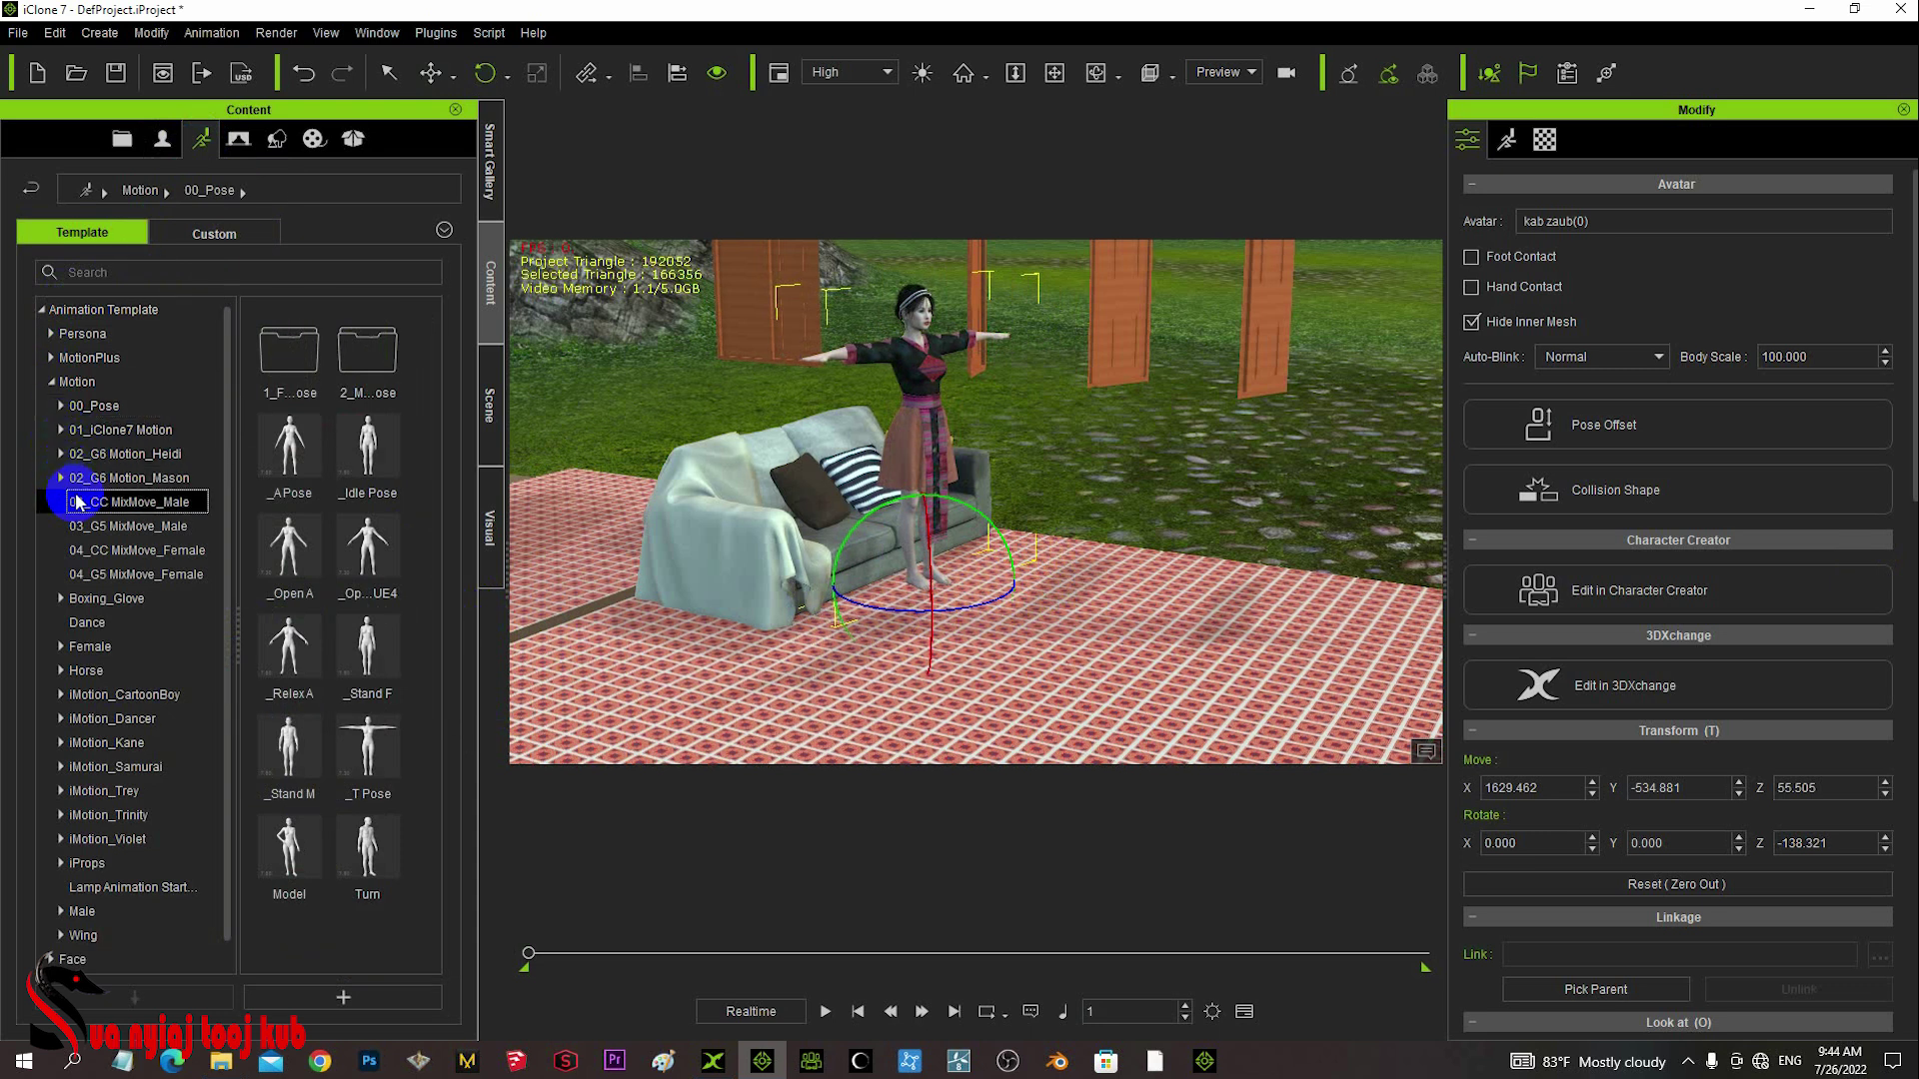
{"action": "left_click", "coordinate": [85, 550]}
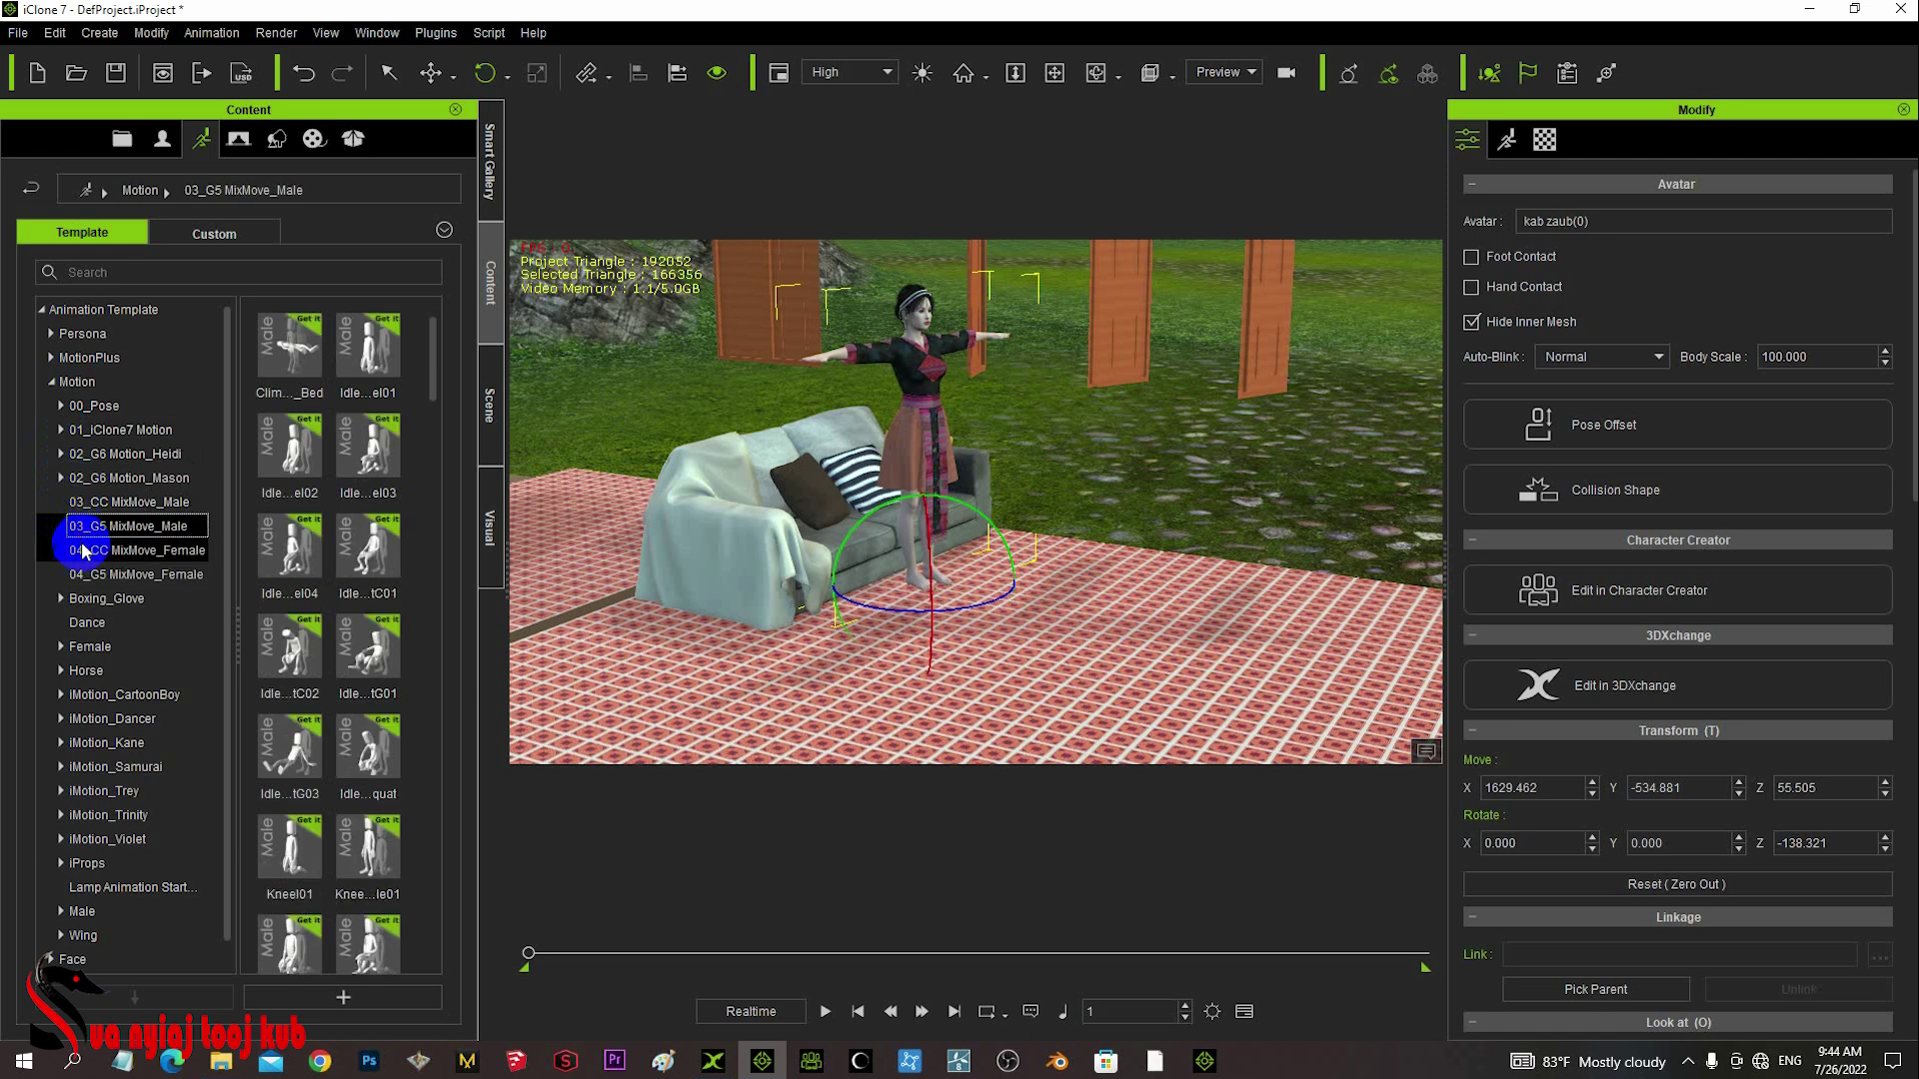
{"action": "left_click", "coordinate": [87, 575]}
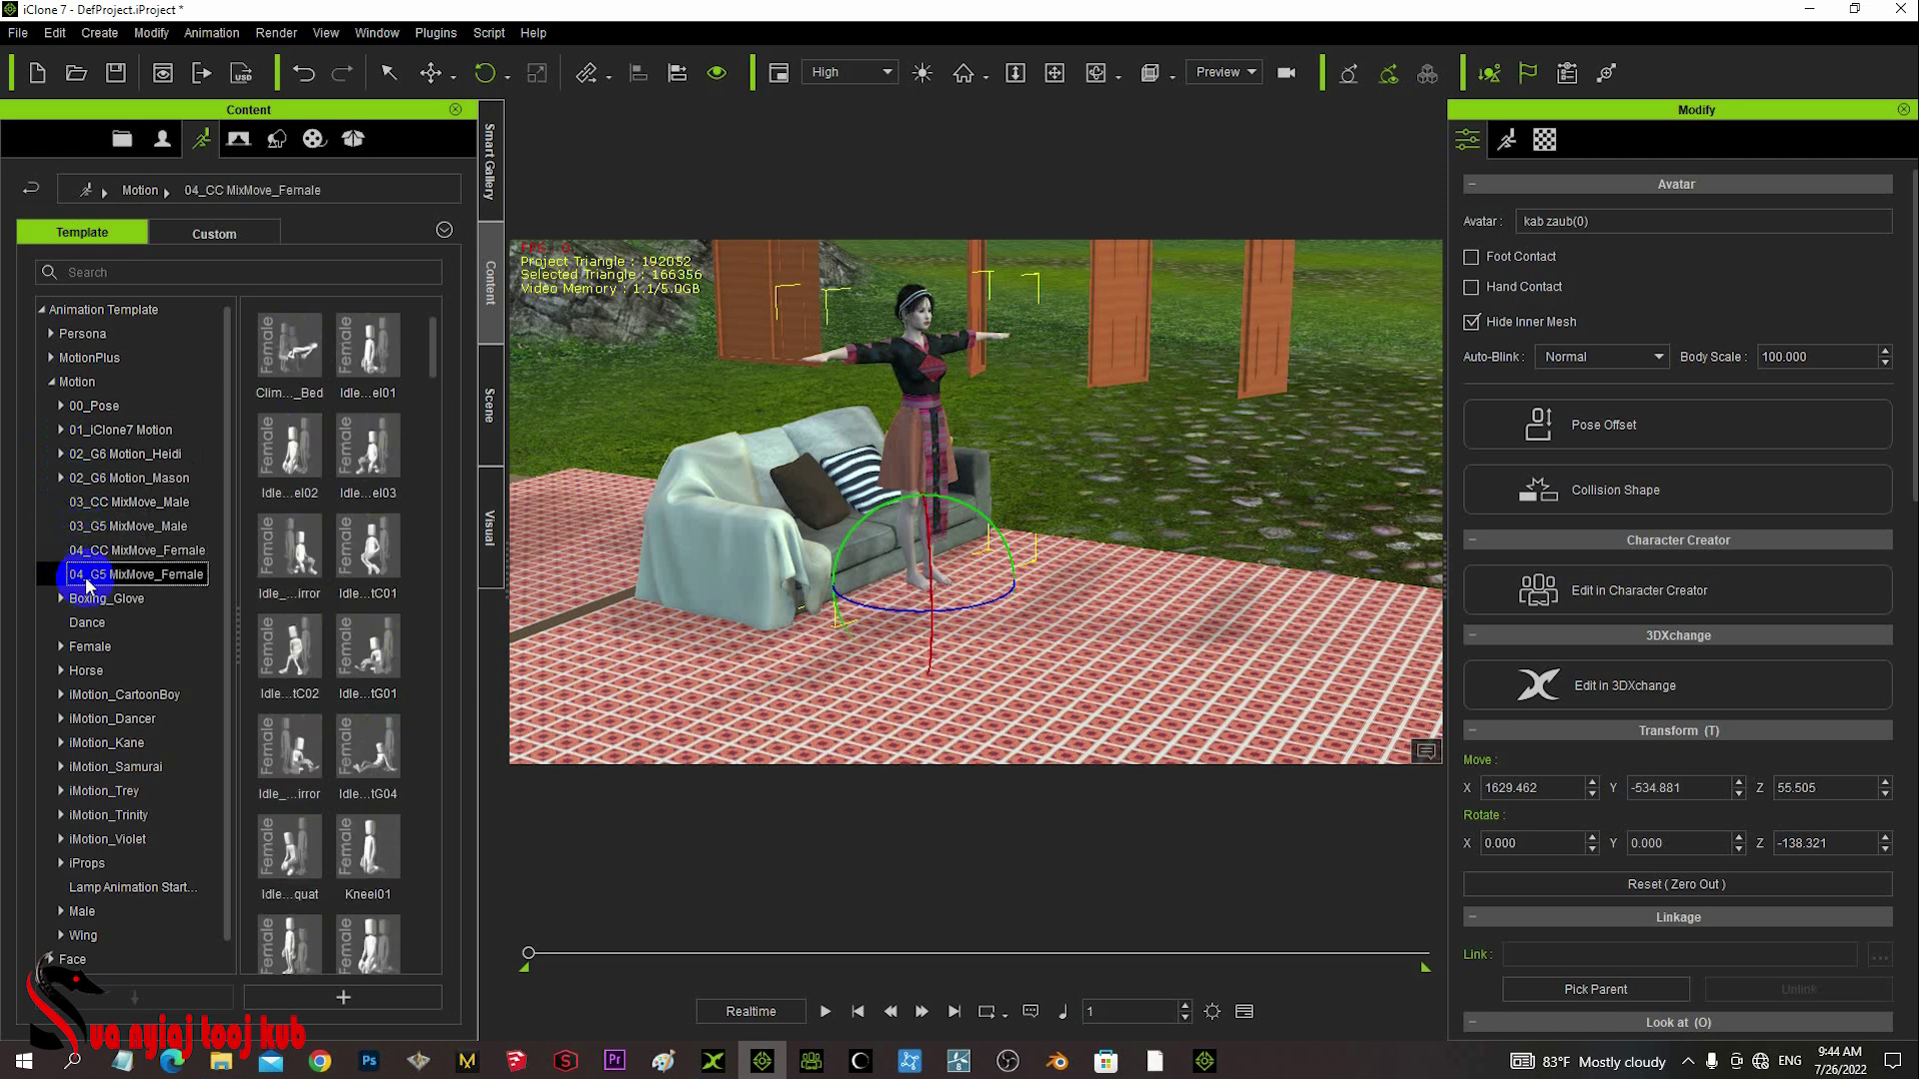
{"action": "left_click", "coordinate": [62, 431]}
{"action": "left_click", "coordinate": [95, 453]}
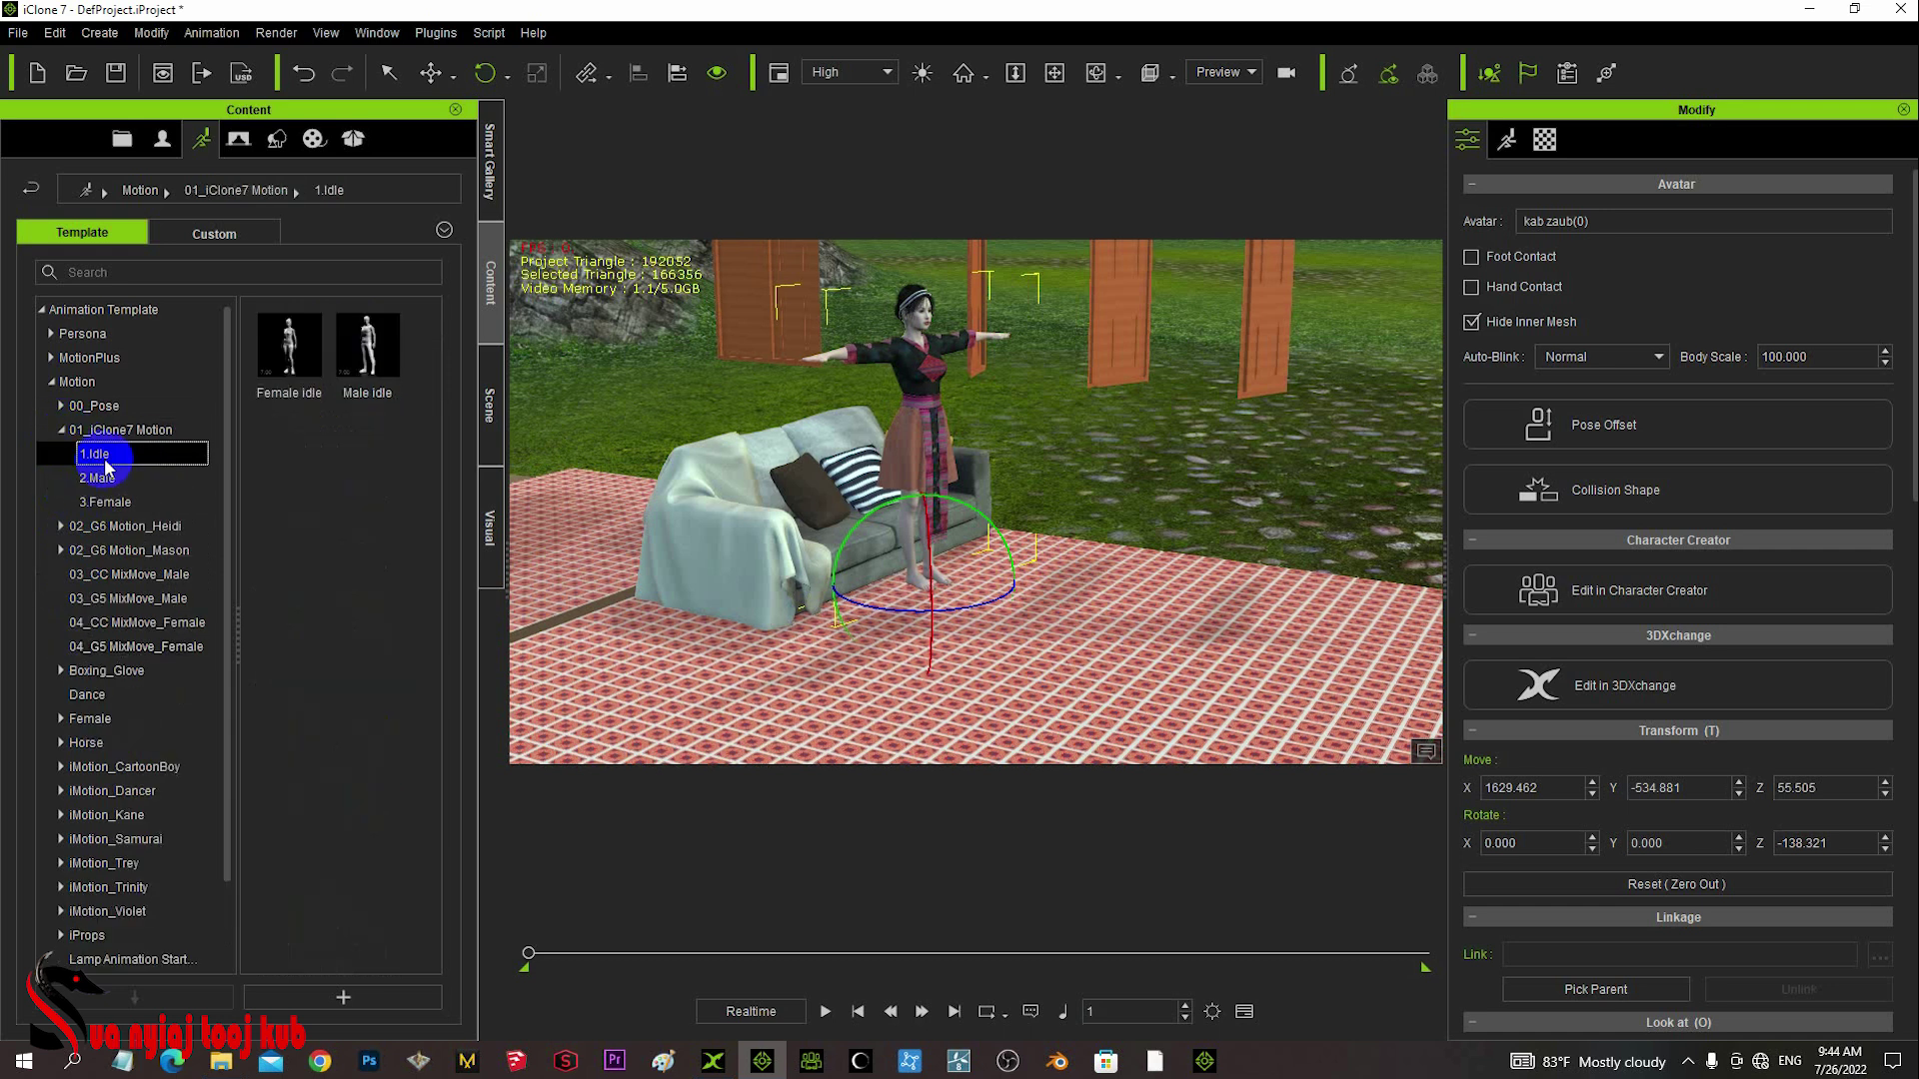
{"action": "left_click", "coordinate": [97, 478]}
{"action": "left_click", "coordinate": [89, 501]}
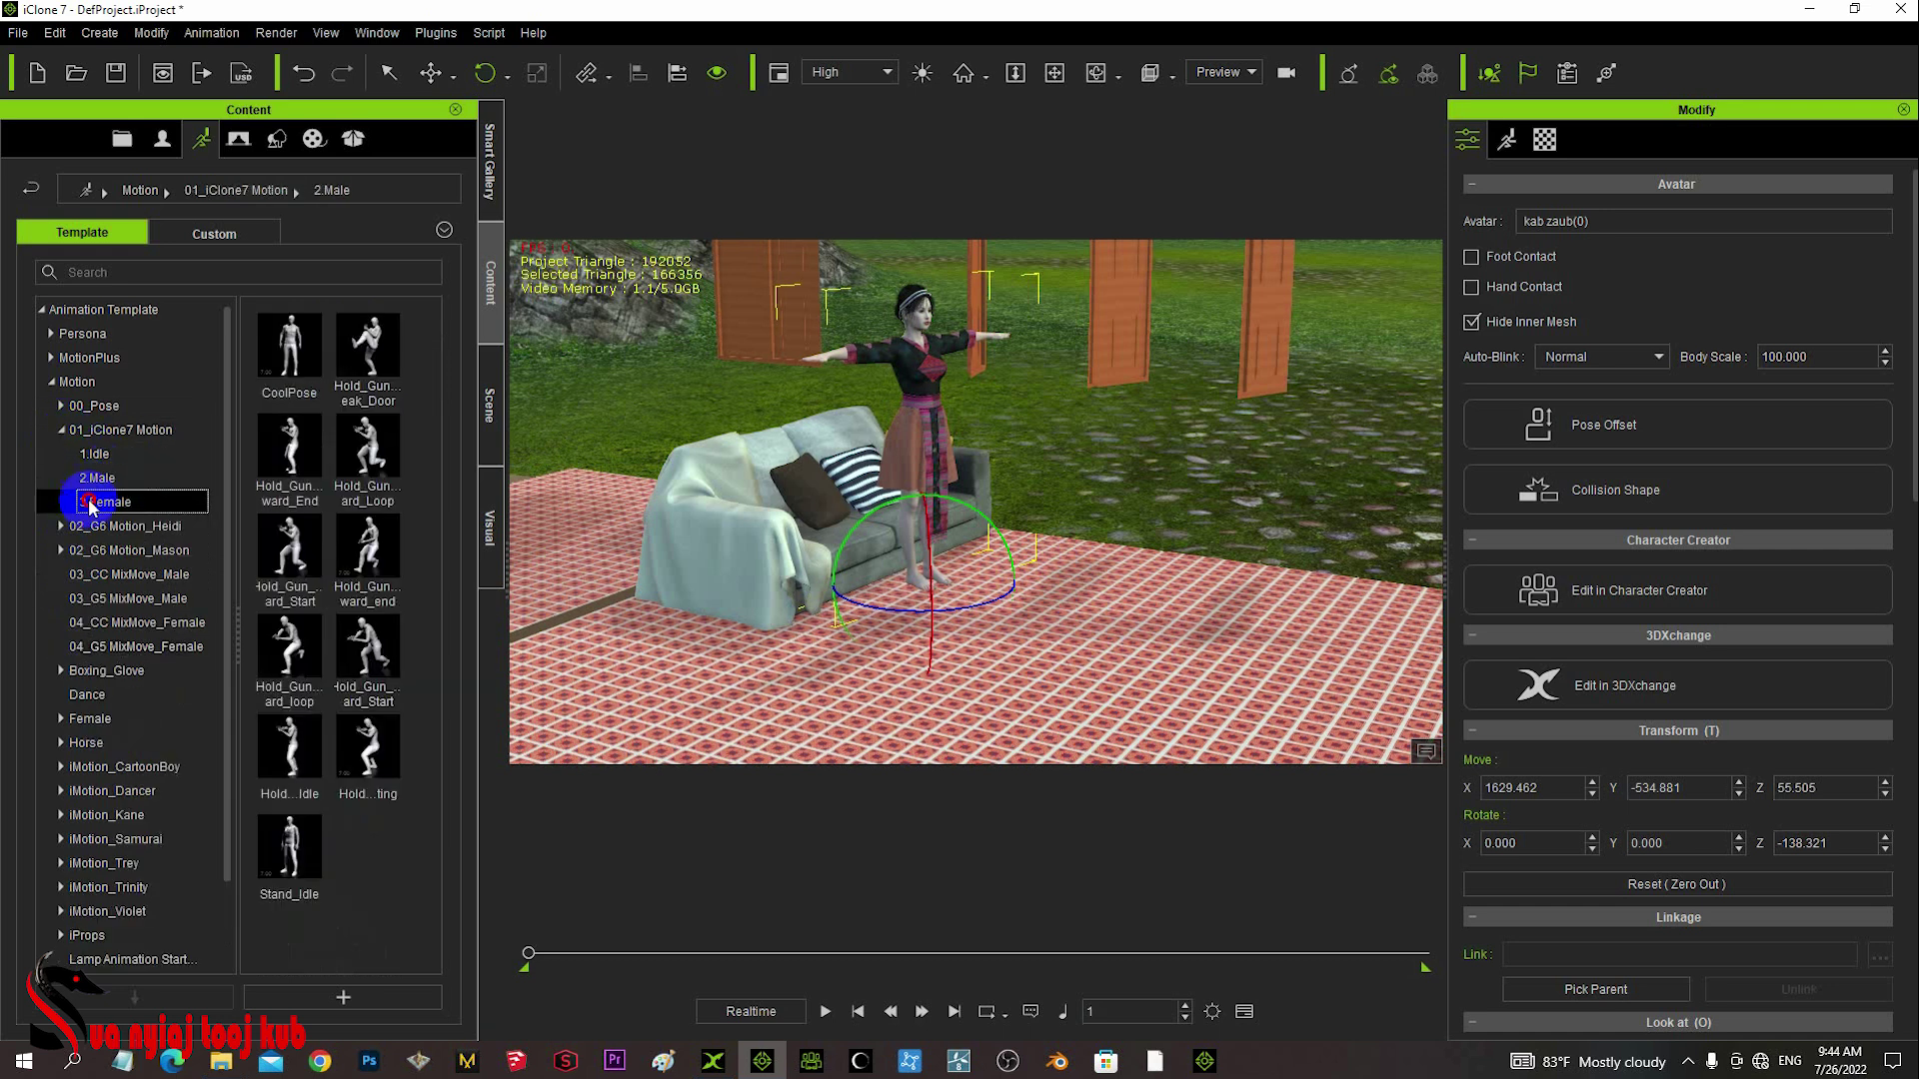
{"action": "left_click", "coordinate": [62, 526]}
{"action": "left_click", "coordinate": [89, 551]}
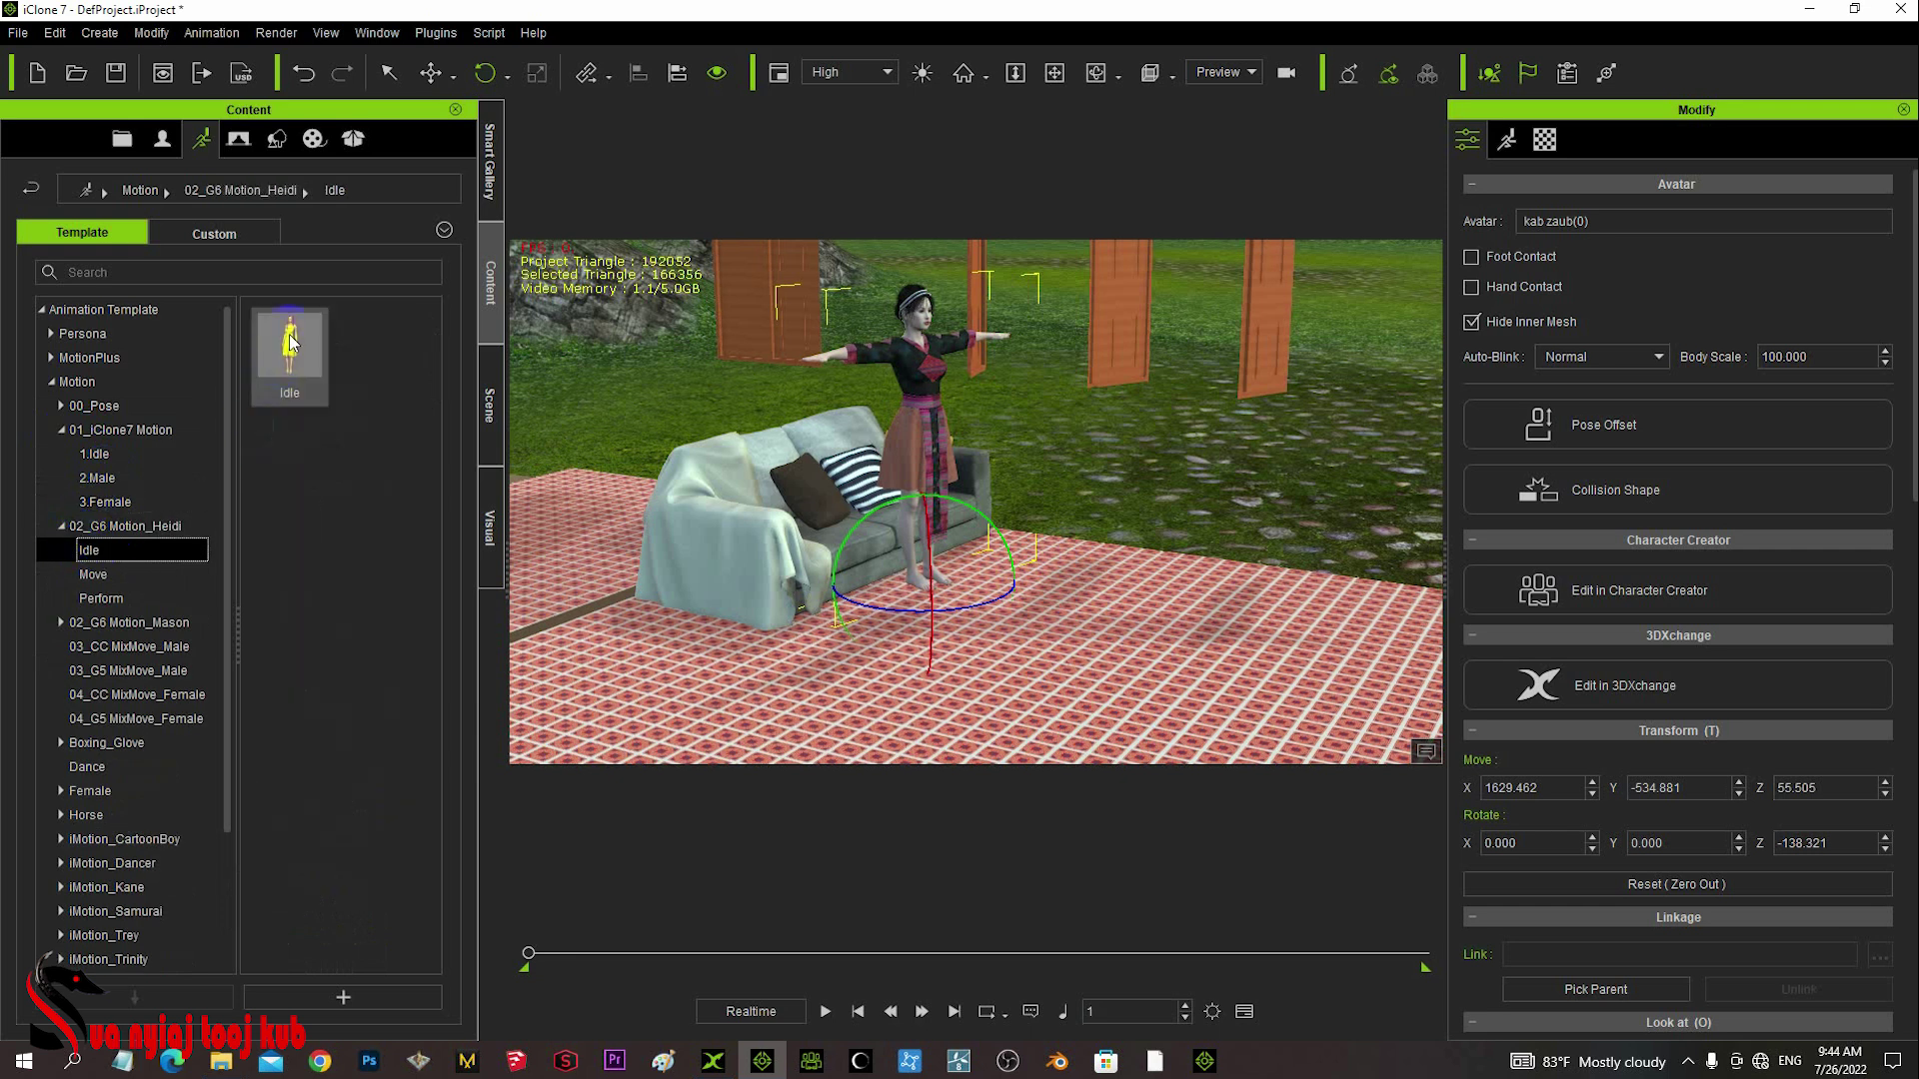
{"action": "double_click", "coordinate": [290, 342]}
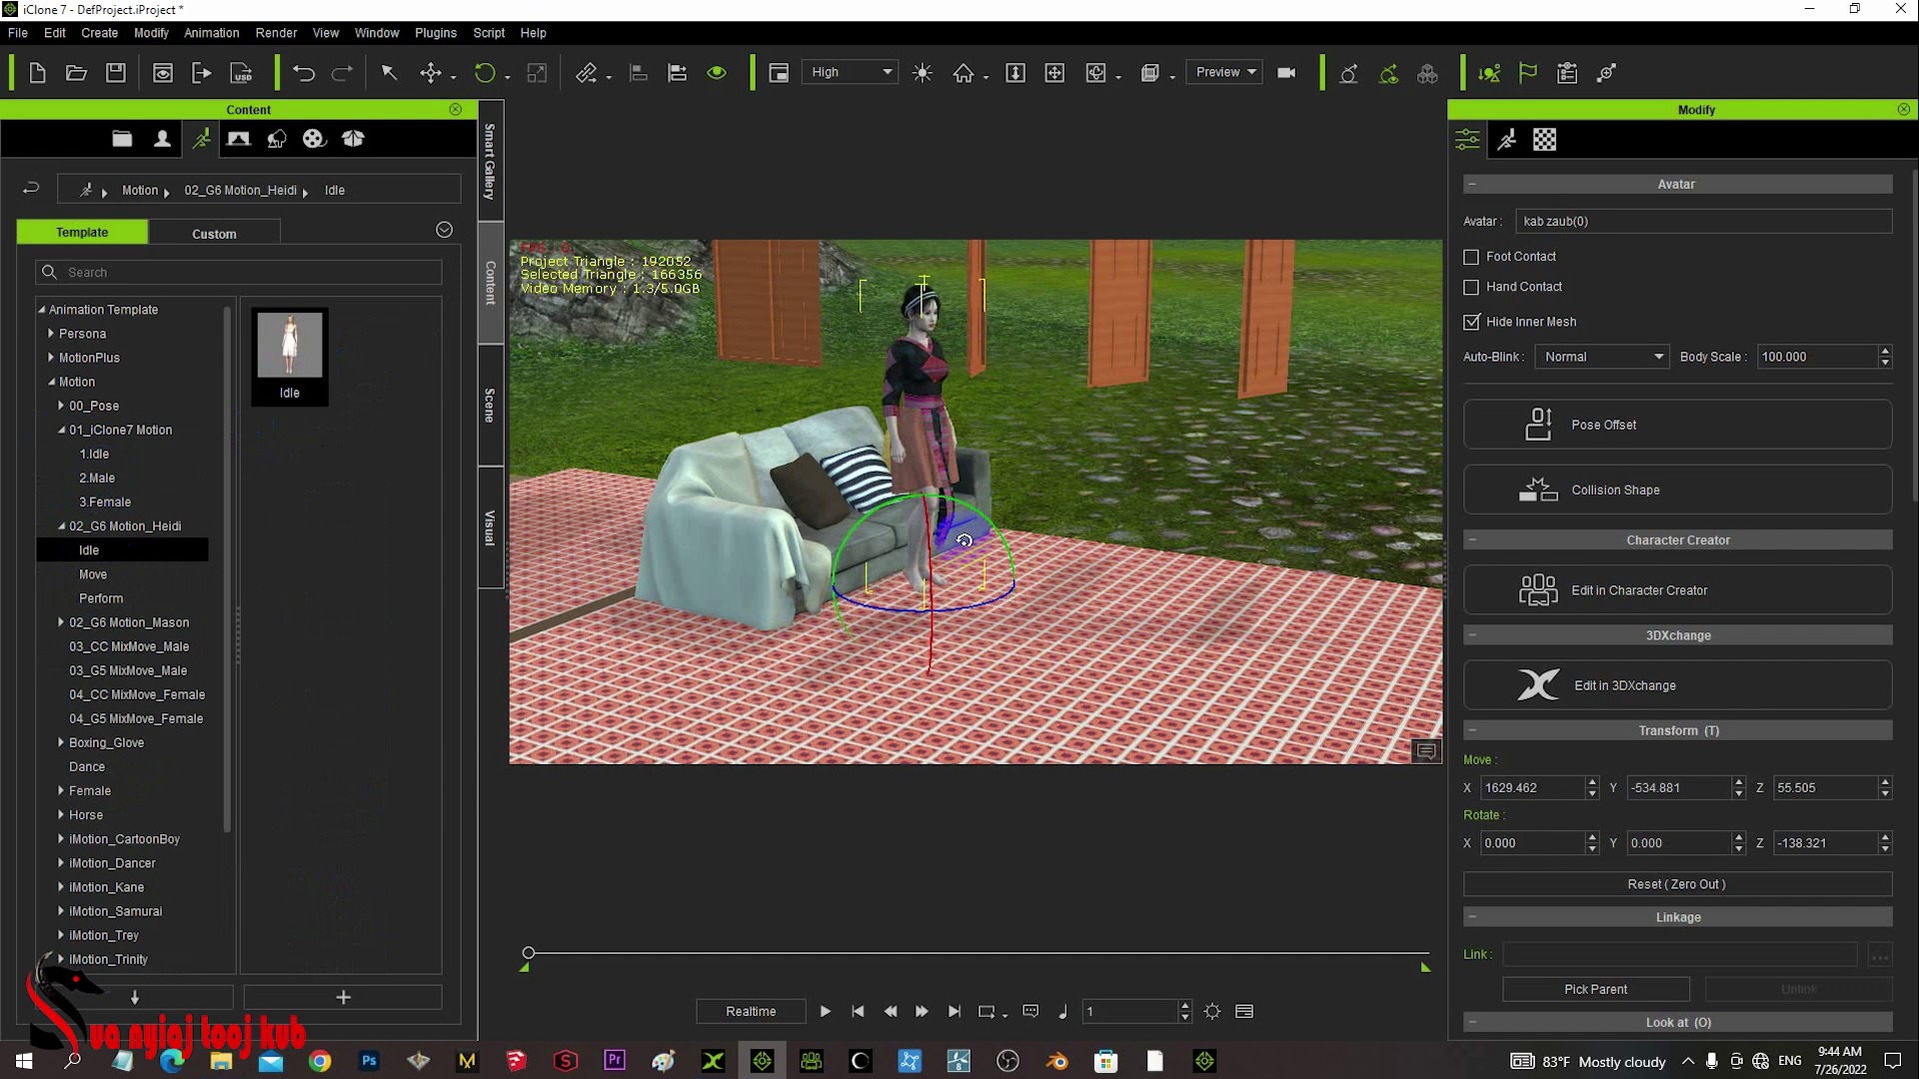
- Play the avatar's idle animation, stop it and return the timeline to frame 1
{"action": "key", "text": "space"}
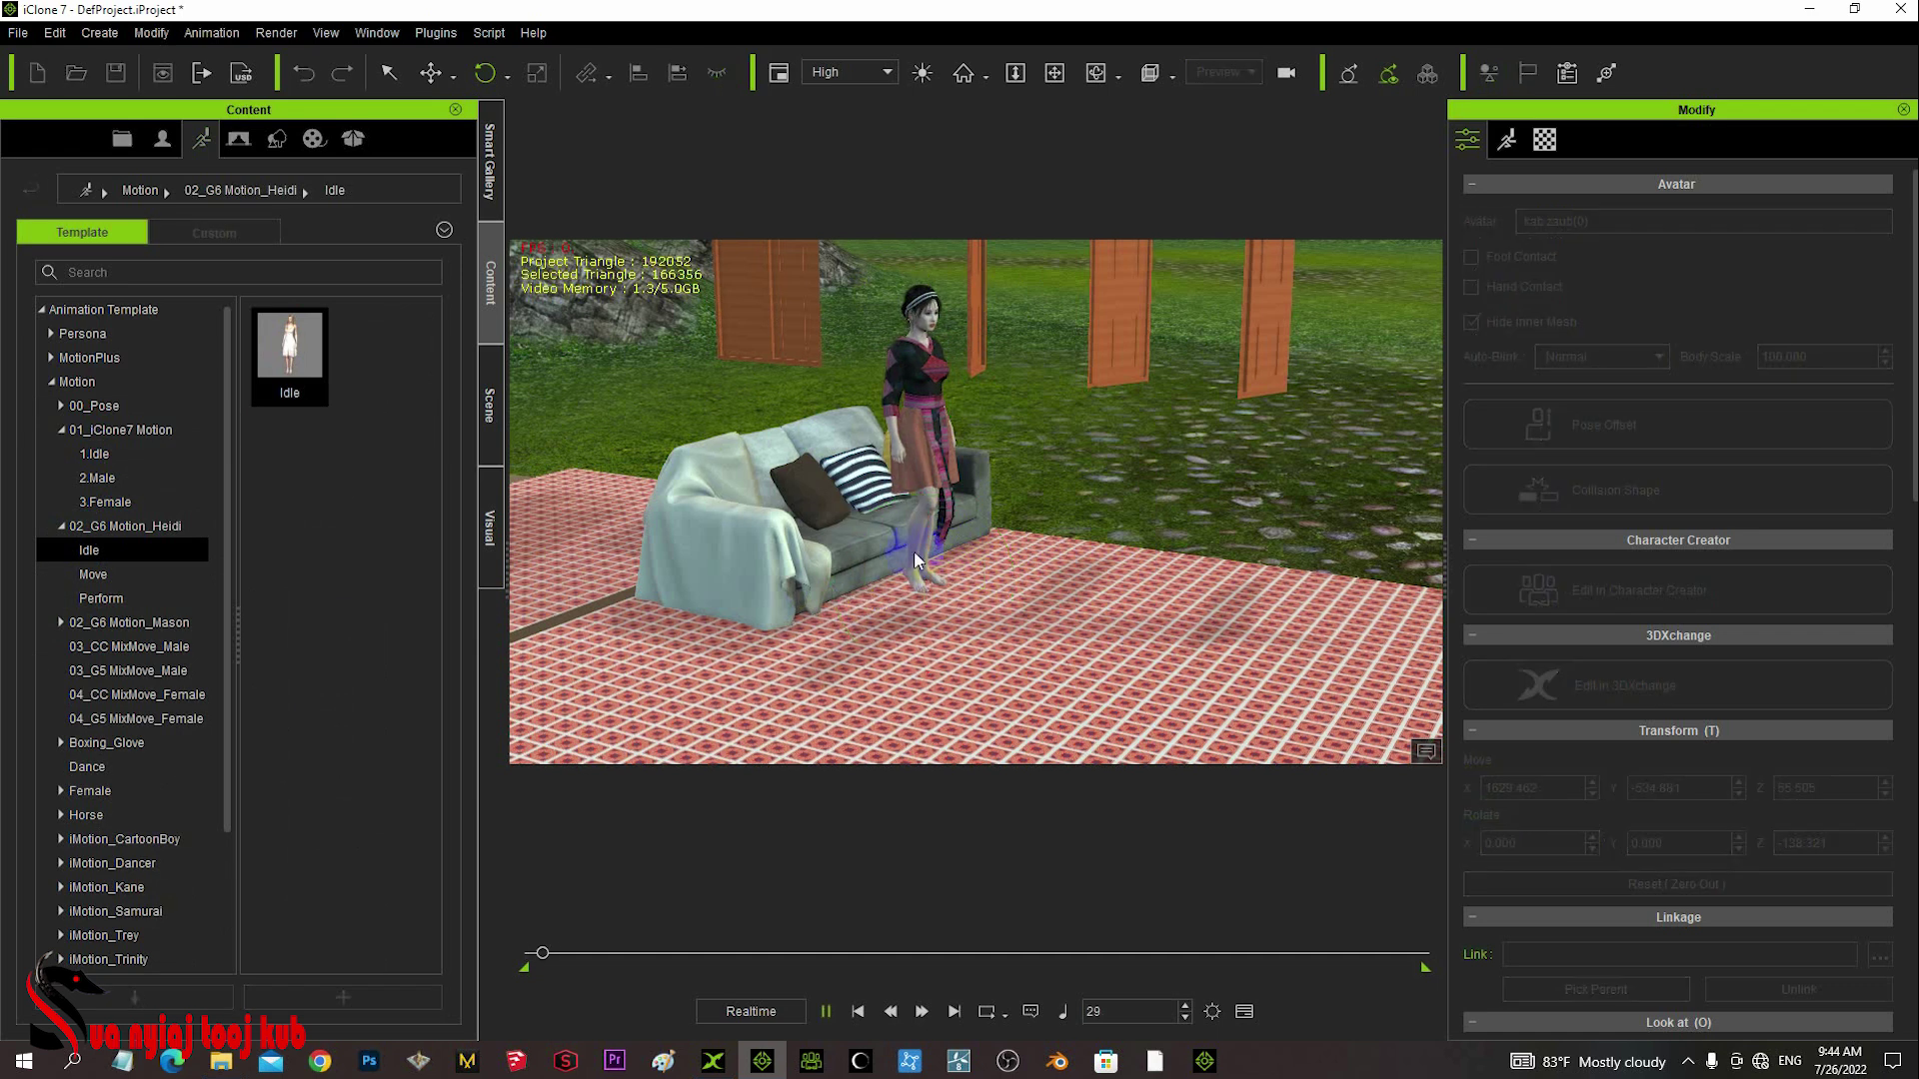
{"action": "left_click", "coordinate": [920, 499]}
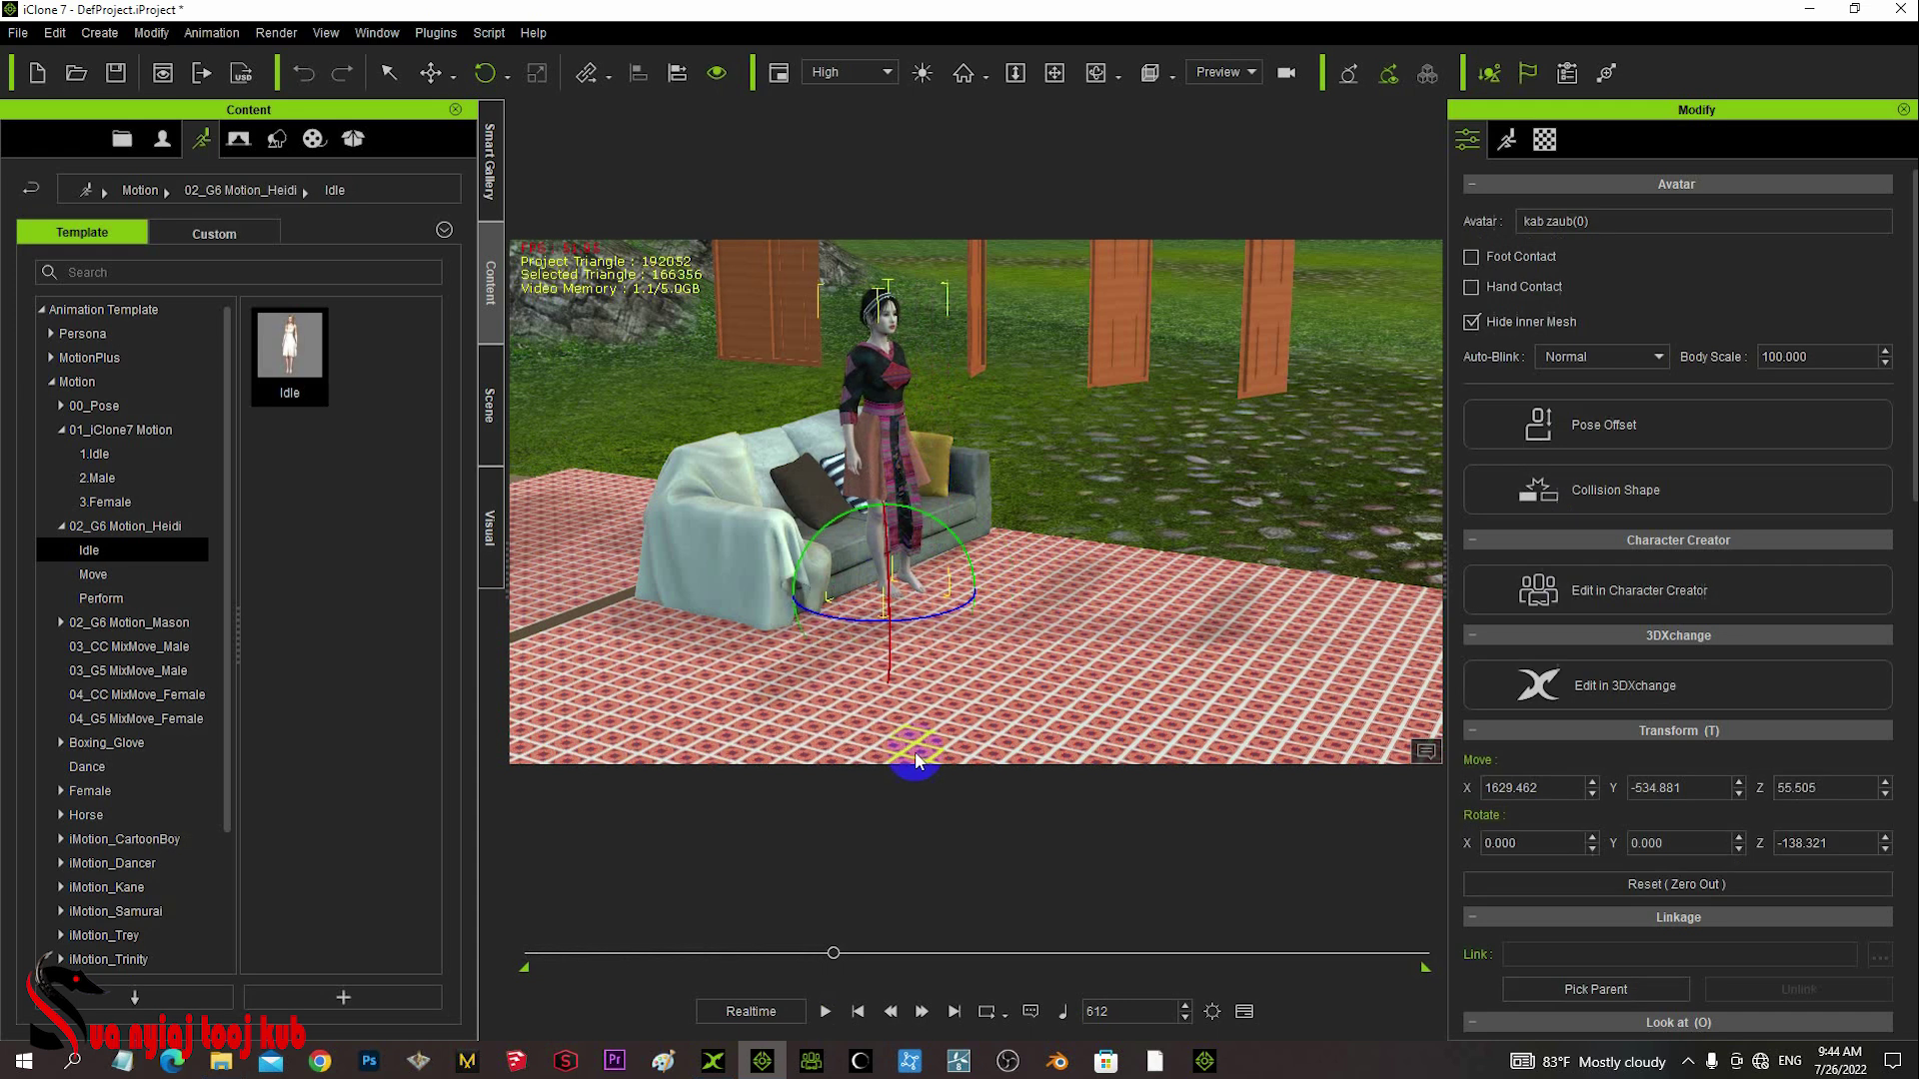
{"action": "left_click", "coordinate": [833, 953]}
{"action": "left_click_drag", "start_coordinate": [832, 952], "coordinate": [484, 942]}
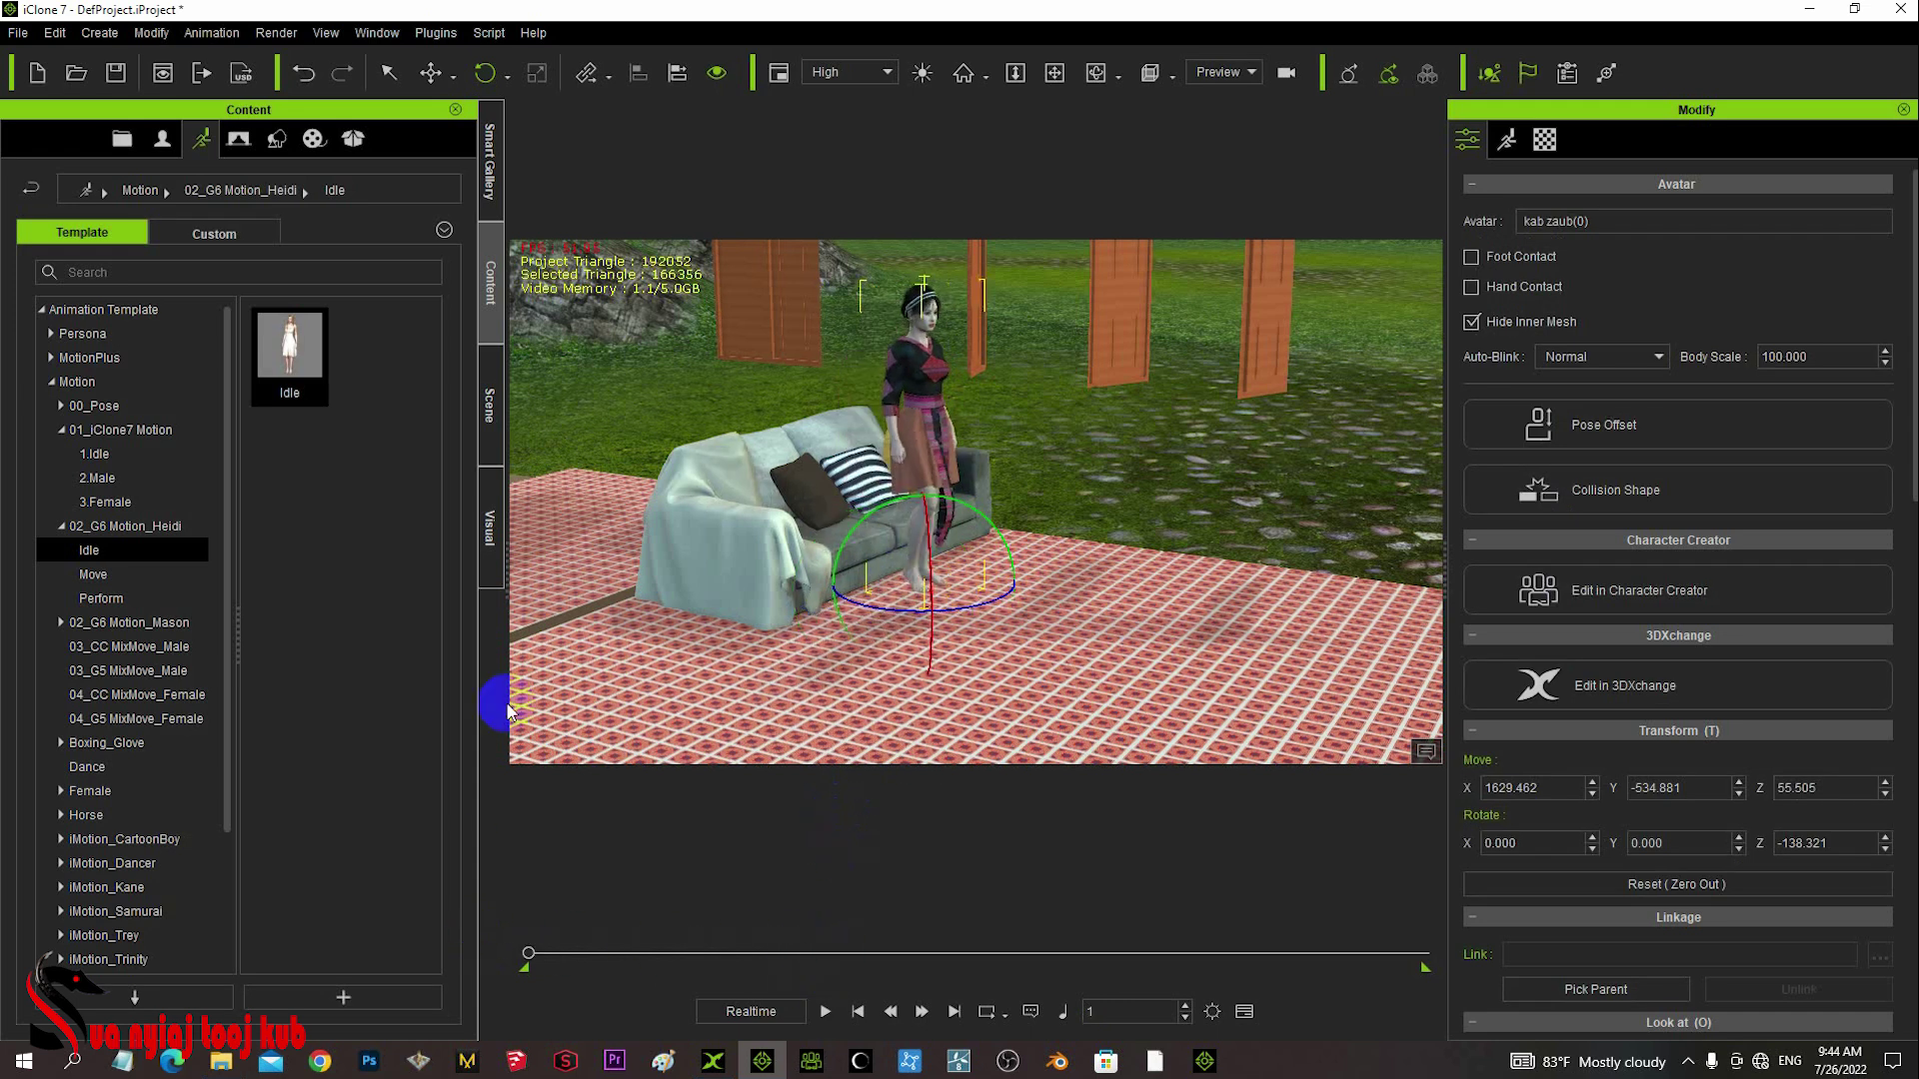
- Show the hidden phab ntsa walls of the house again in the scene list
{"action": "left_click", "coordinate": [488, 395]}
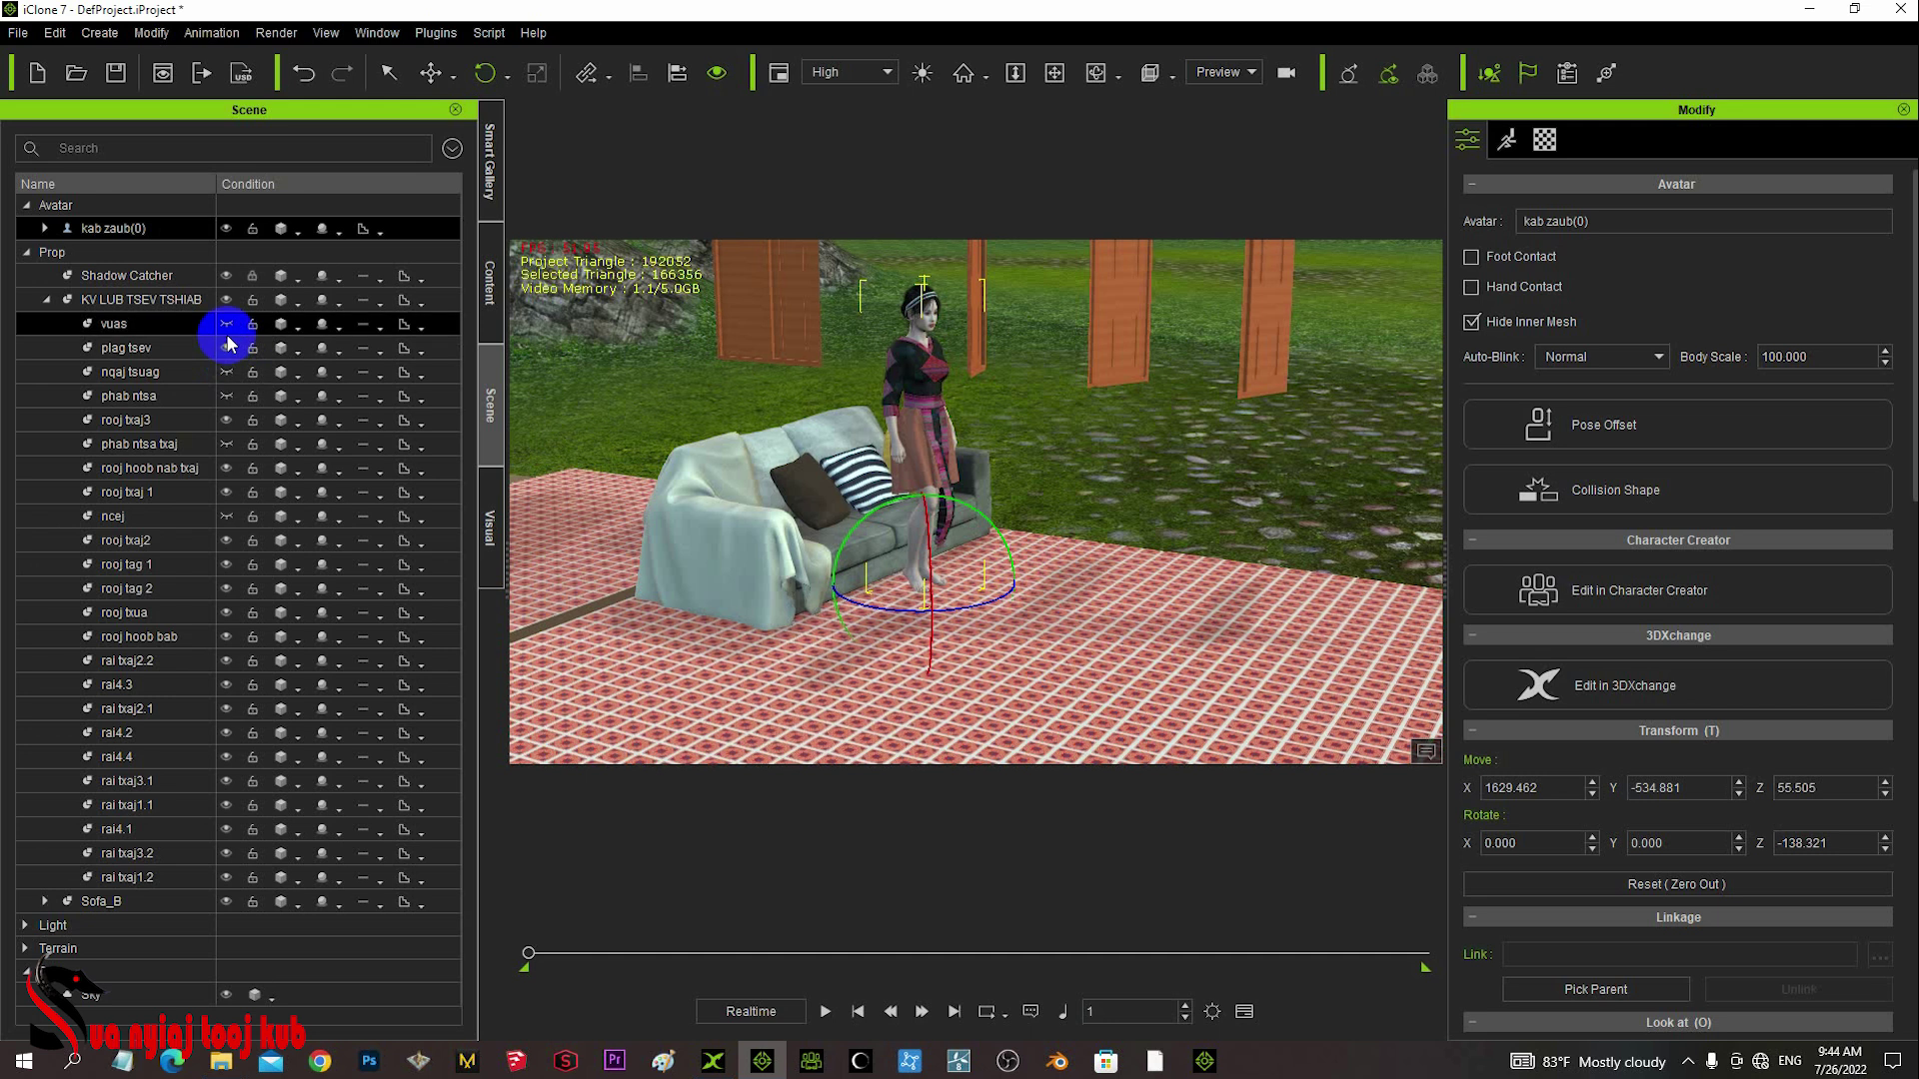
{"action": "left_click", "coordinate": [226, 396]}
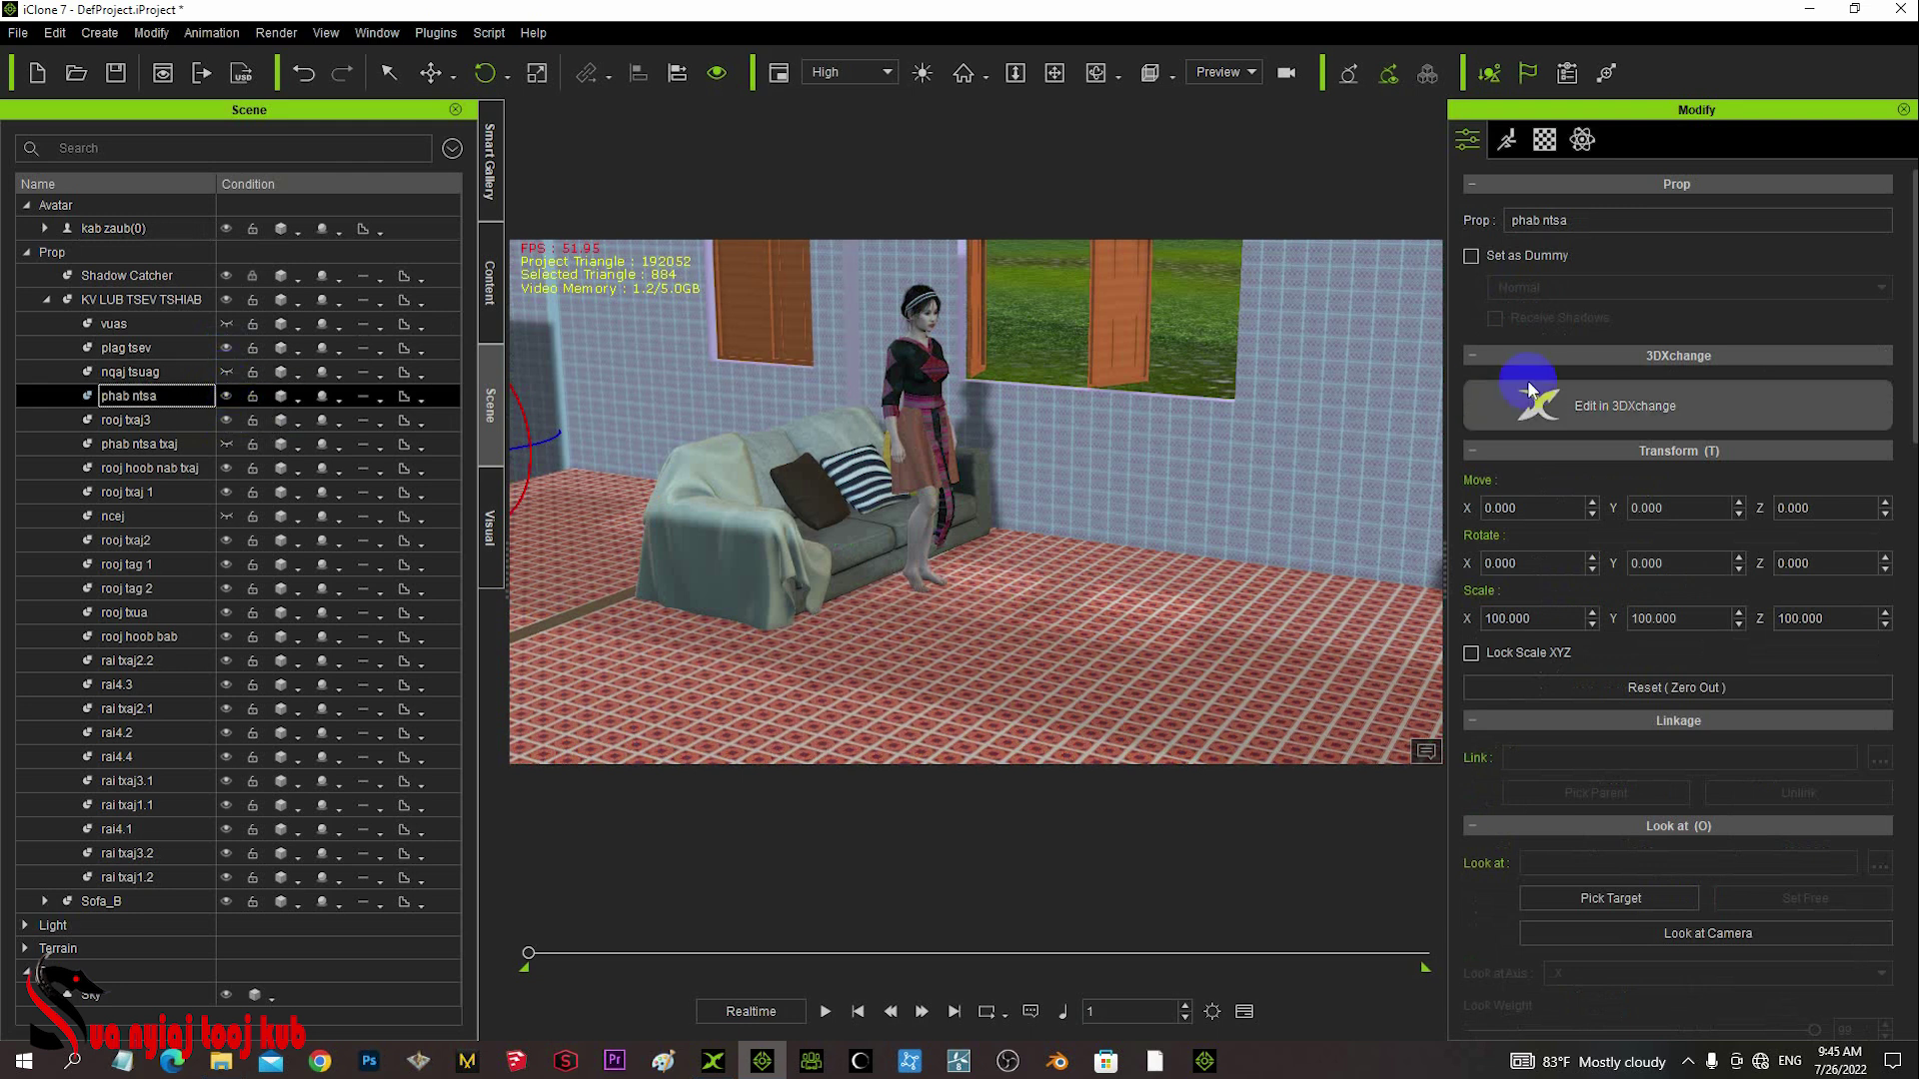
{"action": "left_click", "coordinate": [445, 450], "text": "ctrl"}
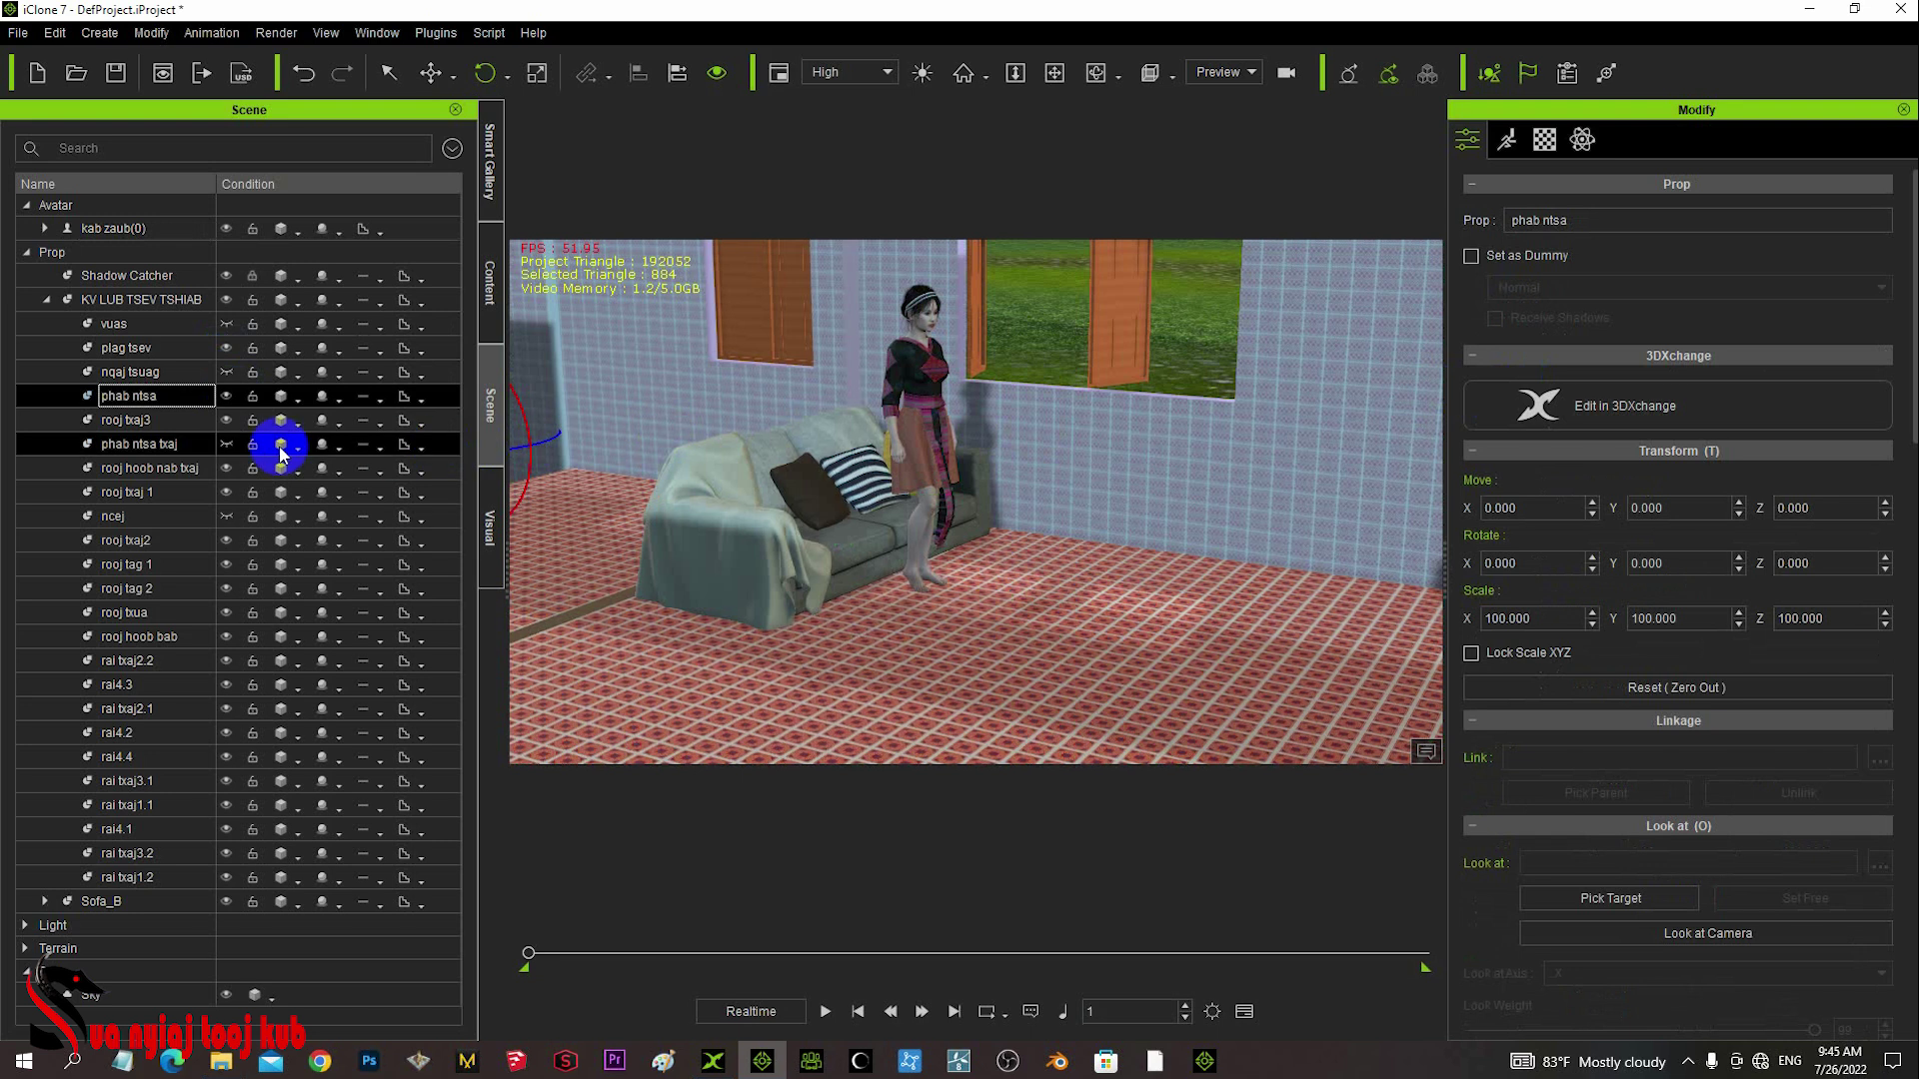
{"action": "left_click", "coordinate": [884, 411]}
{"action": "left_click", "coordinate": [1067, 392]}
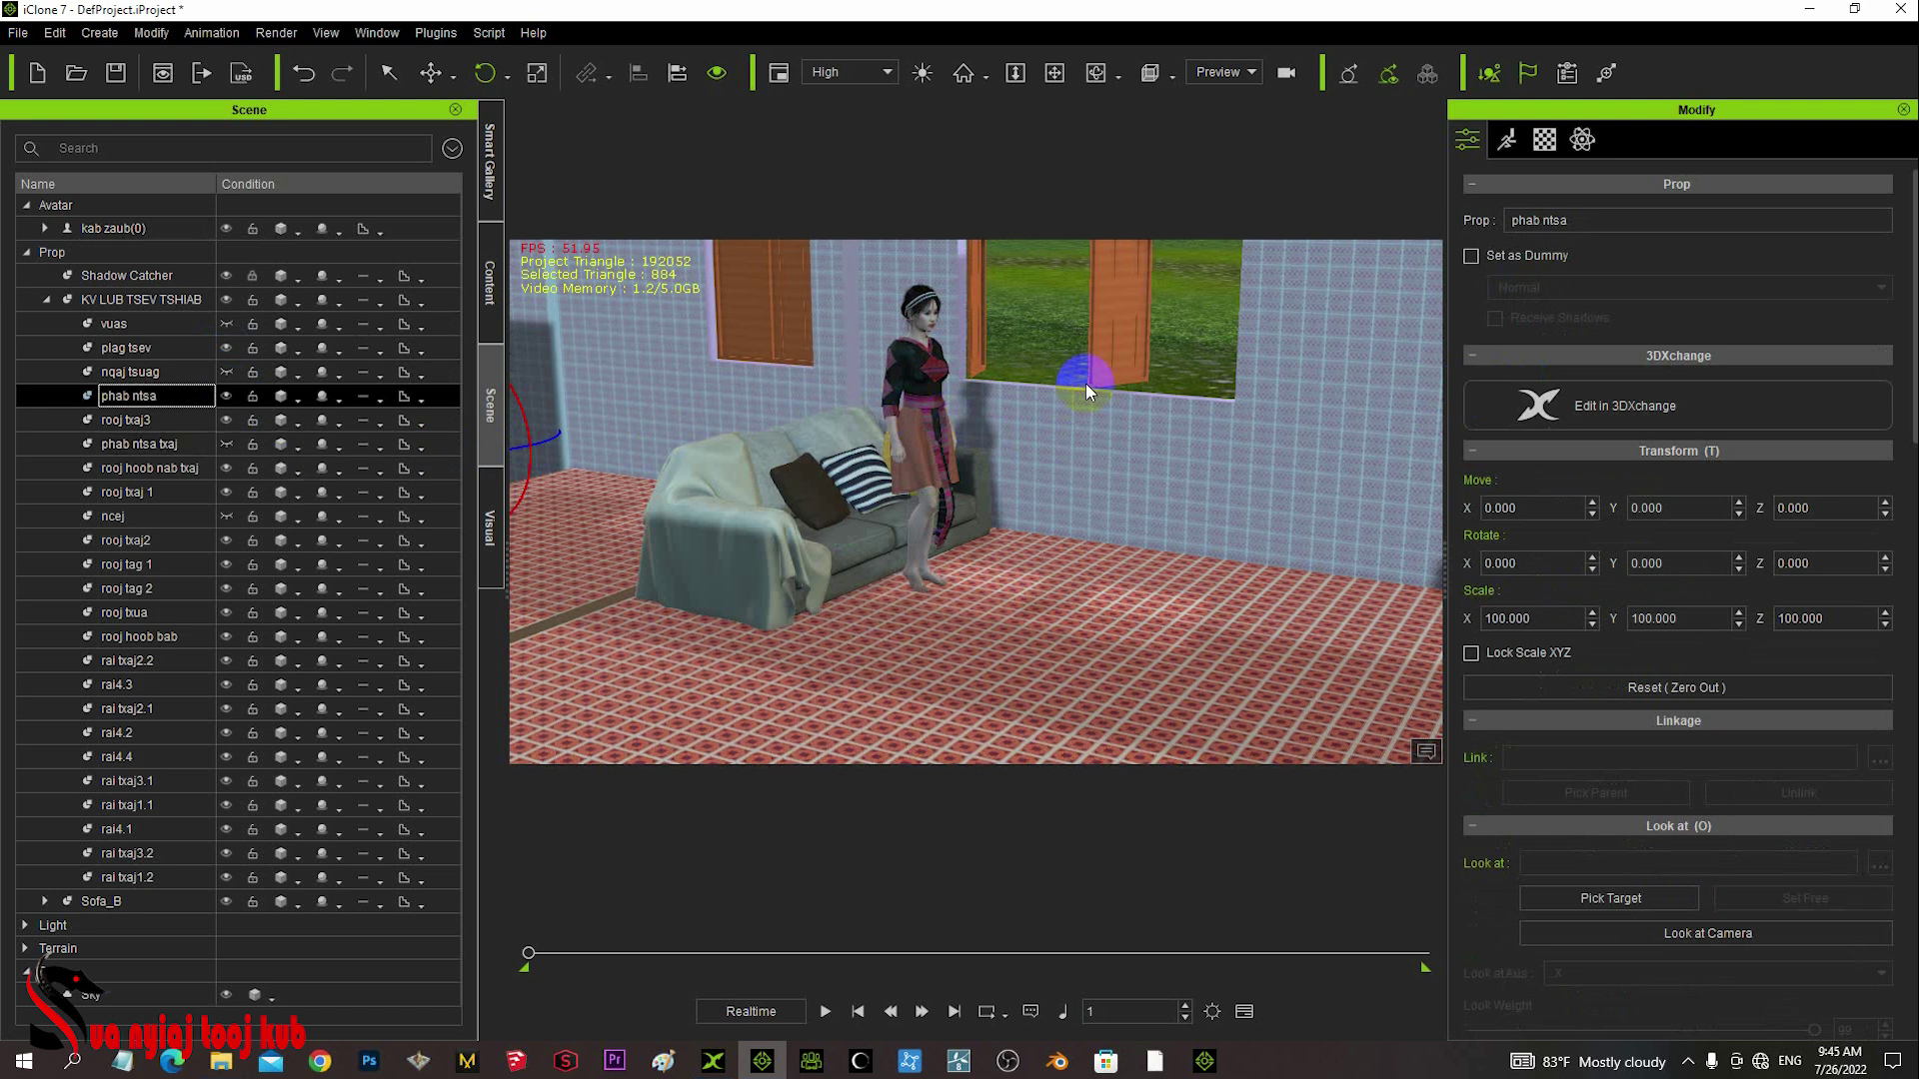
{"action": "middle_click_drag", "start_coordinate": [1105, 350], "coordinate": [1209, 514]}
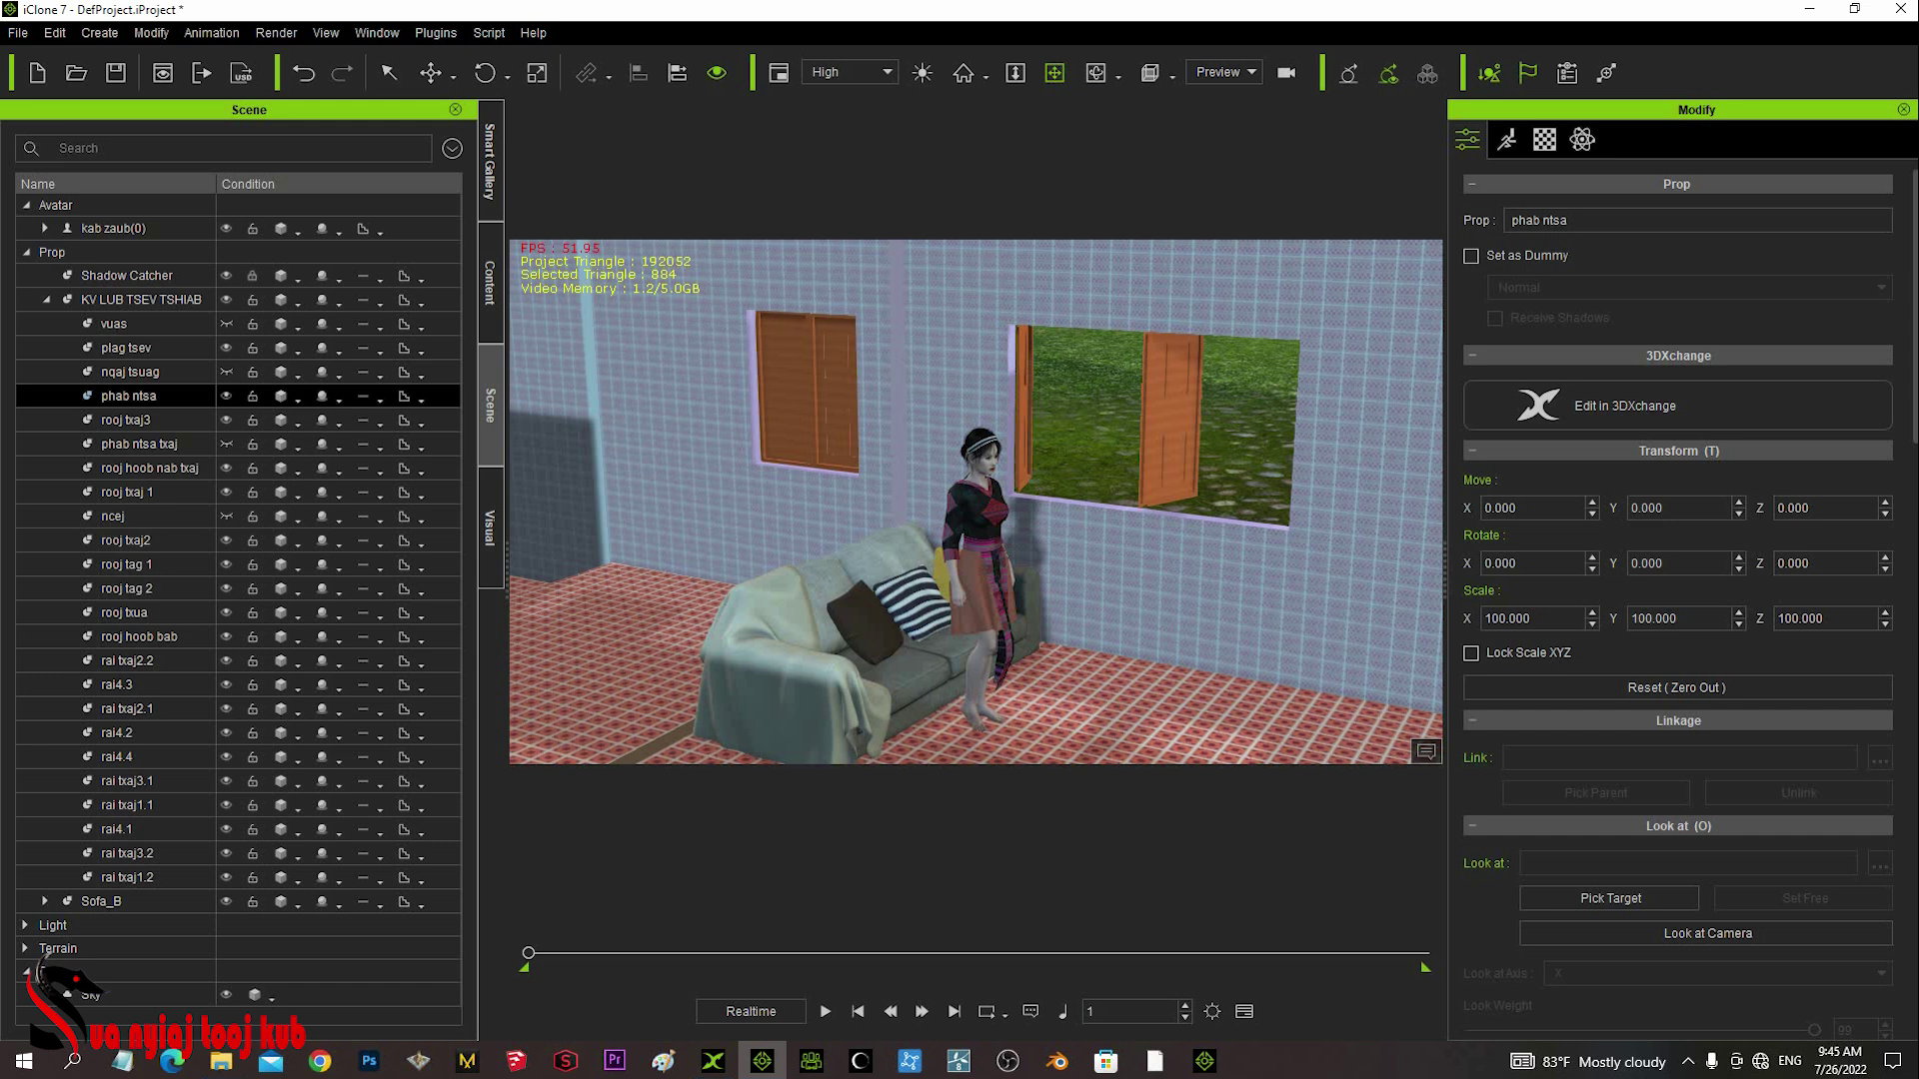
- Bring the Curtain prop from the file browser into the room and raise it to about Z 321 at window height
{"action": "key", "text": "super+e"}
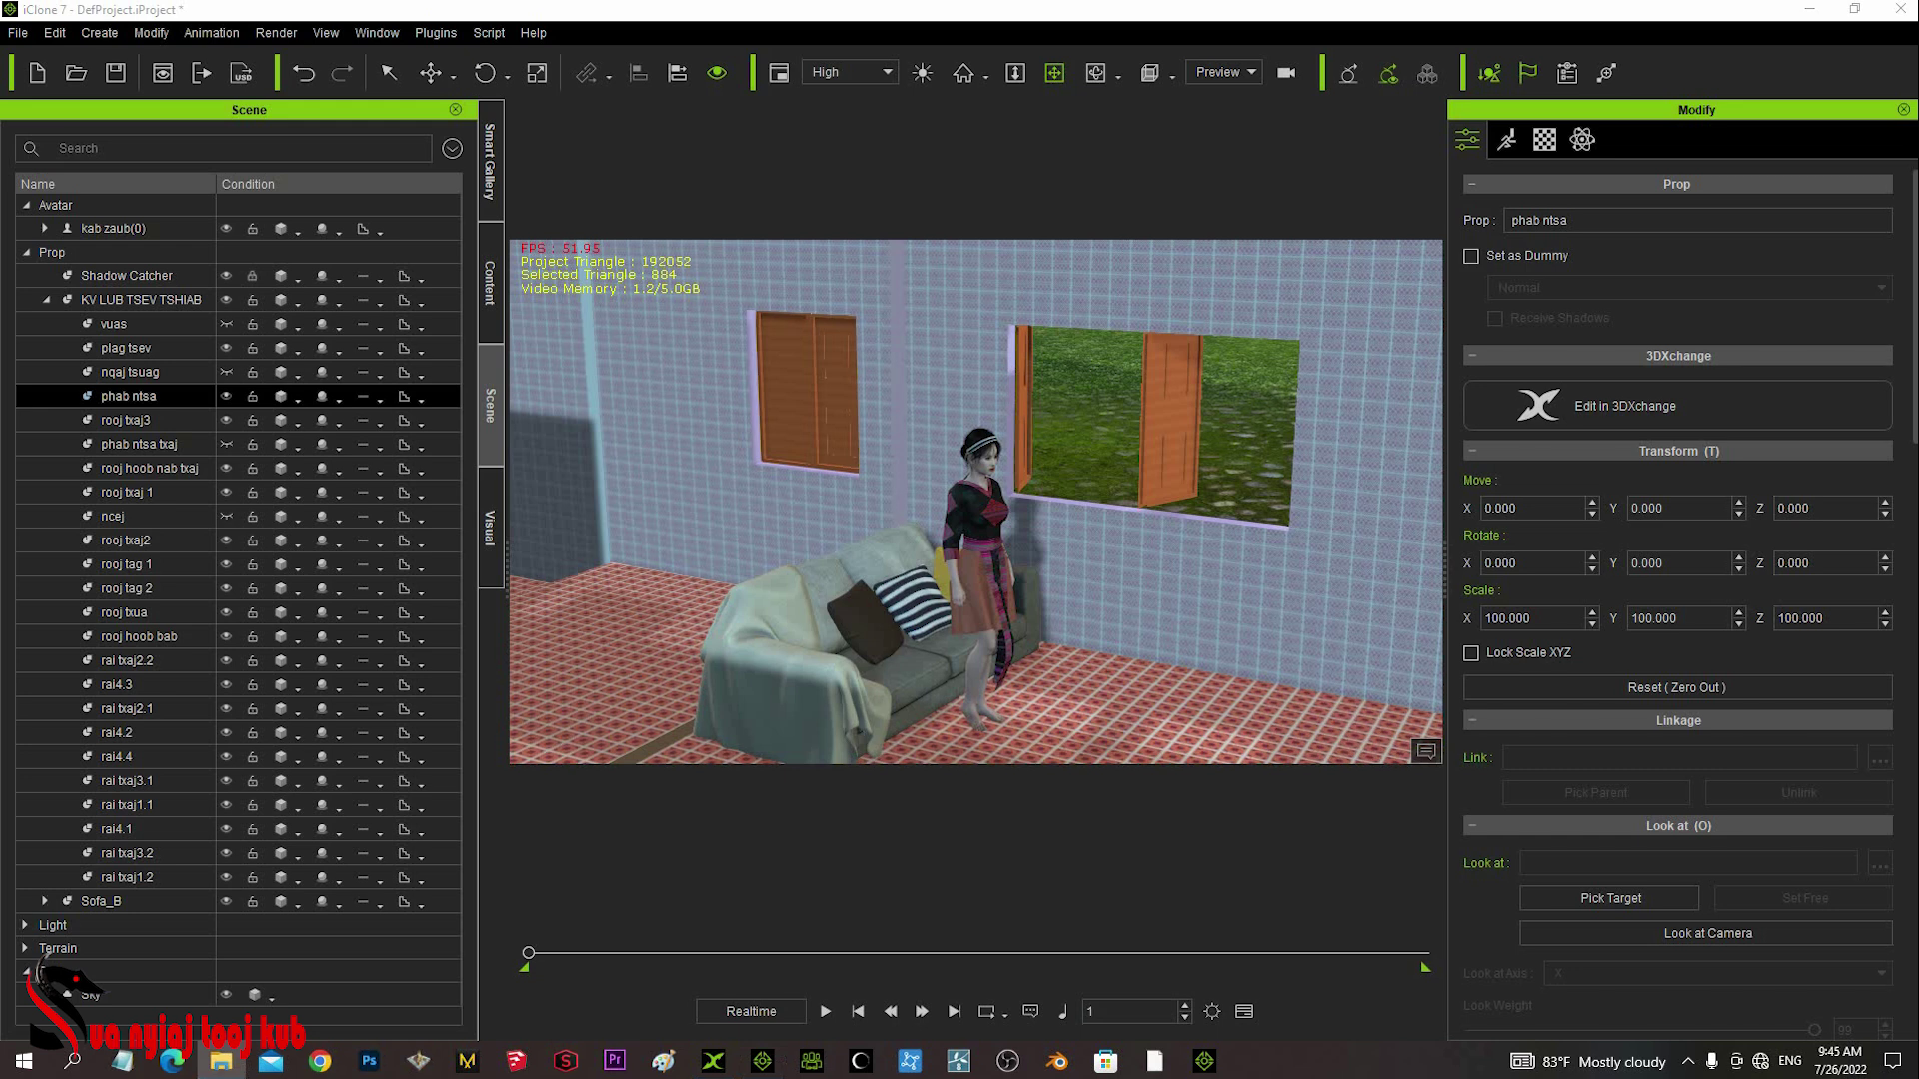
{"action": "left_click_drag", "start_coordinate": [1541, 380], "coordinate": [1057, 770]}
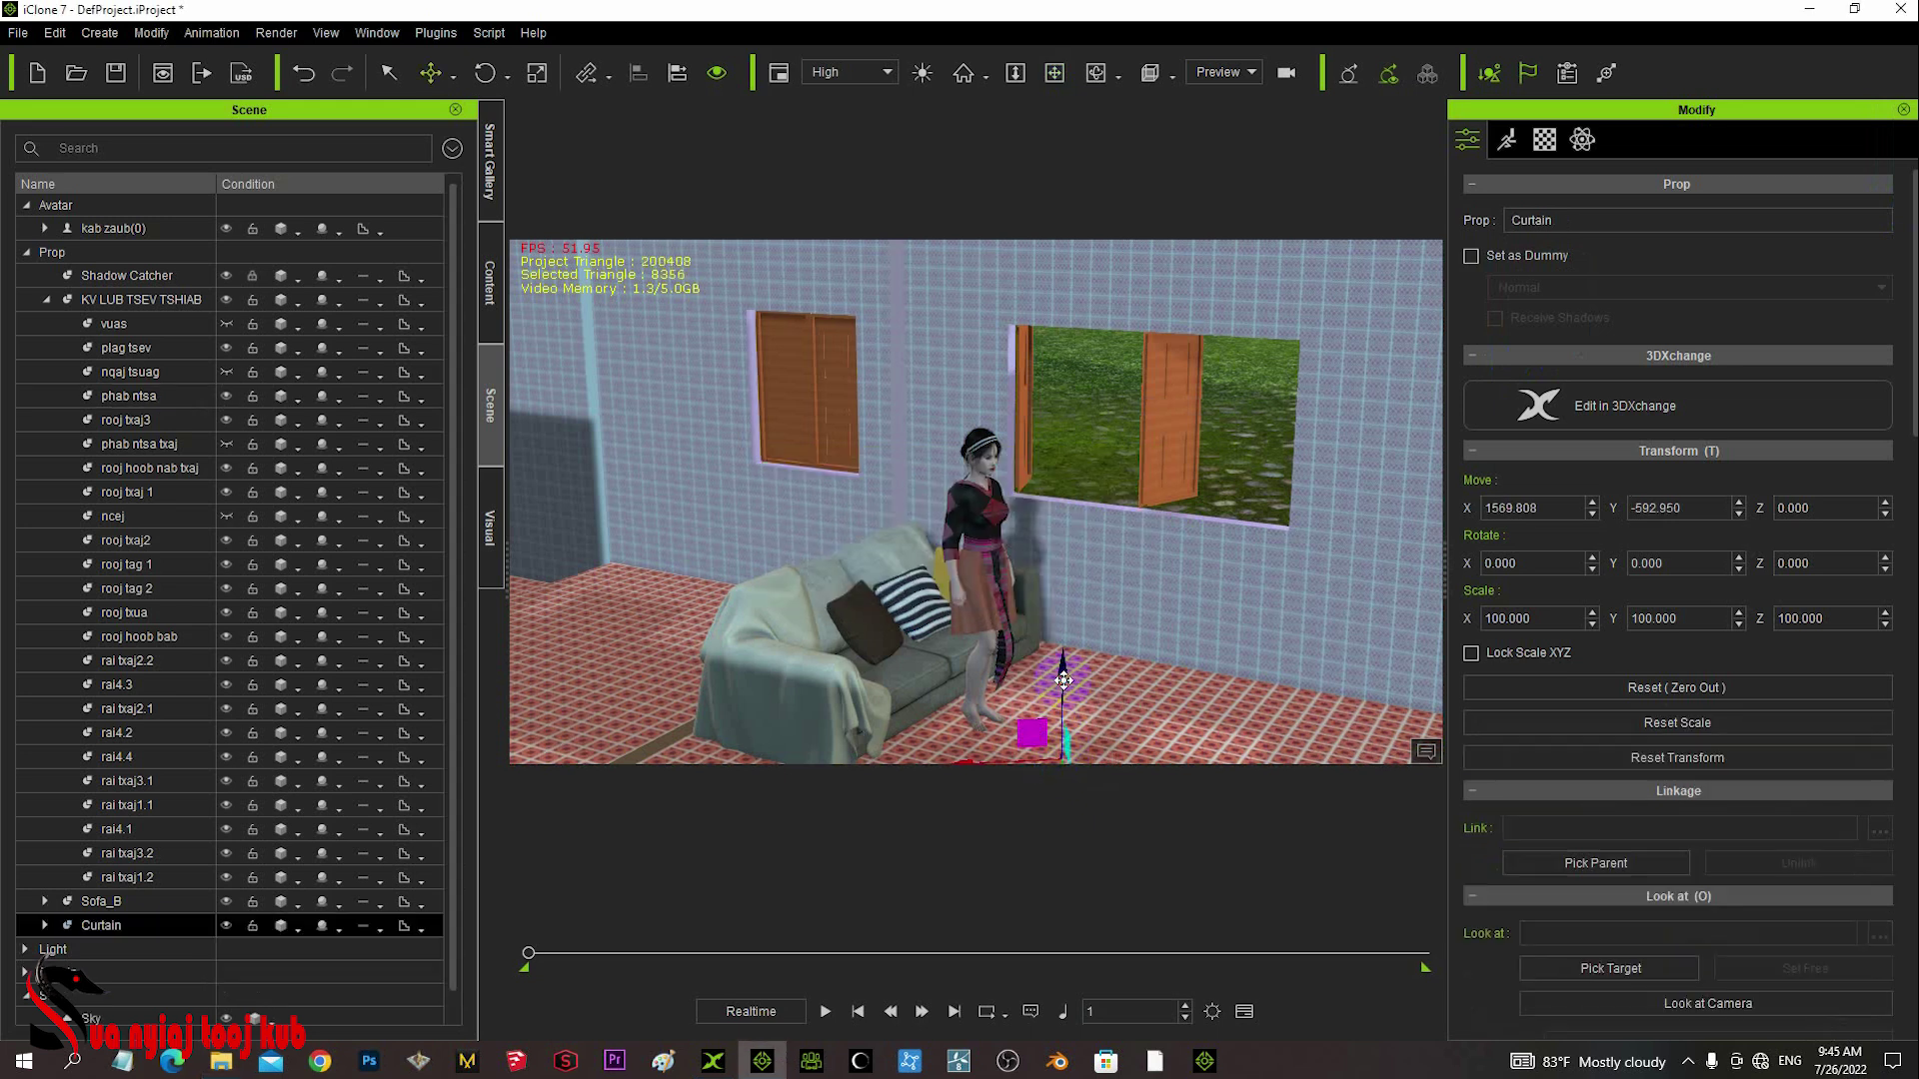
{"action": "left_click_drag", "start_coordinate": [1062, 666], "coordinate": [1045, 136]}
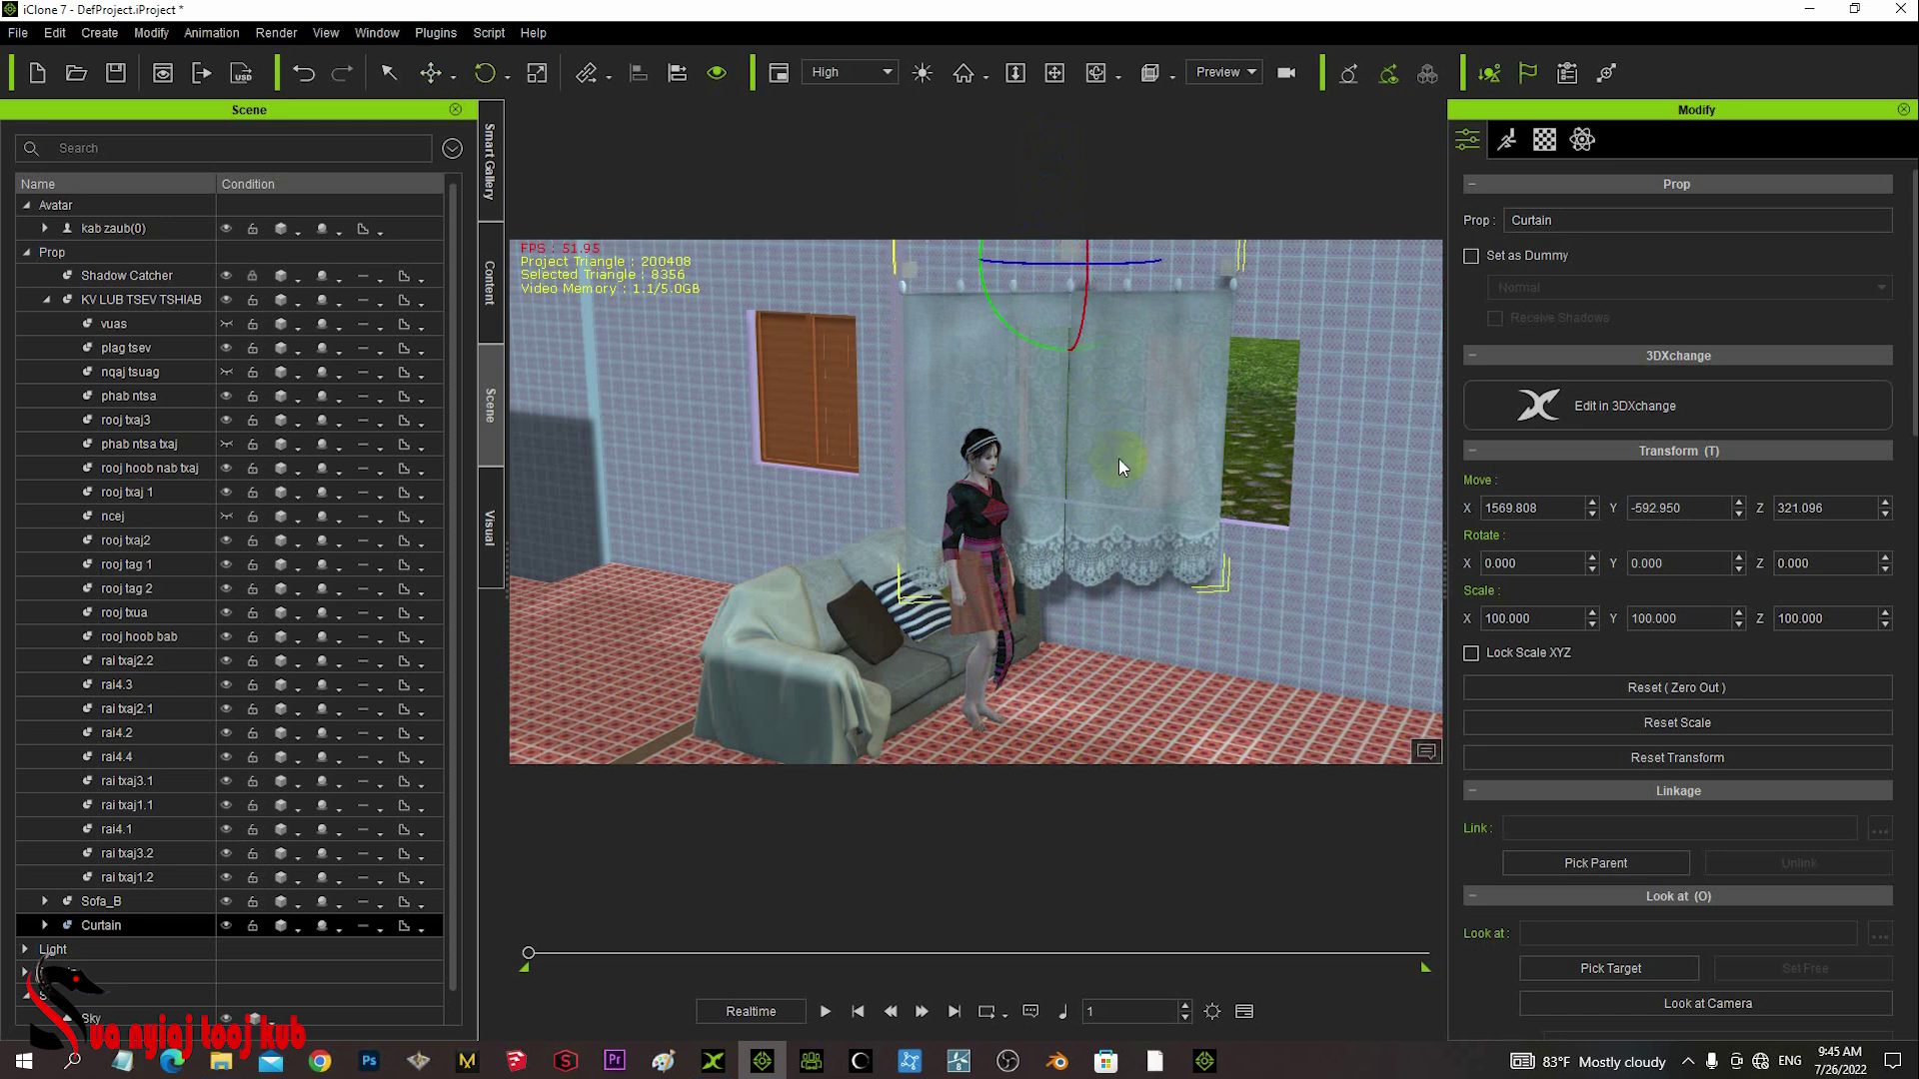
- Rotate the curtain about -33.7 degrees around Z so it runs parallel to the window wall
{"action": "left_click", "coordinate": [1149, 440]}
{"action": "left_click_drag", "start_coordinate": [1149, 440], "coordinate": [1056, 486]}
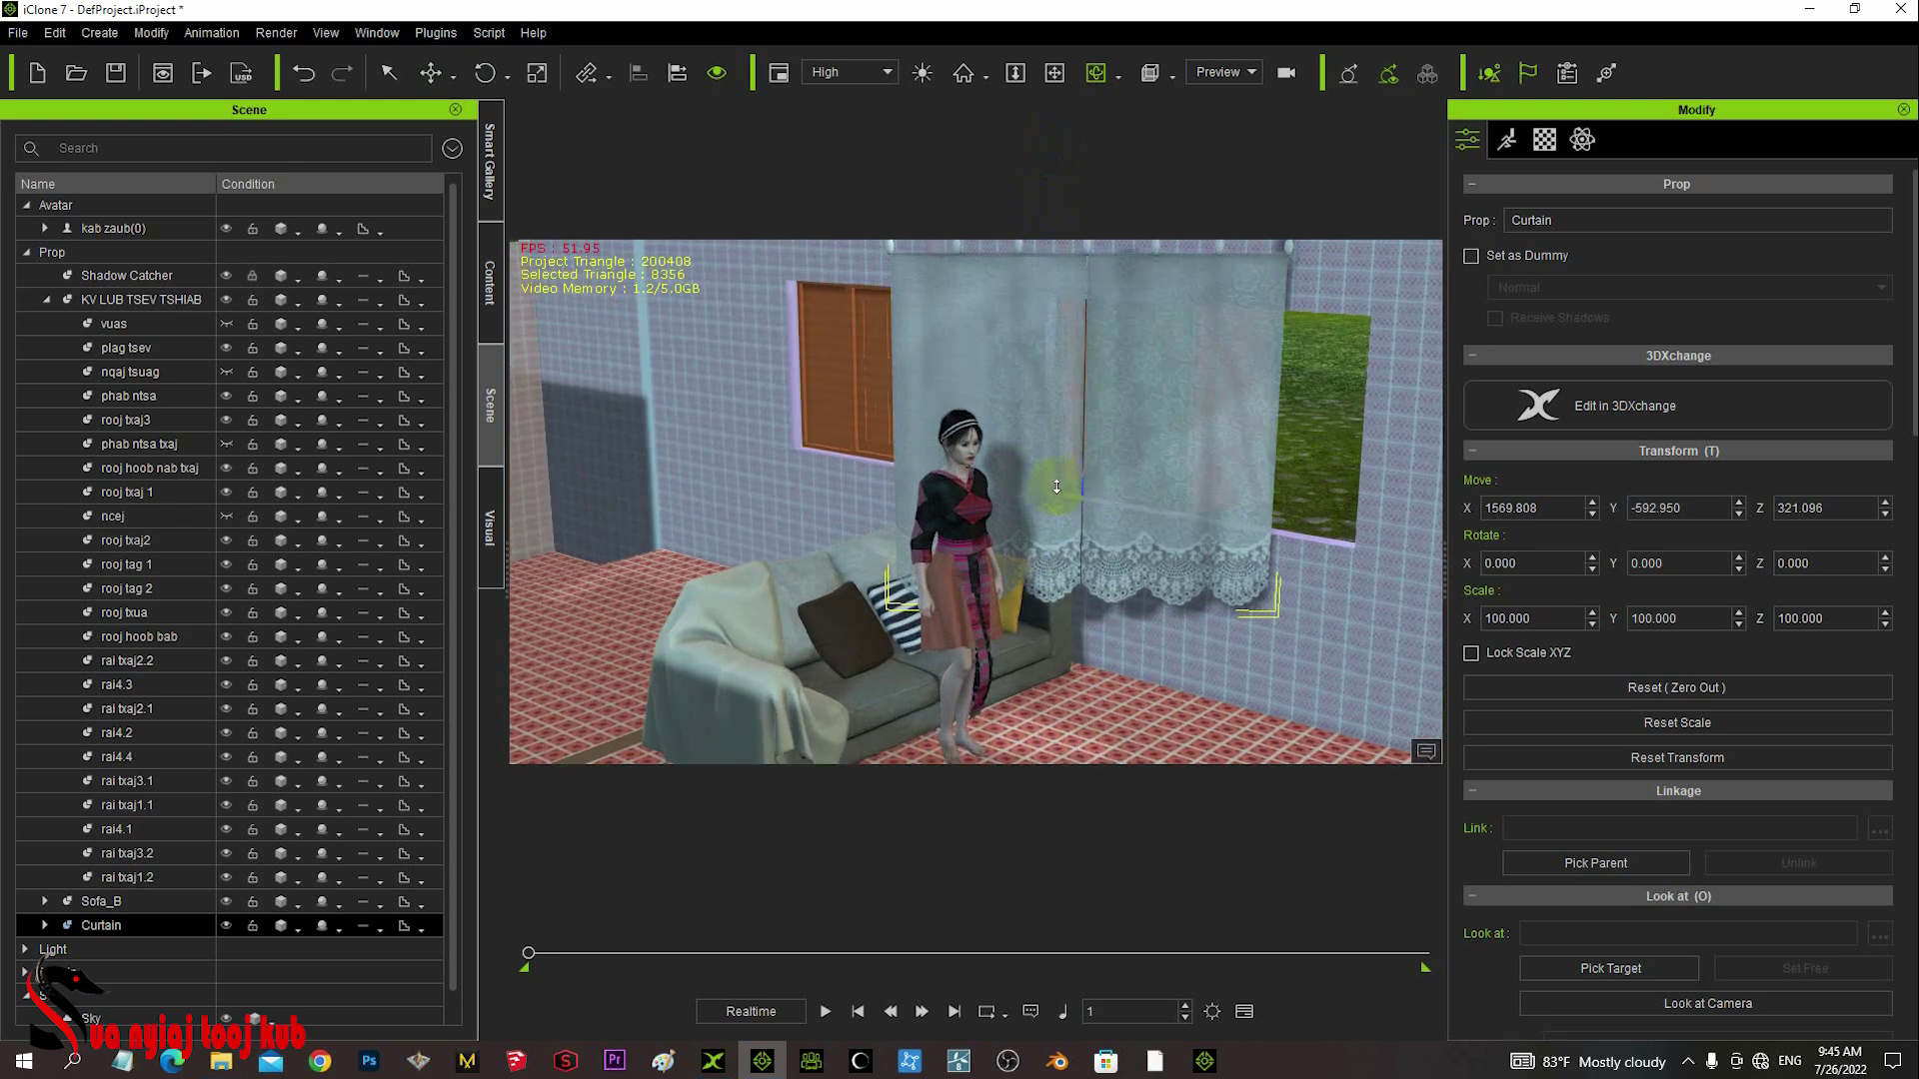
{"action": "left_click_drag", "start_coordinate": [1056, 411], "coordinate": [1062, 574]}
{"action": "key", "text": "a"}
{"action": "left_click_drag", "start_coordinate": [1079, 470], "coordinate": [1069, 565]}
{"action": "key", "text": "e"}
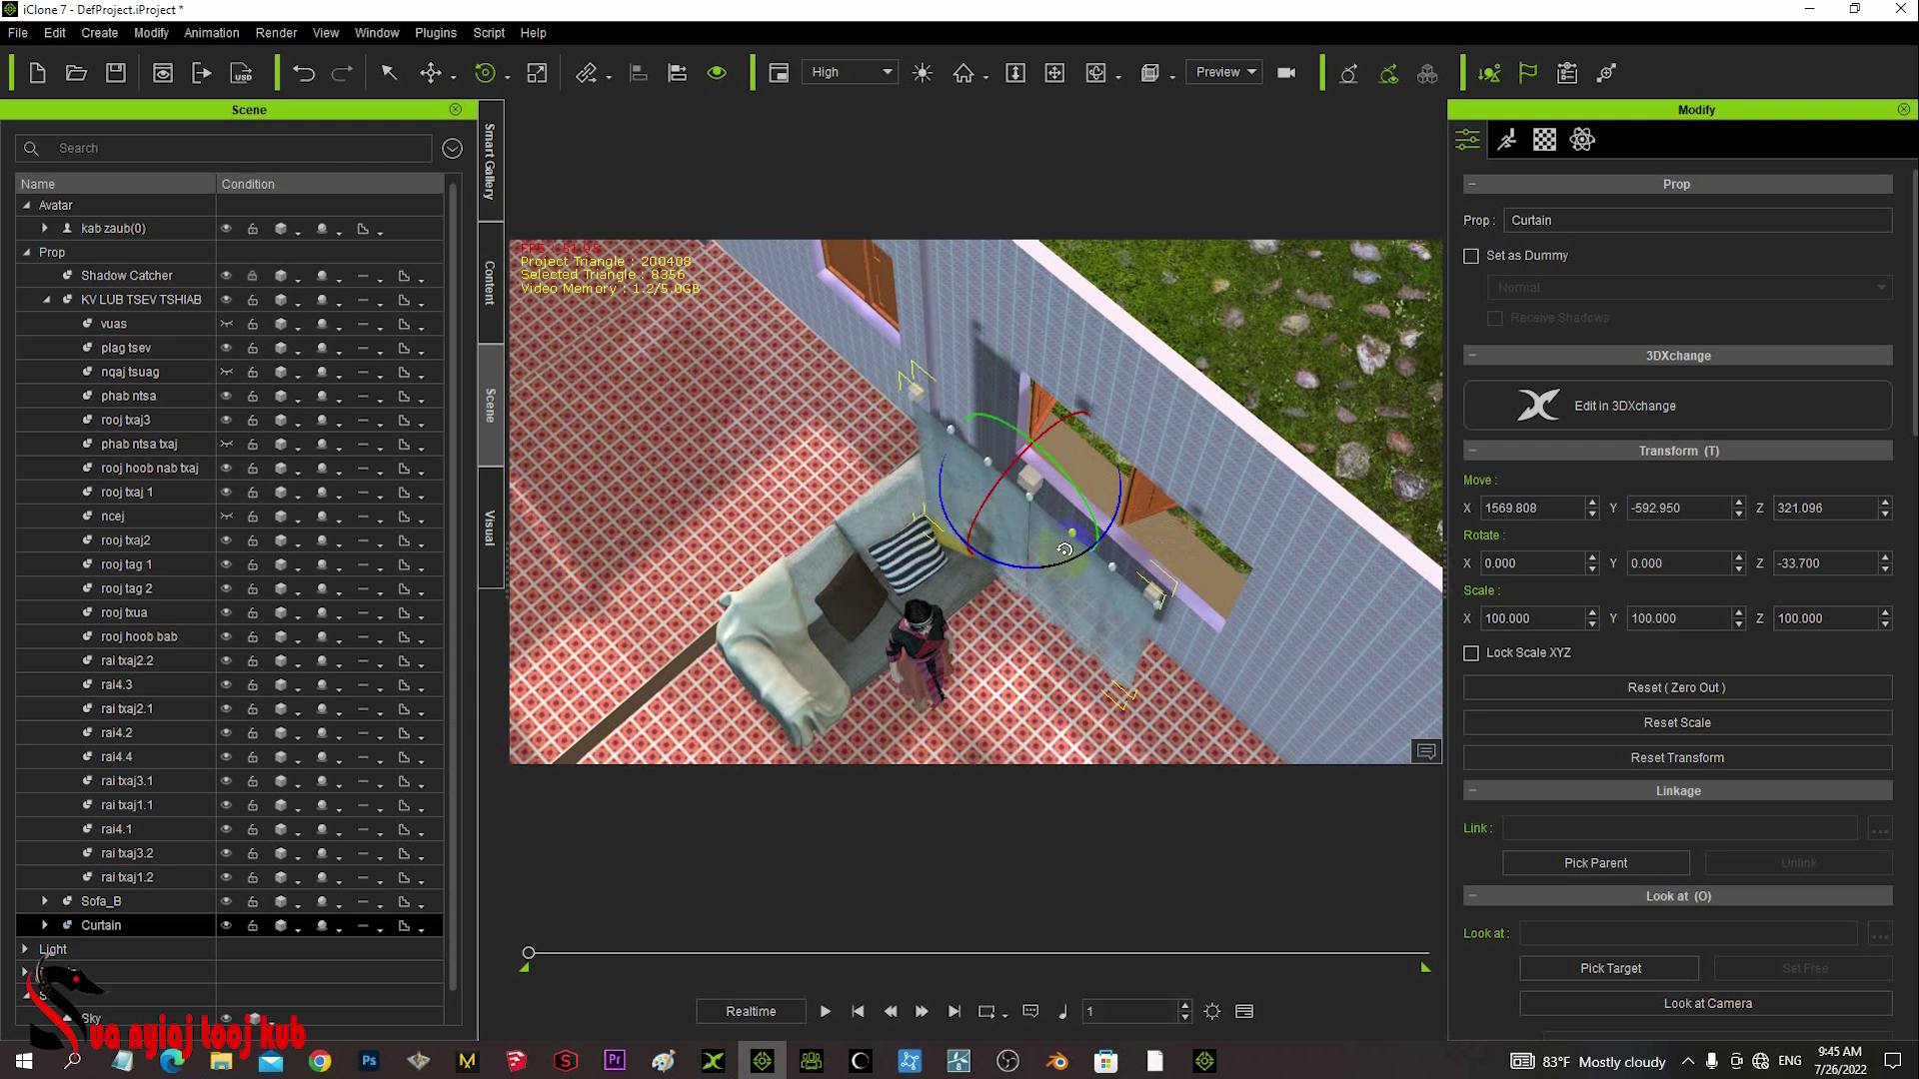
- Move the curtain over the window to about X 1521.4, Y -625.8 and widen its X scale to about 127.4
{"action": "key", "text": "w"}
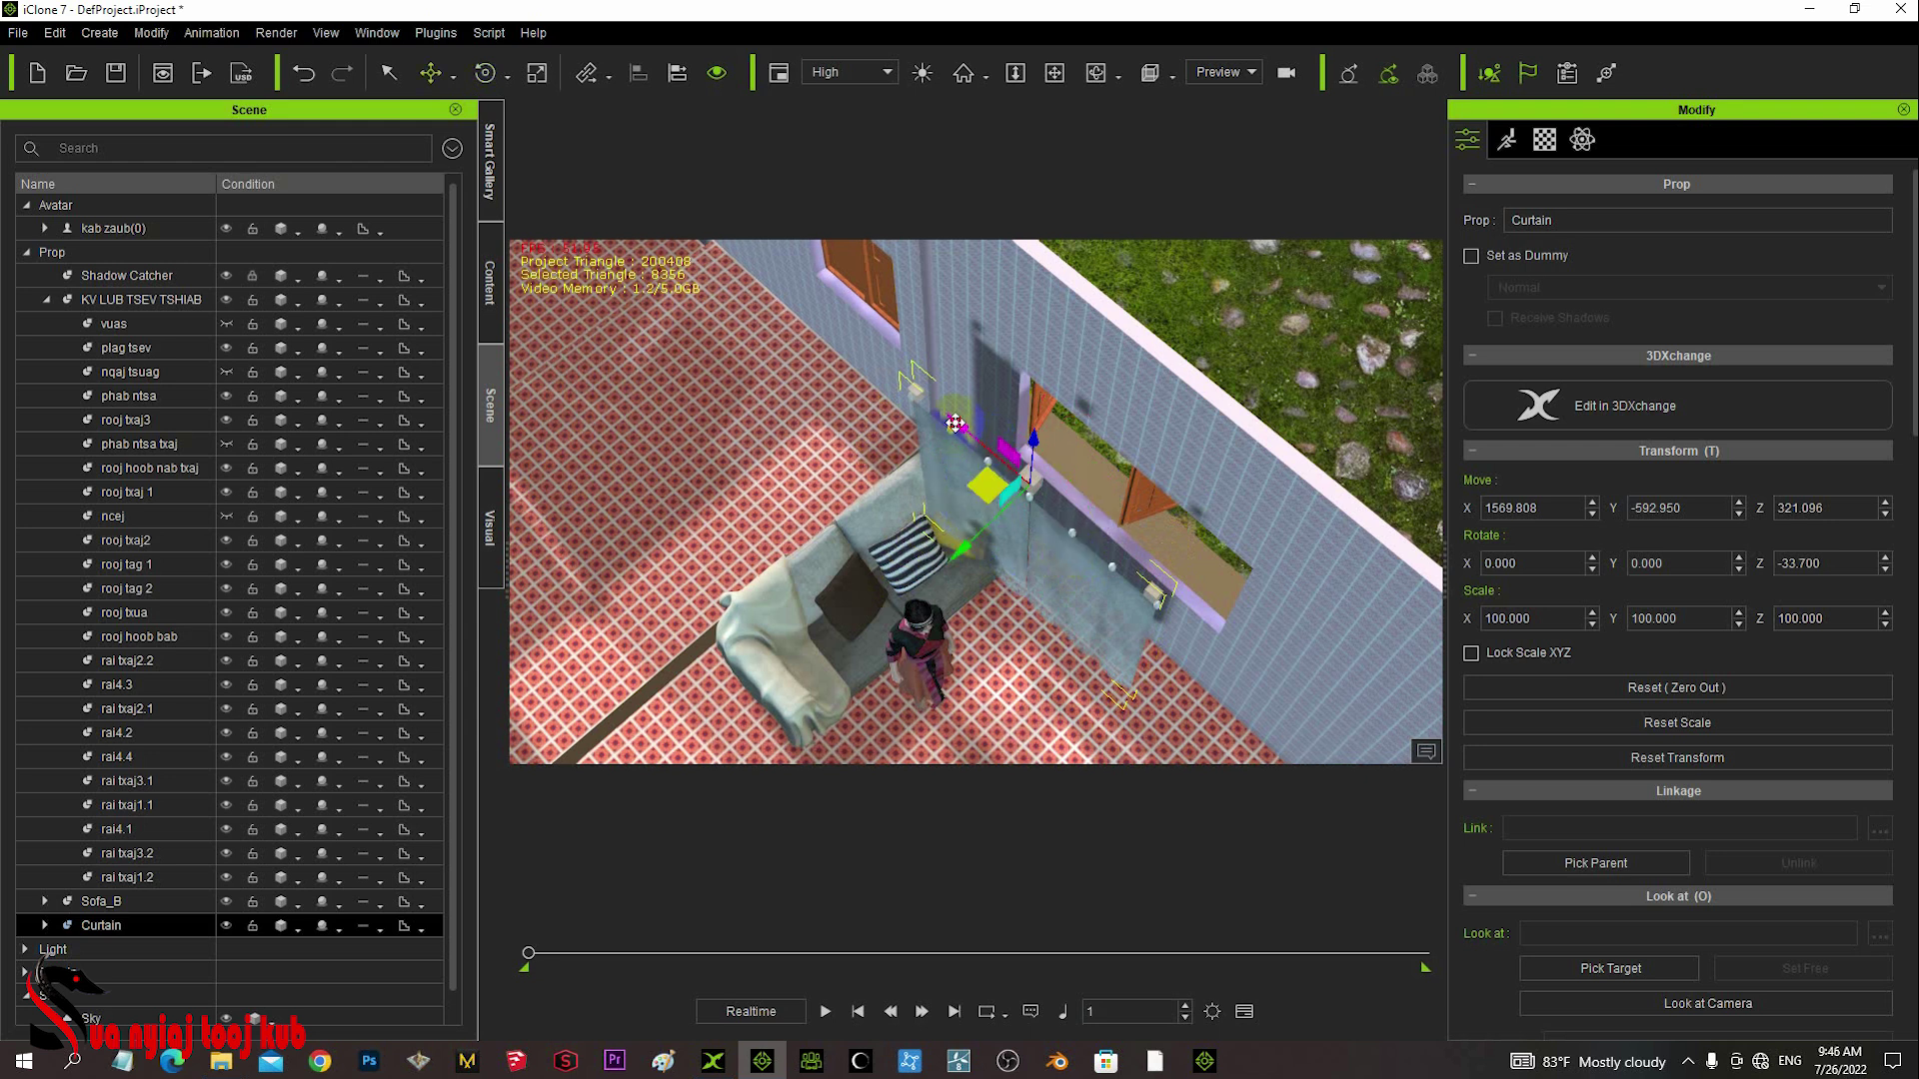
{"action": "left_click_drag", "start_coordinate": [955, 424], "coordinate": [1005, 467]}
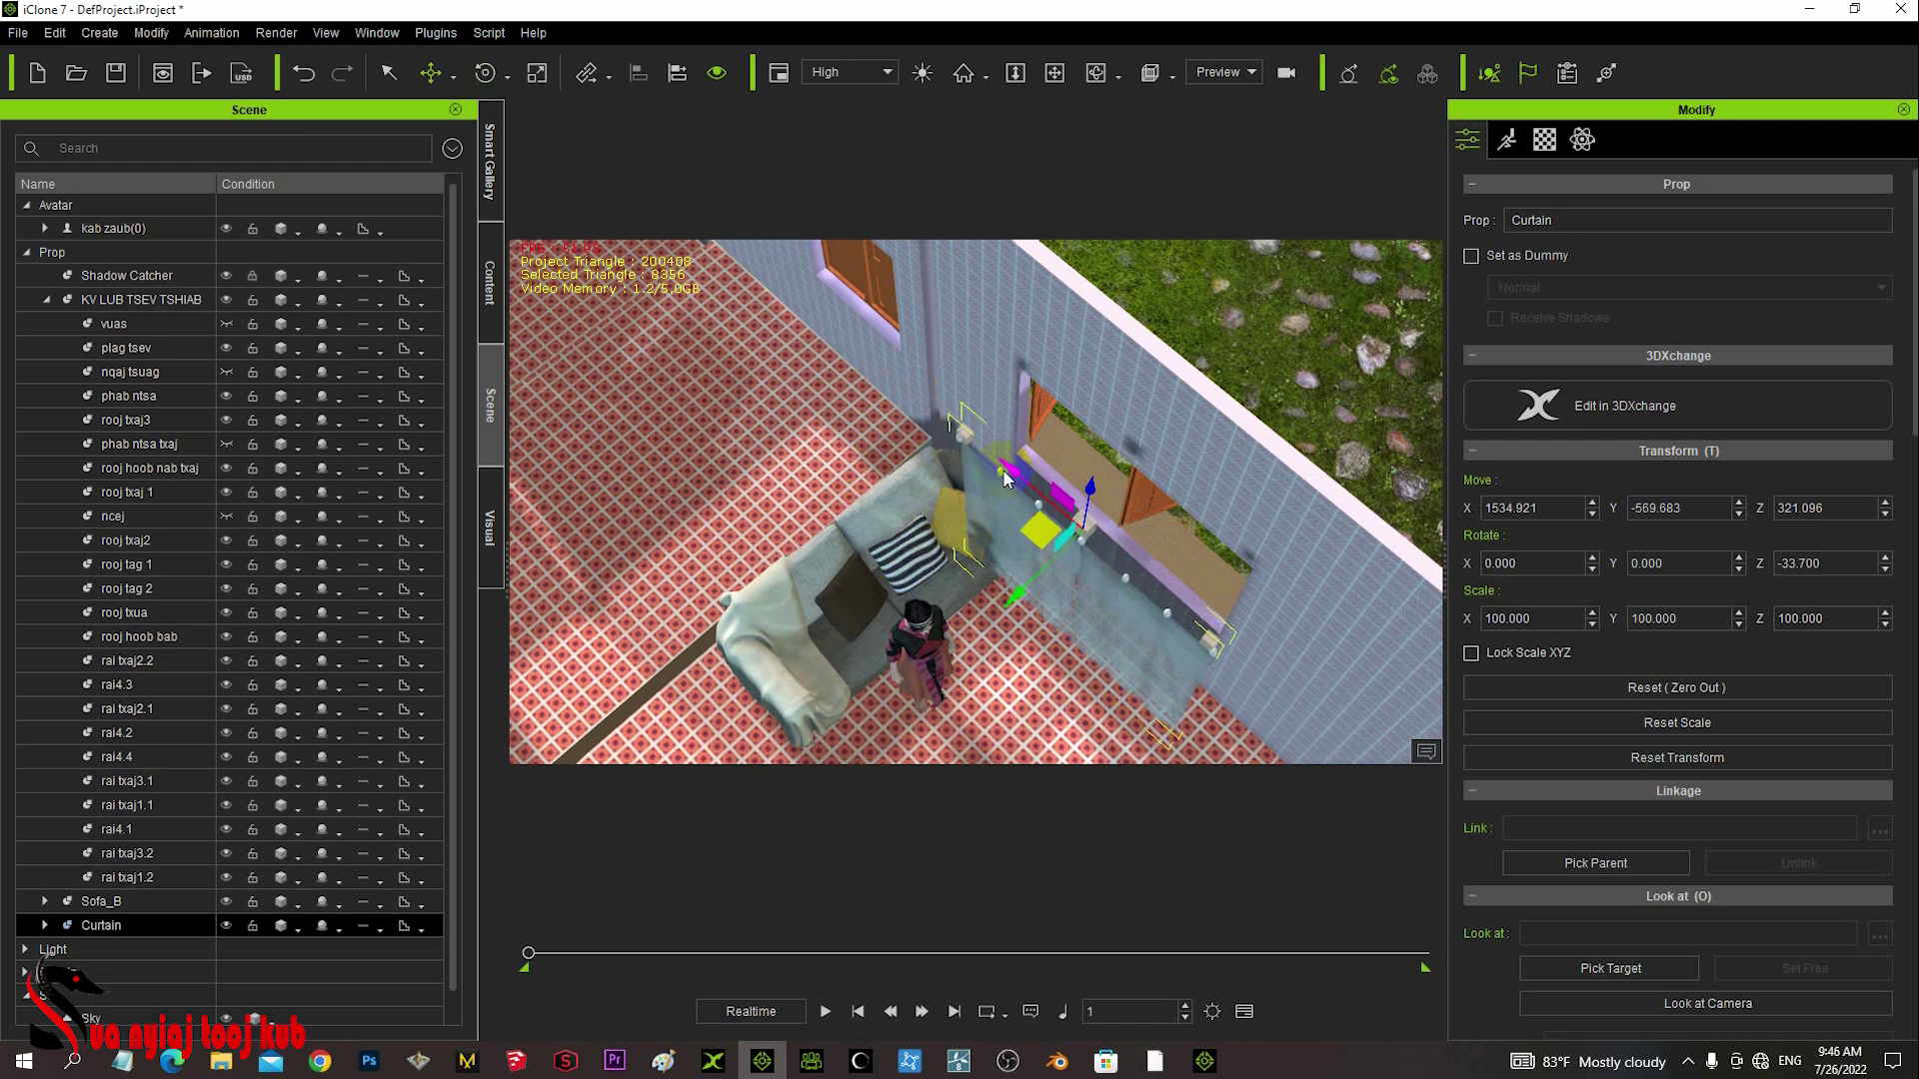
{"action": "left_click_drag", "start_coordinate": [1011, 600], "coordinate": [1051, 527]}
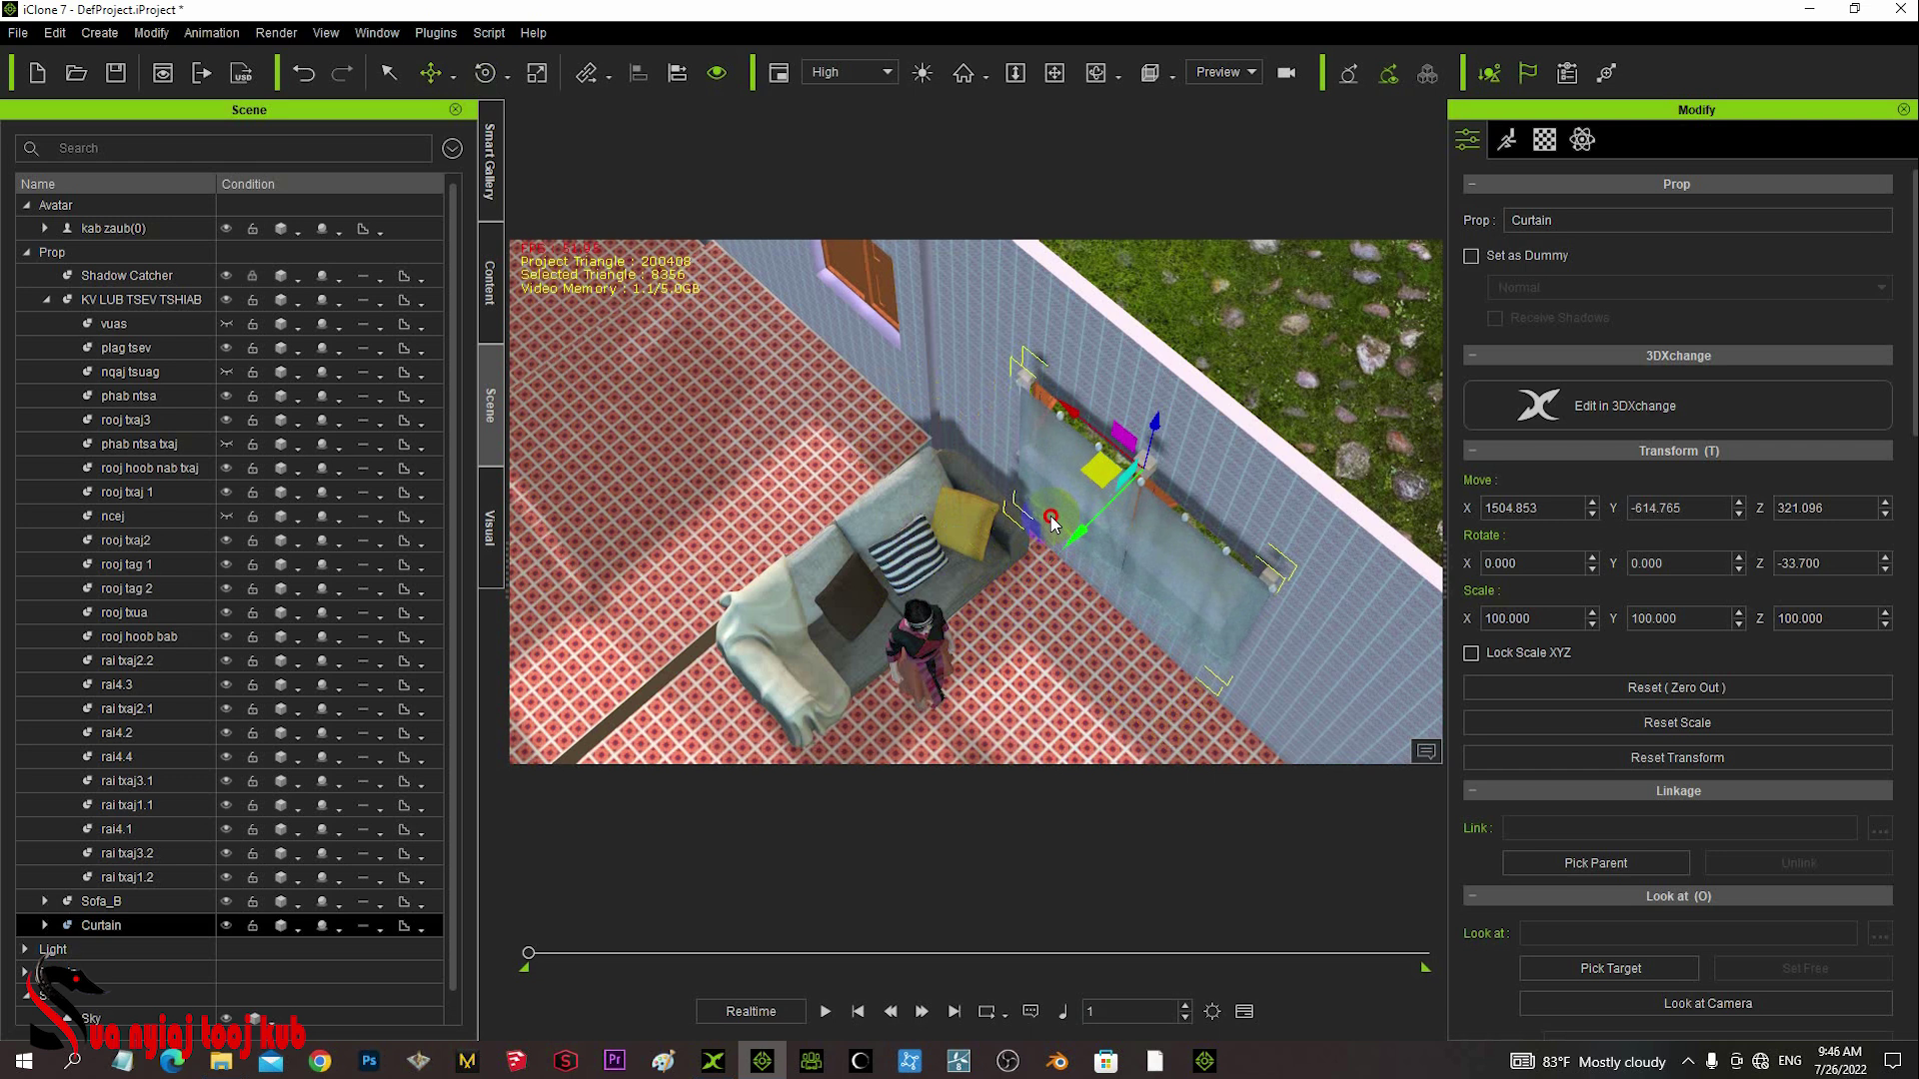
{"action": "right_click_drag", "start_coordinate": [1051, 528], "coordinate": [1097, 470]}
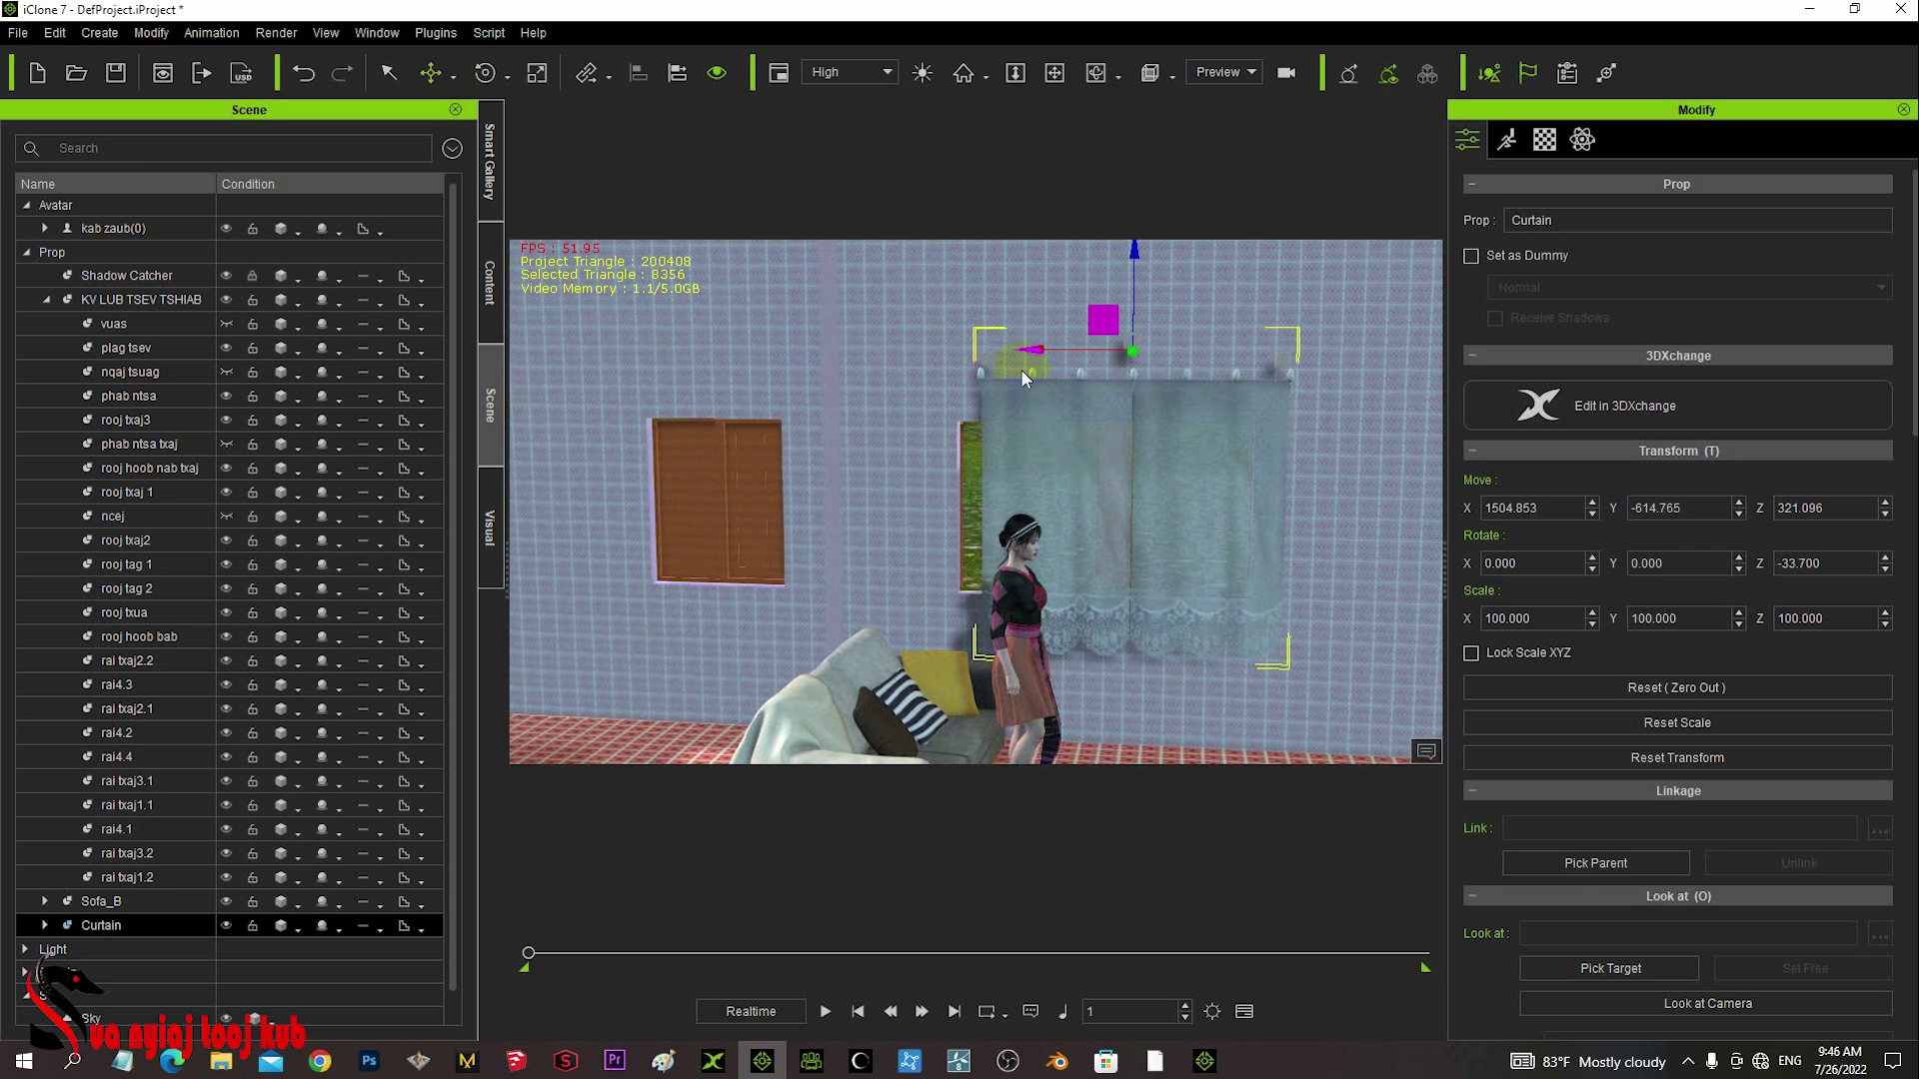
{"action": "left_click_drag", "start_coordinate": [1027, 347], "coordinate": [997, 351]}
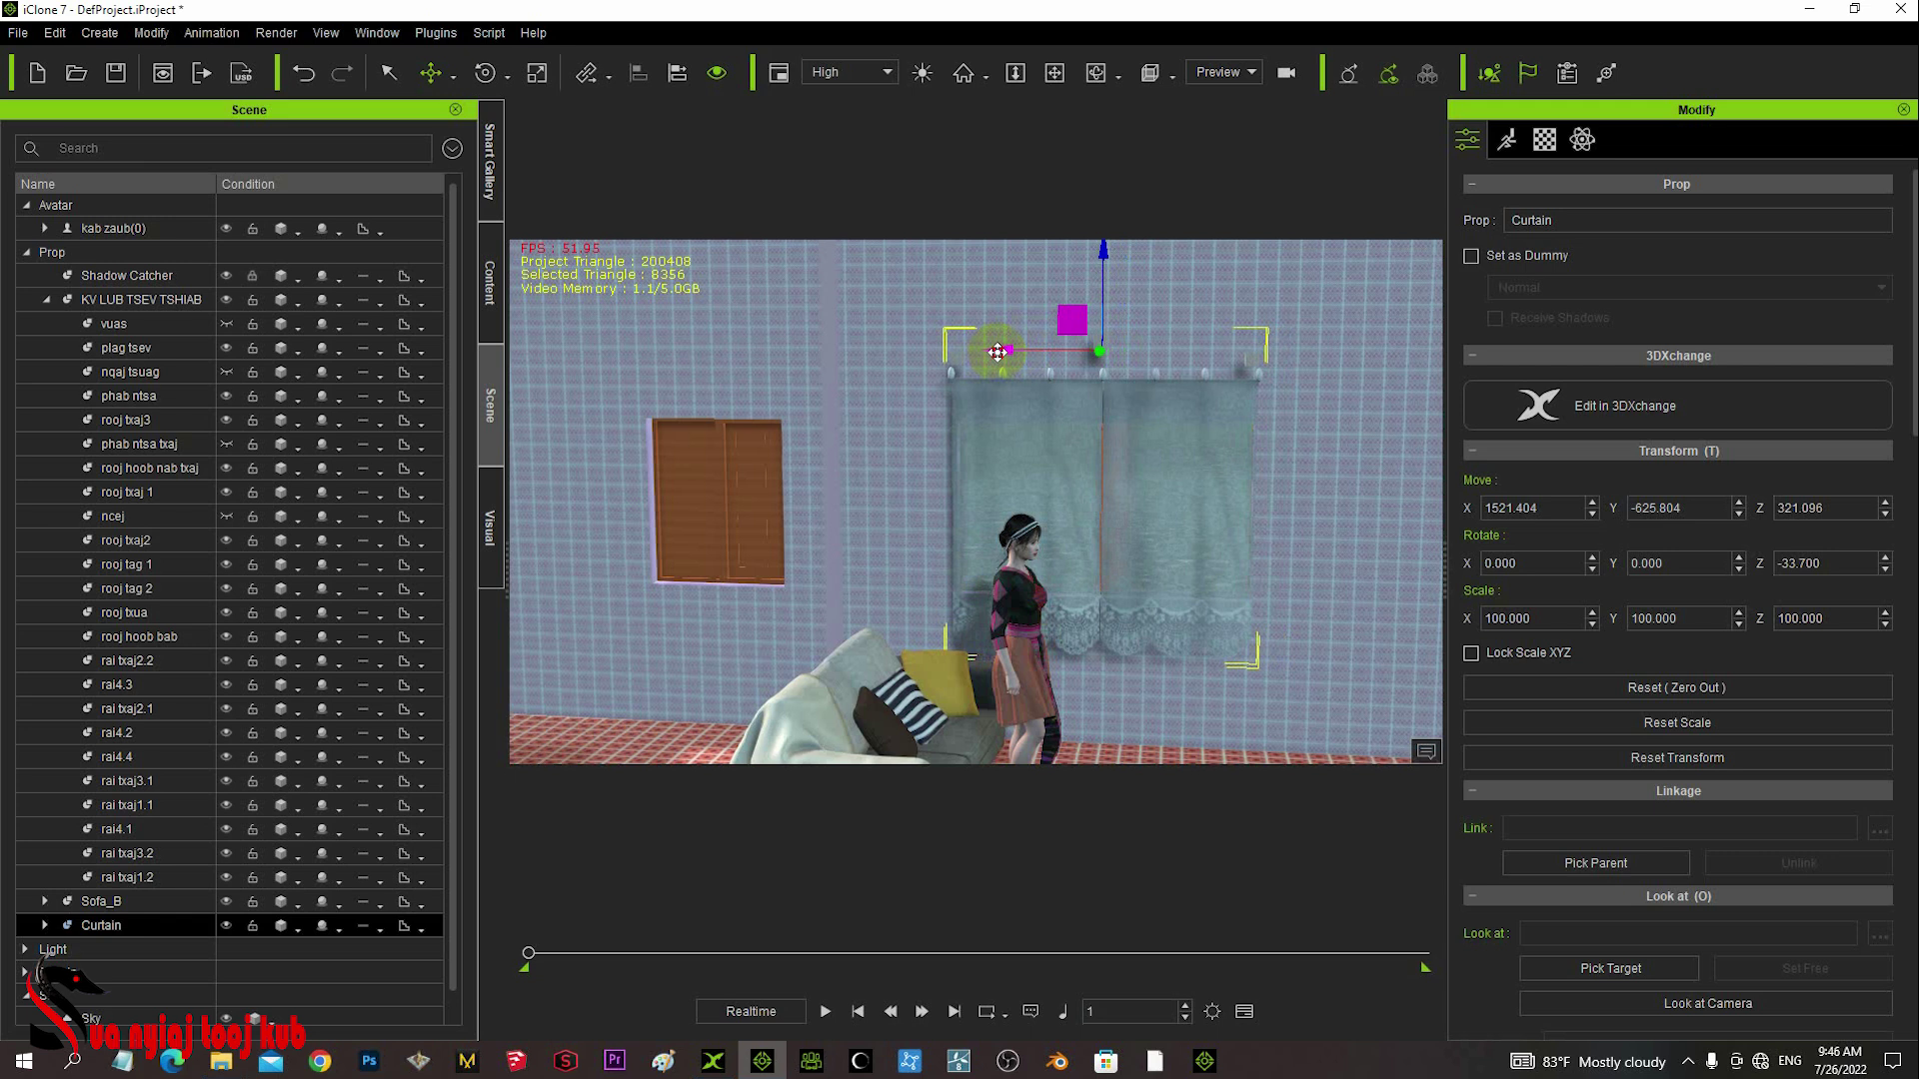
{"action": "key", "text": "r"}
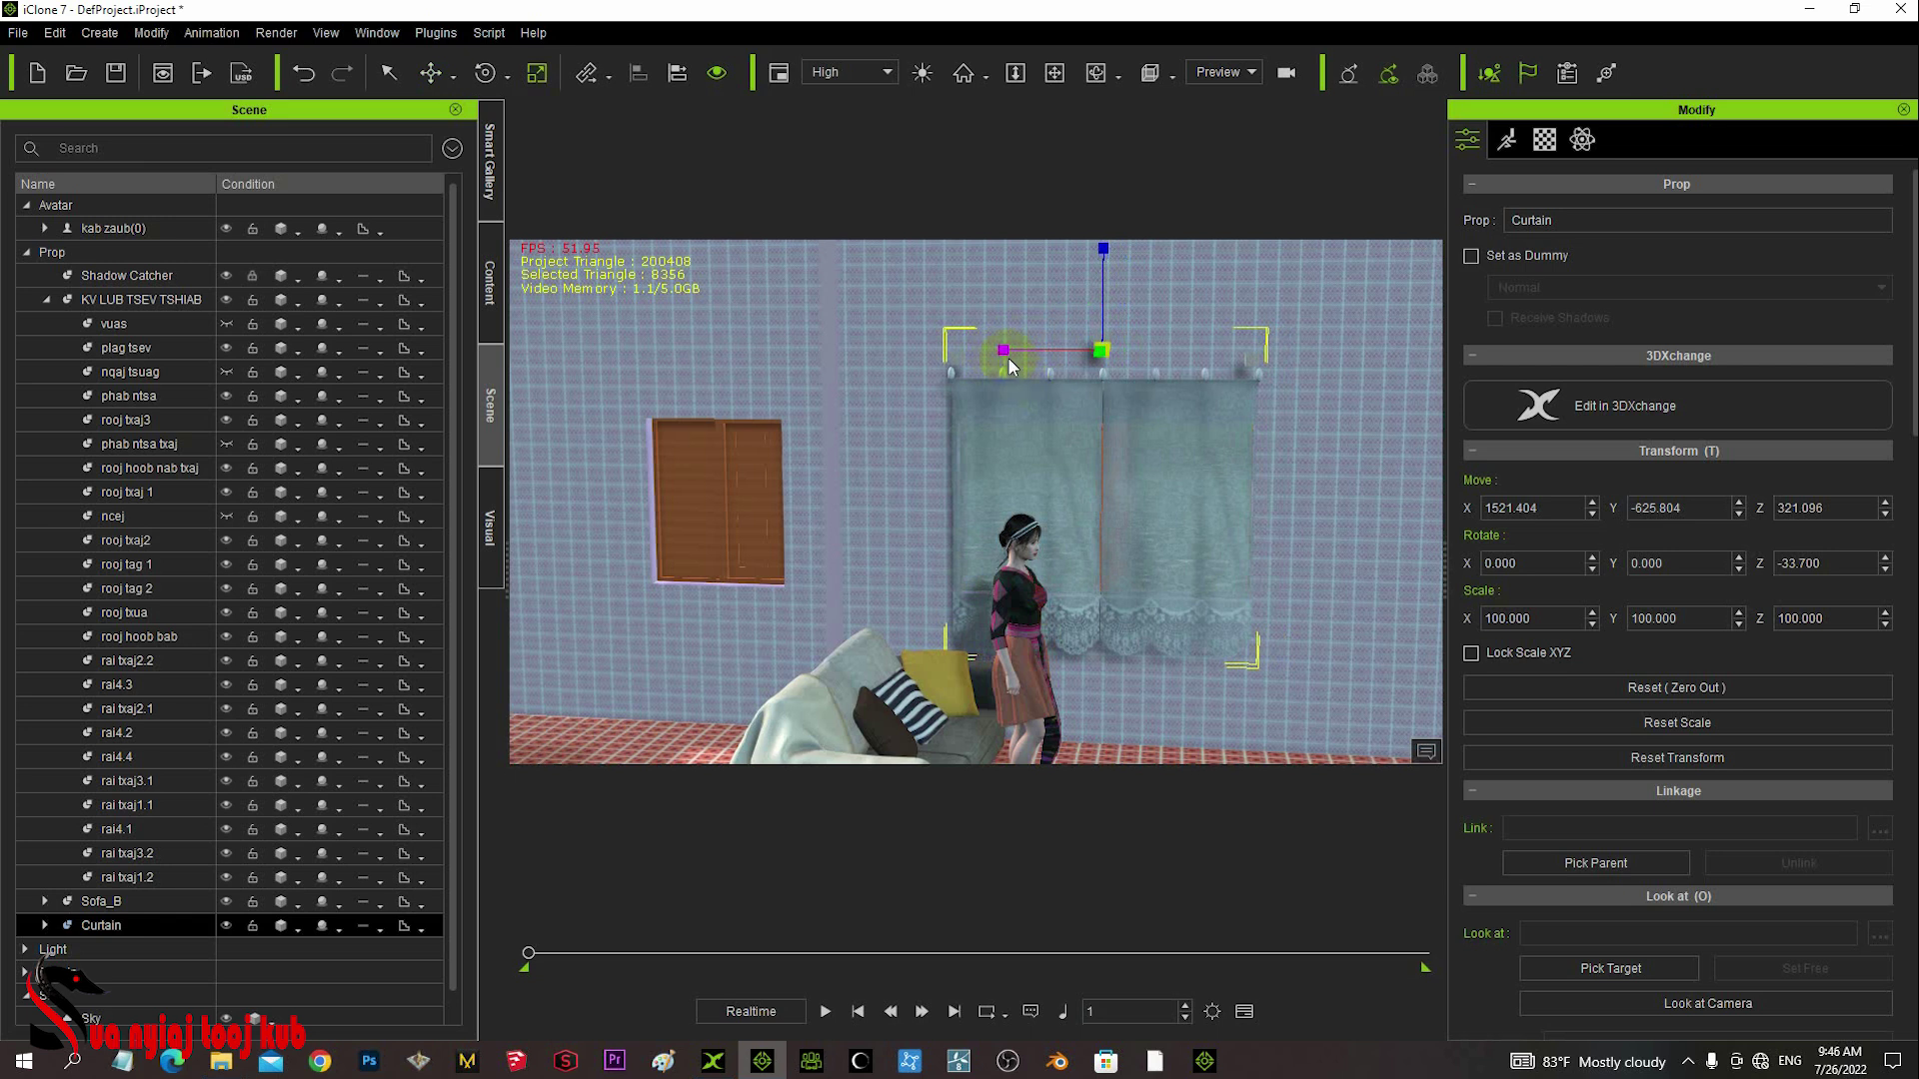
{"action": "left_click_drag", "start_coordinate": [1002, 351], "coordinate": [955, 370]}
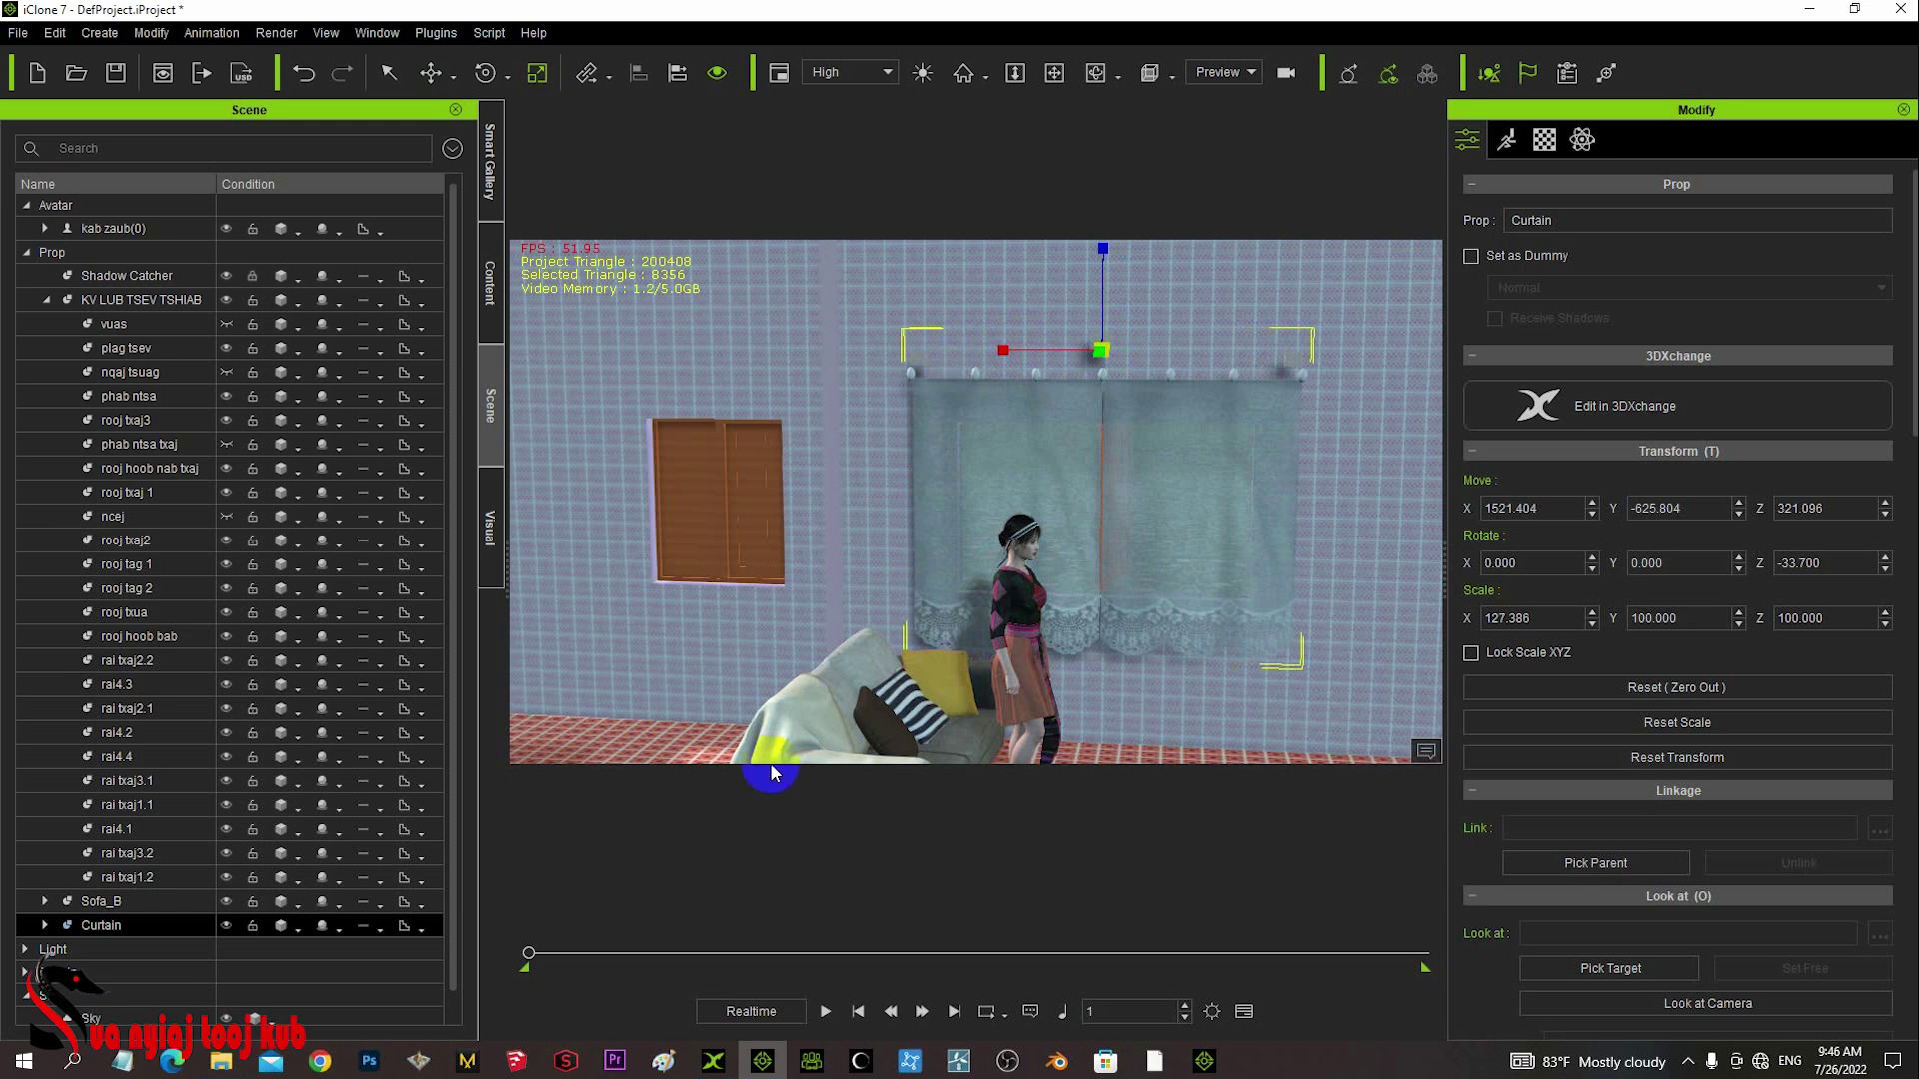
- Play the curtain's opening animation, stop it and return the timeline to frame 1
{"action": "key", "text": "space"}
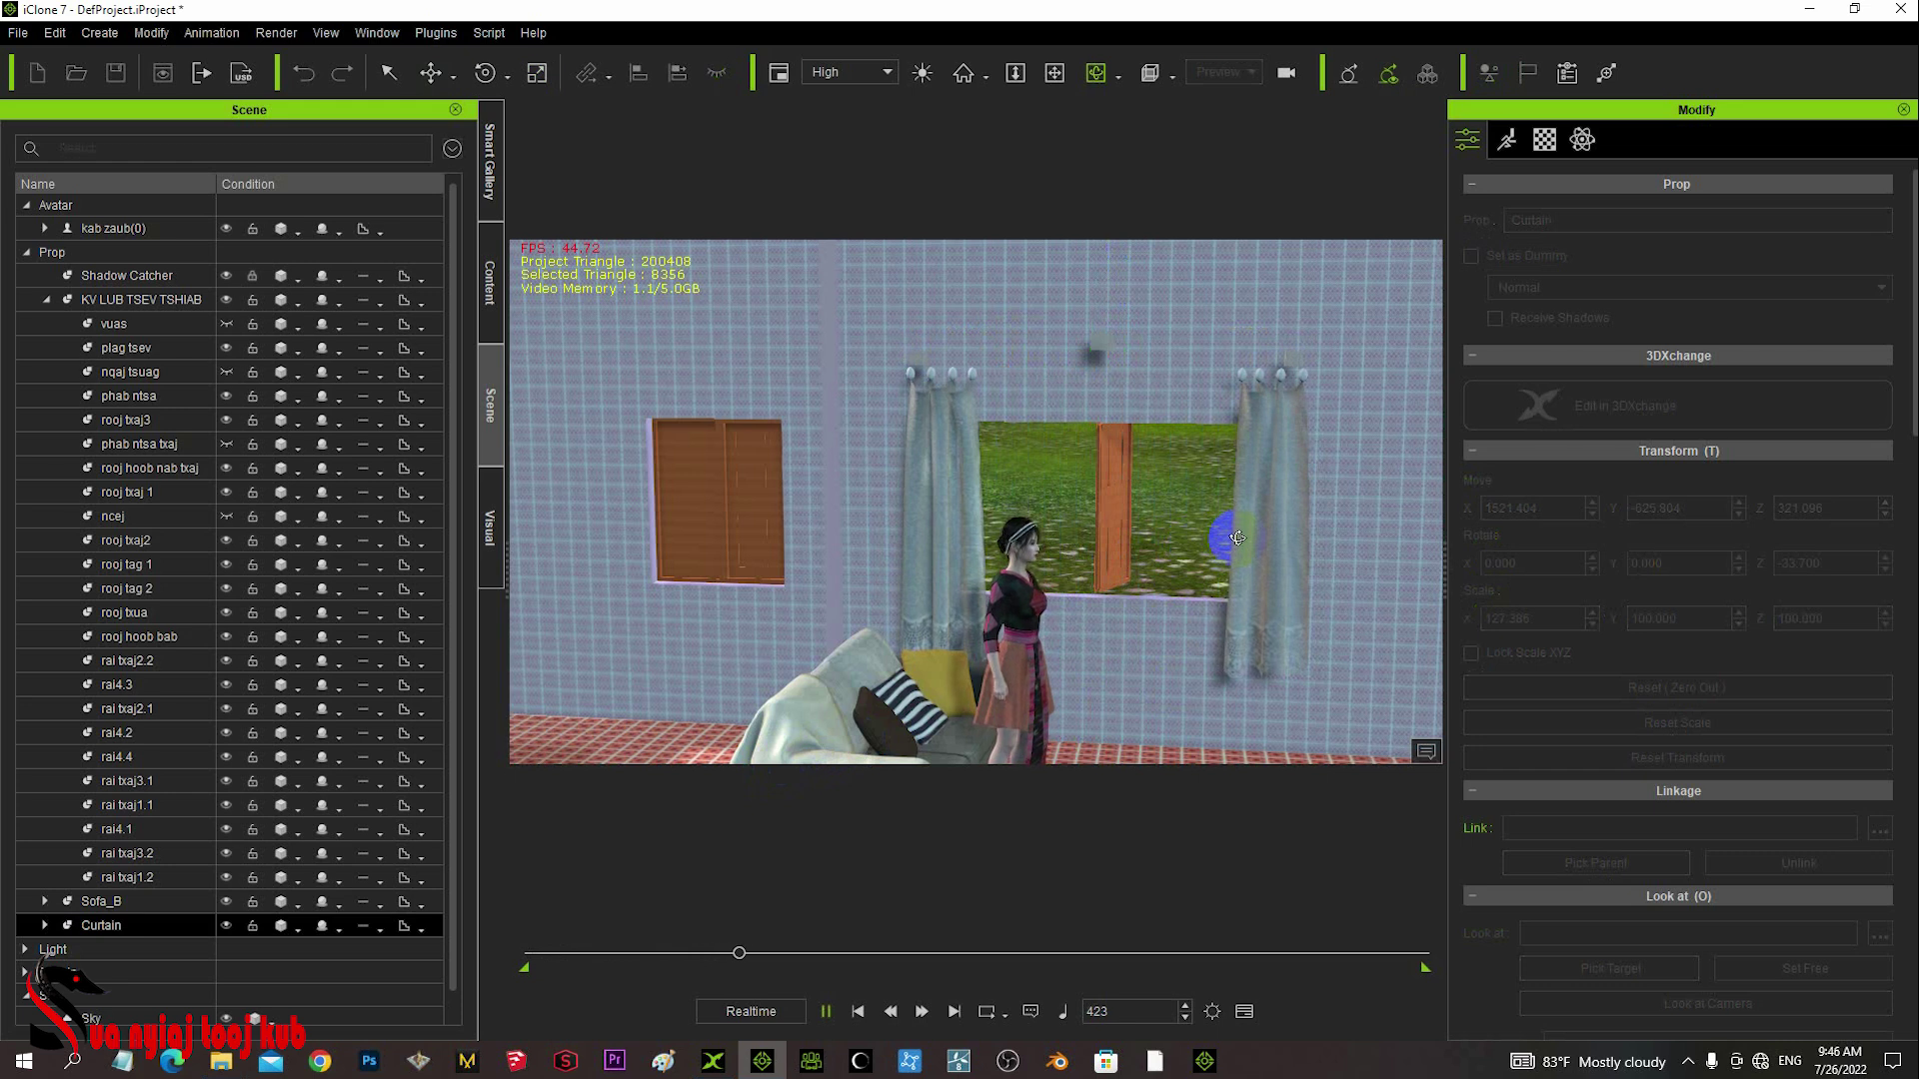
{"action": "right_click_drag", "start_coordinate": [1235, 538], "coordinate": [1271, 663]}
{"action": "left_click", "coordinate": [903, 977]}
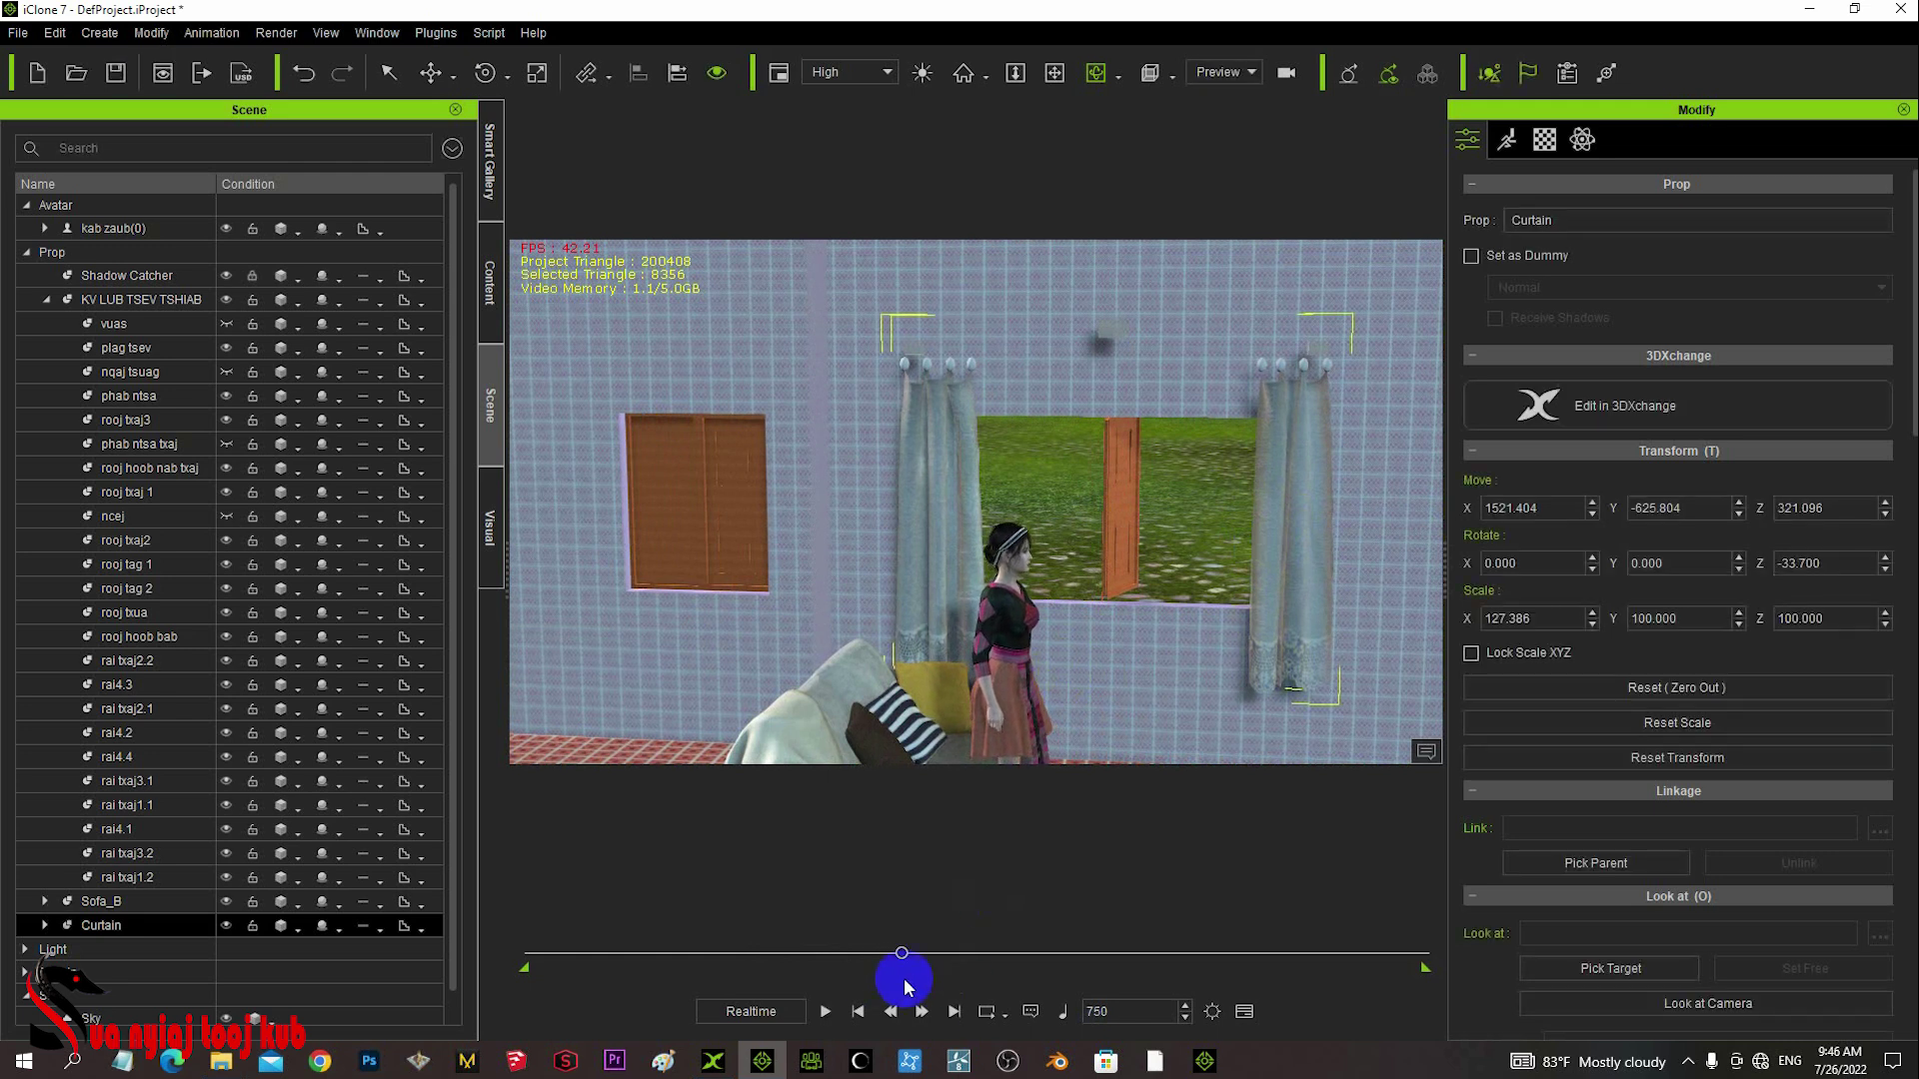
{"action": "left_click_drag", "start_coordinate": [900, 954], "coordinate": [528, 953]}
- Move the avatar past the end of the sofa toward the curtained window, to about X 1555.5, Y -600.7
{"action": "left_click", "coordinate": [1258, 621]}
{"action": "left_click_drag", "start_coordinate": [1232, 628], "coordinate": [986, 588]}
{"action": "right_click_drag", "start_coordinate": [985, 587], "coordinate": [982, 706]}
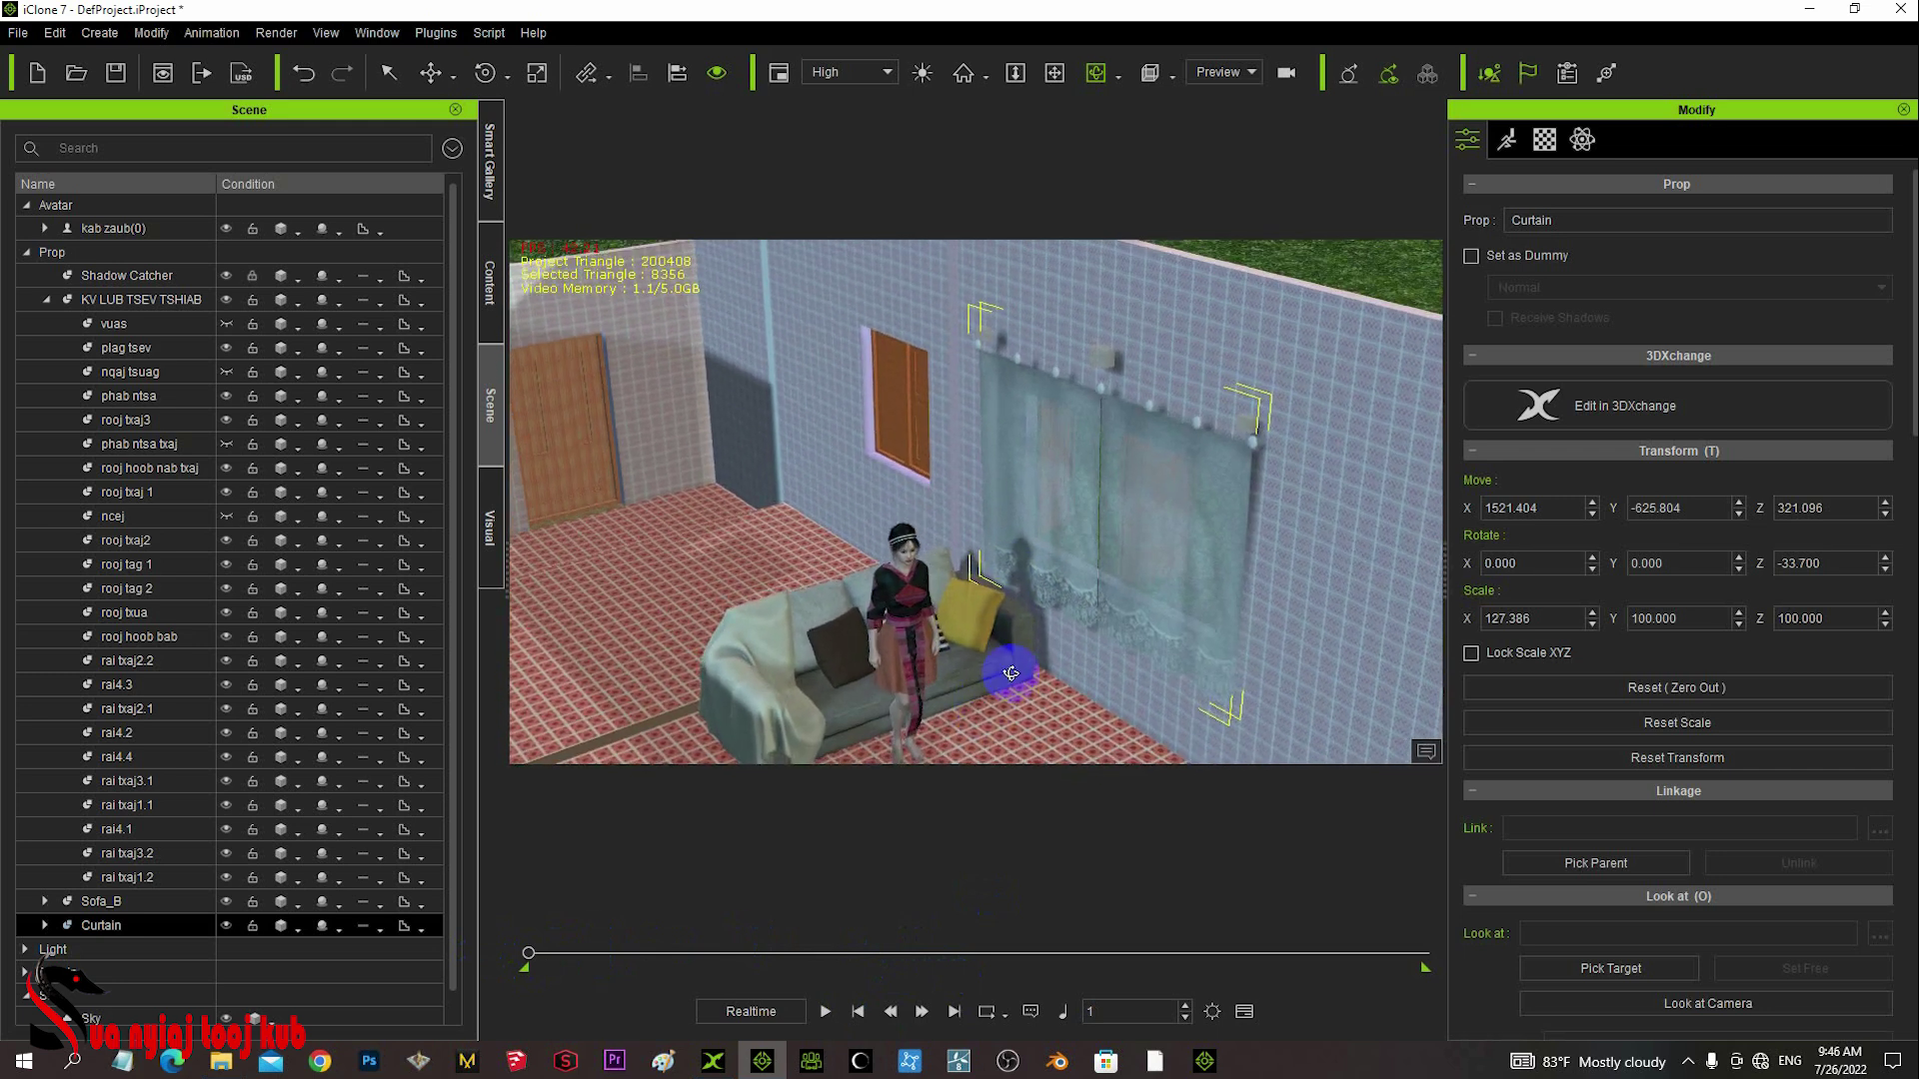
{"action": "middle_click_drag", "start_coordinate": [994, 660], "coordinate": [1028, 583]}
{"action": "left_click", "coordinate": [910, 539]}
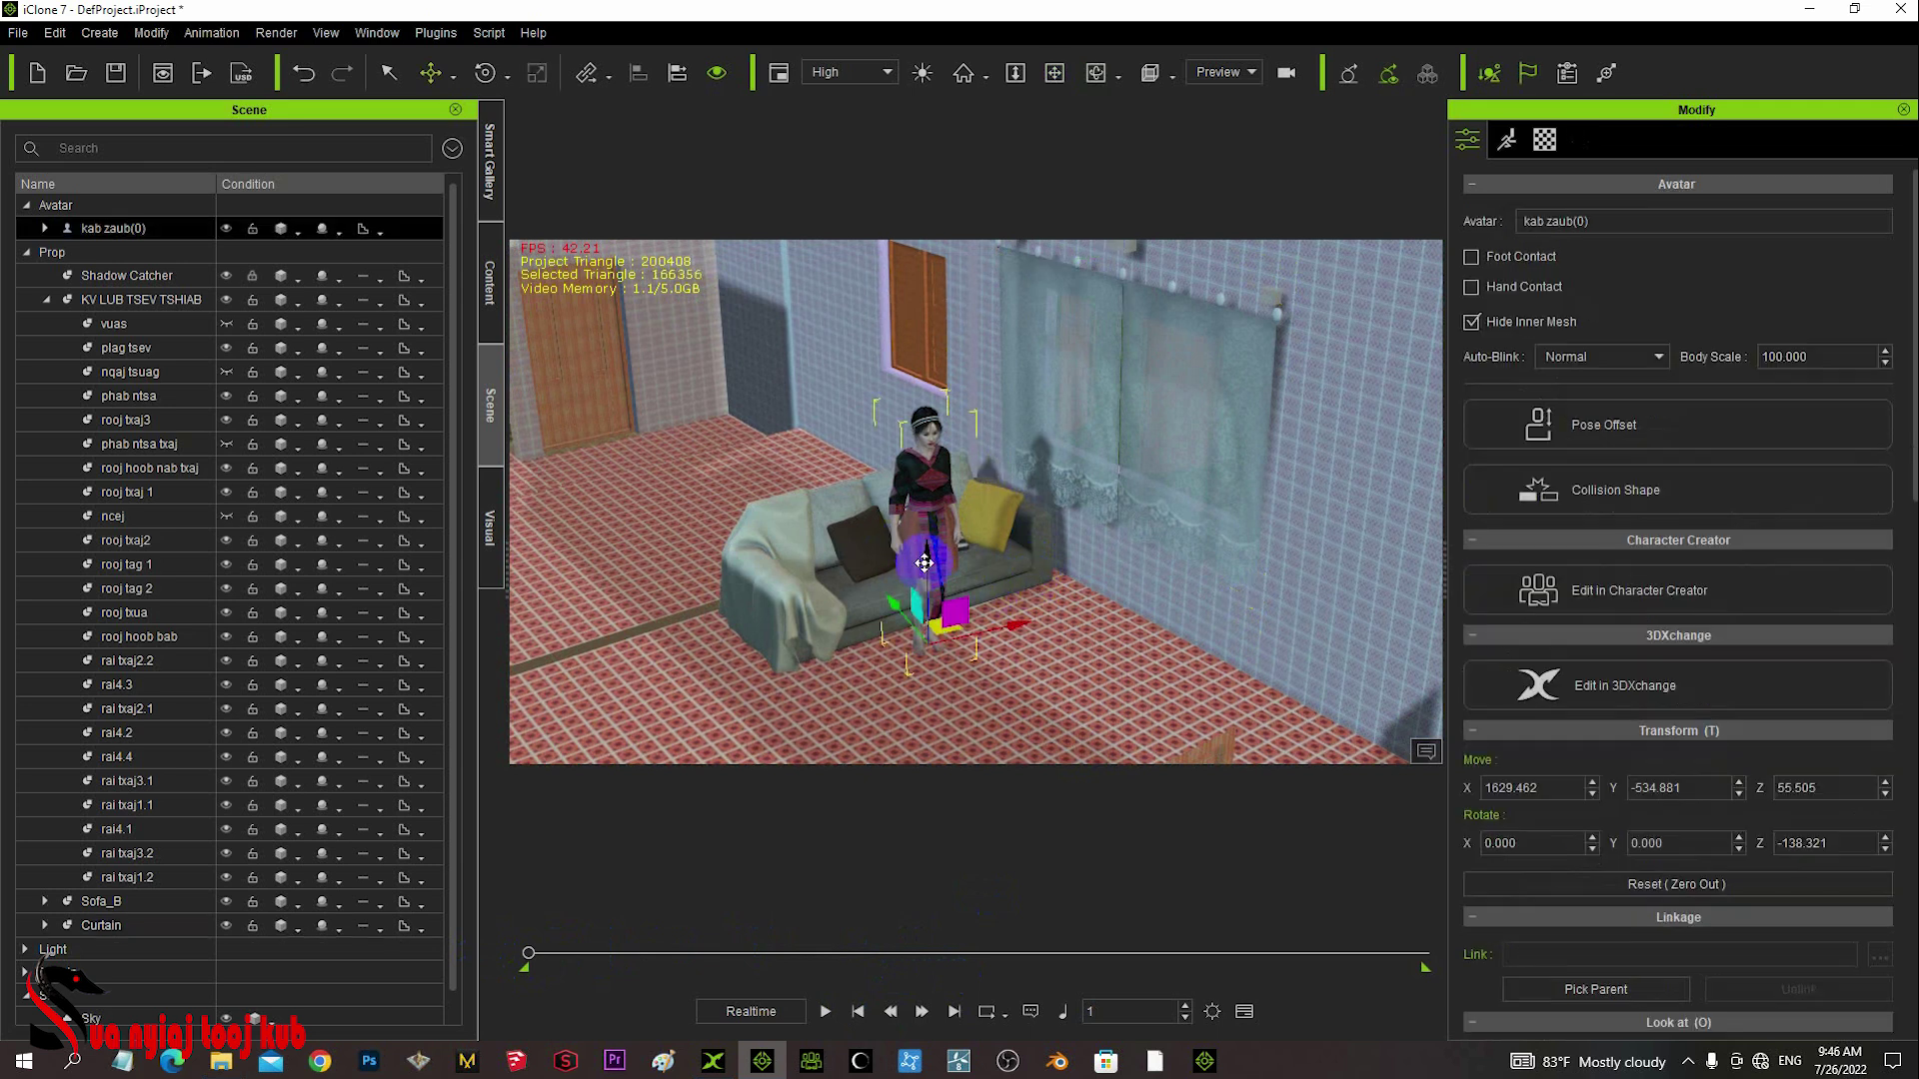
{"action": "left_click_drag", "start_coordinate": [1026, 623], "coordinate": [1137, 572]}
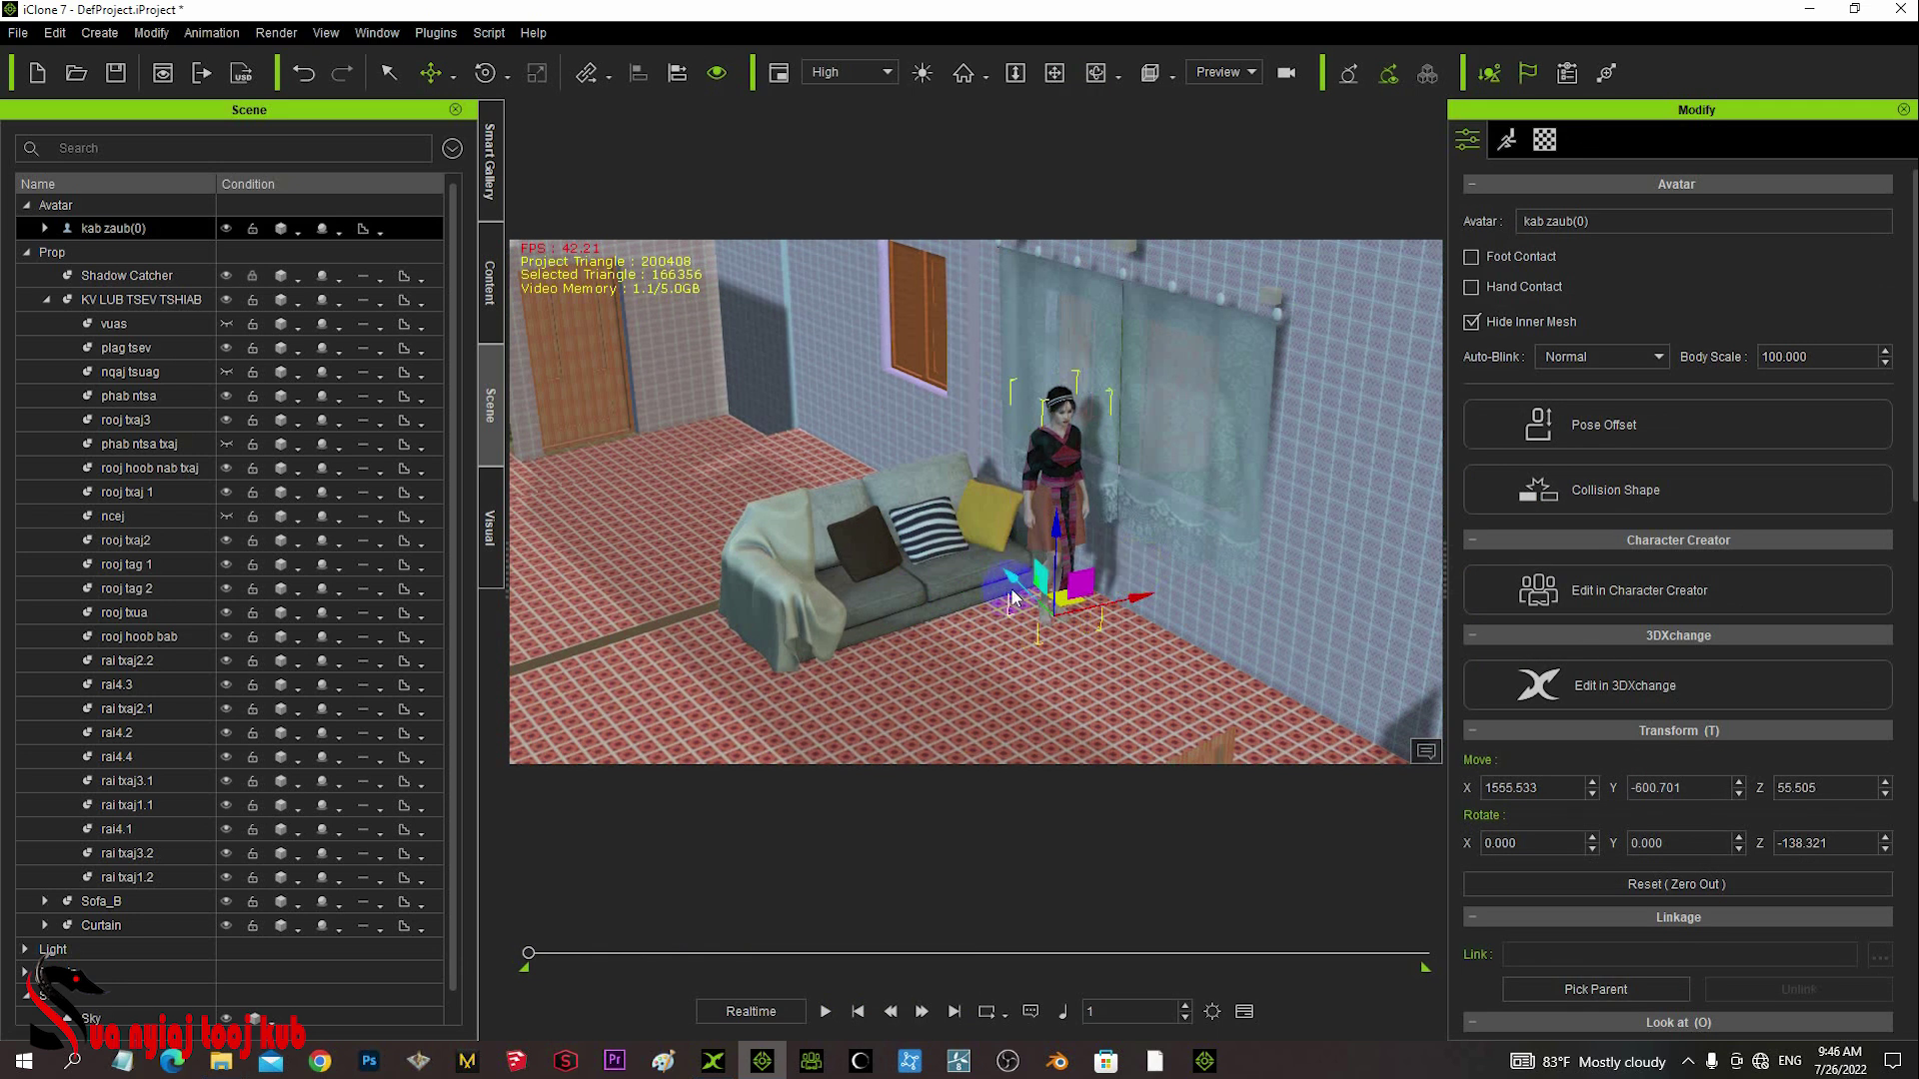
- Rotate the avatar to about -54.7 degrees around Z, facing the curtain, and move it to about X 1569.7, Y -620.7
{"action": "key", "text": "e"}
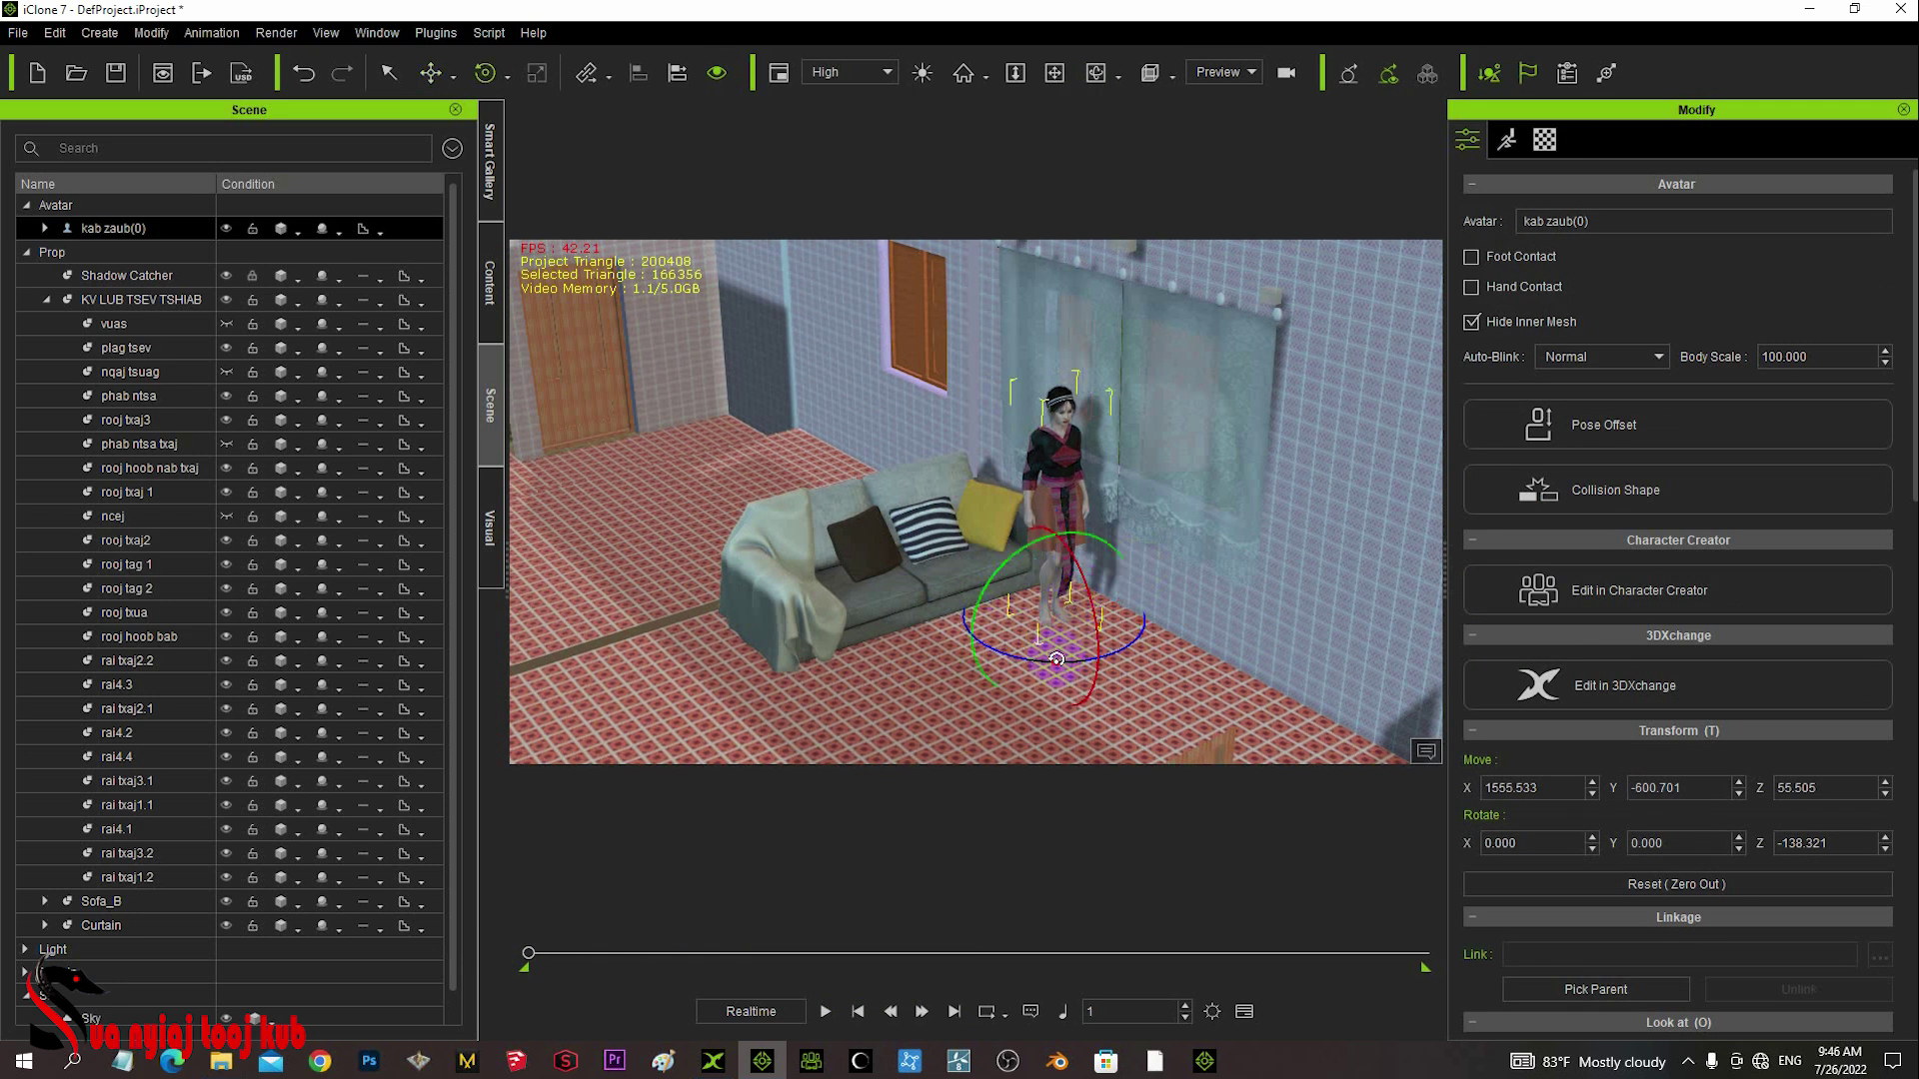
{"action": "left_click_drag", "start_coordinate": [1056, 658], "coordinate": [1140, 639]}
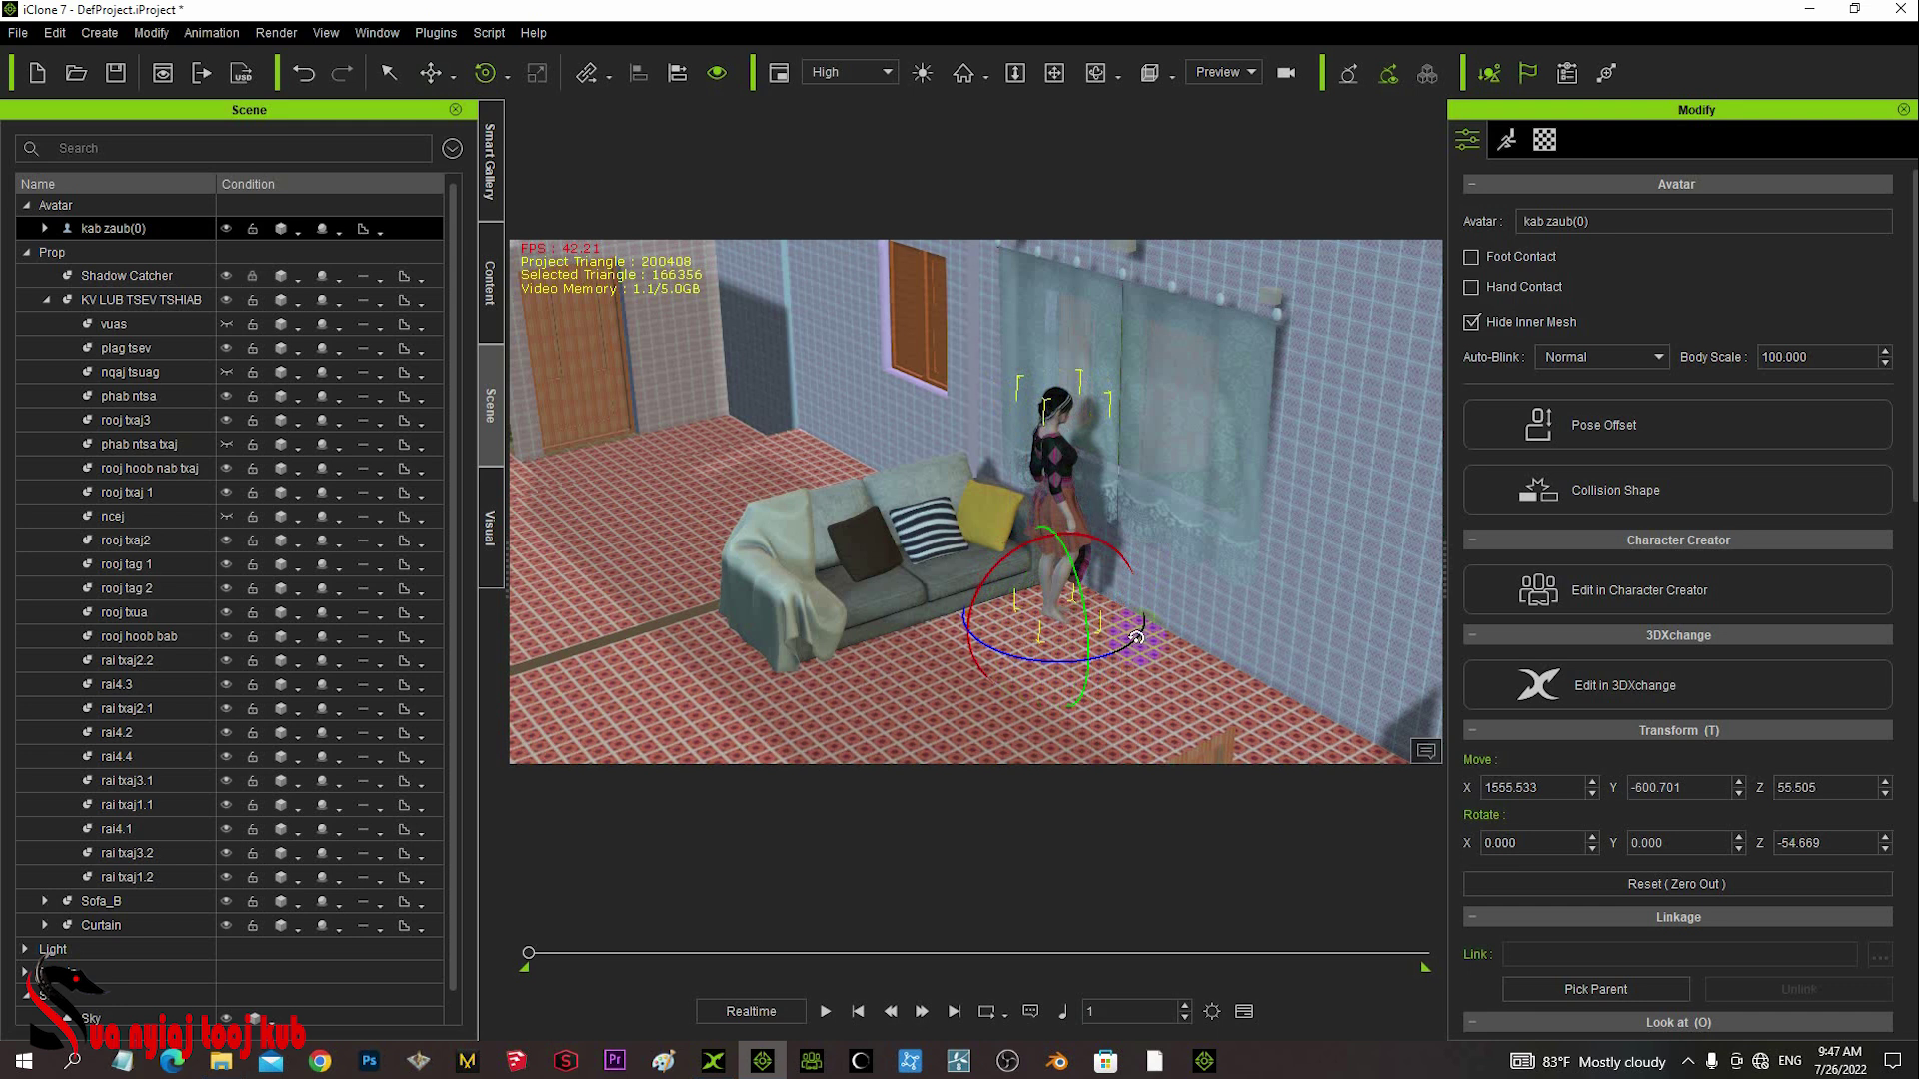
{"action": "right_click_drag", "start_coordinate": [1137, 637], "coordinate": [1000, 527]}
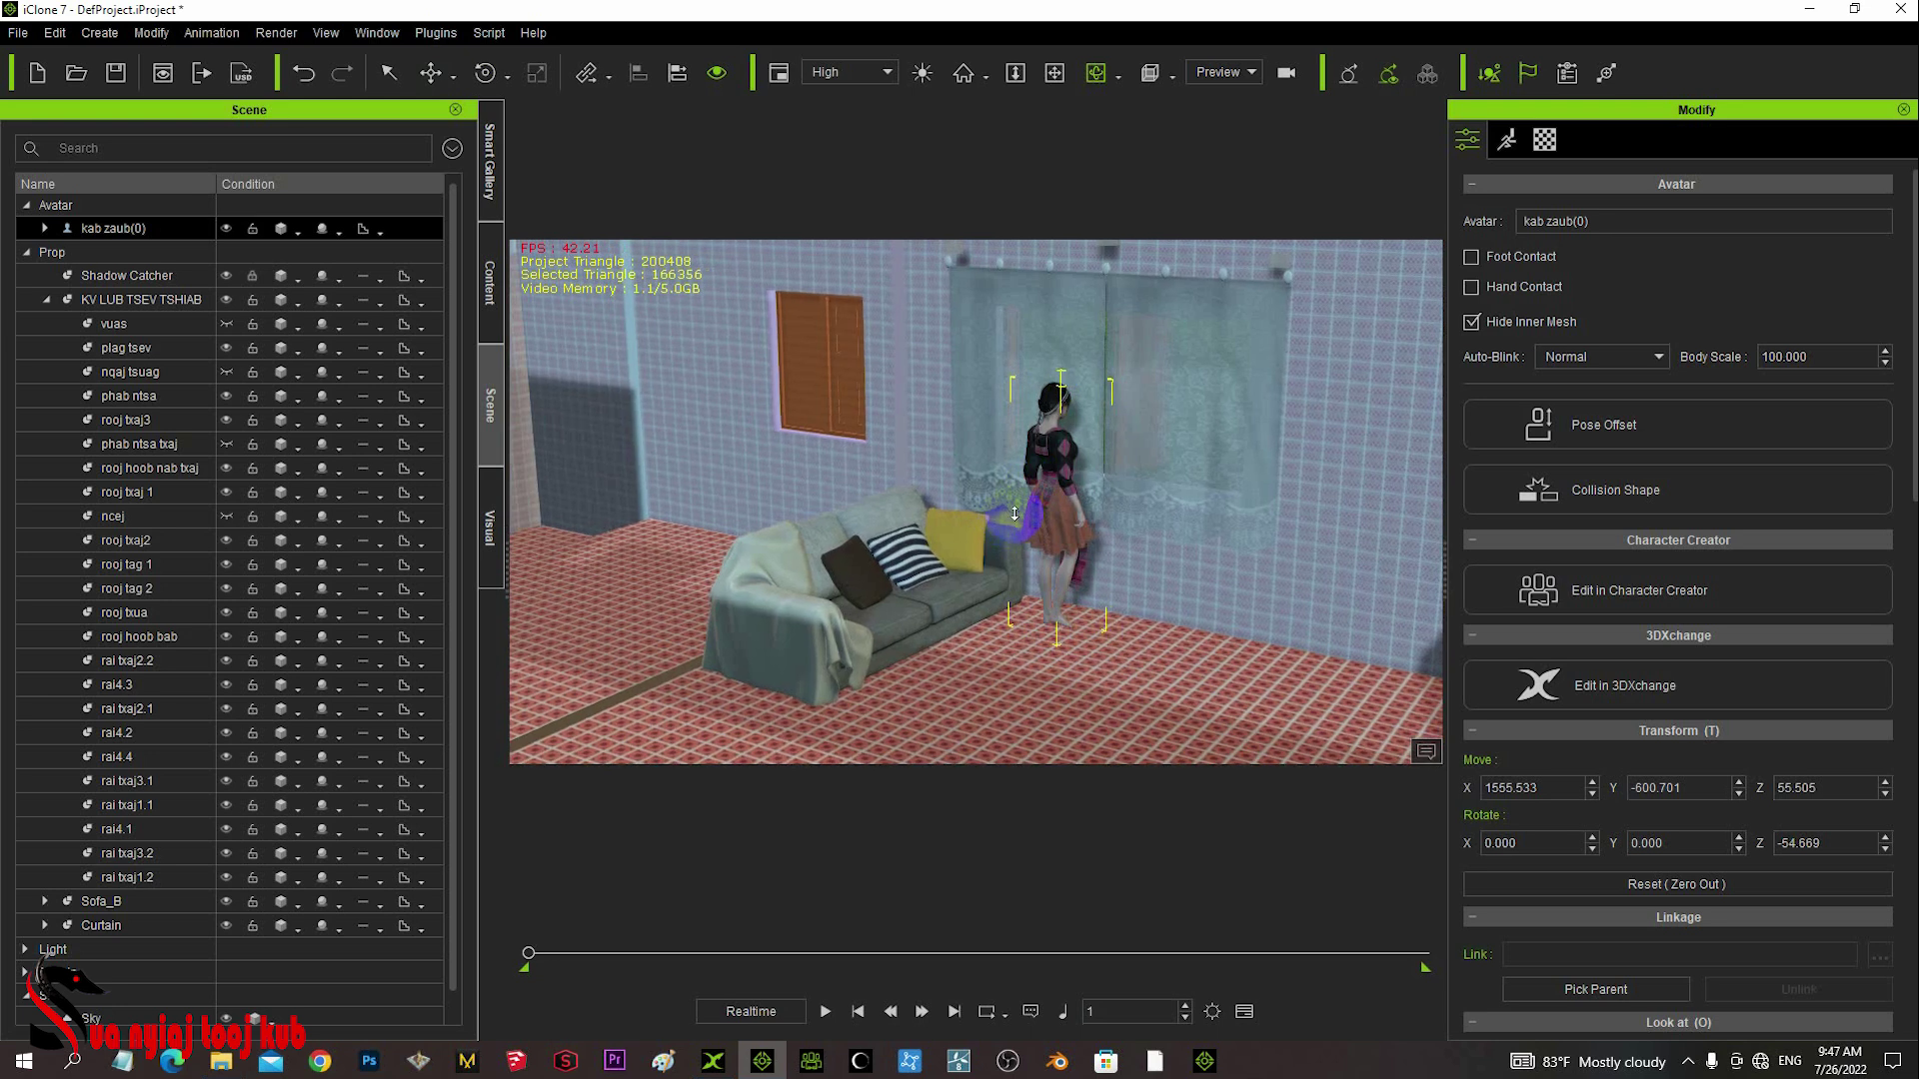
{"action": "scroll", "coordinate": [1015, 514], "scroll_direction": "up", "scroll_amount": 5}
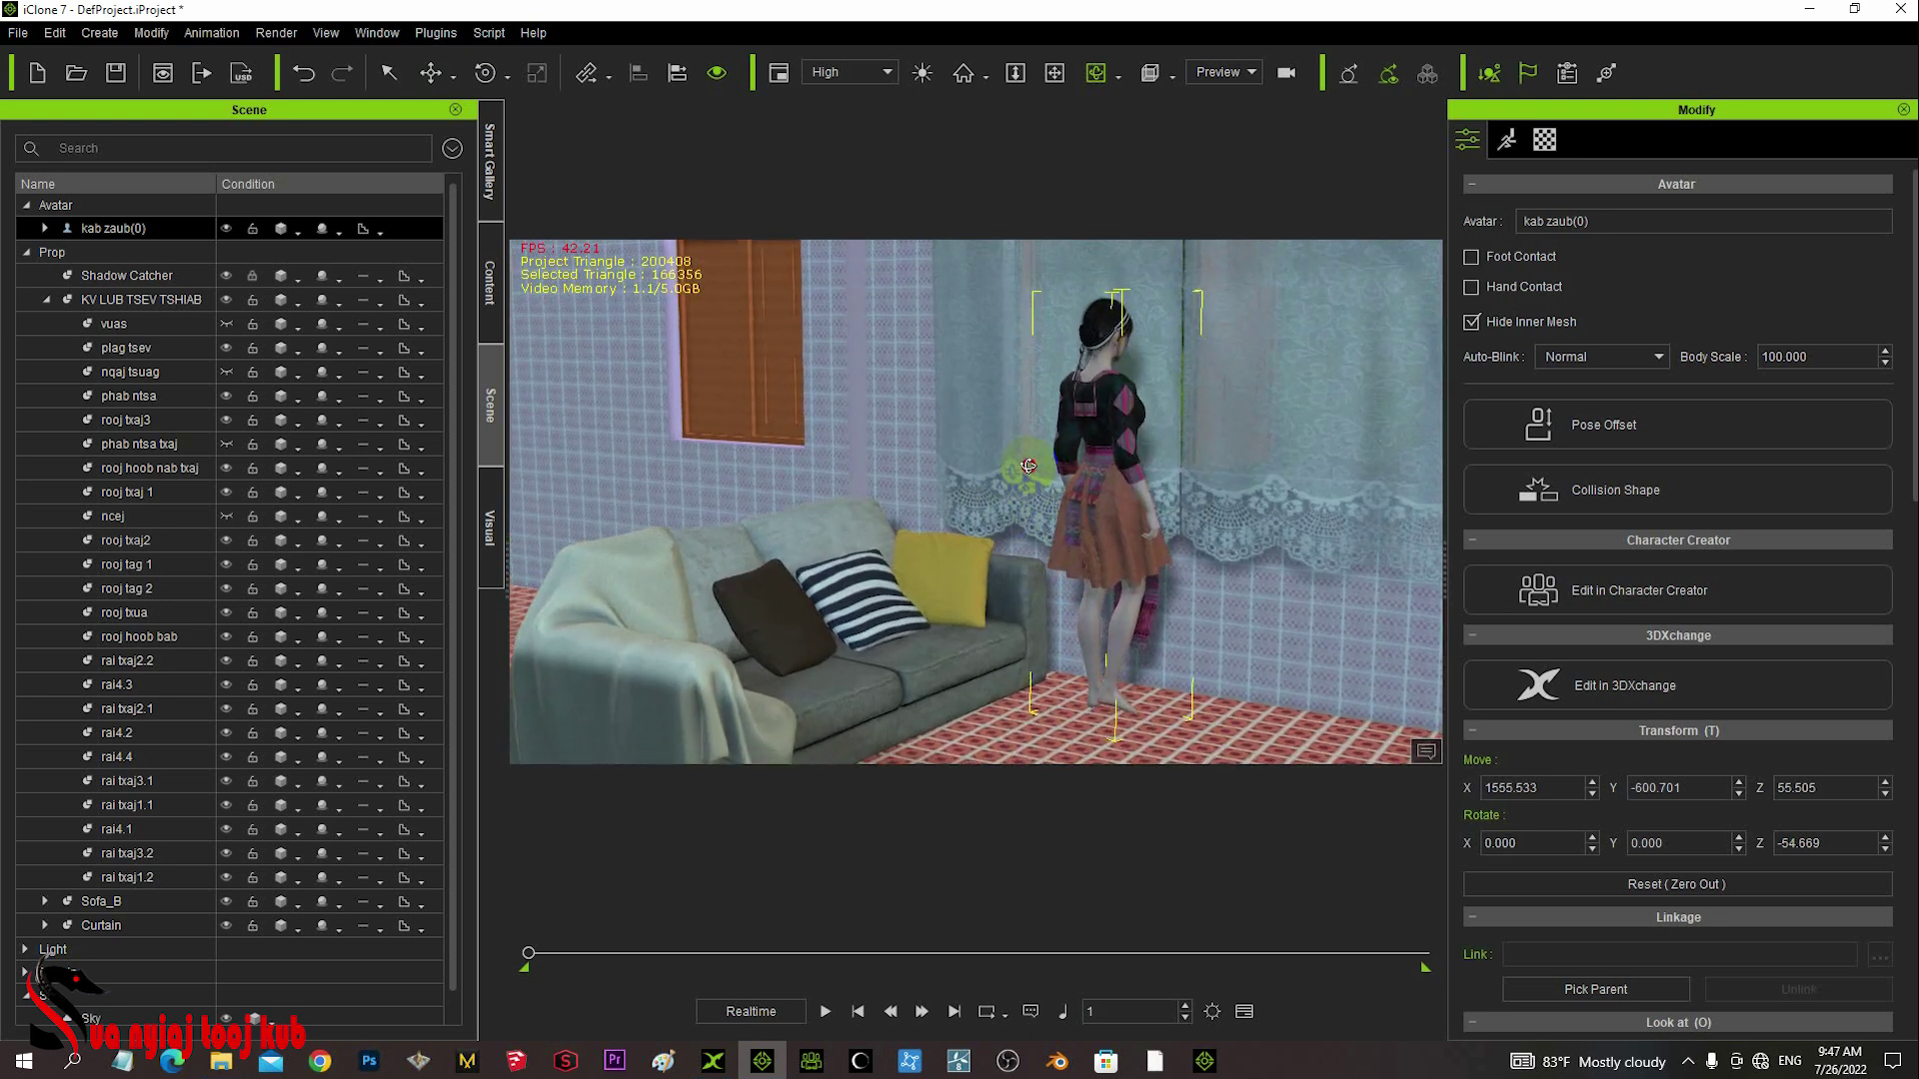
{"action": "left_click", "coordinate": [1087, 554]}
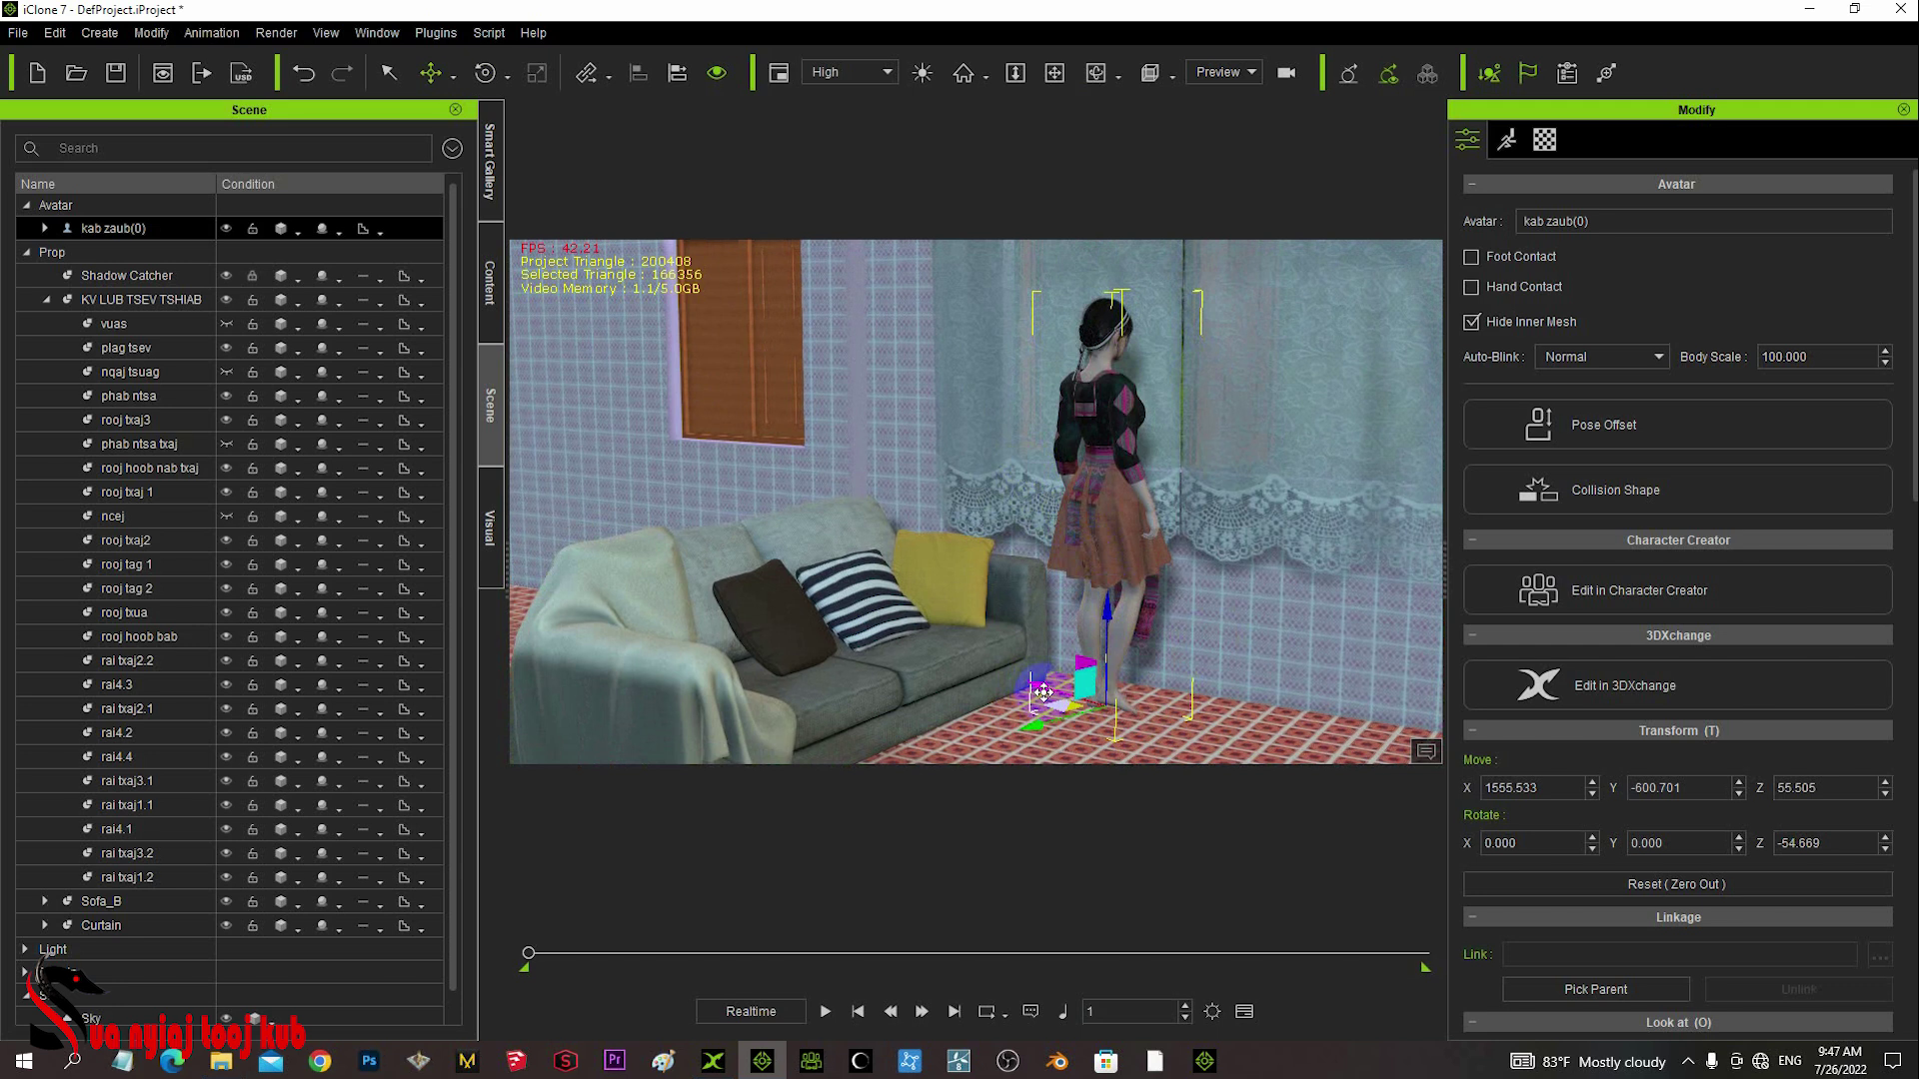
{"action": "left_click_drag", "start_coordinate": [1041, 685], "coordinate": [1008, 661]}
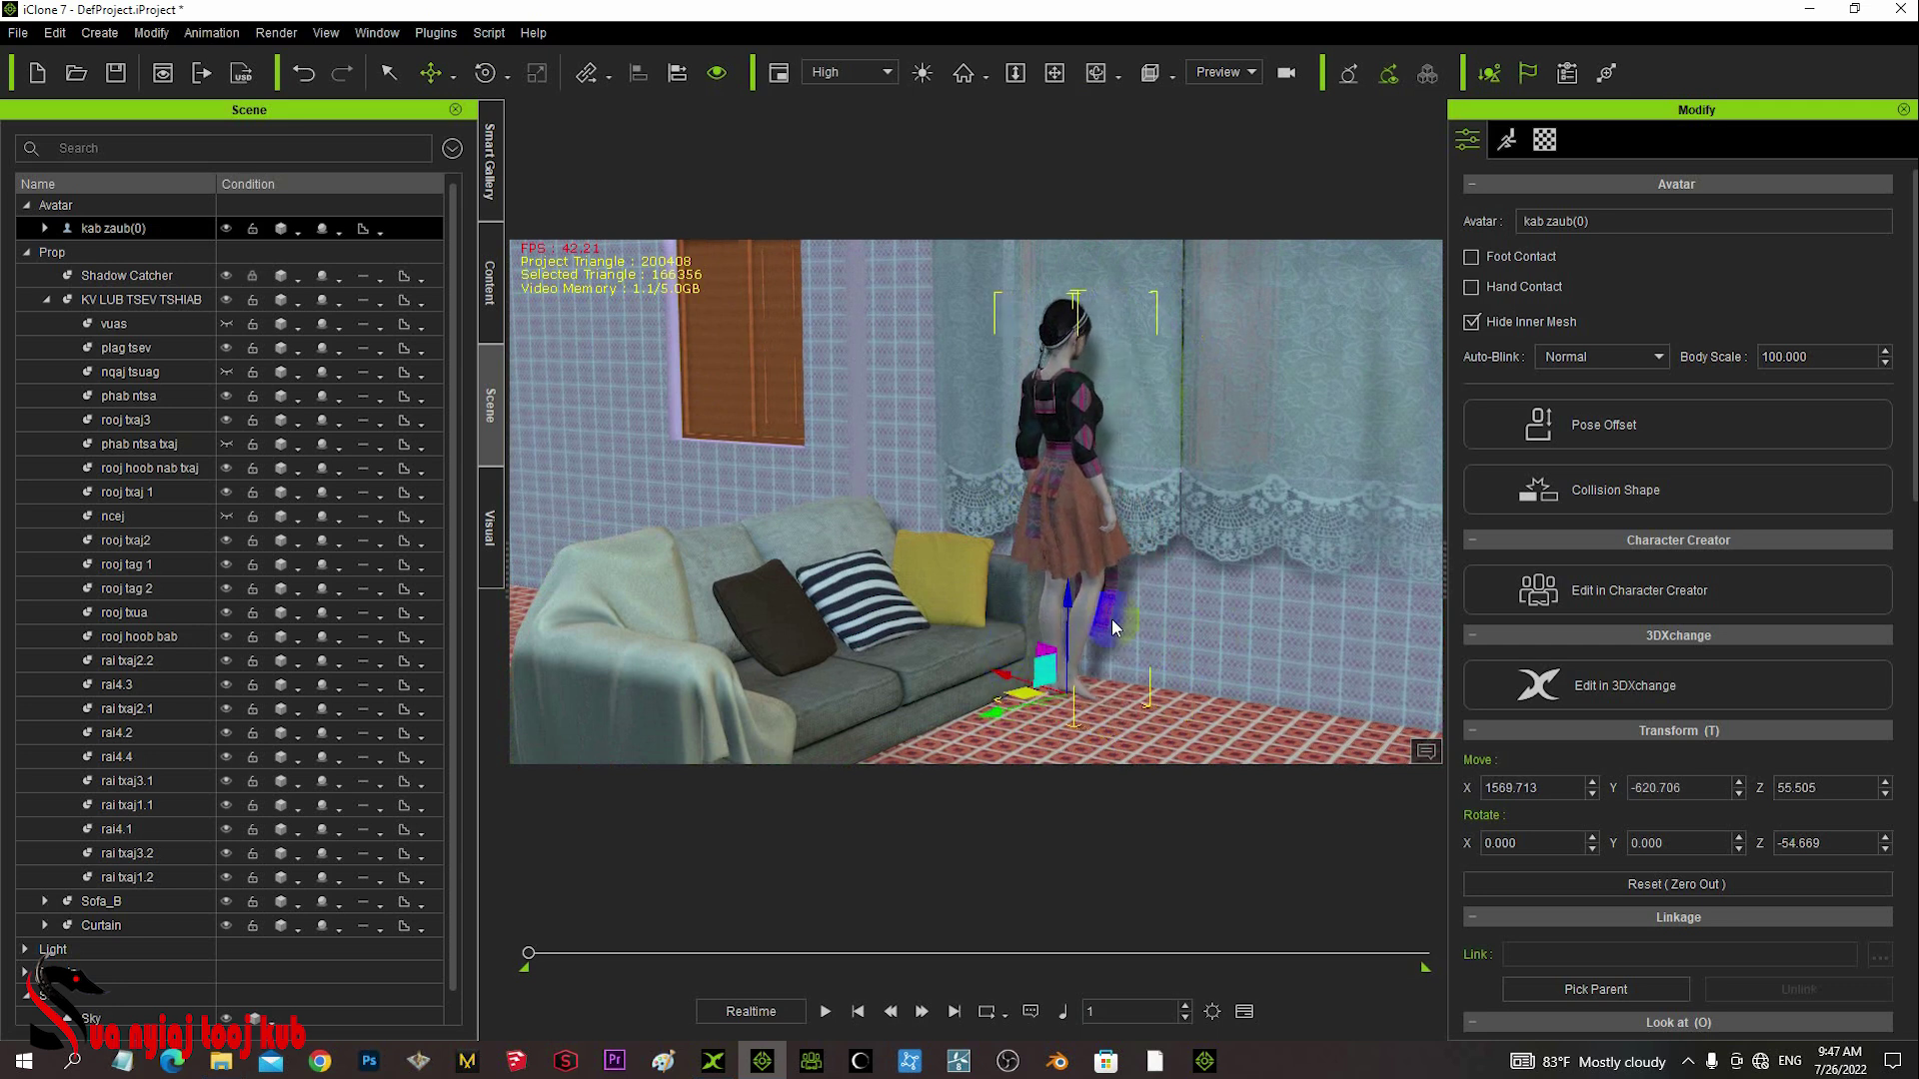
- Play the animation to watch the avatar beside the opening curtain, stop it and return the timeline to frame 1
{"action": "key", "text": "space"}
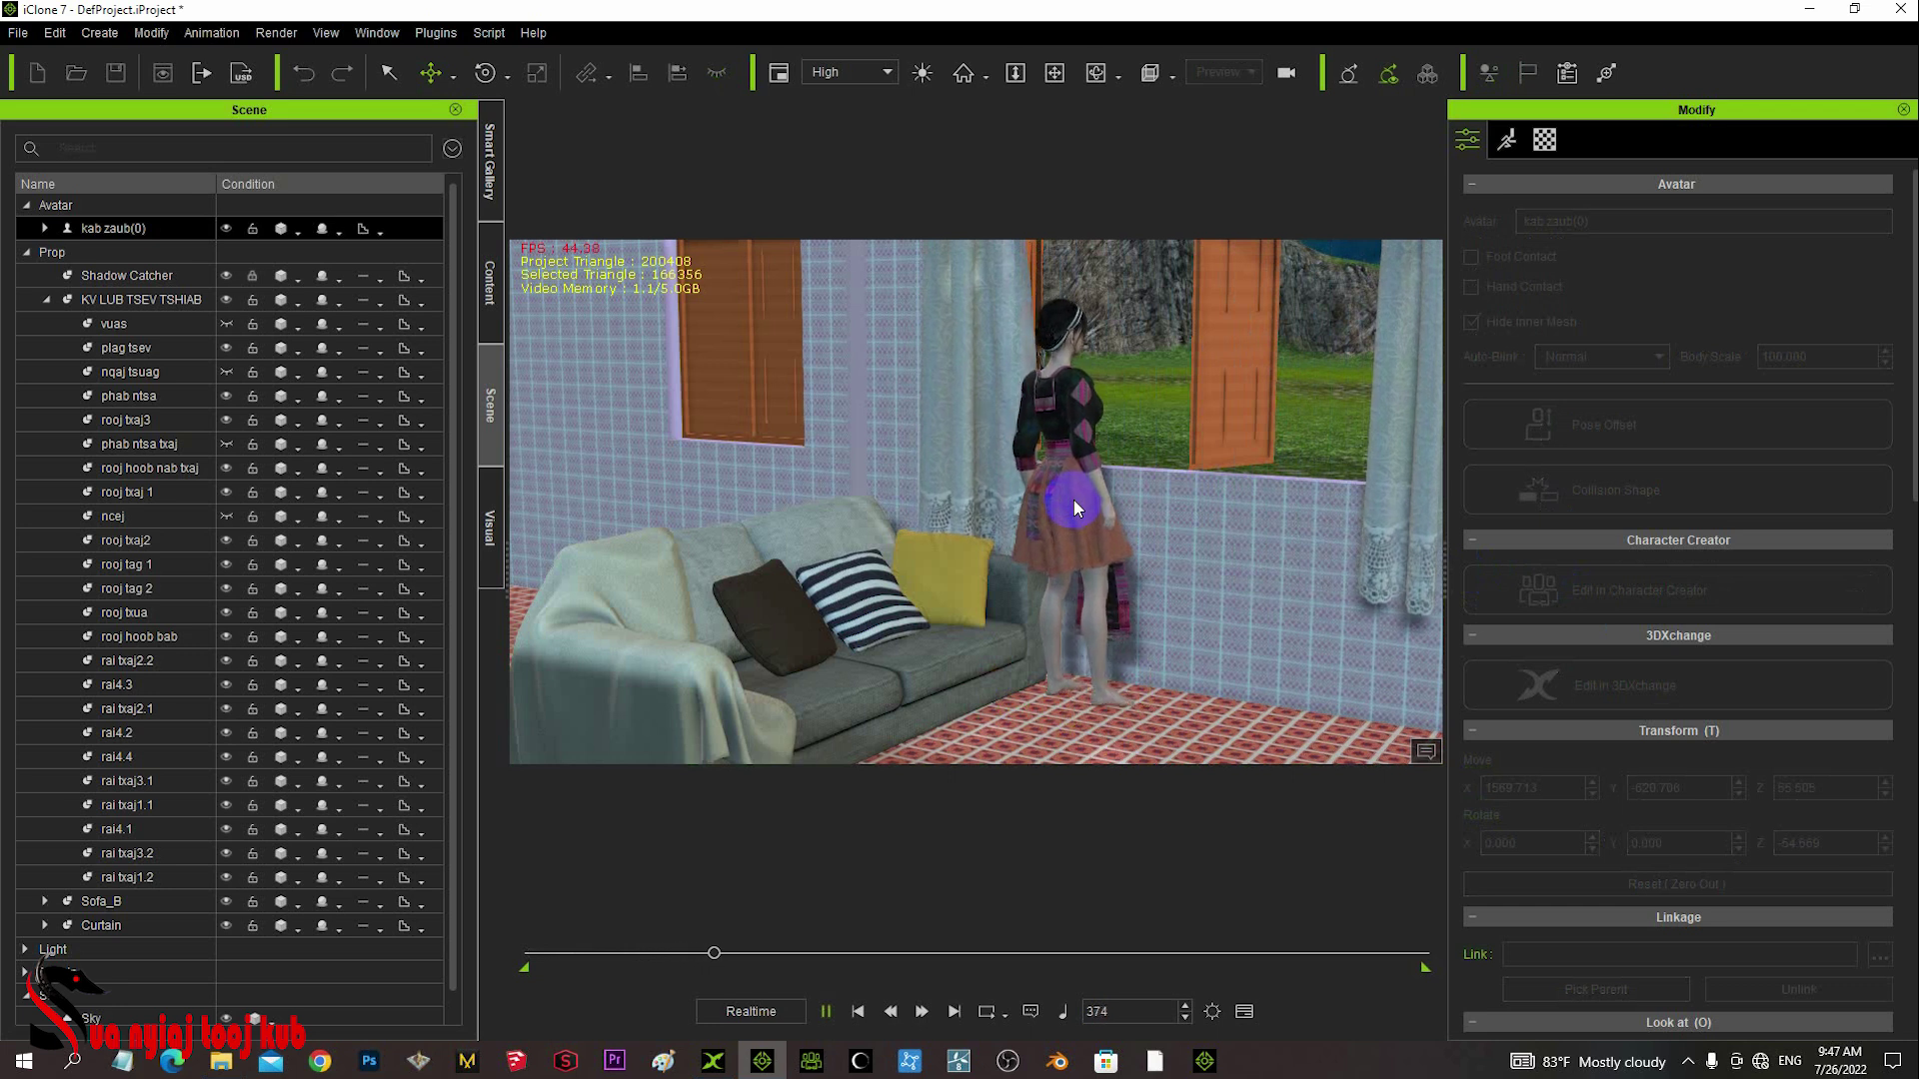
{"action": "left_click", "coordinate": [1073, 499]}
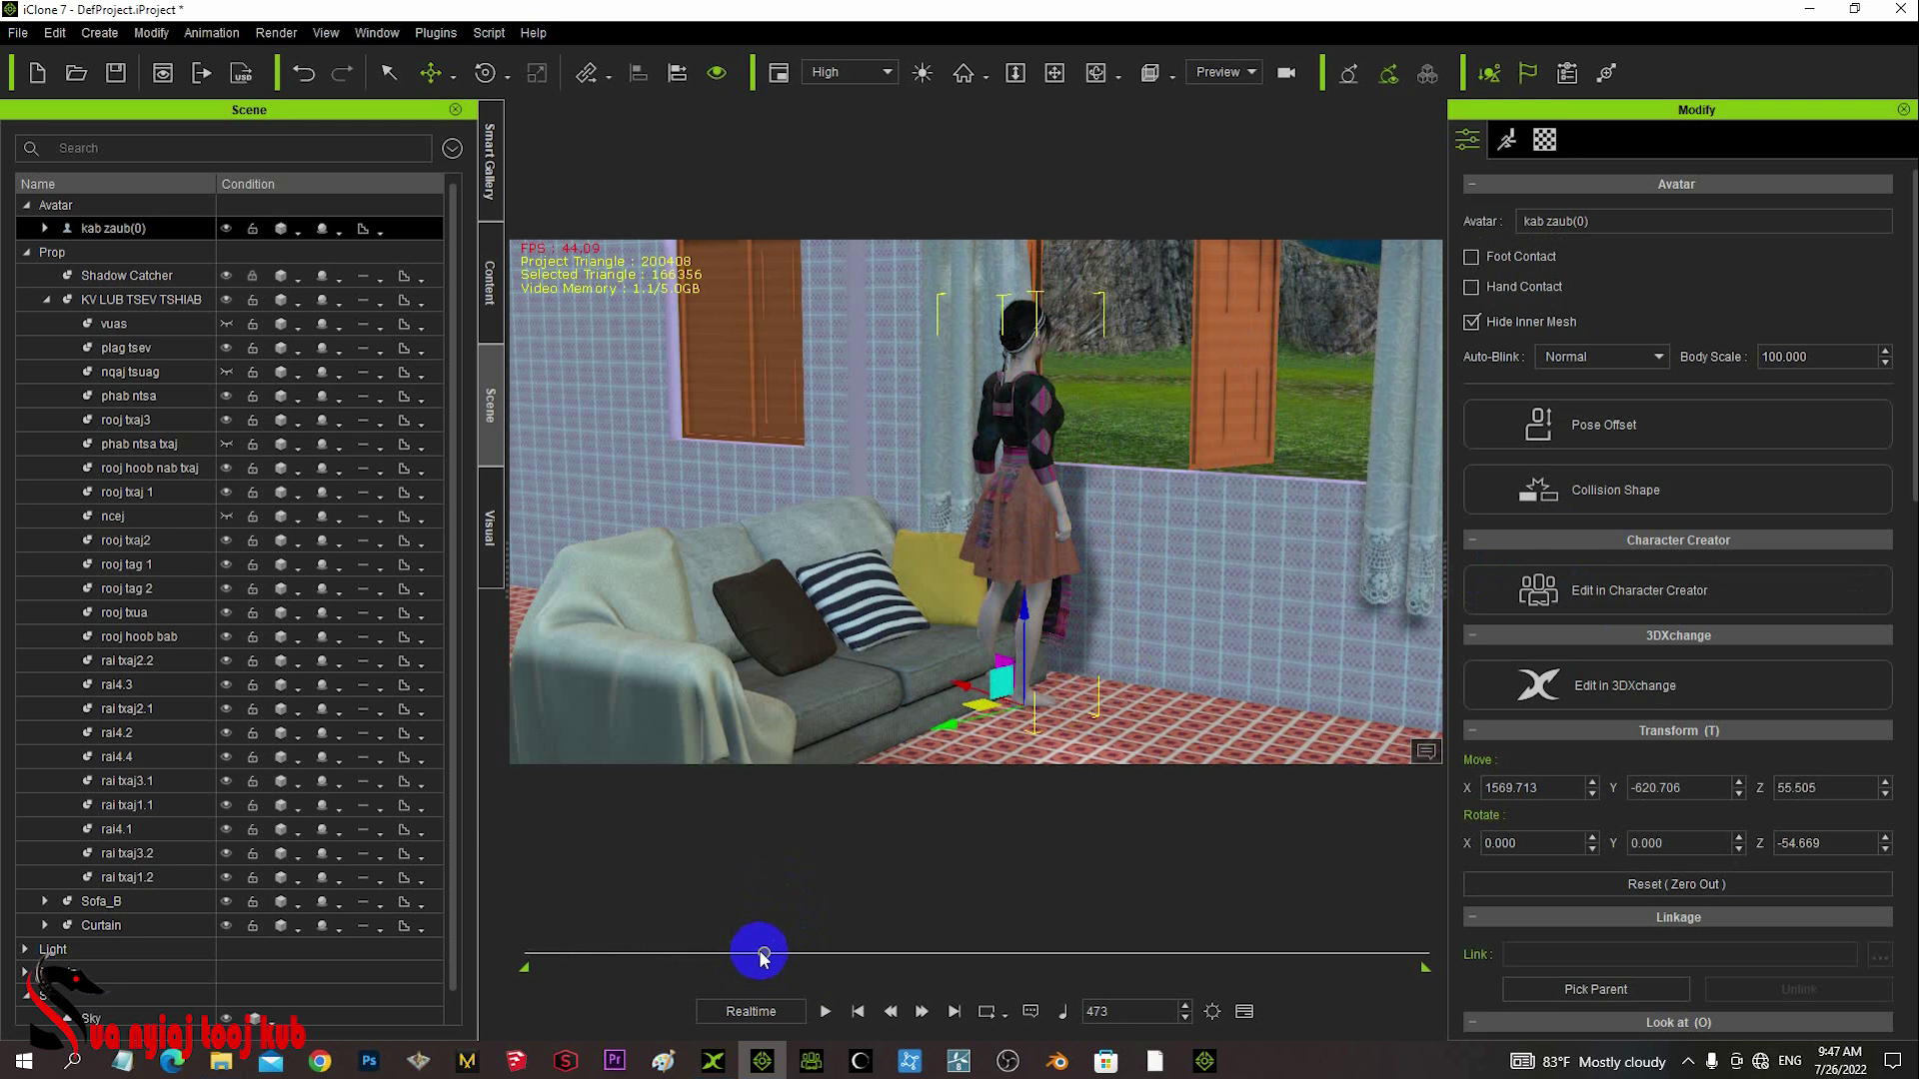
{"action": "left_click_drag", "start_coordinate": [764, 956], "coordinate": [470, 959]}
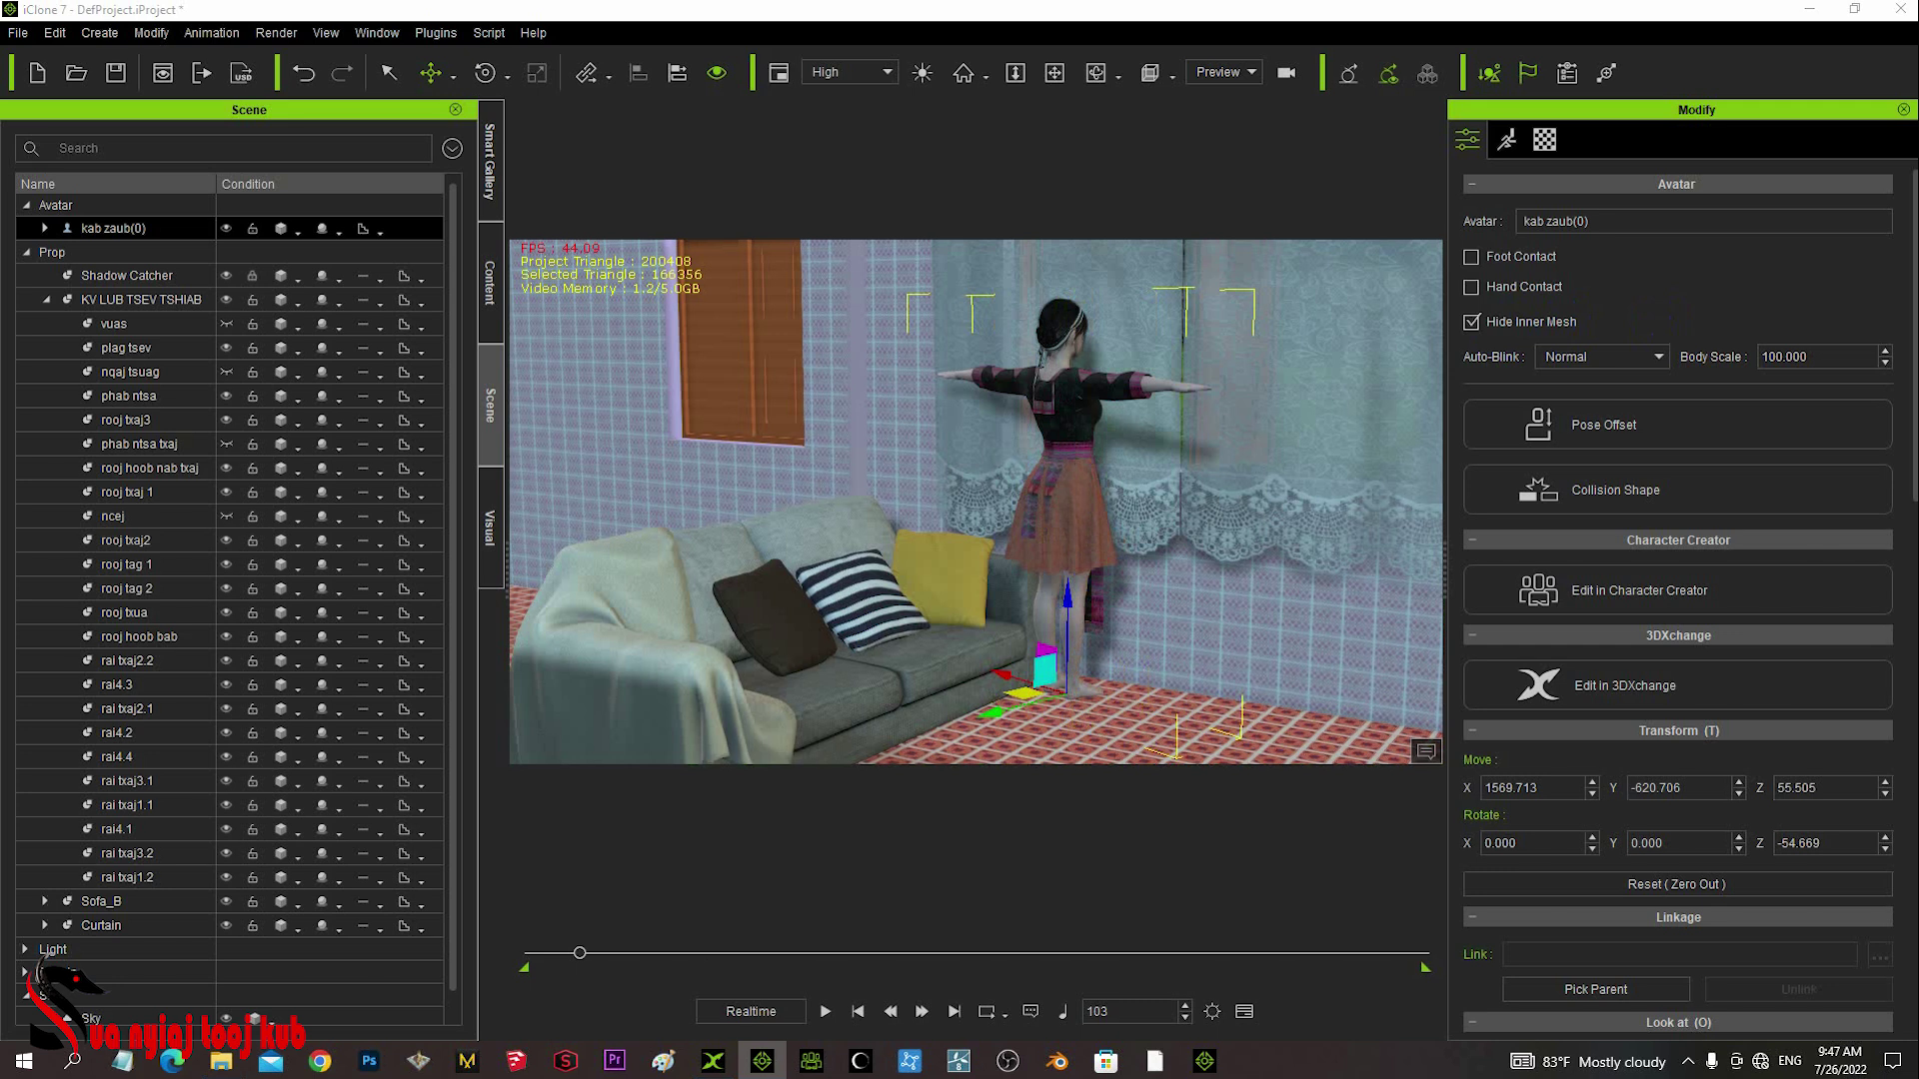
- Apply the Idle motion from 02_G6 Motion_Heidi to the avatar at frame 1
{"action": "left_click", "coordinate": [484, 284]}
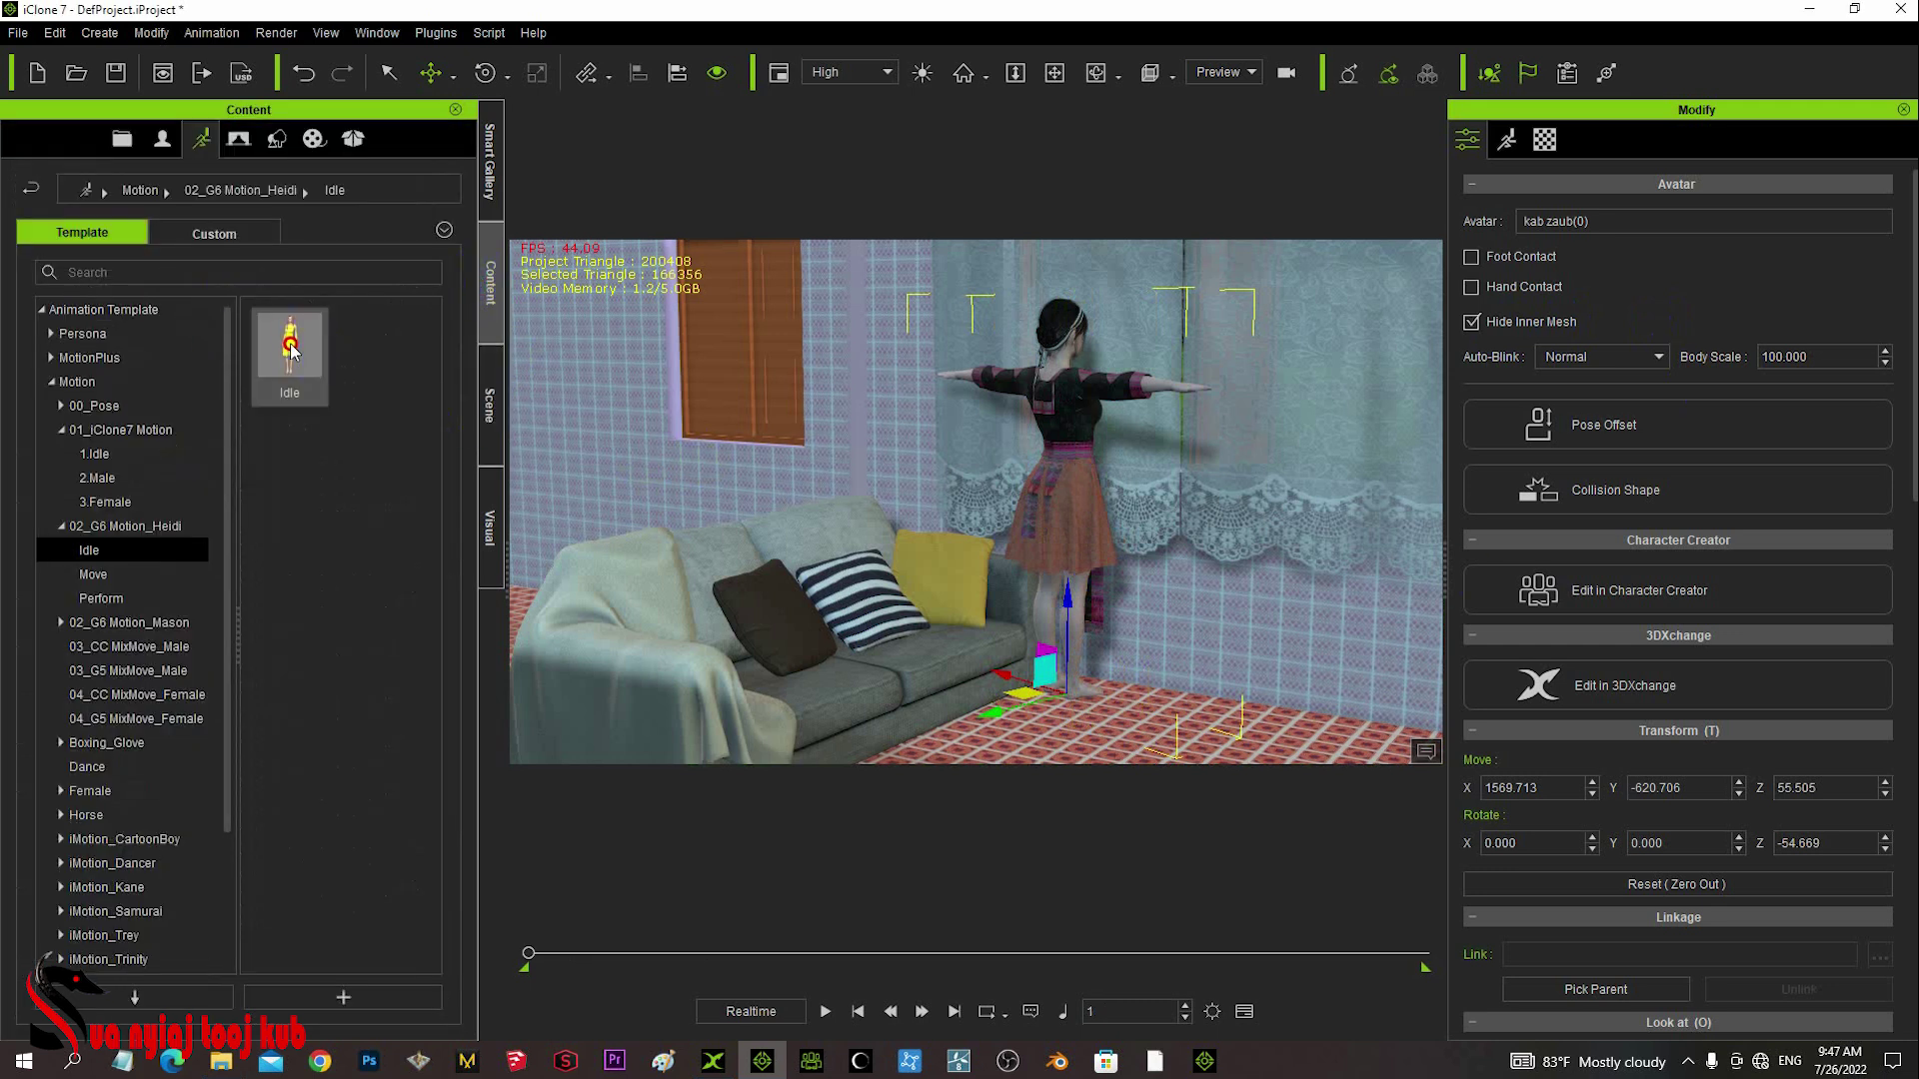
{"action": "double_click", "coordinate": [289, 347]}
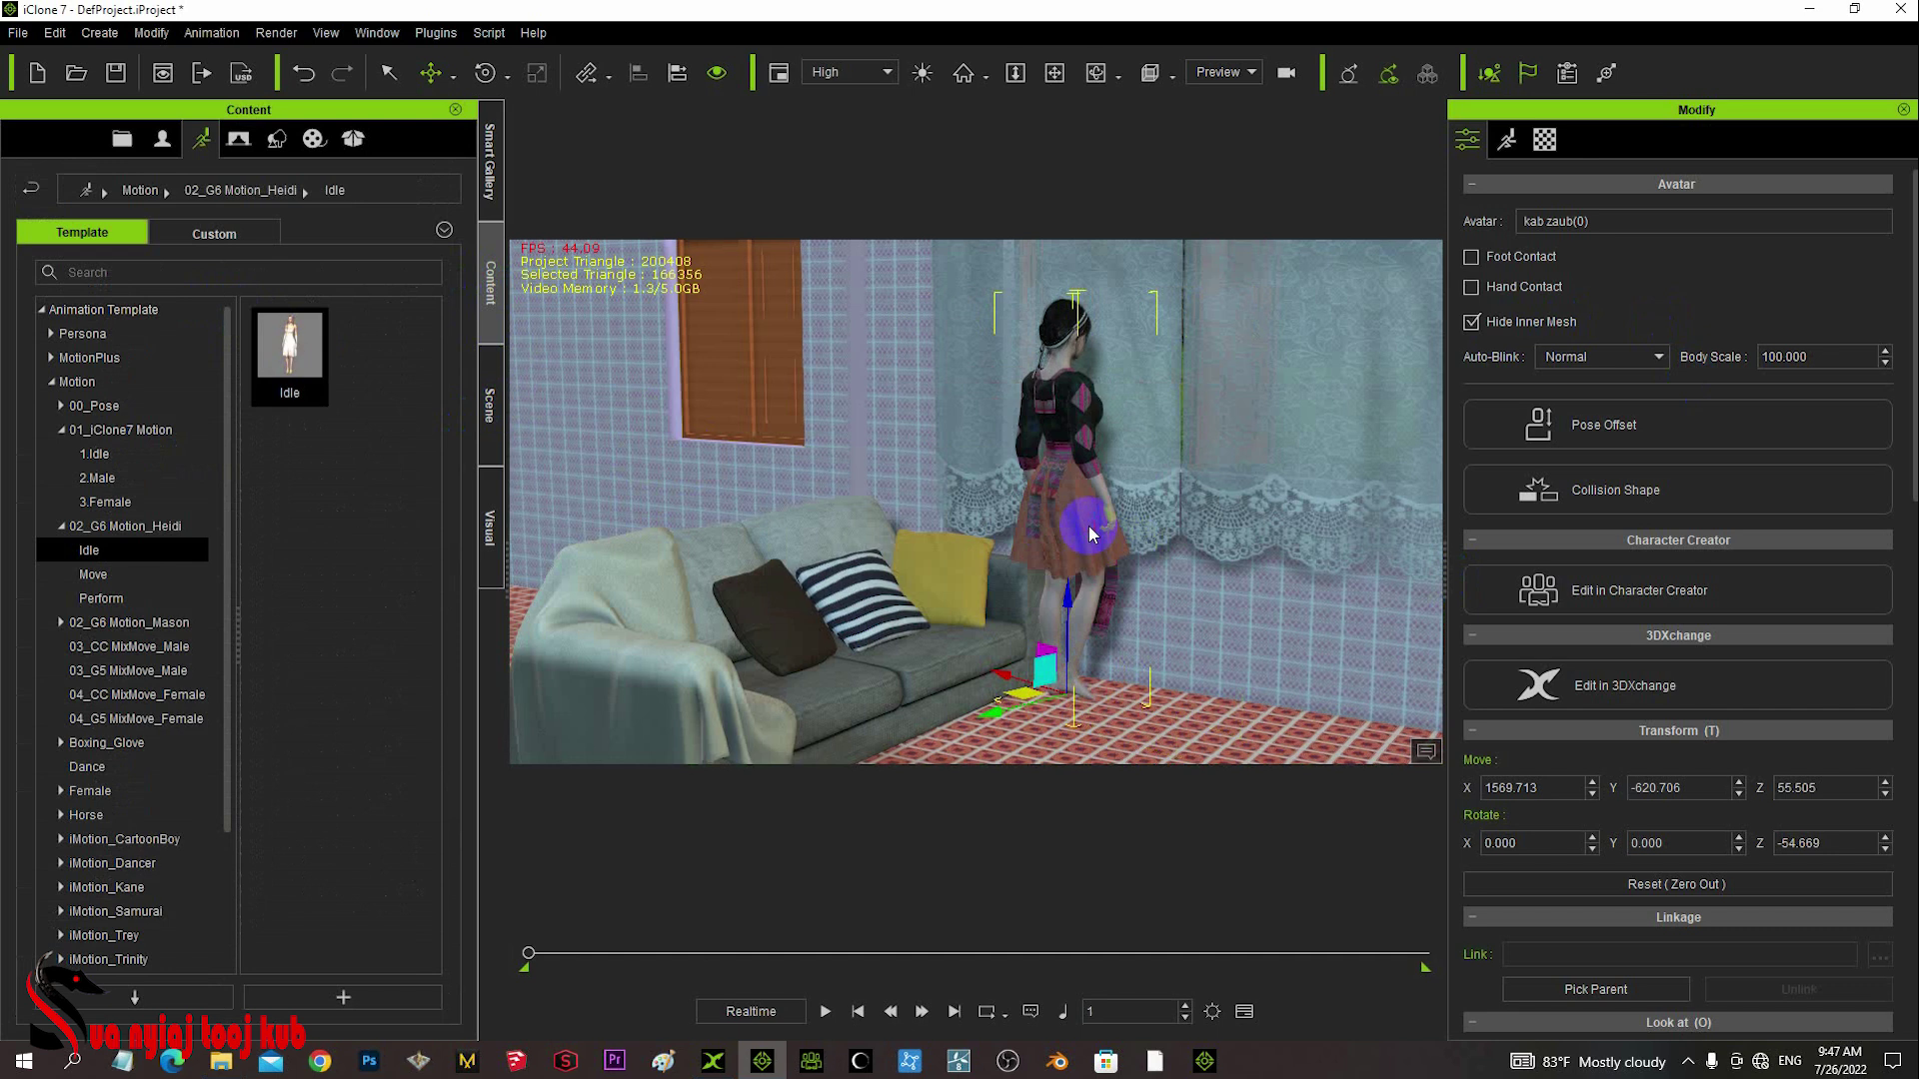
- Open the front entrance's door leaf rooj tag 2 by rotating it to about 121.1 degrees around Z
{"action": "scroll", "coordinate": [1088, 526], "scroll_direction": "up", "scroll_amount": 10}
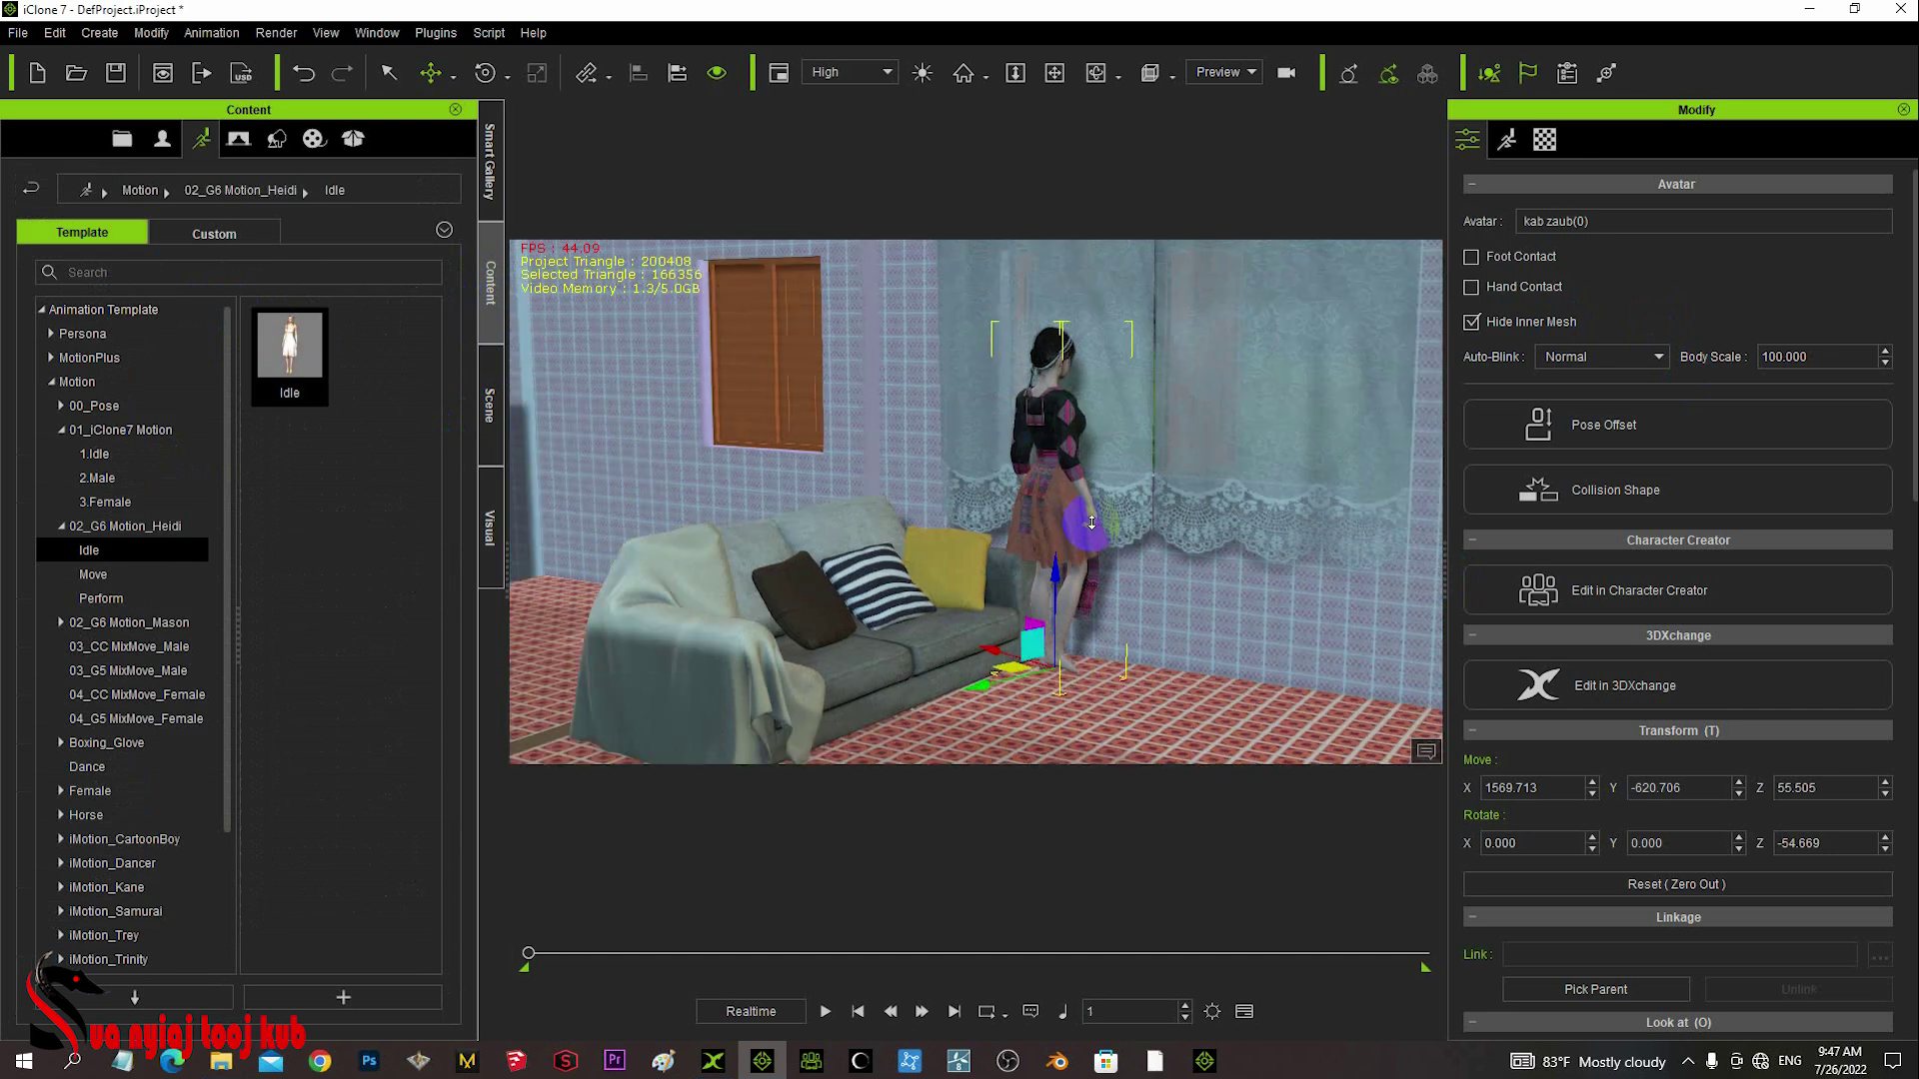
{"action": "scroll", "coordinate": [1090, 510], "scroll_direction": "down", "scroll_amount": 6}
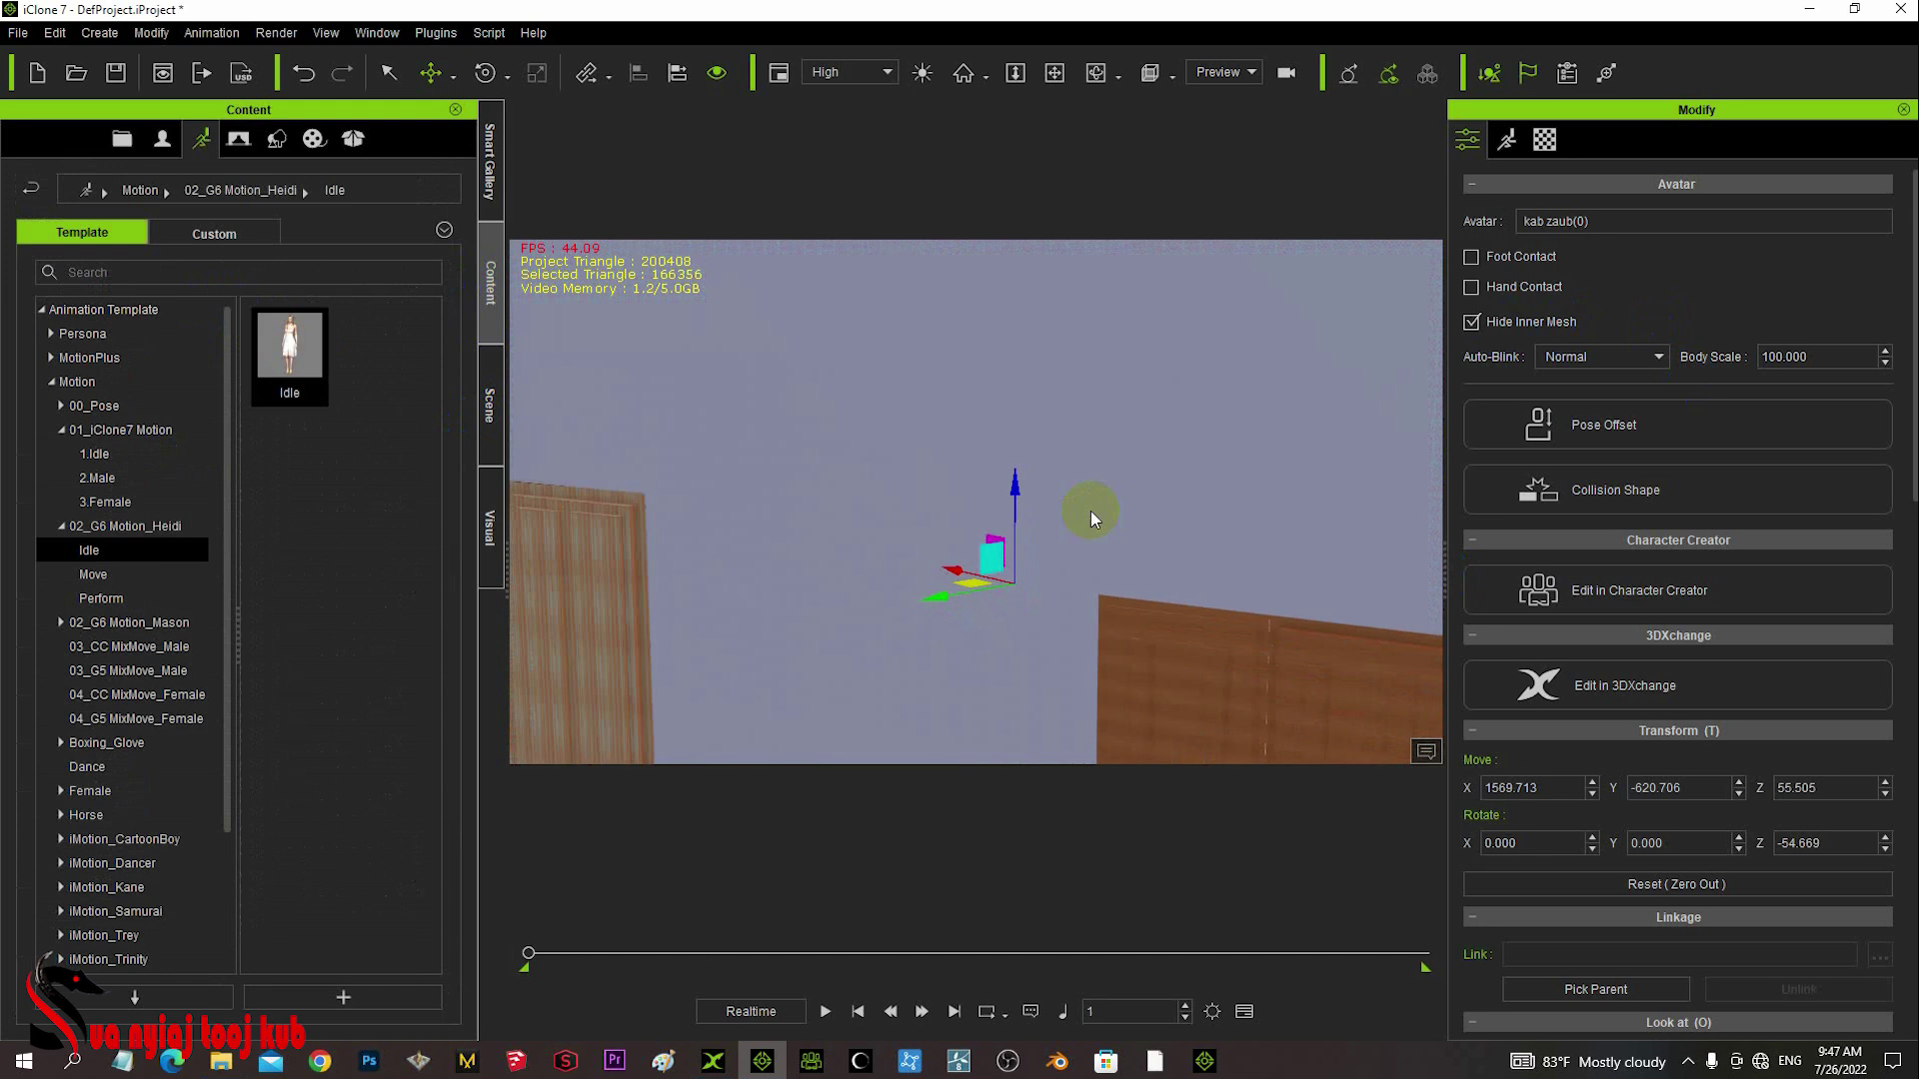
{"action": "right_click_drag", "start_coordinate": [1196, 429], "coordinate": [1138, 542]}
{"action": "right_click_drag", "start_coordinate": [1003, 571], "coordinate": [856, 562]}
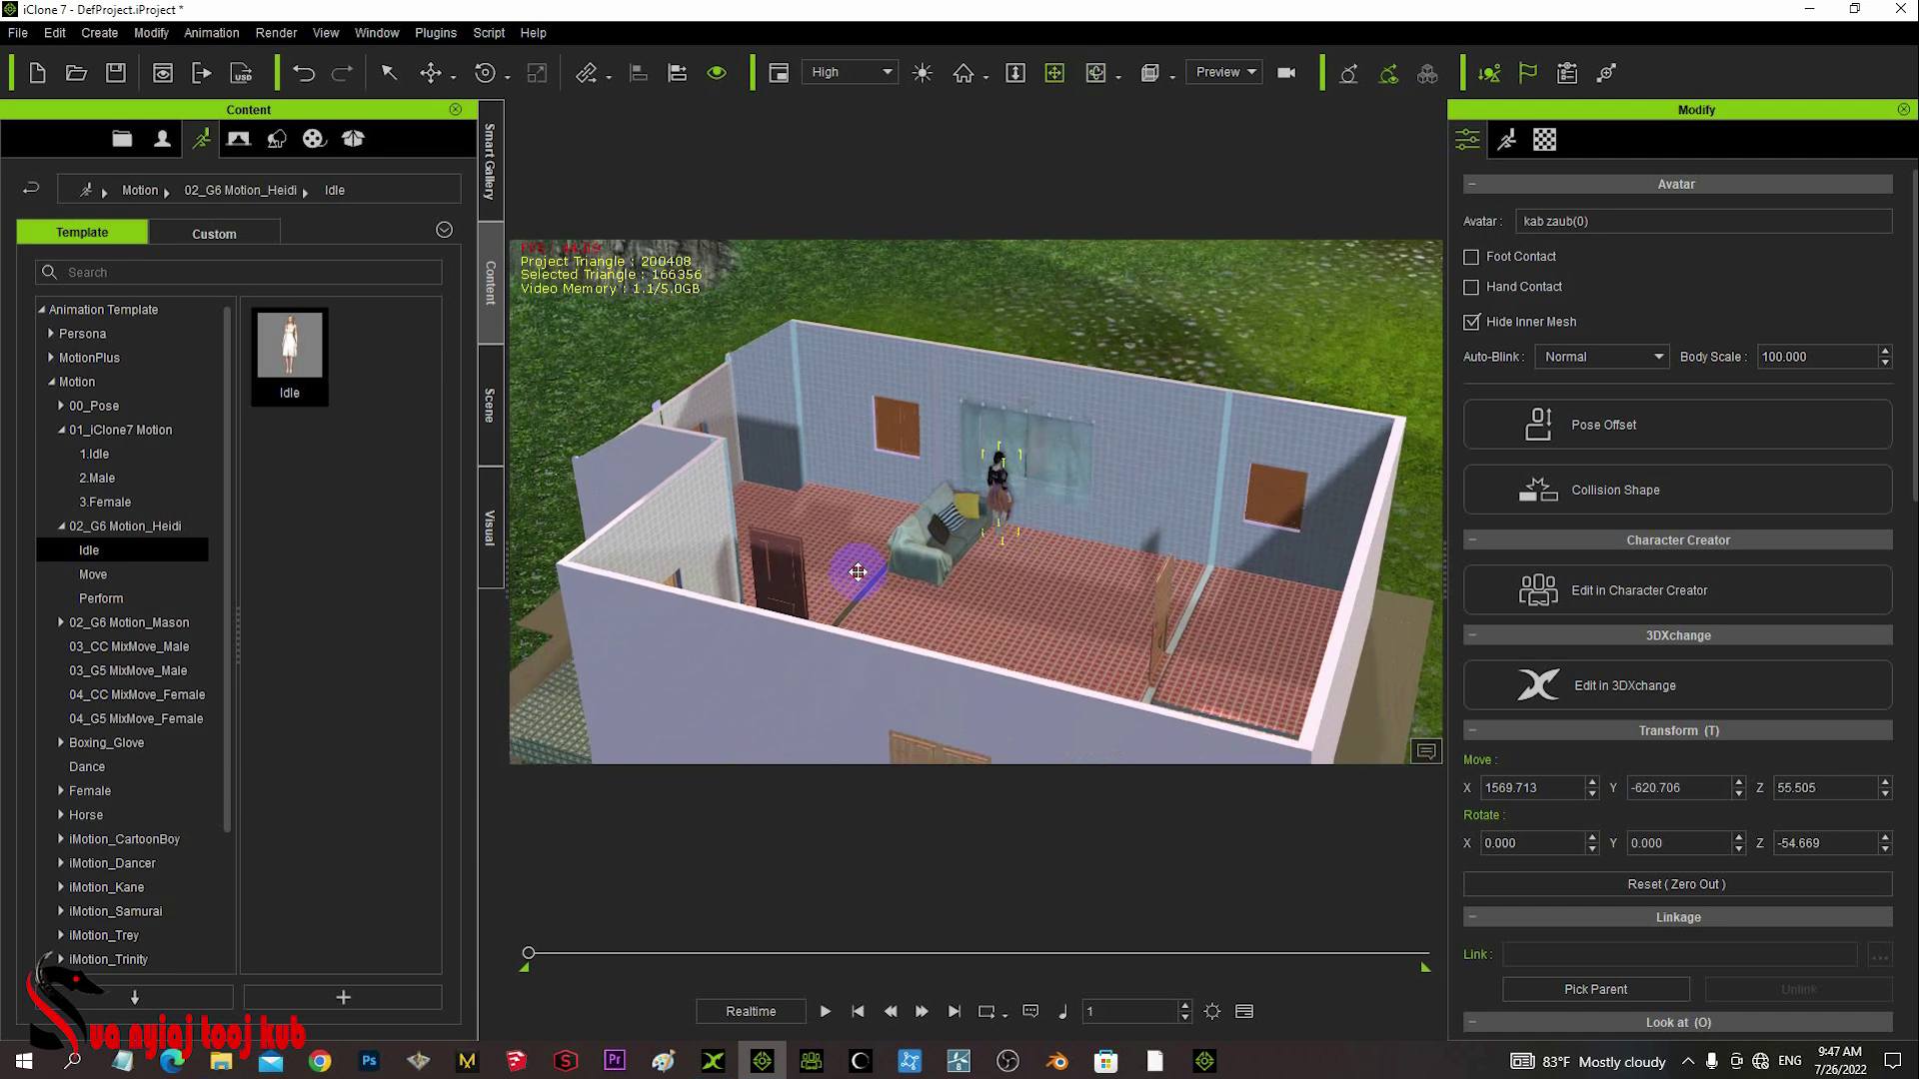
{"action": "middle_click_drag", "start_coordinate": [856, 561], "coordinate": [917, 531]}
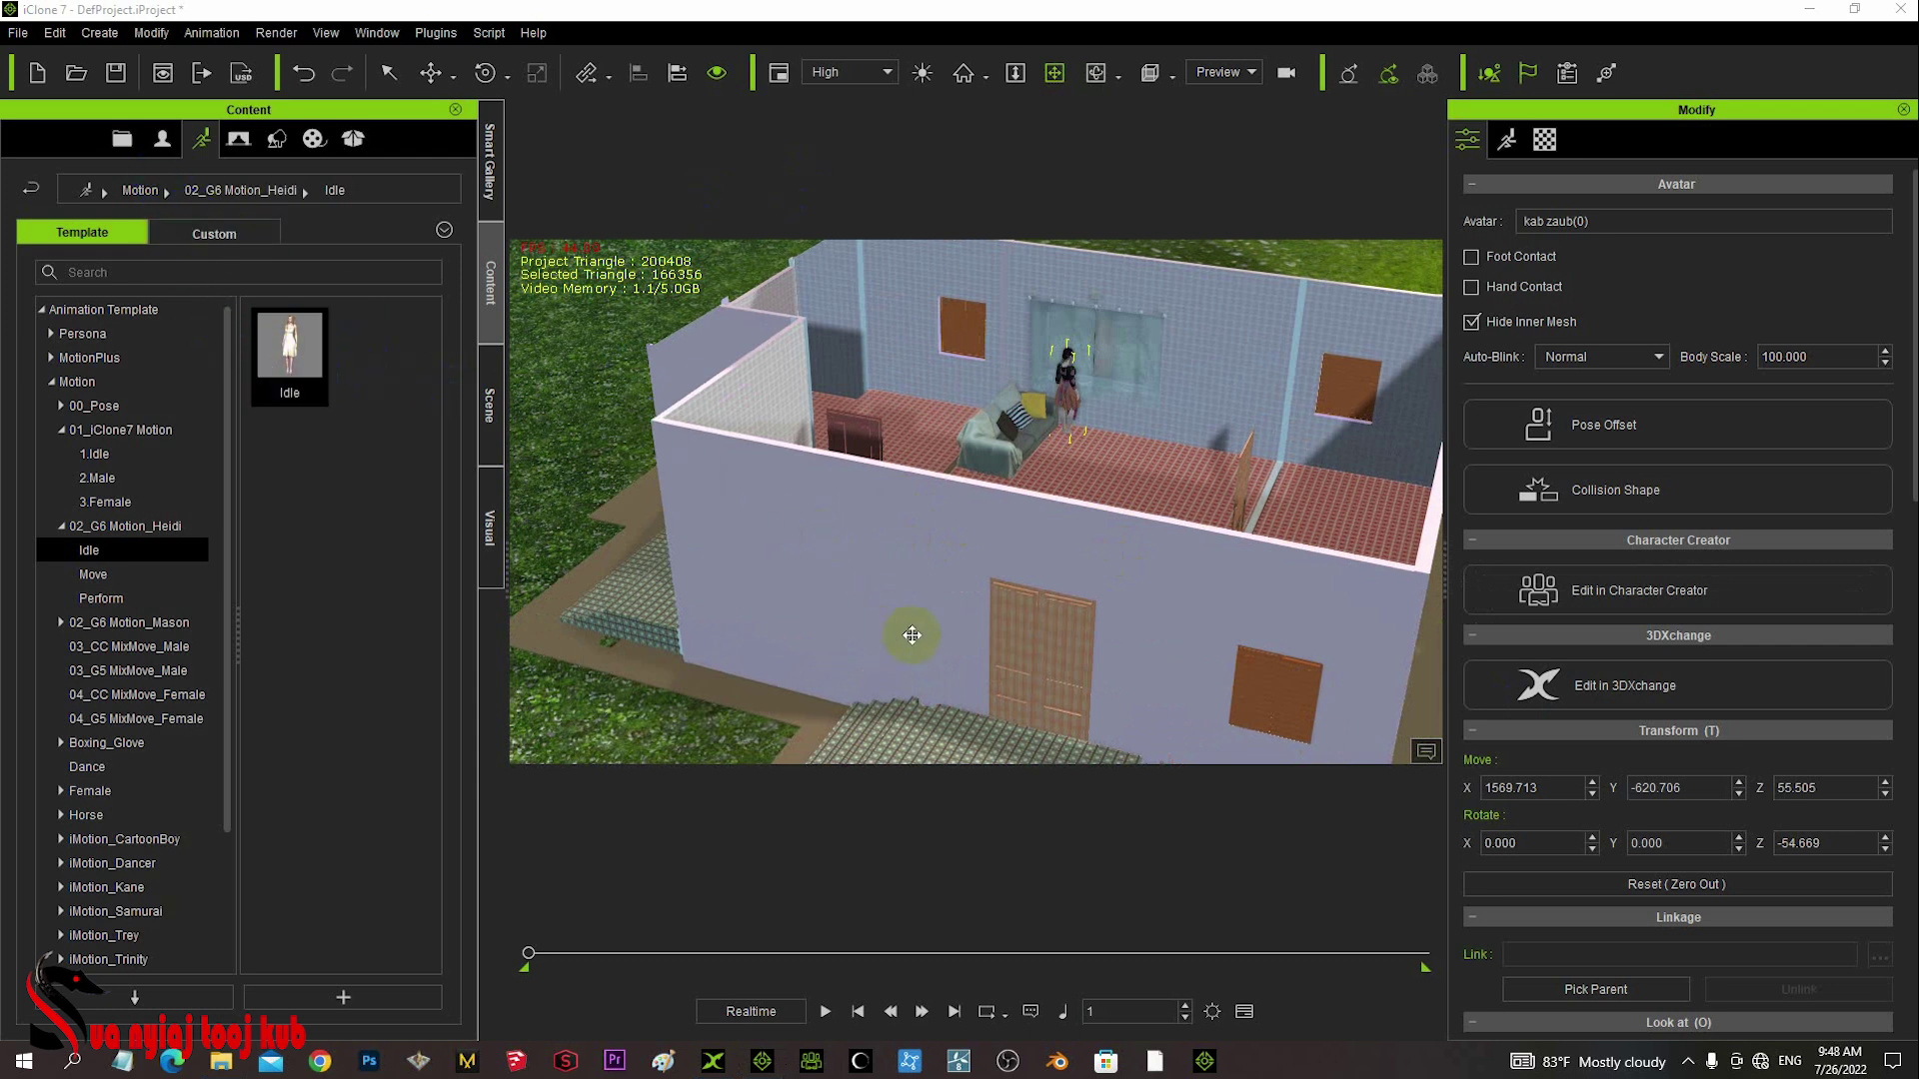
{"action": "left_click", "coordinate": [1051, 643]}
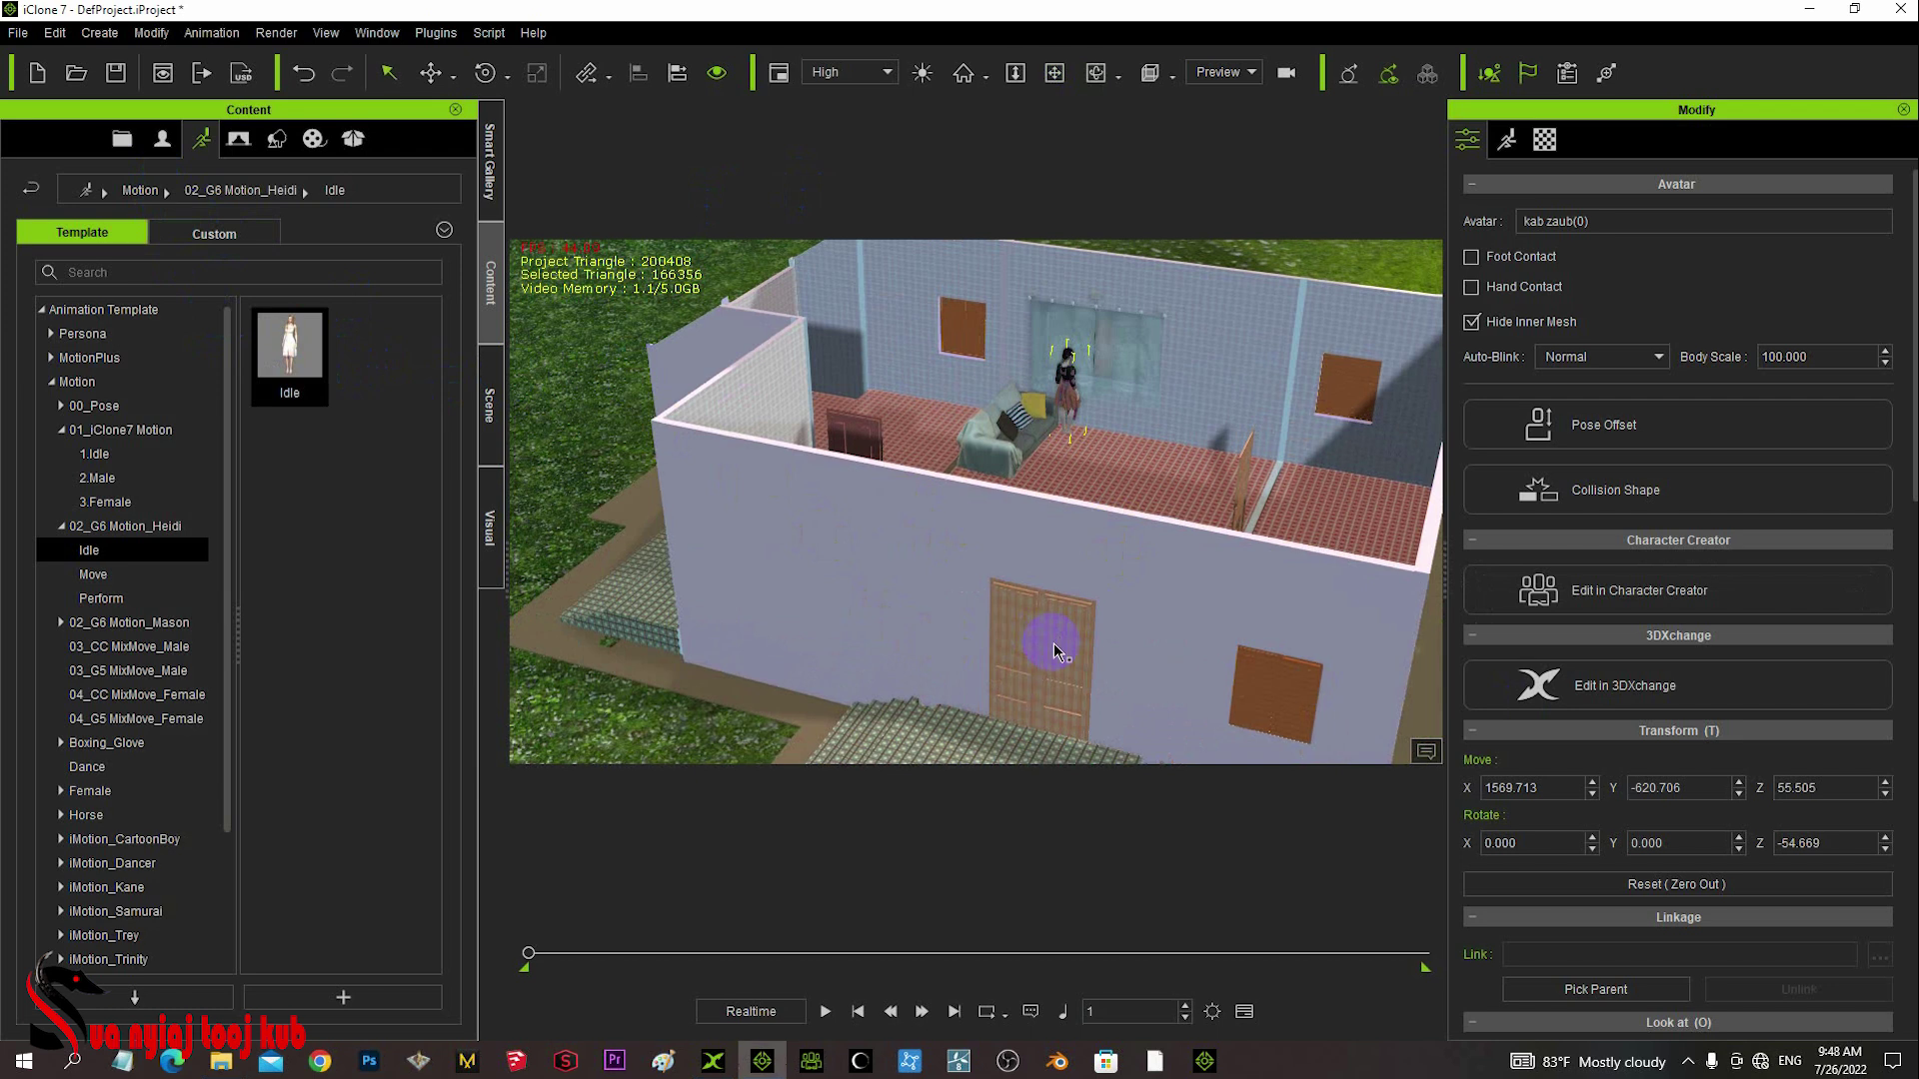
{"action": "left_click", "coordinate": [1054, 647]}
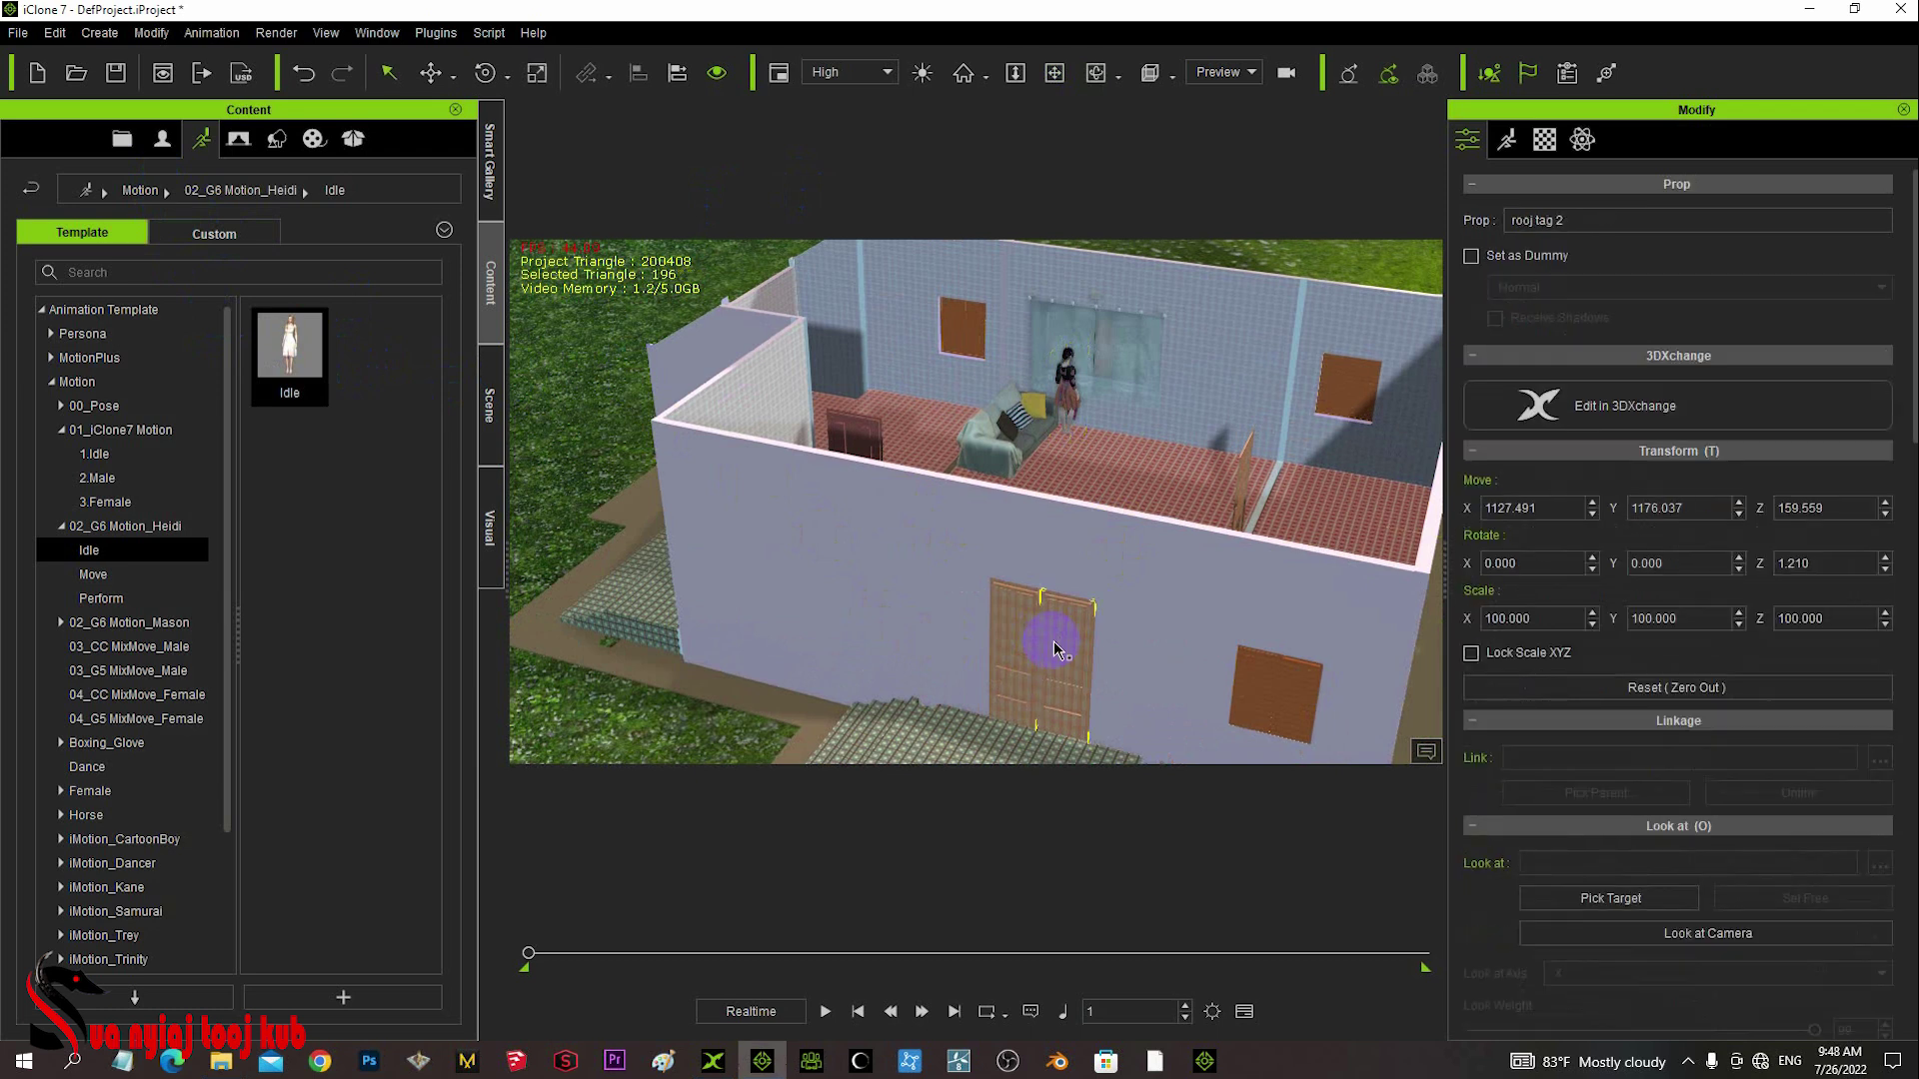
{"action": "key", "text": "e"}
{"action": "left_click_drag", "start_coordinate": [1114, 725], "coordinate": [1239, 709]}
{"action": "key", "text": "q"}
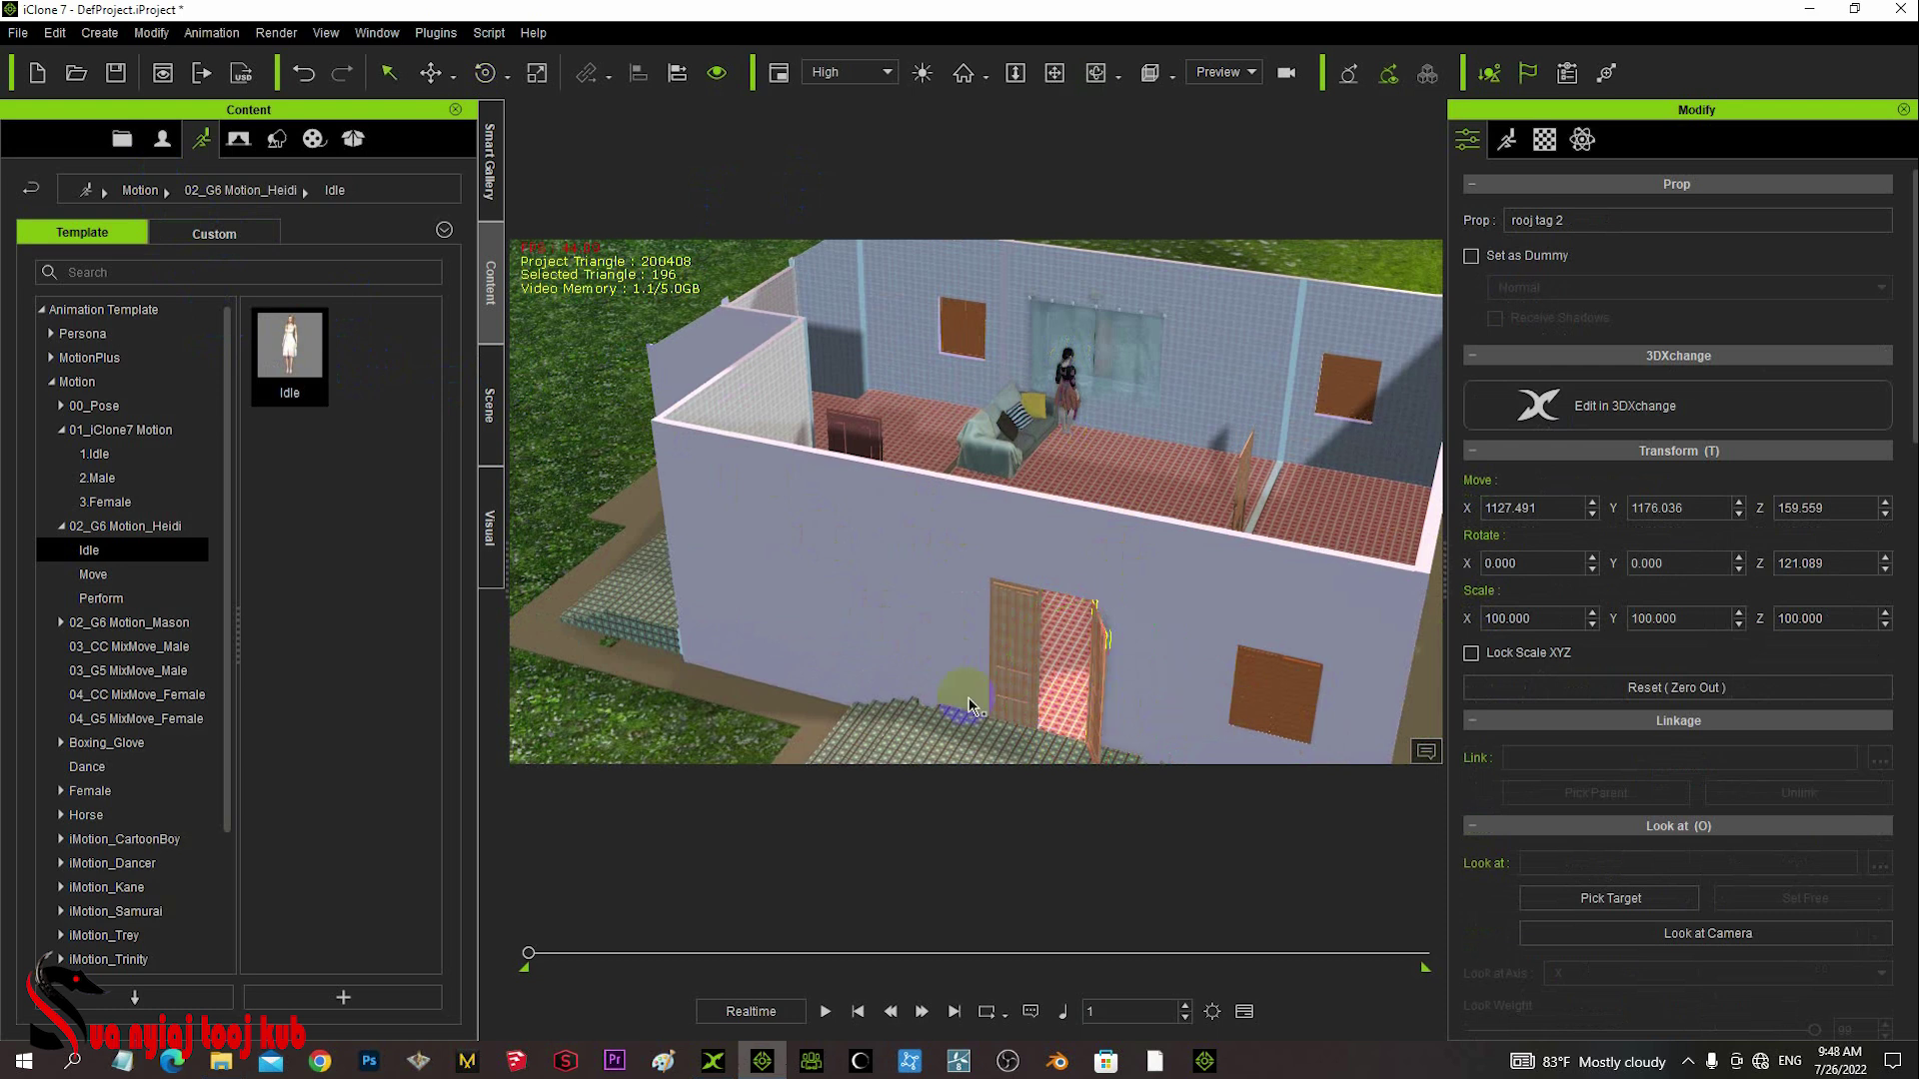
- Swing the matching front door leaf rooj tag 1 open to about -145.8 degrees around Z
{"action": "left_click", "coordinate": [1032, 659]}
{"action": "left_click", "coordinate": [1024, 644]}
{"action": "key", "text": "e"}
{"action": "left_click_drag", "start_coordinate": [1039, 683], "coordinate": [898, 725]}
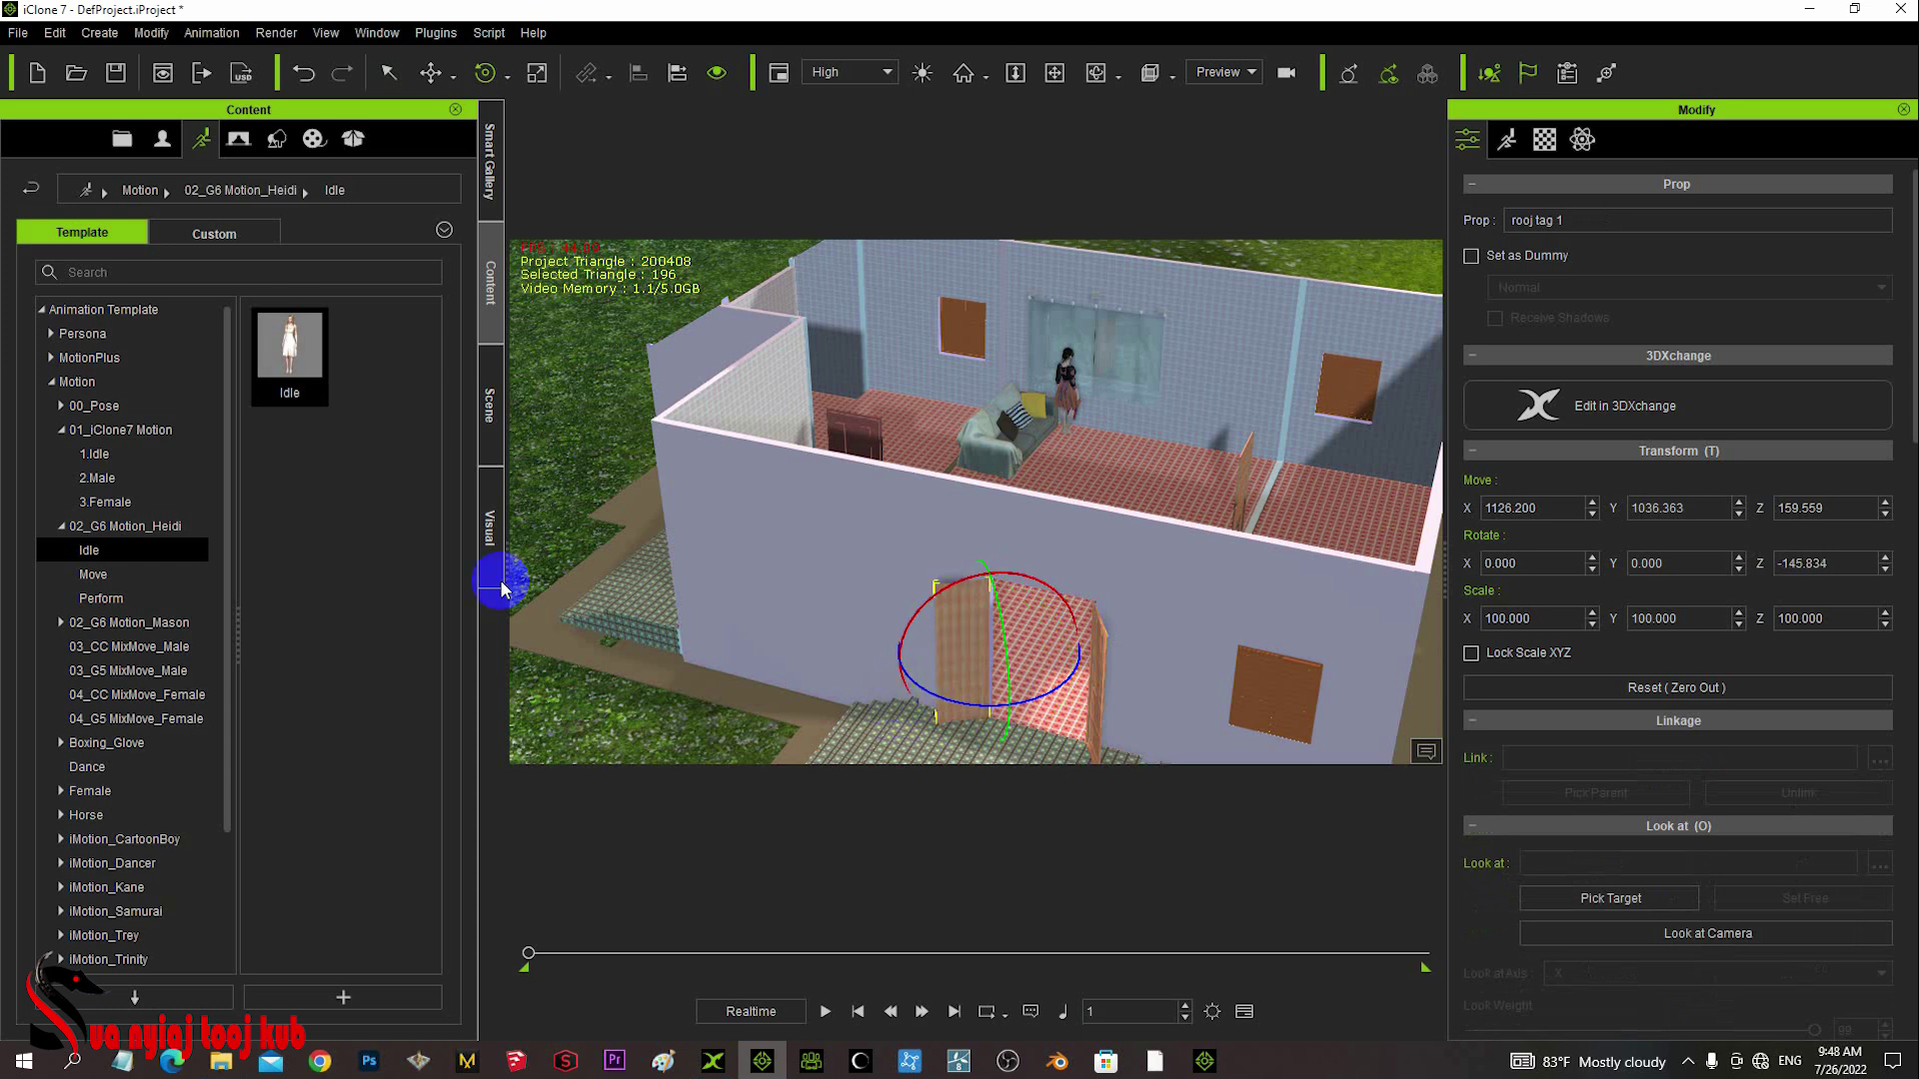
- Show all hidden parts of the KV LUB TSEV TSHIAB house, including its roof, by toggling the whole prop's visibility
{"action": "left_click", "coordinate": [490, 385]}
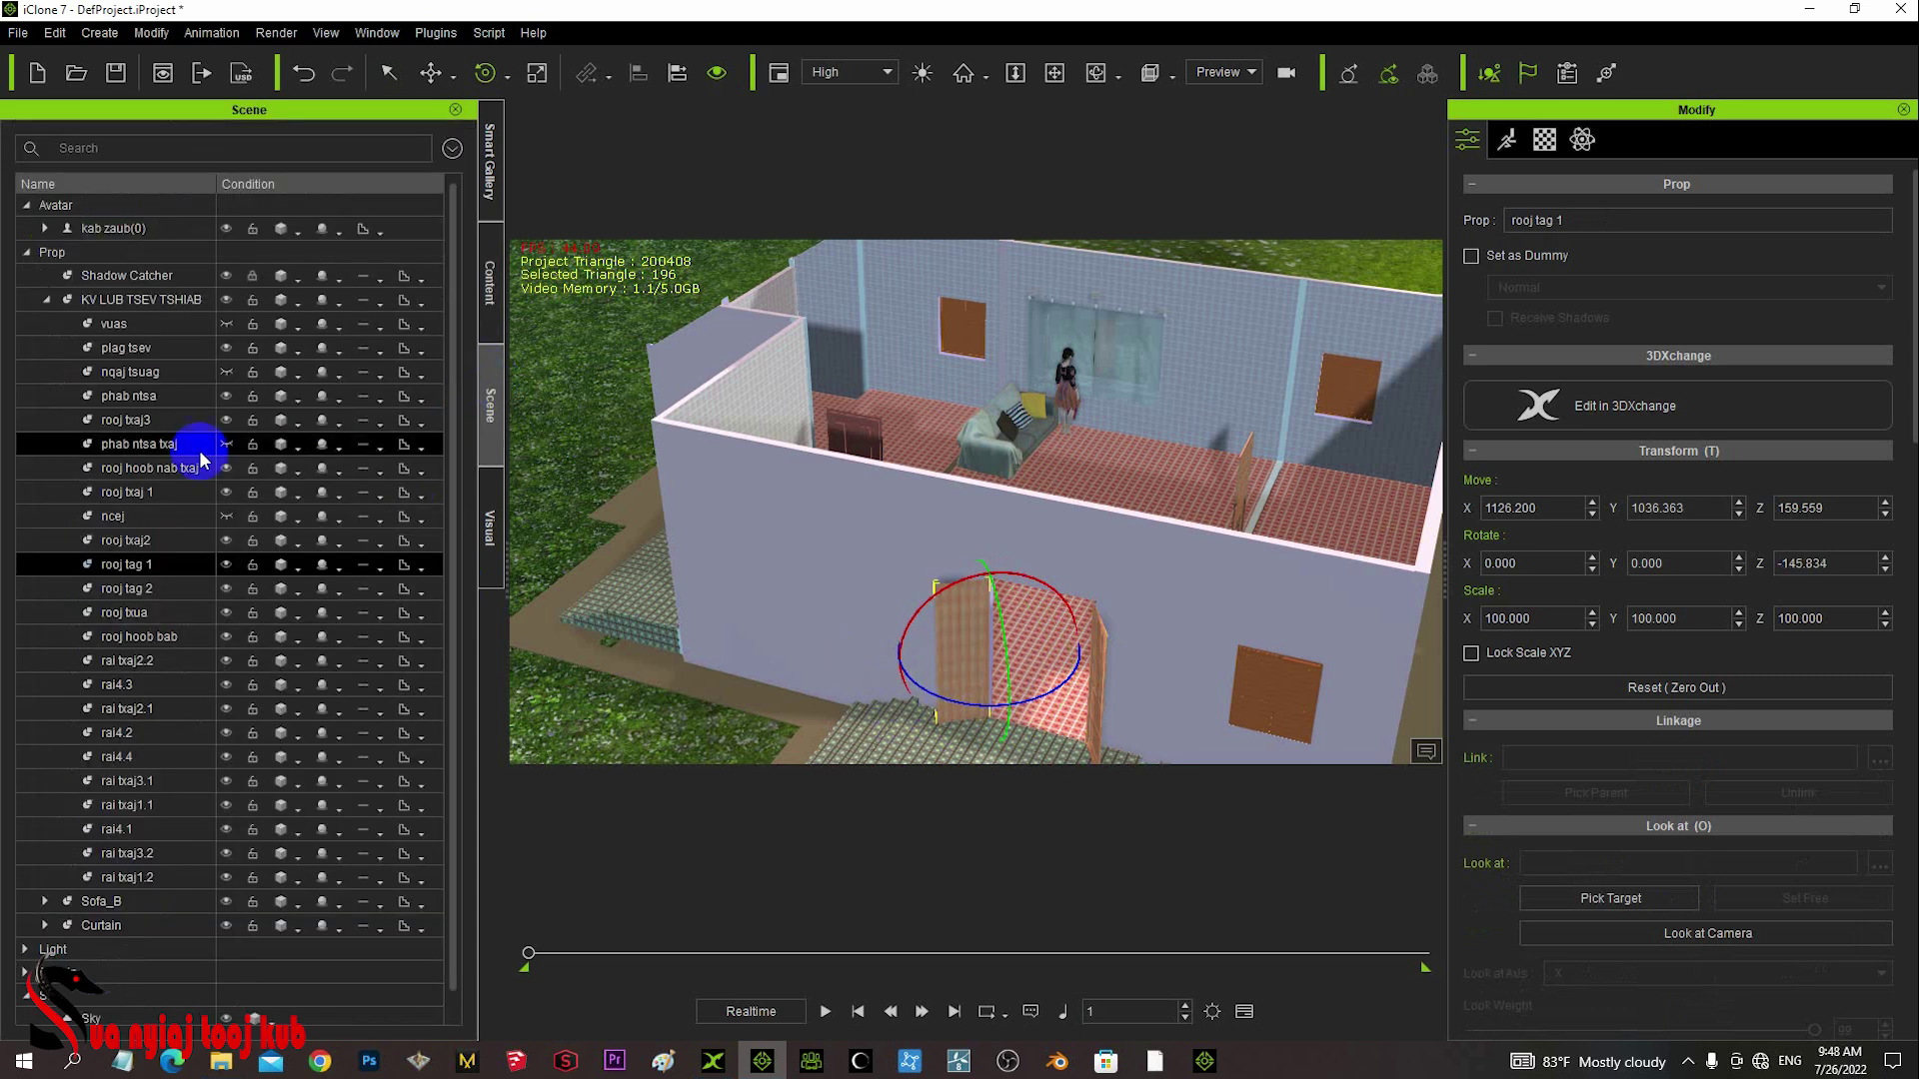
{"action": "left_click", "coordinate": [155, 297]}
{"action": "left_click", "coordinate": [227, 303]}
{"action": "left_click", "coordinate": [227, 303]}
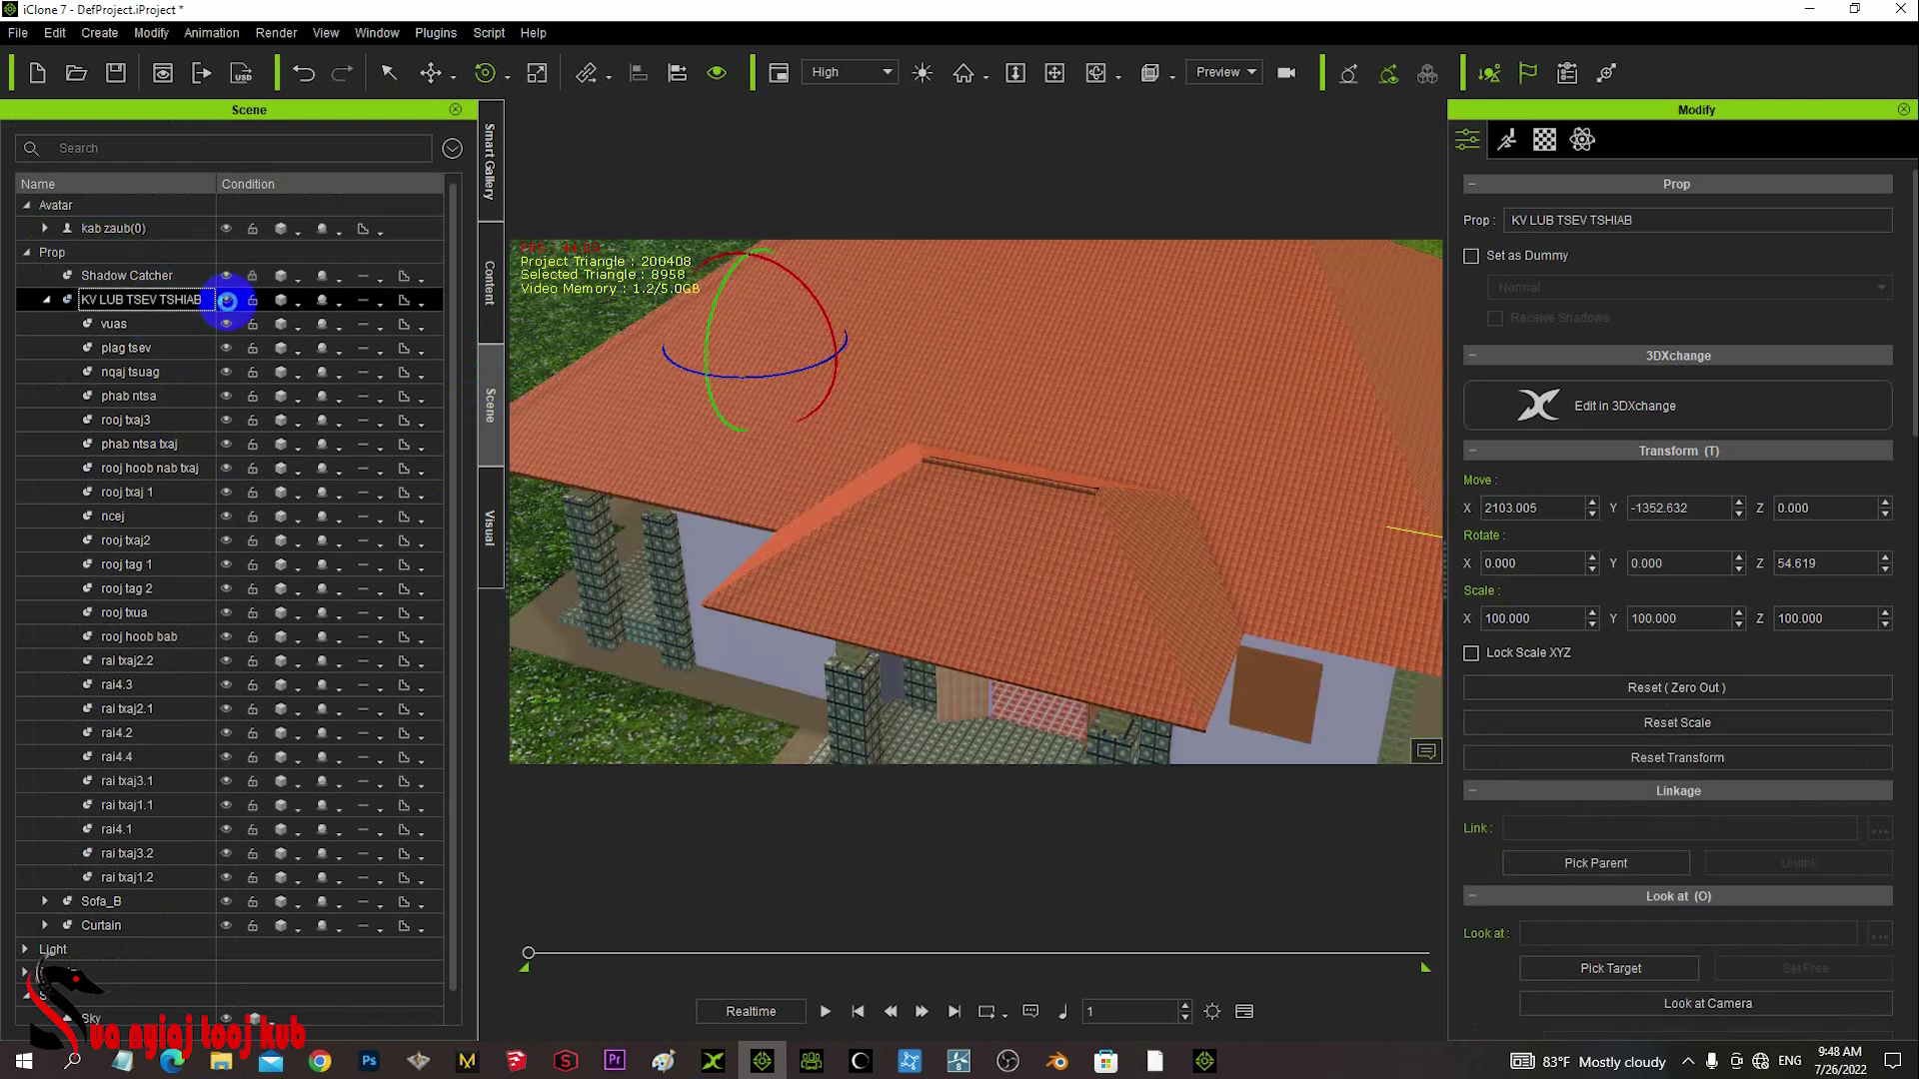
{"action": "left_click", "coordinate": [927, 520]}
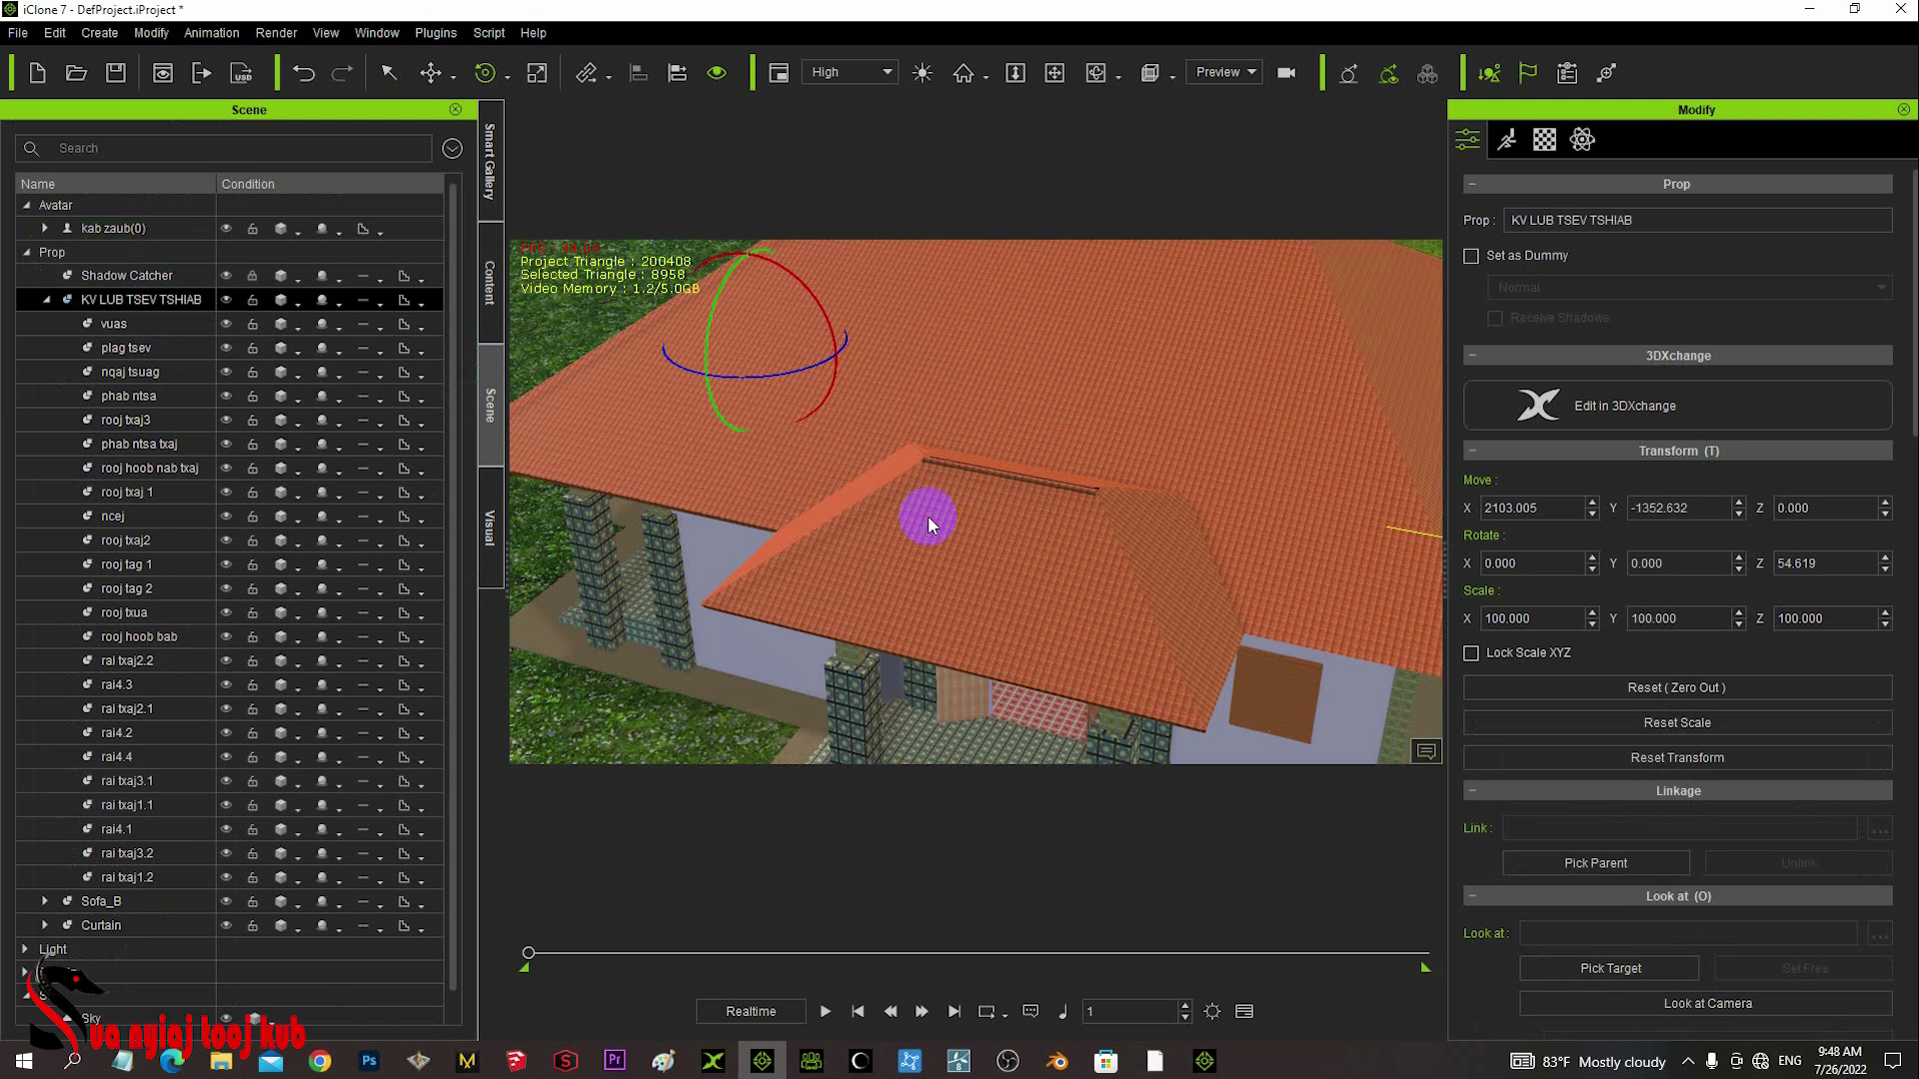
- Focus on the avatar, play the curtain animation as seen from outside the window, and return to frame 1
{"action": "left_click", "coordinate": [199, 227]}
{"action": "double_click", "coordinate": [200, 228]}
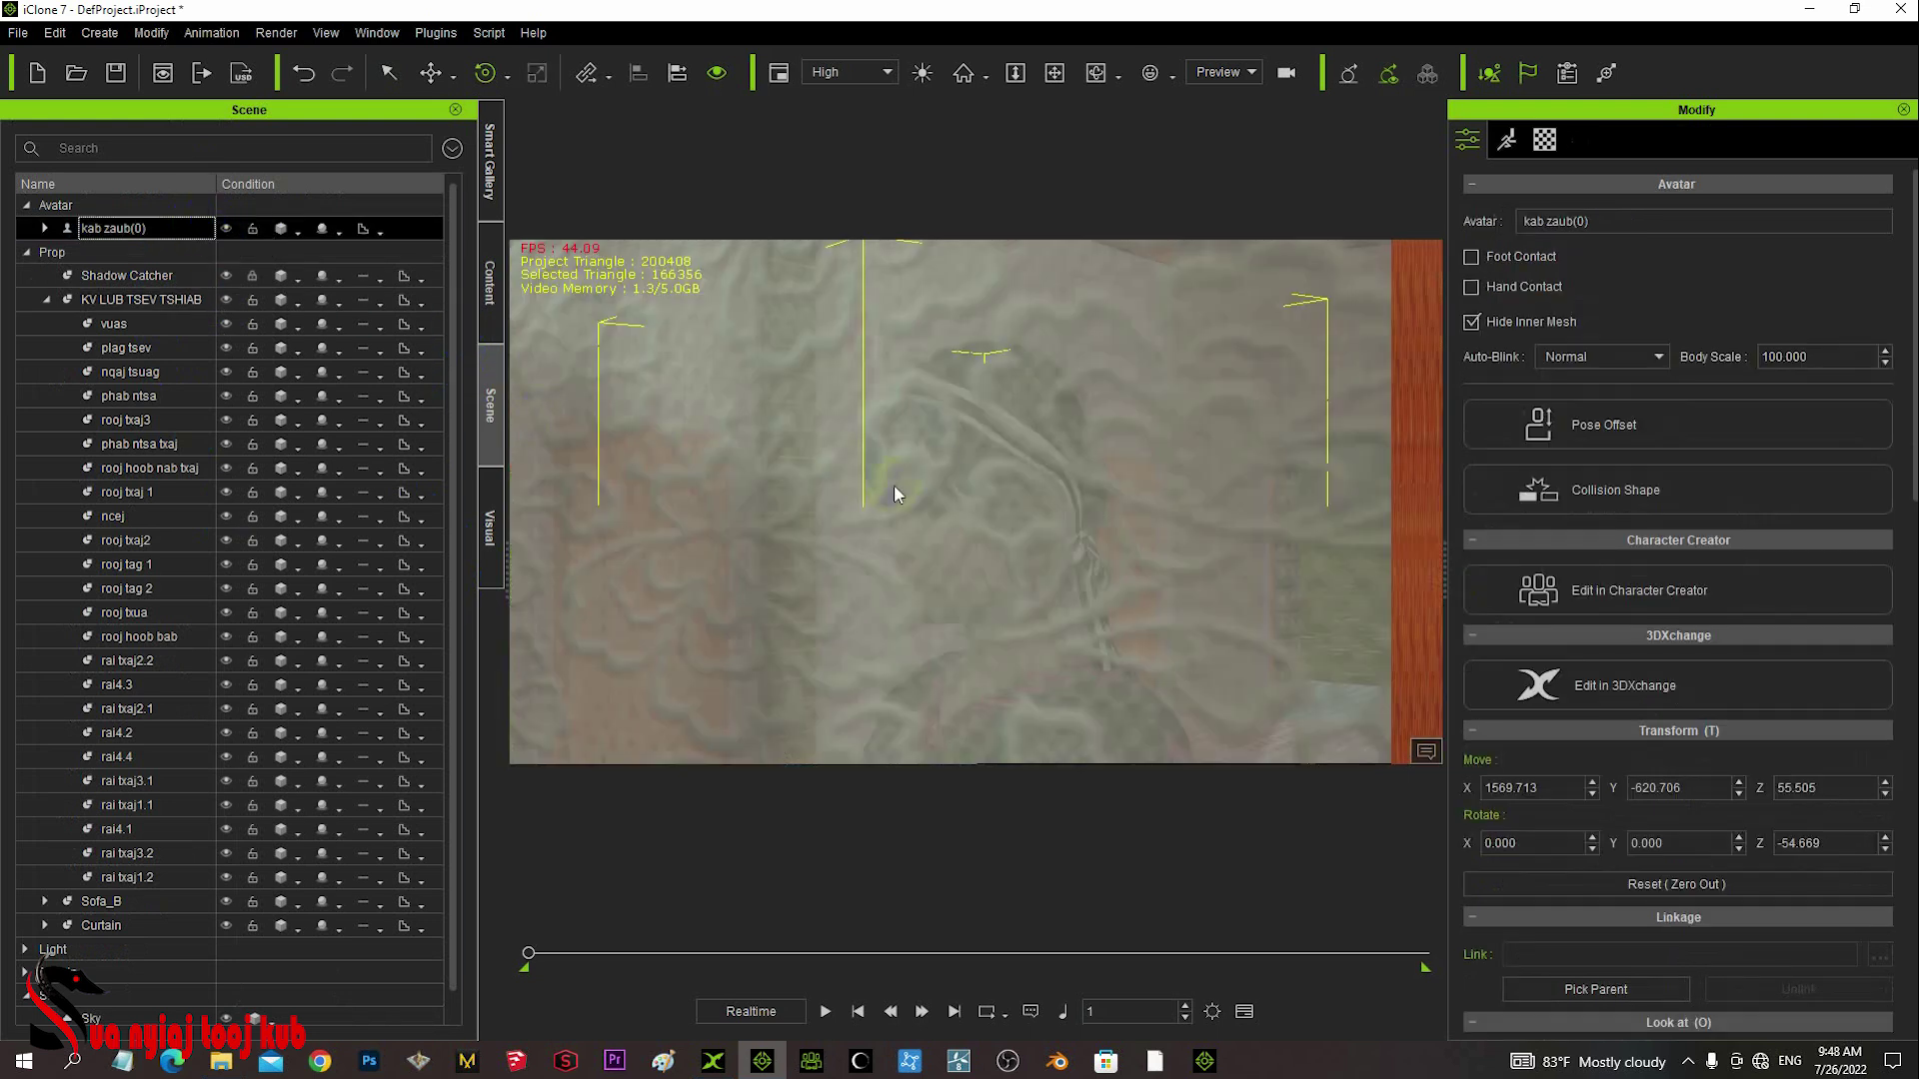
{"action": "scroll", "coordinate": [1071, 415], "scroll_direction": "down", "scroll_amount": 3}
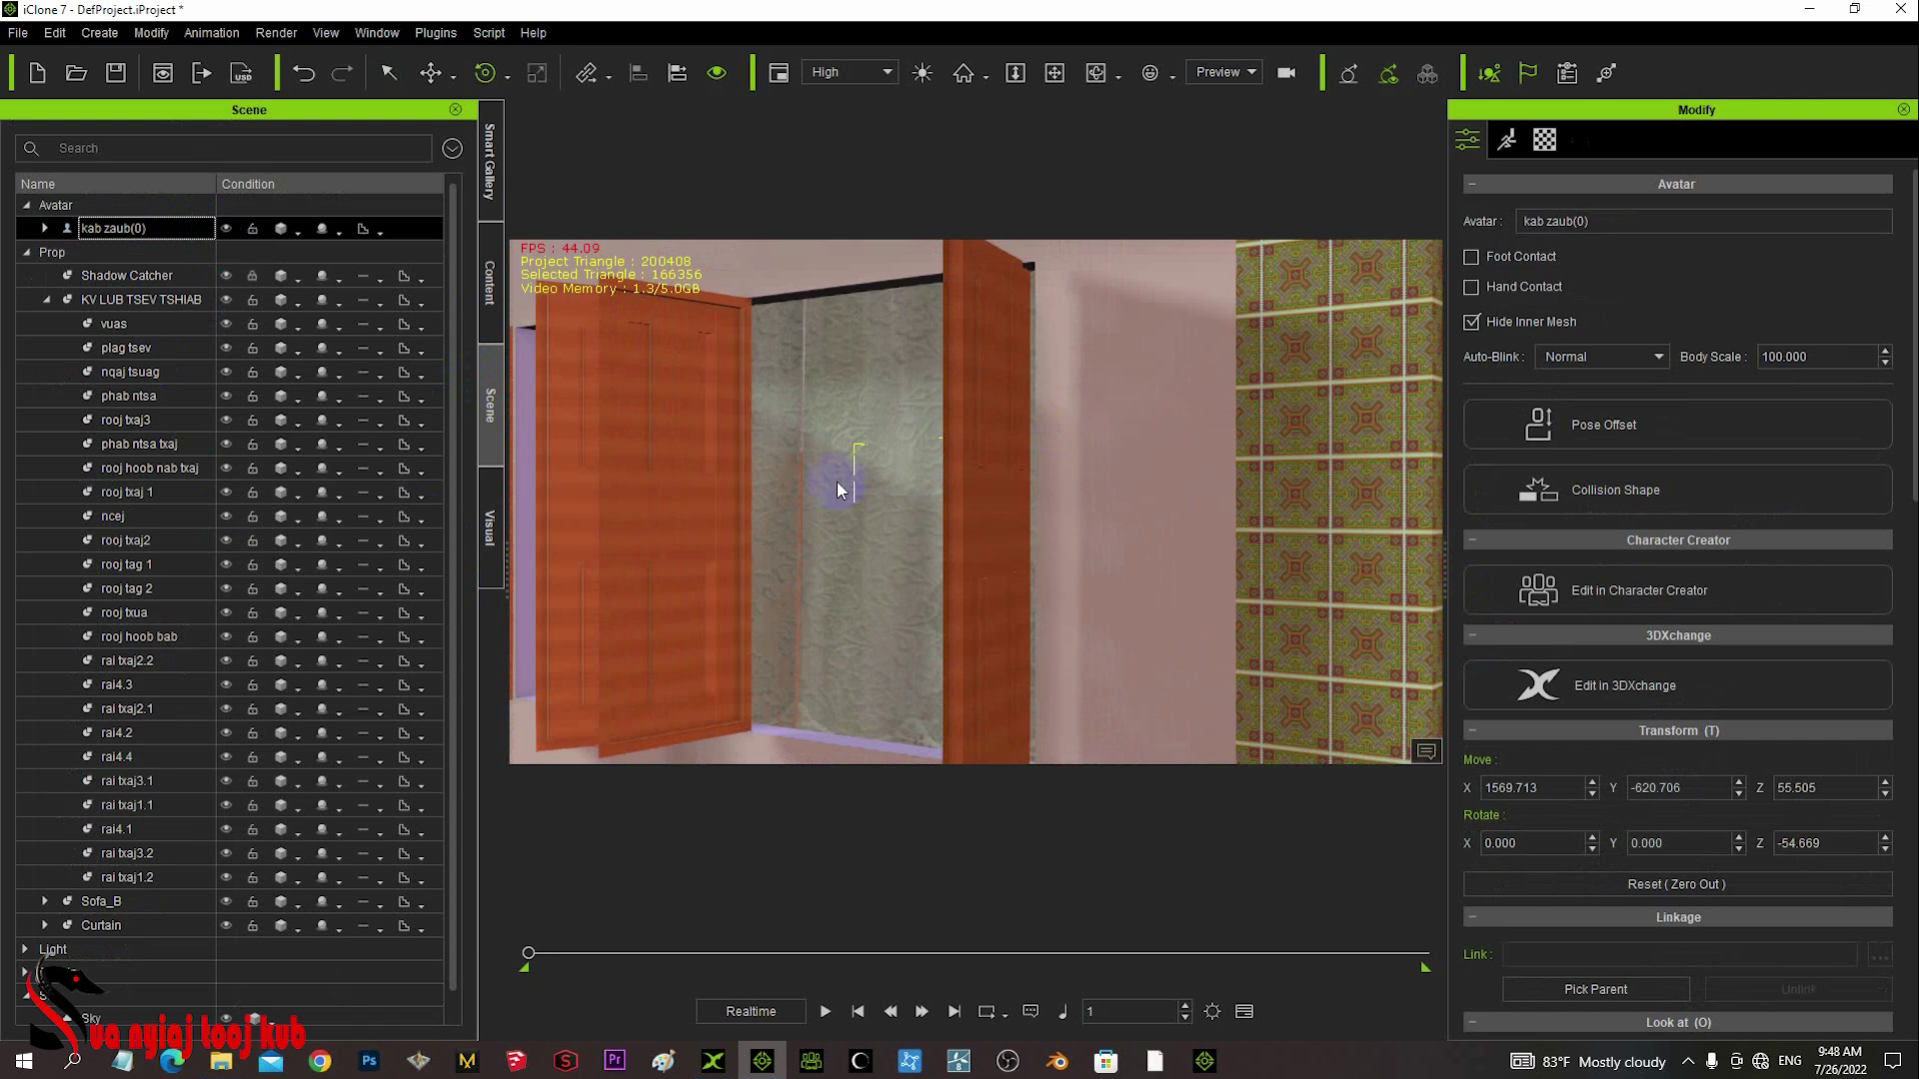
{"action": "mouse_move", "coordinate": [836, 482]}
{"action": "right_mouse_down"}
{"action": "mouse_move", "coordinate": [788, 480]}
{"action": "mouse_move", "coordinate": [868, 485]}
{"action": "right_mouse_up"}
{"action": "scroll", "coordinate": [874, 420], "scroll_direction": "down", "scroll_amount": 3}
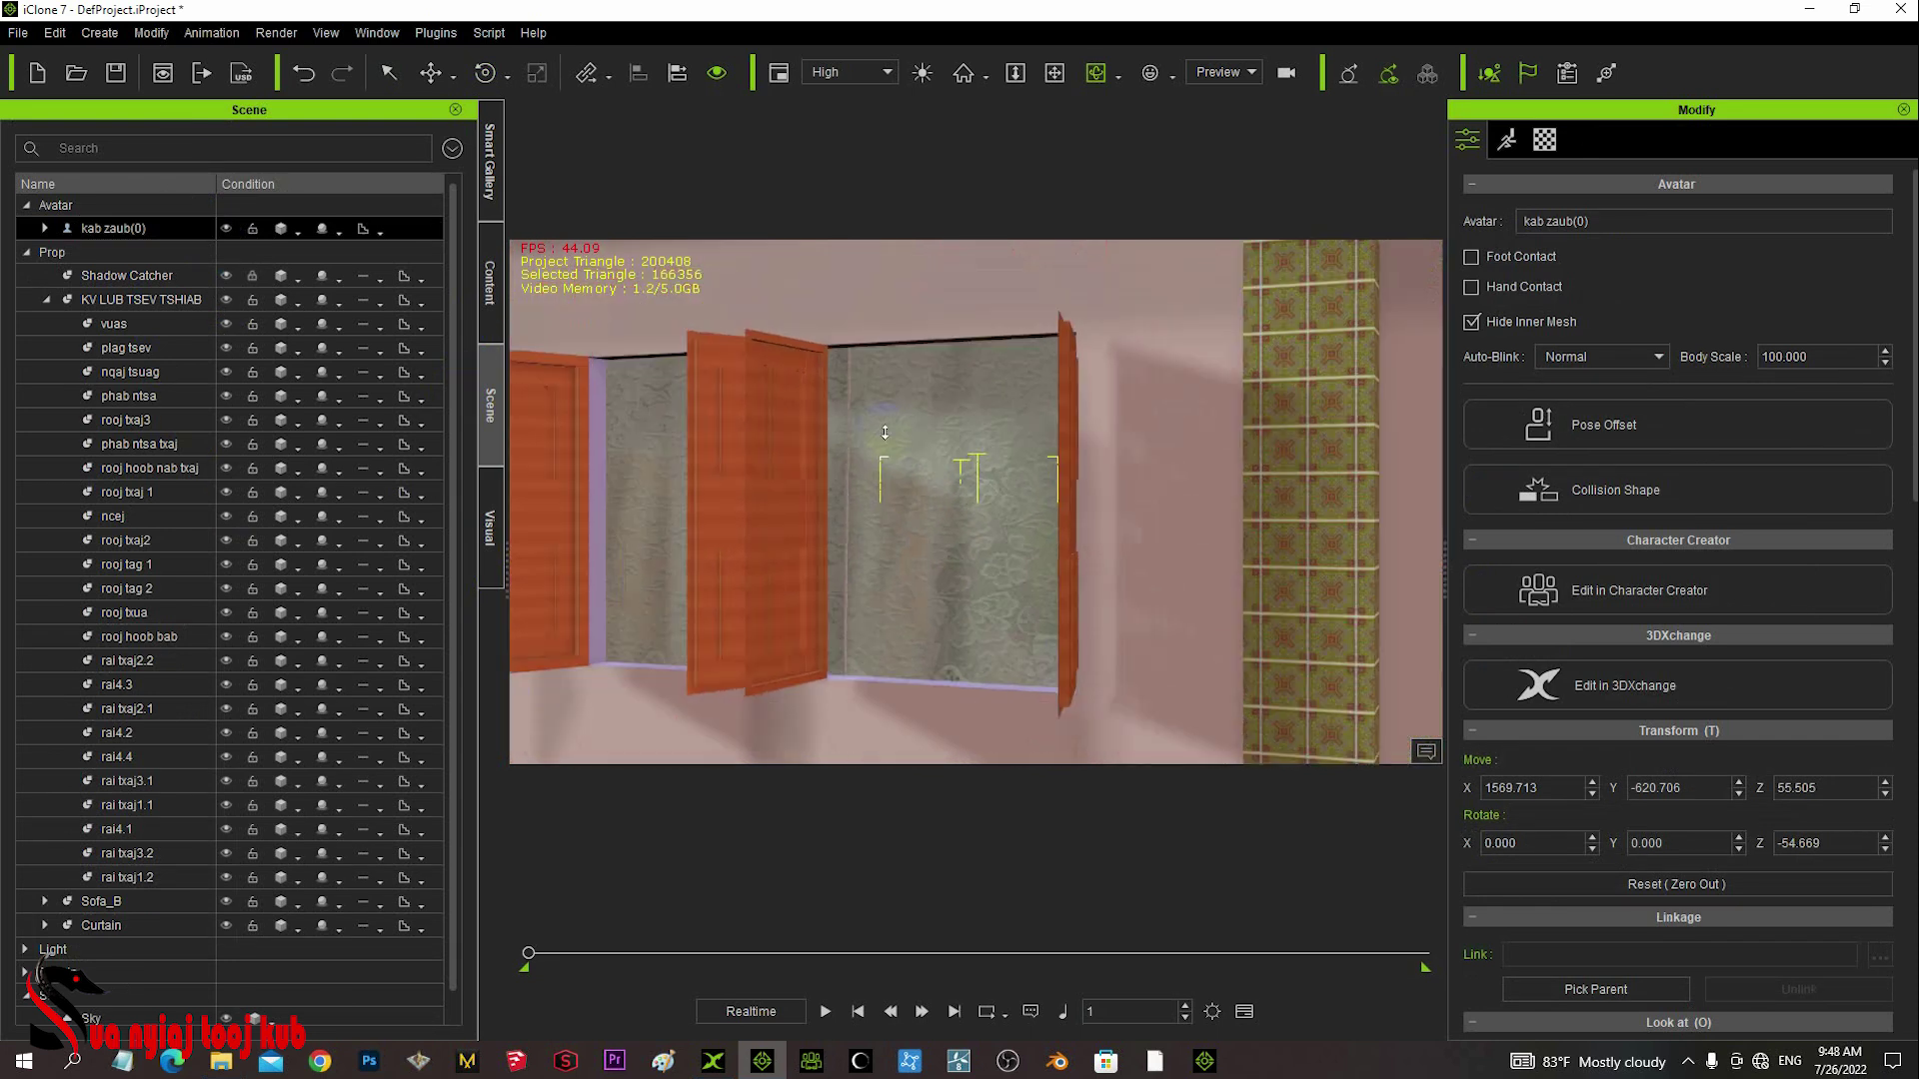
{"action": "right_click_drag", "start_coordinate": [839, 459], "coordinate": [416, 950]}
{"action": "key", "text": "space"}
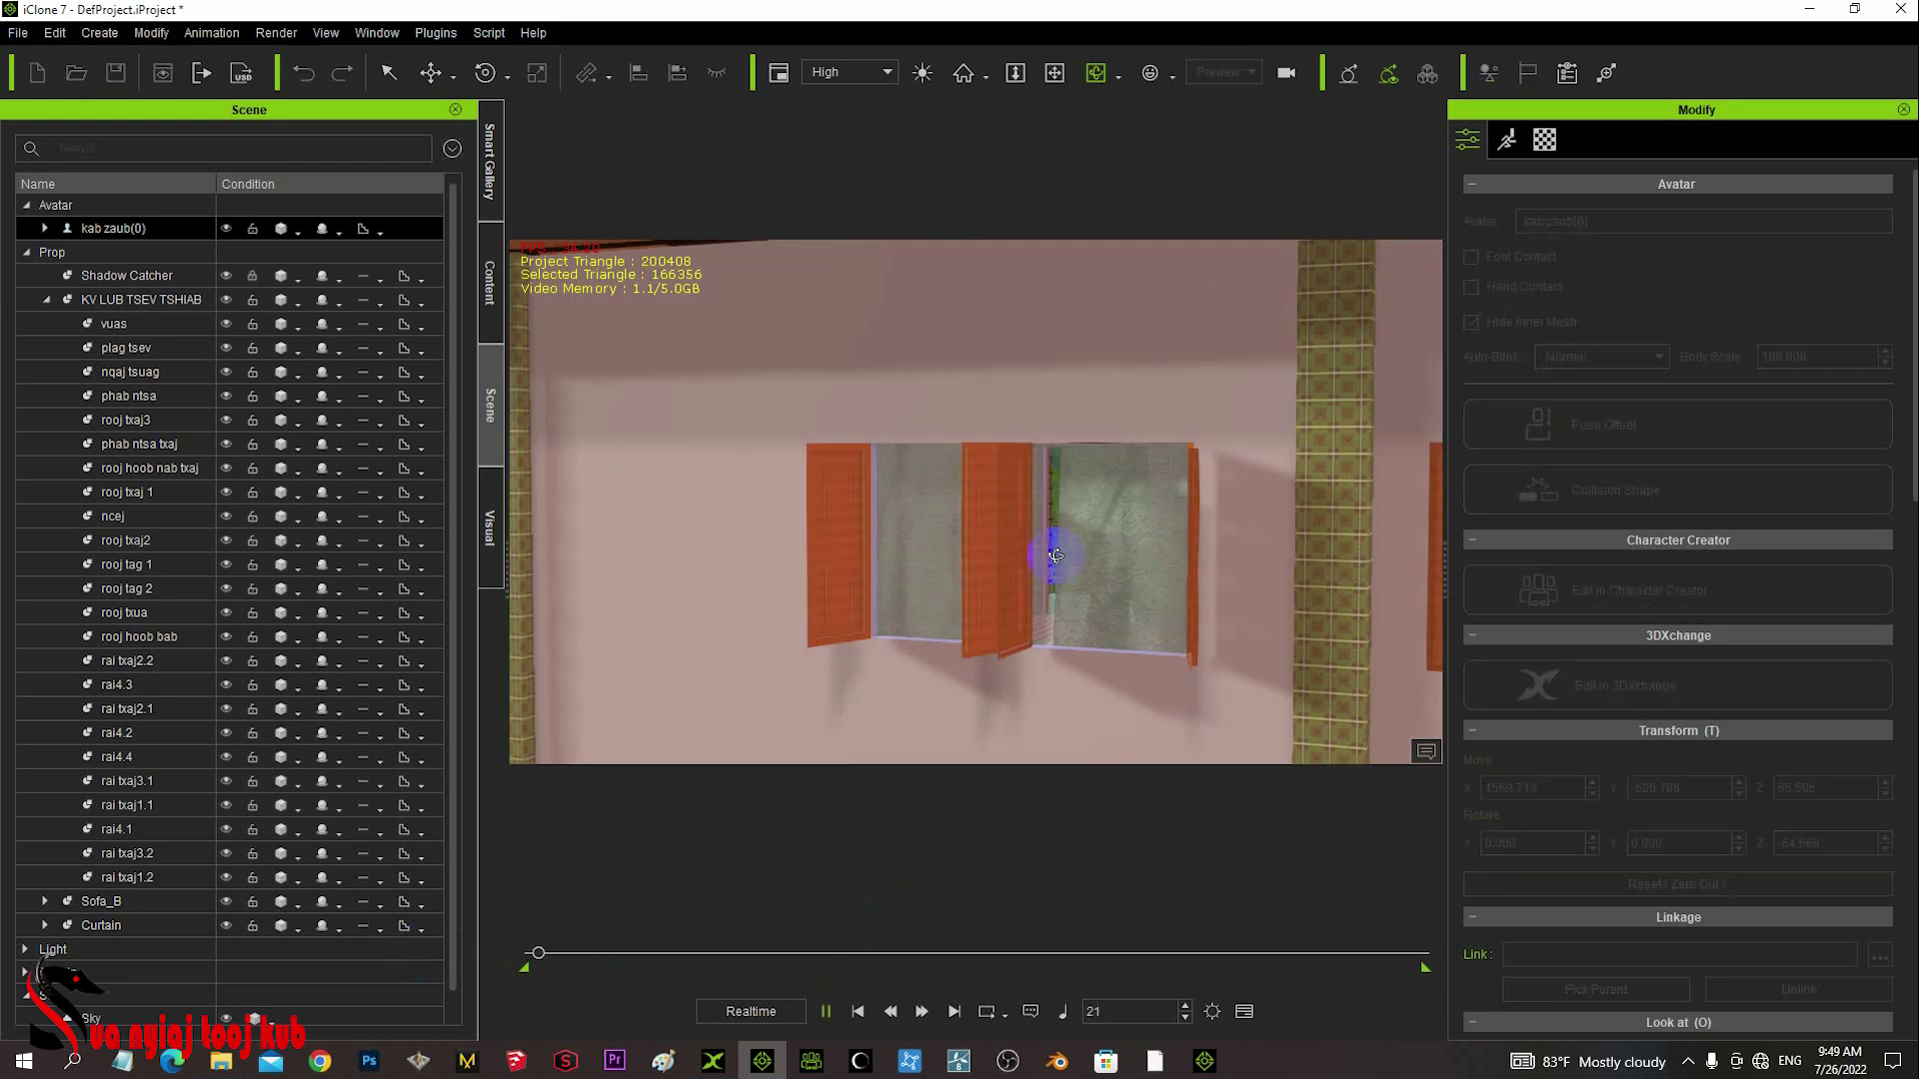
{"action": "mouse_move", "coordinate": [1039, 562]}
{"action": "right_mouse_down"}
{"action": "mouse_move", "coordinate": [1069, 560]}
{"action": "mouse_move", "coordinate": [1093, 611]}
{"action": "mouse_move", "coordinate": [1032, 463]}
{"action": "mouse_move", "coordinate": [1005, 577]}
{"action": "mouse_move", "coordinate": [1121, 550]}
{"action": "mouse_move", "coordinate": [1049, 557]}
{"action": "mouse_move", "coordinate": [1070, 578]}
{"action": "right_mouse_up"}
{"action": "left_click_drag", "start_coordinate": [871, 952], "coordinate": [428, 949]}
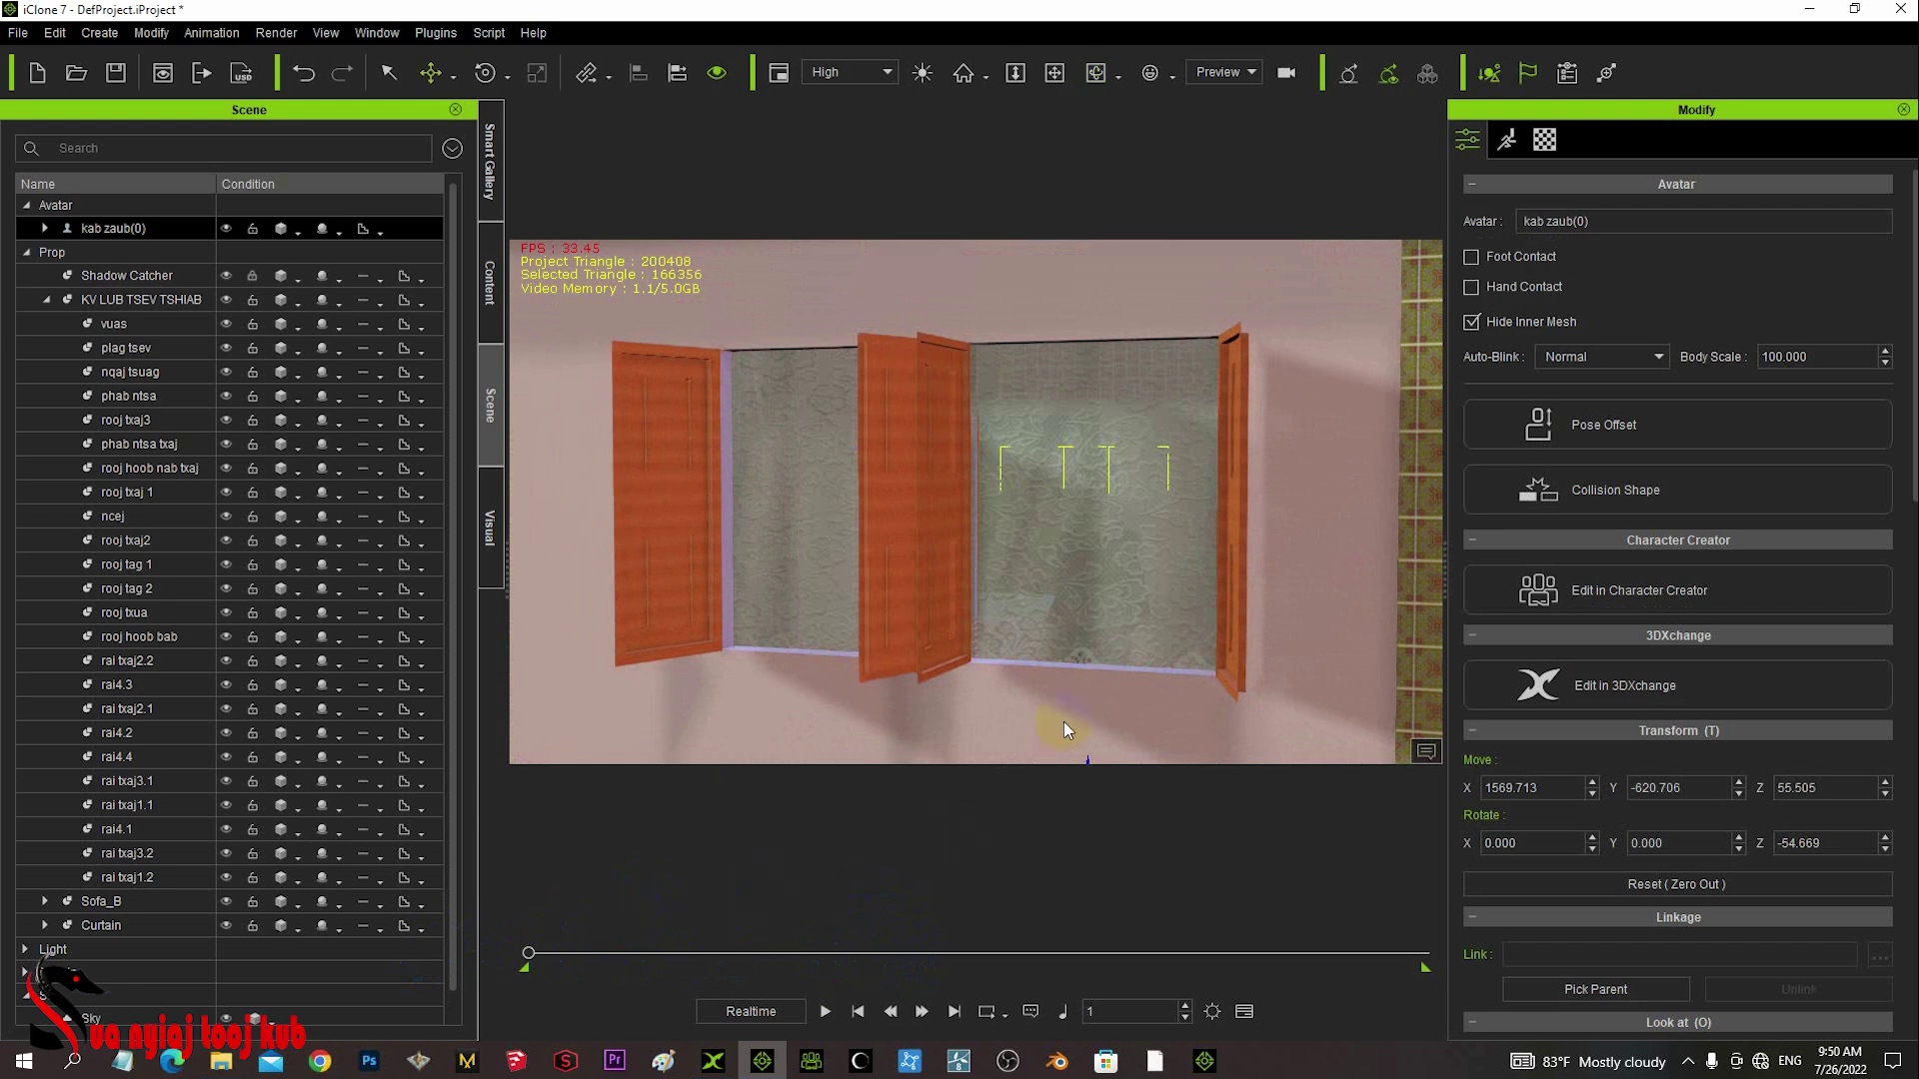
- Move the avatar behind the window to about X 1577.7, Y -631.9, replay the animation and return to frame 1
{"action": "right_click_drag", "start_coordinate": [1063, 730], "coordinate": [1111, 672]}
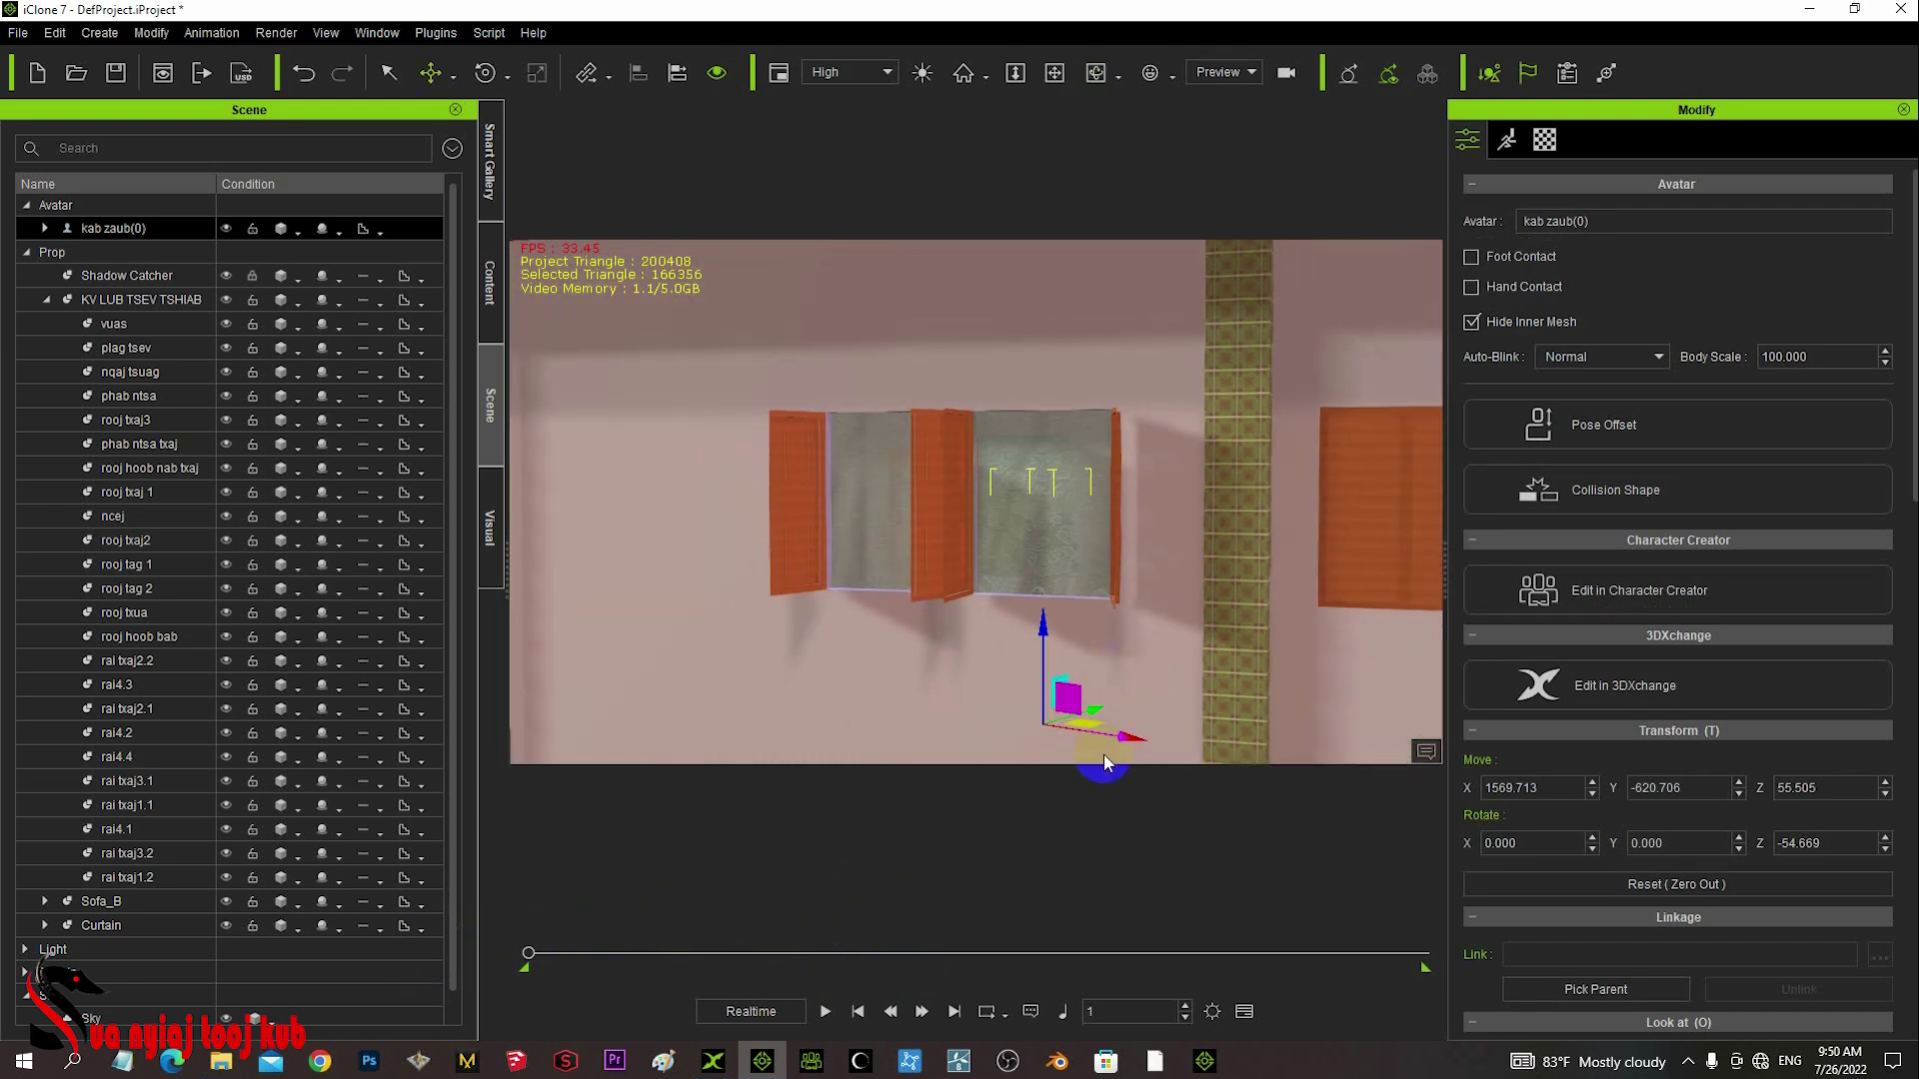
{"action": "left_click_drag", "start_coordinate": [1126, 734], "coordinate": [1140, 742]}
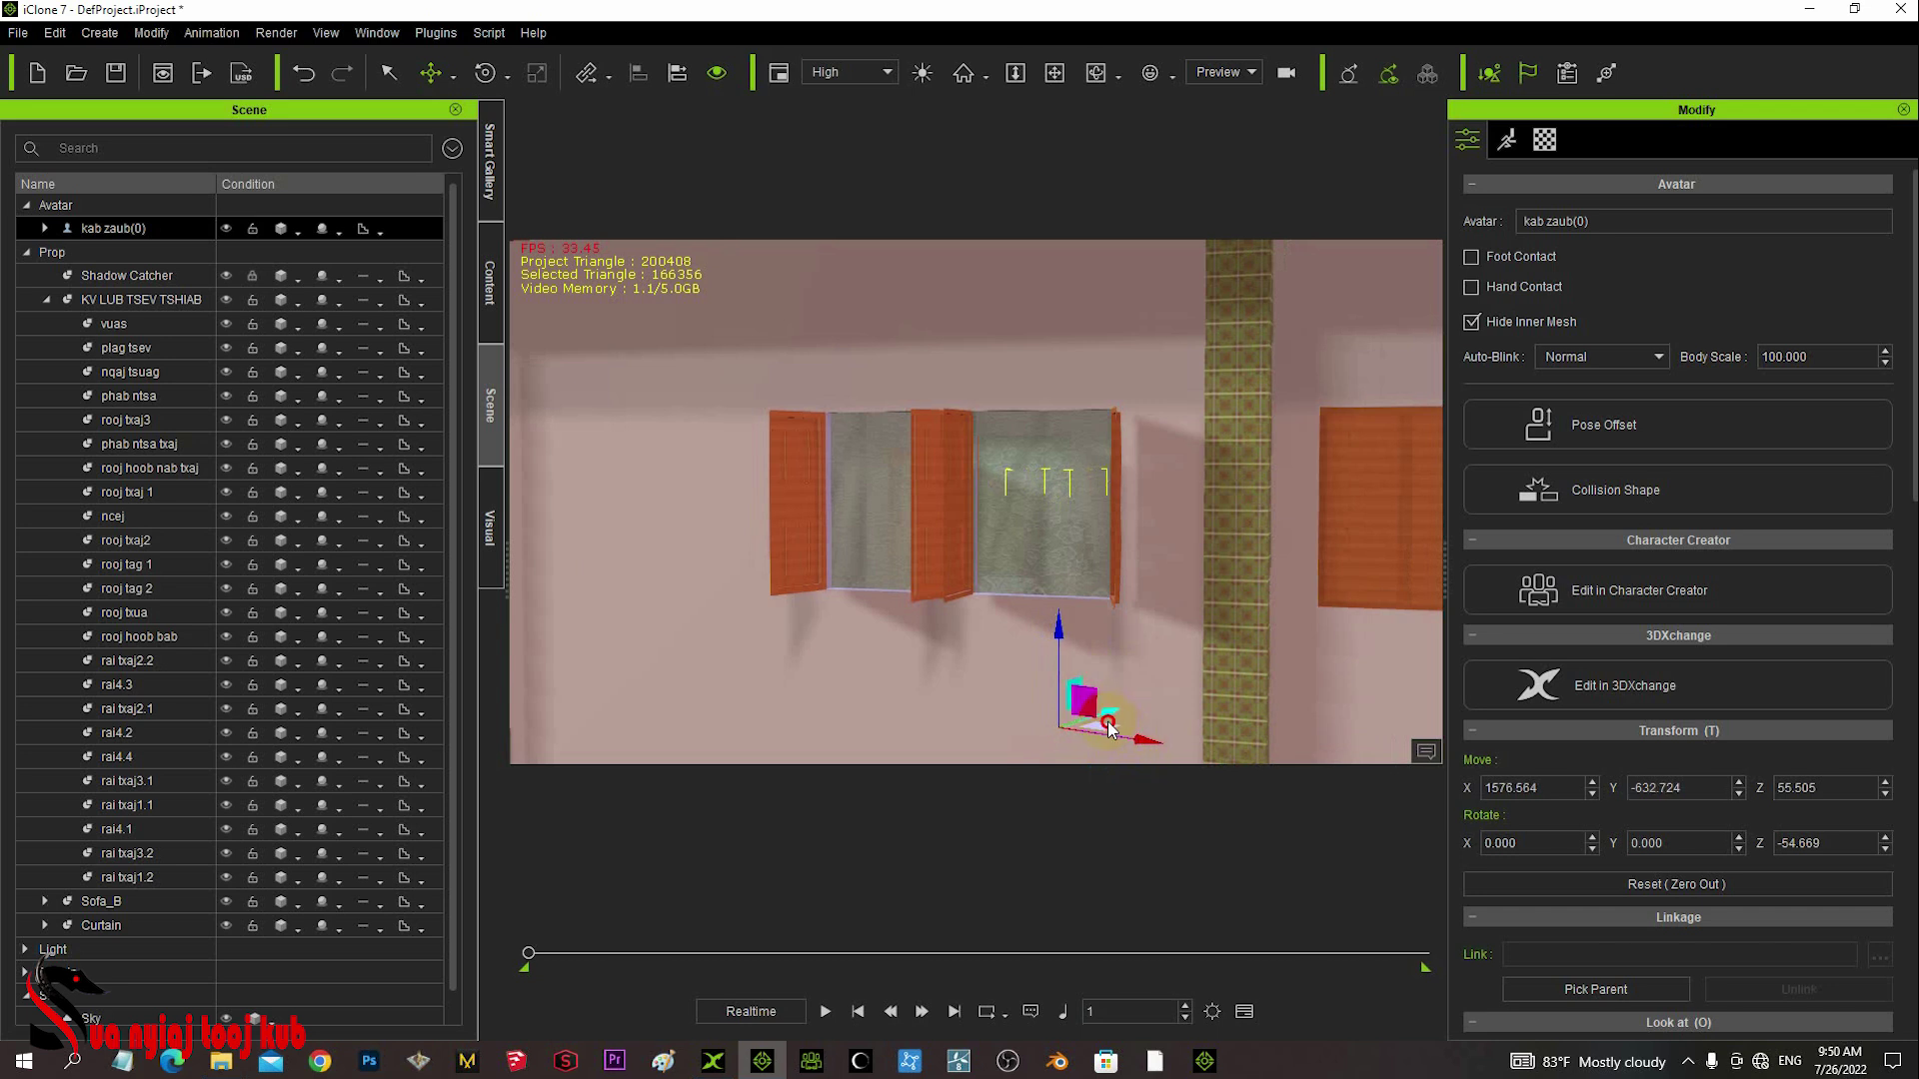
{"action": "left_click_drag", "start_coordinate": [1108, 725], "coordinate": [1109, 728]}
{"action": "left_click", "coordinate": [1100, 719]}
{"action": "key", "text": "space"}
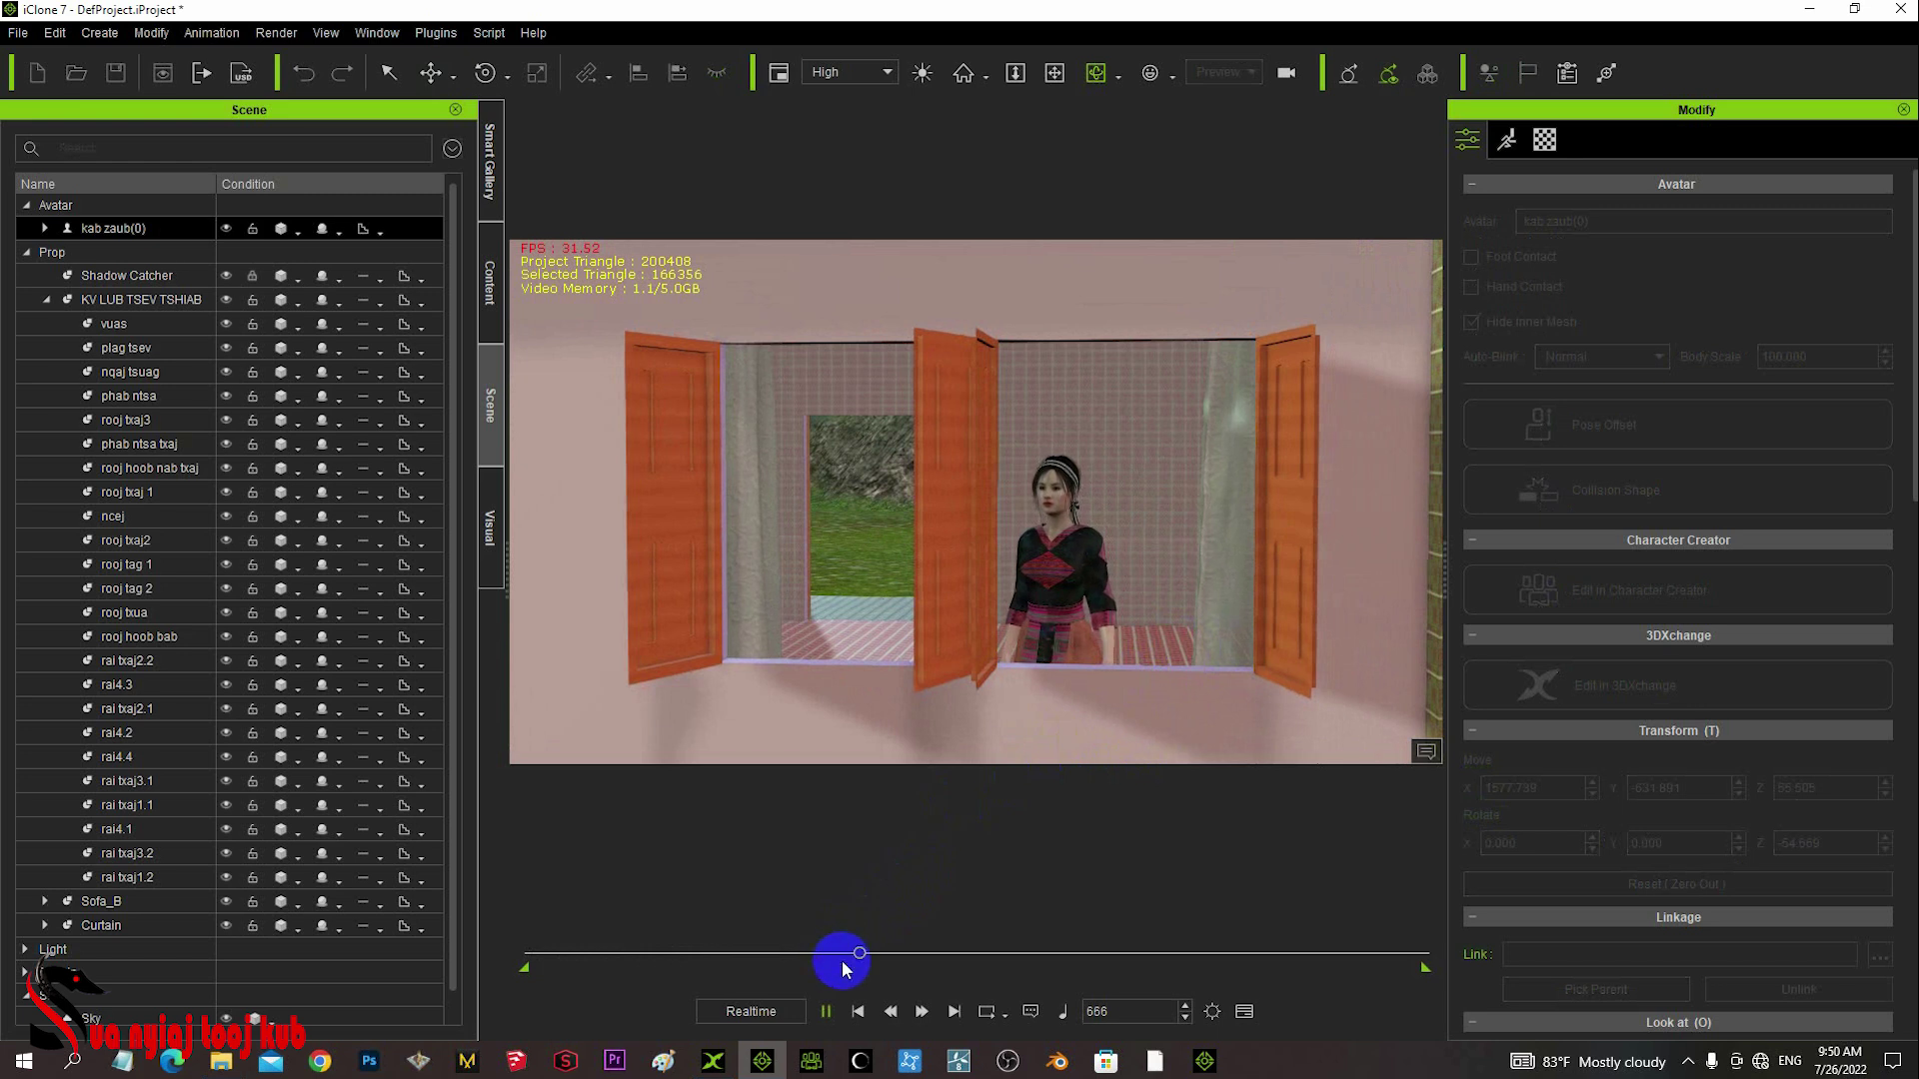
{"action": "left_click_drag", "start_coordinate": [884, 955], "coordinate": [477, 972]}
- Examine the completed house from outside, from the curtained window around to the front entrance
{"action": "scroll", "coordinate": [1123, 516], "scroll_direction": "down", "scroll_amount": 5}
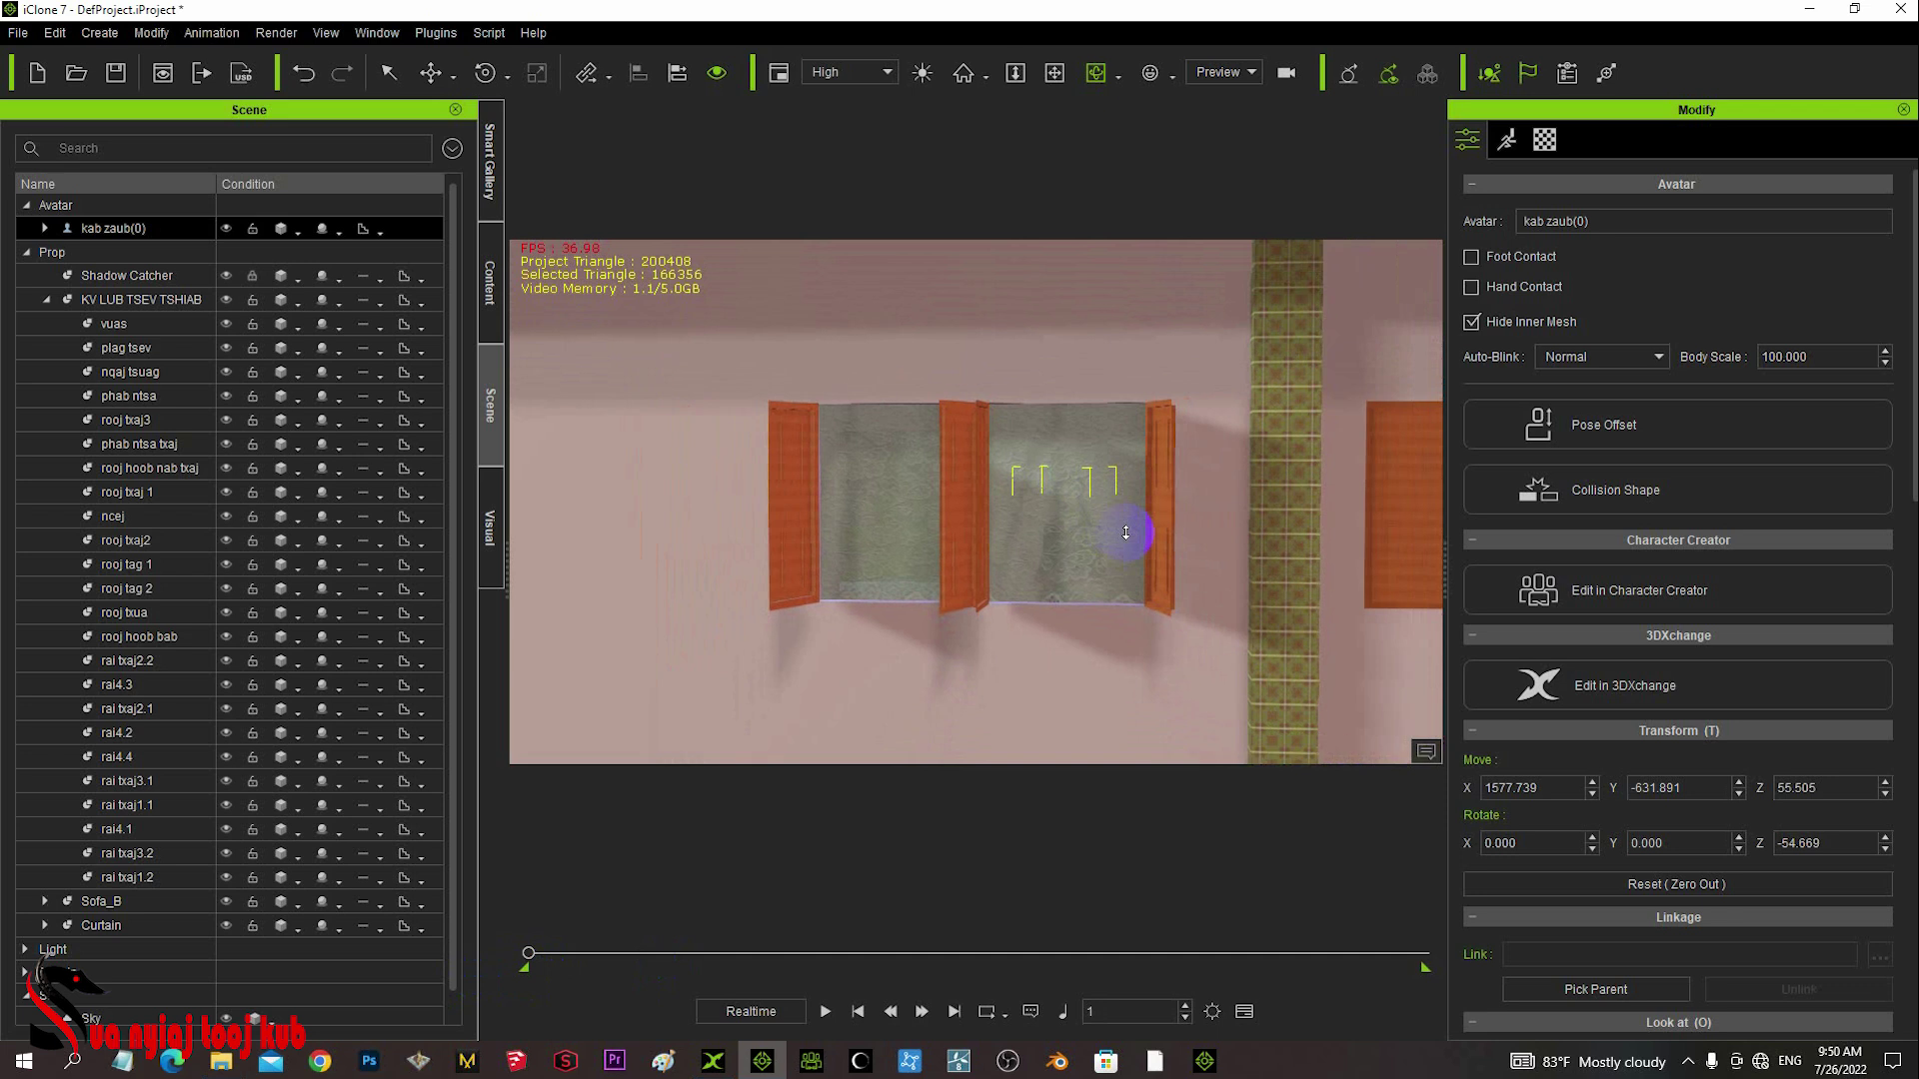
{"action": "scroll", "coordinate": [1126, 532], "scroll_direction": "down", "scroll_amount": 6}
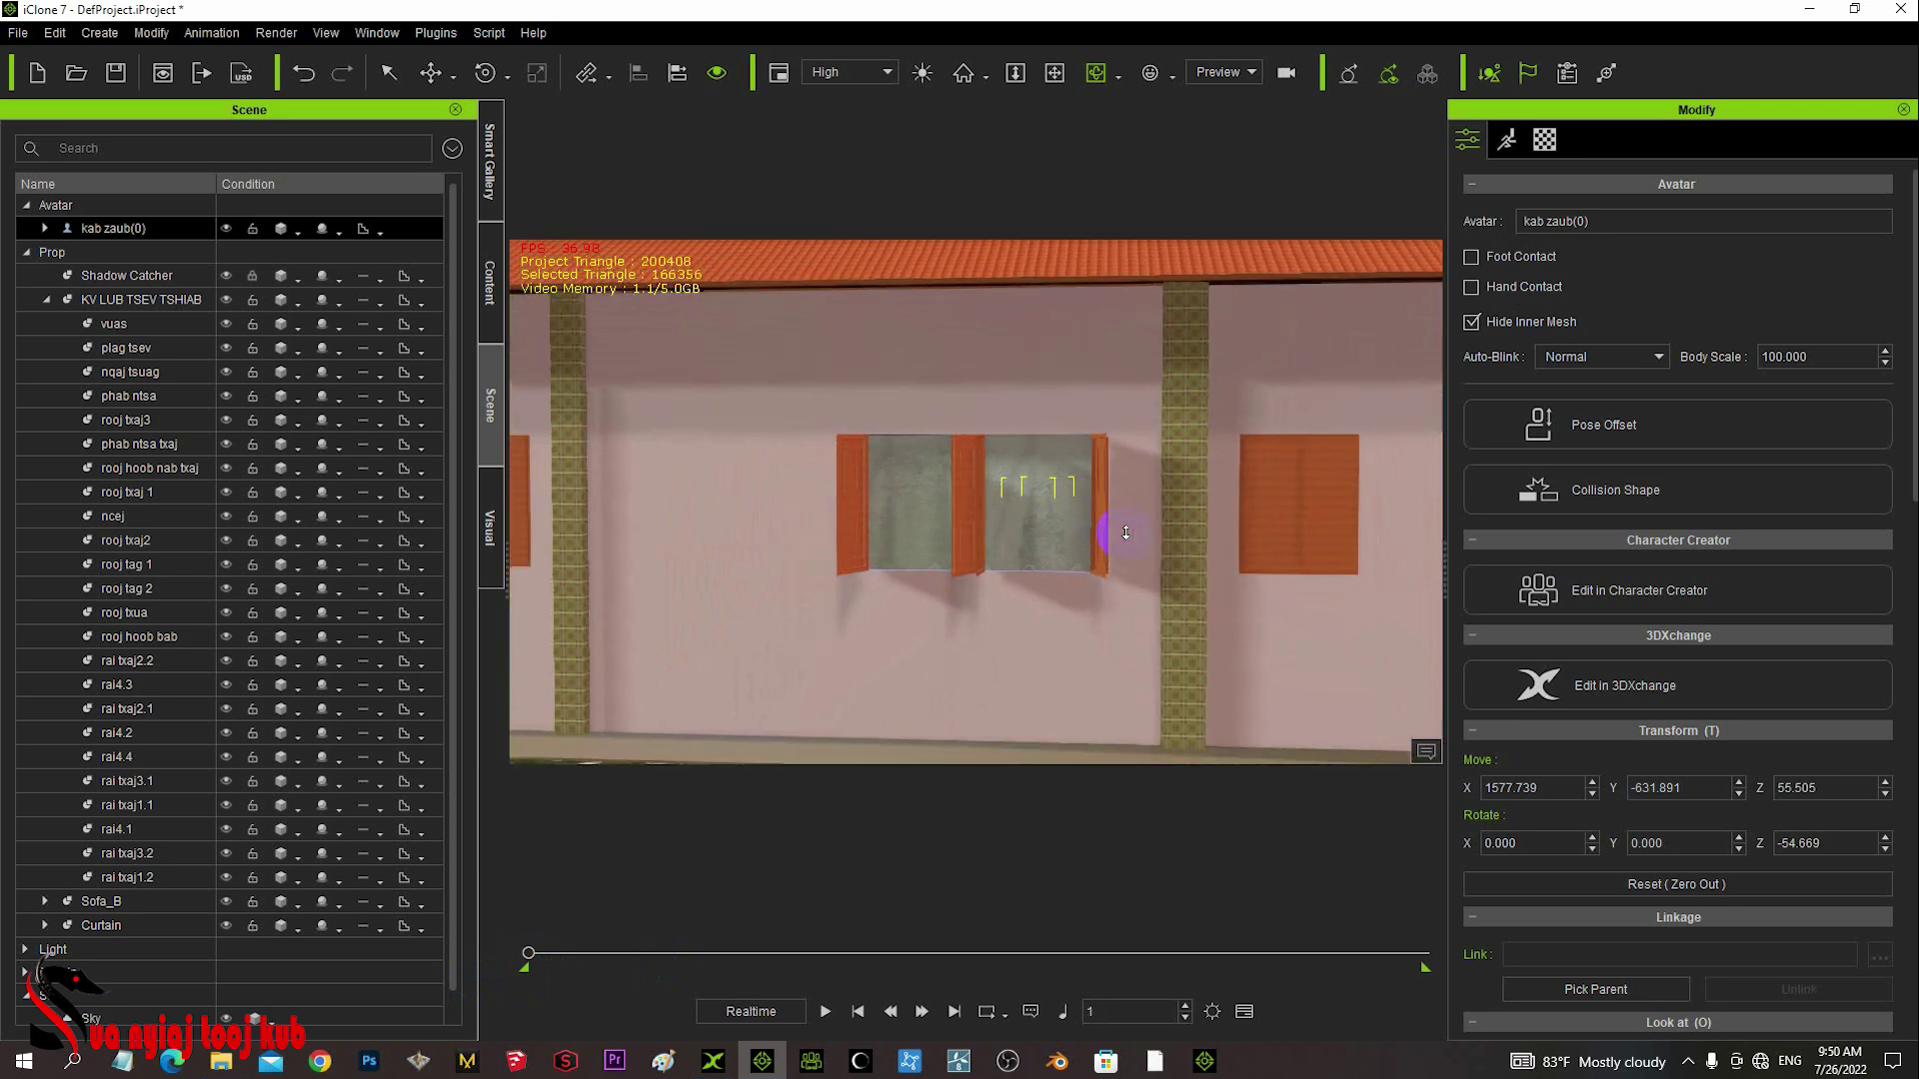
{"action": "scroll", "coordinate": [1126, 533], "scroll_direction": "down", "scroll_amount": 6}
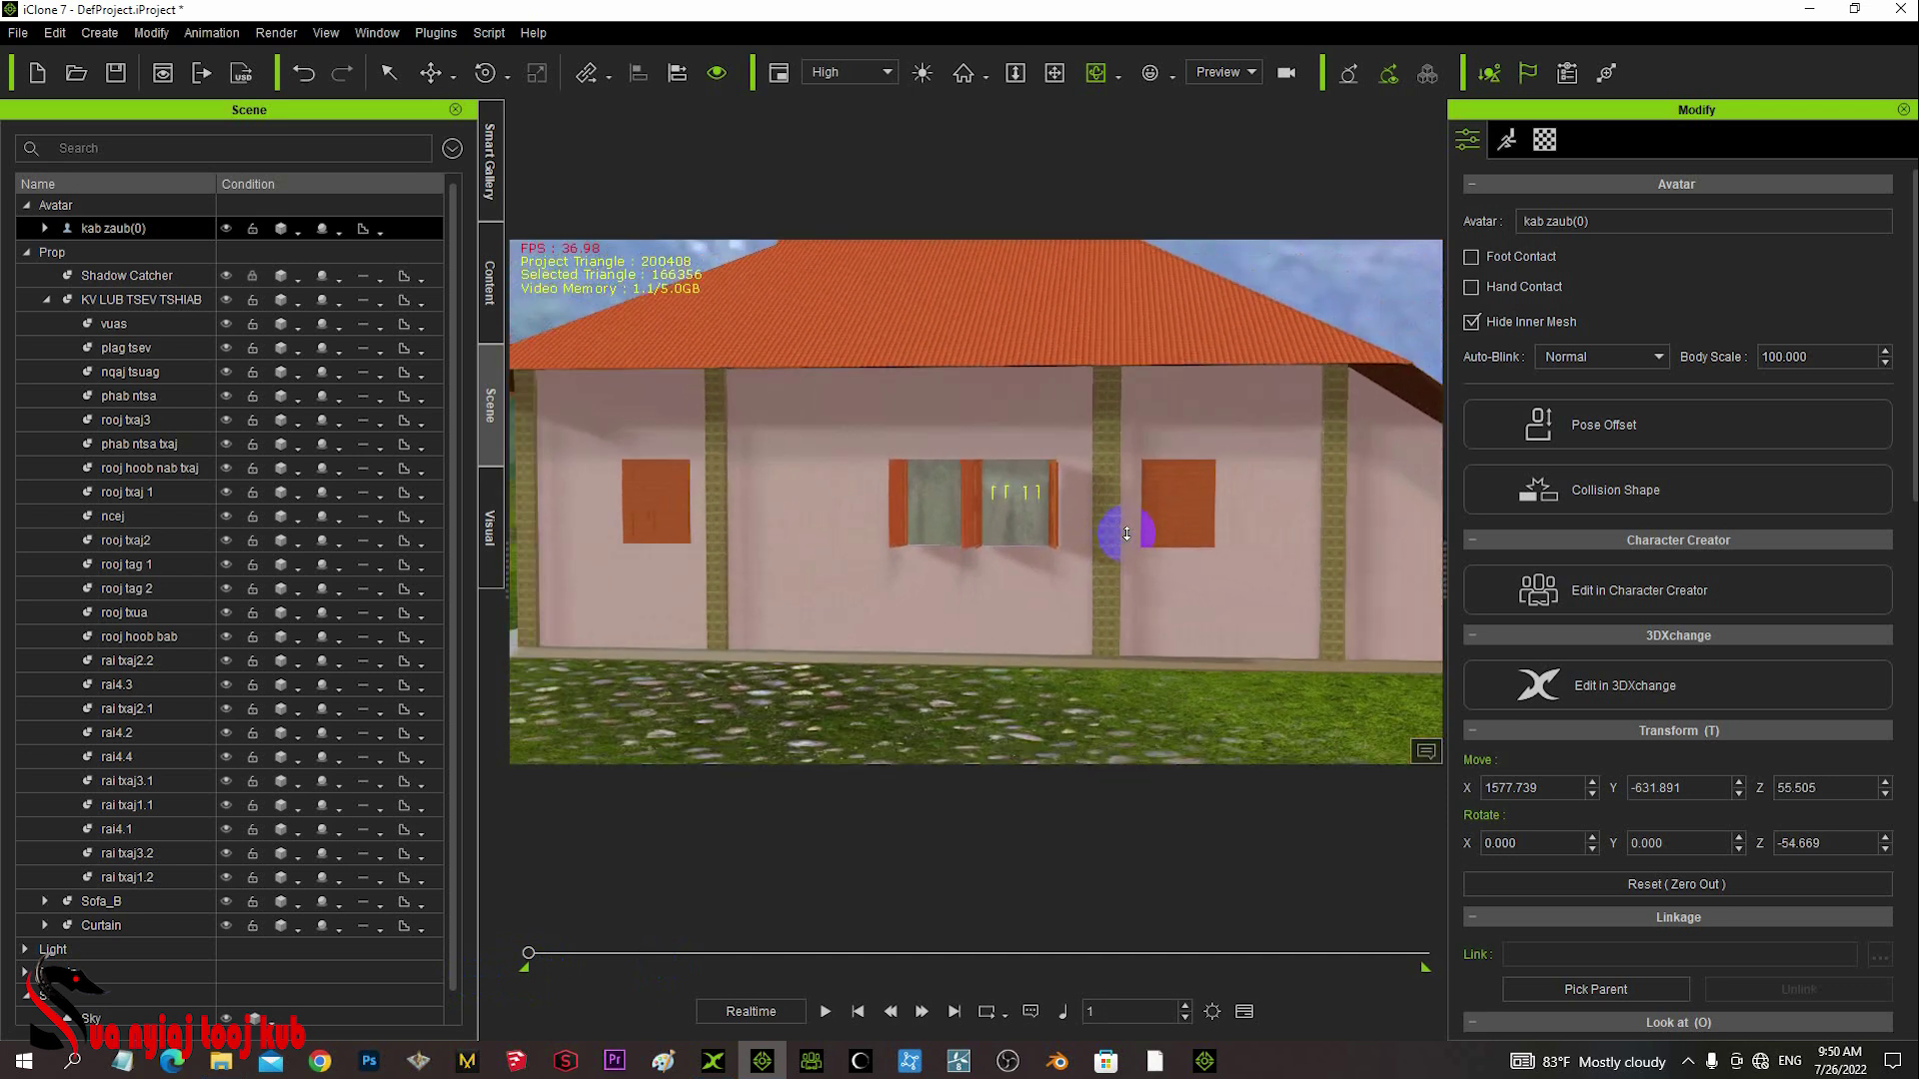
{"action": "scroll", "coordinate": [1126, 533], "scroll_direction": "down", "scroll_amount": 2}
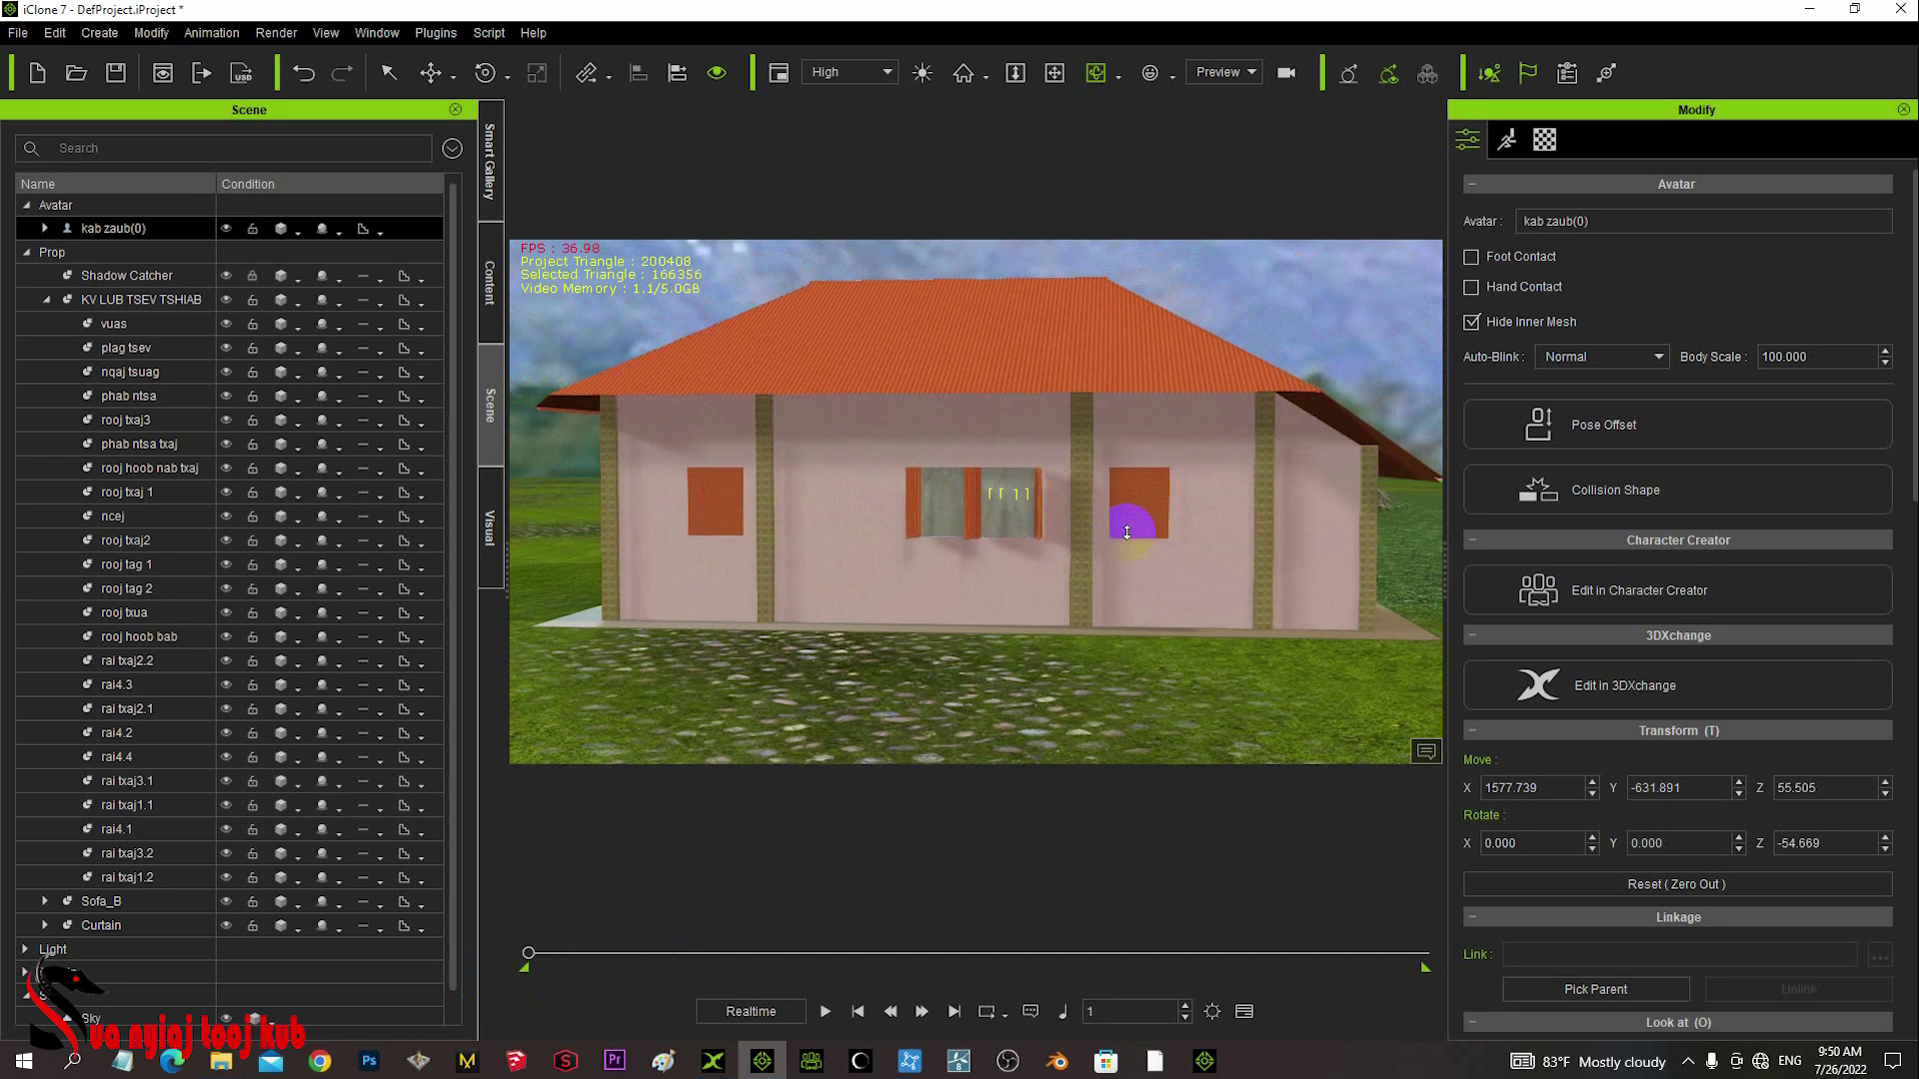
{"action": "right_click_drag", "start_coordinate": [1263, 525], "coordinate": [1003, 530]}
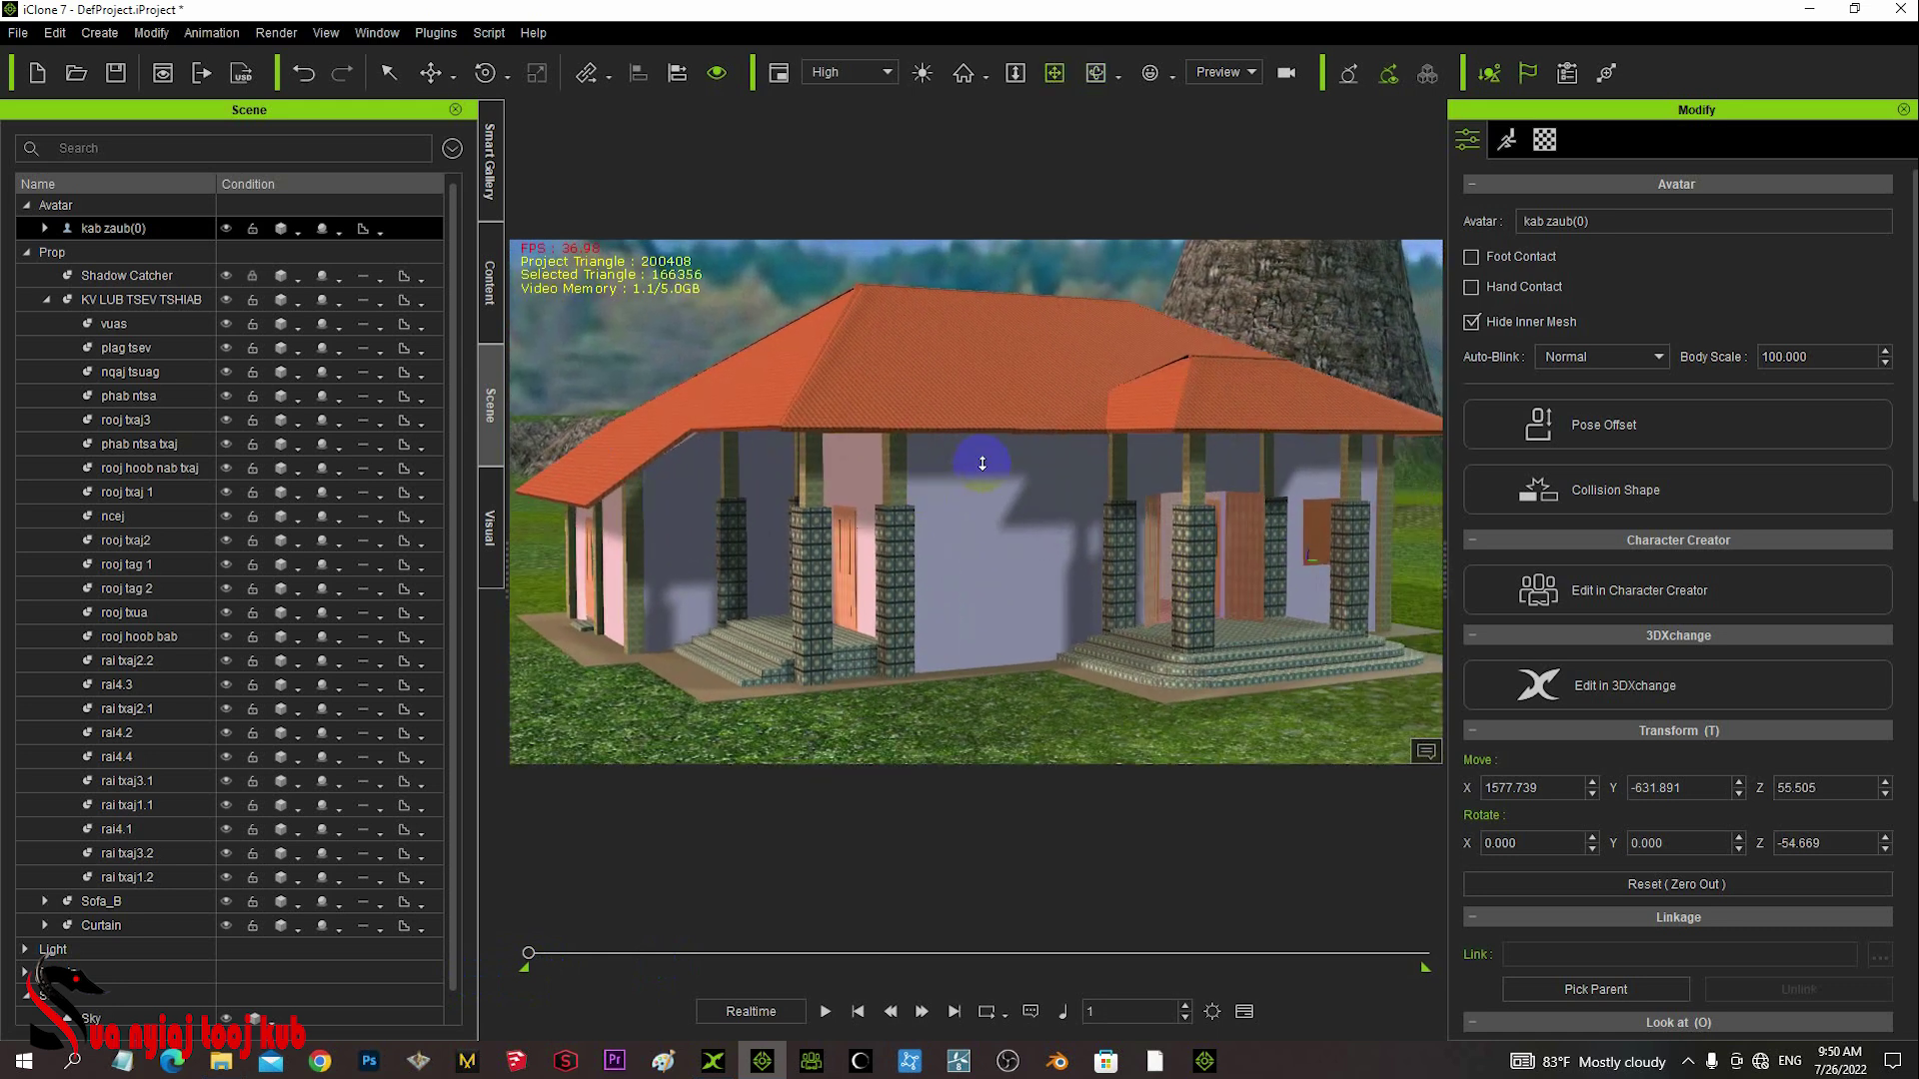
{"action": "right_click_drag", "start_coordinate": [983, 462], "coordinate": [1023, 580]}
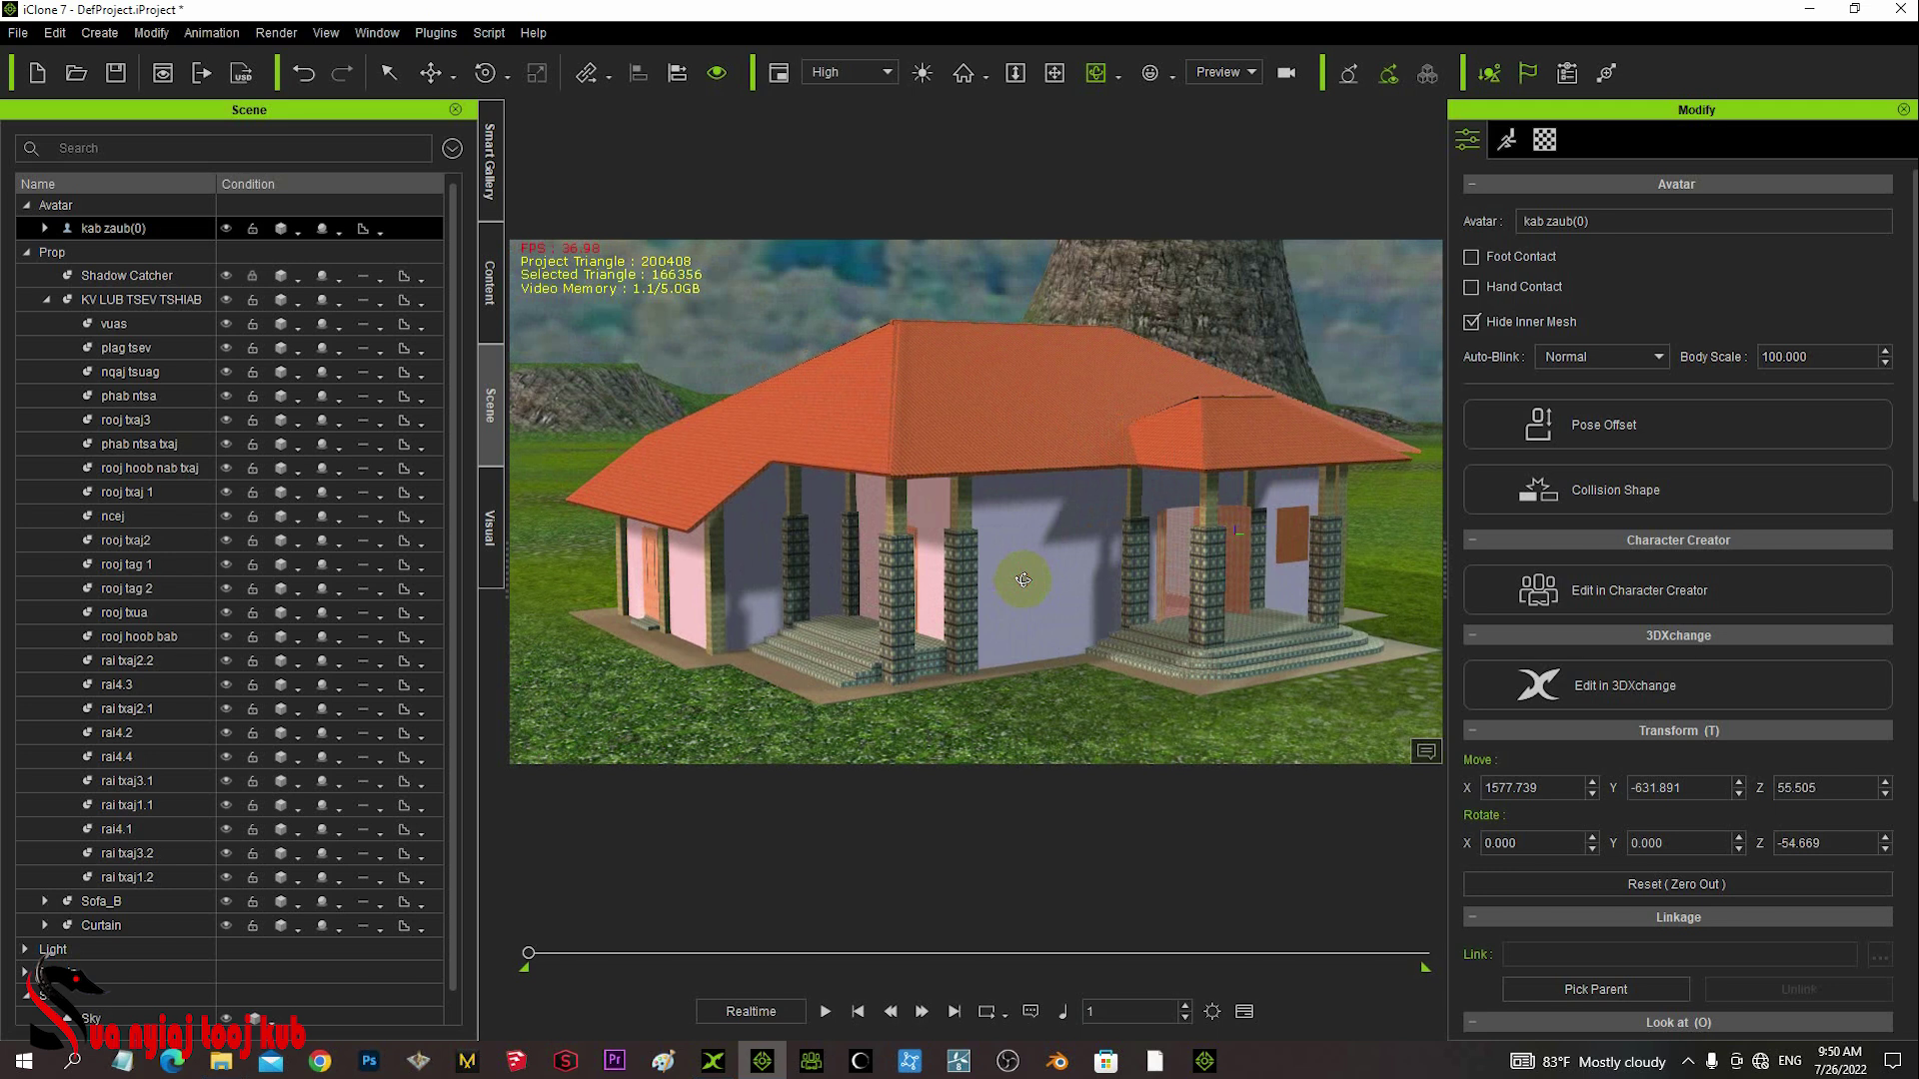